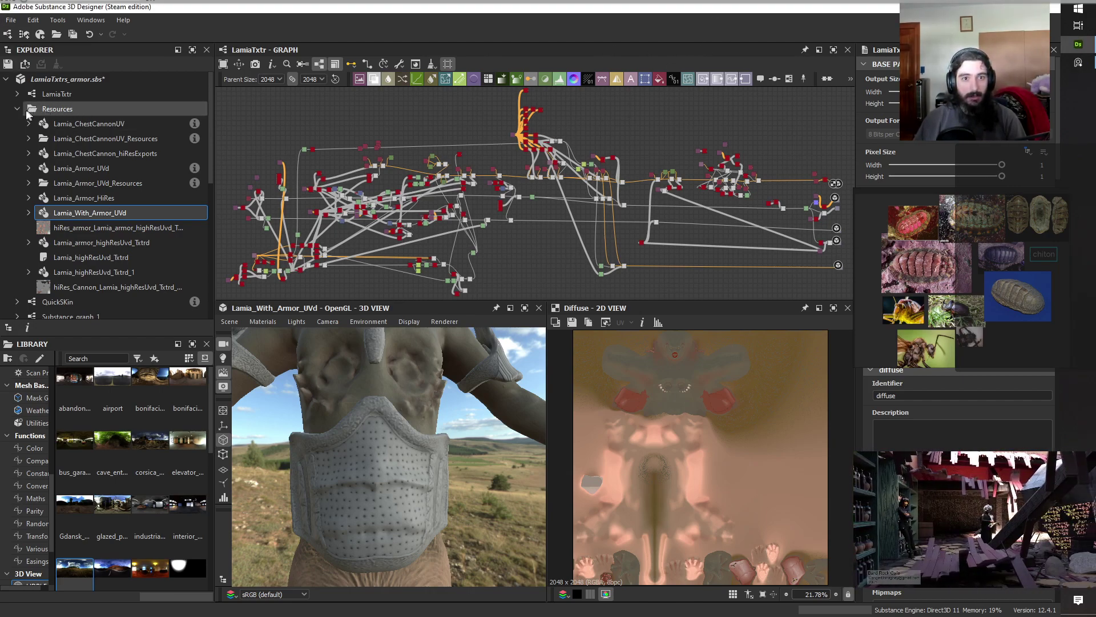
Look through the package's resources and graphs, and save the LamiaTxtrs_armor package.
scroll(91, 232, down, 10)
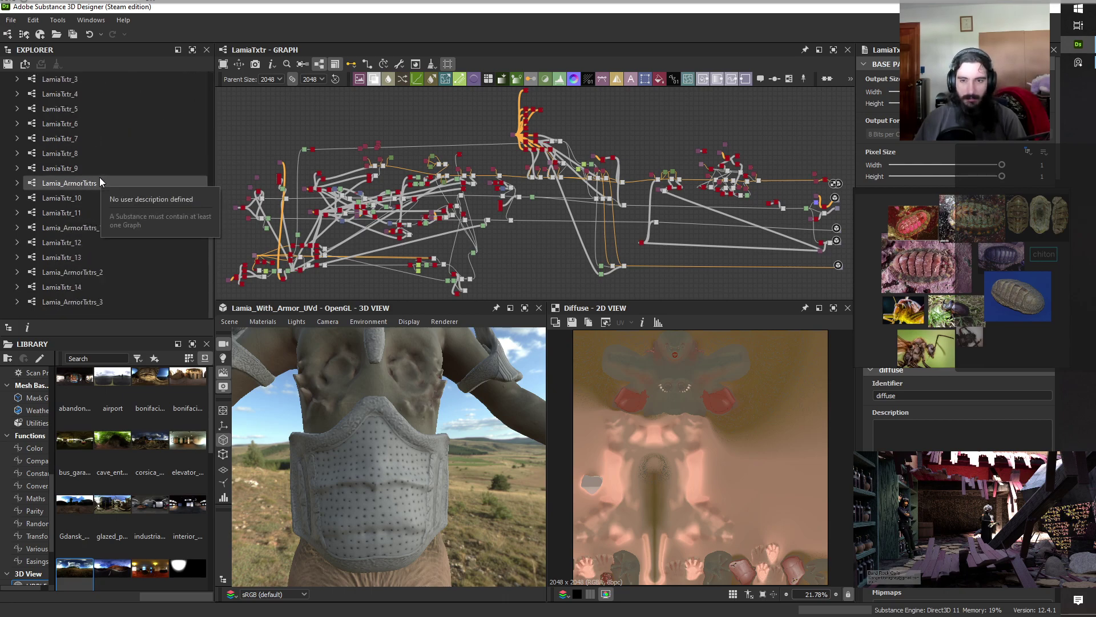
scroll(450, 448, down, 7)
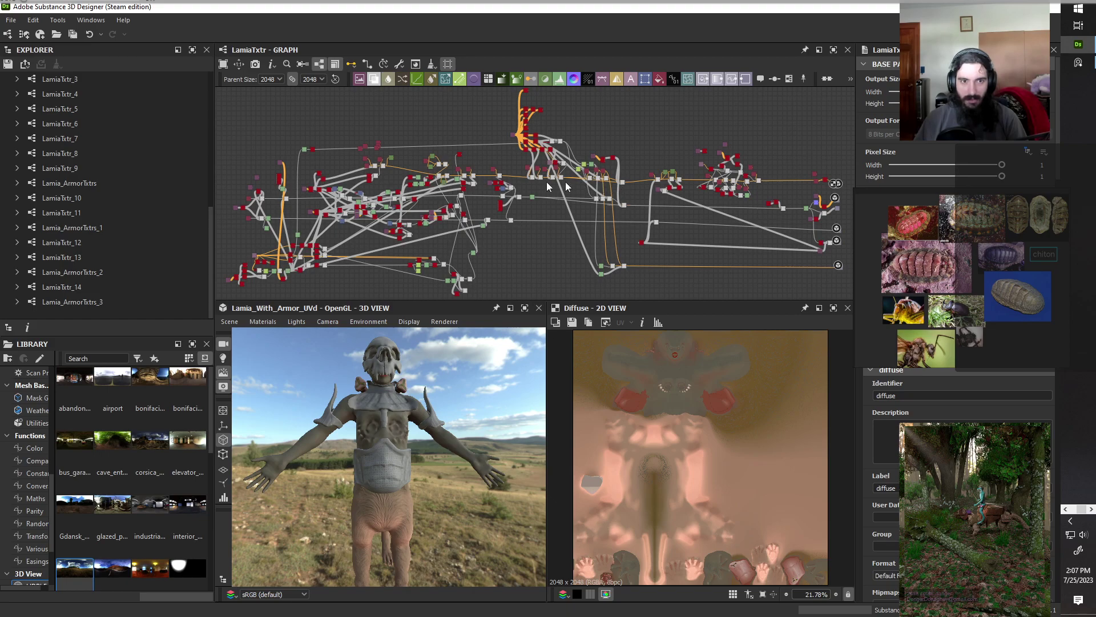
scroll(146, 174, up, 10)
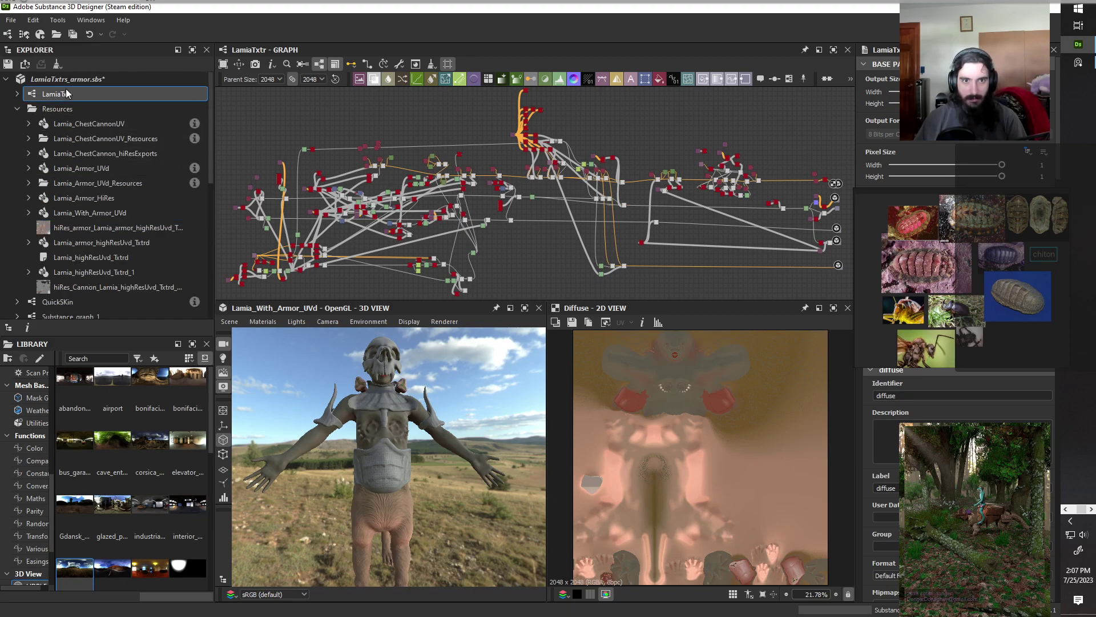
click(99, 79)
key(ctrl+s)
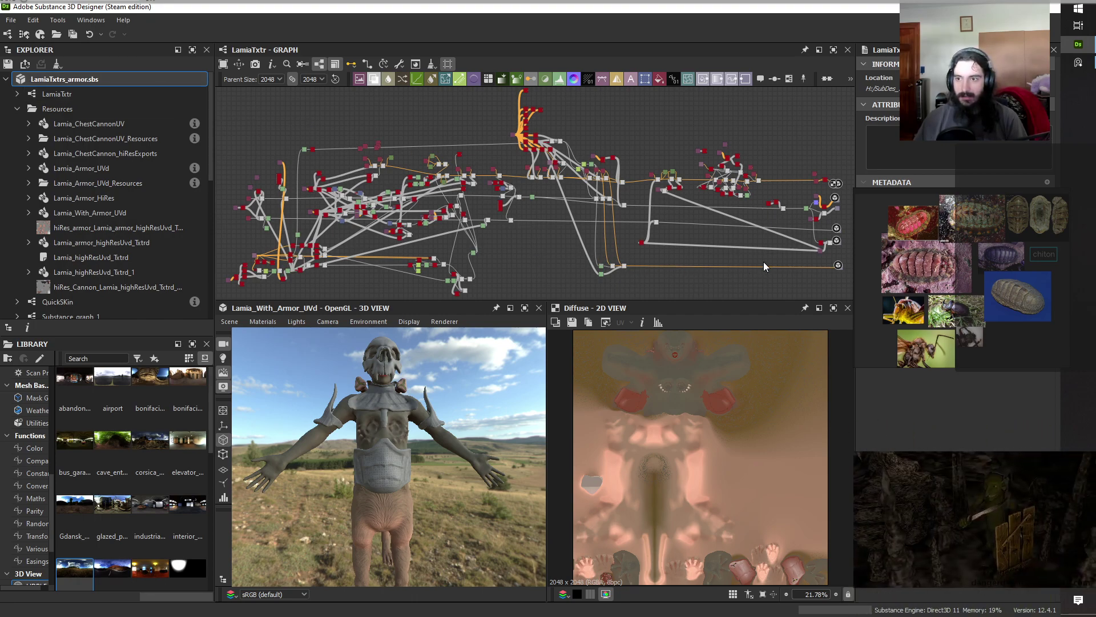
Move the final group of output nodes farther away from the texture clusters to free up space in the LamiaTxtr graph.
scroll(549, 266, up, 8)
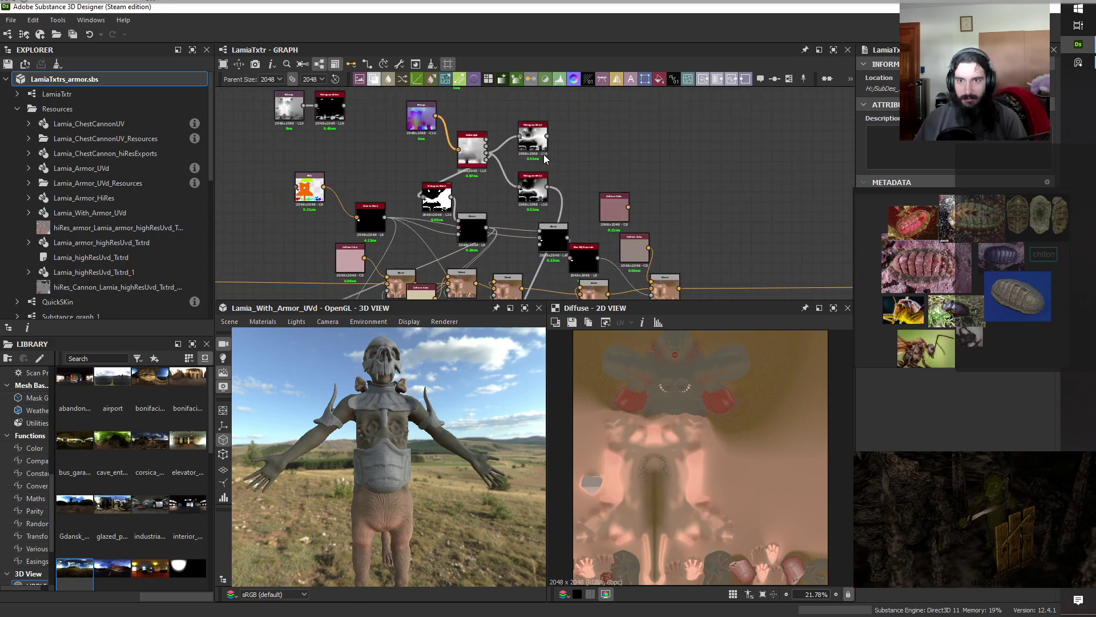
scroll(544, 154, down, 4)
middle_drag(718, 187, 595, 131)
scroll(574, 146, down, 2)
scroll(574, 152, down, 2)
drag(543, 116, 691, 274)
click(565, 114)
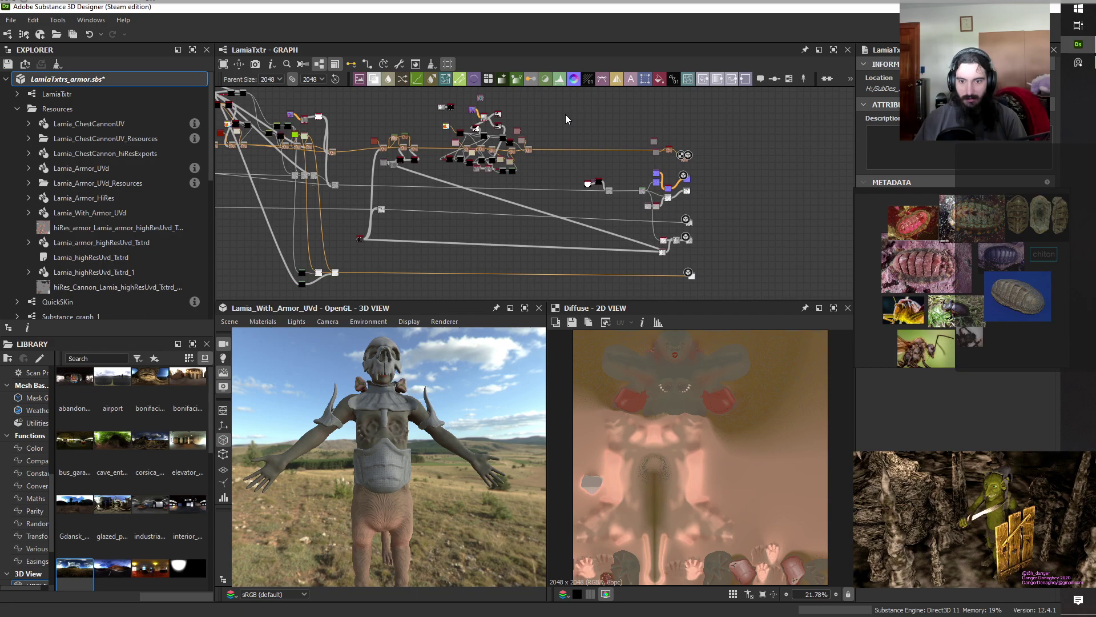
Insert a Blend node into the long grayscale connection, just before the Blend that receives the projected circle.
middle_drag(565, 114, 544, 178)
middle_drag(545, 221, 560, 137)
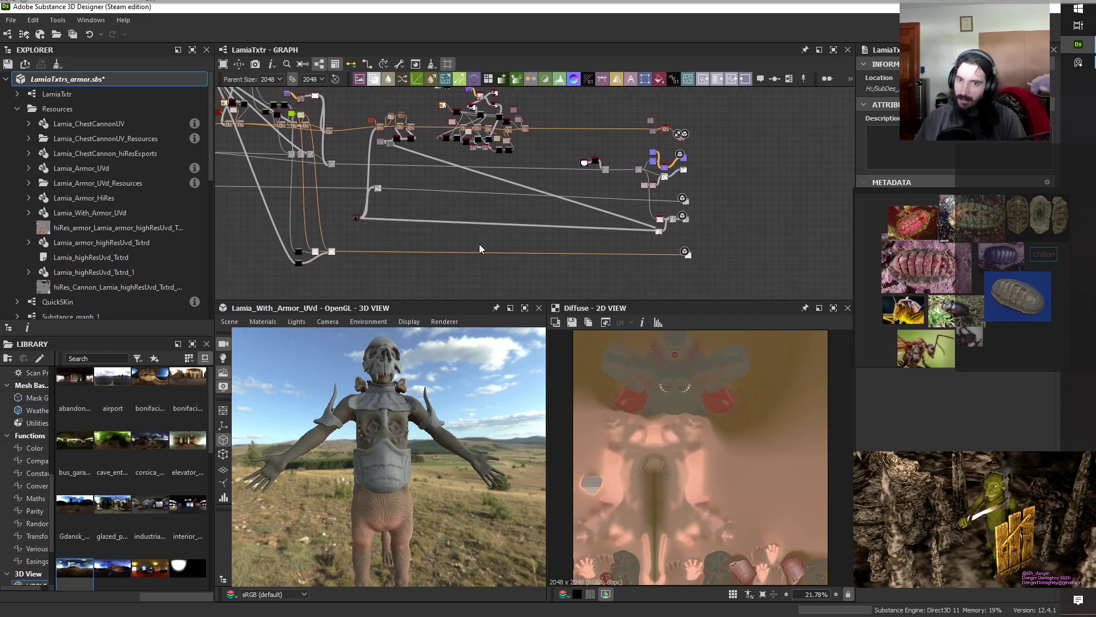
key(space)
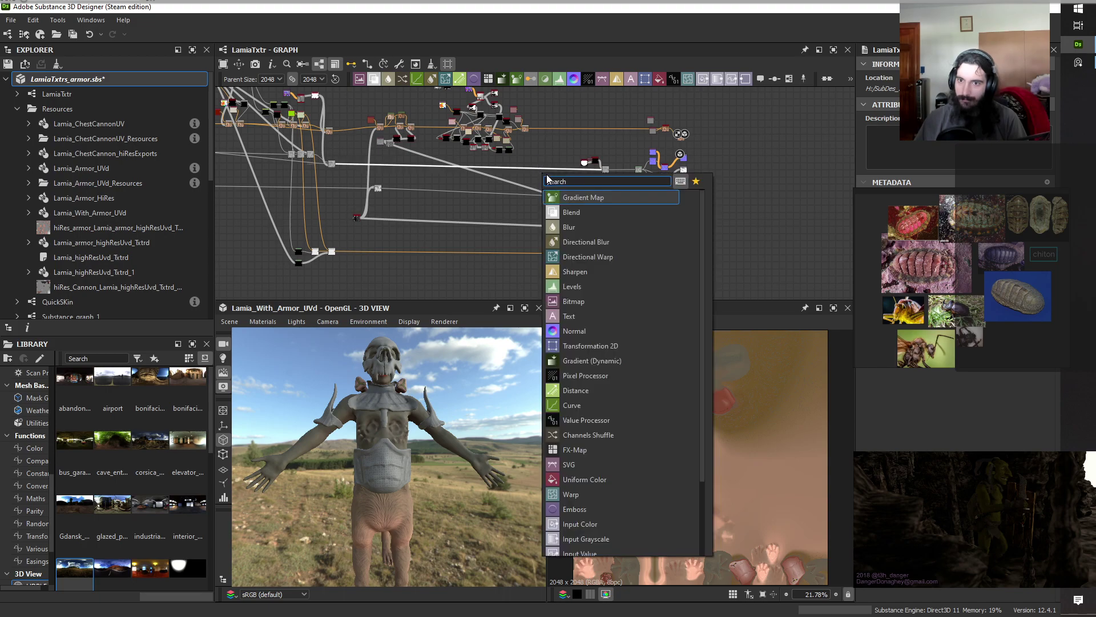
click(583, 212)
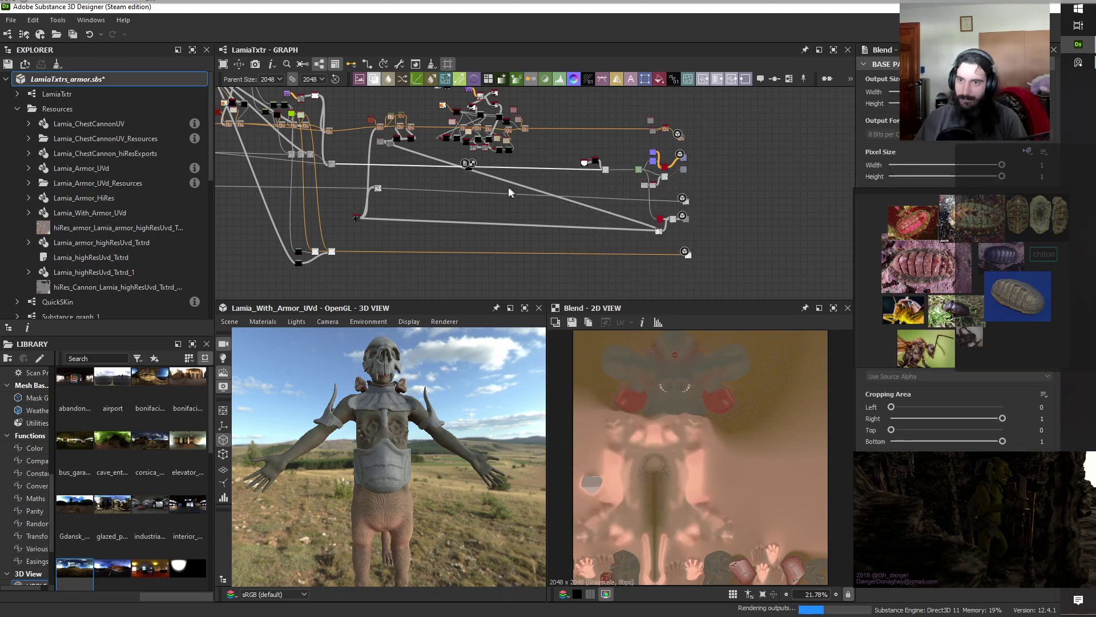
drag(470, 169, 553, 175)
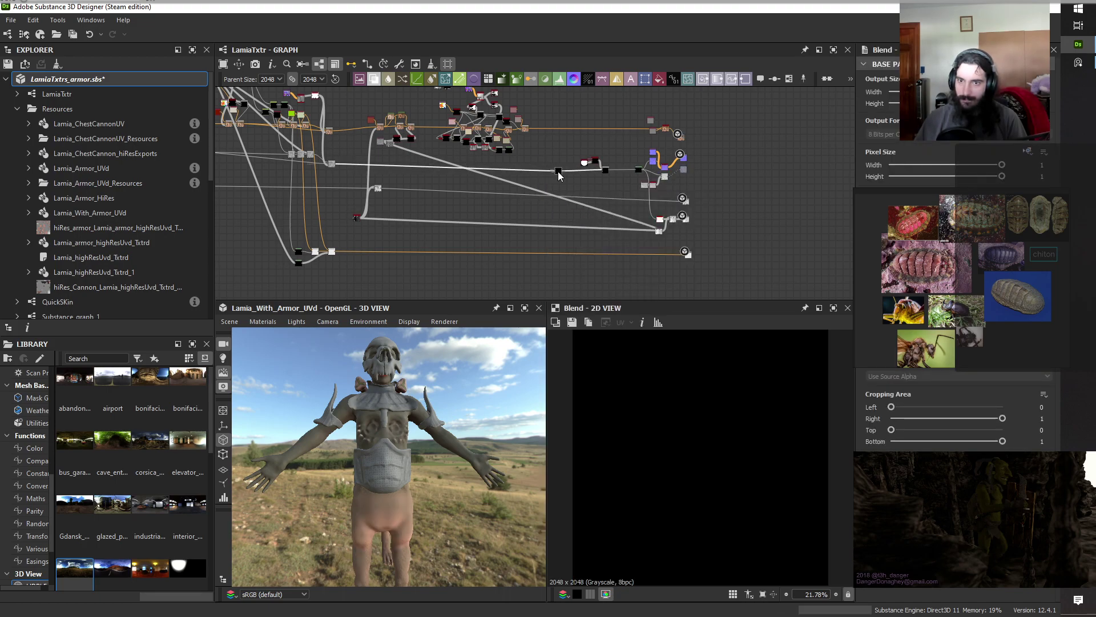
Duplicate the upper Histogram Select node of the skin cluster and feed the copy from a different channel output of its source node.
scroll(548, 189, up, 3)
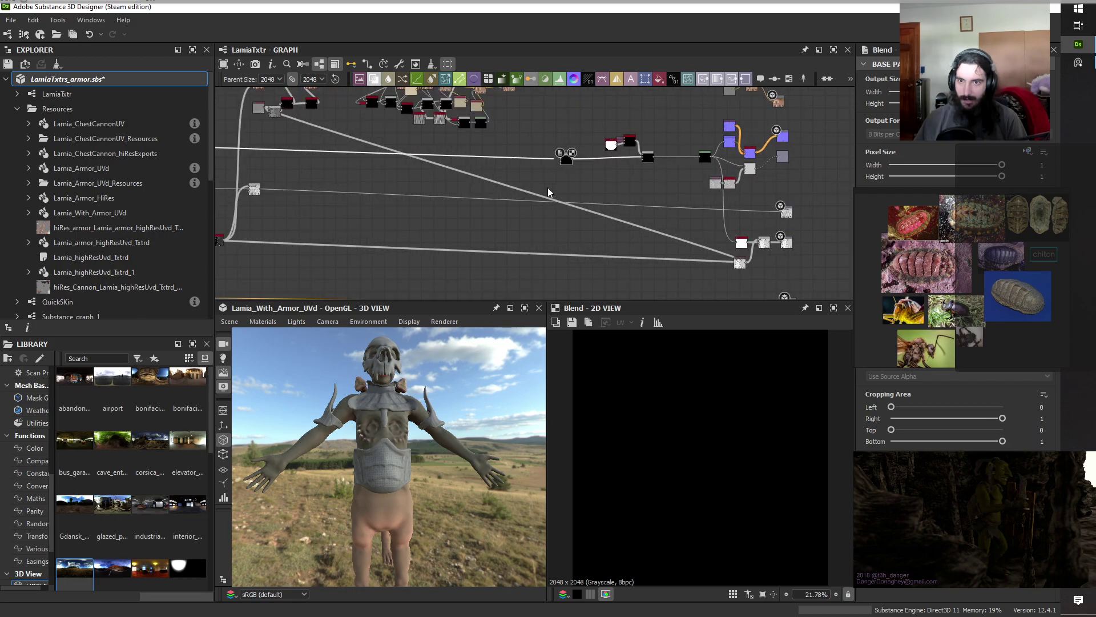
middle_drag(526, 117, 593, 252)
middle_drag(649, 104, 577, 152)
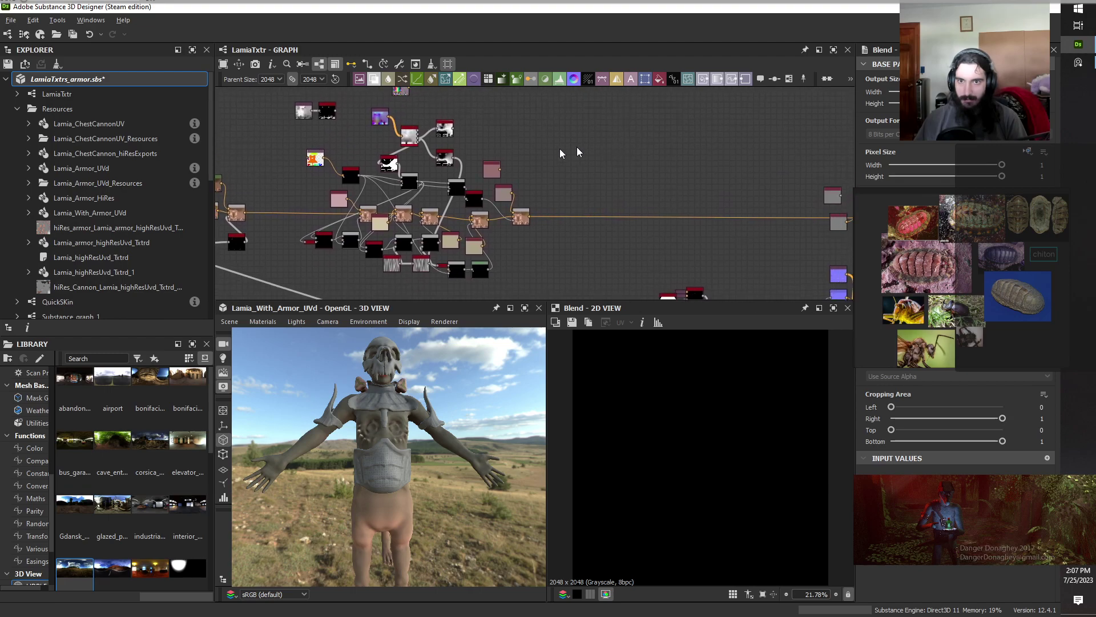
click(446, 133)
key(ctrl+c)
key(ctrl+v)
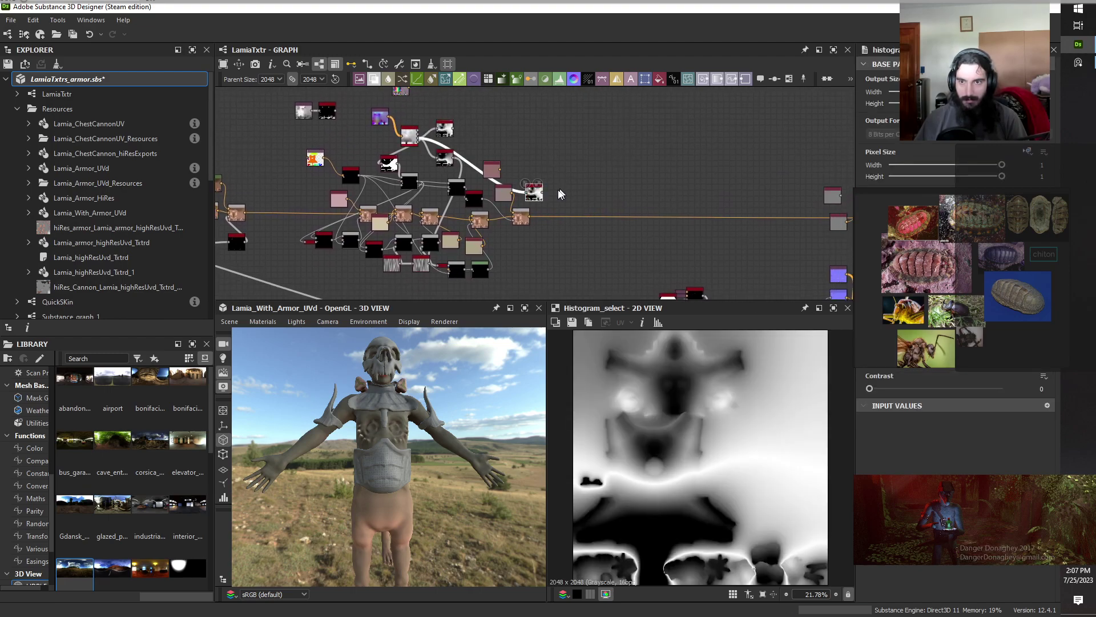
drag(531, 193, 580, 172)
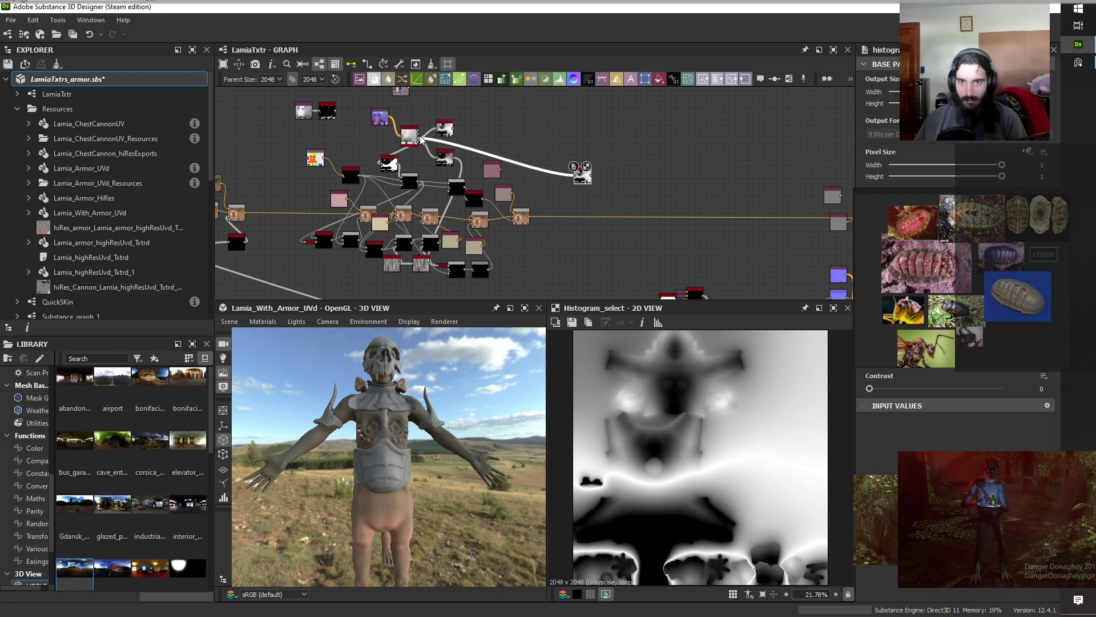
drag(418, 135, 574, 175)
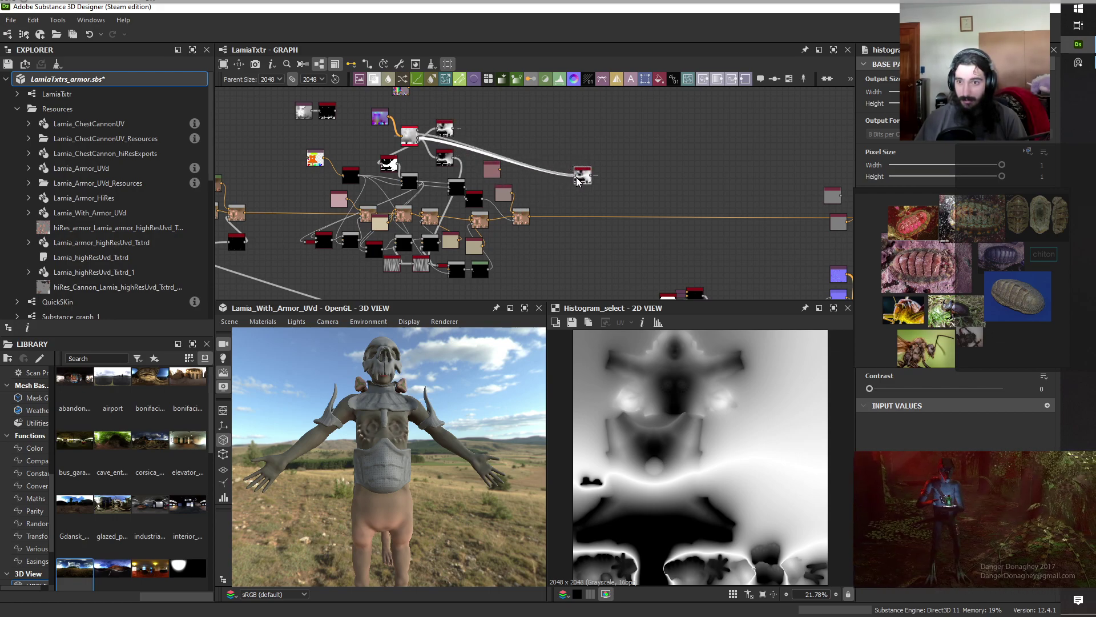
Place the copied Histogram Select above the circle Shape node and narrow its selection to isolate the two small hand shapes.
middle_drag(679, 204, 623, 146)
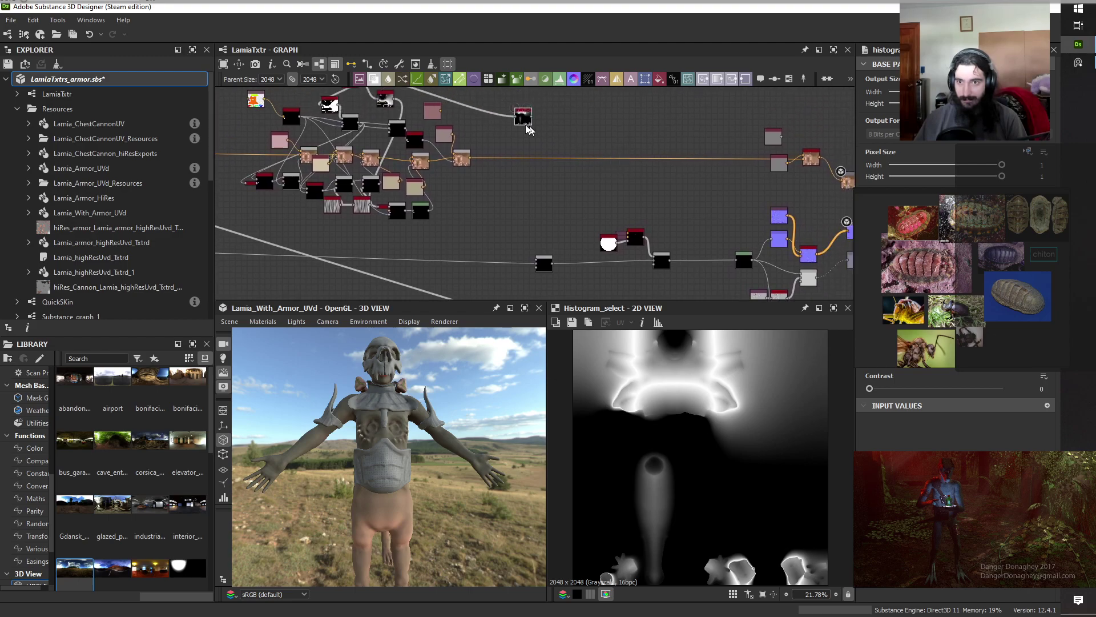
drag(528, 128, 615, 220)
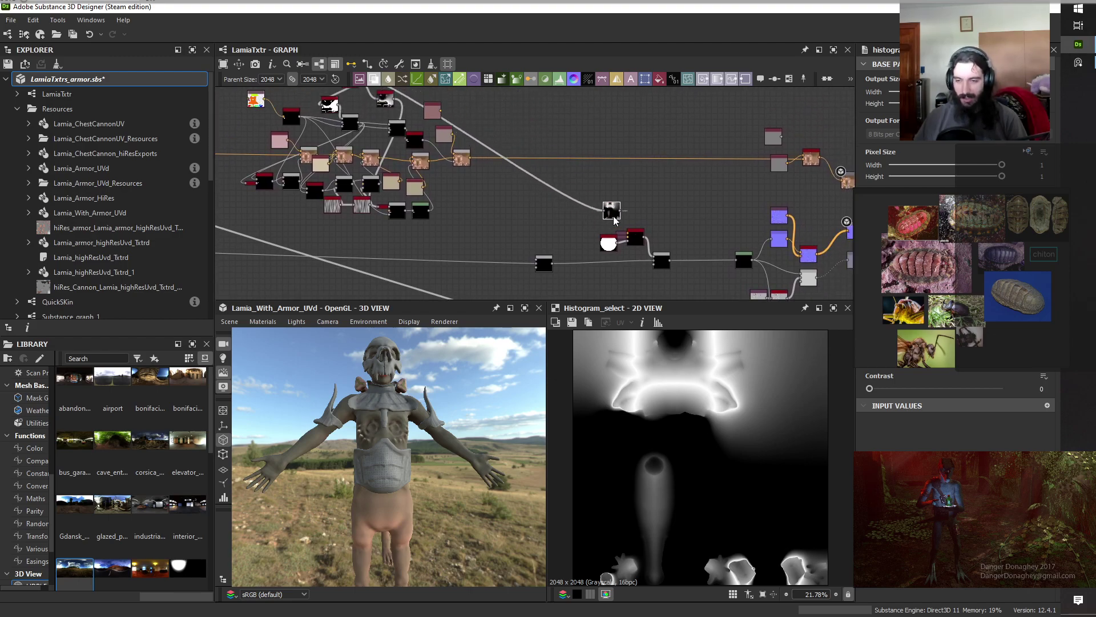
scroll(544, 184, up, 5)
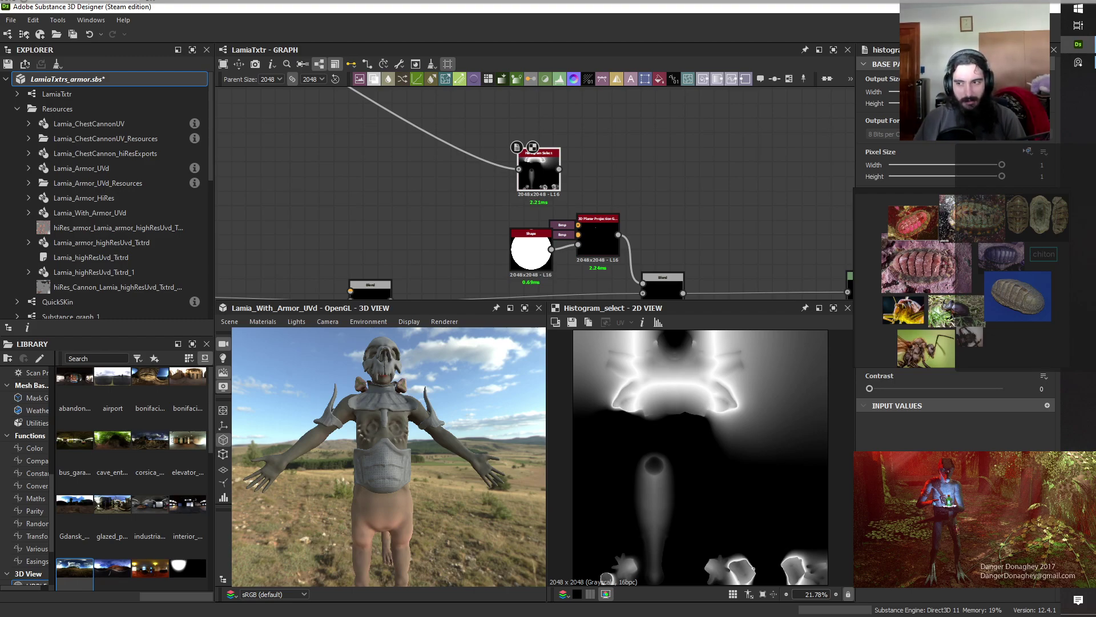
drag(936, 334, 814, 344)
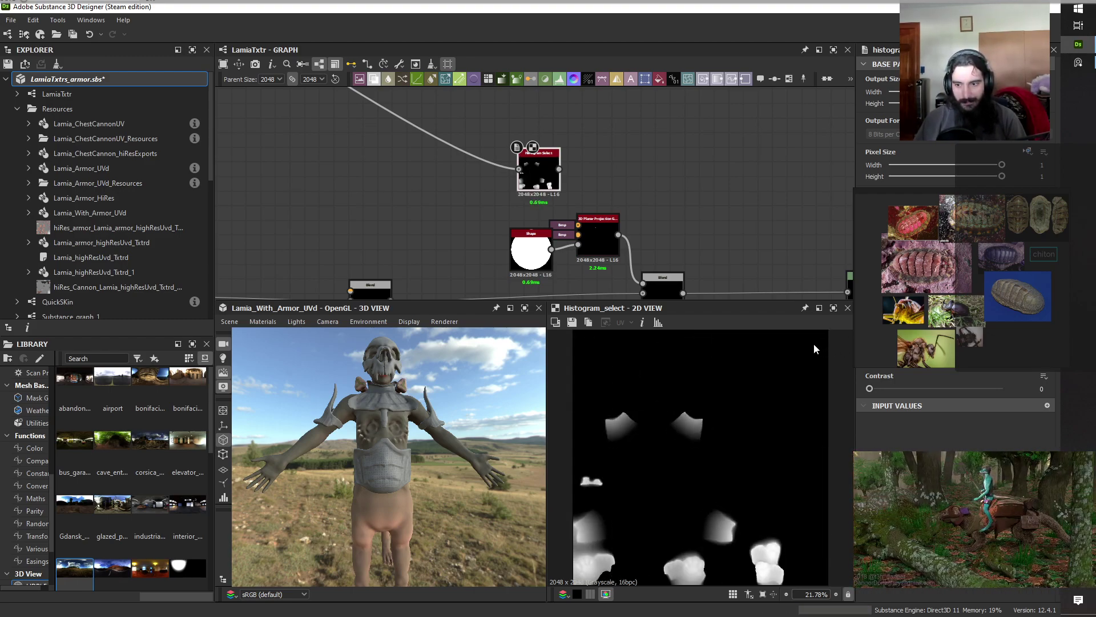
drag(904, 367, 874, 367)
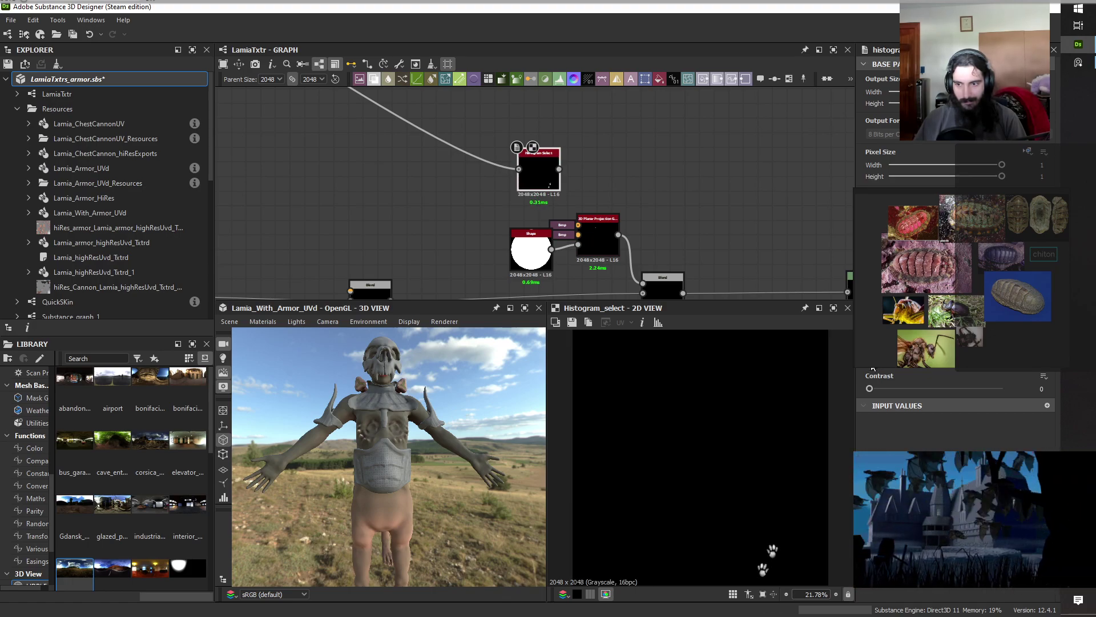
Duplicate this Histogram Select node, adjust the copy to mask the larger hands, and place it above the first one.
drag(543, 165, 521, 149)
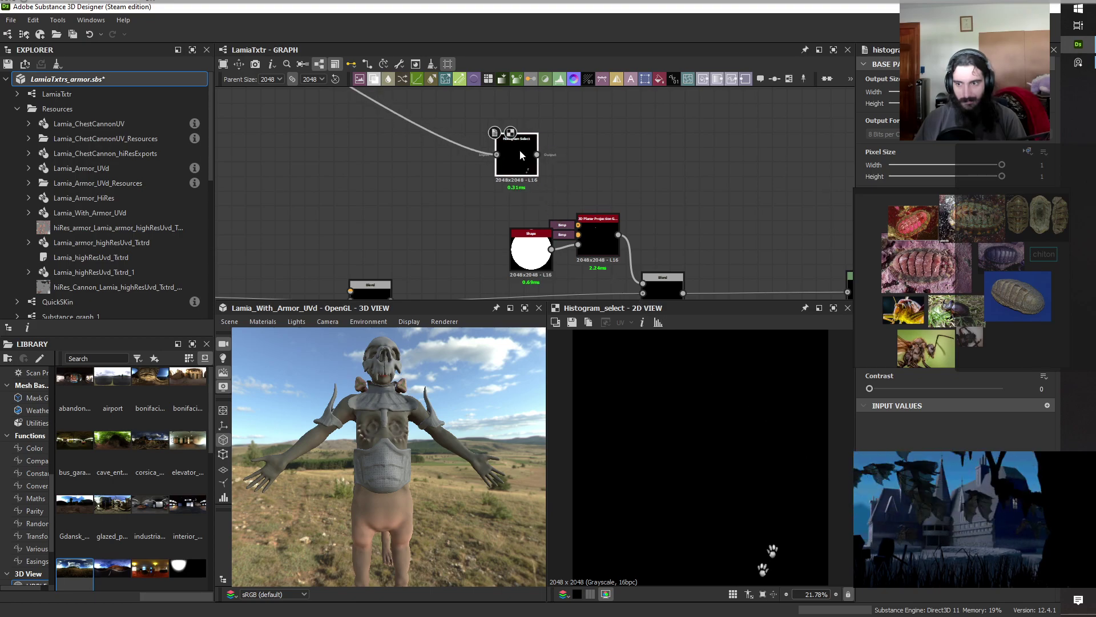
key(ctrl+d)
drag(530, 195, 636, 167)
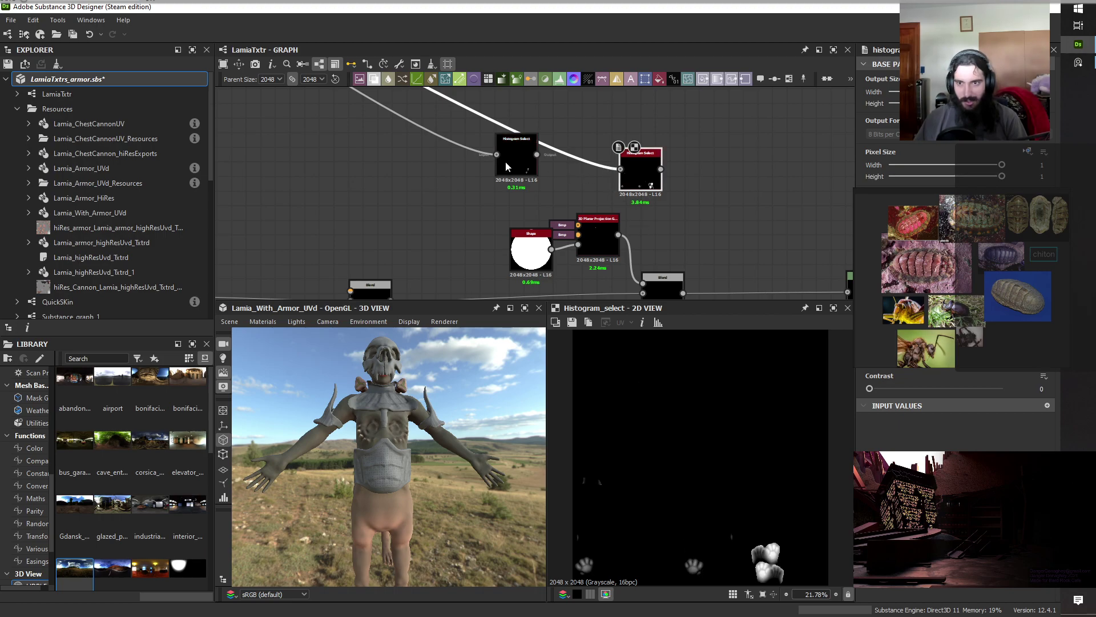
drag(637, 180, 580, 128)
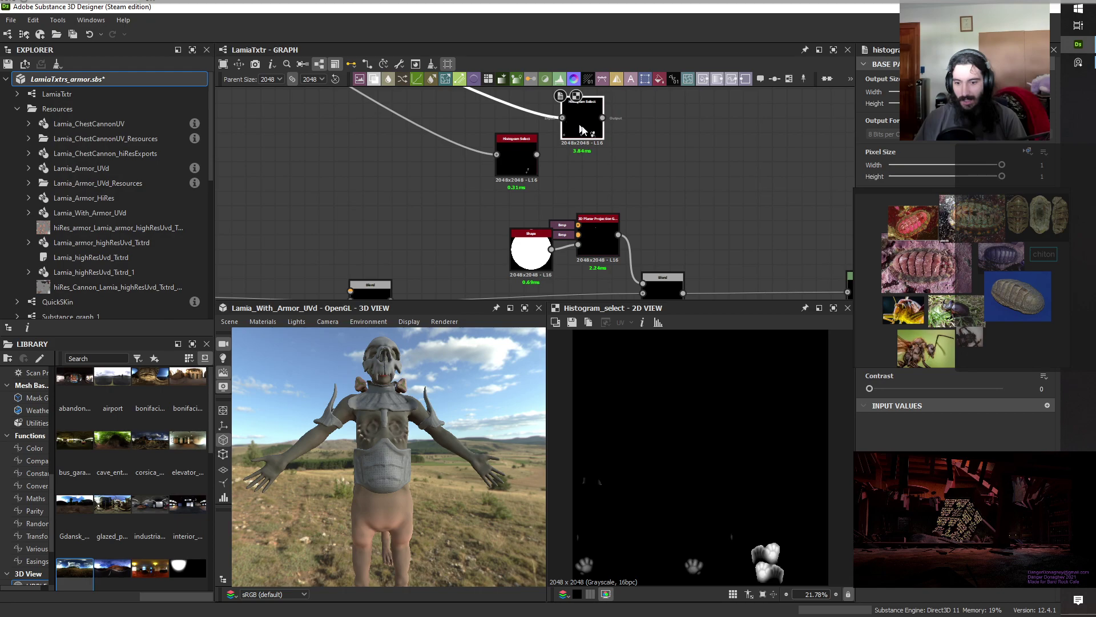
Add a Blend node beside the two Histogram Select nodes and preview each of their masks.
middle_drag(675, 169, 597, 203)
key(space)
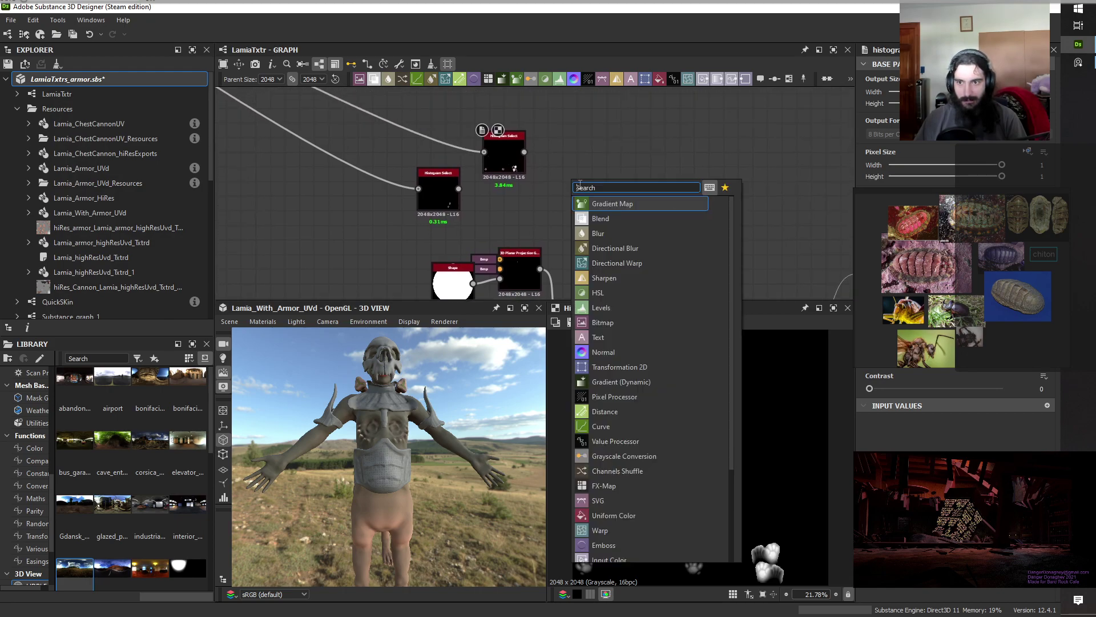
click(605, 218)
drag(590, 188, 598, 189)
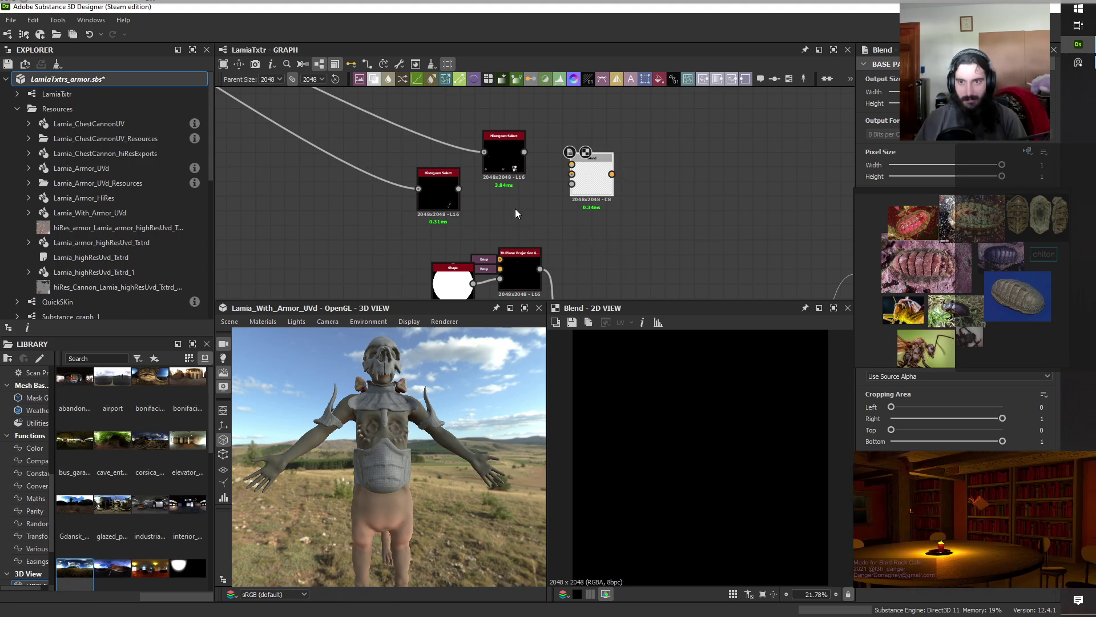
double_click(508, 164)
double_click(432, 205)
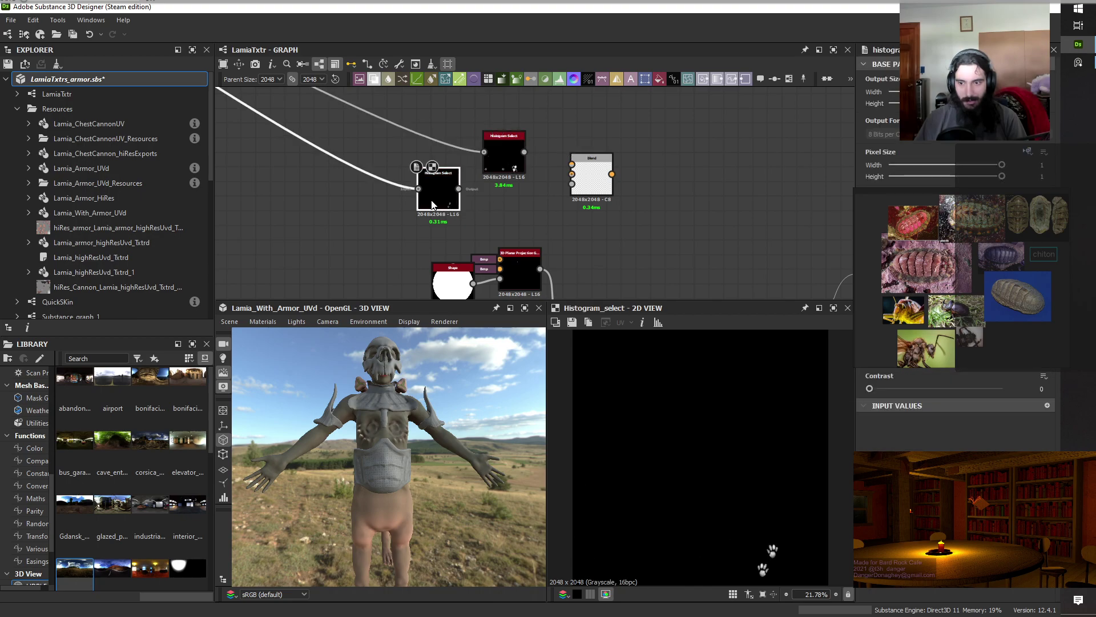
Add a Transformation 2D node fed by the circle Shape and shrink the circle to an ellipse over the two small hands.
key(space)
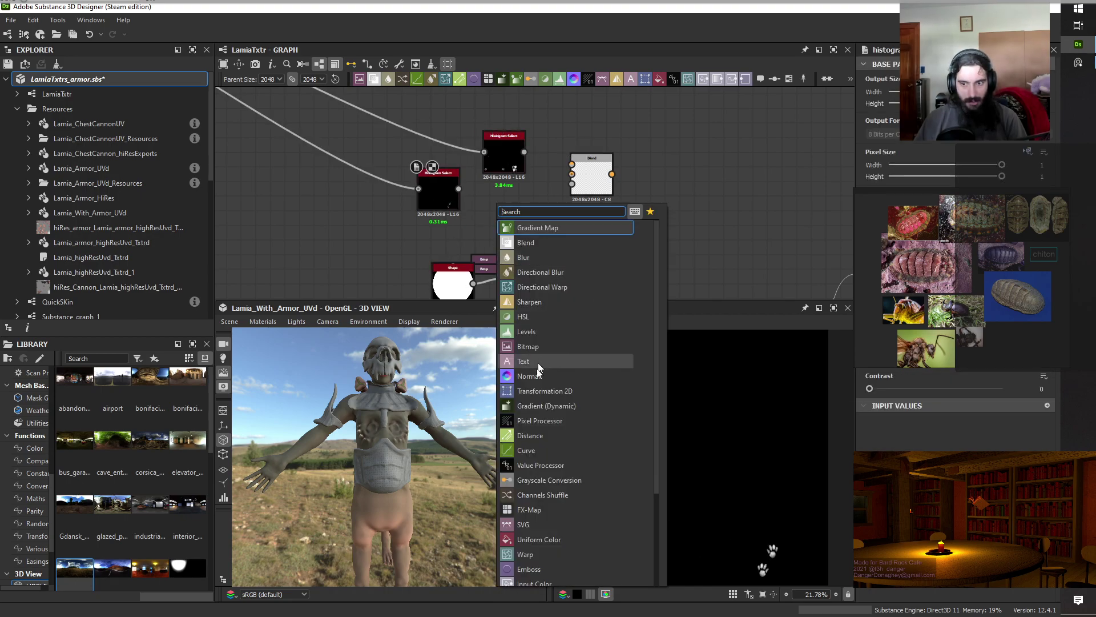
scroll(565, 514, down, 2)
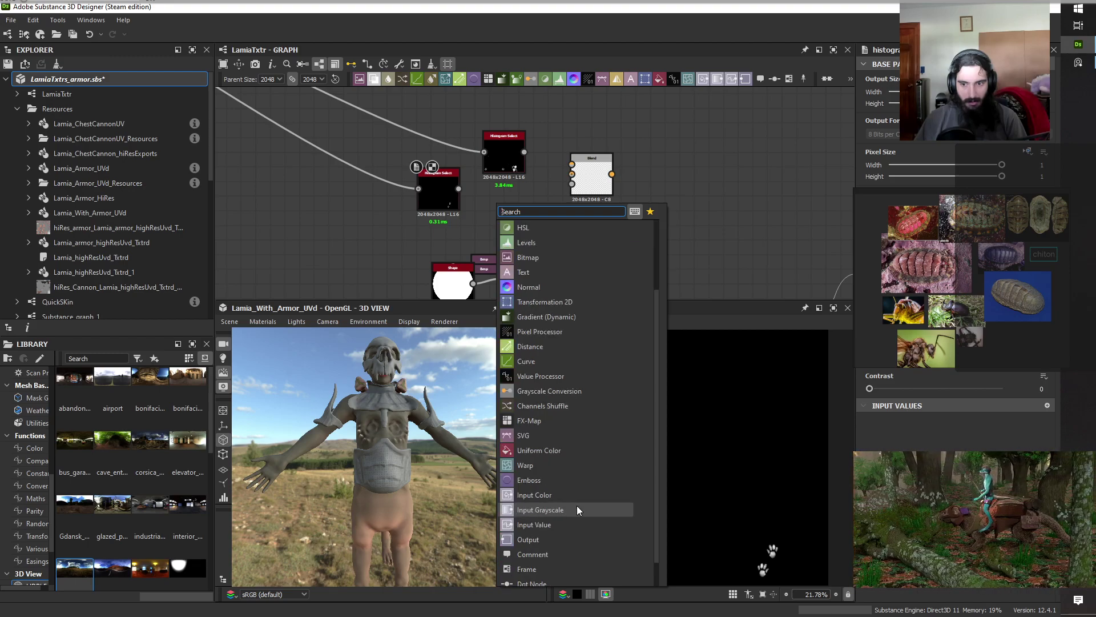
scroll(563, 516, up, 2)
click(558, 390)
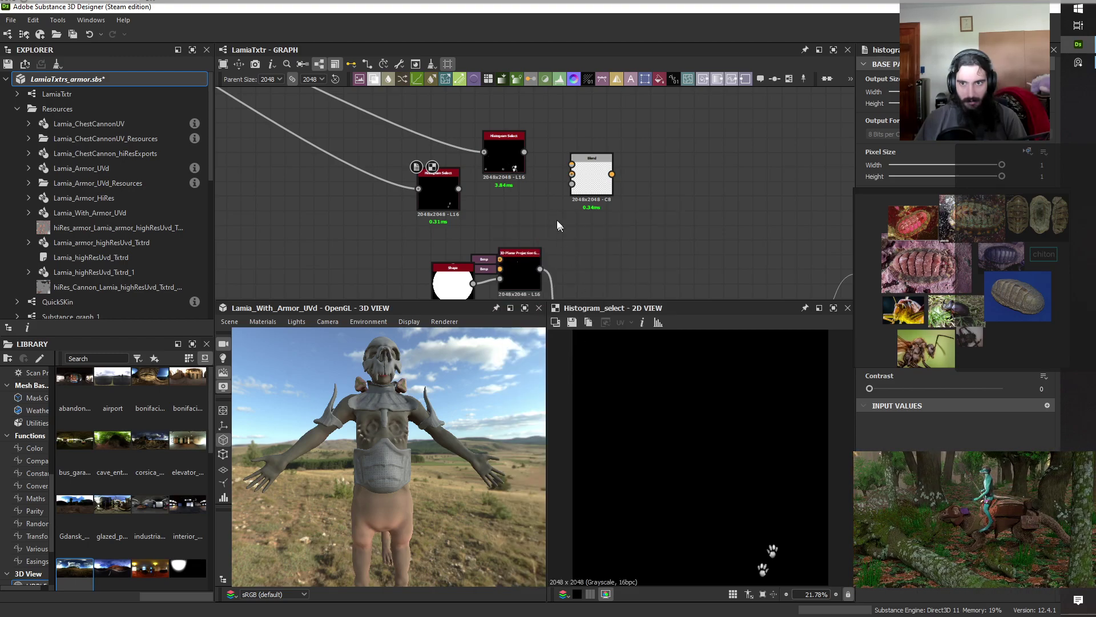
key(t)
mouse_move(507, 208)
mouse_down()
mouse_move(551, 217)
mouse_move(523, 208)
mouse_up()
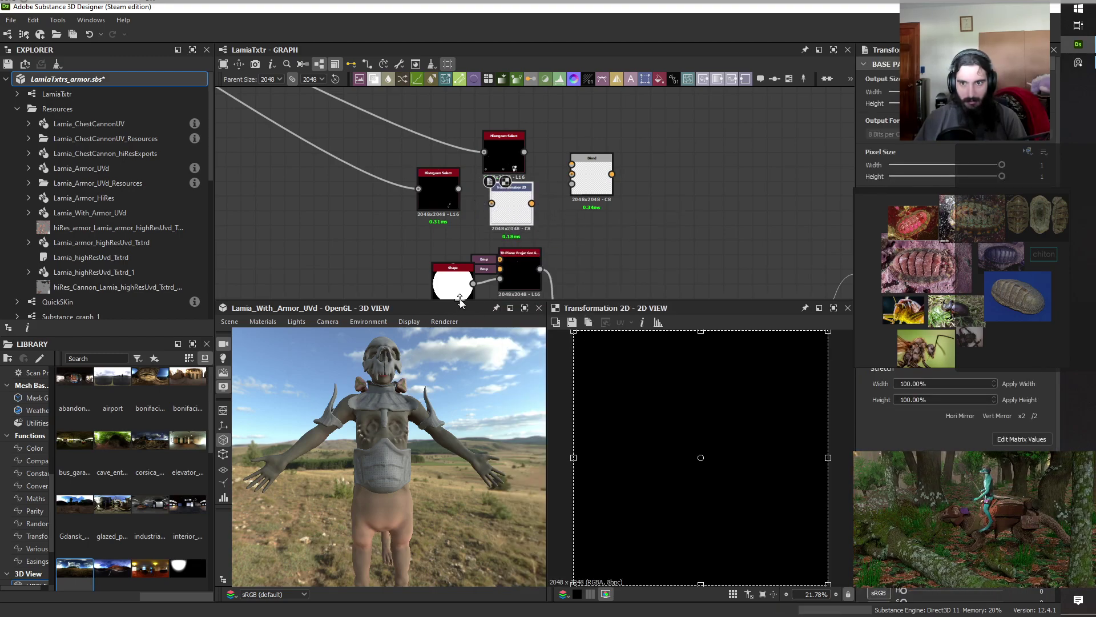
drag(472, 282, 492, 204)
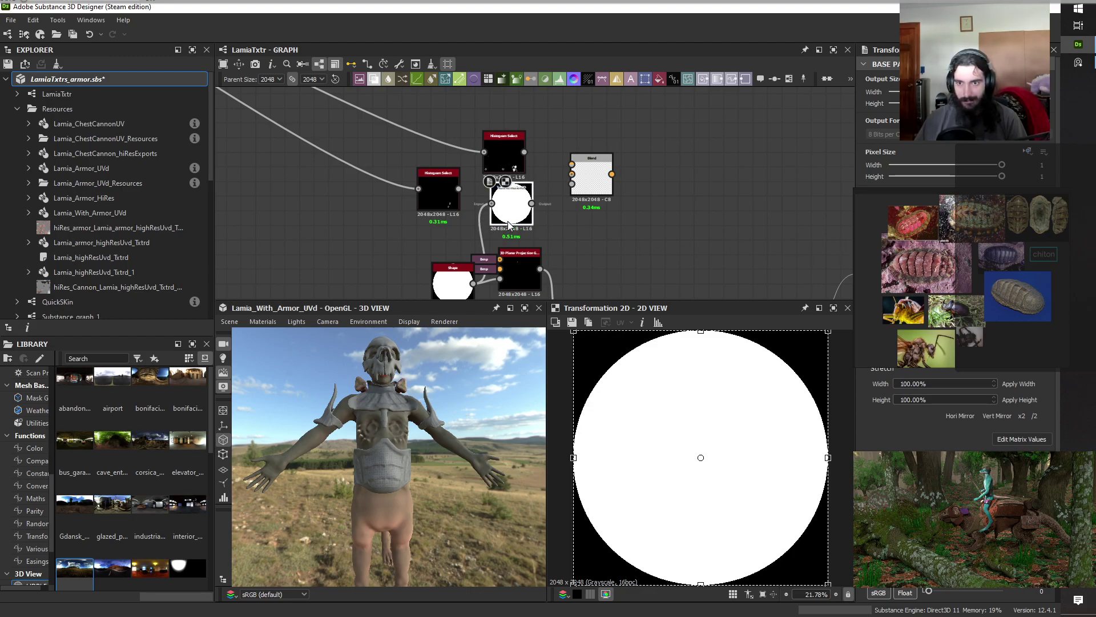
drag(575, 333, 721, 532)
Wire the small-hands mask as the Blend's foreground, the larger-hands mask as background and the transformed ellipse as opacity, and preview the Blend.
drag(531, 203, 571, 184)
drag(459, 189, 572, 174)
double_click(595, 182)
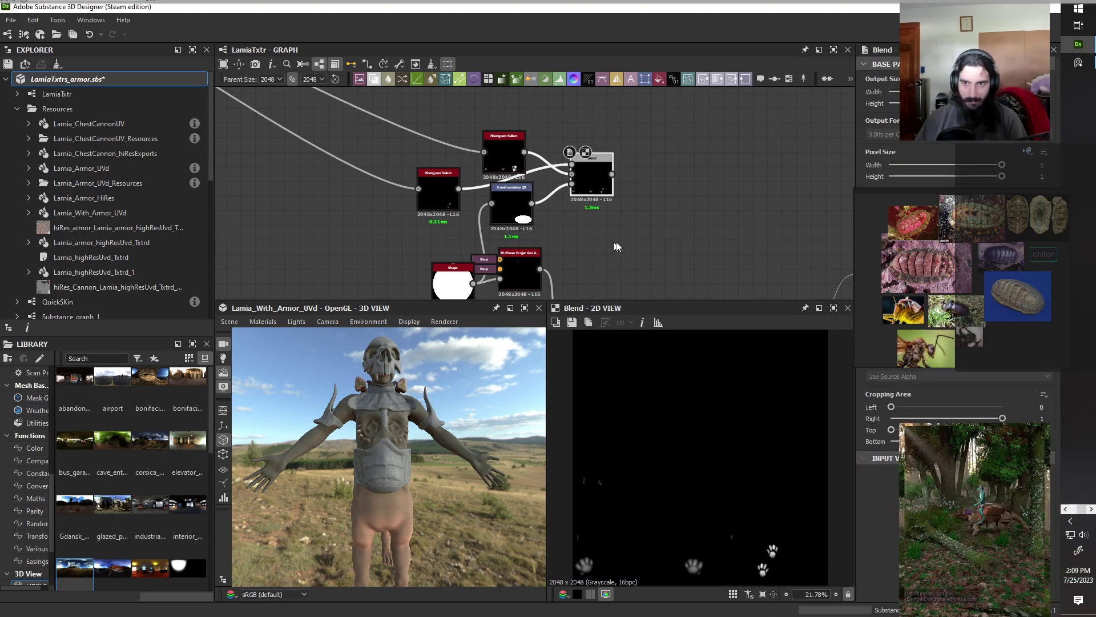
Set the contrast of the larger-hands Histogram Select node to 0.8.
double_click(508, 166)
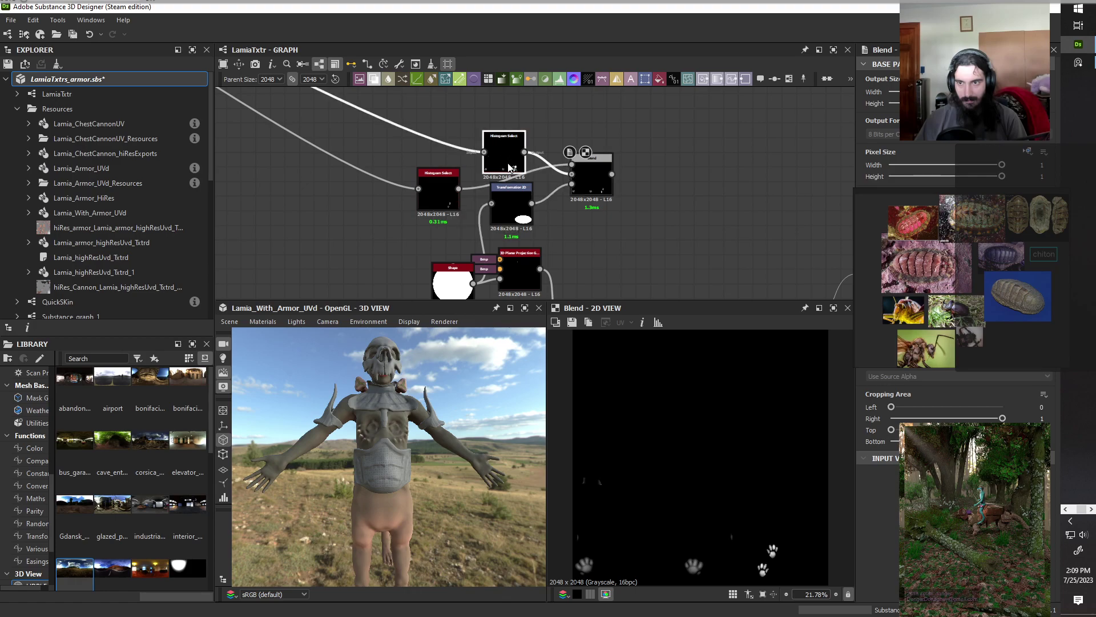
drag(870, 389, 901, 398)
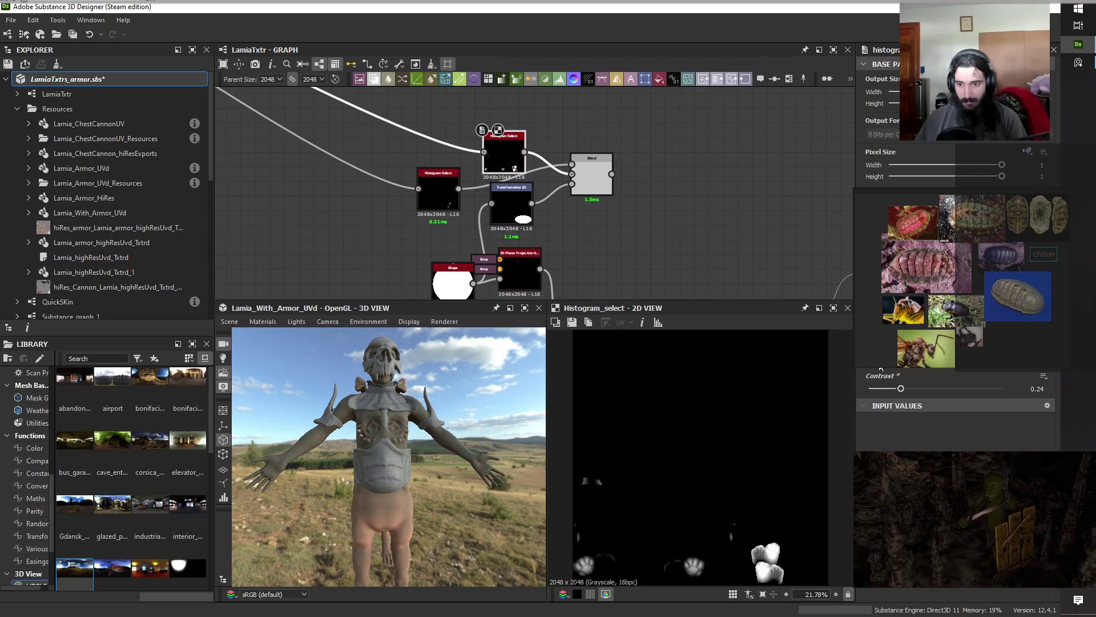
drag(901, 389, 975, 406)
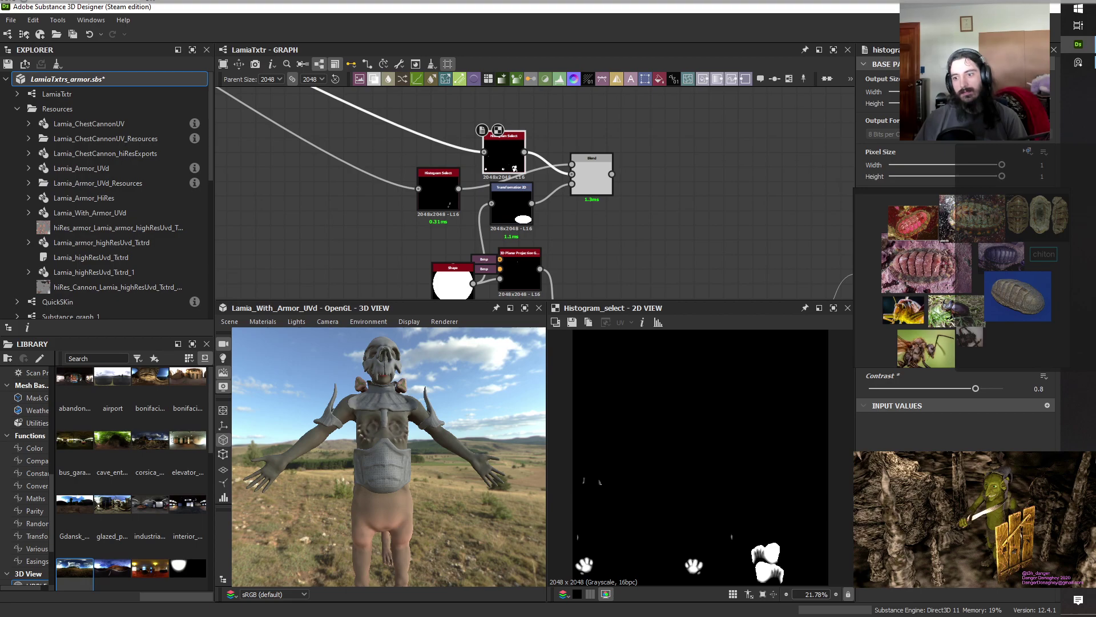
Preview the combined hands mask in the Blend node and check the larger-hands Histogram Select node.
double_click(596, 176)
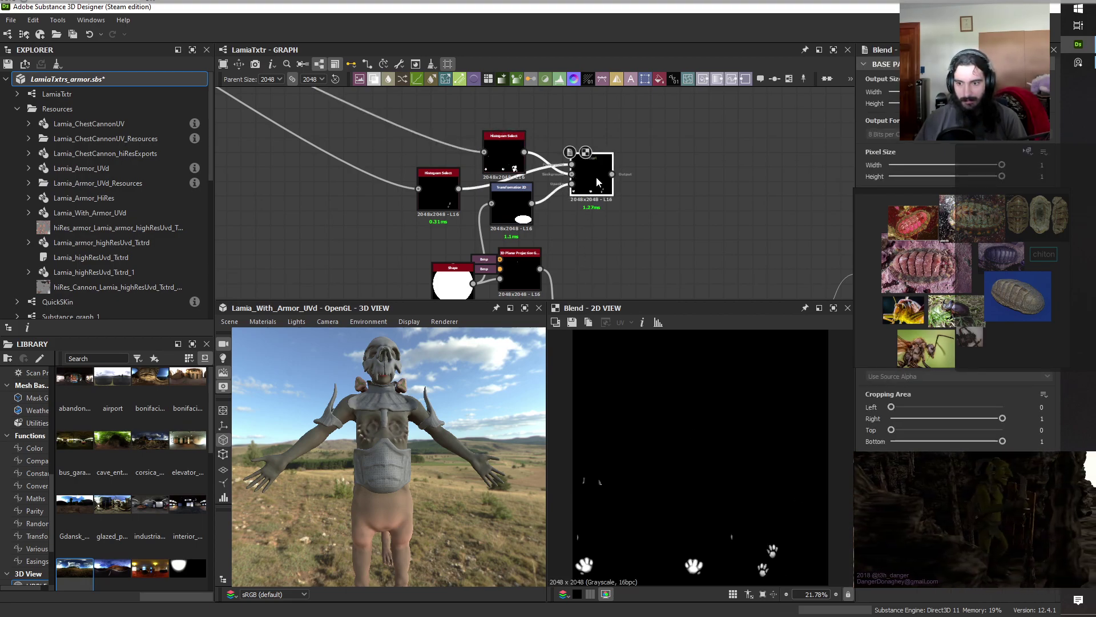
click(503, 157)
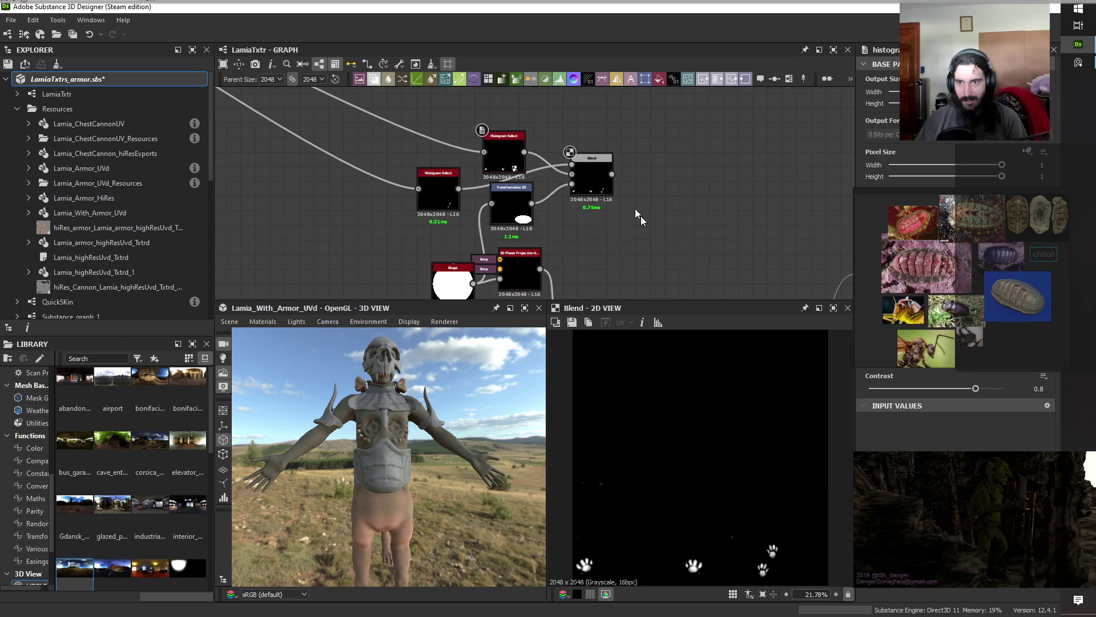
click(593, 177)
scroll(587, 174, down, 5)
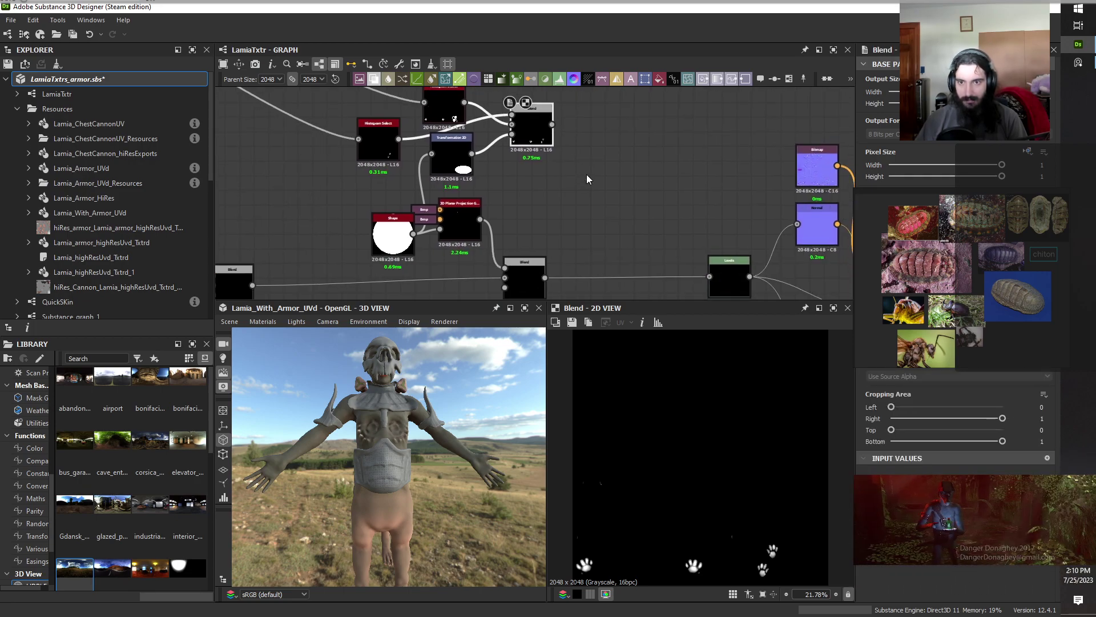
middle_drag(583, 175, 694, 217)
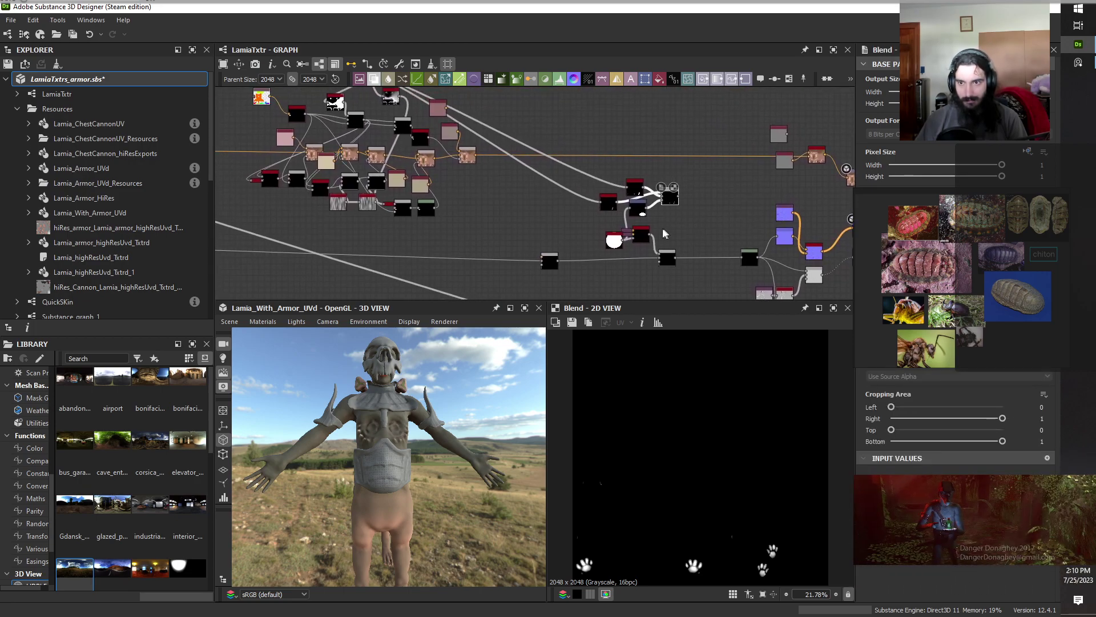
Duplicate the circle Shape, dock the copy to the Transformation 2D node as its input, and move the hands-mask nodes away from the projection nodes.
scroll(651, 225, up, 2)
click(594, 254)
key(ctrl+c)
key(ctrl+v)
drag(525, 190, 620, 198)
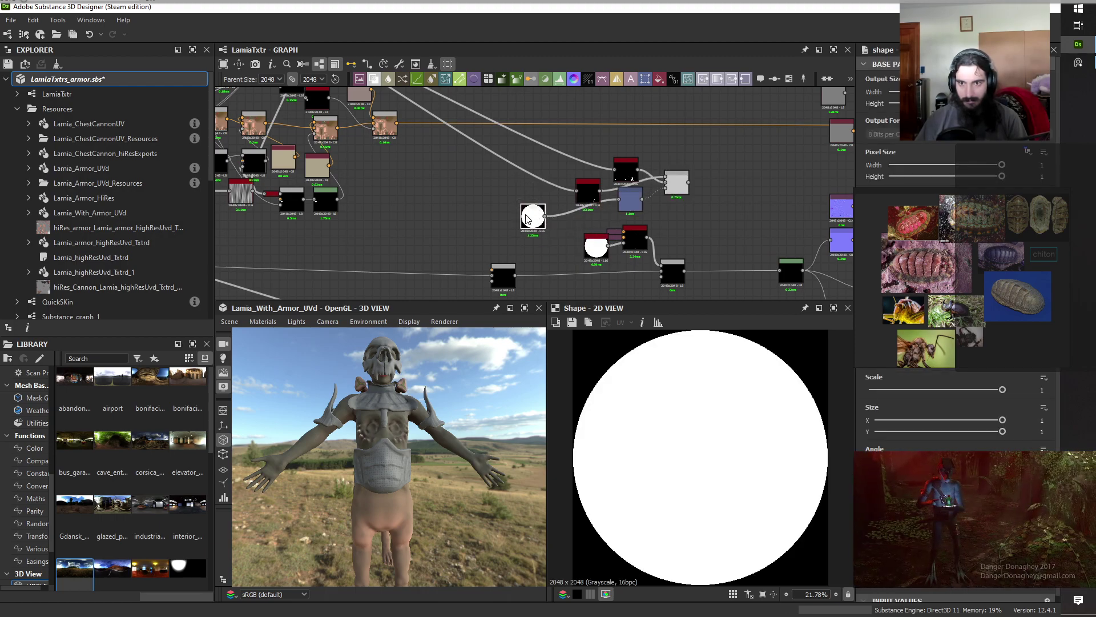
key(Delete)
drag(576, 150, 556, 217)
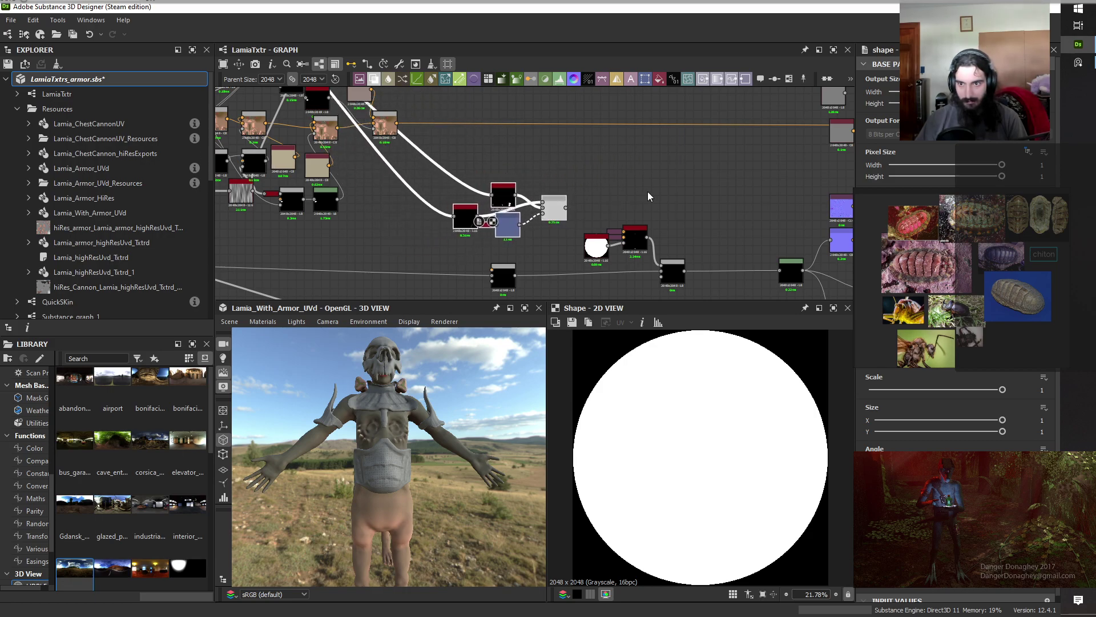
Inspect the output of the 3D Planar Projection node and of the grayscale-chain Blend it feeds.
click(639, 240)
double_click(641, 243)
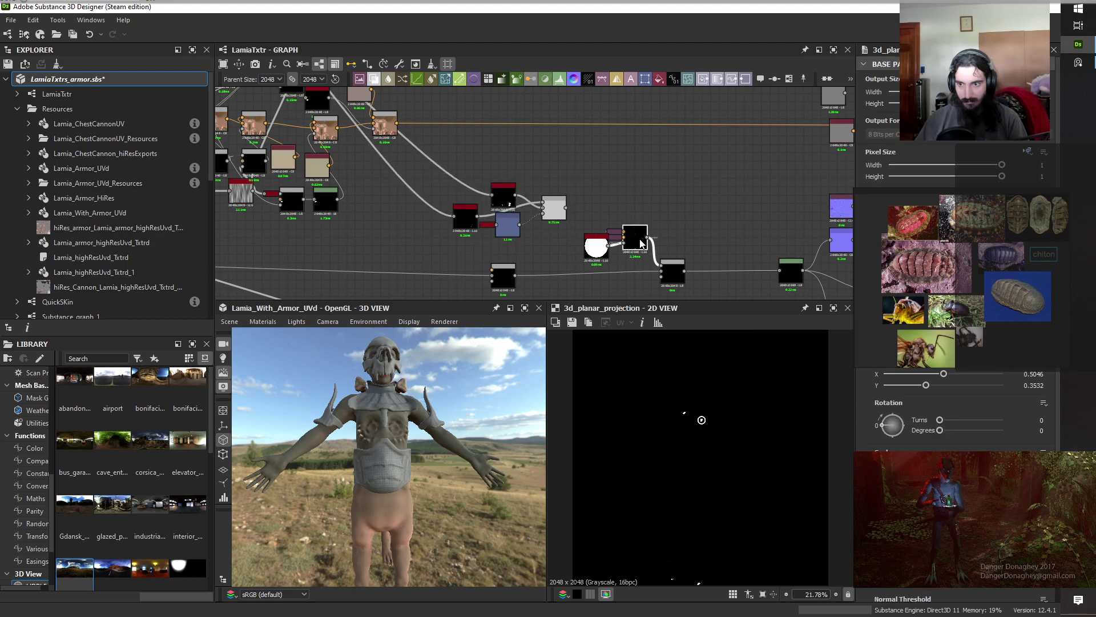
scroll(701, 406, up, 10)
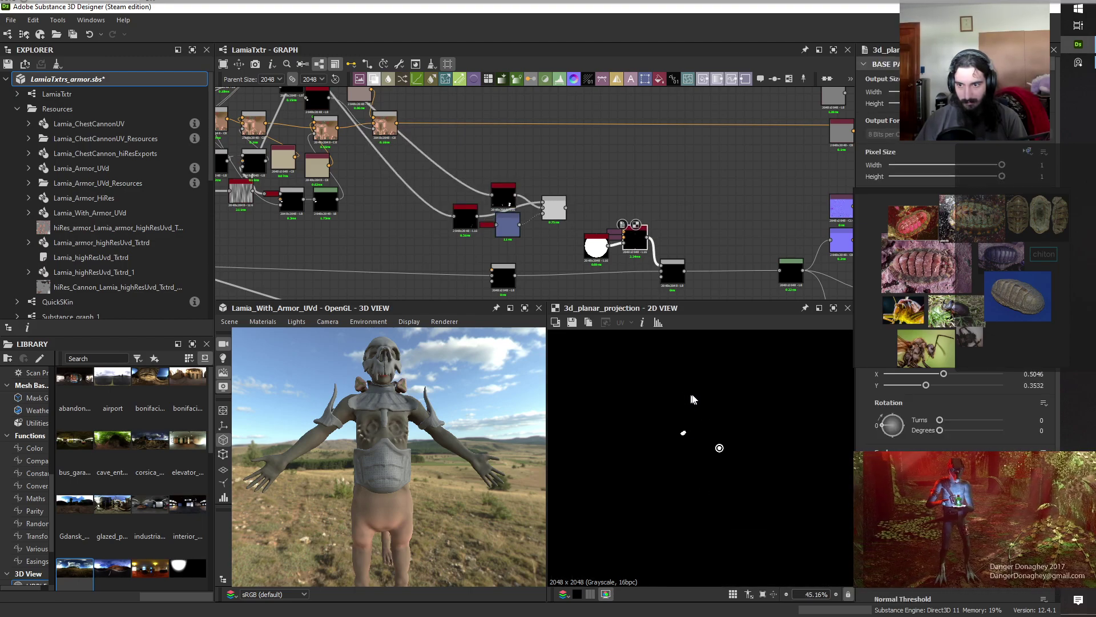
click(670, 264)
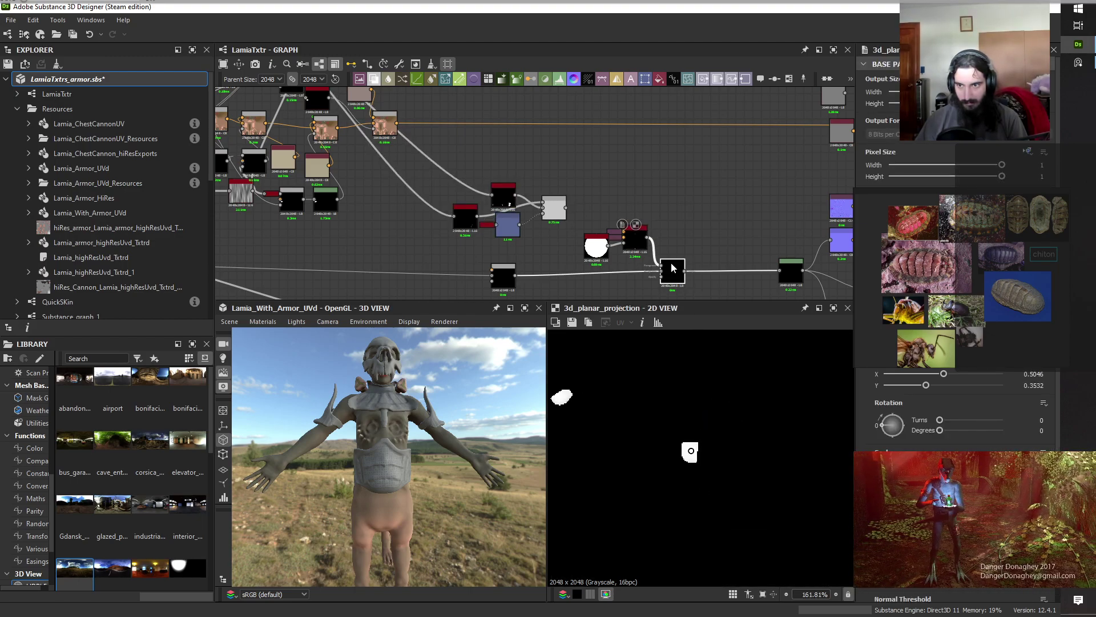
scroll(690, 467, down, 6)
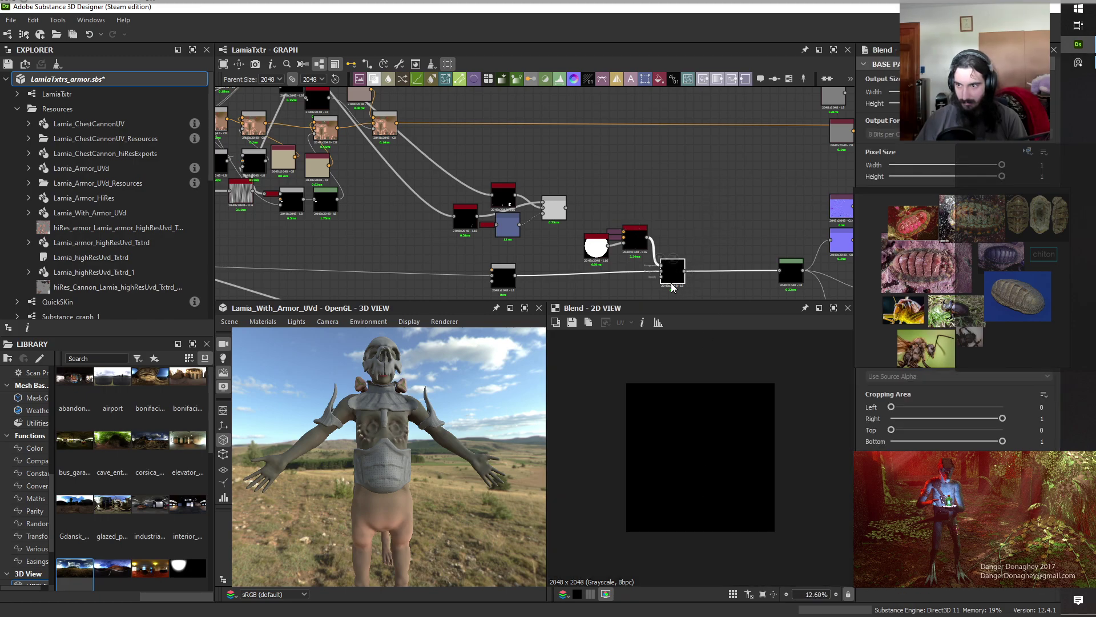
click(682, 223)
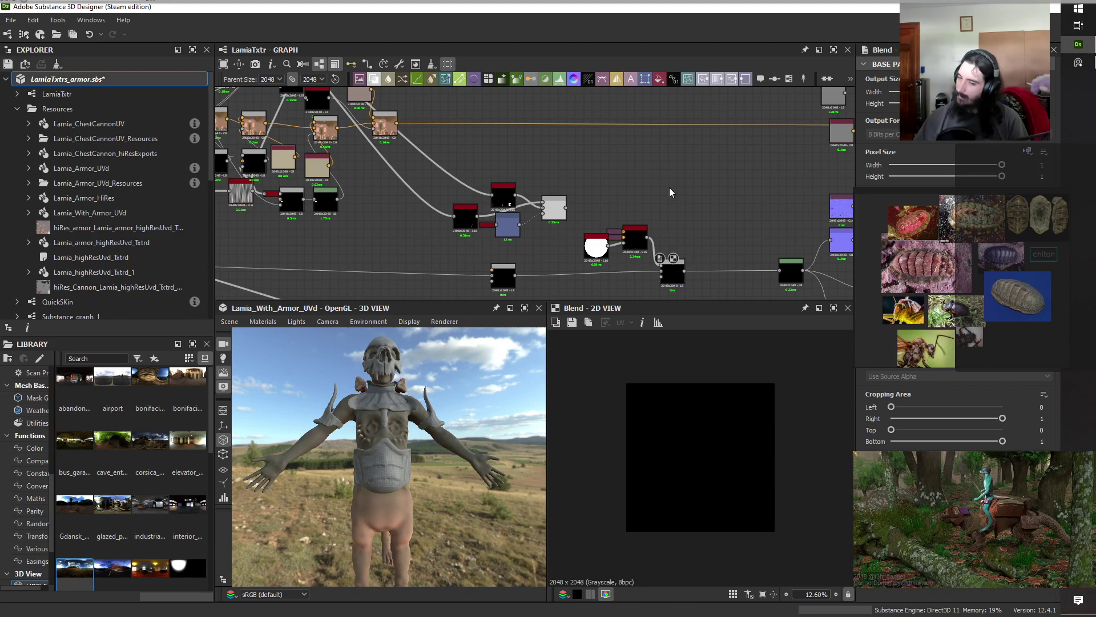
click(673, 274)
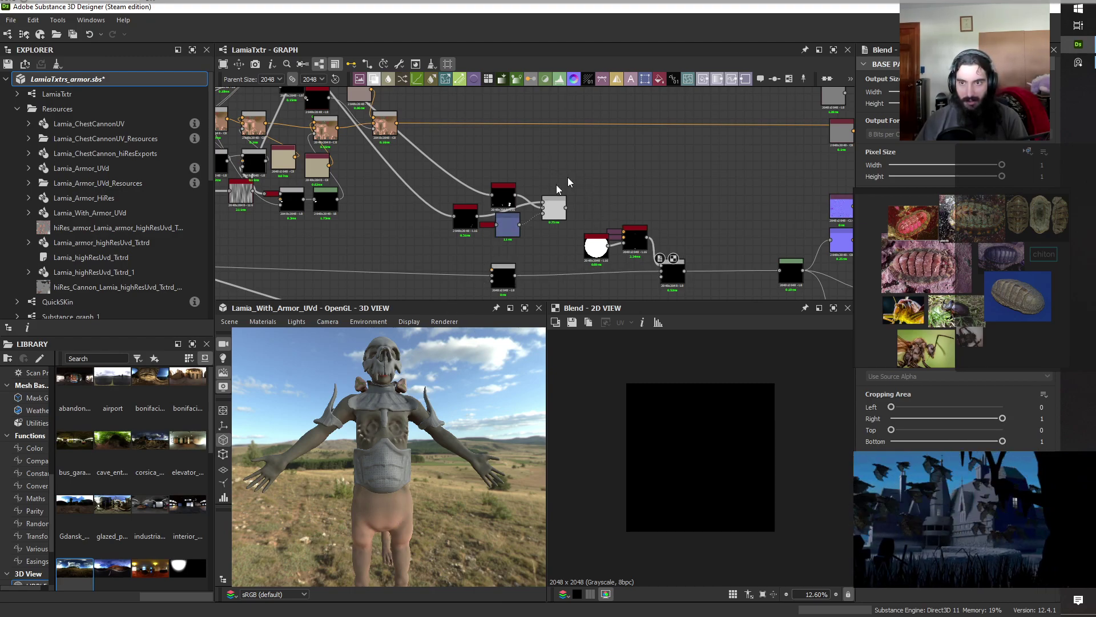
Preview the hands-mask Blend and arrange it with its Histogram Select and Transformation 2D inputs into a compact group.
double_click(554, 209)
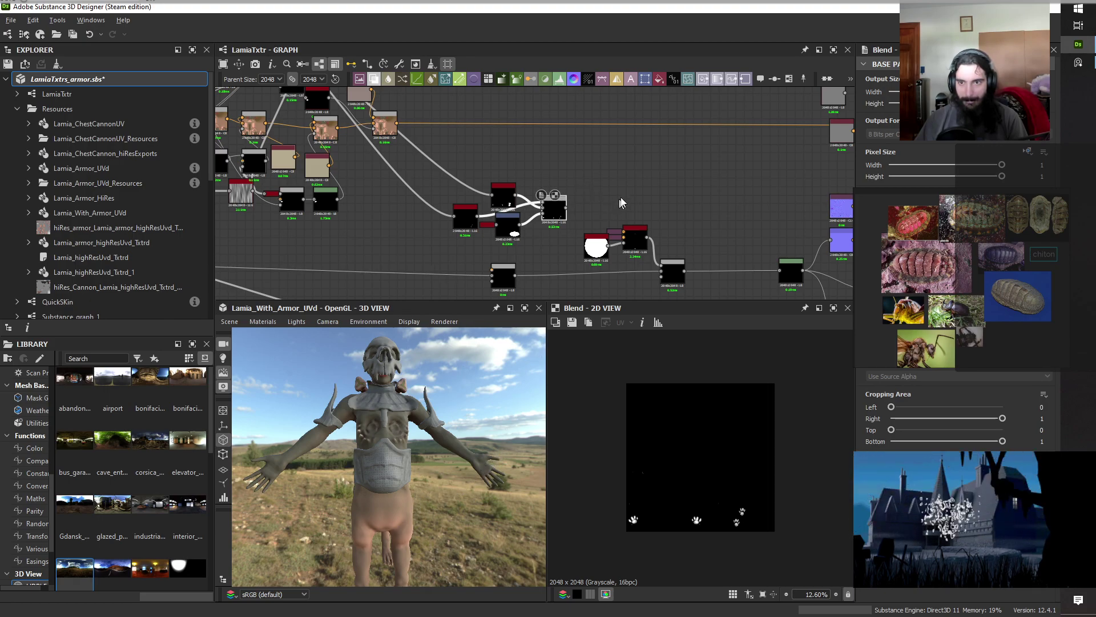
middle_drag(623, 190, 647, 152)
drag(579, 172, 571, 171)
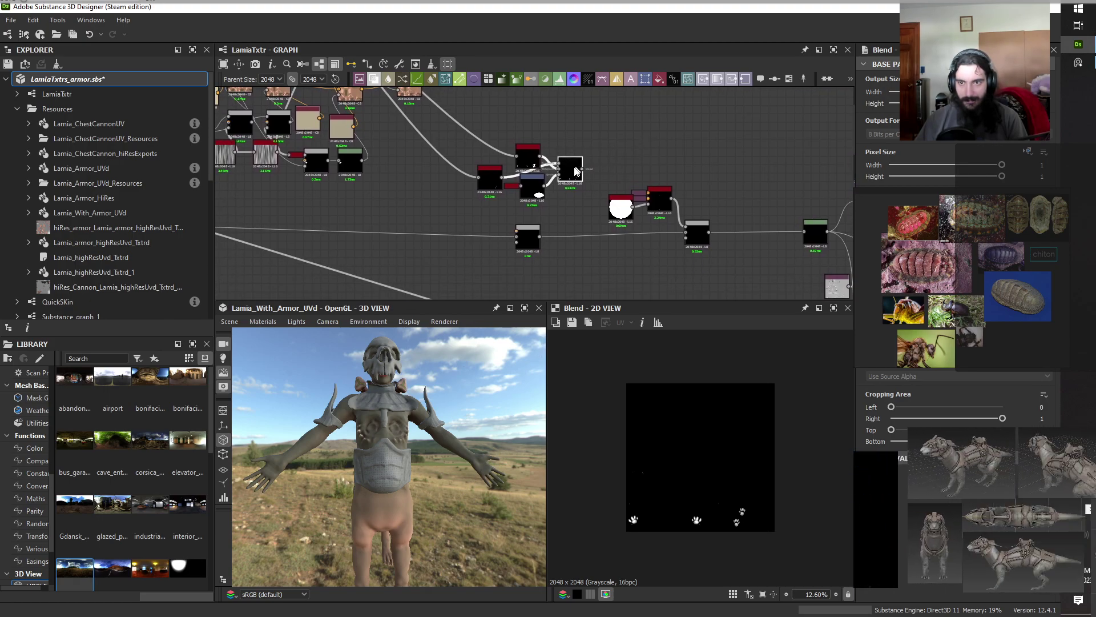
drag(488, 182, 516, 184)
click(532, 133)
scroll(574, 191, down, 5)
scroll(575, 214, up, 4)
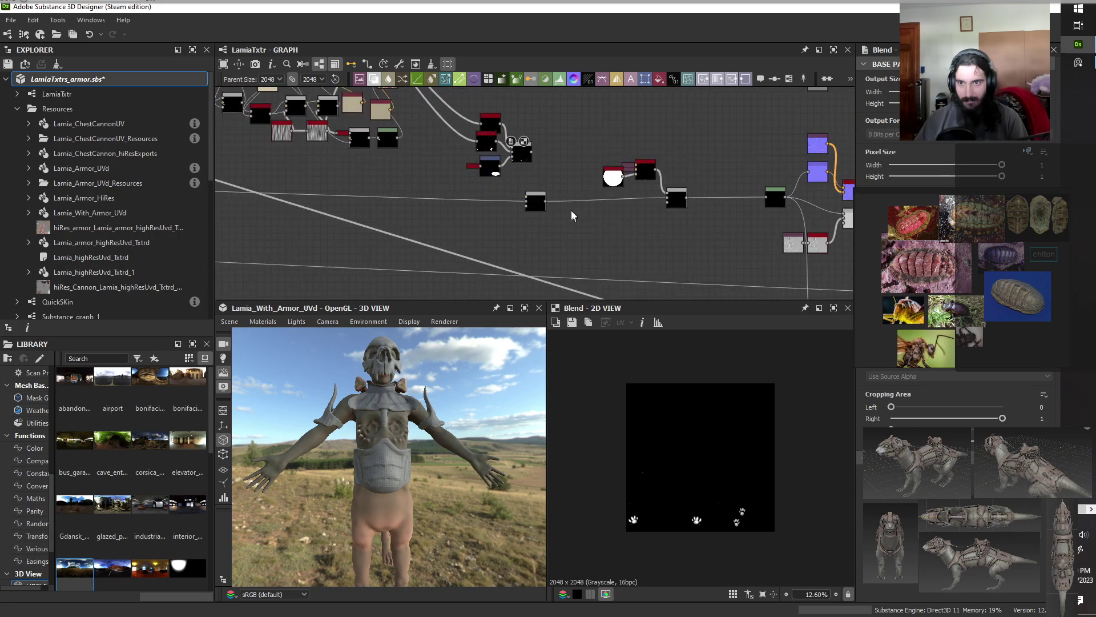
Wire the hands mask into the opacity of the first grayscale-chain Blend and check the hand on the 3D model.
click(537, 206)
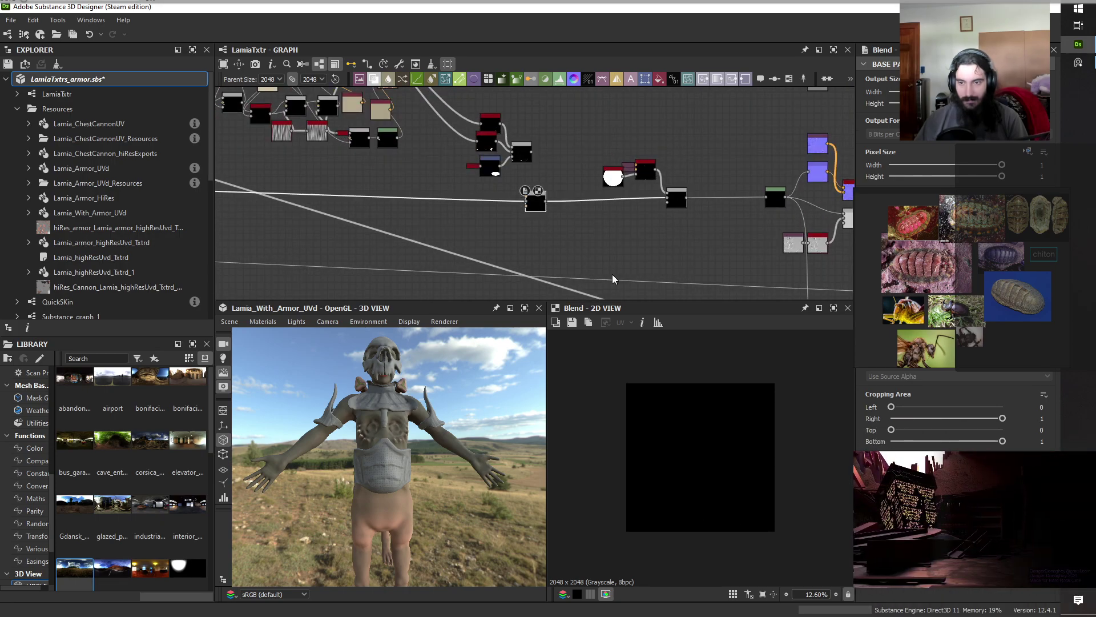
scroll(592, 231, down, 1)
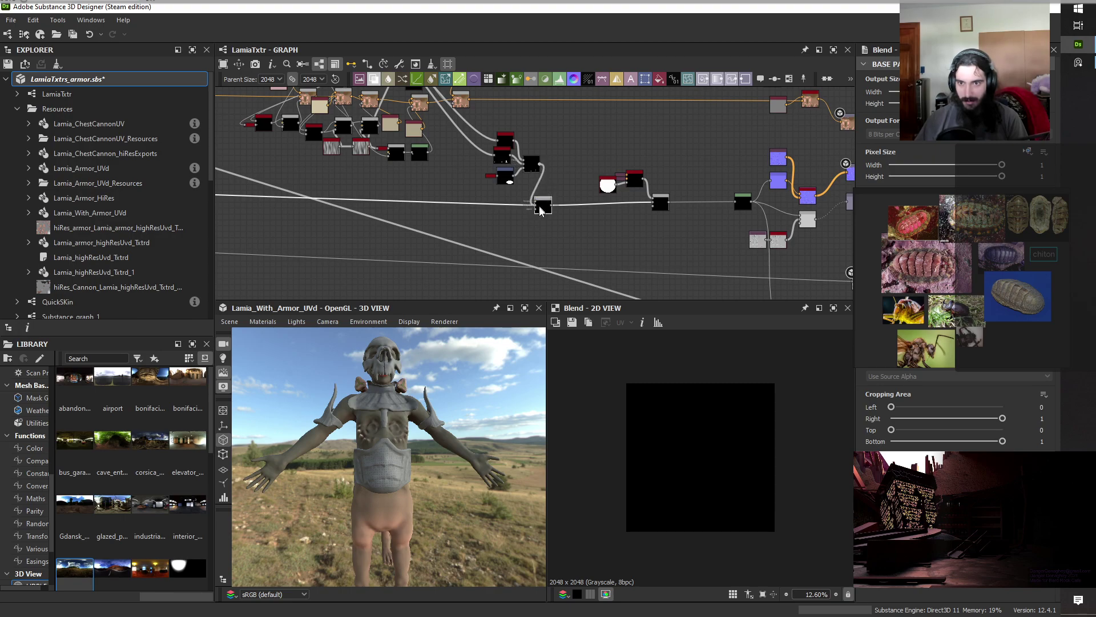
drag(425, 514, 460, 541)
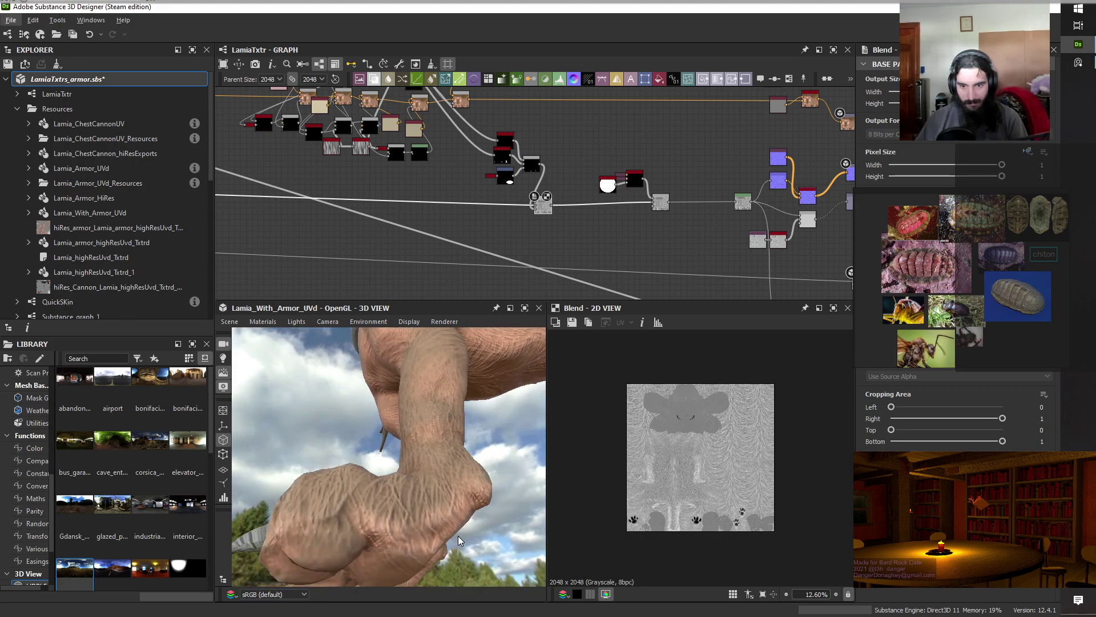
Add a Blue Noise Fast node as the foreground of the hands-masked grayscale Blend and check the bumps on the 3D hand.
middle_drag(631, 227, 621, 266)
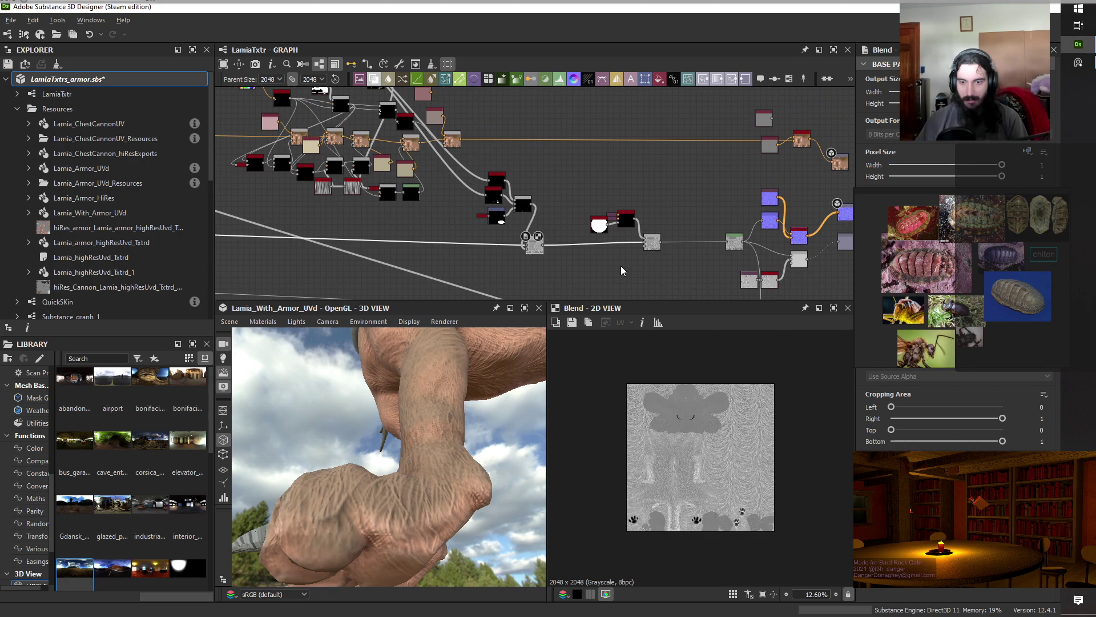
scroll(549, 253, up, 5)
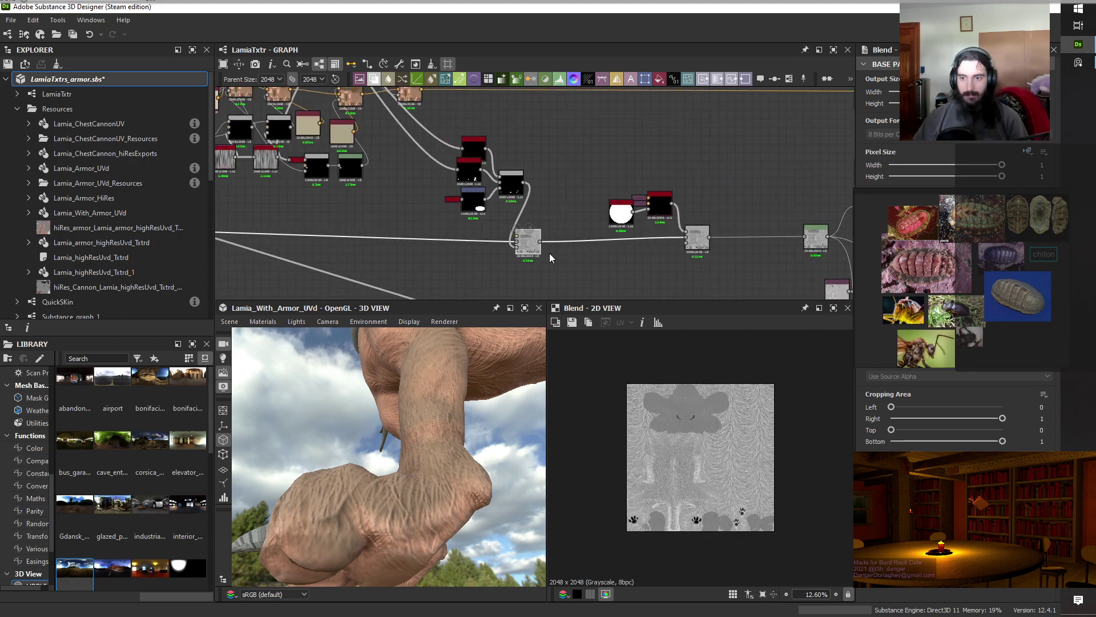
key(space)
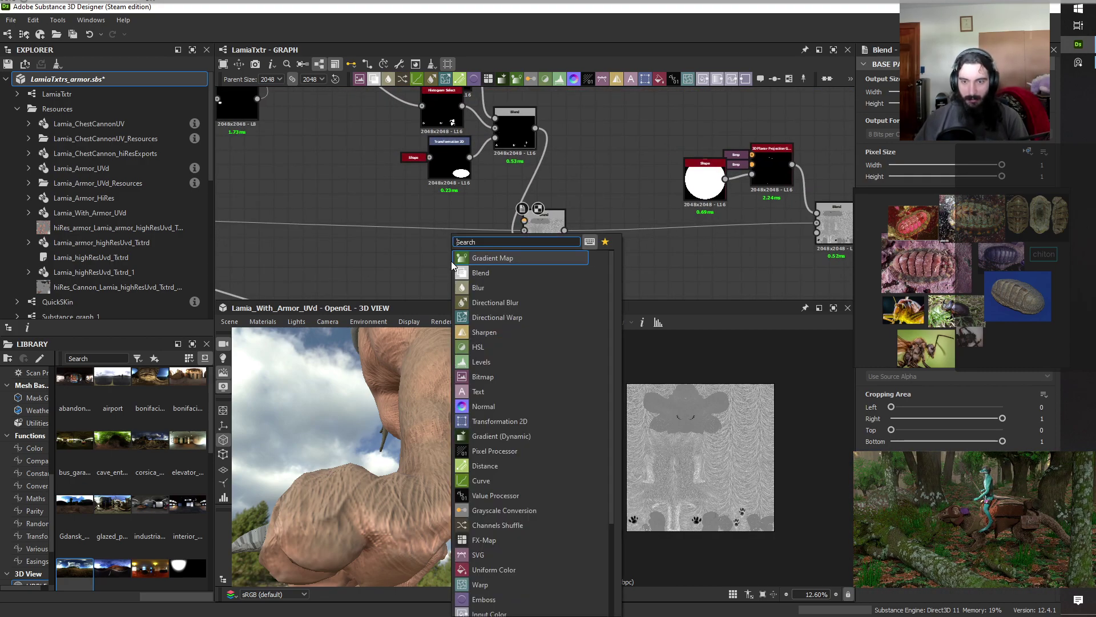
text(blu)
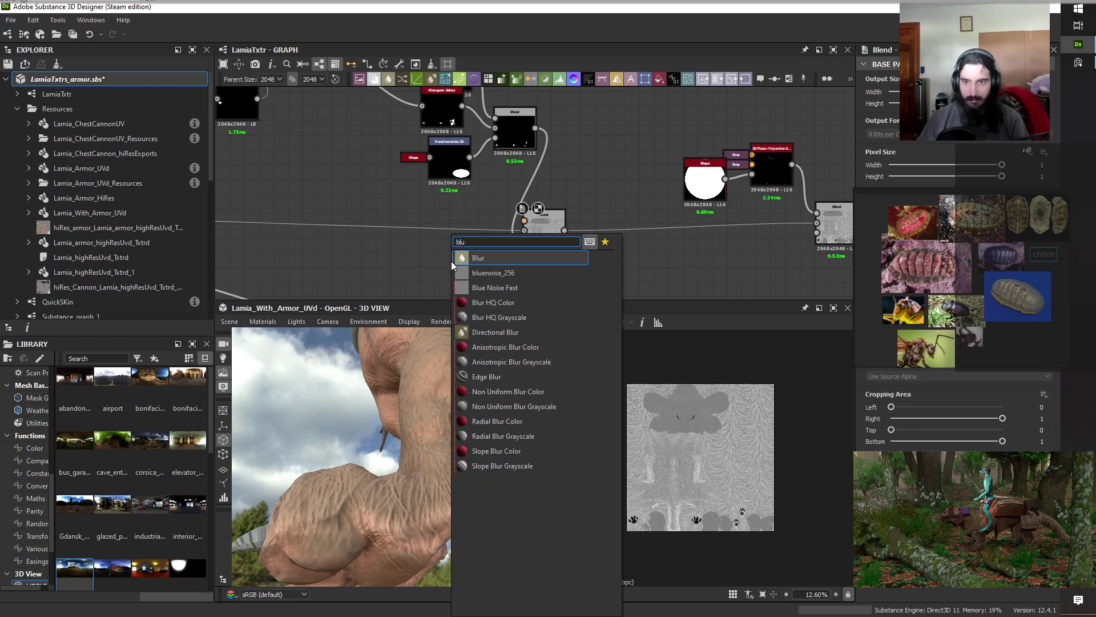
click(497, 288)
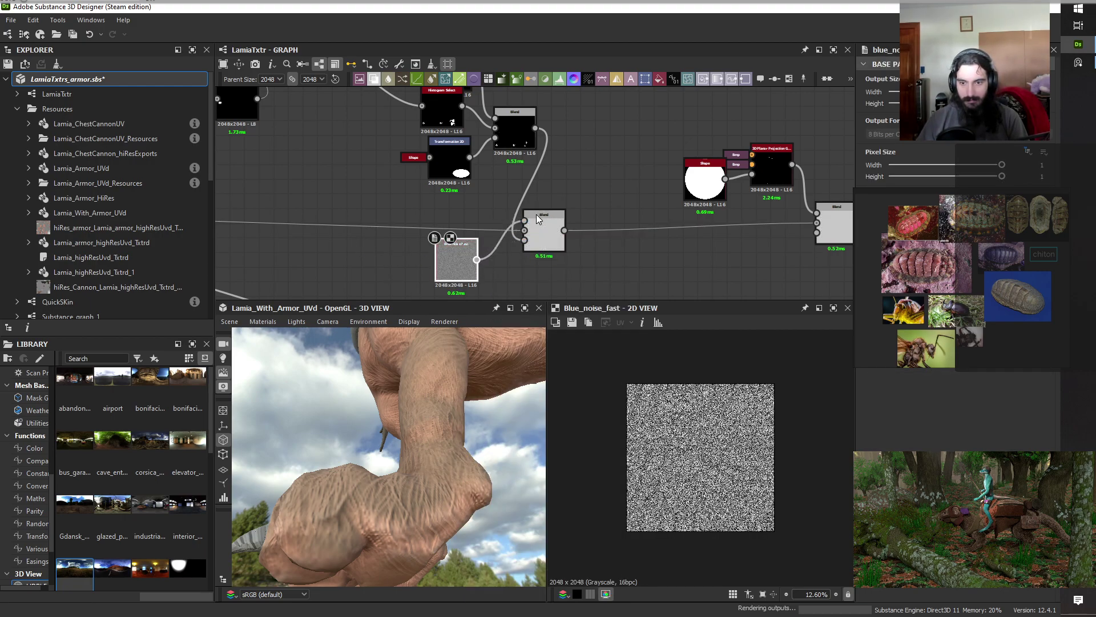
drag(406, 546, 427, 525)
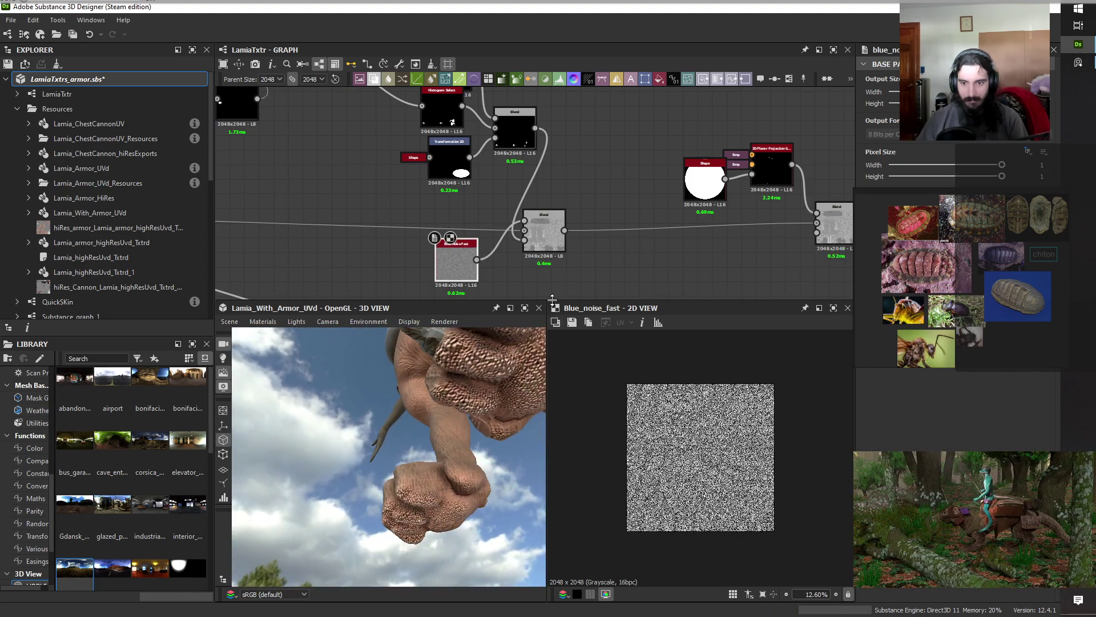
click(545, 259)
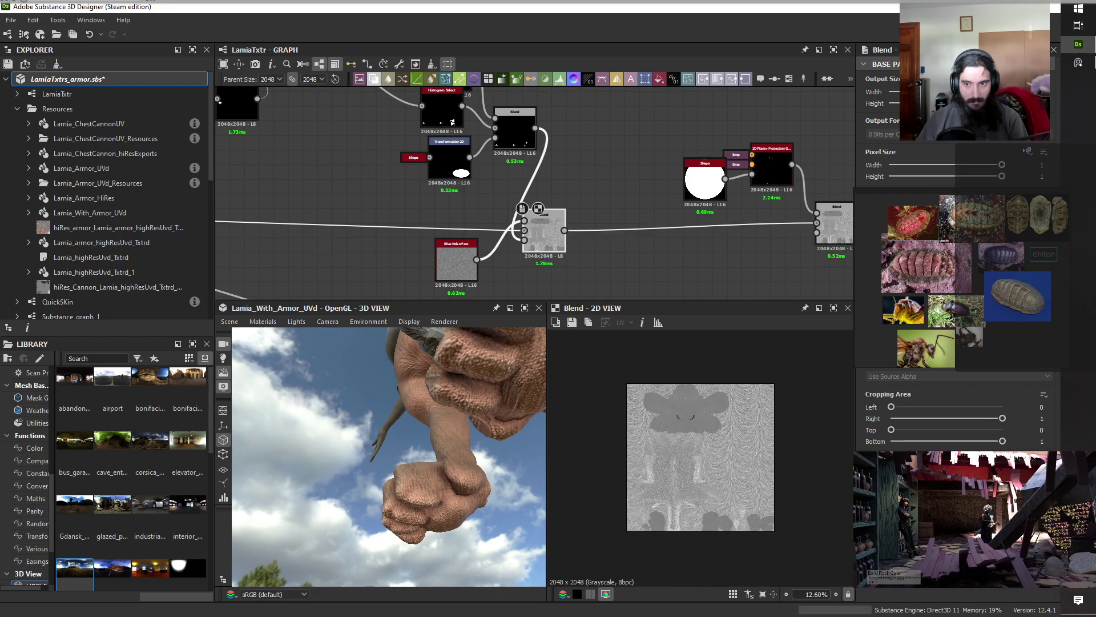
drag(499, 498, 414, 522)
scroll(608, 132, down, 2)
Insert a Blend node at the end of the skin colour chain and wire the hands mask into its opacity.
middle_drag(609, 132, 562, 226)
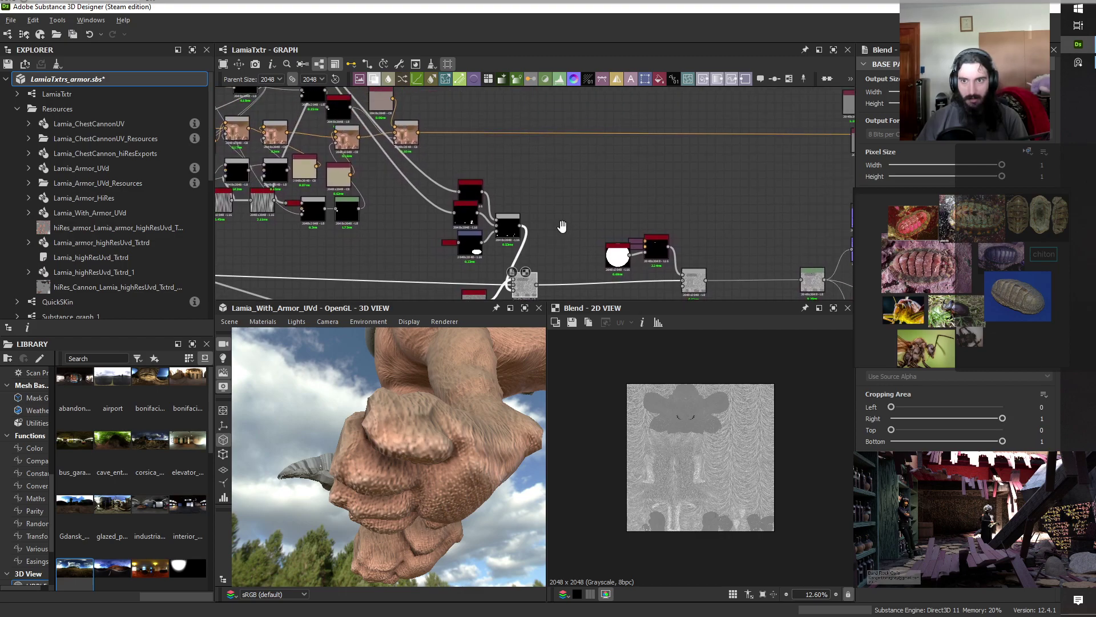
click(504, 133)
key(space)
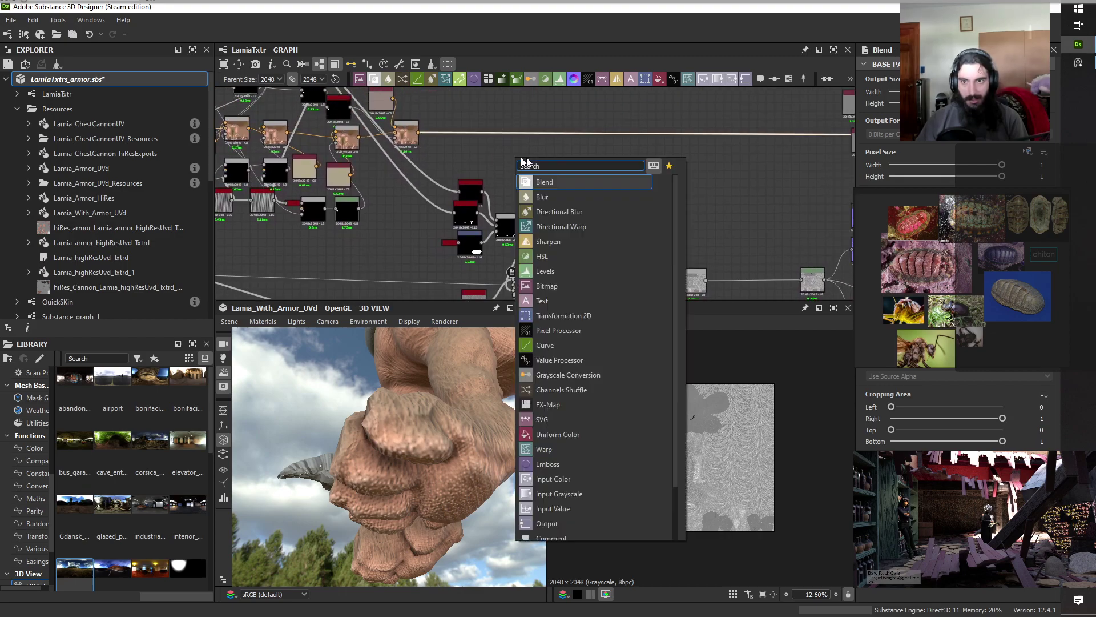
click(553, 182)
drag(666, 141, 534, 142)
drag(520, 225, 513, 138)
middle_drag(615, 167, 823, 219)
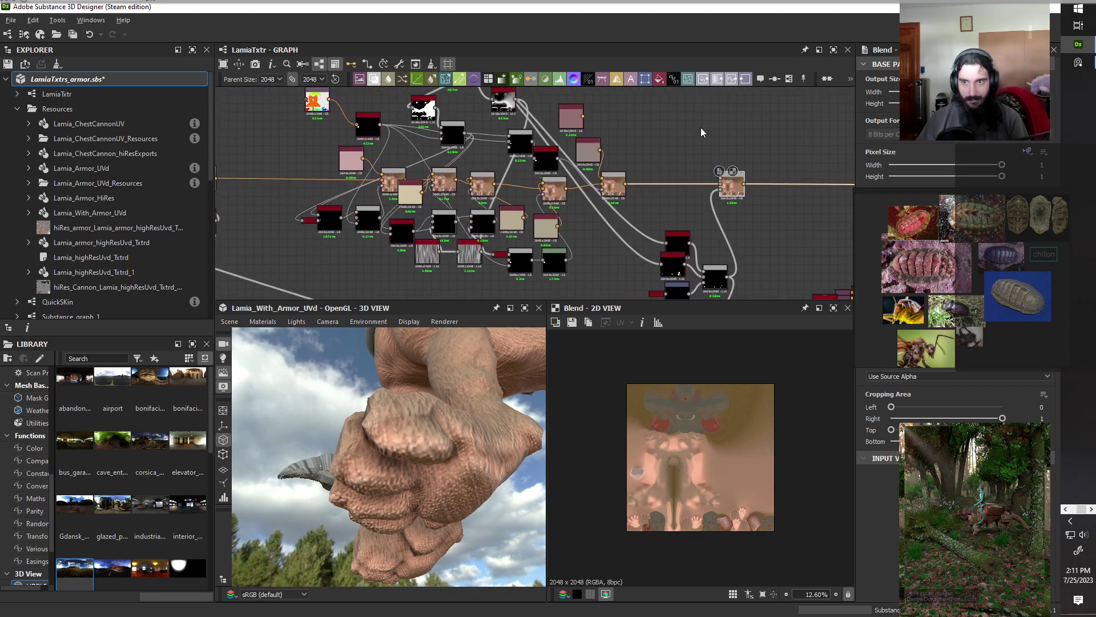
Add a Uniform Color node with saturation 0.11 and value 0.14 as the new colour Blend's foreground and check the hands in 3D.
middle_drag(702, 133, 559, 151)
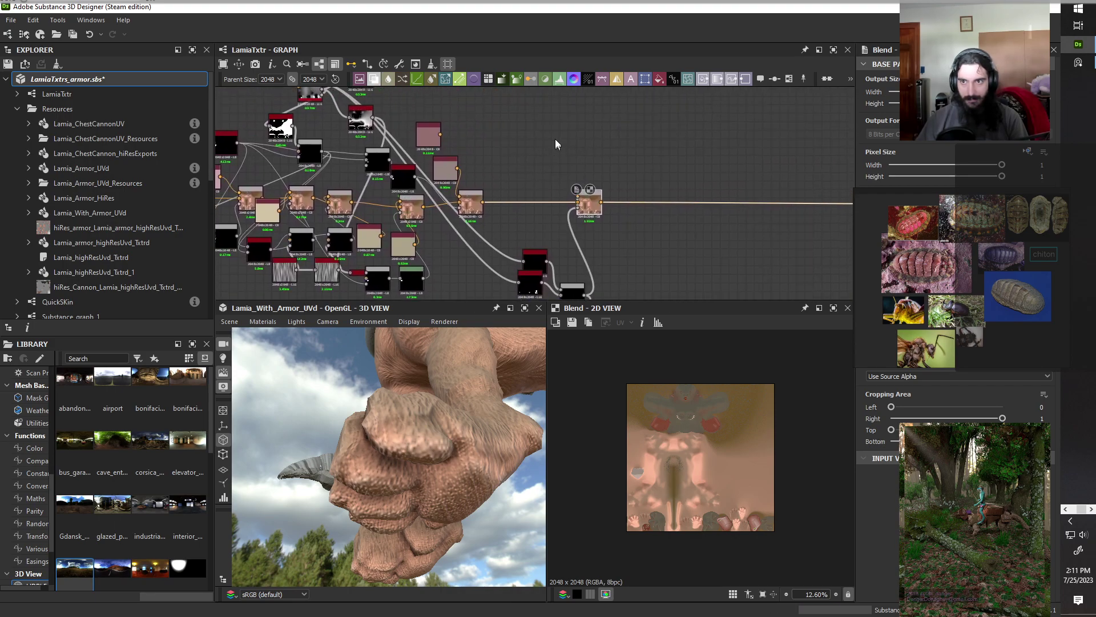
click(661, 77)
drag(529, 199, 550, 165)
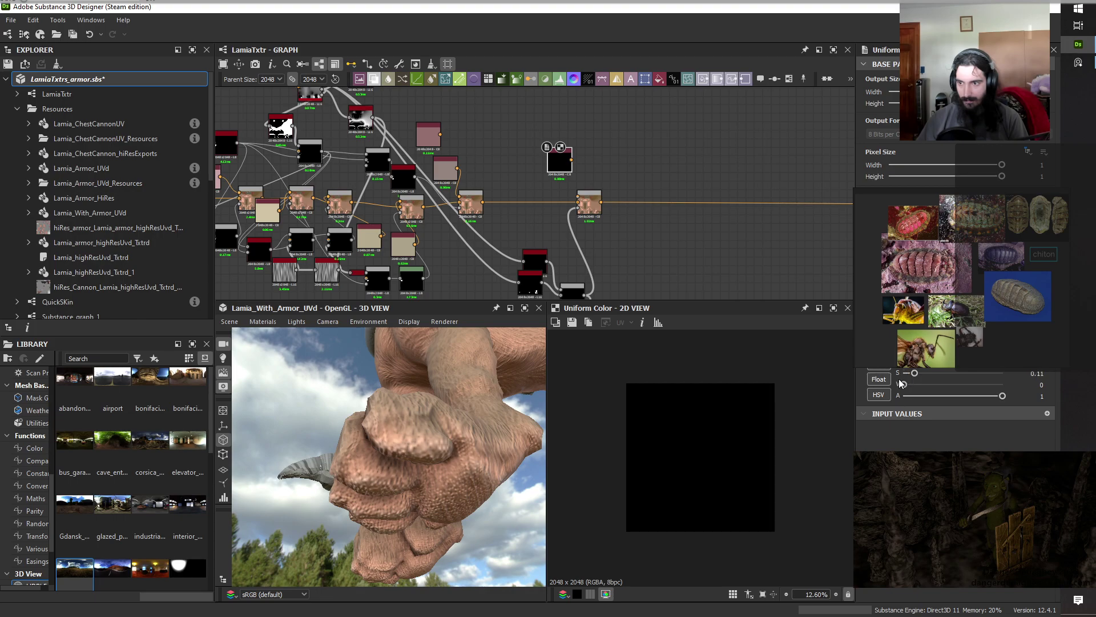
drag(905, 388, 919, 389)
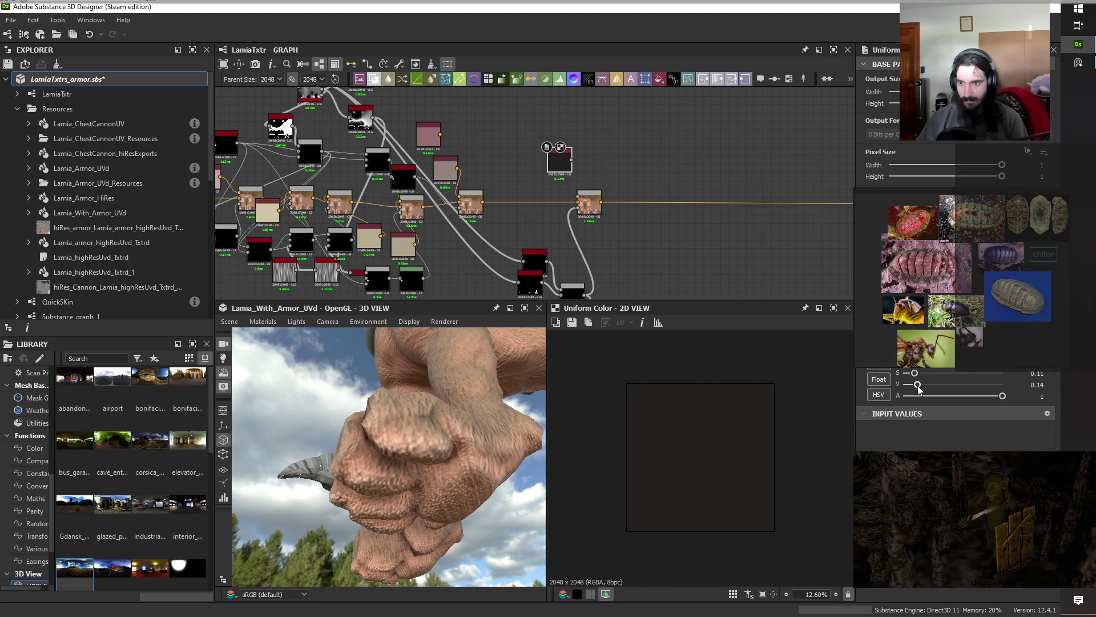
drag(571, 160, 585, 192)
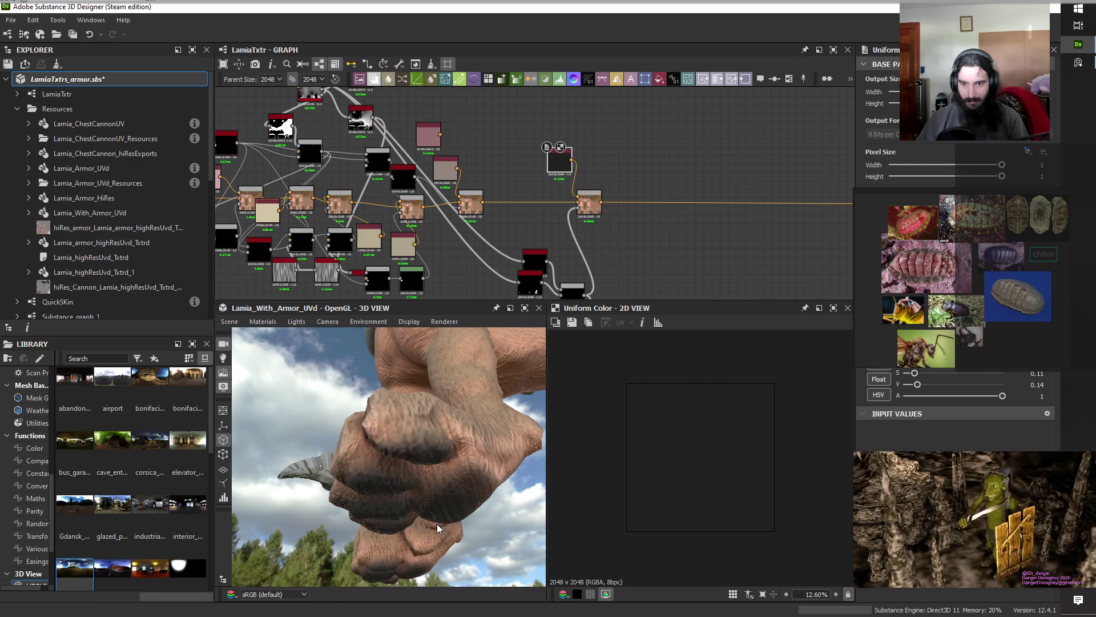
drag(502, 437, 494, 473)
scroll(403, 512, up, 3)
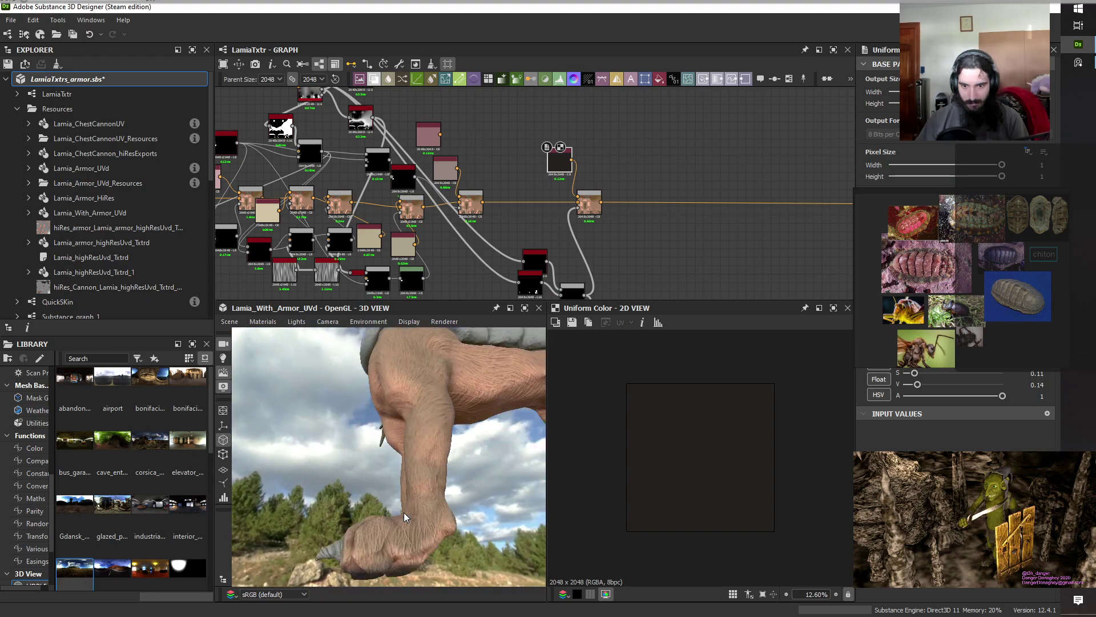
Save the LamiaTxtrs_armor.sbs package.
scroll(648, 160, up, 4)
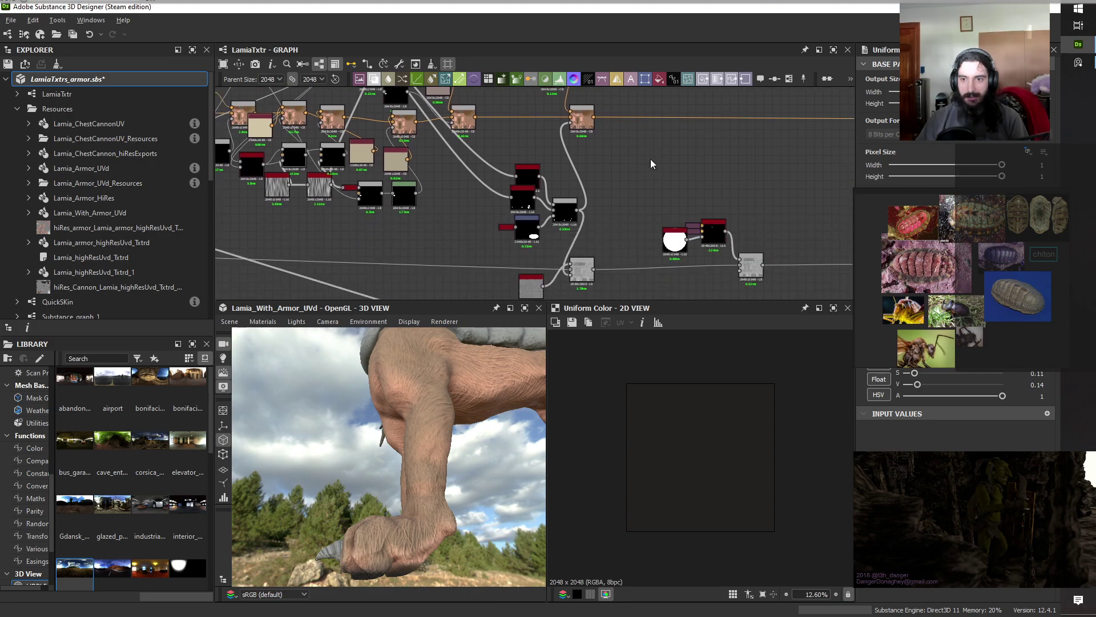
scroll(643, 136, up, 2)
key(ctrl+s)
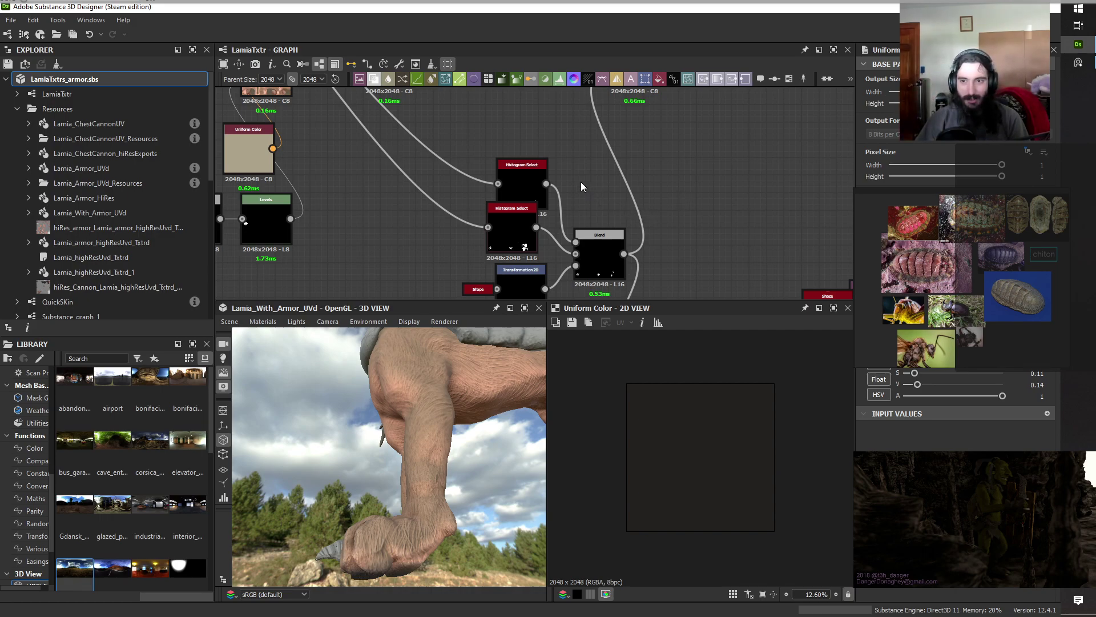
Preview the hands mask Blend and insert a Levels node on its output, feeding both the colour and grayscale Blends.
double_click(607, 271)
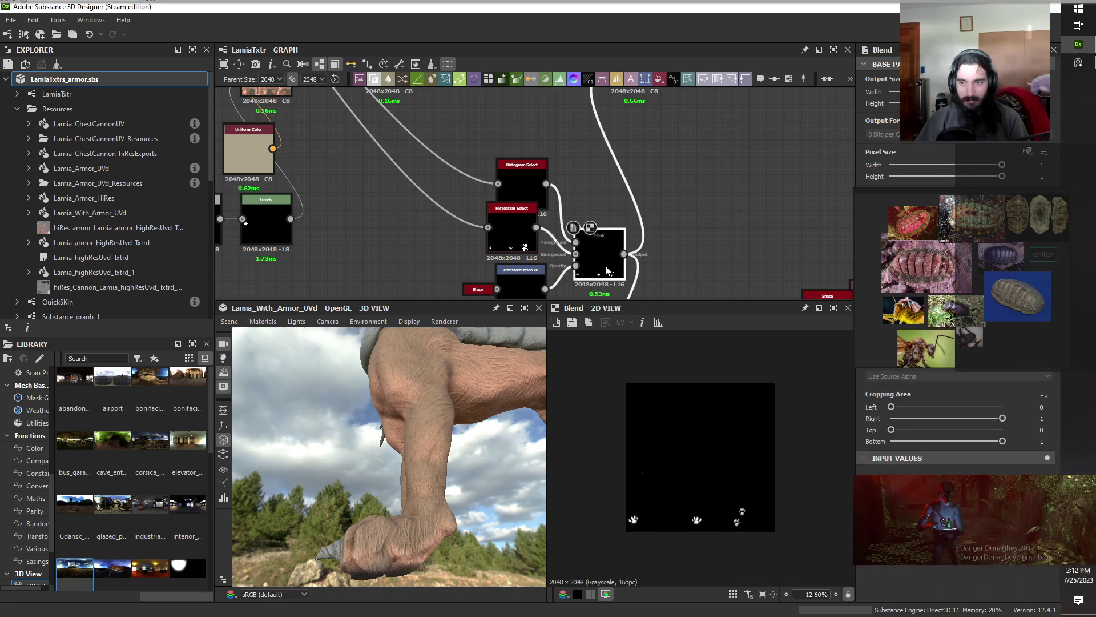
scroll(691, 473, up, 2)
middle_drag(697, 214, 661, 181)
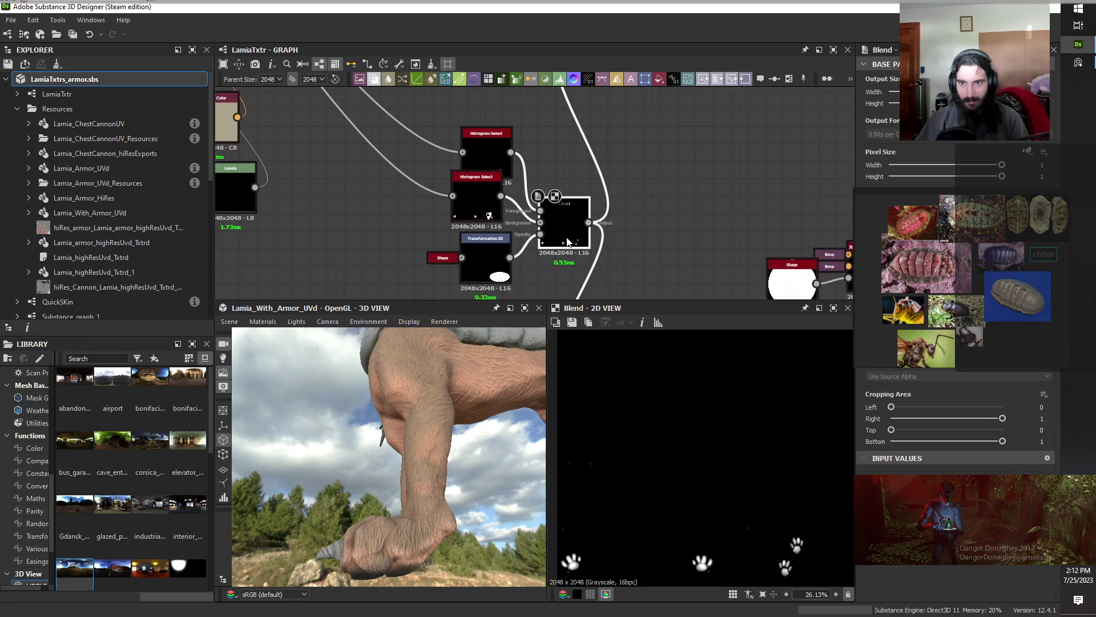
drag(567, 242, 552, 242)
key(space)
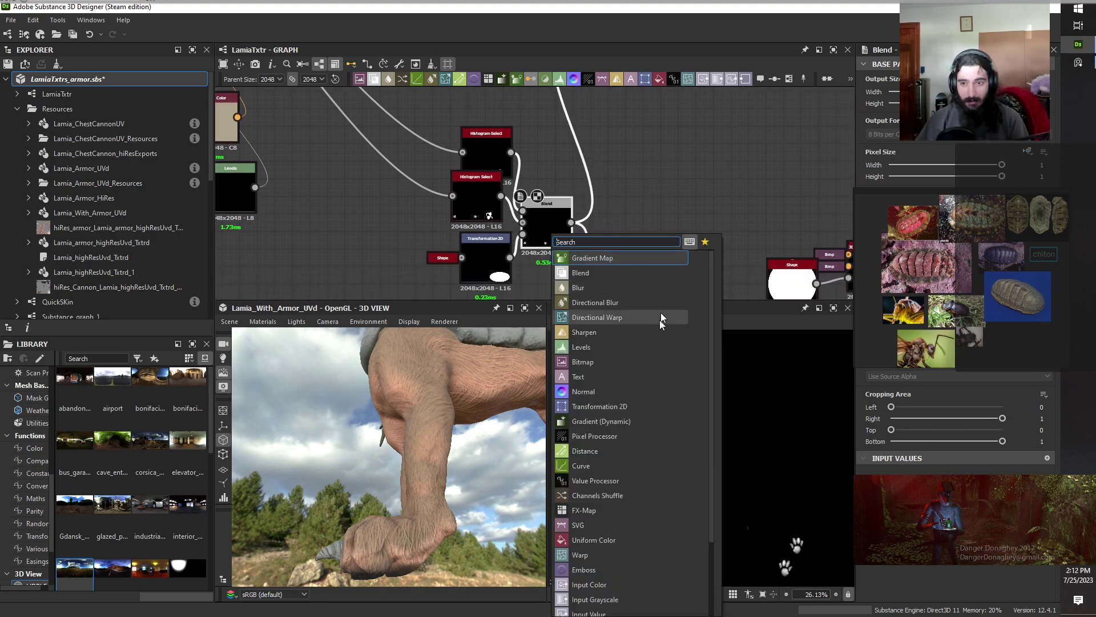
click(595, 343)
drag(645, 230, 683, 234)
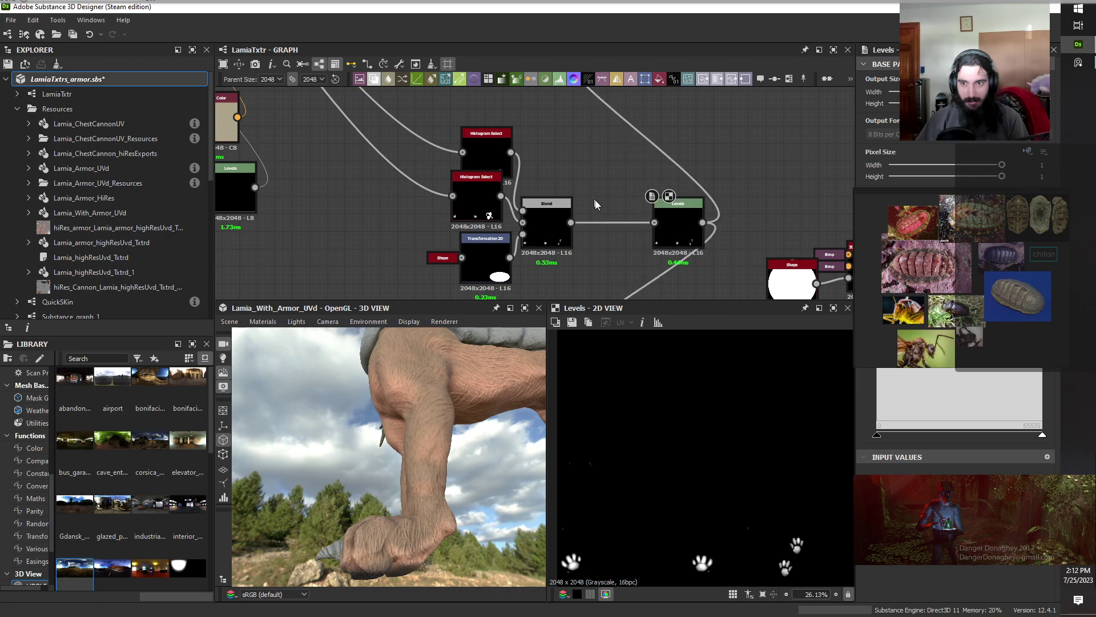
Insert a second Levels node between the hands mask Blend and the first Levels, and lower its white input level to strengthen the mask.
key(space)
click(652, 346)
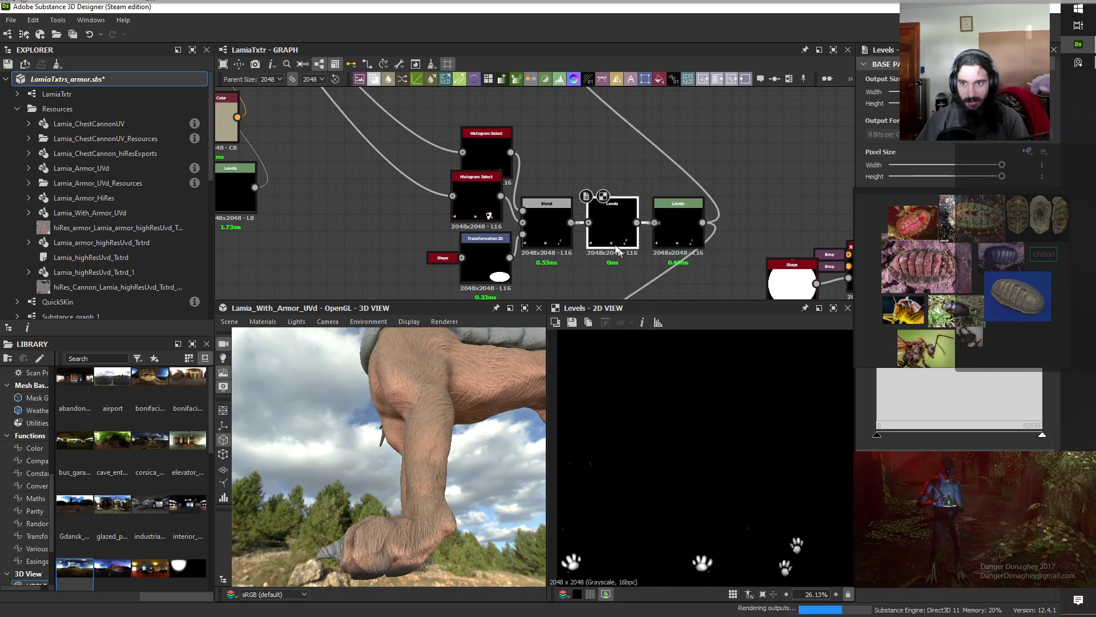
drag(1042, 361, 890, 361)
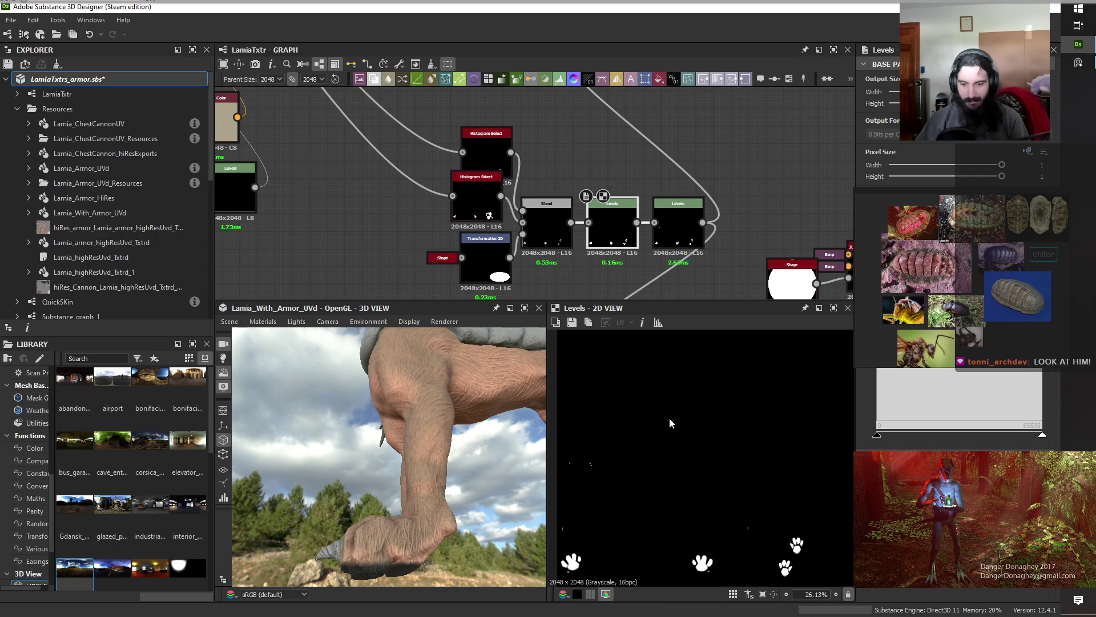
Select the hands-masked skin colour Blend and check the darkened hands and feet on the whole 3D model.
drag(488, 488, 475, 431)
scroll(443, 496, down, 3)
scroll(661, 190, down, 3)
scroll(661, 191, down, 1)
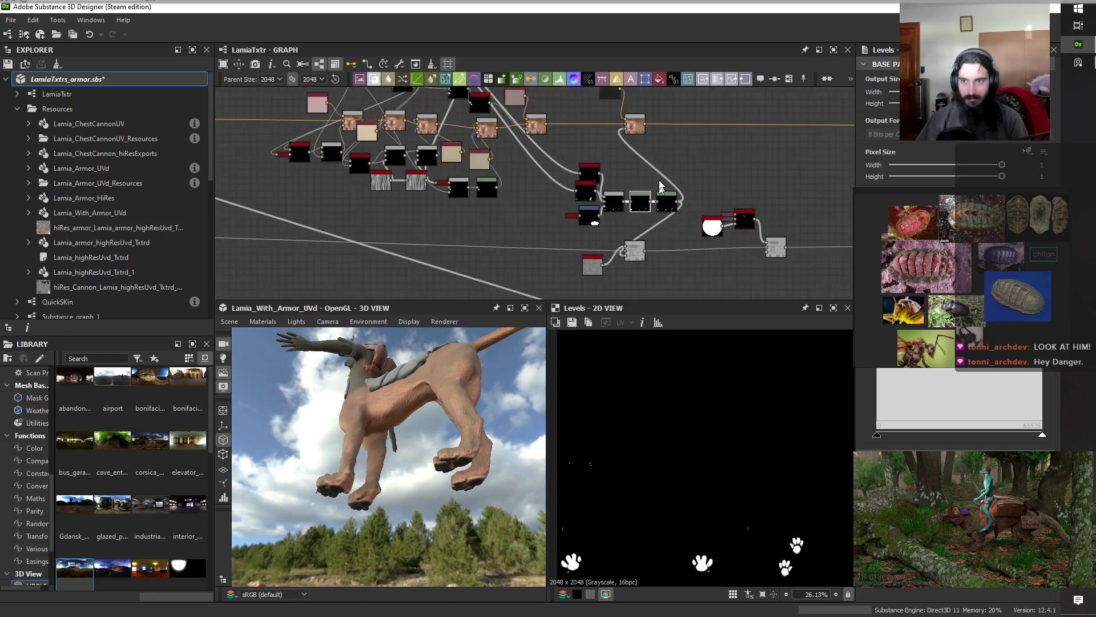
click(635, 124)
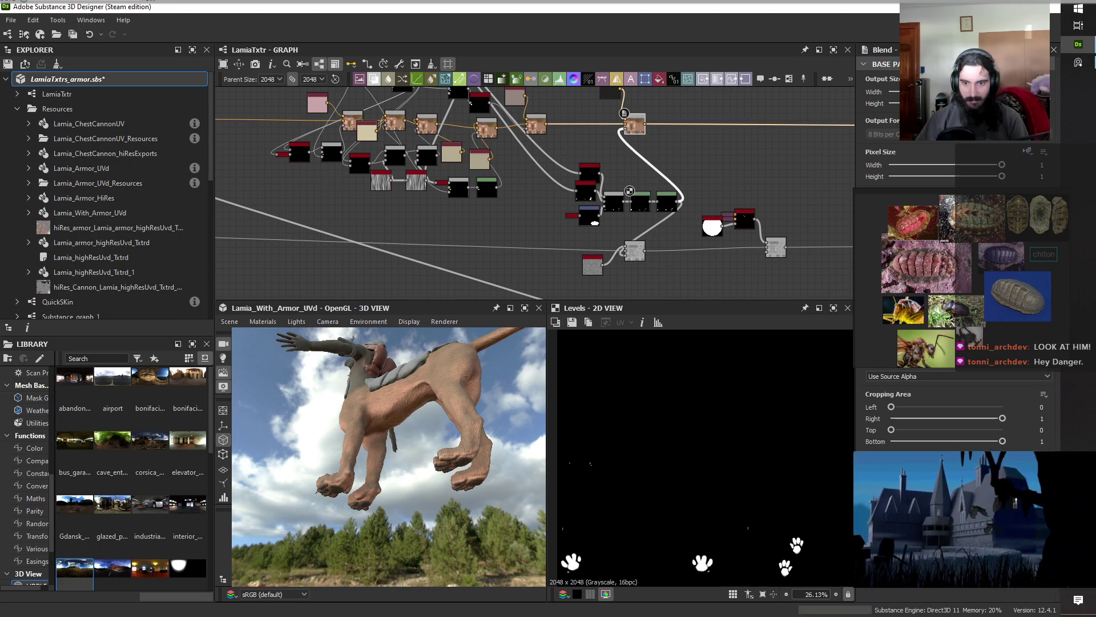
drag(366, 474, 443, 490)
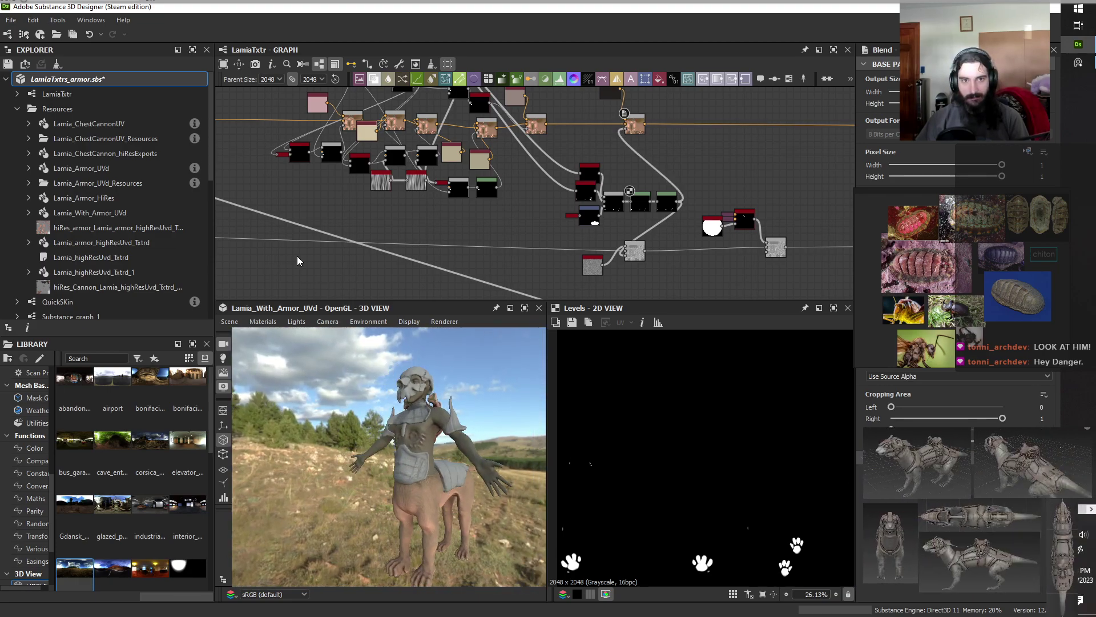
Open the Lamia_ArmorTxtrs graph from the LamiaTxtrs_armor.sbs package.
scroll(144, 153, down, 5)
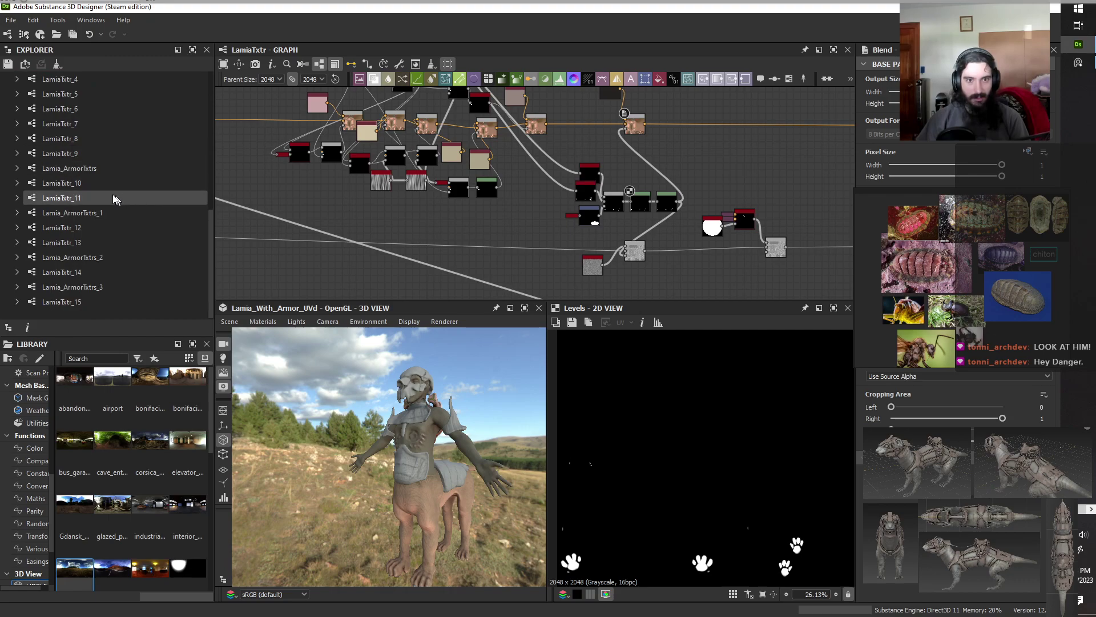
click(85, 170)
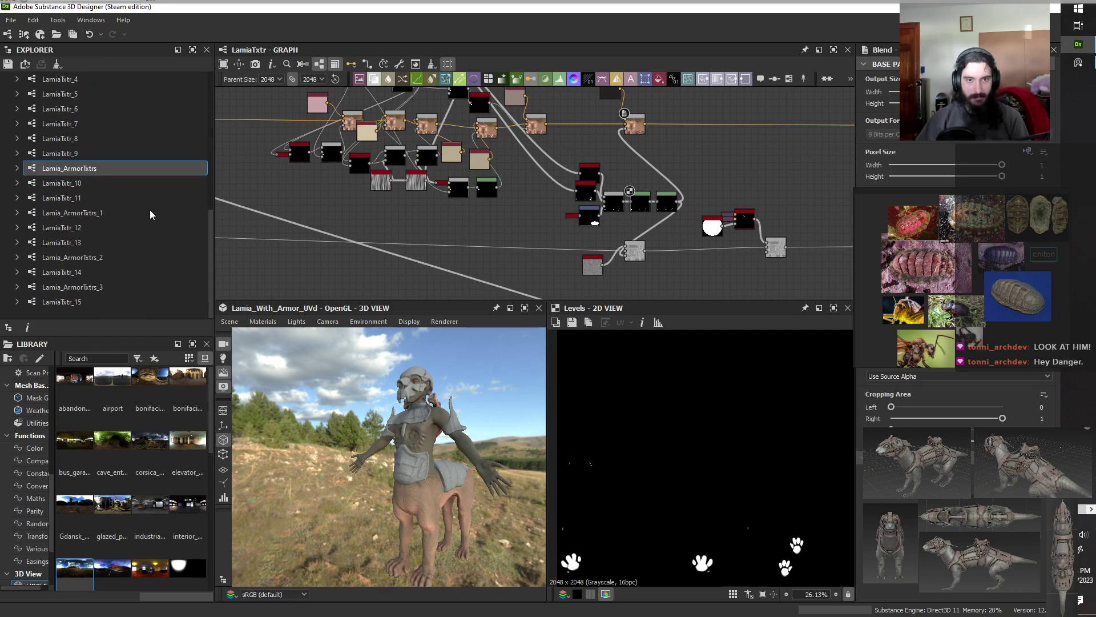
scroll(147, 207, up, 5)
click(86, 80)
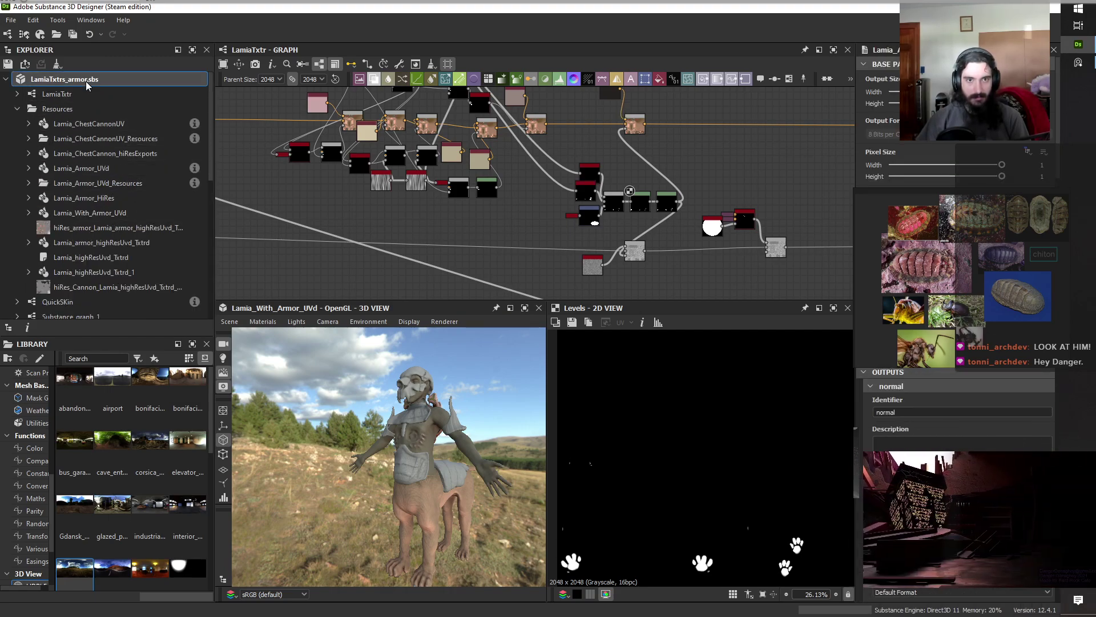
scroll(86, 82, down, 4)
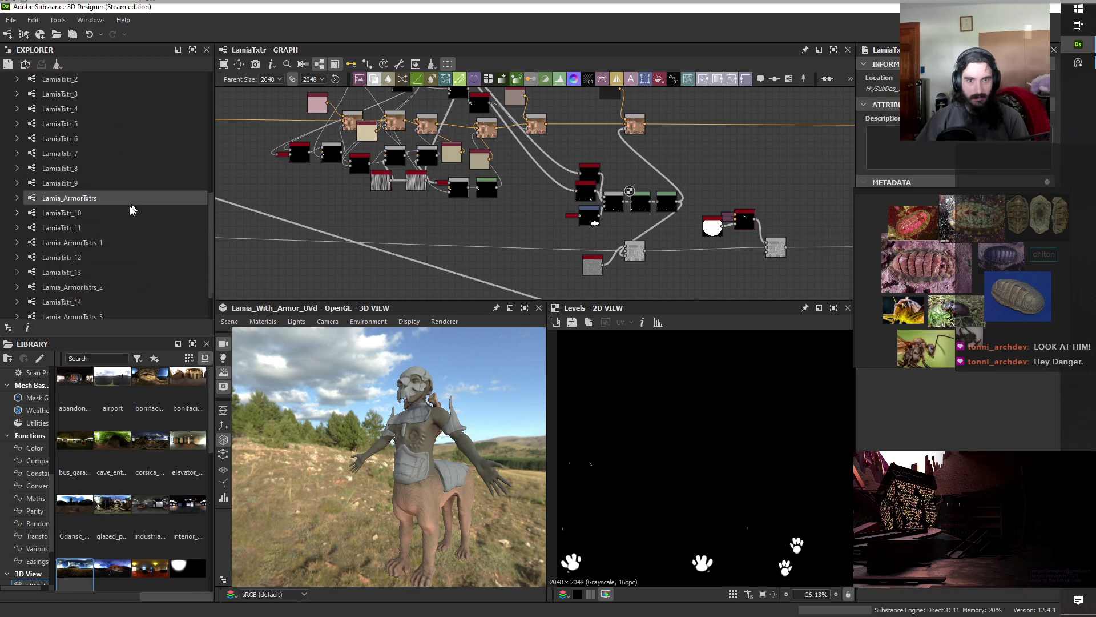
double_click(100, 196)
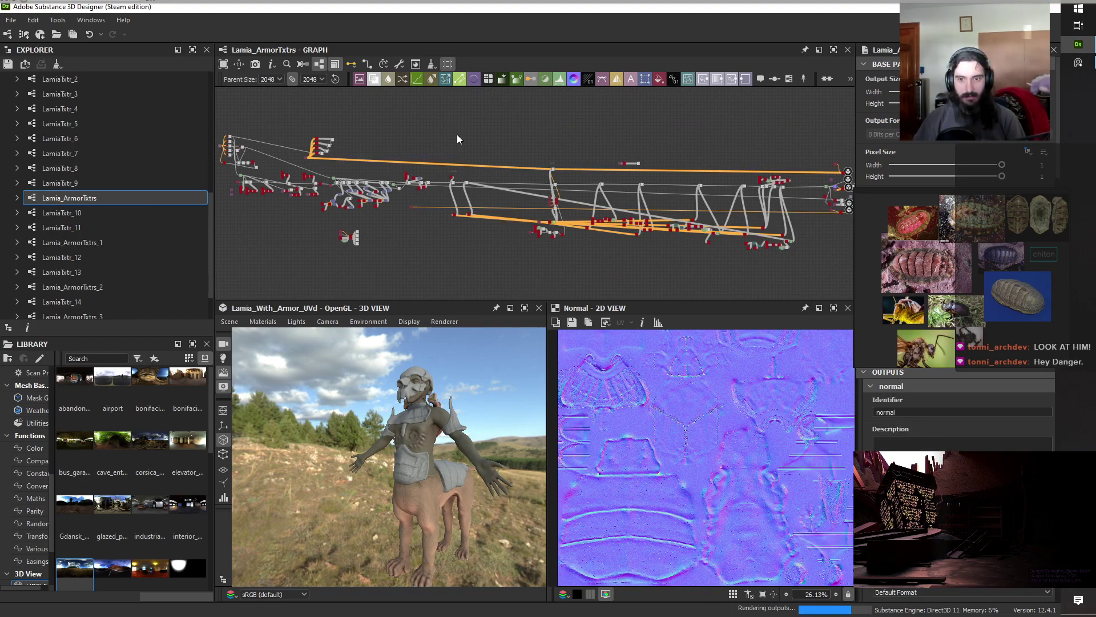
Examine the armour pieces on the Lamia's chest, shoulders and abdomen in 3D from several angles.
scroll(443, 465, up, 5)
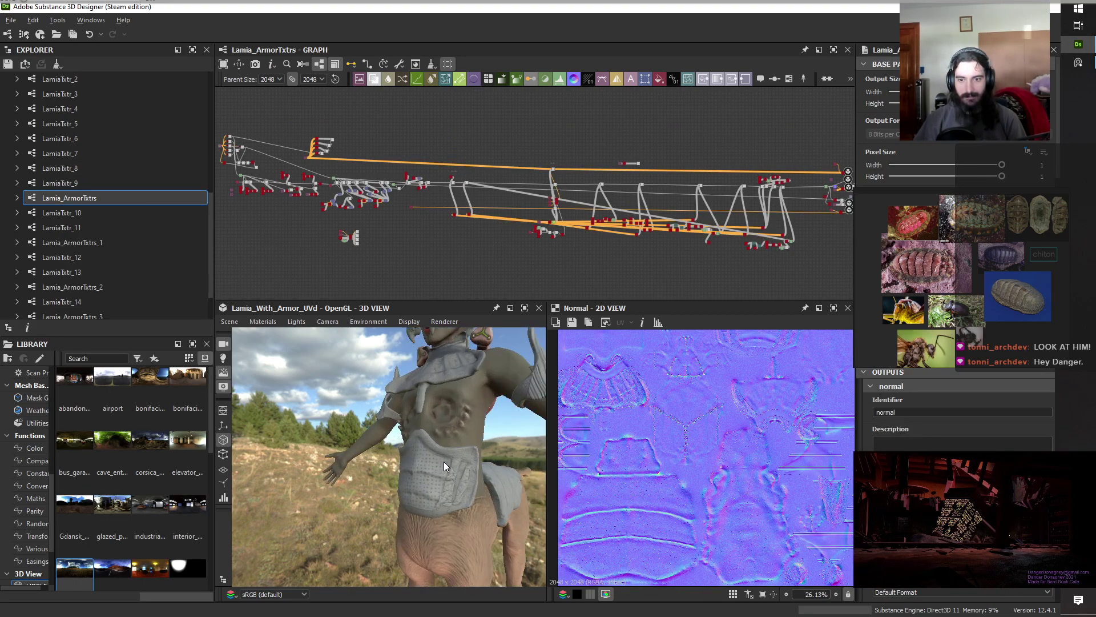
drag(443, 461, 348, 536)
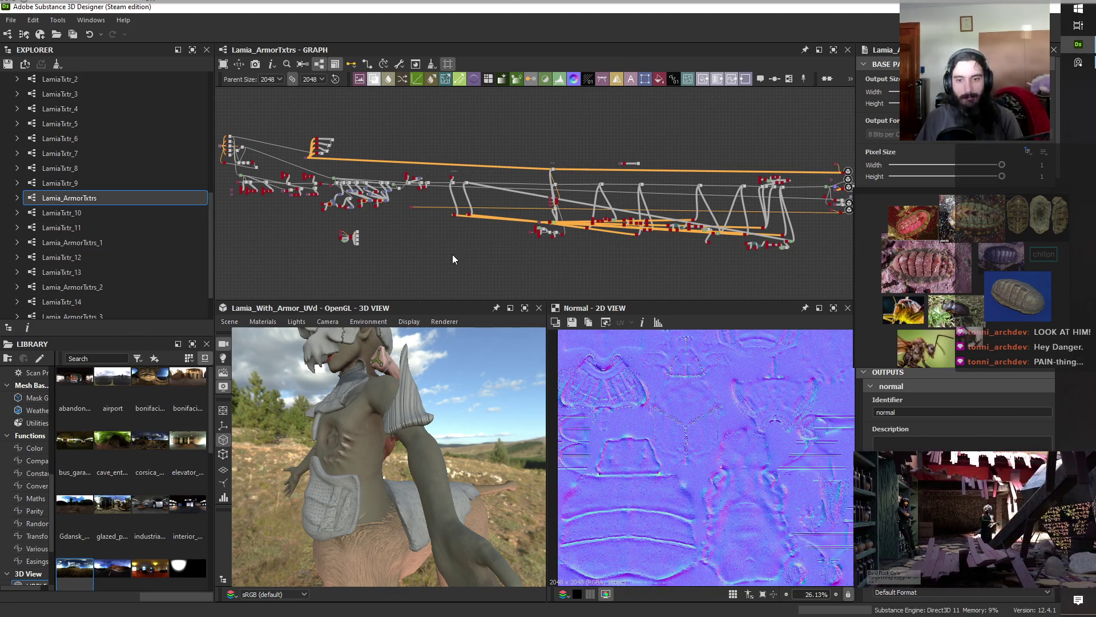
drag(347, 465, 381, 488)
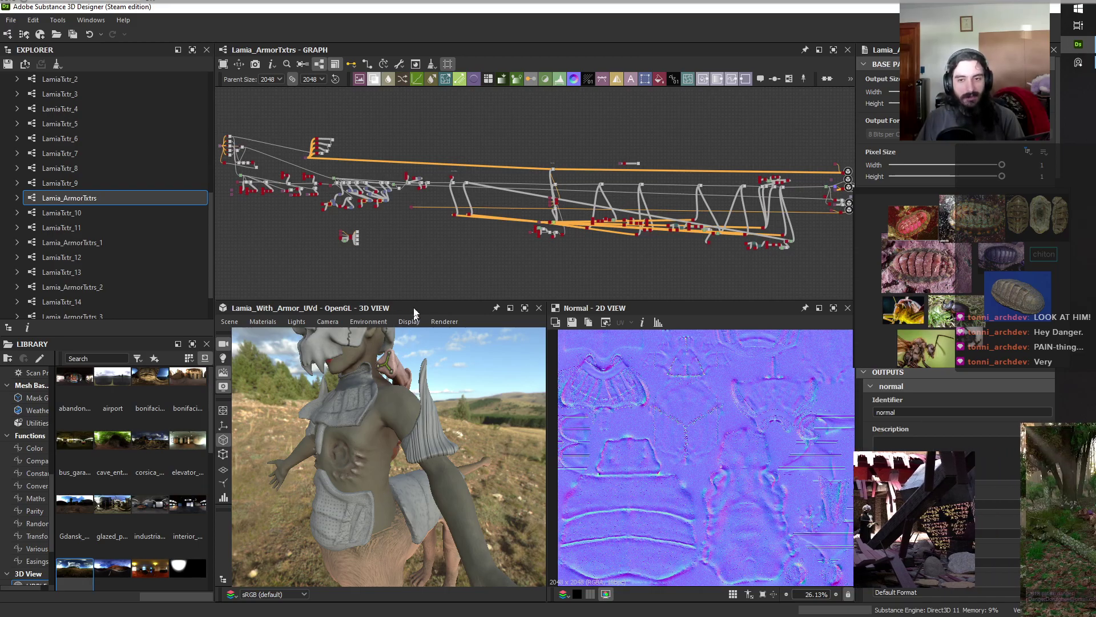
drag(461, 434, 409, 475)
drag(315, 441, 364, 437)
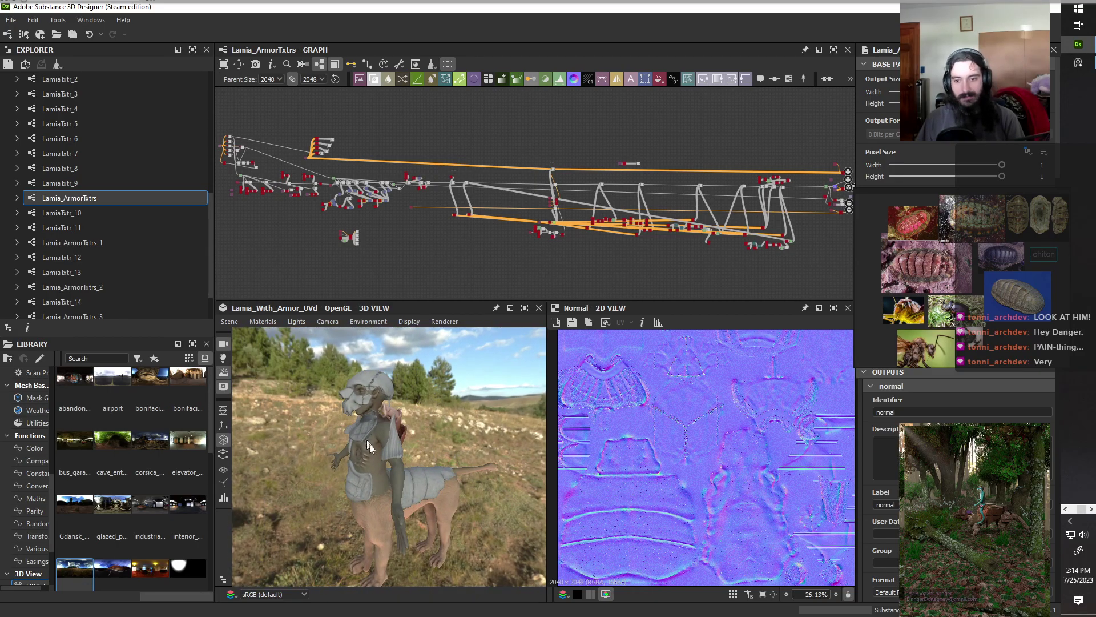
drag(400, 505, 396, 499)
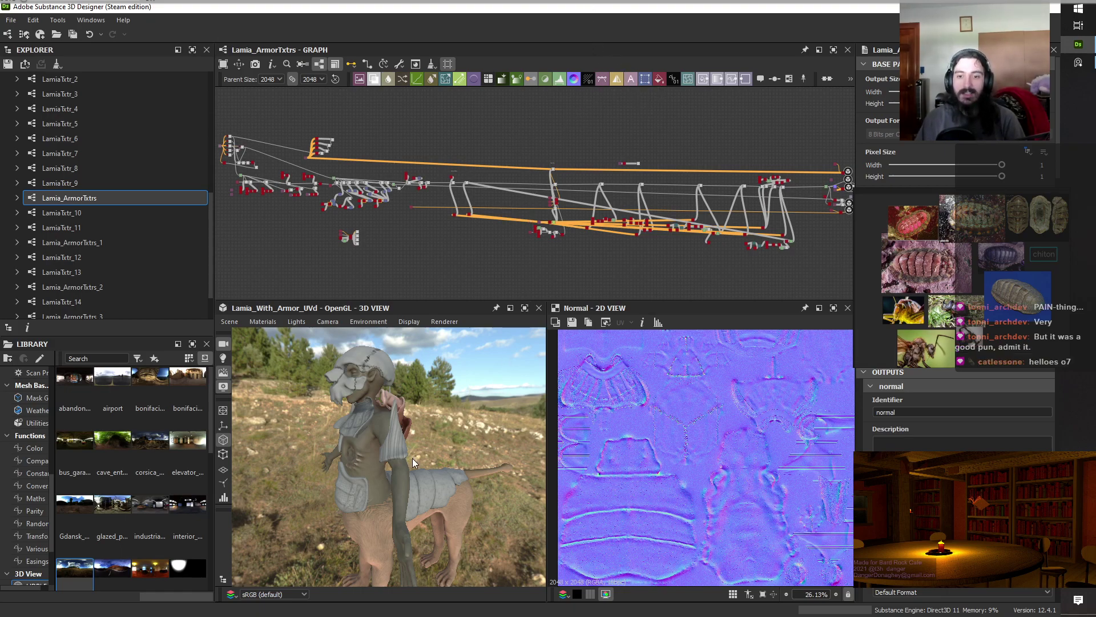
scroll(412, 458, up, 5)
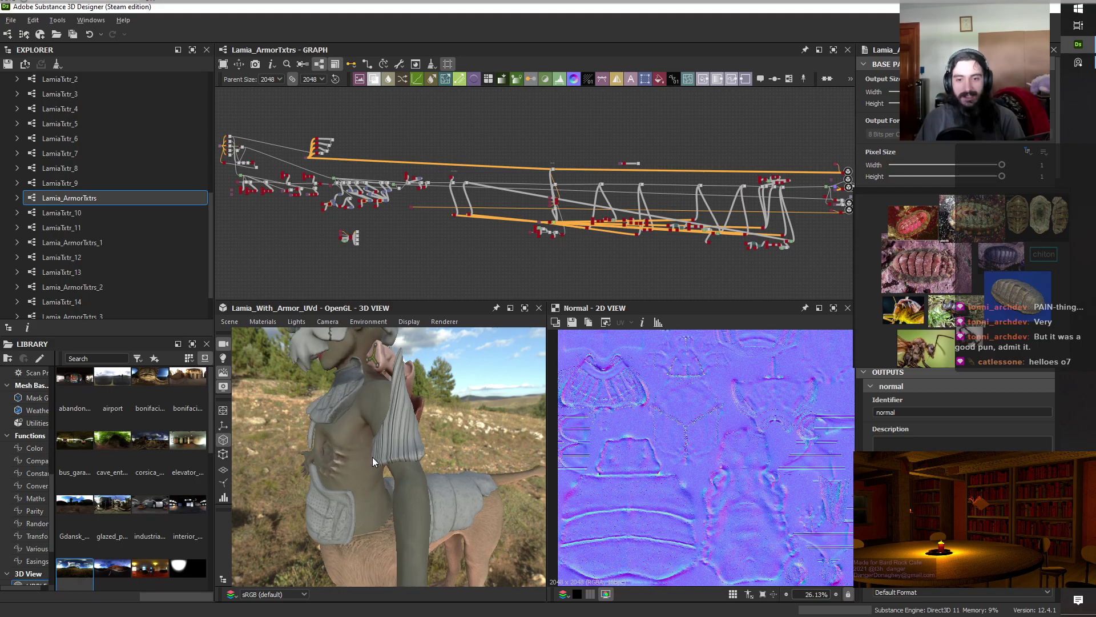
drag(372, 456, 433, 403)
Look over the armour graph's node chains and inspect the dotted abdominal plate on the model close up.
scroll(694, 227, up, 3)
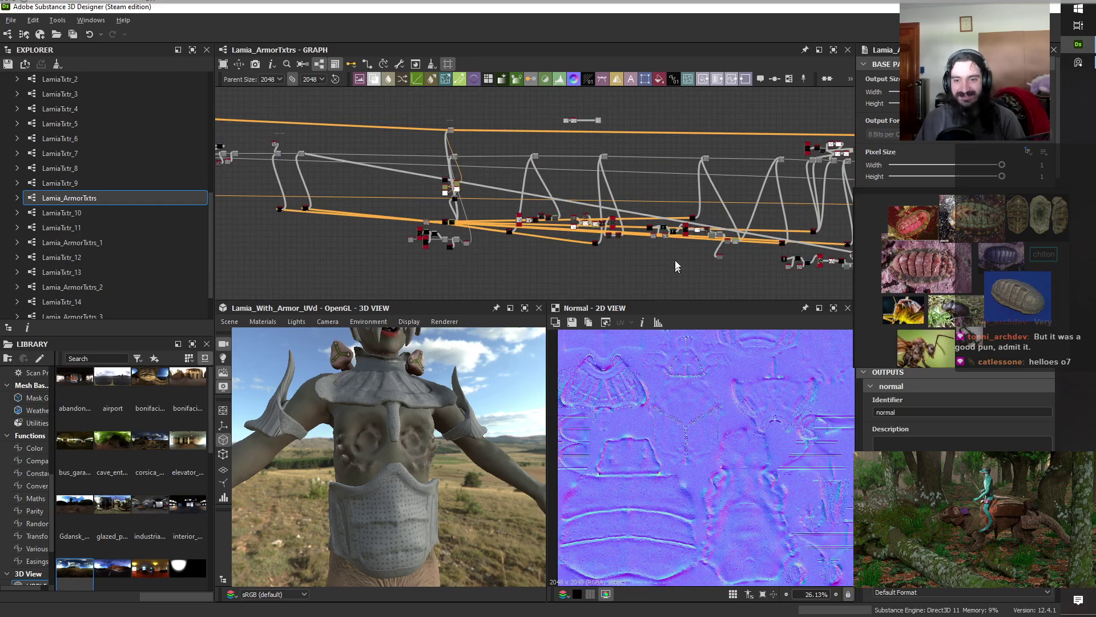
scroll(534, 216, up, 4)
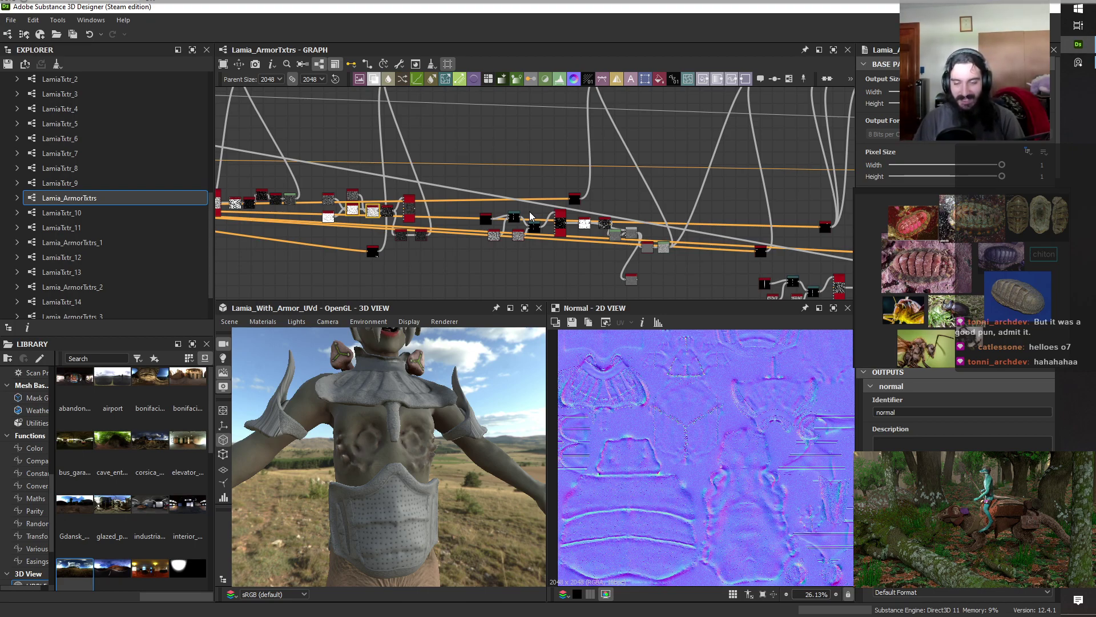
scroll(512, 166, down, 5)
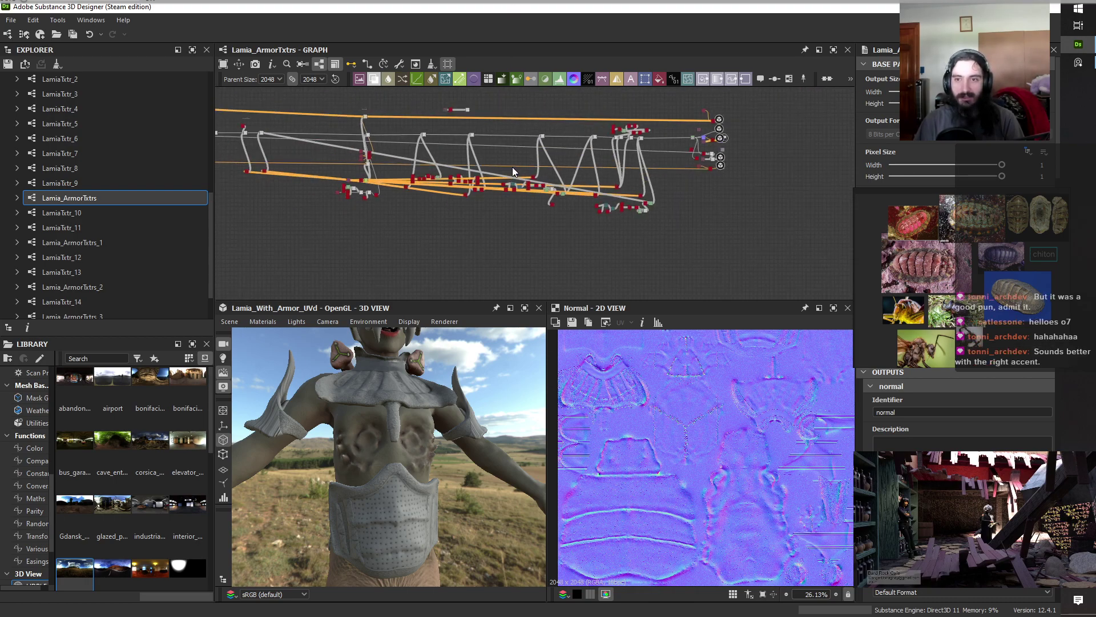
scroll(512, 167, up, 4)
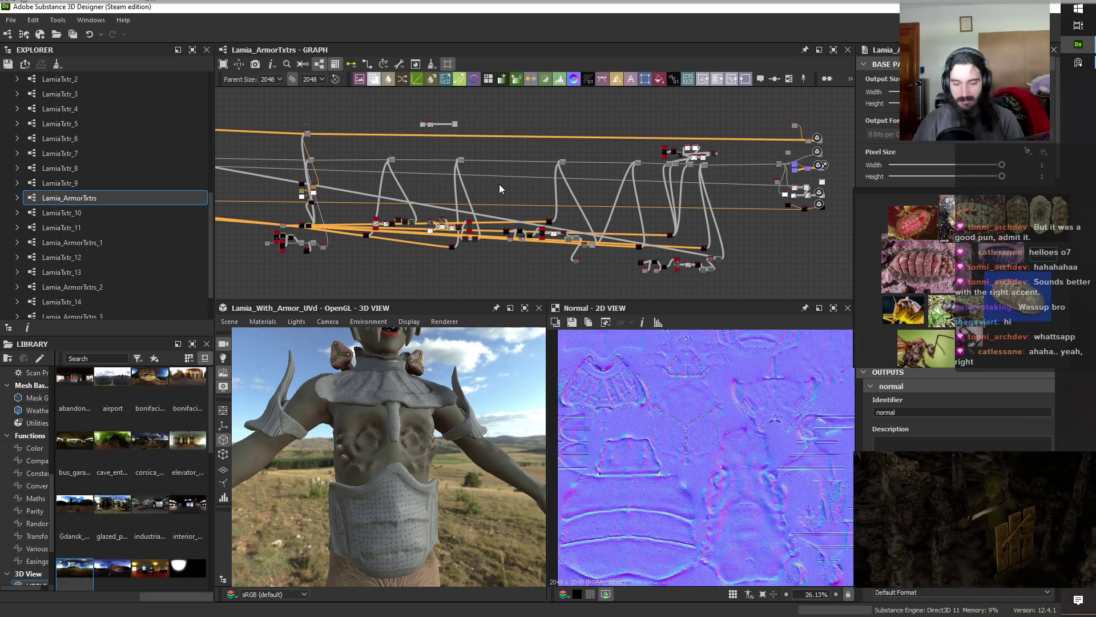
scroll(463, 475, down, 4)
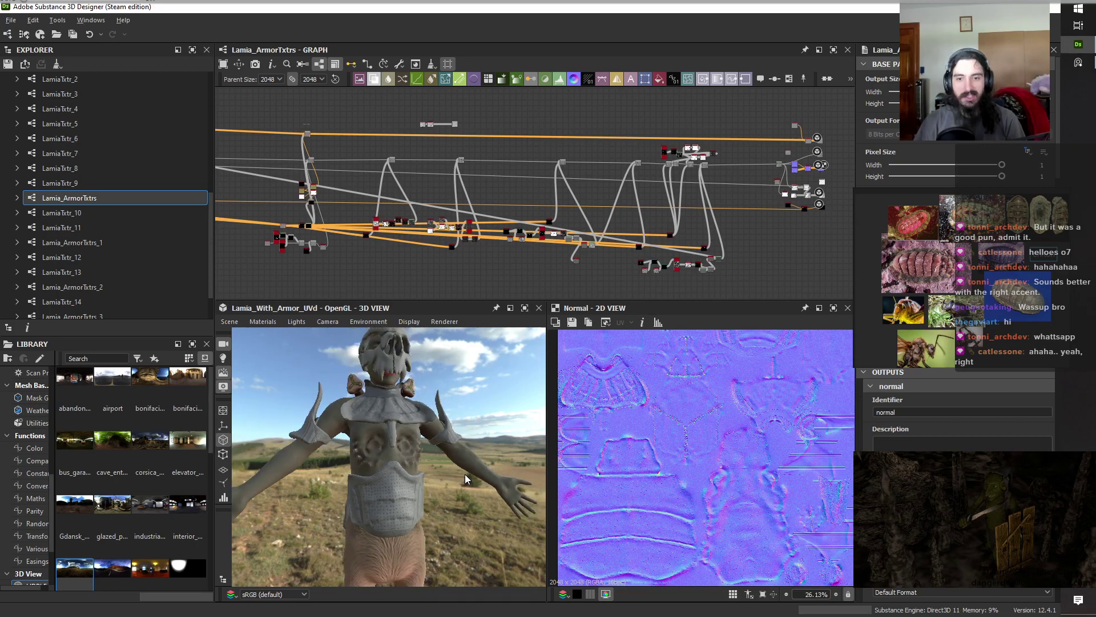
drag(465, 473, 510, 575)
drag(403, 507, 465, 468)
drag(395, 434, 377, 505)
scroll(384, 481, up, 3)
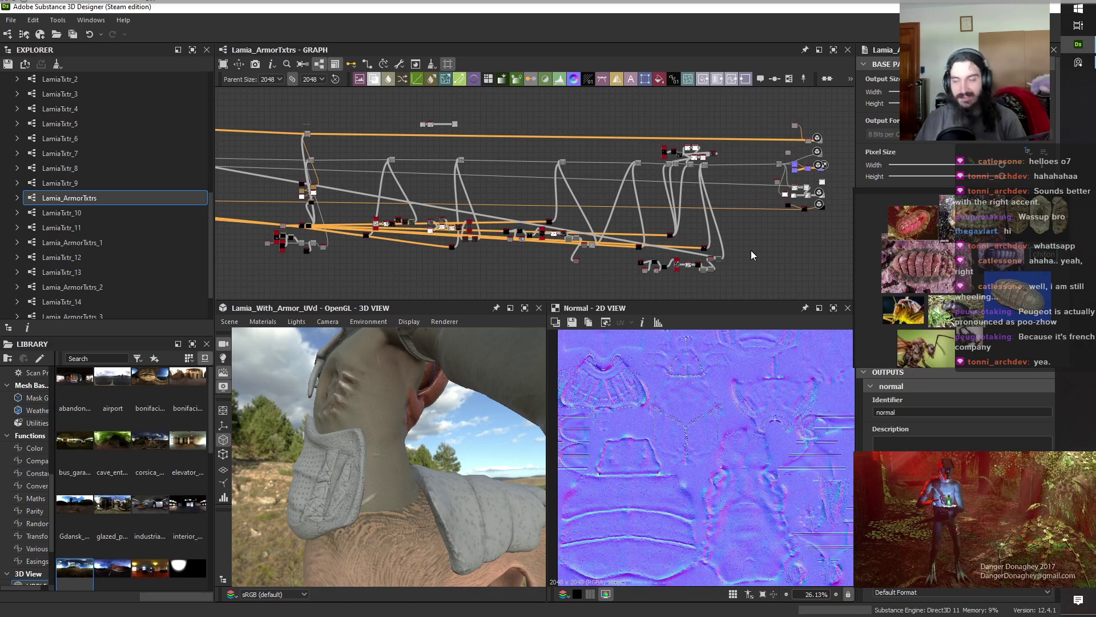
scroll(464, 441, down, 4)
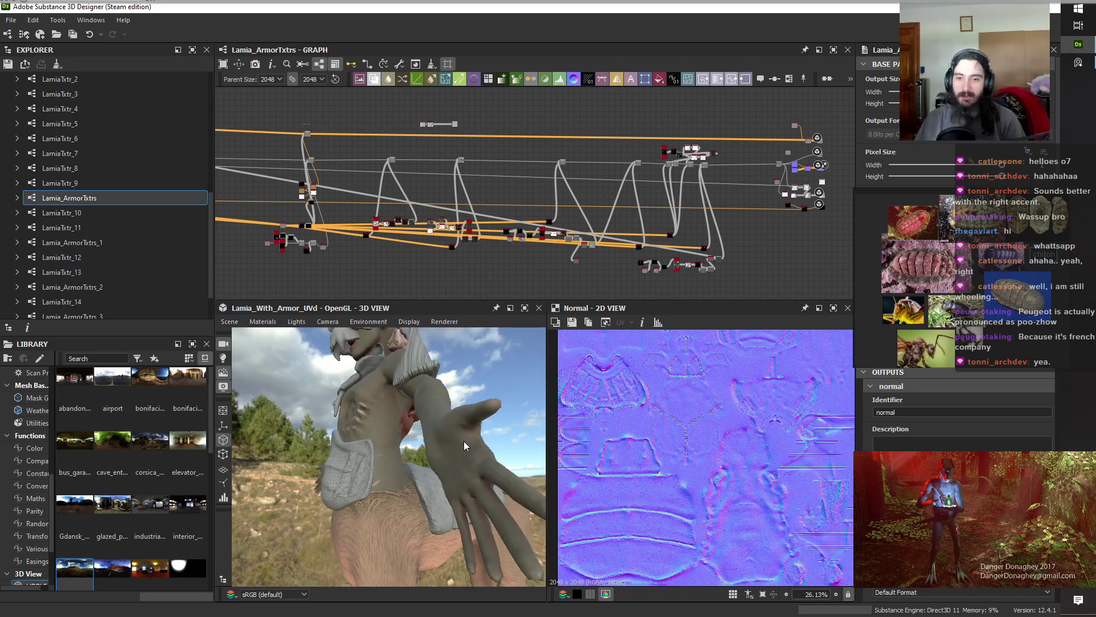
alt+drag(412, 464, 424, 489)
scroll(713, 166, up, 8)
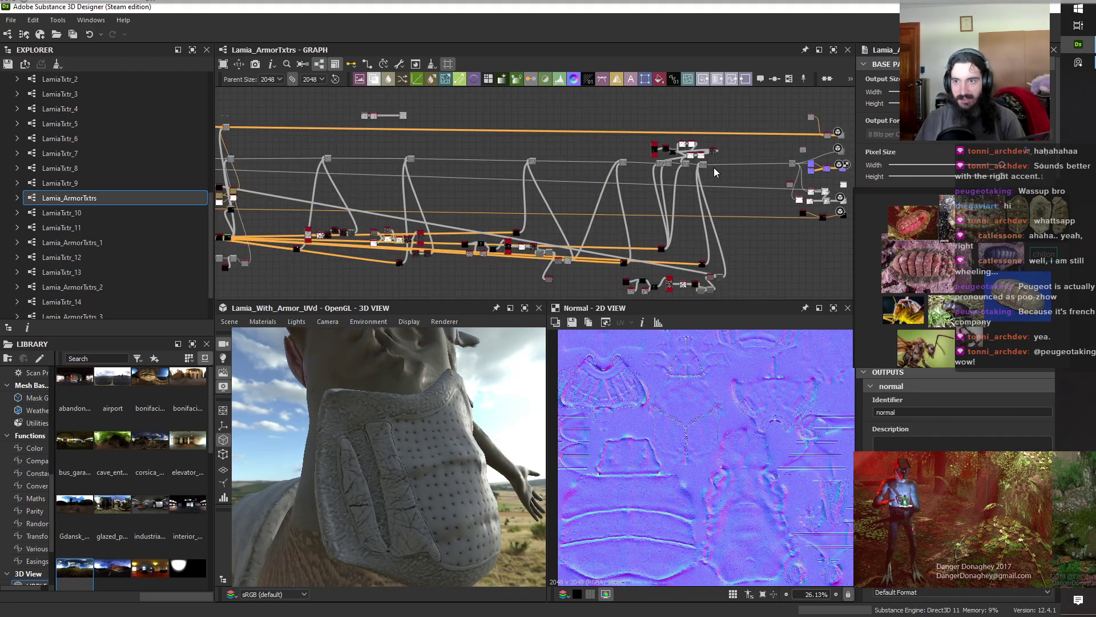
Increase the X and Y amounts of the Thorn-pattern Tile Sampler for denser armour dots and check the abdominal plate in 3D.
double_click(290, 121)
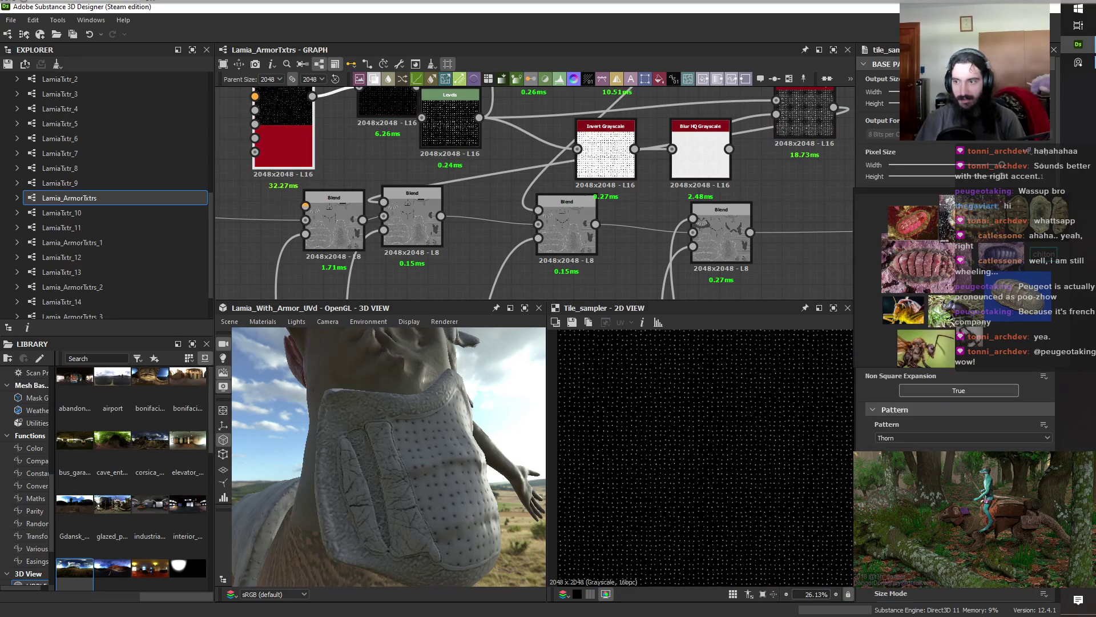
key(Return)
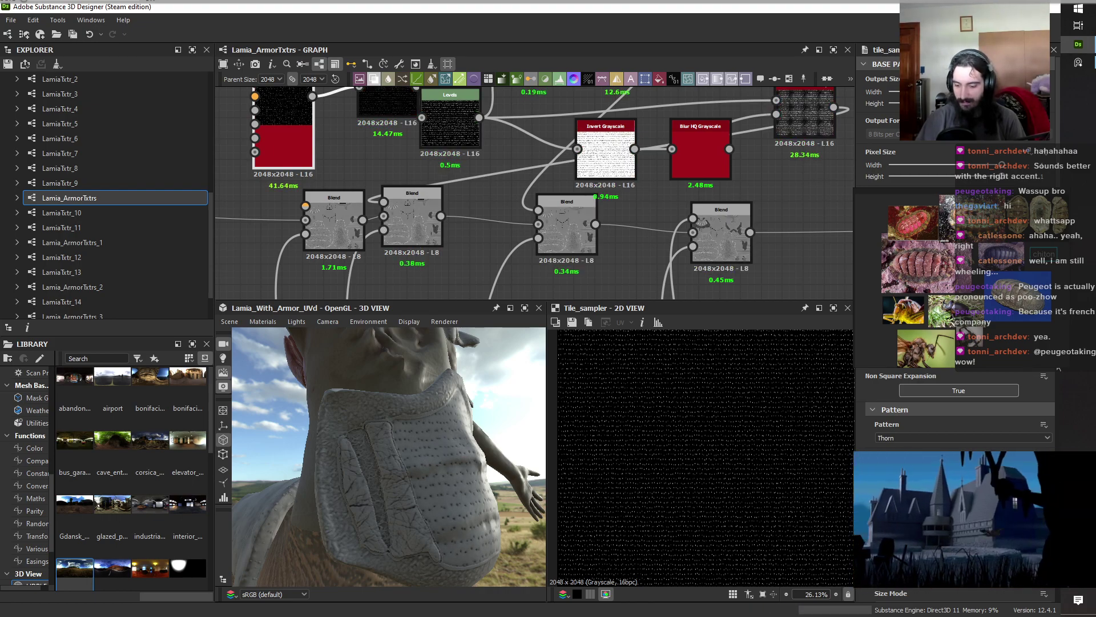
key(Return)
drag(467, 525, 401, 512)
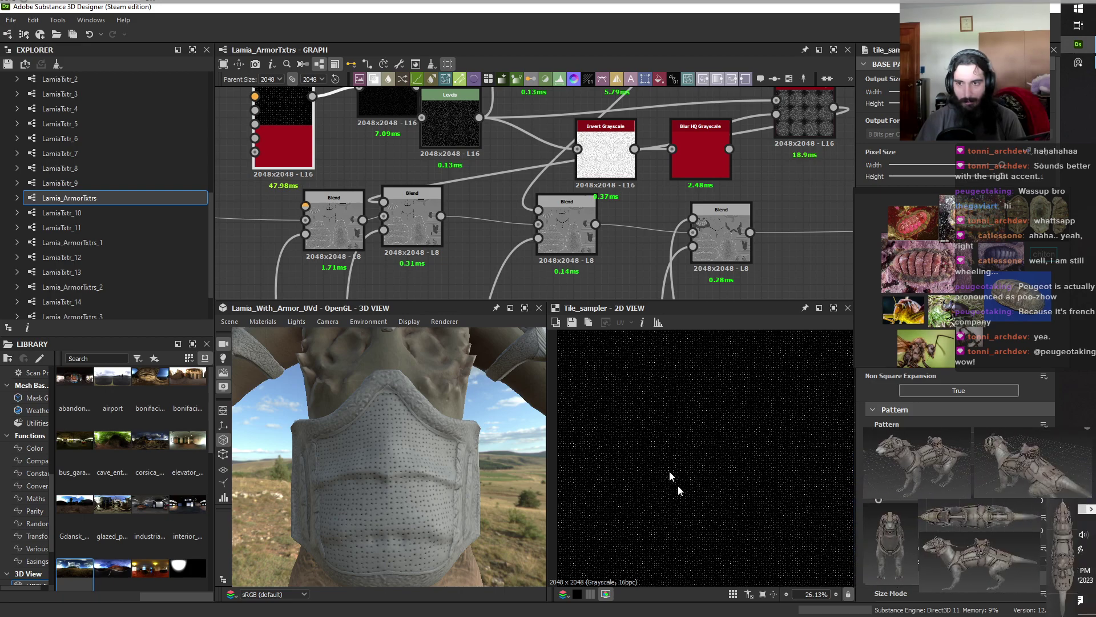
Preview the output of the Non Uniform Blur Grayscale node in the armour dot-pattern chain.
scroll(678, 184, down, 2)
middle_drag(752, 235, 697, 210)
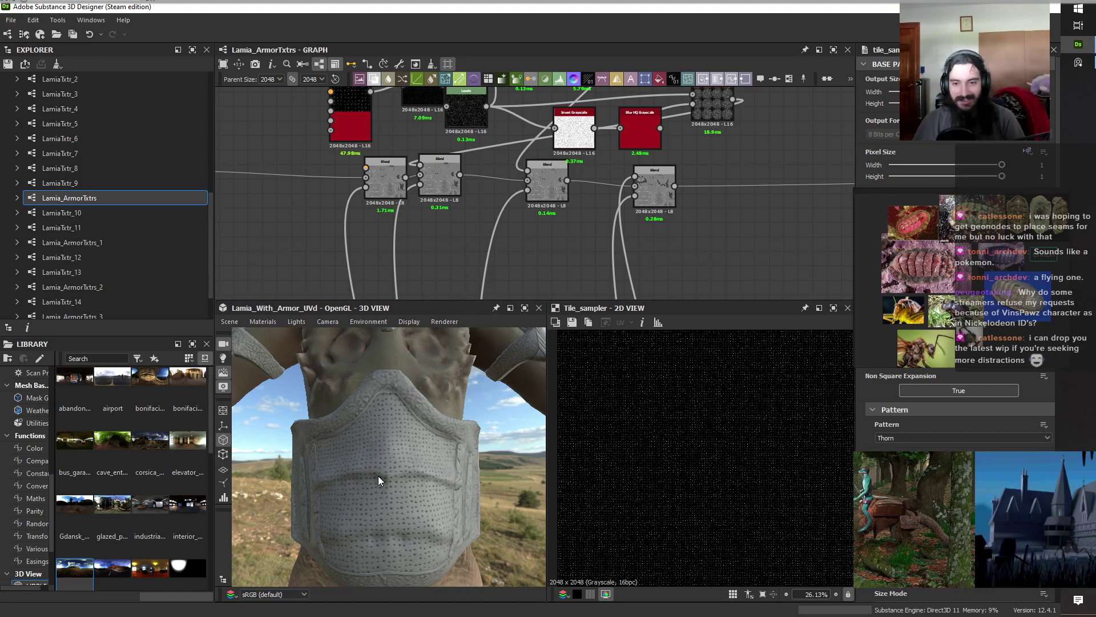
middle_drag(753, 241, 695, 271)
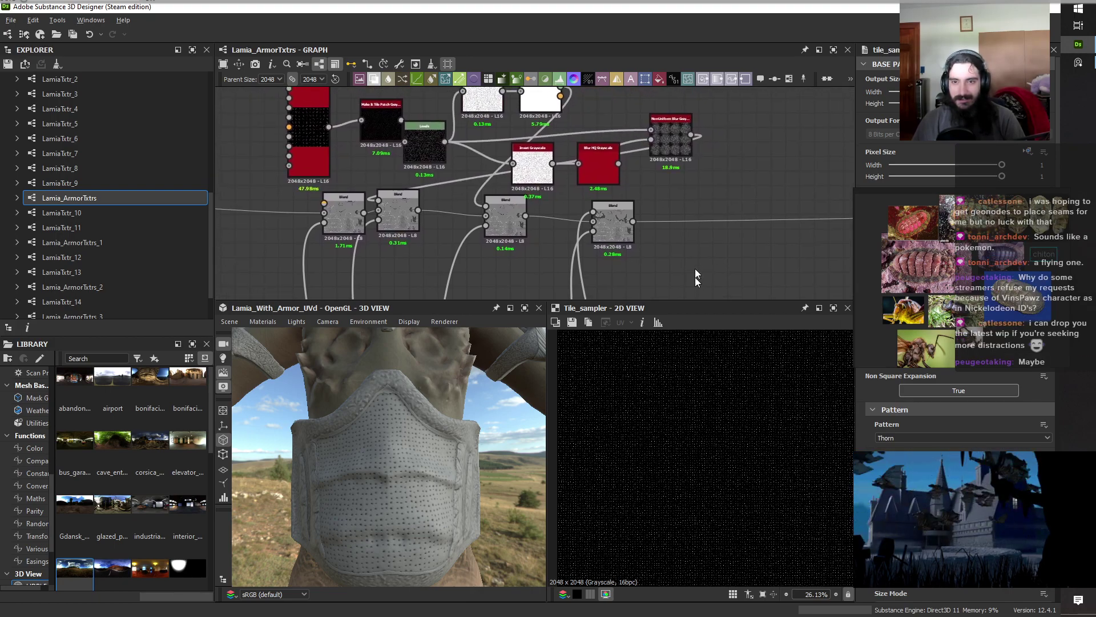
double_click(669, 132)
middle_drag(735, 183, 657, 199)
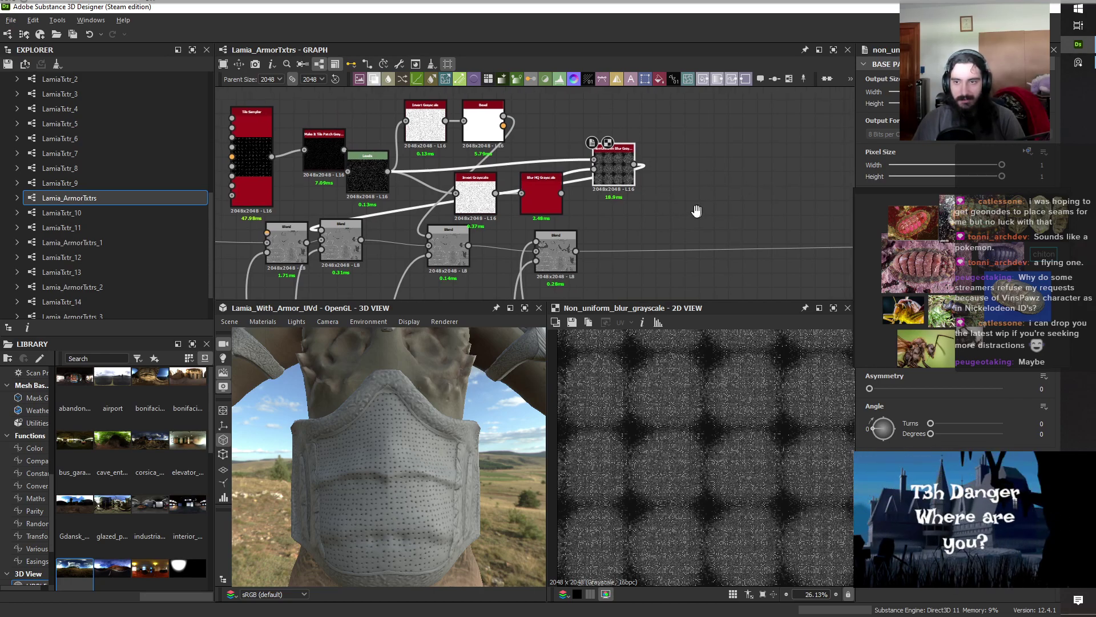
key(space)
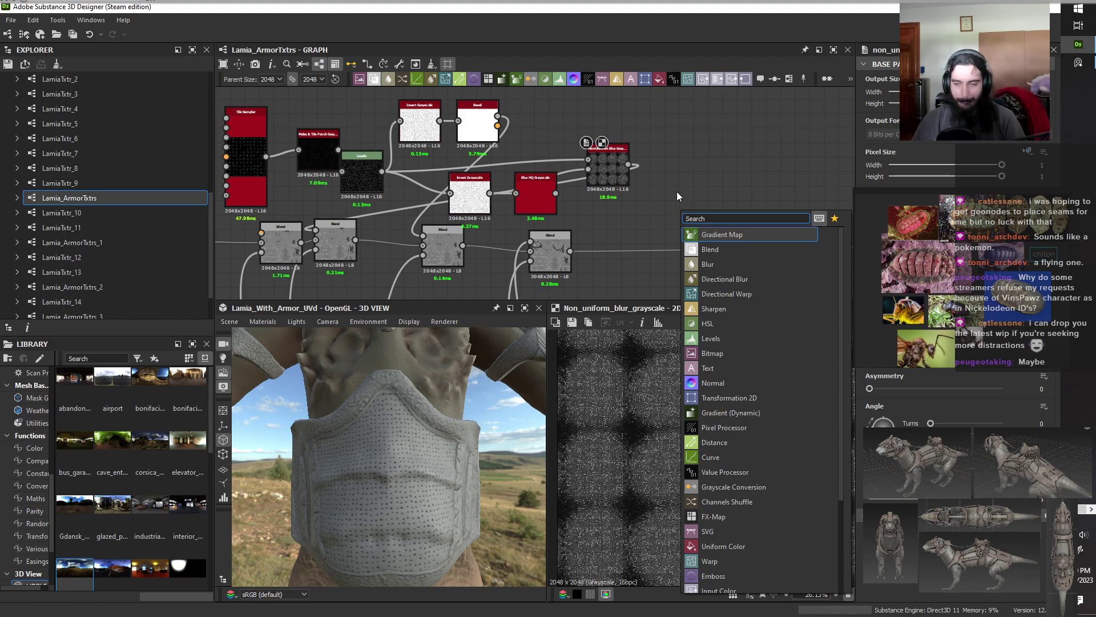
key(Escape)
Add the armour's position map and world space normals map from Lamia_Armor_UVd_Resources to the graph, beside the Non Uniform Blur Grayscale node.
scroll(653, 128, down, 4)
scroll(654, 133, down, 3)
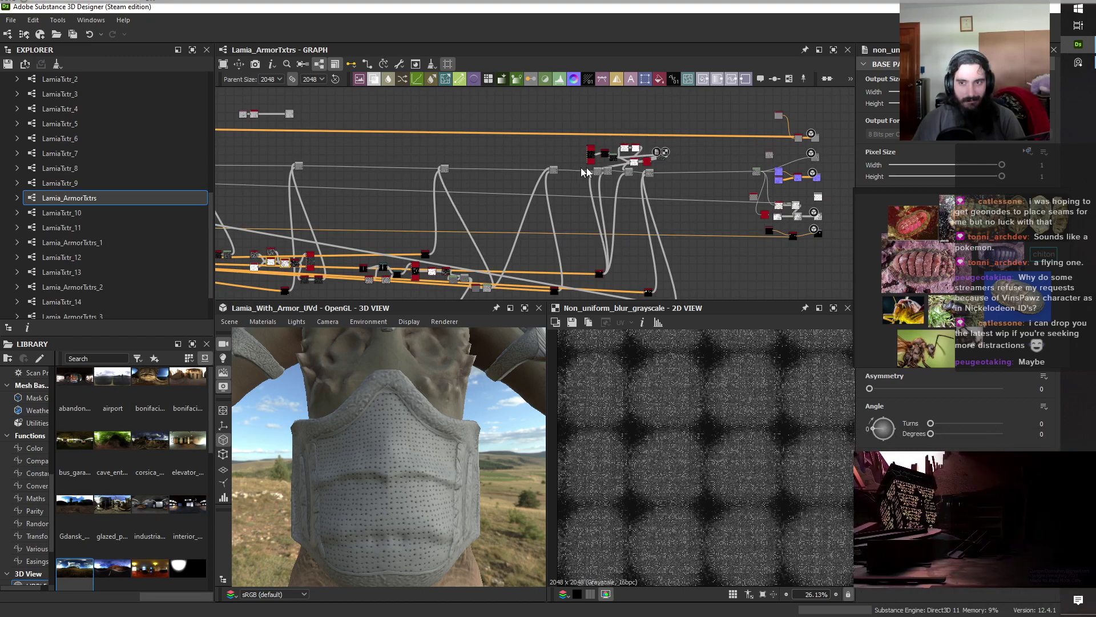
scroll(656, 169, up, 8)
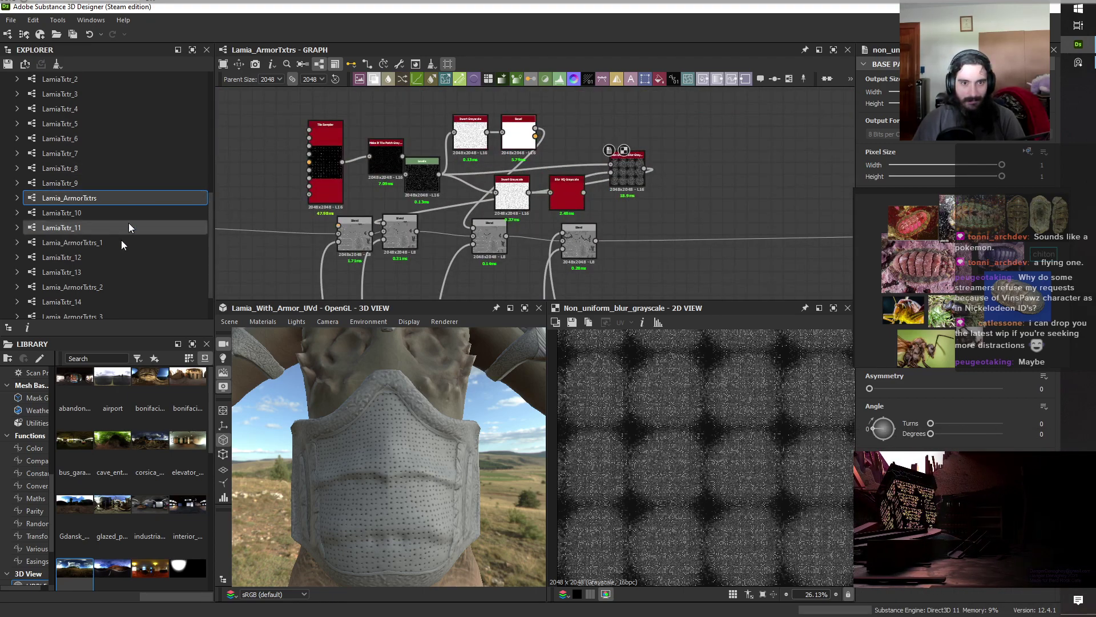
scroll(112, 171, up, 6)
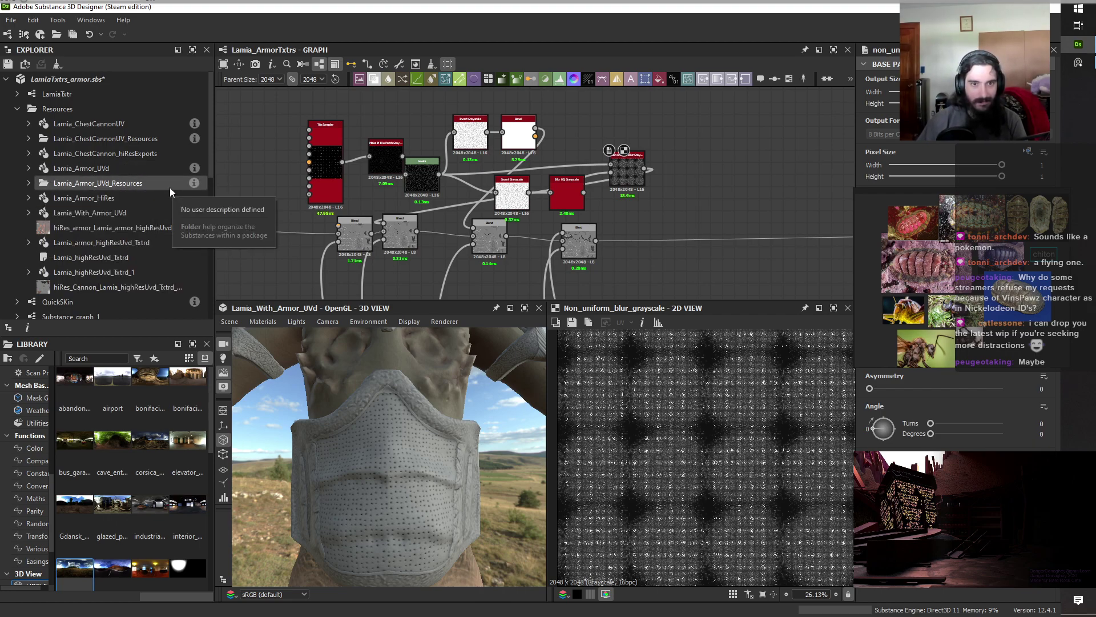
click(28, 184)
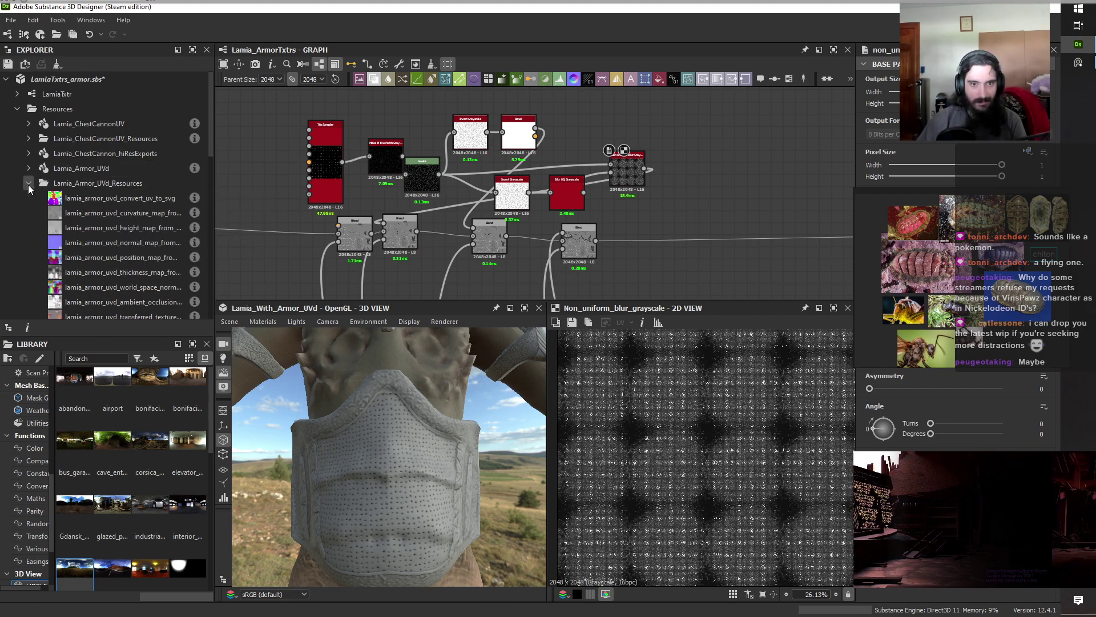
drag(92, 261, 680, 146)
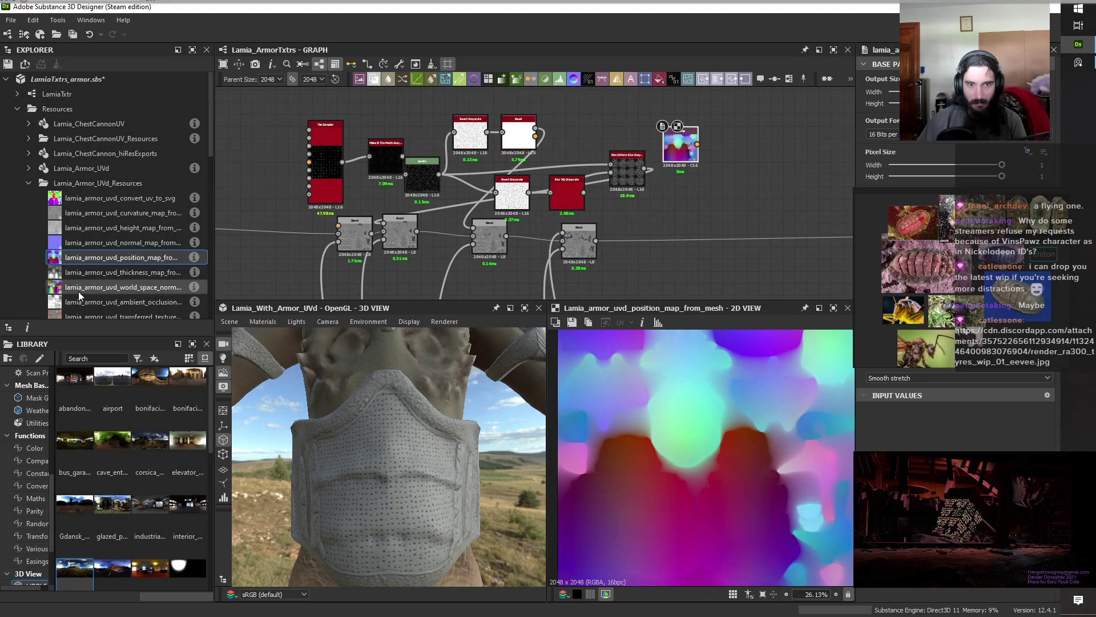
drag(80, 295, 683, 194)
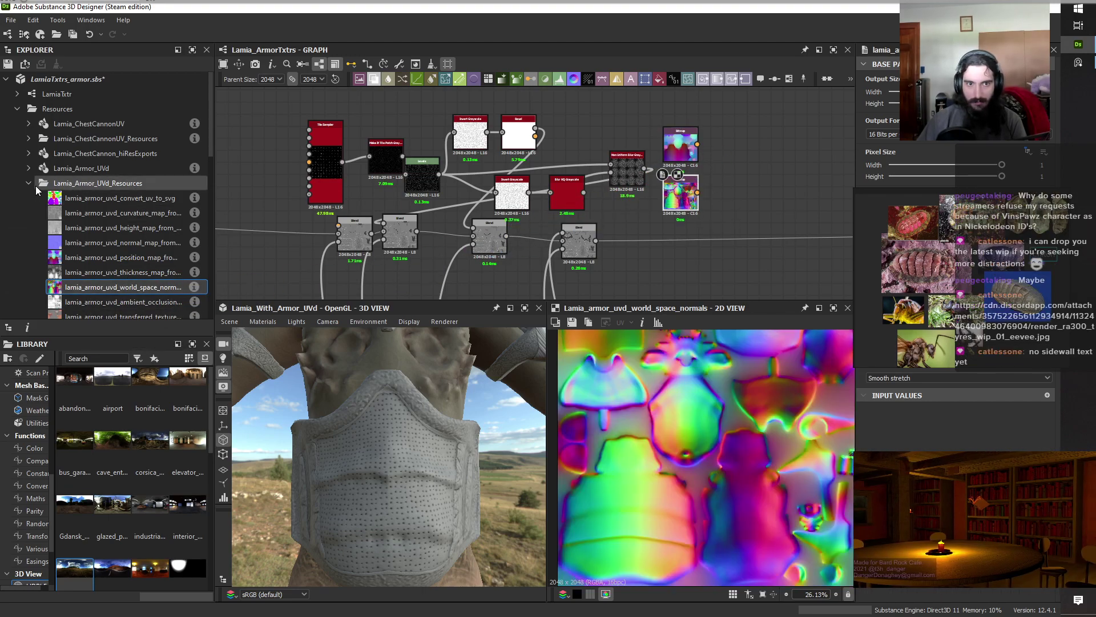
click(30, 184)
Add a 3D Planar Projection Grayscale node and connect the position map and world space normals bitmaps to its matching inputs.
key(space)
text(3dp)
key(BackSpace)
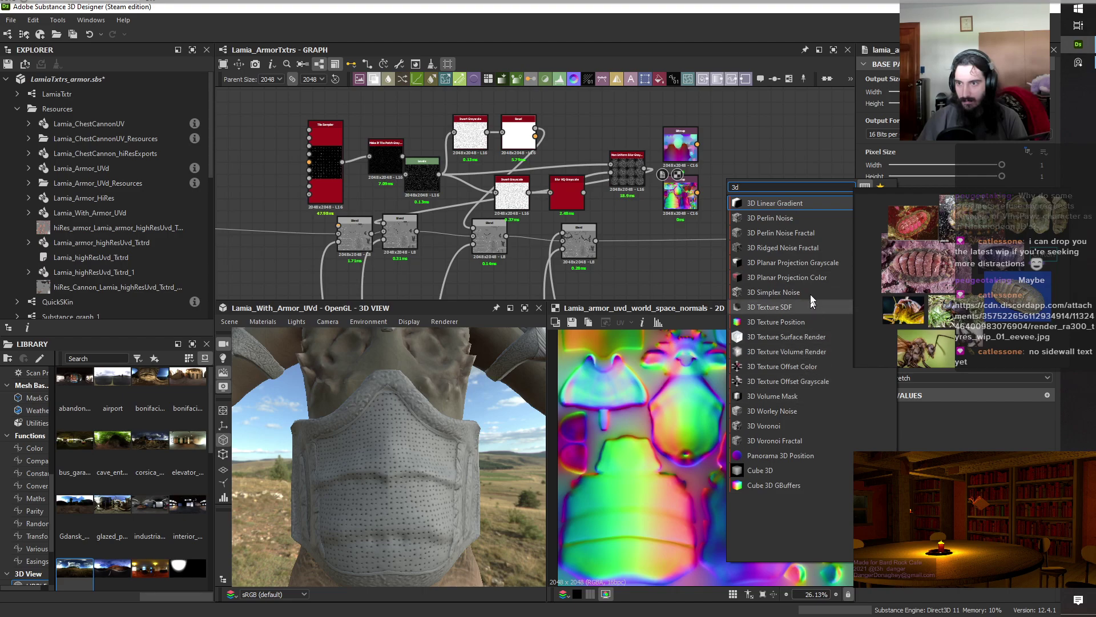
click(816, 262)
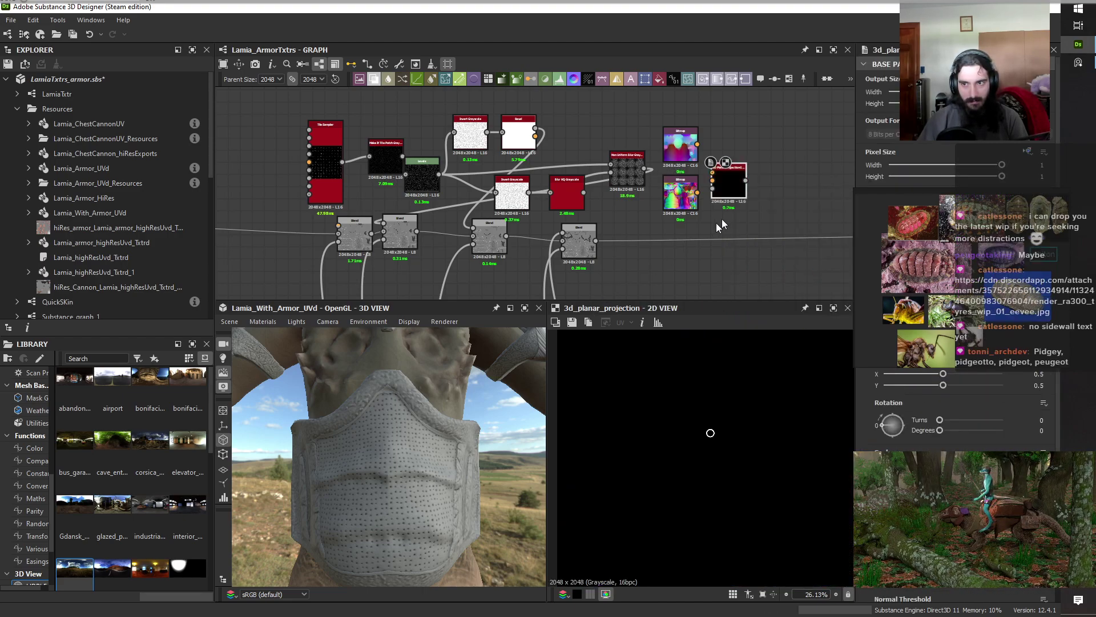
scroll(695, 145, up, 3)
drag(679, 141, 725, 189)
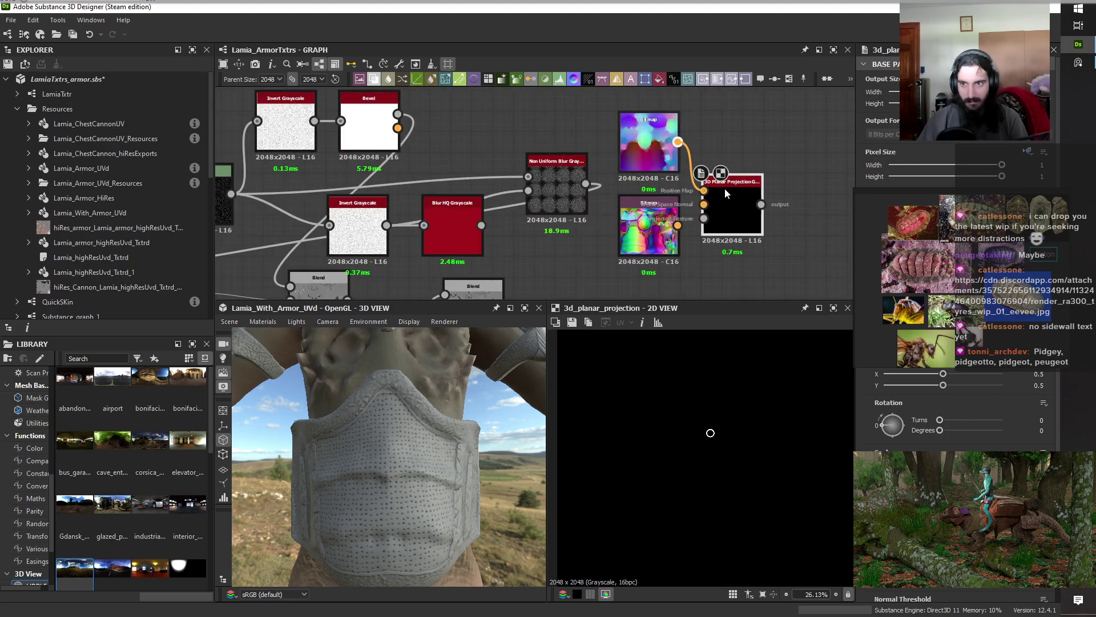
drag(677, 225, 706, 204)
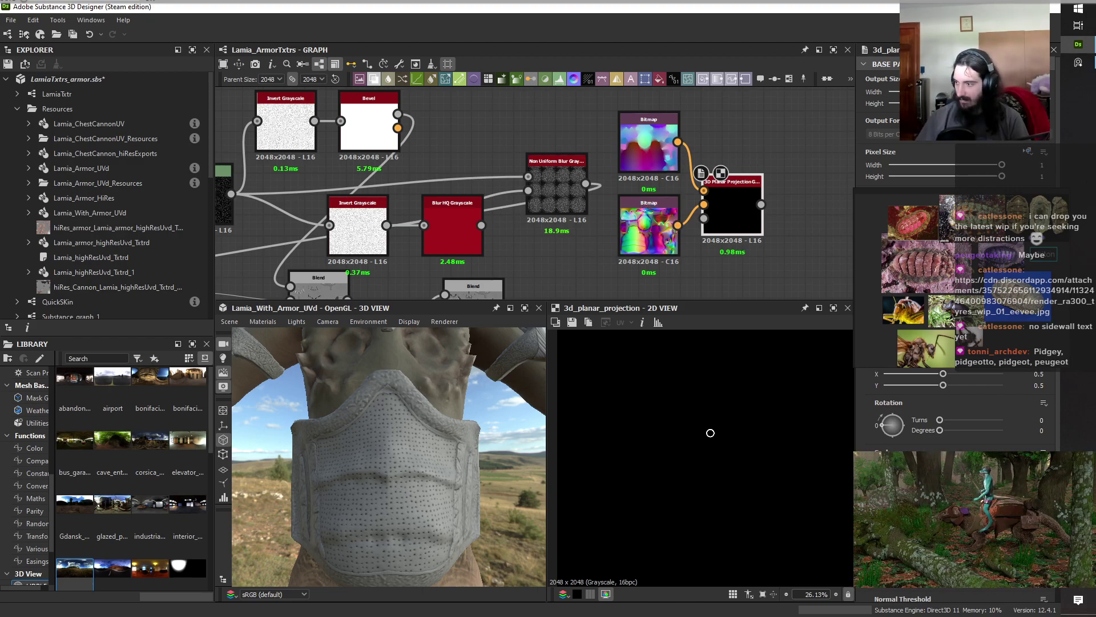
Switch to the browser to examine the tyre render's tread and wheel bolts up close, and return to the armour graph in Substance 3D Designer.
key(ctrl+super+Left)
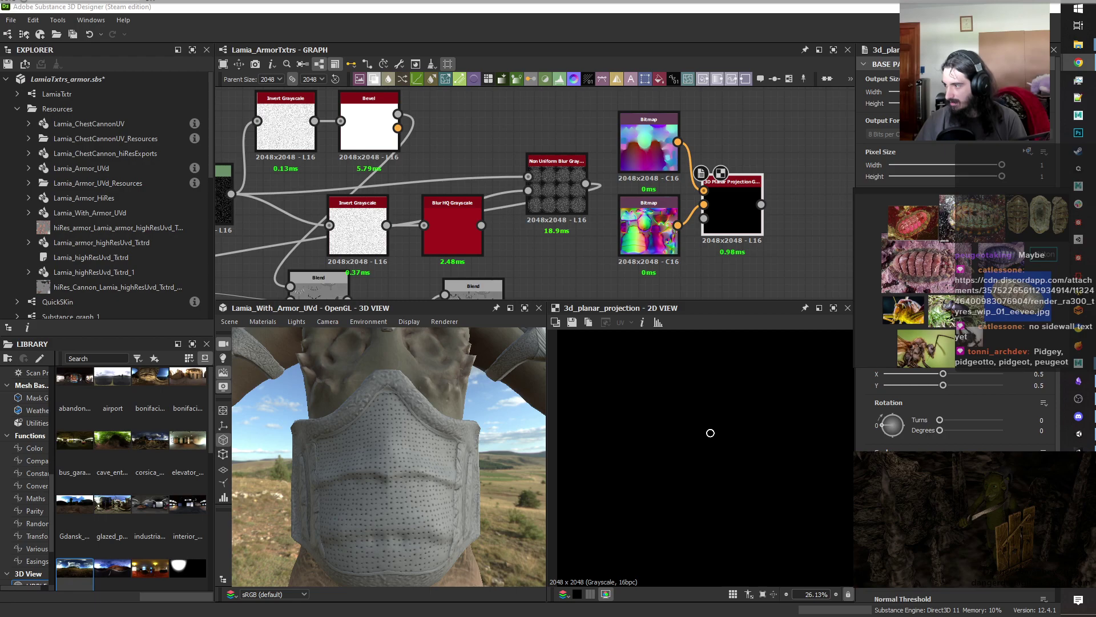
drag(1095, 97, 732, 49)
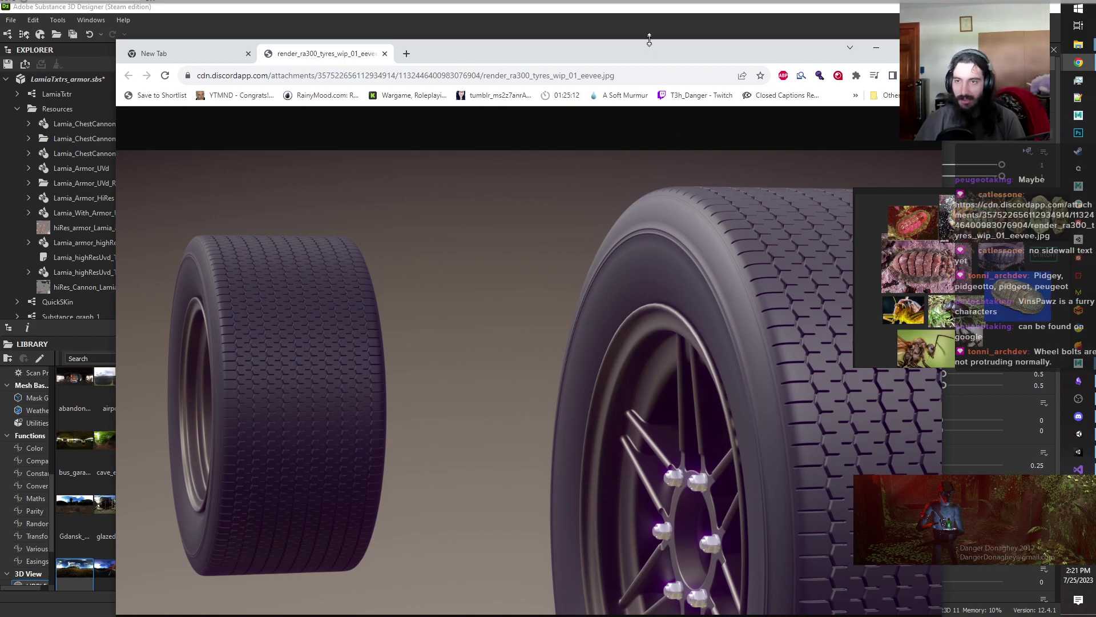
click(928, 48)
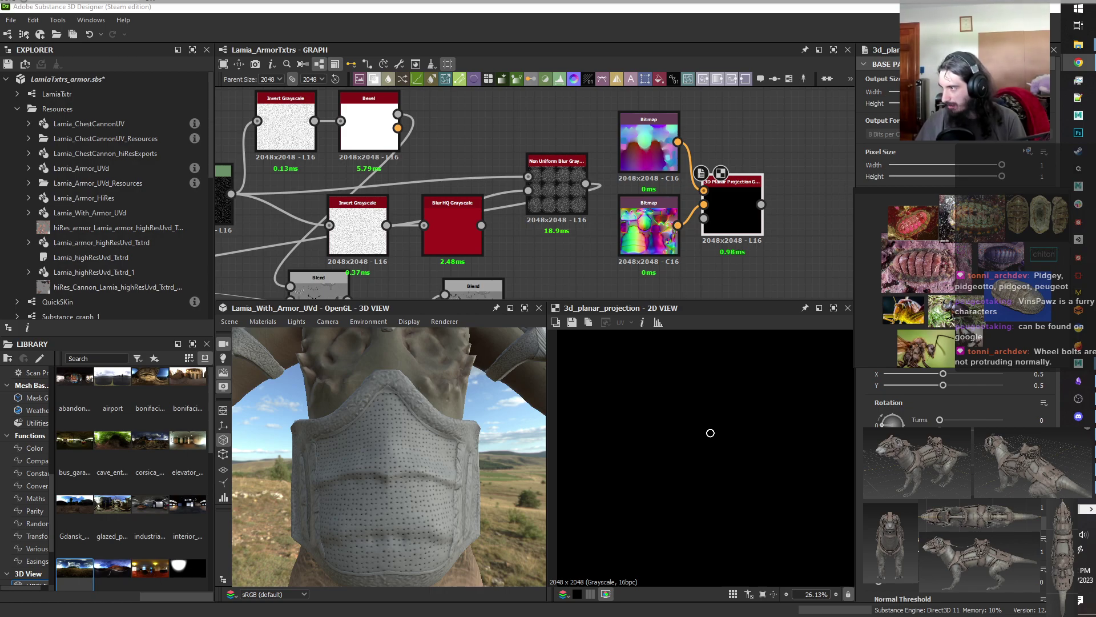
key(alt+Tab)
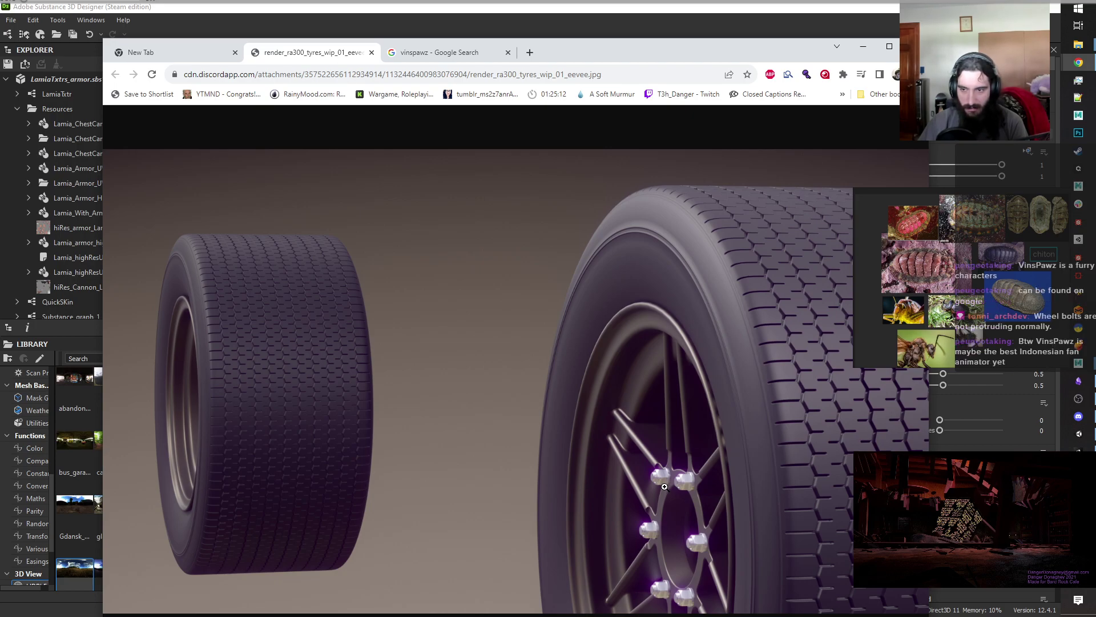
click(605, 448)
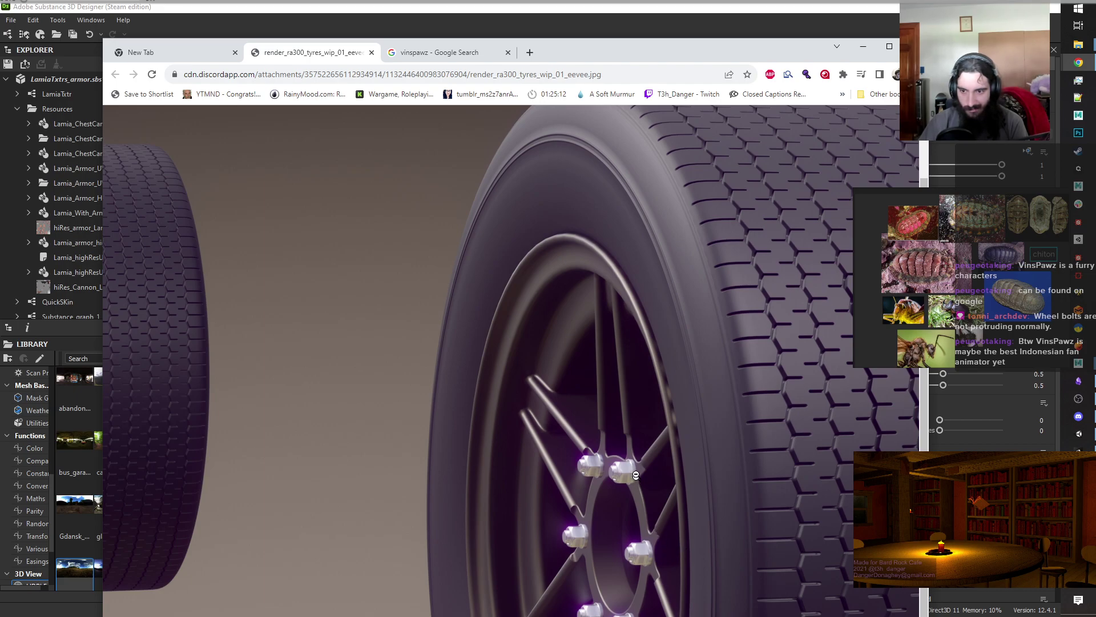
scroll(635, 468, up, 2)
scroll(632, 465, down, 2)
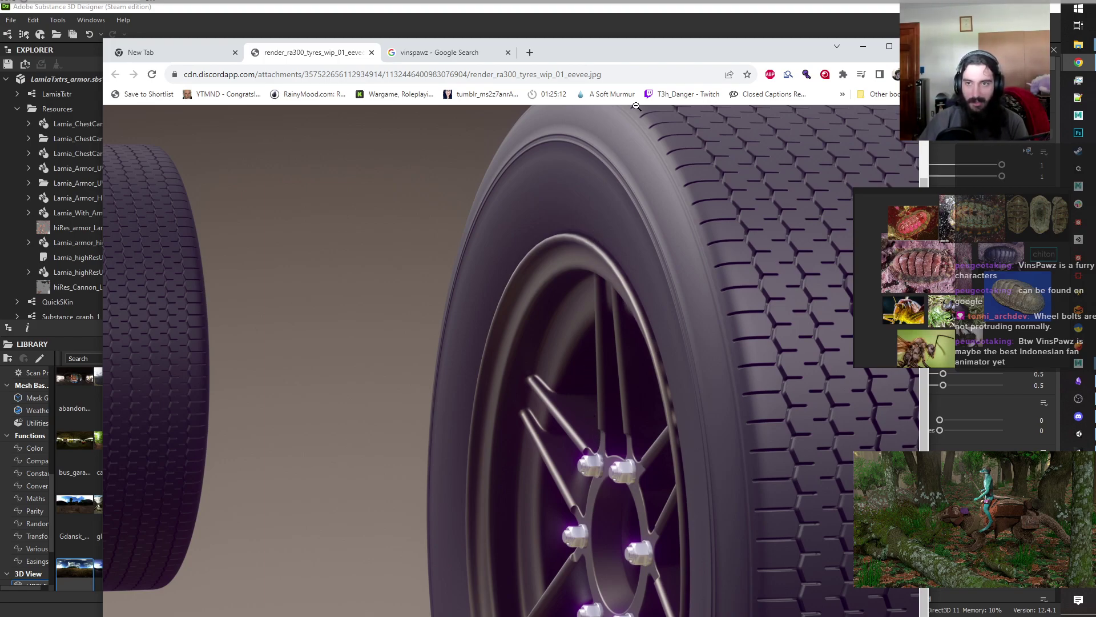
drag(596, 53, 903, 64)
key(alt+Tab)
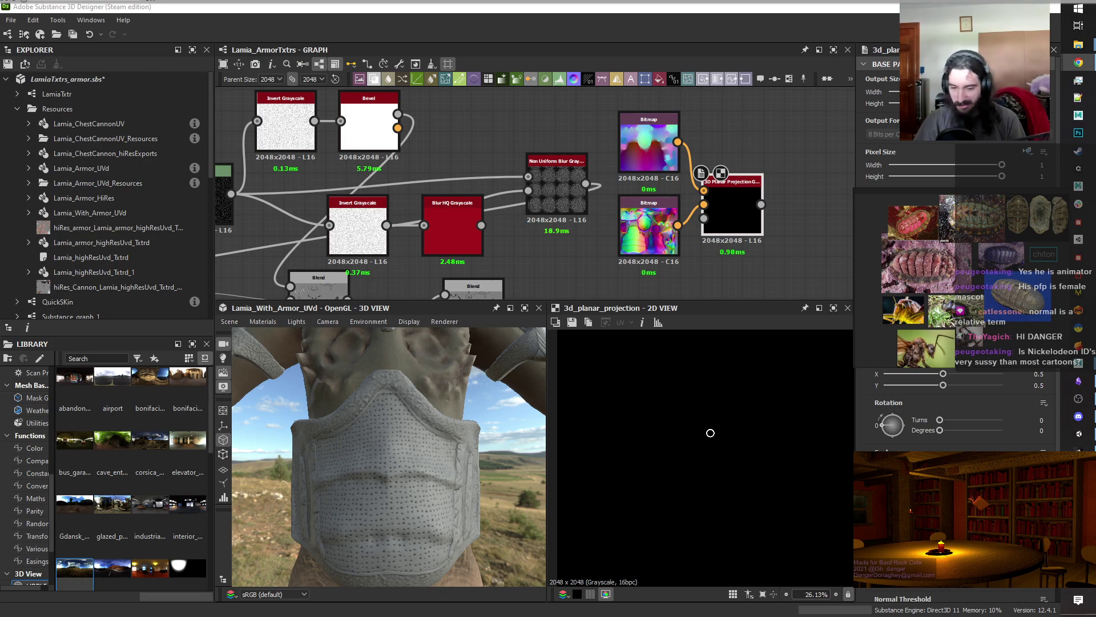
key(alt+Tab)
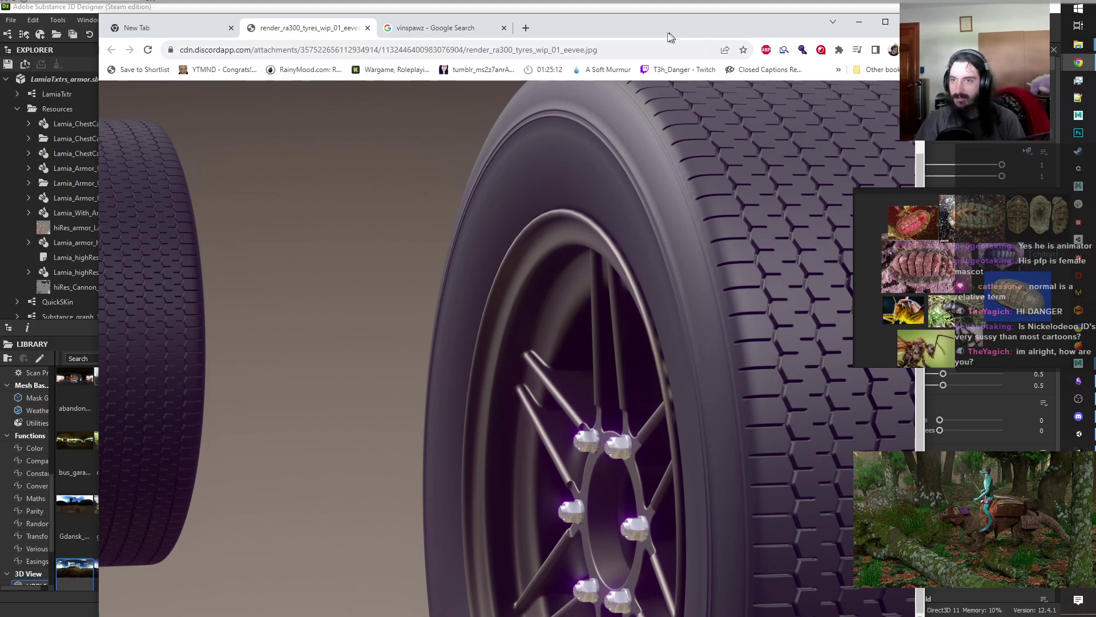
drag(652, 26, 1095, 80)
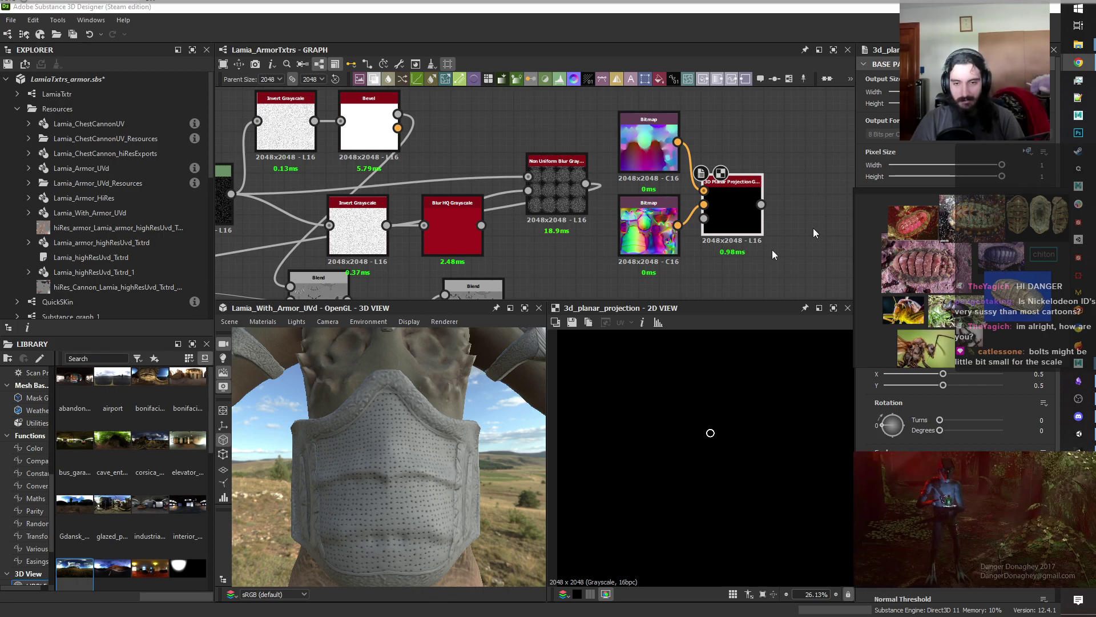
mouse_move(356, 468)
mouse_down()
mouse_move(379, 465)
mouse_move(369, 462)
mouse_up()
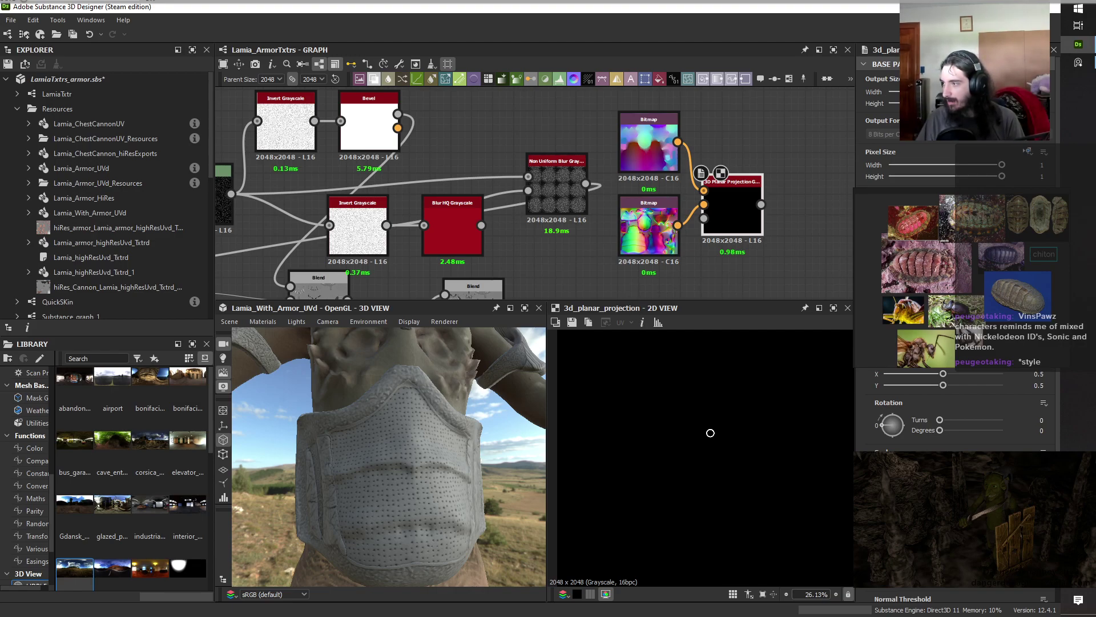
Switch to the browser, look through Google's image results for "krabby pokemon", and return to Substance 3D Designer.
key(ctrl+super+Left)
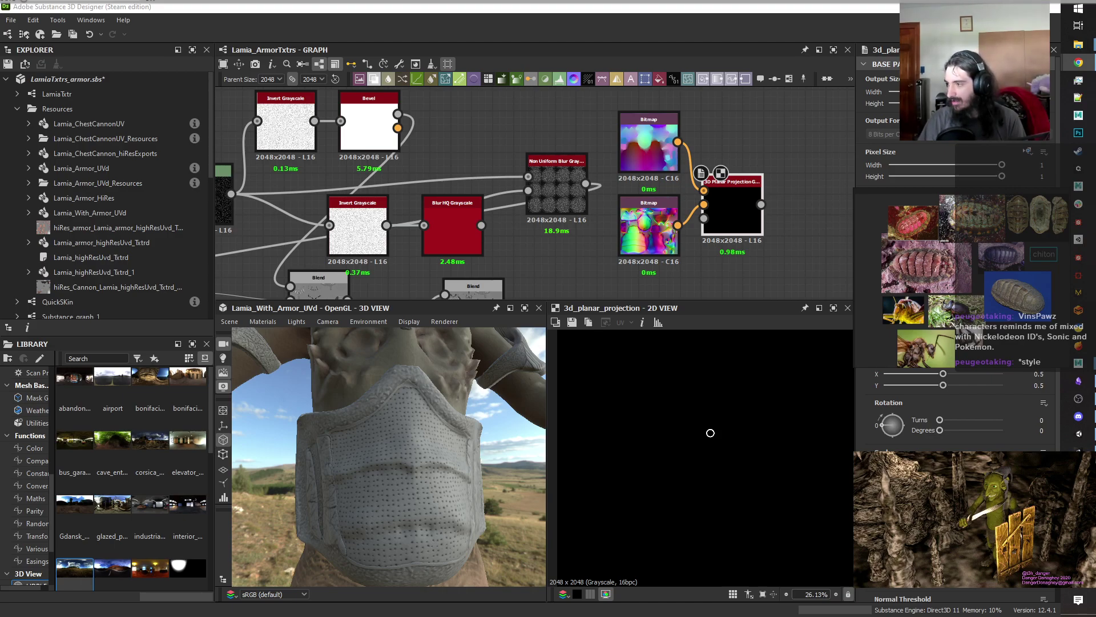
drag(1095, 137, 661, 58)
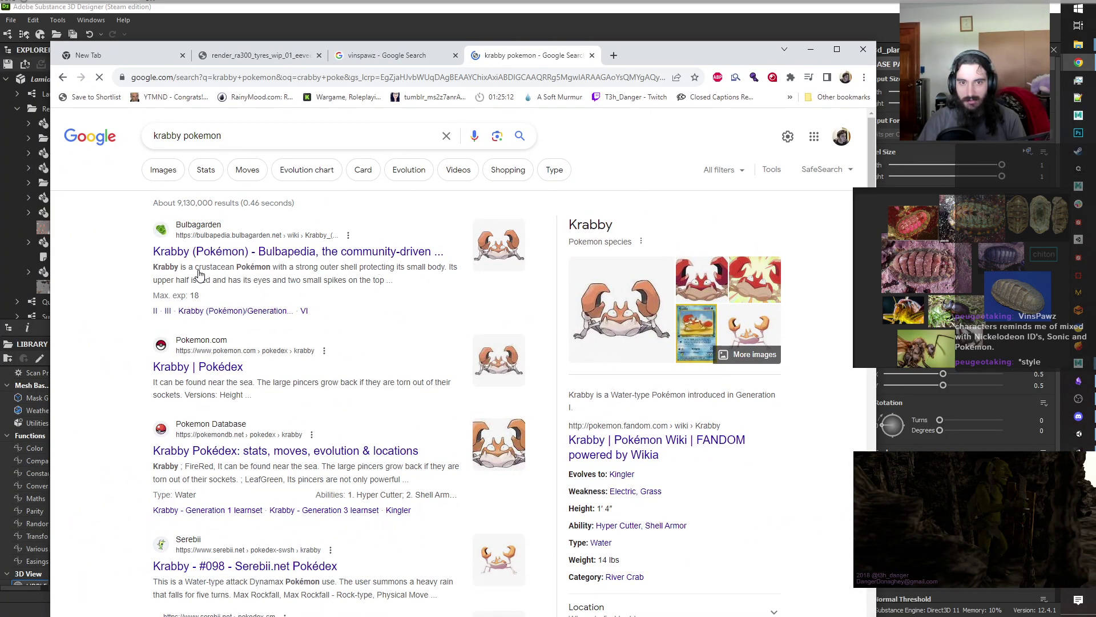
drag(660, 47, 1095, 114)
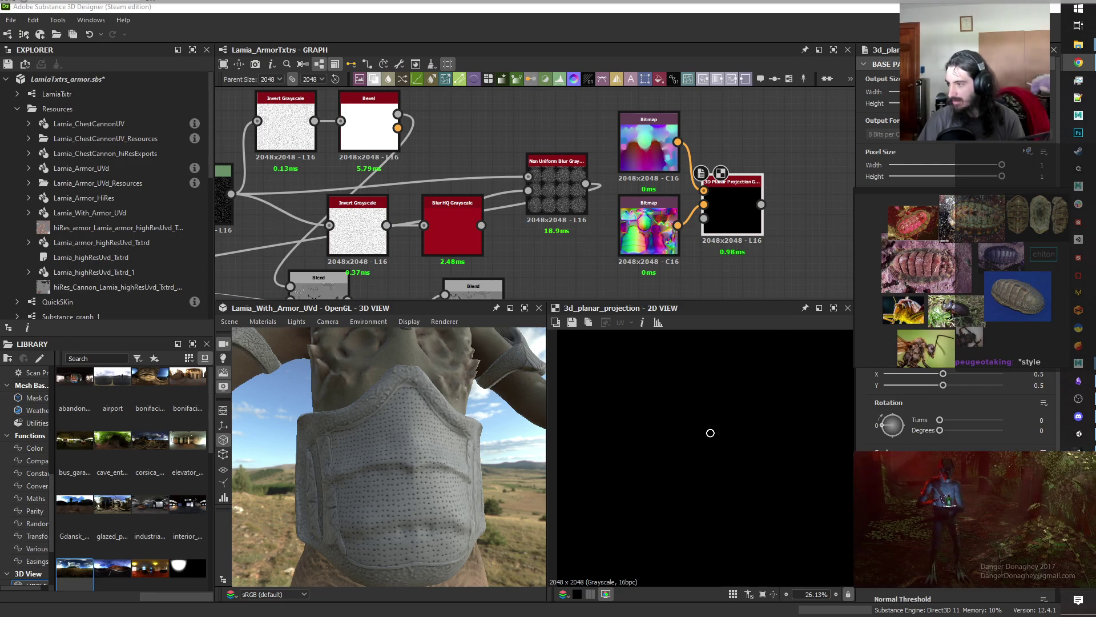
drag(1095, 114, 760, 57)
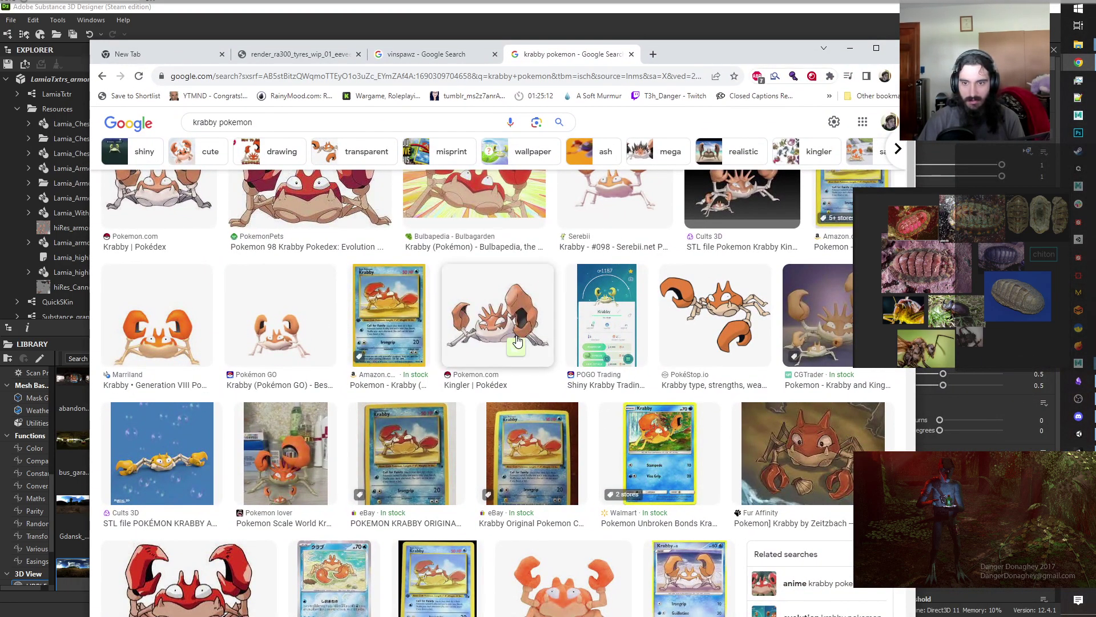
mouse_move(517, 341)
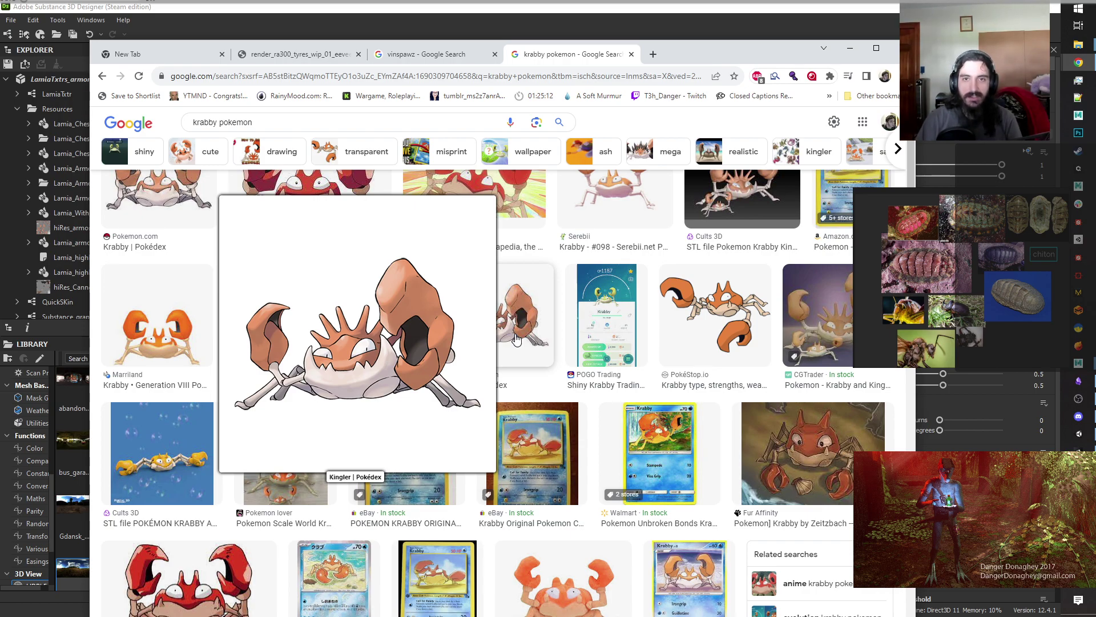
scroll(515, 340, up, 2)
mouse_move(162, 281)
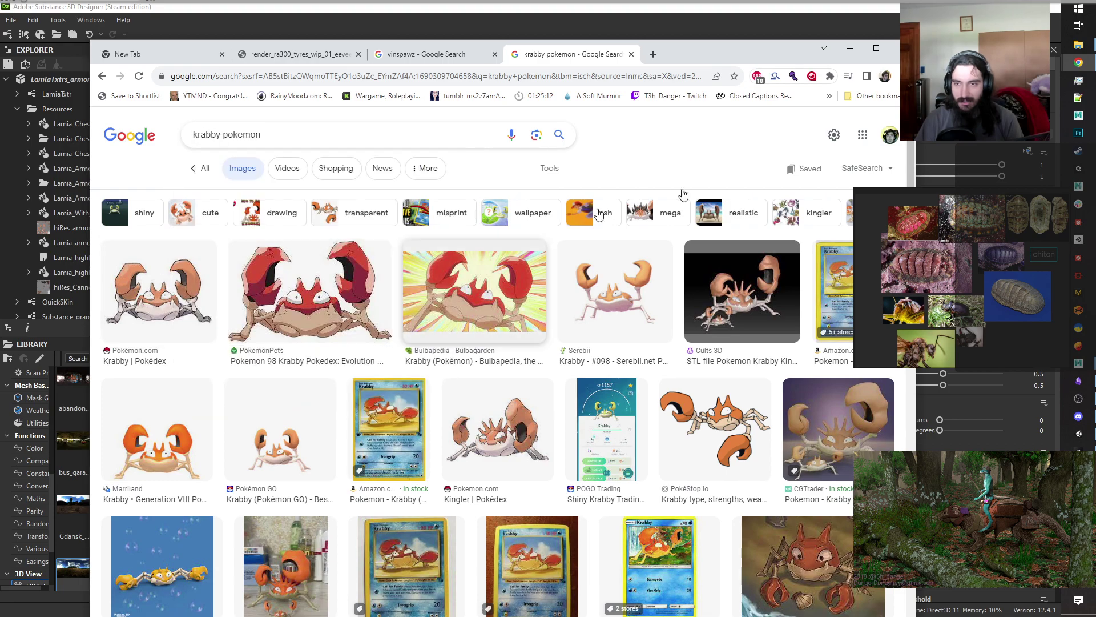
drag(694, 52, 1095, 101)
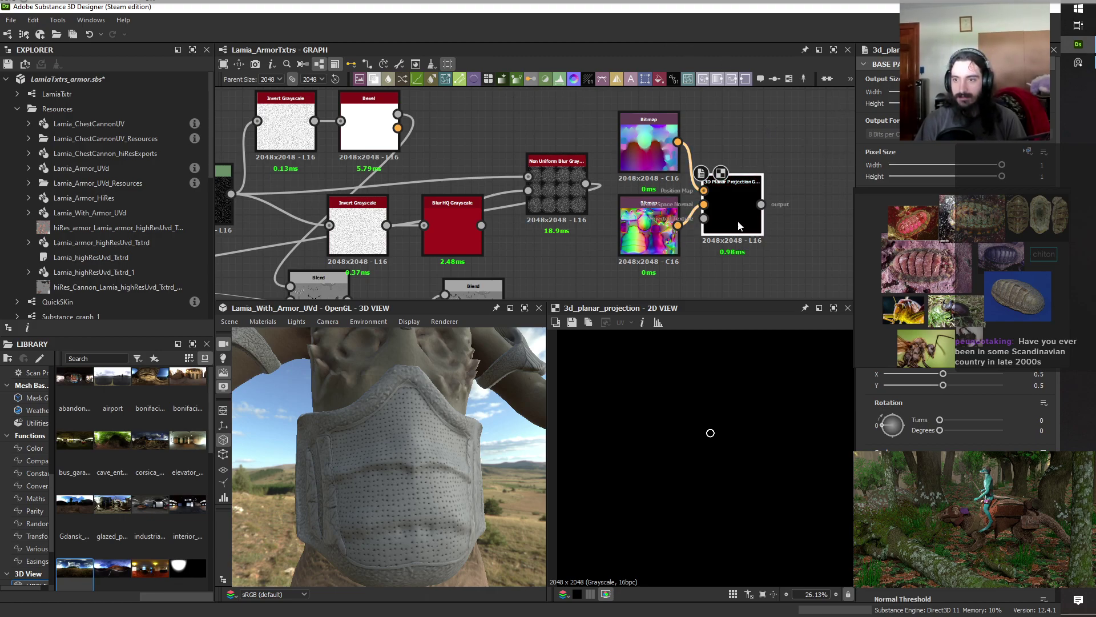
scroll(738, 226, down, 2)
middle_drag(739, 226, 641, 183)
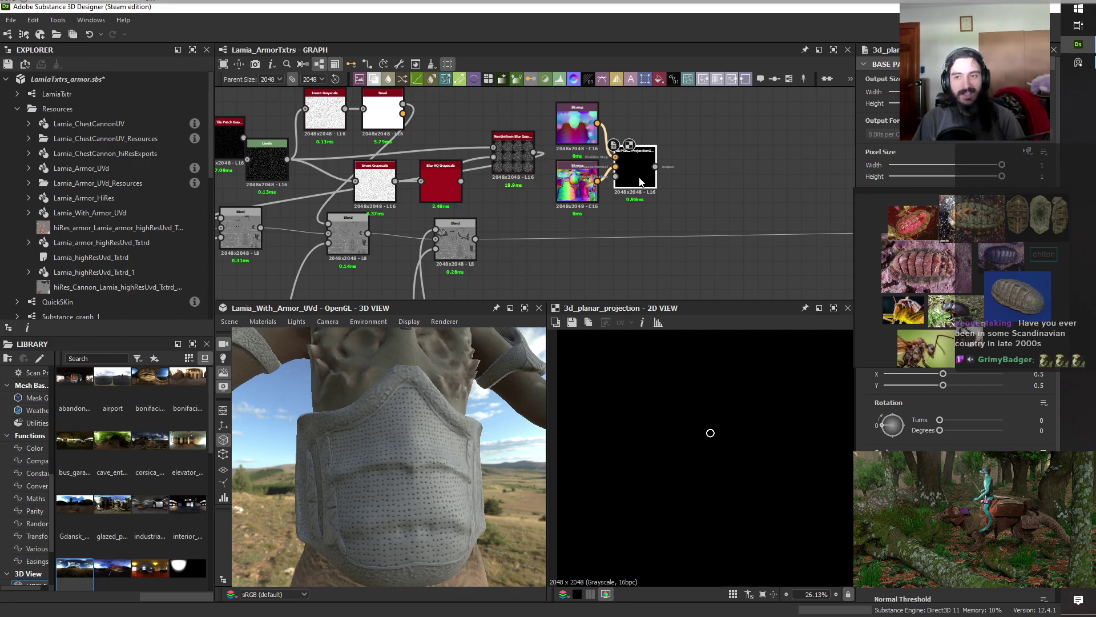
scroll(639, 152, down, 3)
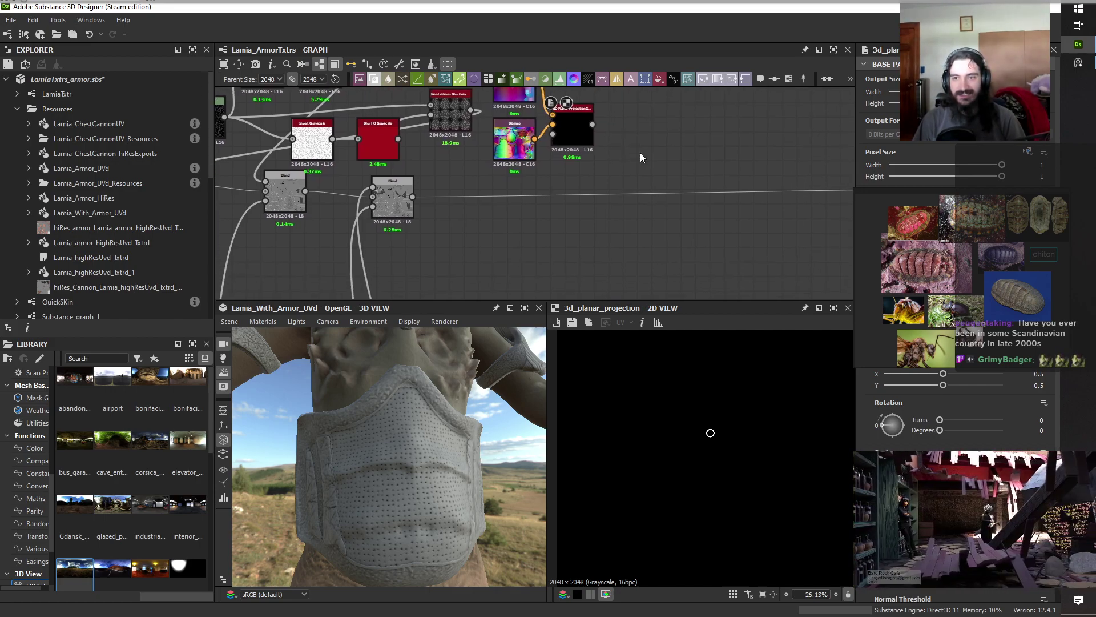
scroll(654, 154, down, 2)
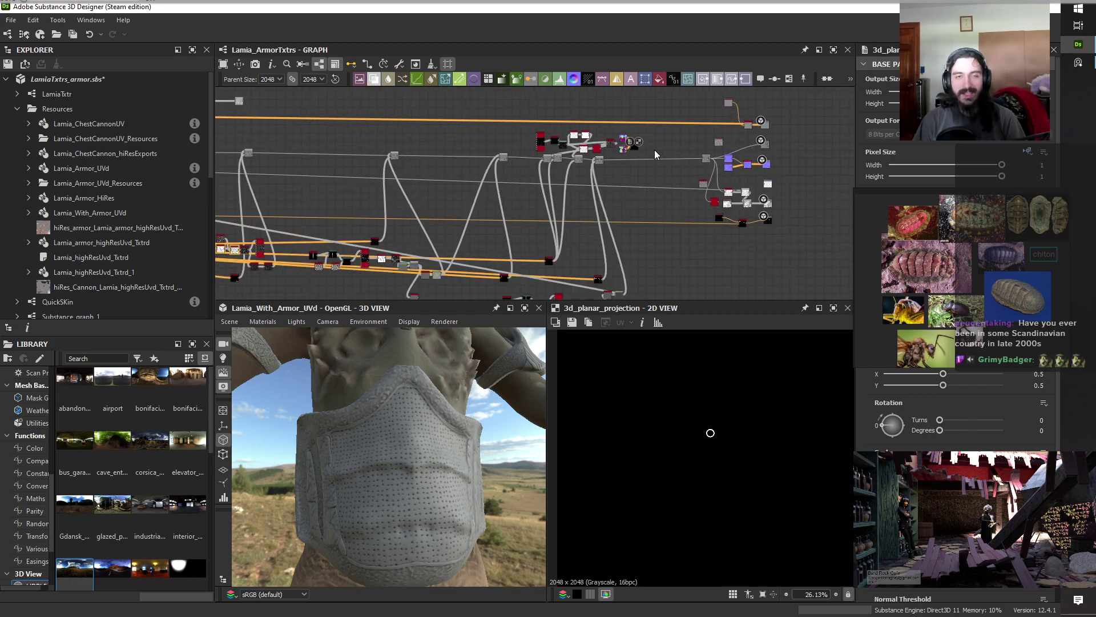
middle_drag(654, 150, 544, 179)
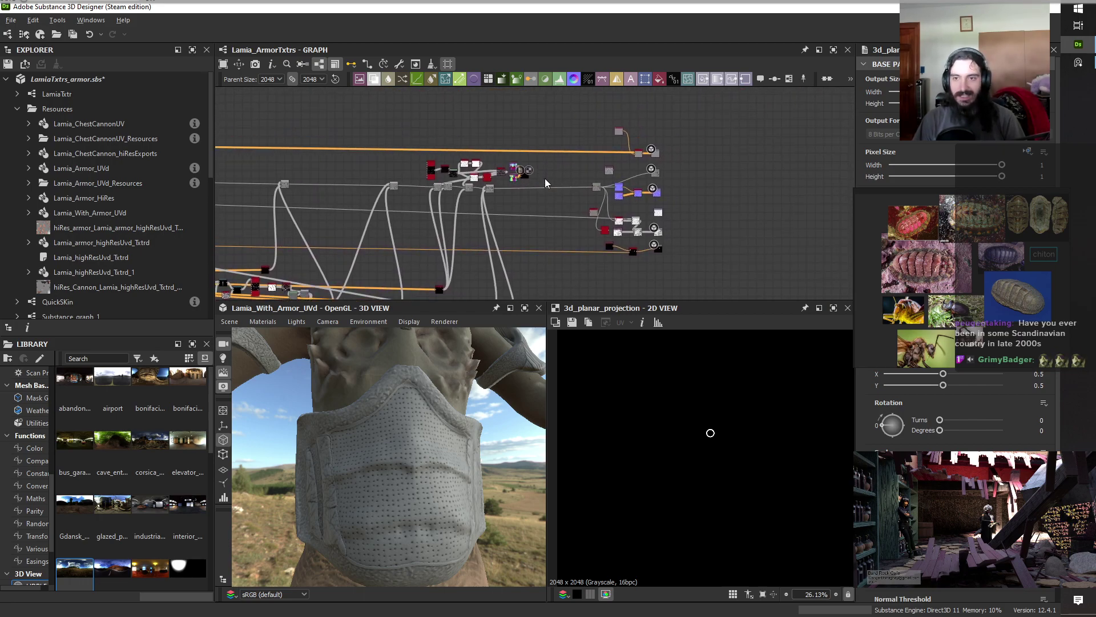
Shift the graph's output node cluster farther right and reposition the newly added planar projection nodes.
drag(598, 131, 741, 277)
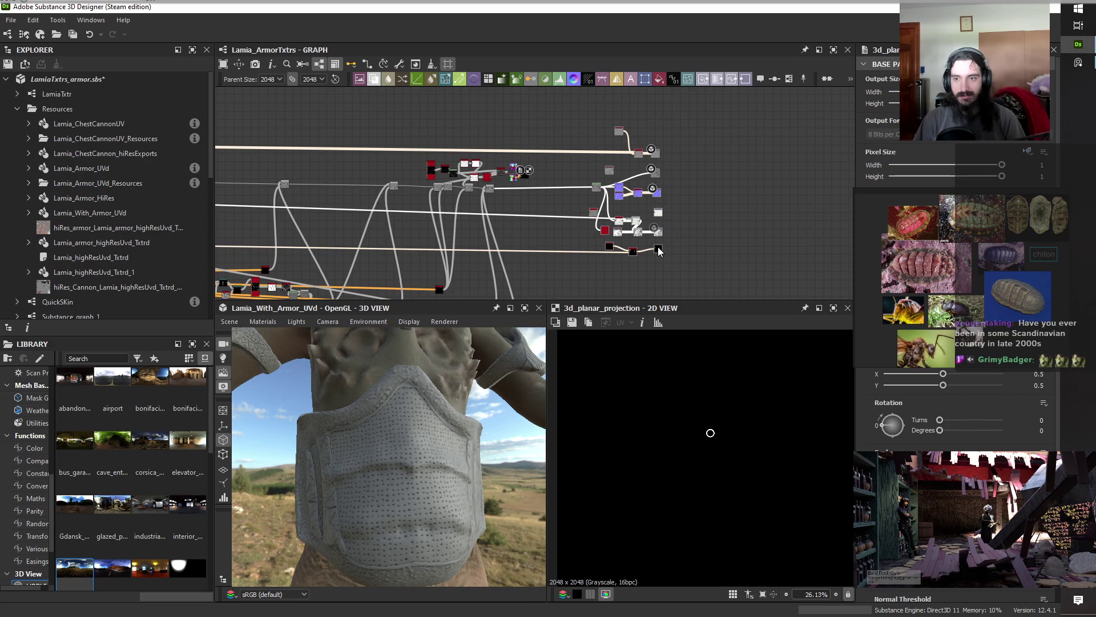
drag(658, 251, 700, 253)
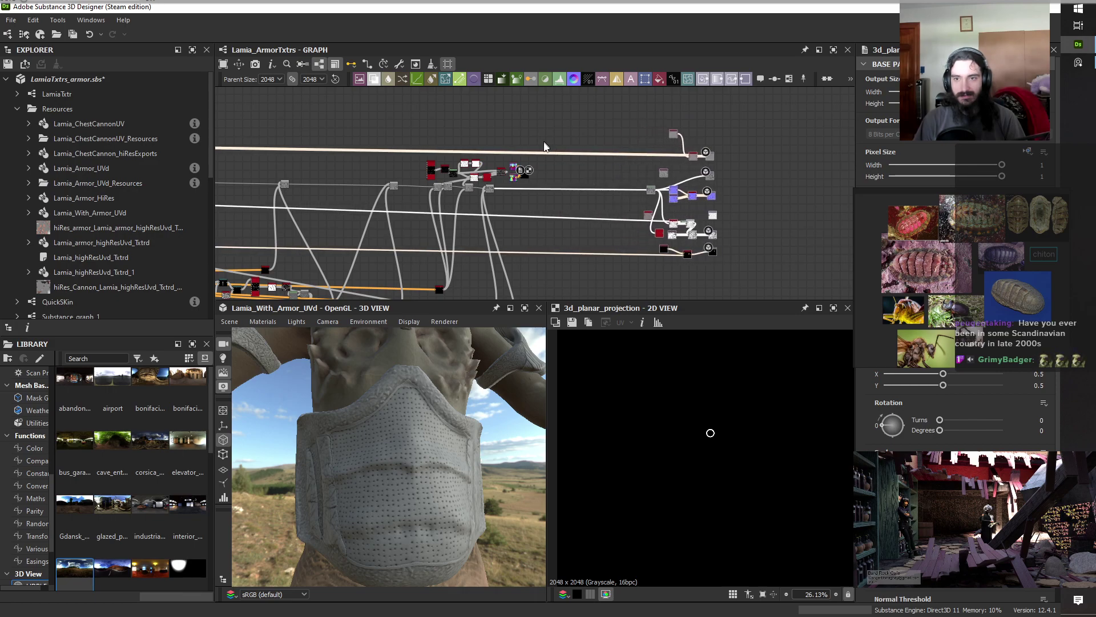
scroll(557, 171, up, 5)
drag(492, 210, 395, 148)
drag(441, 197, 451, 197)
Add a Shape node beside the 3D Planar Projection Grayscale node.
scroll(568, 191, up, 2)
middle_drag(568, 183, 663, 166)
key(space)
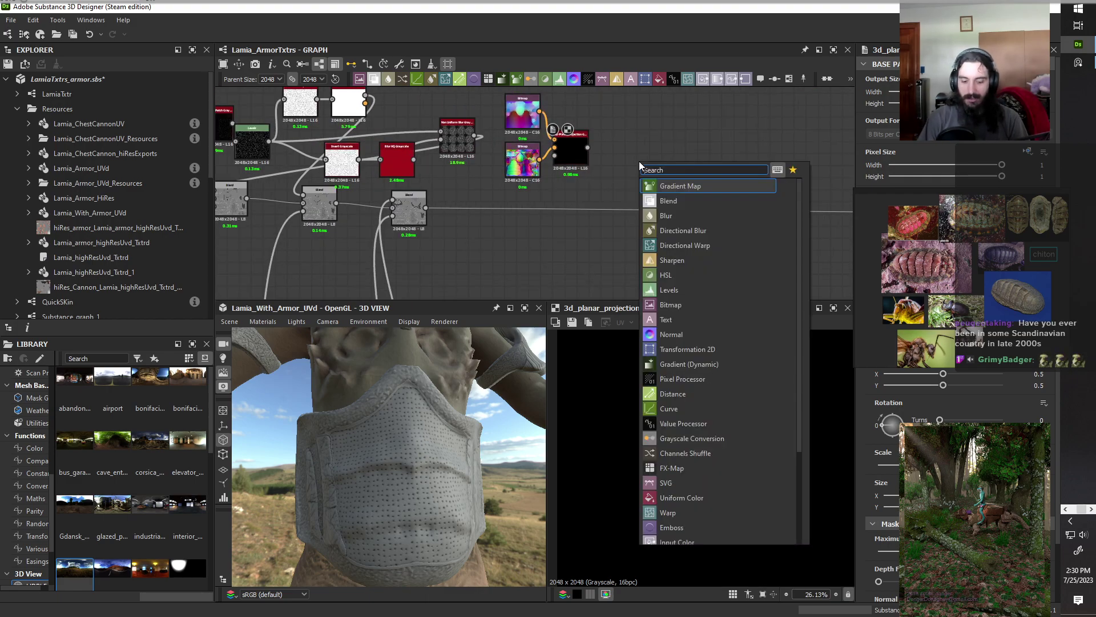
text(sha)
key(Down)
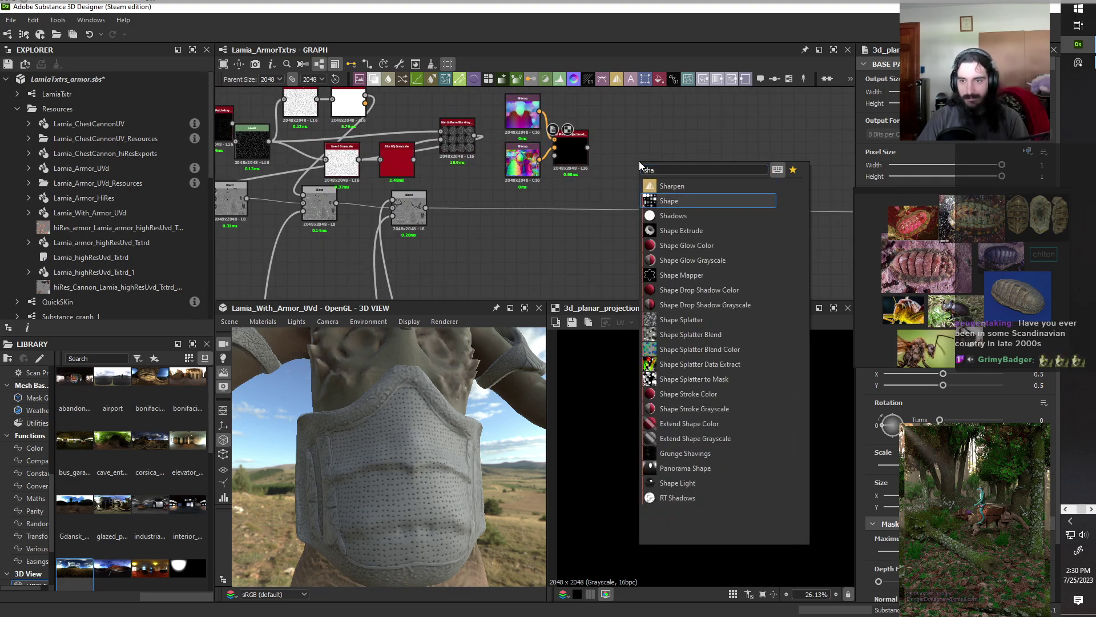
key(Return)
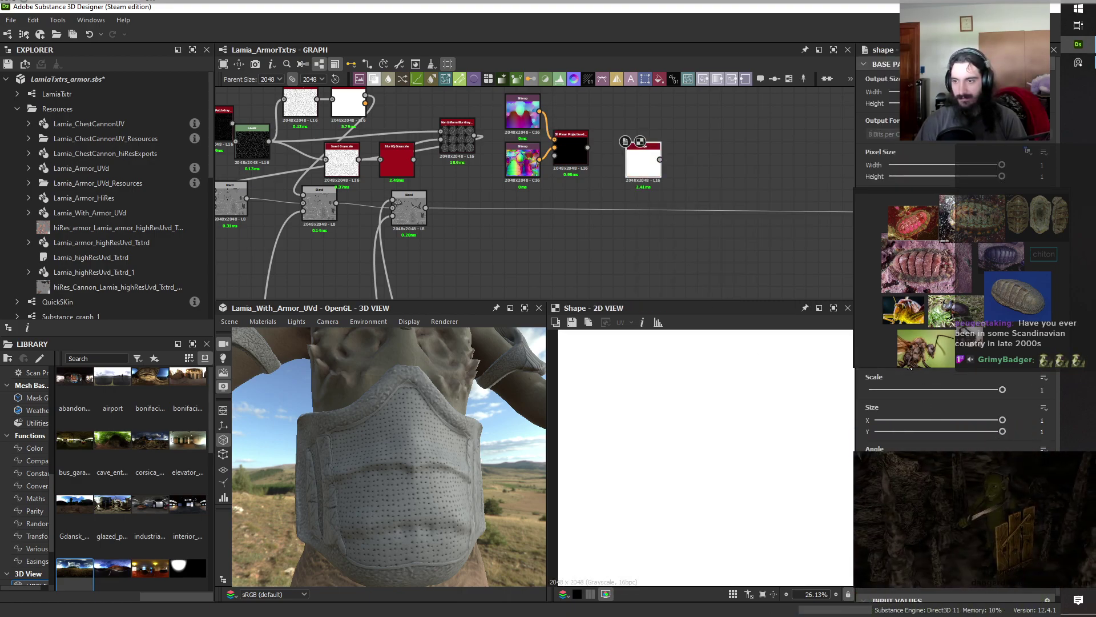
Set the Shape node's pattern to Capsule and its scale to 3.16.
click(929, 377)
scroll(897, 403, down, 3)
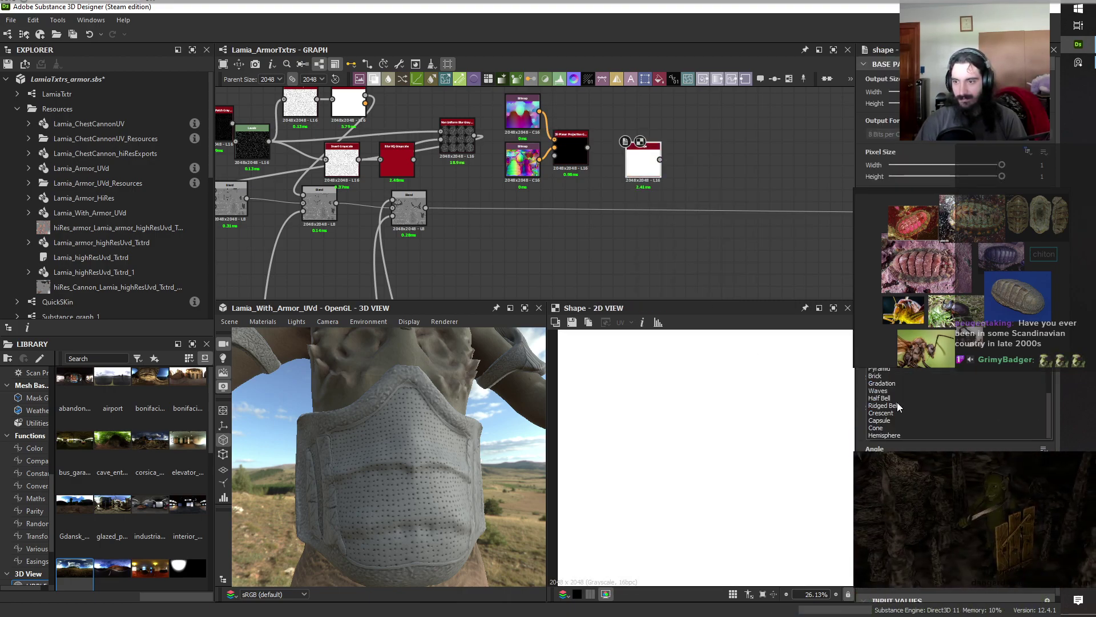
click(897, 418)
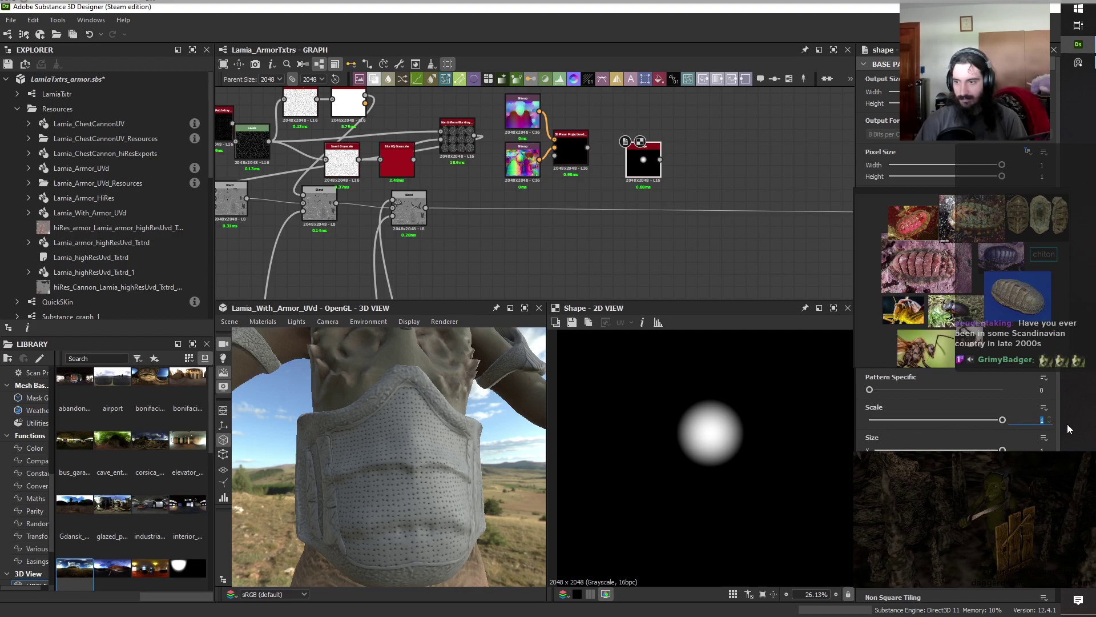
text(10)
key(Return)
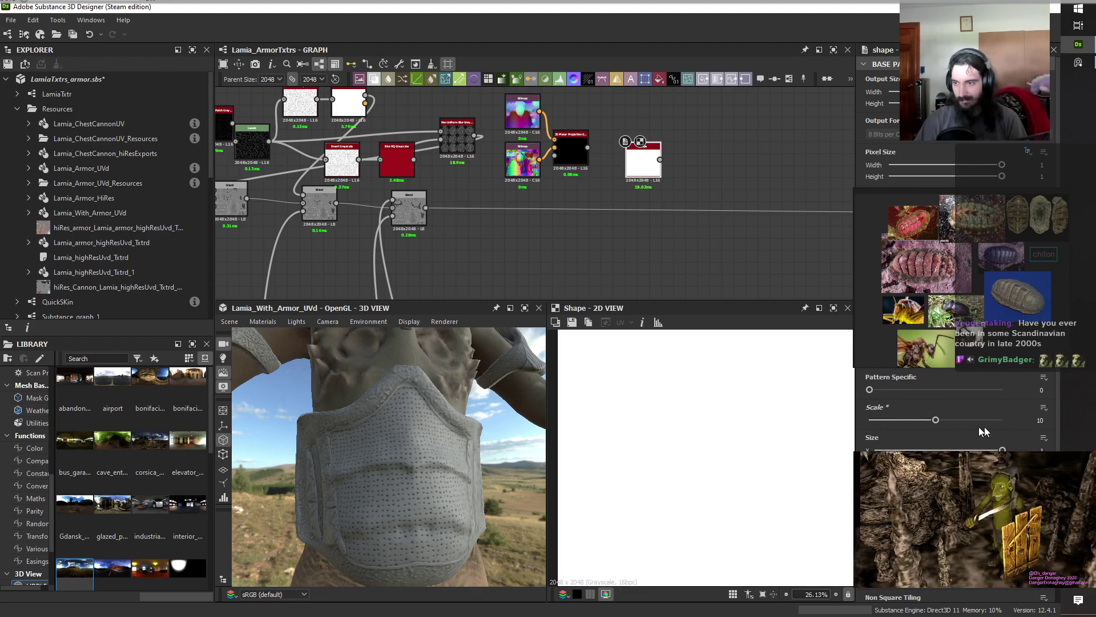
drag(935, 421, 890, 426)
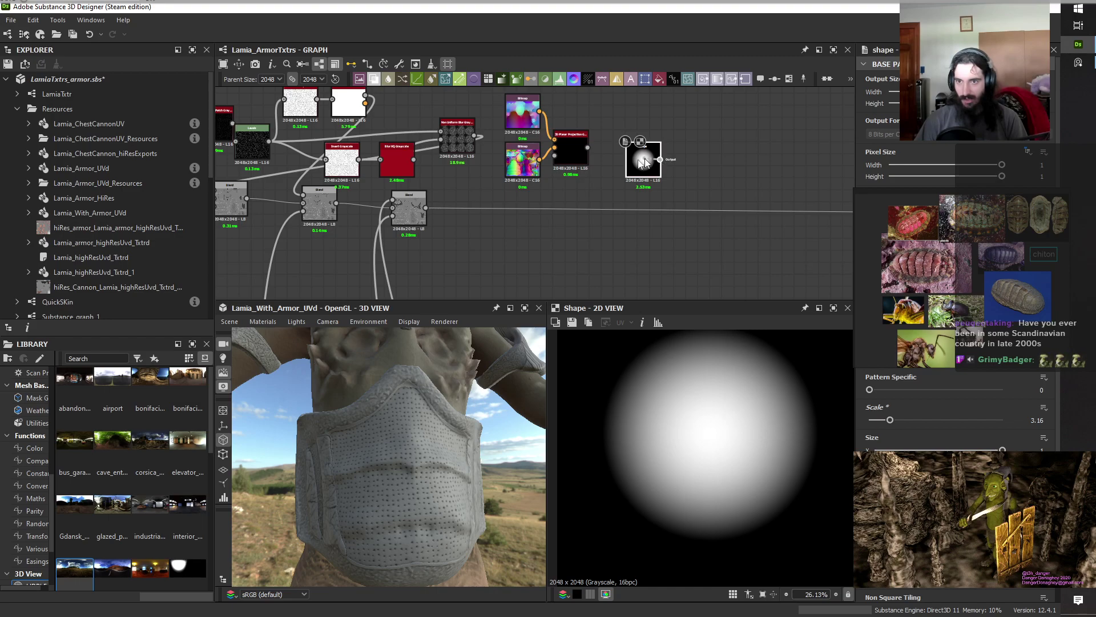
Connect the Shape node to the 3D Planar Projection Grayscale node's remaining input, preview the projection, and place the Shape below the bitmaps.
drag(558, 170, 554, 156)
double_click(574, 142)
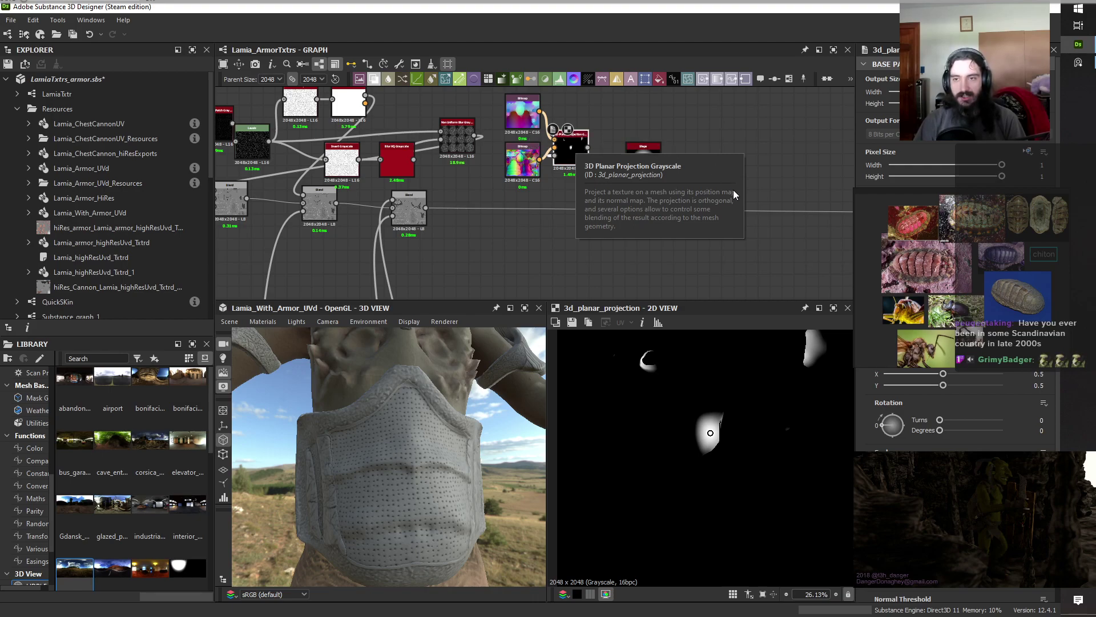
drag(640, 177, 531, 199)
drag(501, 113, 579, 126)
click(653, 184)
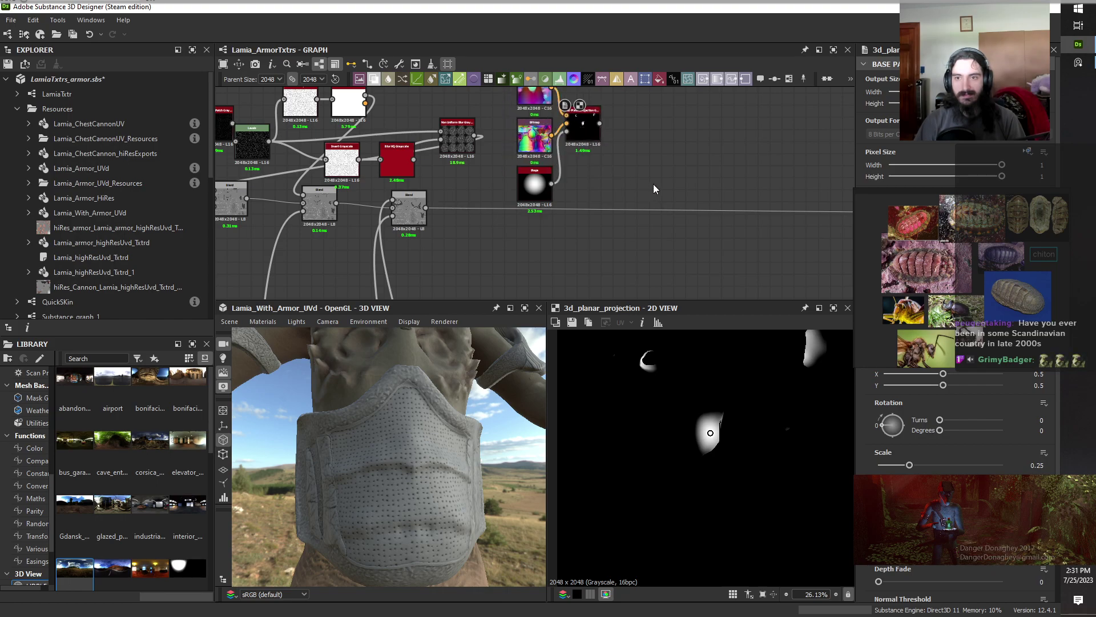
Move the two bitmaps, the Shape and the planar projection node together closer to the Non Uniform Blur Grayscale node.
middle_drag(660, 148, 692, 194)
drag(665, 214, 536, 134)
drag(617, 176, 588, 164)
scroll(660, 212, down, 3)
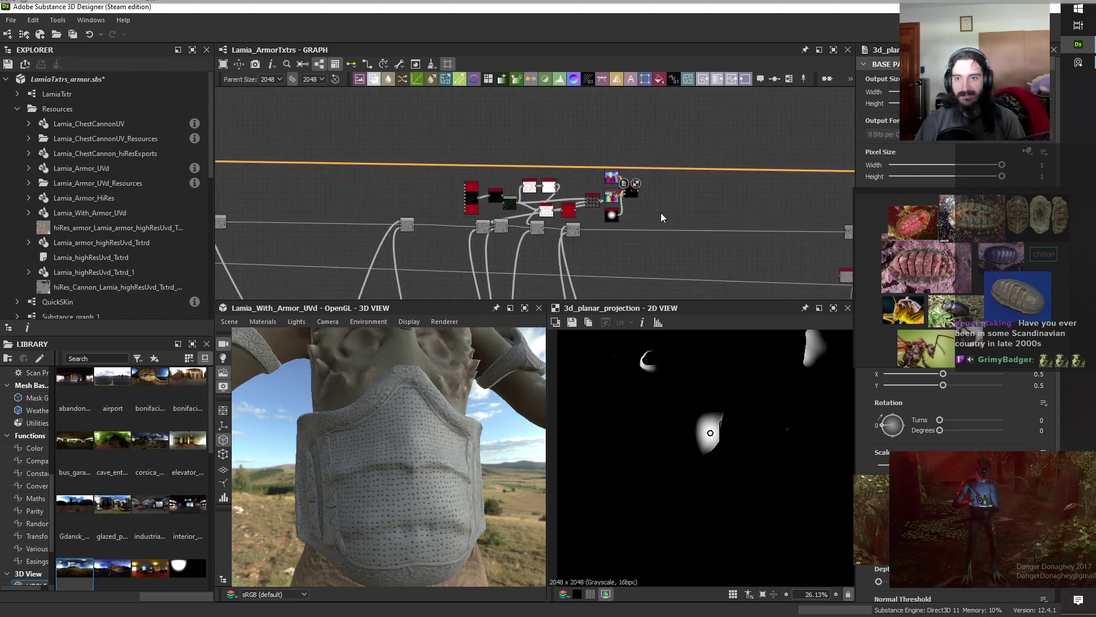
scroll(659, 213, up, 3)
middle_drag(652, 207, 707, 177)
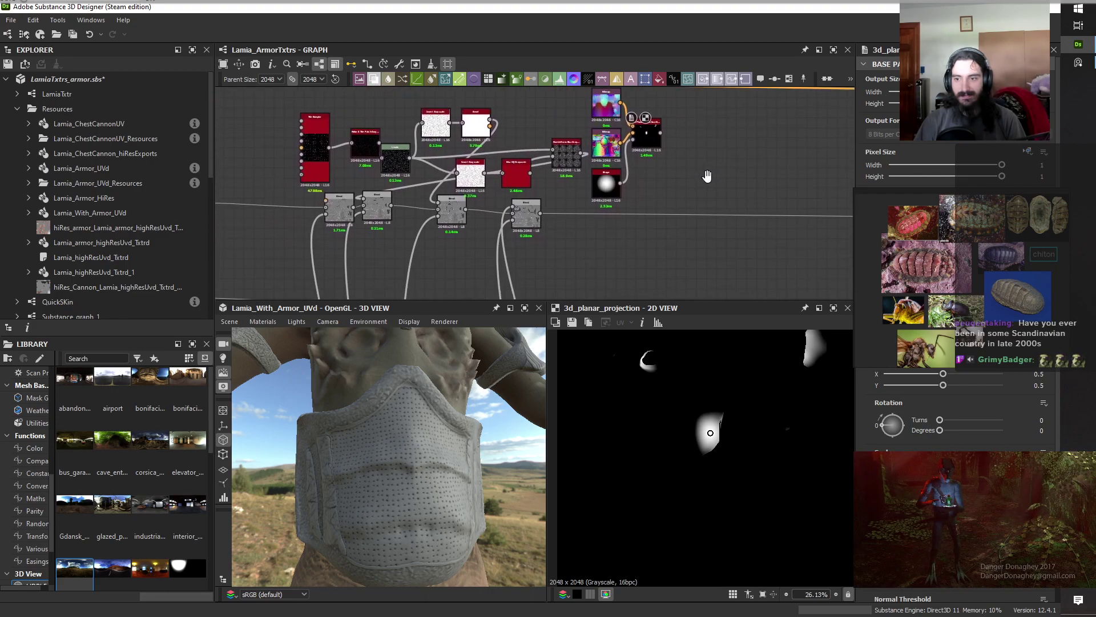
Display the scene's UVs in the 2D view and move the planar projection's position to X 0.657, Y 0.1637.
scroll(780, 485, down, 2)
scroll(722, 452, up, 3)
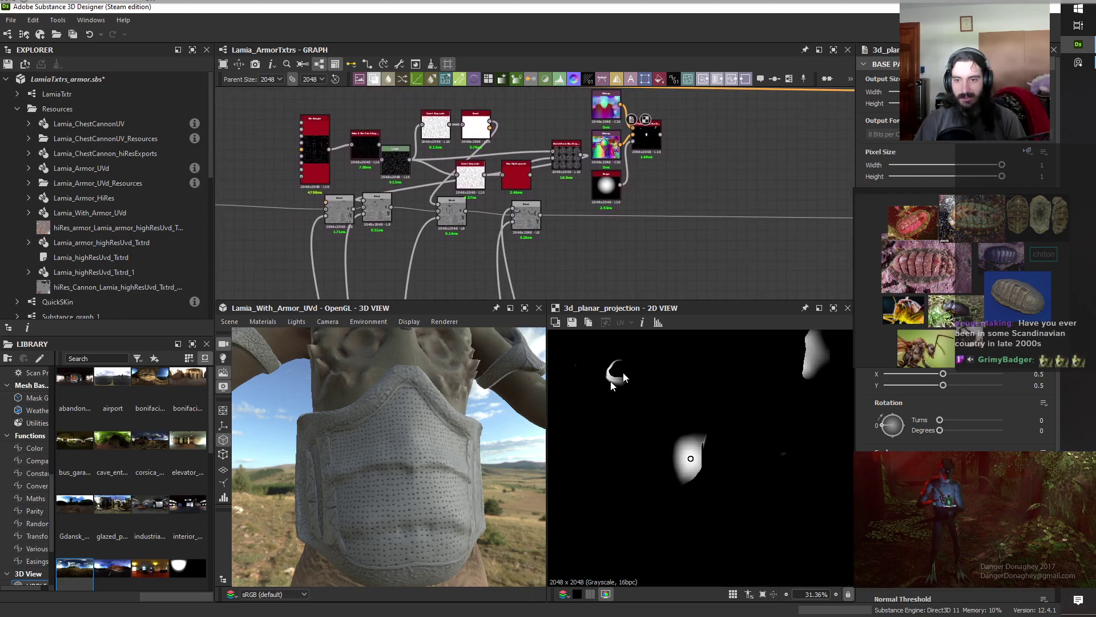
click(230, 322)
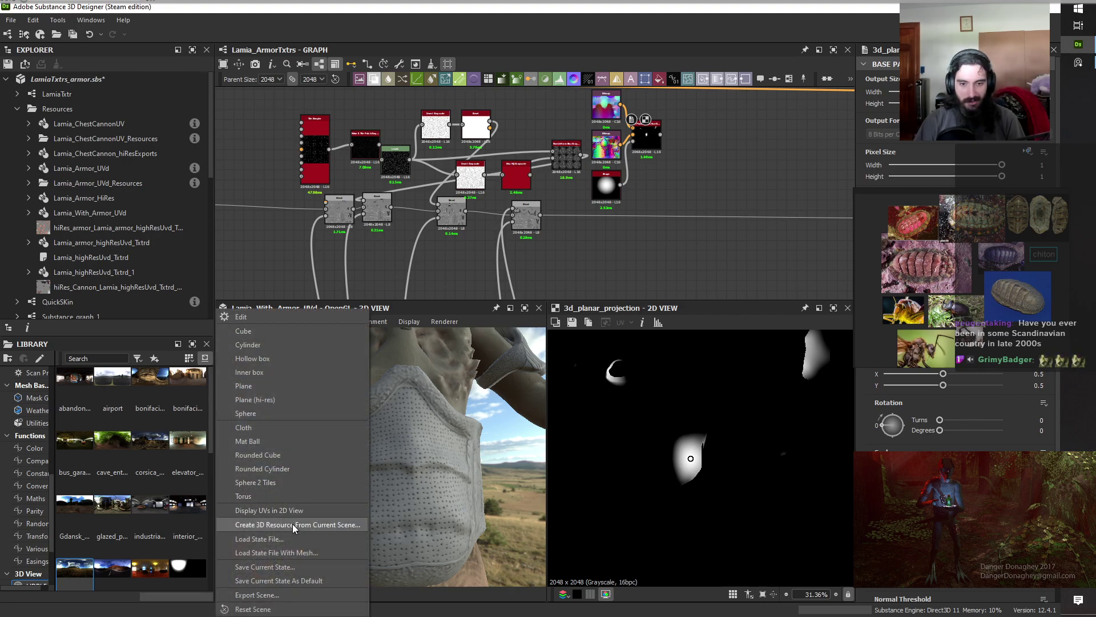
click(261, 509)
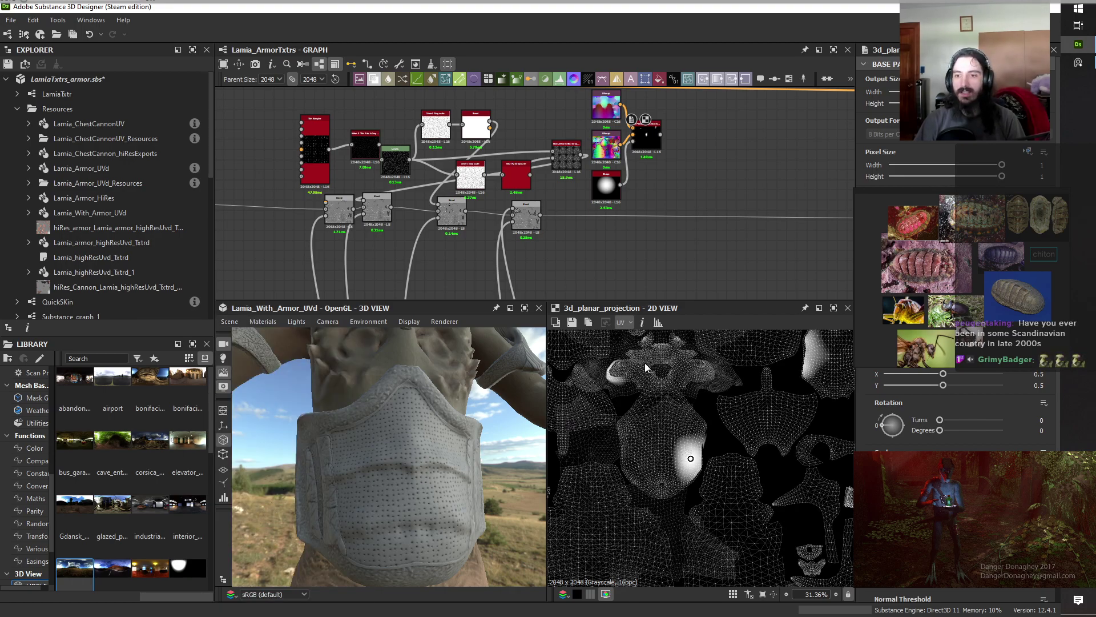
key(f)
scroll(706, 471, up, 2)
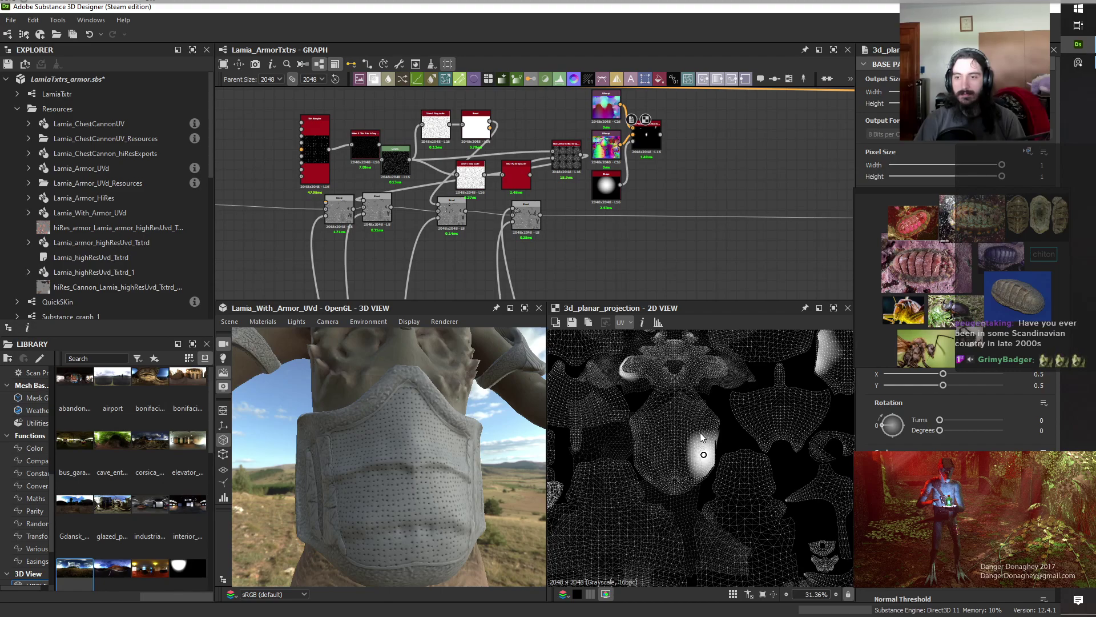
key(f)
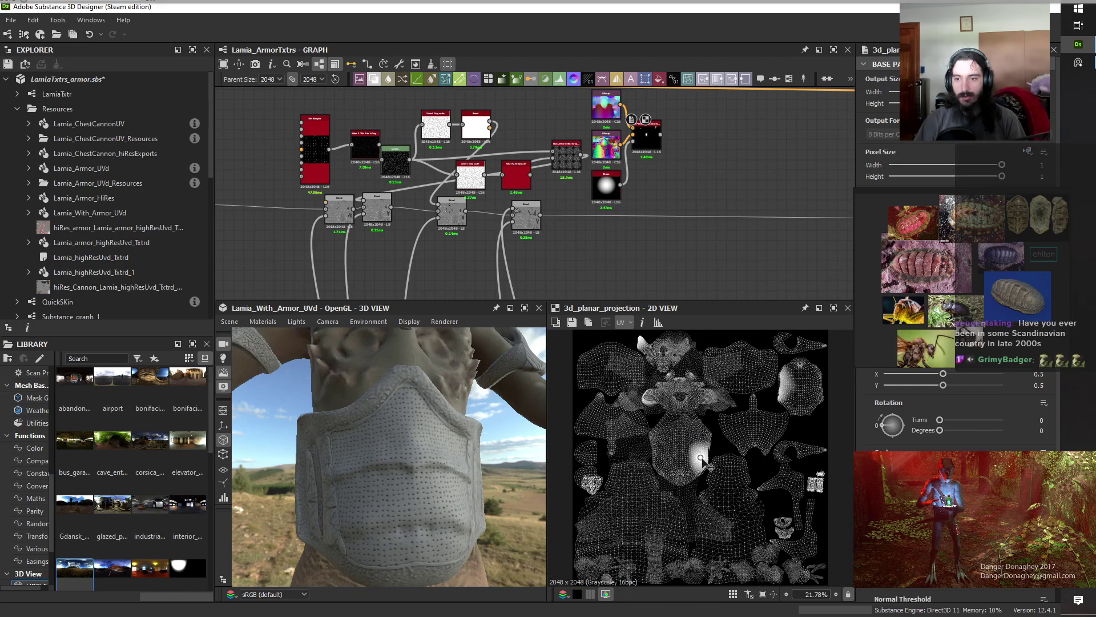
drag(700, 457, 739, 374)
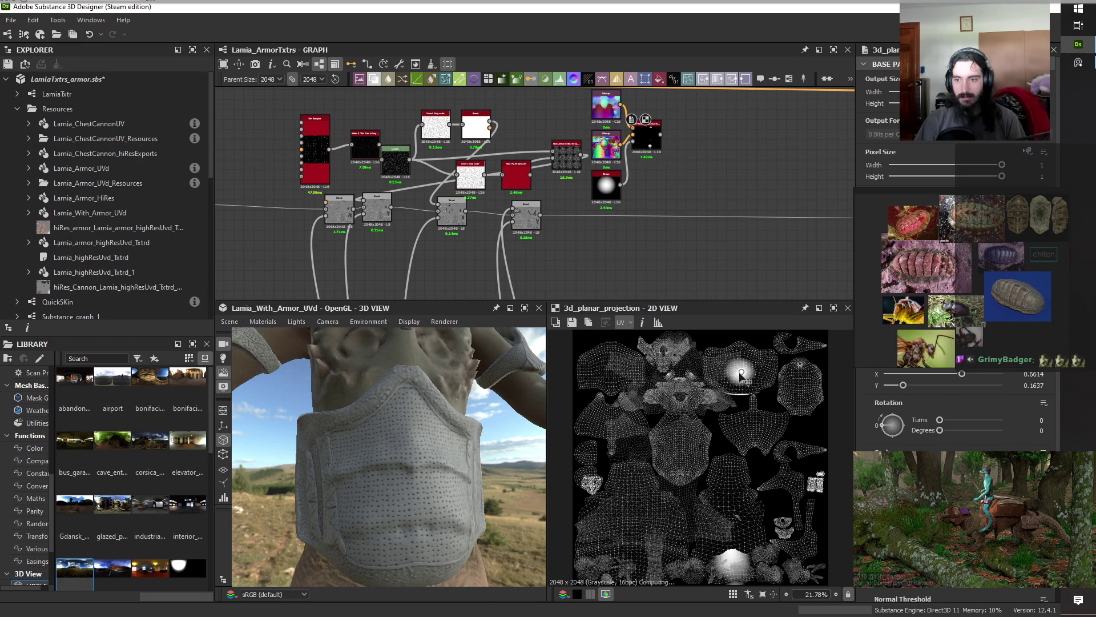
drag(738, 373, 740, 374)
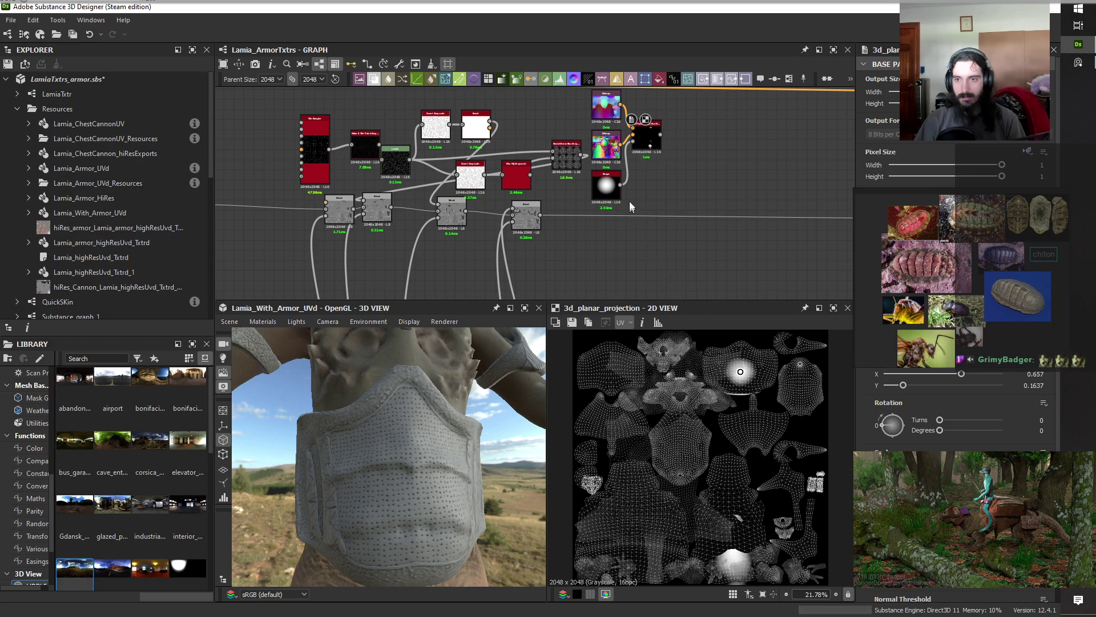
middle_drag(674, 177, 596, 206)
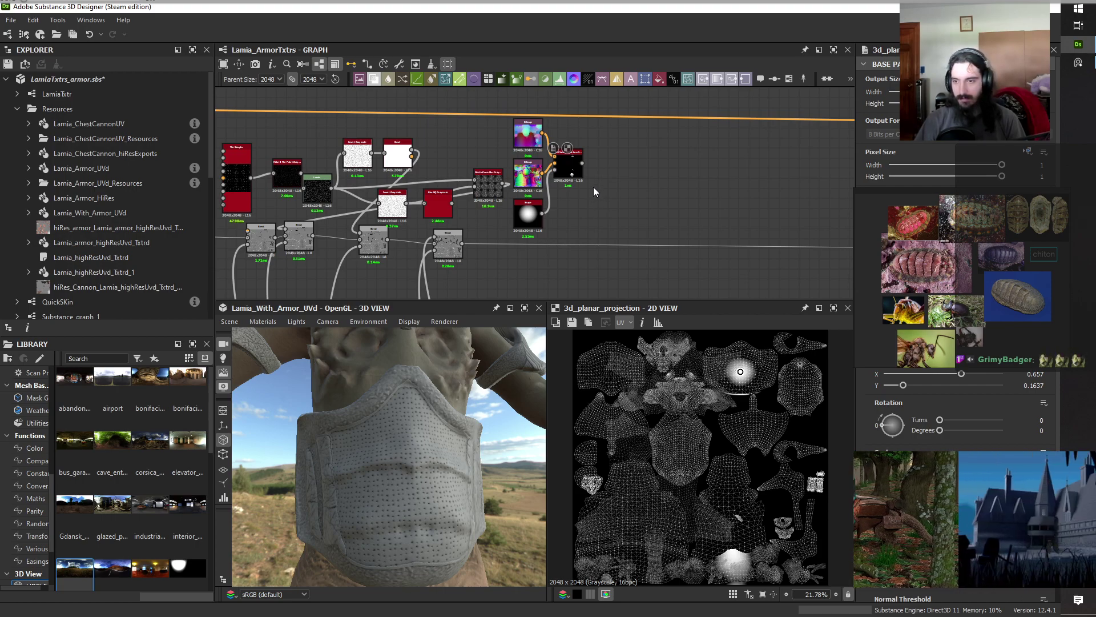
click(559, 162)
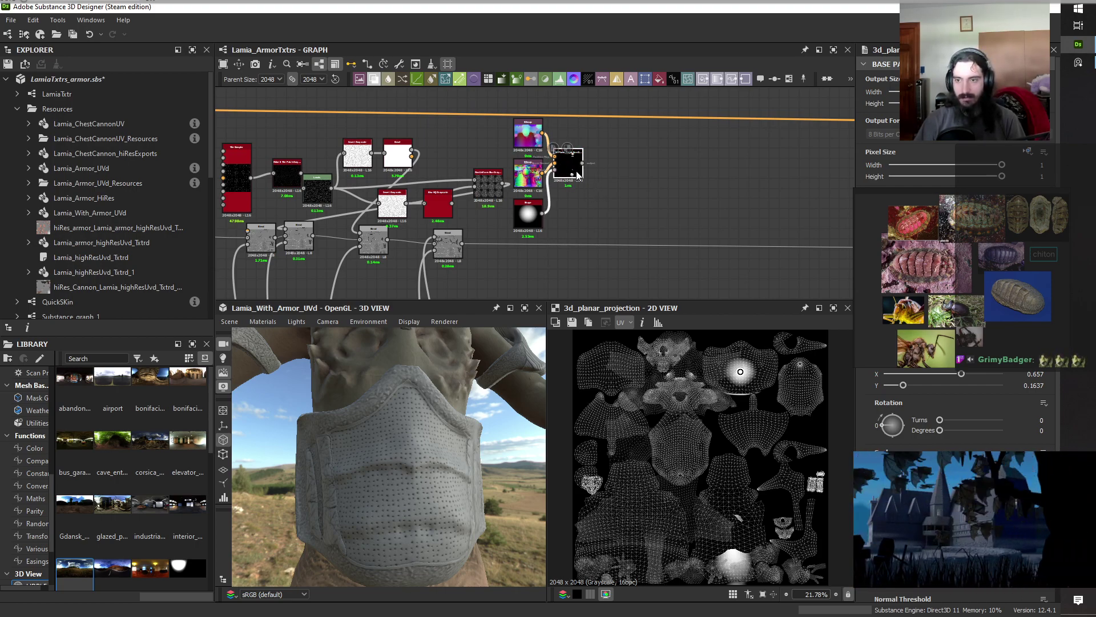
middle_drag(656, 235, 622, 207)
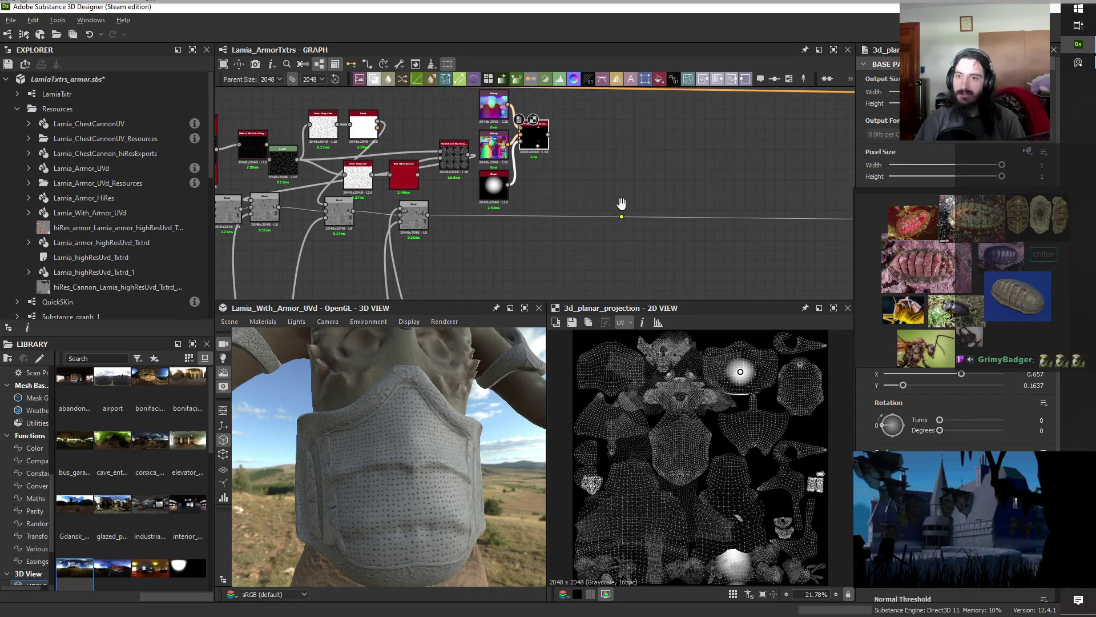
scroll(561, 178, up, 3)
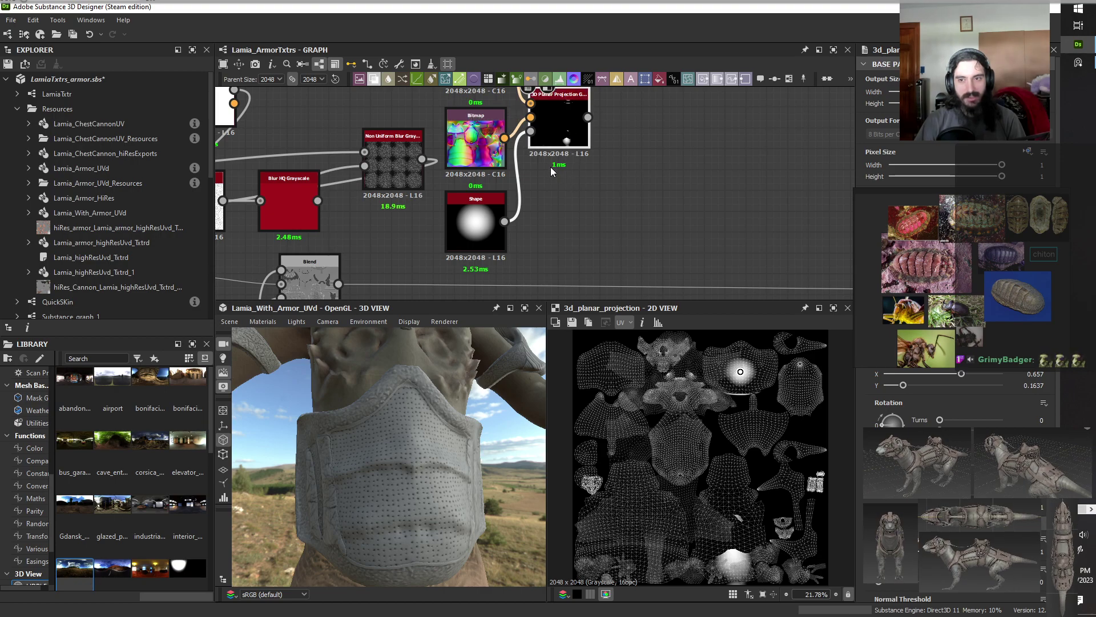
scroll(495, 269, down, 3)
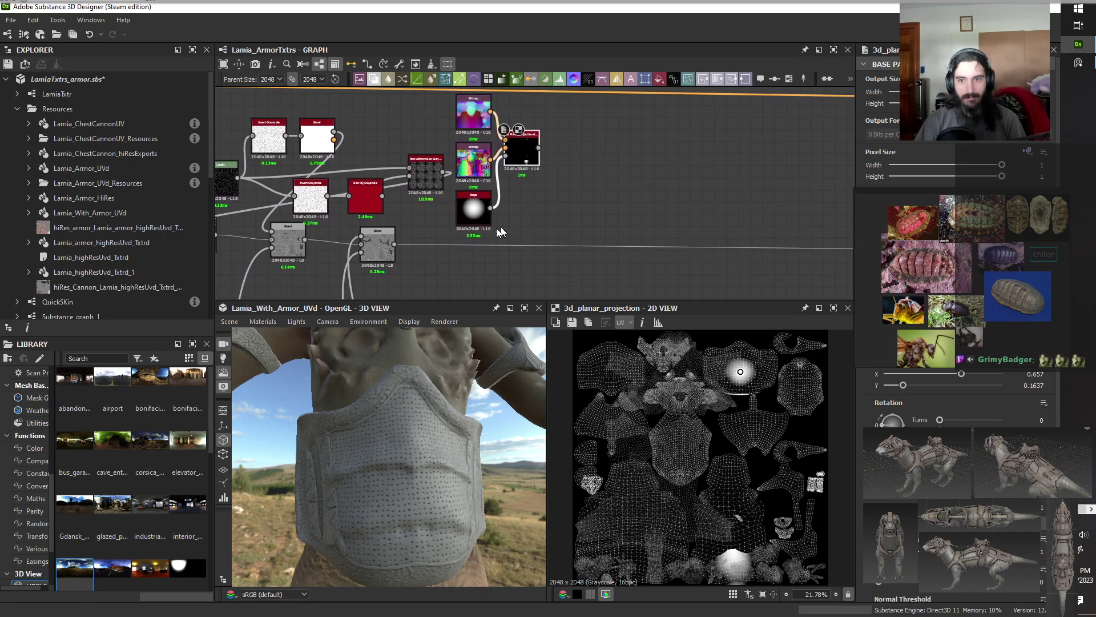
Move the planar projection node and its bitmaps and Shape farther right to leave room after the Non Uniform Blur Grayscale node.
click(548, 247)
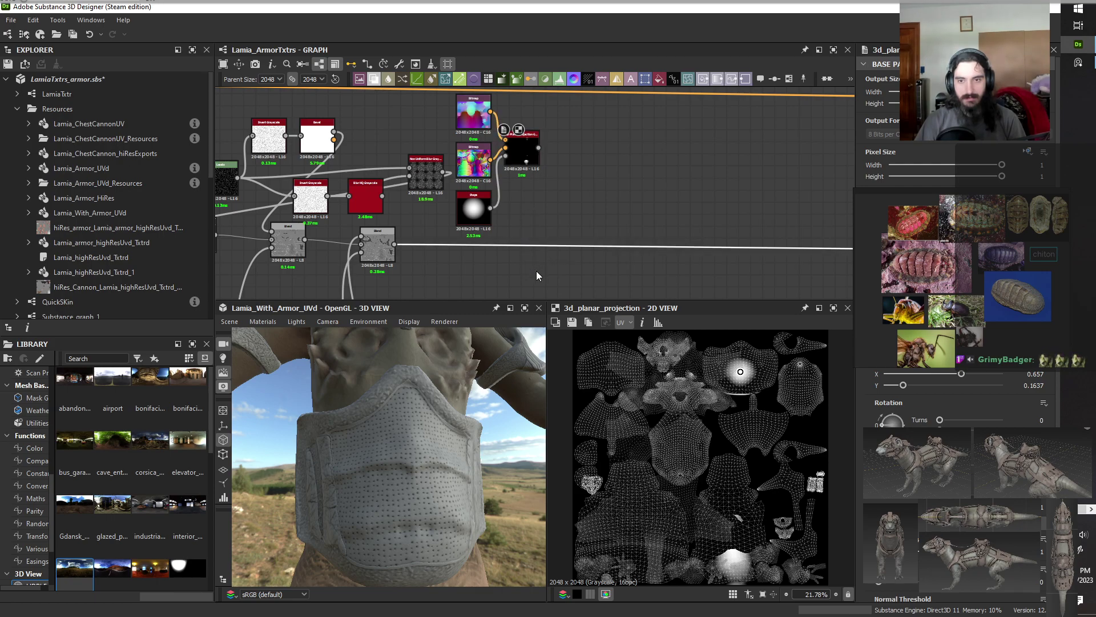
click(549, 205)
middle_drag(536, 200, 629, 200)
drag(628, 162, 749, 162)
Insert a Levels node after the Non Uniform Blur Grayscale node and place it just below that node.
click(512, 176)
key(space)
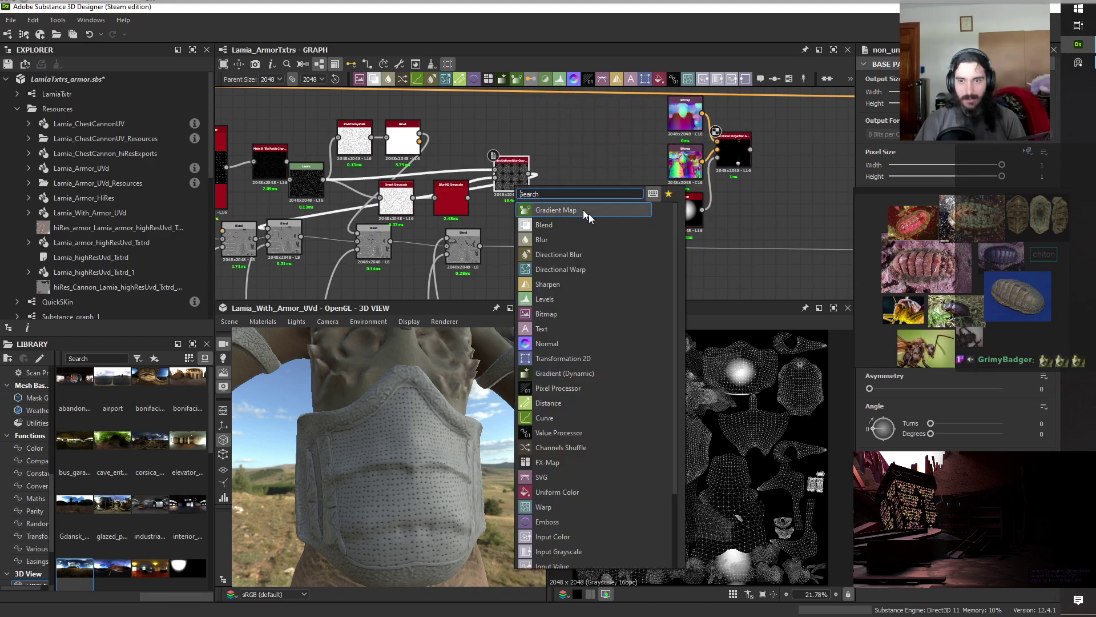
click(554, 305)
drag(568, 183, 554, 238)
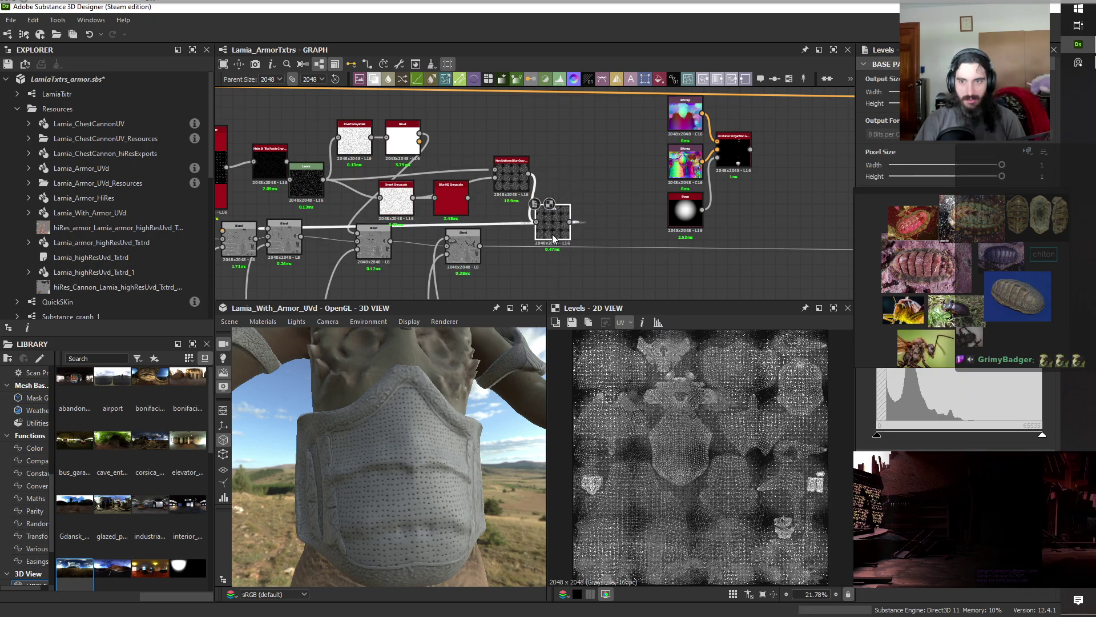
Add a Multi Dir. Warp Grayscale node above the Levels node.
key(space)
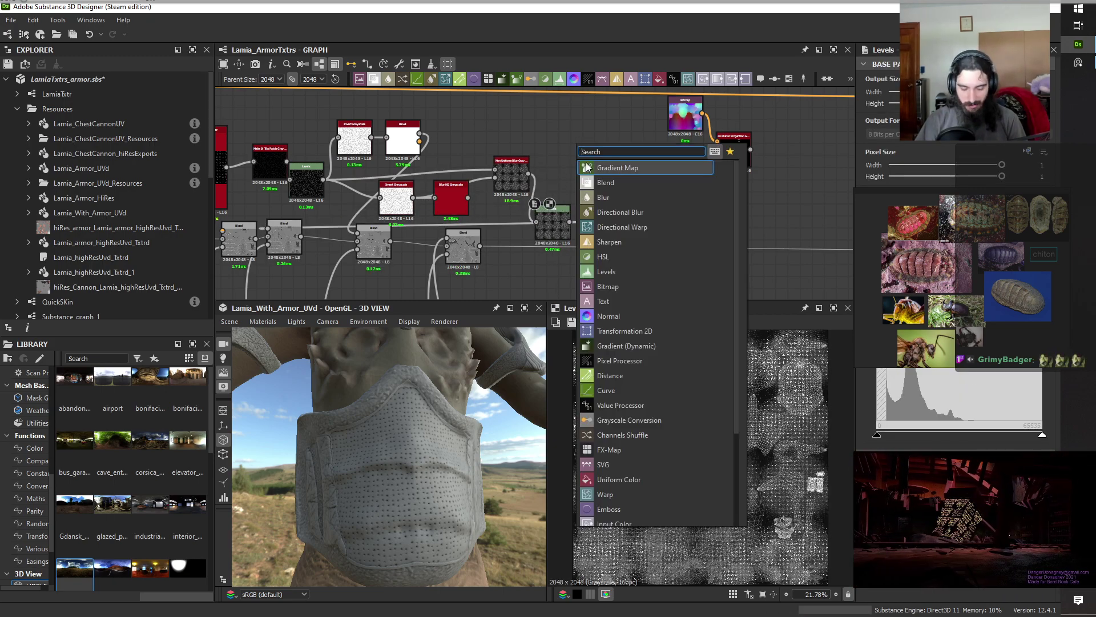
text(mul)
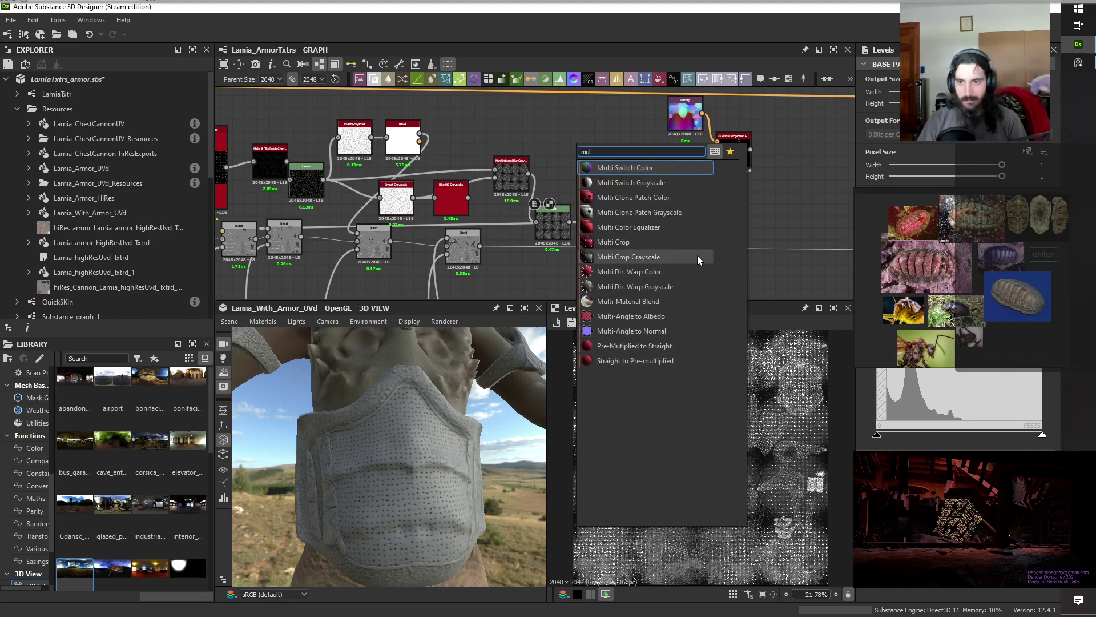
click(626, 287)
Connect the Non Uniform Blur Grayscale output to the Input of the Multi Dir. Warp Grayscale node.
scroll(581, 171, down, 1)
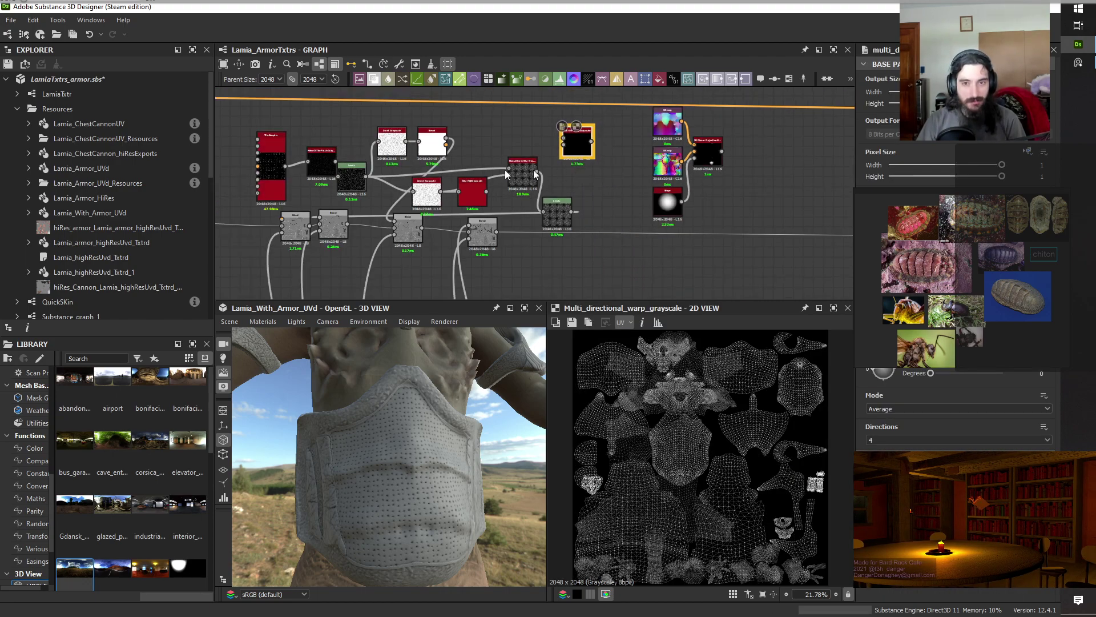
click(279, 143)
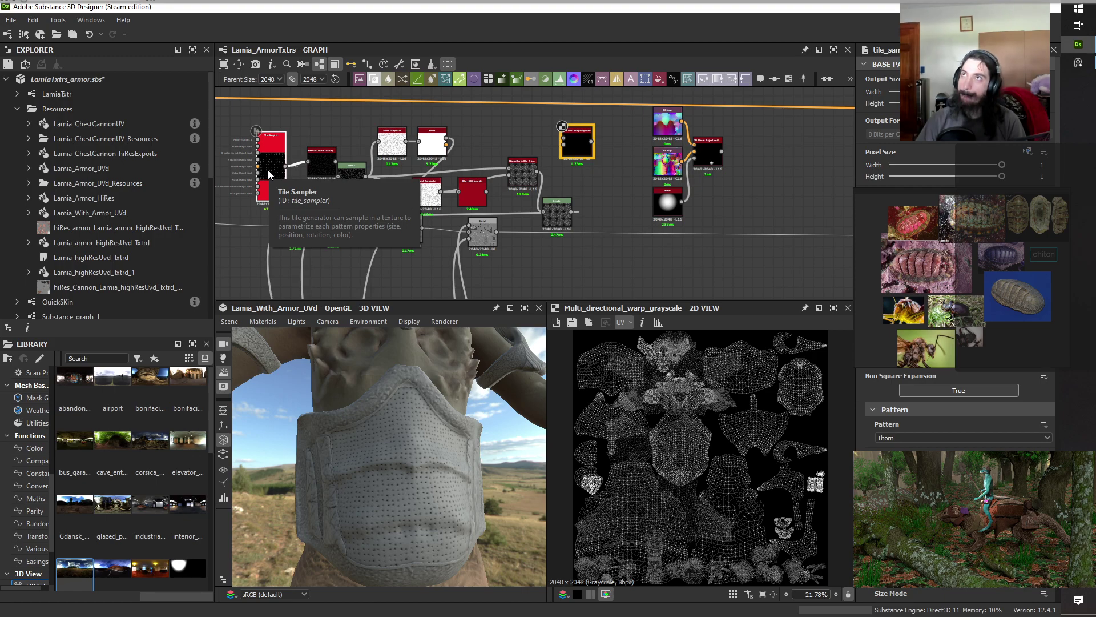
click(578, 150)
scroll(579, 147, up, 3)
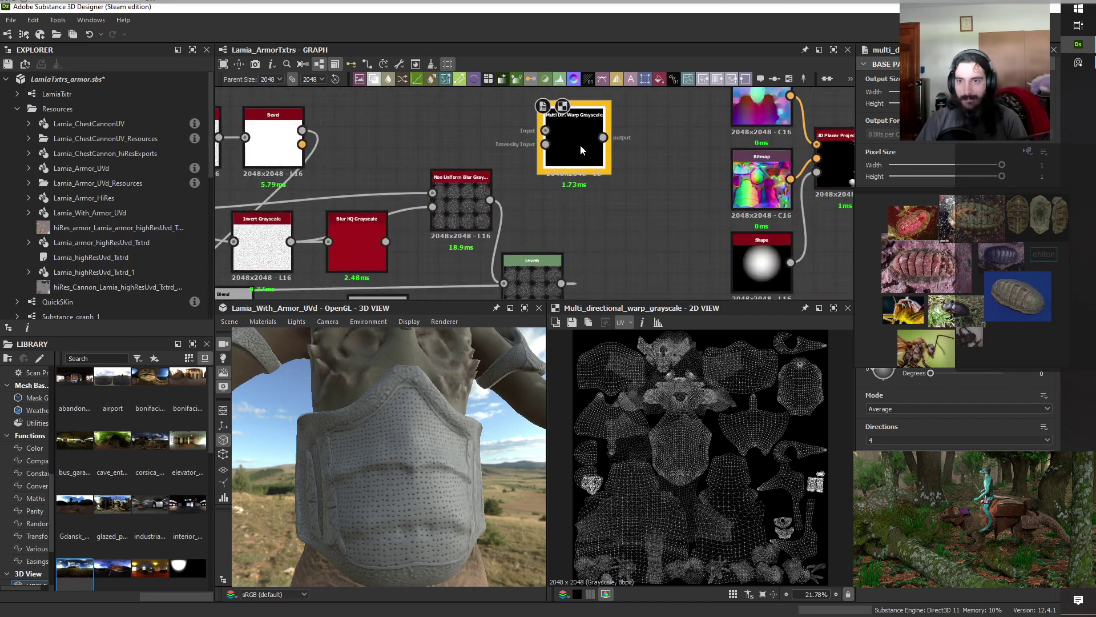
scroll(622, 218, down, 2)
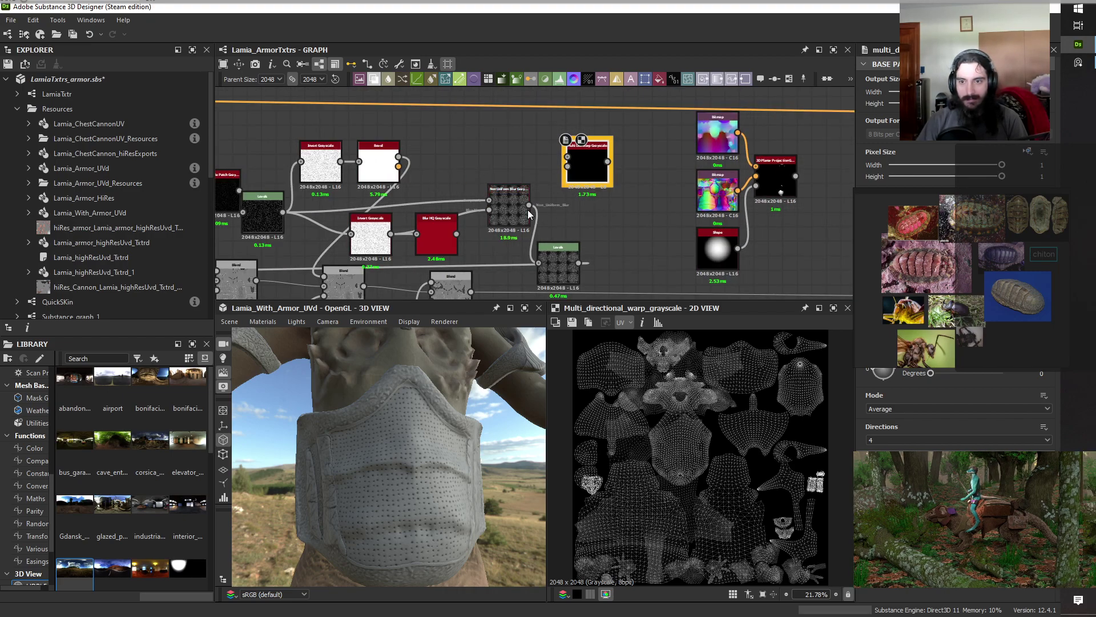
drag(529, 206, 573, 156)
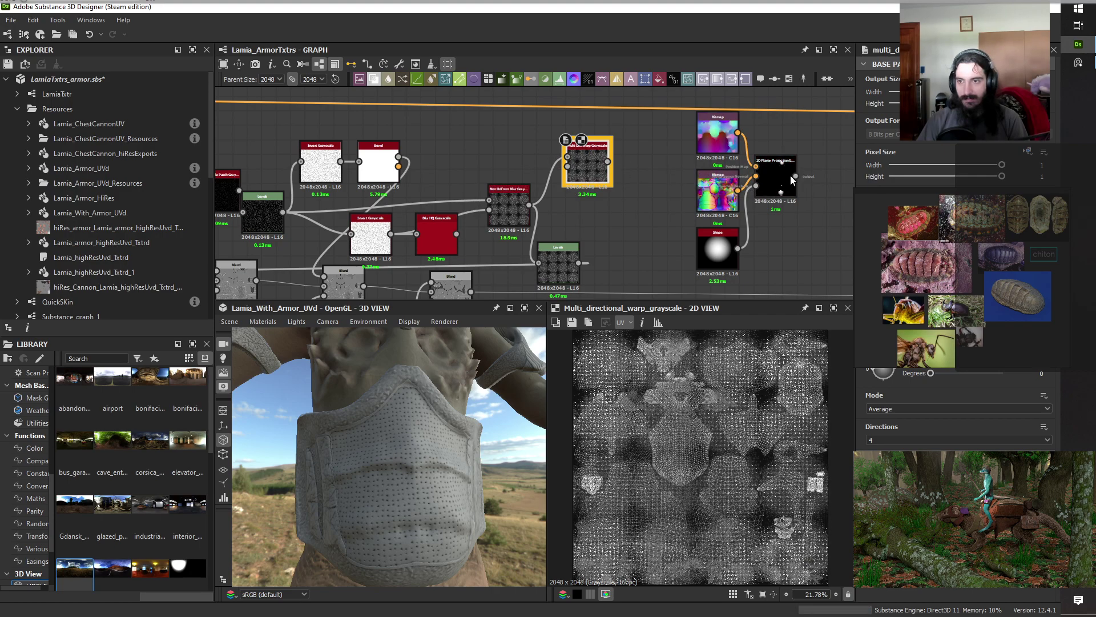
Connect the 3D Planar Projection output to the Multi Dir. Warp Grayscale intensity input, and the warp's output to the Levels node.
drag(795, 176, 567, 166)
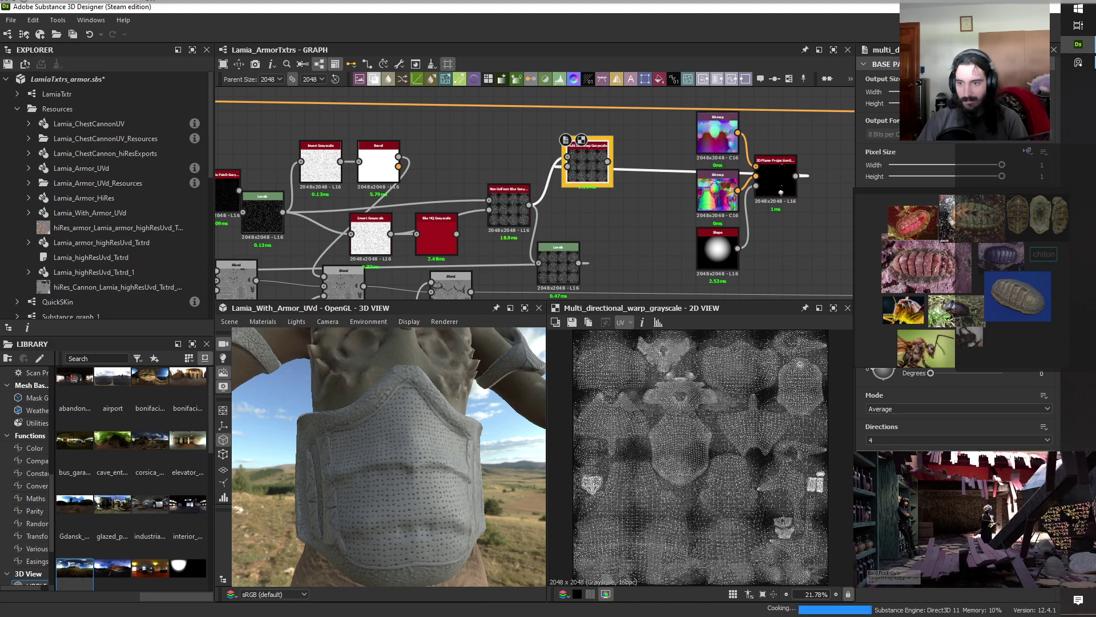
scroll(742, 357, up, 8)
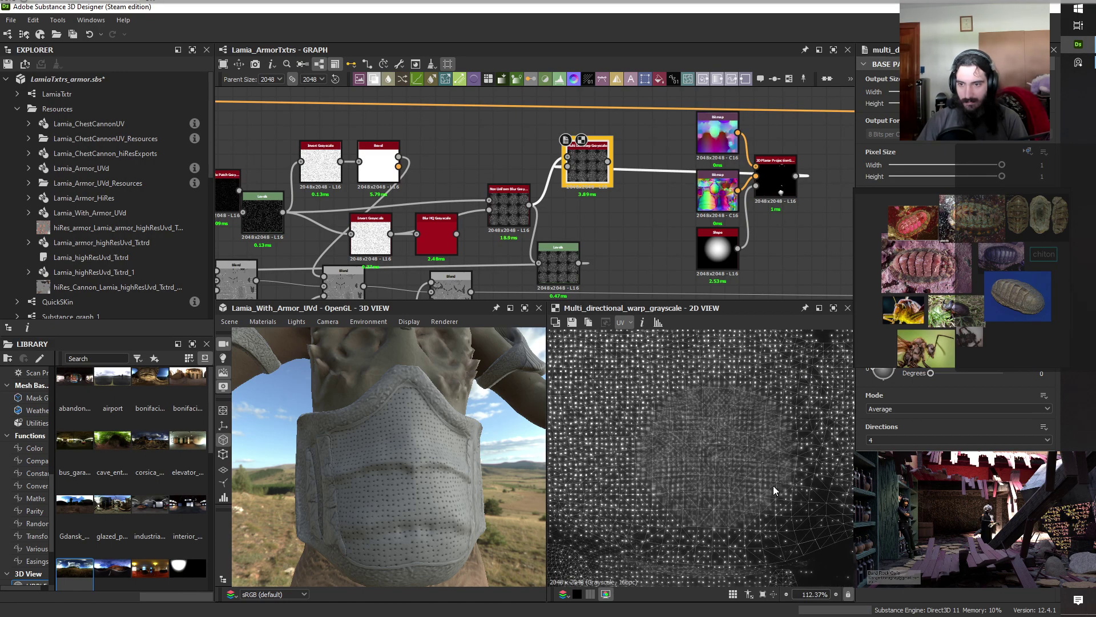
middle_drag(798, 243, 768, 229)
middle_drag(623, 220, 670, 217)
drag(674, 122, 605, 223)
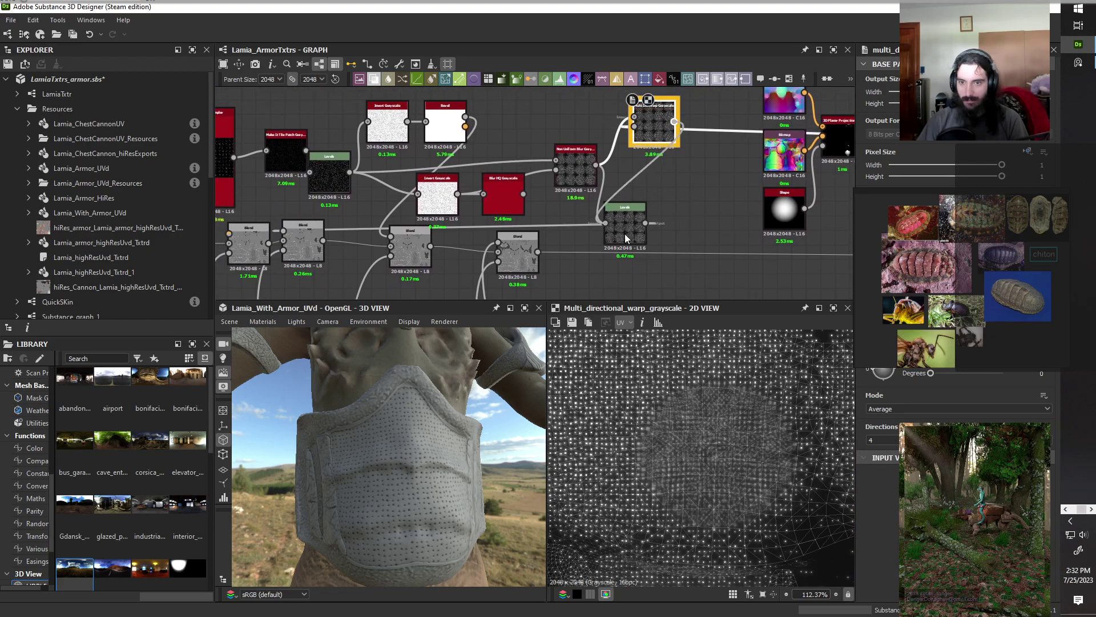
drag(433, 547, 448, 493)
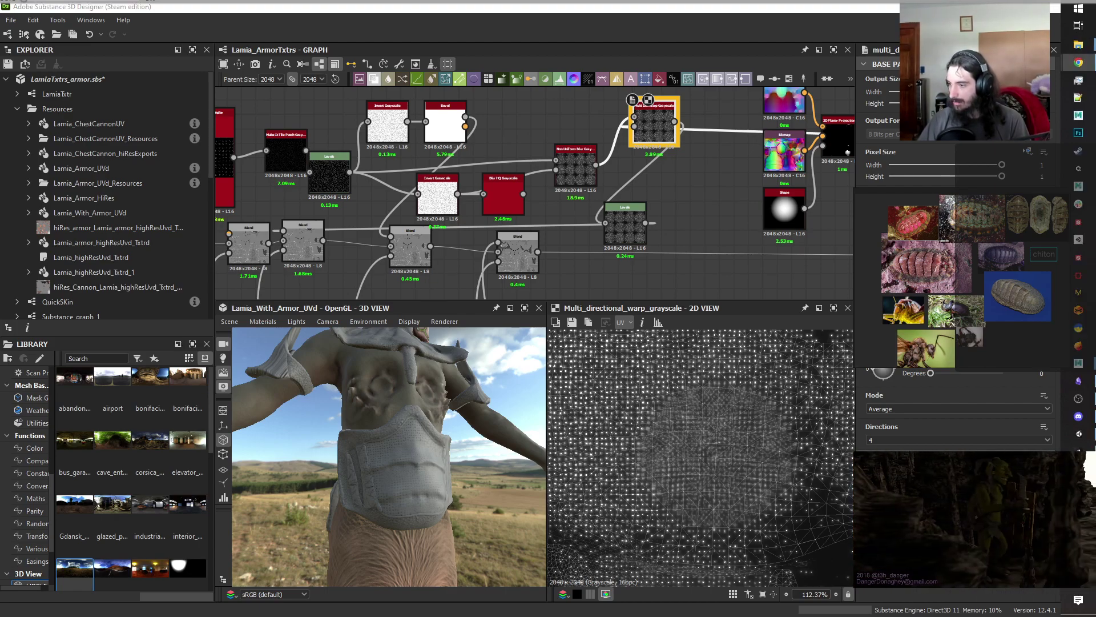
click(533, 29)
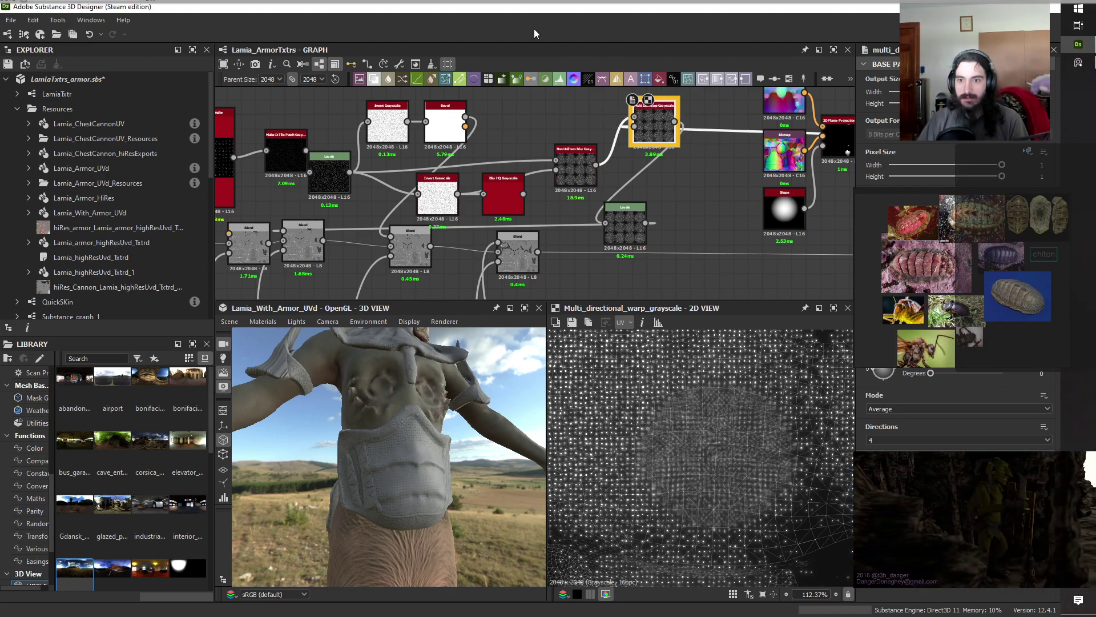
Dock both bitmaps and the Shape to the 3D Planar Projection node and move it above the Non Uniform Blur Grayscale node.
scroll(690, 202, down, 2)
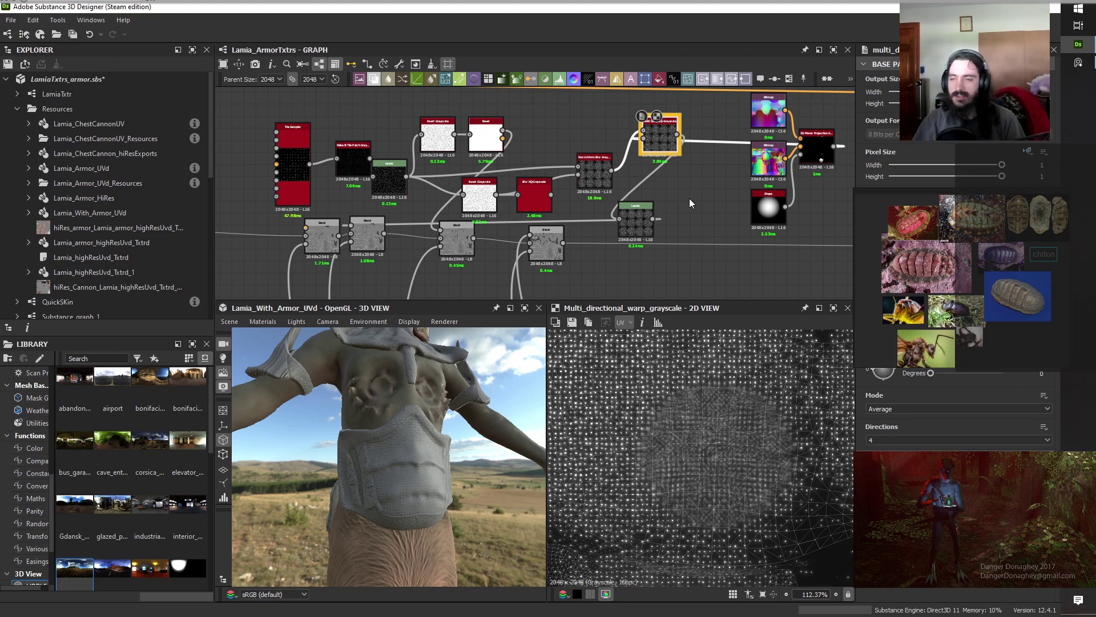
scroll(690, 203, down, 2)
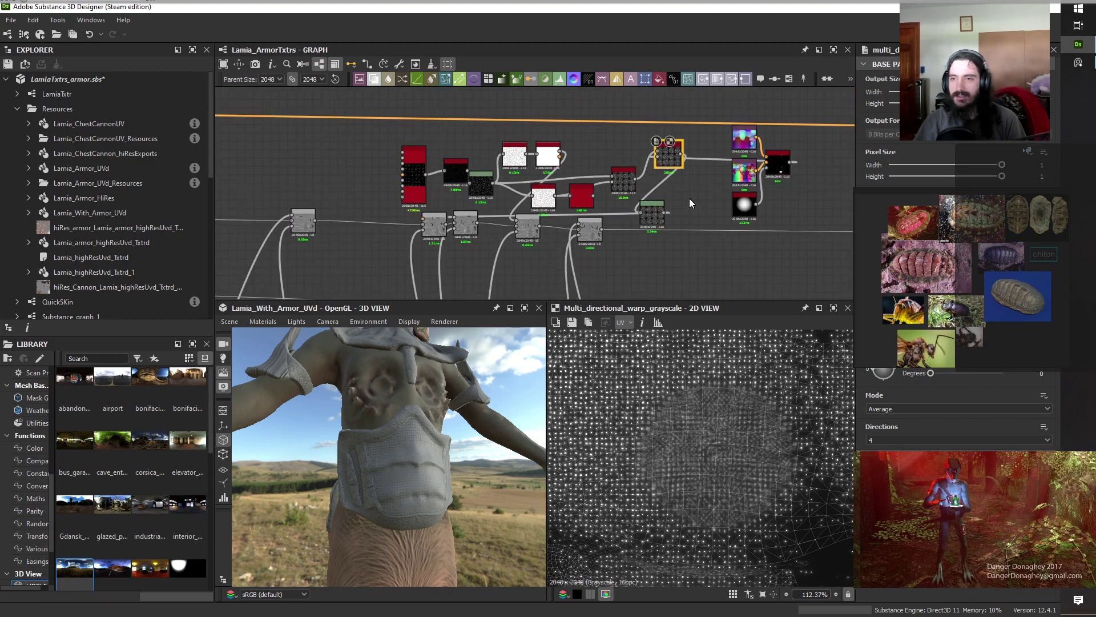
middle_drag(690, 203, 632, 219)
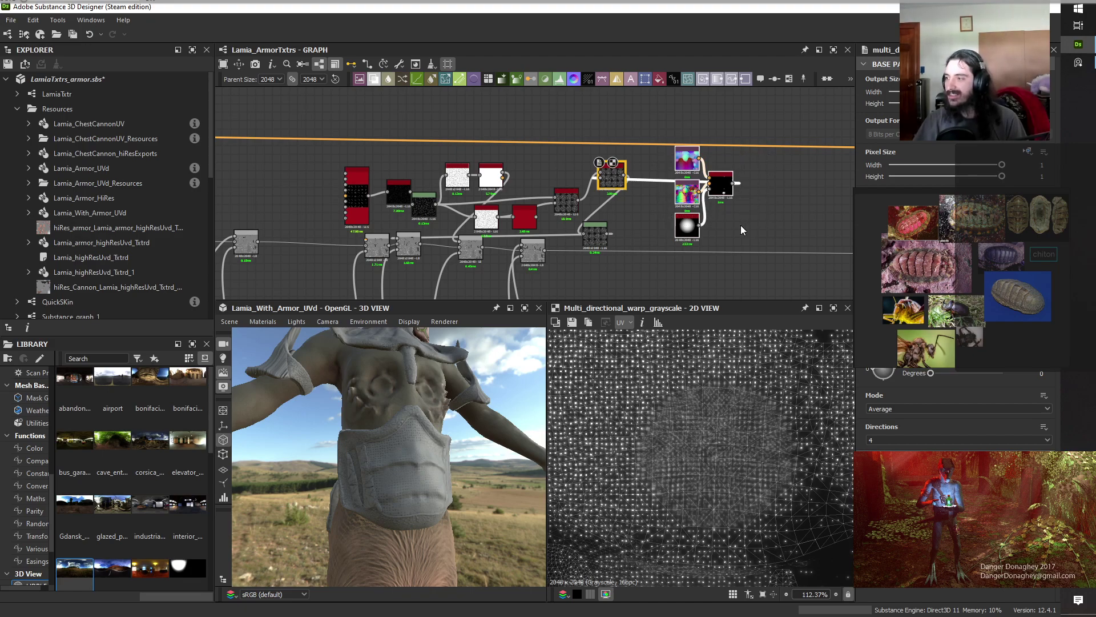
middle_drag(741, 223, 802, 232)
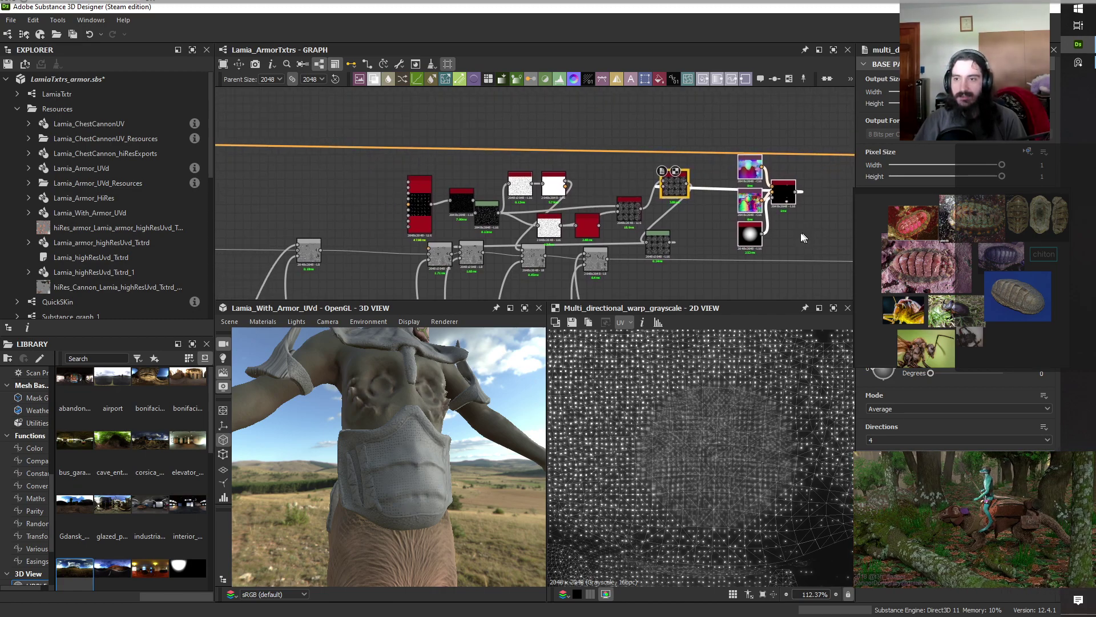
mouse_move(788, 194)
mouse_down()
mouse_move(380, 171)
mouse_move(702, 179)
mouse_move(819, 196)
mouse_move(766, 195)
mouse_up()
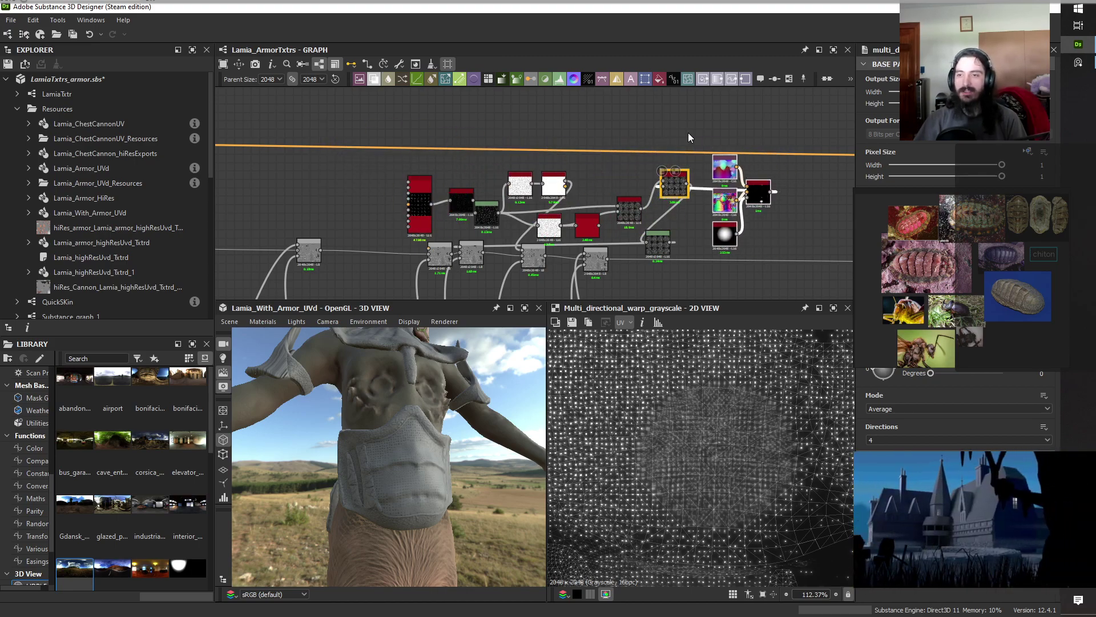
drag(735, 176, 725, 199)
key(Delete)
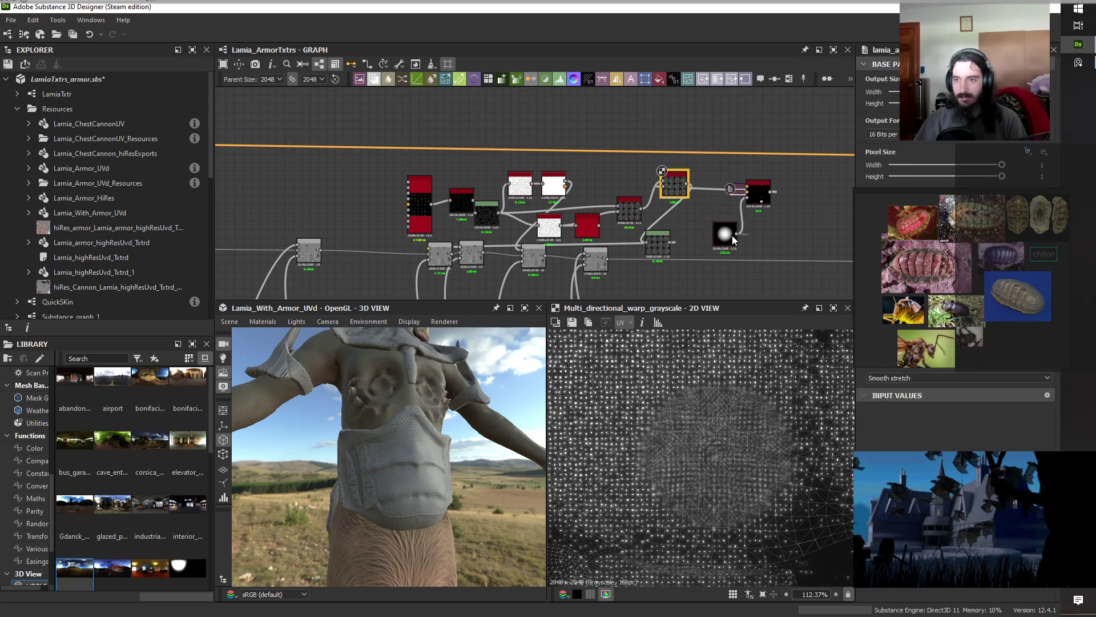
click(719, 236)
key(Delete)
drag(759, 201, 625, 179)
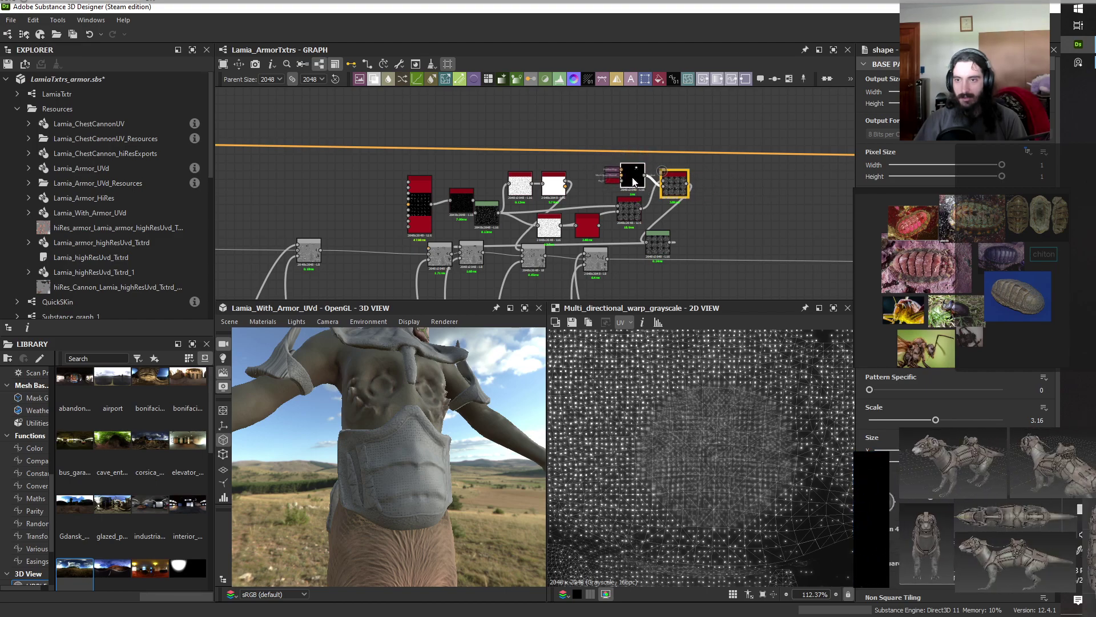
Open the 3D Planar Projection node's settings and enlarge the projected shape that drives the warp.
scroll(728, 172, up, 3)
click(618, 204)
middle_drag(676, 256, 779, 187)
scroll(433, 457, up, 6)
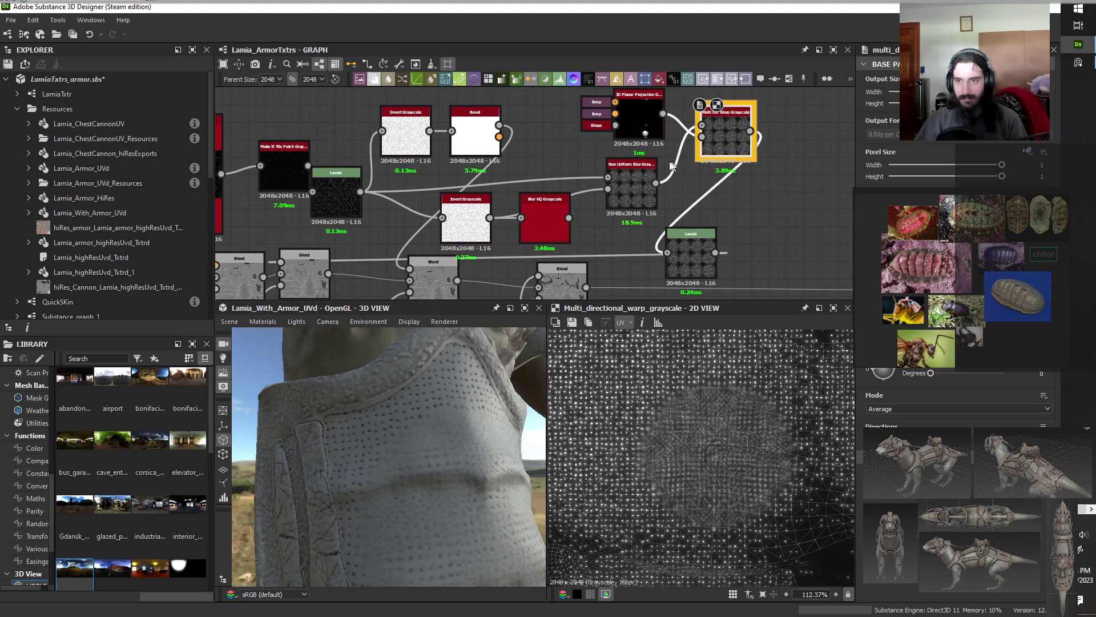
click(632, 113)
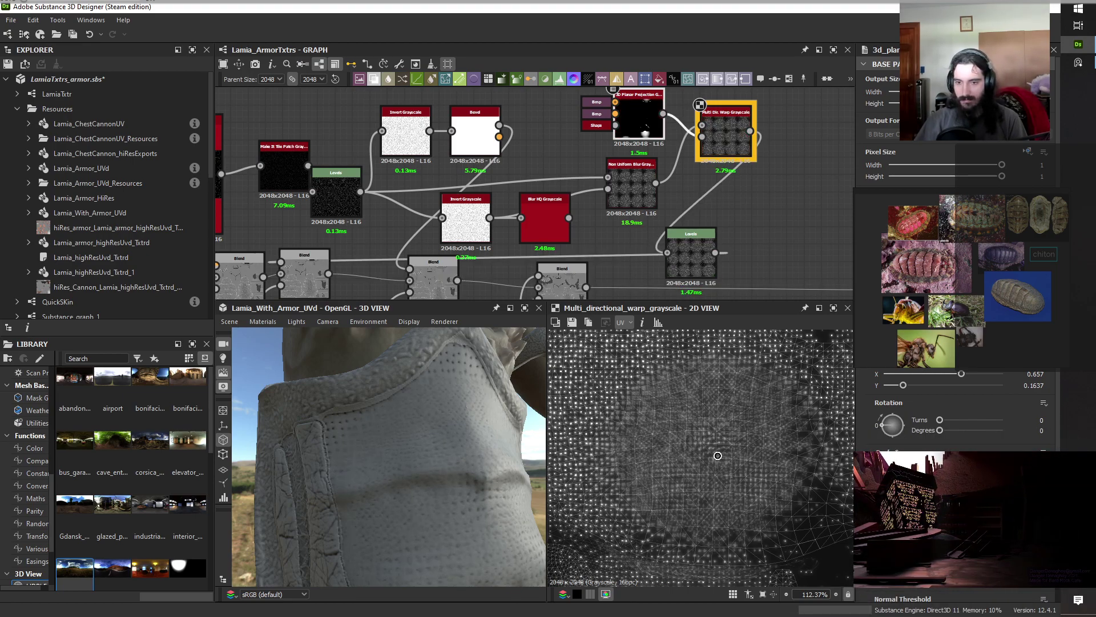
Examine the warped tile pattern on the front and side of the waist armour in the 3D preview.
scroll(489, 475, down, 6)
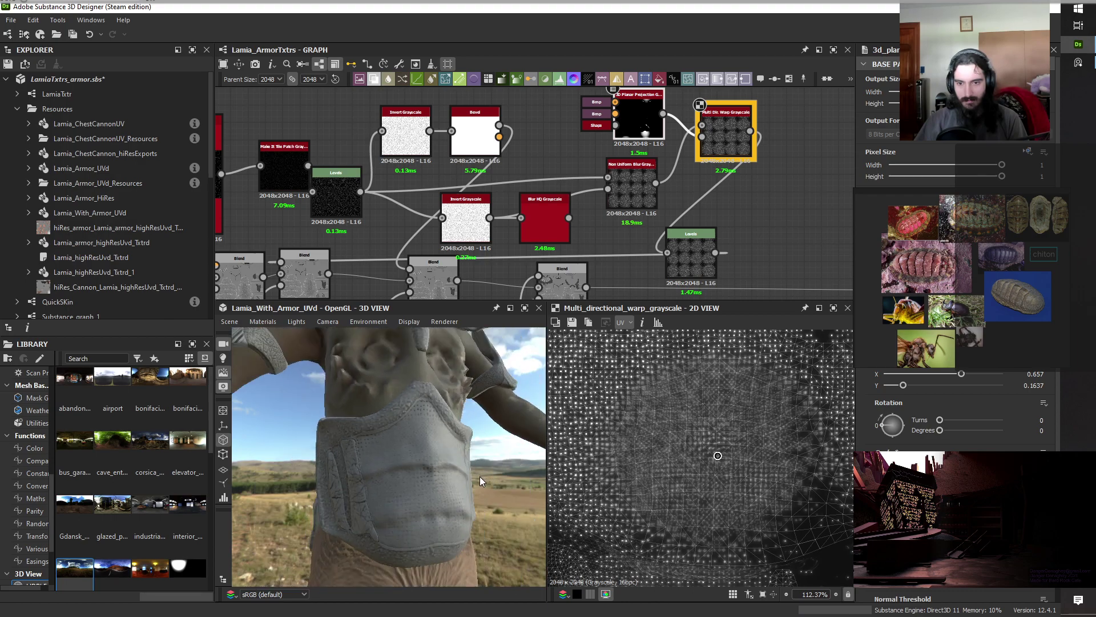
drag(484, 530, 373, 515)
scroll(446, 526, up, 5)
scroll(429, 504, down, 3)
scroll(372, 515, up, 4)
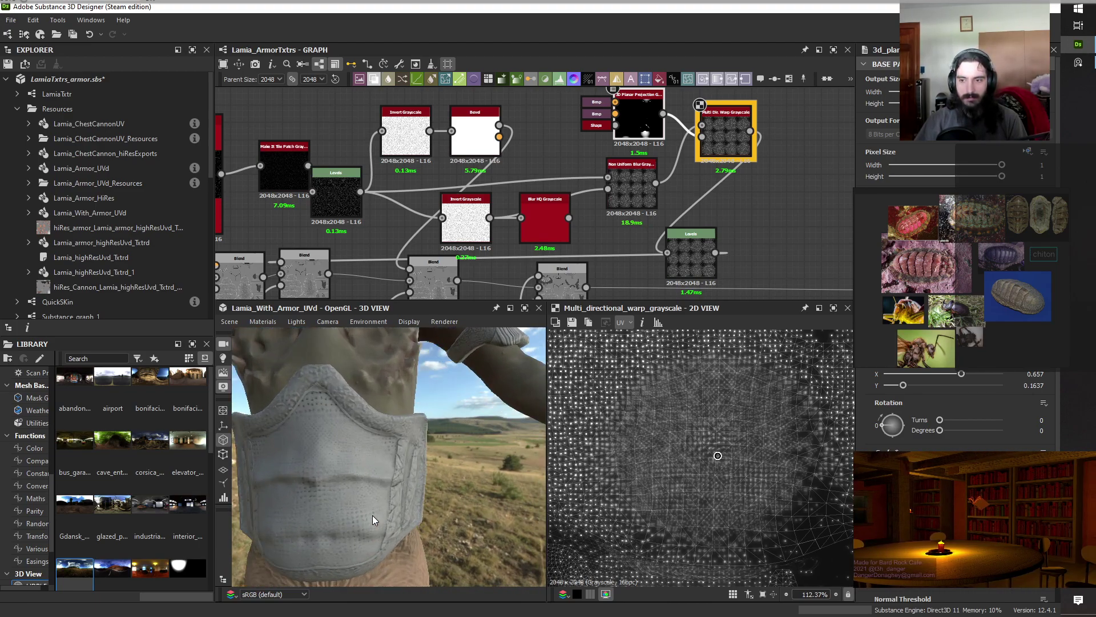
scroll(372, 515, down, 1)
middle_drag(372, 514, 409, 501)
drag(409, 501, 369, 519)
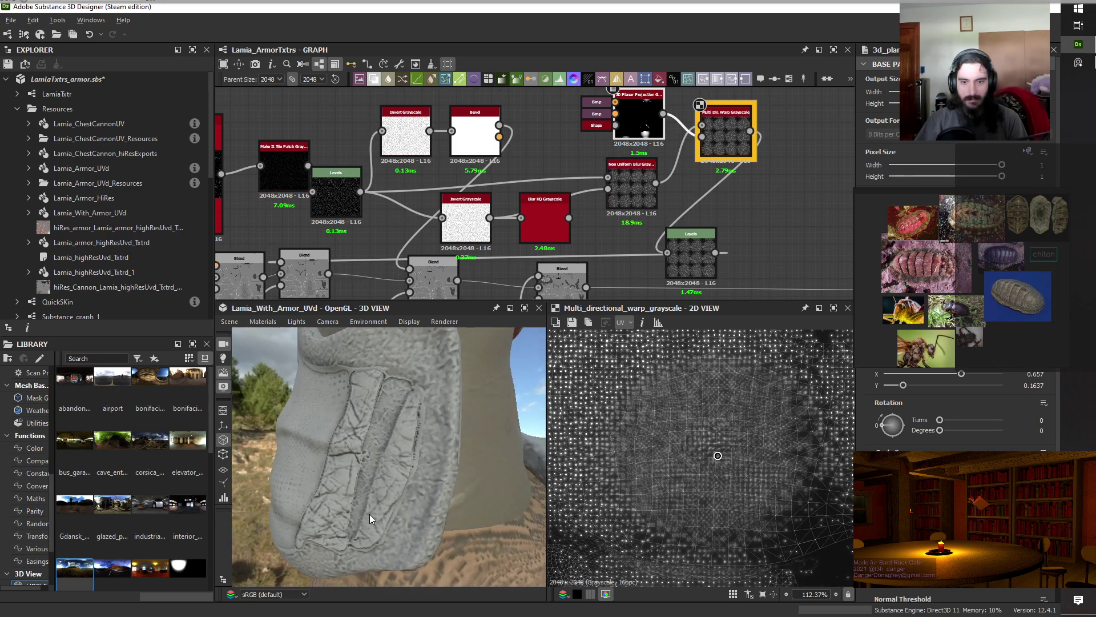
scroll(369, 514, down, 5)
scroll(369, 514, up, 4)
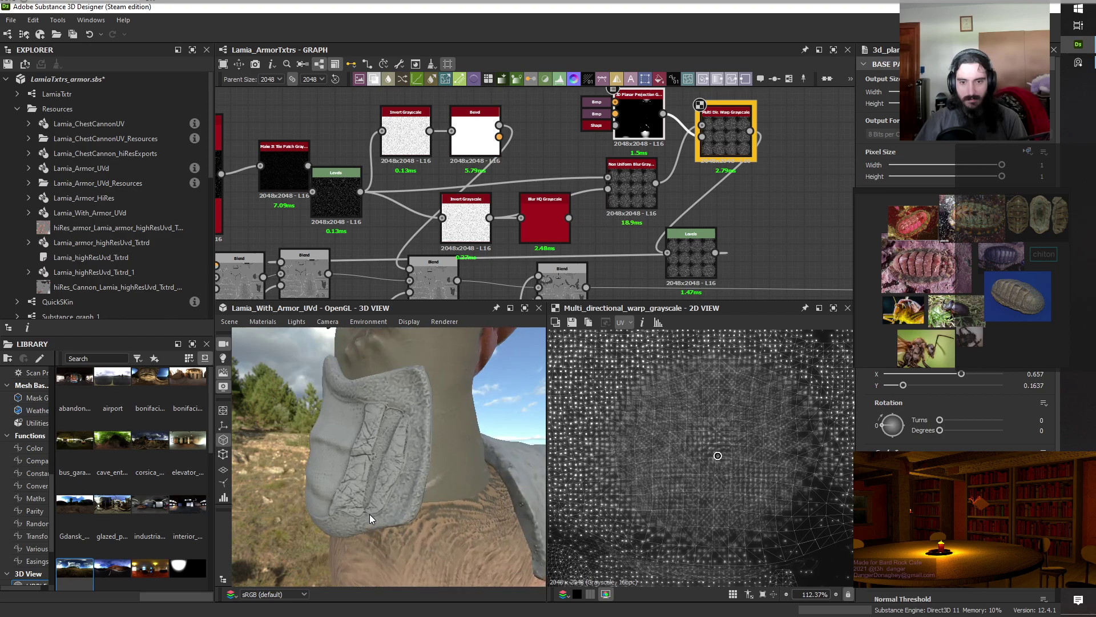
drag(369, 514, 350, 534)
Save the LamiaTxtrs_armor package and view the armour on the whole character.
key(ctrl+s)
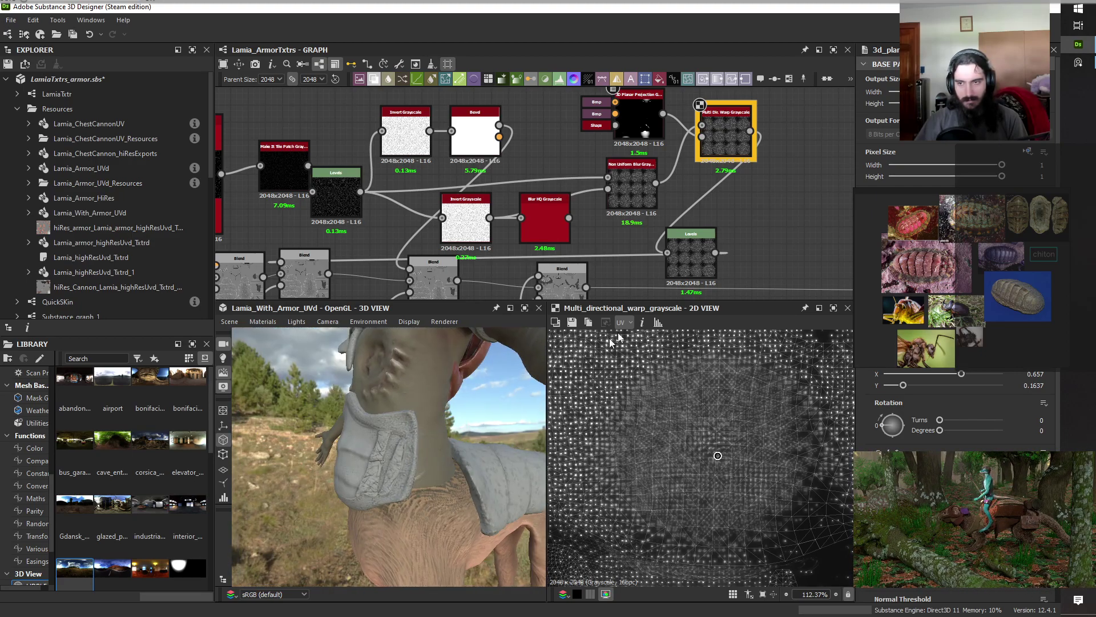
key(ctrl+s)
drag(417, 502, 435, 431)
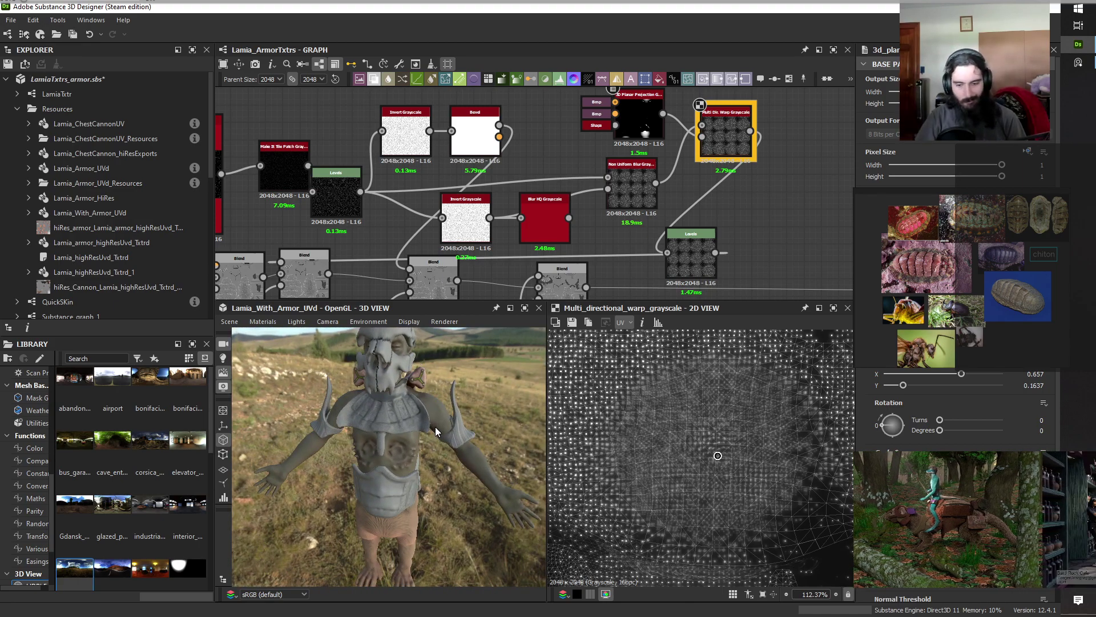
drag(399, 491, 418, 435)
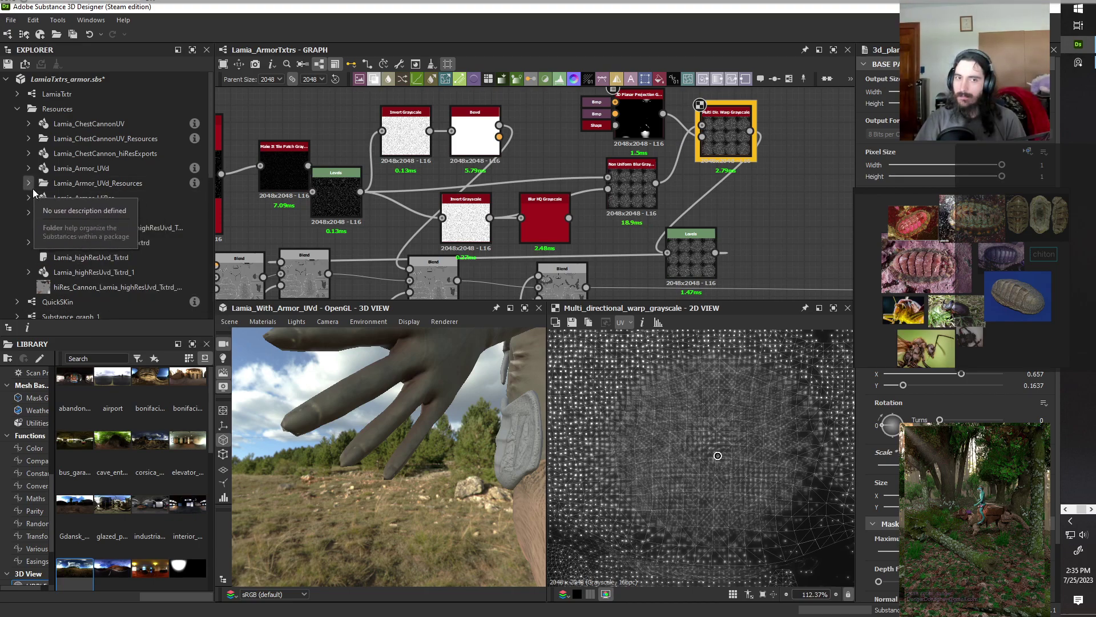
Expand the Lamia_ChestCannonUV_Resources folder and examine its transferred backmask texture across the UV islands in the 2D view.
click(29, 139)
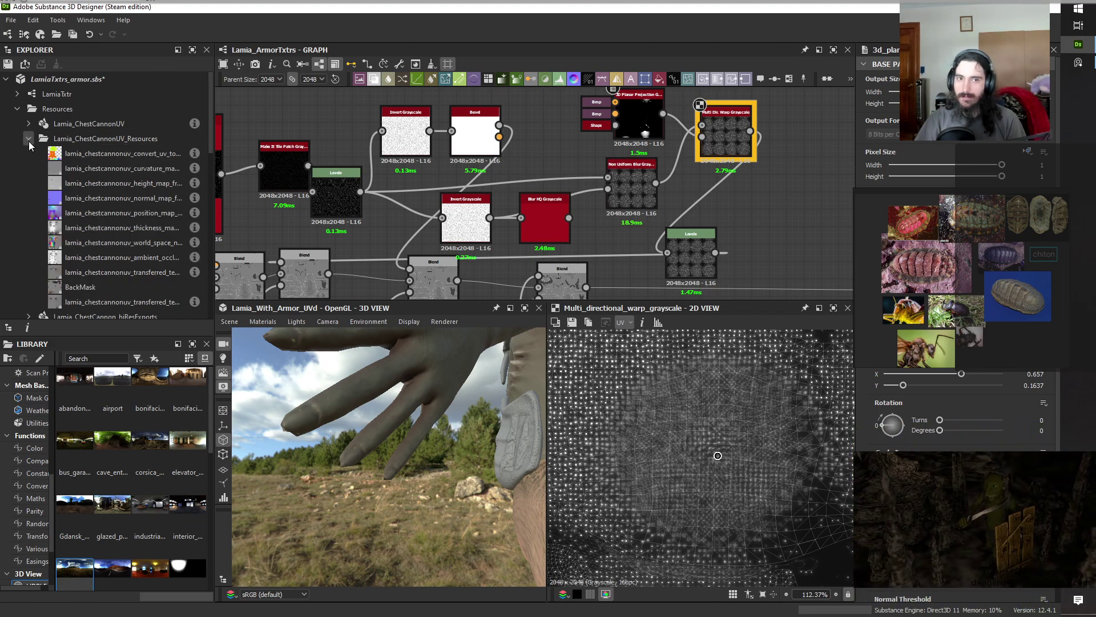
click(117, 302)
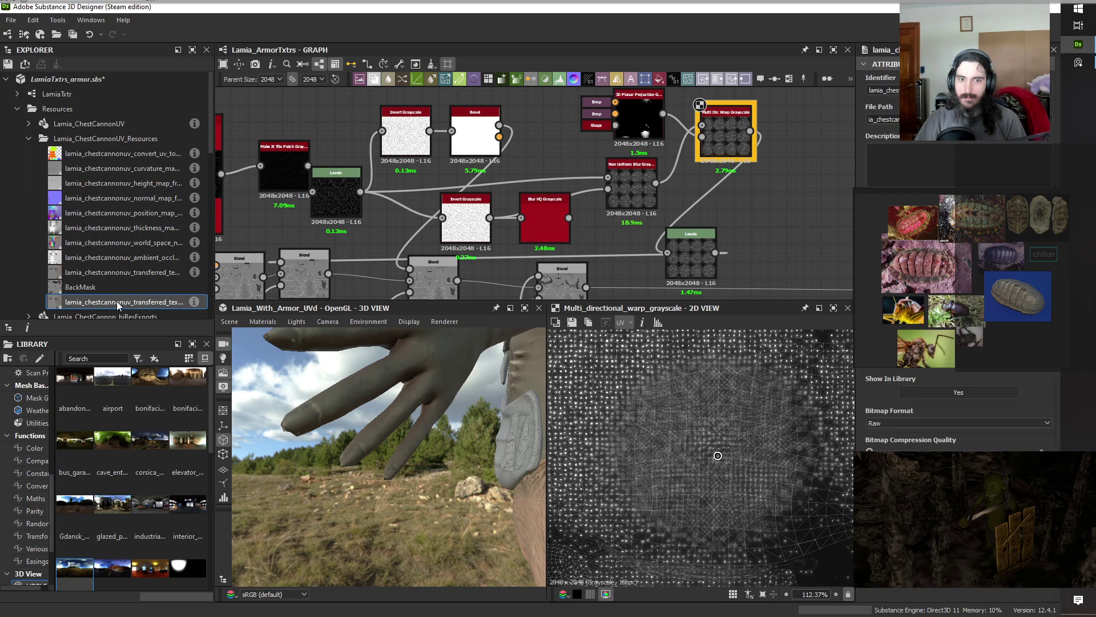
double_click(117, 302)
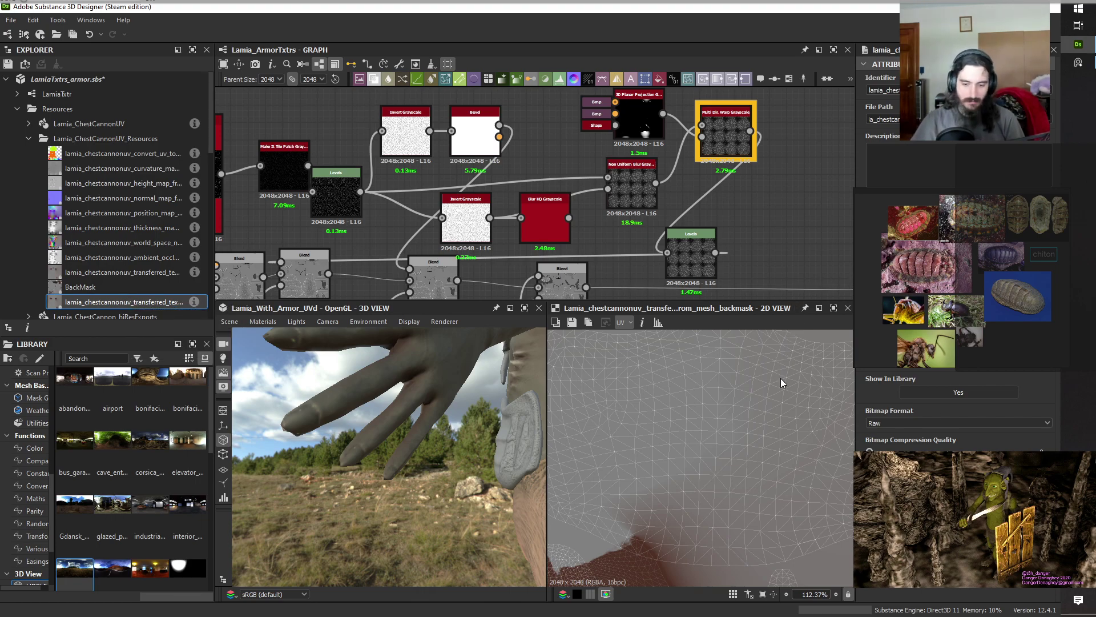
scroll(693, 434, down, 8)
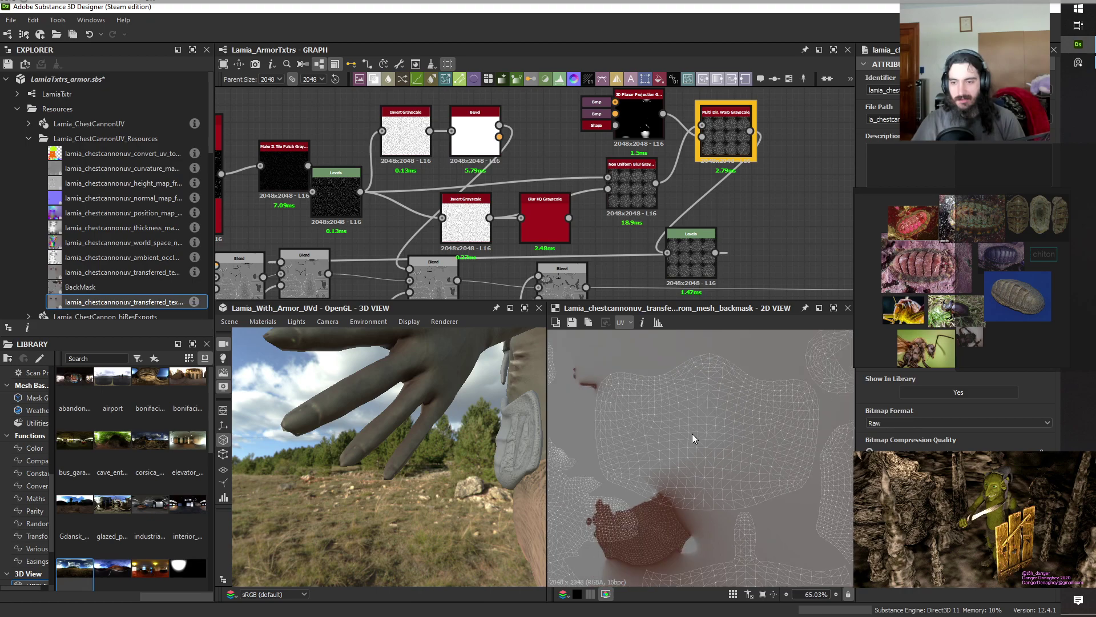
scroll(691, 440, up, 4)
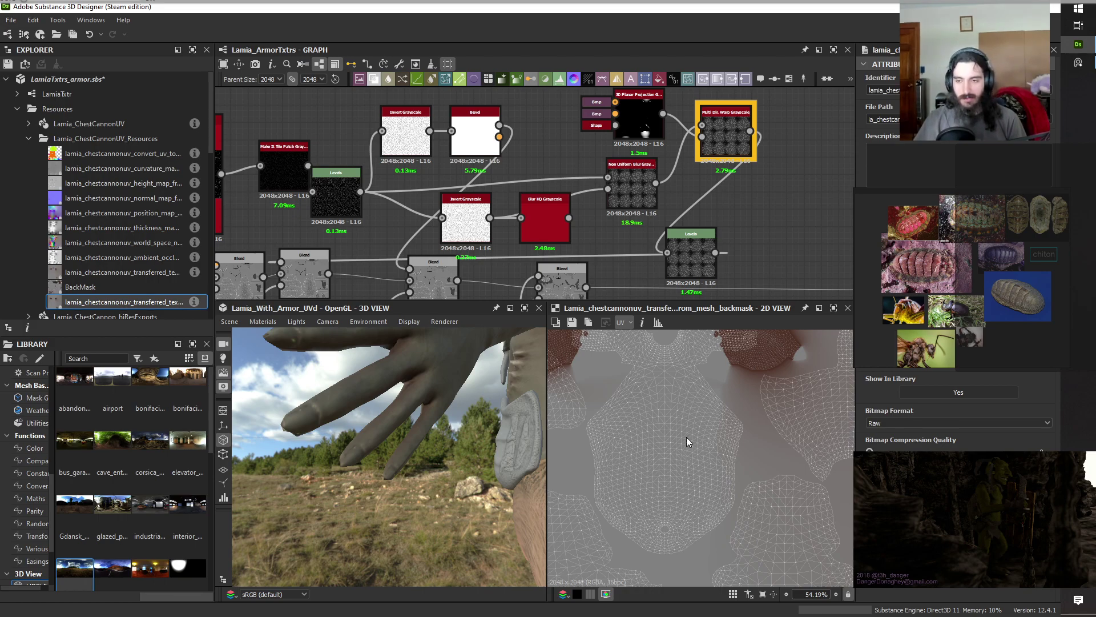
scroll(686, 437, down, 4)
scroll(722, 467, down, 2)
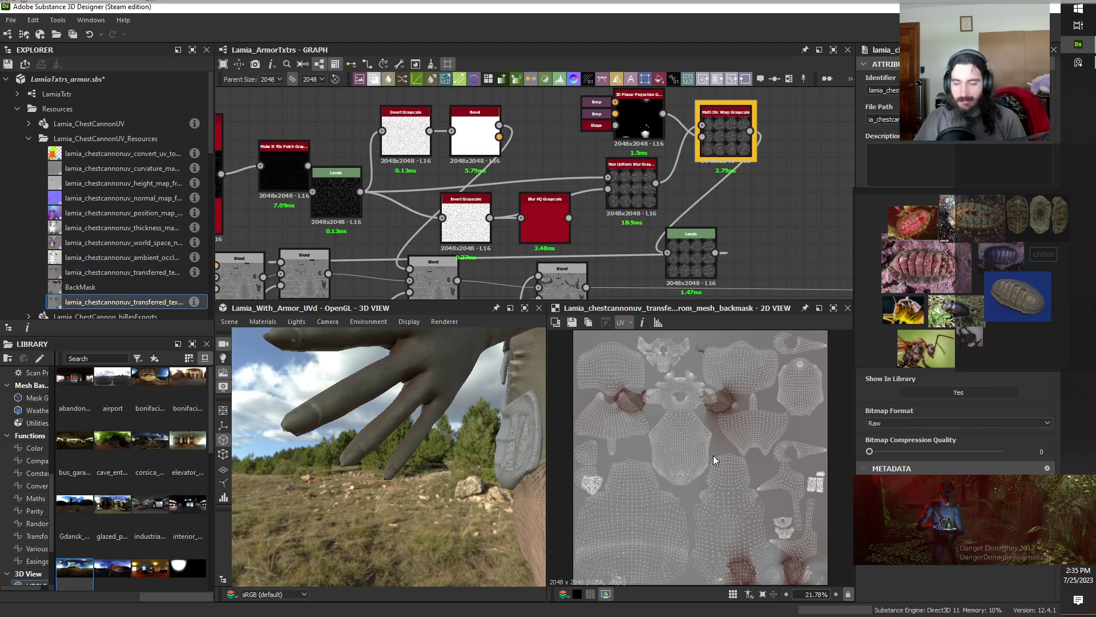
scroll(713, 455, up, 3)
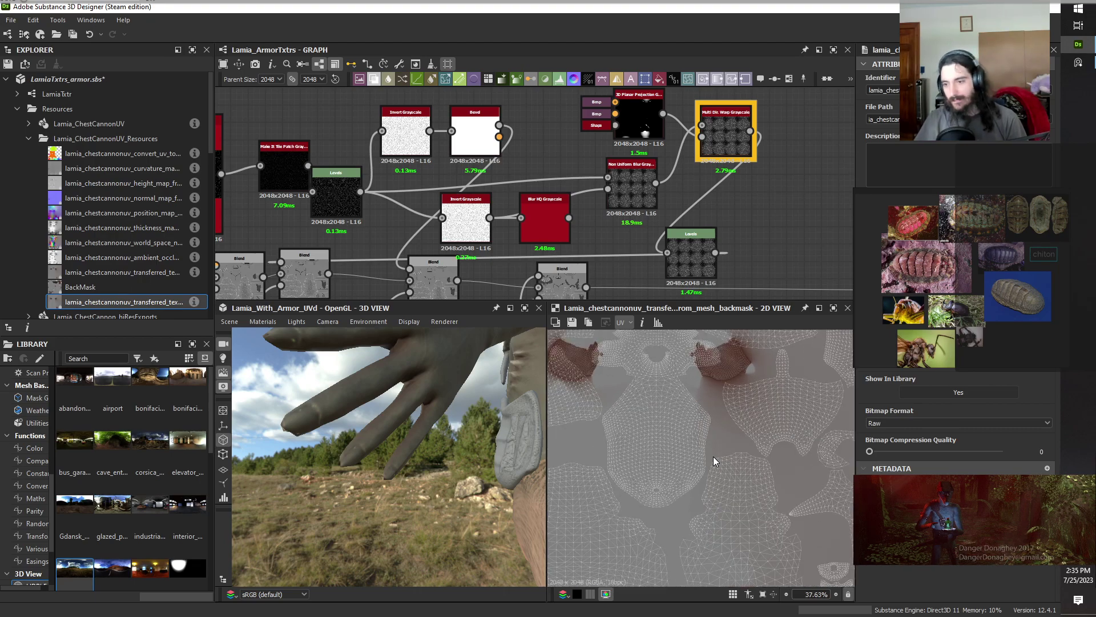
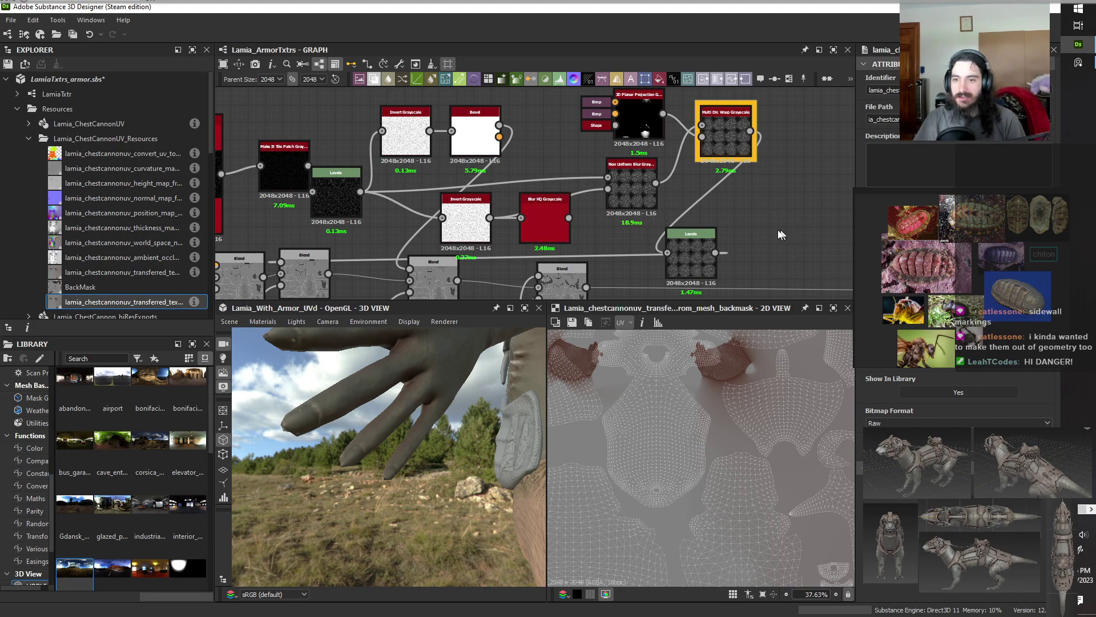
mouse_move(444, 431)
mouse_down()
mouse_move(447, 455)
mouse_move(429, 422)
mouse_up()
scroll(688, 494, down, 5)
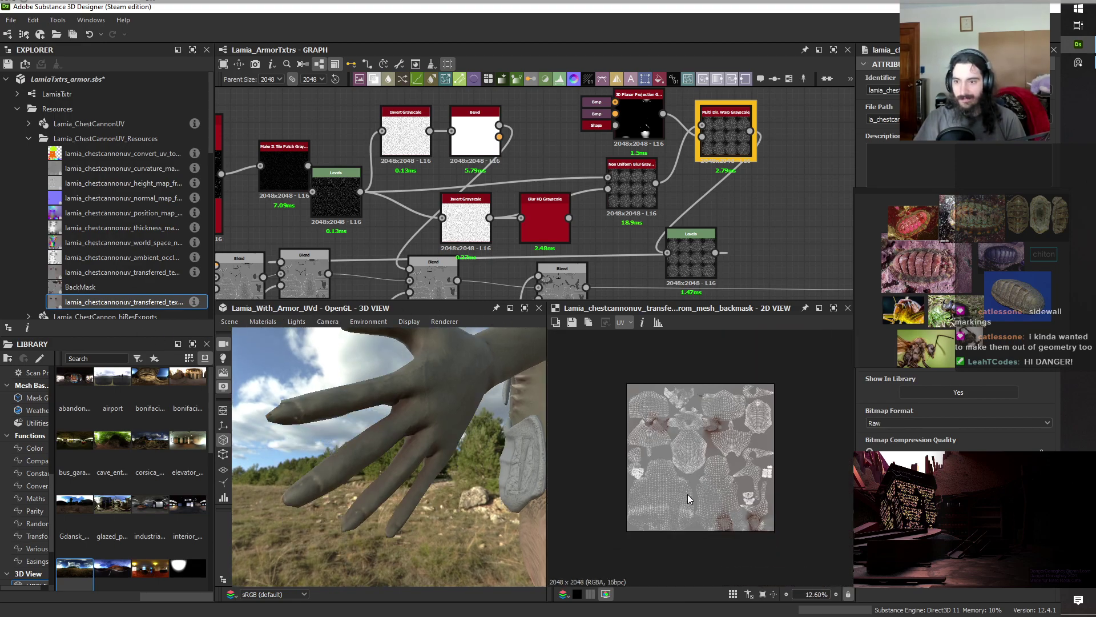
scroll(735, 524, up, 3)
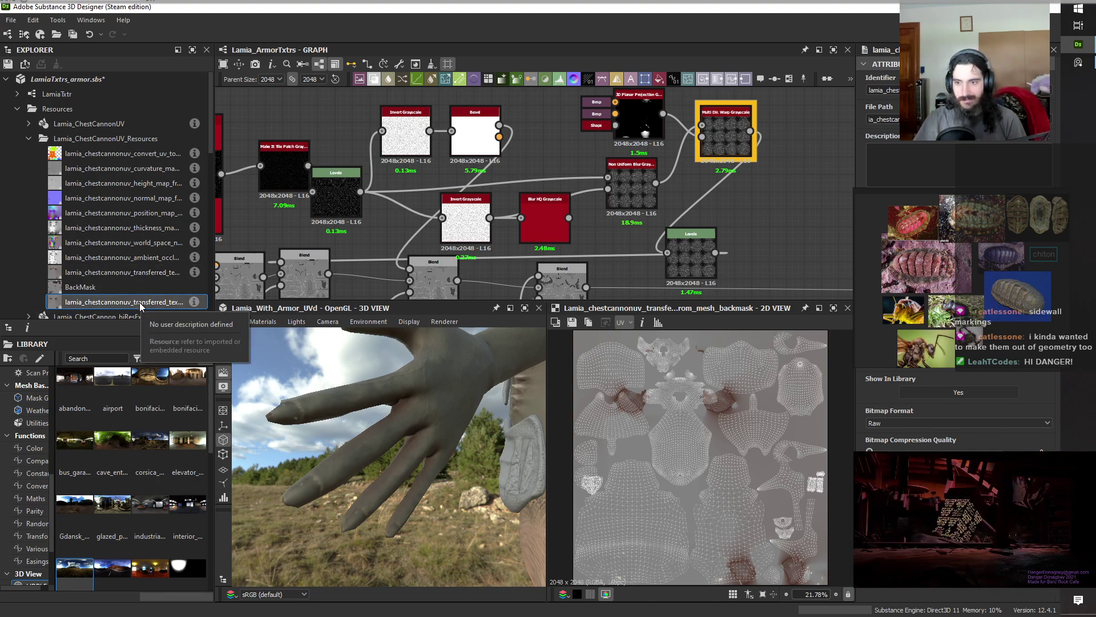
scroll(714, 400, up, 8)
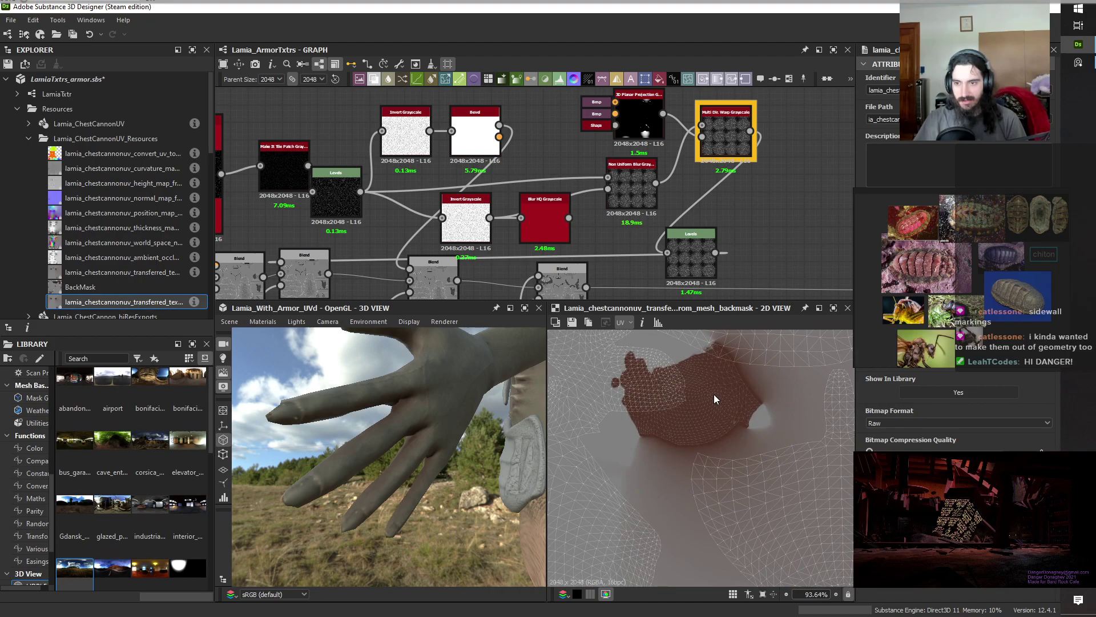
Display the BackMask bitmap in the 2D view and fit the whole image.
click(92, 293)
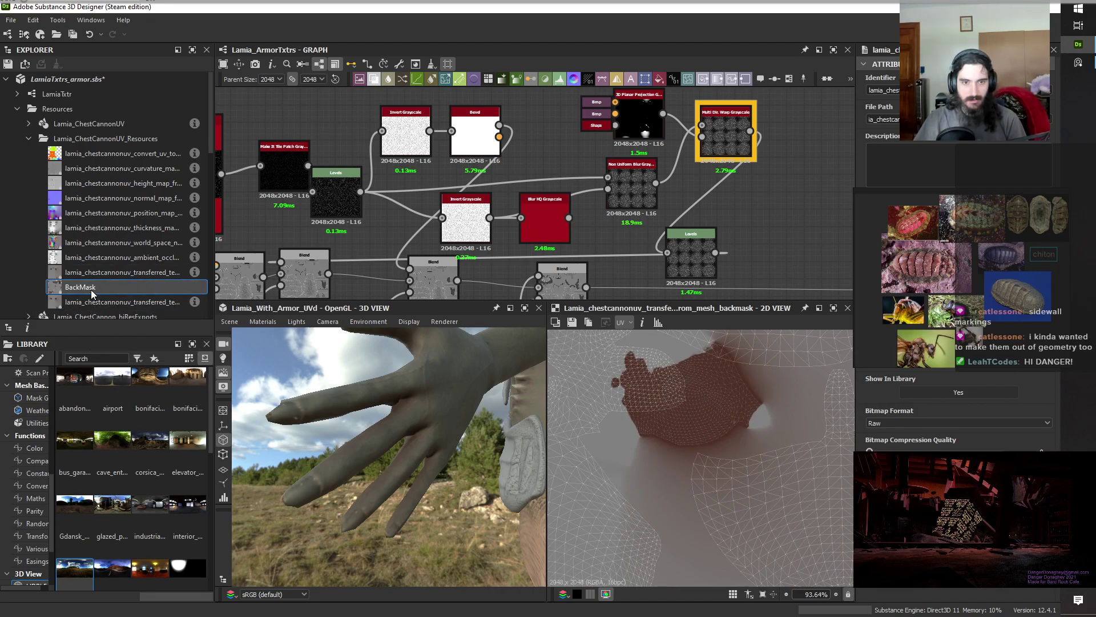
double_click(92, 293)
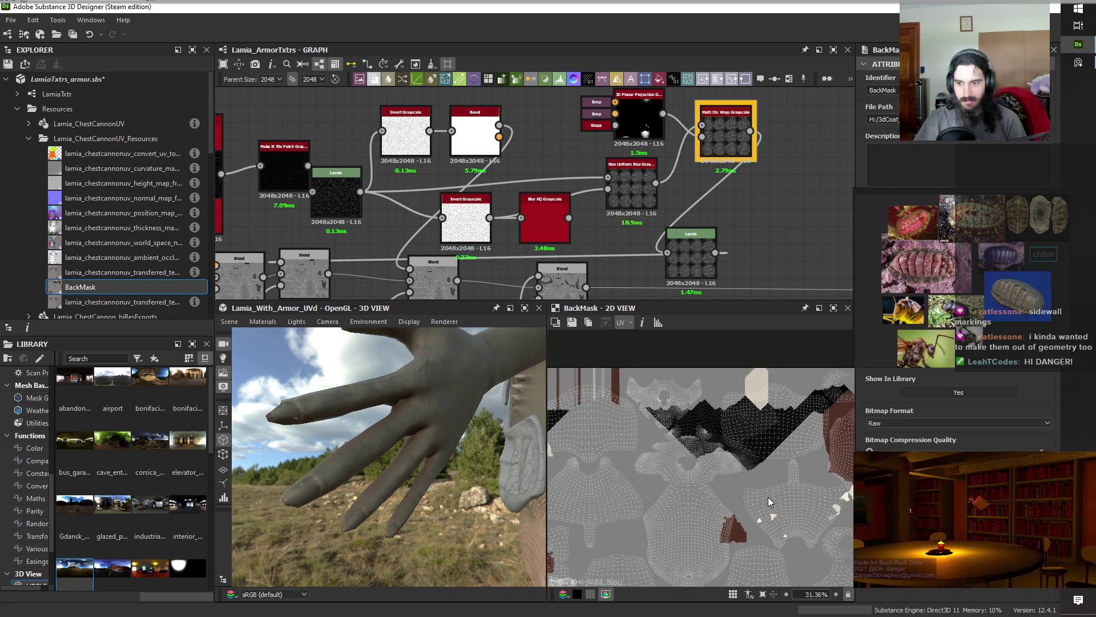
key(f)
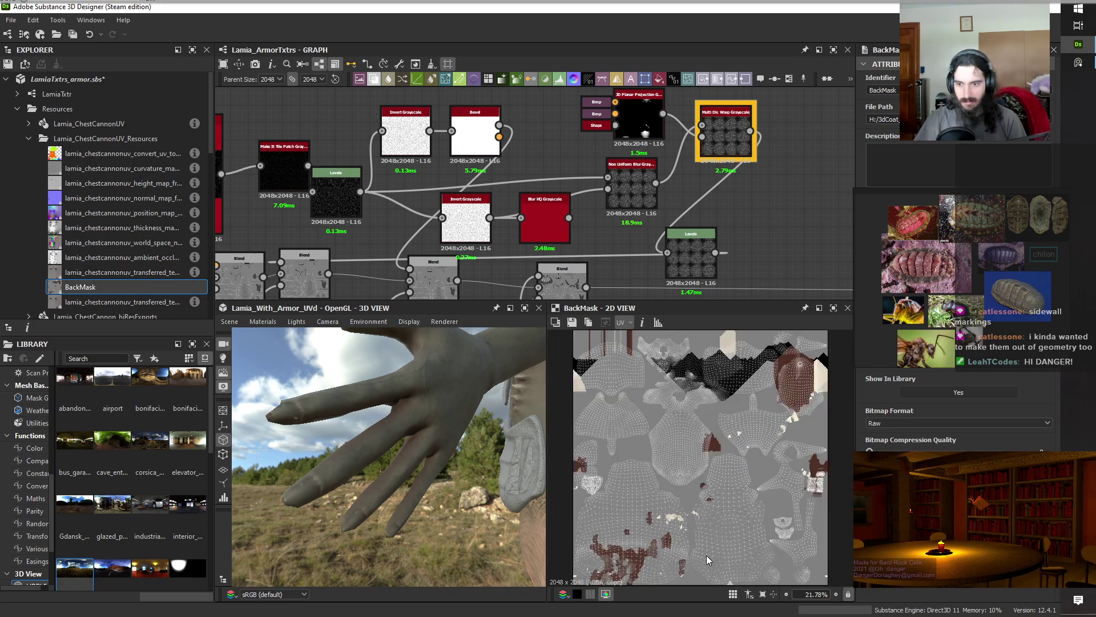
Examine the BackMask bitmap up close, covering the dark, brown and cream areas across the UV islands.
scroll(638, 561, up, 3)
scroll(764, 453, down, 2)
middle_drag(764, 447, 642, 449)
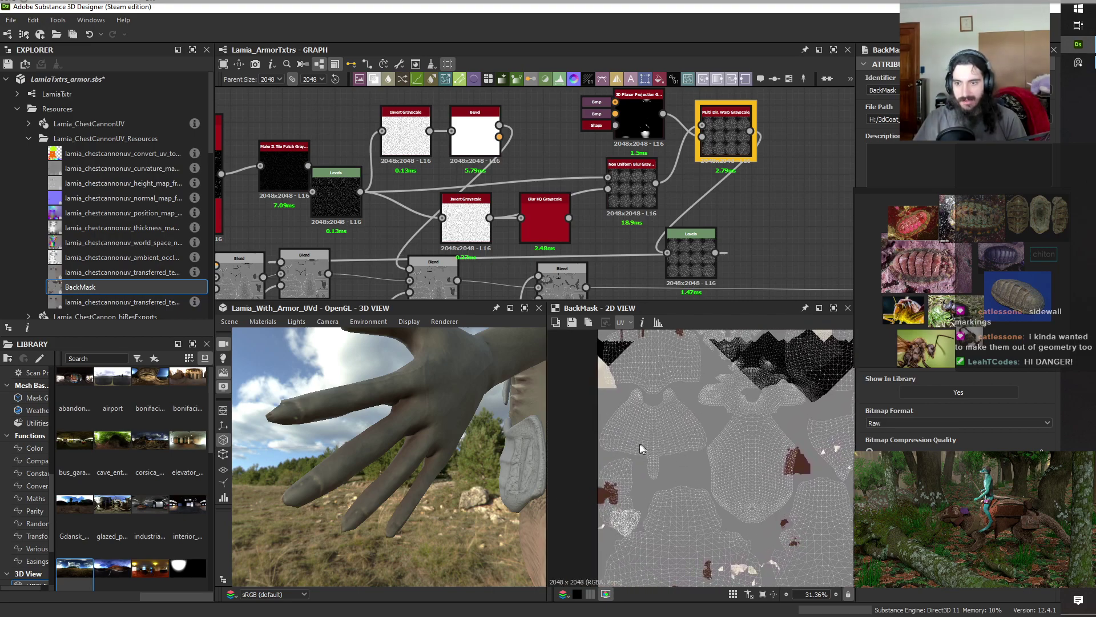
scroll(642, 449, up, 5)
mouse_move(772, 415)
middle_down()
mouse_move(687, 530)
mouse_move(654, 511)
middle_up()
scroll(654, 511, down, 2)
middle_drag(717, 487, 649, 432)
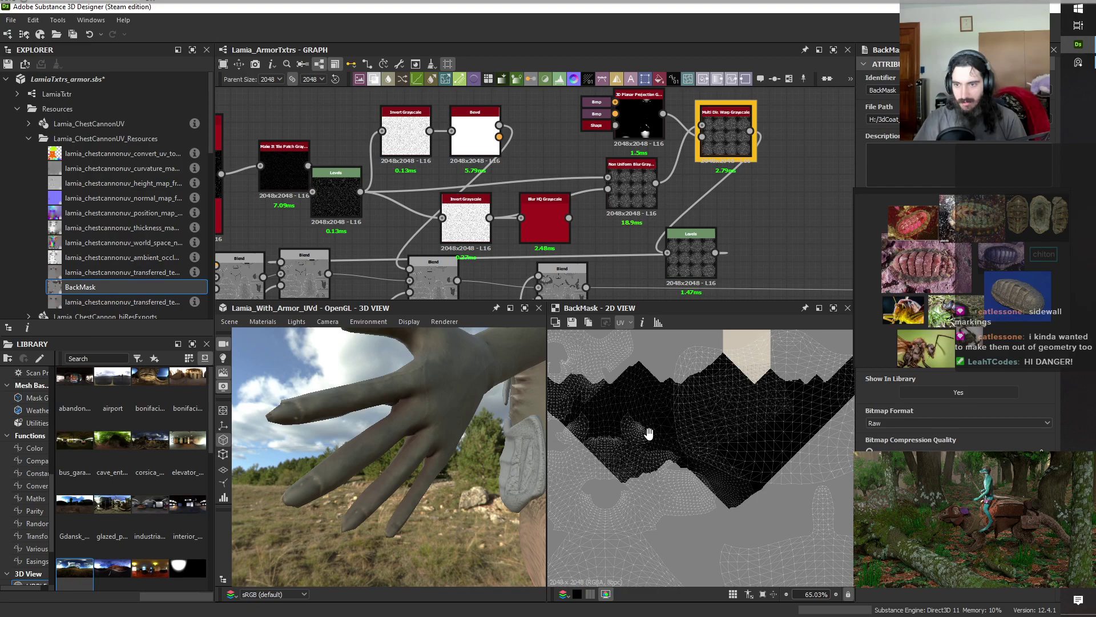
scroll(685, 457, up, 4)
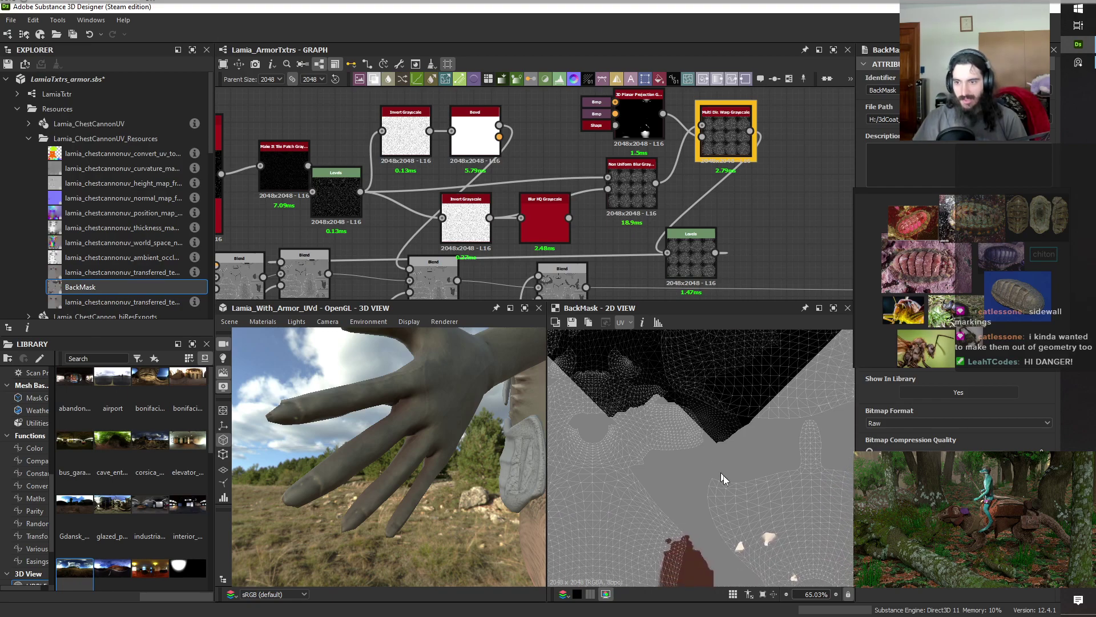
scroll(719, 457, down, 6)
middle_drag(771, 478, 769, 557)
scroll(677, 432, up, 4)
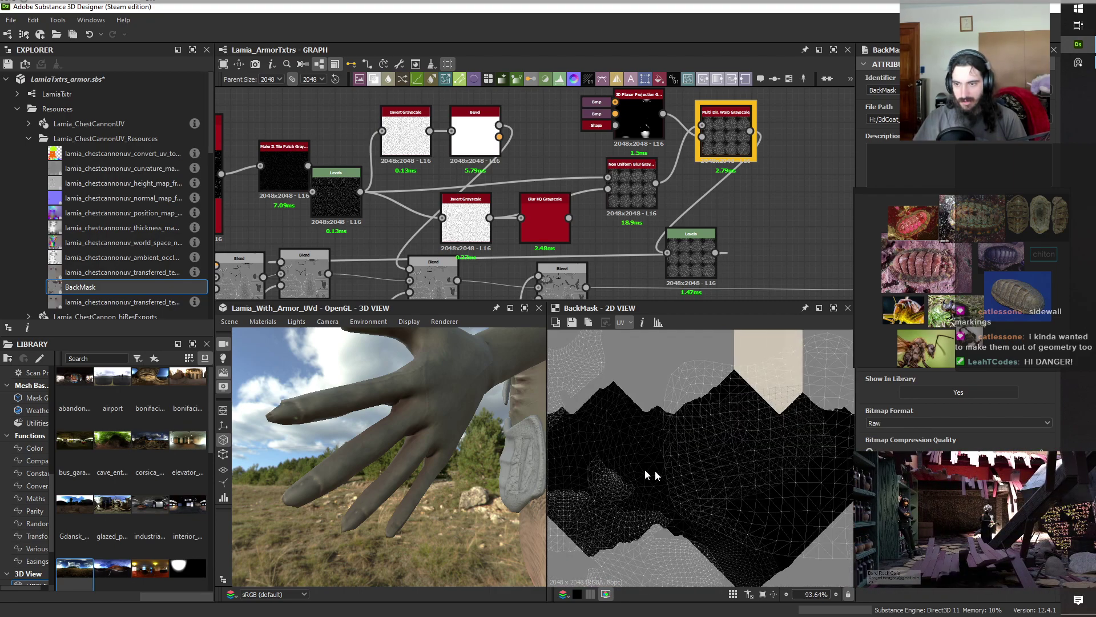
middle_drag(648, 489, 769, 480)
scroll(725, 472, down, 4)
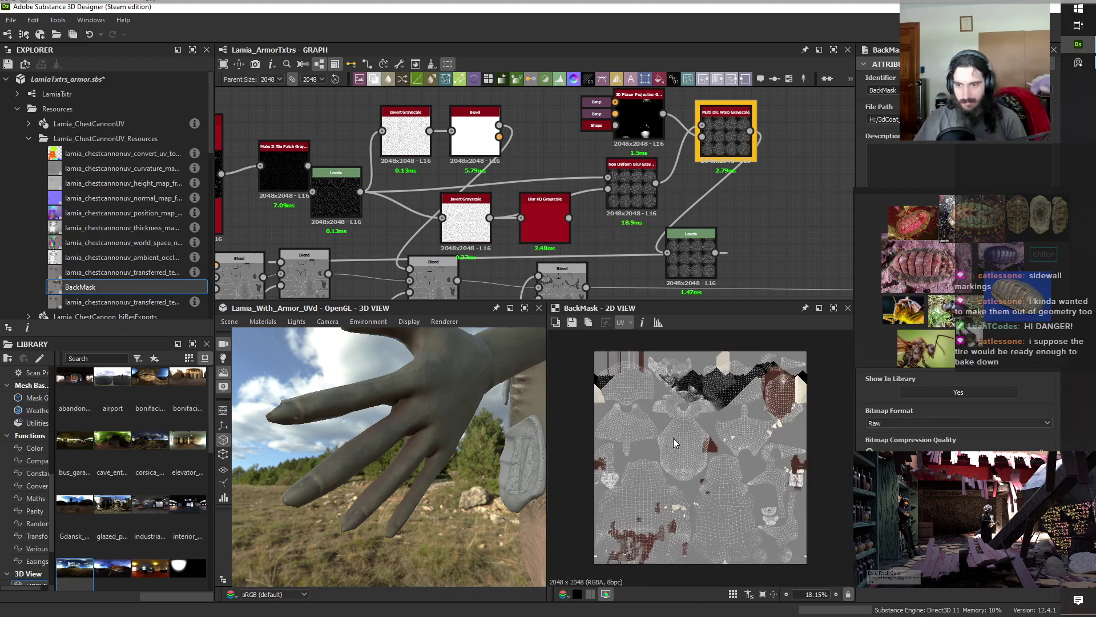
middle_drag(779, 510, 644, 486)
scroll(778, 415, up, 7)
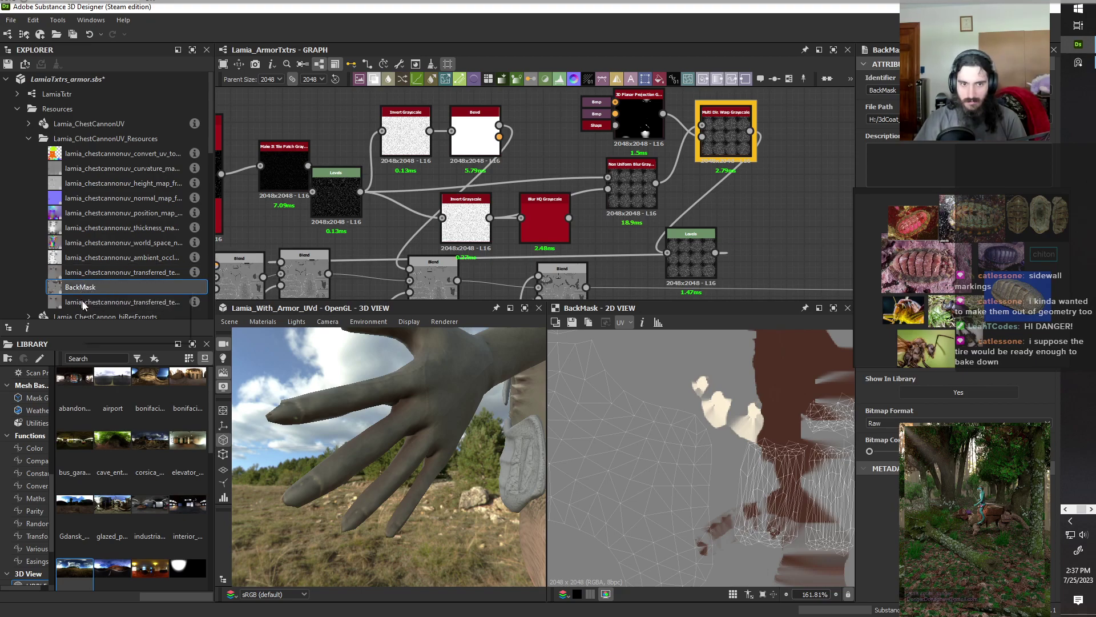
Display the transferred texture-from-mesh bitmap in the 2D view and examine the painted brown and orange markings along its edge.
click(89, 272)
double_click(88, 273)
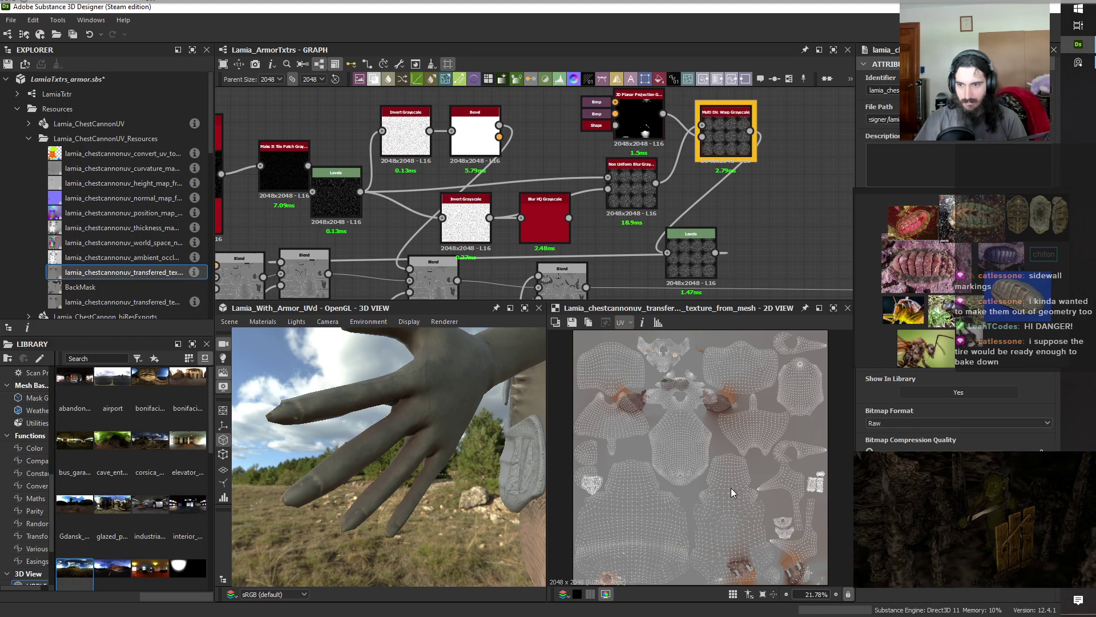
scroll(730, 487, up, 6)
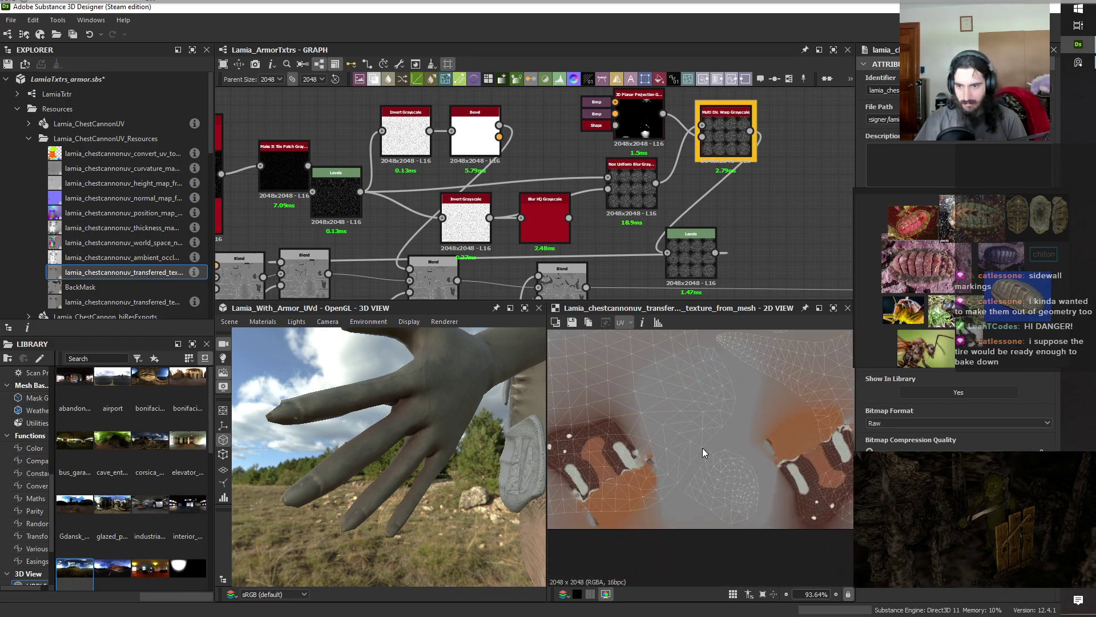
middle_drag(702, 448, 815, 495)
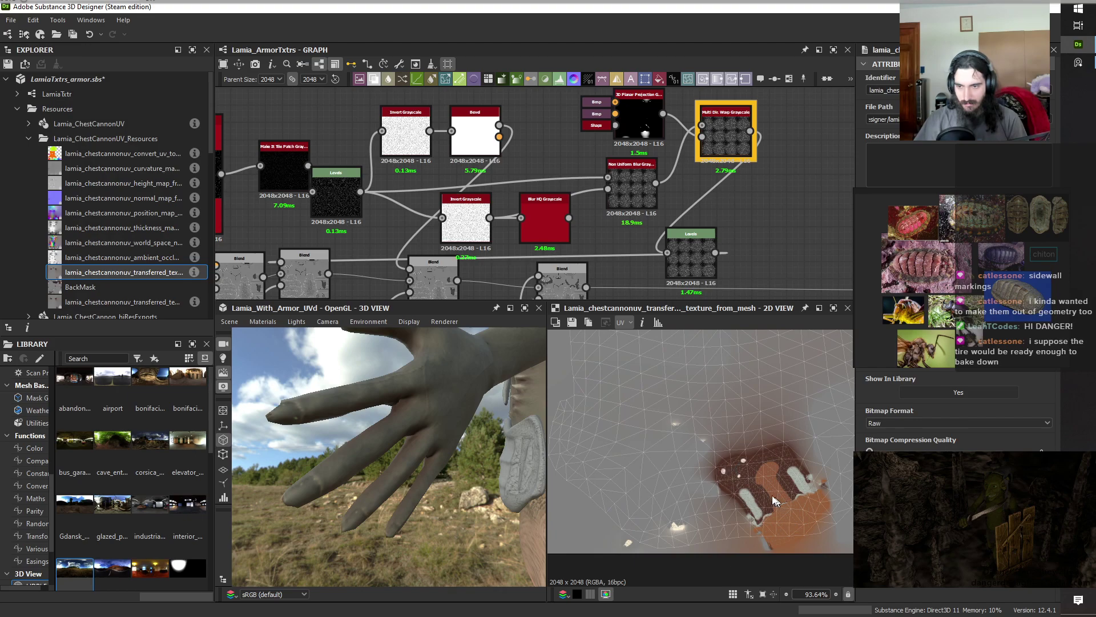
scroll(765, 494, down, 3)
scroll(758, 497, up, 6)
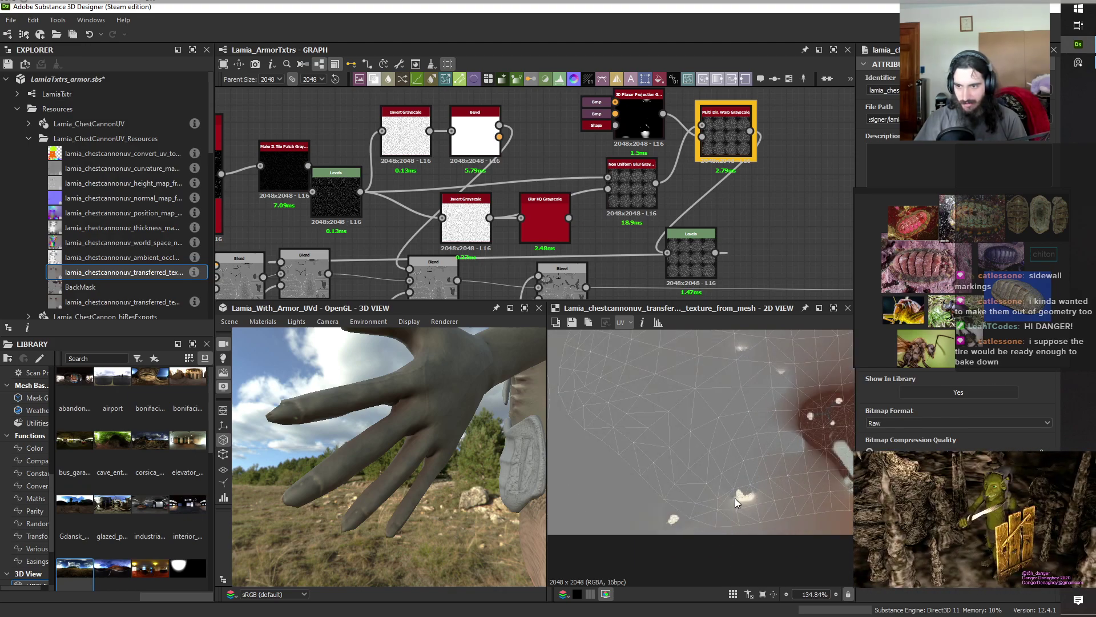
scroll(668, 525, down, 5)
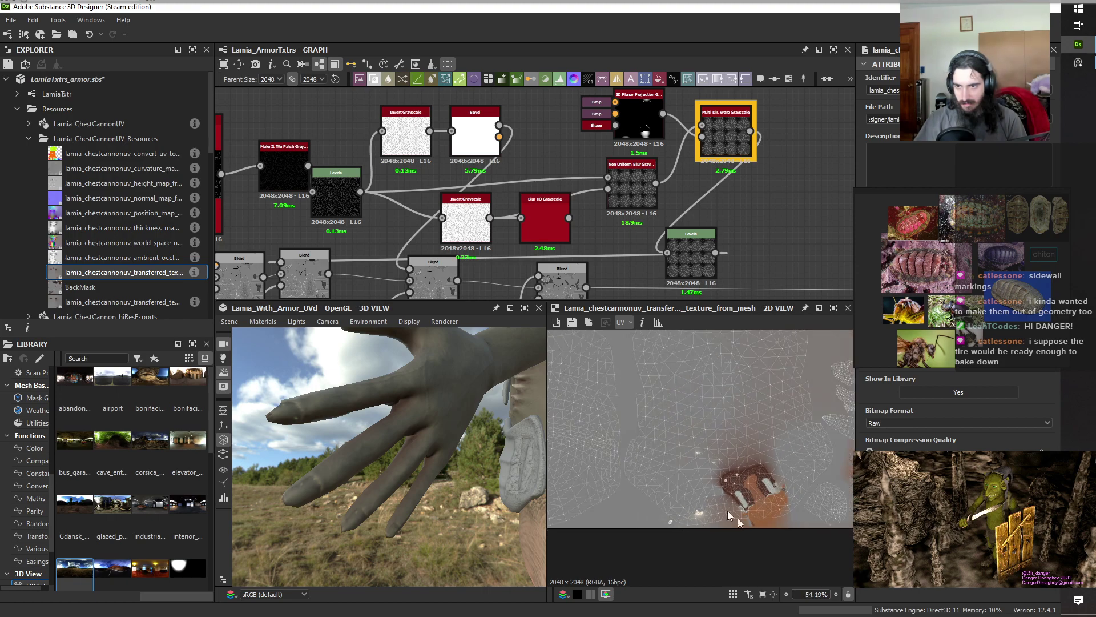
middle_drag(724, 527, 749, 530)
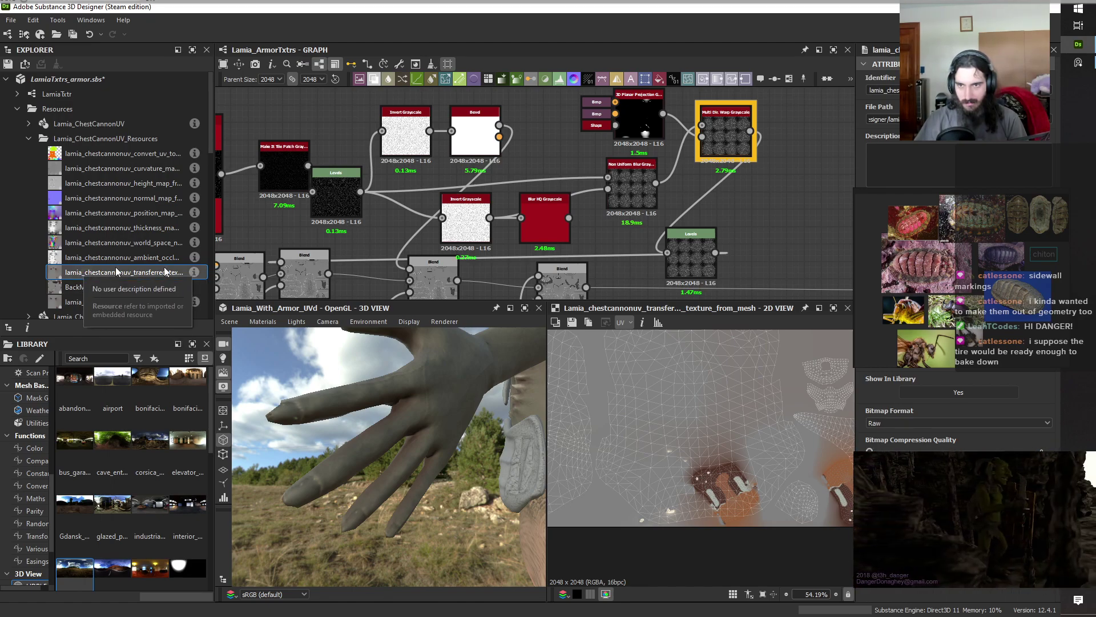
Open the LamiaTxtr graph and move the group of output nodes farther right to make room for new nodes.
scroll(446, 154, down, 6)
middle_drag(381, 135, 353, 128)
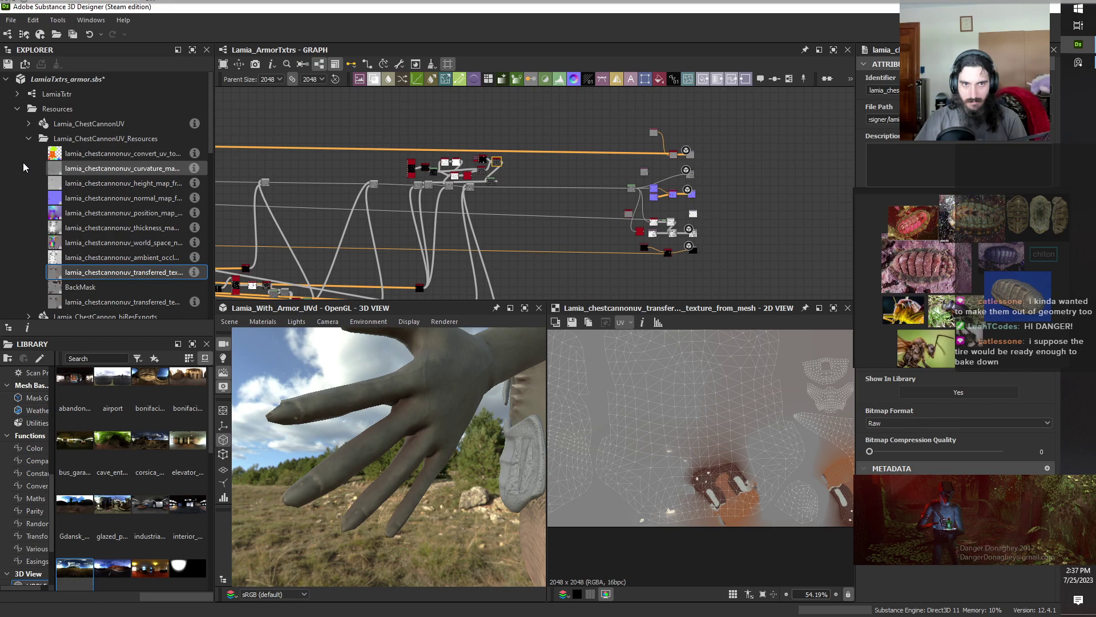
click(71, 94)
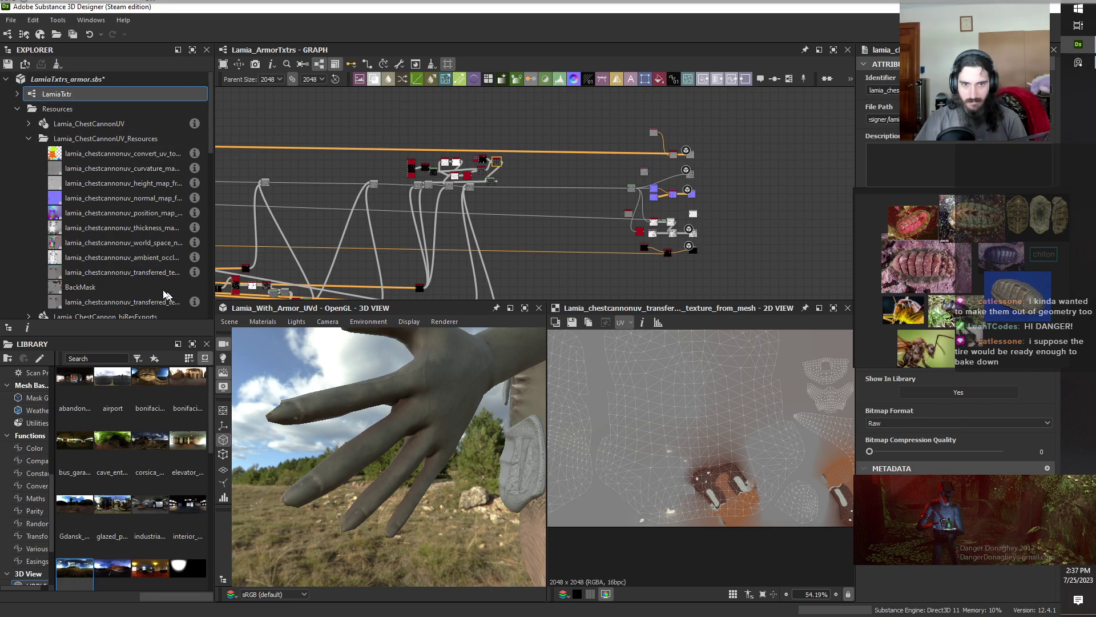
middle_drag(805, 143, 551, 124)
scroll(526, 143, up, 2)
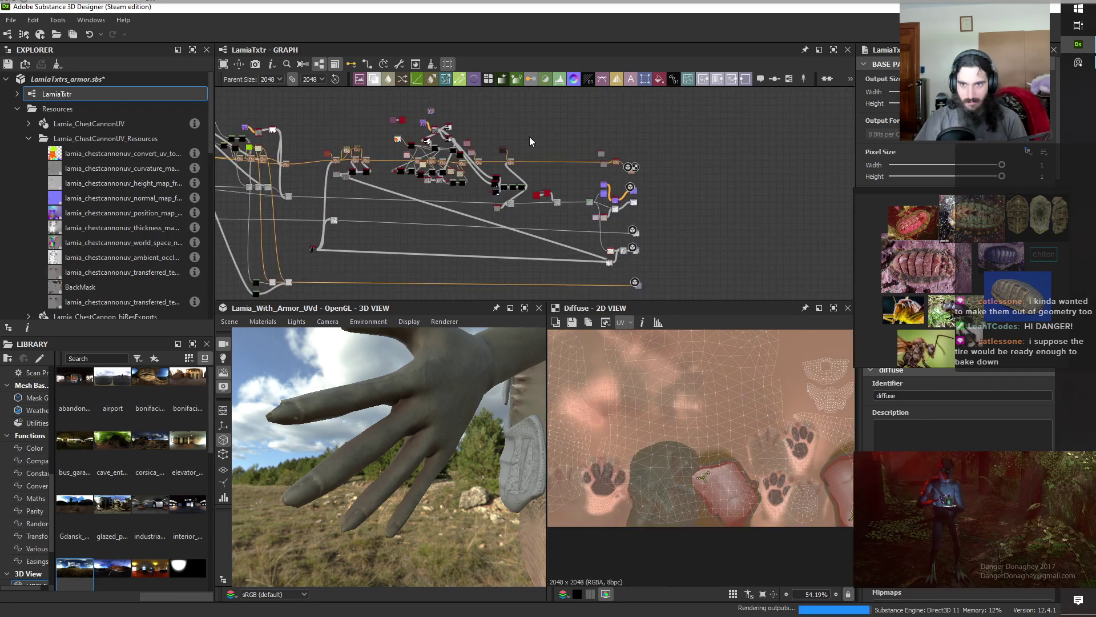
drag(638, 286, 727, 283)
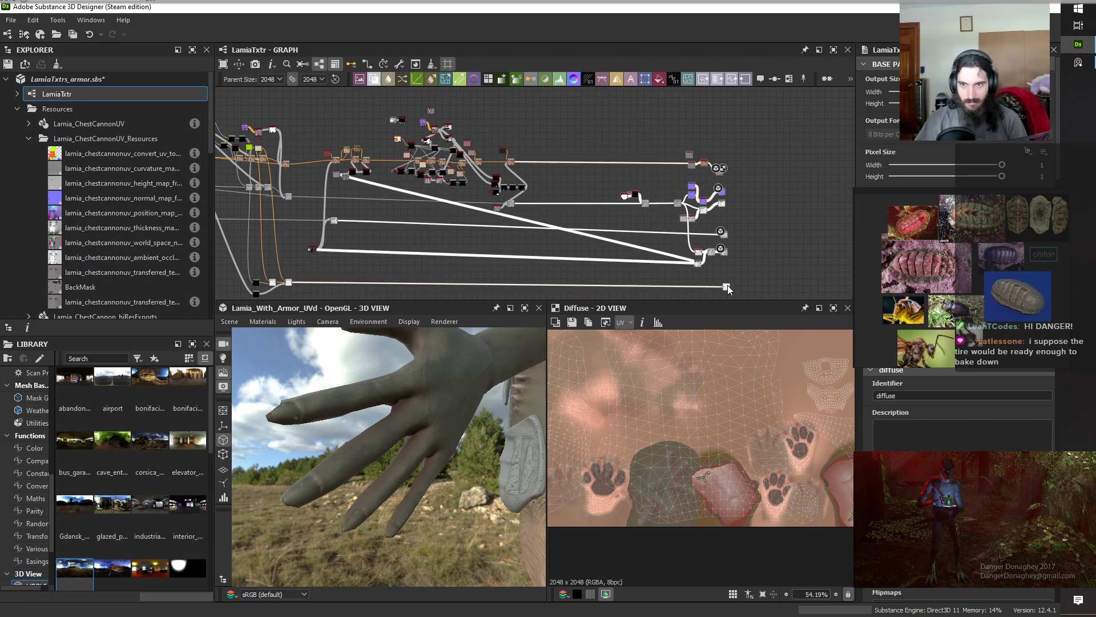
scroll(572, 179, up, 2)
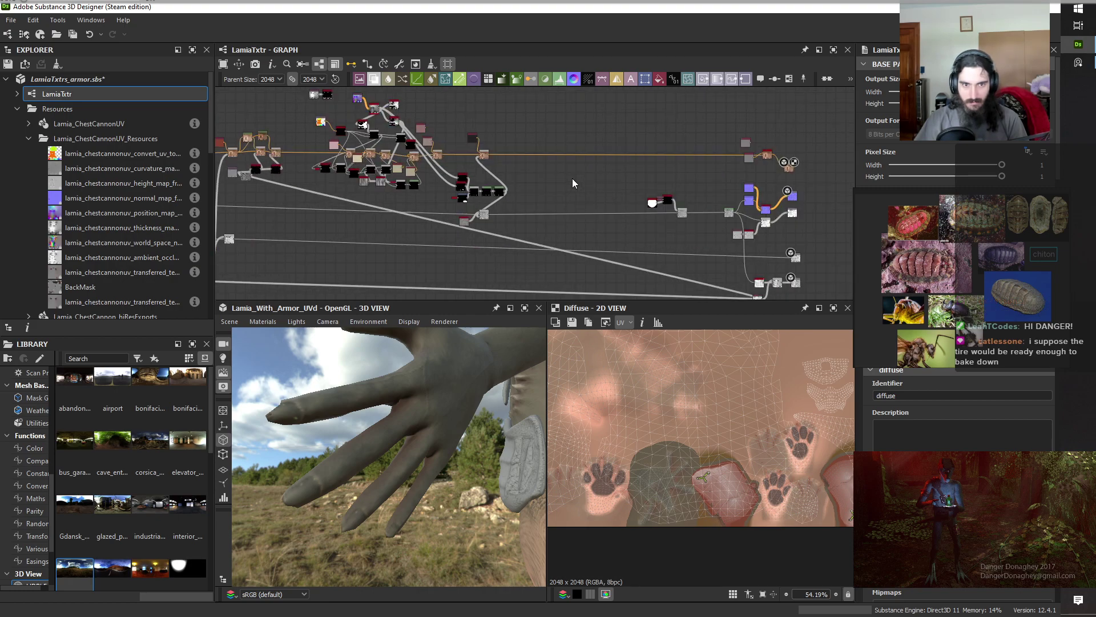
Place the lamia_chestcannonuv transferred texture-from-mesh bitmap in the LamiaTxtr graph, just above the diffuse connection line.
click(76, 288)
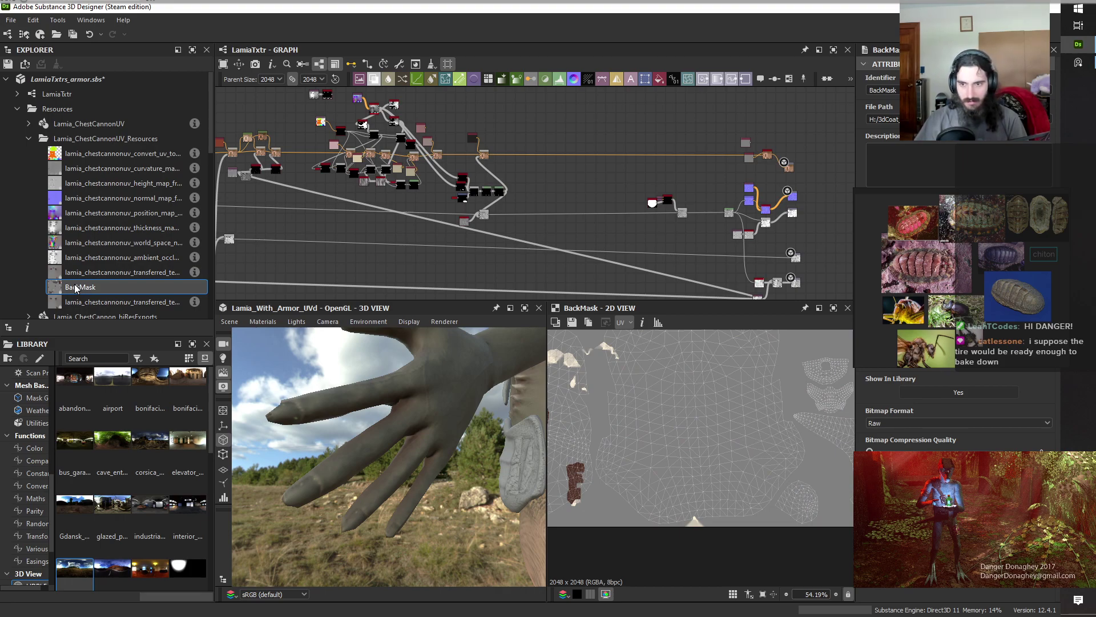
click(88, 273)
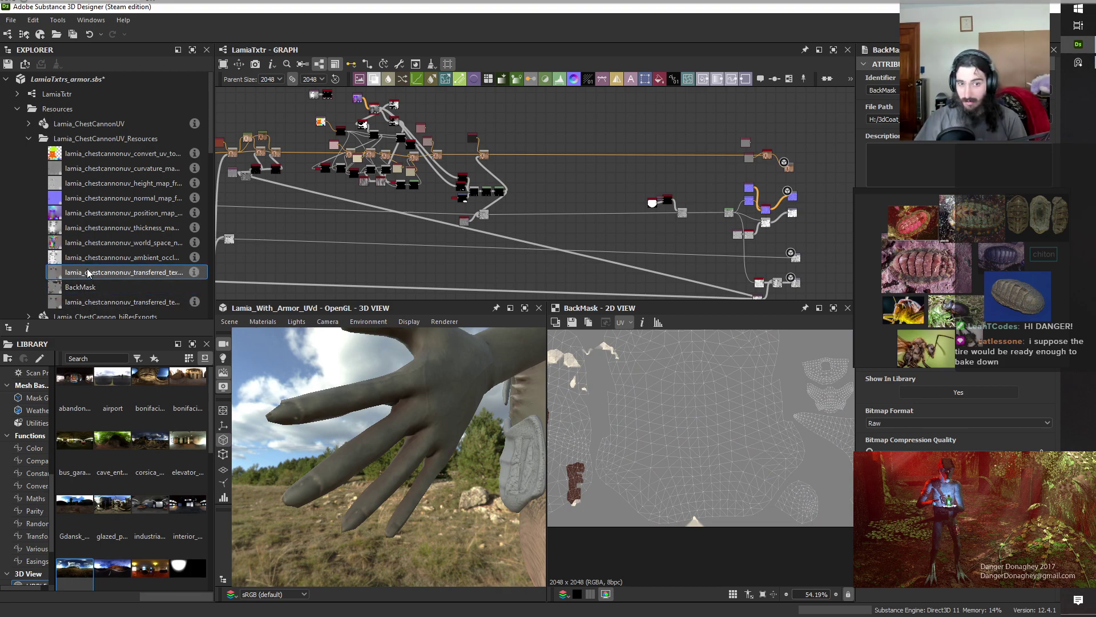
drag(101, 275, 537, 126)
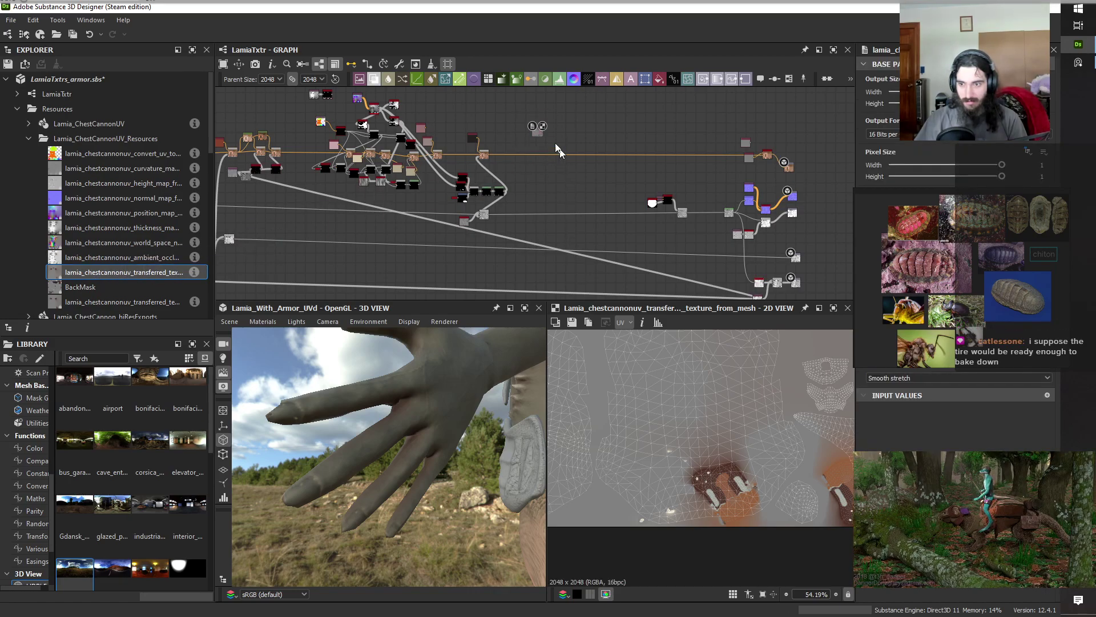
scroll(563, 158, up, 3)
middle_drag(616, 172, 546, 163)
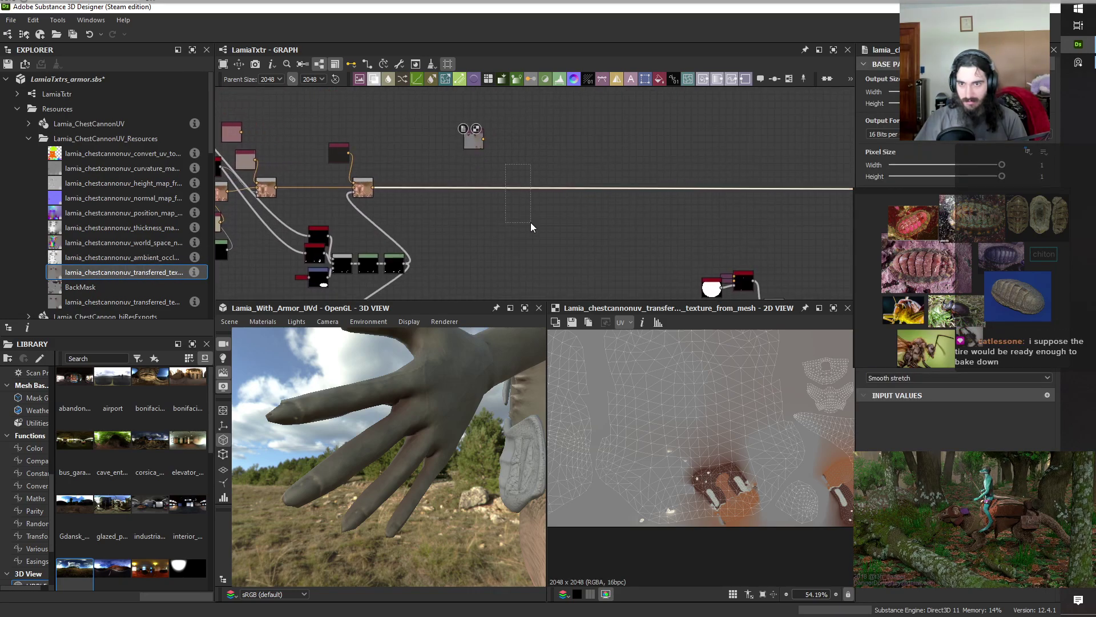
Insert a Blend node into the diffuse connection line and connect the transferred texture bitmap to its foreground input.
key(space)
click(566, 250)
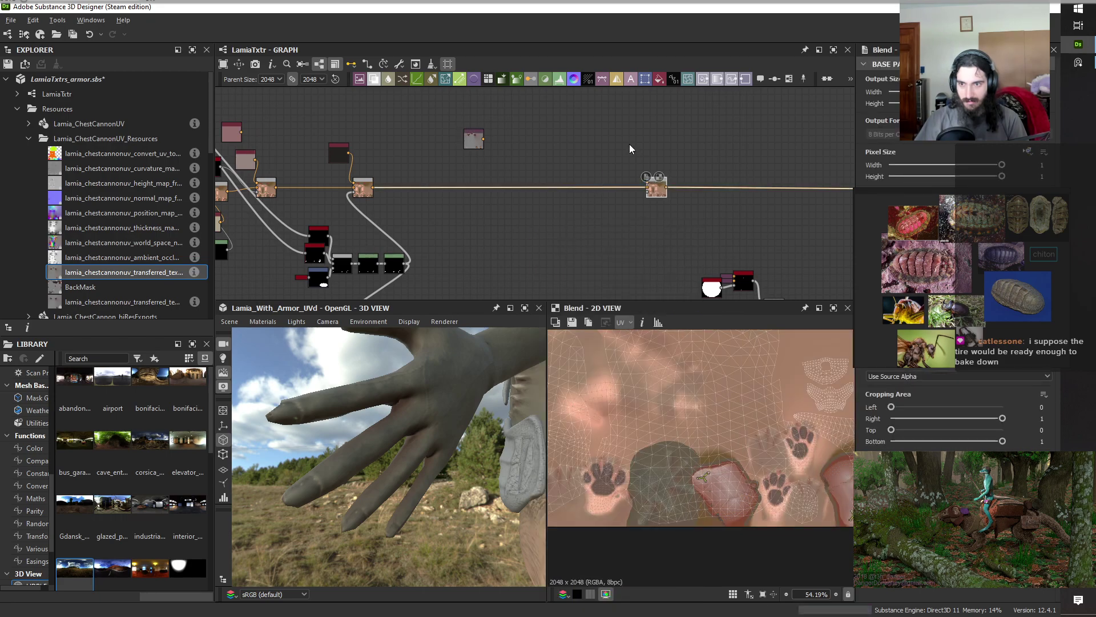
middle_drag(629, 144, 519, 159)
scroll(398, 159, up, 2)
drag(405, 159, 647, 215)
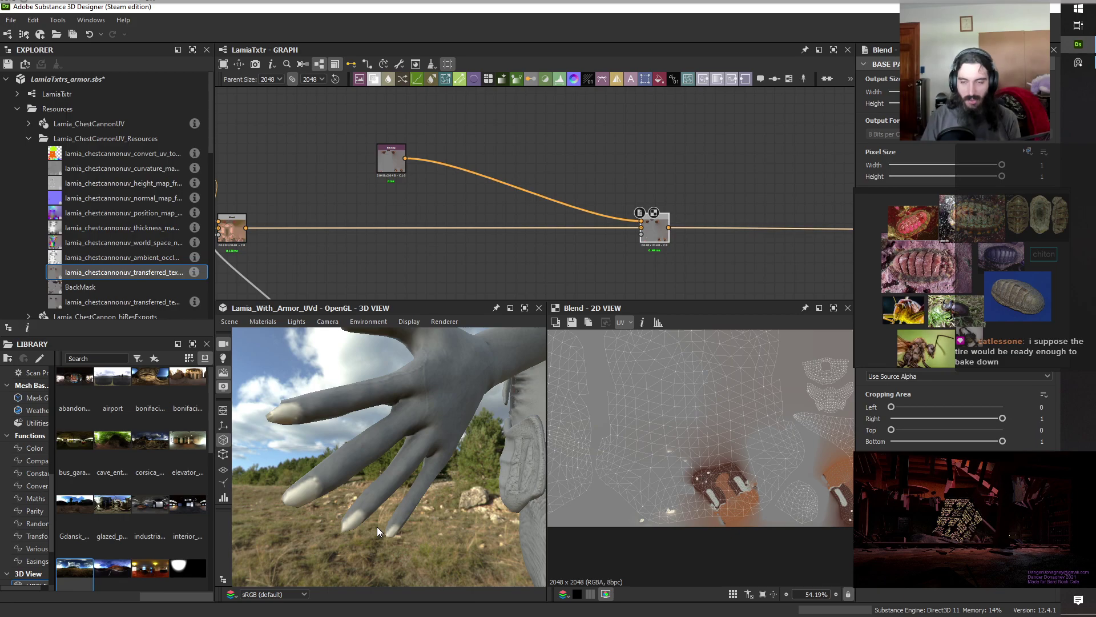
Move the transferred texture bitmap node closer to the new Blend node.
click(626, 149)
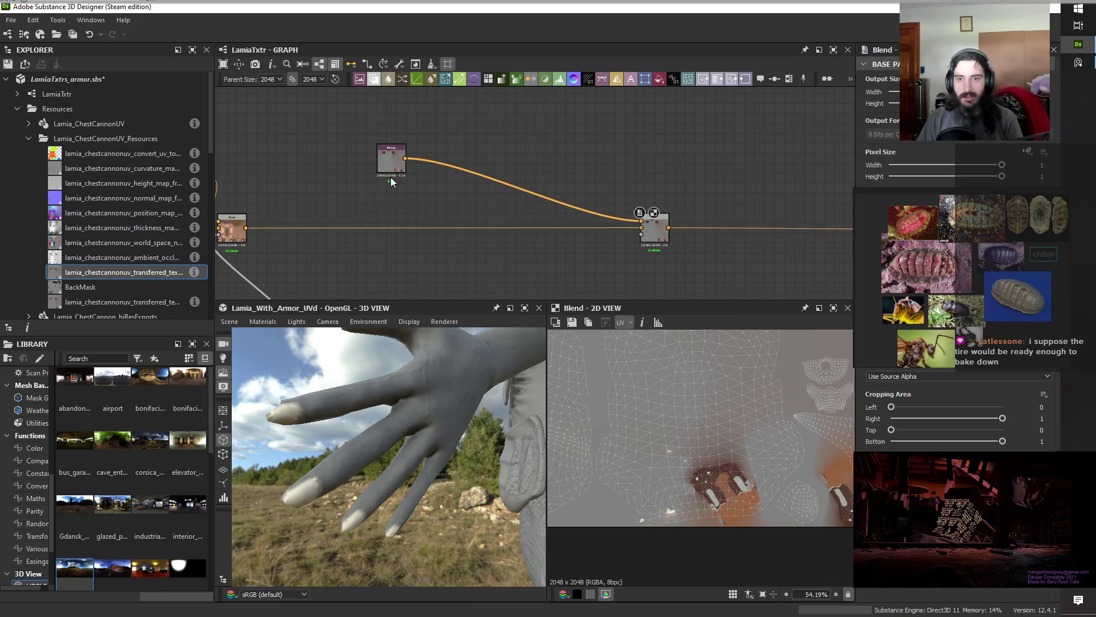
drag(387, 171, 579, 193)
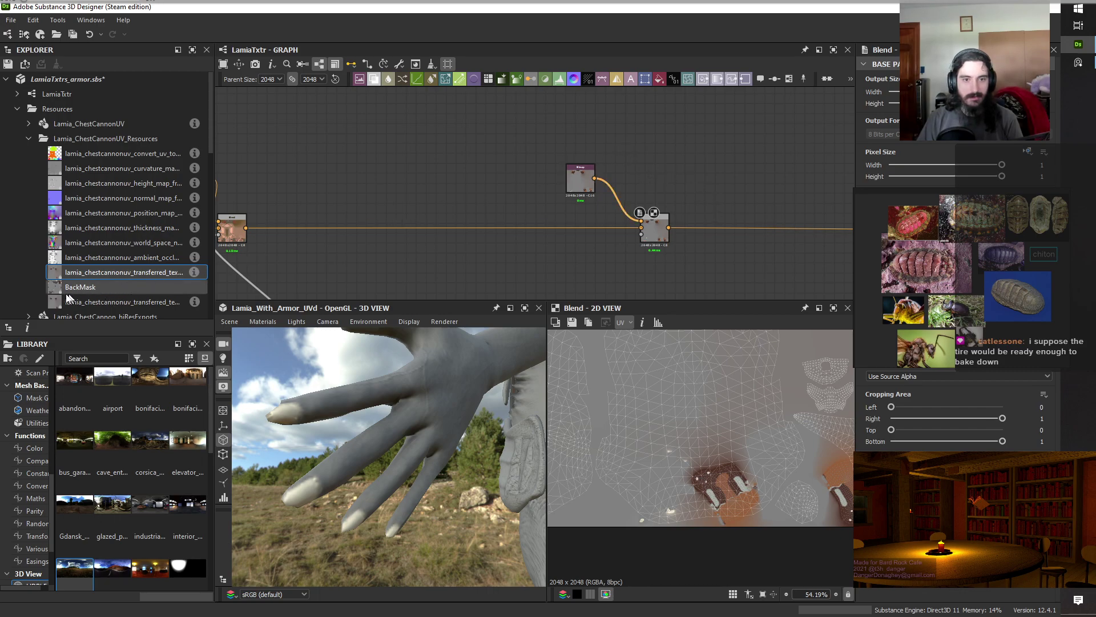
drag(575, 177, 466, 177)
key(space)
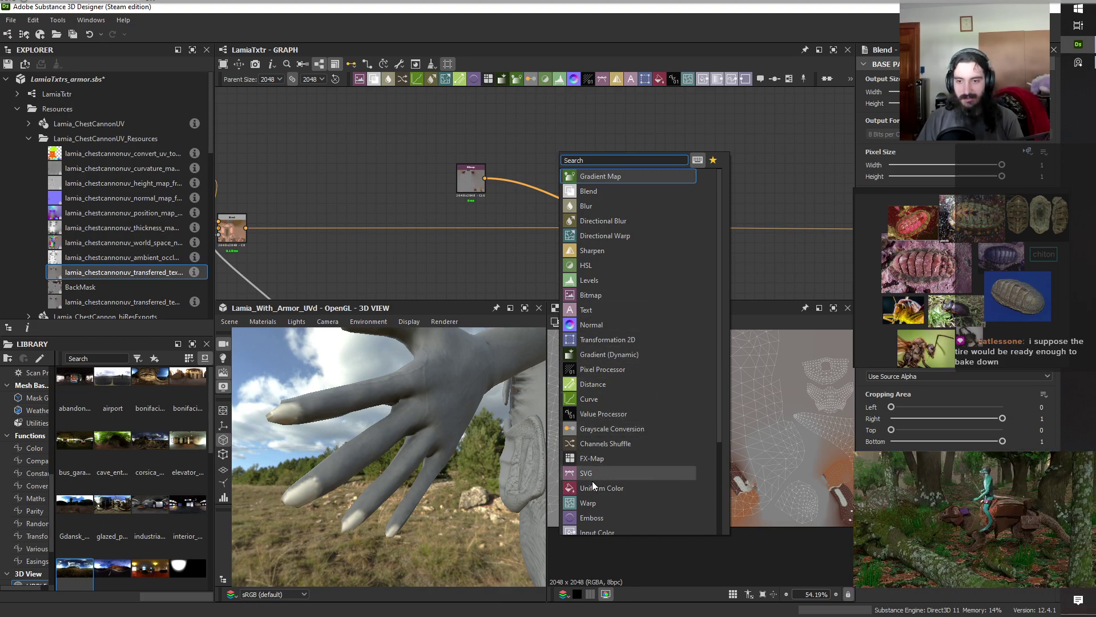
click(608, 221)
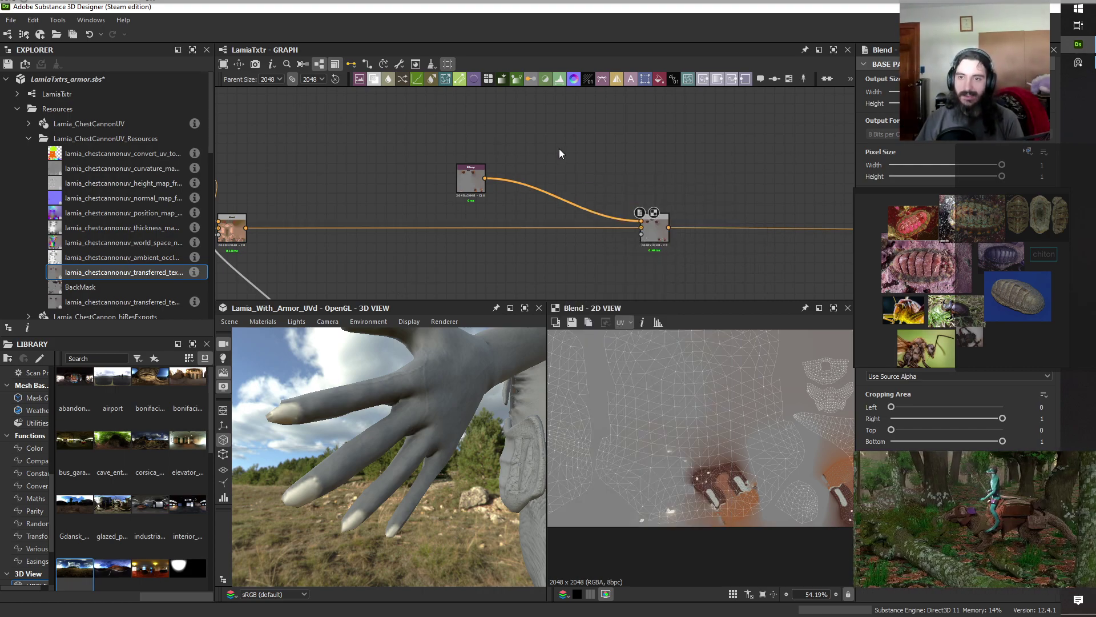
key(space)
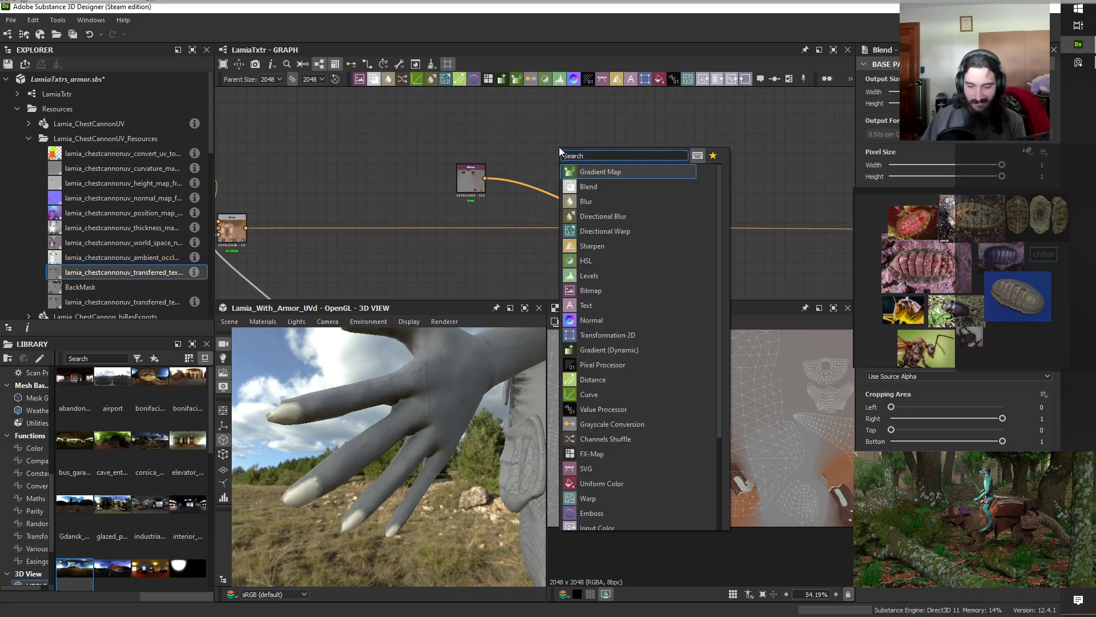
click(594, 186)
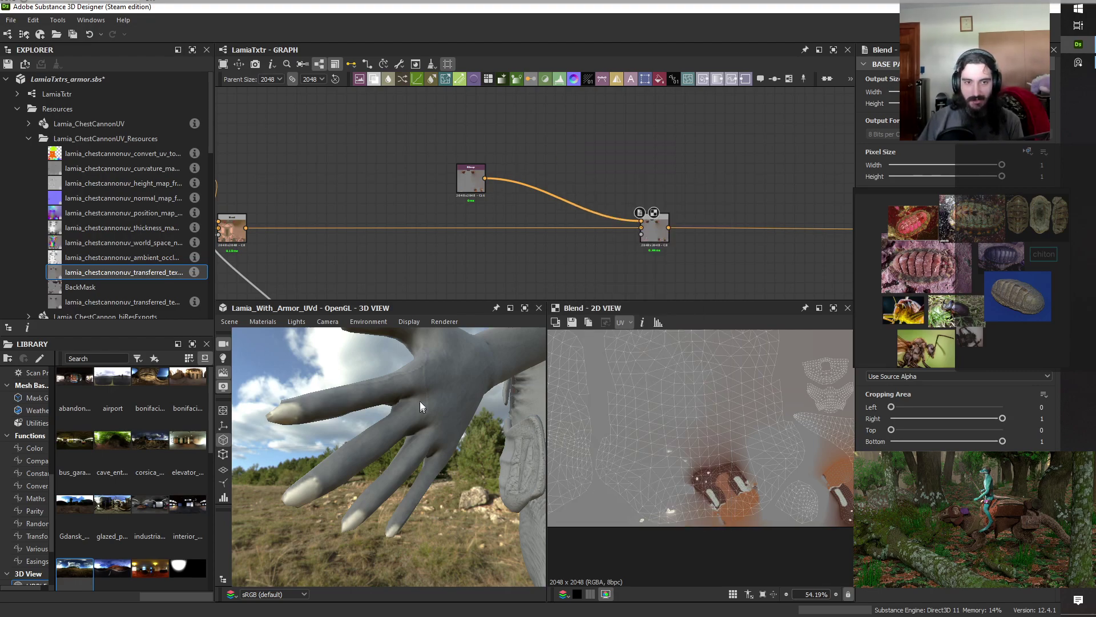
Duplicate the upper Histogram Select node with its input connection and place the copy above the transferred texture bitmap.
scroll(474, 133, down, 3)
middle_drag(474, 140, 440, 189)
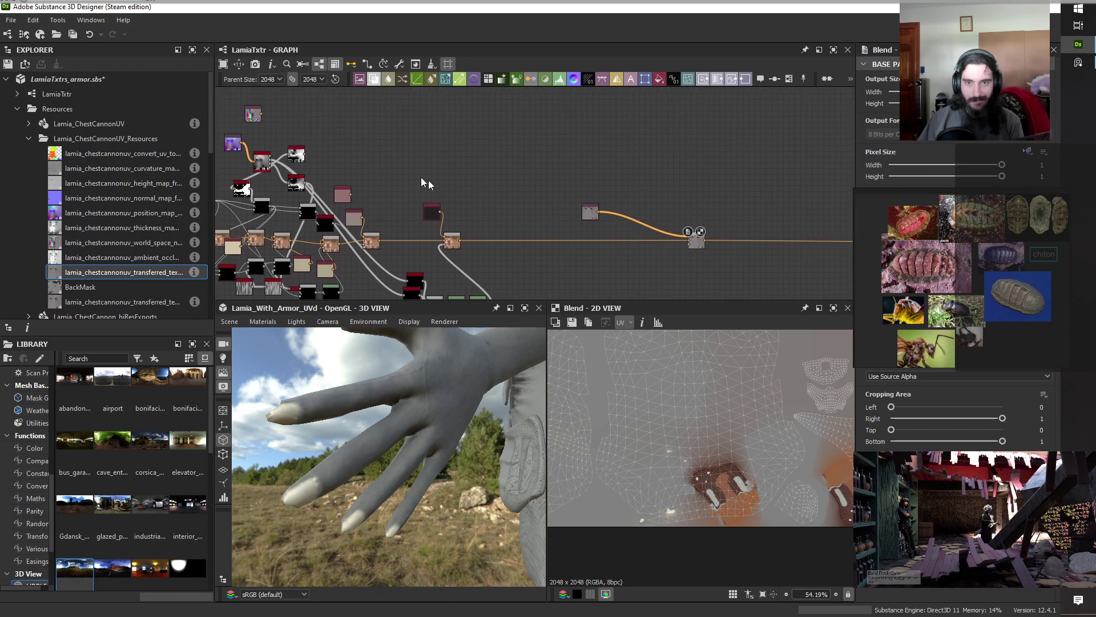
double_click(293, 164)
drag(298, 164, 527, 197)
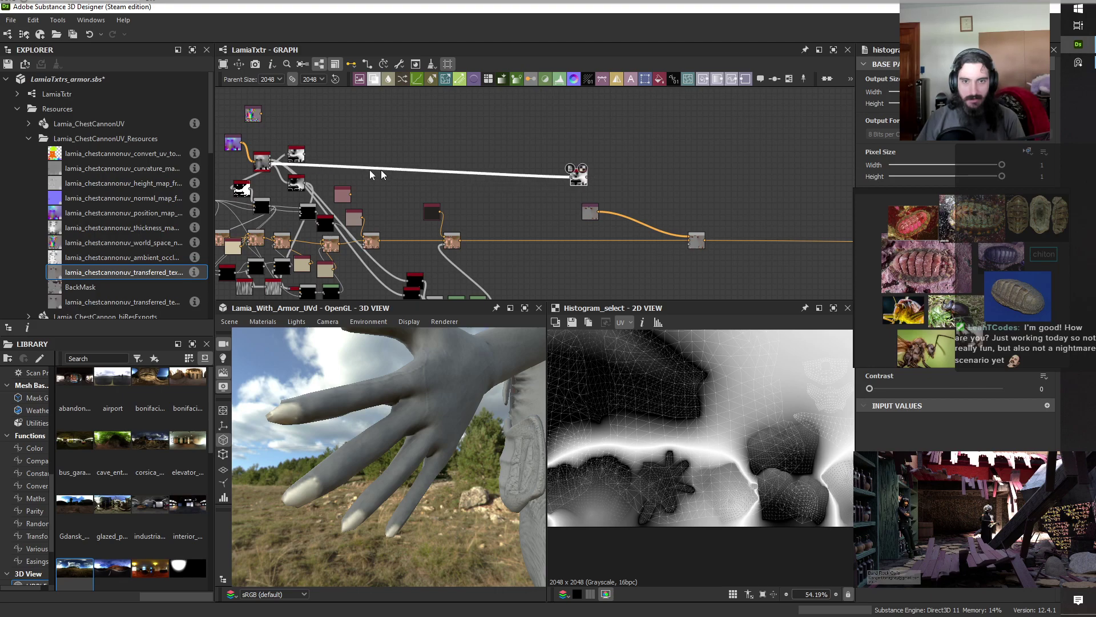
Reconnect the copied Histogram Select to a different output of its source node and check the whole mask in the 2D view.
scroll(263, 178, up, 3)
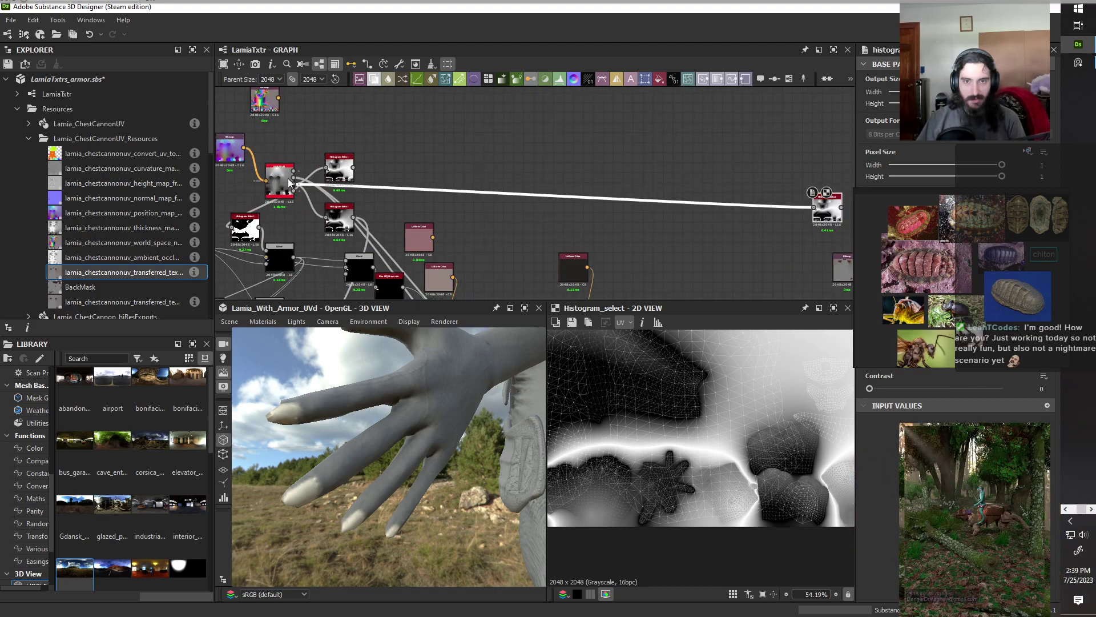
drag(354, 170, 813, 207)
middle_drag(763, 198, 568, 166)
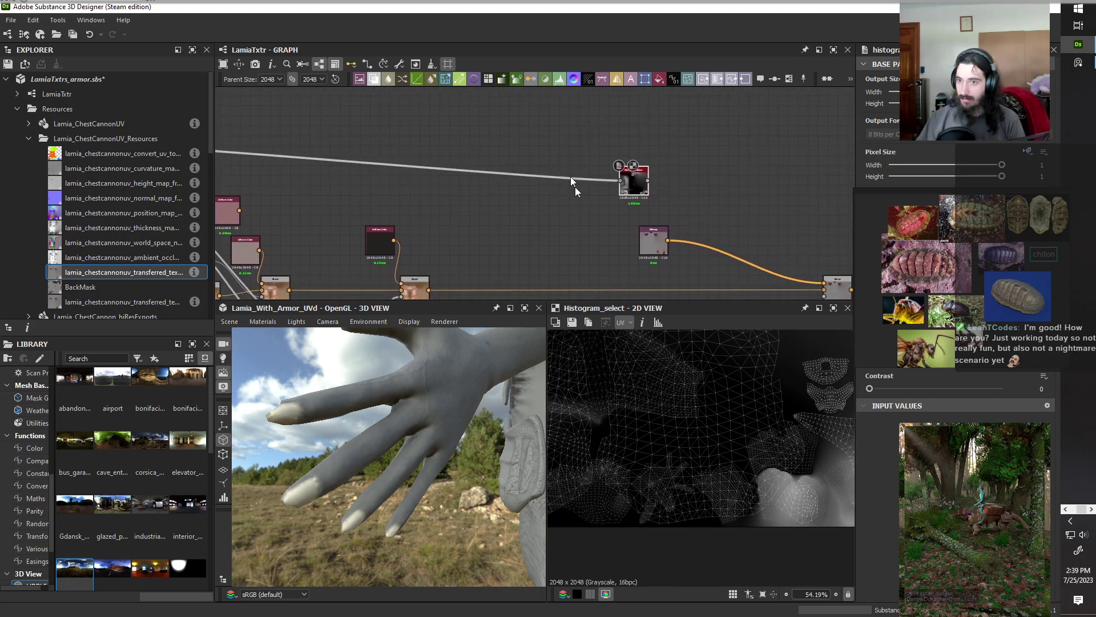
scroll(701, 402, down, 3)
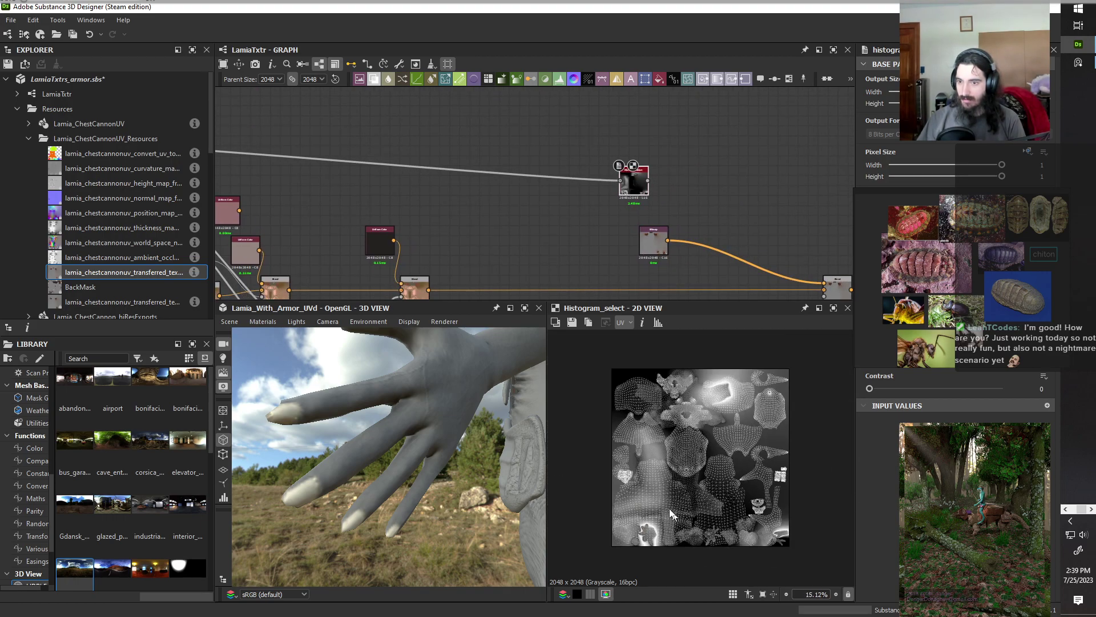
scroll(701, 401, down, 1)
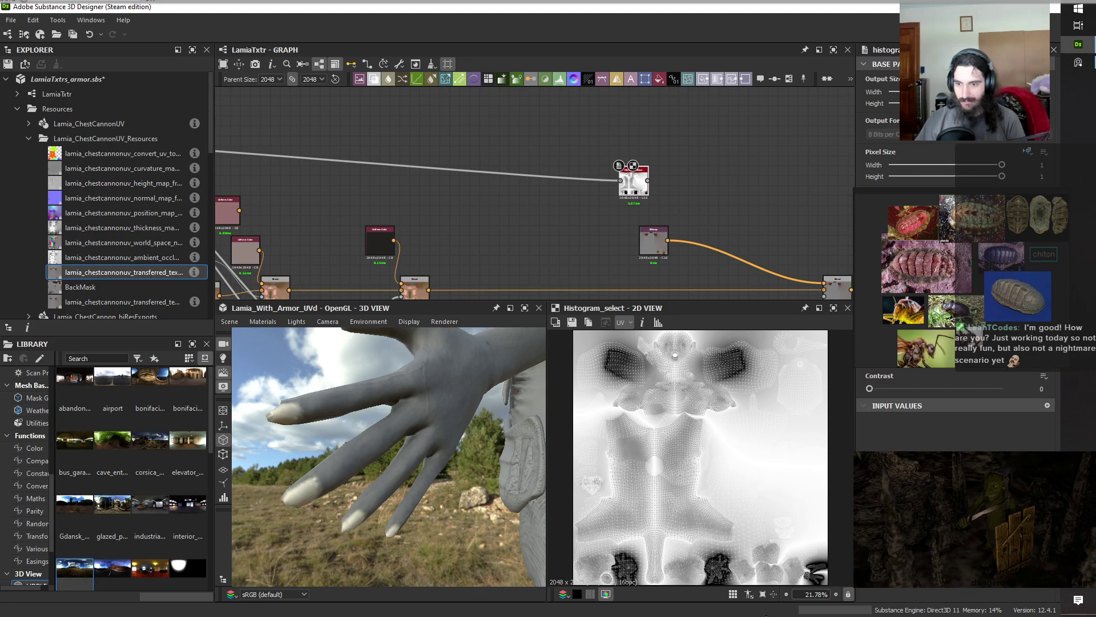
Set the copied Histogram Select's contrast to 0.88 and move the node just above and past the transferred texture bitmap.
drag(869, 389, 986, 394)
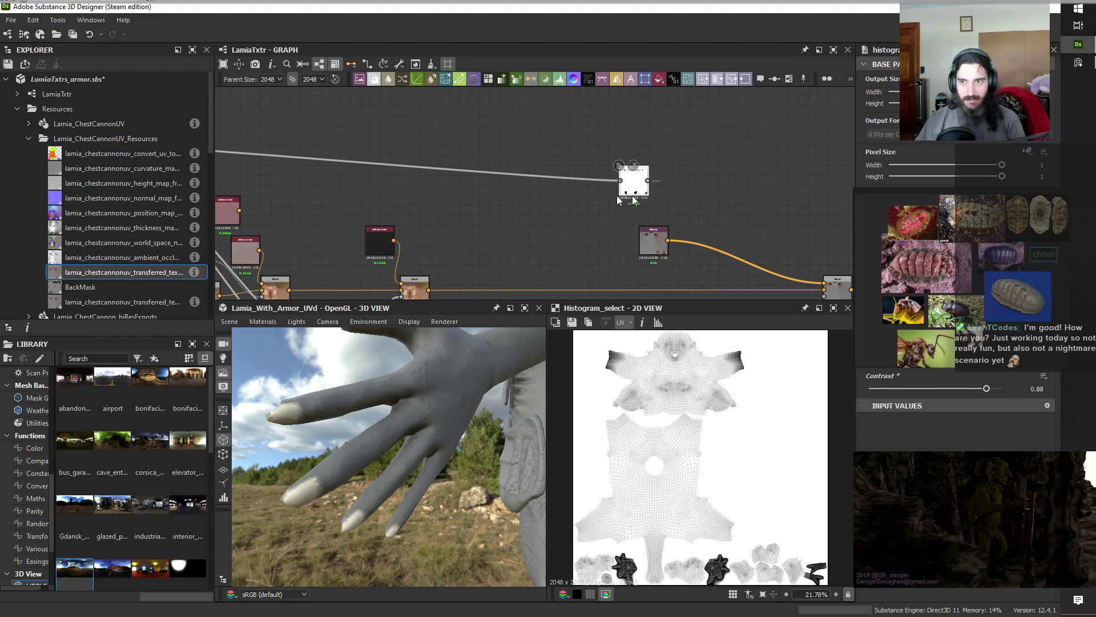
scroll(597, 202, down, 2)
middle_drag(595, 203, 473, 196)
scroll(457, 229, up, 2)
drag(350, 150, 510, 154)
middle_drag(662, 174, 602, 161)
scroll(533, 173, up, 1)
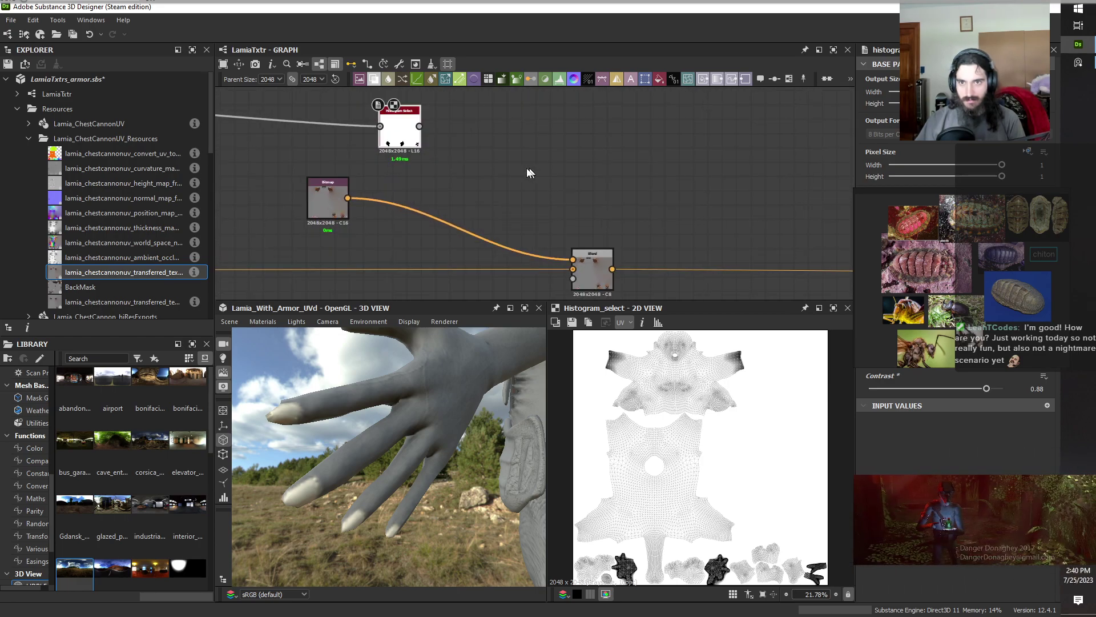
Add a second Blend node with the transferred texture bitmap as its foreground and the copied Histogram Select as its opacity mask.
key(space)
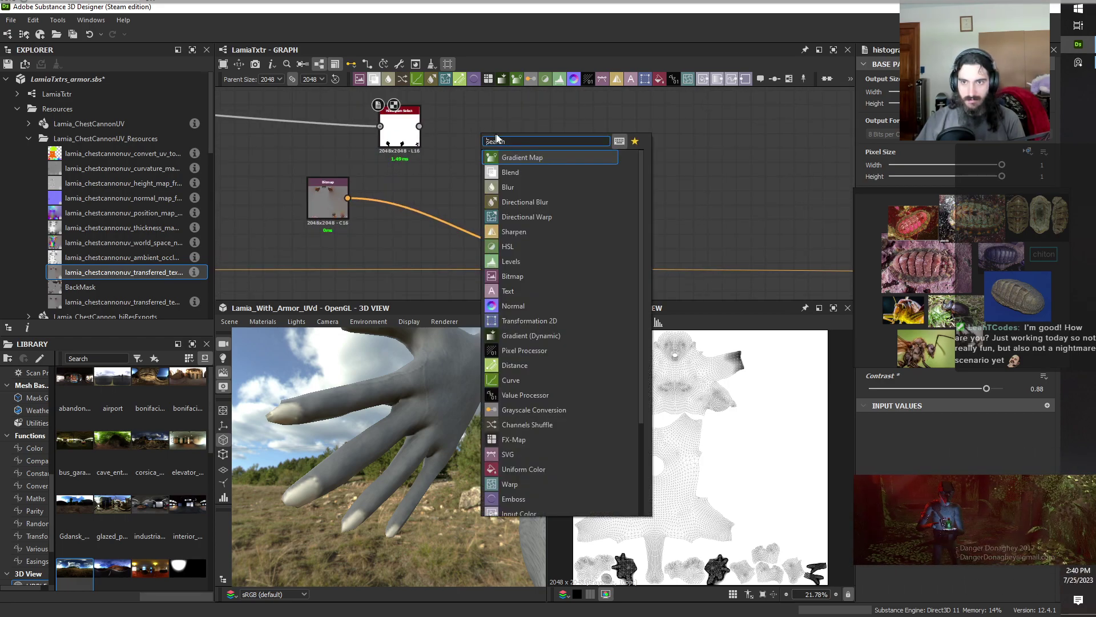
click(519, 173)
drag(414, 192, 466, 117)
drag(419, 126, 499, 162)
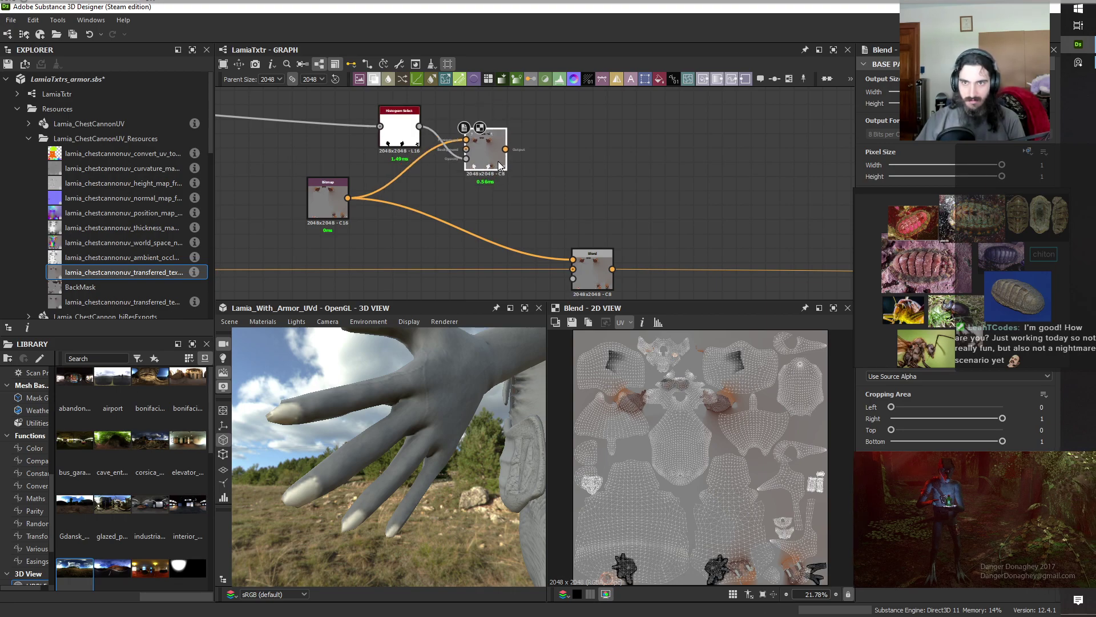
Insert an Invert Grayscale node between the Histogram Select and the new Blend, space the nodes apart, and save the package.
click(428, 135)
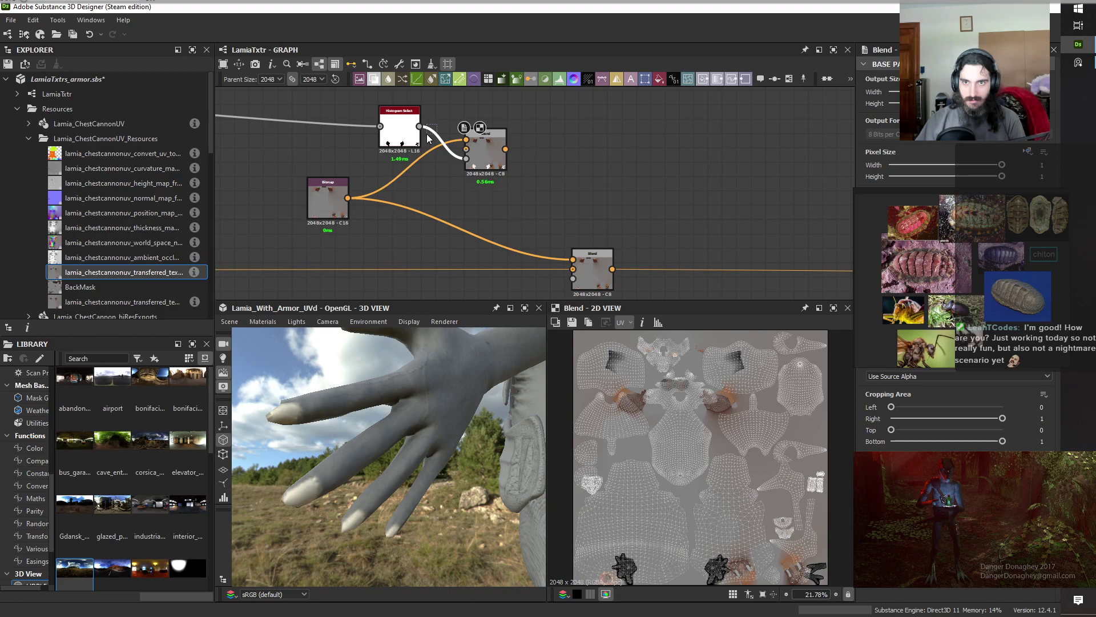
key(space)
text(inve)
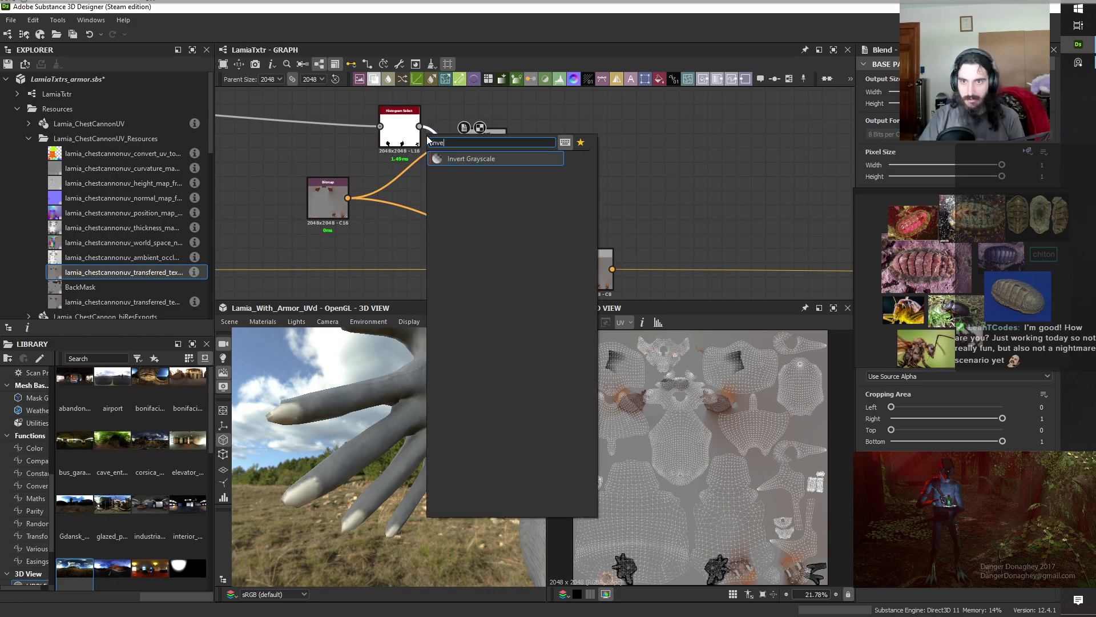
key(Return)
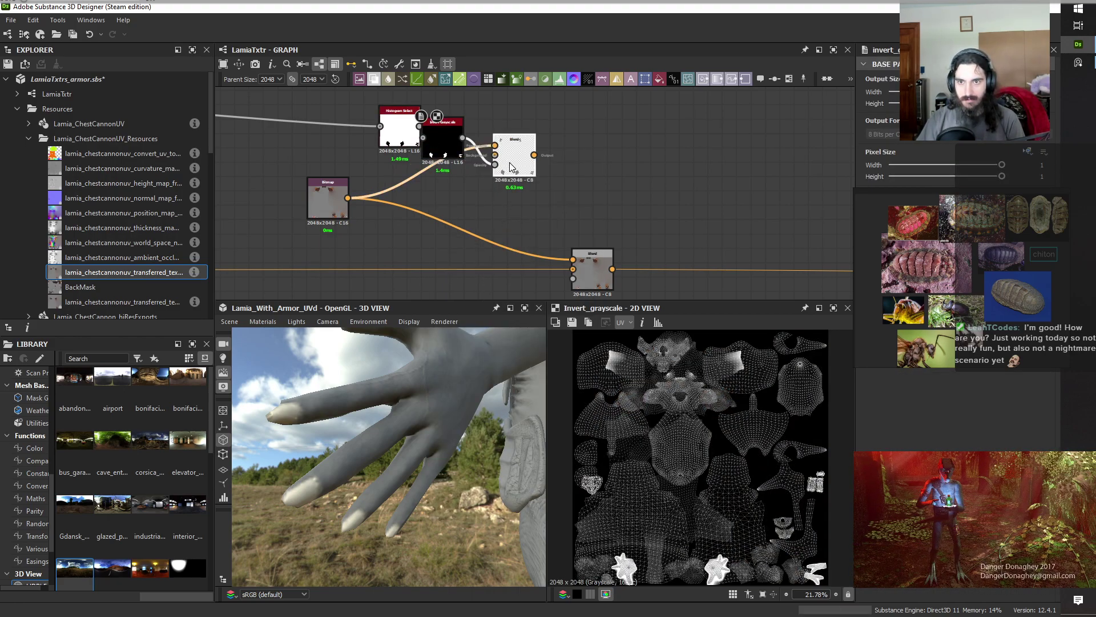
drag(399, 117, 363, 117)
key(ctrl+s)
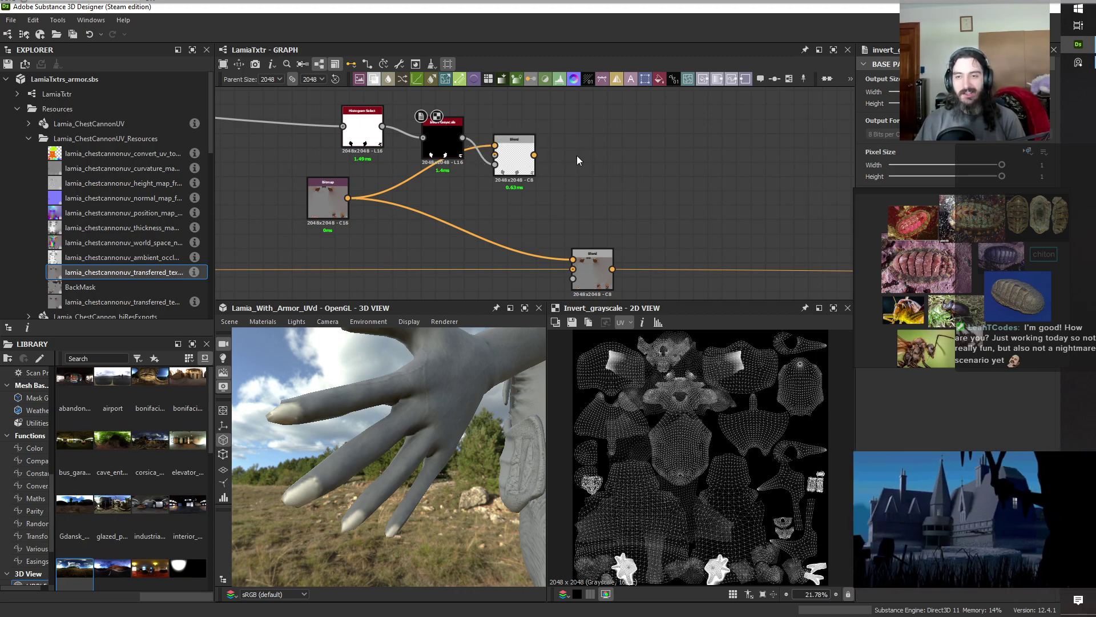
Examine the model's hand and fingernails in 3D and display the masked Blend's output in 2D.
scroll(443, 458, down, 5)
alt+drag(443, 459, 468, 462)
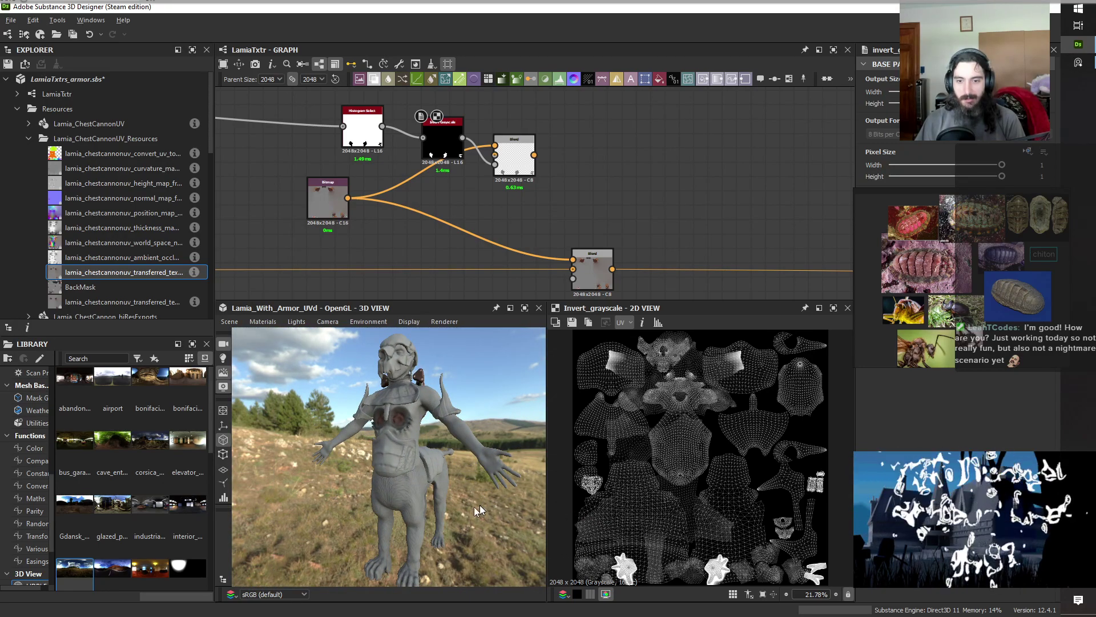
alt+drag(481, 508, 491, 496)
alt+middle_drag(491, 495, 423, 500)
alt+drag(423, 500, 402, 452)
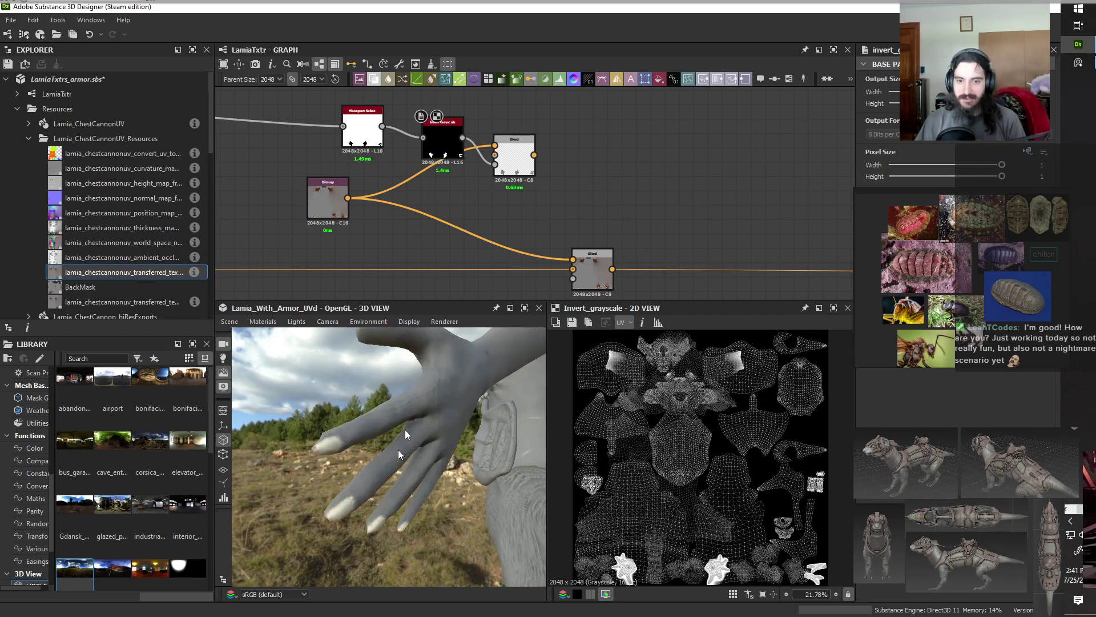
double_click(523, 171)
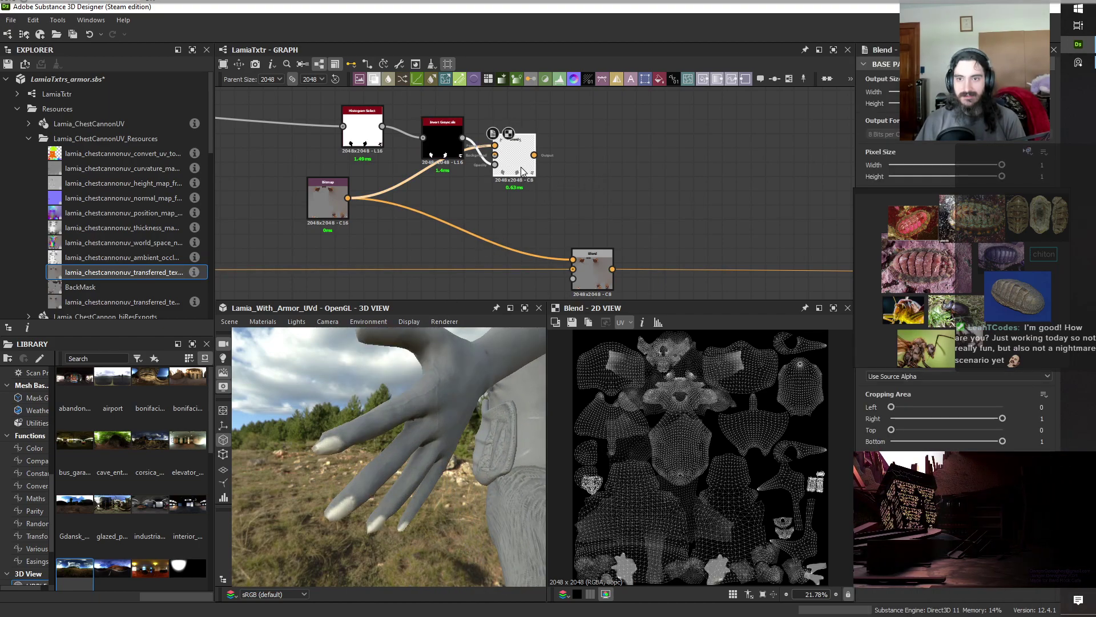
Add a Color to Mask node beside the masked Blend and connect the Blend's output to its input.
mouse_move(612, 188)
middle_down()
mouse_move(563, 181)
mouse_move(612, 184)
middle_up()
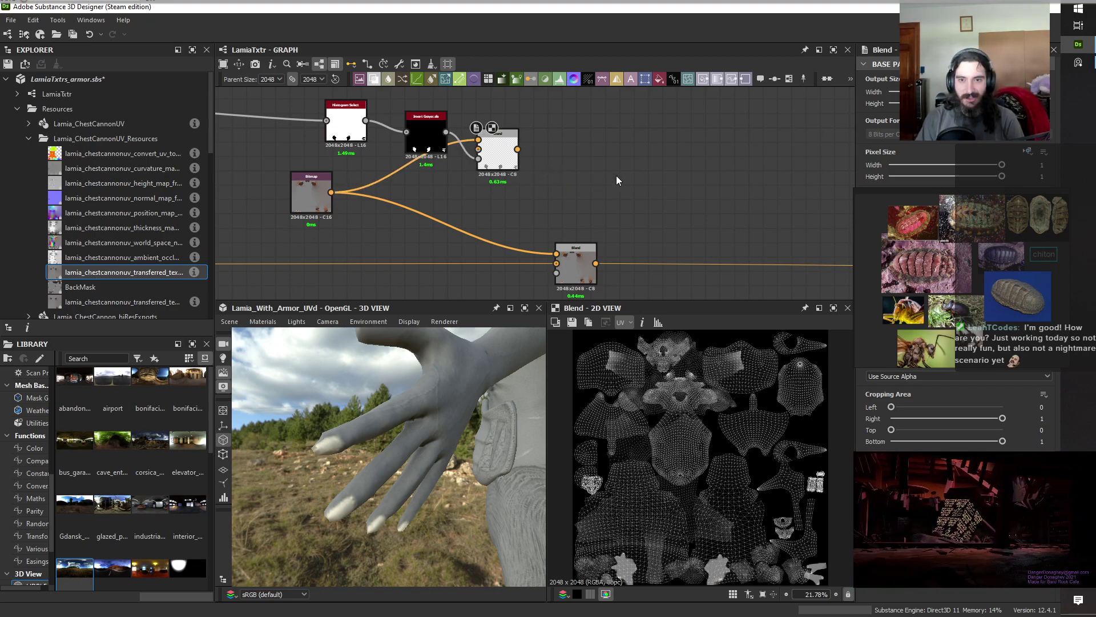
key(space)
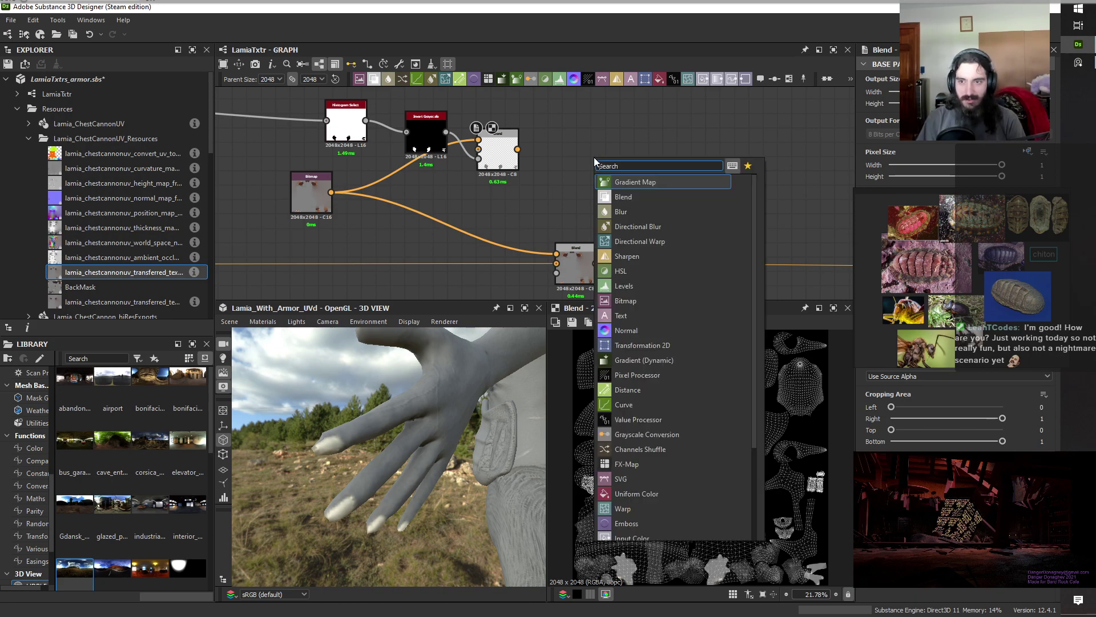
text(colo)
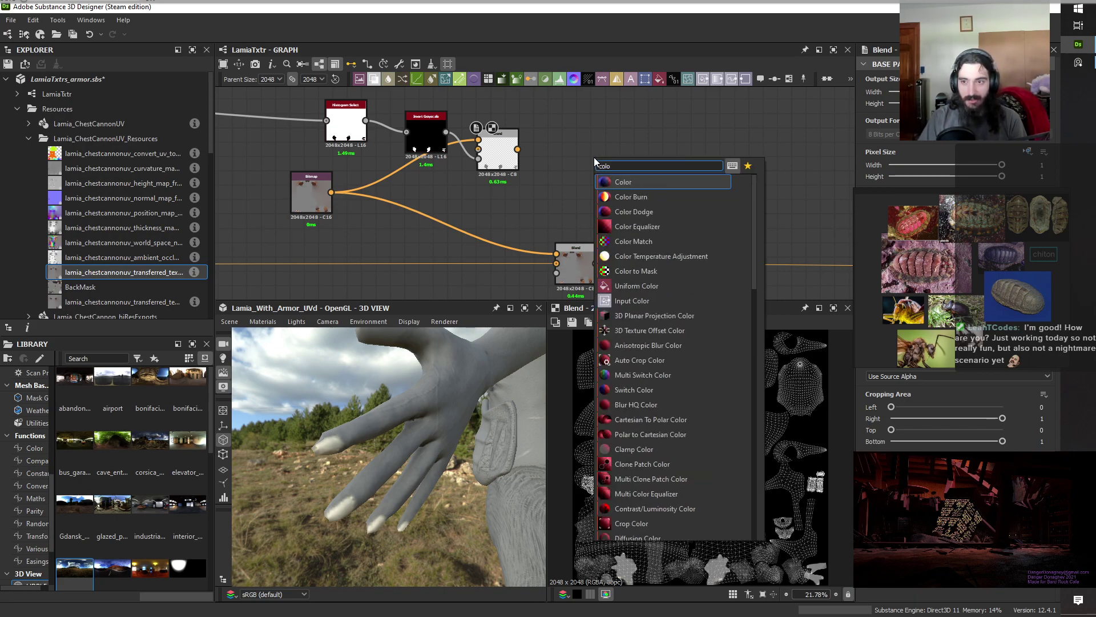
key(Down)
key(Down)
key(Down)
key(Down)
key(Down)
key(Down)
key(Return)
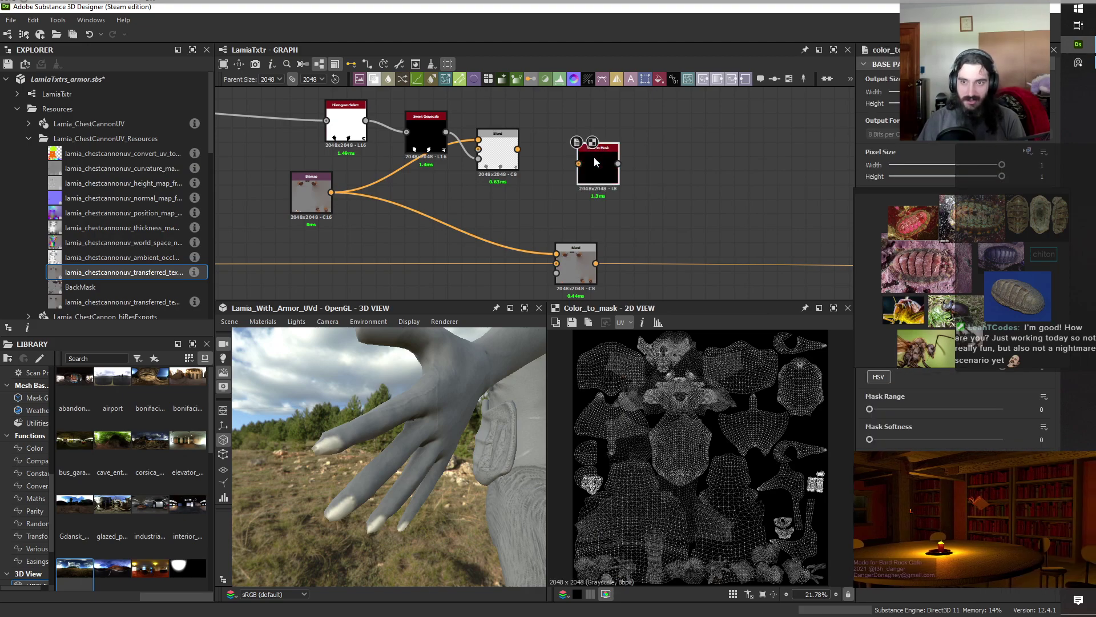
click(496, 155)
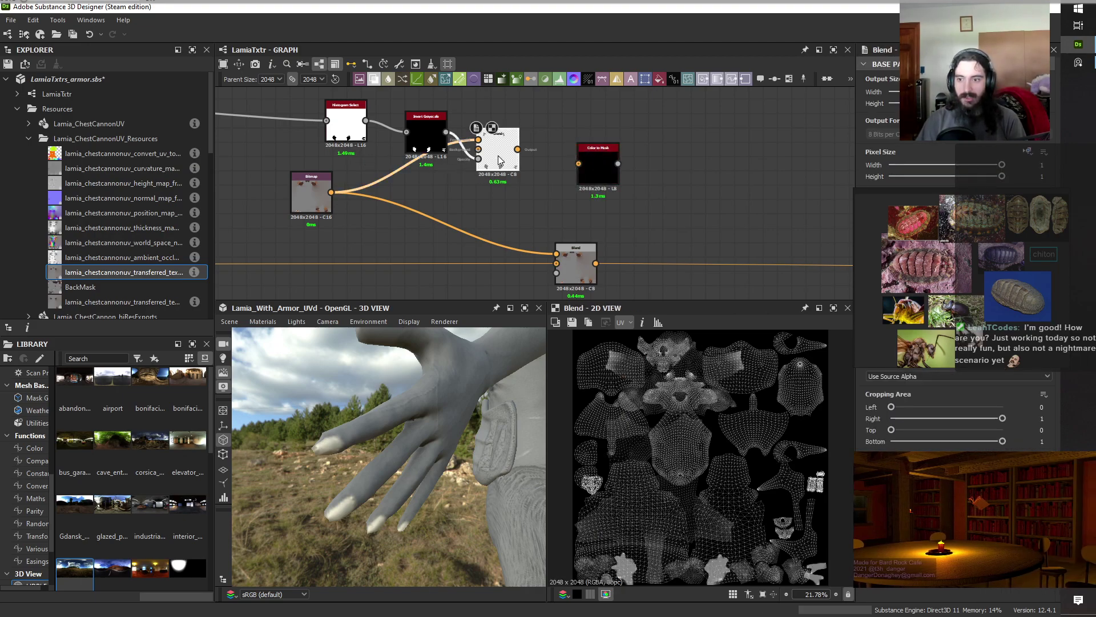
click(600, 165)
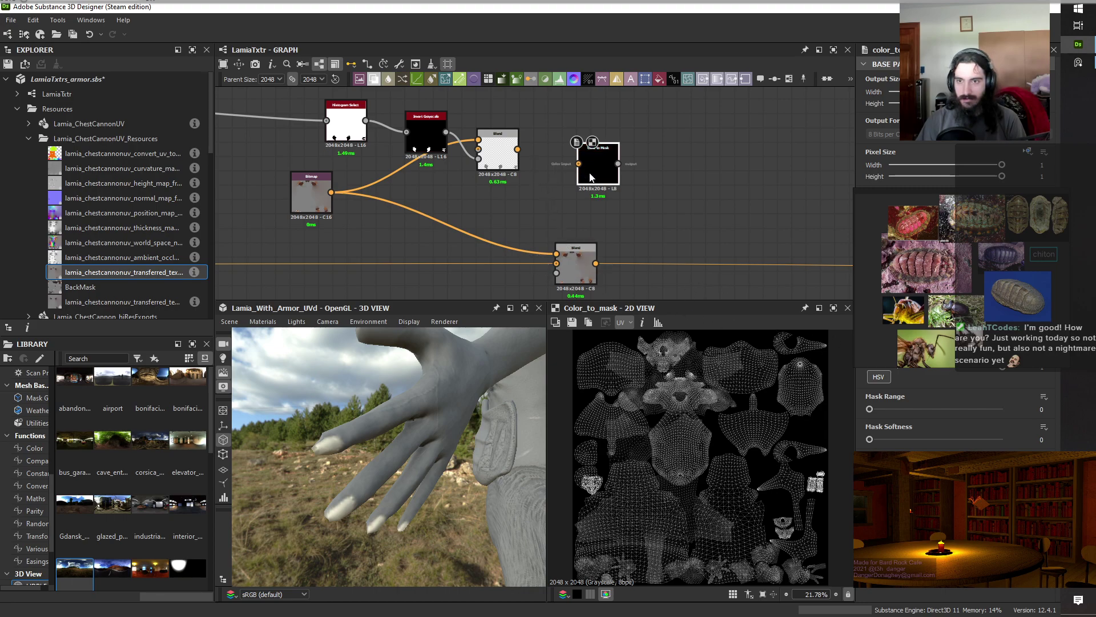
drag(518, 150, 578, 163)
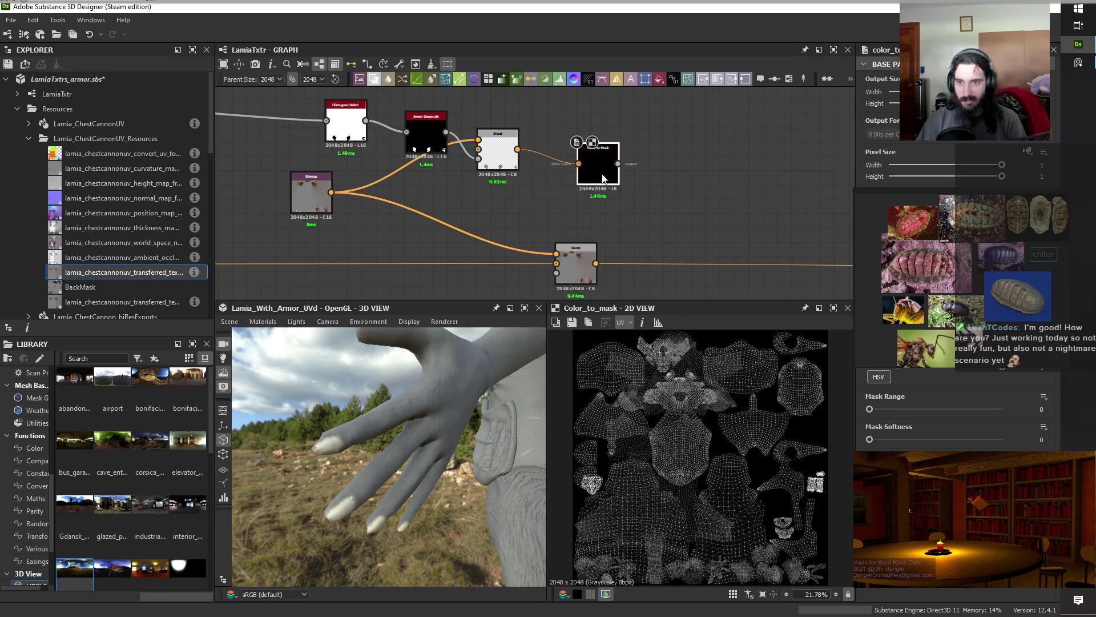
Sample the pale fingernail colour from the masked Blend as the Color to Mask colour and display the resulting mask.
click(510, 164)
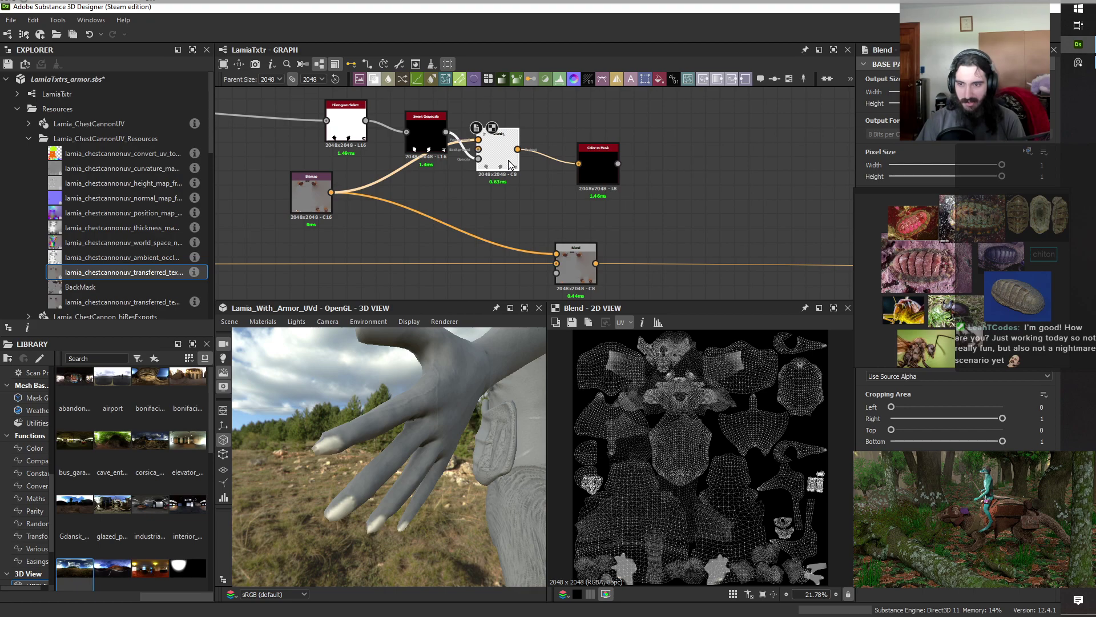
scroll(714, 515, up, 12)
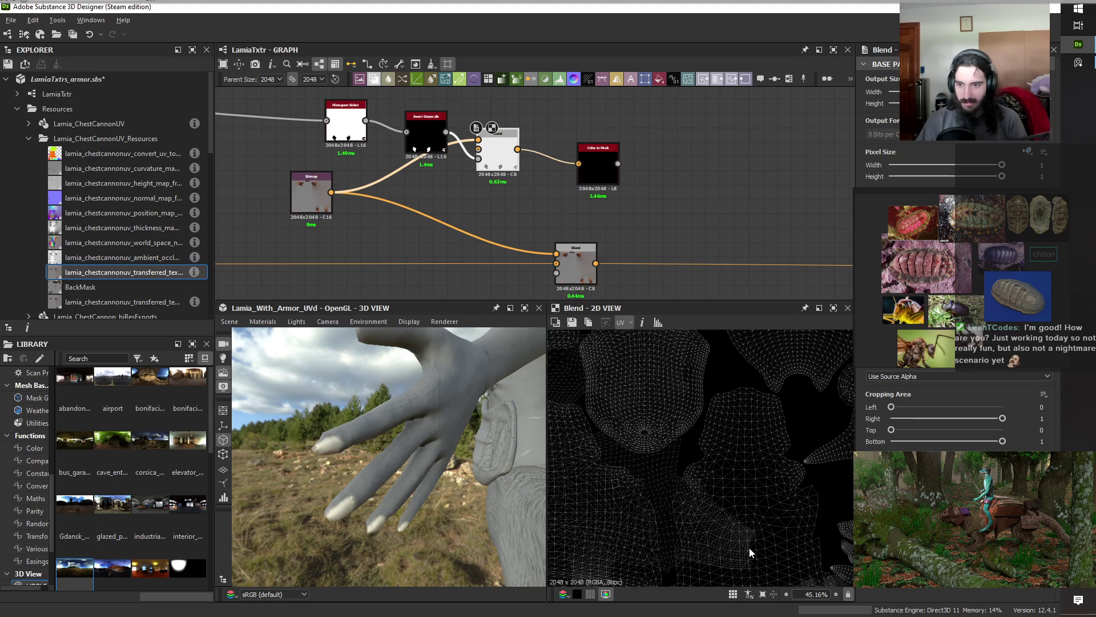
click(602, 169)
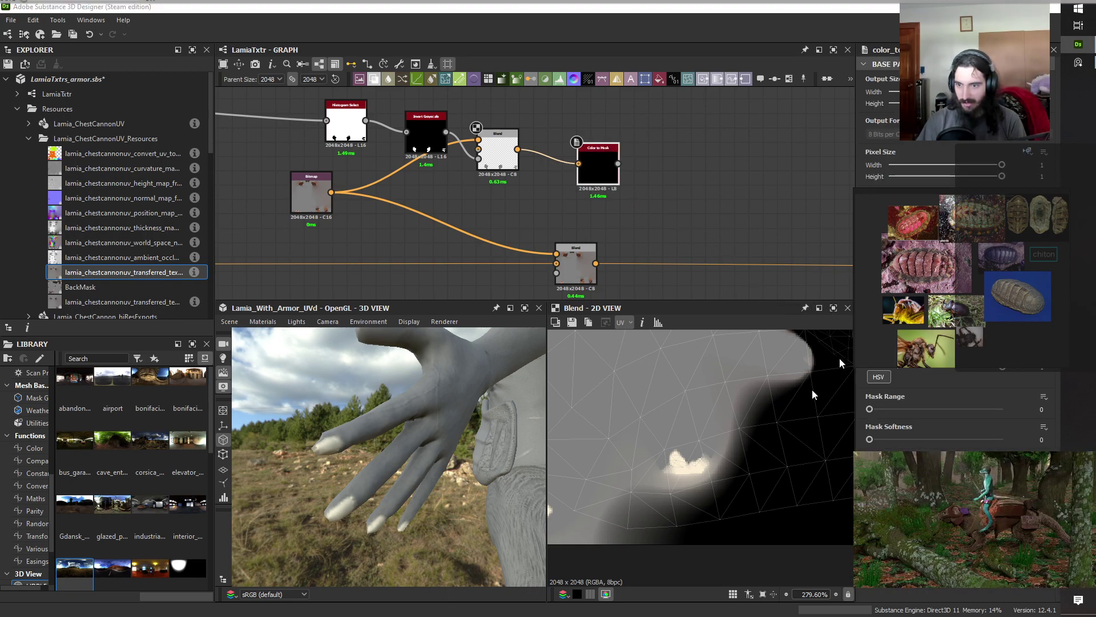
click(677, 463)
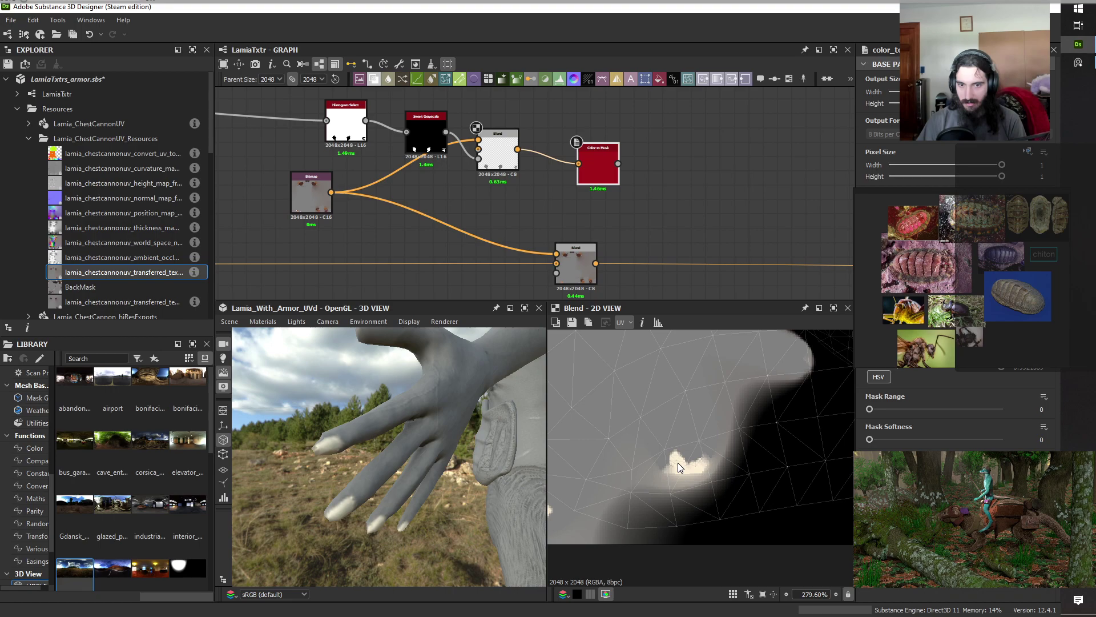
double_click(601, 165)
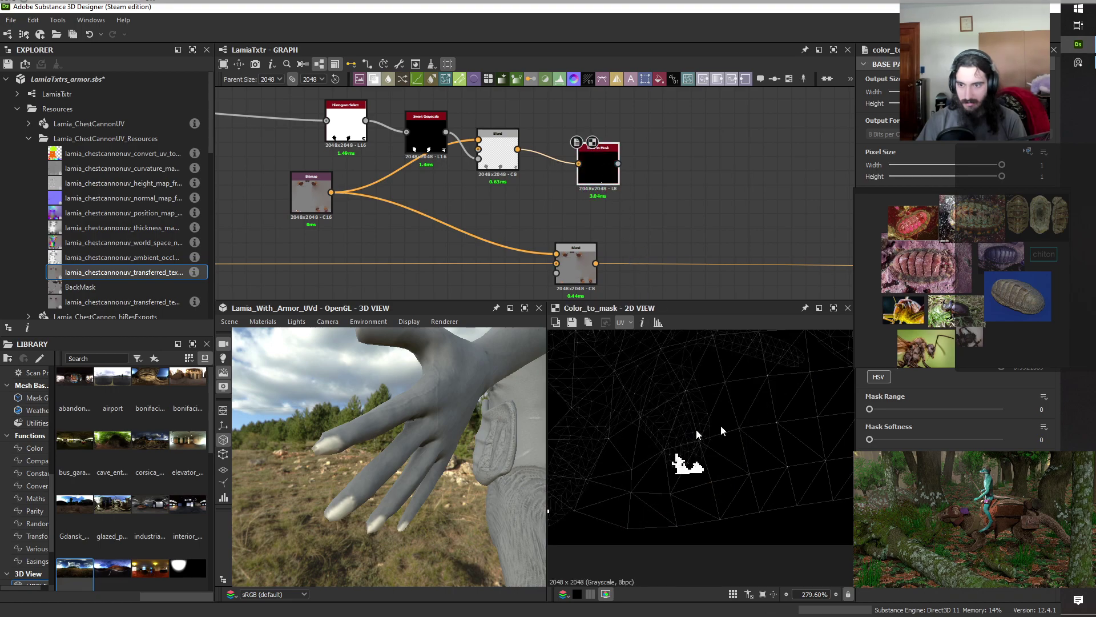
Set the mask range to 1 and softness to 0.38, and connect Color to Mask to the diffuse Blend's opacity input.
drag(870, 409, 1022, 413)
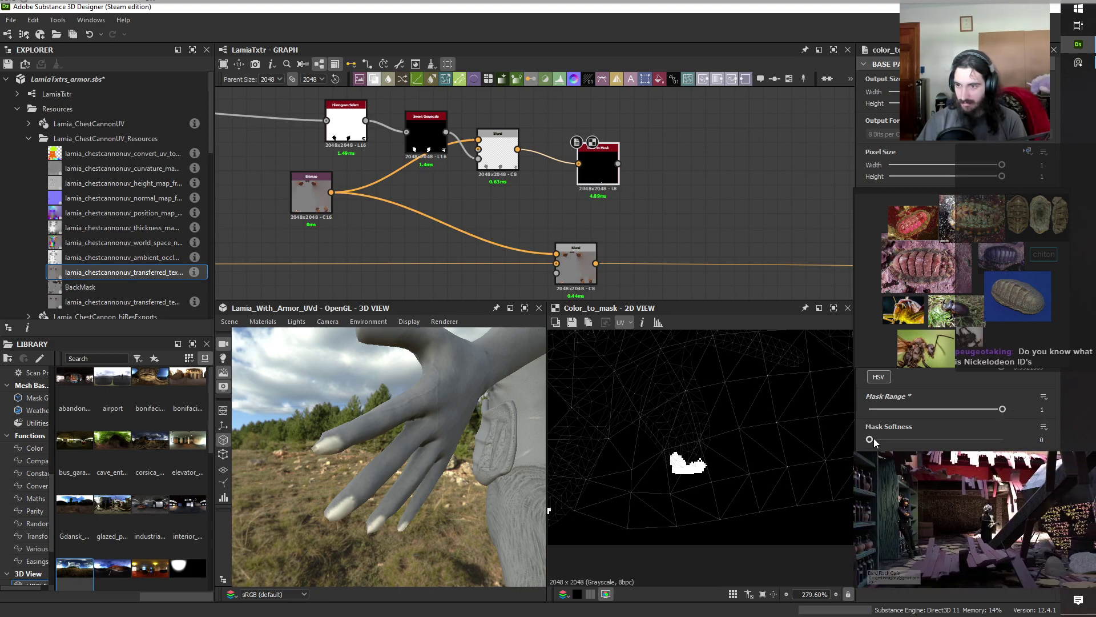
drag(870, 440, 919, 439)
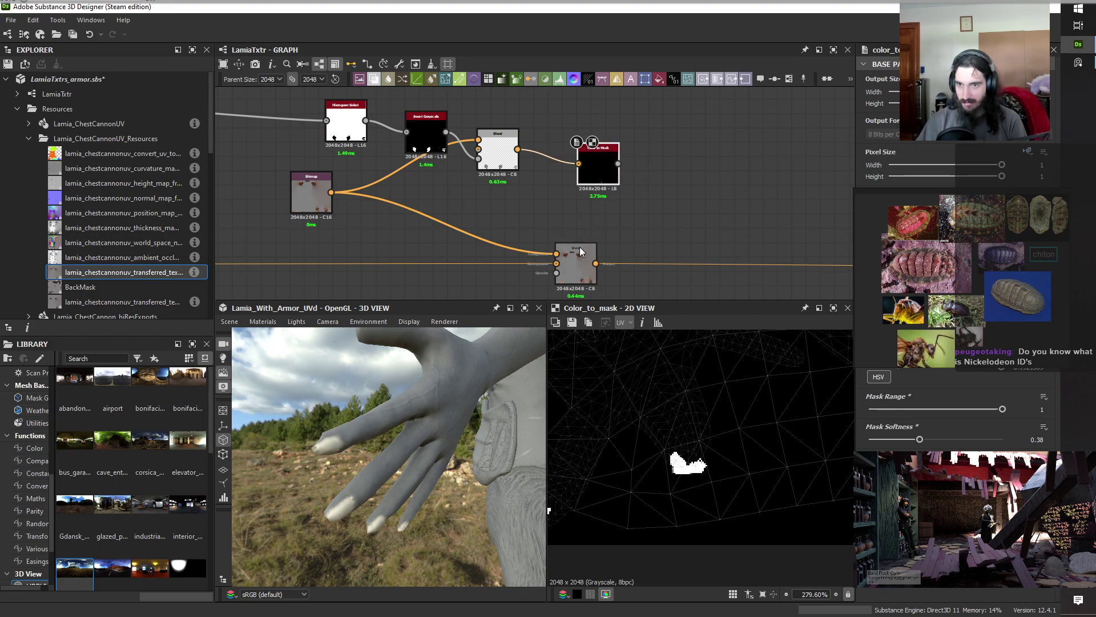
drag(618, 164, 557, 272)
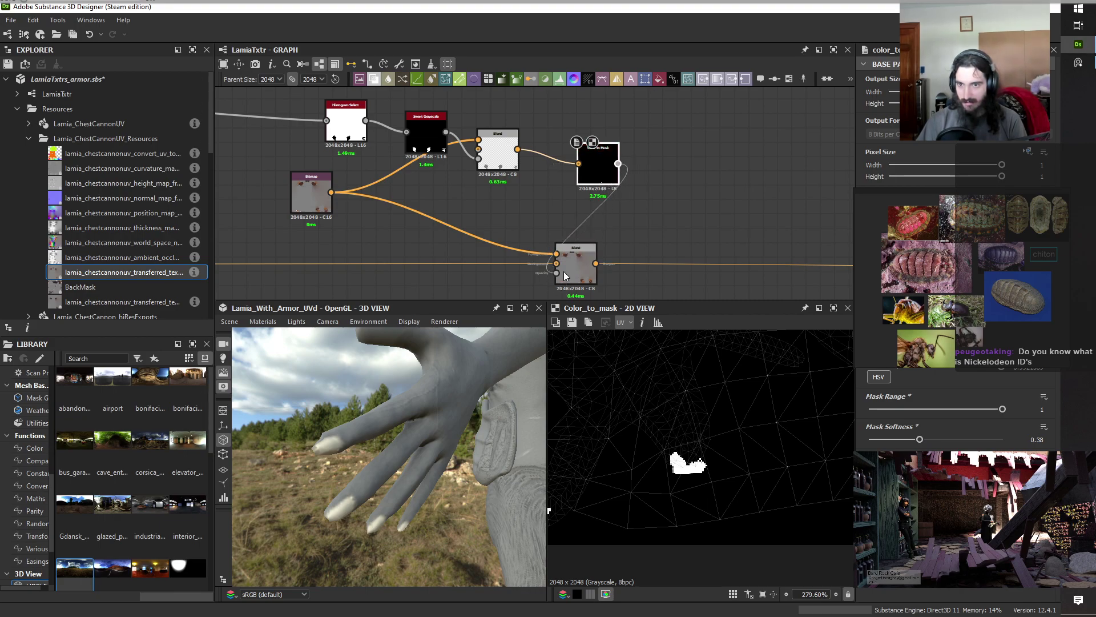
Add a black Uniform Color node as the diffuse Blend's foreground in place of the bitmap and check a fingertip in 3D.
middle_drag(719, 206, 797, 142)
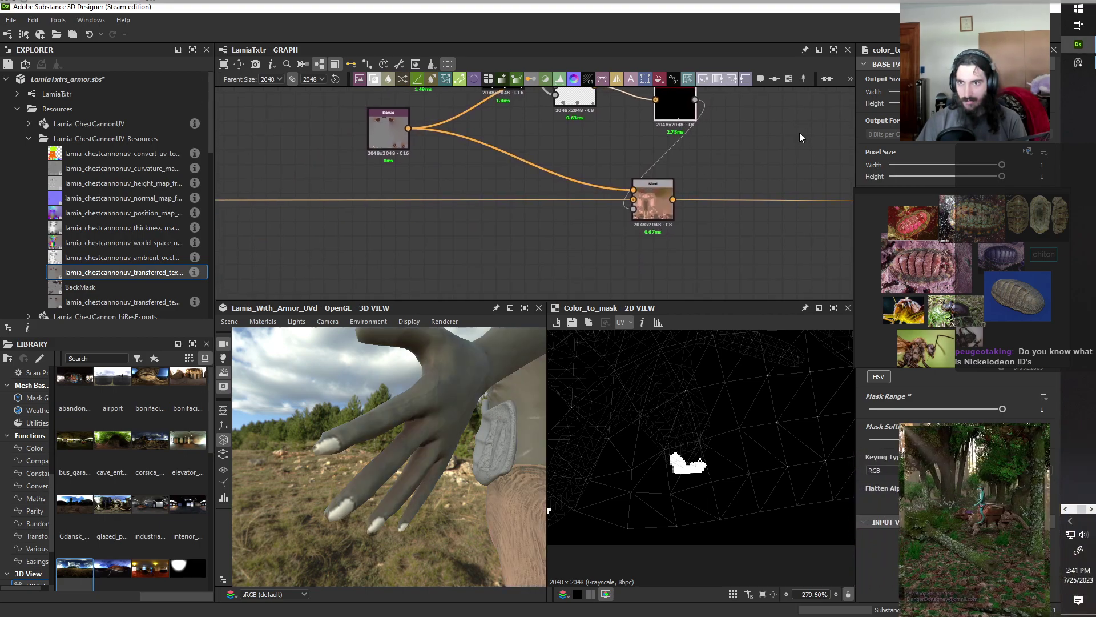
click(659, 79)
drag(551, 244, 632, 190)
drag(491, 351, 412, 480)
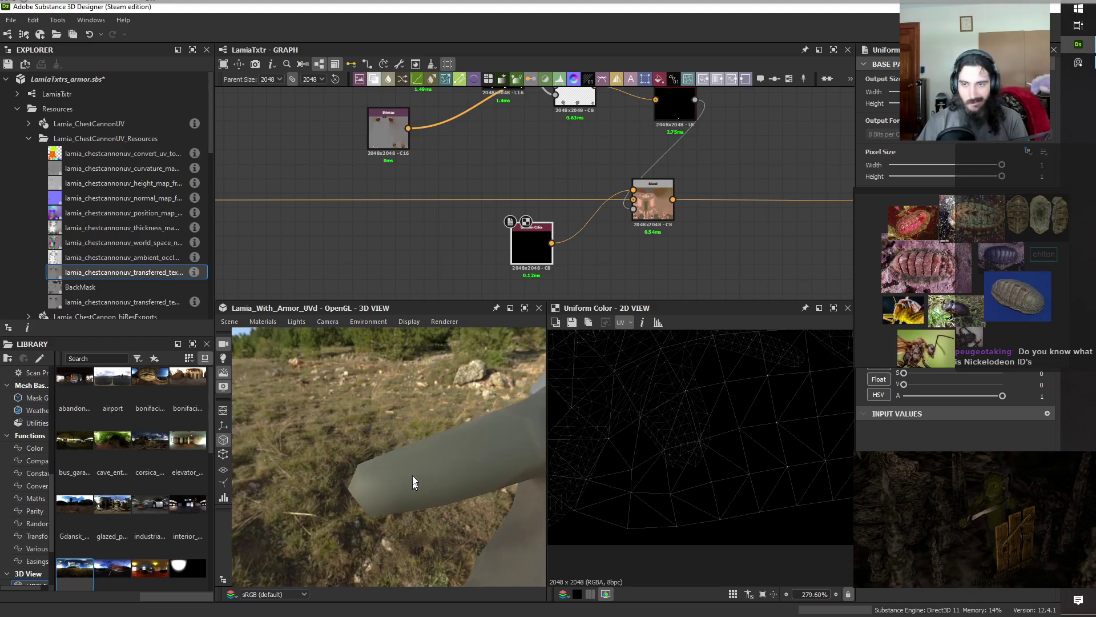
Examine the fingernail spots and the edges of the hand area in the masked Blend's 2D output.
middle_drag(547, 181, 509, 234)
double_click(544, 150)
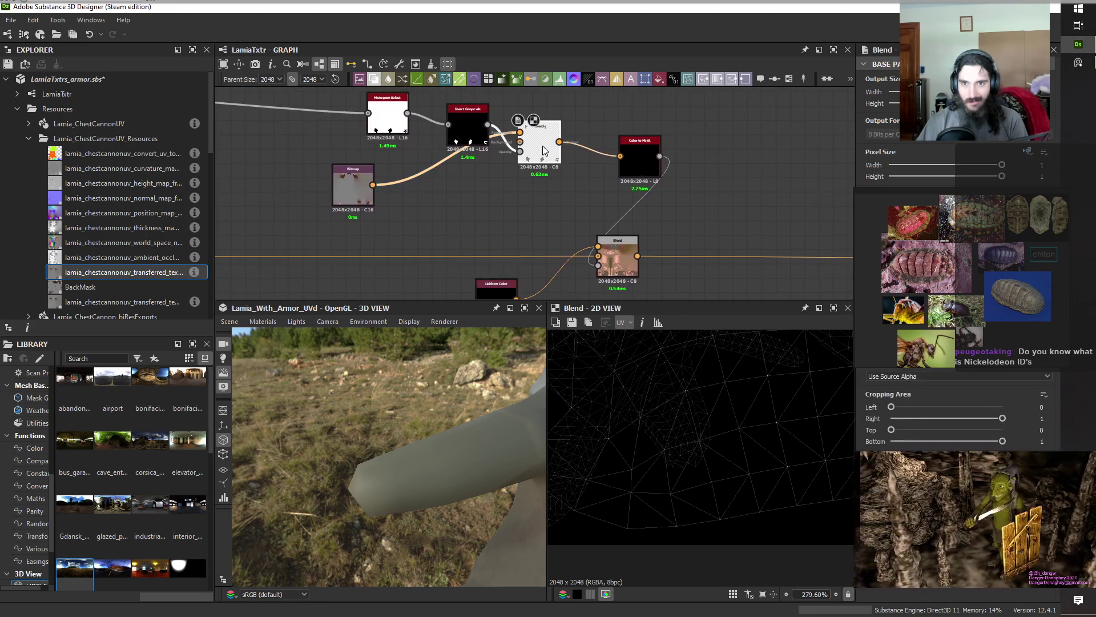
scroll(761, 440, down, 6)
scroll(758, 439, up, 1)
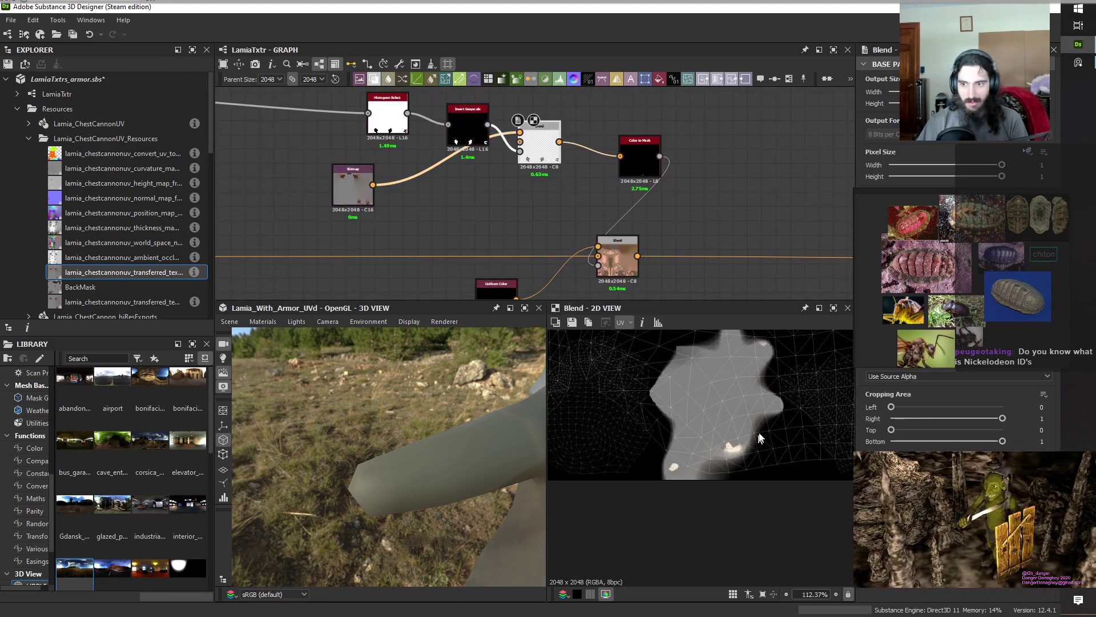
middle_drag(758, 434, 759, 478)
scroll(742, 477, up, 2)
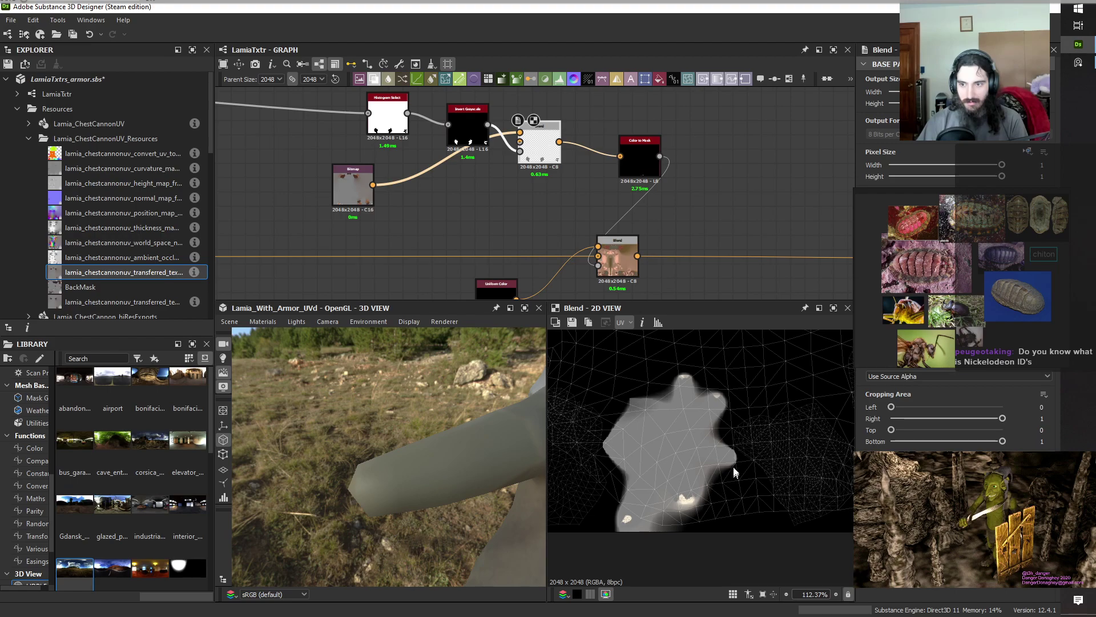
scroll(735, 467, up, 7)
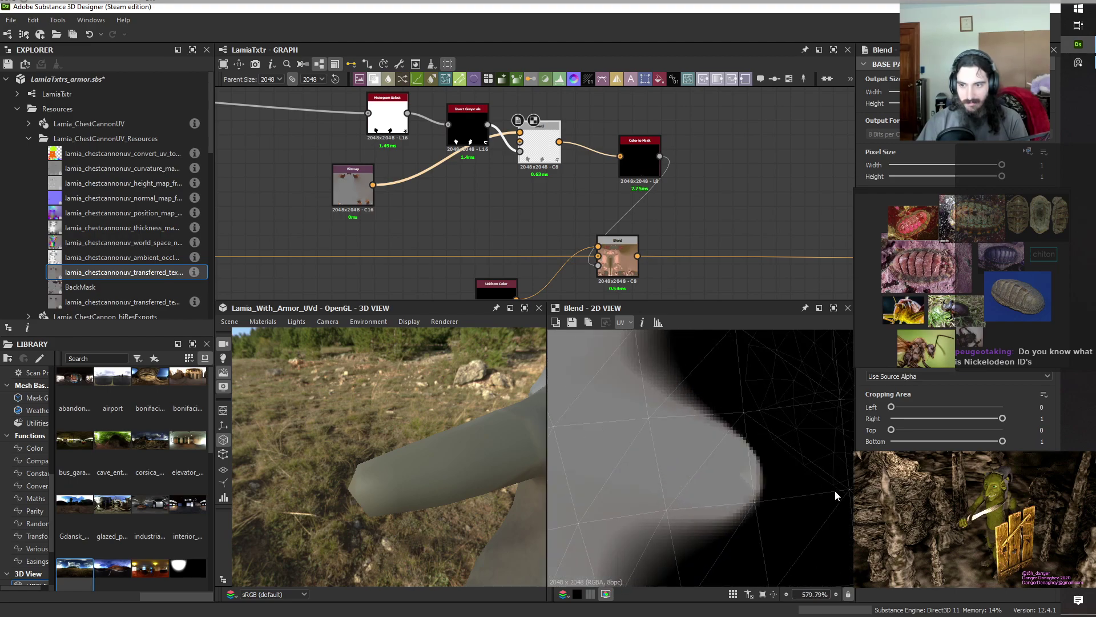
scroll(780, 486, down, 14)
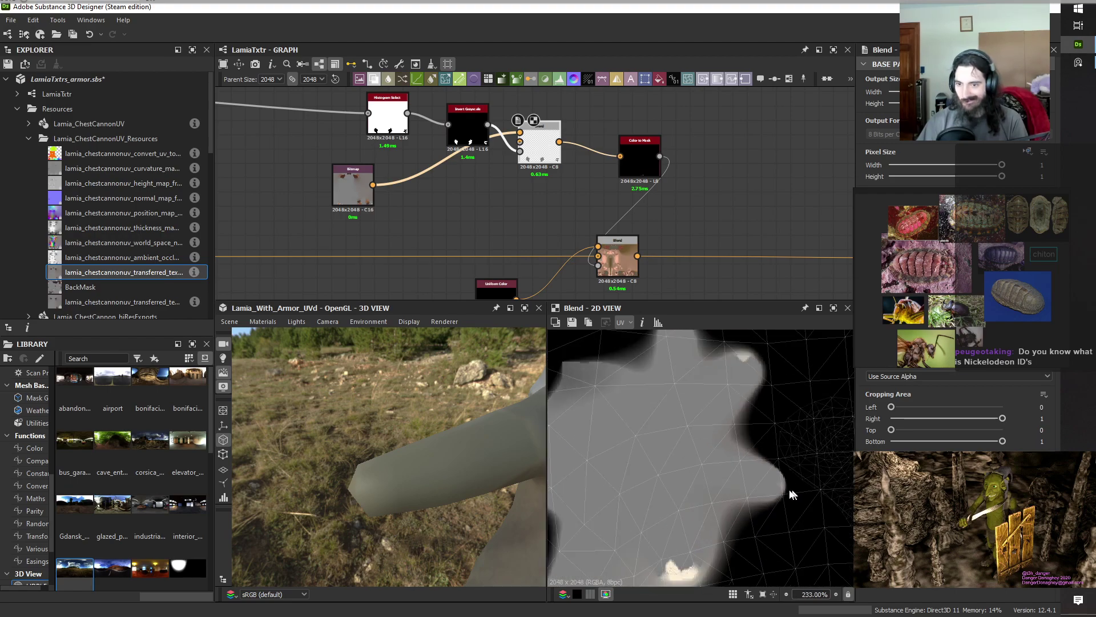
middle_drag(780, 486, 646, 457)
scroll(645, 457, up, 2)
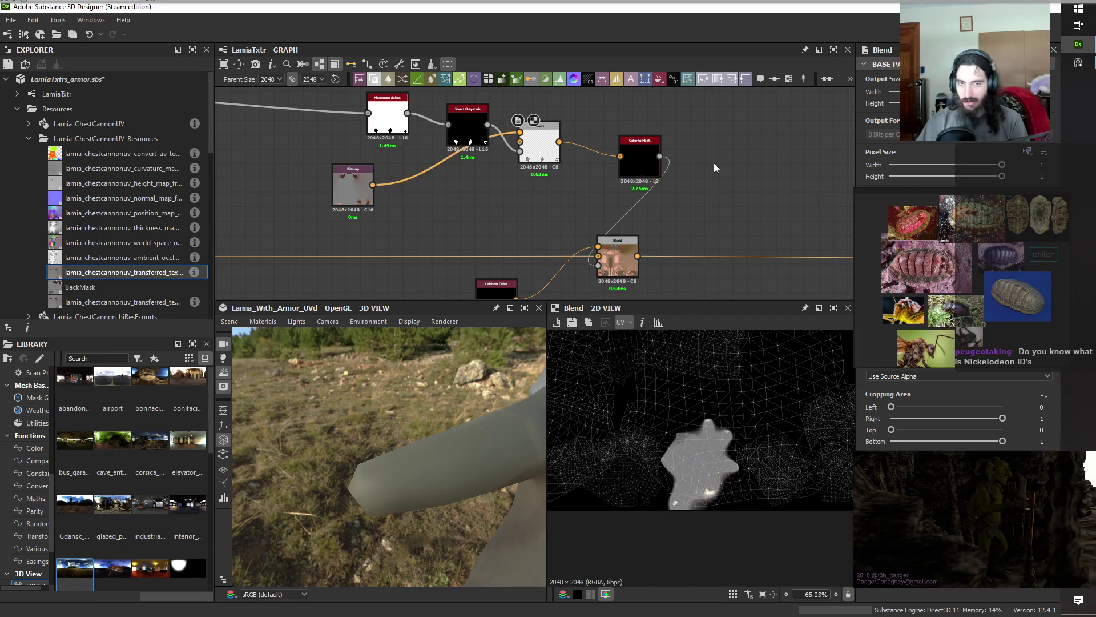
Save the package and bring the whole hand and forearm into the 3D view.
key(ctrl+s)
drag(317, 391, 383, 526)
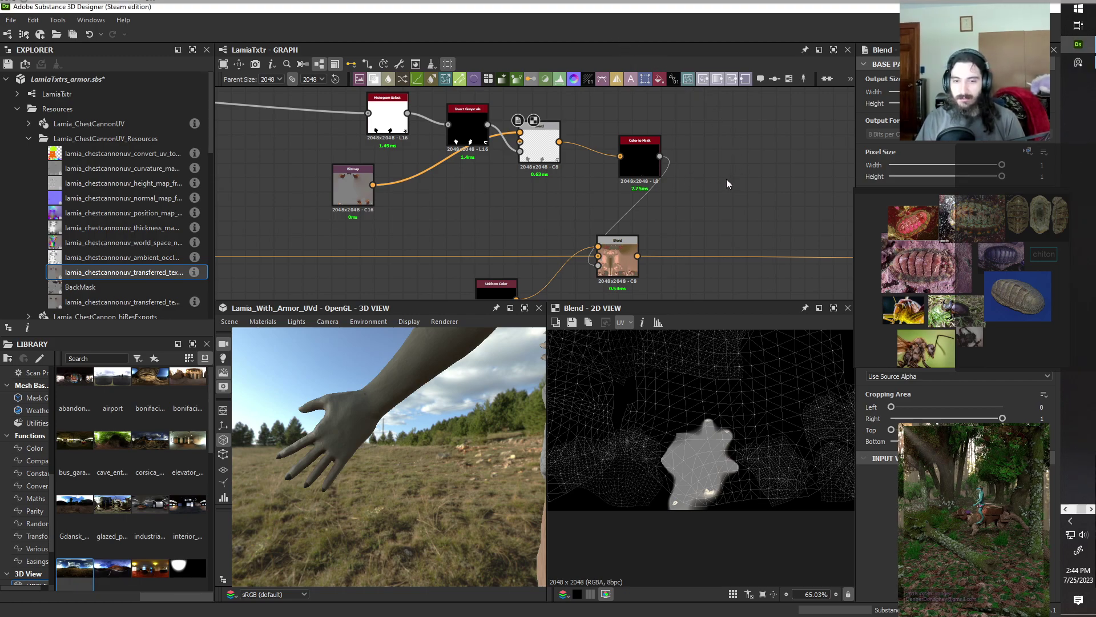
Save the package and examine the Invert Grayscale mask across the UV layout, including the foot and hand islands.
key(ctrl+s)
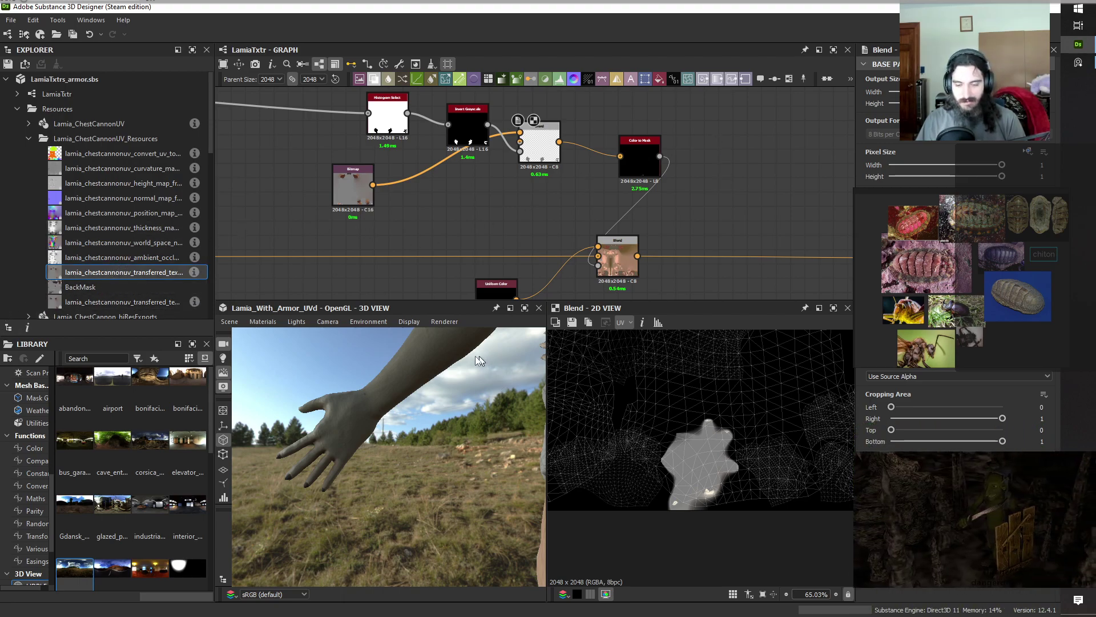
alt+drag(341, 499, 464, 450)
click(470, 135)
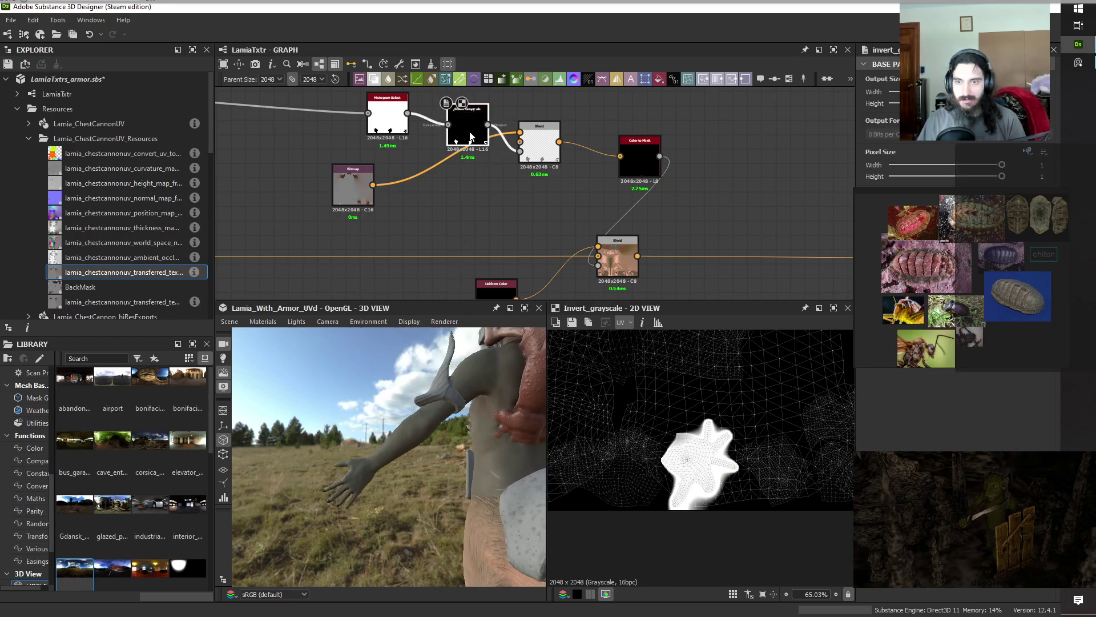
scroll(717, 510, down, 6)
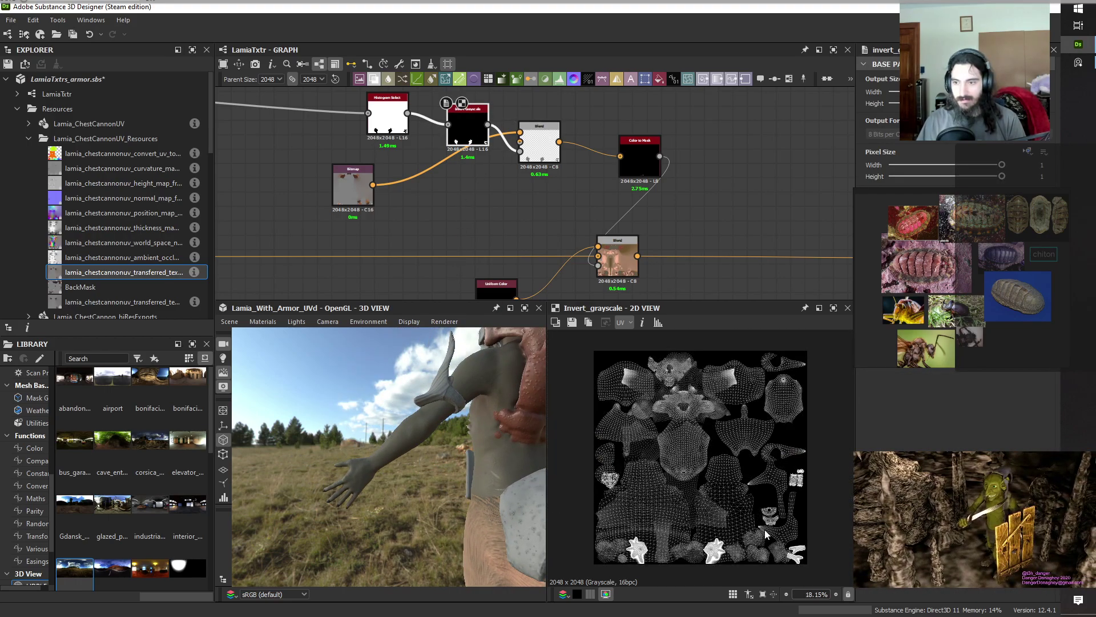
scroll(766, 534, up, 2)
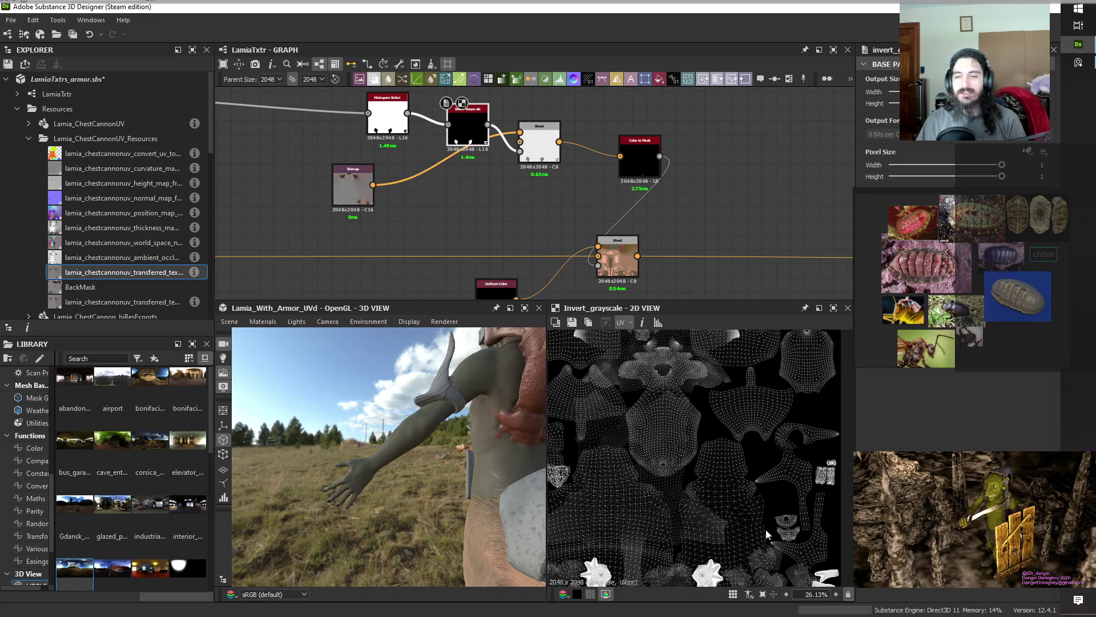
middle_drag(760, 443, 733, 494)
scroll(763, 513, up, 10)
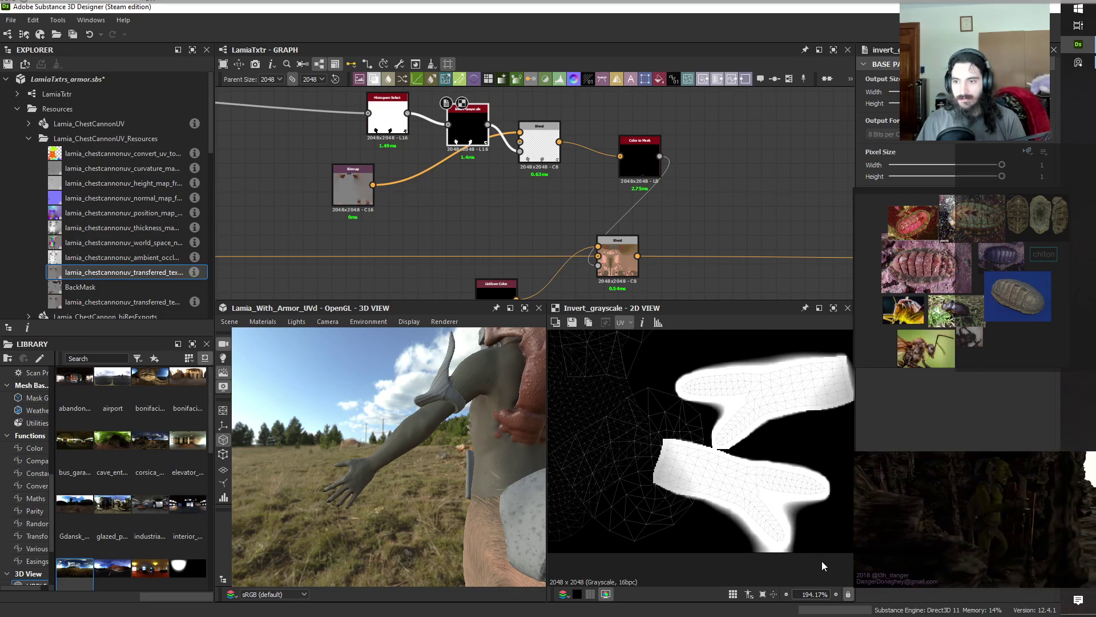
scroll(606, 276, up, 3)
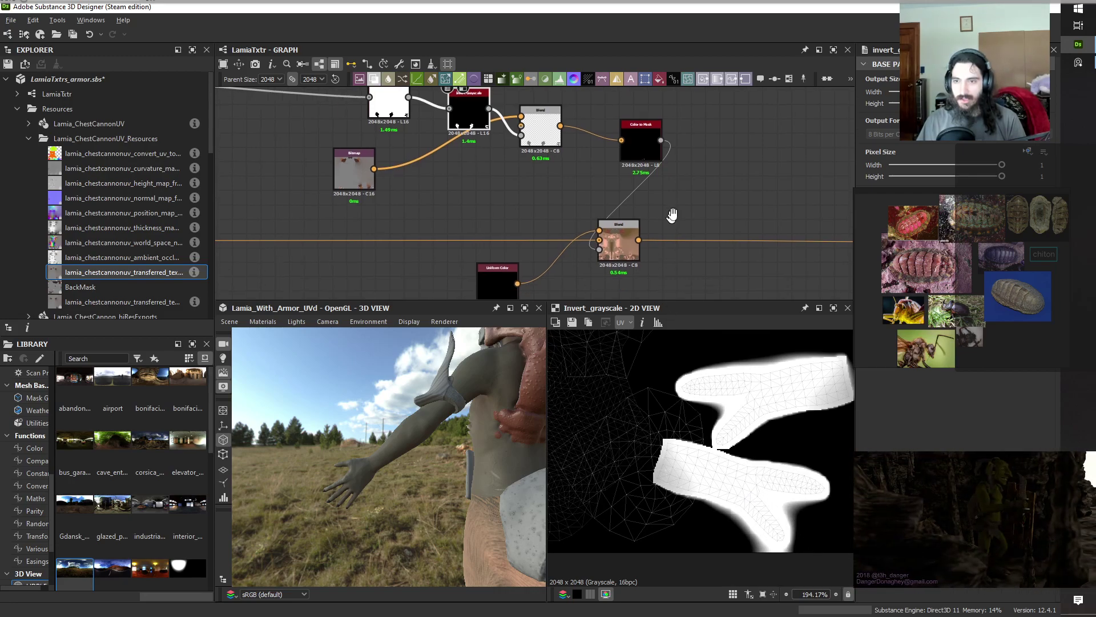
scroll(586, 162, down, 3)
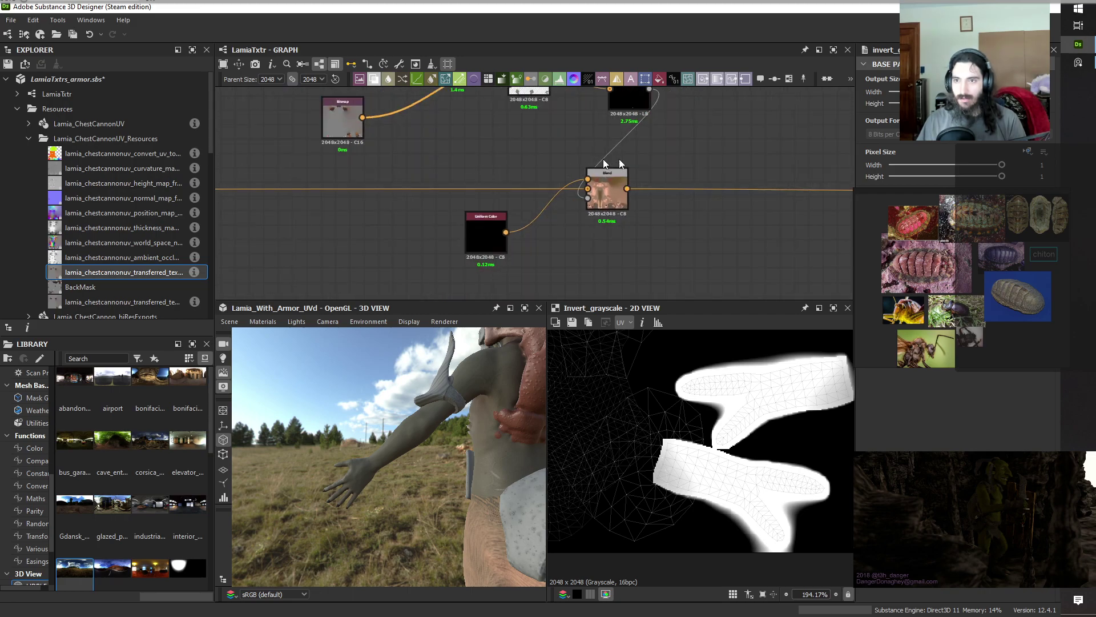
middle_drag(706, 145, 716, 221)
Examine the nail spots in the transferred mesh texture bitmap and the pixels of one light grey spot up close.
double_click(349, 190)
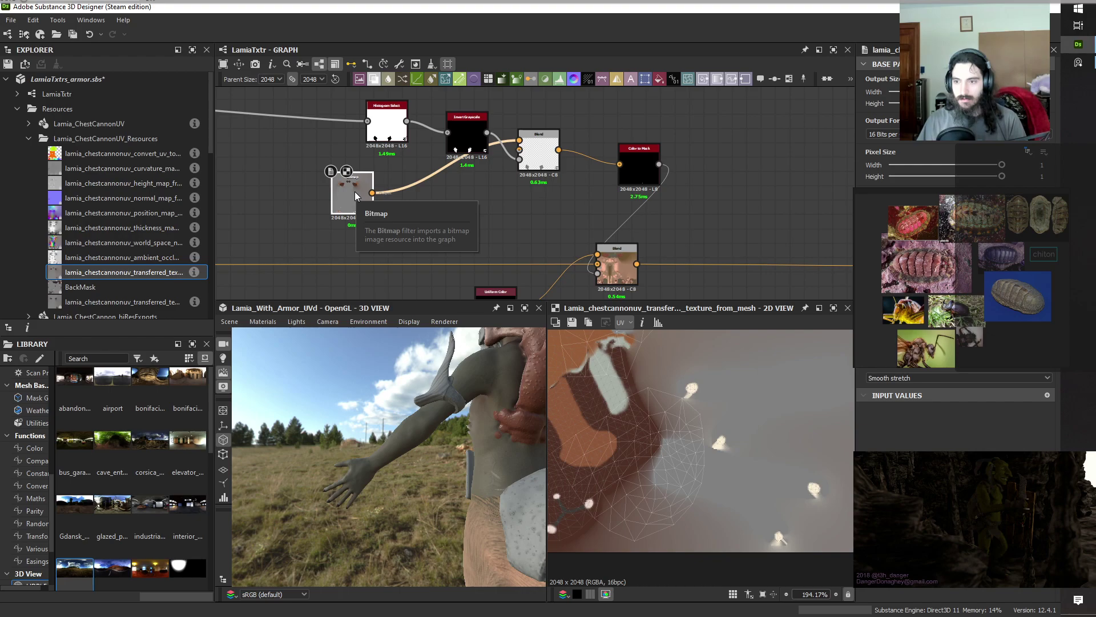
scroll(591, 454, down, 4)
middle_drag(643, 480, 819, 532)
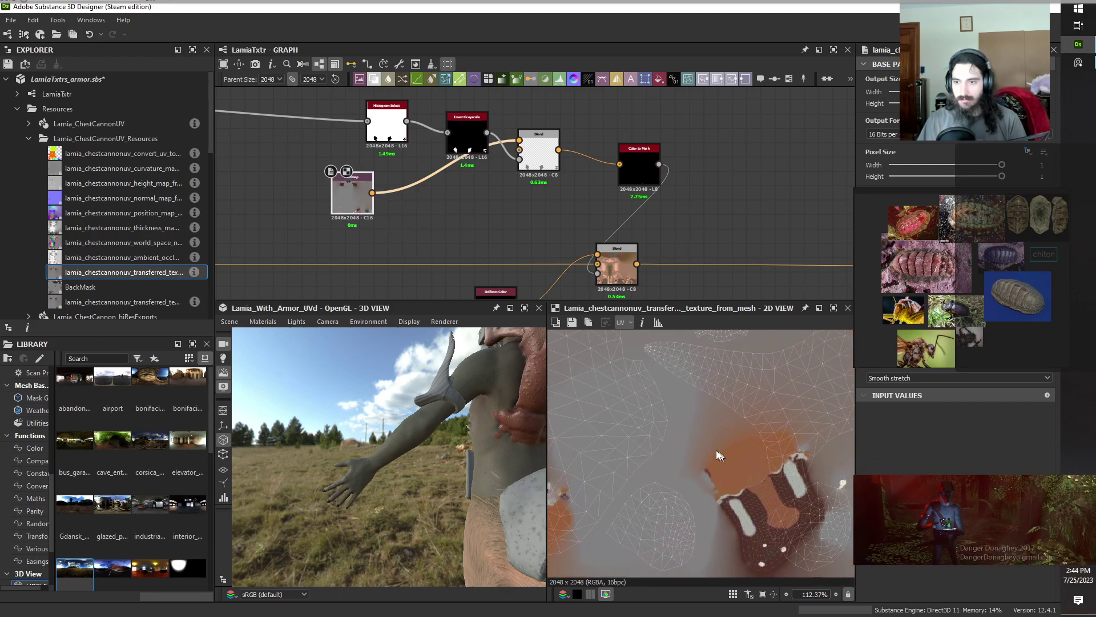
scroll(719, 455, down, 3)
scroll(762, 443, up, 6)
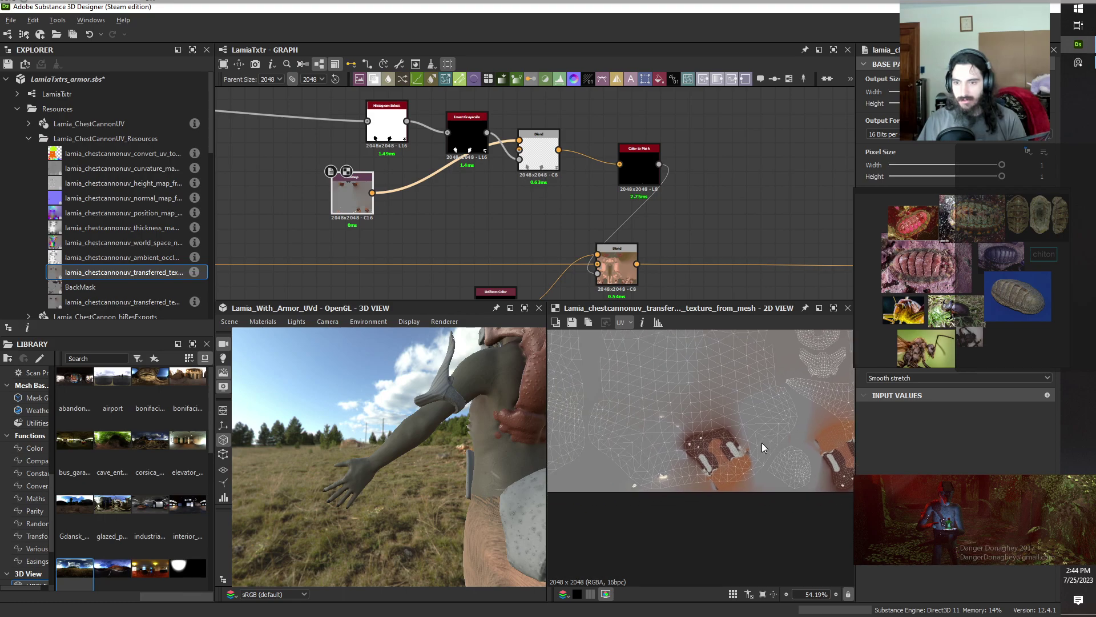
scroll(750, 420, up, 10)
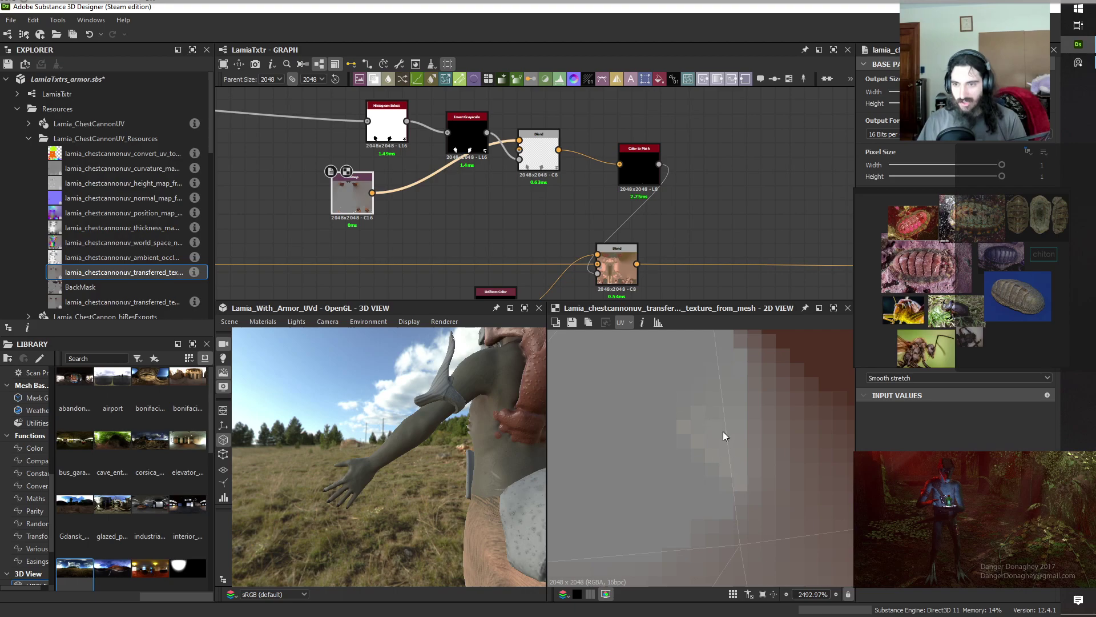
scroll(677, 167, down, 3)
scroll(553, 197, up, 2)
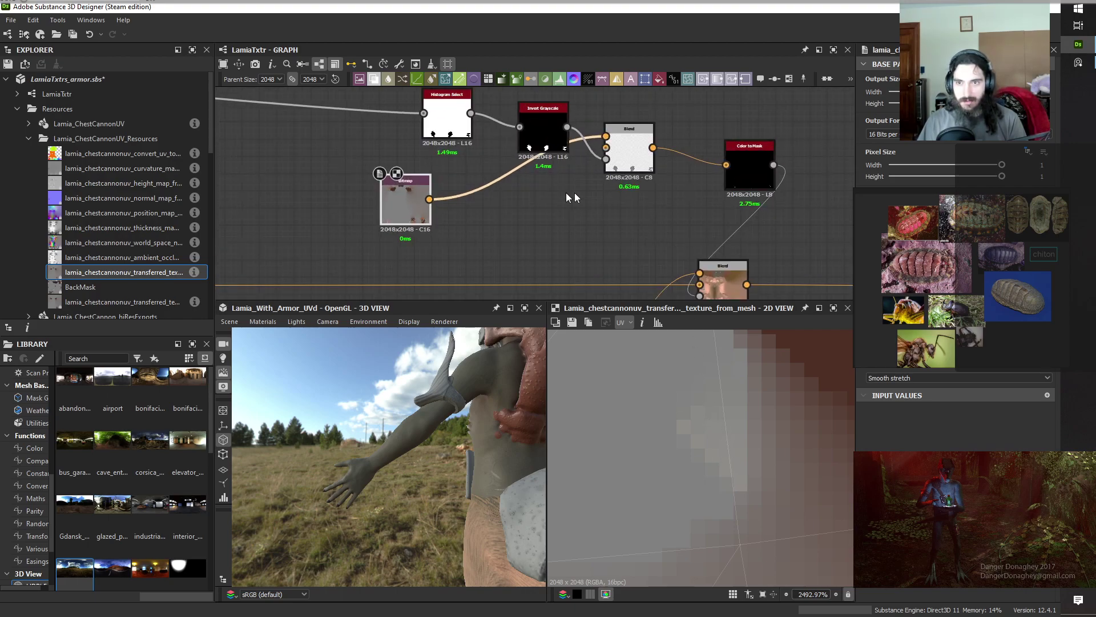
Duplicate the Color to Mask node and place the copy below the masked Blend, fed by that Blend's output.
click(715, 201)
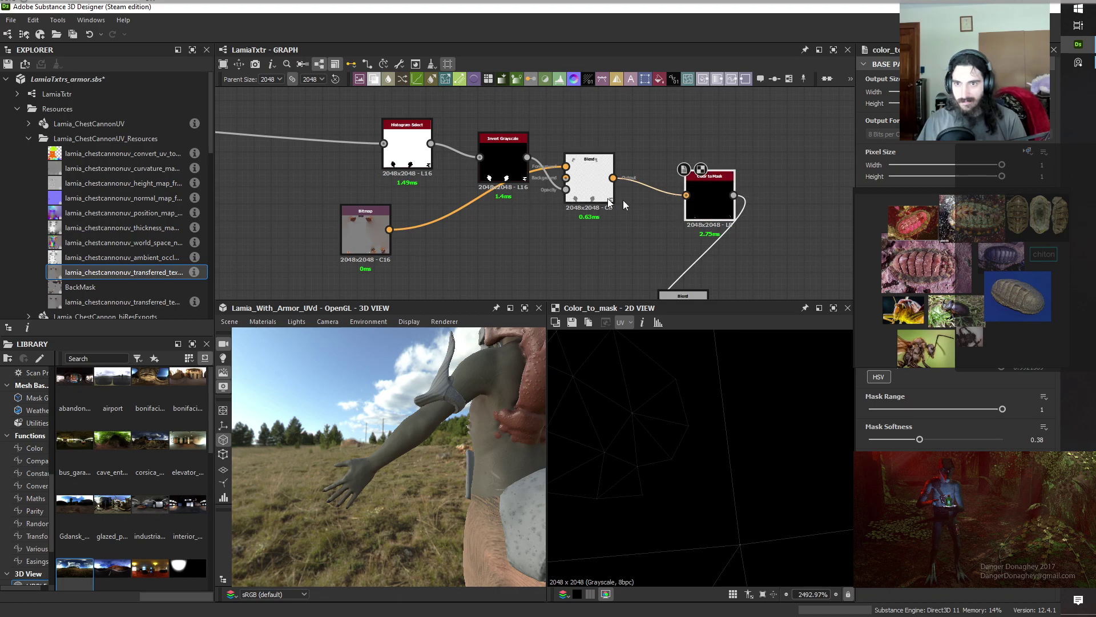
key(ctrl+v)
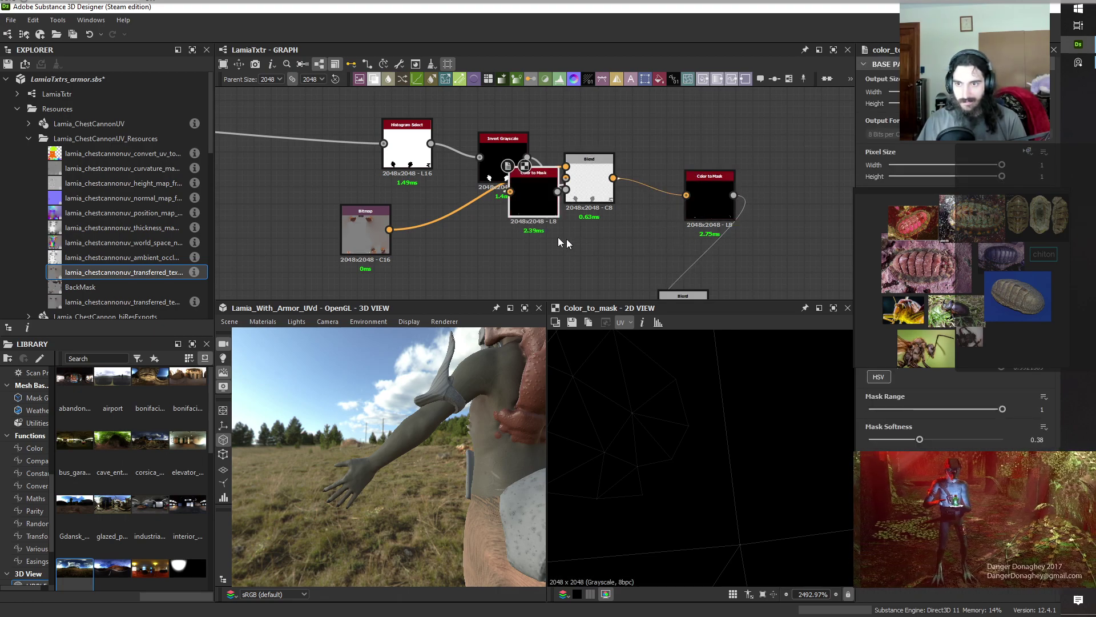
drag(531, 189, 570, 260)
Key the copied Color to Mask to the light grey spot in the masked Blend's output and set its mask range to 0.56.
double_click(592, 178)
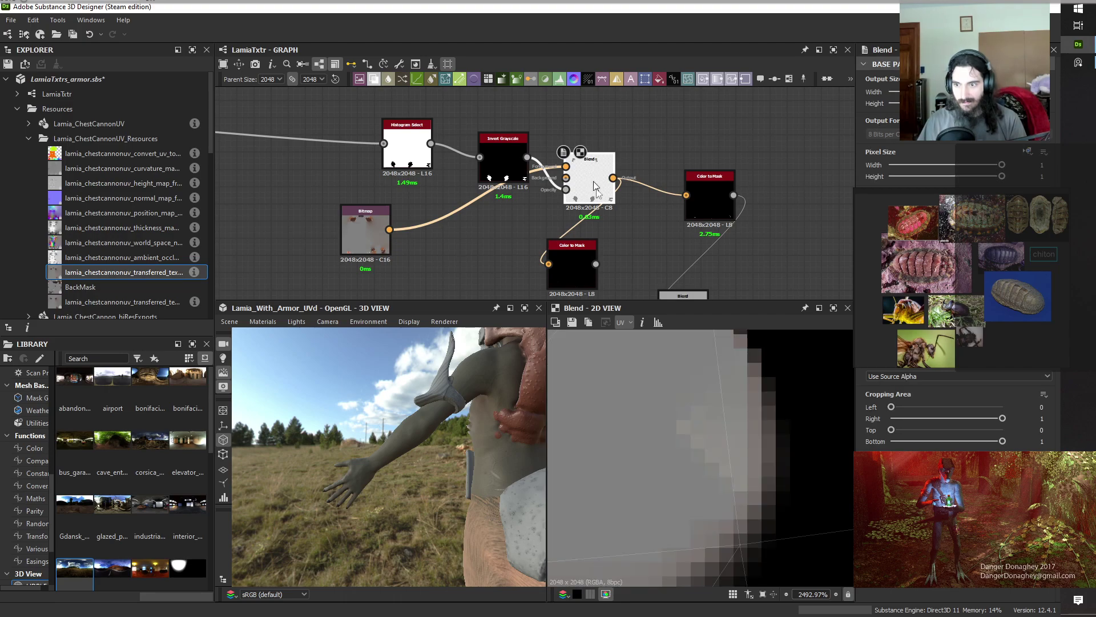
click(570, 258)
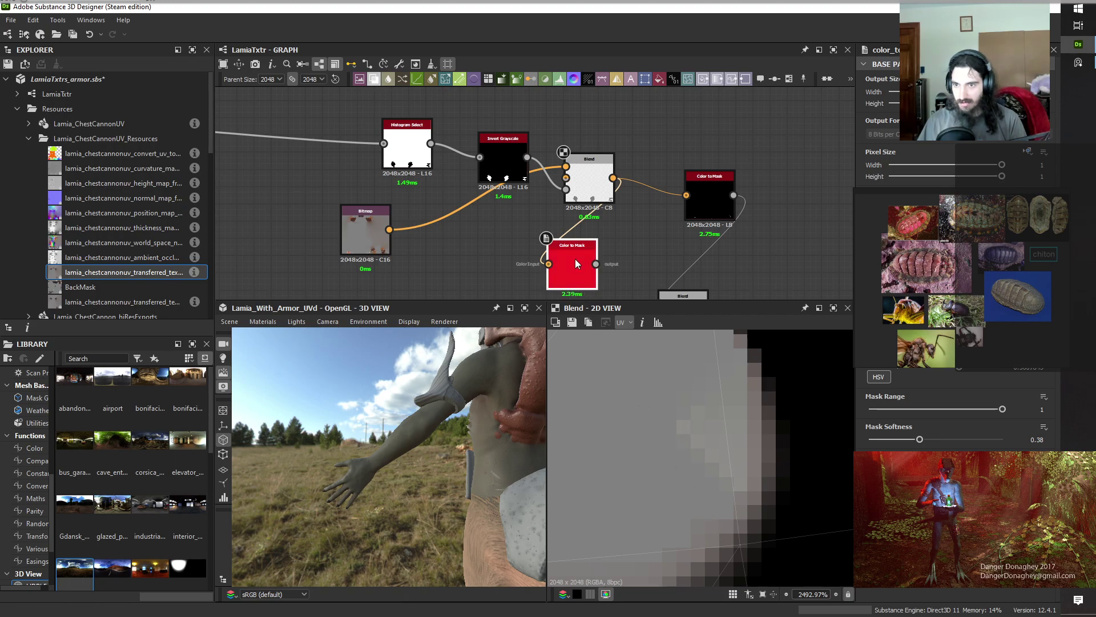
double_click(576, 263)
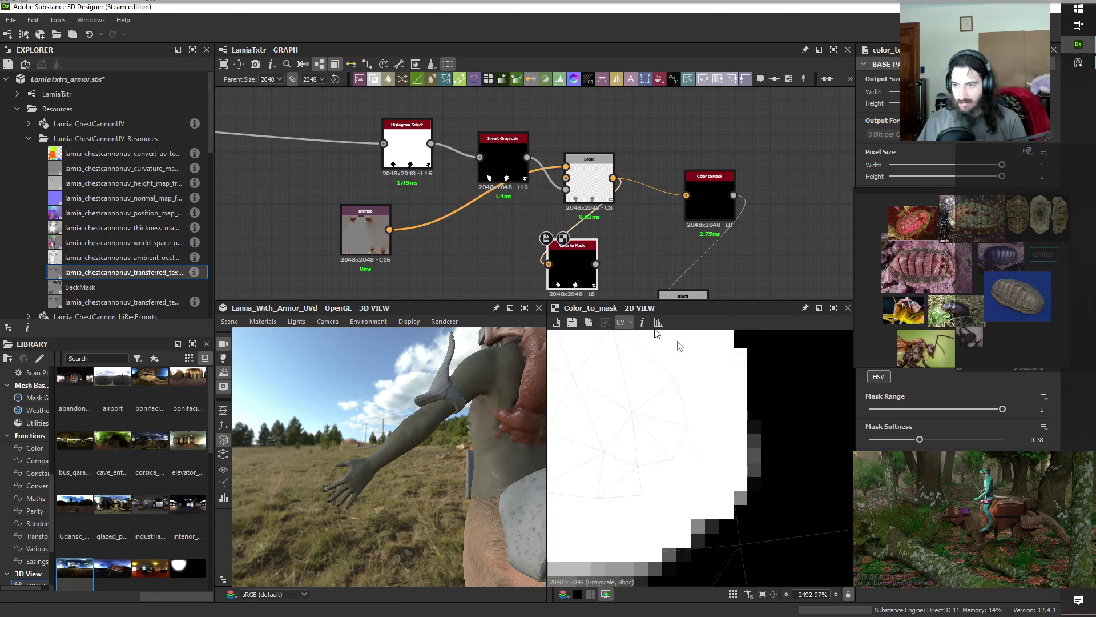
drag(1002, 409, 944, 420)
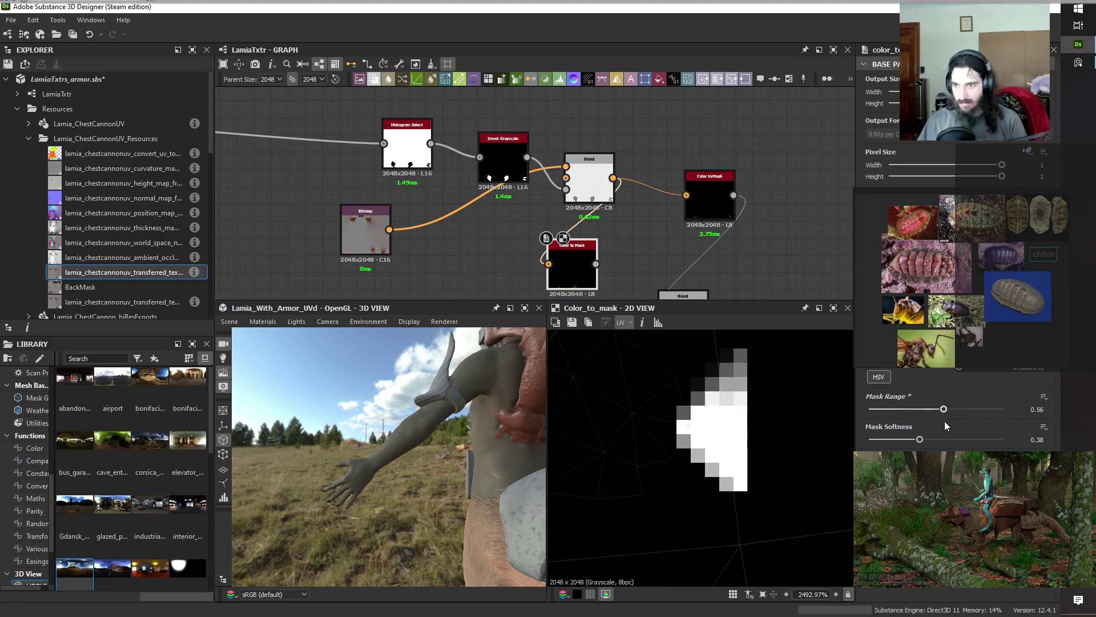
scroll(692, 466, down, 5)
scroll(693, 468, down, 5)
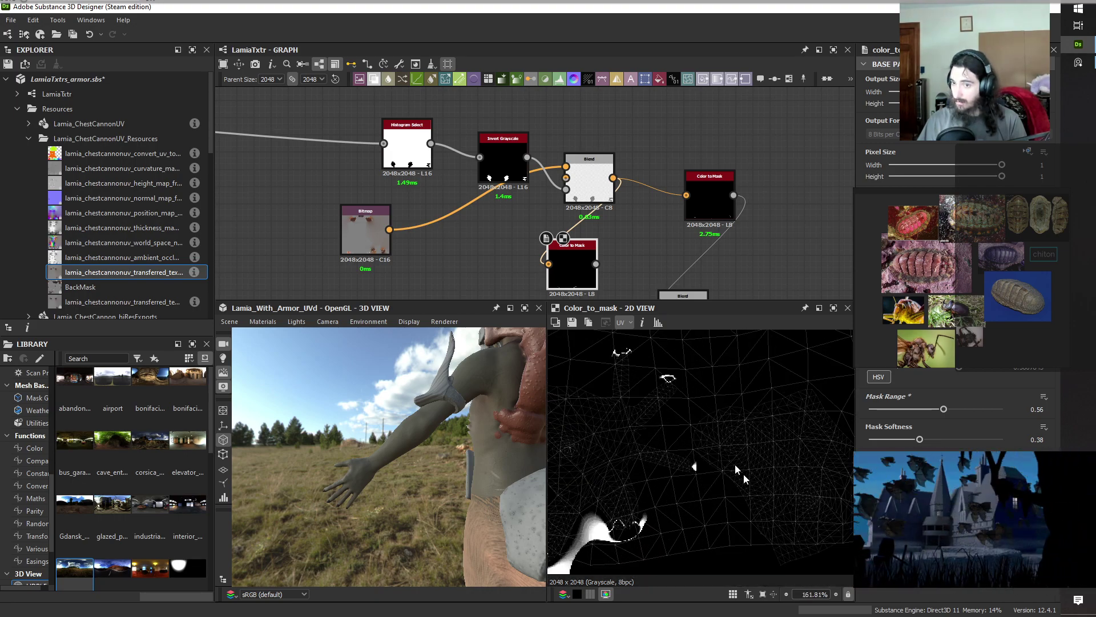
scroll(672, 225, up, 2)
Add a Blend node with the copied Color to Mask as background and the original Color to Mask as foreground.
drag(720, 217, 679, 176)
key(space)
click(792, 273)
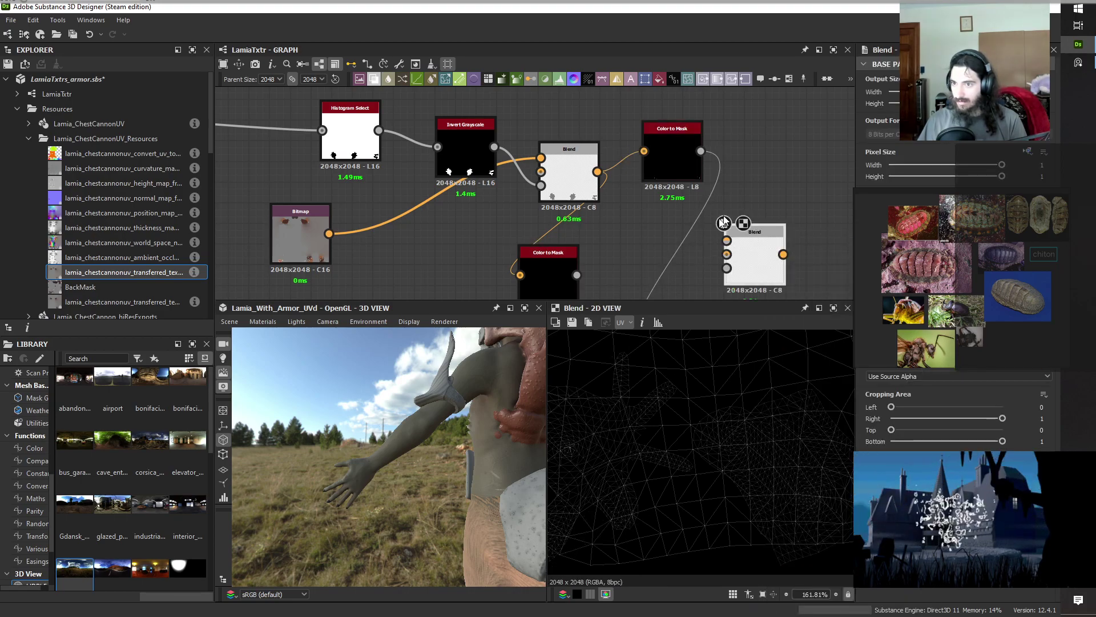
drag(577, 275, 726, 255)
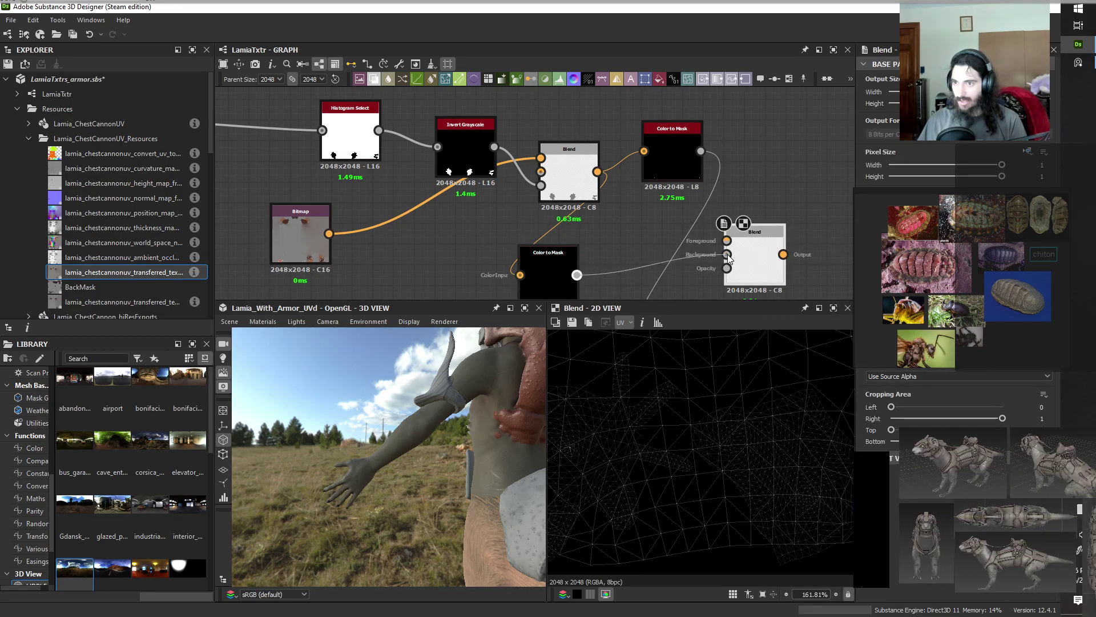
drag(701, 152, 726, 241)
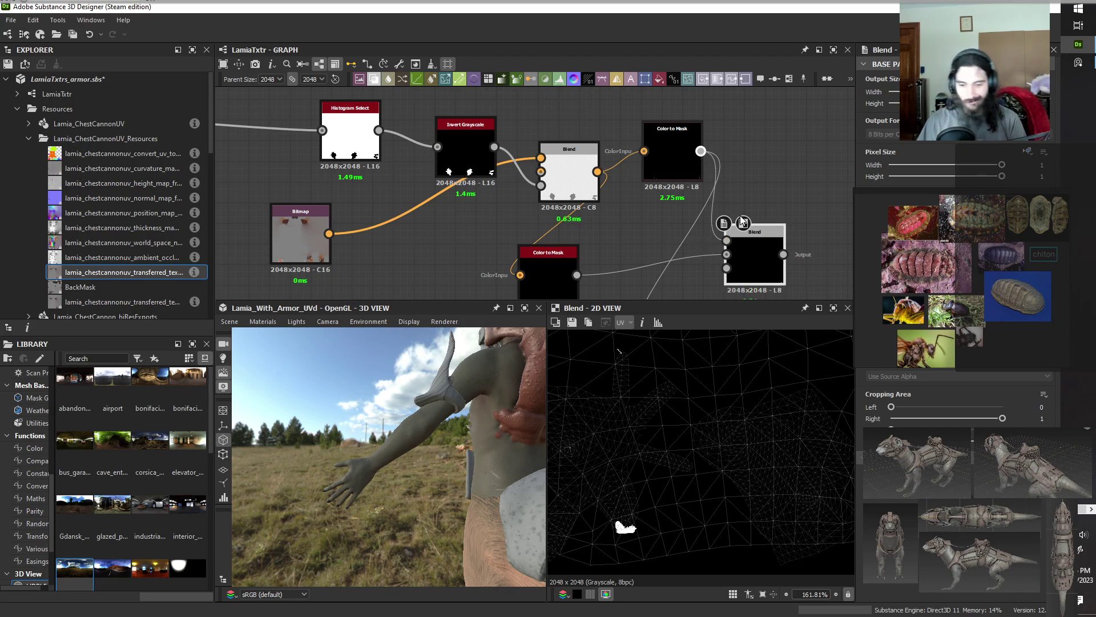
Change the new Blend's blending mode to combine both masks and connect its output to the diffuse Blend's opacity input.
scroll(743, 220, down, 1)
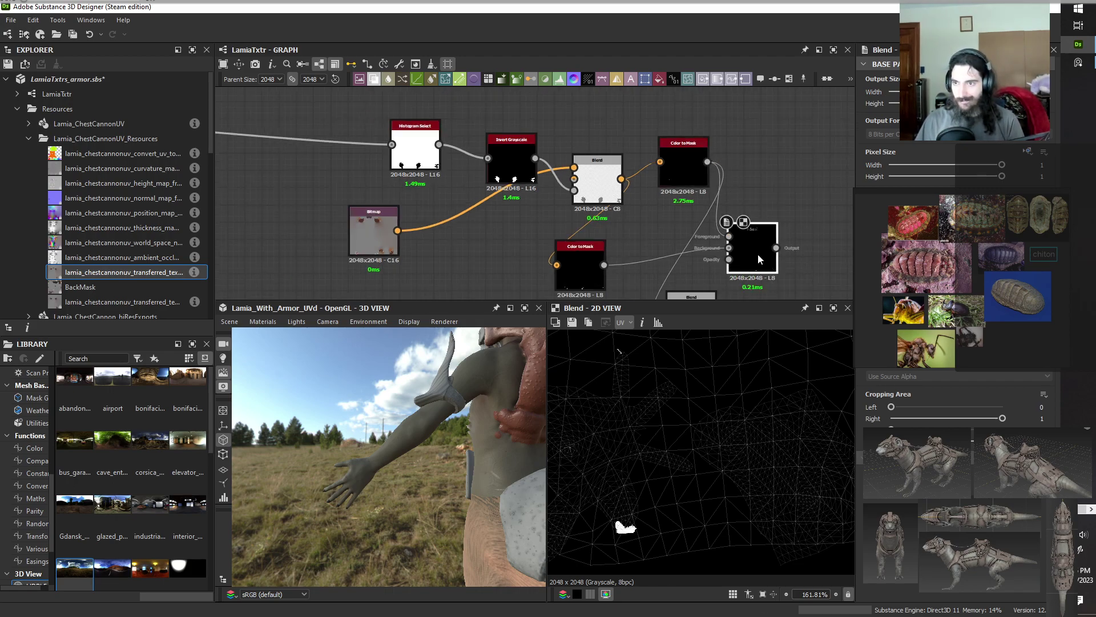
click(960, 326)
click(886, 371)
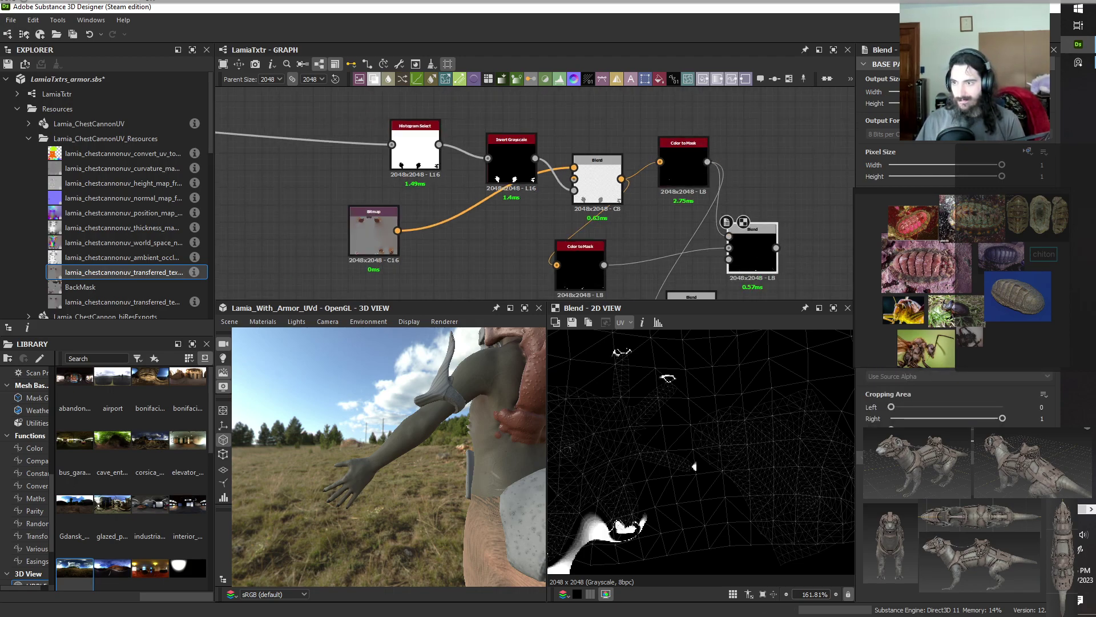
middle_drag(763, 196, 727, 109)
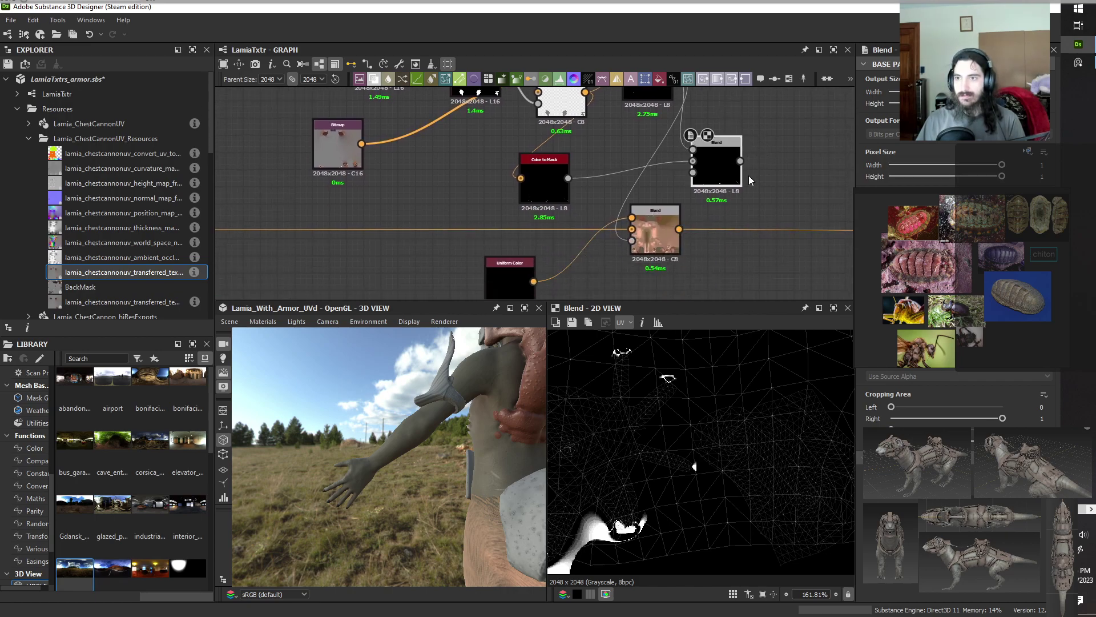
drag(741, 162, 631, 241)
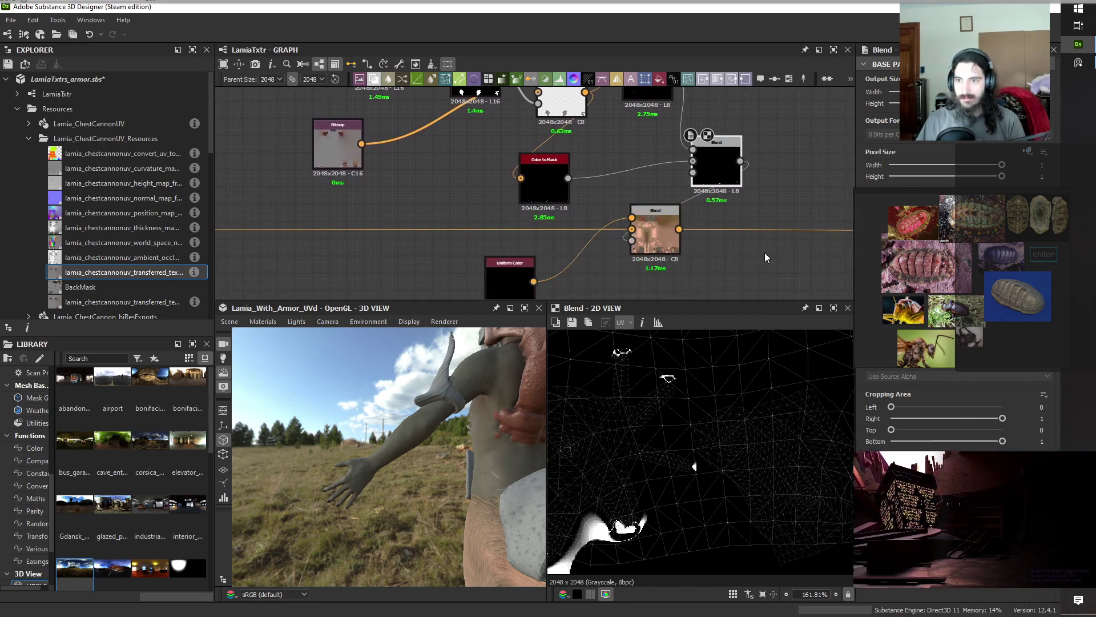
Examine the combined mask's edges in 2D and the blackened fingertips of the hand in 3D.
drag(450, 526, 432, 485)
scroll(756, 453, down, 5)
middle_drag(773, 463, 714, 459)
scroll(699, 484, up, 9)
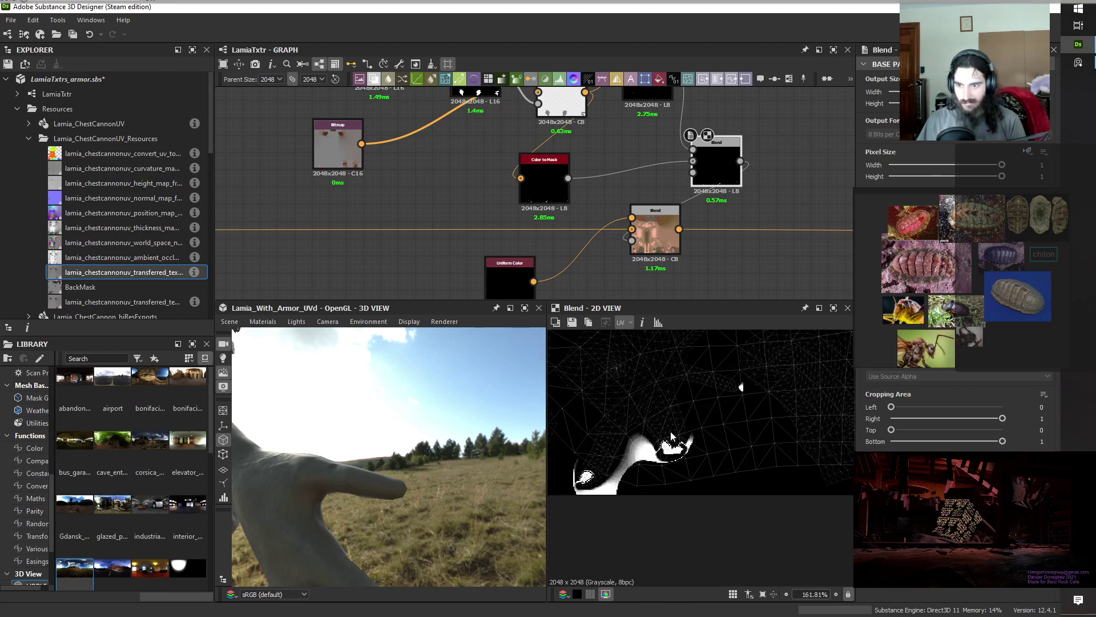
drag(457, 493, 399, 460)
scroll(399, 460, up, 3)
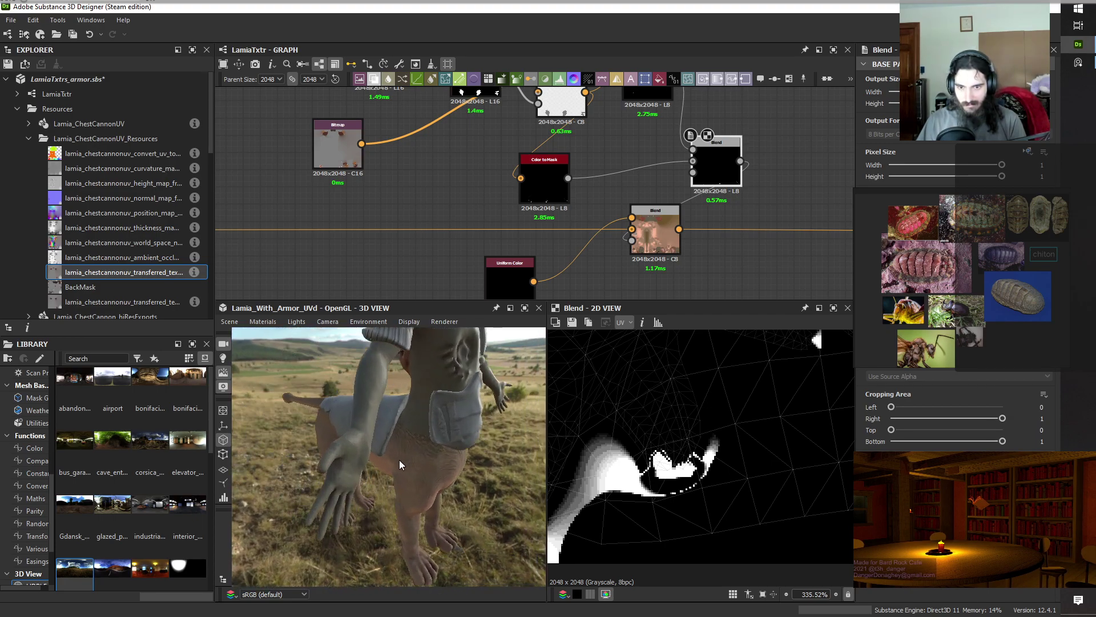
drag(502, 519, 651, 414)
scroll(450, 510, up, 1)
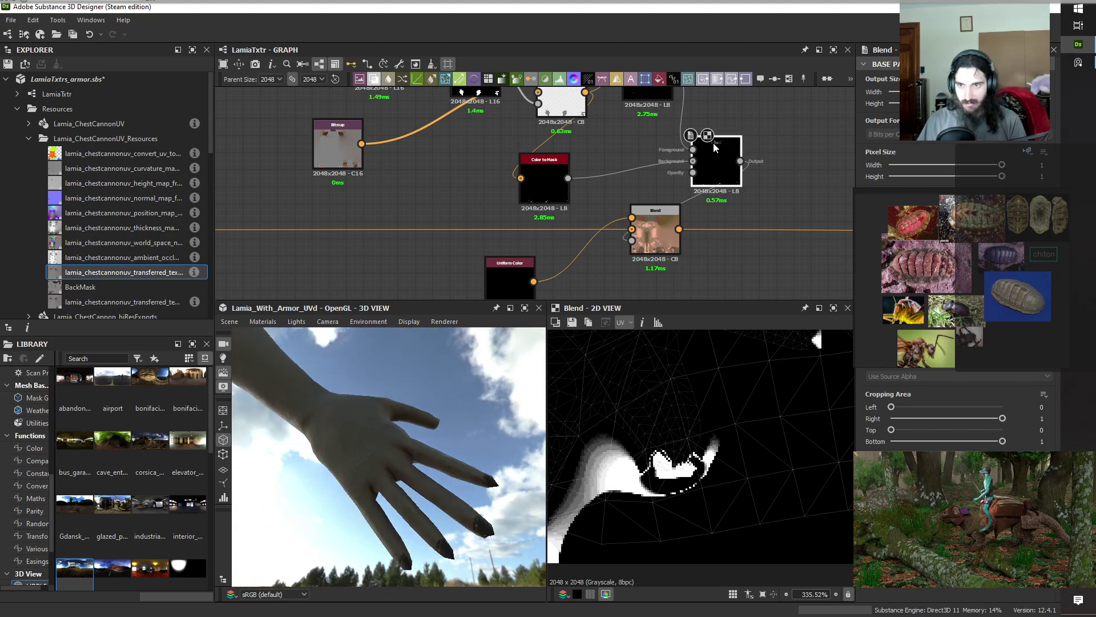
Swap the mask Blend's inputs, with the copied Color to Mask as foreground and the original as background, and check the hand.
double_click(542, 173)
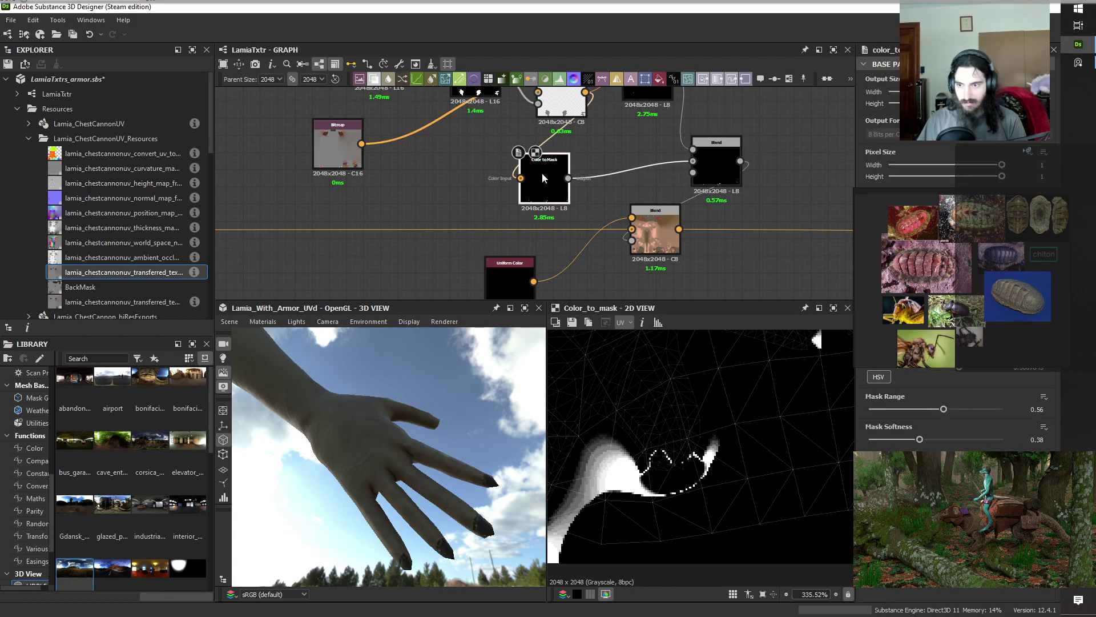
drag(568, 179, 692, 150)
middle_drag(694, 105, 661, 142)
drag(639, 111, 661, 187)
double_click(685, 200)
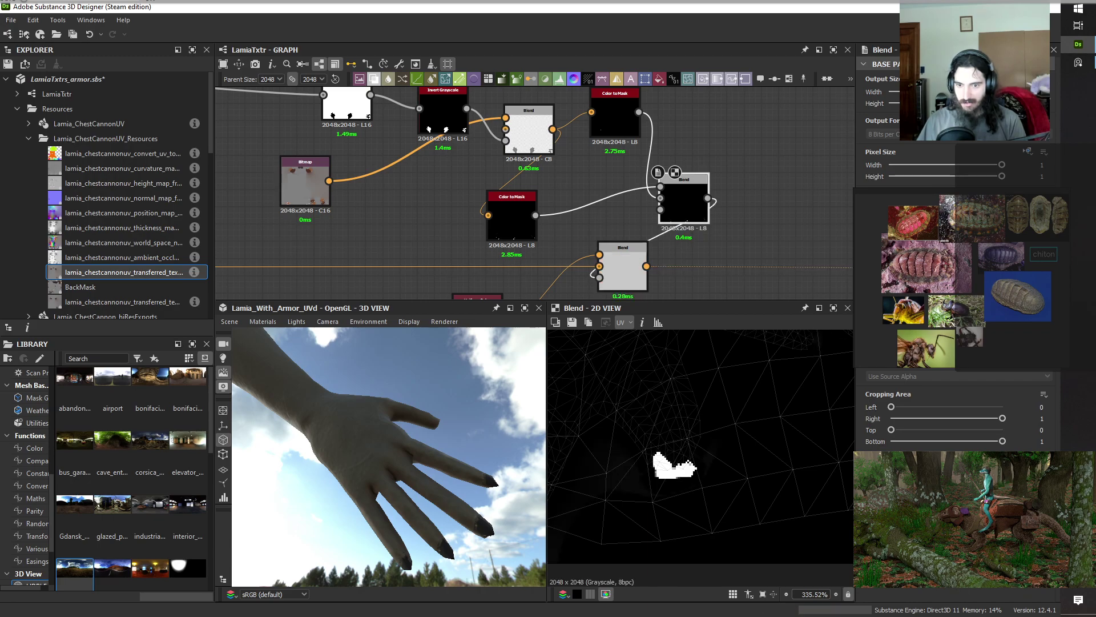
drag(497, 481, 406, 539)
middle_drag(723, 256, 719, 261)
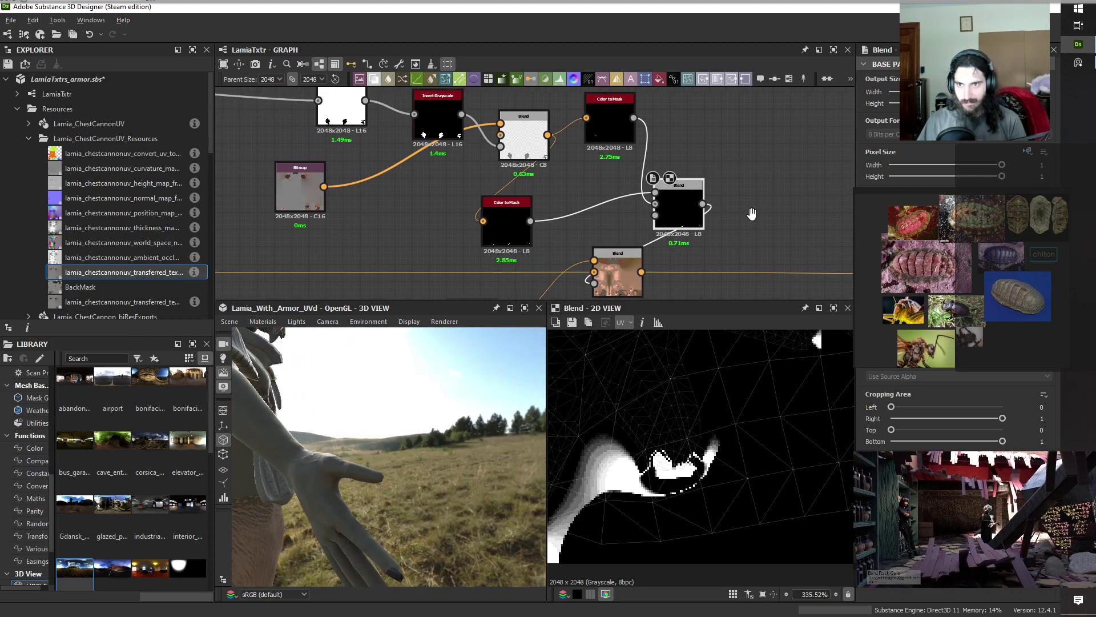
Remove the Invert Grayscale link from the bitmap Blend's opacity input and preview that Blend's output in 2D.
click(449, 137)
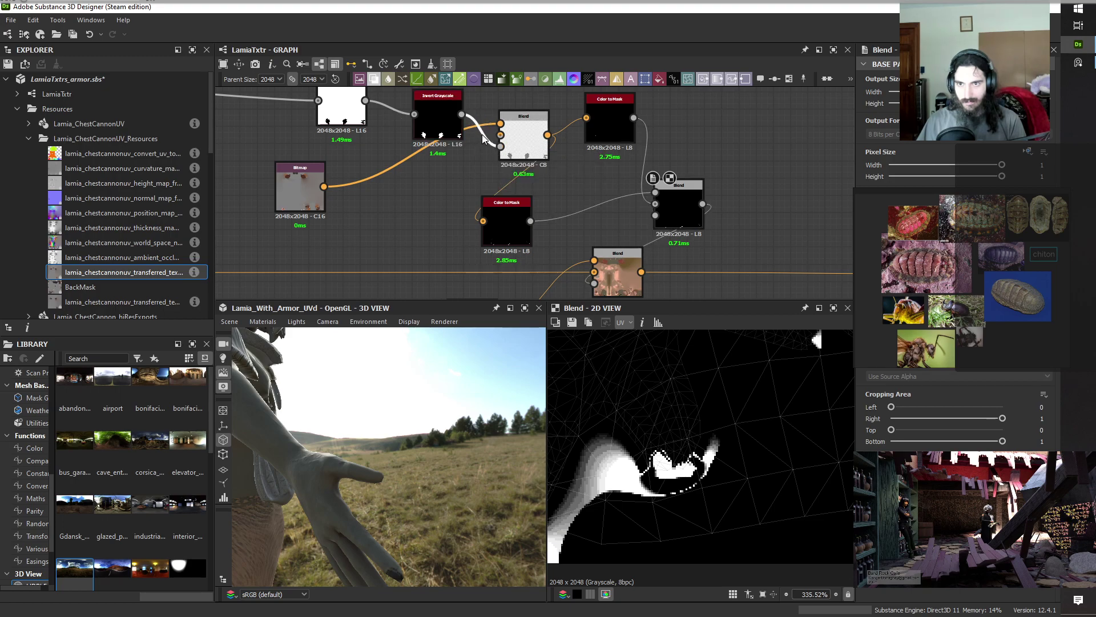
click(483, 138)
key(Delete)
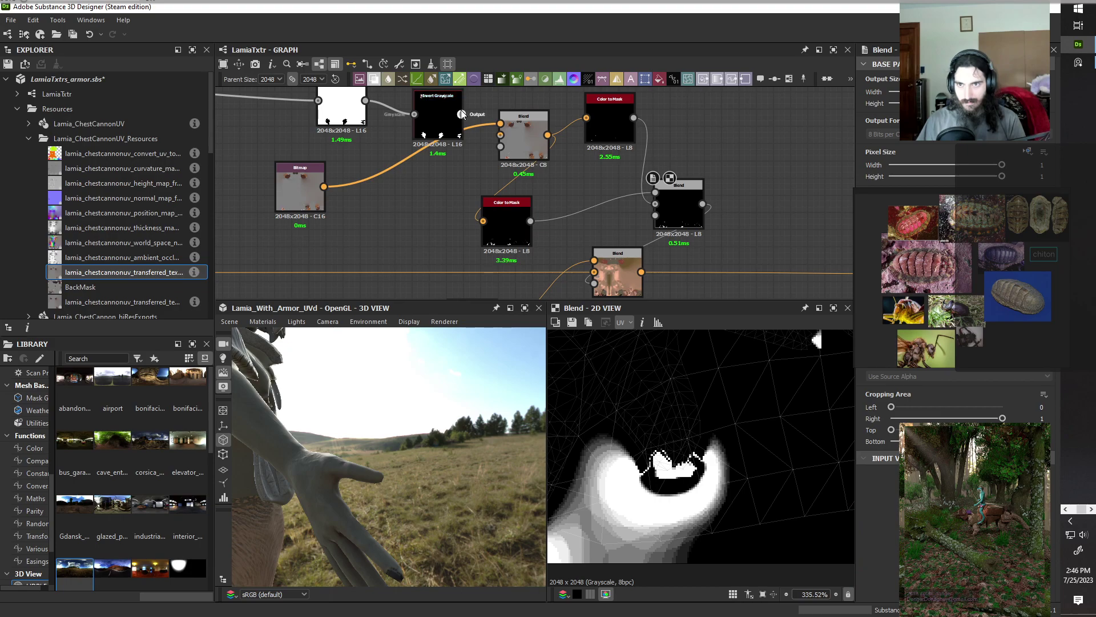
double_click(543, 155)
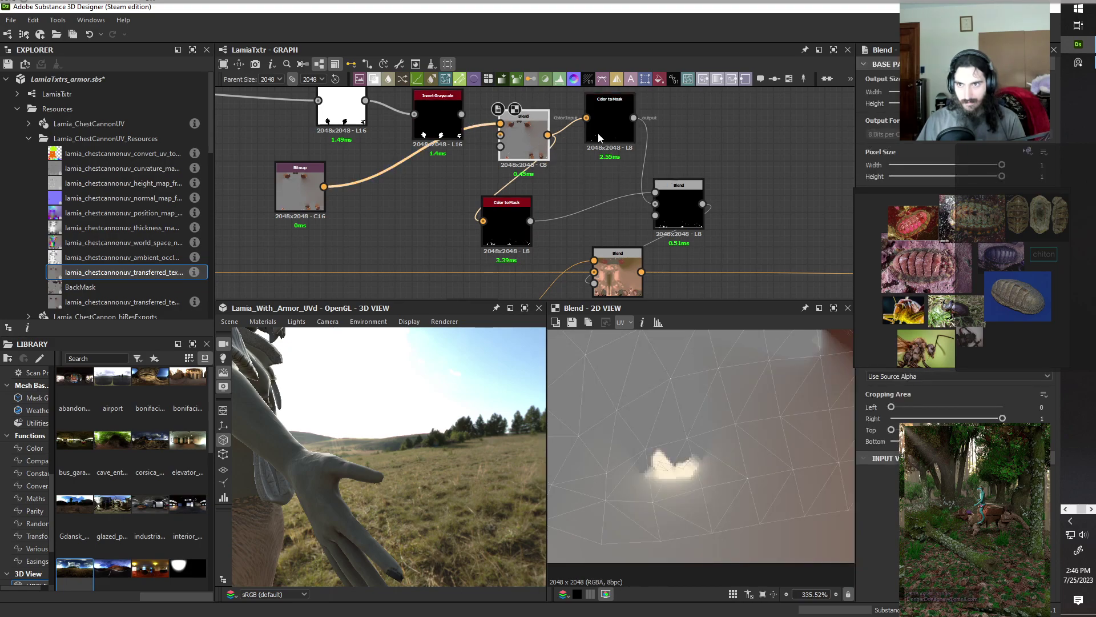
Compare the outputs of the two Color to Mask nodes around the fingertips in the 2D view.
double_click(603, 135)
scroll(712, 457, down, 5)
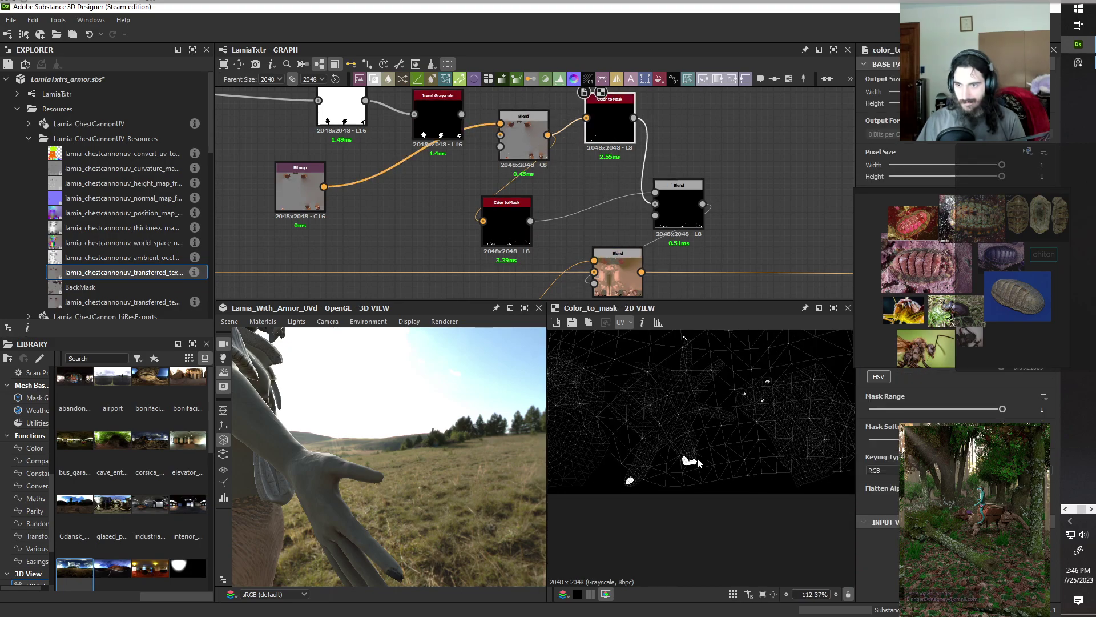
scroll(759, 358, up, 7)
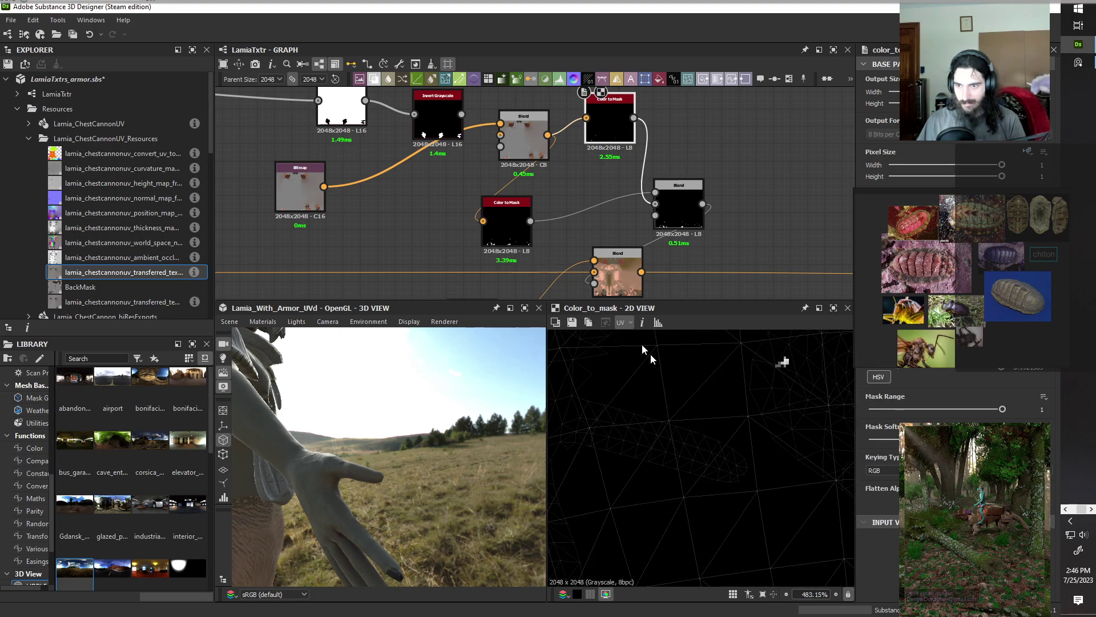
click(502, 221)
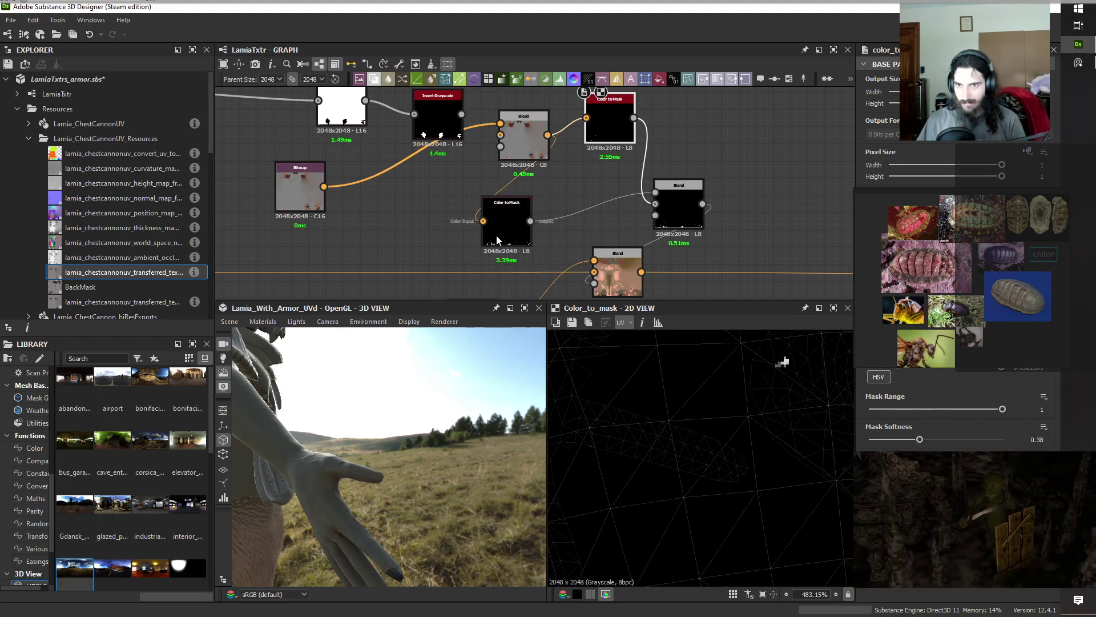
double_click(515, 241)
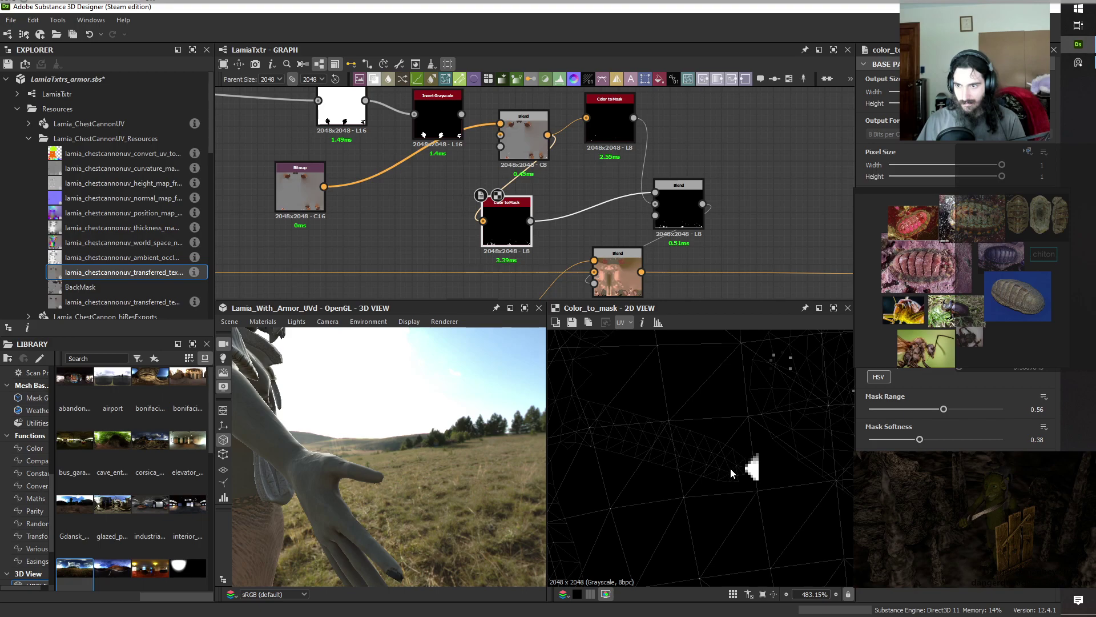
scroll(760, 468, down, 7)
middle_drag(769, 470, 491, 454)
scroll(691, 499, up, 4)
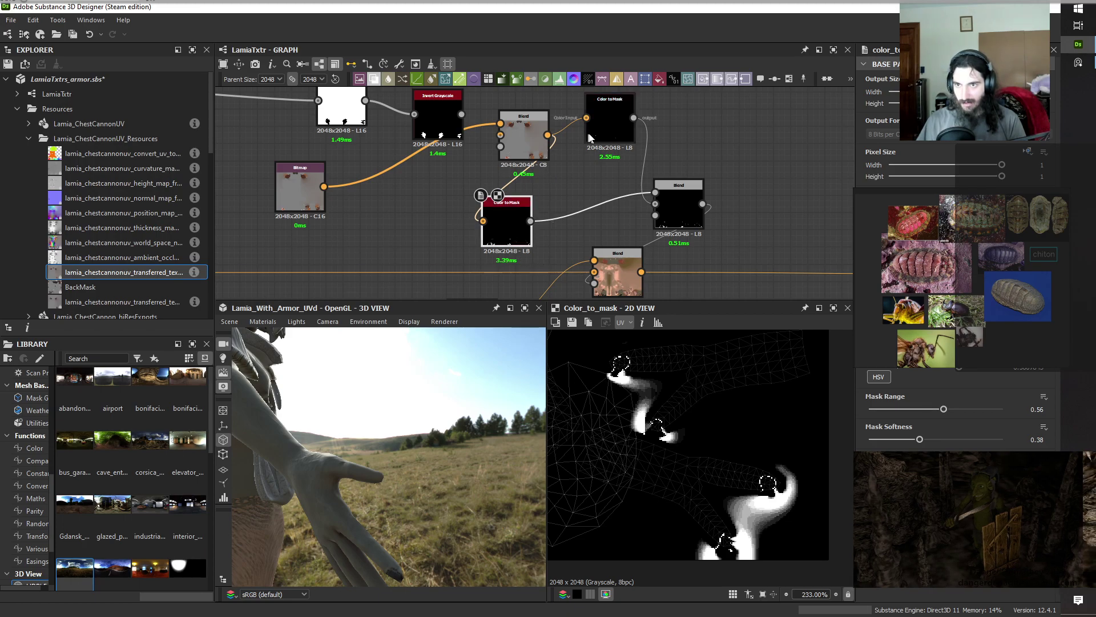
double_click(614, 135)
scroll(765, 426, down, 10)
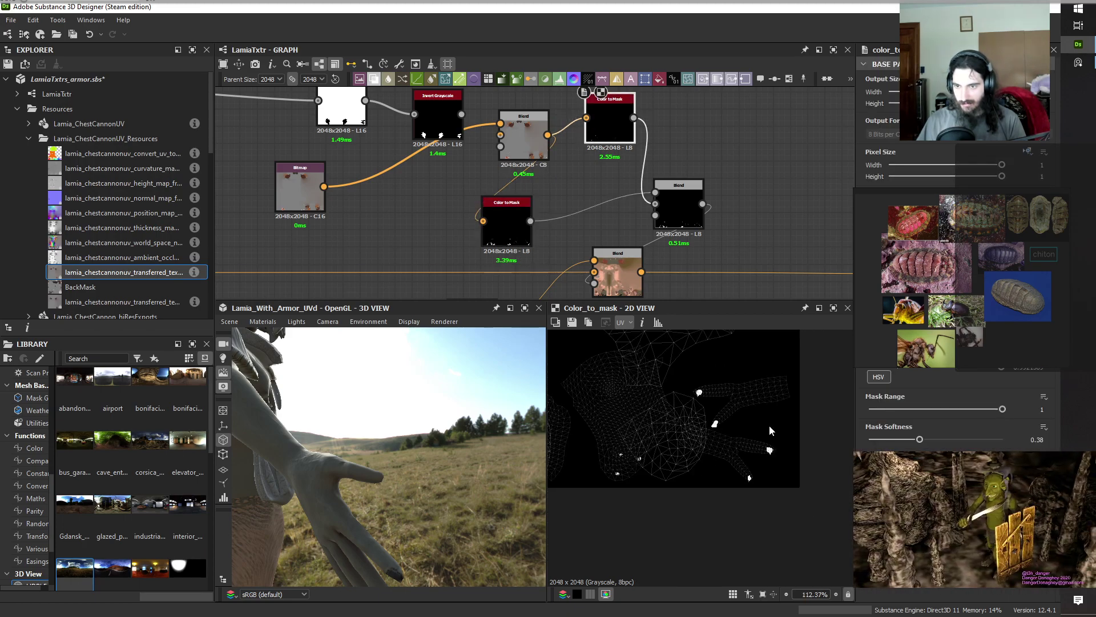
scroll(560, 497, up, 7)
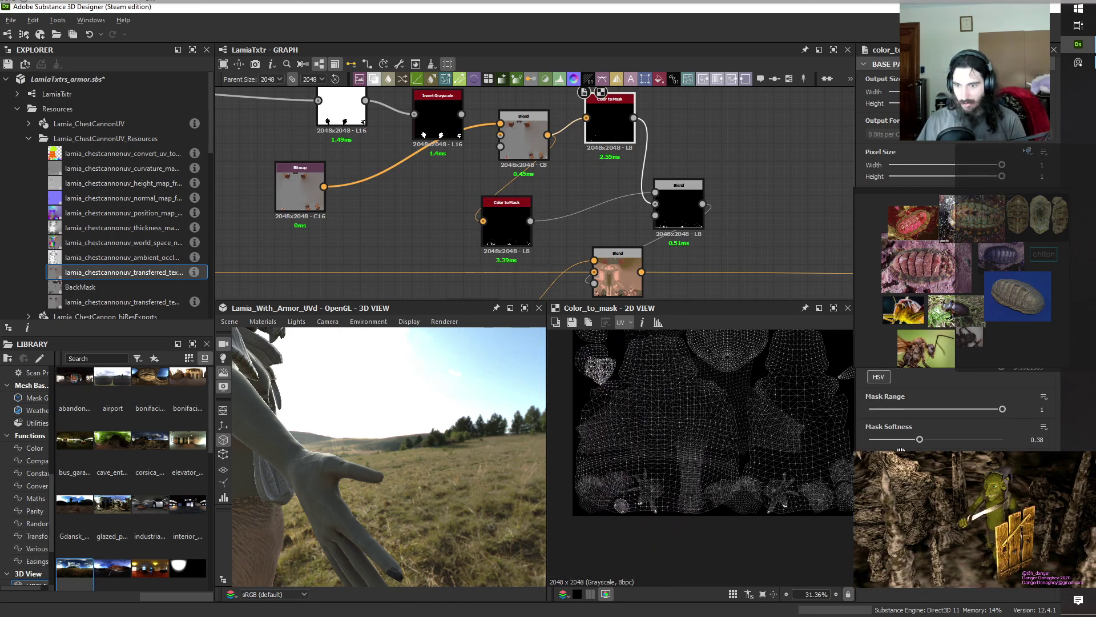
scroll(698, 482, up, 4)
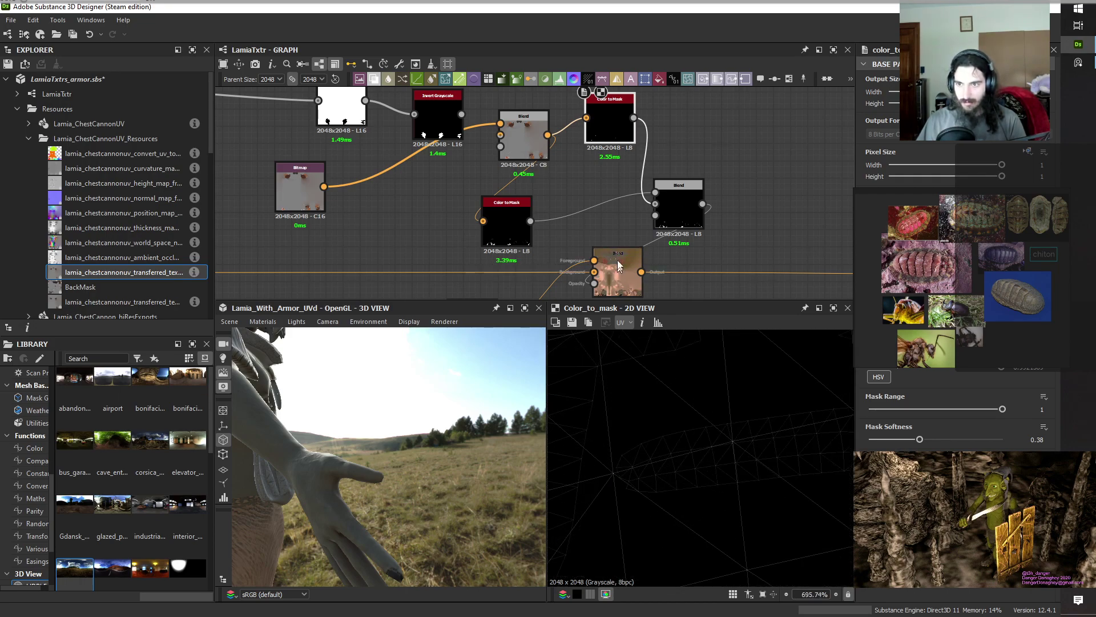
click(498, 240)
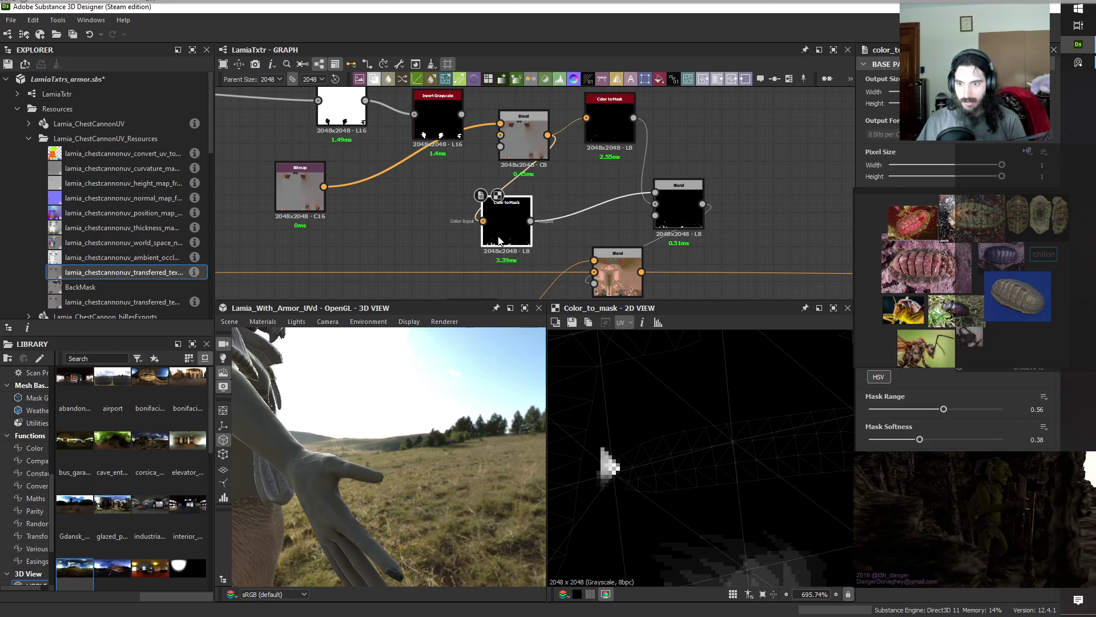
scroll(602, 448, up, 4)
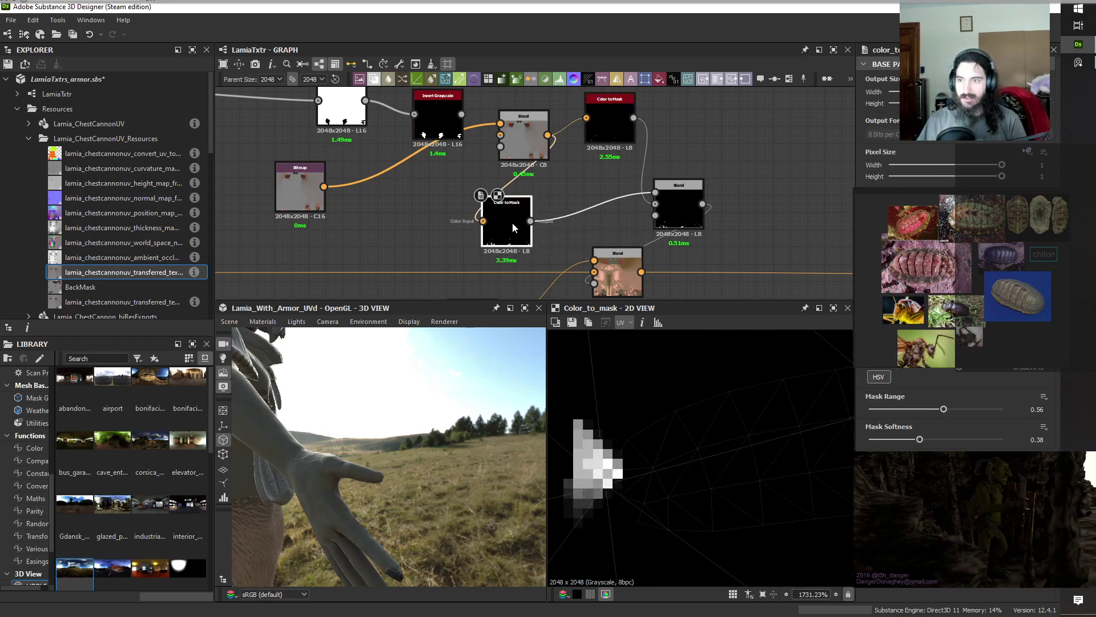
Set the lower Color to Mask's Mask Range and Mask Softness to 1 and check the hand in 3D.
drag(944, 410, 1054, 454)
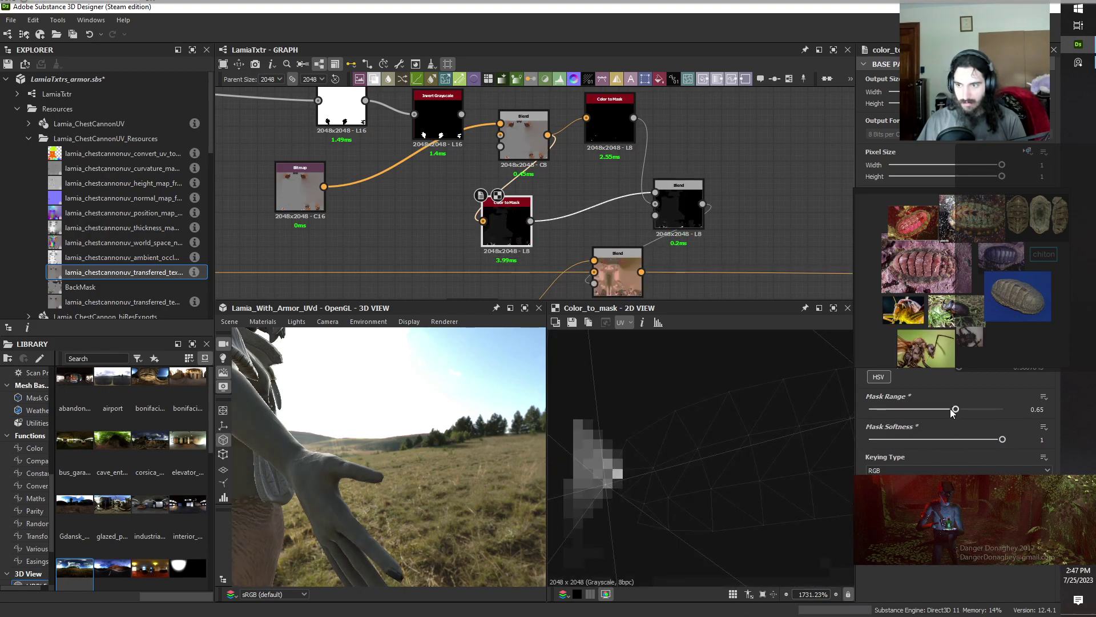
drag(983, 414, 889, 409)
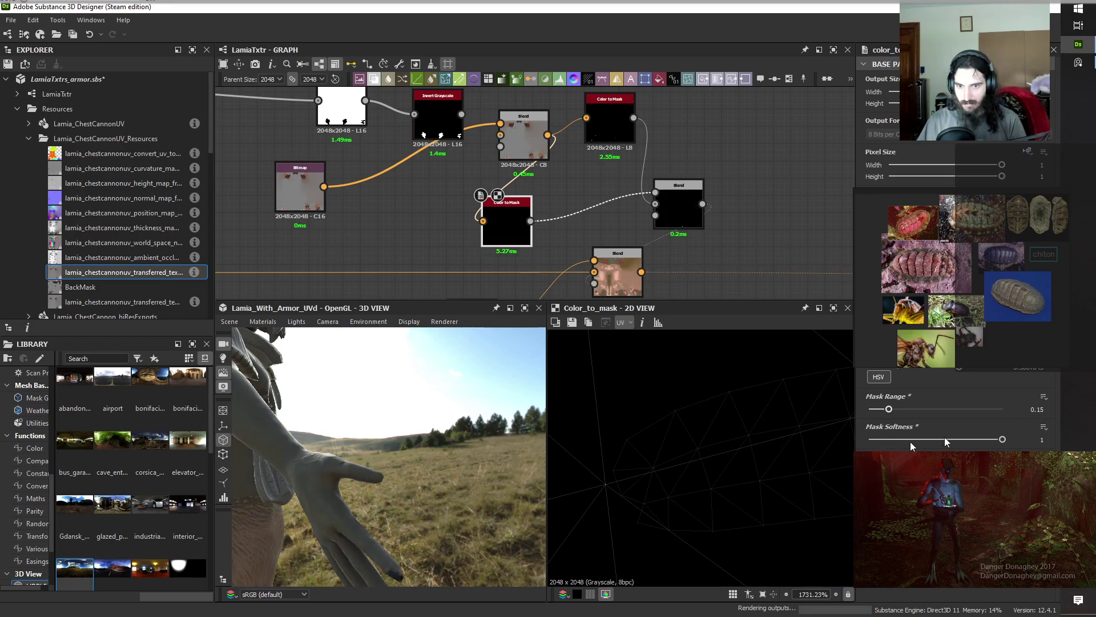
key(ctrl+z)
drag(437, 441, 464, 552)
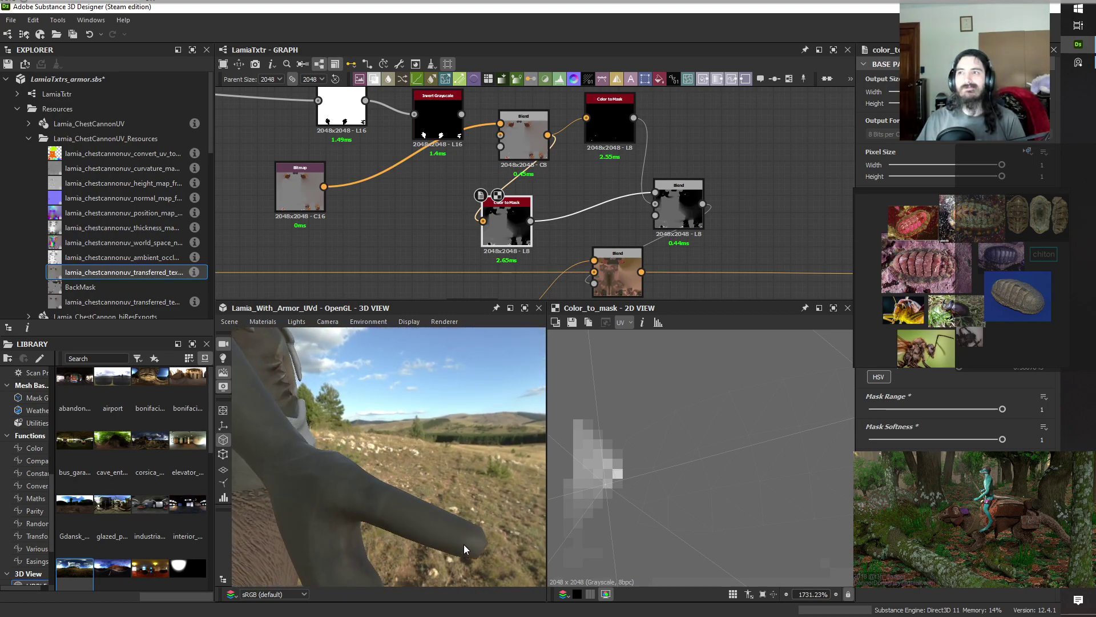
drag(464, 543, 405, 446)
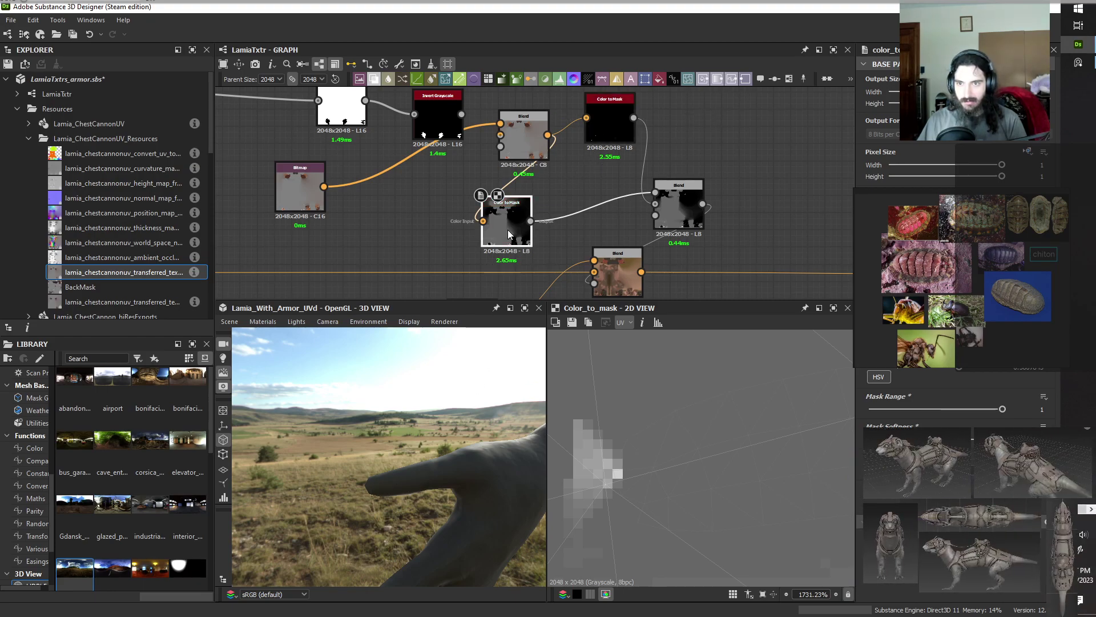
Examine the lower Color to Mask's output around the small nail patch in 2D and the thumb tip in 3D.
scroll(697, 497, down, 10)
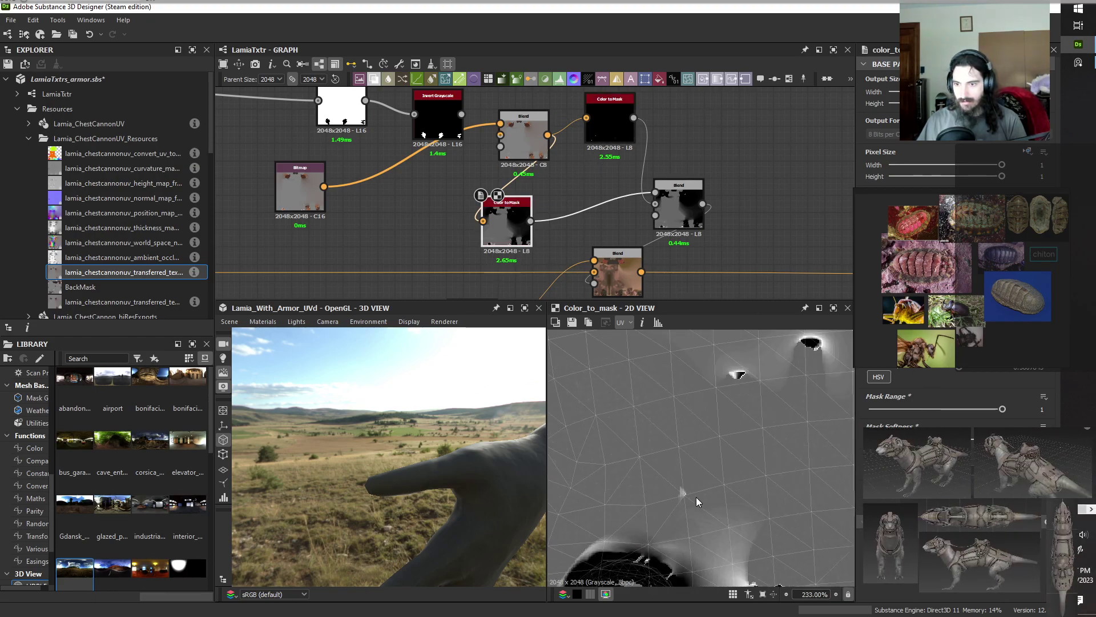
scroll(697, 499, up, 2)
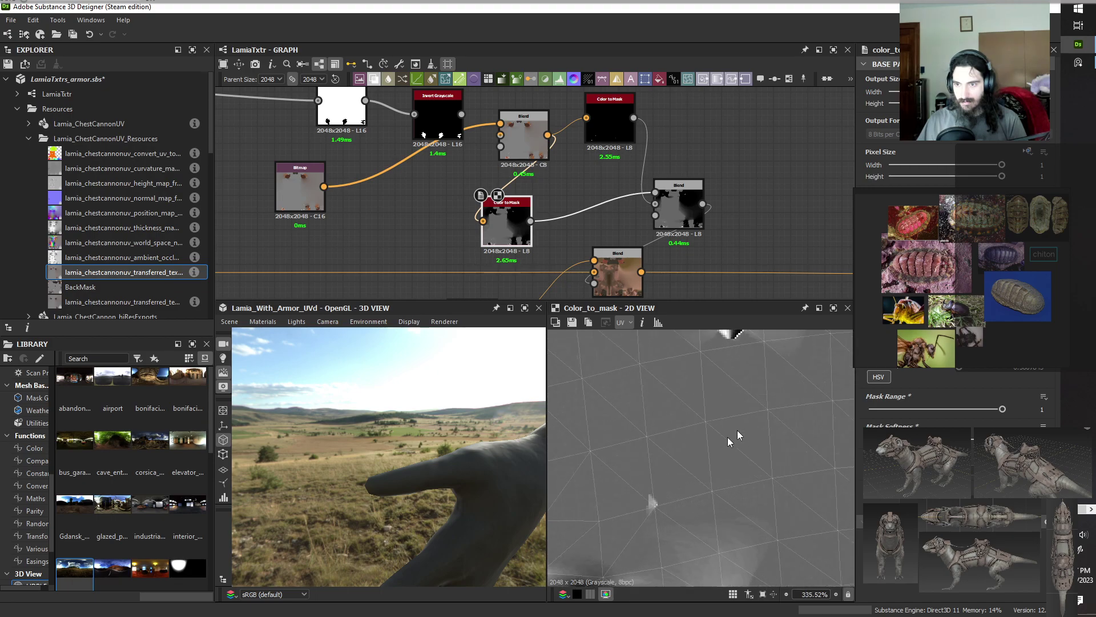
scroll(748, 472, down, 3)
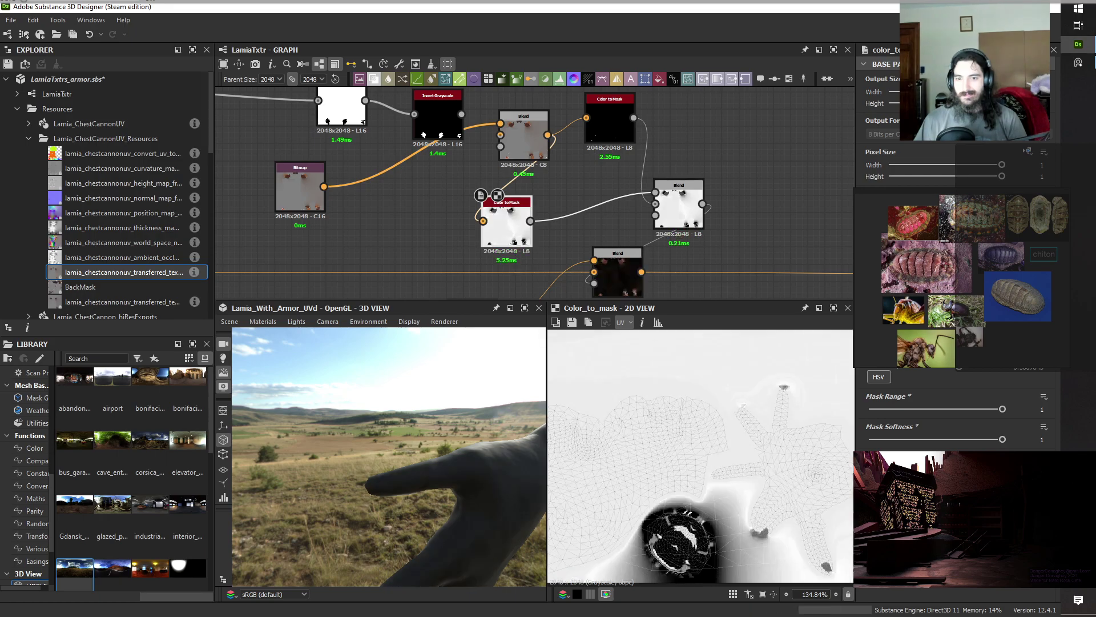
drag(504, 496, 483, 488)
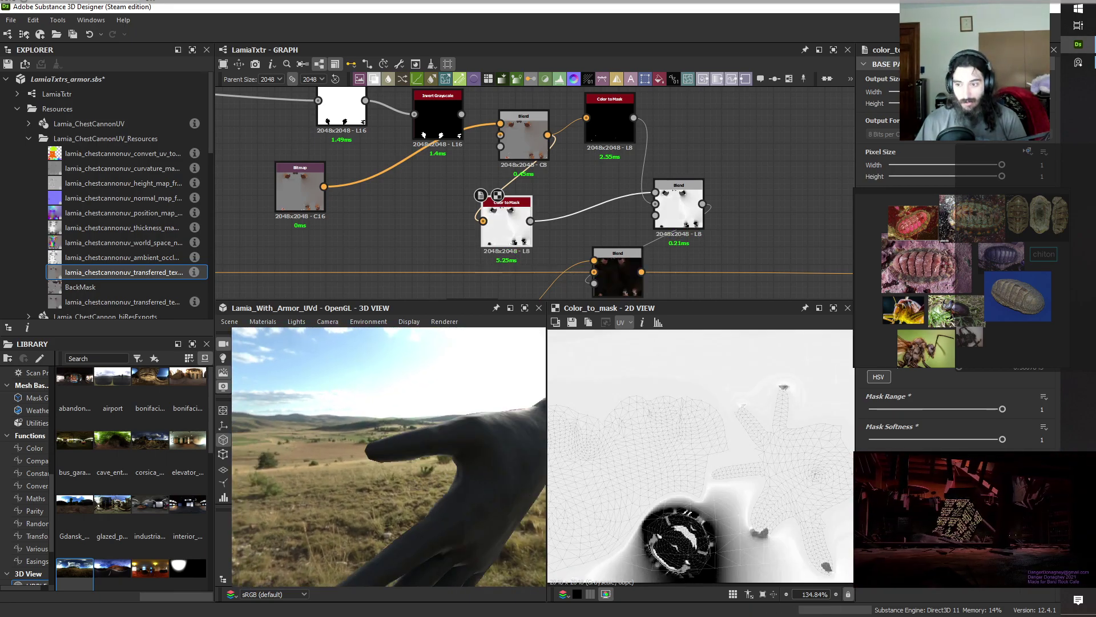
click(896, 486)
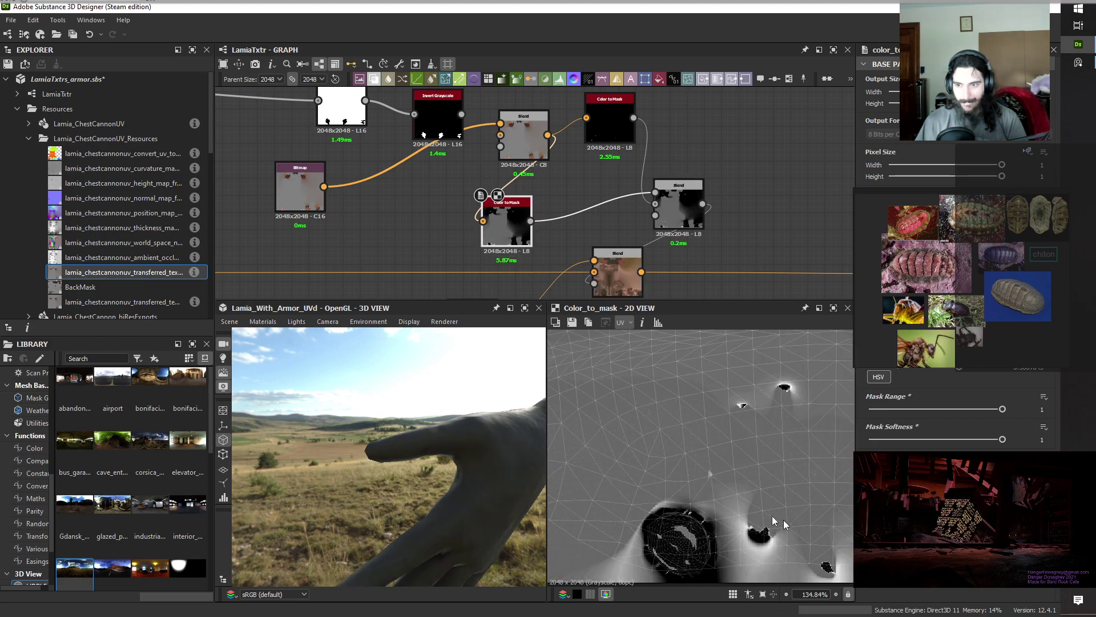
scroll(715, 493, up, 10)
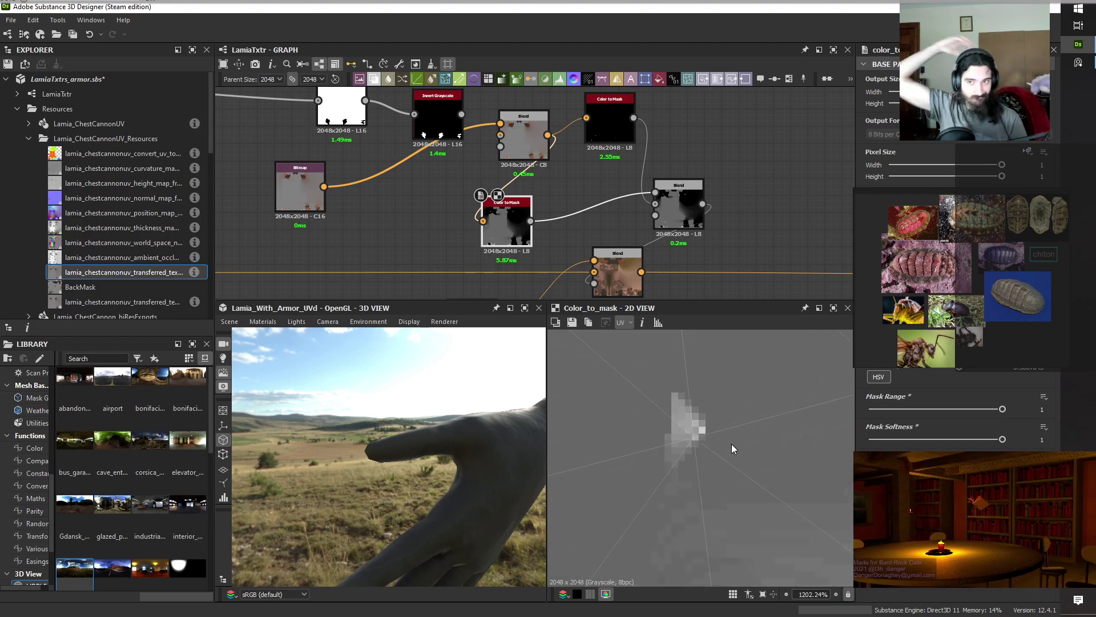
drag(281, 492, 443, 522)
middle_drag(443, 522, 444, 520)
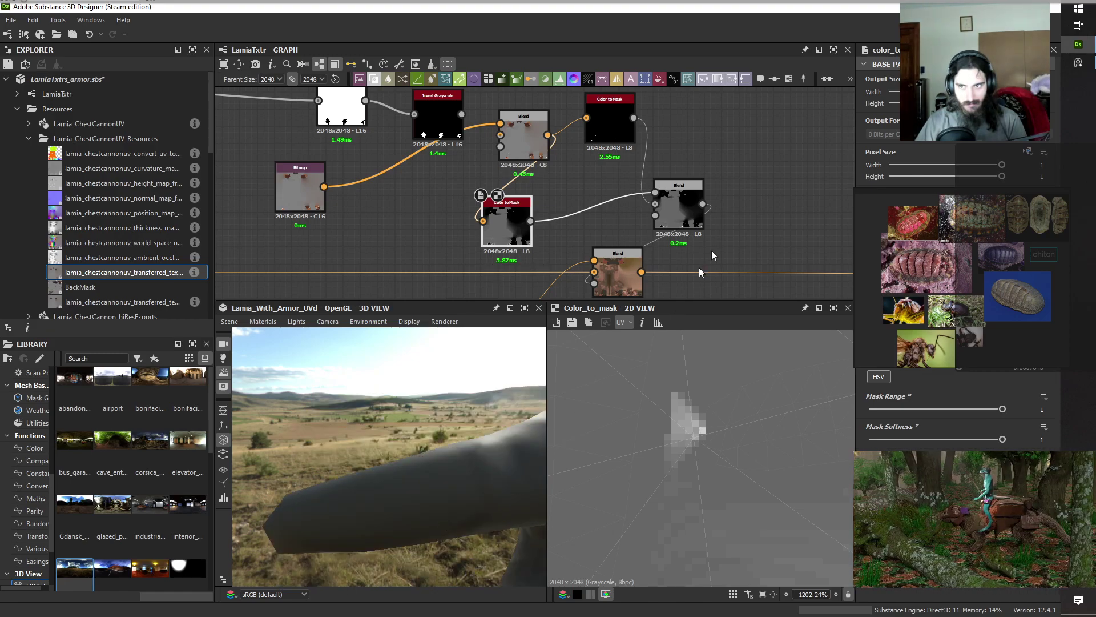
Duplicate the existing Shape and 3D Planar Projection nodes and place the copies beside the fingernail mask nodes.
scroll(780, 163, down, 2)
scroll(649, 253, down, 2)
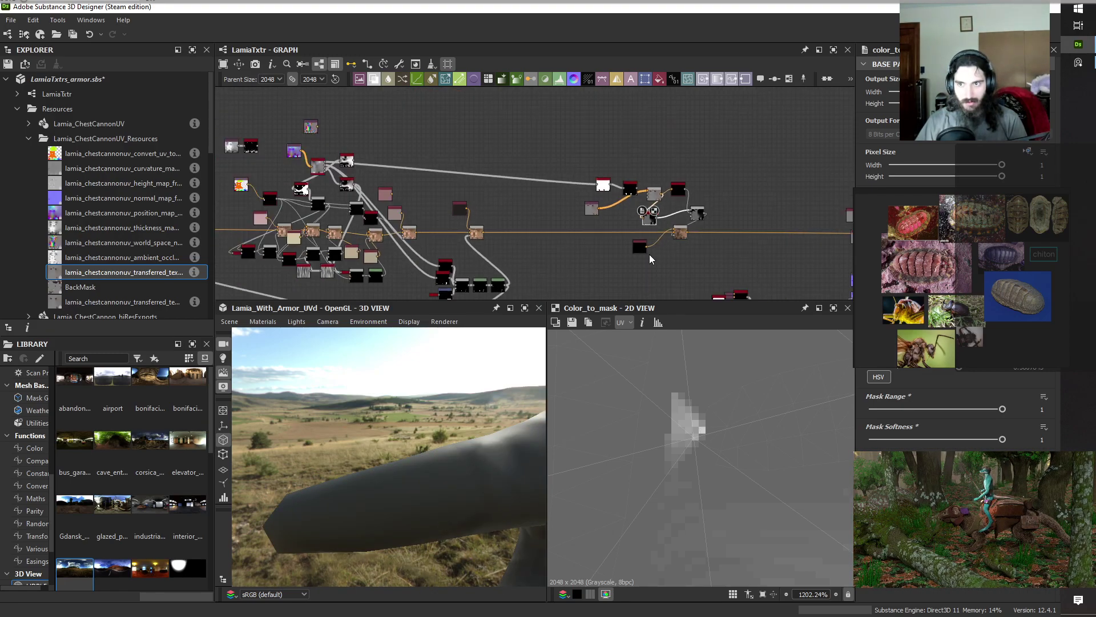
middle_drag(608, 254, 531, 199)
scroll(628, 253, up, 2)
scroll(628, 255, up, 1)
drag(678, 244, 678, 243)
key(ctrl+c)
key(ctrl+v)
middle_drag(654, 149, 645, 224)
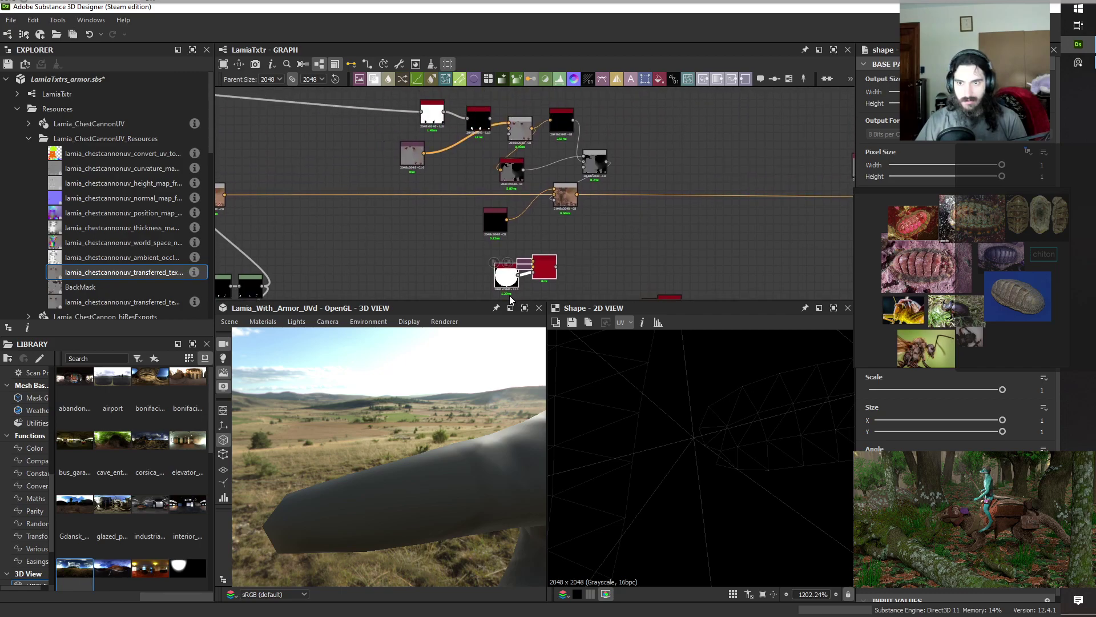
drag(544, 268, 636, 106)
middle_drag(667, 180, 695, 209)
scroll(663, 205, up, 3)
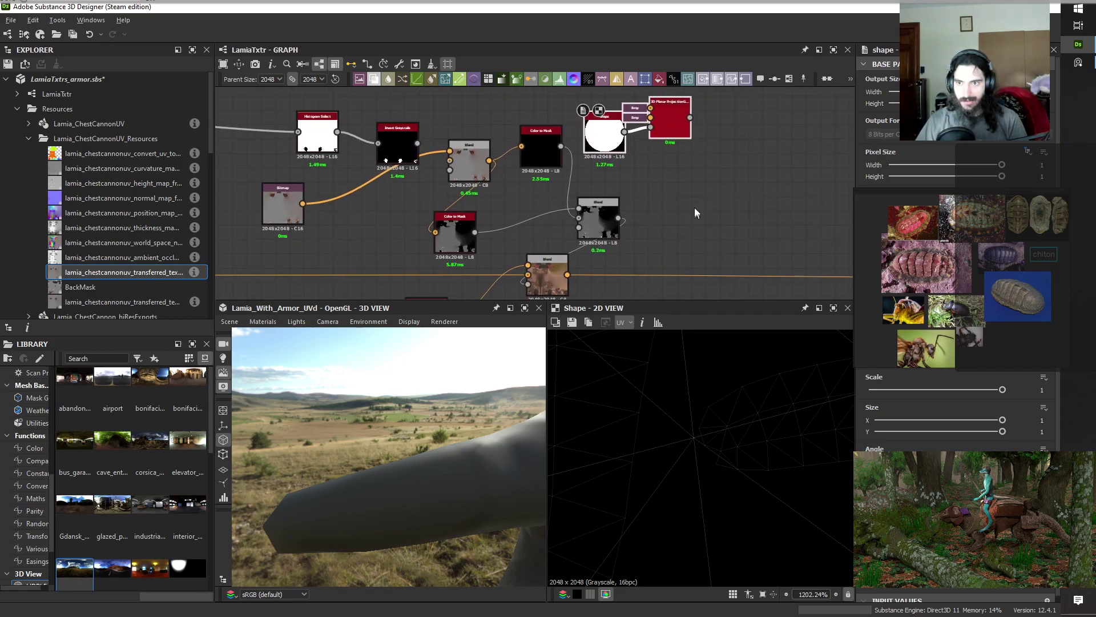
Connect the copied 3D Planar Projection to the mask Blend's foreground input in place of the lower Color to Mask, and preview the Blend.
double_click(667, 117)
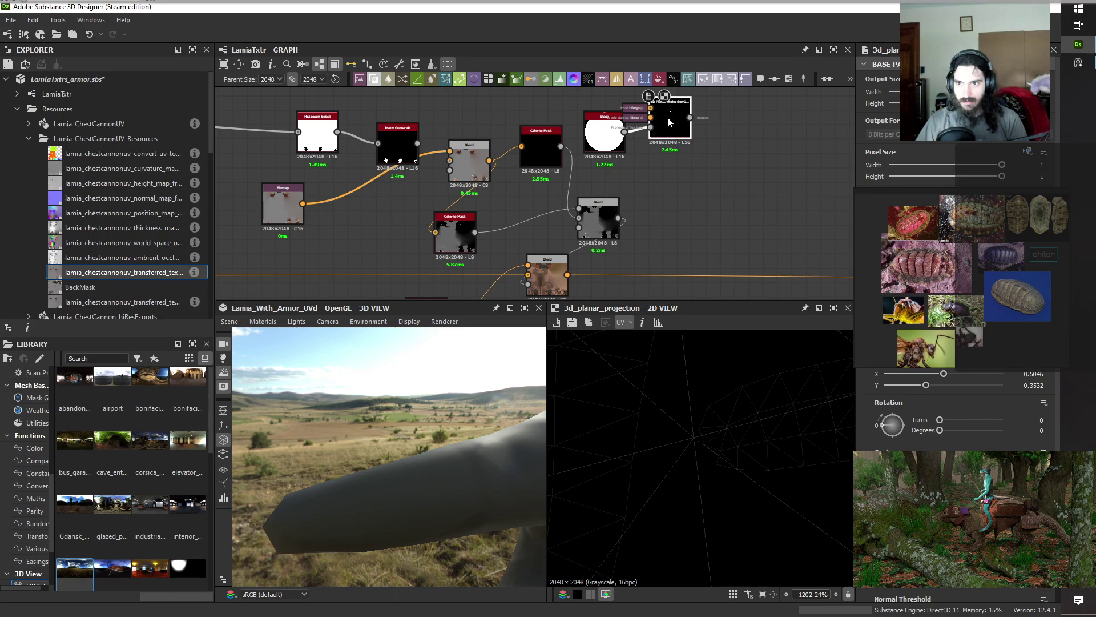
drag(689, 117, 587, 213)
double_click(597, 210)
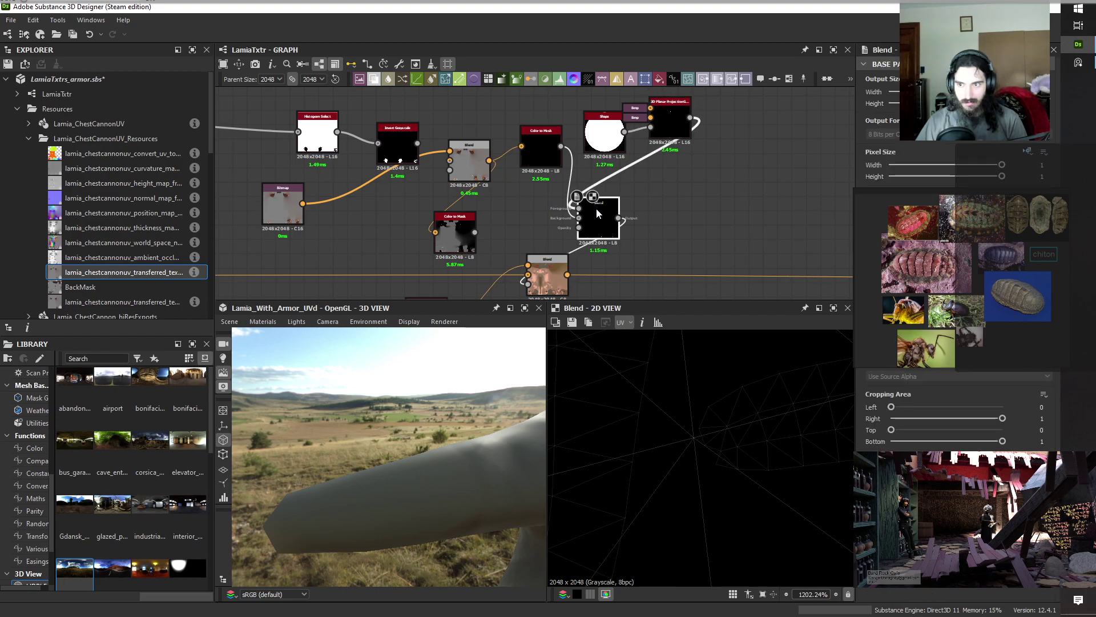
scroll(736, 471, up, 3)
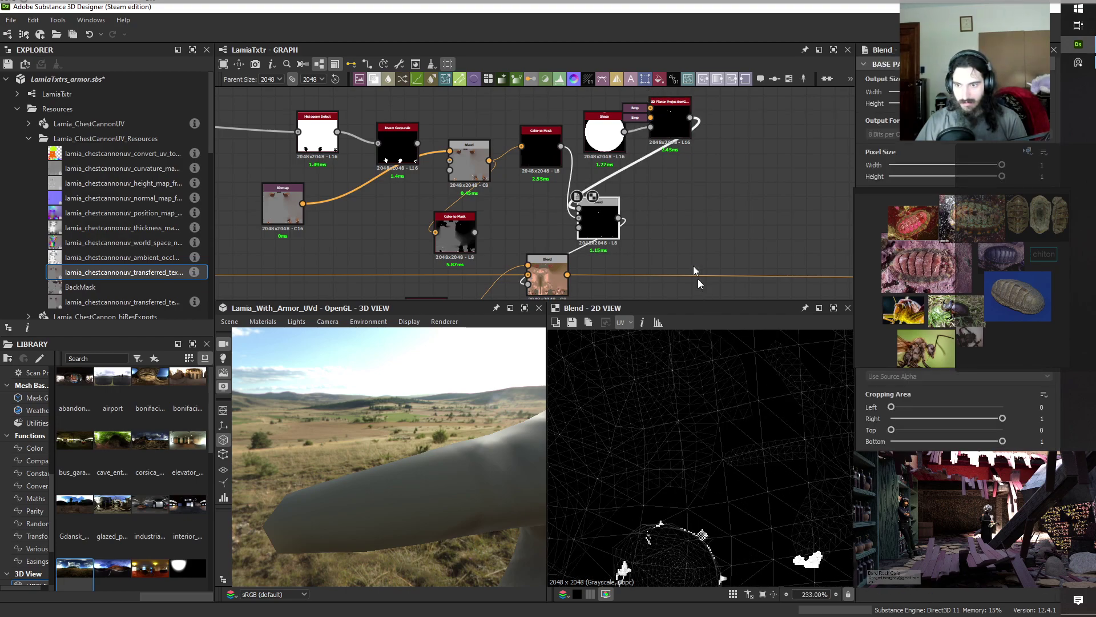
Move the copied planar projection onto the hand's UVs, at about X 0.5448, Y 0.9189, and check the palm in 3D.
double_click(671, 126)
scroll(778, 508, up, 4)
middle_drag(649, 484, 541, 483)
middle_drag(725, 520, 714, 616)
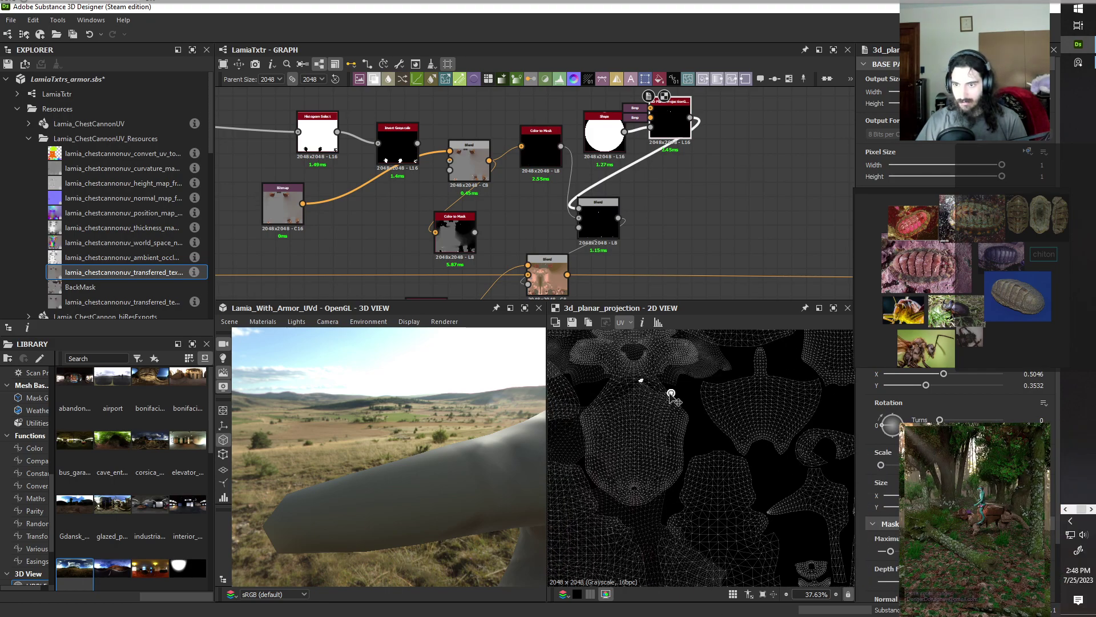
drag(736, 567, 767, 577)
middle_drag(768, 576, 692, 406)
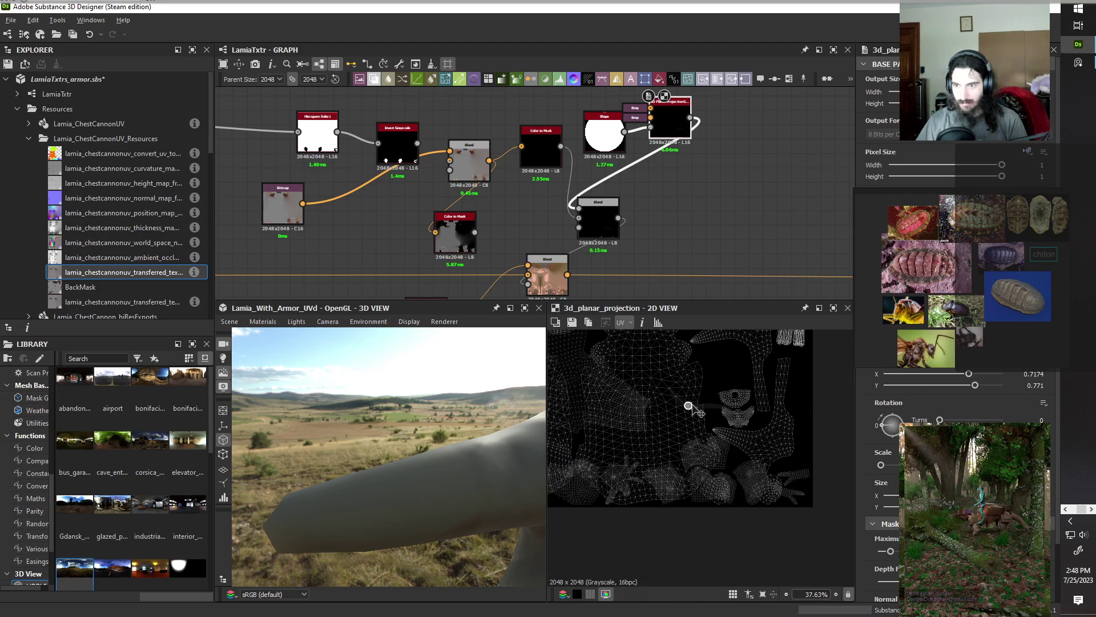
drag(740, 460, 633, 469)
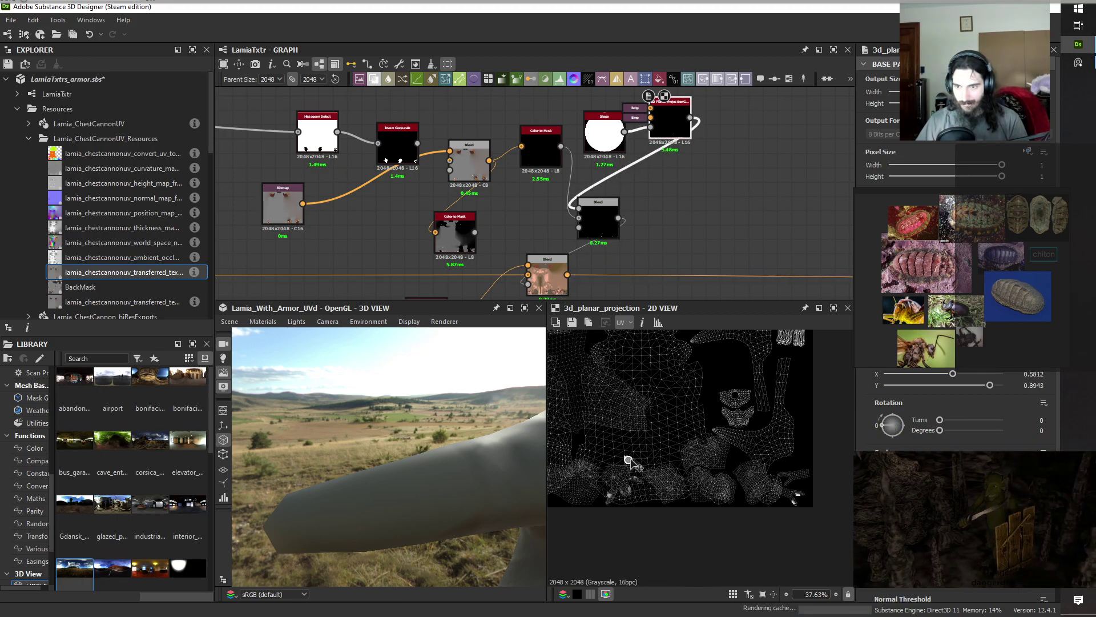
mouse_move(628, 459)
mouse_down()
mouse_move(635, 468)
mouse_move(613, 470)
mouse_up()
drag(485, 457, 464, 463)
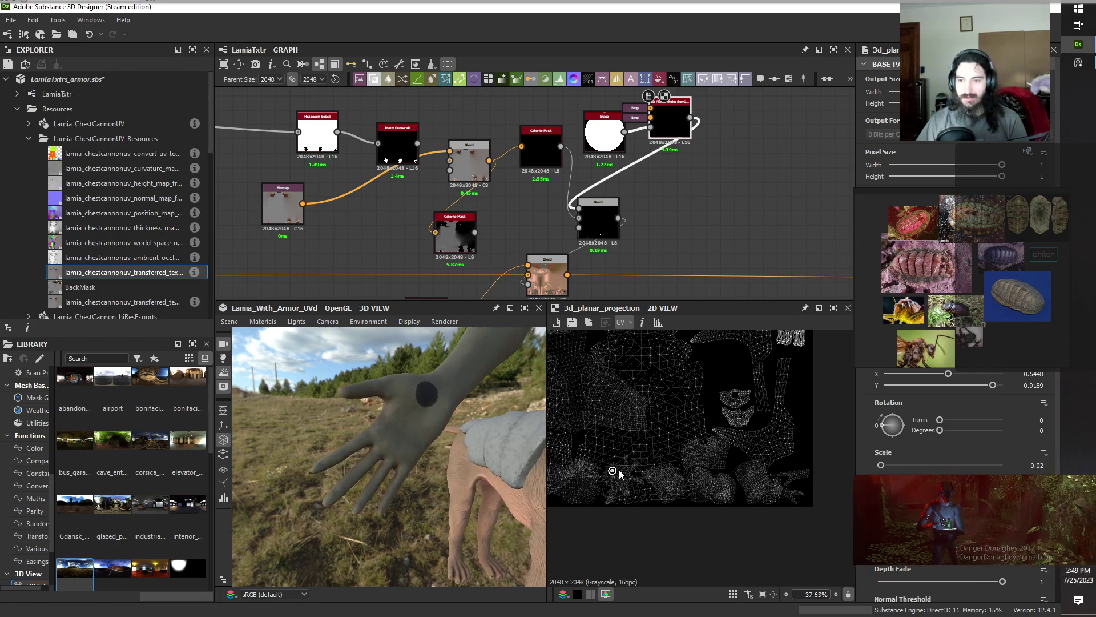
Shift the planar projection across the hand's UVs in search of the thumb, to about X 0.5734, Y 0.915.
drag(613, 476, 618, 480)
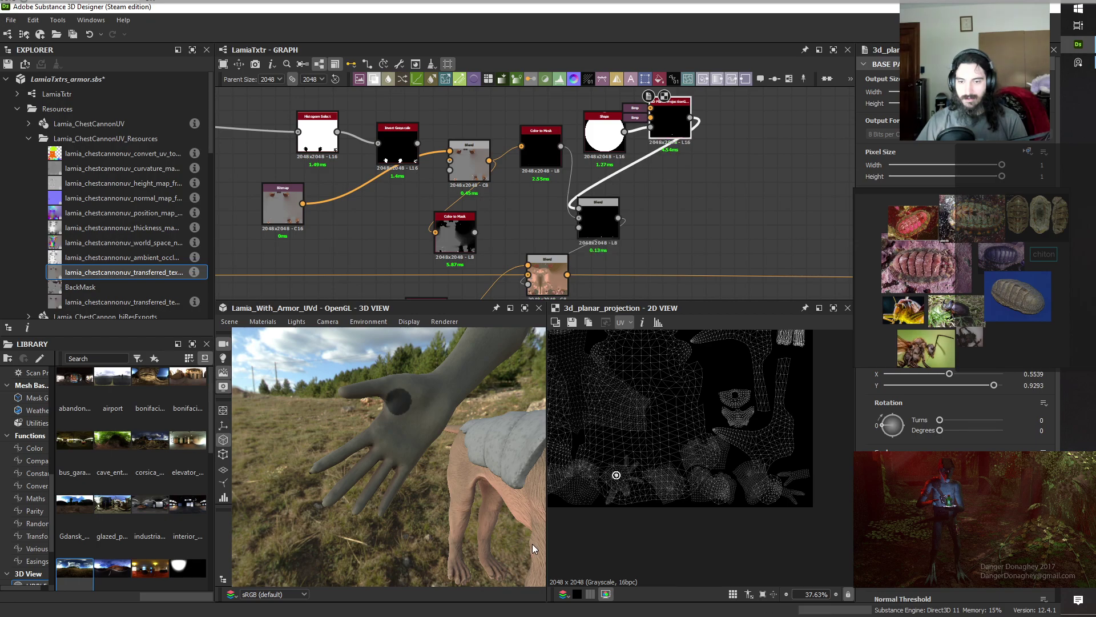
drag(533, 544, 425, 469)
mouse_move(616, 478)
mouse_down()
mouse_move(640, 485)
mouse_move(624, 490)
mouse_up()
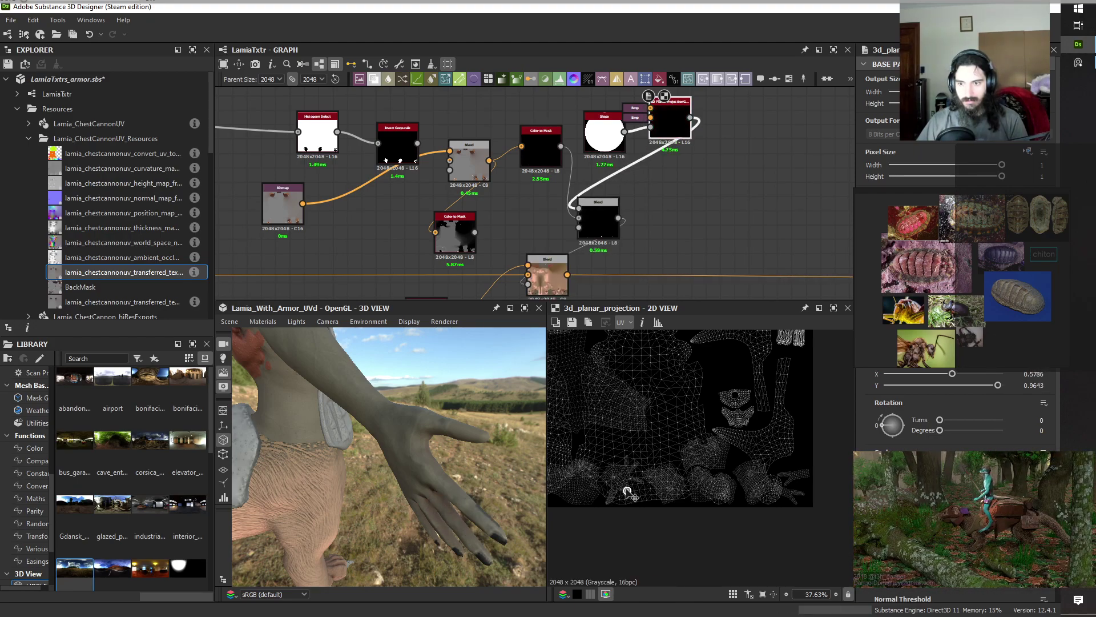
drag(629, 493, 611, 500)
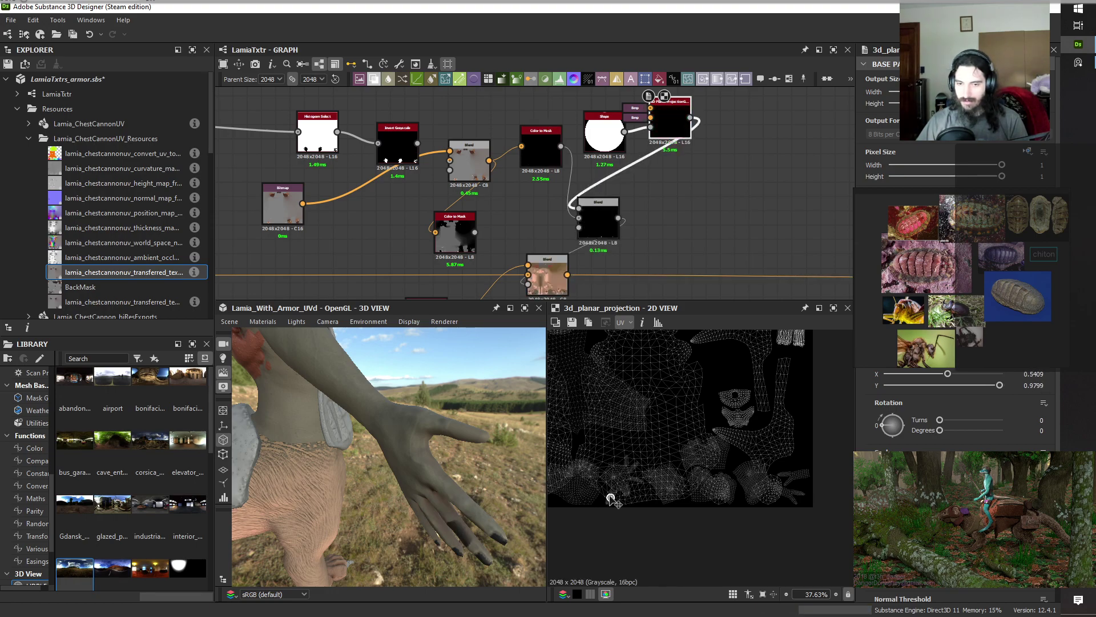
drag(618, 496, 626, 458)
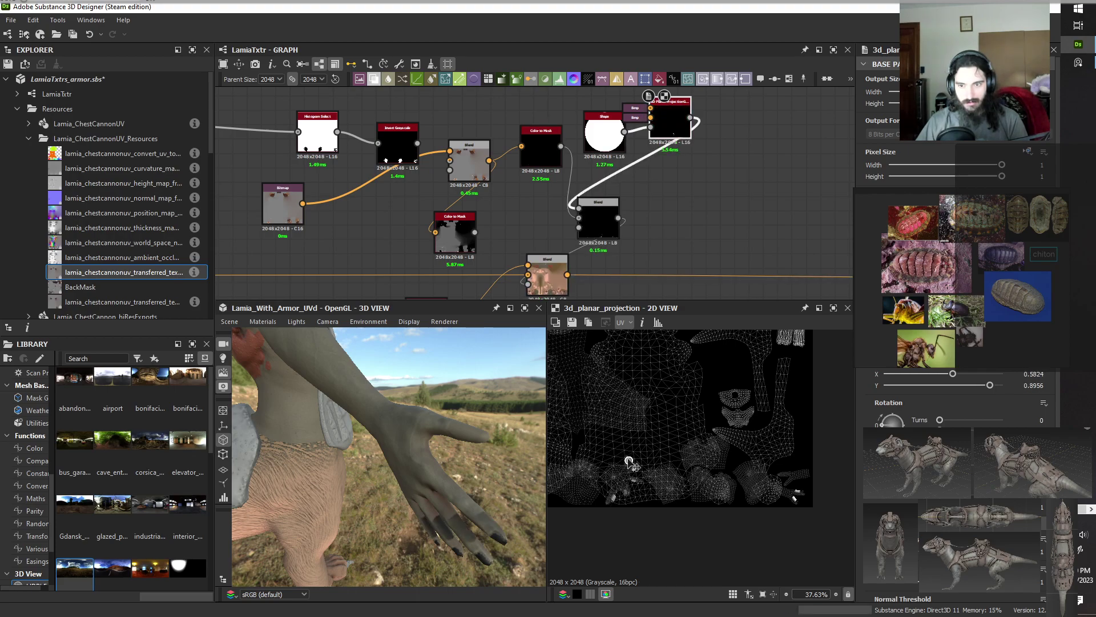
drag(629, 463, 625, 471)
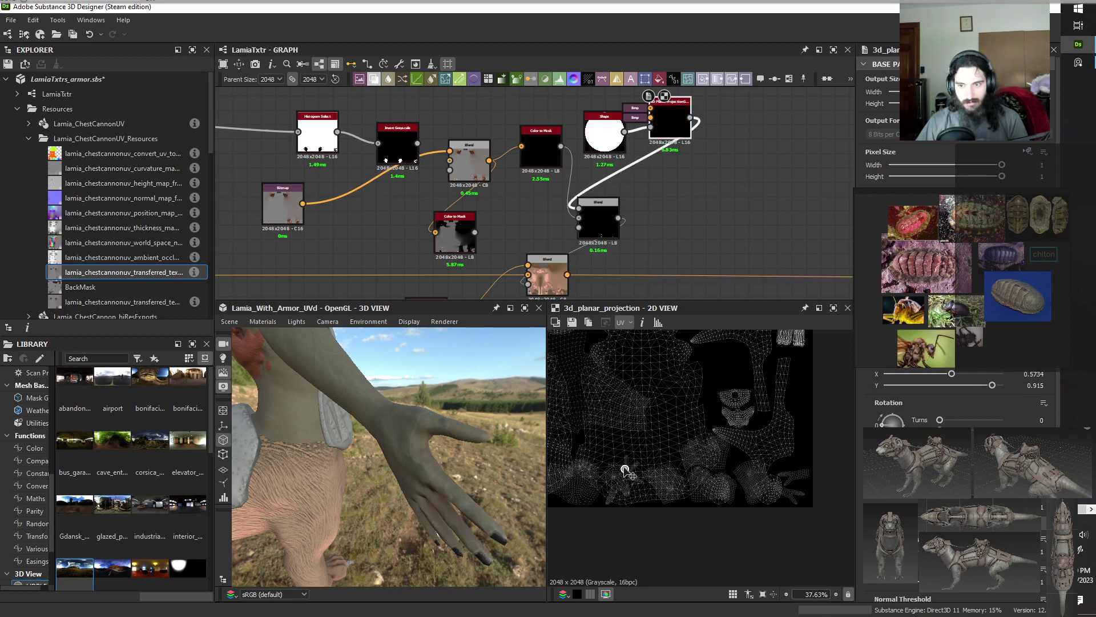
Reposition the 3D planar projection's point in the lower part of the UV layout and adjust the projection's masking.
drag(632, 469, 638, 466)
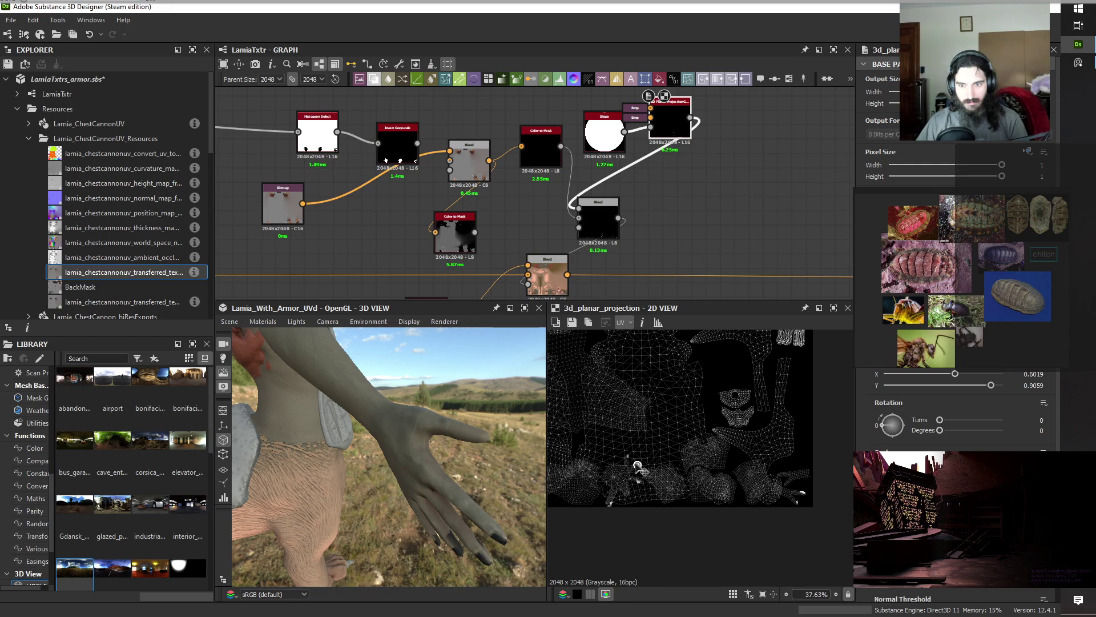
scroll(638, 467, up, 10)
drag(706, 456, 694, 447)
scroll(937, 457, down, 2)
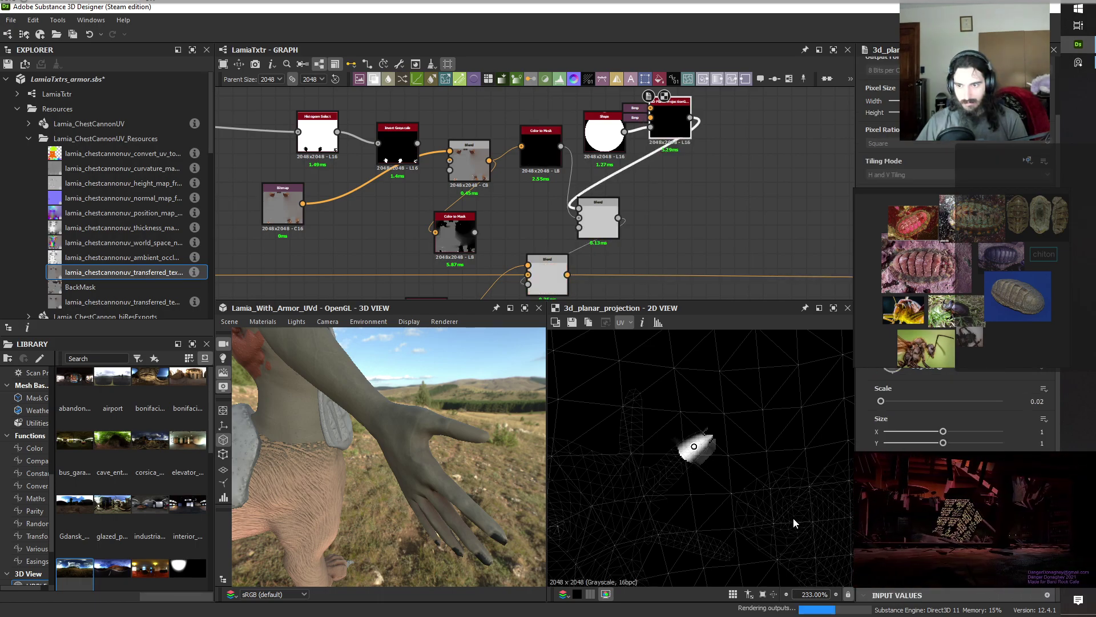
click(926, 537)
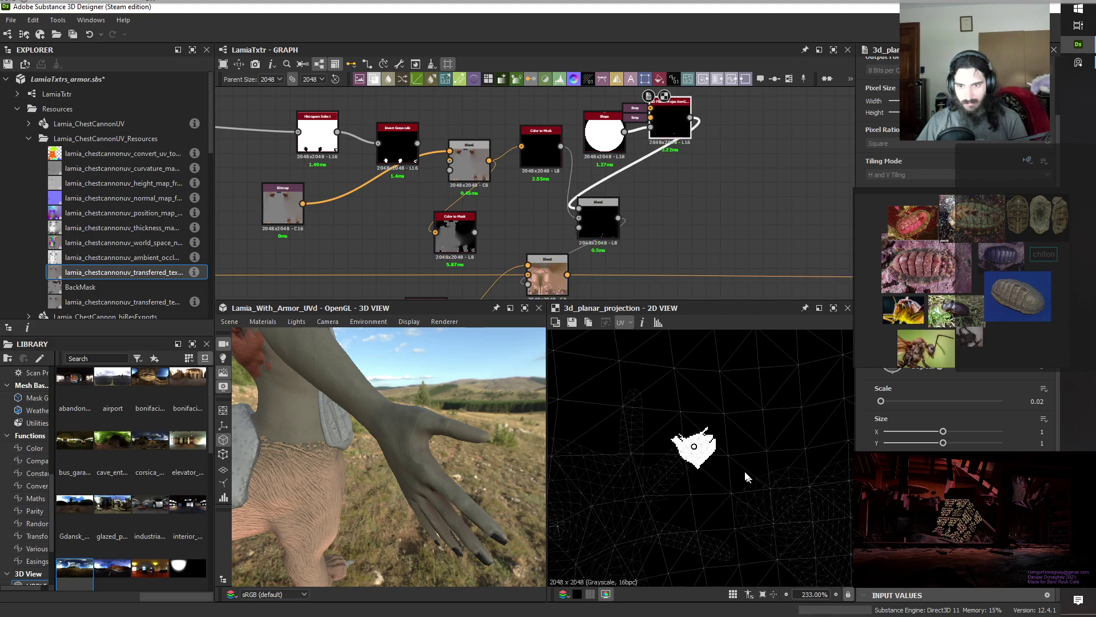
Move the planar projection's point onto the thumb's UV island and check the projected mask on the hand.
drag(694, 448, 727, 557)
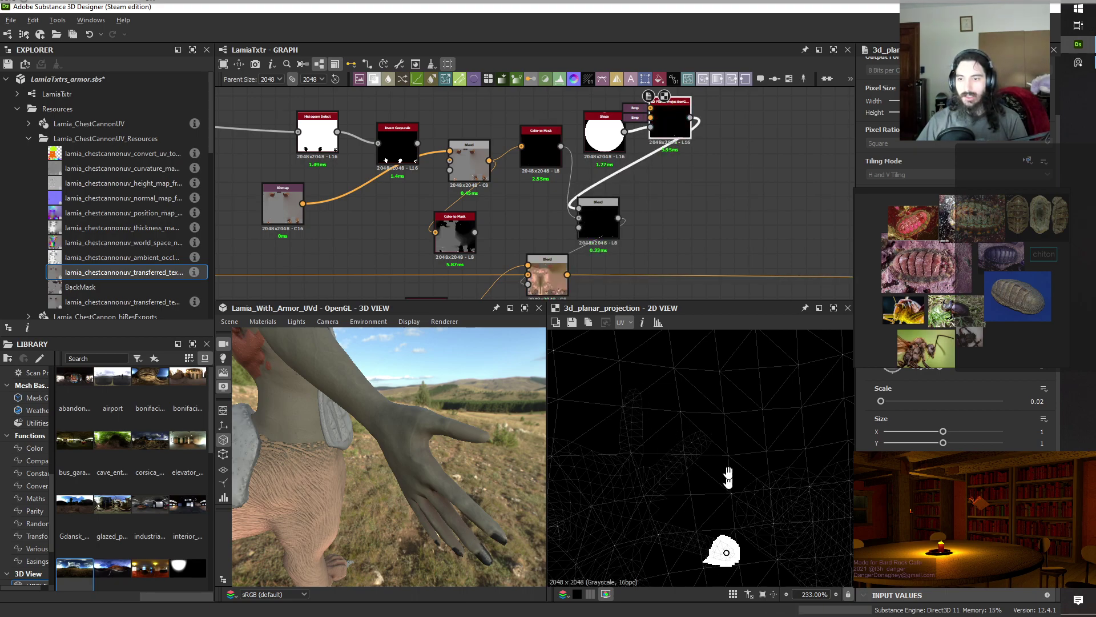
middle_drag(730, 495, 797, 371)
drag(794, 437, 596, 578)
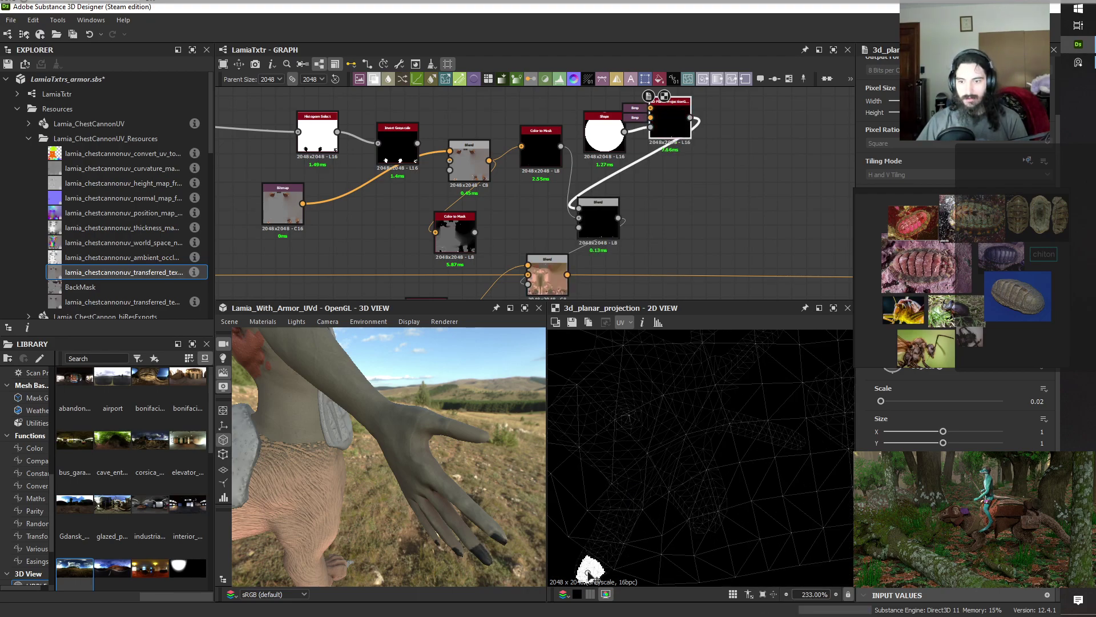
drag(588, 571, 638, 419)
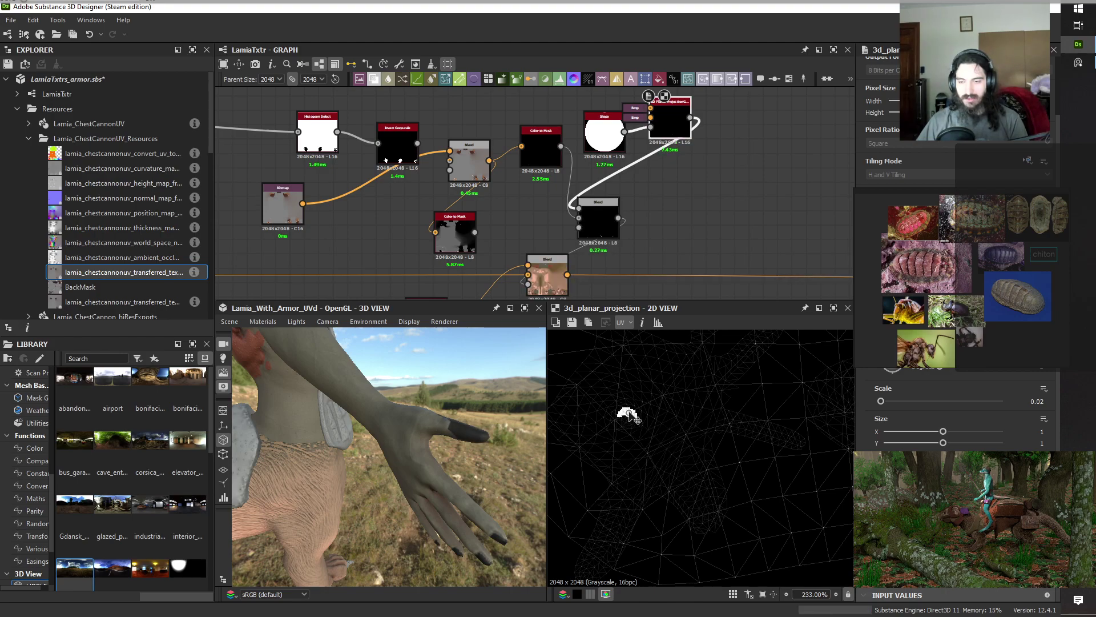
scroll(628, 416, up, 7)
mouse_move(481, 472)
mouse_down()
mouse_move(449, 499)
mouse_move(389, 505)
mouse_move(372, 484)
mouse_move(485, 485)
mouse_up()
middle_drag(485, 485, 427, 477)
scroll(427, 478, up, 3)
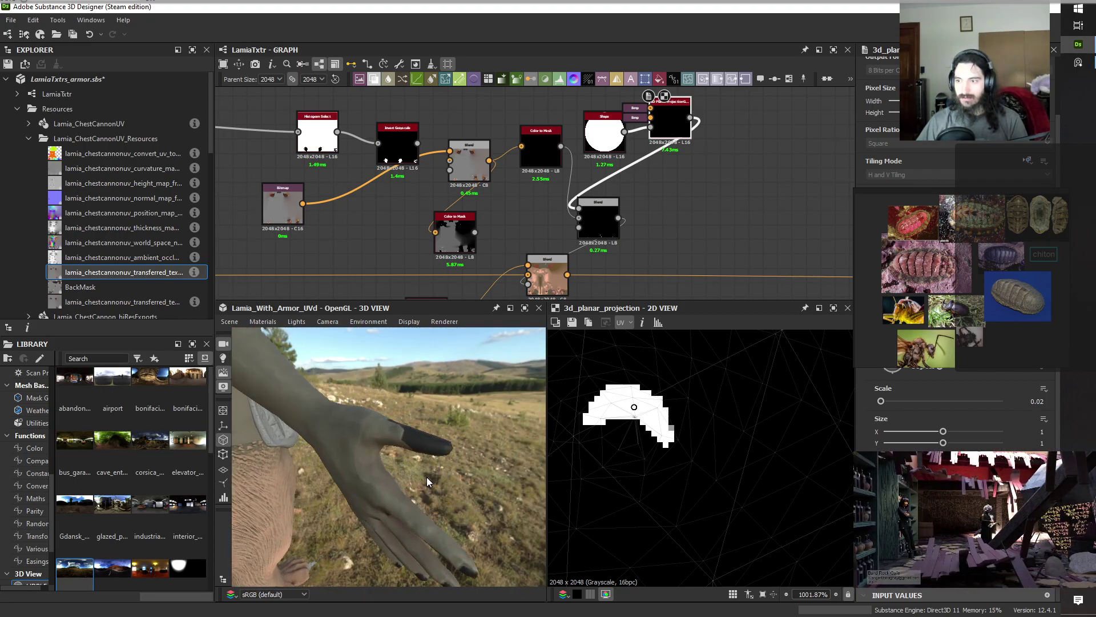
scroll(426, 477, up, 2)
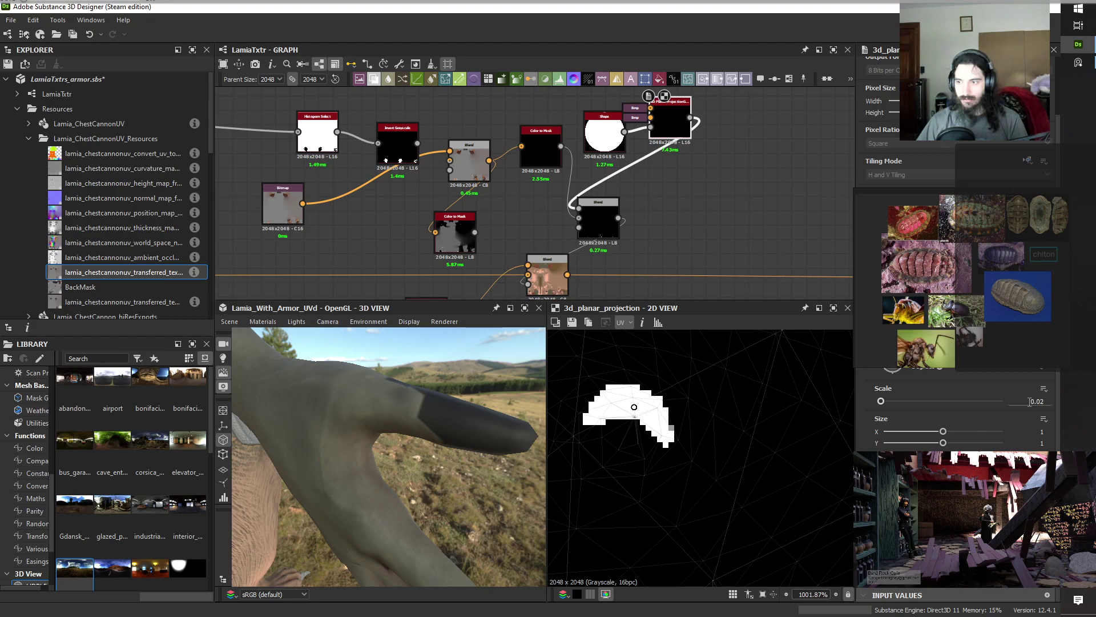
Set the planar projection's scale to 0.01 and nudge its point slightly within the thumb's UV island.
text(.0)
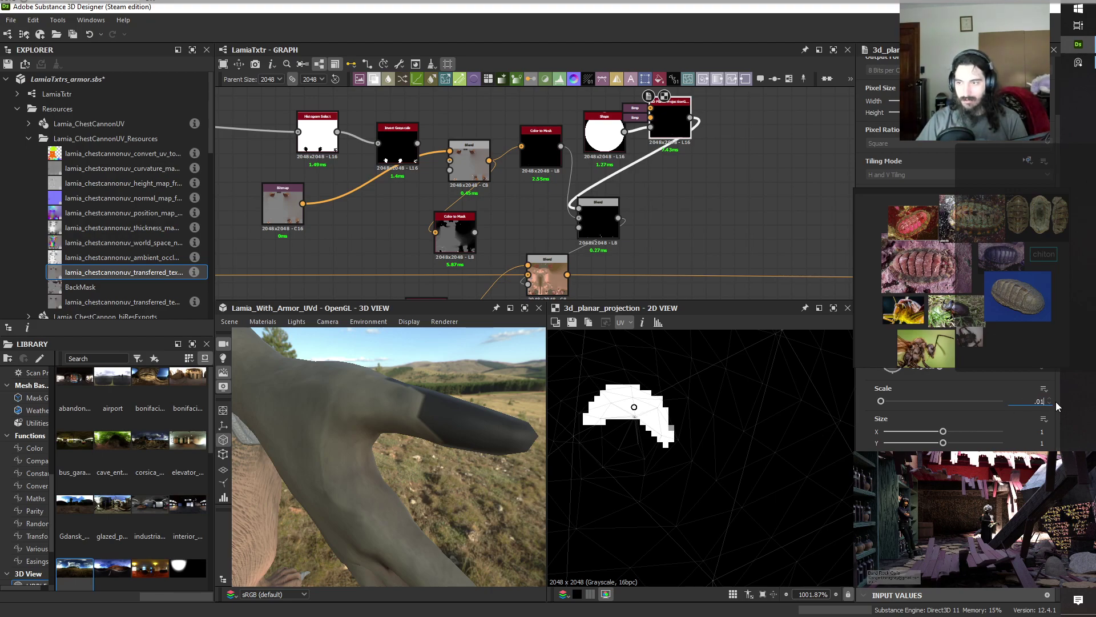
text(1)
key(Return)
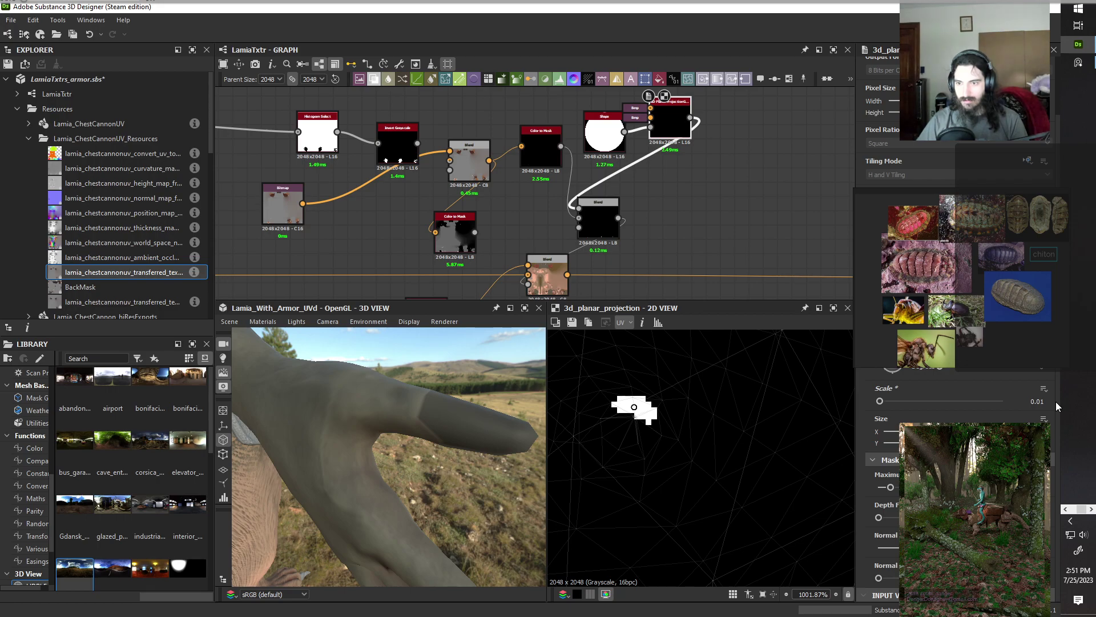
scroll(631, 444, up, 5)
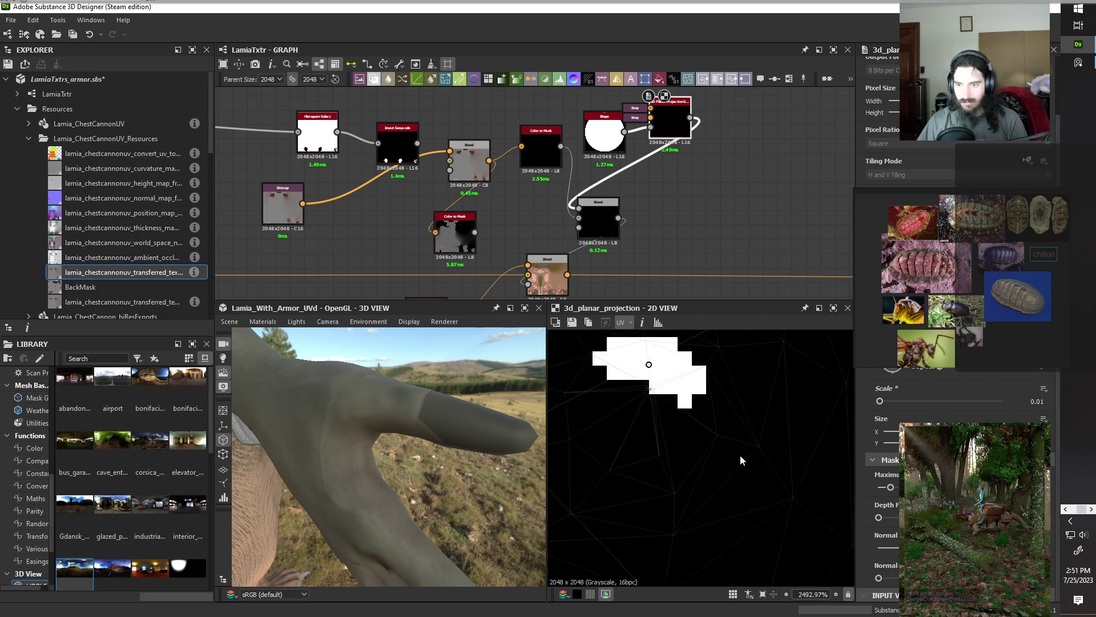
drag(649, 365, 652, 390)
scroll(651, 390, down, 18)
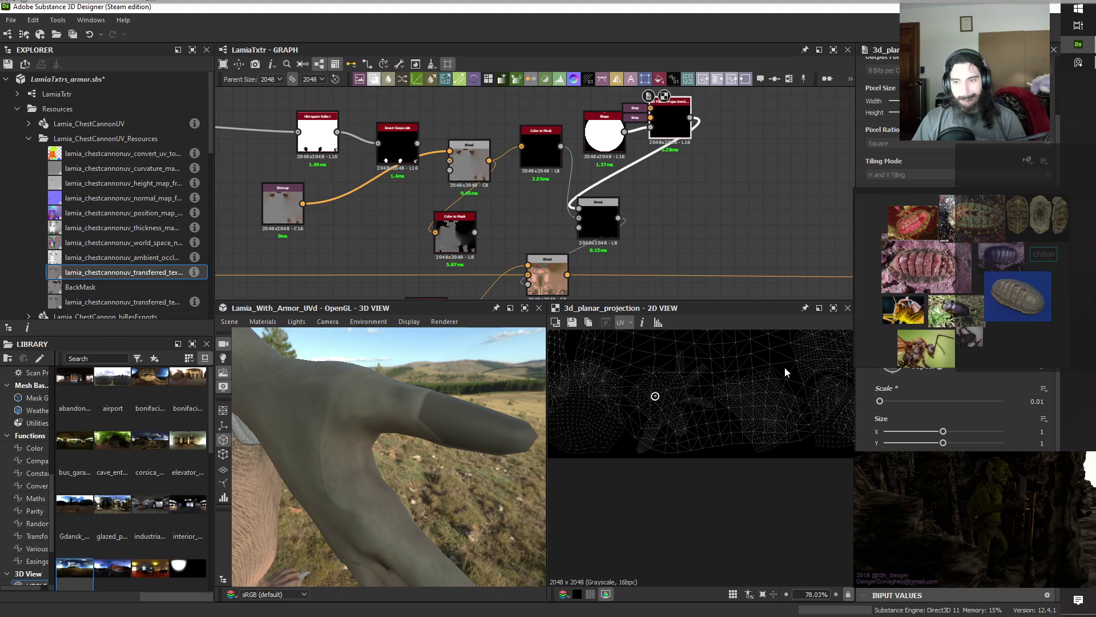
Shift the projection point toward the converging wireframe edges of the UV island and check the palm side of the hand.
scroll(657, 403, up, 5)
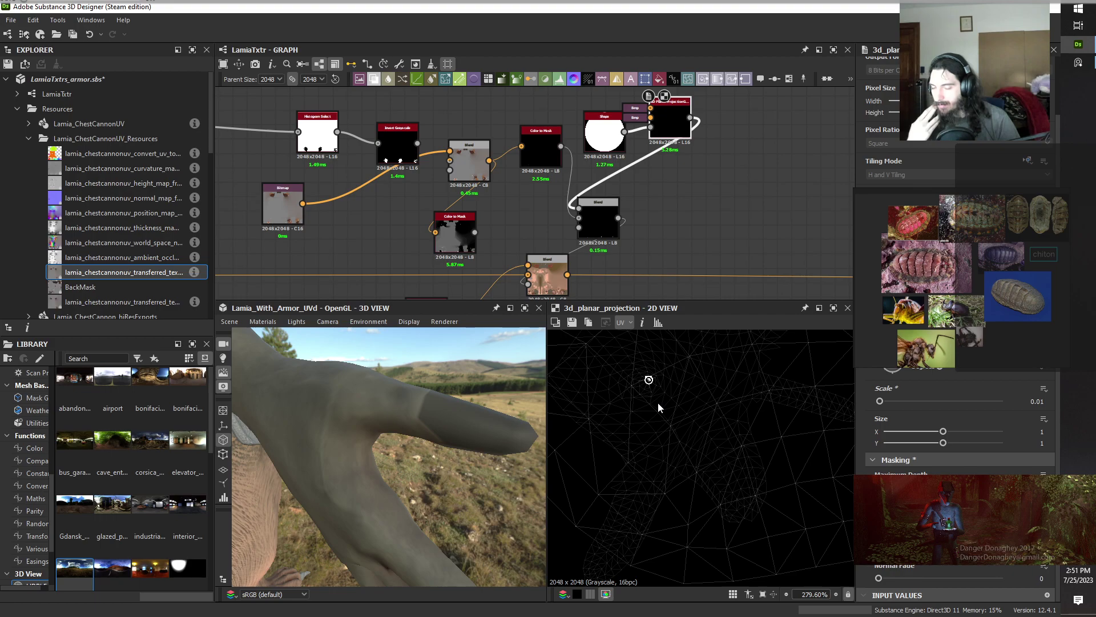
scroll(642, 382, down, 1)
mouse_move(700, 402)
middle_down()
mouse_move(727, 457)
mouse_move(727, 505)
mouse_move(745, 510)
middle_up()
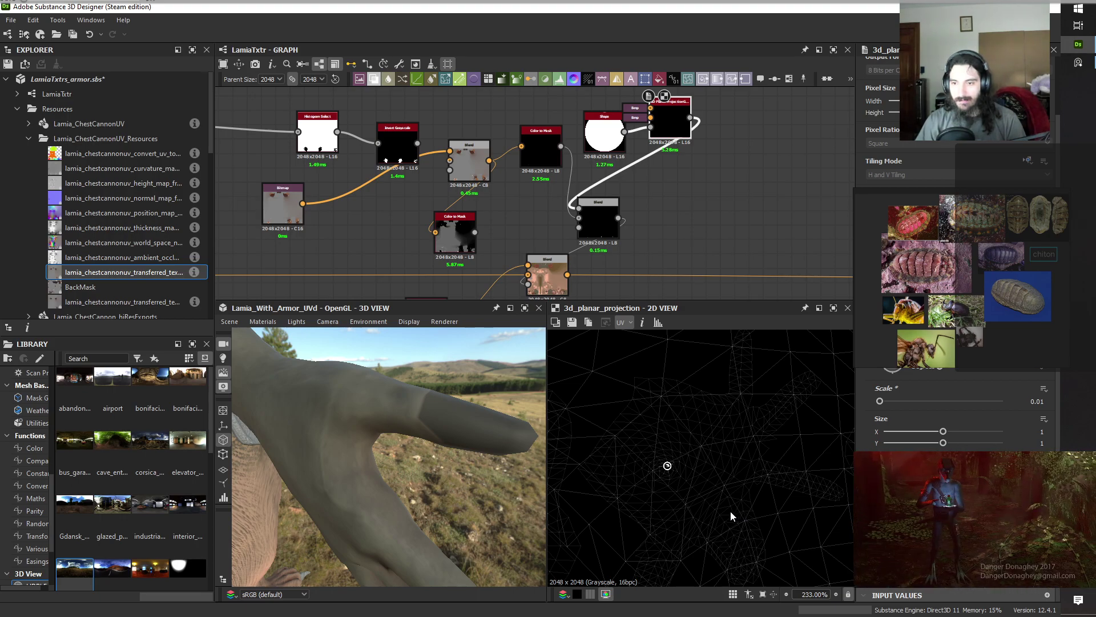
scroll(656, 436, up, 7)
drag(684, 503, 684, 504)
drag(516, 474, 340, 489)
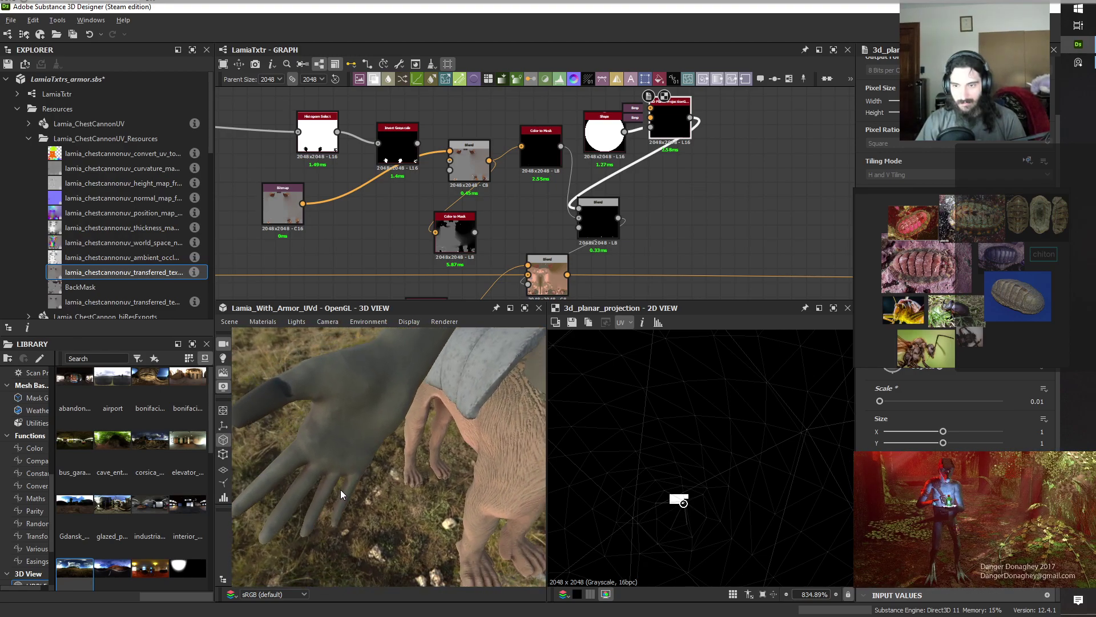
Set the planar projection's scale to 0.001 and align its point with the vertex where the wireframe edges converge.
scroll(695, 513, up, 8)
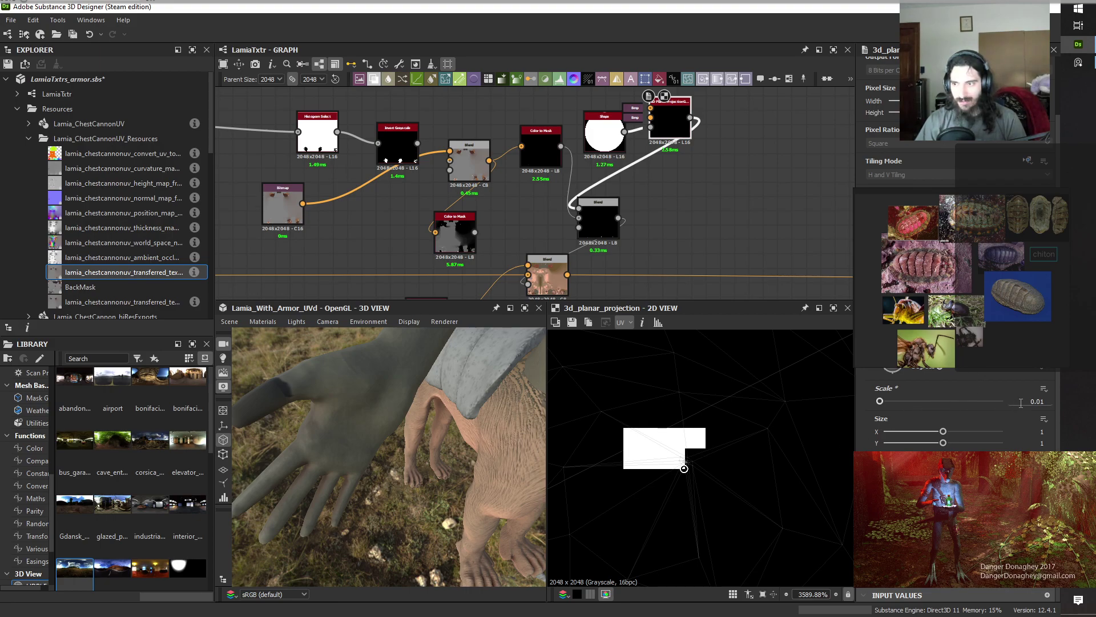
text(0.001)
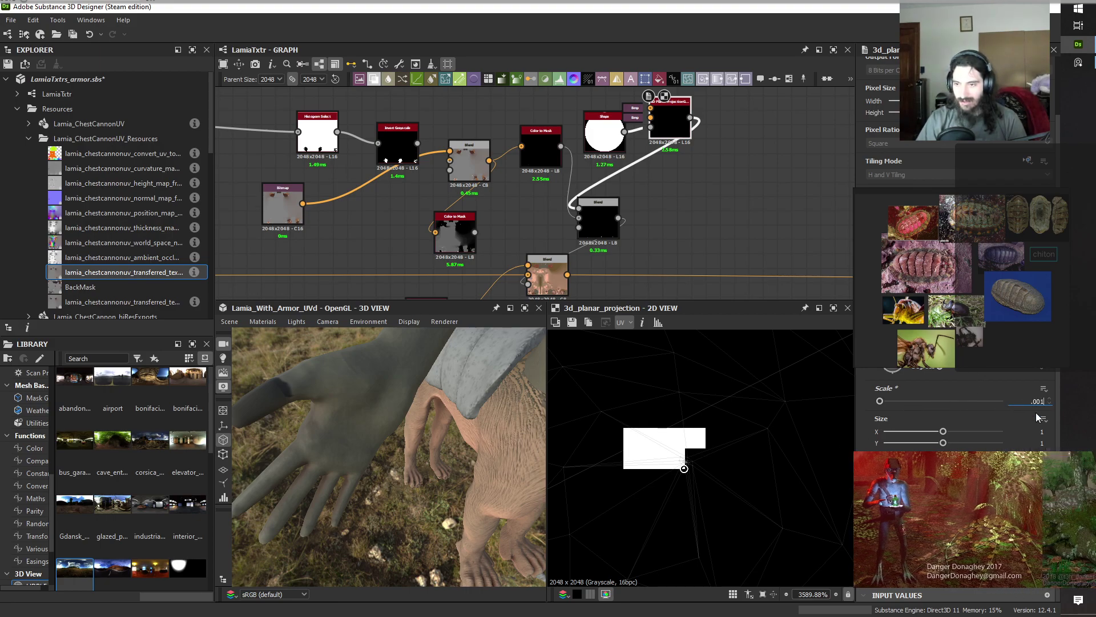
key(Return)
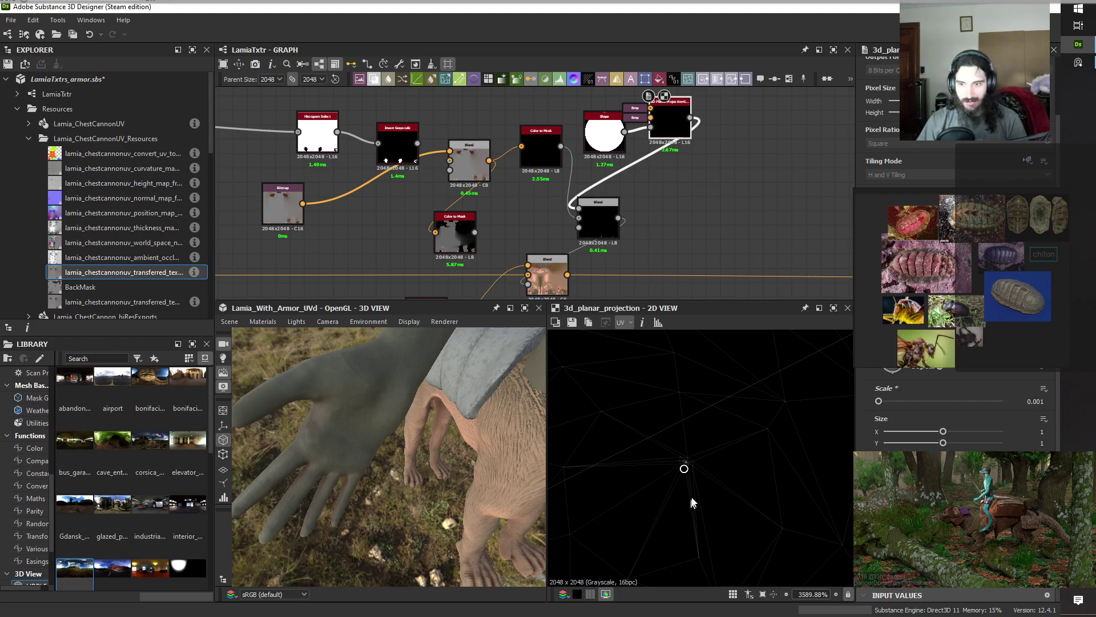
drag(685, 469, 701, 473)
scroll(688, 470, up, 3)
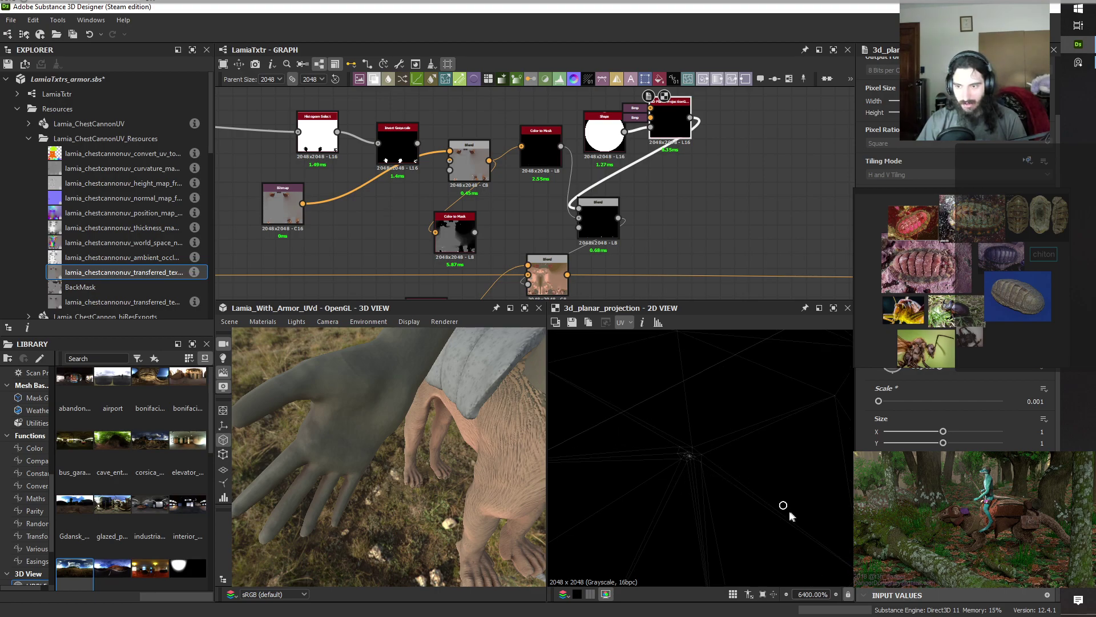
drag(782, 505, 687, 453)
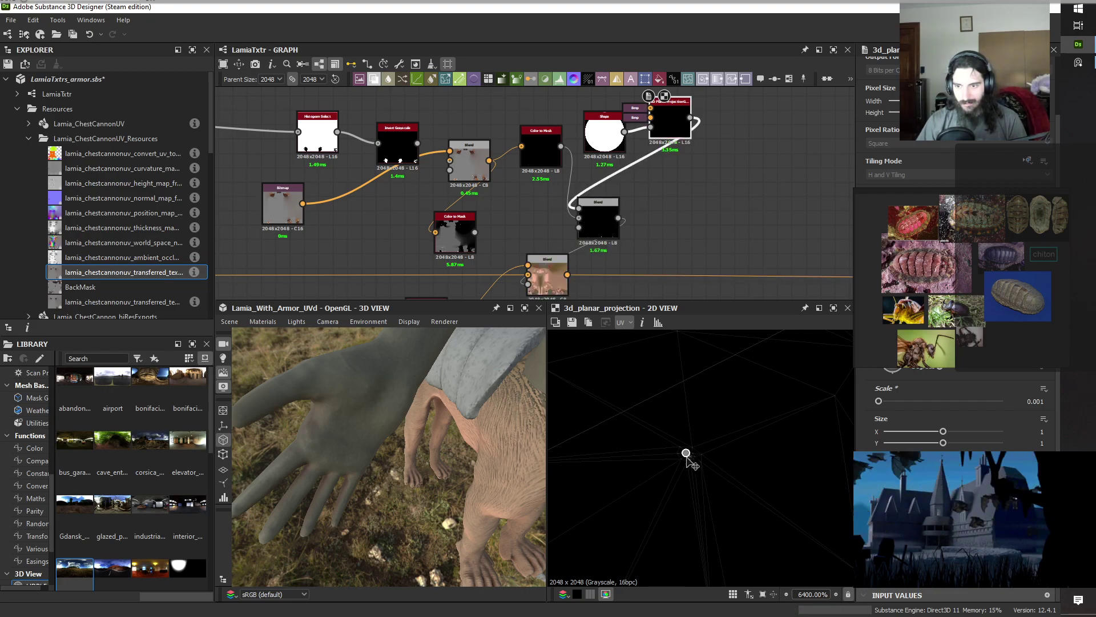
drag(687, 455, 692, 455)
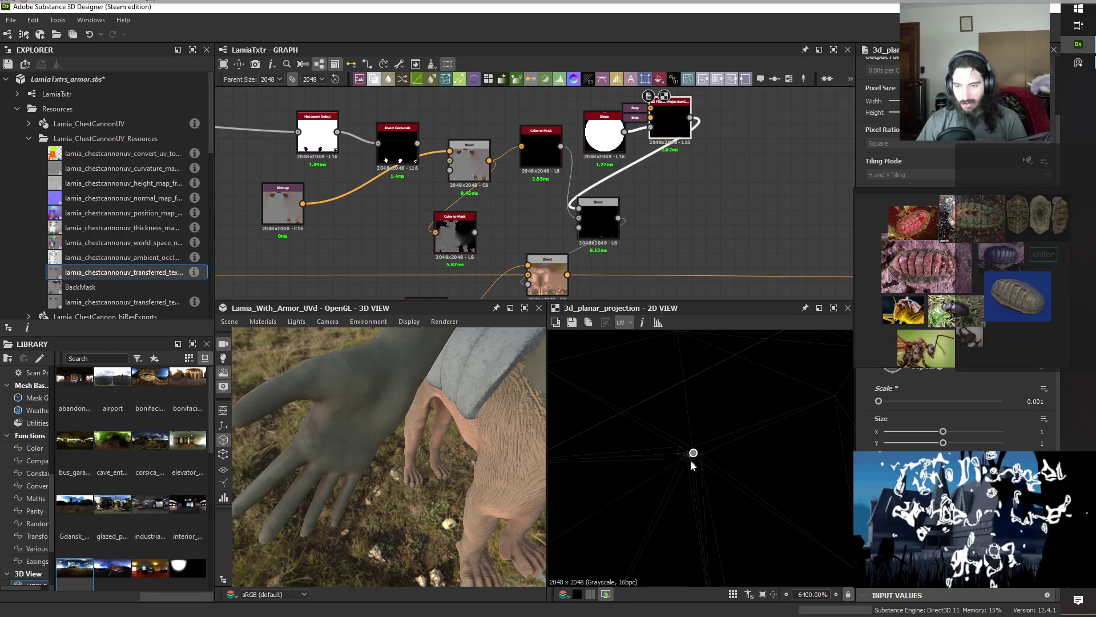
scroll(765, 526, down, 5)
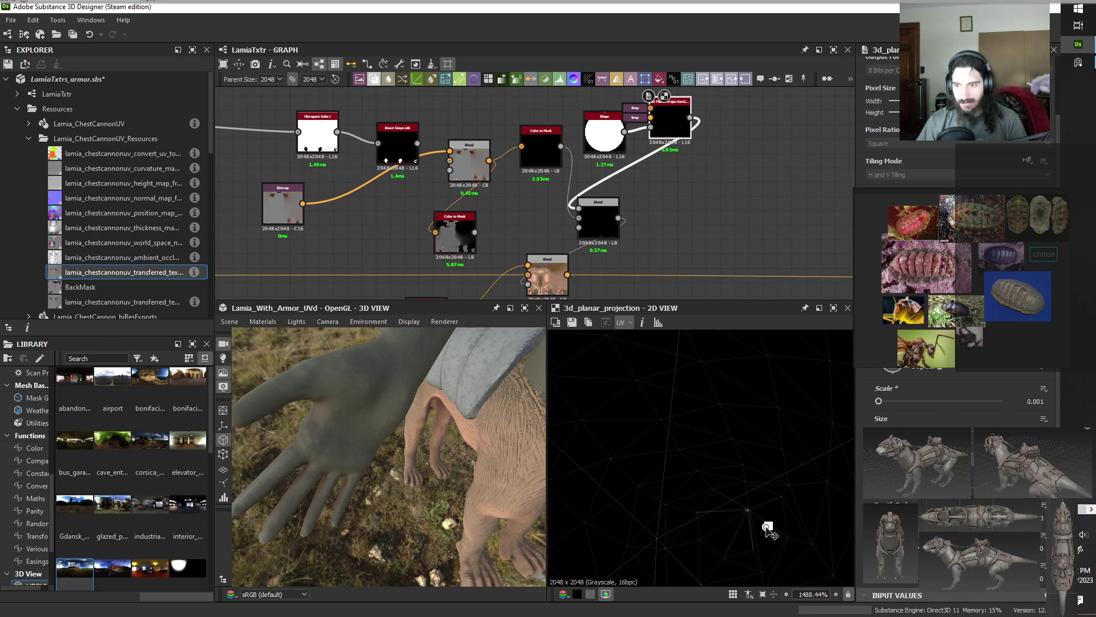
Place the projection point just beside the converging vertex, set the scale to 0.04, and check the mask around the thumb.
drag(767, 527, 728, 486)
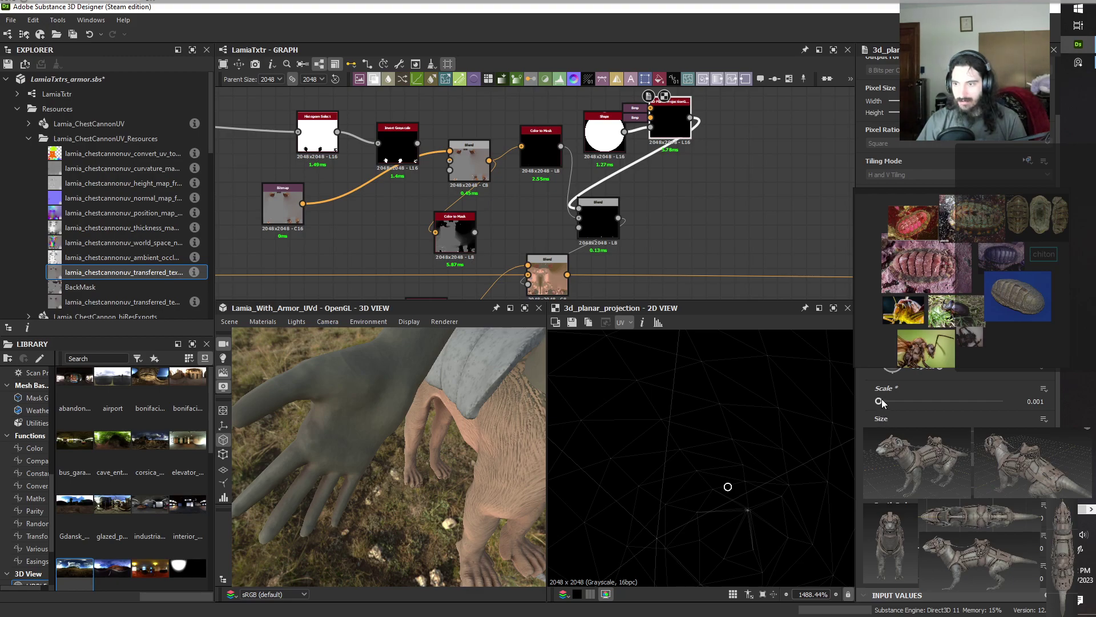
drag(879, 401, 882, 401)
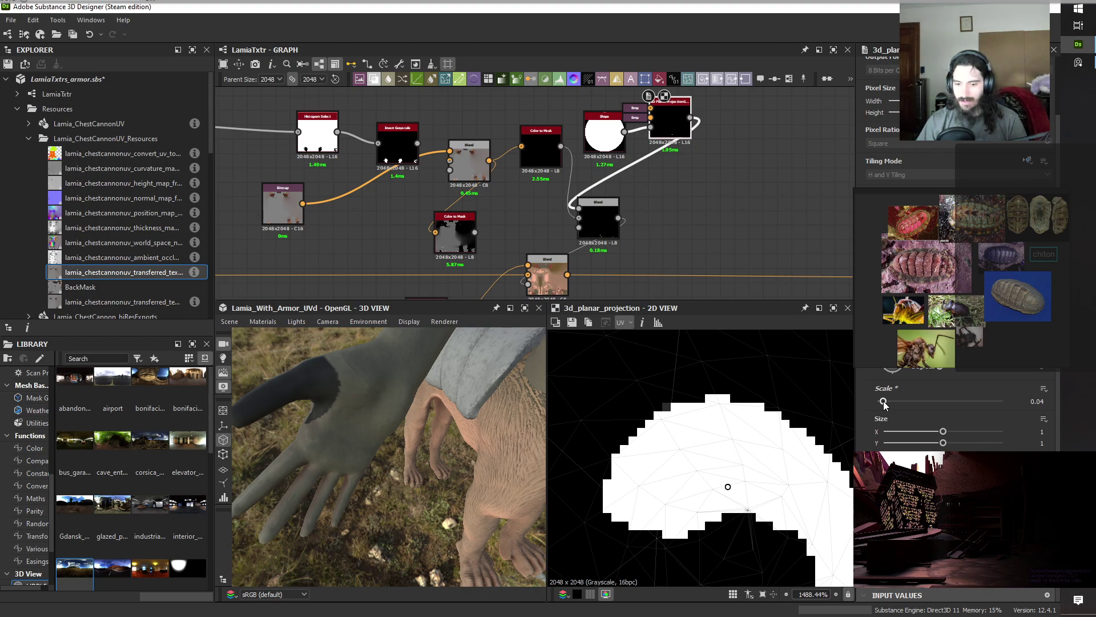
drag(405, 486, 369, 515)
scroll(778, 472, down, 6)
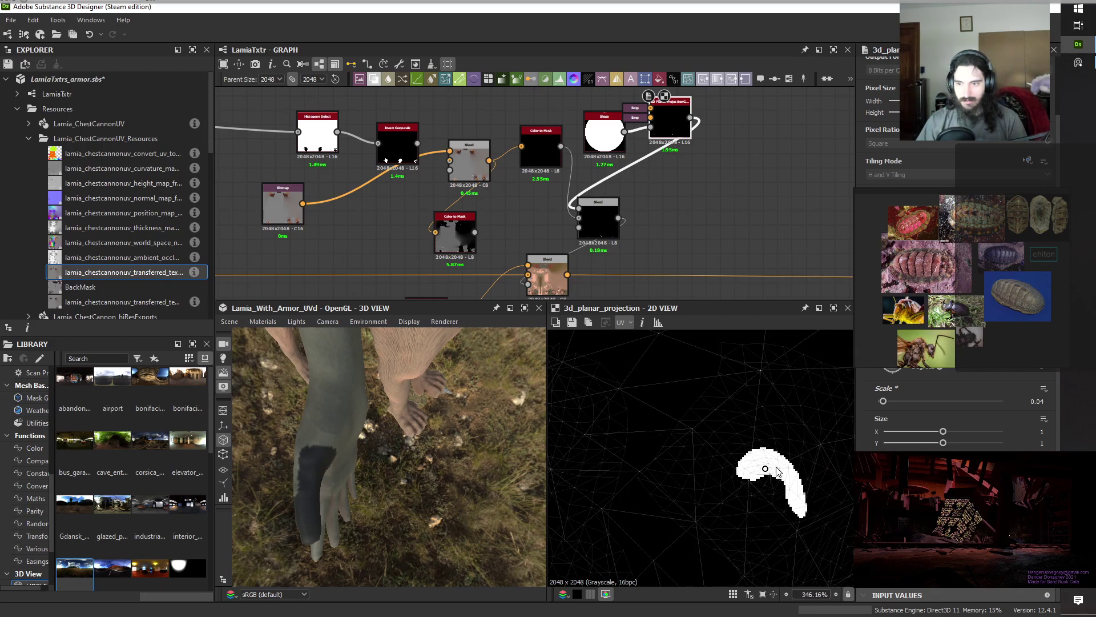
scroll(797, 540, up, 2)
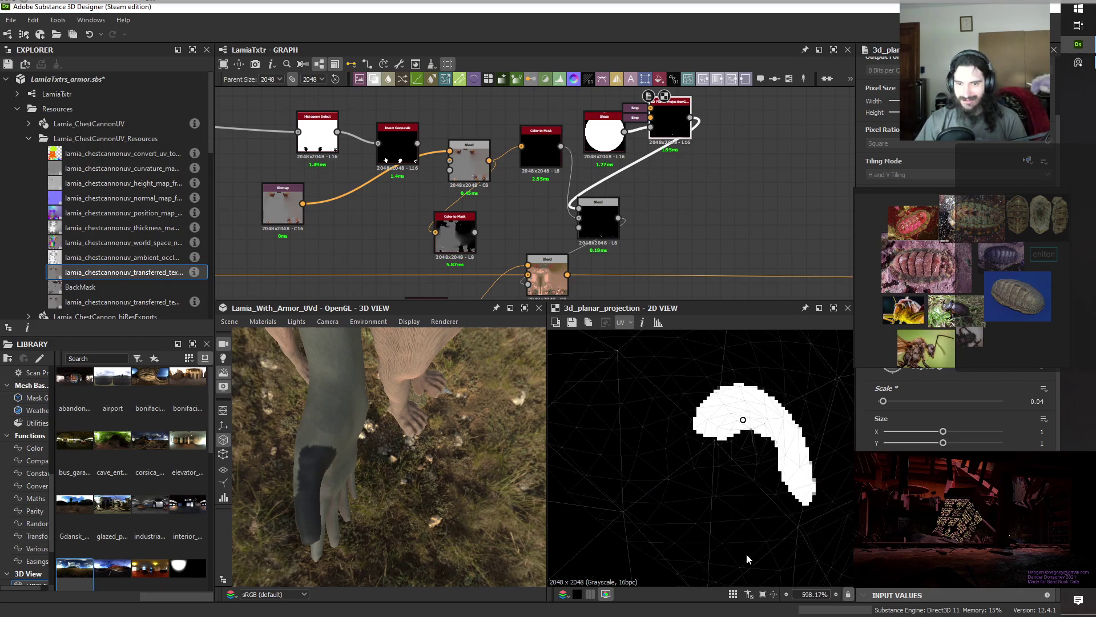
drag(386, 530, 385, 481)
scroll(384, 482, down, 3)
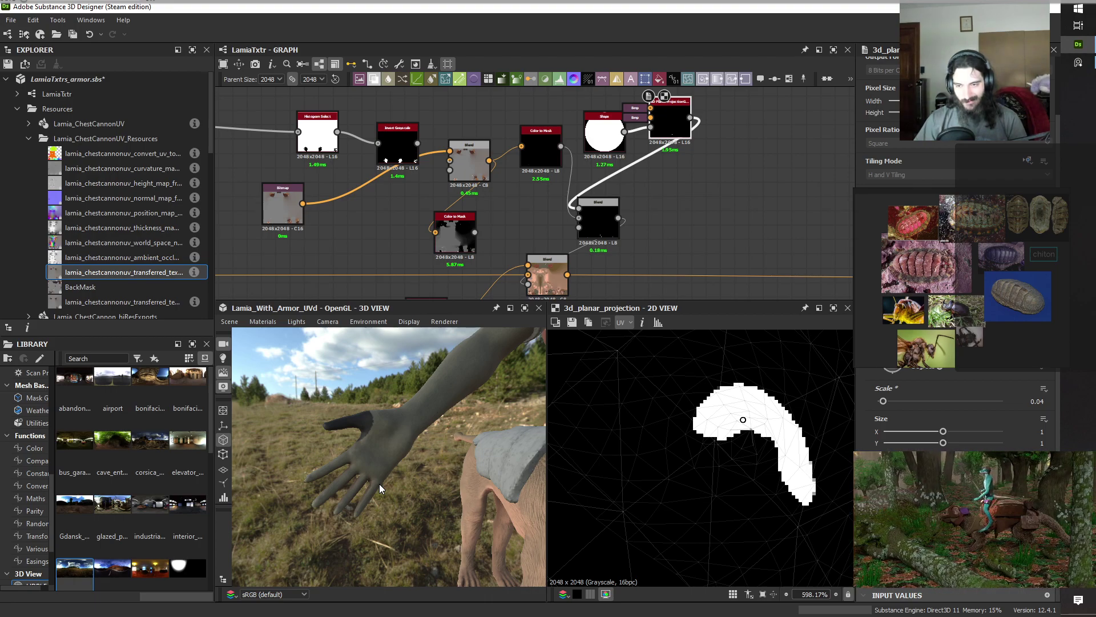
Switch to Maya, minimize its UV Editor and maximize the main window showing the human meshes.
click(344, 235)
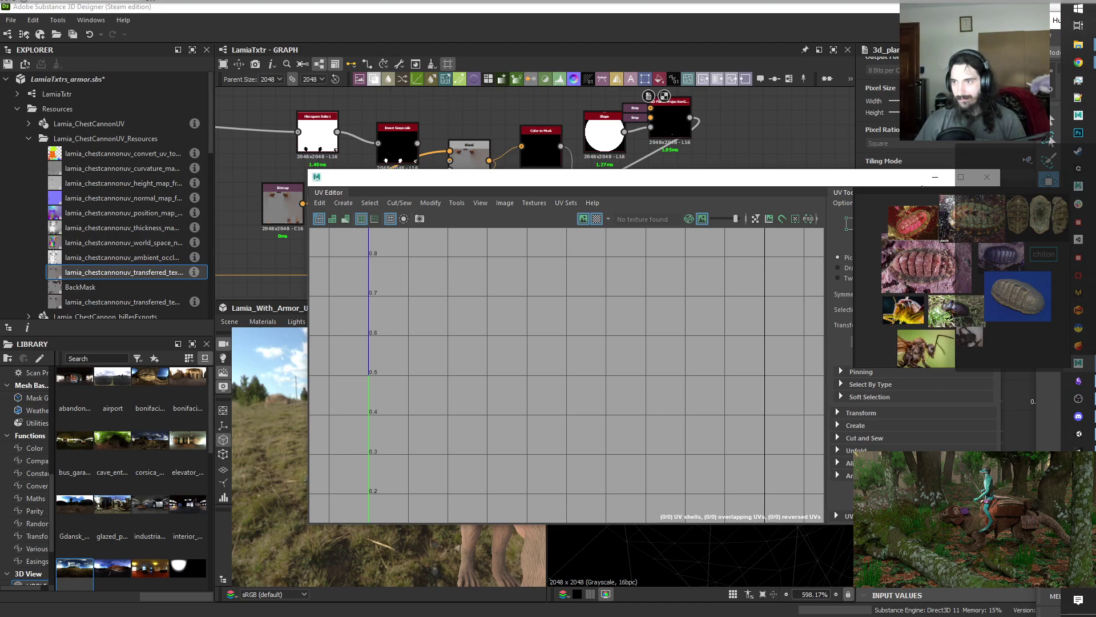
click(935, 177)
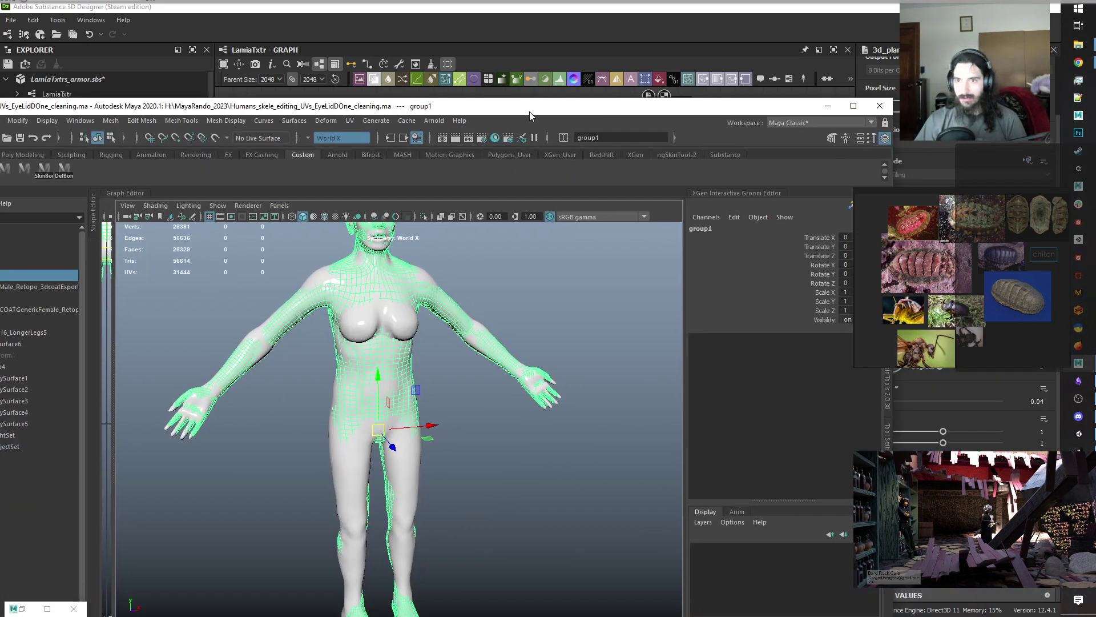
double_click(529, 112)
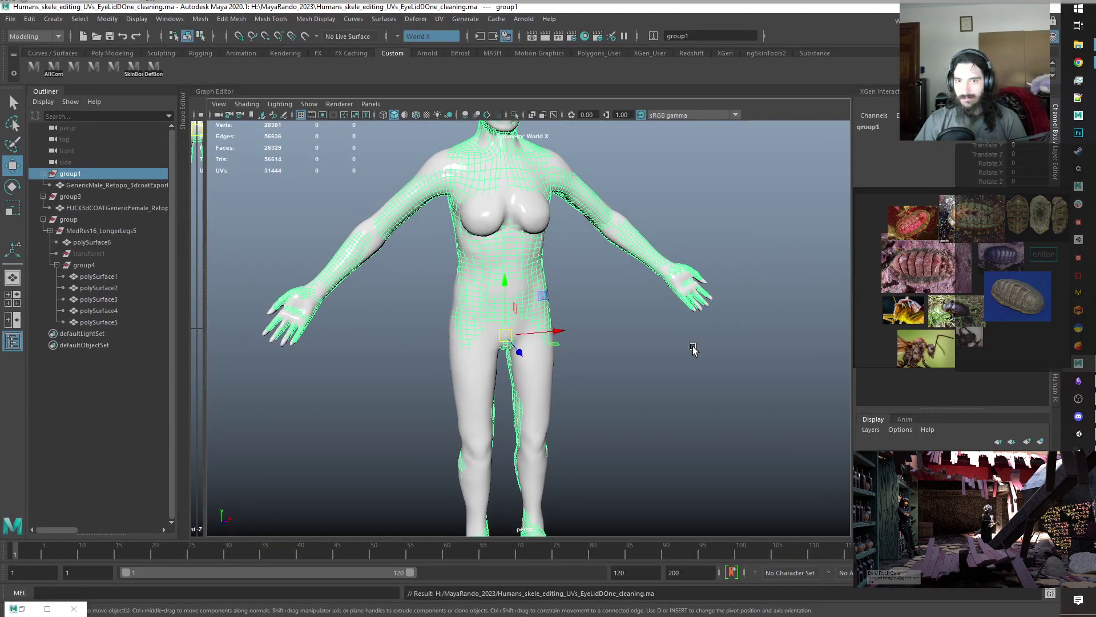
Select the female retopo mesh and inspect where it overlaps the male mesh on the face and body.
alt+drag(655, 436, 474, 348)
click(651, 440)
alt+right_drag(474, 348, 790, 502)
alt+drag(790, 501, 590, 355)
click(591, 355)
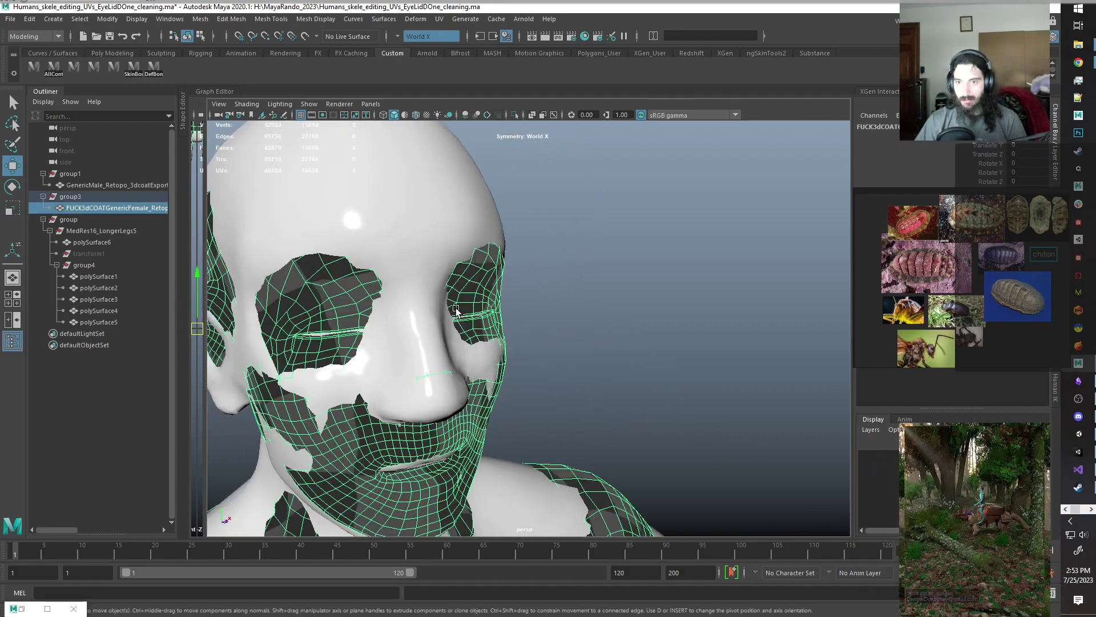
key(f)
alt+drag(550, 260, 468, 346)
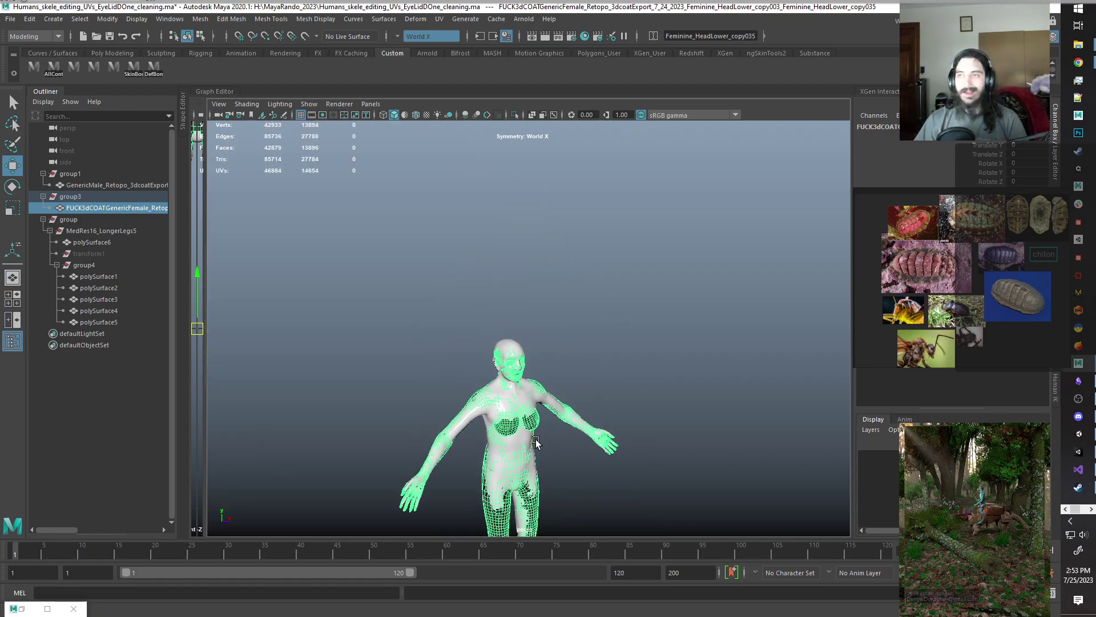
Hide the female retopo mesh, leave the male retopo mesh selected, and inspect its head topology.
alt+right_drag(460, 350, 675, 465)
alt+drag(596, 474, 474, 444)
click(546, 417)
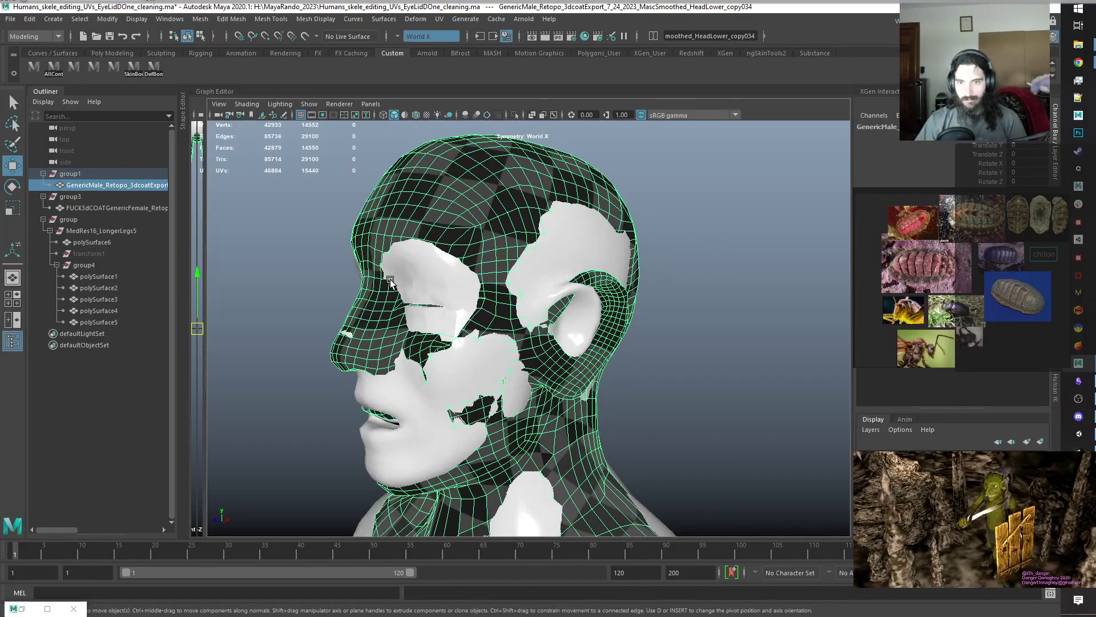
click(425, 265)
click(460, 306)
click(505, 414)
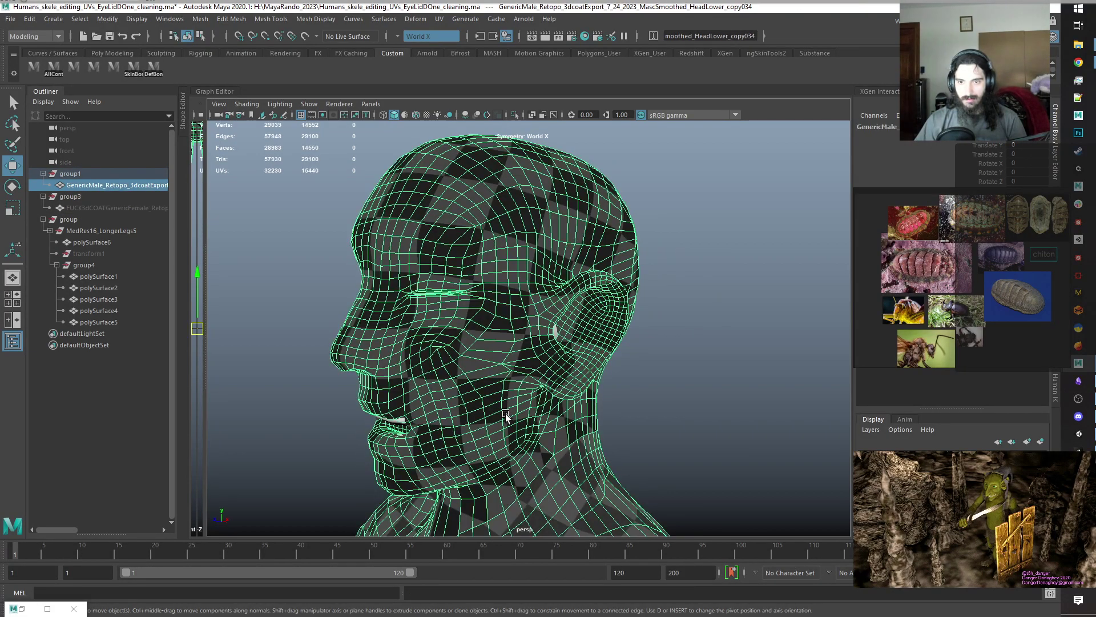
alt+drag(431, 448, 617, 454)
alt+right_drag(616, 454, 531, 397)
alt+drag(532, 396, 474, 392)
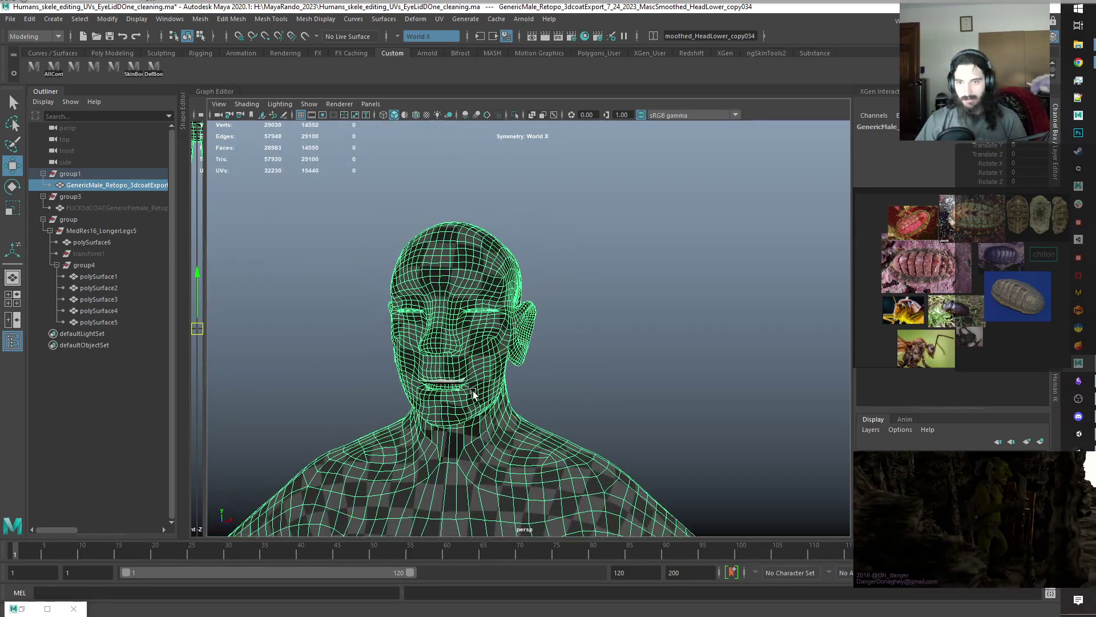
Unhide the female retopo mesh, clear the selection, and inspect how the two heads overlap from the front and in profile.
click(80, 208)
key(h)
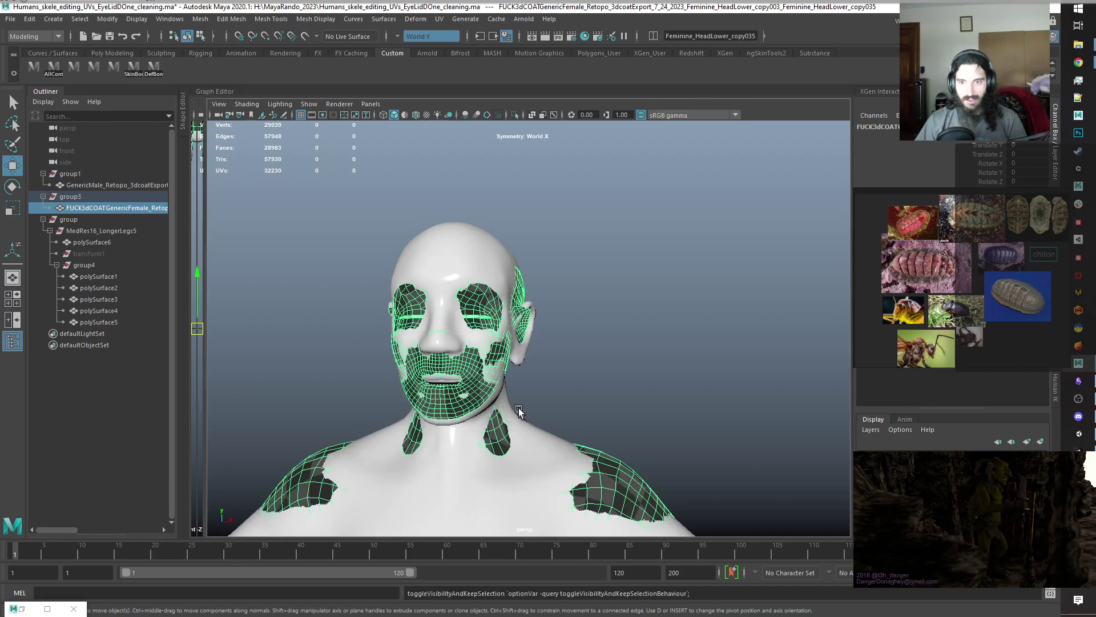
alt+middle_drag(482, 347, 528, 343)
alt+right_drag(528, 342, 669, 371)
click(726, 335)
alt+drag(701, 393, 610, 411)
alt+right_drag(610, 411, 438, 352)
mouse_move(438, 353)
alt+mouse_down()
mouse_move(610, 398)
mouse_move(699, 401)
mouse_move(680, 403)
alt+mouse_up()
alt+right_drag(680, 403, 712, 455)
alt+drag(711, 455, 526, 464)
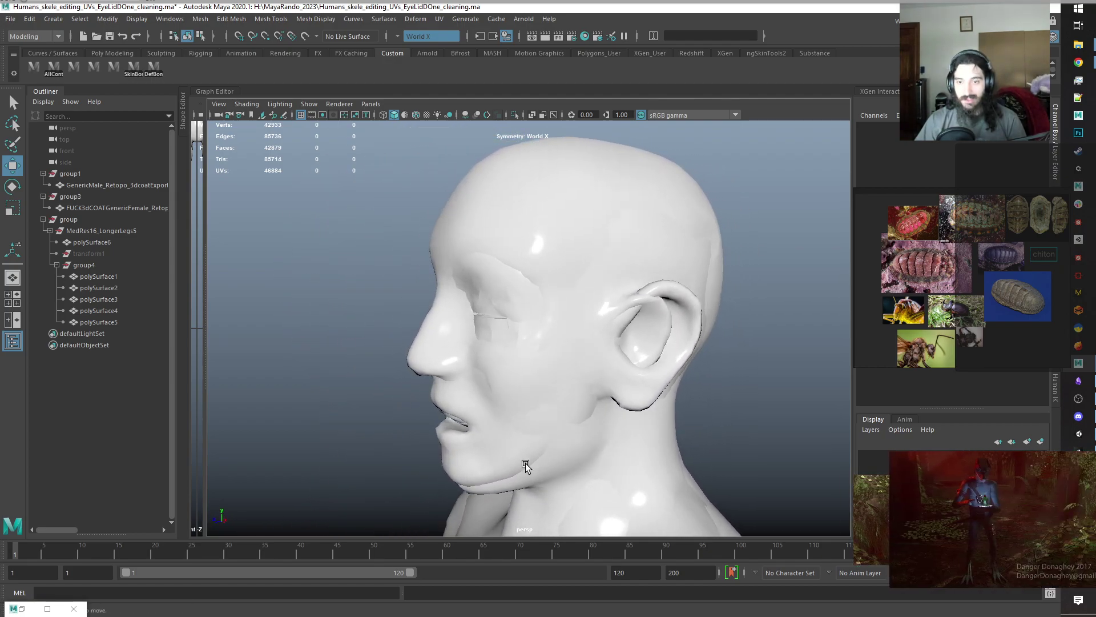
Start a new empty scene without saving the changes to Humans_skele_editing_UVs_EyeLidDOne_cleaning.ma.
click(17, 20)
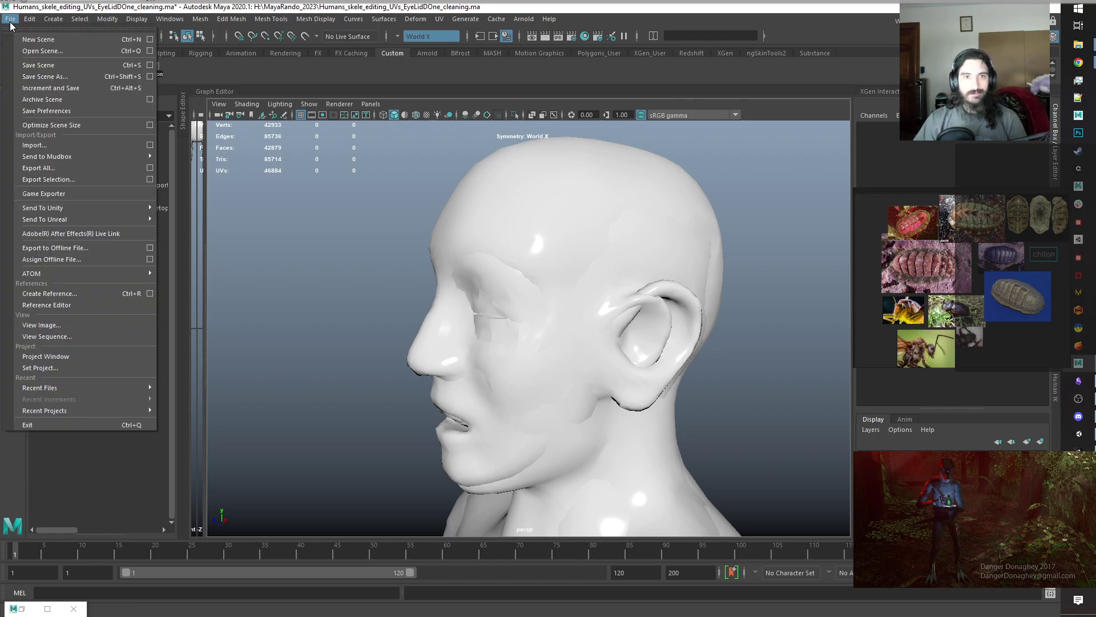
mouse_move(135, 392)
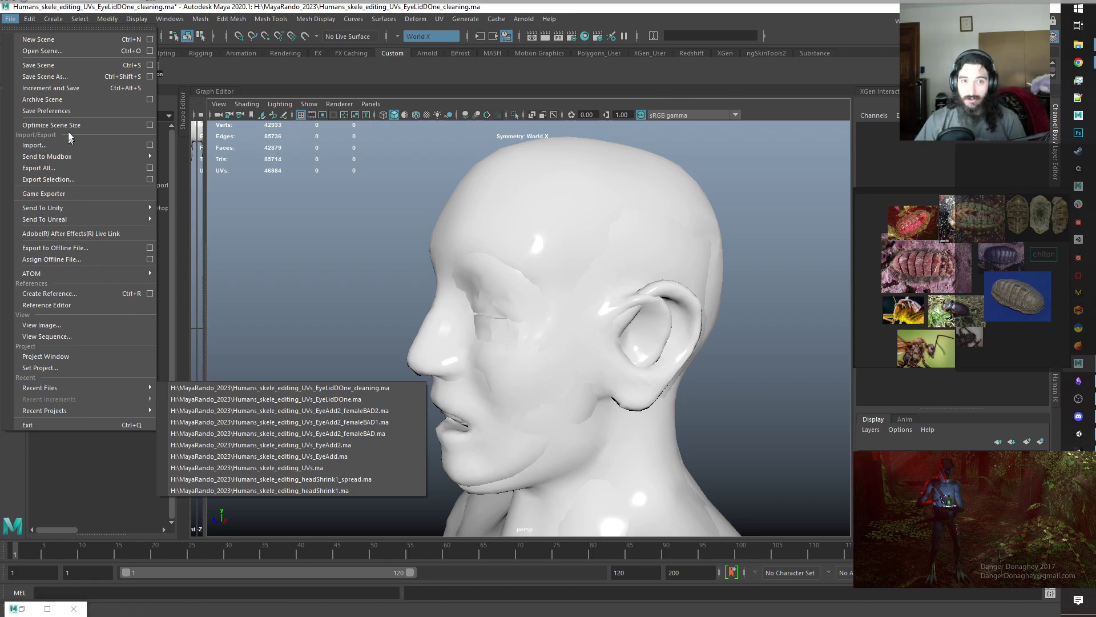
click(59, 50)
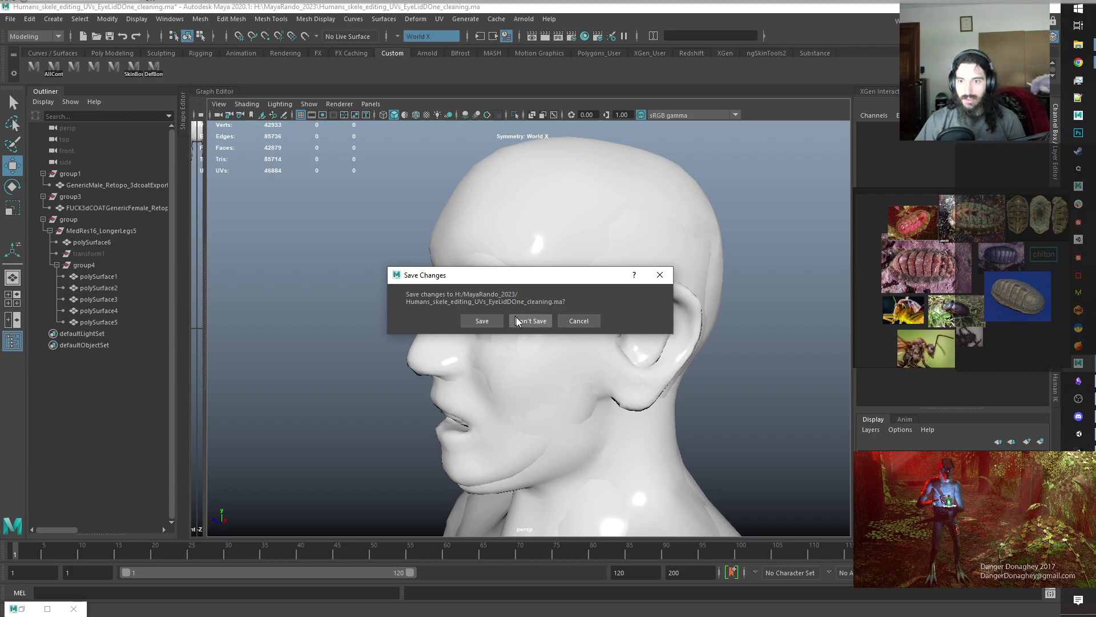
click(530, 321)
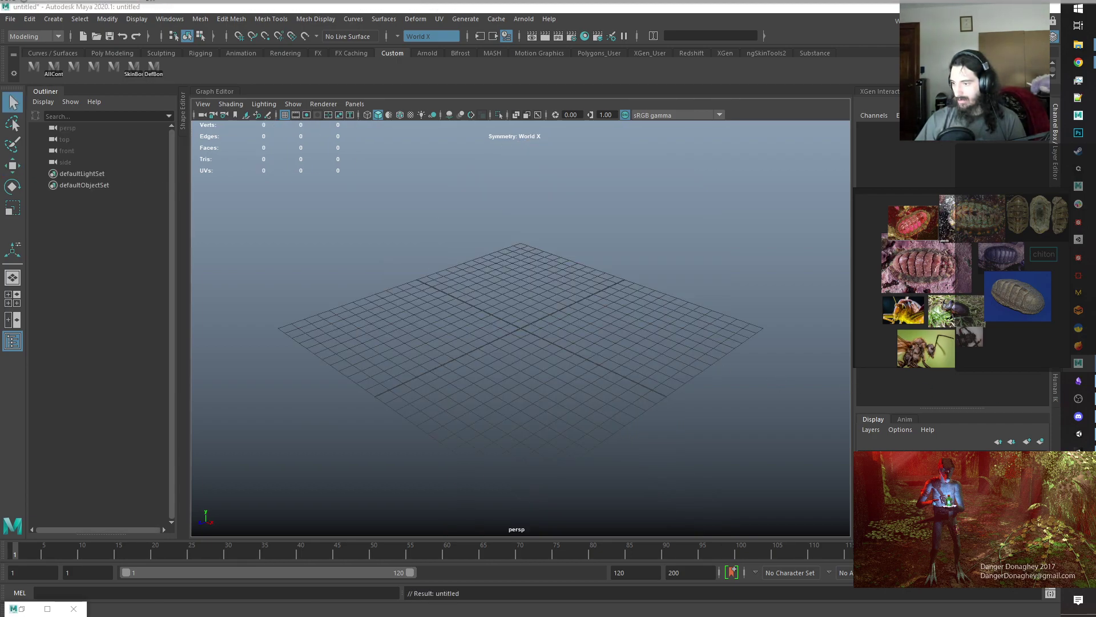
Import the Lamia model file from File Explorer into the empty scene.
click(1078, 44)
drag(569, 29, 1095, 59)
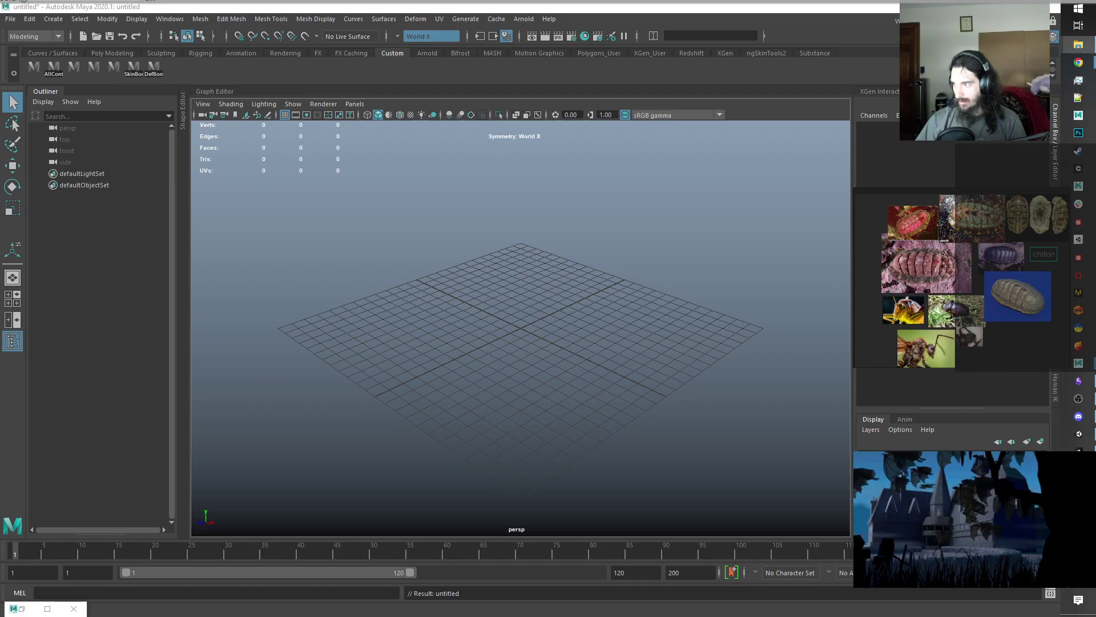
drag(627, 279, 489, 265)
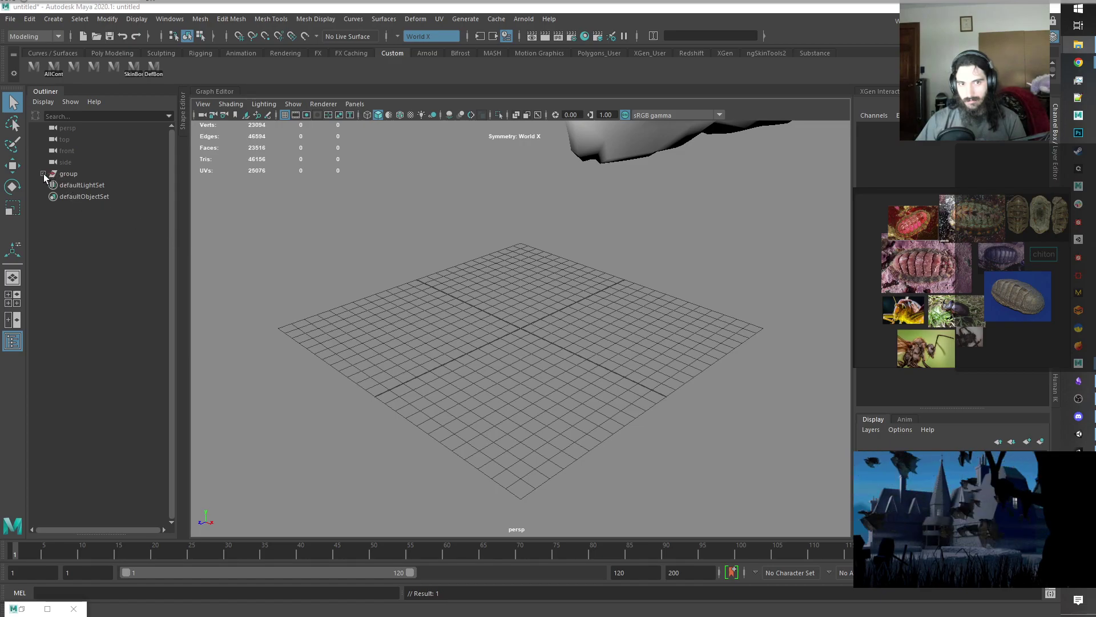
Expand the imported group, select the Lamia_exports_Lamia_ChestCannon mesh, and frame its torso and outstretched hand.
click(43, 173)
click(87, 196)
key(f)
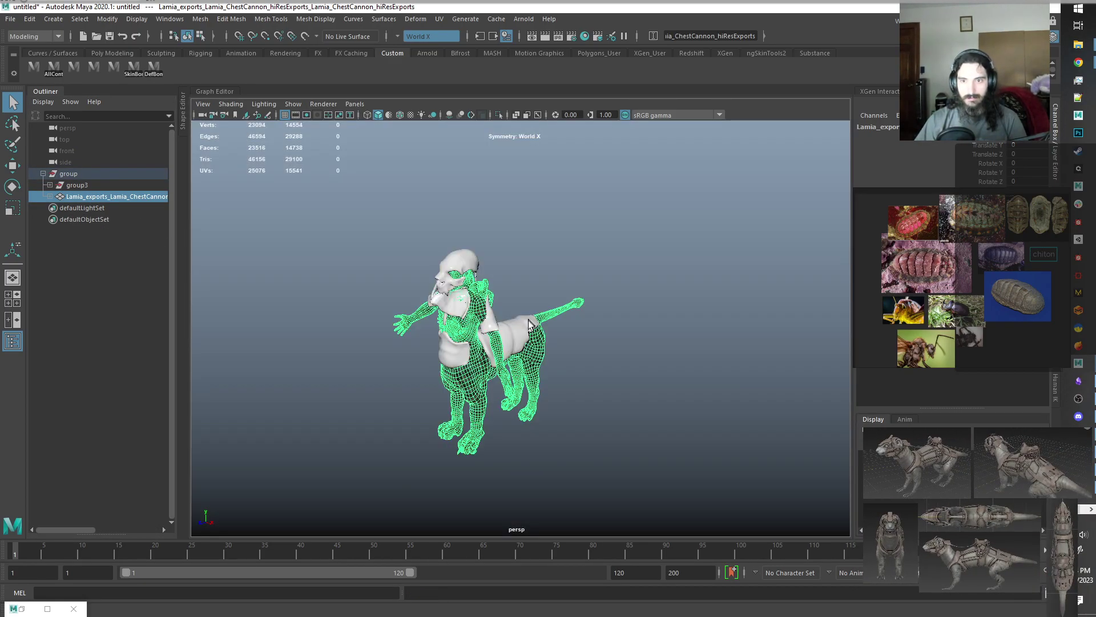
alt+right_drag(423, 338, 578, 452)
alt+drag(577, 452, 646, 445)
alt+middle_drag(658, 391, 587, 388)
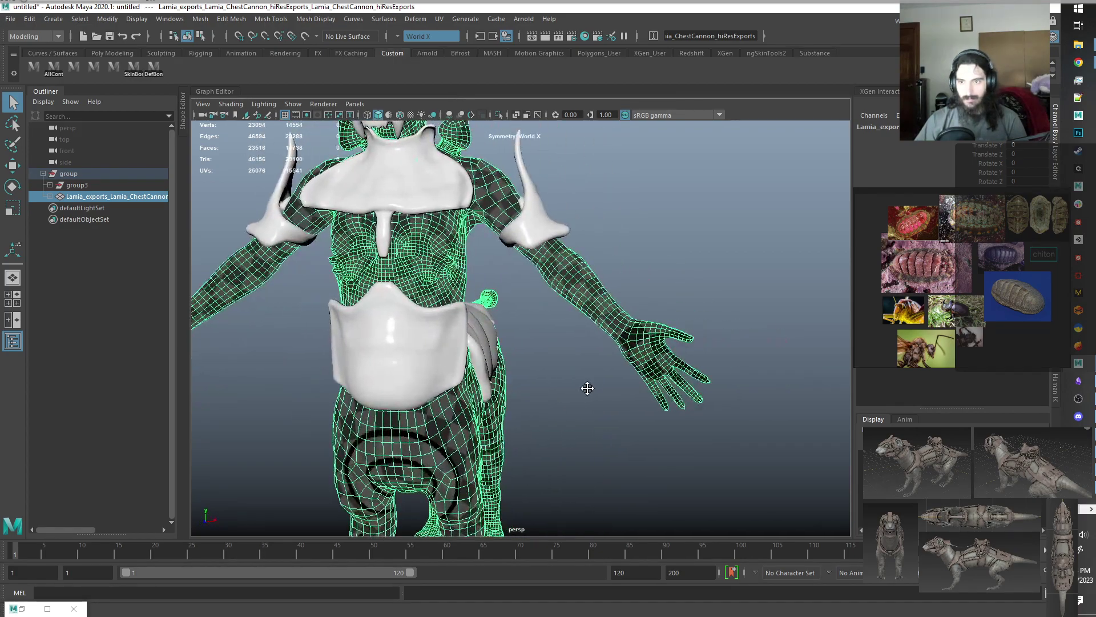
Restore the UV Editor and examine the Lamia mesh's hand UV shell up close at its pinched point.
click(27, 611)
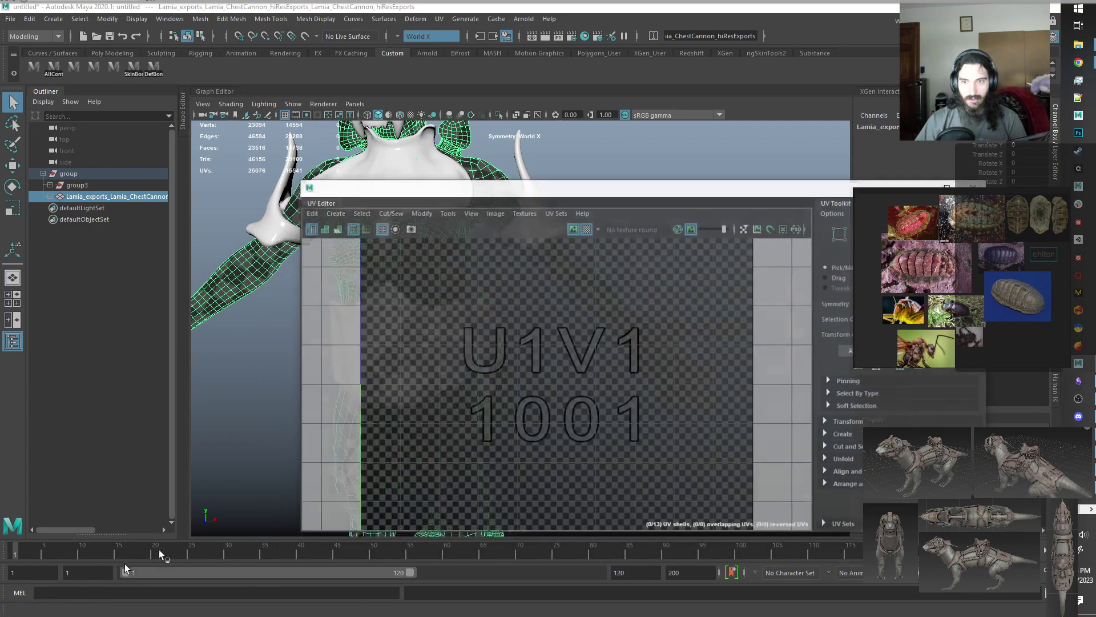
click(259, 291)
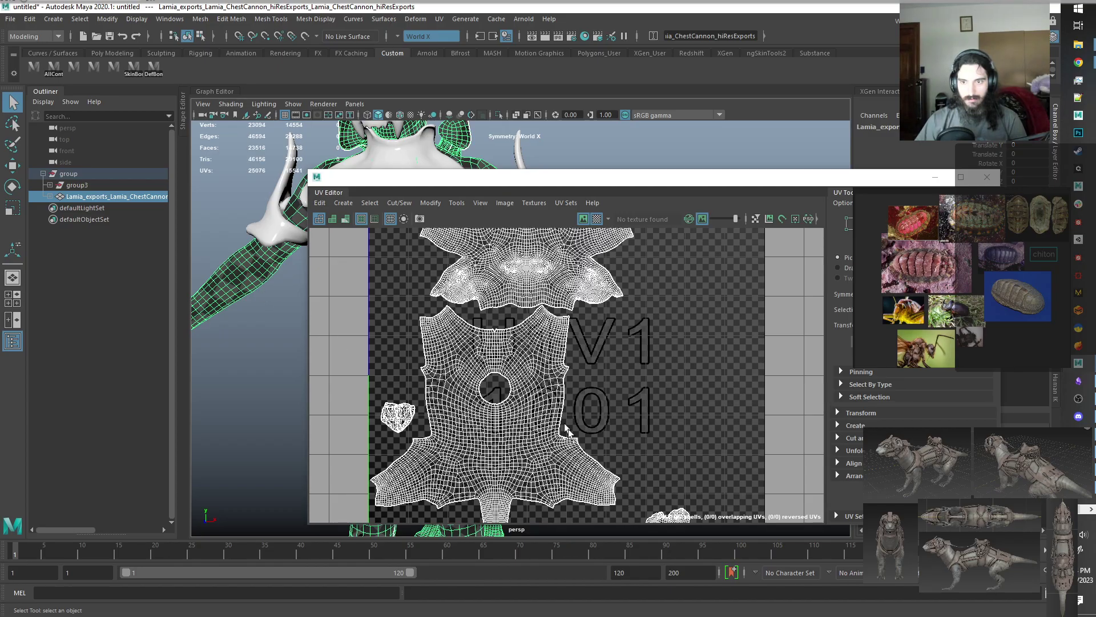
alt+middle_drag(617, 449, 578, 311)
alt+right_drag(496, 394, 679, 438)
alt+middle_drag(676, 435, 631, 375)
alt+right_drag(488, 320, 606, 414)
alt+middle_drag(606, 414, 498, 347)
alt+right_drag(498, 347, 554, 386)
alt+middle_drag(554, 387, 514, 361)
alt+right_drag(456, 342, 710, 486)
alt+middle_drag(509, 378, 473, 336)
alt+right_drag(469, 333, 643, 448)
alt+middle_drag(643, 448, 588, 374)
alt+right_drag(498, 304, 620, 427)
alt+middle_drag(618, 426, 573, 421)
In UV component mode, select the clustered UVs at the pinched point and compare the selection on both hand shells.
right_drag(526, 330, 482, 335)
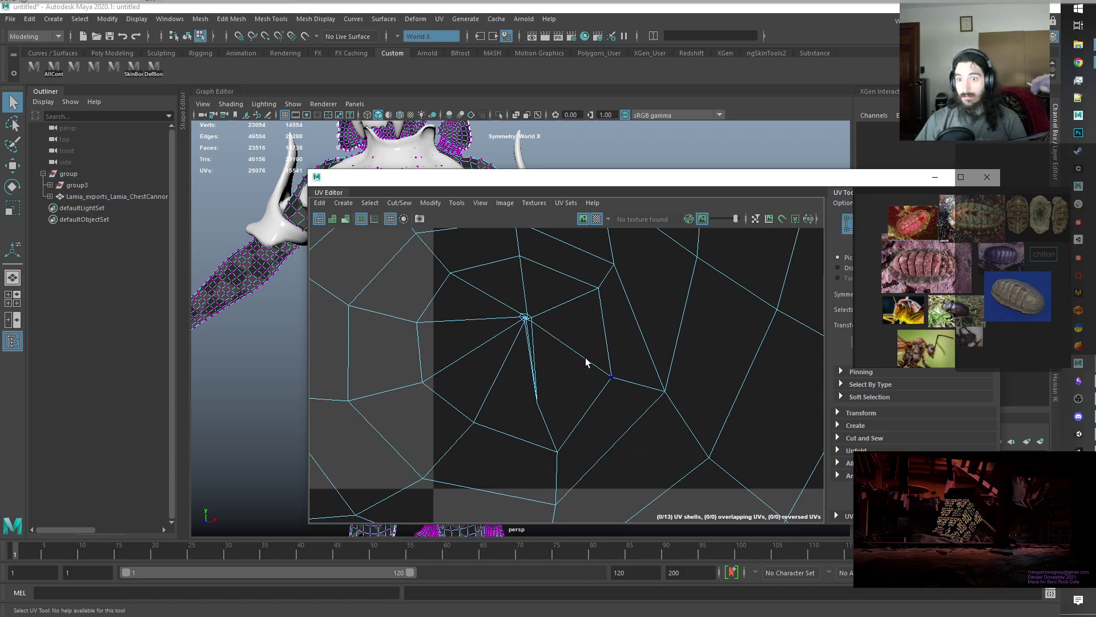
drag(561, 355, 497, 303)
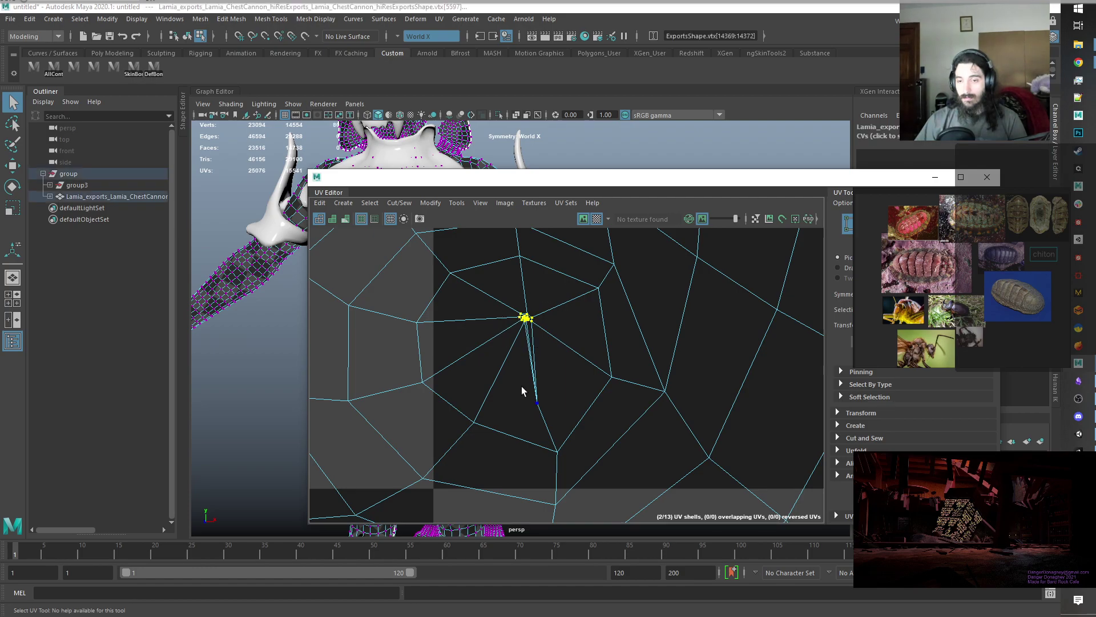
scroll(521, 386, down, 10)
scroll(525, 384, down, 5)
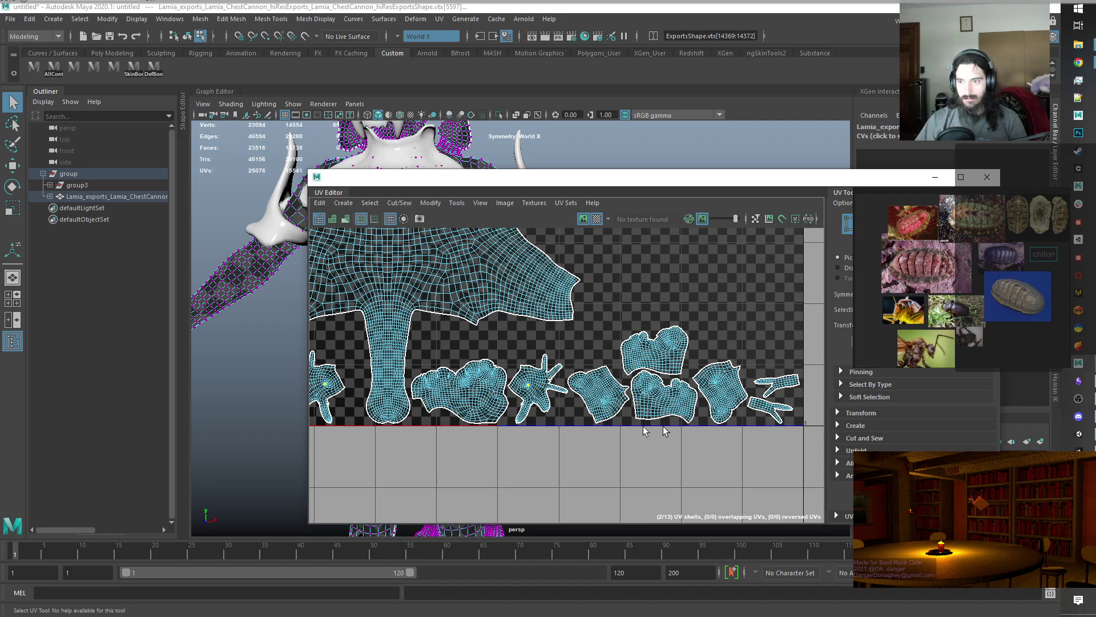
alt+middle_drag(542, 431, 719, 428)
scroll(493, 406, up, 5)
alt+middle_drag(770, 483, 491, 467)
alt+middle_drag(623, 410, 489, 447)
scroll(489, 379, up, 6)
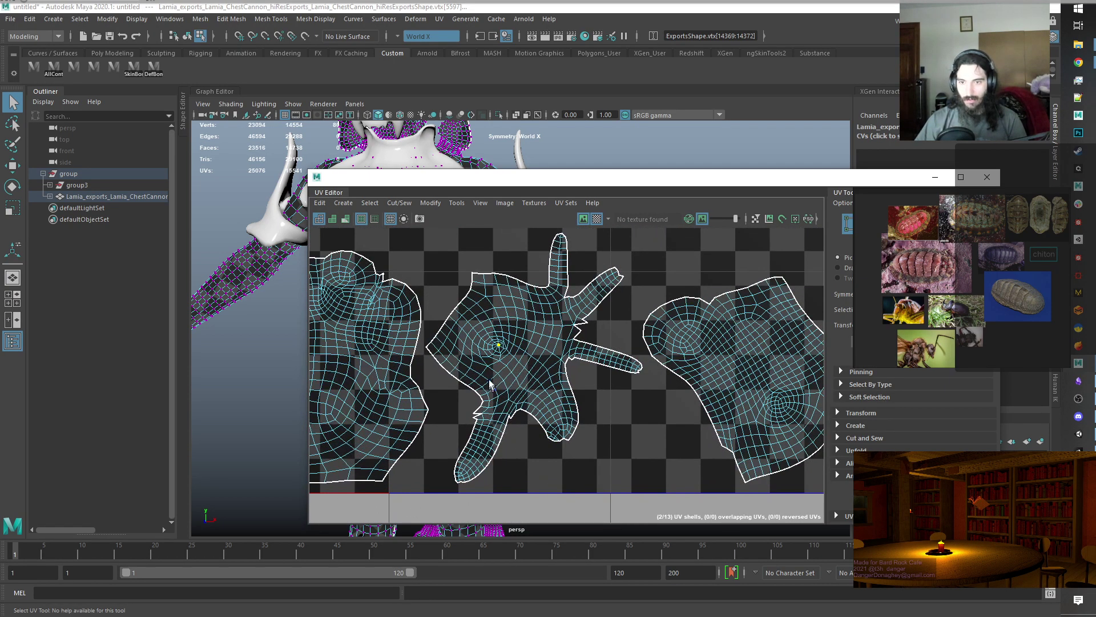
Switch symmetry from World to Object X for scaling the selected hand UVs.
key(r)
scroll(507, 387, down, 3)
scroll(507, 387, down, 4)
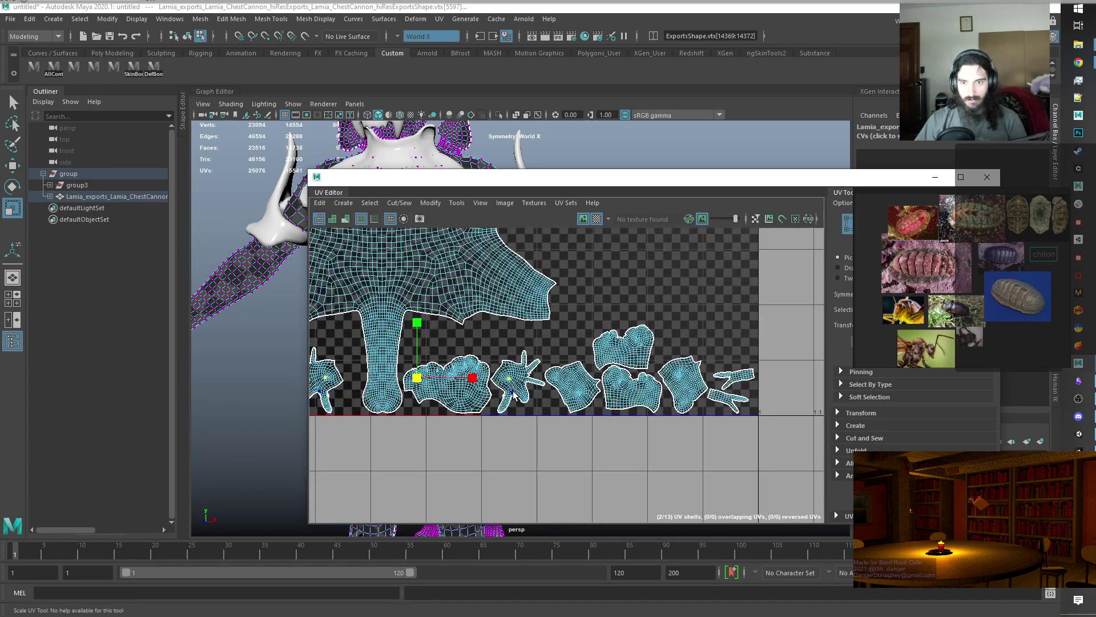
right_drag(626, 151, 628, 112)
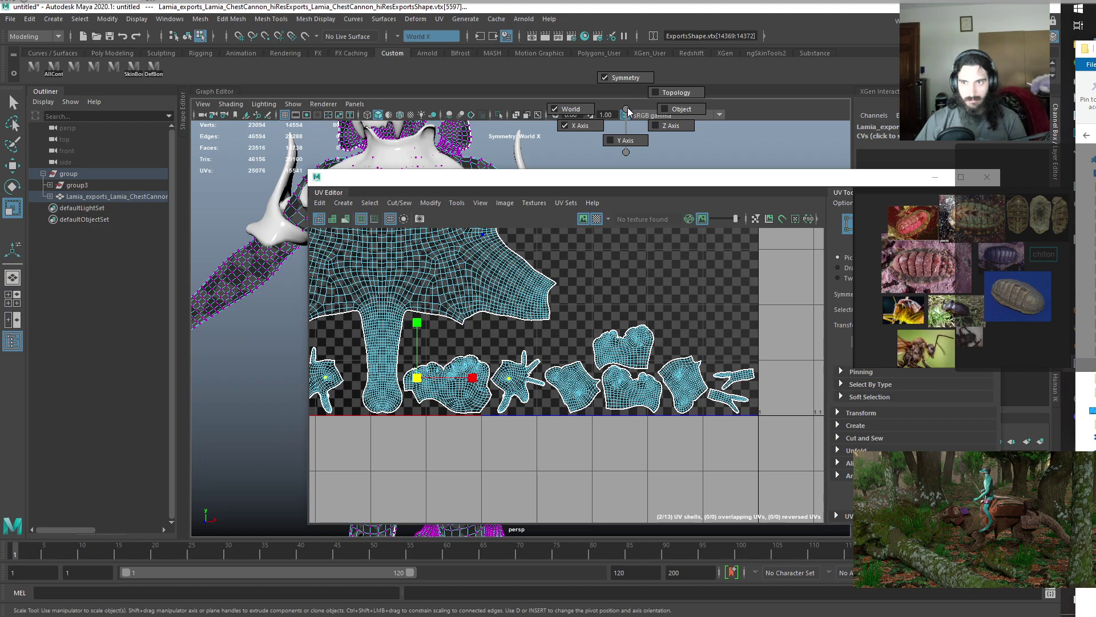
right_drag(628, 112, 664, 115)
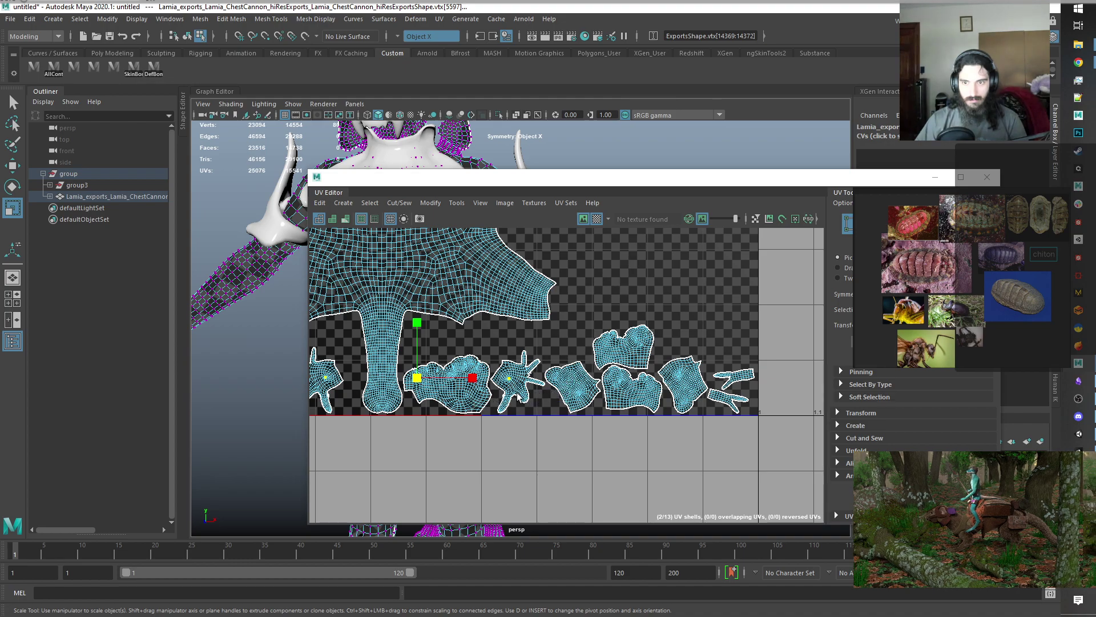
key(e)
key(r)
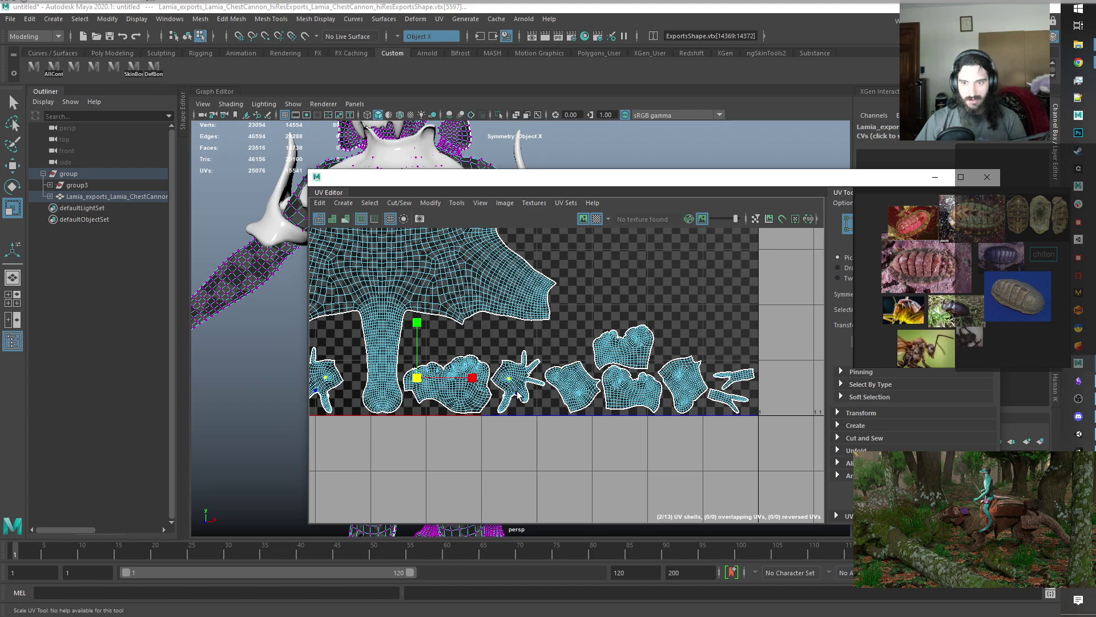
scroll(482, 384, up, 2)
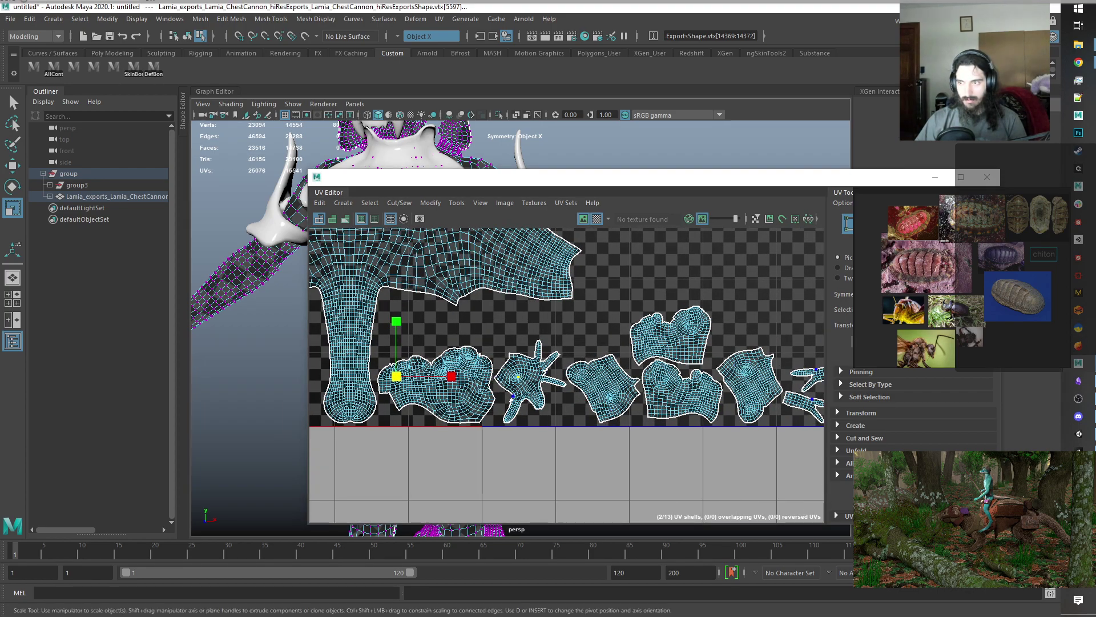
Reposition the UV Editor to show the whole UV Toolkit and turn symmetry off.
drag(798, 180, 586, 147)
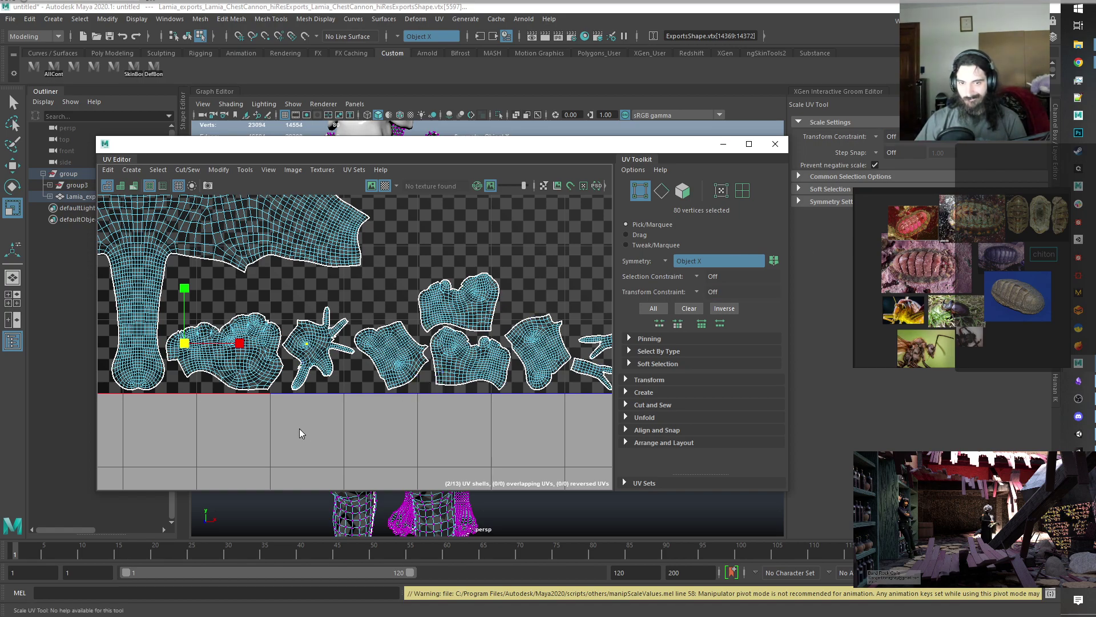
scroll(443, 426, up, 4)
scroll(400, 341, up, 6)
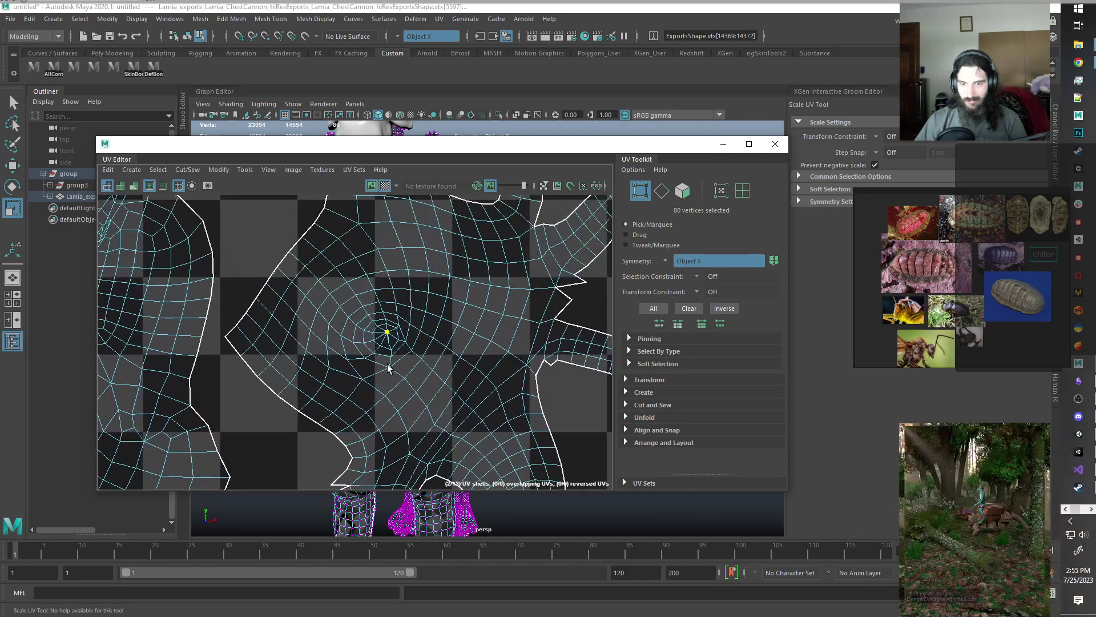
scroll(381, 304, down, 3)
ctrl+shift+right_drag(633, 523, 632, 340)
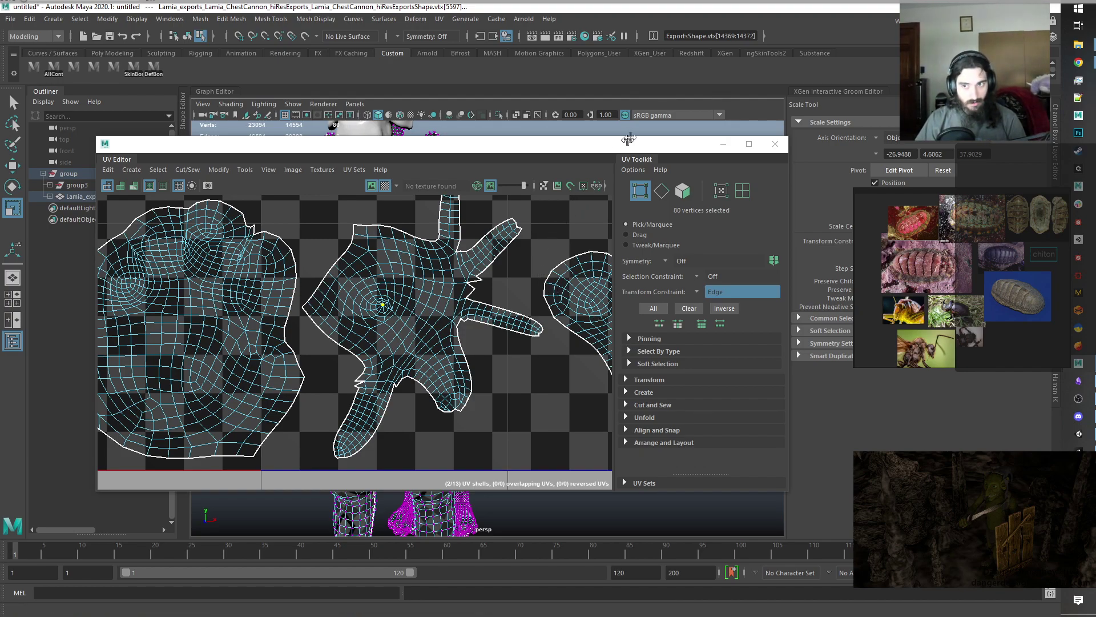
drag(668, 148, 680, 145)
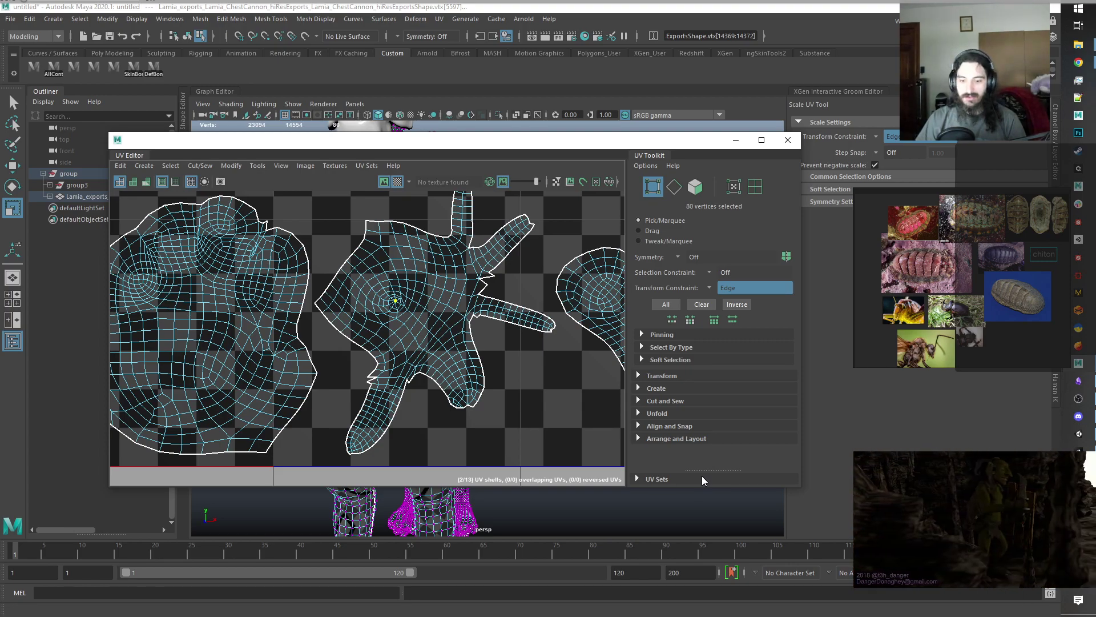
drag(592, 148, 637, 156)
scroll(502, 360, down, 2)
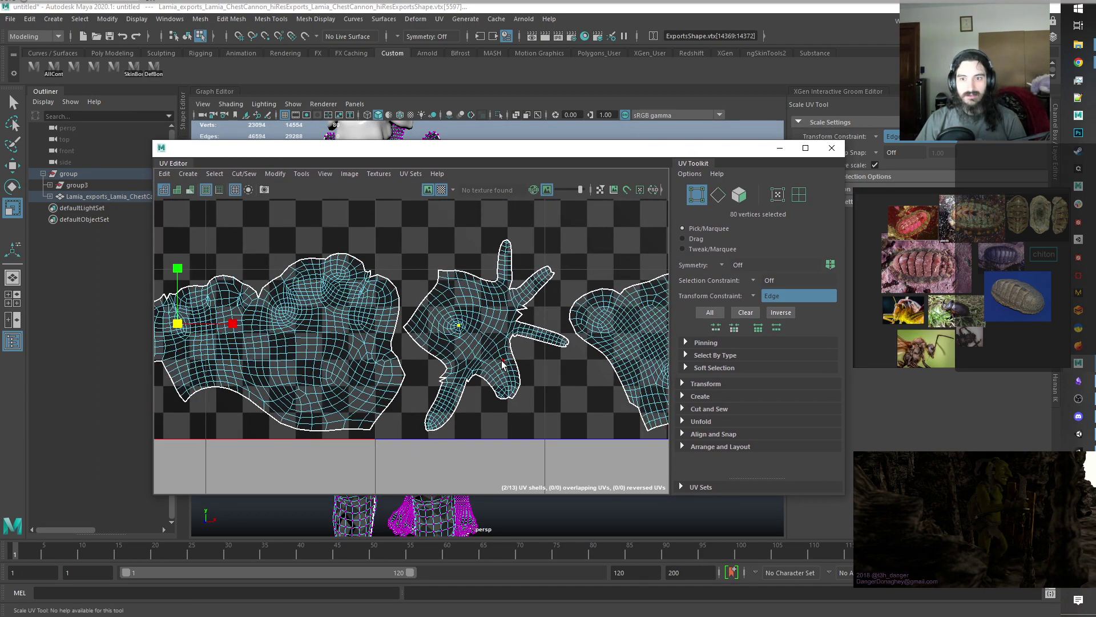
Review the symmetry options and try the Rotate and Scale tools on the selected UVs at the hand shell's pinched point.
scroll(503, 360, up, 2)
scroll(401, 278, up, 1)
scroll(457, 331, up, 6)
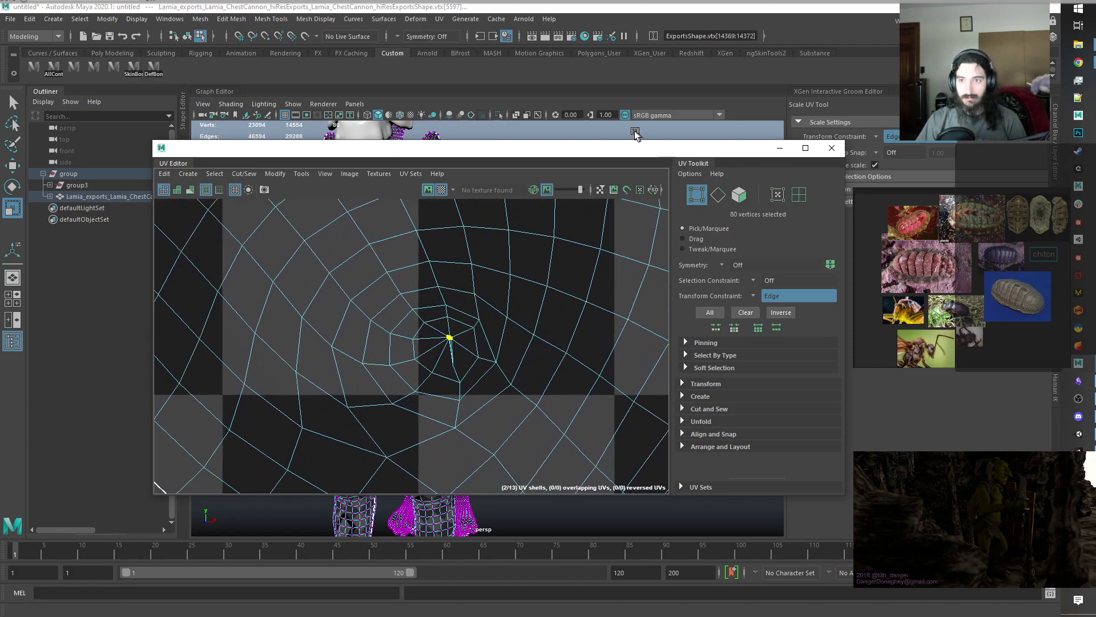
drag(627, 128, 630, 77)
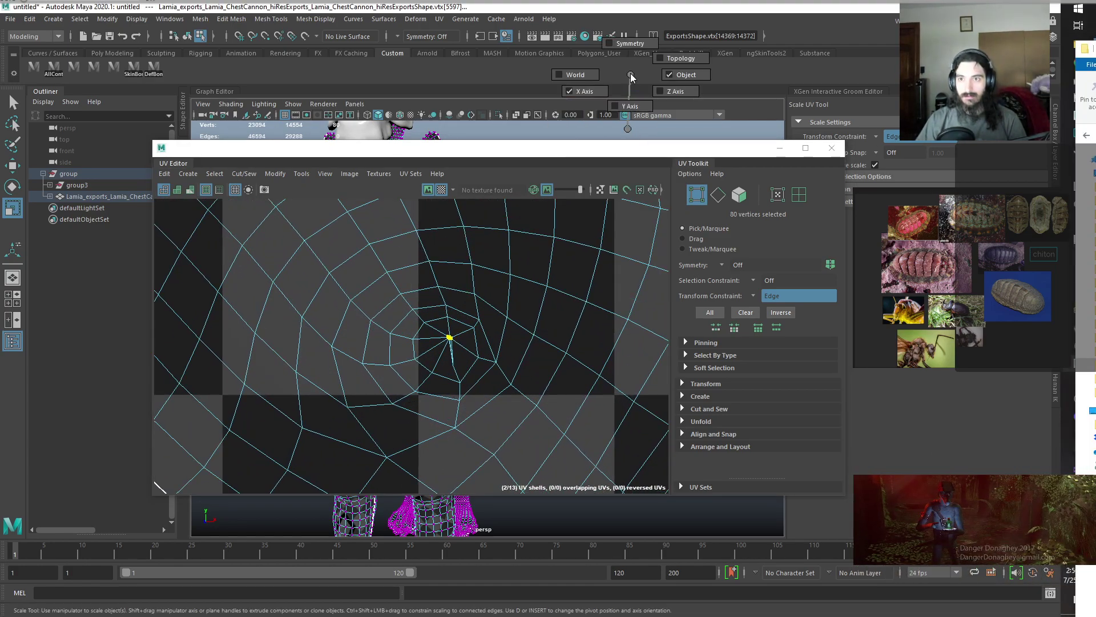
key(e)
scroll(498, 379, down, 2)
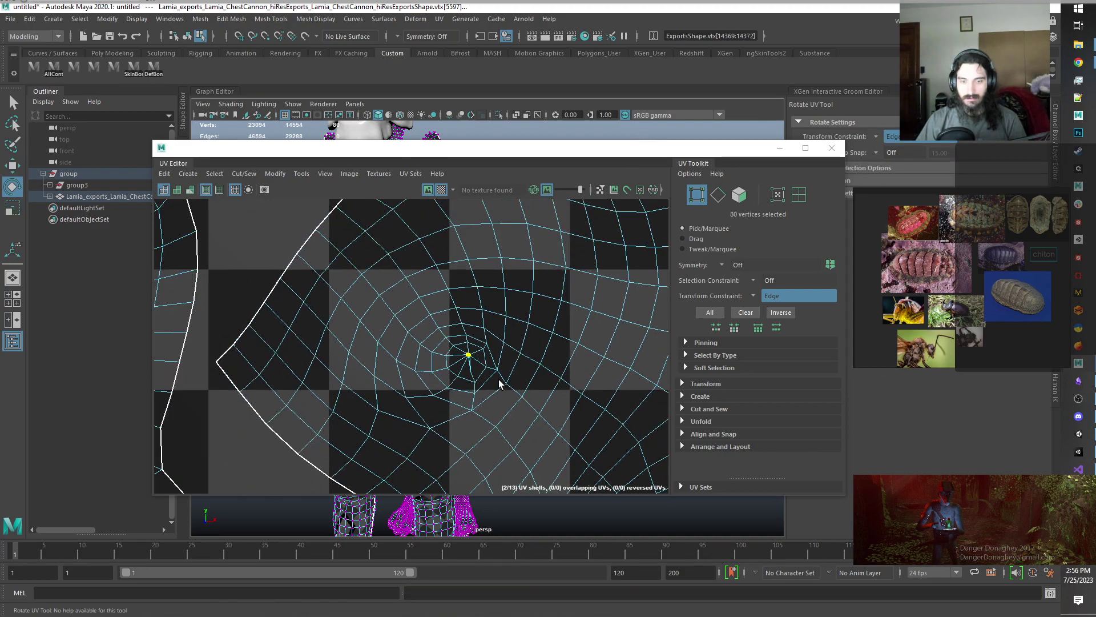
scroll(496, 377, down, 5)
key(r)
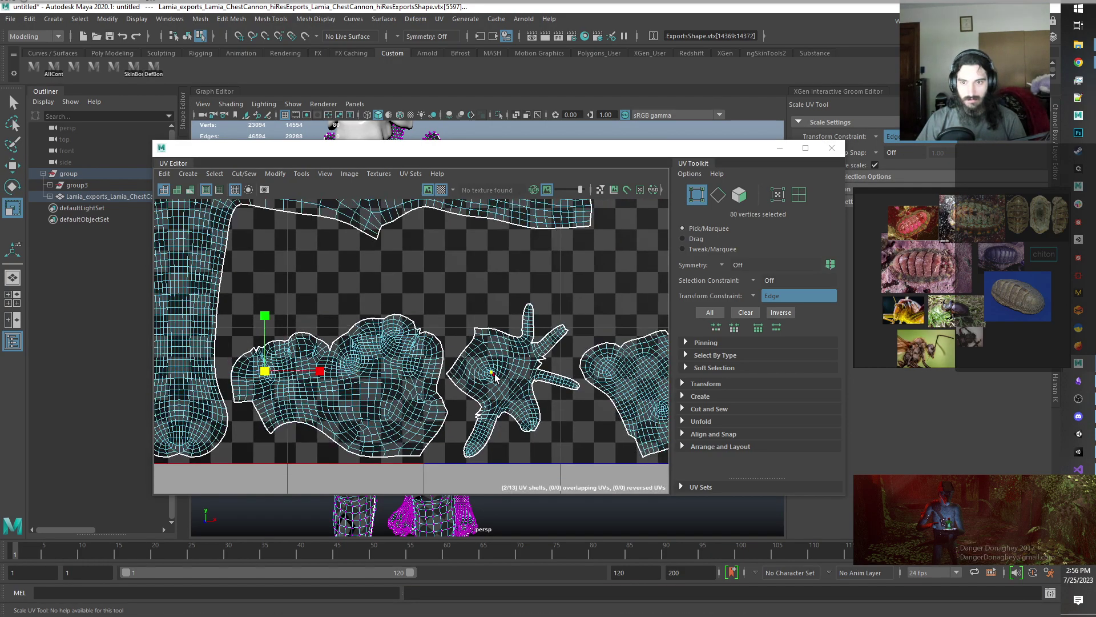
Select the clustered UVs on one hand shell only and scale them up to spread the pinched point.
scroll(494, 376, up, 6)
click(483, 359)
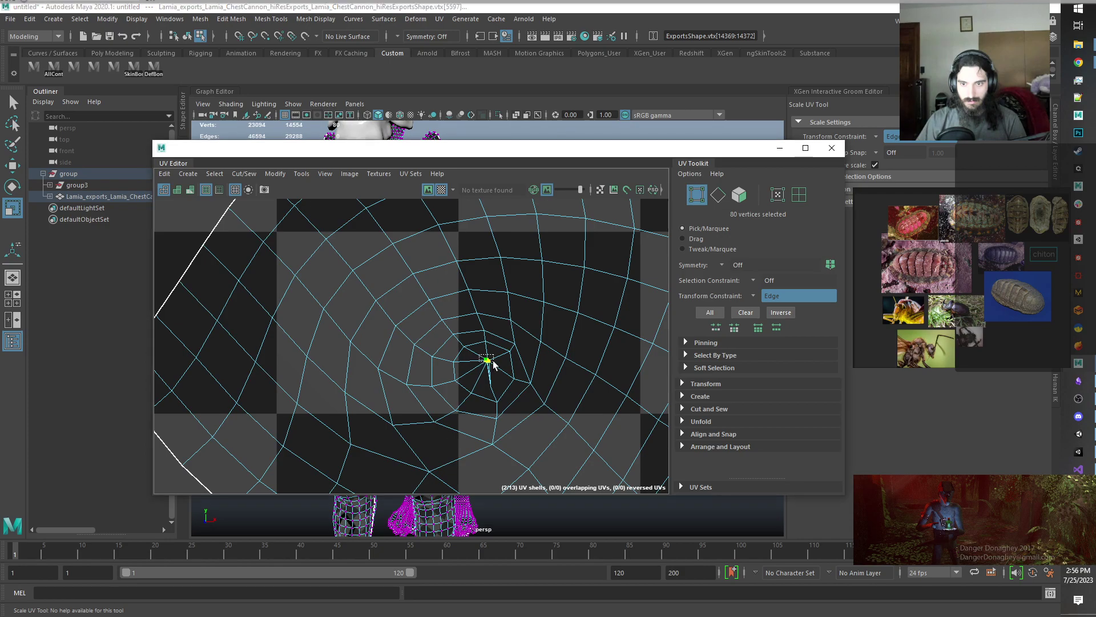
key(r)
scroll(486, 391, up, 3)
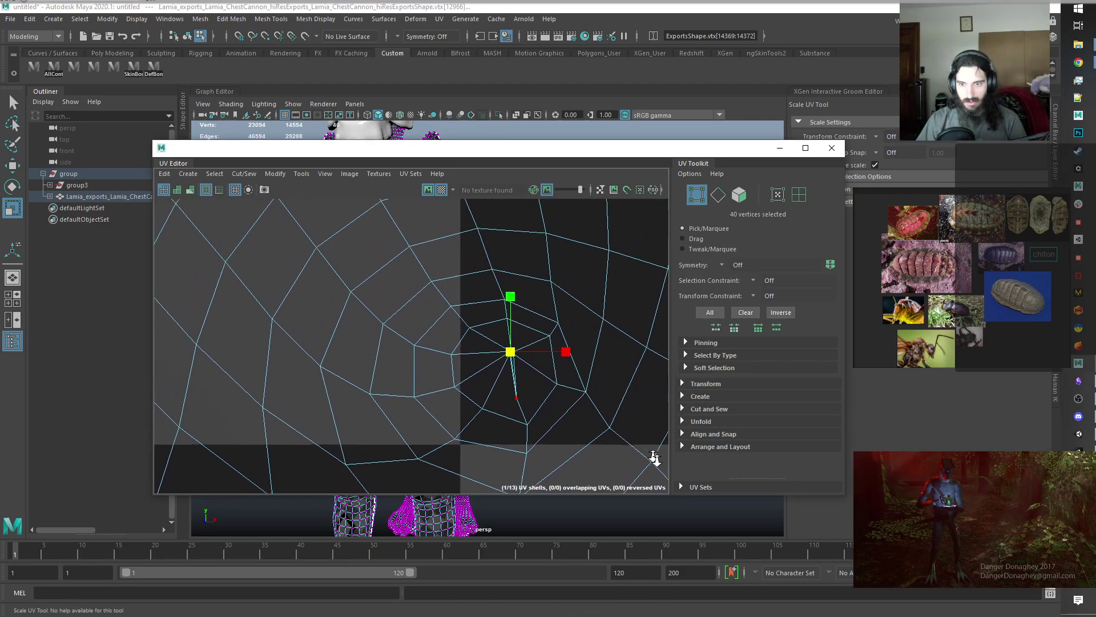
drag(517, 352, 1048, 436)
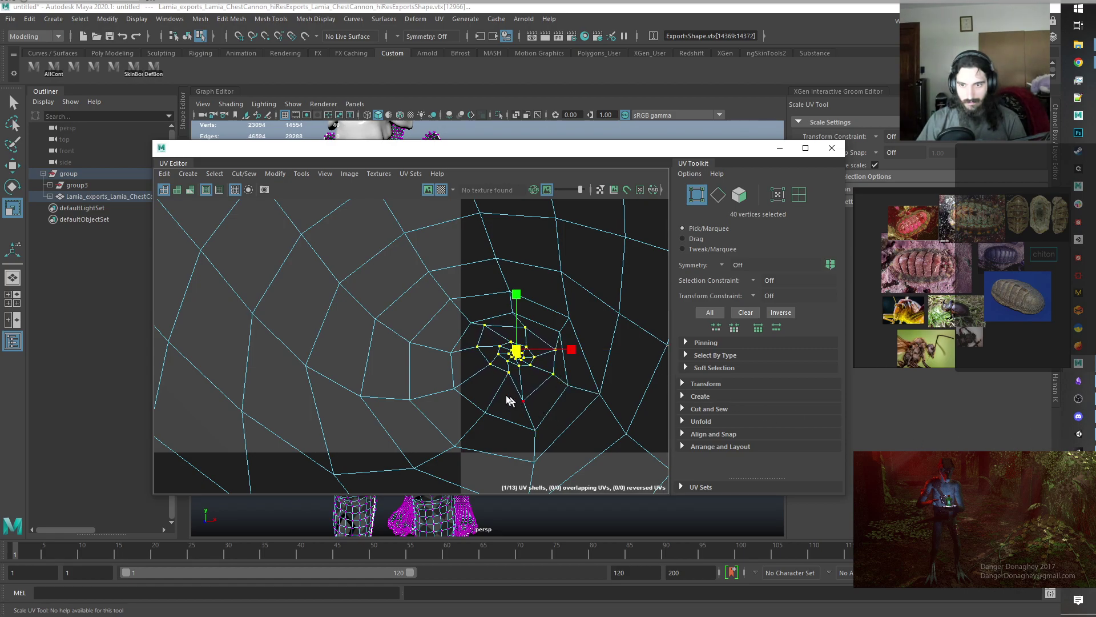
Move the 40 selected UVs down toward the centre of their surrounding ring and add the missed loop vertex below to the selection.
scroll(573, 433, up, 4)
key(w)
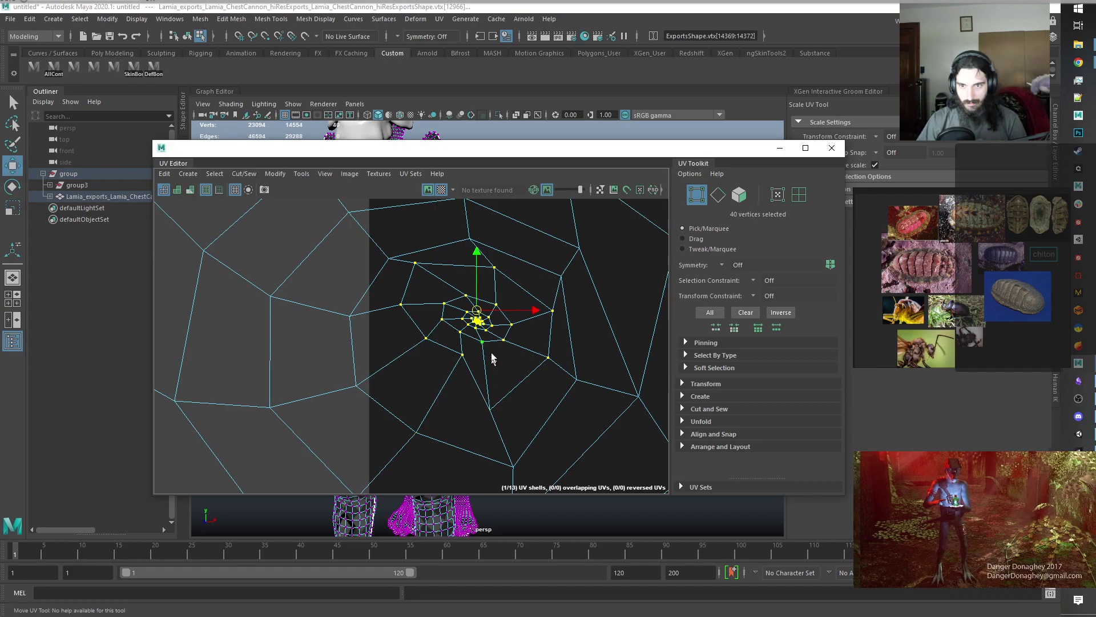
drag(477, 257, 485, 303)
shift+click(490, 409)
key(r)
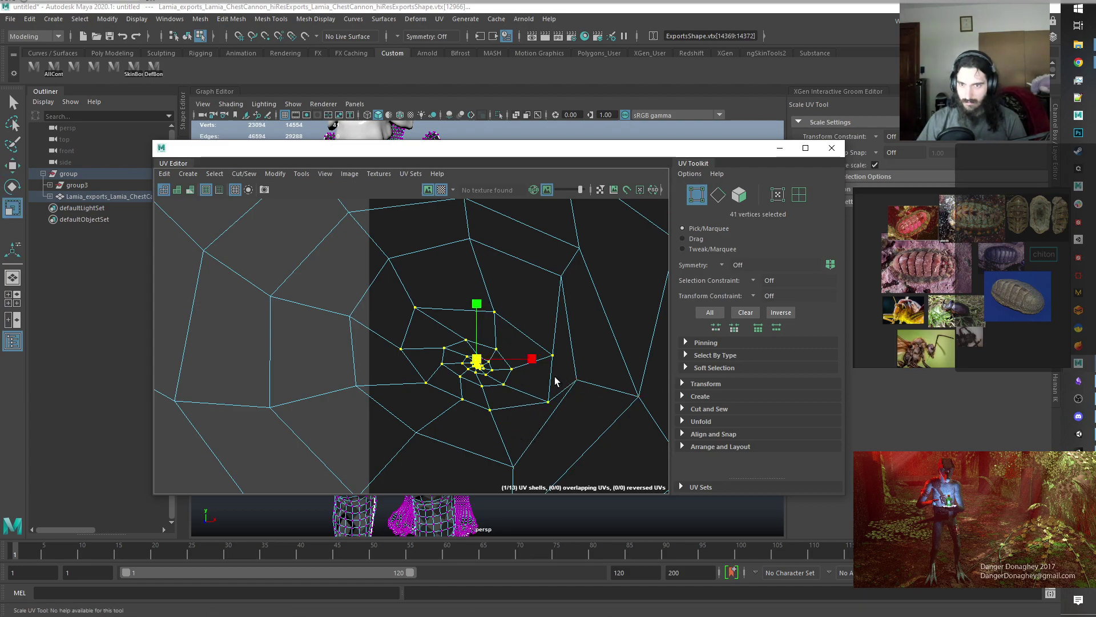
key(e)
drag(521, 320, 497, 303)
key(ctrl+z)
Select the 25 innermost vertices of the hand shell's pinched point and scale them up.
alt+right_drag(393, 387, 549, 454)
alt+middle_drag(514, 399, 438, 379)
alt+right_drag(347, 319, 534, 412)
alt+middle_drag(530, 409, 381, 374)
alt+right_drag(374, 365, 516, 377)
click(480, 343)
drag(335, 274, 494, 366)
alt+right_drag(599, 420, 390, 260)
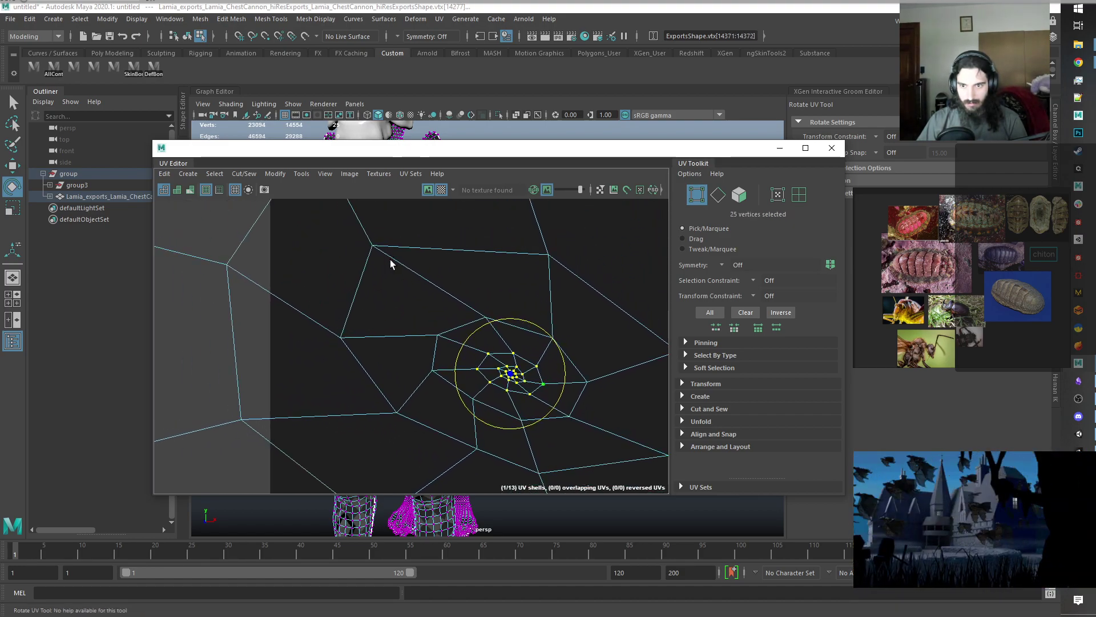
key(r)
middle_drag(525, 379, 552, 382)
Extend the selection to the 33 vertices around the pinched point and scale them up.
drag(403, 303, 602, 429)
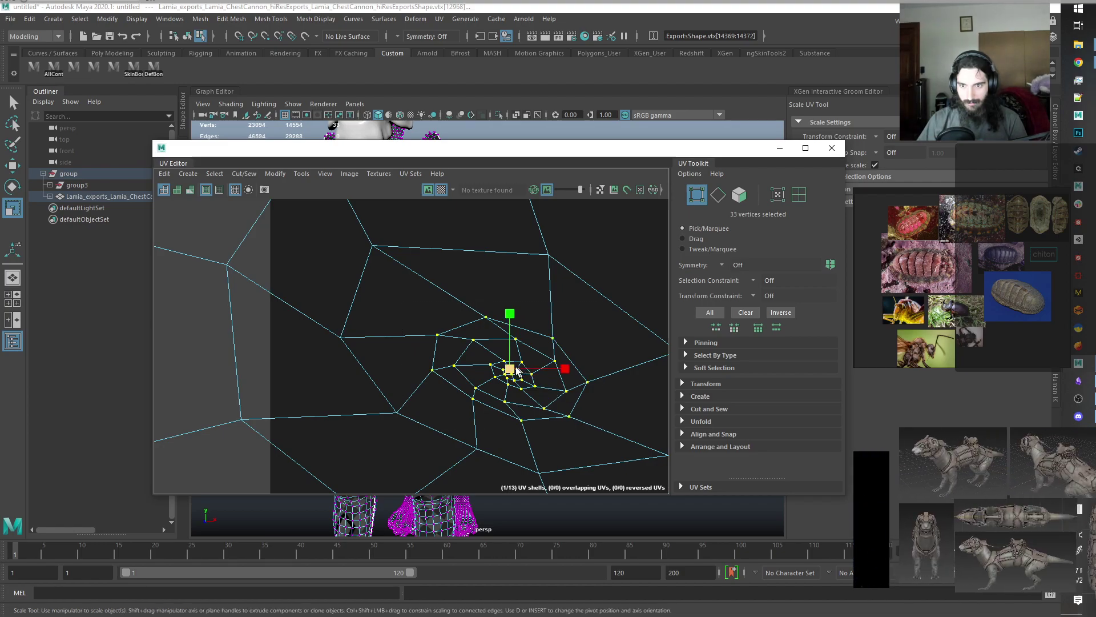
drag(511, 368, 545, 378)
scroll(546, 377, down, 2)
alt+middle_drag(548, 379, 484, 335)
Nudge the 33 selected vertices up and right within the surrounding ring and rotate them slightly counterclockwise.
key(w)
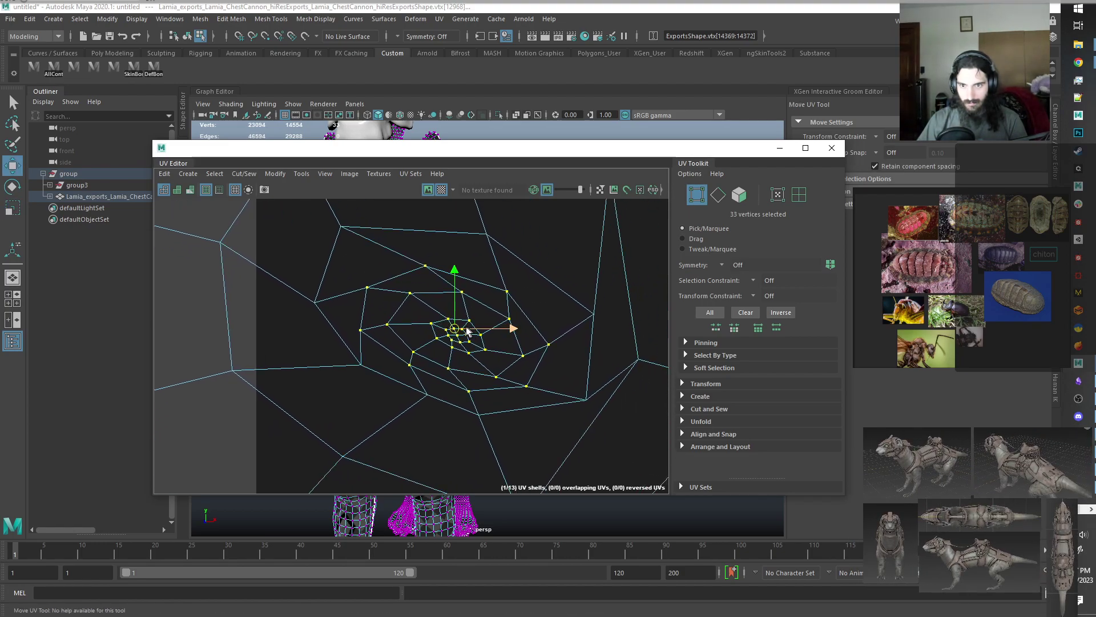
drag(456, 329, 463, 320)
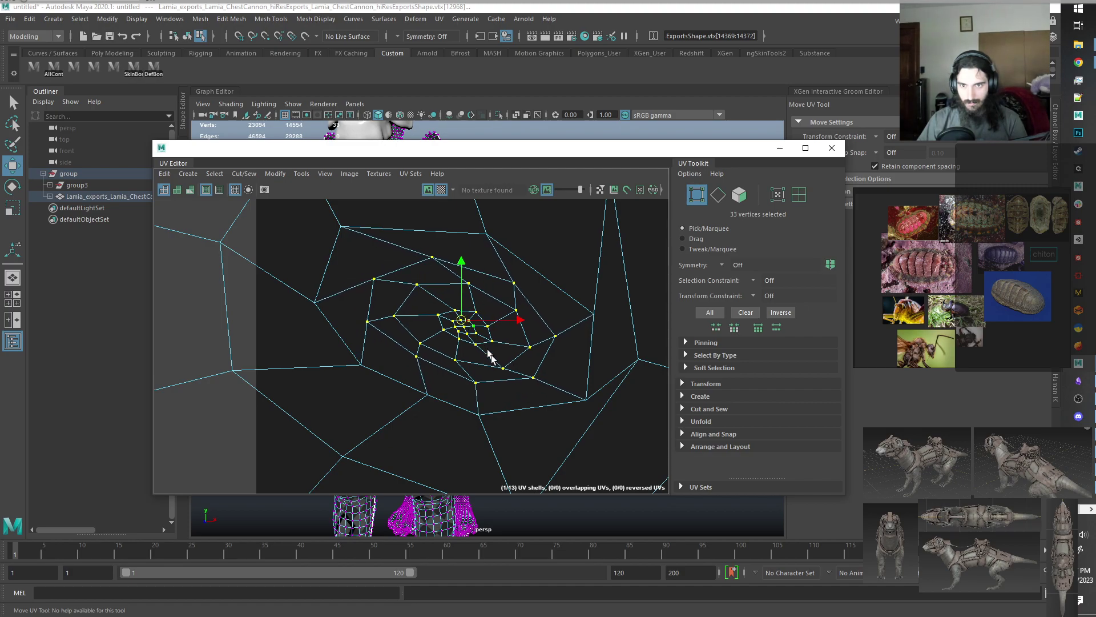
scroll(529, 386, down, 2)
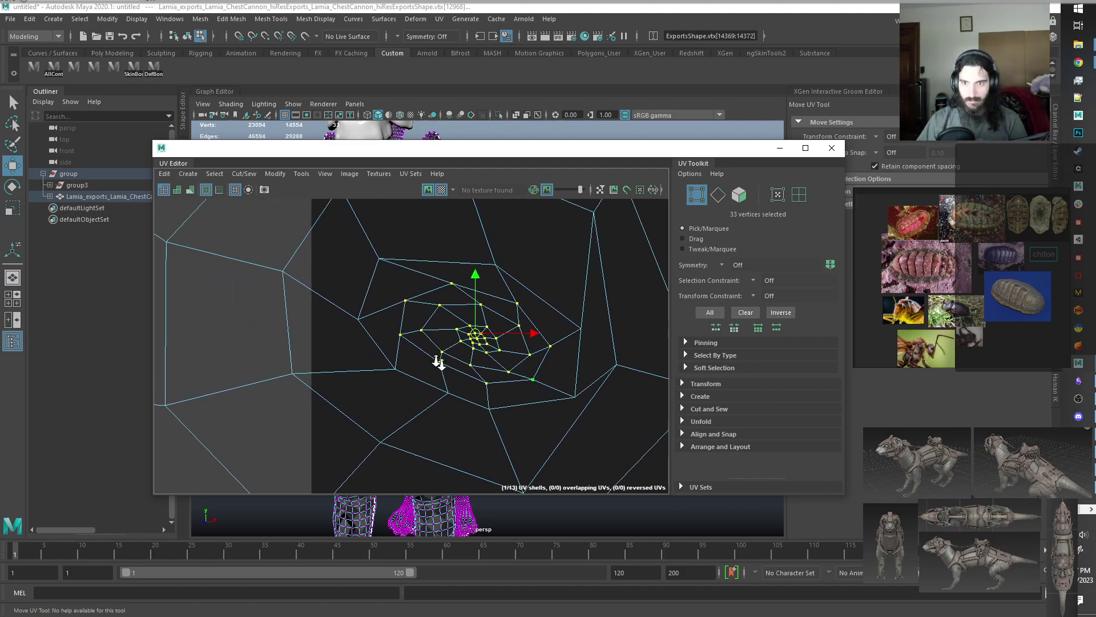
scroll(501, 409, up, 1)
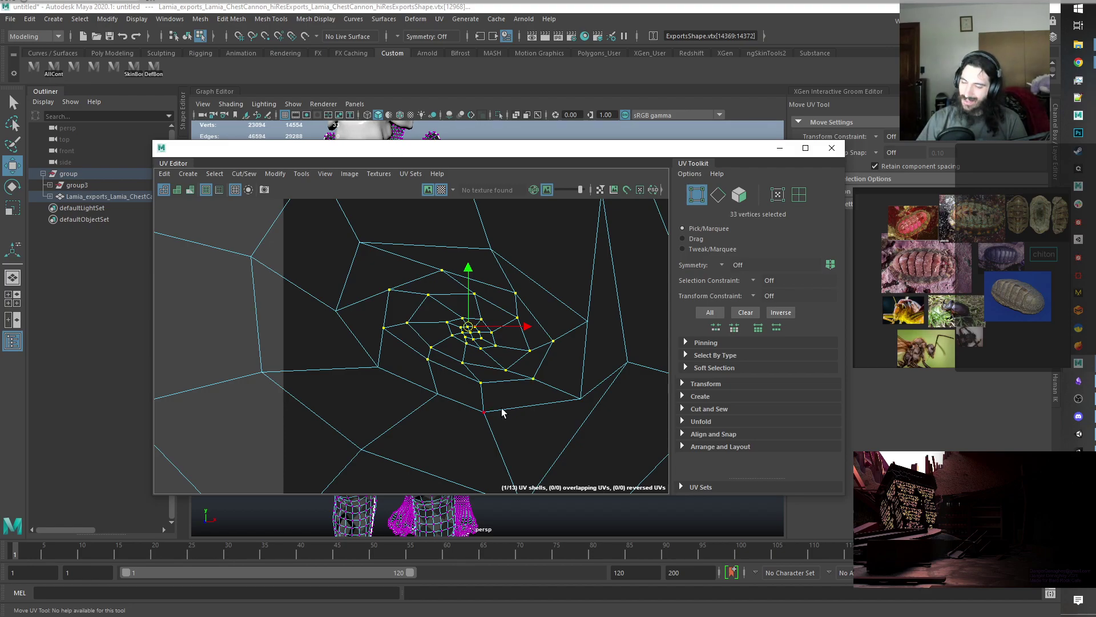
key(e)
drag(506, 292, 497, 282)
Select only the 25 vertices inside the outer selected ring, scale them slightly, and rotate them slightly counterclockwise.
alt+right_drag(395, 334, 582, 420)
alt+middle_drag(550, 407, 463, 412)
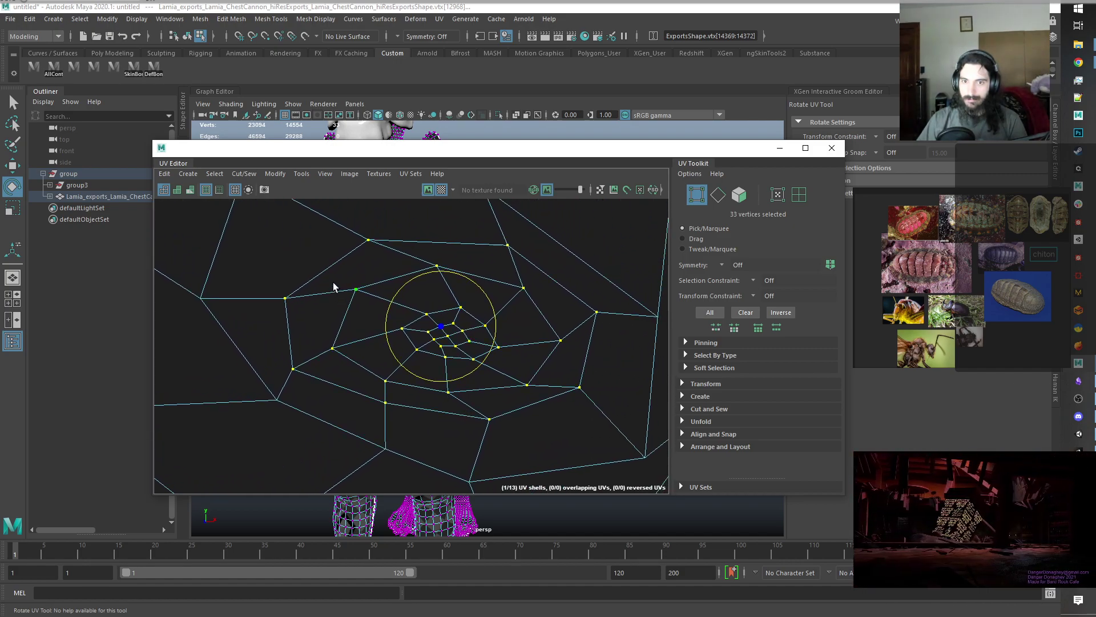
drag(331, 274, 565, 406)
ctrl+drag(403, 430, 361, 396)
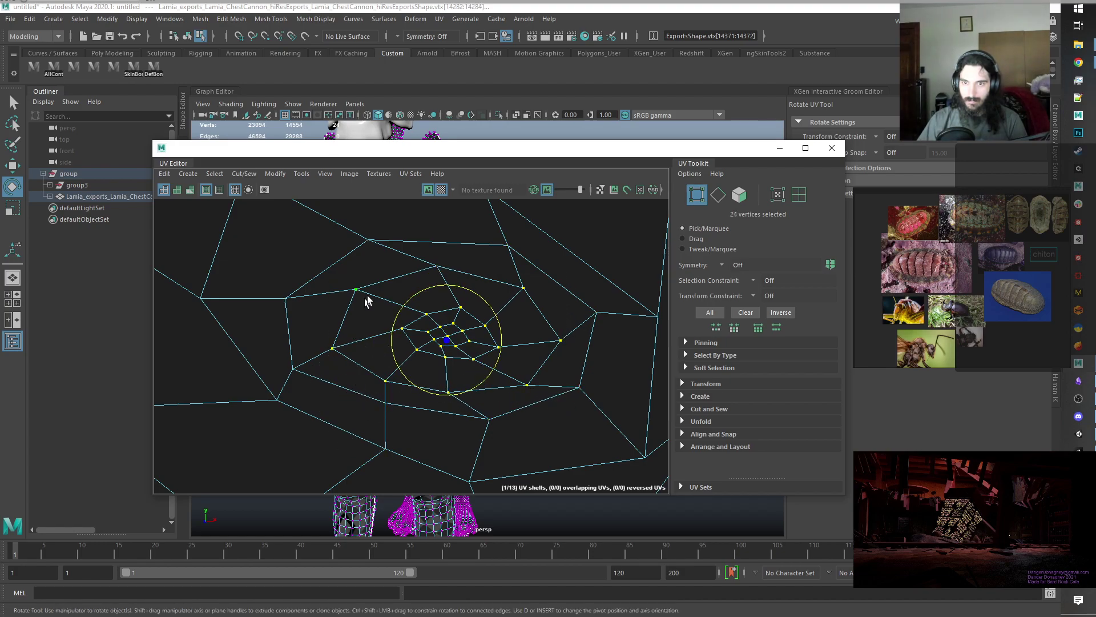
ctrl+shift+drag(407, 252, 458, 283)
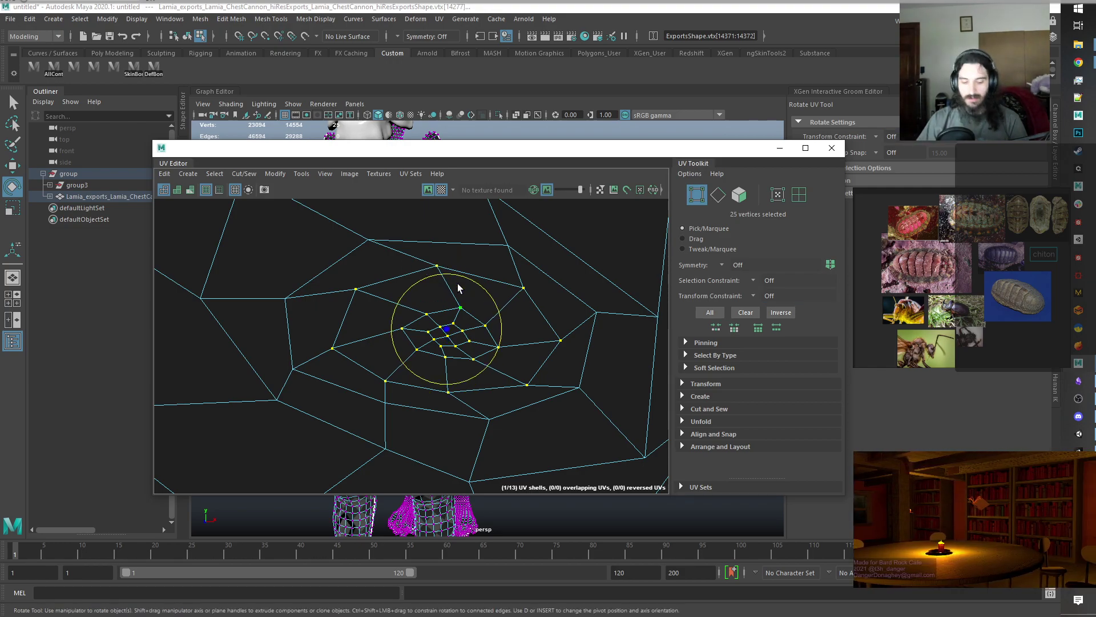
key(r)
drag(448, 337, 445, 335)
key(e)
mouse_move(489, 296)
mouse_down()
mouse_move(466, 305)
mouse_move(481, 294)
mouse_up()
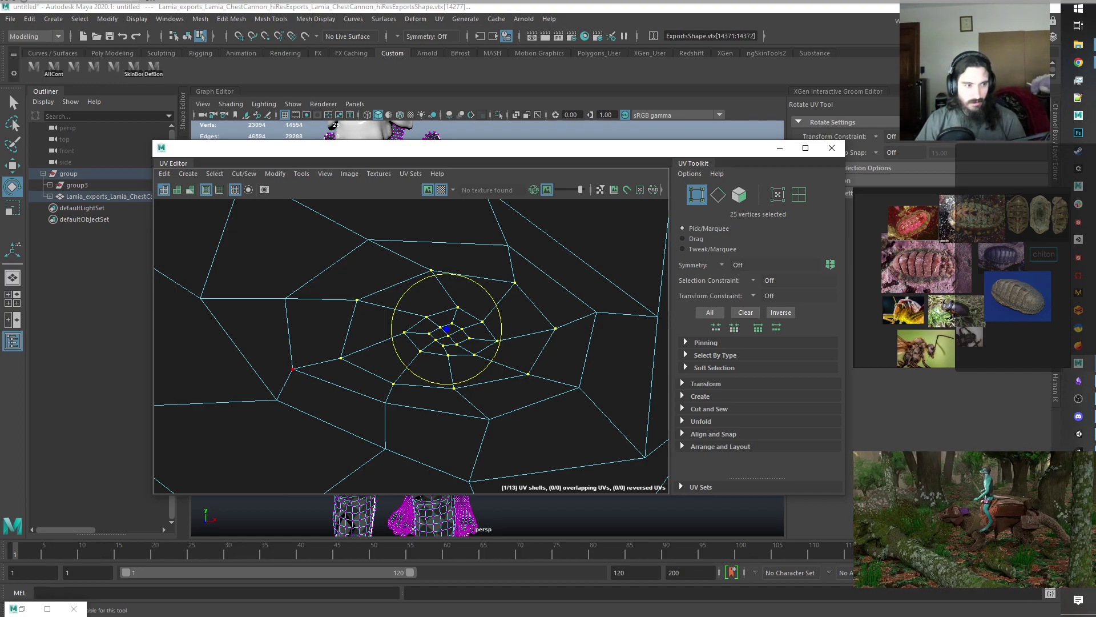
Select the 17 innermost vertices of the spiral and scale them up to even out the ring spacing.
scroll(371, 353, up, 1)
scroll(371, 353, up, 1)
key(r)
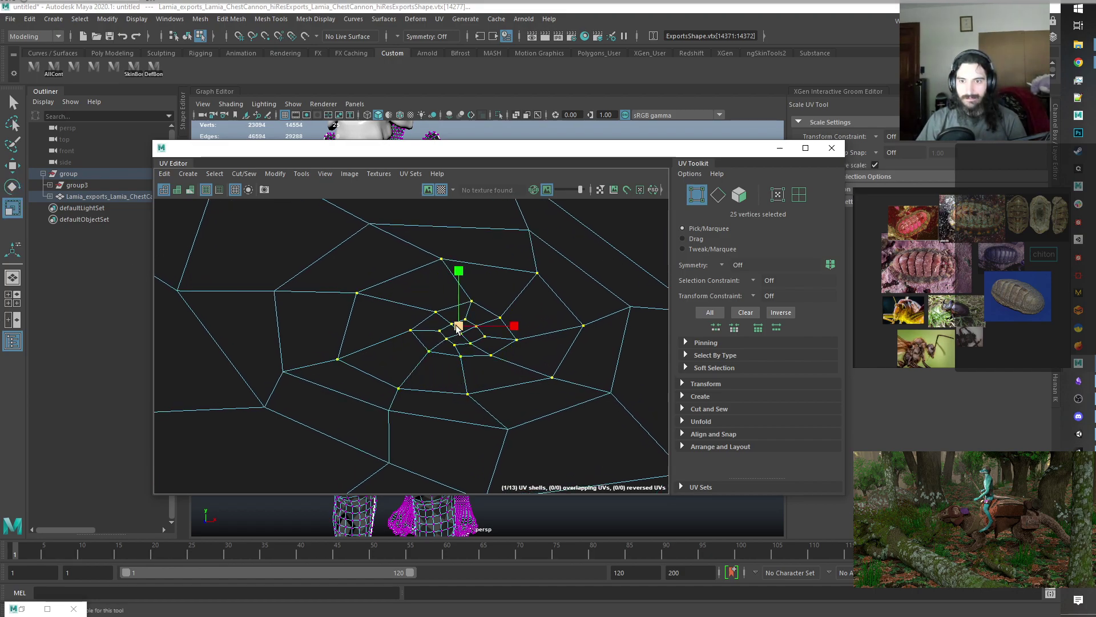
drag(392, 298, 533, 379)
drag(461, 333, 479, 338)
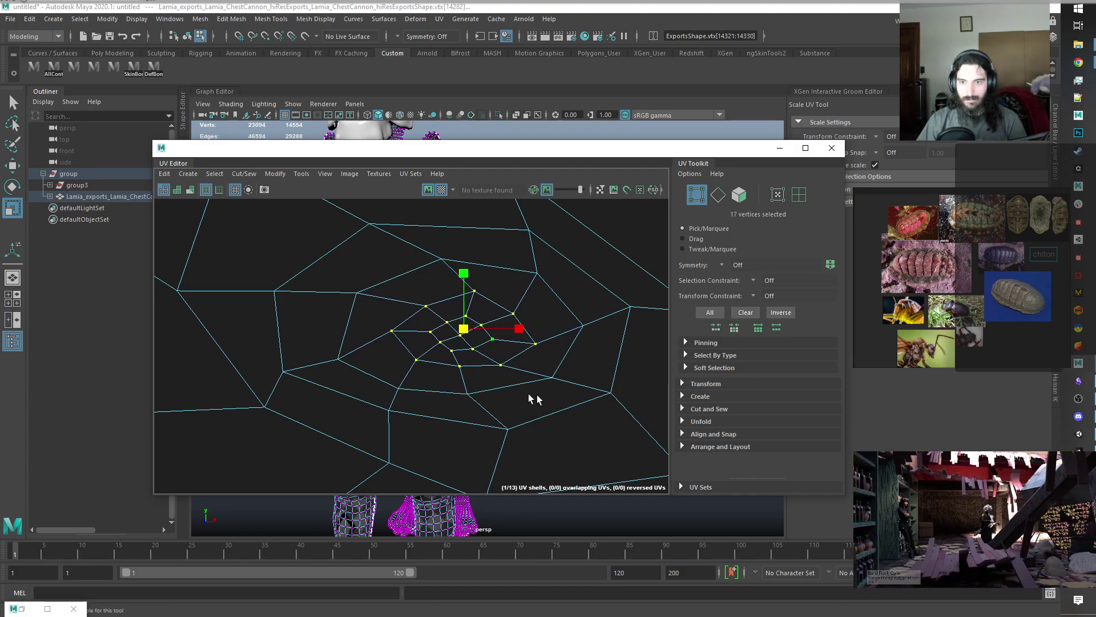
Select the eight-edge loop around the hand shell's pinched area and cut the UVs along it.
scroll(331, 276, down, 5)
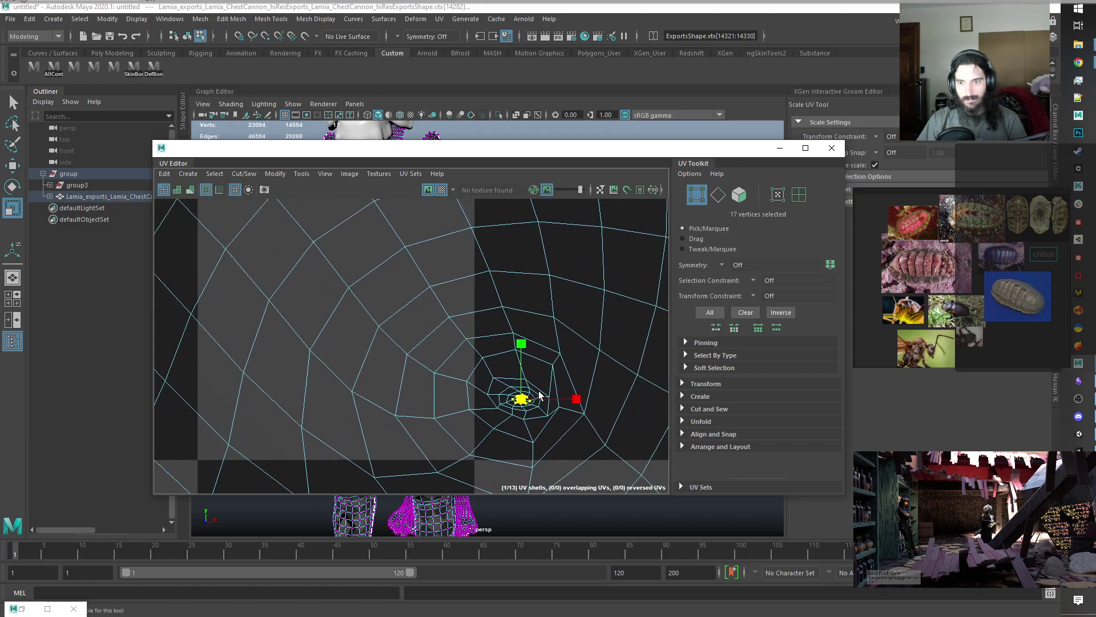
scroll(533, 394, down, 4)
alt+middle_drag(532, 396, 427, 296)
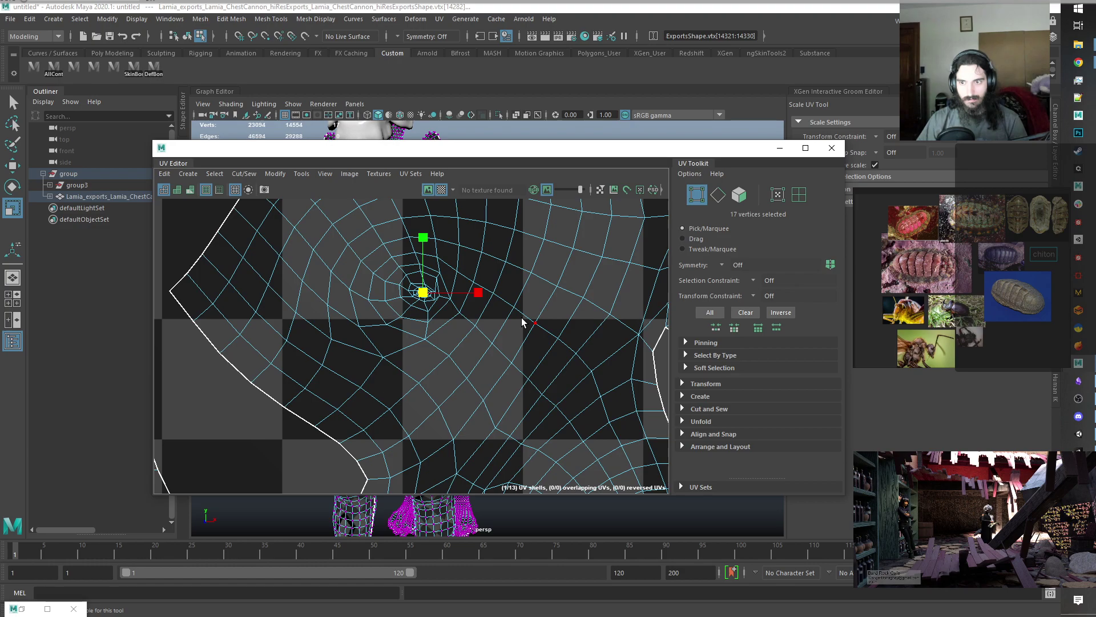
scroll(427, 289, up, 5)
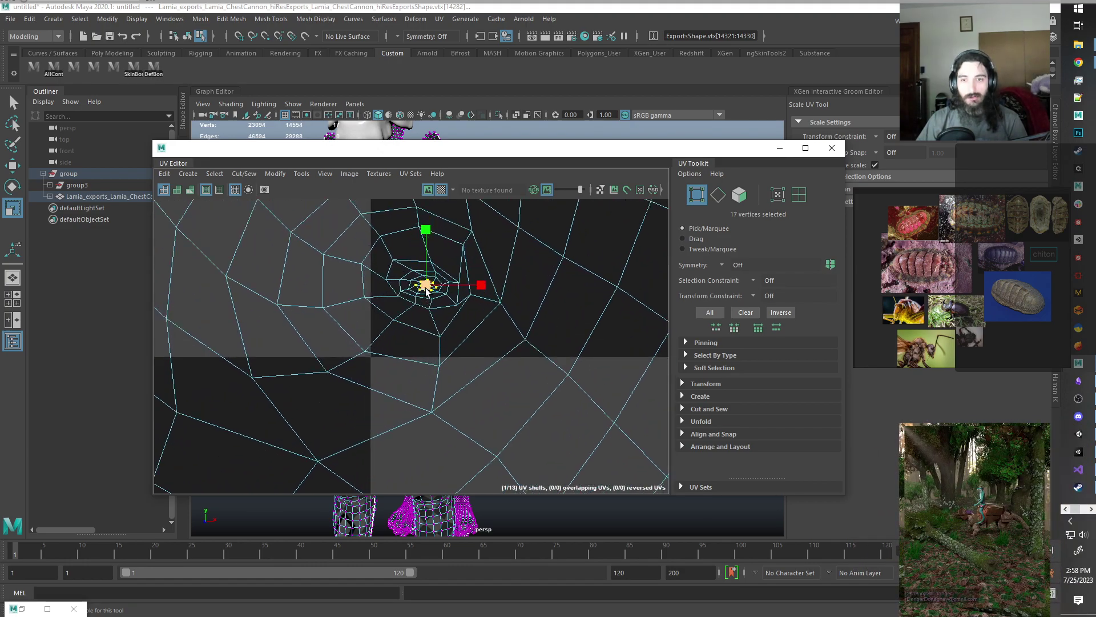
right_drag(369, 246, 344, 241)
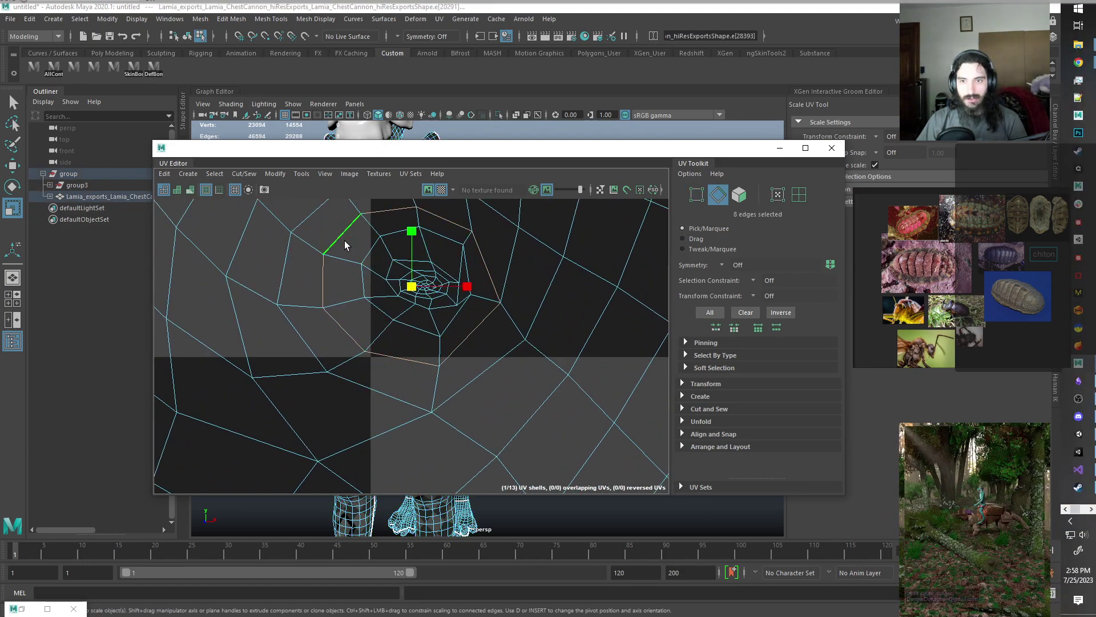
scroll(450, 408, down, 3)
shift+right_drag(569, 266, 531, 283)
key(w)
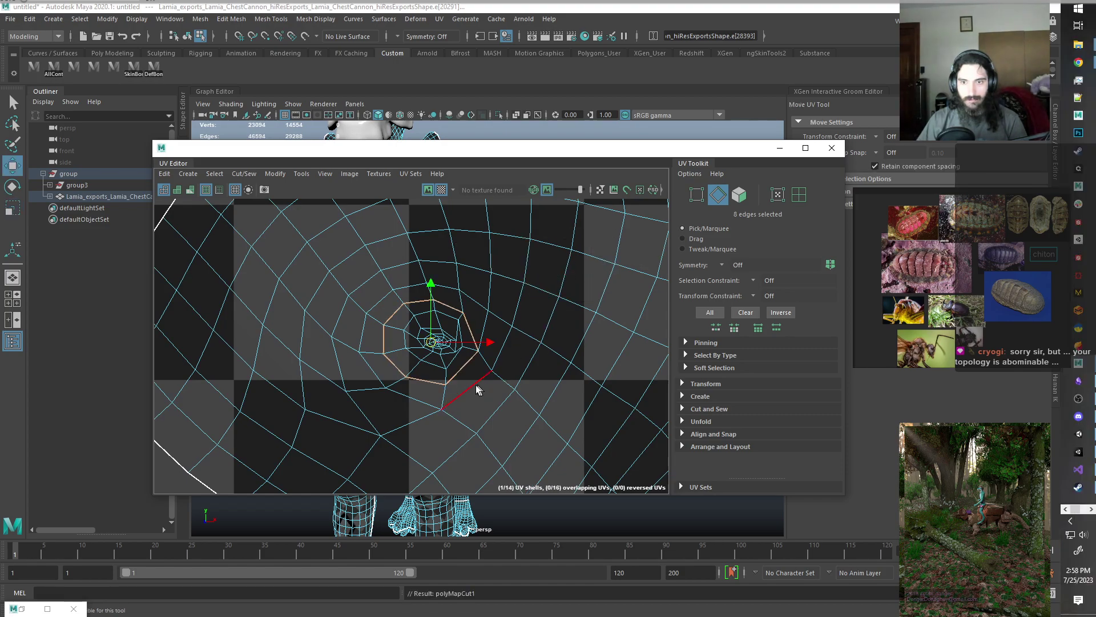
Select the UVs of the cut-out circular piece and move the piece into the empty space beside the hand shell.
scroll(416, 348, up, 3)
right_drag(415, 340, 461, 338)
double_click(421, 316)
scroll(420, 318, down, 6)
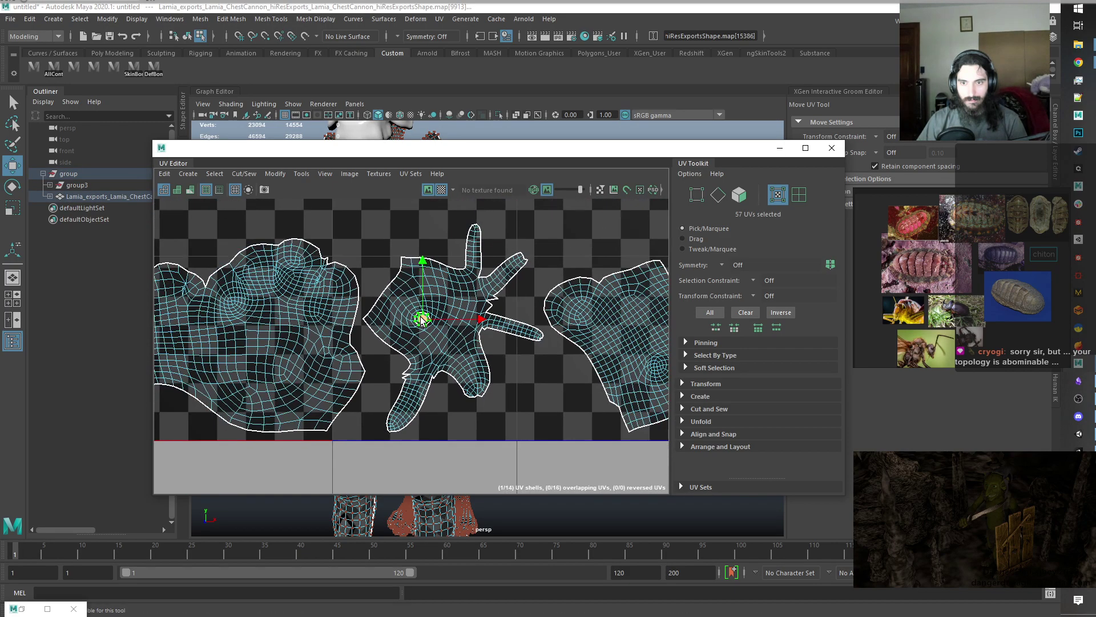
drag(424, 327, 511, 381)
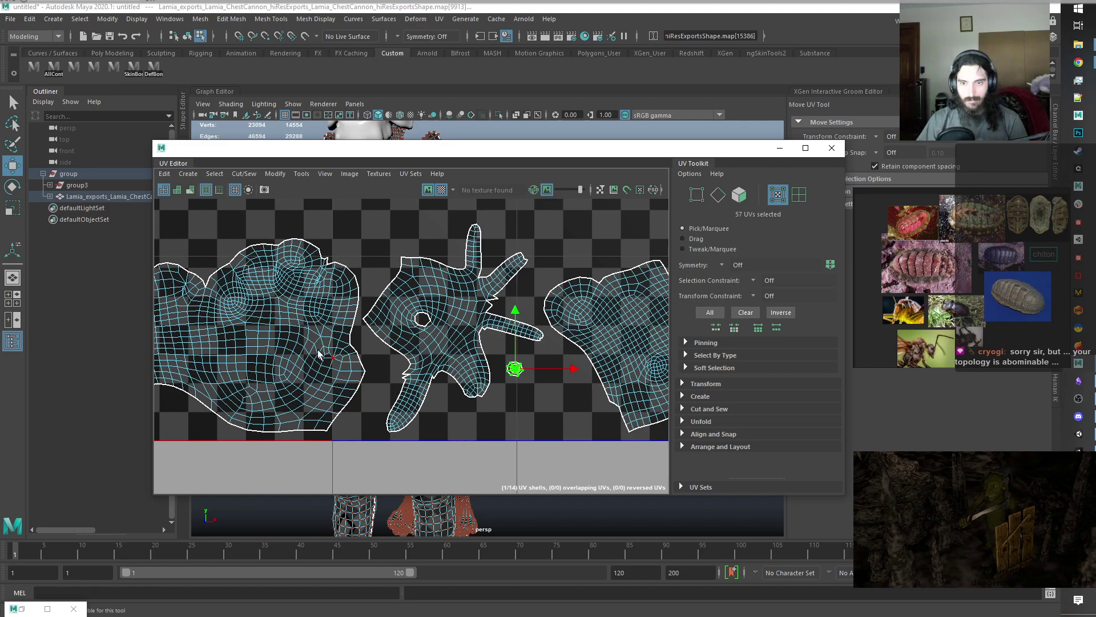
Select the 40 clustered UVs at the pinched point of the other hand shell and scale them up.
alt+middle_drag(320, 355, 524, 364)
scroll(500, 372, down, 5)
scroll(487, 374, up, 2)
alt+middle_drag(277, 354, 394, 342)
scroll(386, 346, up, 8)
scroll(387, 344, up, 3)
drag(379, 344, 386, 301)
scroll(384, 334, up, 3)
scroll(389, 303, down, 3)
scroll(389, 304, up, 3)
right_drag(387, 302, 424, 307)
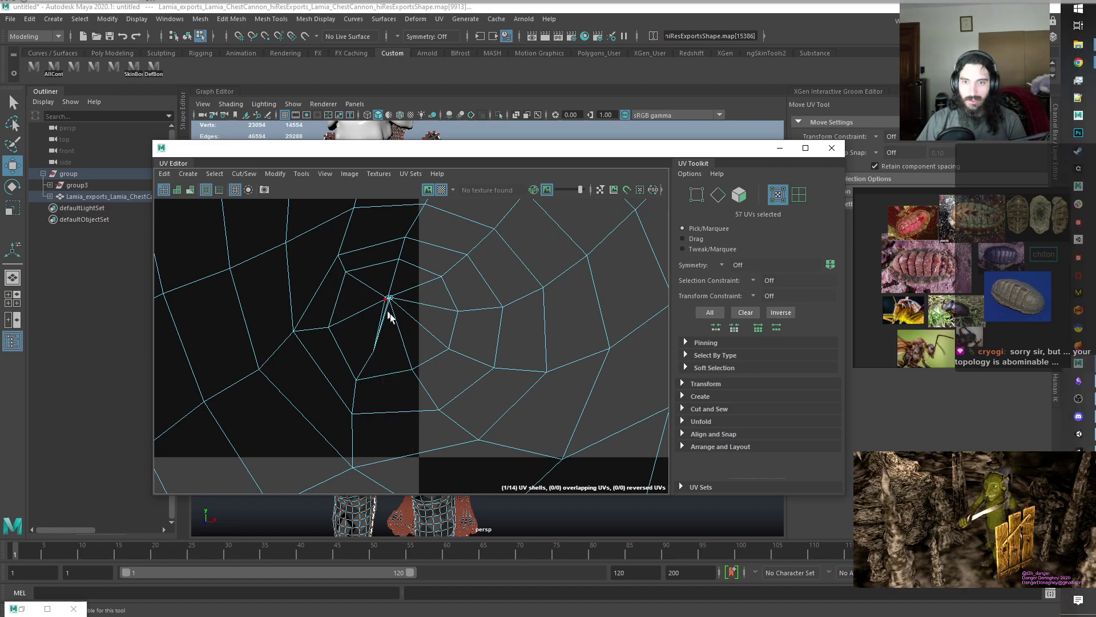
drag(351, 277, 367, 283)
key(r)
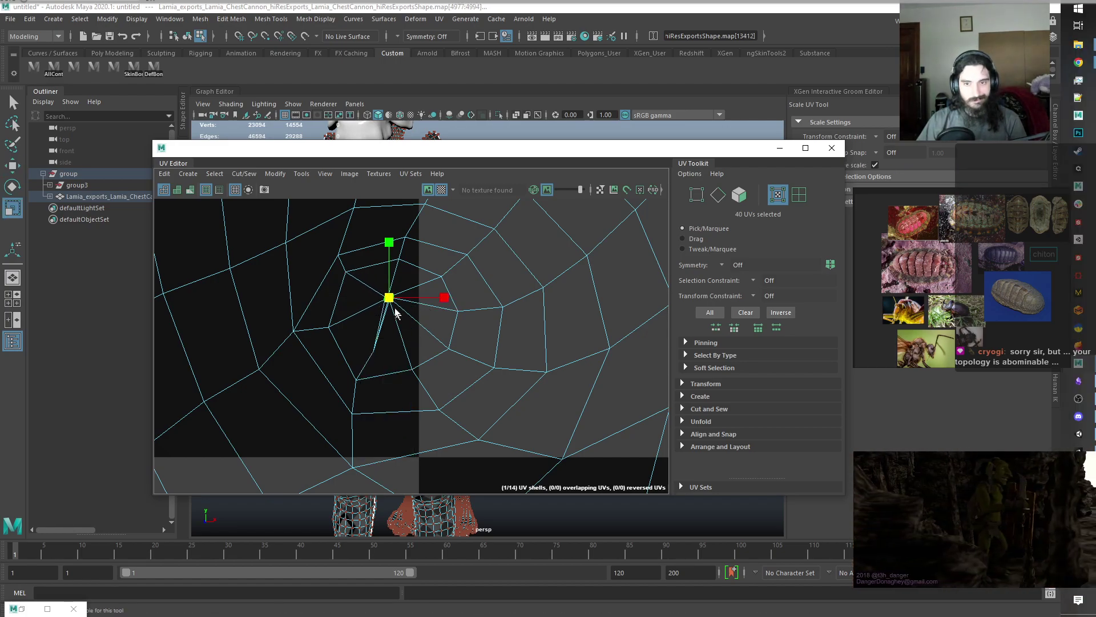
middle_drag(416, 308, 993, 471)
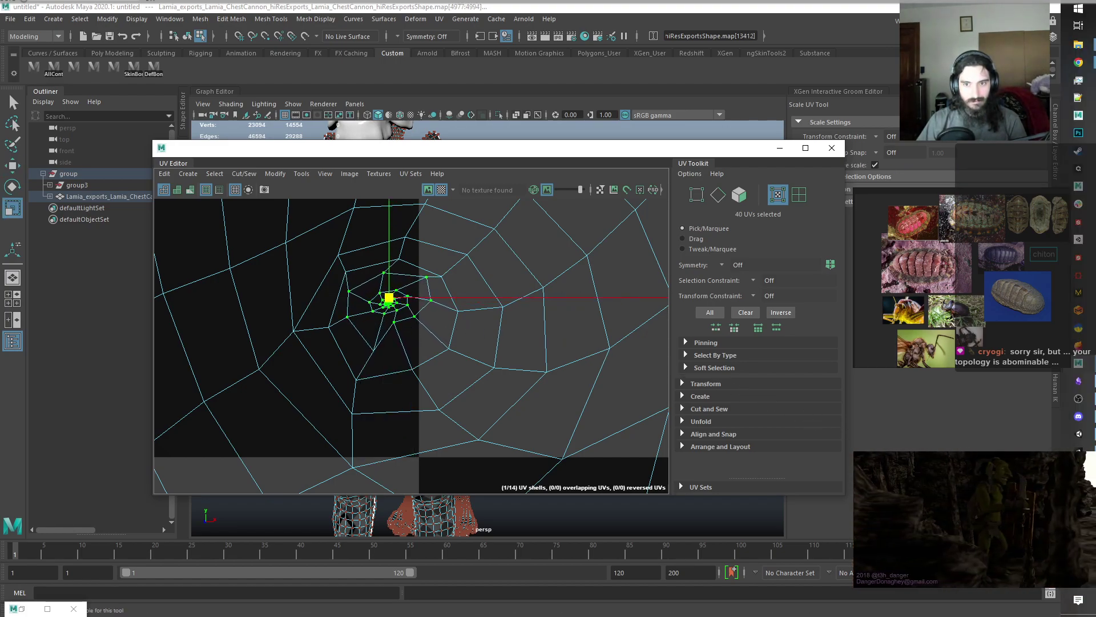
Move the enlarged UV cluster down inside its ring and add the missed loop UV to the selection.
alt+right_drag(394, 317, 522, 416)
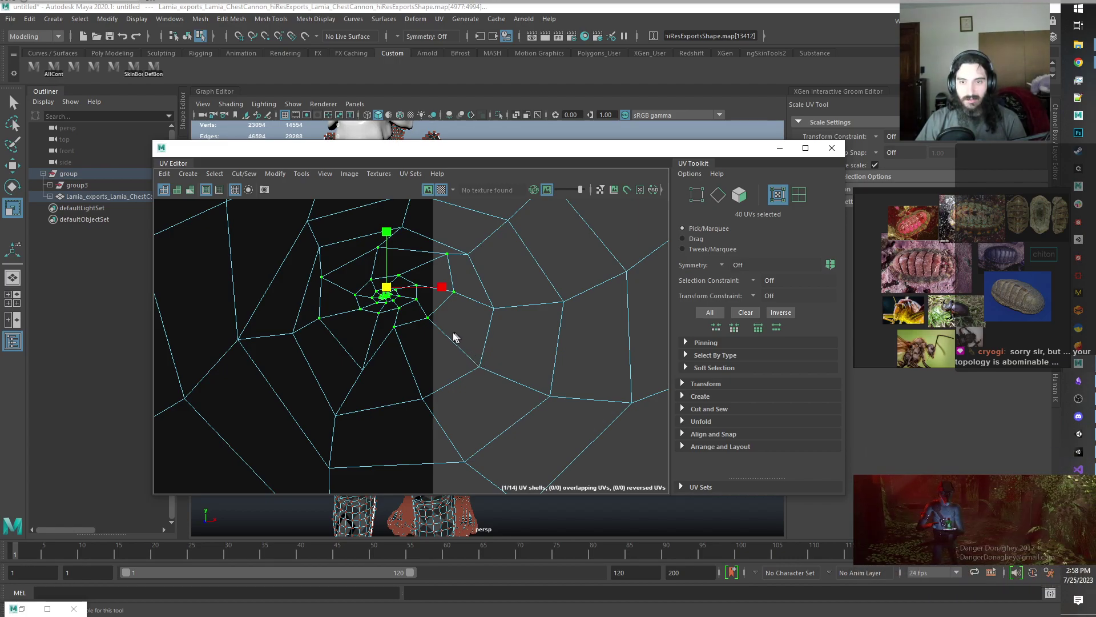
key(e)
key(w)
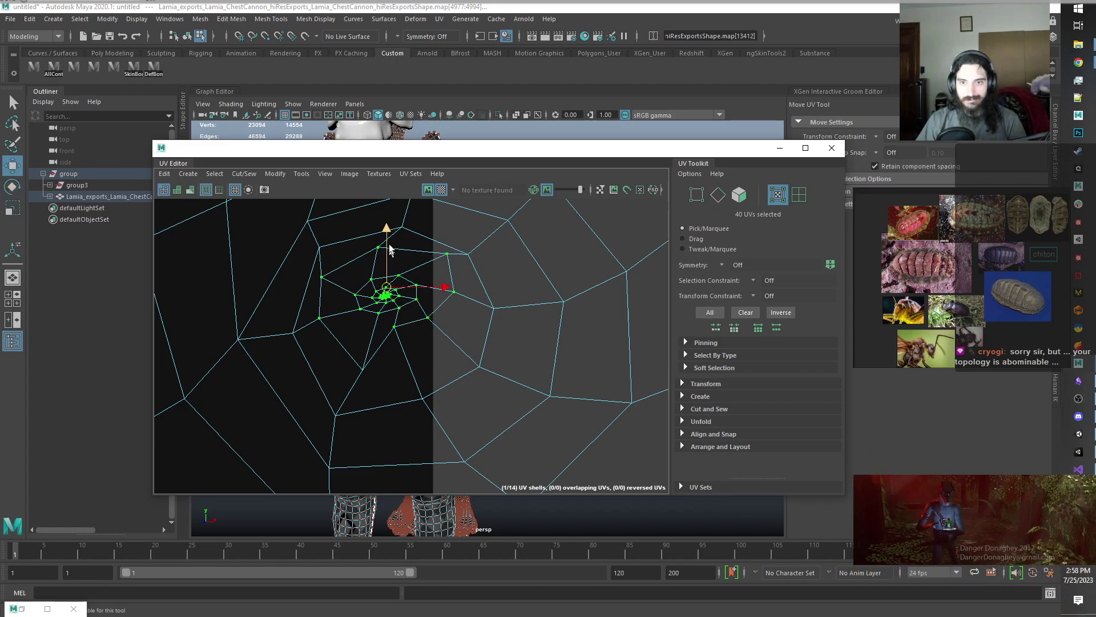
drag(391, 231, 395, 271)
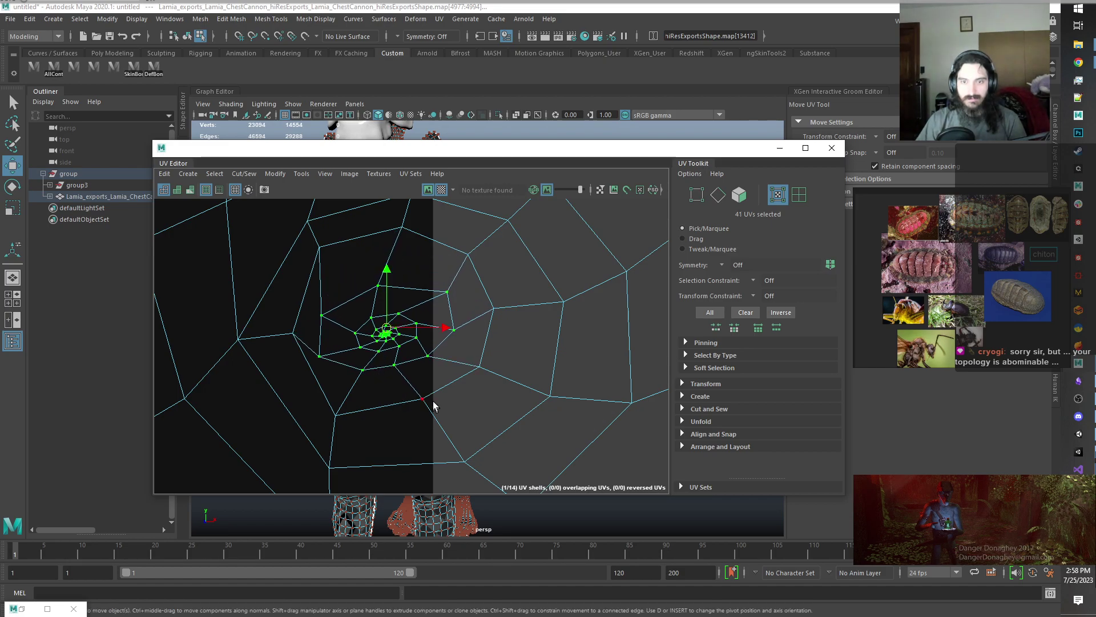
Rotate the 41 selected UVs clockwise and move them up and right within the surrounding ring.
key(e)
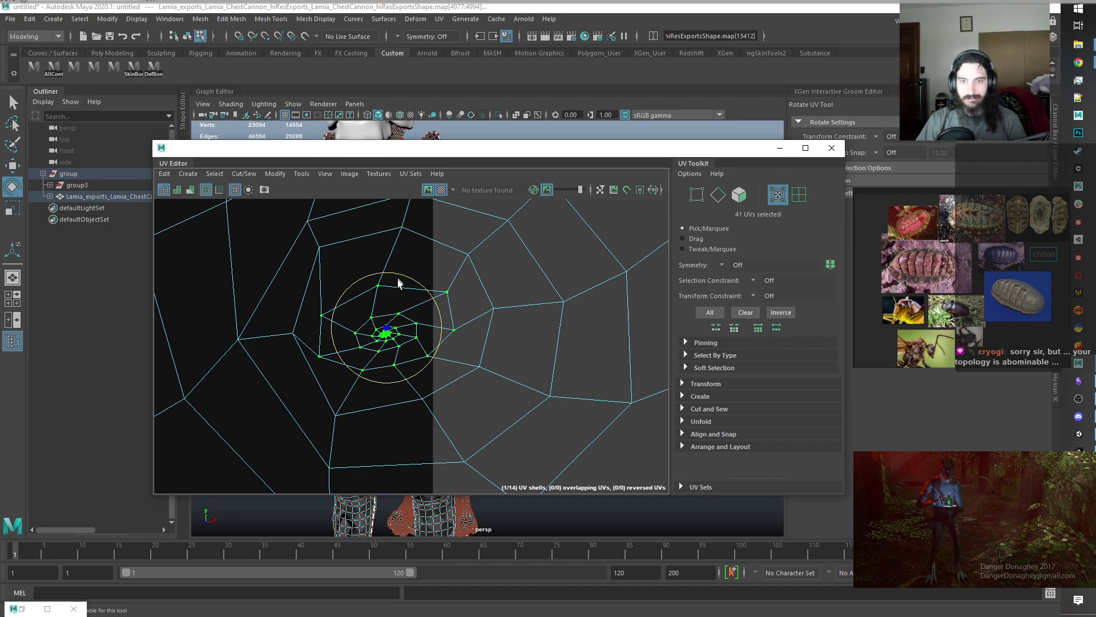
drag(392, 280, 409, 282)
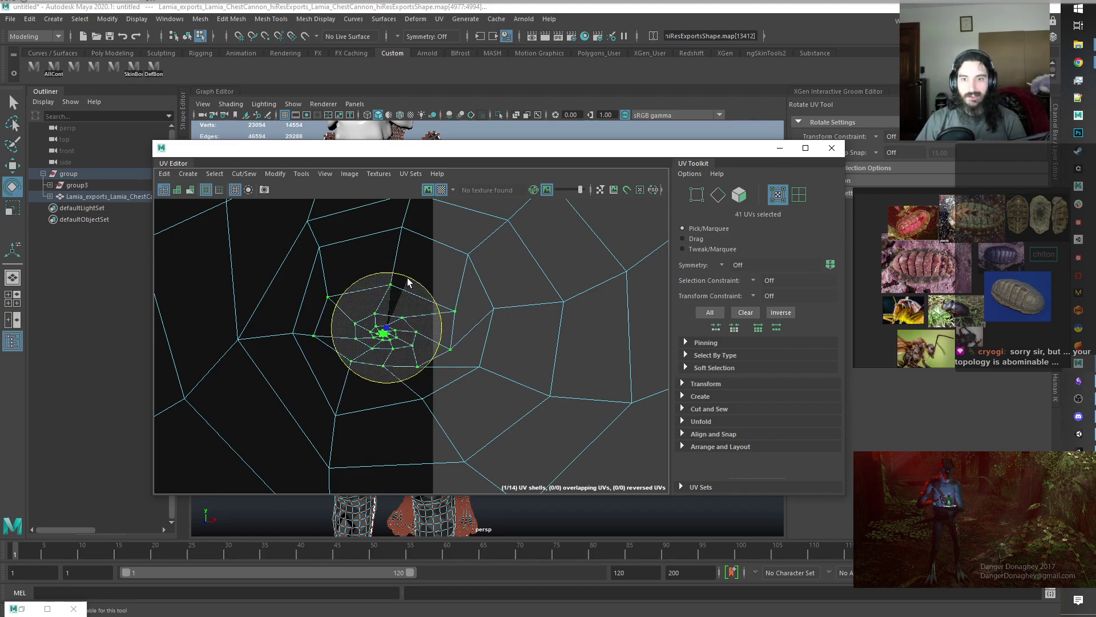
key(w)
drag(385, 329, 398, 316)
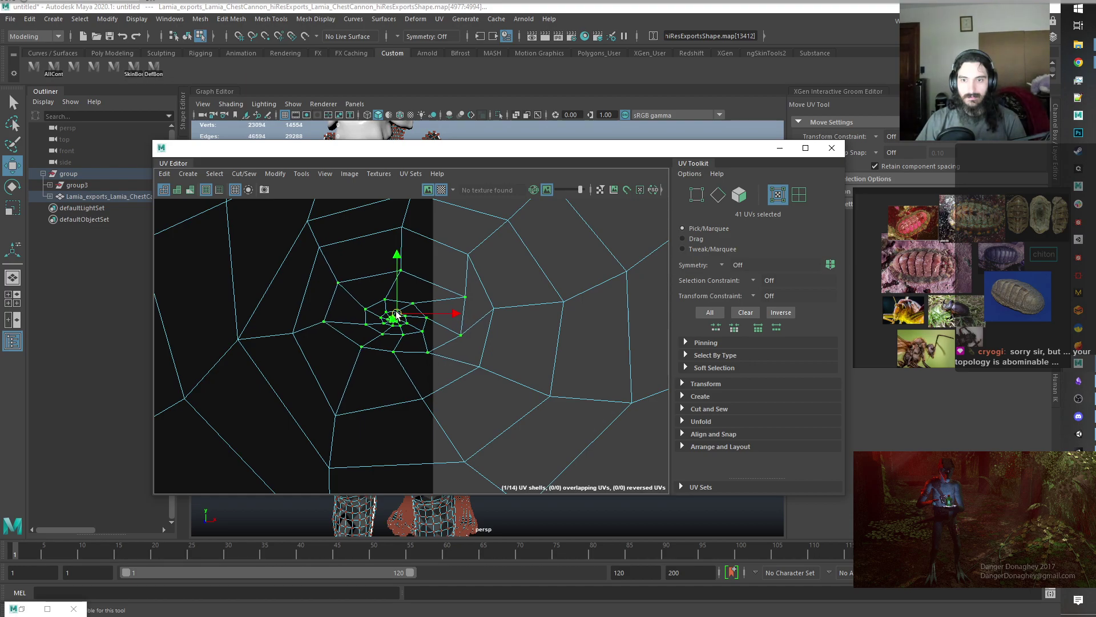
Scale the 41 selected UVs up slightly, rotate them counterclockwise, and nudge them down and left within the ring.
mouse_move(399, 321)
alt+right_down()
mouse_move(410, 347)
mouse_move(451, 365)
mouse_move(399, 312)
alt+right_up()
key(r)
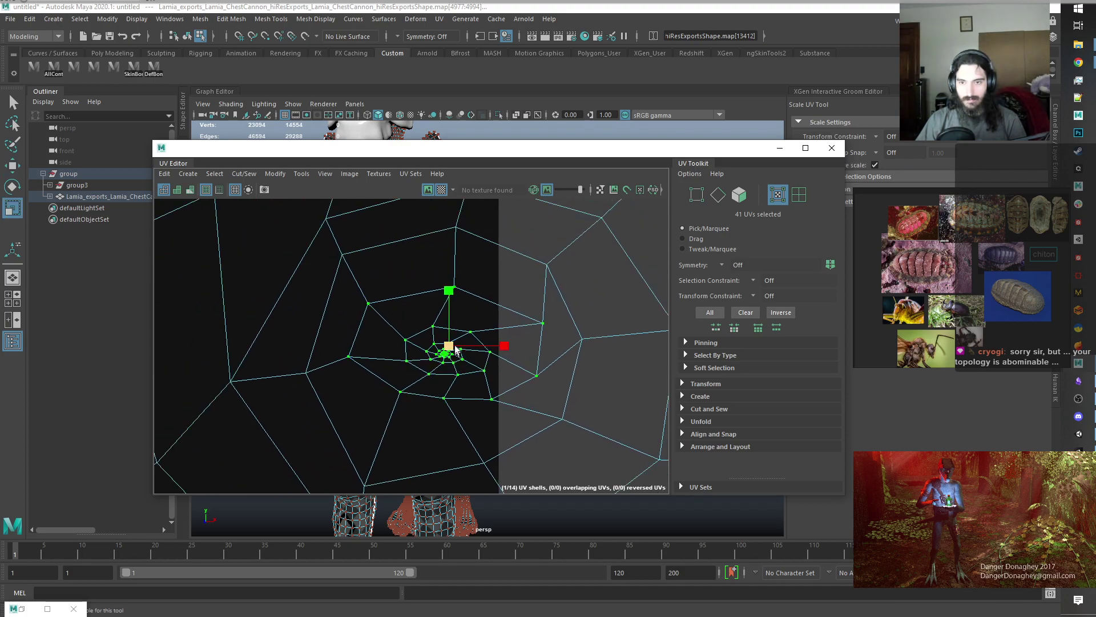
drag(451, 350, 456, 352)
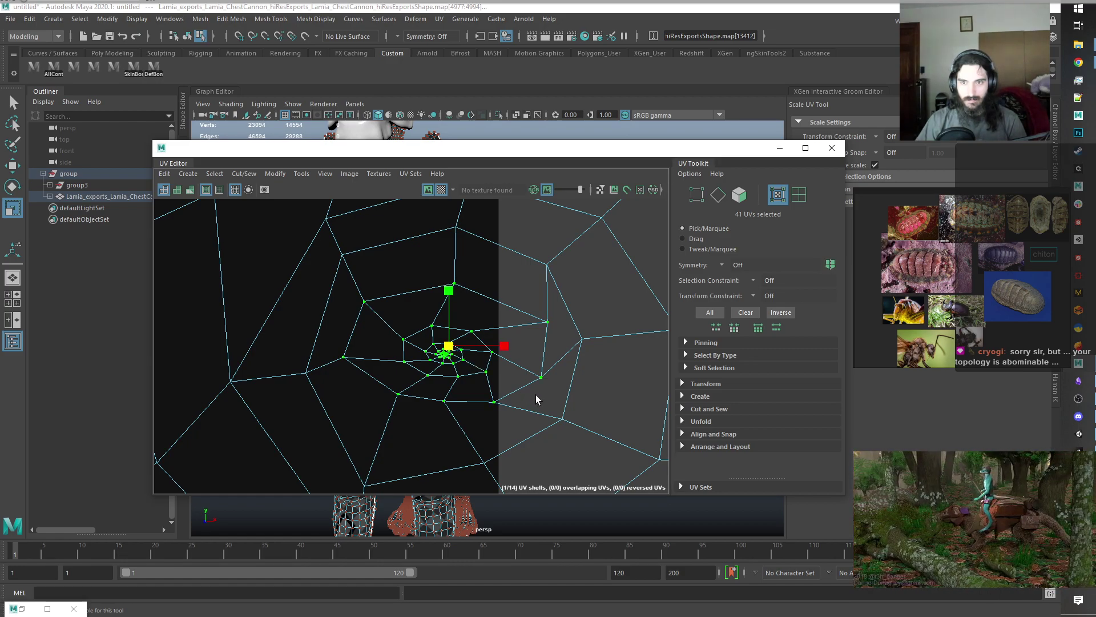
key(e)
drag(490, 315, 479, 306)
key(w)
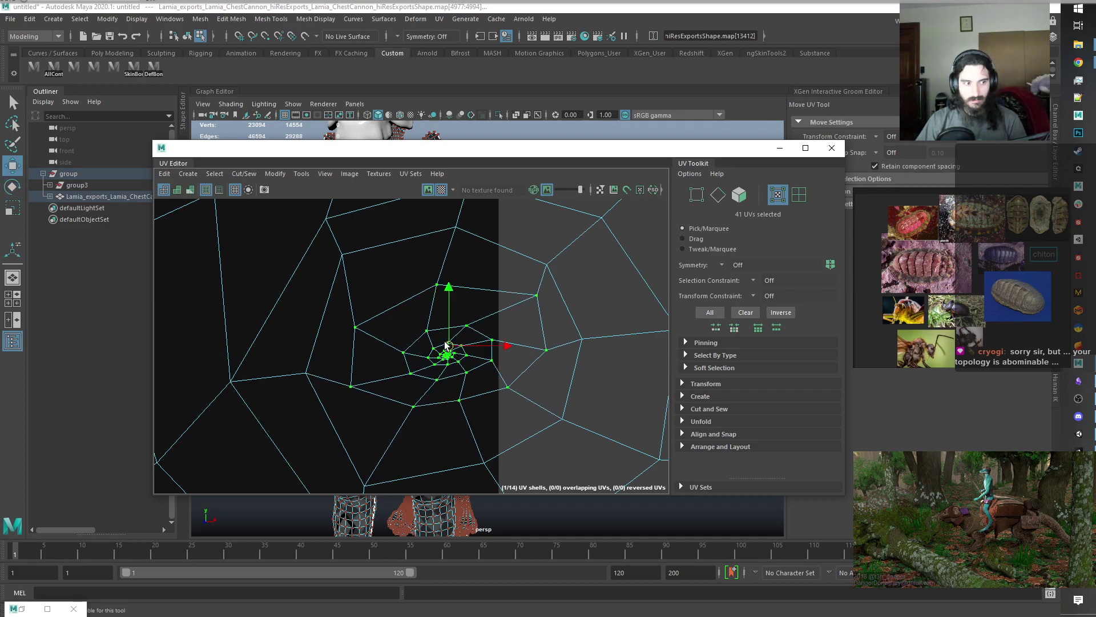
drag(446, 344, 443, 346)
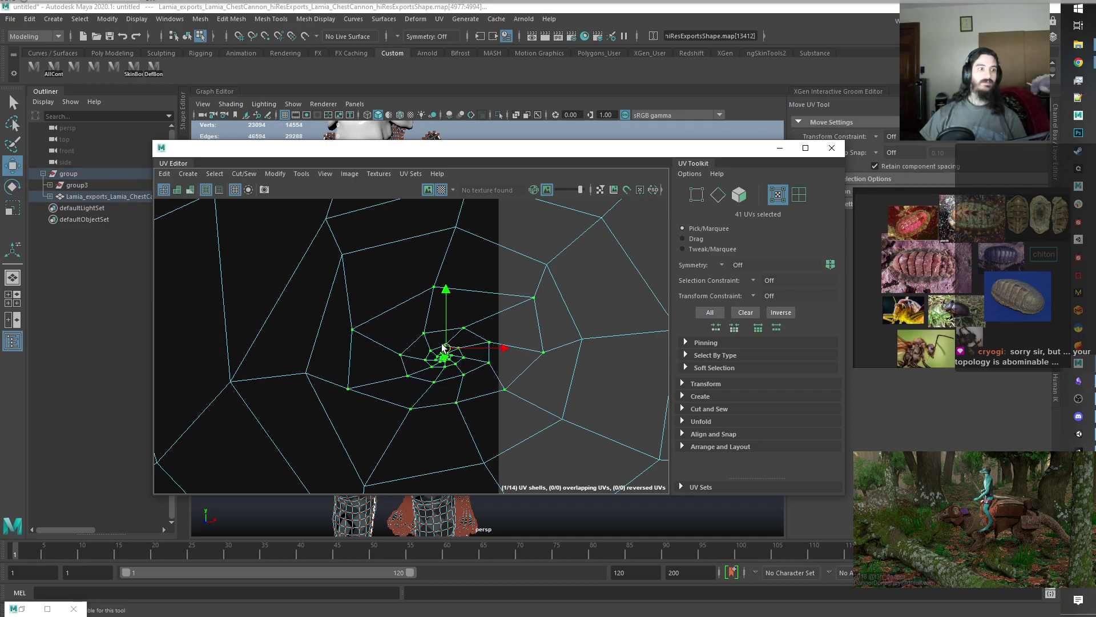
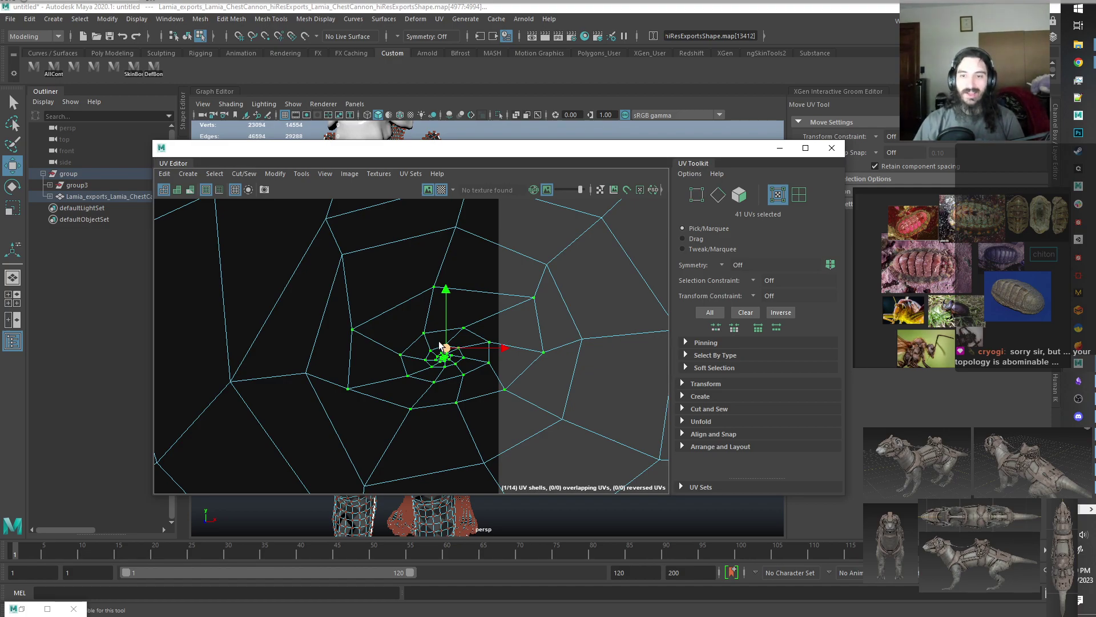
Reduce the selection to the 33 inner UVs, scale them up, rotate them clockwise, and nudge them up and right.
drag(387, 321, 500, 394)
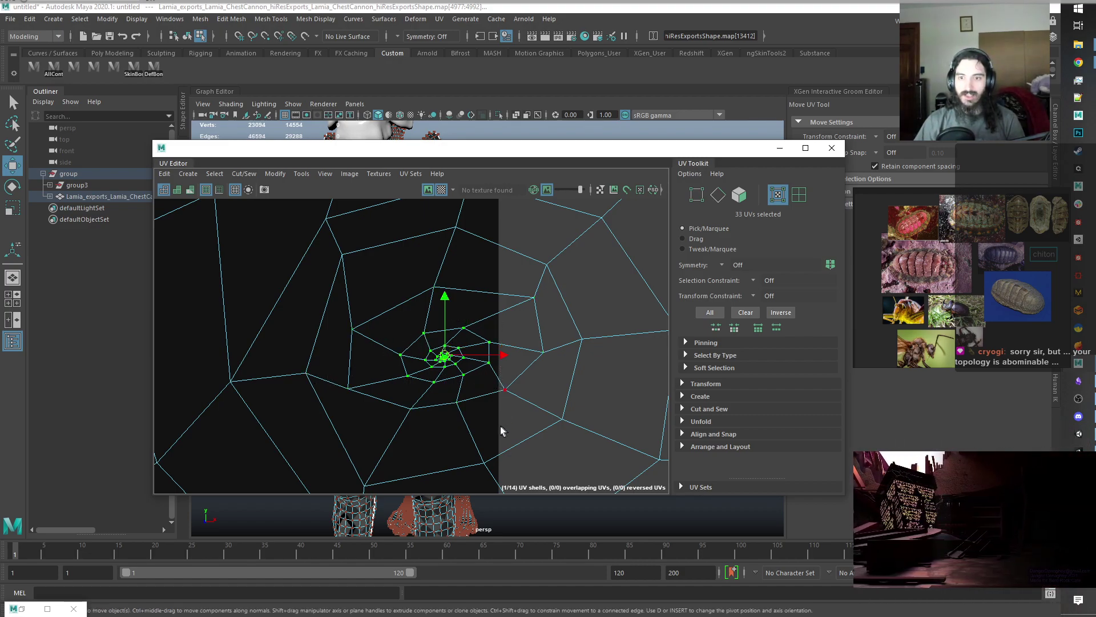
key(r)
drag(444, 358, 464, 370)
key(e)
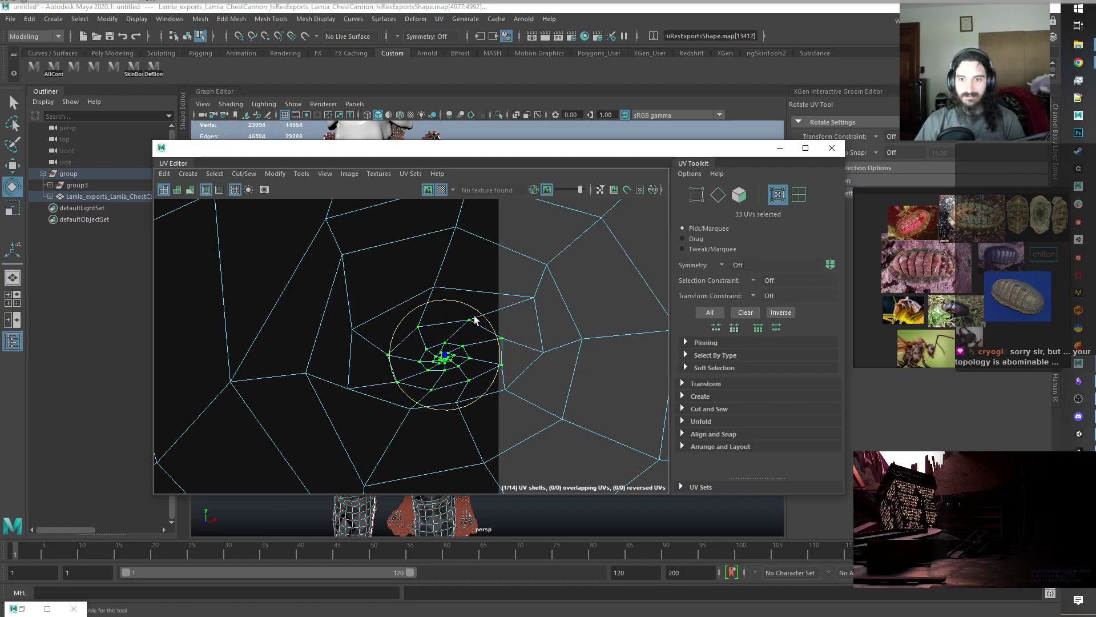
drag(470, 314, 483, 324)
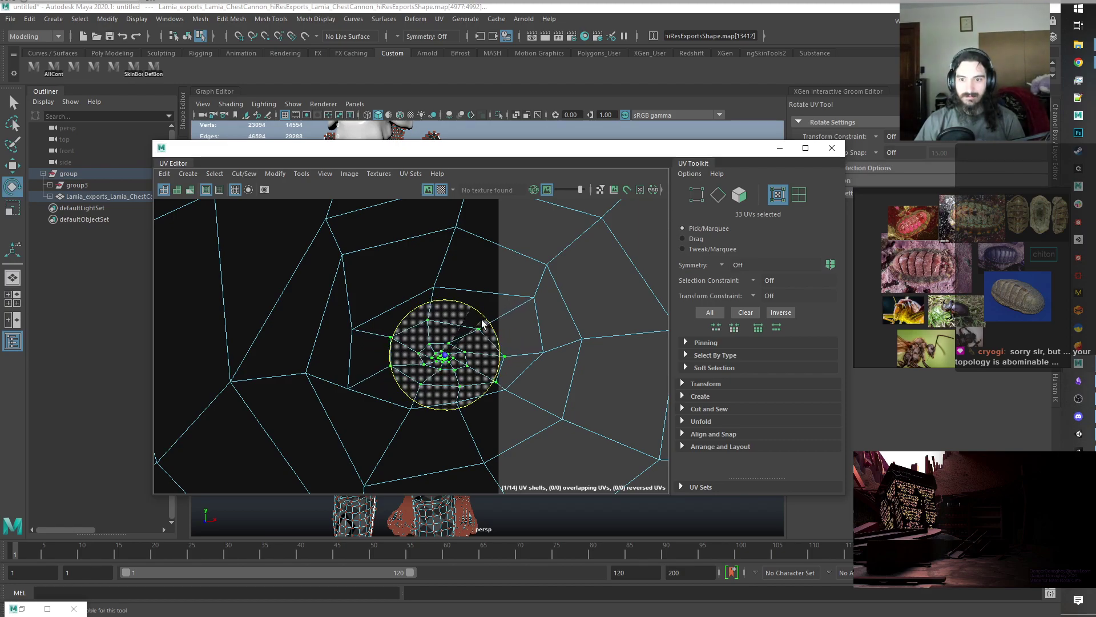
key(w)
drag(444, 356, 449, 353)
scroll(546, 416, down, 2)
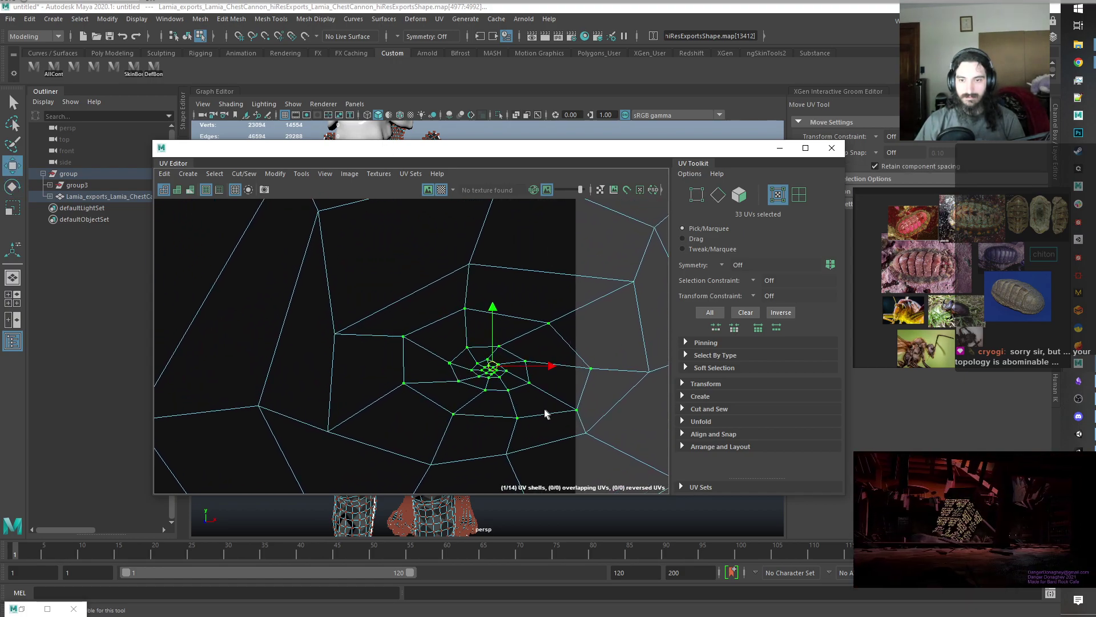
Shrink the selection to the 25 inner UVs, scale them up, and rotate them clockwise within the surrounding ring.
scroll(436, 367, up, 4)
key(shift+comma)
key(r)
drag(412, 336, 434, 342)
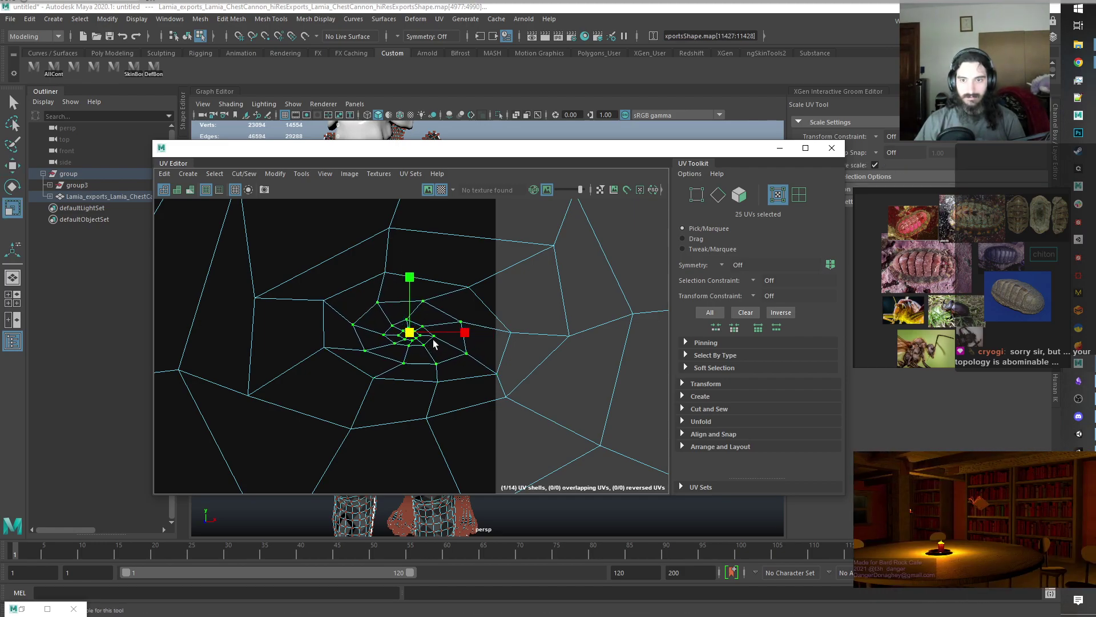
key(e)
drag(419, 282, 429, 289)
alt+right_drag(350, 335, 519, 435)
alt+middle_drag(519, 436, 426, 392)
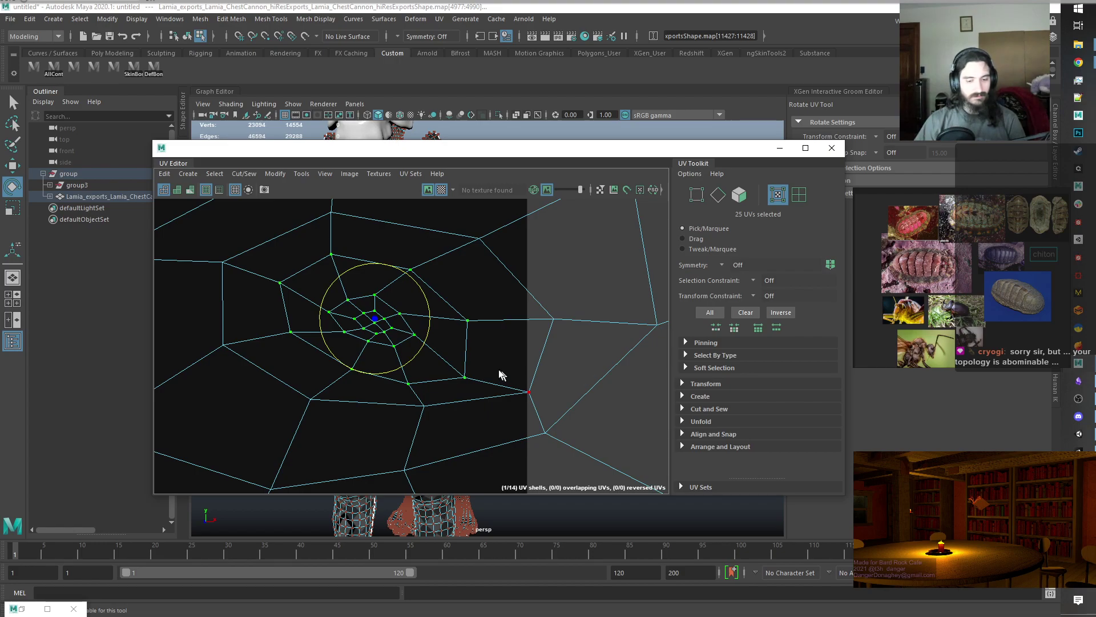
drag(428, 303, 377, 349)
Scale up the 17 innermost UVs slightly and narrow the selection to the central 8 UVs.
key(r)
drag(434, 369, 317, 282)
drag(370, 321, 391, 326)
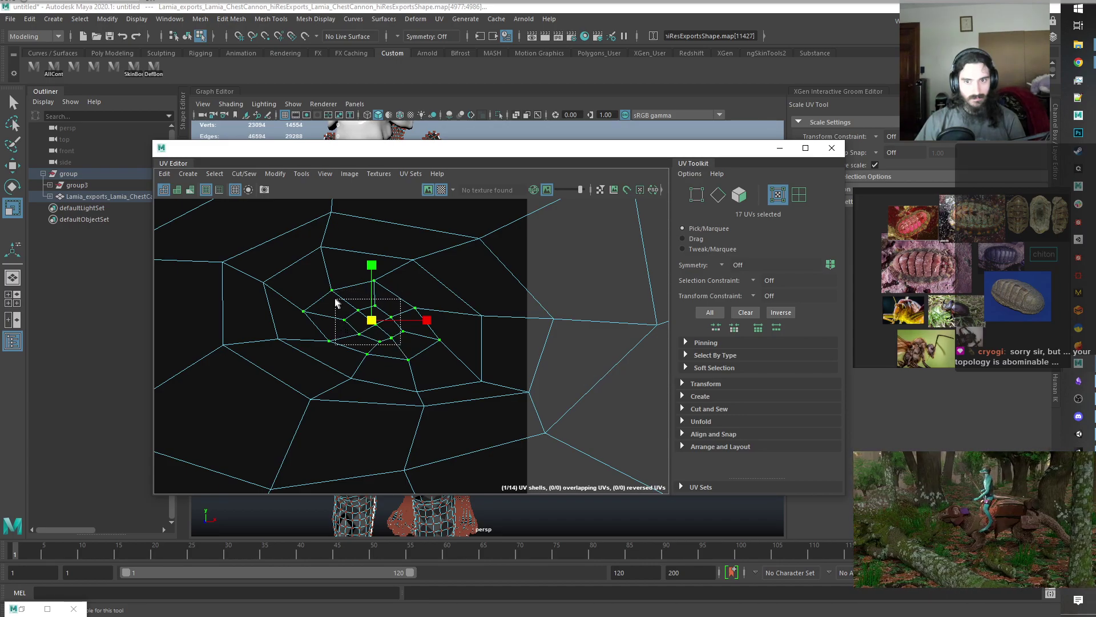
drag(337, 299, 338, 300)
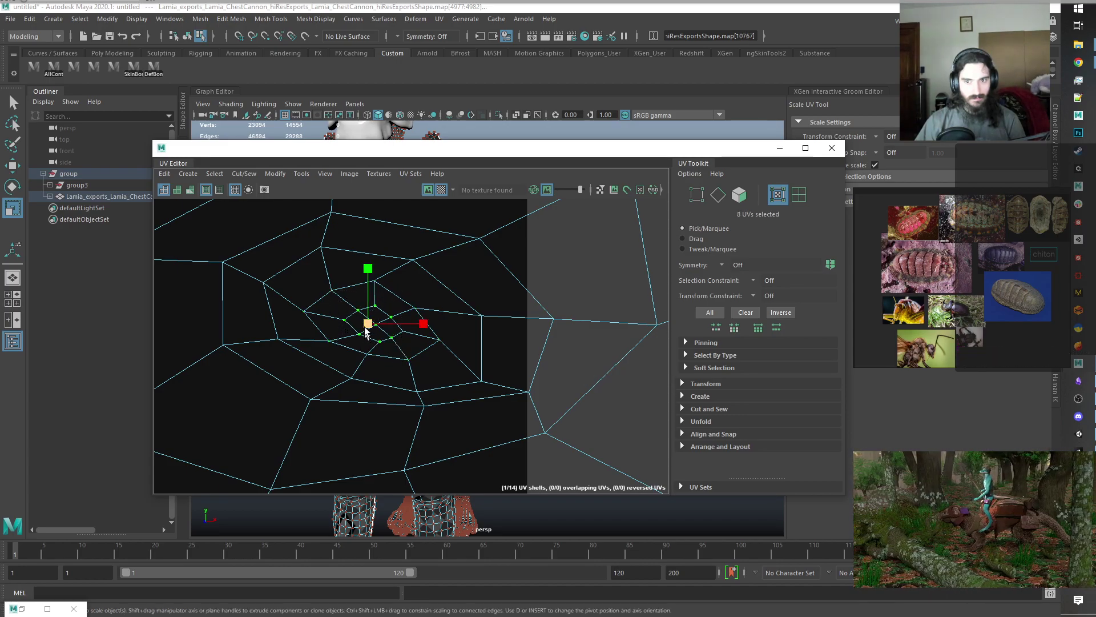
scroll(439, 374, down, 3)
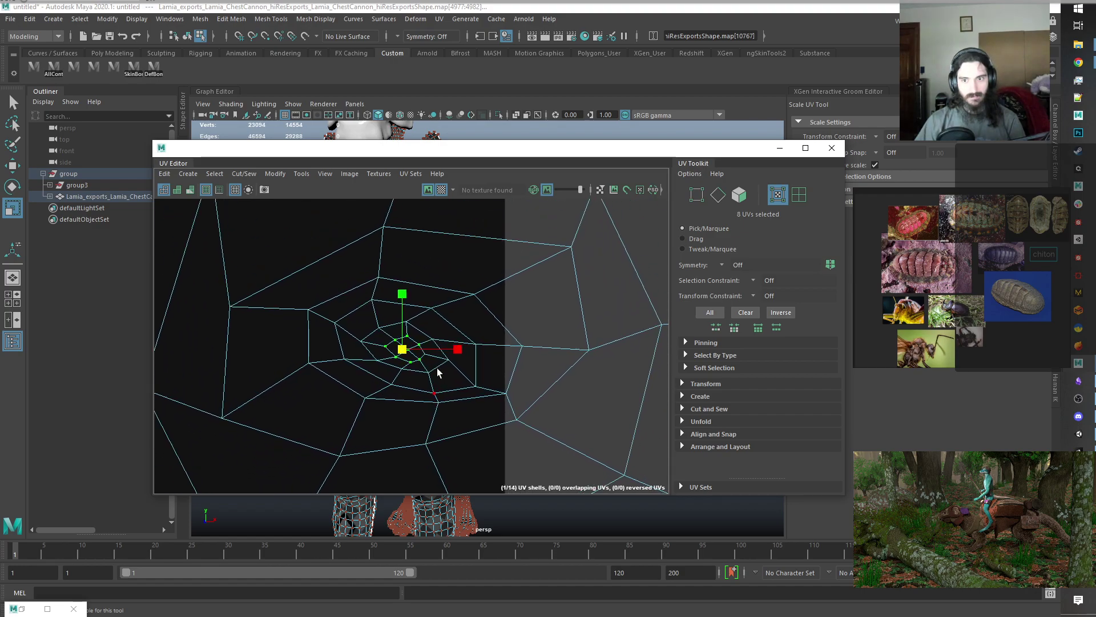
Switch to edge selection and select the eight-edge loop around the opened UV cluster.
scroll(439, 374, down, 2)
right_click(498, 323)
key(F10)
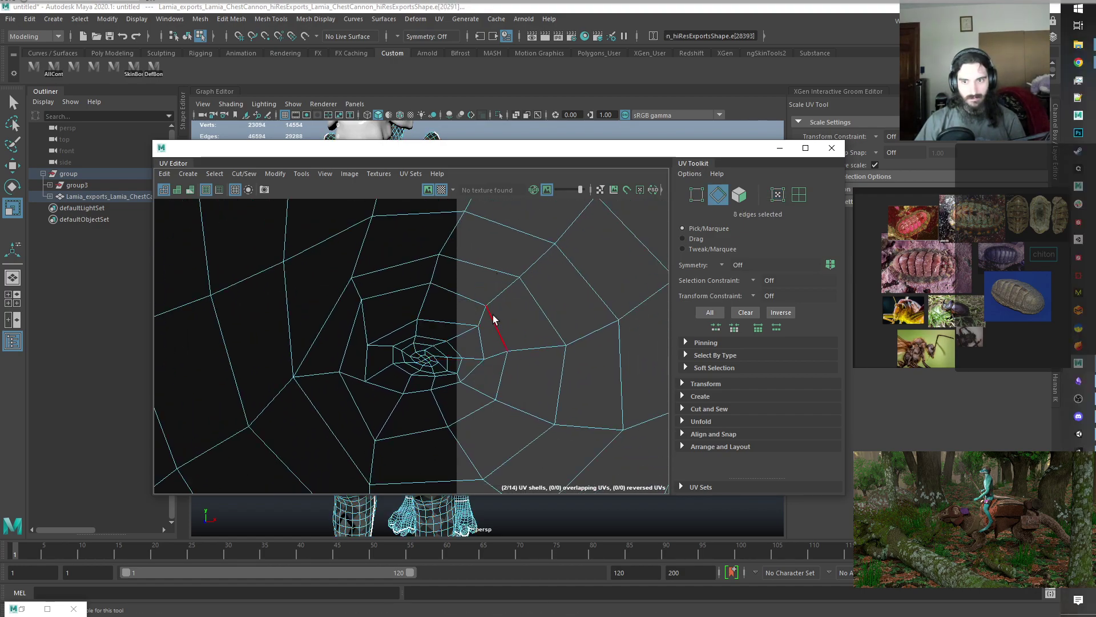
scroll(502, 323, down, 8)
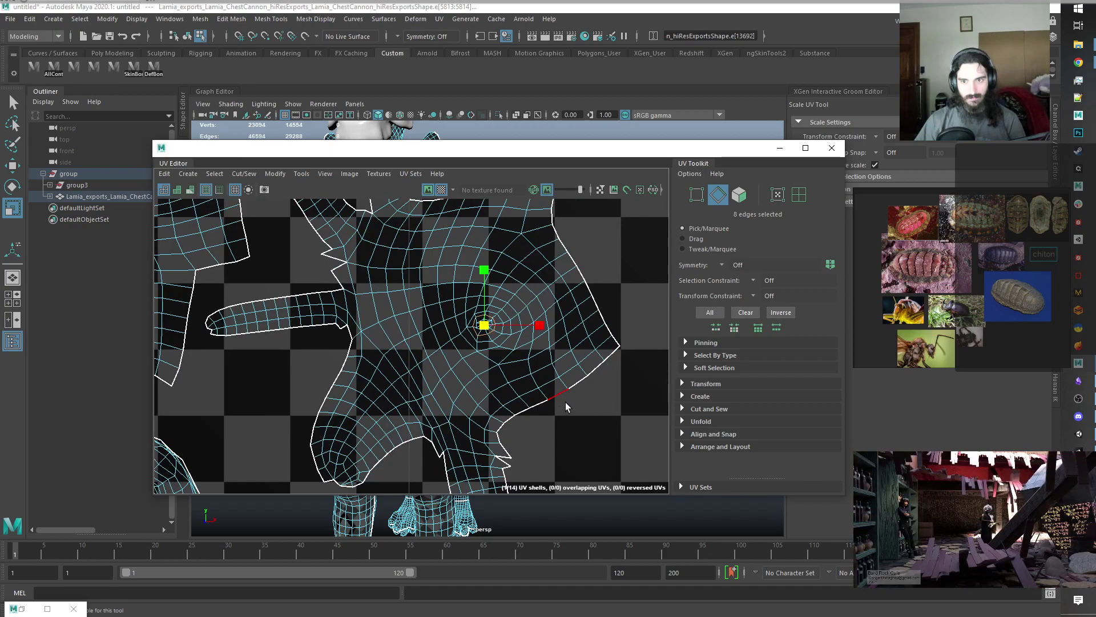
Compare the already separated piece beside the other hand shell with the edge rings around this hand's cluster.
scroll(565, 402, down, 5)
alt+middle_drag(624, 448, 291, 382)
alt+middle_drag(534, 365, 310, 366)
scroll(516, 359, up, 15)
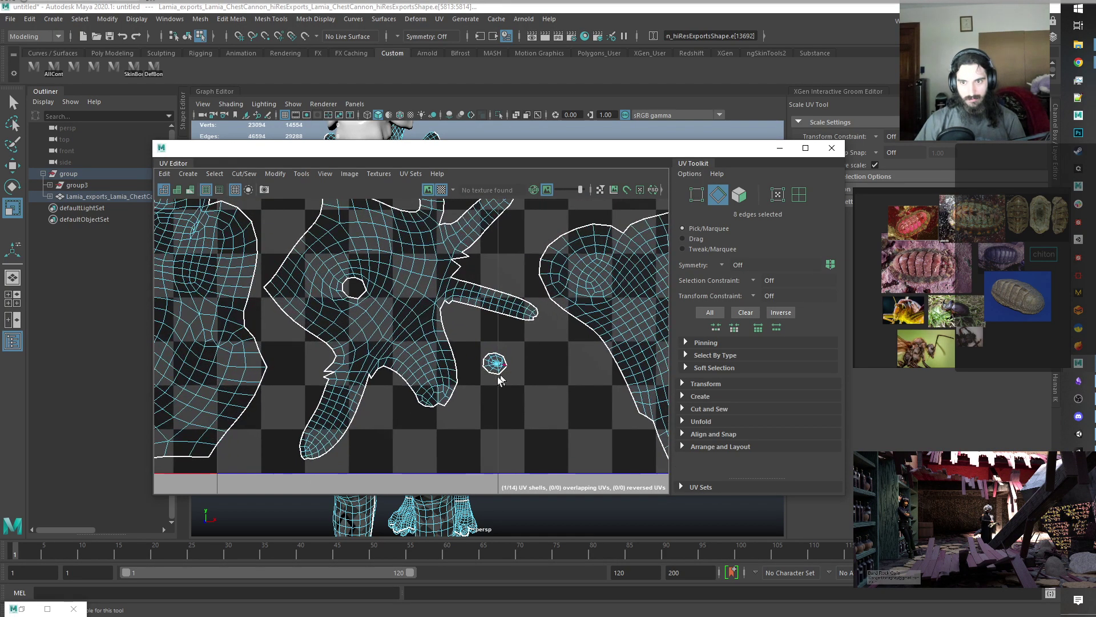
scroll(494, 337, down, 4)
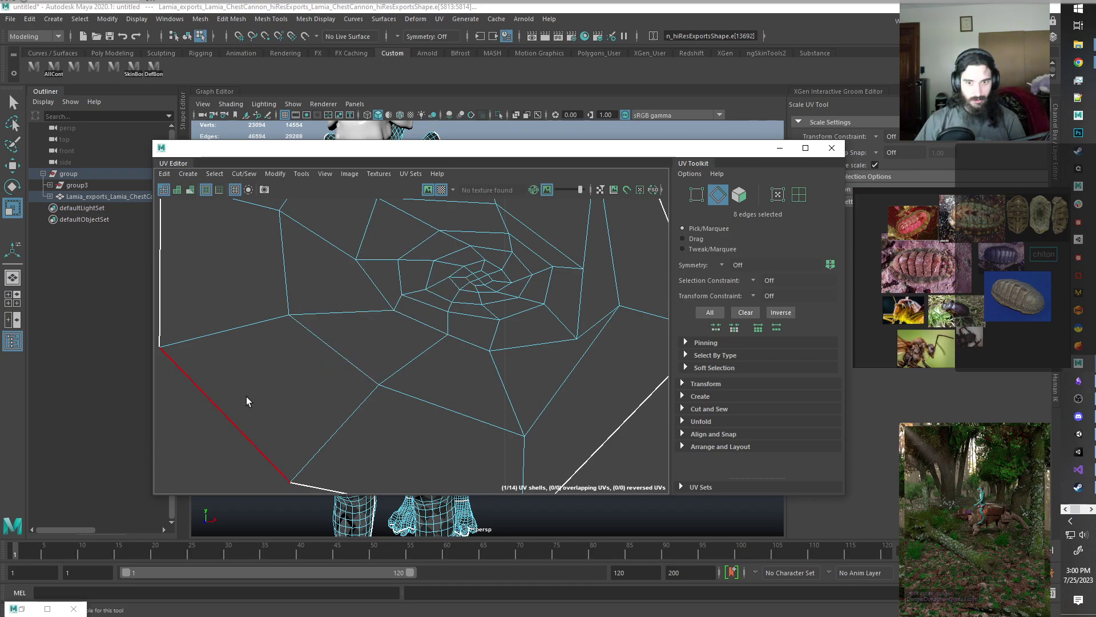
scroll(248, 394, down, 10)
alt+middle_drag(242, 368, 611, 333)
alt+middle_drag(268, 314, 634, 353)
alt+middle_drag(328, 362, 493, 368)
scroll(494, 368, down, 5)
scroll(456, 364, down, 2)
alt+middle_drag(321, 348, 489, 323)
scroll(492, 294, up, 8)
alt+middle_drag(408, 394, 447, 323)
scroll(445, 322, up, 8)
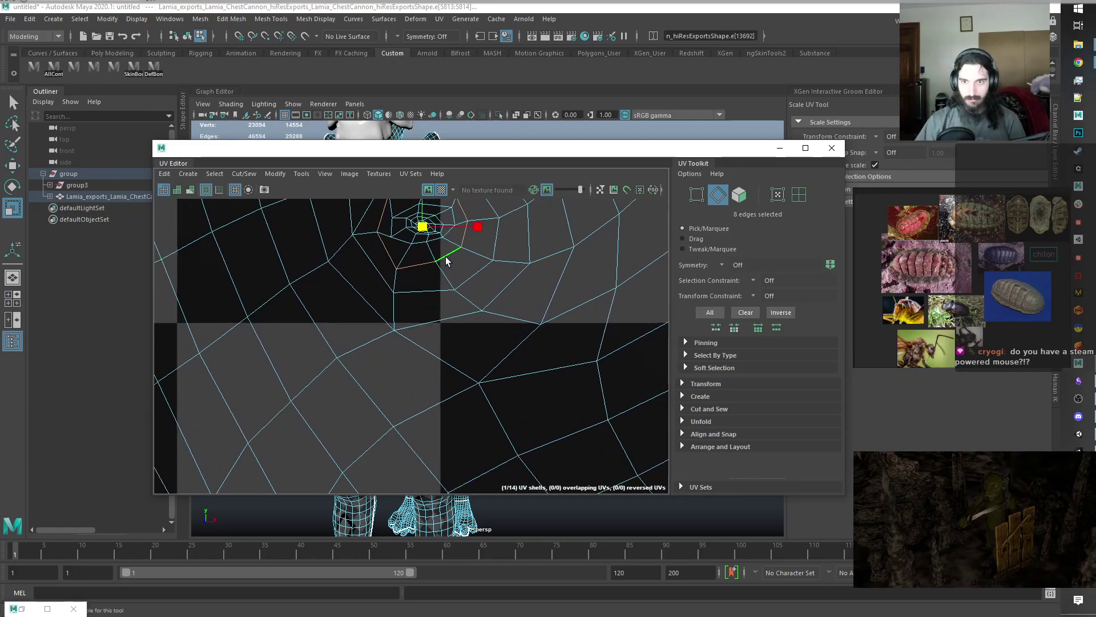
alt+middle_drag(431, 245, 496, 372)
scroll(428, 283, up, 3)
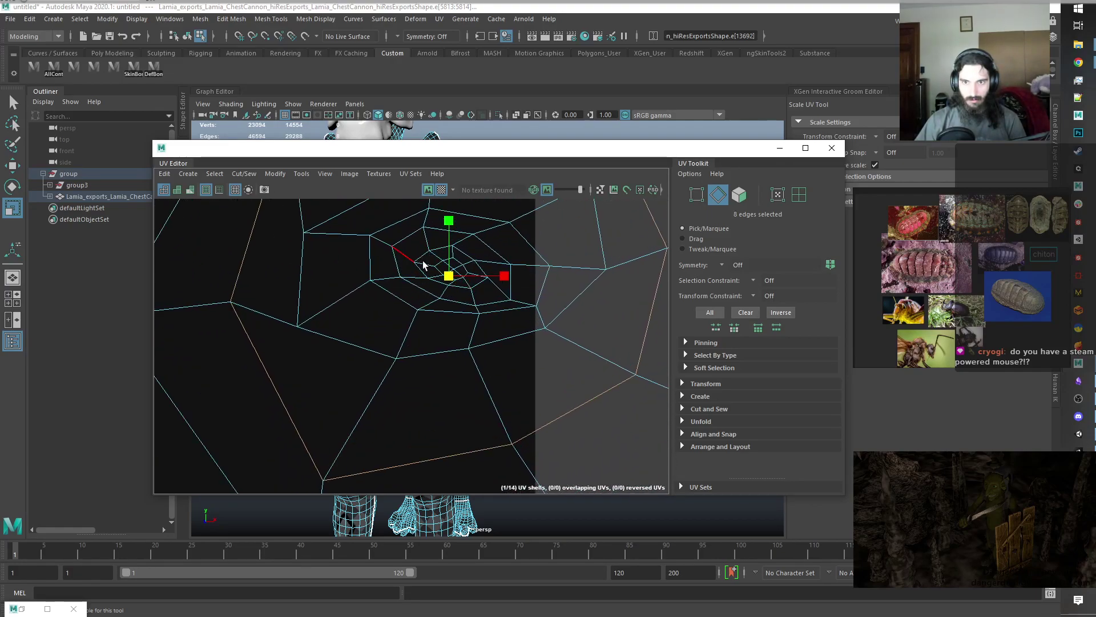
alt+middle_drag(367, 251, 414, 392)
scroll(369, 254, down, 4)
Cut the UVs along an edge loop around the cluster and select the 57 UVs of the separated piece.
click(377, 220)
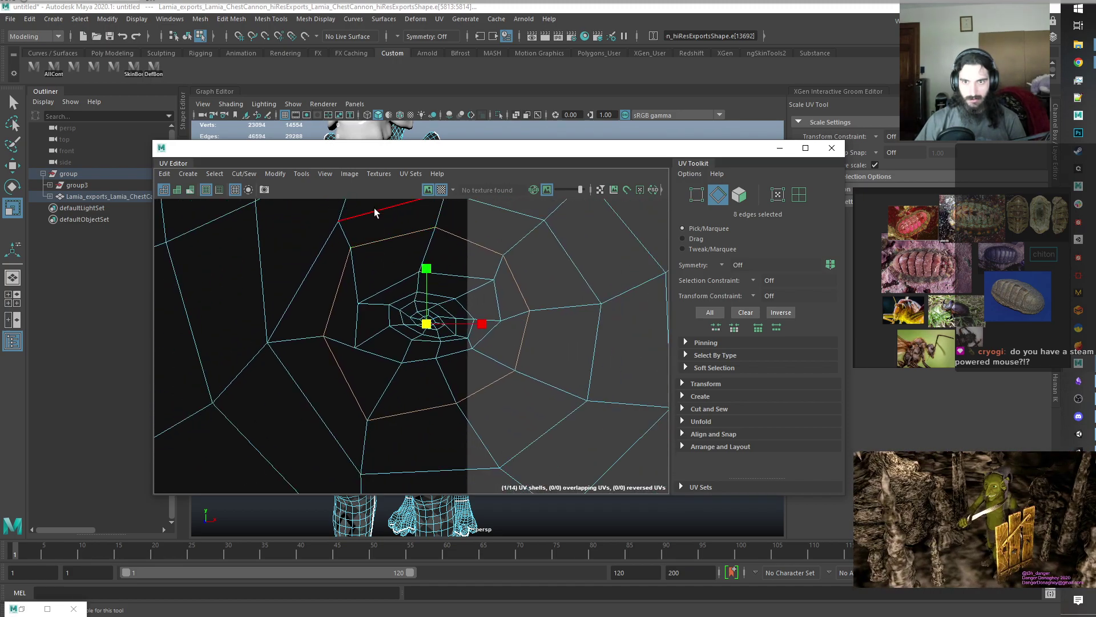
double_click(378, 220)
shift+right_drag(387, 225, 432, 272)
double_click(397, 295)
scroll(400, 295, down, 6)
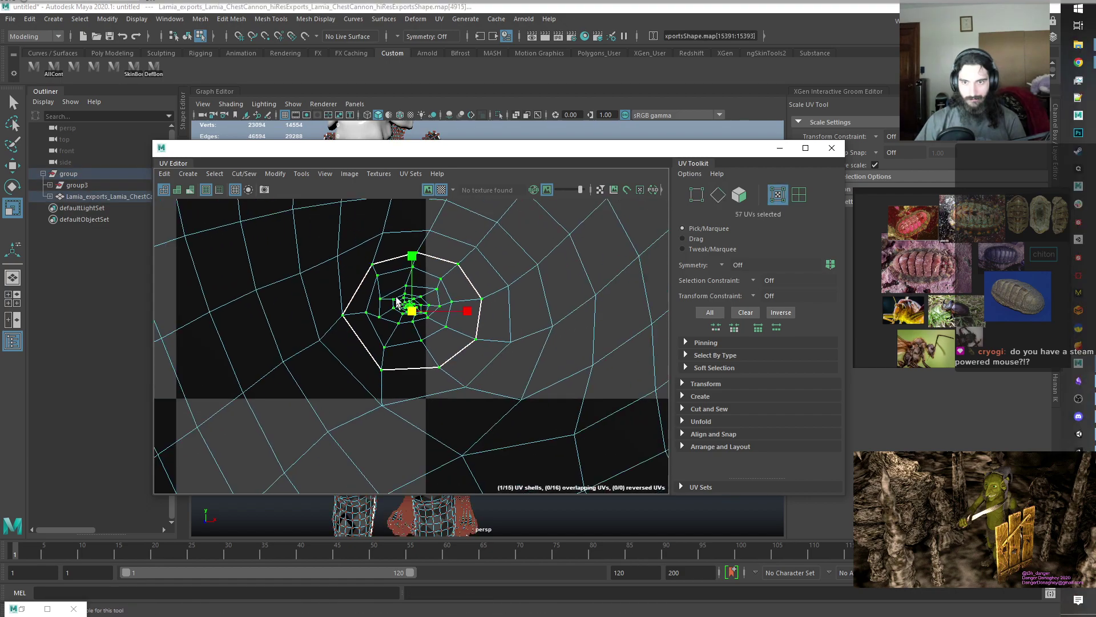
Move the separated 57-UV shell into the empty space just below and right of its hand shell and deselect it.
key(w)
scroll(406, 300, down, 8)
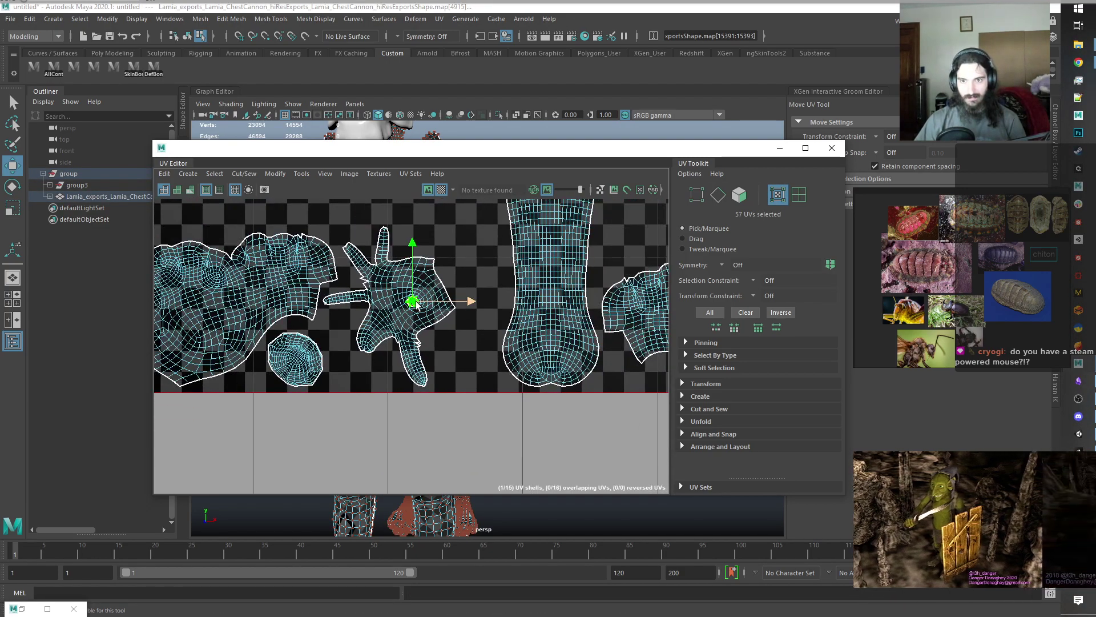
drag(411, 302, 626, 281)
alt+middle_drag(629, 234, 241, 304)
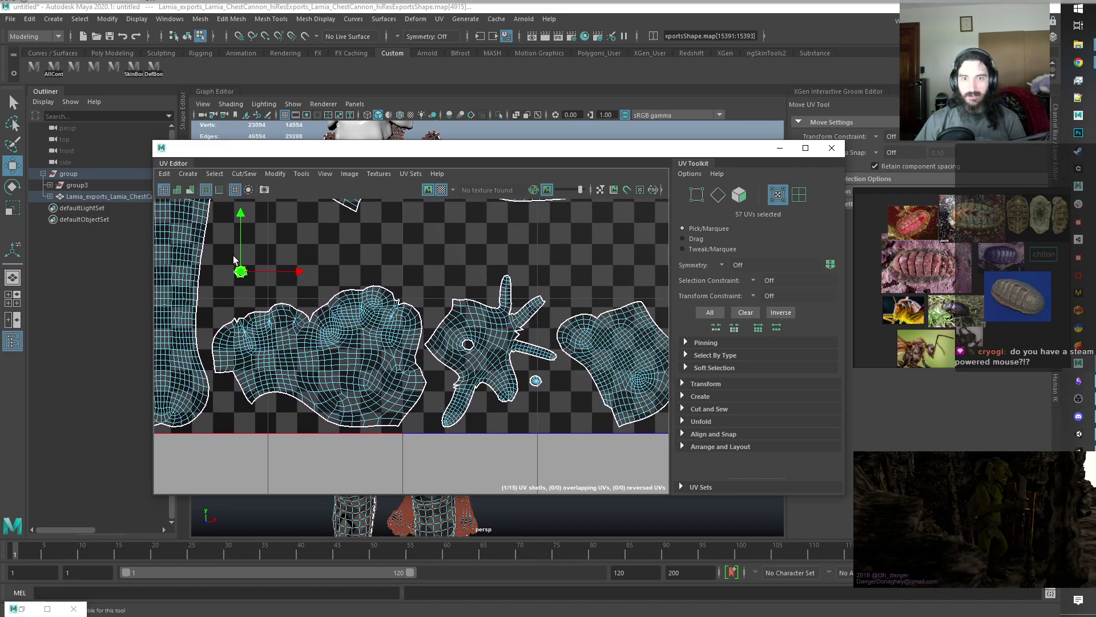
drag(242, 274, 474, 366)
drag(531, 393, 160, 303)
alt+middle_drag(220, 317, 551, 292)
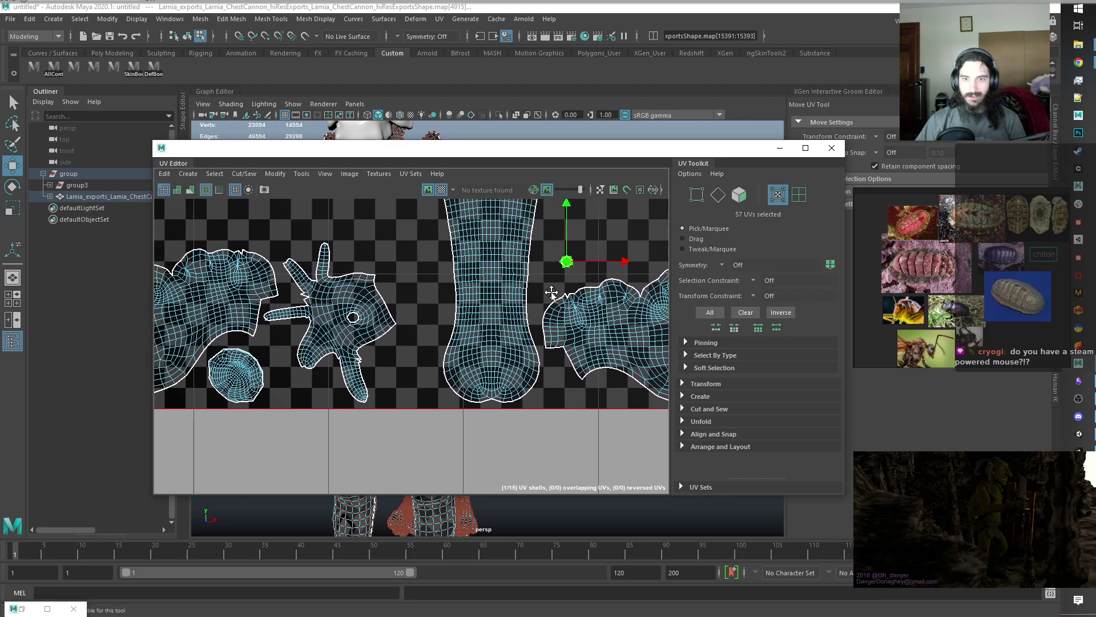
drag(570, 261, 386, 363)
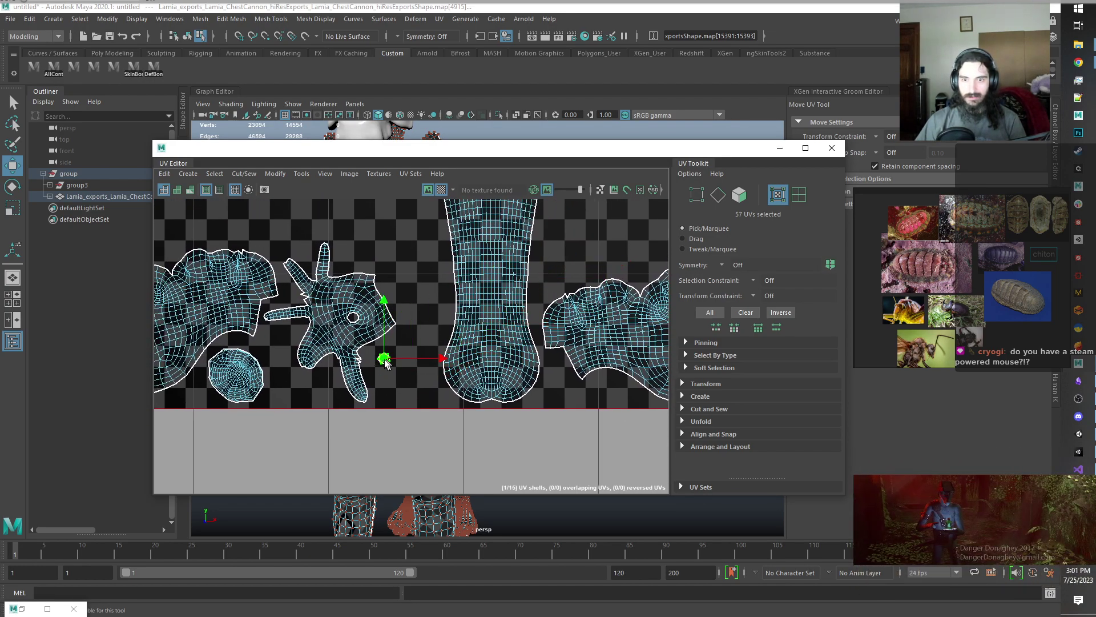
scroll(356, 357, up, 8)
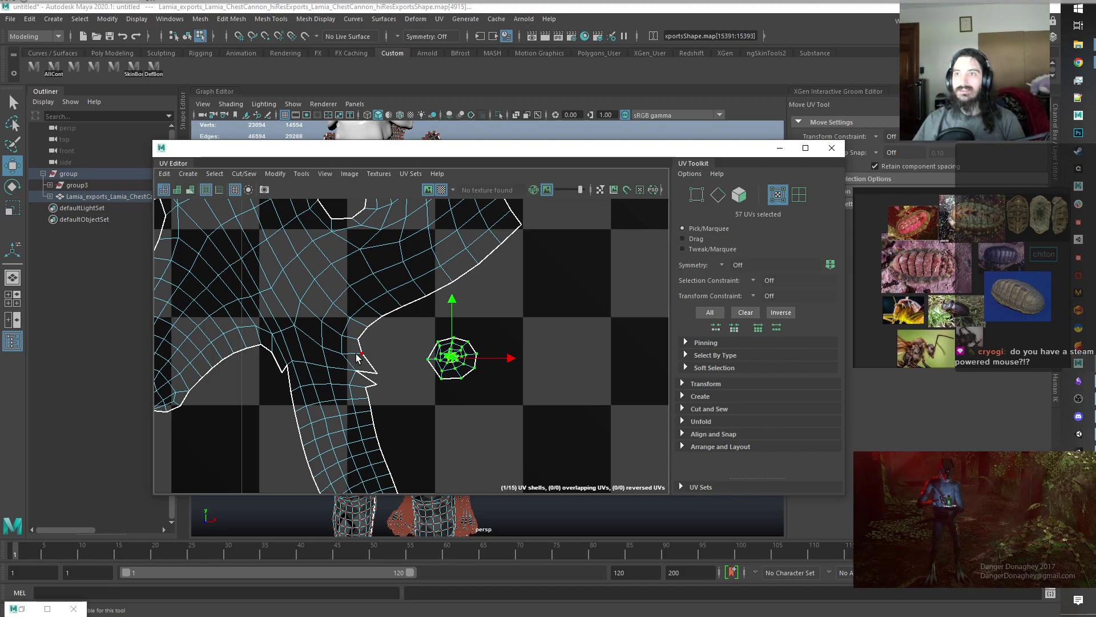
scroll(453, 360, up, 3)
click(568, 300)
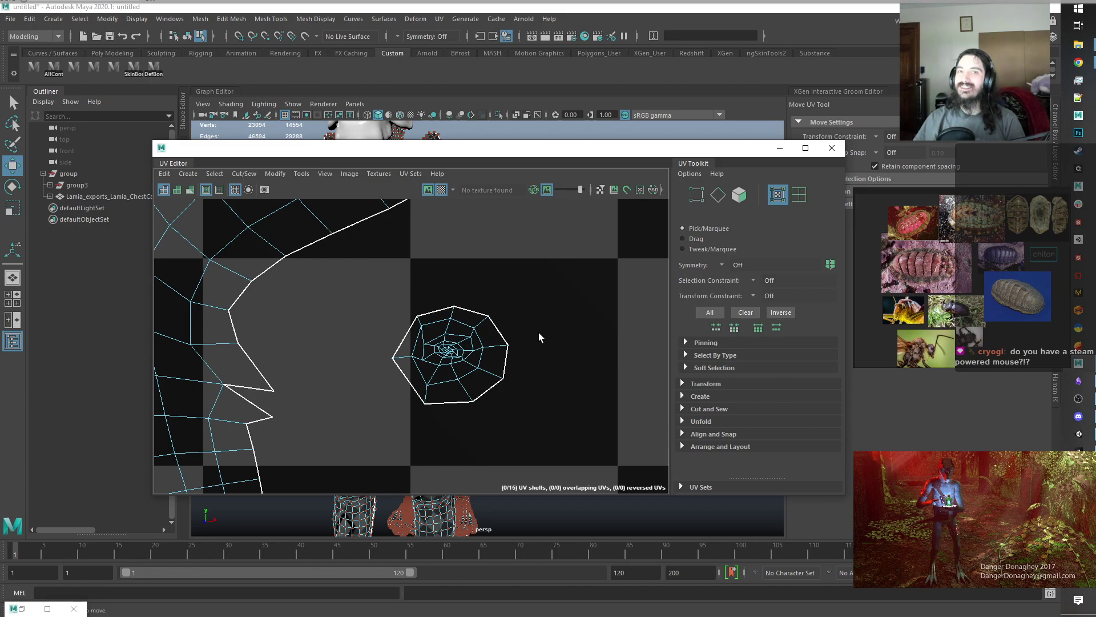
Select the 14-edge line running across the middle of the separated round shell.
scroll(539, 334, down, 3)
scroll(539, 333, down, 10)
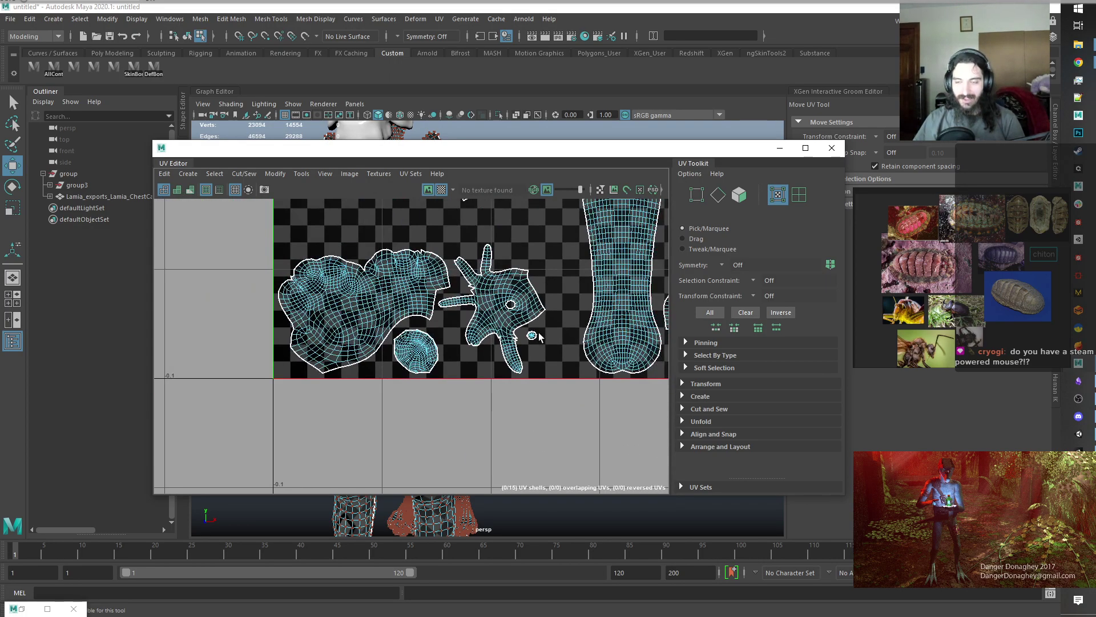
alt+middle_drag(536, 333, 404, 335)
scroll(399, 333, up, 5)
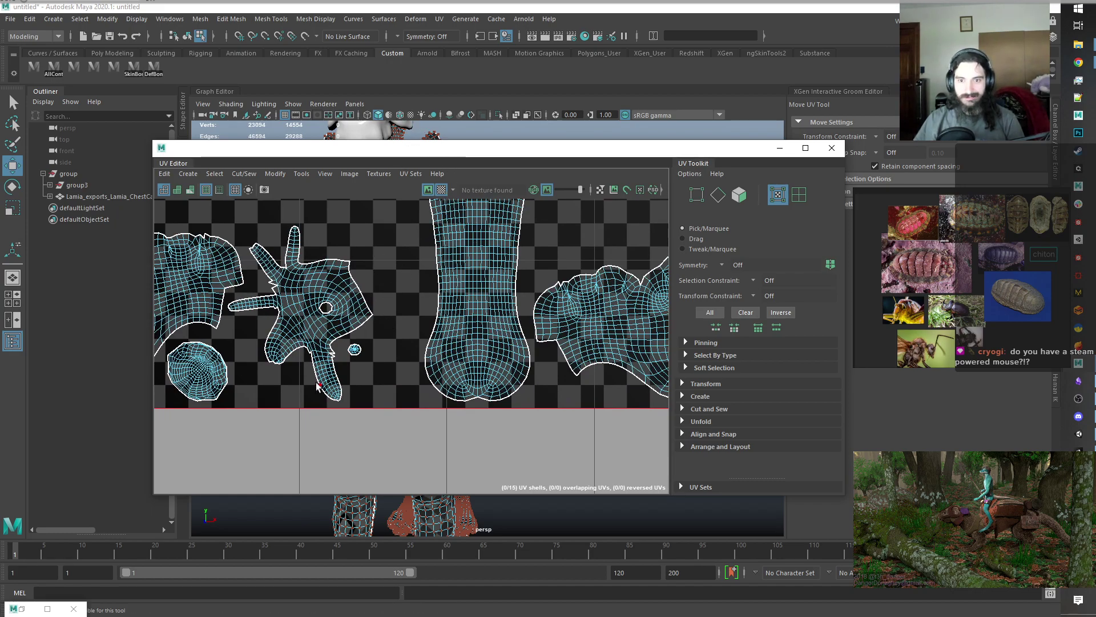
scroll(354, 349, up, 8)
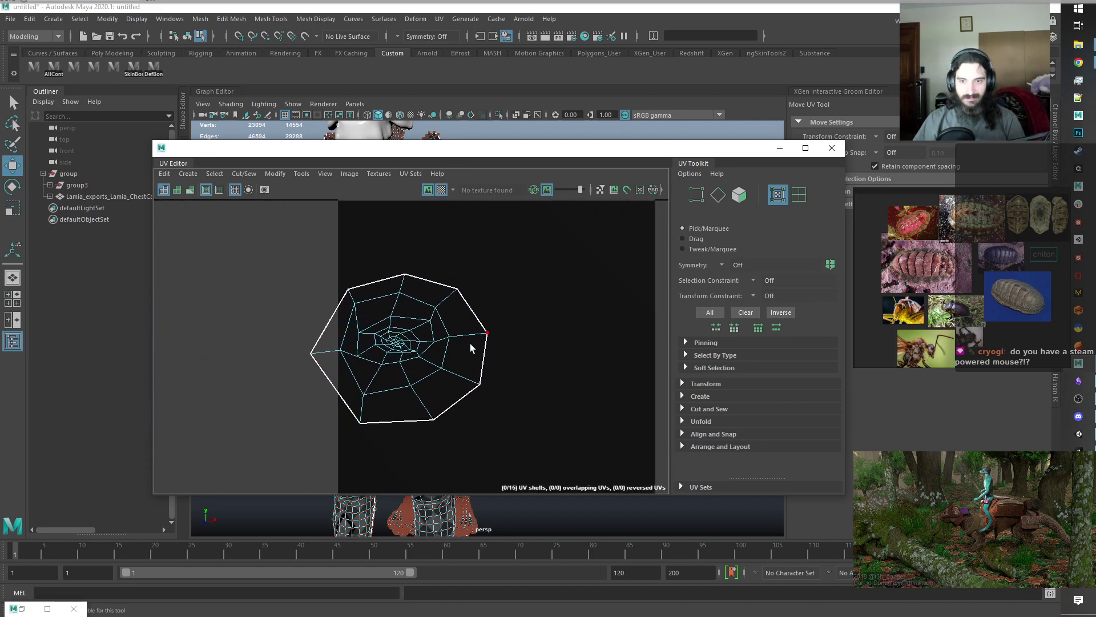
right_drag(394, 329, 401, 294)
double_click(458, 337)
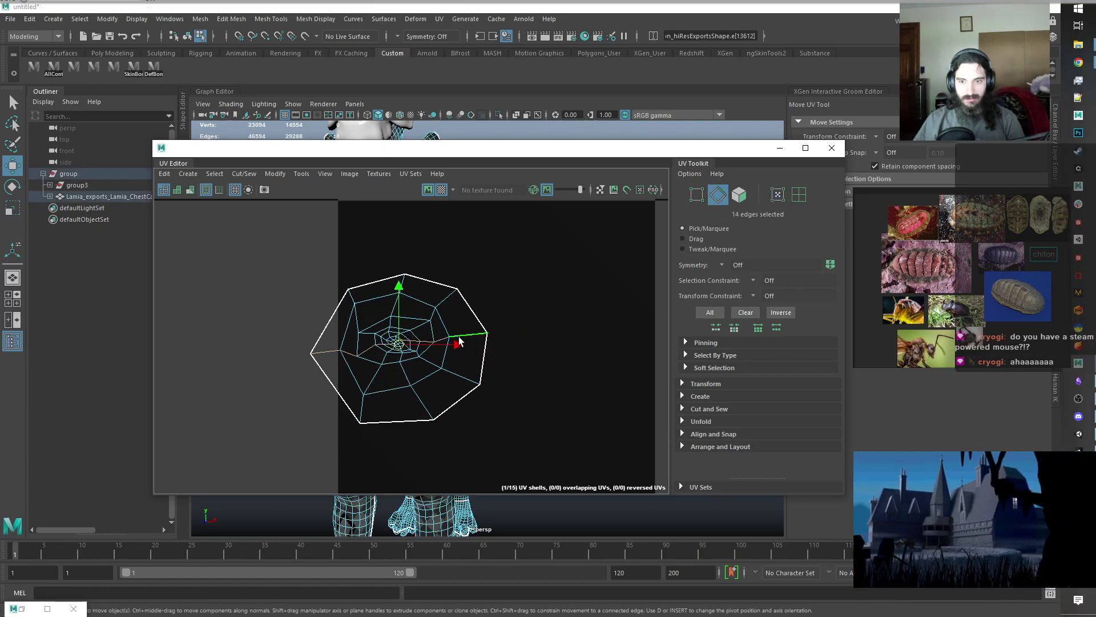
scroll(440, 405, down, 4)
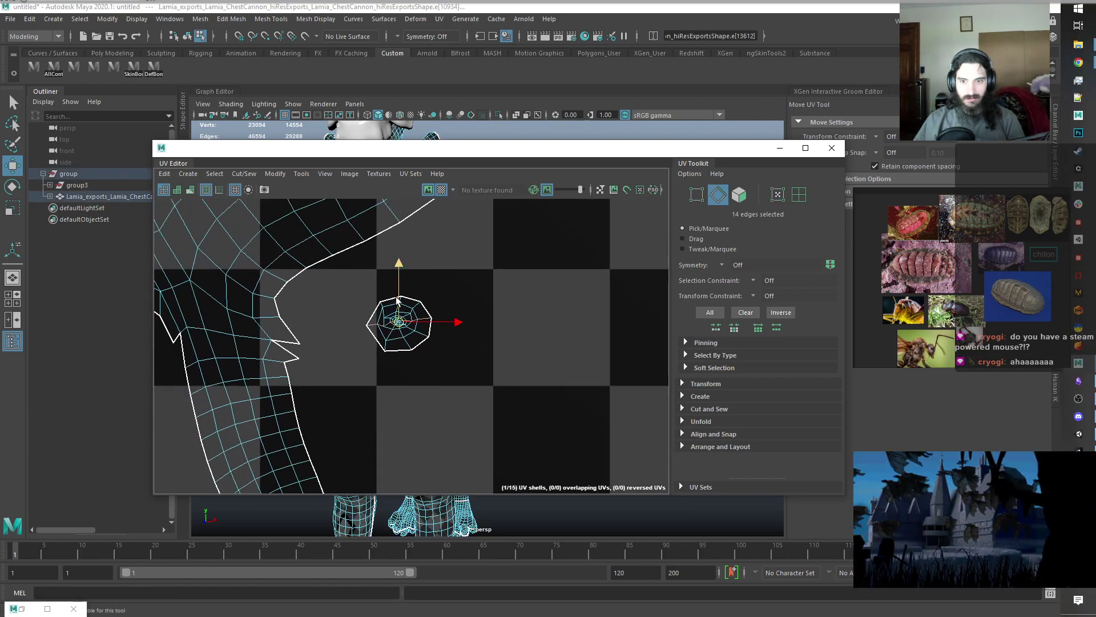
scroll(416, 327, up, 10)
scroll(402, 333, up, 2)
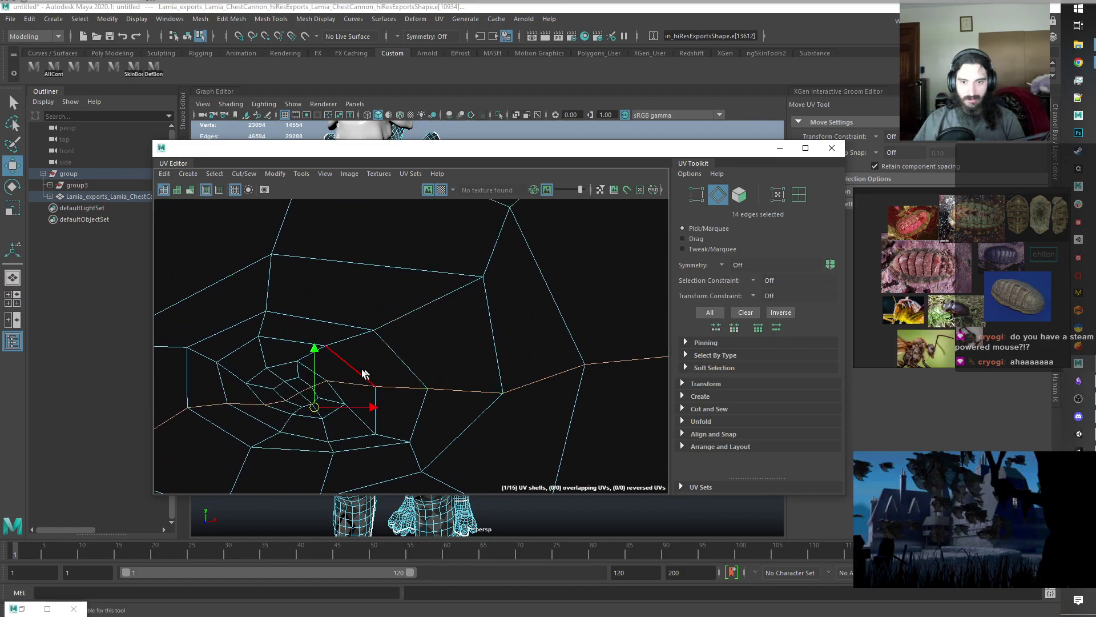
Reduce the edge selection to the 7 edges running from the shell's center to its right border.
scroll(294, 400, down, 4)
drag(186, 339, 289, 448)
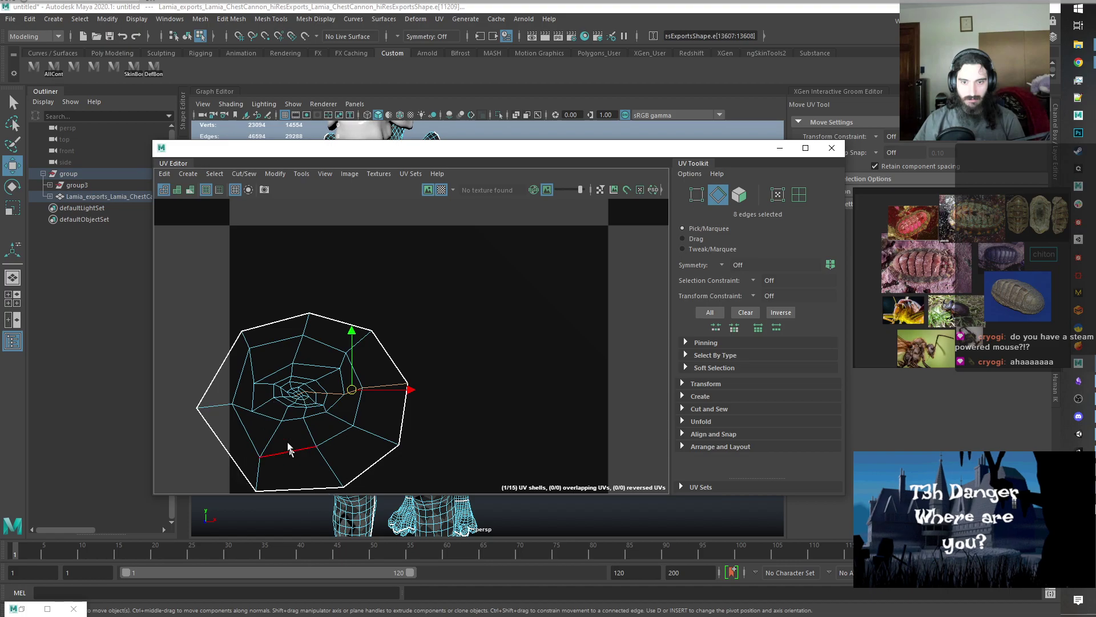
scroll(285, 434, up, 5)
scroll(322, 370, up, 1)
drag(363, 370, 364, 372)
scroll(368, 377, down, 6)
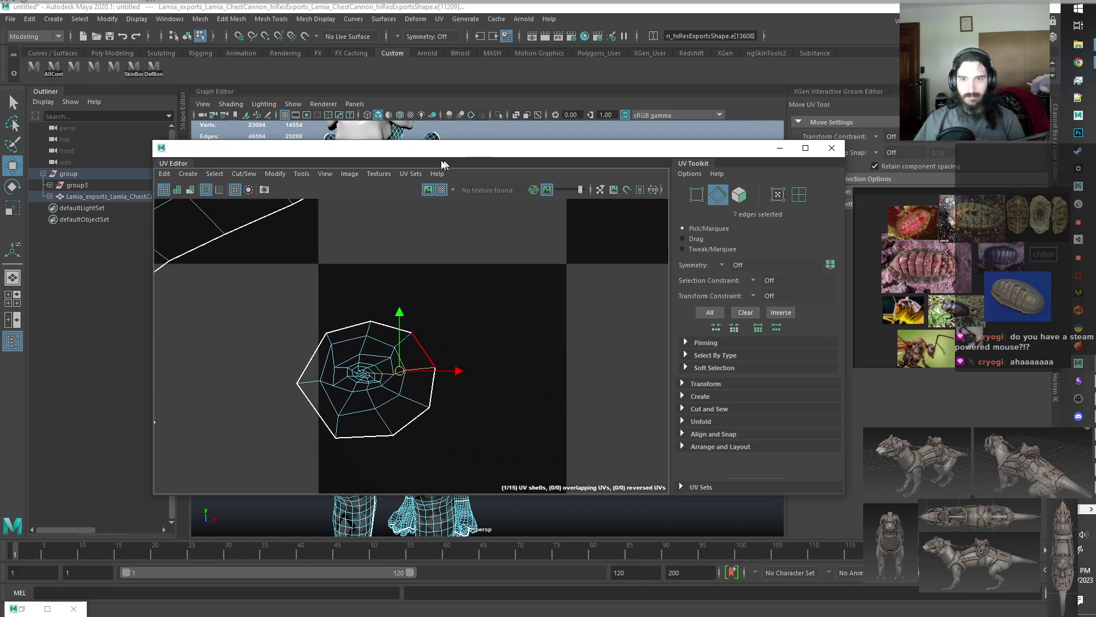
Move the UV Editor window aside and frame the selected edges on the 3D model to examine their location.
drag(405, 153, 532, 139)
drag(278, 300, 573, 364)
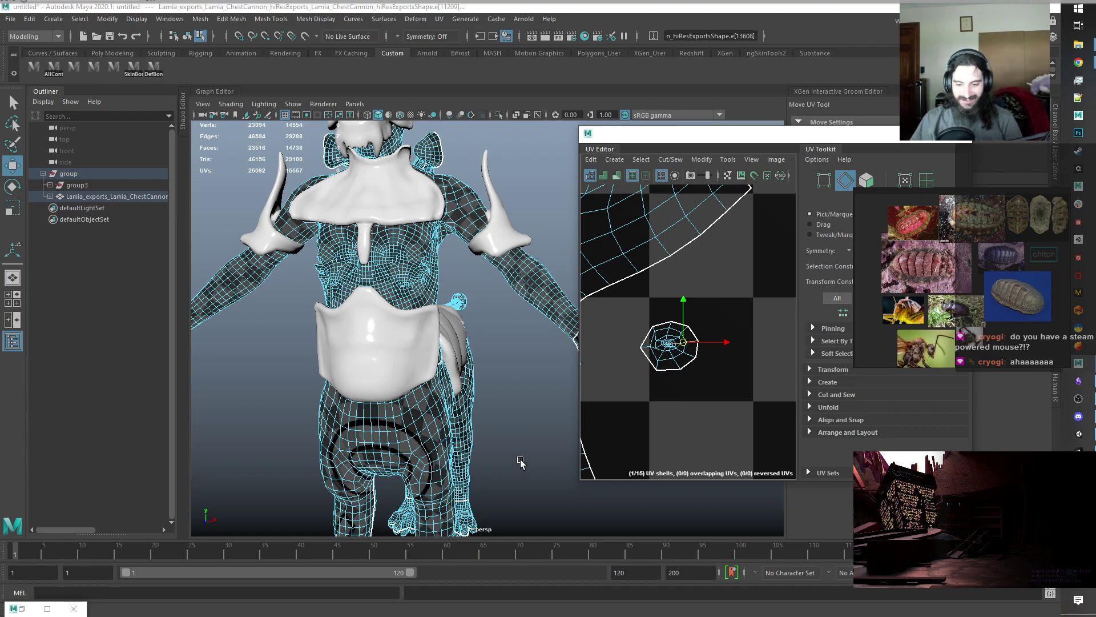
alt+drag(511, 453, 487, 443)
key(f)
alt+drag(468, 390, 457, 445)
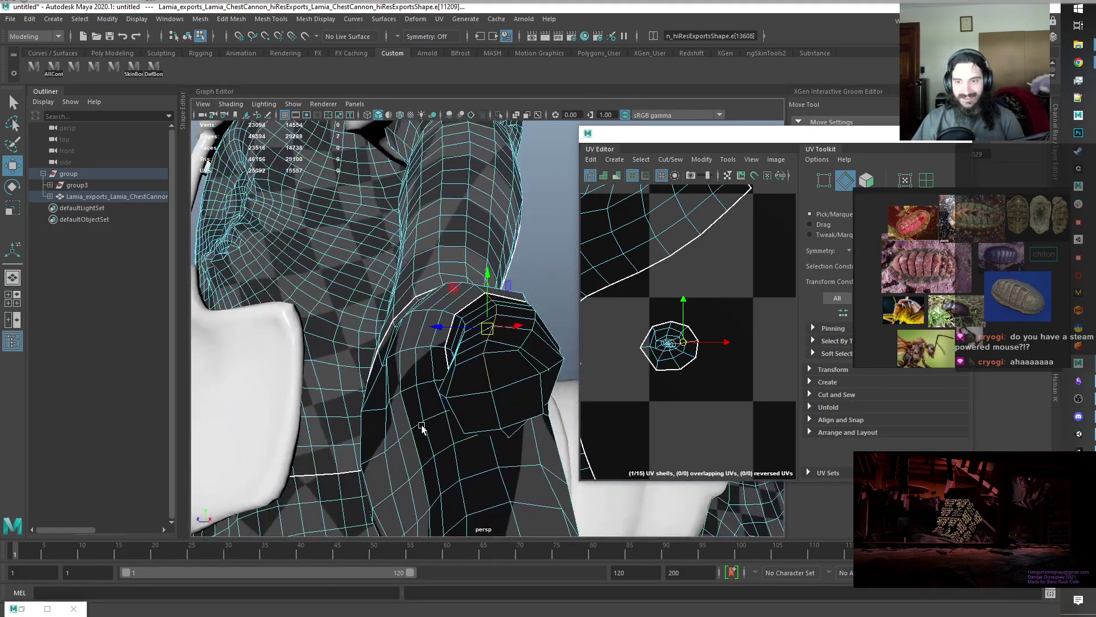
Reselect the full 14-edge line across the separated shell.
scroll(659, 345, up, 5)
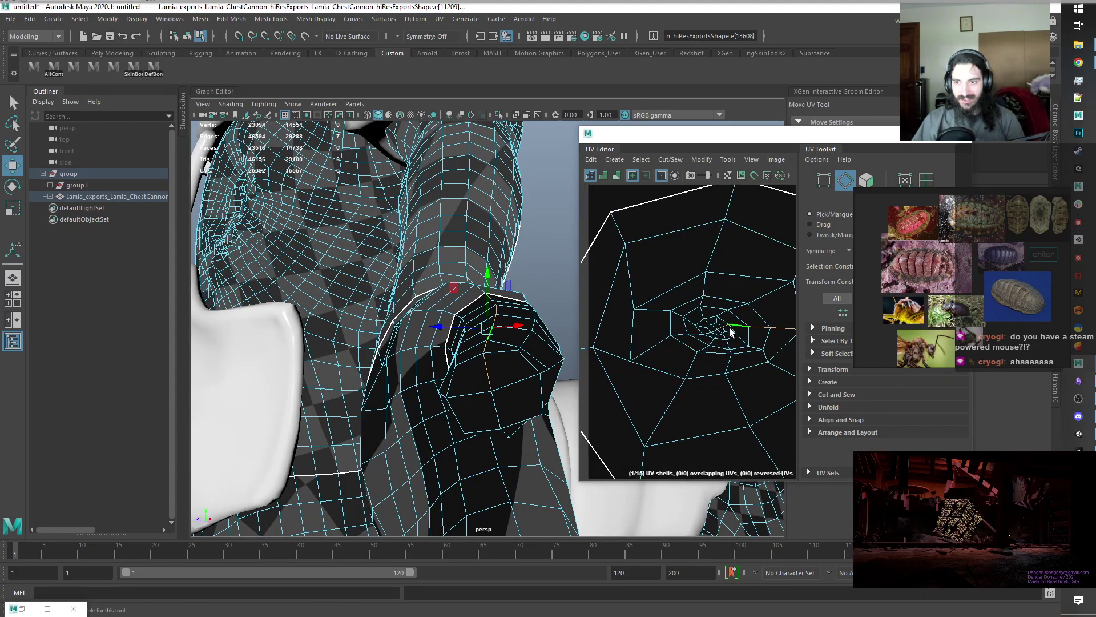
double_click(658, 344)
scroll(711, 372, down, 5)
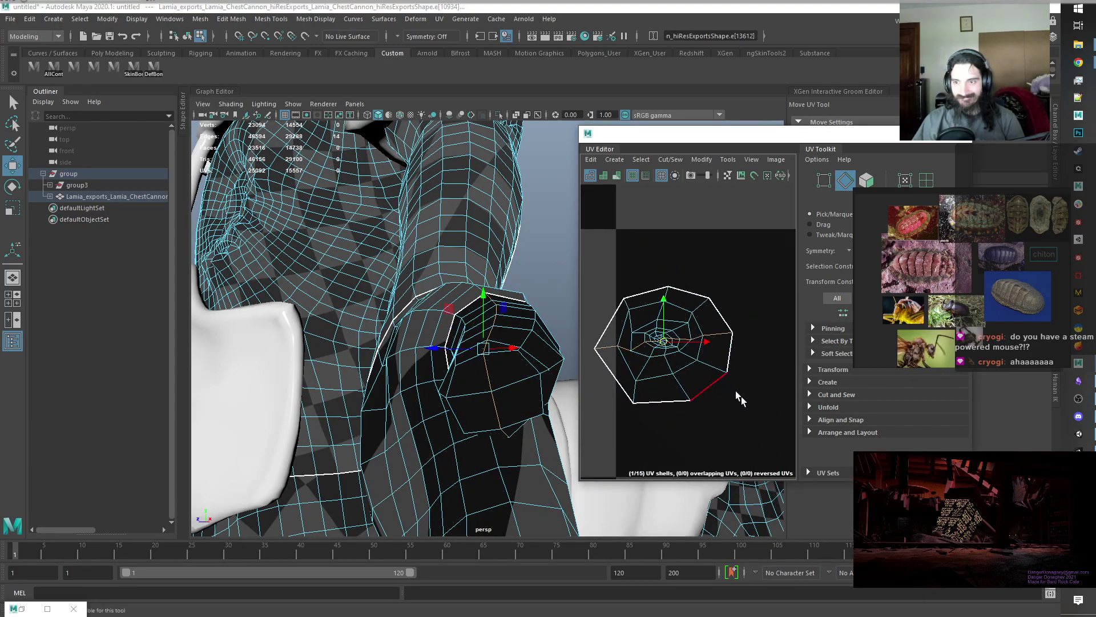
Reduce the selection to the seven edges between the round shell's left border and its center, and cut the UVs there.
ctrl+drag(713, 339, 665, 276)
scroll(656, 354, up, 5)
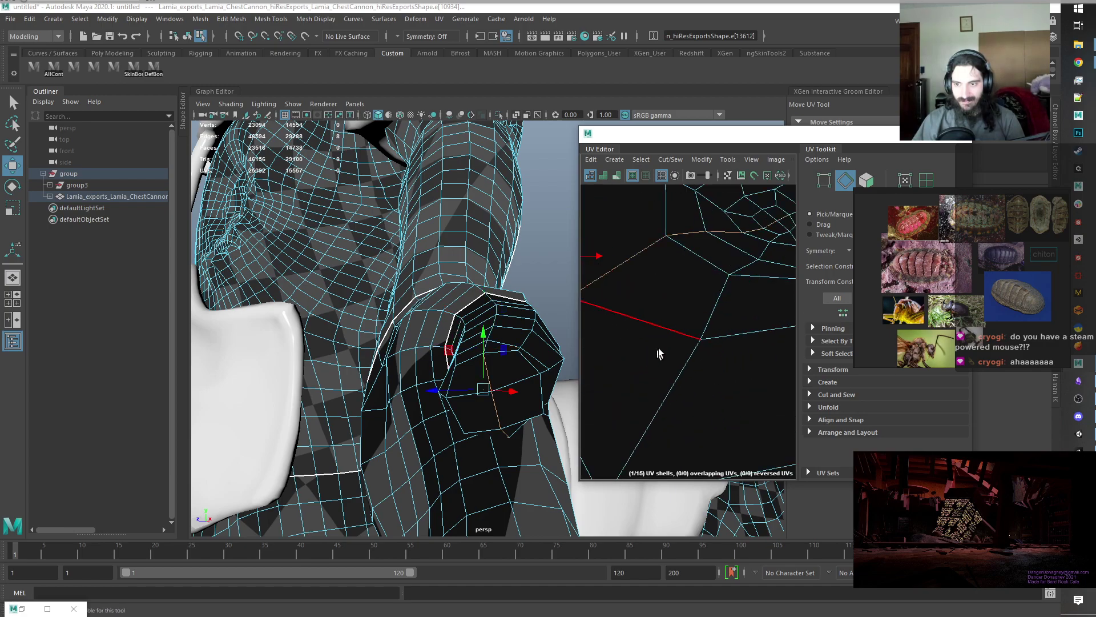
ctrl+click(794, 216)
alt+drag(524, 426, 565, 389)
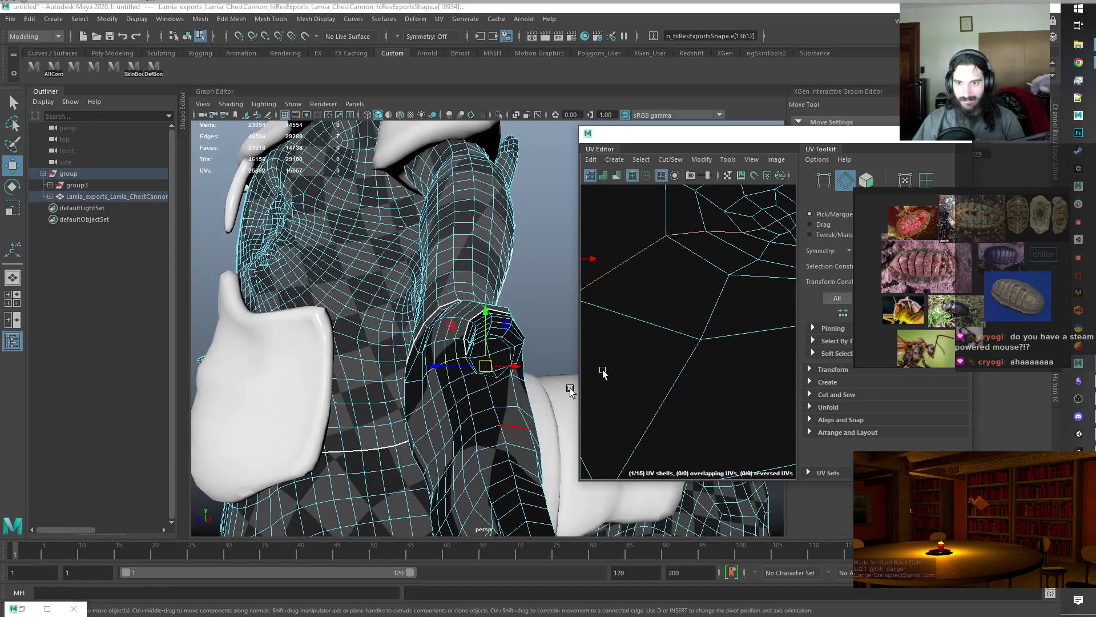
alt+drag(473, 460, 436, 479)
shift+right_drag(756, 249, 728, 265)
scroll(725, 294, down, 12)
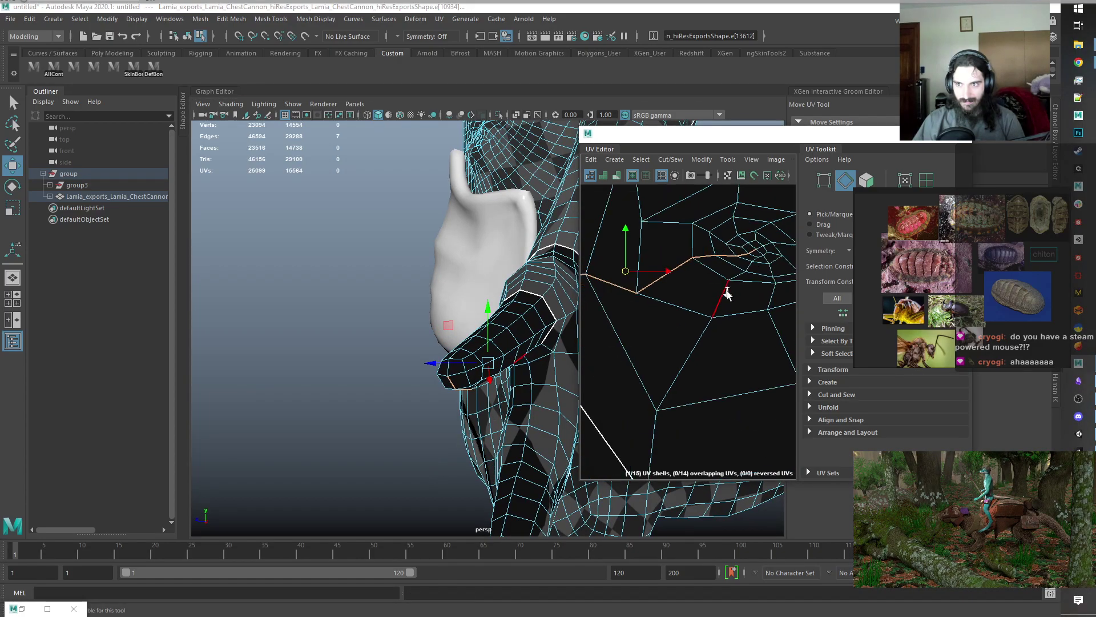
Select the short edge line inward from the other round shell's left border and frame it on the model to examine its location.
alt+middle_drag(746, 346, 631, 352)
alt+middle_drag(768, 348, 625, 362)
alt+middle_drag(708, 346, 674, 351)
scroll(678, 358, down, 4)
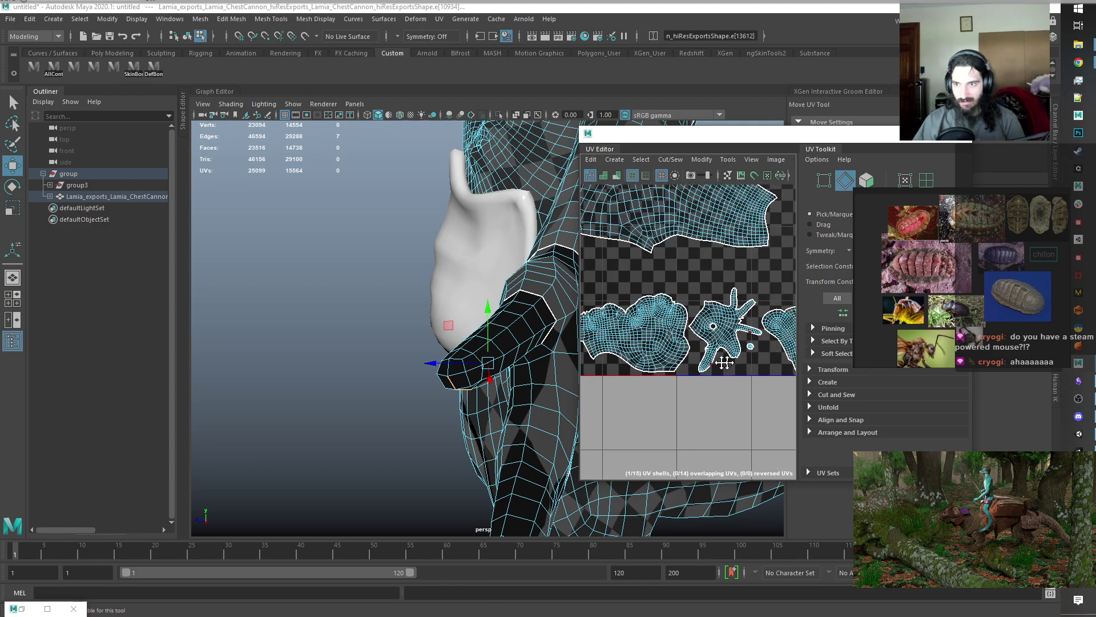
alt+middle_drag(756, 343, 664, 352)
scroll(663, 354, up, 10)
alt+middle_drag(733, 260, 626, 344)
scroll(669, 341, up, 4)
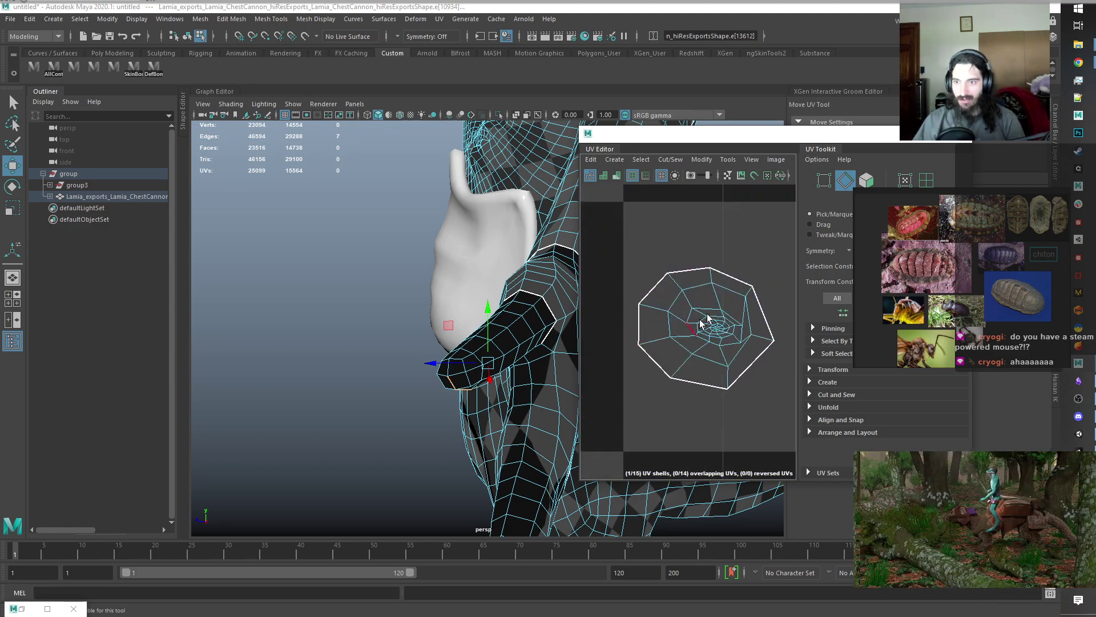
double_click(684, 336)
key(f)
alt+drag(379, 408, 492, 390)
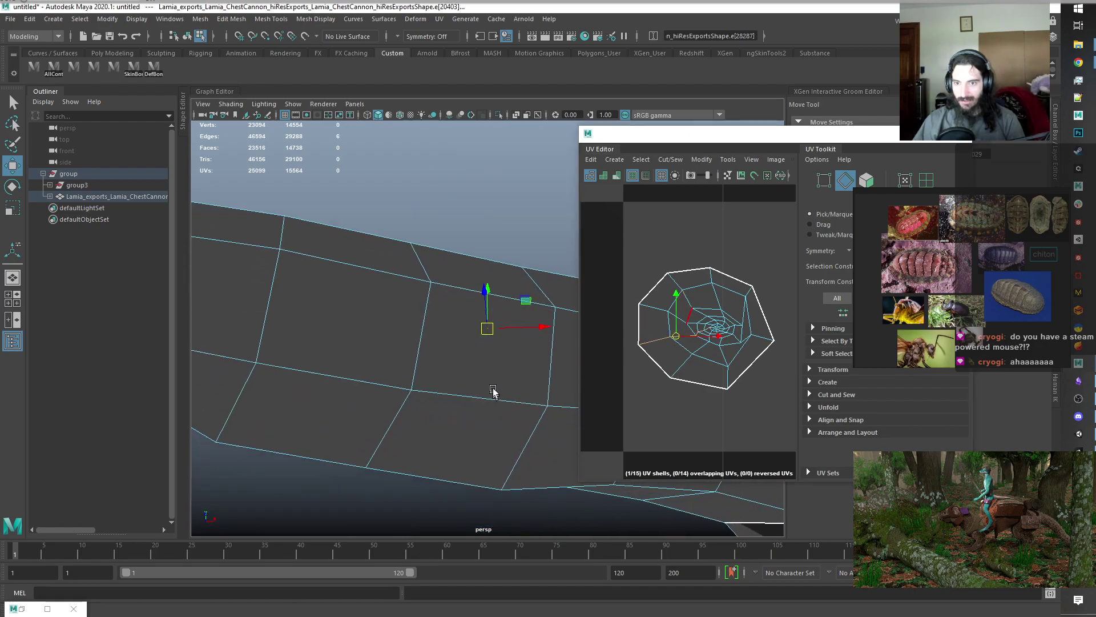
alt+right_drag(493, 390, 372, 333)
alt+drag(371, 332, 497, 402)
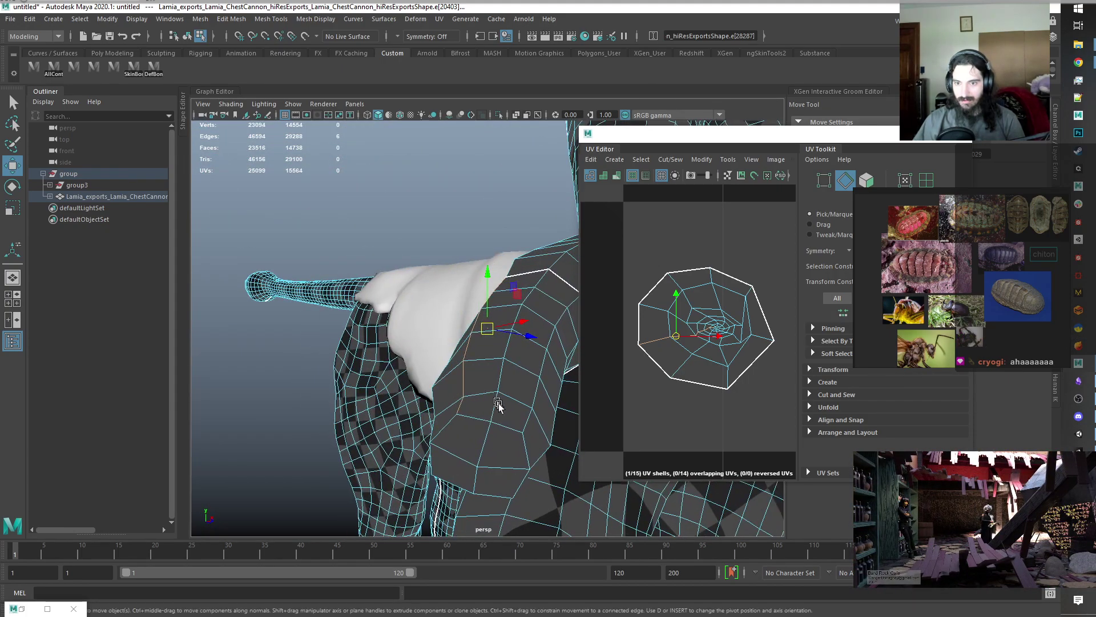
Select the full 14-edge line running across the second round shell.
double_click(491, 409)
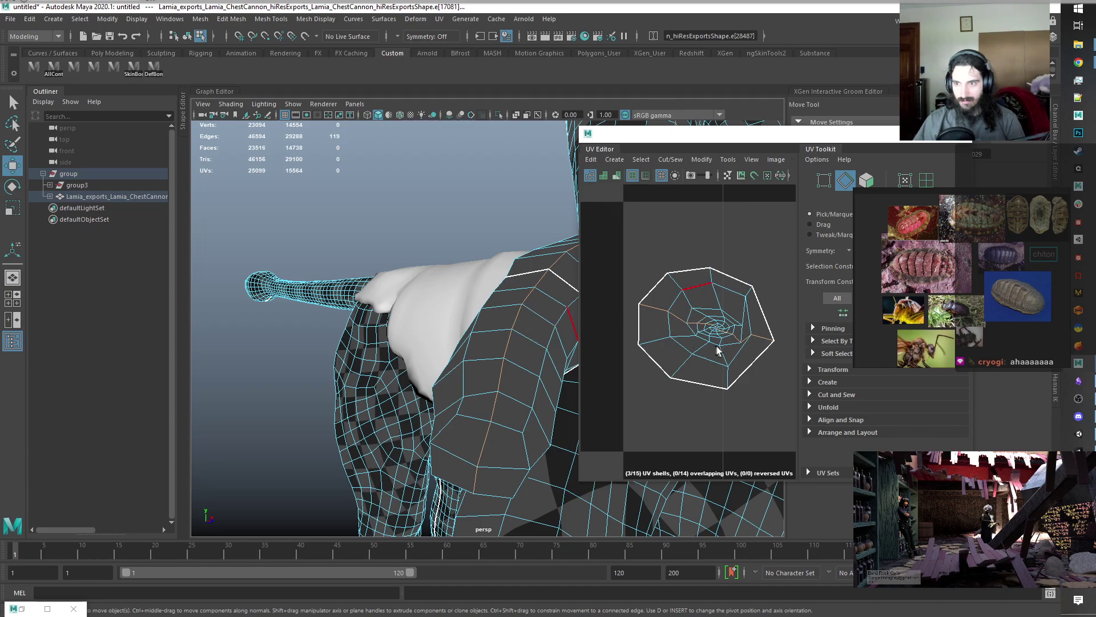
double_click(758, 341)
scroll(728, 347, up, 1)
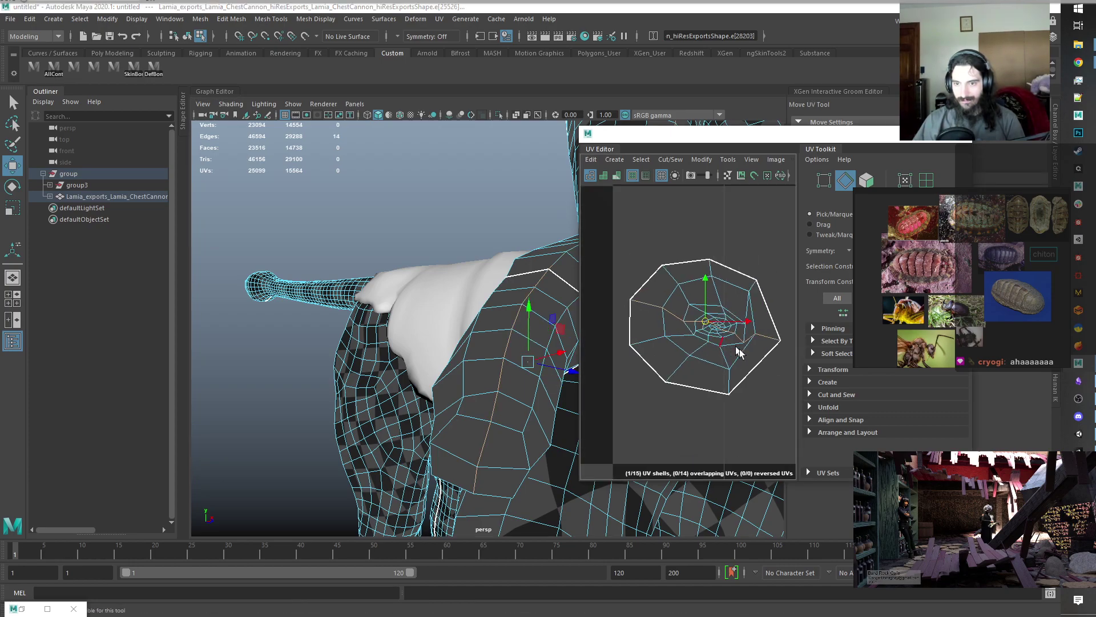
double_click(721, 279)
key(ctrl+z)
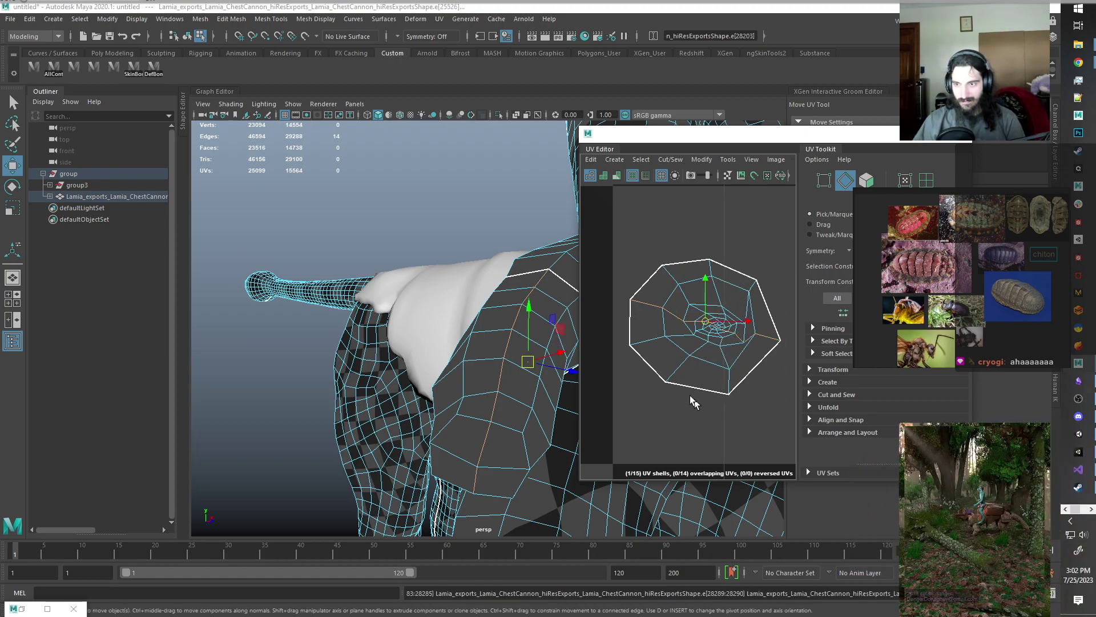
Reduce the selection to the seven edges from the second round shell's center to its right border, and cut the UVs there.
drag(621, 264, 712, 402)
key(f)
scroll(689, 348, up, 2)
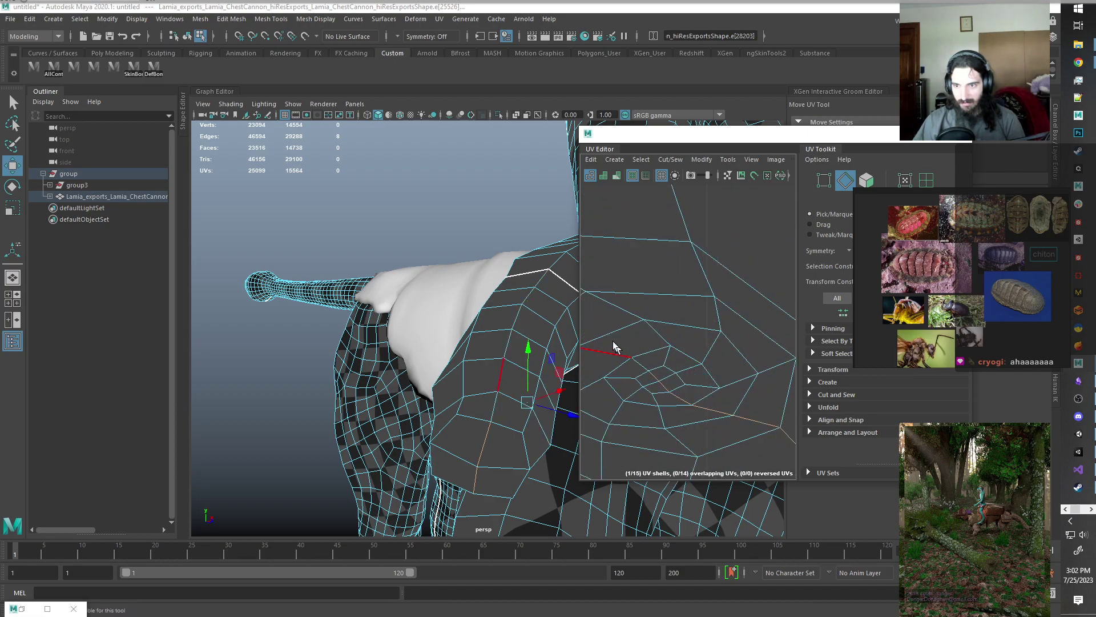
drag(643, 414, 649, 414)
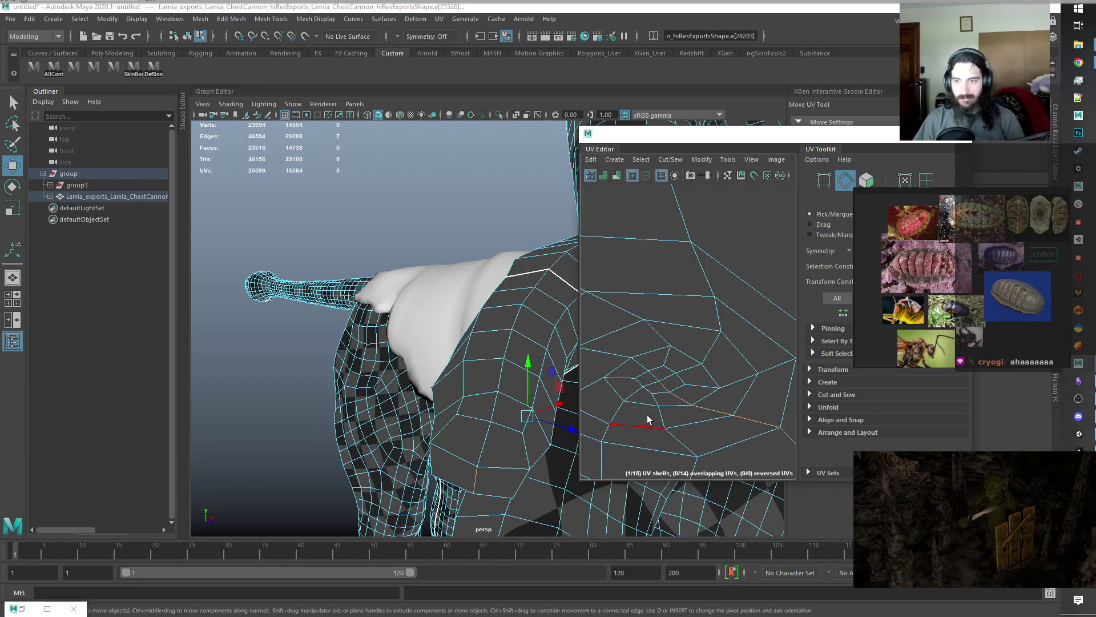
scroll(664, 350, down, 3)
mouse_move(500, 400)
alt+mouse_down()
mouse_move(465, 433)
mouse_move(482, 393)
mouse_move(519, 392)
mouse_move(508, 395)
alt+mouse_up()
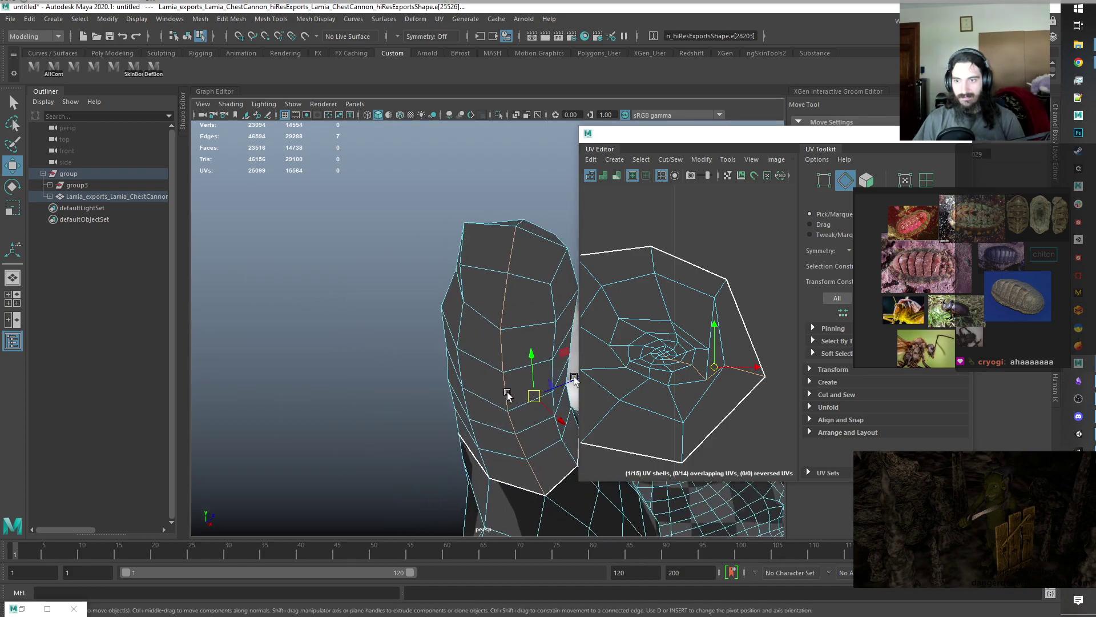
shift+right_drag(739, 248, 714, 281)
Select all UVs of the newly cut second round shell and unfold them.
scroll(736, 275, down, 5)
drag(713, 284, 742, 269)
key(f)
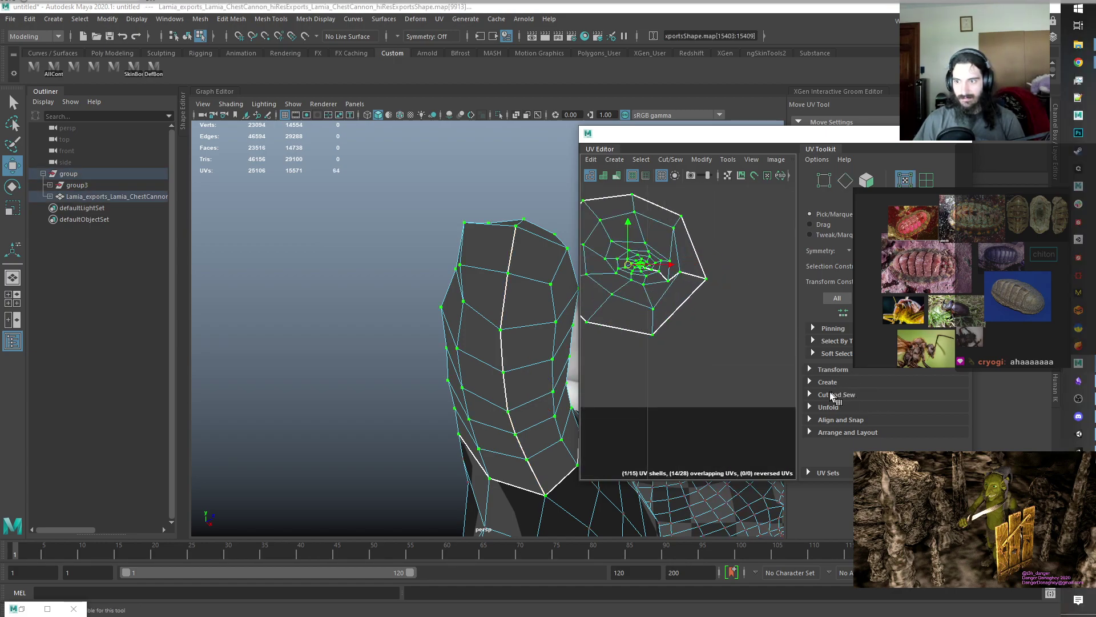
click(827, 407)
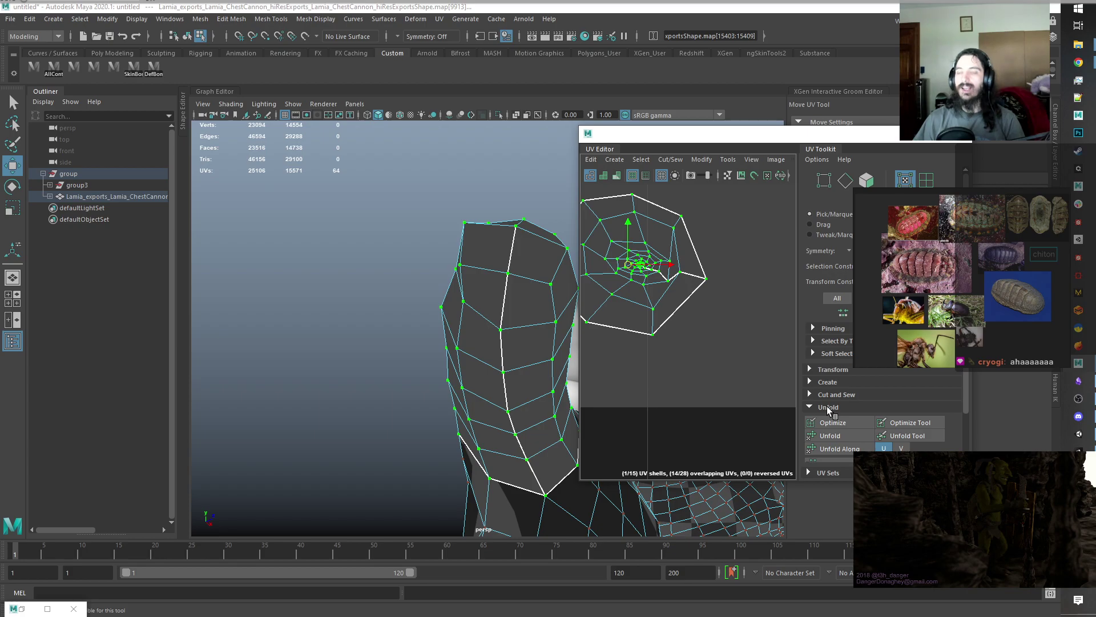
click(842, 436)
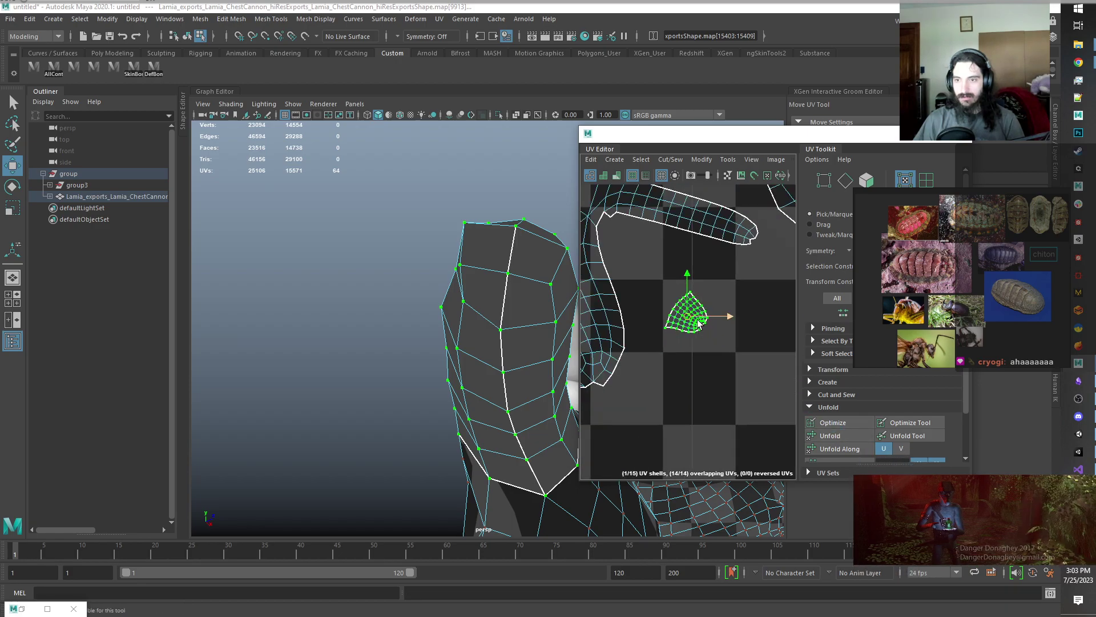
Select the other round shell beside the opposite hand and unfold it as well.
alt+middle_drag(762, 379, 657, 345)
alt+right_drag(639, 344, 948, 372)
alt+middle_drag(644, 366, 766, 407)
alt+right_drag(706, 381, 718, 344)
click(738, 274)
click(832, 435)
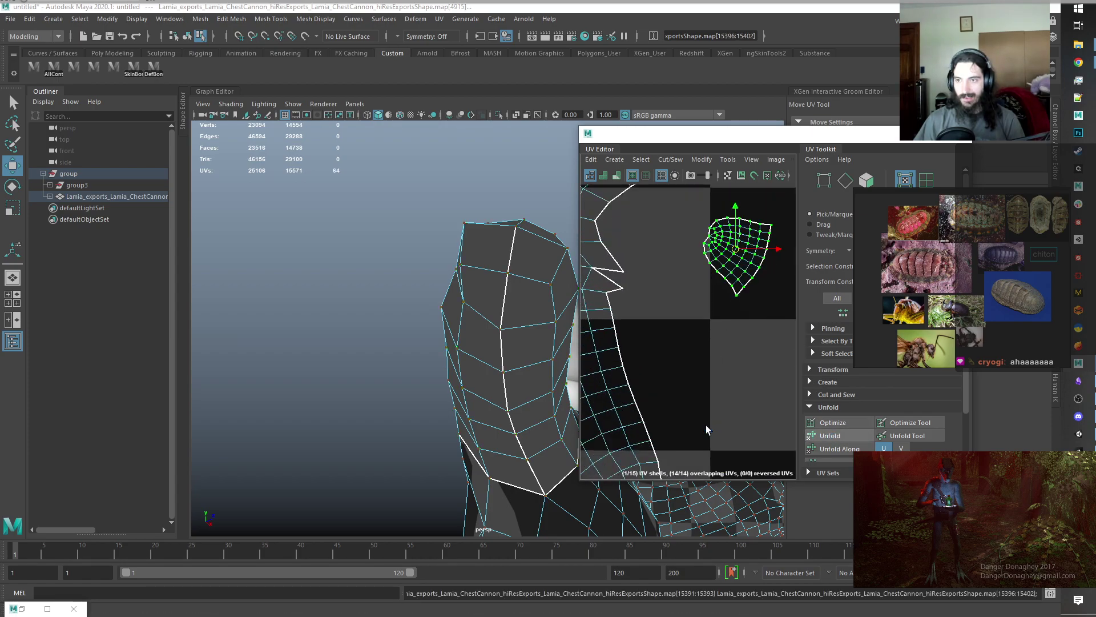
Rotate the unfolded thumb shell beside the hand so its narrow end points down.
alt+middle_drag(732, 356, 663, 396)
alt+drag(503, 448, 665, 486)
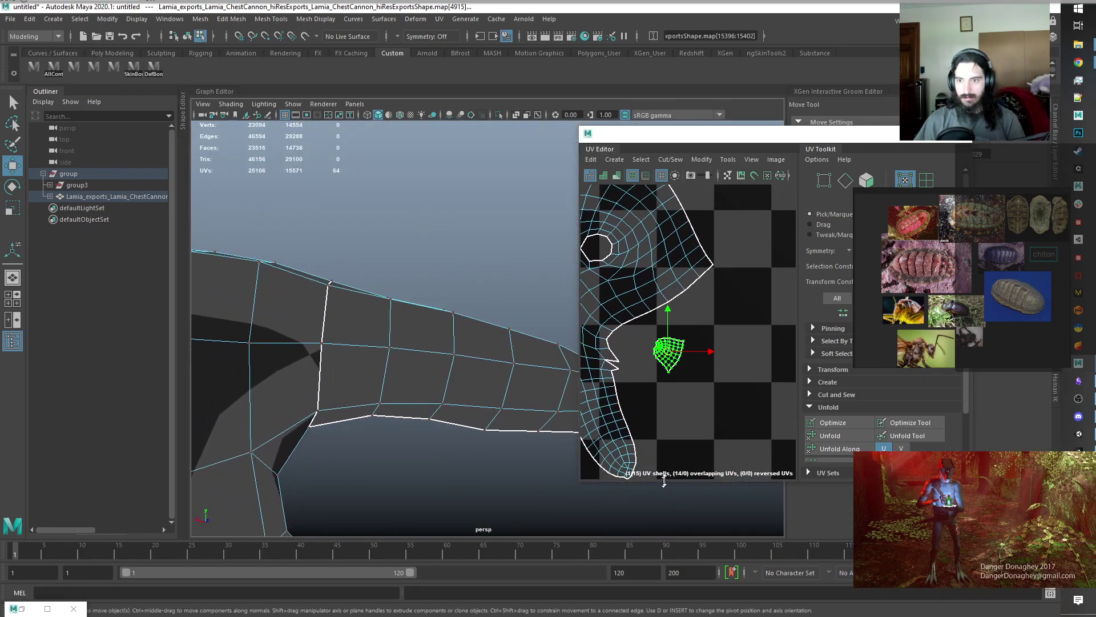
alt+middle_drag(719, 351, 761, 356)
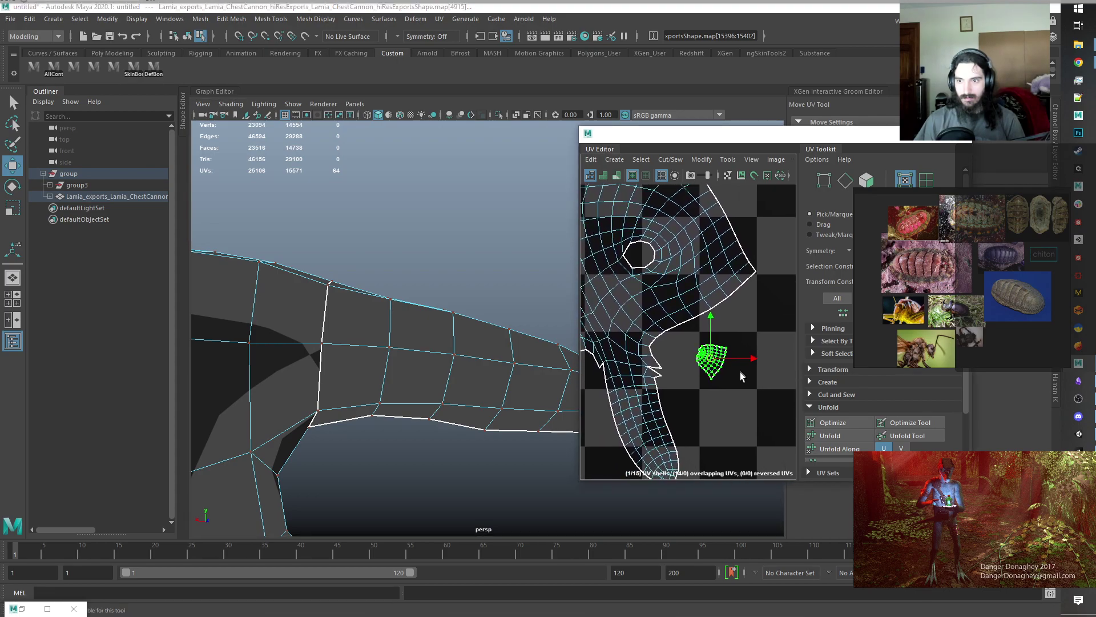
key(e)
drag(736, 331, 656, 318)
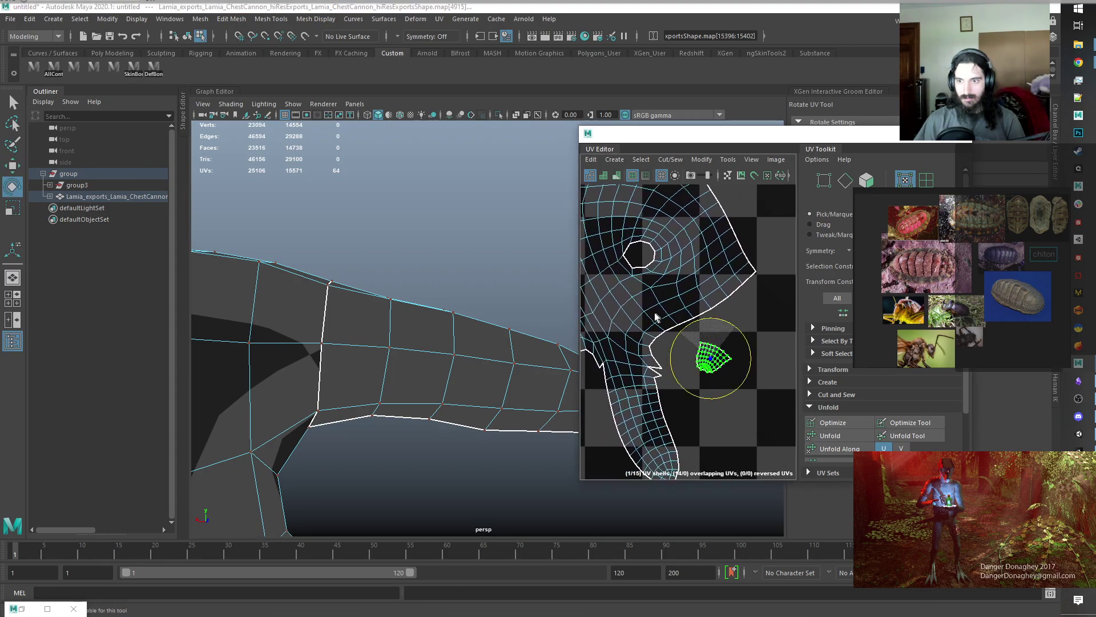
scroll(721, 374, down, 3)
Stretch the rotated thumb shell vertically and check the checker pattern on the model's thumb.
key(r)
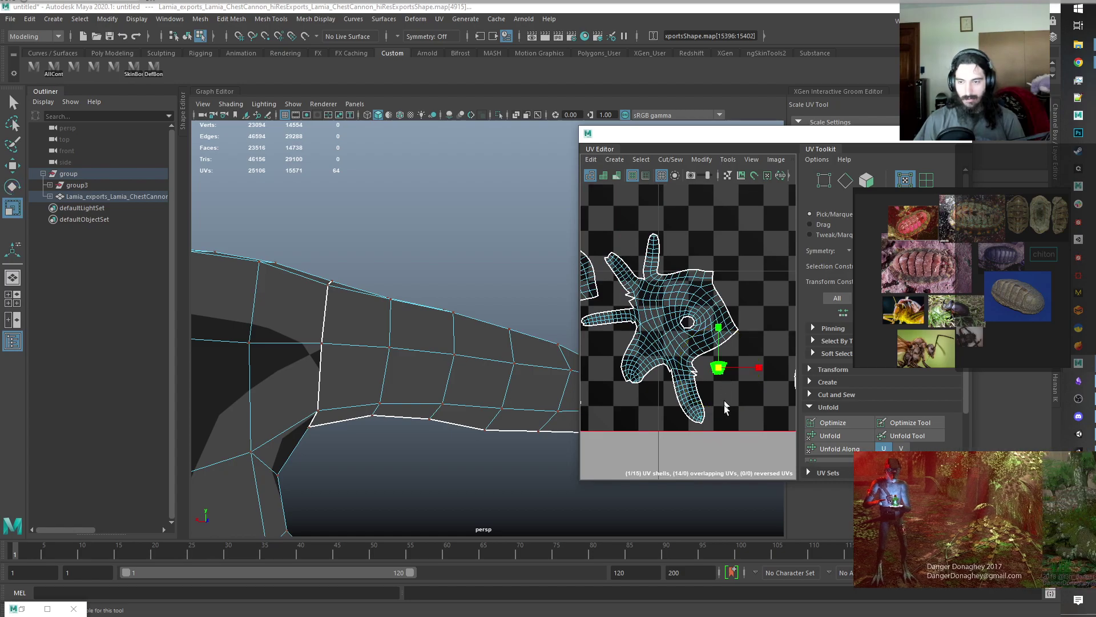
scroll(724, 396, up, 5)
alt+middle_drag(729, 321, 710, 354)
drag(697, 254, 687, 207)
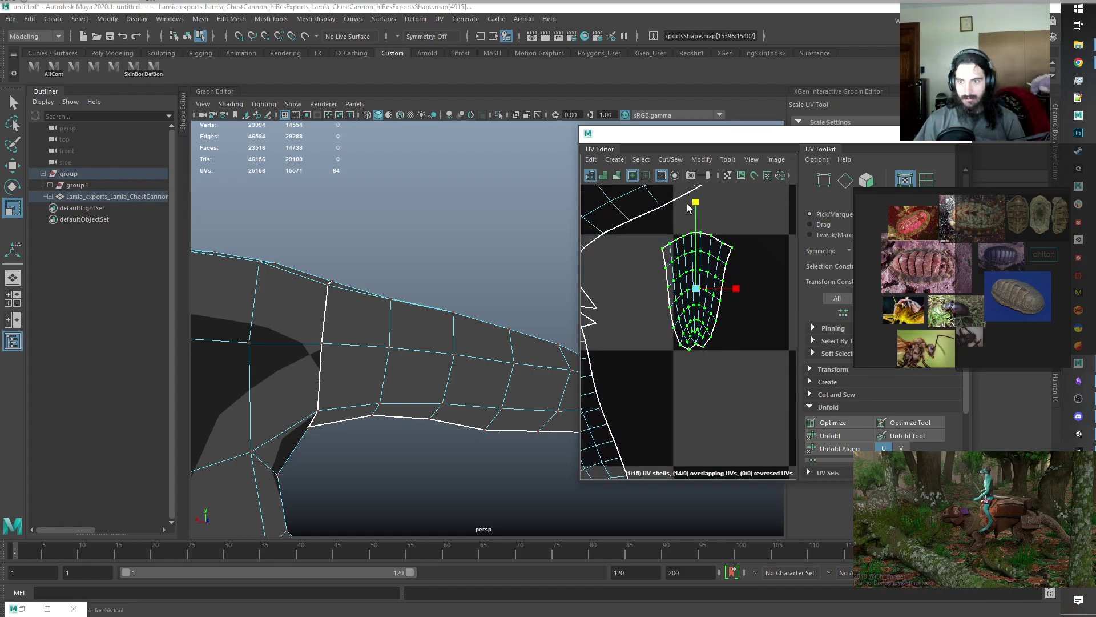
alt+drag(465, 446, 381, 443)
key(w)
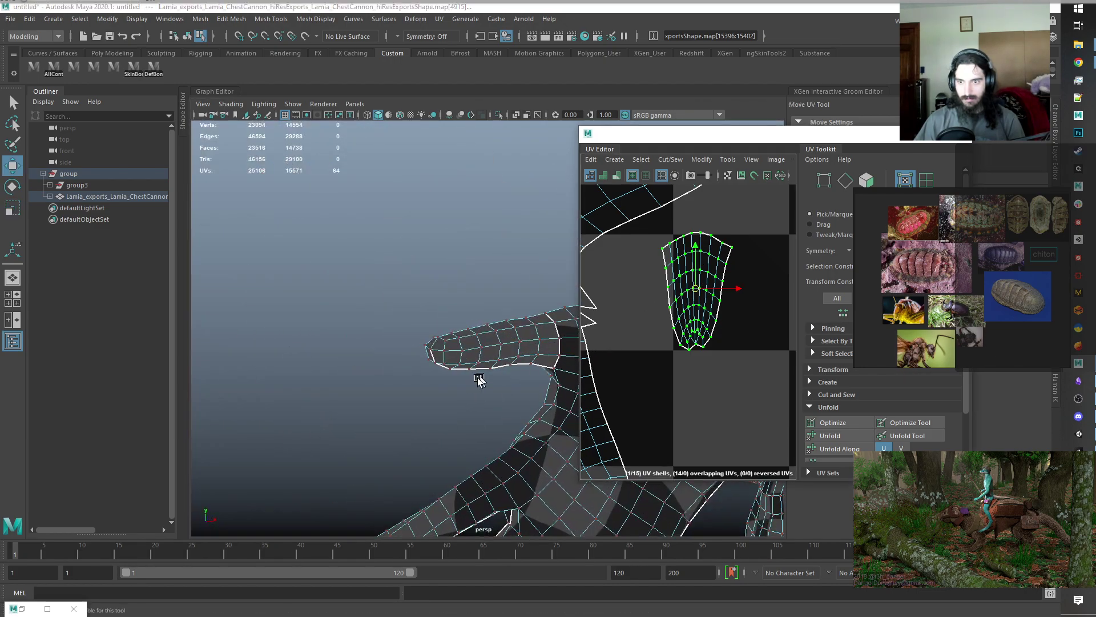
Rotate the other hand's thumb shell so its narrow end points down and stretch it vertically.
scroll(484, 377, down, 6)
scroll(723, 346, down, 7)
alt+middle_drag(759, 384, 210, 374)
scroll(728, 320, up, 6)
click(654, 357)
key(e)
drag(685, 322, 694, 368)
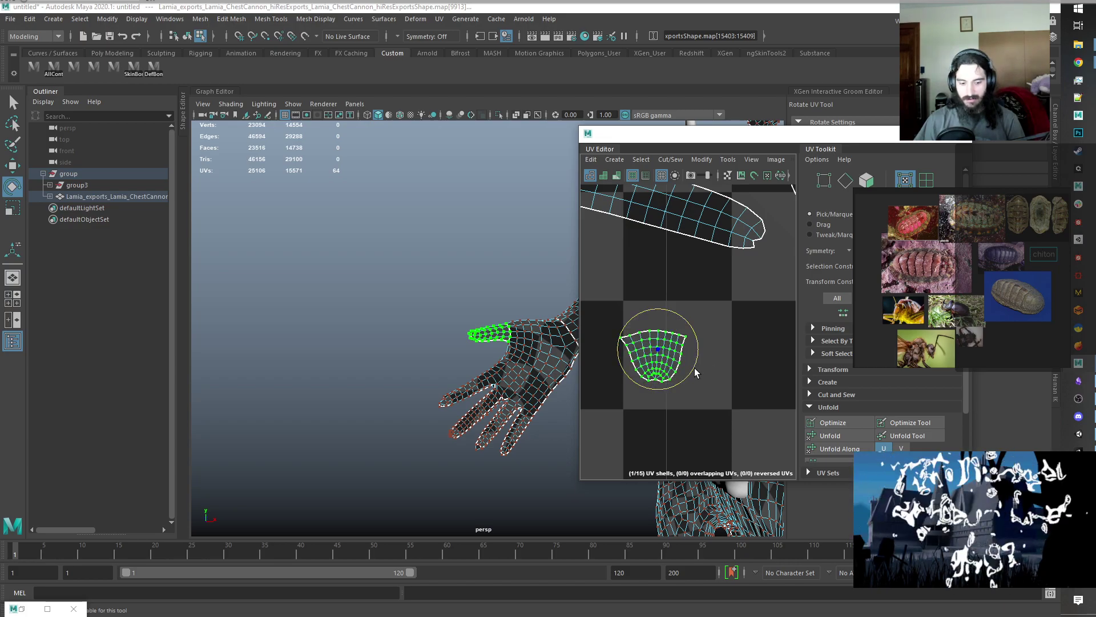
key(r)
drag(656, 311, 658, 247)
alt+drag(452, 382, 472, 388)
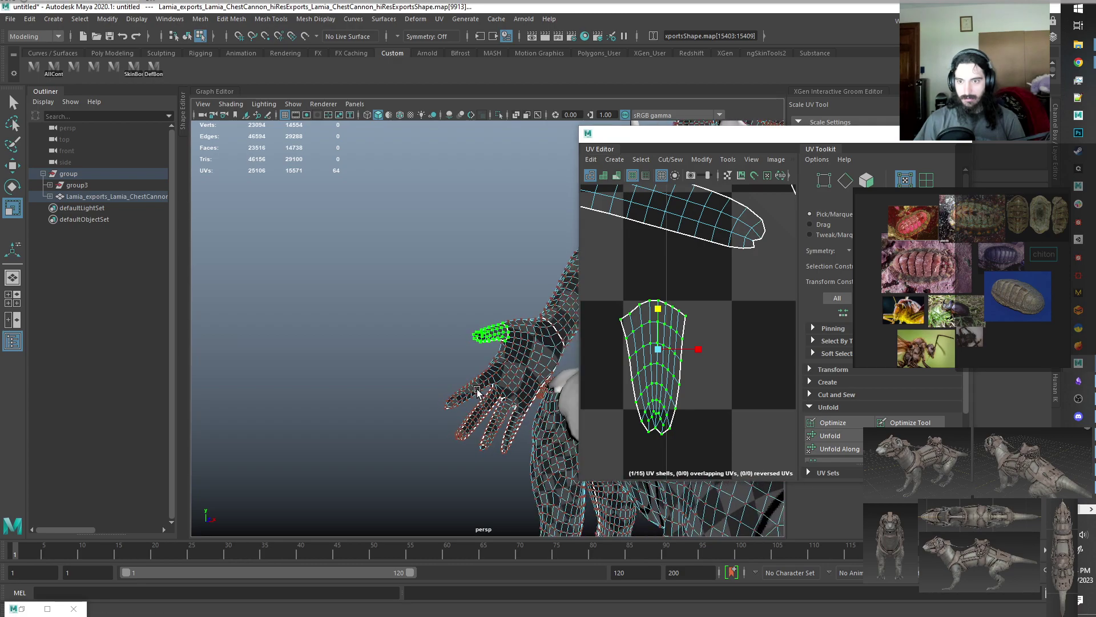
Frame the thumb on the model and shift its stretched UV shell down and left to test the checker pattern.
key(f)
alt+drag(384, 329, 528, 380)
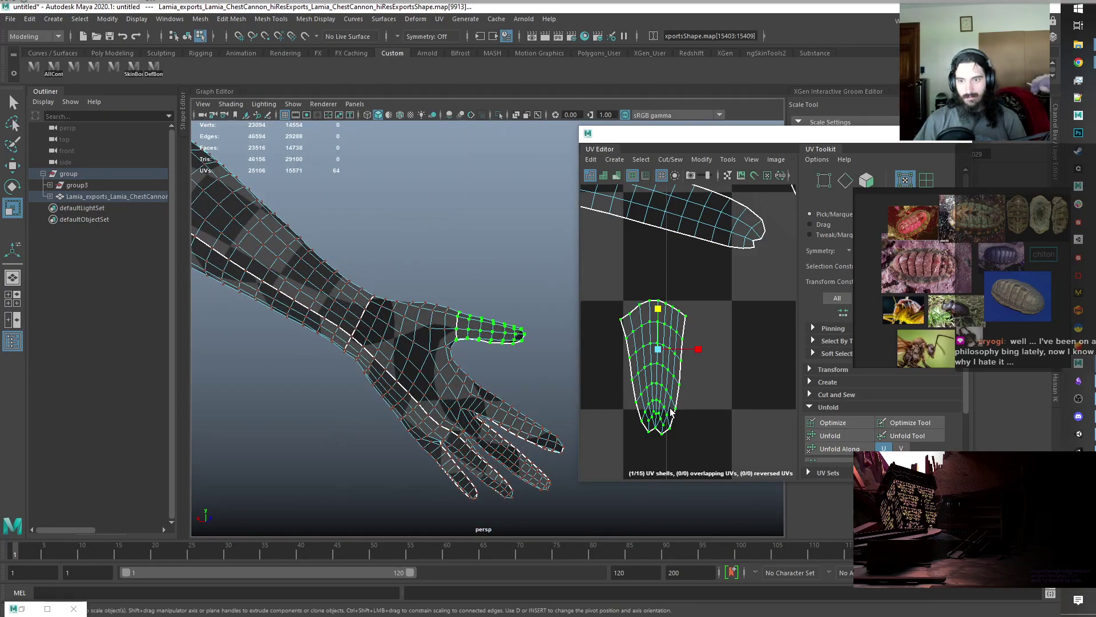
alt+right_drag(512, 429, 509, 378)
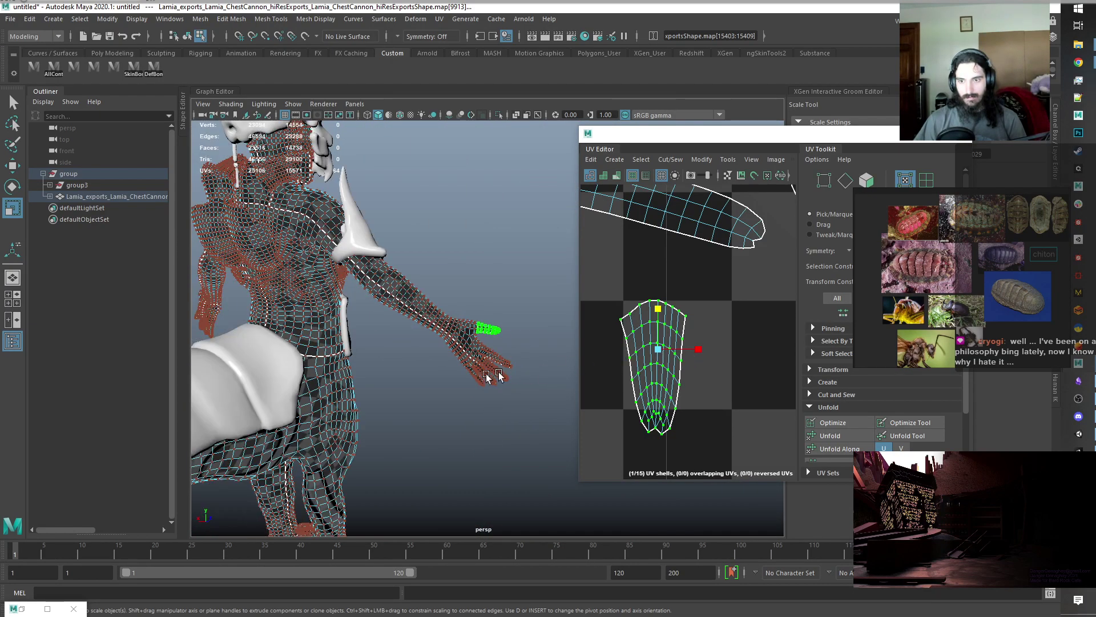
scroll(482, 357, up, 12)
key(w)
drag(658, 309, 657, 363)
drag(700, 402, 669, 408)
alt+drag(520, 380, 399, 390)
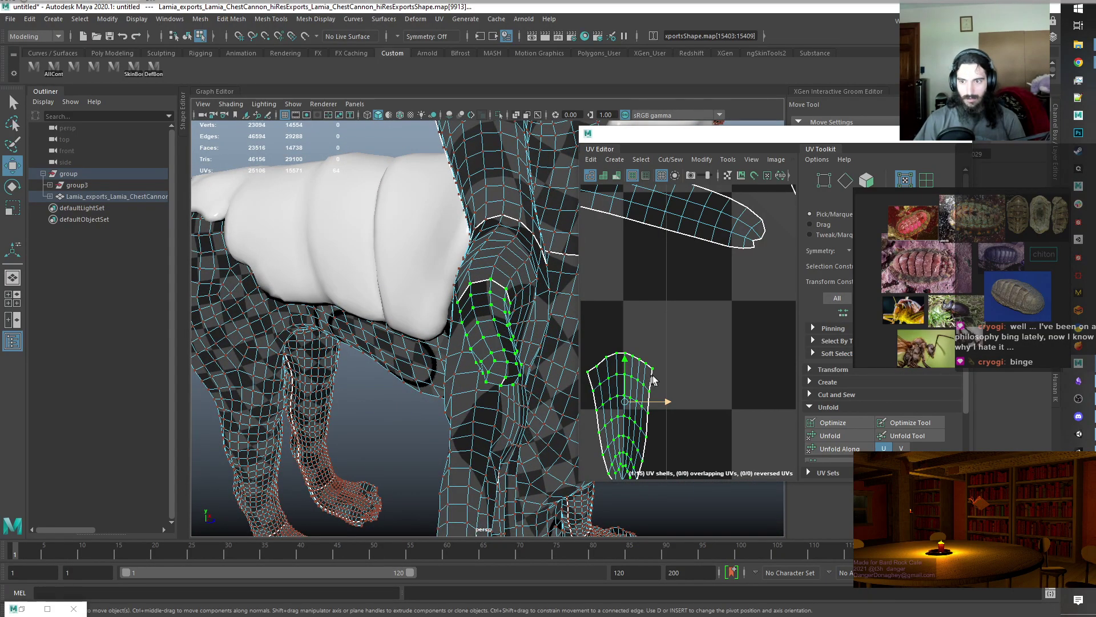
Move the thumb shell right and back up, and examine its checker pattern and pointed end.
drag(668, 404, 777, 412)
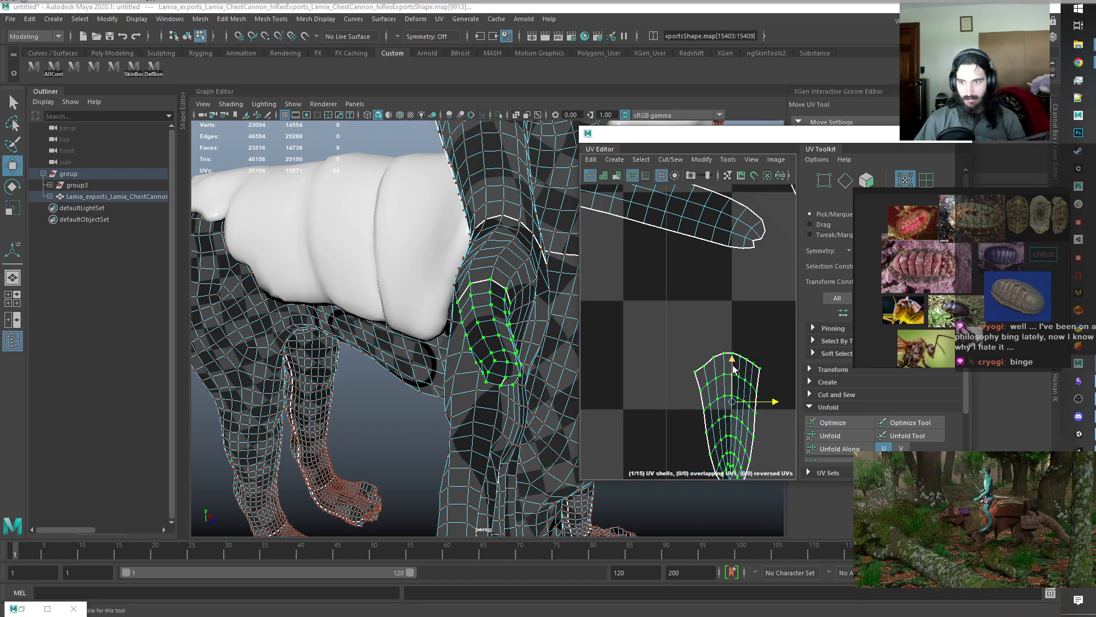
drag(733, 366, 726, 326)
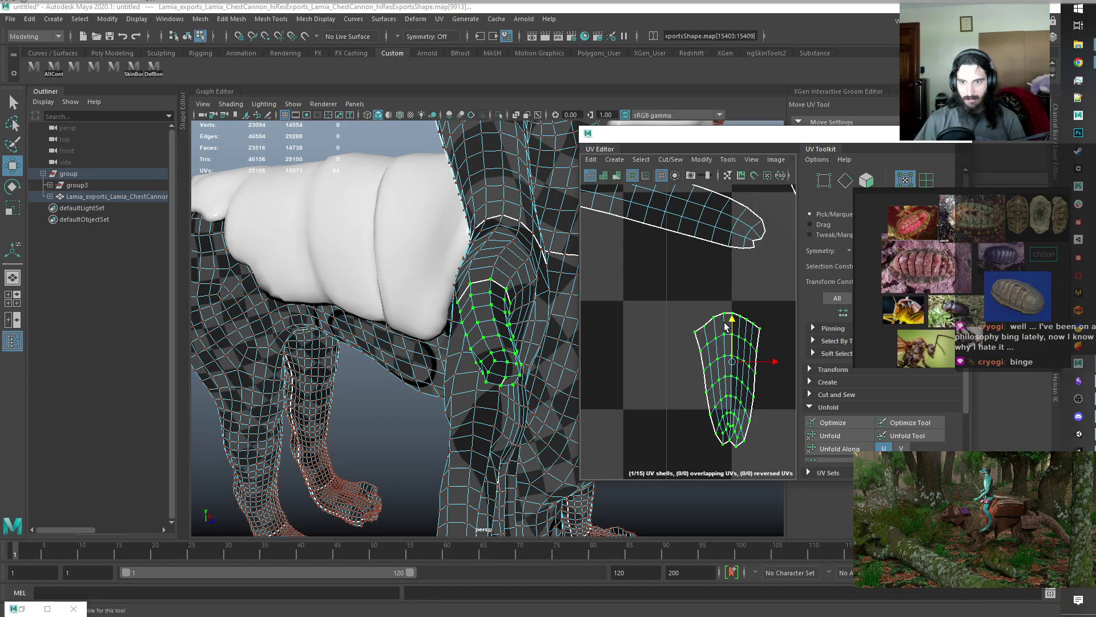
mouse_move(487, 418)
alt+mouse_down()
mouse_move(541, 414)
mouse_move(573, 378)
mouse_move(469, 357)
mouse_move(446, 437)
mouse_move(416, 460)
mouse_move(480, 437)
alt+mouse_up()
alt+middle_drag(691, 418, 682, 365)
scroll(695, 378, up, 5)
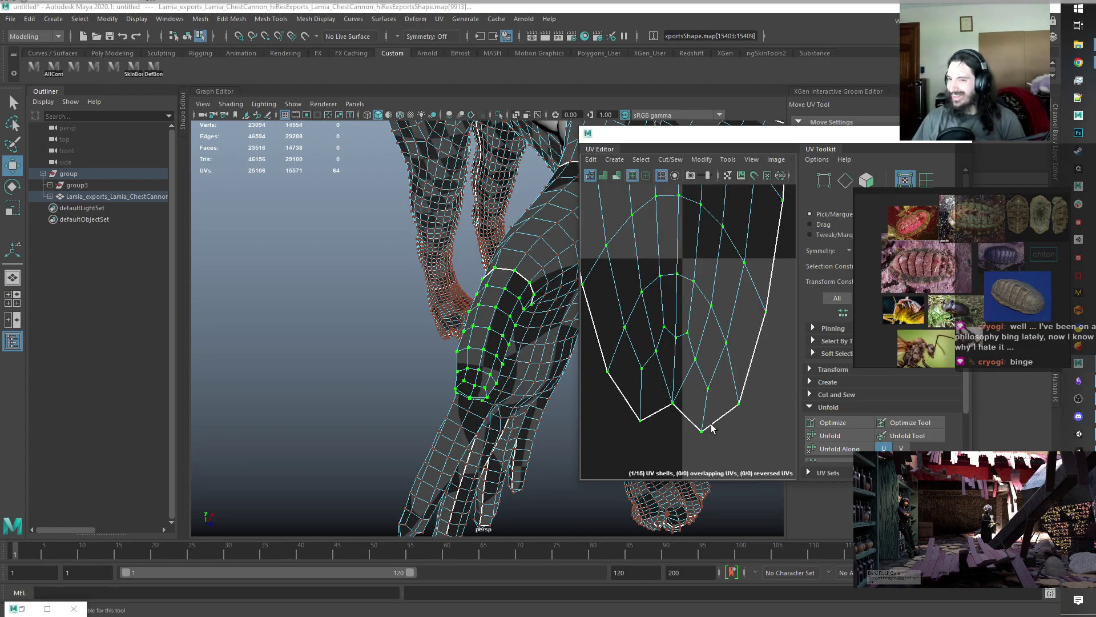
scroll(711, 429, down, 5)
scroll(711, 428, up, 4)
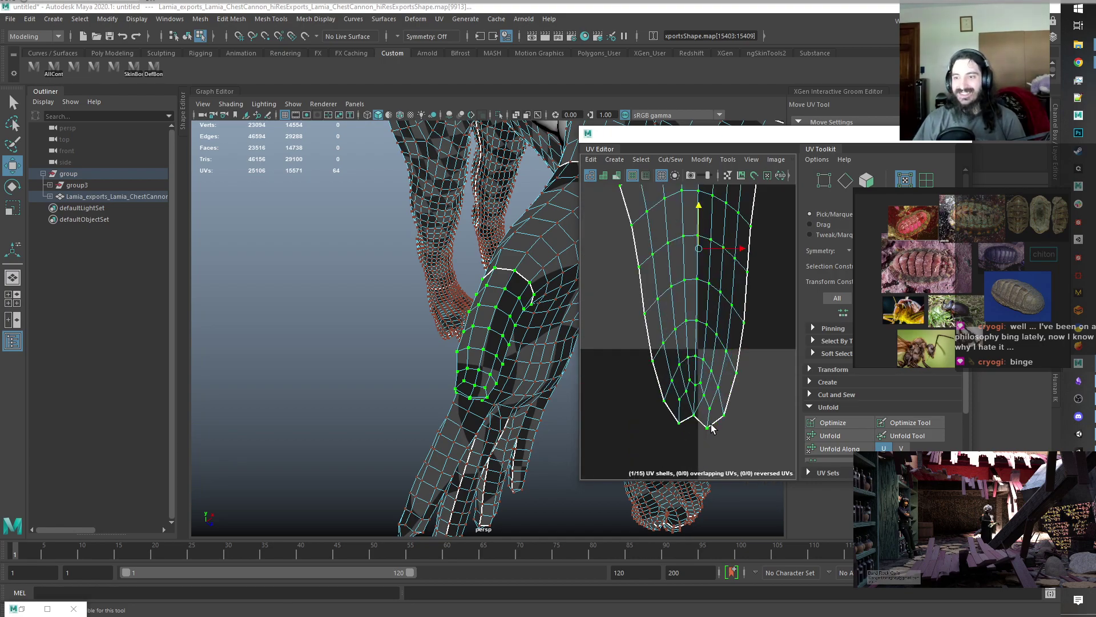
Select the first hand's thumb shell, shift it slightly left, and check the checker pattern on the model.
click(761, 408)
scroll(762, 408, down, 8)
alt+middle_drag(758, 408, 986, 375)
scroll(651, 385, down, 6)
scroll(655, 384, up, 6)
scroll(724, 355, up, 8)
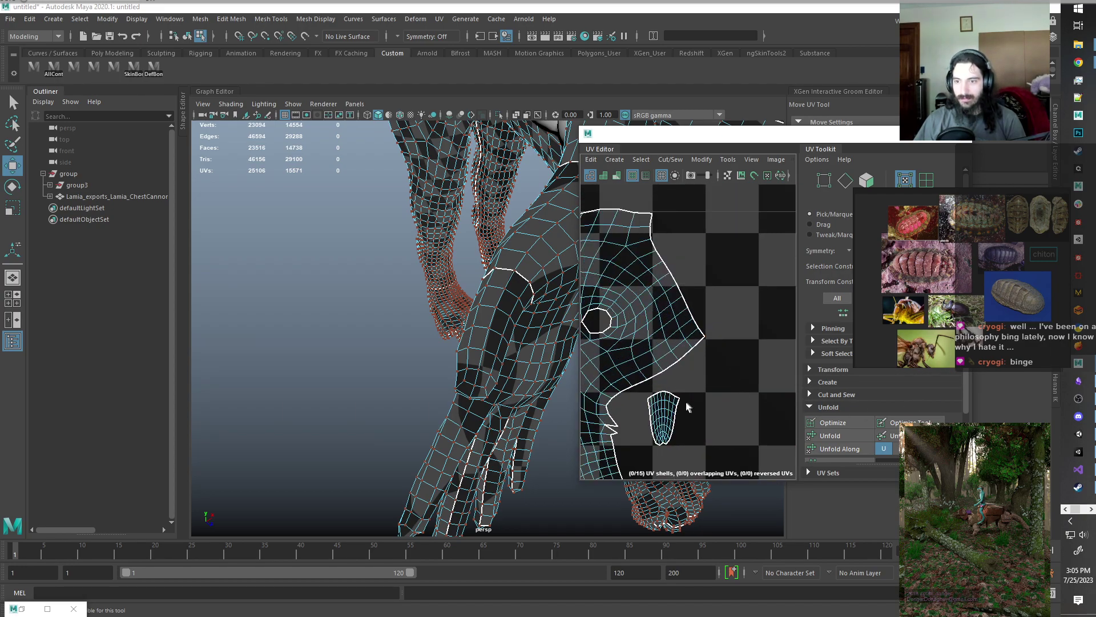
click(674, 417)
key(f)
scroll(463, 422, down, 6)
alt+drag(462, 421, 374, 372)
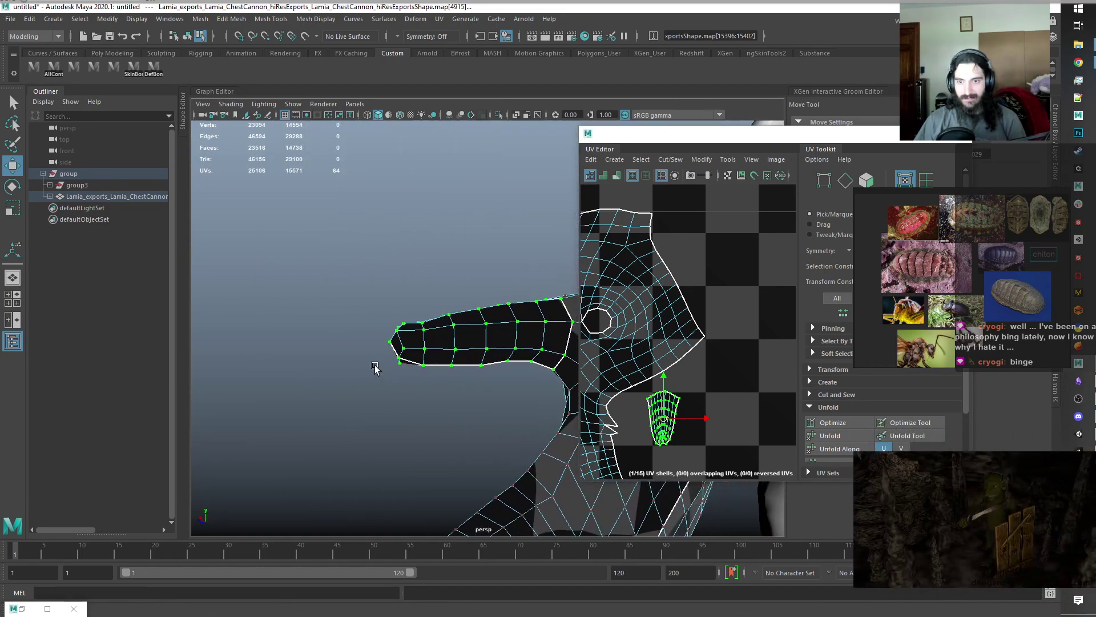
scroll(672, 426, up, 5)
drag(686, 410, 667, 411)
alt+drag(398, 380, 571, 407)
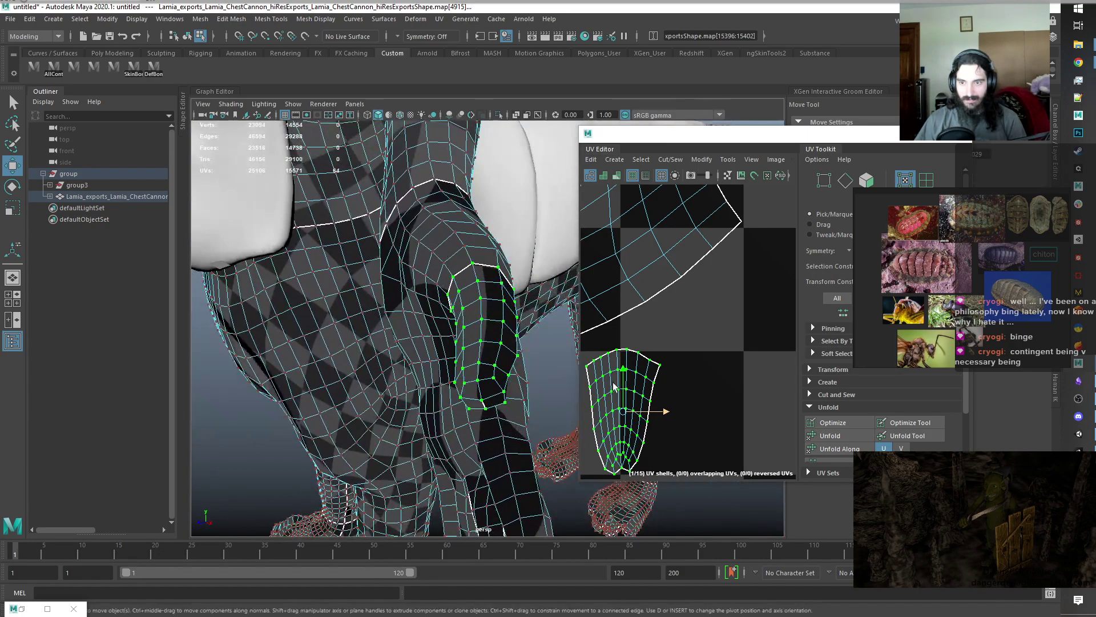
Shift the first hand's thumb shell up and back down, checking the checker pattern on the framed thumb.
drag(624, 371, 631, 294)
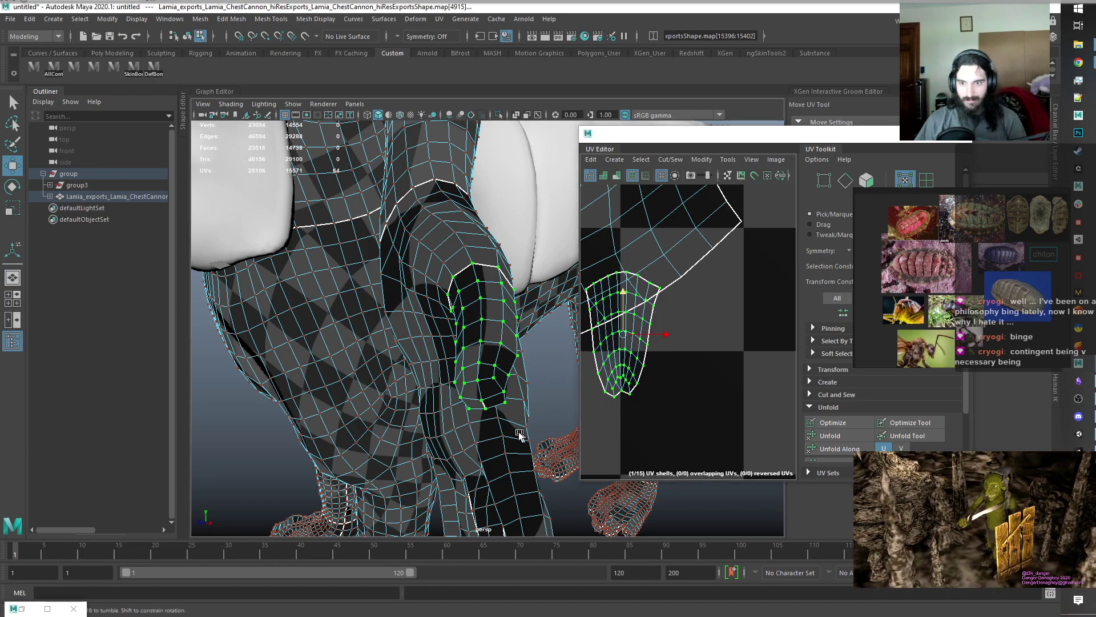
key(f)
alt+drag(408, 380, 409, 399)
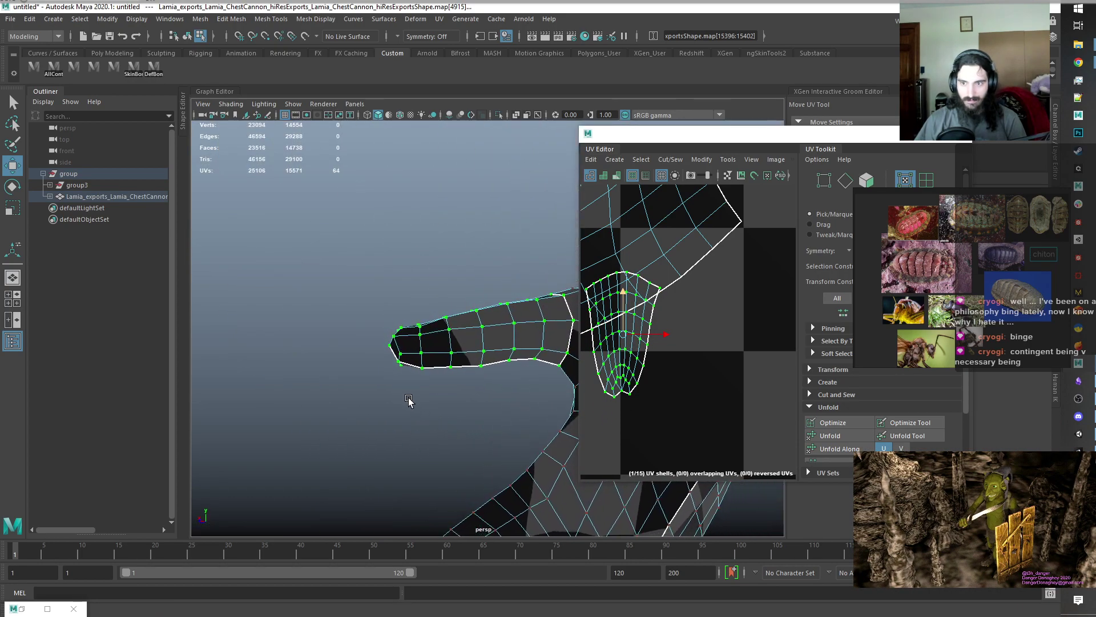
drag(625, 294, 625, 386)
Select the other hand's thumb shell and shift it slightly left.
scroll(657, 376, down, 5)
scroll(657, 376, down, 4)
alt+middle_drag(725, 399, 573, 390)
scroll(700, 366, up, 7)
click(634, 373)
alt+middle_drag(629, 416, 754, 398)
drag(765, 383, 732, 383)
Select the first hand's thumb shell and scale it up uniformly.
scroll(714, 382, down, 5)
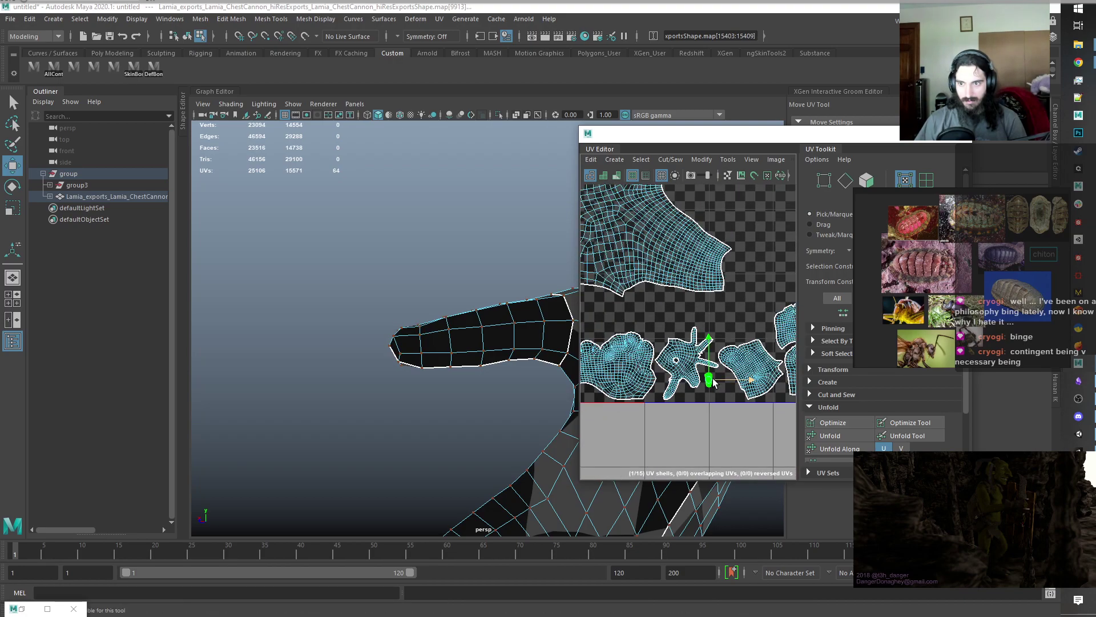
alt+middle_drag(667, 425, 697, 405)
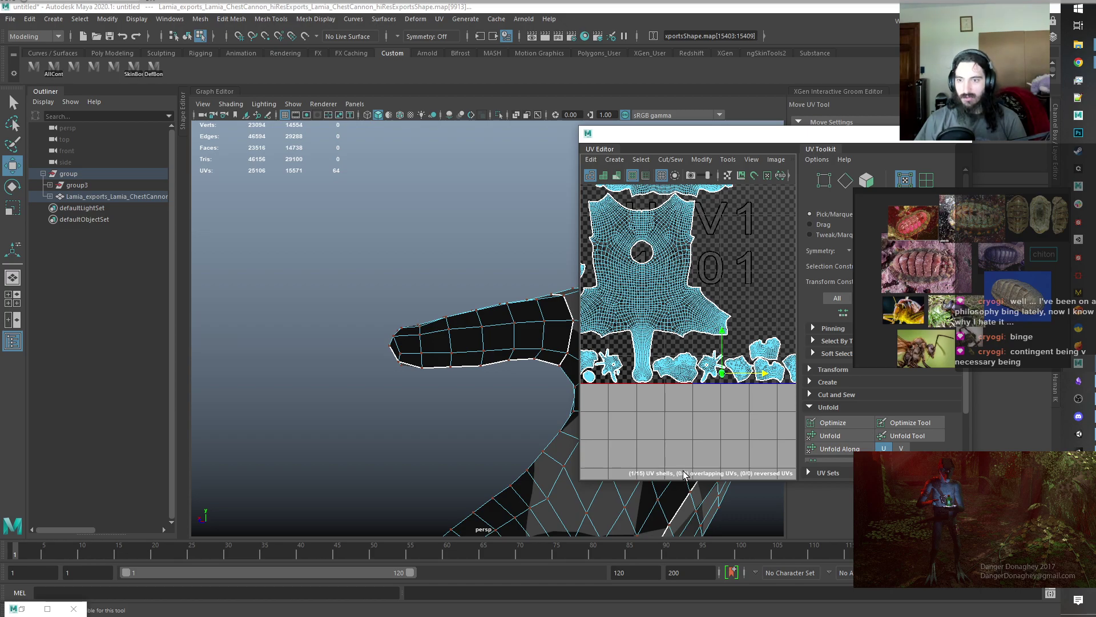
scroll(593, 389, up, 5)
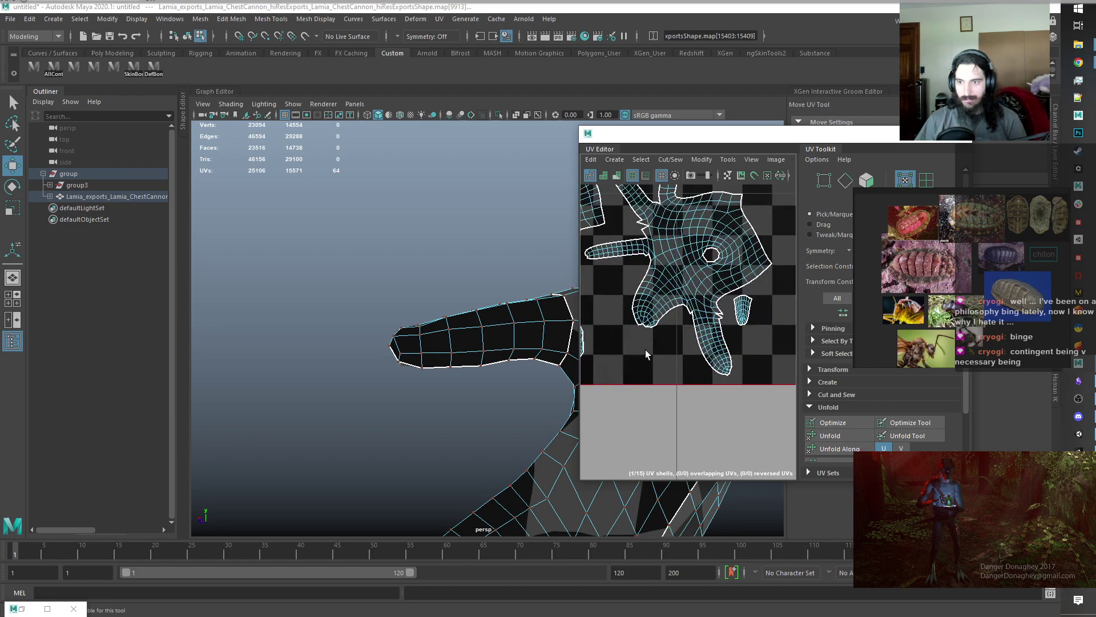
click(746, 309)
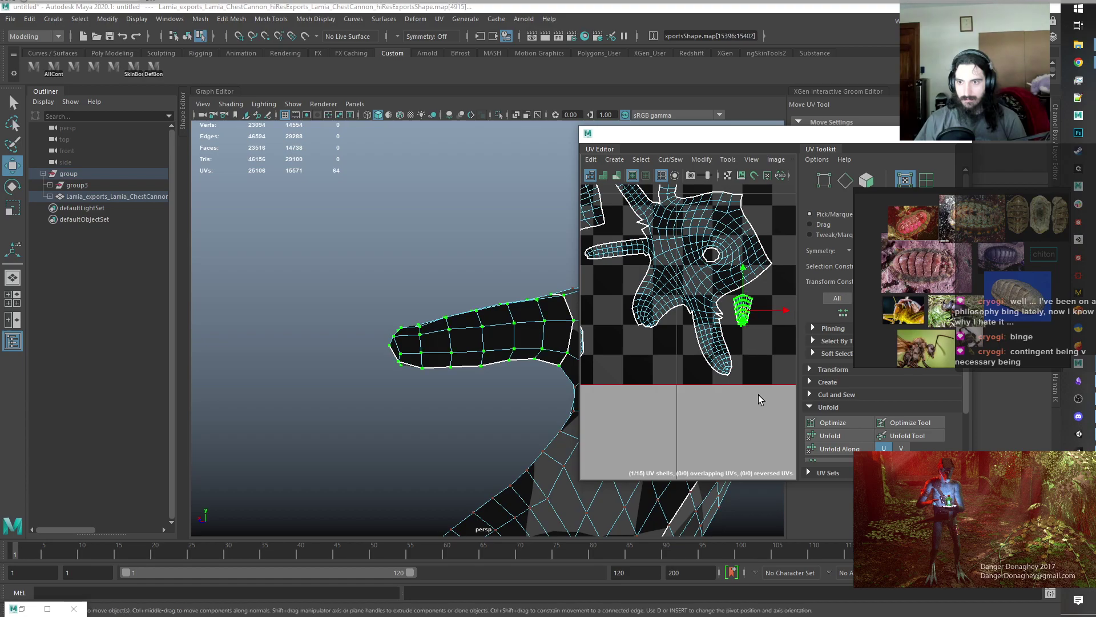
key(r)
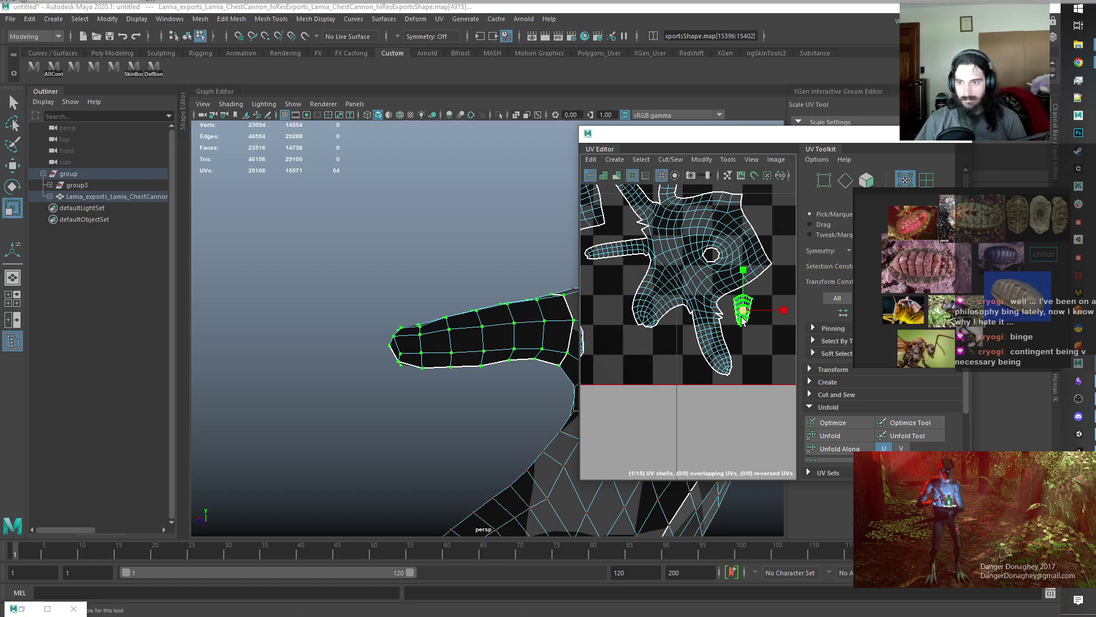
mouse_move(742, 315)
mouse_down()
mouse_move(781, 324)
mouse_move(757, 333)
mouse_up()
key(w)
Select the other hand's thumb shell, enlarge it uniformly and nudge it slightly down.
scroll(752, 347, down, 6)
scroll(752, 347, down, 6)
alt+middle_drag(768, 365, 663, 353)
scroll(727, 352, up, 10)
alt+middle_drag(616, 308, 701, 321)
scroll(701, 324, up, 10)
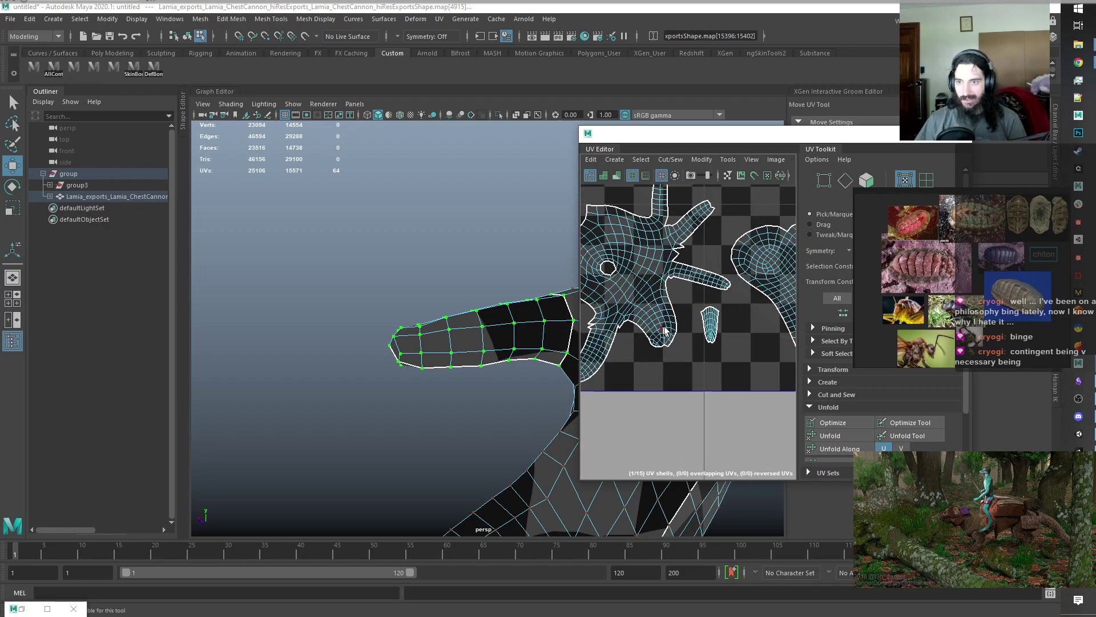
alt+middle_drag(740, 388, 677, 386)
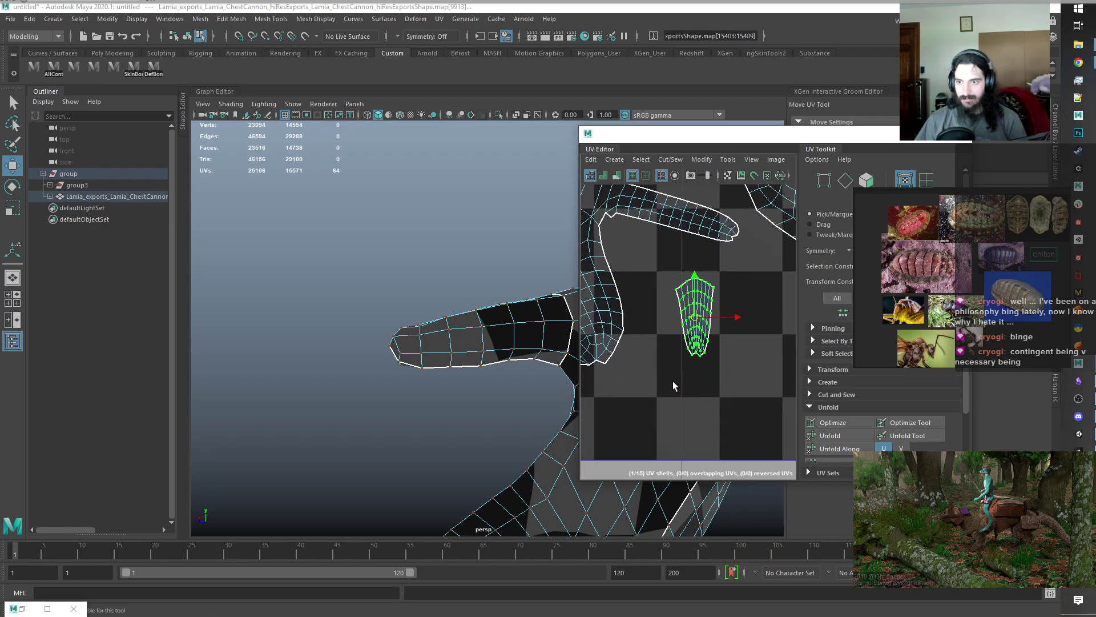
key(r)
drag(700, 320, 735, 326)
drag(696, 279, 685, 291)
Reselect the other hand's thumb shell, shorten it slightly vertically and deselect it.
scroll(695, 353, down, 6)
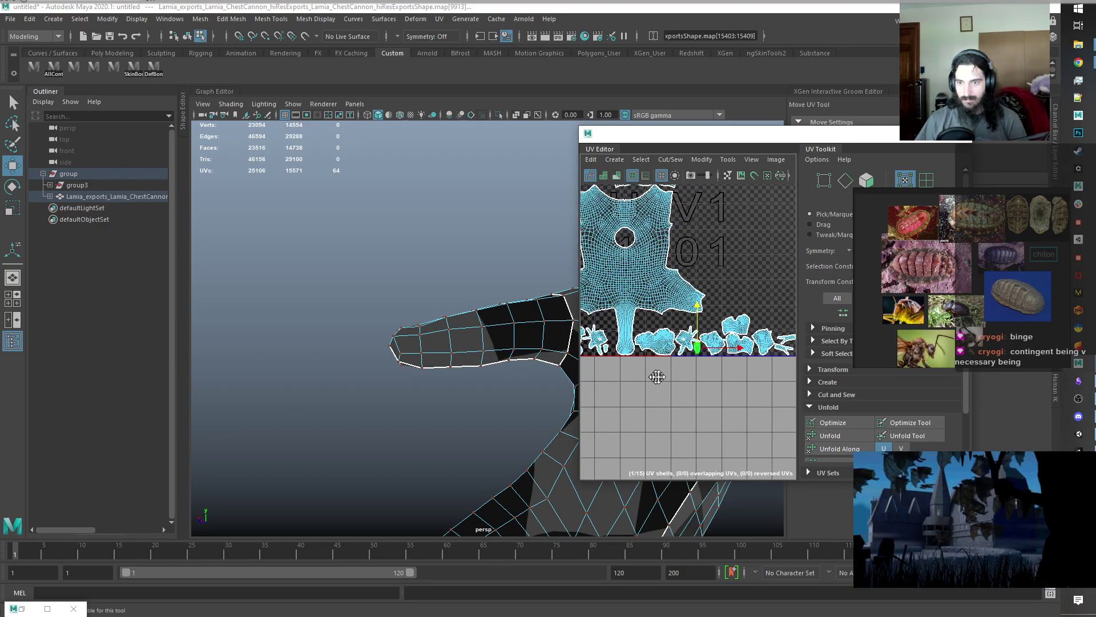
click(715, 416)
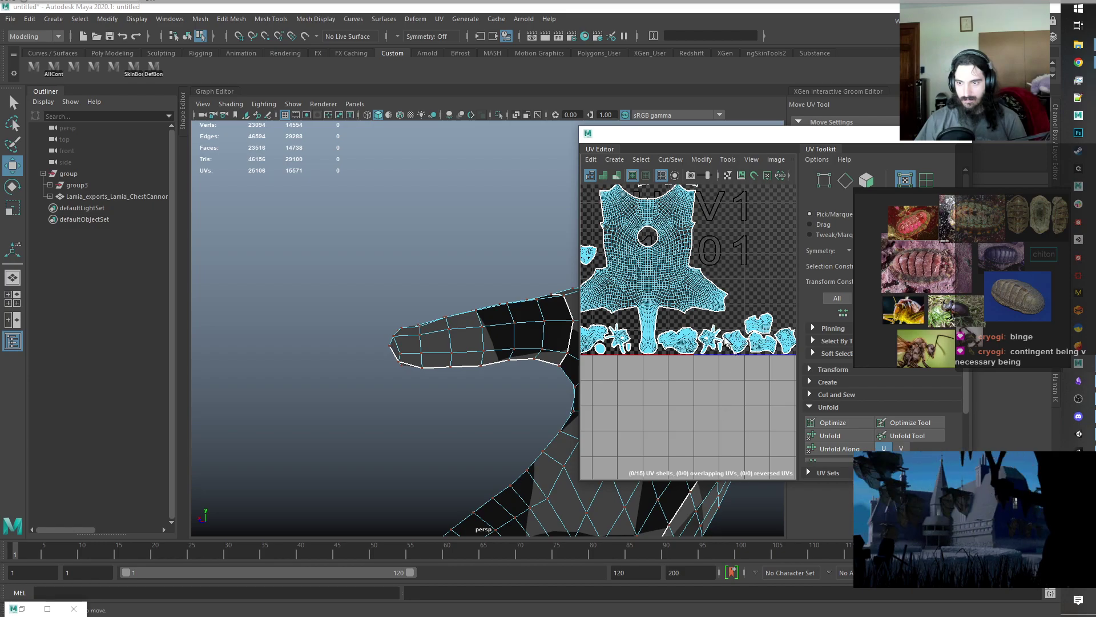
scroll(700, 334, up, 5)
click(700, 399)
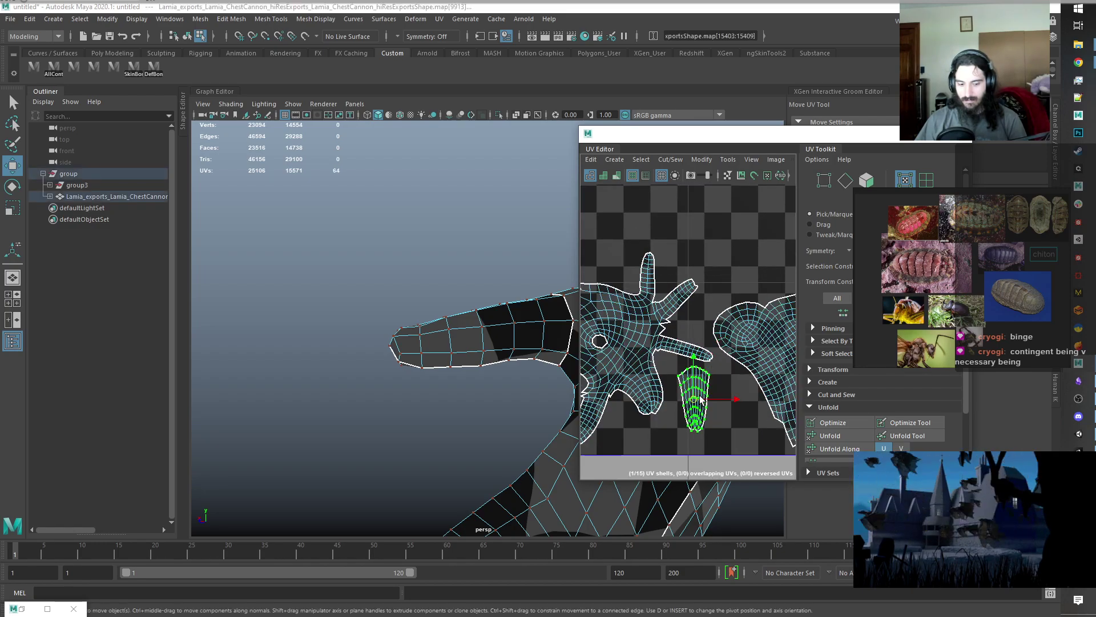
key(r)
key(w)
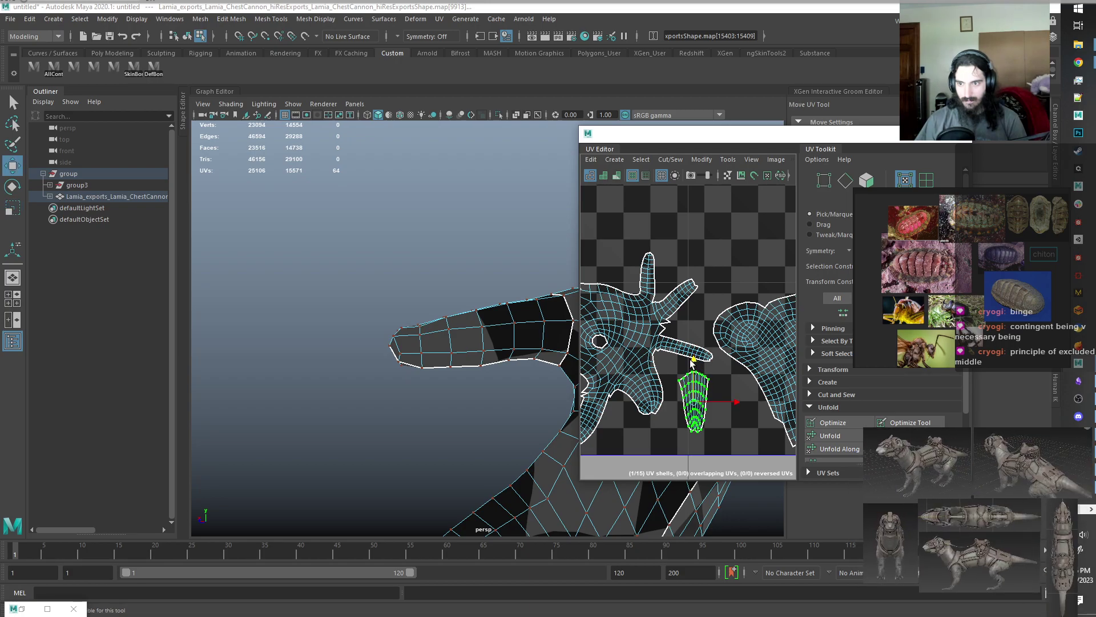
click(717, 256)
Select the first hand's thumb shell and stretch it slightly vertically.
scroll(697, 320, down, 5)
scroll(674, 371, up, 4)
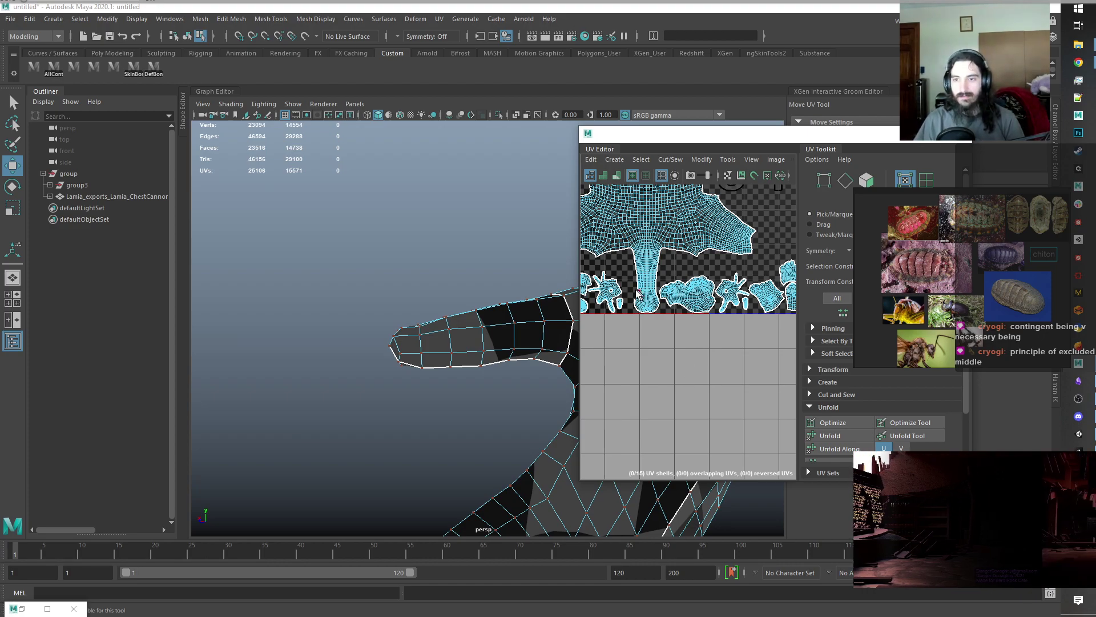
click(616, 301)
double_click(617, 305)
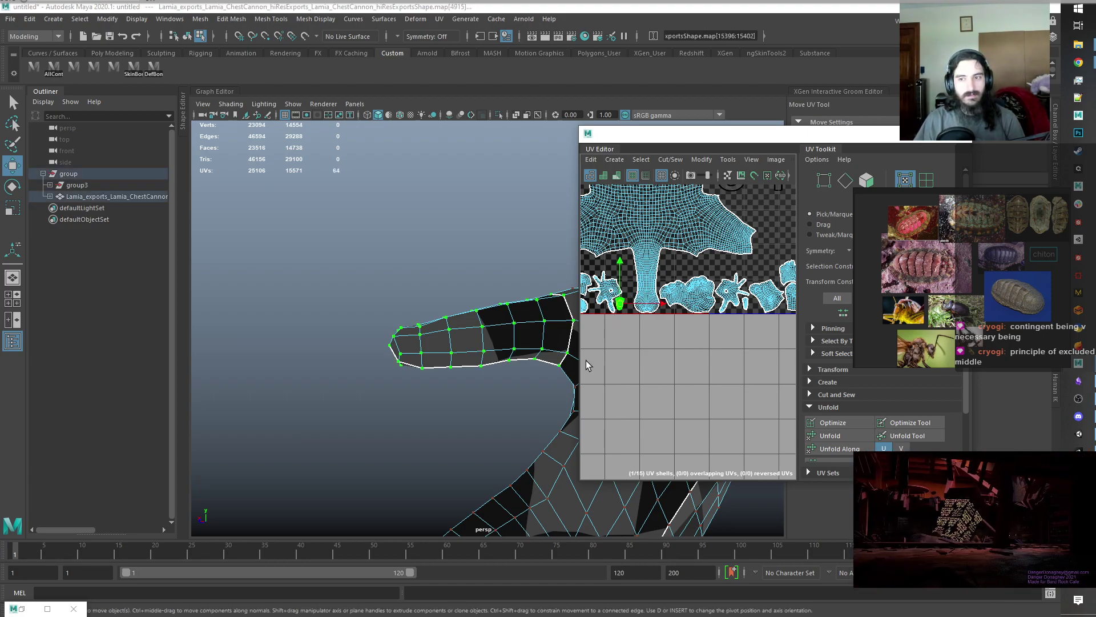
scroll(605, 304, up, 5)
key(r)
scroll(690, 314, up, 3)
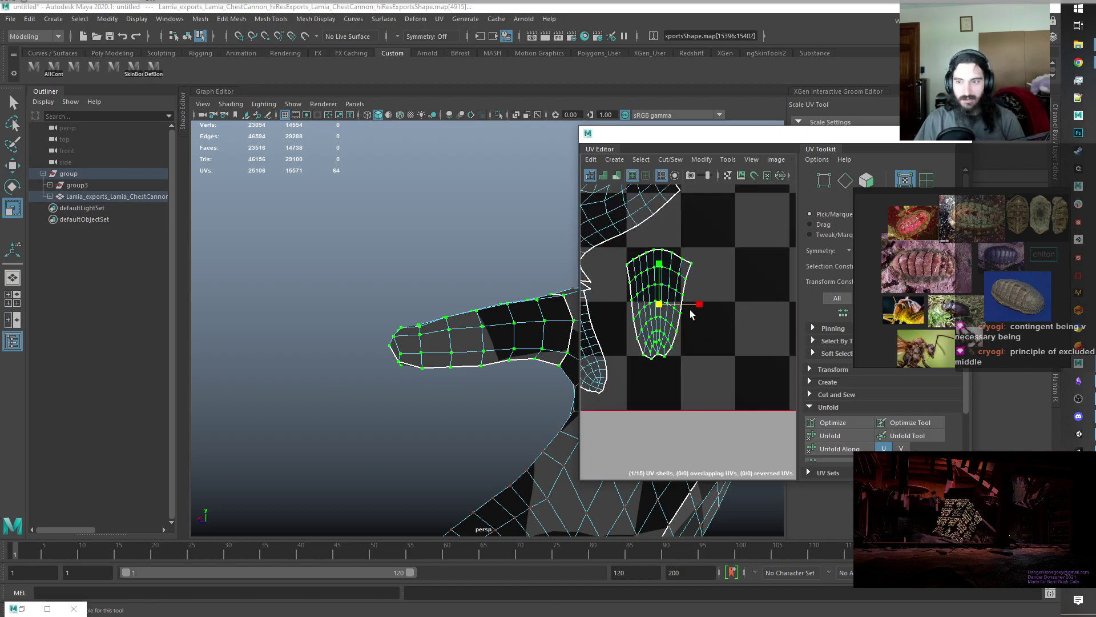
drag(660, 263, 660, 255)
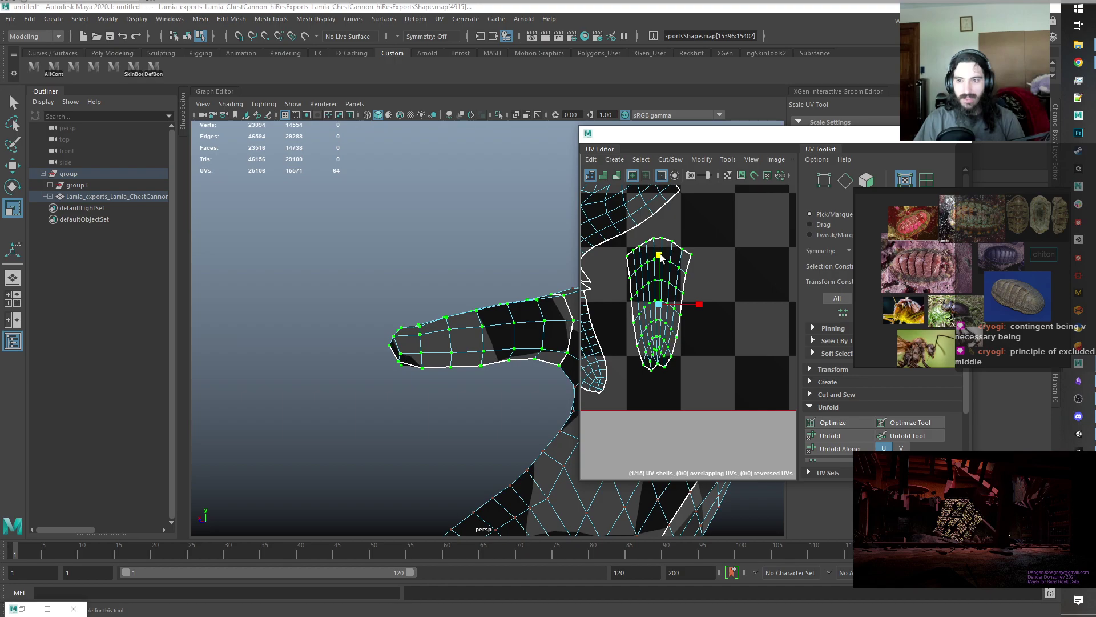
Deselect the shell and examine the overall UV layout, including both hand shells and the separated thumb shells.
scroll(715, 369, down, 5)
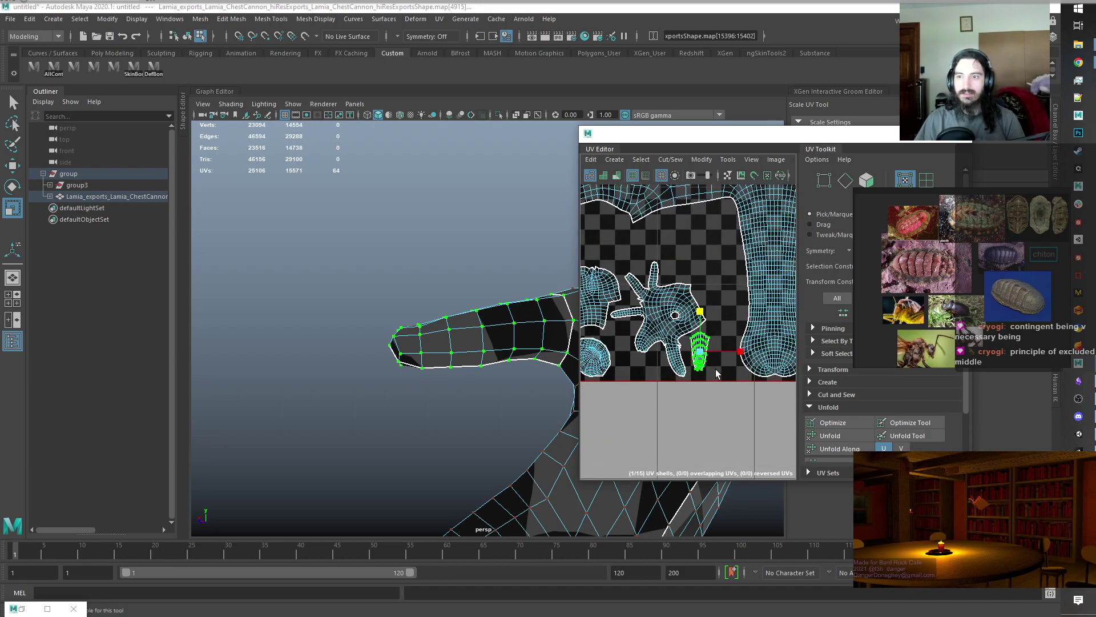
scroll(760, 388, down, 3)
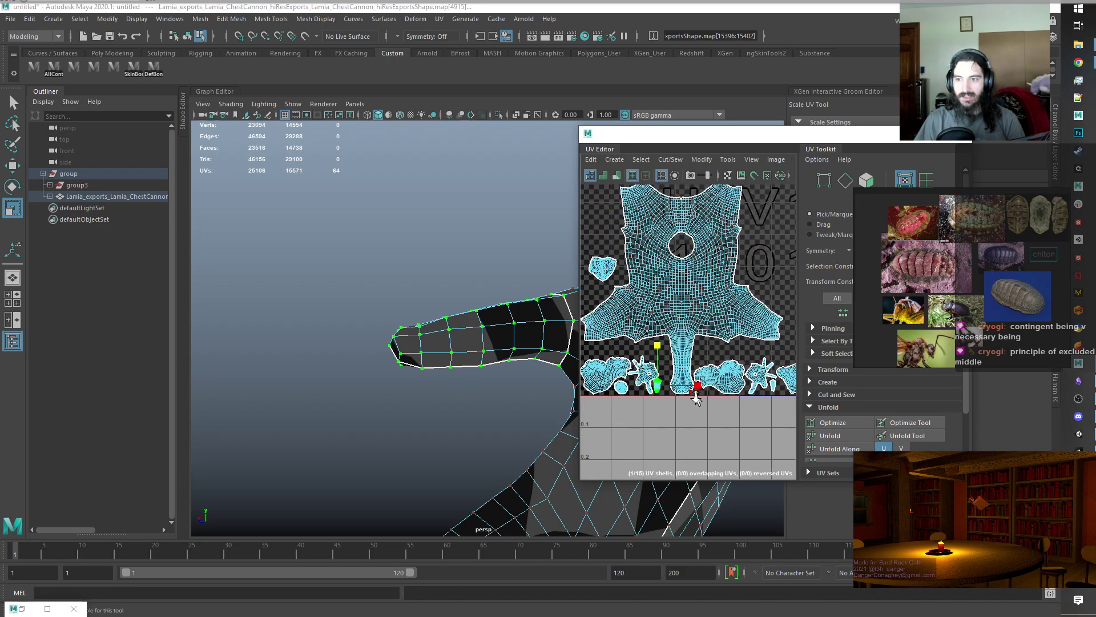
click(770, 258)
alt+middle_drag(769, 258, 730, 277)
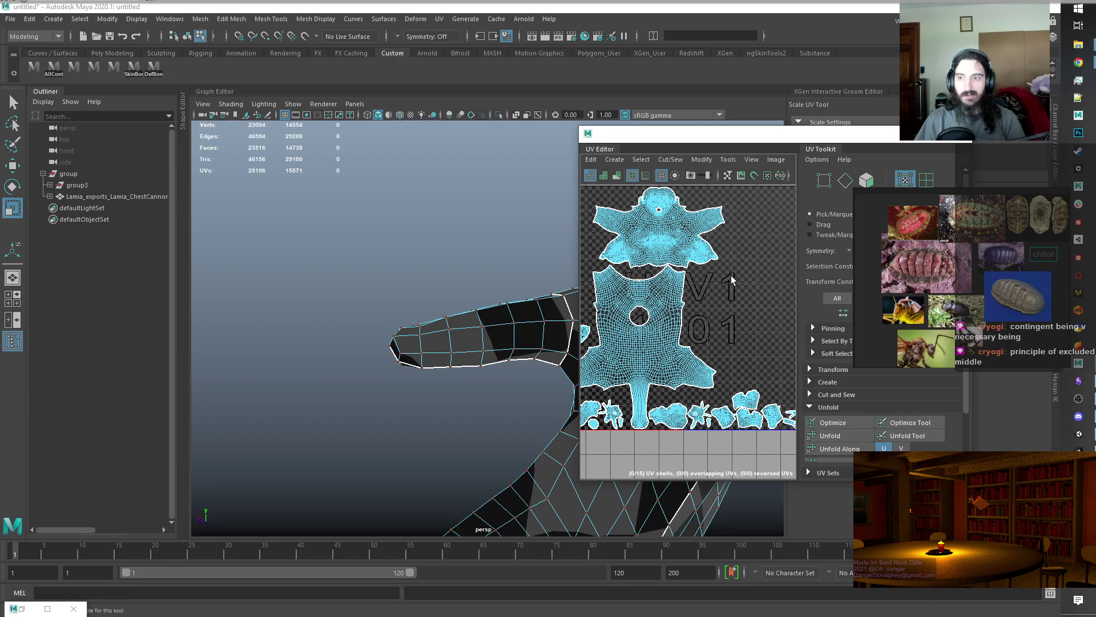
scroll(701, 434, up, 2)
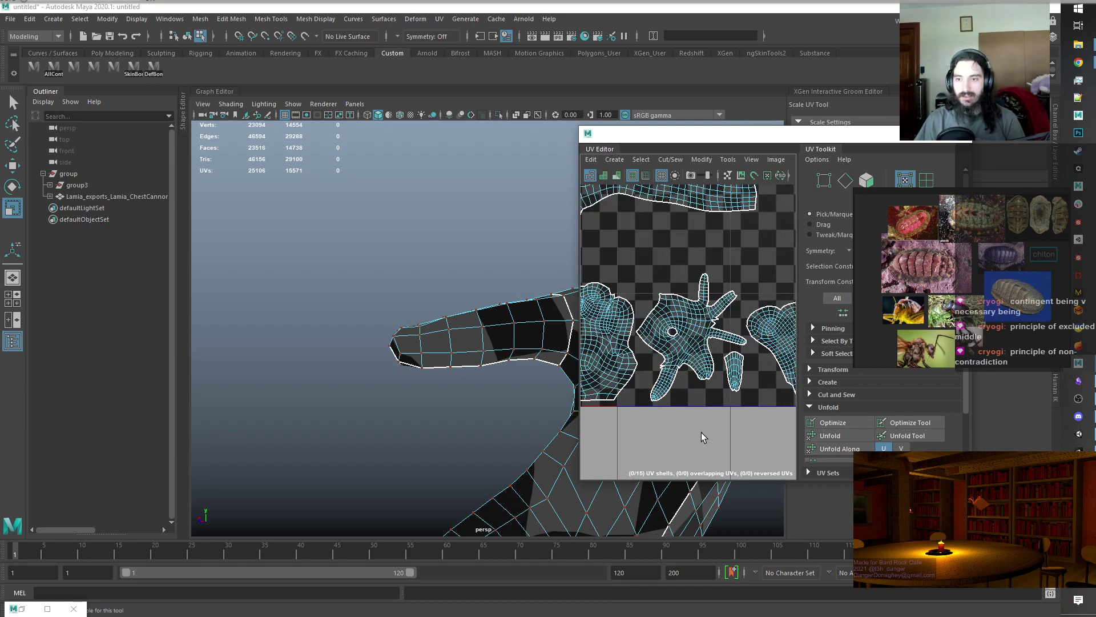
scroll(683, 365, down, 3)
scroll(681, 360, up, 5)
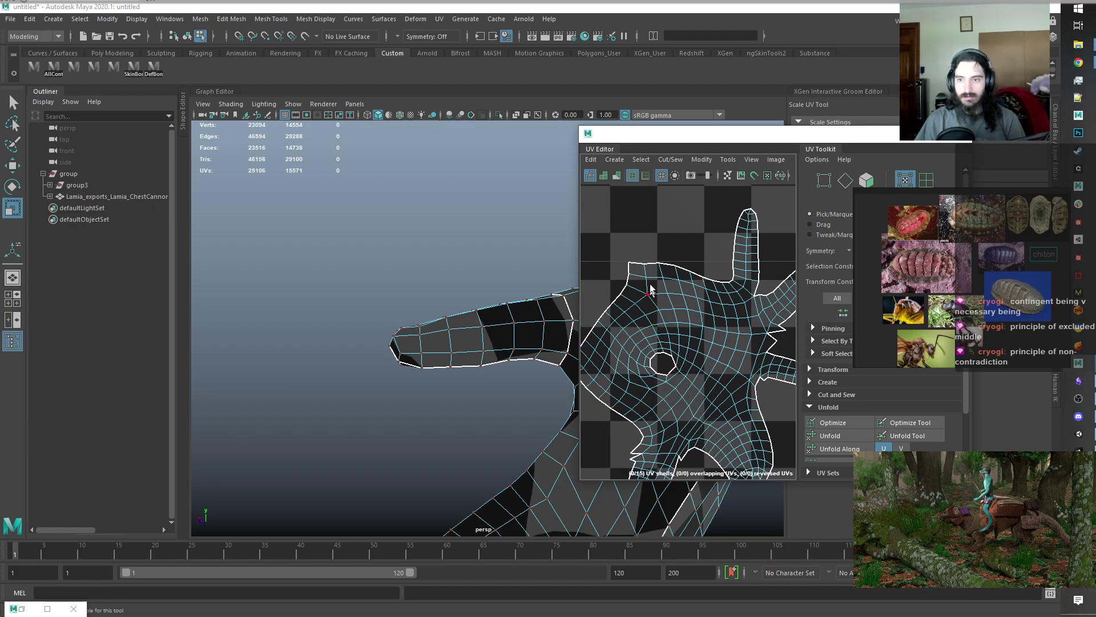
scroll(700, 359, down, 4)
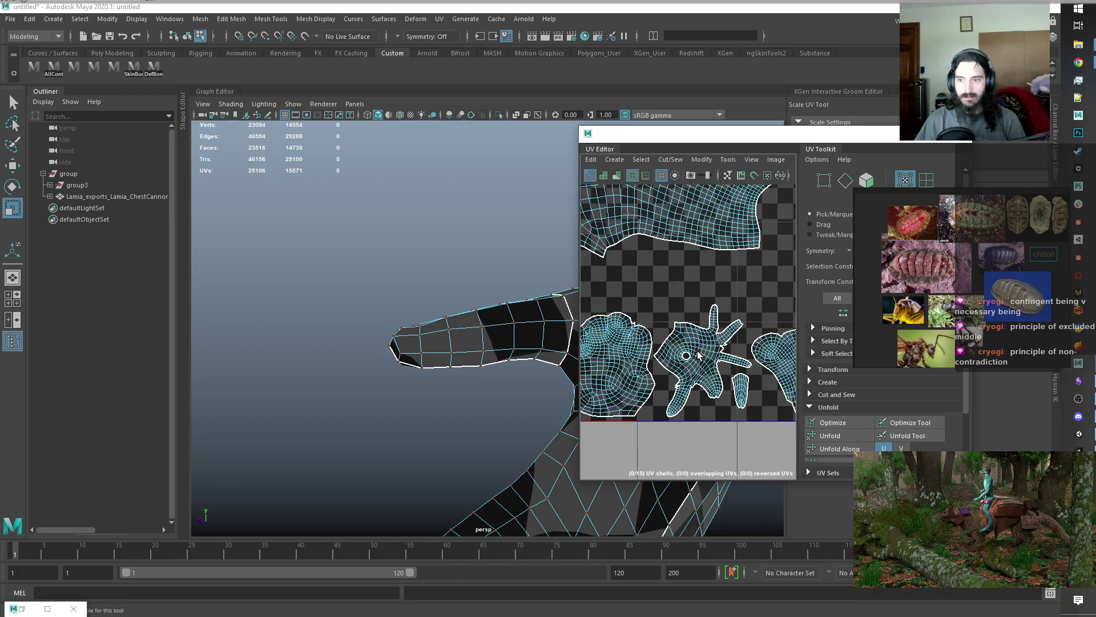
scroll(699, 349, down, 4)
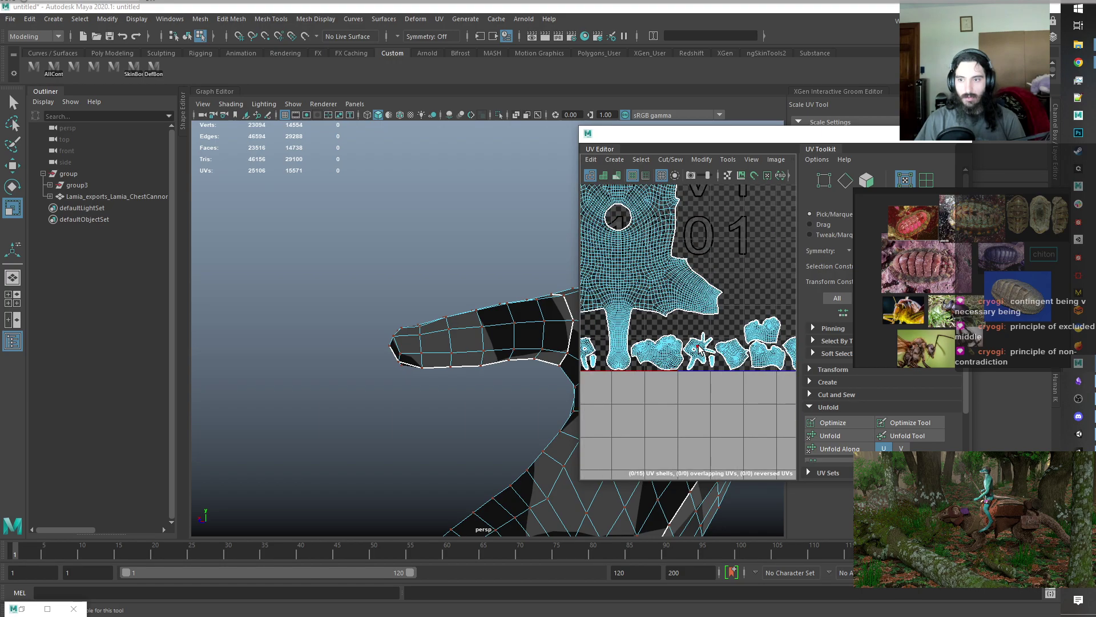
alt+middle_drag(672, 382, 734, 390)
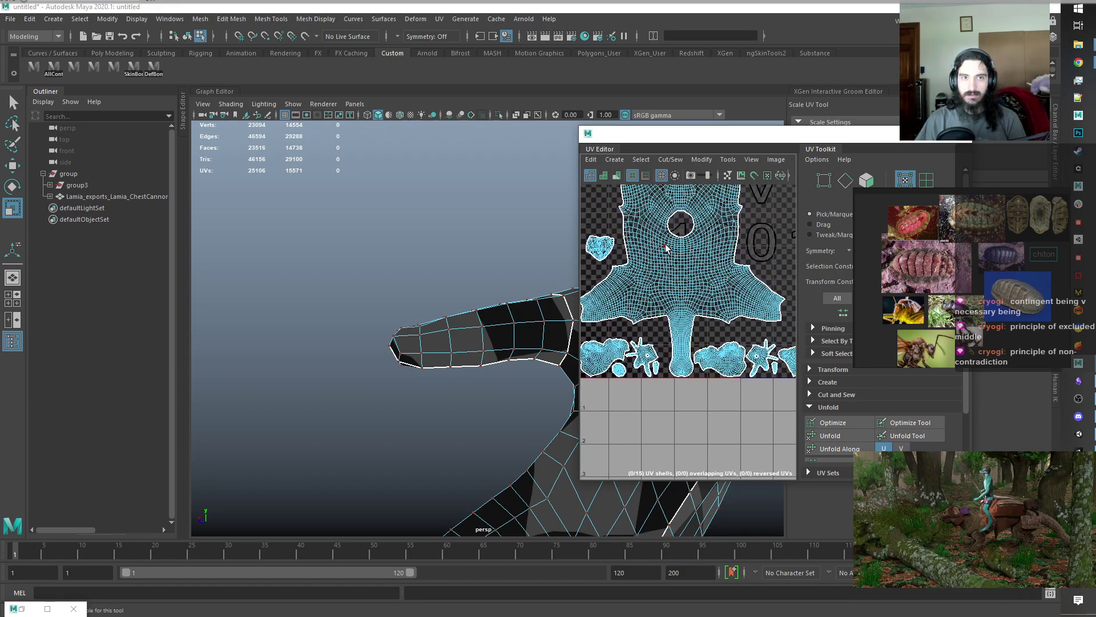
Start an FBX export of the whole group into the MayaRando_2023 folder, choosing Lamia_With_Armor_UVd.fbx as the file name.
click(67, 174)
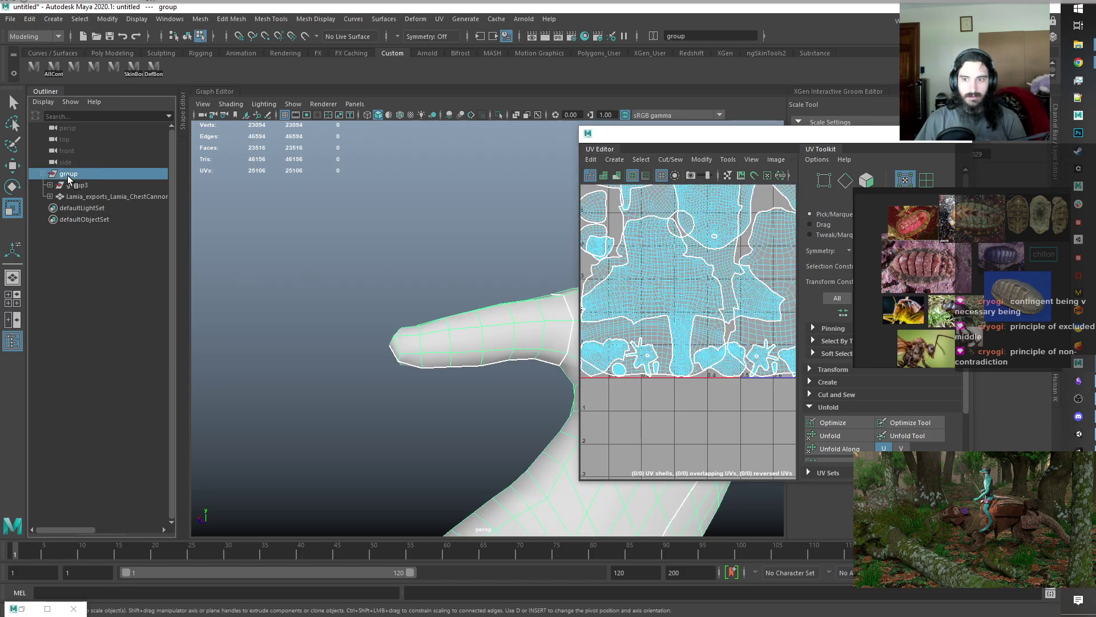
click(10, 19)
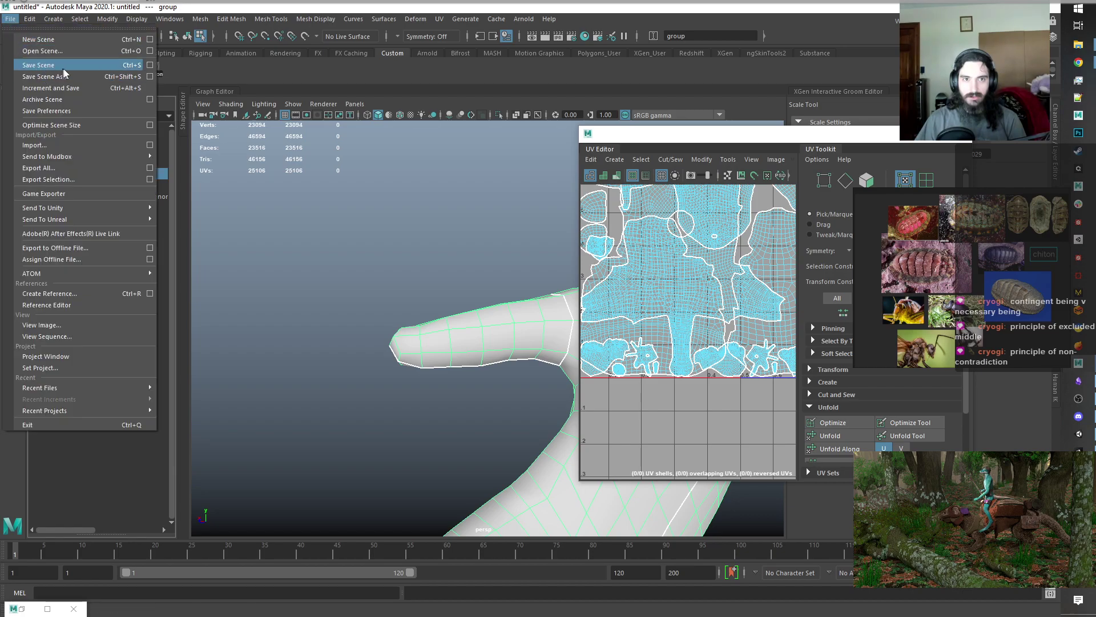
click(63, 180)
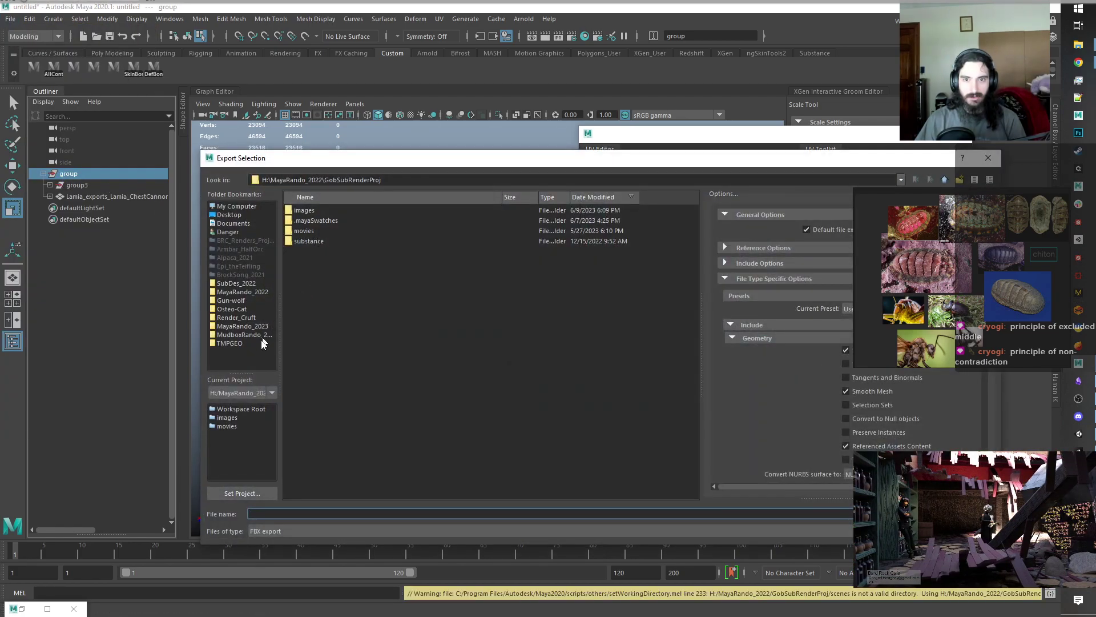
click(248, 328)
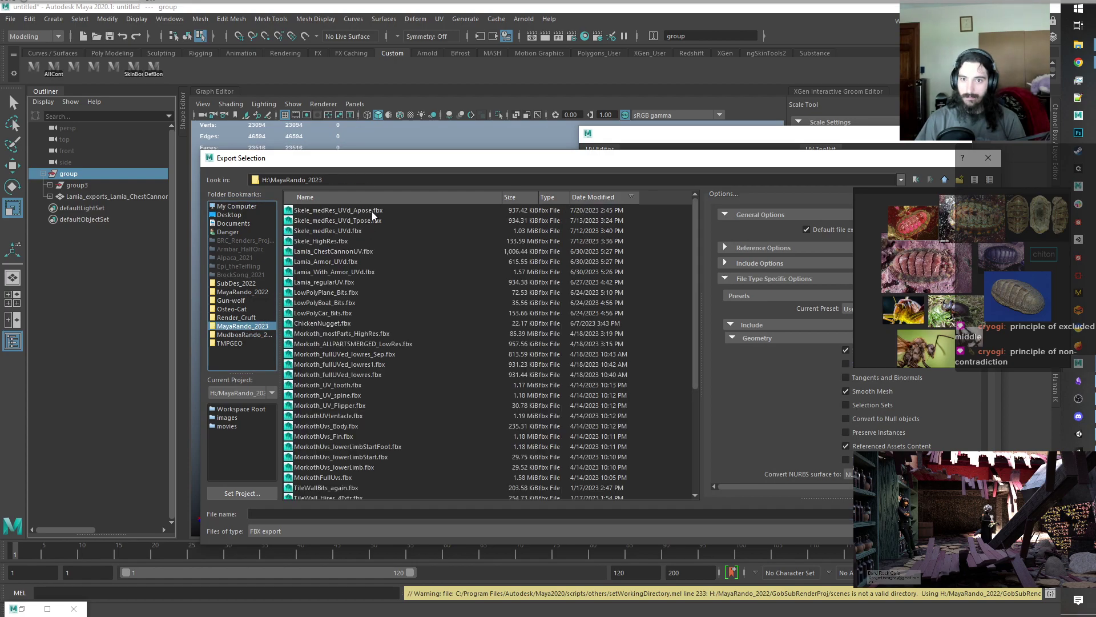
click(360, 273)
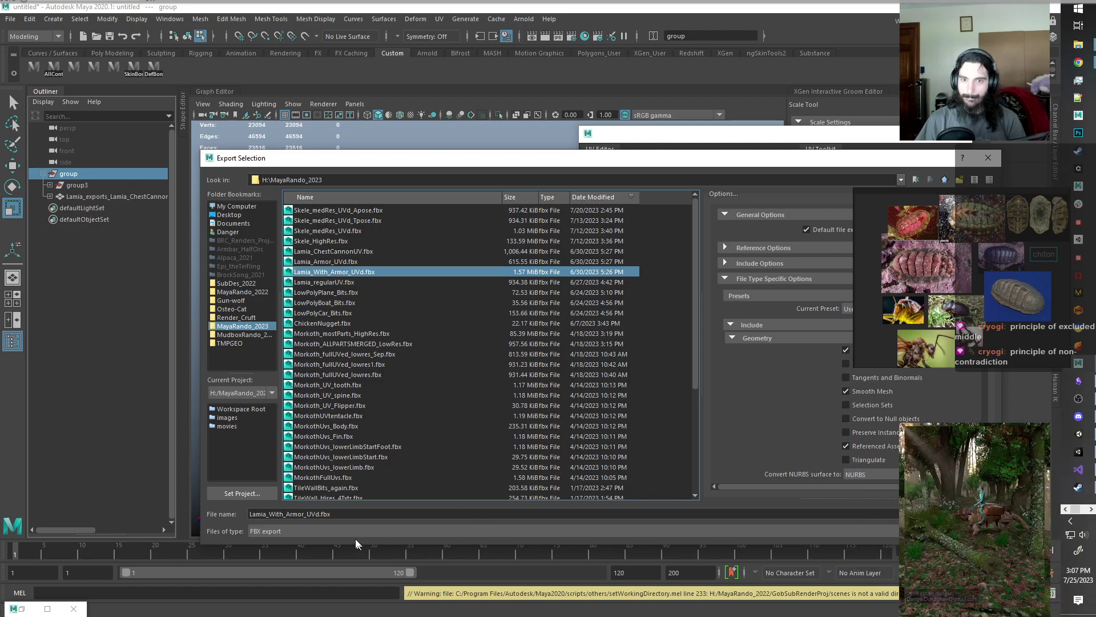
click(346, 514)
key(Left)
key(Left)
key(Left)
key(Left)
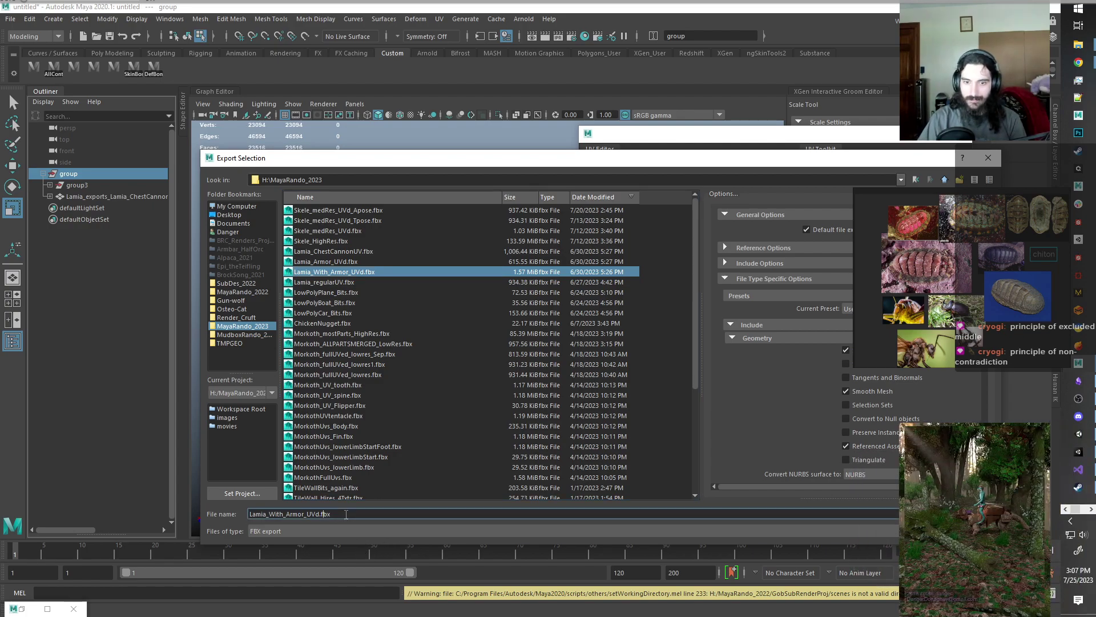
text(1)
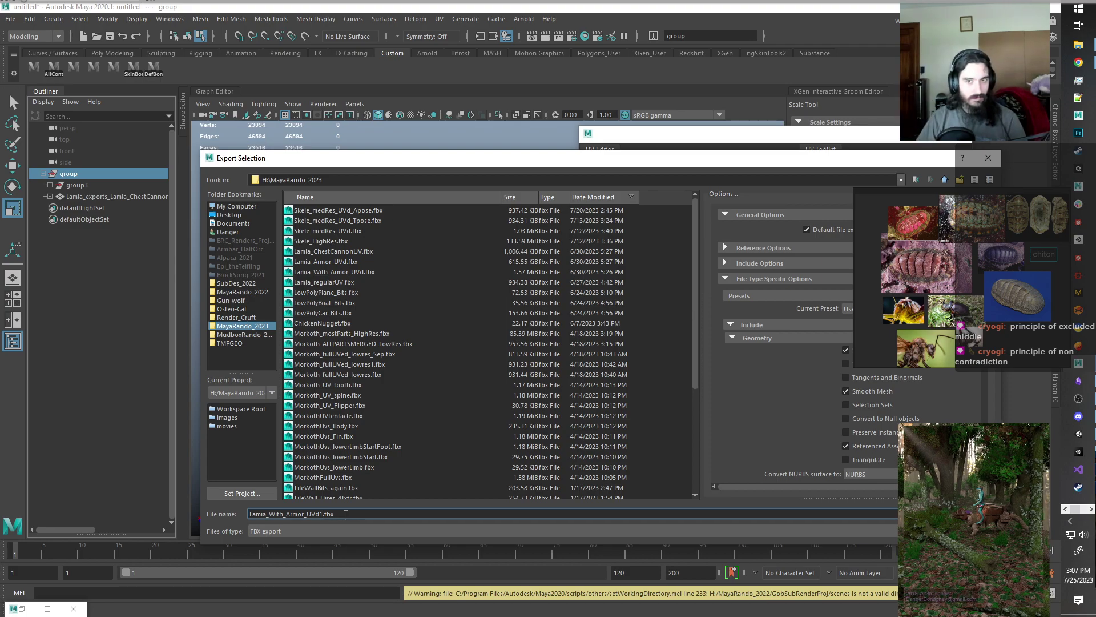
Duplicate Lamia_With_Armor_UVd.fbx in the export folder as a backup, then export the group over the original file.
click(351, 272)
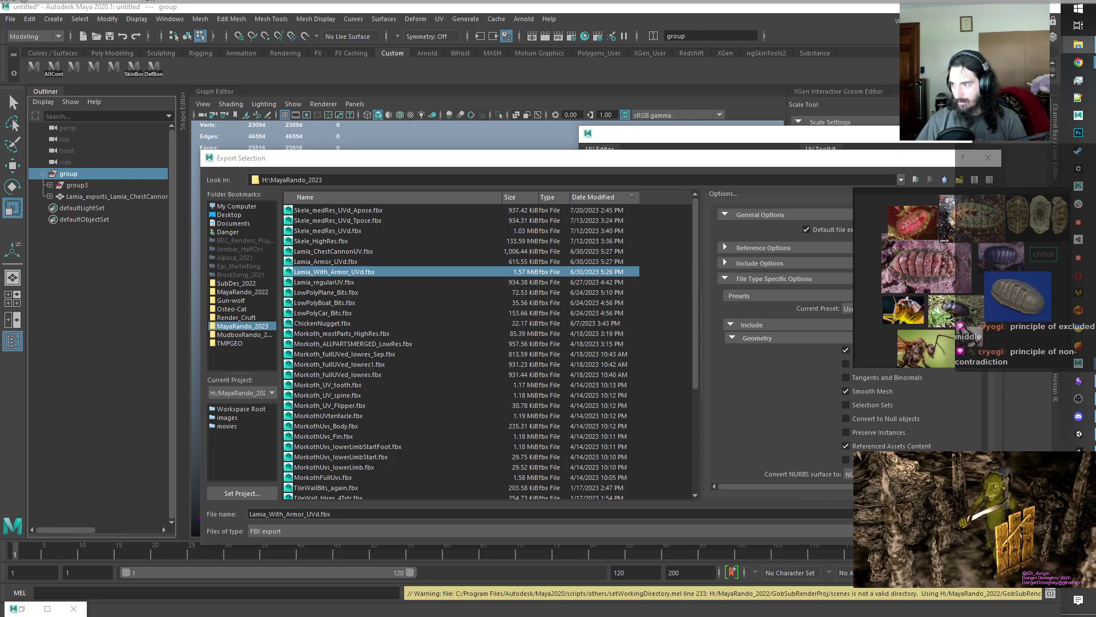
key(ctrl+v)
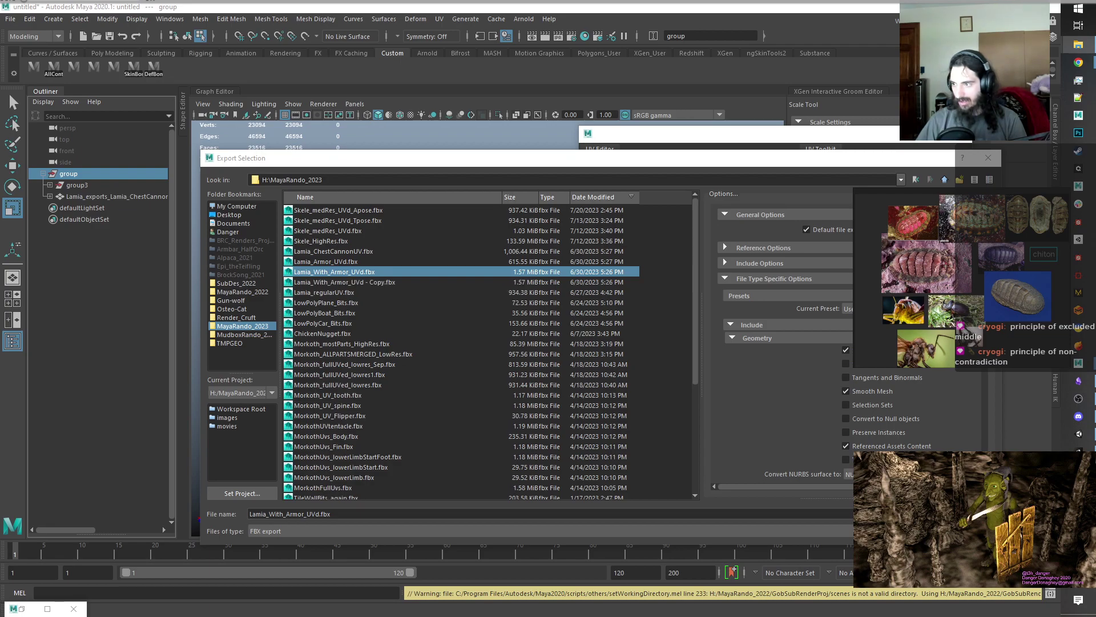
click(353, 262)
click(354, 272)
click(965, 514)
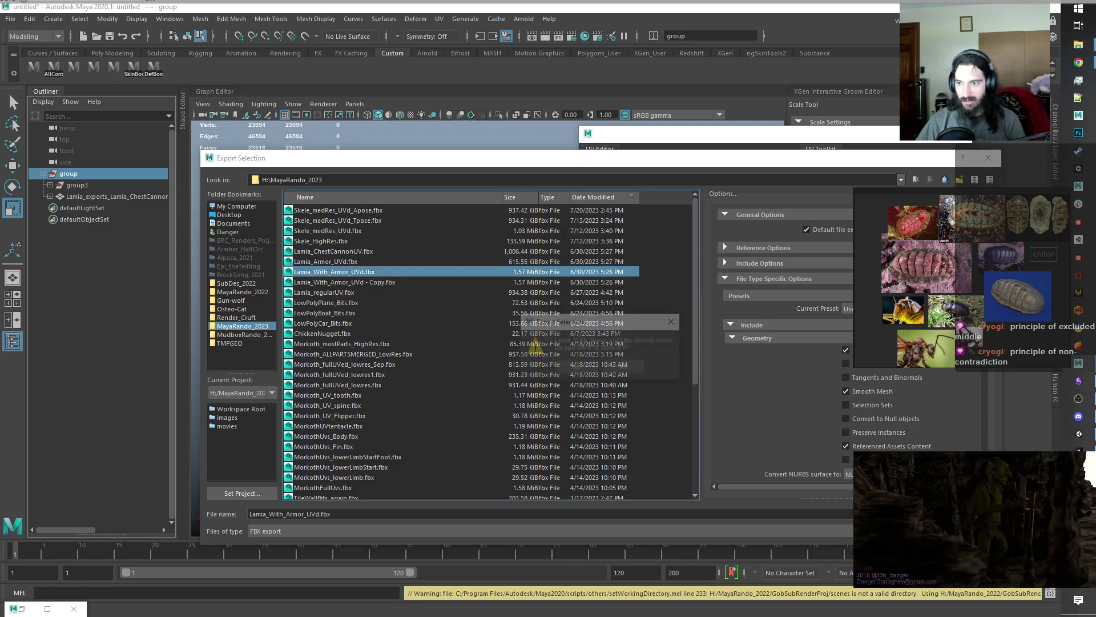
click(576, 366)
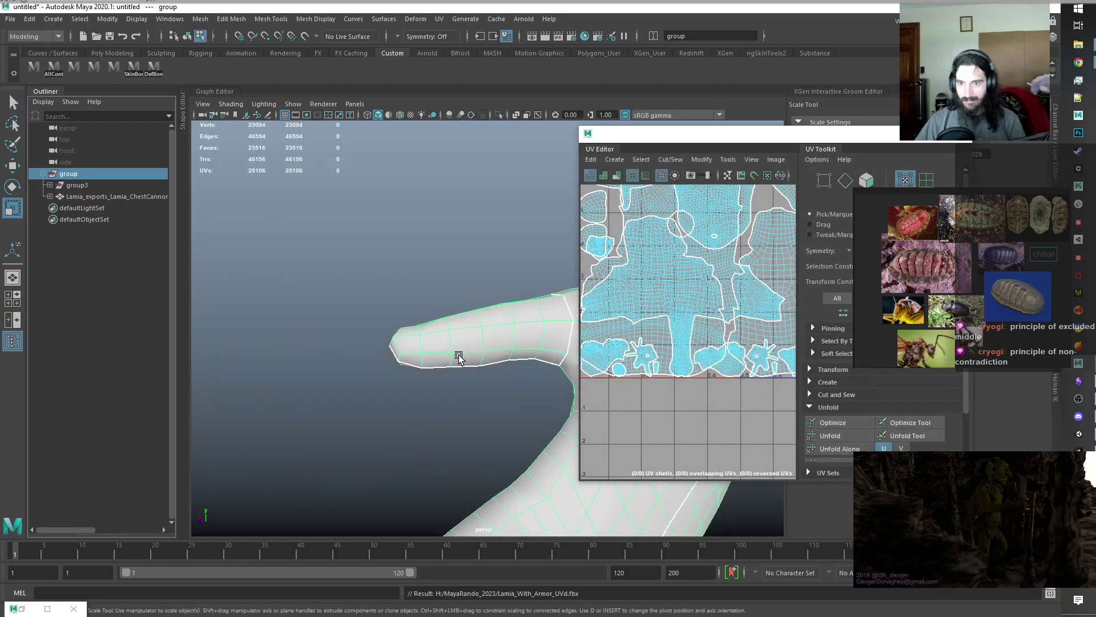
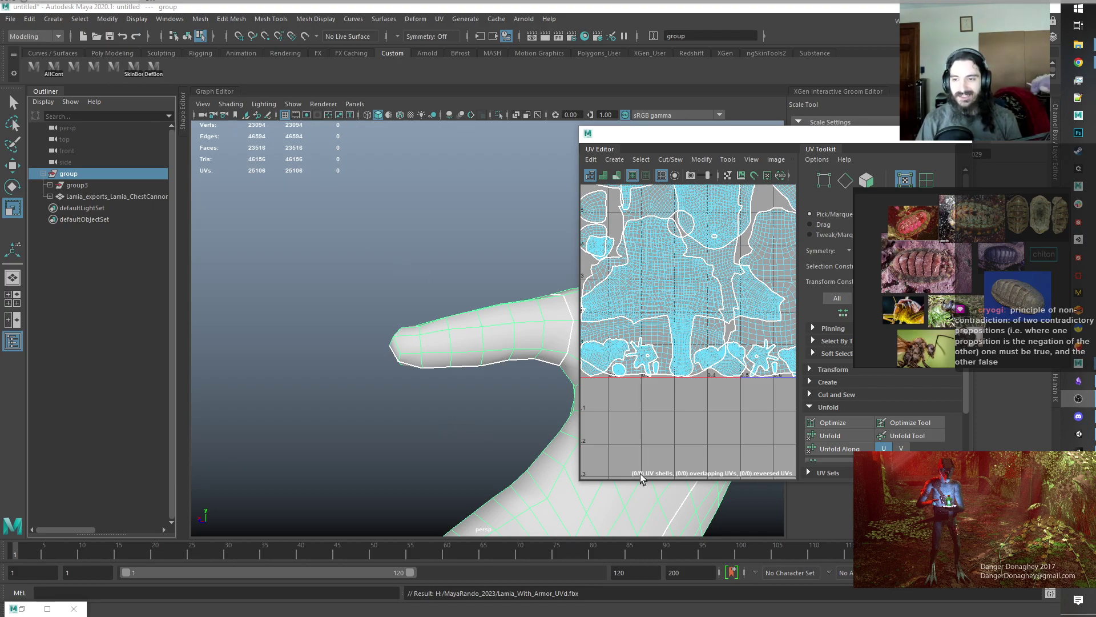
Examine the hand's UV shell with its separated thumb shell, along with the hand on the model.
scroll(649, 358, up, 5)
scroll(649, 358, up, 2)
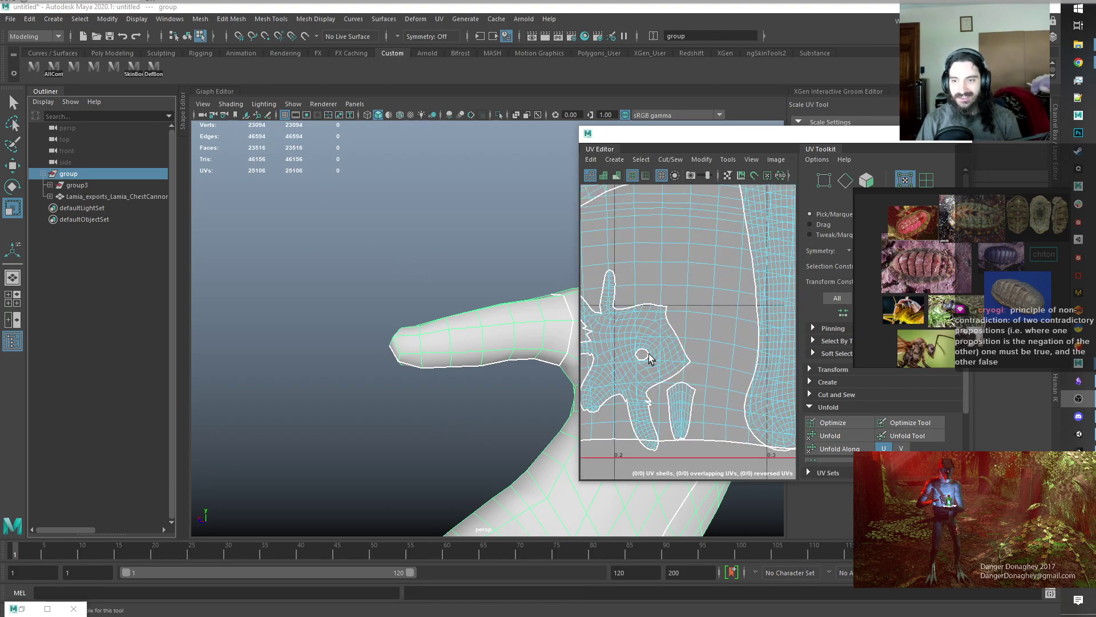
scroll(649, 359, down, 3)
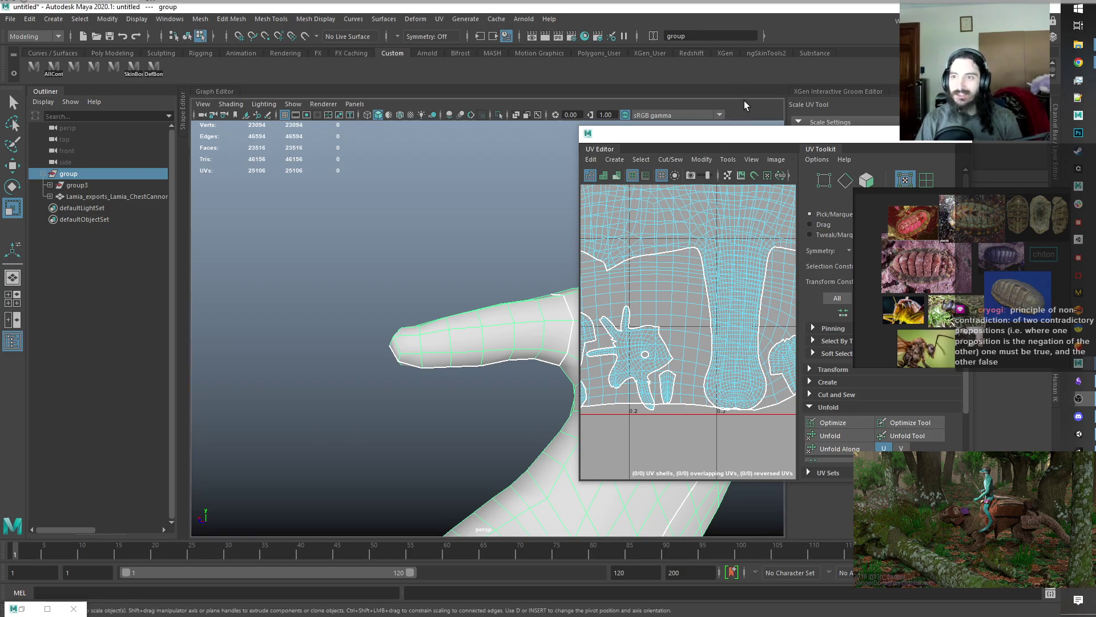
scroll(455, 249, down, 3)
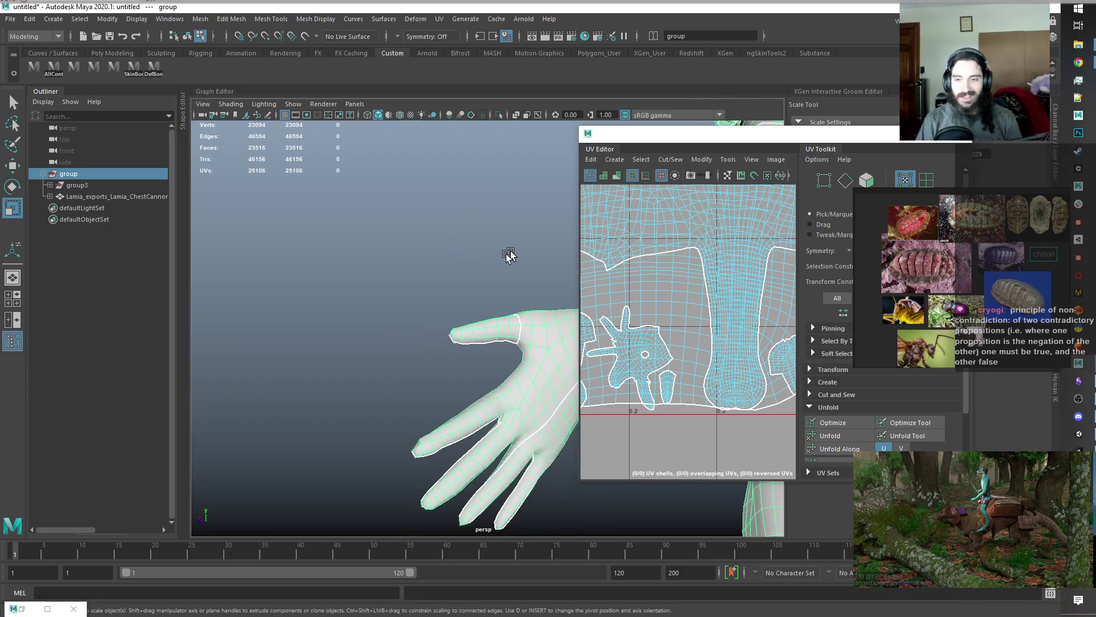
scroll(367, 298, up, 3)
alt+drag(363, 298, 378, 329)
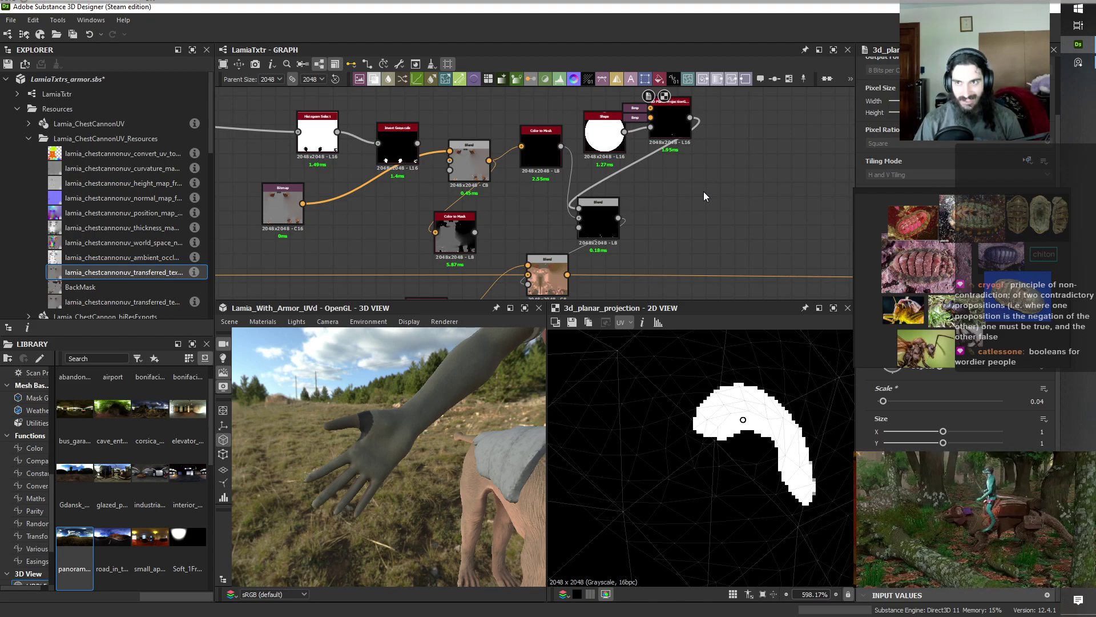
In Substance 3D Designer, shift the mask node group in the LamiaTxtr graph slightly up and left, and save the package.
scroll(689, 195, down, 4)
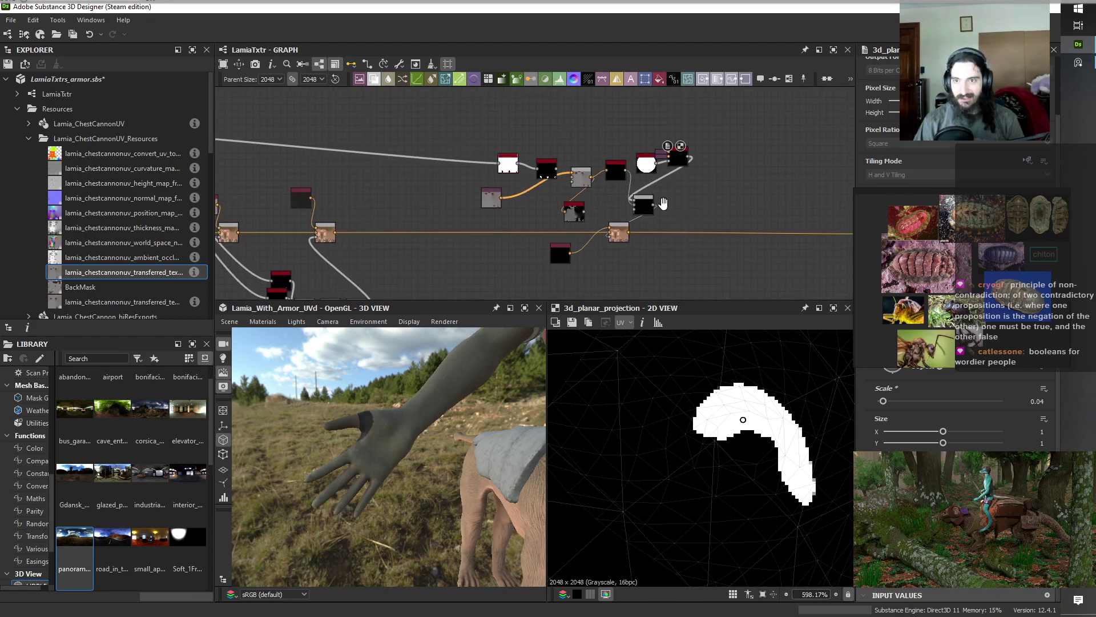
drag(445, 134, 603, 203)
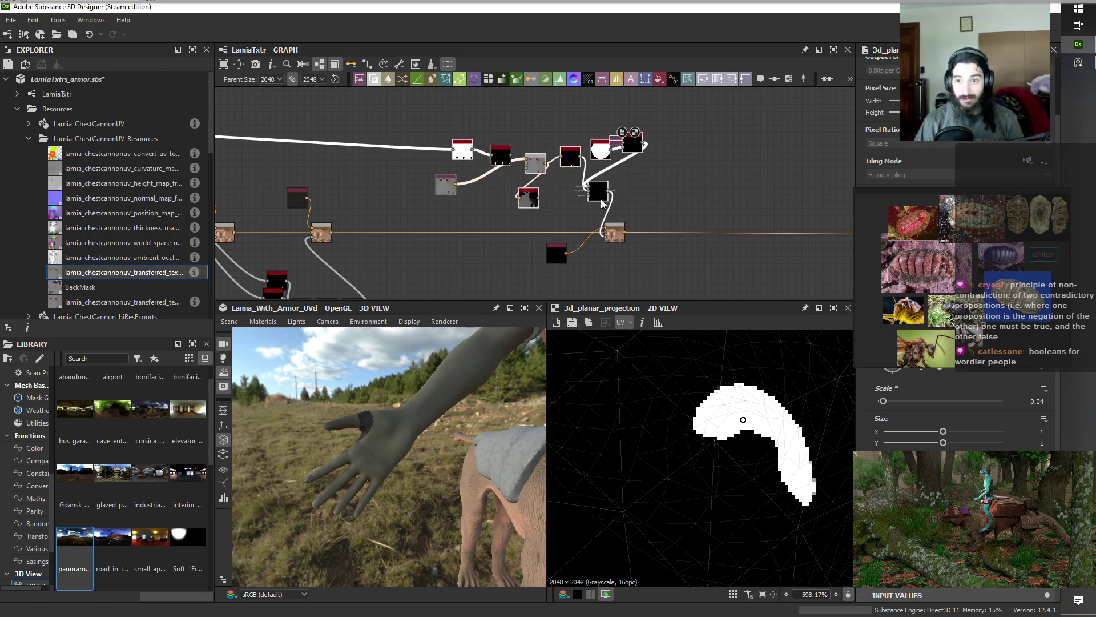
click(684, 177)
key(ctrl+s)
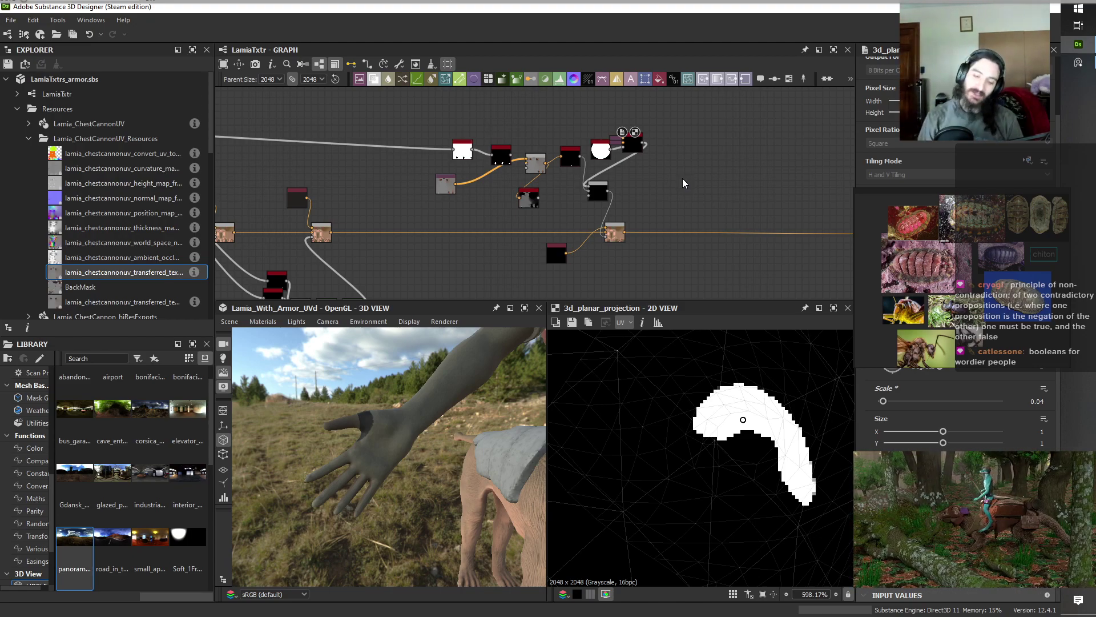
middle_drag(686, 196, 641, 197)
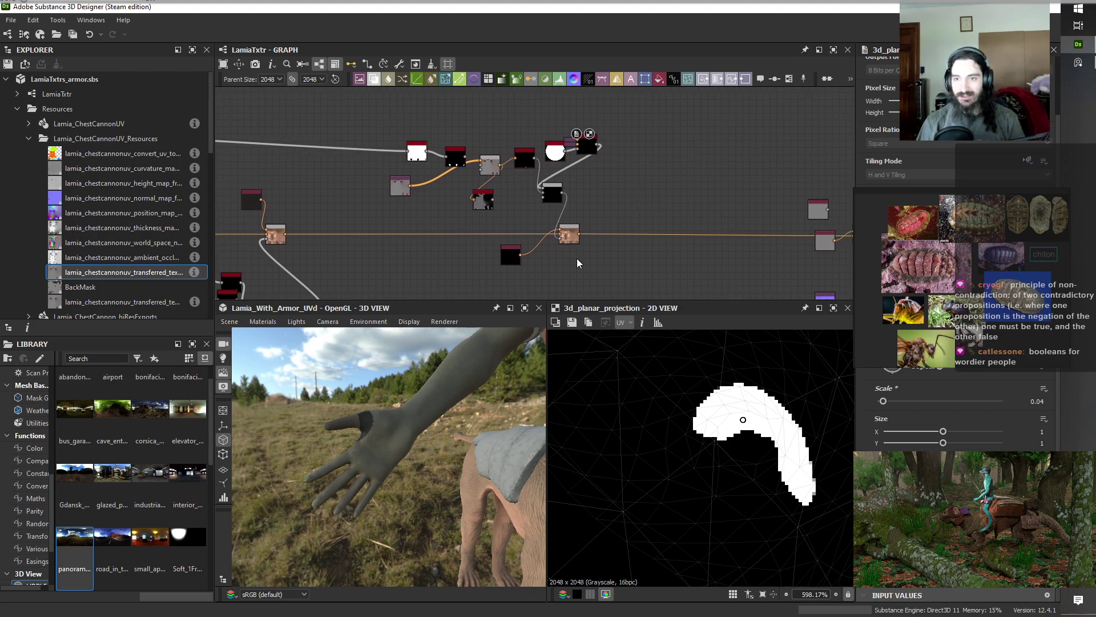
scroll(578, 257, up, 3)
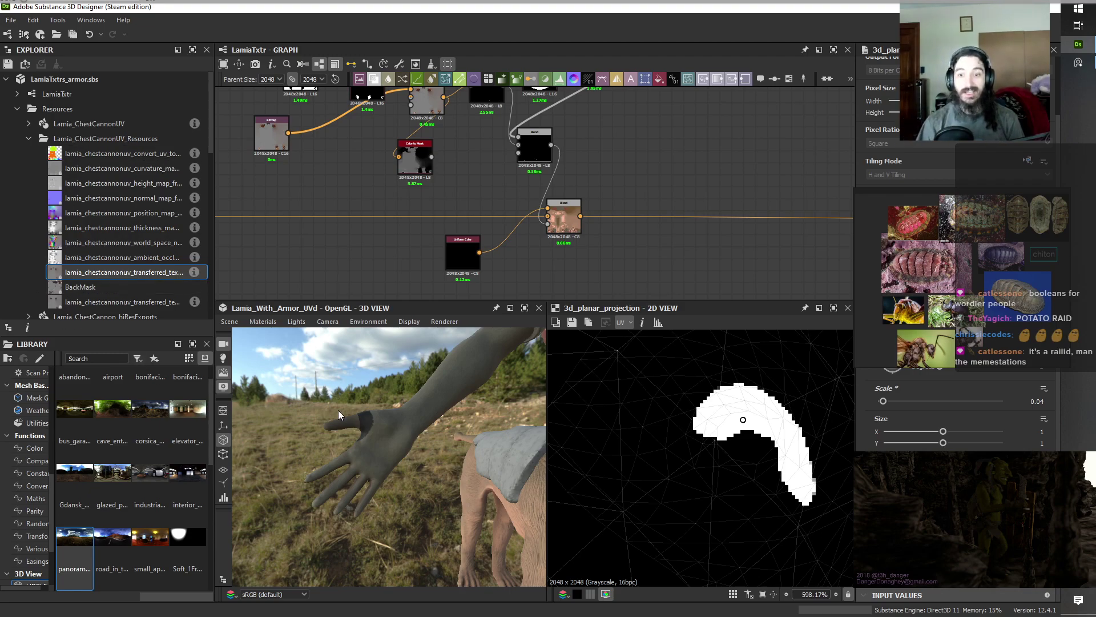
Inspect the Lamia's body, arms and hands from several angles in the 3D view and save the package.
scroll(410, 432, down, 6)
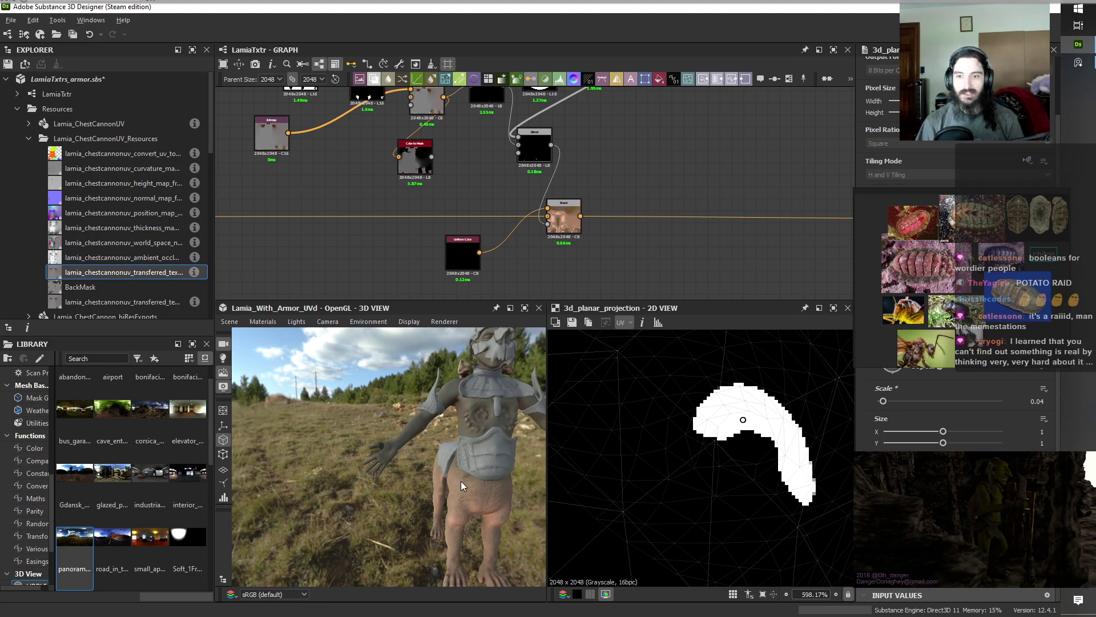
drag(461, 480, 413, 471)
scroll(341, 501, down, 3)
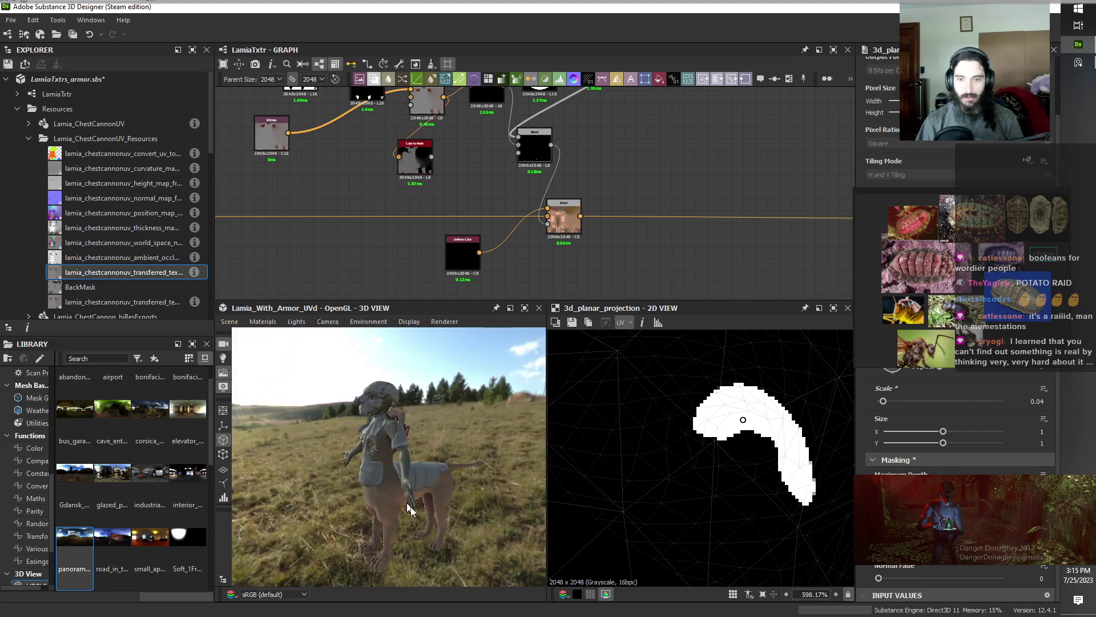
drag(410, 506, 386, 504)
scroll(386, 505, up, 5)
scroll(386, 505, up, 3)
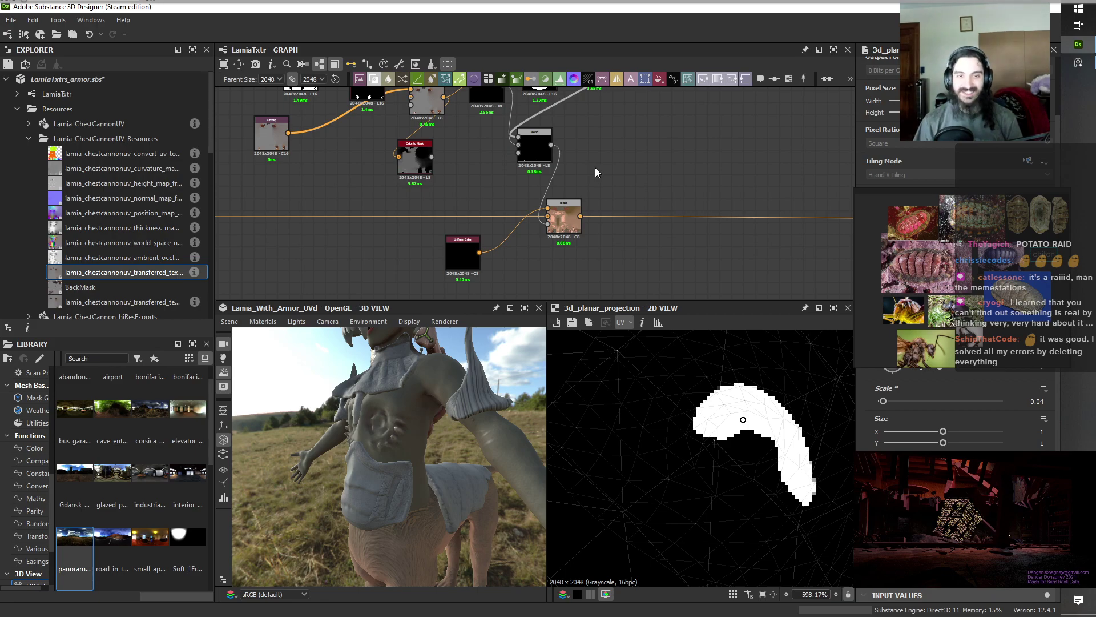
key(ctrl+s)
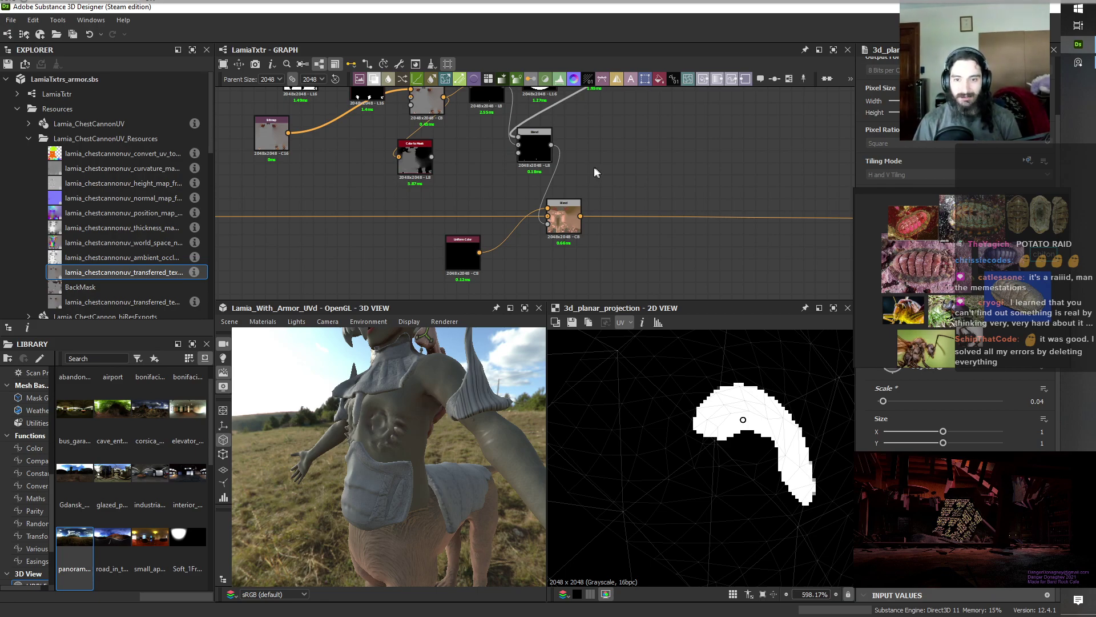
Show the attributes of the lamia_chestcannonuv_convert_uv map resource and view the planar projection mask and the whole Lamia model.
scroll(464, 499, down, 3)
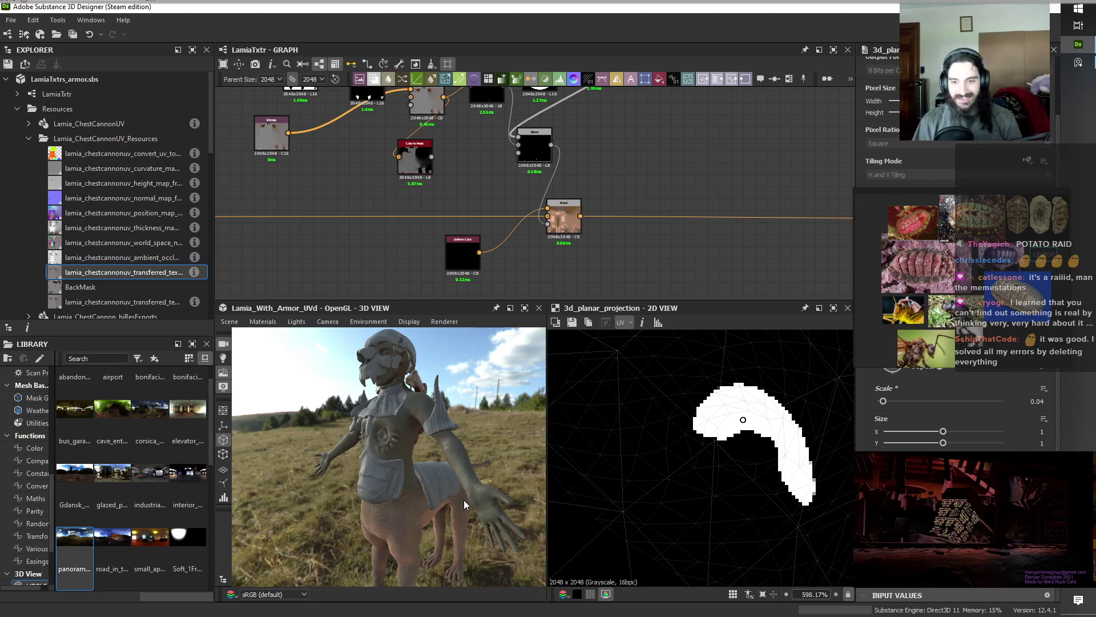
scroll(463, 499, up, 2)
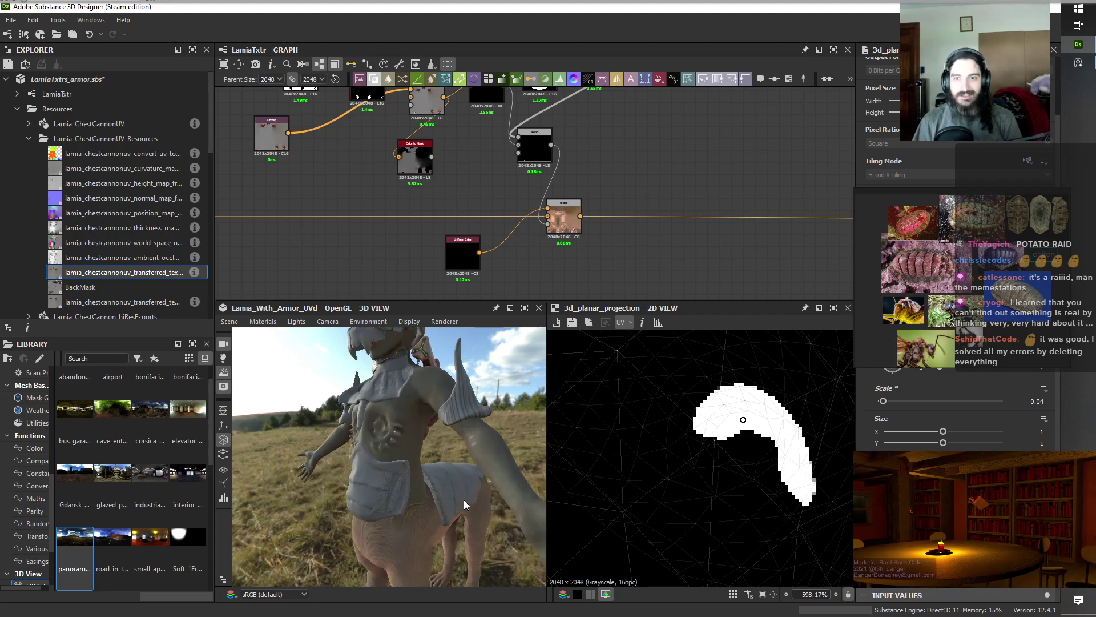
scroll(701, 479, down, 5)
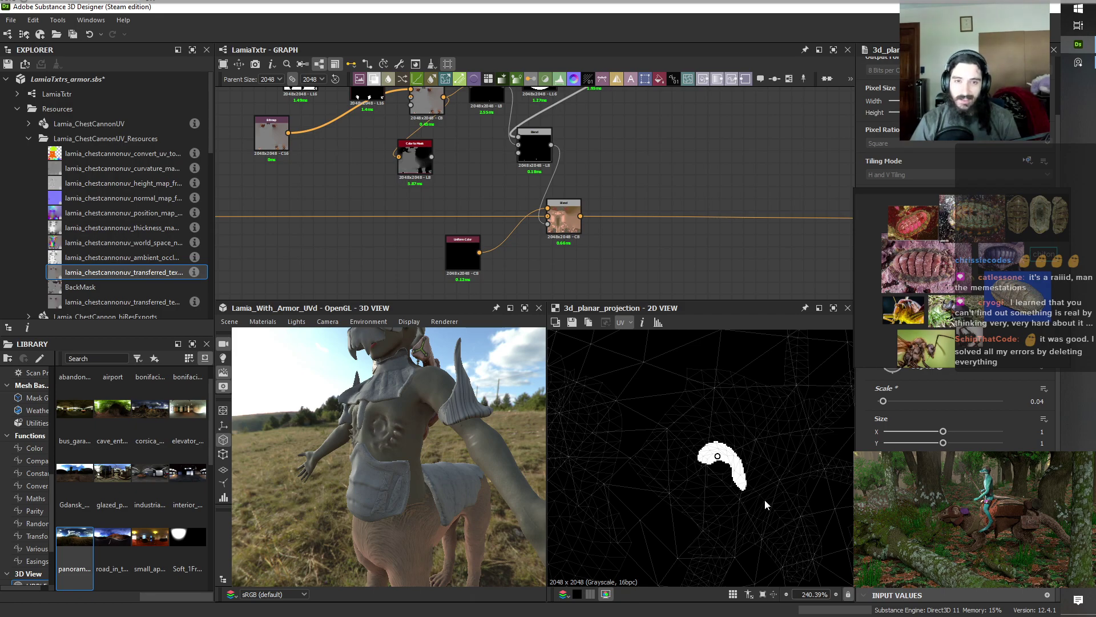
click(153, 154)
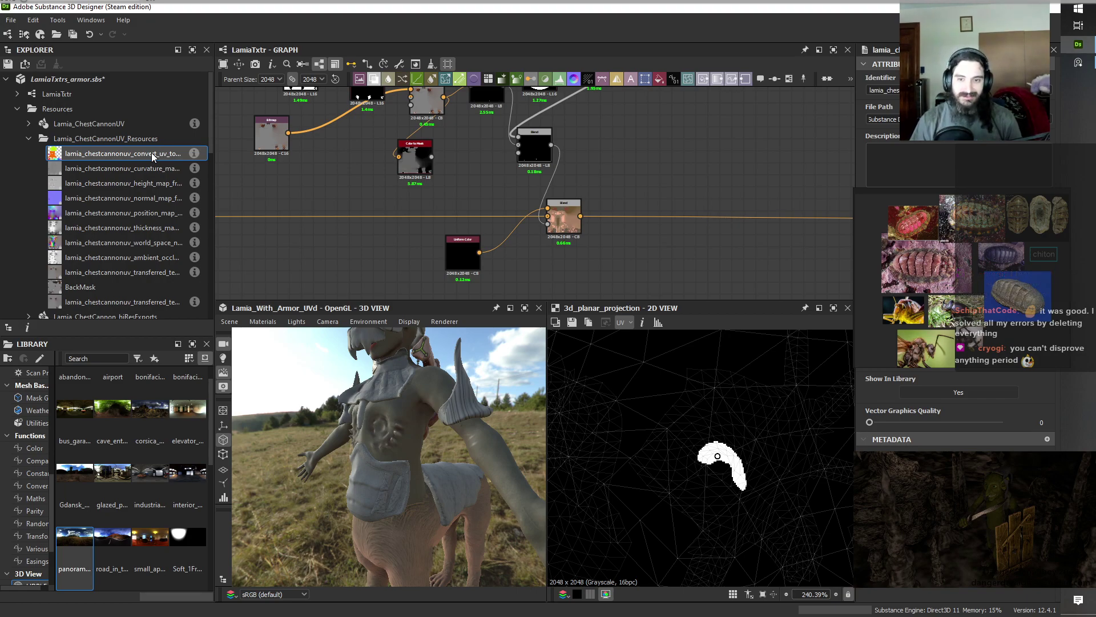
scroll(361, 431, down, 6)
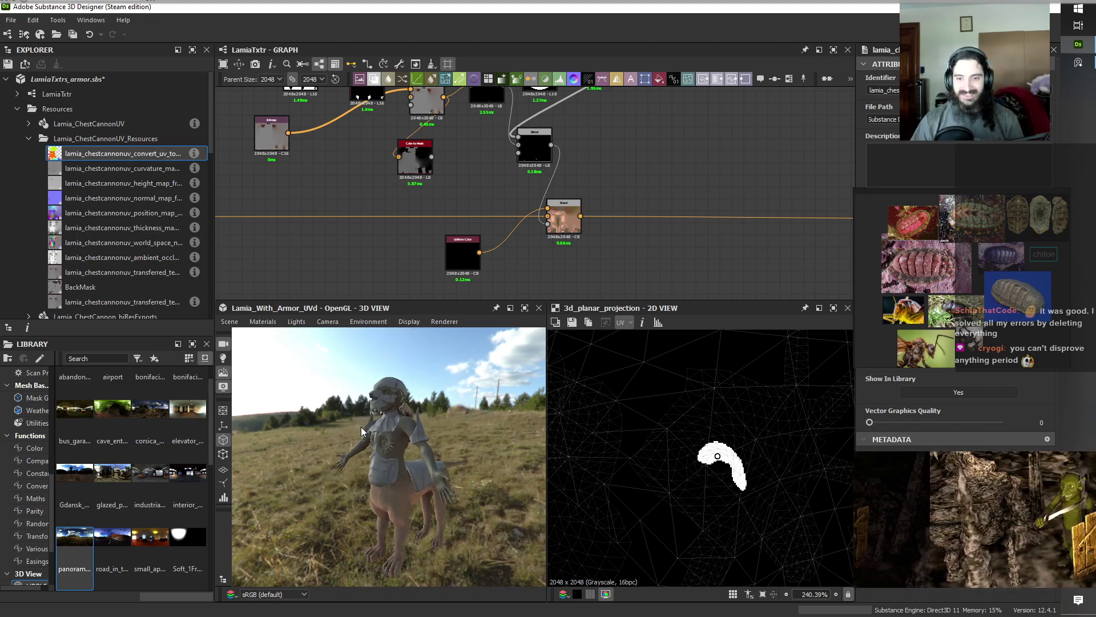
scroll(361, 428, up, 3)
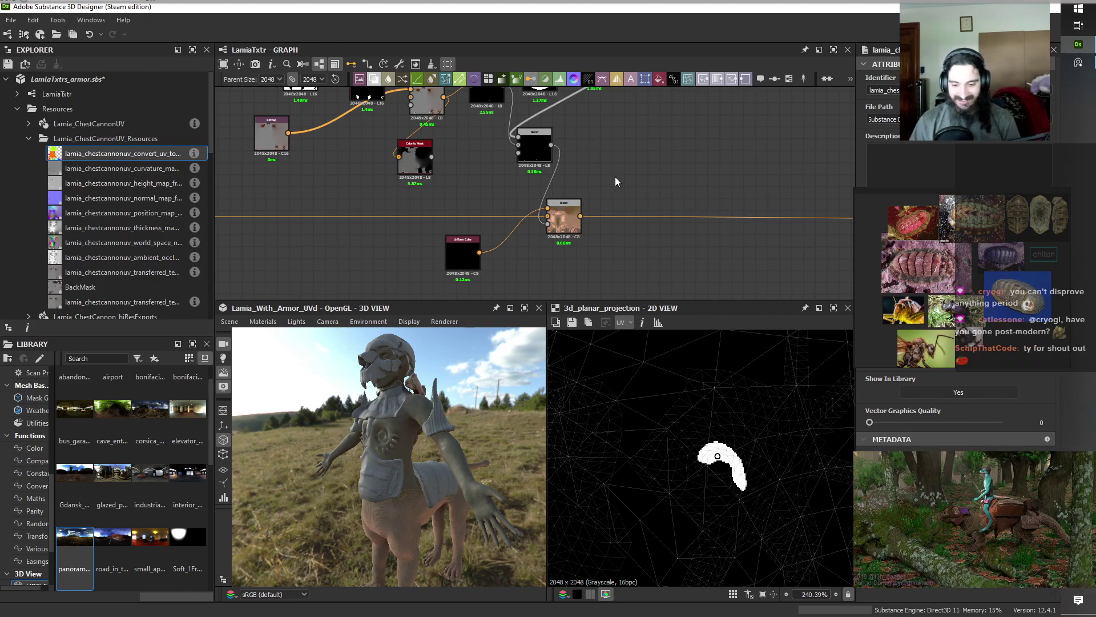
Move the Shape and 3D planar projection nodes up and left, above the Color to Mask node, and save the package.
scroll(615, 182, down, 5)
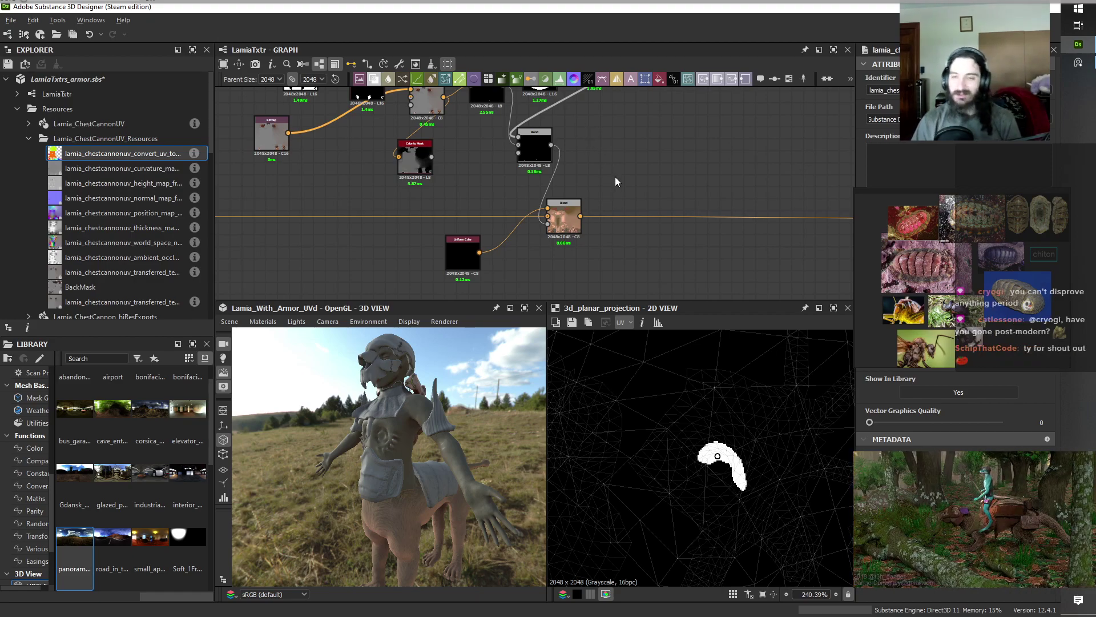
middle_drag(630, 189, 644, 198)
scroll(630, 196, up, 2)
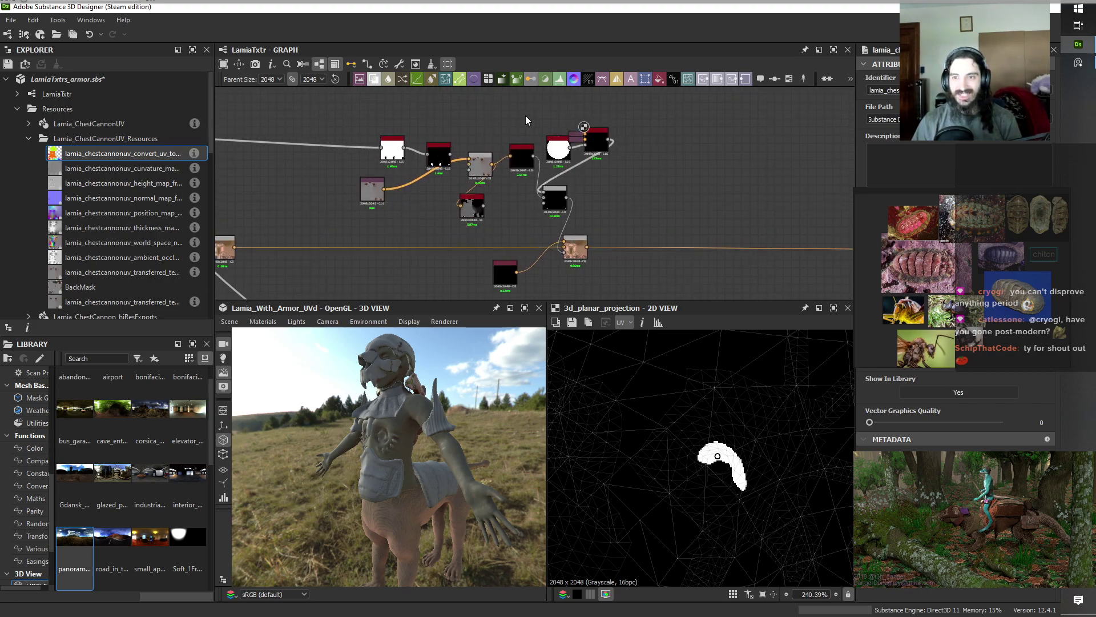
mouse_move(541, 113)
mouse_down()
mouse_move(625, 153)
mouse_move(571, 97)
mouse_move(529, 99)
mouse_up()
click(604, 134)
key(ctrl+s)
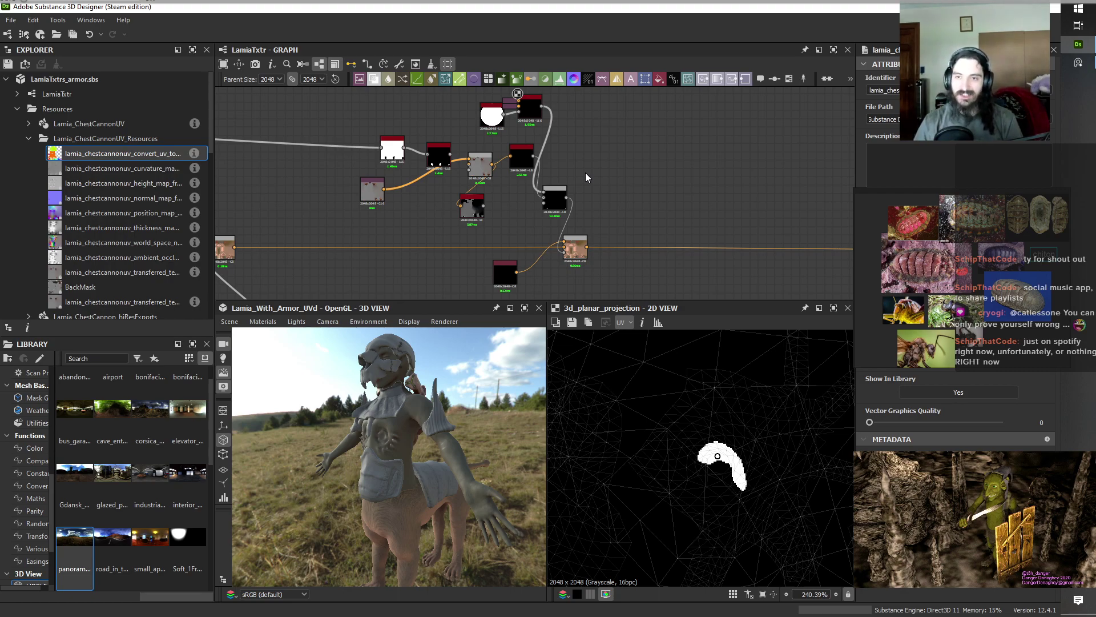
Nudge the Shape and 3D planar projection nodes into line with the Color to Mask node below them and save the package.
scroll(659, 193, down, 1)
middle_drag(659, 194, 634, 199)
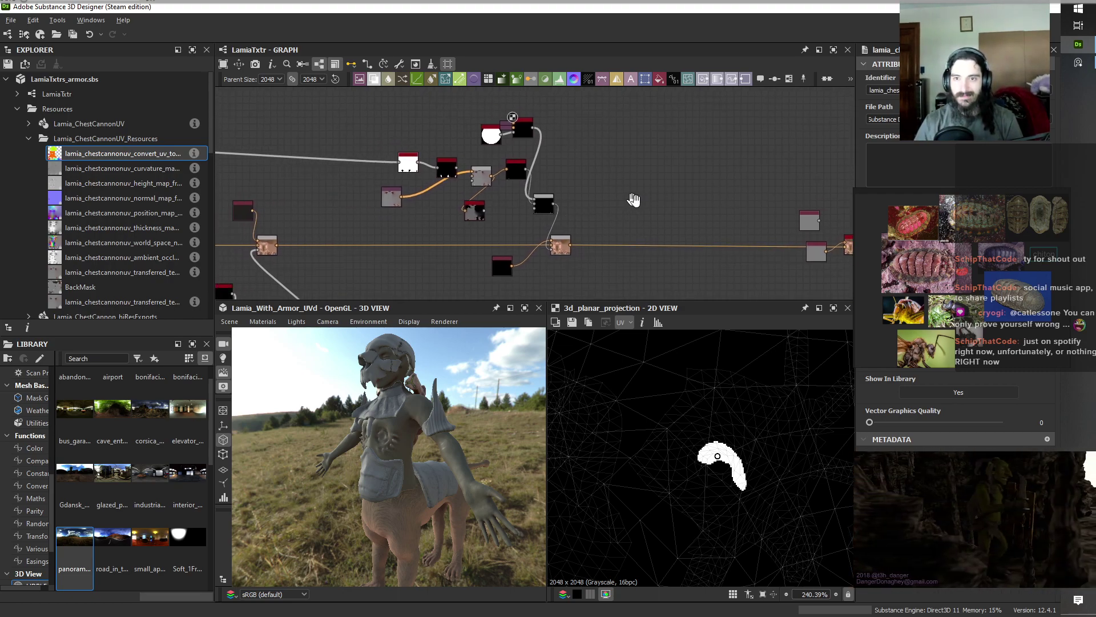
scroll(634, 199, up, 1)
drag(433, 119, 587, 133)
mouse_move(518, 121)
mouse_down()
mouse_move(498, 132)
mouse_move(509, 129)
mouse_up()
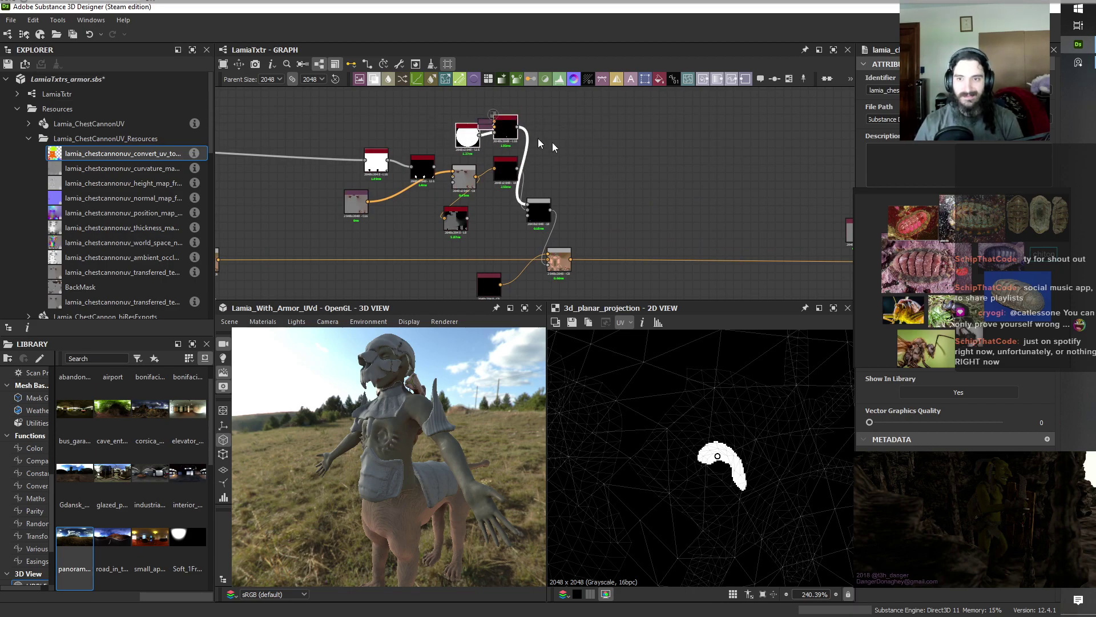
click(576, 140)
key(ctrl+s)
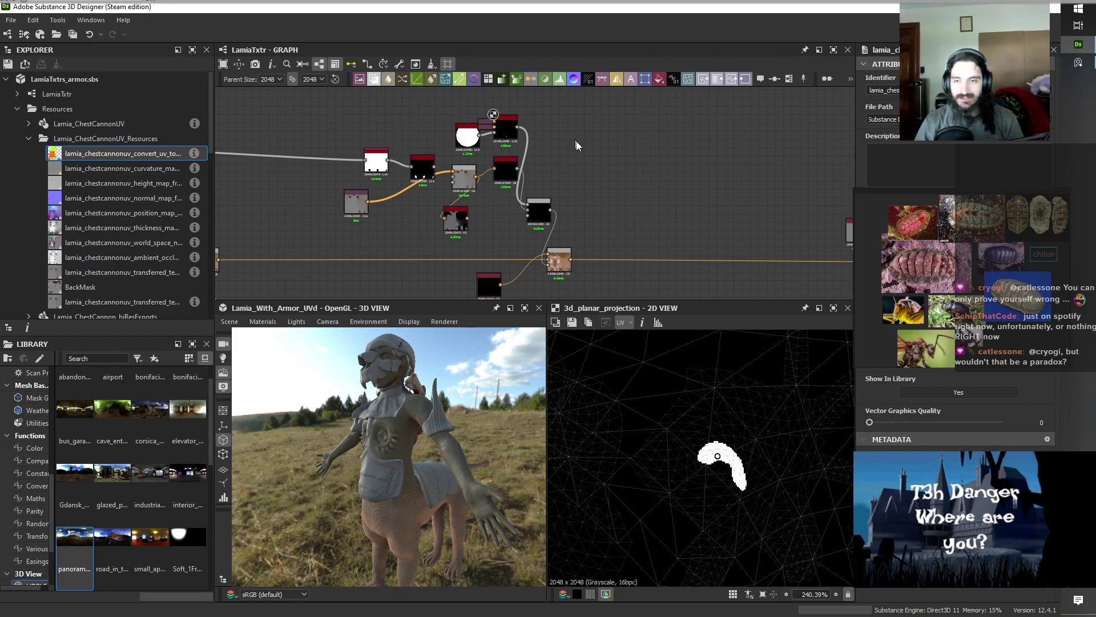
Look through the package's resources and examine the Lamia model from the opposite side.
middle_drag(619, 202, 601, 187)
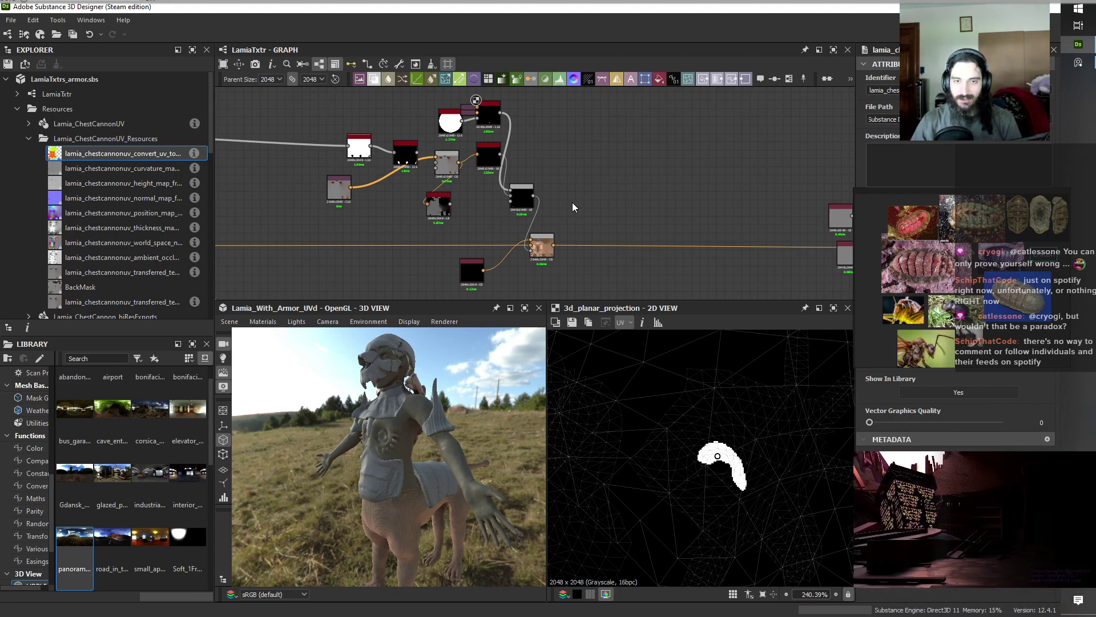
scroll(135, 218, down, 3)
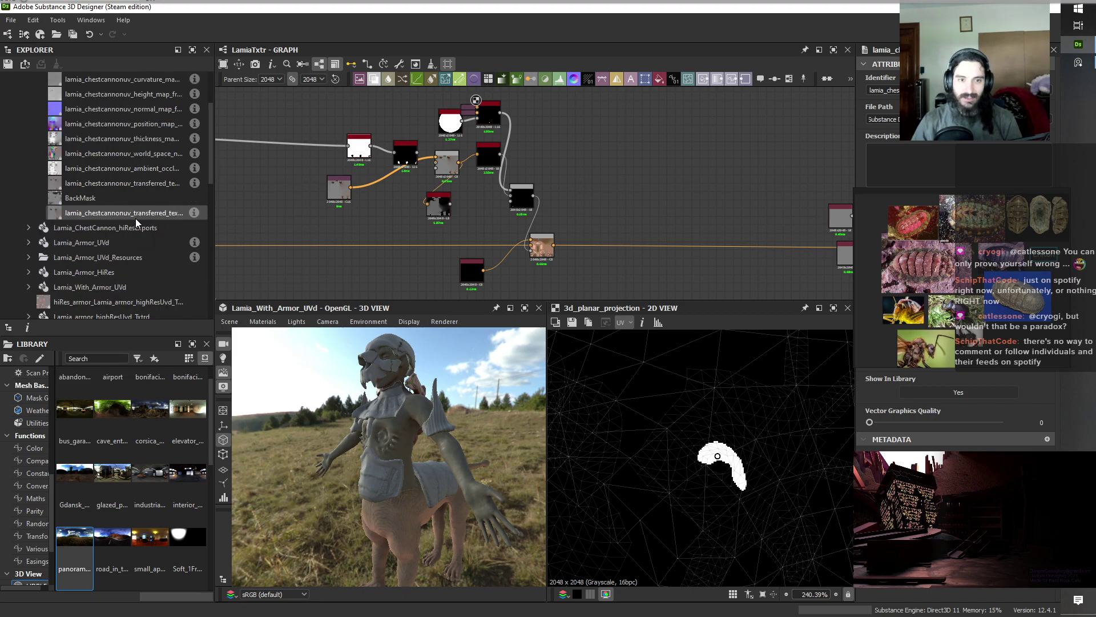
scroll(136, 218, up, 3)
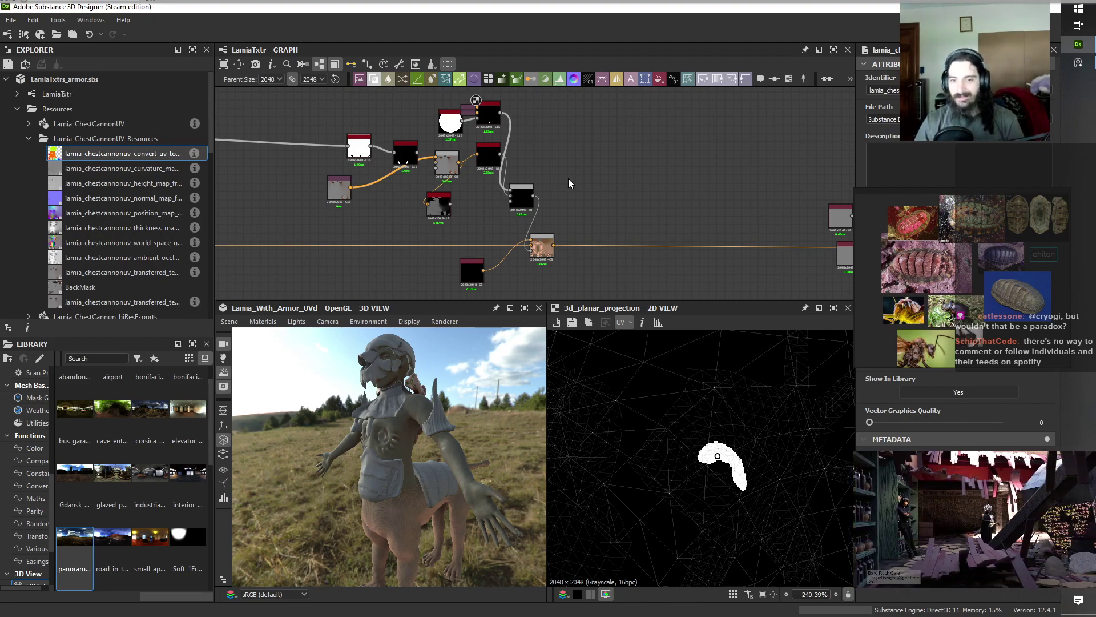
drag(475, 520, 449, 520)
scroll(450, 520, up, 3)
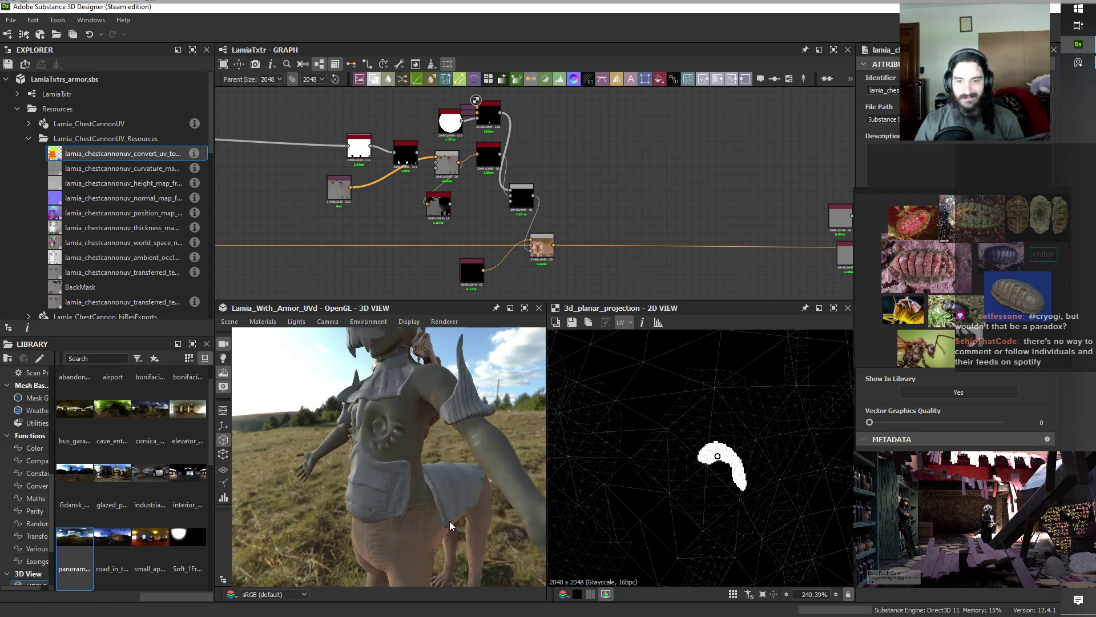
drag(341, 508, 372, 509)
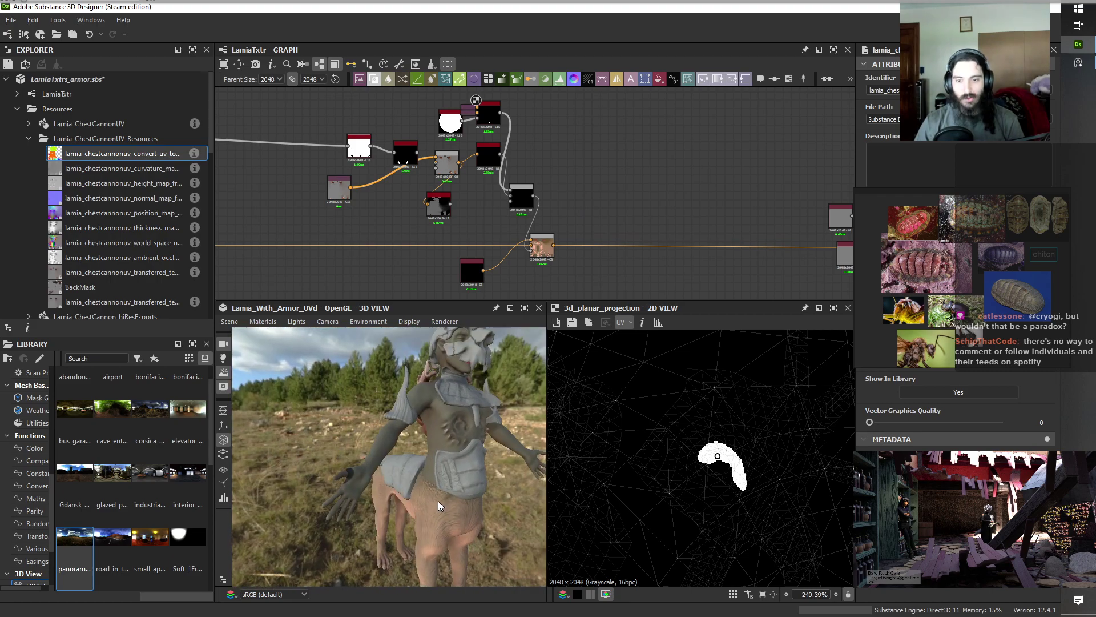
Save the LamiaTxtrs_armor.sbs package while checking the Lamia model's torso and armor from the front and side.
scroll(373, 509, up, 3)
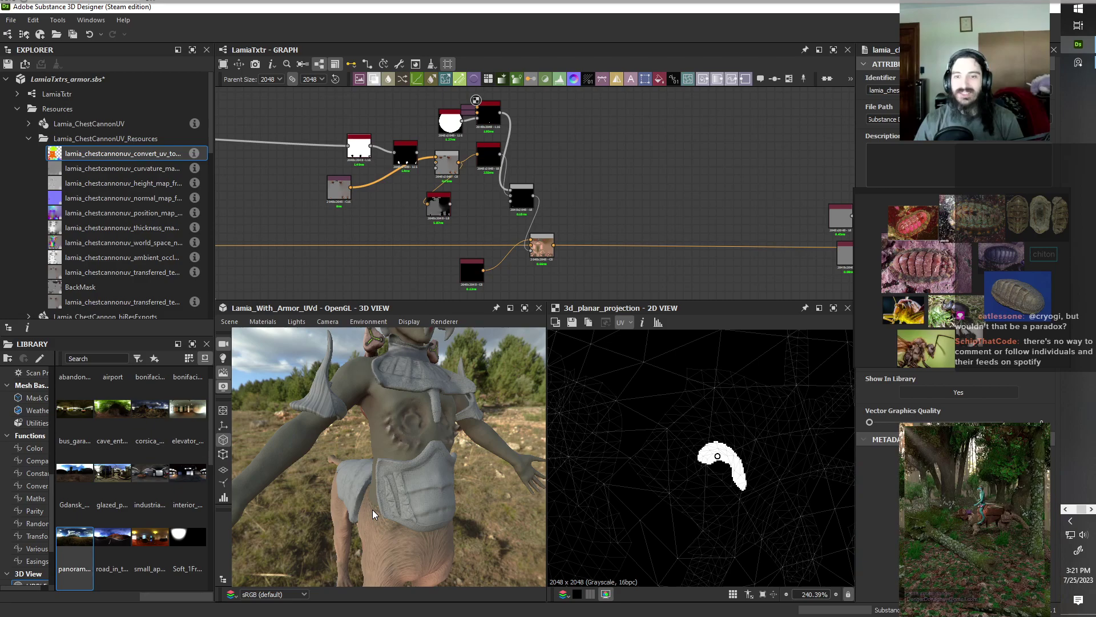
key(ctrl+s)
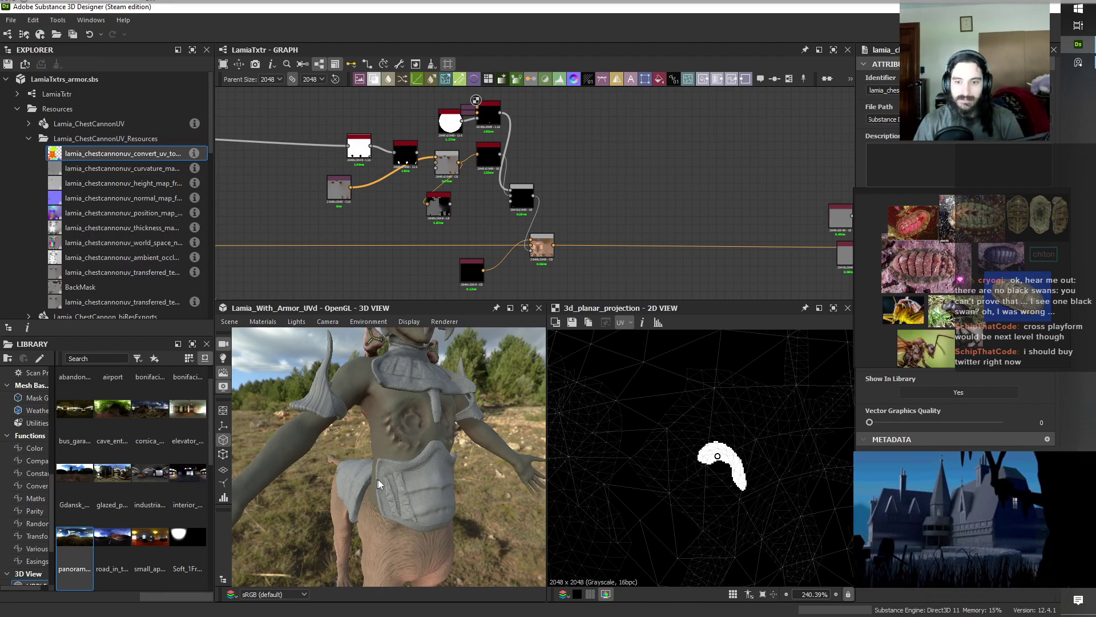
scroll(437, 498, down, 4)
scroll(437, 498, up, 2)
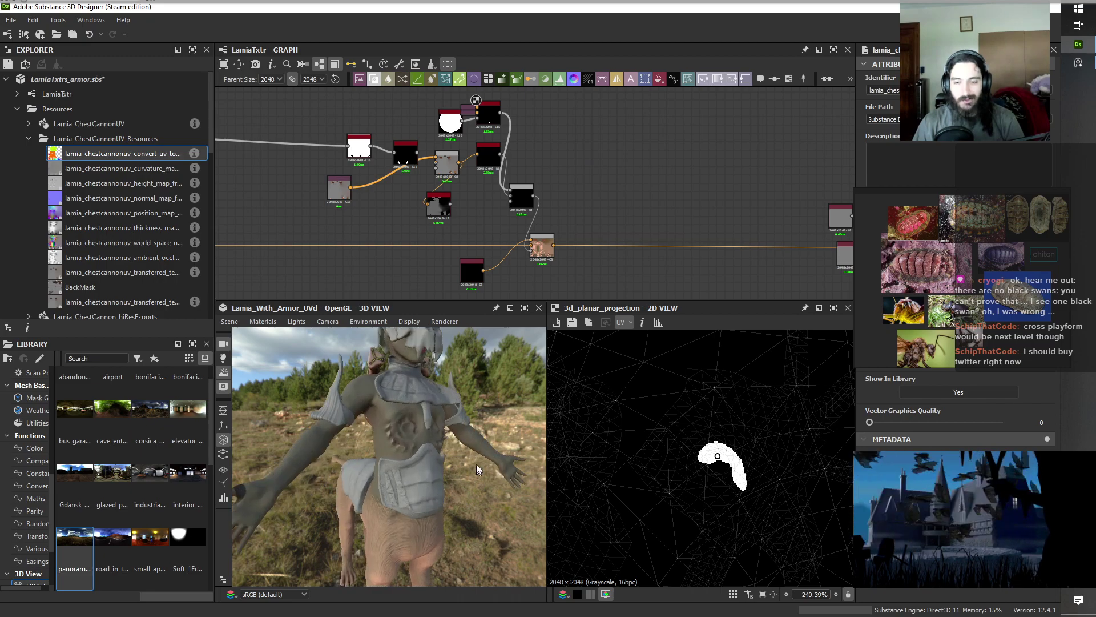
scroll(456, 498, up, 2)
drag(455, 498, 407, 516)
key(ctrl+s)
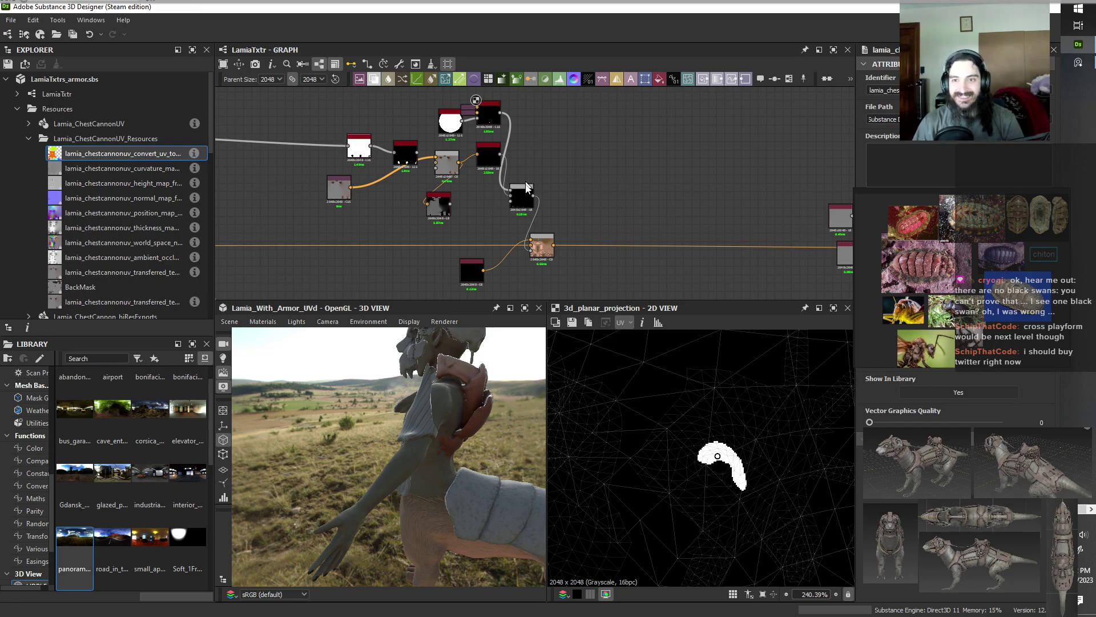
View the Blend node's combined mask over the UVs and look through the package's resources.
click(522, 200)
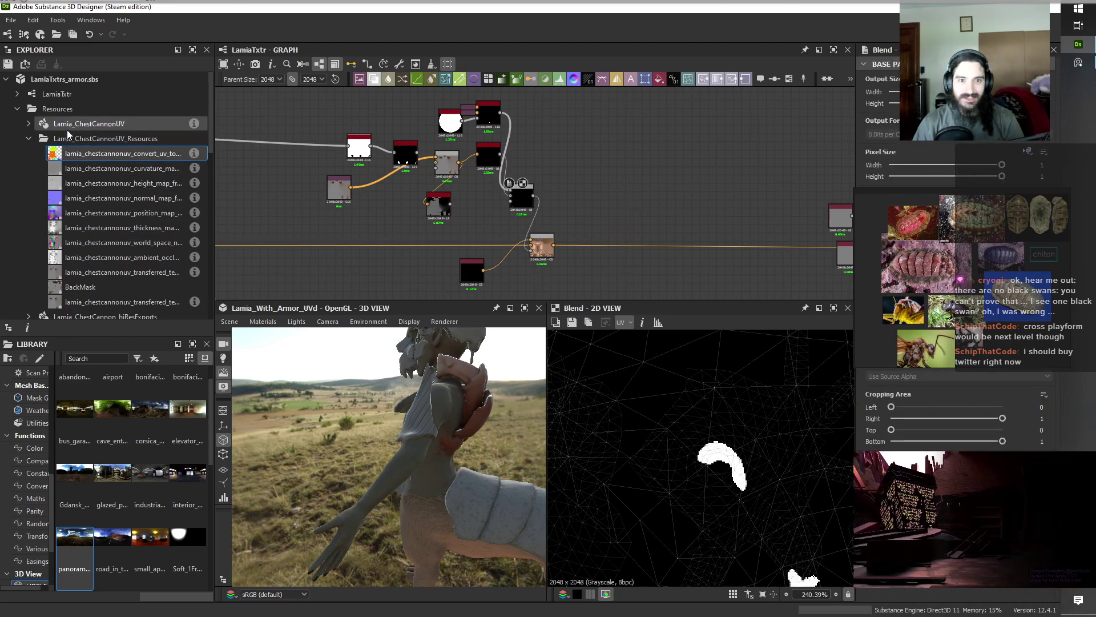
scroll(142, 185, down, 2)
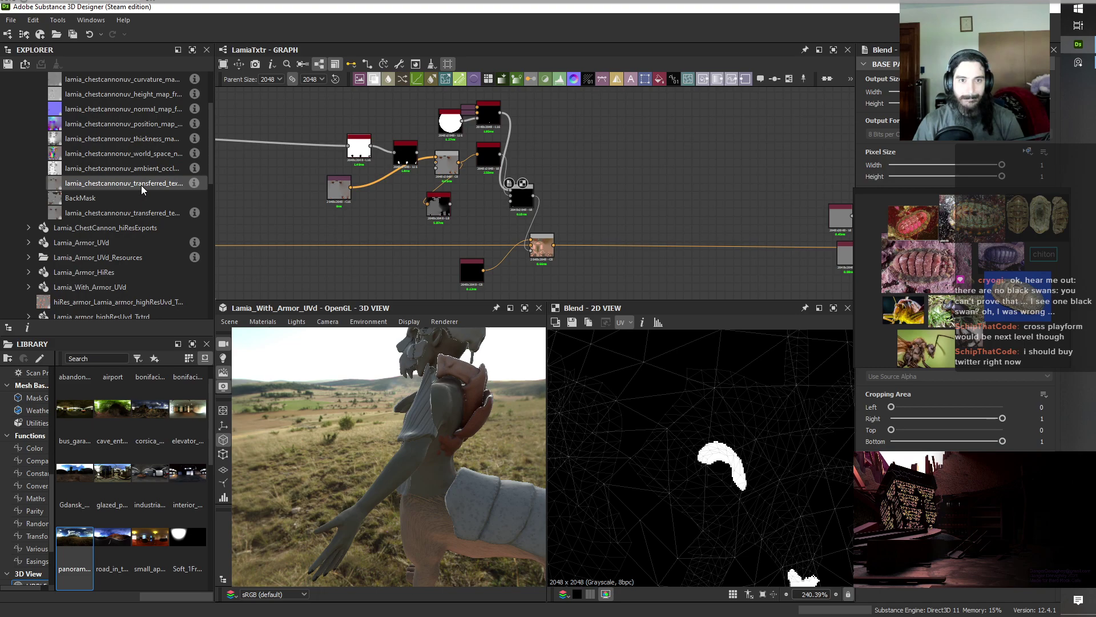
scroll(142, 185, up, 2)
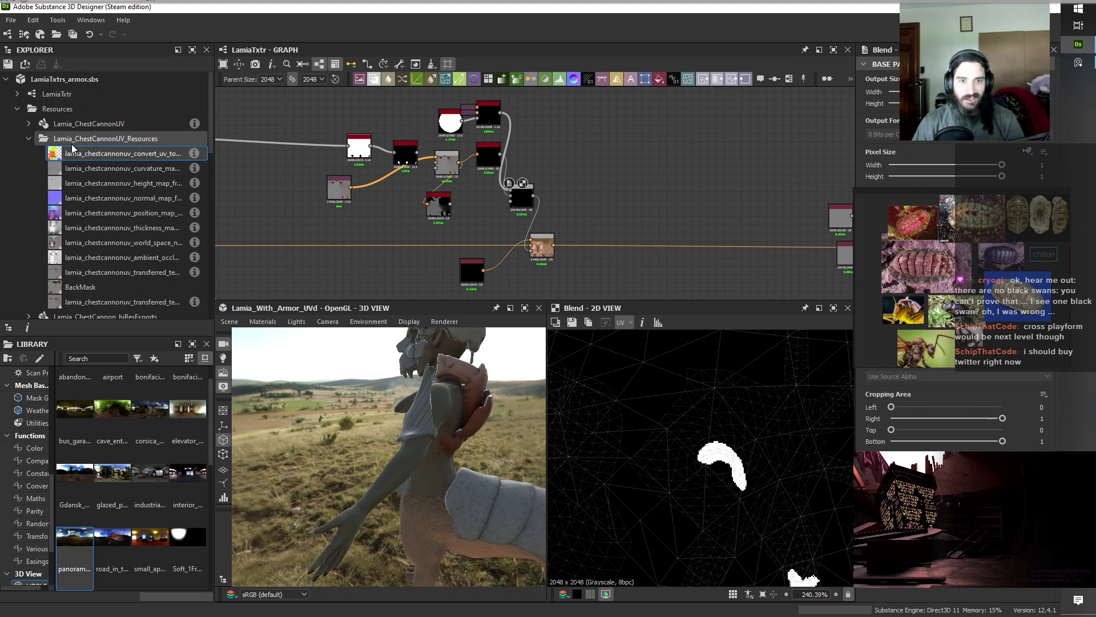
scroll(108, 246, down, 2)
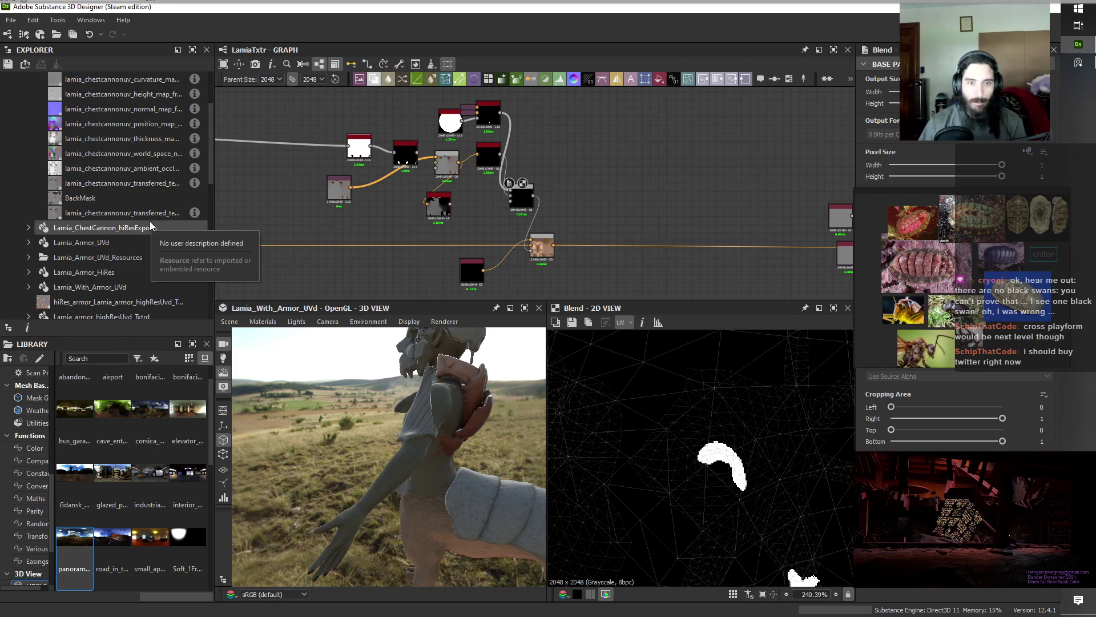
Start baking model information for the Lamia_With_Armor_UVd resource and add Position and World Space Normals bakers.
click(112, 287)
scroll(76, 264, down, 2)
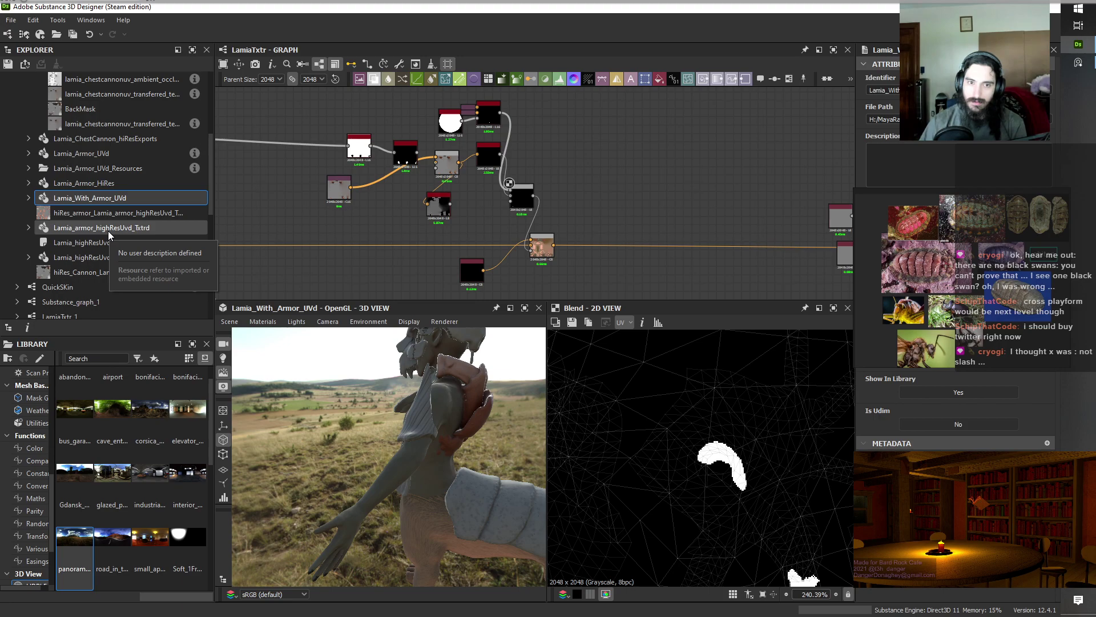
right_click(91, 200)
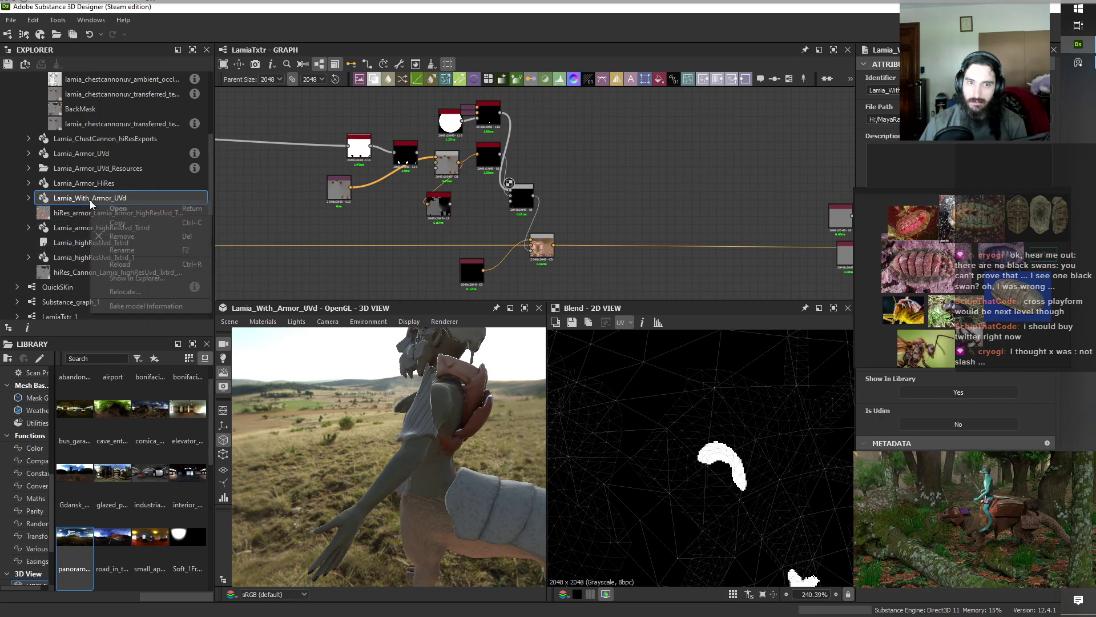
click(166, 307)
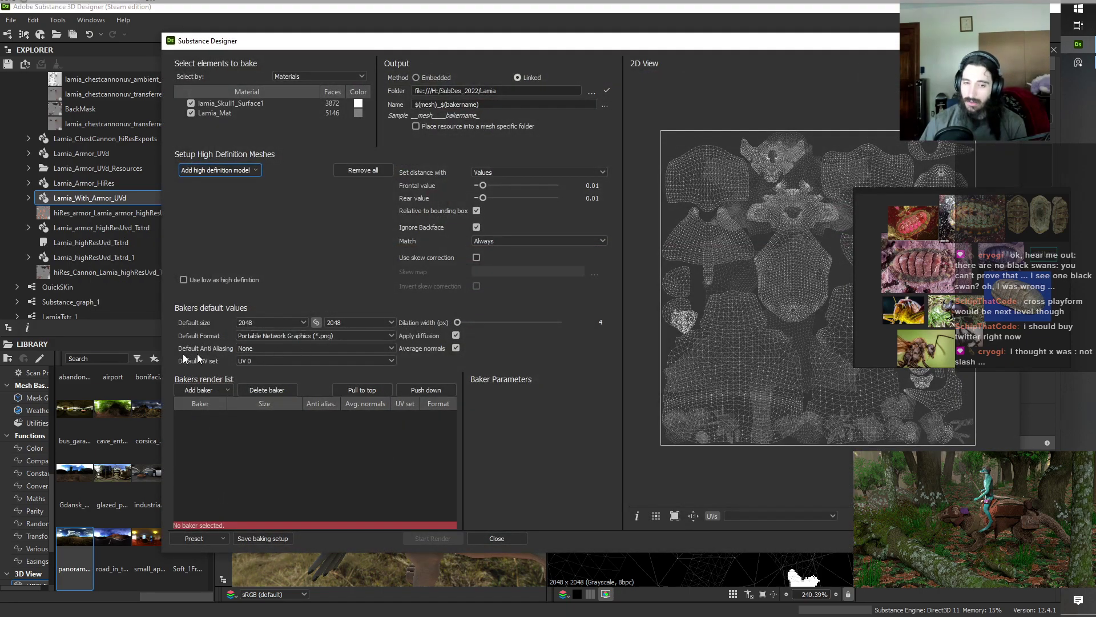
click(204, 390)
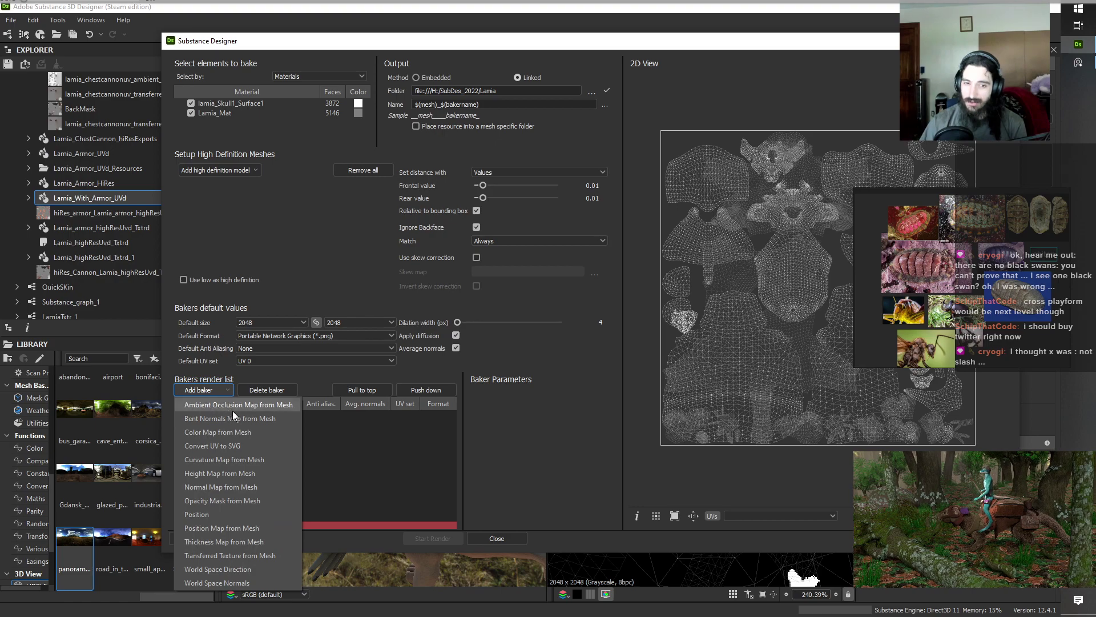
click(233, 514)
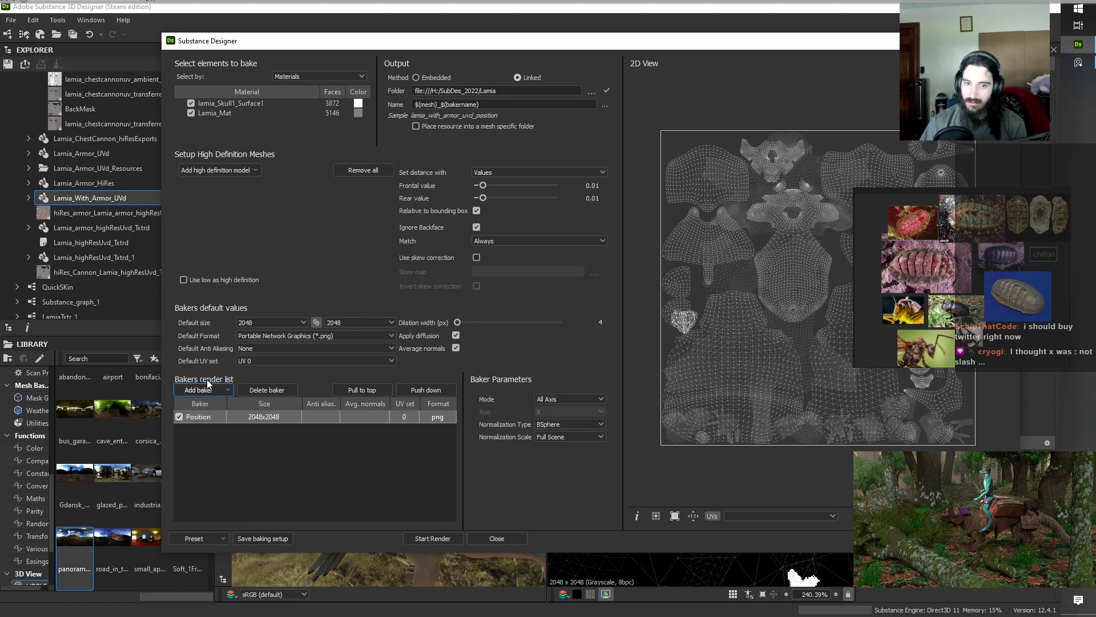
click(212, 390)
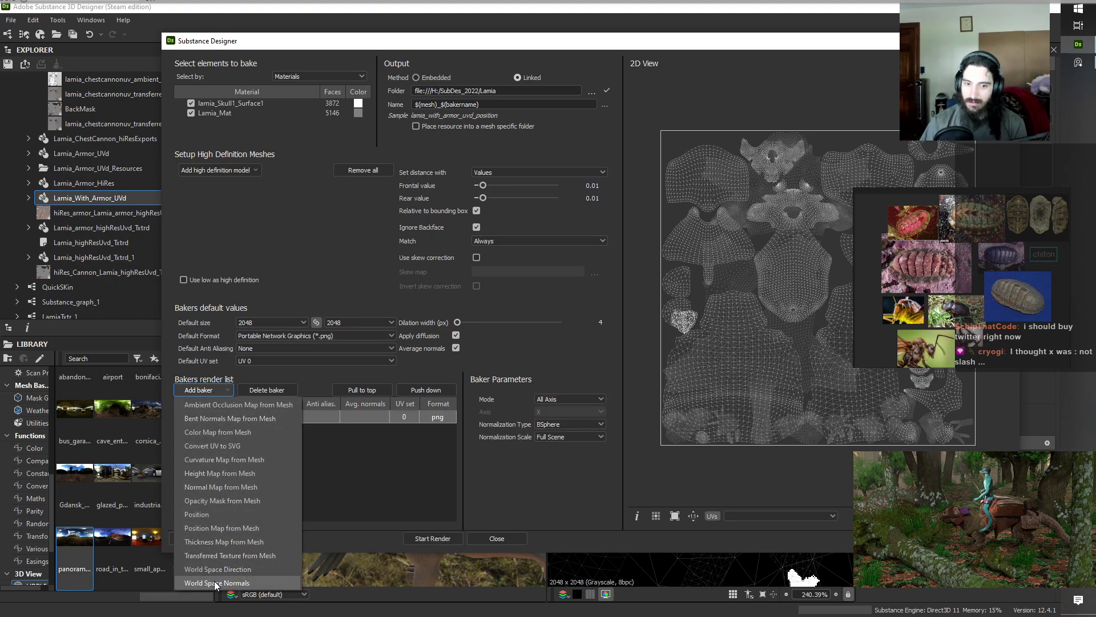
click(208, 580)
Add an Ambient Occlusion Map from Mesh baker and use the low-definition mesh as the high-definition one.
click(213, 391)
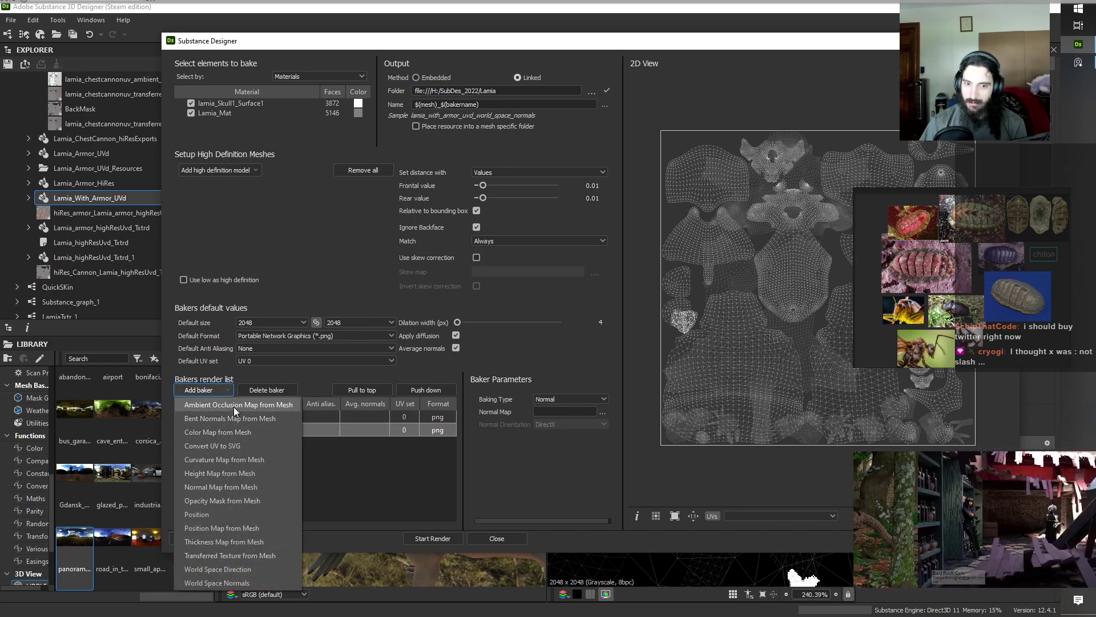
click(232, 406)
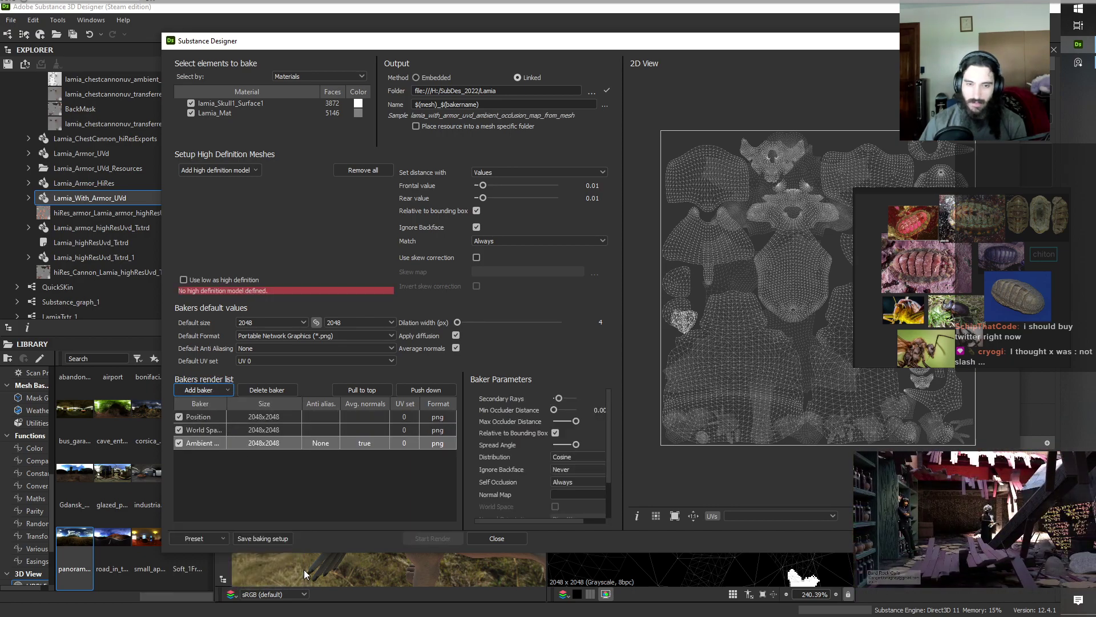
click(198, 390)
click(199, 391)
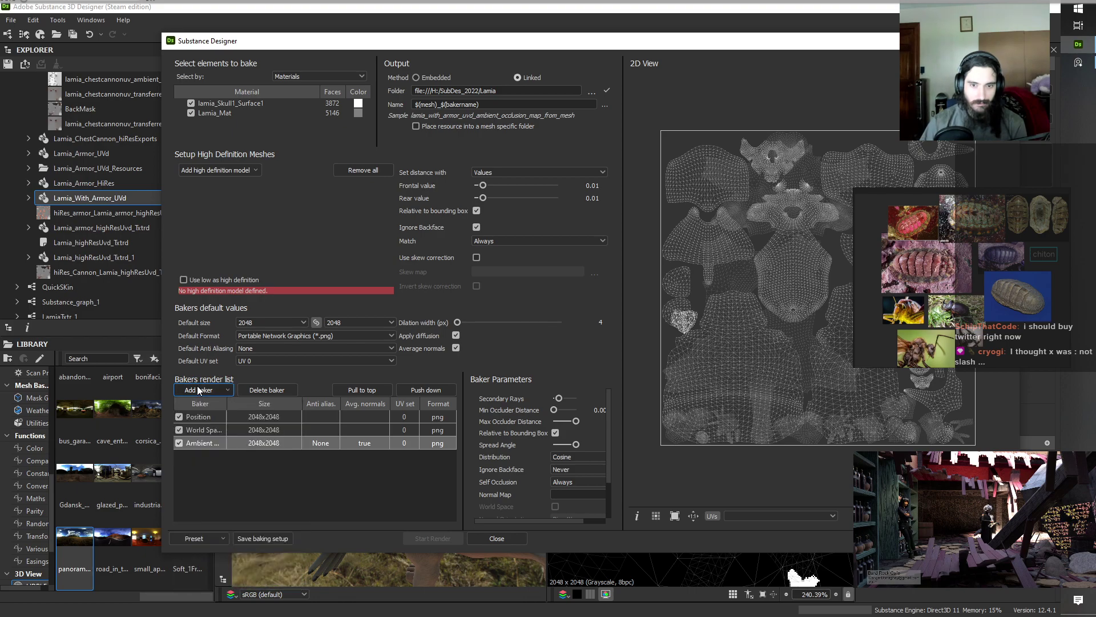
click(185, 280)
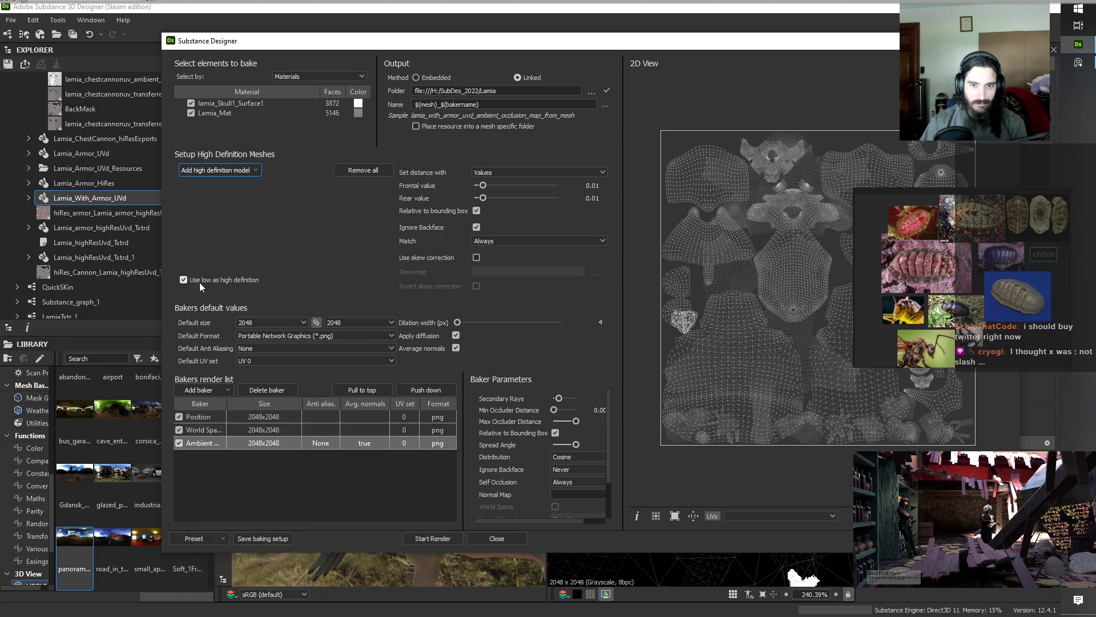
Add Curvature Map from Mesh and Thickness Map from Mesh bakers and render all the listed bakers at 2048x2048.
click(204, 388)
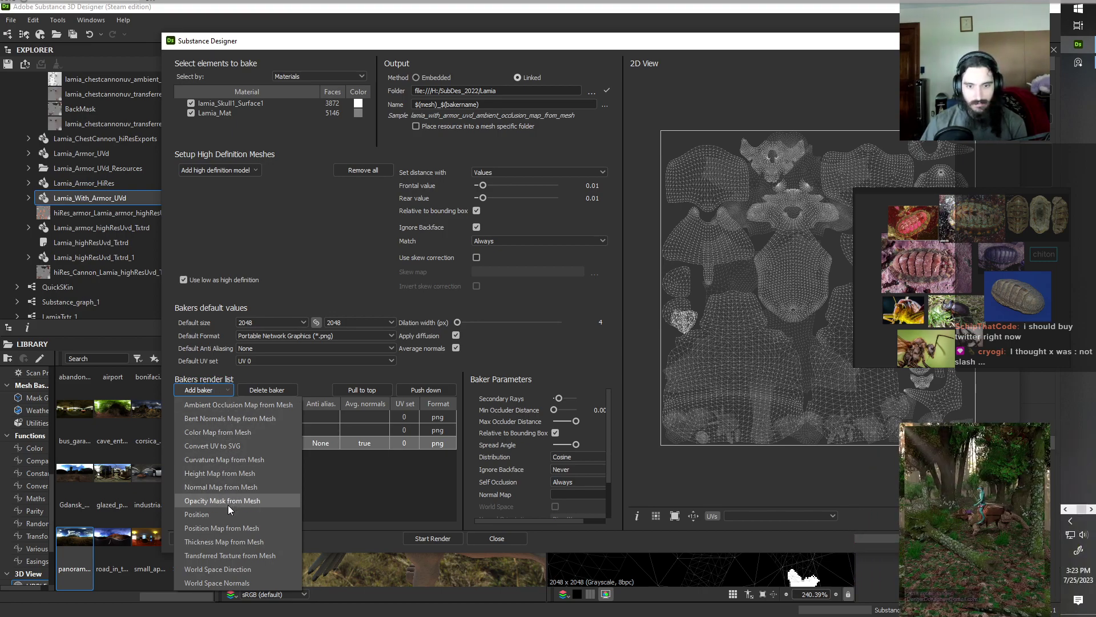
click(356, 479)
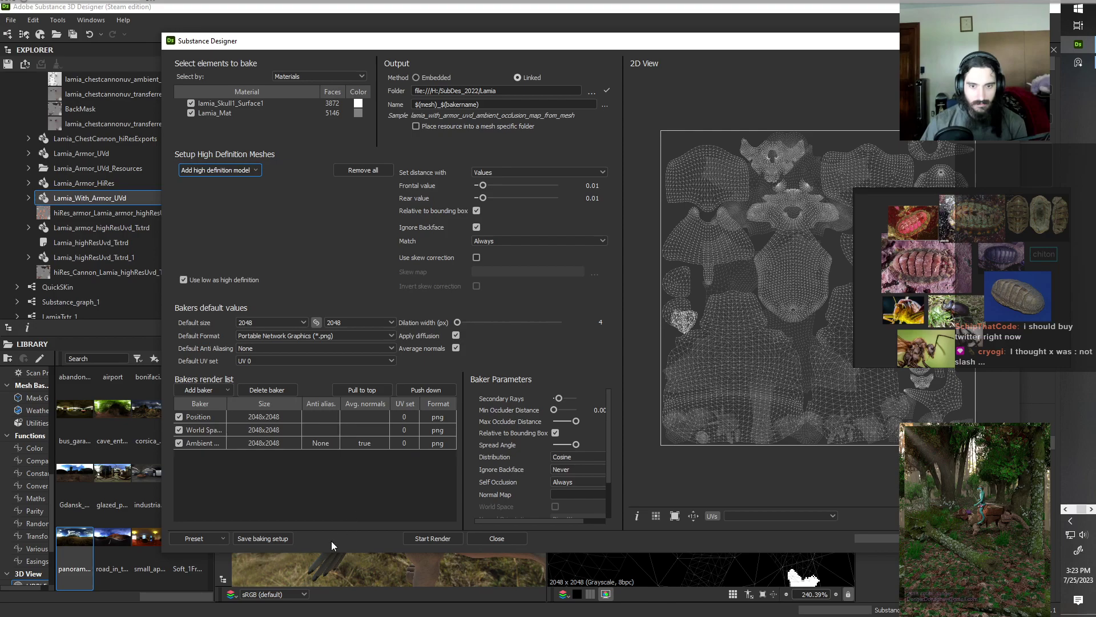
click(203, 390)
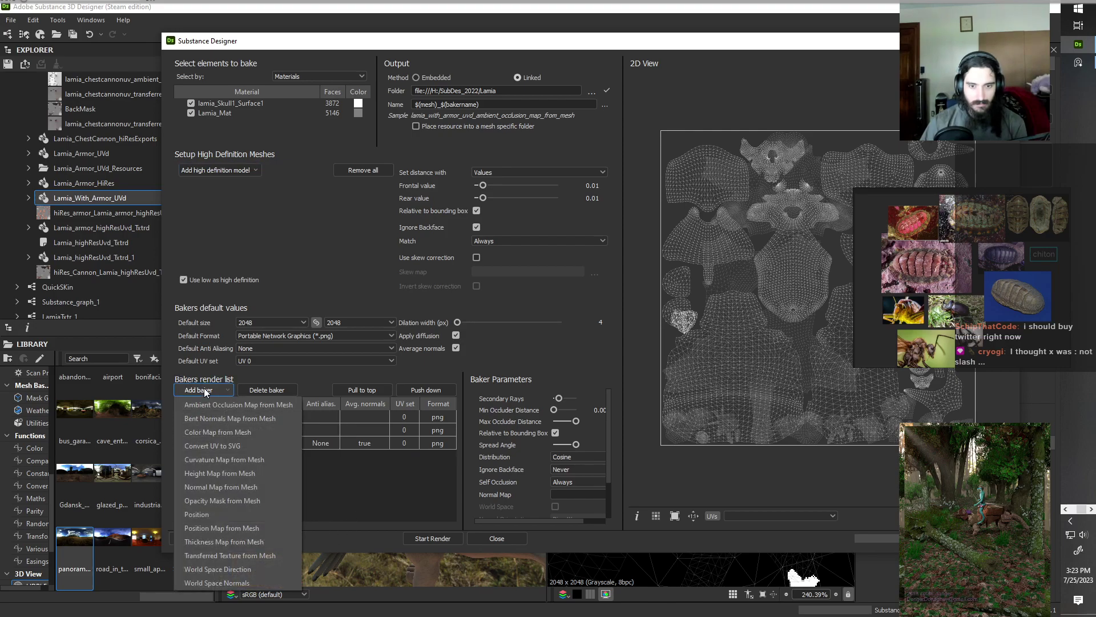
click(253, 459)
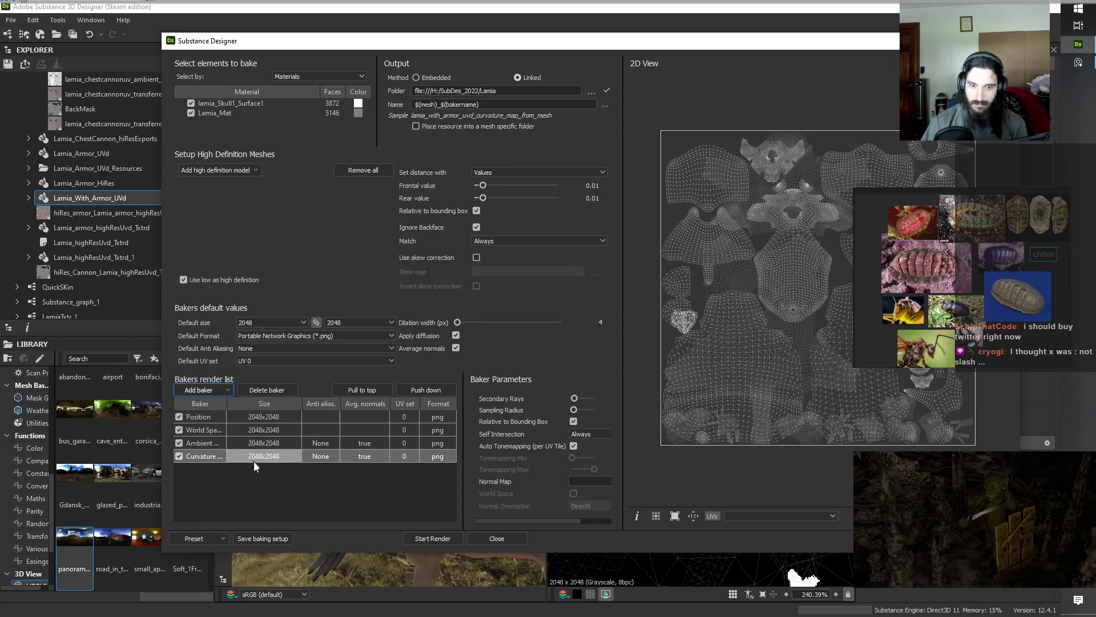
click(210, 392)
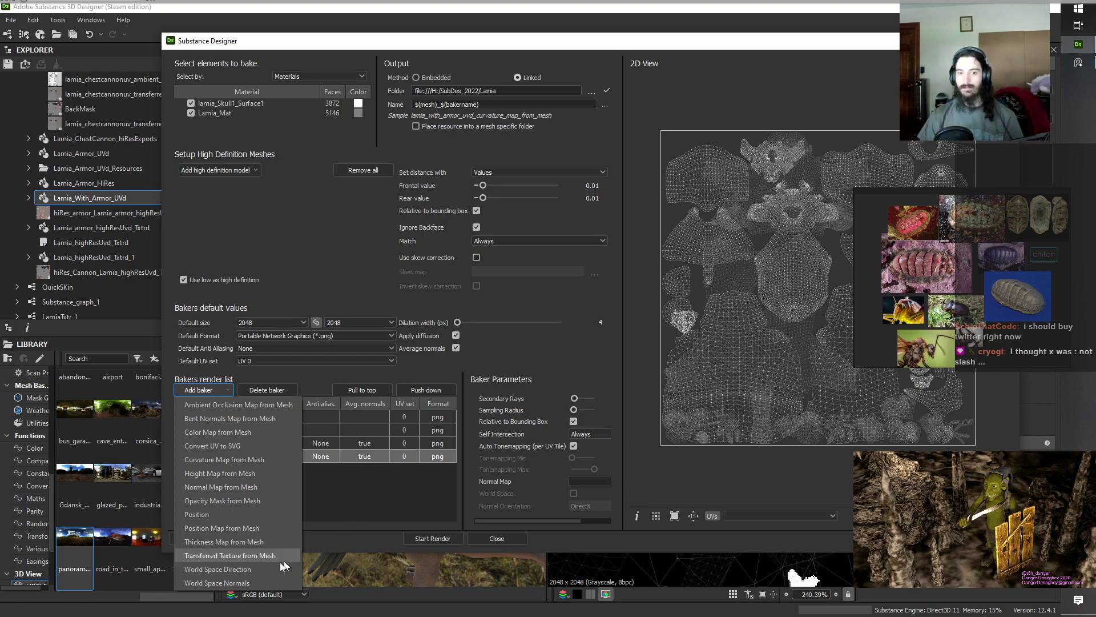
click(227, 541)
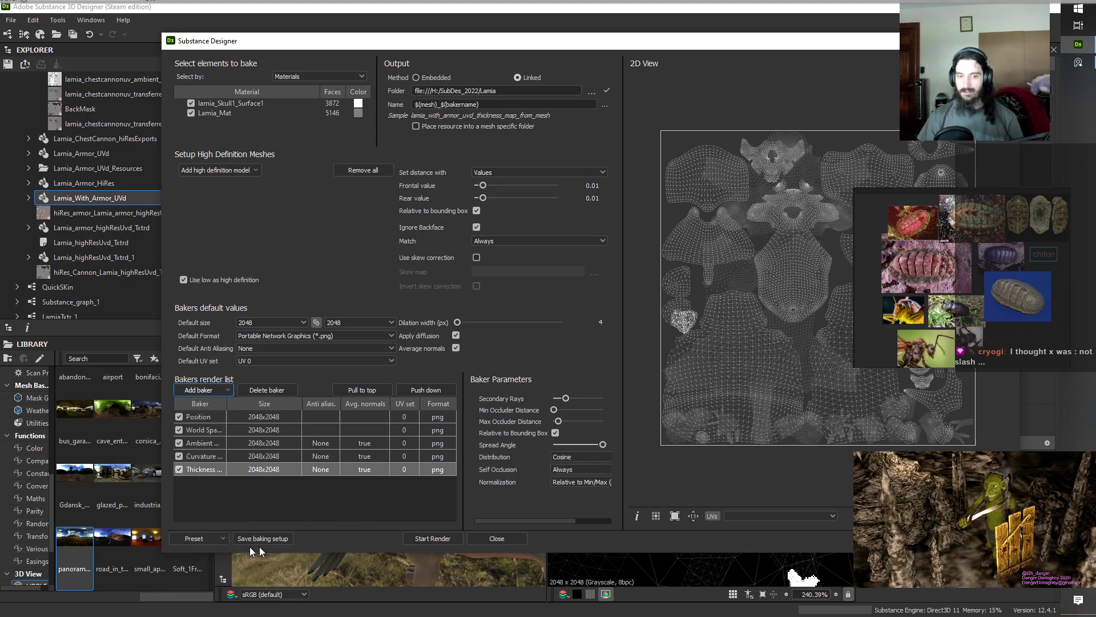
click(219, 394)
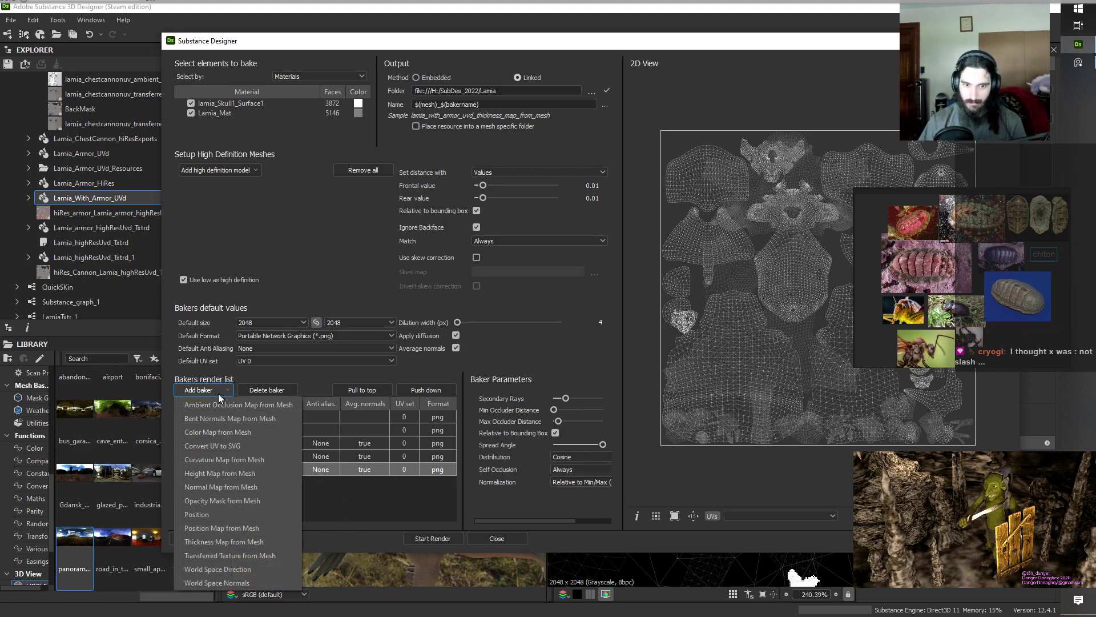
click(385, 496)
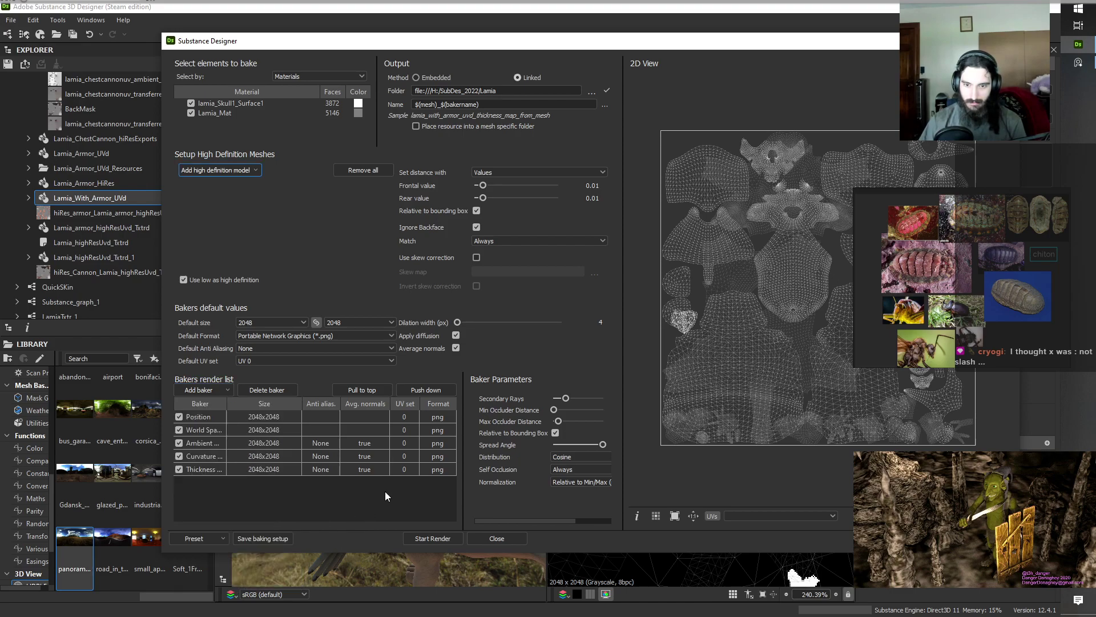
click(435, 538)
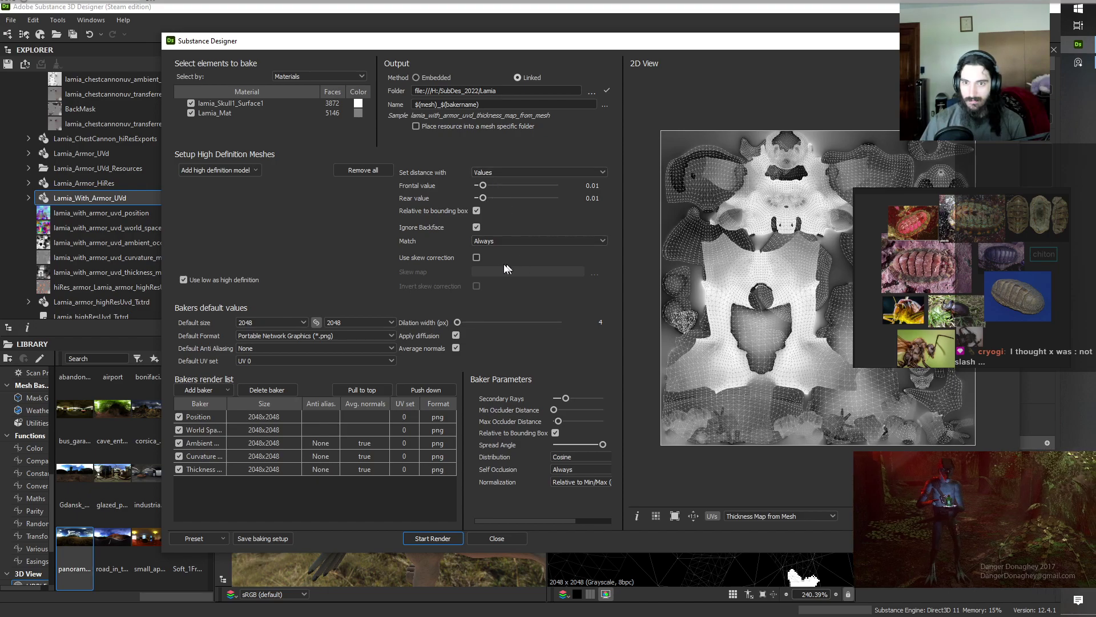
Set the high-definition mesh matching to By mesh name, render the bakers again and close the baking window.
click(504, 240)
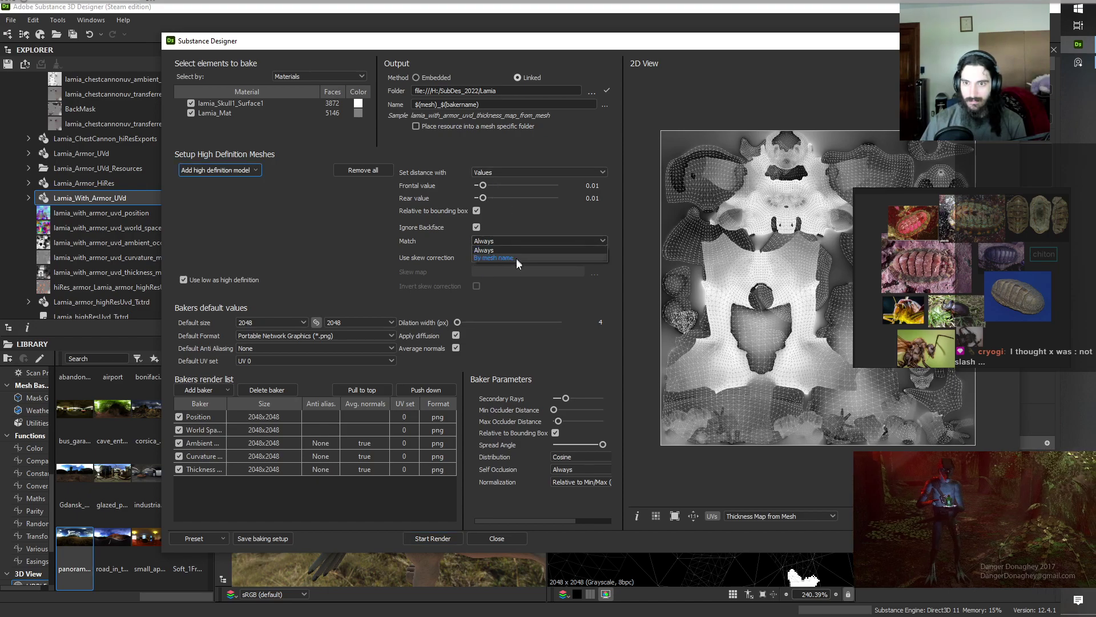
click(517, 257)
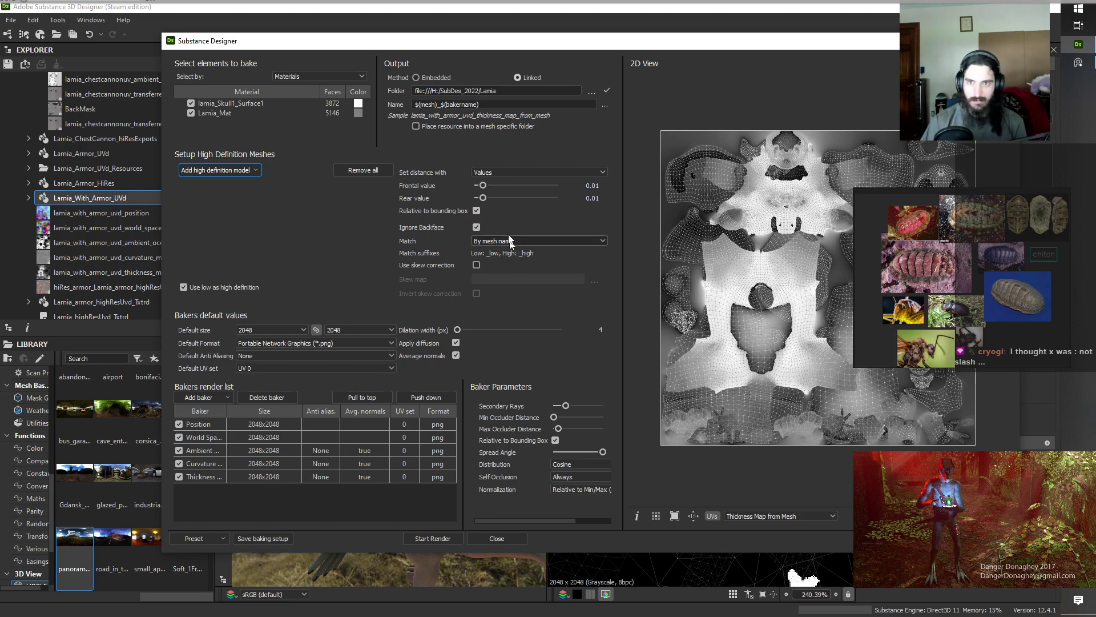
click(433, 538)
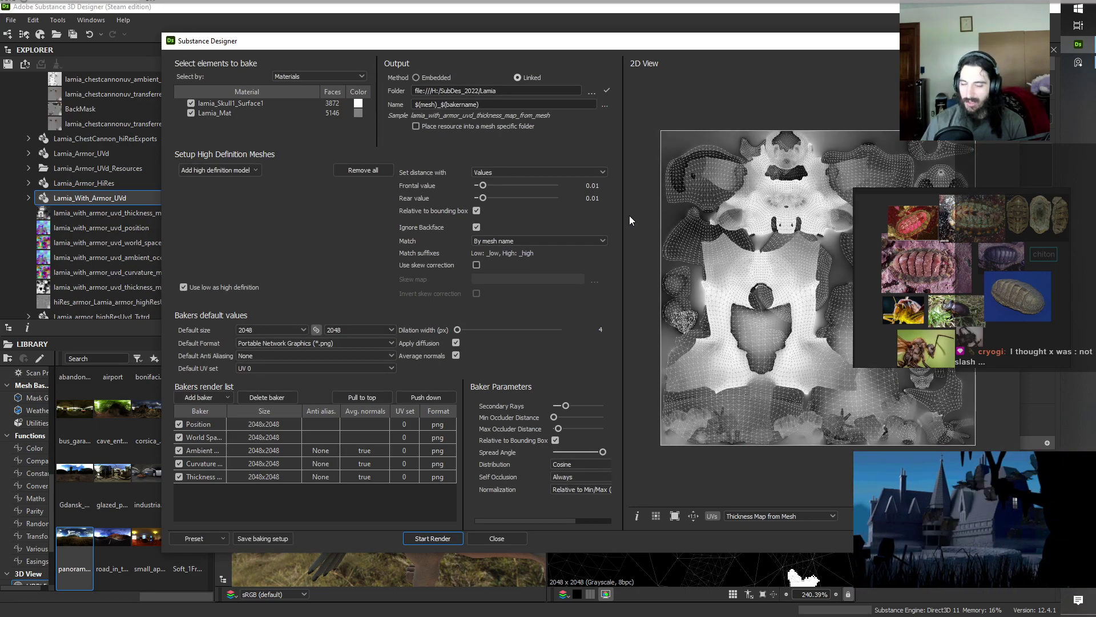
click(497, 538)
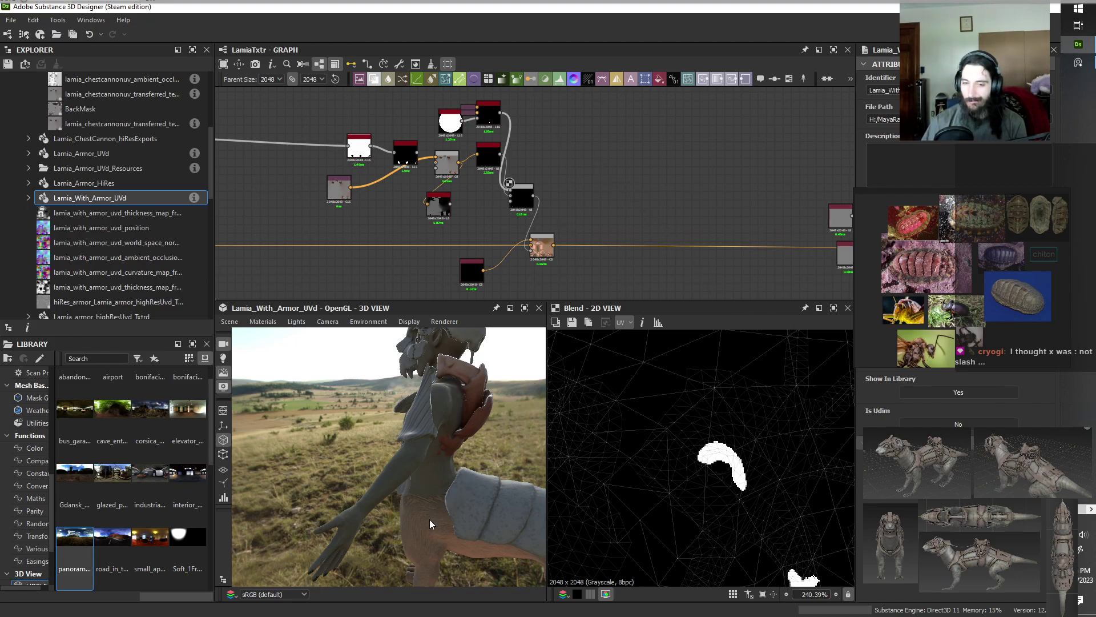
drag(430, 519, 411, 499)
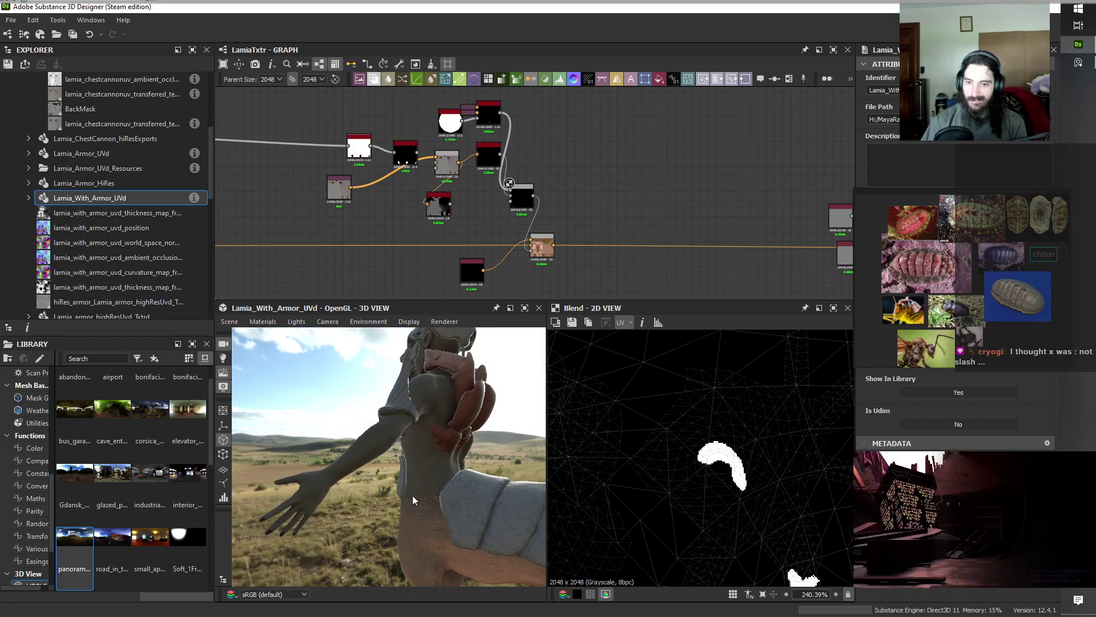
mouse_move(298, 399)
mouse_down()
mouse_move(450, 428)
mouse_move(342, 450)
mouse_move(280, 412)
mouse_up()
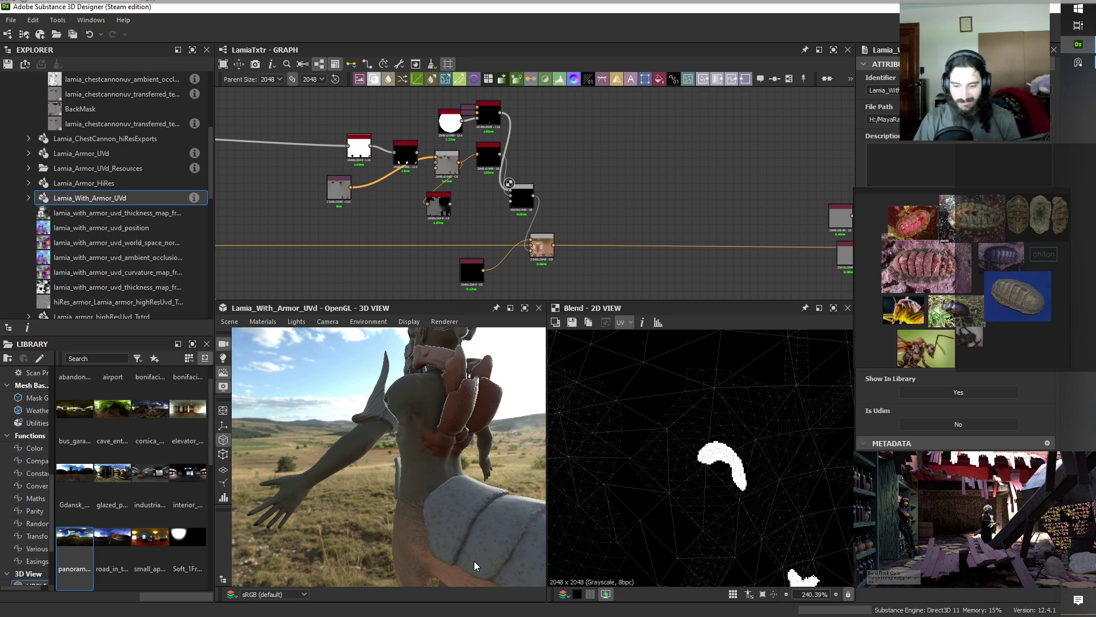
drag(299, 395, 417, 506)
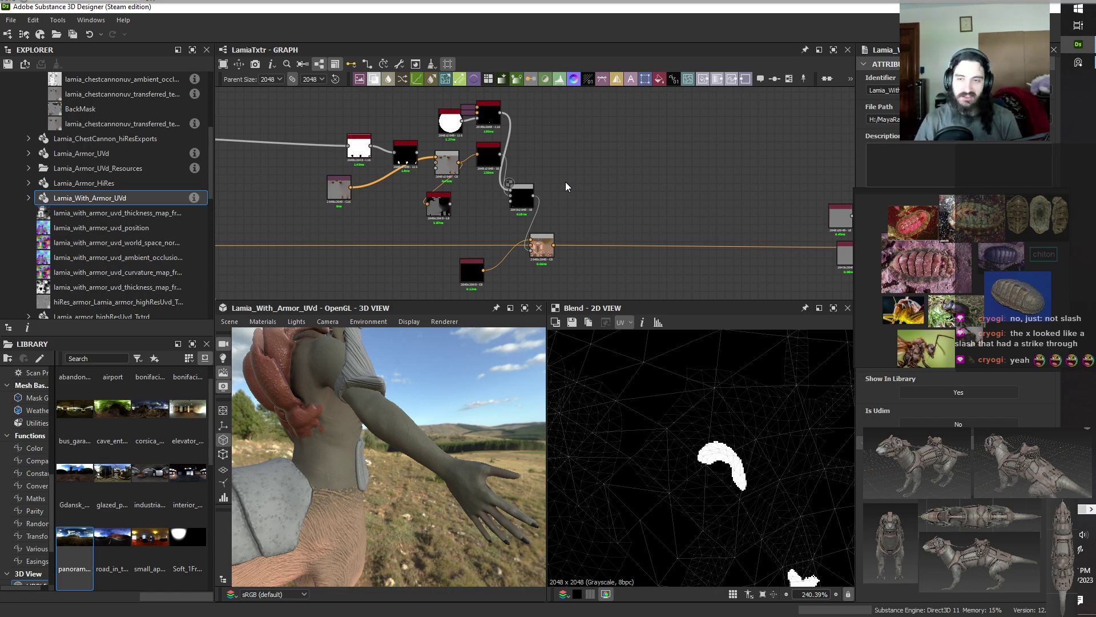
drag(445, 460, 437, 477)
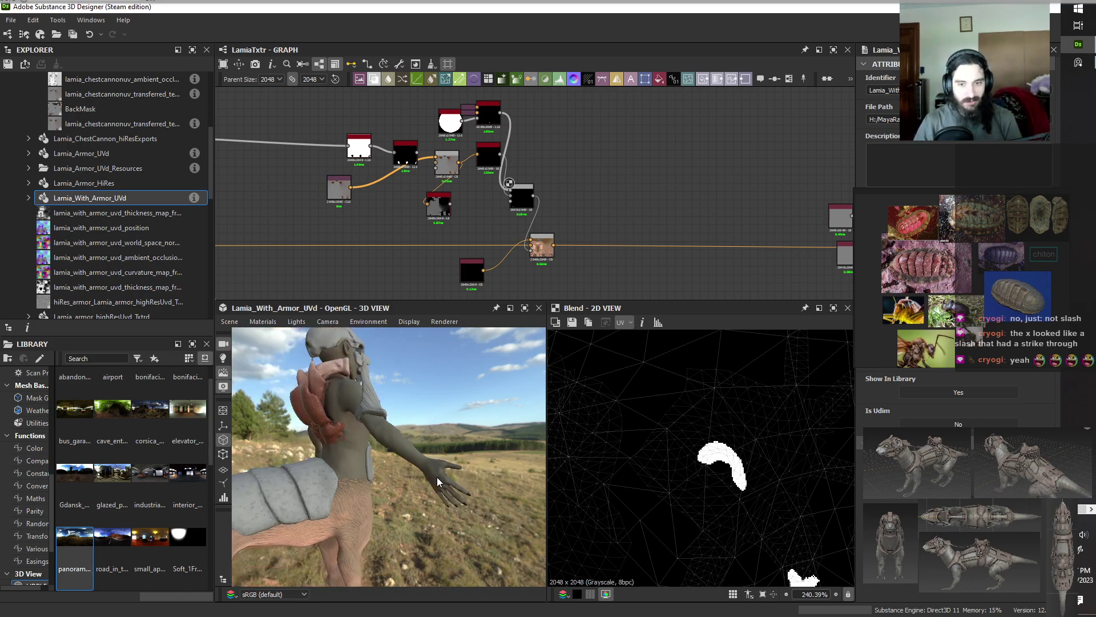
Inspect the hands on the 3D model, plus the skin Blend node's output and its mask Blend, for where the dark patches land.
drag(494, 456, 448, 456)
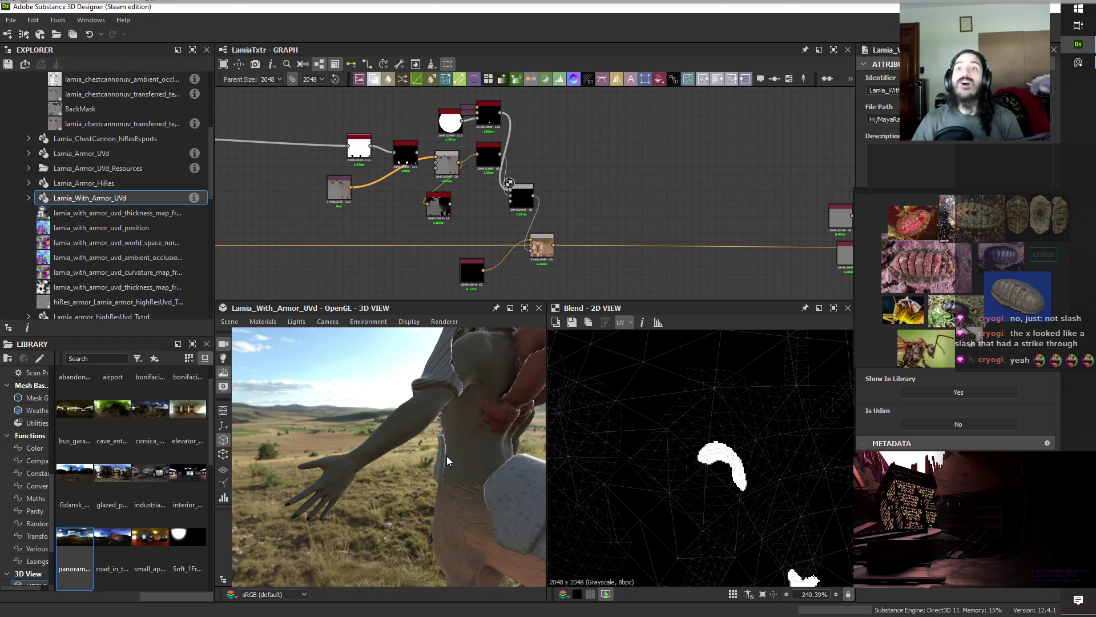
drag(446, 457, 391, 494)
scroll(390, 495, up, 2)
scroll(405, 489, up, 1)
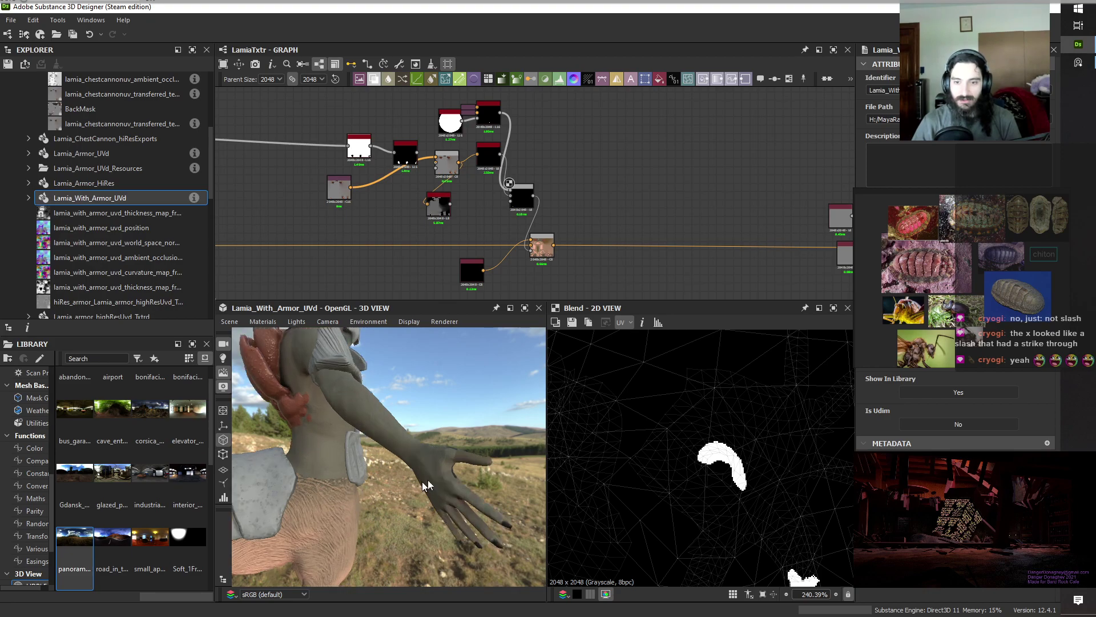
scroll(632, 172, down, 3)
scroll(550, 249, up, 5)
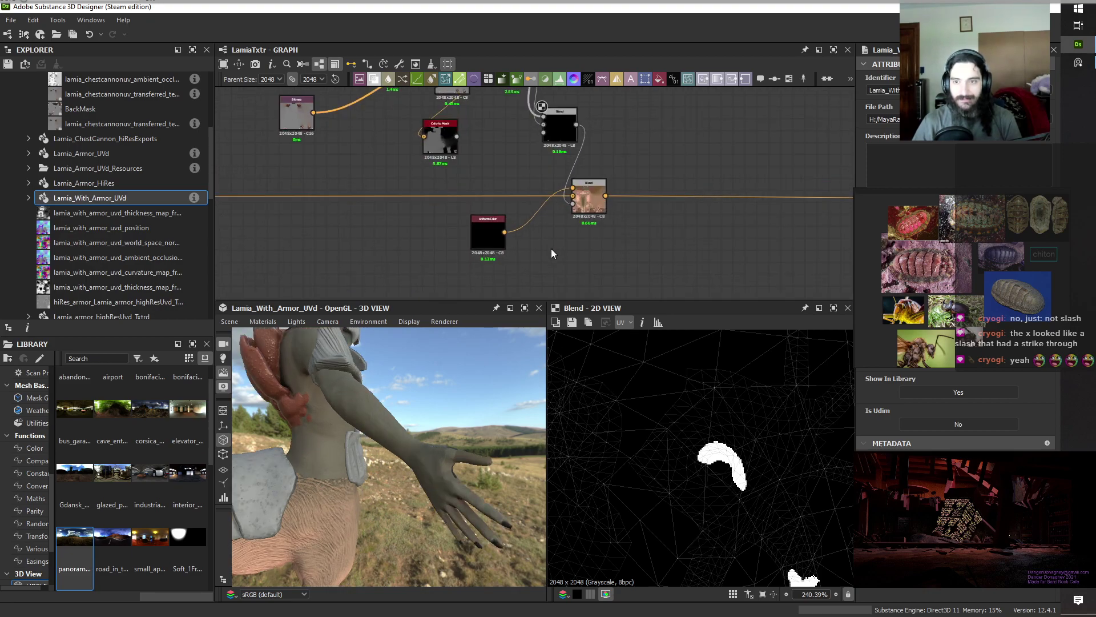
click(585, 212)
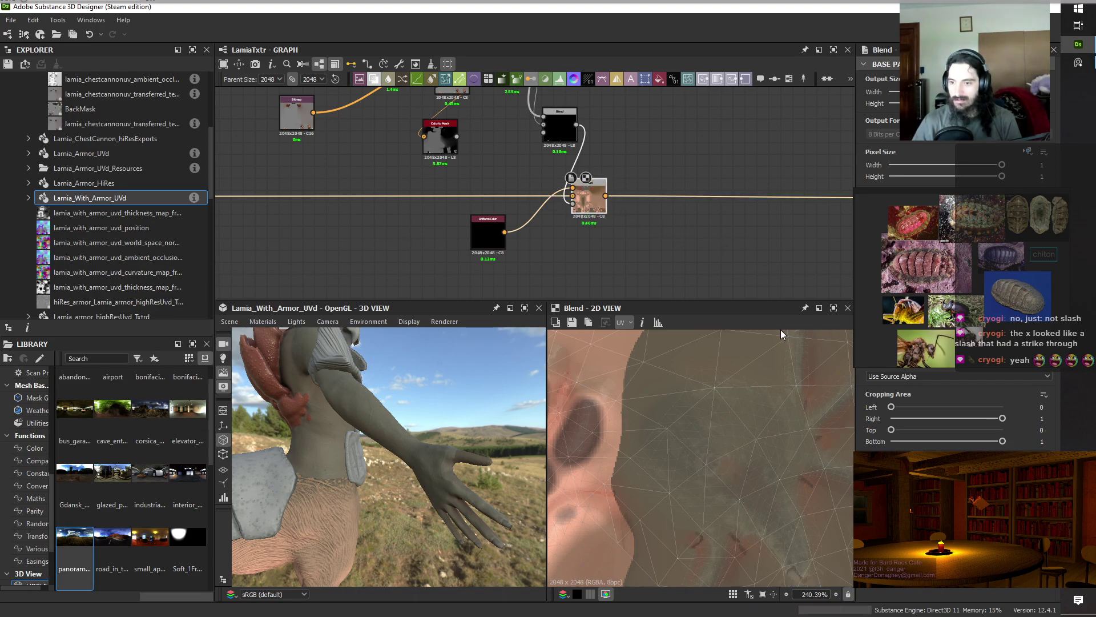
double_click(559, 126)
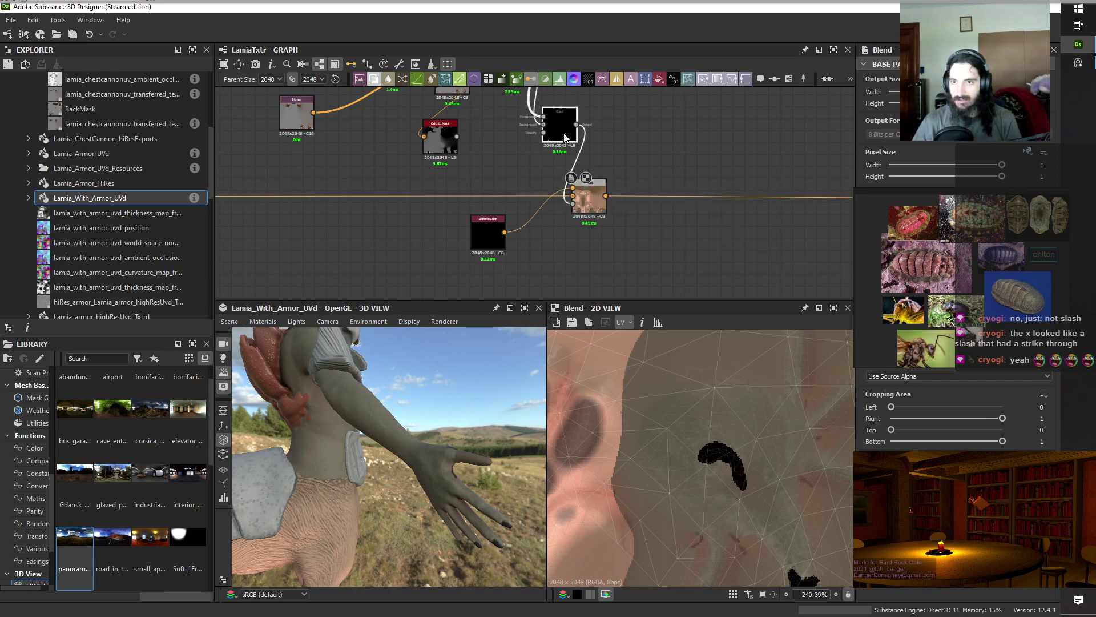
middle_drag(718, 133, 751, 201)
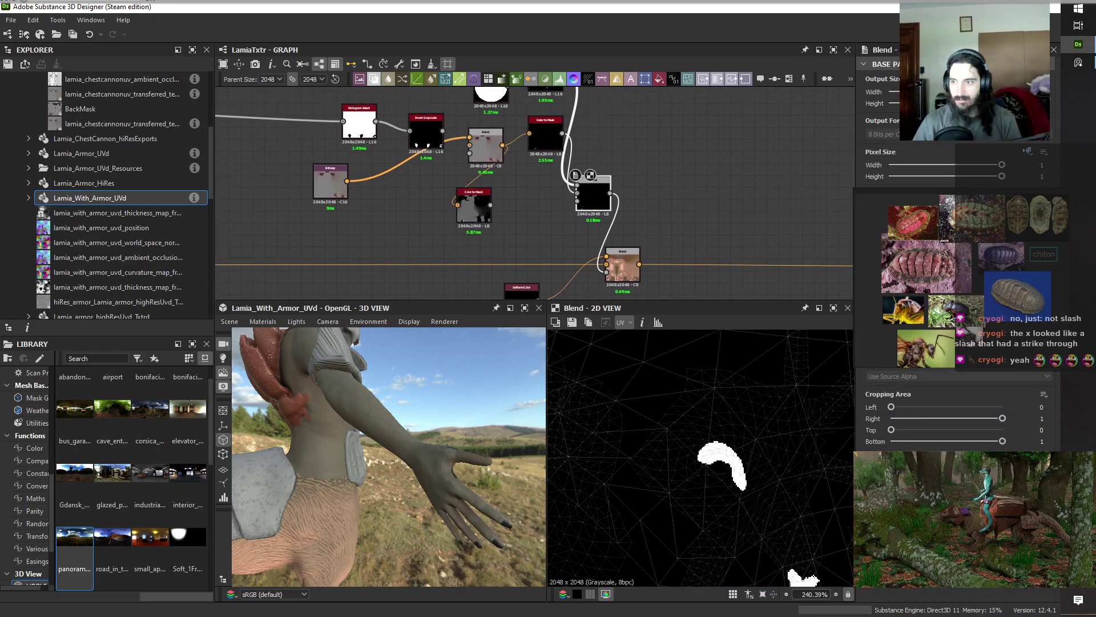
click(680, 180)
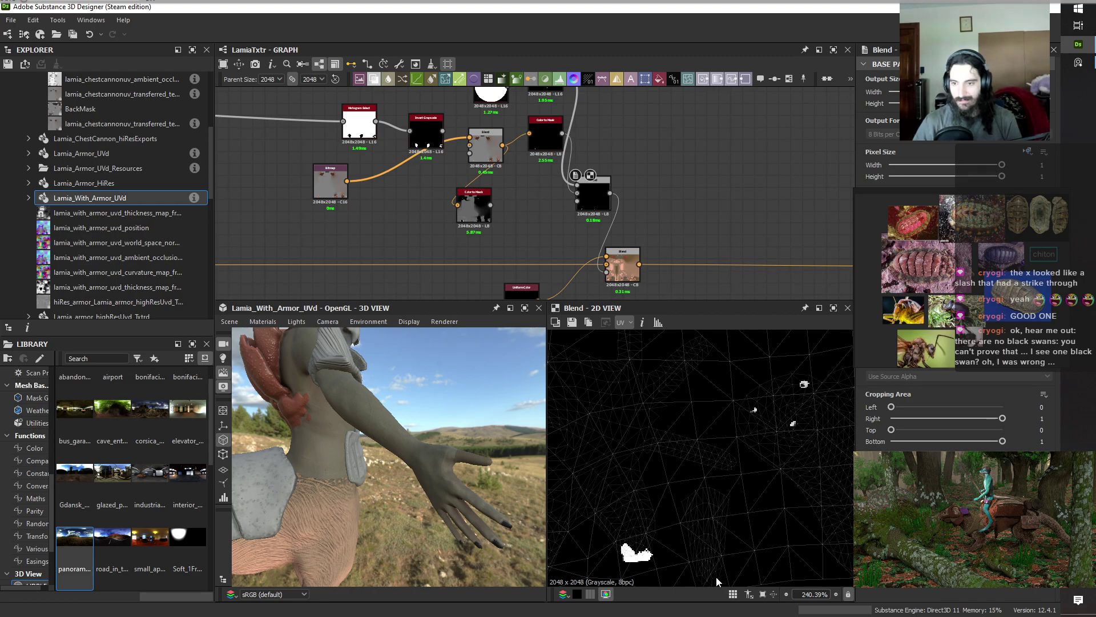
Add a Transformation 2D node beside the mask Blend and feed the white circle Shape node into it.
middle_drag(665, 146, 665, 146)
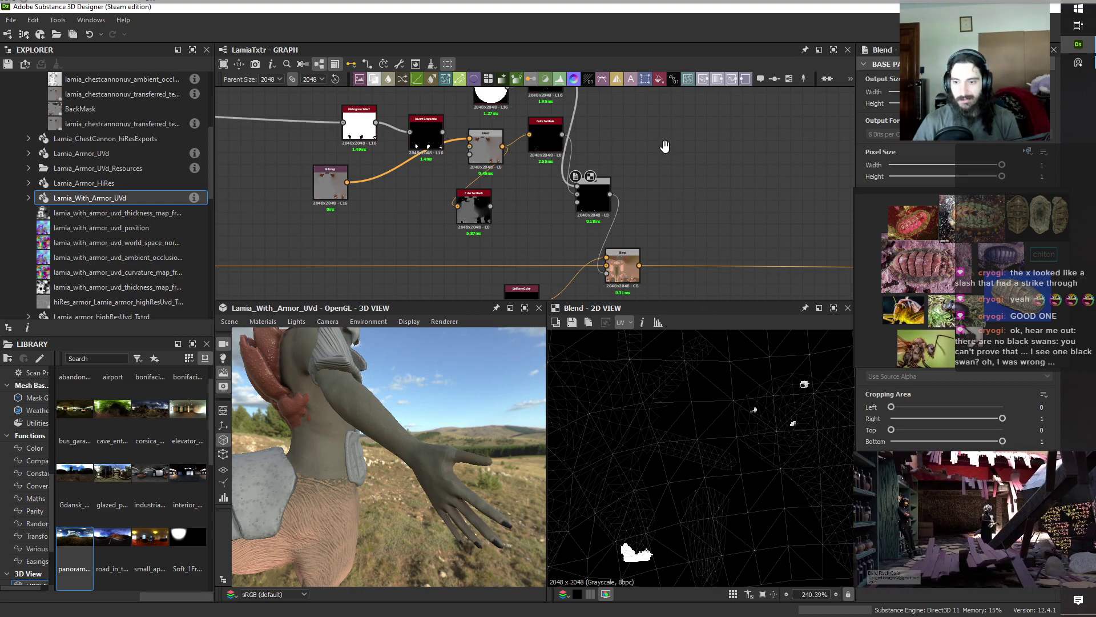
key(space)
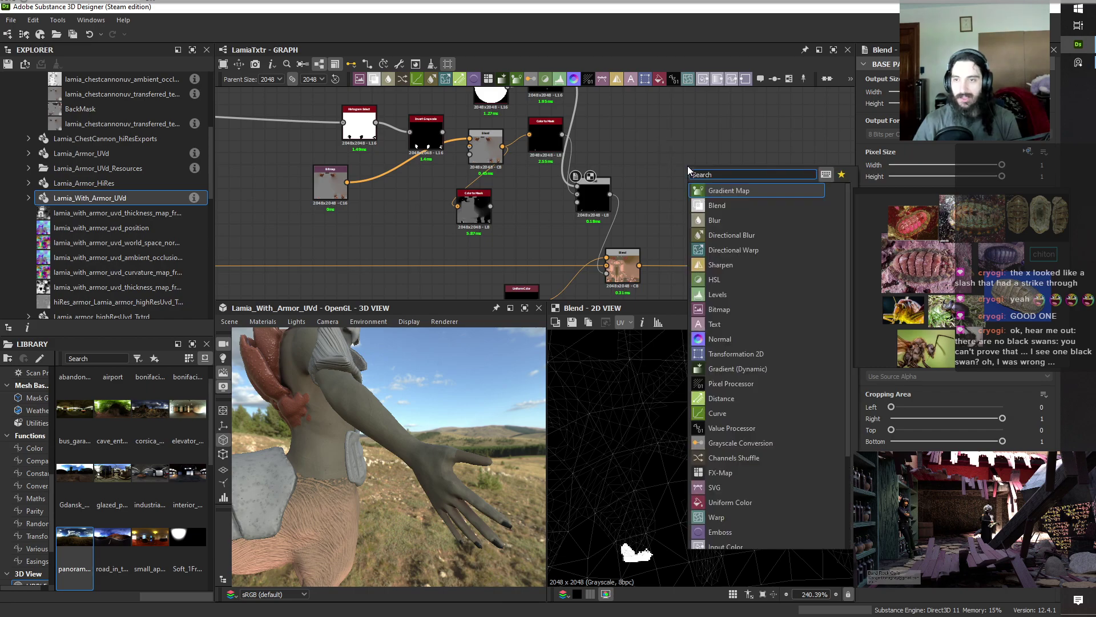
click(736, 354)
middle_drag(711, 153, 697, 201)
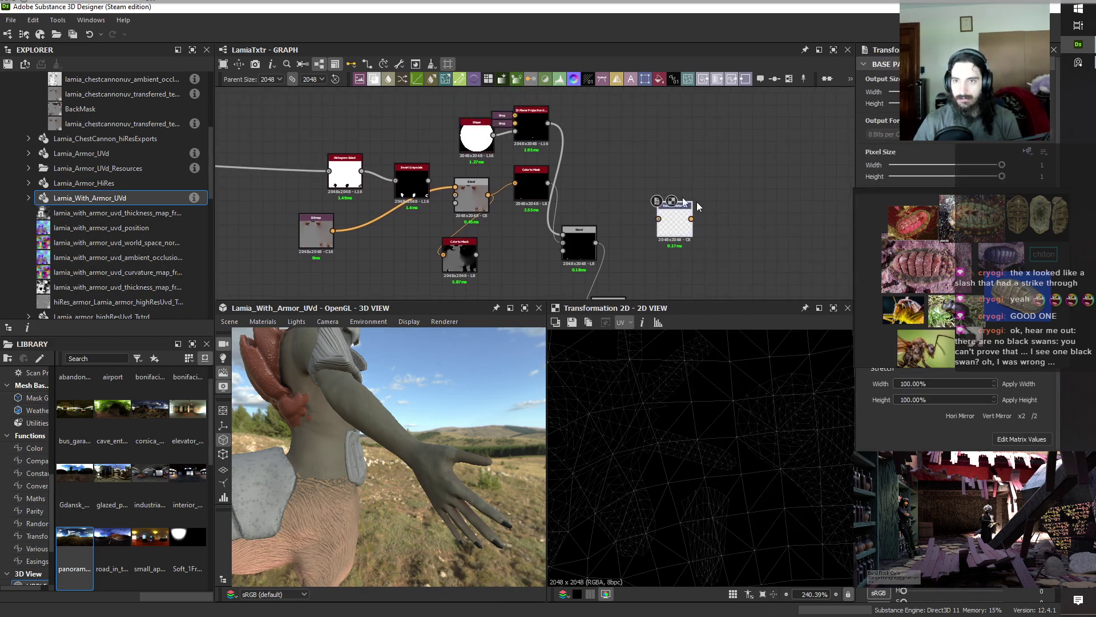
drag(493, 134, 660, 227)
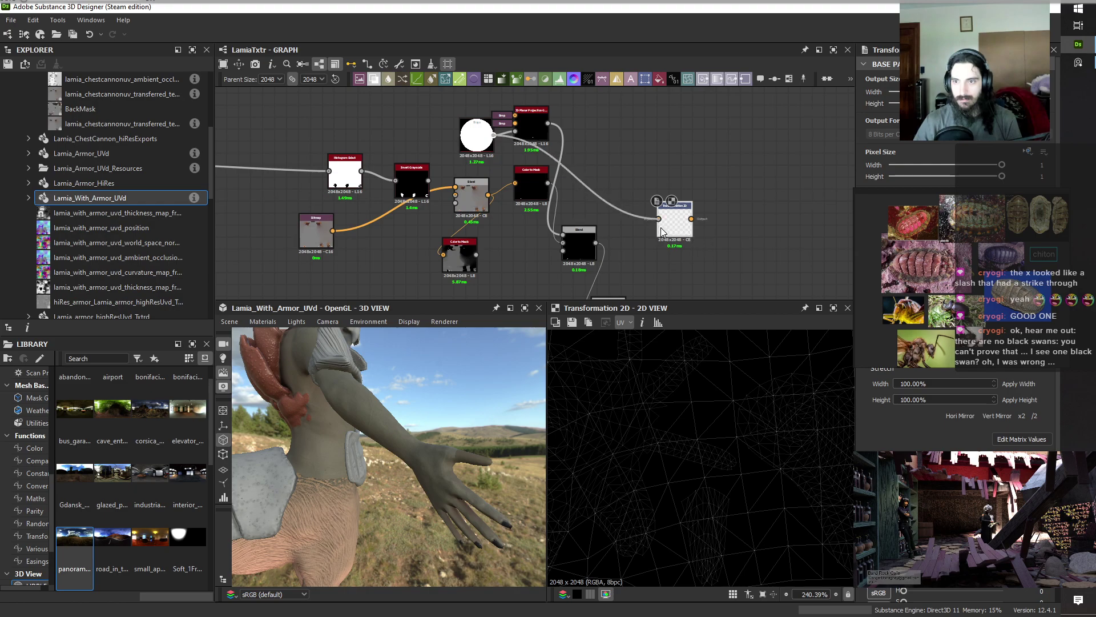
Scale the circle down into the lower-right corner of the UV layout and narrow it to a slim ellipse.
scroll(764, 451, down, 2)
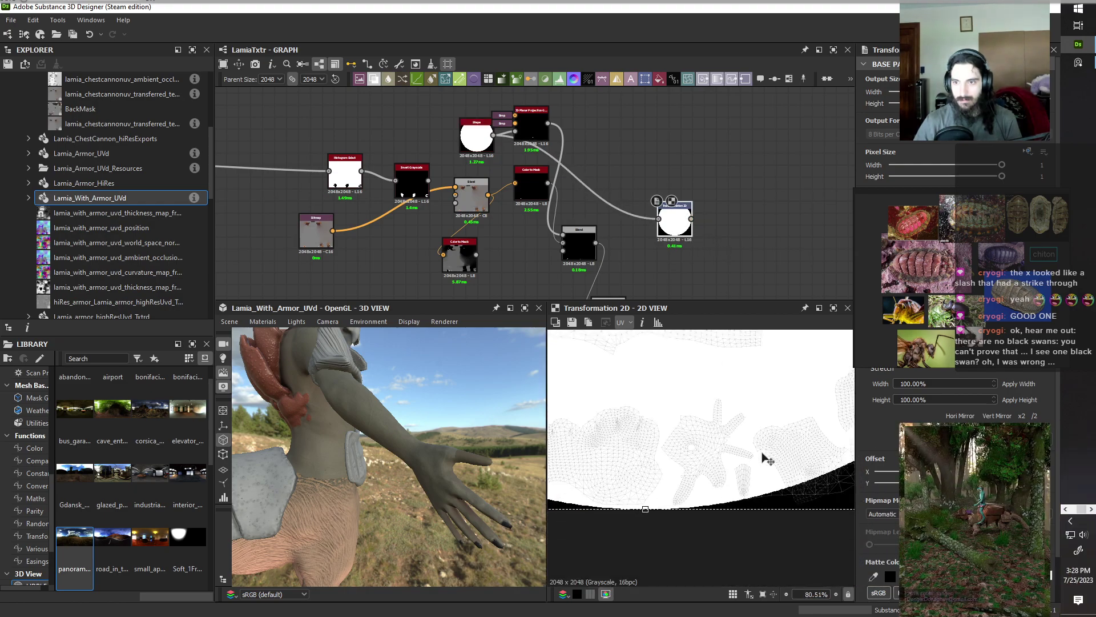
scroll(764, 456, down, 6)
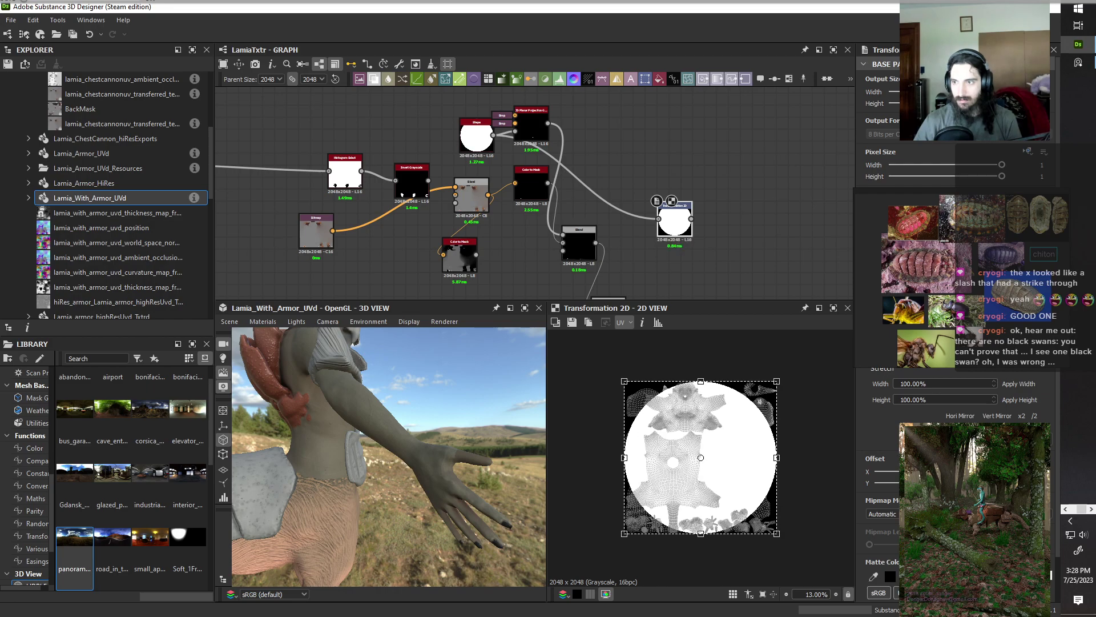
scroll(783, 499, down, 2)
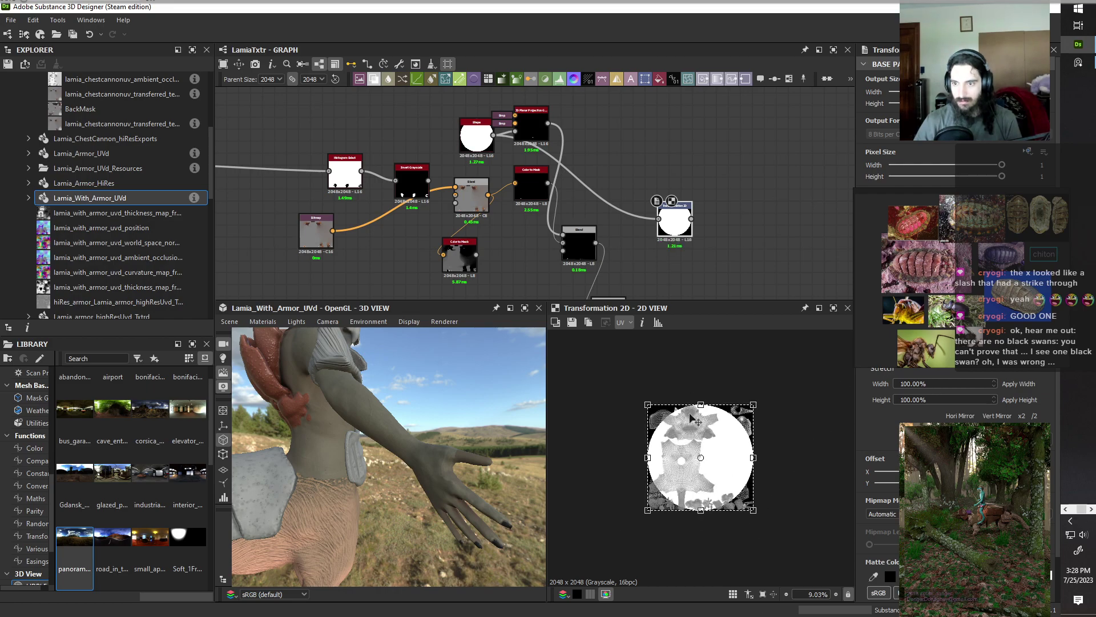
drag(644, 399, 725, 503)
scroll(733, 511, up, 8)
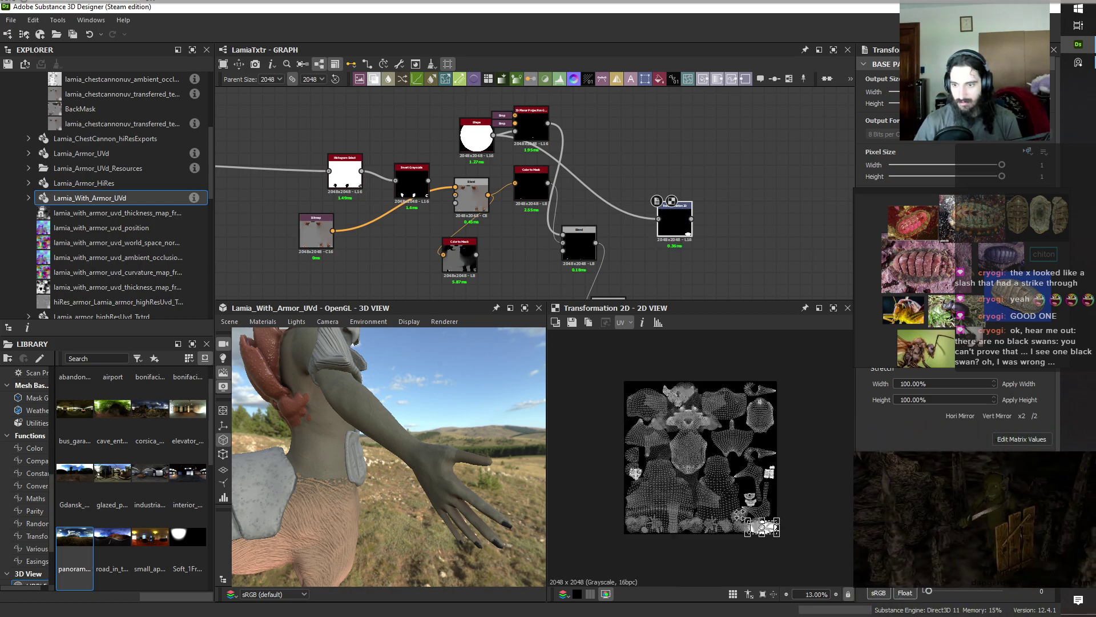
scroll(752, 537, up, 4)
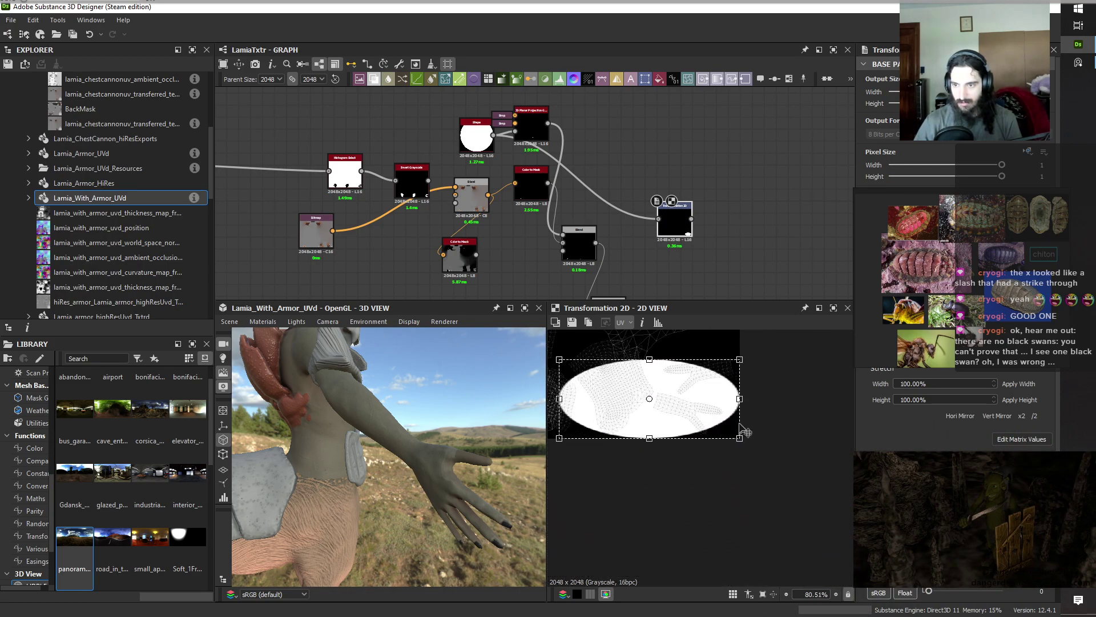
drag(739, 399, 591, 399)
middle_drag(622, 423, 742, 451)
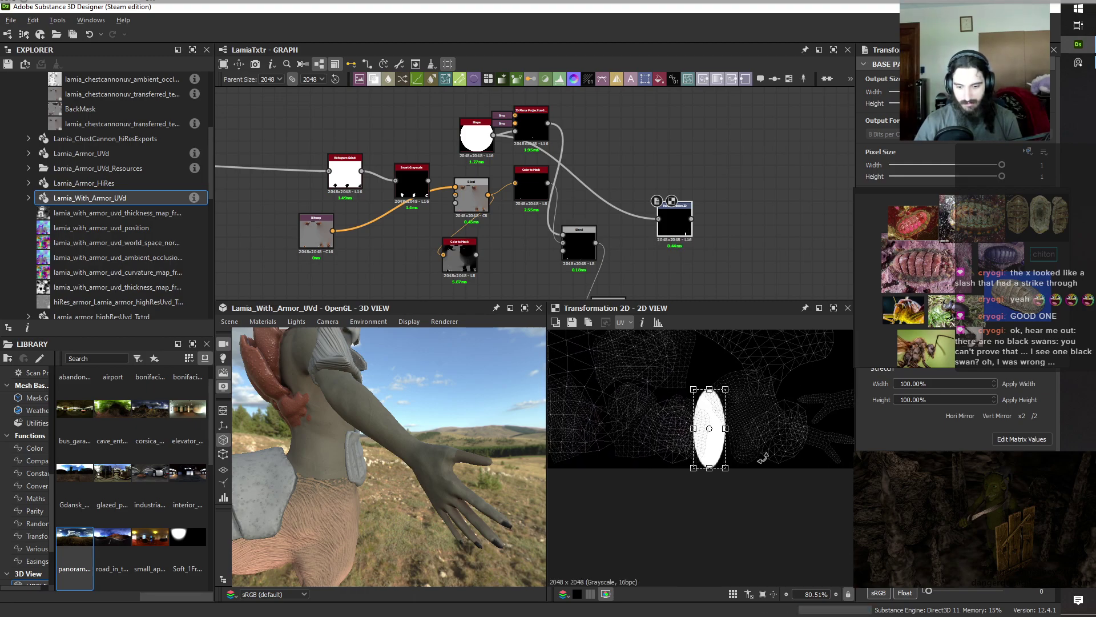
Reduce the ellipse's height and trim its width into a small, nearly round spot on the layout's lower edge.
scroll(763, 460, up, 1)
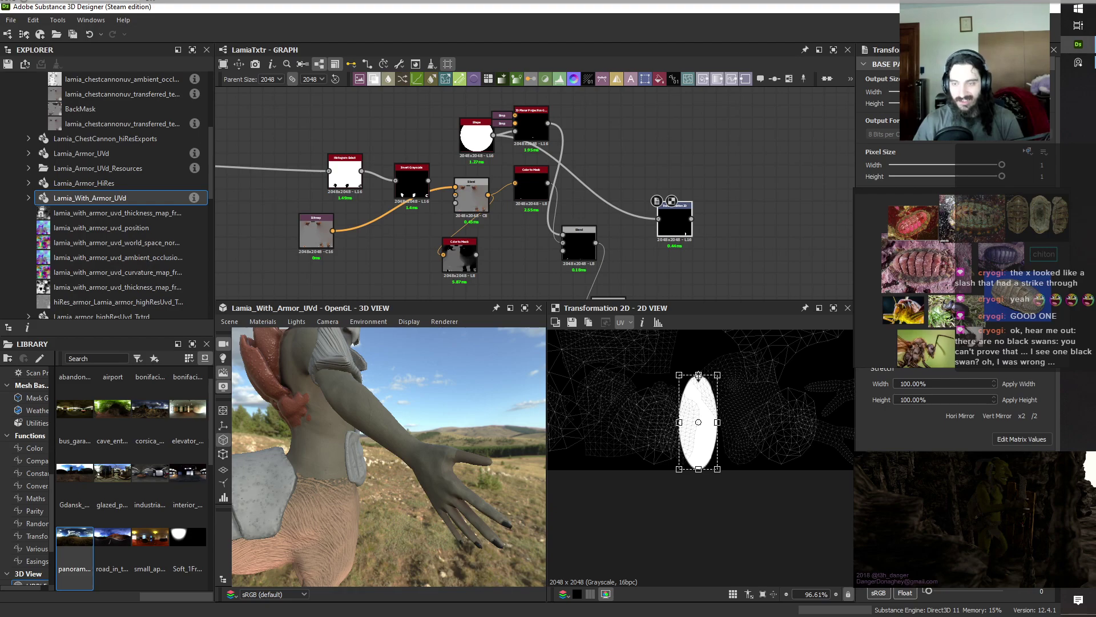
drag(713, 406, 716, 410)
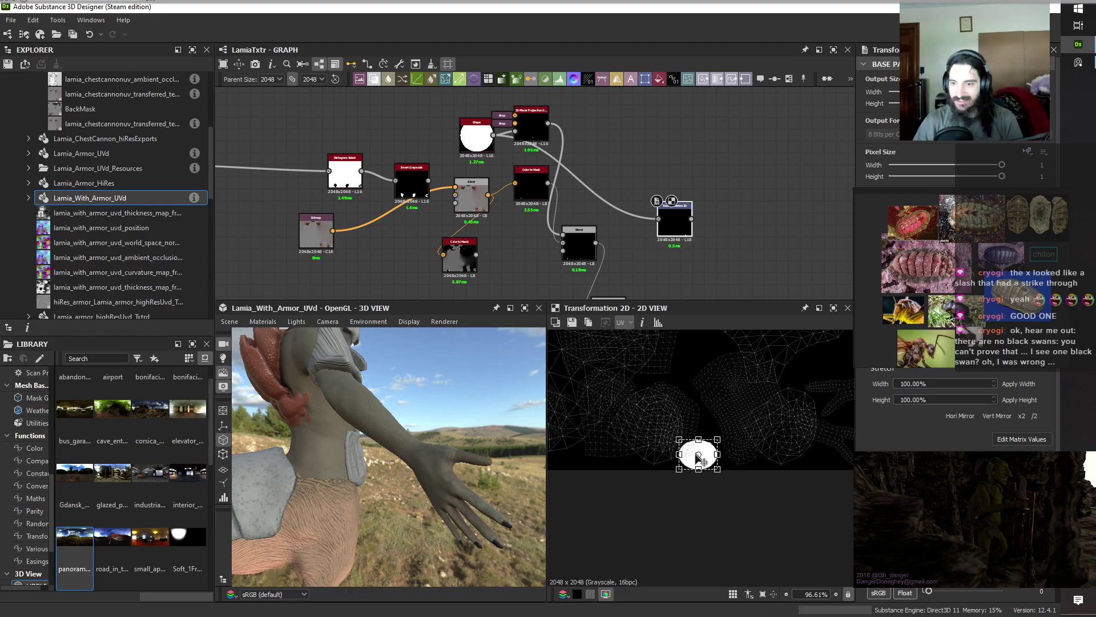
scroll(697, 455, up, 5)
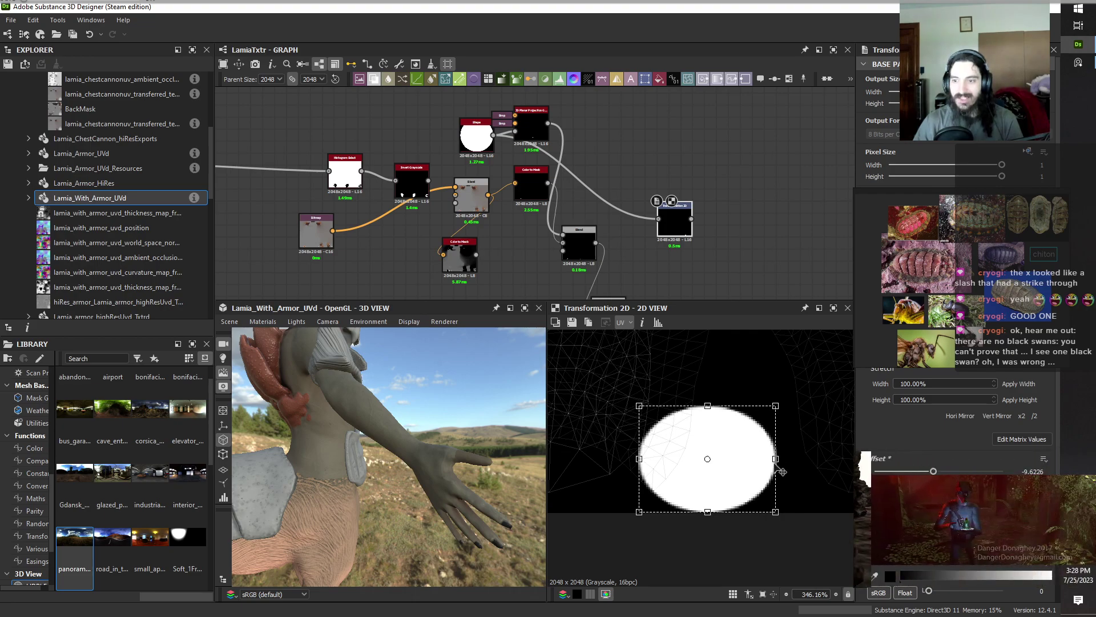
drag(778, 459, 729, 475)
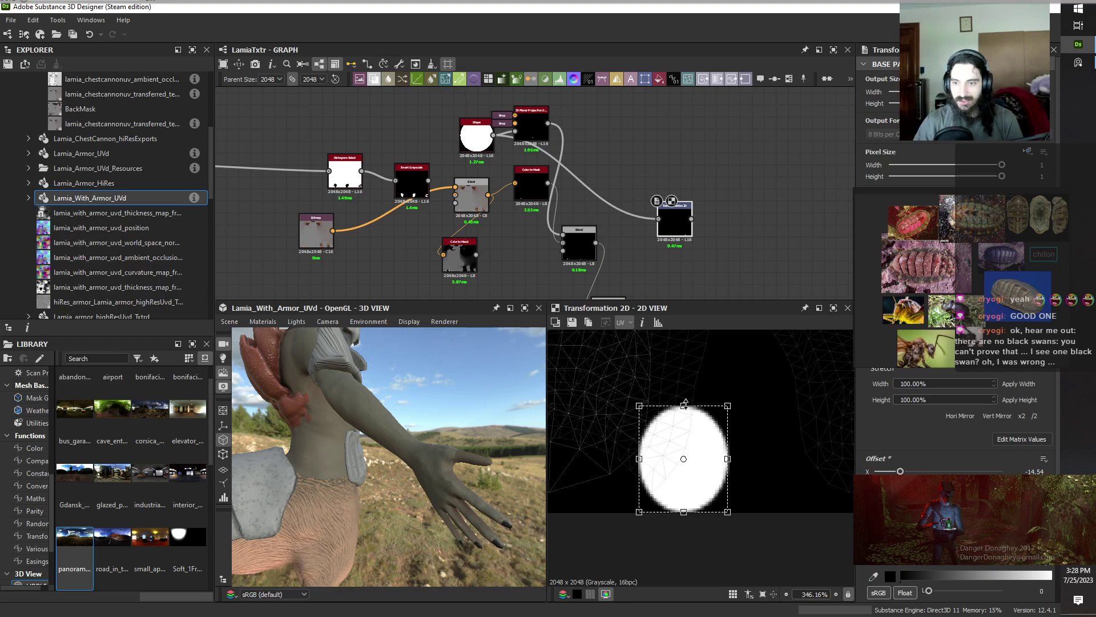
scroll(685, 431, down, 6)
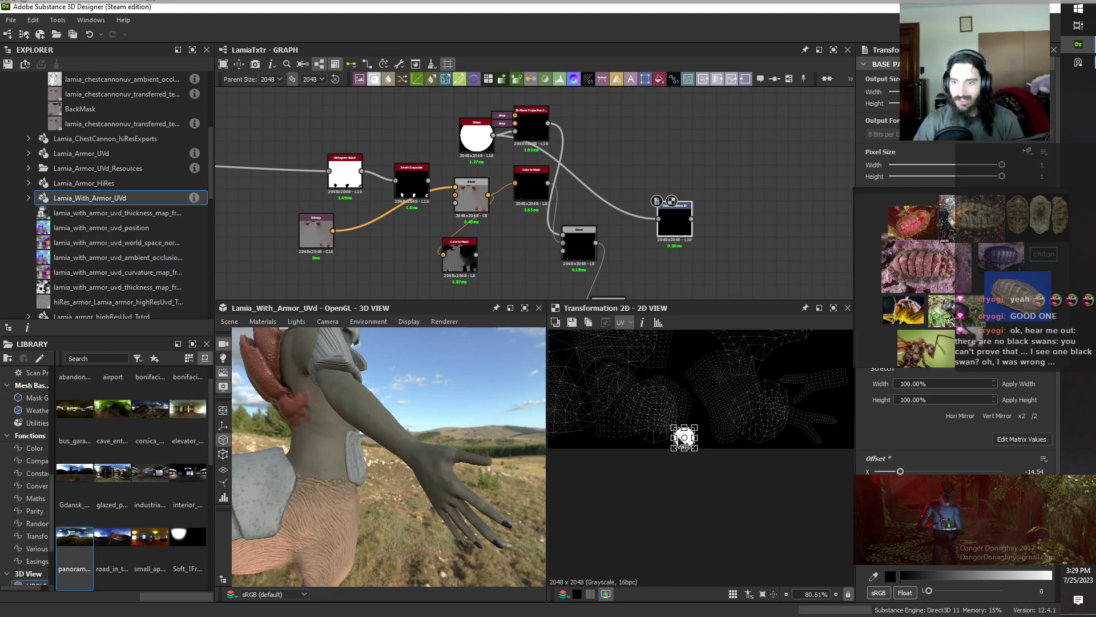
Move the white spot onto the tip of the narrow UV island near the layout's lower edge and shrink it to fit that tip.
scroll(689, 406, up, 2)
middle_drag(649, 396, 784, 436)
scroll(784, 437, down, 6)
scroll(794, 452, up, 1)
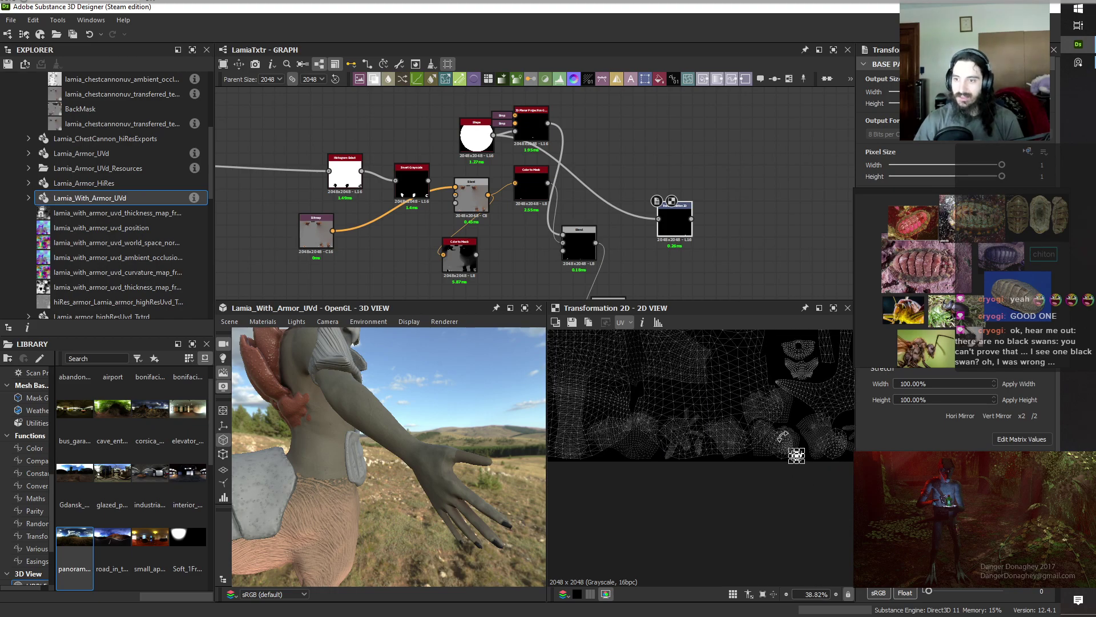
scroll(783, 459, up, 6)
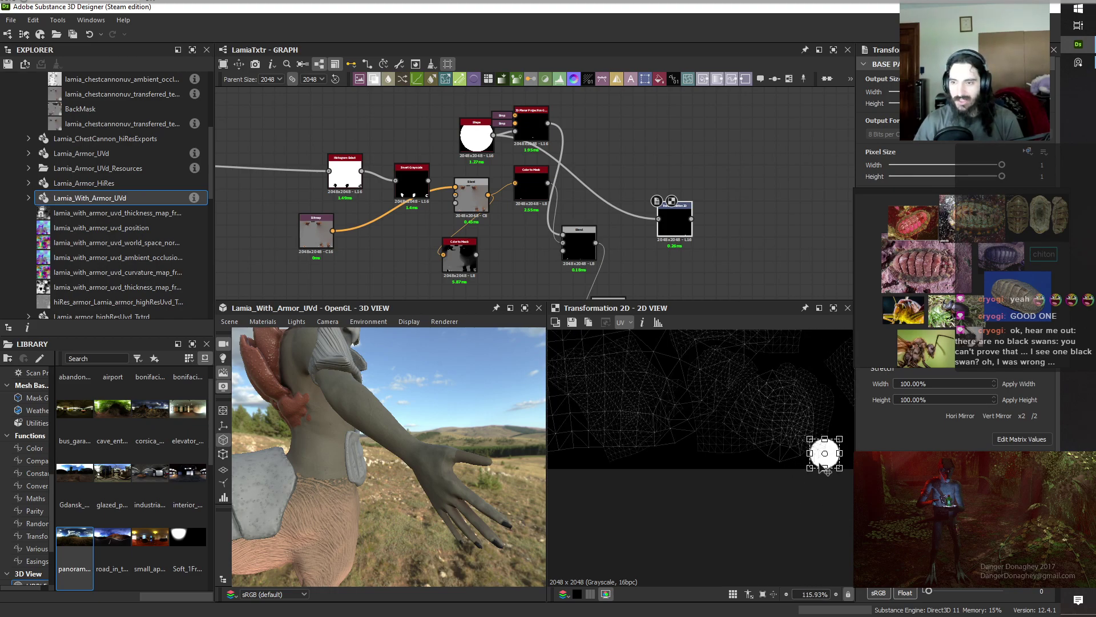
drag(839, 469, 580, 458)
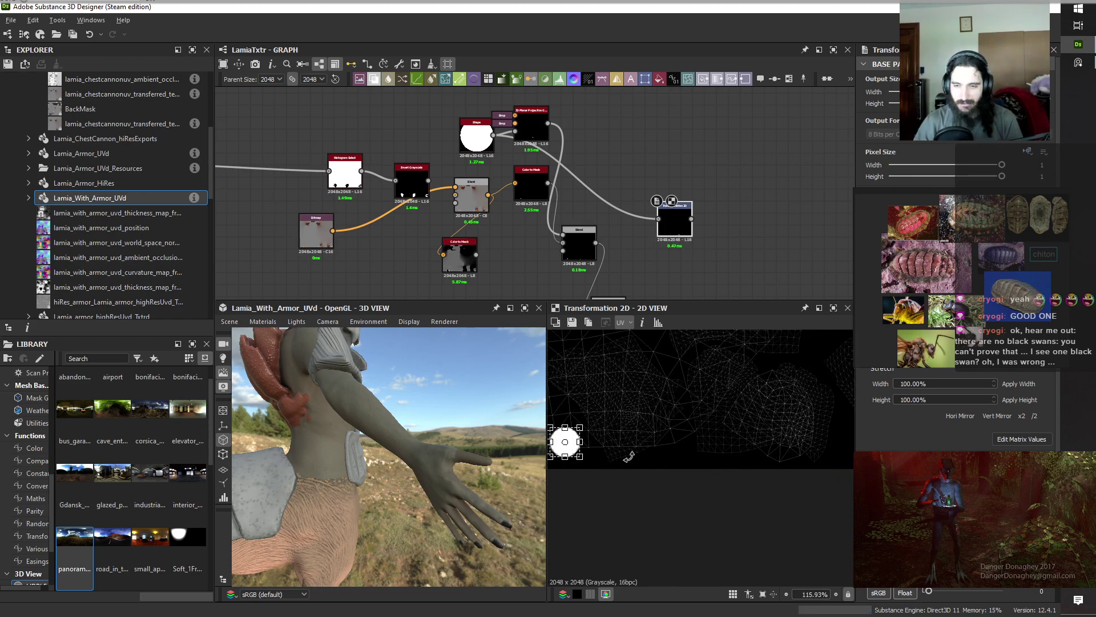
middle_drag(629, 457, 766, 457)
scroll(766, 457, up, 7)
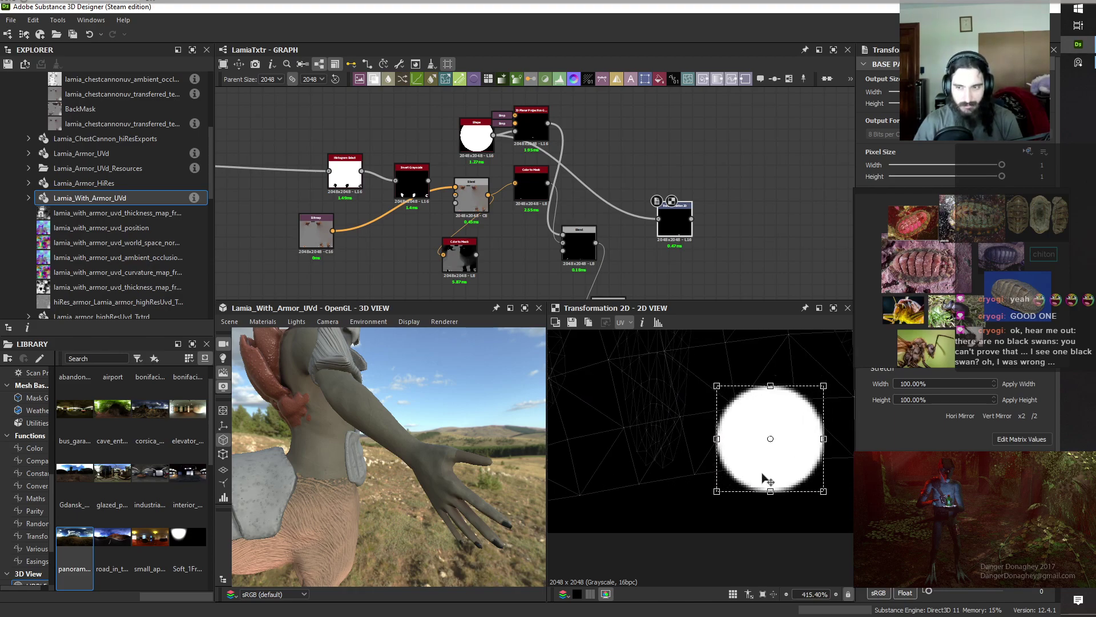
drag(765, 480, 642, 494)
scroll(634, 486, up, 2)
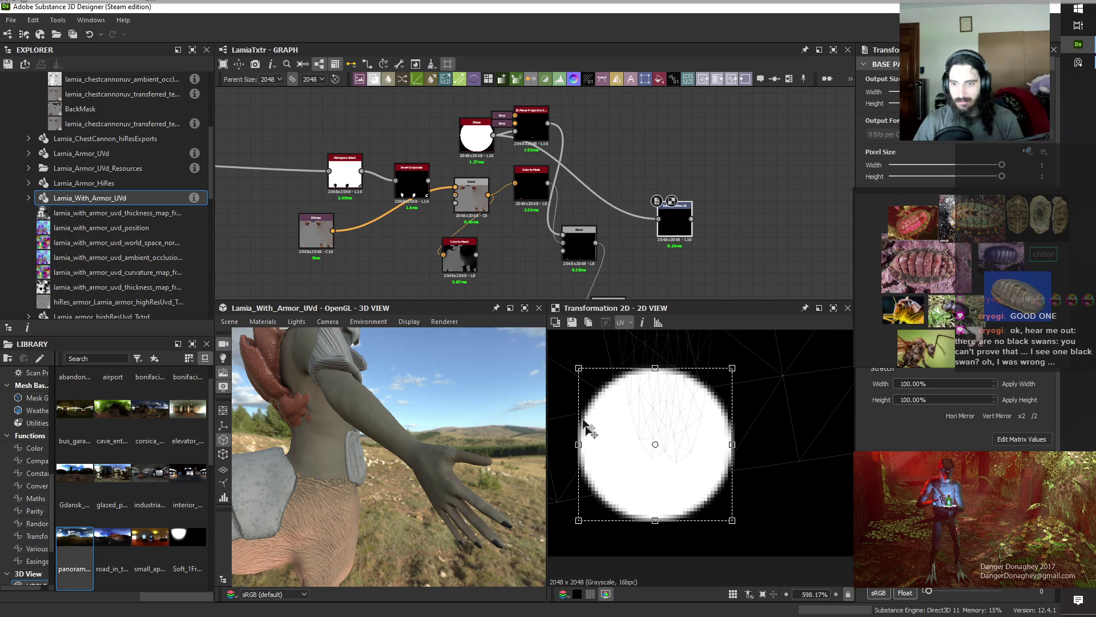
drag(578, 367, 634, 407)
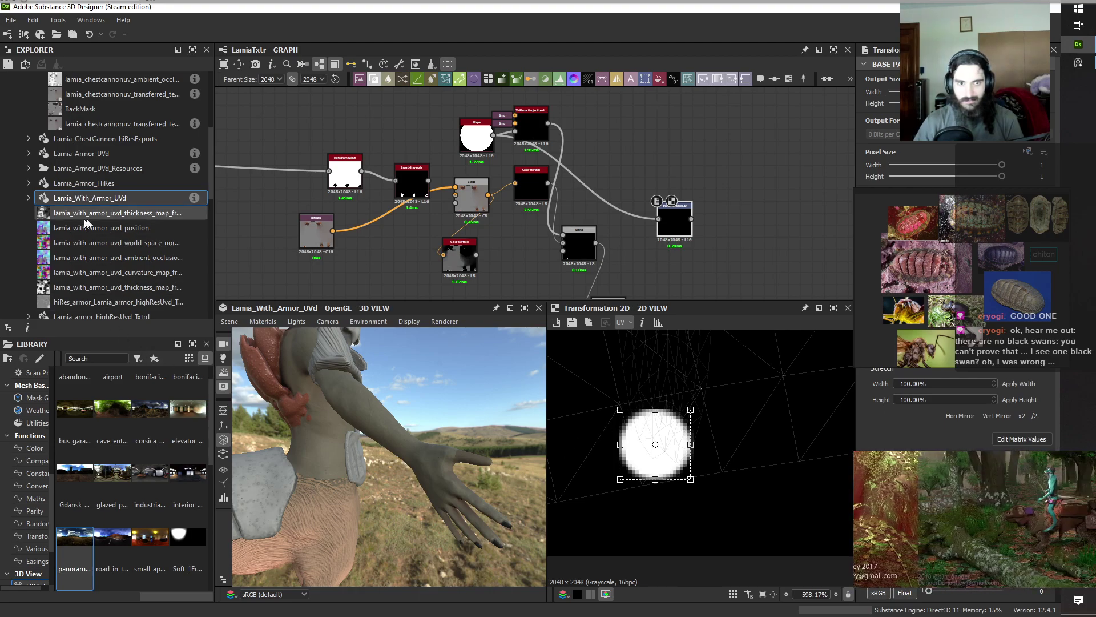
Connect the Transformation 2D output to the mask Blend's uppermost input, replacing the projected circle mask.
alt+drag(456, 431, 267, 458)
alt+right_drag(267, 458, 378, 460)
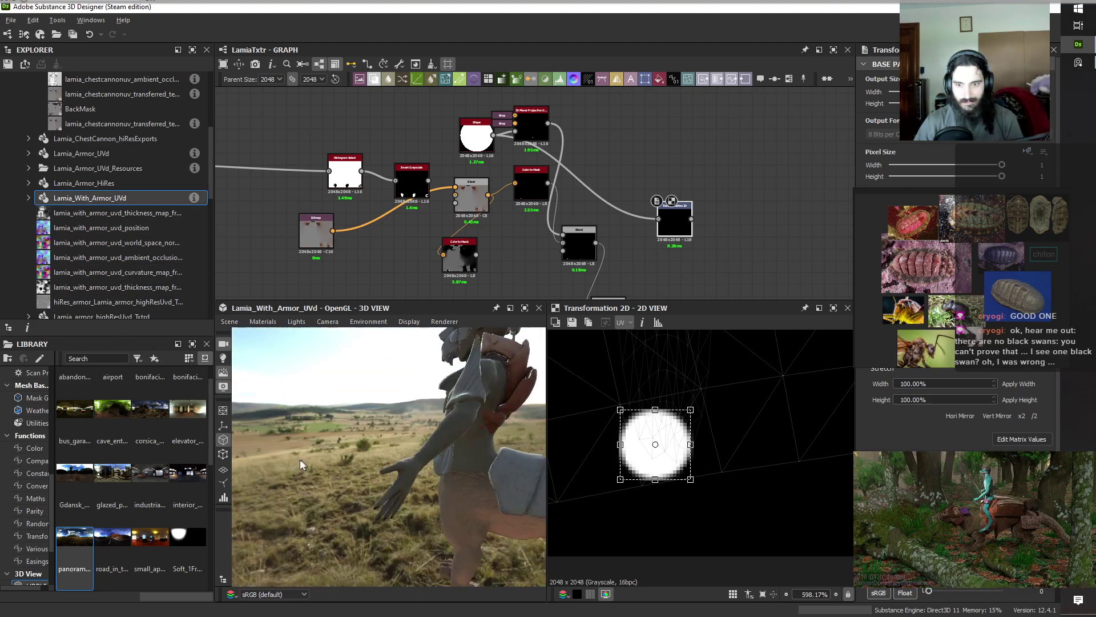
alt+drag(379, 459, 344, 453)
scroll(343, 454, up, 2)
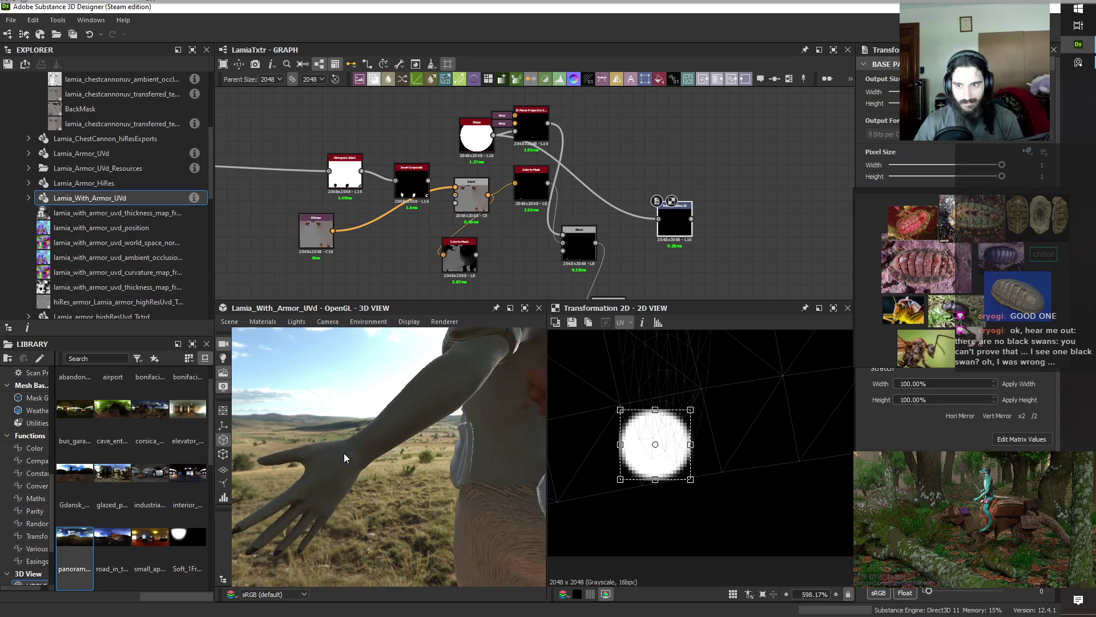
middle_drag(718, 252, 711, 220)
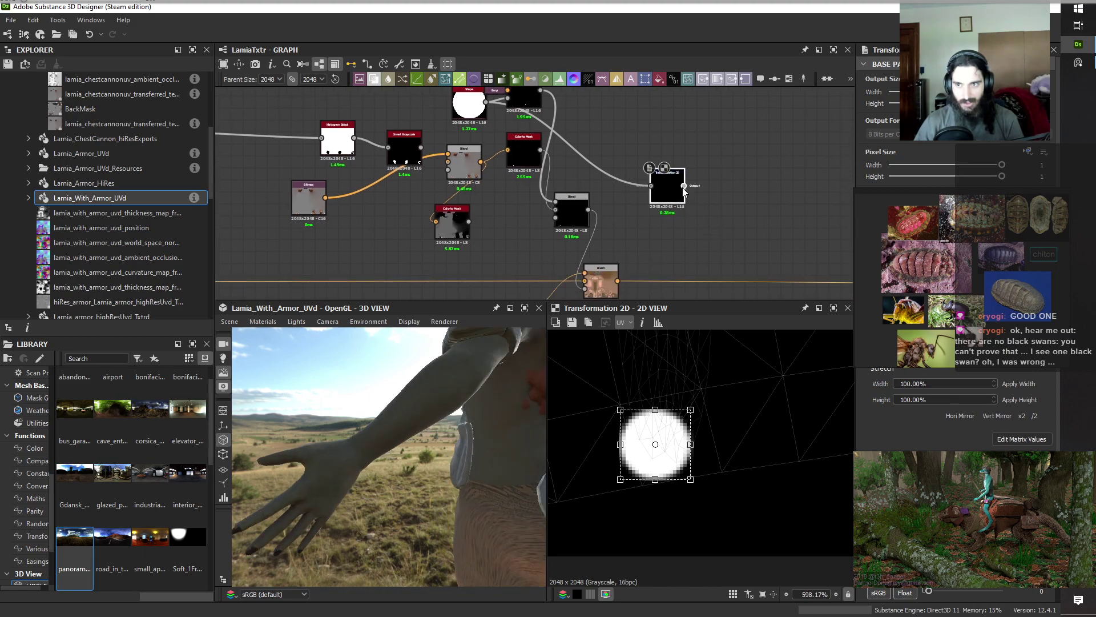
drag(684, 186, 575, 202)
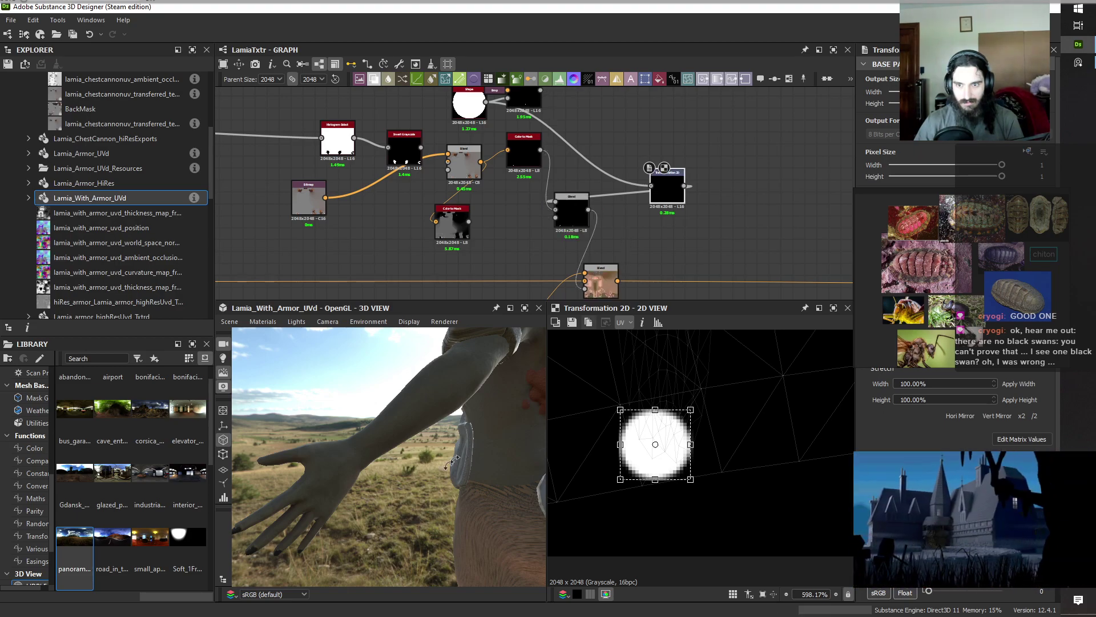
Bring the model's thumb into close view and nudge the white spot slightly up and left on the UV island's tip.
drag(337, 491, 375, 433)
scroll(662, 466, down, 3)
scroll(662, 465, down, 1)
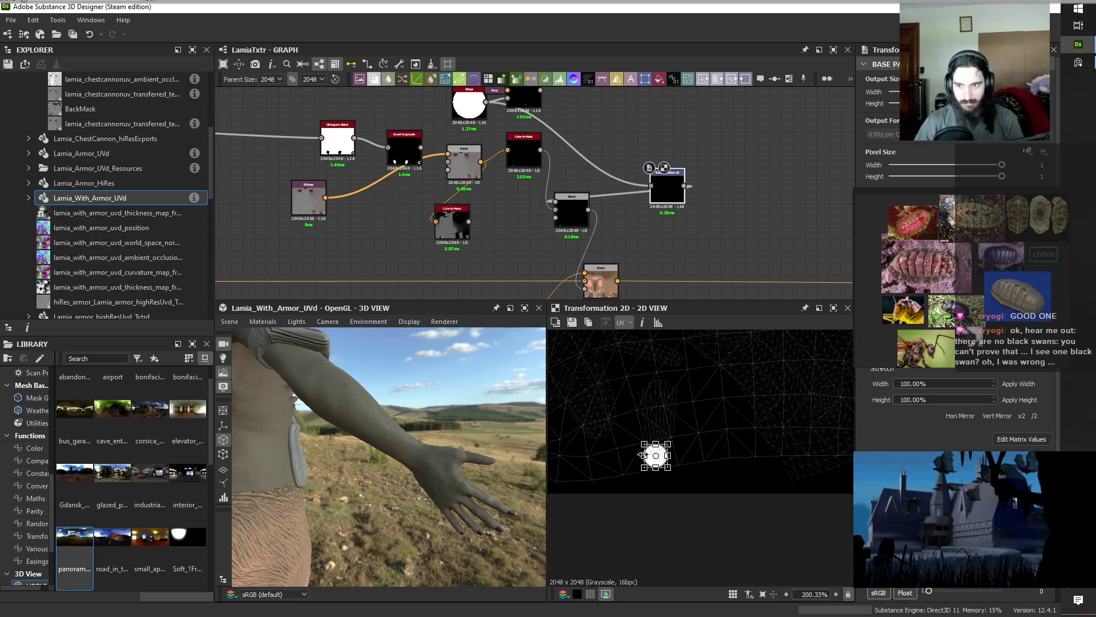
drag(415, 516, 529, 463)
drag(358, 433, 439, 438)
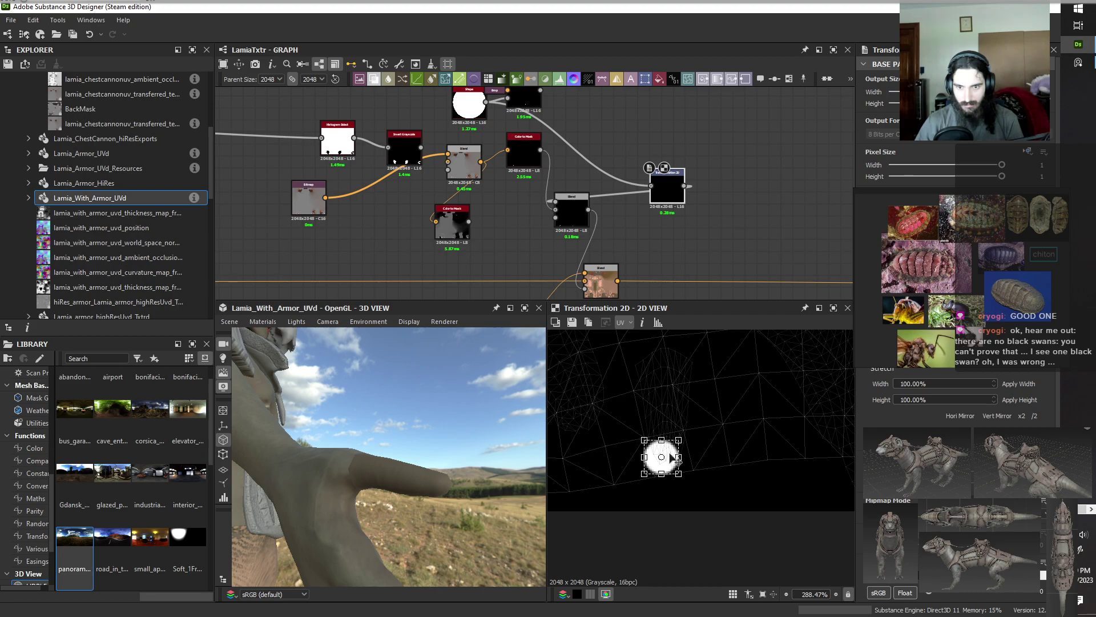
mouse_move(673, 457)
mouse_down()
mouse_move(672, 408)
mouse_move(649, 360)
mouse_move(695, 368)
mouse_move(668, 408)
mouse_move(663, 453)
mouse_up()
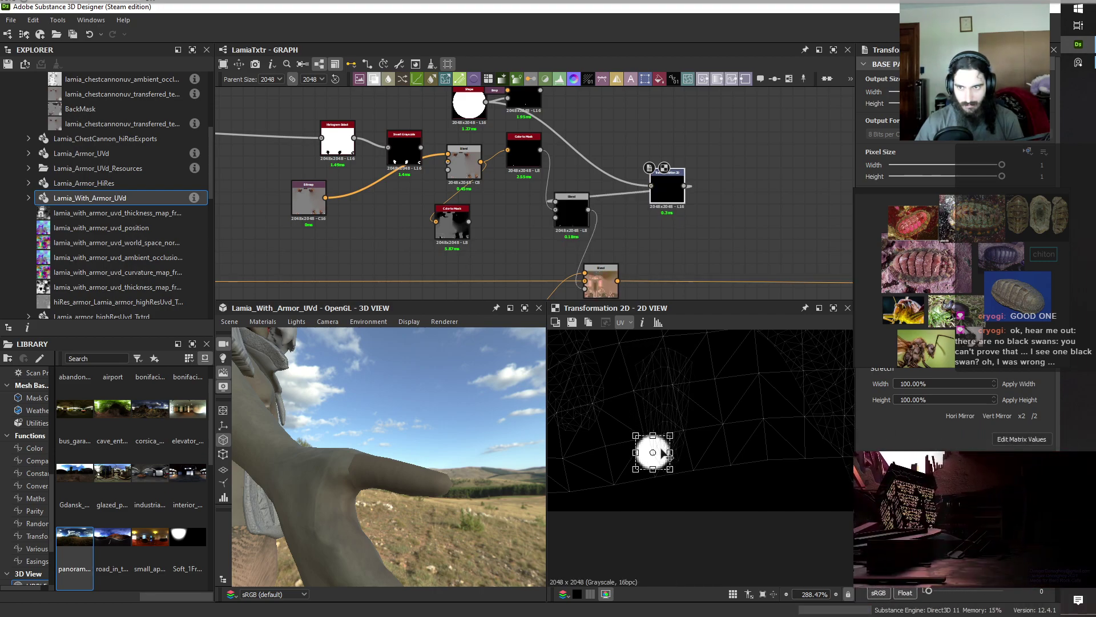
Duplicate the Transformation 2D node that feeds the mask Blend and place the copy just above the original.
scroll(664, 453, down, 6)
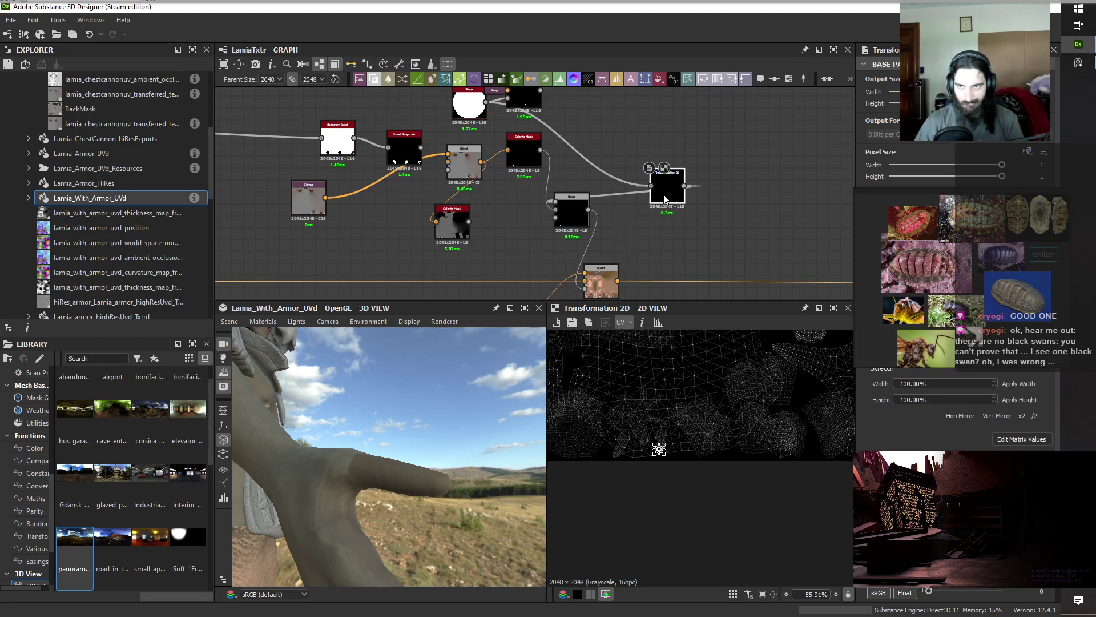
key(ctrl+v)
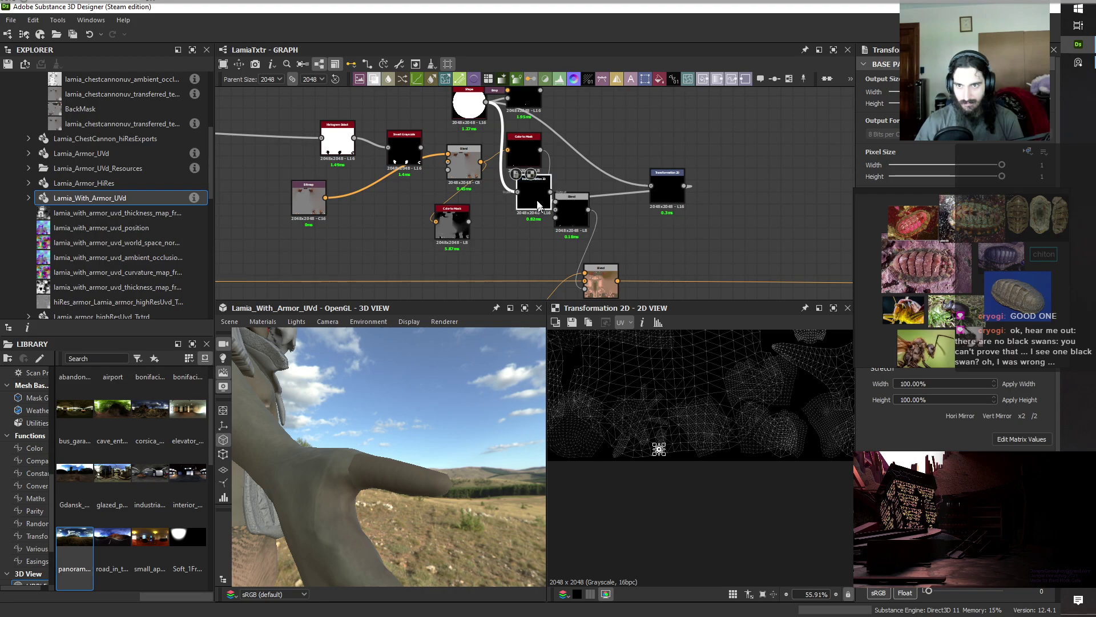
drag(538, 206, 664, 156)
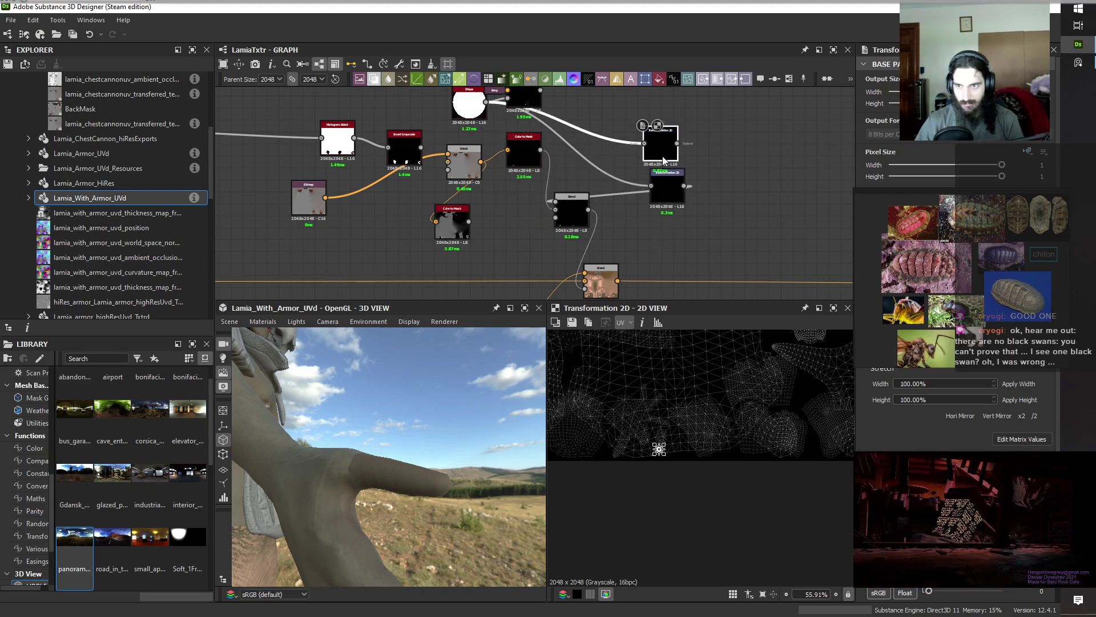
Open the original Transformation 2D and move its white spot leftward along the UV layout's lower edge, past the neighbouring islands.
double_click(666, 185)
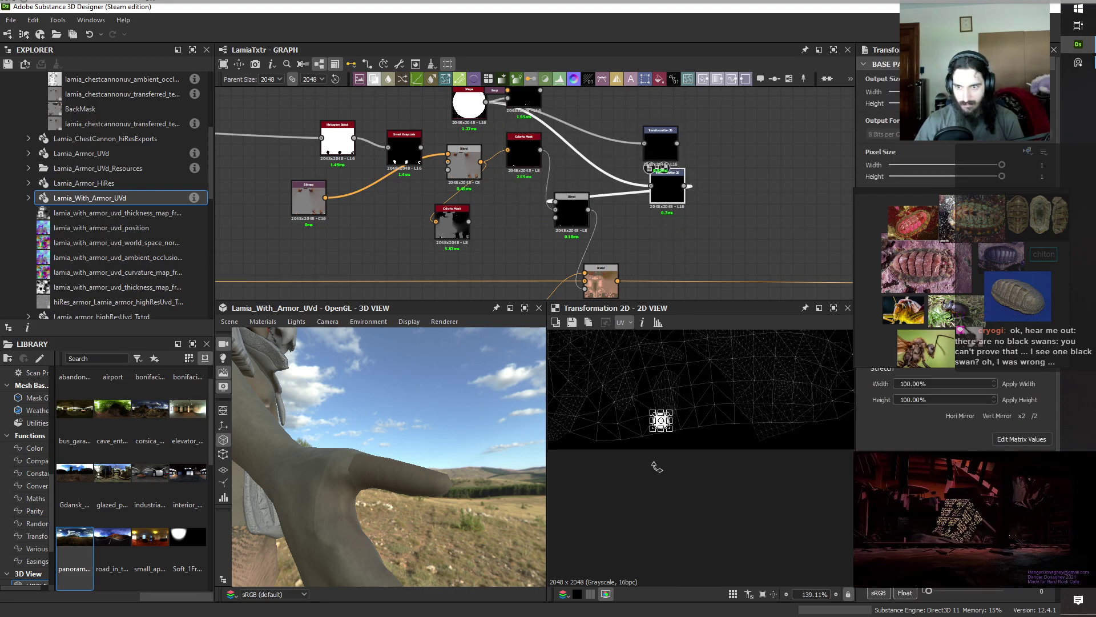
drag(657, 447, 486, 408)
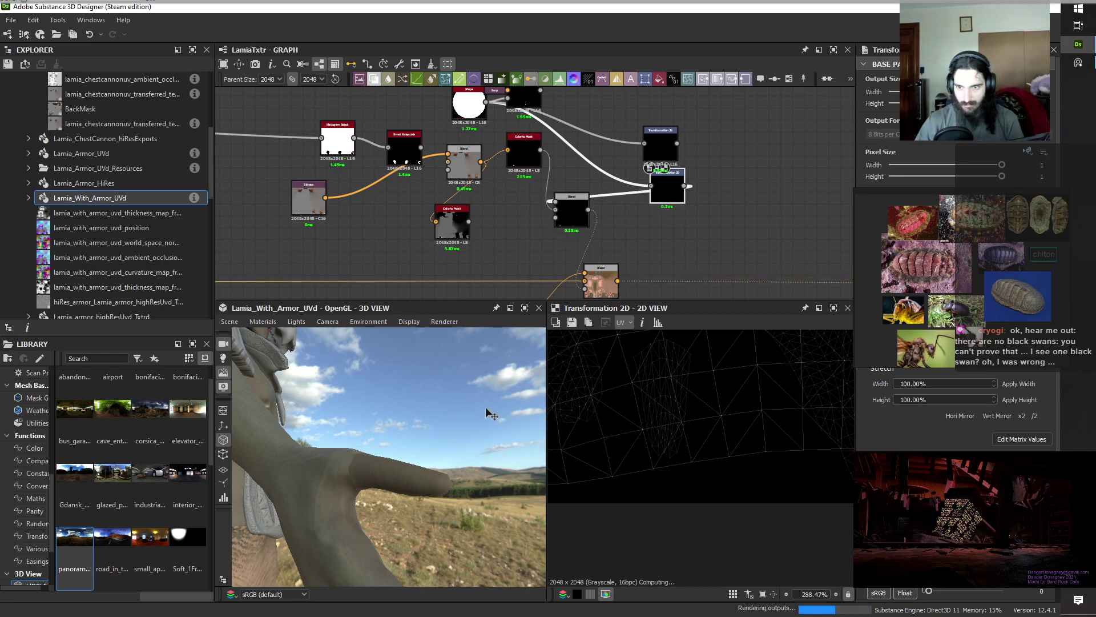
middle_drag(632, 416, 796, 407)
scroll(797, 407, down, 7)
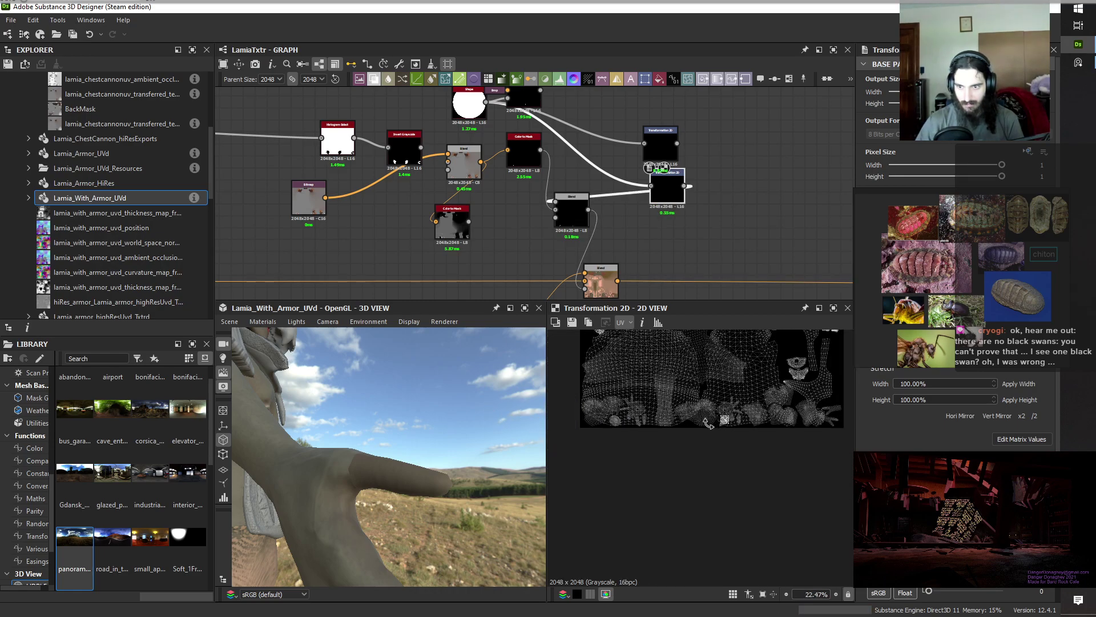
scroll(736, 421, up, 6)
scroll(736, 420, up, 1)
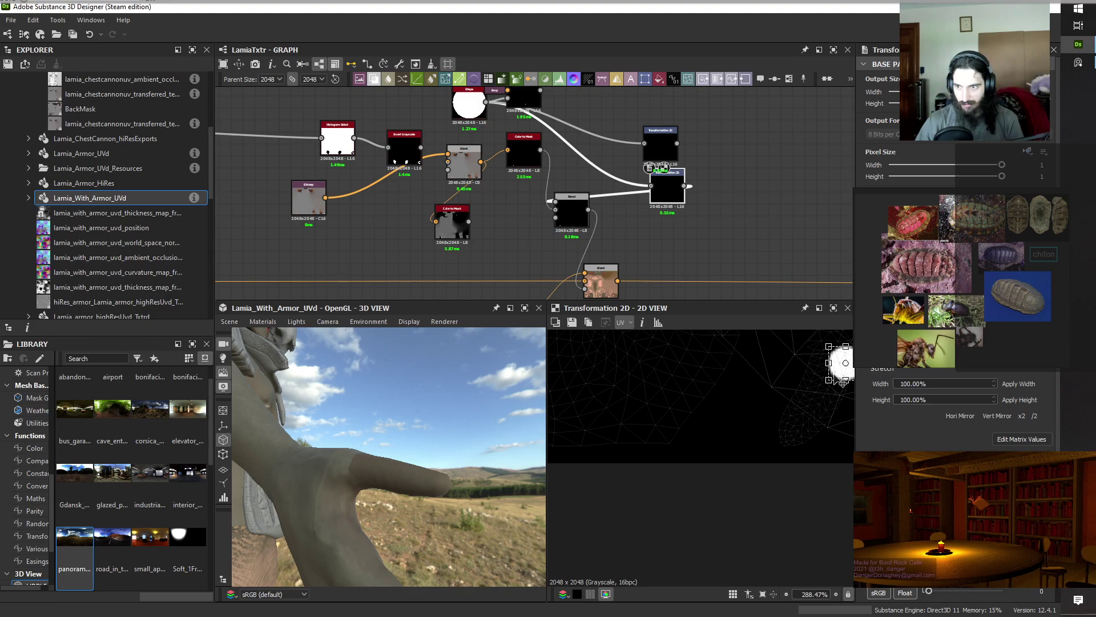
drag(842, 374, 443, 393)
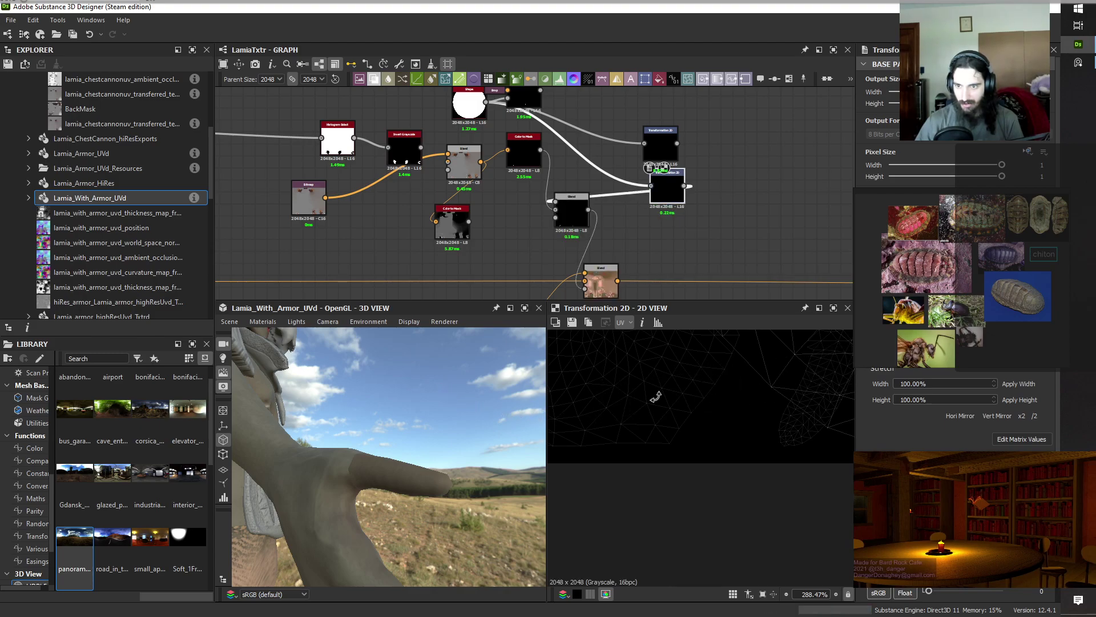
scroll(803, 428, down, 4)
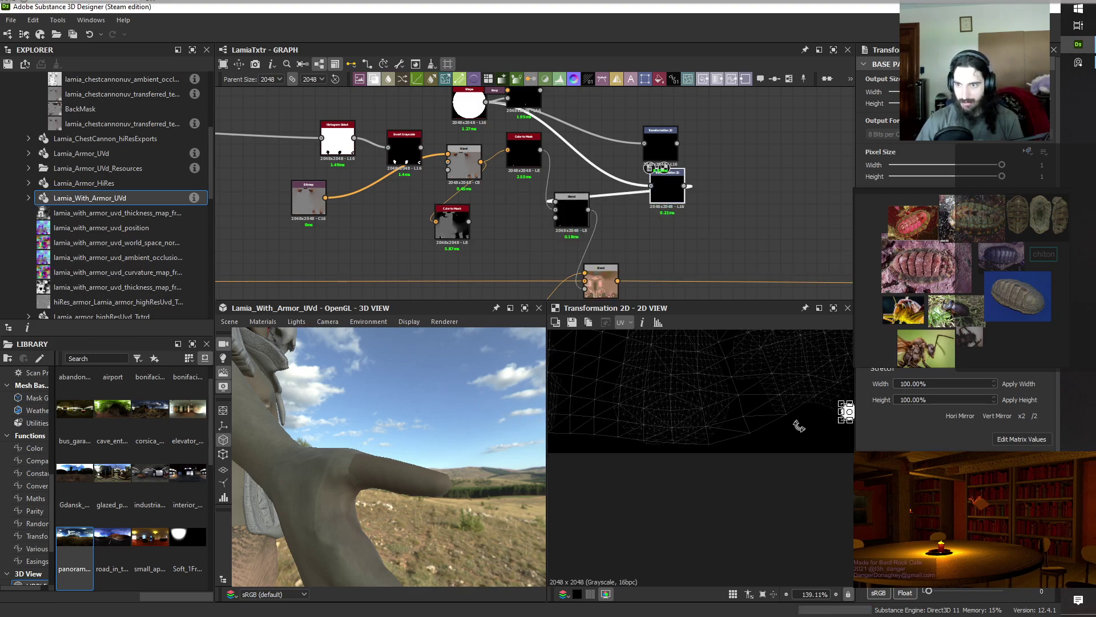
scroll(798, 426, down, 1)
scroll(837, 426, up, 6)
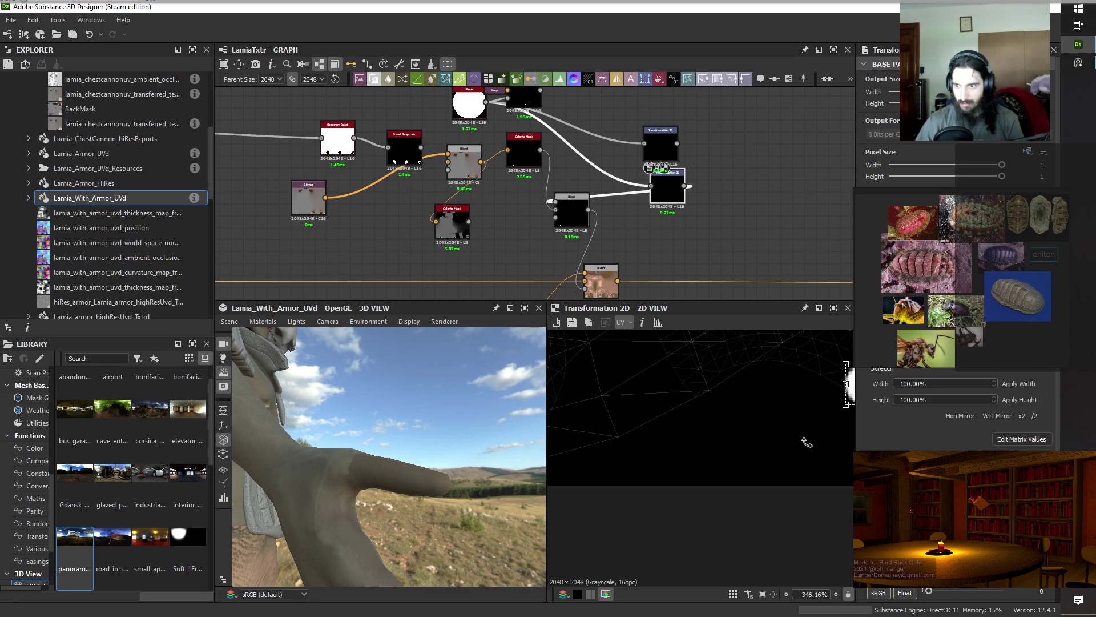
drag(851, 393, 545, 426)
Move the white spot further left onto the tip of the opposite thumb's narrow UV island and shrink it evenly.
middle_drag(610, 430, 759, 437)
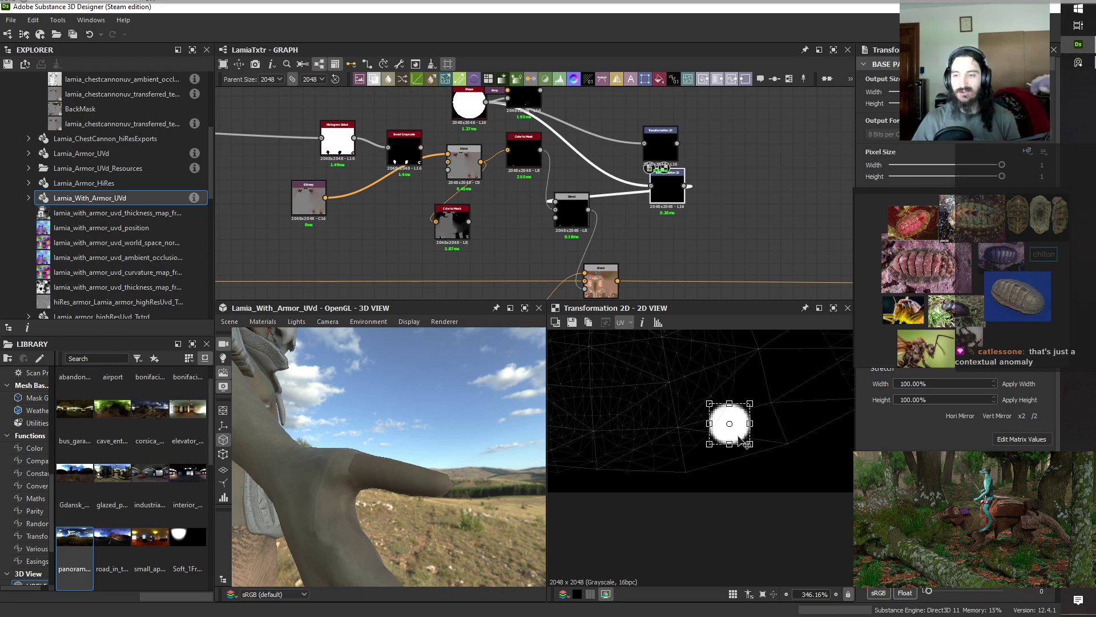
scroll(745, 444, down, 3)
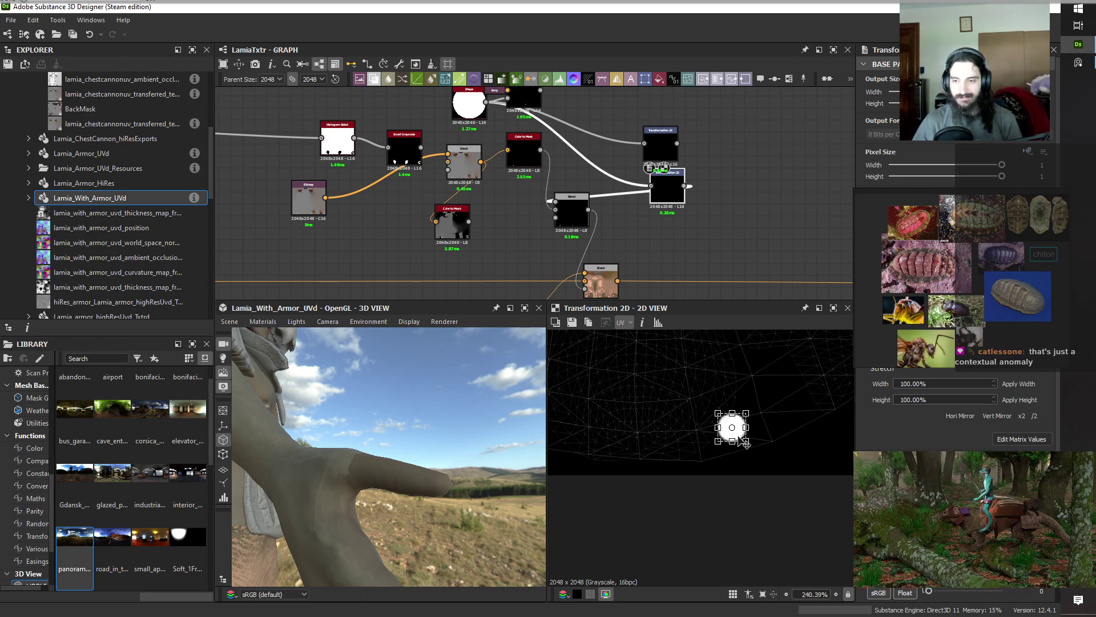
scroll(738, 437, down, 2)
scroll(724, 433, up, 2)
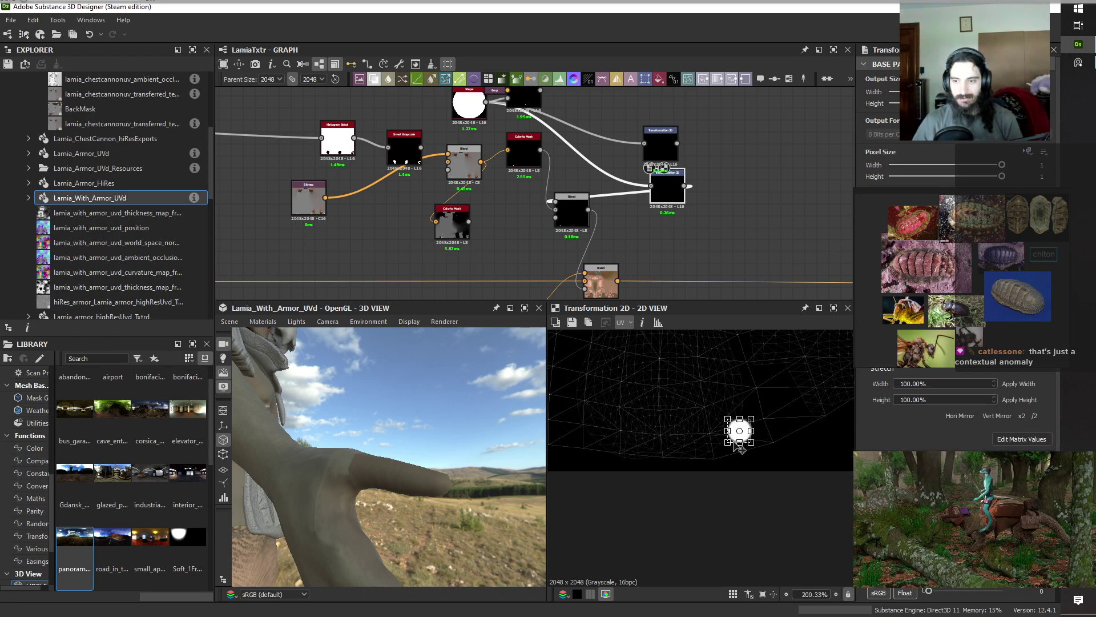
scroll(735, 436, up, 4)
drag(737, 439, 466, 422)
scroll(628, 425, down, 4)
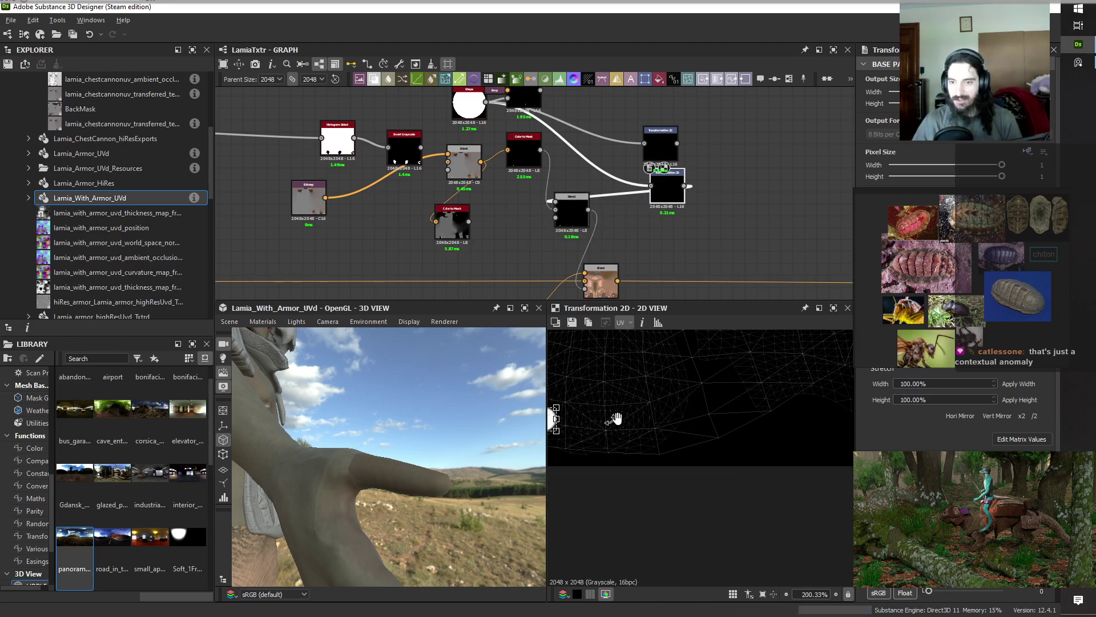
middle_drag(616, 419, 835, 415)
scroll(731, 423, up, 3)
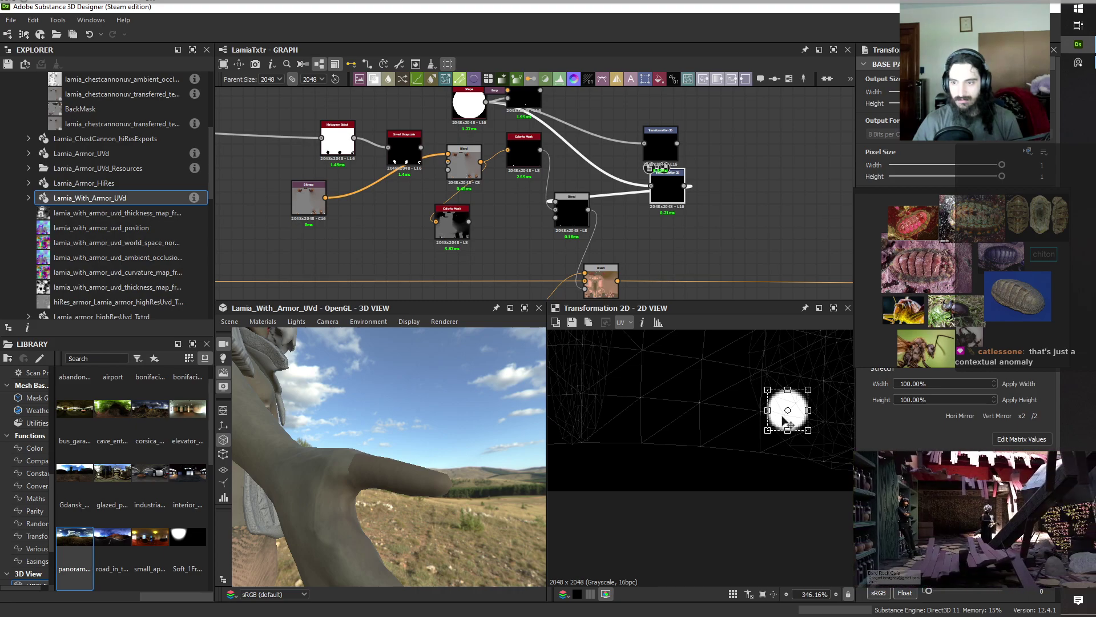
drag(784, 421, 562, 436)
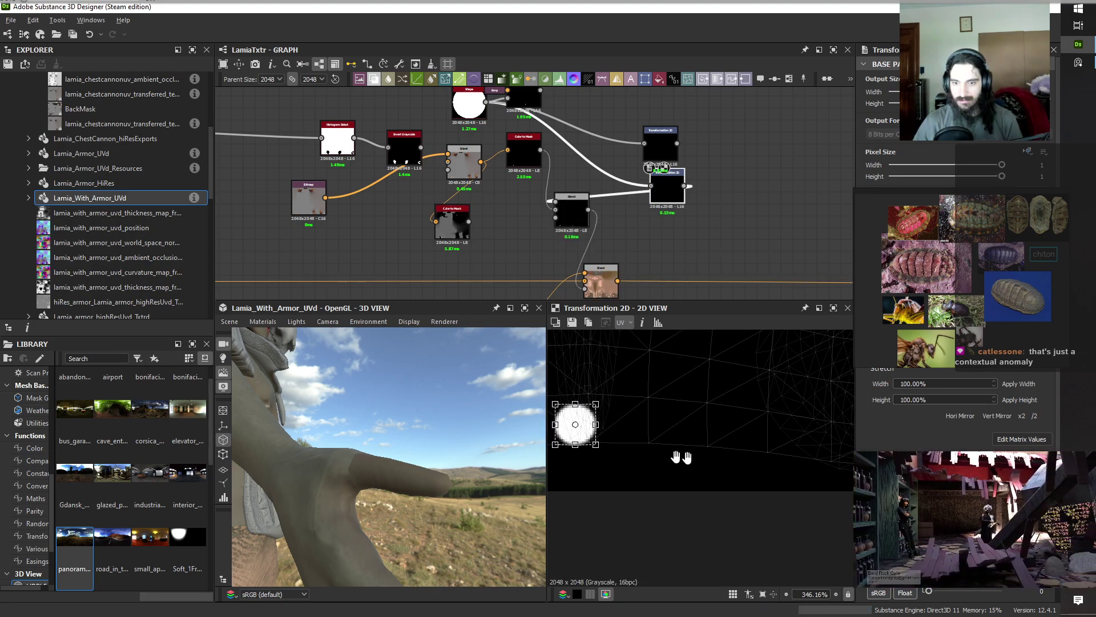
middle_drag(680, 455, 797, 465)
scroll(722, 457, up, 5)
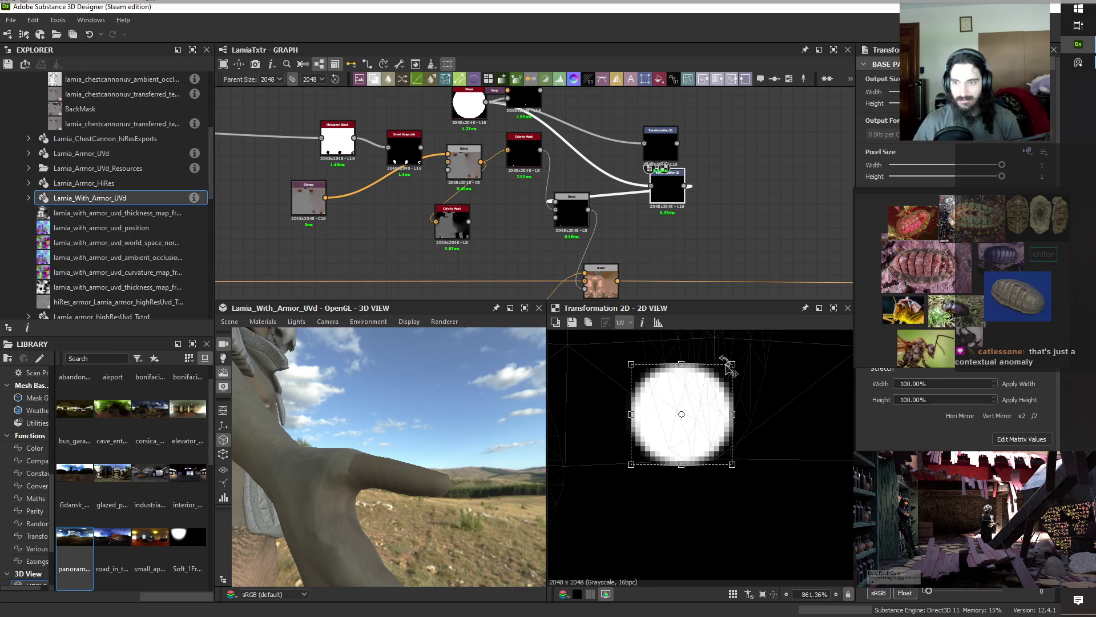
drag(734, 361, 716, 379)
Bring the model's opposite thumb into close view and show the LamiaTxtr graph outputs on Lamia_Mat in the 3D view.
drag(443, 501, 362, 480)
middle_drag(361, 476, 292, 452)
scroll(381, 451, up, 8)
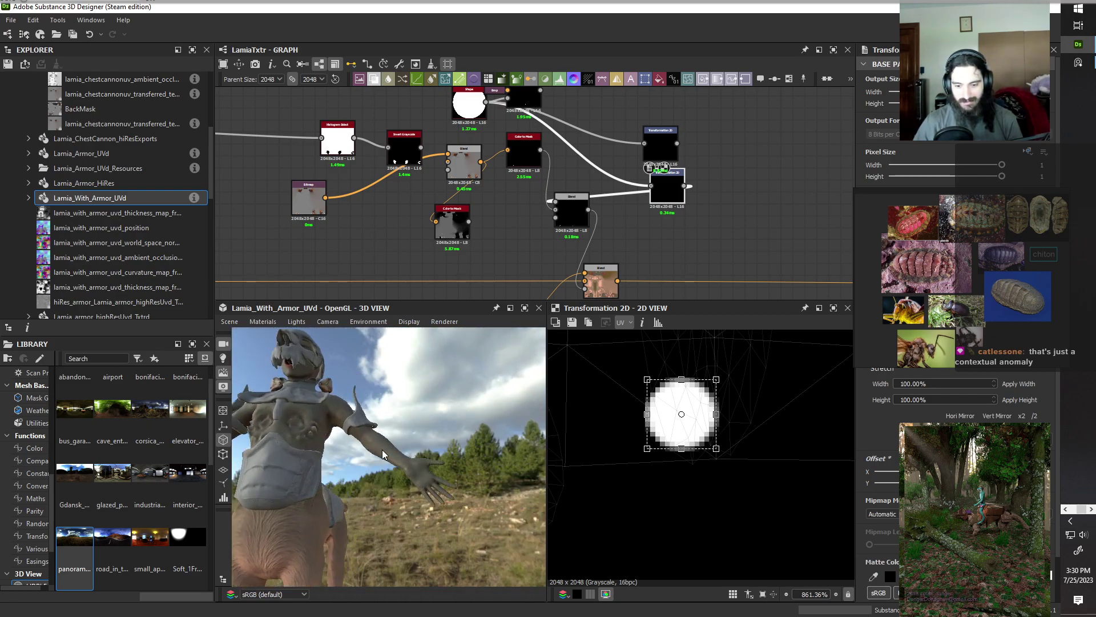
drag(382, 451, 408, 515)
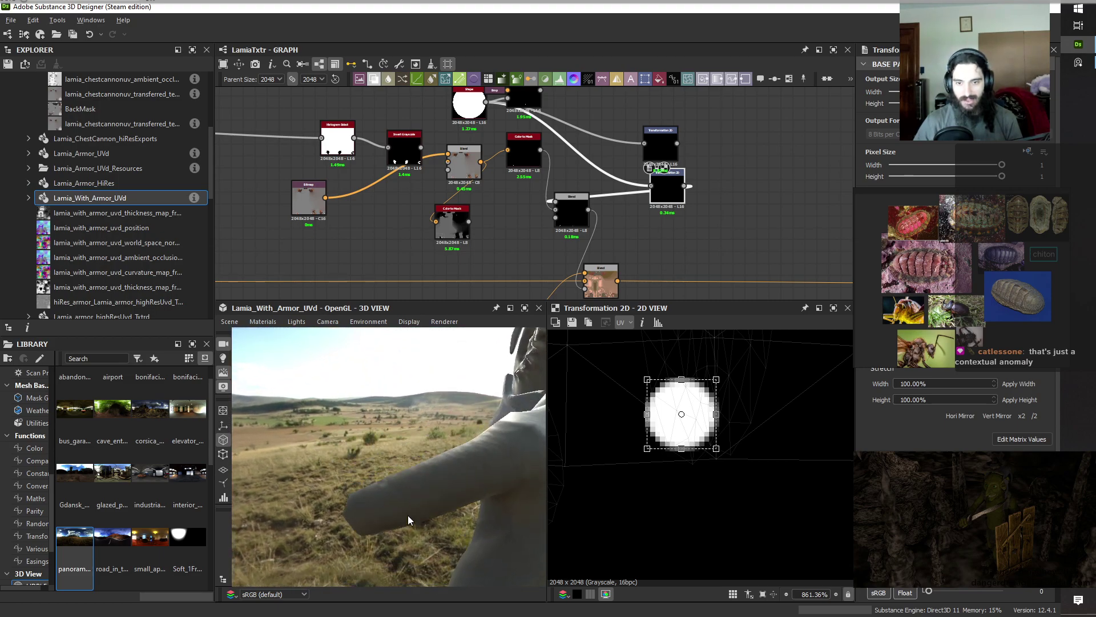
scroll(599, 457, down, 5)
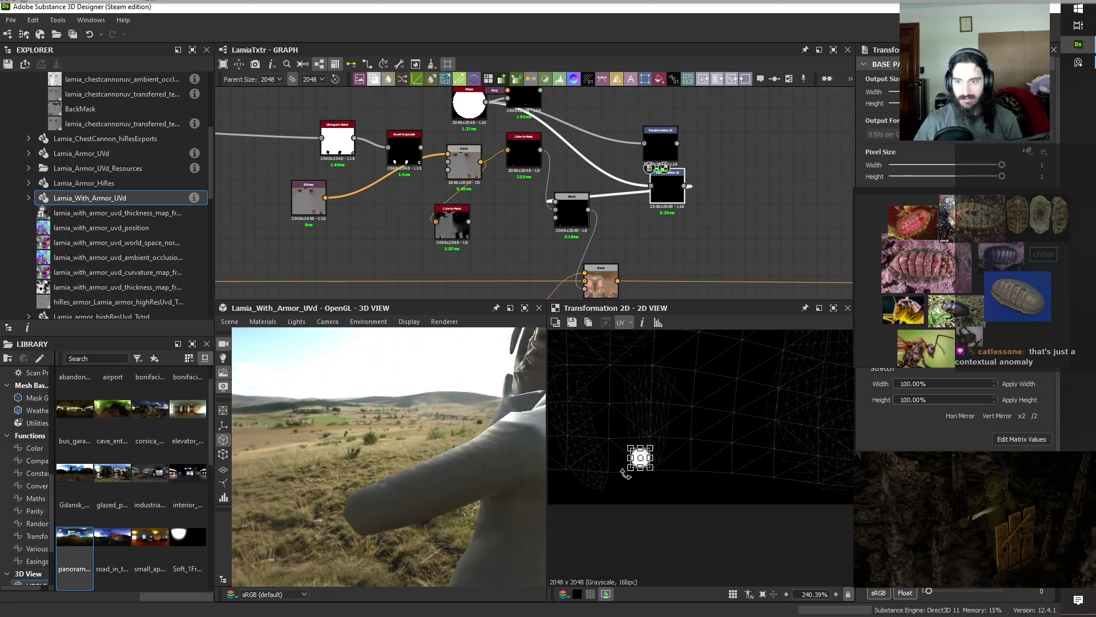
scroll(591, 234, down, 5)
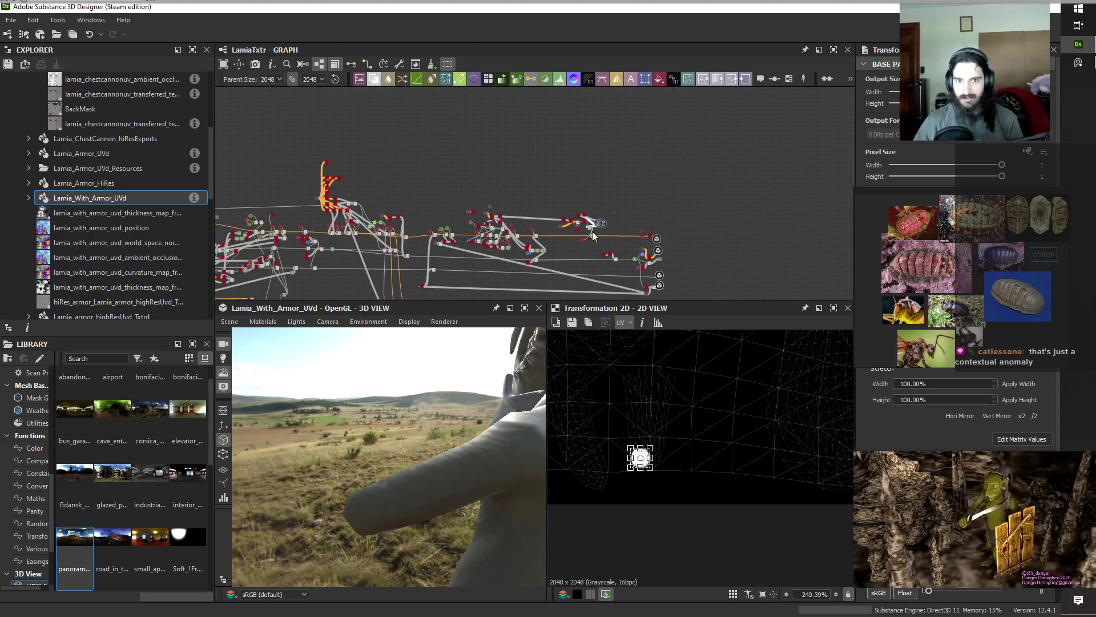
scroll(150, 208, up, 5)
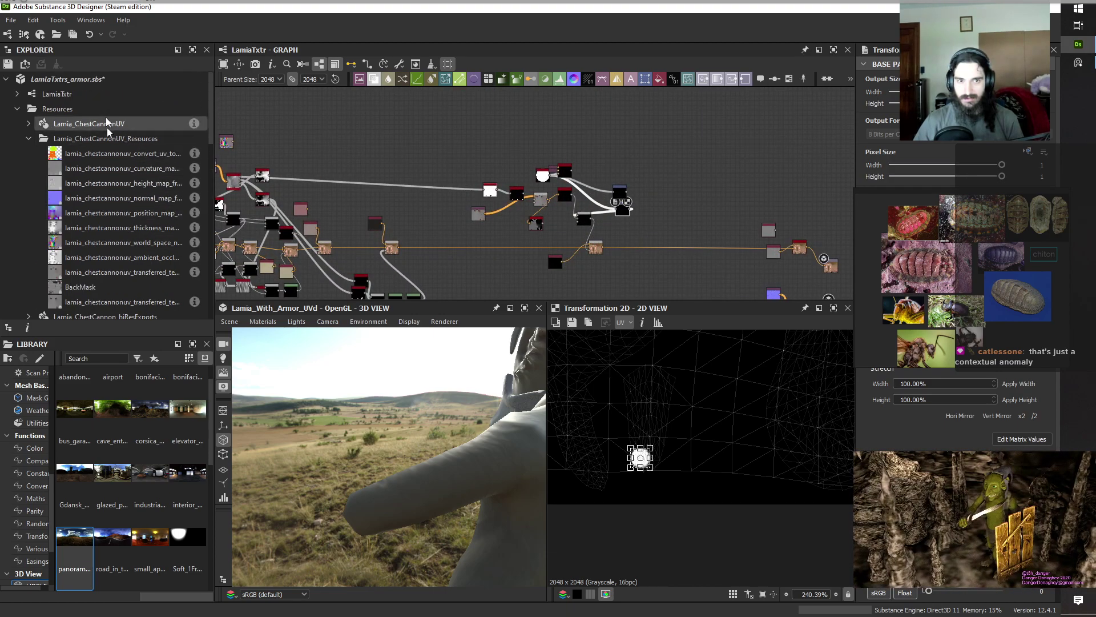
right_click(85, 95)
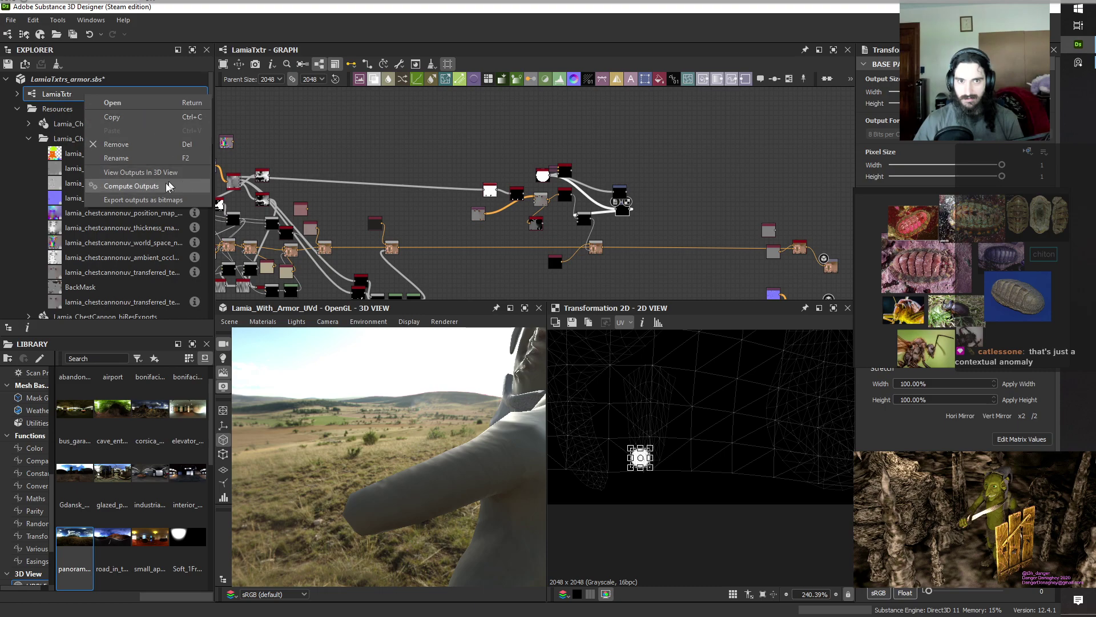
click(111, 173)
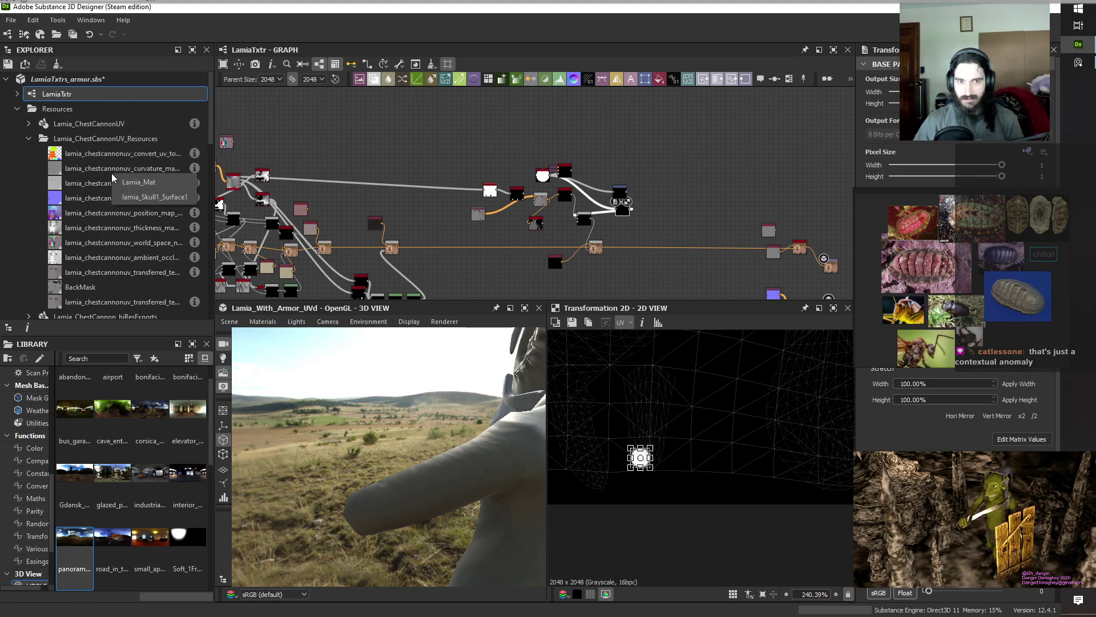
click(146, 182)
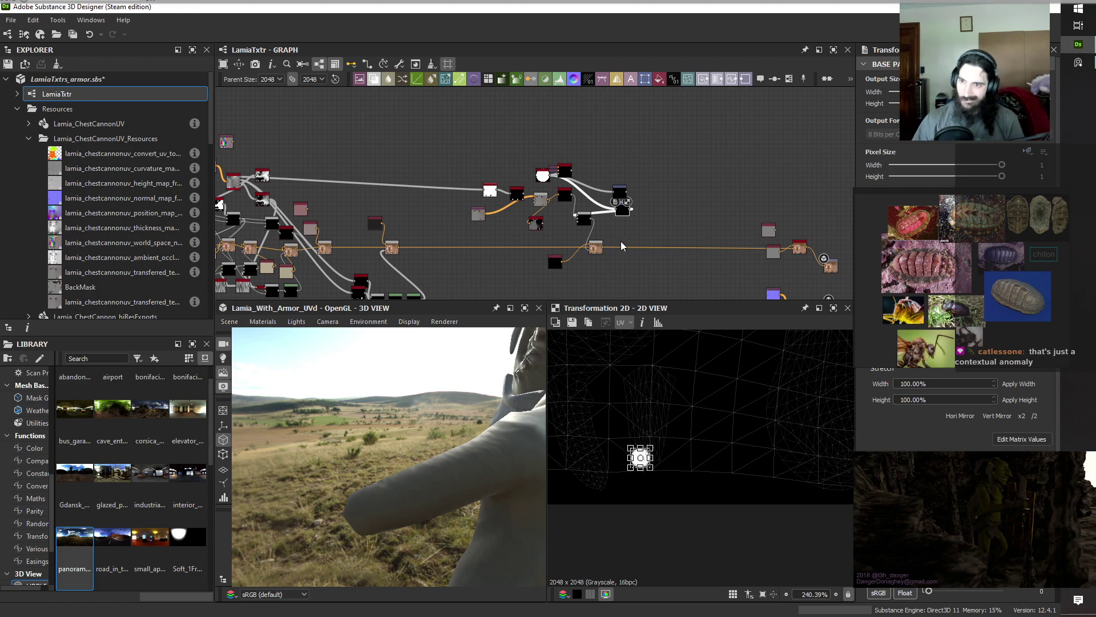
Preview the colour Blend and the mask Blend feeding it in the 2D view to examine the thumb masking.
scroll(621, 241, up, 4)
double_click(561, 265)
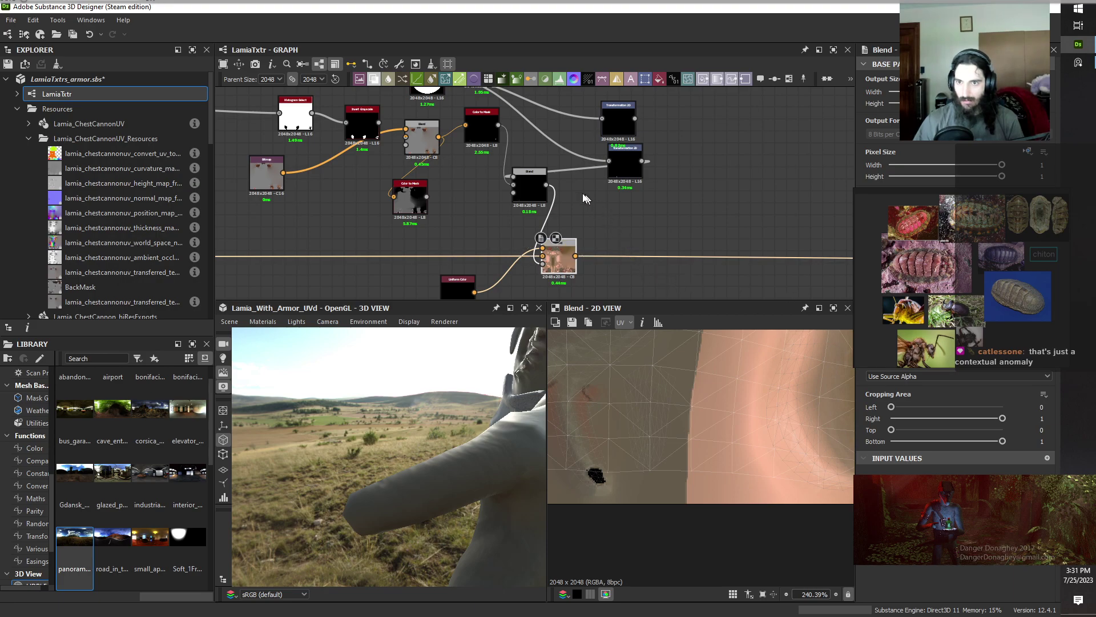
double_click(530, 195)
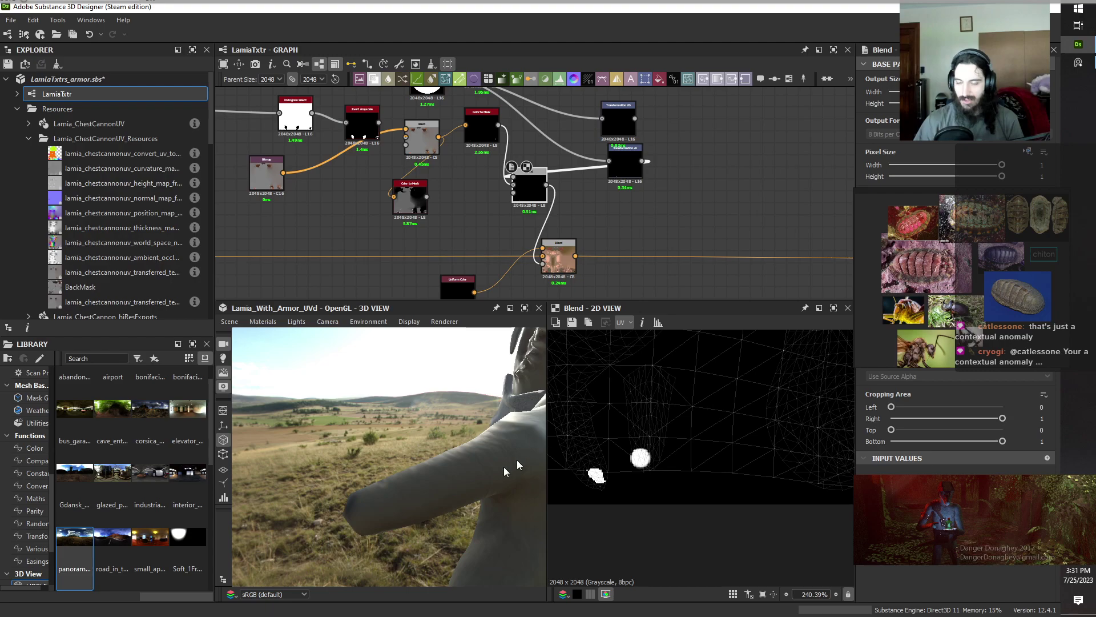
Select the Transformation 2D linked to the mask Blend and move its white spot up and slightly right on the thumb island.
drag(505, 471, 416, 505)
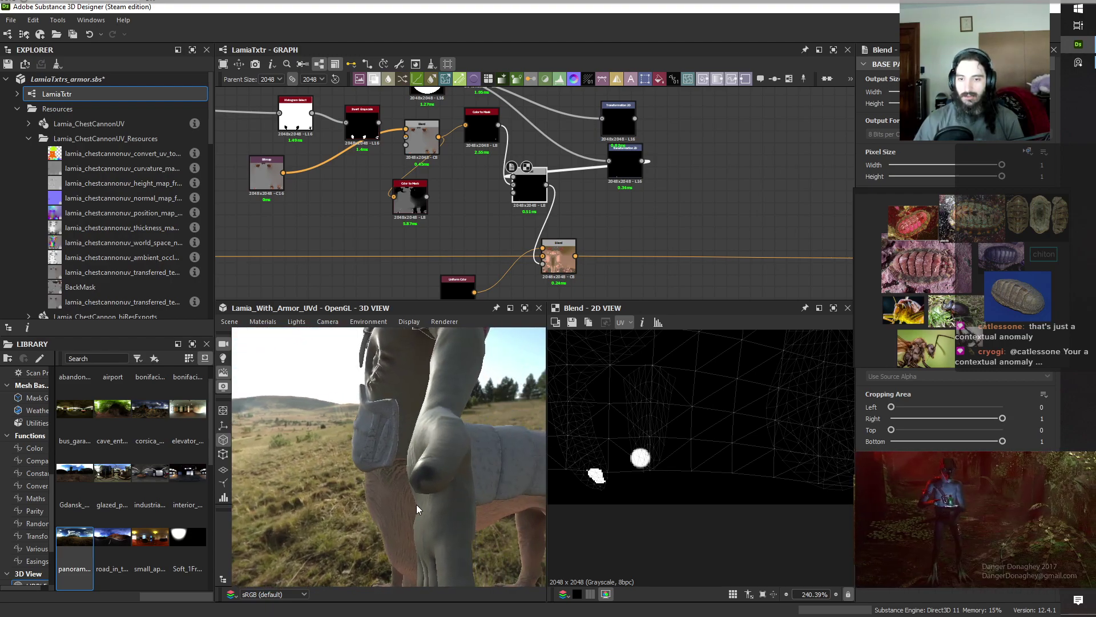
scroll(416, 504, up, 1)
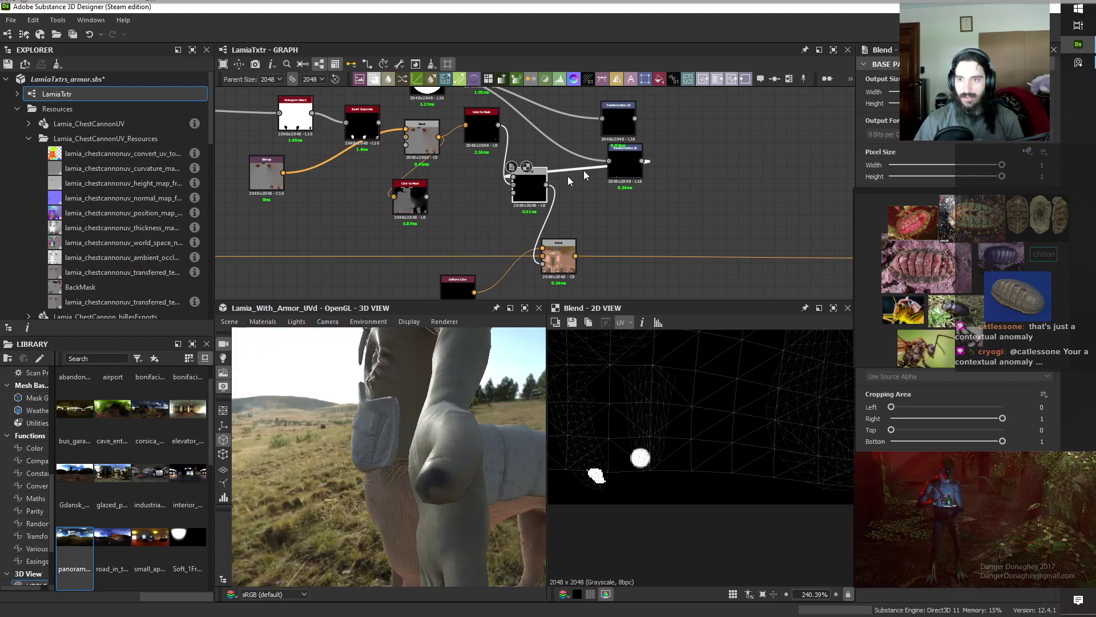
click(628, 159)
scroll(651, 468, up, 5)
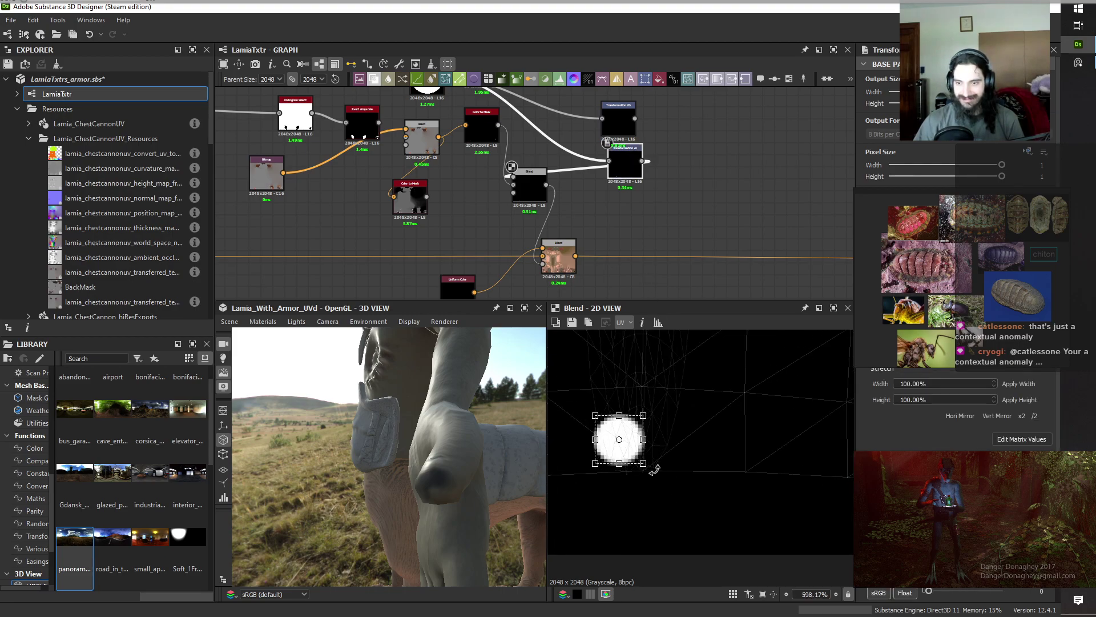
drag(622, 433, 676, 412)
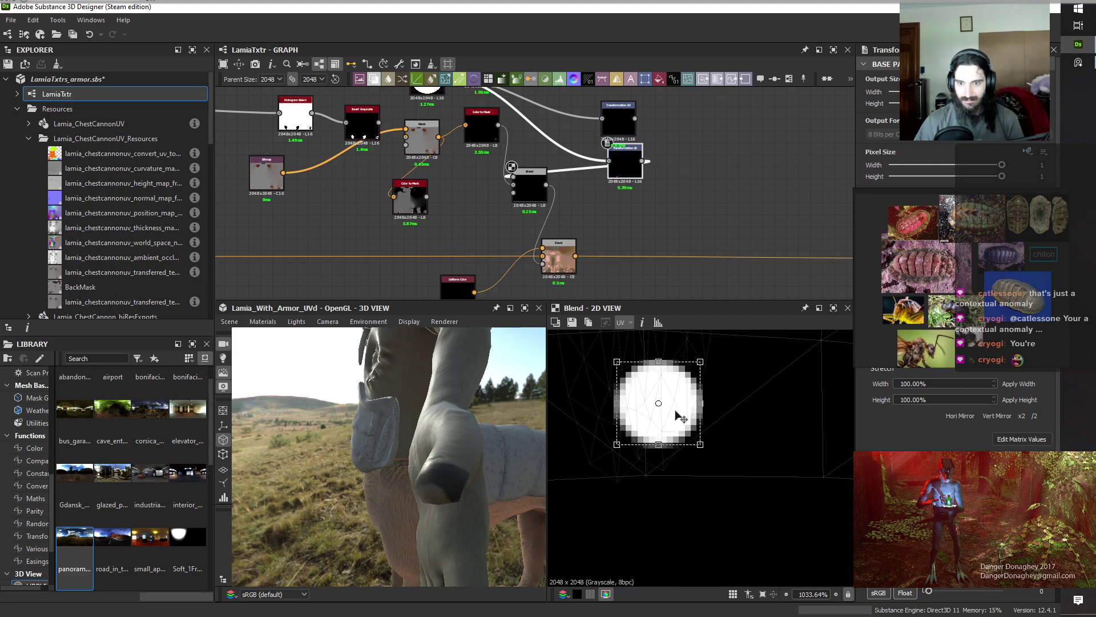
Stretch the white spot vertically into a tall ellipse, extending mainly its upper end and only slightly its lower end, while checking the thumb tip.
drag(495, 495, 439, 476)
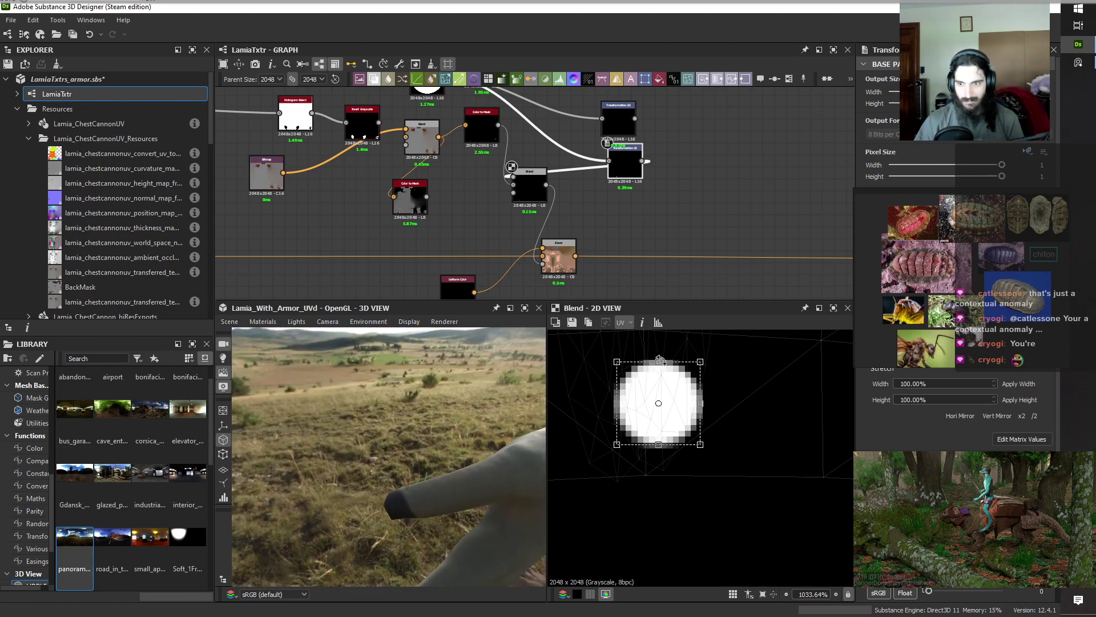
drag(658, 359, 658, 323)
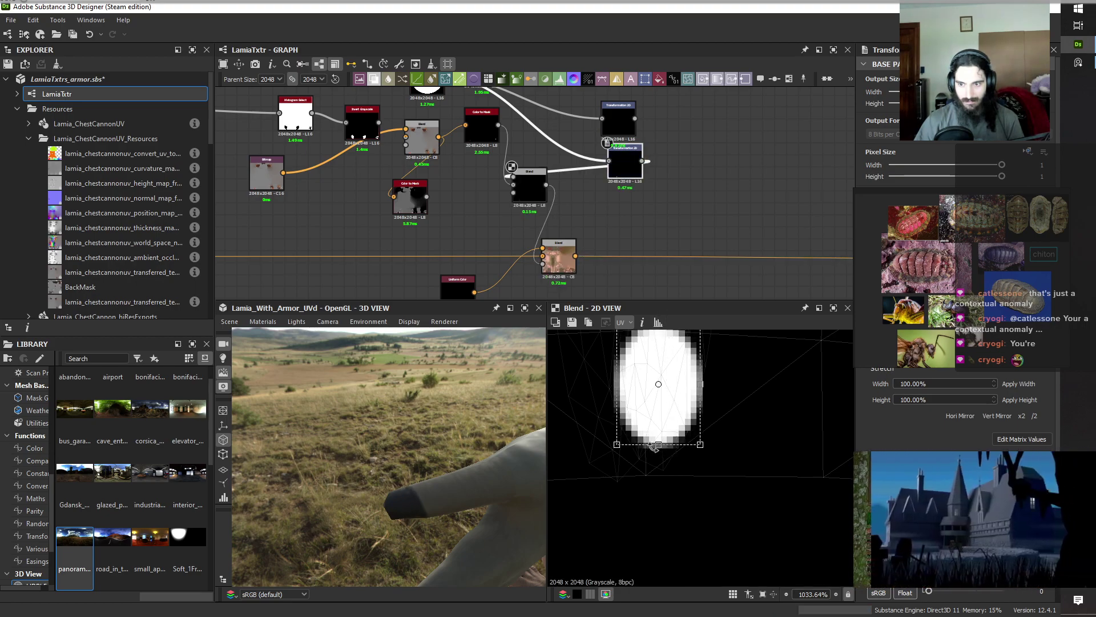
drag(659, 444, 655, 479)
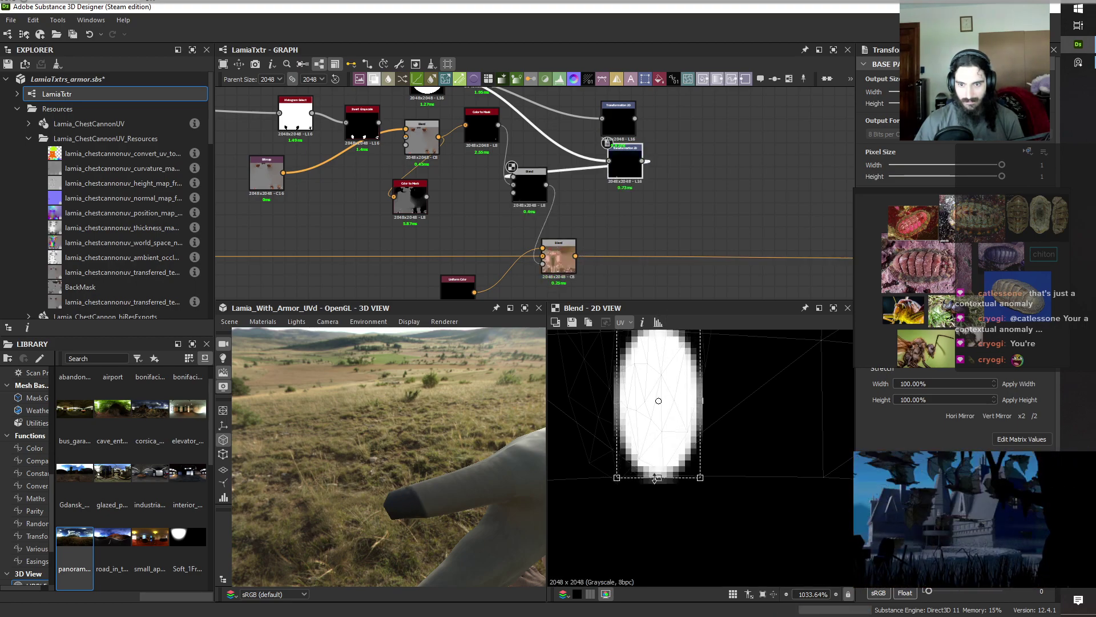
drag(484, 536, 566, 512)
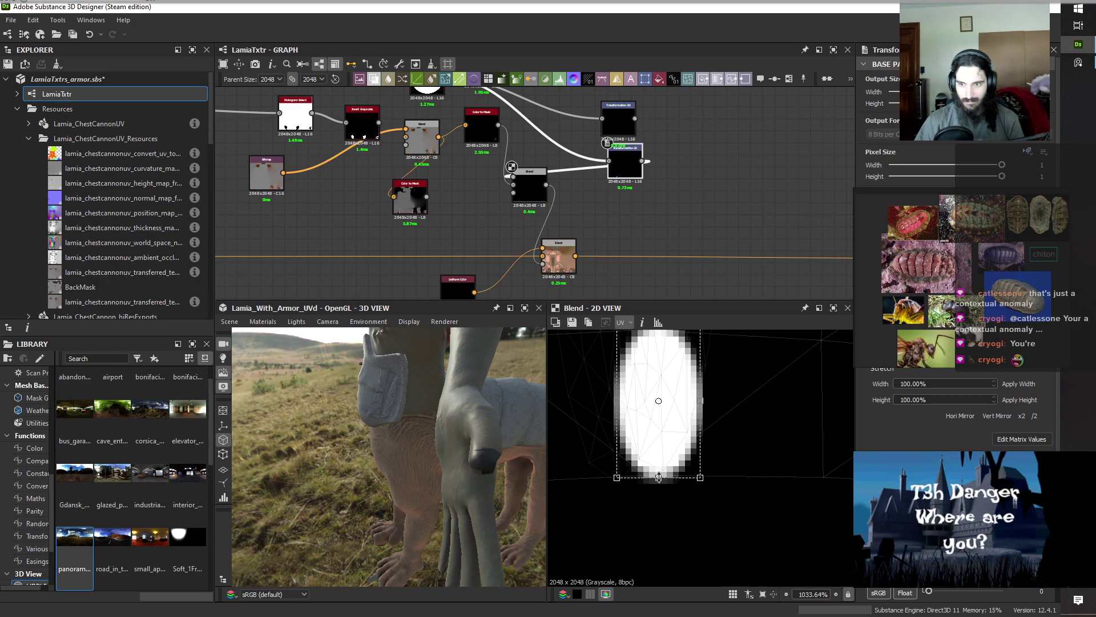
drag(658, 477, 661, 449)
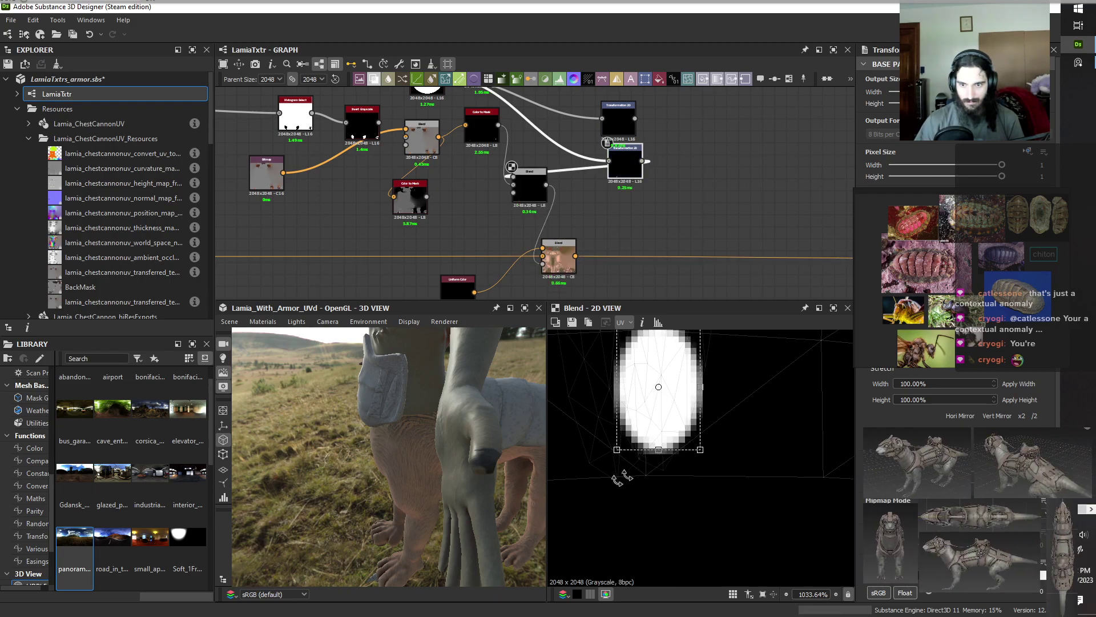
alt+drag(503, 486, 414, 529)
mouse_move(697, 413)
middle_down()
mouse_move(738, 426)
mouse_move(745, 451)
mouse_move(693, 433)
middle_up()
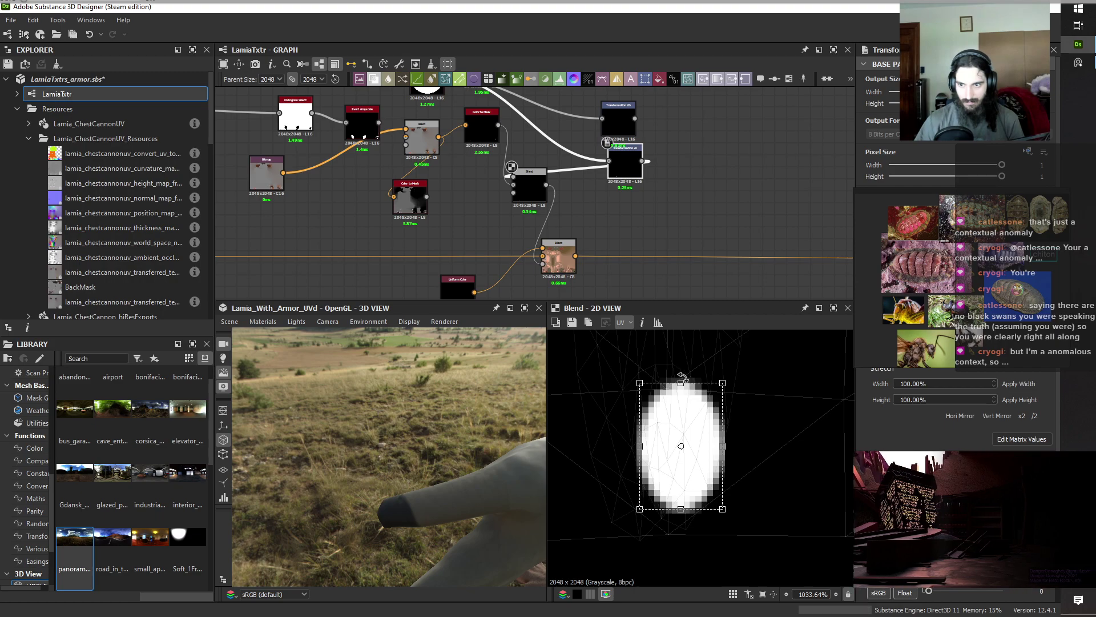
Tilt the ellipse mask about 15 degrees counterclockwise and trim its sides and upper end to fit the model's thumb tip.
drag(741, 366, 666, 354)
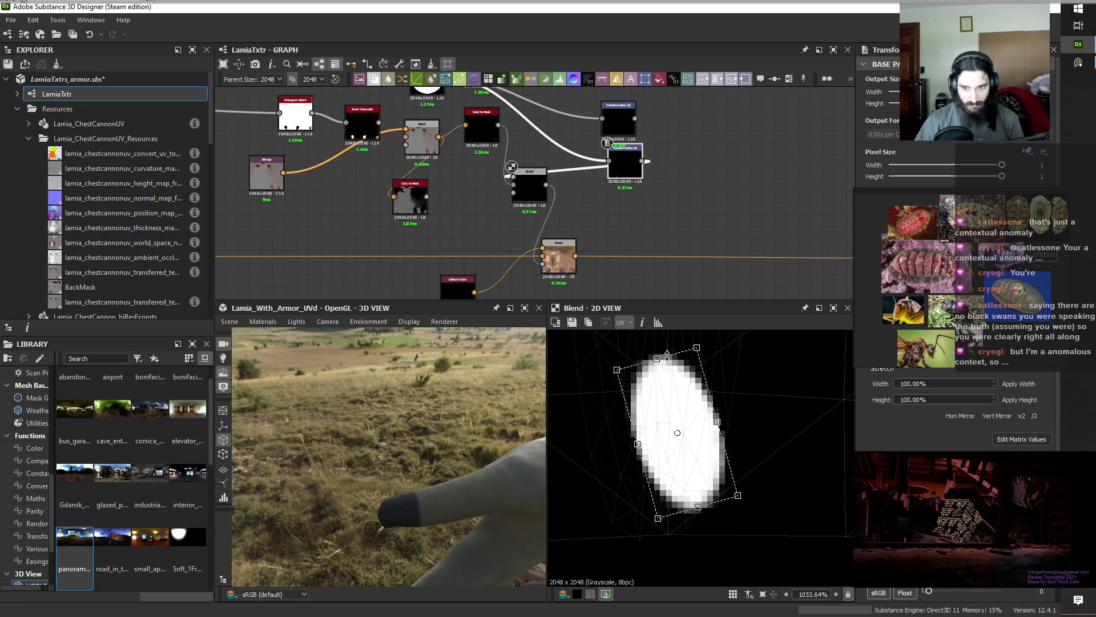
drag(430, 505, 500, 535)
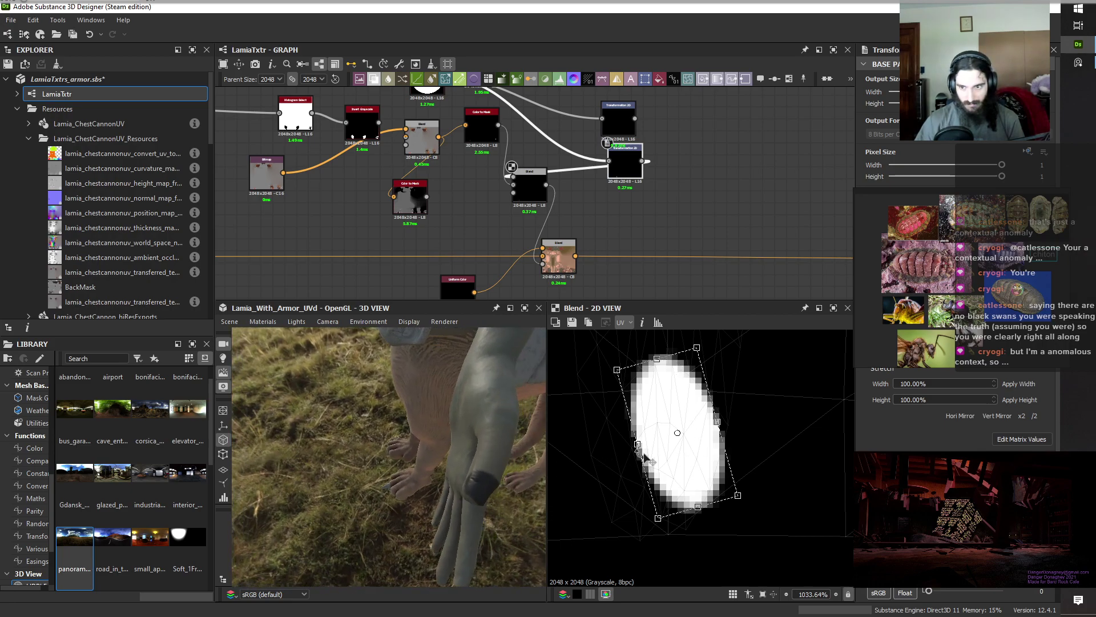
drag(717, 422, 700, 426)
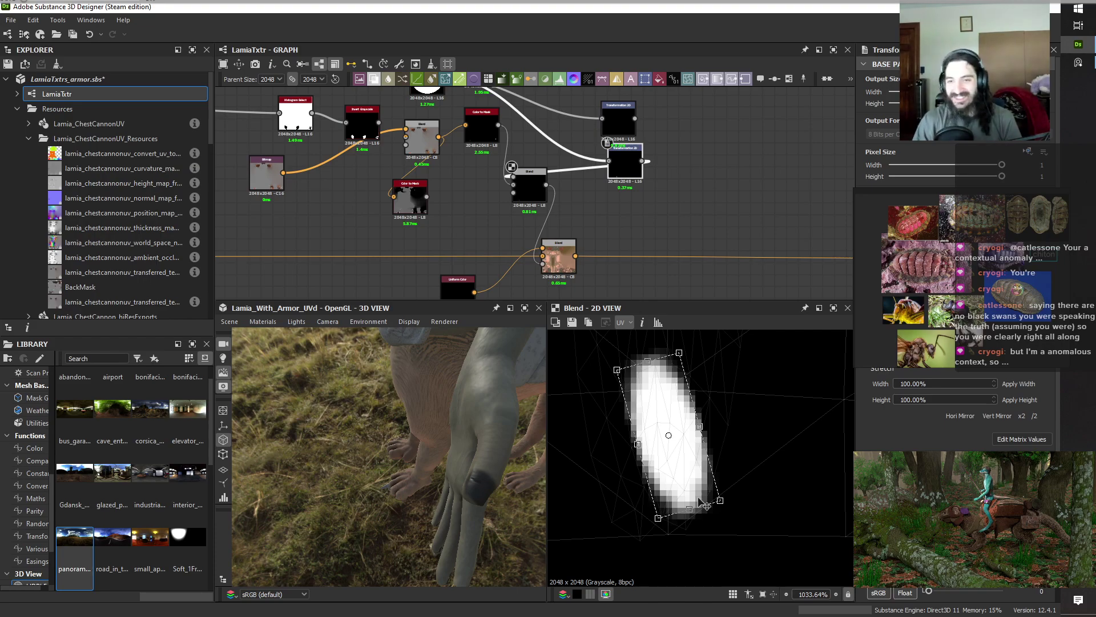
drag(530, 540, 412, 446)
drag(637, 443, 648, 441)
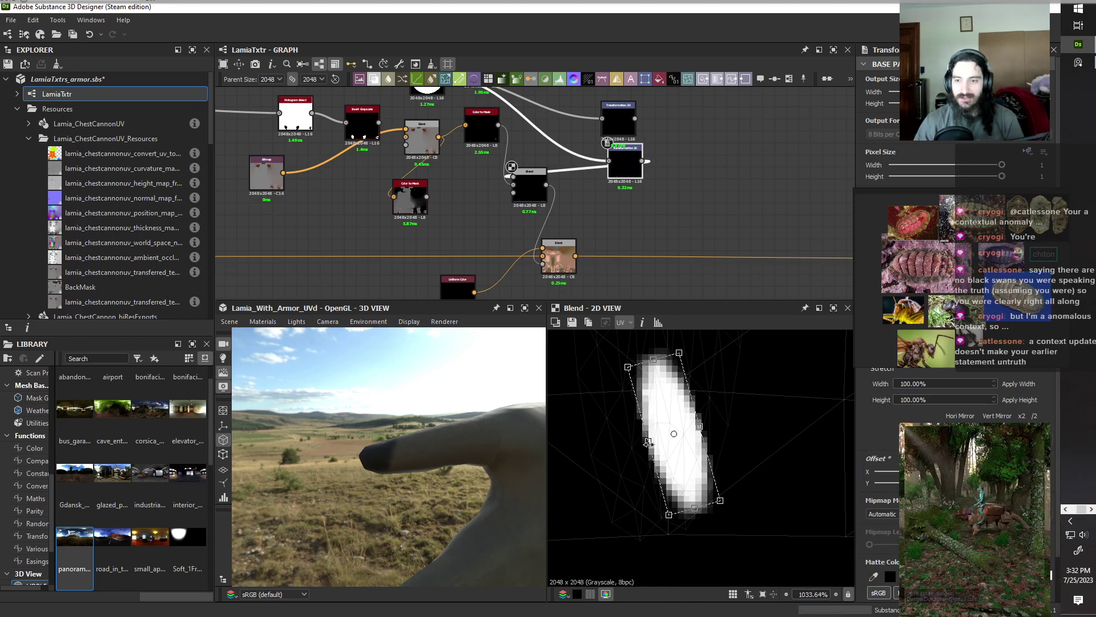
drag(475, 495, 435, 555)
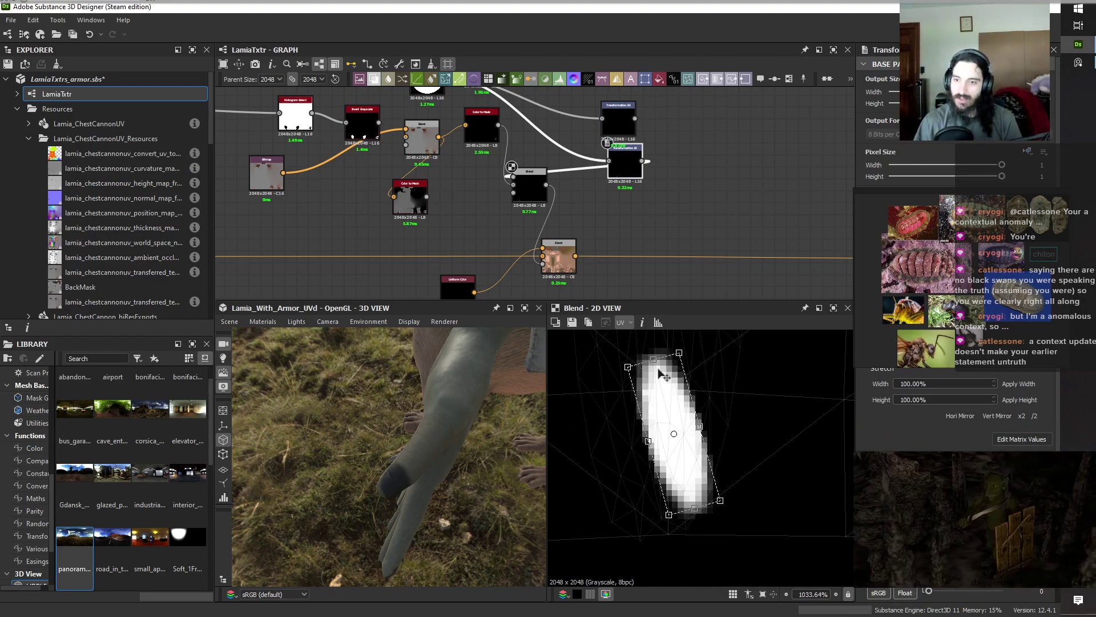
drag(656, 365, 675, 379)
drag(467, 545, 545, 503)
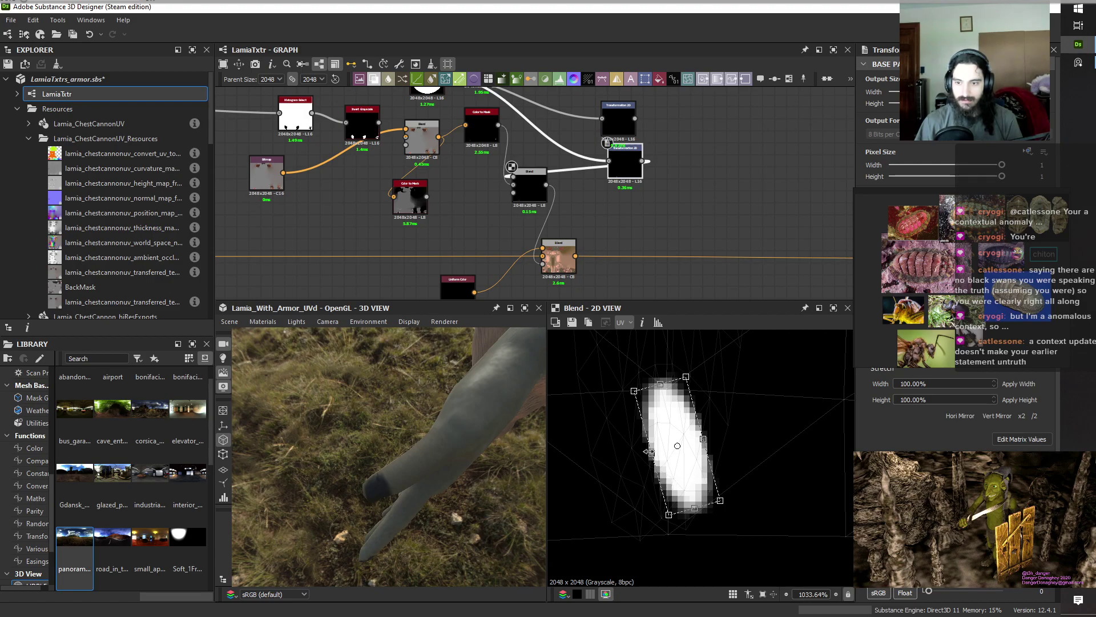
Add a Blend node that combines the two Transformation 2D masks and feed its output into the existing mask Blend.
scroll(649, 452, down, 5)
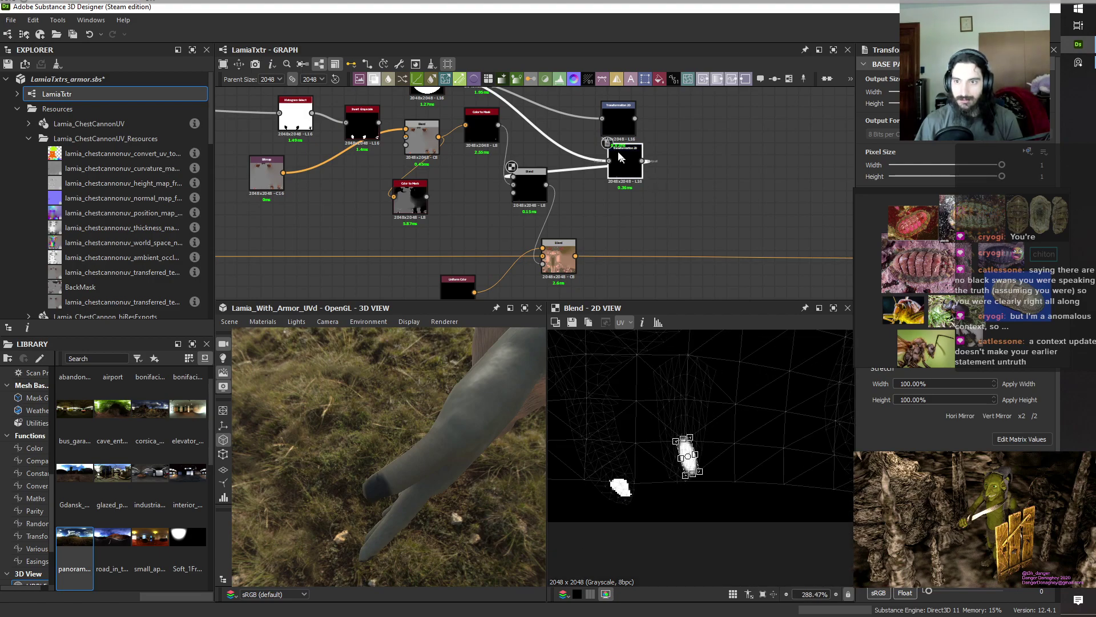
double_click(615, 116)
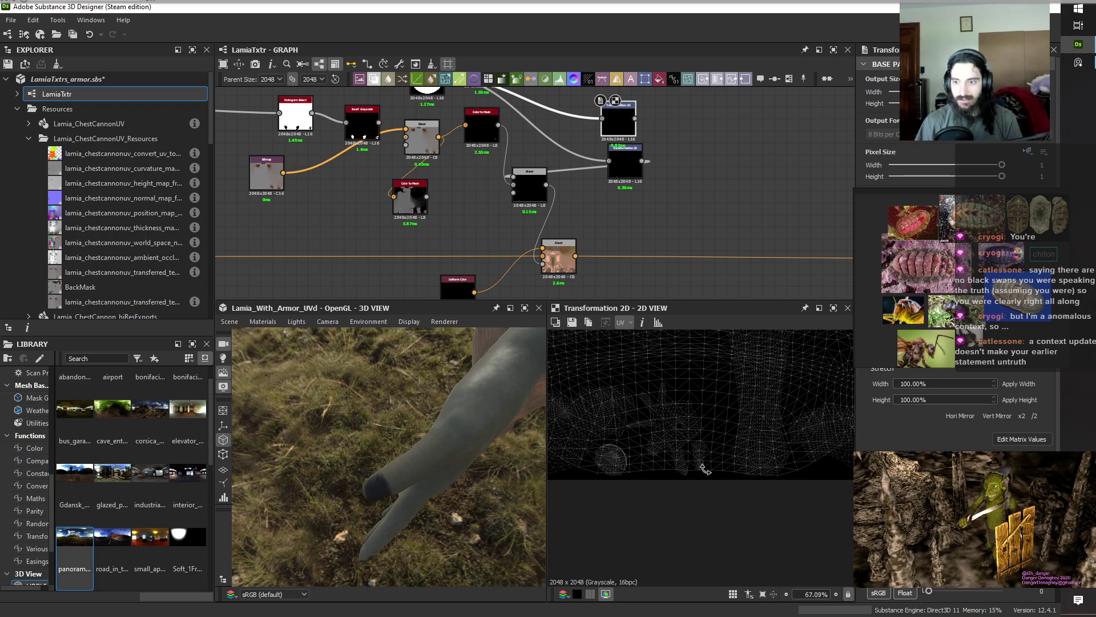
scroll(706, 470, up, 5)
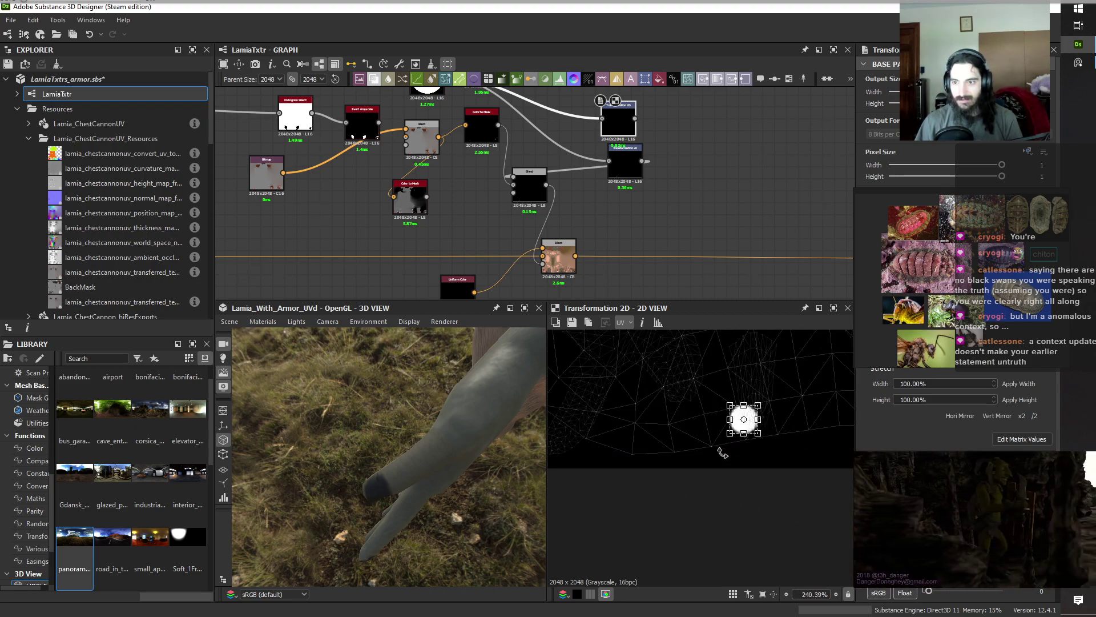
scroll(722, 453, up, 1)
scroll(765, 451, up, 1)
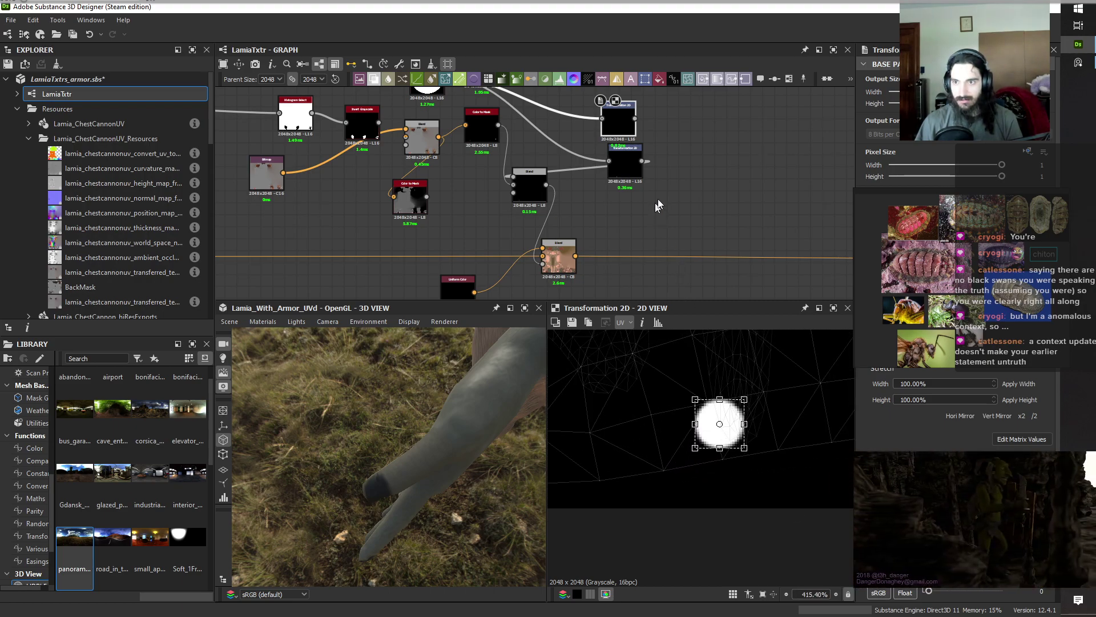
right_click(697, 201)
click(742, 238)
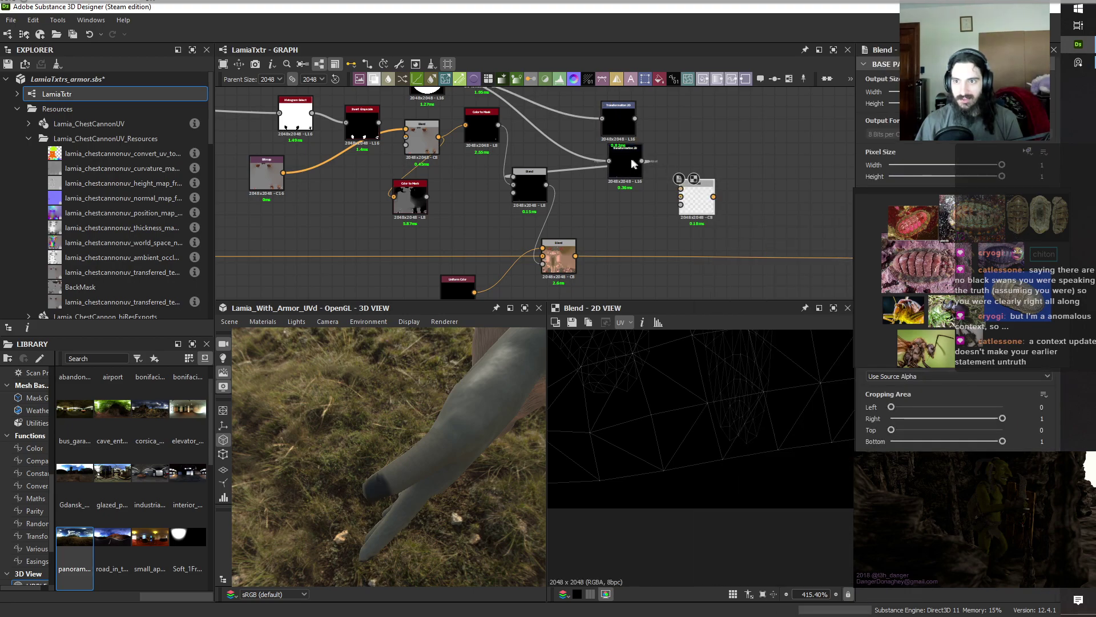
drag(642, 161, 681, 196)
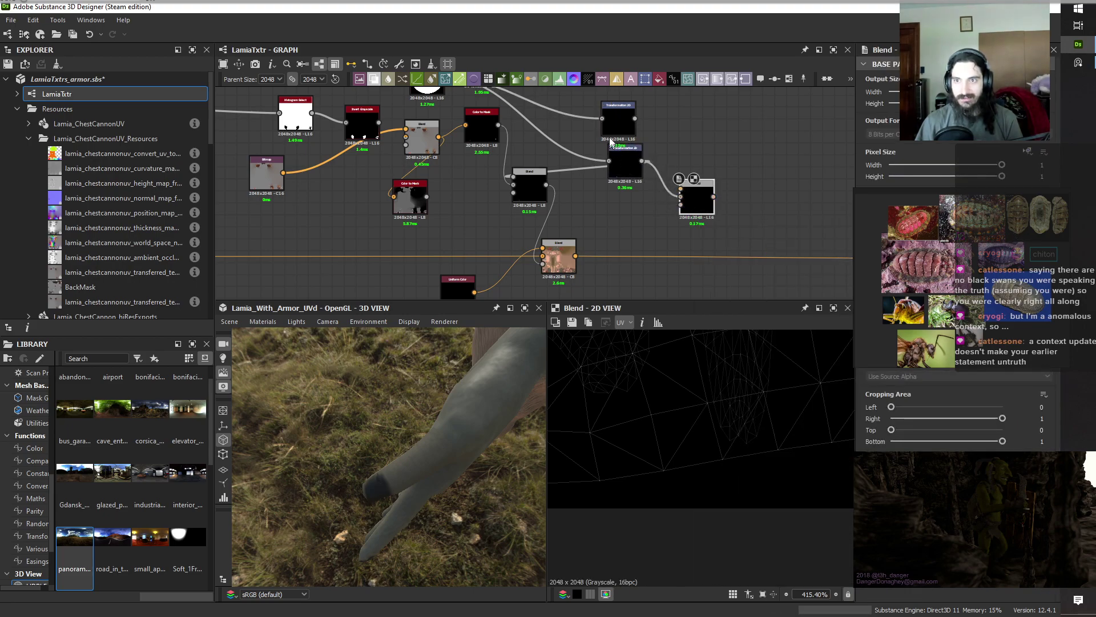
drag(635, 118, 514, 177)
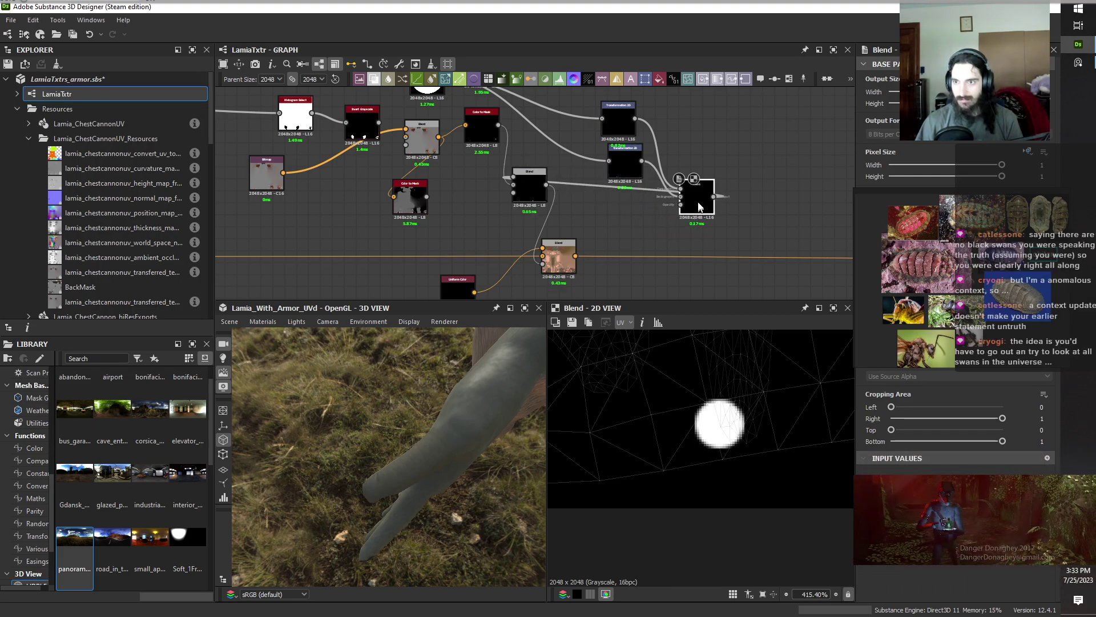
Adjust the new Blend node so that both Transformation 2D masks affect the hand.
click(626, 122)
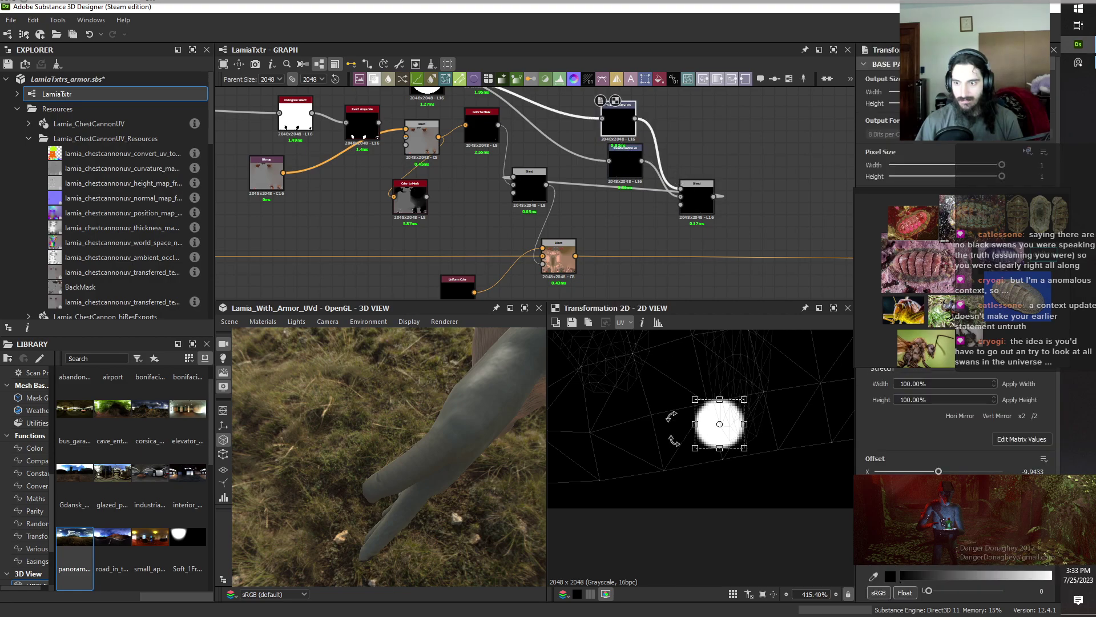
drag(388, 507, 385, 458)
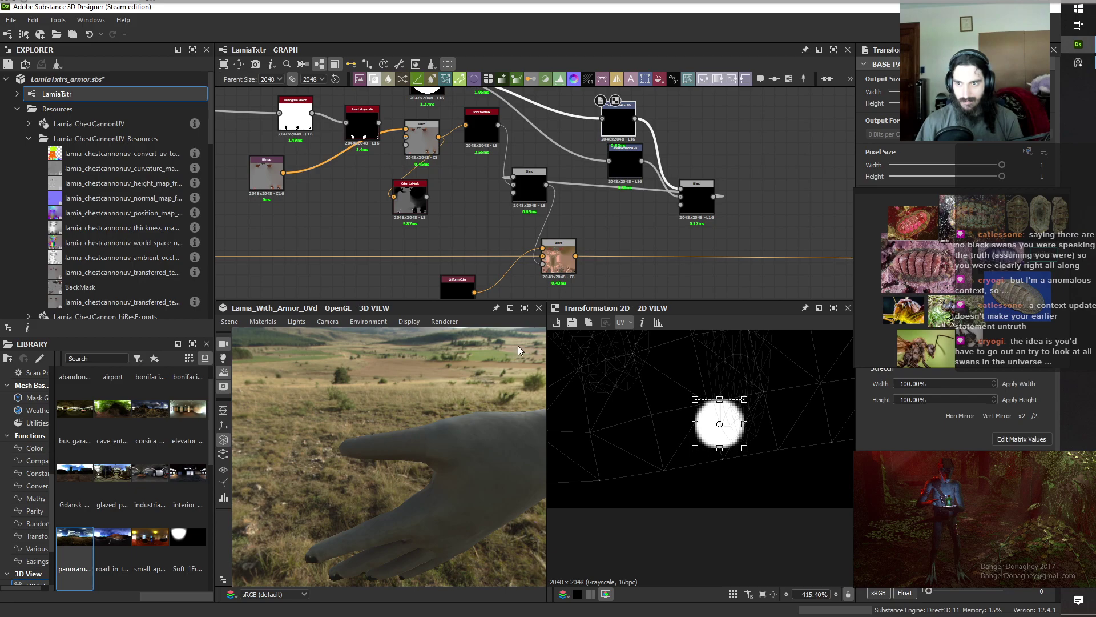
click(697, 206)
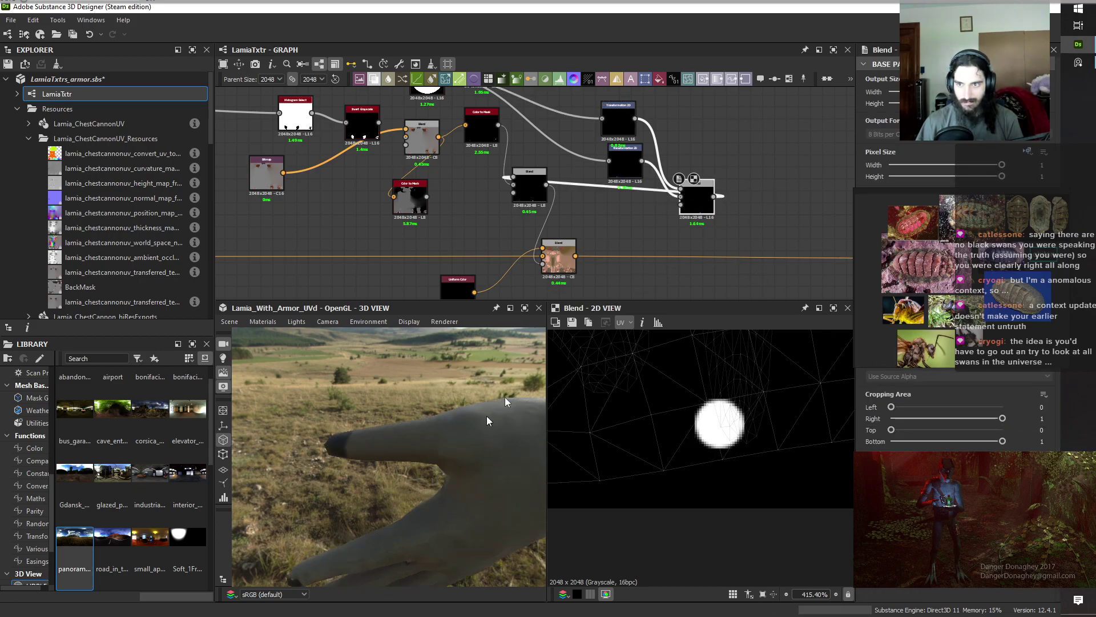
Move the upper Transformation 2D node's circular mask onto the other thumb tip's UVs and narrow it into an upright ellipse.
click(624, 129)
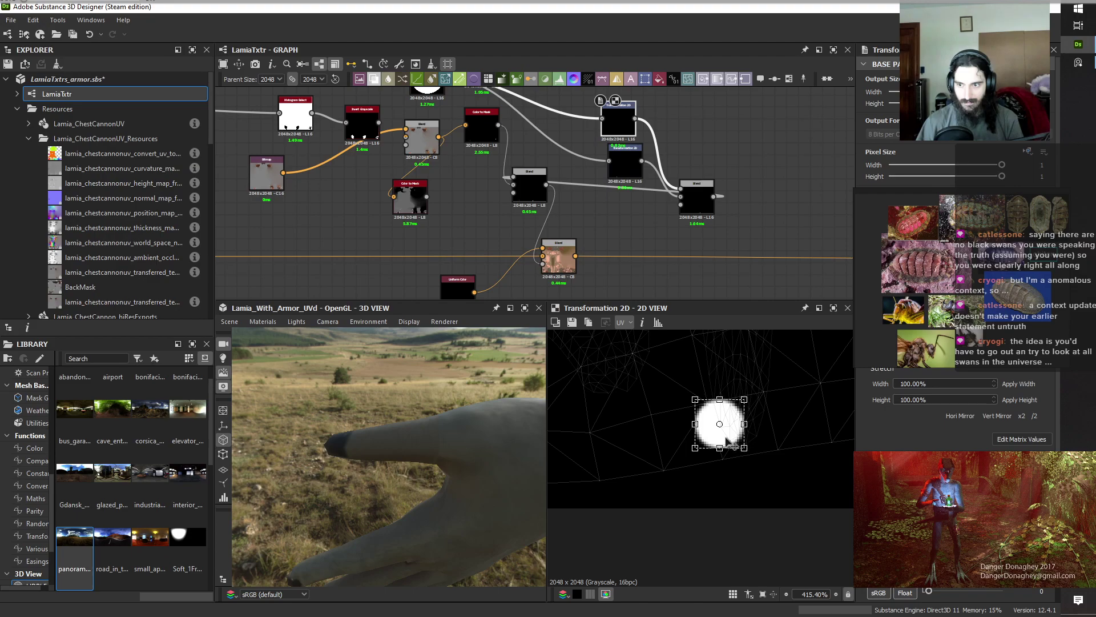
drag(727, 437, 753, 454)
drag(465, 490, 393, 444)
drag(451, 423, 401, 498)
scroll(683, 443, down, 13)
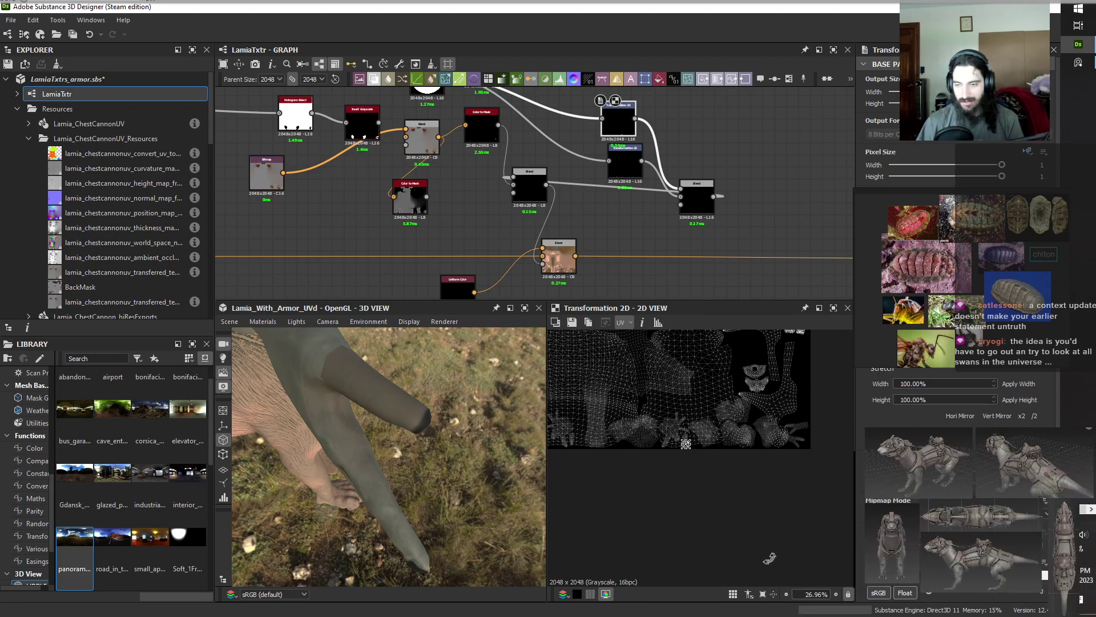
scroll(686, 444, up, 16)
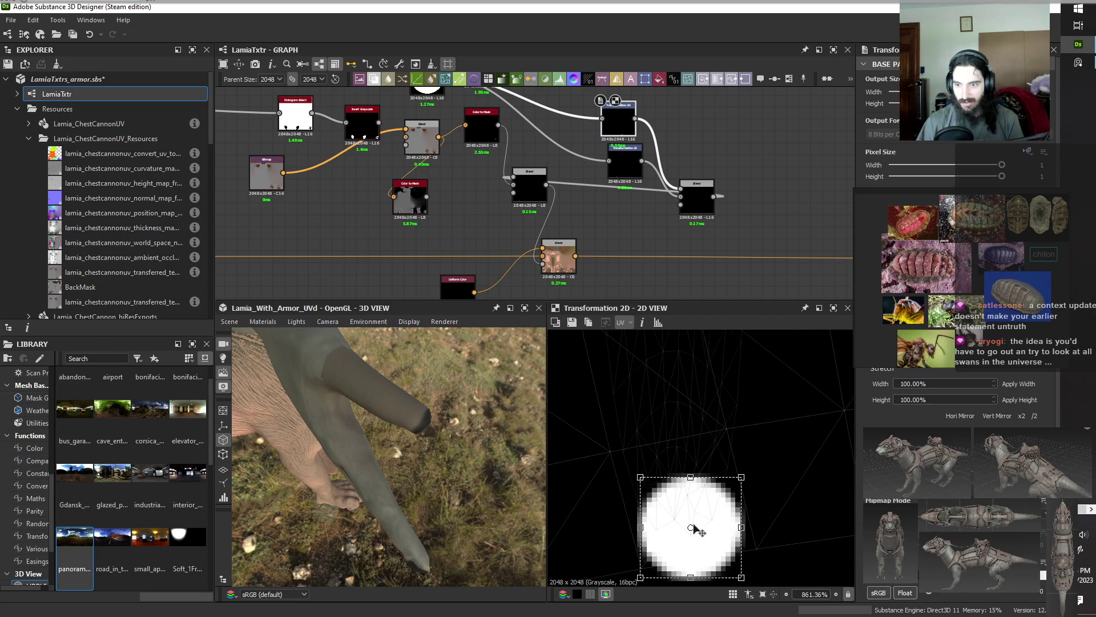
drag(640, 526, 680, 496)
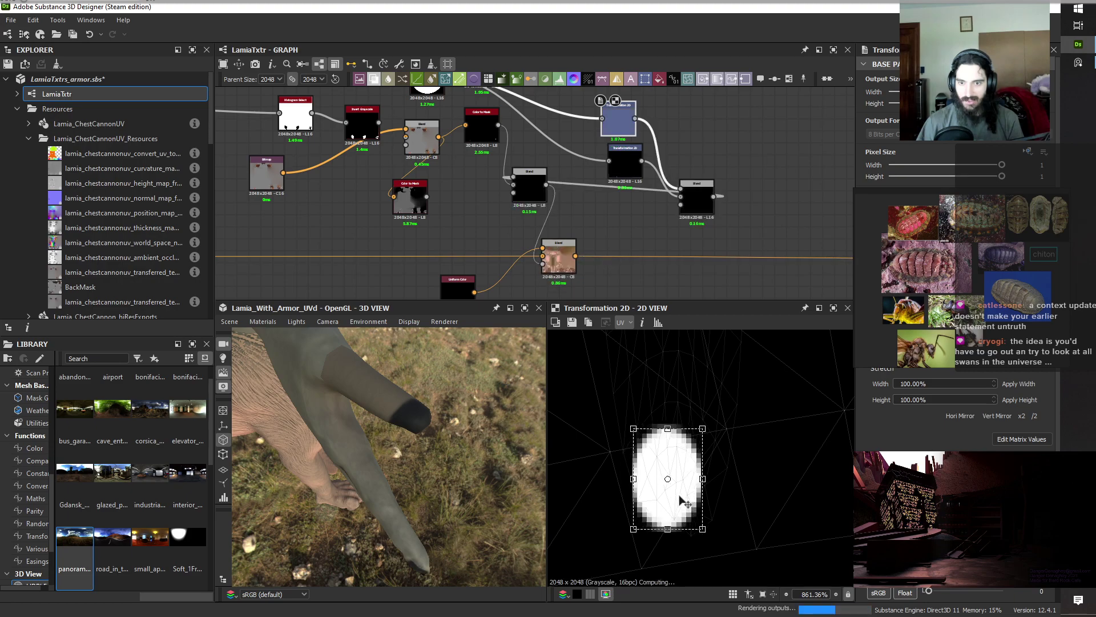
Shorten and narrow the second thumb mask into a slim, nearly upright ellipse, fitting its position and rotation to the thumb tip.
drag(531, 495, 480, 467)
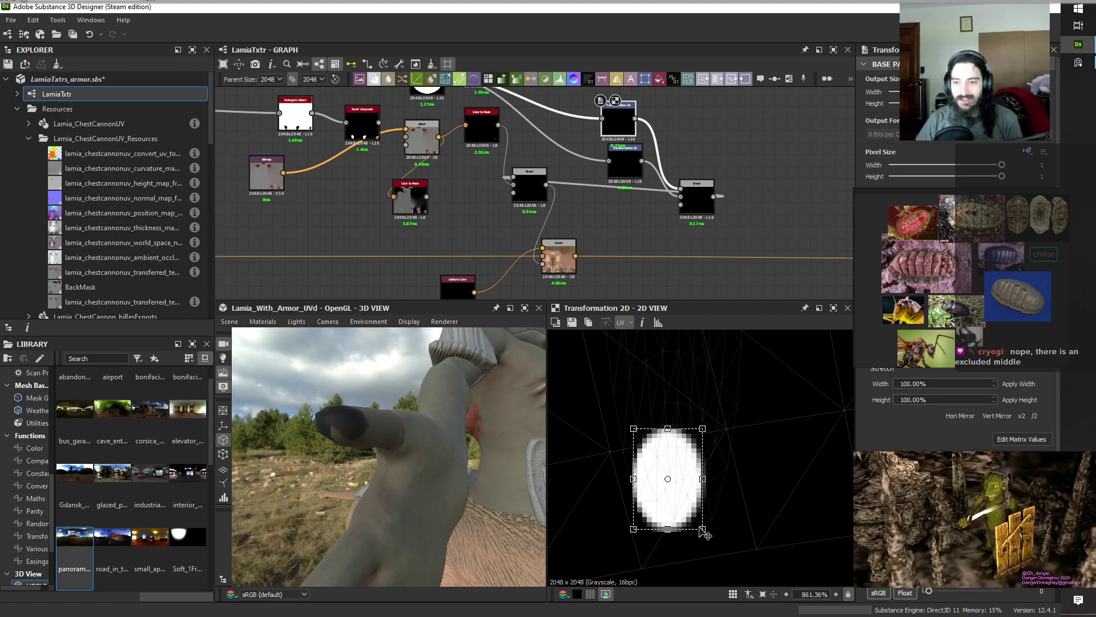
mouse_move(707, 412)
mouse_down()
mouse_move(715, 415)
mouse_move(679, 407)
mouse_move(695, 410)
mouse_up()
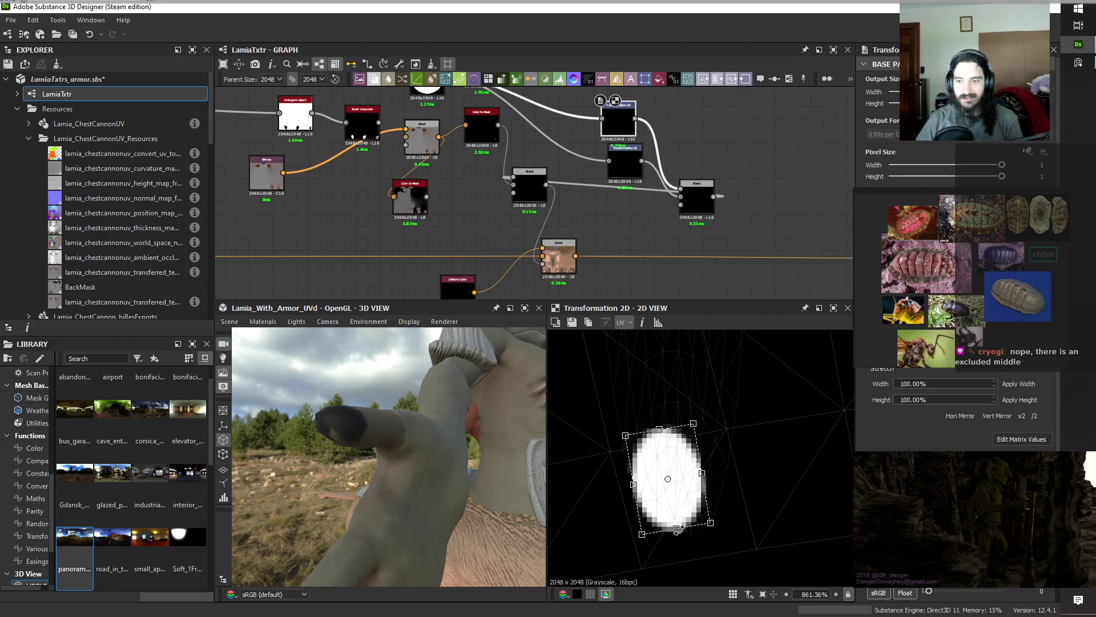
drag(675, 526, 675, 499)
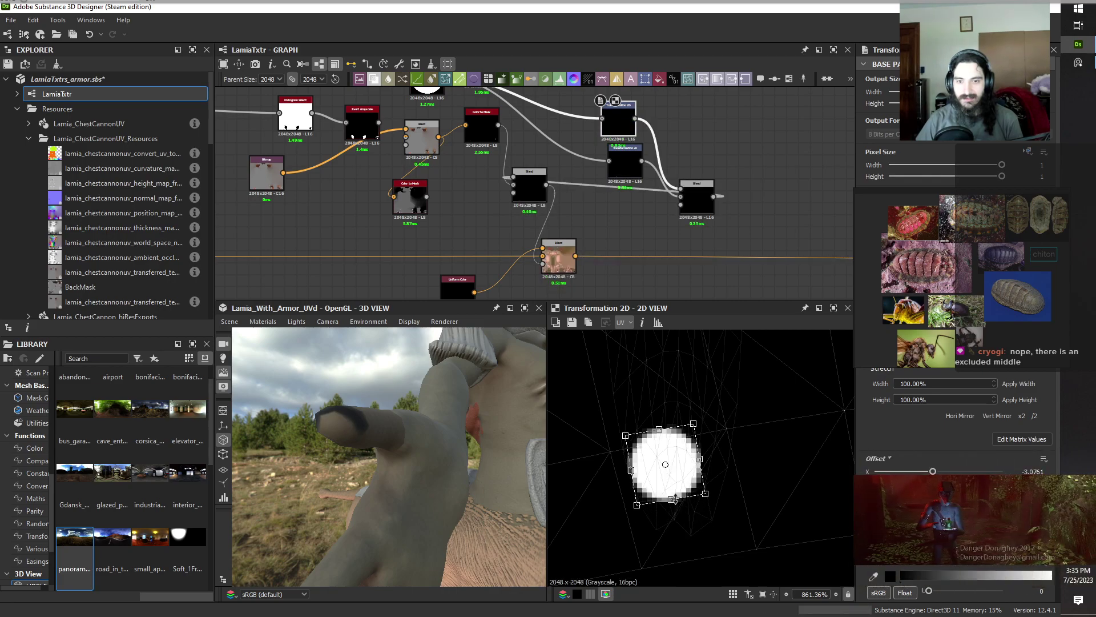
drag(426, 477, 443, 560)
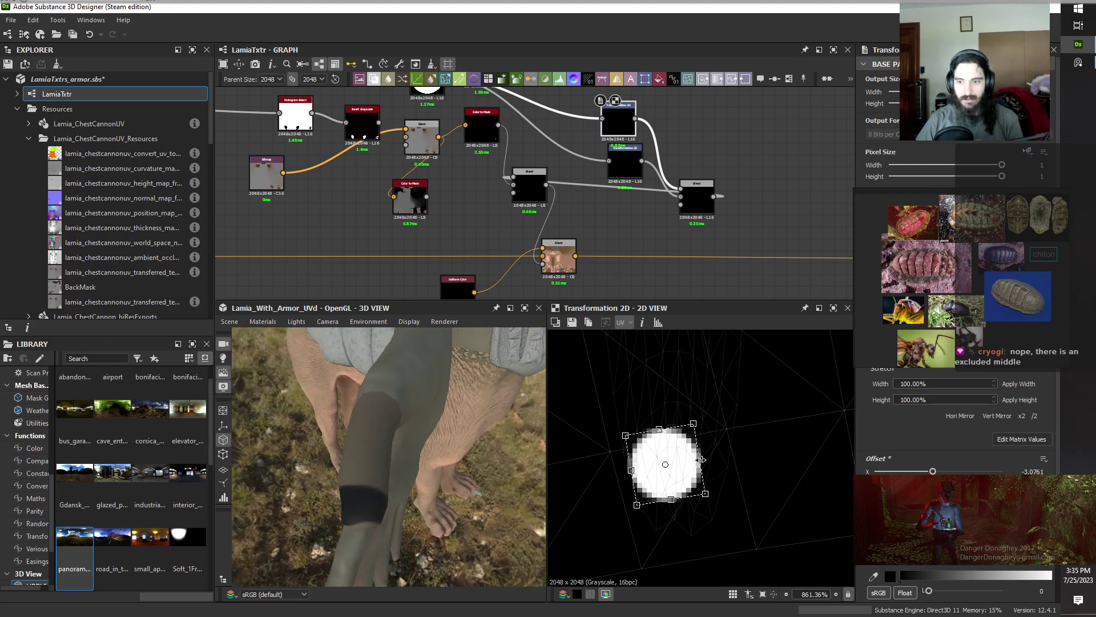
drag(701, 460, 657, 465)
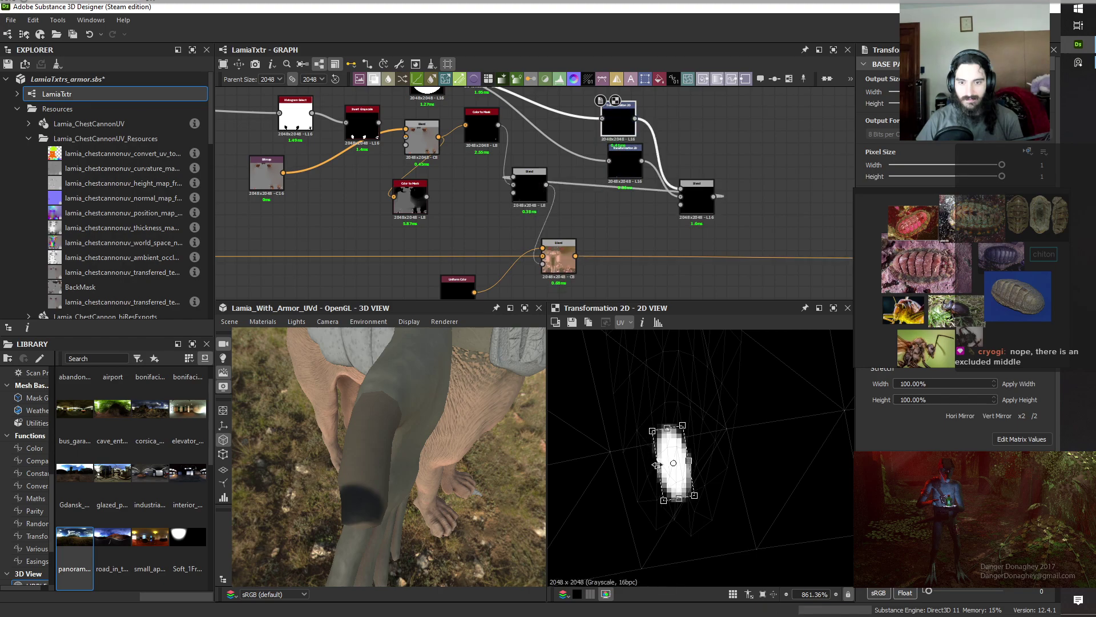
drag(392, 530, 371, 502)
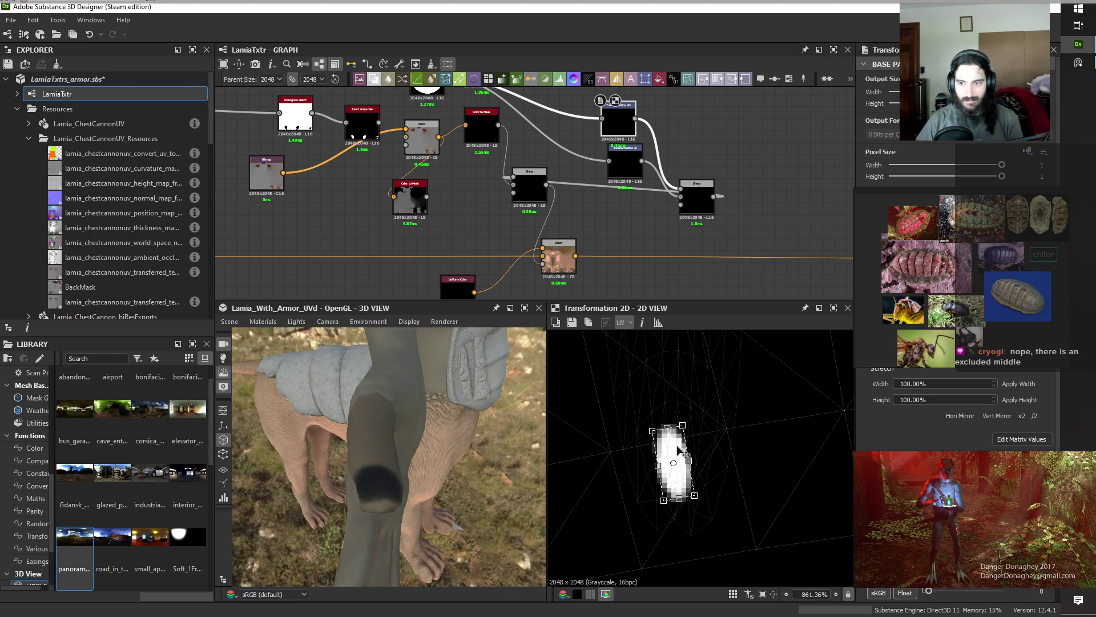
drag(678, 451, 644, 419)
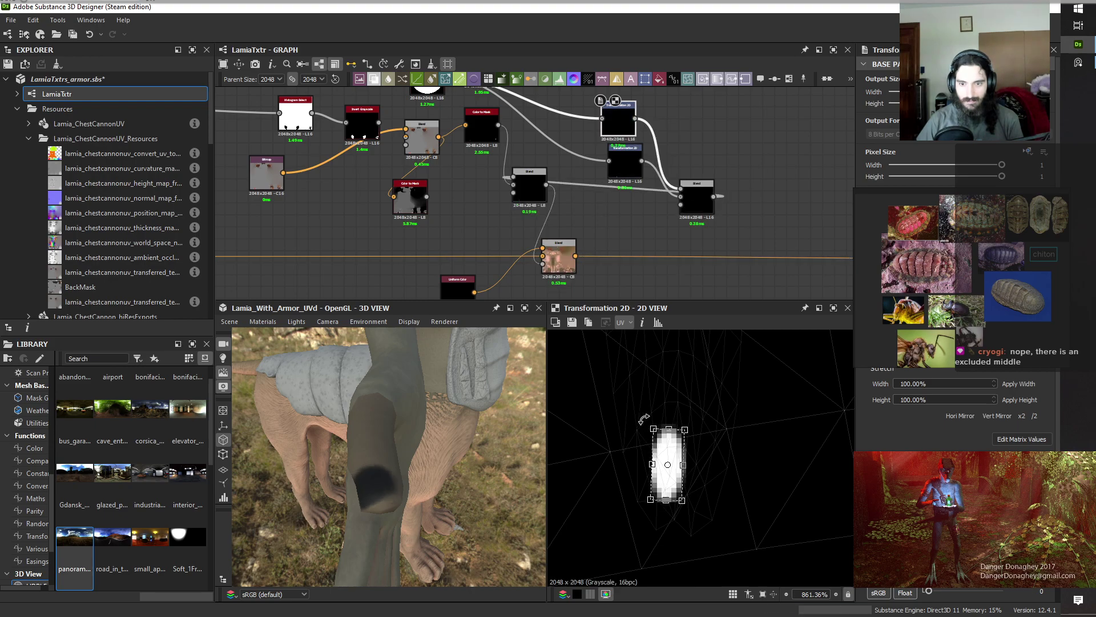
Check the darkened thumb on the whole model and save the package.
drag(428, 462, 340, 473)
drag(477, 484, 537, 478)
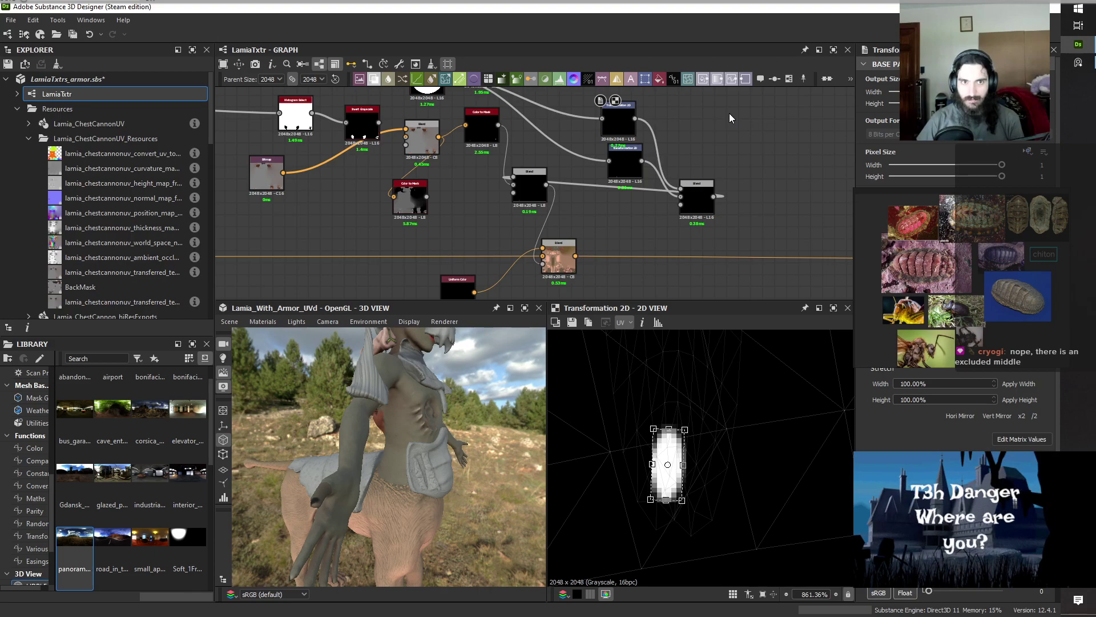
key(ctrl+s)
Open the Lamia_ArmorTxtrs graph from the package.
scroll(80, 190, down, 4)
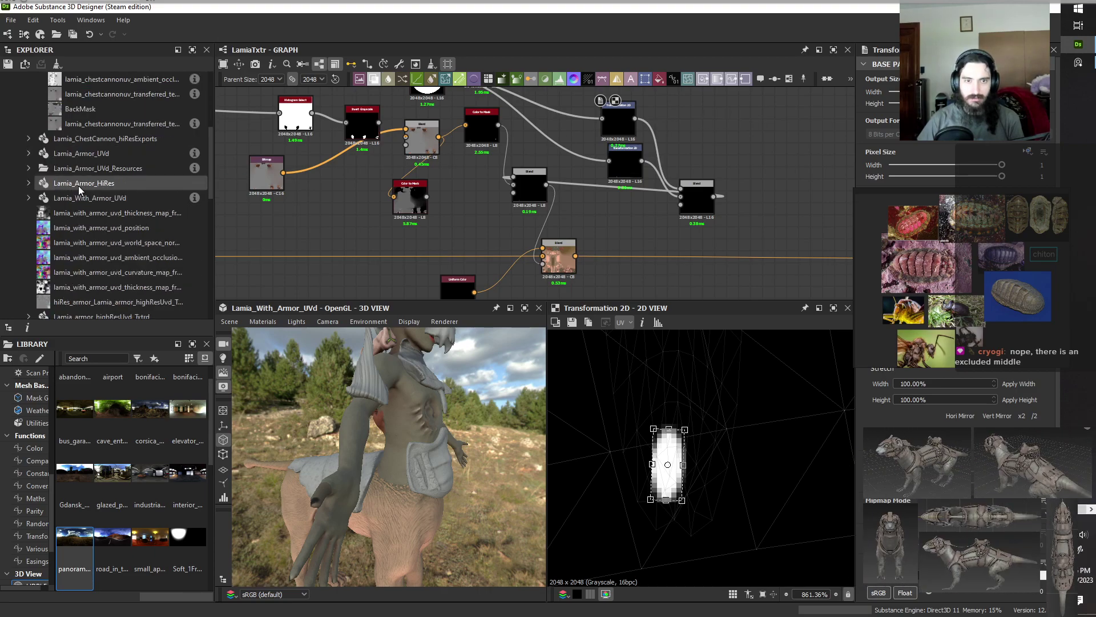
scroll(80, 189, down, 5)
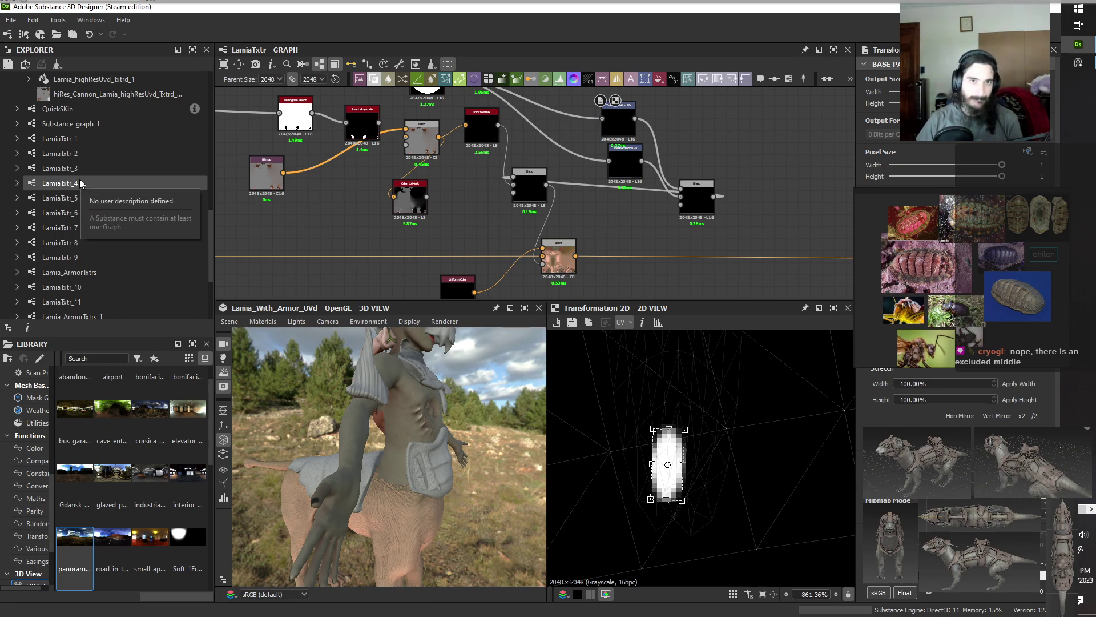
click(86, 273)
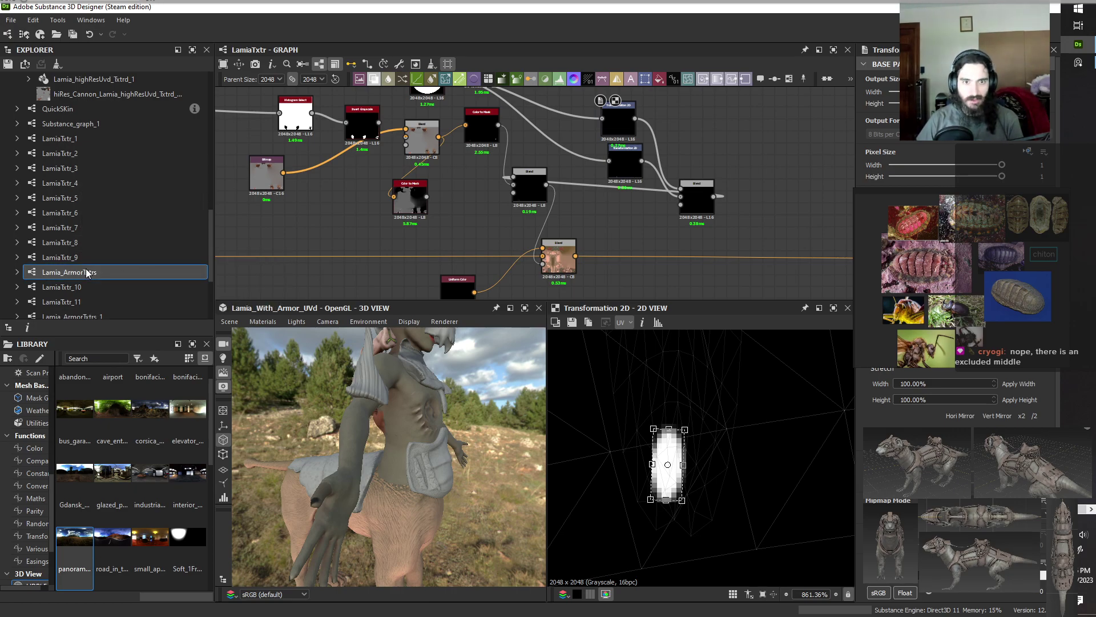
double_click(86, 272)
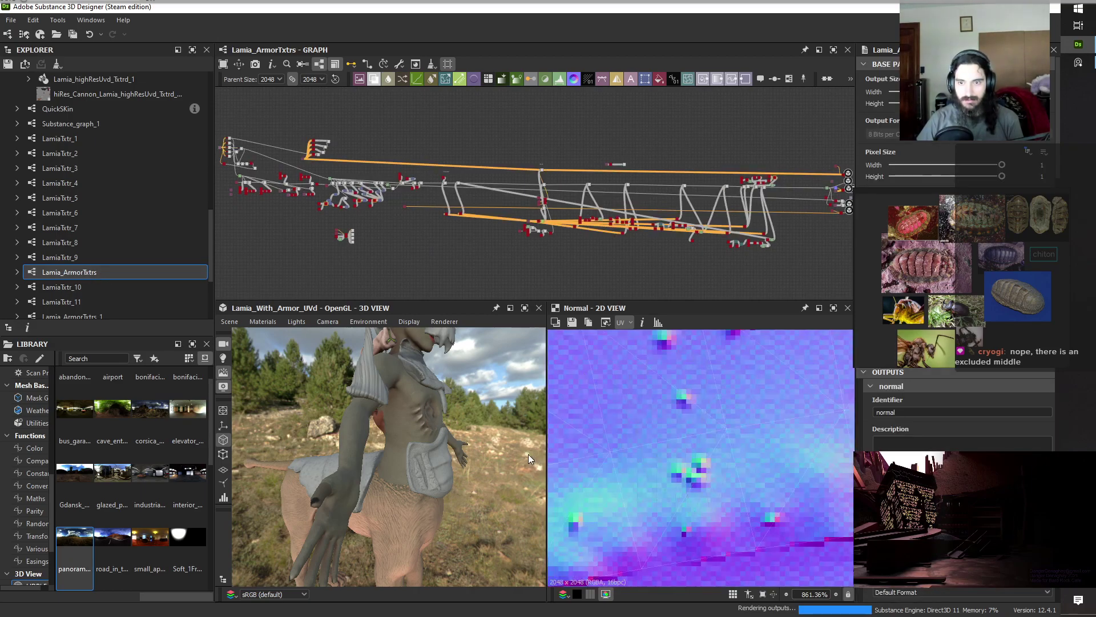
Examine the armor graph's node chains and the armor's surface detail on the 3D model from several angles.
scroll(769, 204, up, 10)
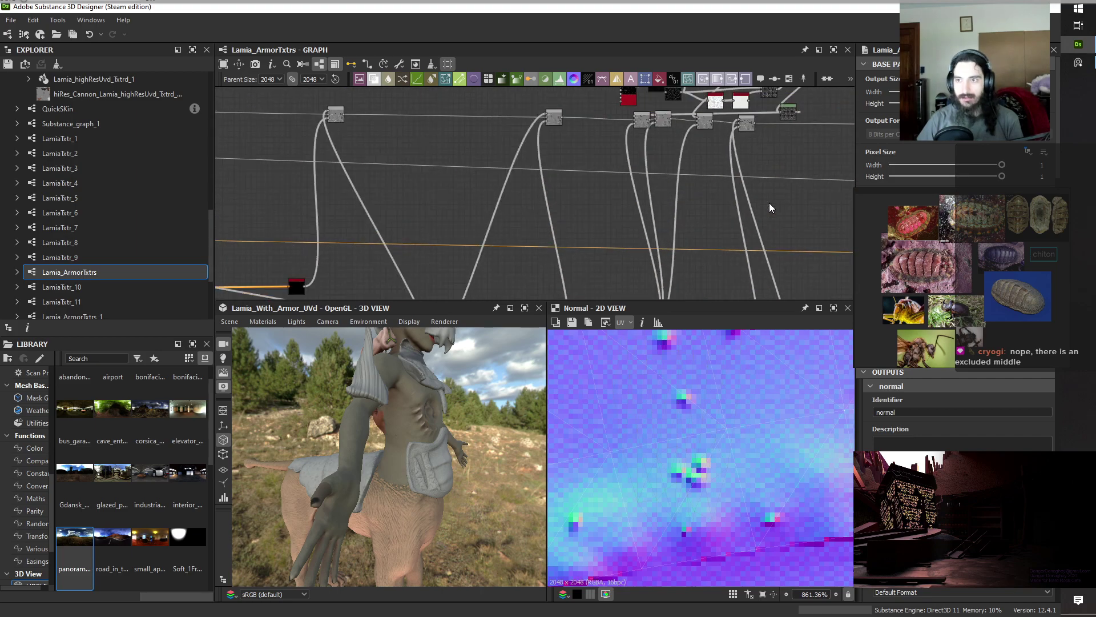
scroll(545, 177, up, 5)
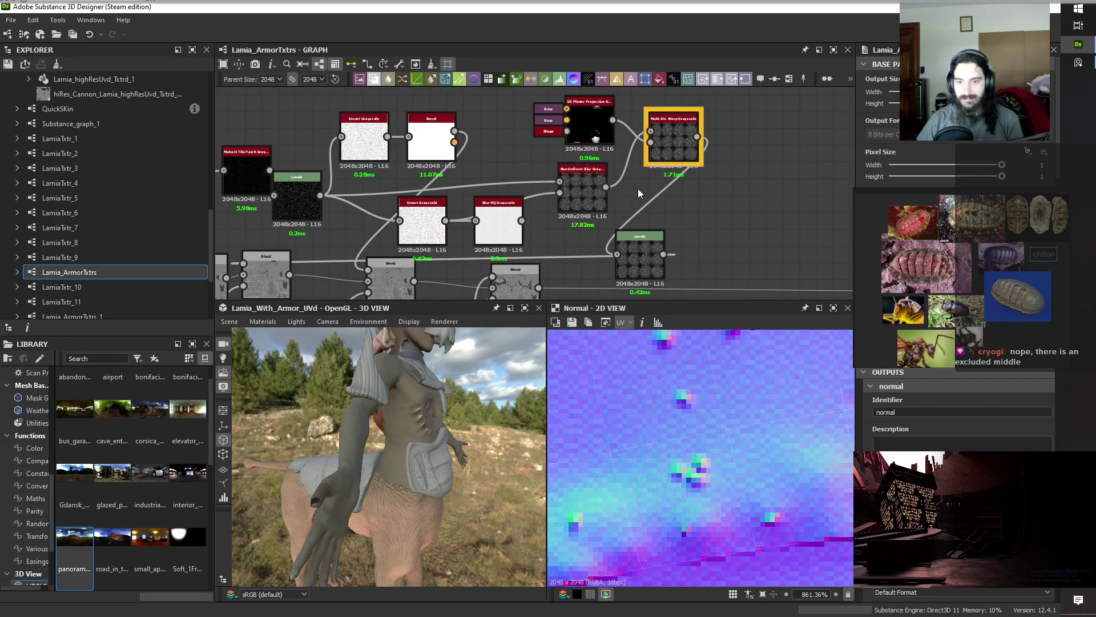
drag(475, 473, 435, 440)
scroll(433, 441, up, 5)
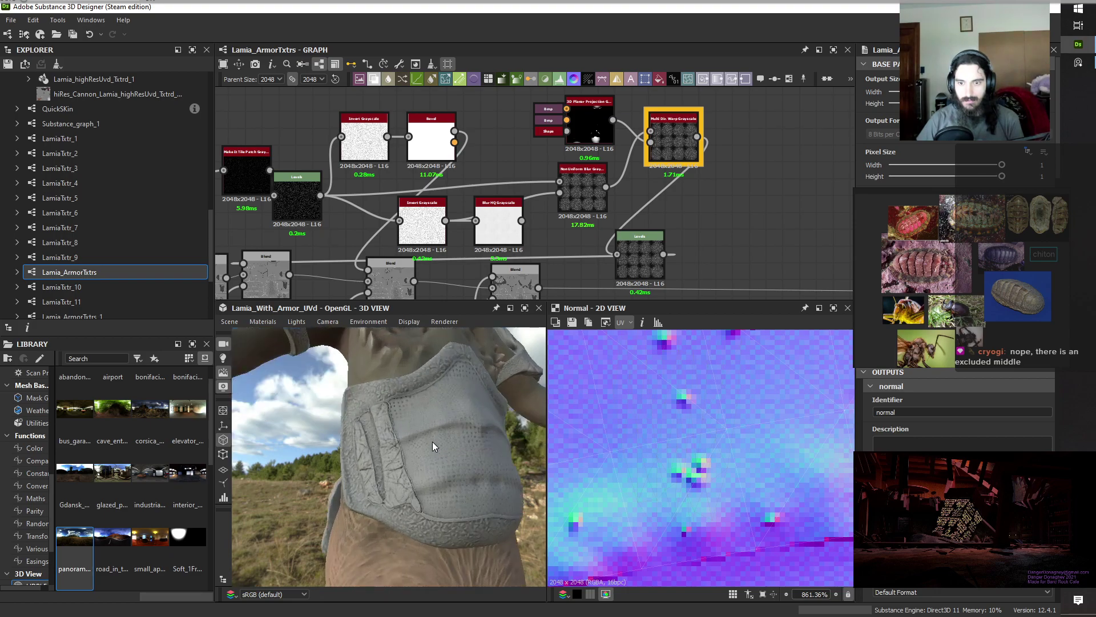
drag(469, 478, 497, 485)
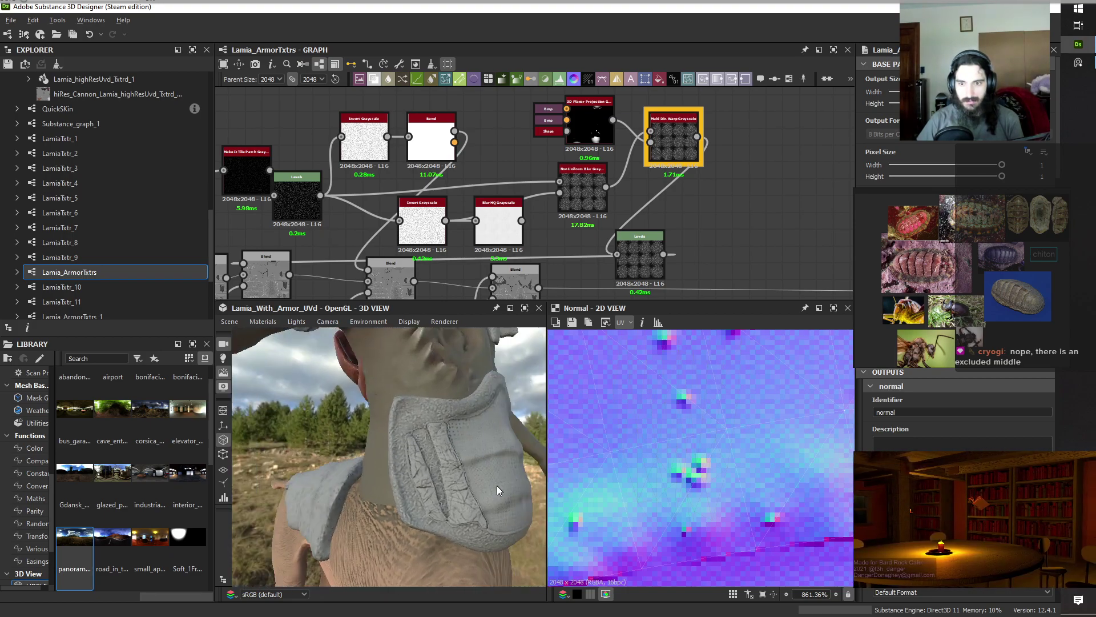
scroll(609, 184, down, 6)
scroll(610, 187, down, 3)
scroll(622, 232, up, 3)
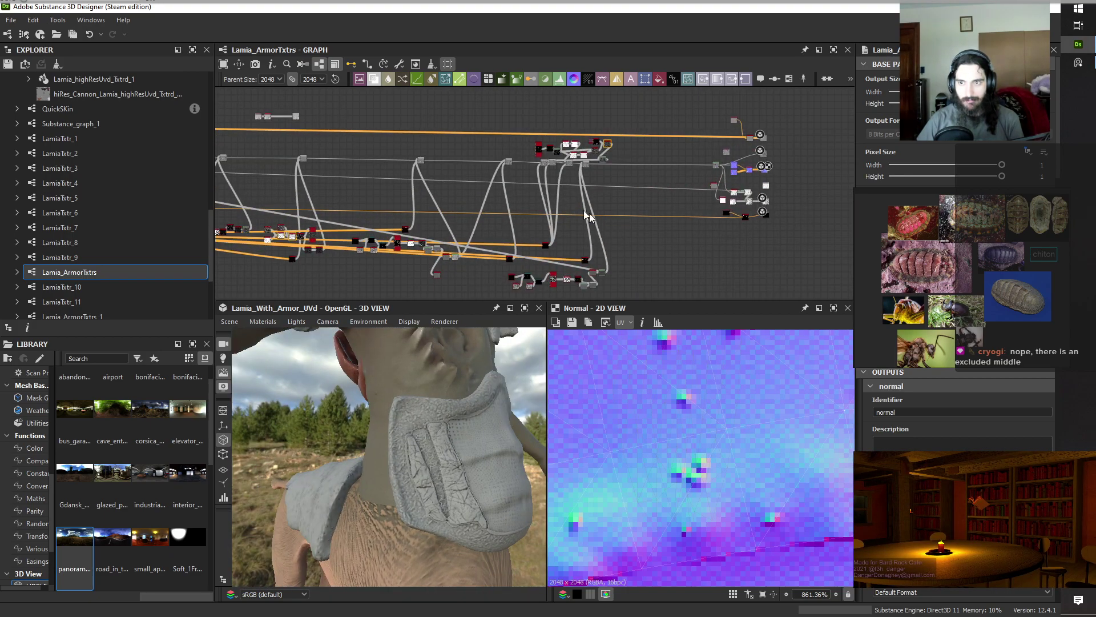
Locate the roughness output node at the end of the armor graph and display it in the 2D view.
middle_drag(429, 194, 756, 215)
mouse_move(366, 226)
middle_down()
mouse_move(643, 215)
mouse_move(423, 215)
middle_up()
middle_drag(646, 198, 366, 174)
middle_drag(611, 188, 282, 197)
scroll(522, 173, up, 5)
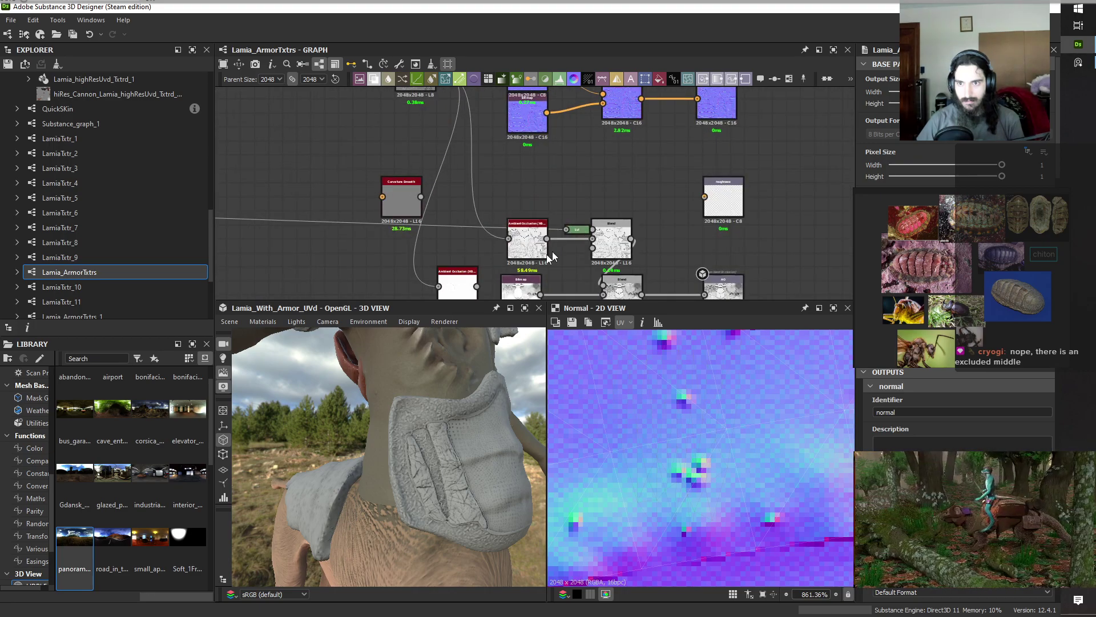
double_click(736, 199)
scroll(655, 173, down, 2)
Feed the roughness output from a new Uniform Color node set to grayscale with a mid-gray value.
key(space)
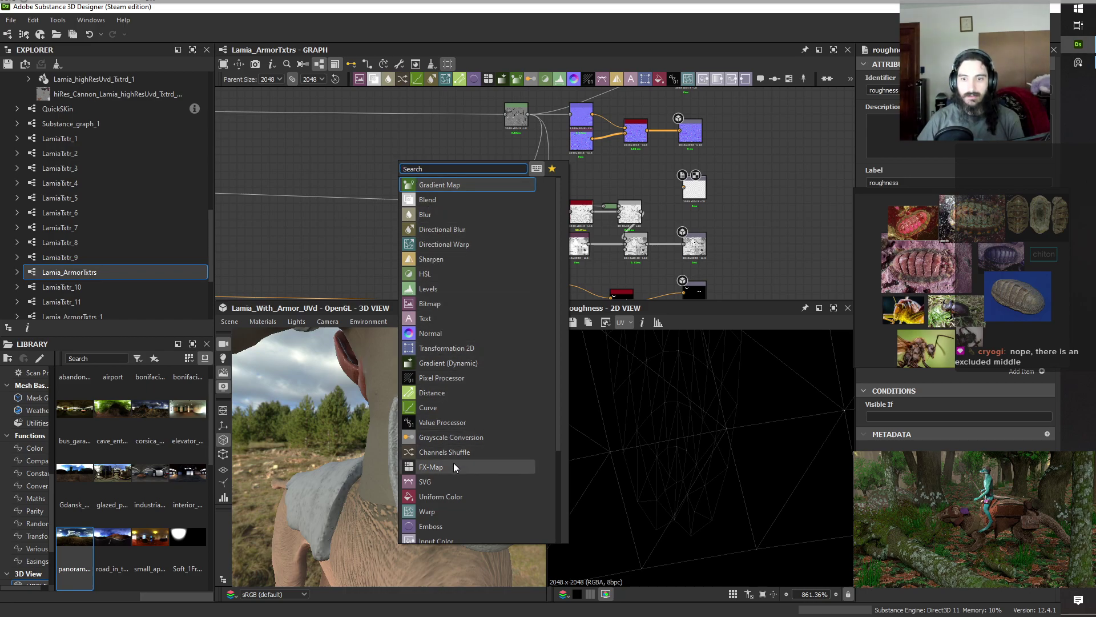
click(450, 496)
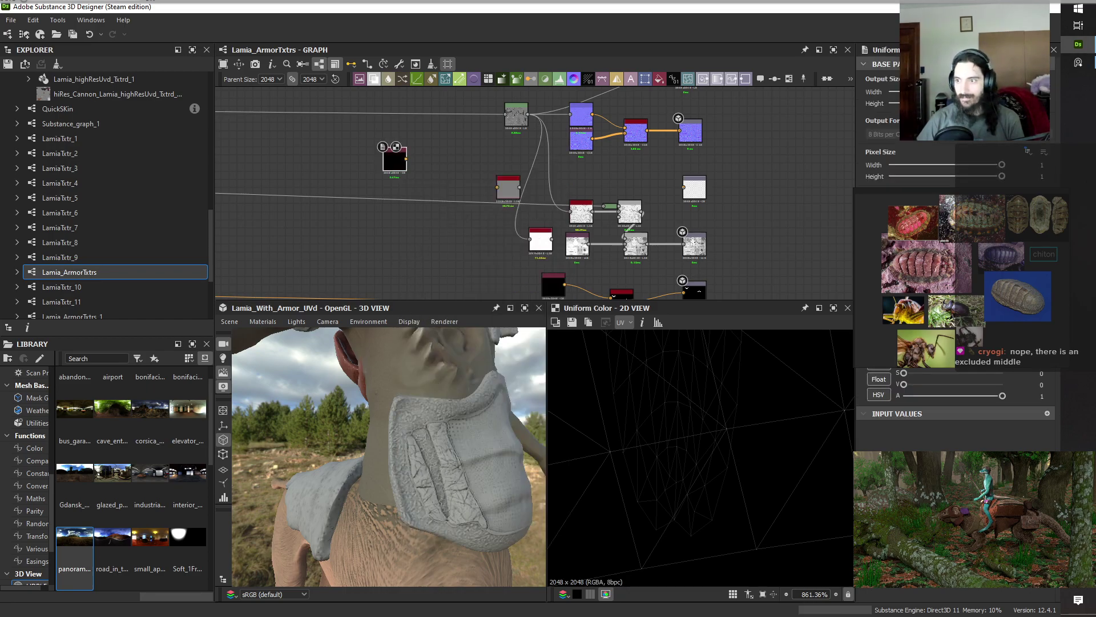
click(1000, 331)
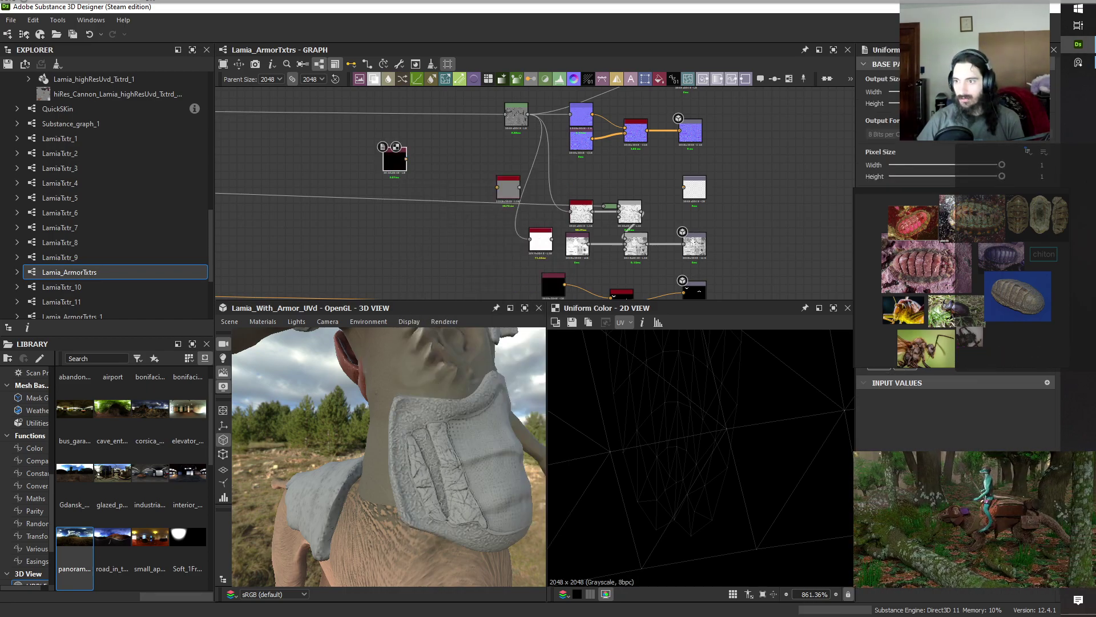
click(932, 368)
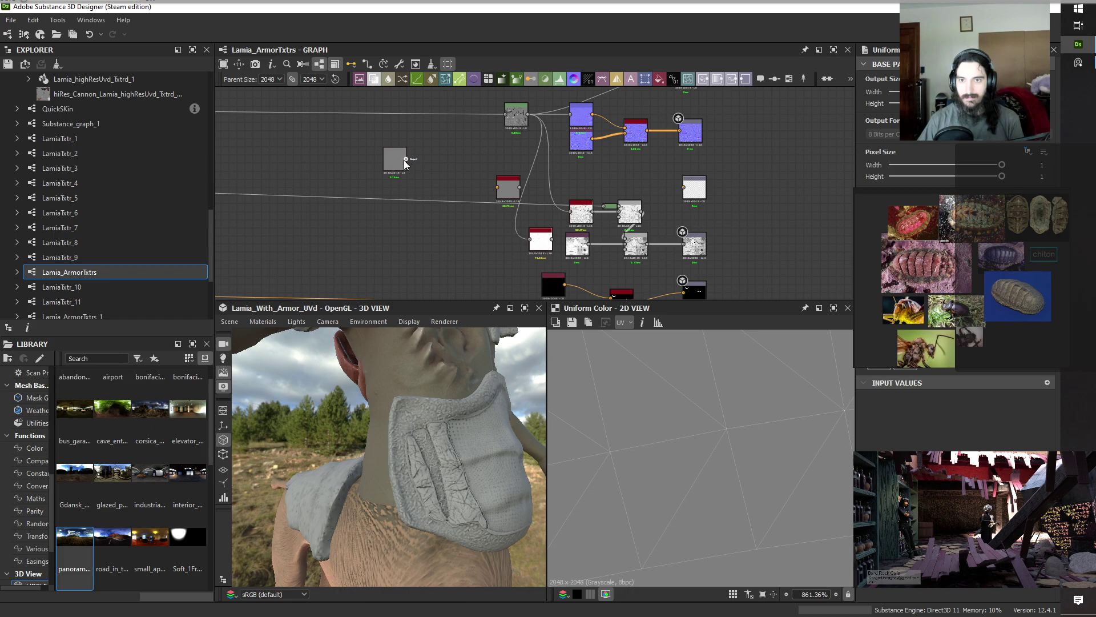
drag(404, 160, 685, 185)
Move the gray Uniform Color node back to the start of the armor graph, below the first node chains.
scroll(663, 211, down, 4)
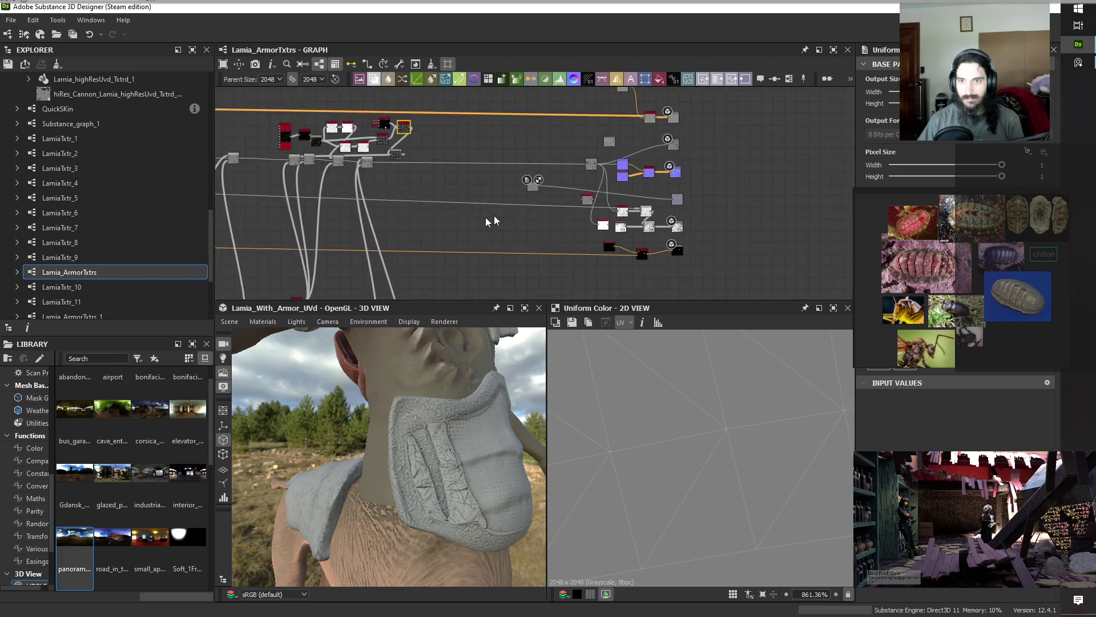
middle_drag(480, 217, 675, 225)
drag(726, 193, 477, 204)
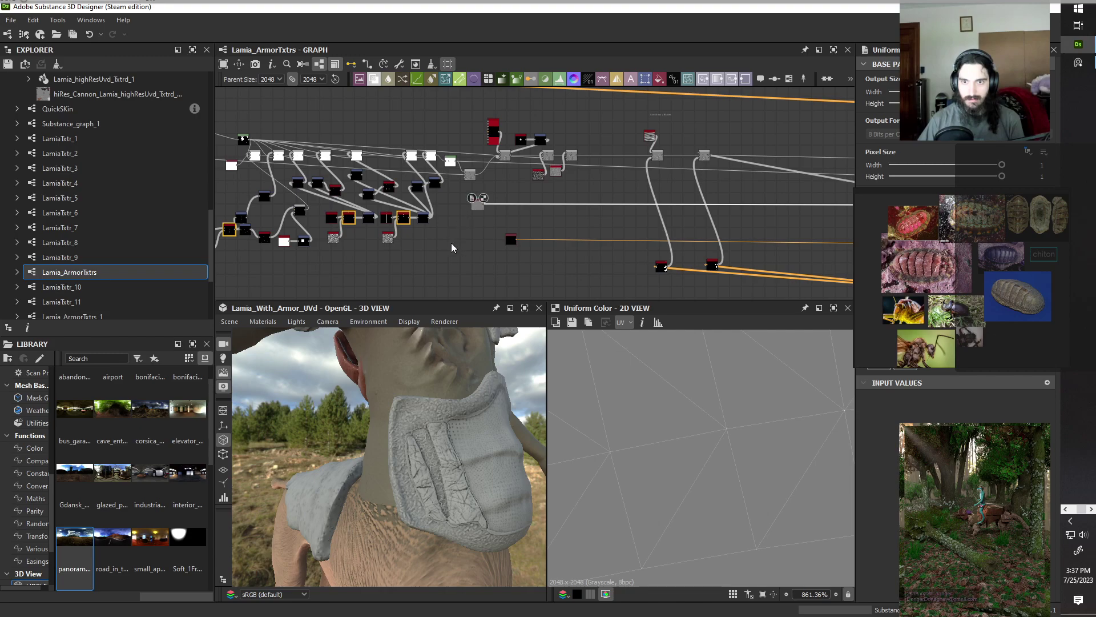
middle_drag(440, 259, 700, 252)
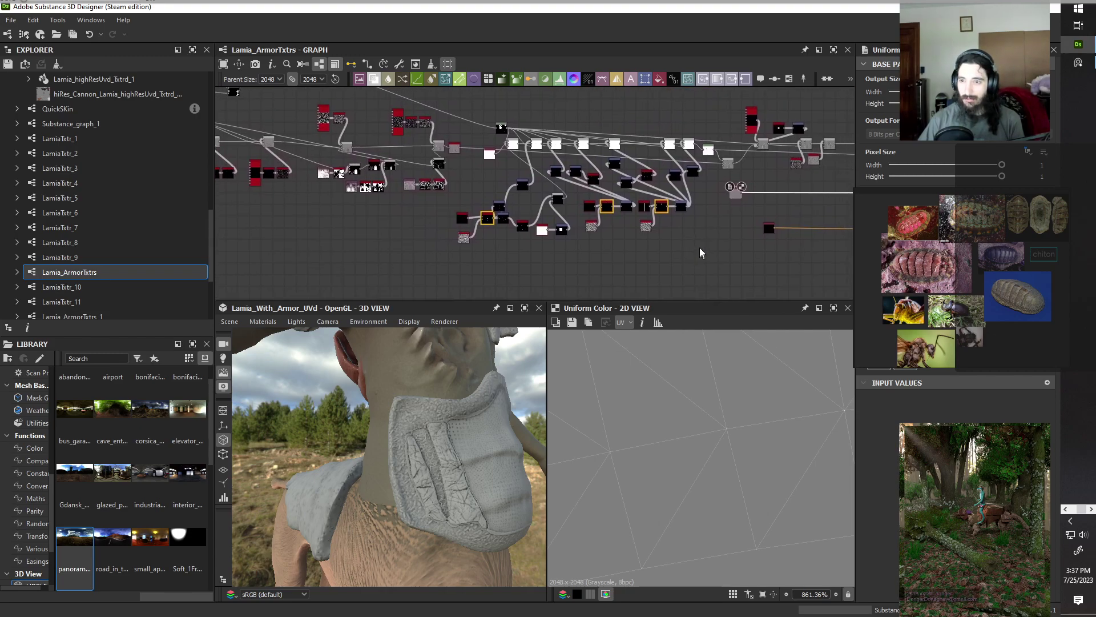
drag(734, 203, 269, 217)
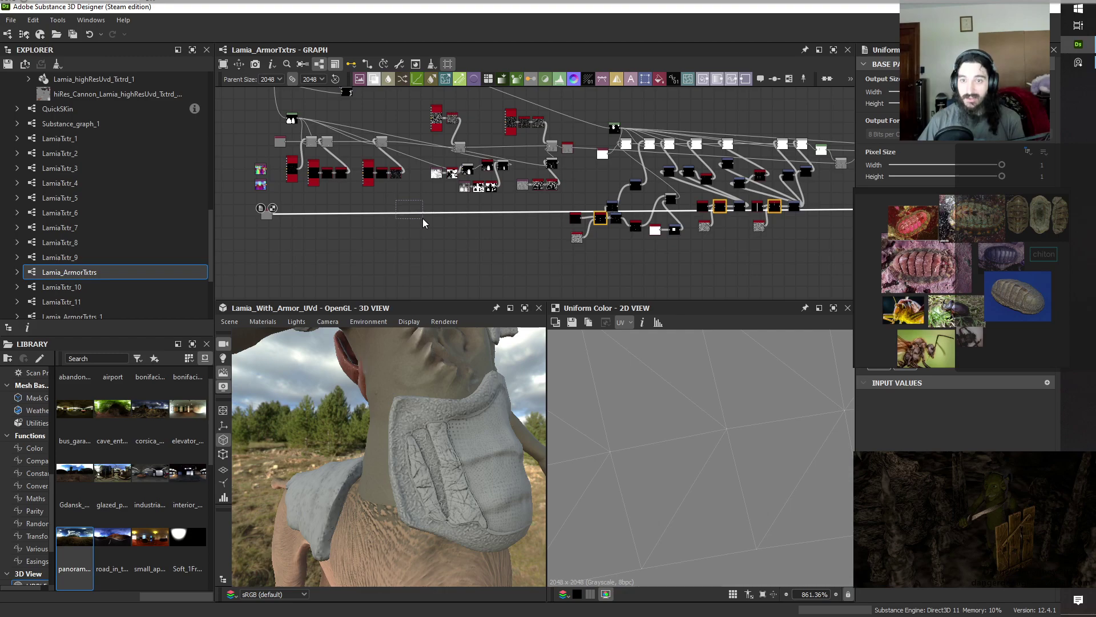
Insert a Blend node into the roughness connection and place it just past the mask chains, beneath the gray blends.
key(space)
click(478, 259)
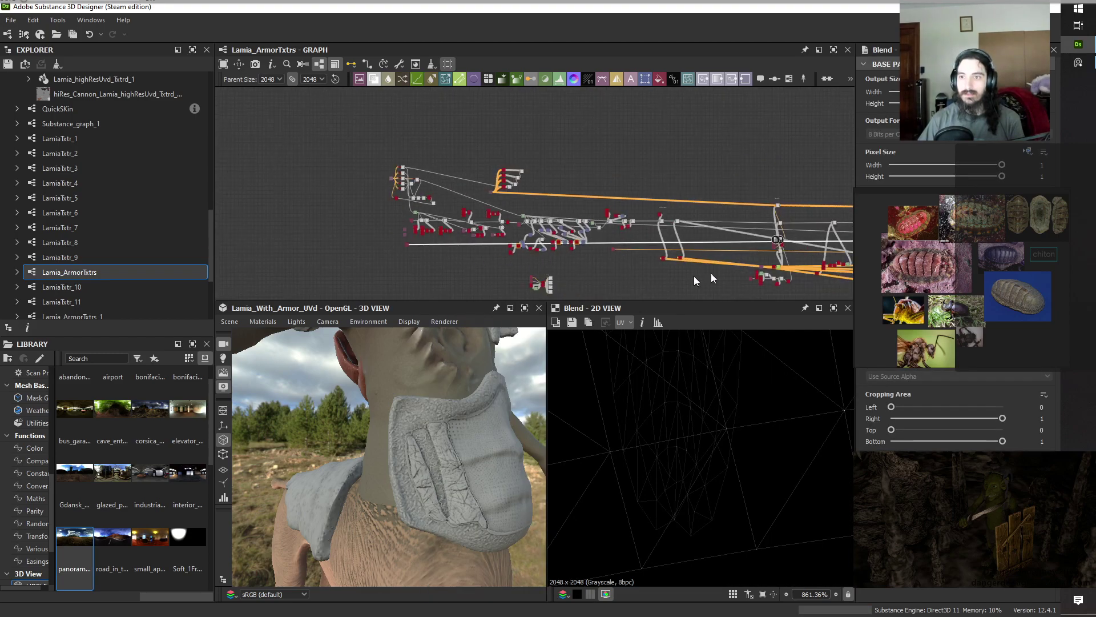
middle_drag(395, 216, 518, 215)
scroll(520, 215, up, 8)
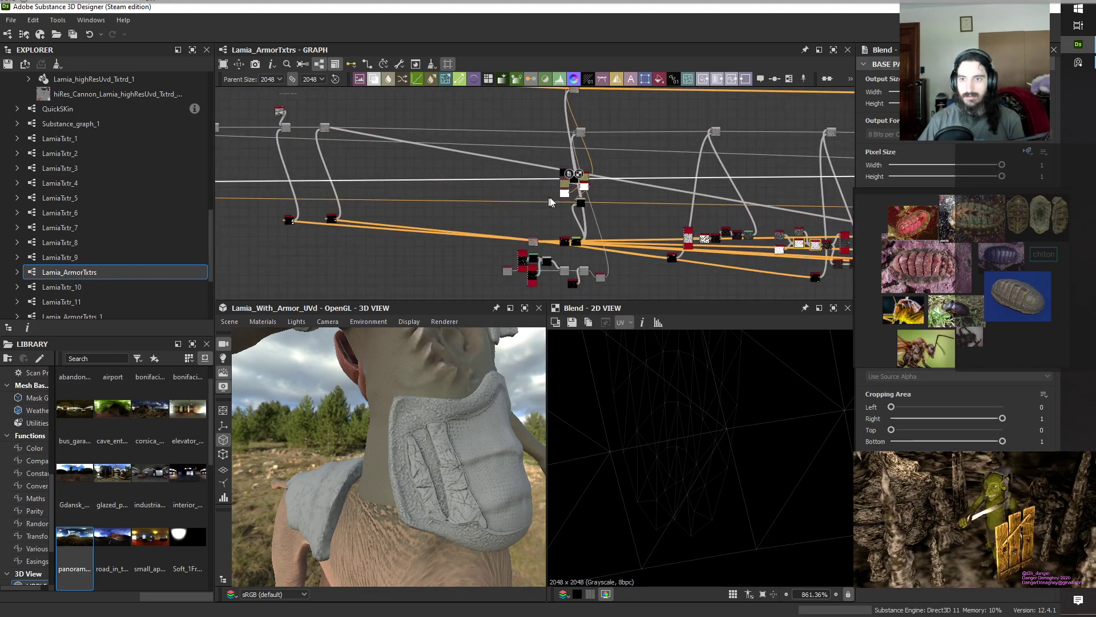
drag(612, 150, 635, 193)
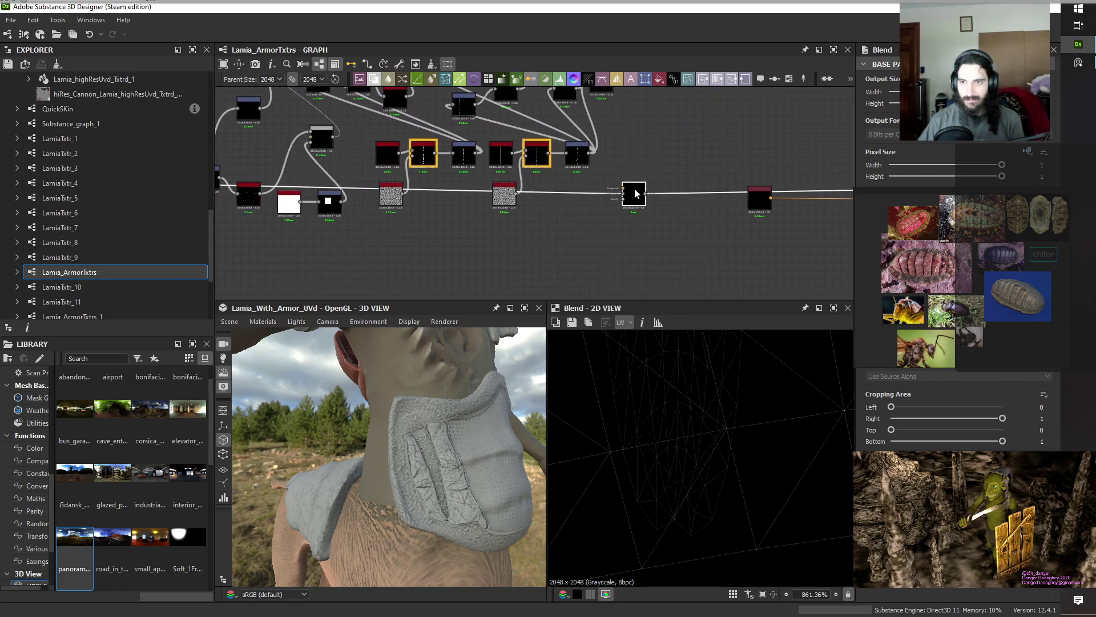
scroll(637, 194, down, 5)
scroll(637, 193, up, 2)
middle_drag(698, 230, 480, 284)
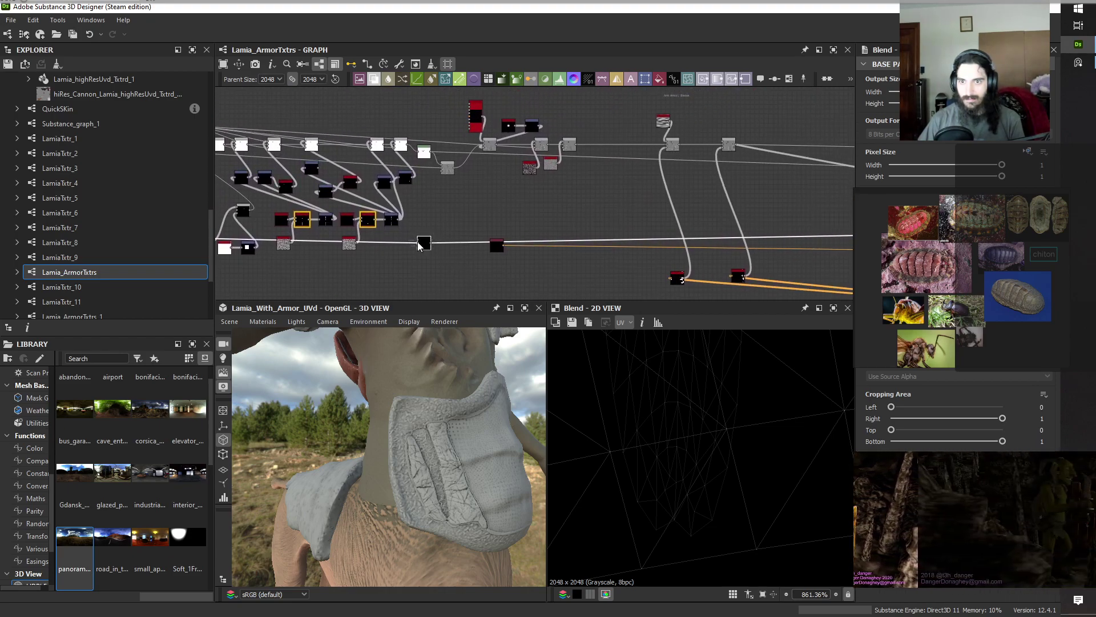
drag(425, 247, 575, 239)
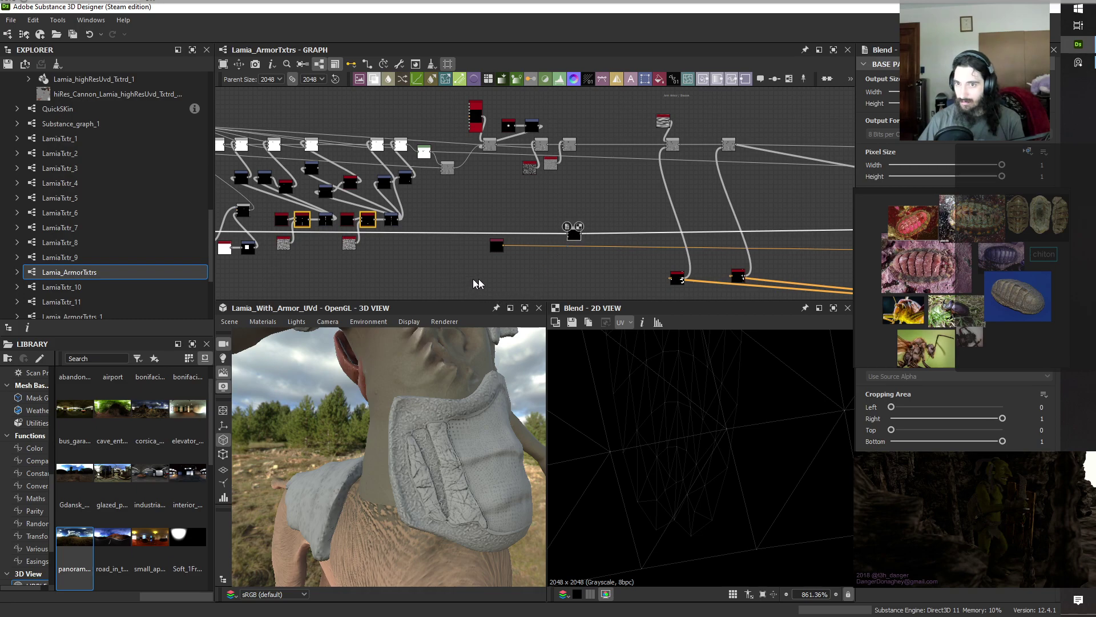
Examine the gray Blend above the roughness line over the full UV layout, and trace the nodes feeding it.
scroll(585, 196, up, 4)
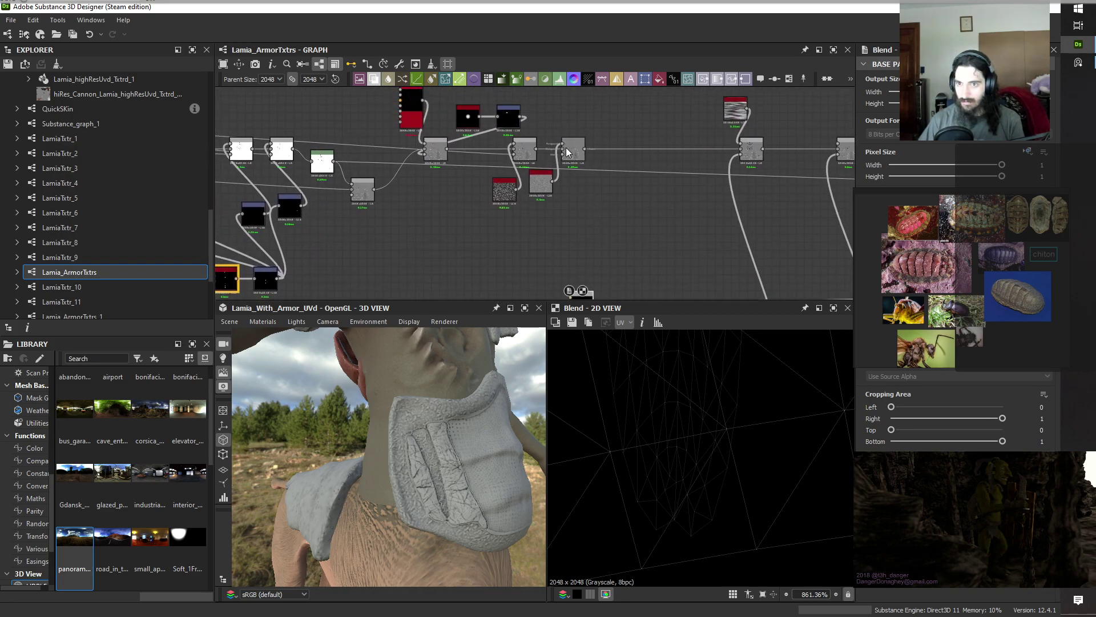
double_click(574, 149)
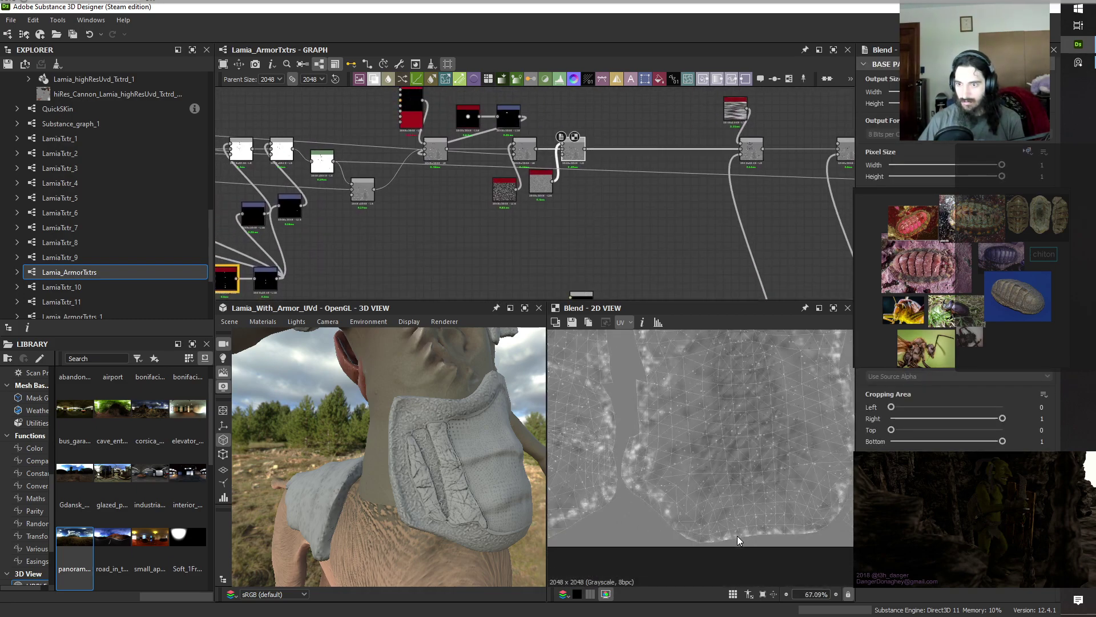
key(f)
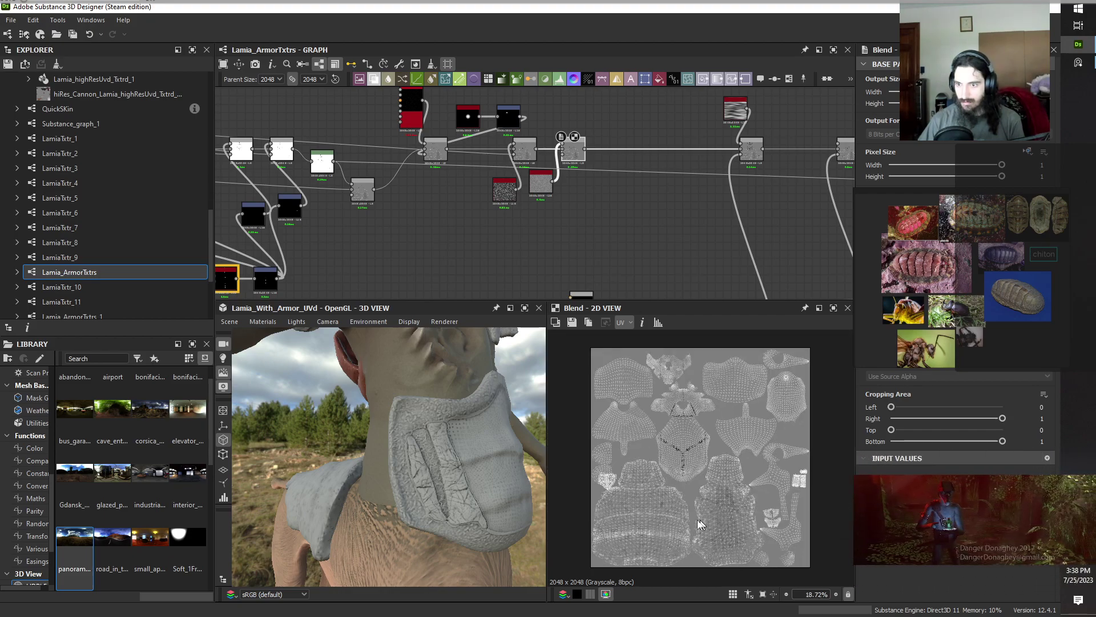
middle_drag(468, 220, 810, 219)
scroll(810, 218, down, 5)
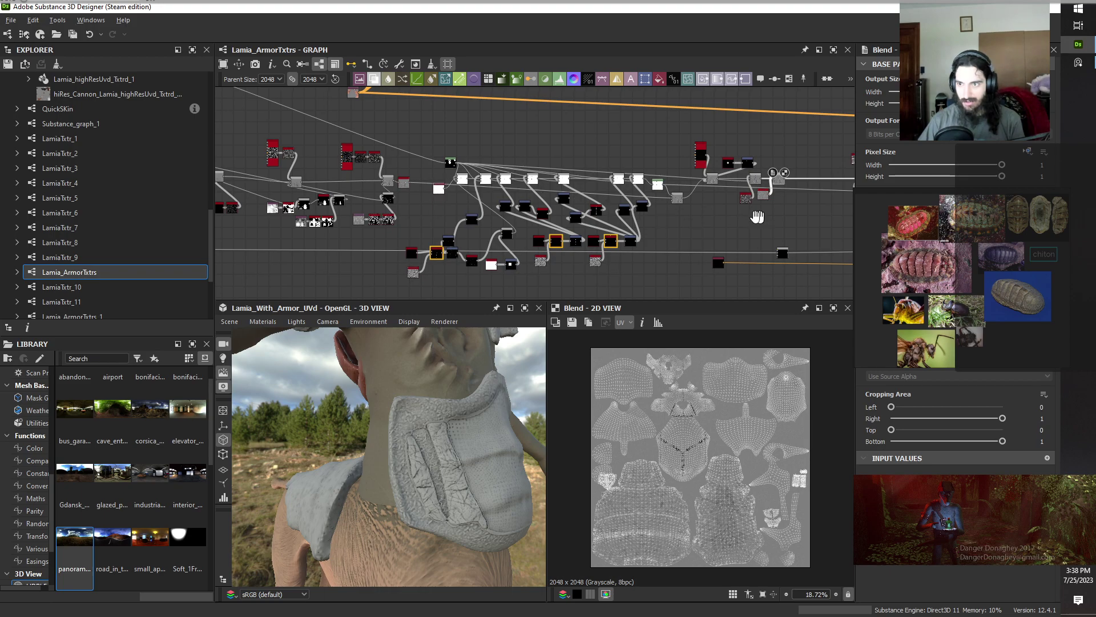
scroll(575, 183, up, 4)
middle_drag(639, 186, 685, 213)
scroll(609, 213, up, 1)
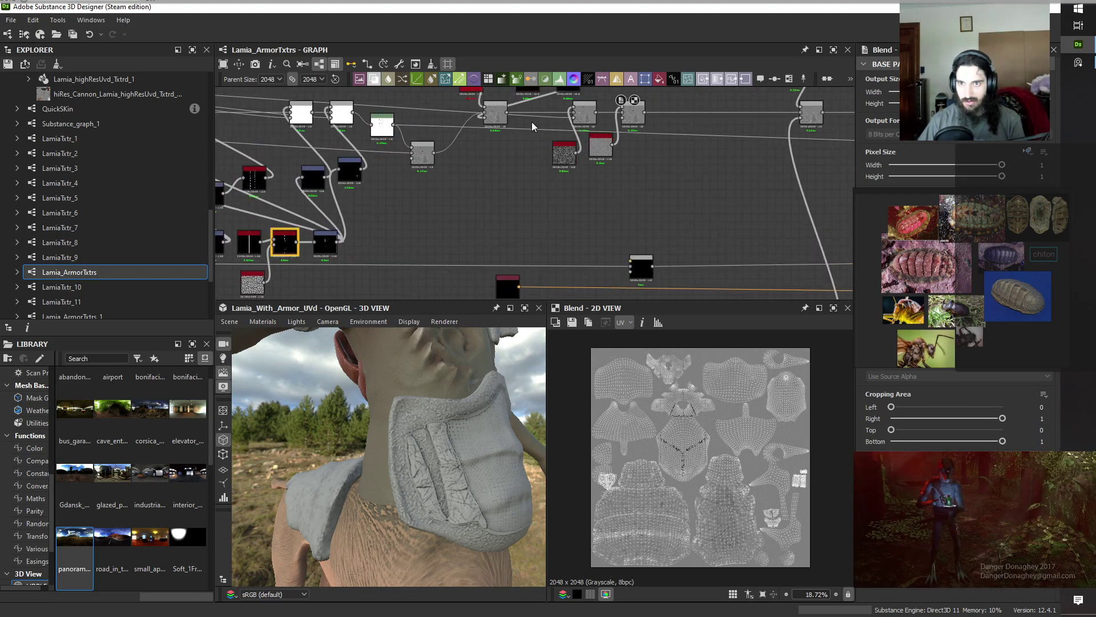
Connect the black-and-white mask node that starts the white mask chain to the roughness Blend's opacity input.
scroll(513, 205, down, 5)
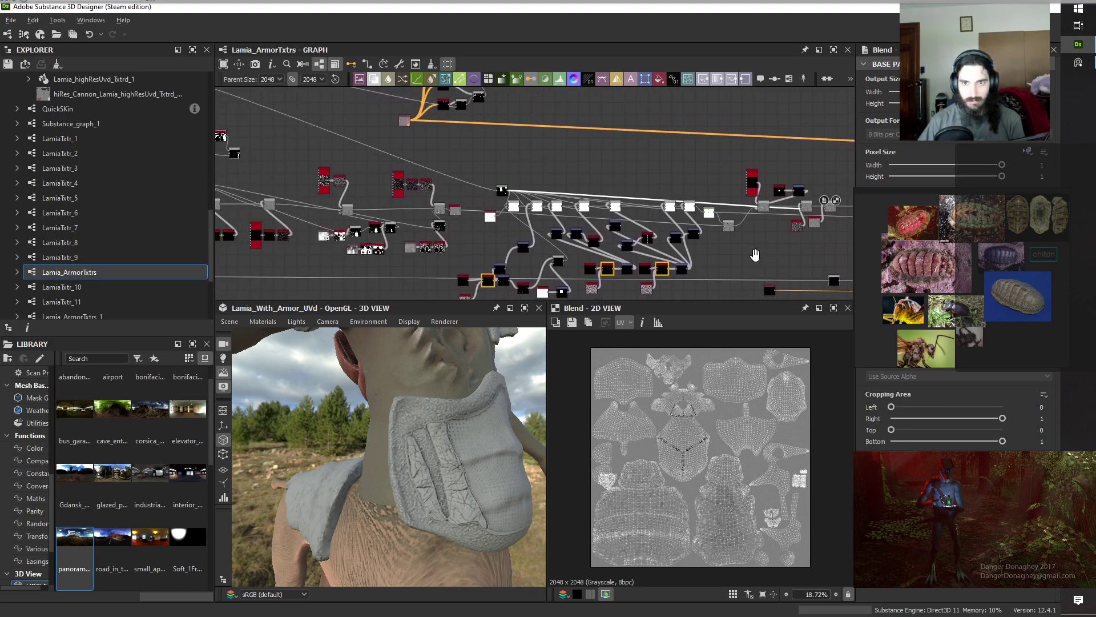
middle_drag(568, 217, 478, 210)
scroll(477, 210, up, 1)
middle_drag(313, 109, 369, 114)
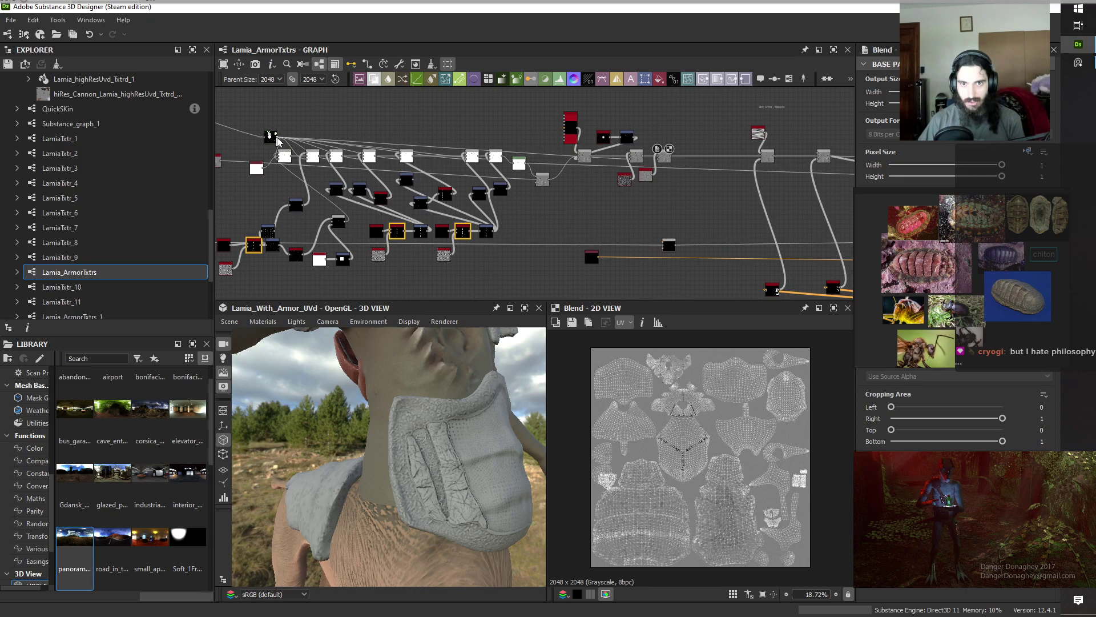
drag(668, 237, 666, 245)
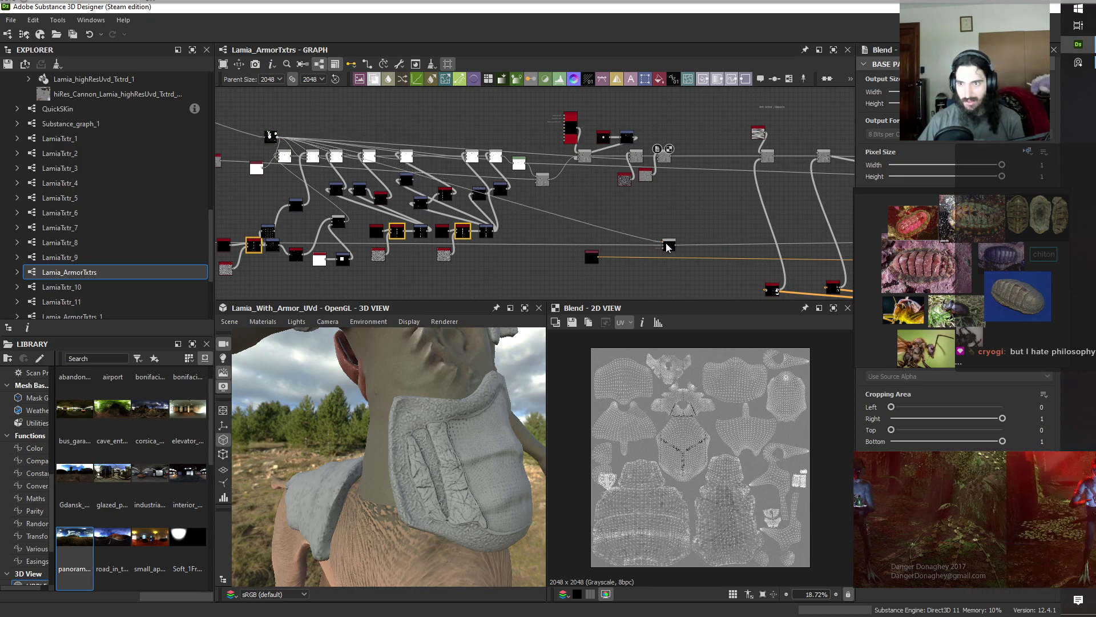
Add a grayscale Uniform Color node and connect it to the roughness Blend's foreground input.
scroll(669, 250, up, 10)
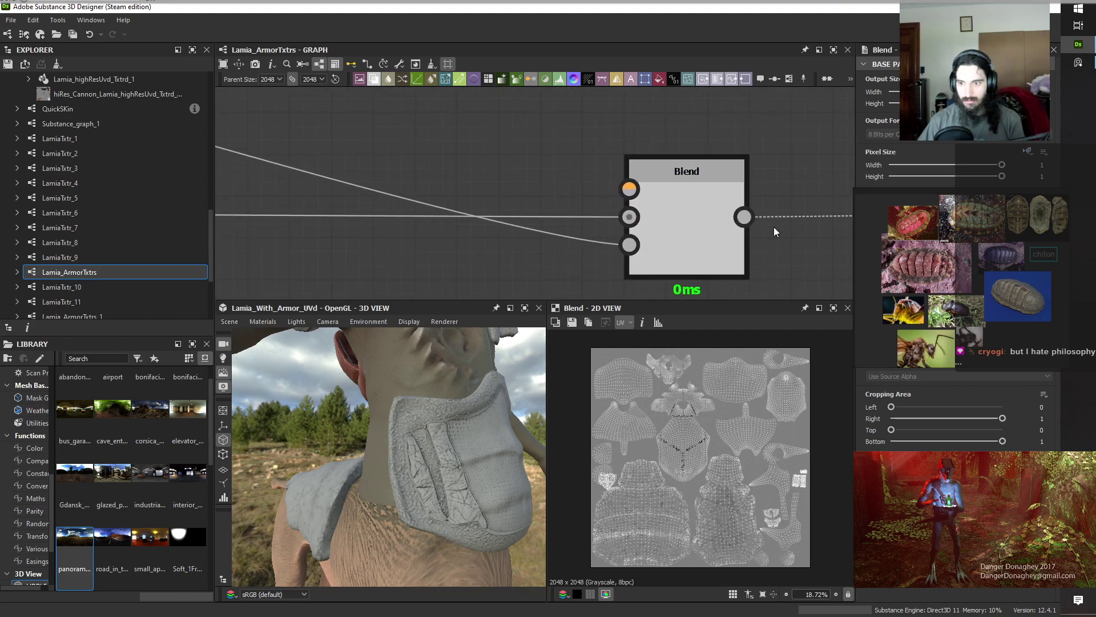
middle_drag(672, 237, 657, 247)
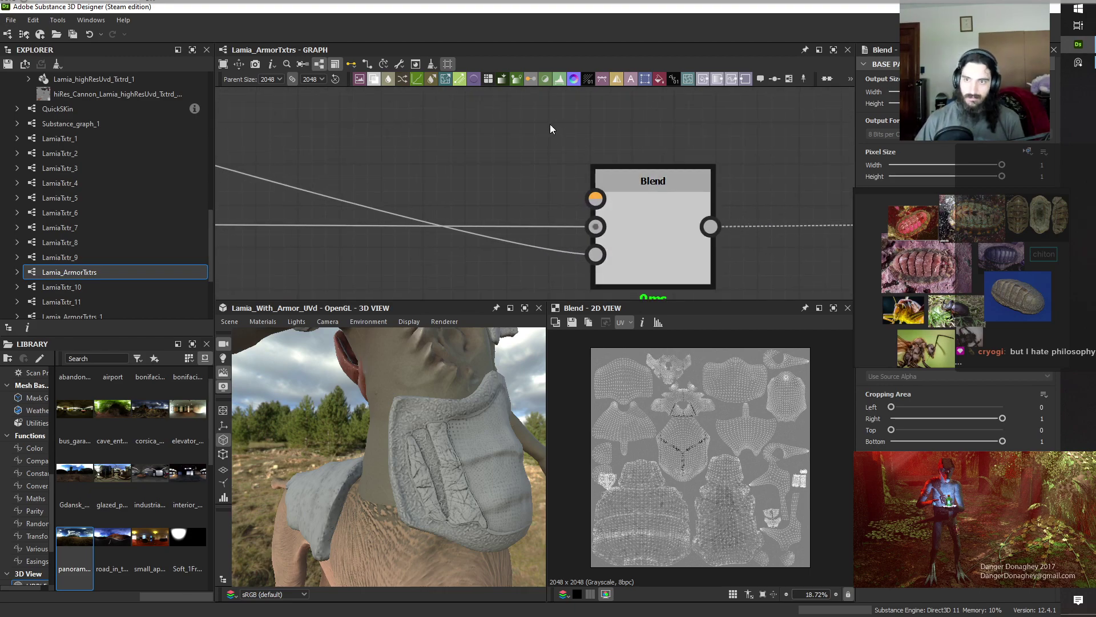
click(659, 78)
drag(526, 179, 612, 173)
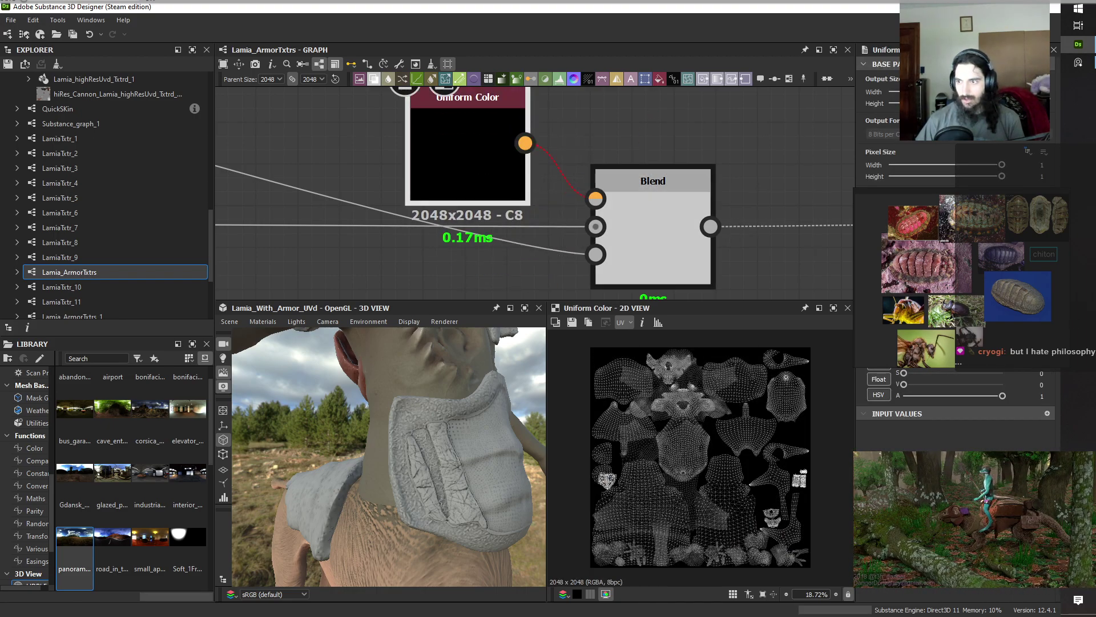
click(964, 332)
Set the foreground Uniform Color to a dark gray for the helmet areas and check the masked roughness Blend in 2D.
scroll(443, 424, down, 3)
middle_drag(443, 423, 451, 524)
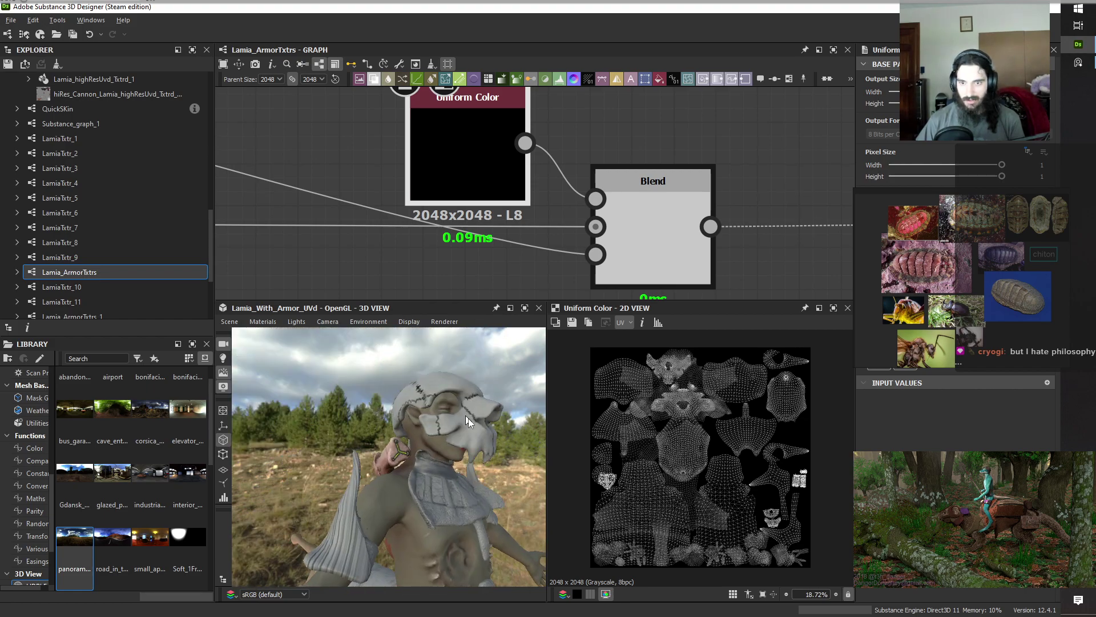
drag(466, 421, 365, 451)
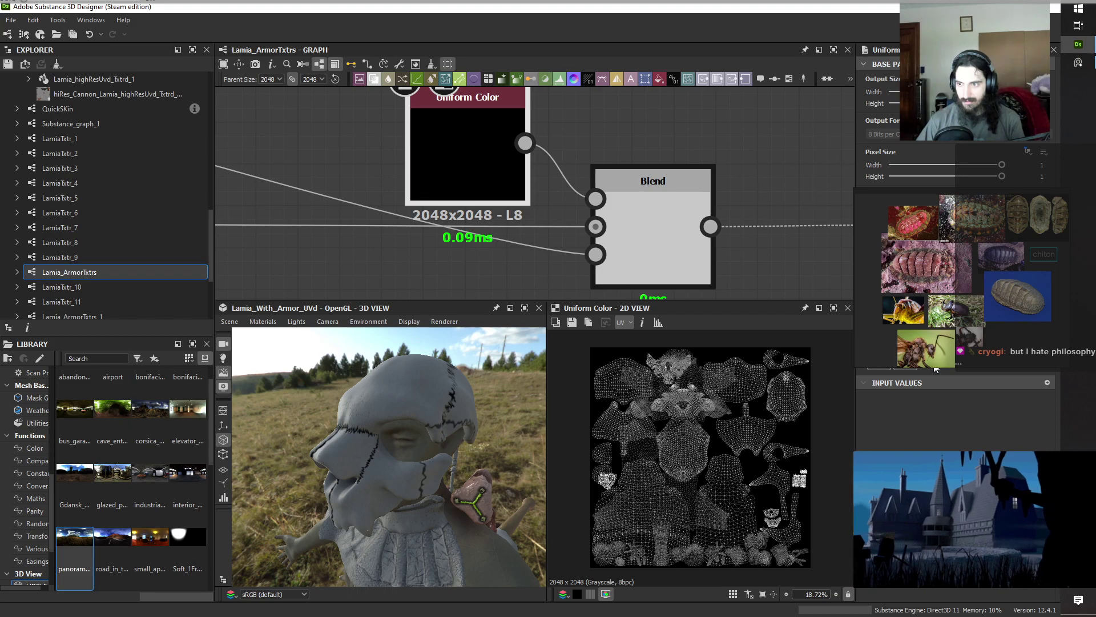
drag(930, 366, 956, 366)
double_click(653, 250)
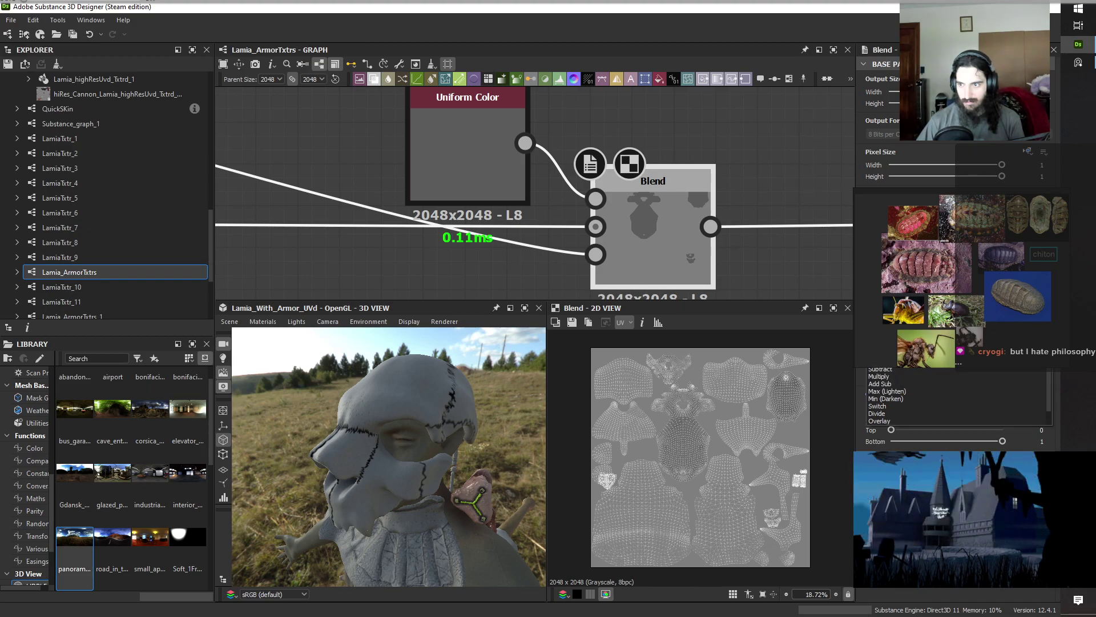
scroll(660, 229, down, 8)
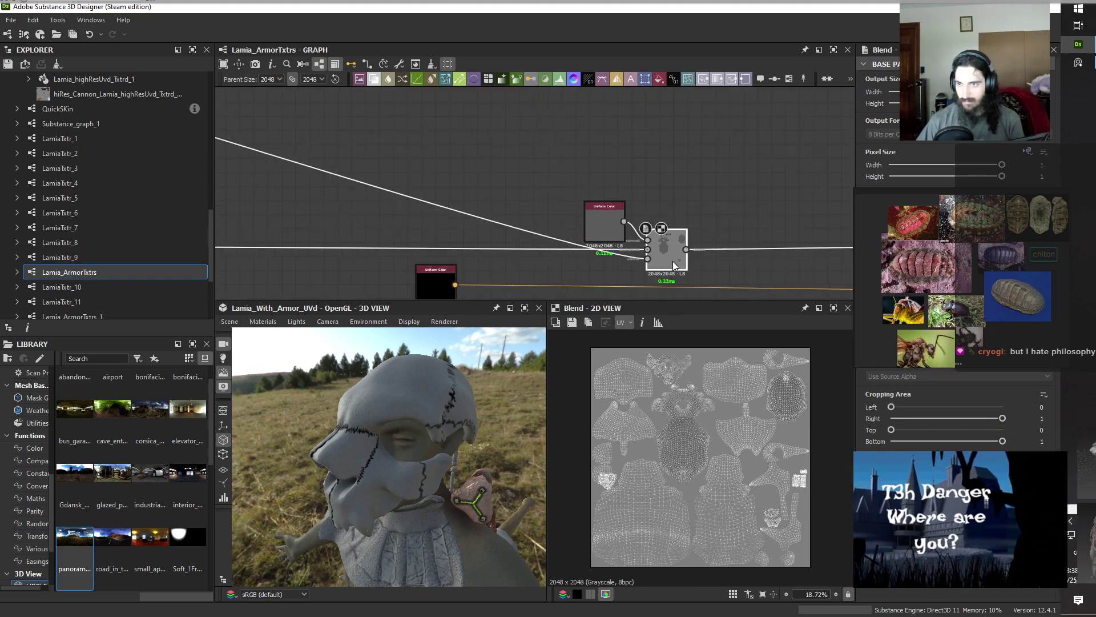
scroll(673, 266, down, 5)
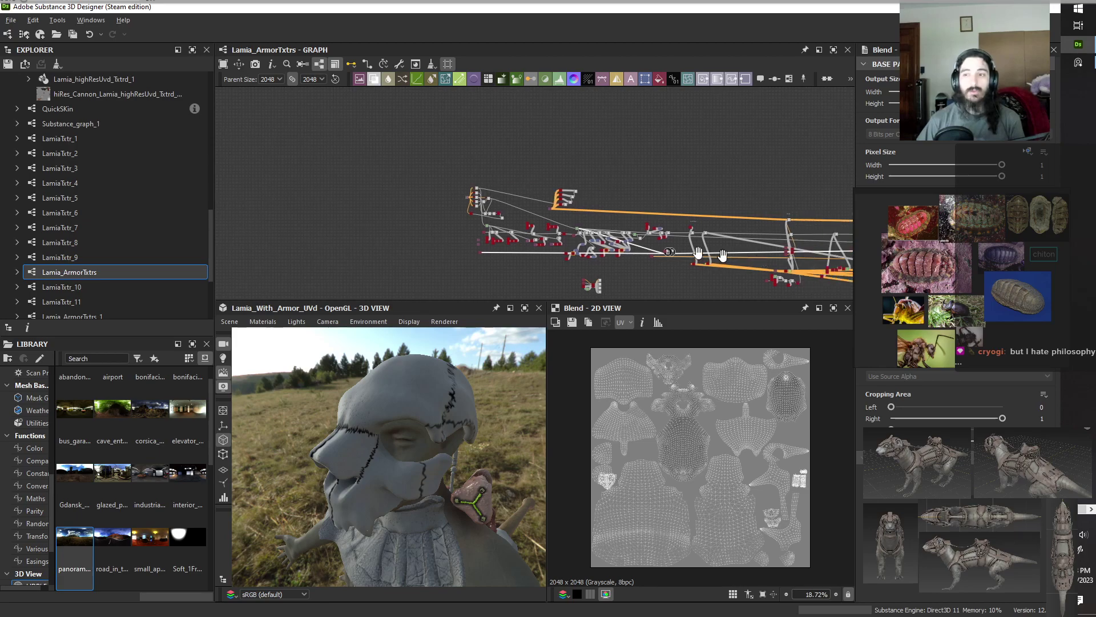
View the roughness output in 3D on the lamia_Skull1_Surface1 material's Roughness channel.
scroll(634, 255, up, 10)
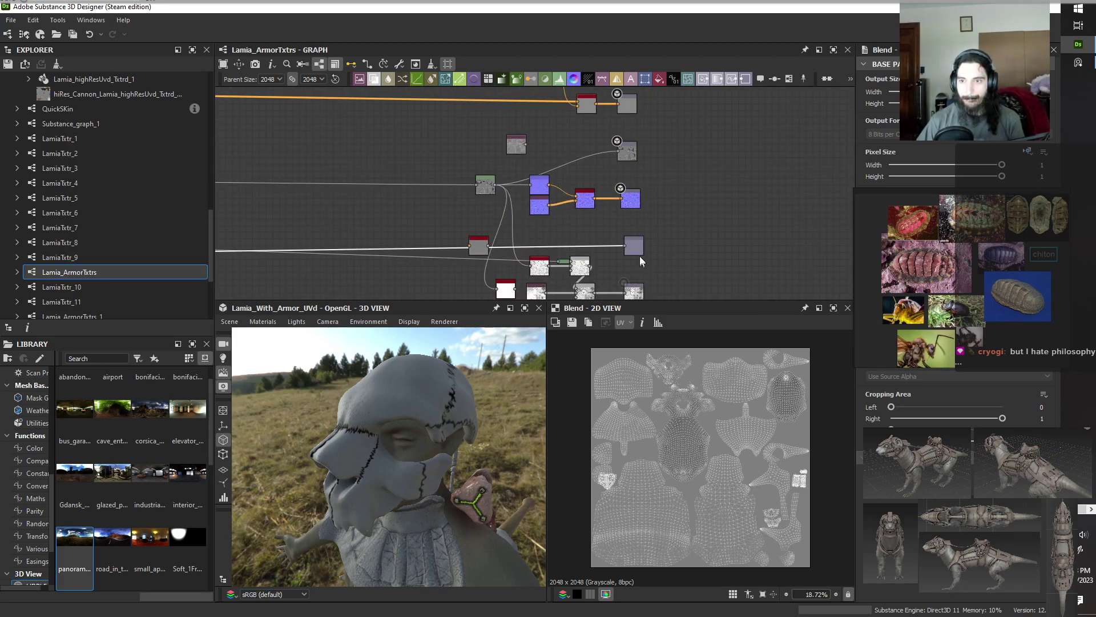
right_click(641, 251)
click(711, 274)
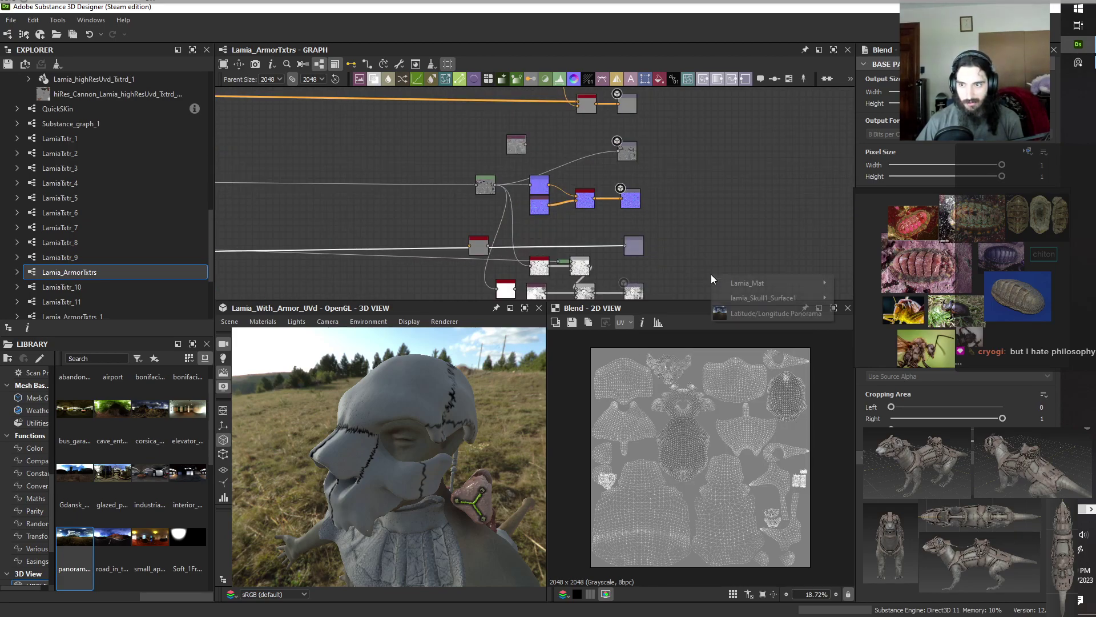
mouse_move(797, 299)
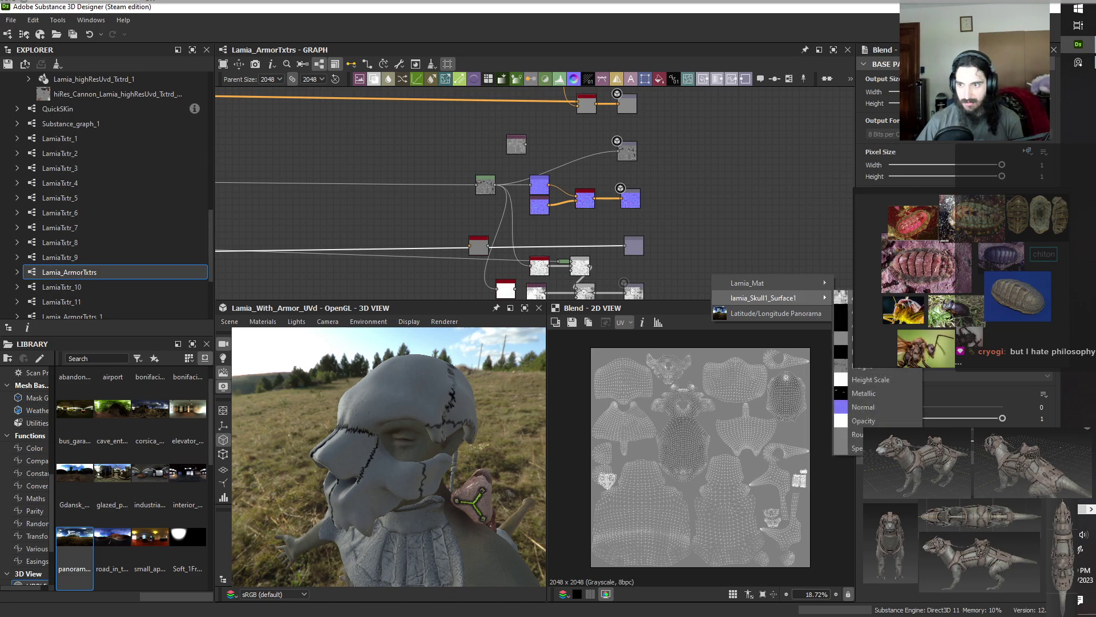
click(868, 436)
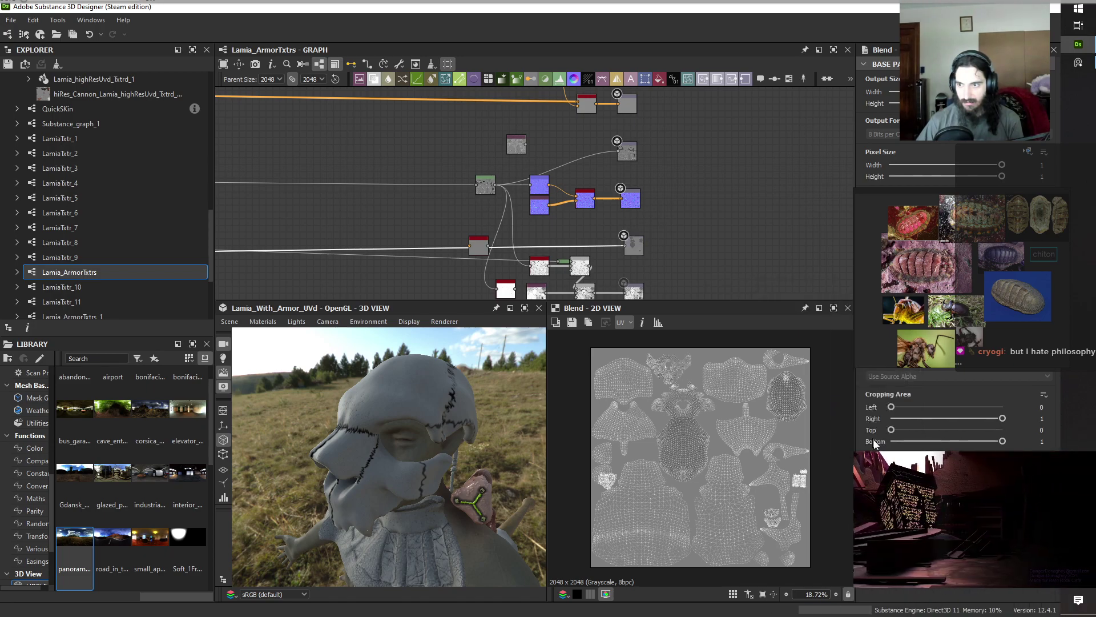
Add a usage item to the roughness output node and choose its usage type.
click(633, 247)
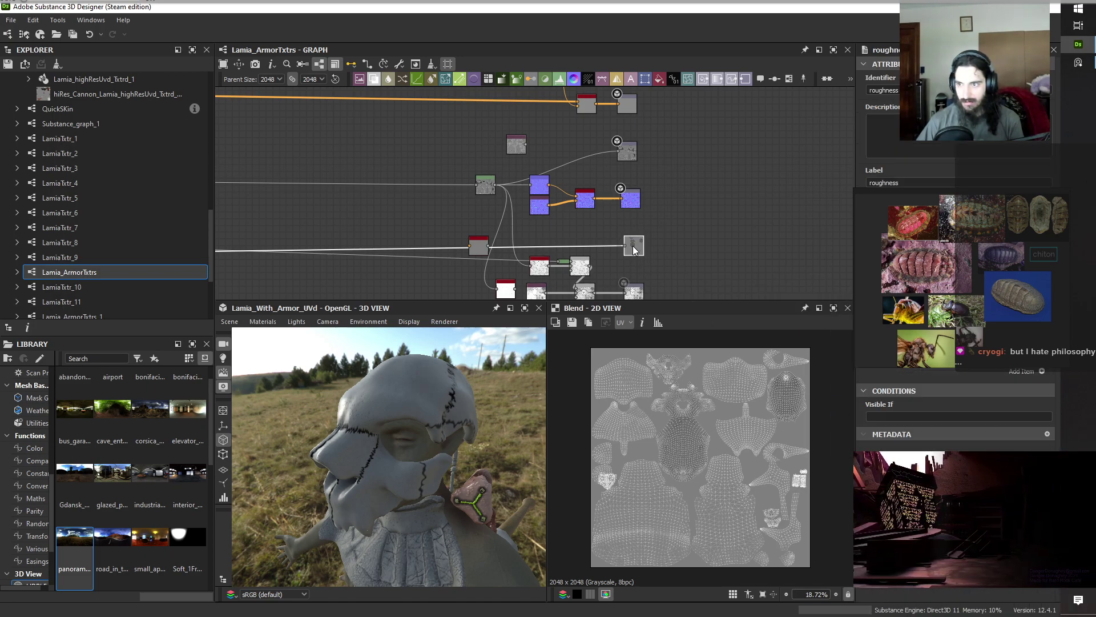
click(1042, 371)
click(975, 371)
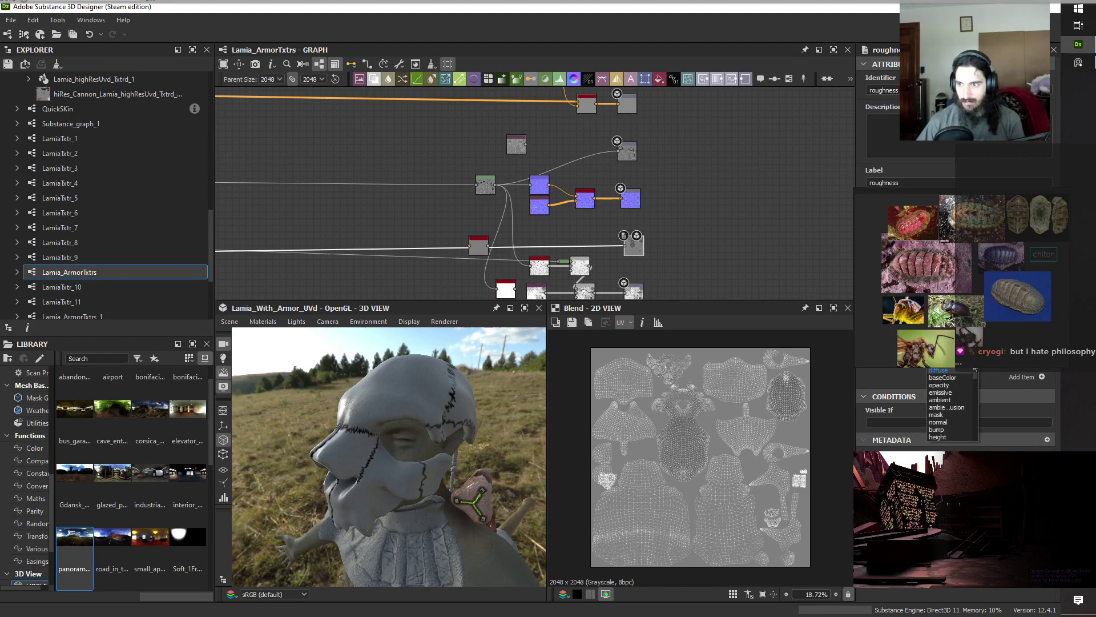
click(950, 416)
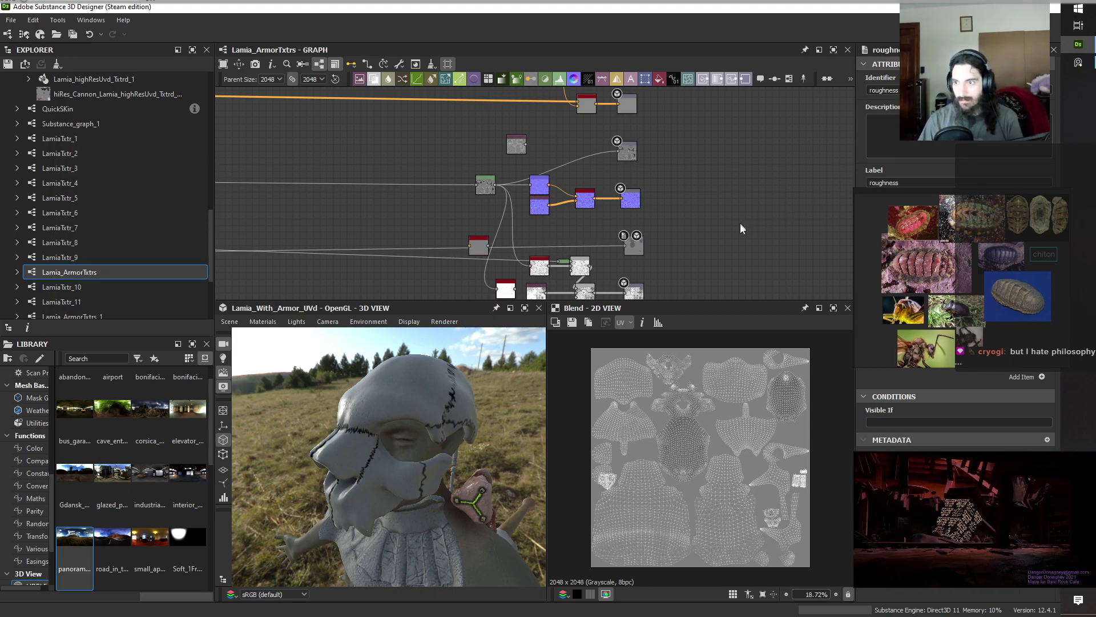
Open the Uniform Color feeding the roughness Blend's foreground and check the helmet's roughness on the 3D model.
scroll(740, 223, down, 3)
middle_drag(356, 214, 736, 204)
middle_drag(443, 208, 734, 190)
middle_drag(448, 218, 508, 219)
scroll(594, 216, up, 8)
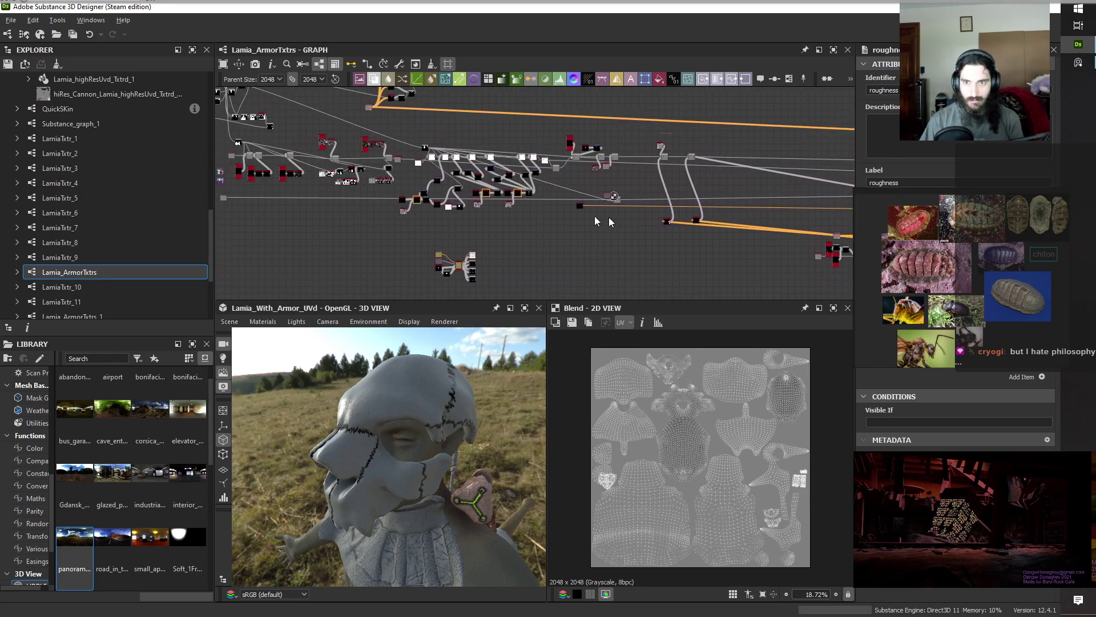
click(577, 160)
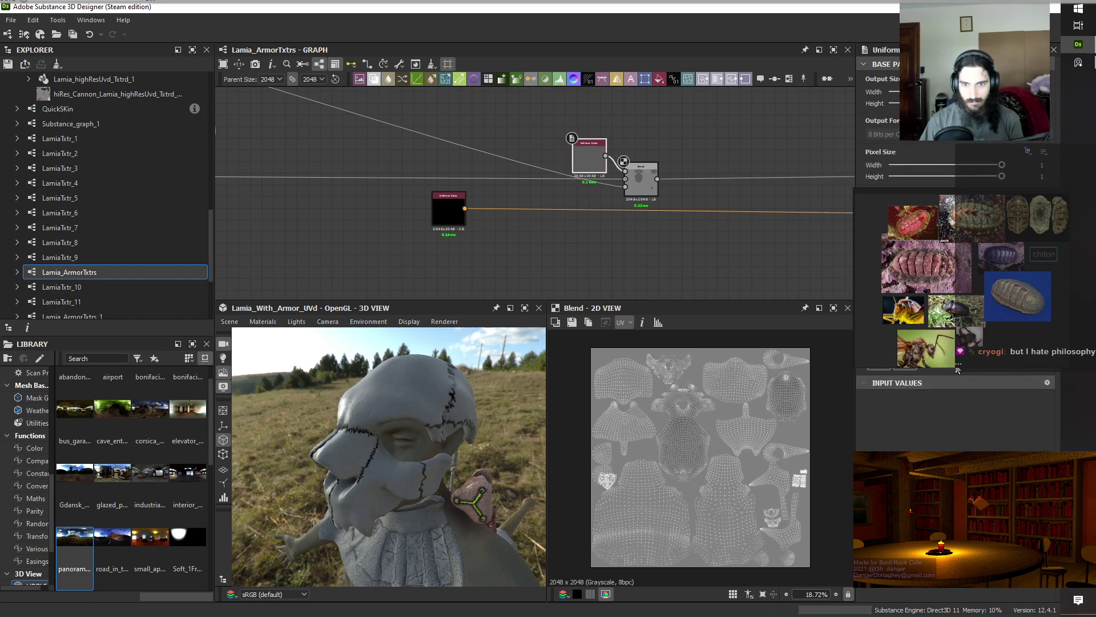
mouse_move(407, 479)
mouse_down()
mouse_move(449, 462)
mouse_move(574, 468)
mouse_move(536, 475)
mouse_move(528, 455)
mouse_move(485, 440)
mouse_move(407, 448)
mouse_move(375, 478)
mouse_move(394, 475)
mouse_up()
Insert a Blend node on the link leaving the first Uniform Color of the roughness line.
scroll(587, 197, down, 6)
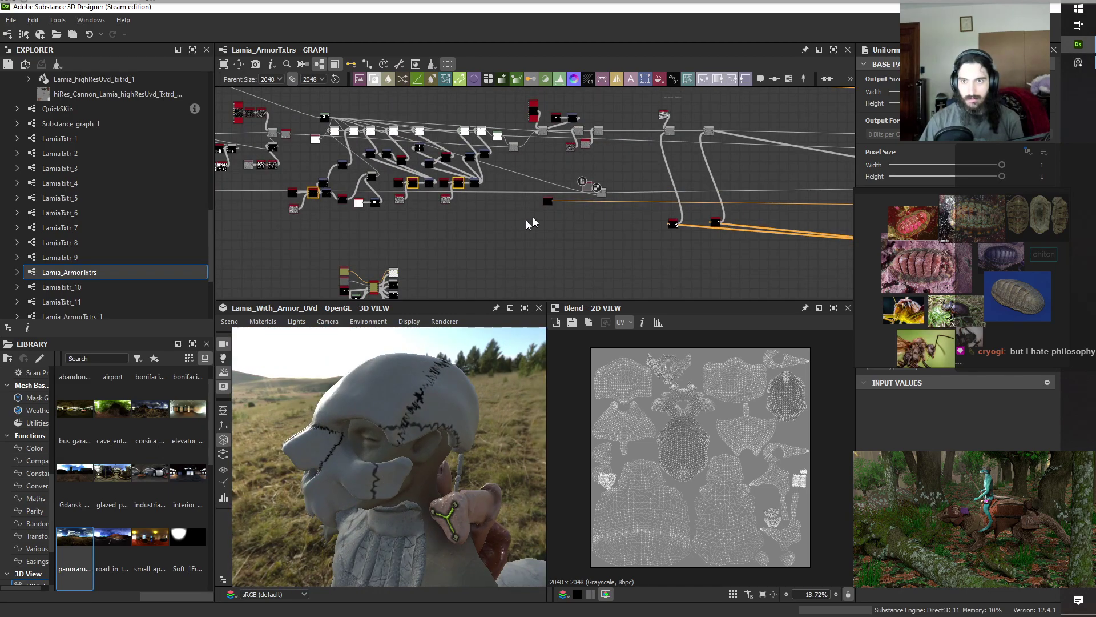
middle_drag(501, 222, 598, 231)
middle_drag(357, 221, 374, 221)
scroll(571, 188, up, 10)
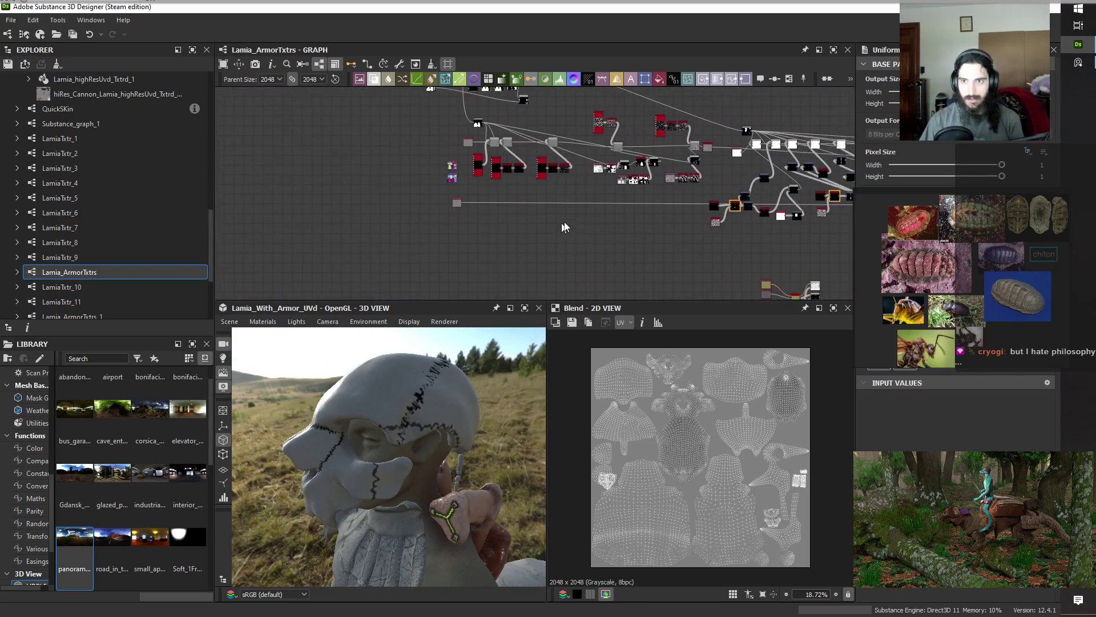
key(space)
click(593, 266)
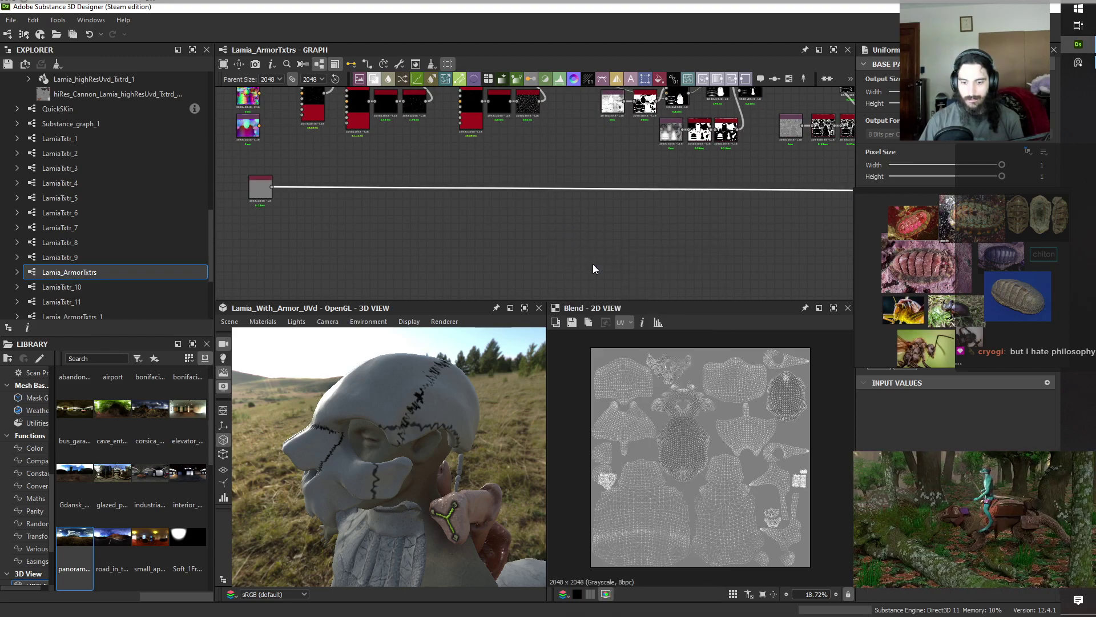
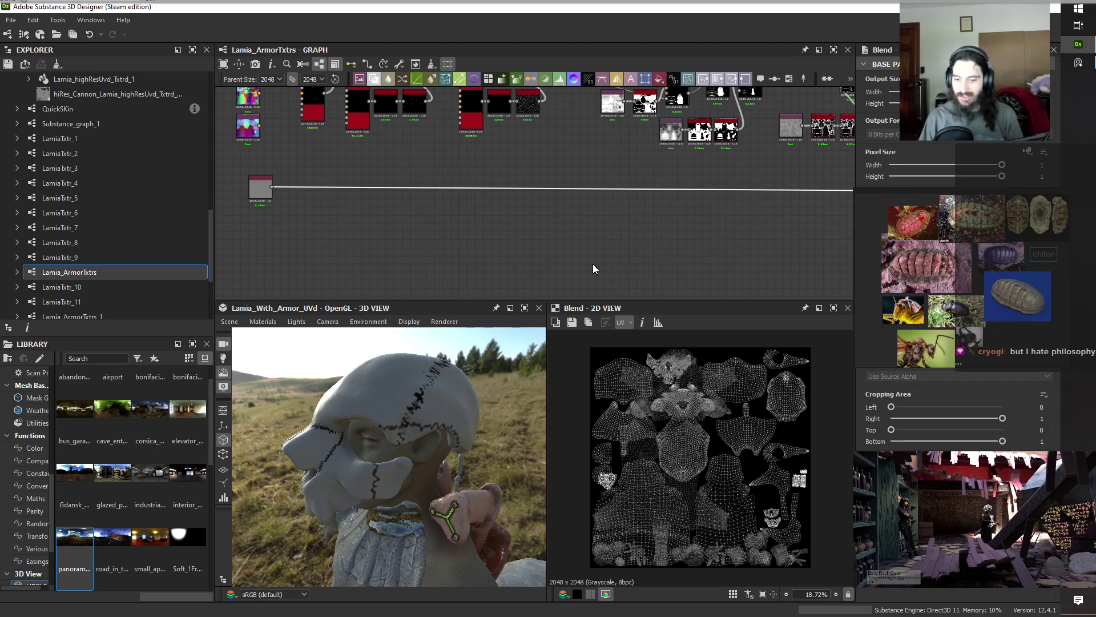
Move the inserted Blend along the roughness line, clear of the overlapping Shape and Transformation 2D nodes, toward the starting Uniform Color.
scroll(592, 268, down, 5)
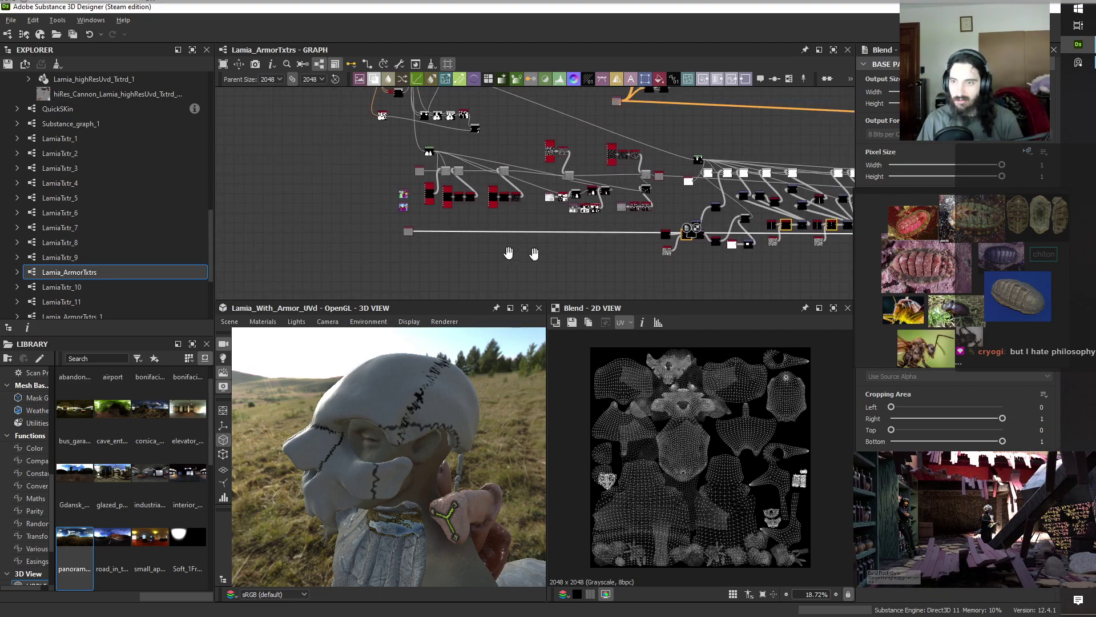
middle_drag(272, 241, 416, 257)
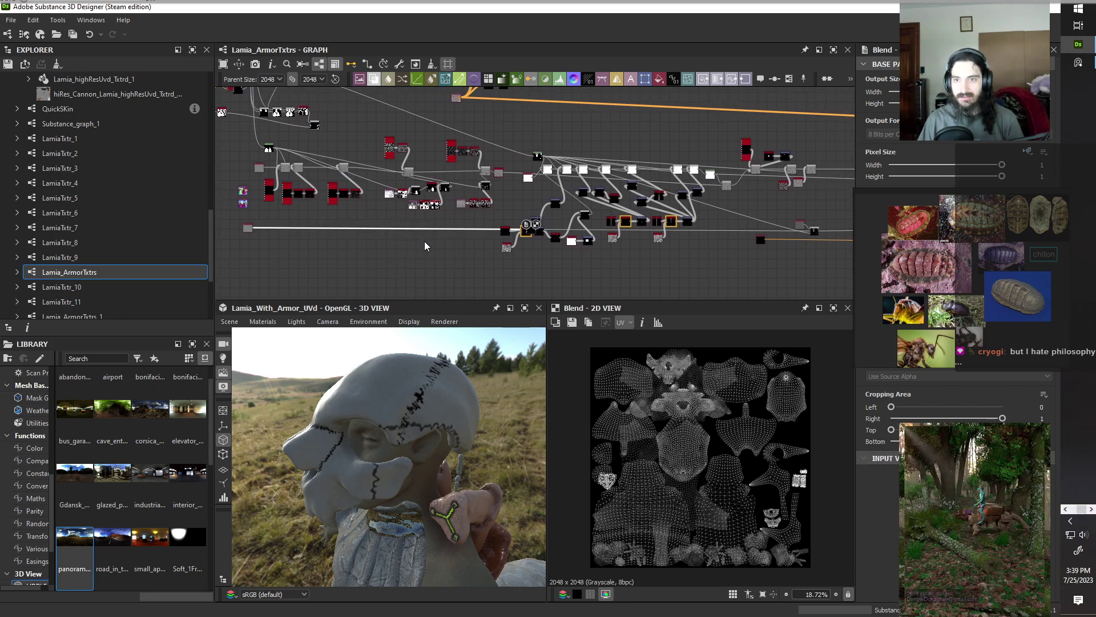
scroll(534, 240, up, 6)
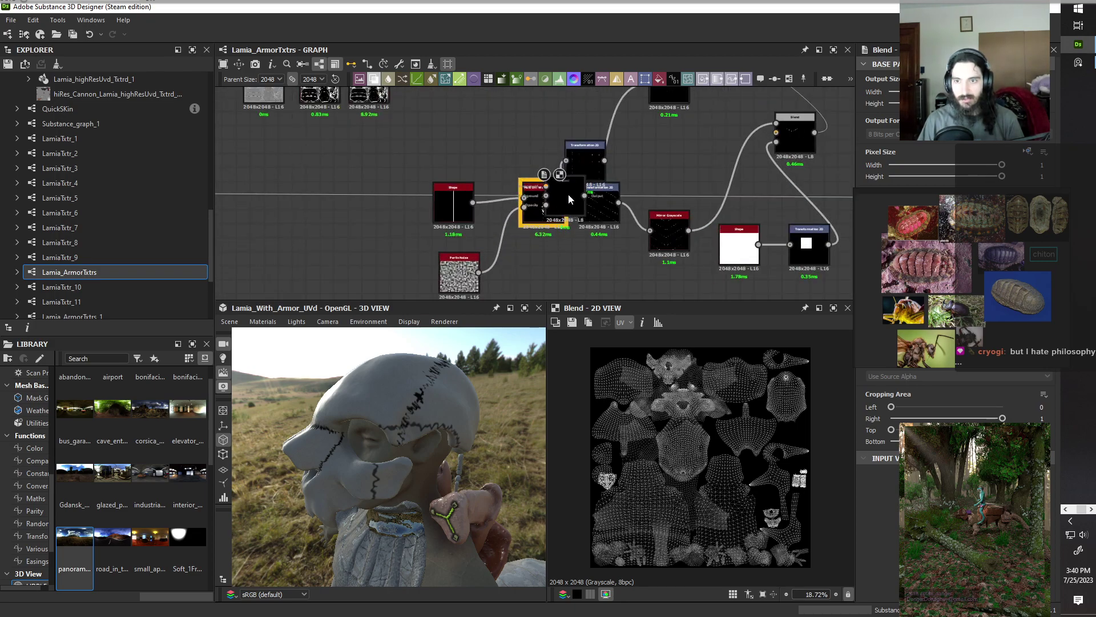
drag(568, 195, 275, 188)
scroll(305, 185, down, 6)
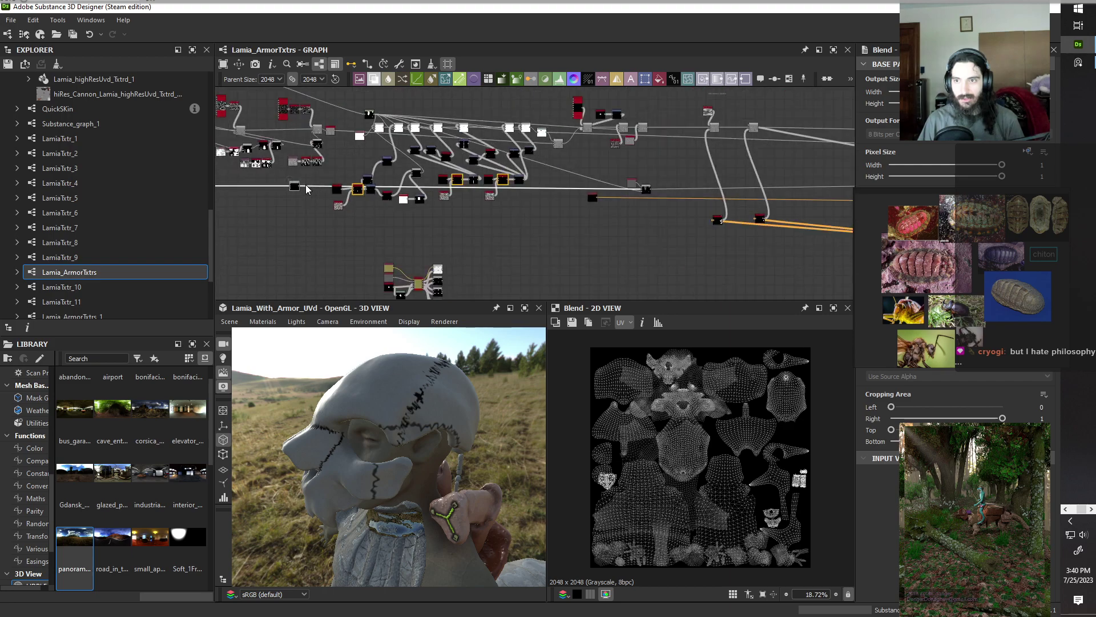
Examine the Auto Levels node and the gray Blend it feeds in the 2D view, inspecting the spot detail up close.
middle_drag(244, 224, 539, 245)
scroll(549, 224, up, 3)
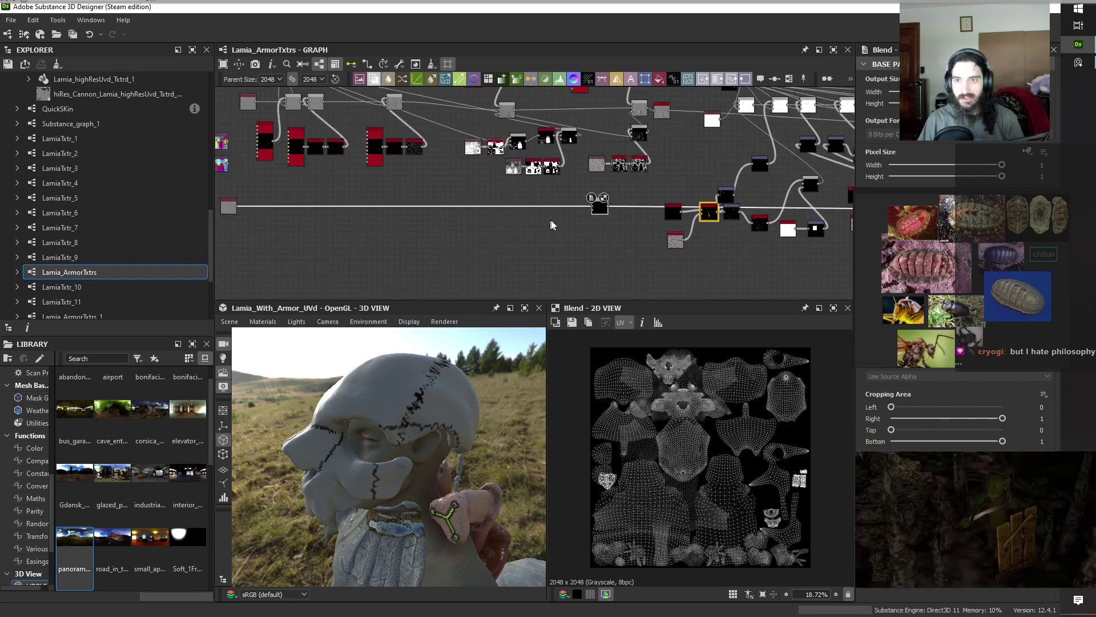
middle_drag(449, 228, 471, 275)
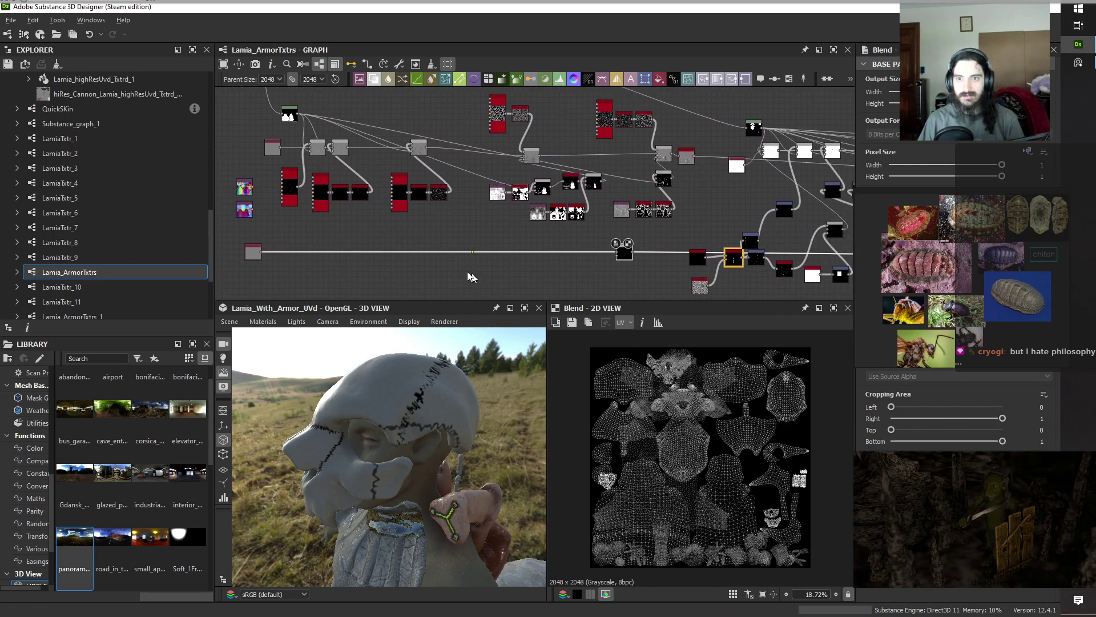
scroll(440, 212, up, 2)
double_click(439, 196)
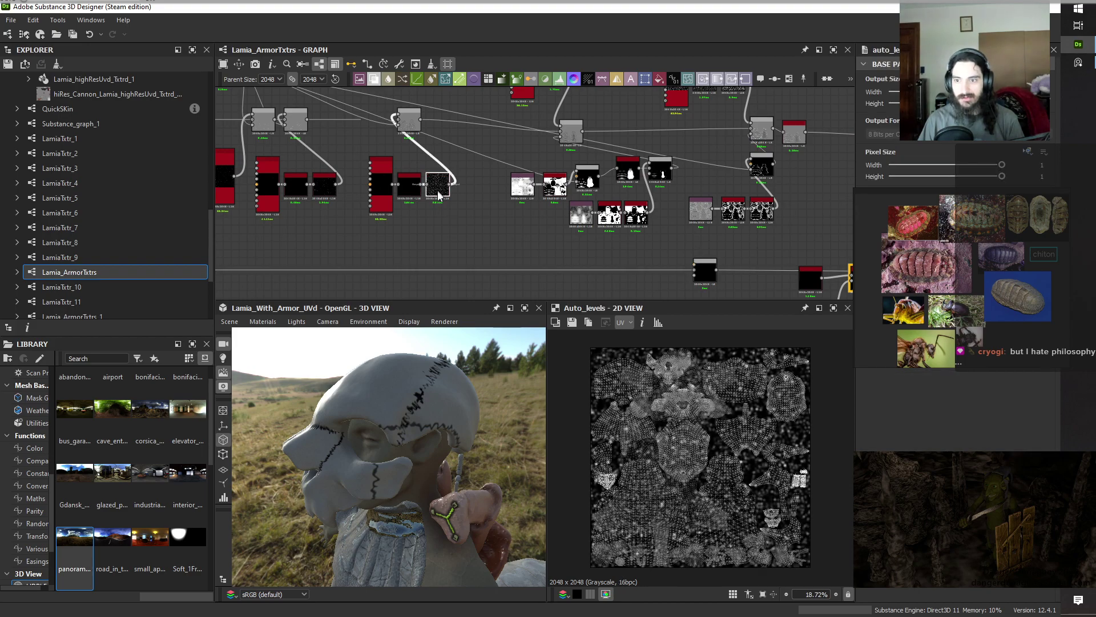
scroll(703, 503, up, 1)
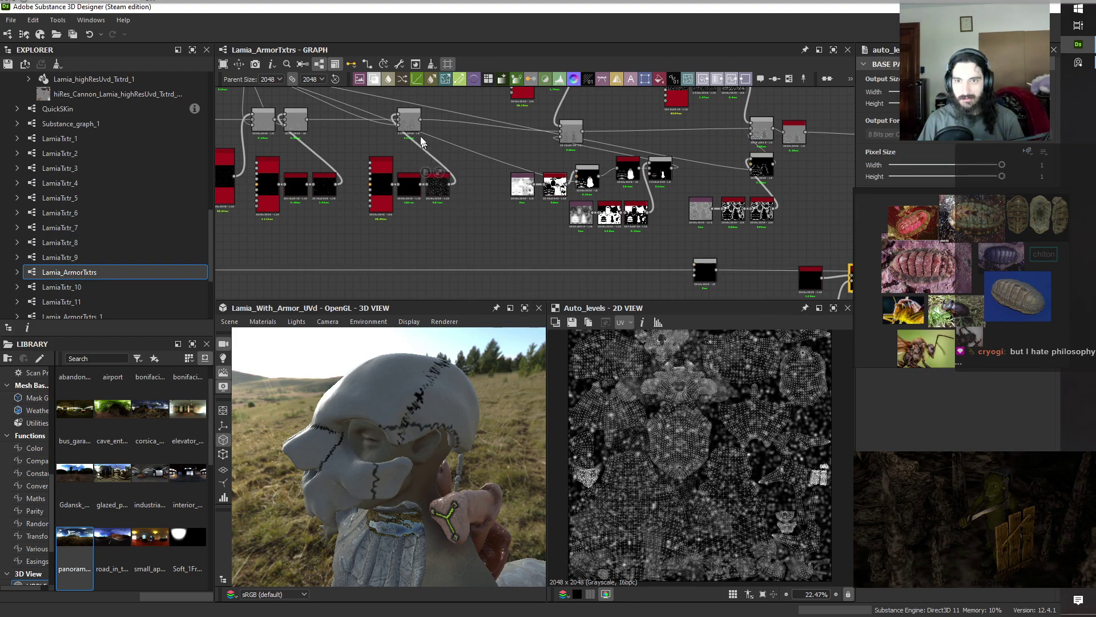
double_click(410, 120)
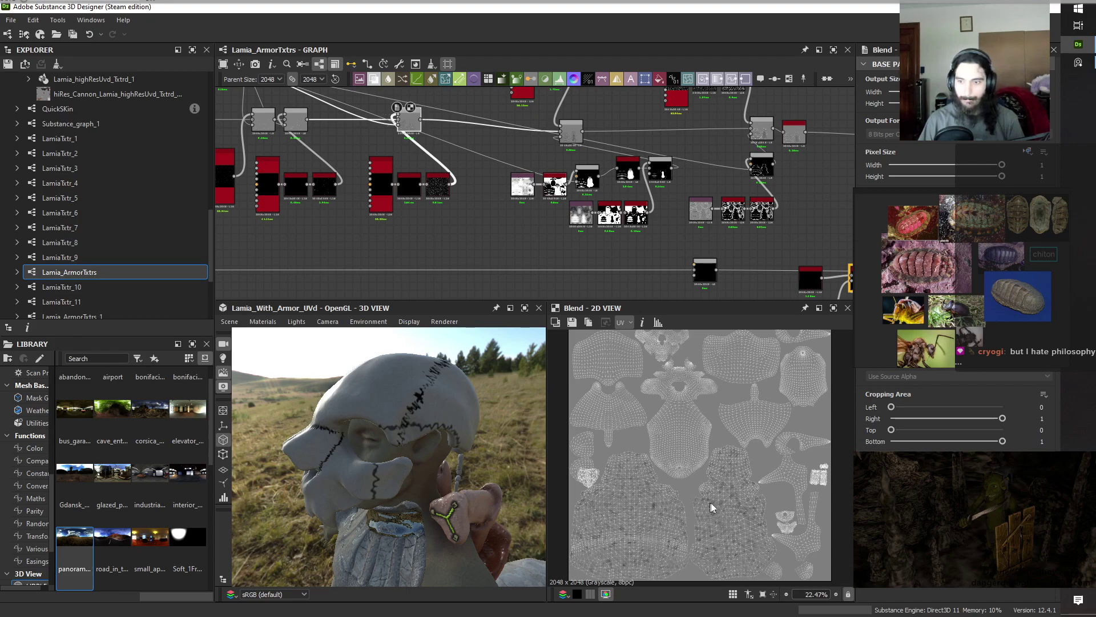
scroll(712, 507, up, 9)
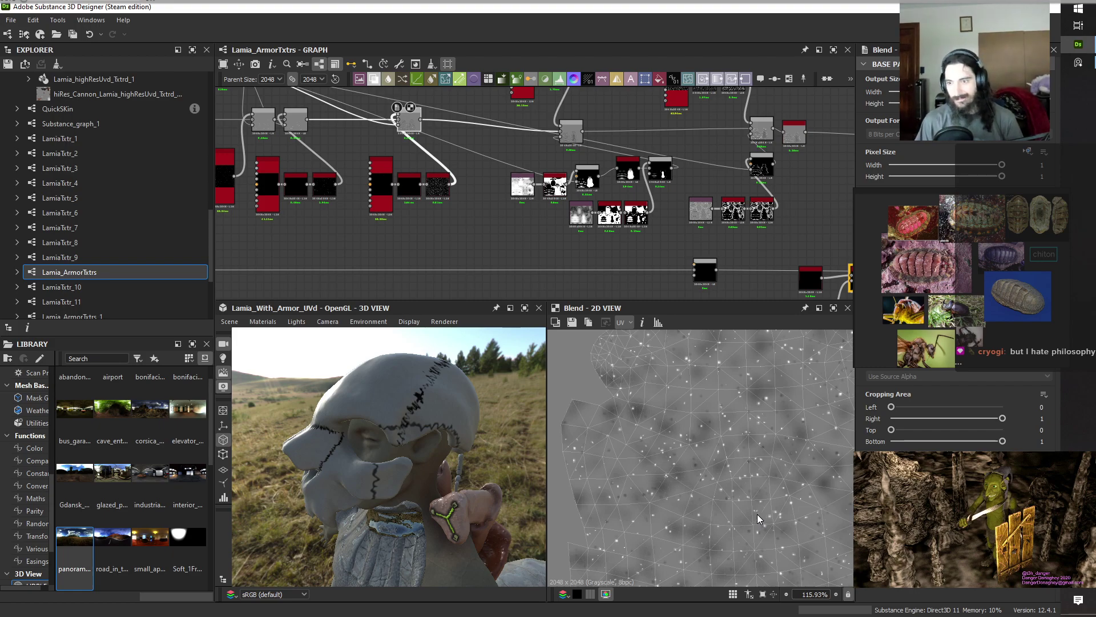
scroll(482, 197, down, 2)
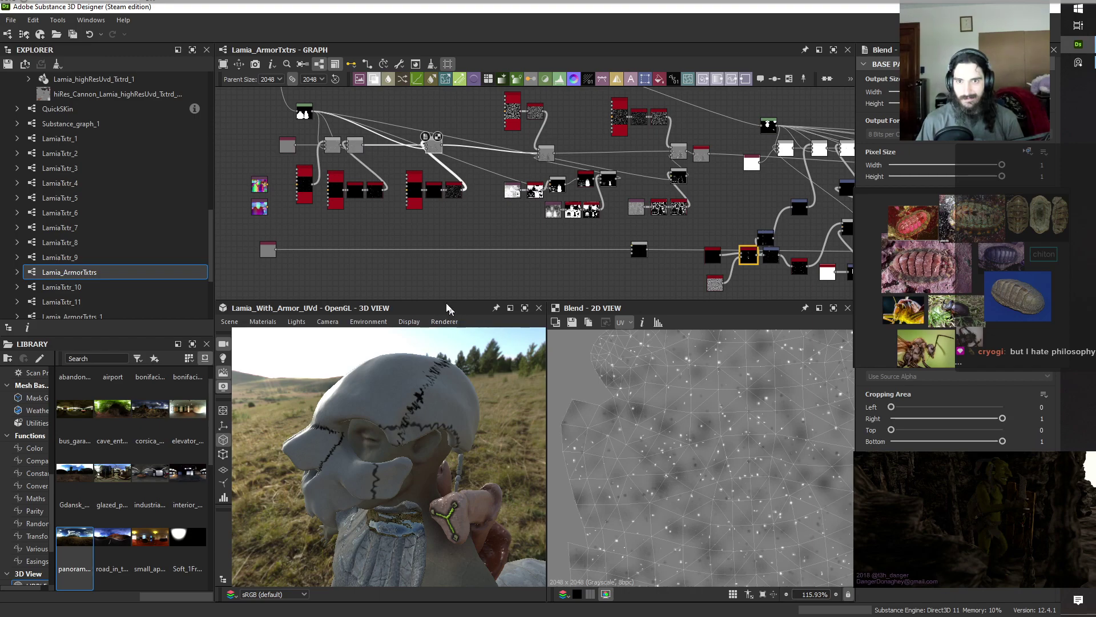
Preview the following gray Blends, the black-and-white edge mask Blend and the Histogram Range node in the 2D view.
middle_drag(494, 230, 415, 248)
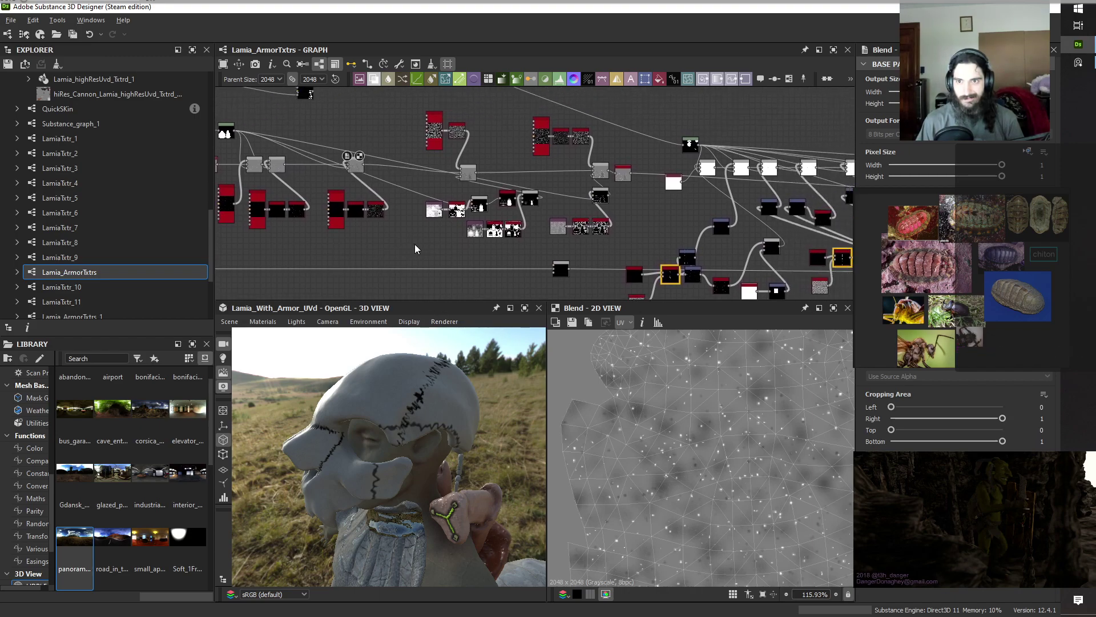
double_click(469, 174)
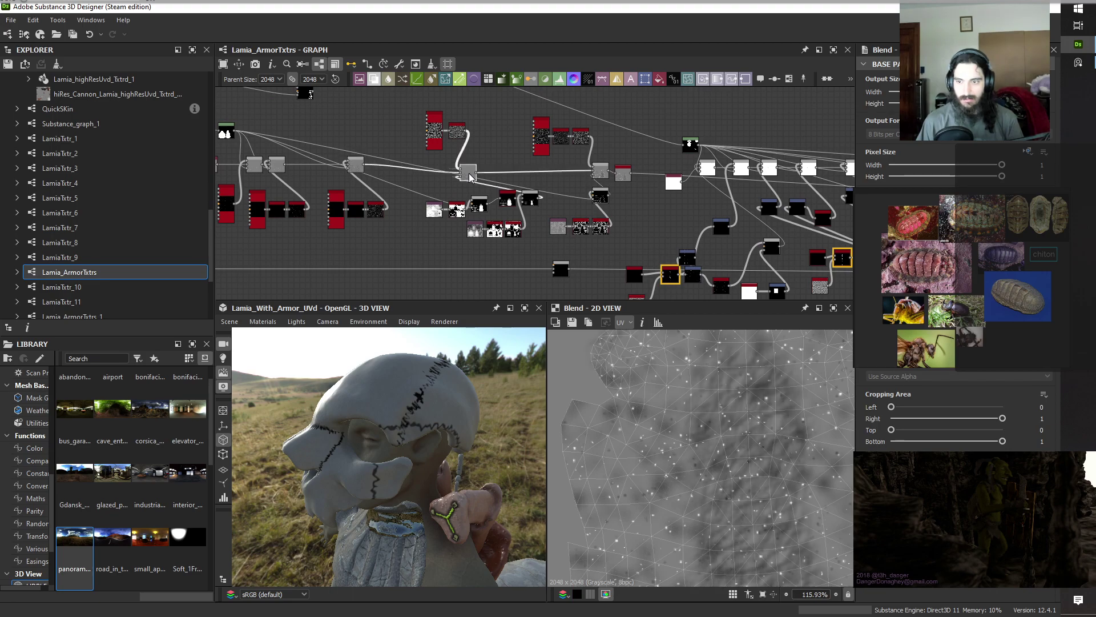
double_click(622, 175)
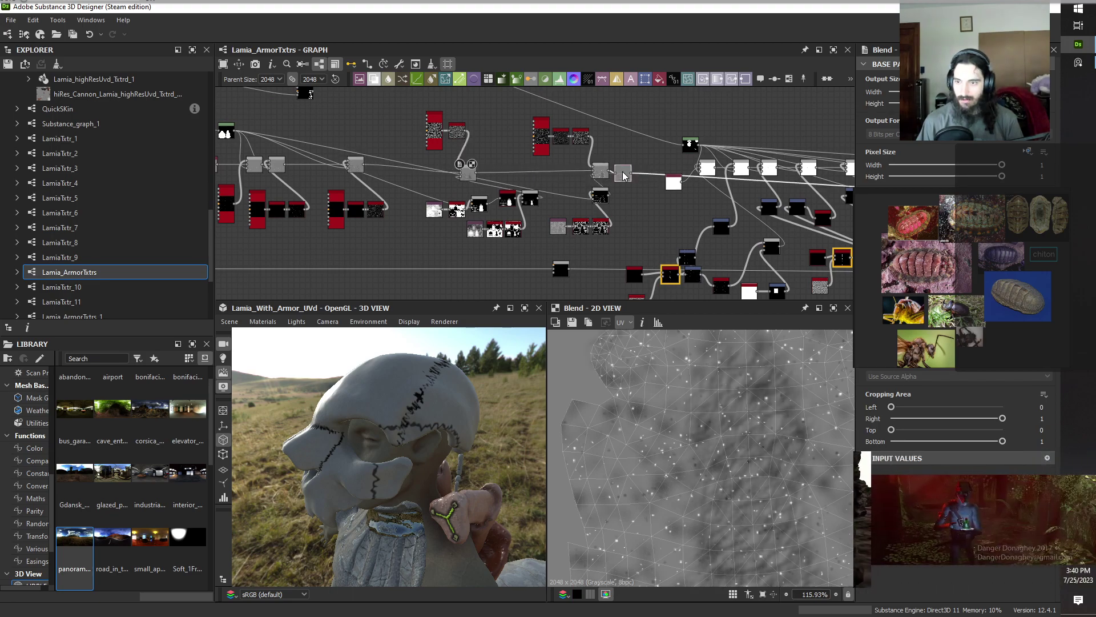
double_click(602, 178)
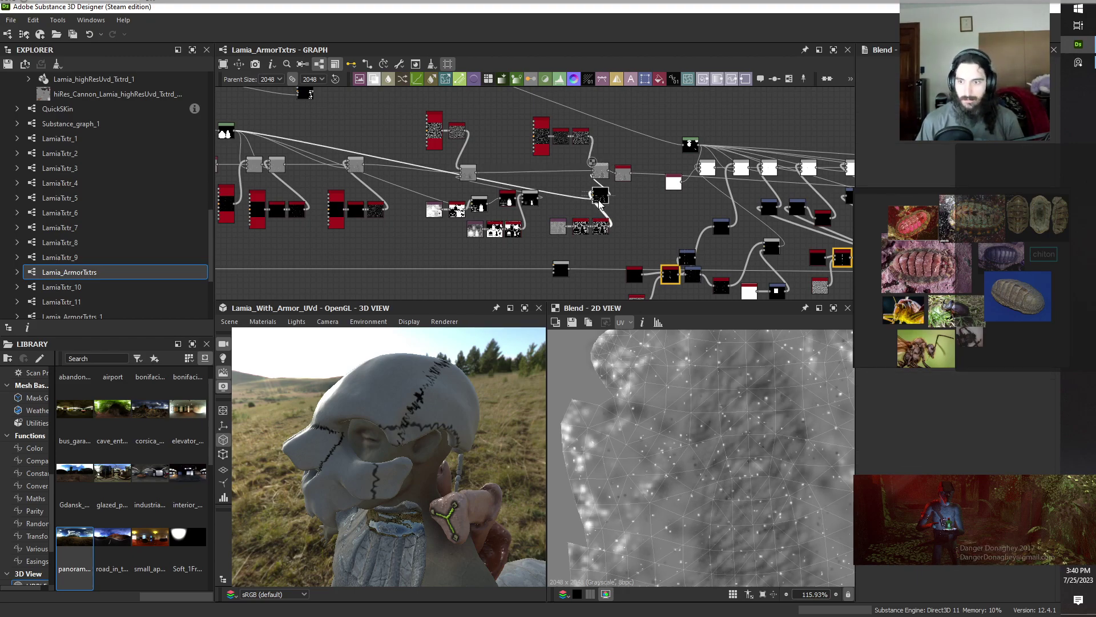
double_click(600, 201)
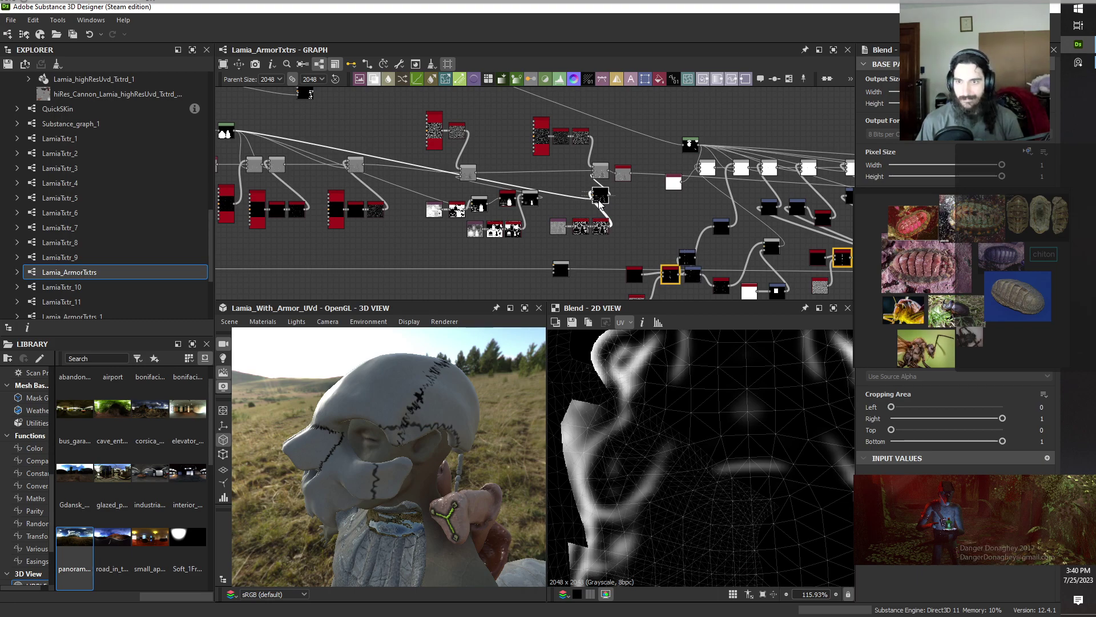
mouse_move(628, 217)
middle_down()
mouse_move(551, 207)
mouse_move(633, 206)
middle_up()
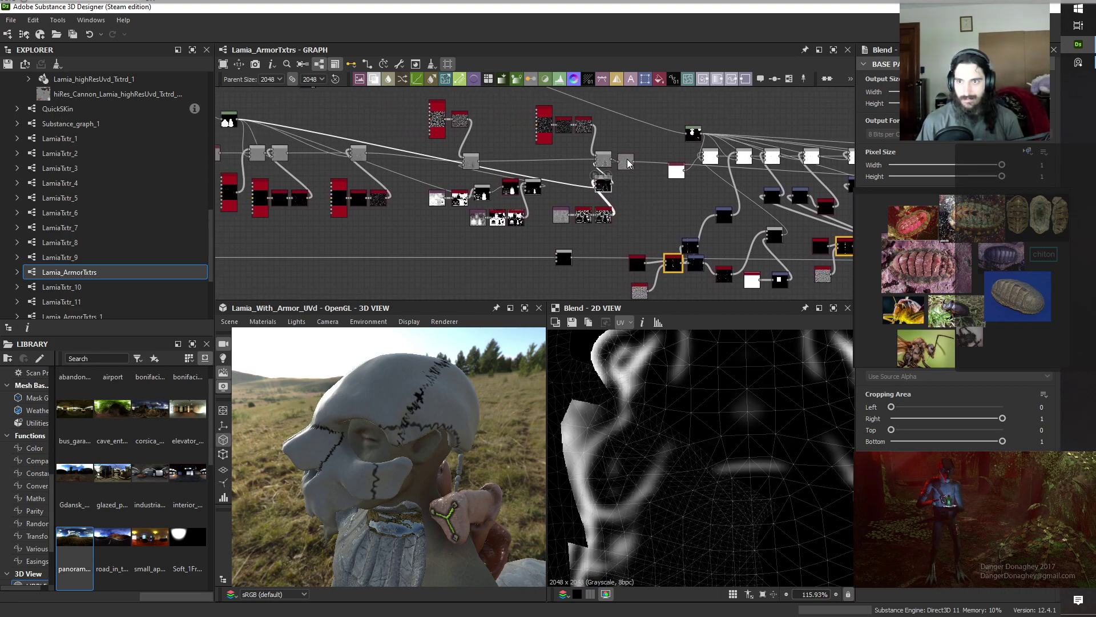
double_click(626, 162)
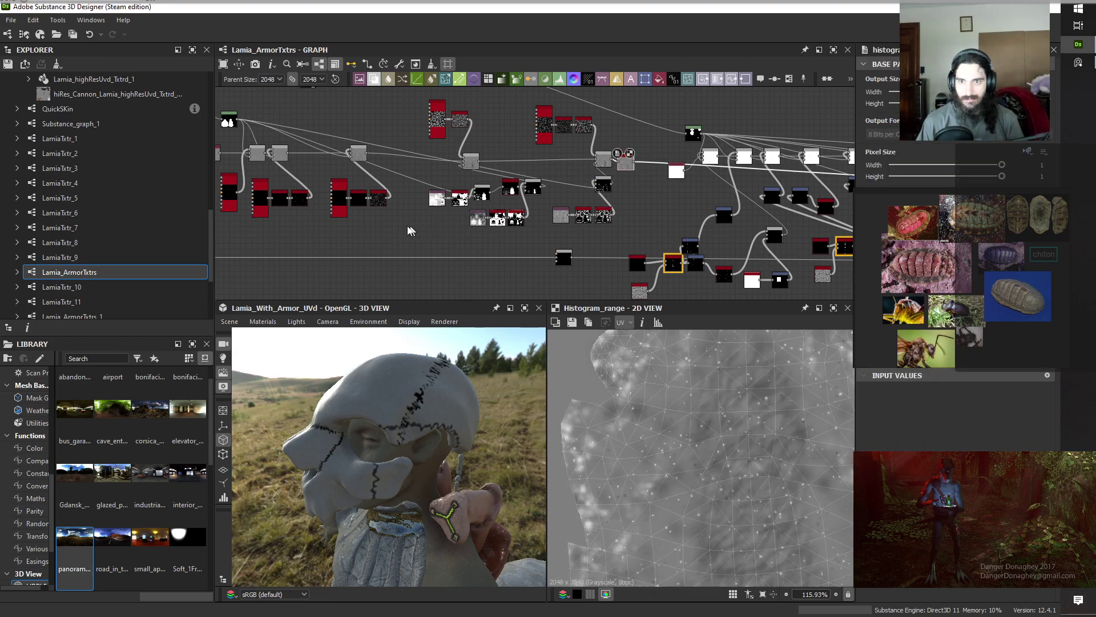
Connect the mask node shared by the gray Blends to the inserted roughness Blend's opacity, and a grayscale Uniform Color to its foreground.
middle_drag(408, 230, 448, 226)
scroll(497, 203, up, 5)
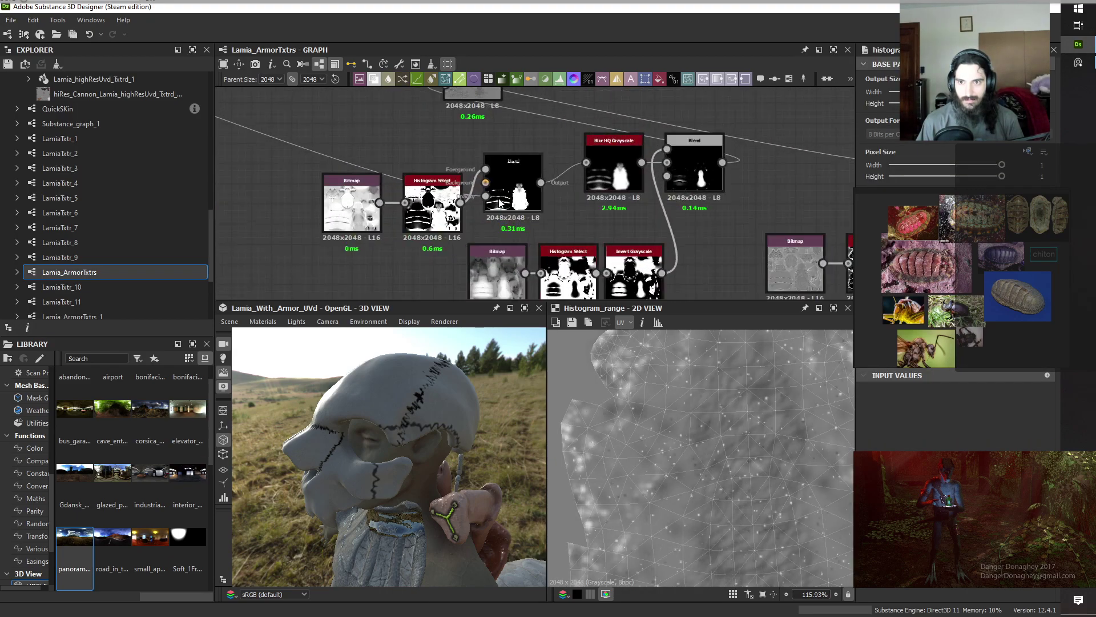
scroll(499, 203, up, 2)
double_click(499, 203)
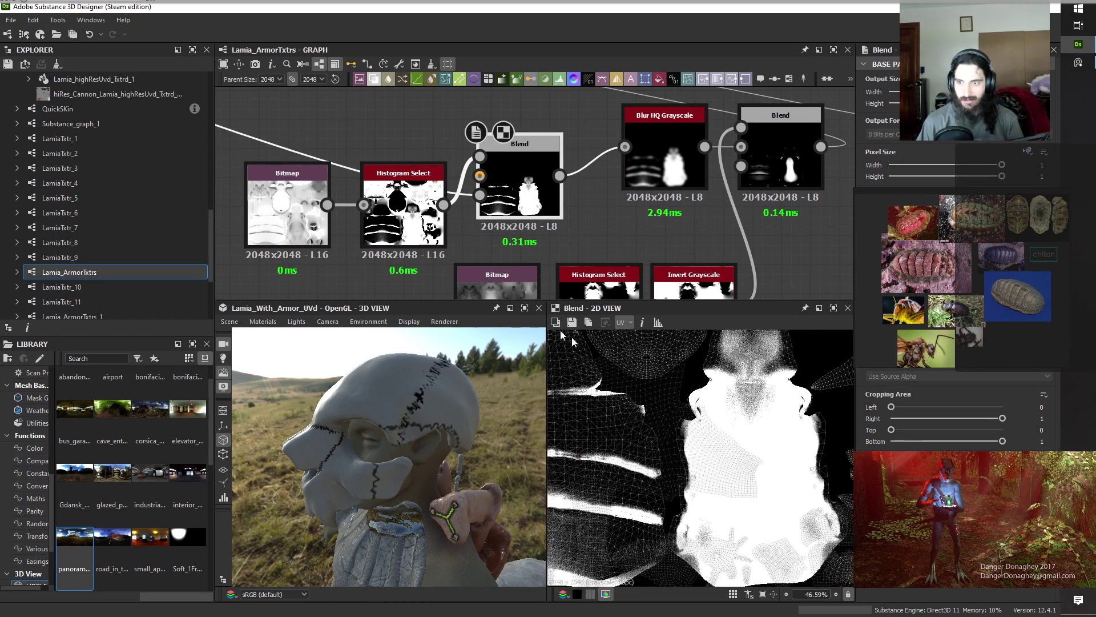
scroll(464, 234, down, 6)
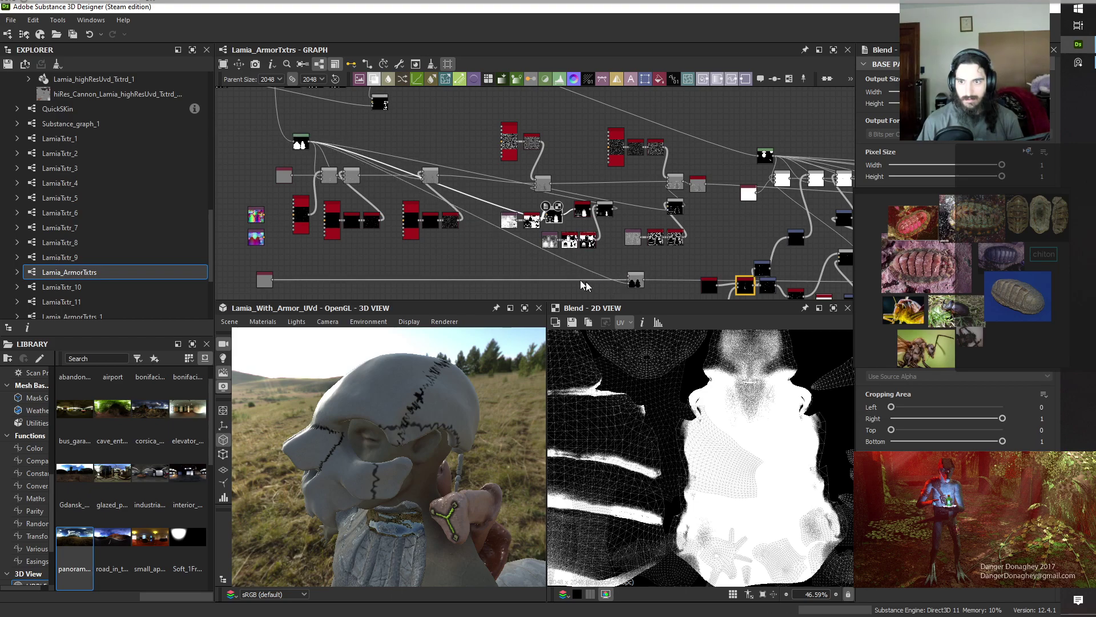
click(508, 257)
double_click(264, 281)
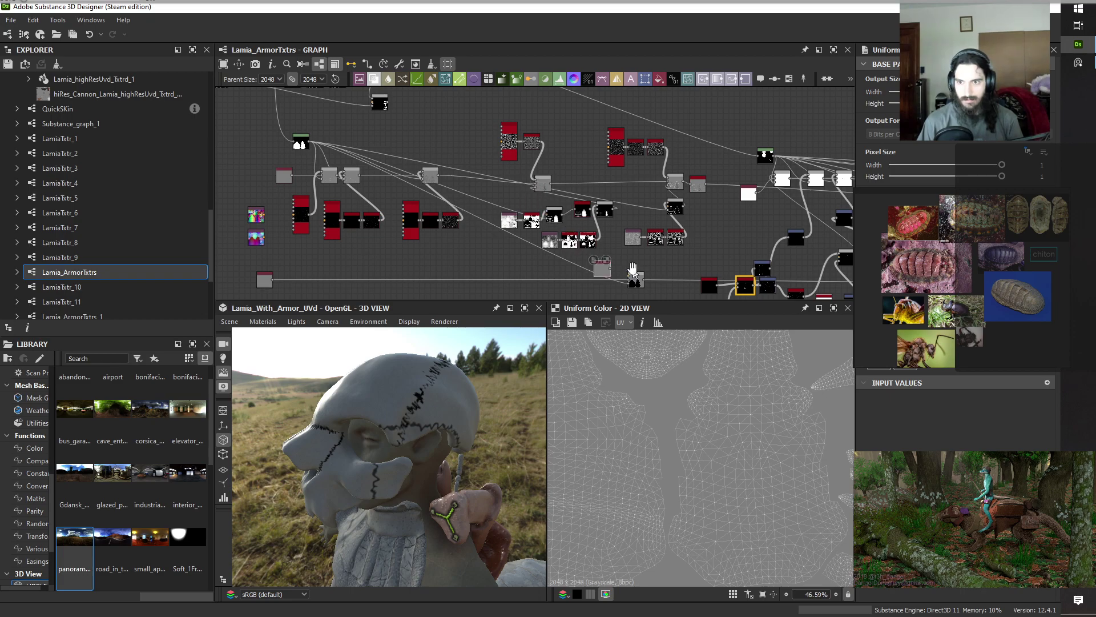
Complete the link from the Uniform Color to the inserted roughness Blend's foreground and preview that Blend in the 2D view.
scroll(632, 269, up, 4)
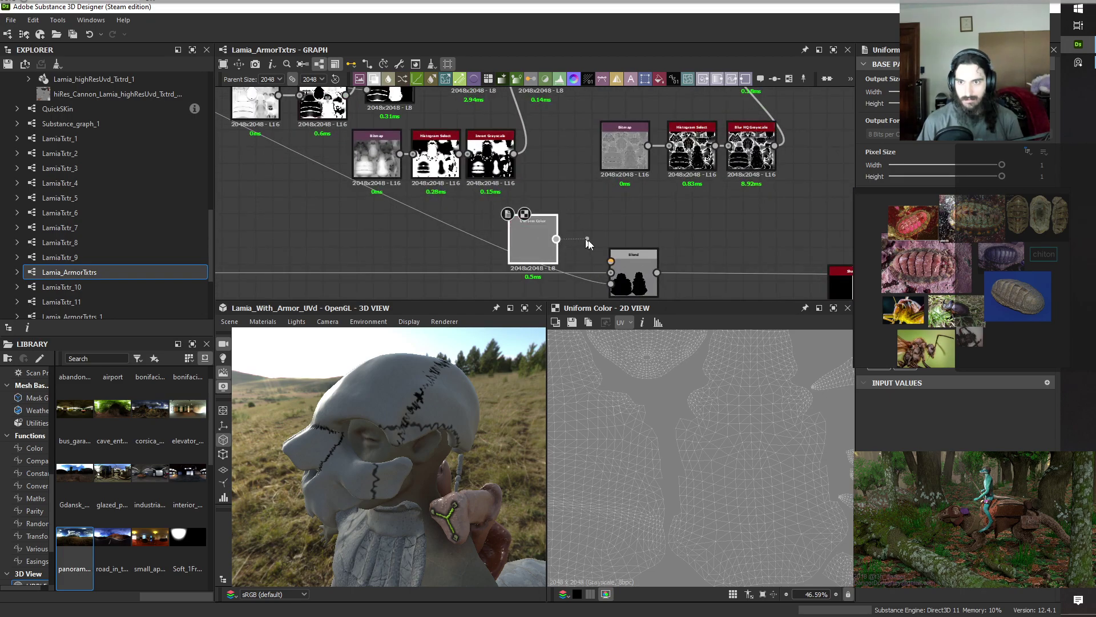
drag(588, 244, 632, 248)
double_click(636, 273)
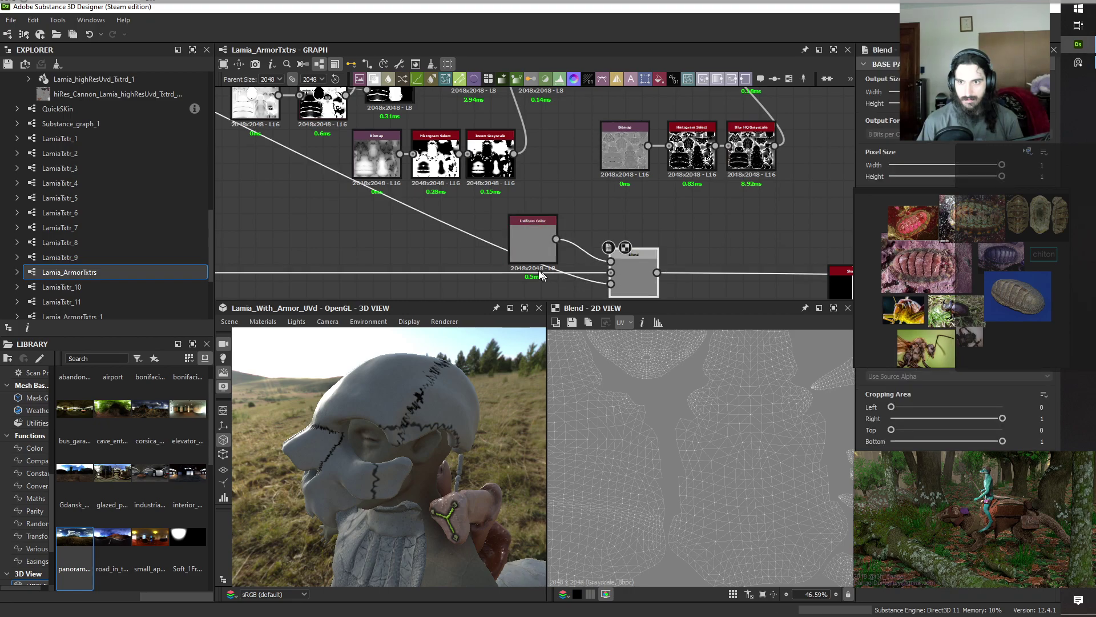
Darken the gray of the Uniform Color feeding the inserted Blend, checking the segmented back and torso armor in the 3D view.
click(527, 241)
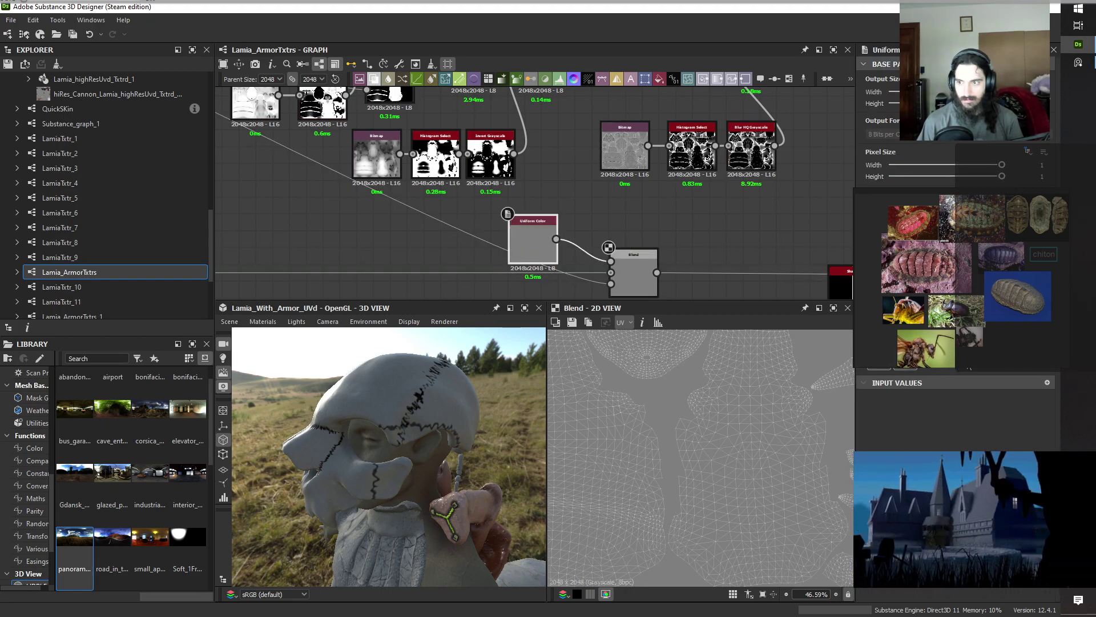
middle_drag(448, 523, 319, 392)
scroll(319, 392, up, 3)
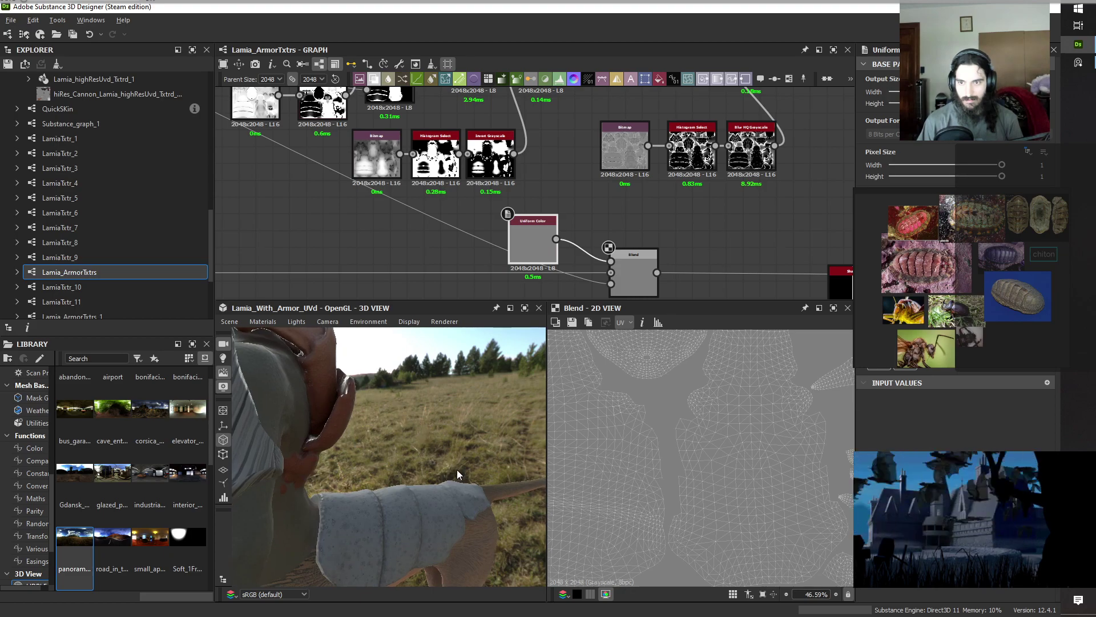
drag(457, 474, 516, 433)
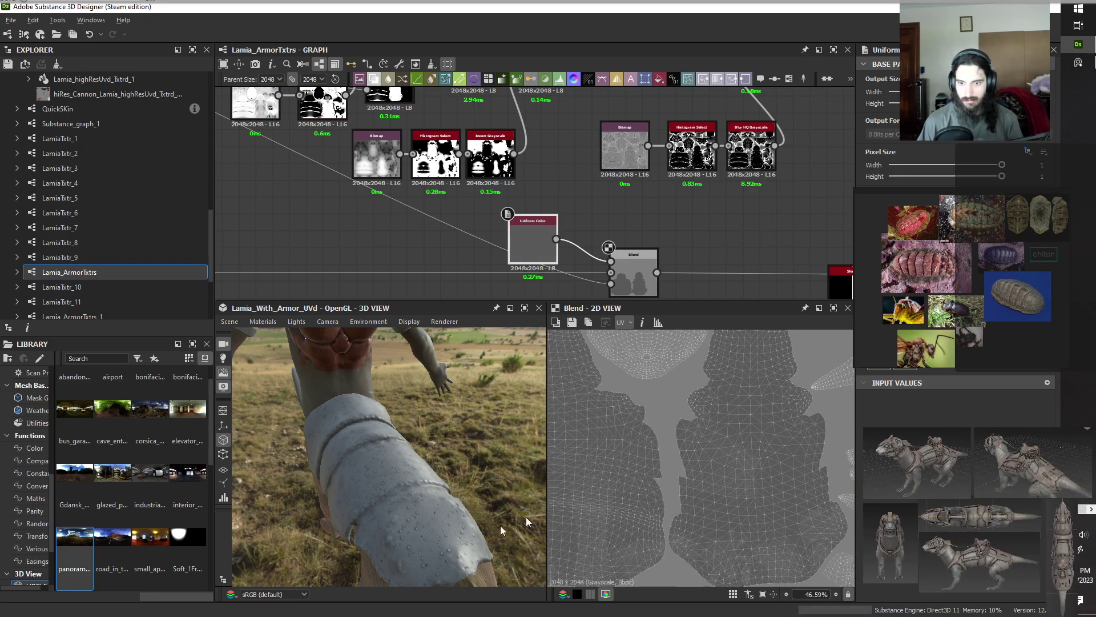
drag(526, 518, 438, 454)
scroll(551, 227, down, 4)
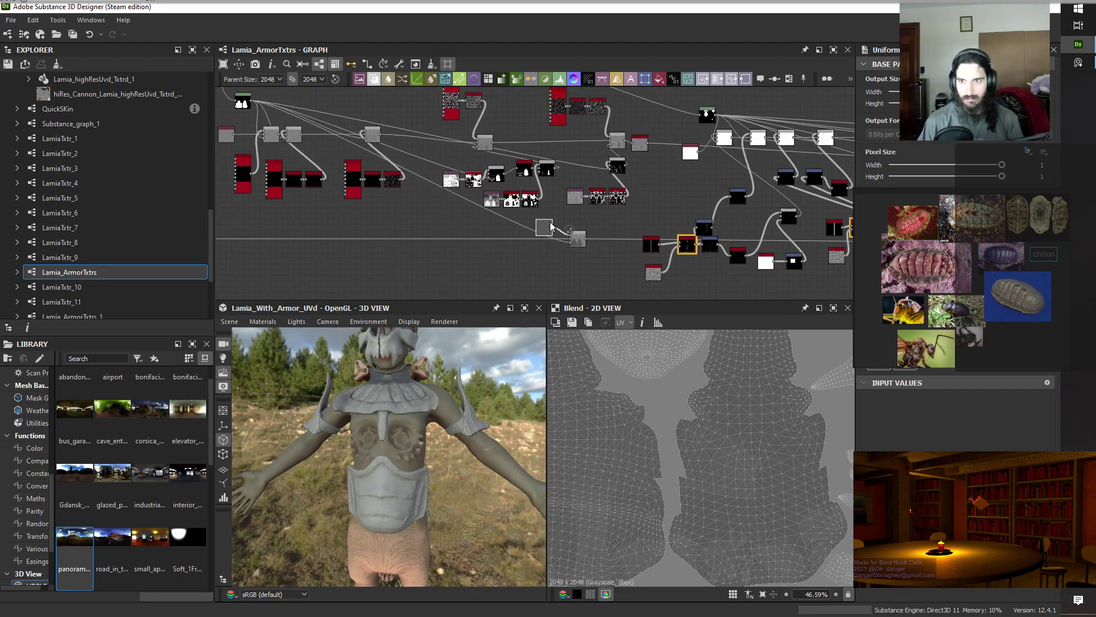
Follow the roughness line to the two Color to Mask nodes and preview the first one in the 2D view.
scroll(551, 227, up, 3)
middle_drag(503, 212, 372, 241)
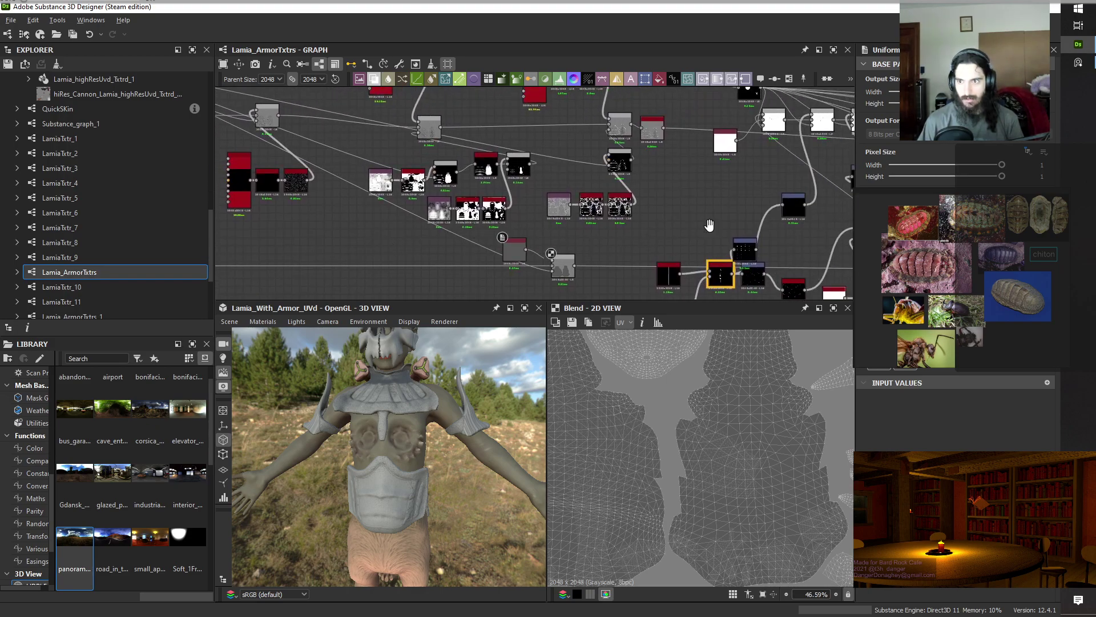
mouse_move(588, 250)
middle_down()
mouse_move(417, 179)
mouse_move(385, 190)
mouse_move(542, 203)
mouse_move(665, 228)
mouse_move(563, 228)
middle_up()
scroll(386, 190, down, 2)
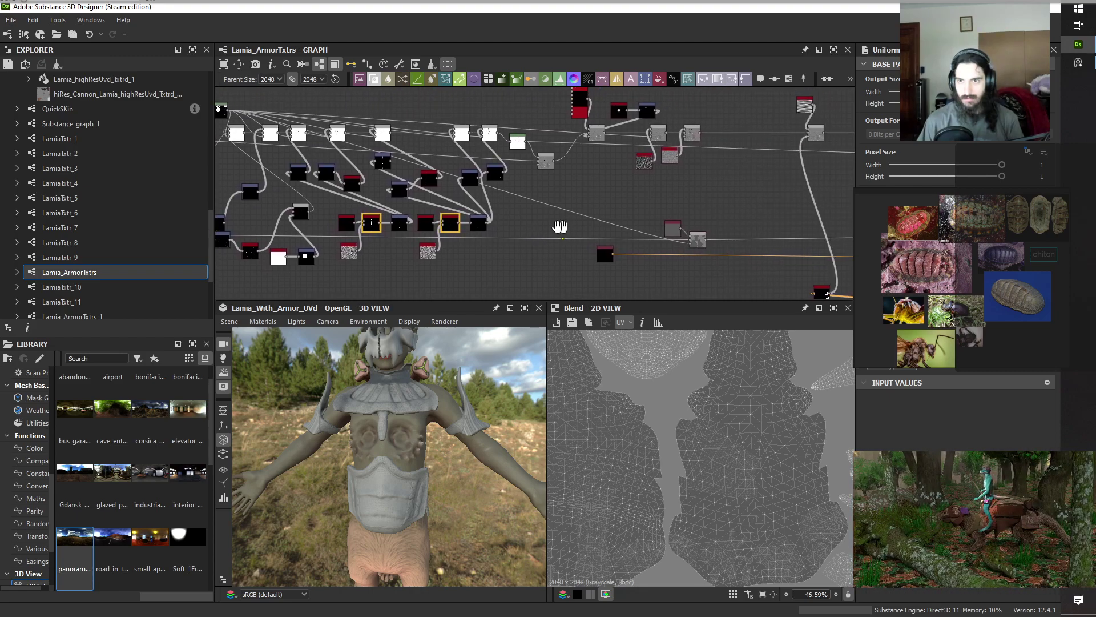
middle_drag(663, 223, 462, 209)
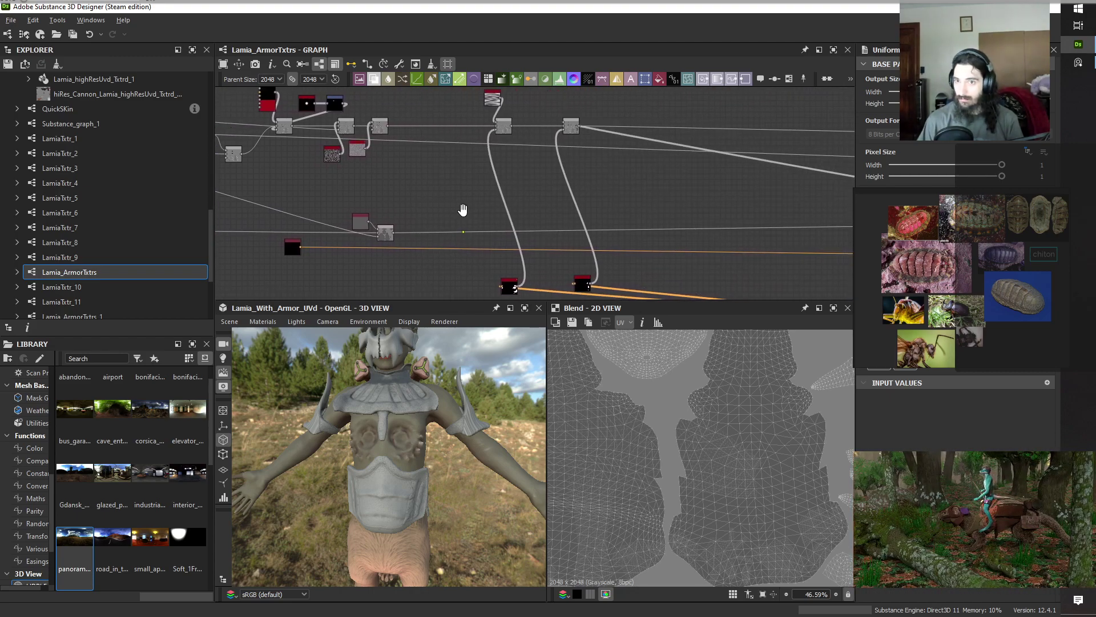
scroll(568, 187, down, 2)
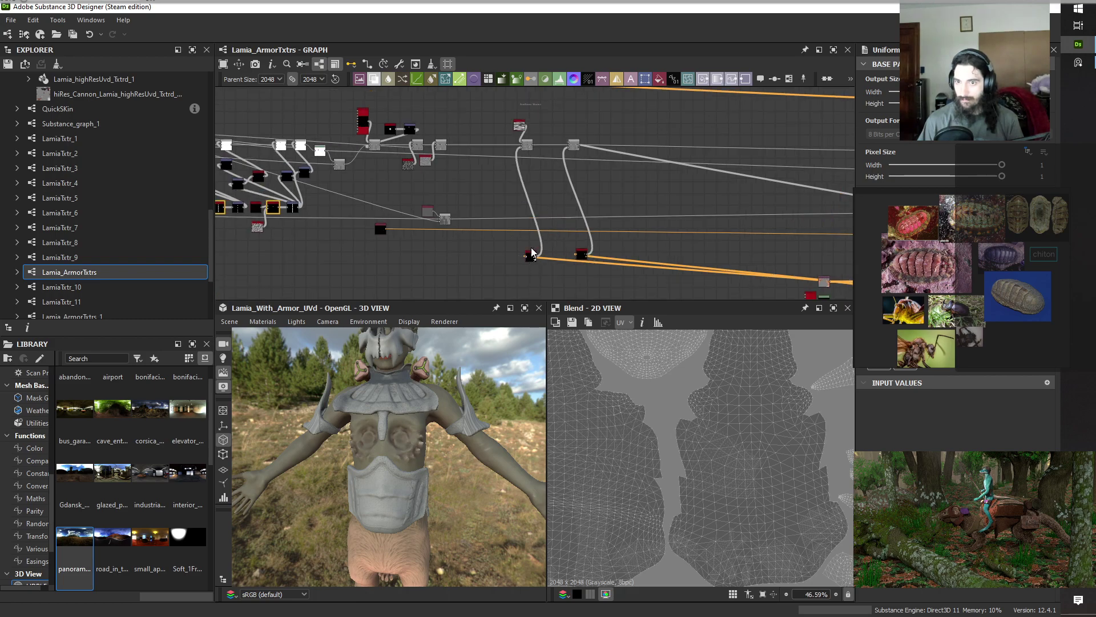
scroll(541, 255, up, 5)
scroll(541, 259, down, 3)
double_click(513, 286)
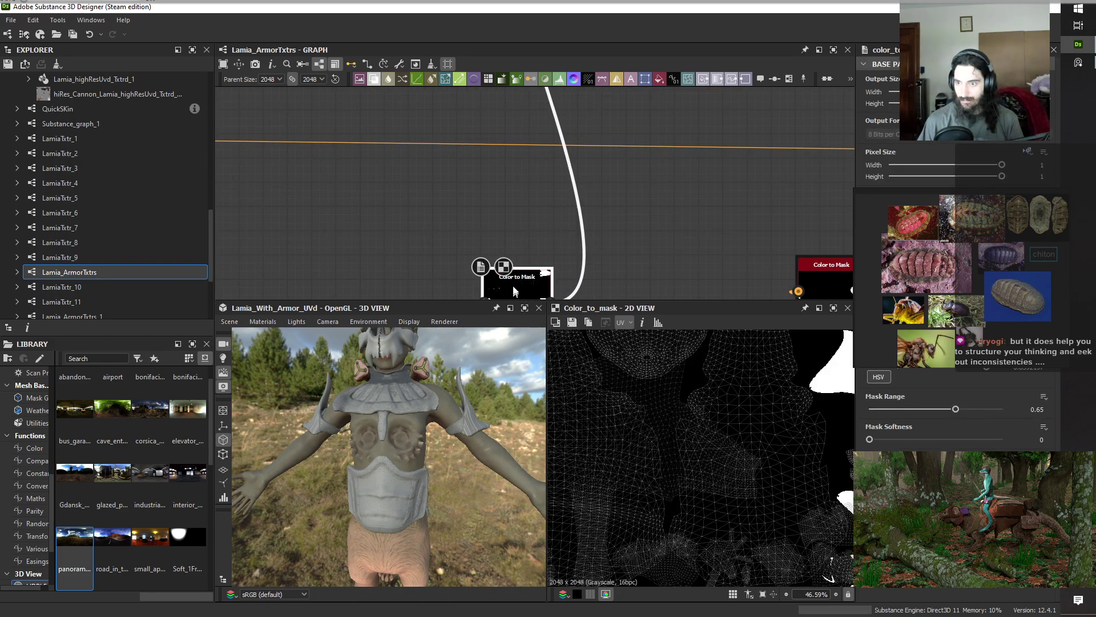
scroll(512, 285, down, 1)
scroll(518, 285, down, 2)
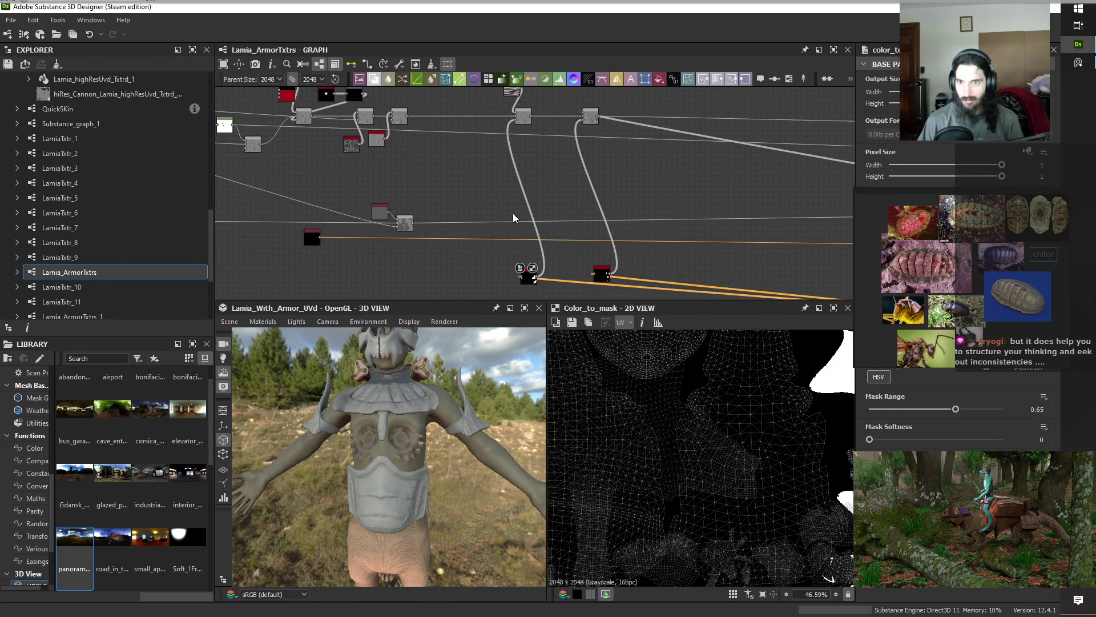
Insert another Blend on the roughness line and place it above the first Color to Mask node.
key(space)
click(555, 262)
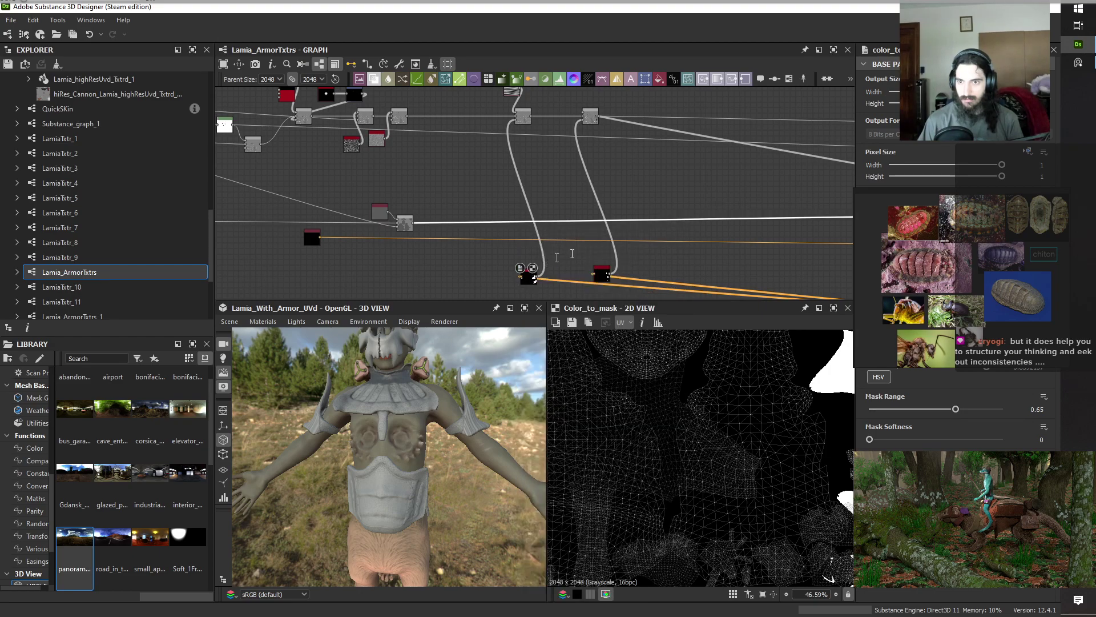
scroll(649, 202, down, 2)
middle_drag(678, 198, 482, 192)
scroll(542, 185, down, 2)
scroll(584, 192, down, 2)
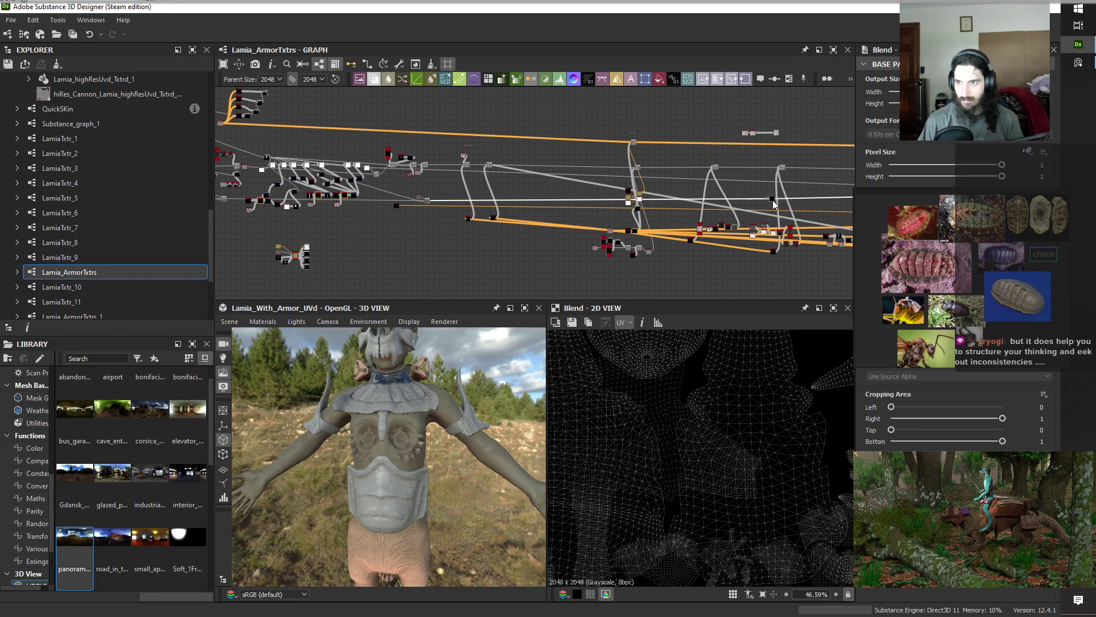
drag(476, 199, 471, 202)
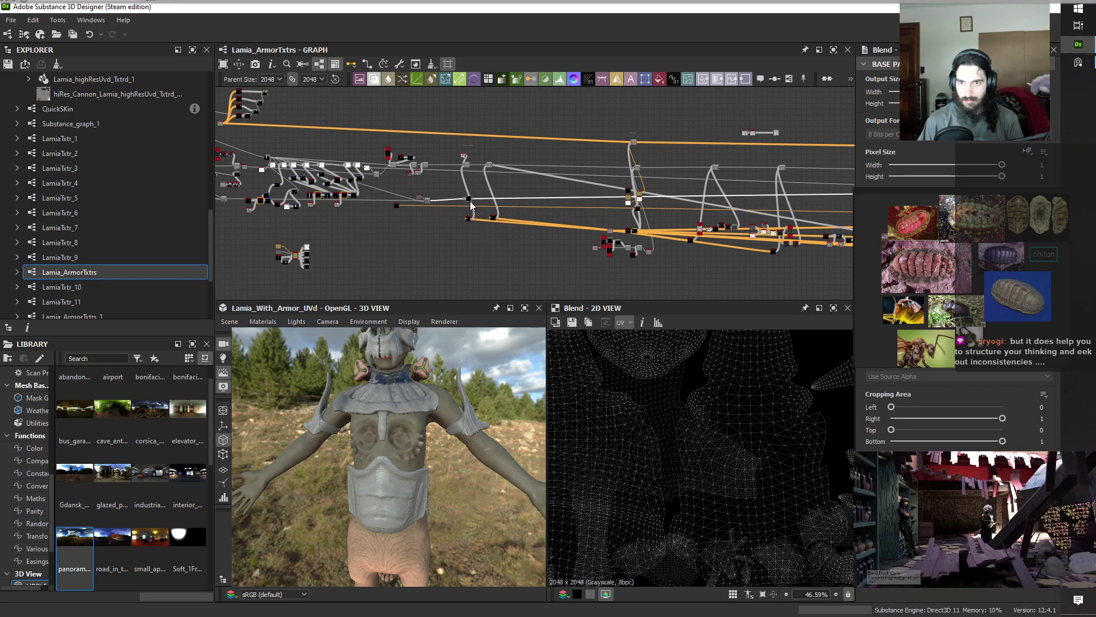
scroll(467, 202, up, 6)
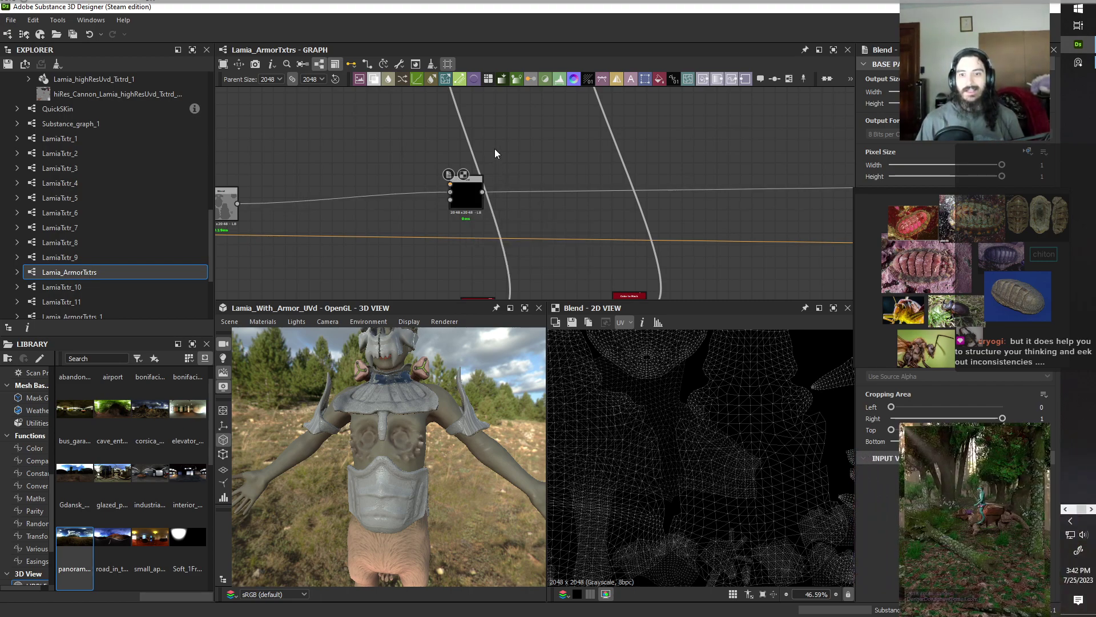
Preview the full mask of the first Color to Mask node and connect it to the new Blend's opacity.
scroll(495, 148, down, 3)
scroll(460, 248, up, 2)
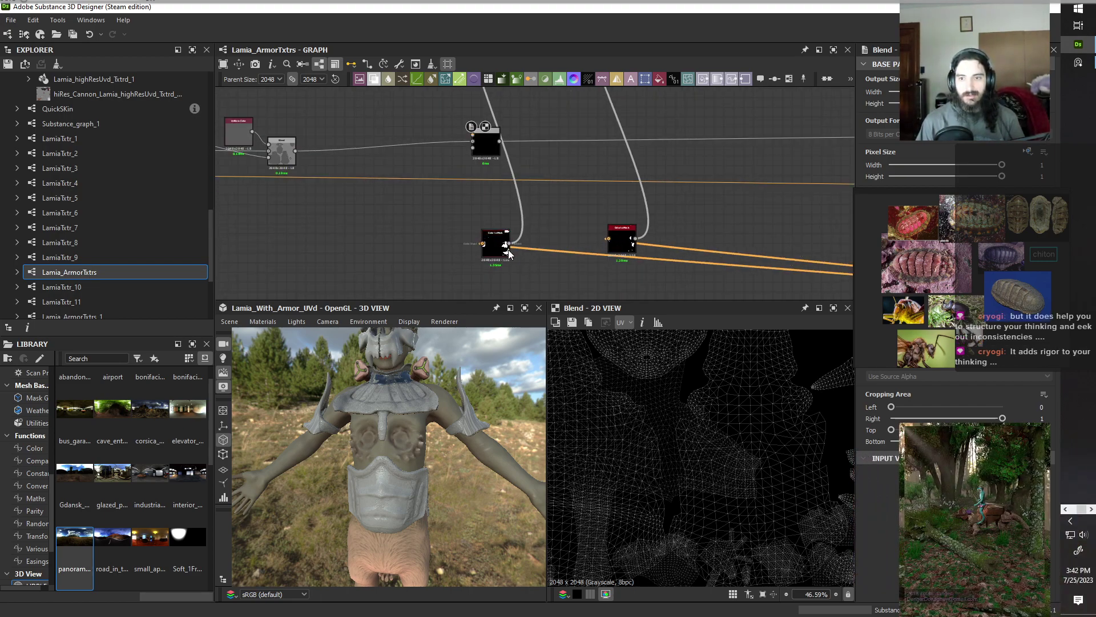
click(482, 250)
scroll(738, 416, down, 5)
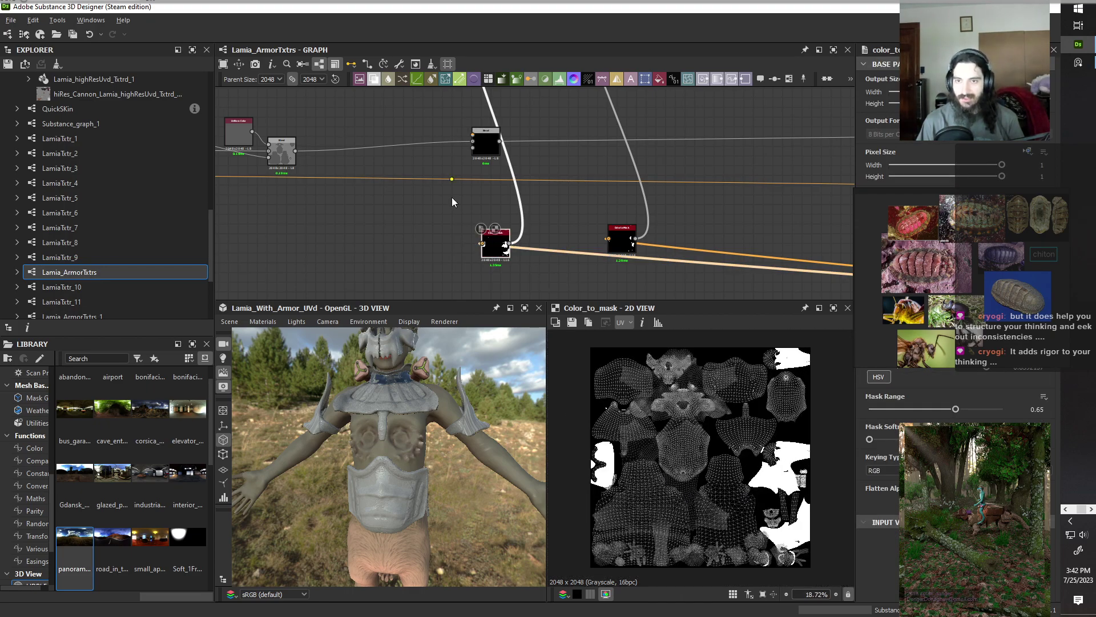
middle_drag(452, 201, 518, 234)
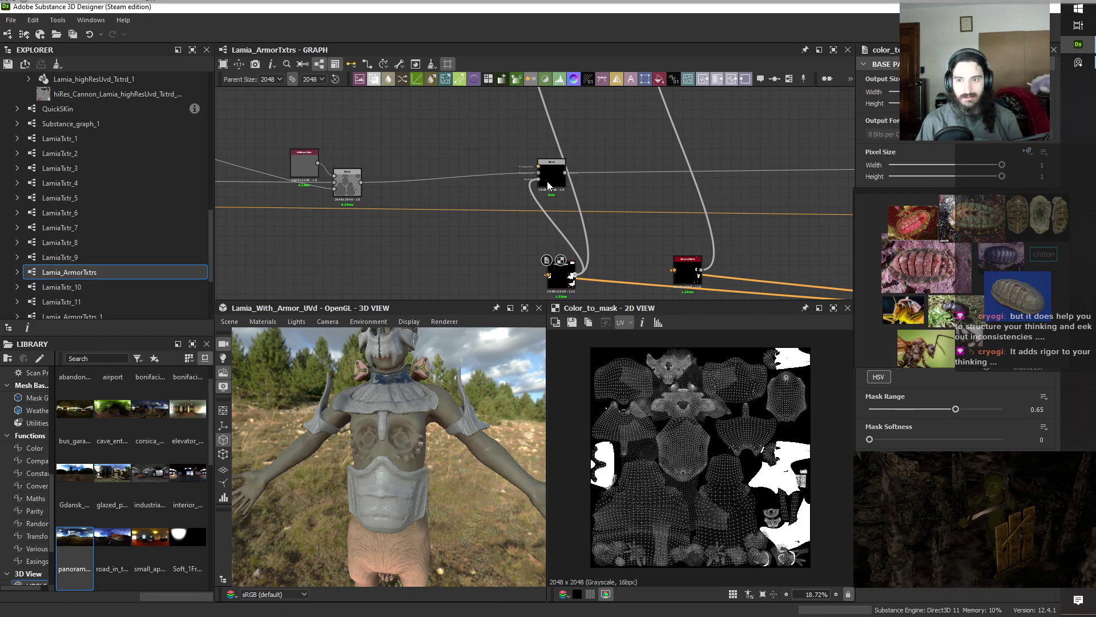
Duplicate the gray Uniform Color, connect the copy to the new Blend's foreground and preview the Blend.
click(308, 171)
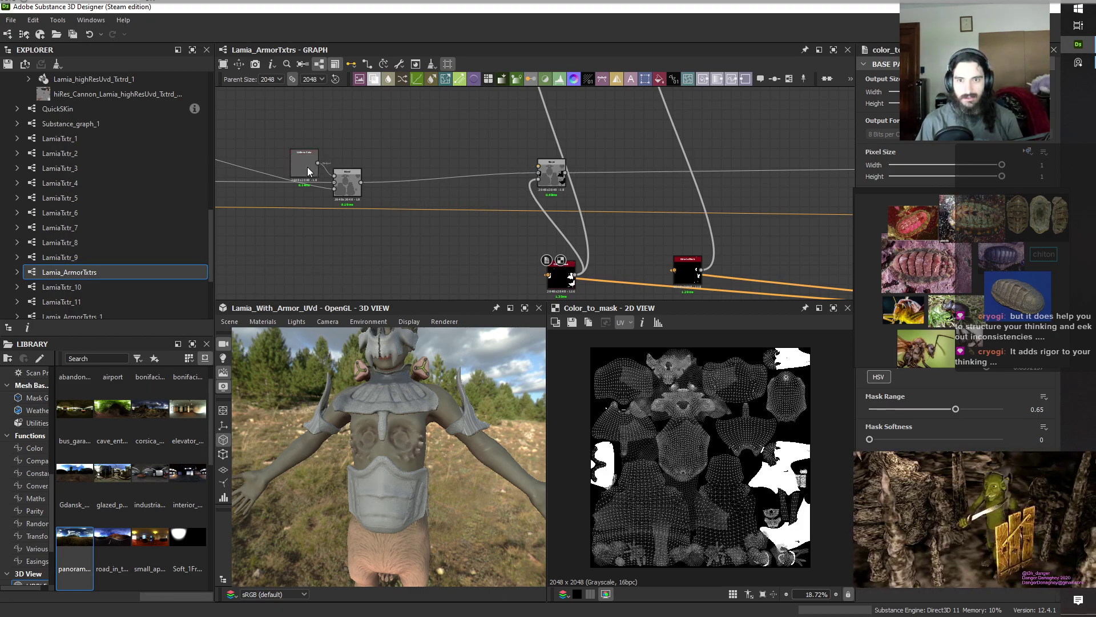
key(ctrl+c)
key(ctrl+v)
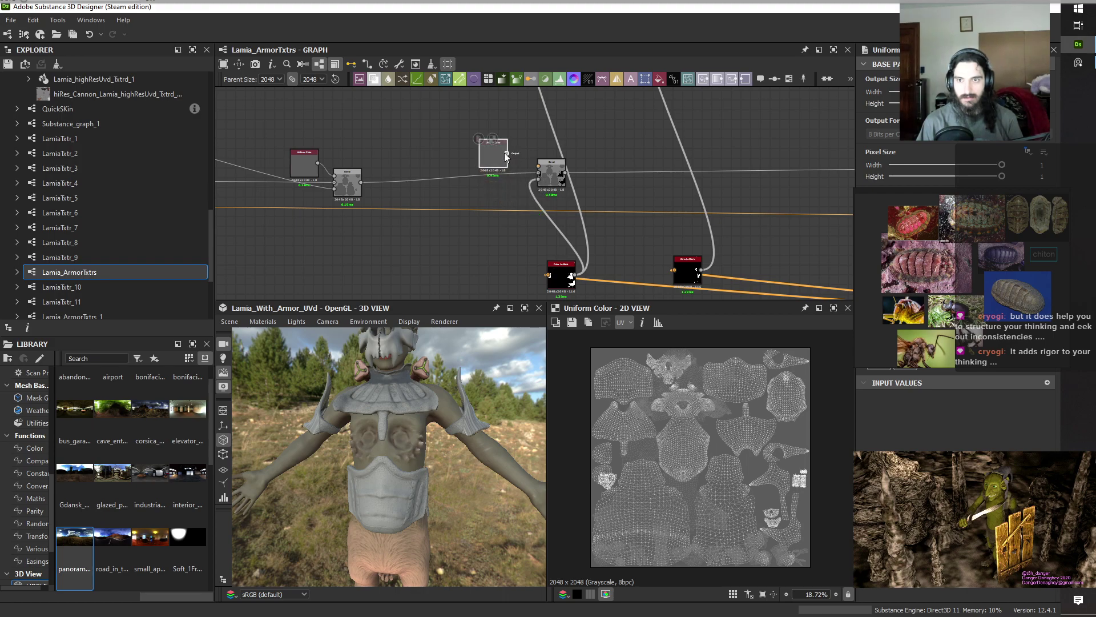
click(554, 180)
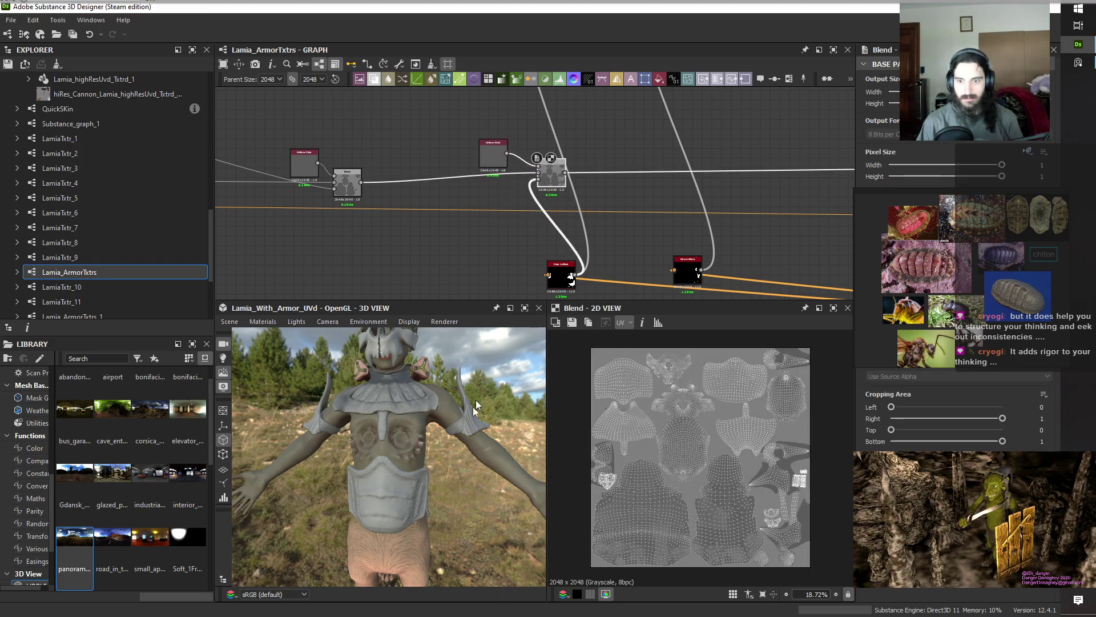
Lighten the duplicated Uniform Color's gray, checking the ribbed shoulder armor from several sides in the 3D view.
drag(478, 407, 409, 457)
scroll(451, 444, up, 5)
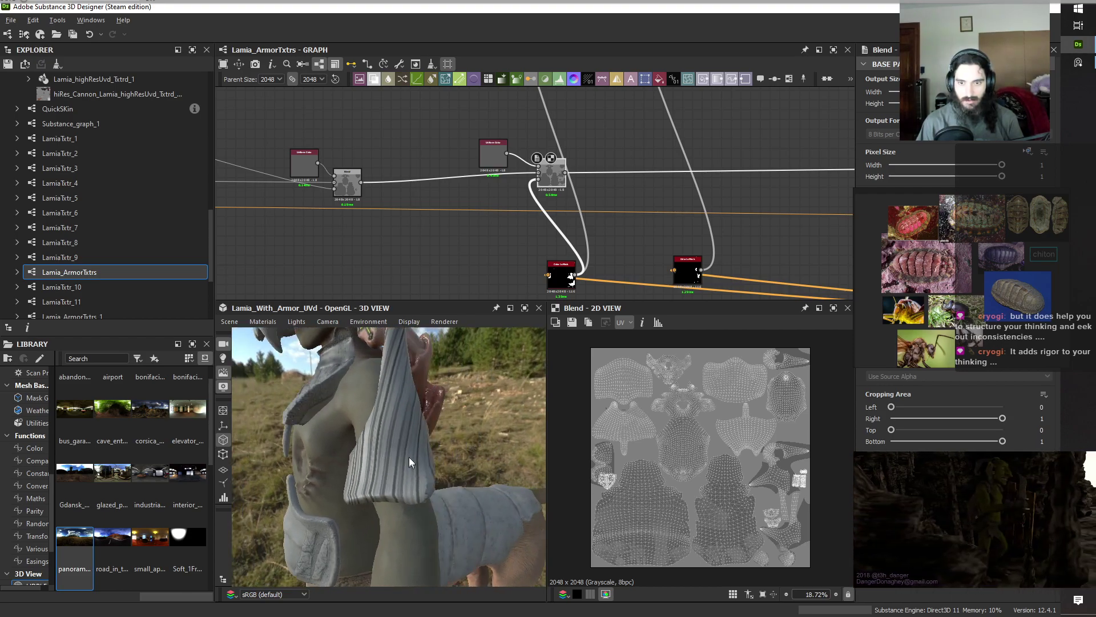
click(495, 156)
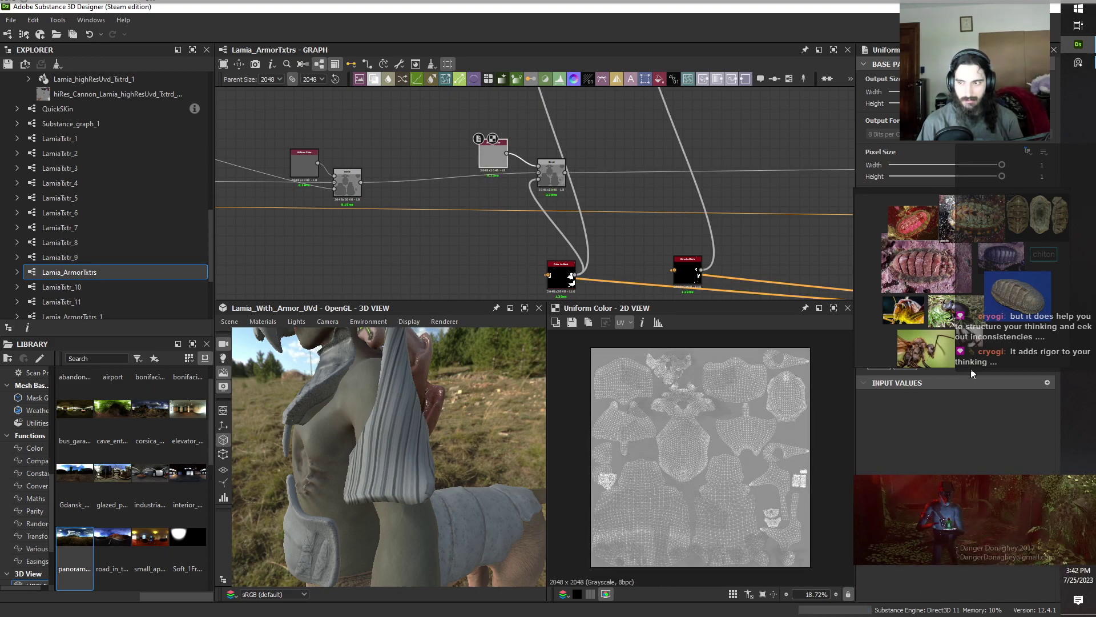
drag(384, 491, 453, 461)
scroll(405, 467, up, 5)
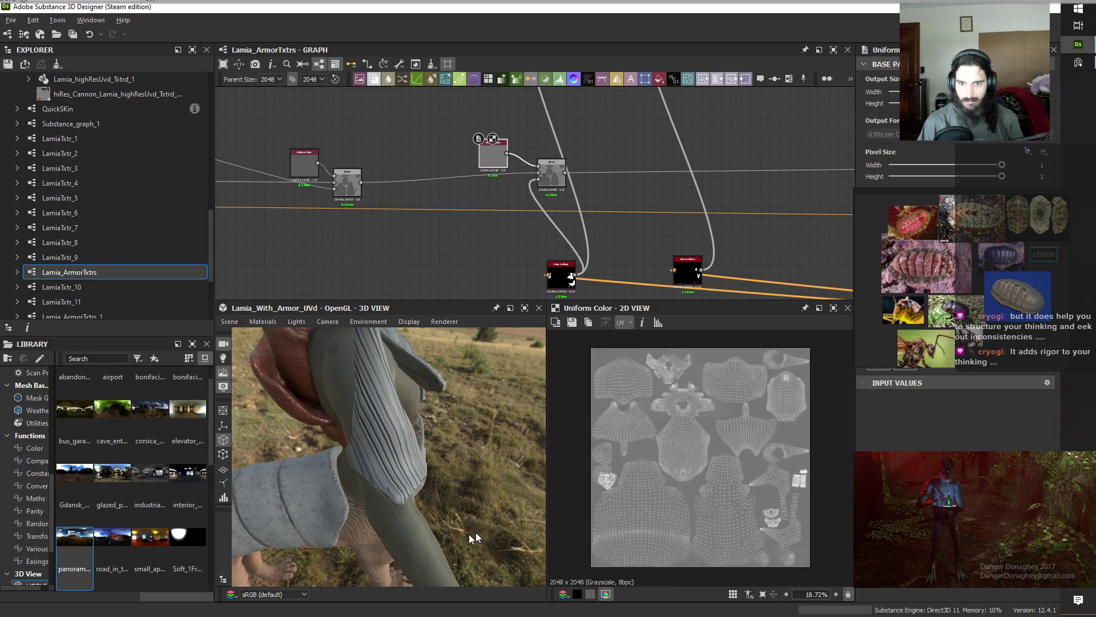
drag(475, 533, 415, 480)
scroll(518, 224, down, 3)
scroll(536, 226, up, 2)
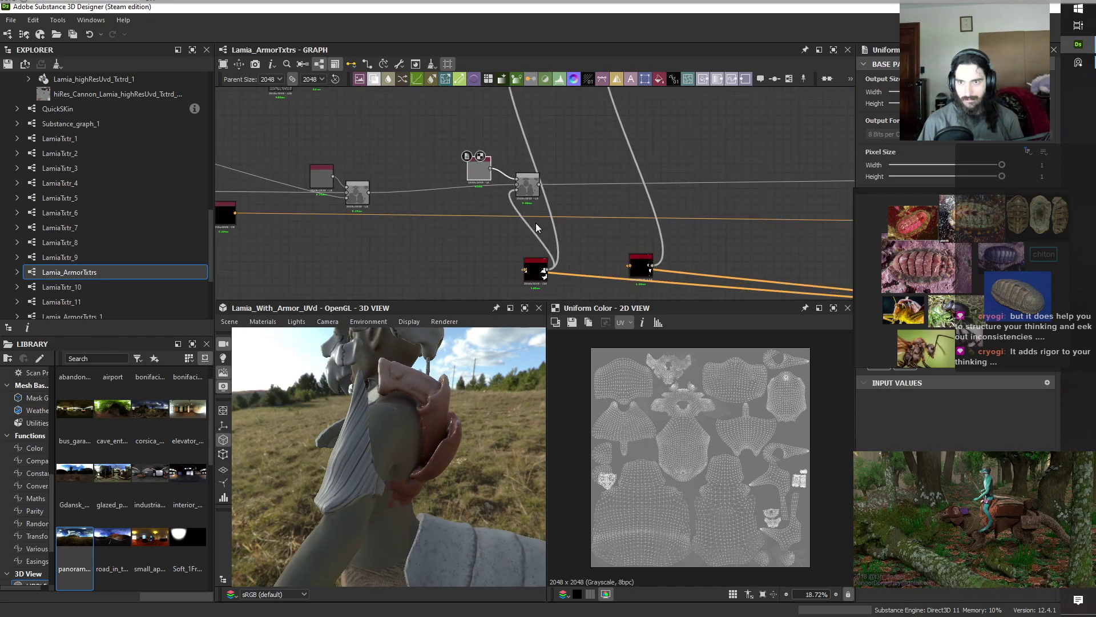
Insert a Blend on the roughness line above the second Color to Mask node and connect that mask to its opacity.
middle_drag(631, 178, 541, 191)
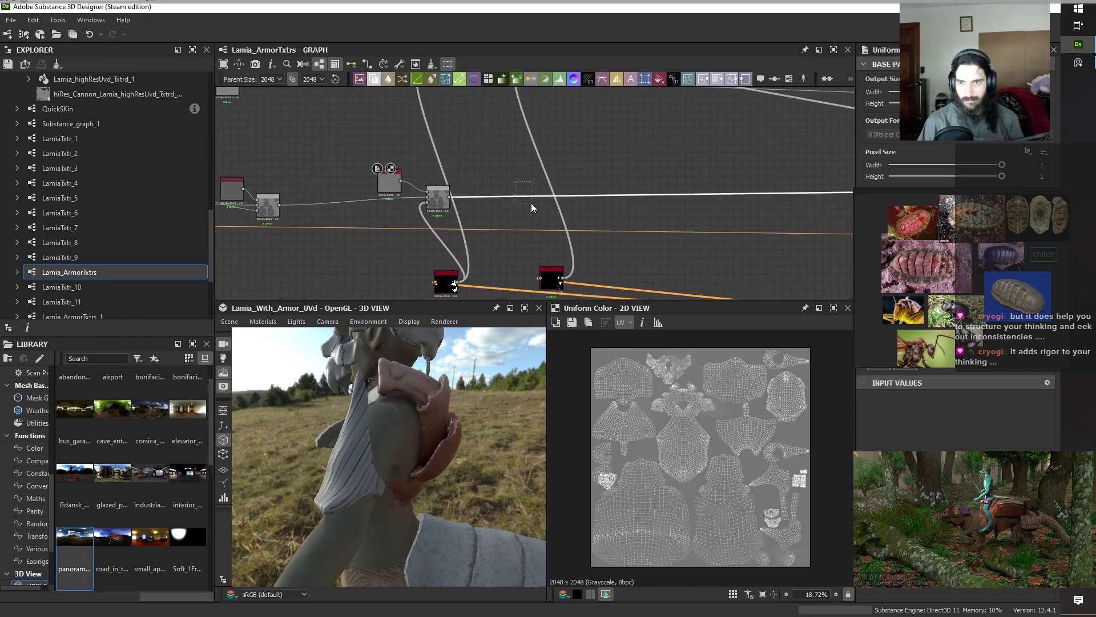
key(space)
click(578, 242)
scroll(605, 224, down, 4)
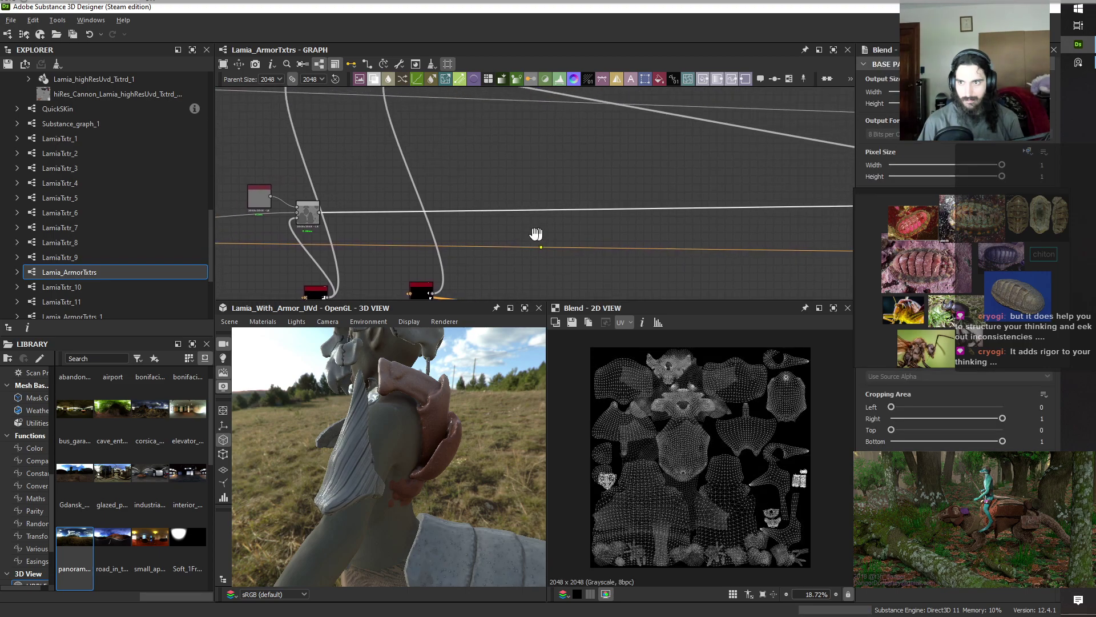
middle_drag(776, 248, 524, 216)
drag(773, 195, 381, 202)
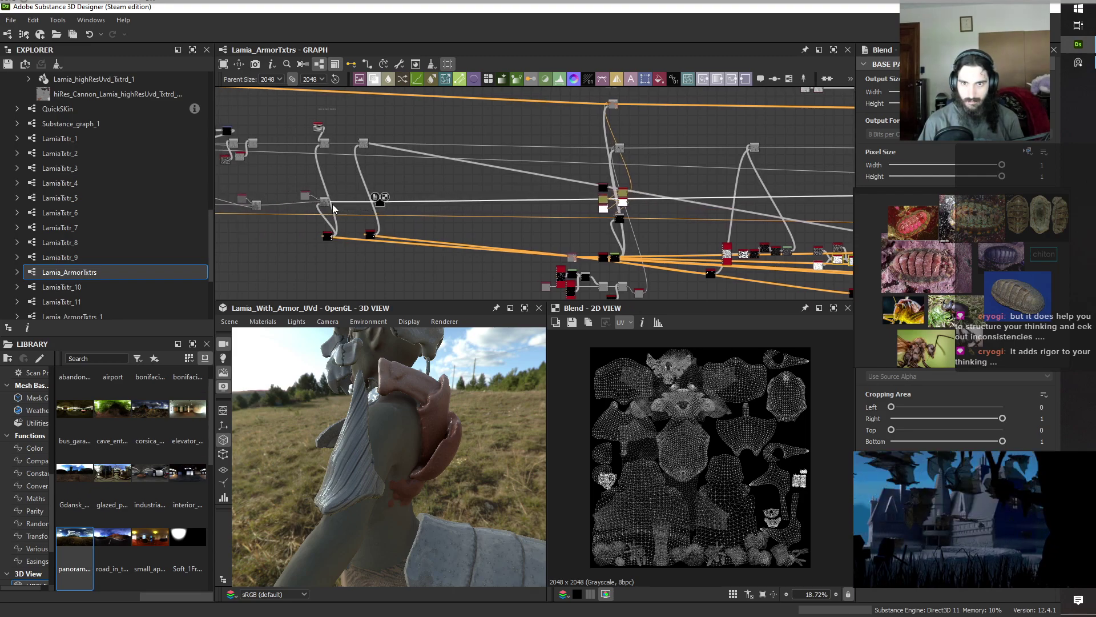
scroll(332, 201, up, 5)
drag(459, 295, 461, 204)
Duplicate the lighter gray Uniform Color and connect the copy to the foreground of the second mask's Blend.
click(249, 179)
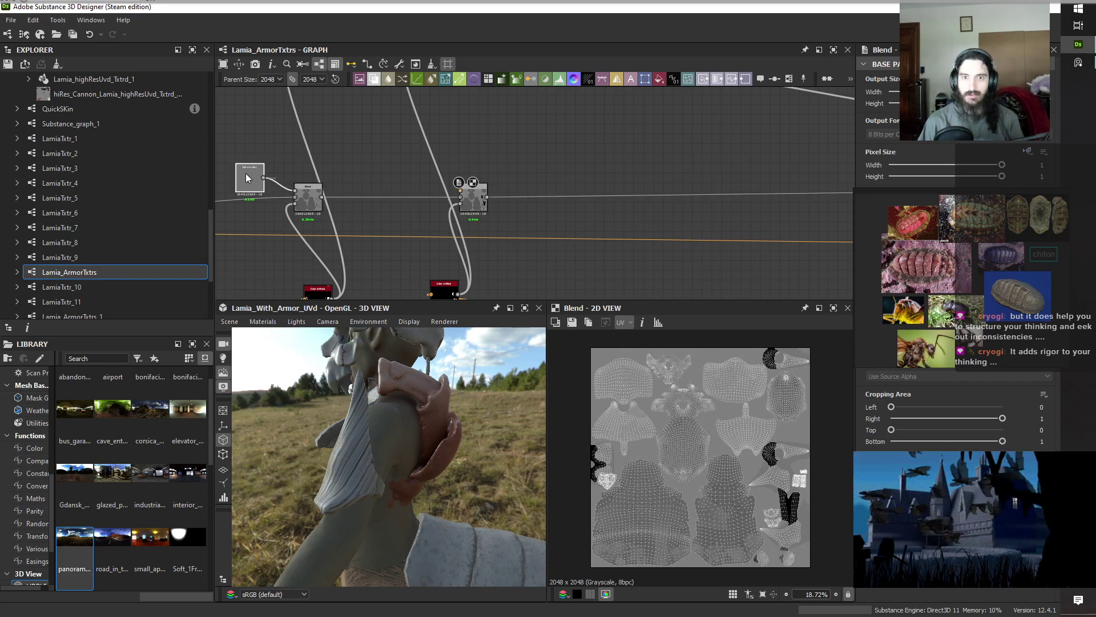
key(ctrl+c)
key(ctrl+v)
click(425, 154)
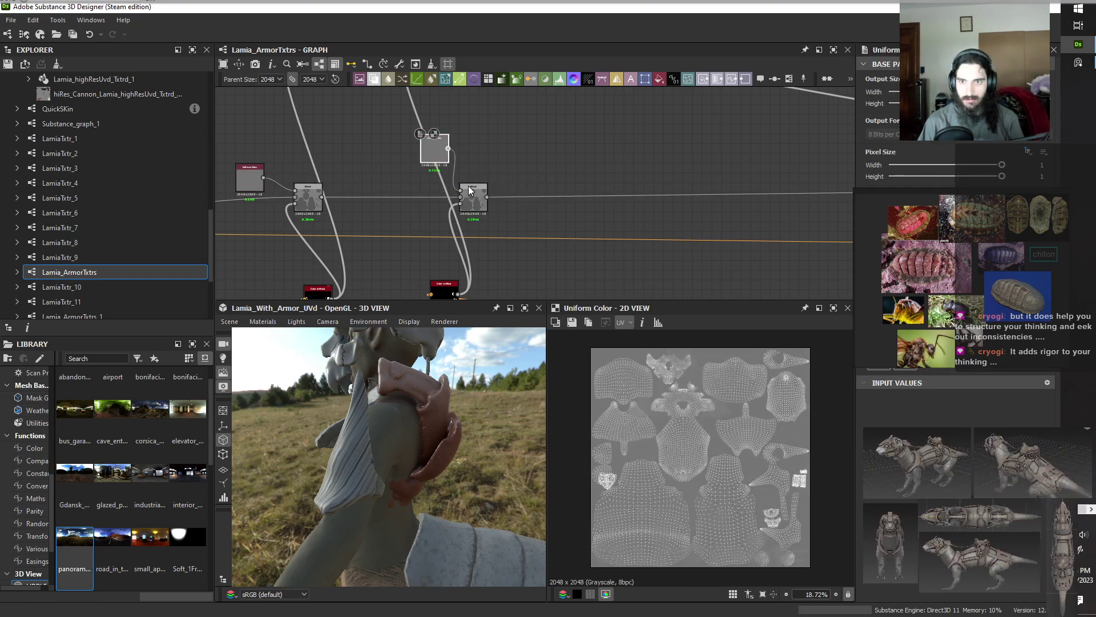
Lighten the gray of the second mask's Uniform Color, check the shoulder armor up close in 3D, and preview the Blend.
scroll(469, 191, up, 3)
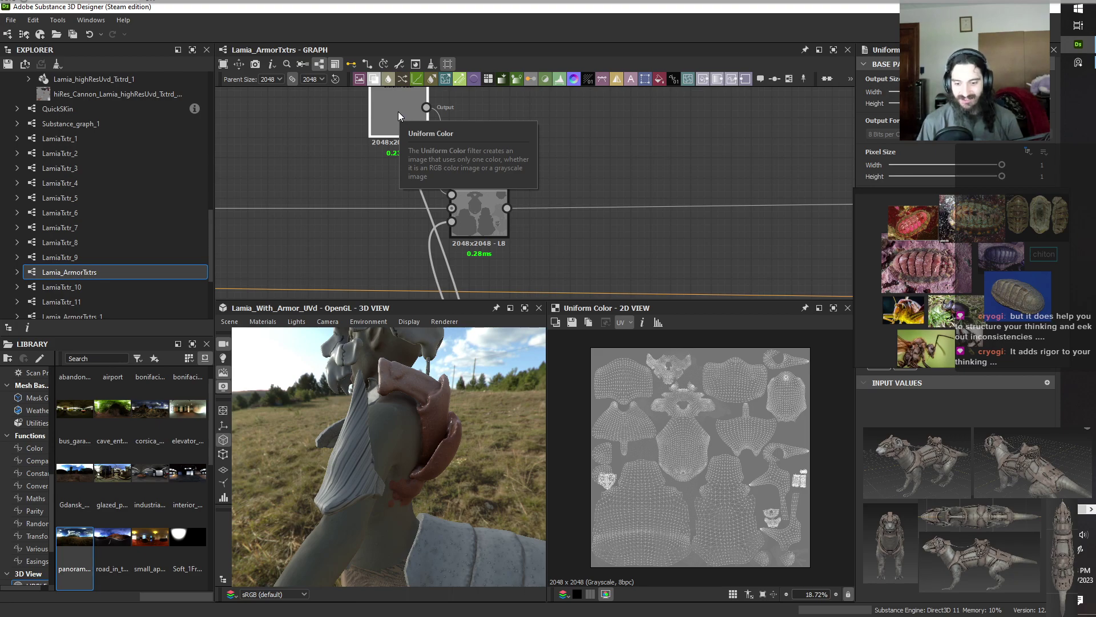
middle_drag(586, 131, 640, 148)
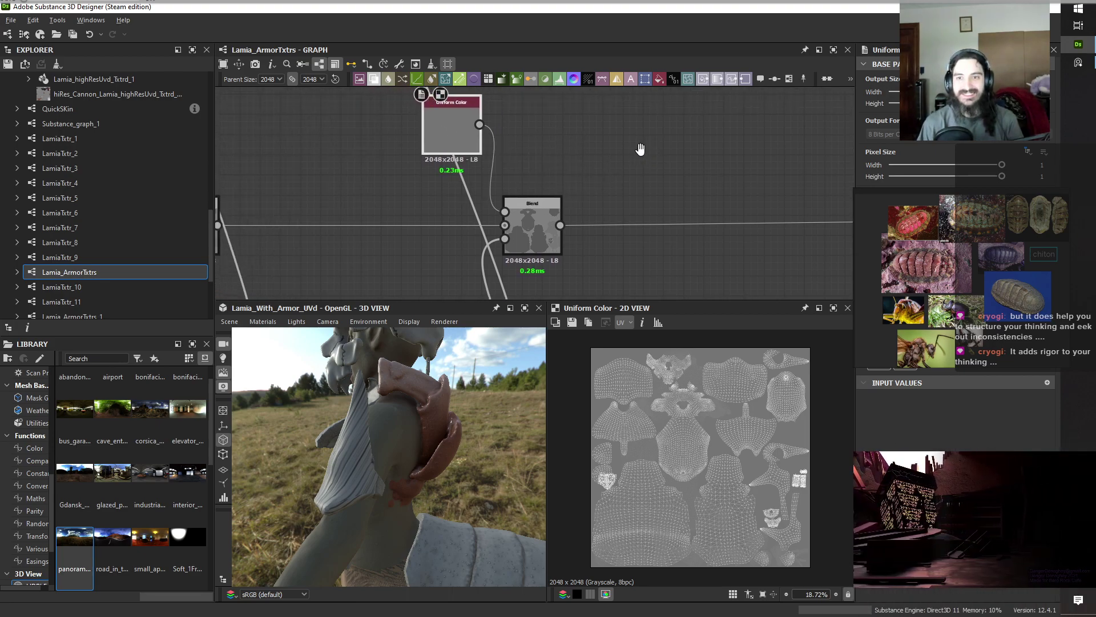
click(456, 139)
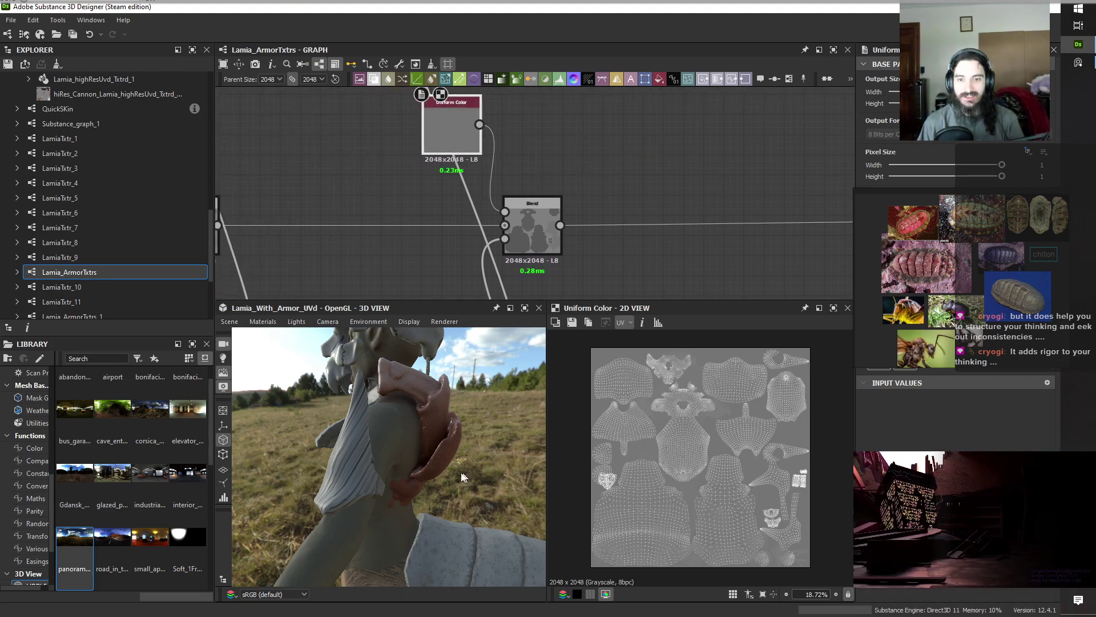
mouse_move(411, 468)
mouse_down()
mouse_move(463, 477)
mouse_move(424, 470)
mouse_move(495, 460)
mouse_move(357, 436)
mouse_move(409, 437)
mouse_move(392, 417)
mouse_move(362, 432)
mouse_move(423, 443)
mouse_move(360, 439)
mouse_move(393, 447)
mouse_move(378, 433)
mouse_move(420, 477)
mouse_move(403, 489)
mouse_move(411, 457)
mouse_up()
scroll(357, 436, up, 3)
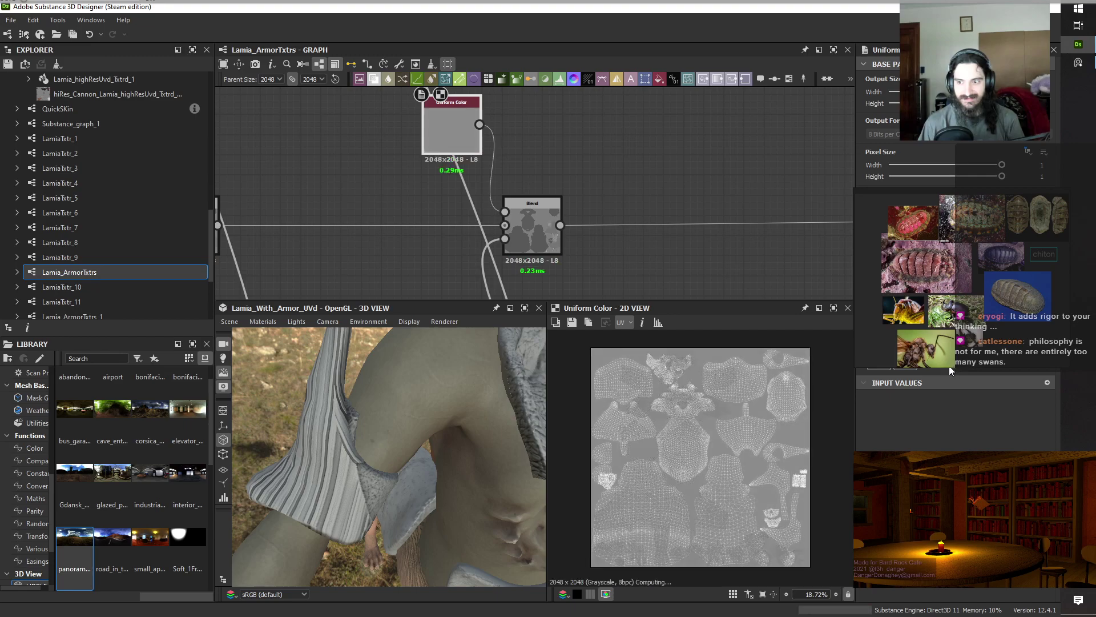
click(542, 245)
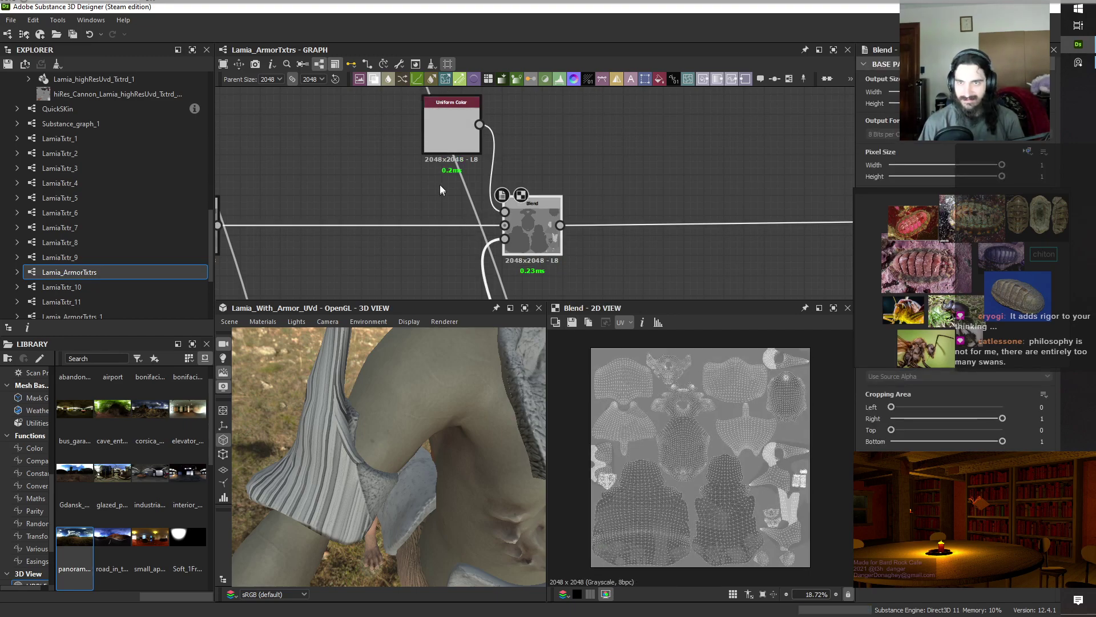
Darken the second mask's Uniform Color to a medium-dark gray, checking the shoulder and torso armor from several sides in 3D.
click(457, 143)
drag(427, 386, 448, 505)
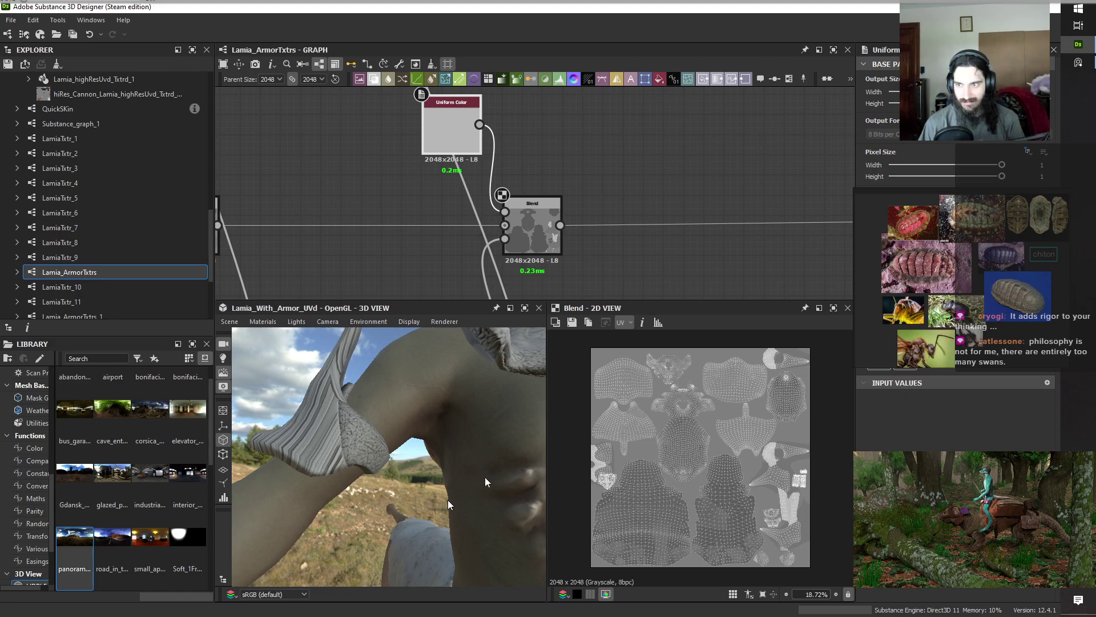
drag(983, 368, 957, 372)
drag(409, 505, 451, 490)
scroll(451, 530, down, 5)
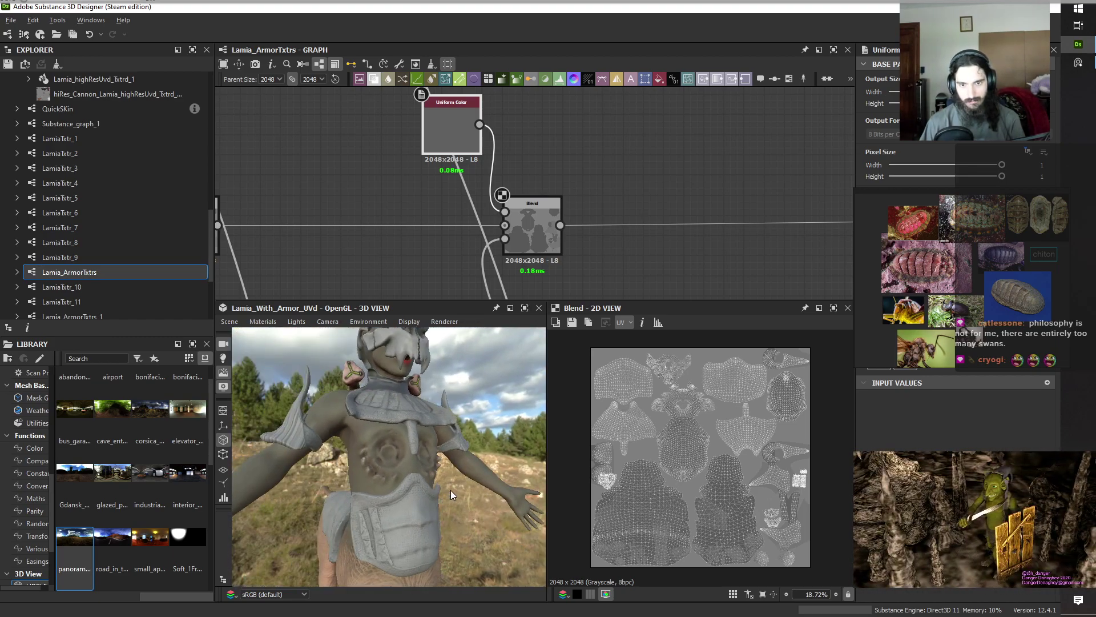
drag(490, 446, 465, 449)
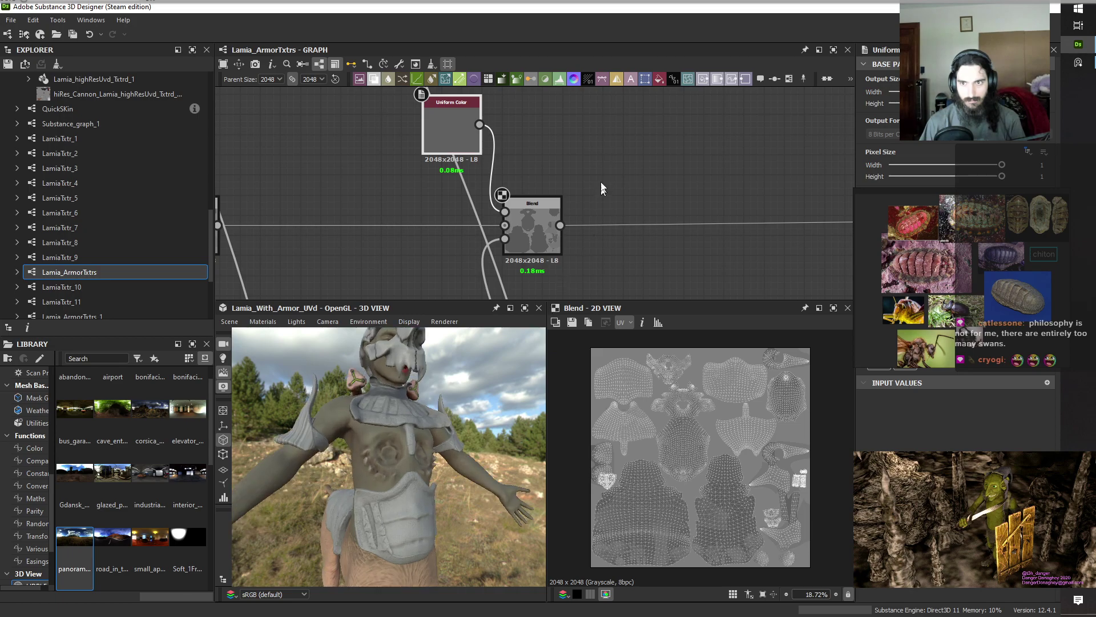
Select the second mask's Blend and examine its roughness output over the UV layout in the 2D view.
scroll(600, 173, down, 5)
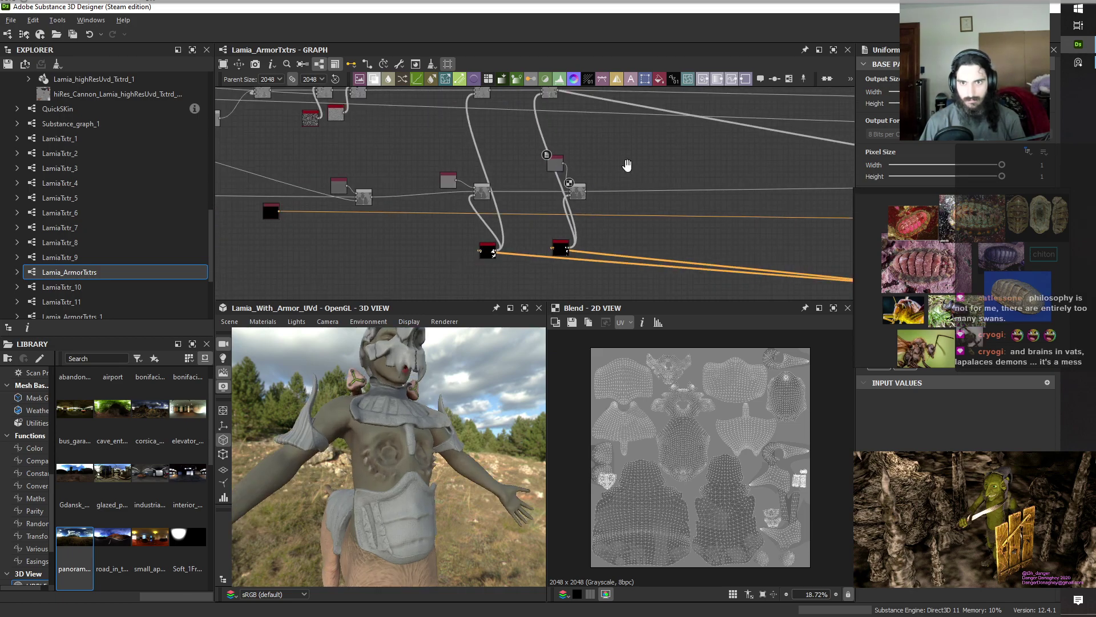
middle_drag(629, 166, 496, 173)
scroll(725, 504, up, 5)
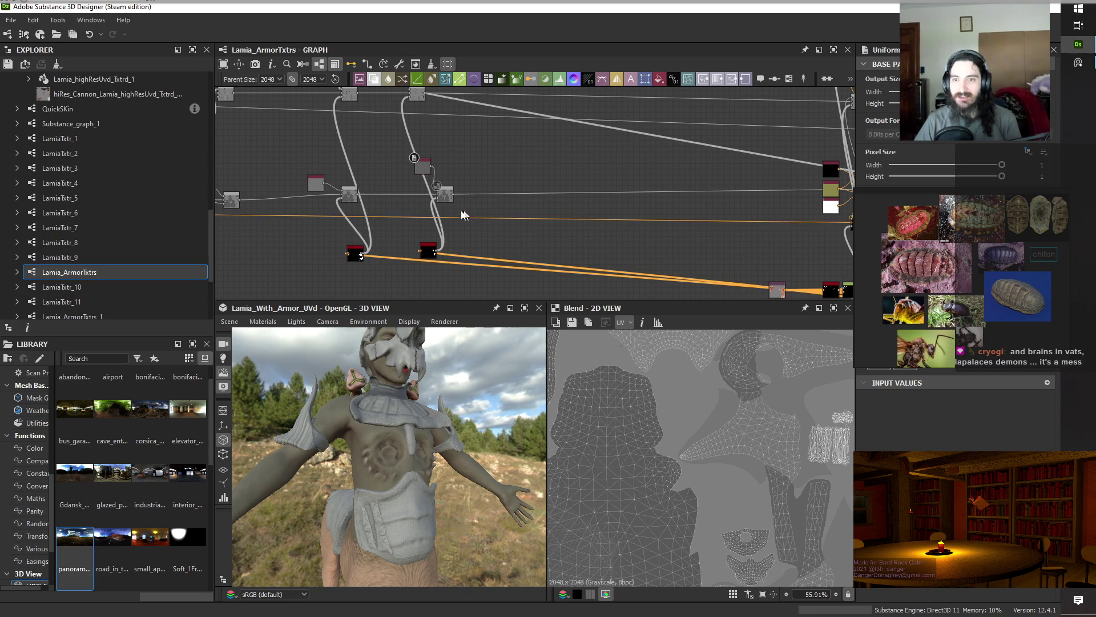
click(446, 200)
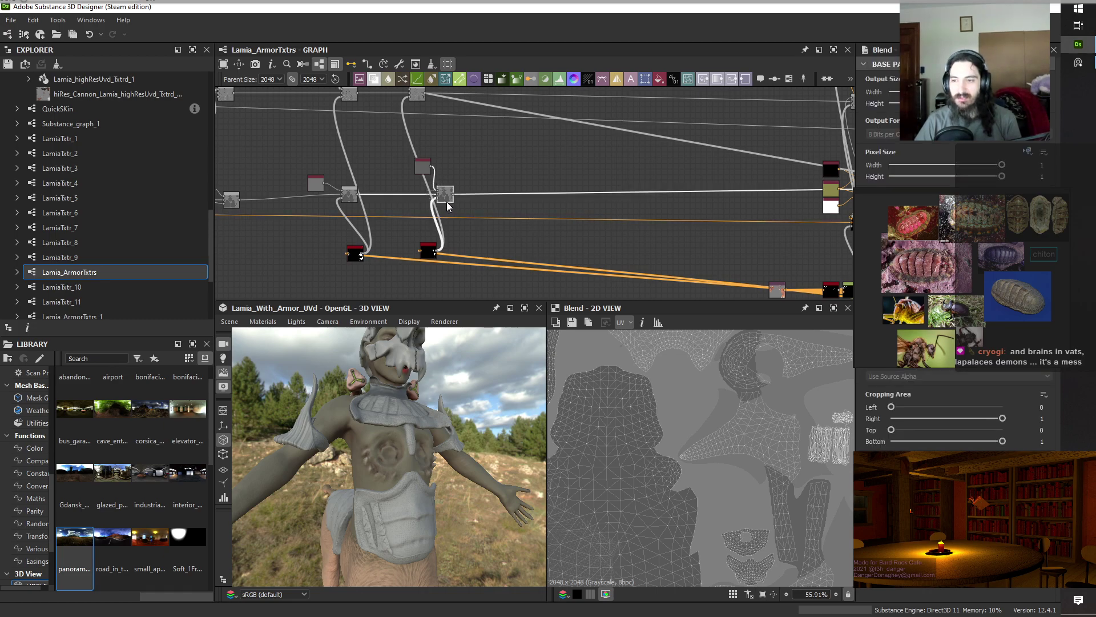
scroll(687, 523, down, 4)
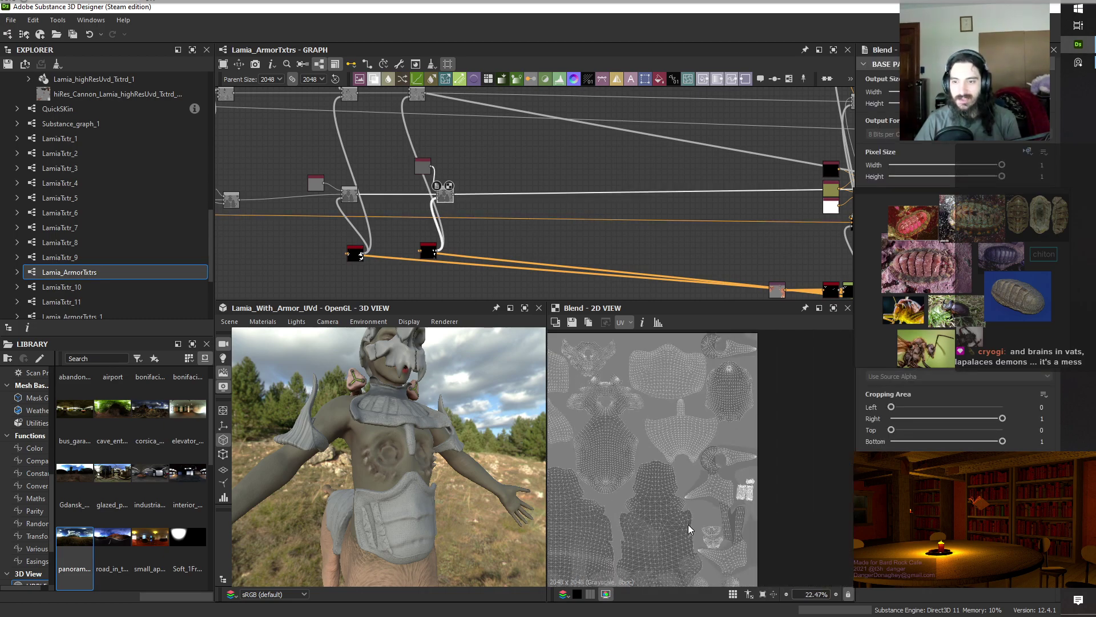
Insert another Blend on the roughness line and place it beside the color Blend below the olive and white color nodes.
scroll(695, 225, down, 3)
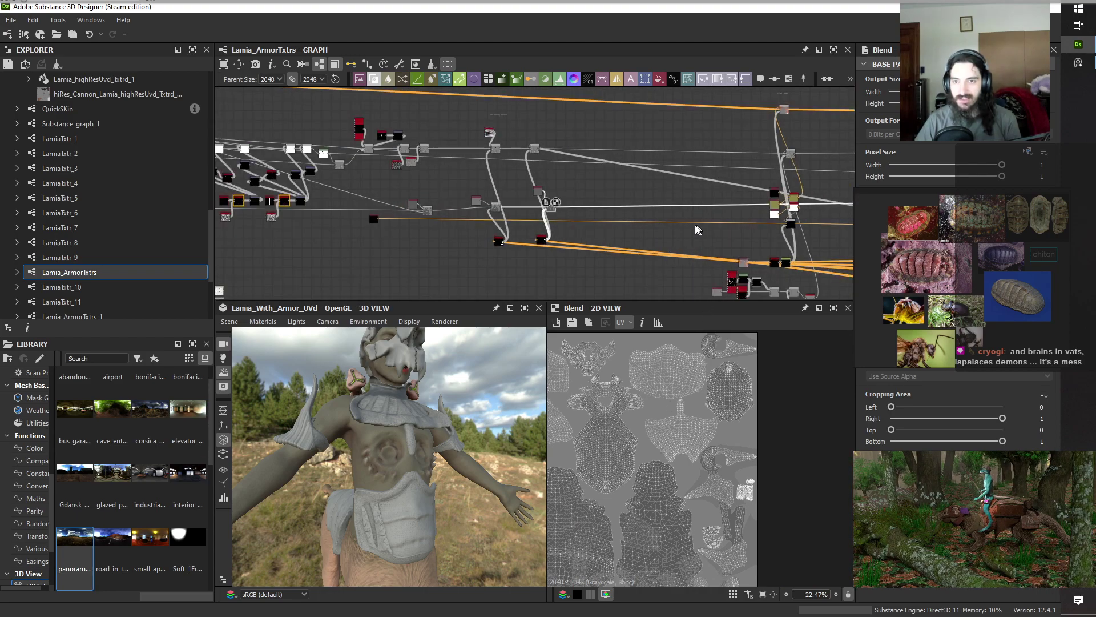
middle_drag(722, 226, 467, 251)
scroll(550, 205, up, 3)
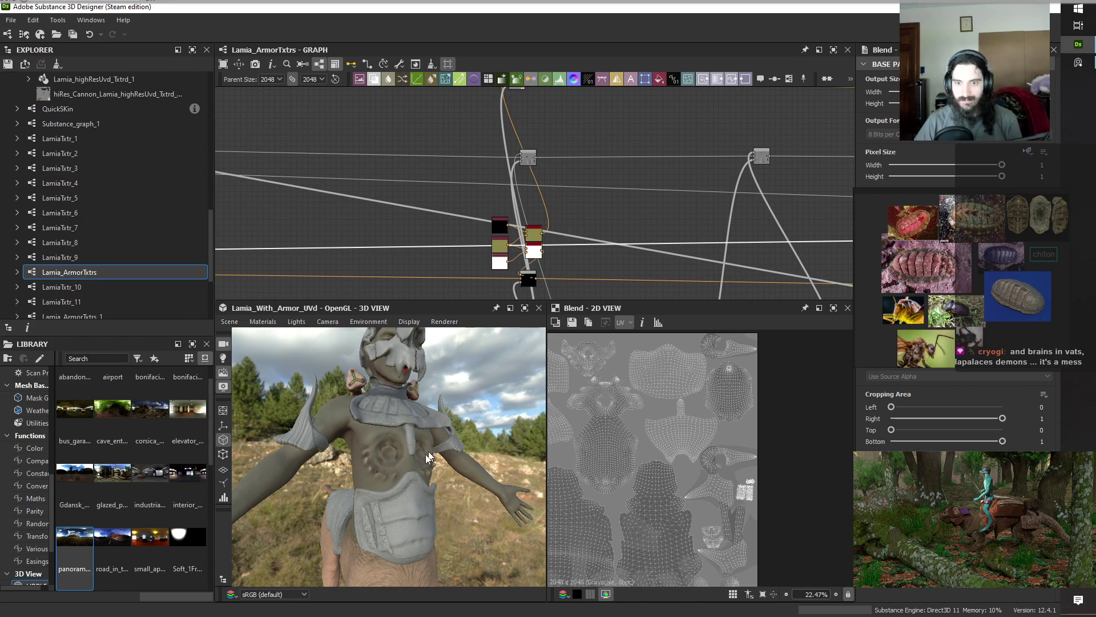
drag(427, 454, 379, 441)
scroll(378, 445, up, 5)
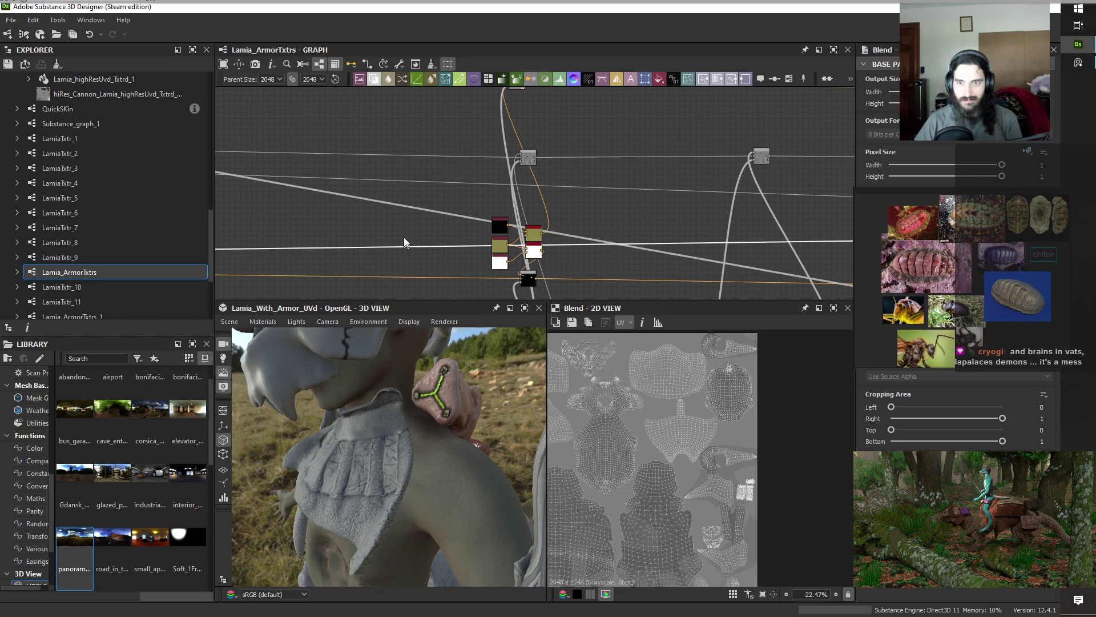
key(space)
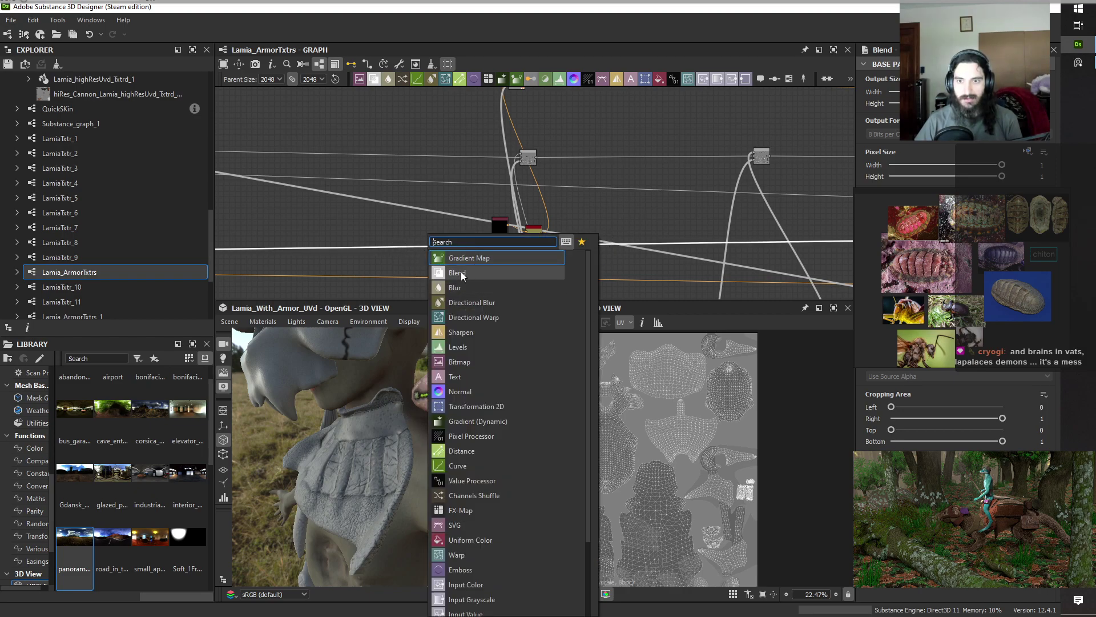
click(461, 273)
scroll(357, 247, down, 3)
middle_drag(331, 243, 272, 201)
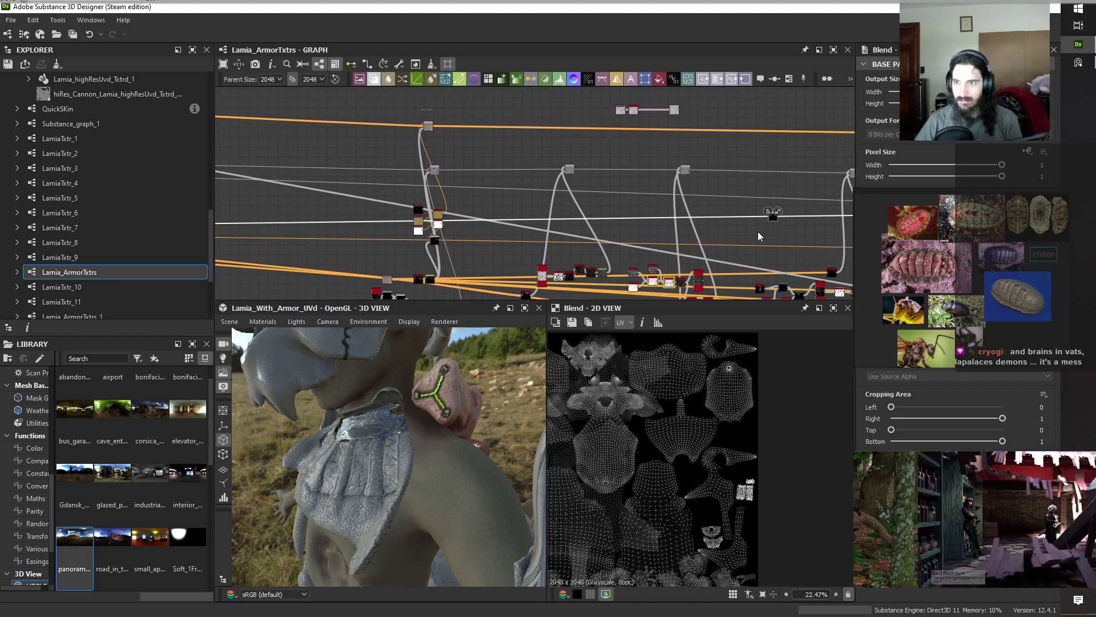
drag(773, 221, 461, 234)
scroll(451, 239, up, 5)
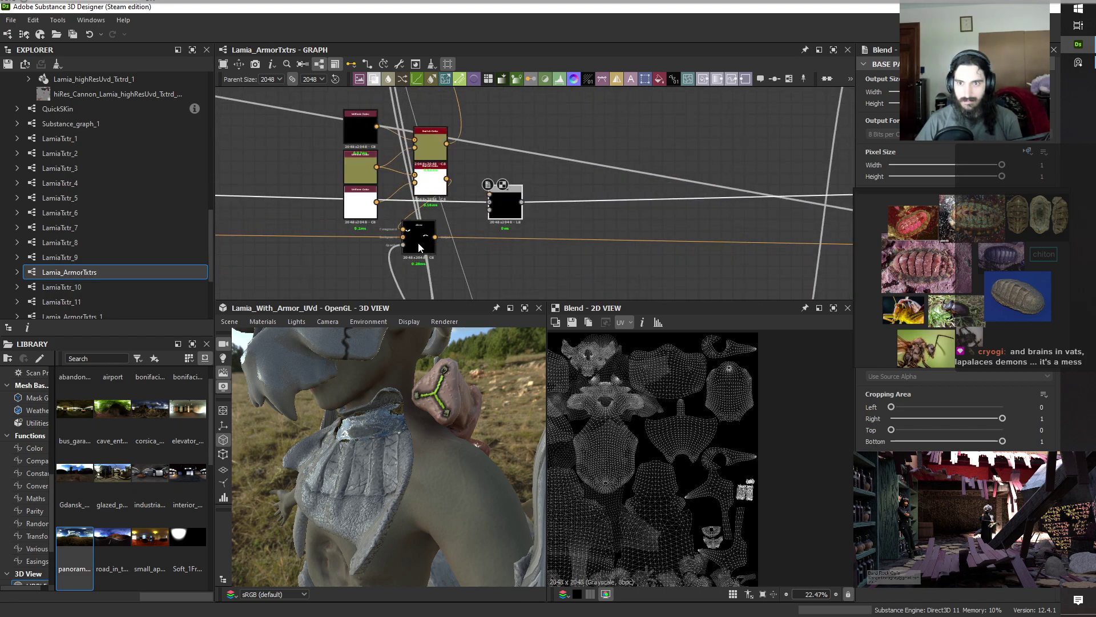
drag(435, 237, 457, 237)
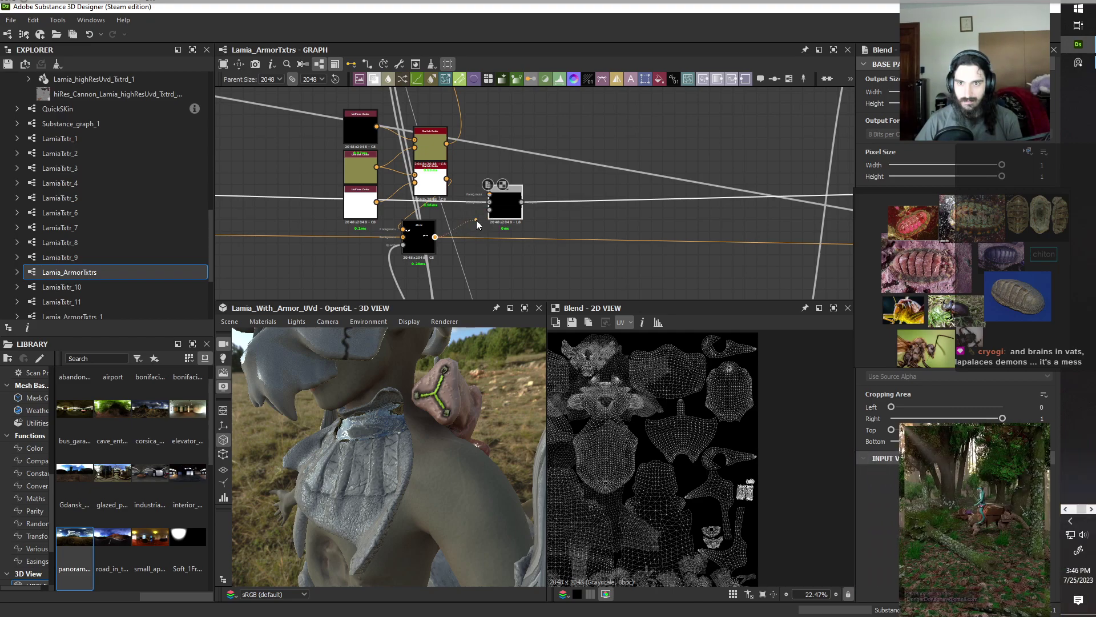
drag(477, 224, 477, 224)
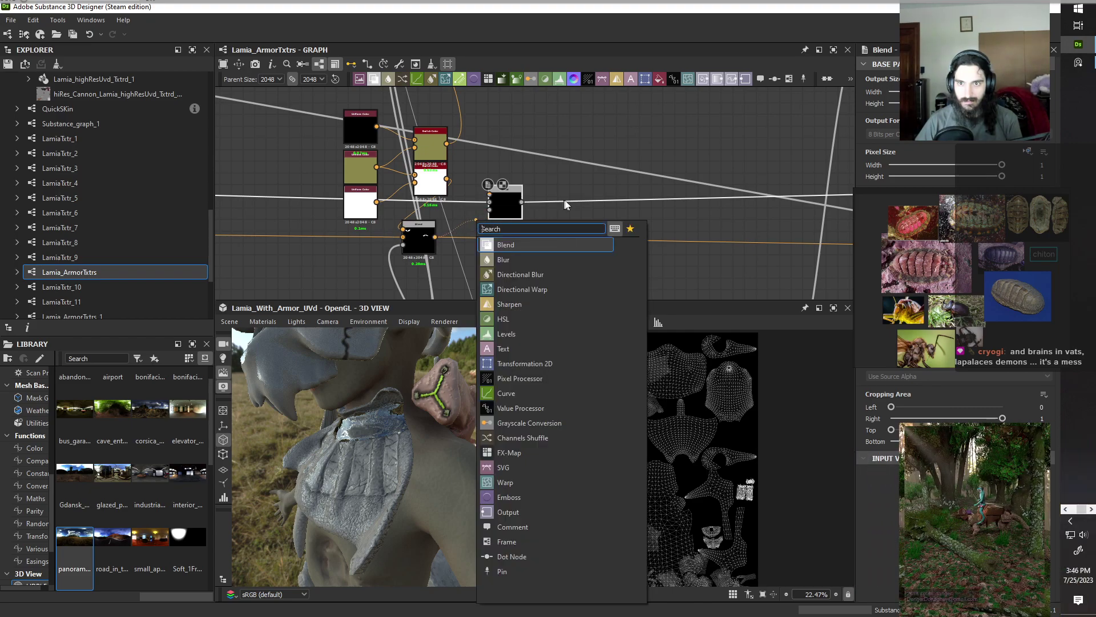
click(711, 222)
Connect the mask that drives the neighboring color Blend to the opacity input of the new roughness Blend.
scroll(586, 232, down, 4)
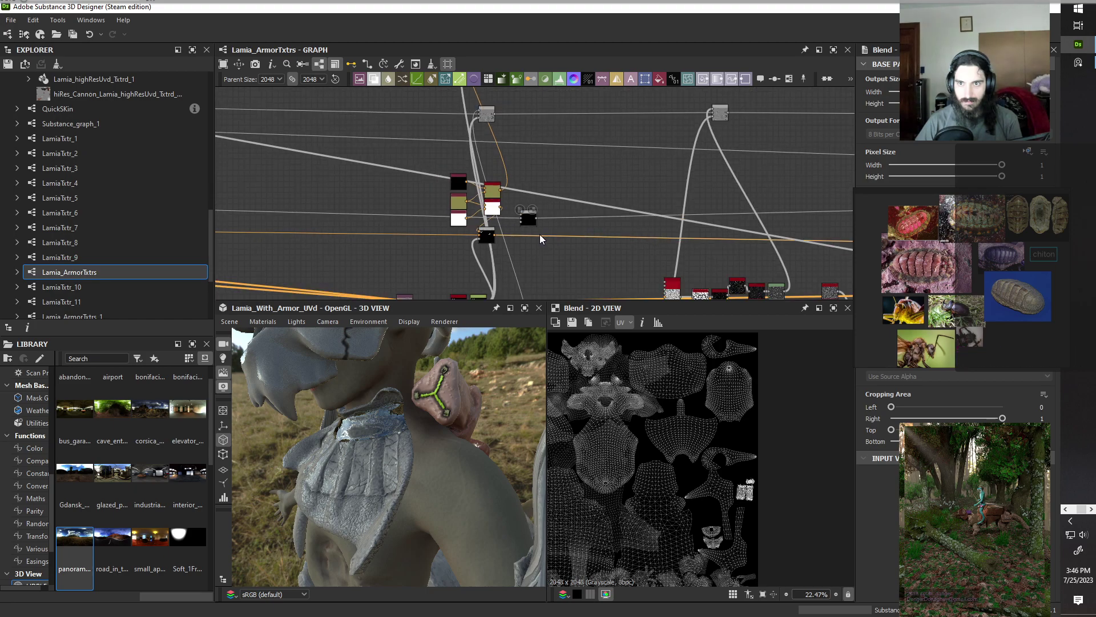
middle_drag(590, 266, 558, 232)
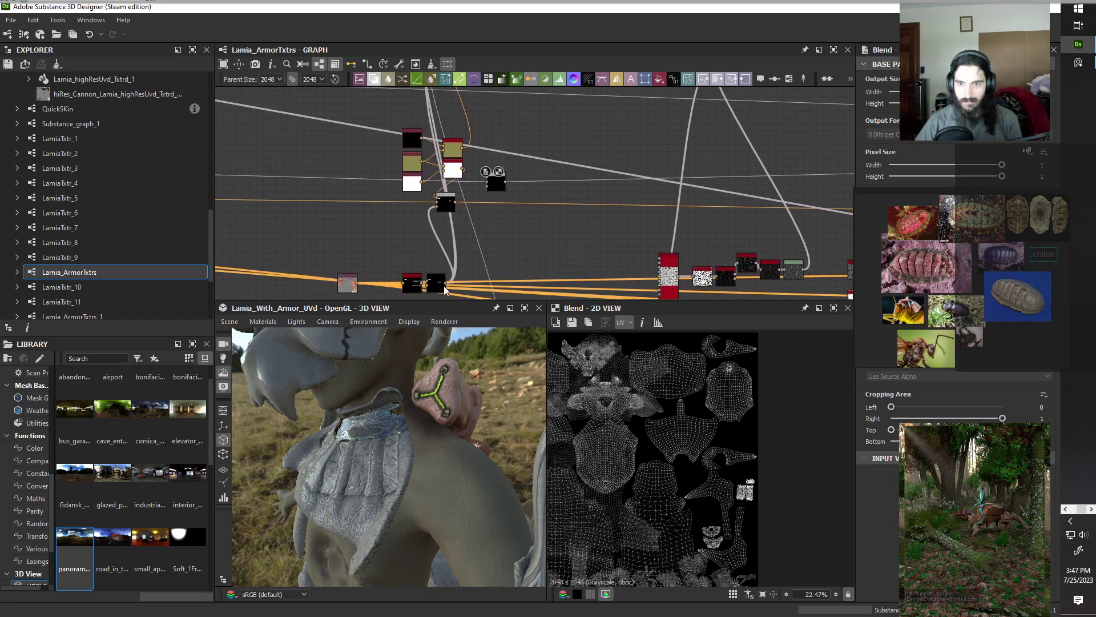
drag(446, 285, 491, 188)
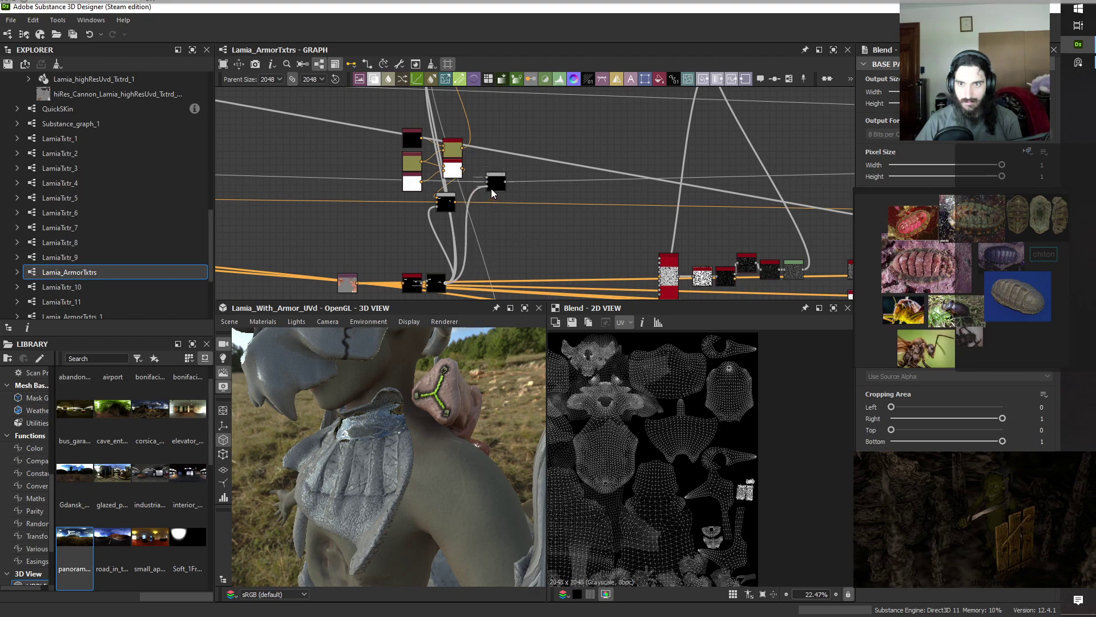
scroll(491, 188, up, 3)
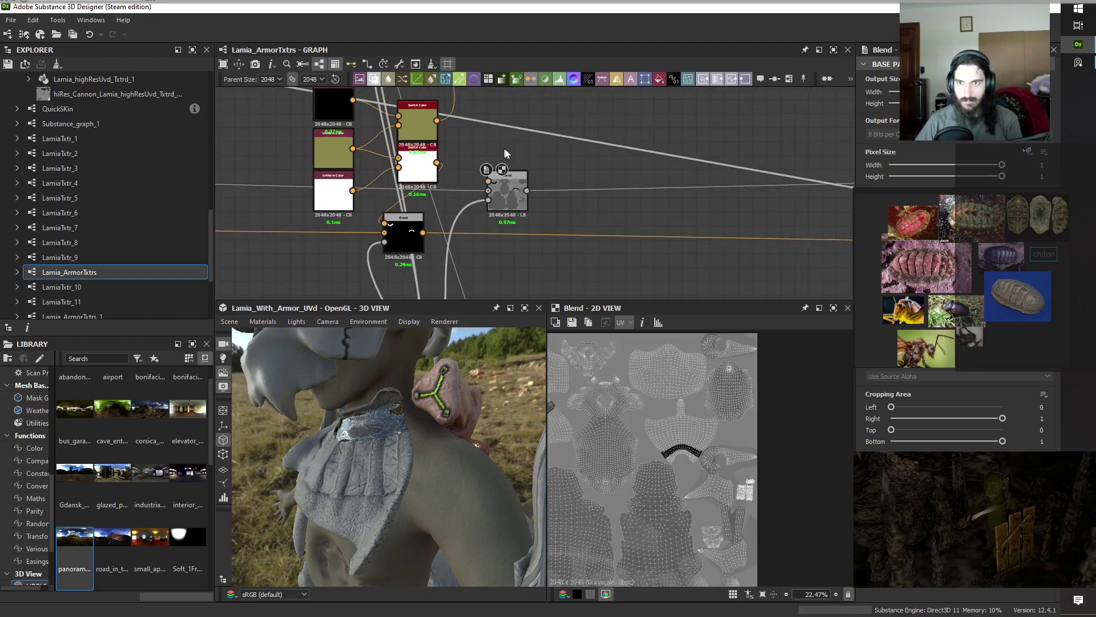
Add a Uniform Color node above the new roughness Blend and preview the Blend in the 2D view.
click(658, 78)
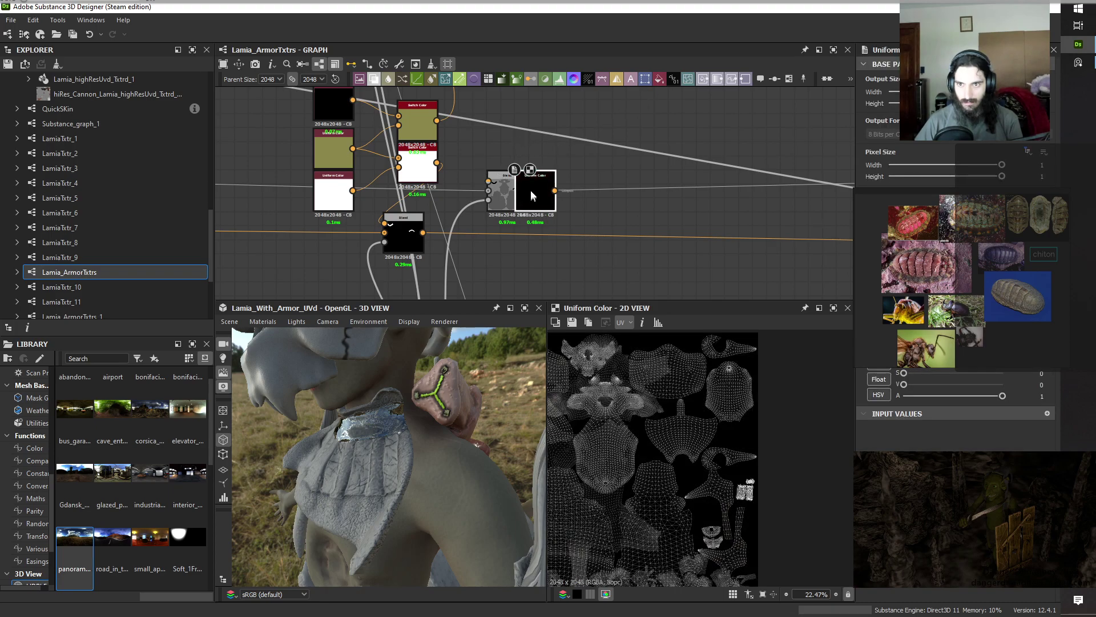
drag(535, 191, 489, 181)
click(503, 189)
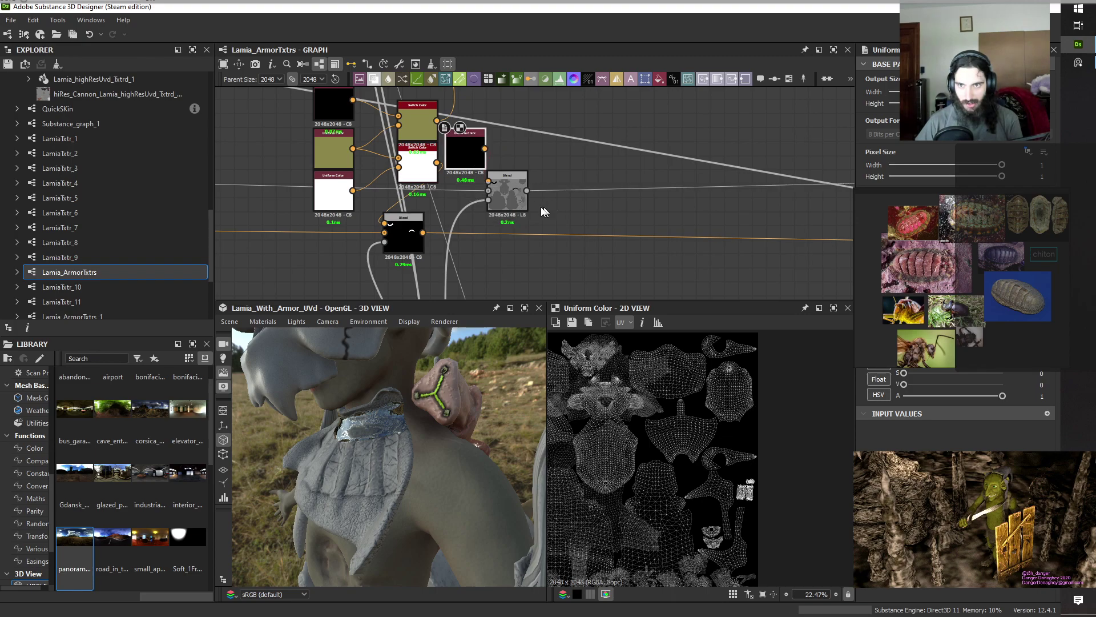
double_click(503, 188)
Make the new Uniform Color a dark grayscale value feeding the Blend's foreground, and check the collar's shine from the front.
click(469, 164)
click(925, 320)
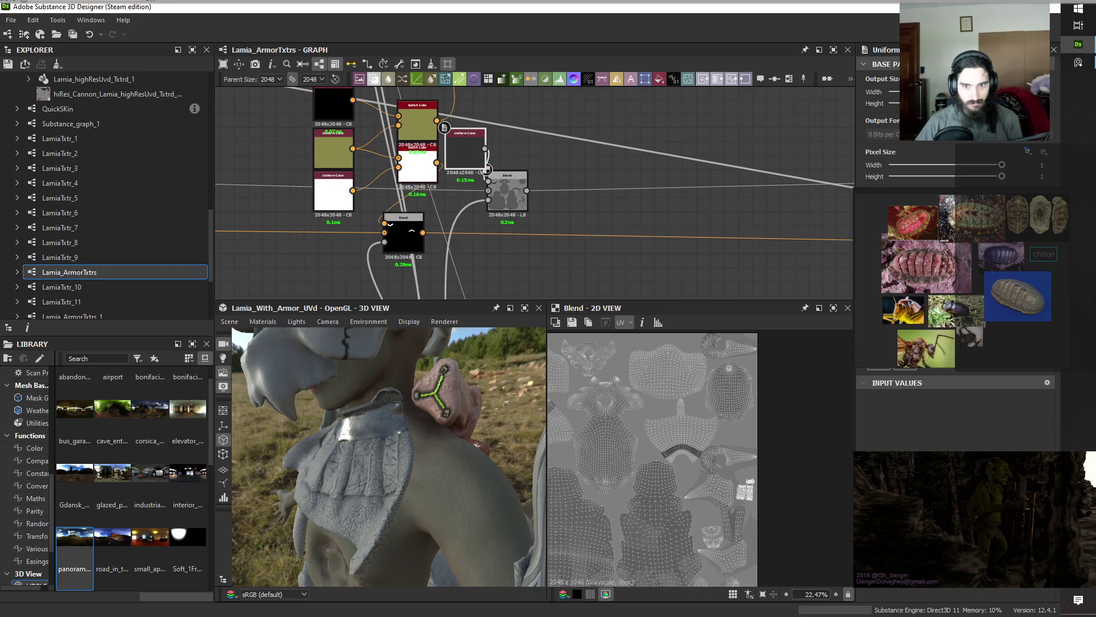
drag(315, 480, 480, 460)
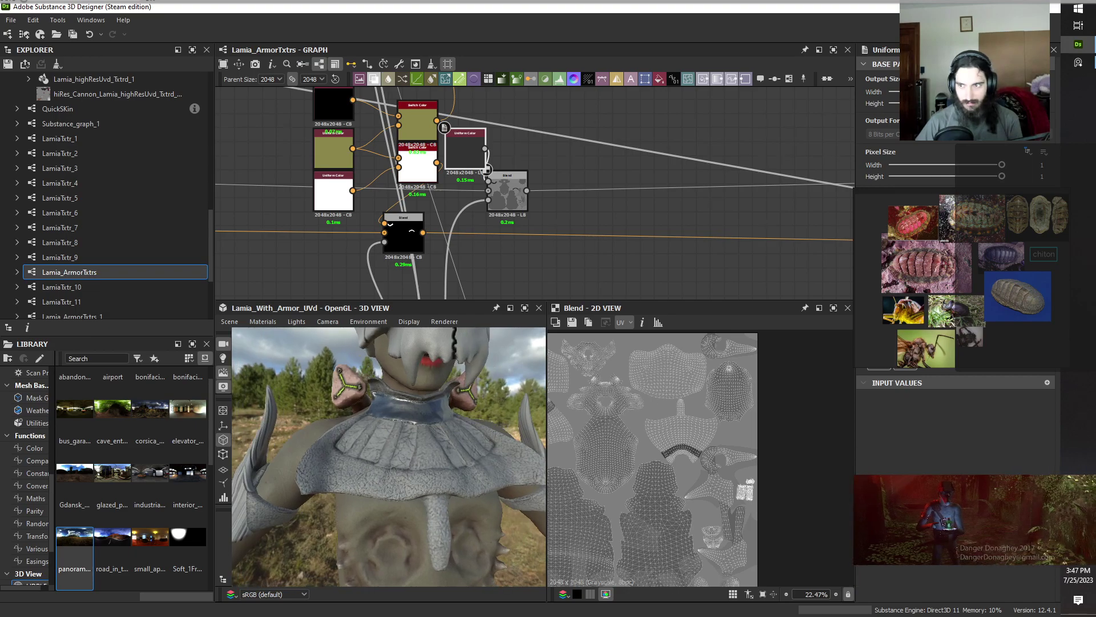
Move the olive and white color nodes aside and tuck the new Uniform Color and Blend closer to the color Blend.
scroll(554, 215, down, 4)
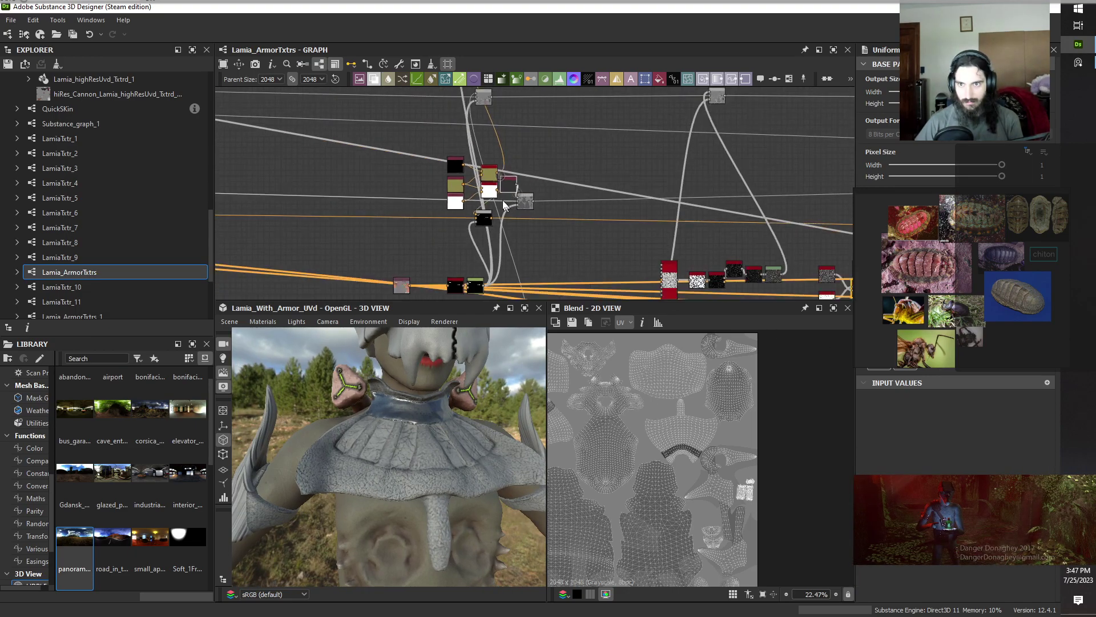
scroll(507, 200, up, 3)
scroll(555, 229, up, 4)
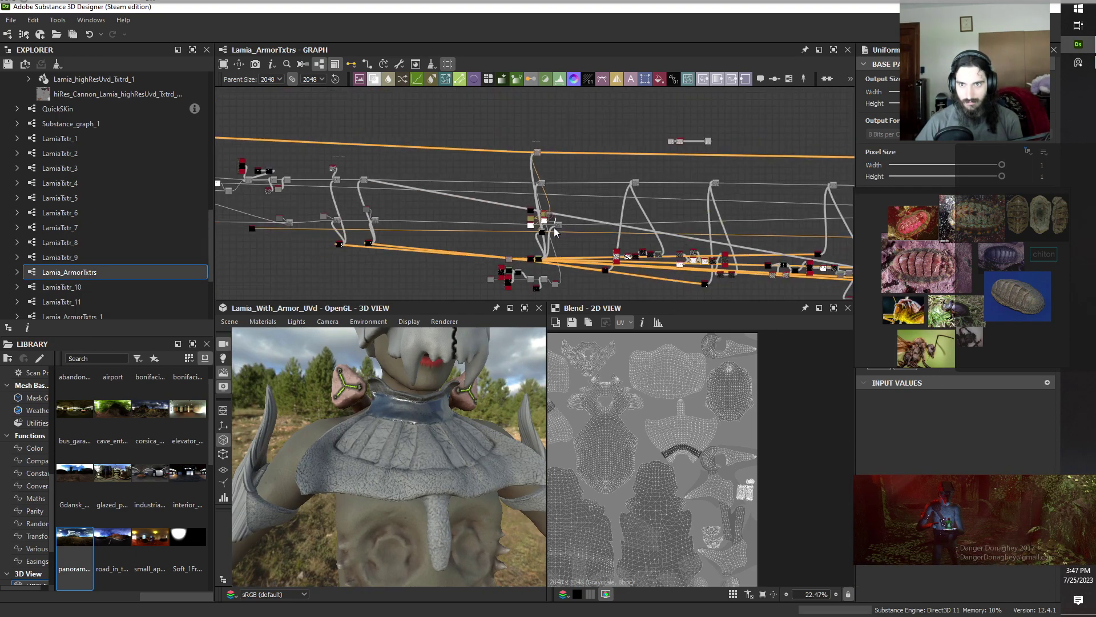
scroll(509, 220, down, 6)
drag(450, 179, 497, 204)
click(585, 160)
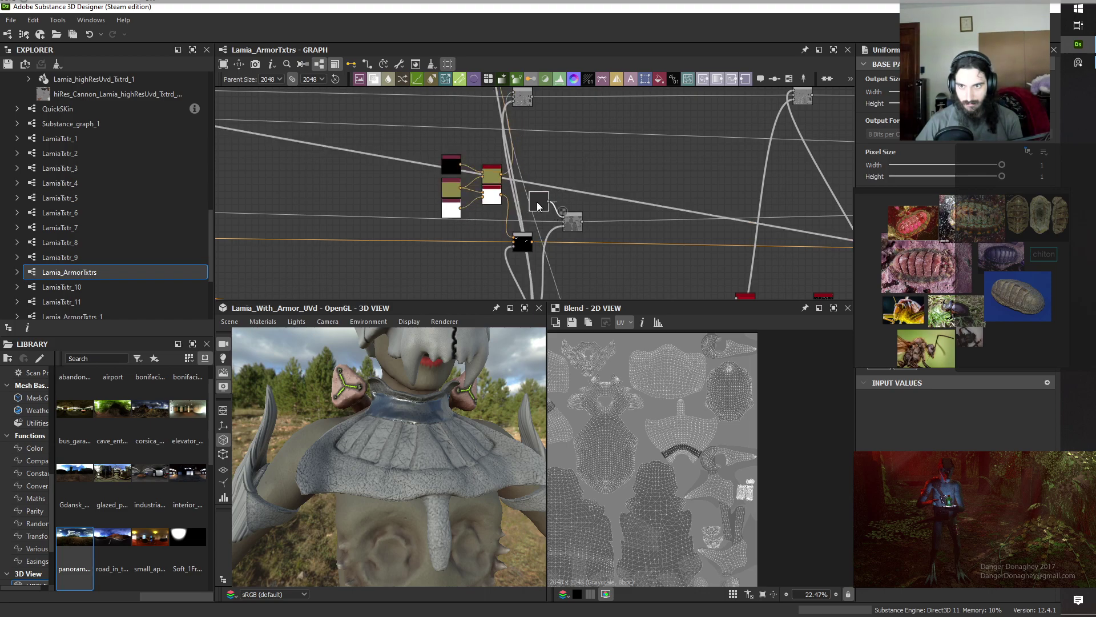
drag(574, 225, 560, 222)
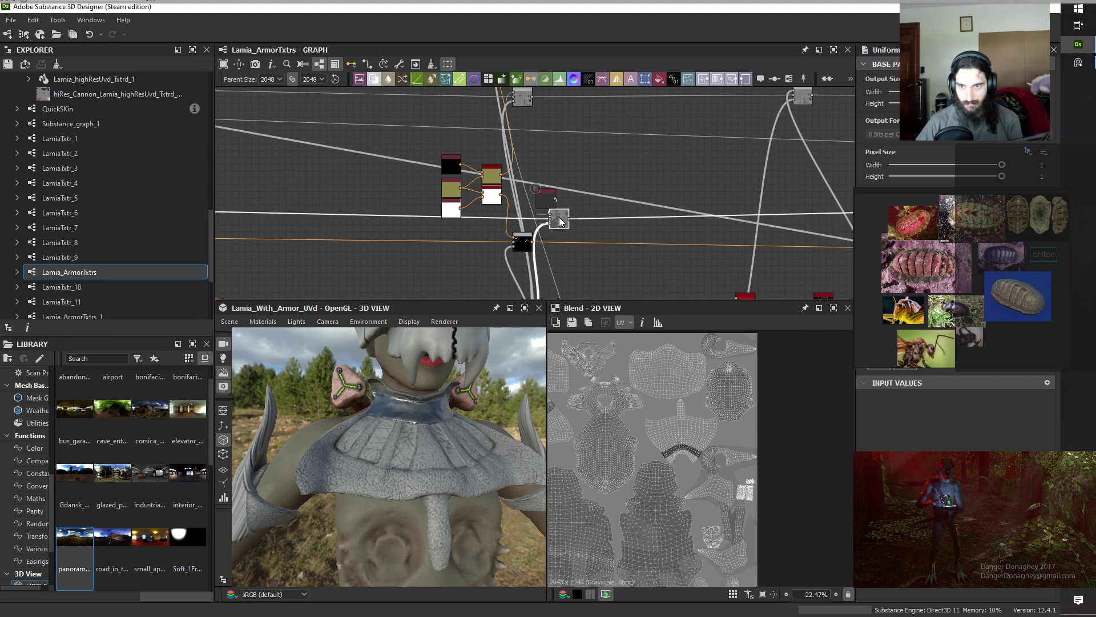
Select the next Blend along the upper gray line and preview its output in the 2D view.
scroll(604, 146, down, 5)
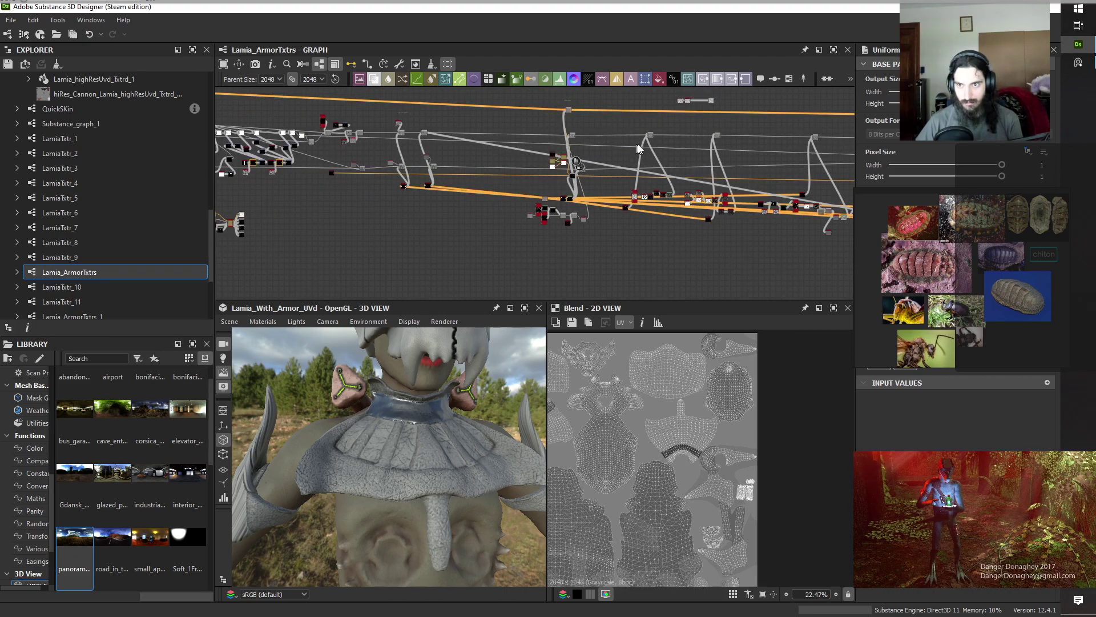
scroll(633, 150, up, 3)
scroll(565, 145, up, 5)
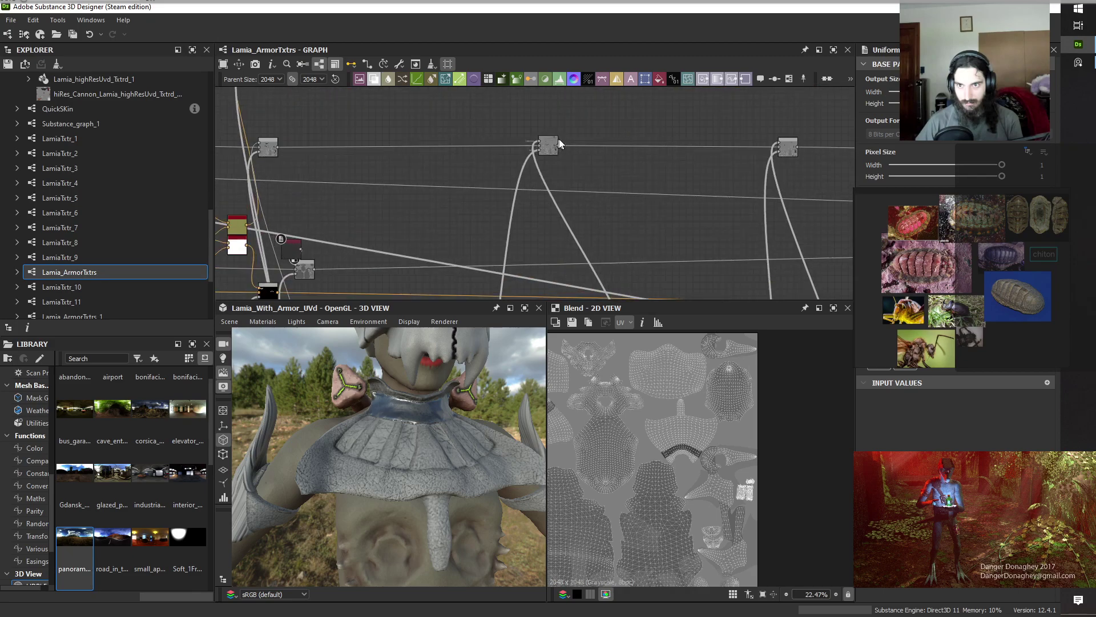
click(547, 148)
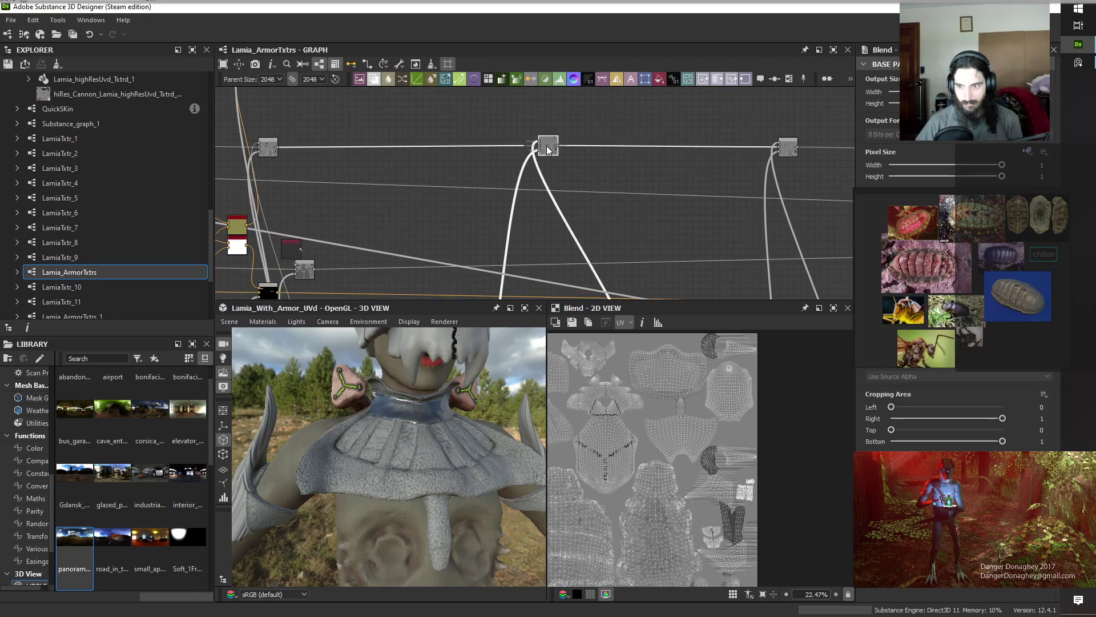
Preview the mask node below the next armor area in the 2D view and examine the matching waist armor in 3D.
scroll(547, 147, down, 5)
scroll(452, 266, up, 3)
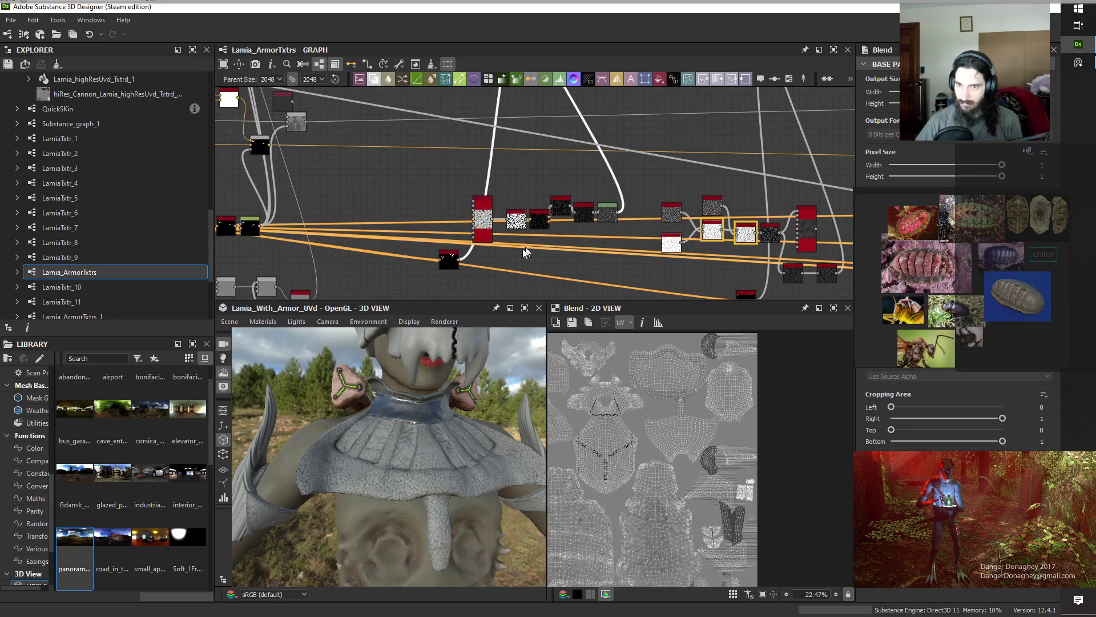
double_click(452, 266)
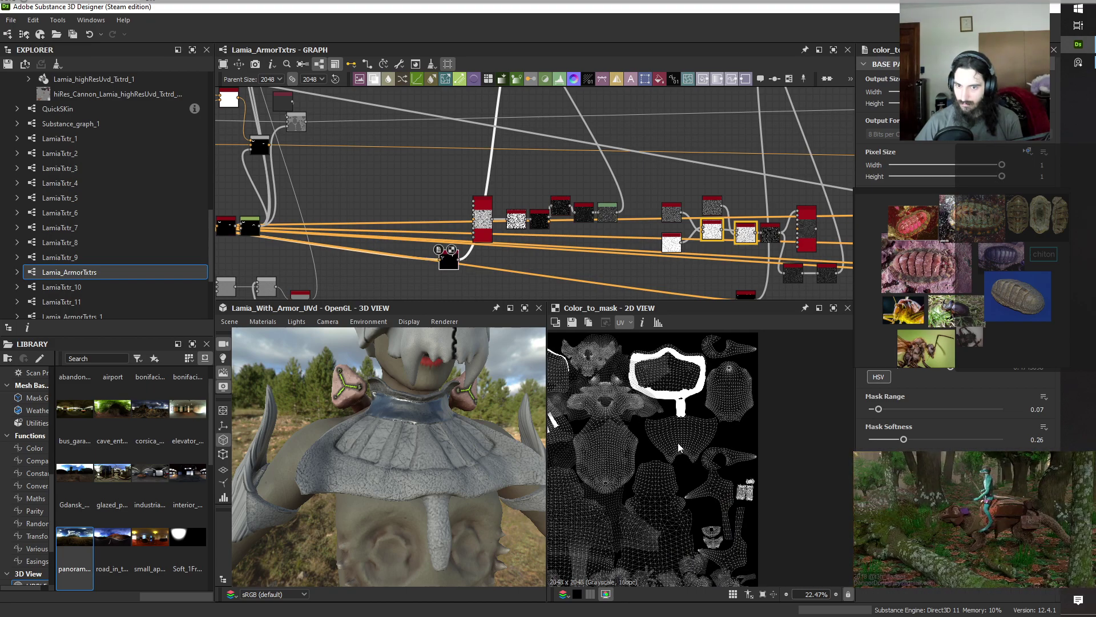
scroll(439, 527, down, 4)
middle_drag(439, 527, 436, 447)
scroll(435, 447, up, 4)
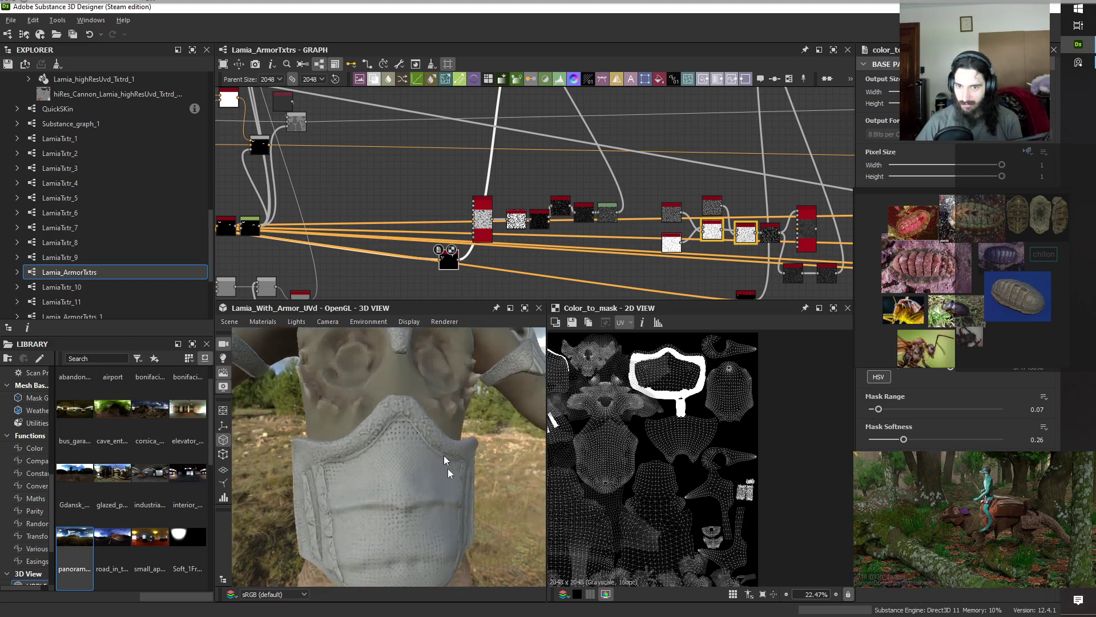
drag(448, 468, 409, 495)
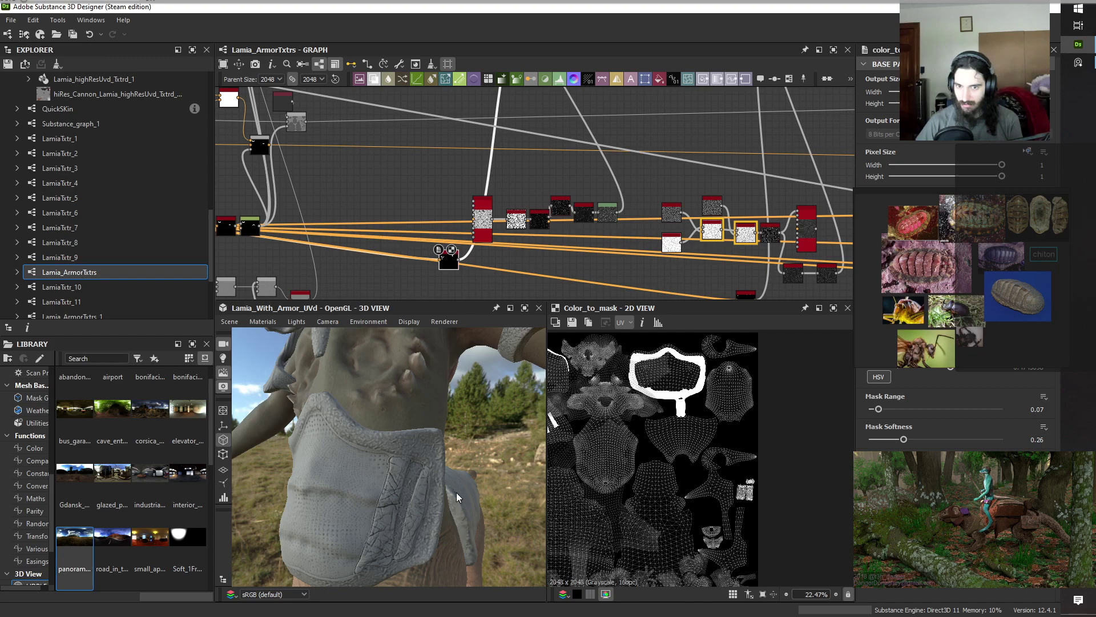
Insert a Blend node on the gray roughness line after the collar's roughness Blend and place it far along the line.
middle_drag(591, 177, 524, 199)
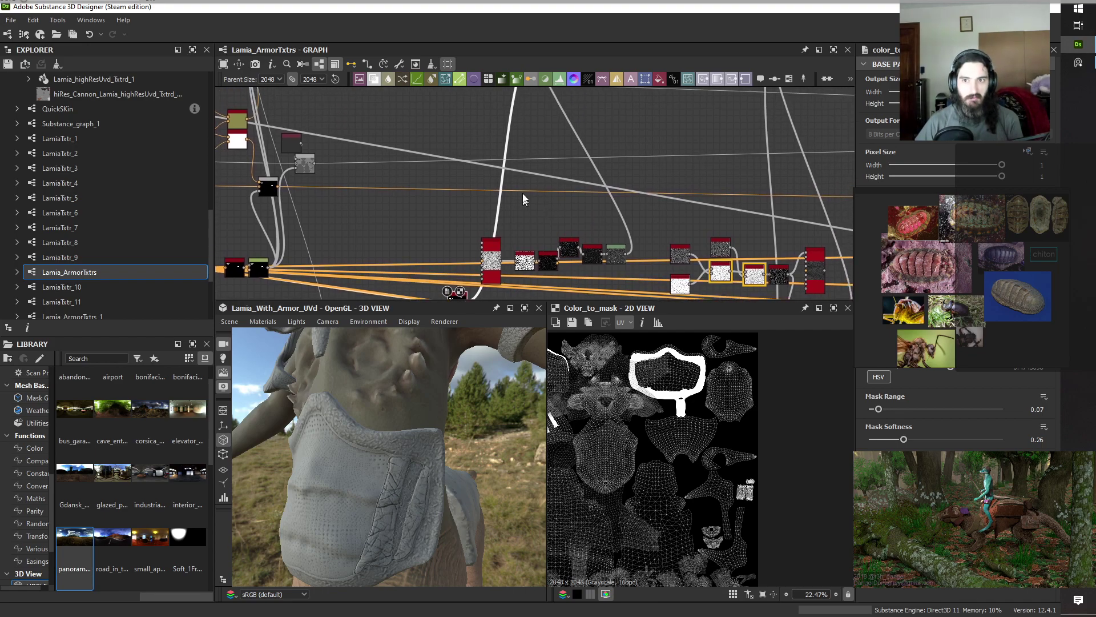
drag(360, 160, 375, 174)
key(space)
click(411, 214)
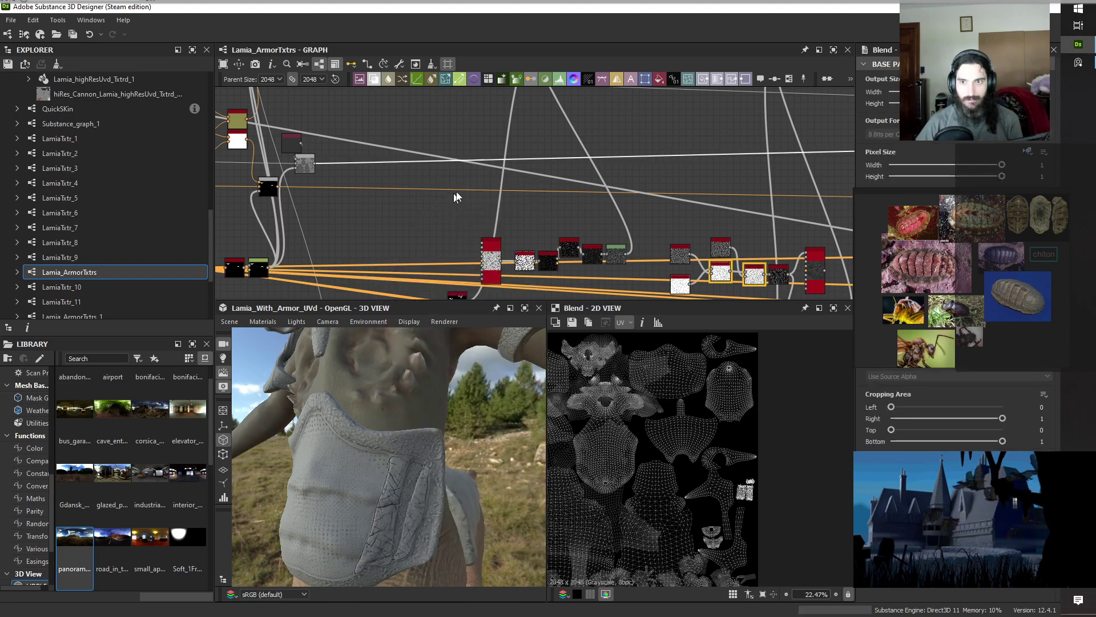
scroll(456, 197, down, 5)
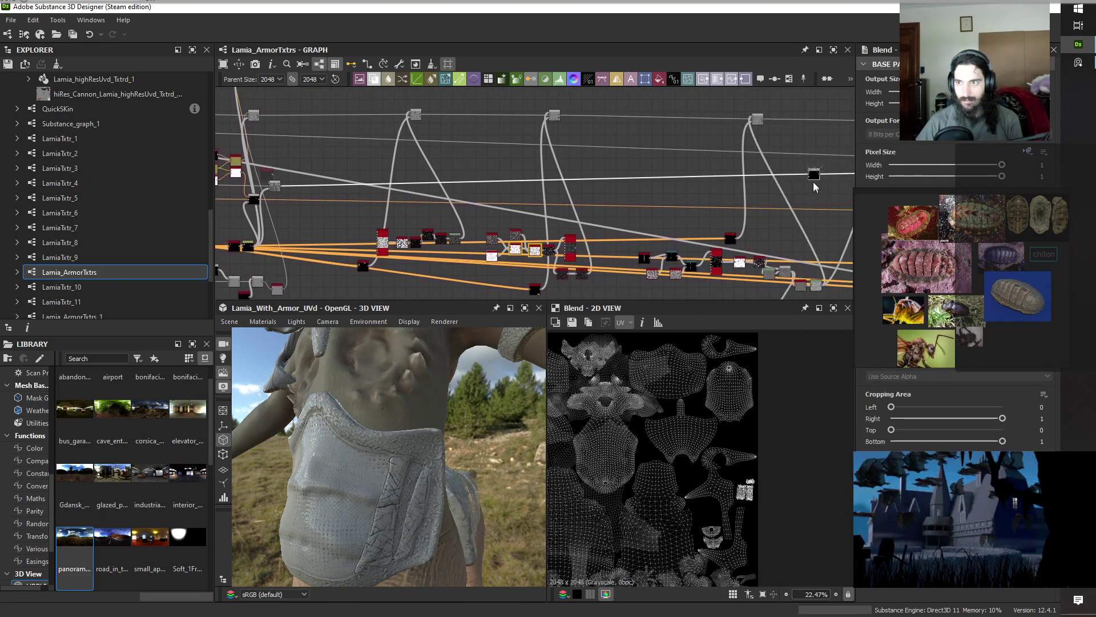
drag(814, 175, 775, 194)
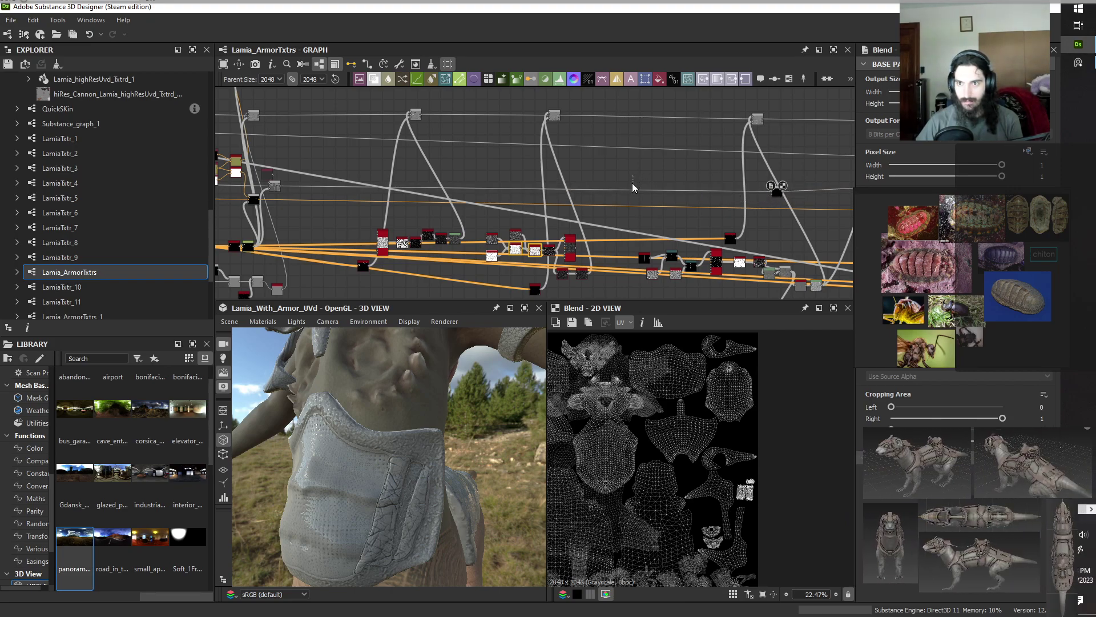
Insert two more Blend nodes on the roughness line, spaced between the collar's roughness Blend and the far one.
key(space)
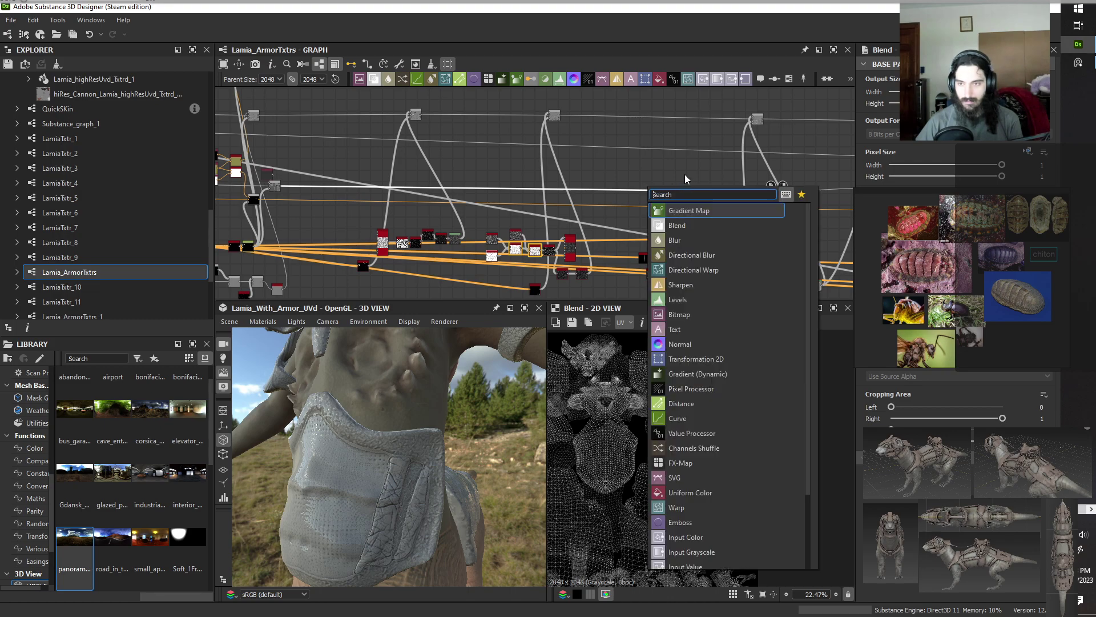
click(675, 225)
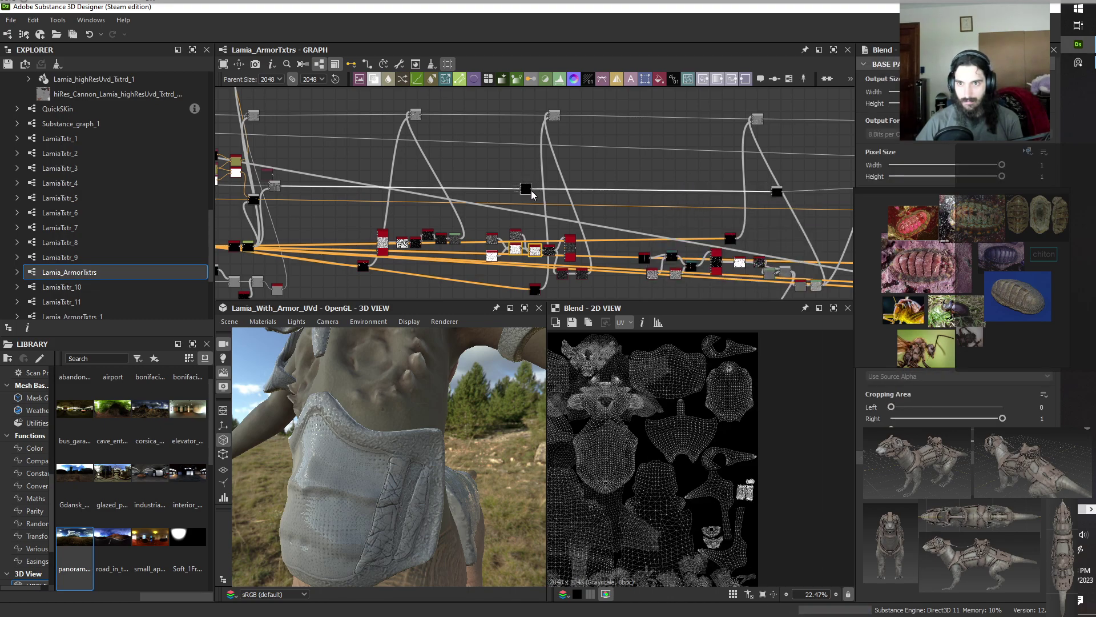
drag(528, 195, 437, 196)
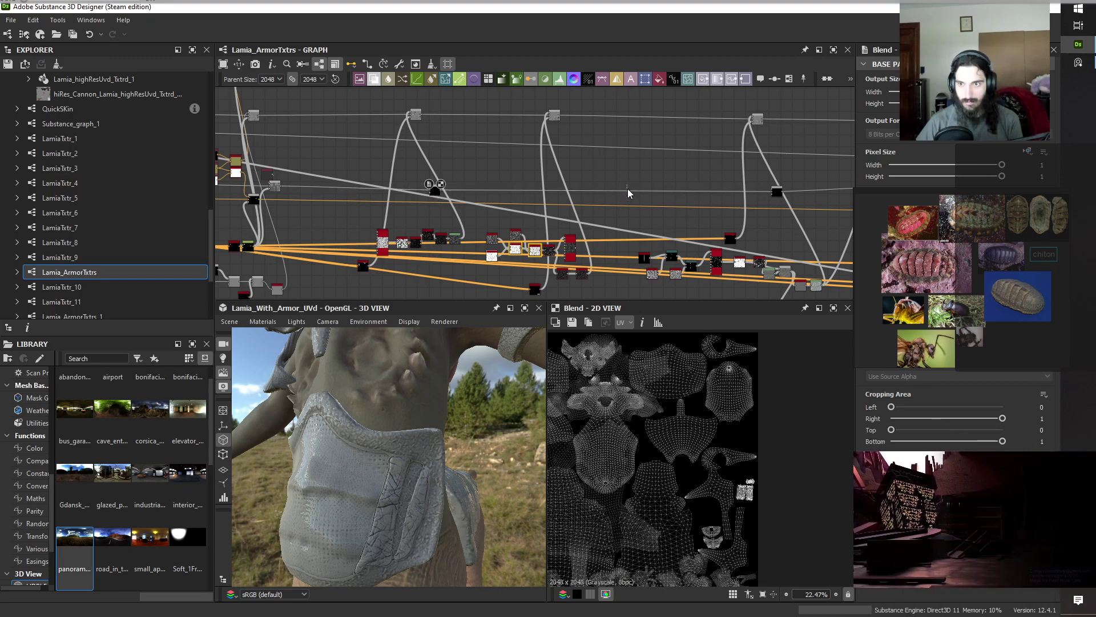
key(space)
click(667, 233)
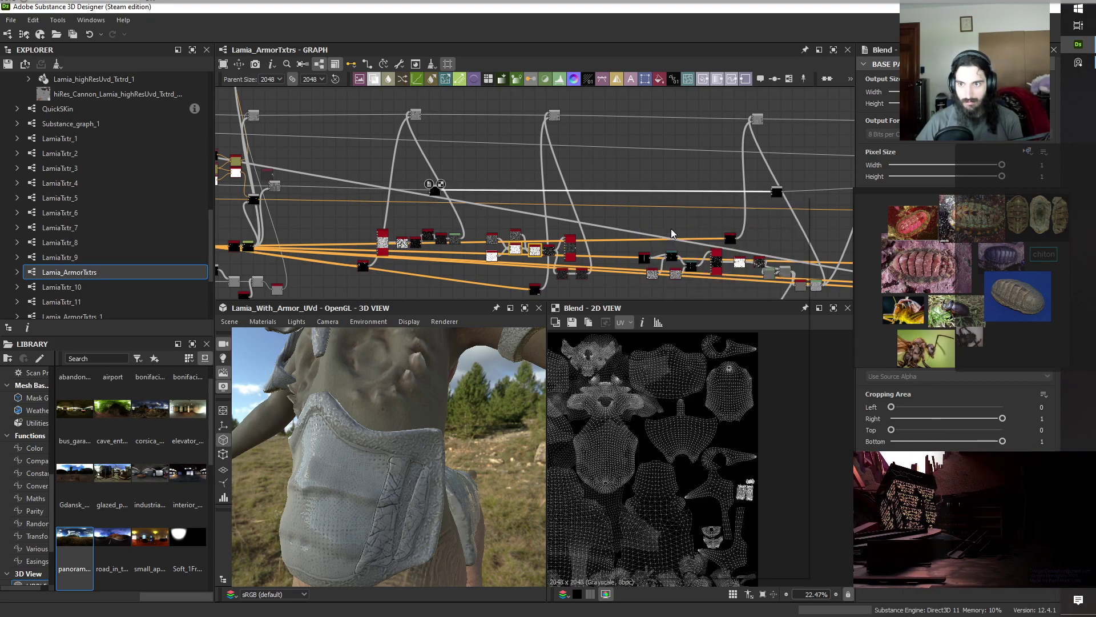
drag(610, 194, 587, 194)
Connect the color-to-mask nodes of the next two armor areas to the opacity inputs of the first two new Blends.
scroll(343, 238, up, 2)
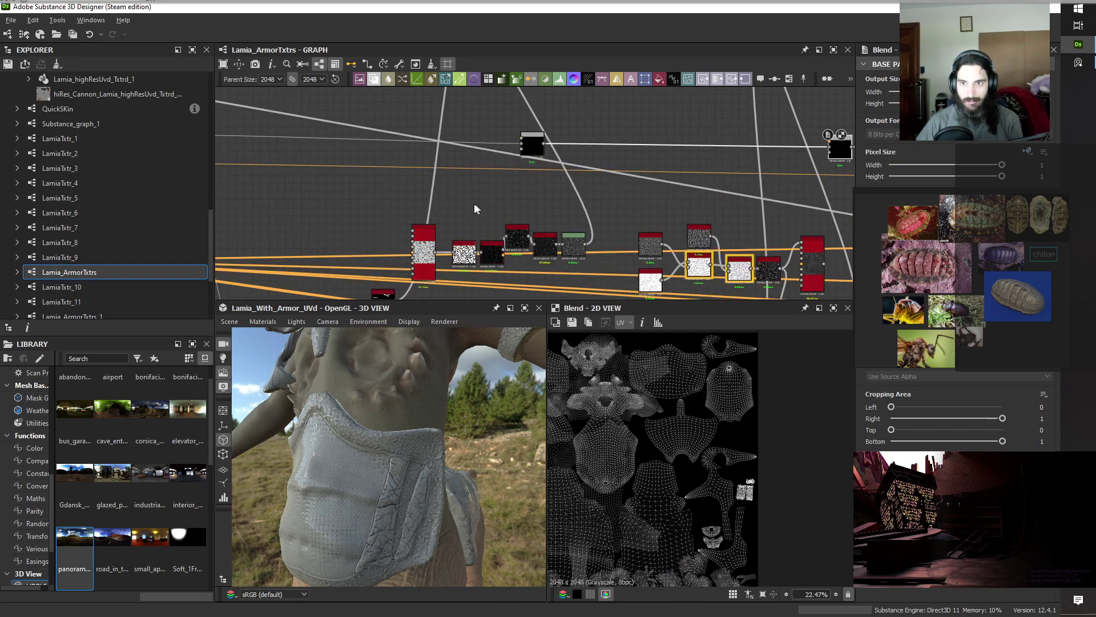
middle_drag(477, 207, 421, 210)
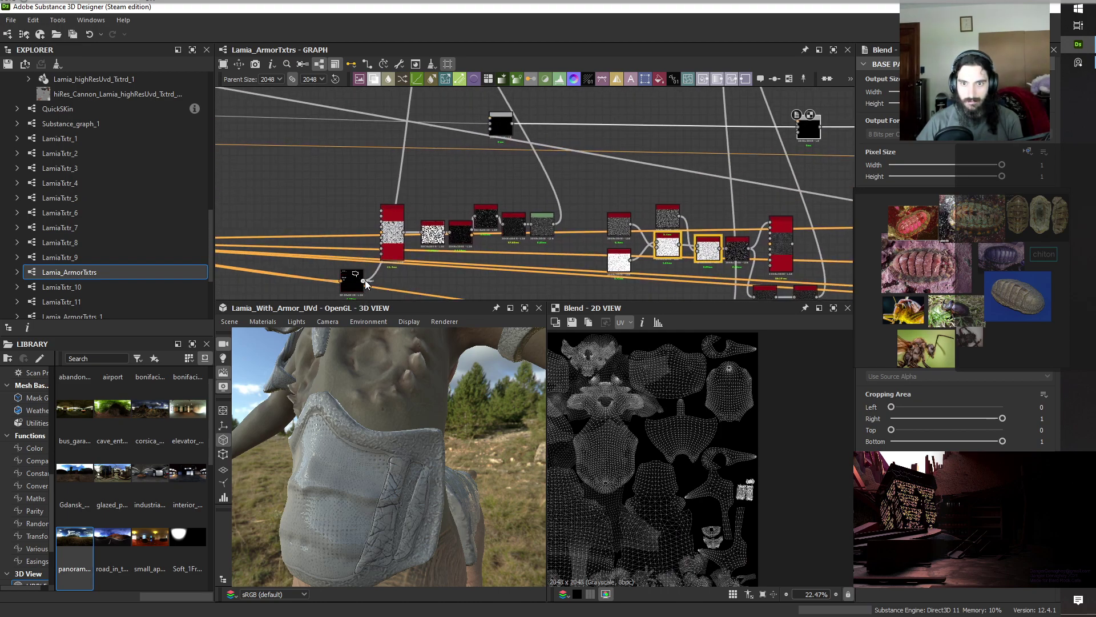
drag(363, 280, 493, 133)
scroll(494, 135, down, 3)
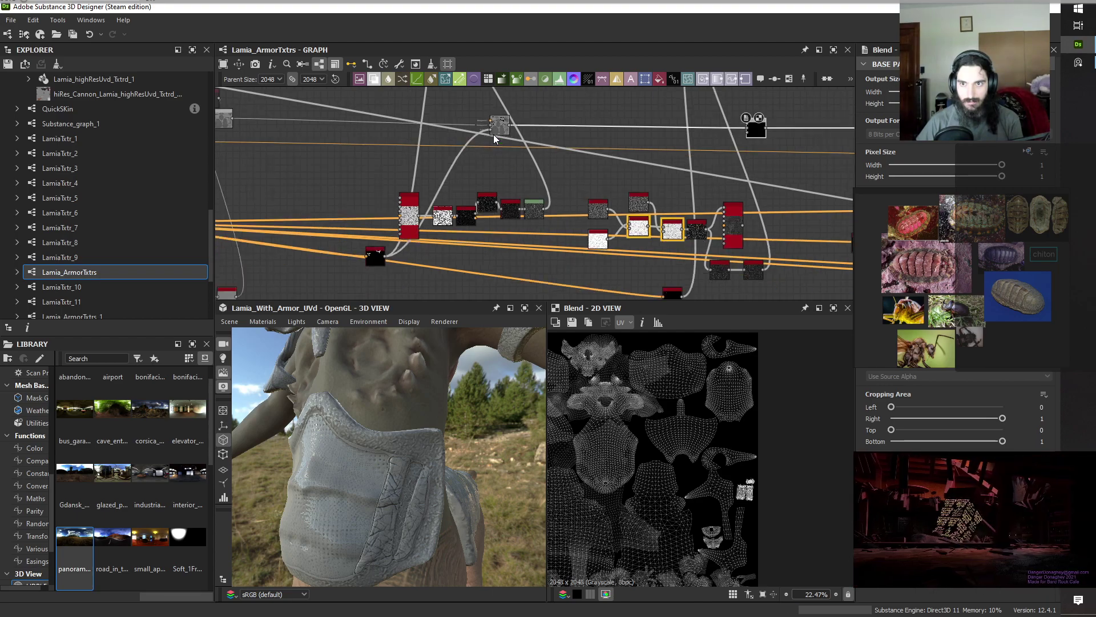
middle_drag(493, 135, 423, 137)
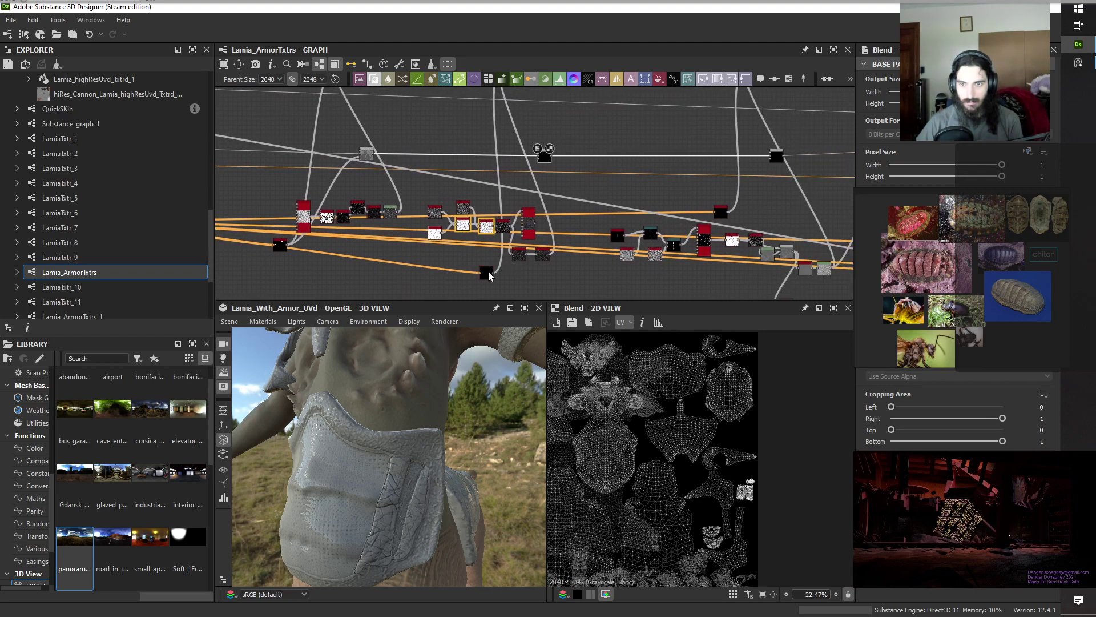
drag(493, 273, 541, 160)
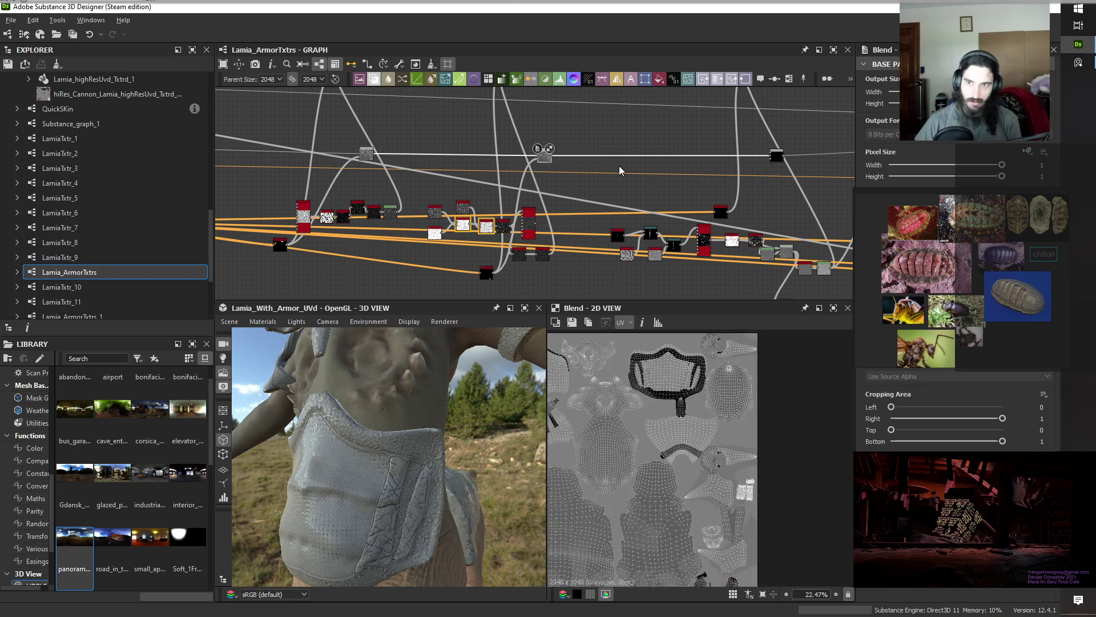
Connect the third armor area's mask node to the opacity input of the farthest new roughness Blend.
middle_drag(619, 166, 444, 161)
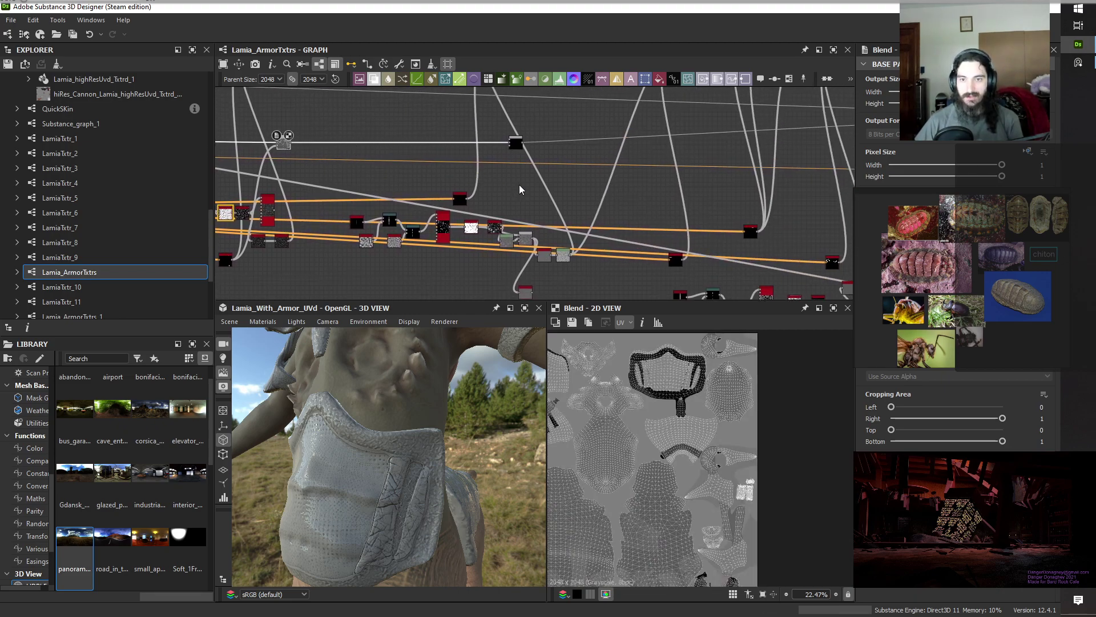
scroll(516, 257, up, 1)
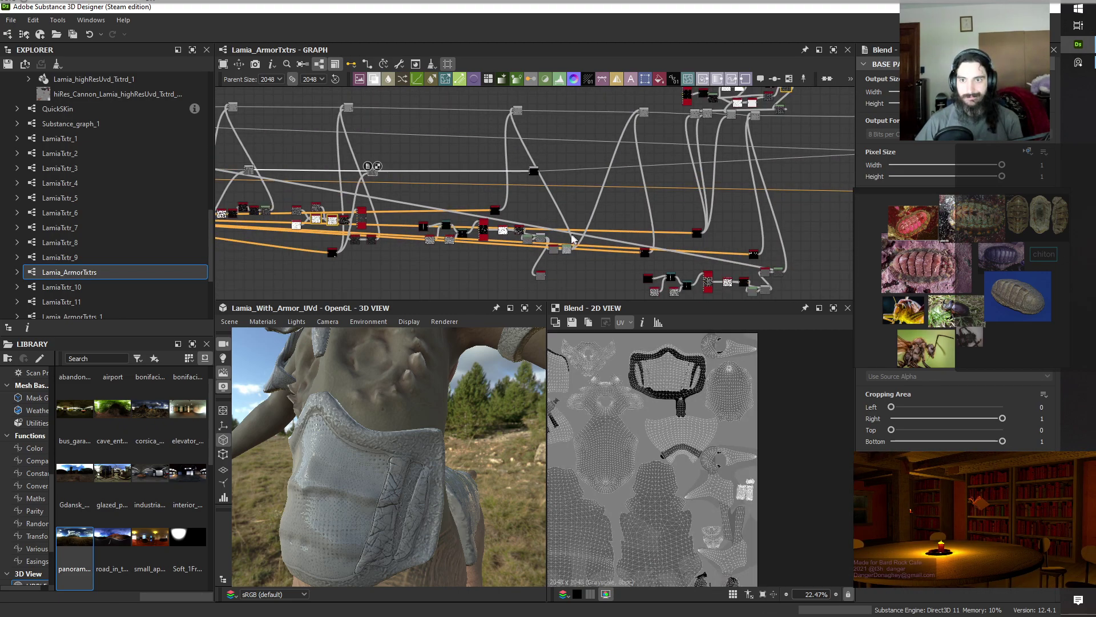
middle_drag(473, 187, 517, 240)
drag(496, 238, 555, 175)
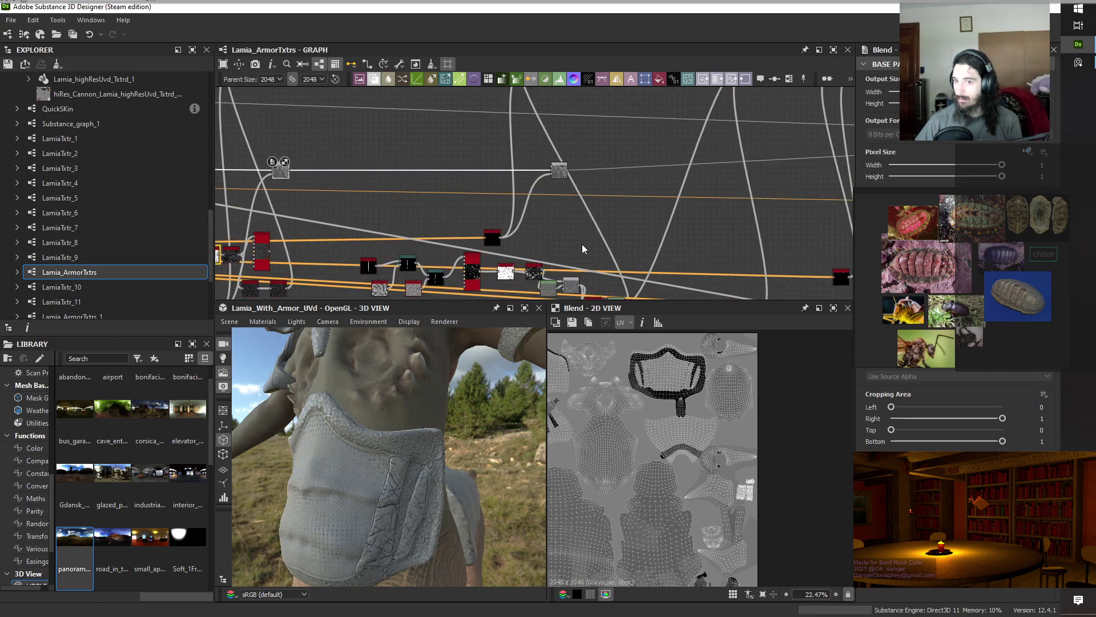
Add a Uniform Color node above the first new roughness Blend and switch it to grayscale.
scroll(572, 242, down, 3)
middle_drag(488, 218, 702, 177)
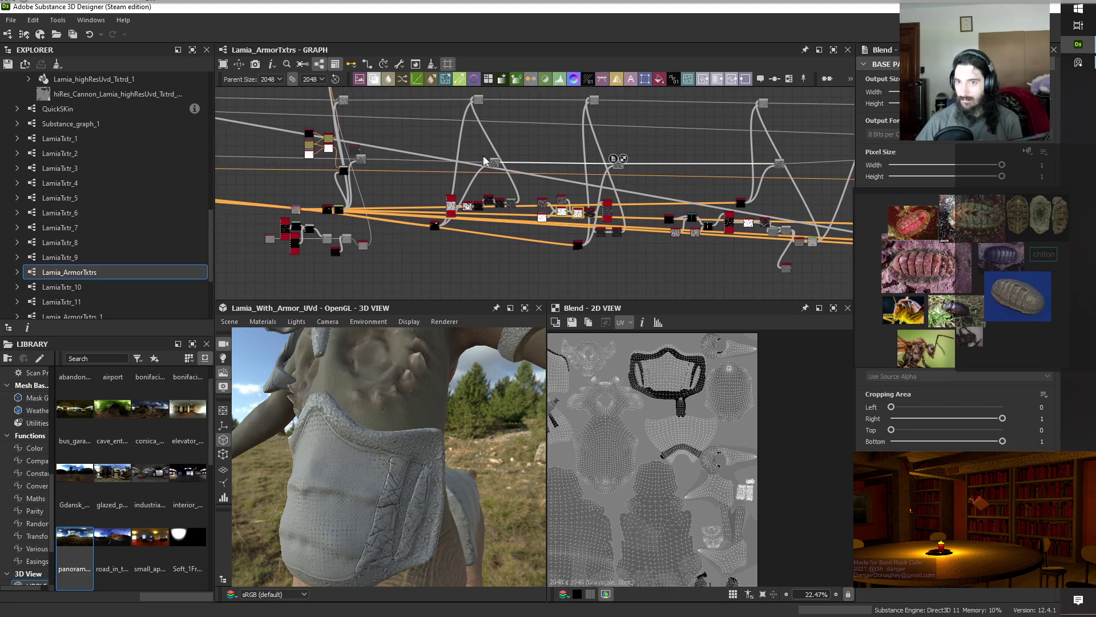
key(f)
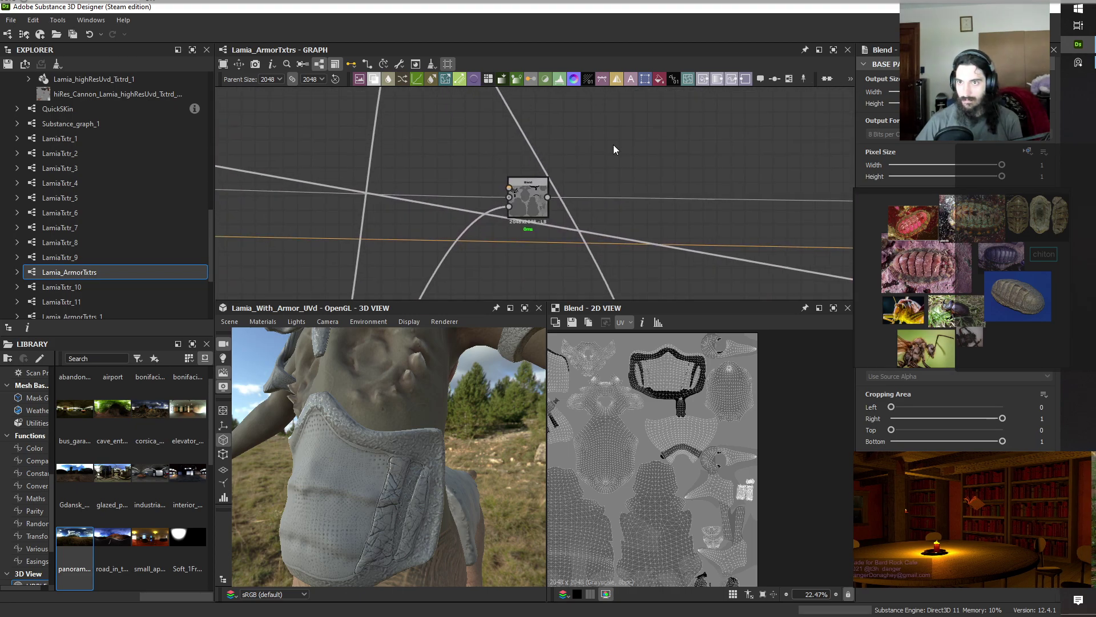
click(659, 78)
drag(513, 193, 451, 169)
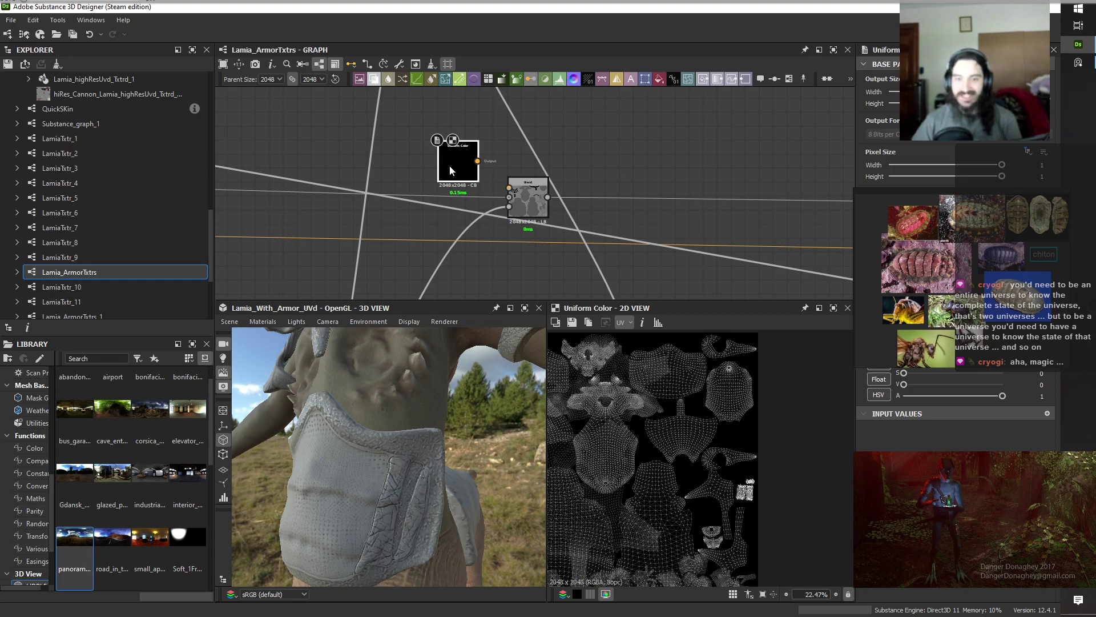
click(1000, 330)
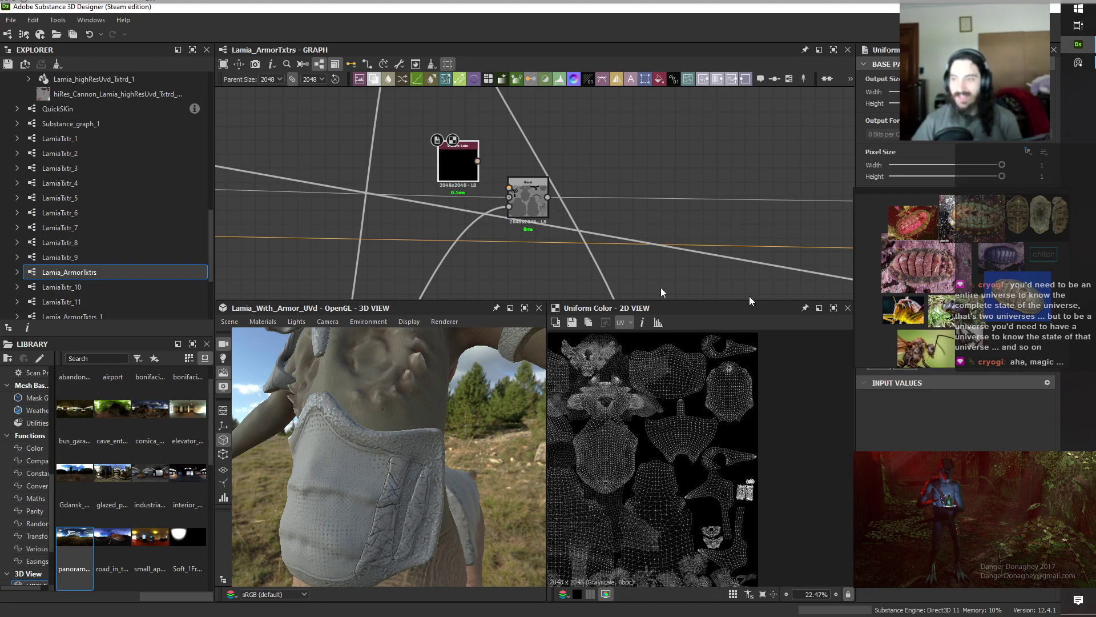
drag(450, 165, 450, 156)
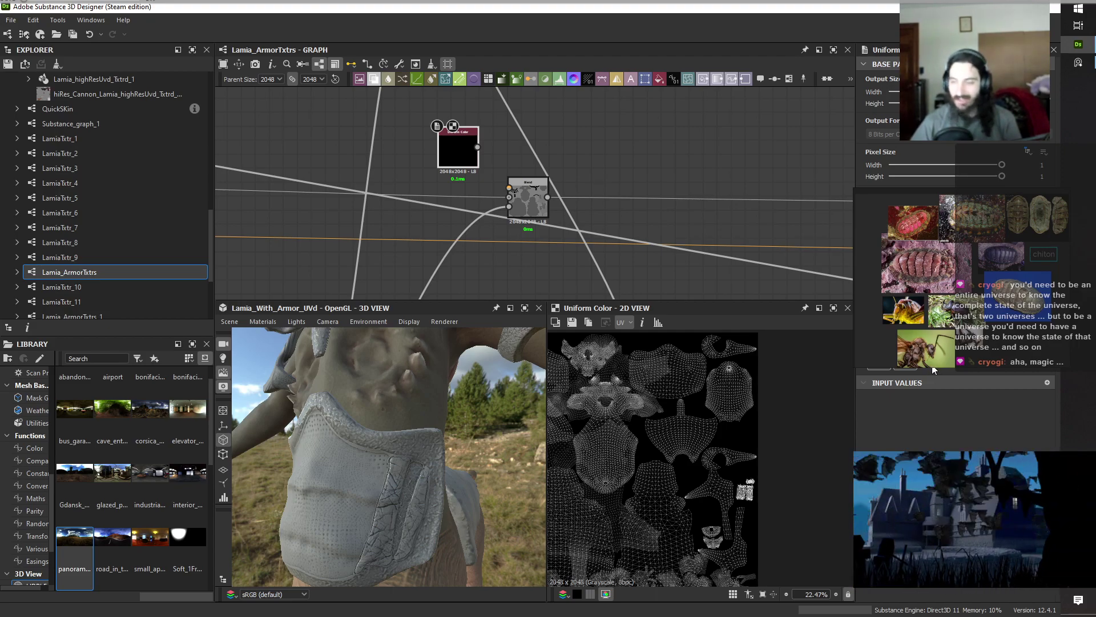
Set the Uniform Color to a mid gray, feed it into the Blend's foreground, and check the waist armor with the Blend previewed.
drag(931, 366, 970, 371)
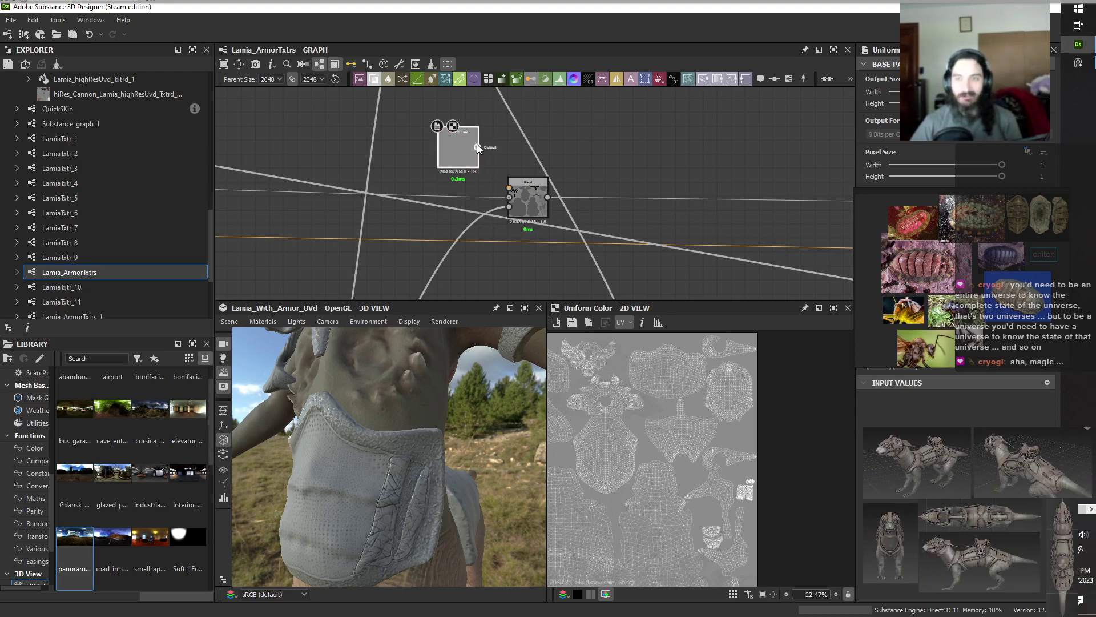
drag(477, 146, 511, 185)
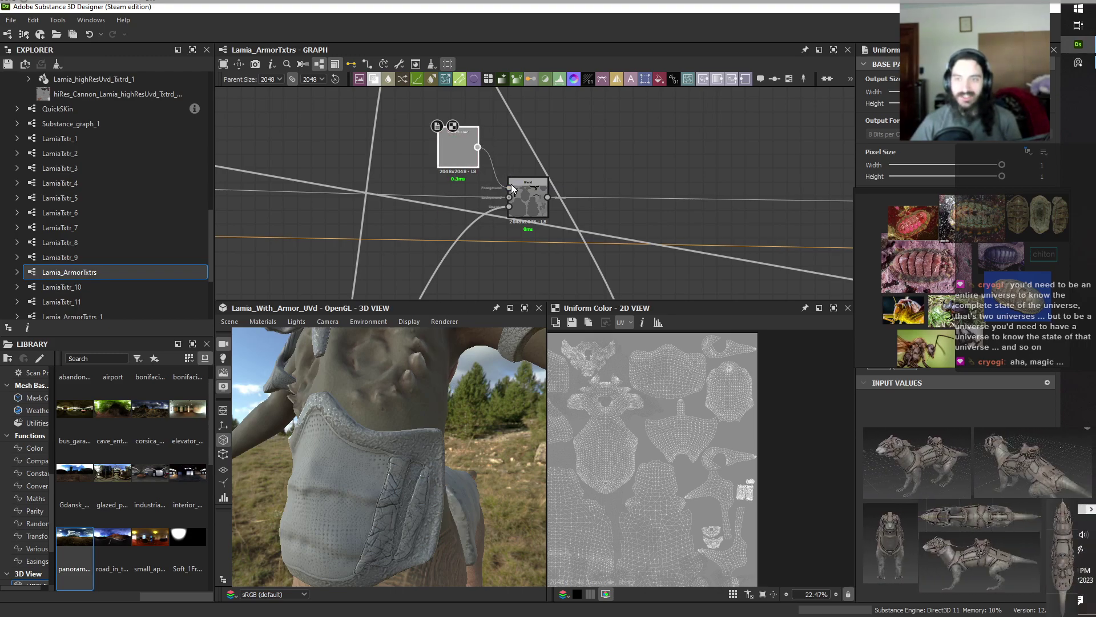
double_click(532, 205)
drag(416, 497, 385, 472)
scroll(384, 468, up, 5)
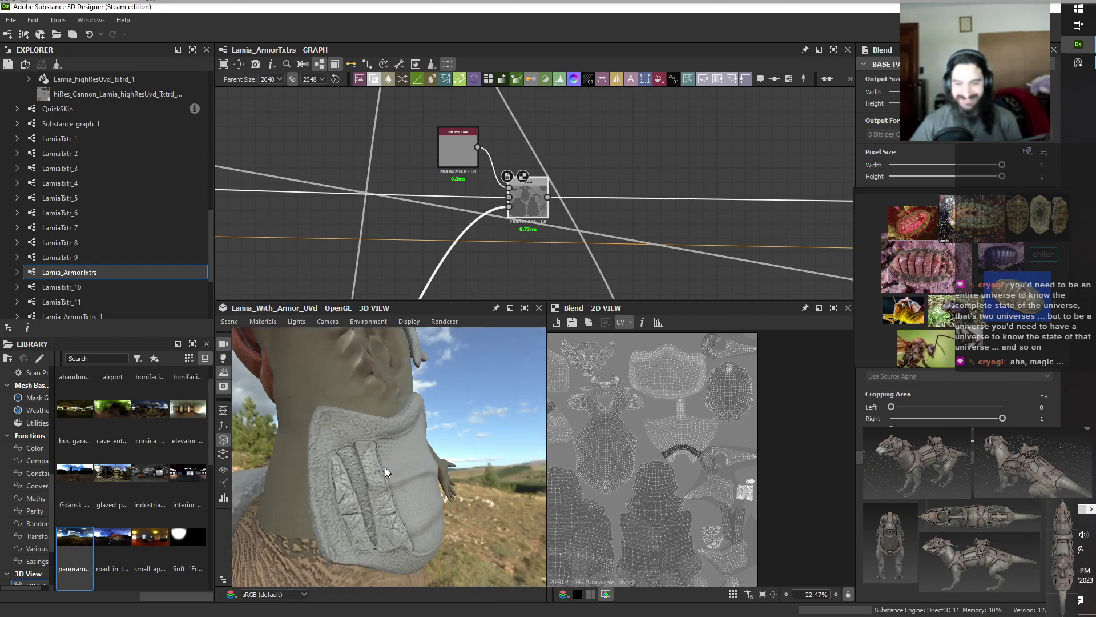
drag(454, 481, 492, 471)
scroll(704, 443, down, 2)
scroll(704, 443, up, 1)
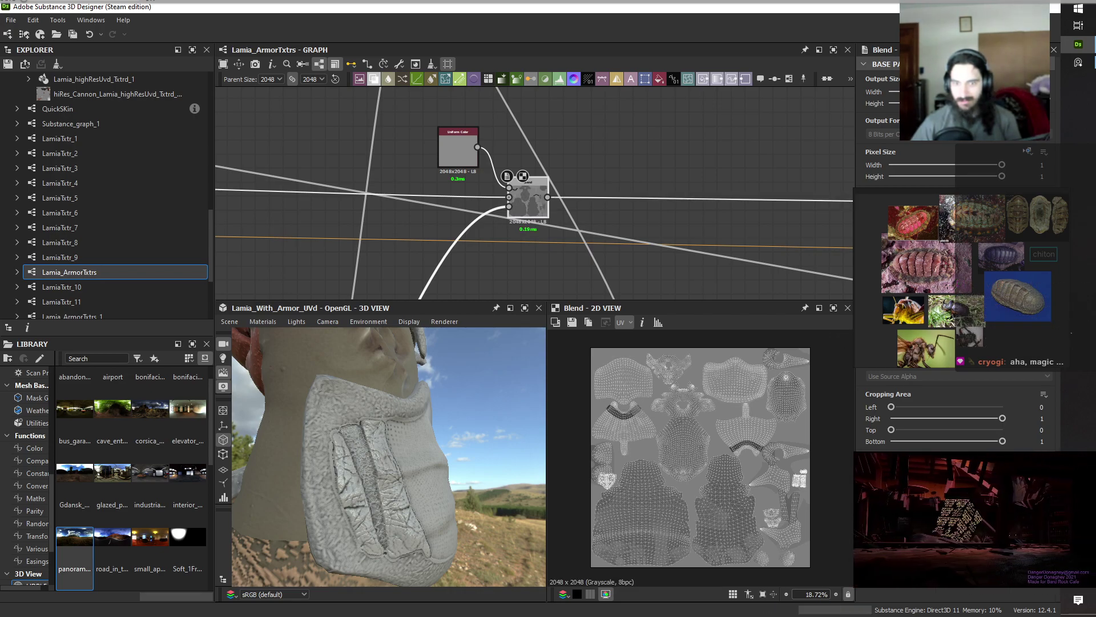
Duplicate the gray Uniform Color node beside the second new Blend and connect the copy to its foreground.
scroll(623, 231, down, 3)
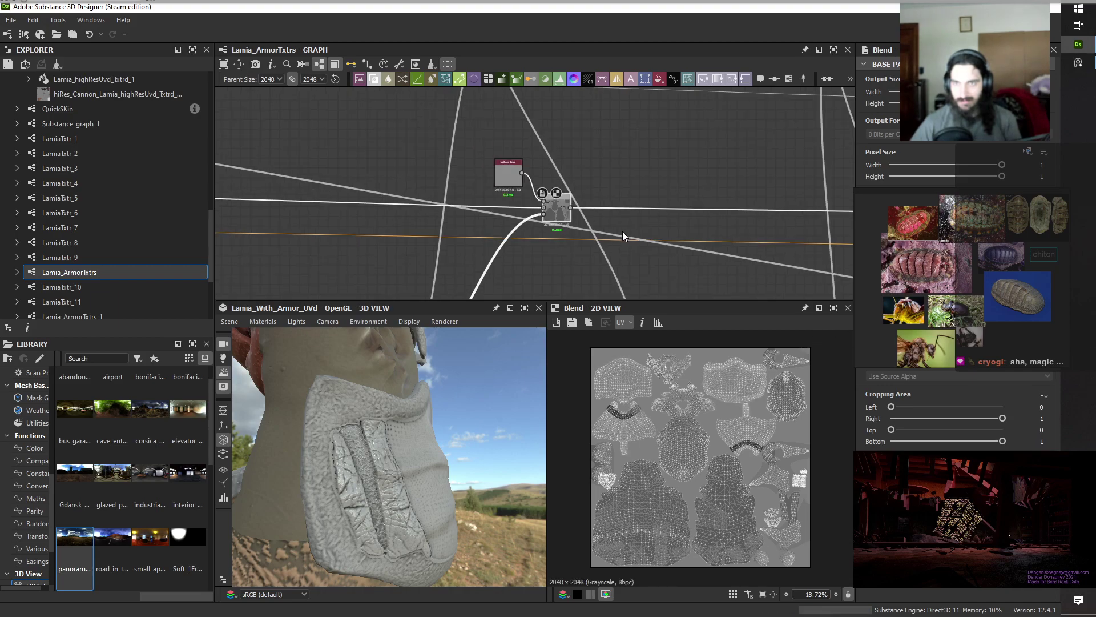
scroll(636, 231, up, 3)
middle_drag(707, 212, 465, 153)
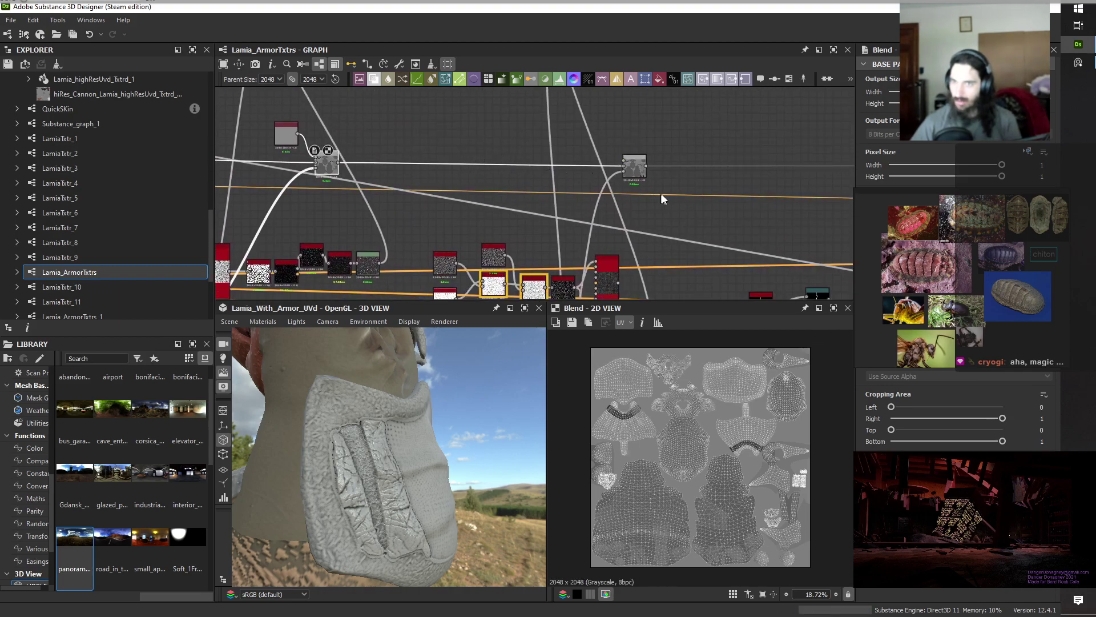
click(289, 139)
key(ctrl+c)
key(ctrl+v)
drag(536, 204, 667, 173)
scroll(606, 153, up, 2)
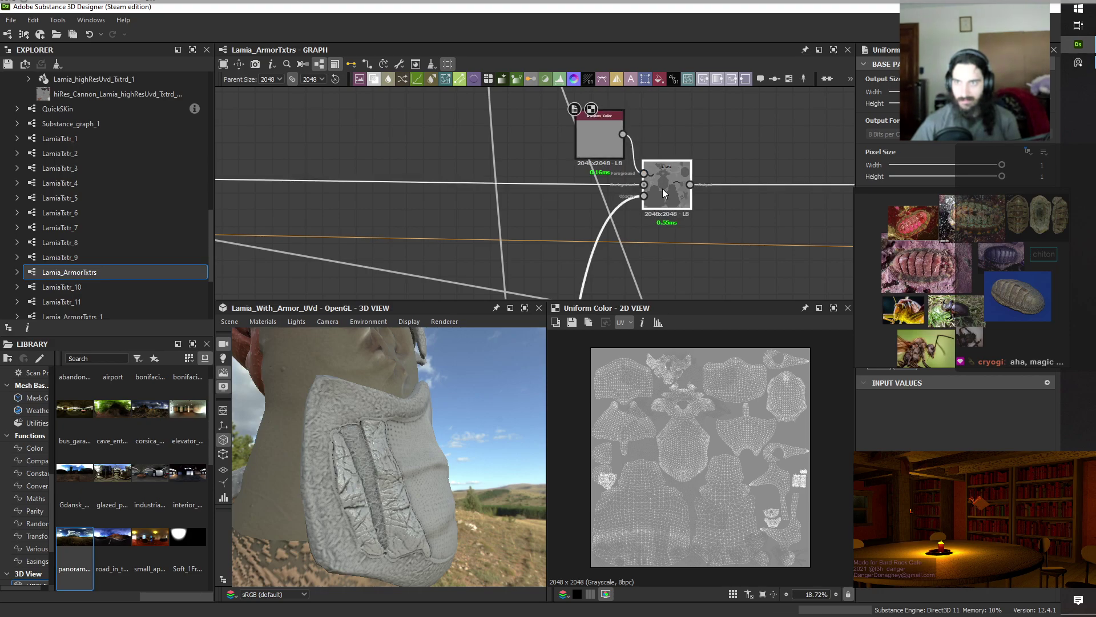
Preview the second Blend, lighten its copied Uniform Color to a brighter gray, and check the waist armor in 3D.
double_click(662, 189)
click(591, 135)
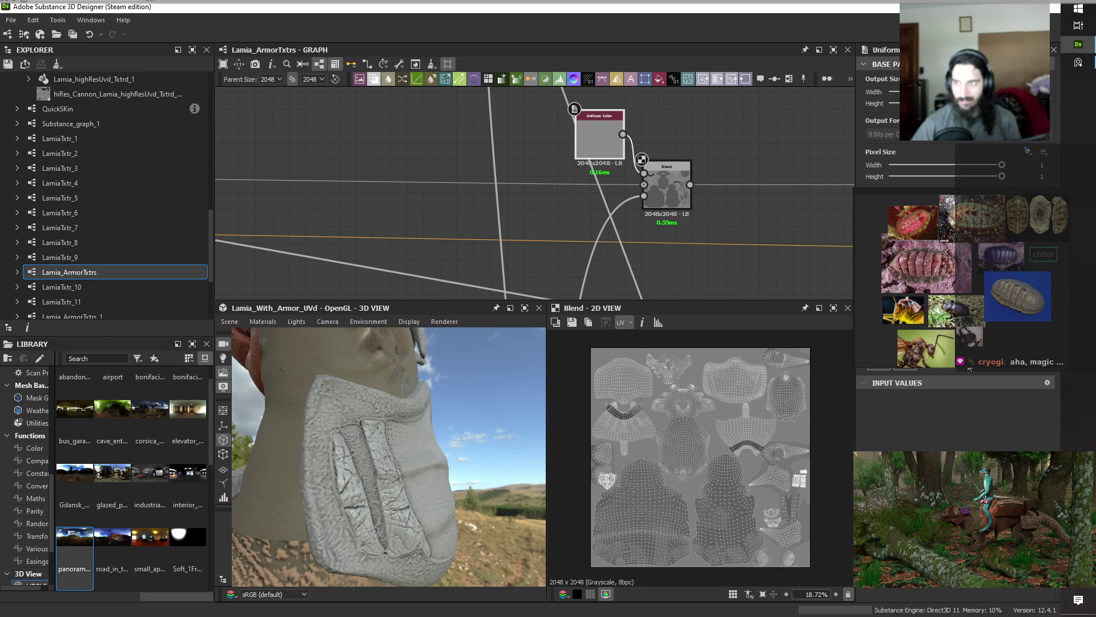
mouse_move(969, 368)
mouse_down()
mouse_move(903, 368)
mouse_move(1040, 370)
mouse_move(978, 376)
mouse_up()
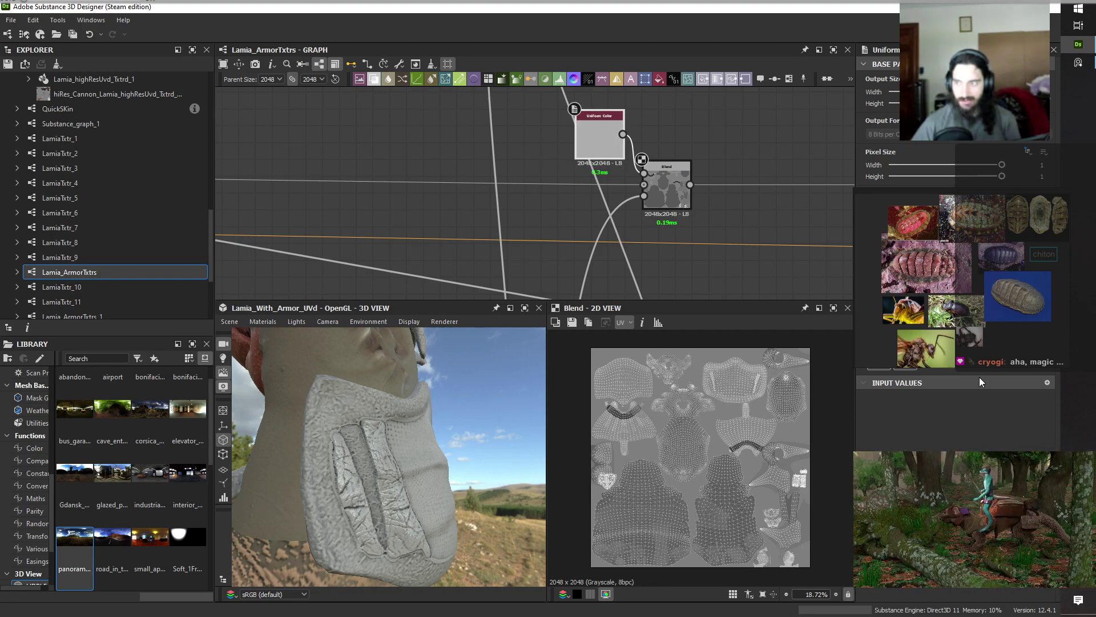
mouse_move(448, 508)
mouse_down()
mouse_move(342, 520)
mouse_move(281, 511)
mouse_move(469, 488)
mouse_move(484, 506)
mouse_move(443, 509)
mouse_up()
scroll(617, 186, down, 8)
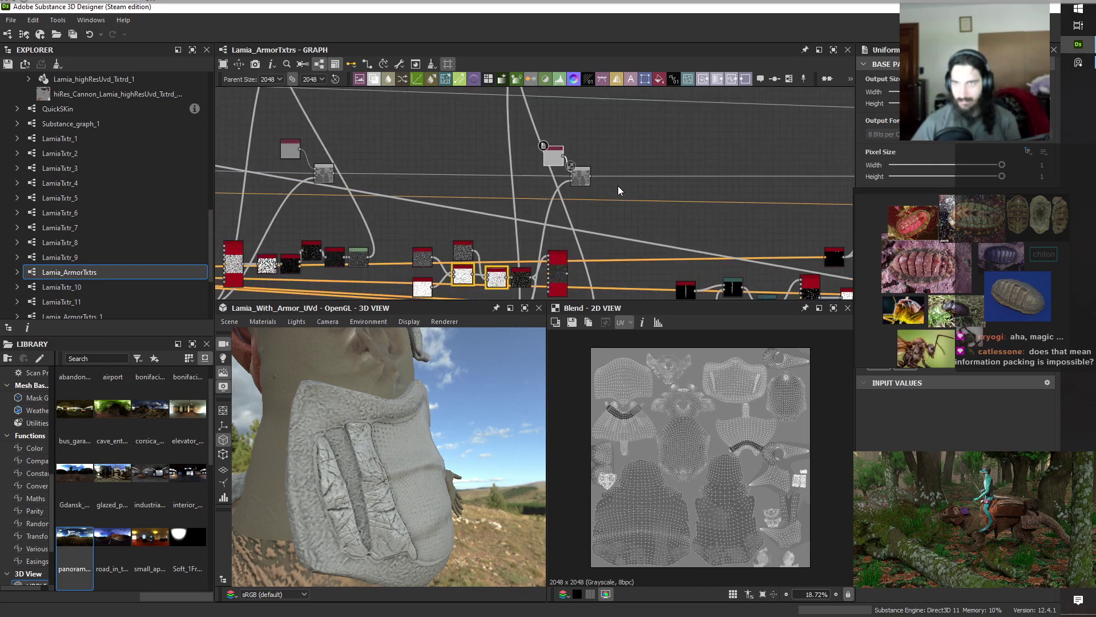
Duplicate the bright gray Uniform Color node beside the third new roughness Blend and connect the copy to its foreground.
middle_drag(720, 194, 547, 202)
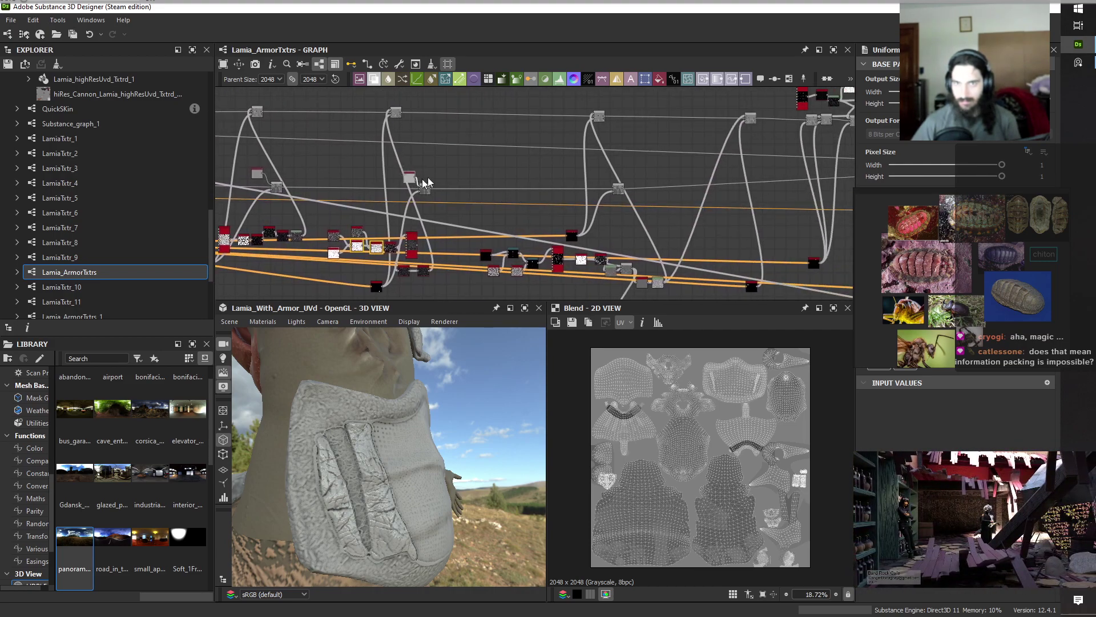
scroll(423, 178, up, 5)
middle_drag(423, 178, 334, 189)
click(305, 192)
key(ctrl+c)
key(ctrl+v)
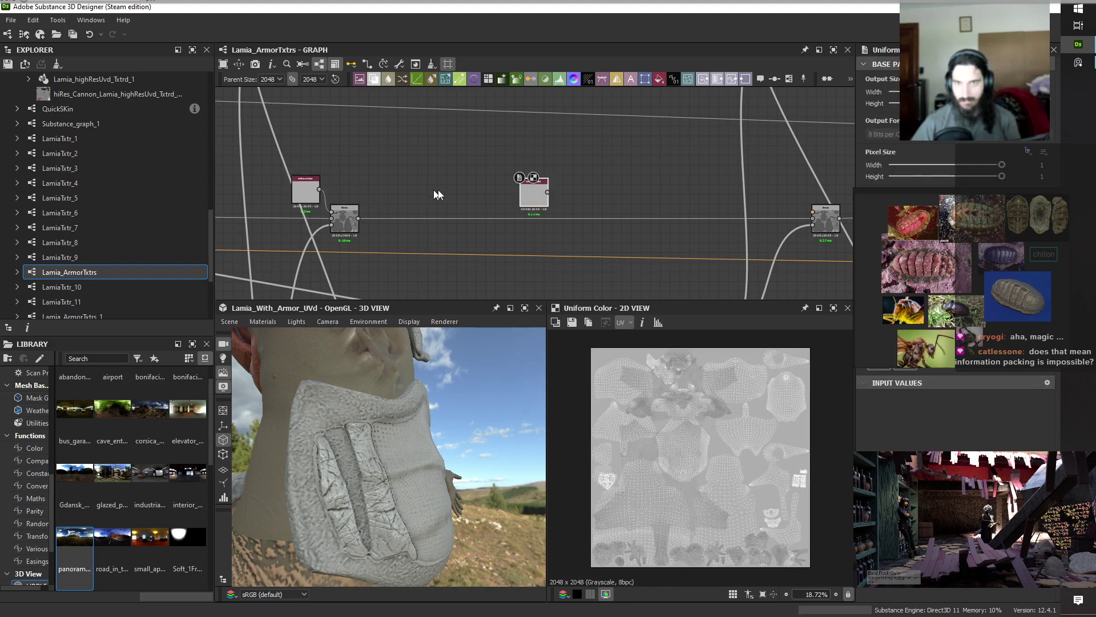
click(768, 189)
middle_drag(726, 148, 617, 137)
scroll(632, 156, up, 2)
scroll(481, 169, up, 2)
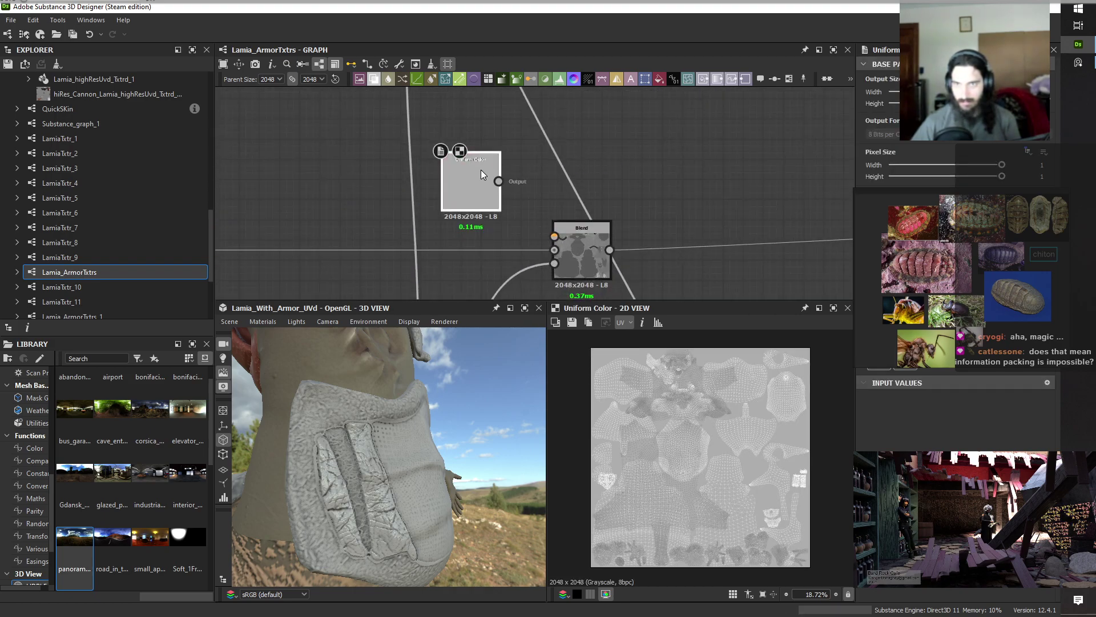
drag(499, 182, 554, 236)
Preview the third Blend, darken its copied Uniform Color to a dark gray, and check the waist armor in 3D.
click(582, 247)
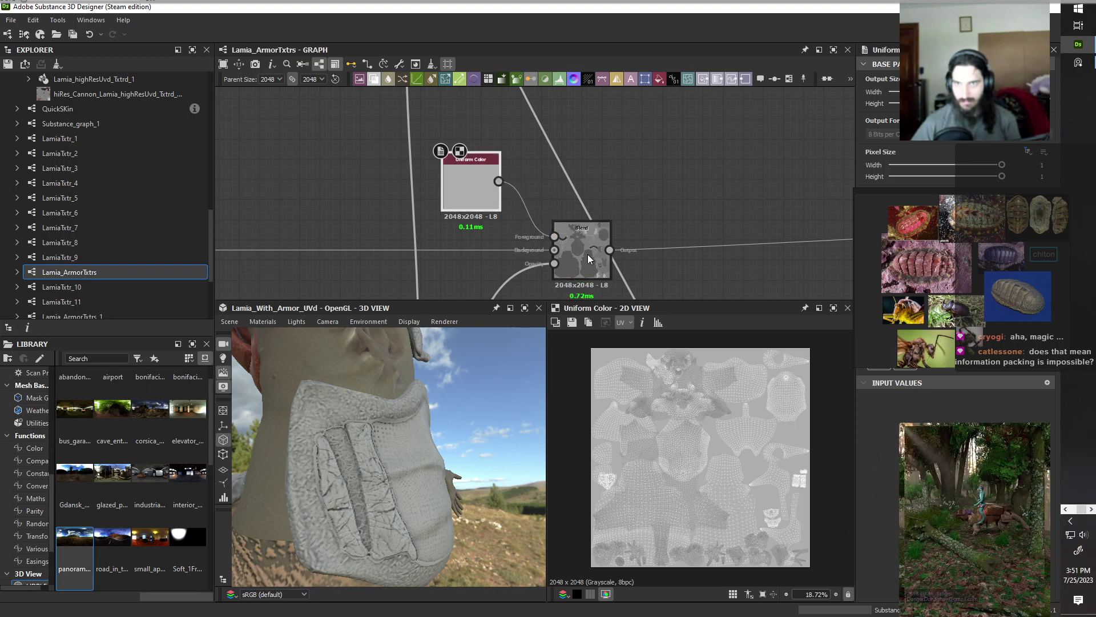
click(464, 183)
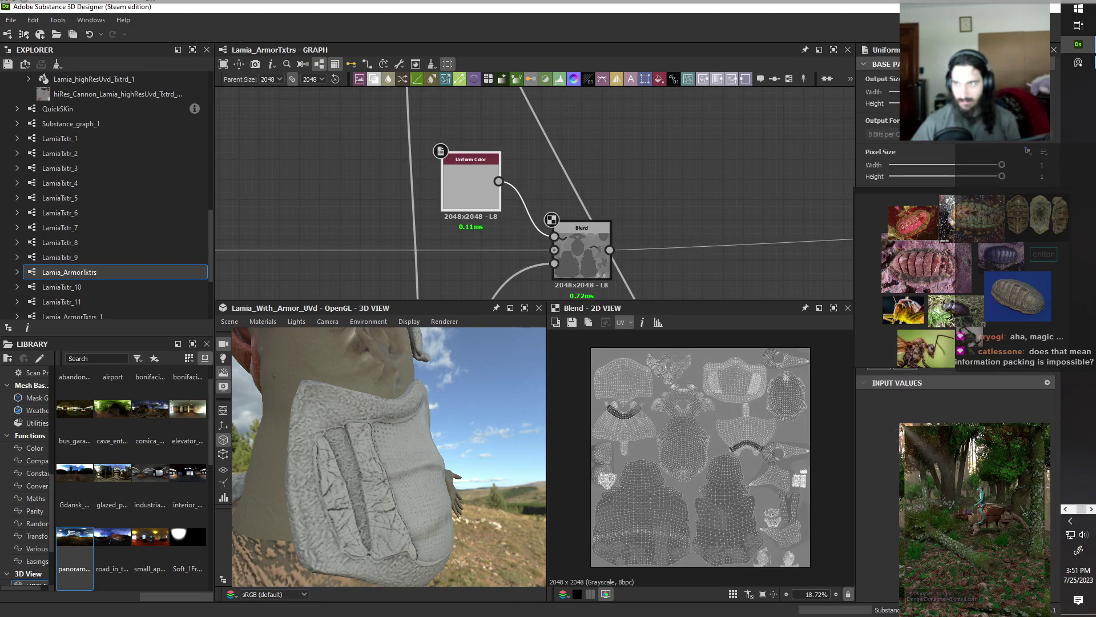
drag(978, 368, 952, 370)
drag(408, 547, 340, 509)
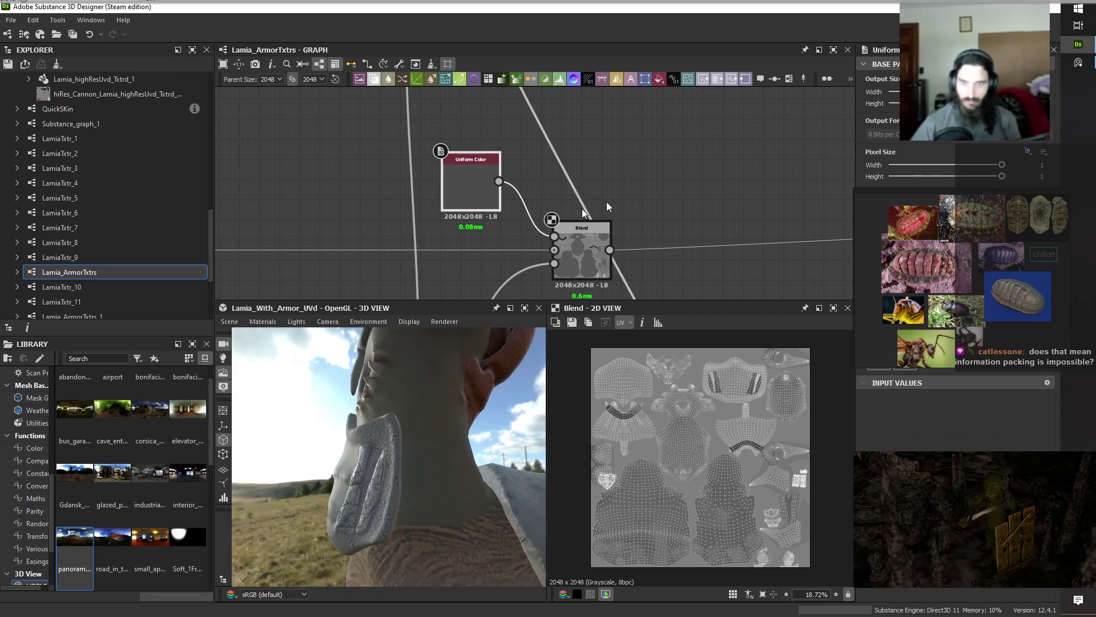
Preview the next armor area's Color to Mask node and inspect the collar armor up close in 3D.
scroll(653, 191, down, 6)
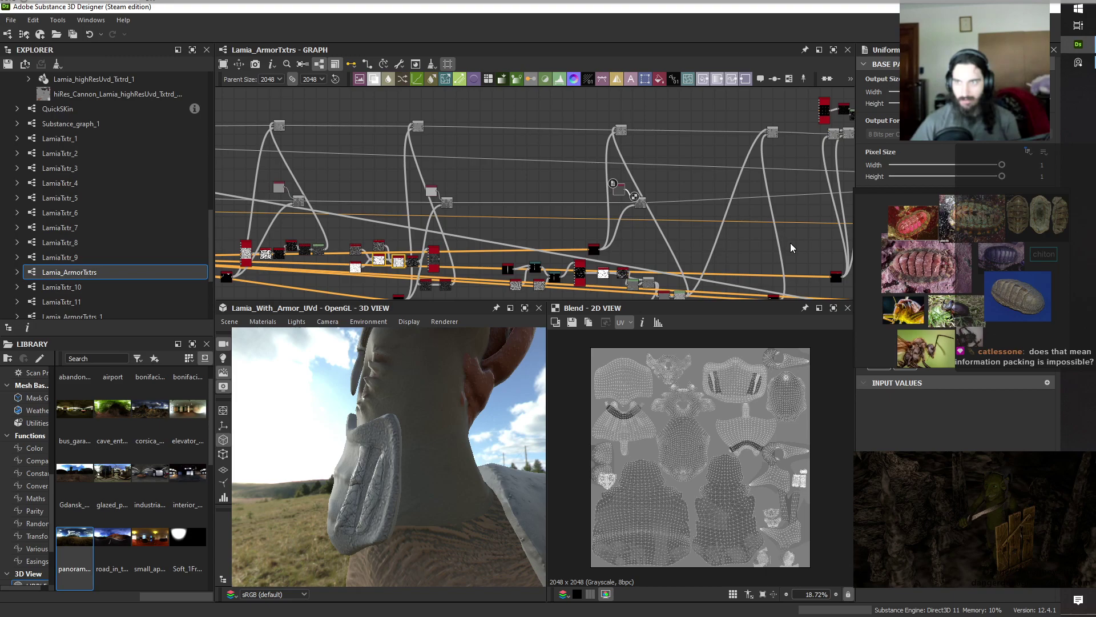
middle_drag(791, 242, 543, 216)
scroll(542, 217, up, 1)
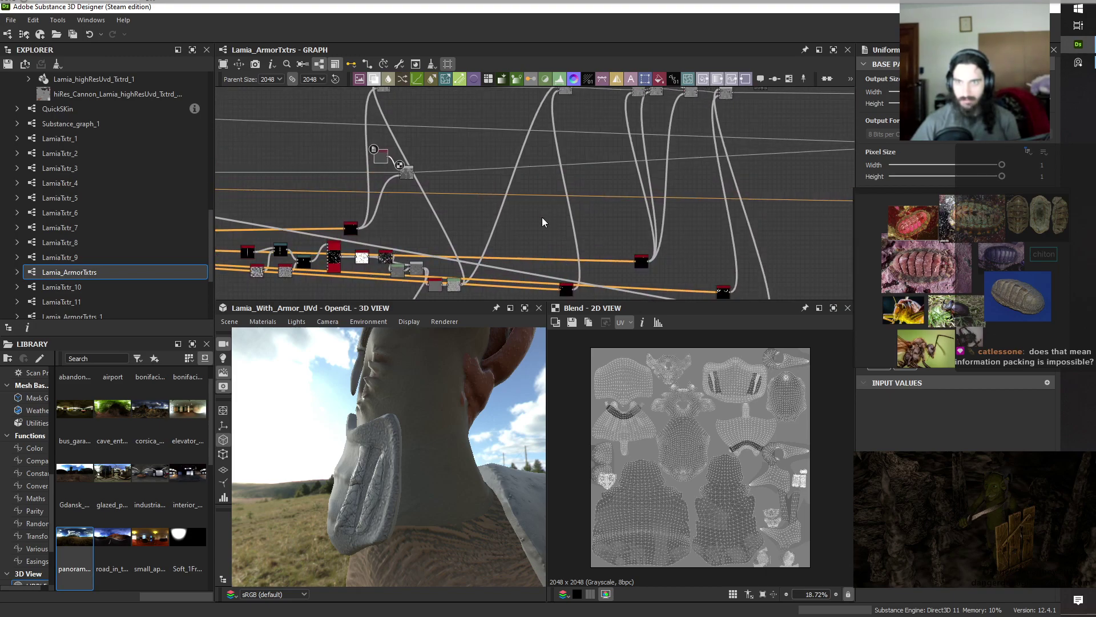
double_click(566, 290)
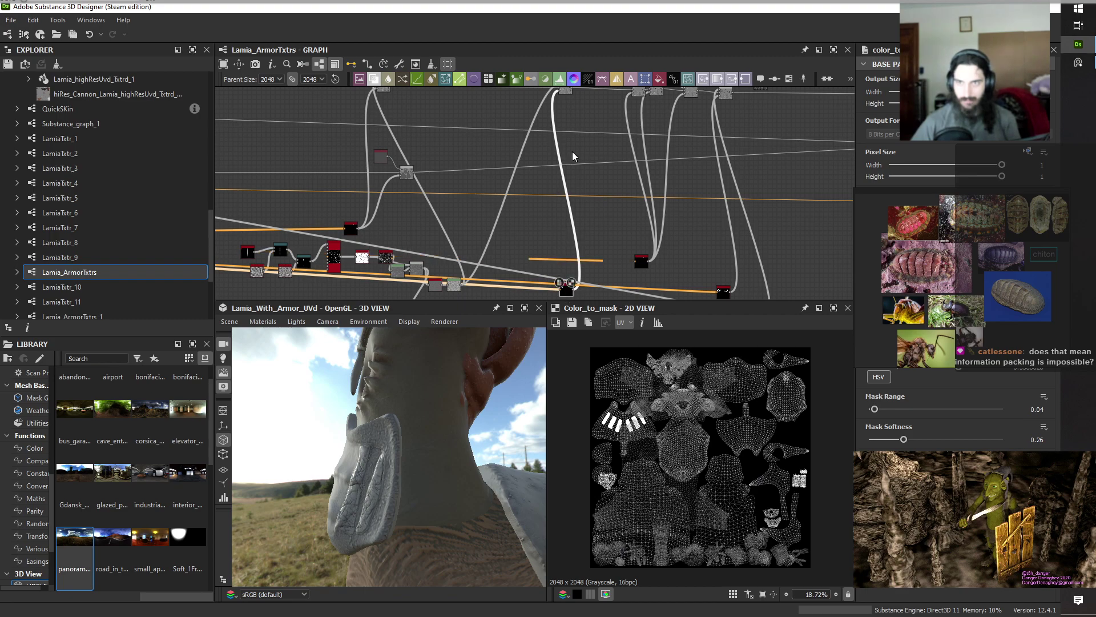
drag(451, 376, 441, 455)
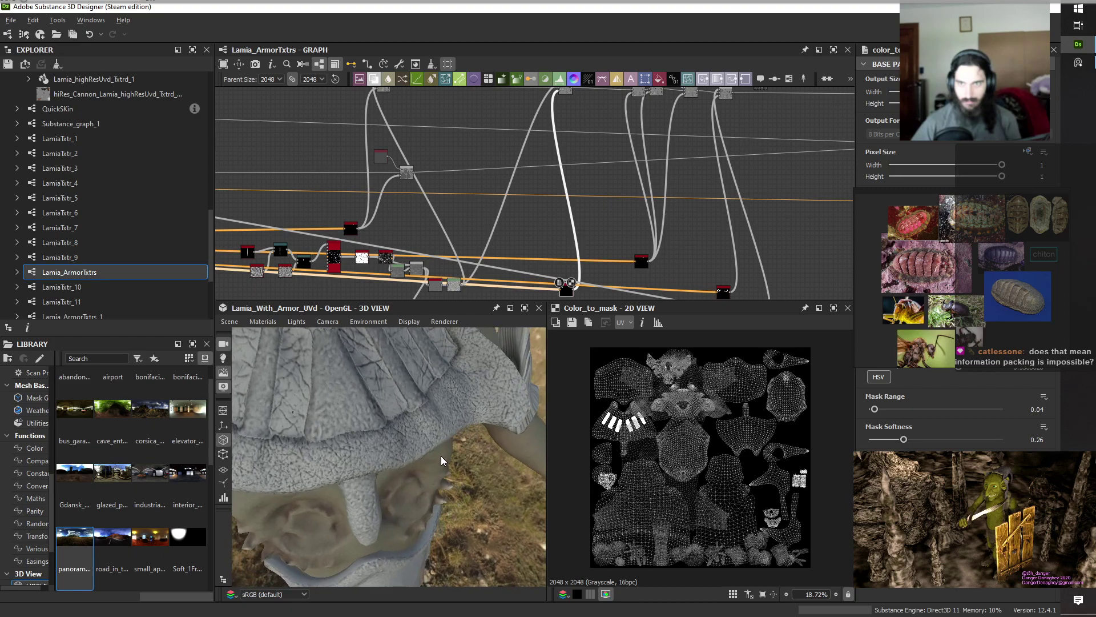
Insert a fourth Blend node into the roughness chain and place it above the collar strips' Color to Mask node.
click(591, 160)
key(space)
key(b)
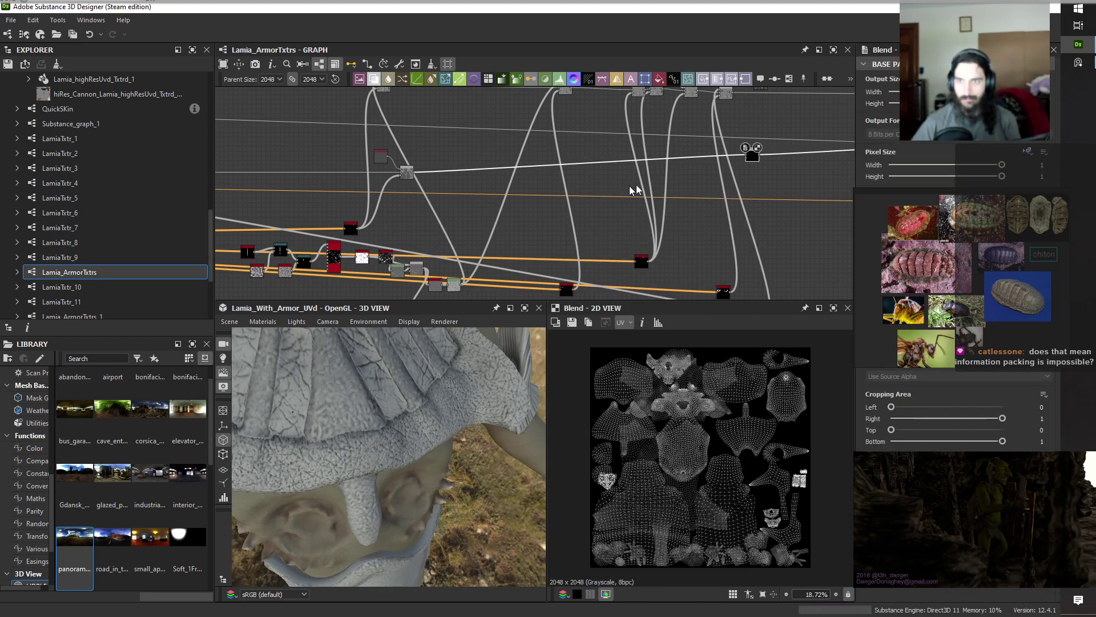
drag(750, 157, 571, 178)
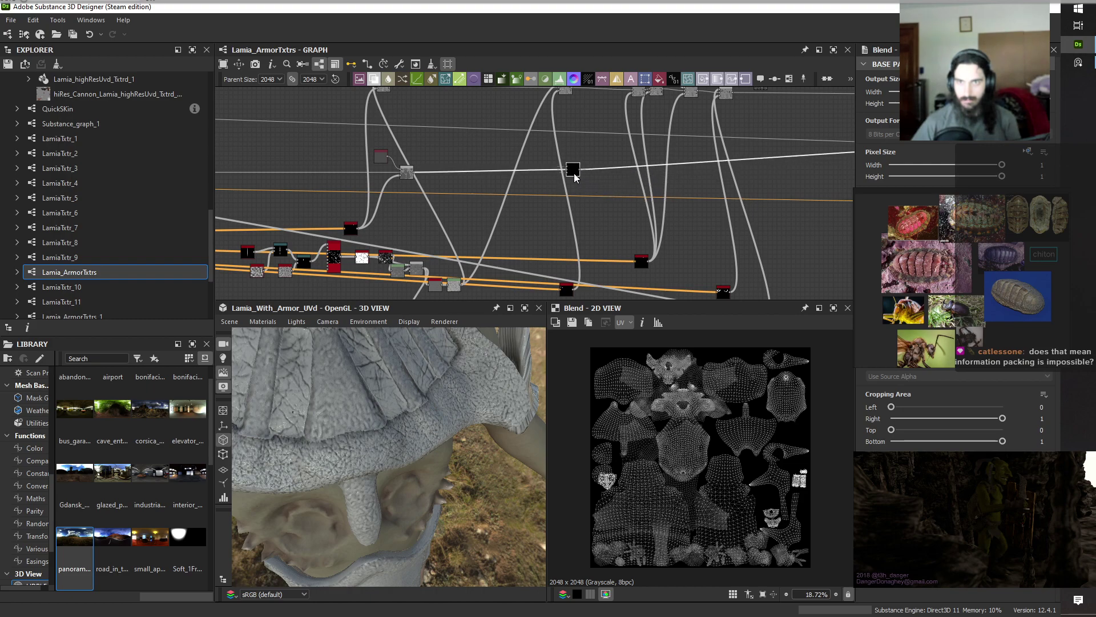
Feed a duplicate of the dark gray Uniform Color into the fourth Blend's foreground and the collar mask into its opacity.
double_click(384, 158)
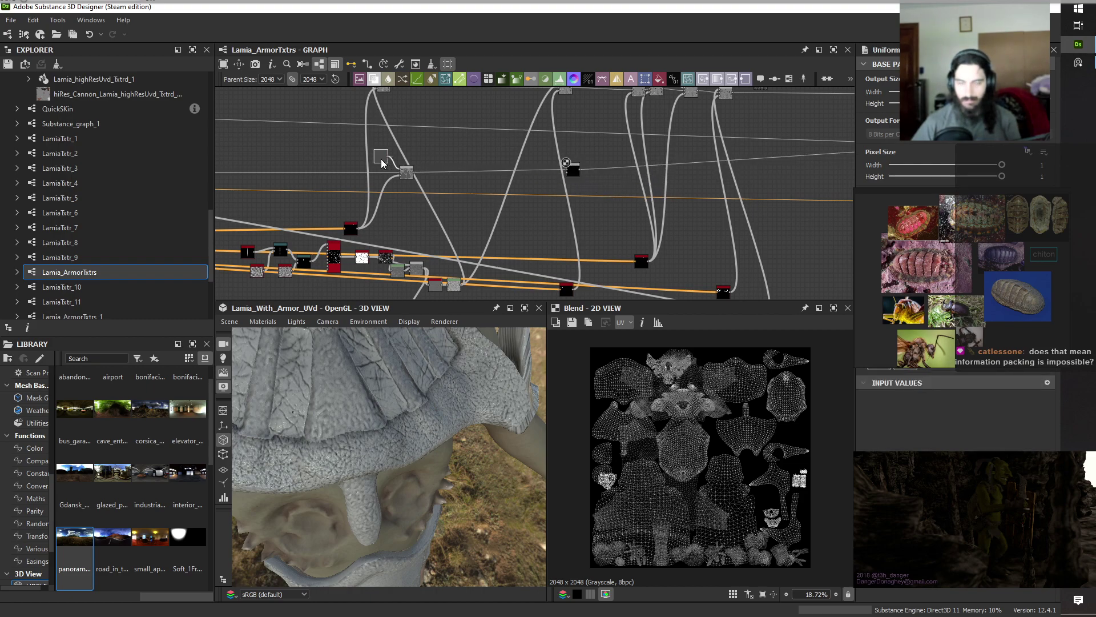
key(ctrl+v)
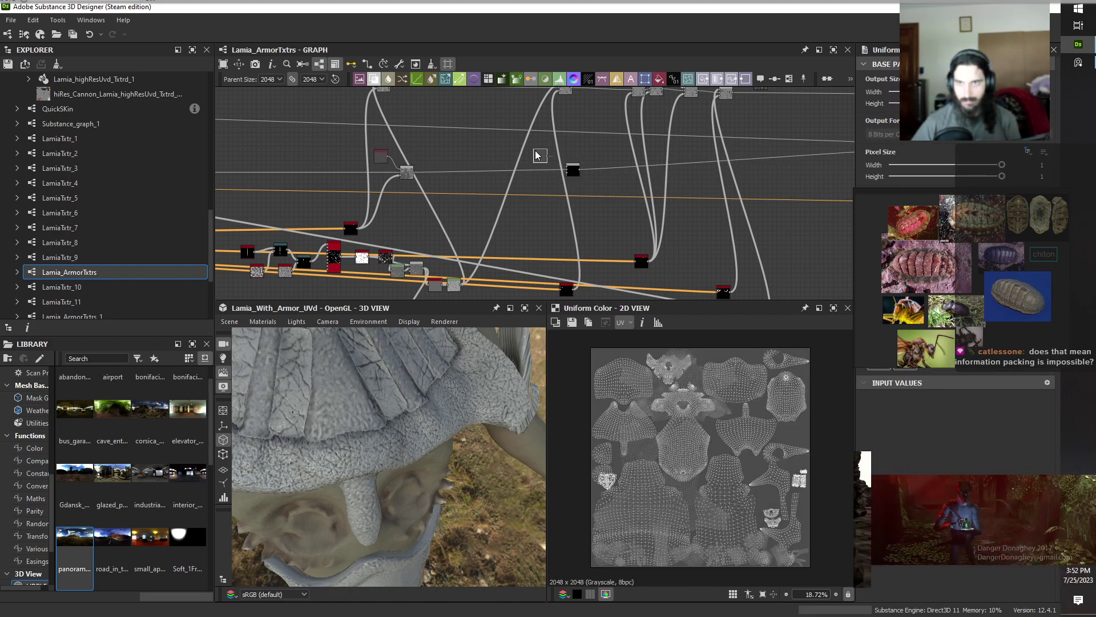
drag(572, 162, 572, 165)
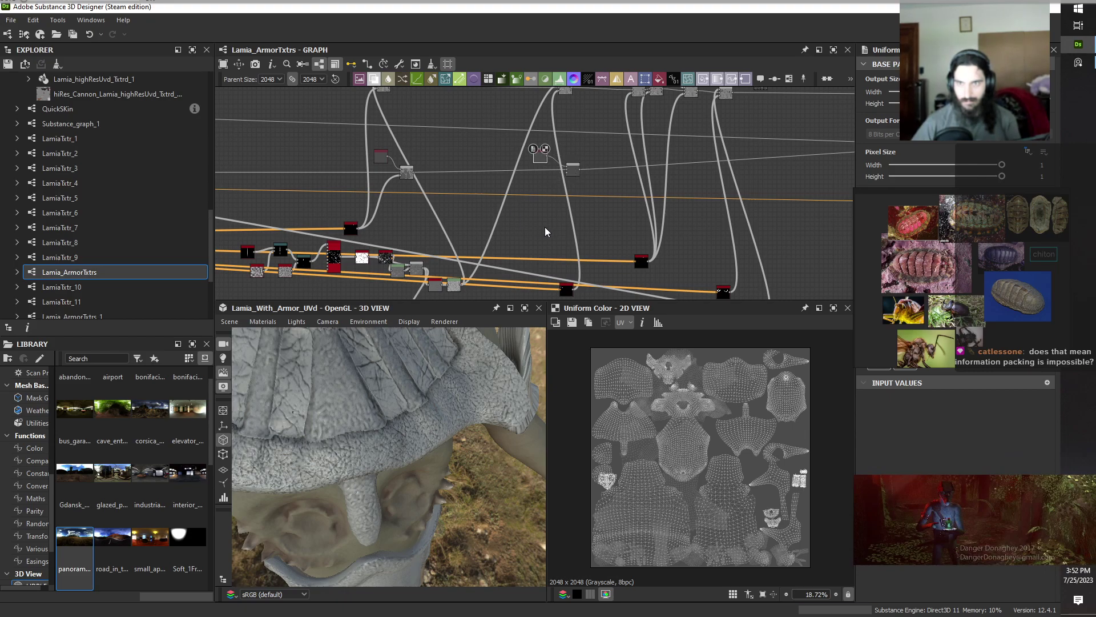
drag(572, 289, 569, 176)
Preview the collar mask and the fourth Blend, checking the collar strips in the 3D and 2D views.
double_click(569, 290)
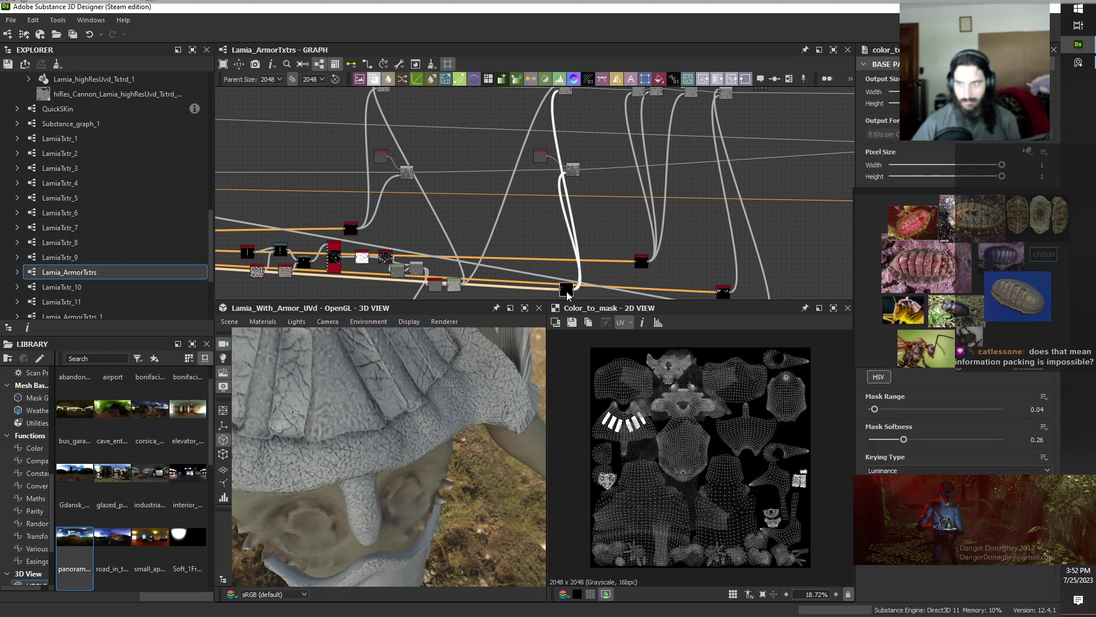
double_click(575, 170)
mouse_move(402, 429)
mouse_down()
mouse_move(348, 413)
mouse_move(381, 398)
mouse_move(469, 411)
mouse_move(479, 430)
mouse_move(399, 453)
mouse_move(400, 435)
mouse_up()
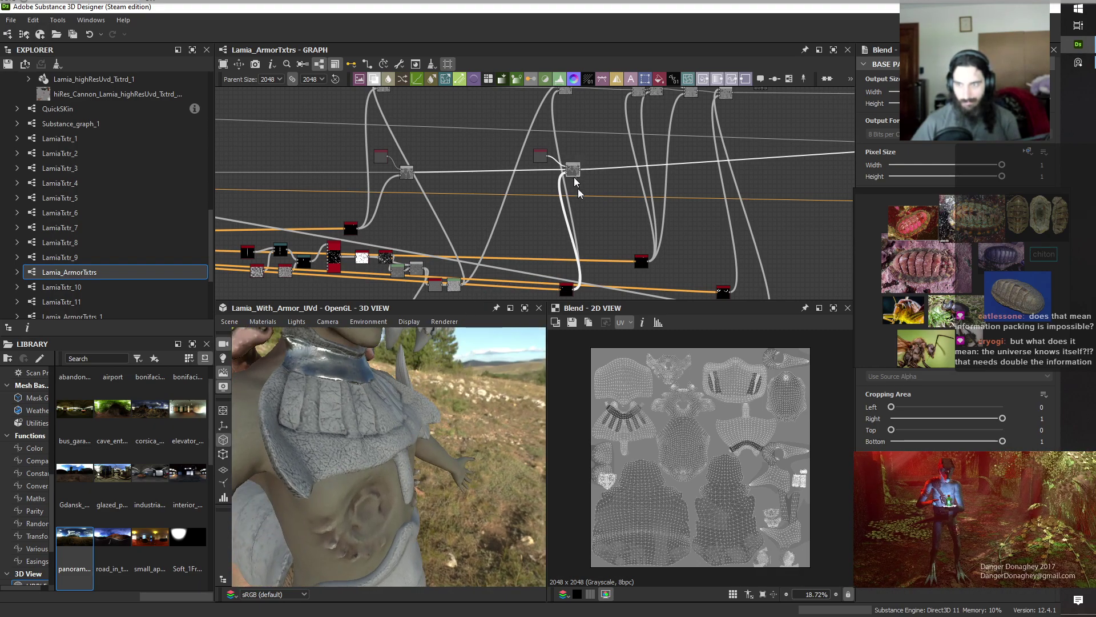
scroll(629, 402, up, 6)
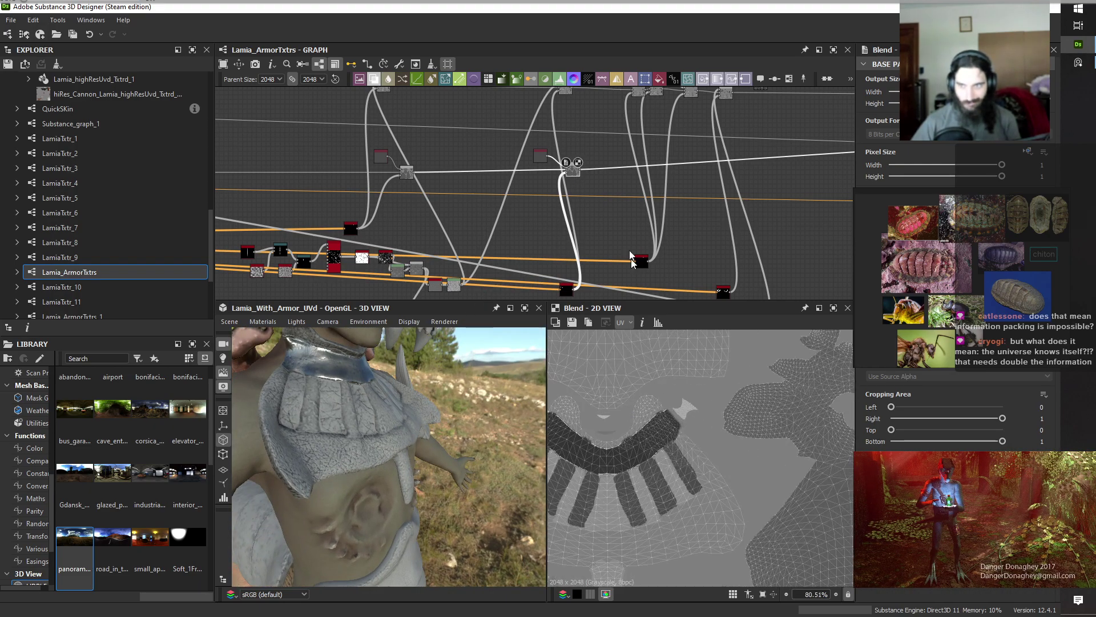
Preview the next Color to Mask node and insert a fifth Blend into the roughness chain beside the collar Blend.
middle_drag(626, 218, 459, 213)
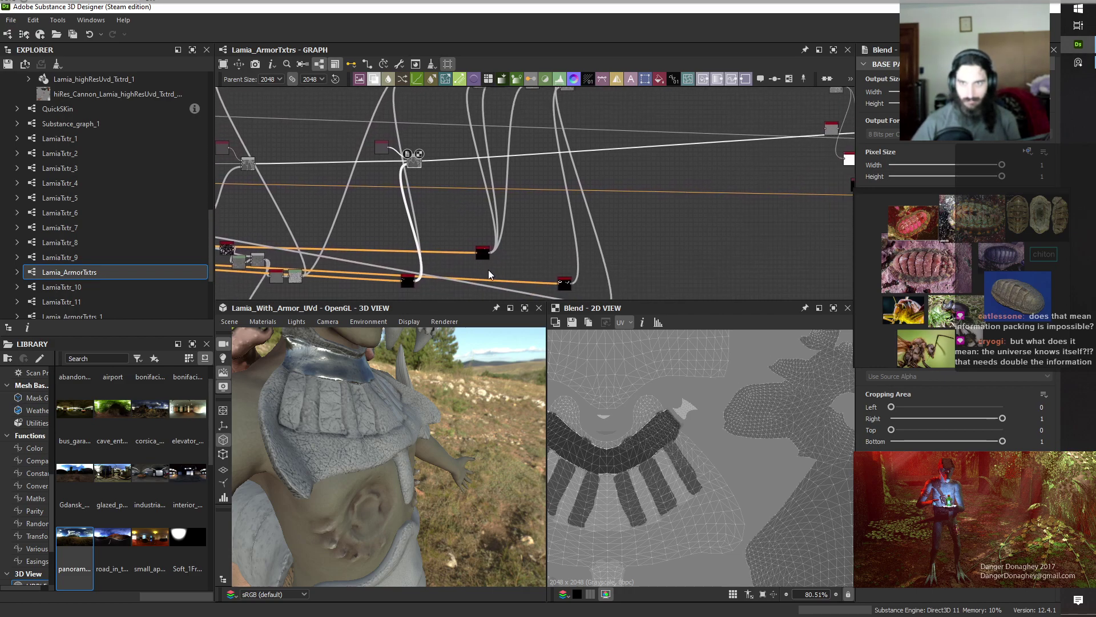
double_click(481, 249)
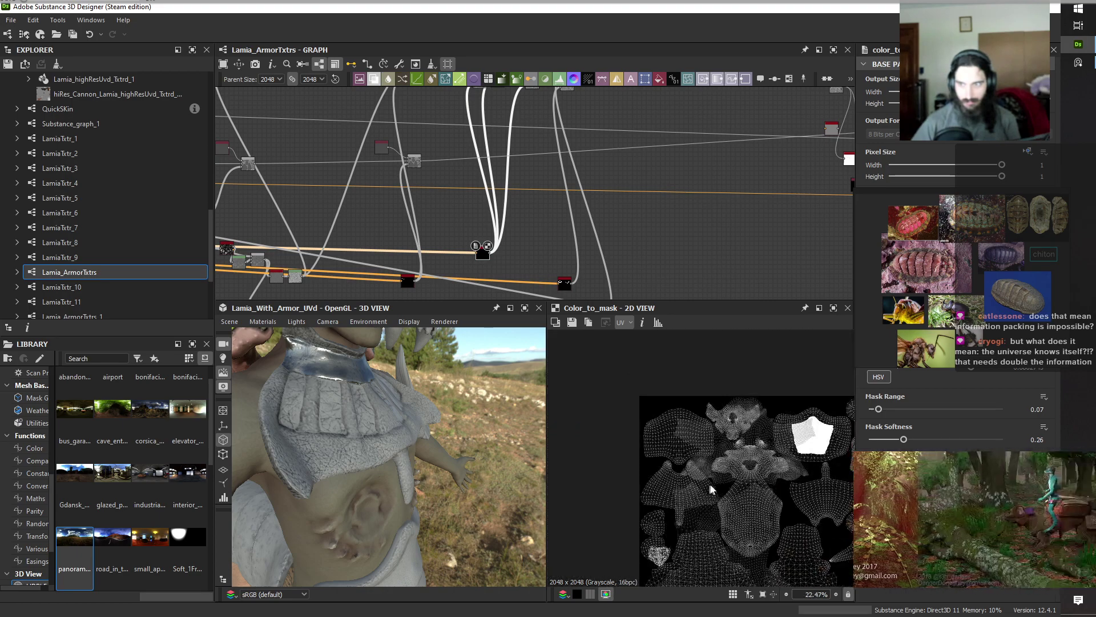
scroll(799, 456, up, 2)
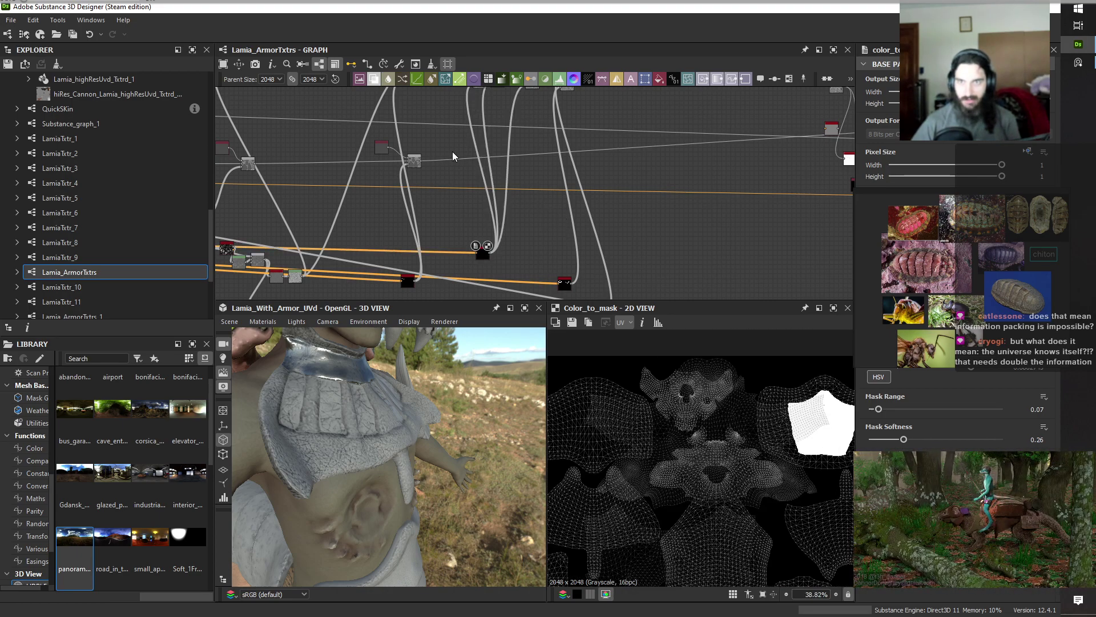
click(457, 160)
key(space)
click(503, 214)
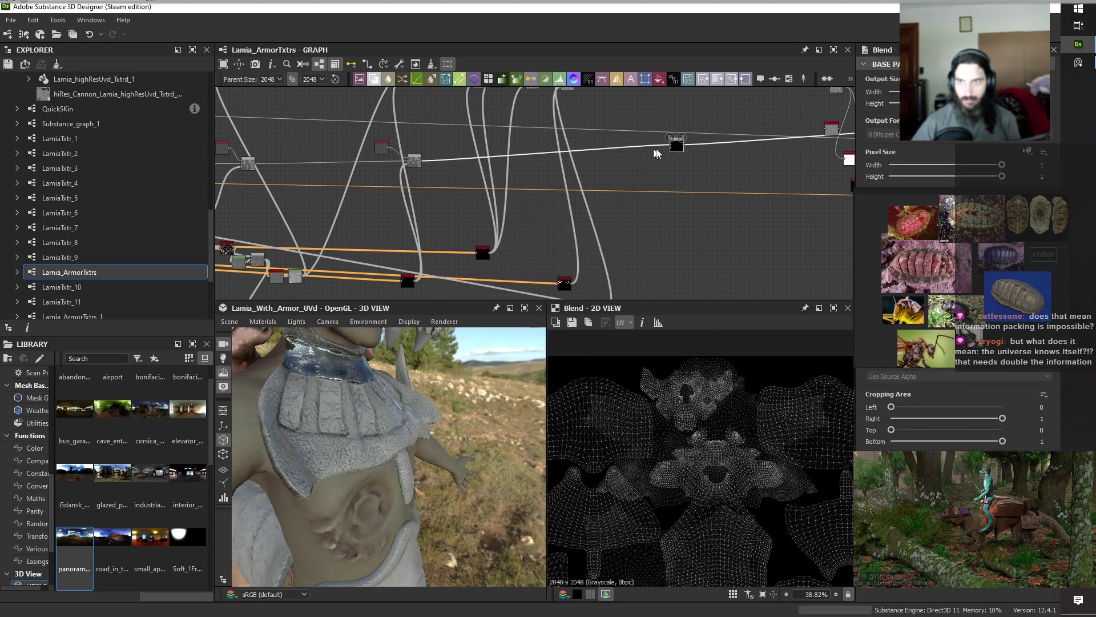
drag(680, 147, 526, 161)
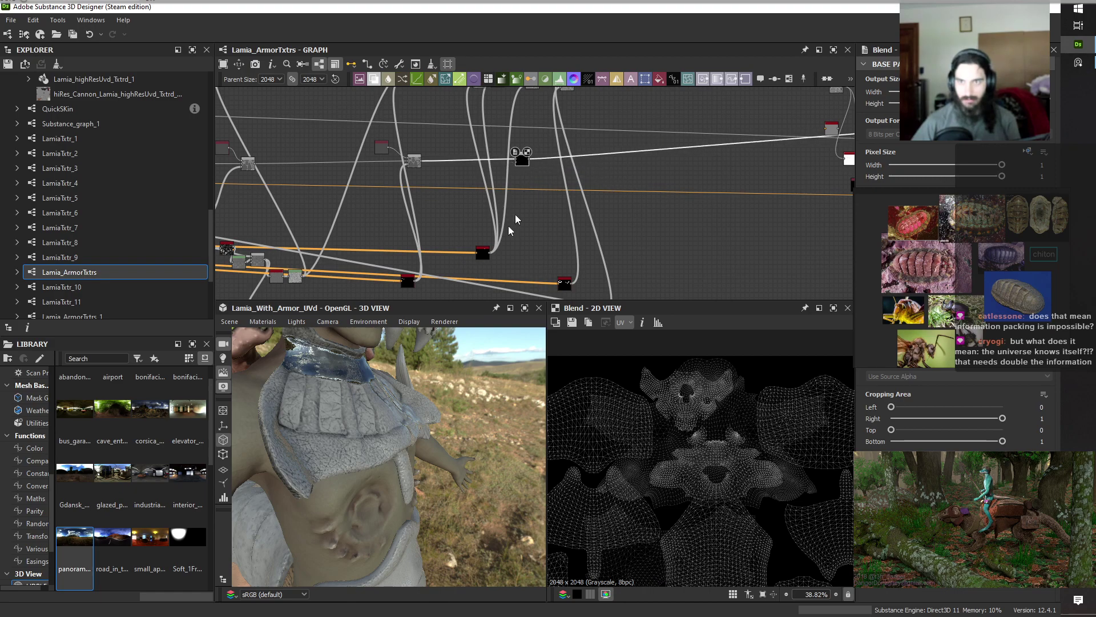
Feed the previewed mask into the fifth Blend's opacity and a duplicate of the dark gray Uniform Color into its foreground.
scroll(499, 242, up, 2)
drag(485, 255, 534, 131)
middle_drag(453, 154, 437, 235)
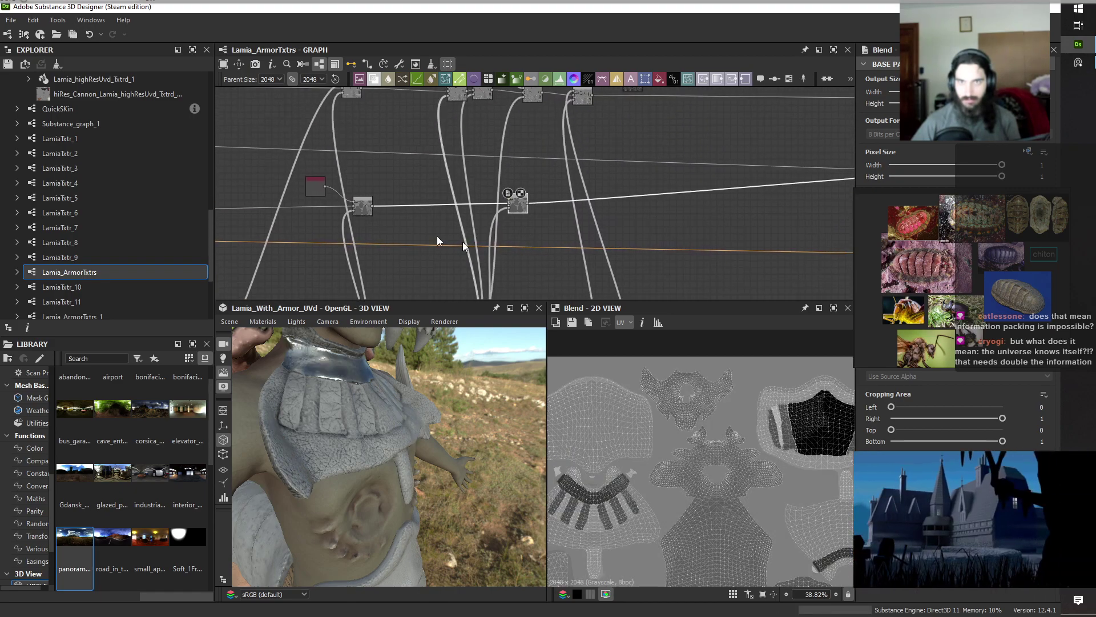
click(313, 179)
key(ctrl+c)
key(ctrl+v)
drag(531, 185, 572, 244)
scroll(475, 177, up, 4)
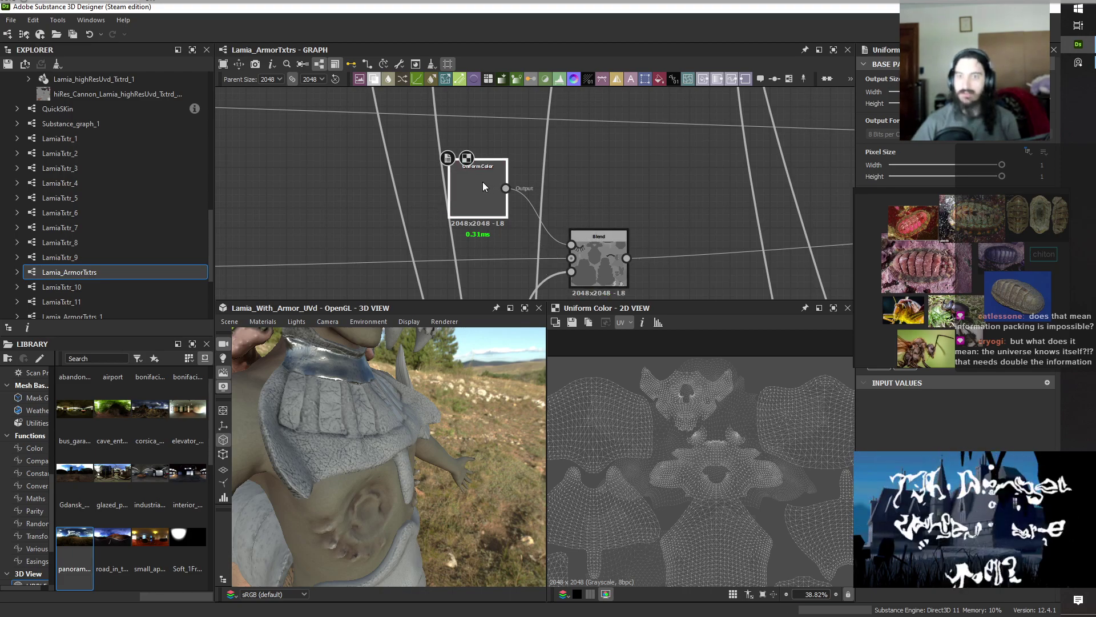
Compare the fifth Blend with its Uniform Color in the 2D view and inspect the collar and chest armor in 3D.
drag(525, 445, 363, 475)
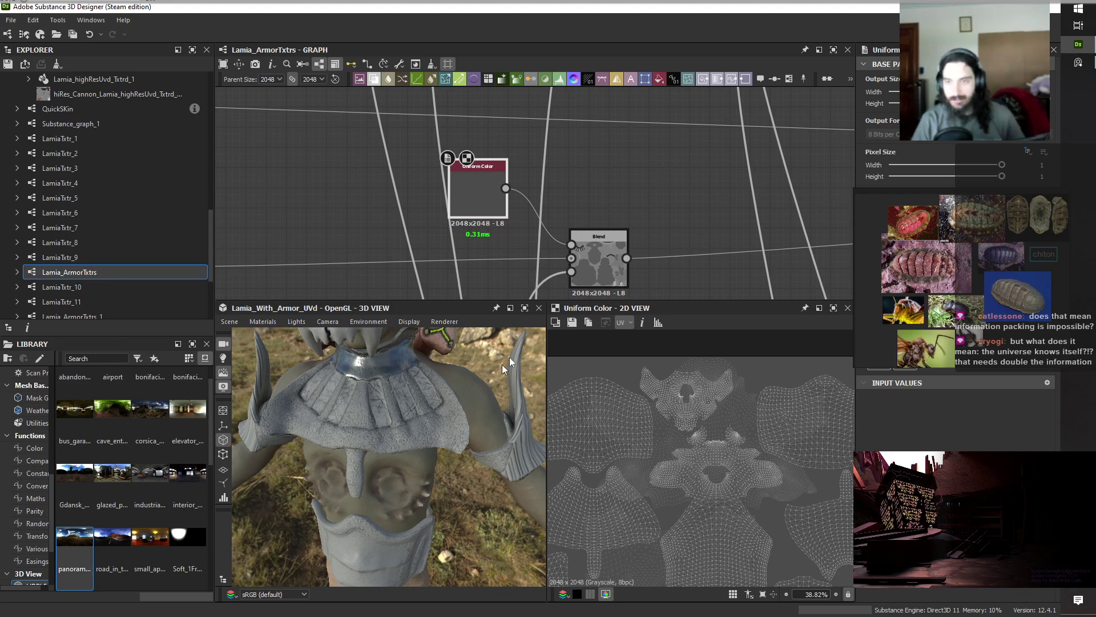
click(604, 274)
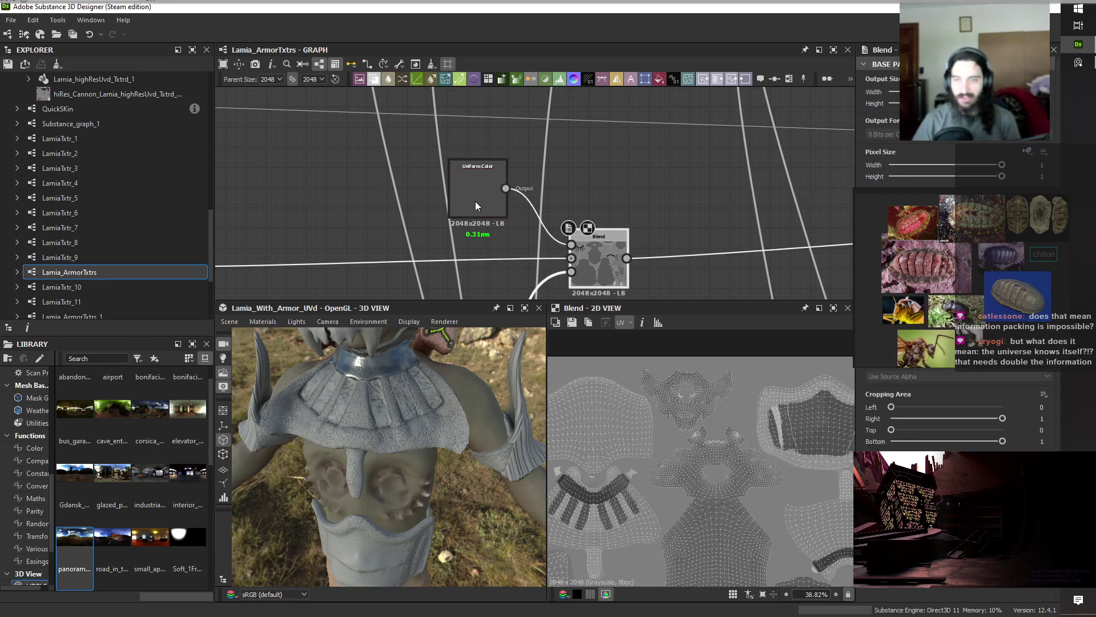
click(475, 201)
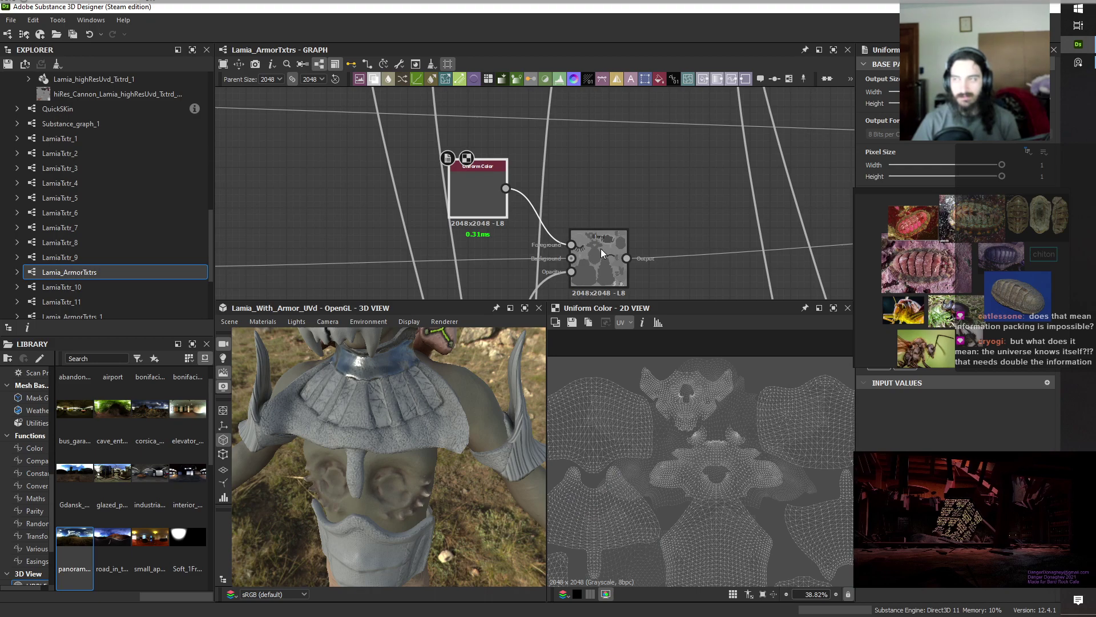
click(601, 251)
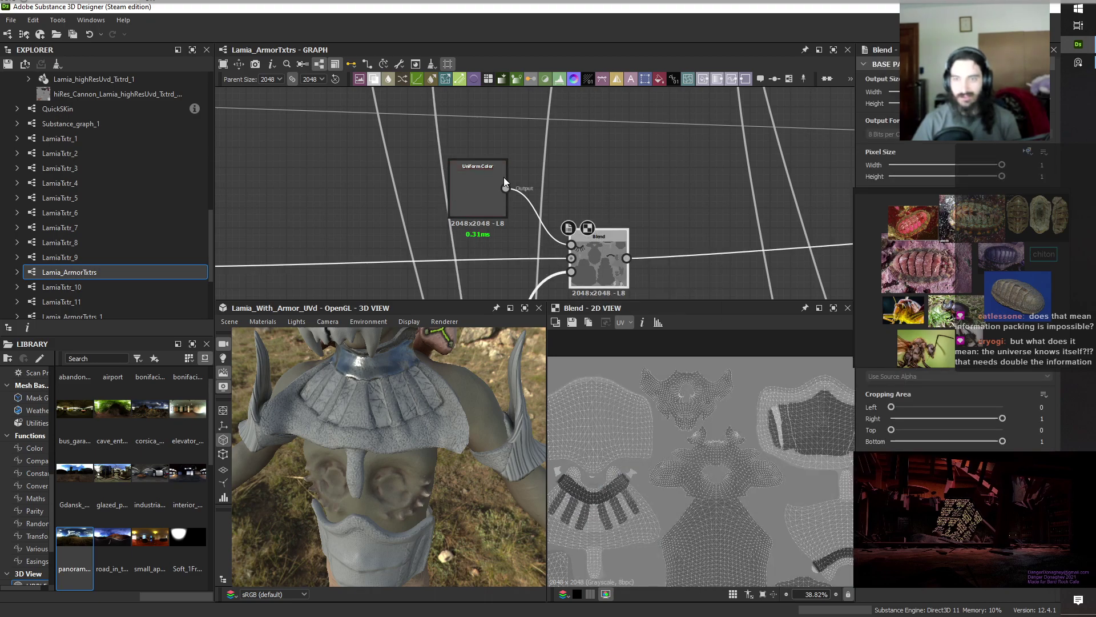
click(472, 184)
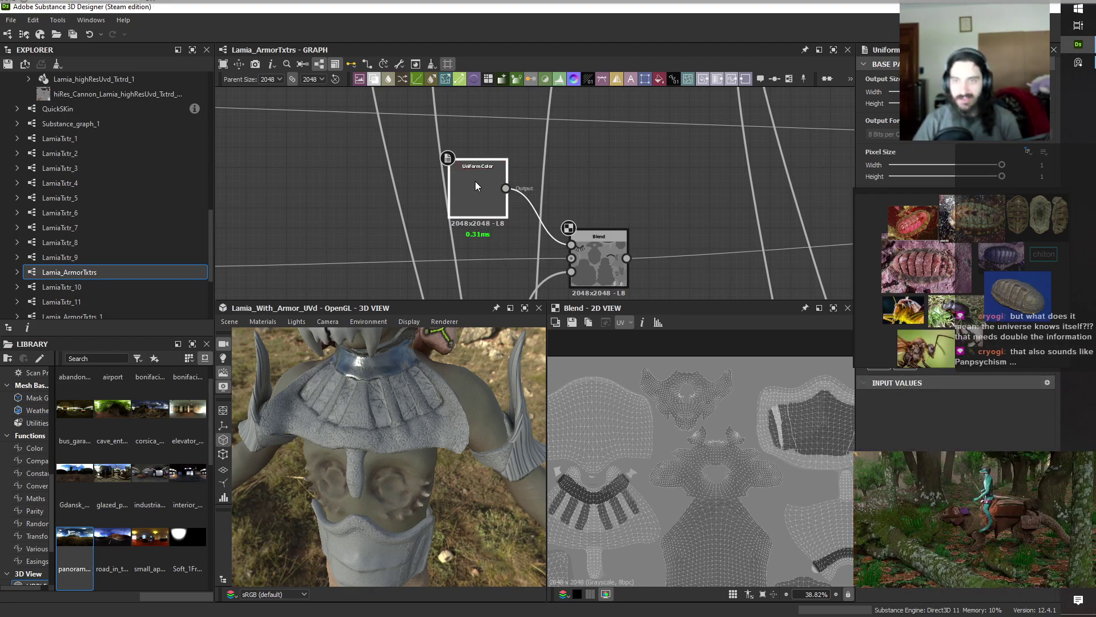
drag(518, 568, 494, 565)
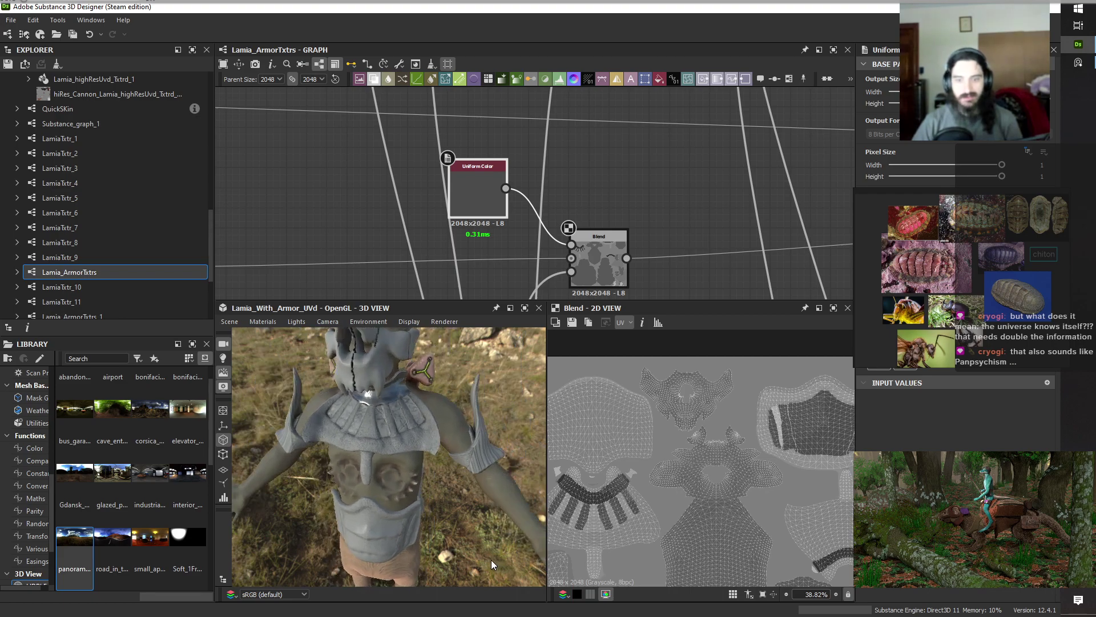
drag(394, 498, 465, 476)
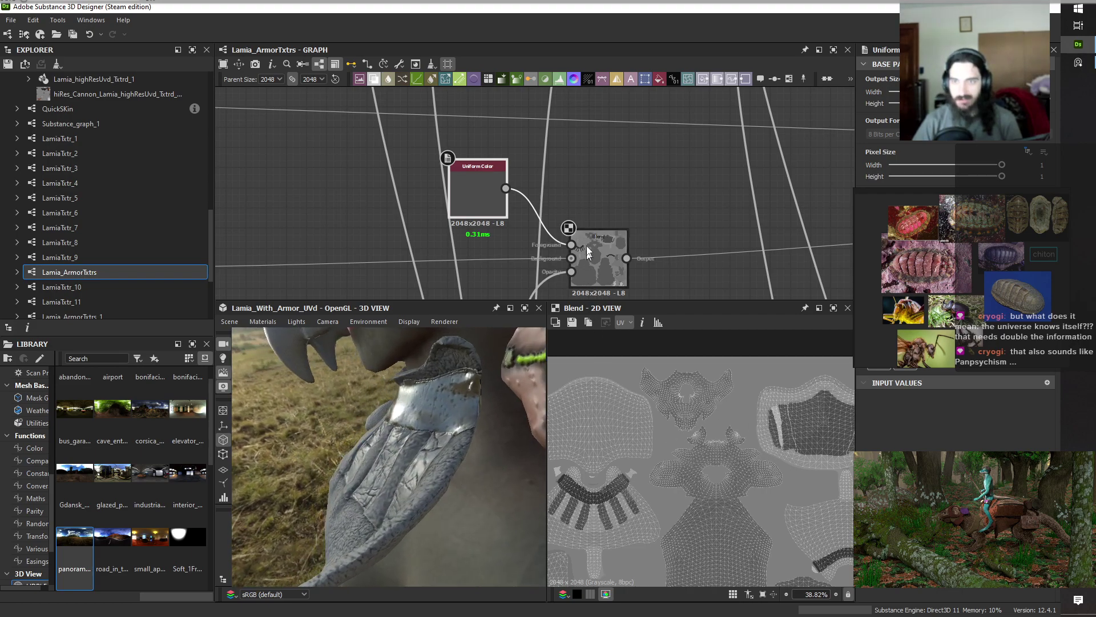
Insert a sixth Blend node into the roughness chain and place it just after the fifth Blend.
scroll(600, 190, down, 5)
middle_drag(760, 230, 642, 196)
scroll(617, 261, down, 5)
scroll(601, 188, up, 2)
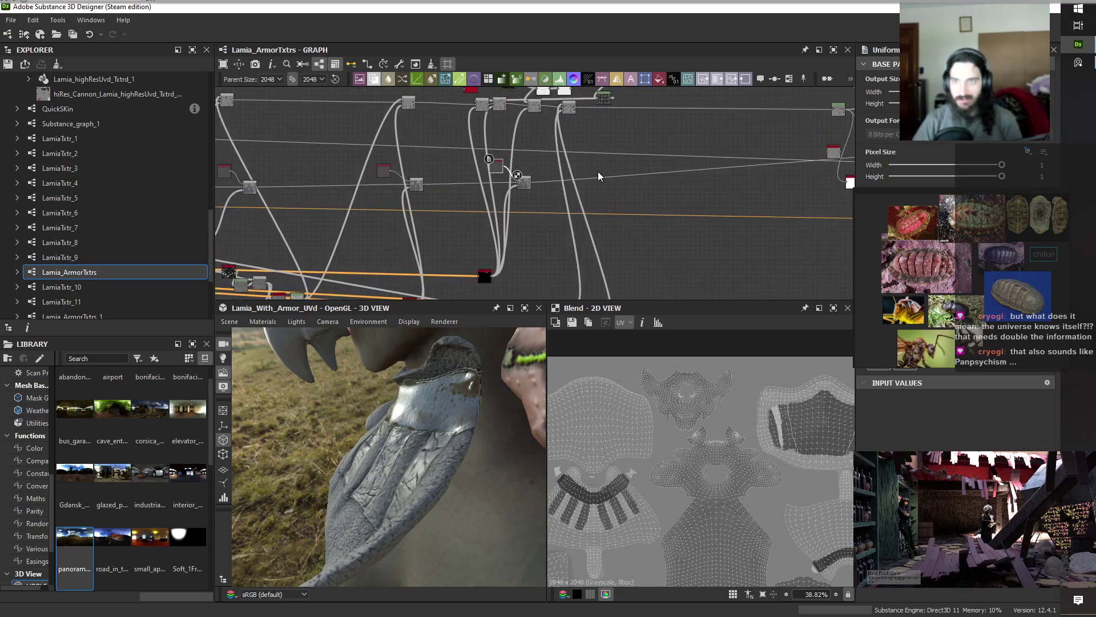
click(597, 172)
key(space)
click(660, 225)
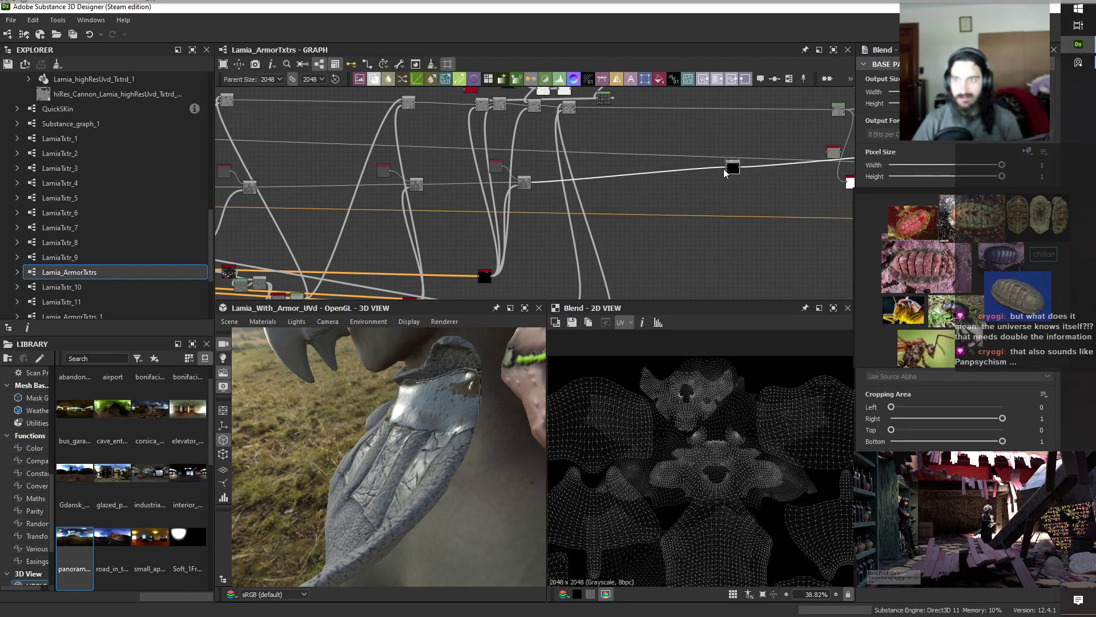
drag(660, 190, 596, 180)
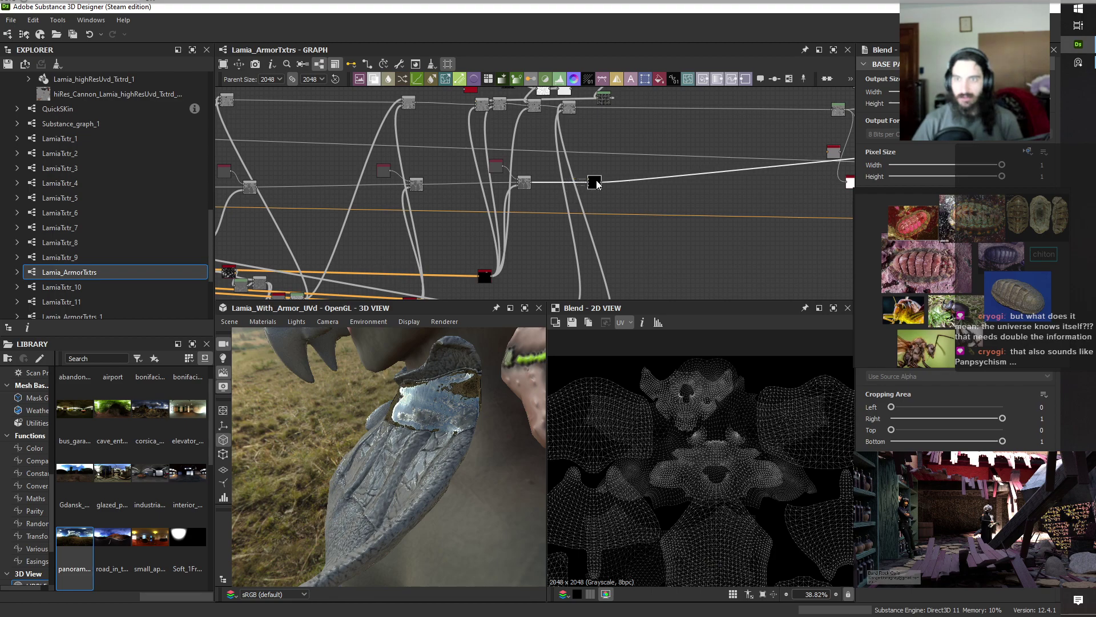
Feed the Color to Mask node below the roughness chain into the sixth Blend's opacity.
middle_drag(639, 211, 607, 176)
click(669, 219)
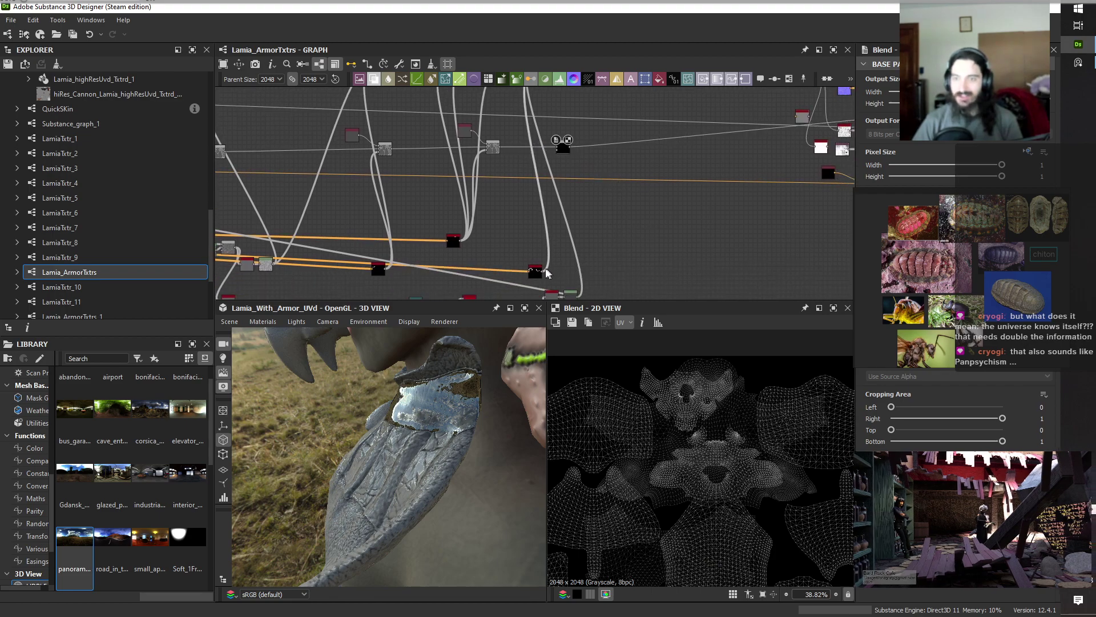
drag(545, 270, 562, 151)
scroll(562, 151, up, 5)
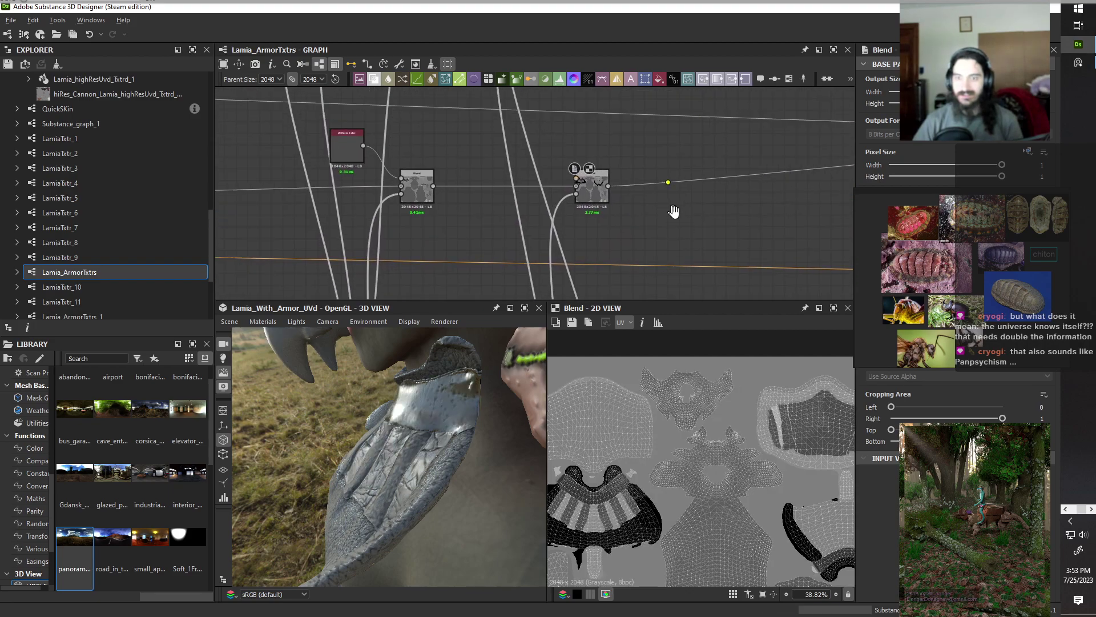
Duplicate the fifth Blend's dark gray Uniform Color, feed the copy into the sixth Blend's foreground and preview the Blend.
click(283, 147)
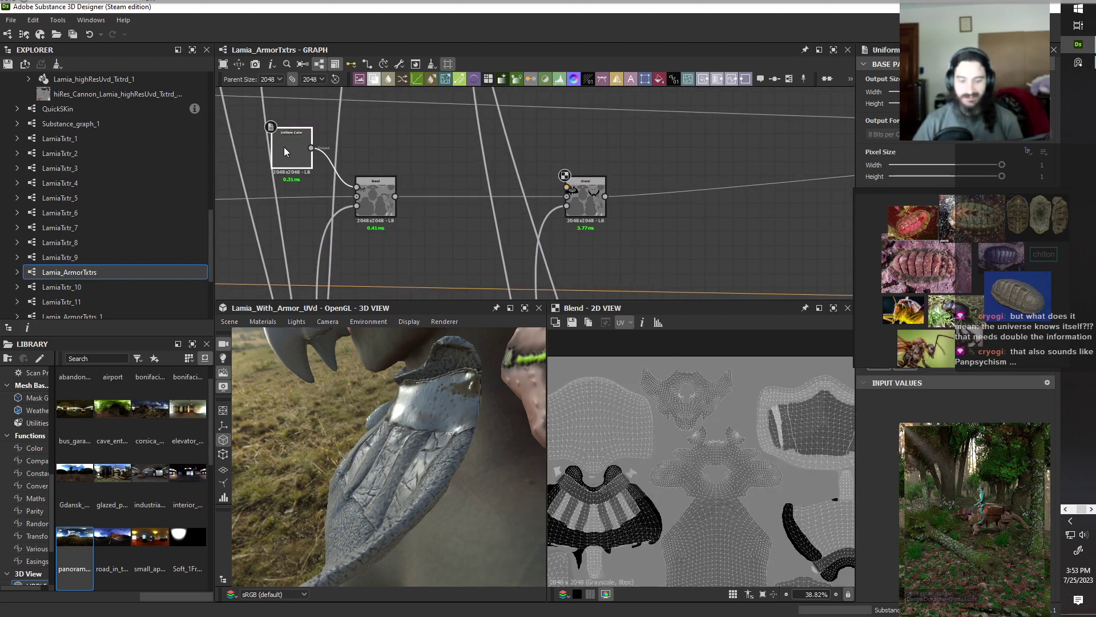
key(ctrl+c)
key(ctrl+v)
drag(523, 196, 568, 181)
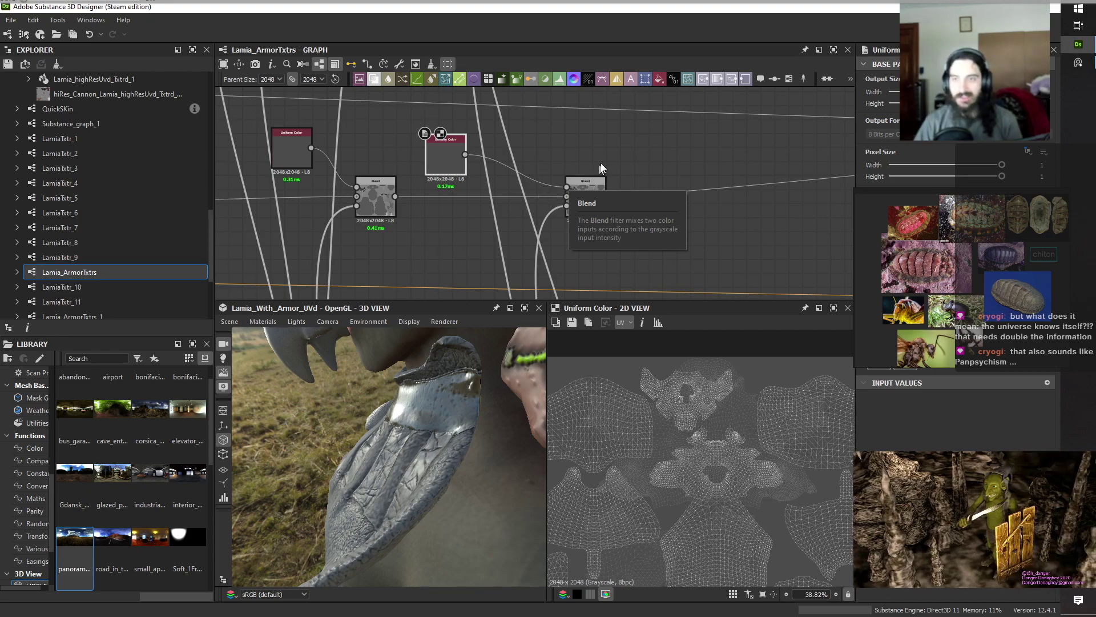
click(585, 184)
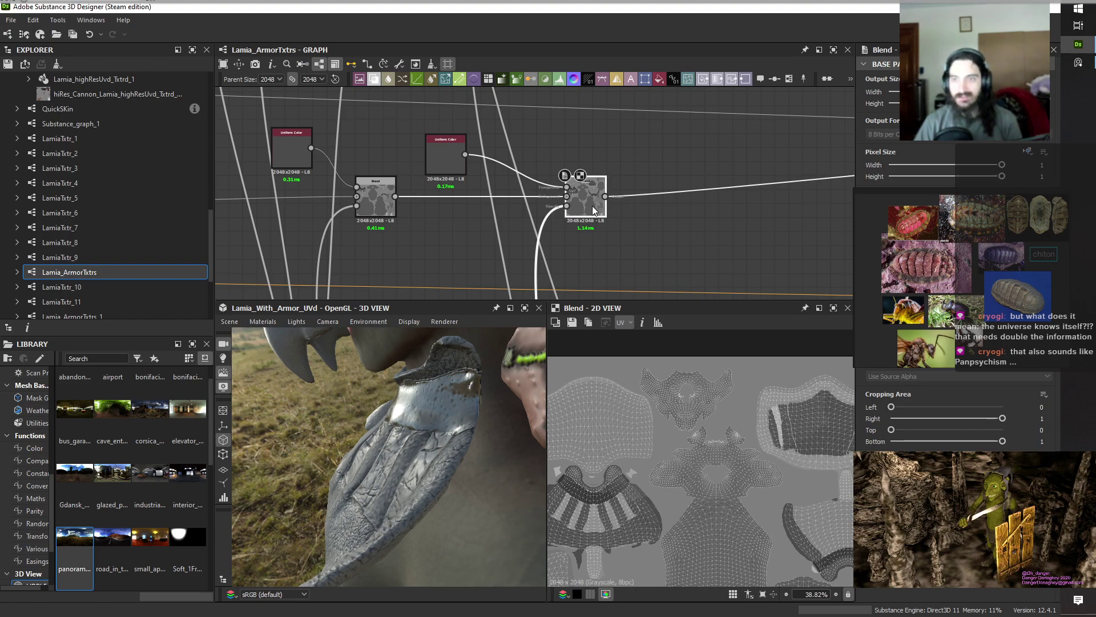
Move the new Uniform Color slightly closer to the sixth Blend and check the blended roughness in the 2D and 3D views.
click(446, 159)
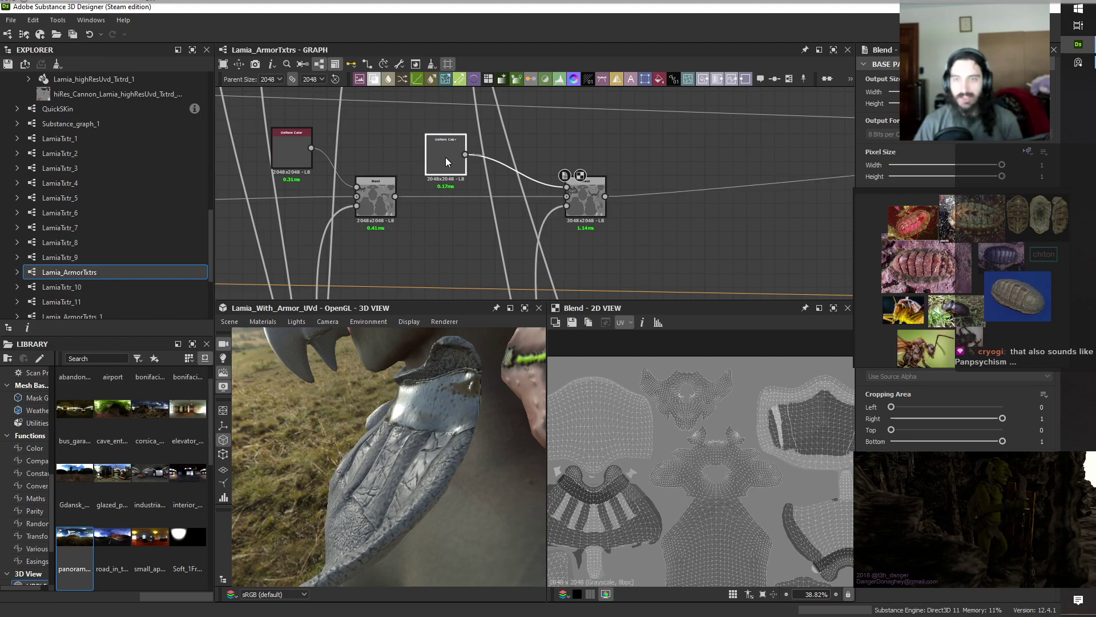
drag(446, 158, 455, 158)
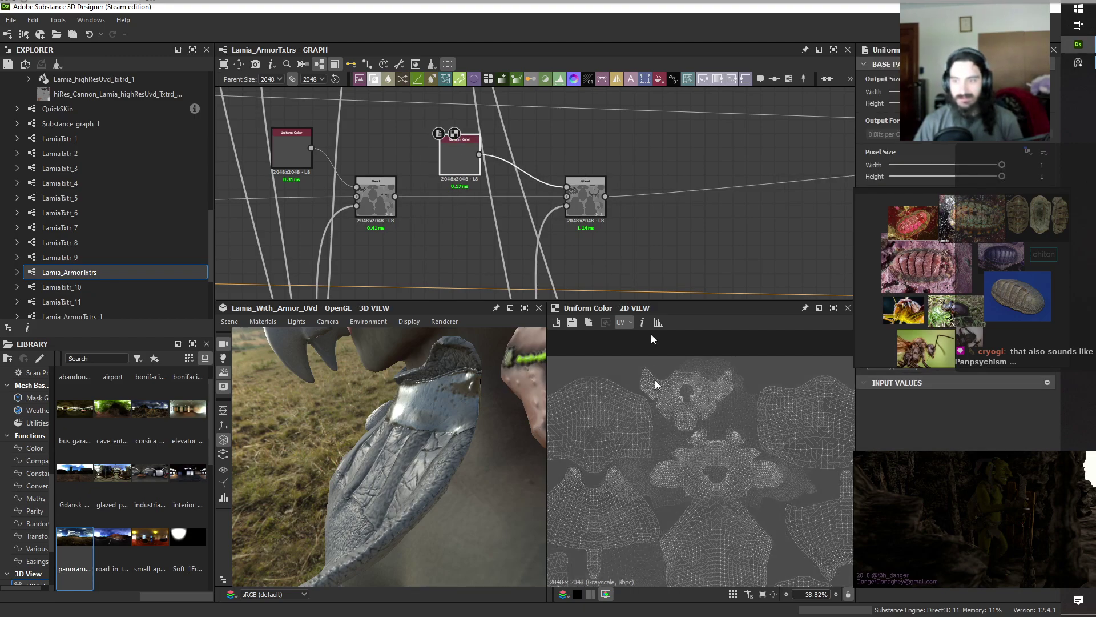
click(590, 215)
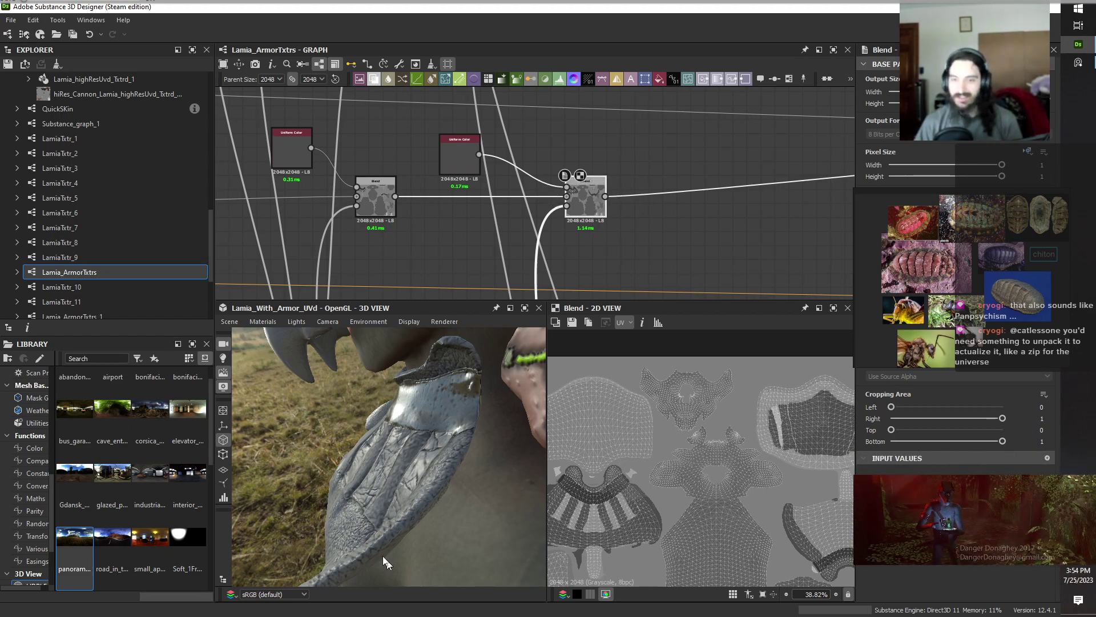
drag(382, 556, 400, 462)
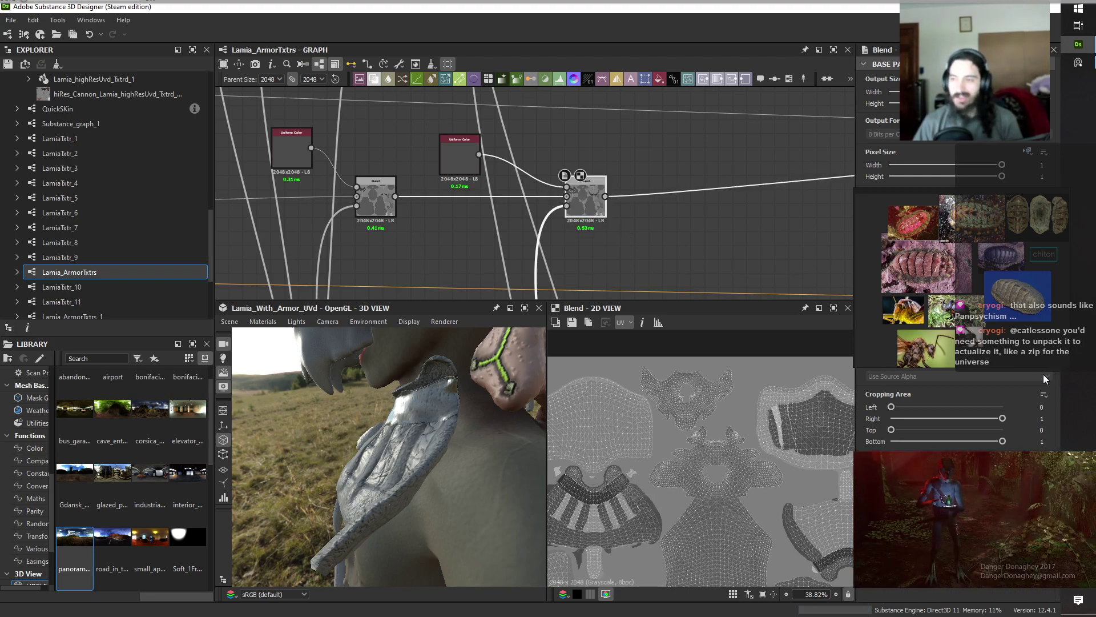
Lighten the gray of the sixth Blend's Uniform Color and check the collar armor from several angles in 3D.
click(453, 162)
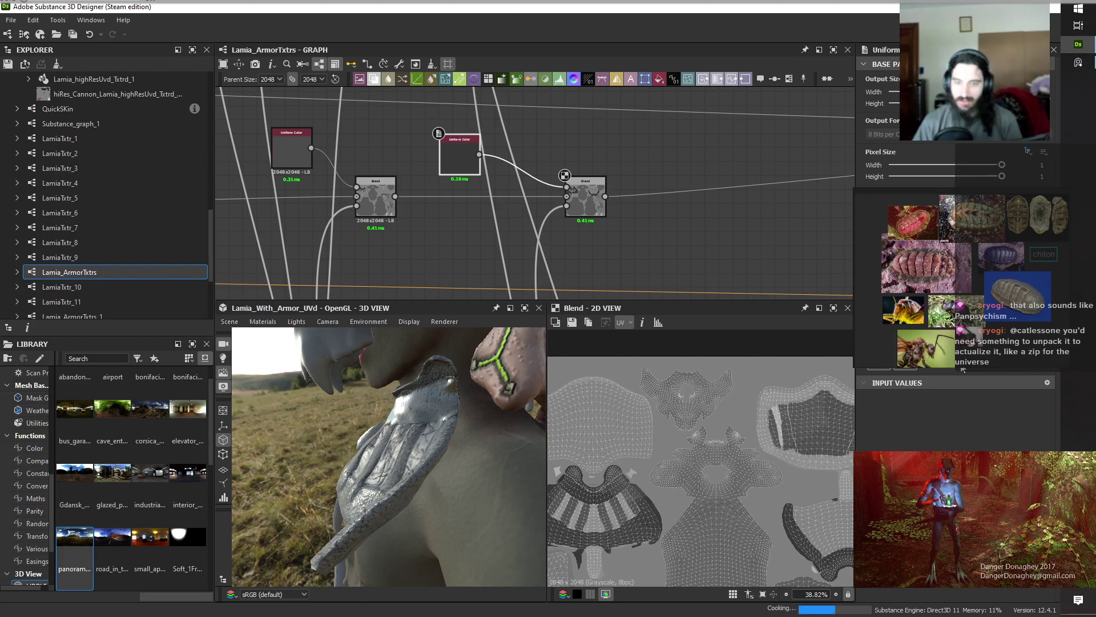
mouse_move(951, 369)
mouse_down()
mouse_move(968, 370)
mouse_move(959, 370)
mouse_up()
drag(375, 464, 444, 473)
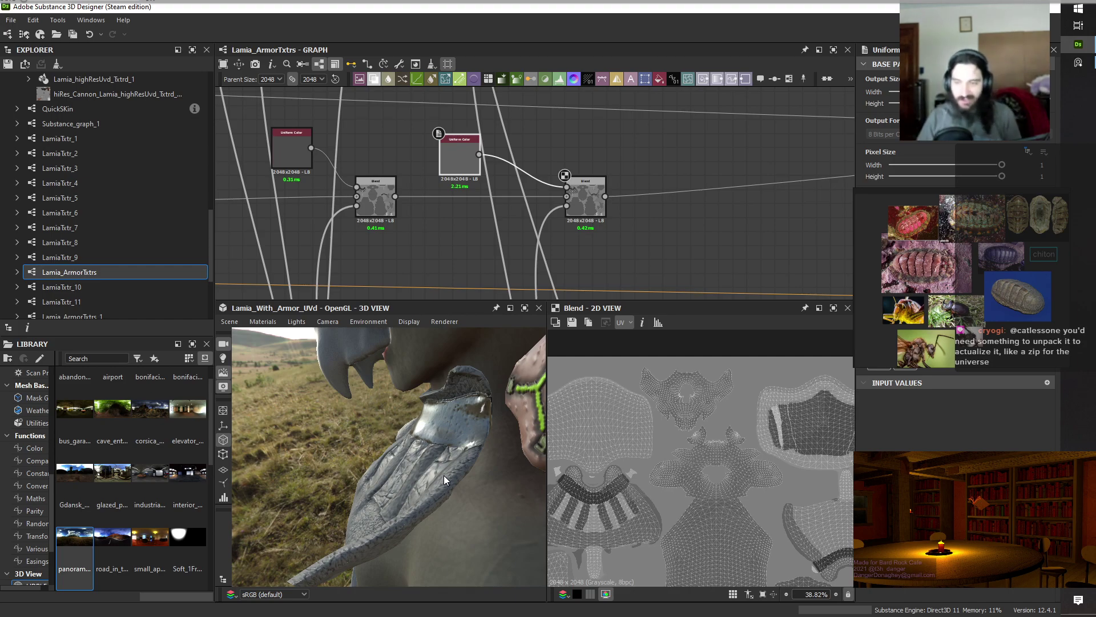
drag(444, 475, 379, 497)
drag(374, 454, 378, 524)
Review the roughness chain up to the sixth Blend and inspect the collar and belly armor in 3D.
scroll(618, 245, down, 5)
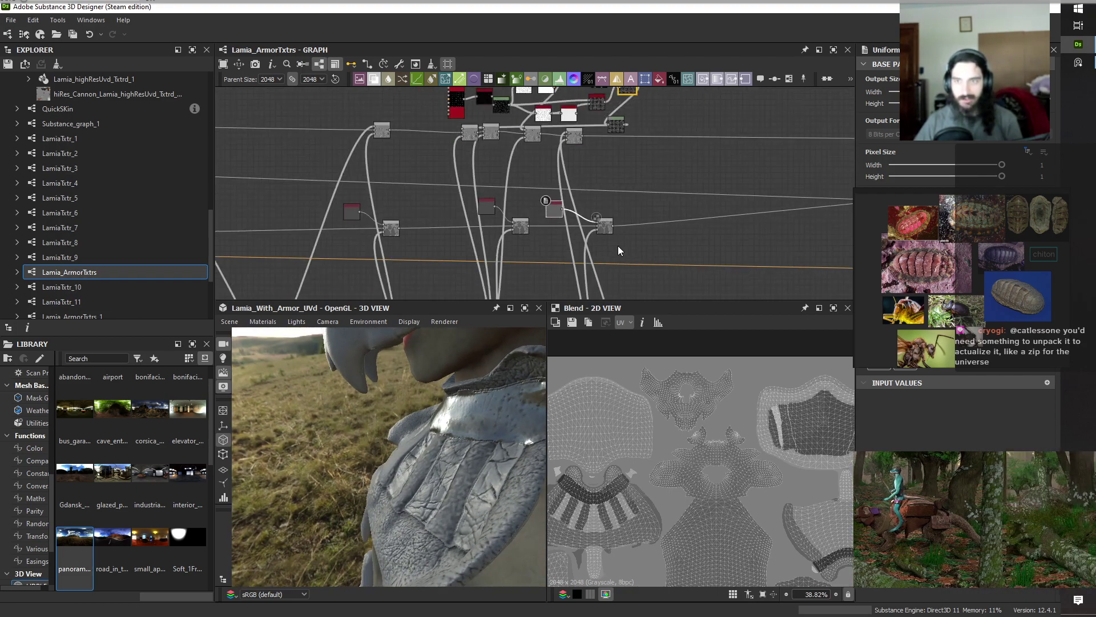
middle_drag(711, 253, 743, 199)
scroll(550, 242, up, 1)
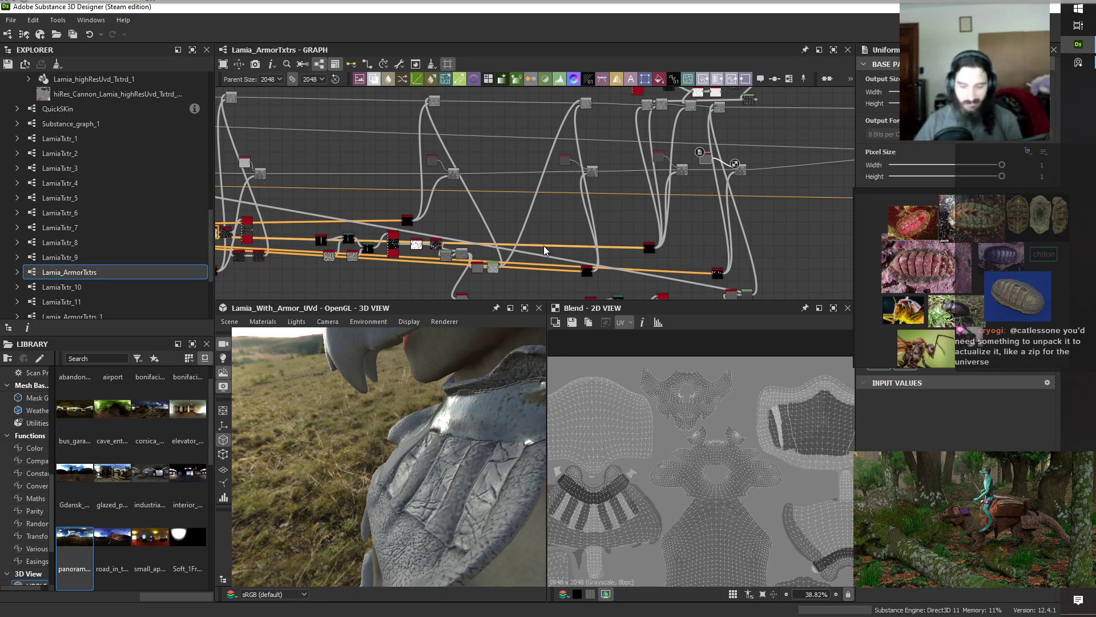
middle_drag(451, 208, 383, 228)
scroll(584, 200, up, 2)
scroll(425, 261, down, 3)
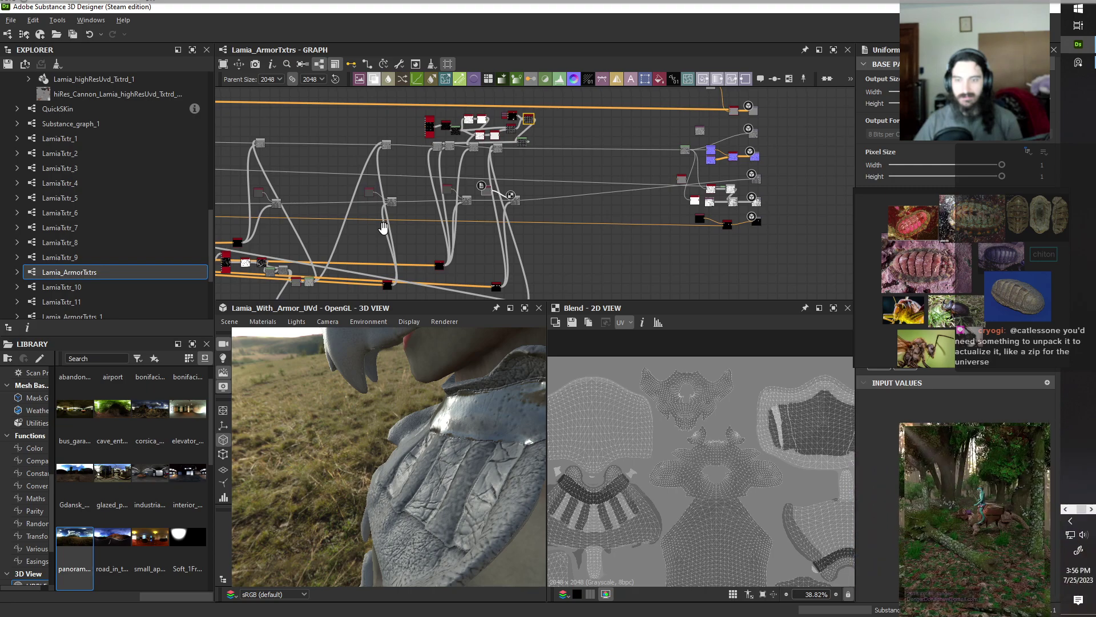
scroll(505, 204, up, 5)
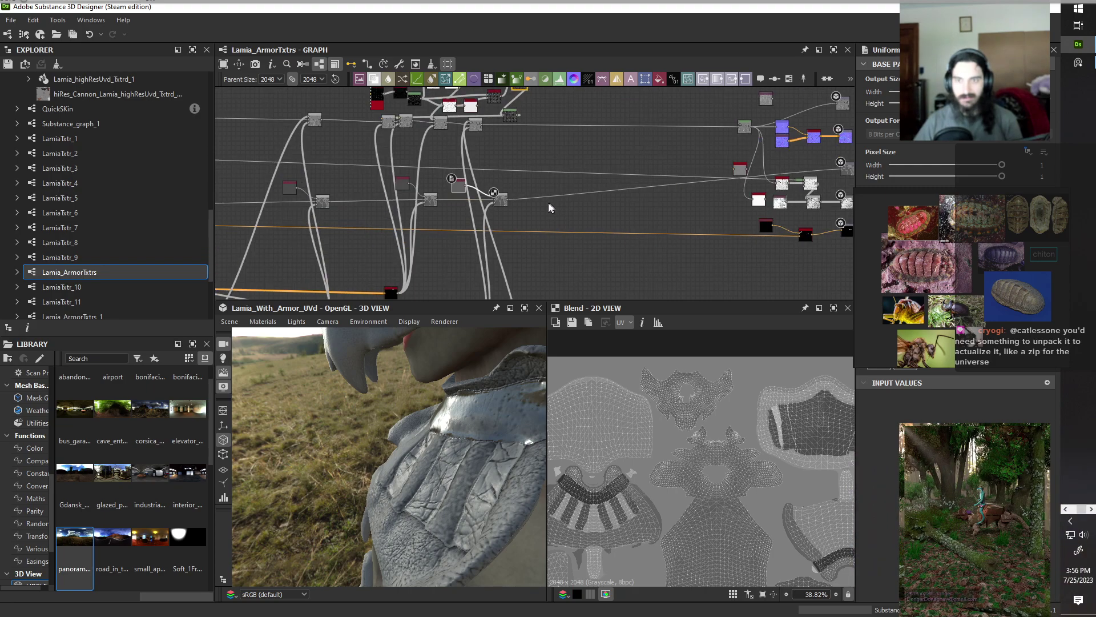
click(505, 204)
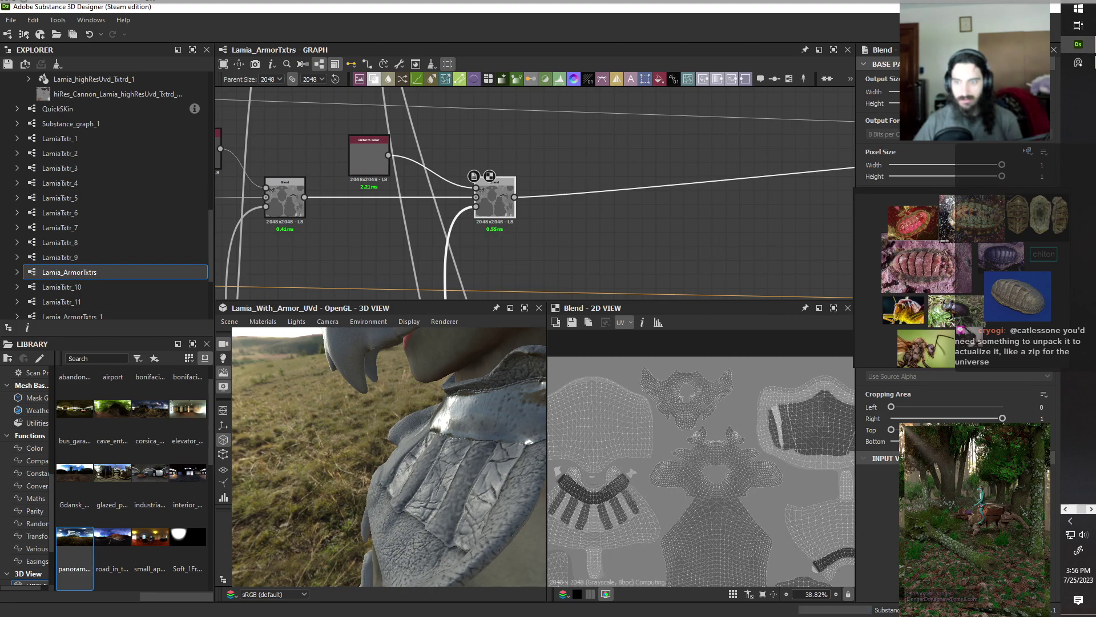
drag(448, 562, 391, 486)
right_drag(391, 485, 443, 546)
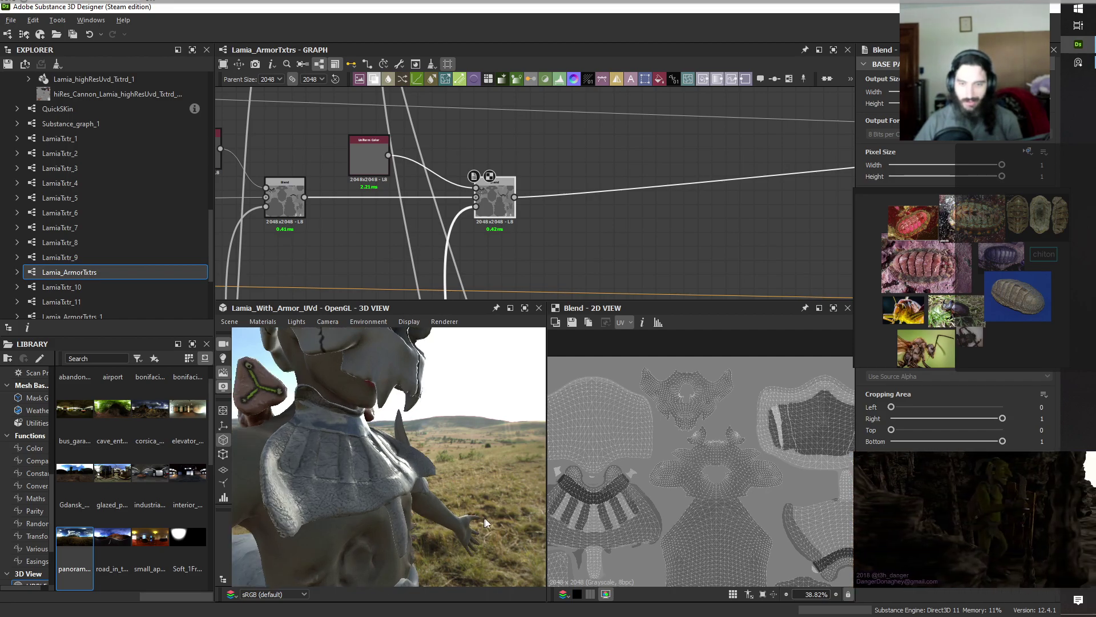
drag(484, 522, 416, 436)
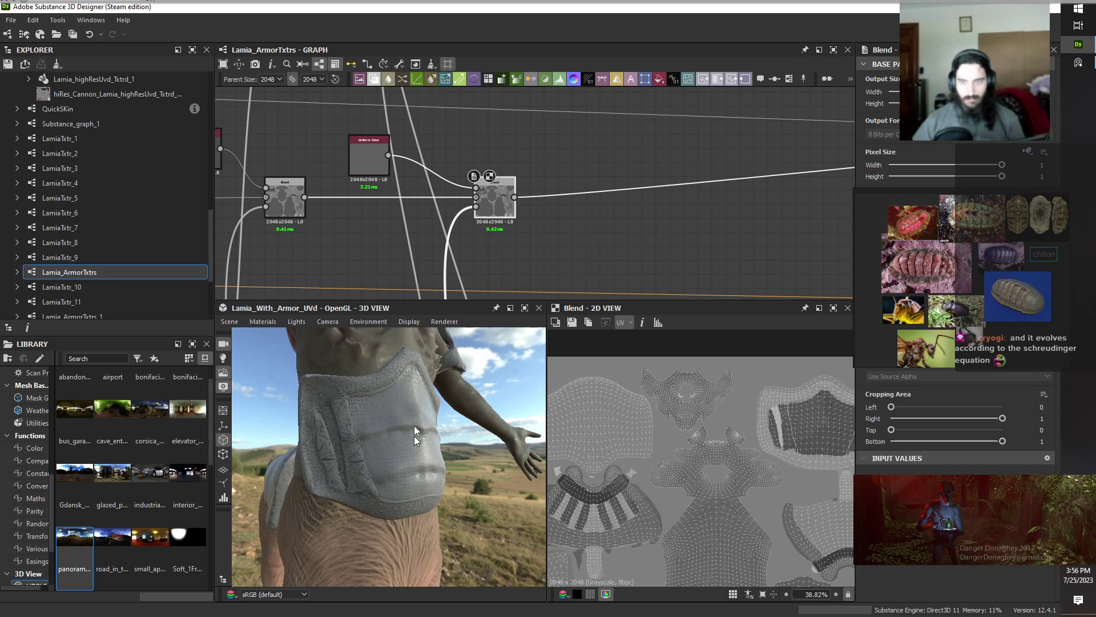
Compare the fourth and fifth Blends, keep a dark copy of the fifth's Uniform Color above it and lighten the connected one.
scroll(497, 202, down, 7)
middle_drag(437, 231, 528, 234)
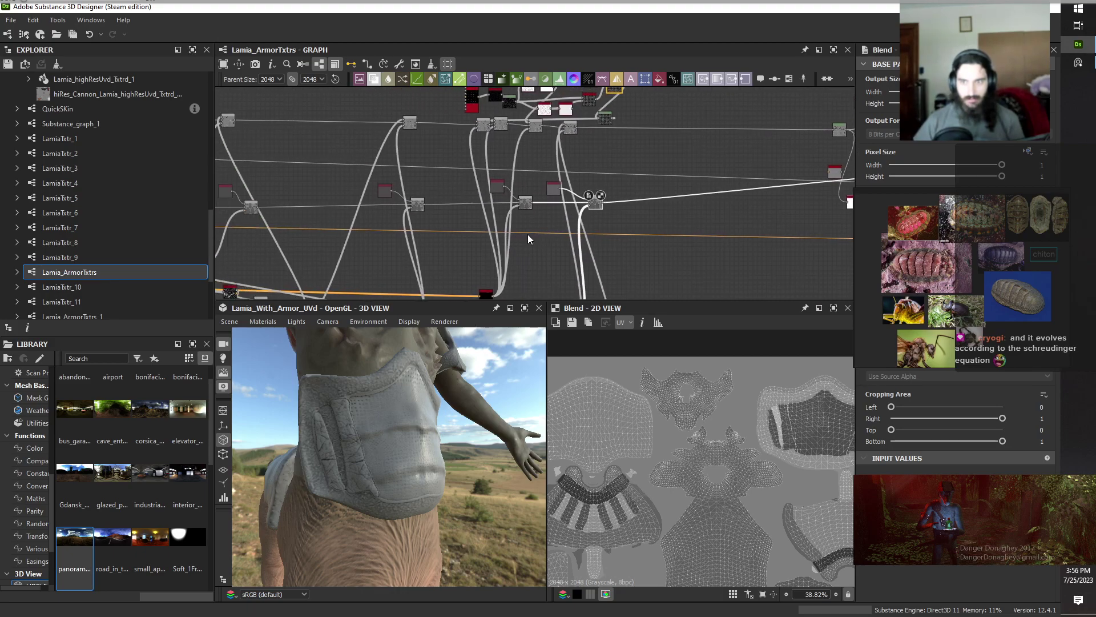
scroll(526, 232, up, 3)
click(524, 191)
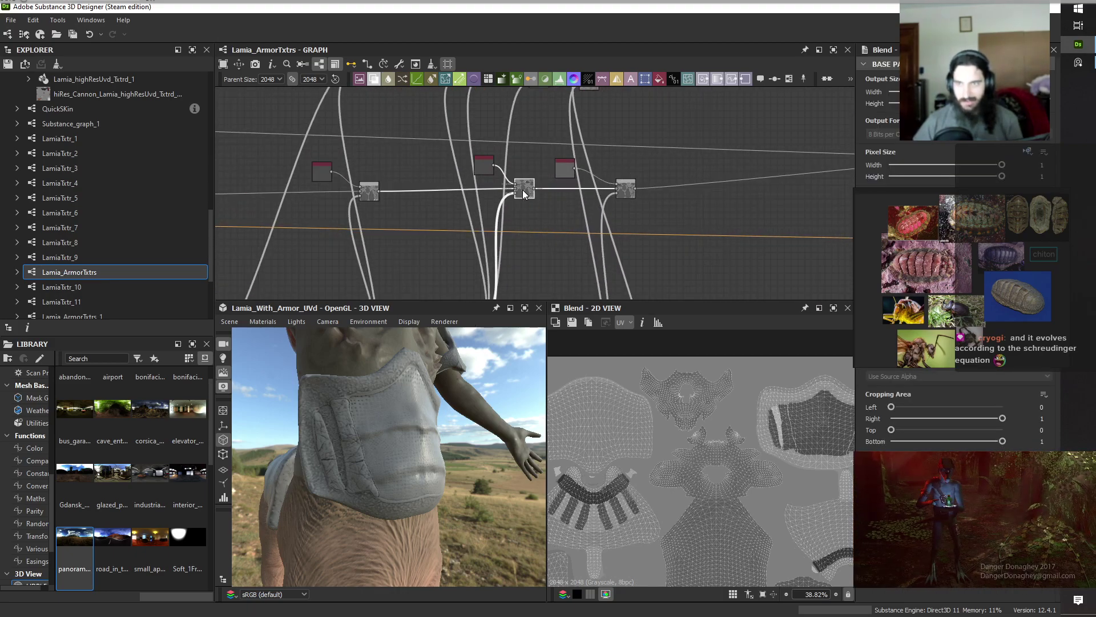
click(372, 195)
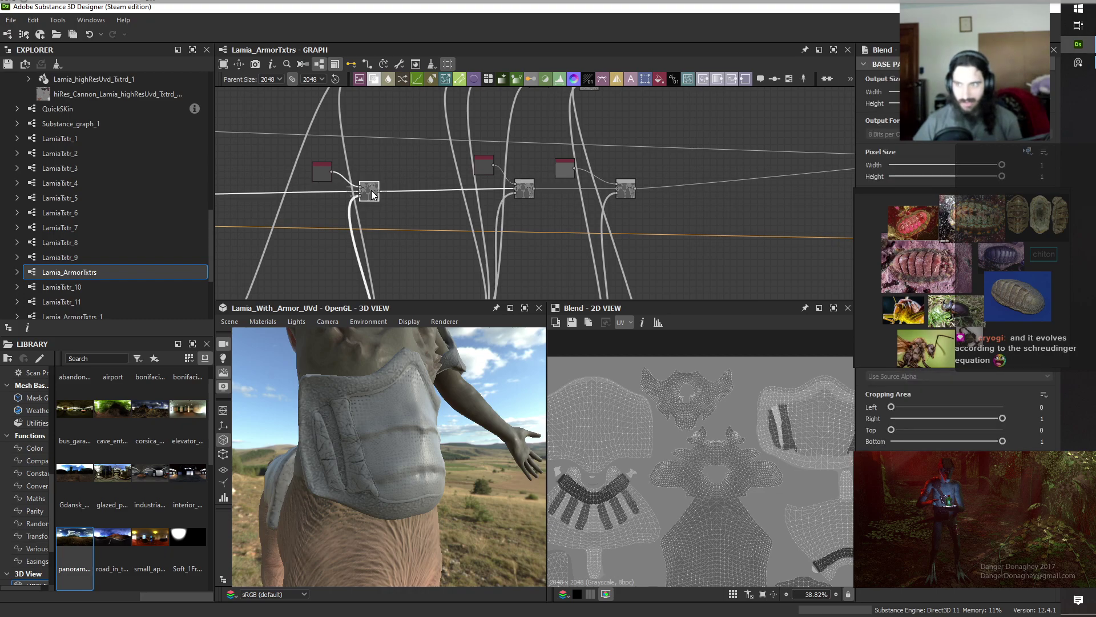
click(529, 197)
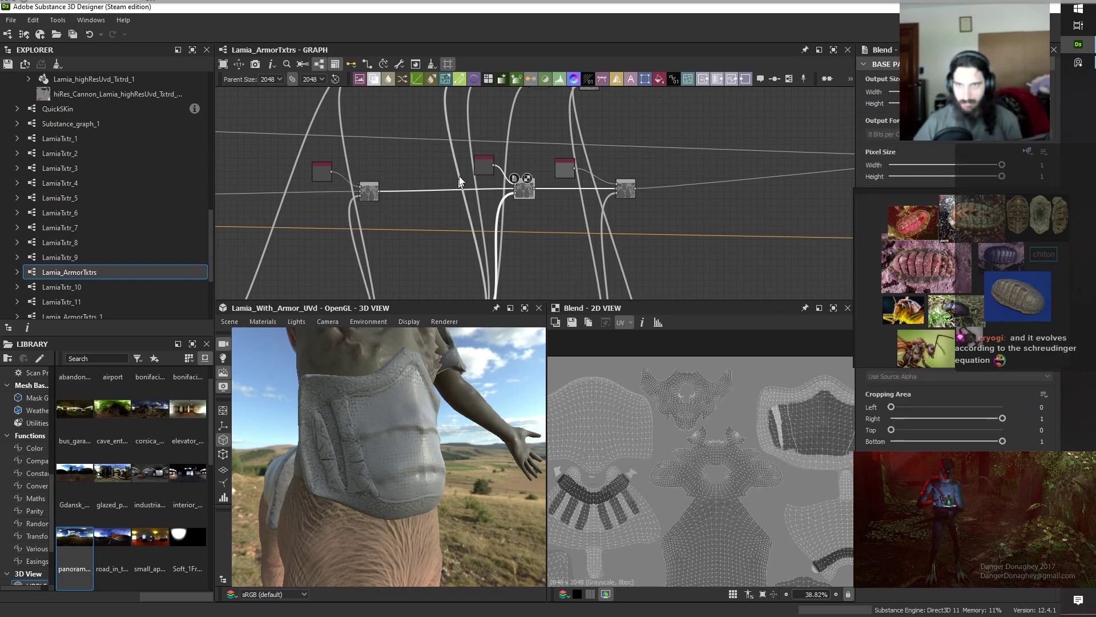
click(488, 163)
key(ctrl+c)
key(ctrl+v)
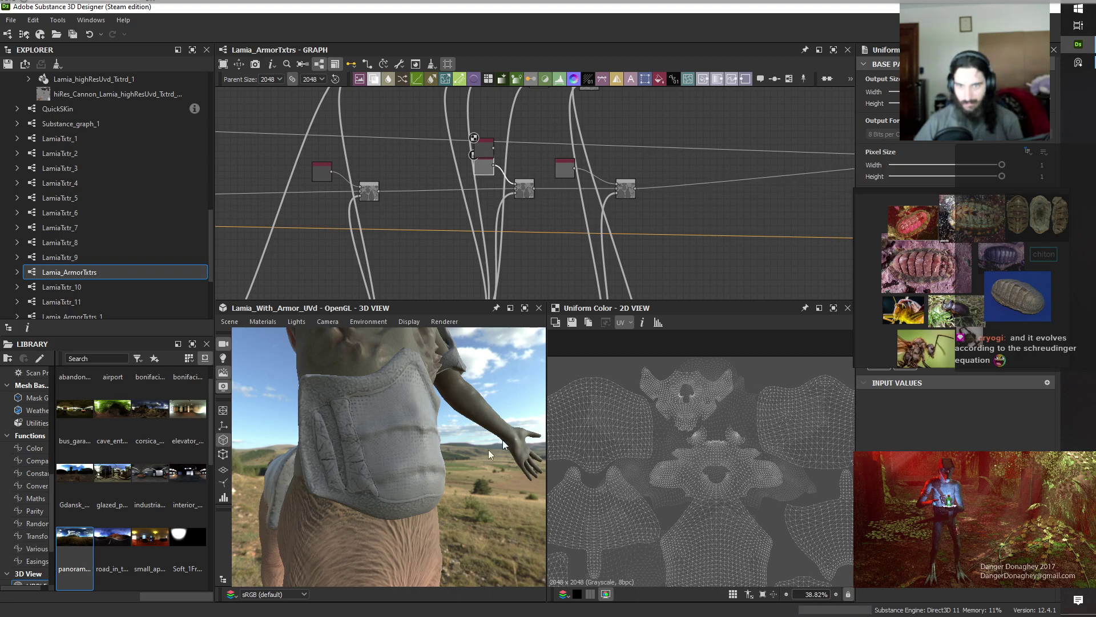
Inspect the belly armor's side in 3D and preview the fourth, third and second Blends over the whole UV layout.
drag(488, 450, 394, 456)
scroll(386, 563, down, 5)
scroll(696, 418, down, 6)
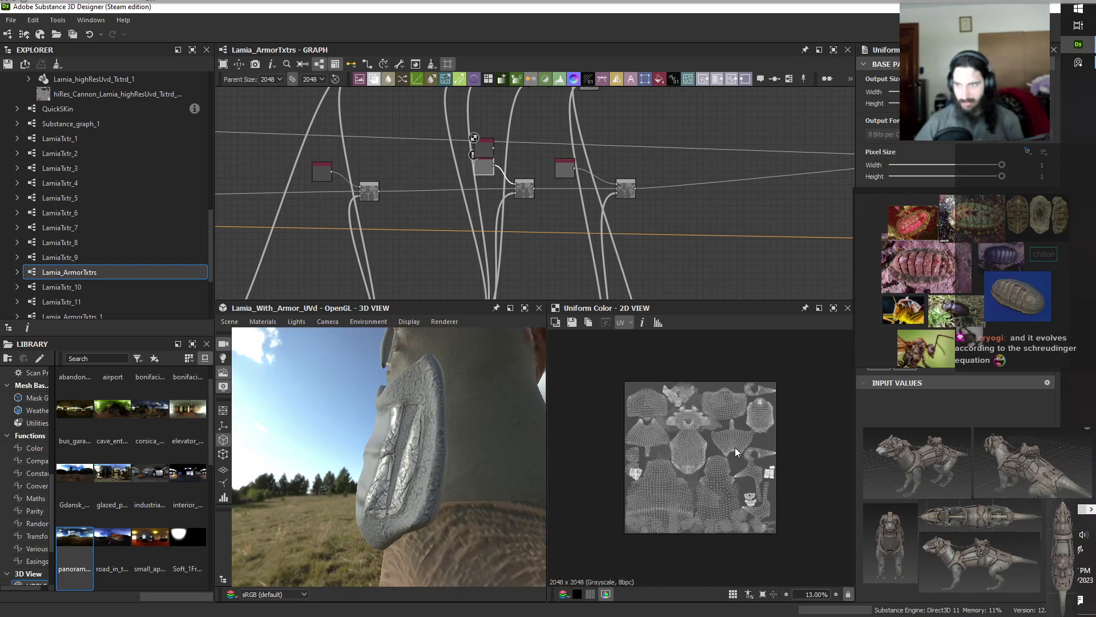
scroll(728, 450, up, 3)
middle_drag(437, 228, 527, 232)
double_click(461, 203)
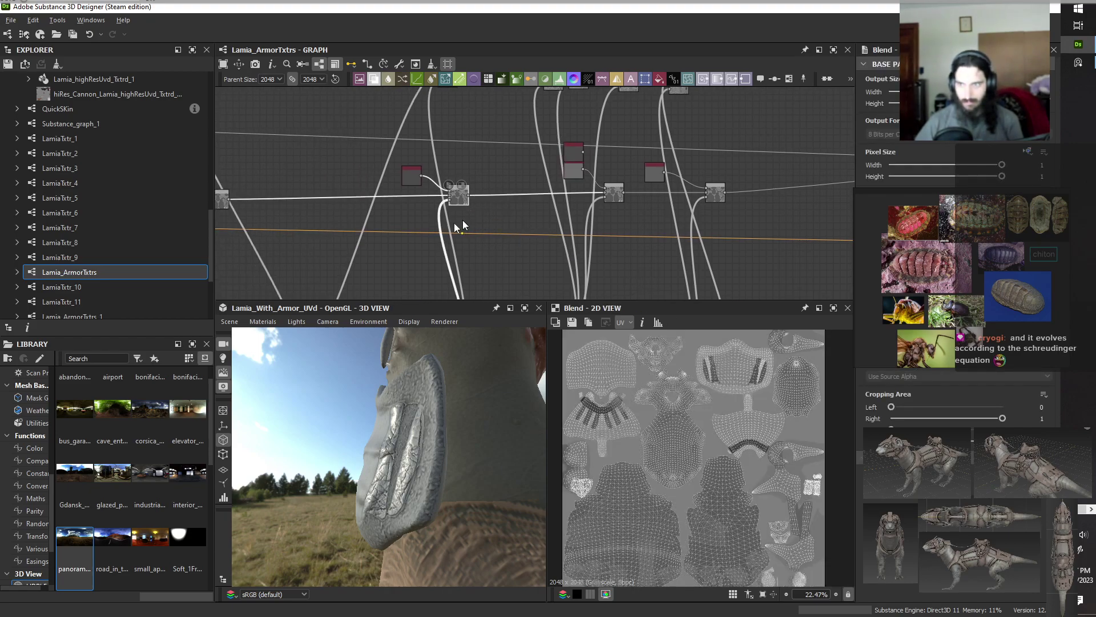
middle_drag(462, 220, 520, 242)
double_click(391, 209)
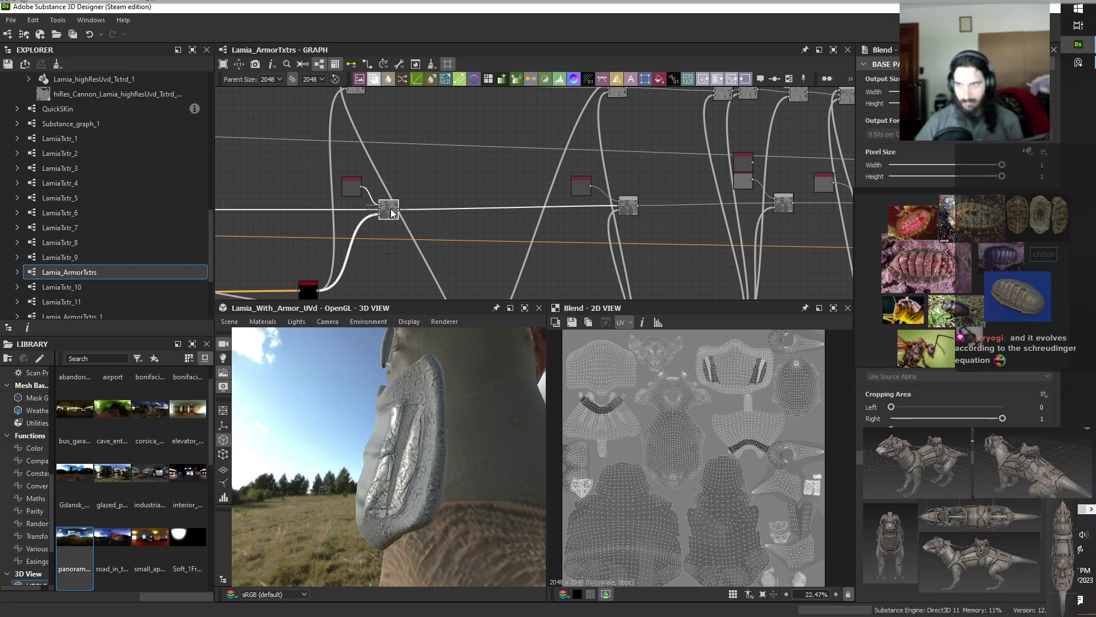
middle_drag(374, 240, 659, 206)
click(342, 182)
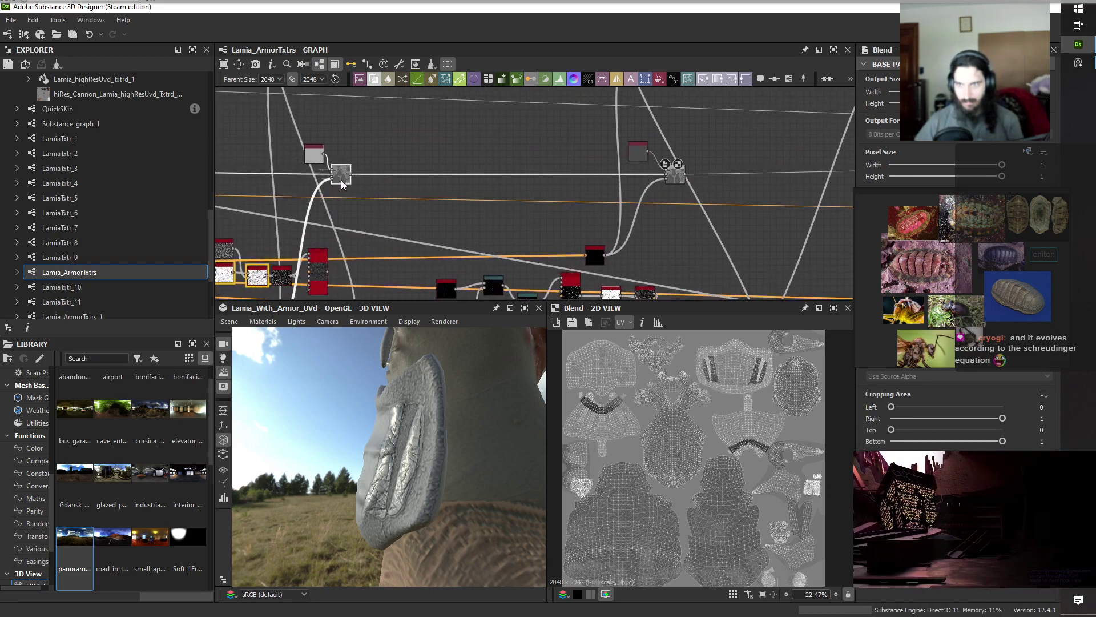
click(674, 177)
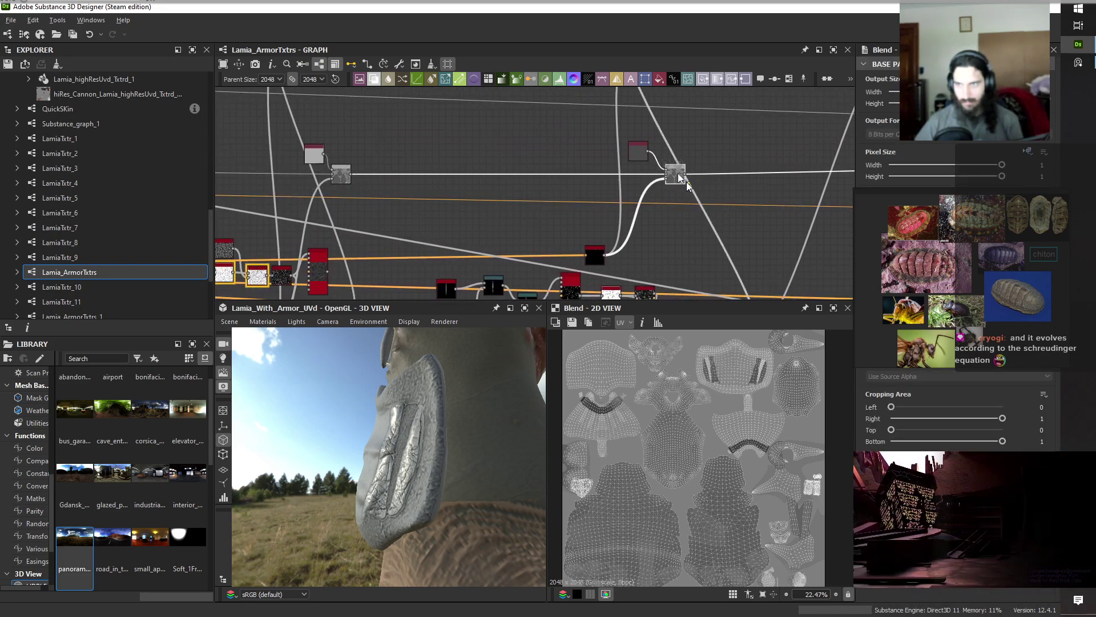
Keep a dark copy of the third Blend's Uniform Color above it, lighten the connected one and check the armor in 3D.
scroll(685, 182, up, 5)
click(524, 210)
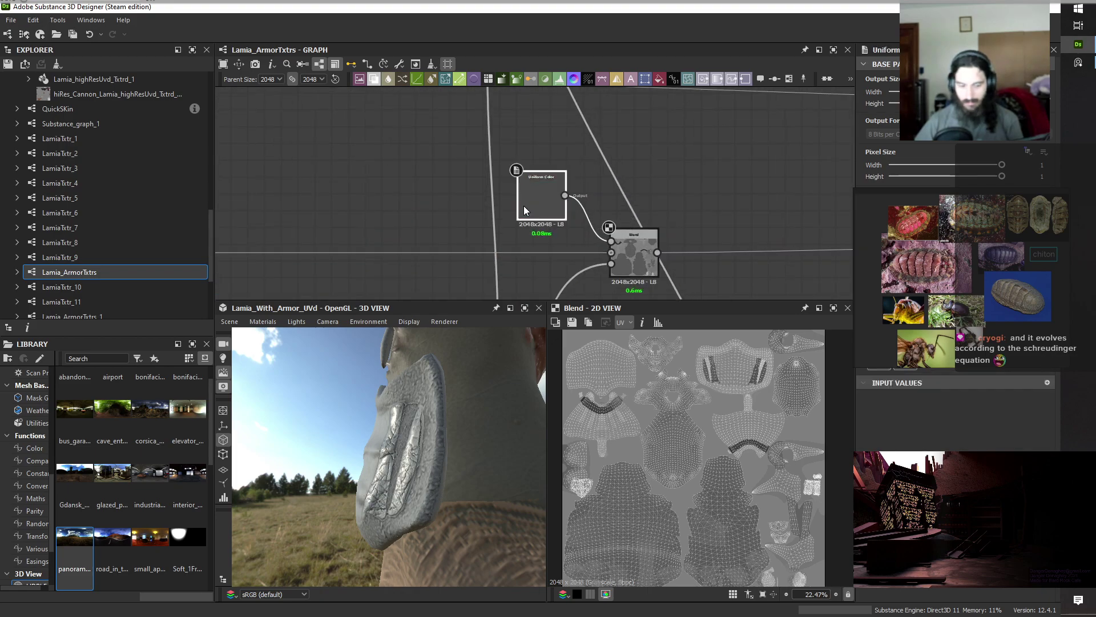
key(ctrl+d)
click(540, 201)
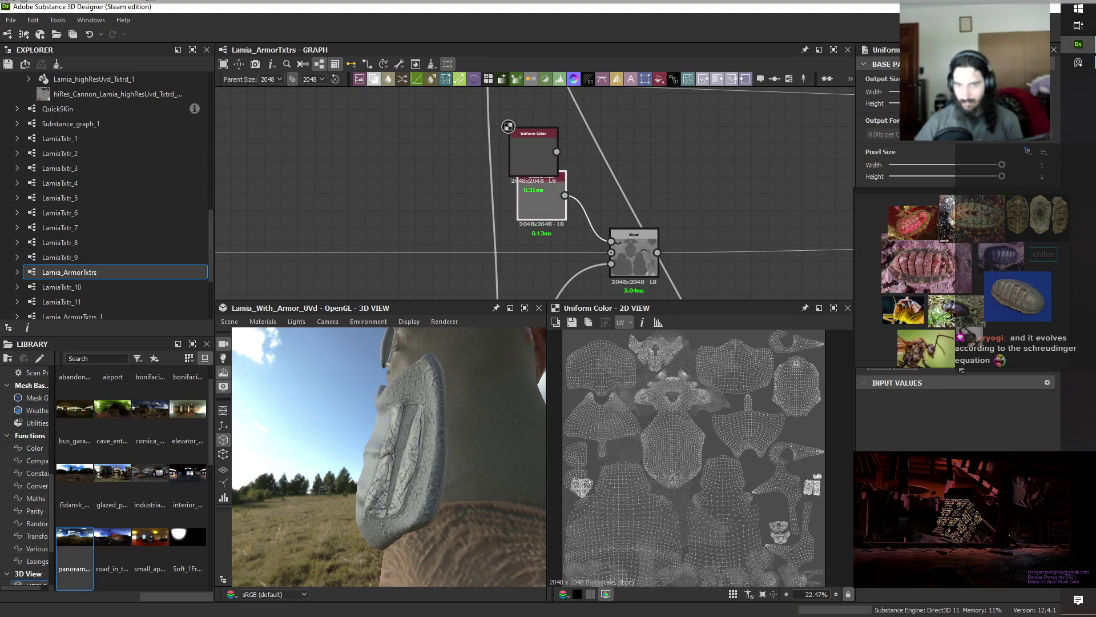
drag(375, 489, 430, 491)
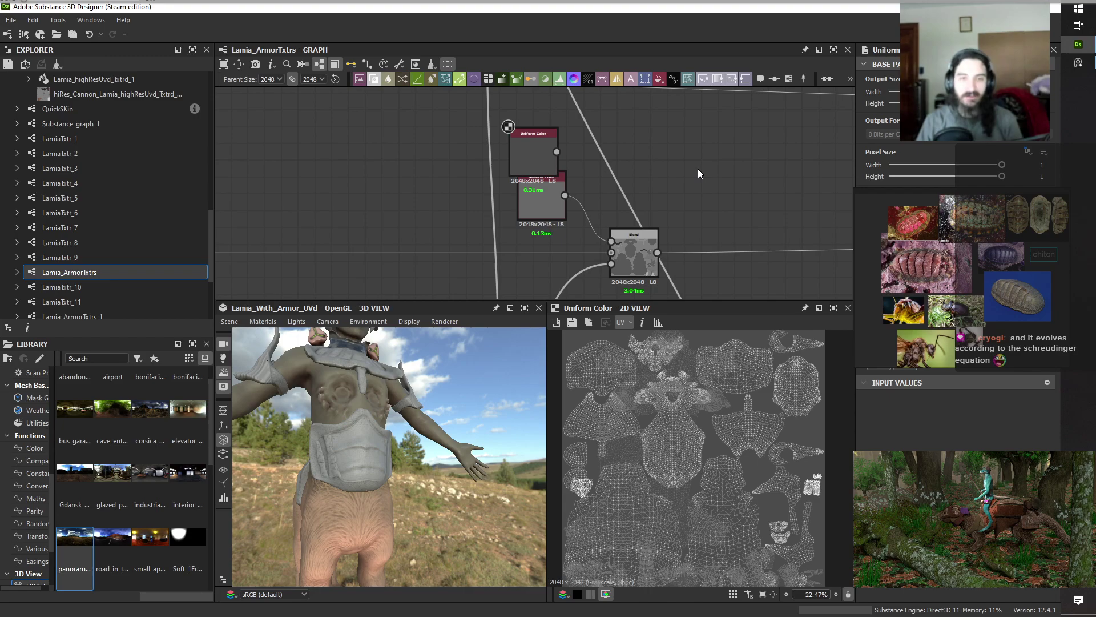
drag(371, 462, 355, 492)
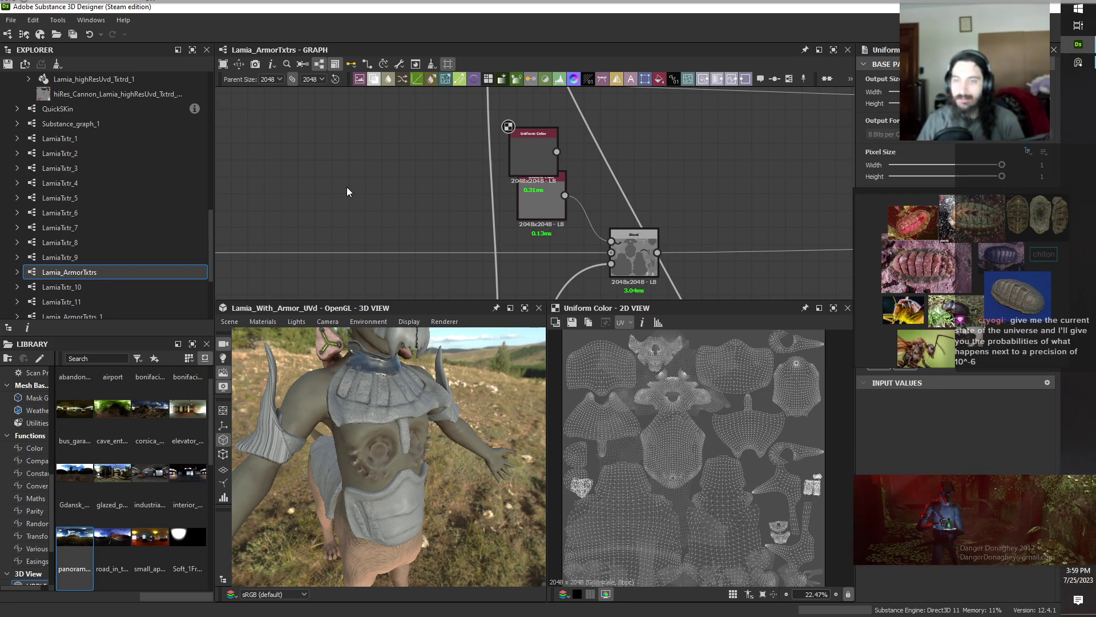
scroll(347, 187, down, 5)
scroll(399, 198, down, 3)
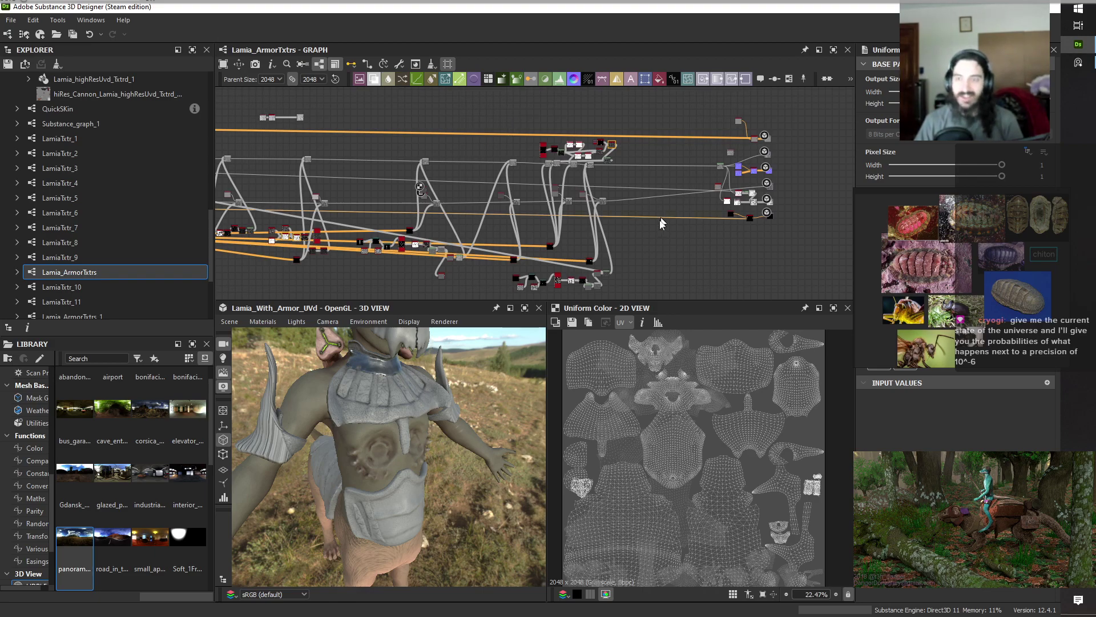
scroll(604, 198, up, 6)
scroll(604, 199, up, 2)
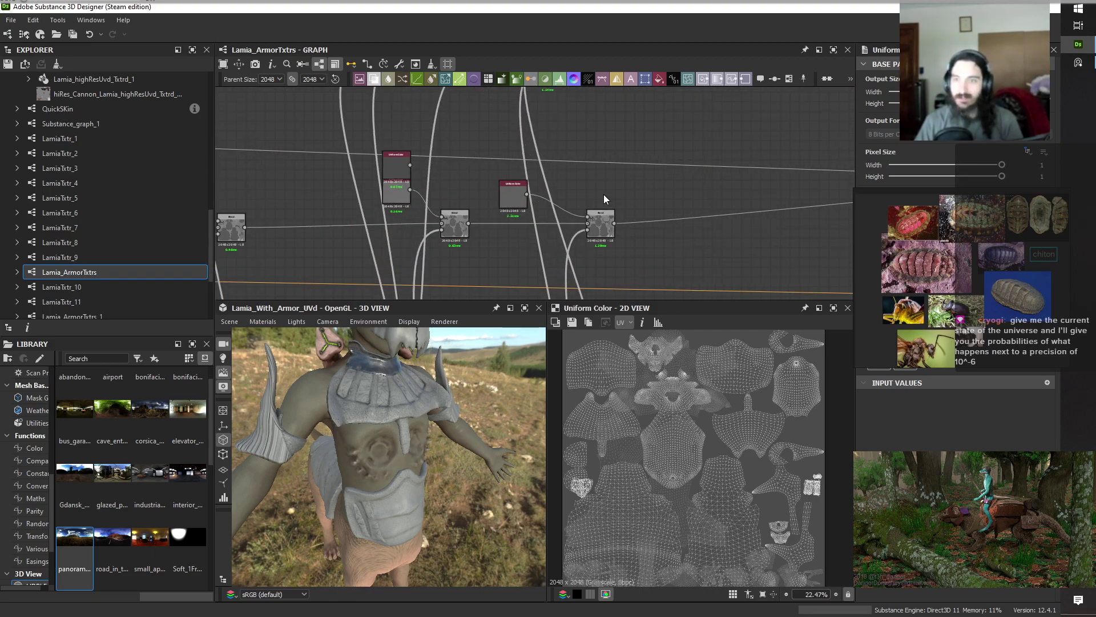
scroll(604, 199, down, 7)
scroll(604, 199, up, 2)
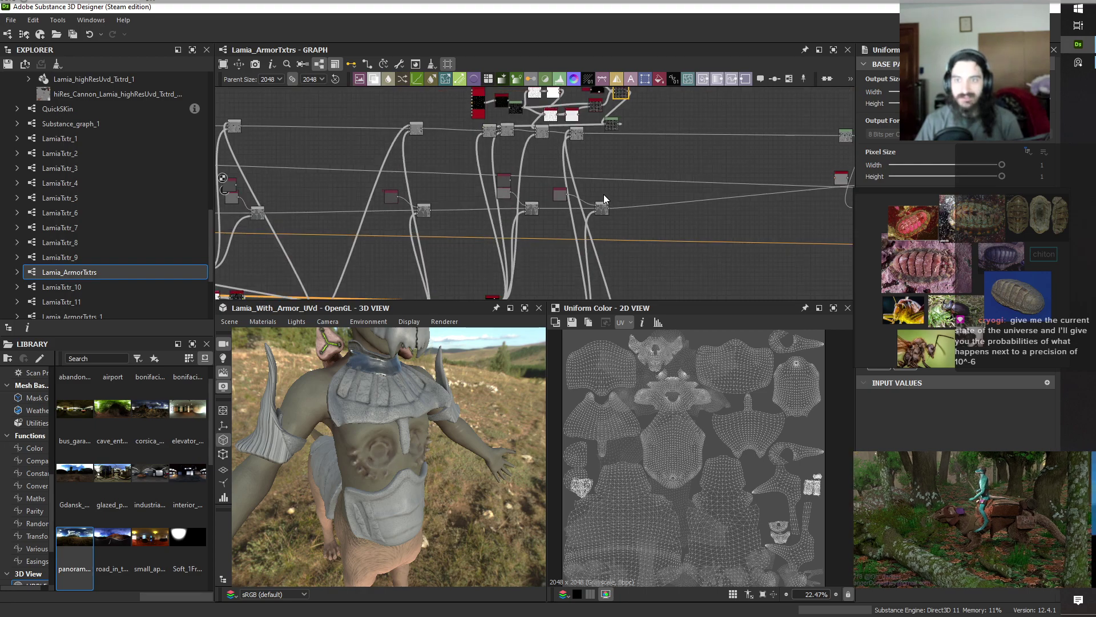
Inspect the armor in 3D from above and examine the belly plate and collar up close.
drag(446, 448, 428, 523)
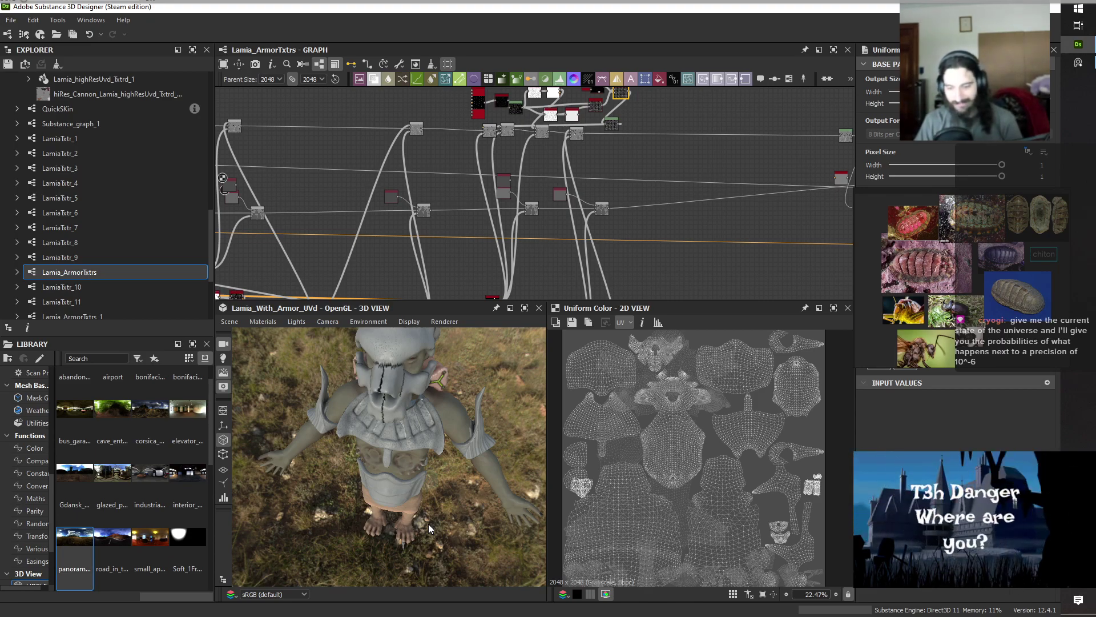
drag(423, 522, 436, 441)
scroll(406, 416, up, 5)
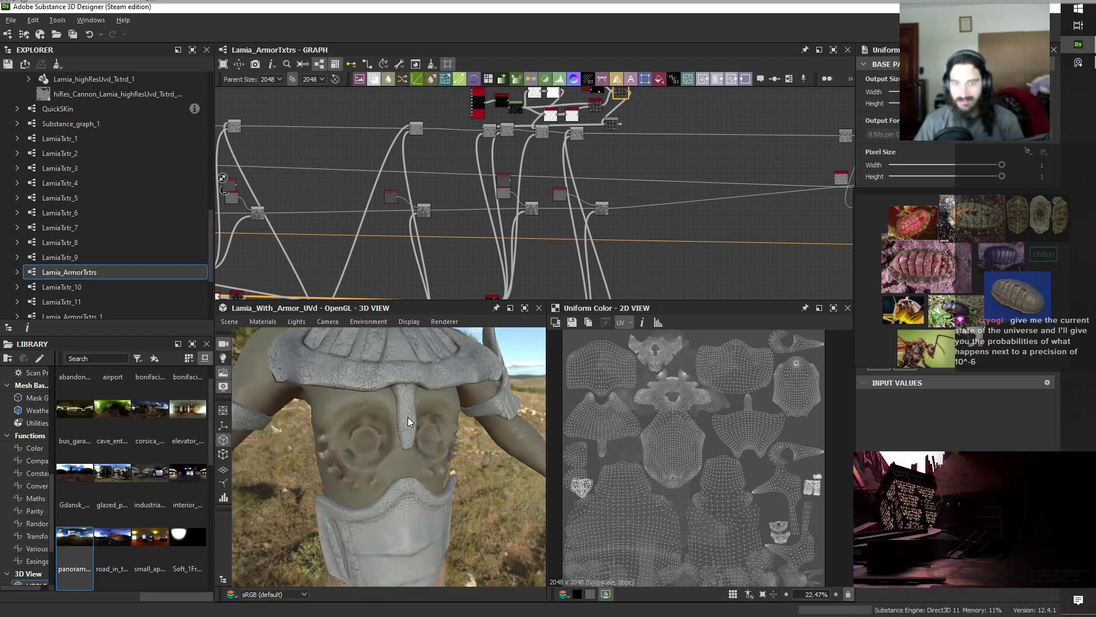
middle_drag(408, 416, 398, 495)
scroll(399, 496, up, 3)
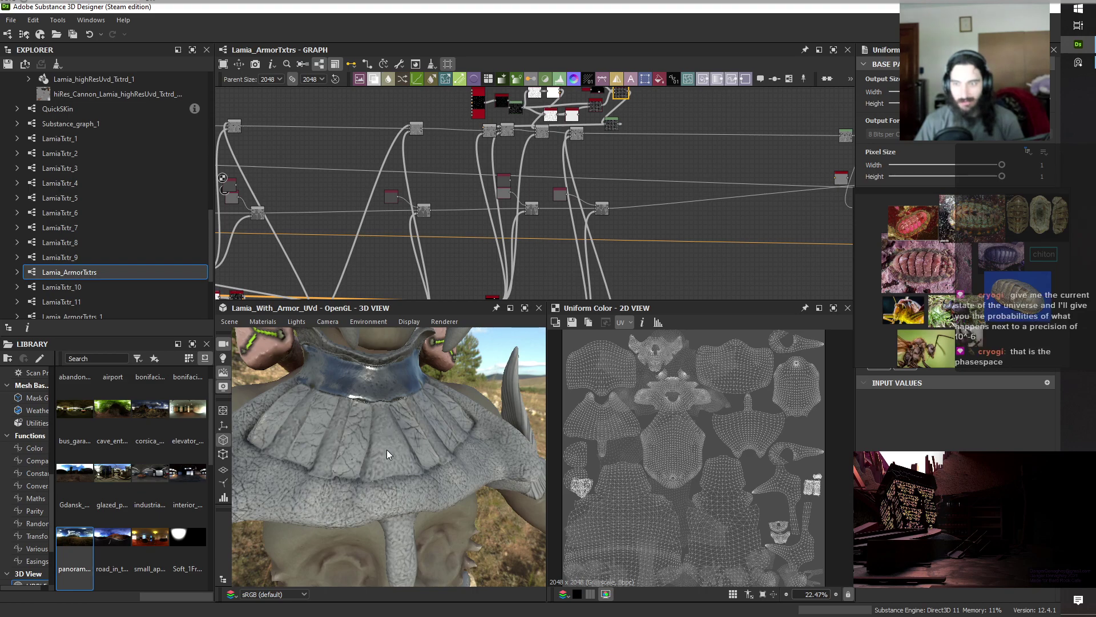
Preview the successive Blends along the roughness chain over the UV layout and compare the armor areas each one covers.
middle_drag(616, 197, 717, 148)
scroll(716, 148, down, 5)
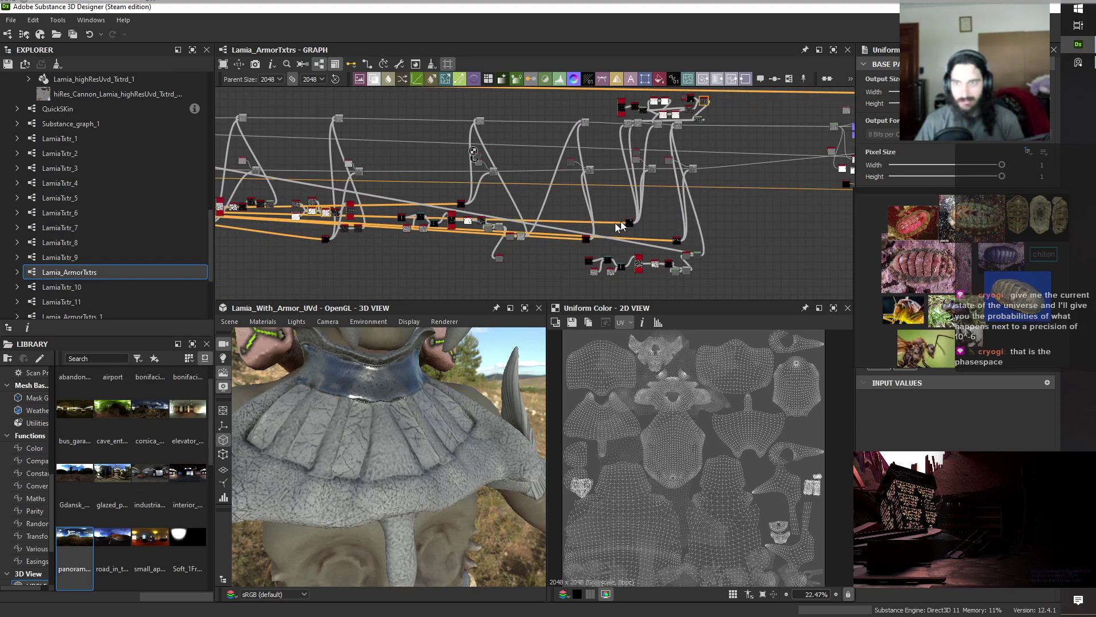
scroll(438, 197, up, 7)
scroll(547, 187, down, 4)
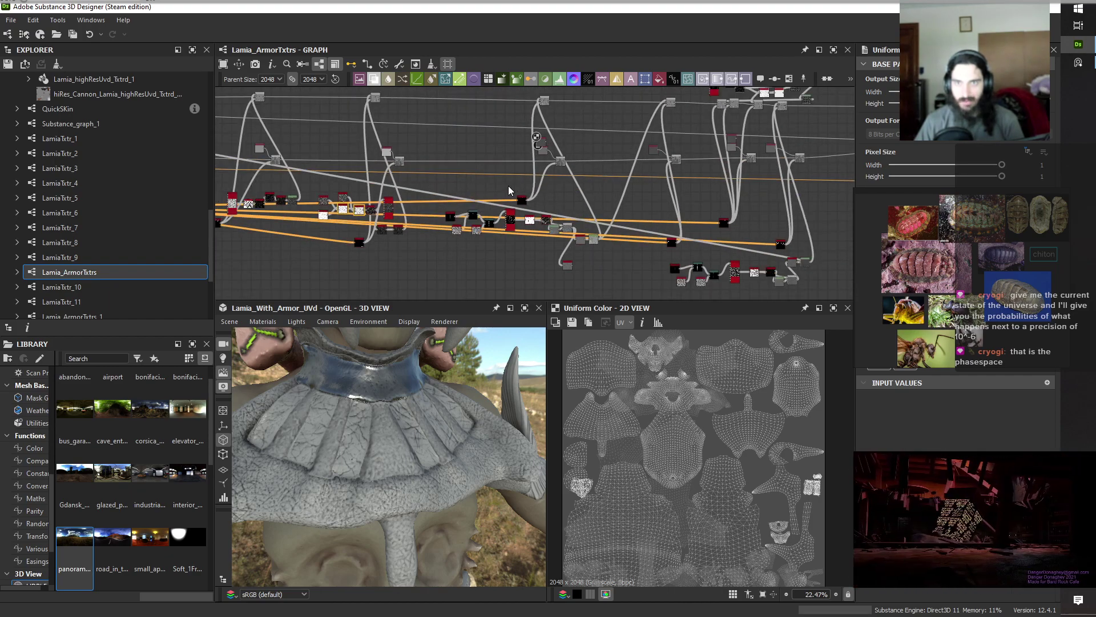
click(399, 161)
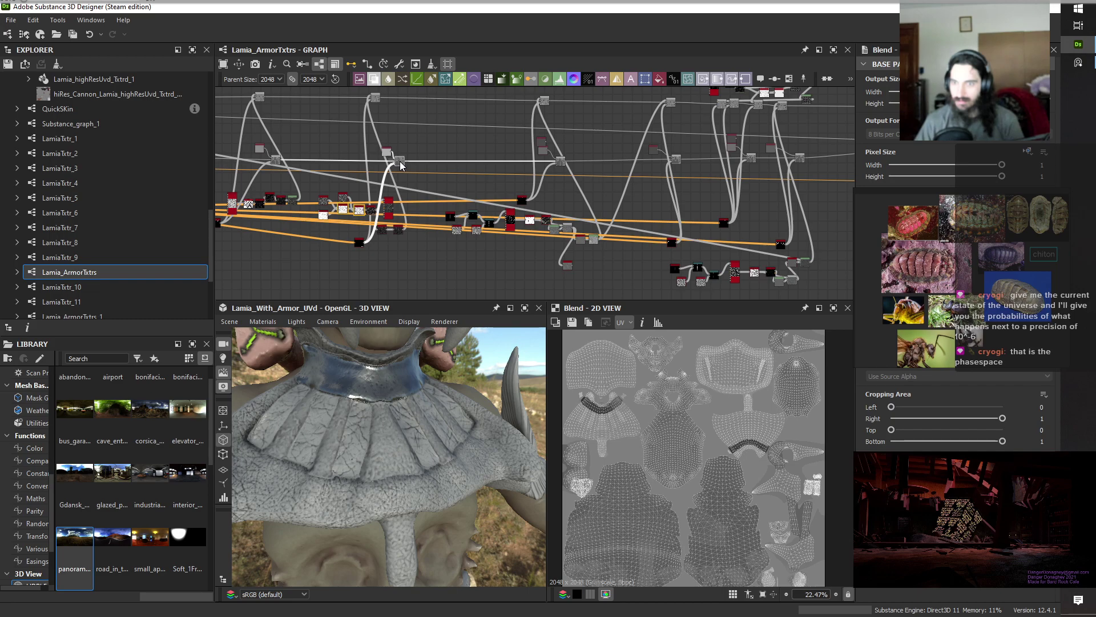
click(560, 163)
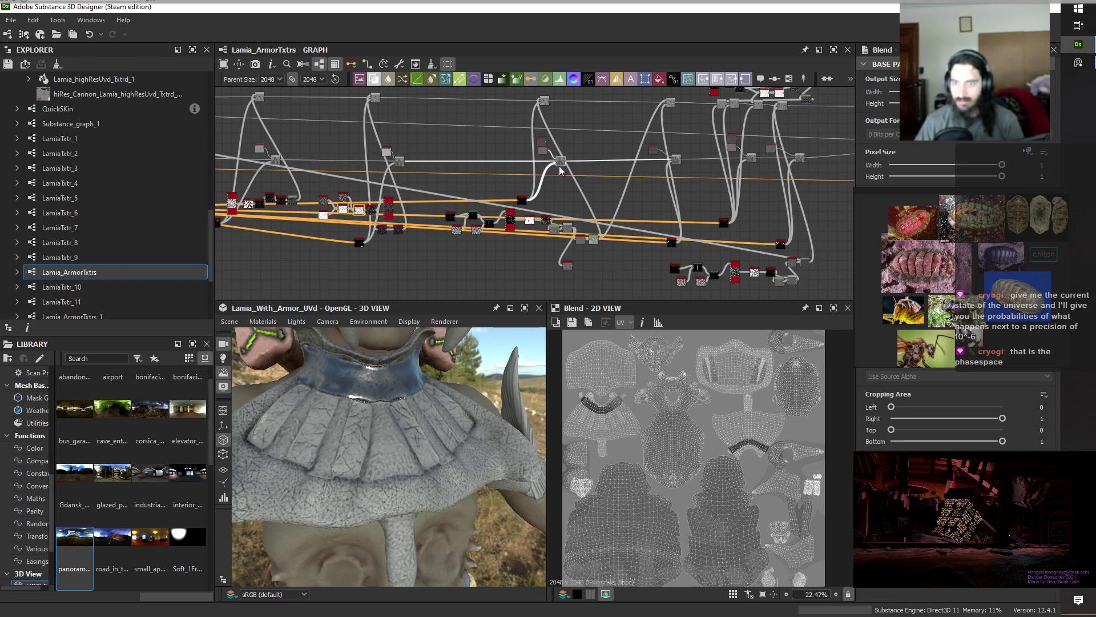
click(675, 159)
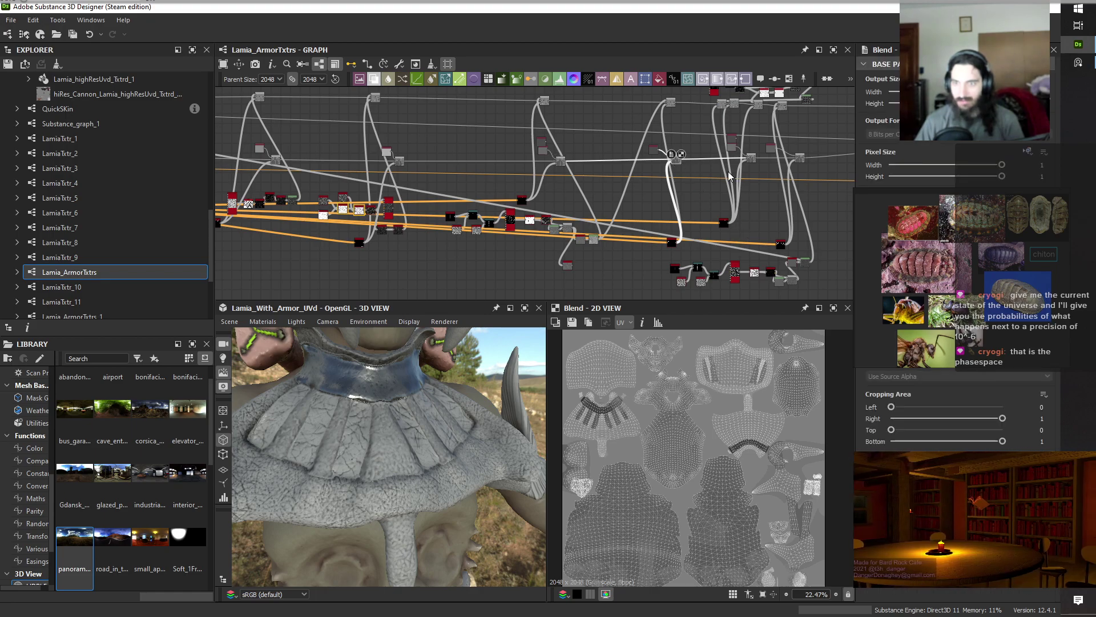
click(751, 158)
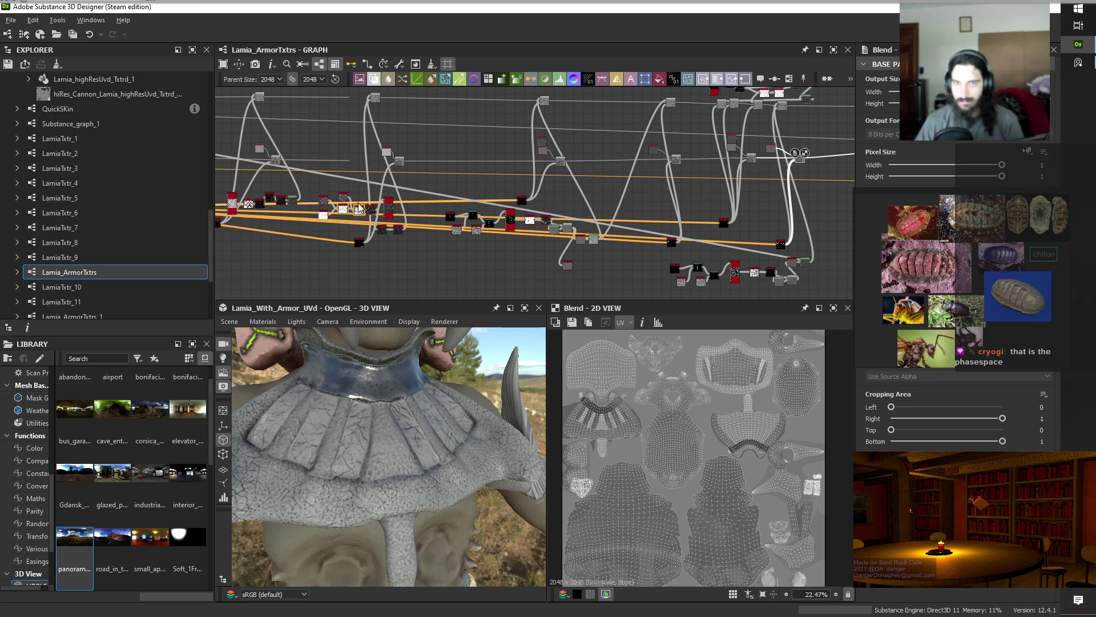
Trace the roughness masks back to their sources and preview the Color to Mask node below the first Tile Sampler group.
middle_drag(361, 204, 693, 229)
scroll(480, 225, up, 5)
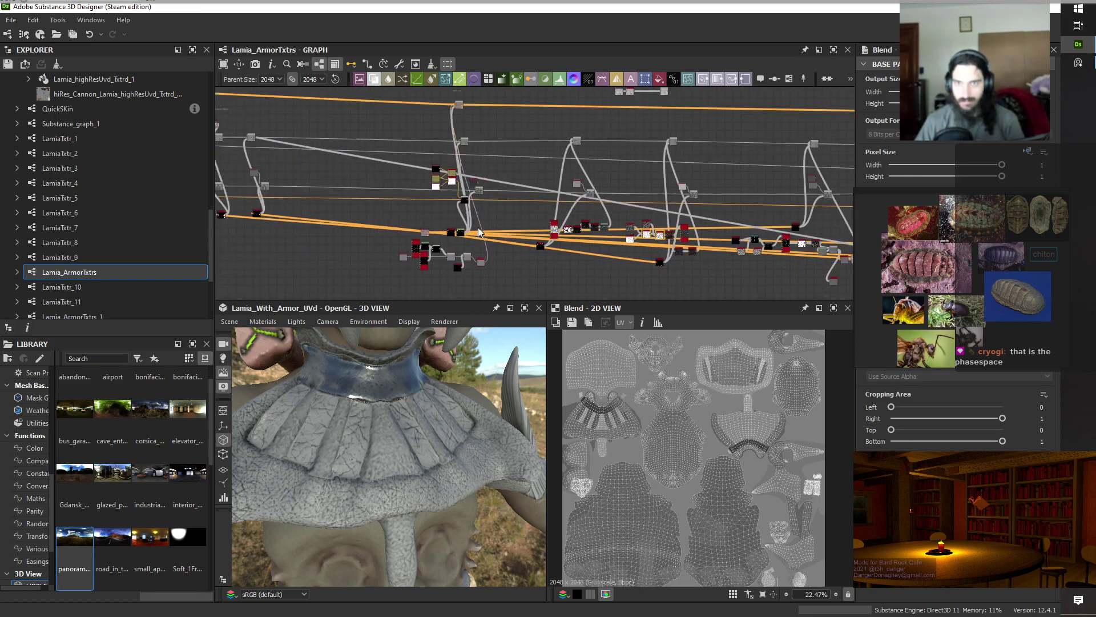
scroll(481, 226, down, 3)
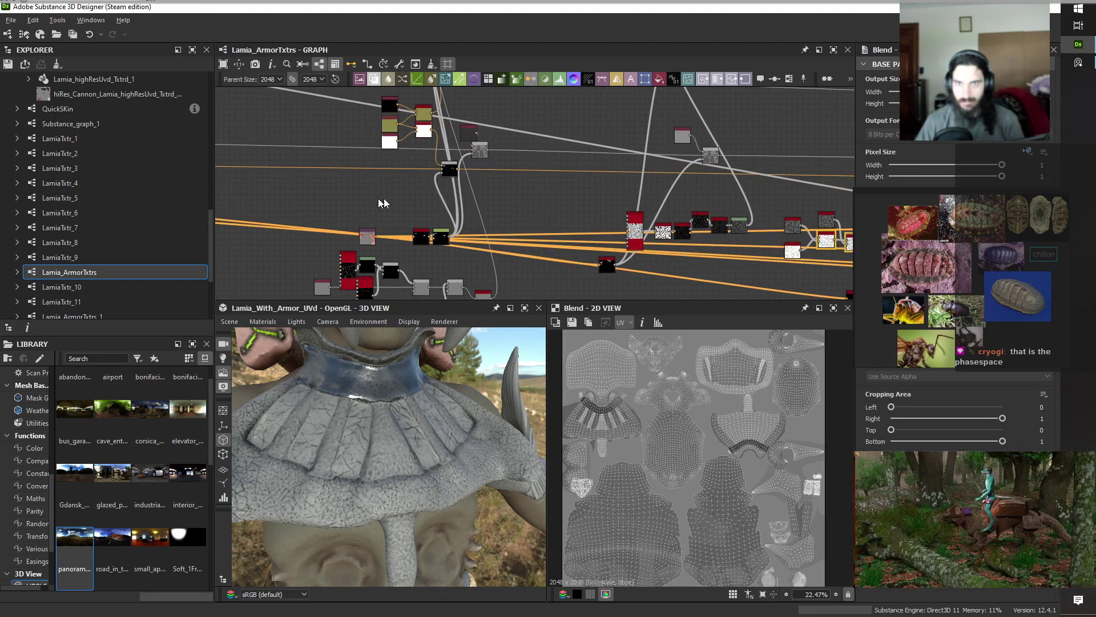
middle_drag(546, 213, 821, 176)
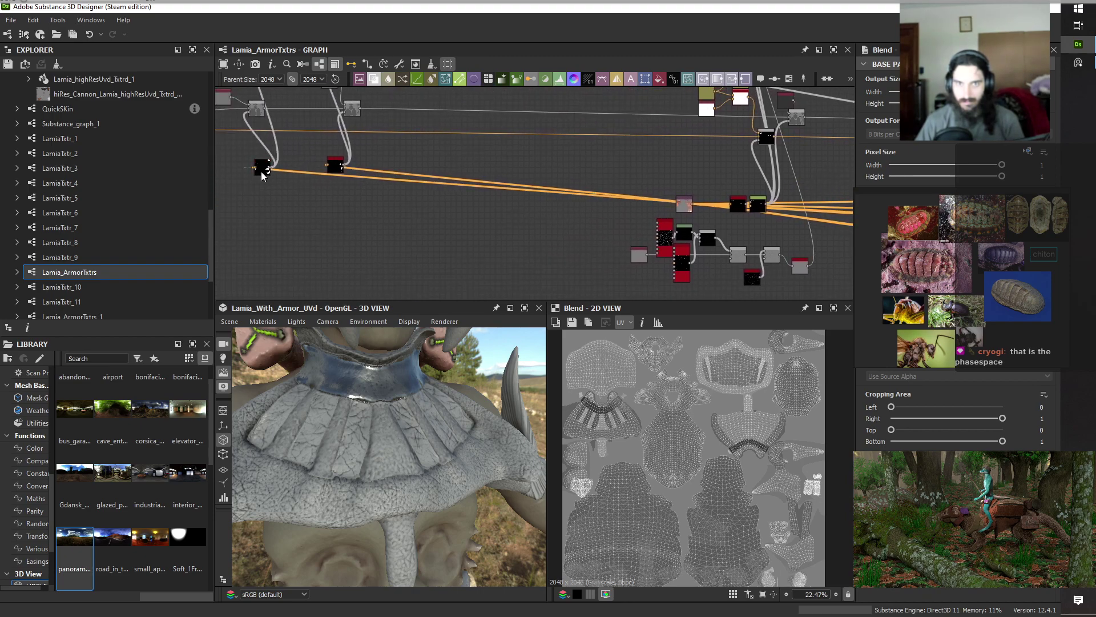
scroll(441, 198, down, 3)
middle_drag(403, 216, 416, 244)
scroll(502, 212, up, 5)
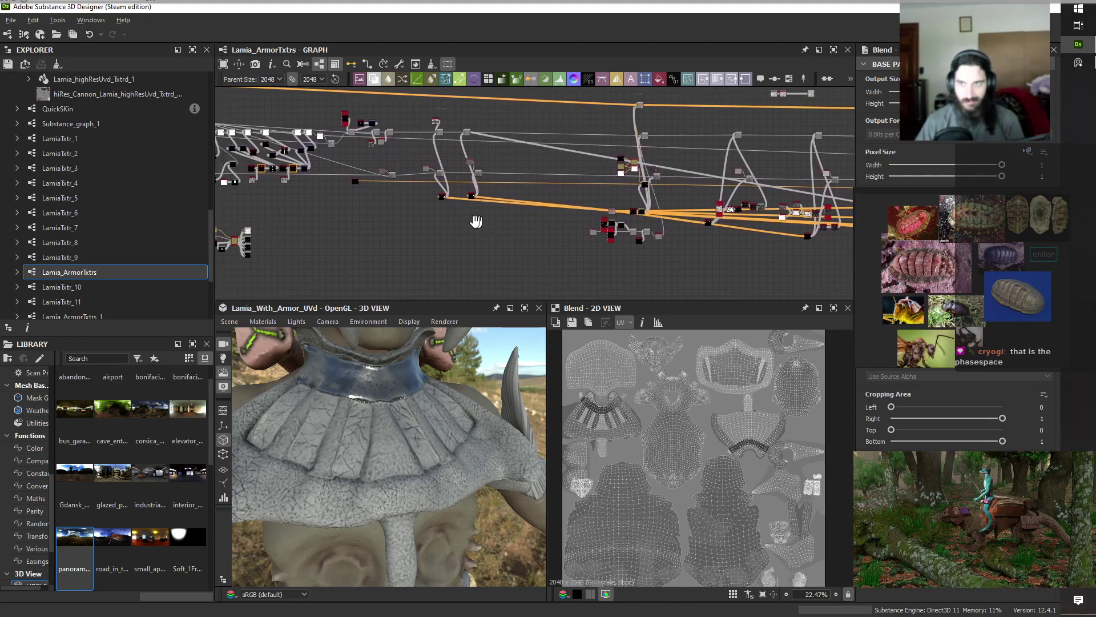
scroll(502, 197, up, 3)
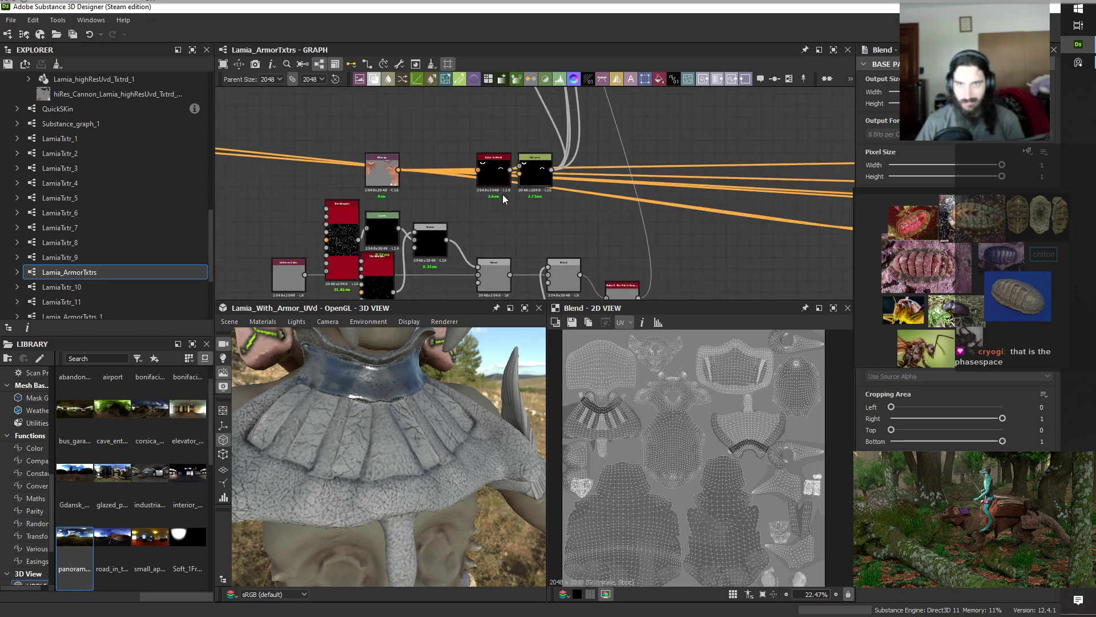
middle_drag(657, 229, 286, 193)
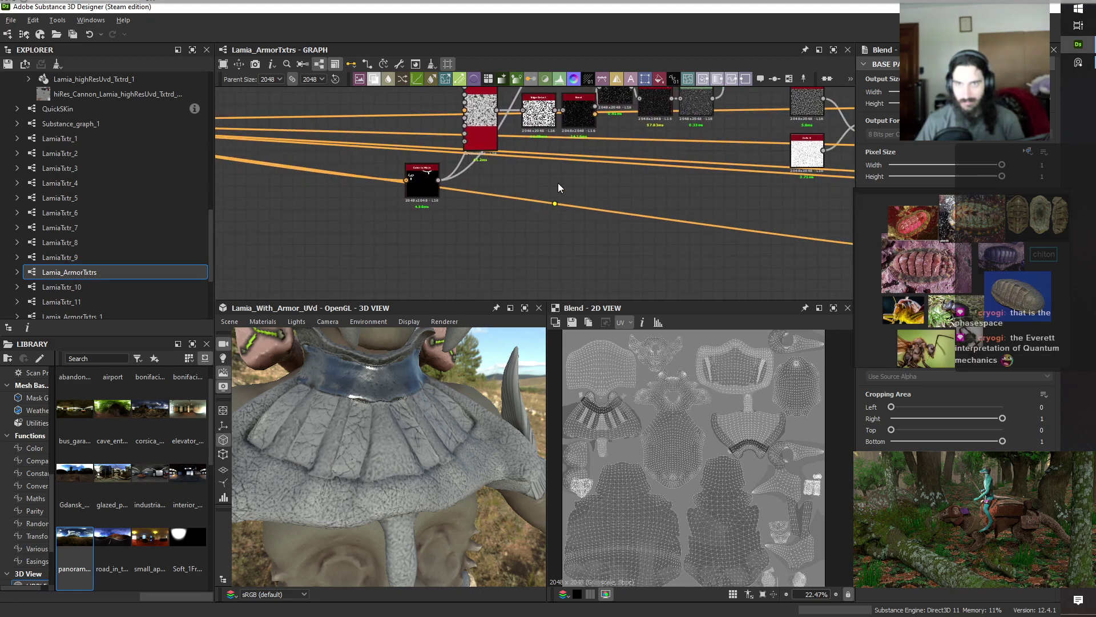
middle_drag(558, 183, 542, 262)
double_click(406, 264)
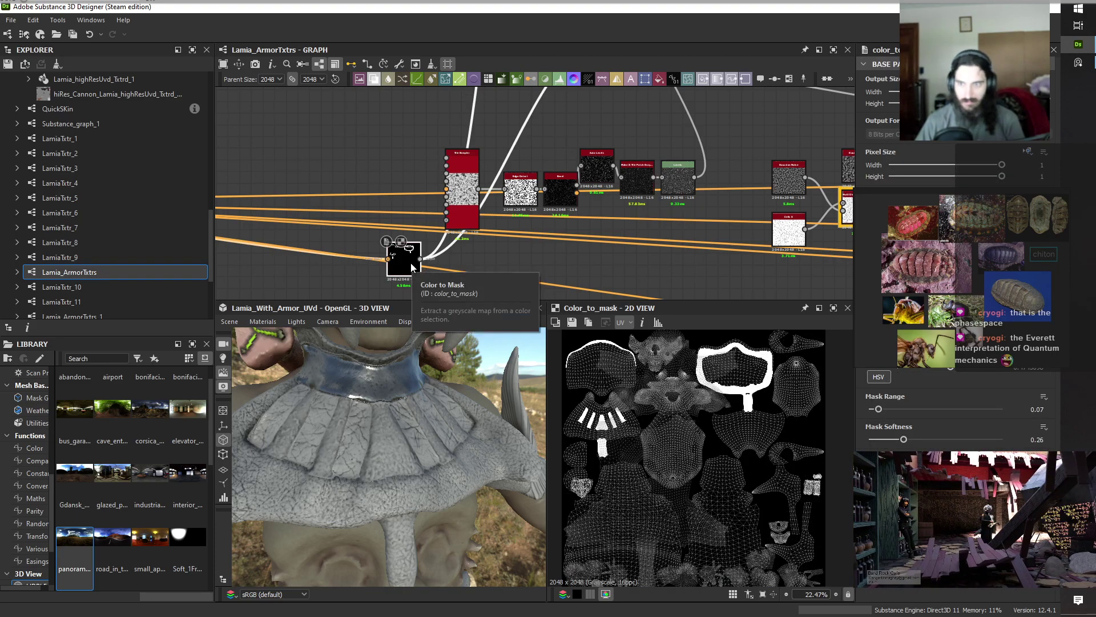
Preview the following Color to Mask nodes farther along the chain and examine which armor areas each isolates.
scroll(520, 255, down, 5)
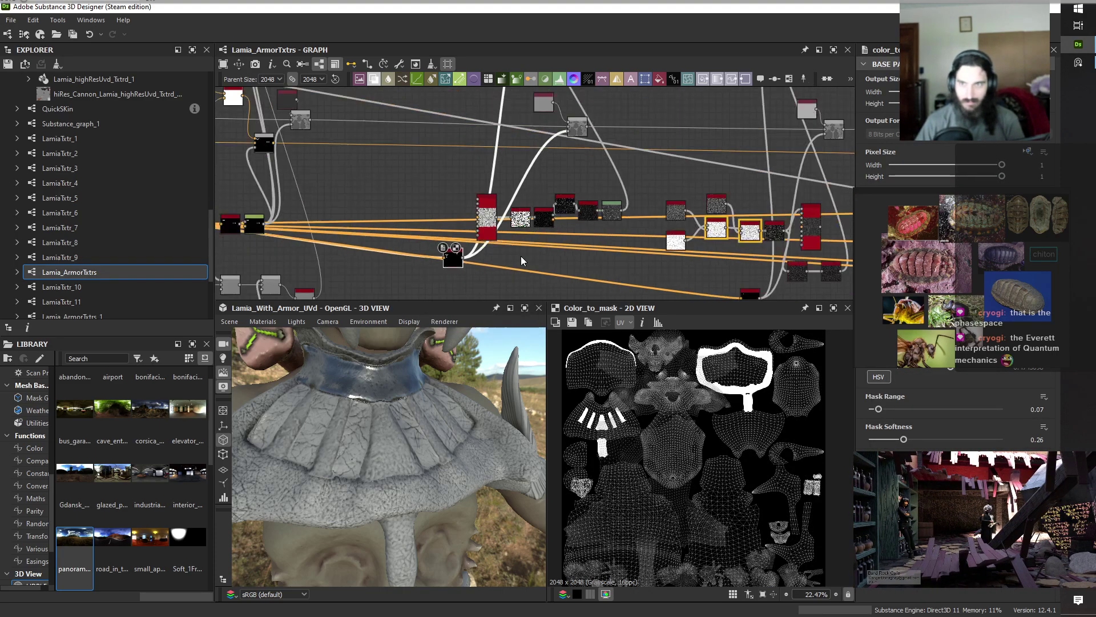
middle_drag(616, 267, 437, 217)
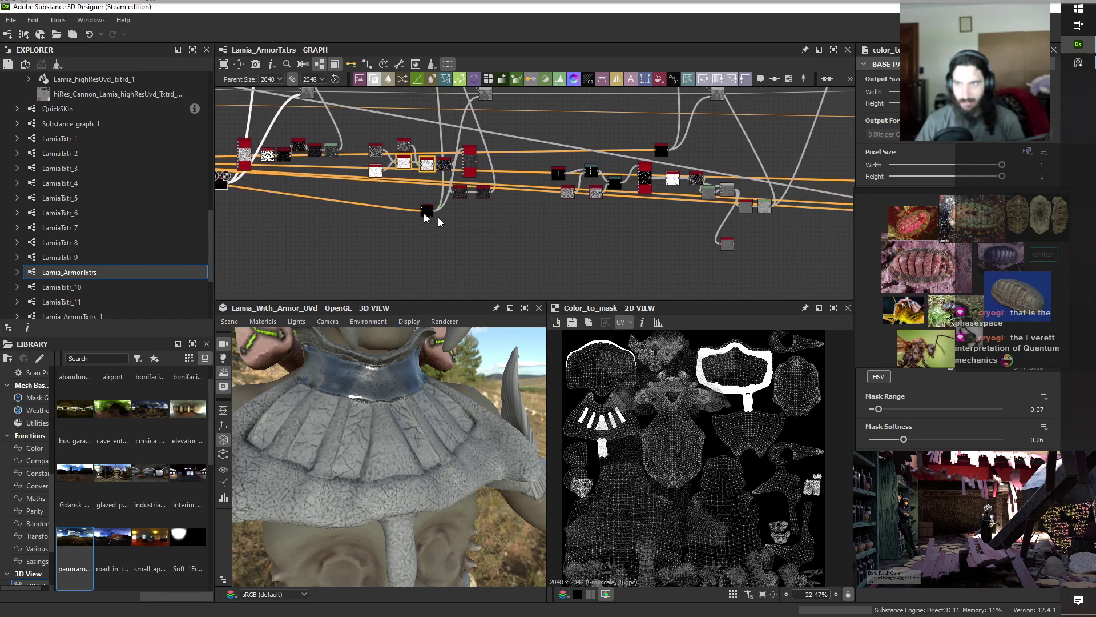
scroll(457, 223, up, 3)
double_click(440, 225)
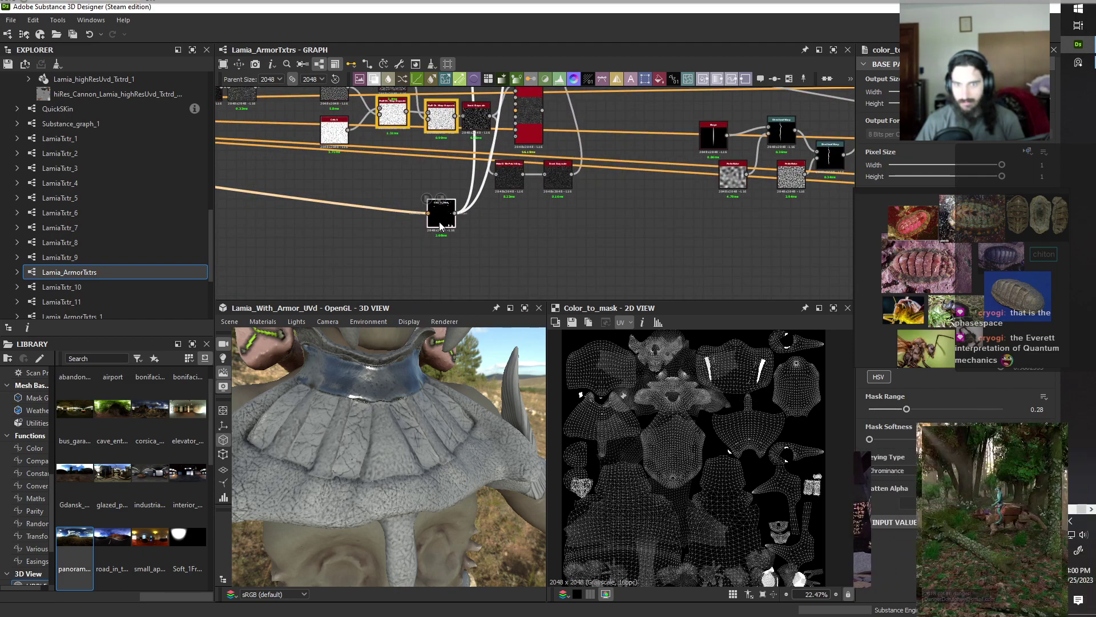
scroll(442, 225, down, 3)
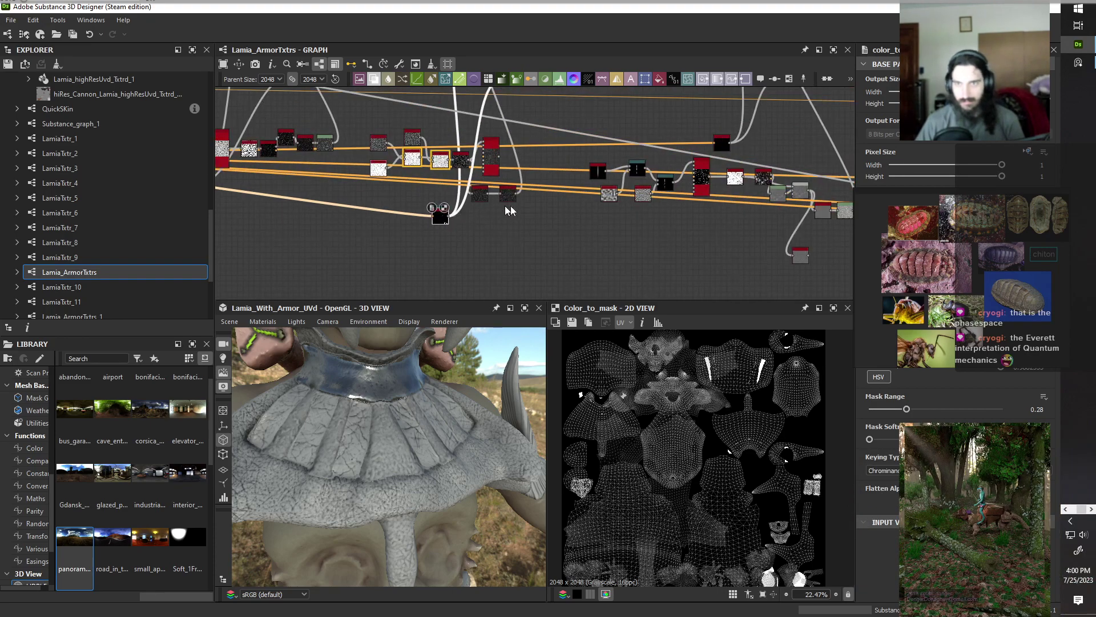
middle_drag(553, 213, 368, 194)
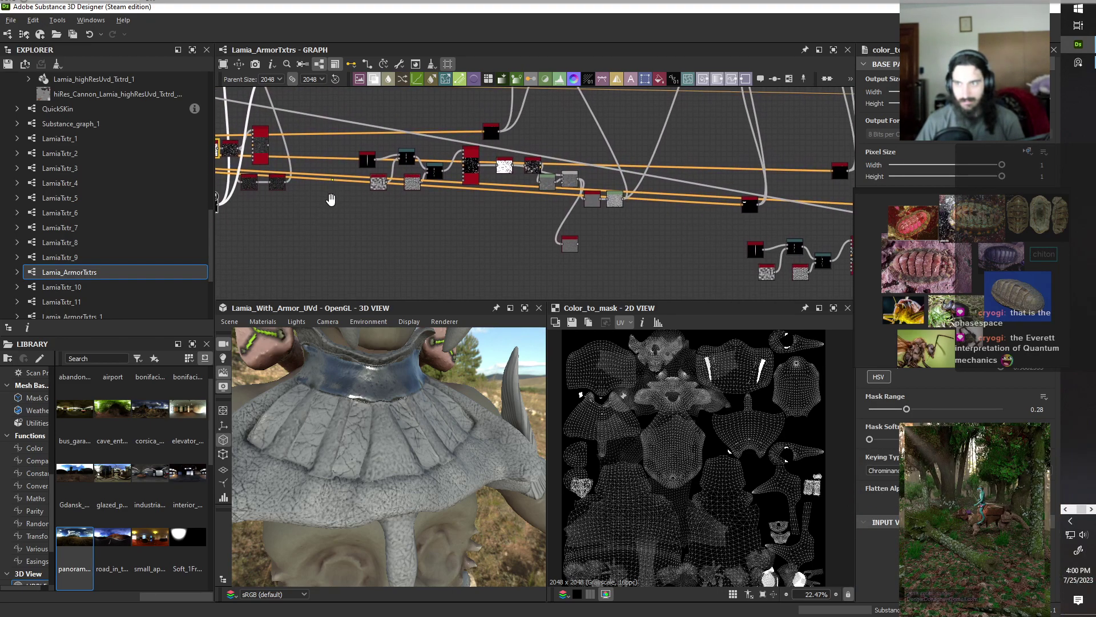
scroll(367, 194, down, 4)
scroll(526, 227, up, 10)
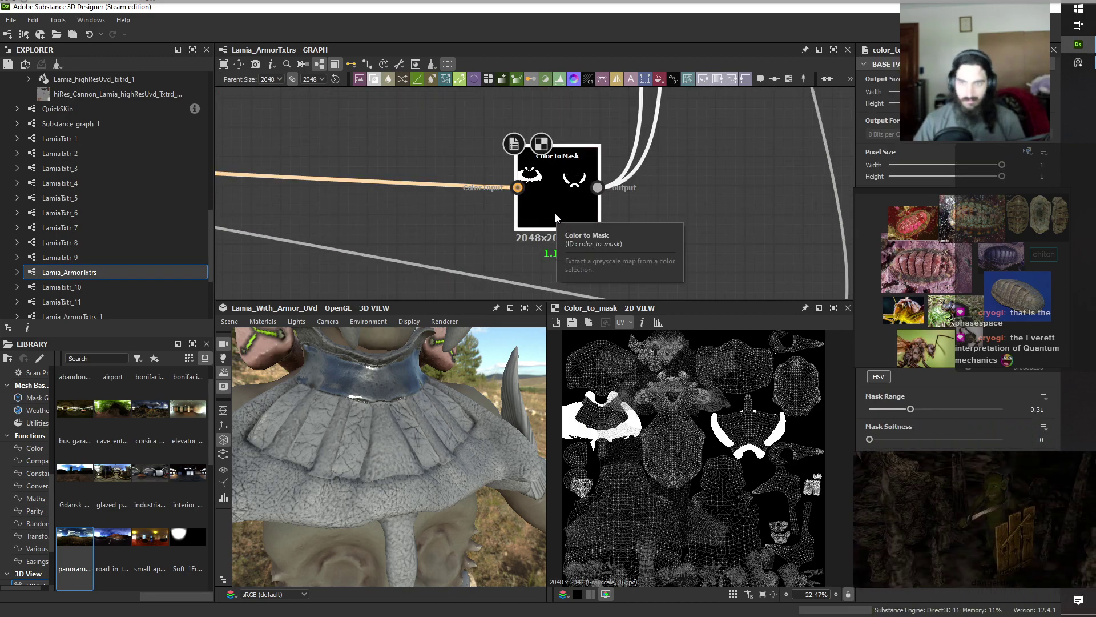
Return along the graph and preview the Color to Mask node directly after the source bitmap.
scroll(555, 213, down, 5)
middle_drag(658, 237, 778, 182)
scroll(399, 225, down, 5)
middle_drag(311, 216, 720, 225)
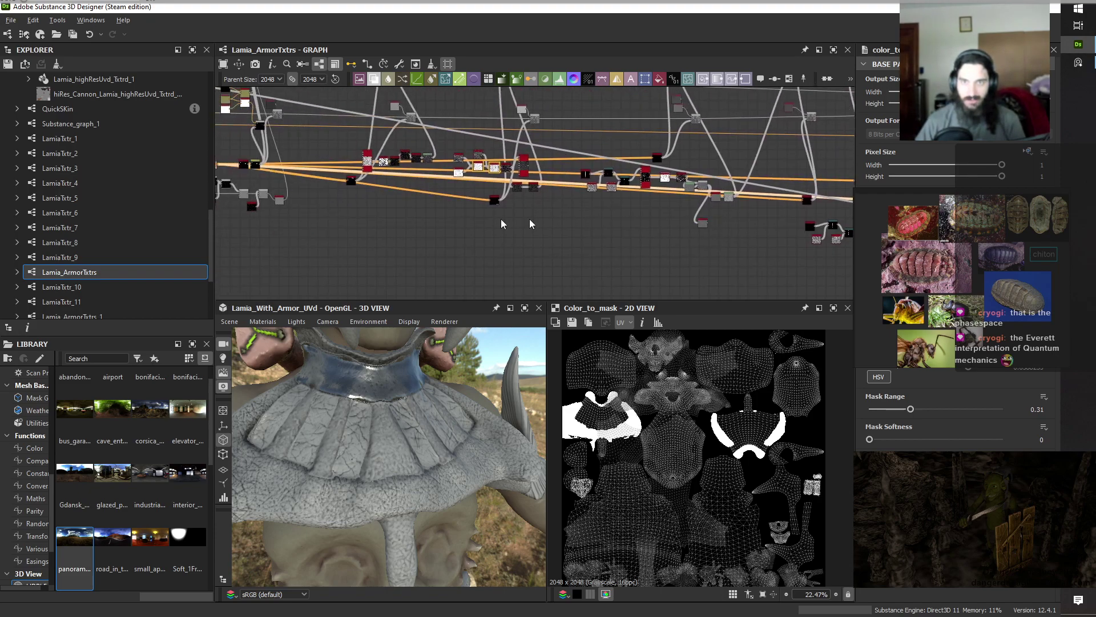
middle_drag(502, 218, 634, 214)
scroll(482, 199, up, 3)
middle_drag(460, 198, 557, 224)
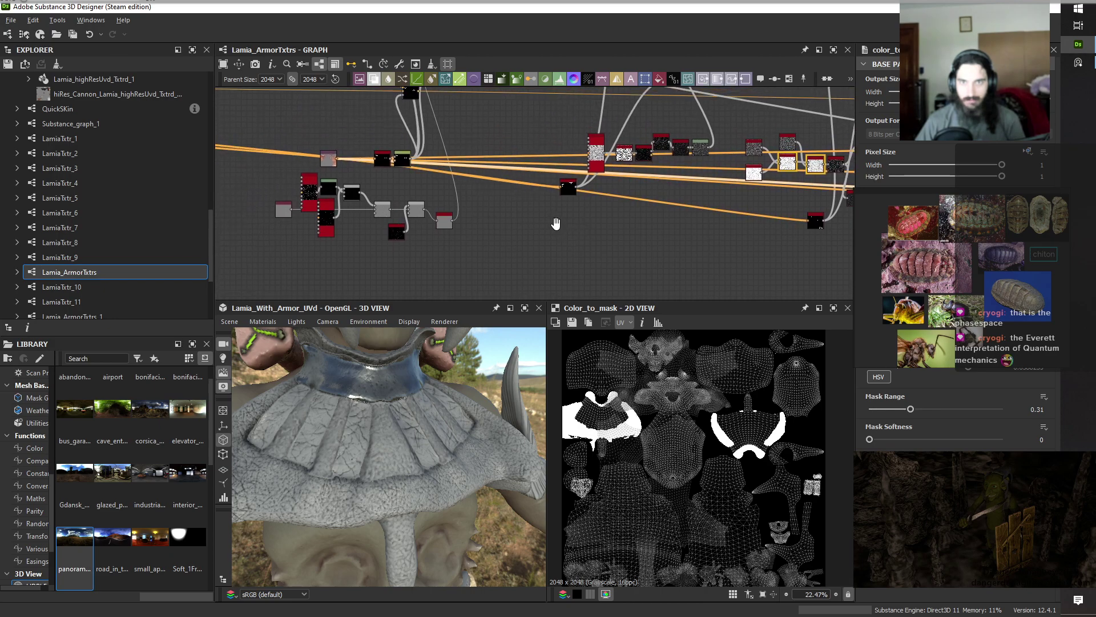
double_click(383, 158)
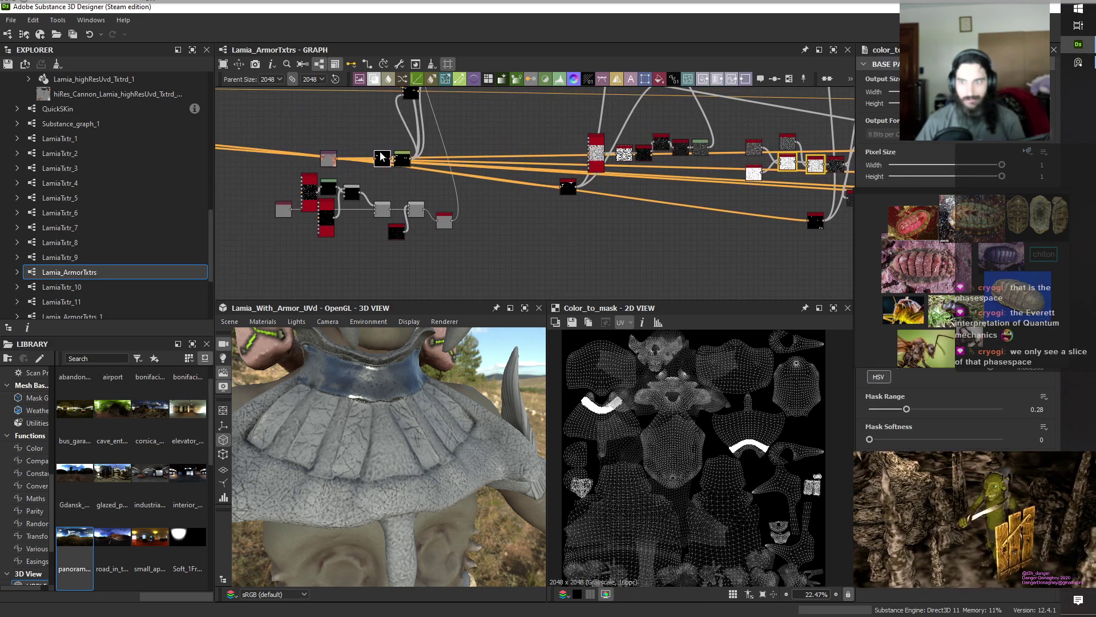
Locate the Blends that combine the color map's masks at the graph's start and select the second one.
middle_drag(543, 266, 553, 266)
scroll(639, 253, down, 2)
scroll(449, 238, down, 2)
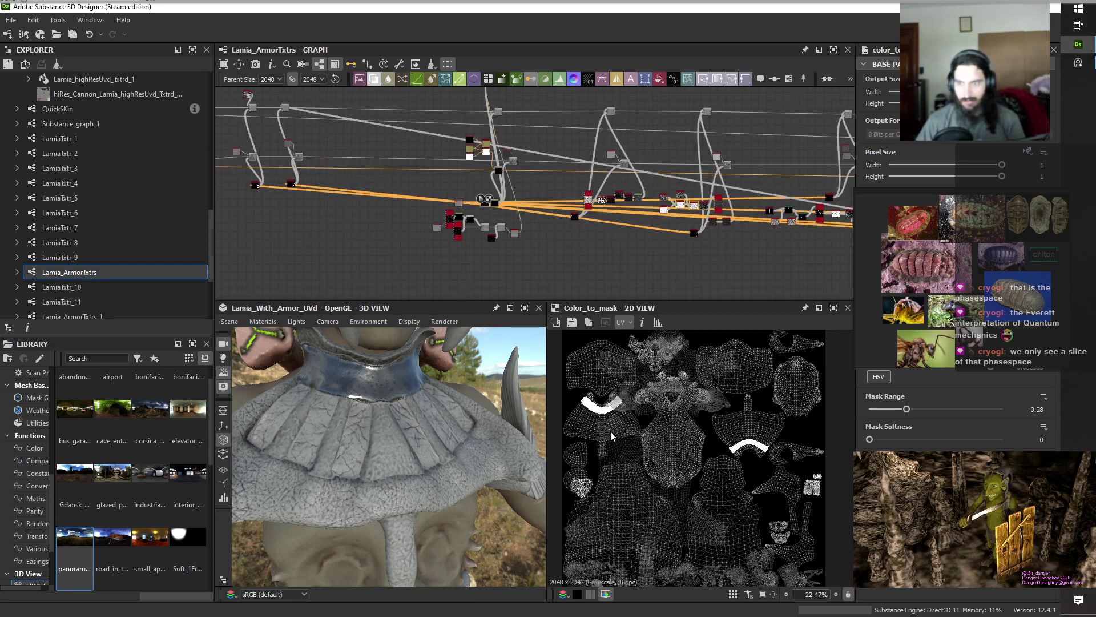
scroll(336, 228, down, 4)
middle_drag(327, 225, 559, 235)
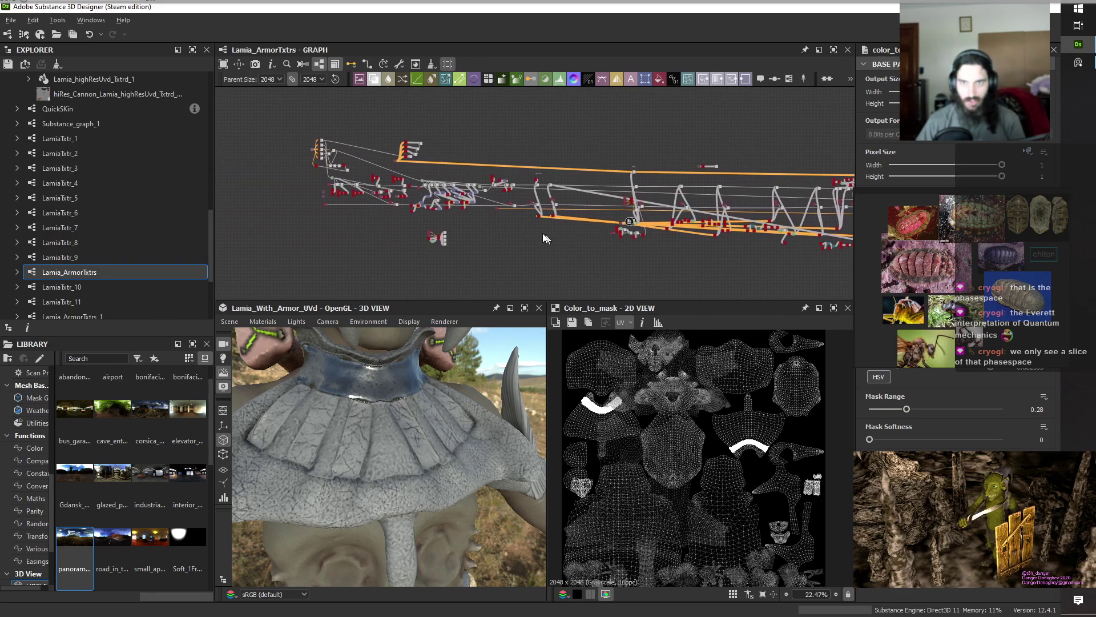
scroll(349, 154, up, 6)
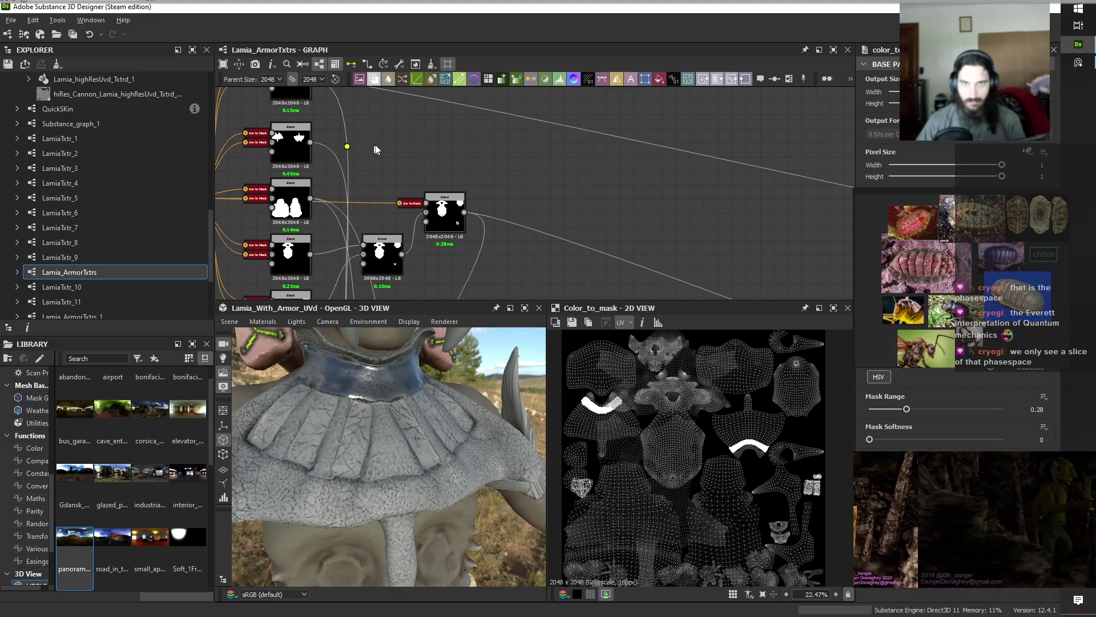
middle_drag(375, 150, 490, 161)
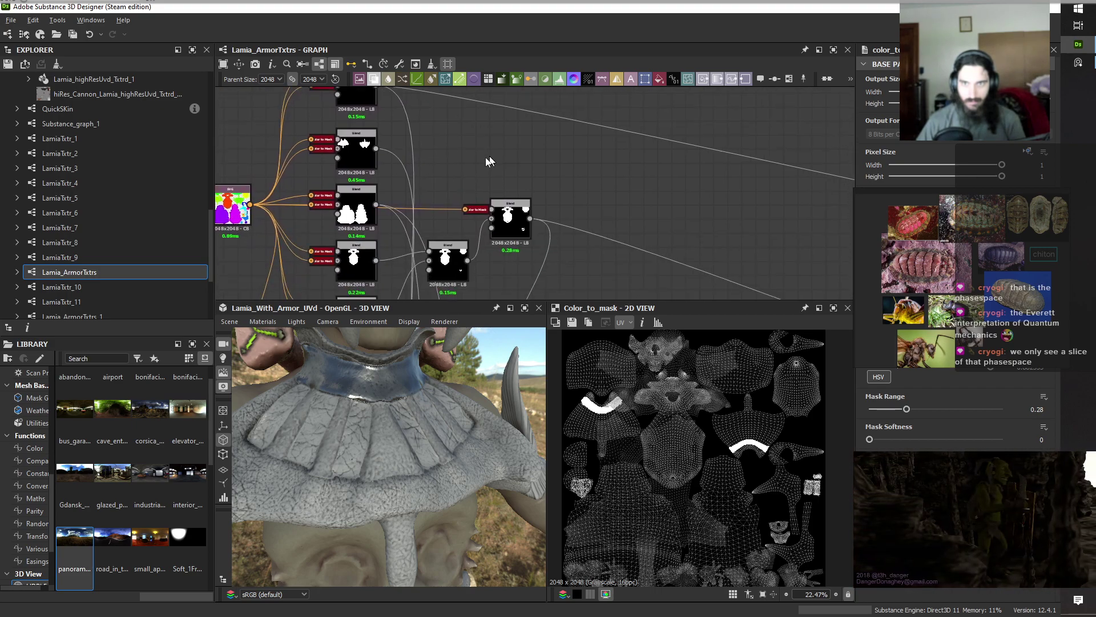
click(357, 164)
Follow the masks to the row of Blends before Invert Grayscale and preview the first Blend over the UV layout.
scroll(357, 163, down, 5)
scroll(421, 204, up, 4)
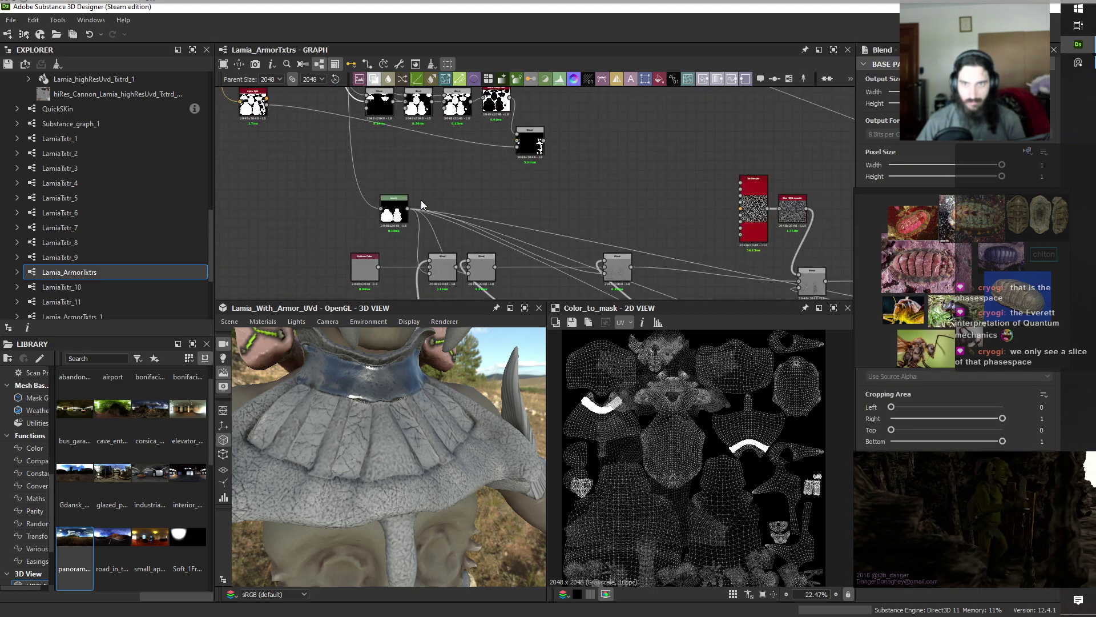
scroll(422, 205, down, 3)
middle_drag(523, 126, 538, 179)
scroll(437, 255, up, 8)
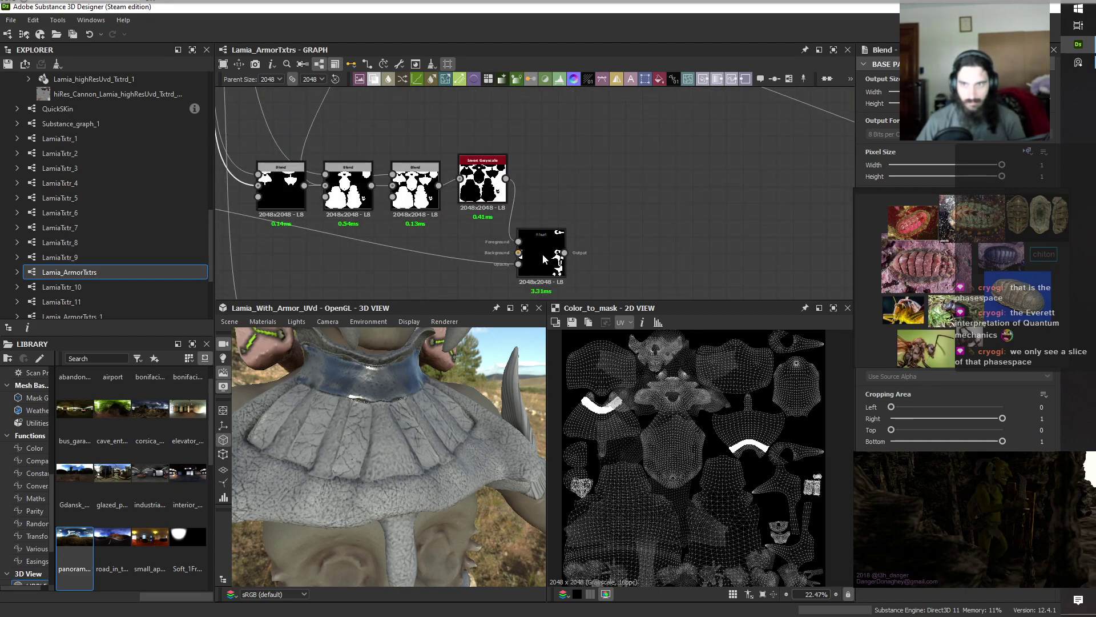
double_click(276, 193)
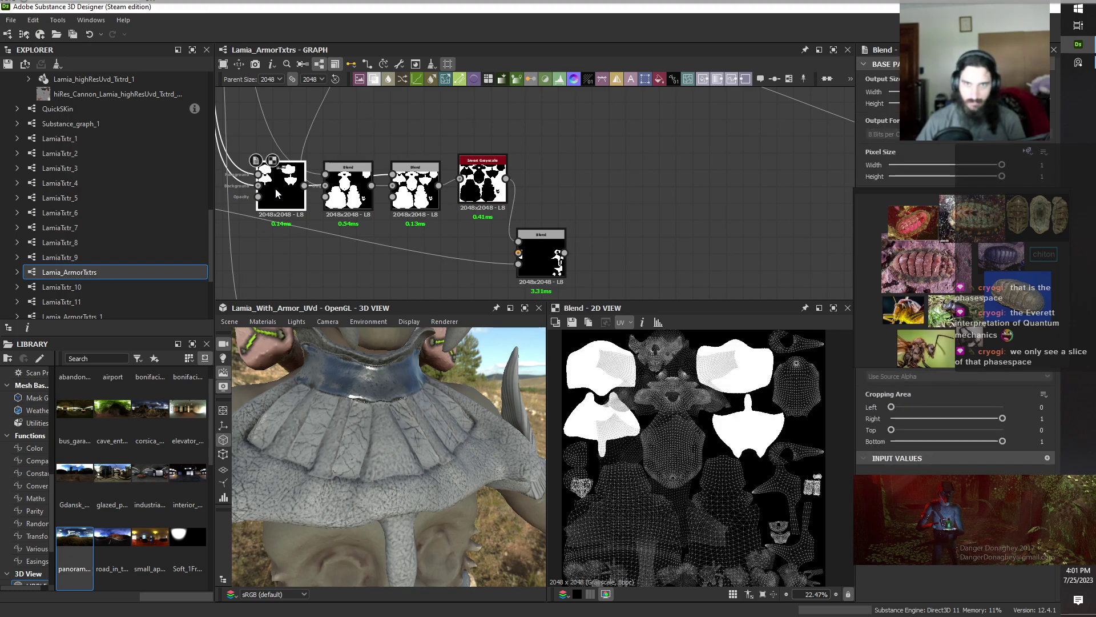
Go back to the color map's mask Blends and preview the second one's mask over the UV layout.
scroll(375, 159, down, 5)
scroll(435, 225, up, 3)
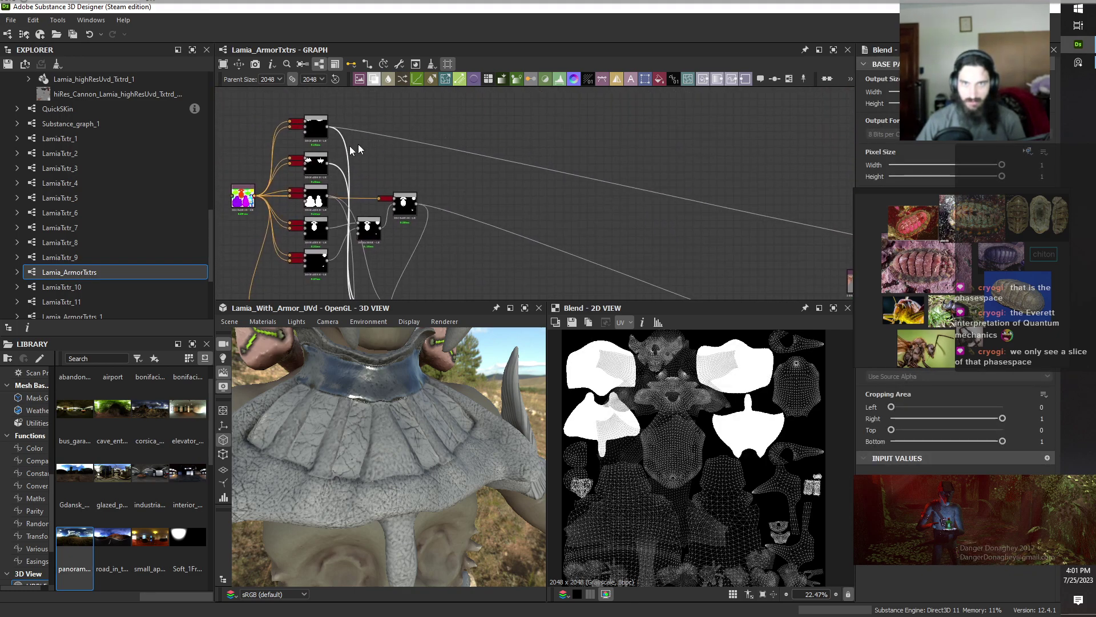
double_click(317, 170)
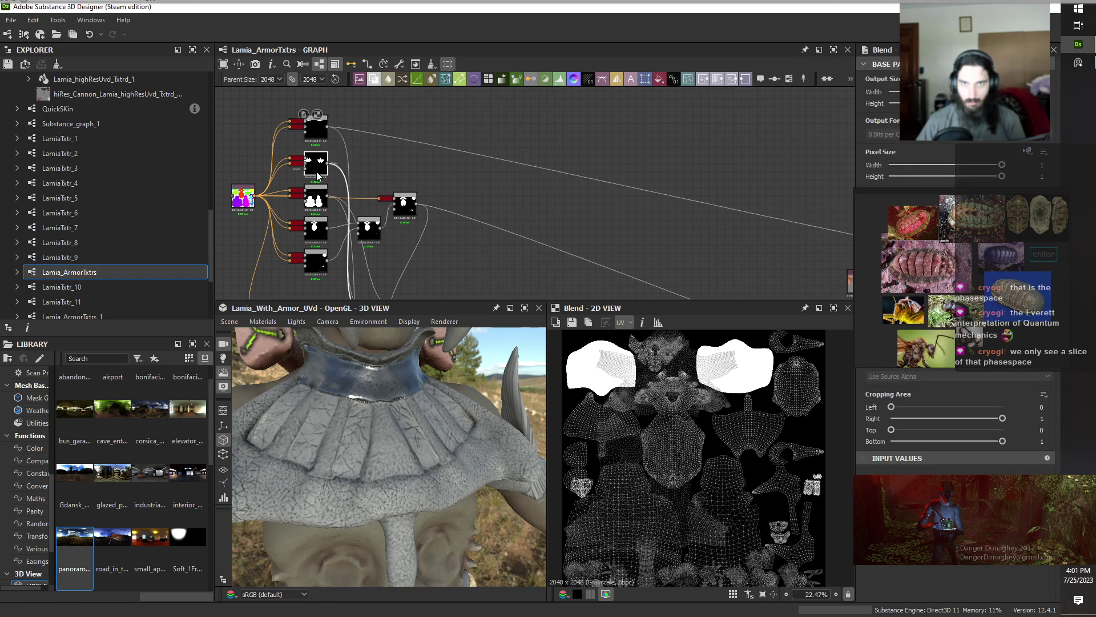
scroll(528, 151, down, 3)
scroll(512, 265, up, 3)
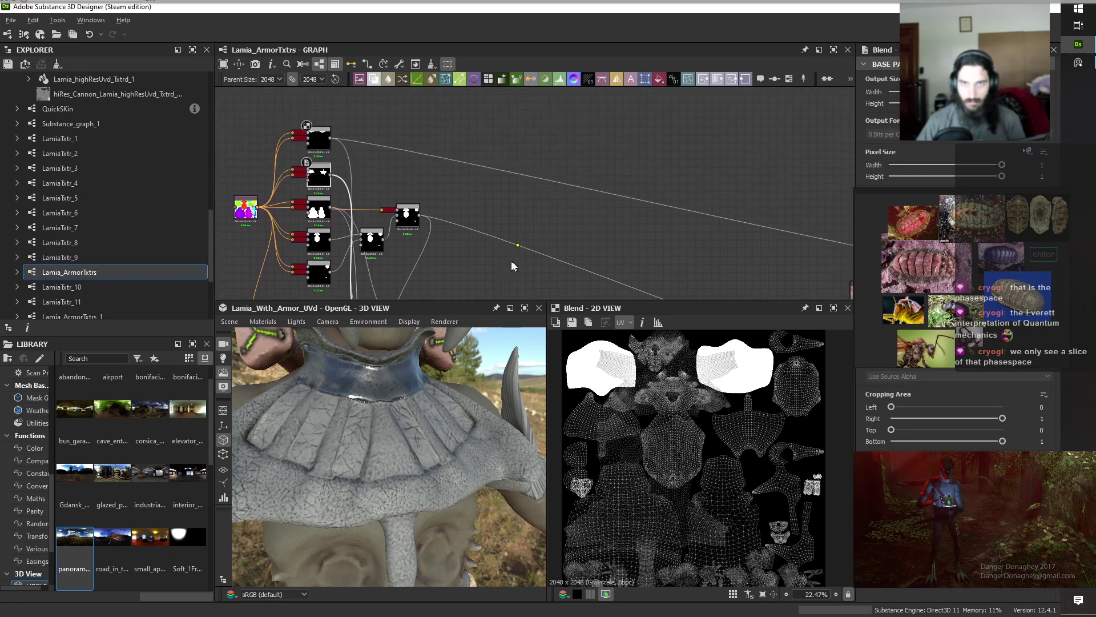
Add a Blend node and connect the output of the color map's second mask Blend to its background.
scroll(335, 163, up, 3)
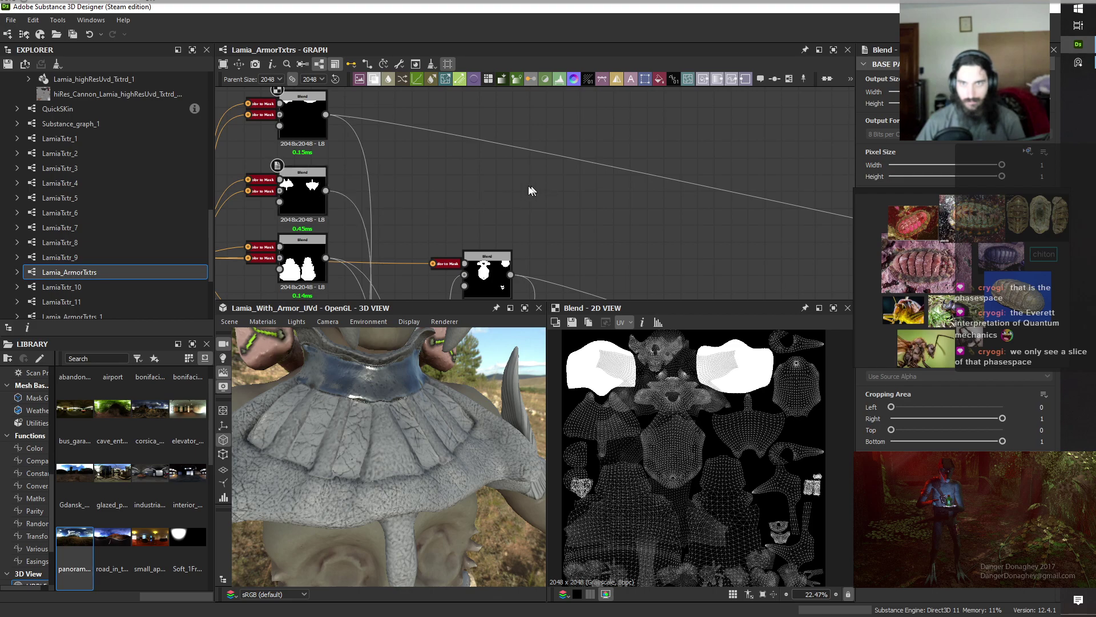
key(space)
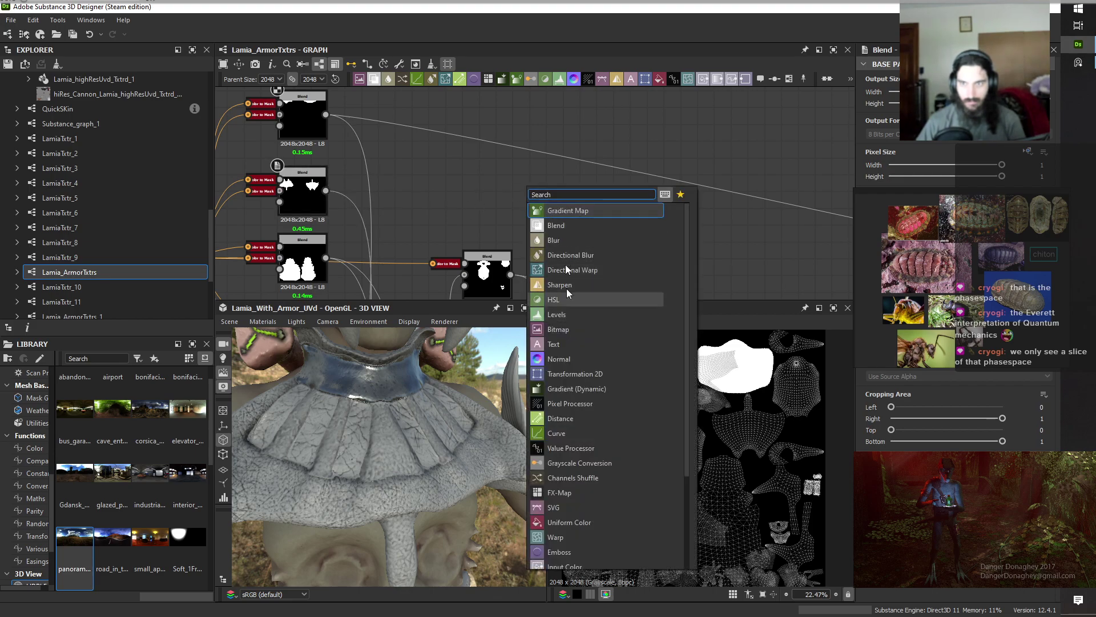
click(557, 225)
drag(326, 191, 509, 186)
Move the new Blend along the graph to sit beside the bitmap and its Color to Mask node.
scroll(510, 186, down, 4)
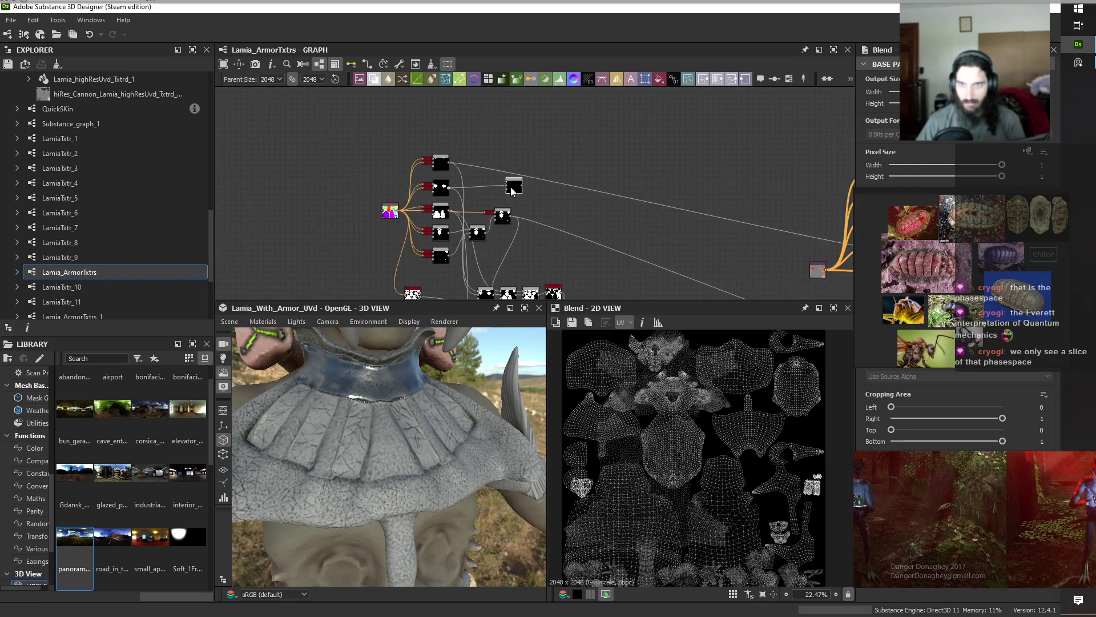
scroll(512, 190, down, 3)
scroll(597, 195, up, 3)
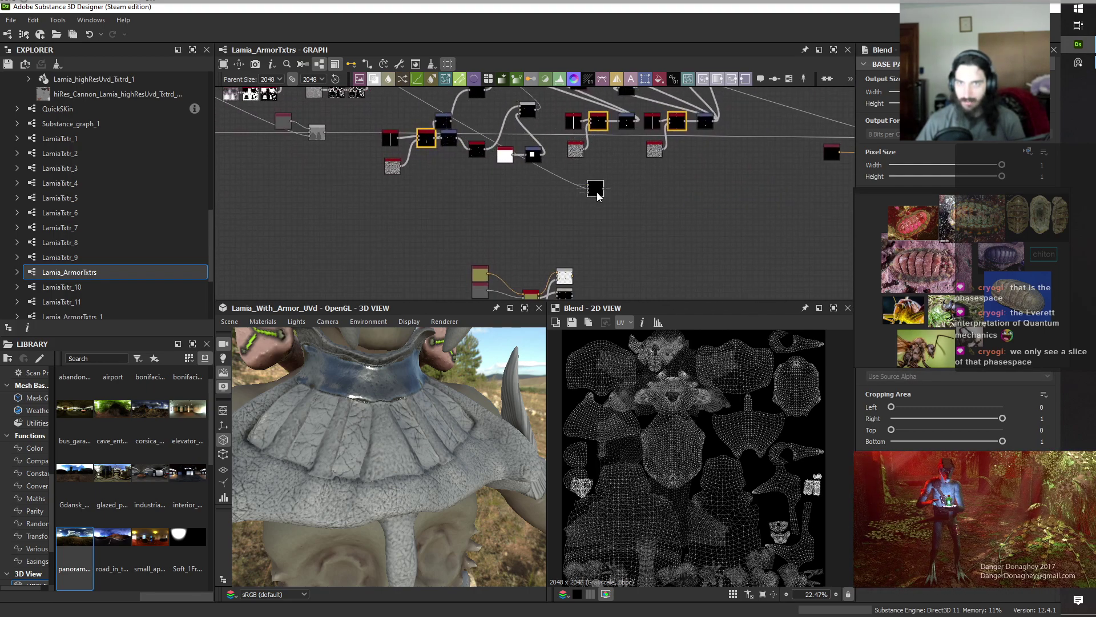
scroll(597, 196, down, 3)
middle_drag(655, 183, 367, 212)
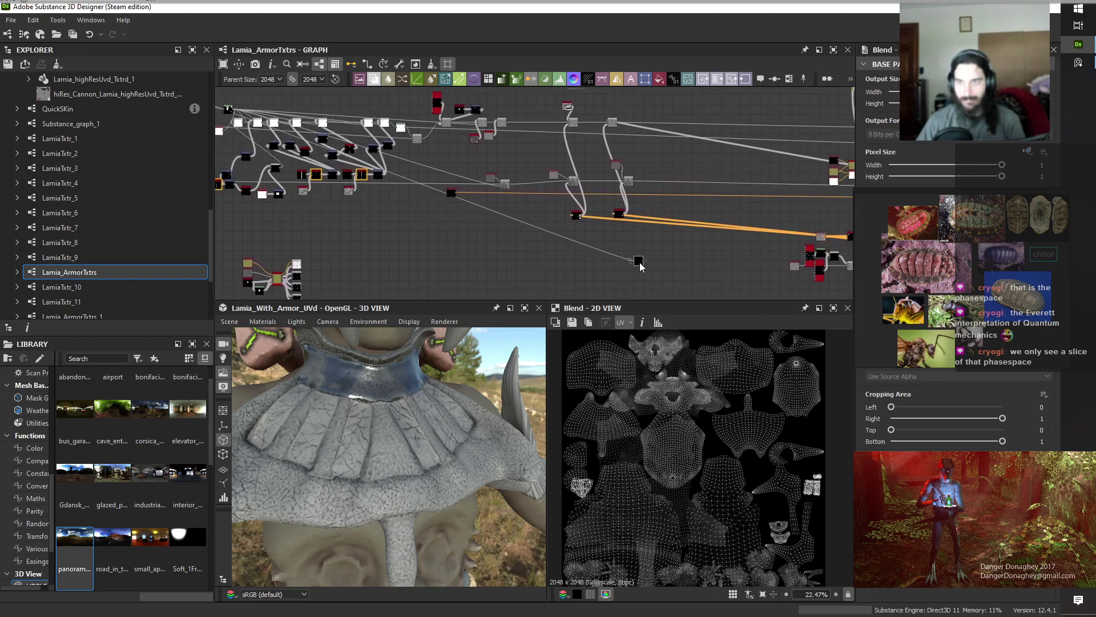
middle_drag(575, 216, 324, 216)
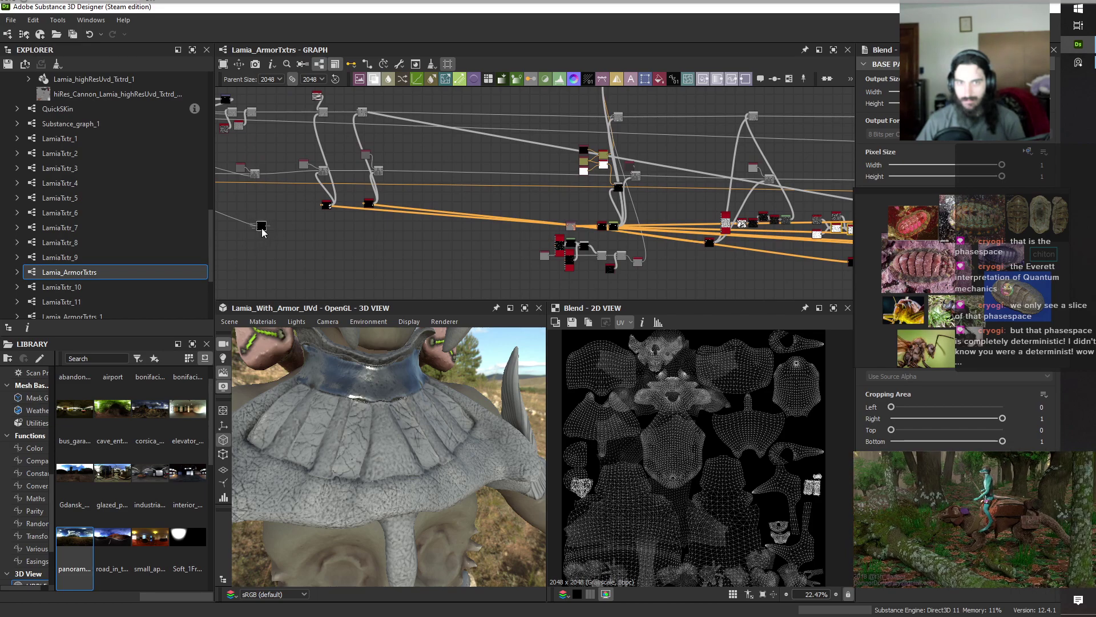
drag(262, 230, 509, 255)
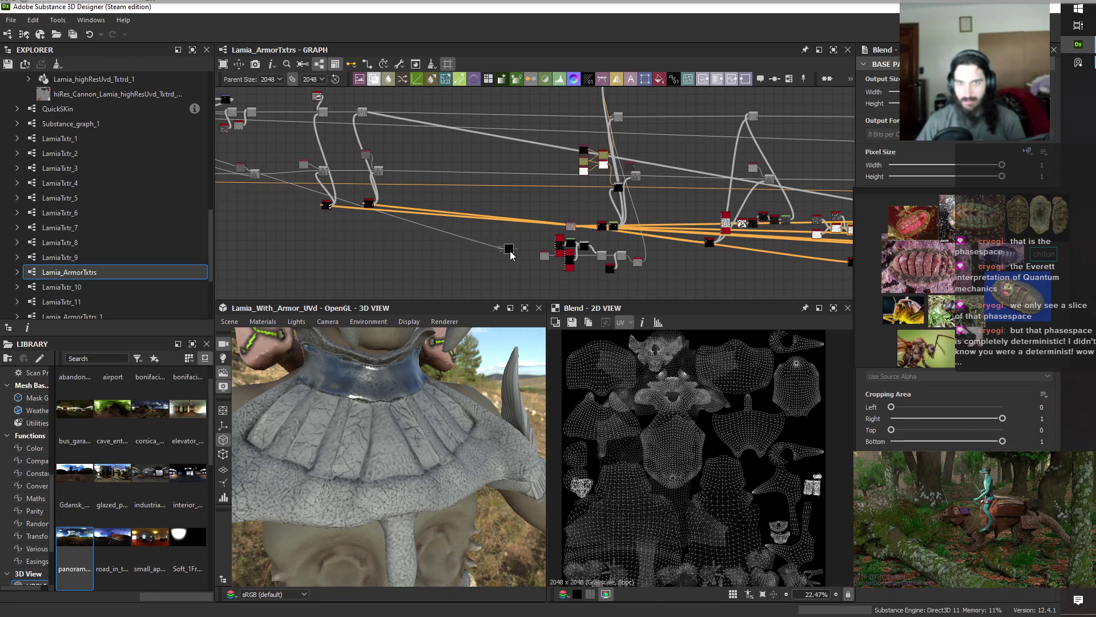
scroll(373, 214, up, 6)
scroll(371, 211, down, 4)
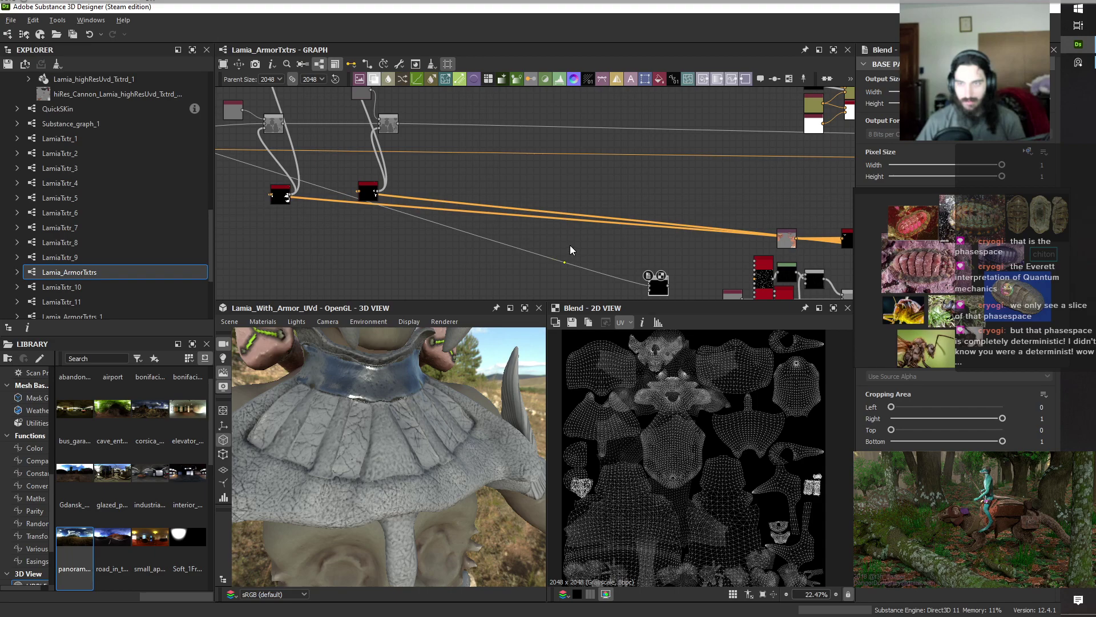
middle_drag(570, 245, 247, 168)
scroll(431, 204, up, 3)
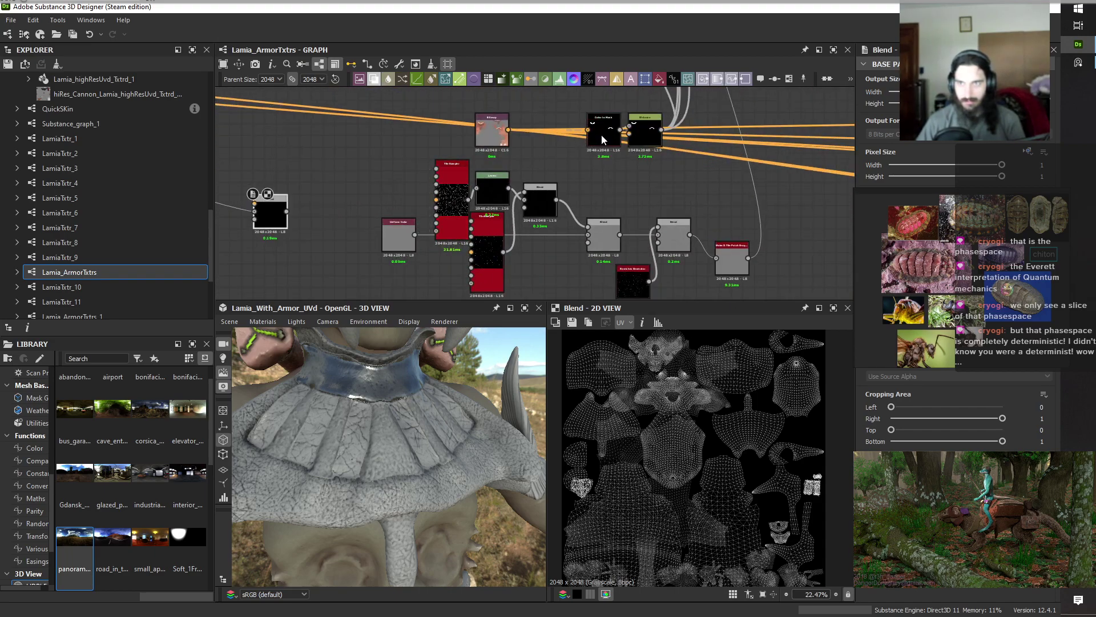
scroll(601, 135, down, 2)
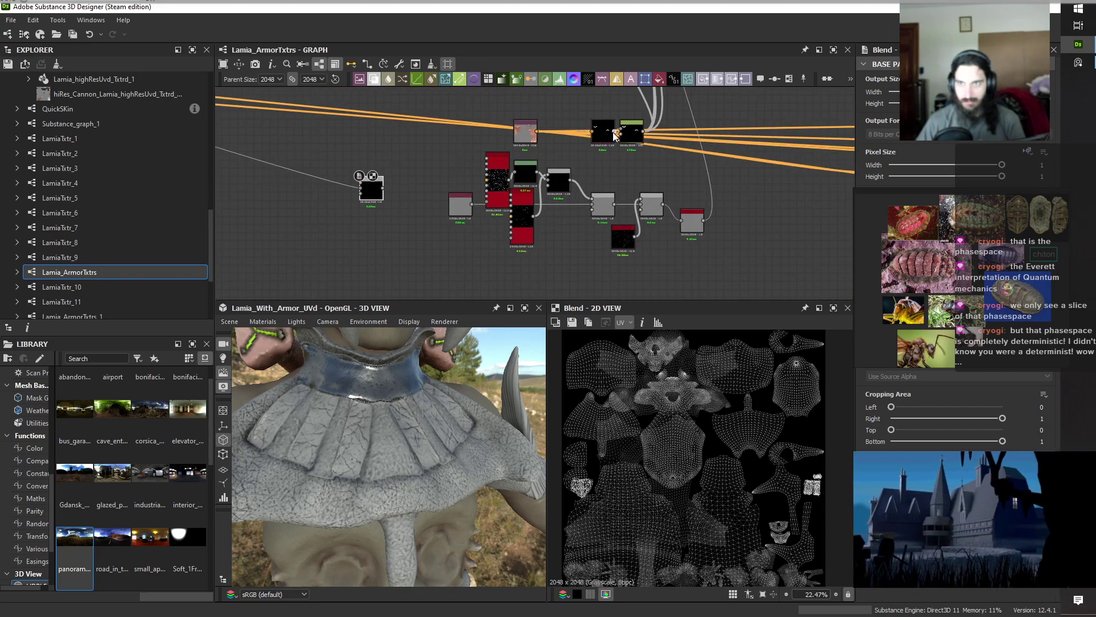
Feed the mask output after that Color to Mask node into the Blend's foreground, set its mode to Subtract, and place it below the noise nodes.
drag(642, 135, 379, 184)
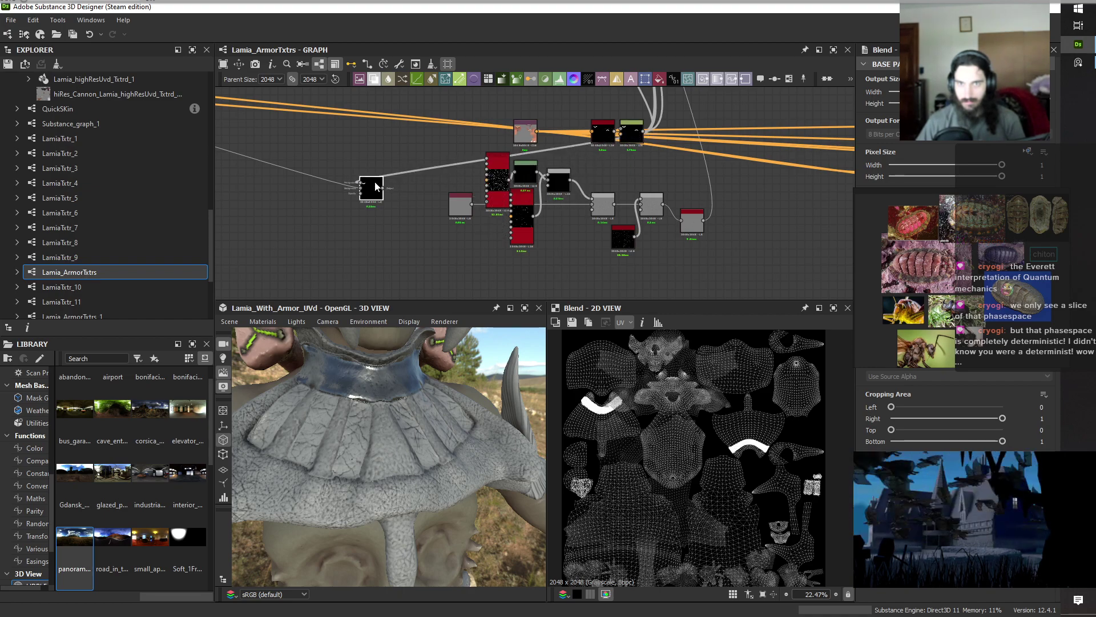
click(937, 345)
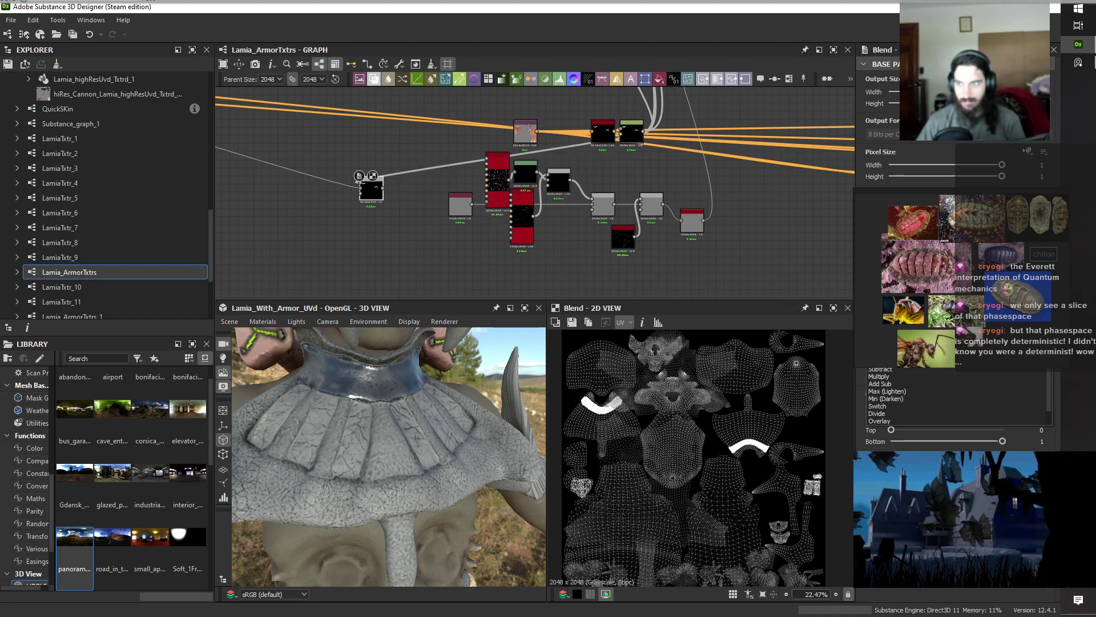
click(895, 370)
scroll(392, 205, down, 2)
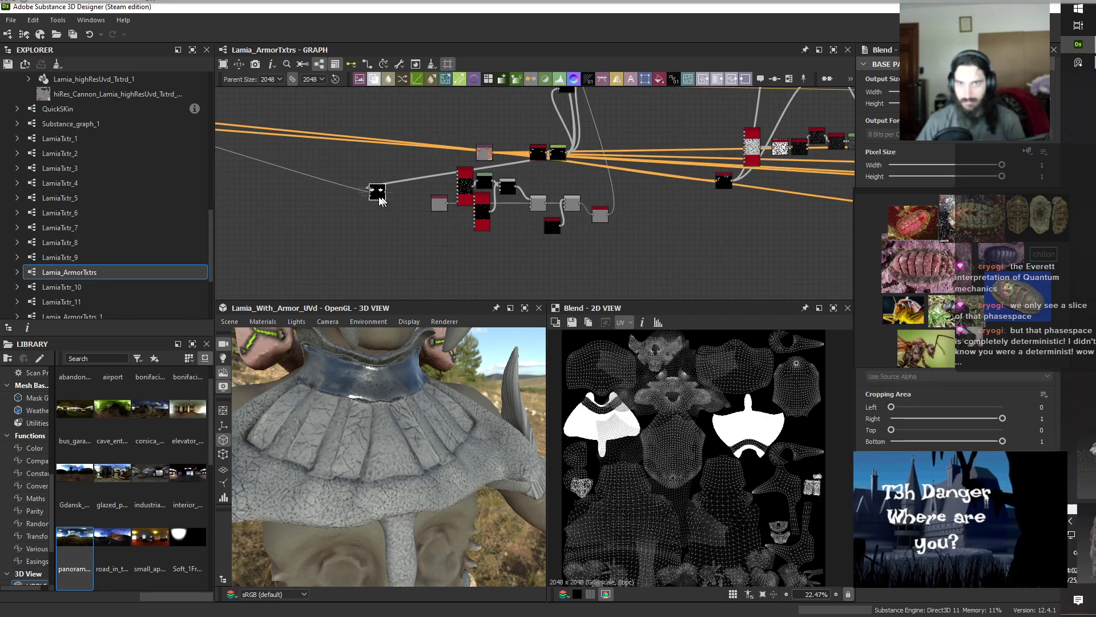
drag(378, 196, 585, 275)
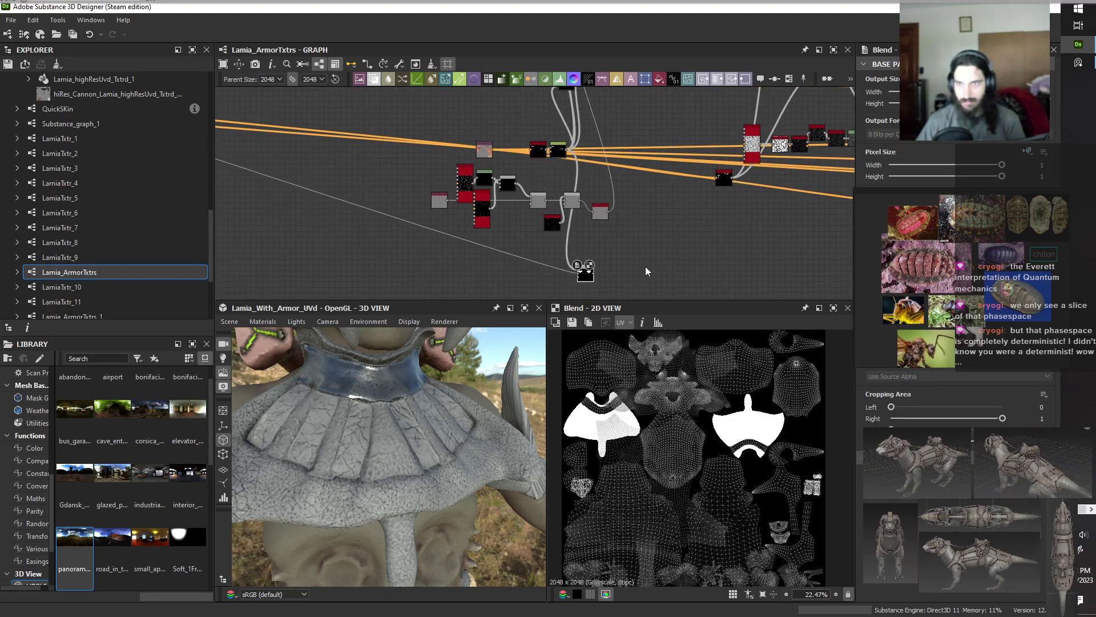
Add another Blend after the Subtract Blend and place it below the following Color to Mask node.
middle_drag(645, 266, 535, 196)
scroll(502, 200, up, 4)
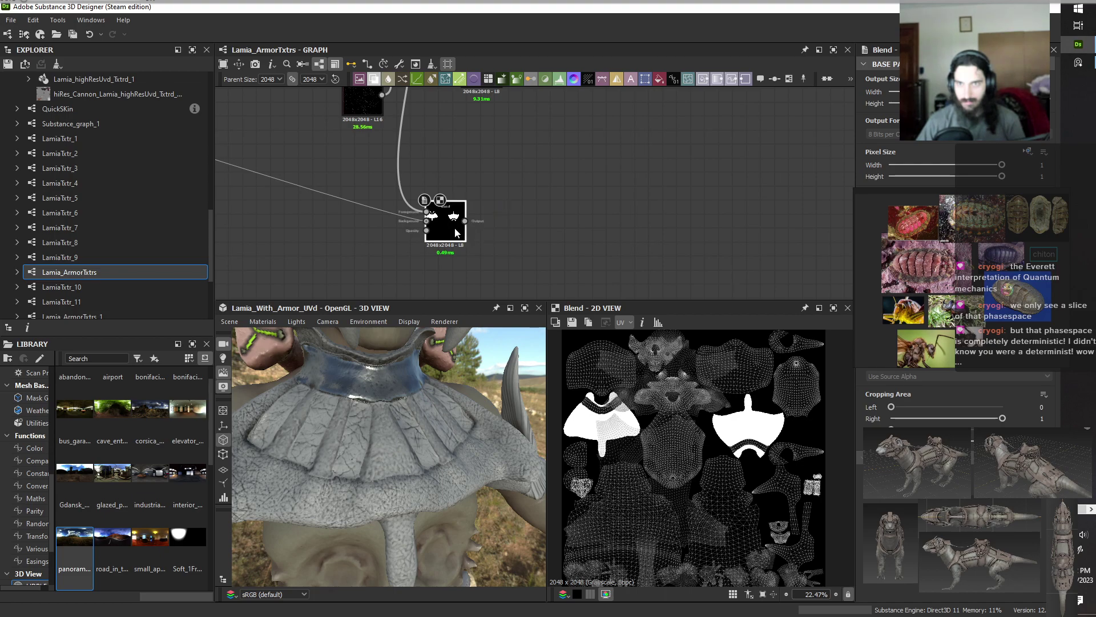
key(space)
click(507, 267)
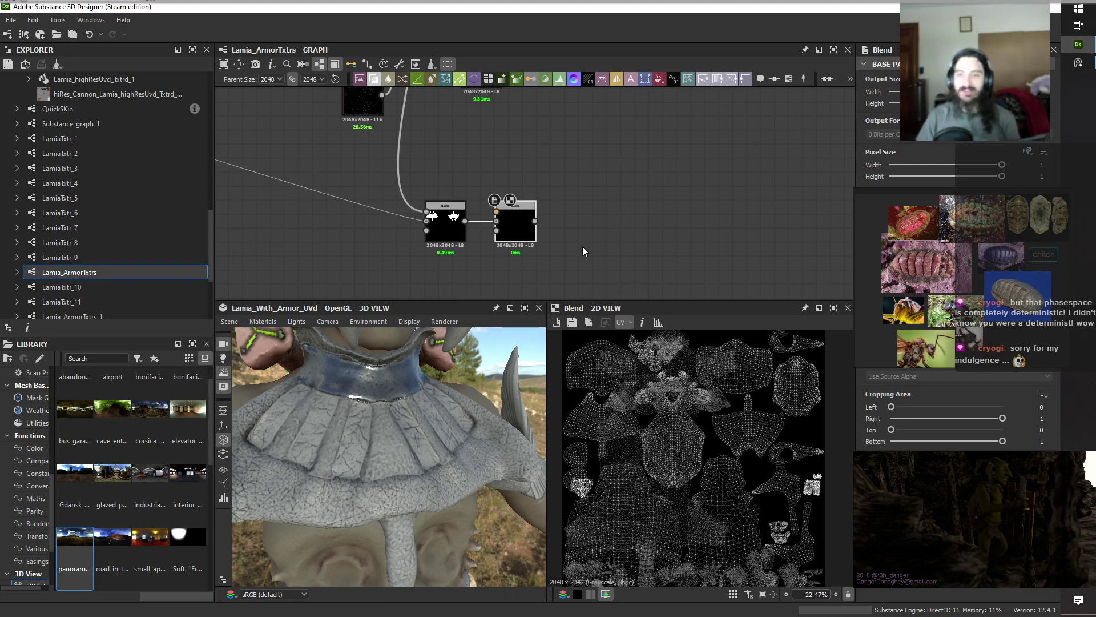
scroll(520, 234, down, 3)
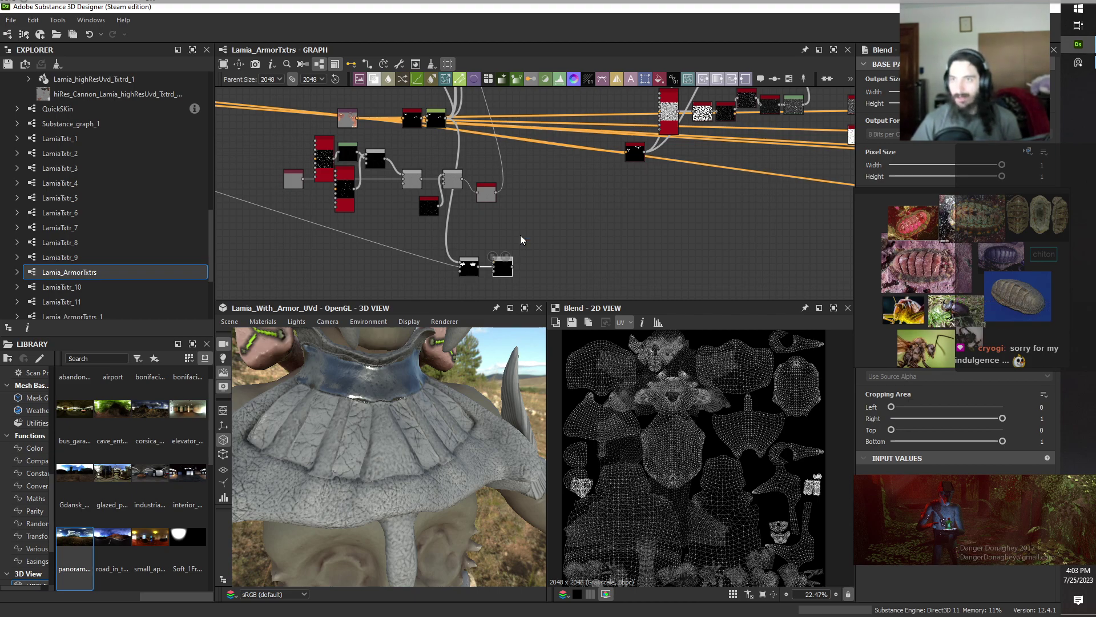
middle_drag(526, 245, 457, 254)
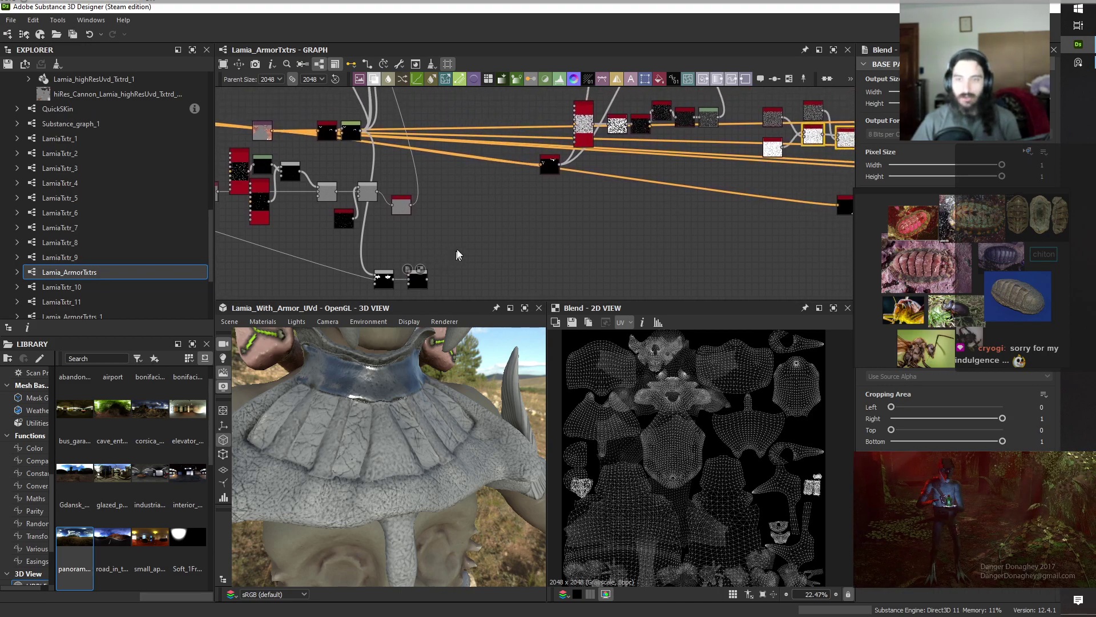
drag(421, 287, 620, 285)
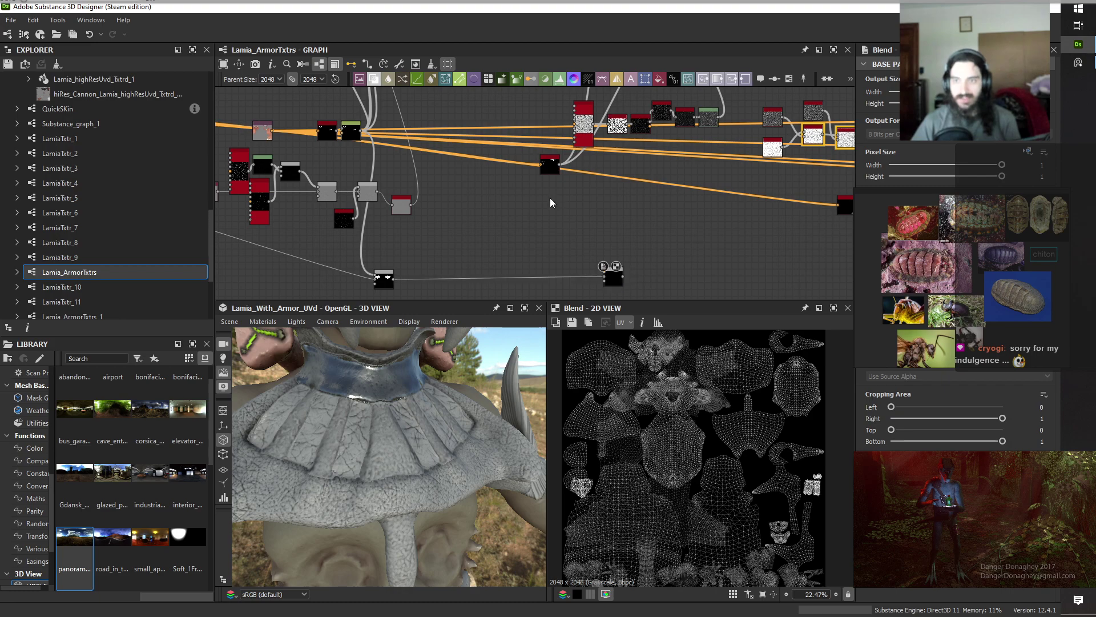
Preview the trim-and-stripes Color to Mask, connect it to the new Blend's foreground, and set that Blend's mode to Subtract.
double_click(551, 168)
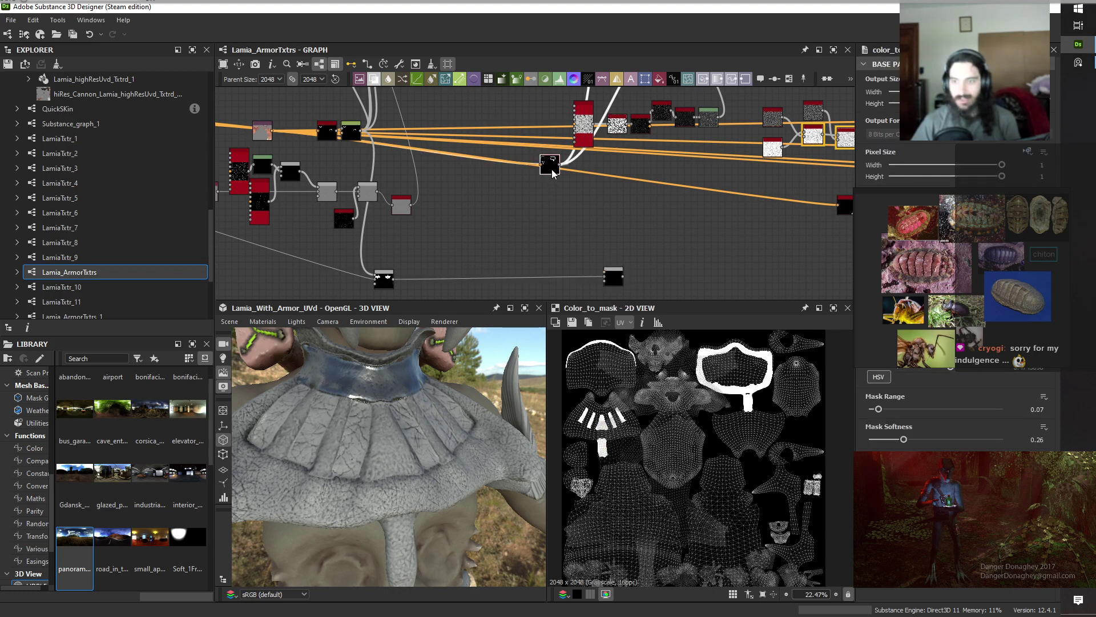
middle_drag(565, 239, 505, 230)
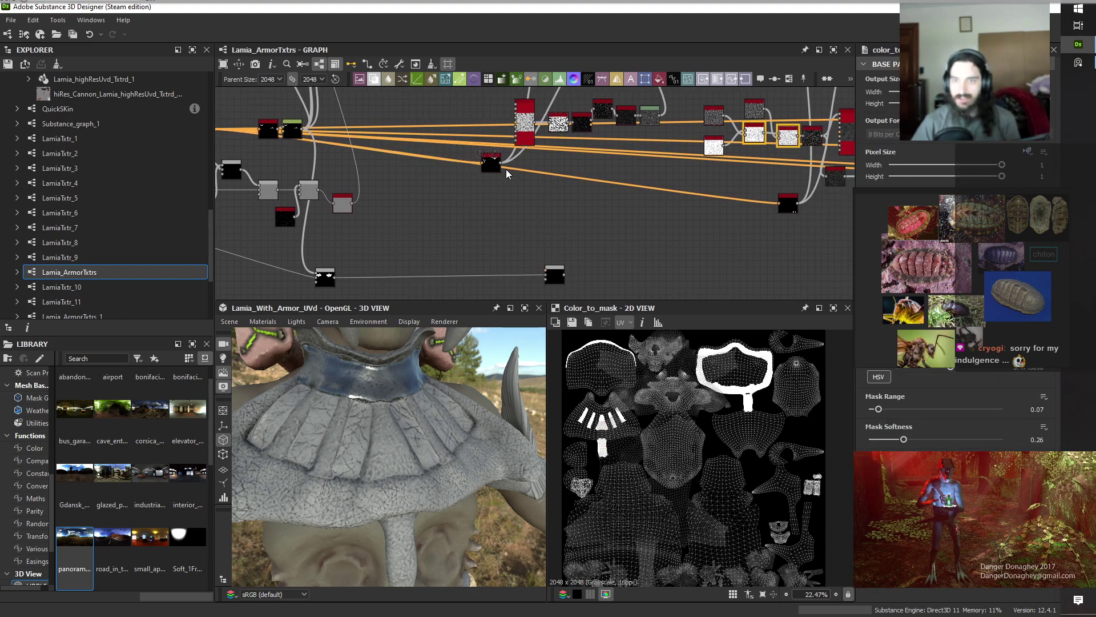
drag(499, 162, 555, 276)
double_click(554, 276)
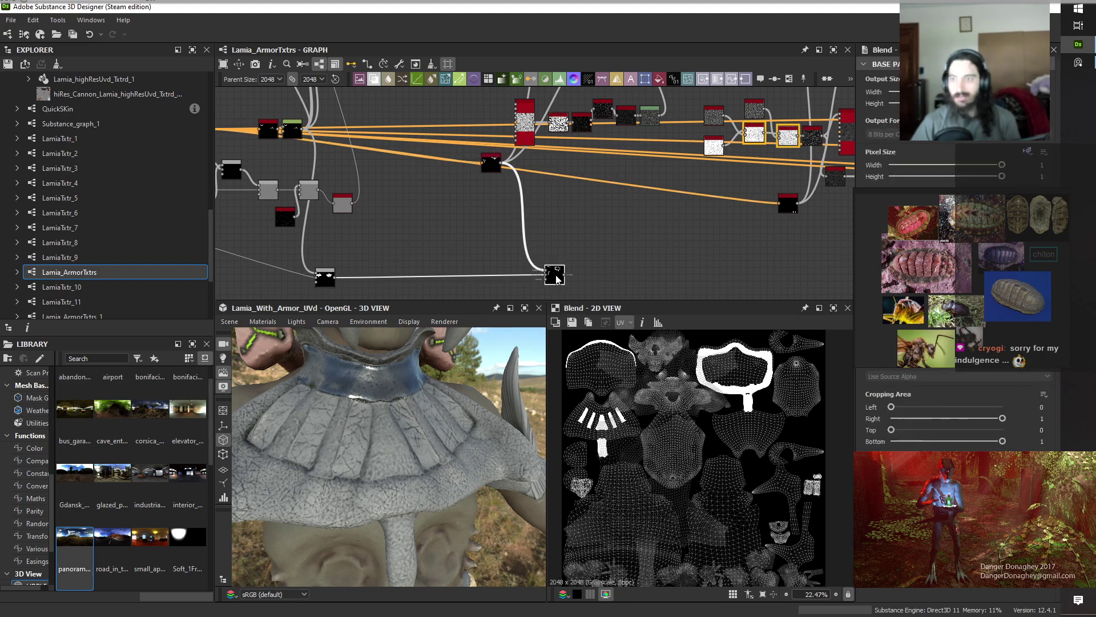
click(959, 345)
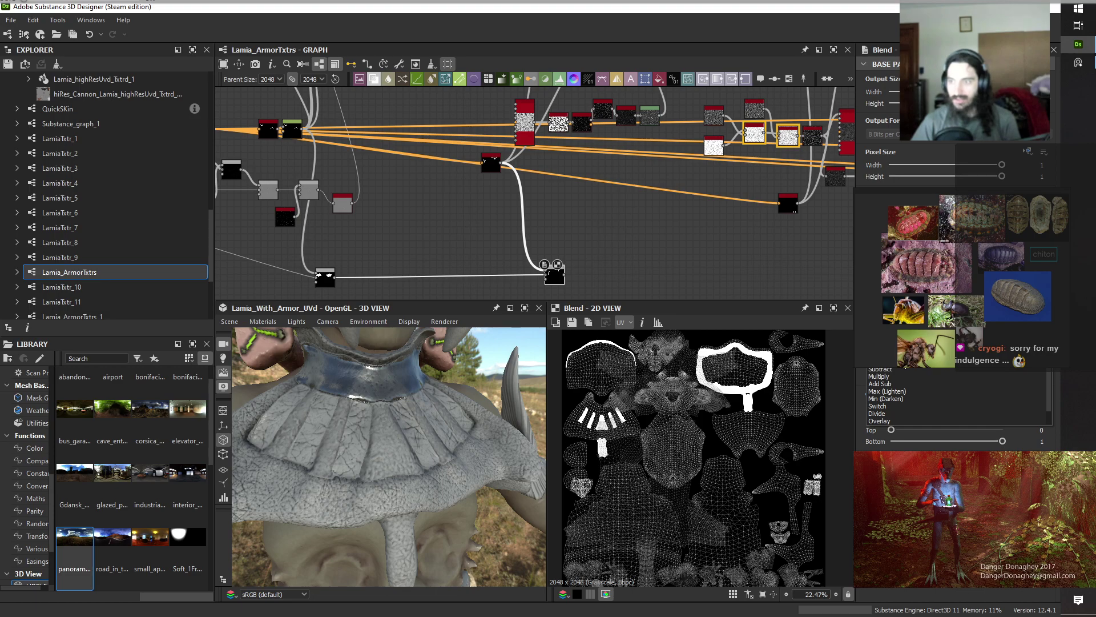
click(914, 363)
click(882, 362)
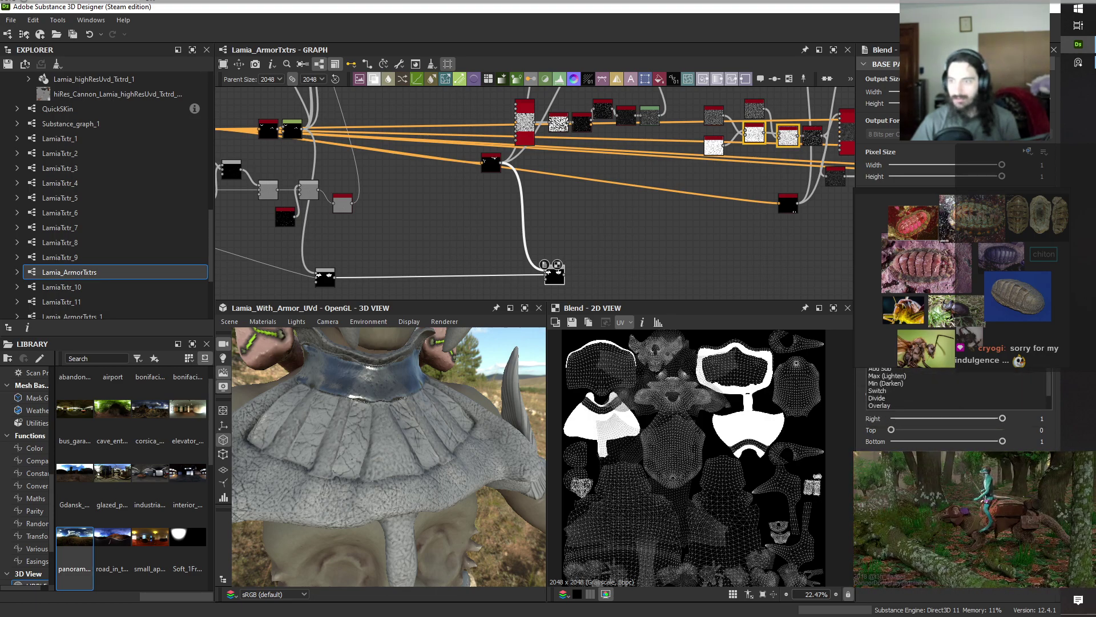
click(883, 370)
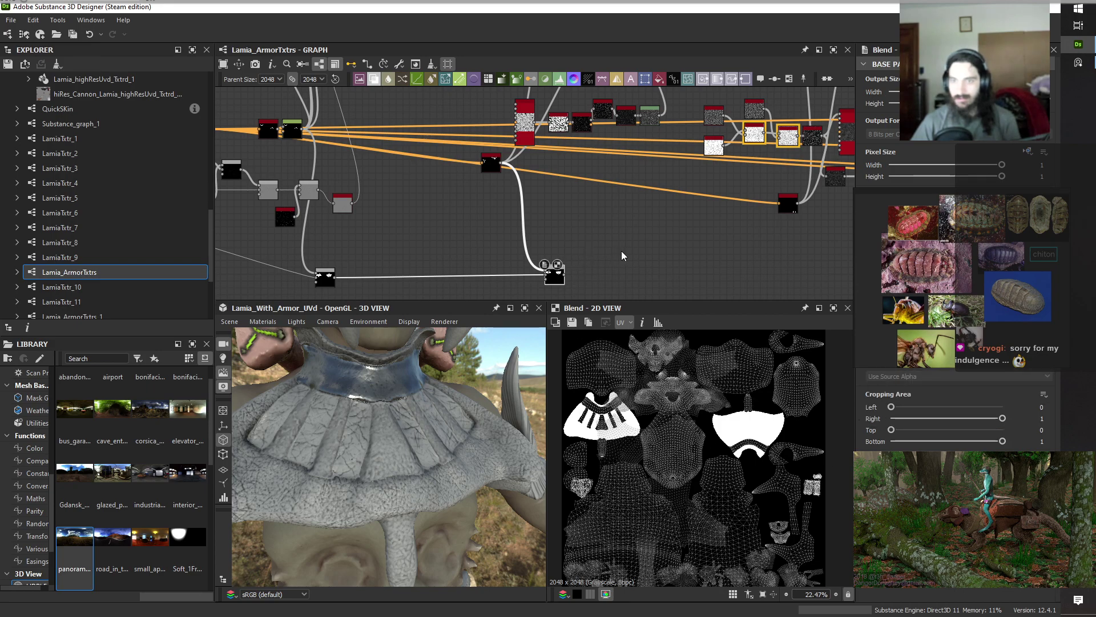
Add a third Blend after the second Subtract Blend and move it below the next Color to Mask node.
middle_drag(621, 252, 580, 262)
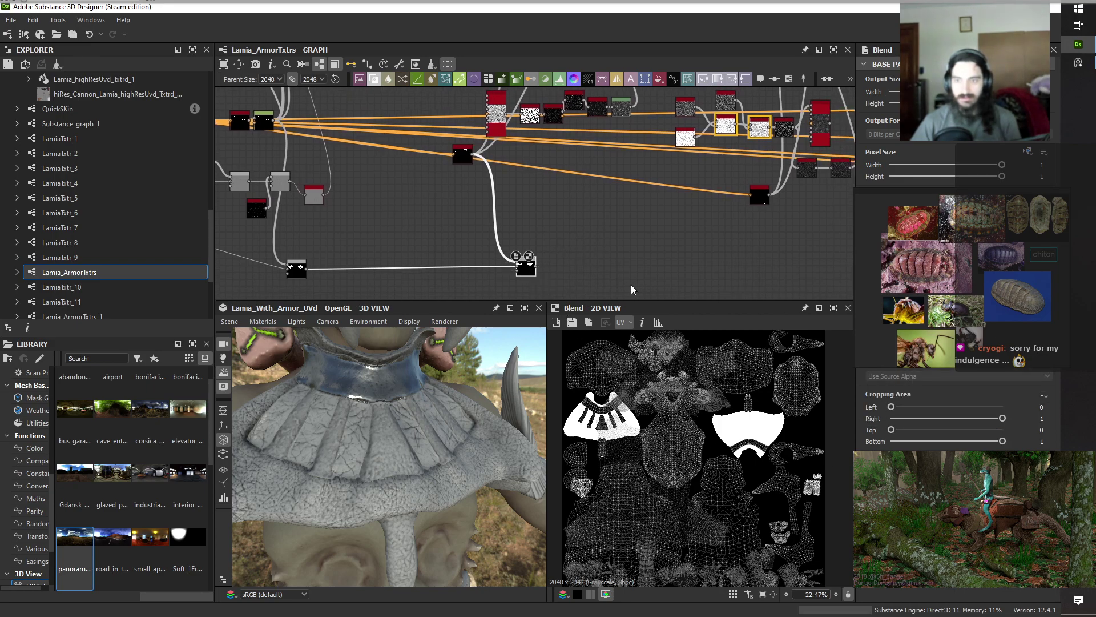
middle_drag(685, 240, 545, 256)
middle_drag(430, 287, 443, 269)
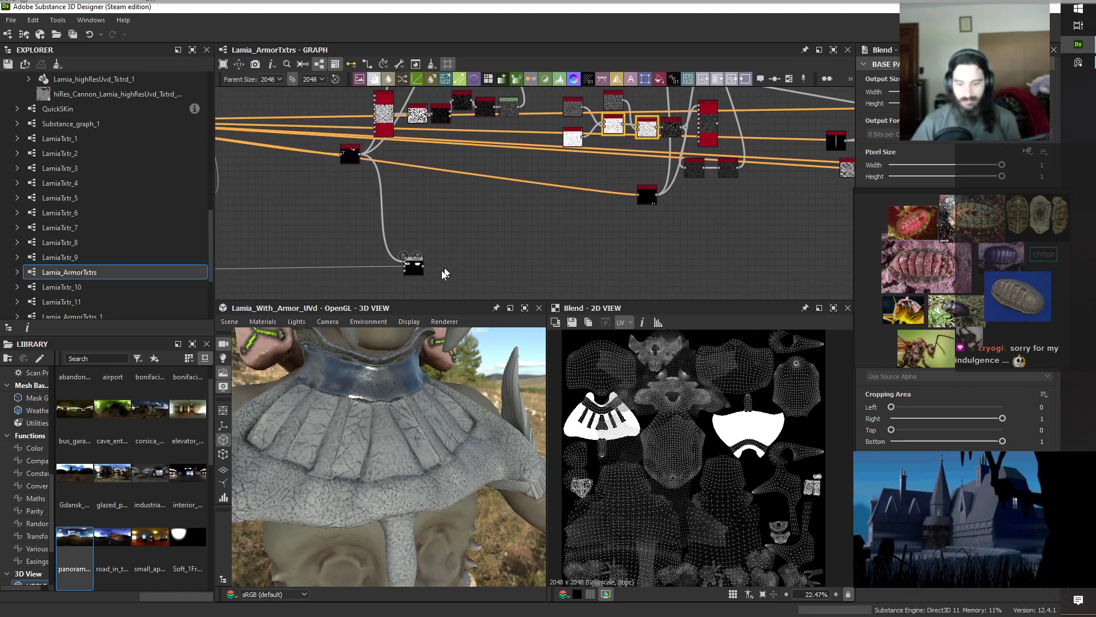
scroll(441, 269, up, 3)
key(space)
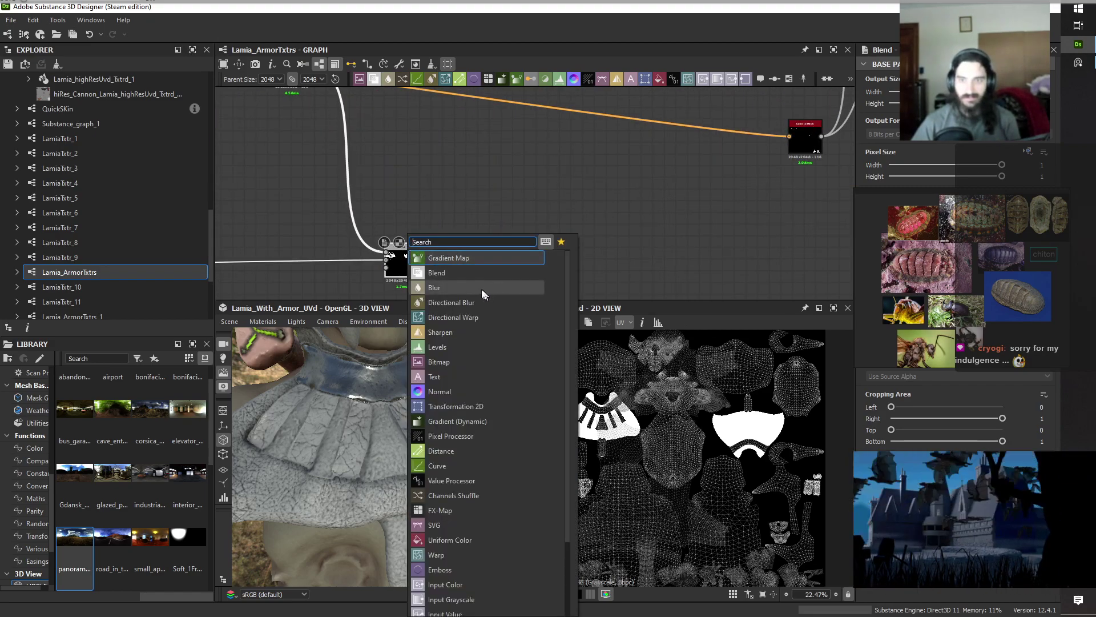
click(461, 278)
scroll(505, 278, down, 2)
scroll(594, 273, down, 3)
middle_drag(608, 272, 451, 262)
scroll(413, 292, down, 1)
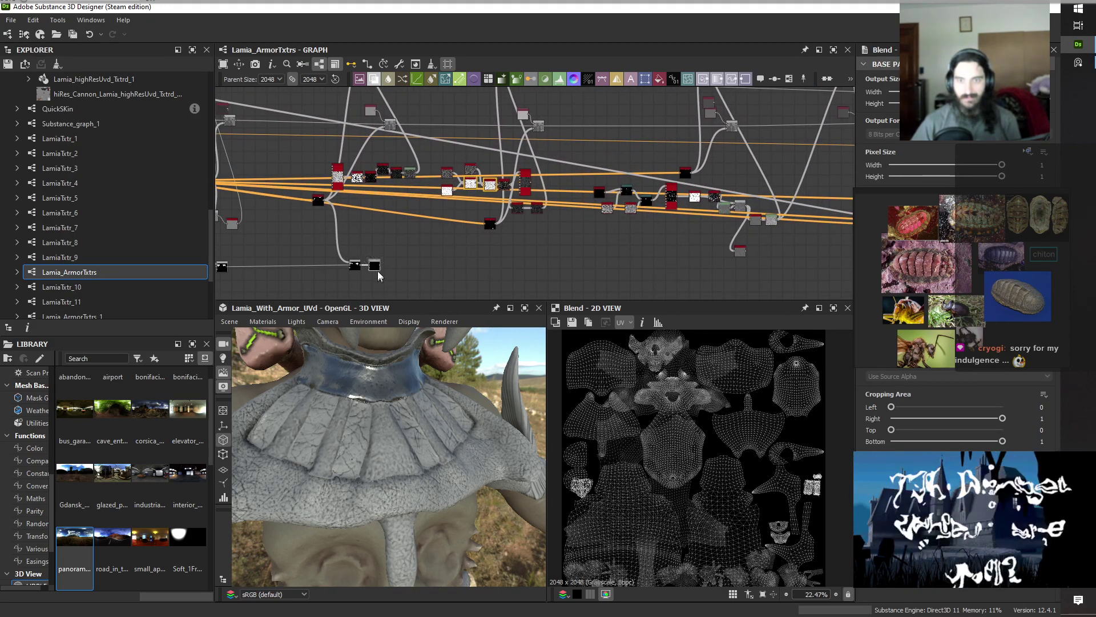
drag(374, 267, 505, 268)
scroll(505, 268, up, 3)
Preview that Color to Mask, connect it to the third Blend's foreground, and set the blending mode to Subtract.
double_click(455, 128)
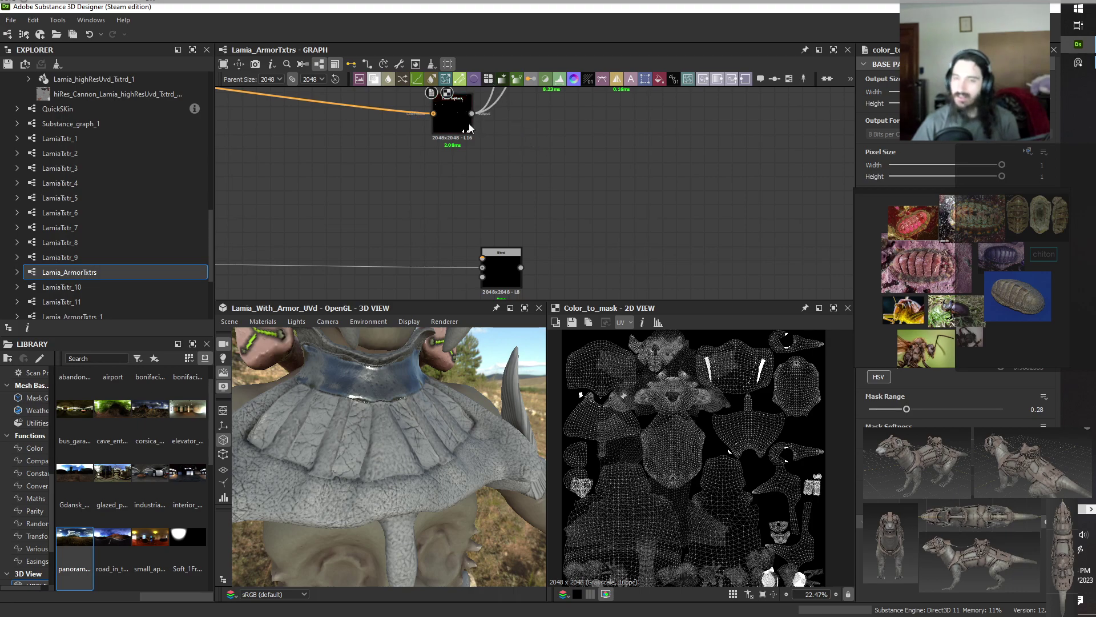
drag(471, 113, 482, 257)
double_click(498, 275)
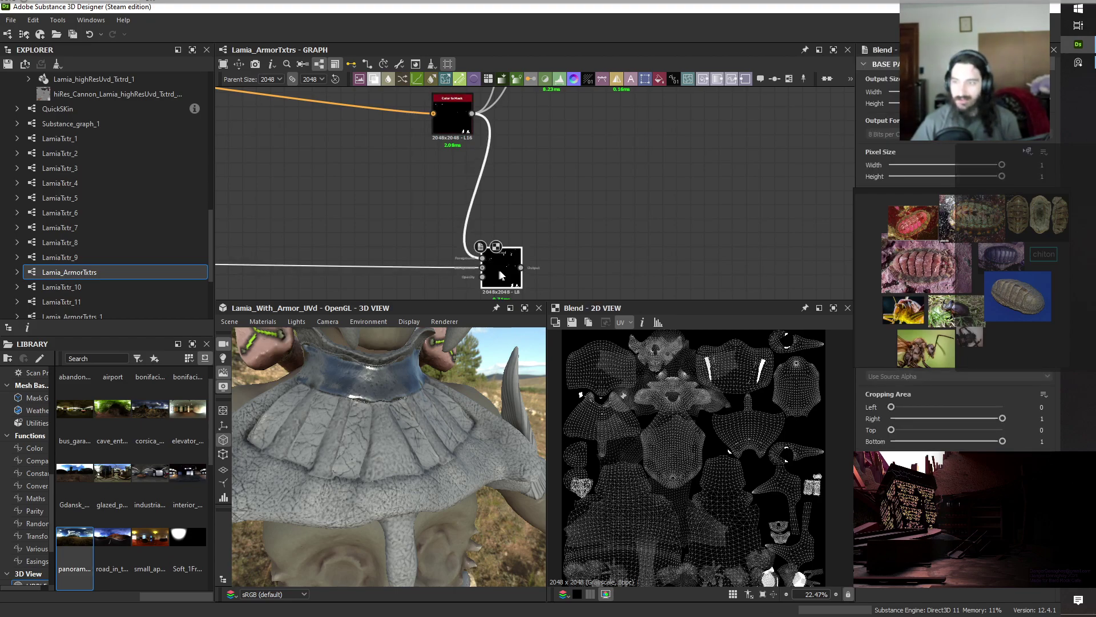
click(907, 368)
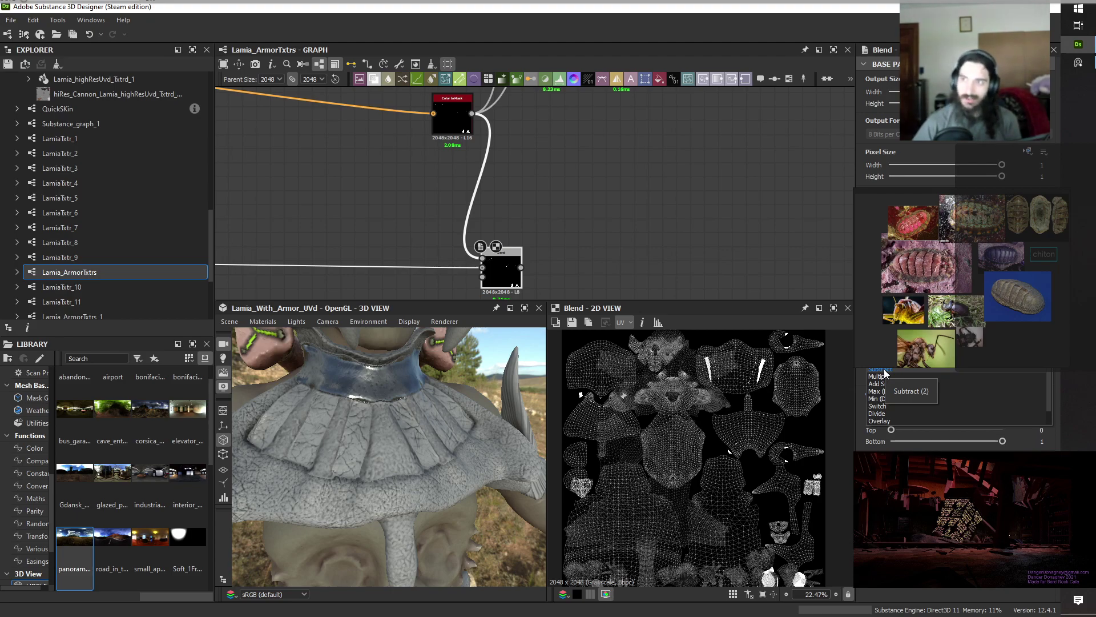
click(884, 368)
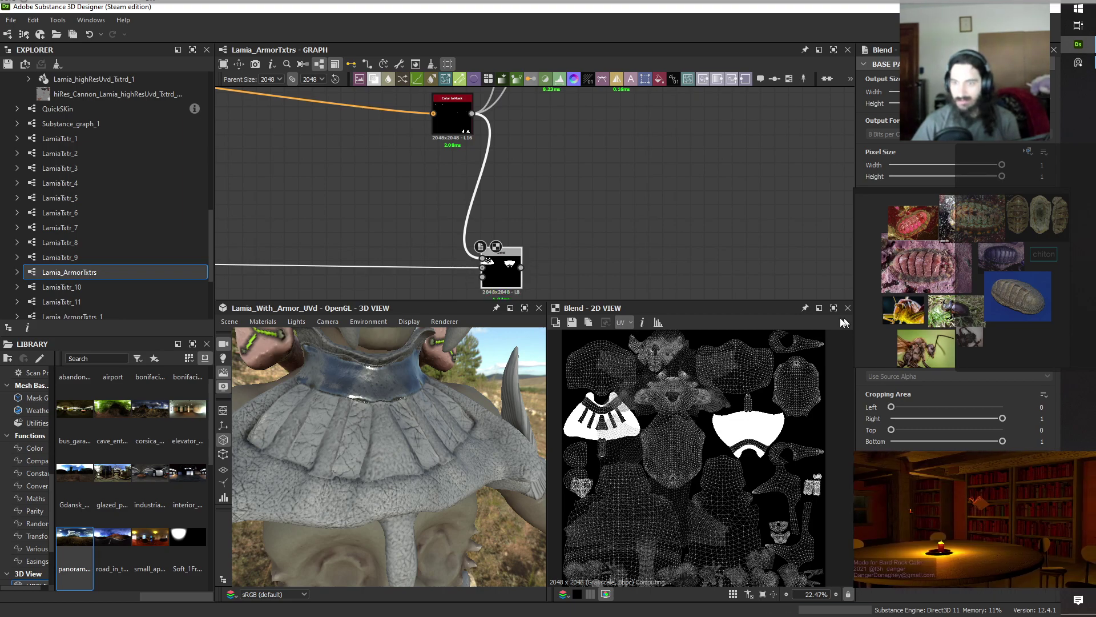
Recheck the last subtracted Color to Mask and look further along the graph for other Color to Mask nodes.
click(456, 131)
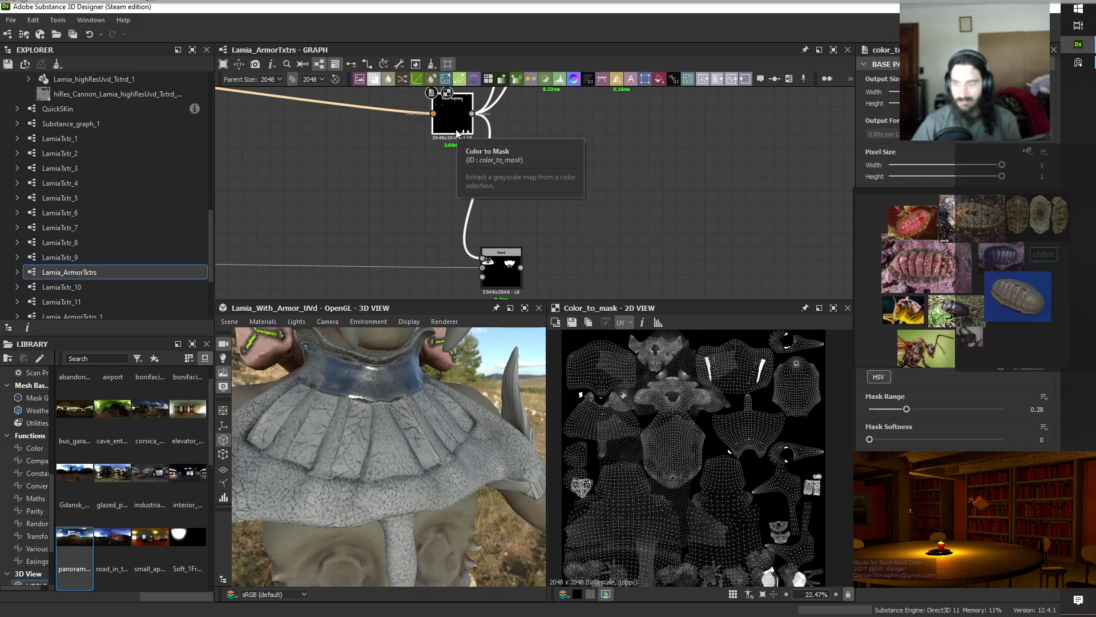
scroll(456, 137, down, 5)
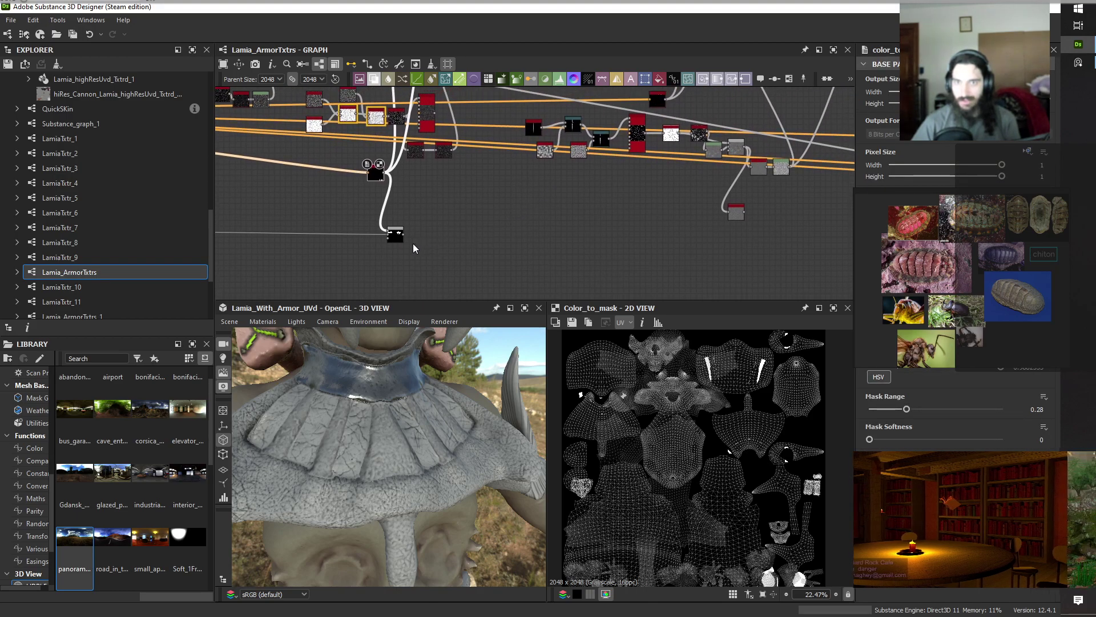
mouse_move(395, 235)
mouse_down()
mouse_move(542, 243)
mouse_move(398, 234)
mouse_up()
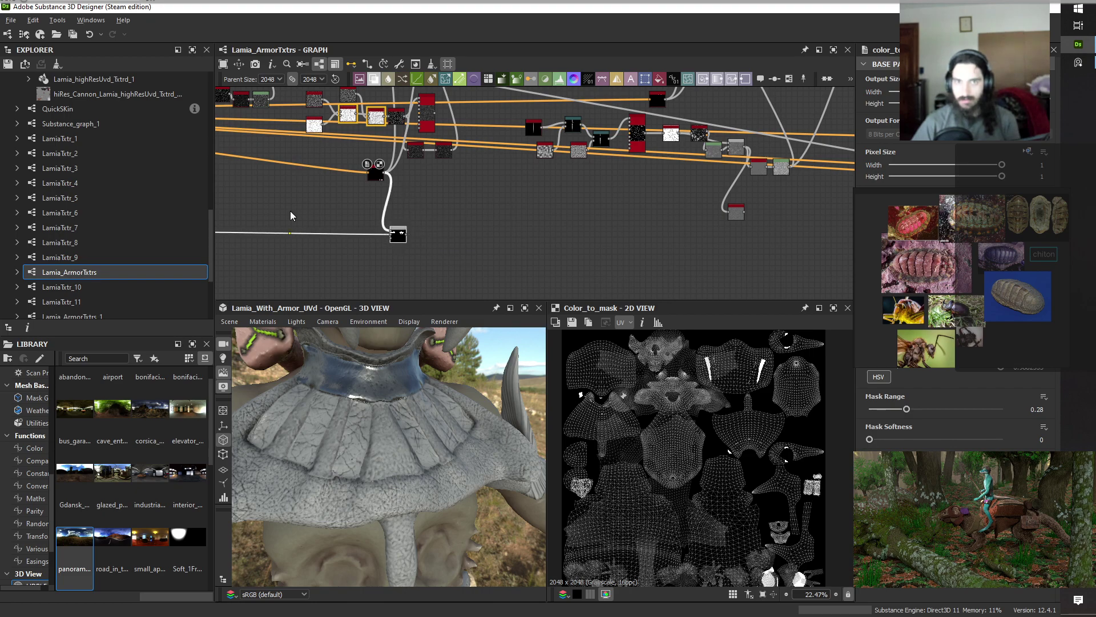
scroll(290, 216, down, 2)
mouse_move(291, 216)
middle_down()
mouse_move(508, 271)
mouse_move(294, 230)
middle_up()
scroll(525, 207, up, 4)
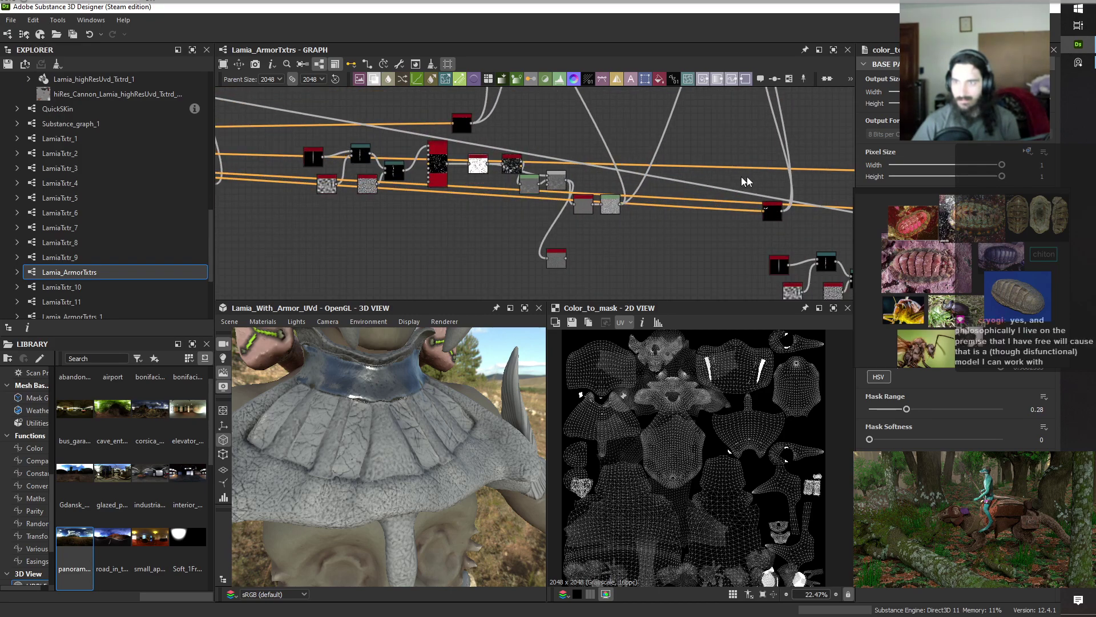
scroll(777, 192, up, 8)
scroll(733, 236, down, 11)
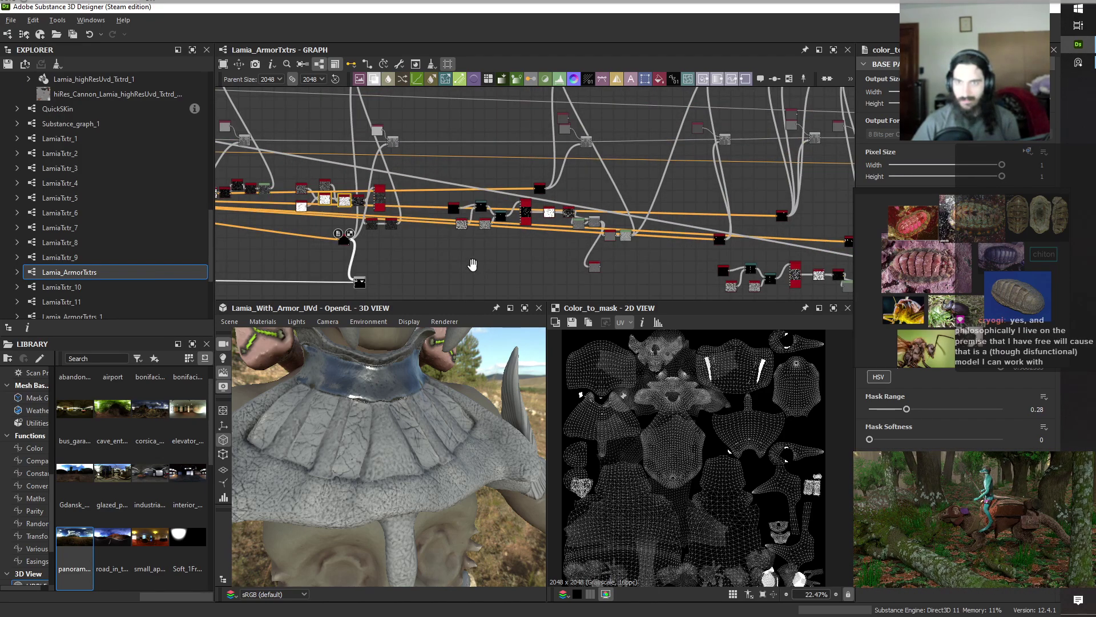
Move the mask-chain Blend node farther along the graph, toward the remaining Color to Mask nodes, previewing the nearest mask on the way.
scroll(454, 250, up, 5)
drag(396, 258, 762, 261)
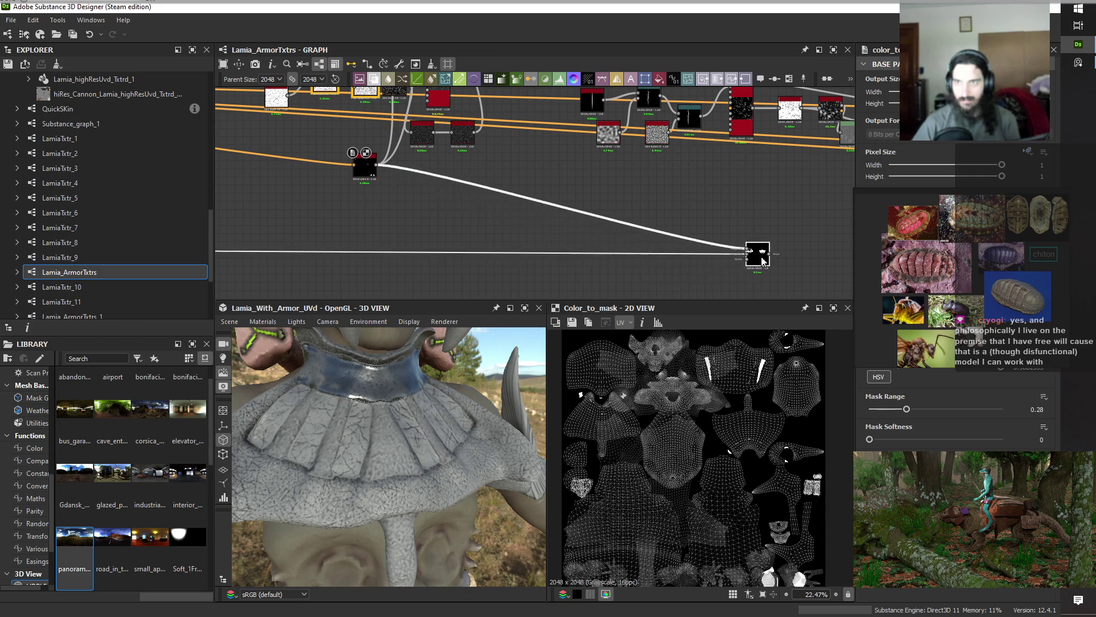
middle_drag(762, 197, 507, 235)
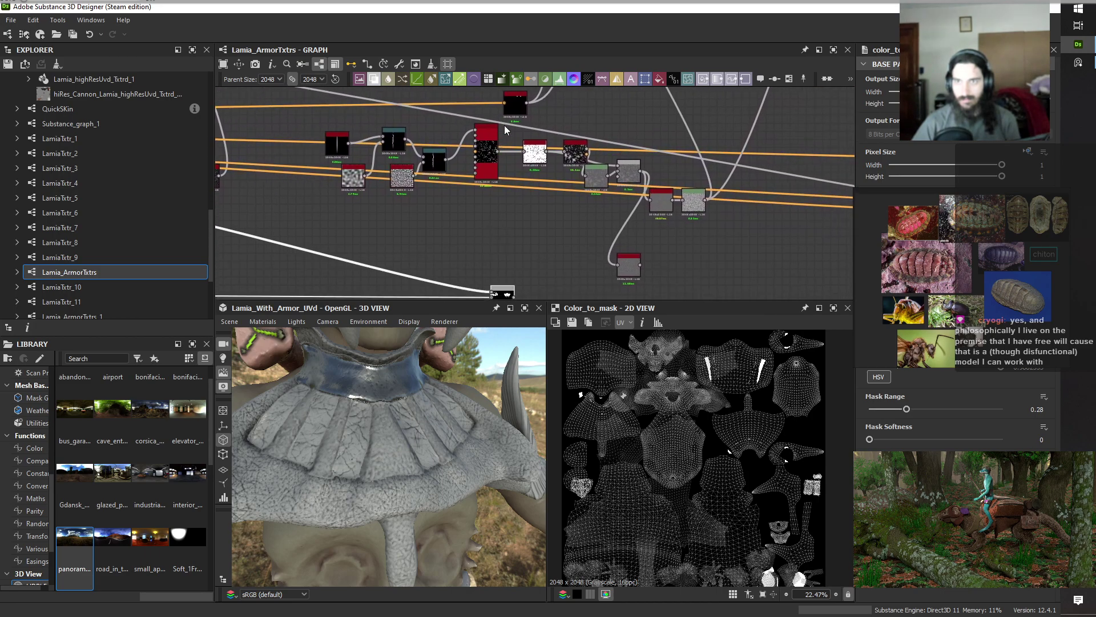
double_click(514, 108)
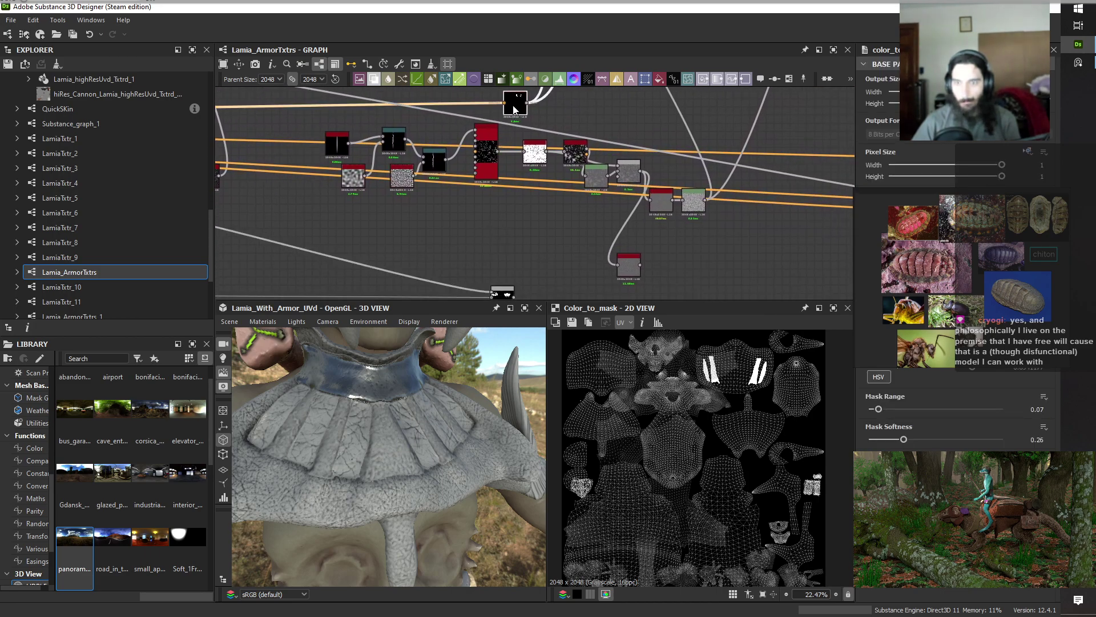
middle_drag(543, 226, 377, 187)
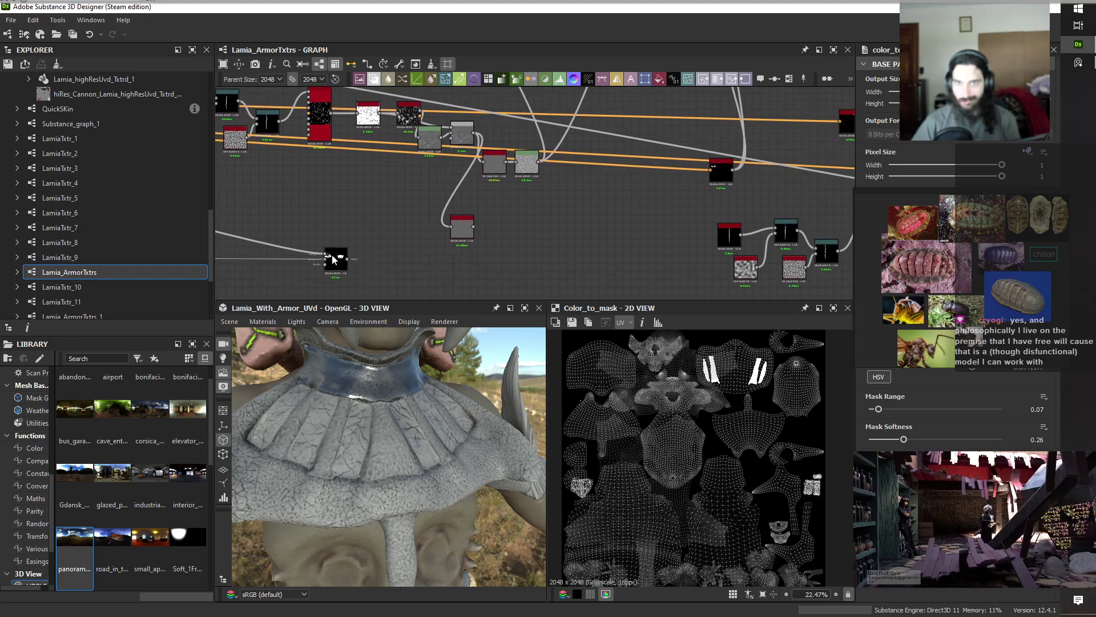
drag(334, 261, 638, 279)
middle_drag(596, 224, 335, 232)
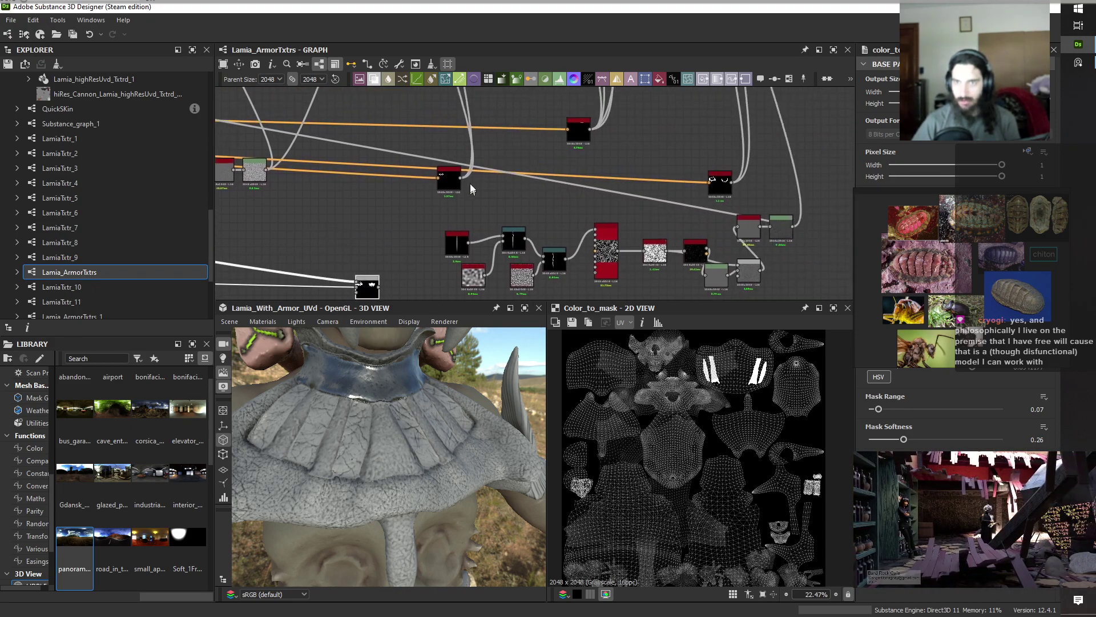
Connect the Color to Mask node of the collar's narrow plates to the moved Blend node and inspect the combined mask up close.
click(445, 179)
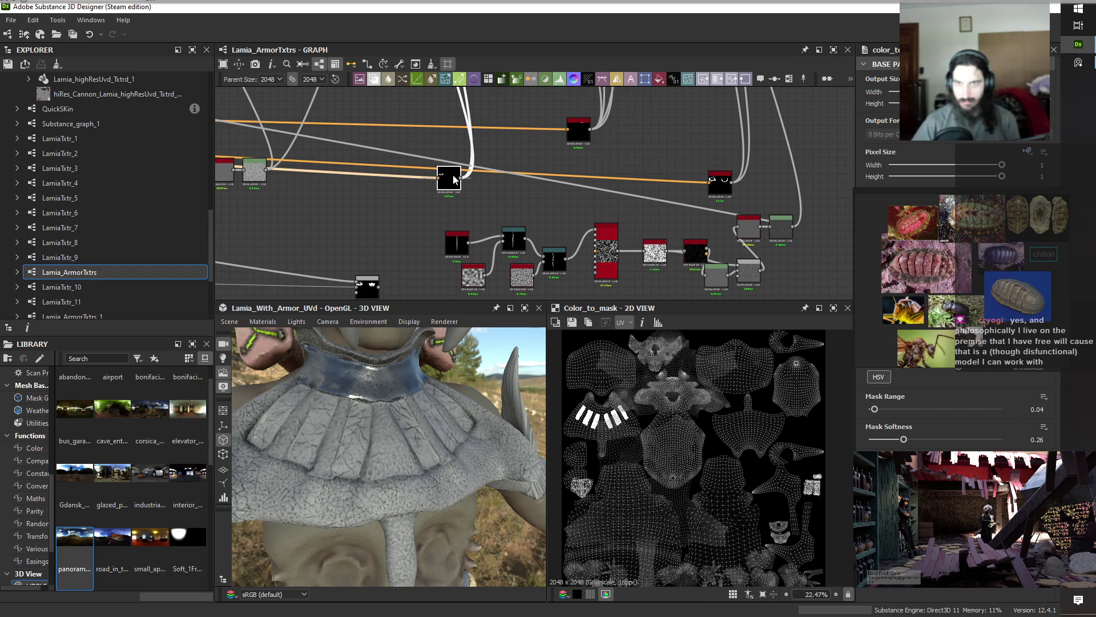
drag(461, 179, 355, 283)
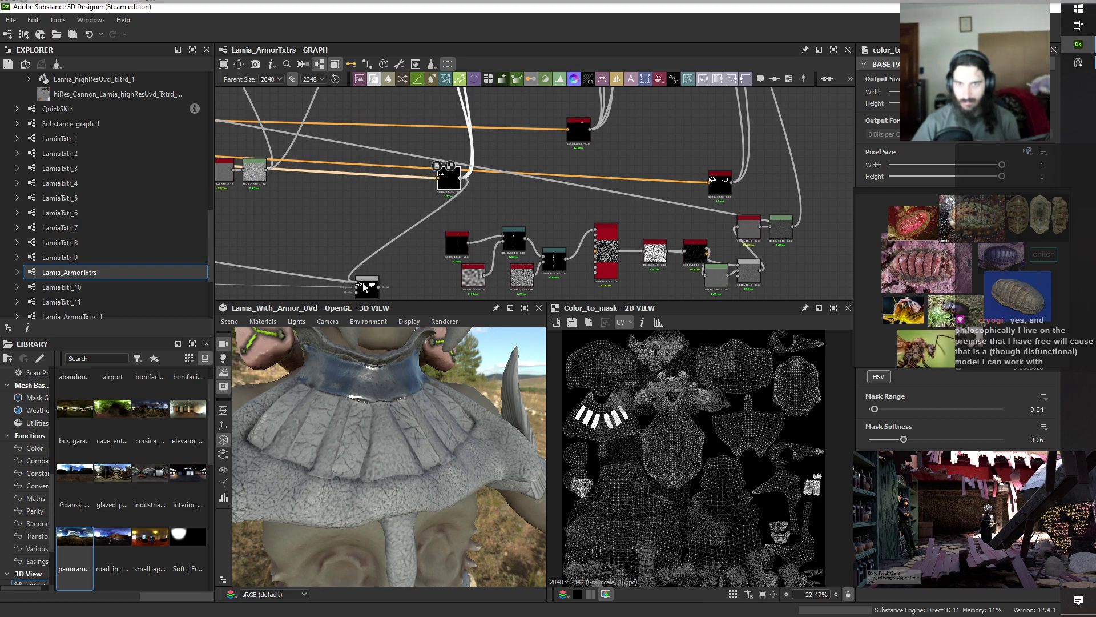
click(370, 288)
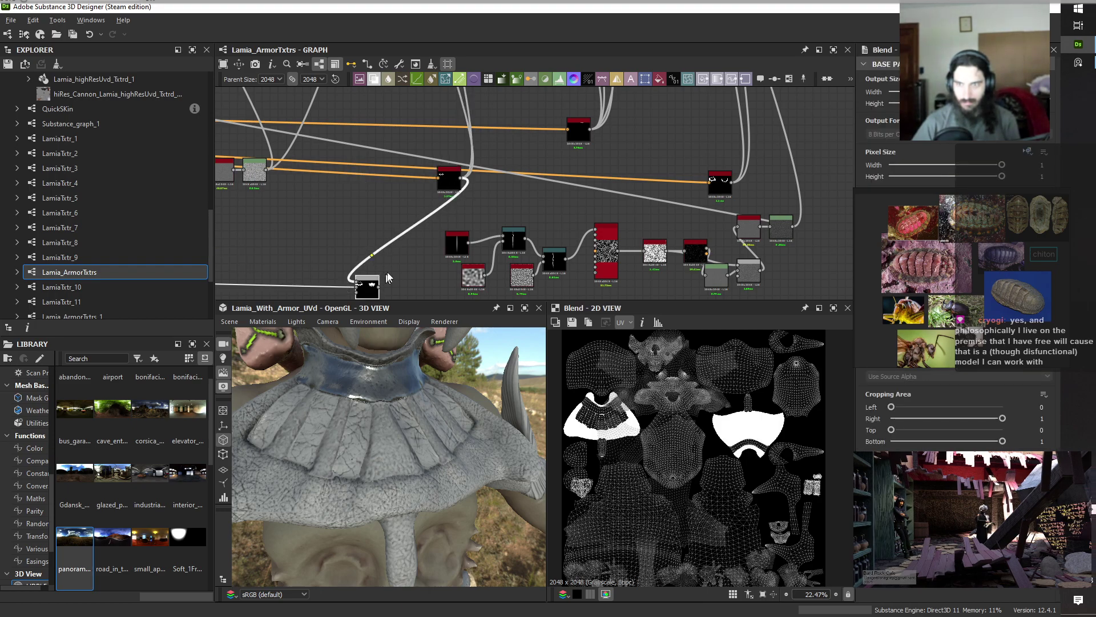
scroll(604, 423, up, 8)
scroll(604, 422, down, 2)
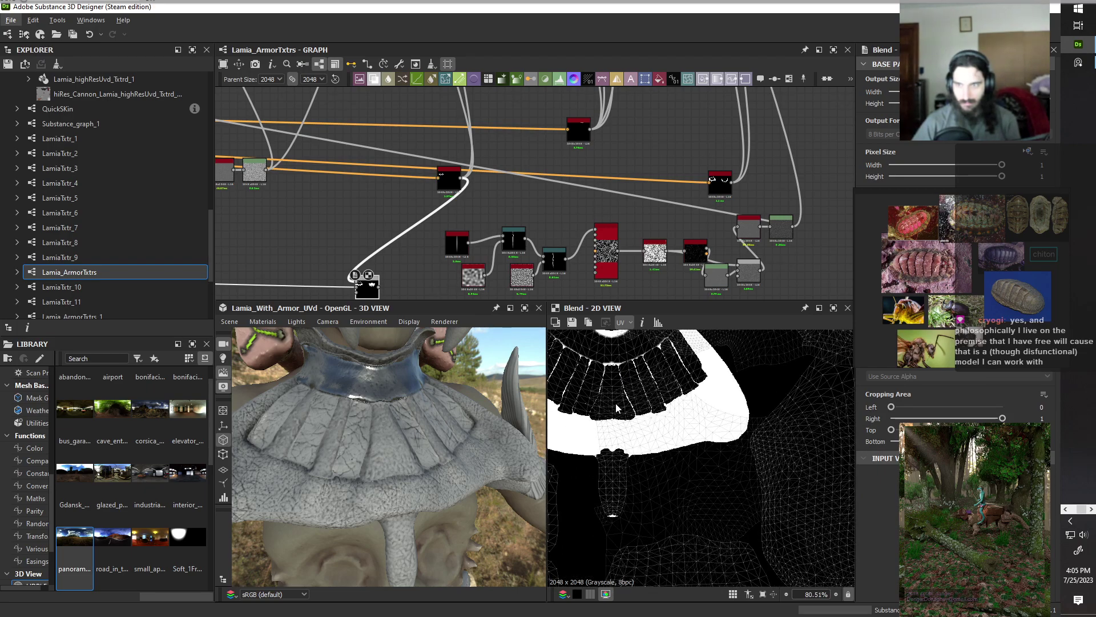
scroll(311, 235, down, 2)
Examine the preceding mask Blend, its Color to Mask node, the grayscale Blend that mask drives, and that Blend's Uniform Color source.
middle_drag(312, 235, 589, 205)
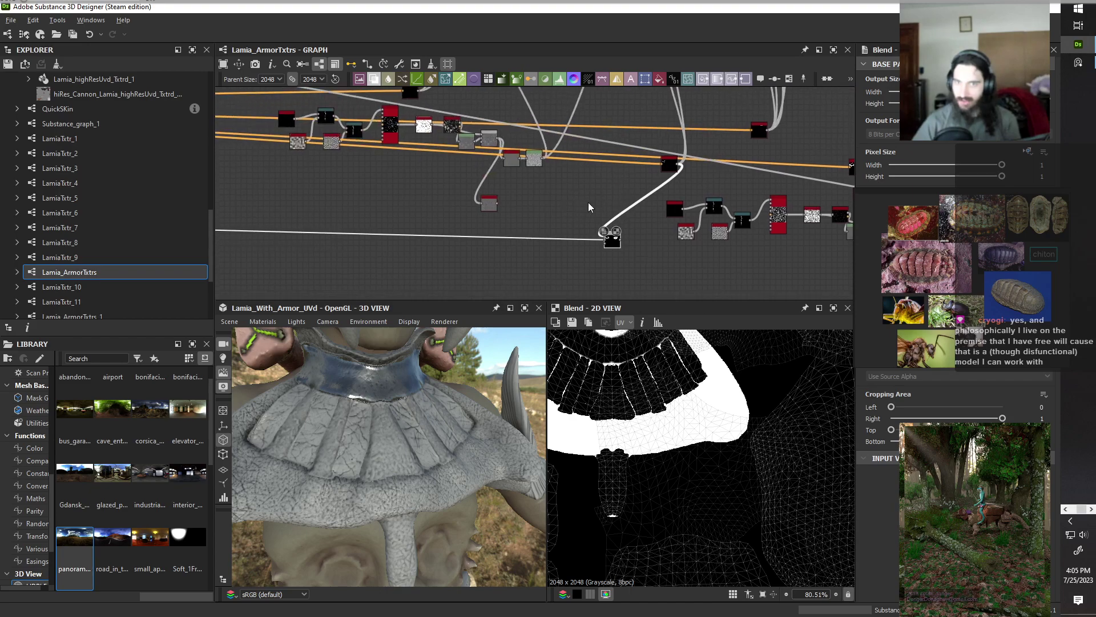
drag(604, 232, 841, 234)
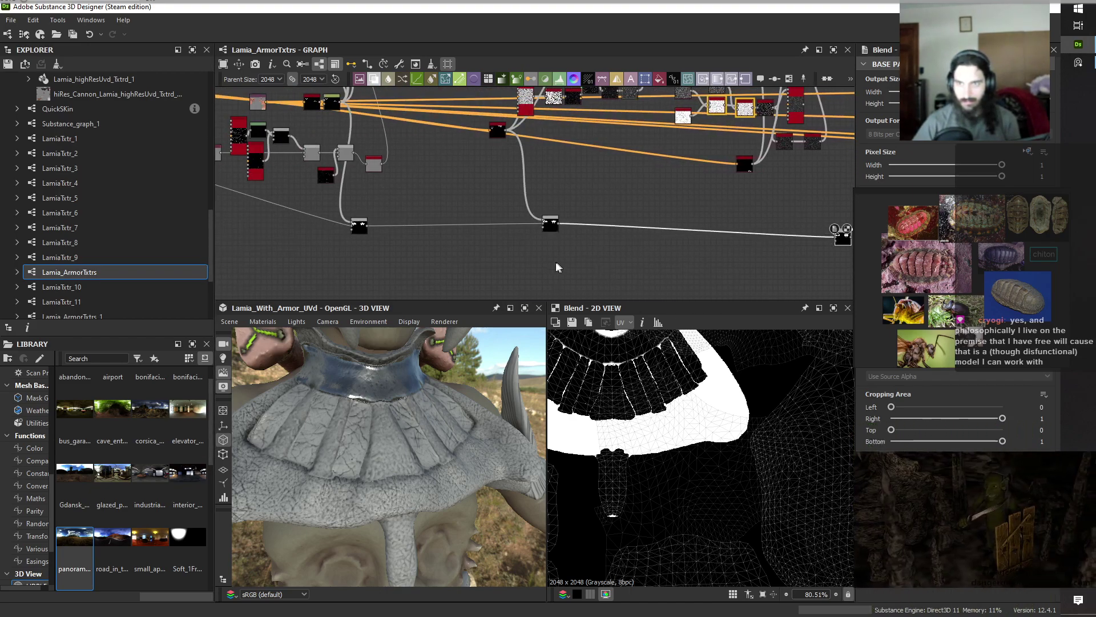
double_click(552, 230)
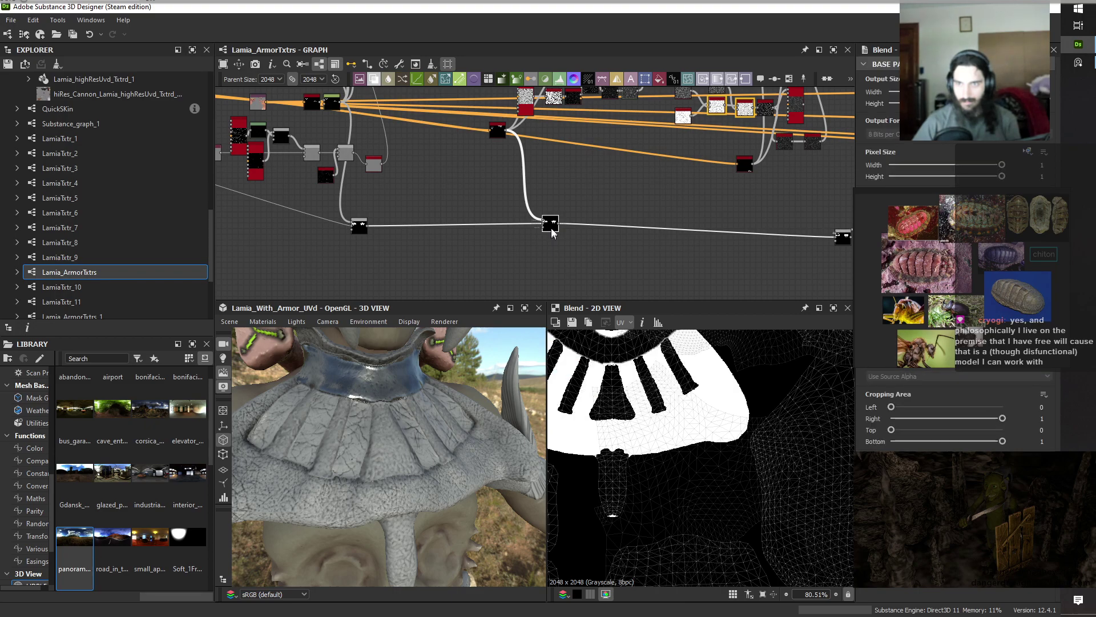
middle_drag(550, 195, 527, 343)
click(476, 278)
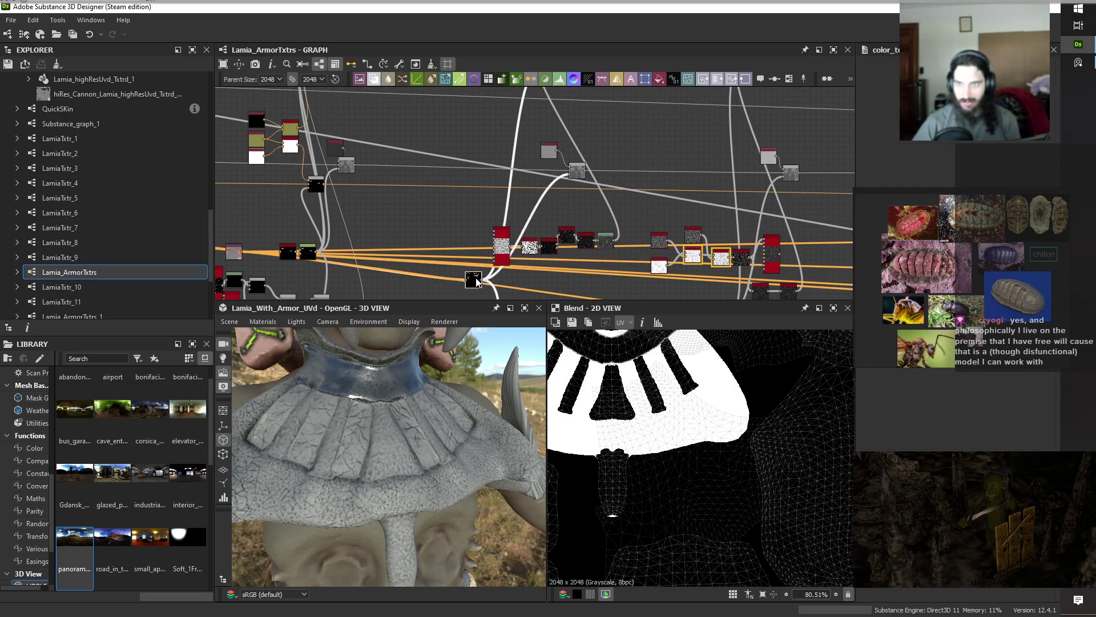
double_click(477, 281)
click(574, 171)
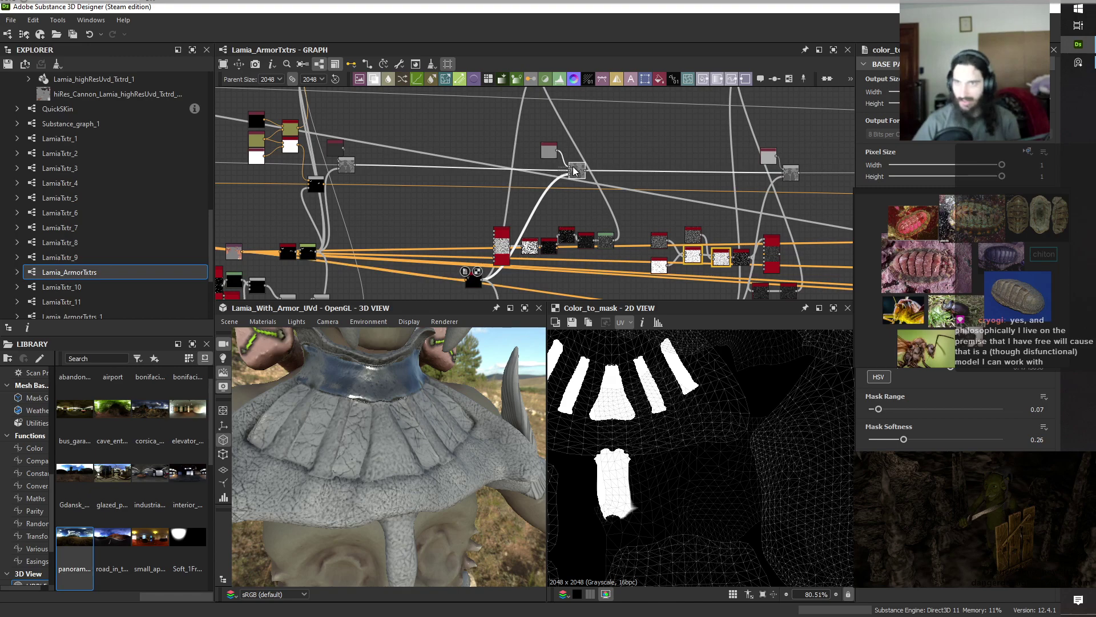
double_click(574, 171)
scroll(567, 140, up, 4)
click(525, 167)
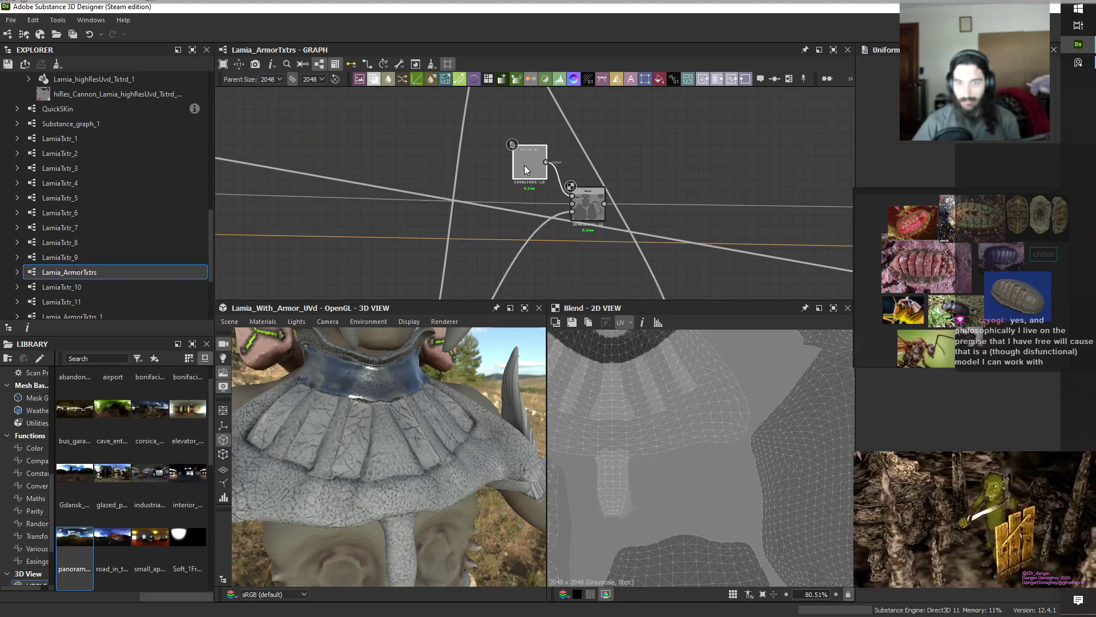
double_click(524, 165)
Try a darker gray on the Uniform Color node feeding the grayscale Blend, and undo the change.
drag(364, 464, 434, 451)
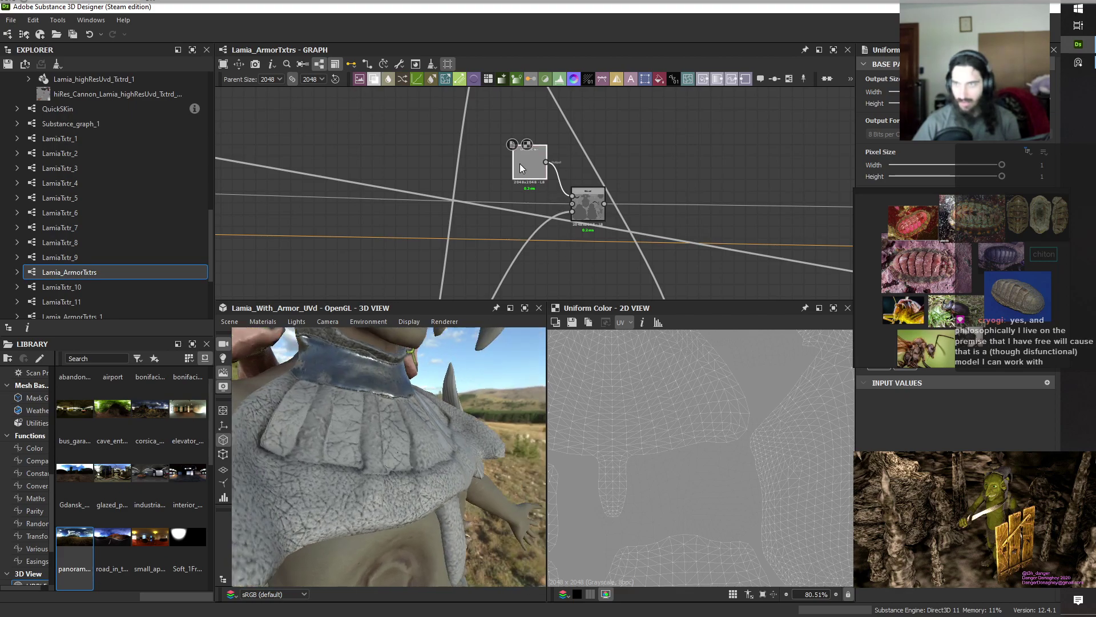
drag(969, 368, 947, 365)
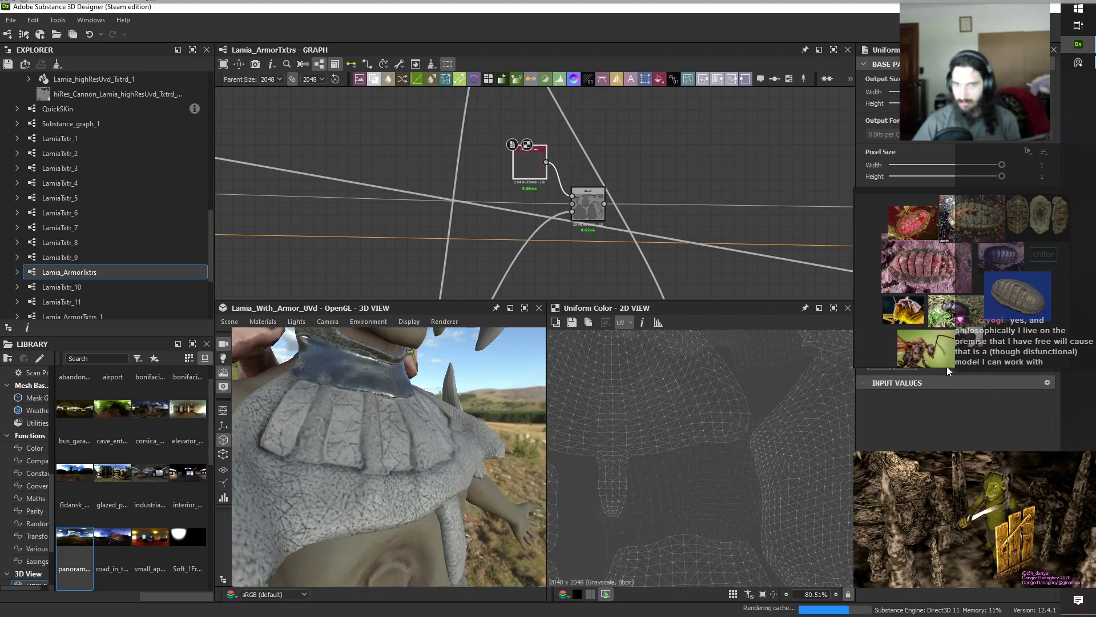
key(ctrl+z)
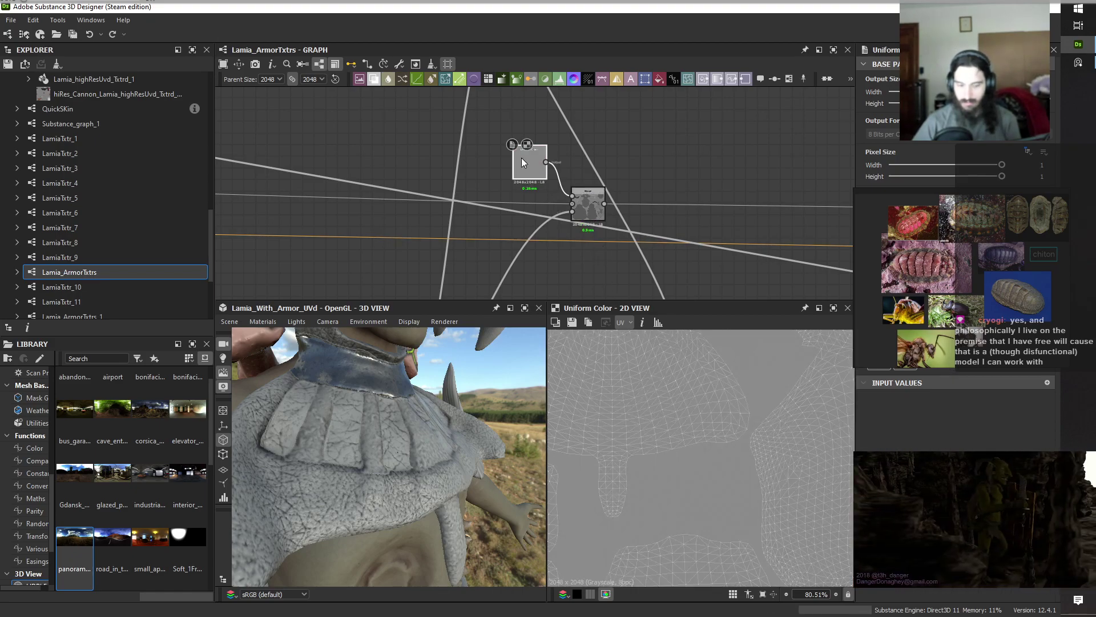
Duplicate the Uniform Color node, place the spare copy above the original, and reselect the connected node.
key(ctrl+d)
click(515, 194)
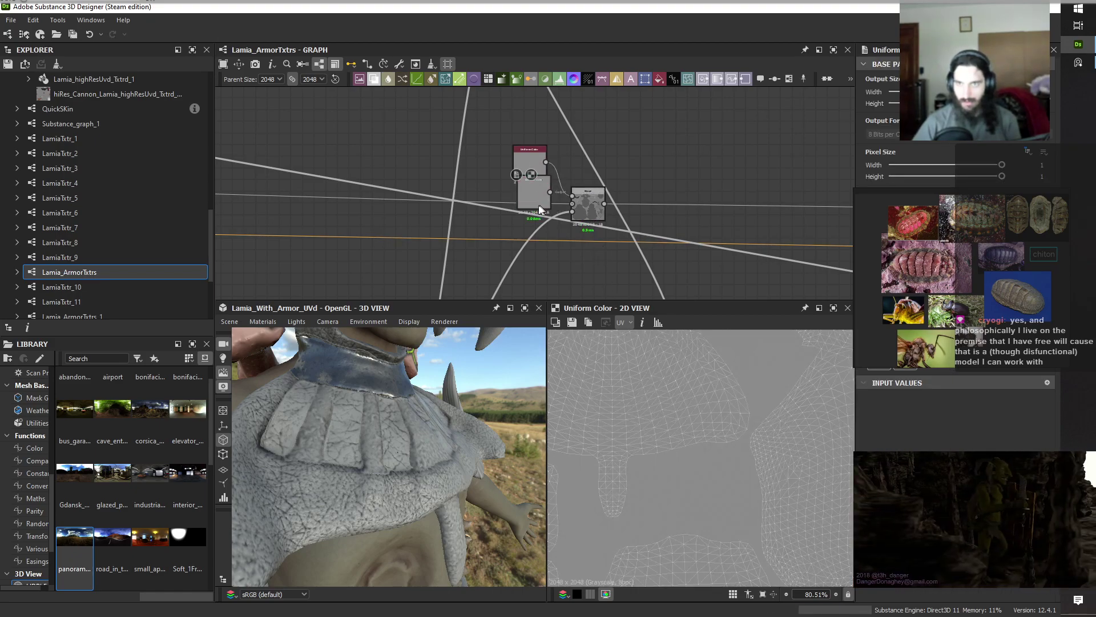
click(529, 170)
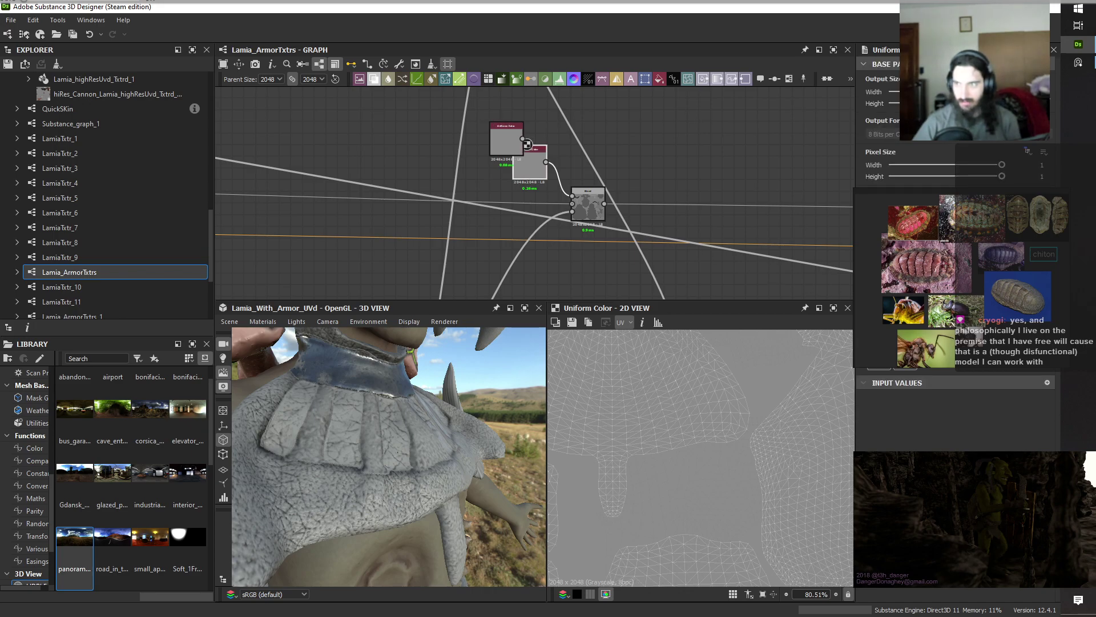
Darken the gray of the connected Uniform Color node and preview the resulting Blend.
mouse_move(964, 360)
mouse_down()
mouse_move(993, 360)
mouse_move(949, 370)
mouse_up()
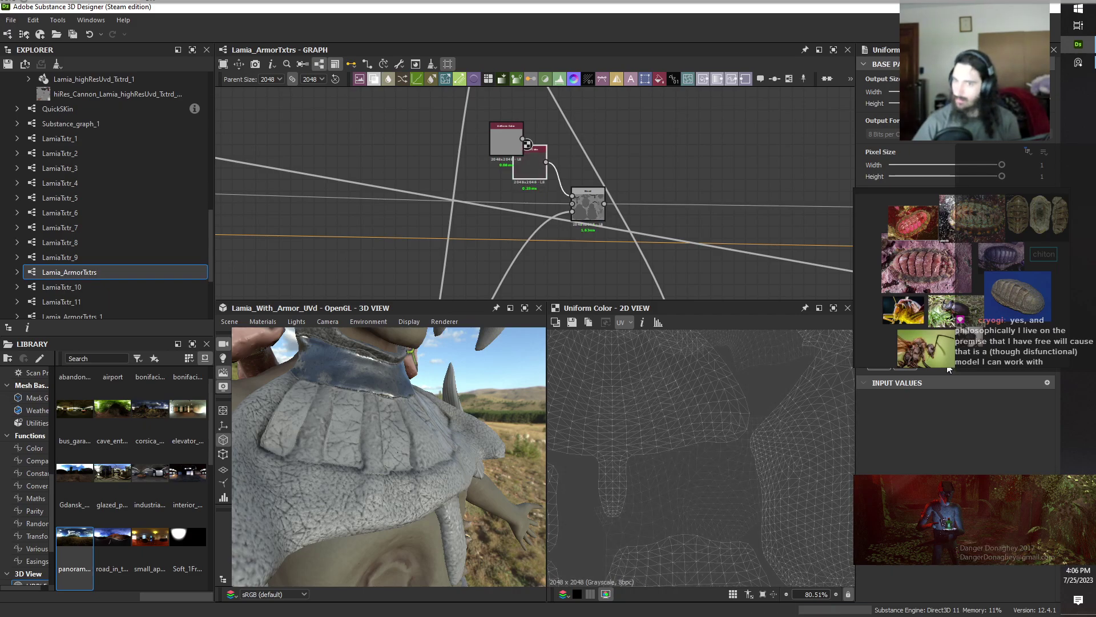
scroll(668, 173, down, 5)
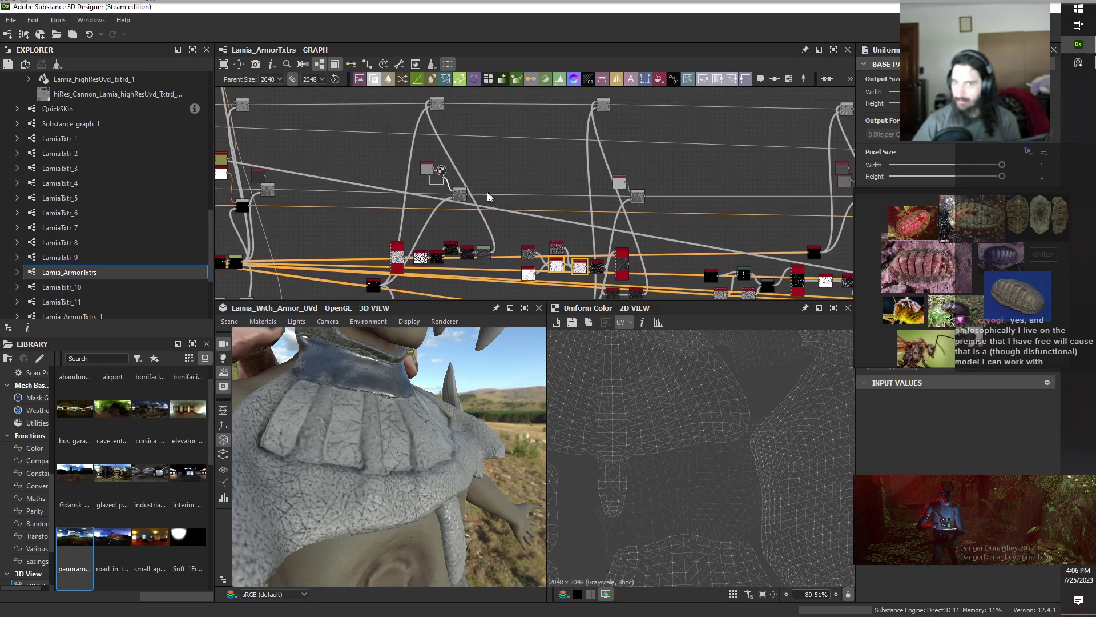
double_click(461, 194)
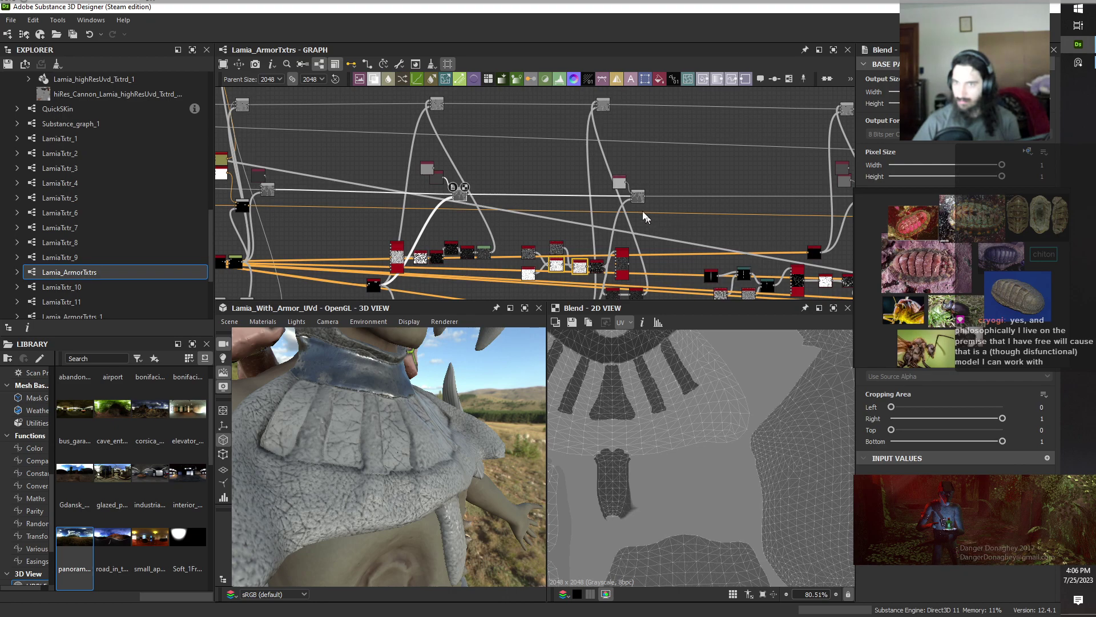
Examine each following Blend in the grayscale chain through to the last one before the outputs, checking the collar plate areas.
middle_drag(644, 216, 458, 221)
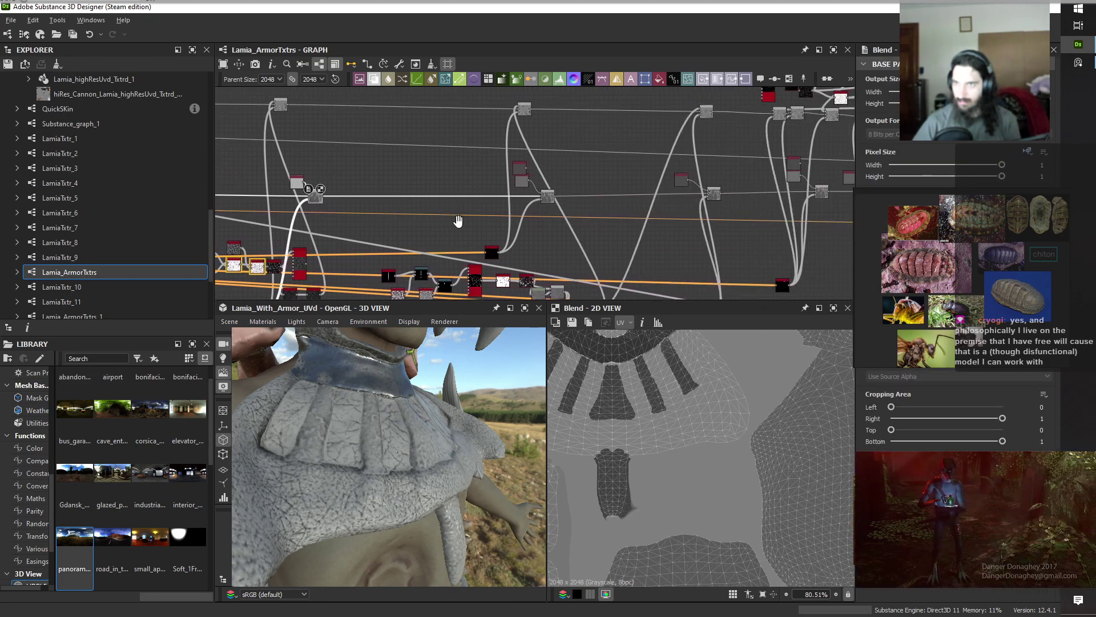
click(548, 196)
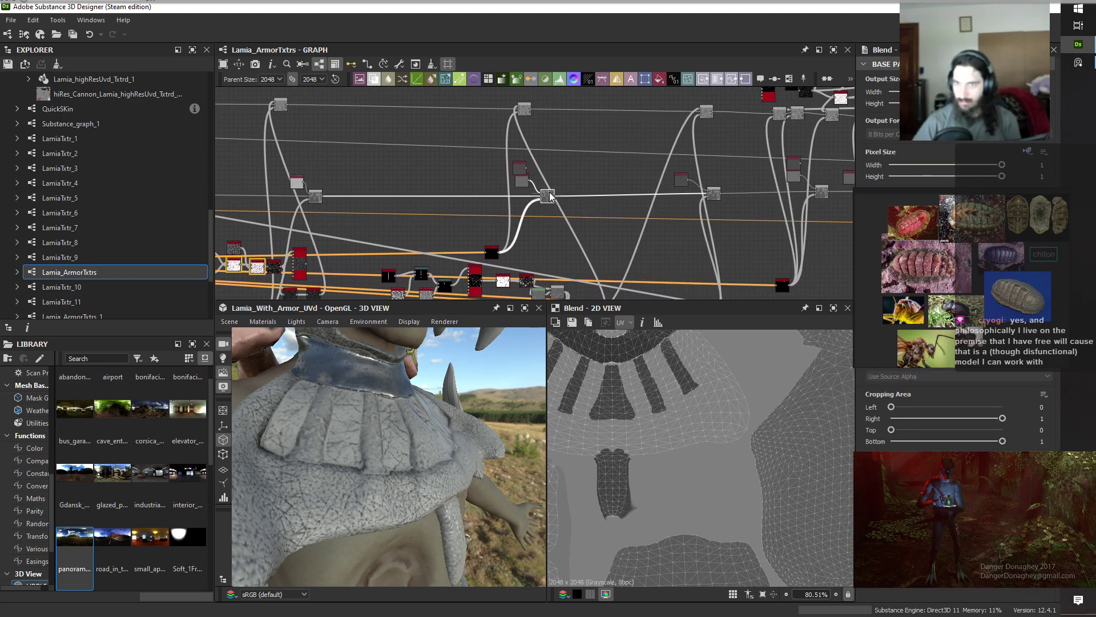
click(714, 194)
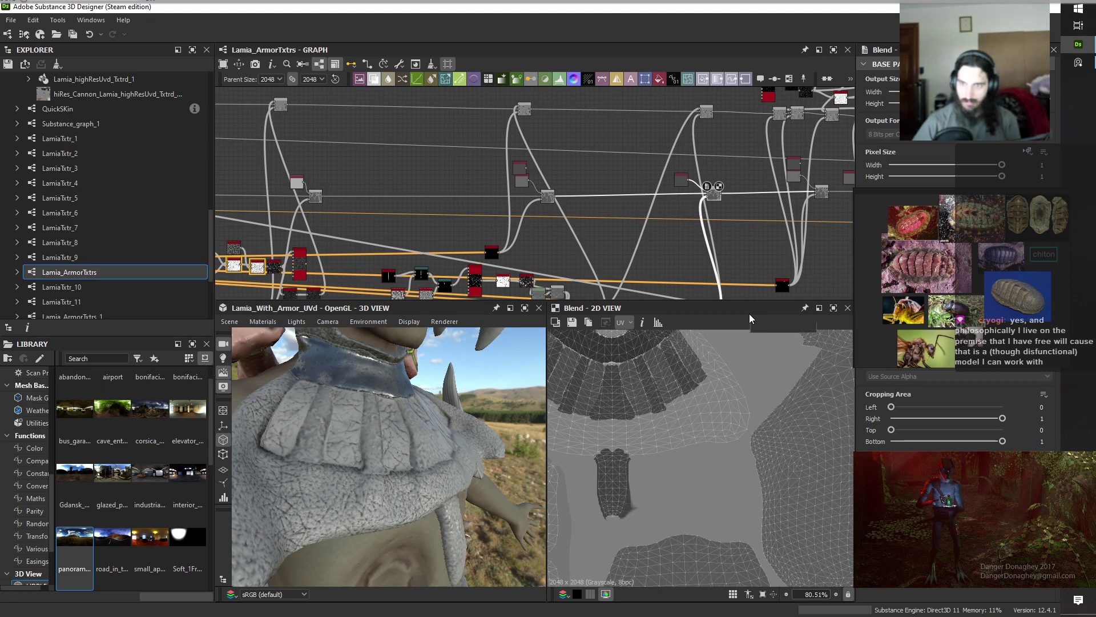
middle_drag(742, 222, 390, 236)
scroll(492, 211, up, 3)
double_click(468, 207)
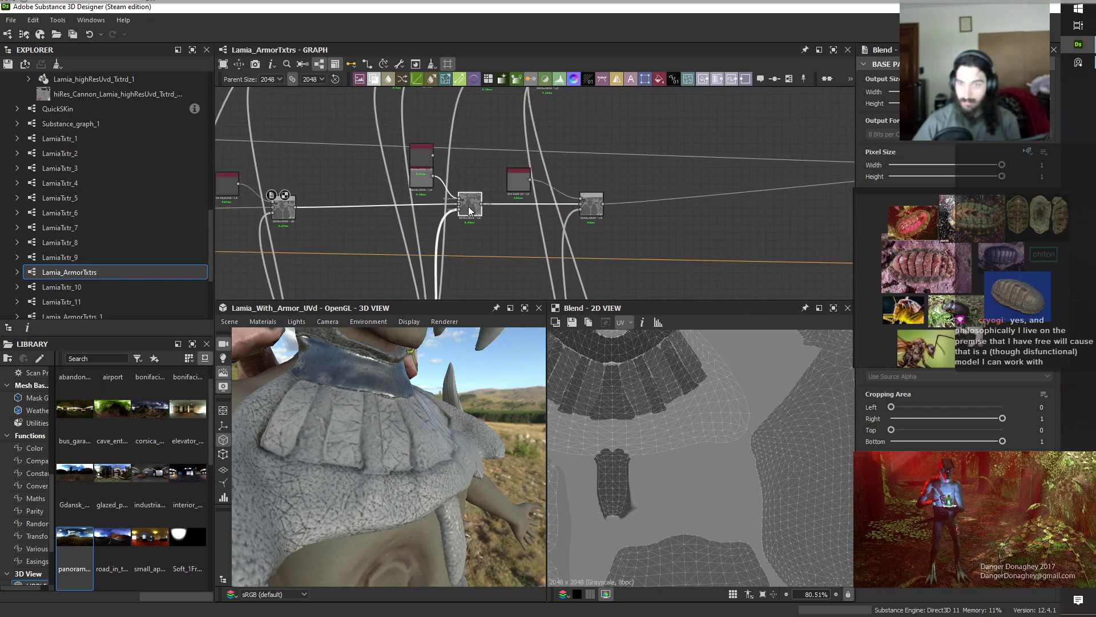
double_click(592, 205)
scroll(589, 206, down, 1)
scroll(590, 207, down, 3)
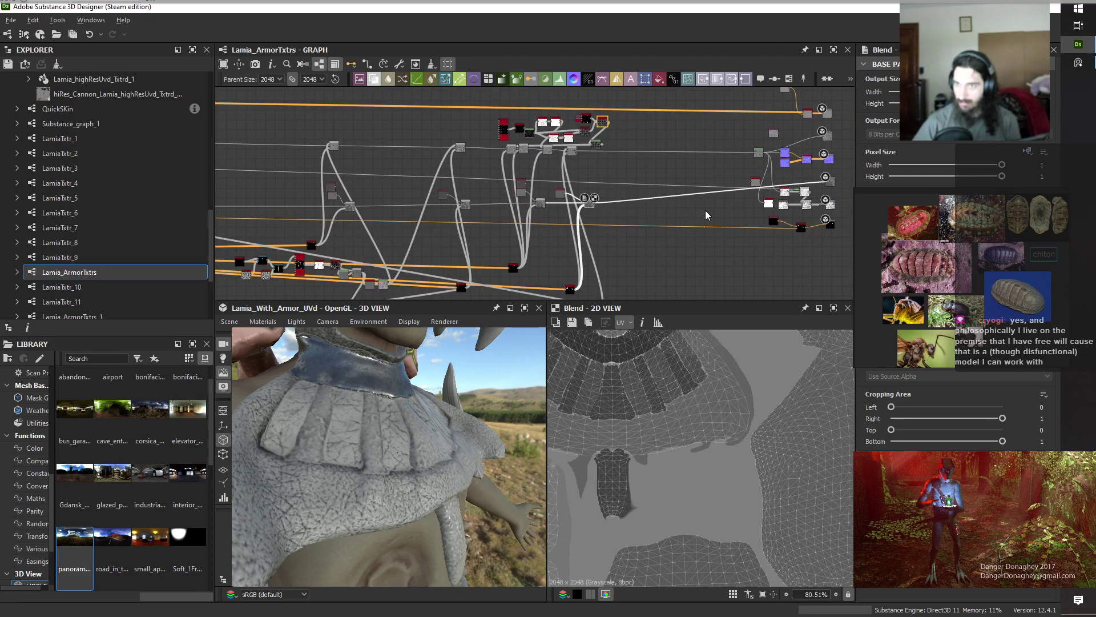
scroll(656, 190, up, 2)
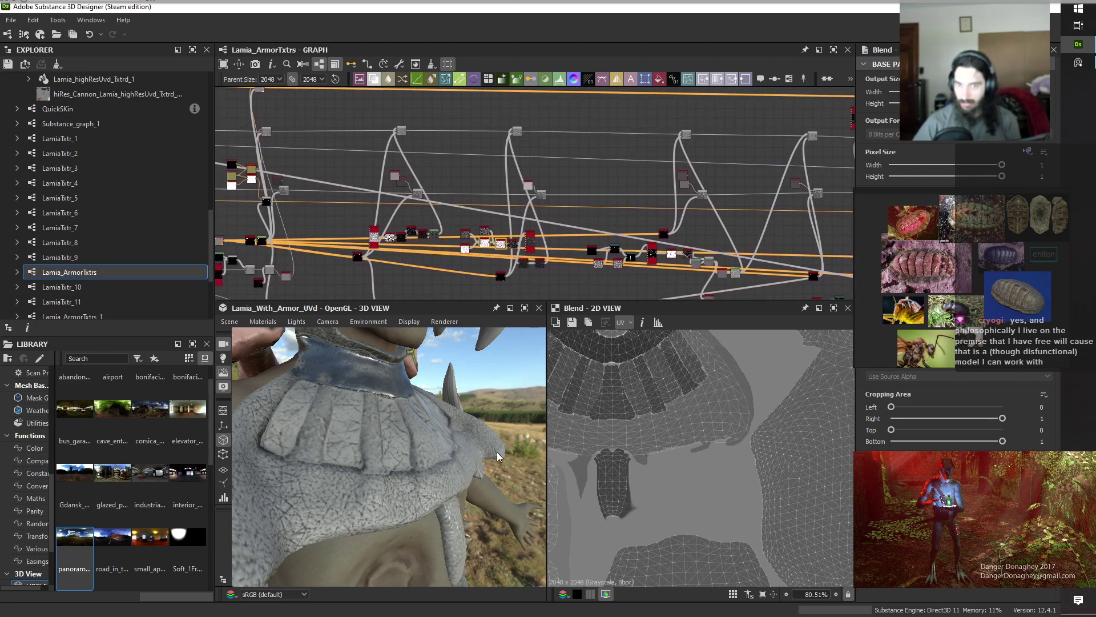
Inspect the end of the grayscale chain and the collar armor on the 3D model from another angle and from farther away.
drag(500, 457, 463, 465)
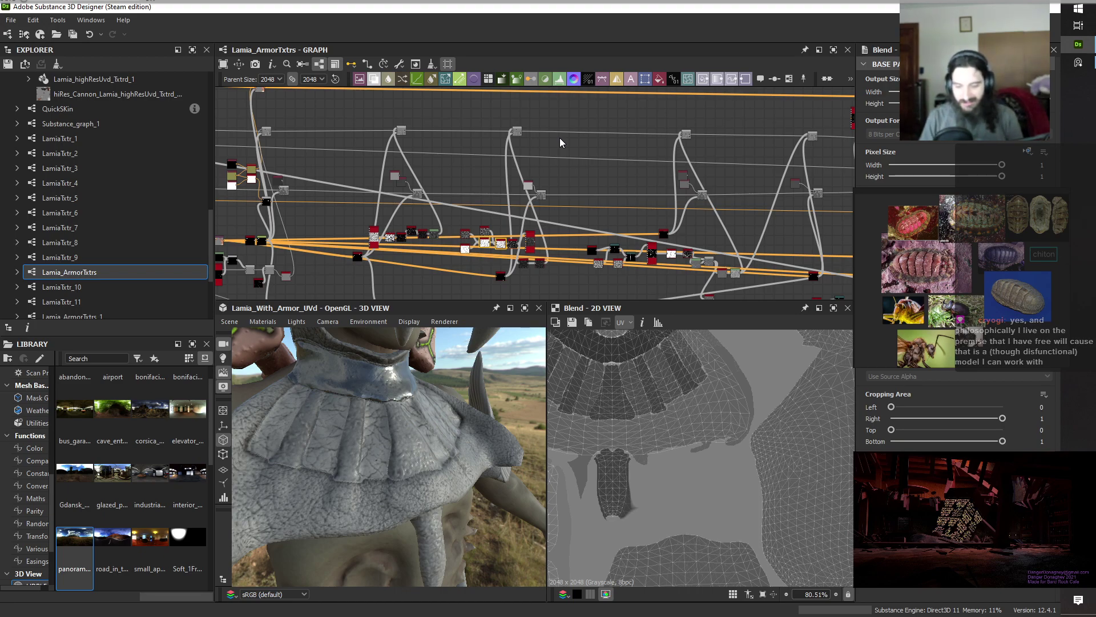
scroll(559, 139, down, 3)
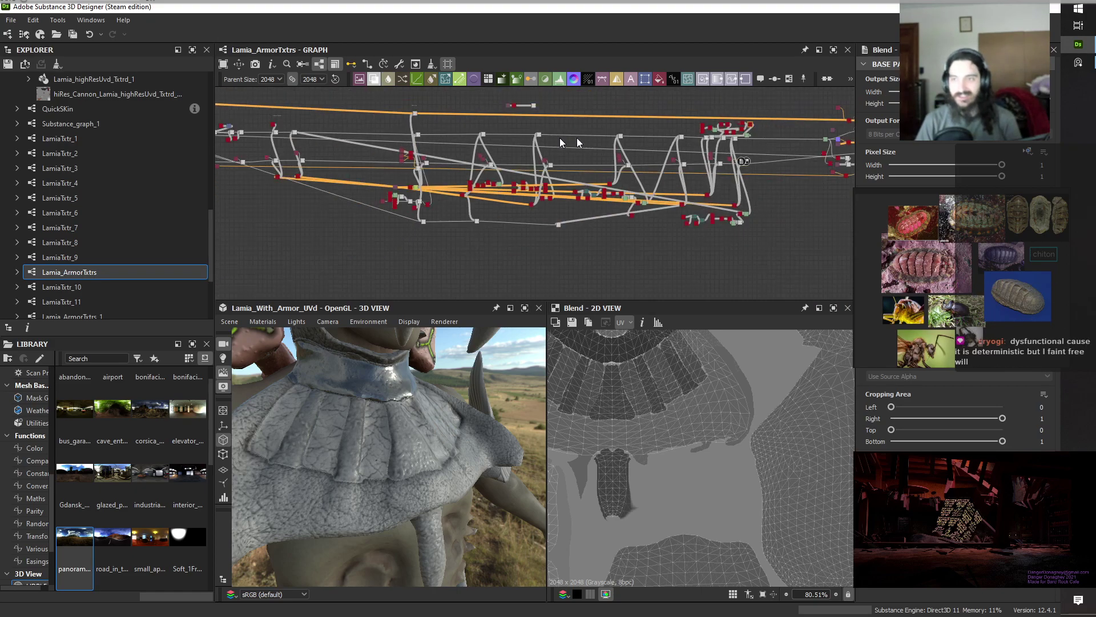
middle_drag(811, 258, 624, 269)
scroll(604, 179, up, 3)
scroll(570, 204, up, 2)
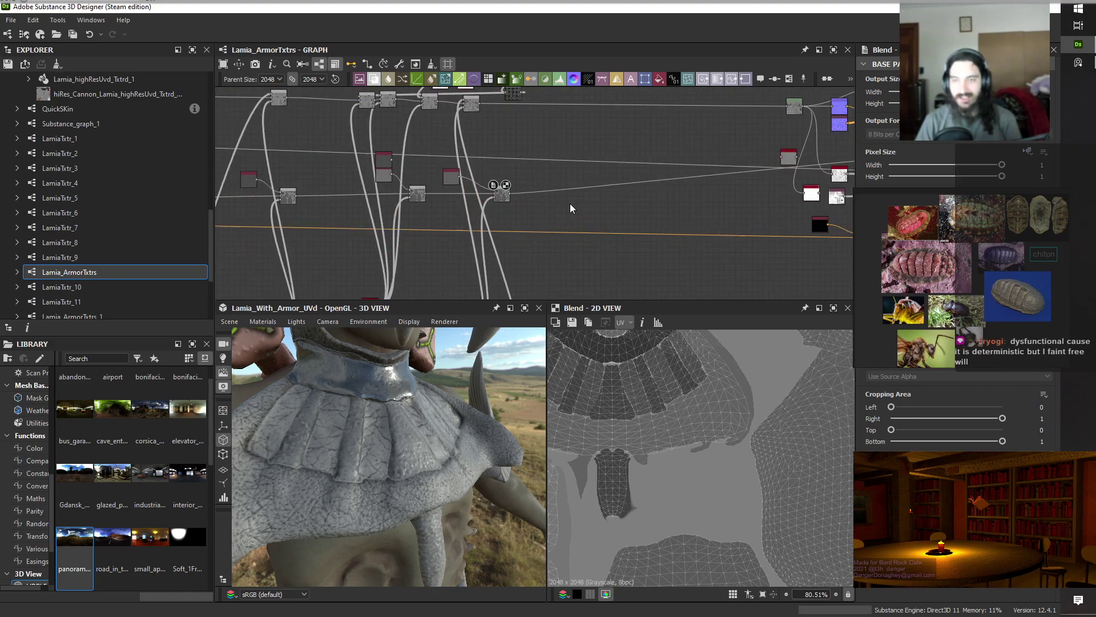
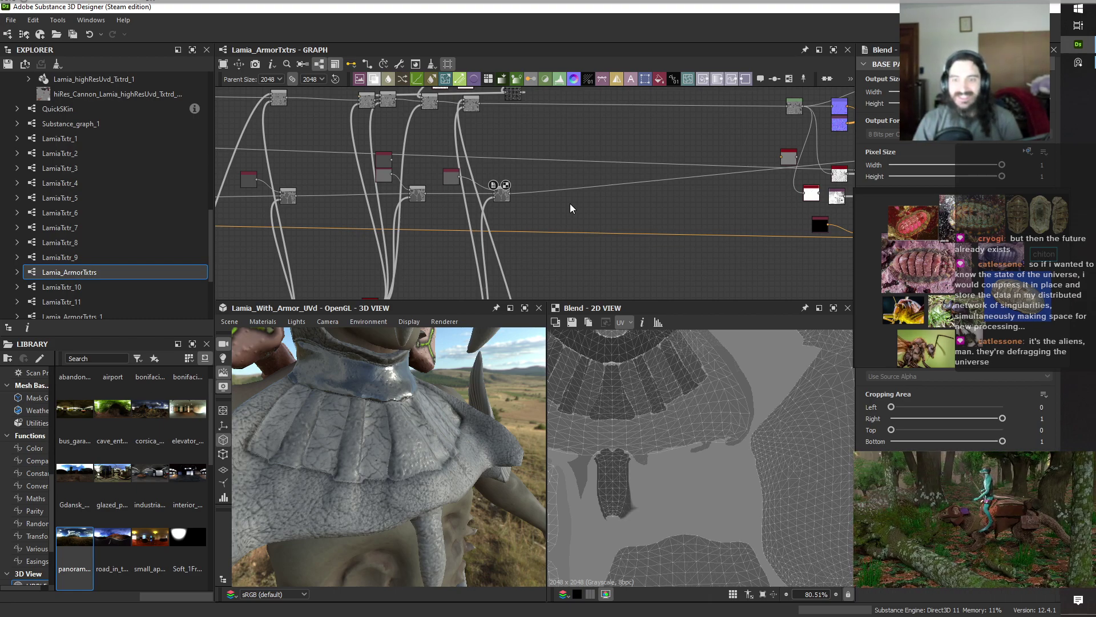
scroll(345, 392, down, 3)
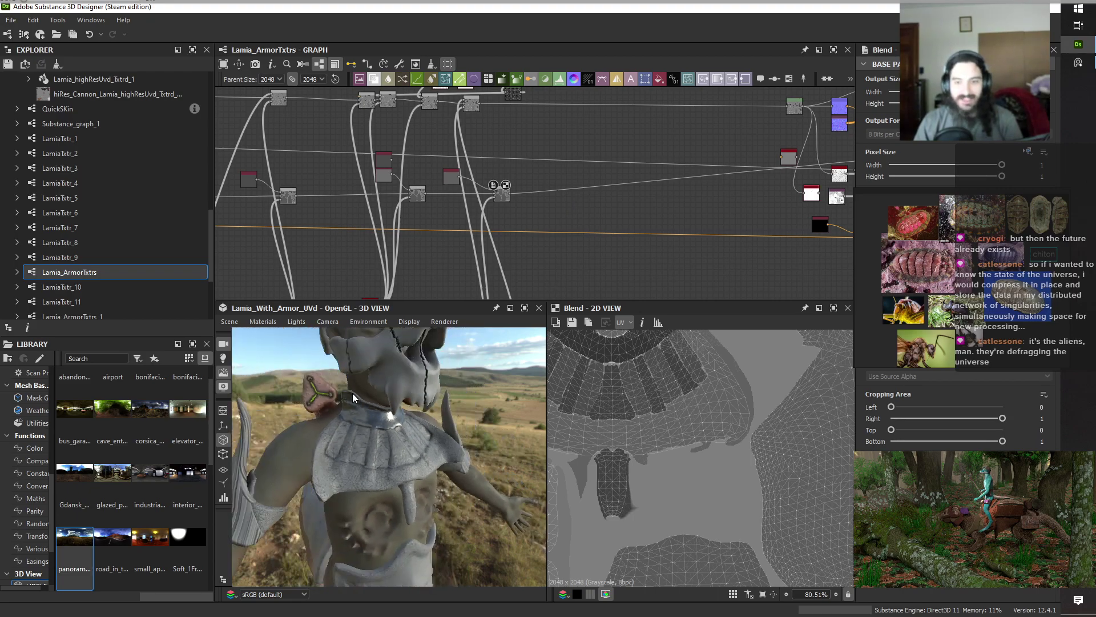
scroll(351, 392, down, 5)
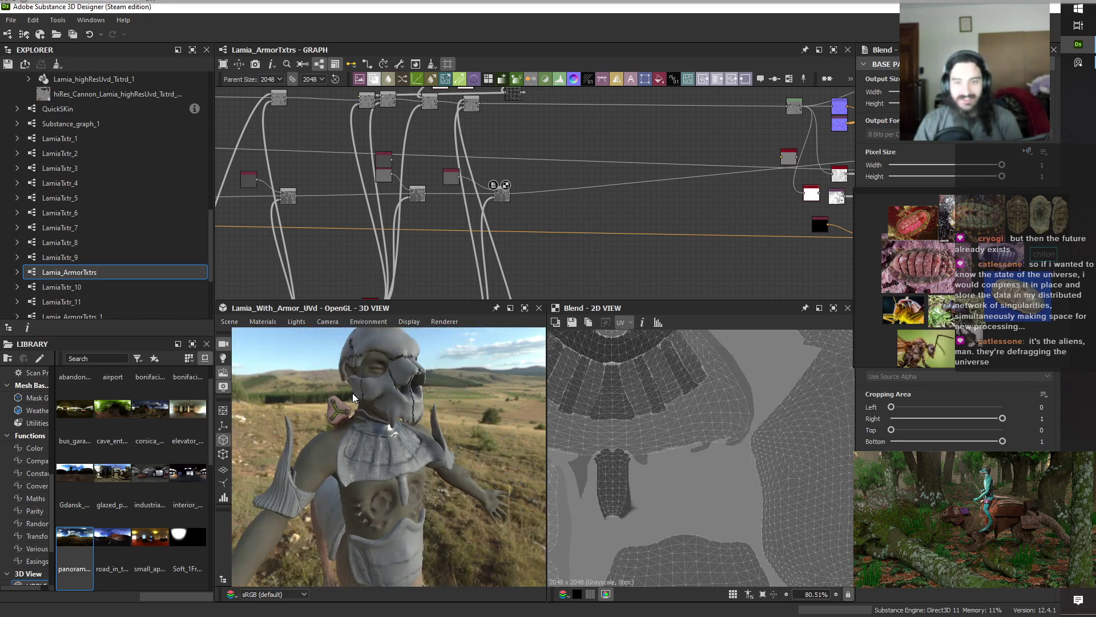
Look through the package's resources and graphs in the explorer and reselect the Lamia_ArmorTxtrs graph.
click(97, 270)
click(113, 79)
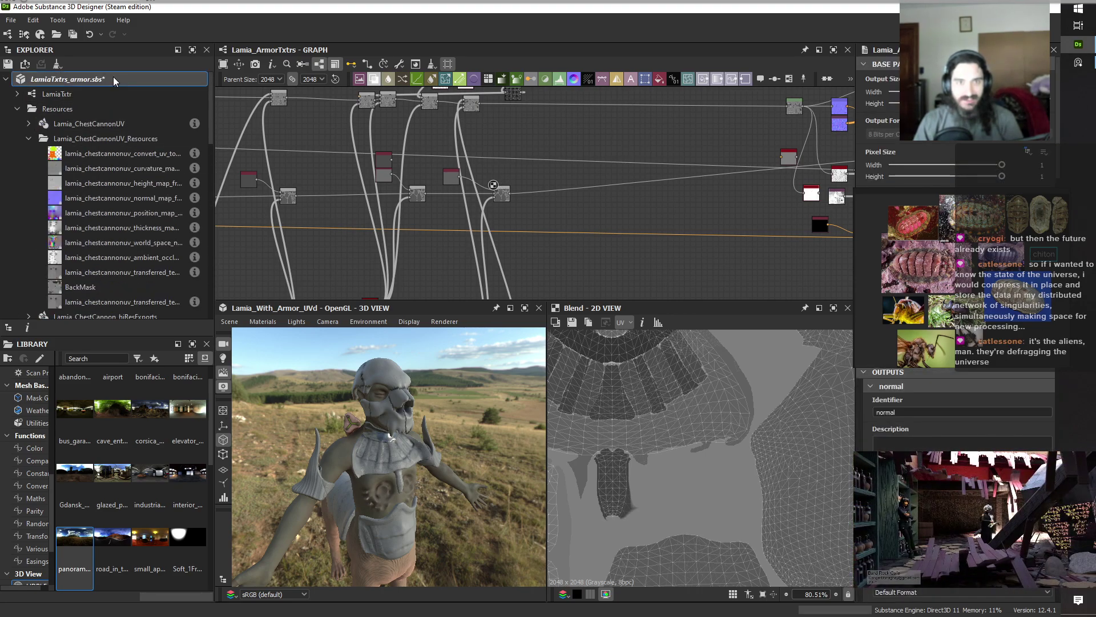
scroll(118, 126, down, 10)
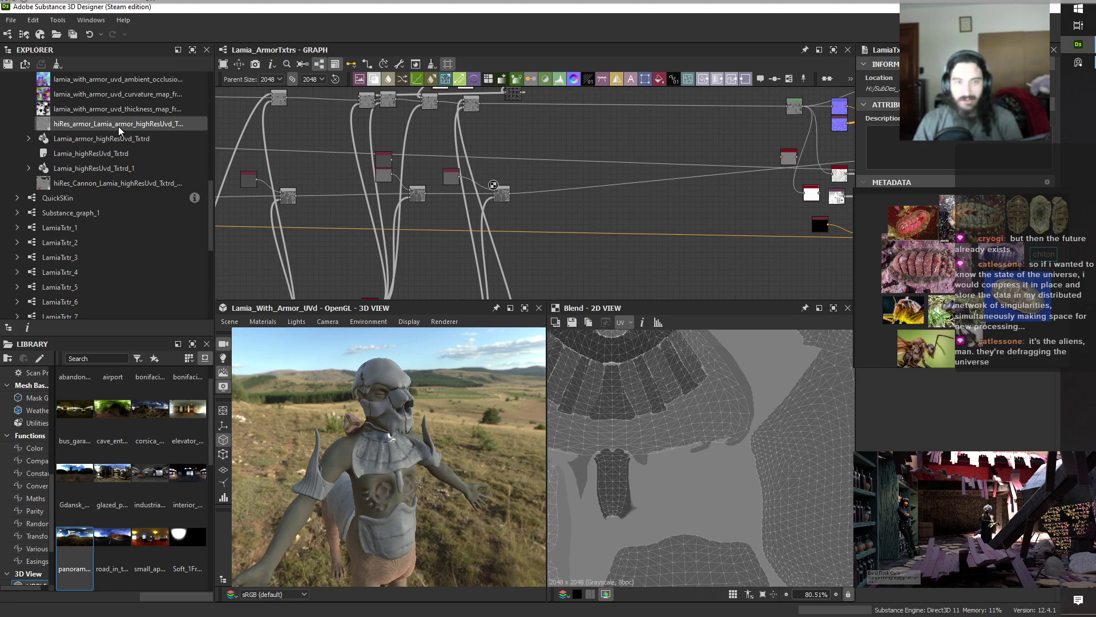
scroll(114, 216, down, 4)
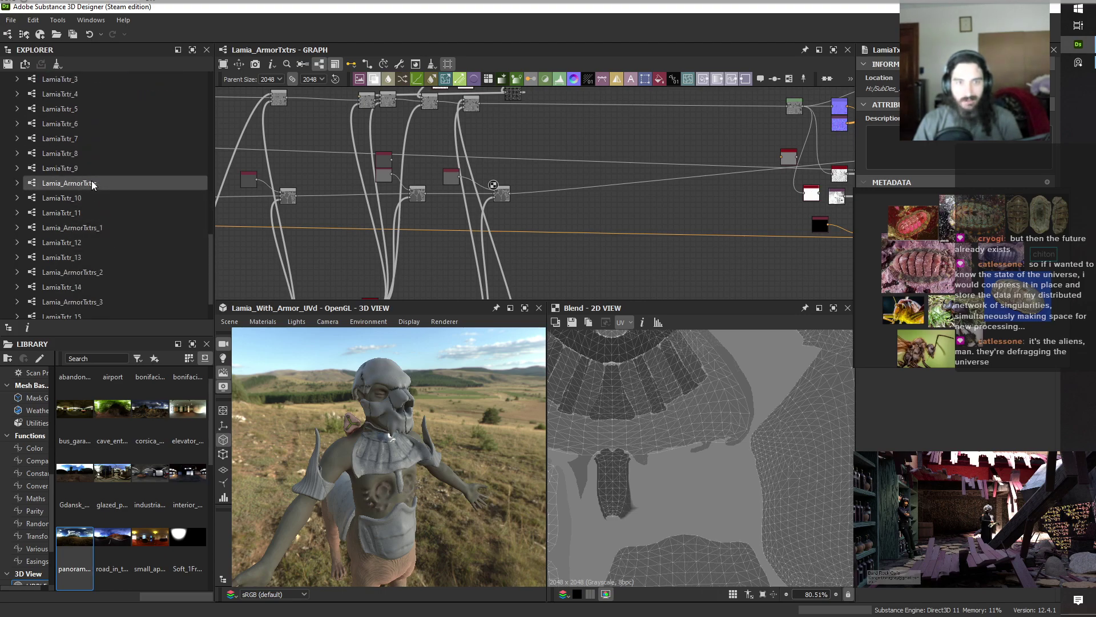
scroll(94, 182, up, 1)
click(96, 227)
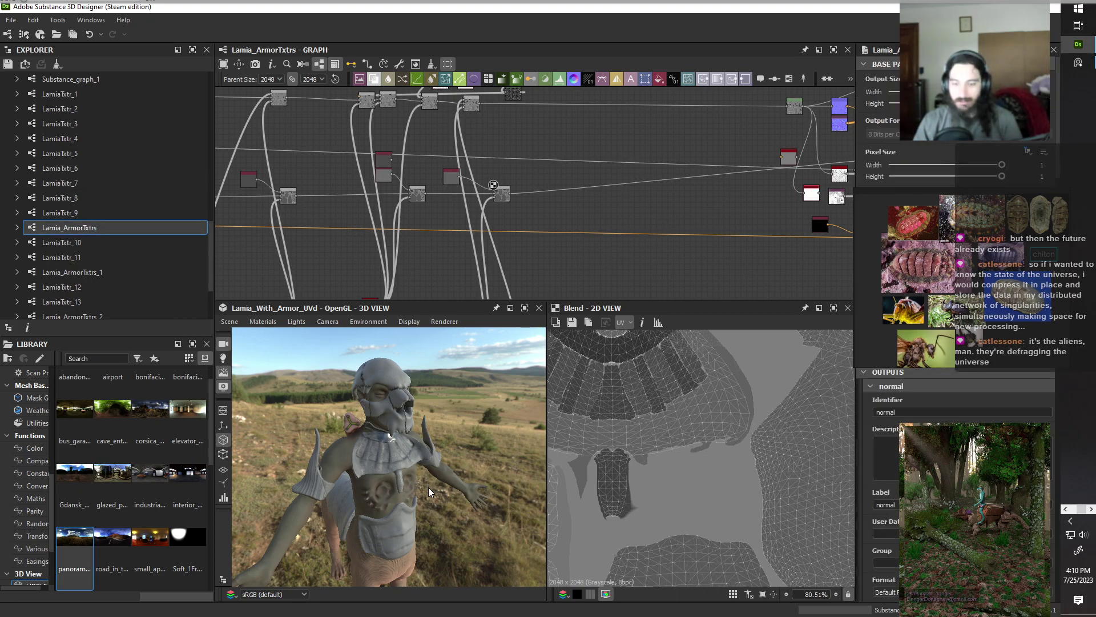
Inspect the collar, shoulder and waist armor on the 3D model from the front, the sides and up close.
scroll(428, 487, up, 3)
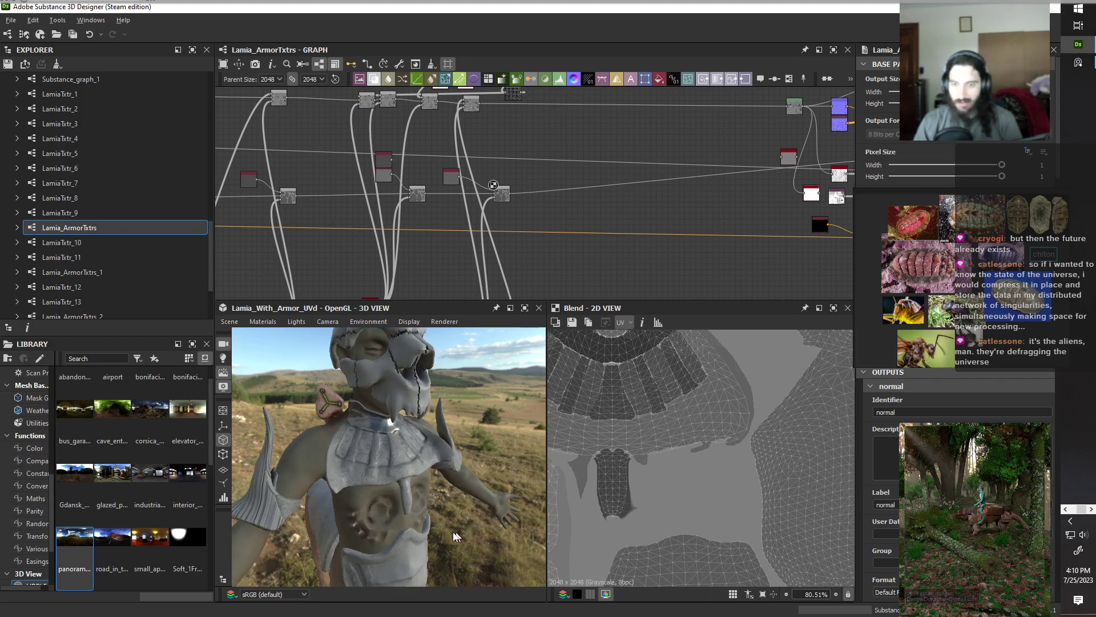
drag(454, 535, 332, 534)
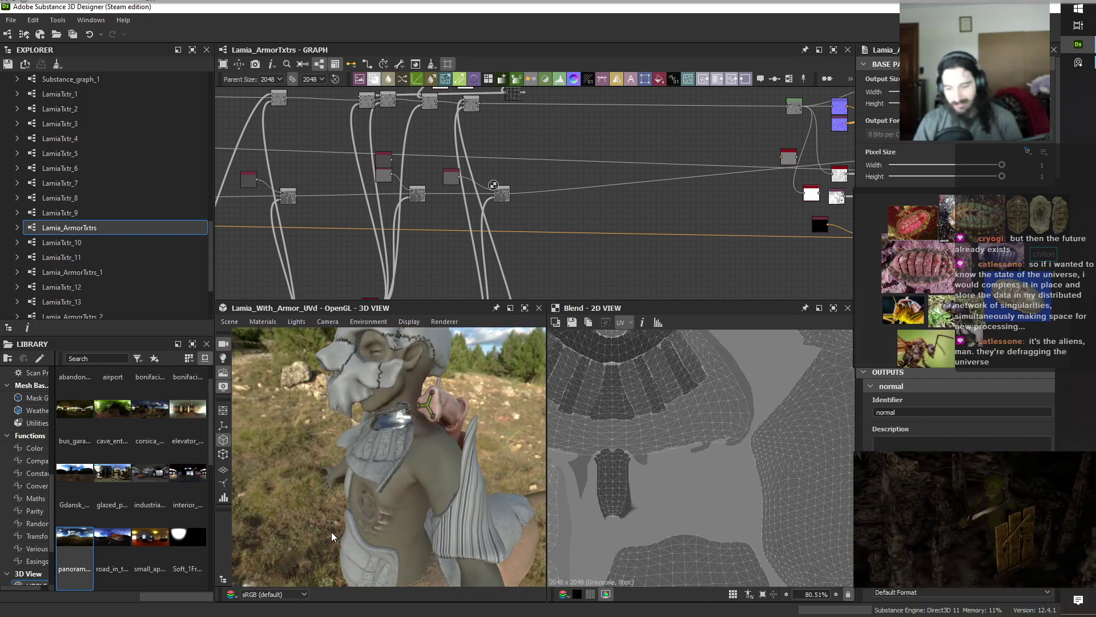
drag(378, 516, 341, 508)
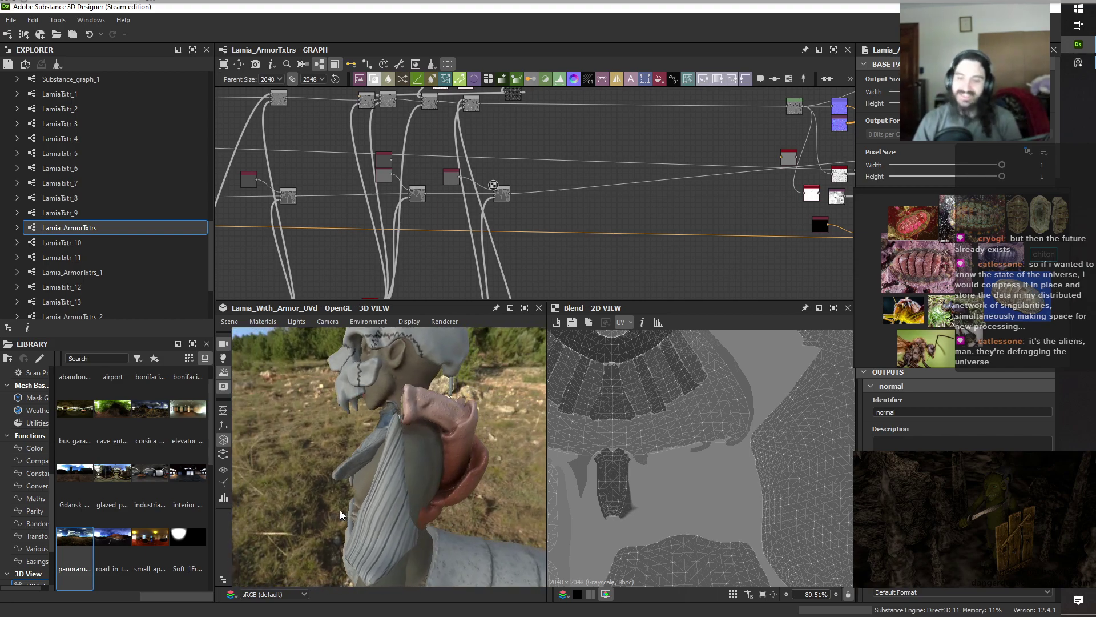
drag(340, 509, 335, 422)
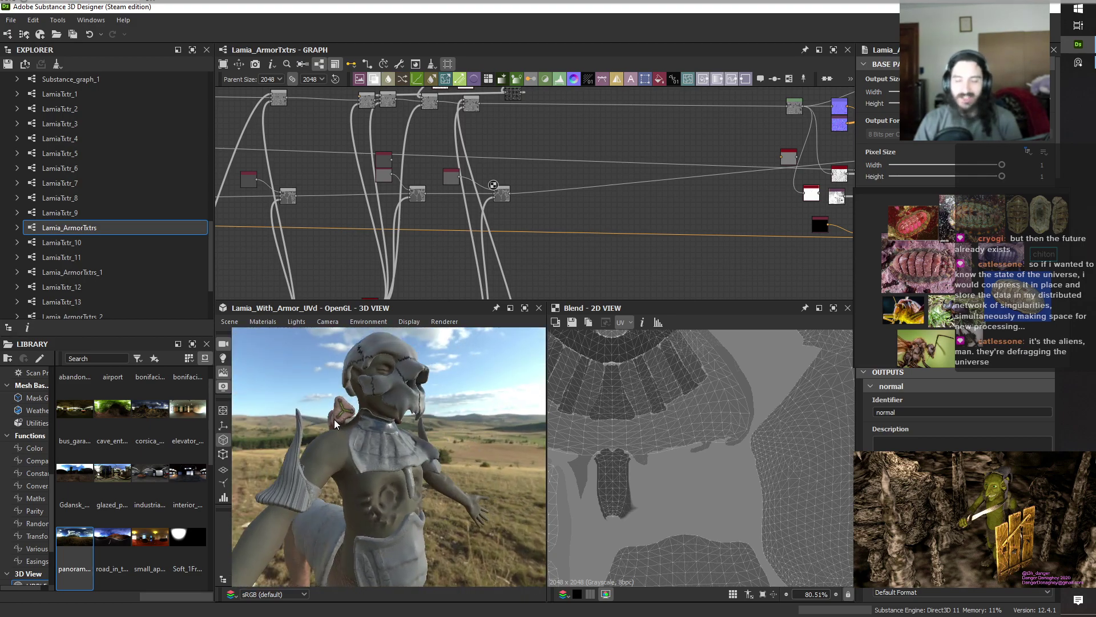
scroll(334, 420, up, 1)
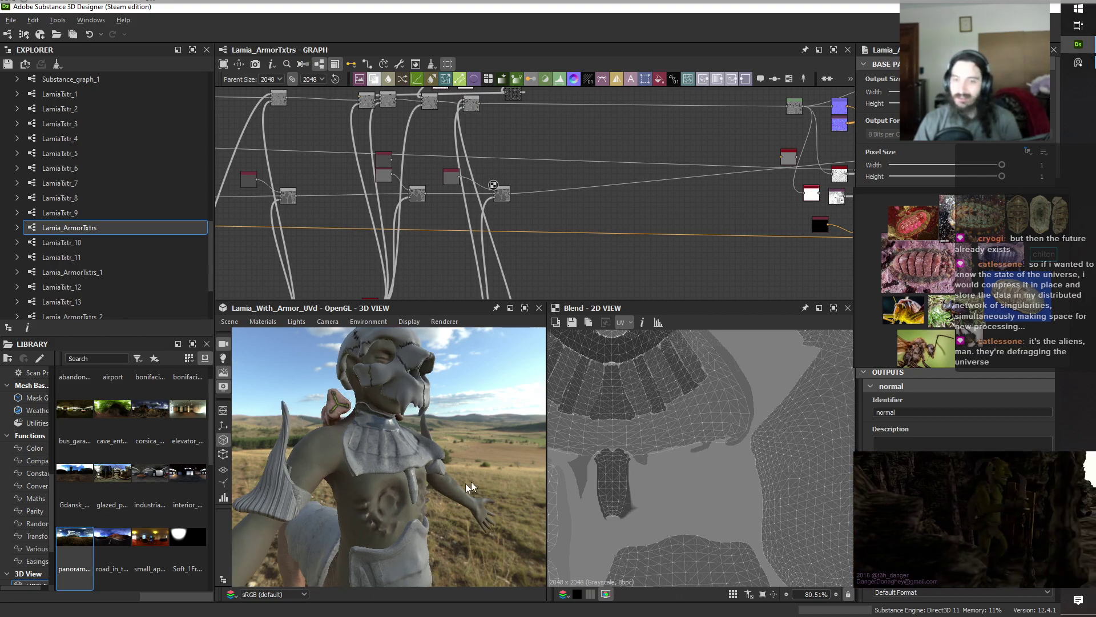
drag(469, 486, 334, 492)
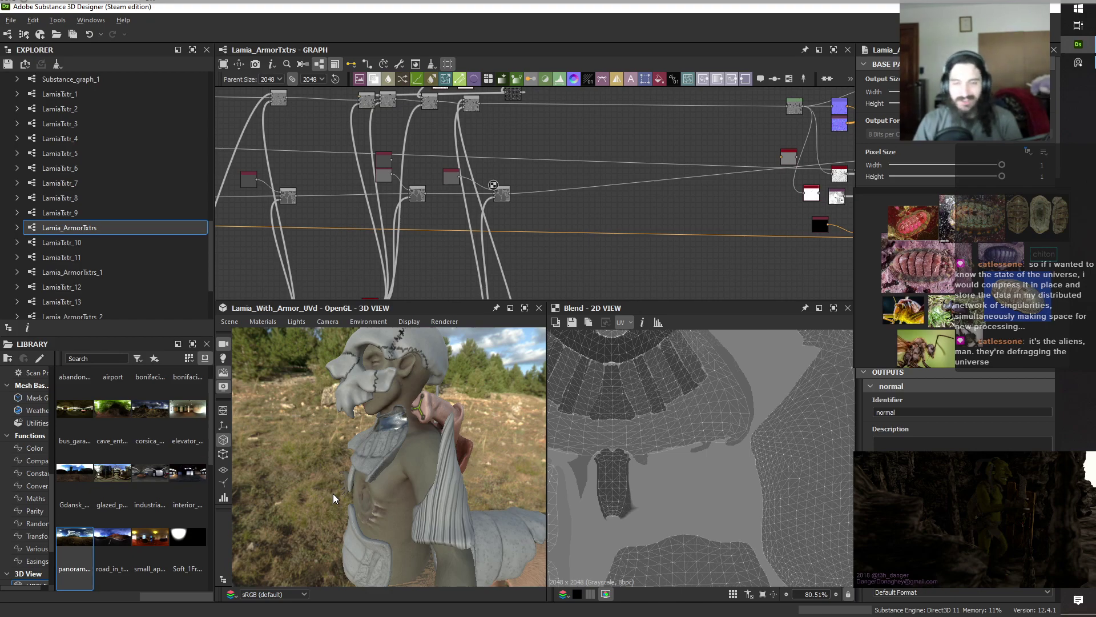
drag(303, 491, 477, 491)
scroll(431, 489, up, 3)
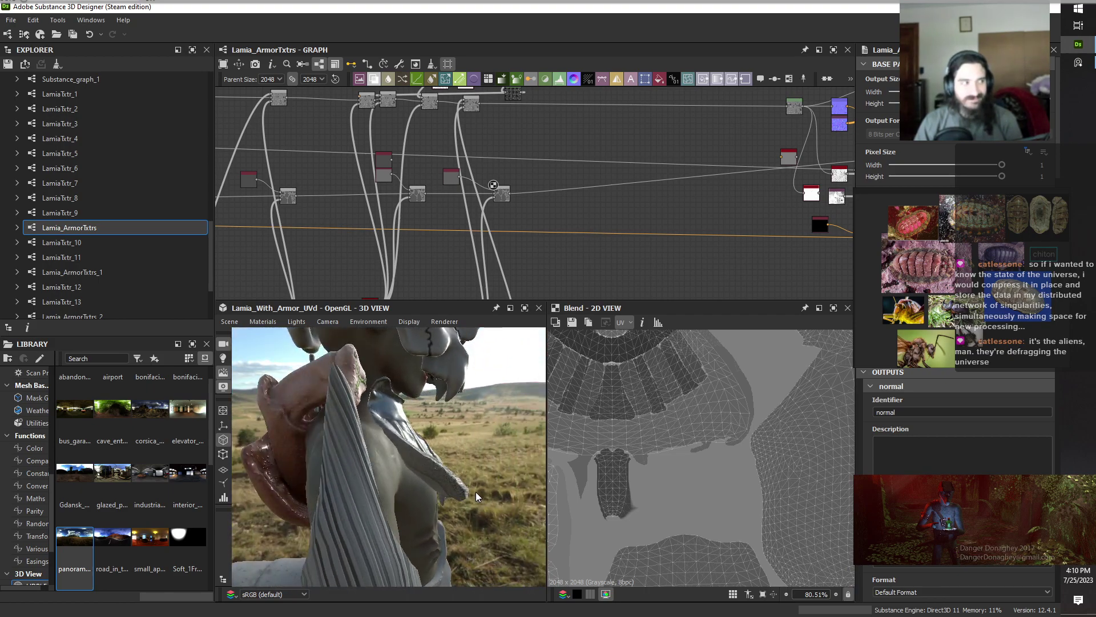
drag(467, 492, 435, 489)
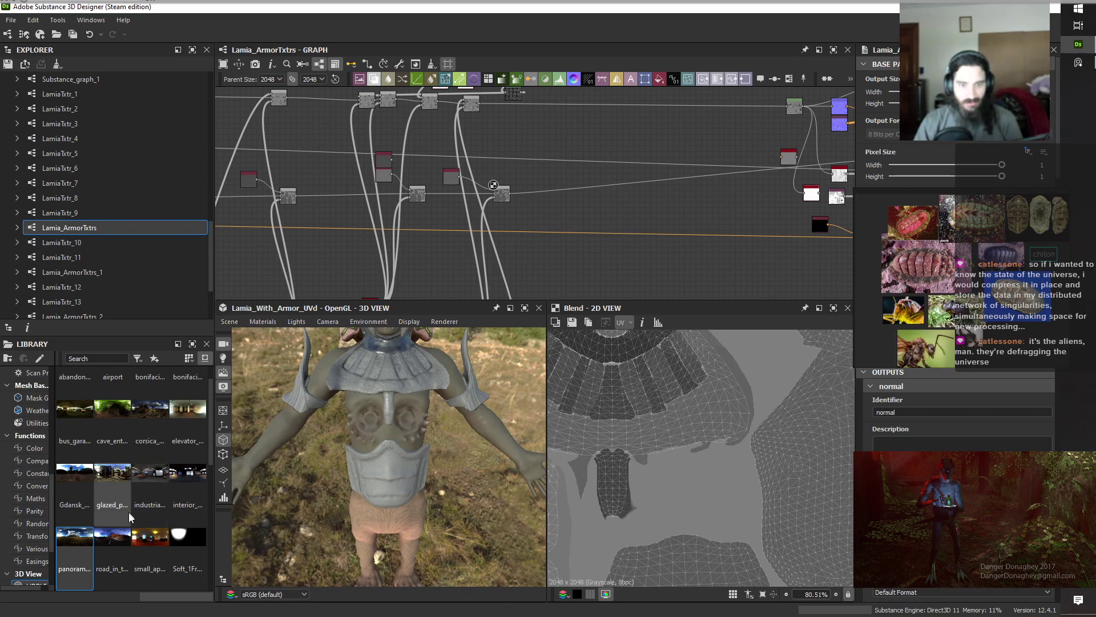
Try the industrial environment map on the 3D model, replace it with the interior one, and check the armor under that lighting.
drag(140, 498, 304, 444)
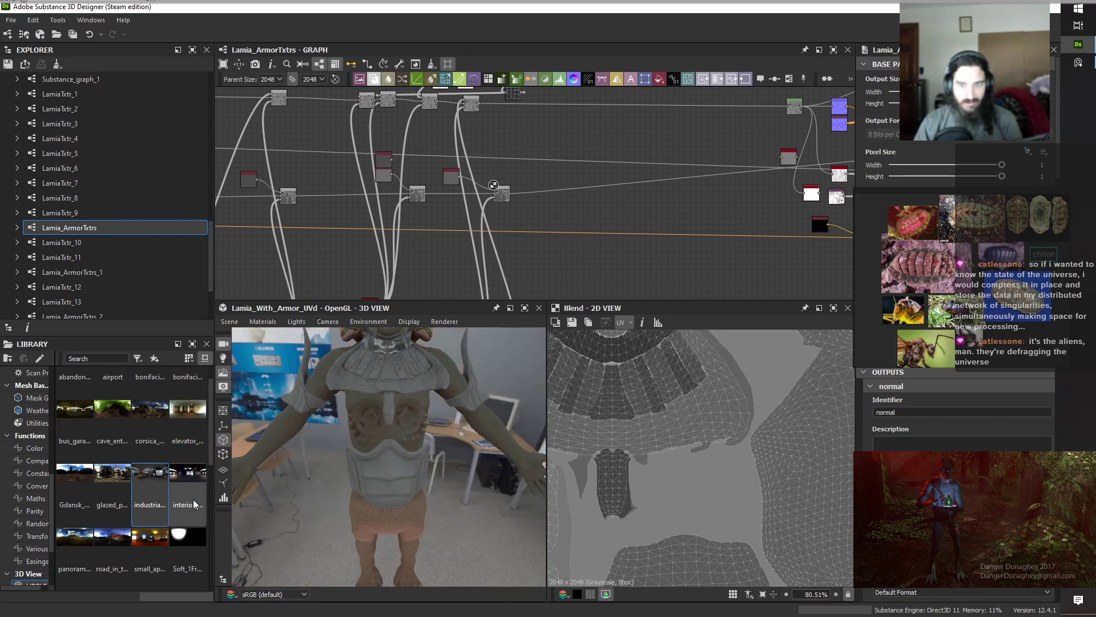
drag(371, 515, 446, 510)
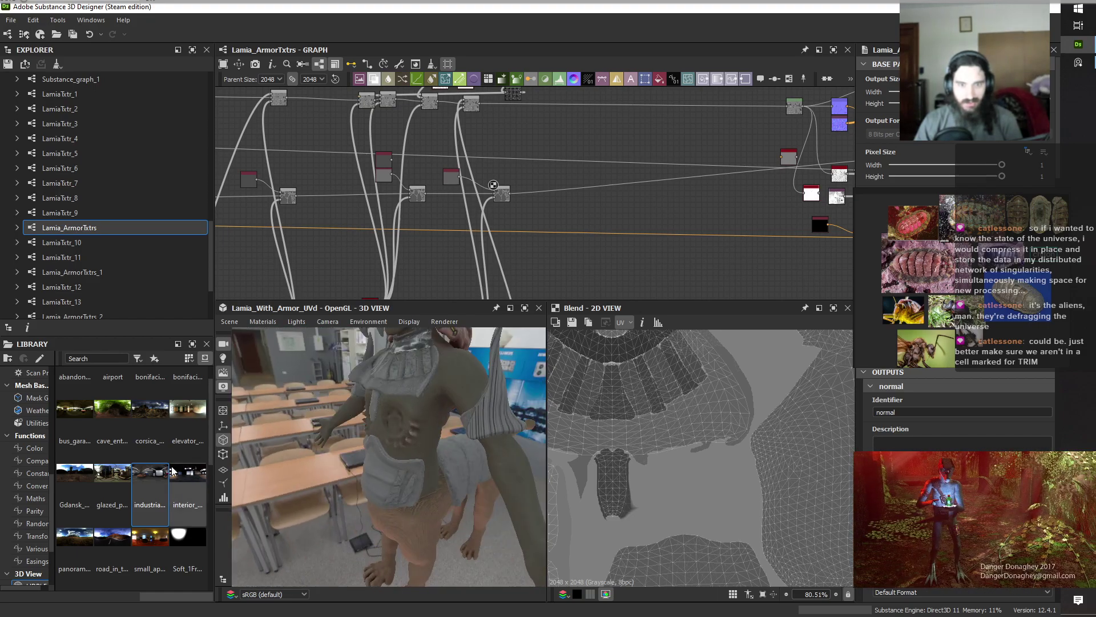
drag(188, 485, 529, 500)
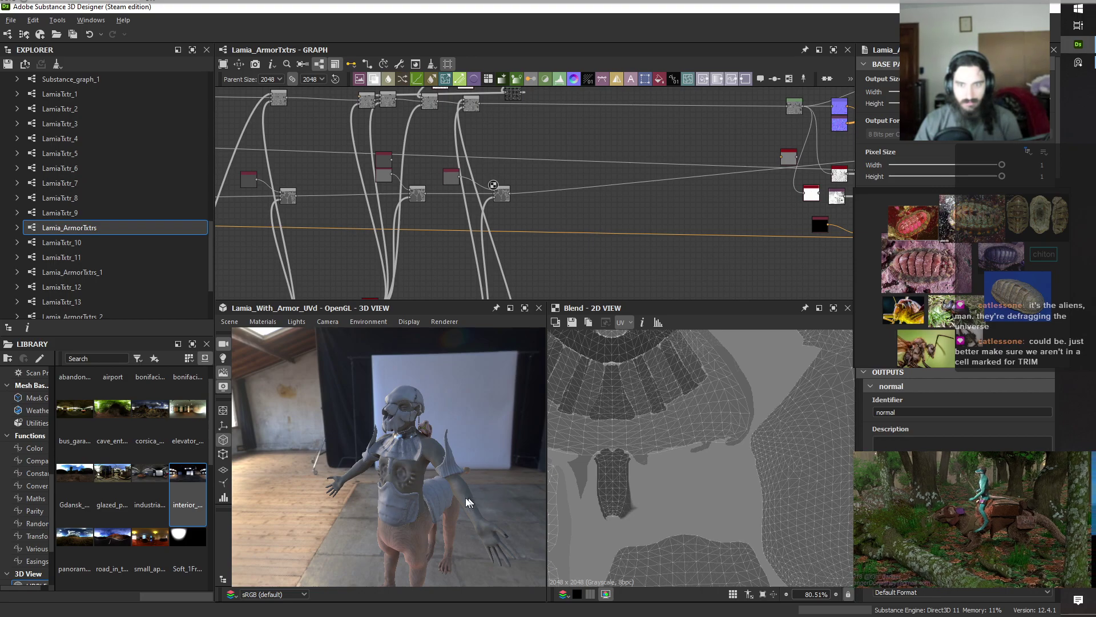
drag(527, 495, 354, 457)
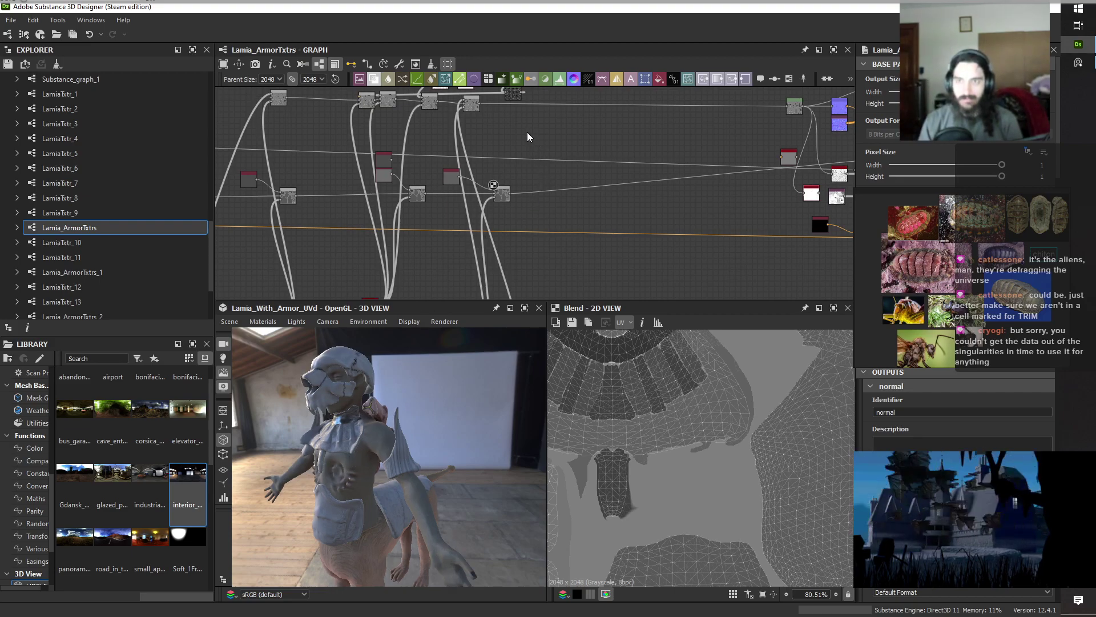
Select the first Uniform Color and Blend pairs at the start of the grayscale chain.
scroll(527, 132, down, 4)
middle_drag(597, 247, 792, 256)
key(f)
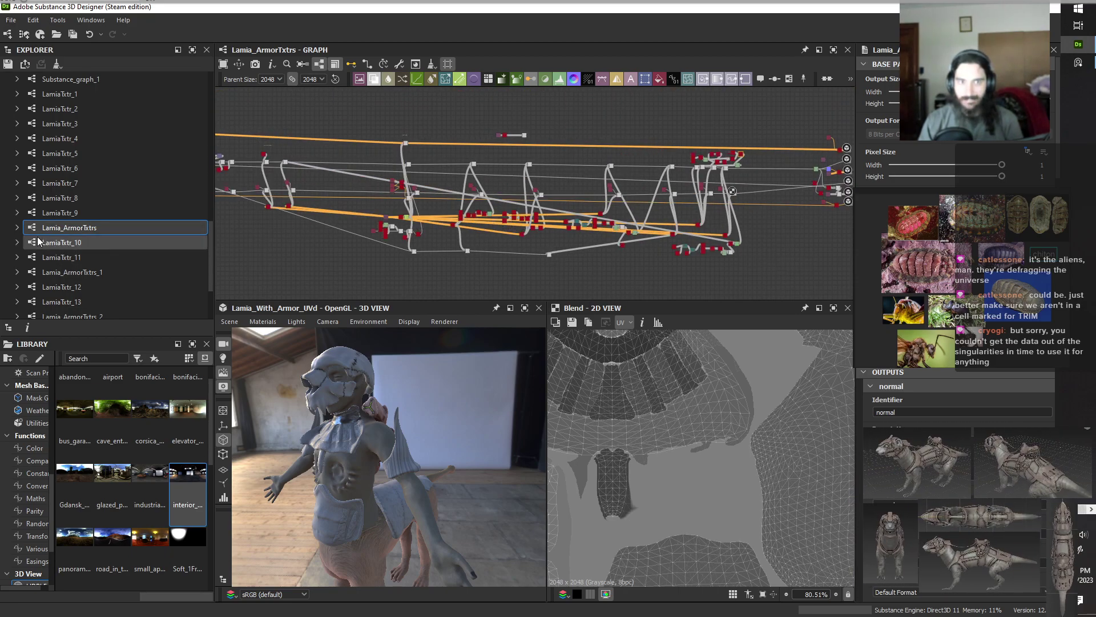
middle_drag(394, 223, 570, 231)
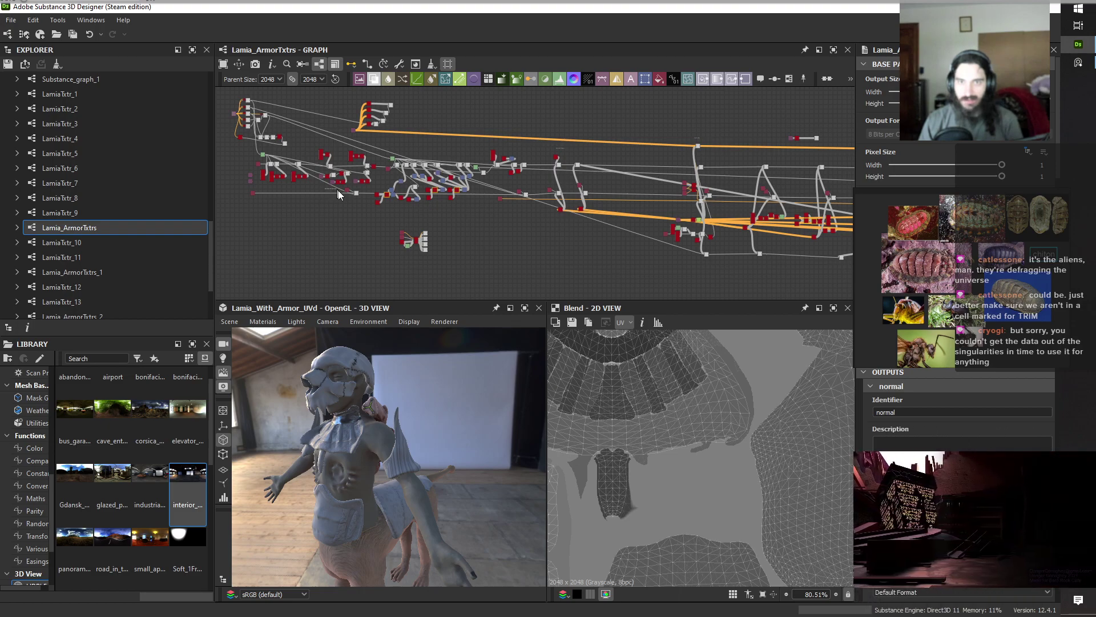
drag(324, 189, 359, 196)
scroll(517, 196, up, 5)
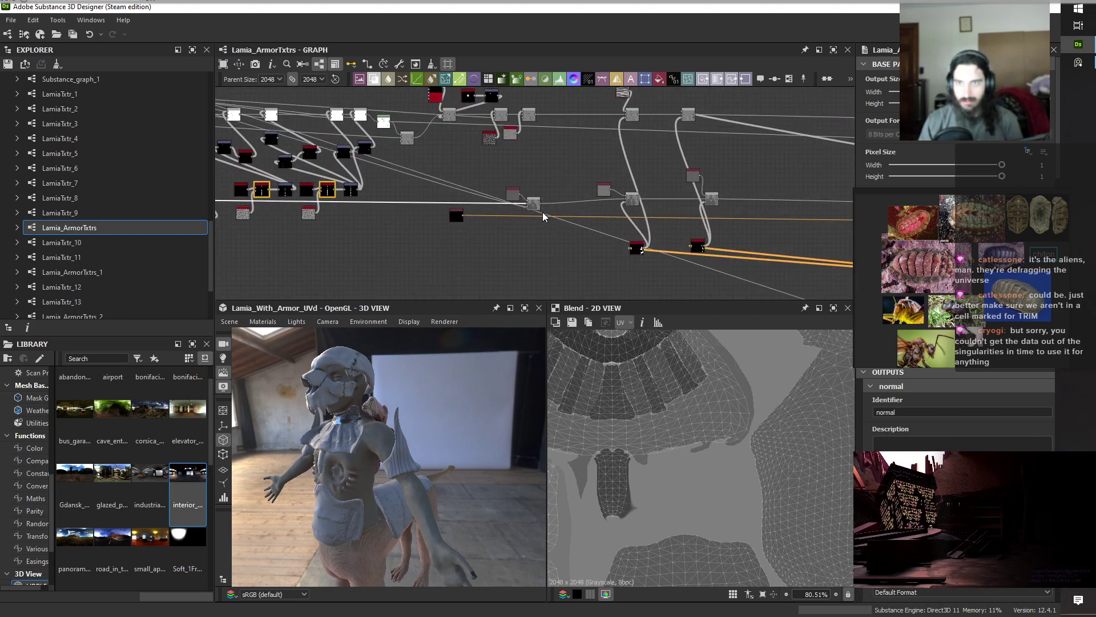
click(513, 193)
drag(572, 186, 638, 214)
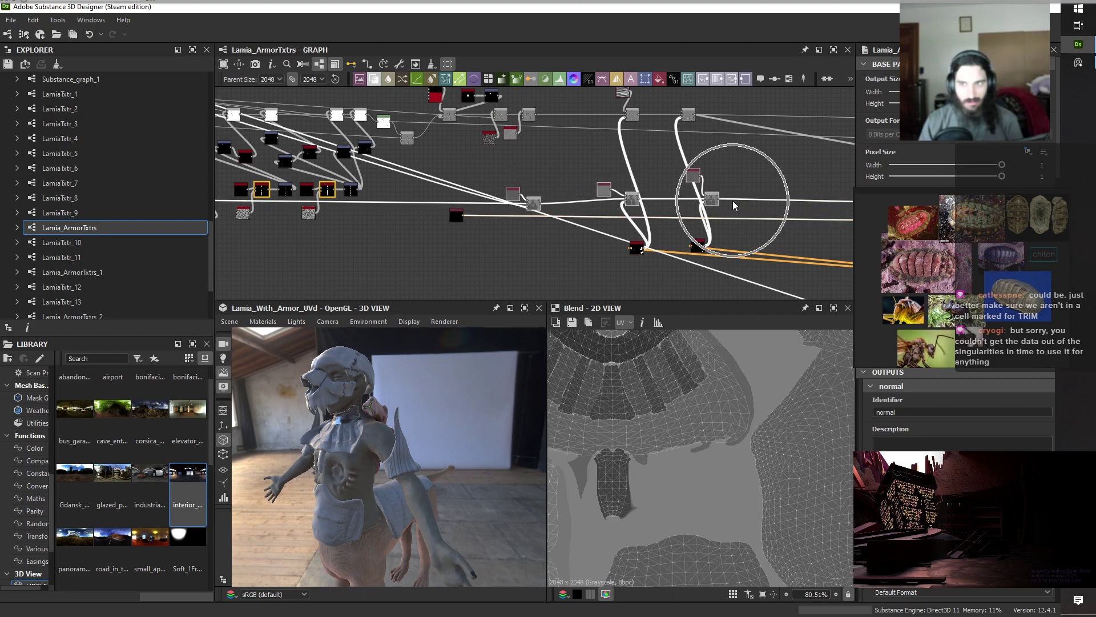
Extend the selection to the remaining Uniform Color and Blend pairs, up to the last Blend before the outputs.
scroll(732, 201, down, 5)
scroll(474, 180, up, 6)
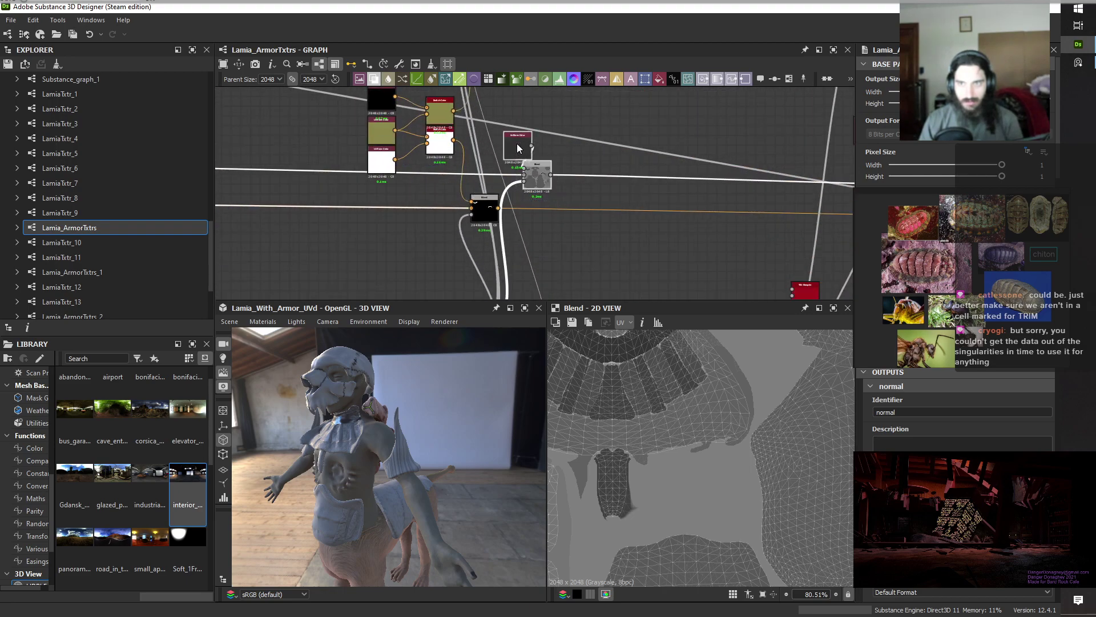
scroll(565, 154, down, 2)
scroll(516, 140, up, 3)
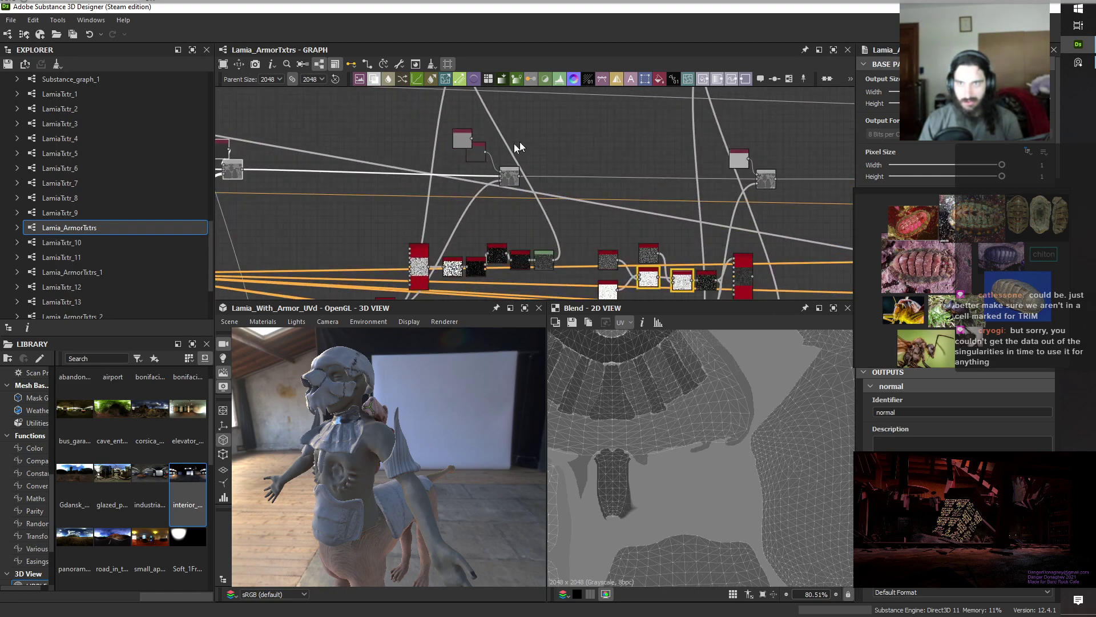
drag(477, 134, 526, 165)
scroll(514, 154, down, 3)
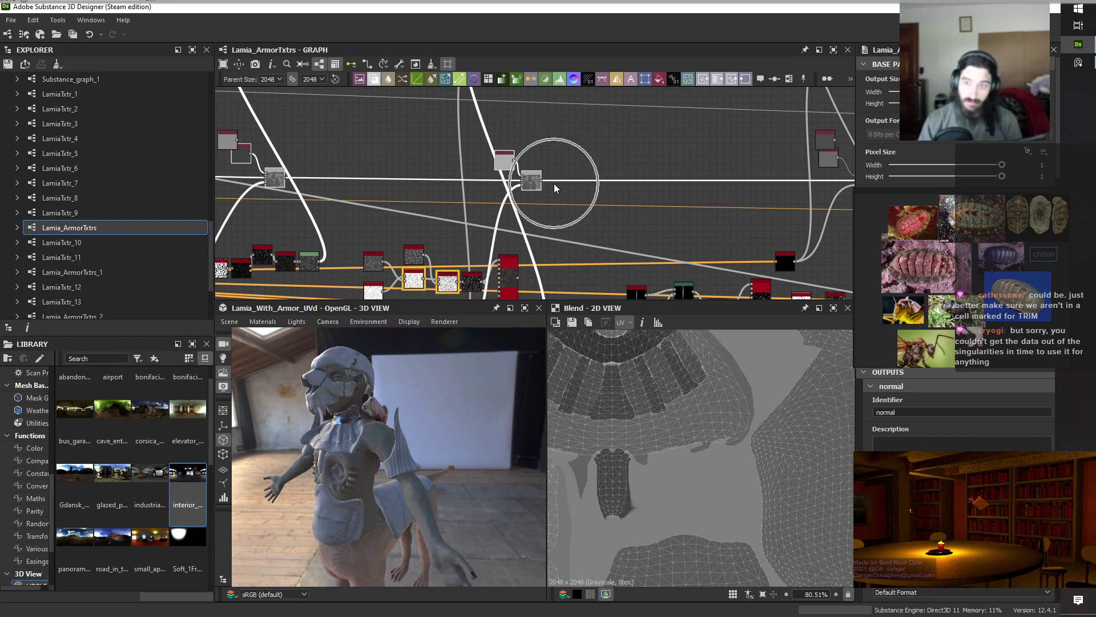
scroll(554, 184, down, 2)
scroll(634, 170, up, 3)
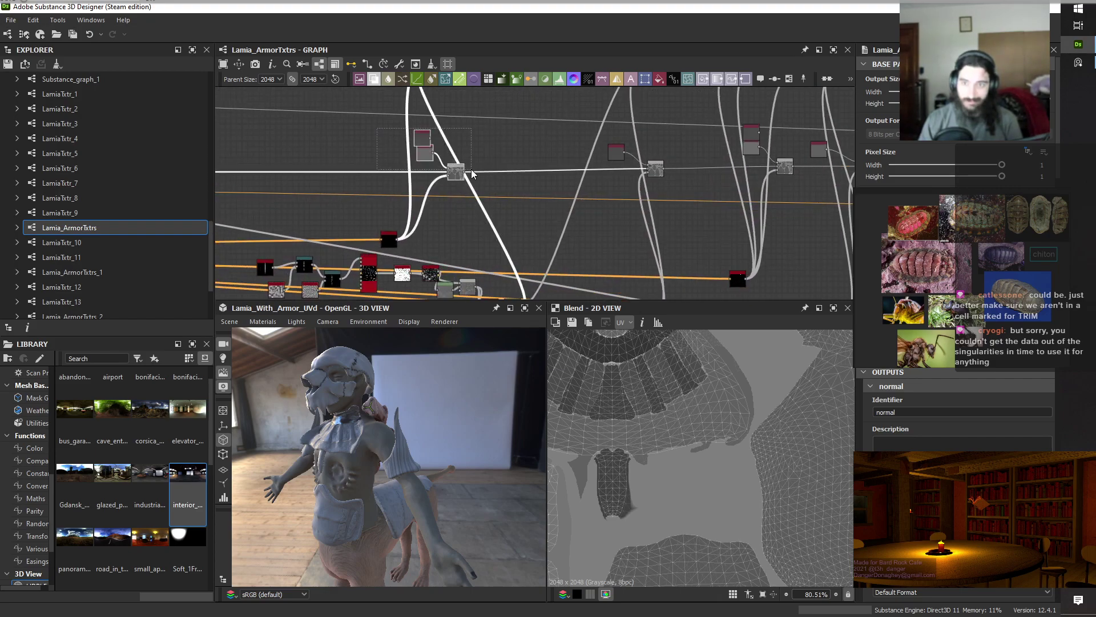
middle_drag(690, 188, 441, 178)
scroll(441, 178, up, 2)
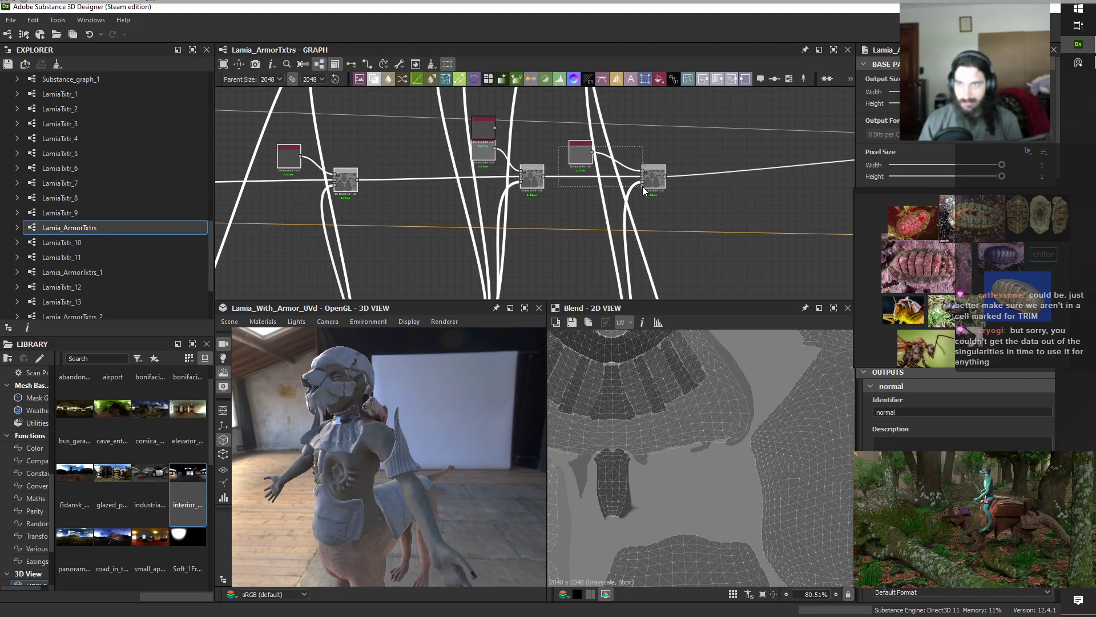
Duplicate the selected Uniform Color and Blend chain with its mask links and place the copy above the original nodes.
scroll(653, 185, down, 5)
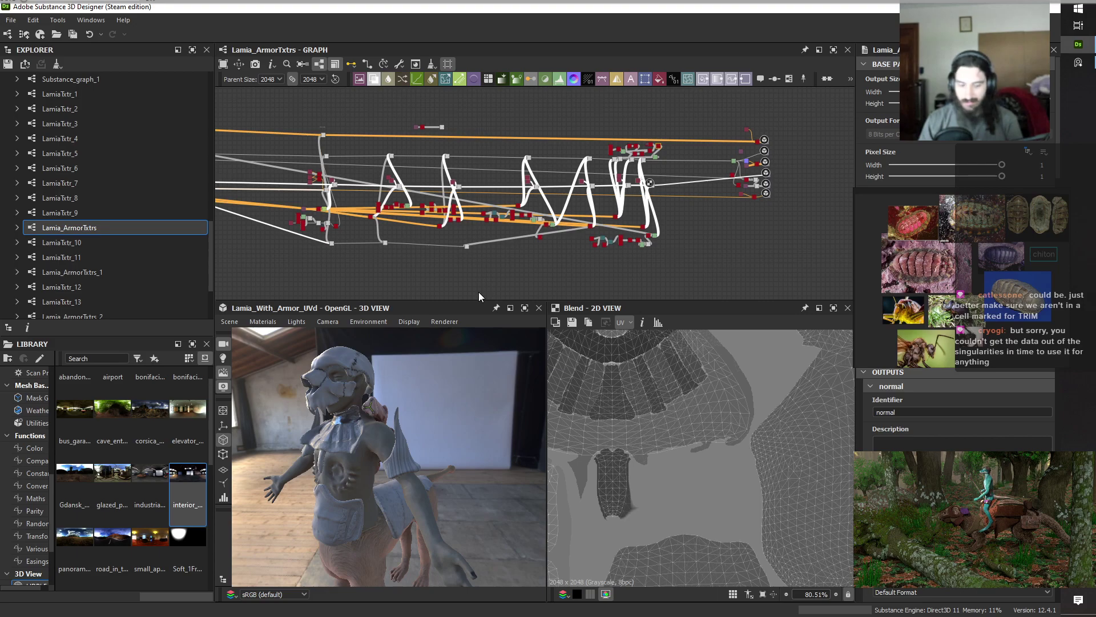
key(ctrl+v)
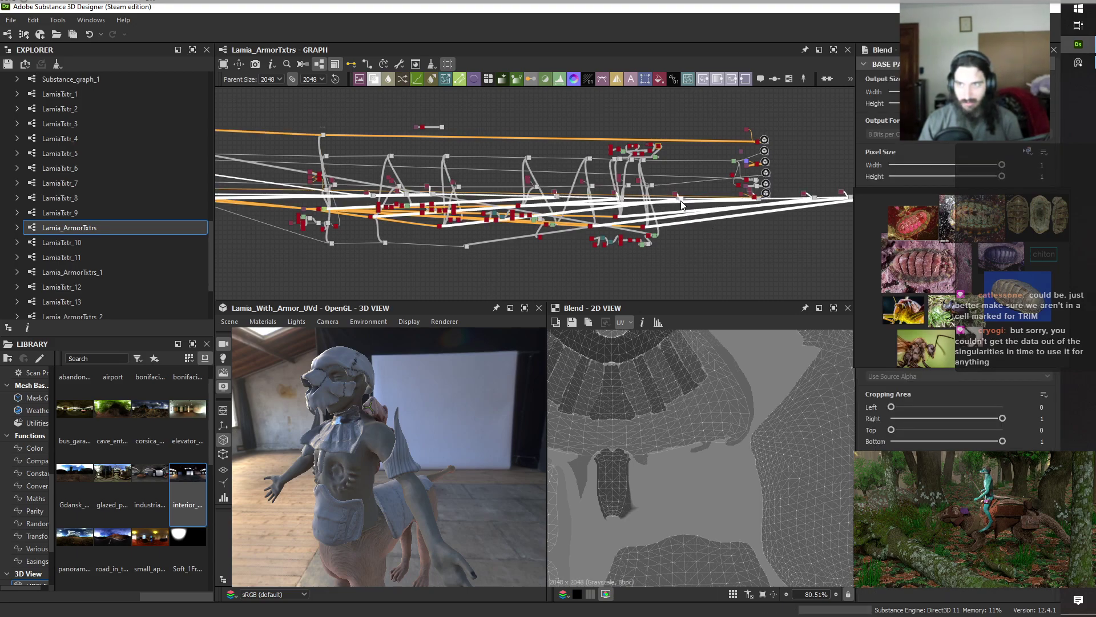
drag(681, 204, 452, 139)
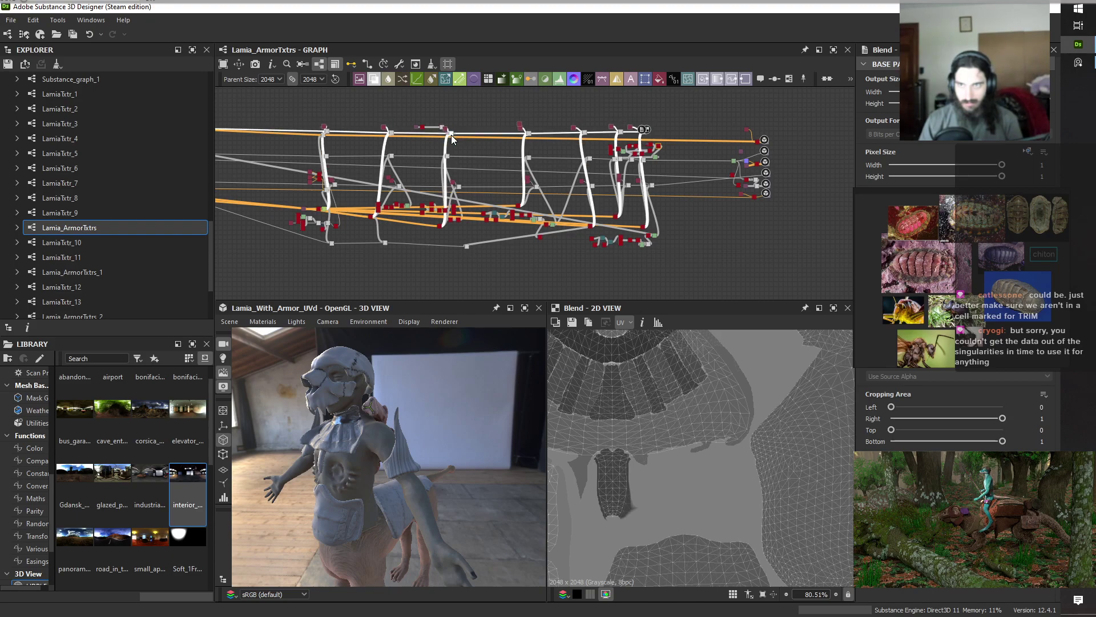
Move the node cluster at the start of the color line, with its source node, farther along above the duplicated chain.
middle_drag(339, 132, 662, 150)
scroll(535, 155, up, 6)
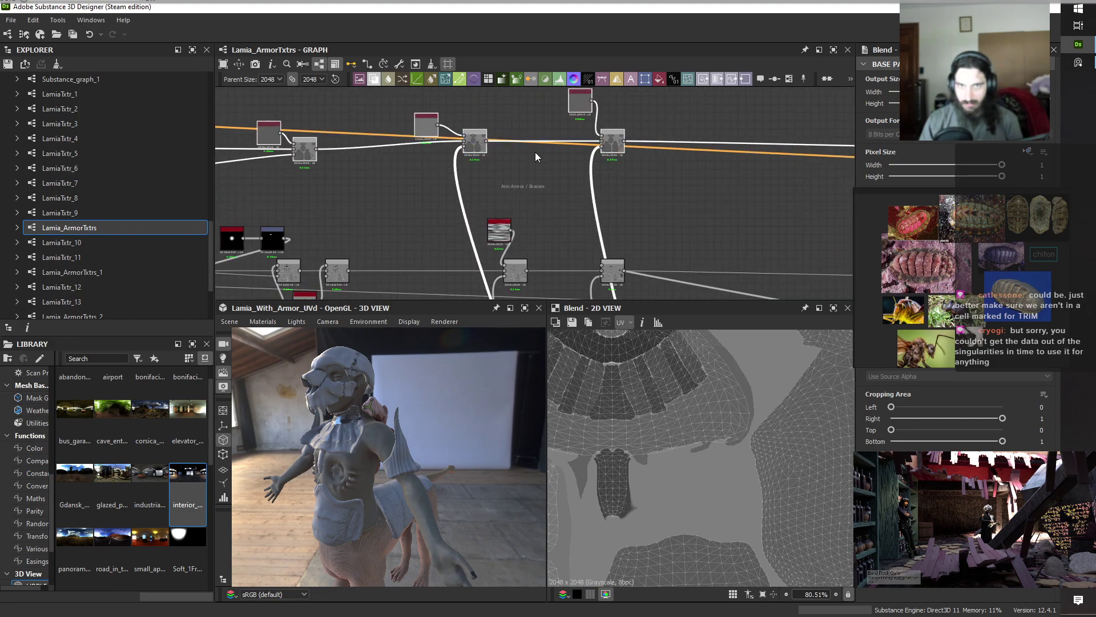
scroll(536, 152, down, 8)
middle_drag(409, 133, 340, 177)
scroll(425, 122, up, 4)
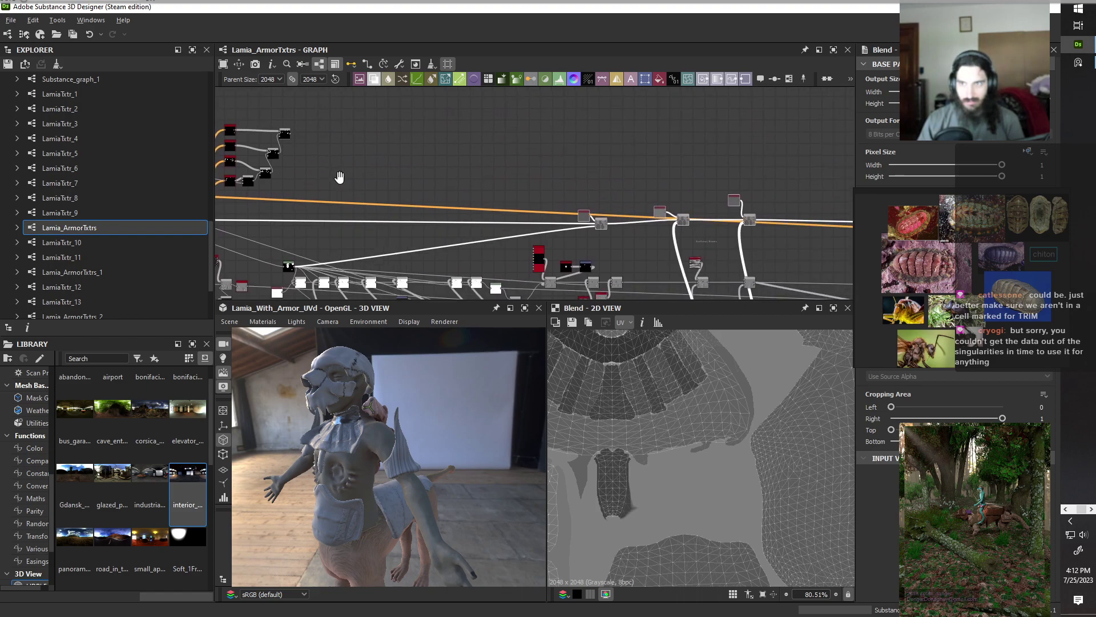
scroll(350, 173, down, 4)
drag(239, 106, 288, 172)
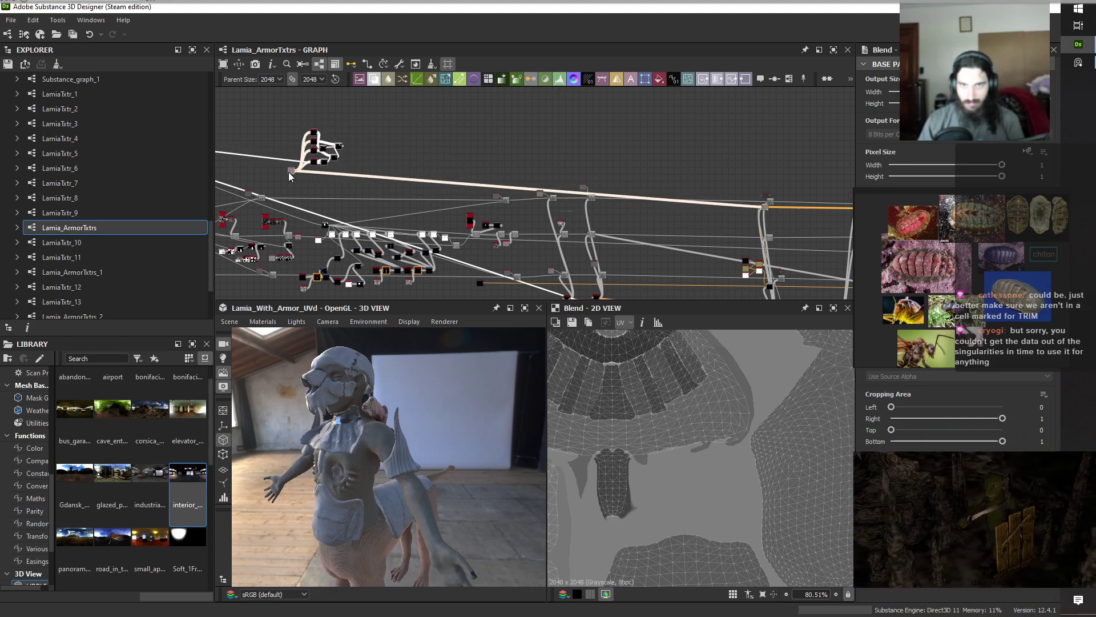
key(ctrl+z)
drag(252, 115, 348, 192)
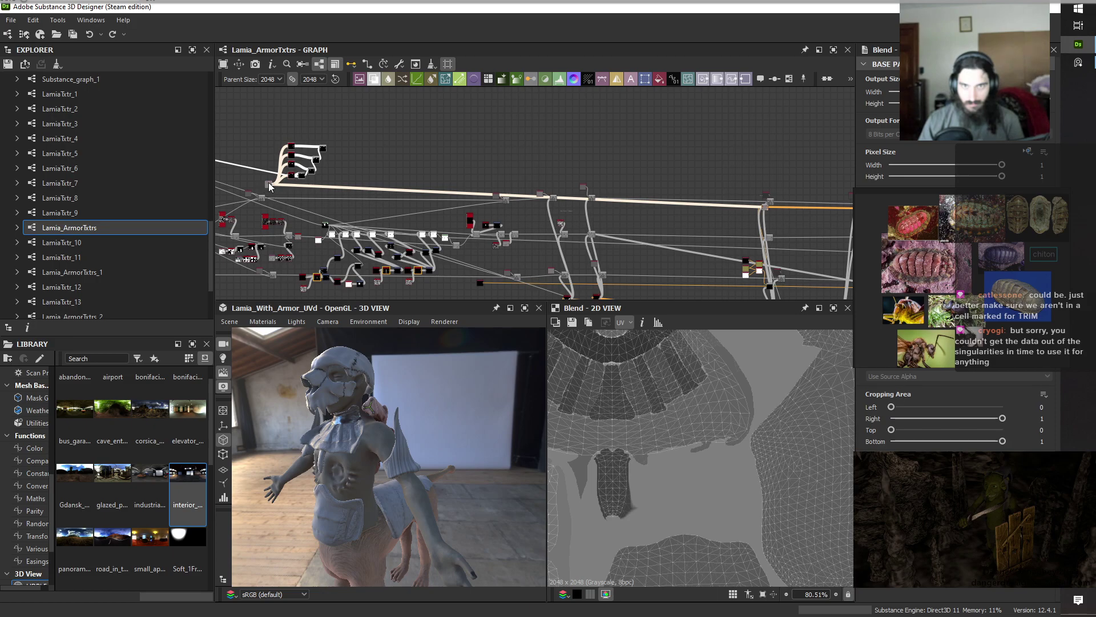
drag(268, 184, 540, 159)
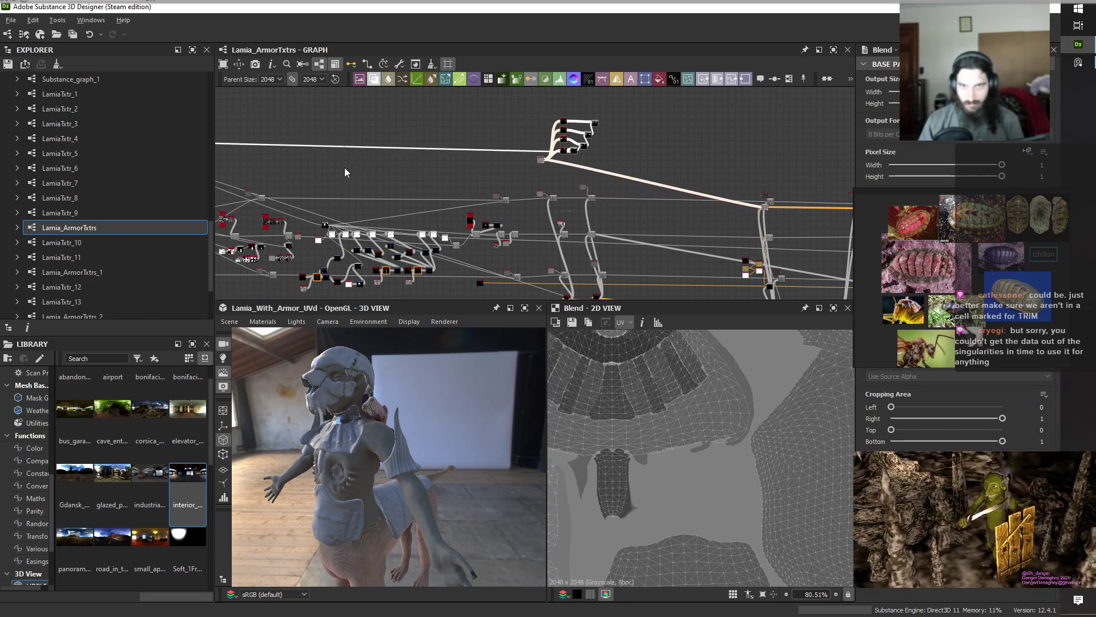
Switch the Uniform Color of the duplicated chain's first Blend from grayscale to color mode.
middle_drag(345, 168, 503, 136)
scroll(404, 176, up, 5)
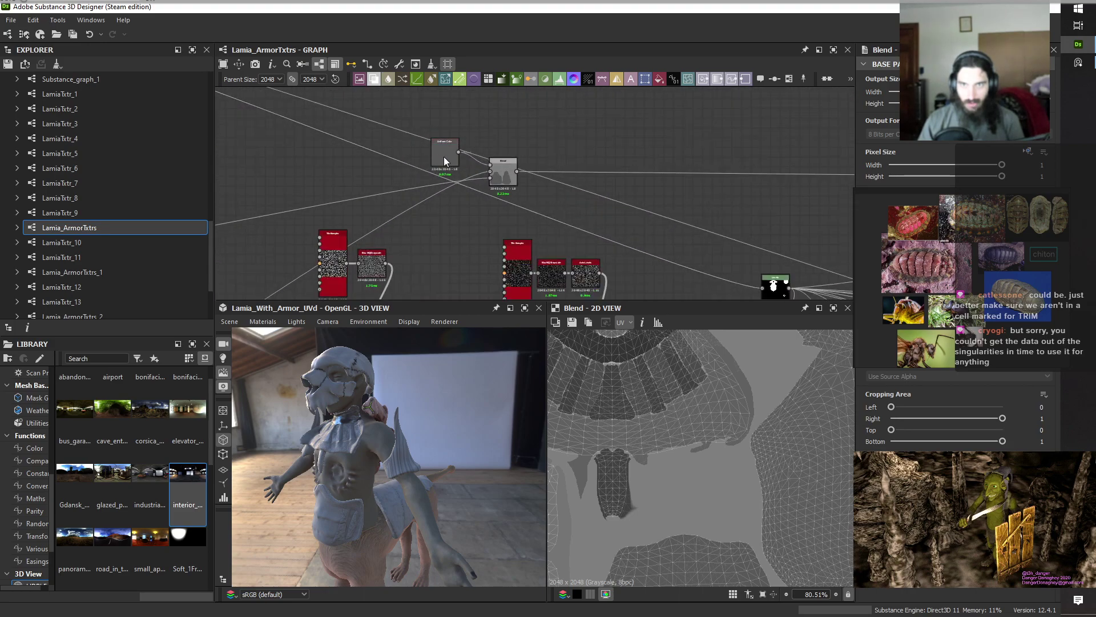
click(443, 155)
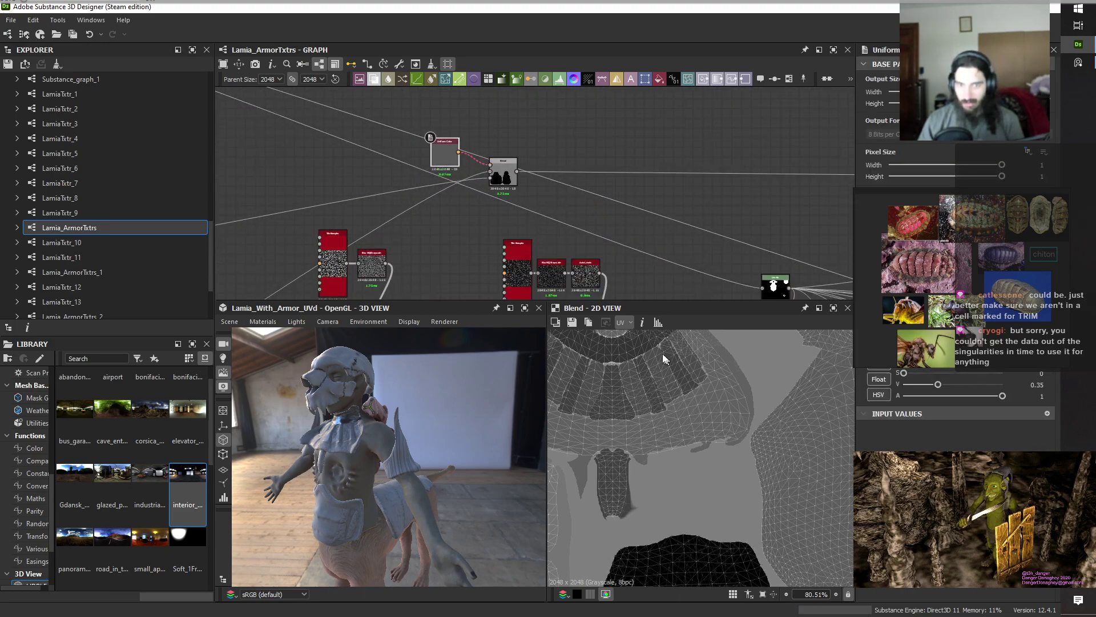
Duplicate the original chain's base Uniform Color, connect the copy to the duplicated chain's first Blend, and switch it to color mode.
scroll(508, 205, down, 4)
middle_drag(679, 164, 723, 146)
scroll(499, 178, up, 2)
scroll(529, 186, up, 3)
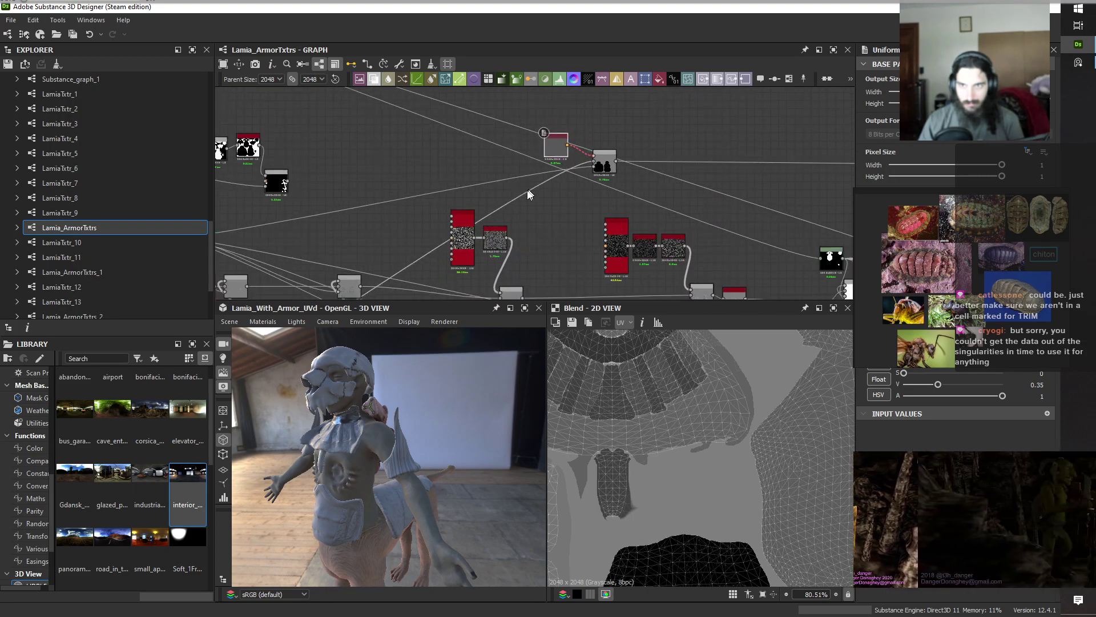
scroll(529, 192, down, 4)
middle_drag(486, 157, 468, 102)
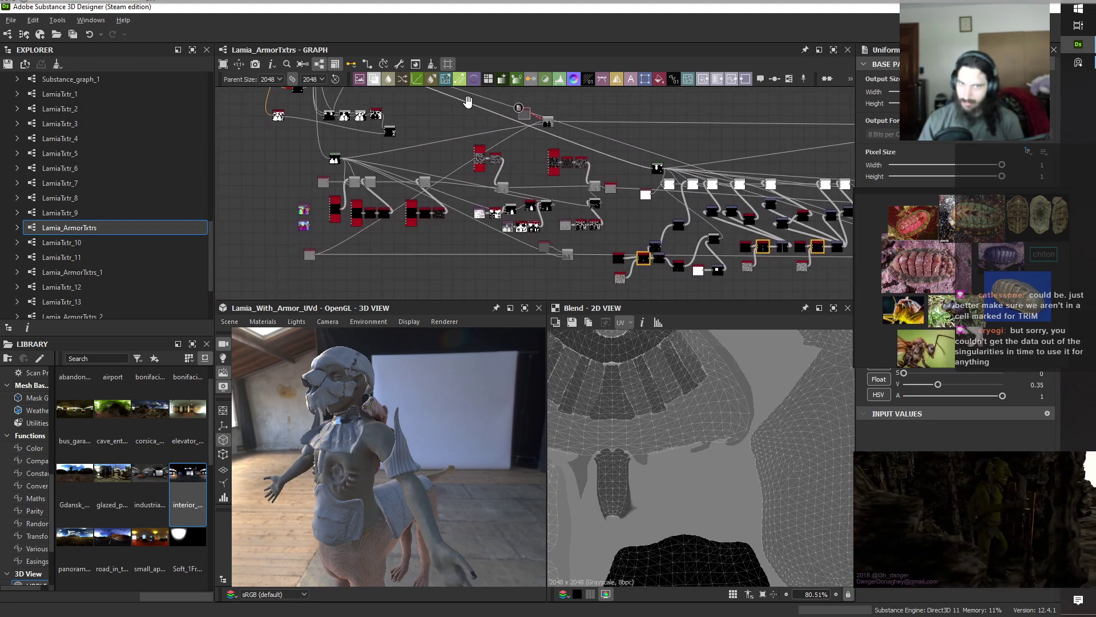
double_click(308, 254)
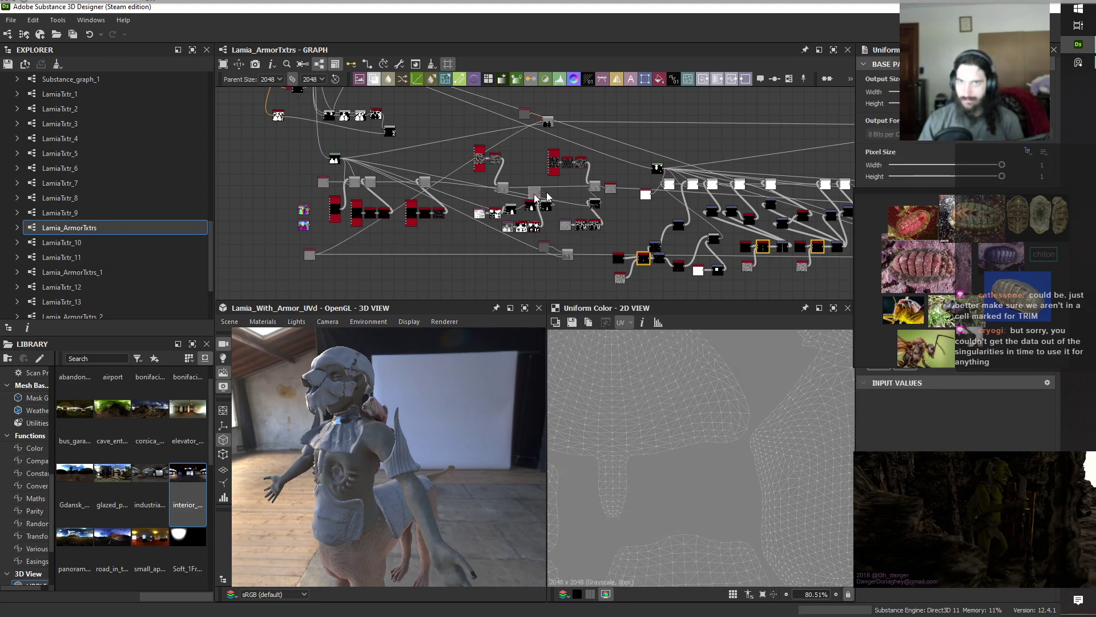
scroll(520, 207, up, 2)
drag(542, 189, 561, 165)
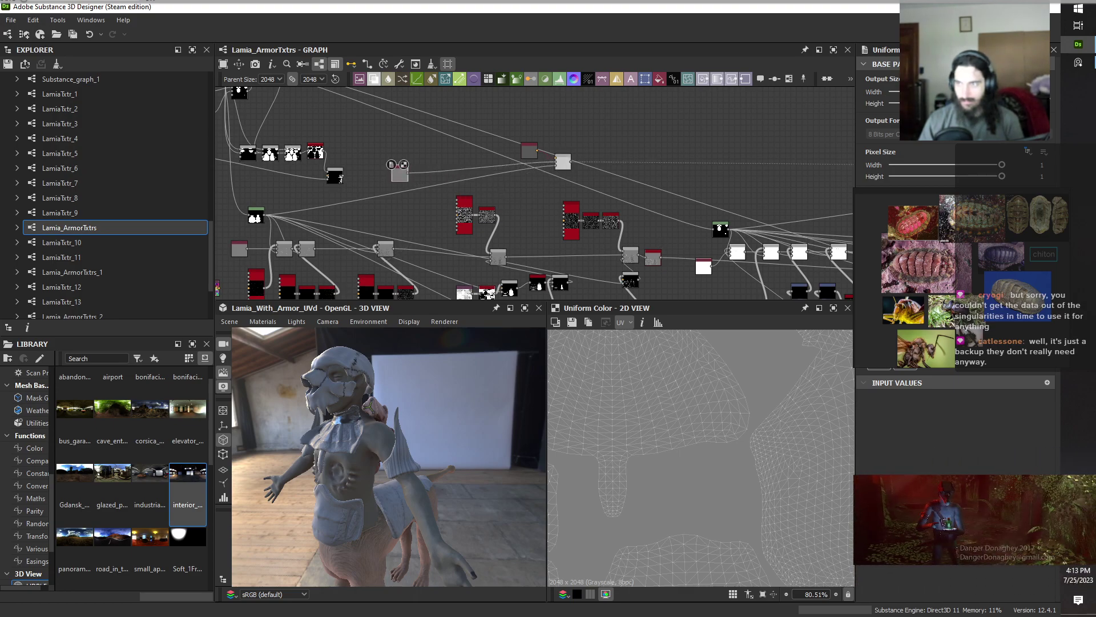
click(908, 332)
Switch the next three Uniform Color nodes along the duplicated chain to color mode.
scroll(688, 173, down, 3)
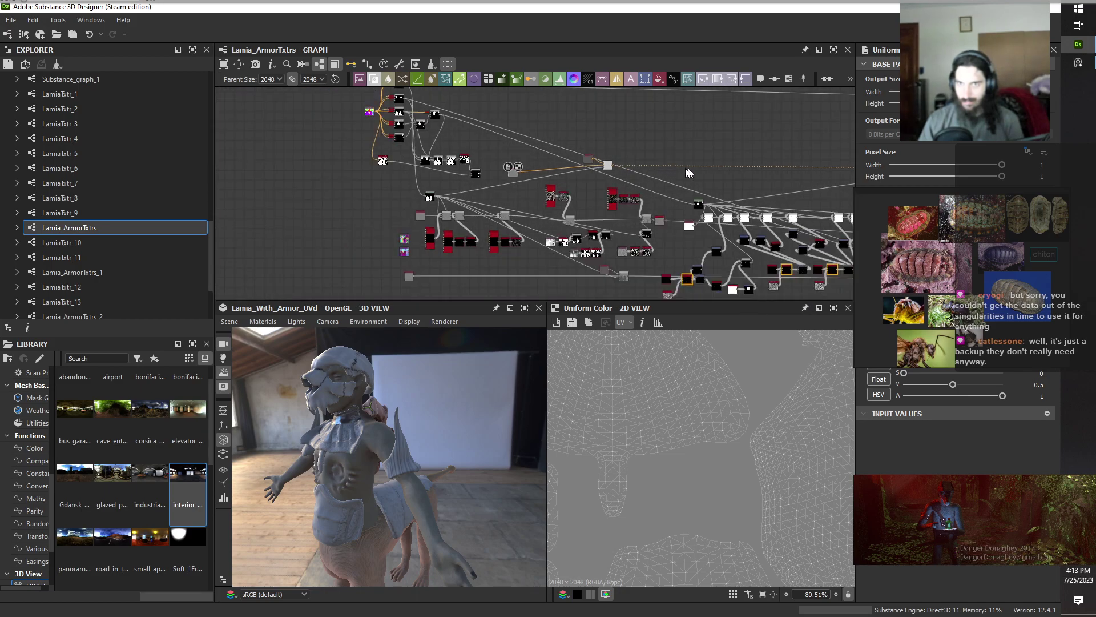
middle_drag(662, 153, 309, 189)
scroll(451, 192, up, 4)
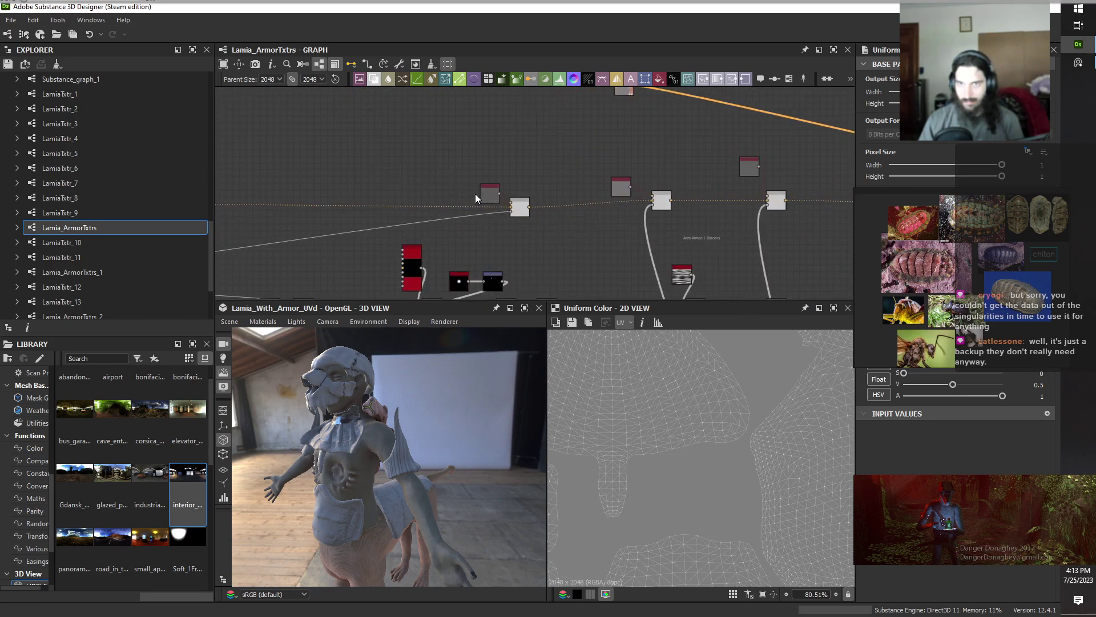
scroll(493, 198, down, 5)
scroll(485, 189, up, 4)
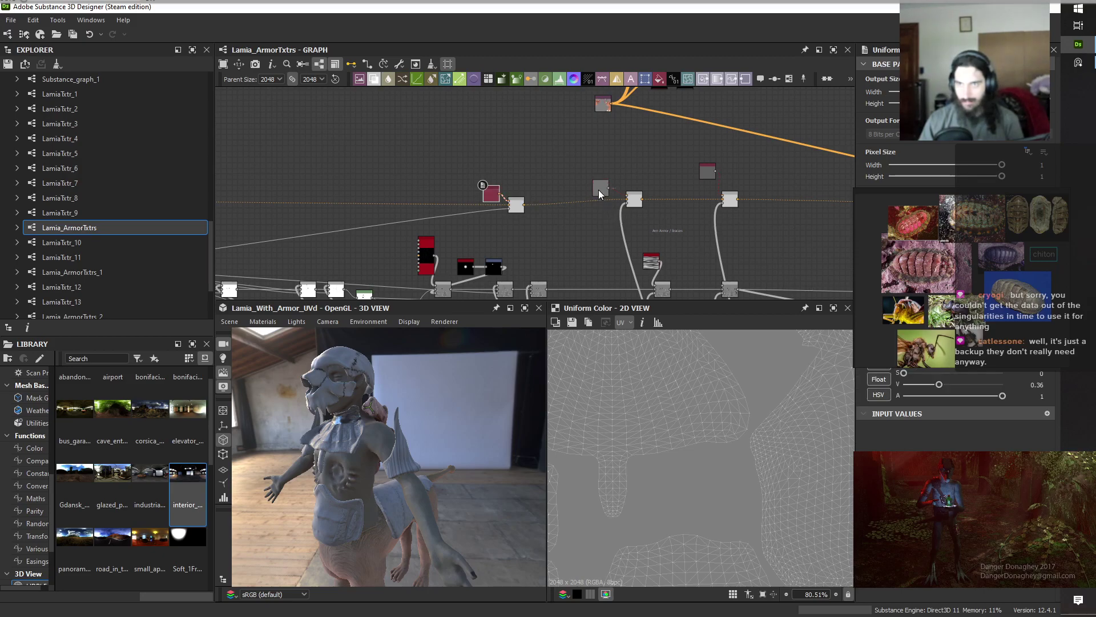
click(712, 178)
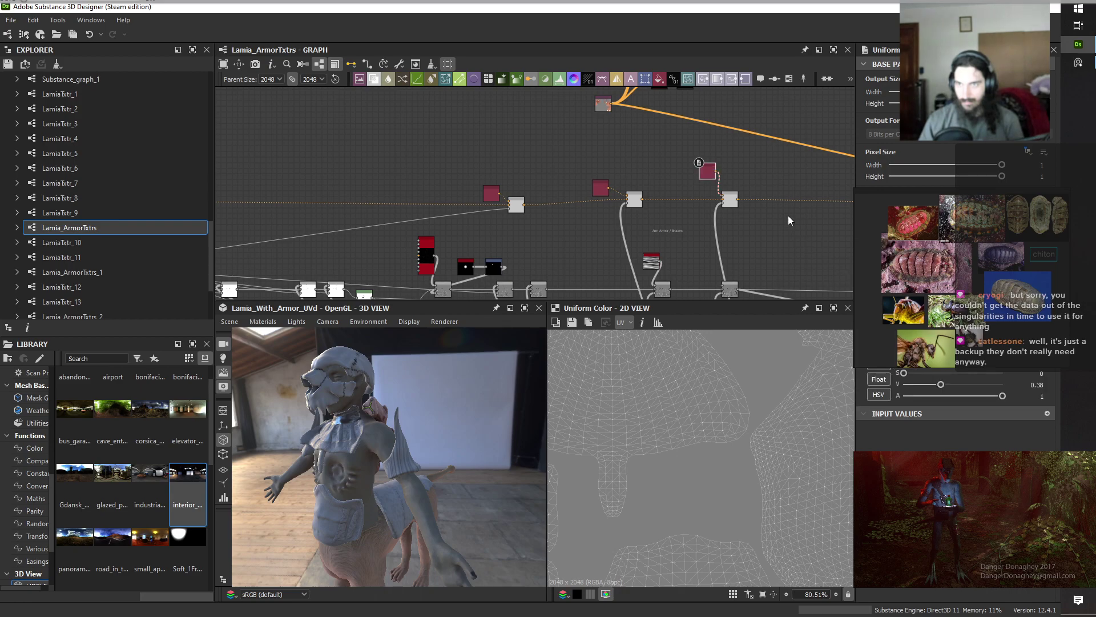
Switch the dark Uniform Color beside the old color Blend, and the Uniform Color following it, to color mode.
middle_drag(770, 215, 349, 211)
scroll(397, 213, down, 1)
scroll(670, 211, up, 2)
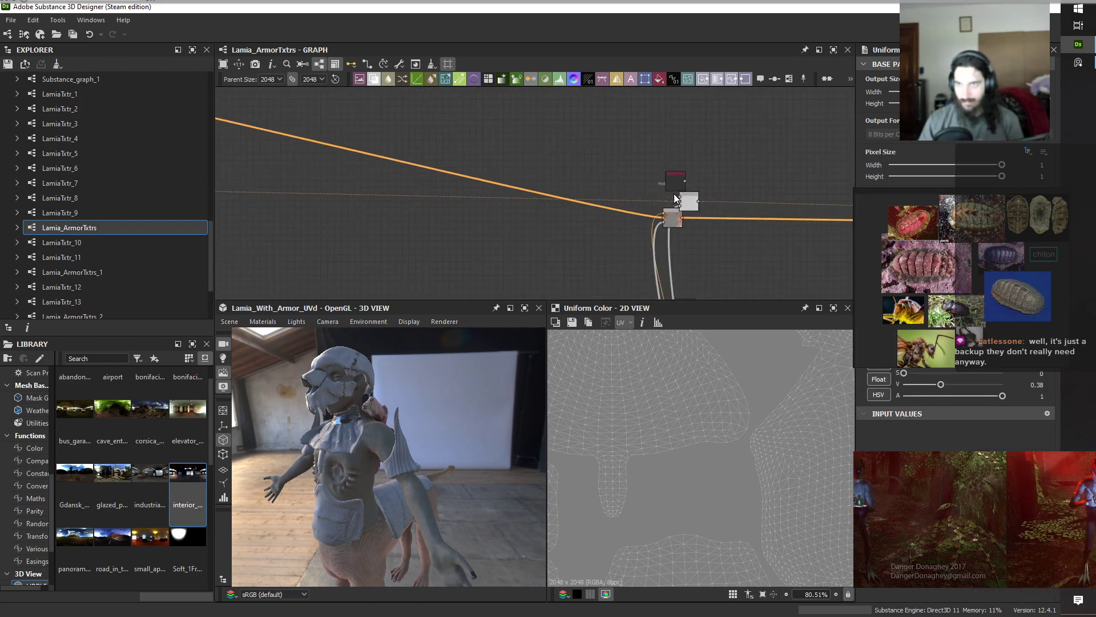
click(670, 185)
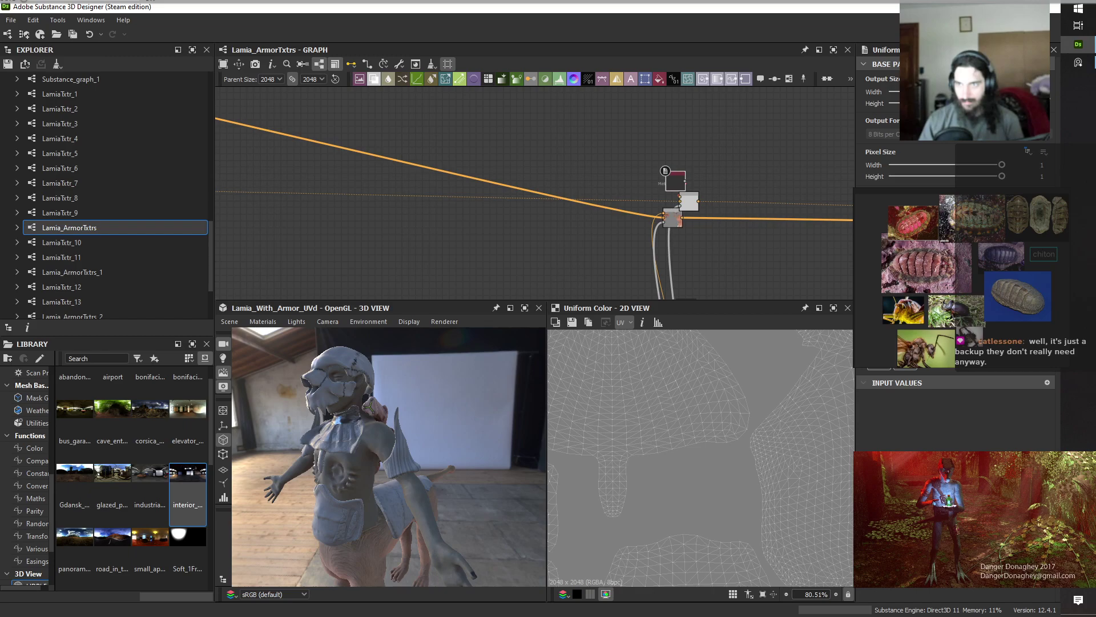
scroll(719, 222, down, 7)
middle_drag(763, 230, 529, 218)
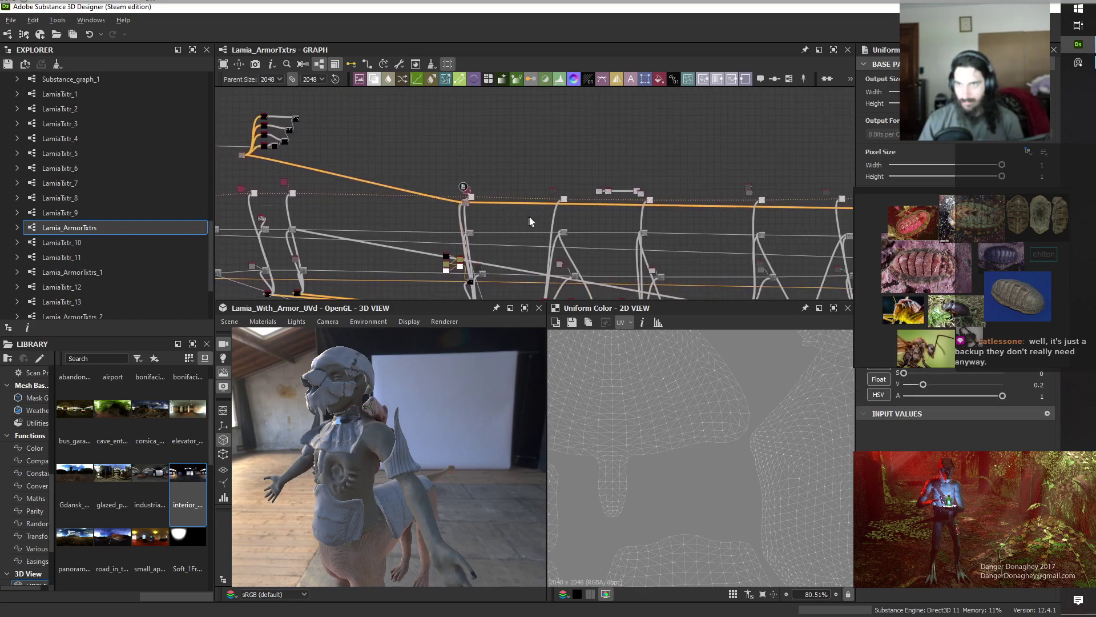
scroll(571, 210, up, 3)
double_click(536, 165)
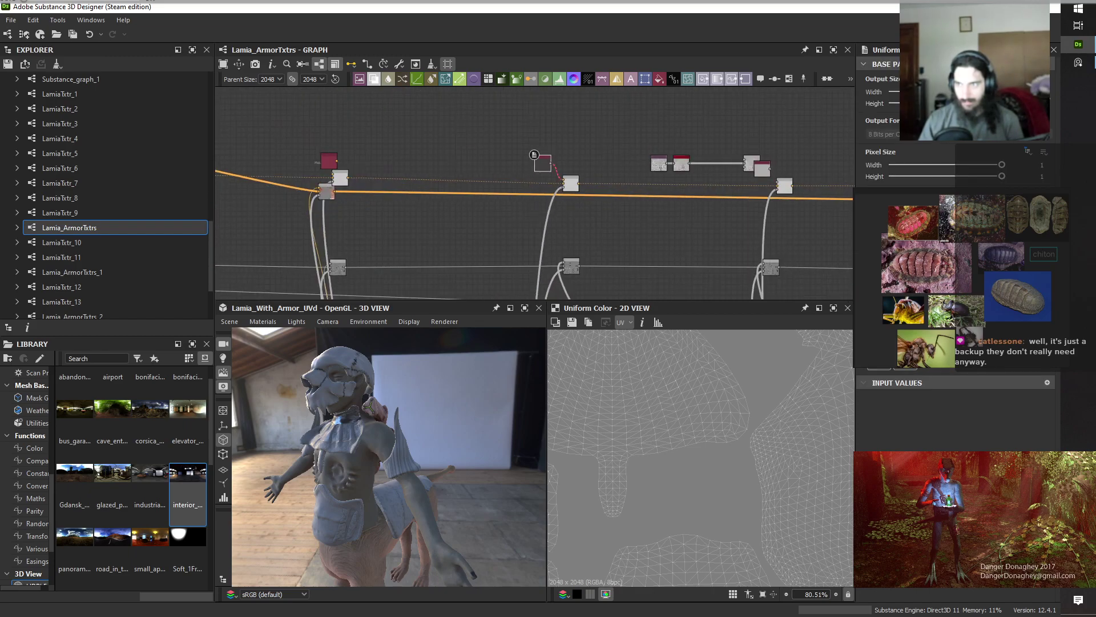
Switch the light Uniform Color overlapping the bitmap node group to color mode.
scroll(631, 219, down, 2)
middle_drag(674, 223, 524, 227)
scroll(549, 210, up, 5)
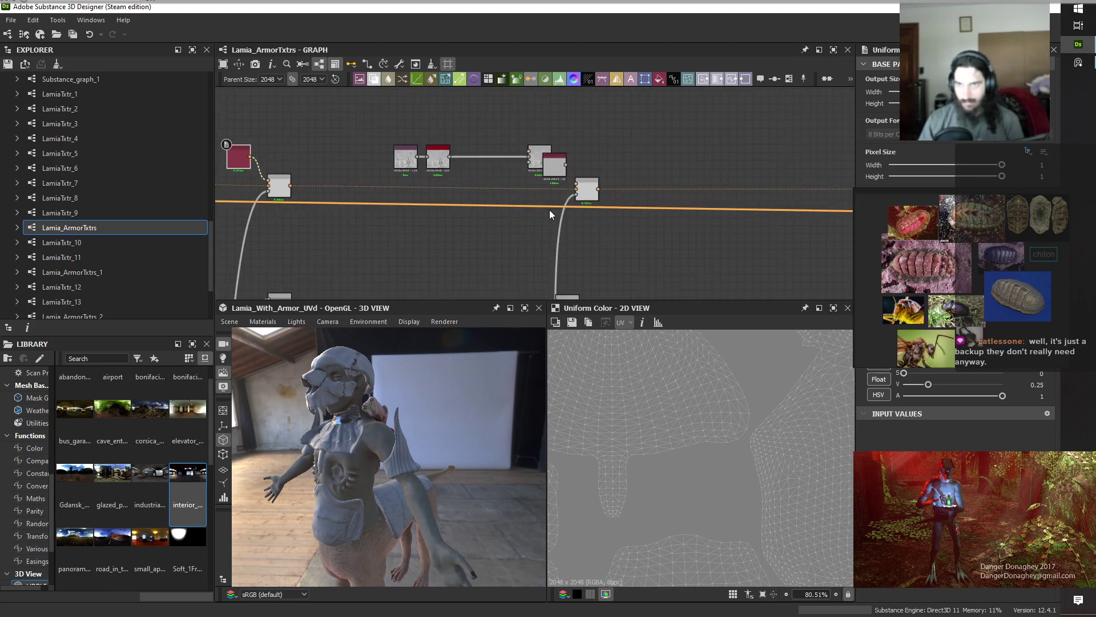
click(550, 159)
click(911, 331)
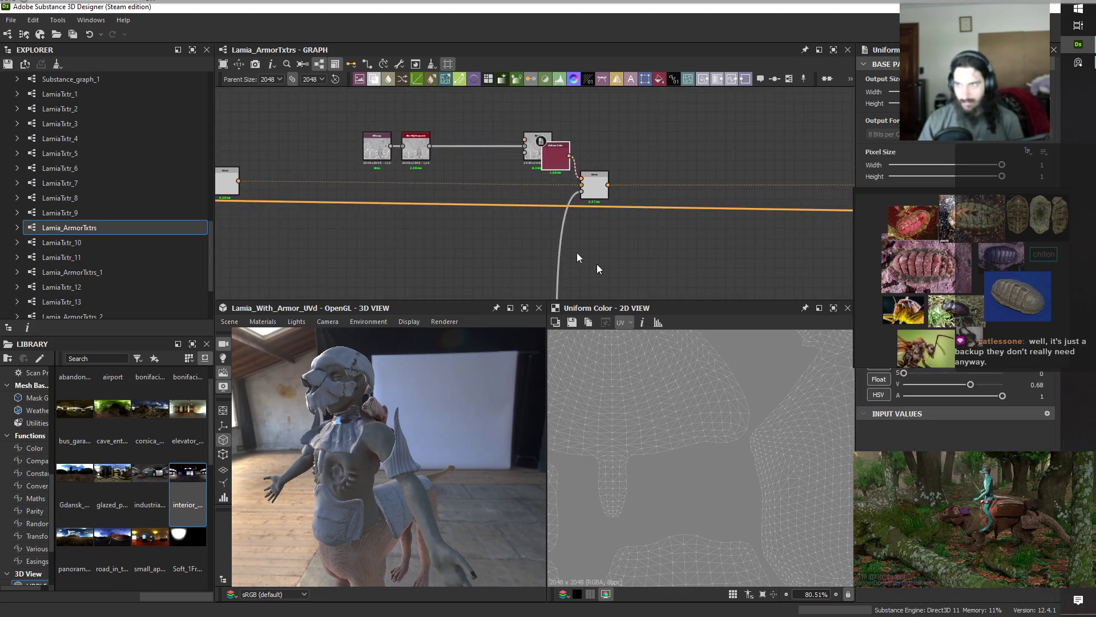
Move the bitmap node group up and away from the Uniform Color it overlaps.
click(526, 158)
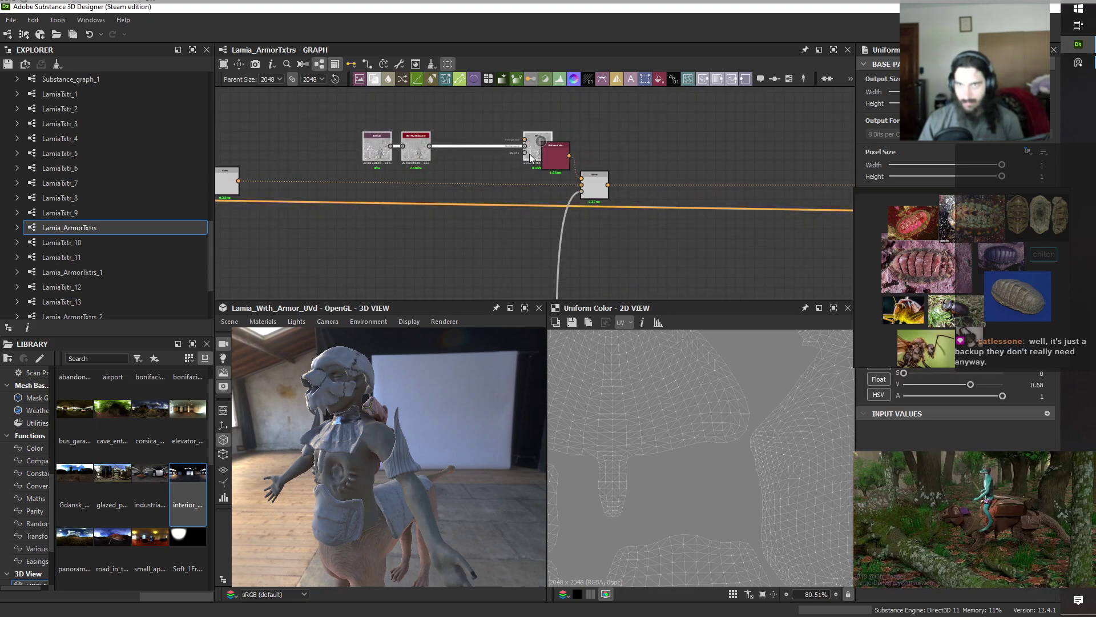
drag(530, 159, 439, 102)
click(667, 153)
Switch the lower of the two overlapping Uniform Color nodes, and the next one along the duplicated chain, to color mode.
scroll(668, 153, down, 4)
middle_drag(710, 164, 414, 173)
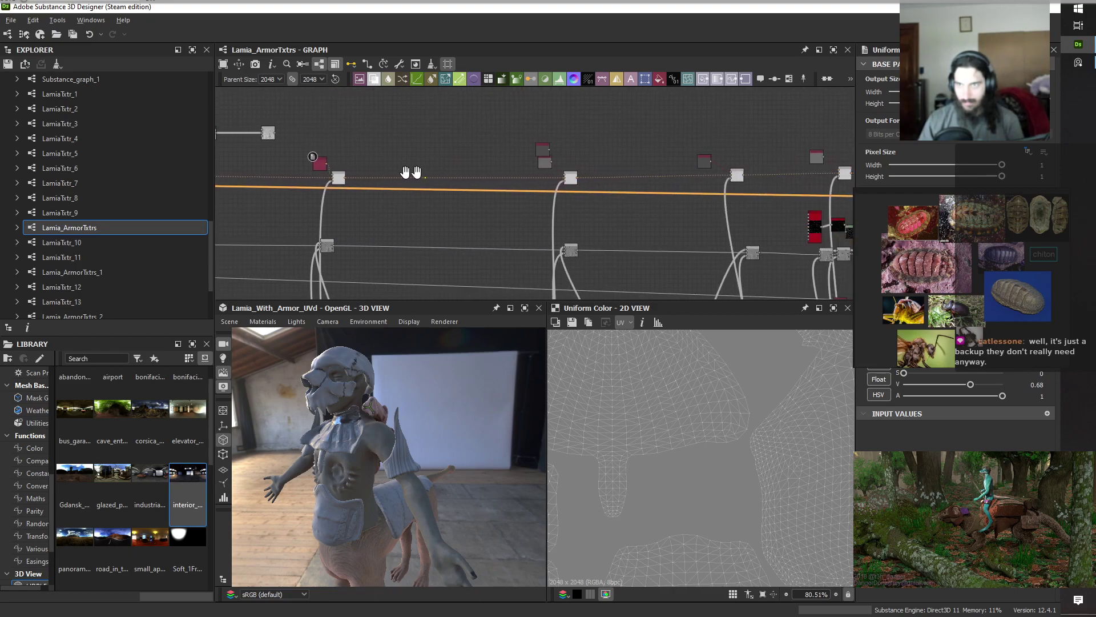
scroll(514, 162, up, 3)
click(488, 166)
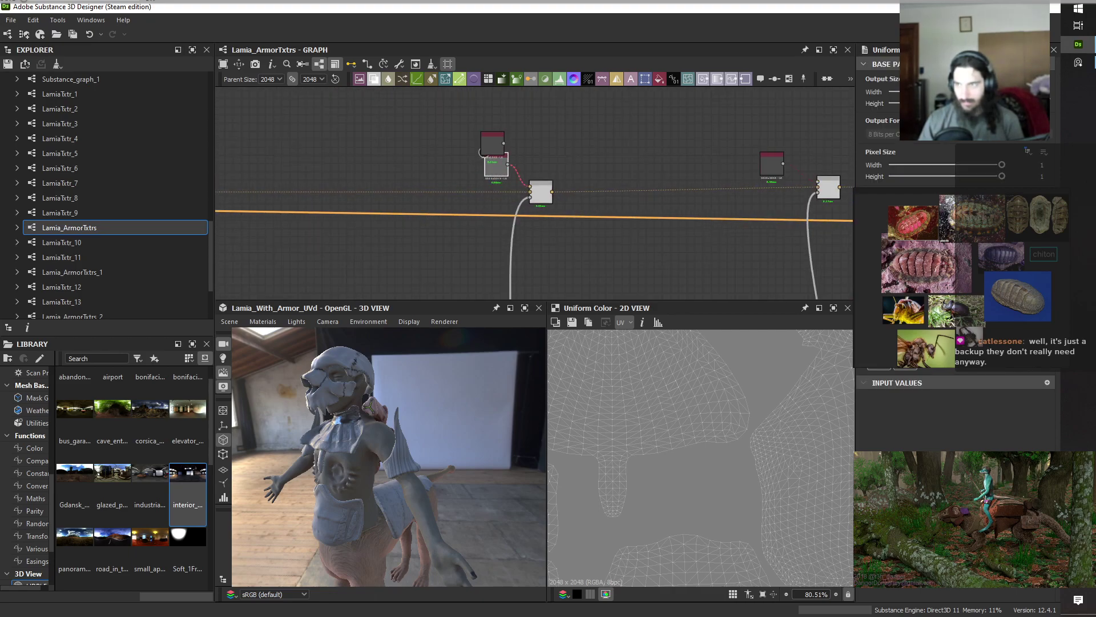
click(913, 323)
middle_drag(756, 176, 370, 182)
click(386, 175)
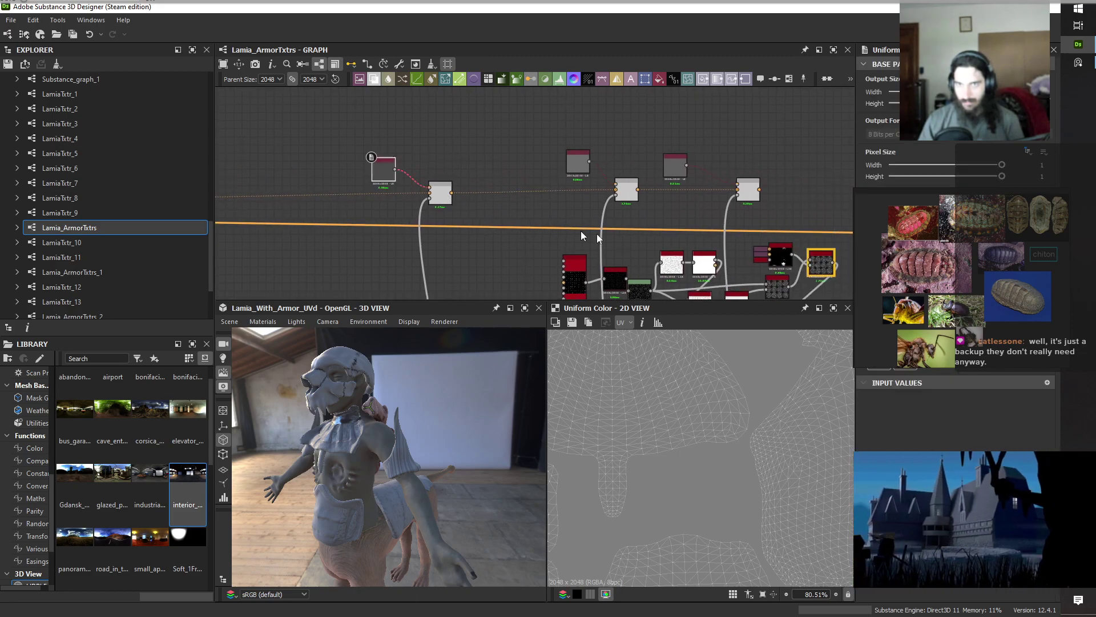
click(914, 323)
Switch the last two Uniform Color nodes at the end of the duplicated chain to color mode.
click(579, 169)
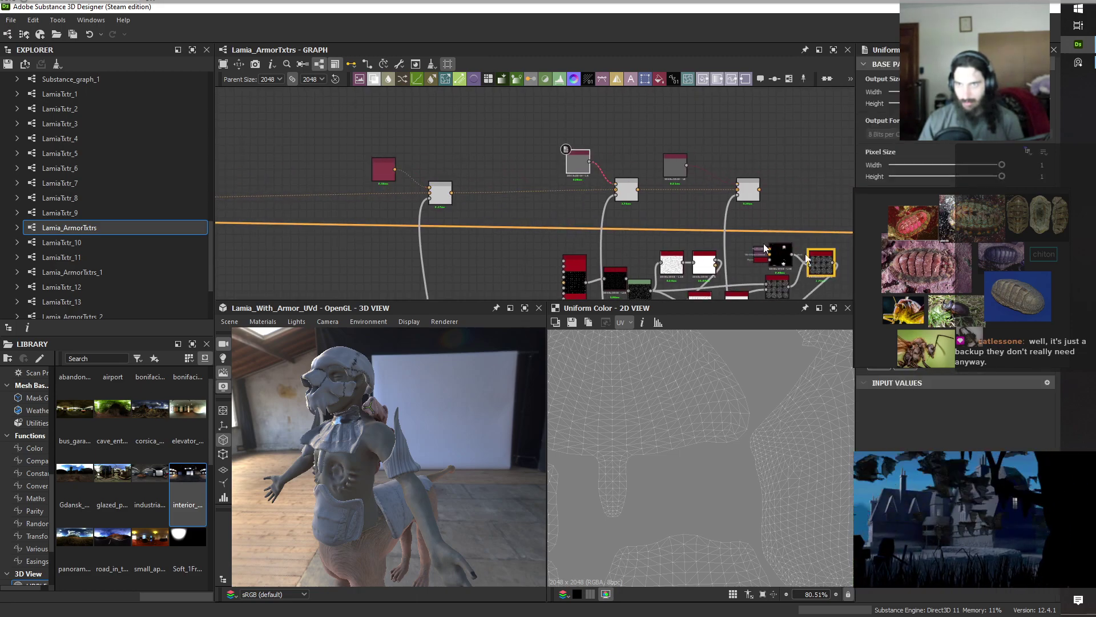
click(913, 323)
middle_drag(677, 168, 446, 168)
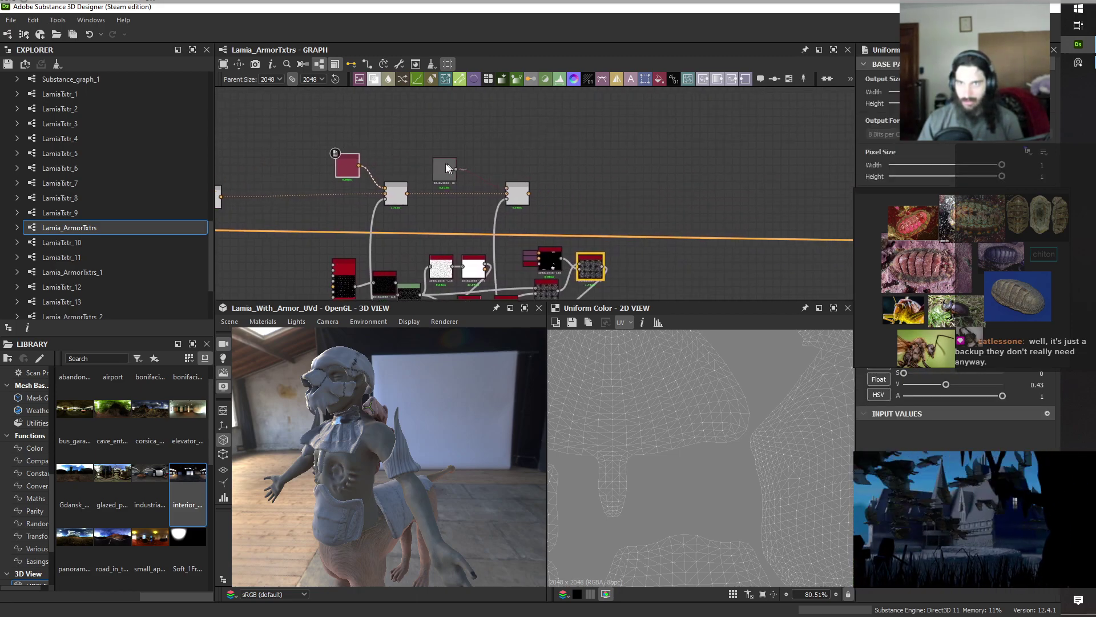
click(448, 169)
click(913, 322)
Connect the duplicated chain's last Blend to the Switch Color node feeding the diffuse output.
middle_drag(653, 188, 383, 159)
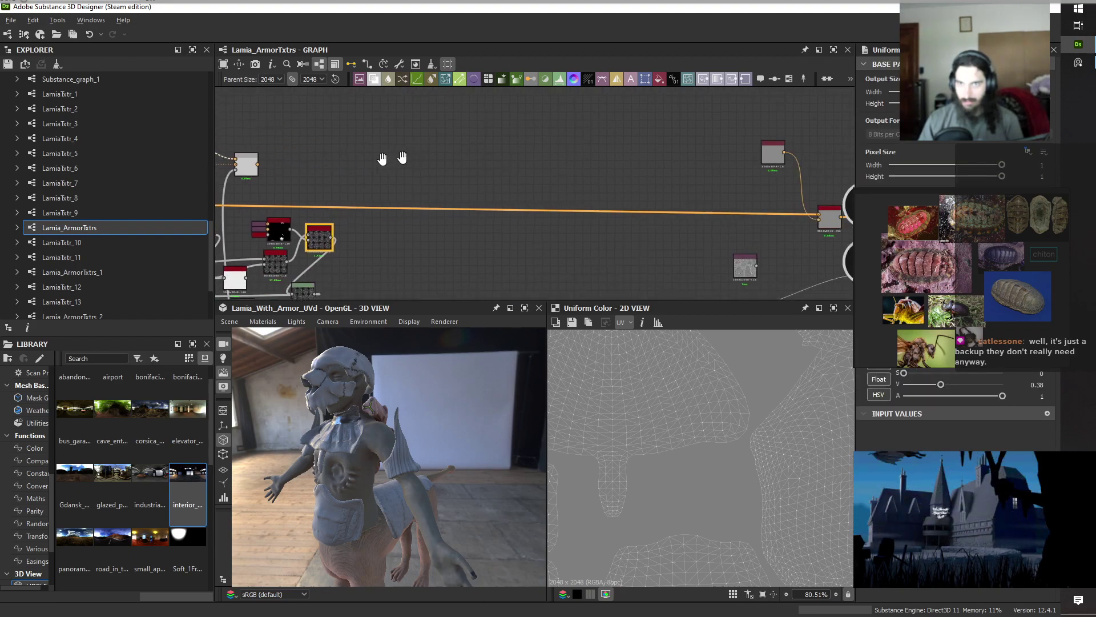
scroll(385, 166, down, 3)
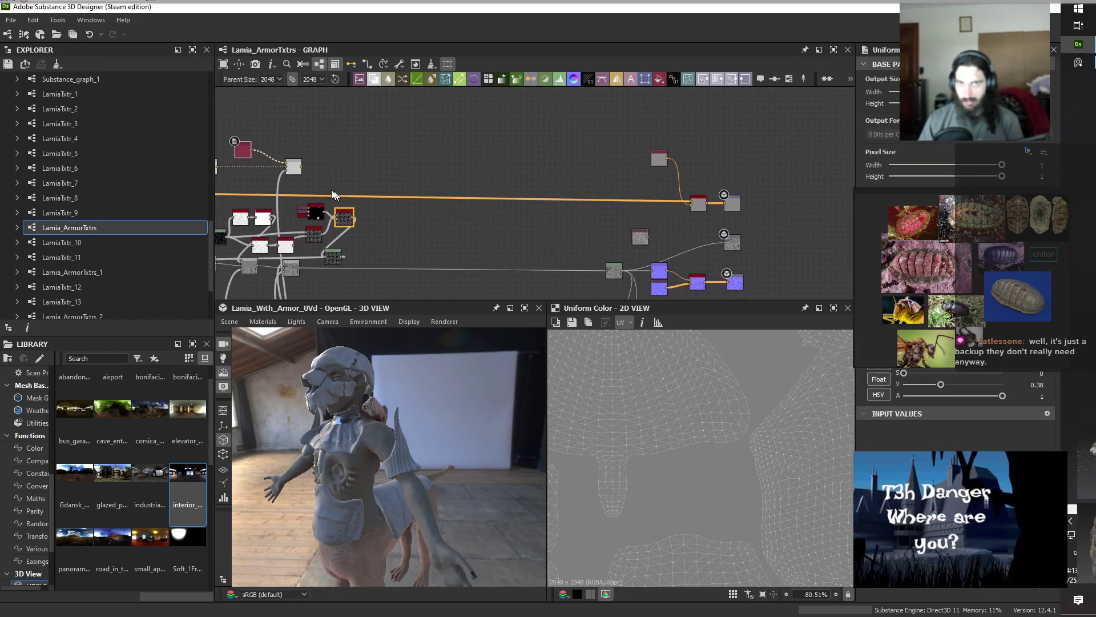
drag(301, 168, 695, 208)
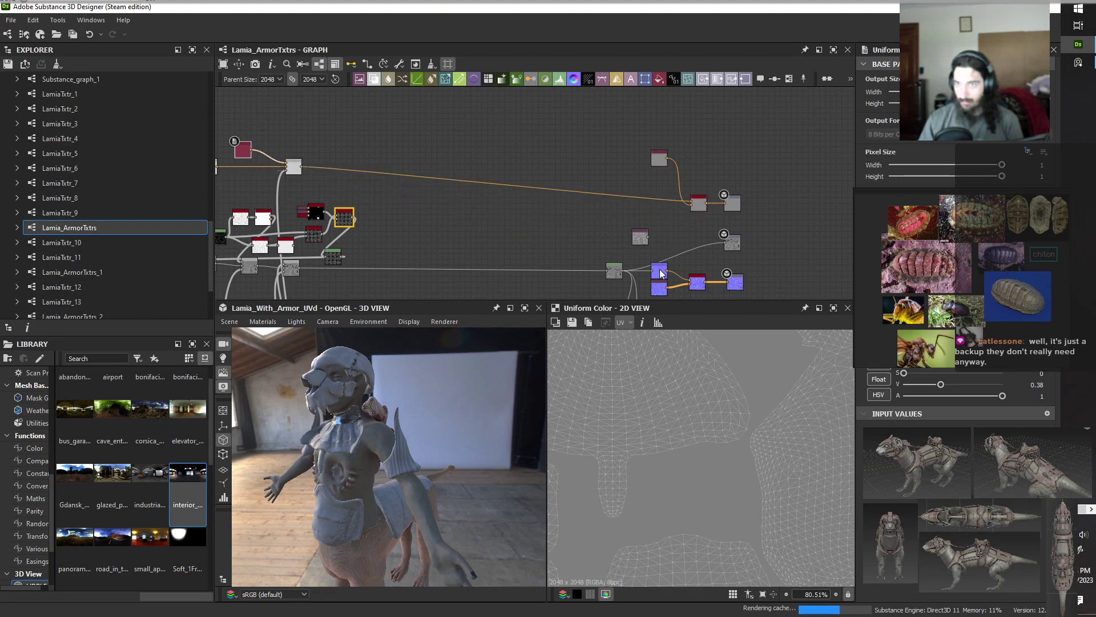
Examine the duplicated chain, its Switch Color before the diffuse output, and the armor's look on the 3D model from several angles.
middle_drag(418, 208, 822, 243)
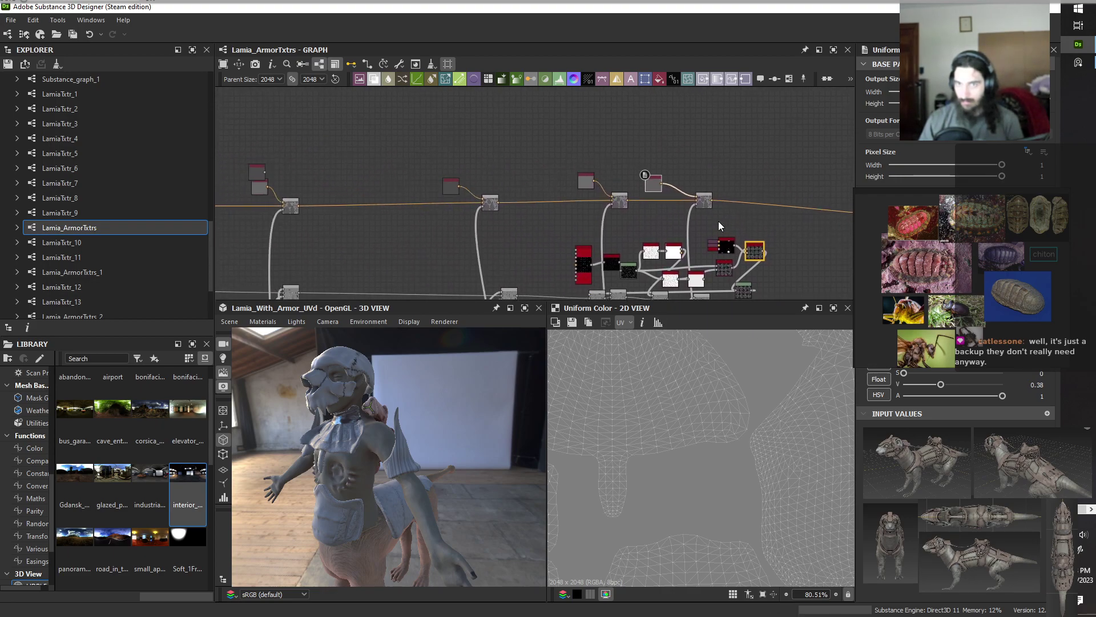
scroll(719, 224, down, 3)
drag(455, 411, 515, 423)
middle_drag(773, 197, 371, 194)
scroll(501, 237, up, 5)
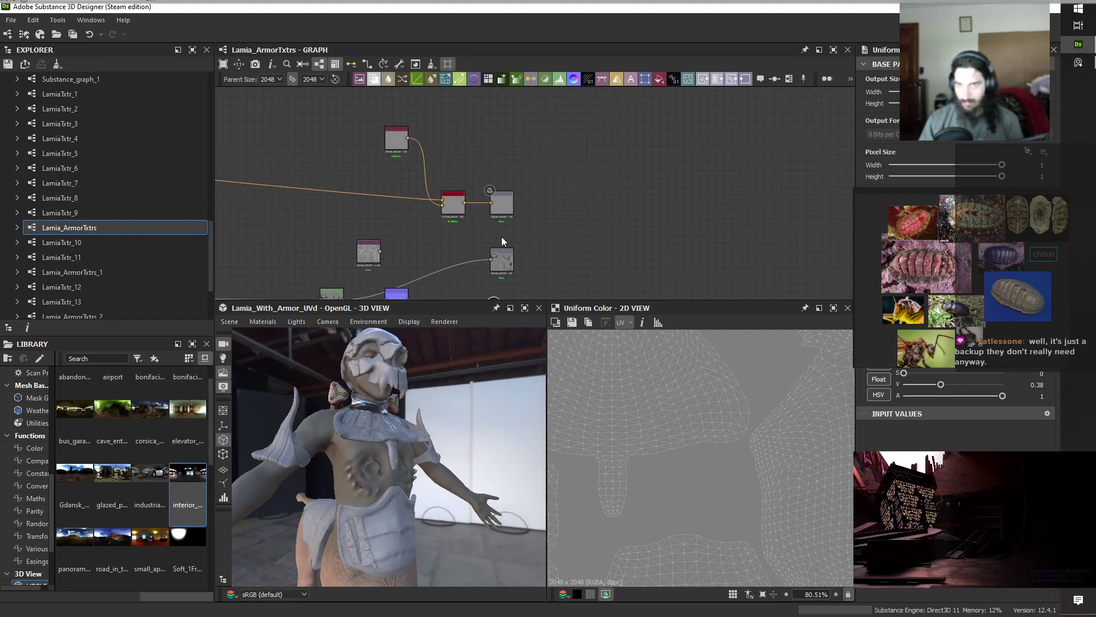
click(430, 186)
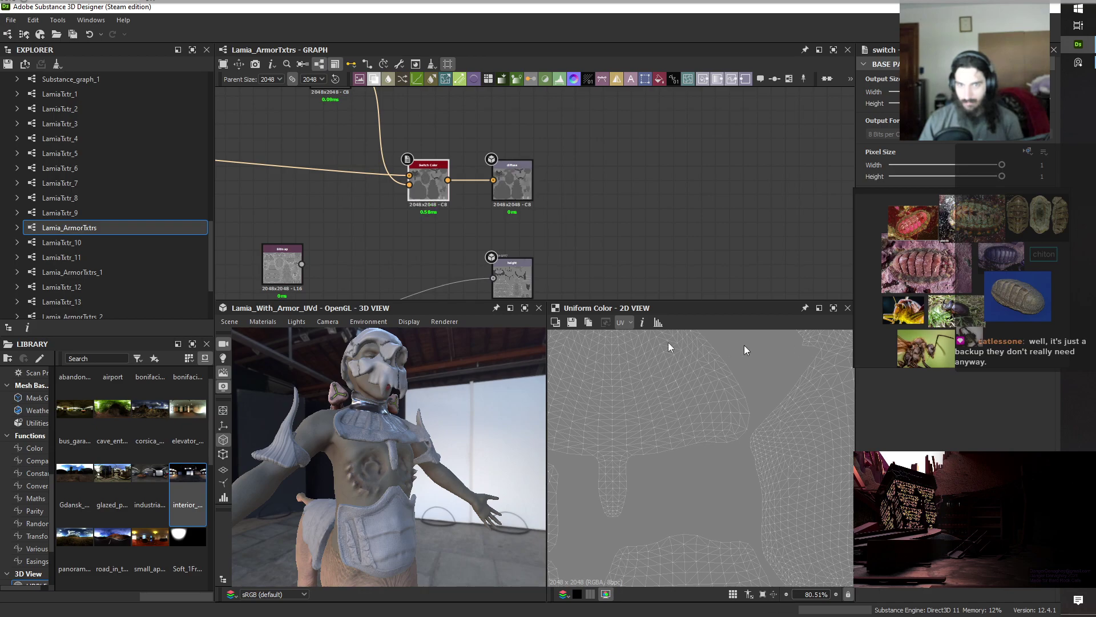
drag(432, 369, 468, 490)
middle_drag(632, 182, 710, 257)
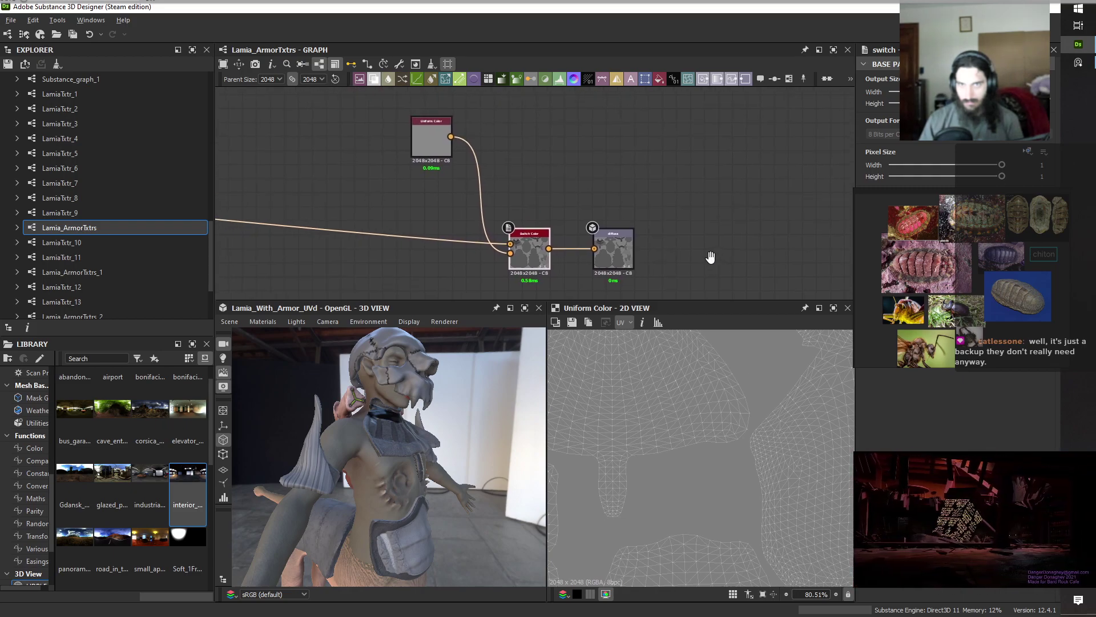
Inspect the black, olive and white Uniform Color sources and their Switch Color nodes below the chain.
scroll(522, 248, down, 3)
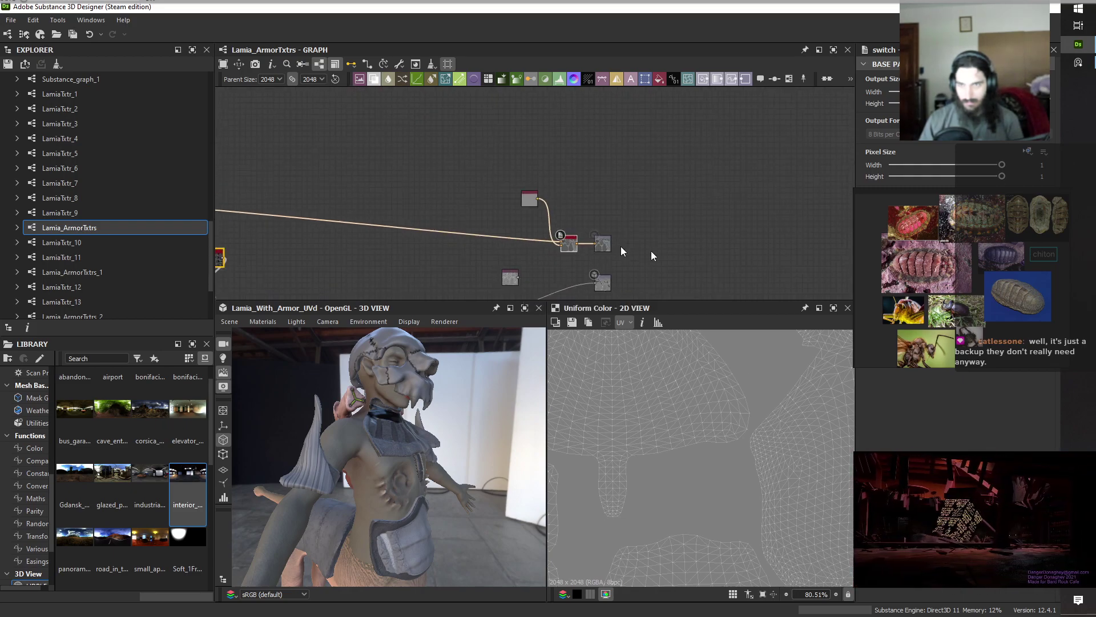
middle_drag(621, 246, 797, 185)
scroll(642, 198, down, 3)
middle_drag(504, 243, 644, 254)
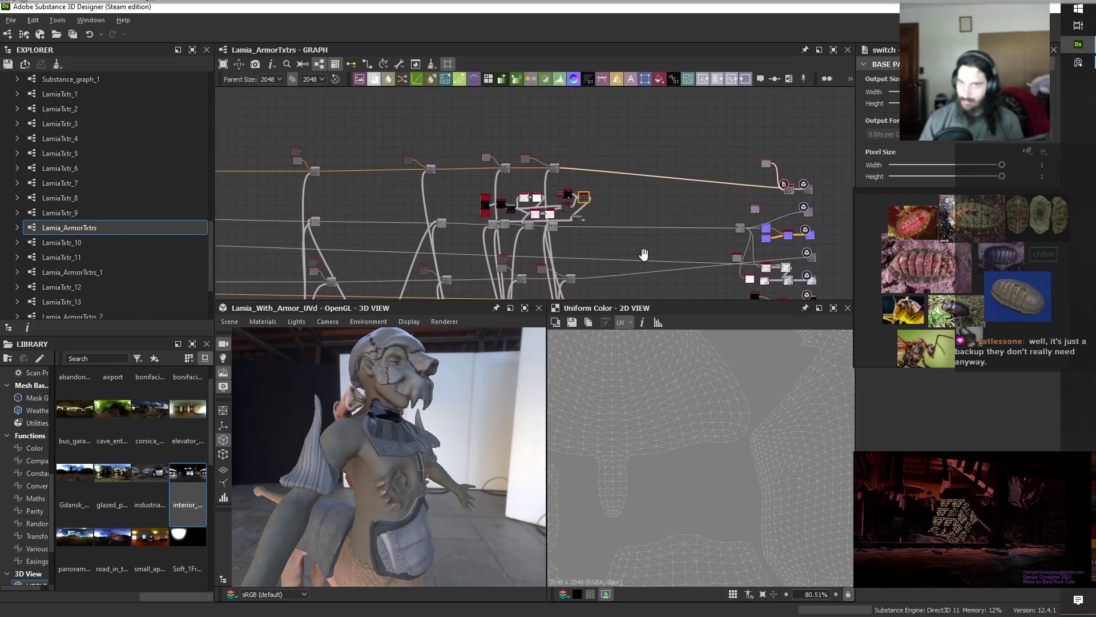
scroll(650, 252, down, 3)
scroll(468, 251, up, 8)
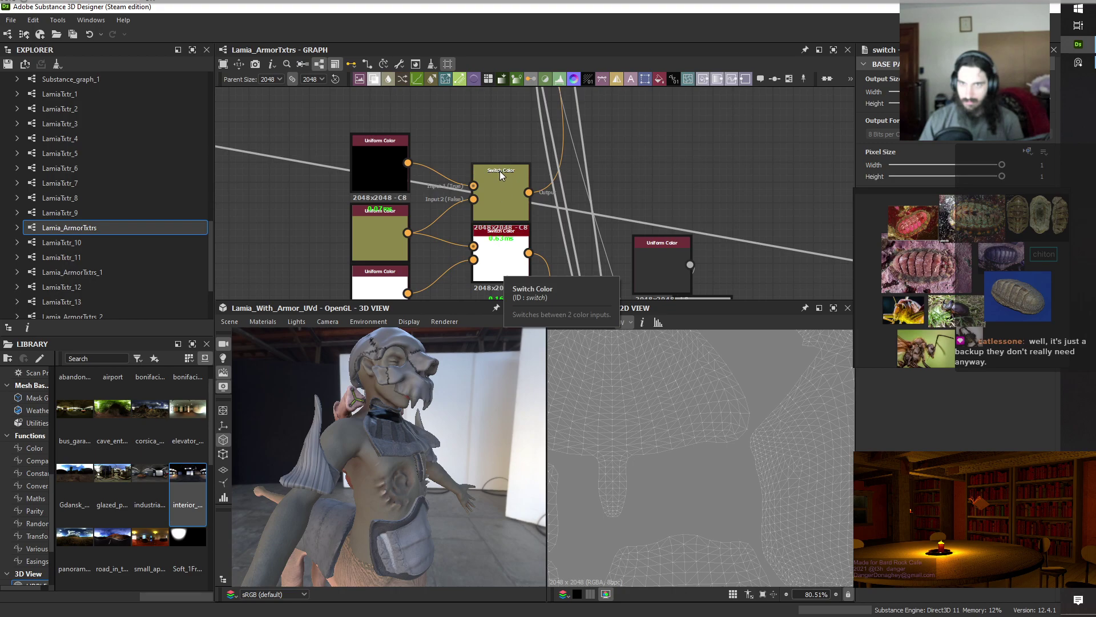
Move the old color line's Blend farther away from the duplicated chain's Blend beside the dark Uniform Color.
scroll(501, 170, down, 5)
scroll(624, 115, up, 2)
middle_drag(613, 251, 611, 284)
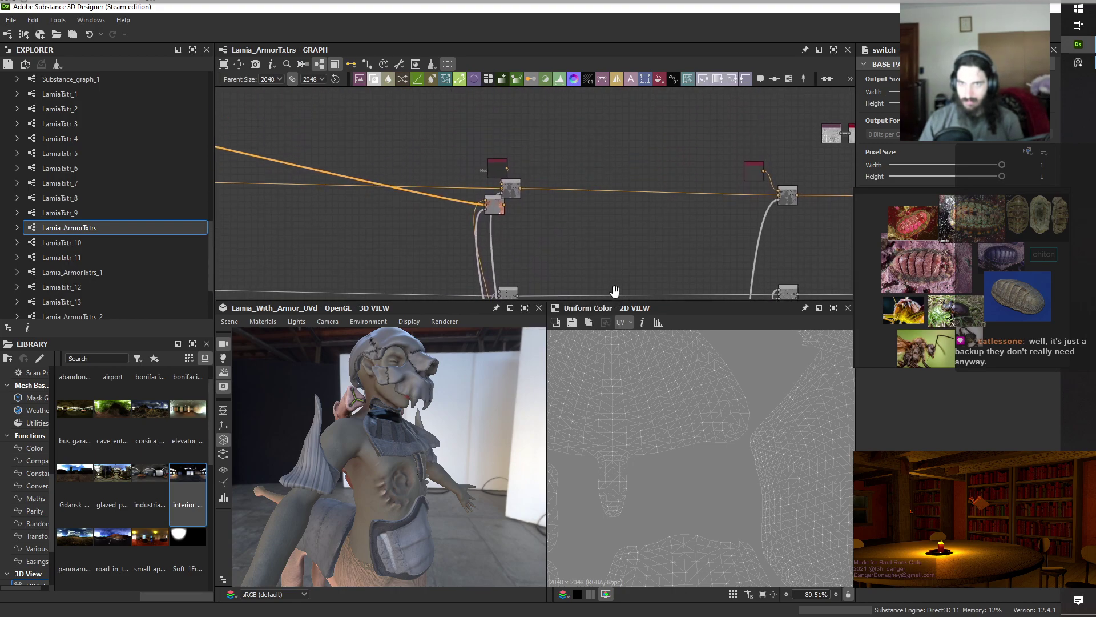
scroll(507, 211, up, 4)
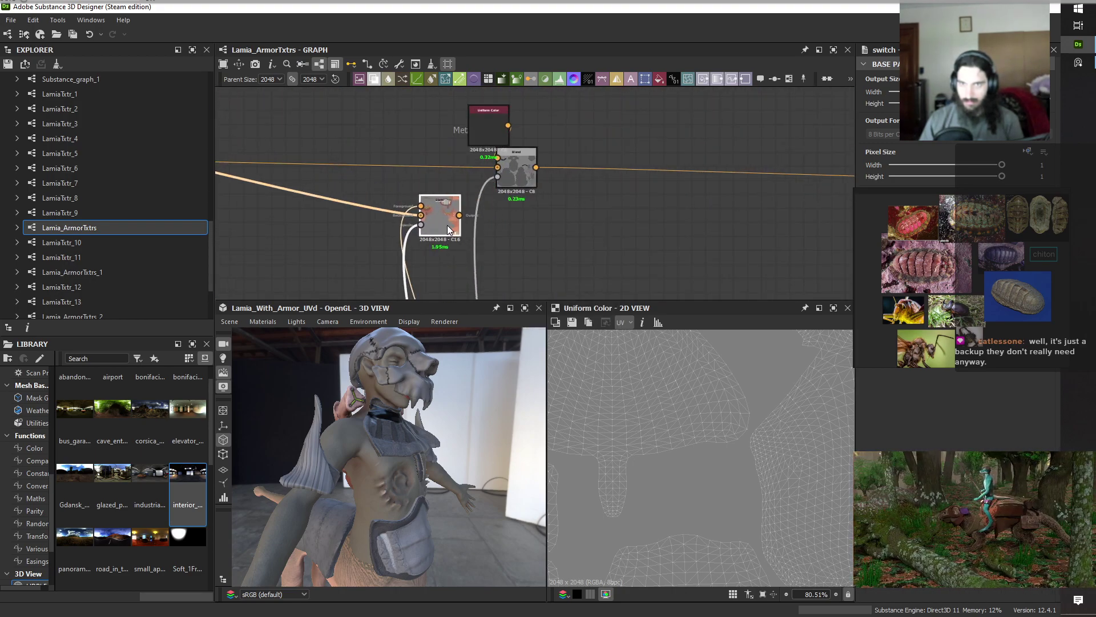
scroll(447, 224, down, 3)
middle_drag(447, 225, 554, 235)
scroll(483, 191, up, 3)
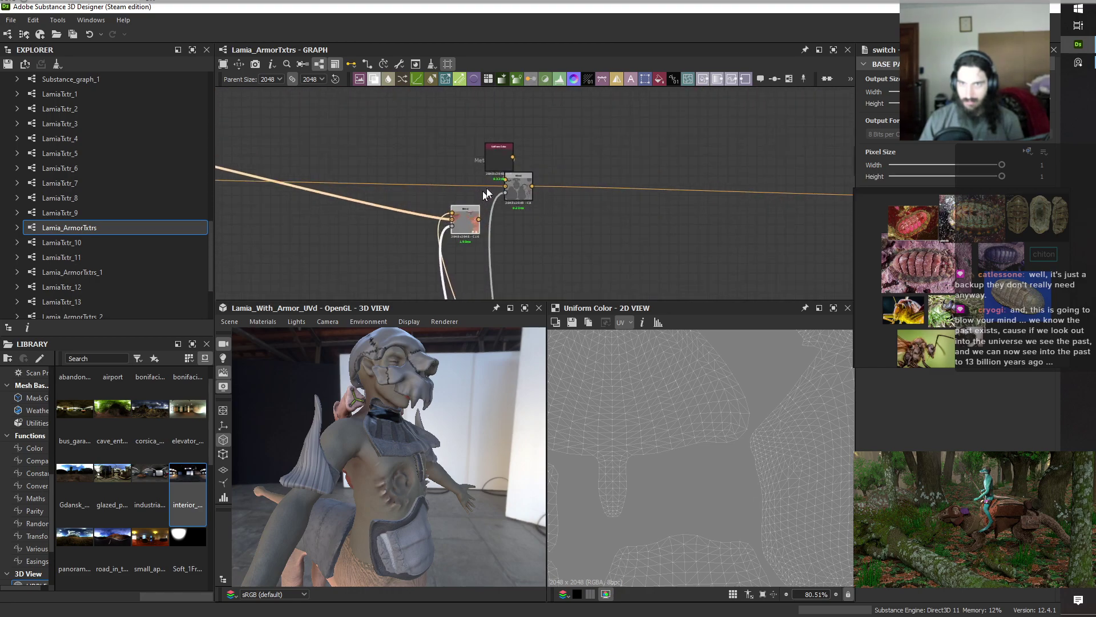
Move the dark Uniform Color away from the metal collar's Blend and feed that Blend from the olive Switch Color node.
drag(496, 165, 435, 144)
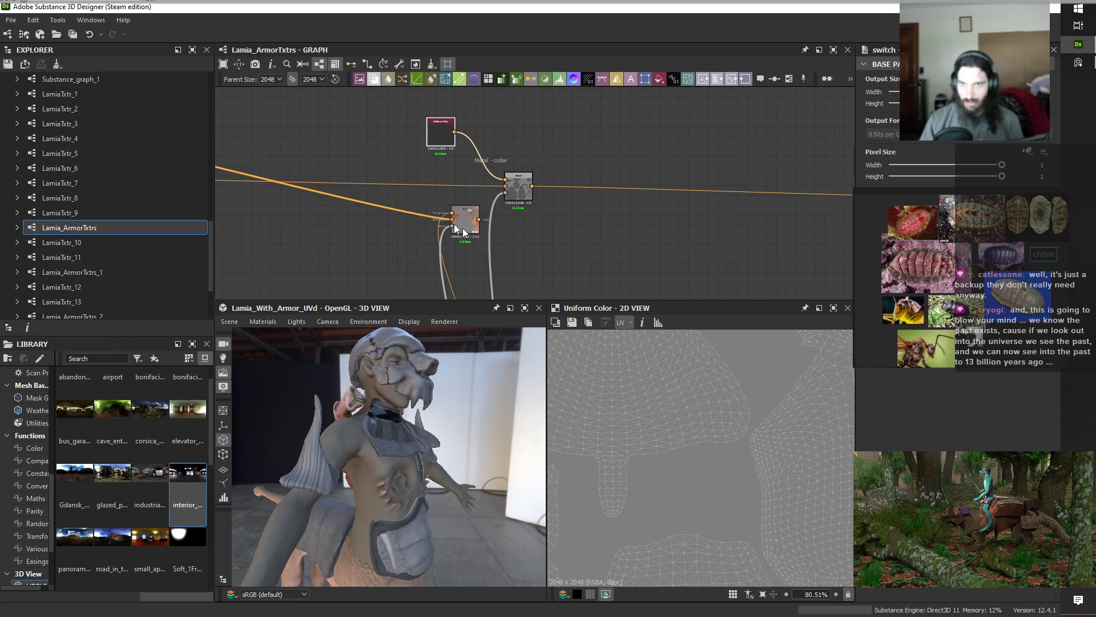
scroll(571, 260, down, 3)
middle_drag(571, 260, 511, 134)
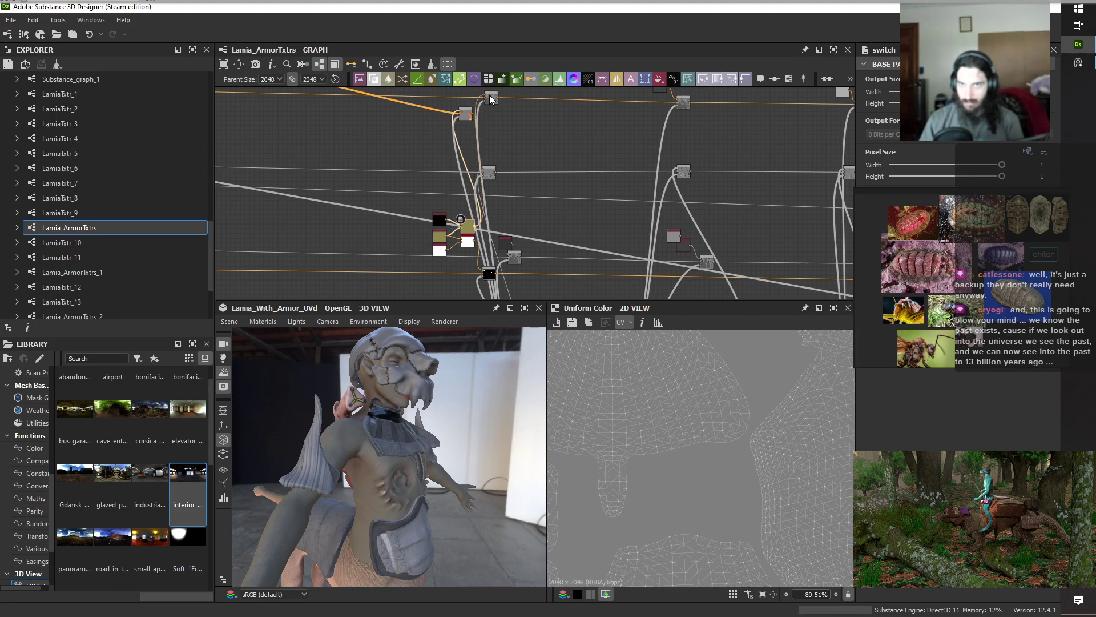
middle_drag(506, 137, 543, 205)
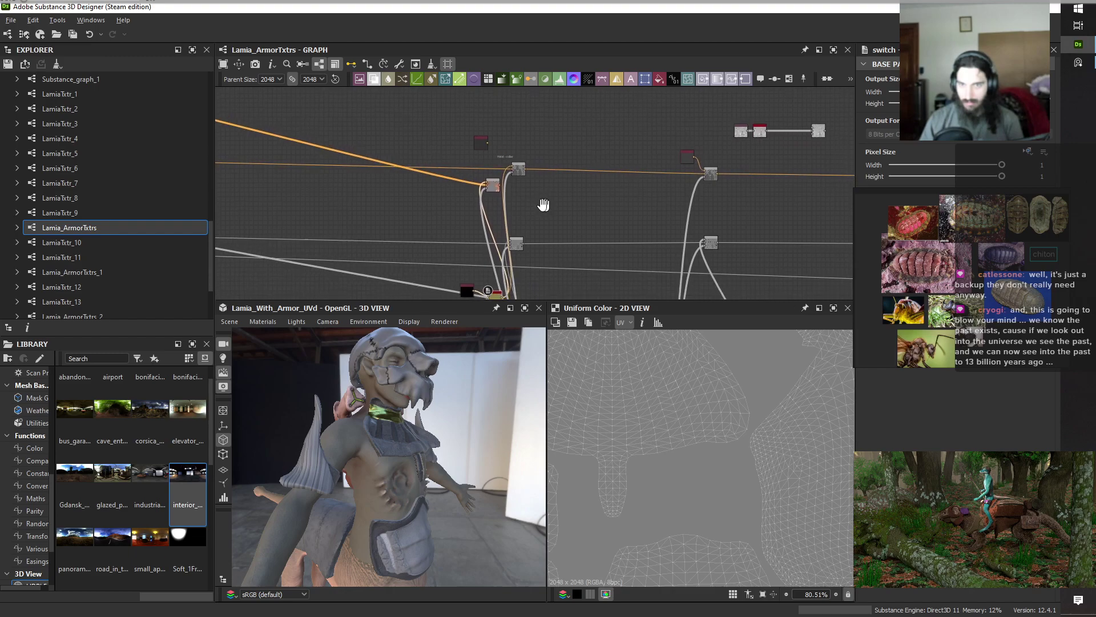
Set the saturation of the Uniform Color for the back armor plates to 0.3, undoing the brightness trial.
drag(425, 348, 499, 505)
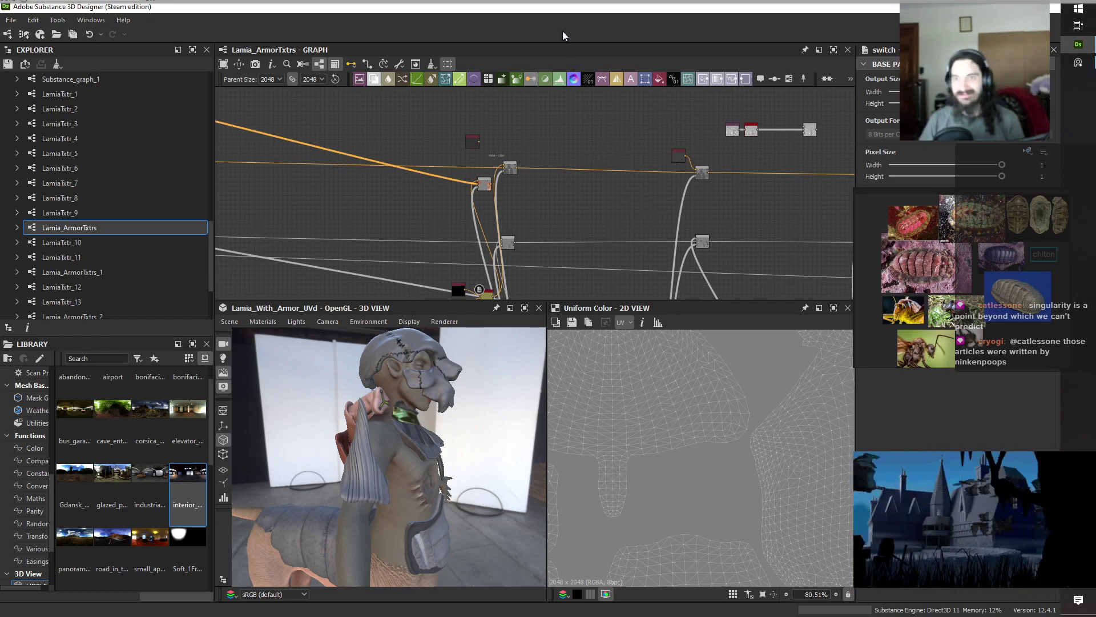
drag(411, 445, 482, 409)
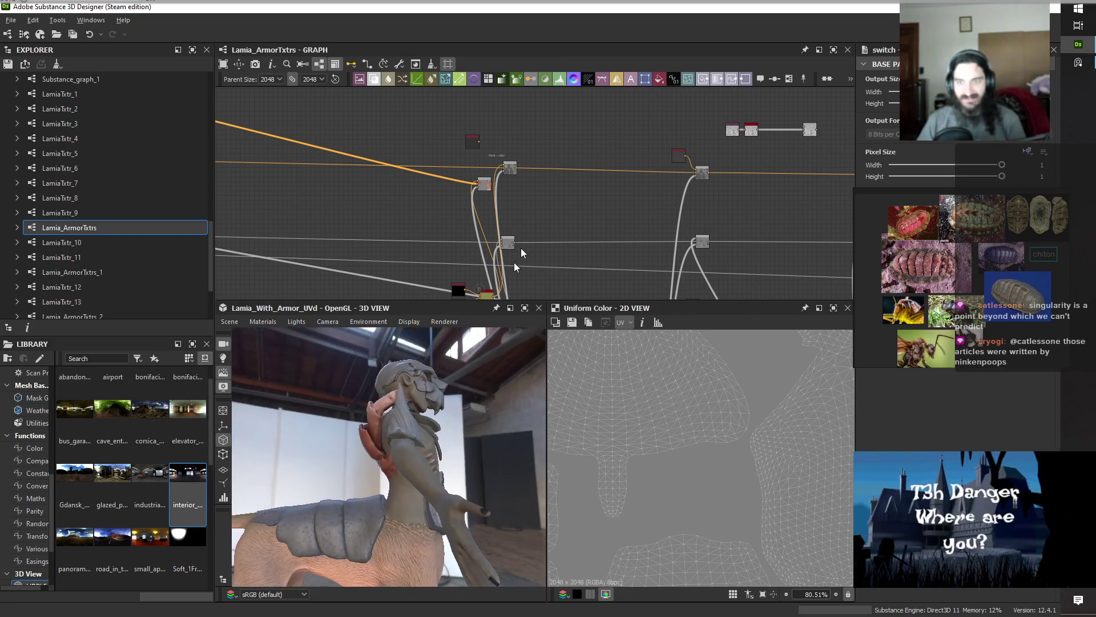
scroll(514, 262, down, 5)
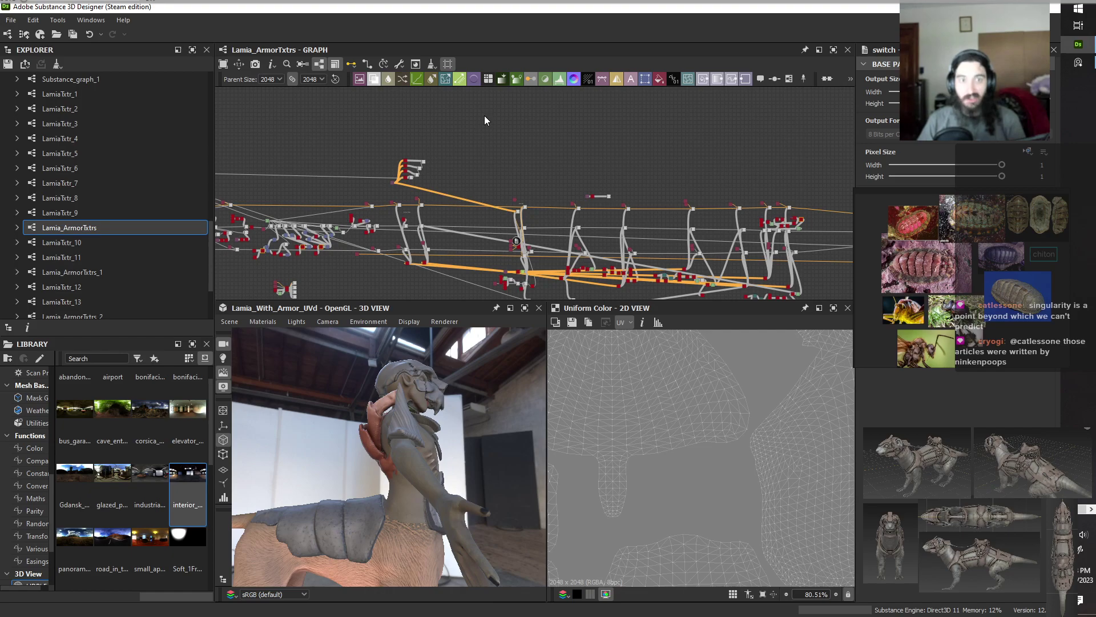
middle_drag(337, 194, 611, 194)
scroll(611, 195, up, 6)
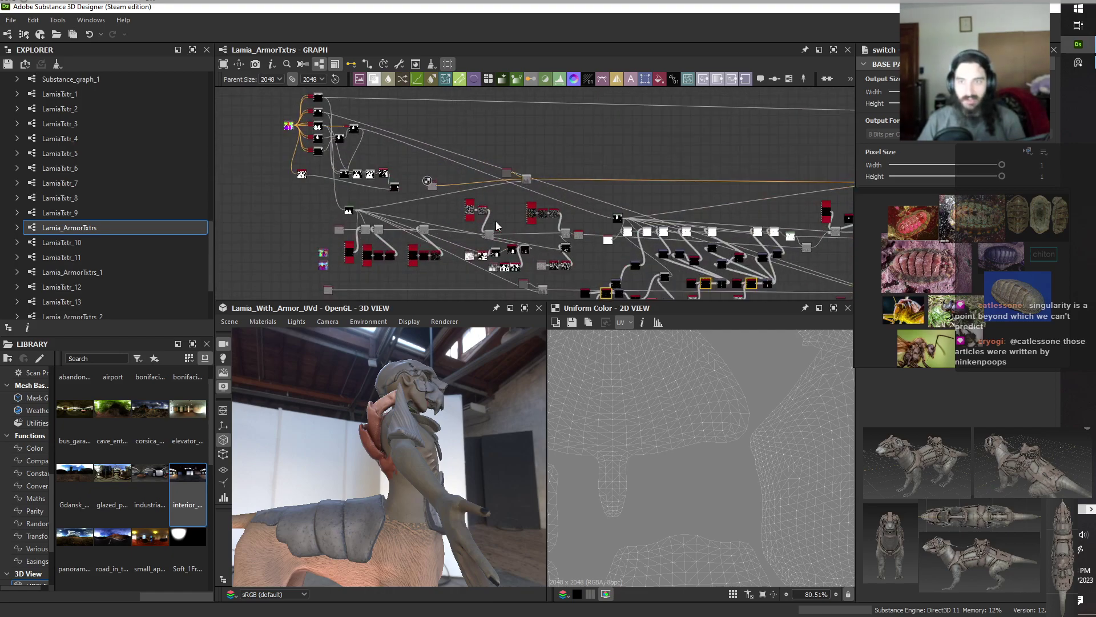
click(520, 153)
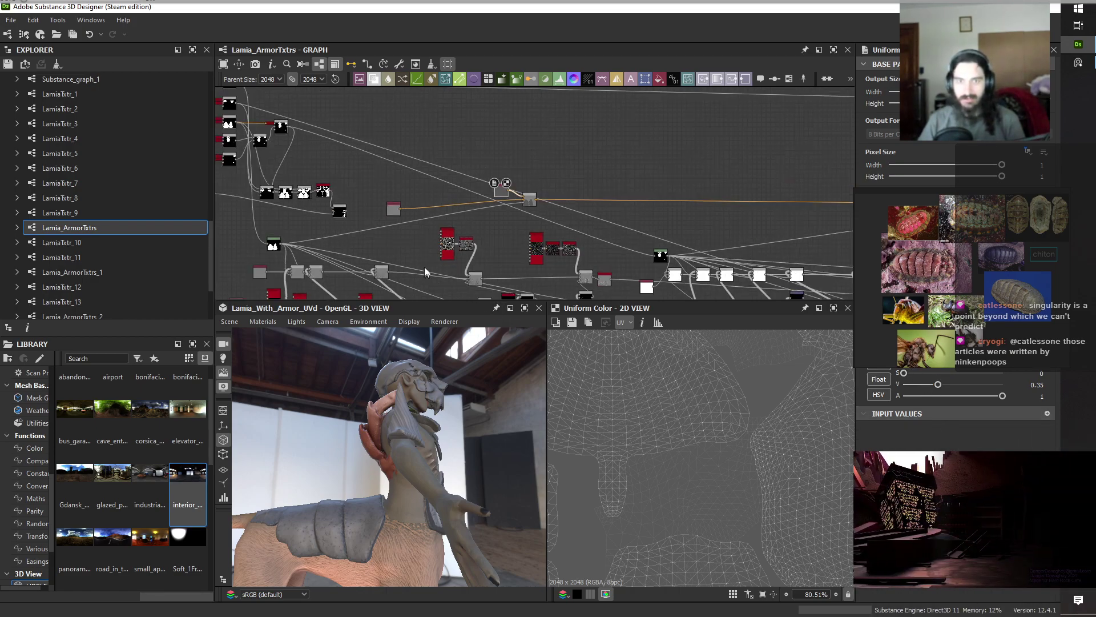
scroll(414, 258, down, 2)
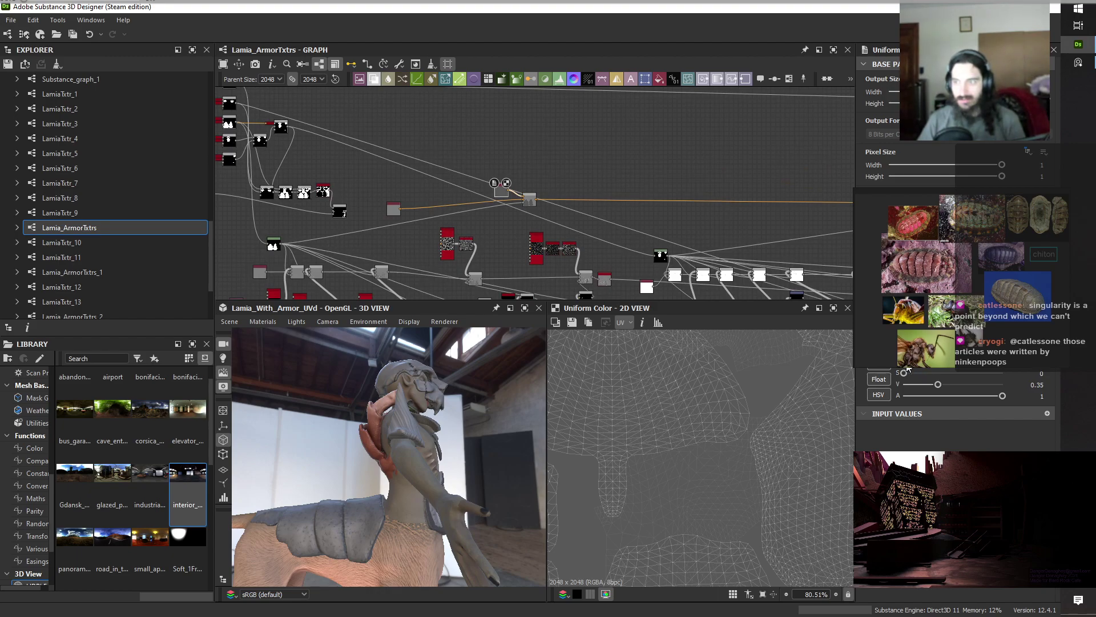
drag(905, 372, 935, 374)
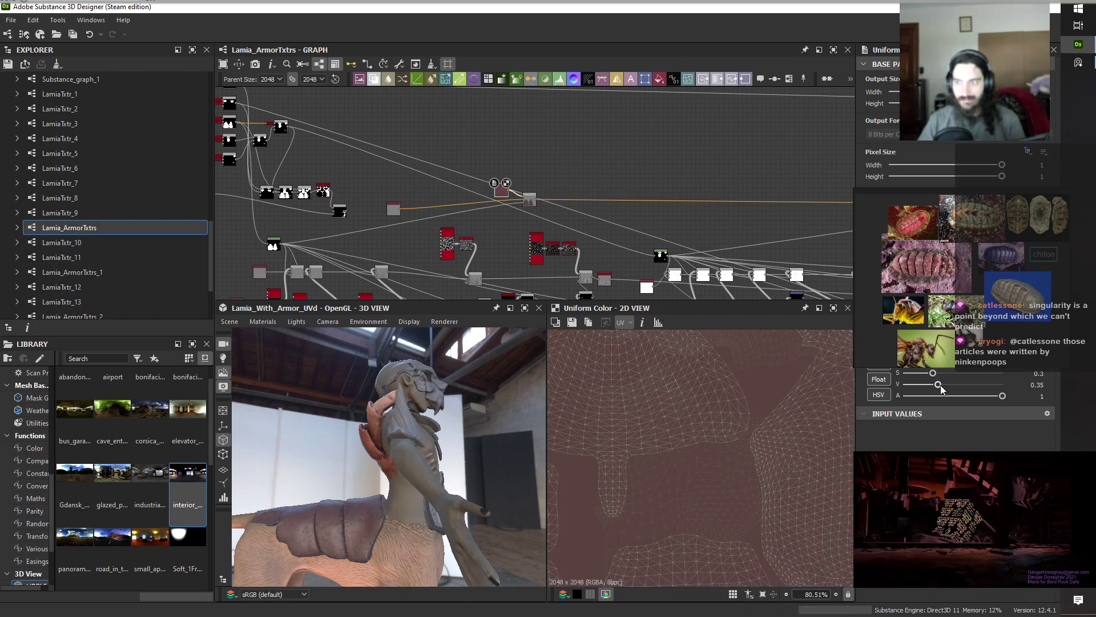
drag(940, 388, 959, 387)
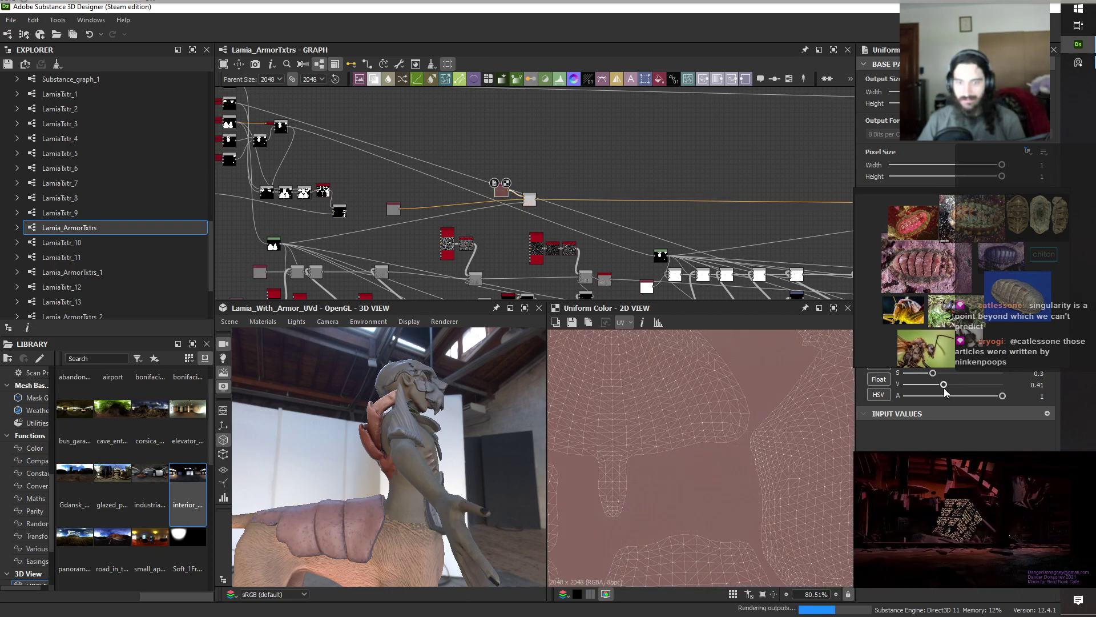
key(ctrl+z)
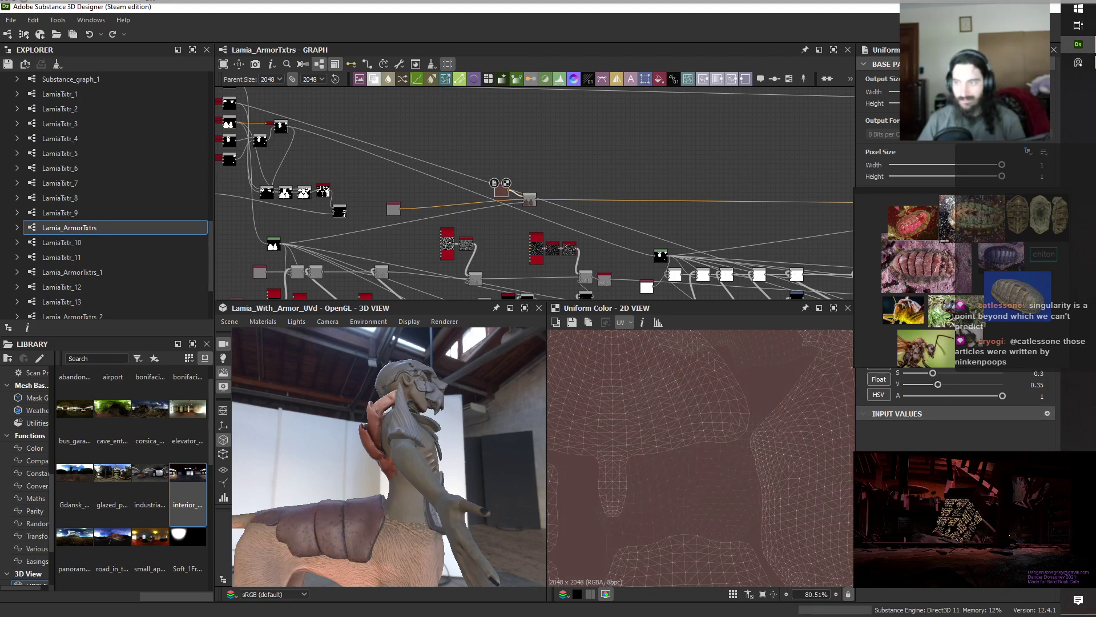
Examine the tinted back armor, the collar and the chest armor on the 3D model from several angles.
drag(278, 467, 395, 406)
drag(487, 540, 447, 551)
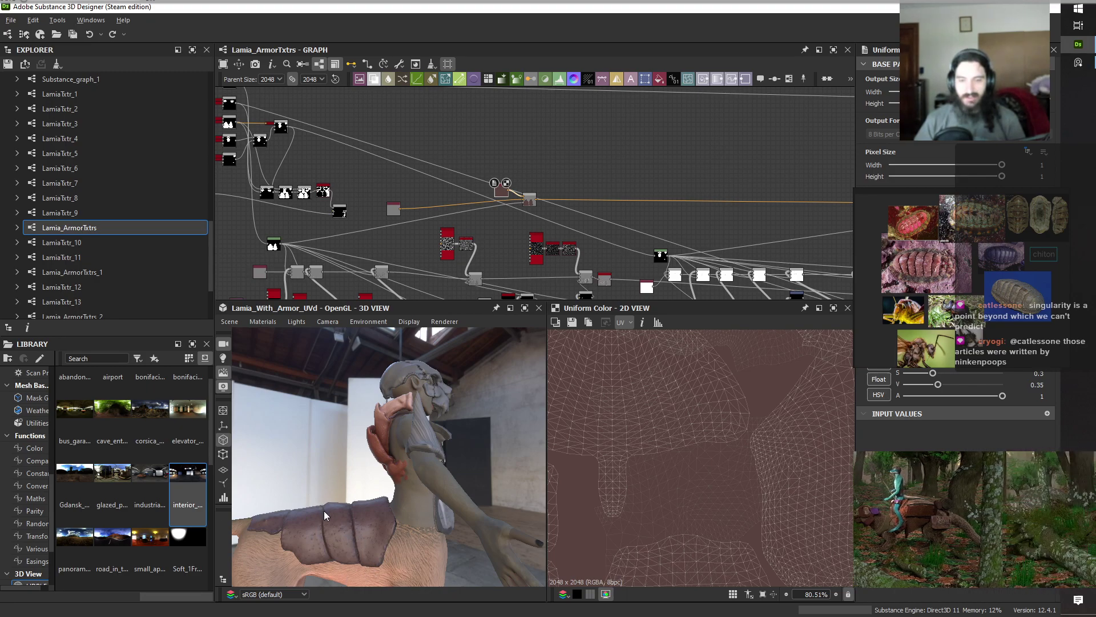
drag(324, 510, 393, 490)
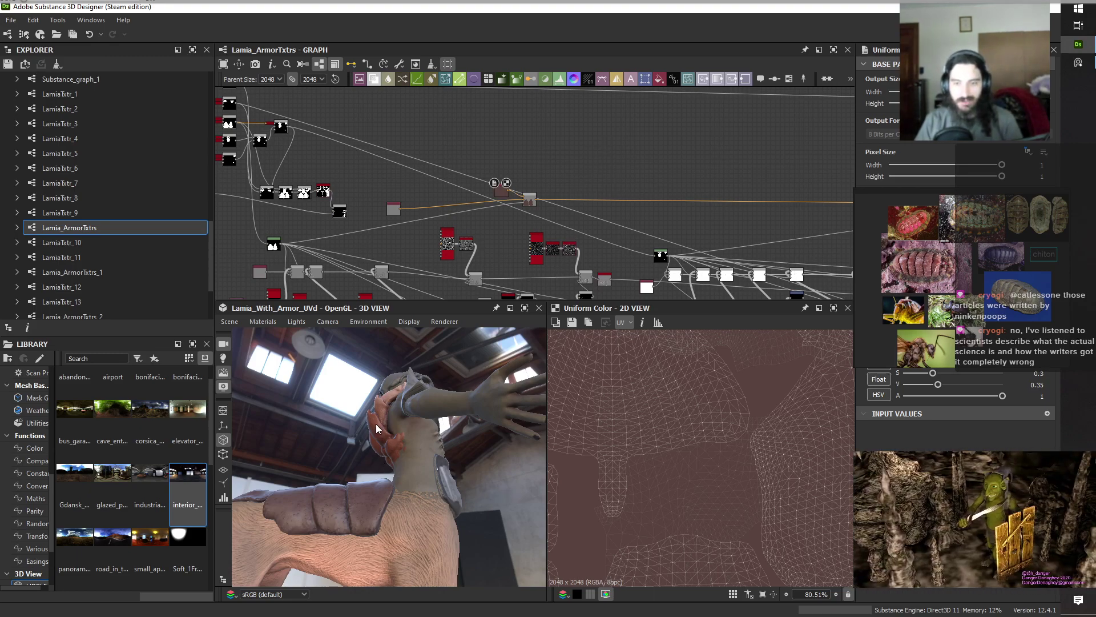
drag(377, 429, 354, 491)
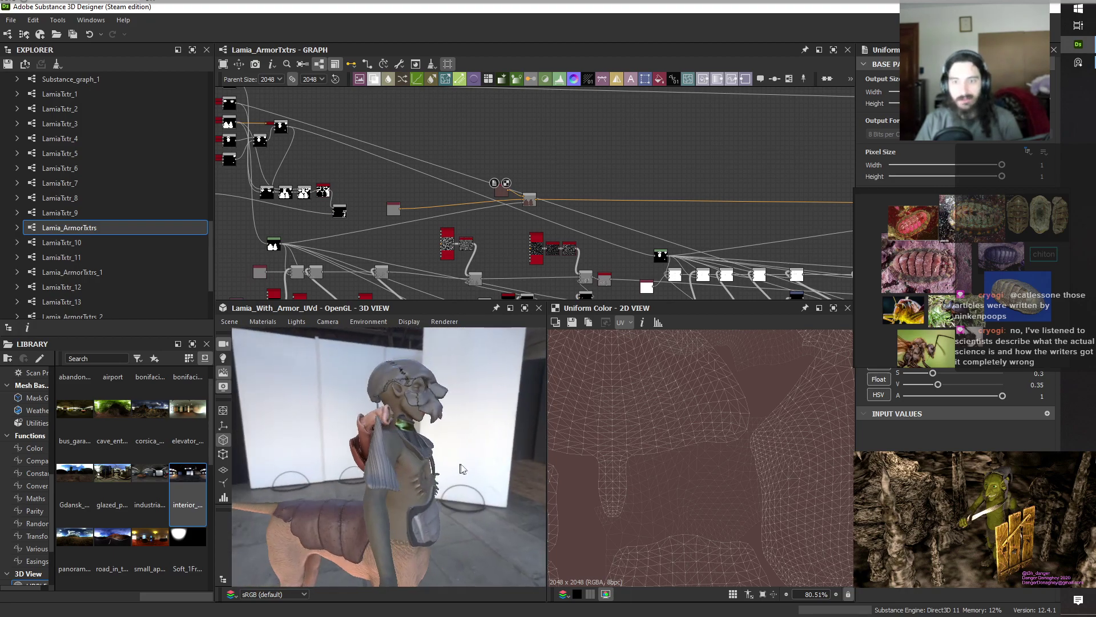
drag(463, 468, 409, 489)
scroll(424, 464, up, 3)
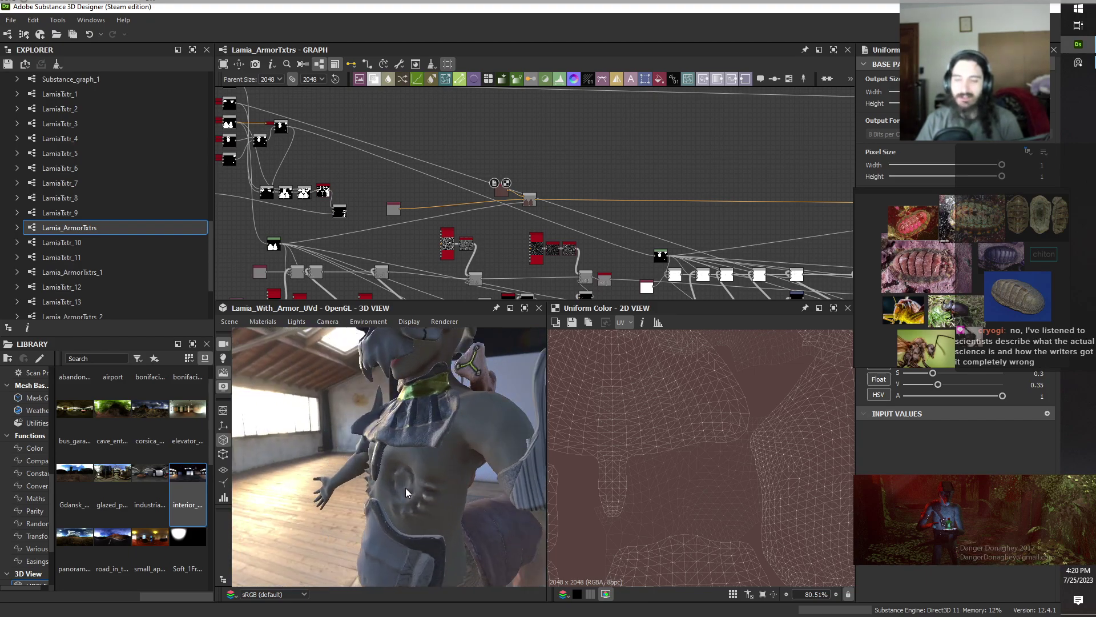
drag(423, 487, 361, 502)
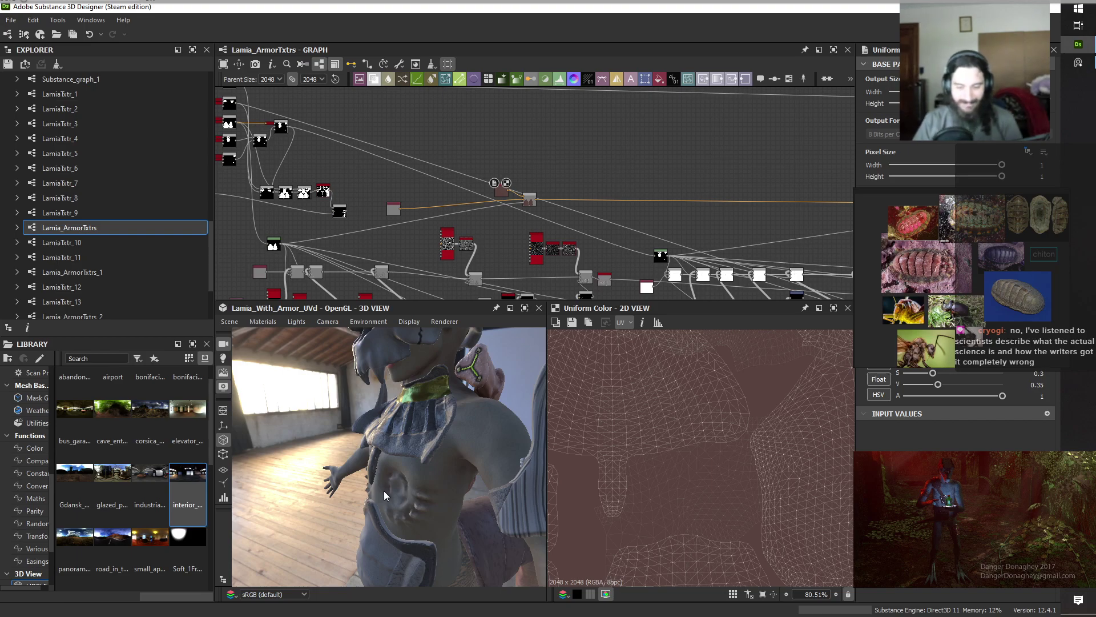
drag(361, 494, 391, 471)
scroll(517, 171, up, 3)
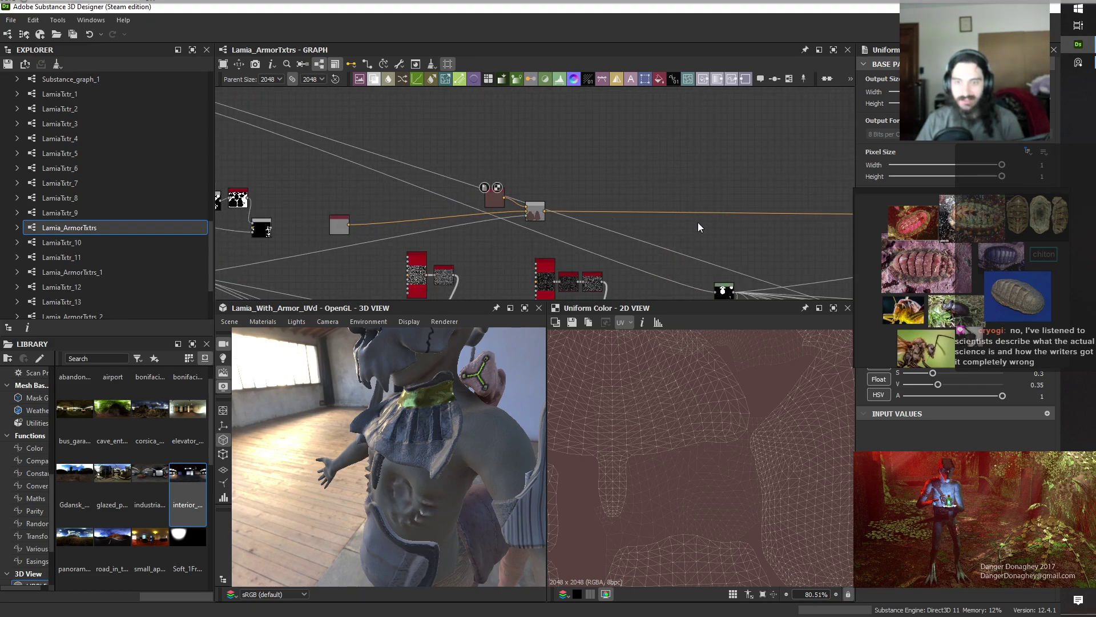
Set the helmet's Uniform Color in the color chain to off-white with saturation 0.03 and value 0.82.
middle_drag(698, 222, 445, 220)
scroll(446, 220, down, 3)
middle_drag(694, 204, 521, 192)
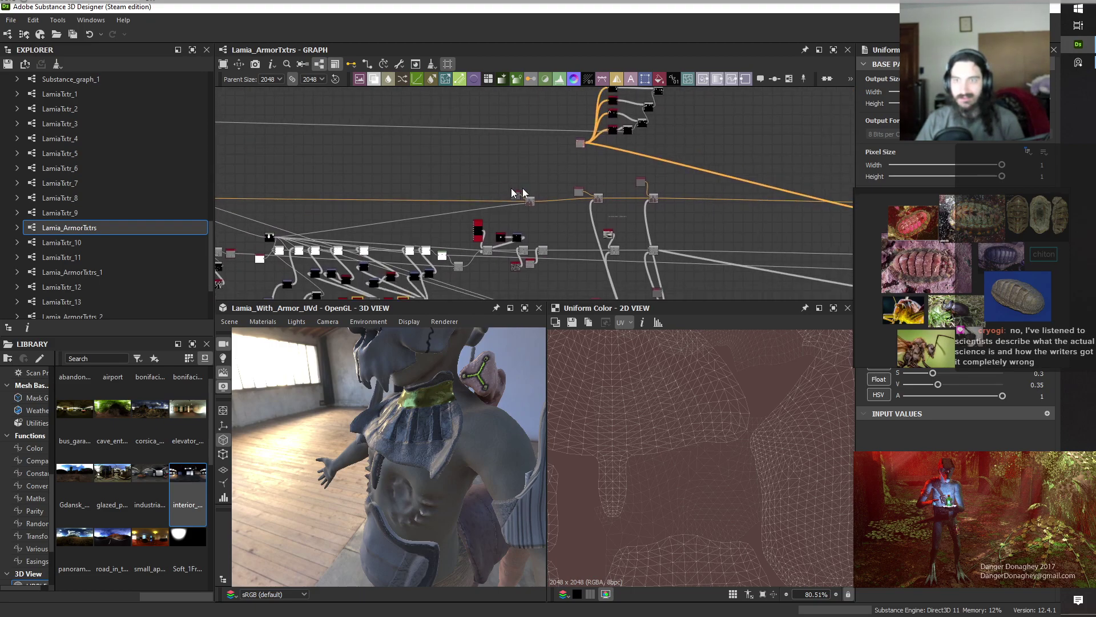
scroll(525, 195, up, 5)
scroll(525, 198, up, 2)
click(471, 207)
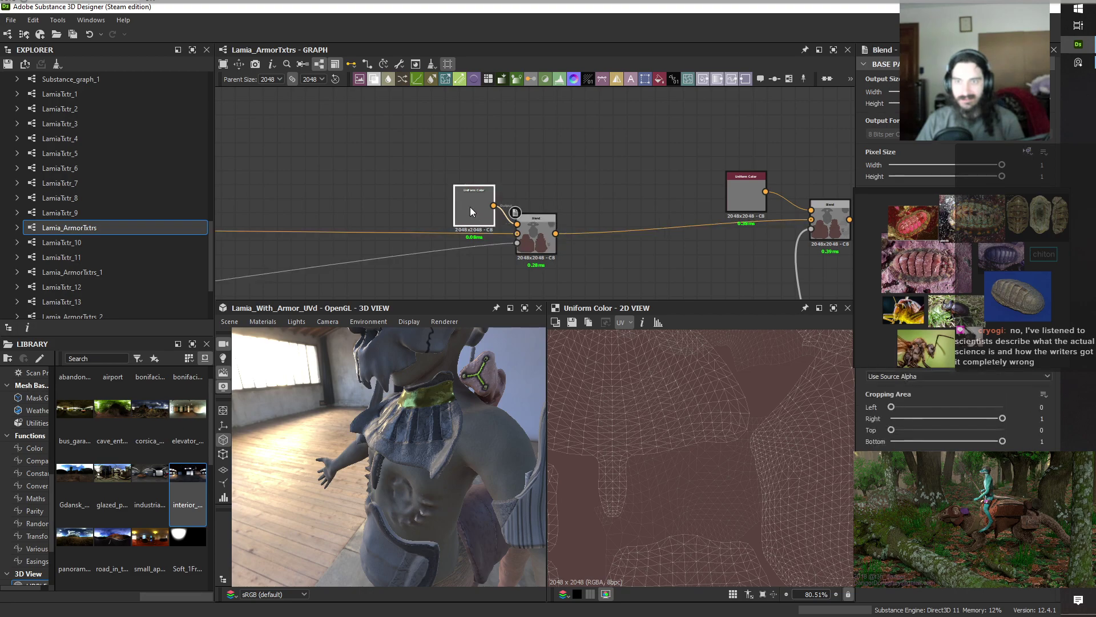
drag(402, 457, 363, 455)
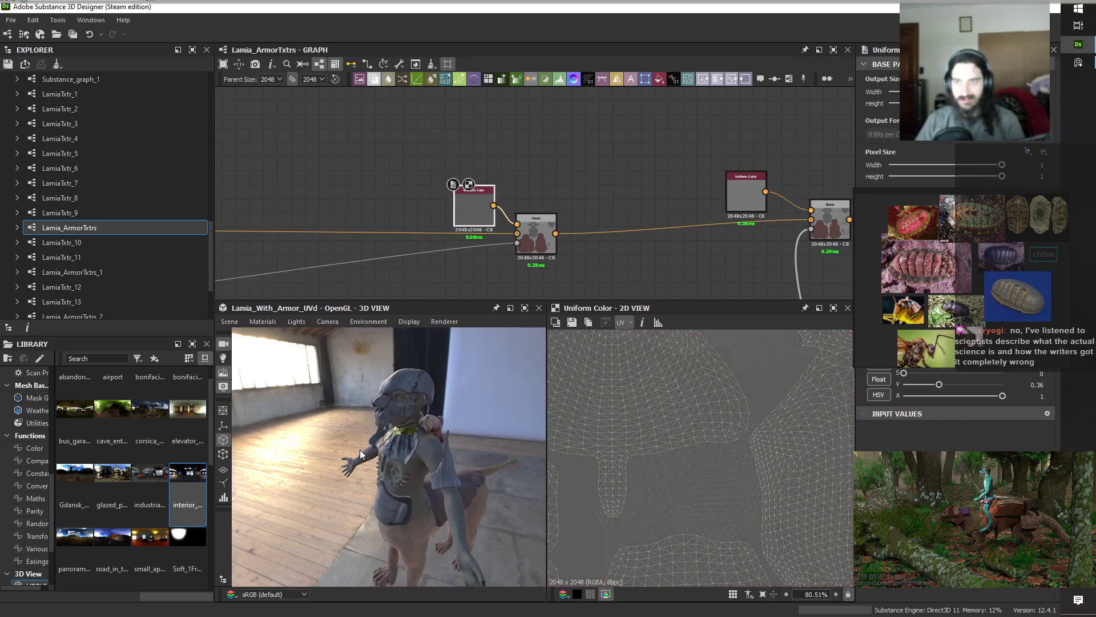
scroll(472, 212, down, 3)
scroll(472, 213, down, 3)
middle_drag(350, 191, 392, 164)
scroll(482, 149, up, 6)
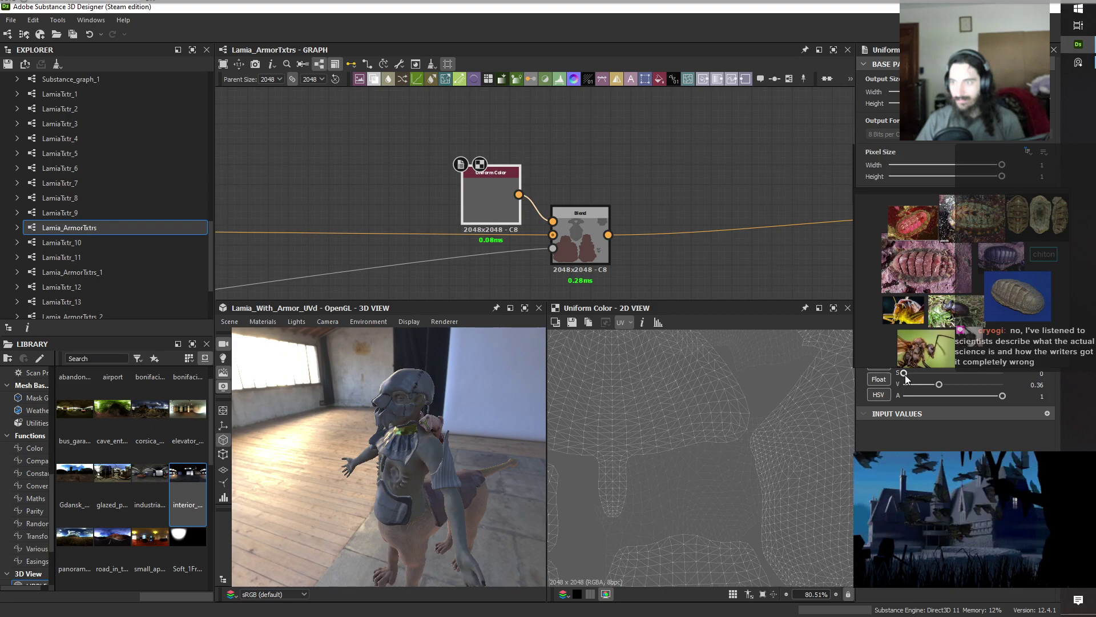
drag(903, 374, 985, 392)
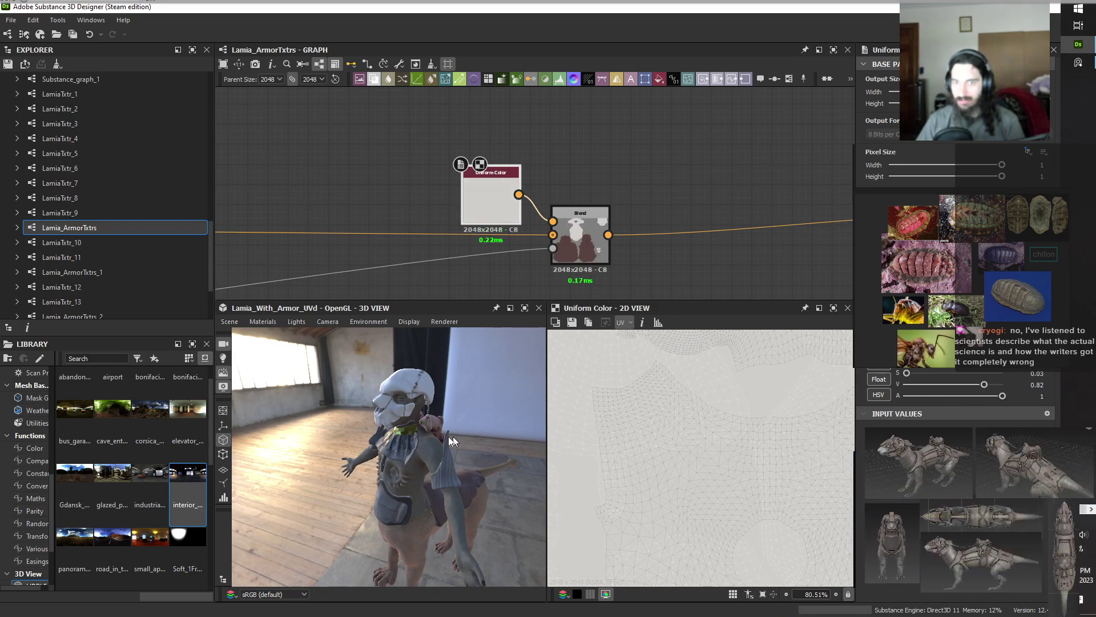
Set the helmet's Uniform Color value to 0.74 and check the helmet on the 3D model from the front and close up.
drag(347, 475, 487, 460)
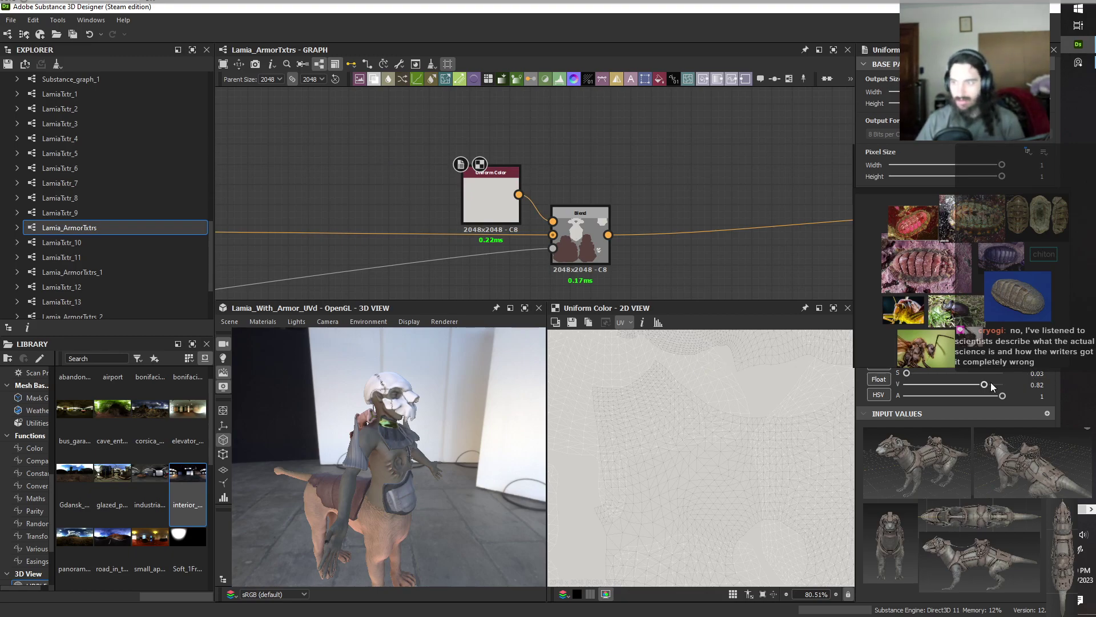
drag(983, 385, 977, 385)
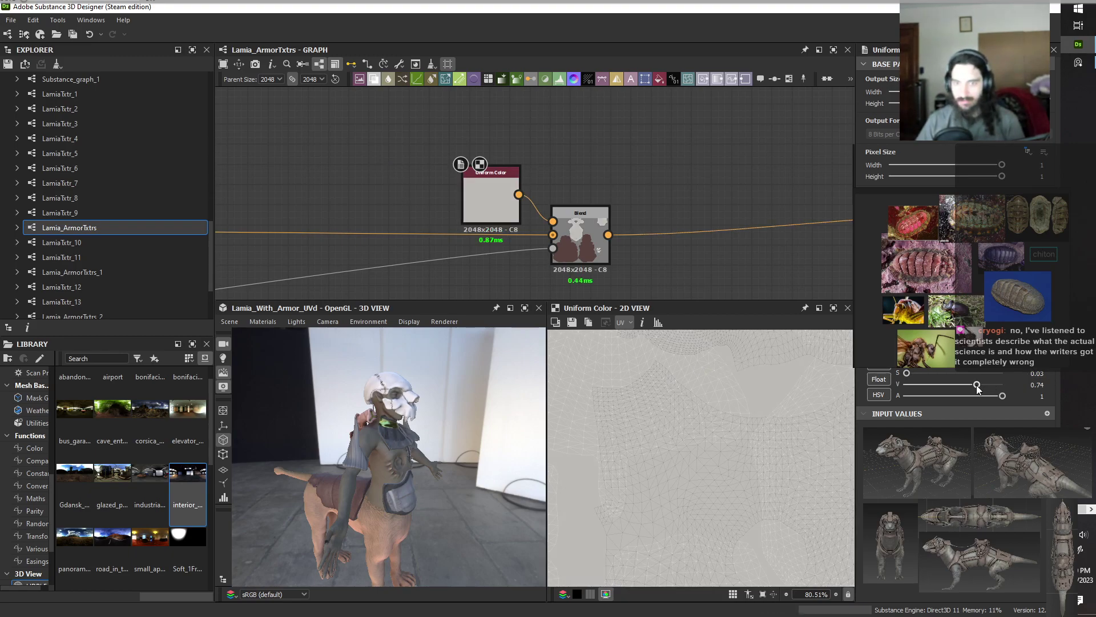
drag(348, 519, 444, 459)
scroll(391, 132, down, 5)
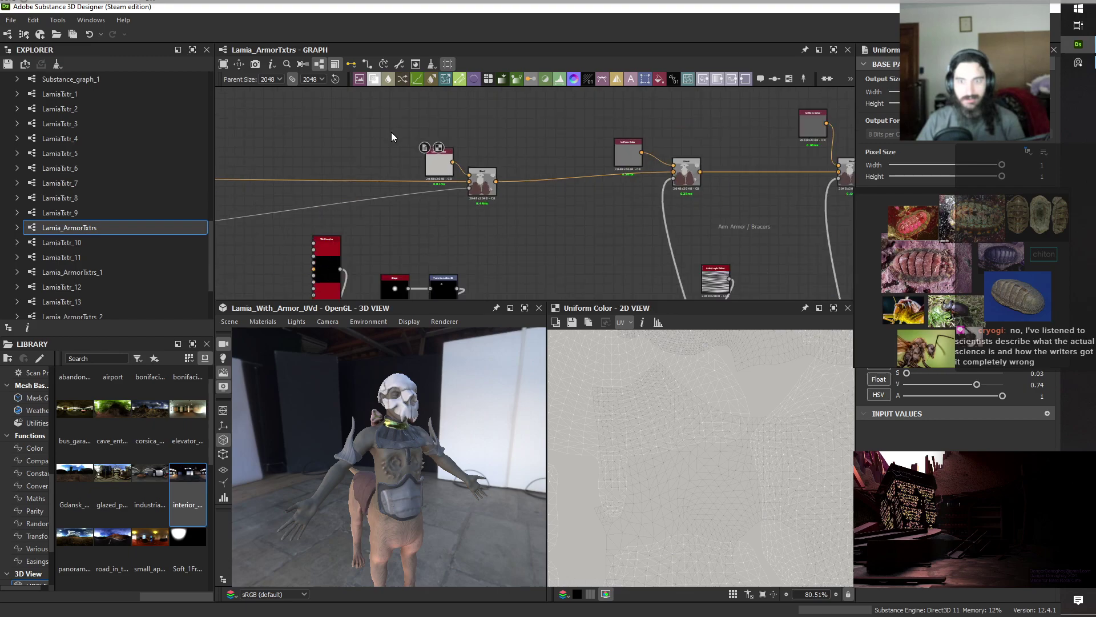
drag(425, 520, 361, 509)
scroll(390, 468, up, 4)
drag(418, 437, 422, 479)
scroll(394, 487, up, 3)
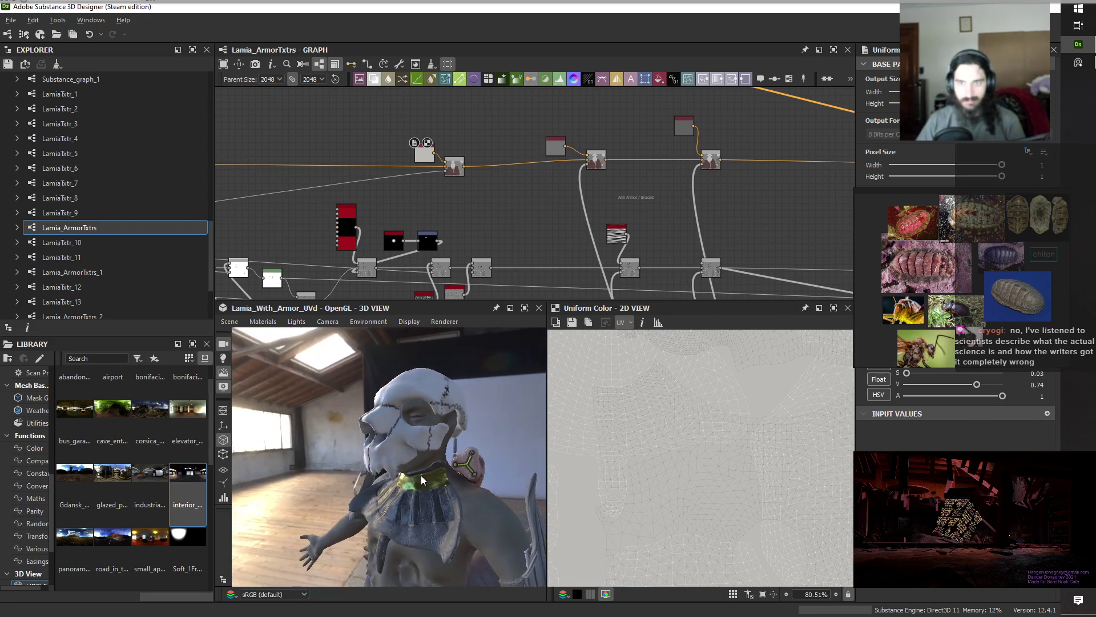
Shift the helmet's Uniform Color and Blend back along the chain and insert a new Blend directly after them.
key(f)
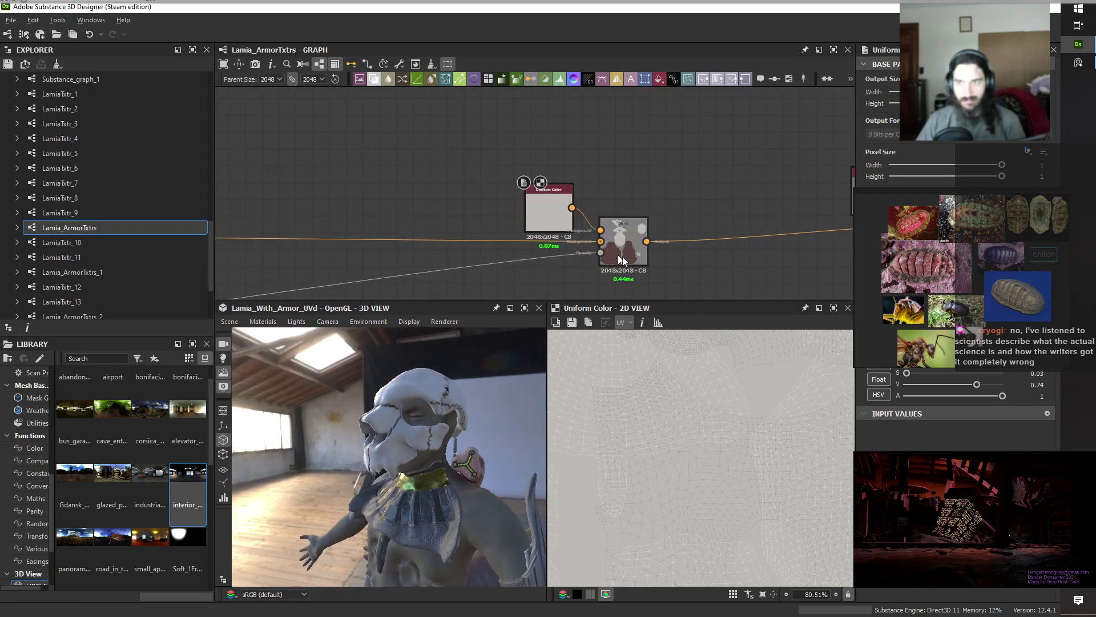
scroll(551, 193, down, 5)
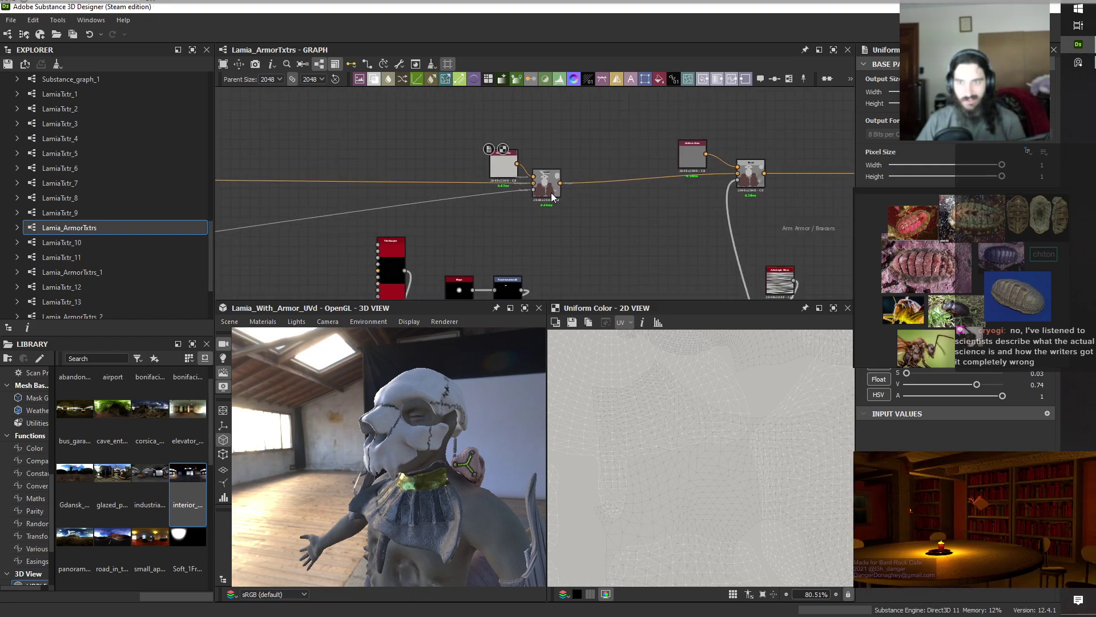
drag(454, 127, 501, 200)
key(space)
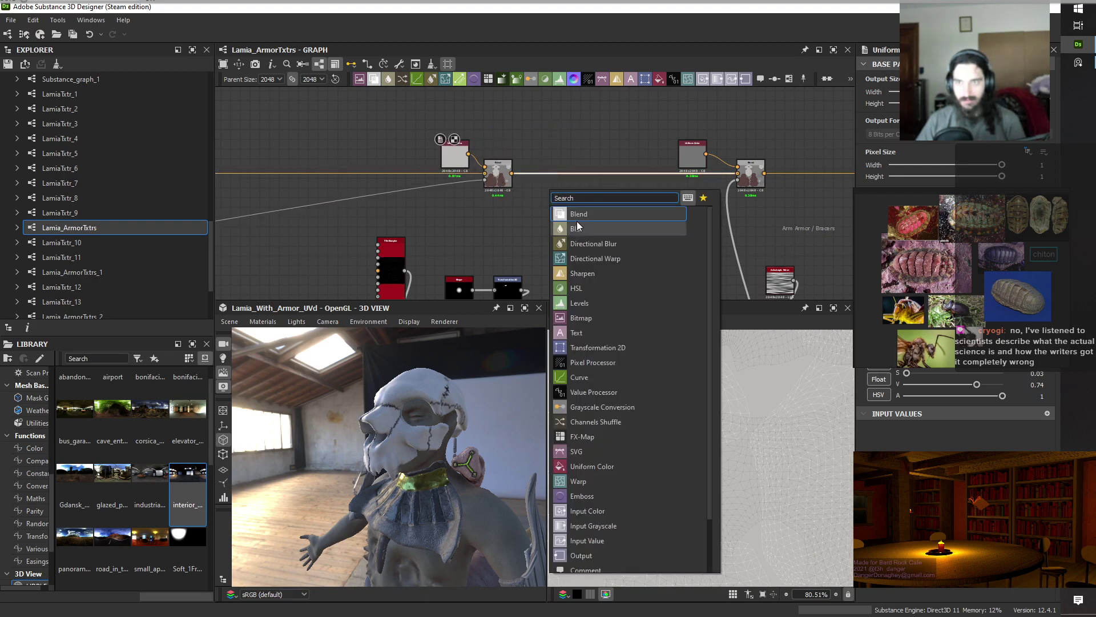
click(578, 215)
drag(628, 182, 545, 184)
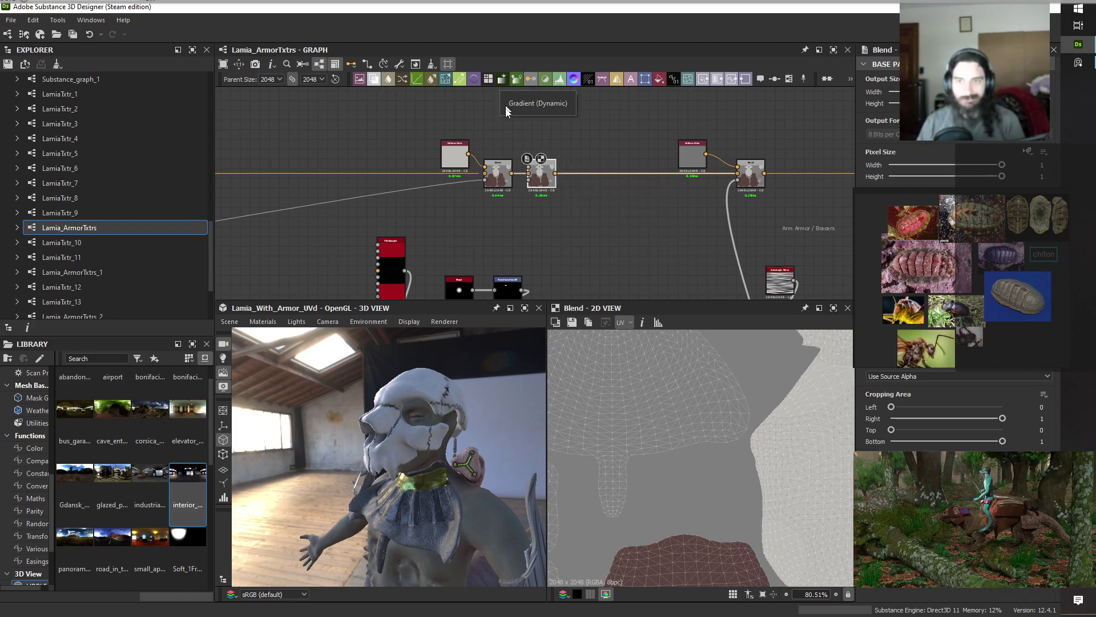
scroll(485, 141, up, 2)
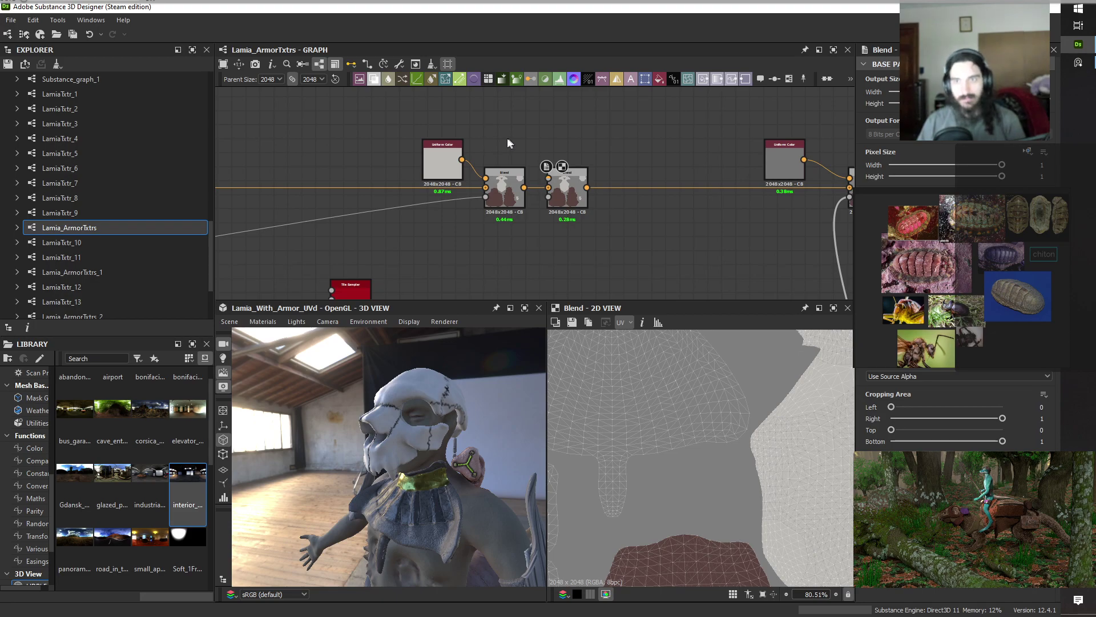
scroll(507, 143, down, 2)
scroll(86, 171, up, 4)
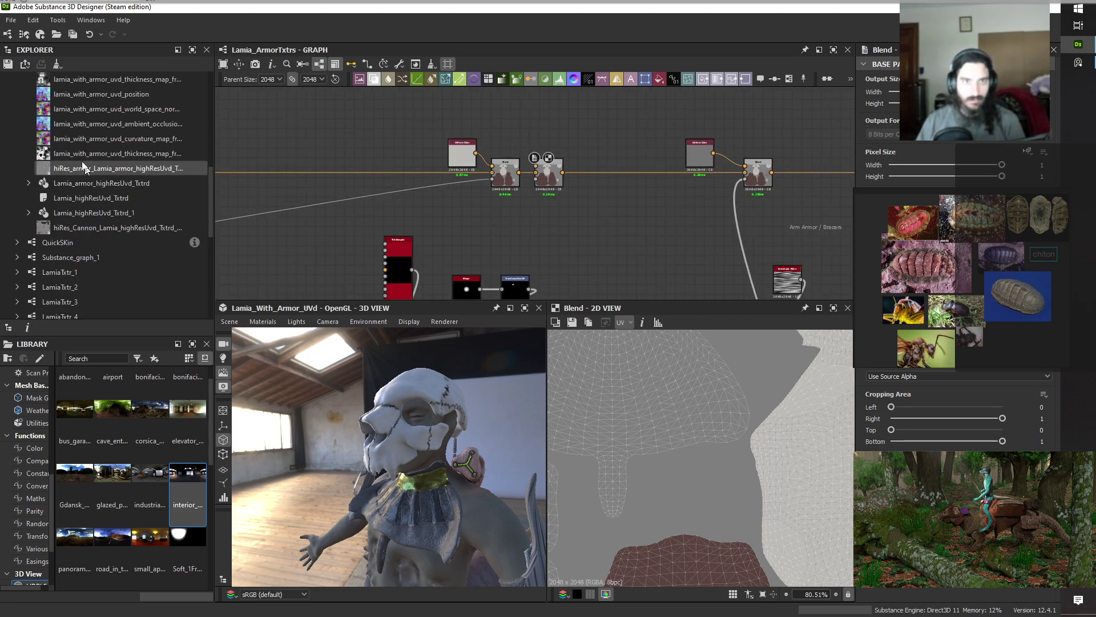
scroll(83, 166, up, 3)
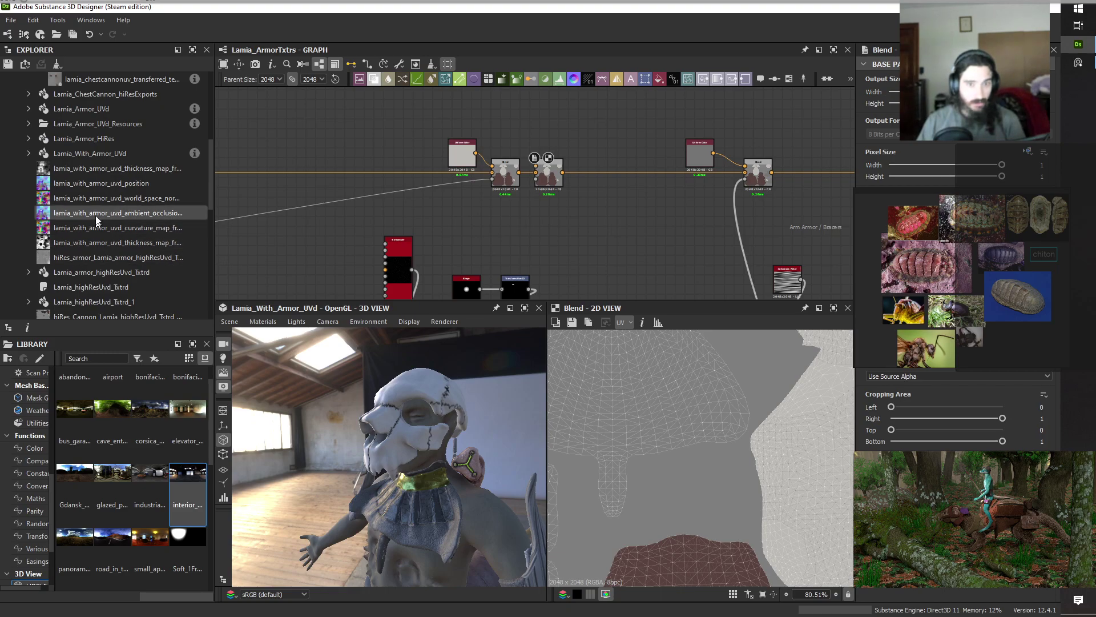
scroll(91, 200, up, 6)
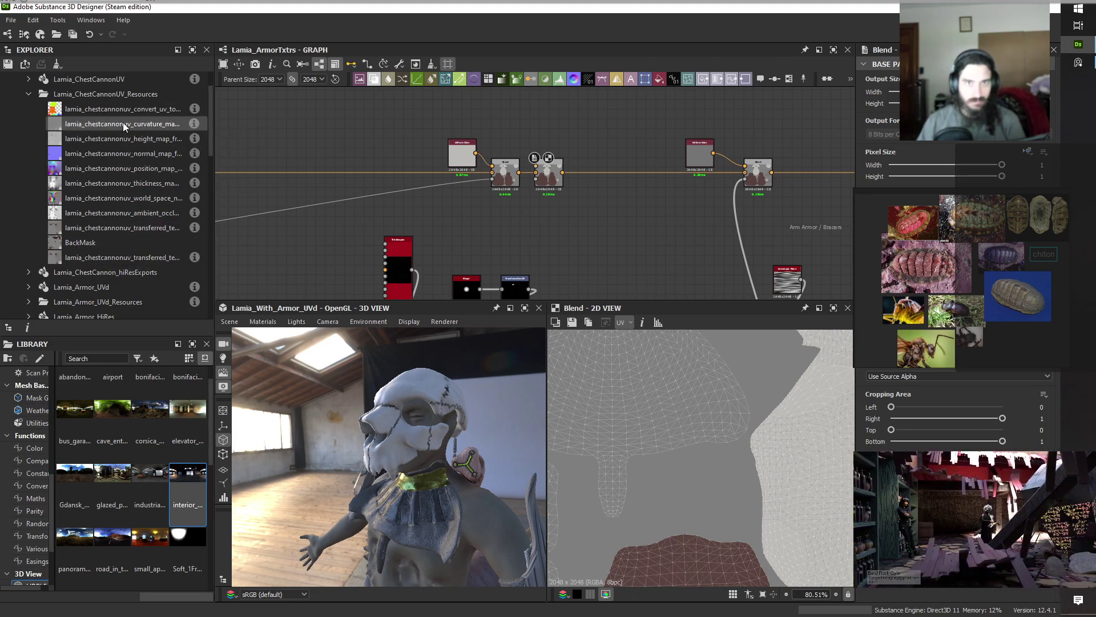
drag(122, 122, 426, 115)
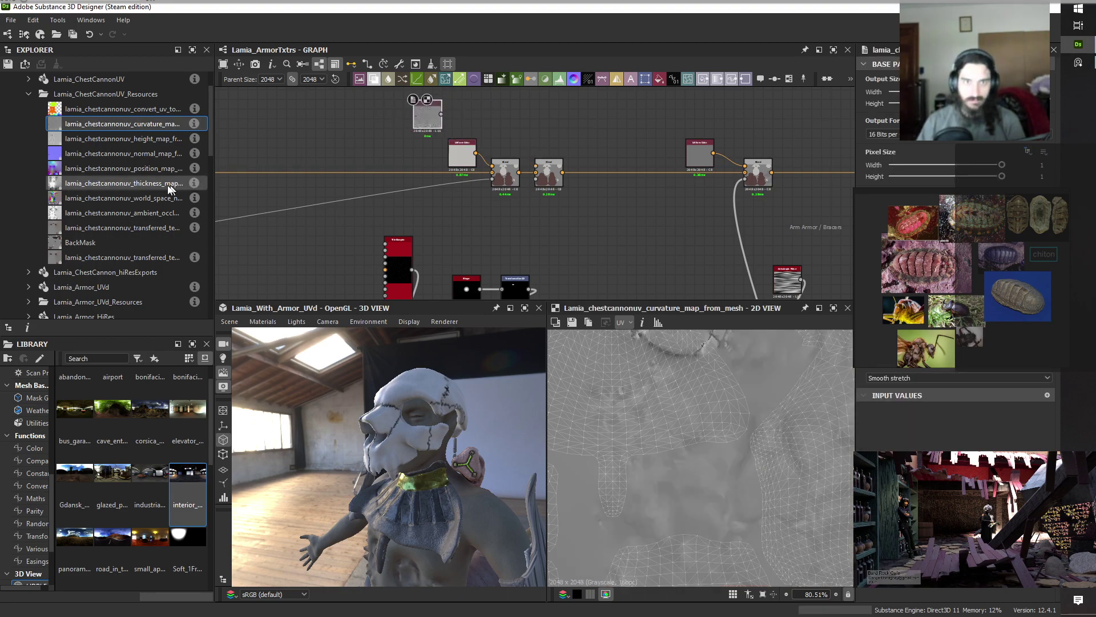
drag(84, 215, 351, 123)
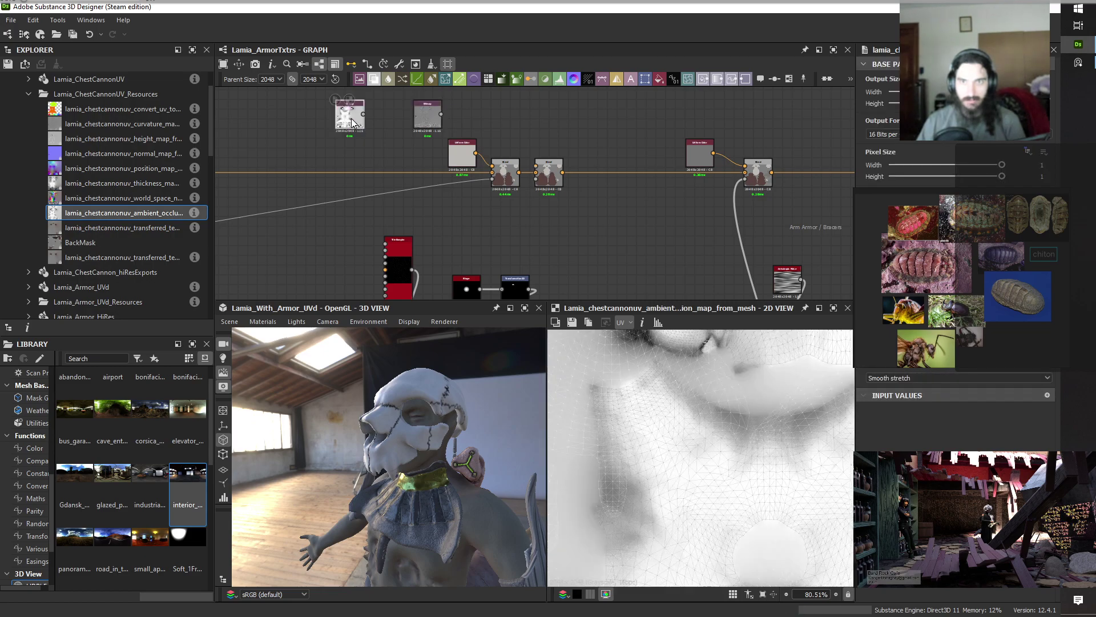
key(Delete)
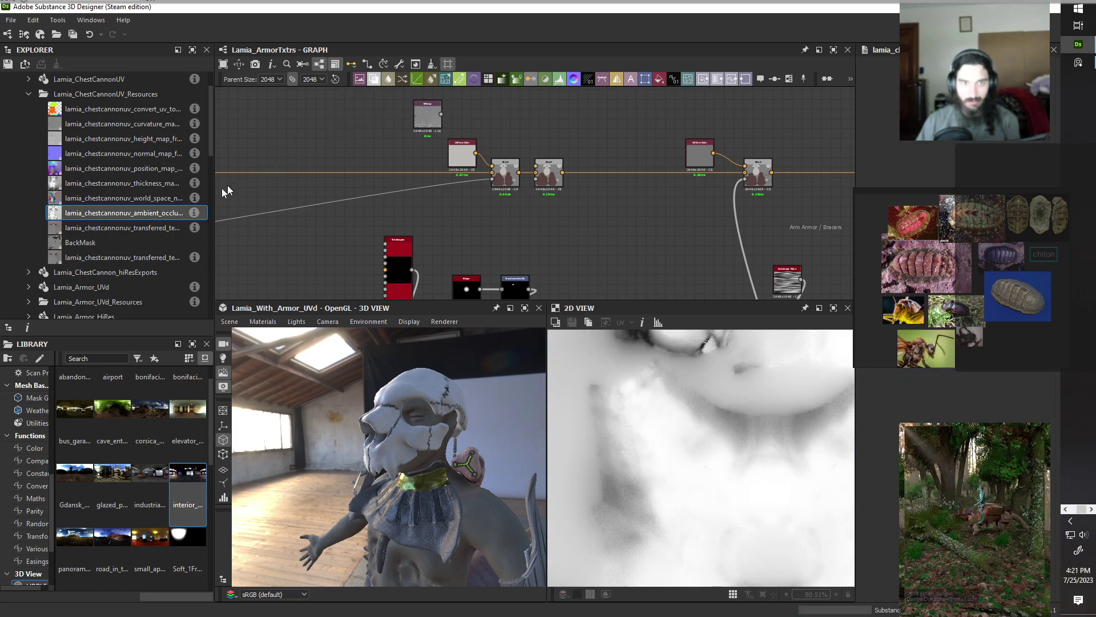
double_click(426, 114)
key(Delete)
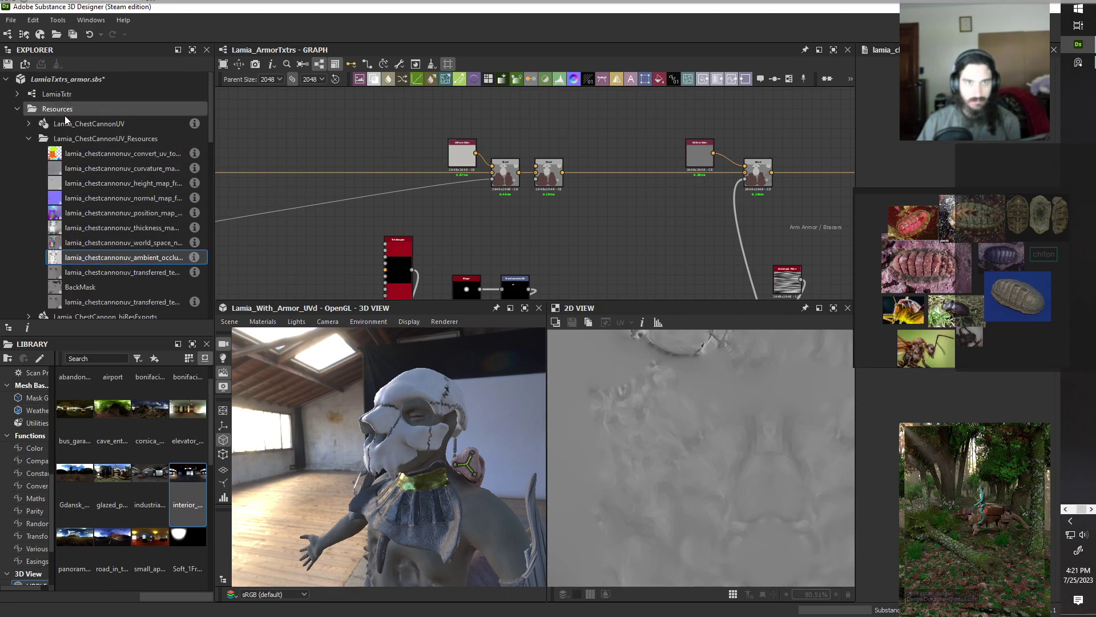
Add the curvature and ambient occlusion maps from Lamia_Armor_UVd_Resources to the graph, placed above the helmet's Uniform Color.
scroll(85, 172, down, 3)
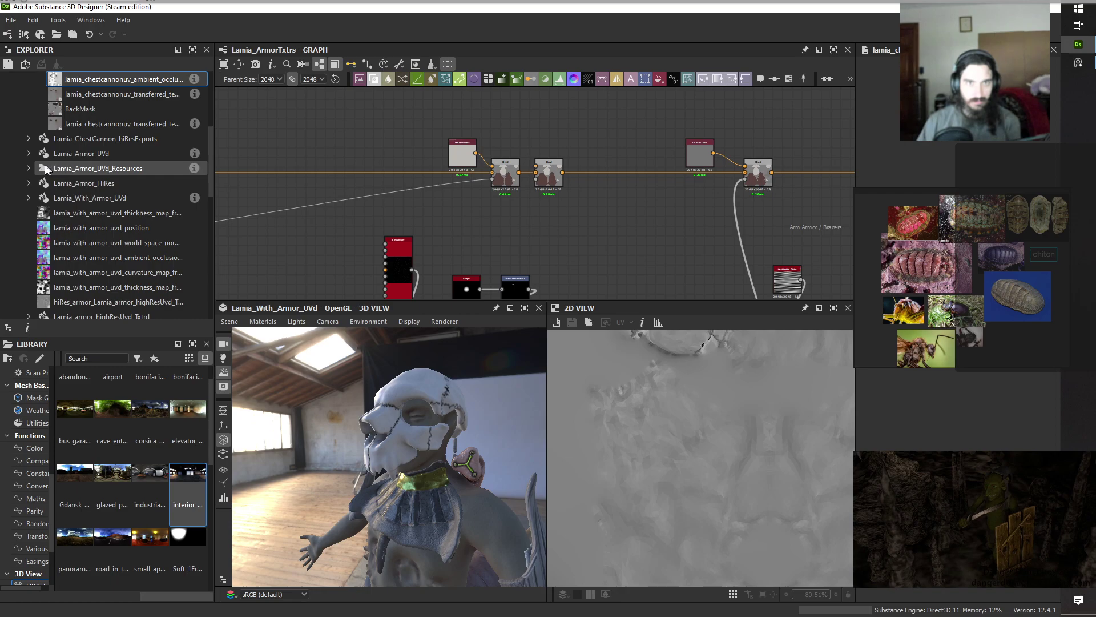
click(28, 168)
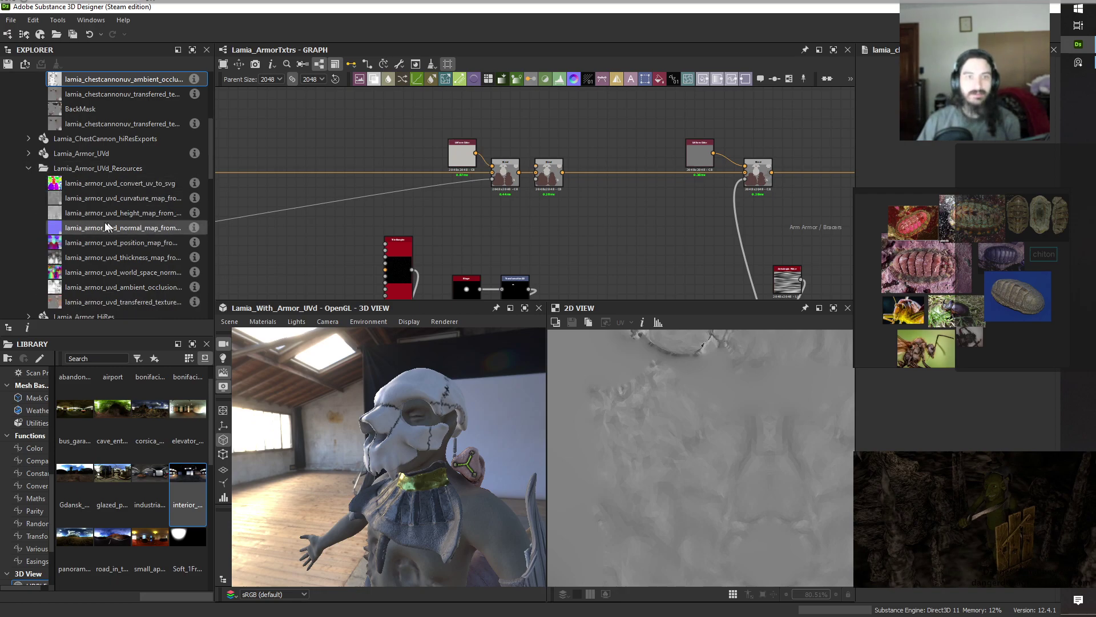
drag(86, 197, 374, 121)
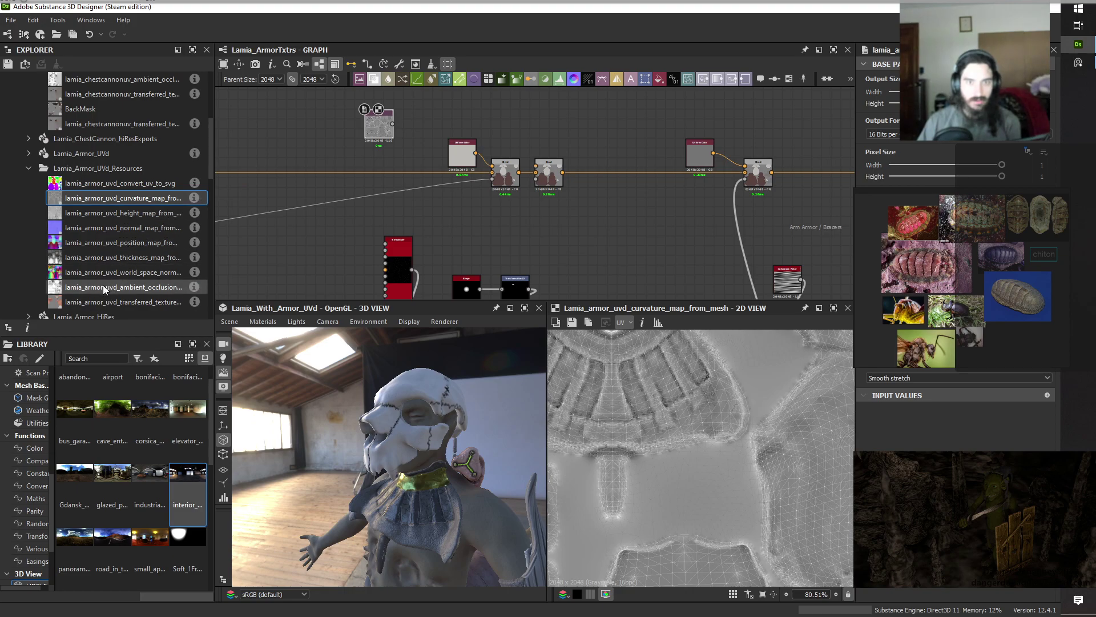
drag(115, 287, 417, 126)
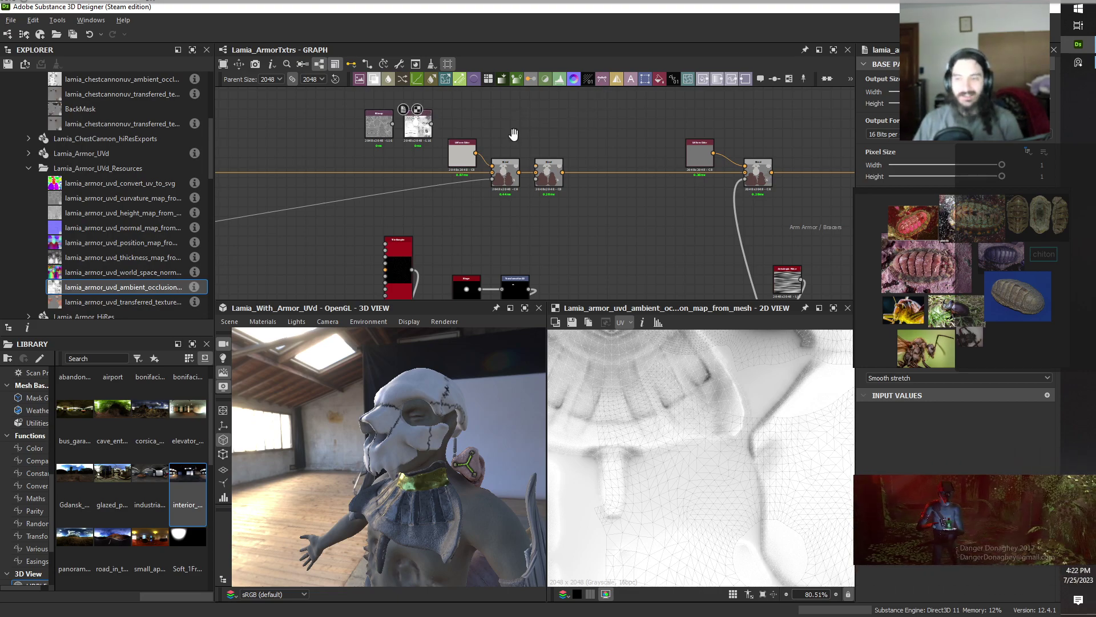
middle_drag(513, 135, 529, 202)
scroll(508, 208, up, 2)
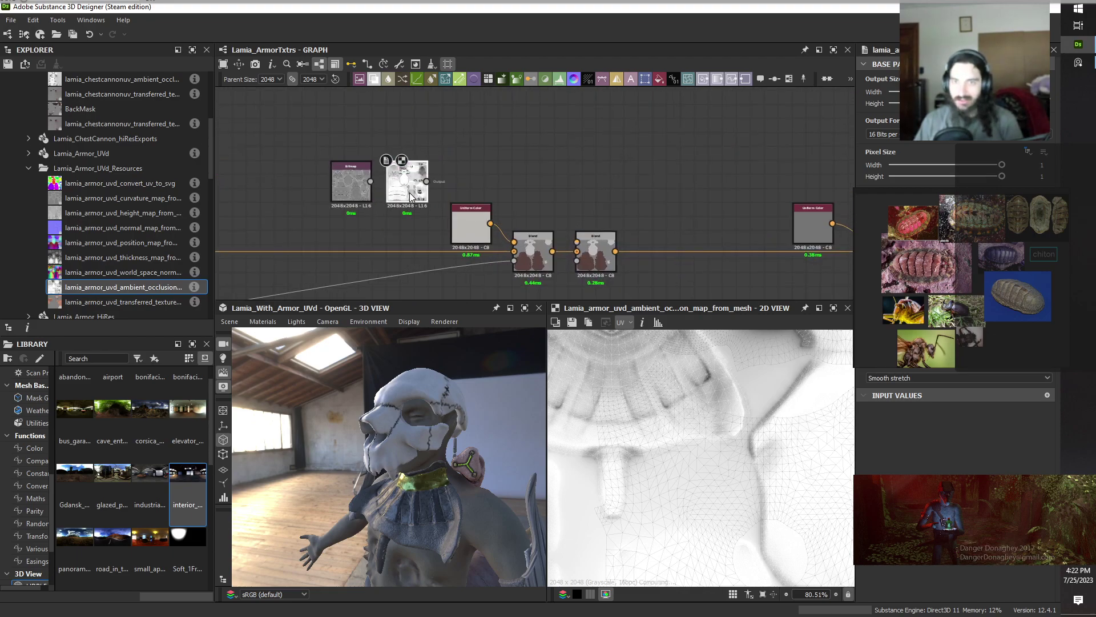
drag(404, 183, 376, 127)
Inspect the armor curvature map in the 2D view and feed its bitmap into a new Histogram Select node.
double_click(345, 174)
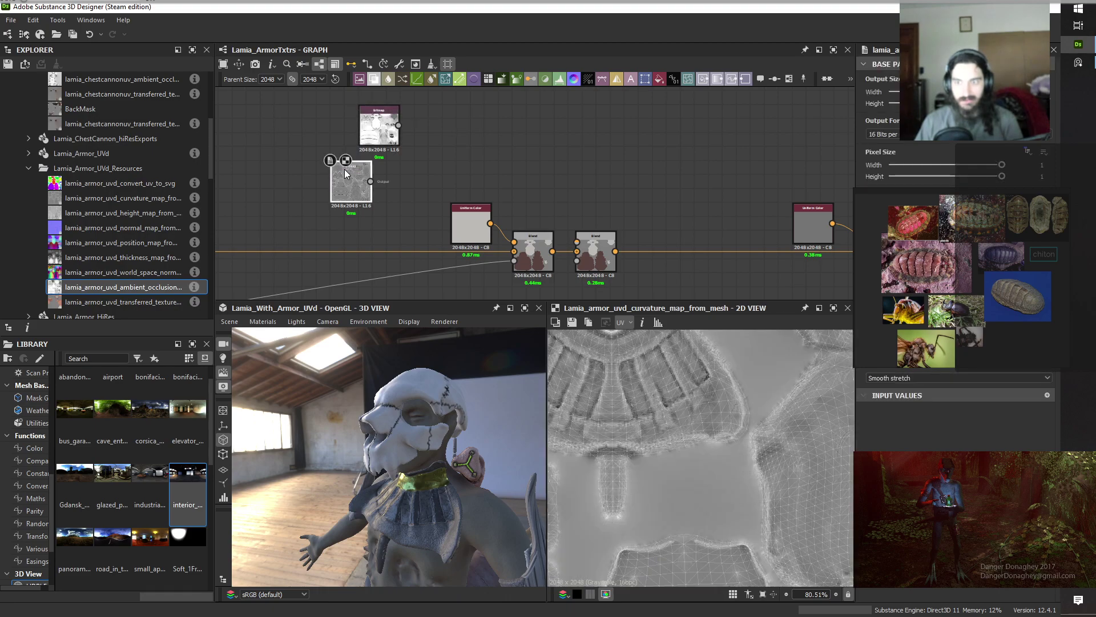
scroll(704, 430, down, 6)
scroll(704, 430, up, 5)
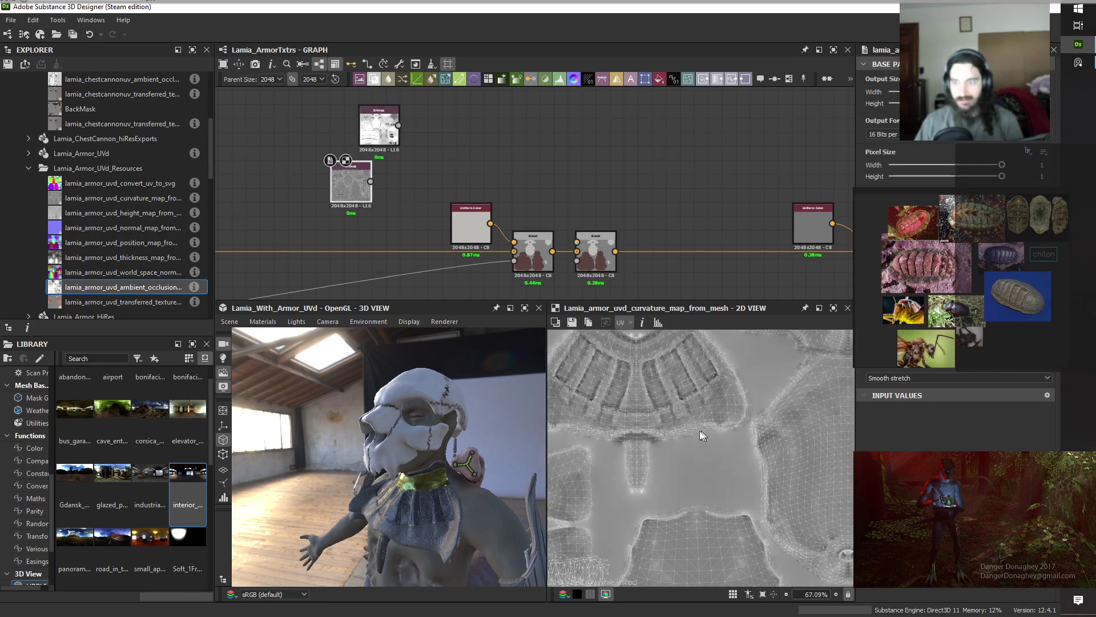
middle_drag(701, 434, 728, 484)
scroll(680, 408, up, 2)
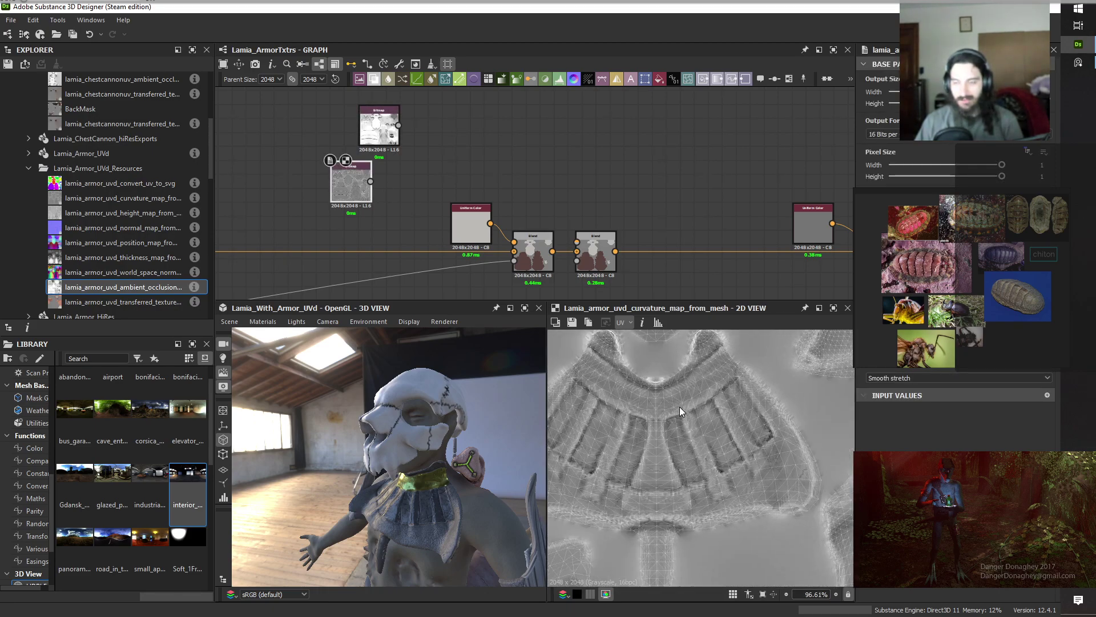
scroll(680, 410, down, 1)
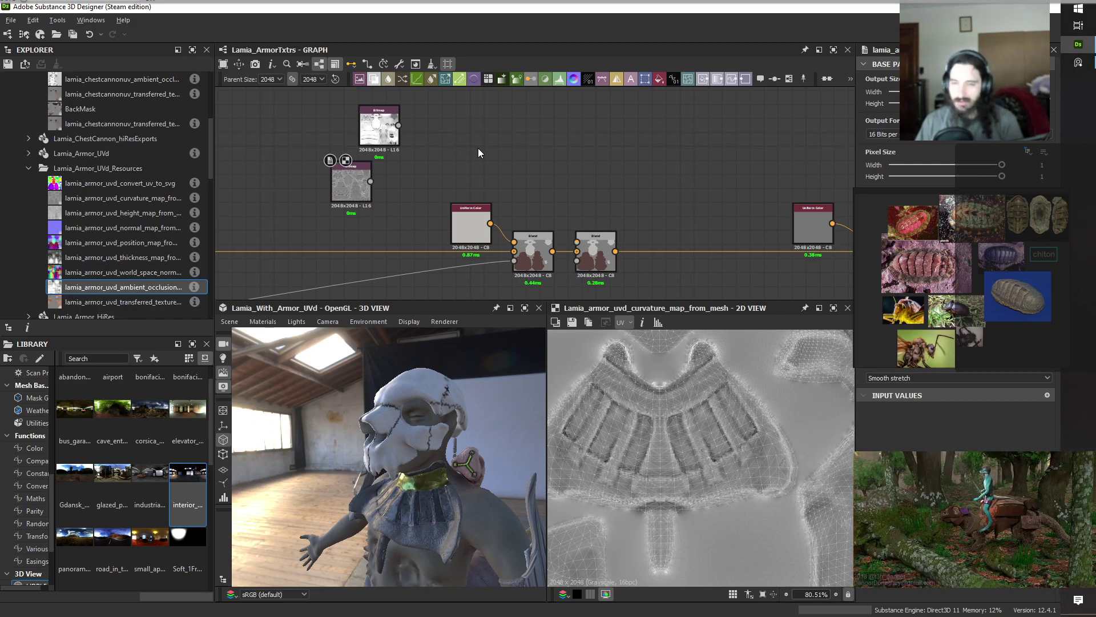
key(space)
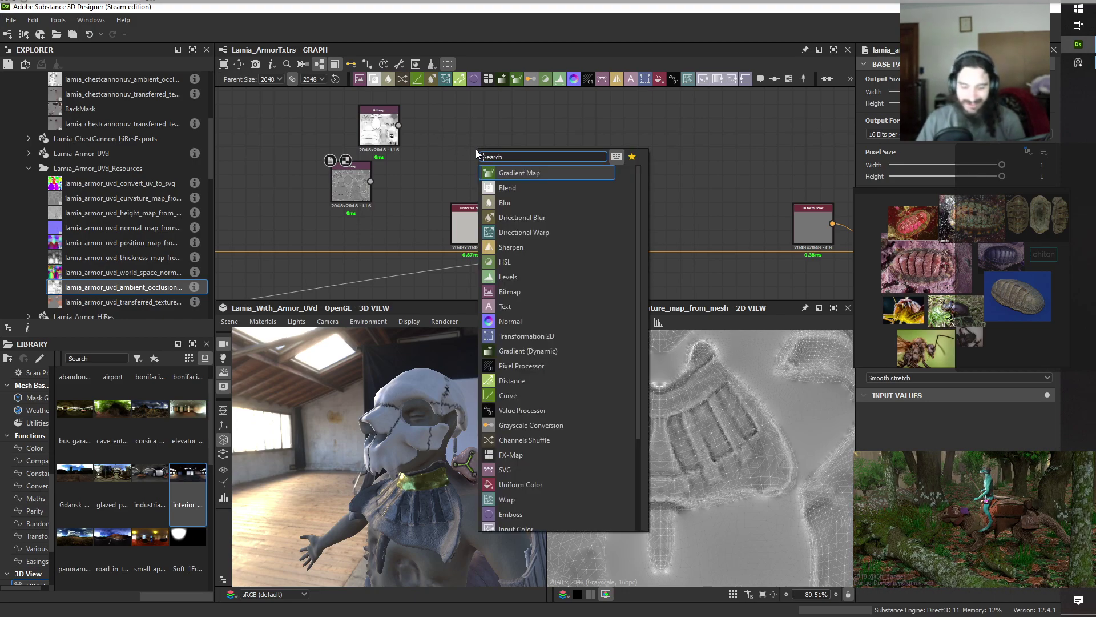
text(hist)
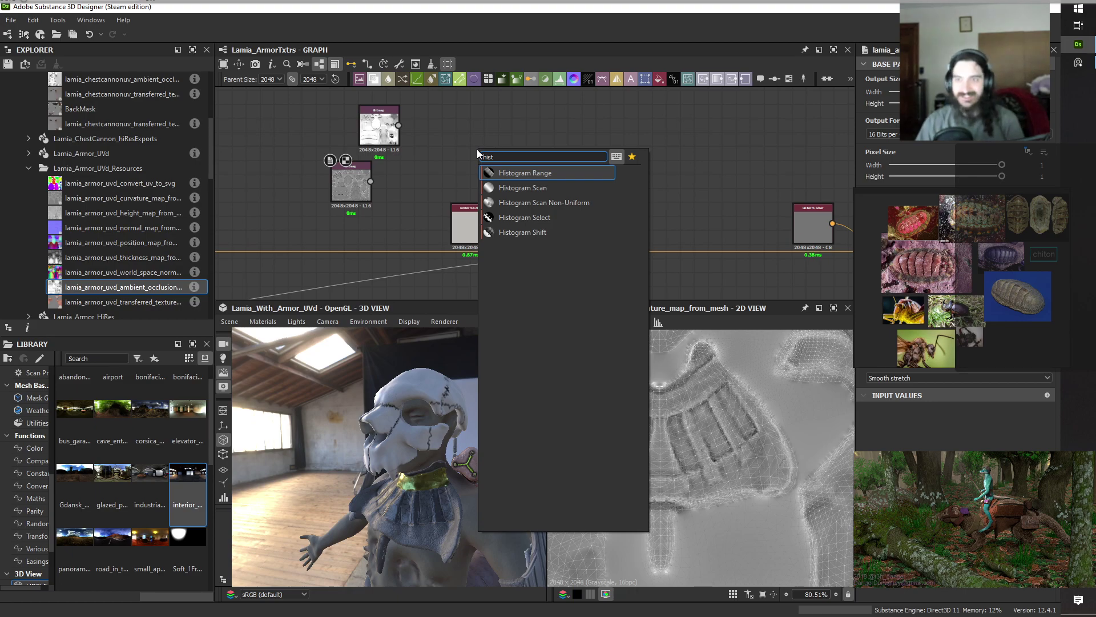
click(528, 218)
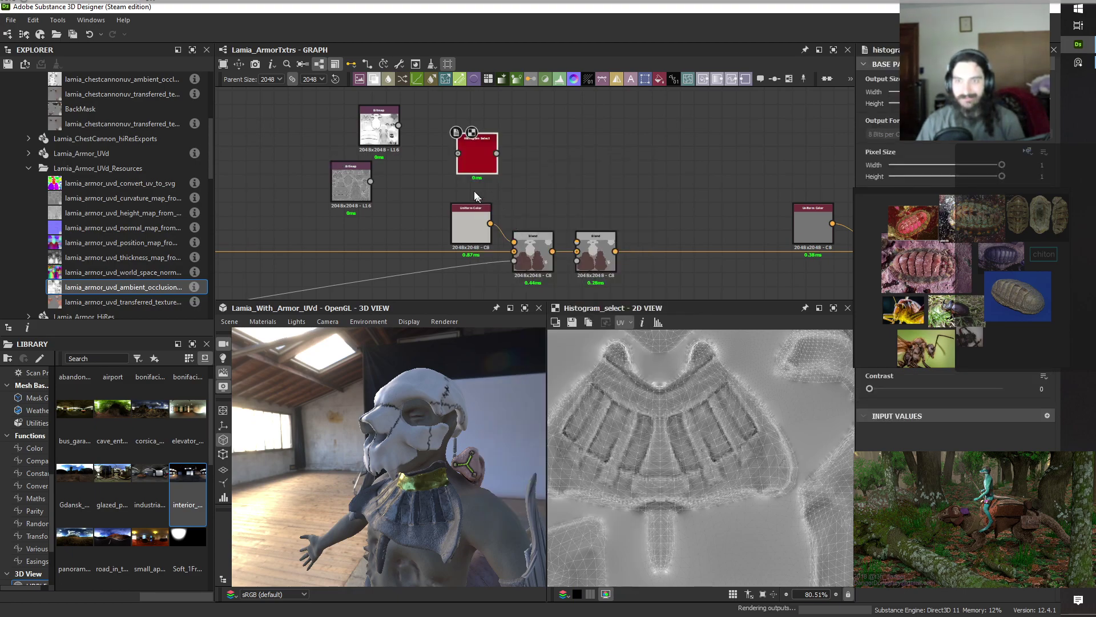
scroll(379, 135, up, 2)
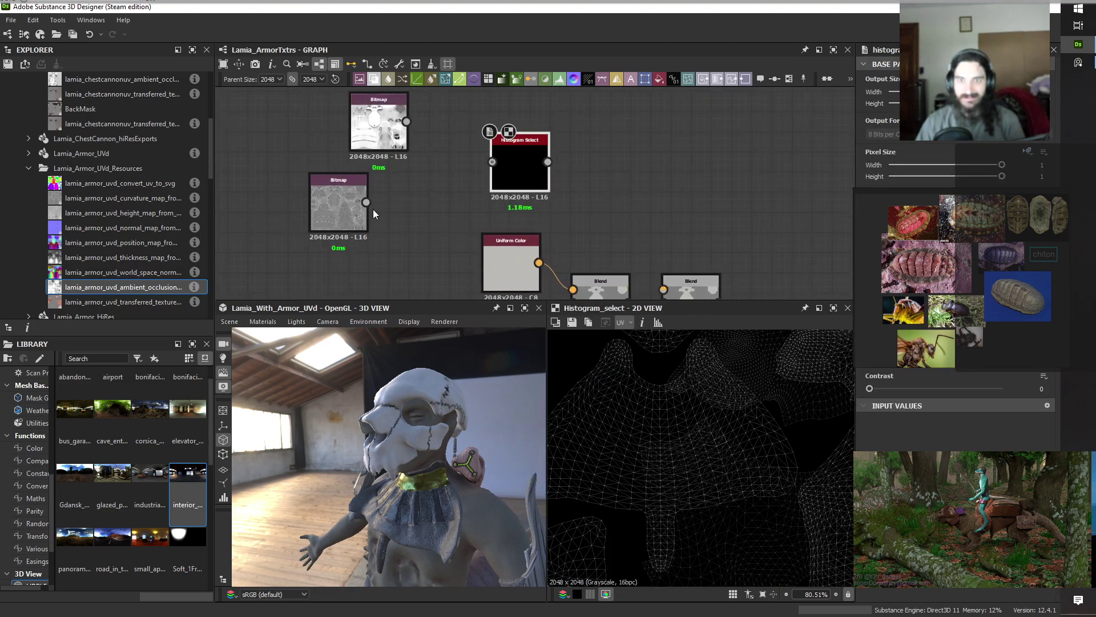
drag(366, 203, 492, 162)
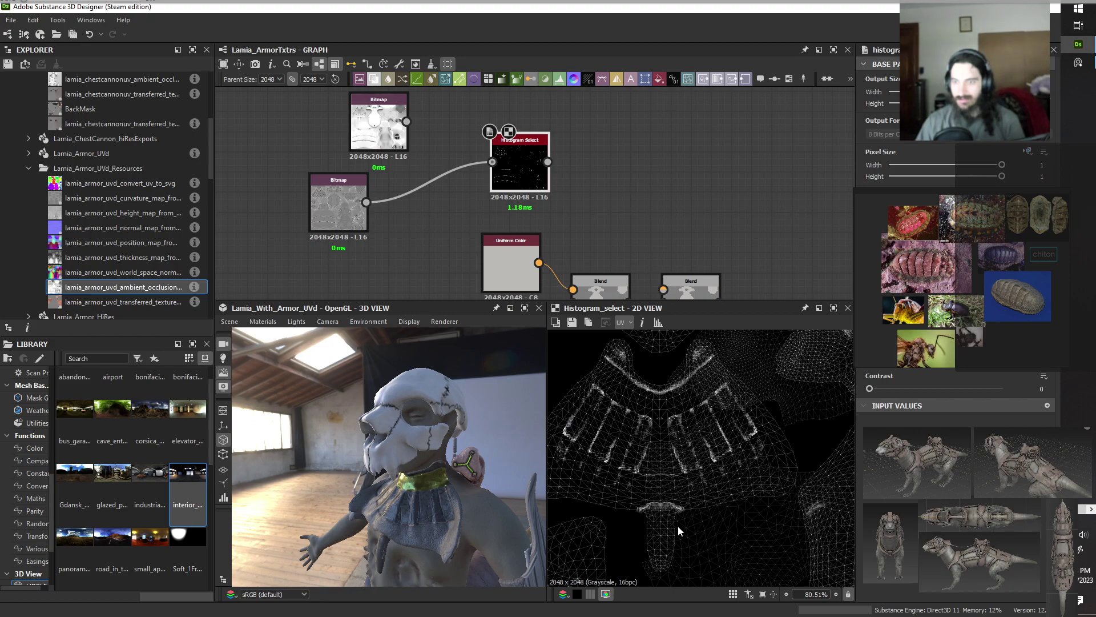
Check the Histogram Select result across the armor UVs and set its contrast to 0.66.
scroll(694, 467, down, 5)
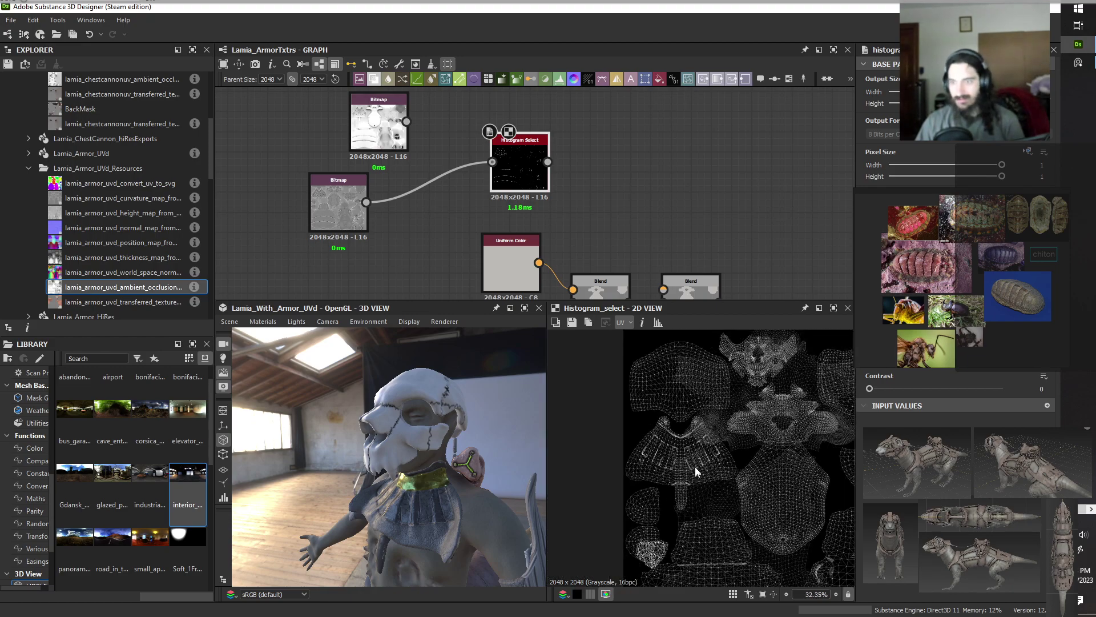
scroll(813, 487, up, 3)
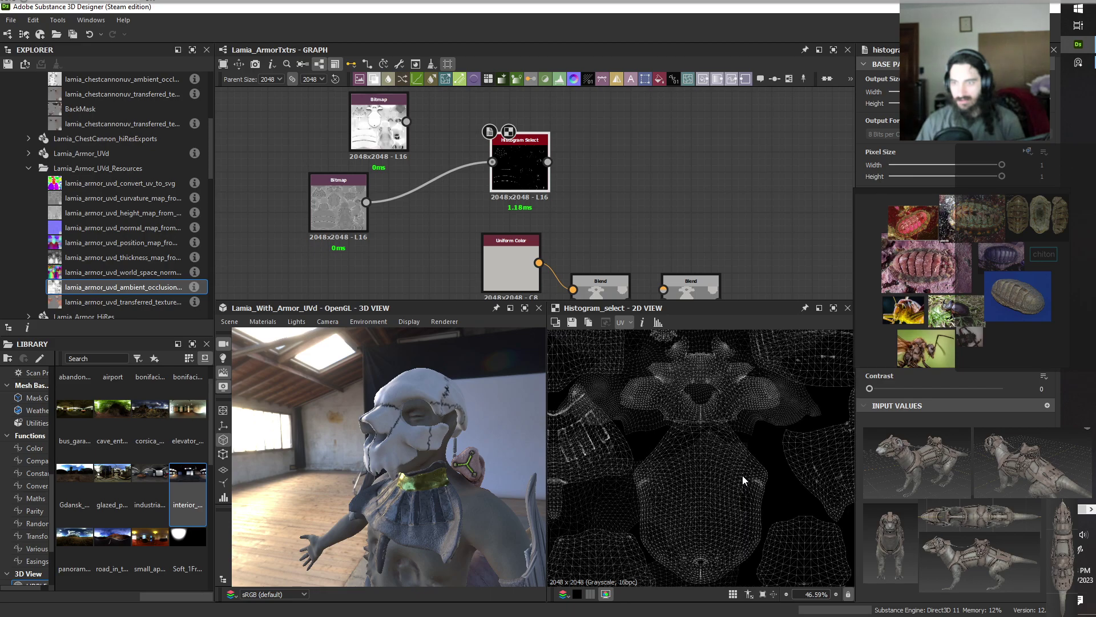
middle_drag(727, 460, 727, 481)
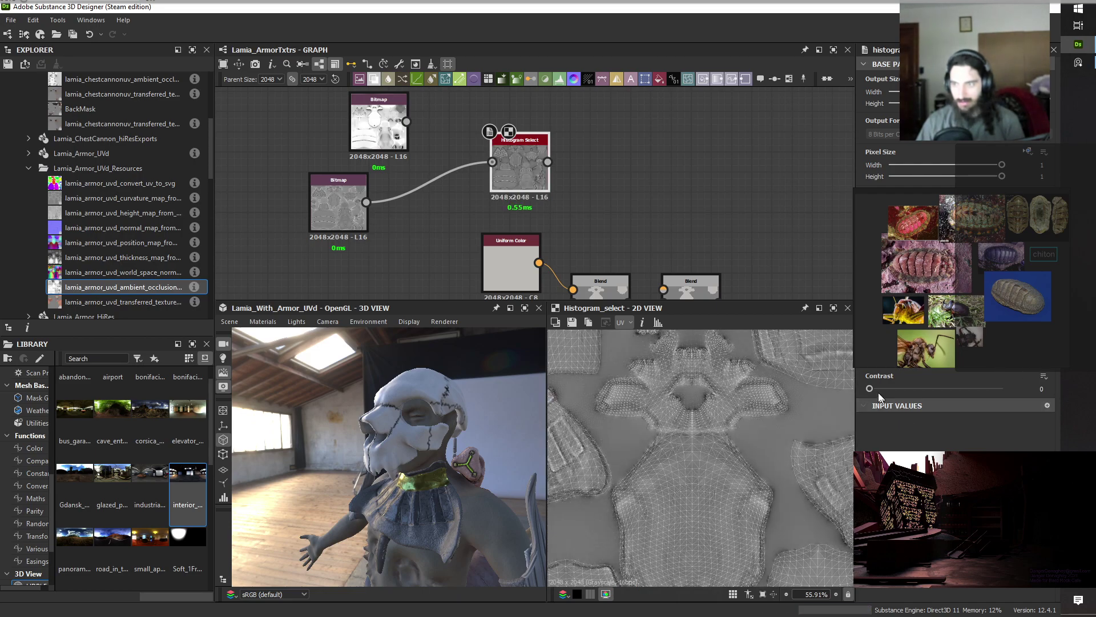
drag(871, 390, 958, 402)
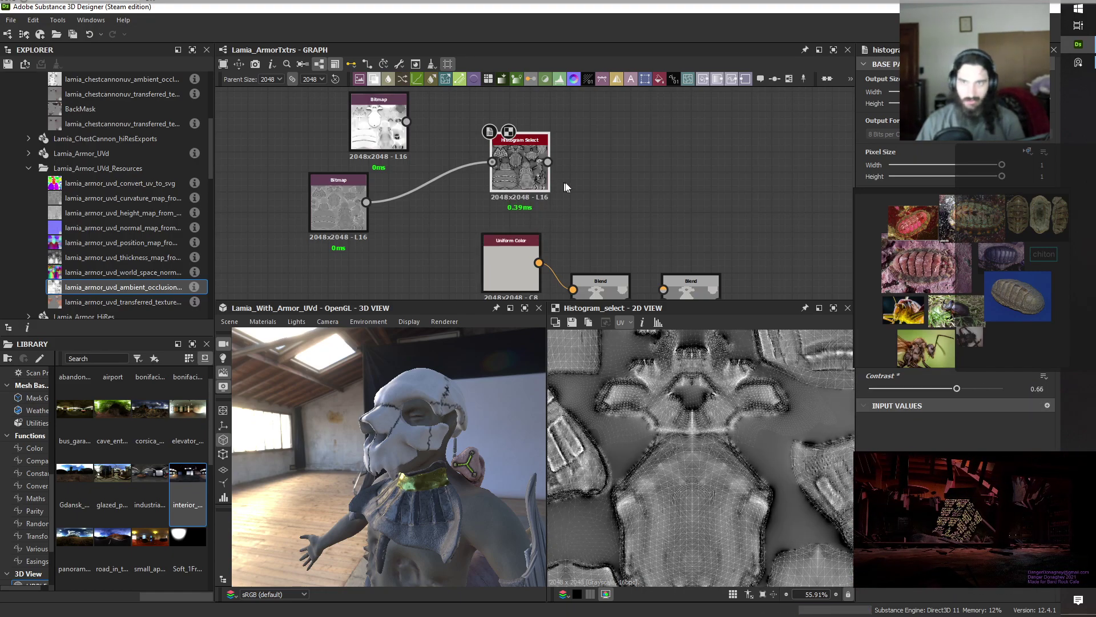
Duplicate the Histogram Select below the original, fed by the same curvature bitmap, and adjust the copy's range.
scroll(591, 201, down, 2)
scroll(592, 200, up, 2)
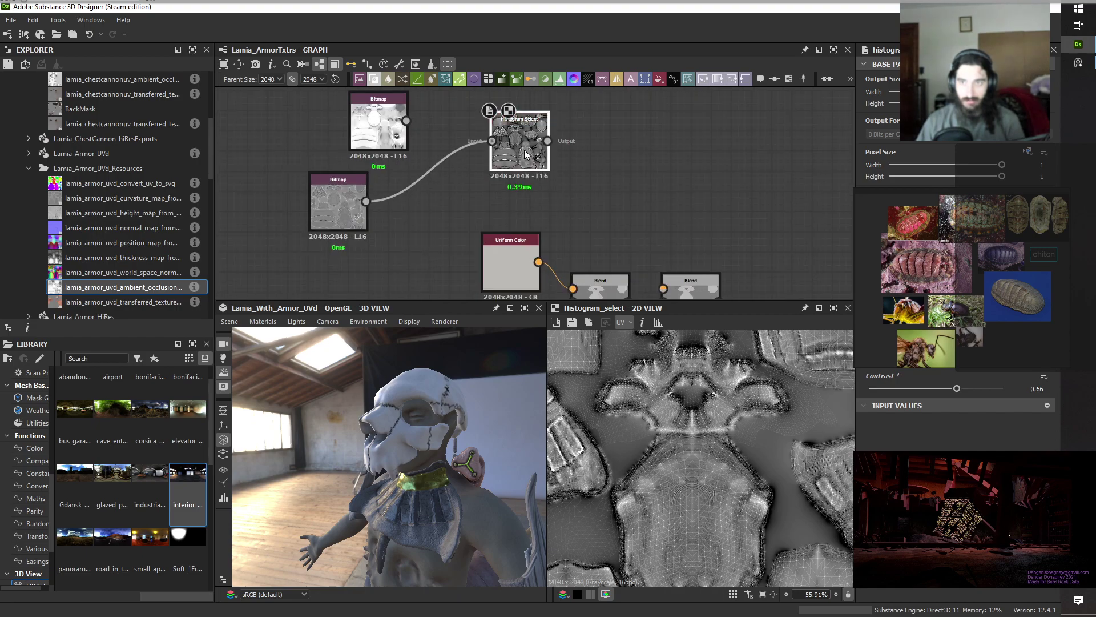
key(ctrl+d)
drag(534, 195, 498, 214)
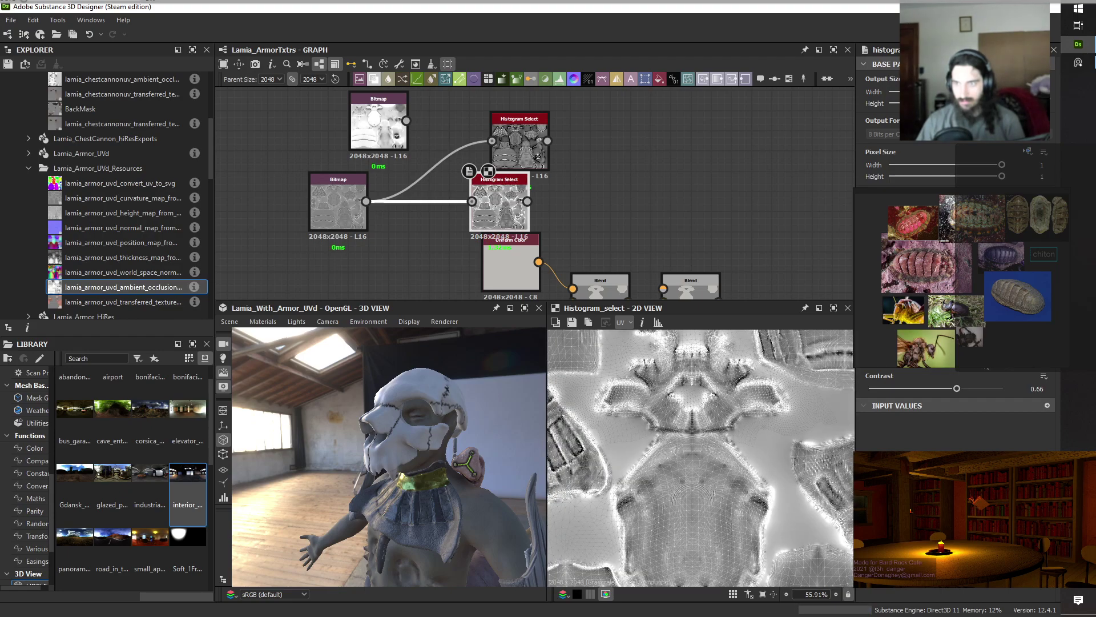
mouse_move(987, 369)
mouse_down()
mouse_move(959, 369)
mouse_move(980, 370)
mouse_up()
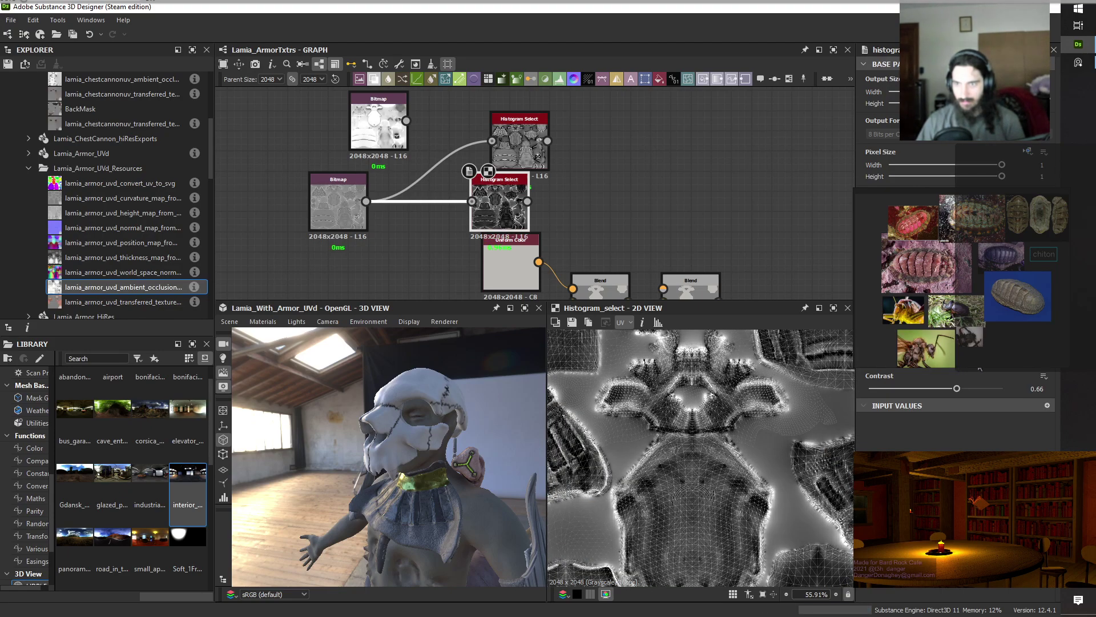
Compare both Histogram Select masks in the 2D view and connect the upper one to the new Blend's opacity input.
double_click(519, 153)
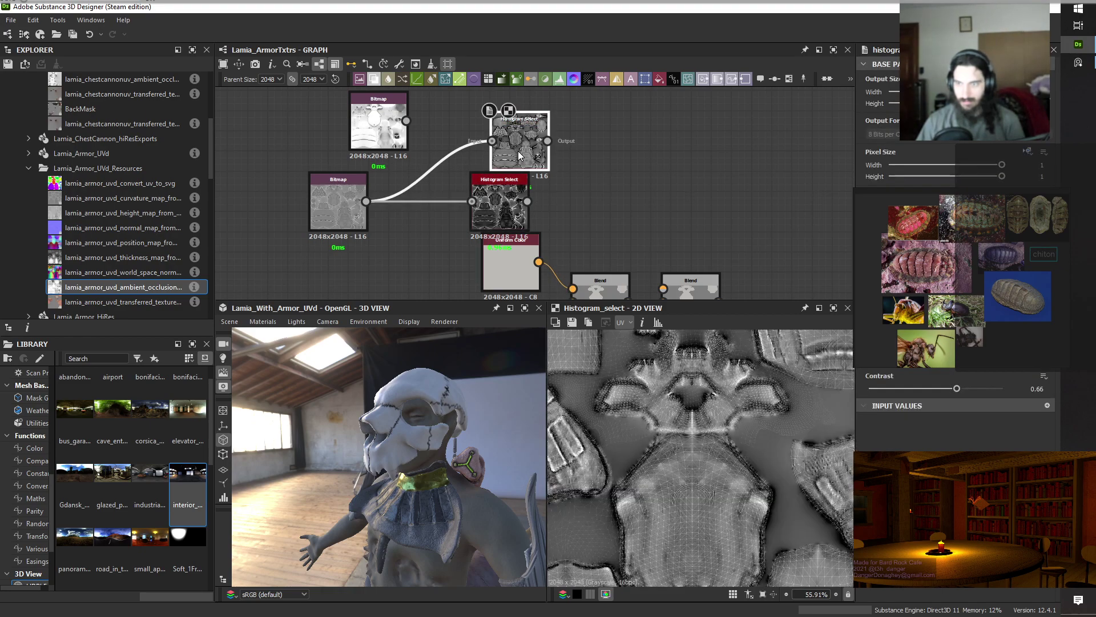
double_click(501, 200)
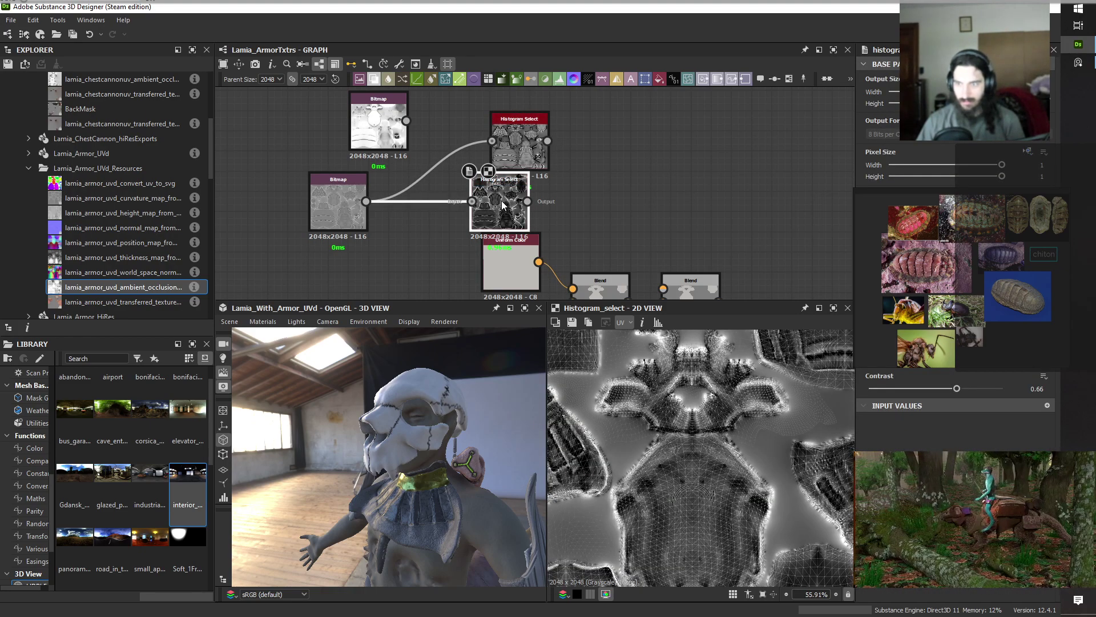
scroll(553, 209, down, 1)
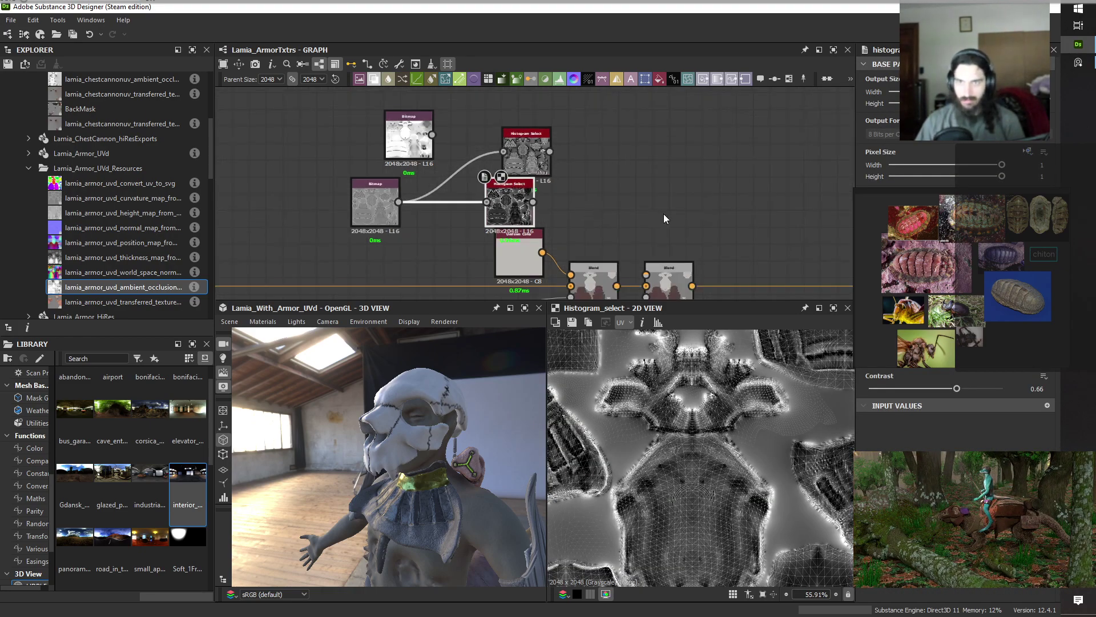
middle_drag(638, 200, 567, 178)
scroll(684, 144, down, 1)
scroll(712, 161, up, 1)
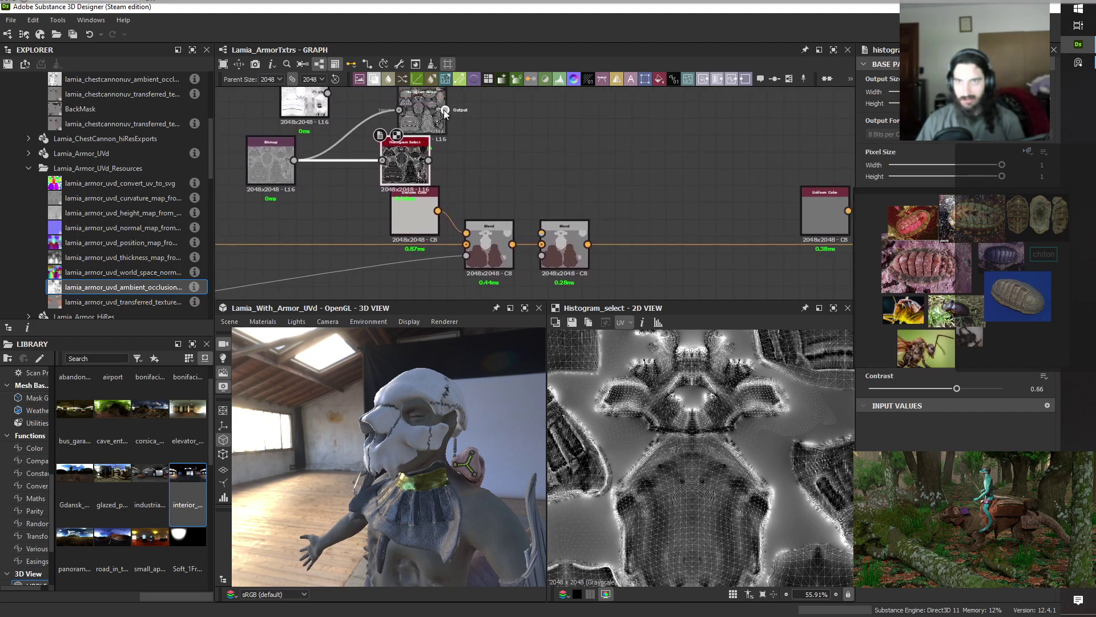
drag(444, 110, 567, 271)
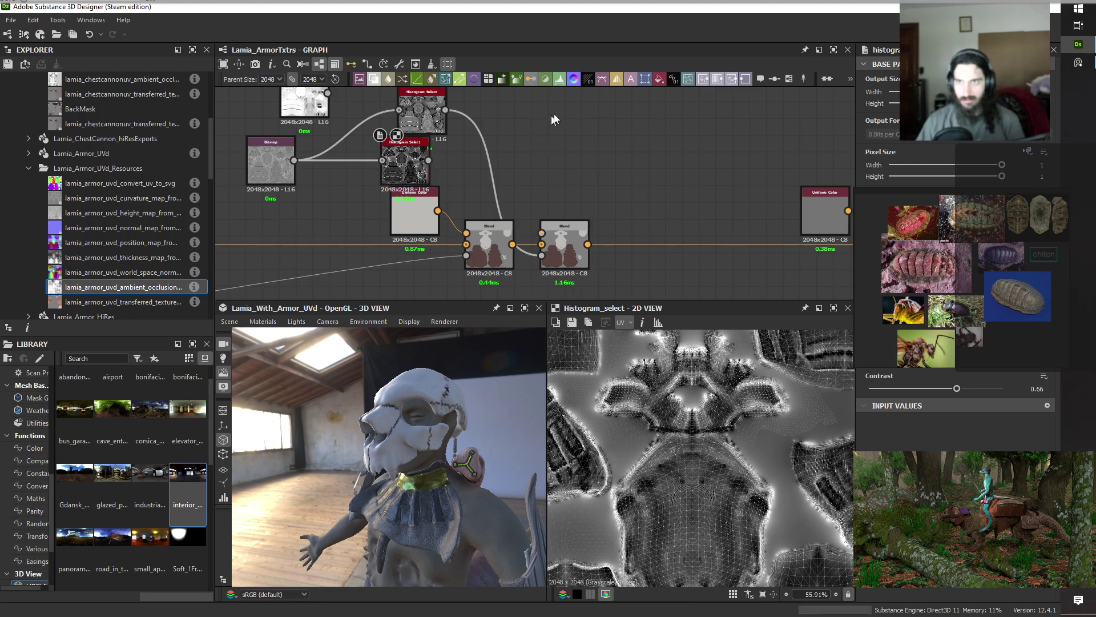
Duplicate the helmet's Uniform Color and place the copy above the new Blend.
click(416, 205)
key(ctrl+c)
key(ctrl+v)
drag(532, 198, 538, 173)
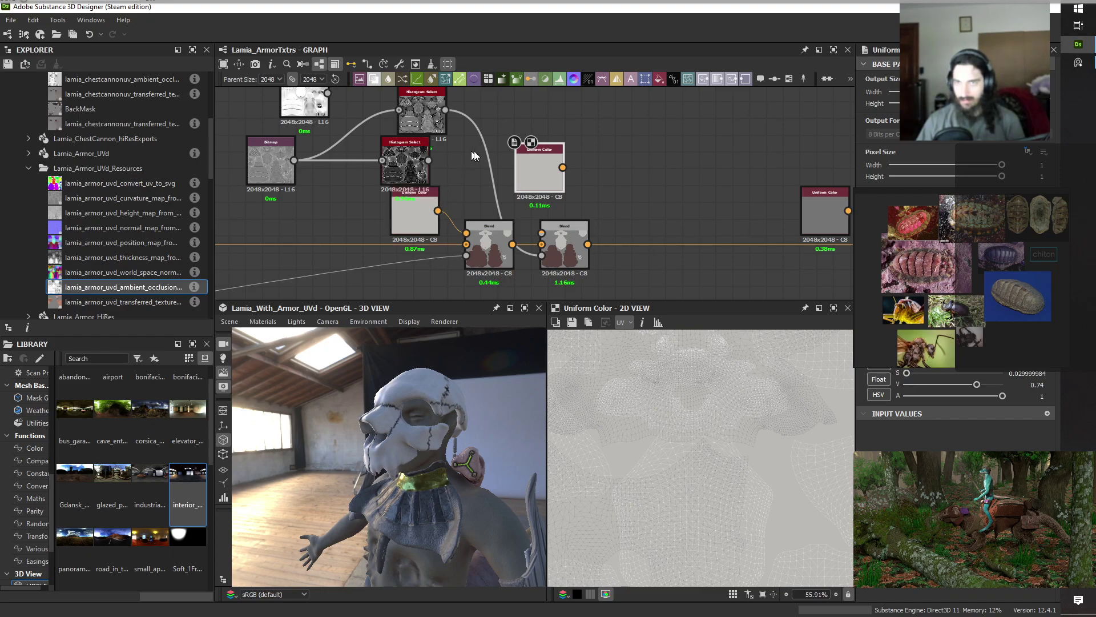
Set the copied Uniform Color's saturation to 0.06 and value to 0.65, connect it to the second Blend's foreground, and check the result.
click(909, 374)
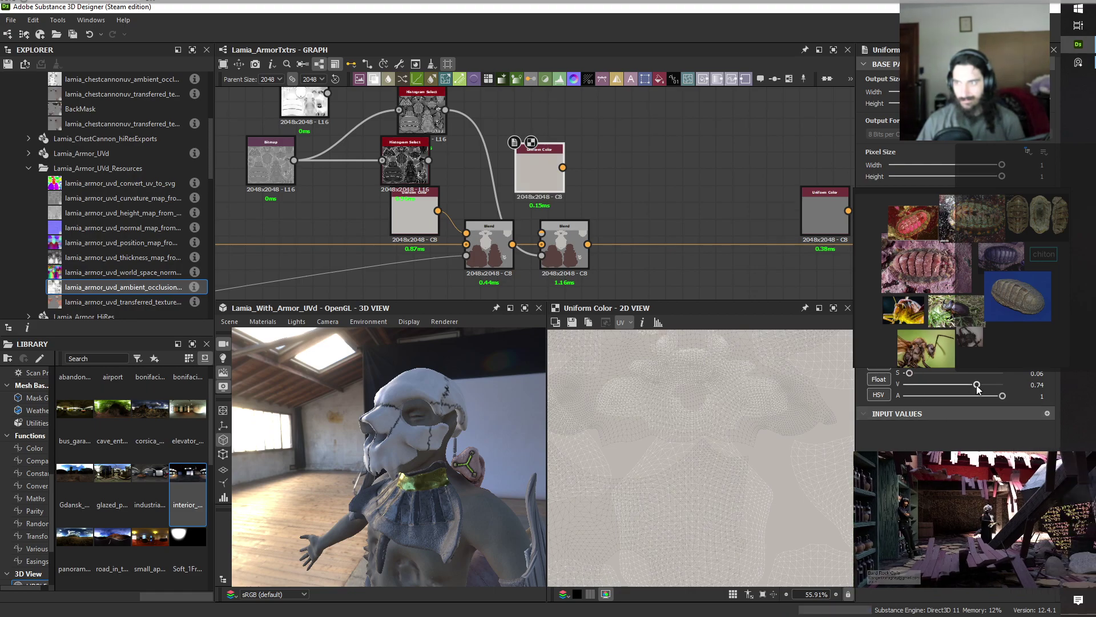
drag(977, 387, 968, 388)
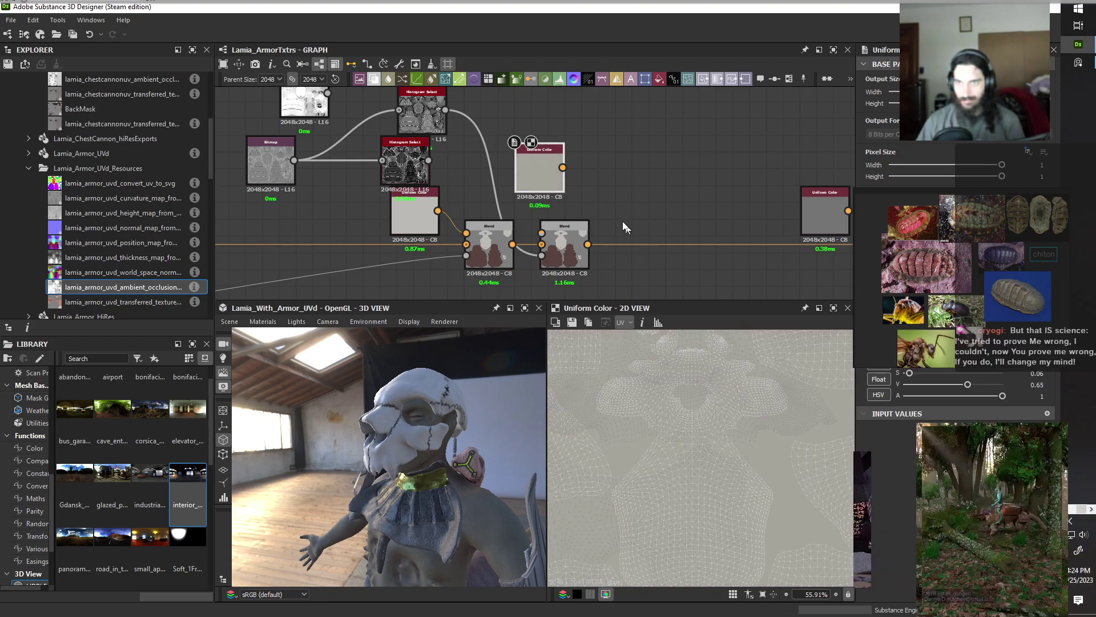
drag(562, 168, 542, 233)
double_click(562, 248)
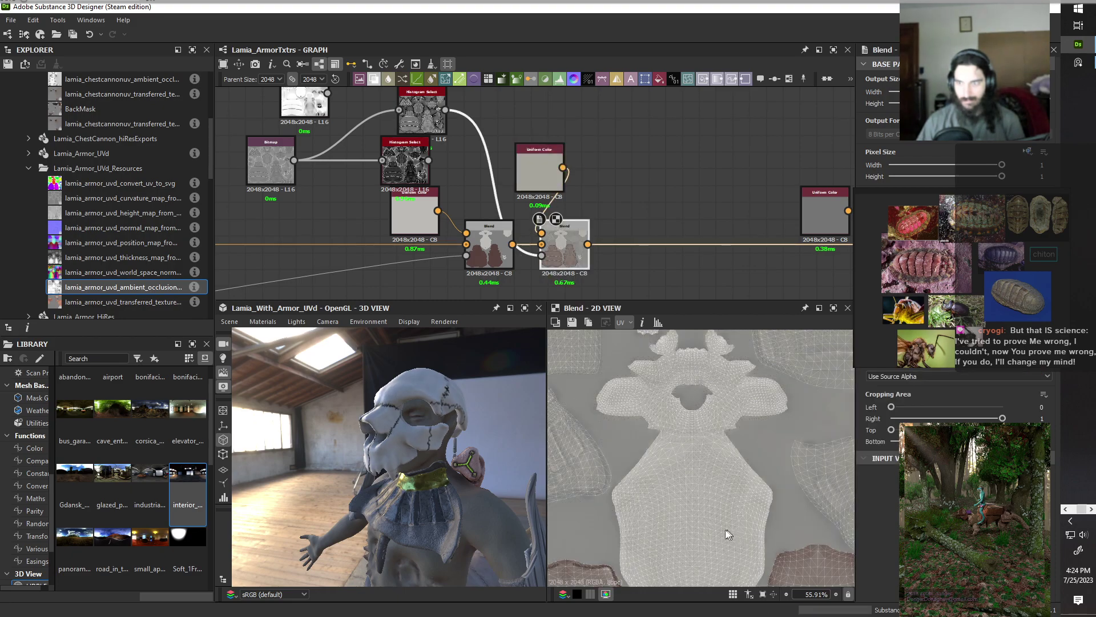
drag(502, 463, 430, 461)
scroll(430, 461, up, 6)
drag(417, 507, 457, 486)
Insert a third Blend into the color chain and place it right after the second Blend.
drag(629, 197, 632, 296)
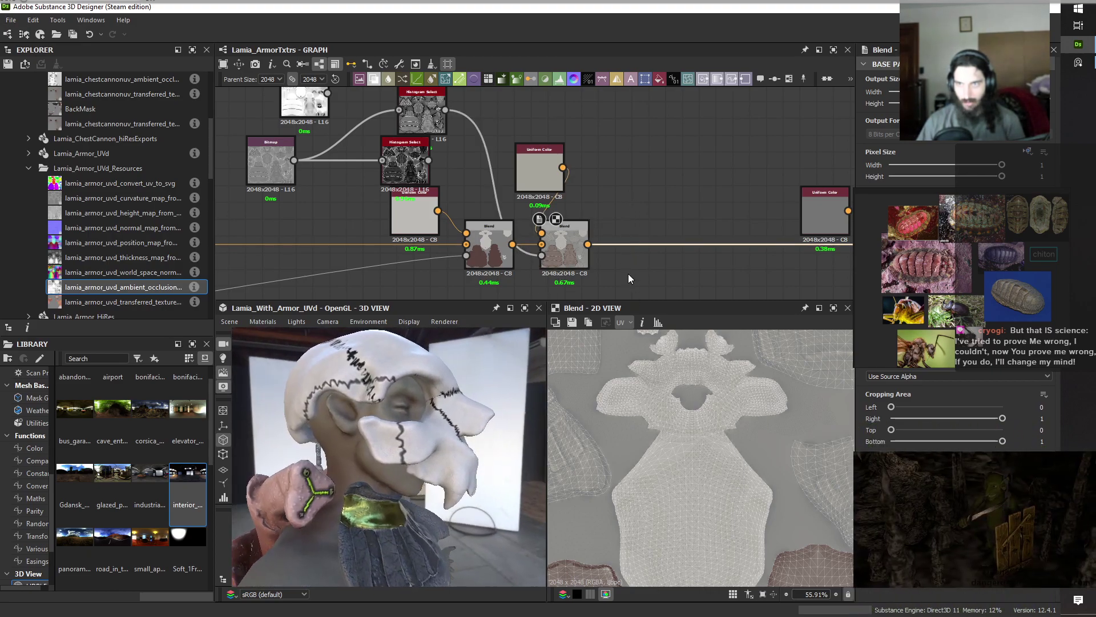
right_click(628, 279)
click(665, 255)
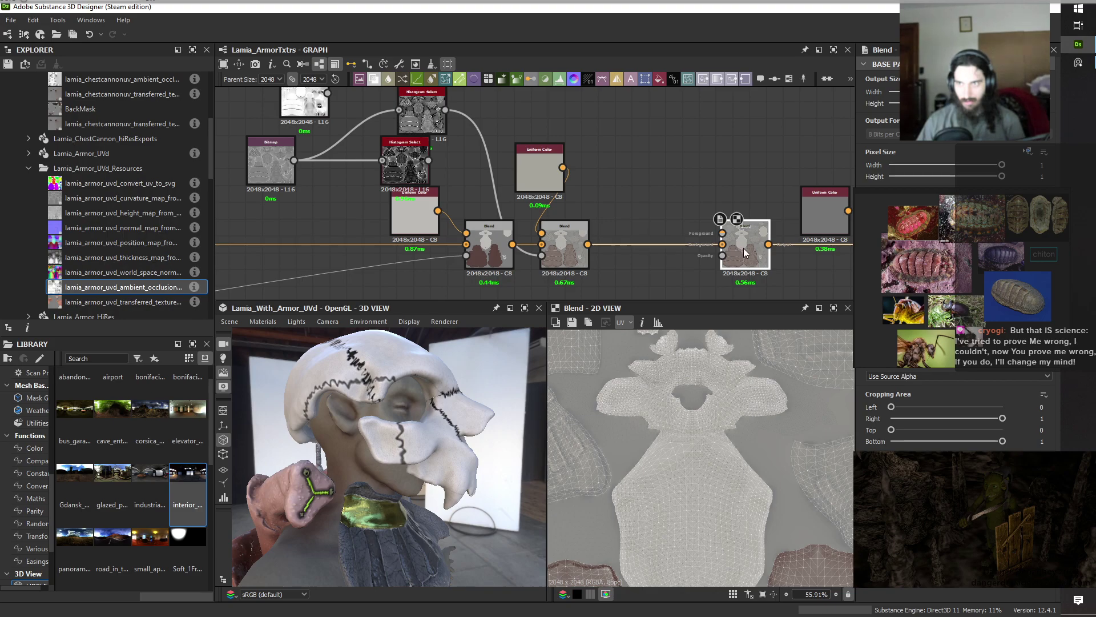
drag(745, 251, 640, 252)
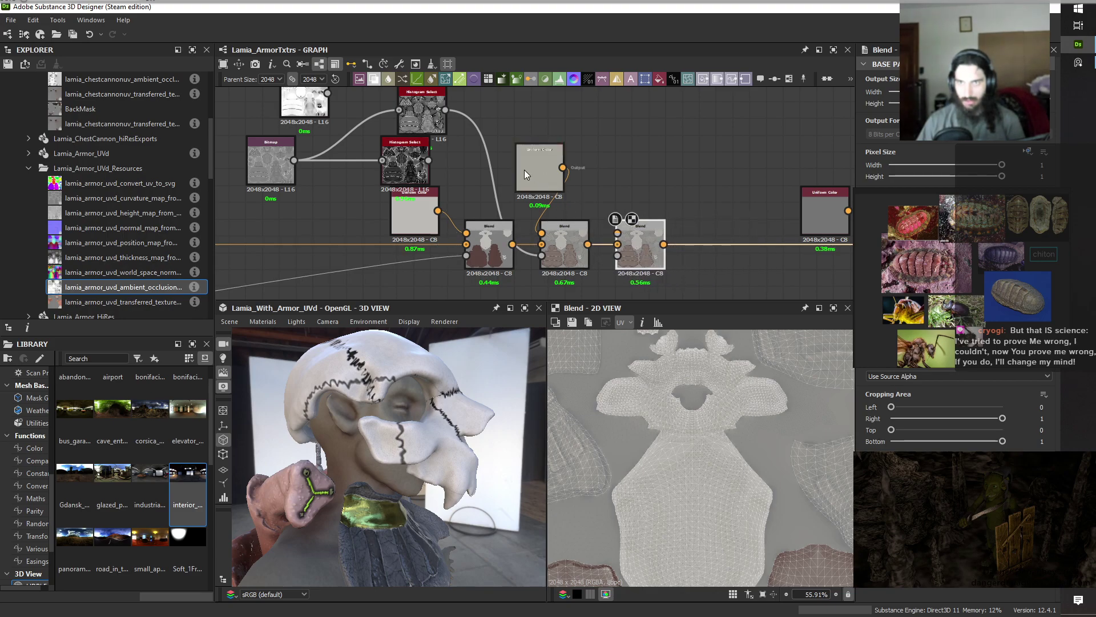
Duplicate the second Blend's Uniform Color above the third Blend and set the copy's value to 0.82.
drag(519, 170, 615, 178)
key(ctrl+c)
key(ctrl+v)
click(539, 170)
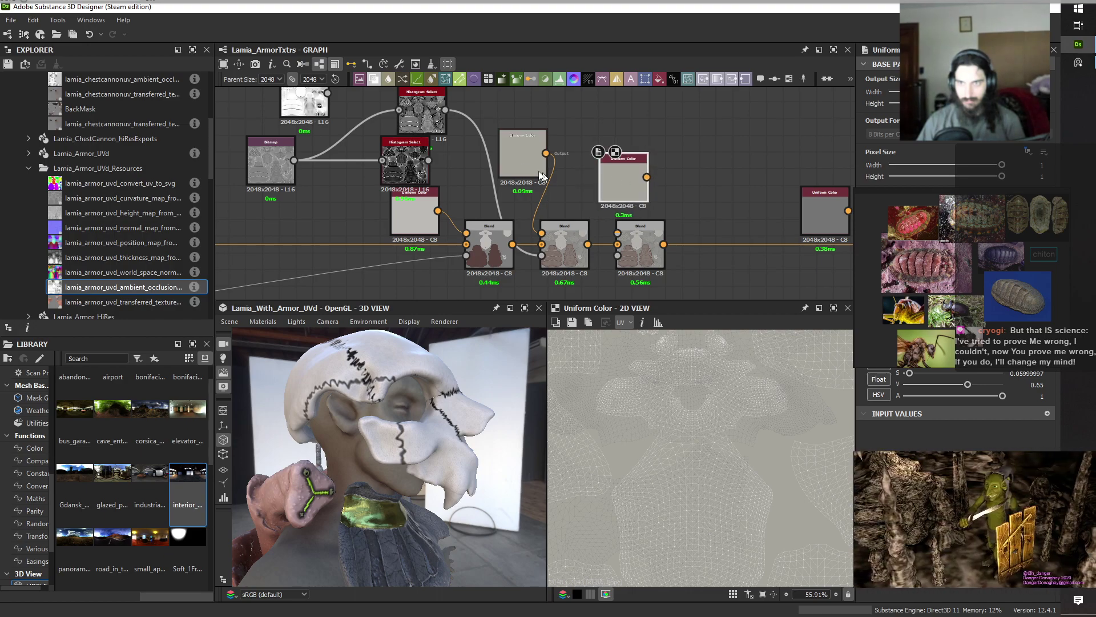
double_click(505, 159)
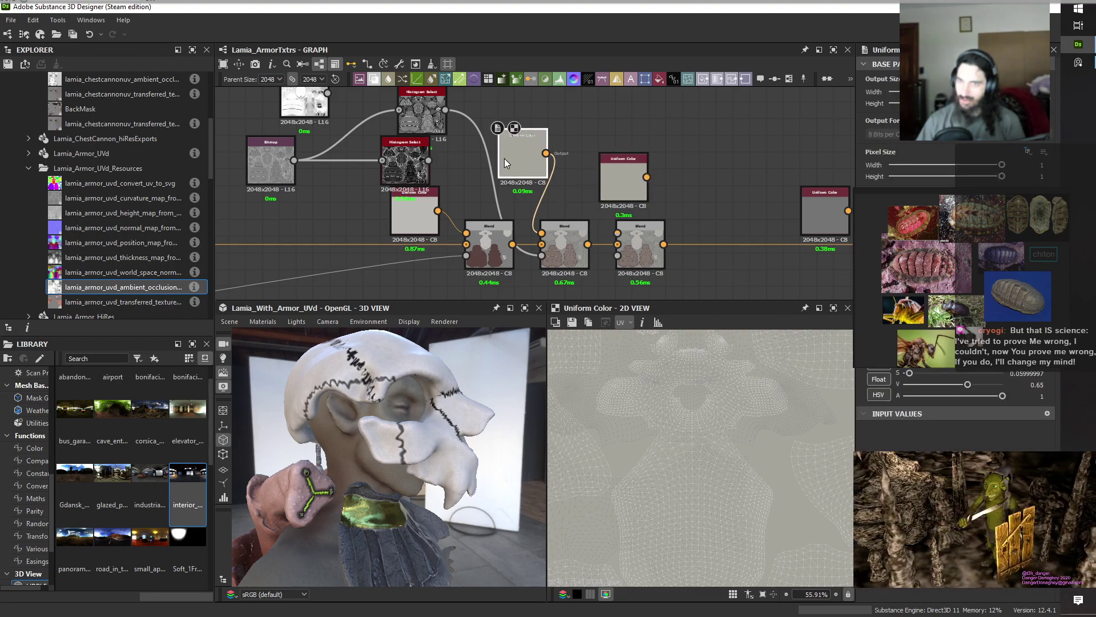
click(622, 181)
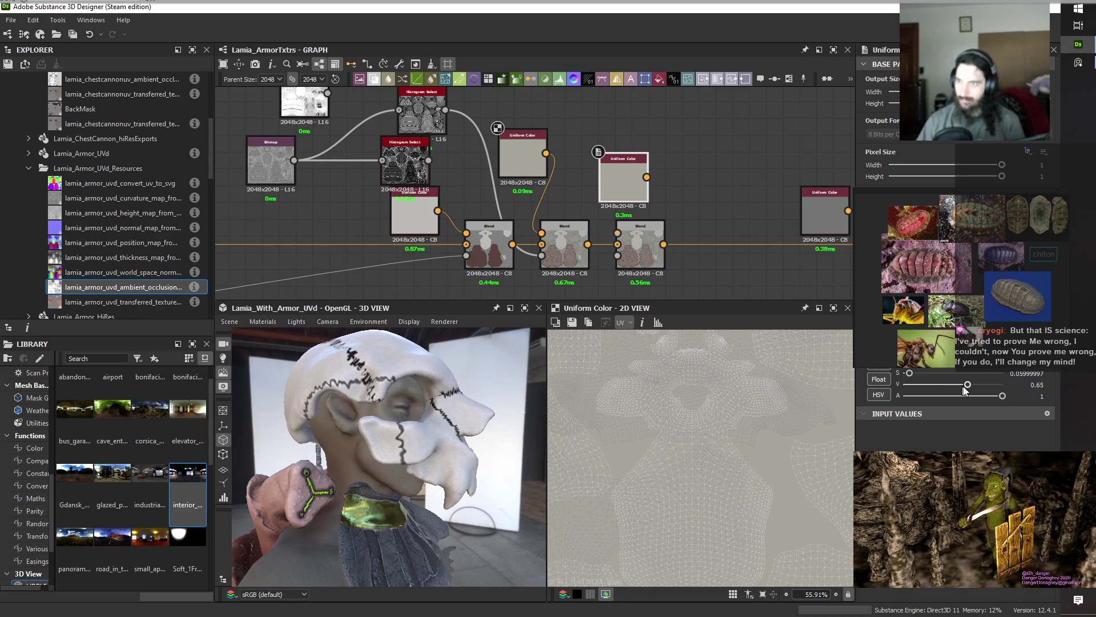
drag(967, 387, 984, 386)
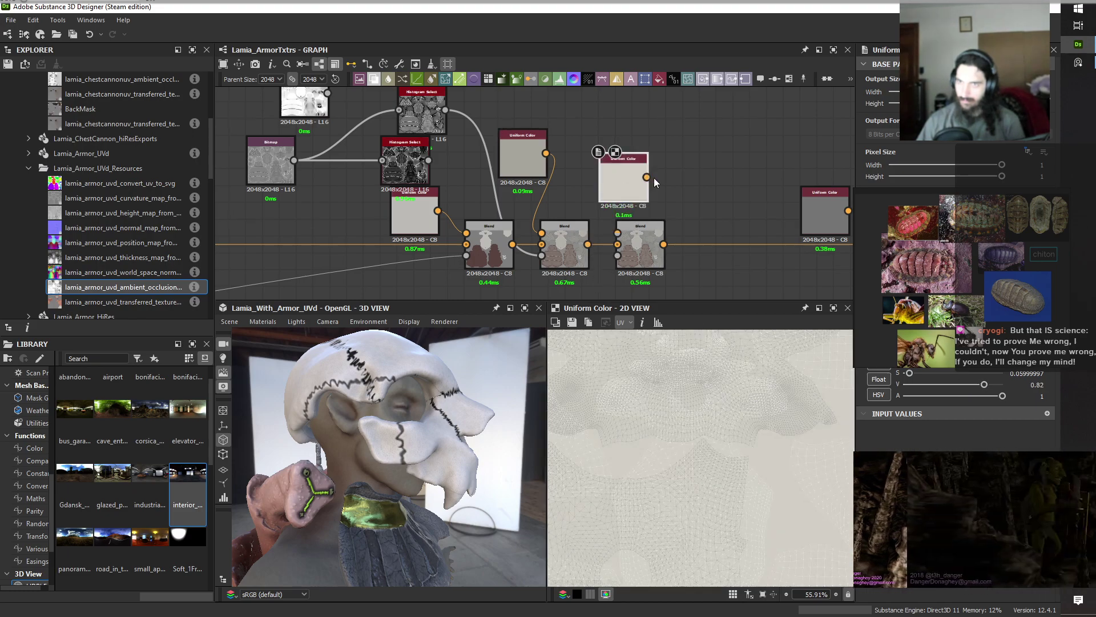
Try the lighter Uniform Color as the second Blend's foreground, check it on the helmet, and restore the darker color connection.
drag(647, 177, 557, 230)
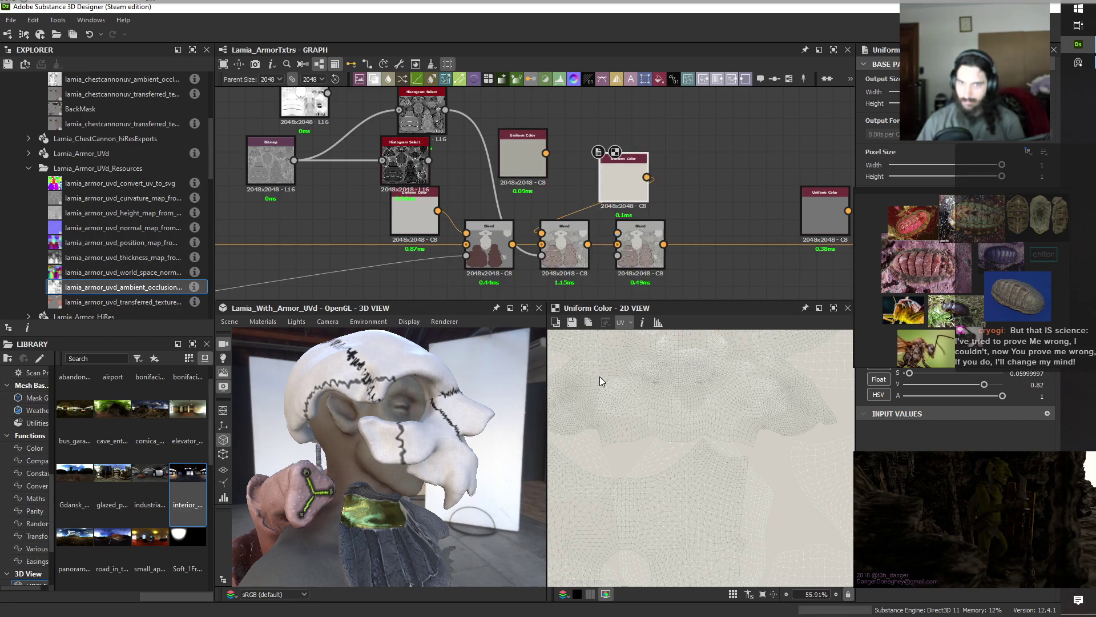
drag(392, 481, 499, 304)
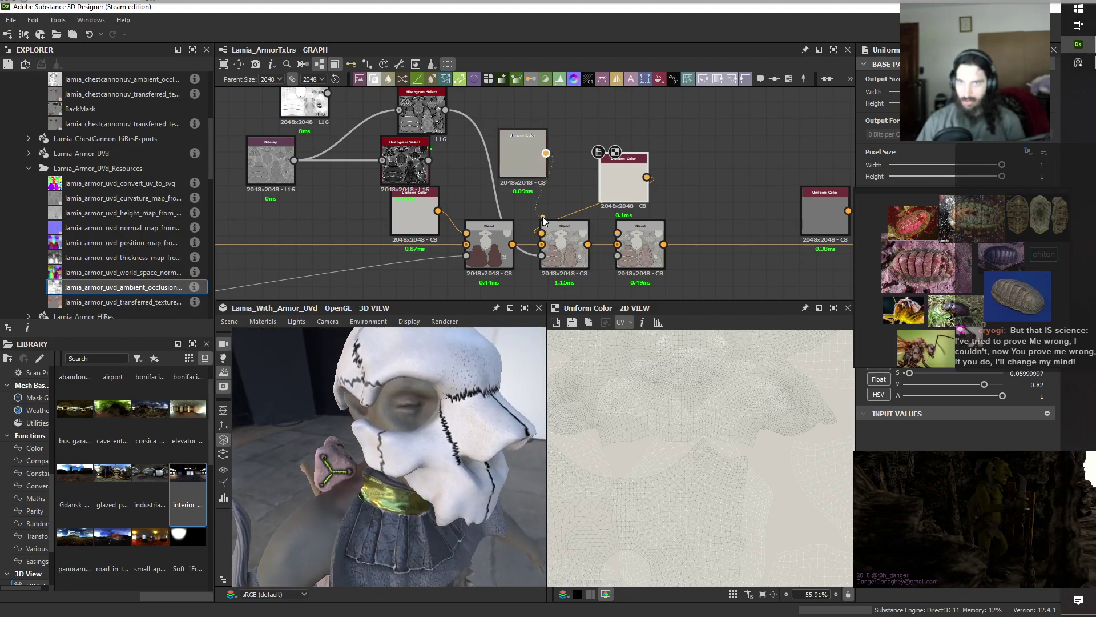
drag(542, 219, 541, 233)
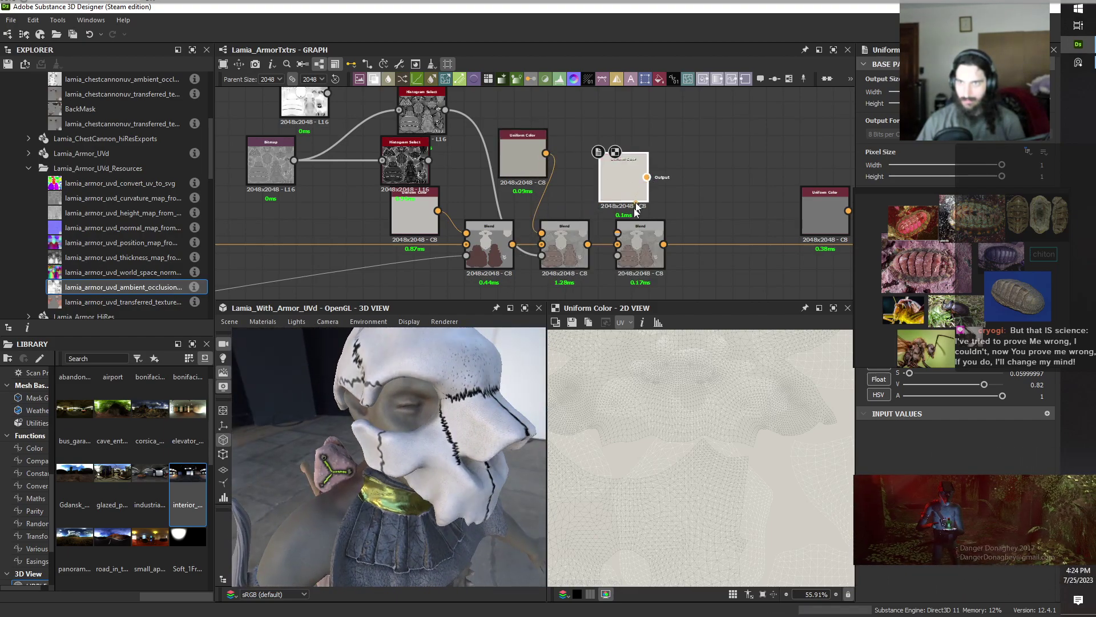
Connect the lighter Uniform Color to the third Blend's foreground and the lower Histogram Select to its opacity, and inspect the helmet in 3D.
drag(636, 210, 618, 233)
drag(429, 161, 542, 233)
double_click(646, 257)
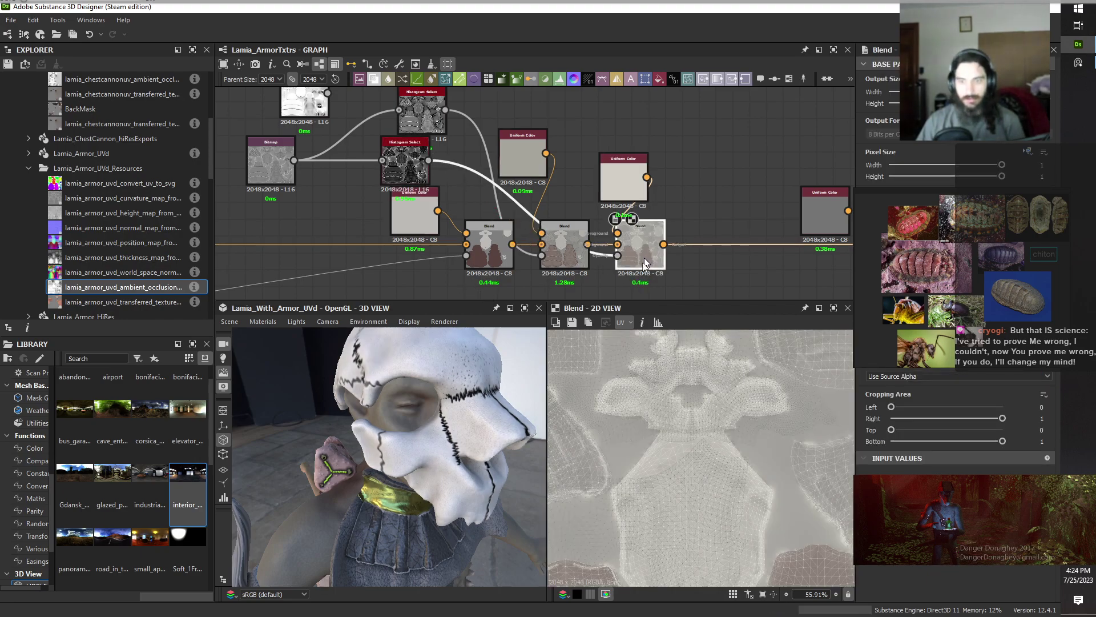
drag(439, 457, 275, 494)
drag(423, 440, 409, 425)
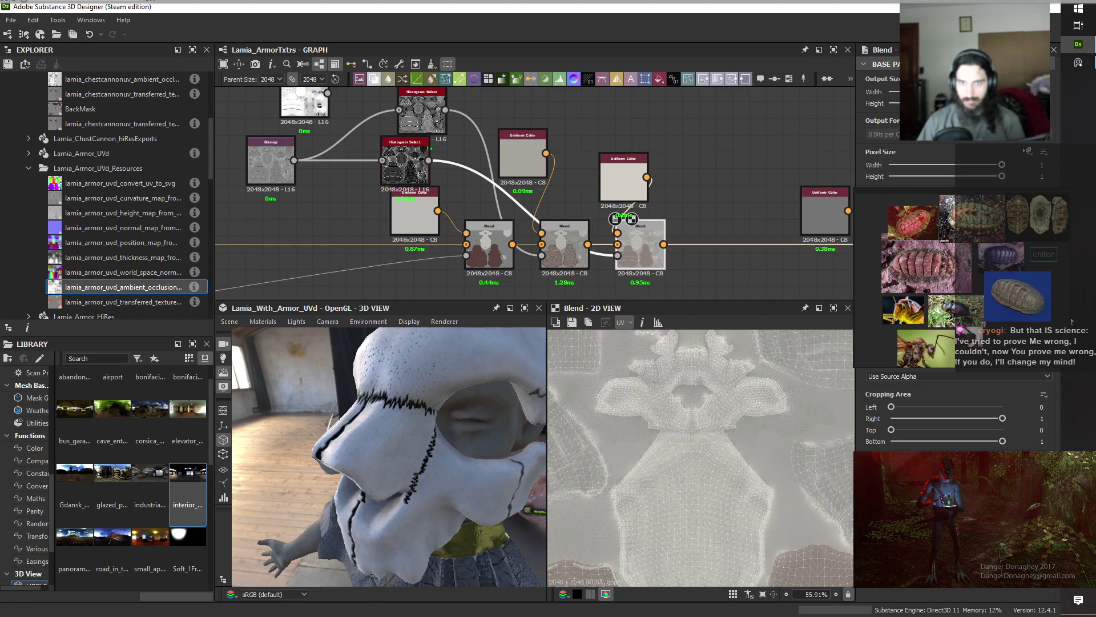
drag(451, 488, 412, 489)
scroll(654, 132, down, 2)
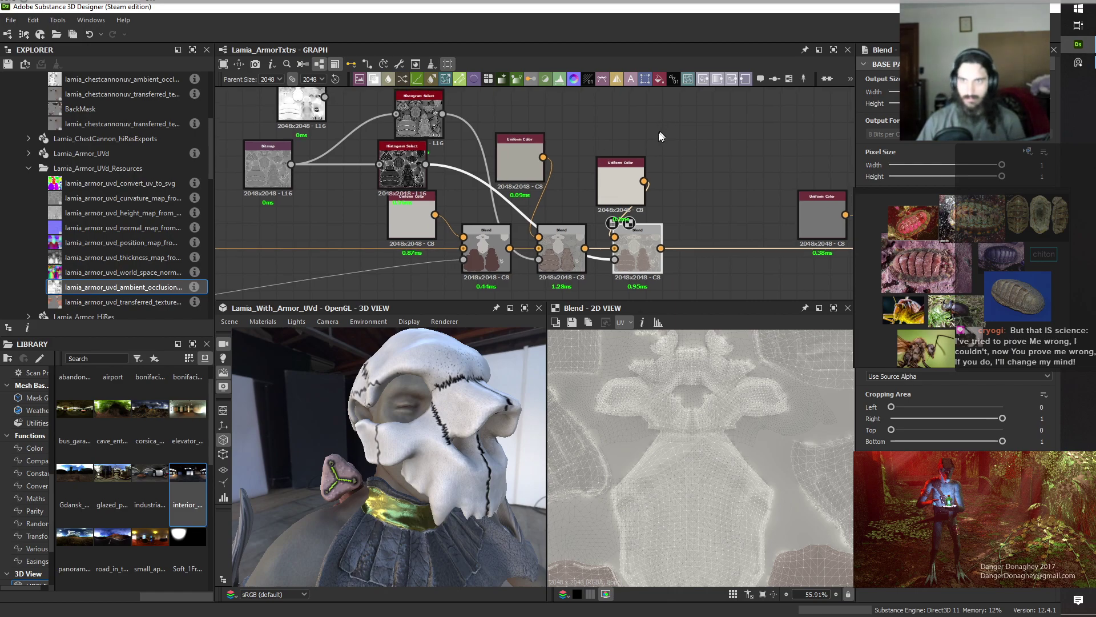
Preview the second Blend and space out its Uniform Color and the upper Histogram Select in the graph.
middle_drag(652, 137, 687, 170)
click(617, 266)
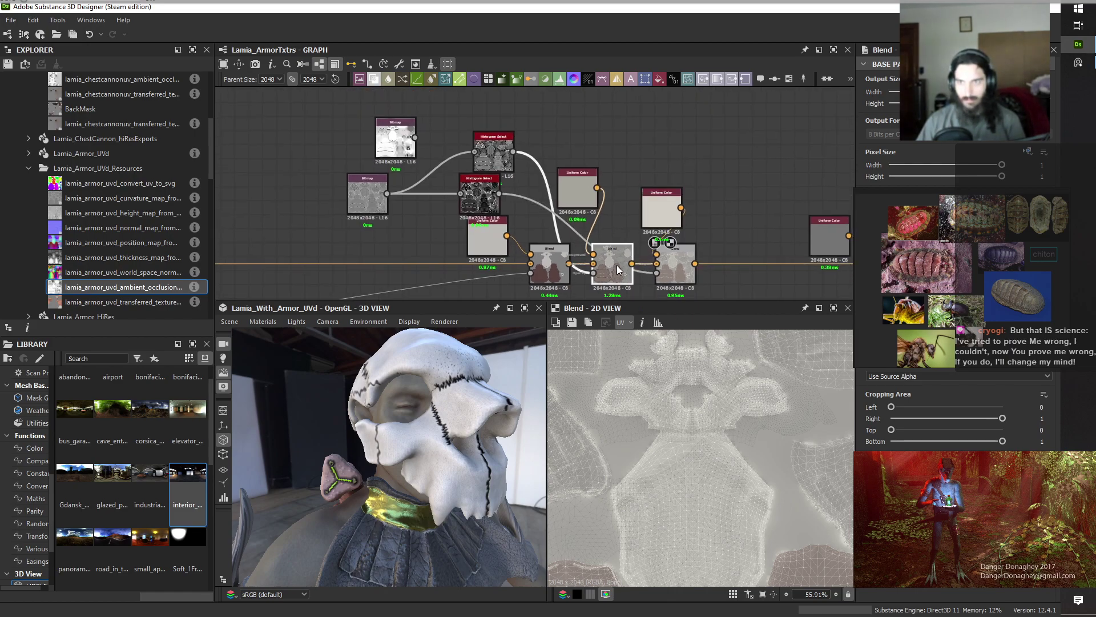
drag(573, 193, 574, 185)
drag(496, 155, 467, 155)
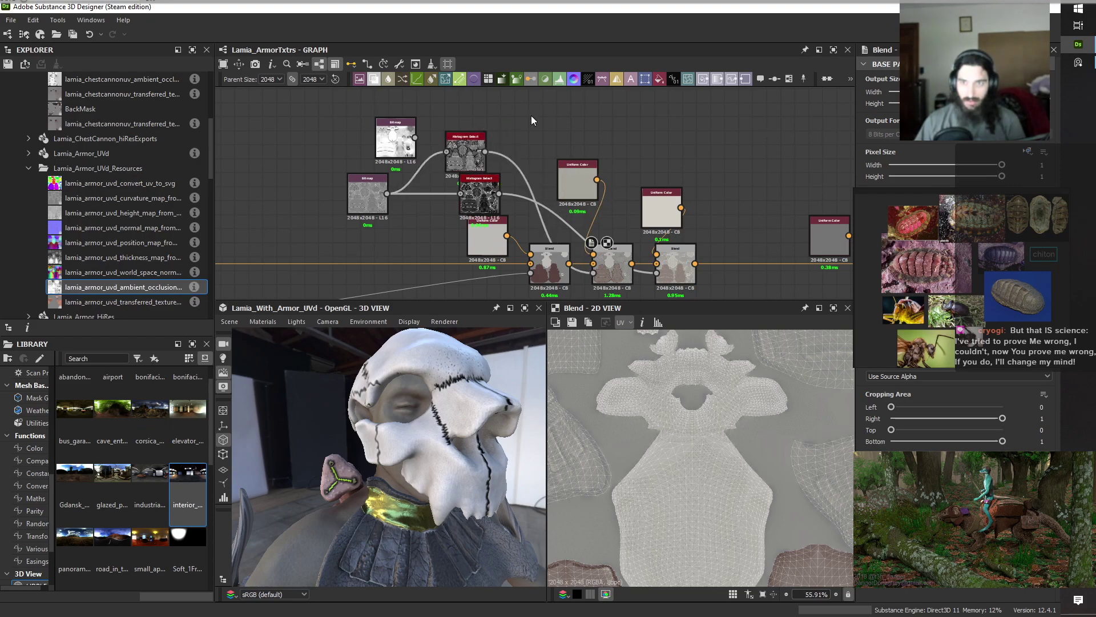
Add a Blend with the ambient occlusion bitmap as foreground and the upper Histogram Select as background, and set its blending mode to Multiply.
key(space)
click(569, 153)
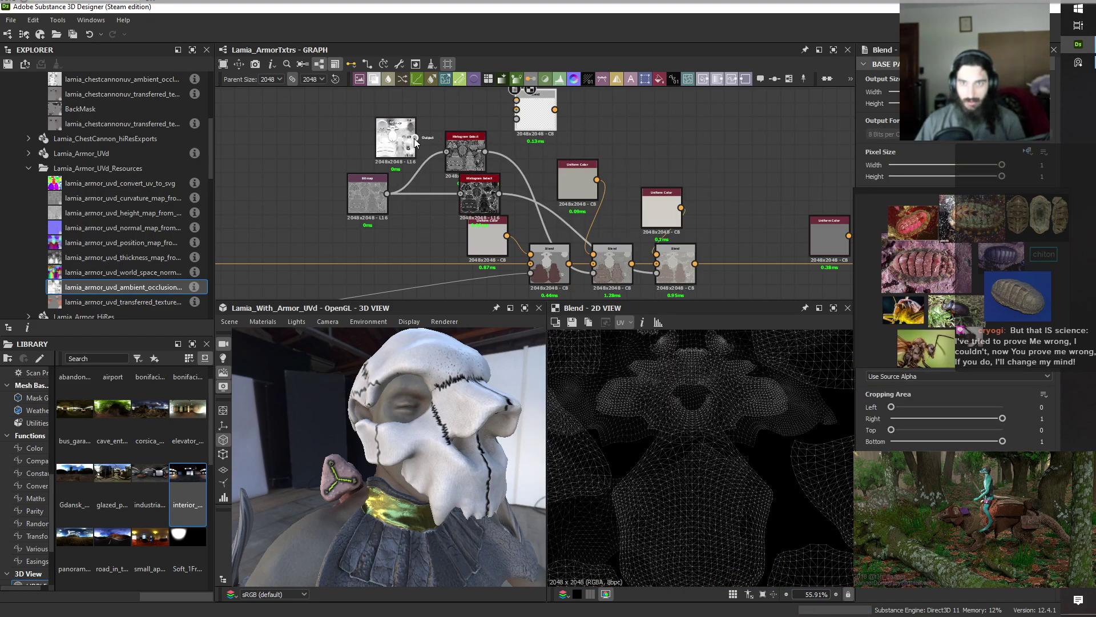
drag(415, 137, 516, 108)
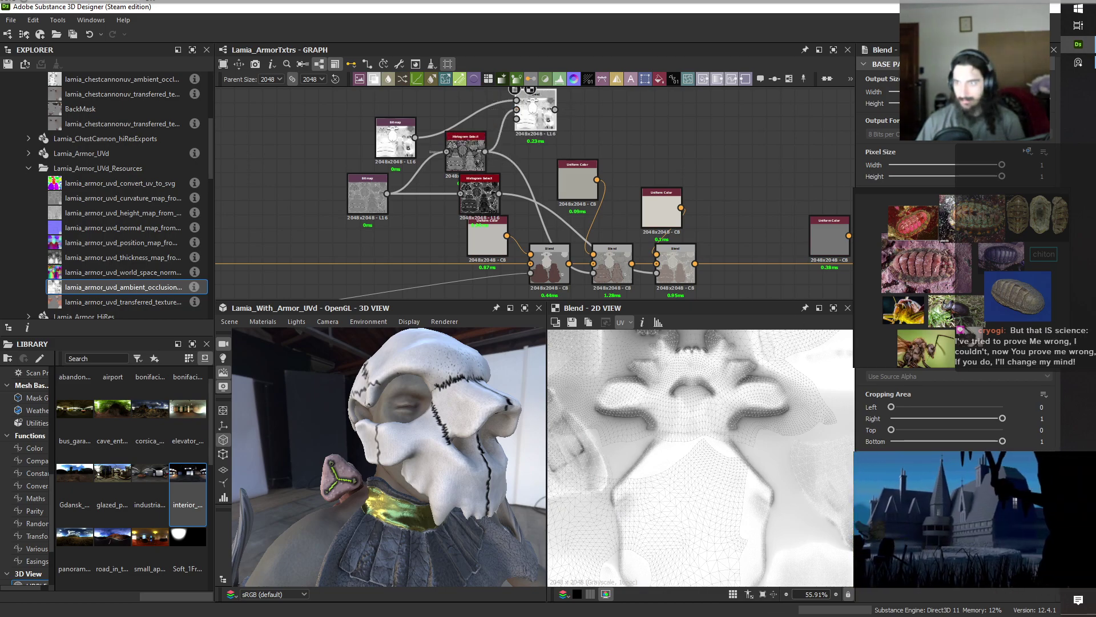
click(956, 355)
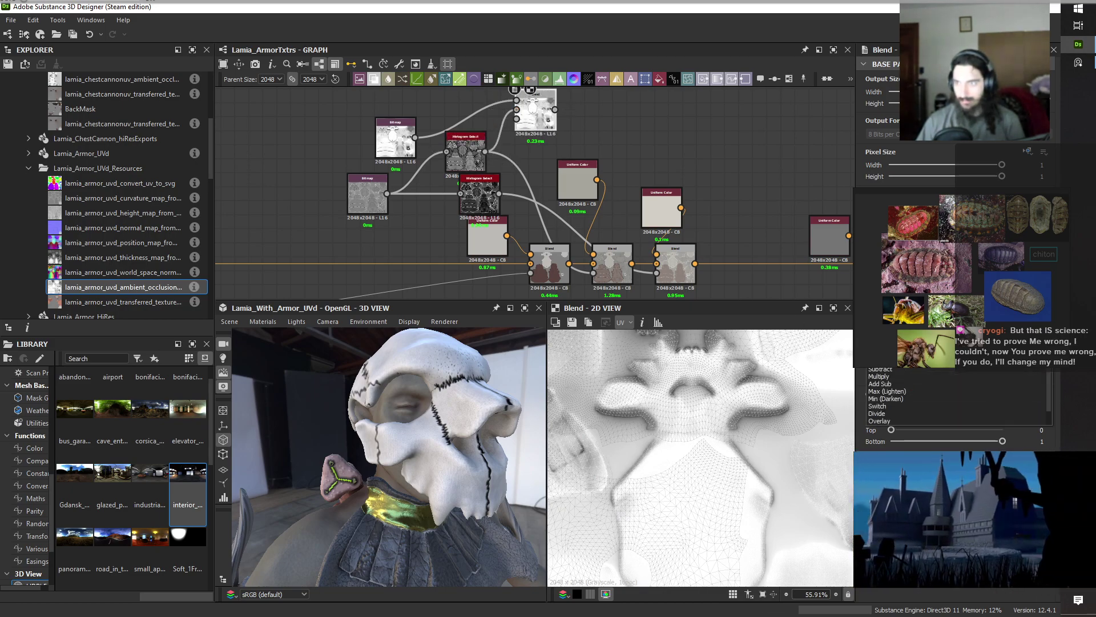
click(890, 377)
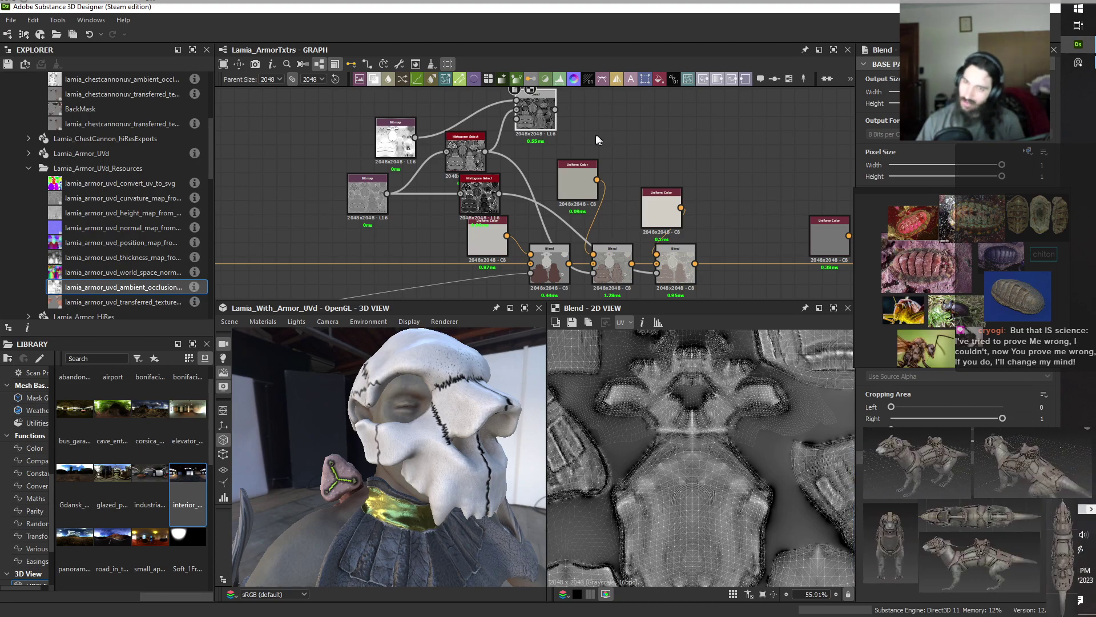
Compare the mask Blend with the upper Histogram Select in the 2D view and change the Blend's blending mode.
double_click(462, 153)
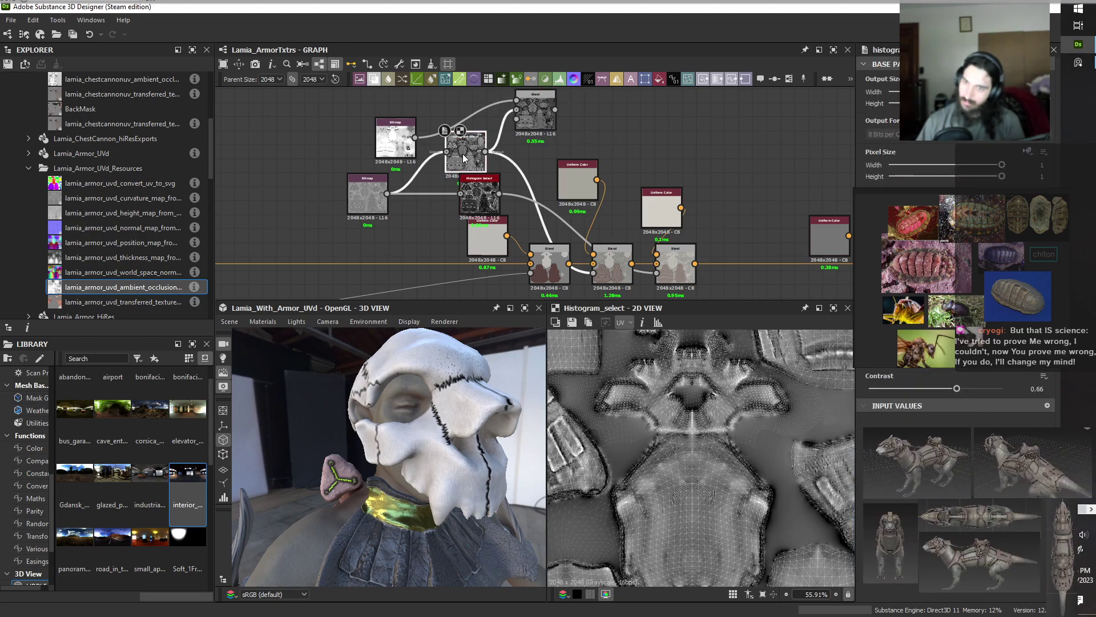
double_click(539, 116)
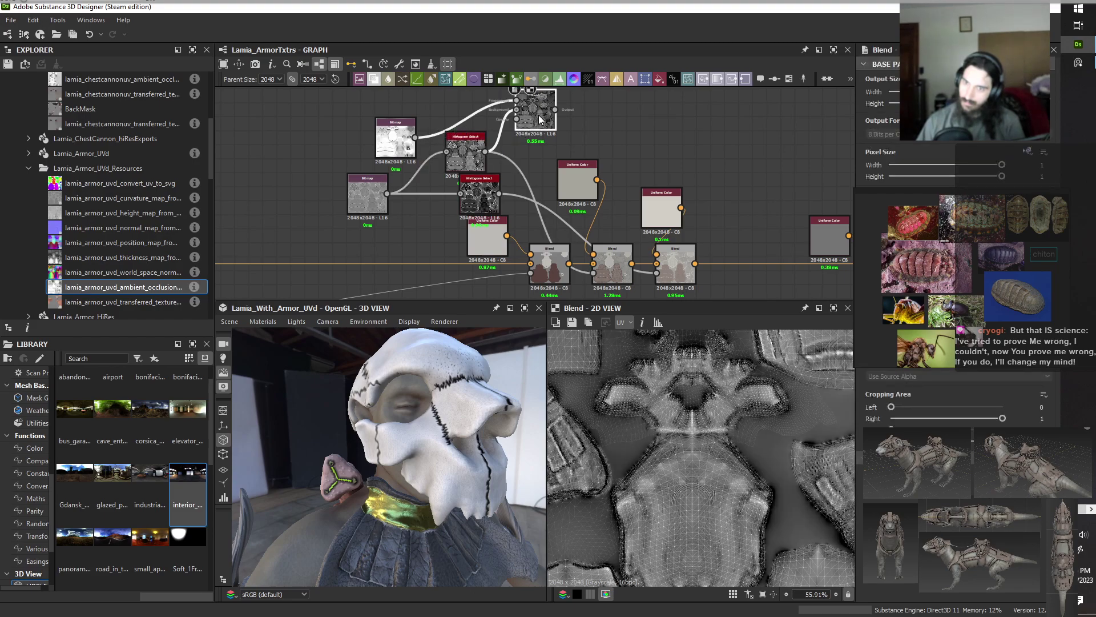
double_click(460, 156)
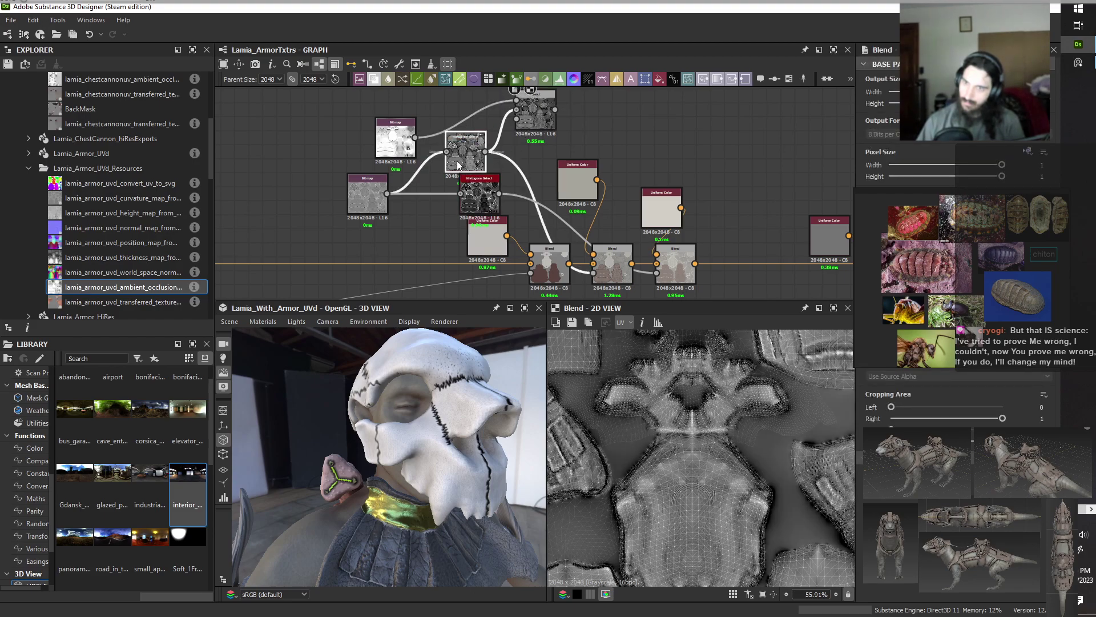
click(529, 116)
click(892, 372)
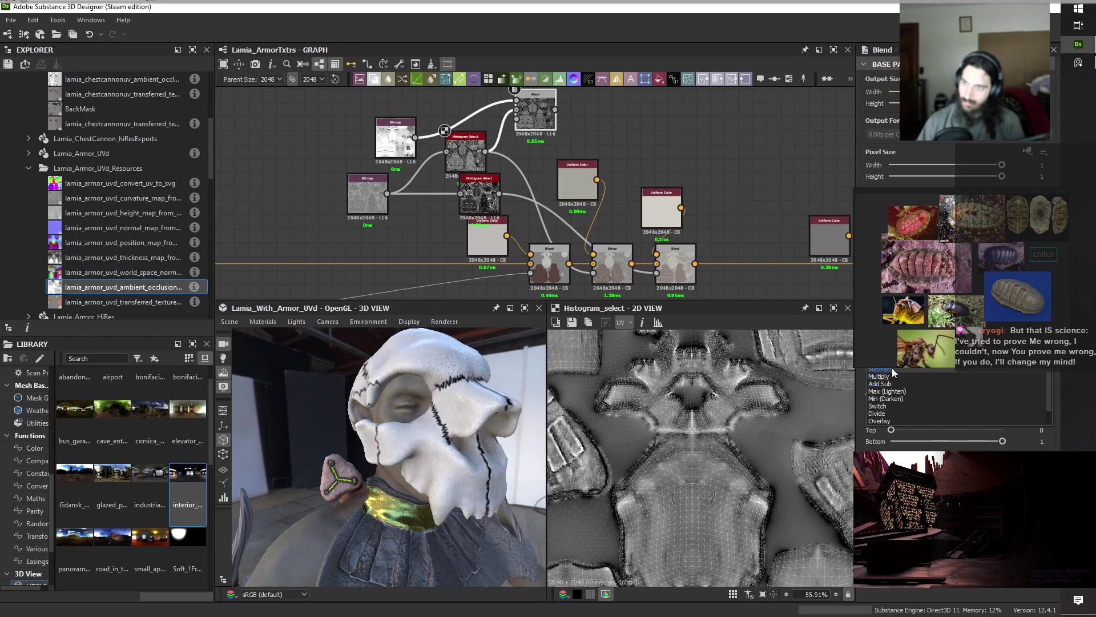
click(892, 369)
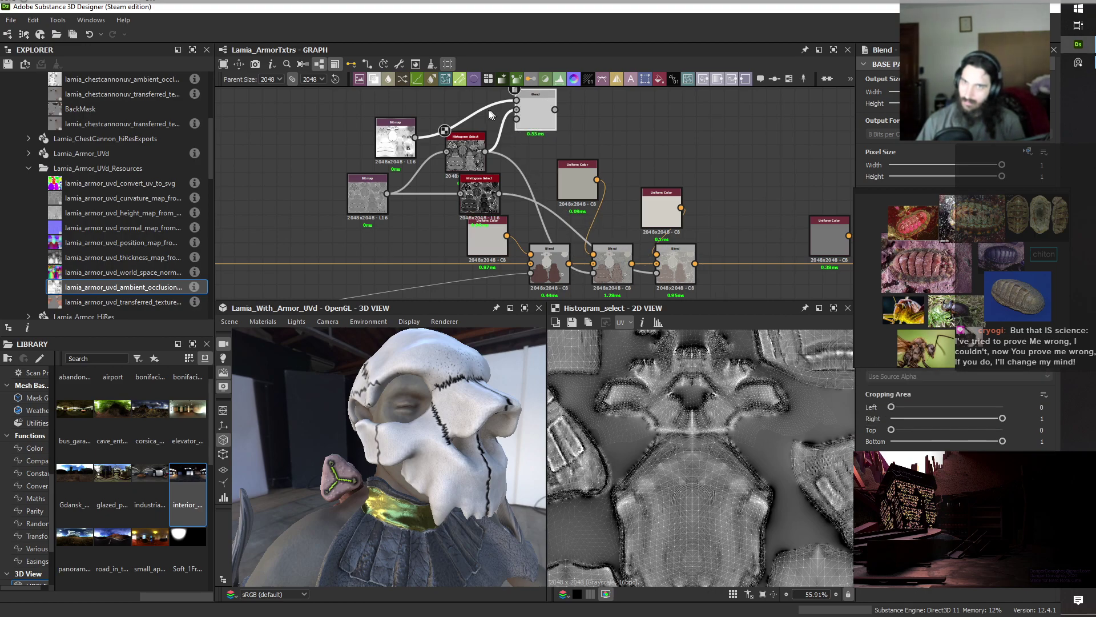
Insert an Invert Grayscale node between the ambient occlusion bitmap and the mask Blend, and preview the blended mask.
key(space)
text(inv)
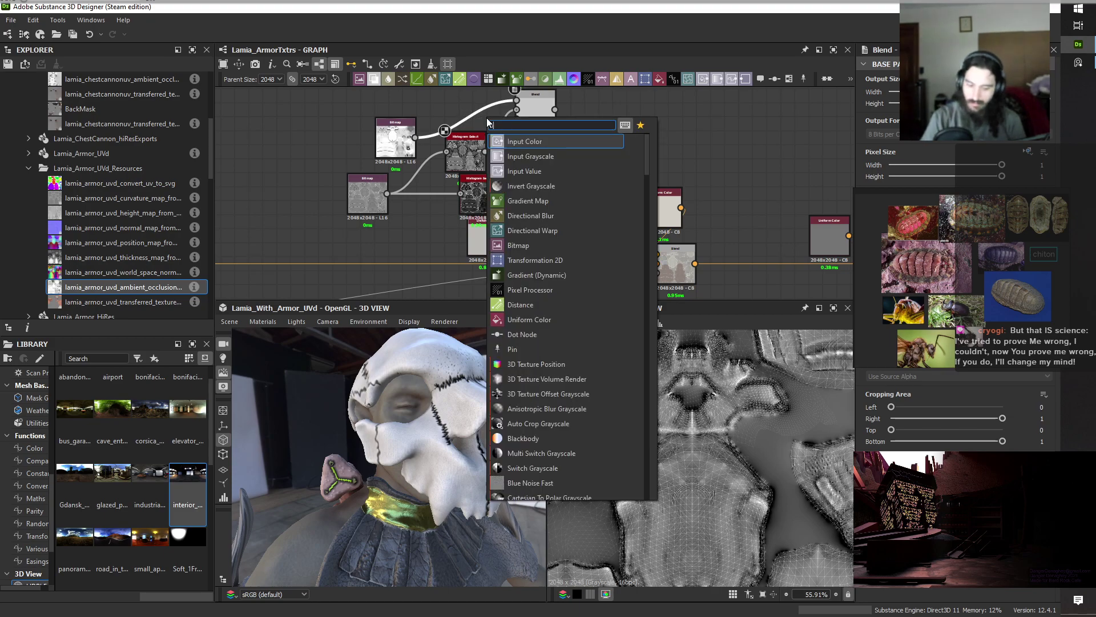
key(Return)
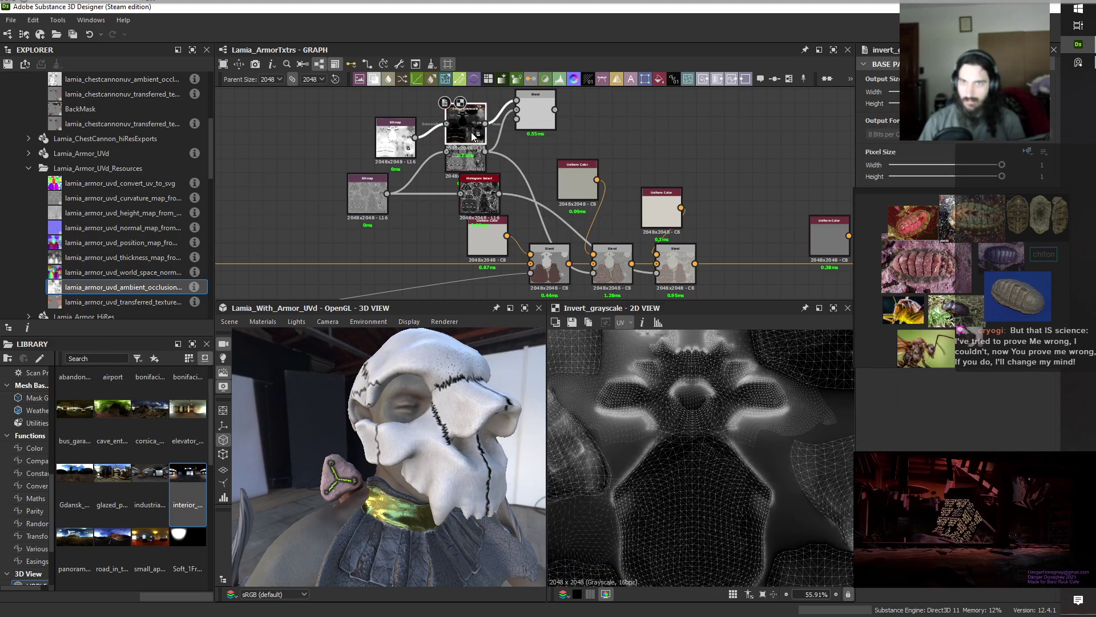
double_click(542, 123)
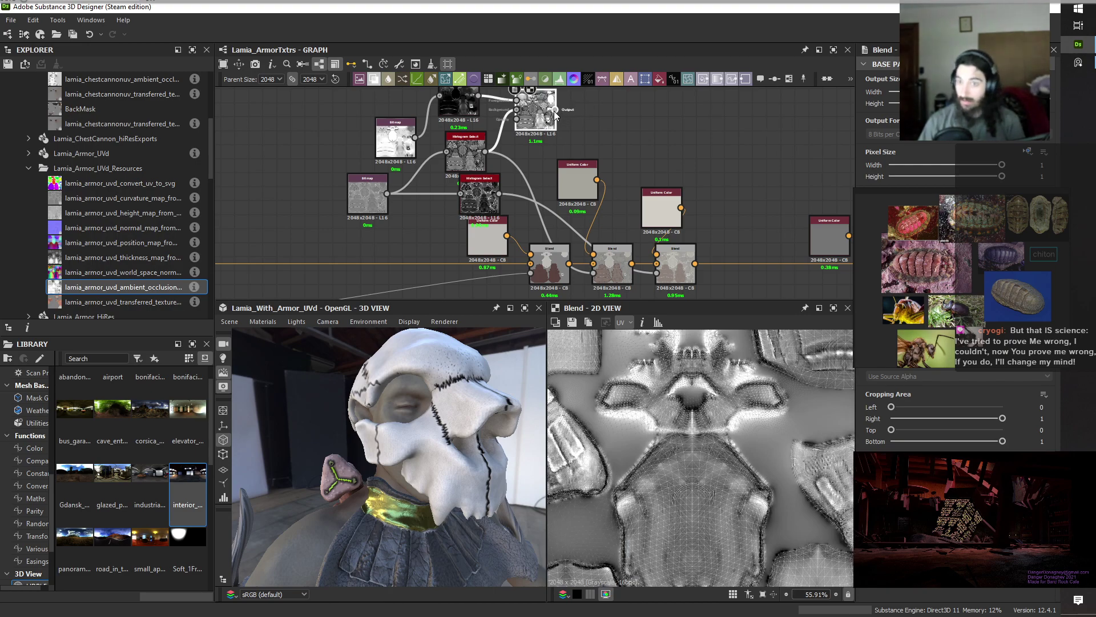
Connect the mask Blend's output to the second color Blend's opacity and inspect the helmet in 3D from several sides.
drag(555, 109, 600, 264)
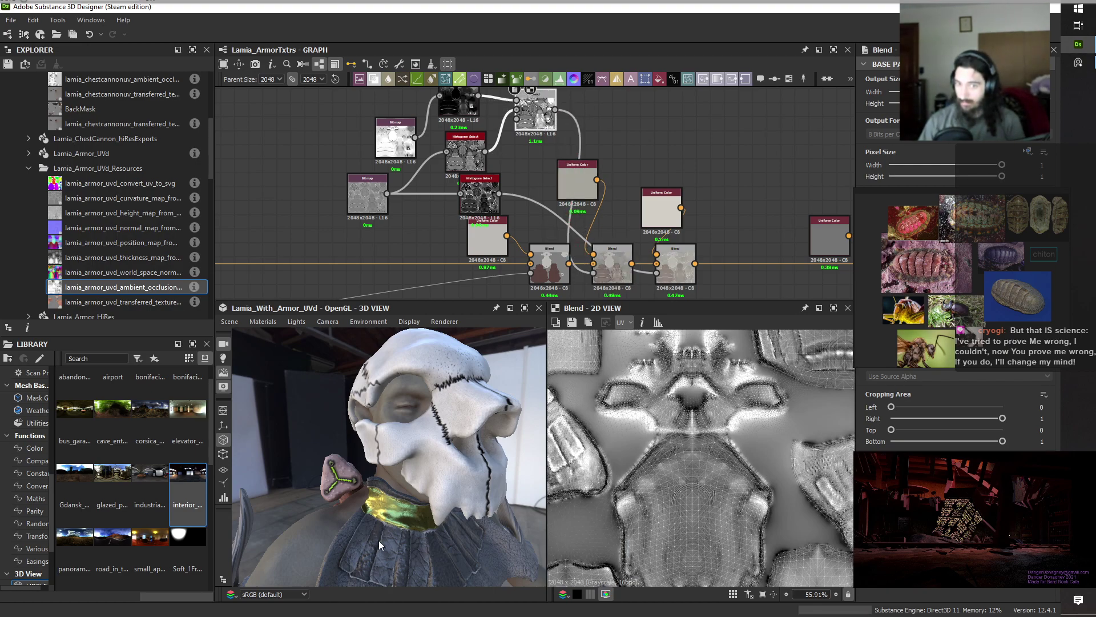
drag(413, 497, 534, 531)
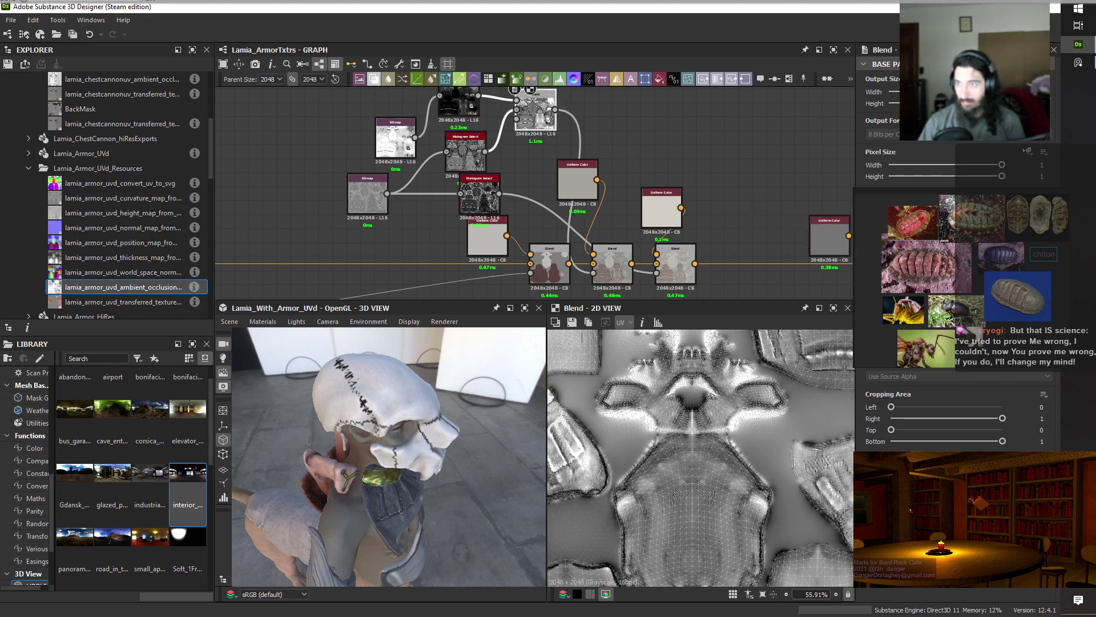
scroll(959, 346, down, 1)
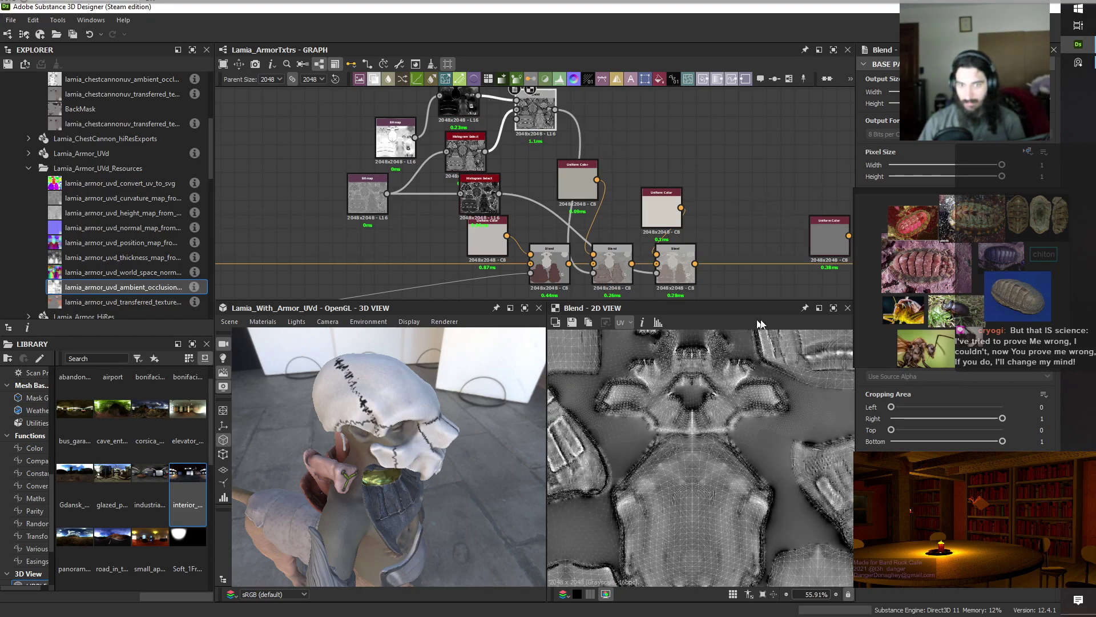
scroll(959, 346, down, 1)
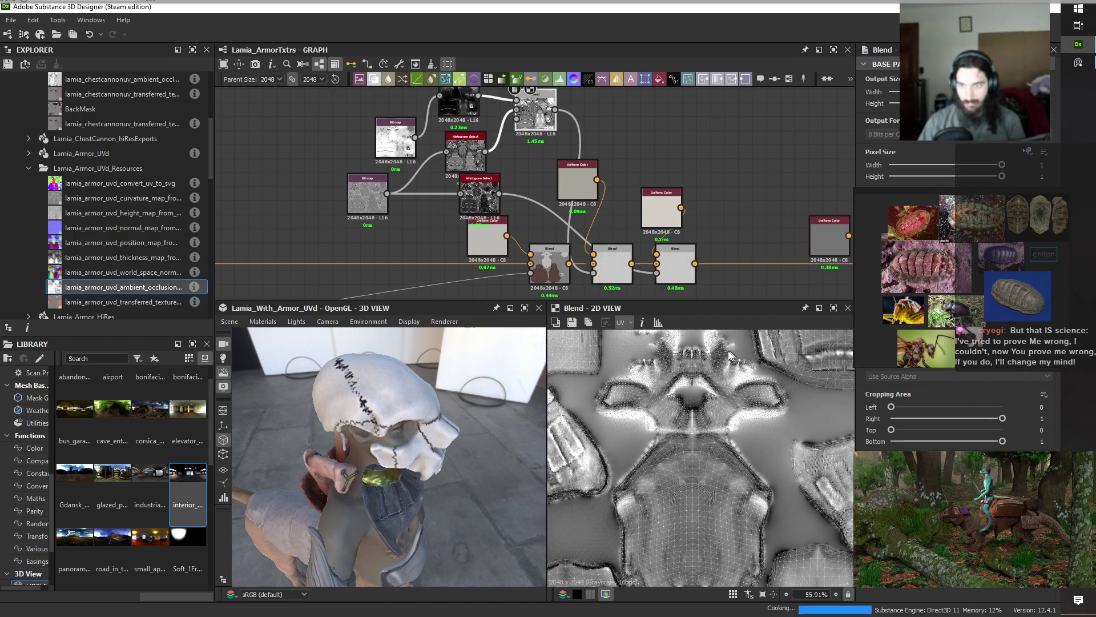
drag(534, 488, 282, 491)
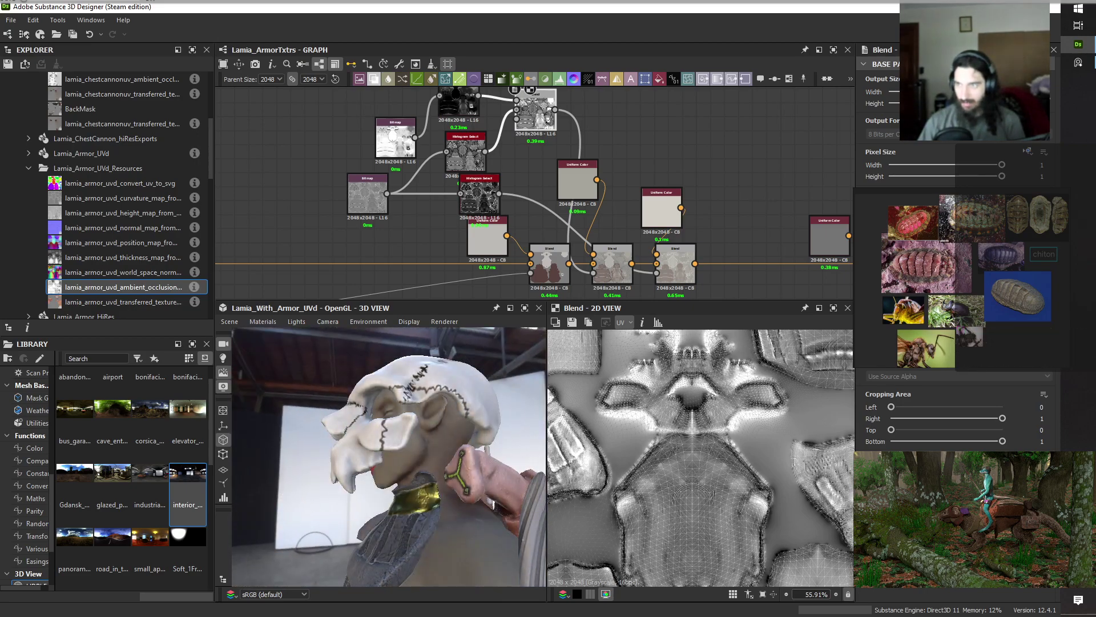
Compare settings on the mask Blend and examine the helmet plates' coloring in 3D up close and from several angles.
click(956, 347)
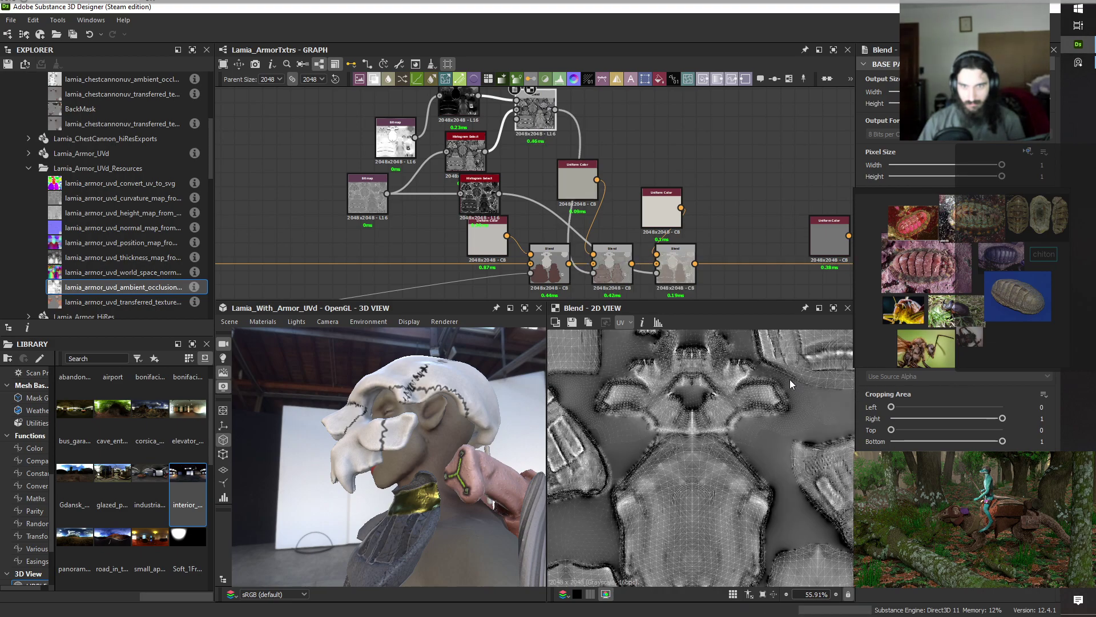
scroll(908, 348, down, 1)
drag(457, 551, 408, 475)
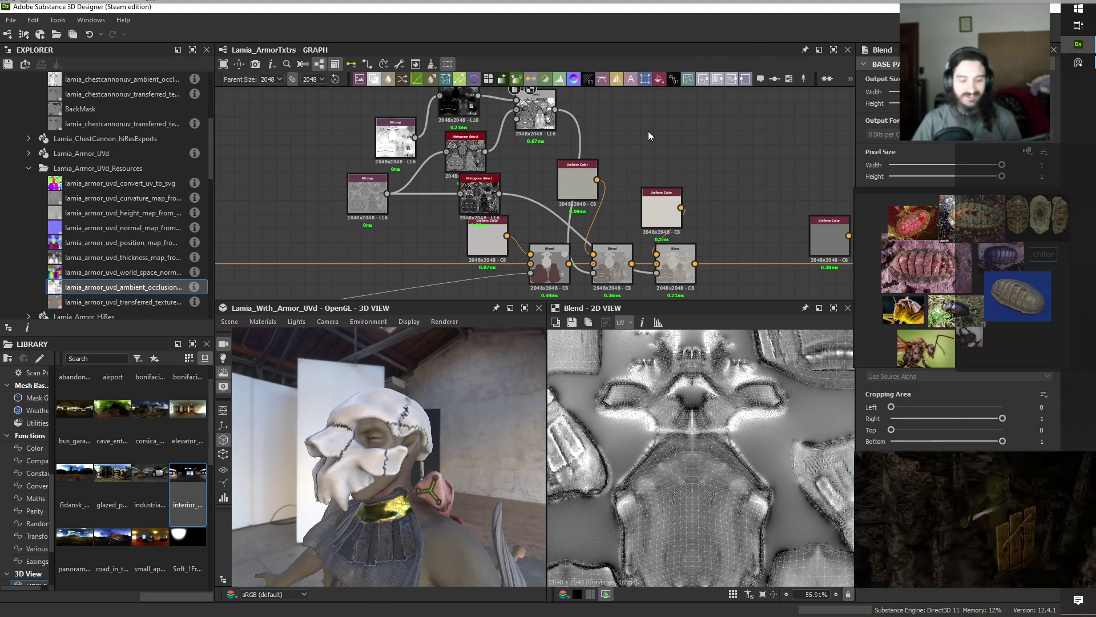
scroll(395, 519, up, 4)
drag(451, 508, 393, 517)
drag(452, 454, 353, 491)
scroll(353, 491, up, 3)
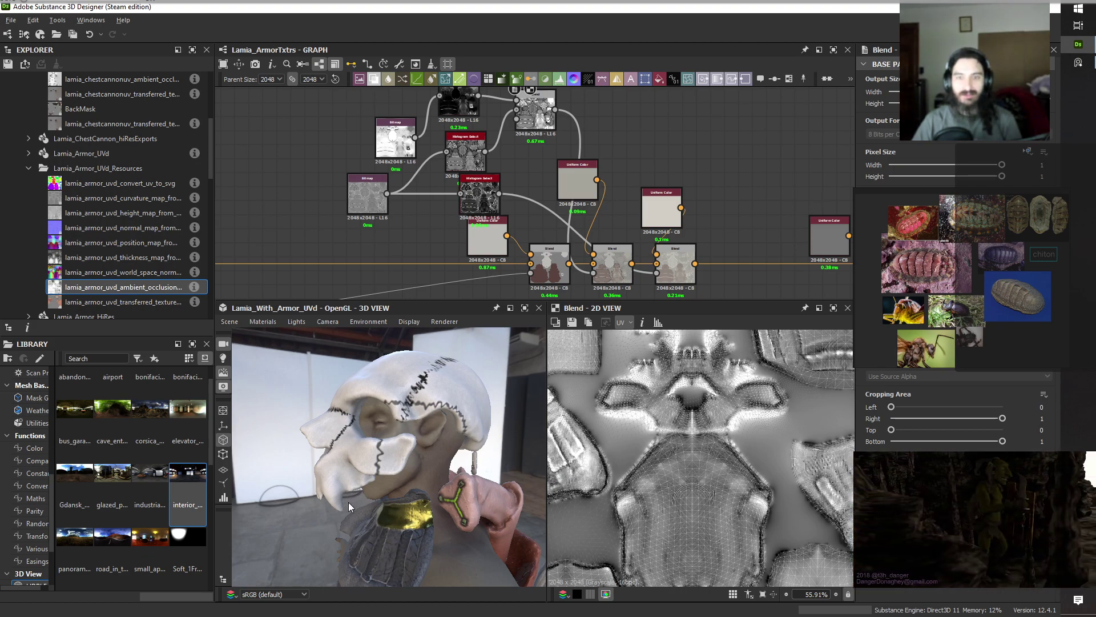
drag(348, 502, 434, 457)
scroll(400, 431, up, 5)
scroll(358, 453, down, 5)
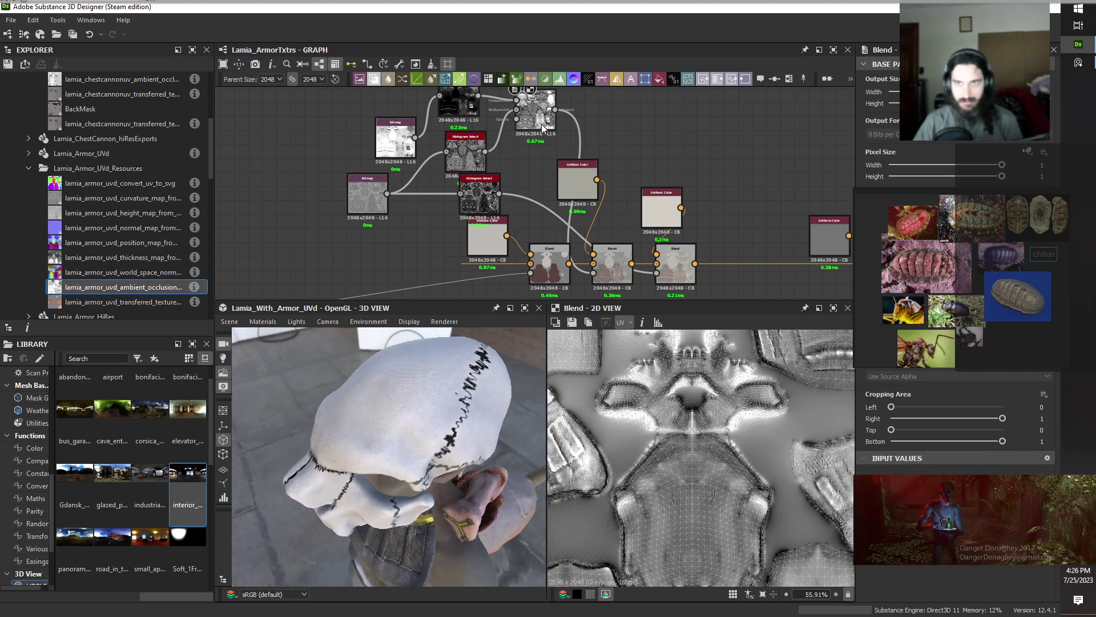
Preview the Invert Grayscale, upper Histogram Select, ambient occlusion bitmap and curvature bitmap in the 2D view, examining the curvature map closely.
double_click(458, 95)
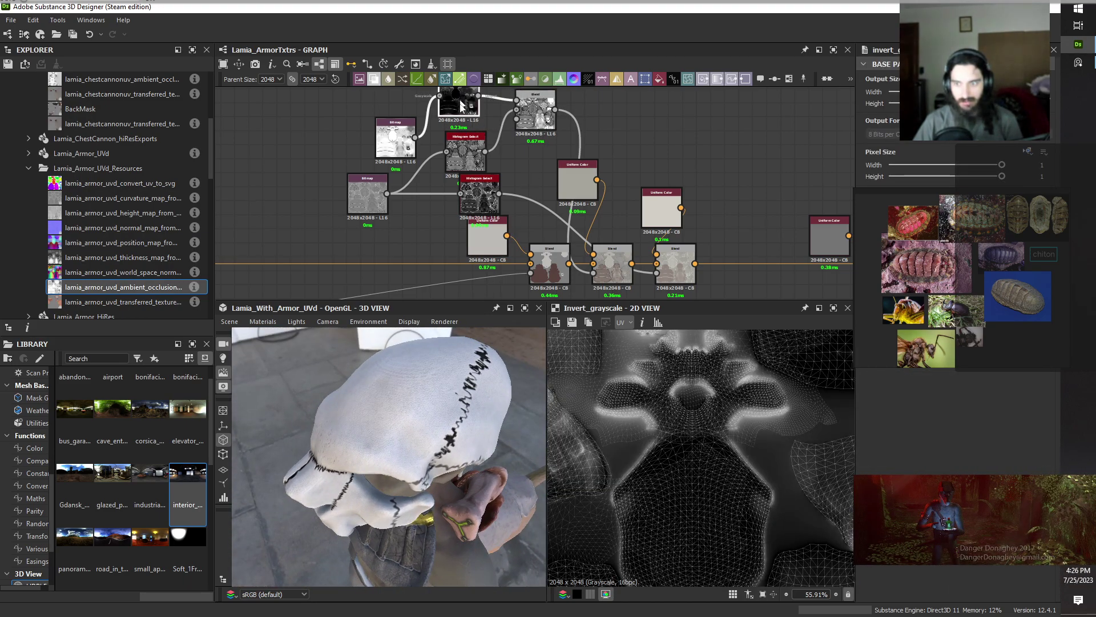
double_click(467, 149)
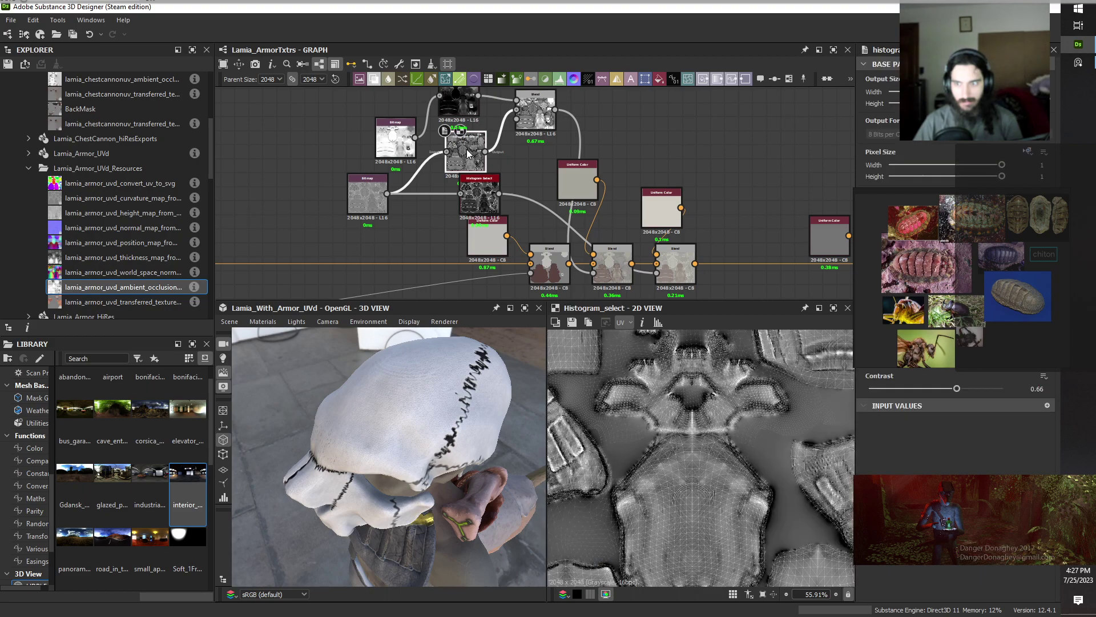
click(391, 148)
double_click(391, 145)
double_click(368, 200)
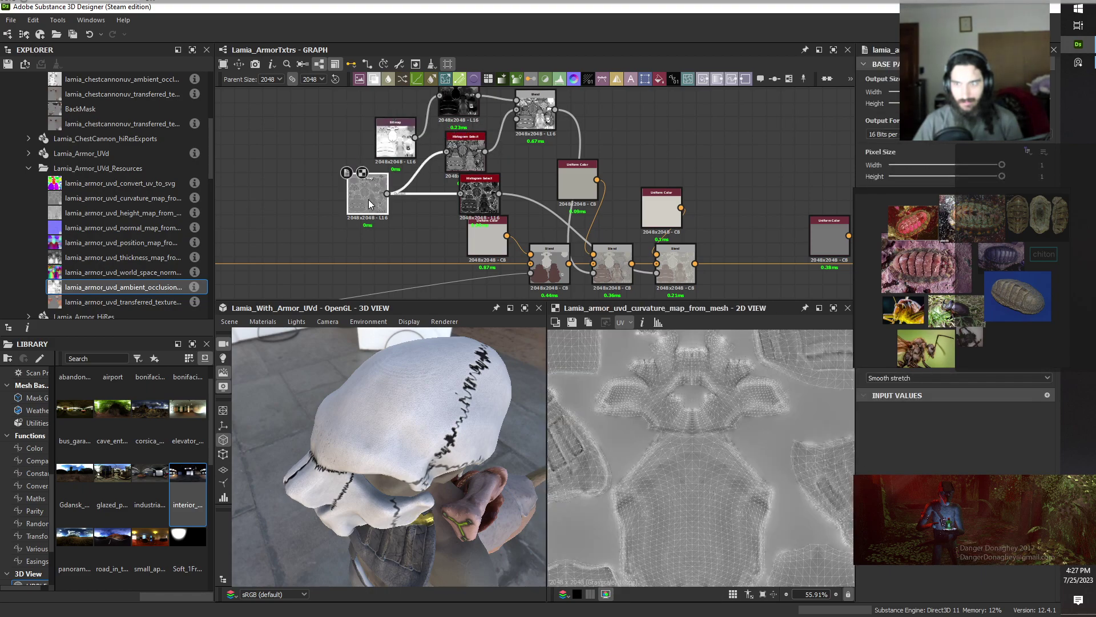
scroll(684, 568, up, 5)
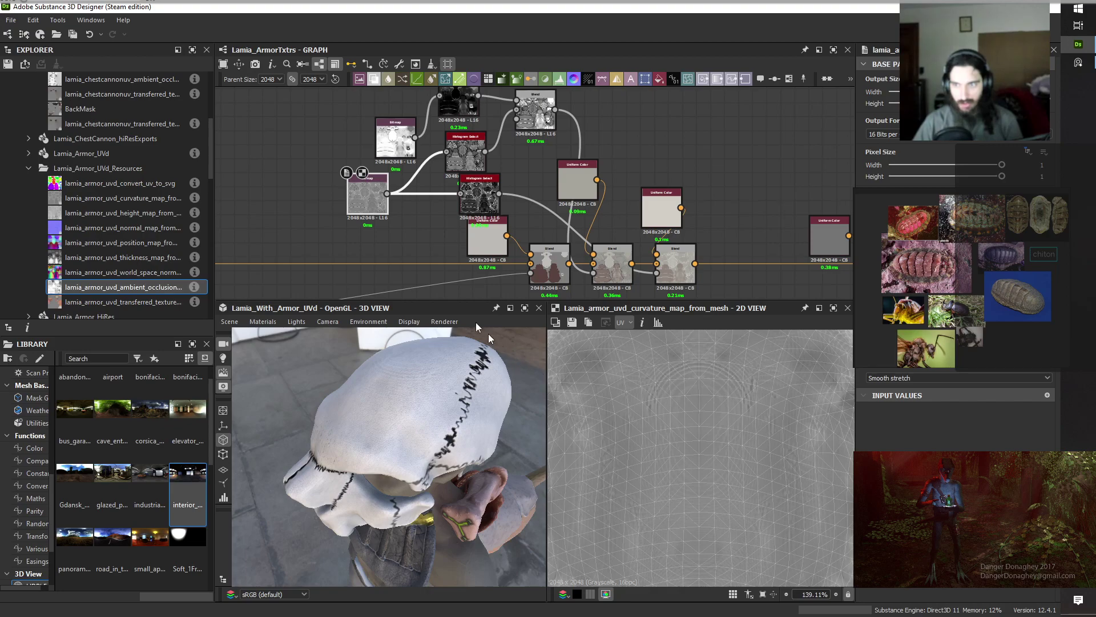
Insert a Levels node after the curvature bitmap and feed its output into both Histogram Select nodes.
drag(364, 193, 310, 196)
key(space)
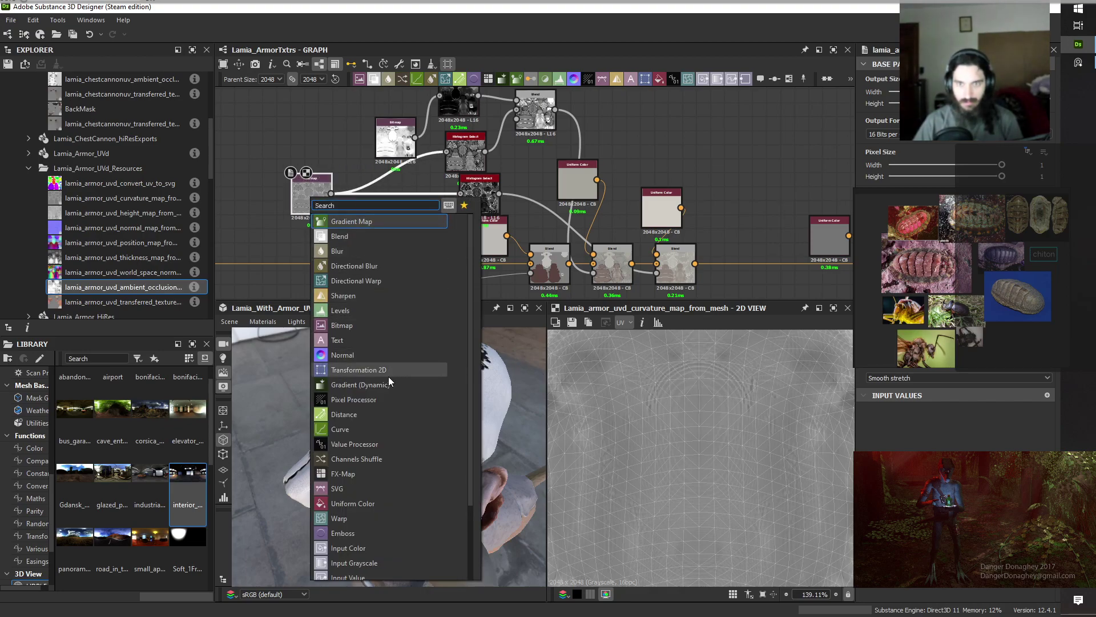
click(341, 311)
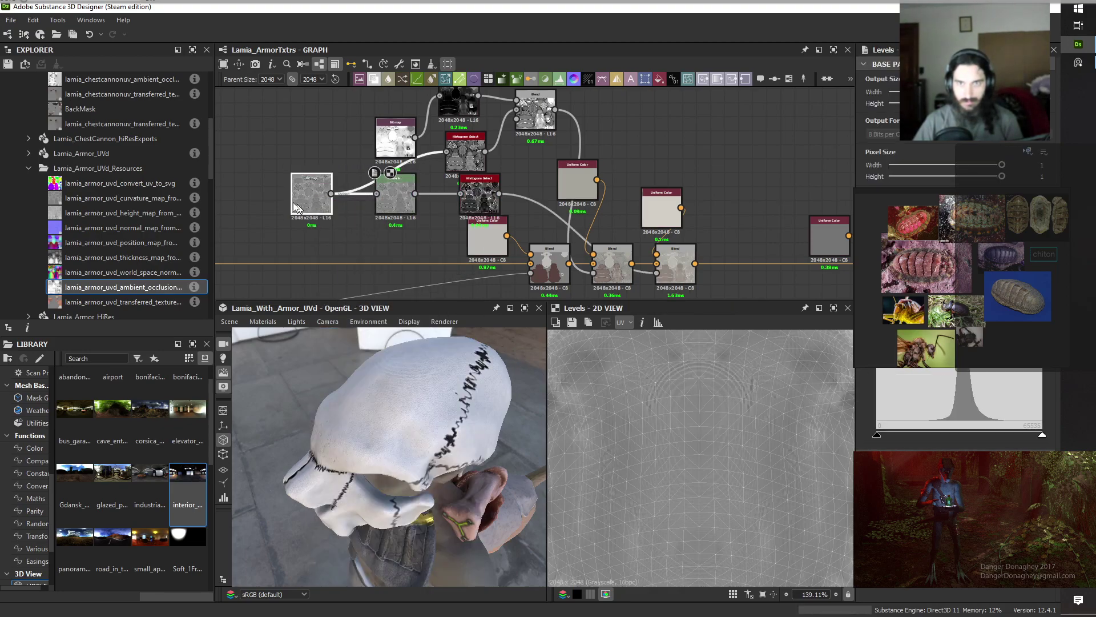
drag(296, 206, 270, 206)
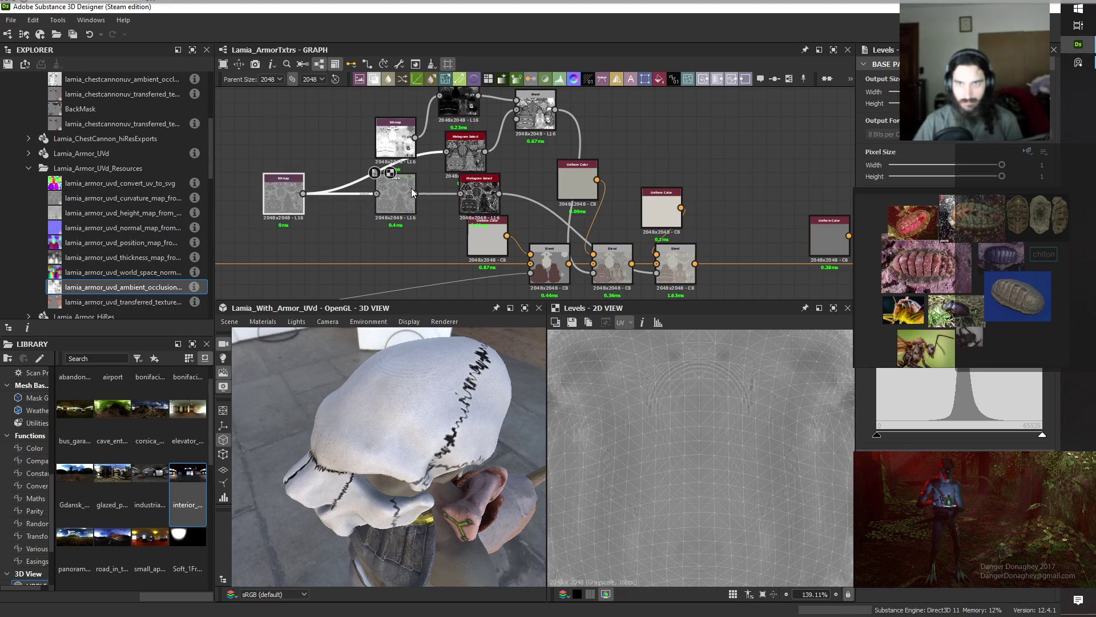
drag(415, 193, 447, 154)
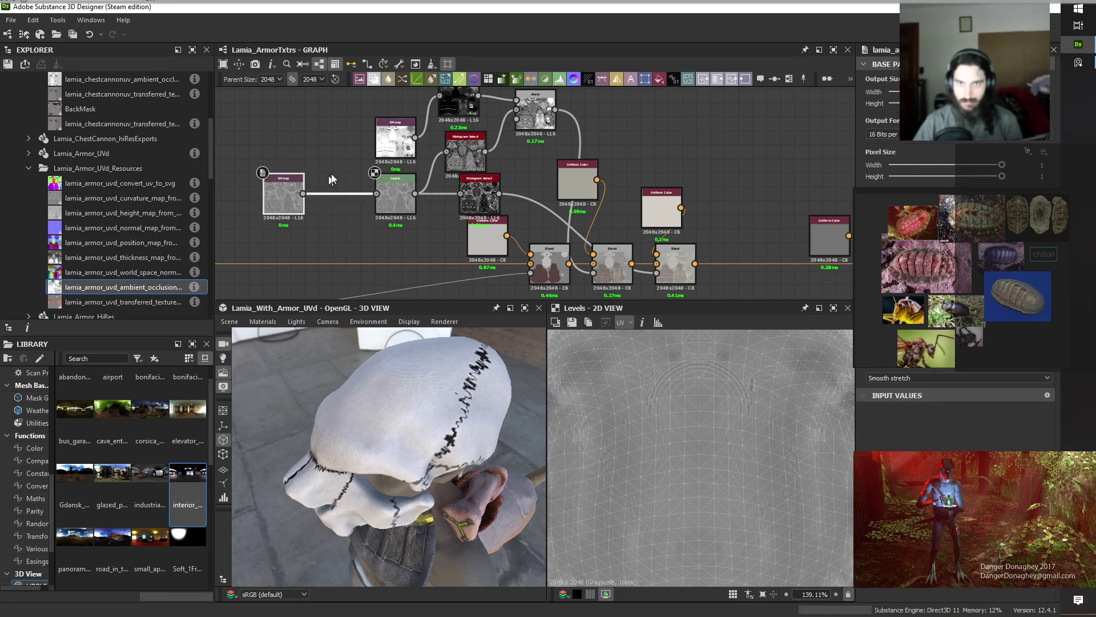
Insert a Blur HQ Grayscale node between the curvature bitmap and the Levels node, and check the helmet and blurred map.
drag(336, 173, 338, 221)
key(space)
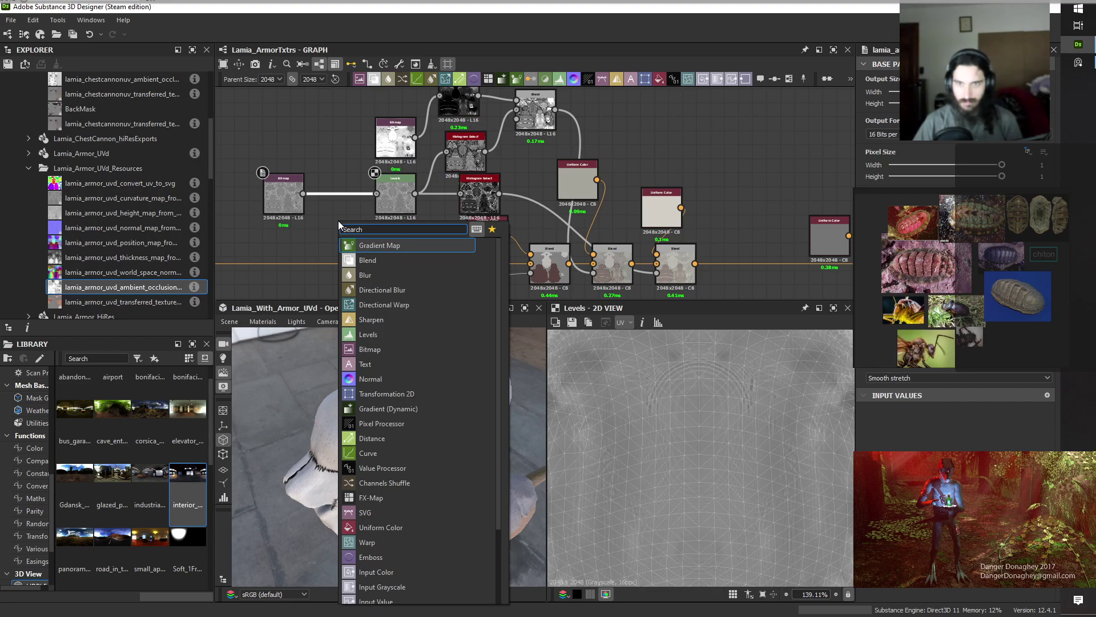
text(hq)
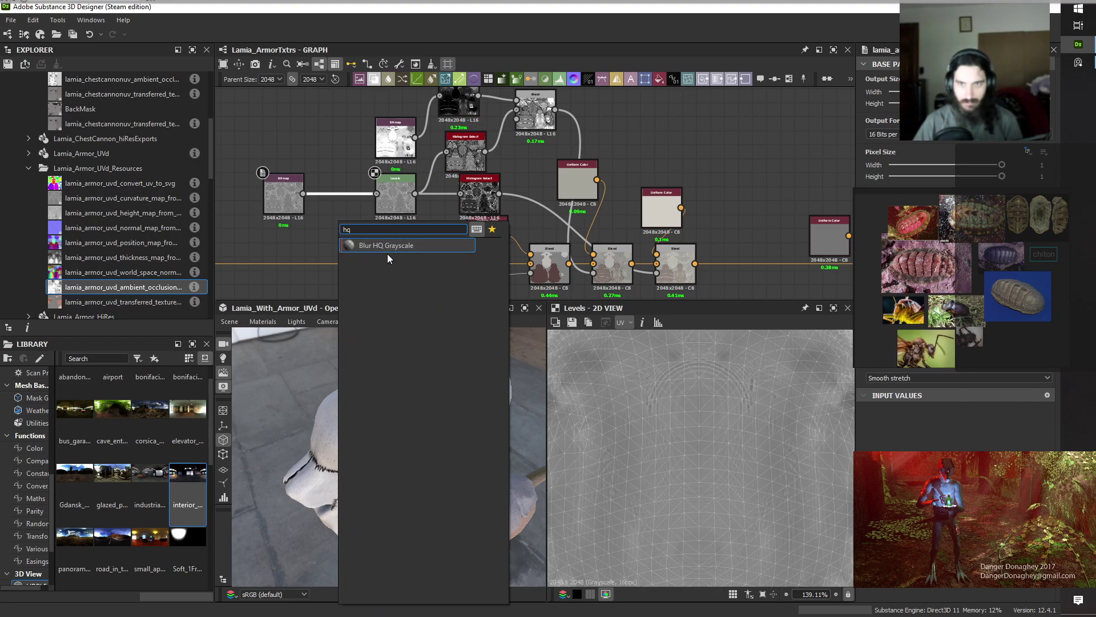
click(374, 249)
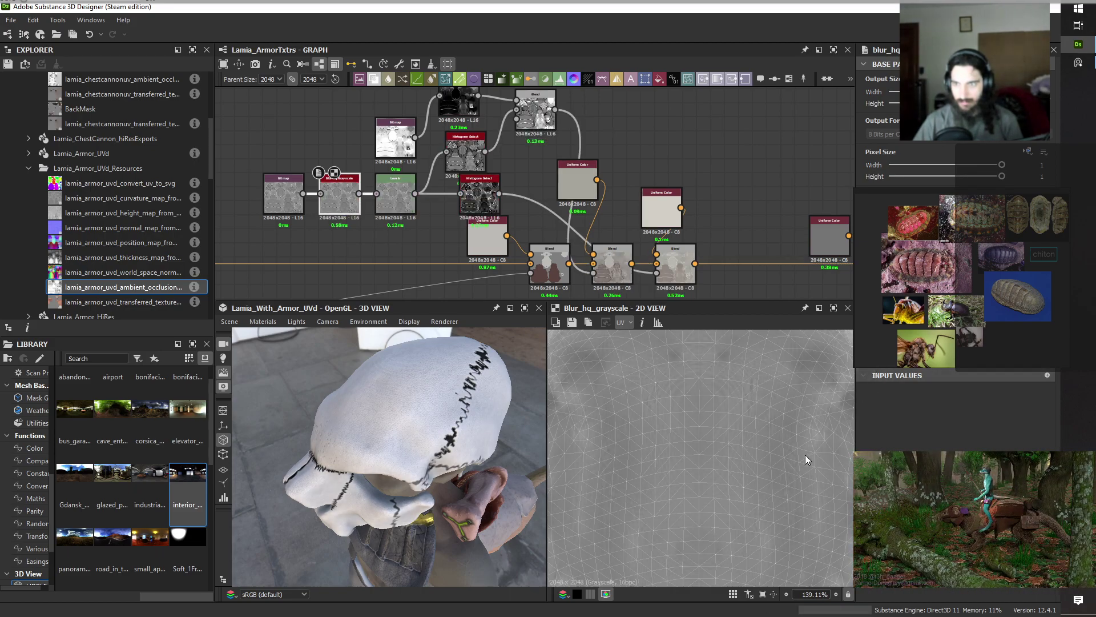
drag(376, 491, 474, 457)
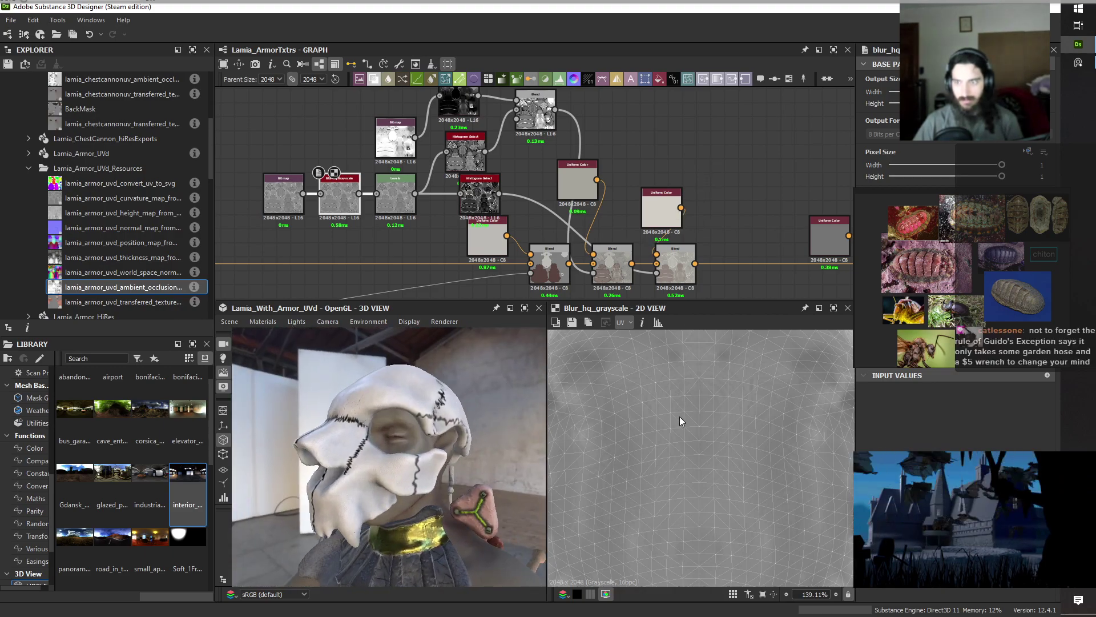
scroll(685, 422, down, 5)
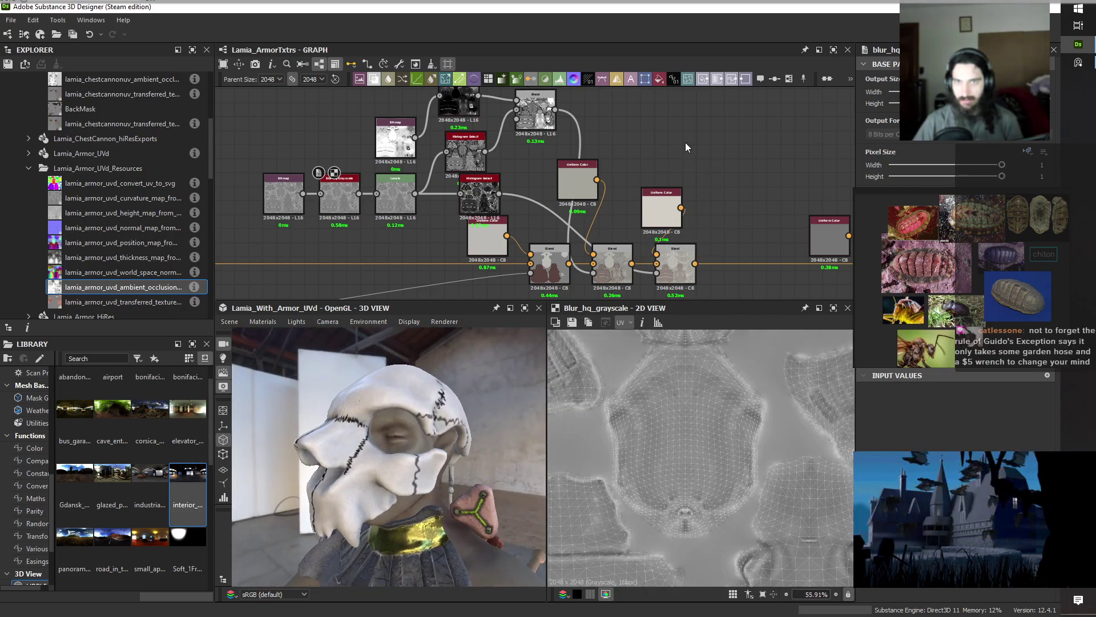
Find the color Blend above the Arm Armor / Bracers label in the diffuse chain and preview it in the 2D view.
scroll(700, 159, down, 6)
scroll(700, 160, down, 2)
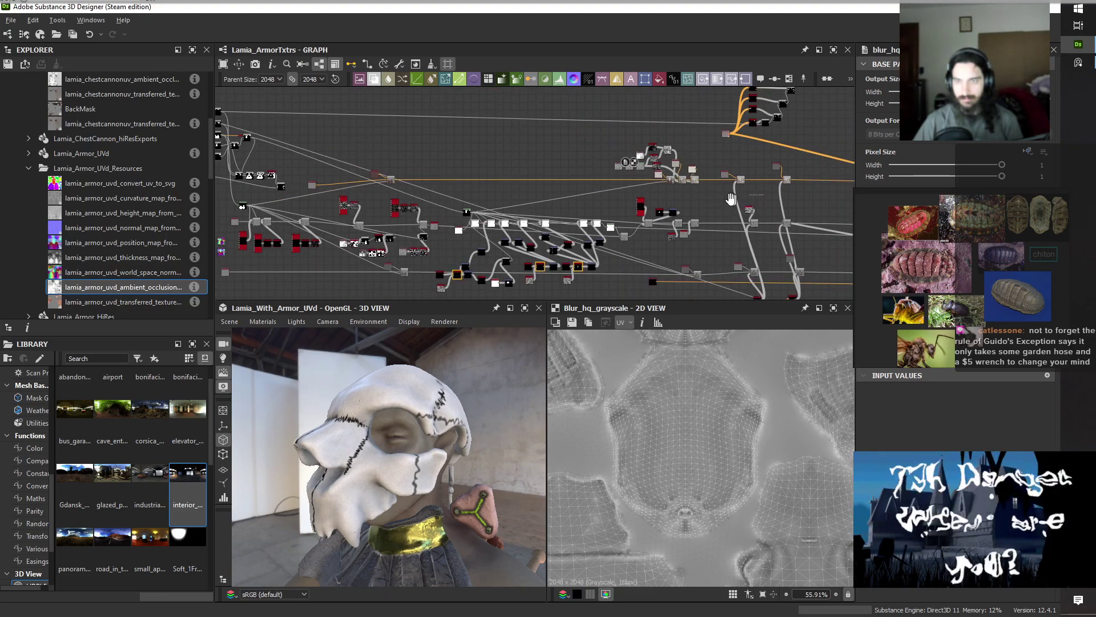
middle_drag(700, 160, 585, 140)
scroll(449, 490, down, 2)
scroll(449, 494, up, 2)
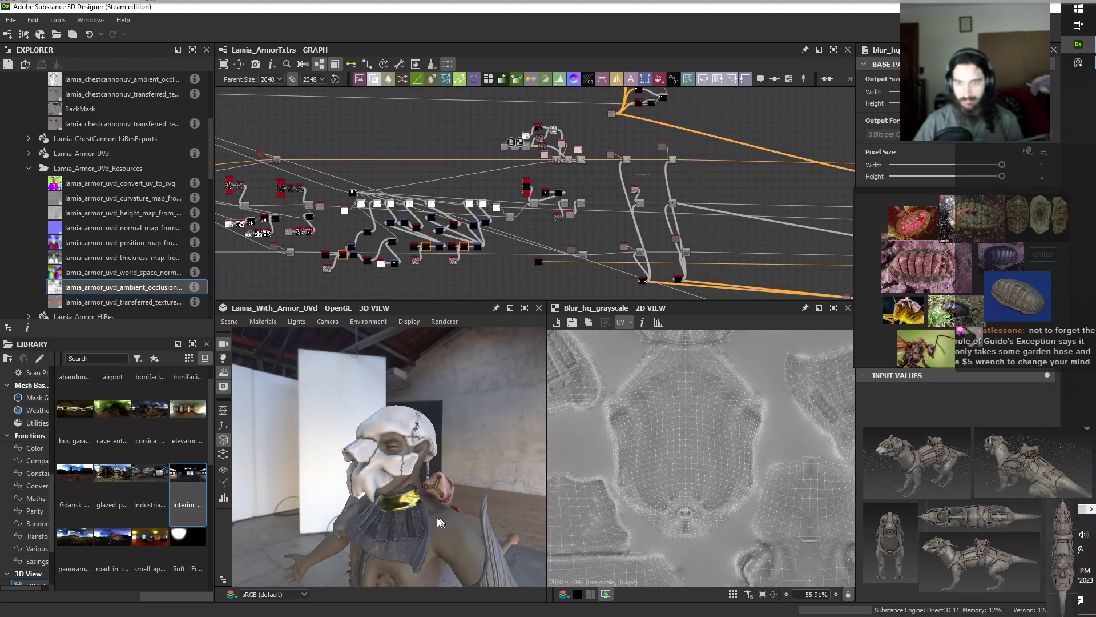
drag(449, 495, 492, 466)
scroll(597, 206, up, 8)
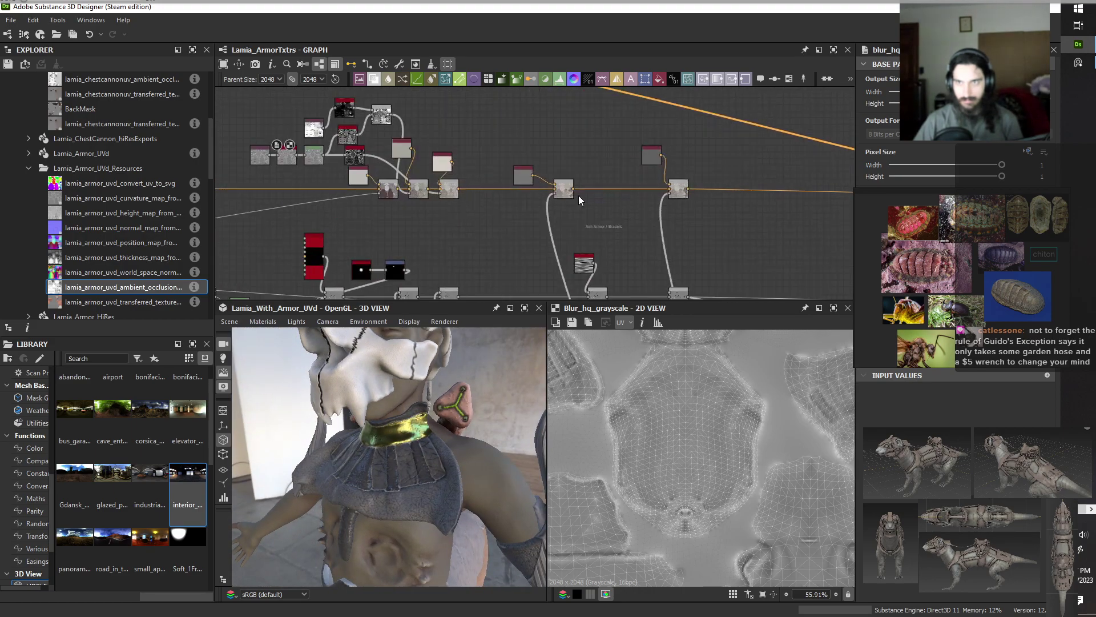
double_click(547, 185)
scroll(547, 185, down, 8)
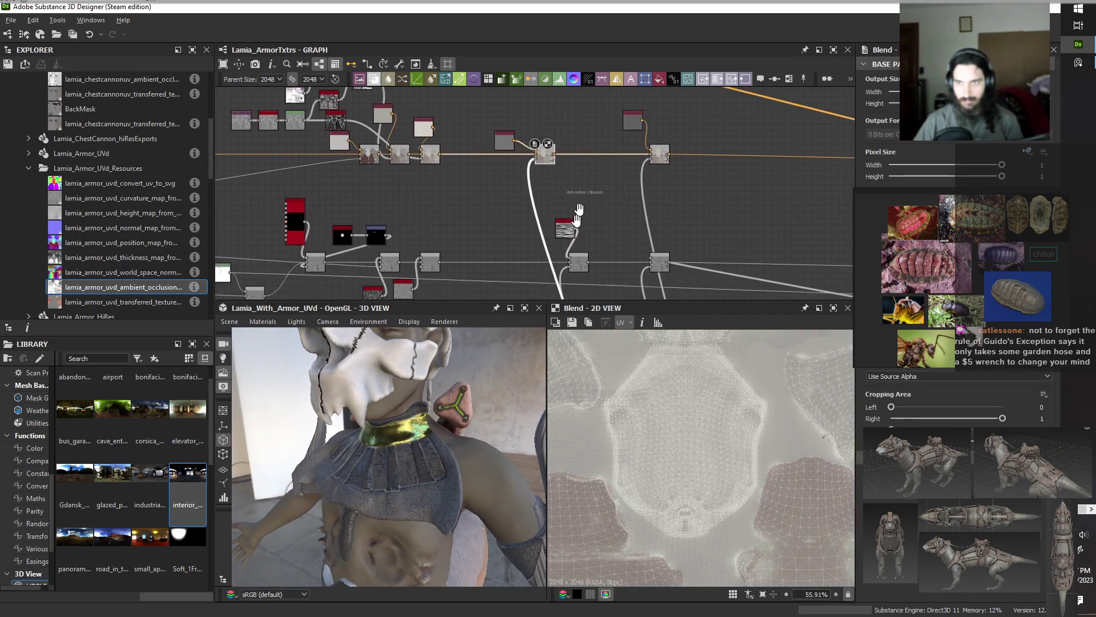
Preview the Color to Mask node that drives the arm armor Blend's opacity.
double_click(615, 276)
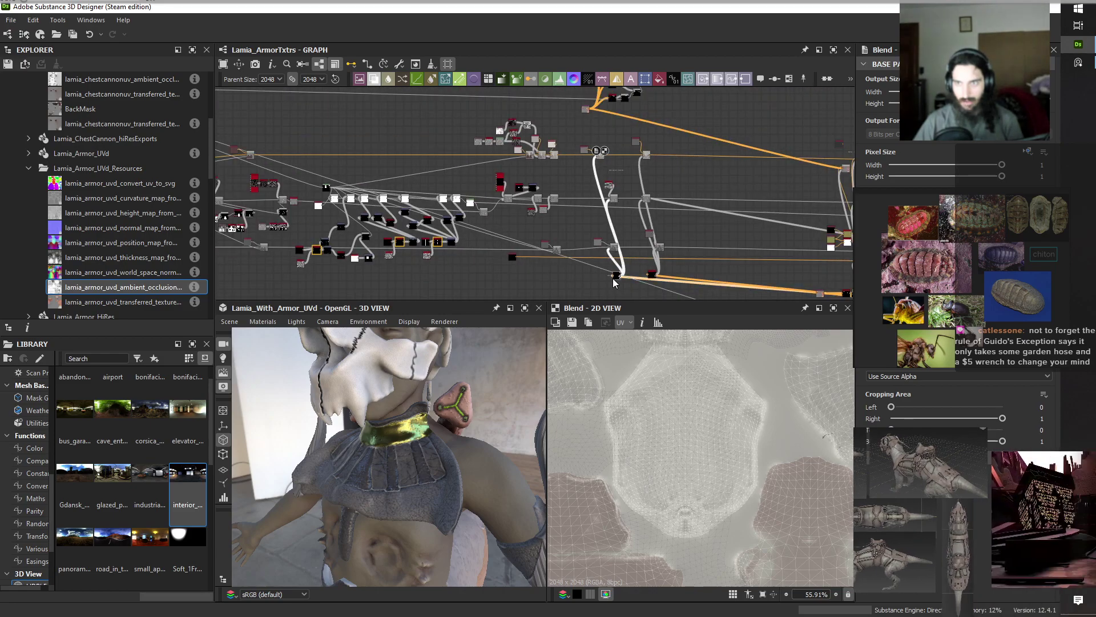
scroll(797, 509, up, 2)
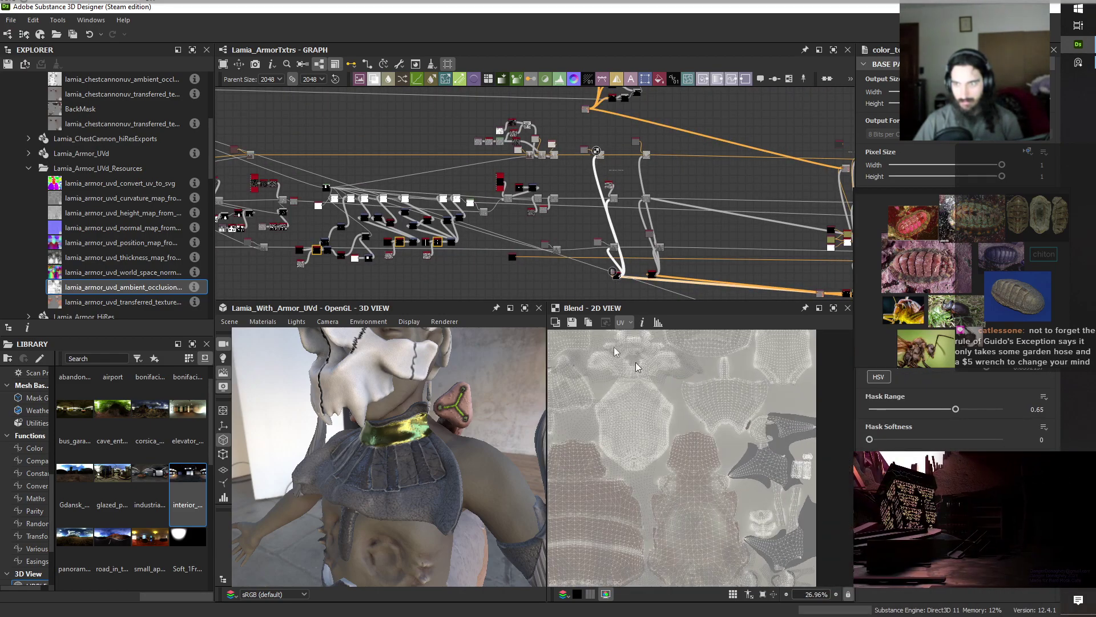
scroll(616, 279, up, 3)
double_click(617, 275)
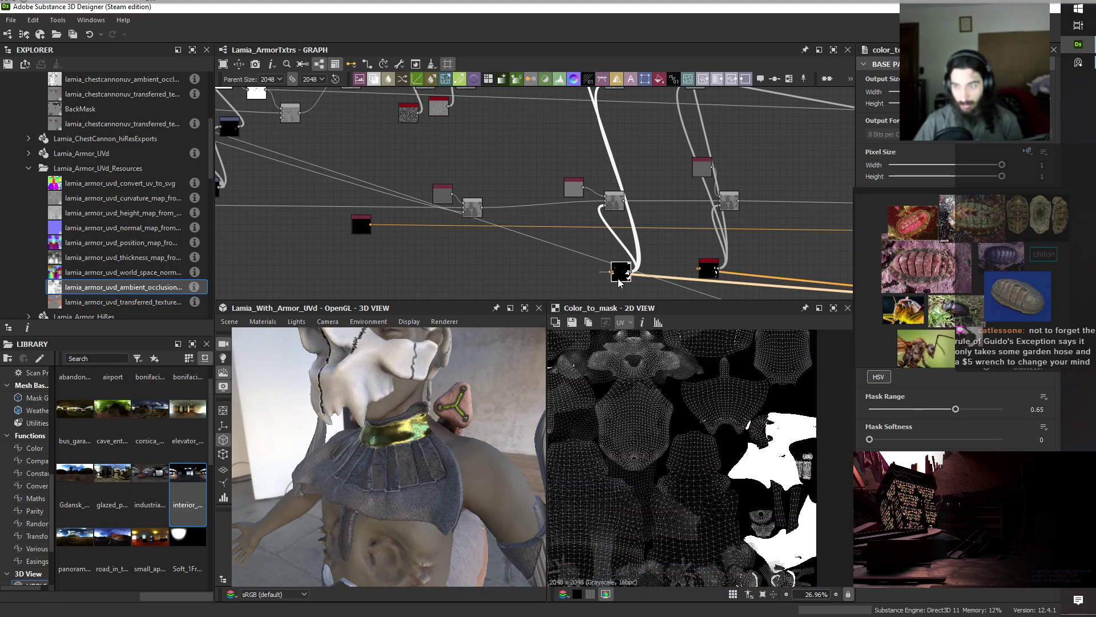
scroll(617, 253, down, 3)
scroll(562, 188, up, 5)
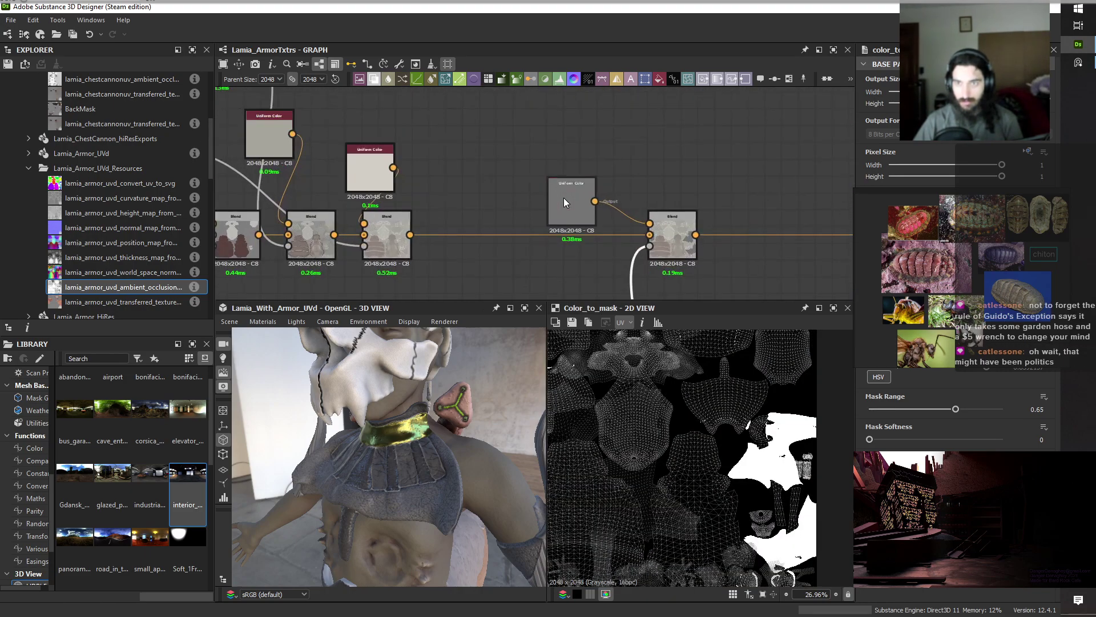
Set the arm armor's Uniform Color by sampling the light Uniform Color that feeds the first helmet color Blend.
double_click(563, 200)
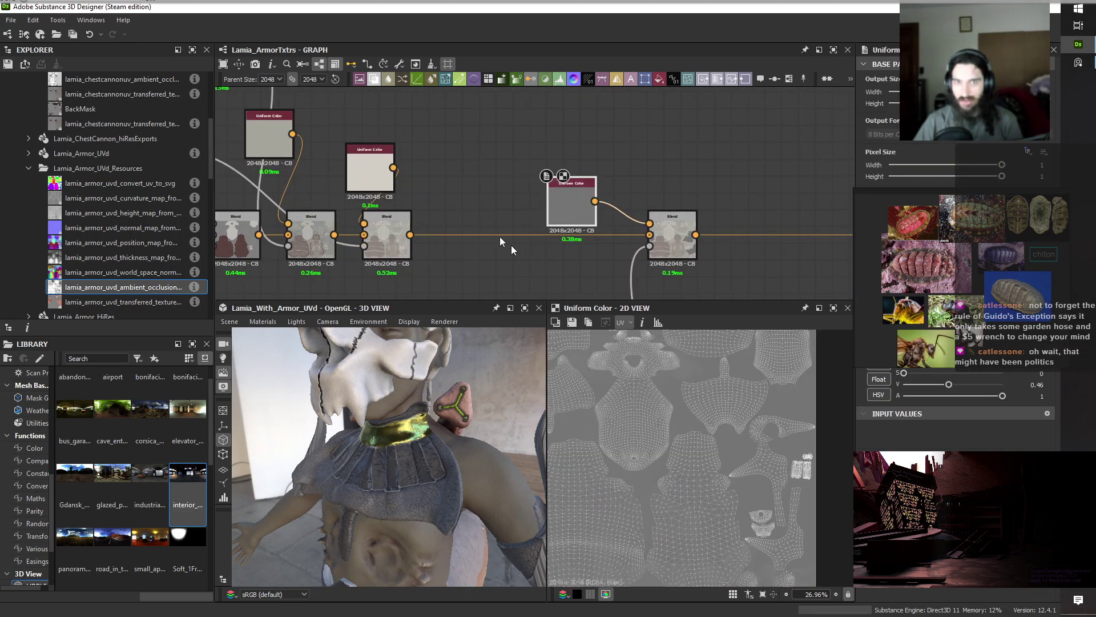
scroll(471, 186, down, 3)
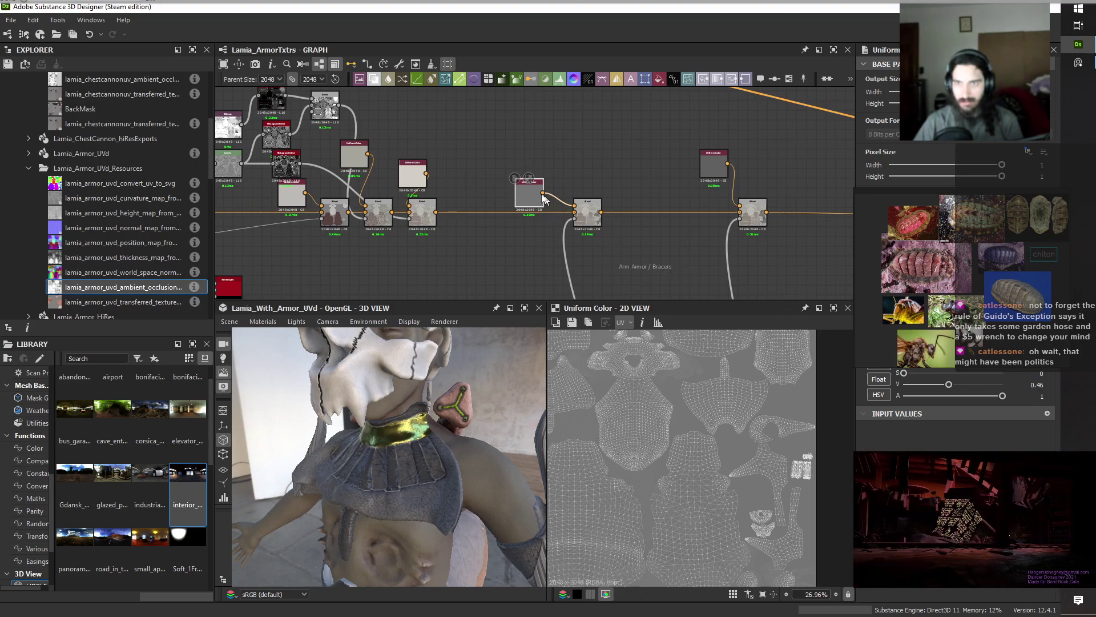
click(520, 196)
click(879, 364)
click(295, 203)
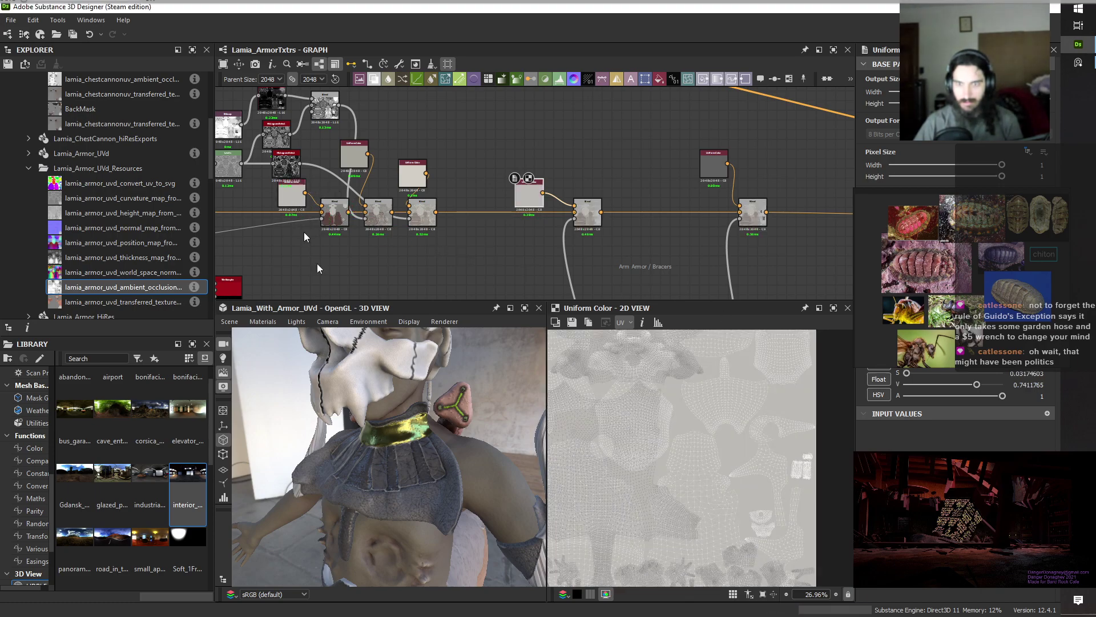
Inspect the arm armor, torso and back of the character in 3D from several sides and distances.
scroll(443, 530, down, 4)
middle_drag(444, 531, 372, 501)
scroll(372, 502, down, 5)
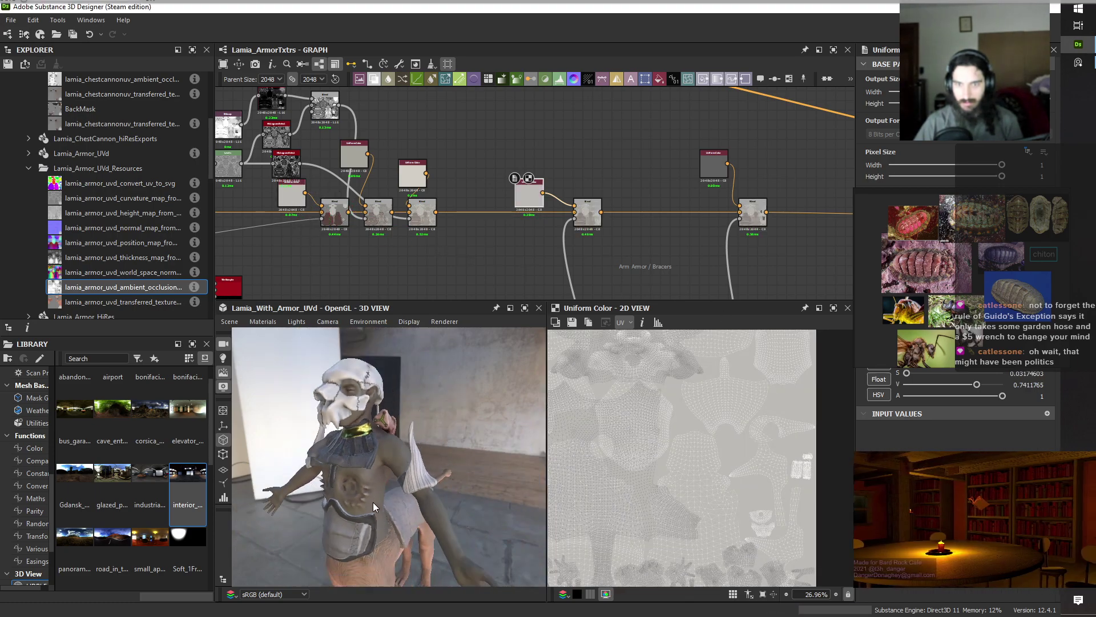
mouse_move(446, 500)
mouse_down()
mouse_move(334, 498)
mouse_move(440, 493)
mouse_move(419, 522)
mouse_move(430, 493)
mouse_up()
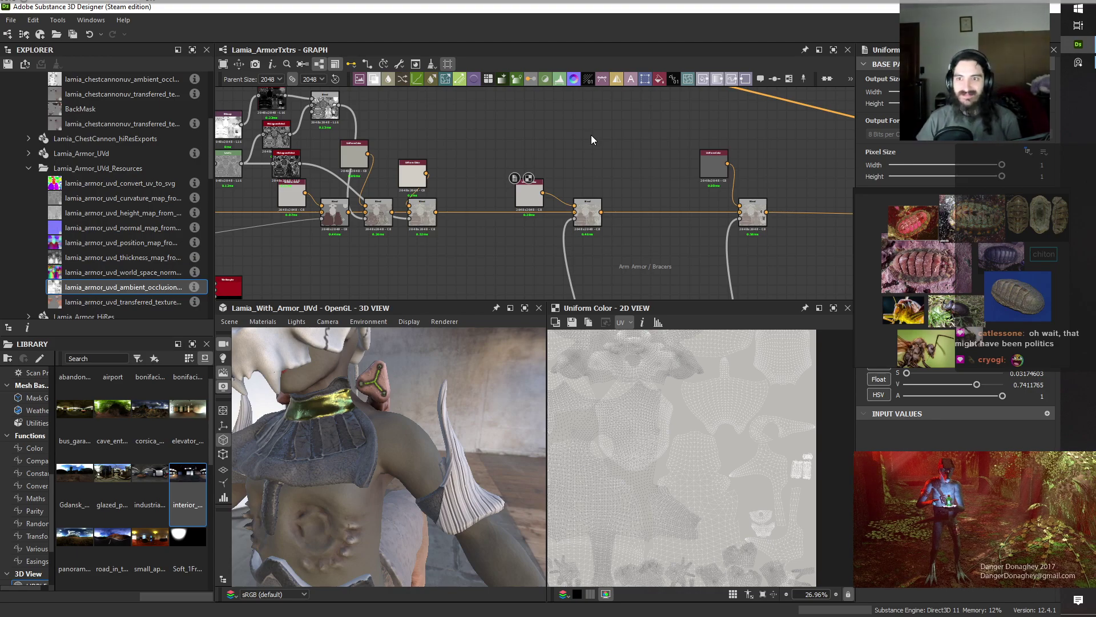
drag(439, 503, 299, 490)
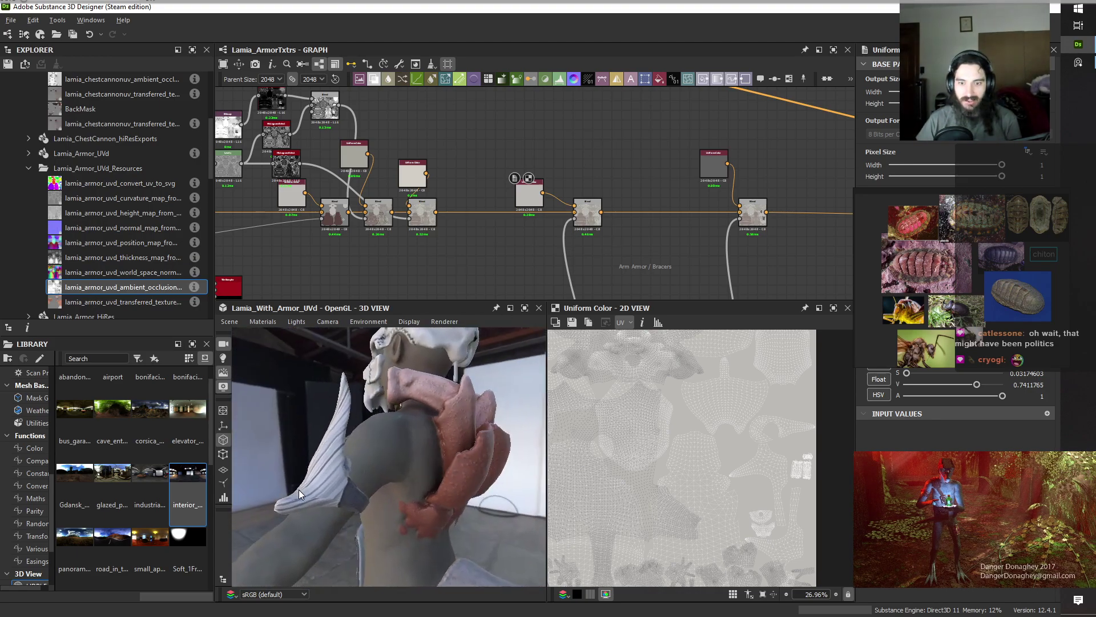
middle_drag(379, 523, 386, 472)
scroll(341, 489, up, 8)
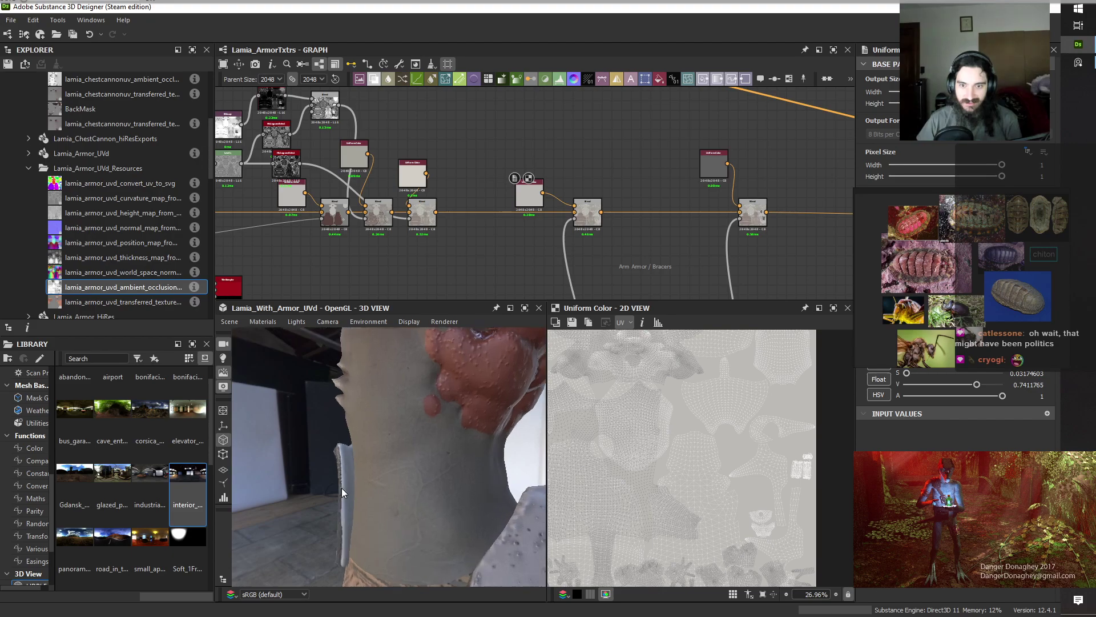
drag(341, 489, 463, 465)
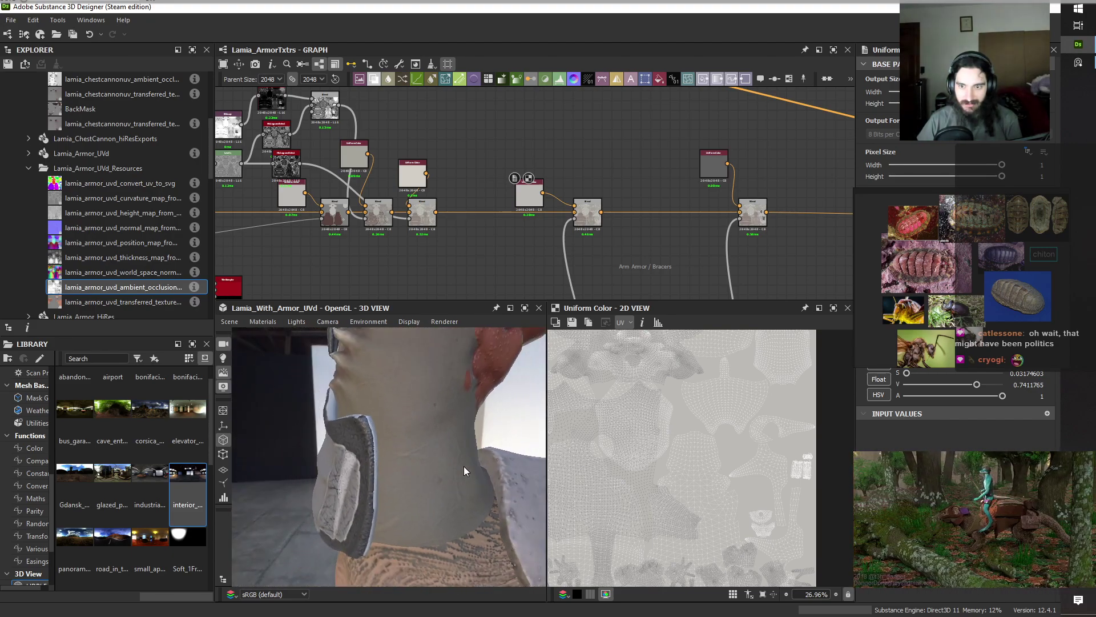
drag(488, 515, 418, 382)
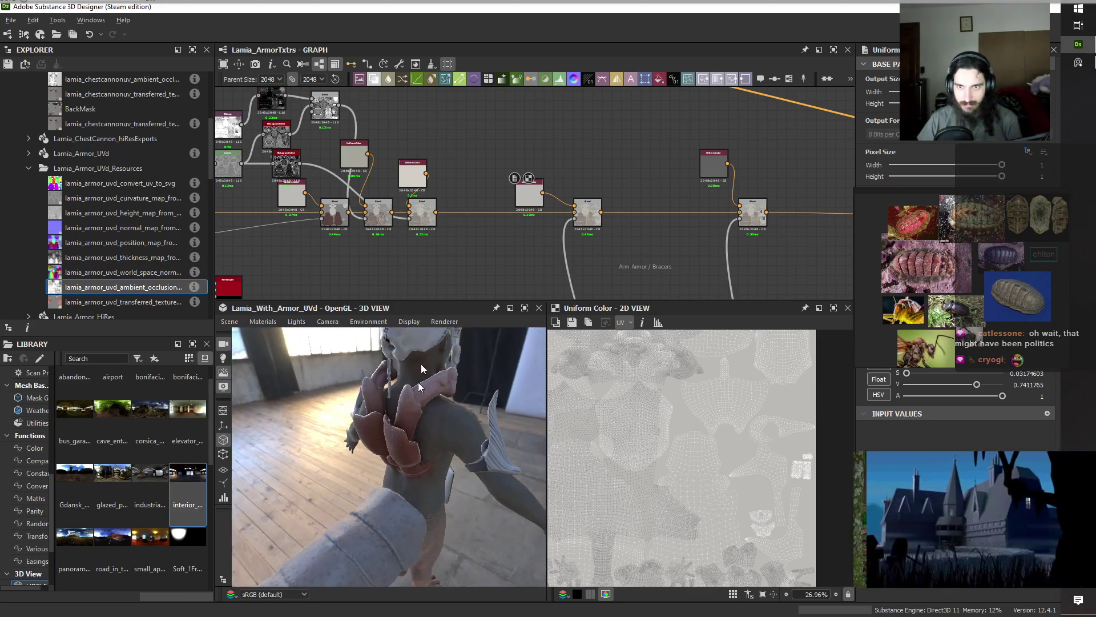
middle_drag(458, 228, 582, 228)
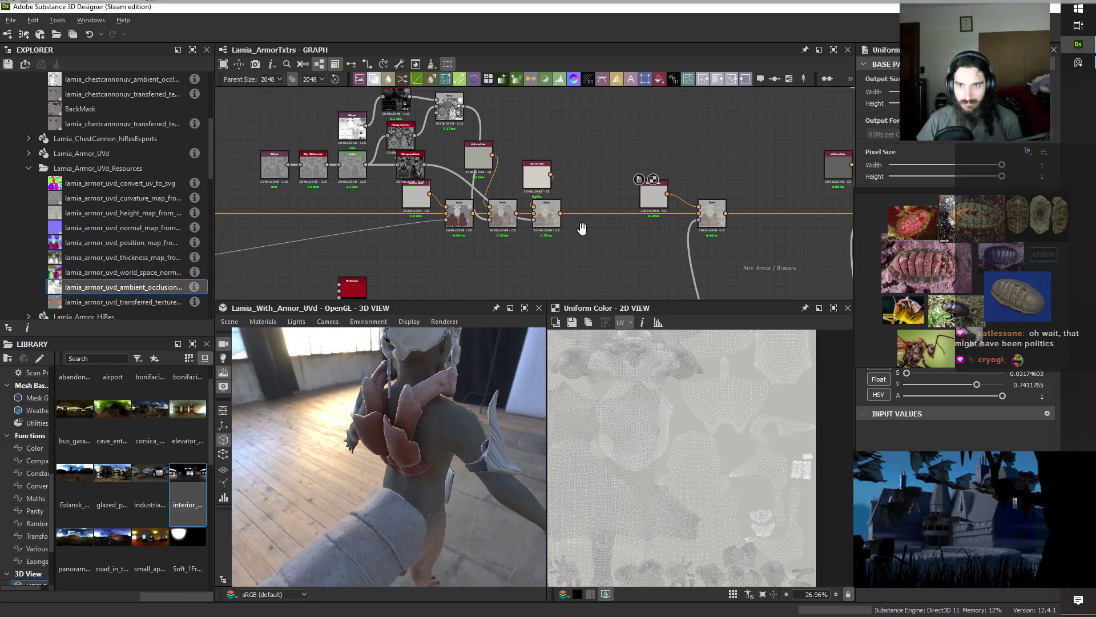
Preview the last helmet detail Blend, and move the two detail Blends and their Uniform Colors above the main diffuse chain.
scroll(543, 219, up, 4)
double_click(543, 219)
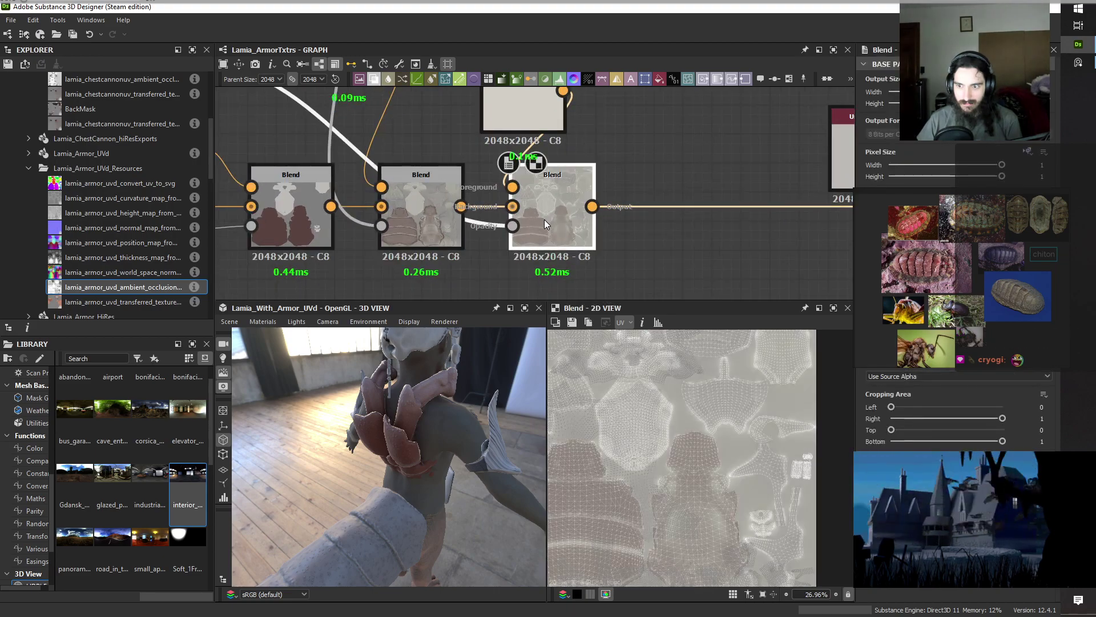
scroll(543, 219, down, 3)
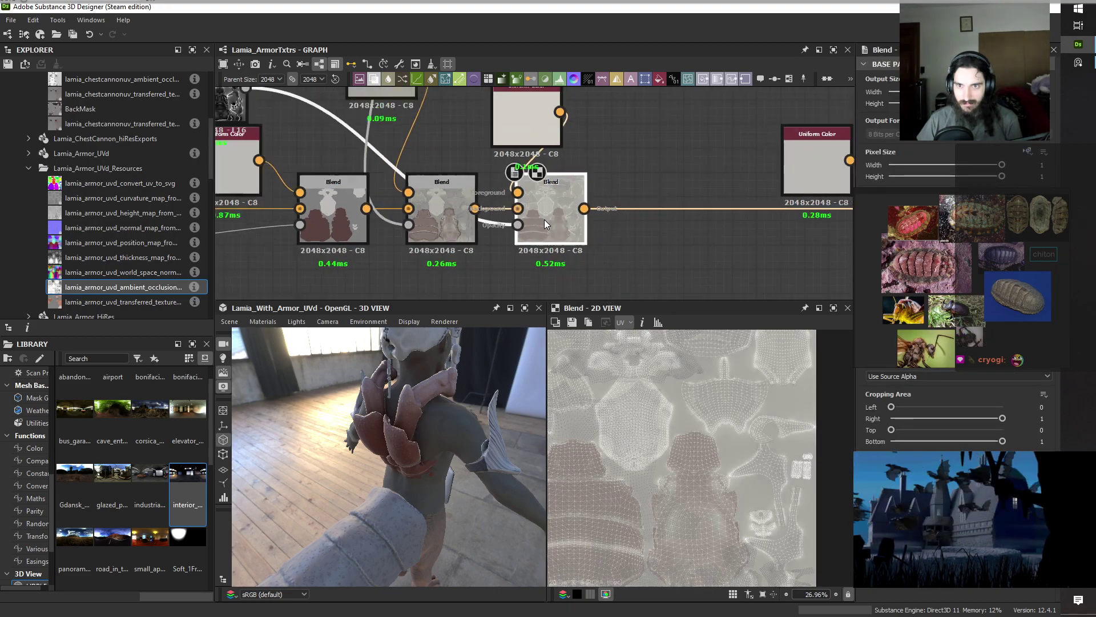
drag(487, 213, 460, 129)
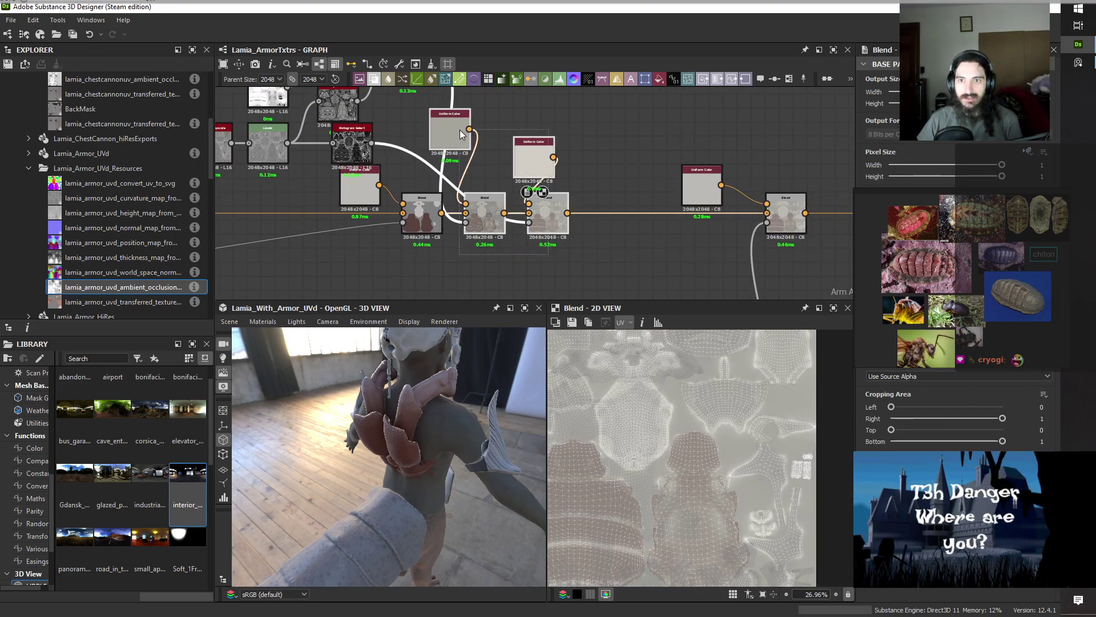
drag(547, 219, 553, 180)
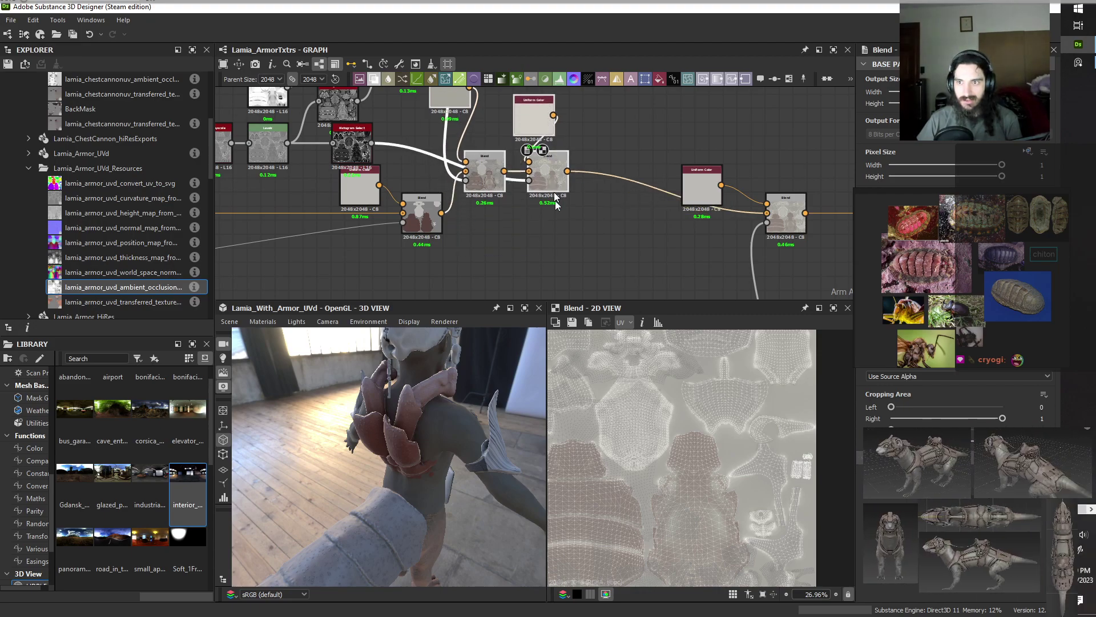
Add a Blend node below the helmet detail Blends and feed its background from the first helmet color Blend.
double_click(427, 229)
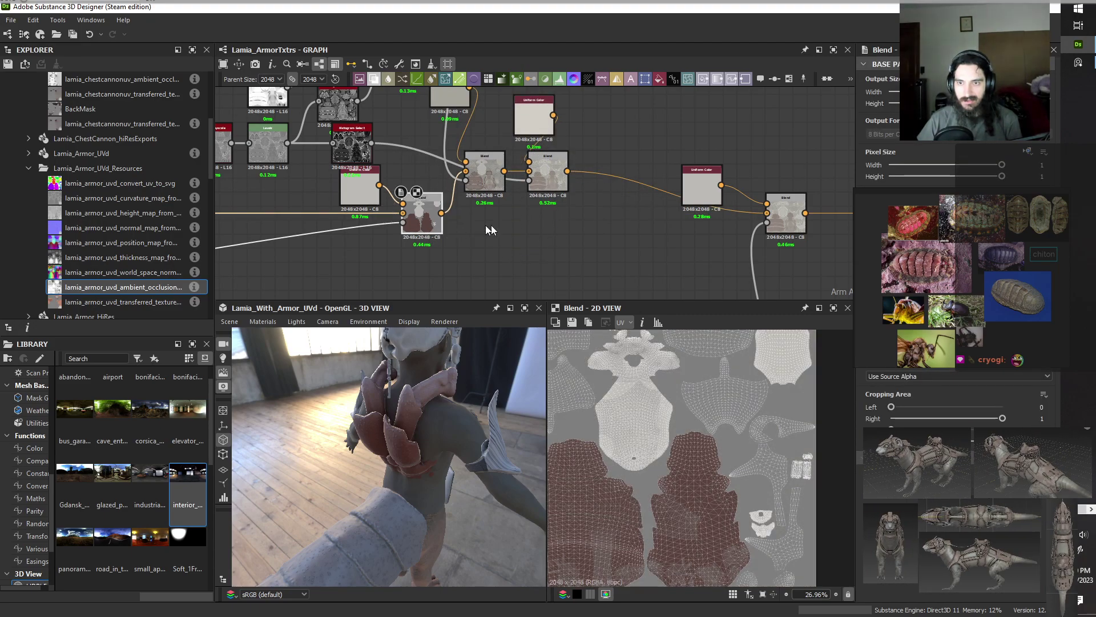
key(space)
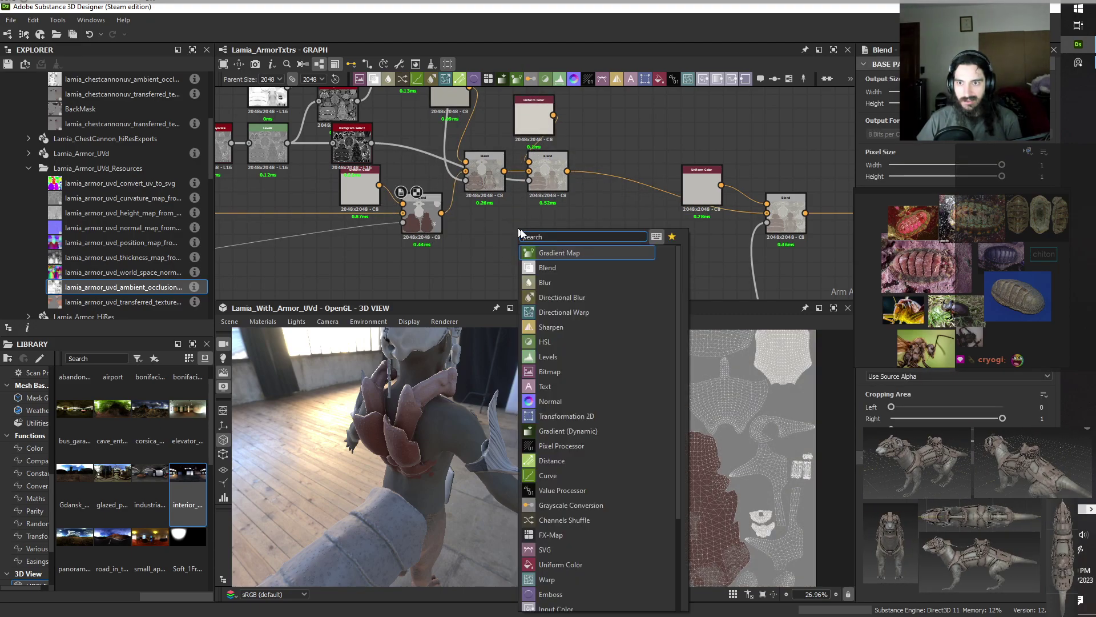
click(551, 268)
double_click(540, 253)
drag(540, 252, 547, 258)
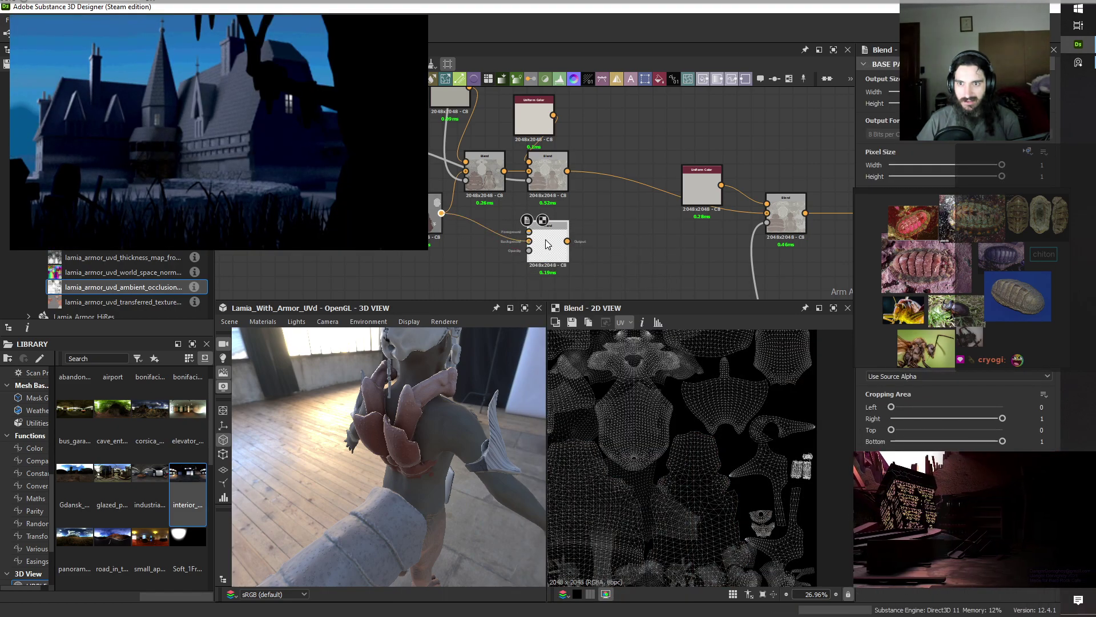
drag(441, 213, 529, 241)
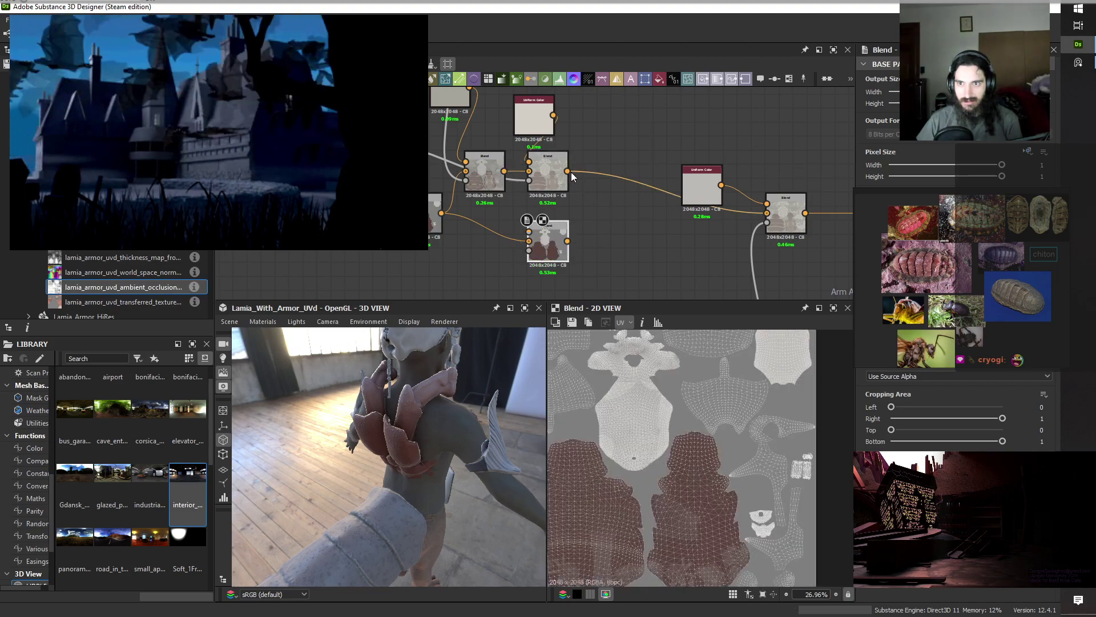
Wire the last helmet detail Blend into the new Blend's foreground, connect its output to the arm armor Blend's background, and place it between them.
drag(536, 215, 768, 213)
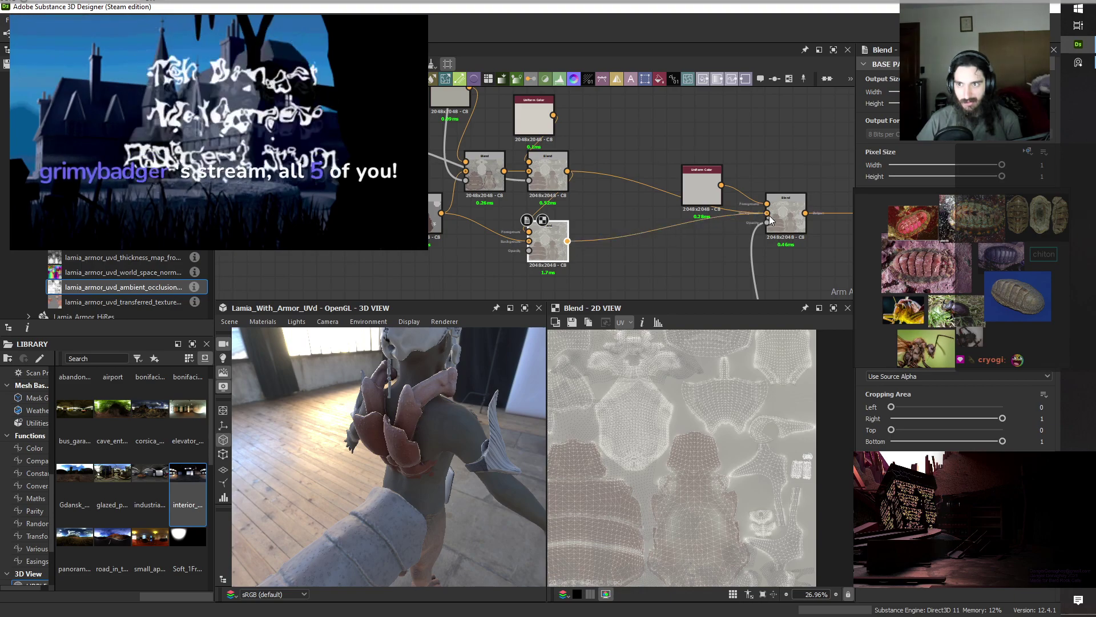
drag(549, 253, 604, 239)
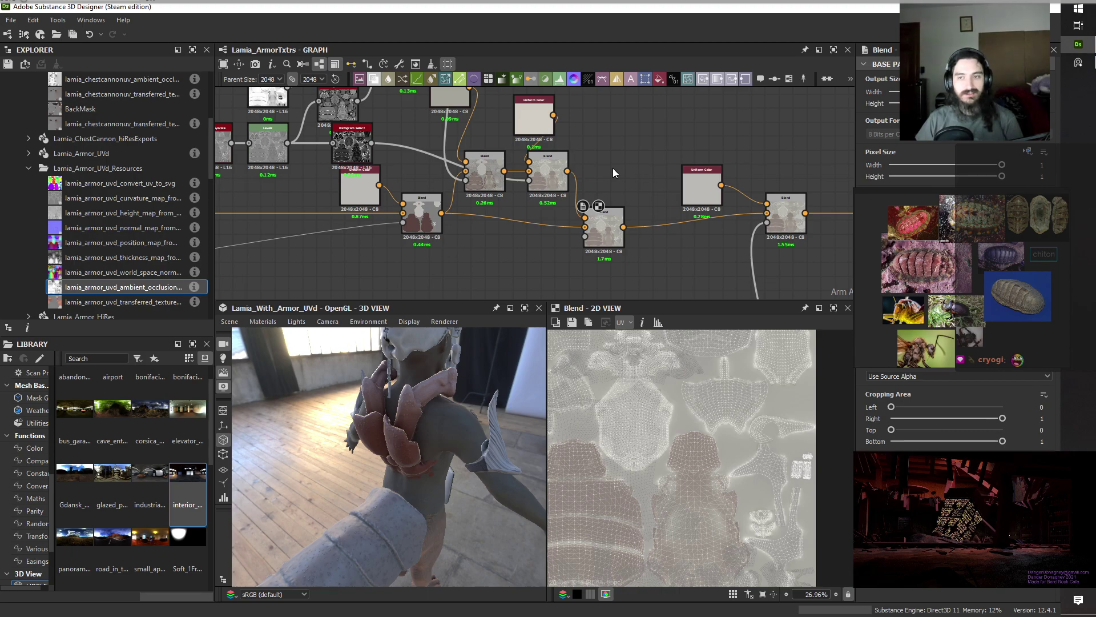
scroll(612, 168, down, 2)
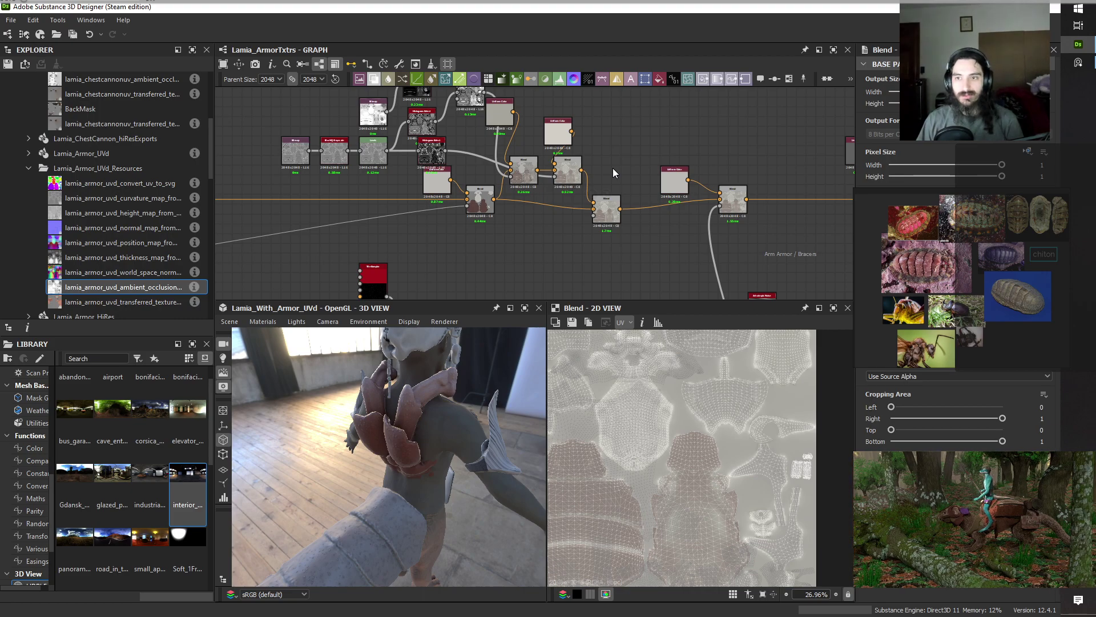
scroll(612, 168, up, 2)
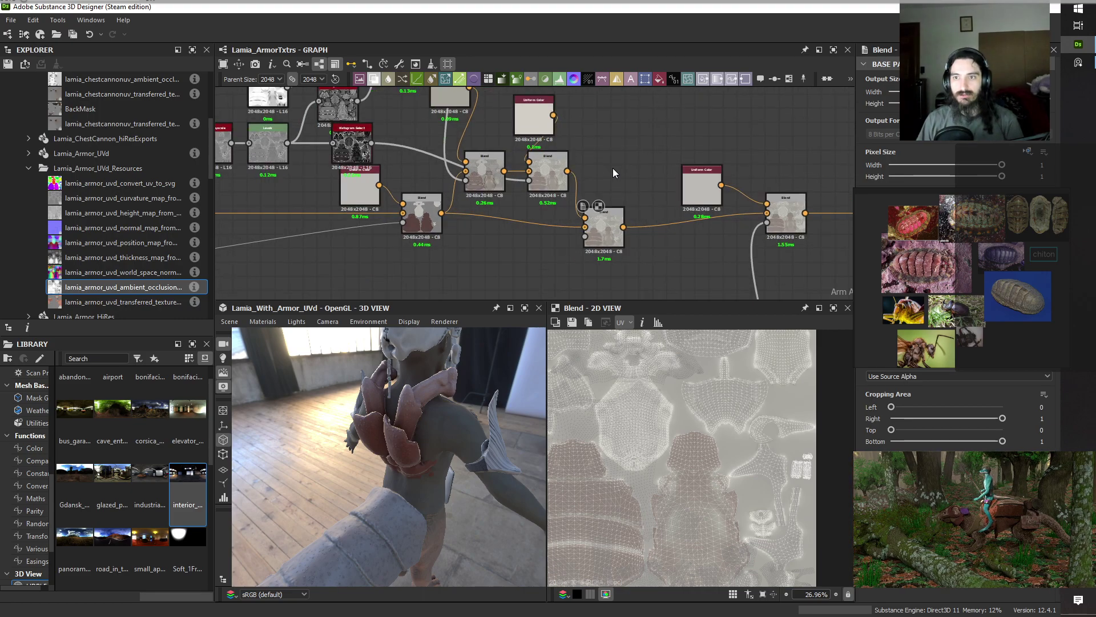
Connect the mask that drives the first helmet color Blend to the new Blend's opacity input.
click(602, 229)
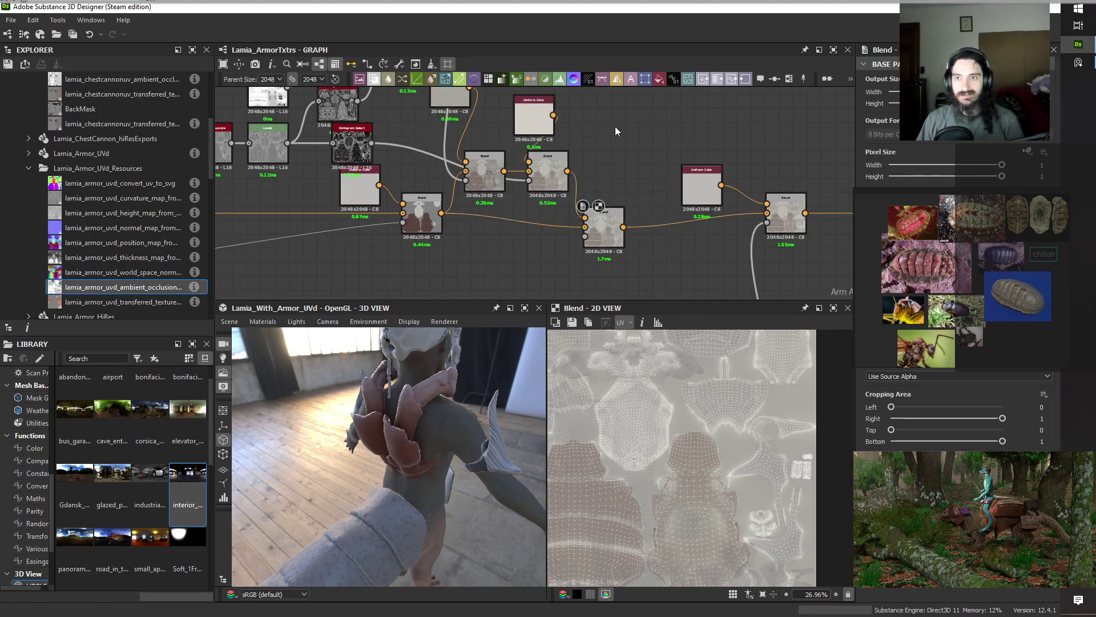
scroll(615, 125, down, 5)
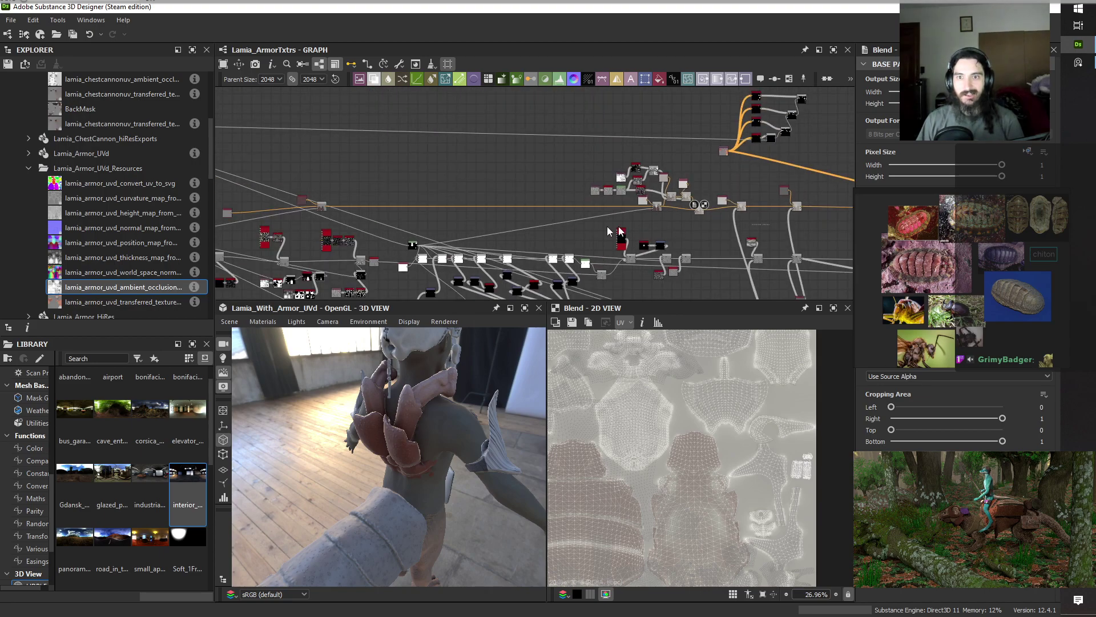
scroll(575, 235, up, 1)
middle_drag(575, 235, 497, 239)
scroll(496, 240, up, 1)
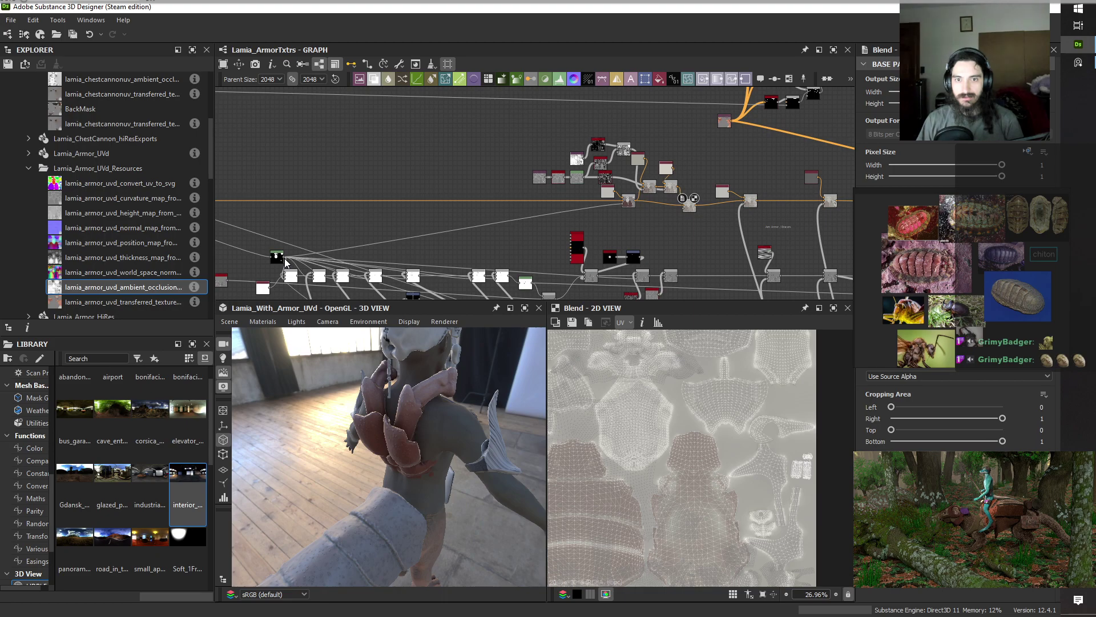
drag(286, 261, 685, 216)
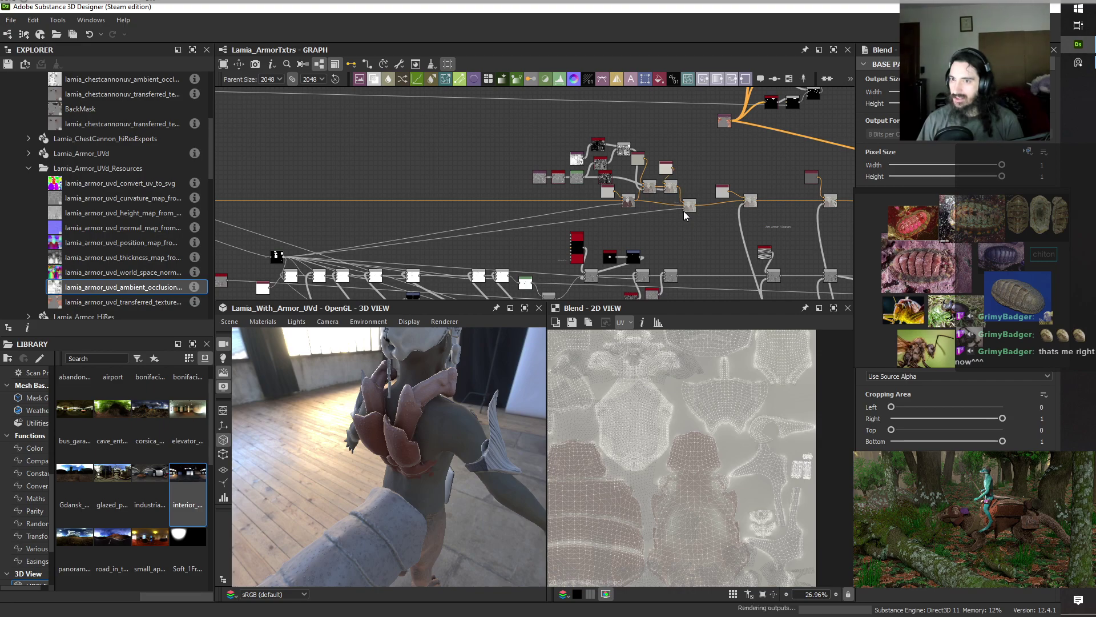
Preview the arm armor Blend in the 2D view to check the masked helmet detail.
middle_drag(693, 244, 541, 247)
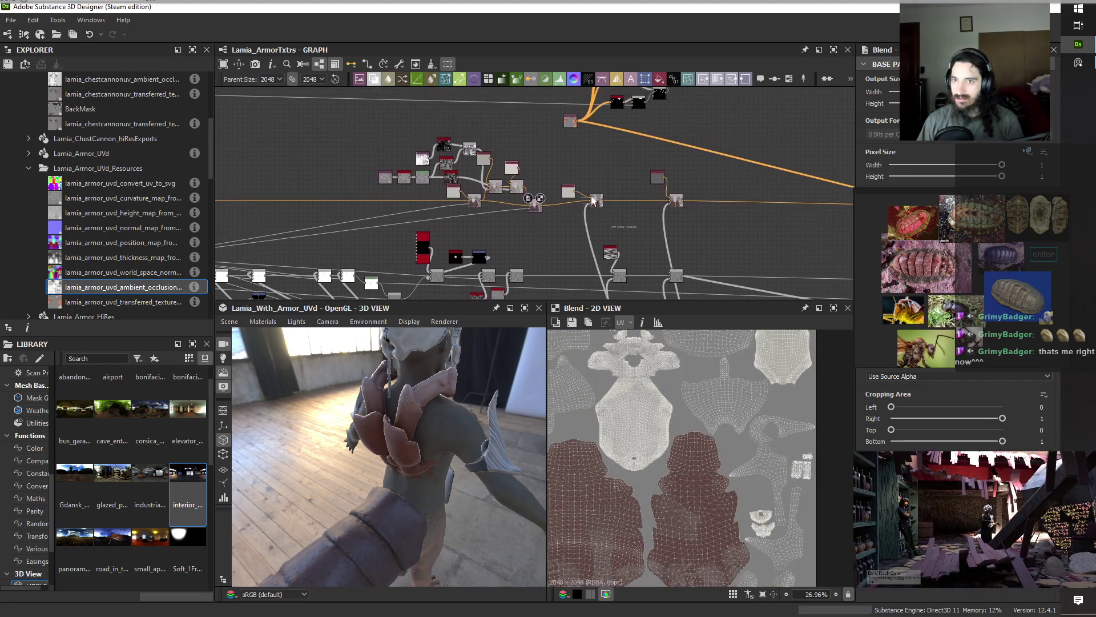
scroll(597, 198, up, 5)
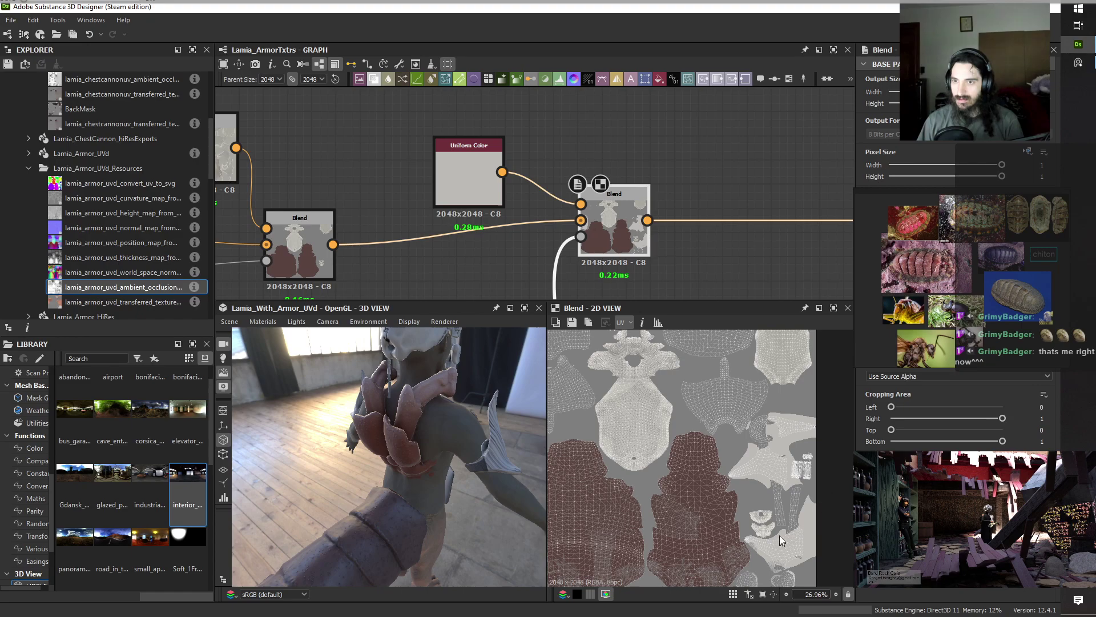
scroll(532, 223, down, 5)
Examine the character's helmet, collar and shoulder armor in 3D from several angles and distances.
drag(398, 468, 571, 487)
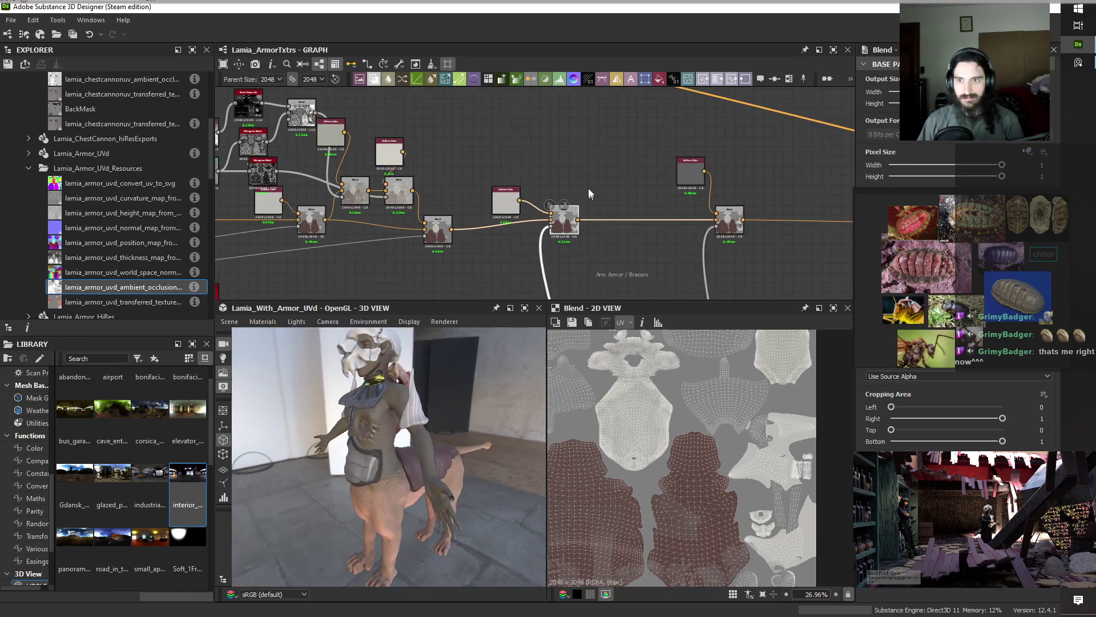
scroll(588, 184, down, 2)
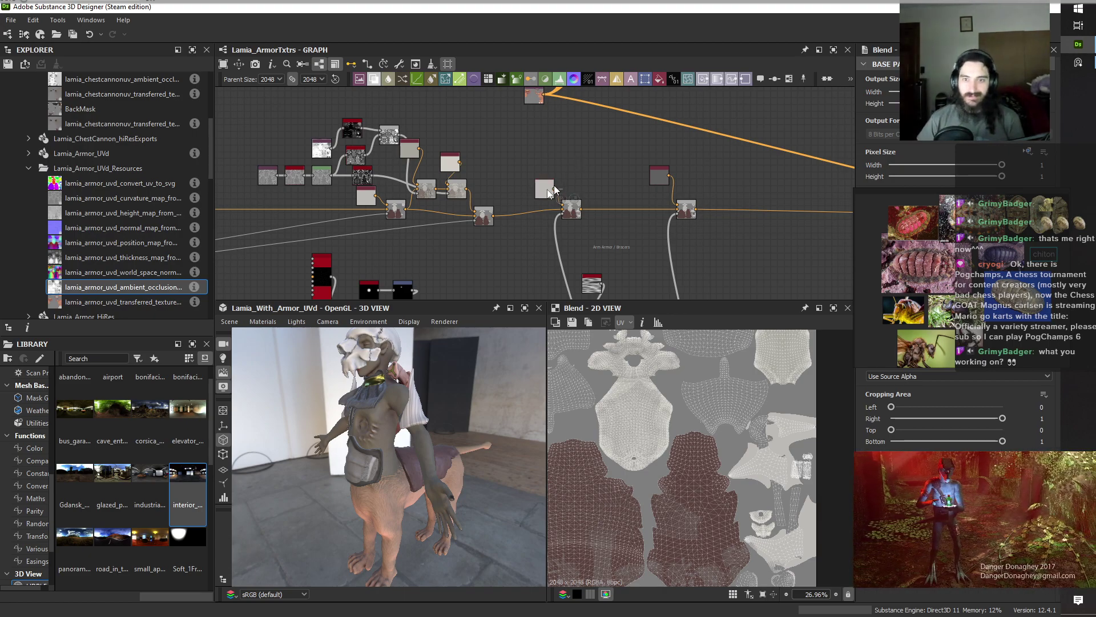
scroll(366, 439, up, 3)
drag(366, 439, 420, 512)
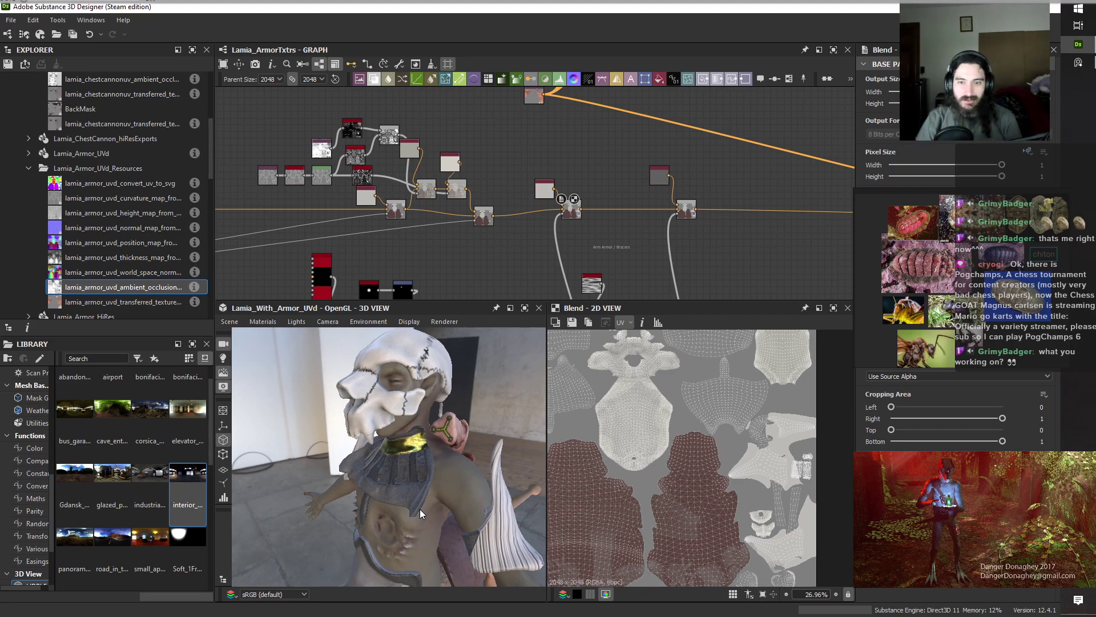
scroll(378, 410, up, 3)
drag(378, 410, 420, 407)
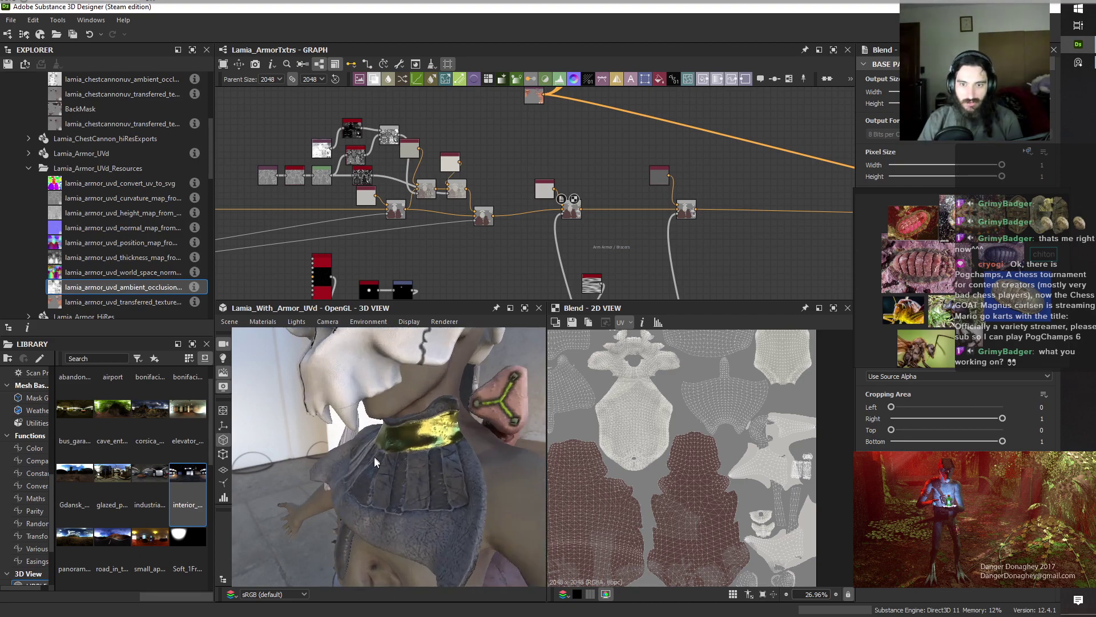
mouse_move(411, 467)
mouse_down()
mouse_move(426, 482)
mouse_move(445, 439)
mouse_move(368, 427)
mouse_move(308, 446)
mouse_move(426, 450)
mouse_move(360, 477)
mouse_move(321, 444)
mouse_move(392, 459)
mouse_up()
scroll(393, 459, down, 5)
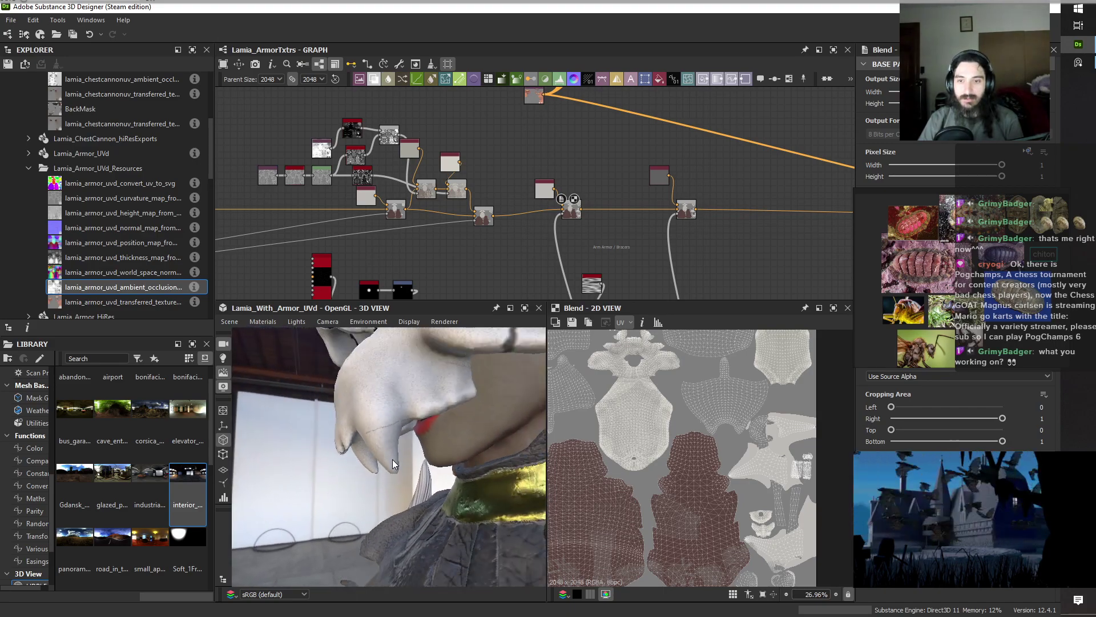
drag(392, 460, 396, 485)
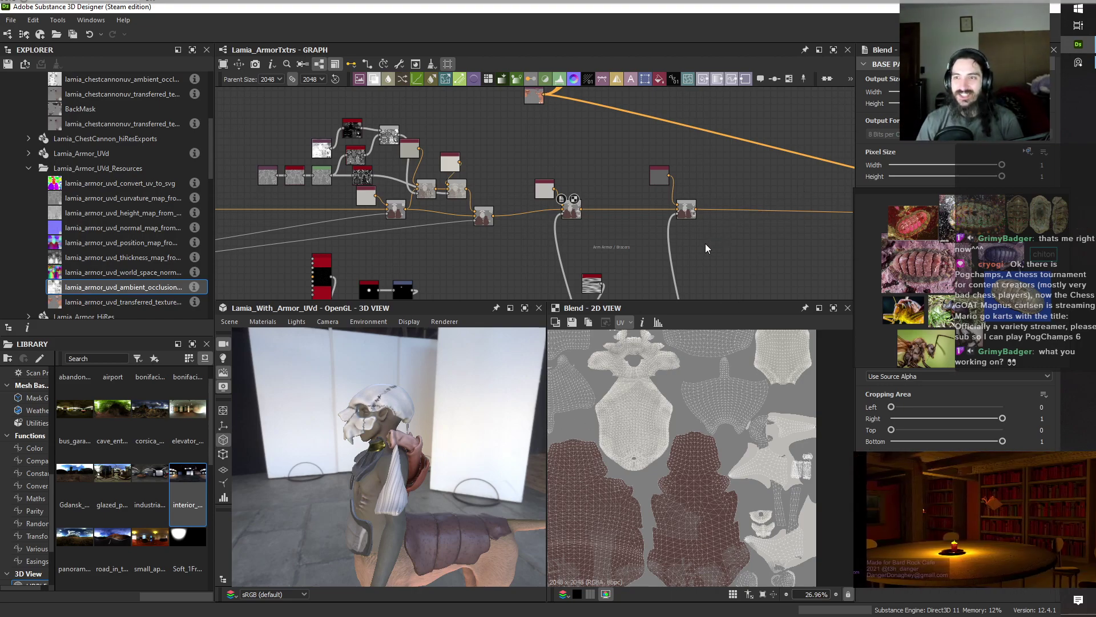
Preview the Blend after the arm armor and set its Uniform Color to a golden brown with saturation 0.44 and value 0.47.
scroll(700, 200, up, 4)
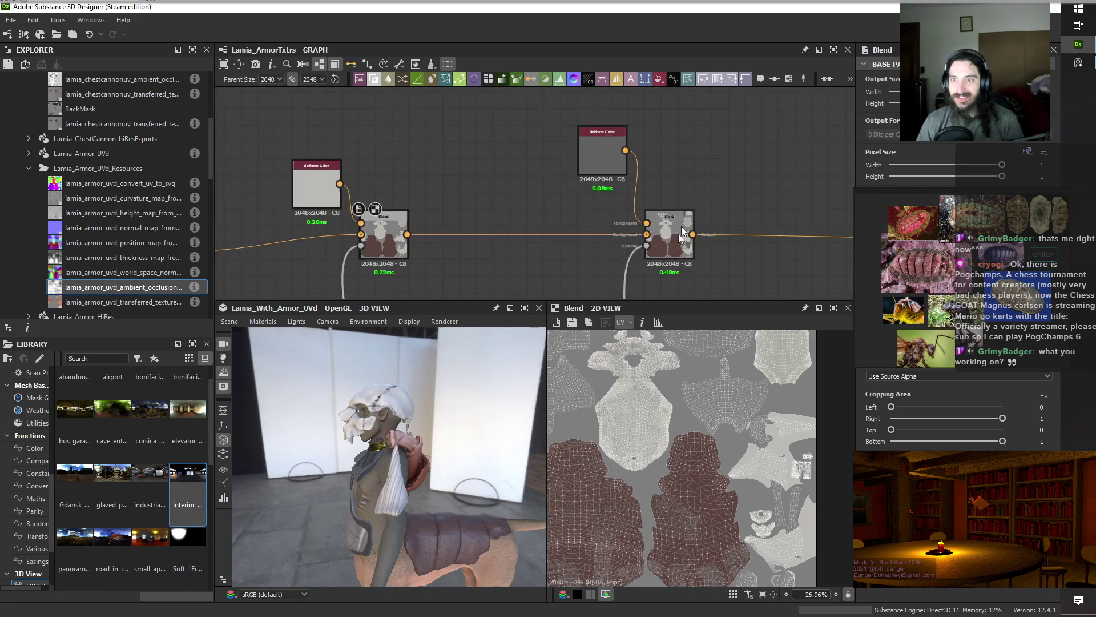
scroll(670, 239, down, 4)
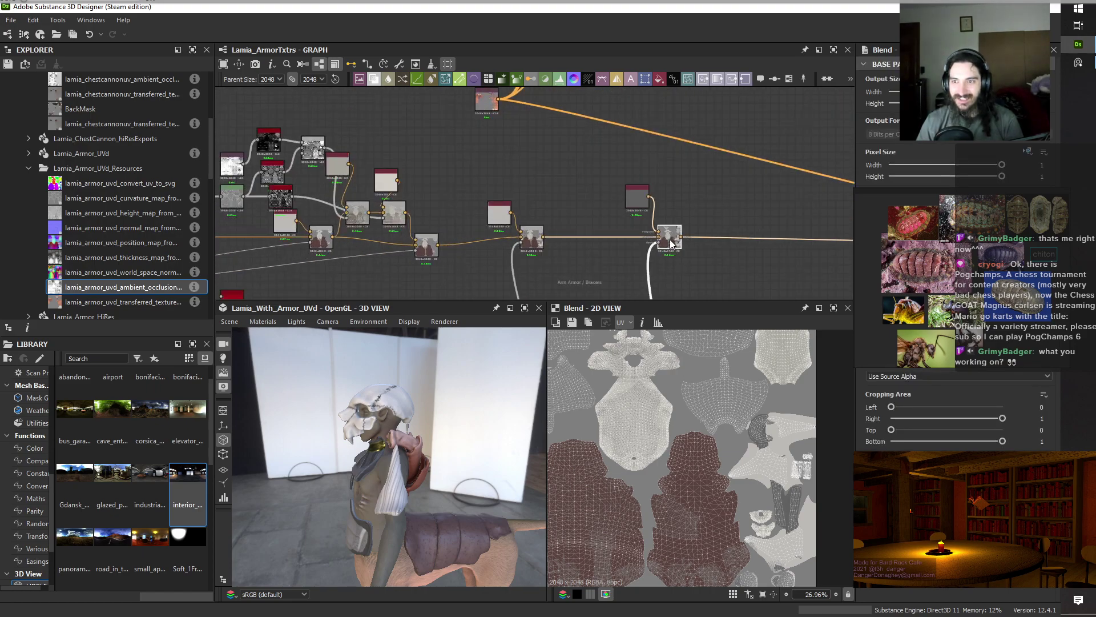
scroll(670, 239, up, 2)
click(630, 182)
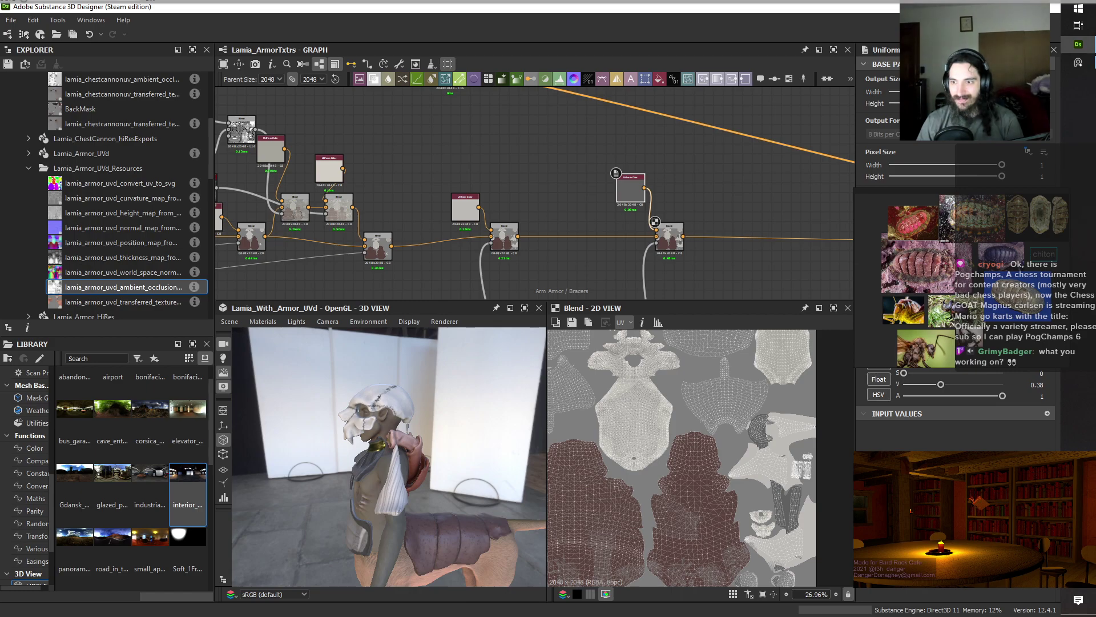
drag(368, 488, 463, 506)
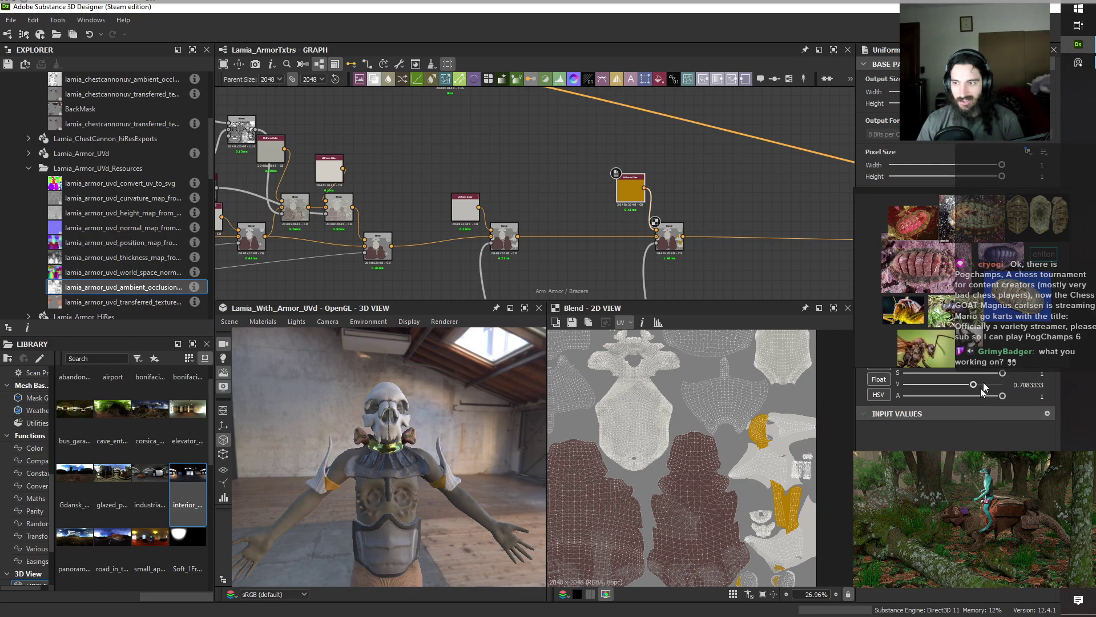
drag(1003, 372, 947, 378)
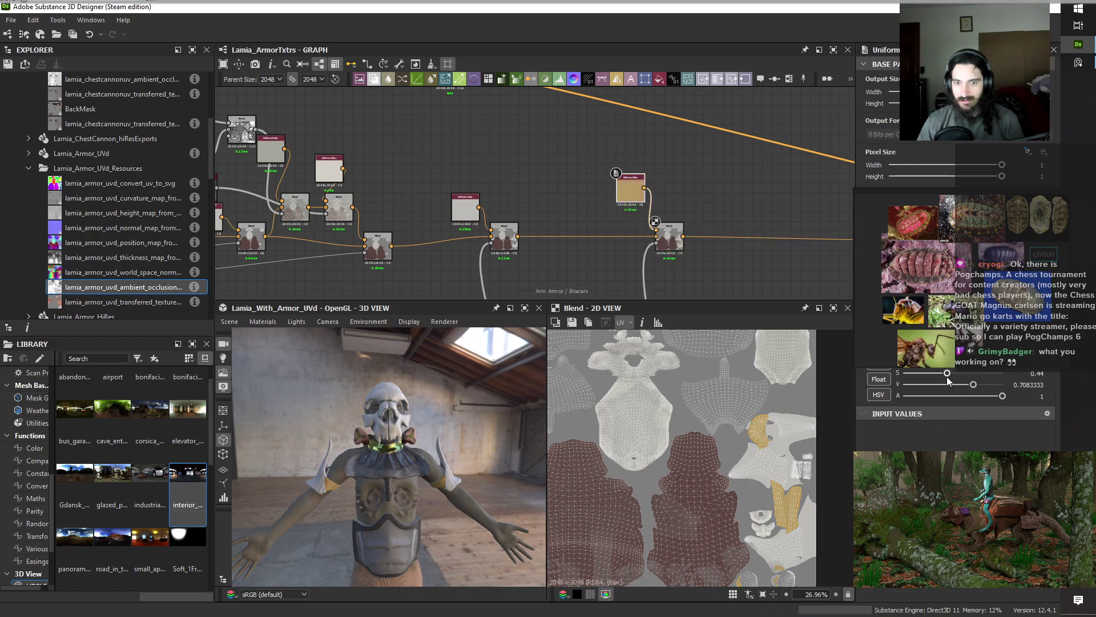
click(948, 384)
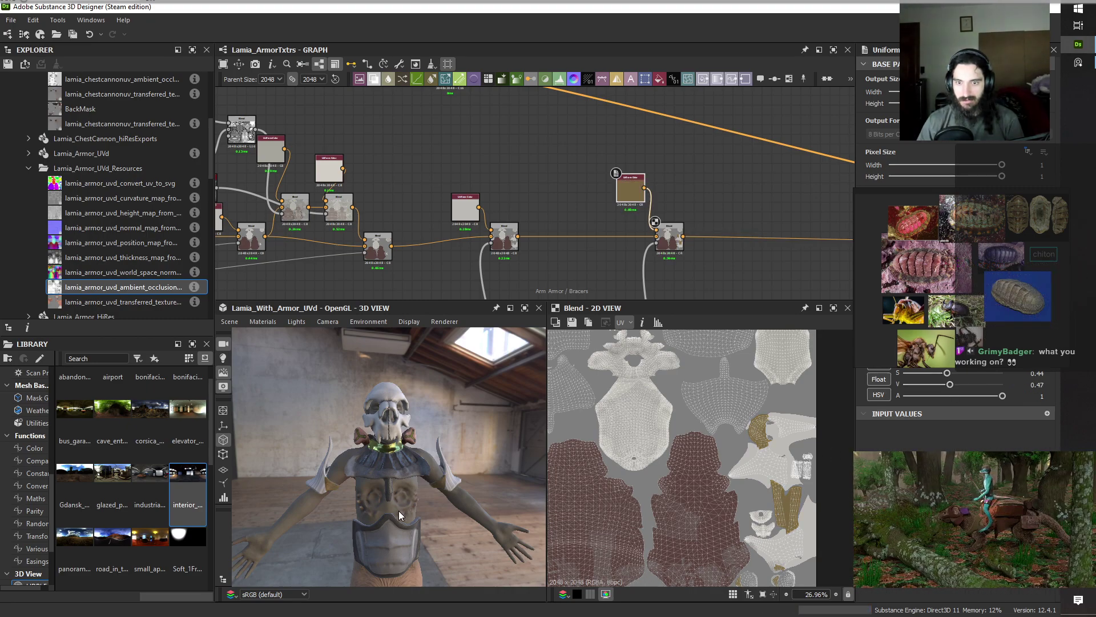
Inspect the gold collar, skull helmet and whole armored body in 3D, up close and from the side.
drag(399, 511, 354, 529)
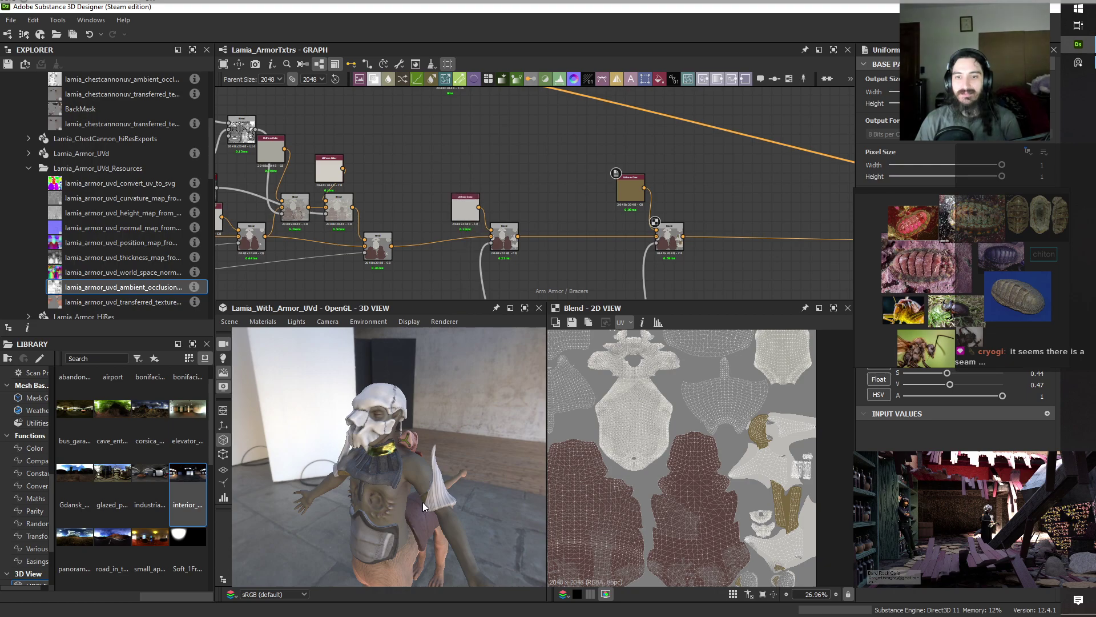
scroll(389, 428, up, 8)
middle_drag(384, 426, 397, 429)
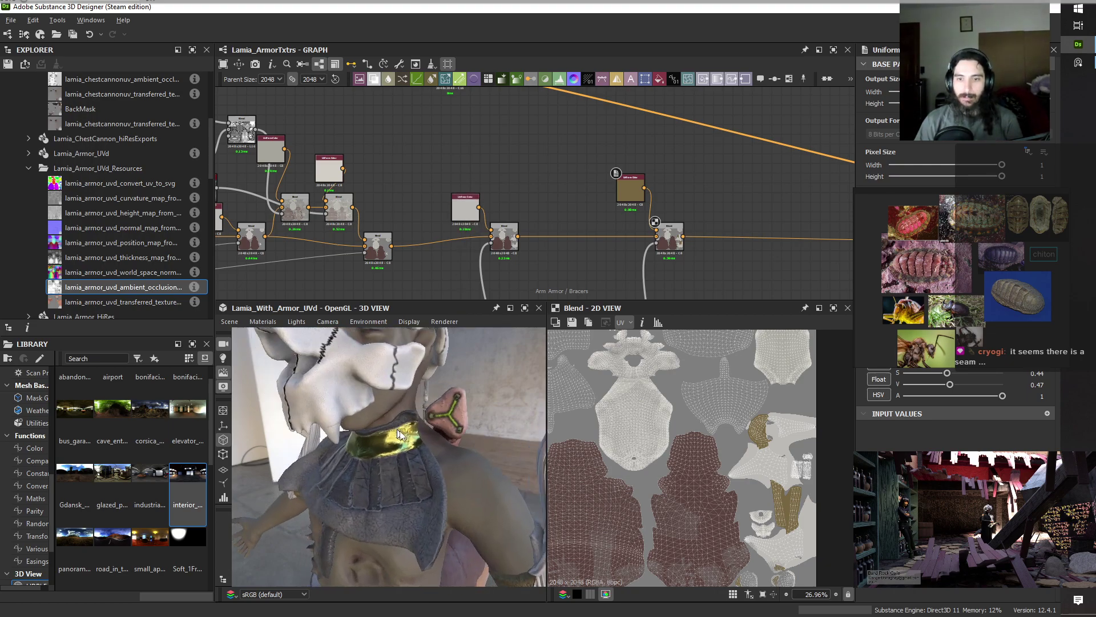
drag(398, 434, 429, 490)
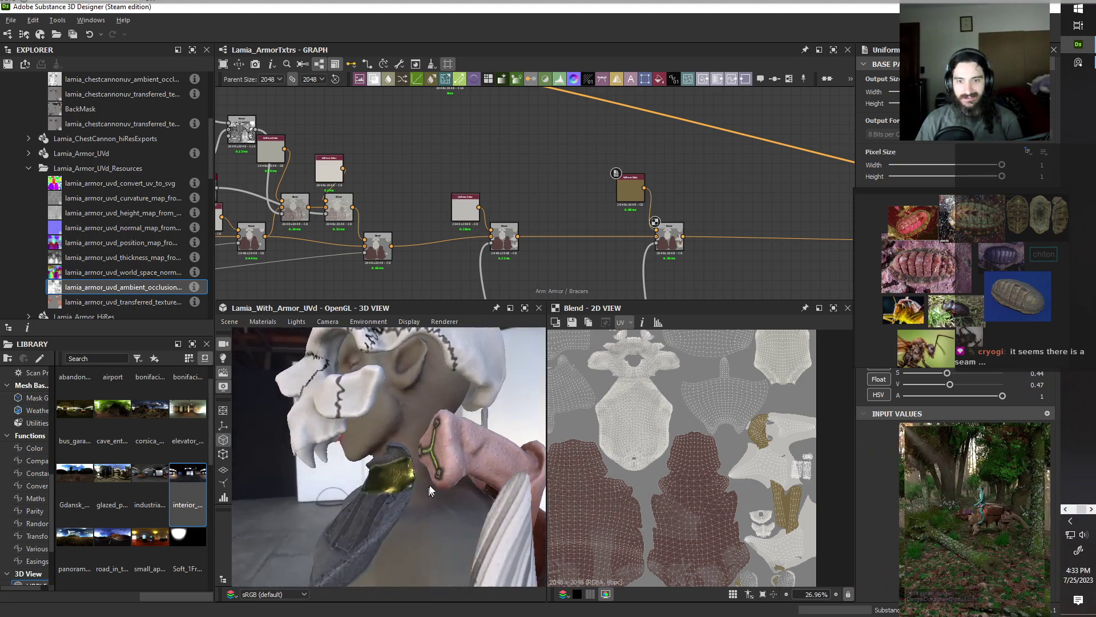
scroll(427, 487, down, 5)
scroll(423, 484, down, 4)
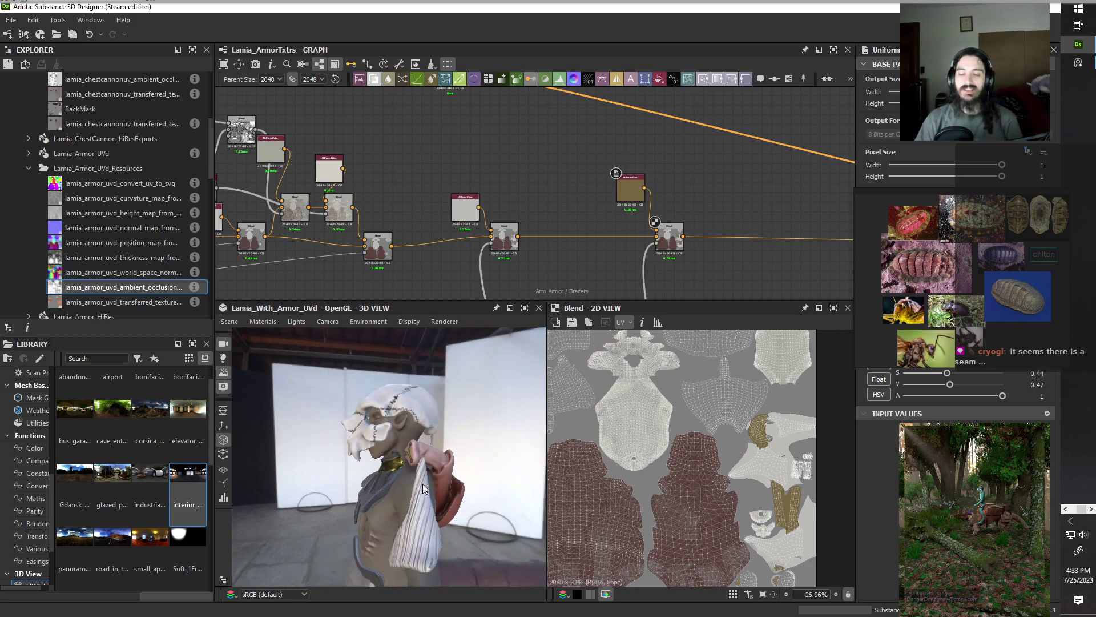
middle_drag(437, 525, 405, 474)
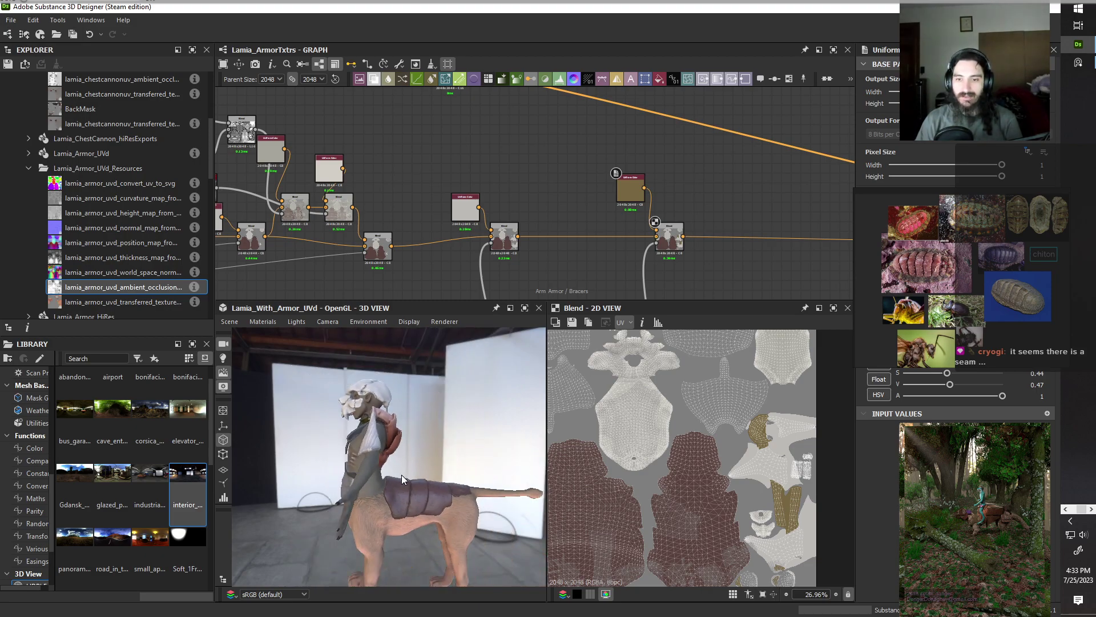
Examine the character's skull helmet, shoulder armor, back plates and collar in 3D from the front, side and back.
drag(368, 459, 393, 464)
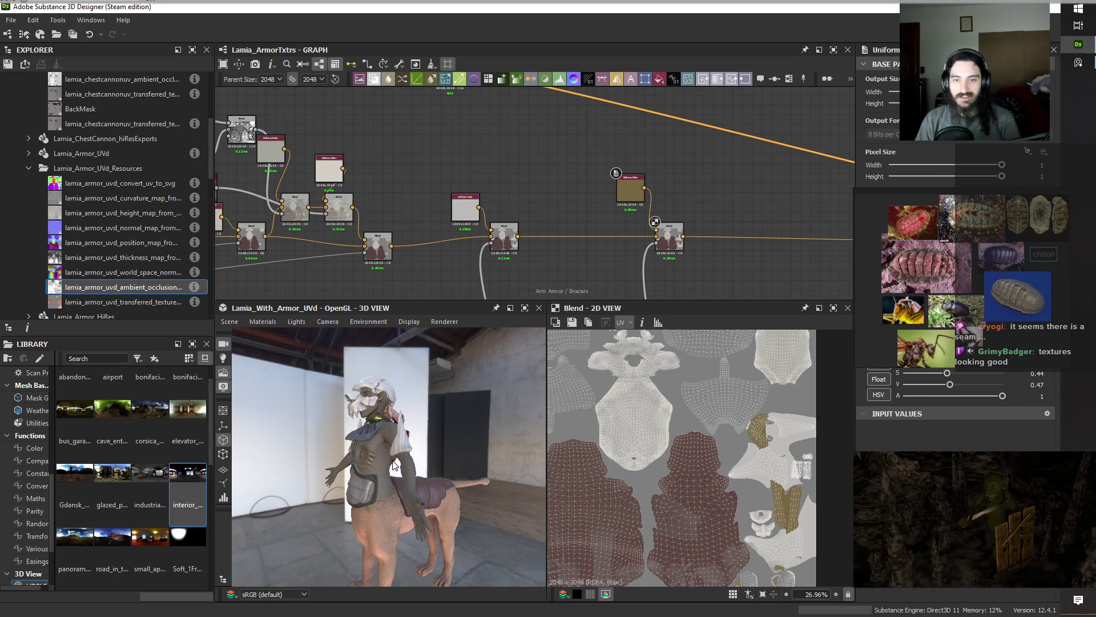
scroll(436, 442, up, 5)
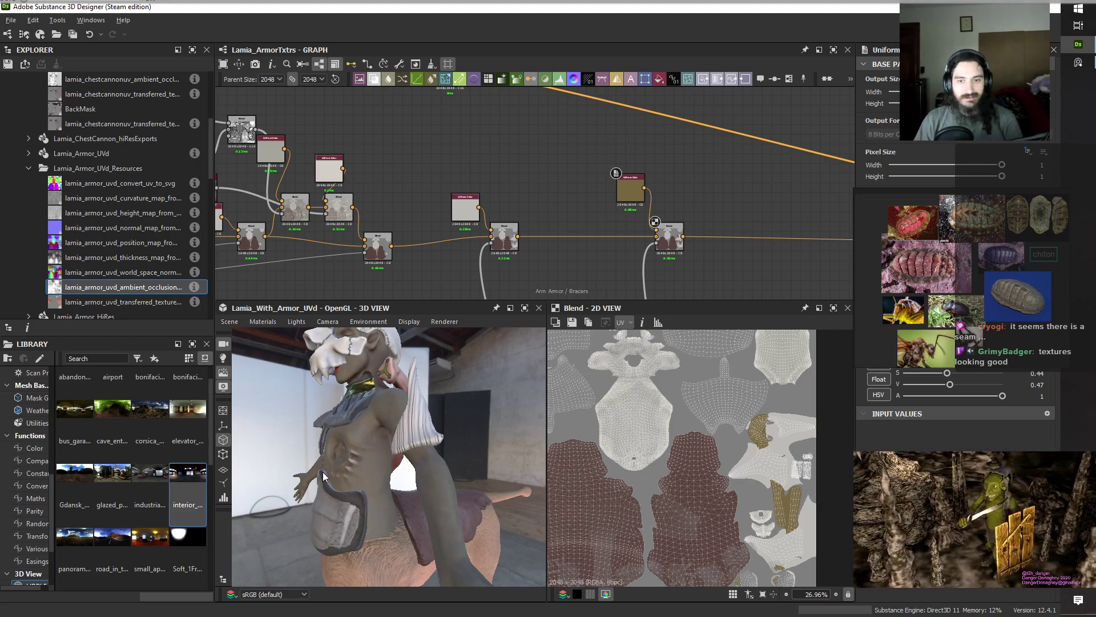
drag(323, 472, 353, 487)
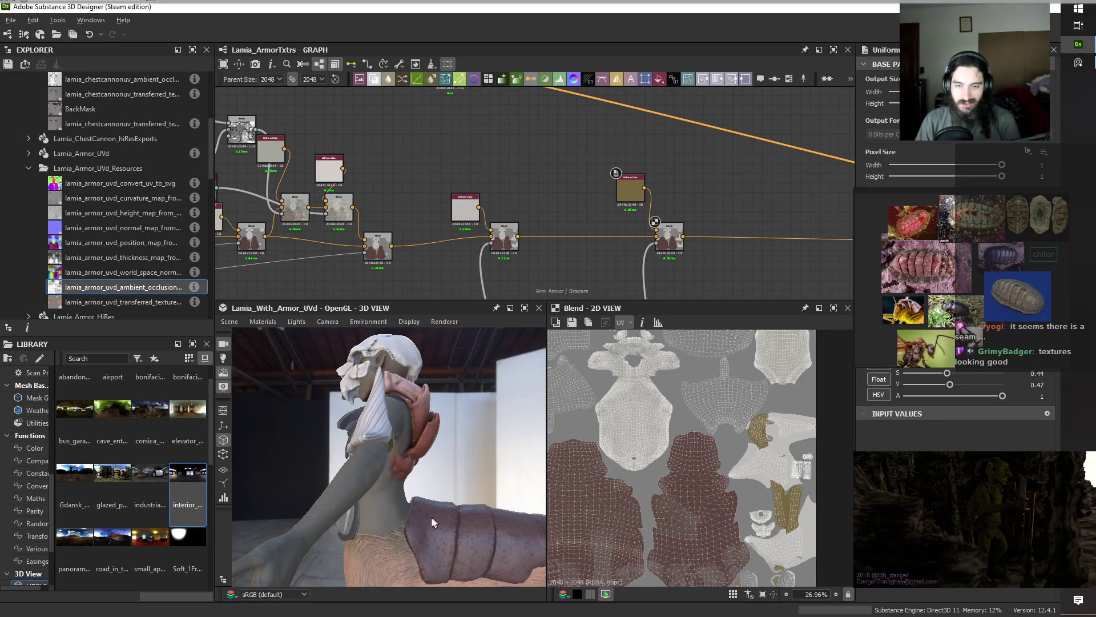
drag(431, 517, 386, 433)
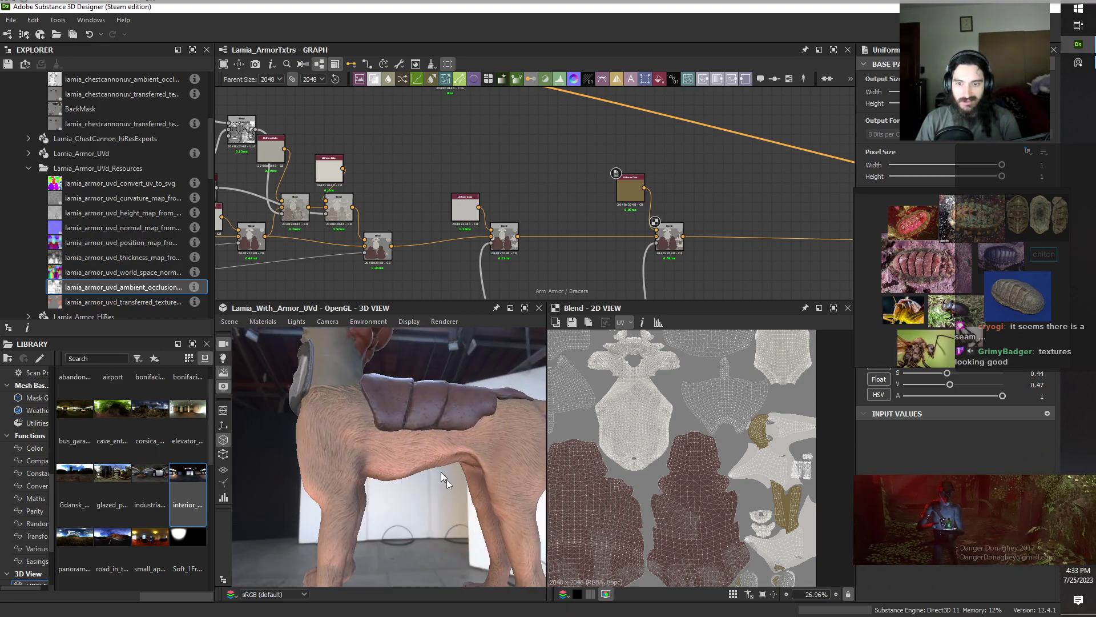
mouse_move(382, 492)
mouse_down()
mouse_move(351, 459)
mouse_move(410, 466)
mouse_move(410, 451)
mouse_move(409, 510)
mouse_move(375, 502)
mouse_move(499, 497)
mouse_move(372, 513)
mouse_move(411, 491)
mouse_move(355, 474)
mouse_move(375, 489)
mouse_move(358, 485)
mouse_move(411, 476)
mouse_move(404, 459)
mouse_move(395, 484)
mouse_up()
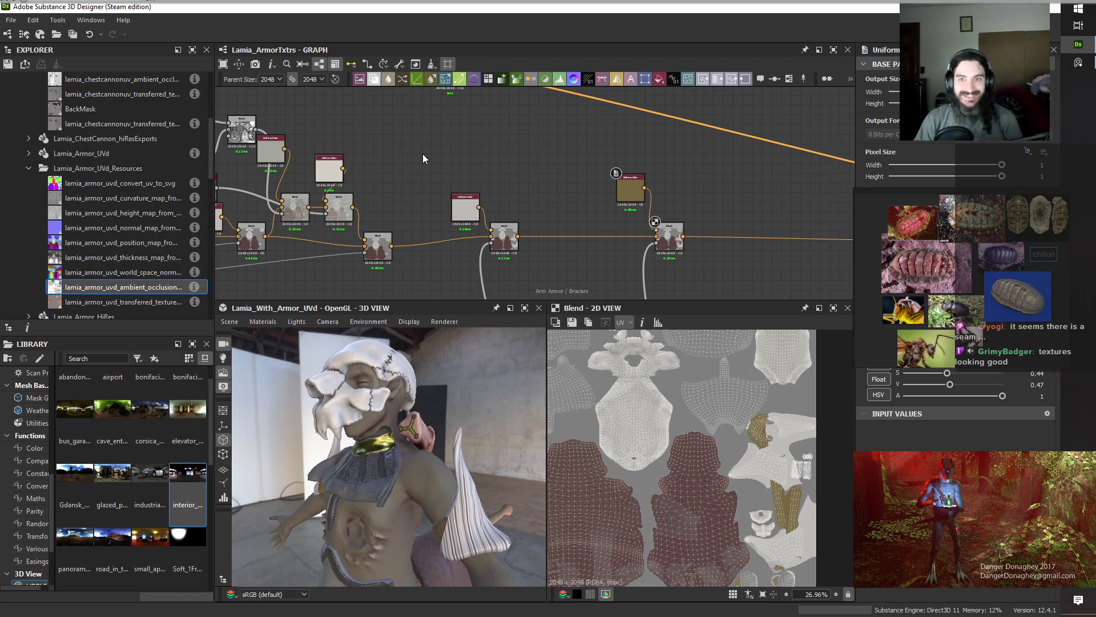
drag(402, 479, 392, 444)
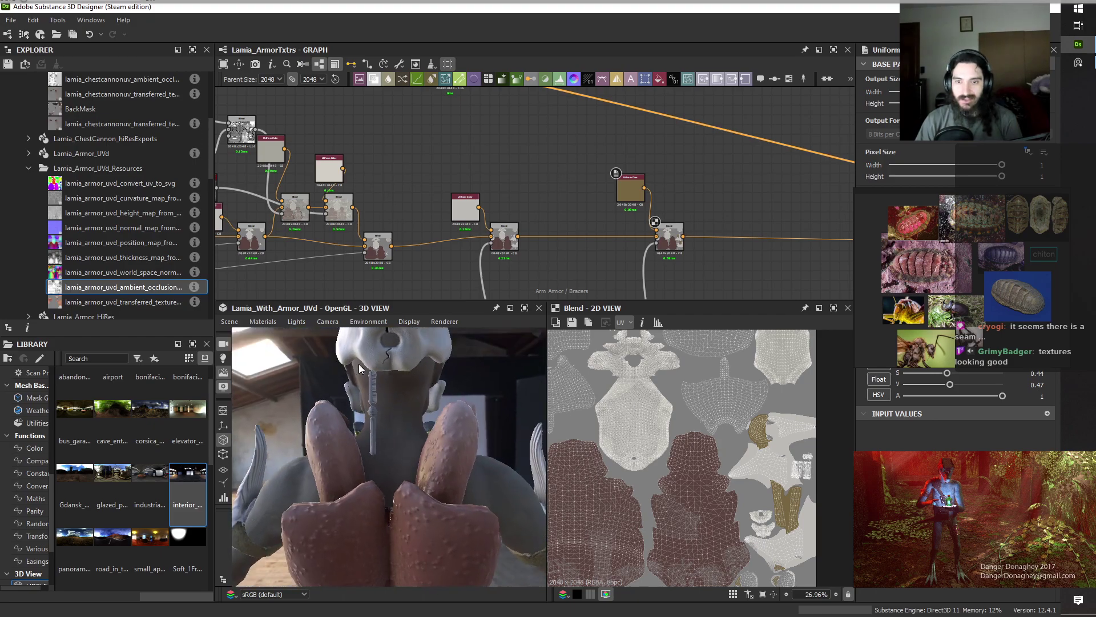
drag(353, 478, 496, 471)
Follow the diffuse chain past the metal collar nodes and preview the following Blend in the 2D view, framing the collar pieces.
scroll(655, 210, down, 3)
middle_drag(717, 238, 392, 234)
middle_drag(546, 248, 441, 215)
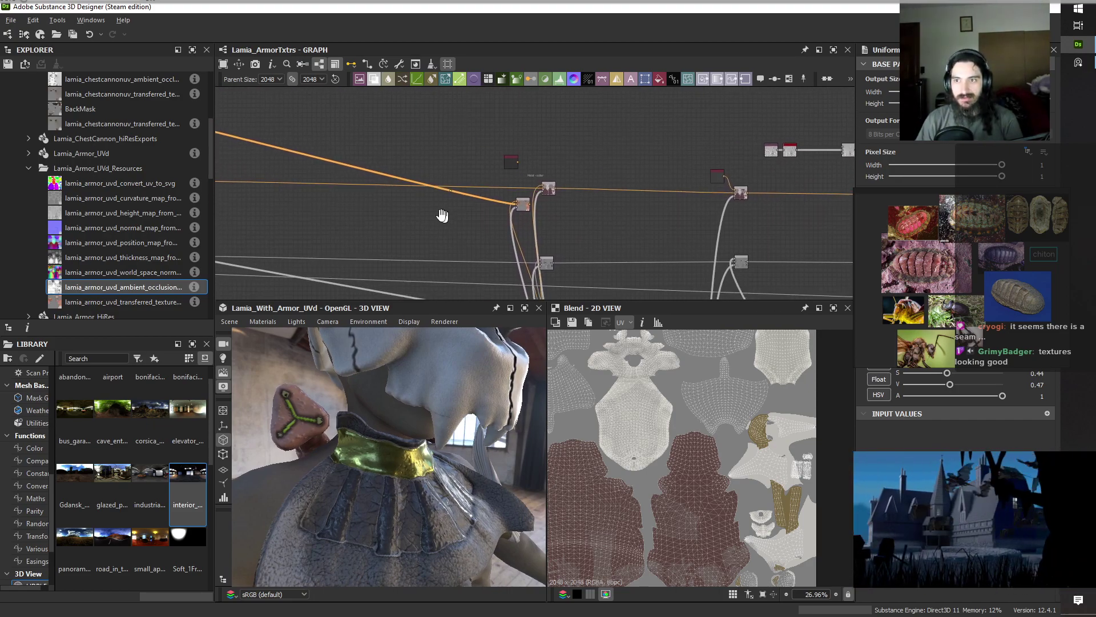
scroll(483, 209, up, 3)
scroll(526, 154, up, 3)
middle_drag(517, 146, 429, 202)
scroll(588, 247, down, 3)
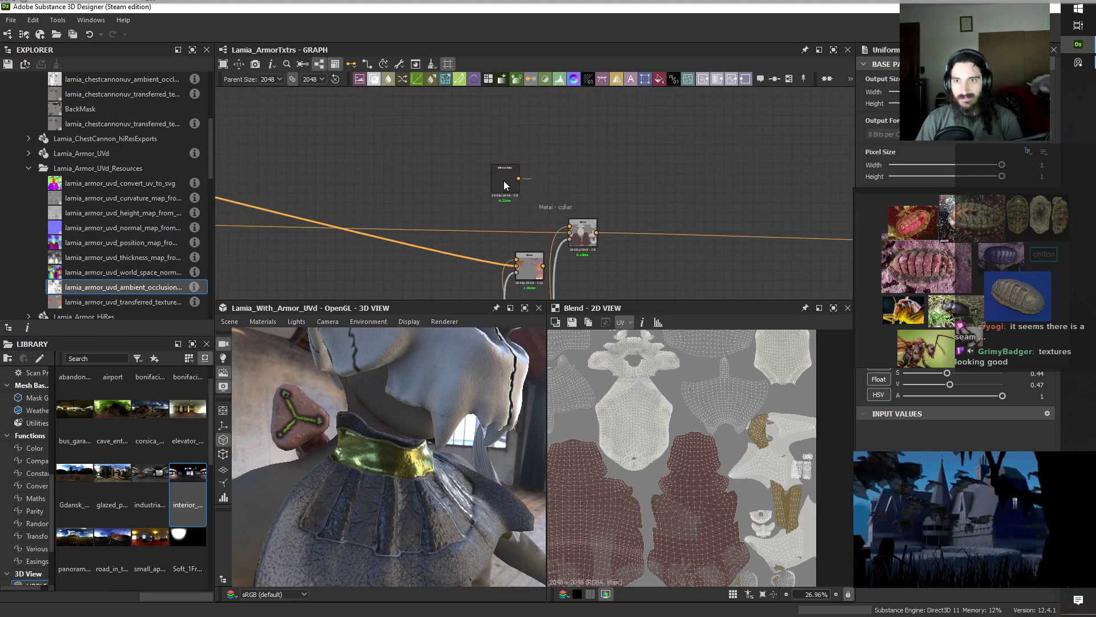
middle_drag(710, 220, 509, 172)
middle_drag(606, 173, 455, 178)
scroll(463, 170, up, 2)
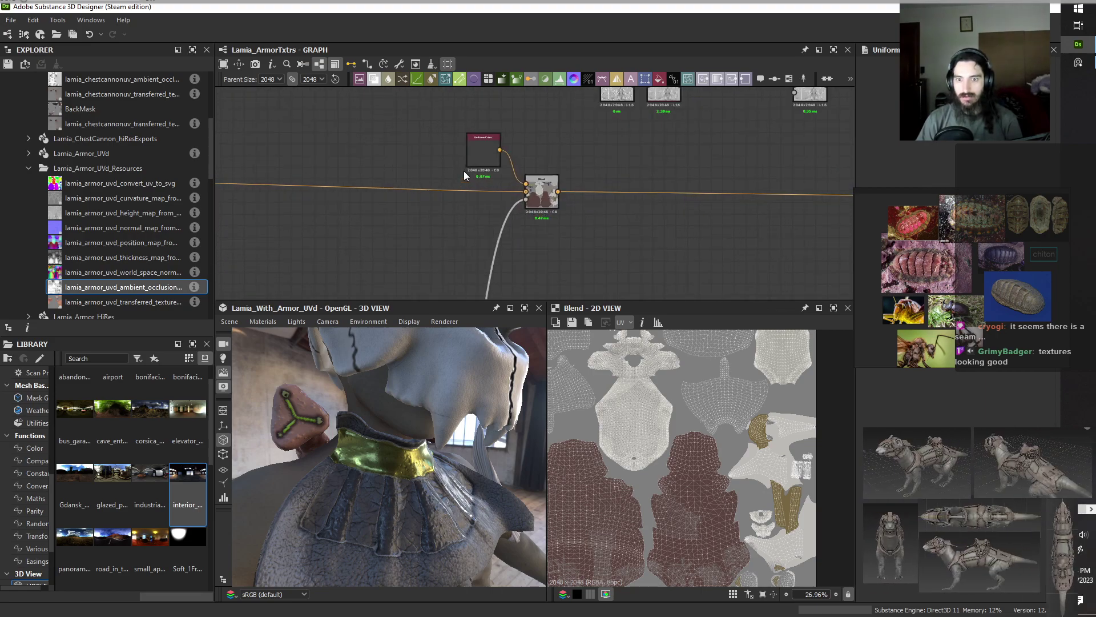
drag(391, 452, 371, 471)
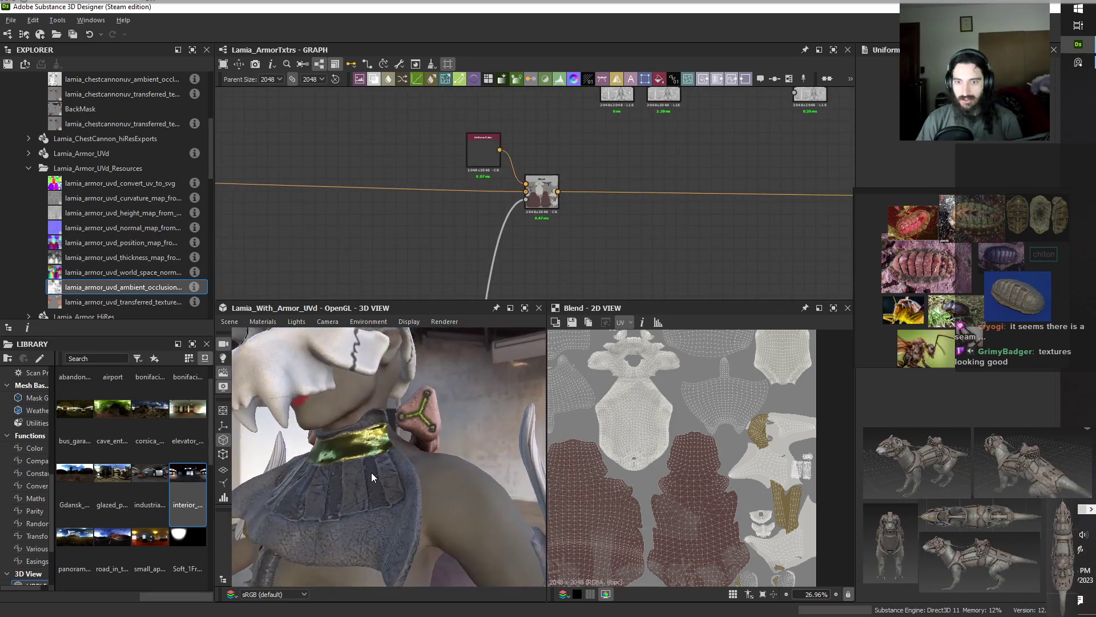
double_click(549, 209)
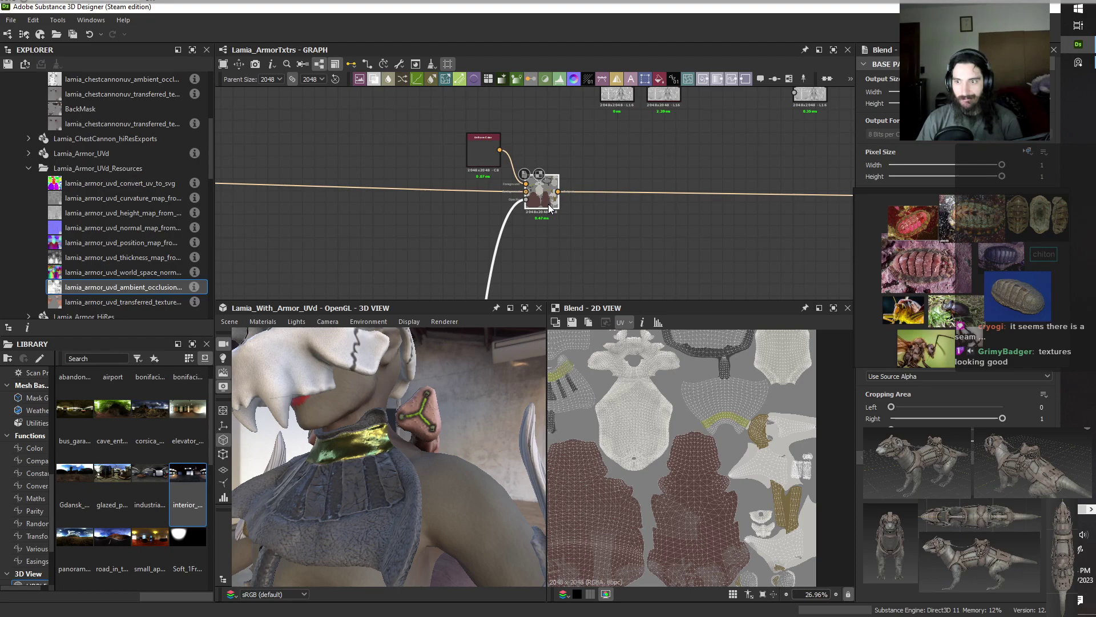
middle_drag(716, 418, 768, 475)
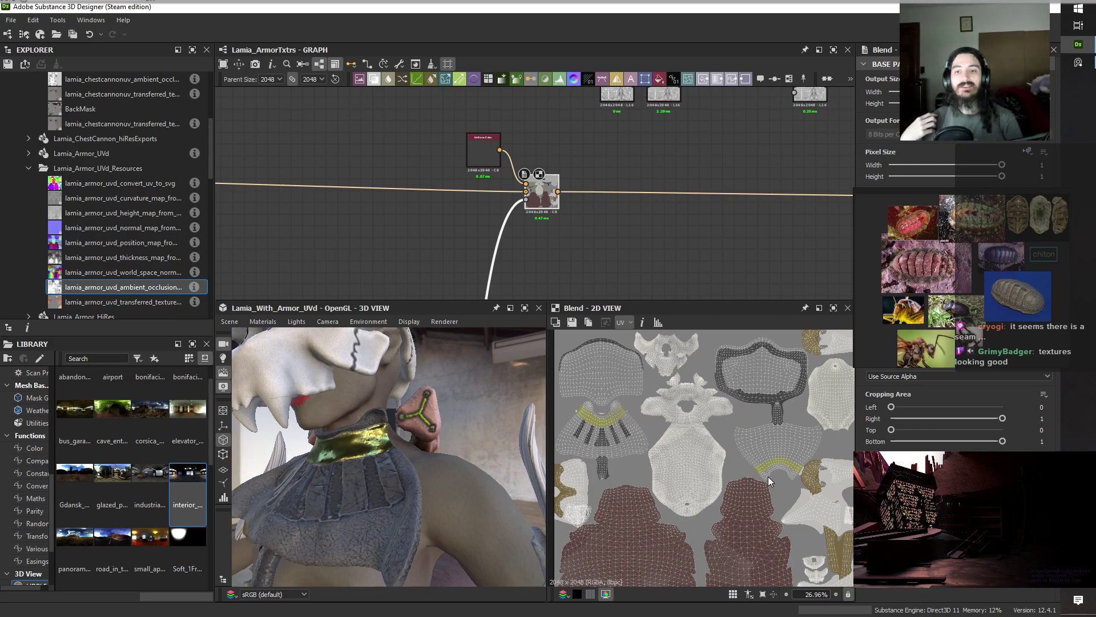
Inspect the gold collar and dark ribbed neck armor in 3D, up close and with the whole character in view.
drag(528, 502, 452, 459)
scroll(452, 461, down, 5)
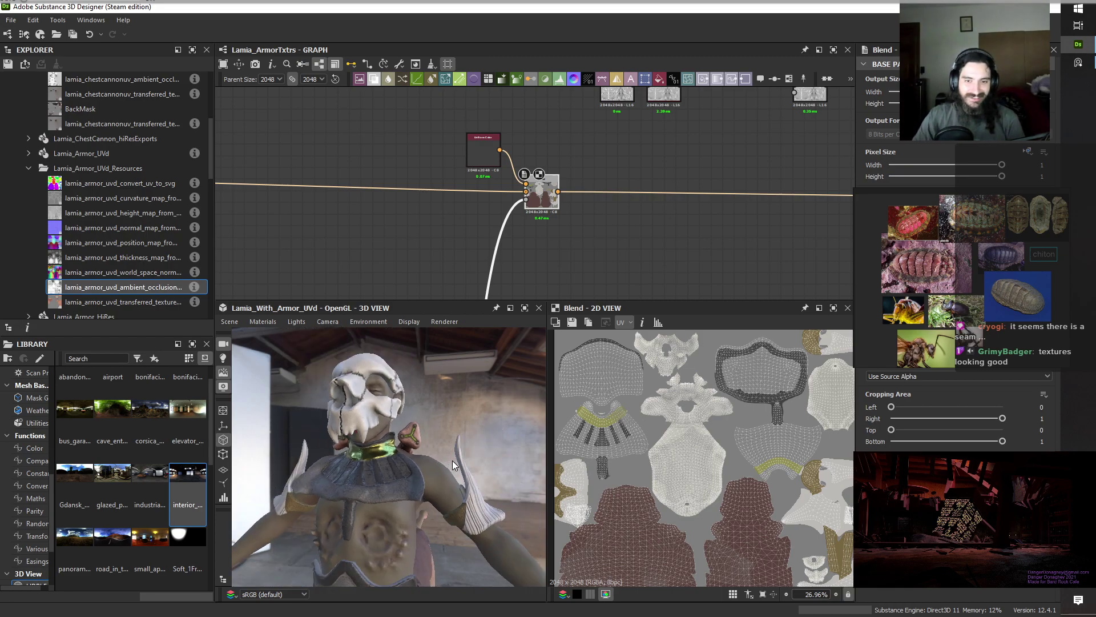
scroll(377, 486, up, 5)
drag(377, 486, 399, 546)
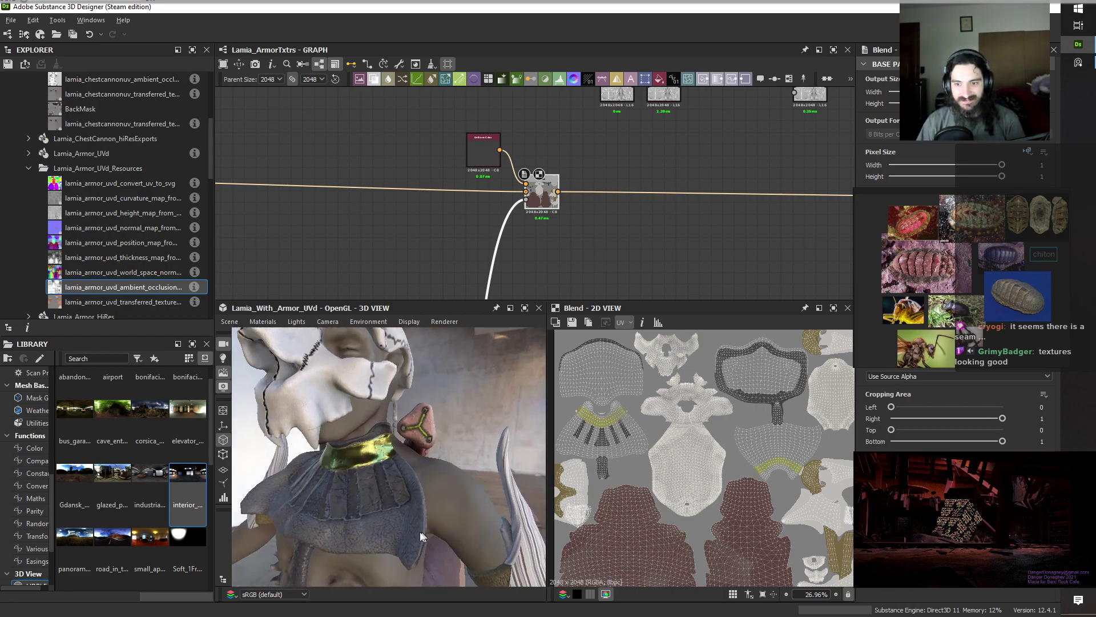
scroll(399, 545, down, 5)
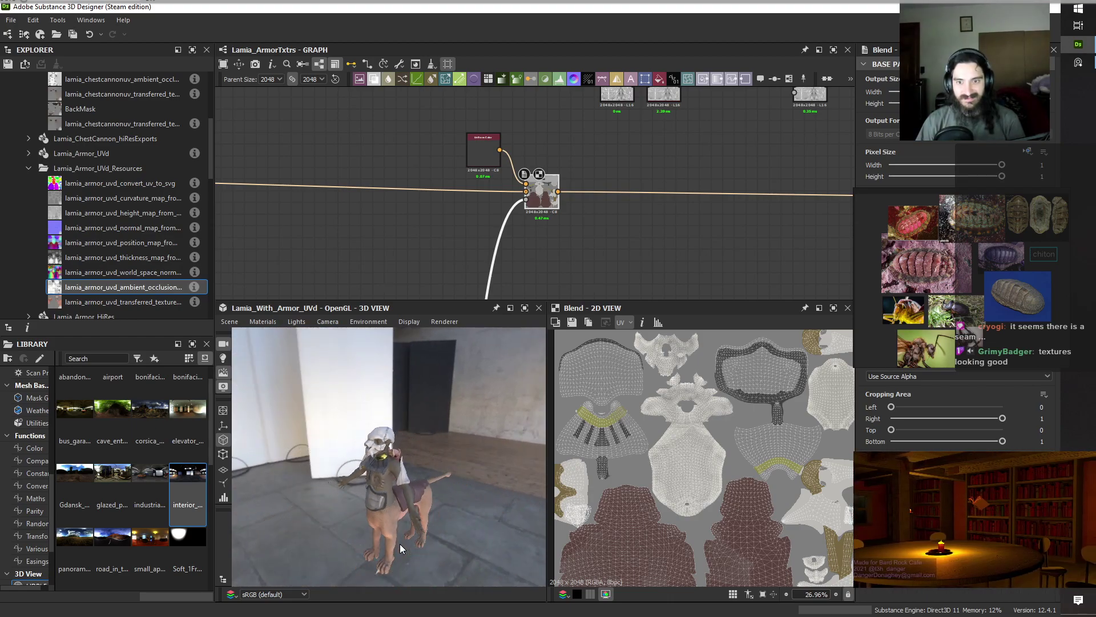
drag(374, 525, 350, 498)
drag(447, 530, 385, 466)
mouse_move(389, 470)
mouse_down()
mouse_move(424, 459)
mouse_move(409, 481)
mouse_move(400, 473)
mouse_up()
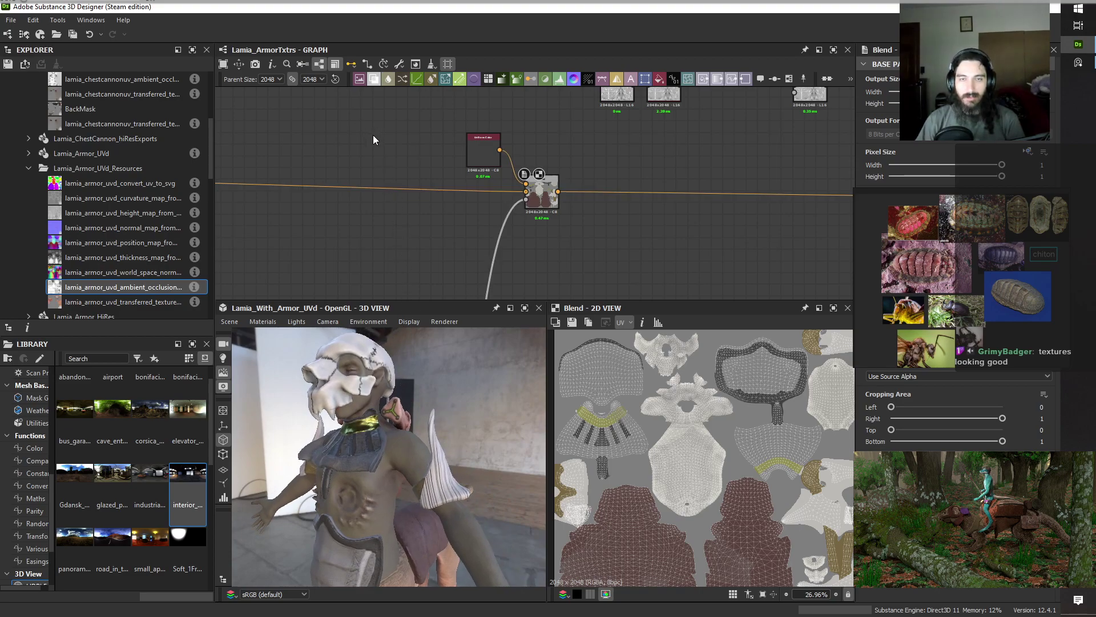
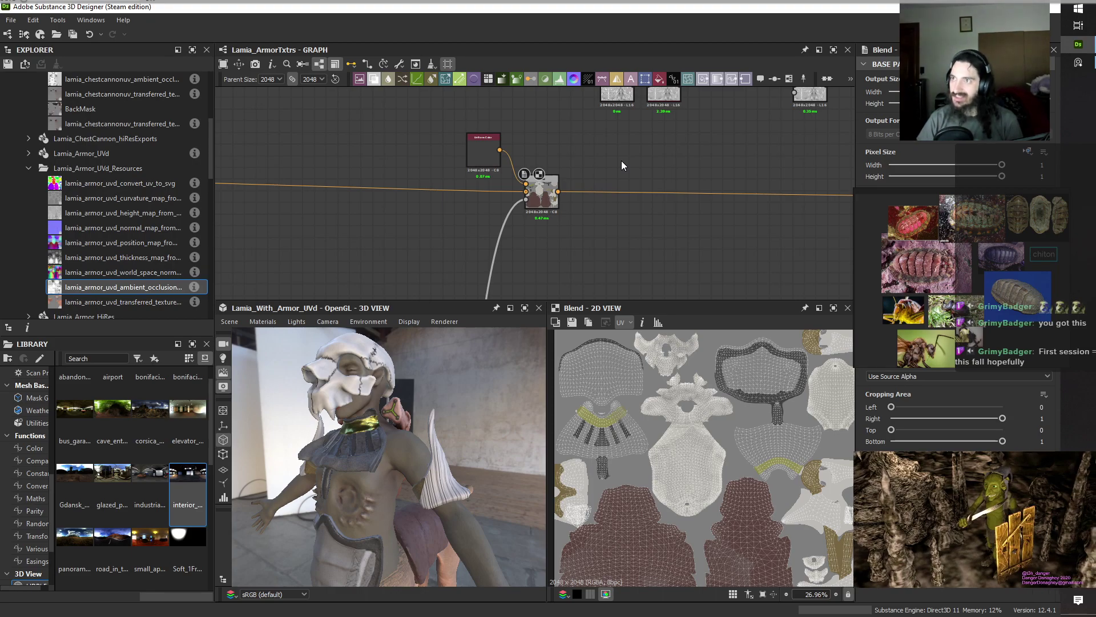
Compare the chest, belly plate and reddish back armor in 3D from both sides and from behind.
scroll(623, 166, down, 1)
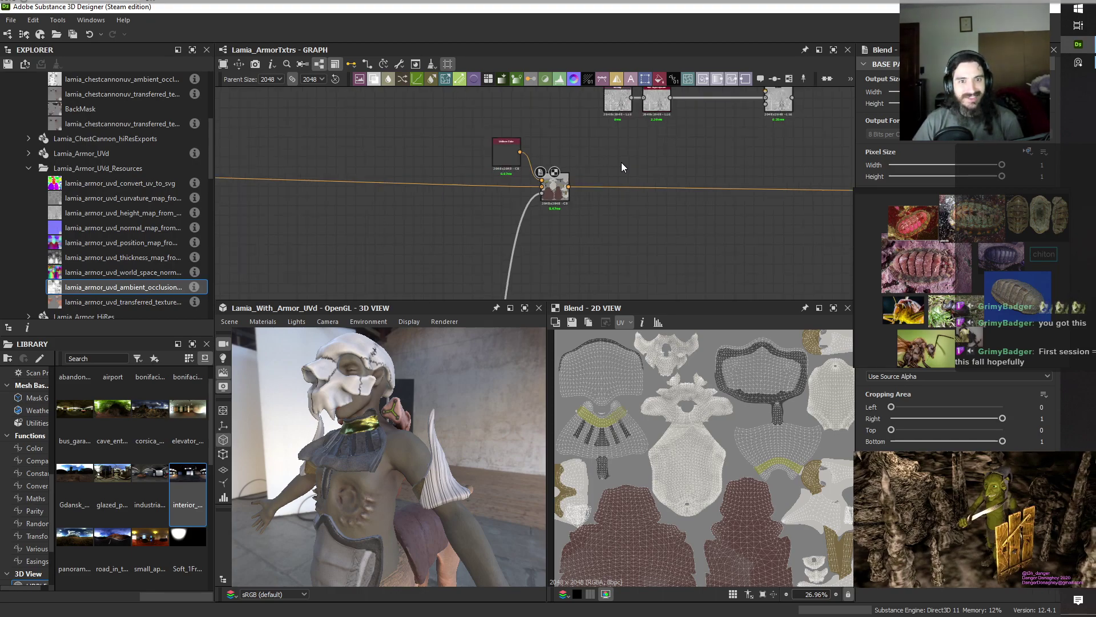
scroll(621, 162, down, 1)
drag(450, 494, 404, 495)
scroll(439, 495, up, 4)
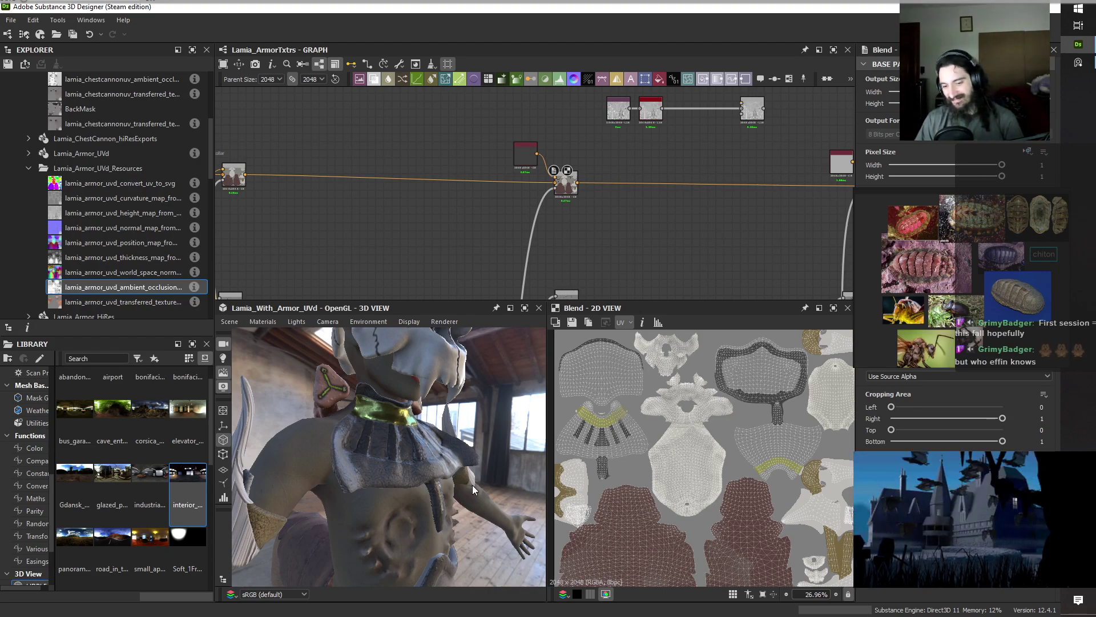
scroll(454, 471, down, 4)
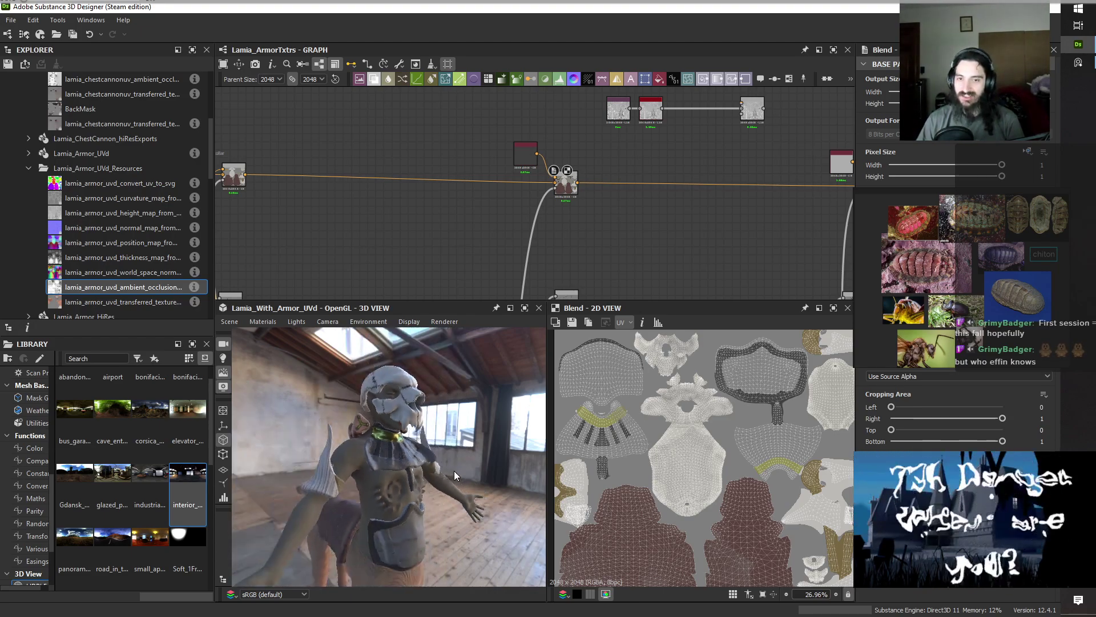
scroll(454, 471, down, 2)
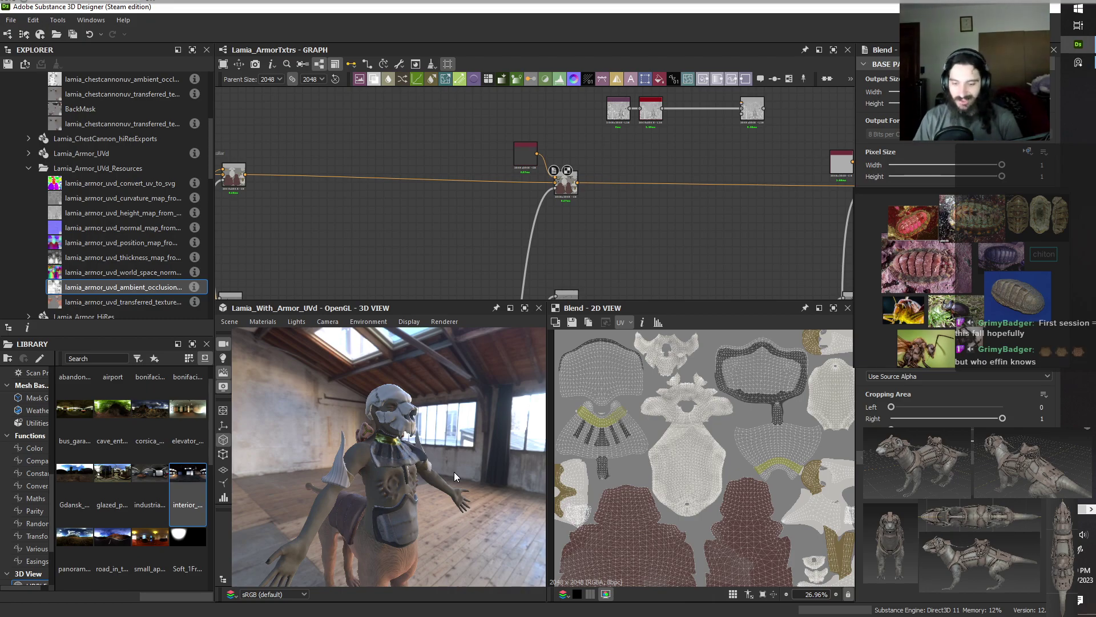
drag(454, 457, 379, 505)
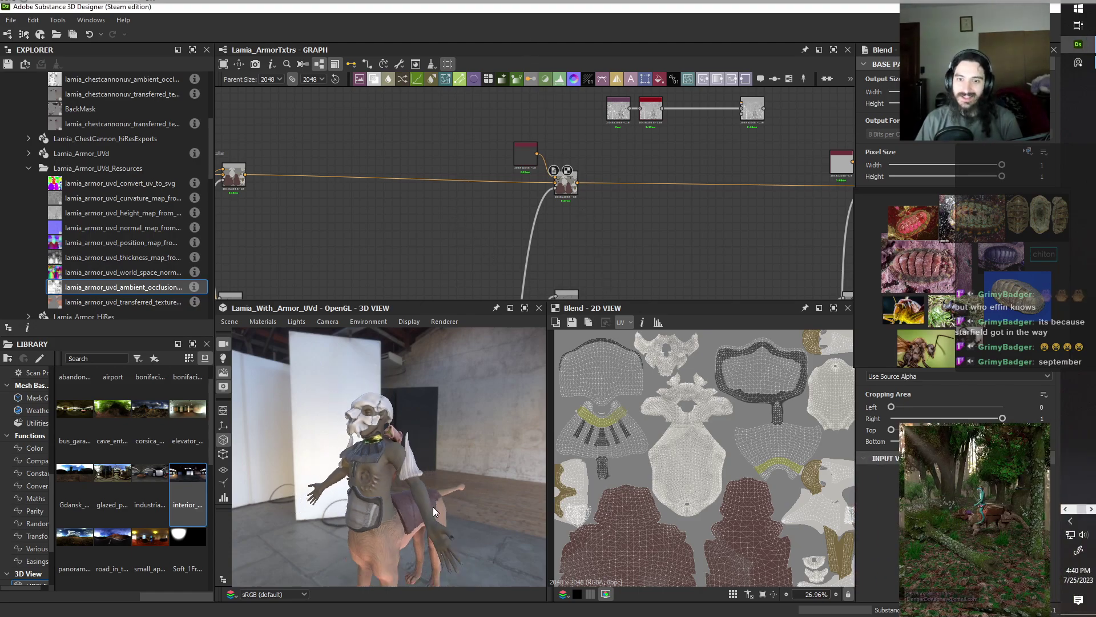
drag(432, 506, 330, 516)
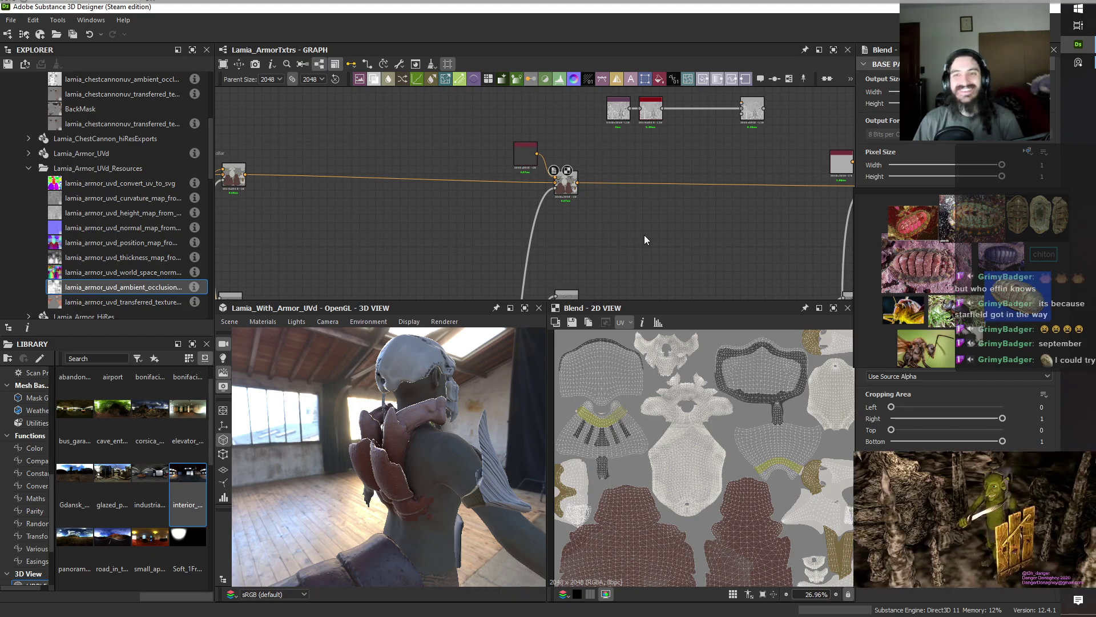
Set the Uniform Color for the belly plate's inset to a pale tan with saturation 0.19 and value 0.58, and check it in 3D.
scroll(644, 235, down, 2)
scroll(644, 234, up, 2)
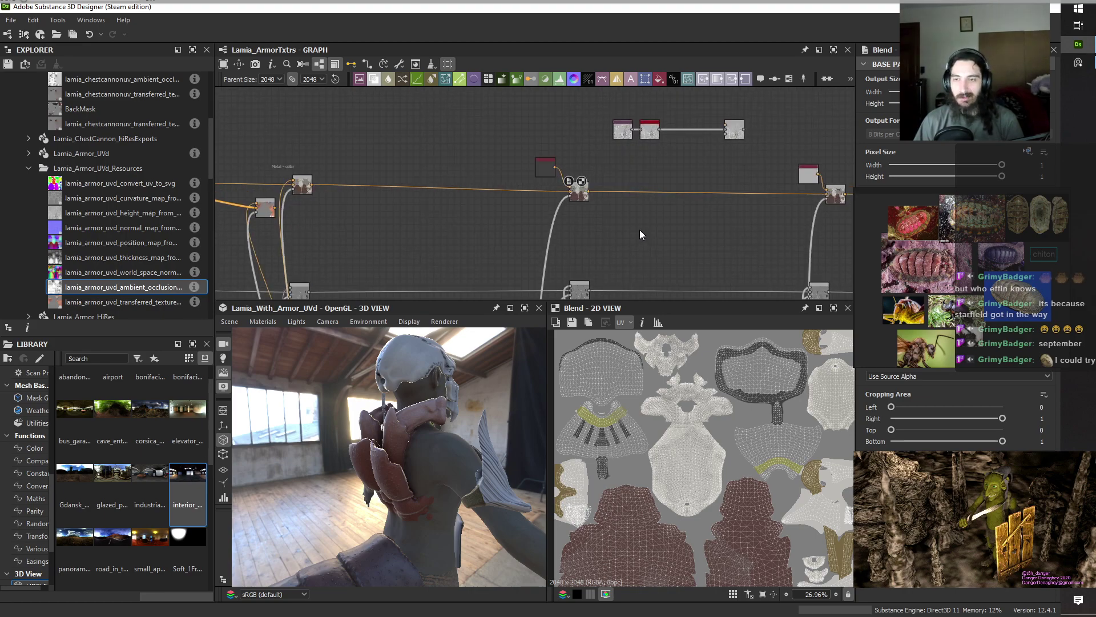
scroll(642, 232, down, 1)
middle_drag(723, 236, 460, 233)
scroll(460, 233, down, 3)
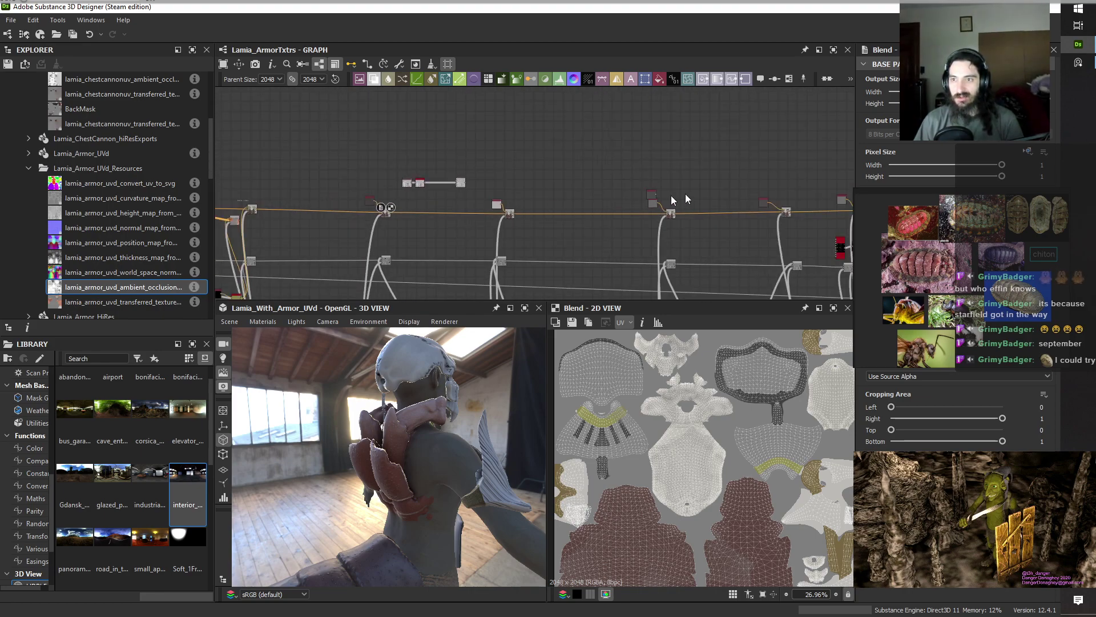
middle_drag(713, 214, 616, 206)
scroll(590, 197, up, 4)
scroll(590, 197, up, 3)
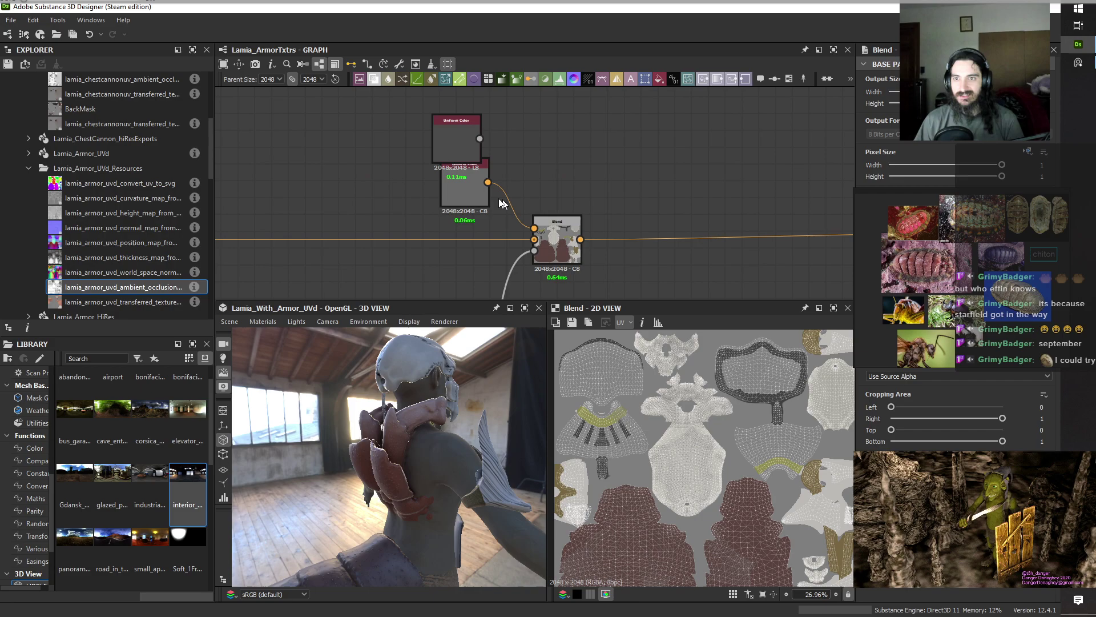
double_click(454, 185)
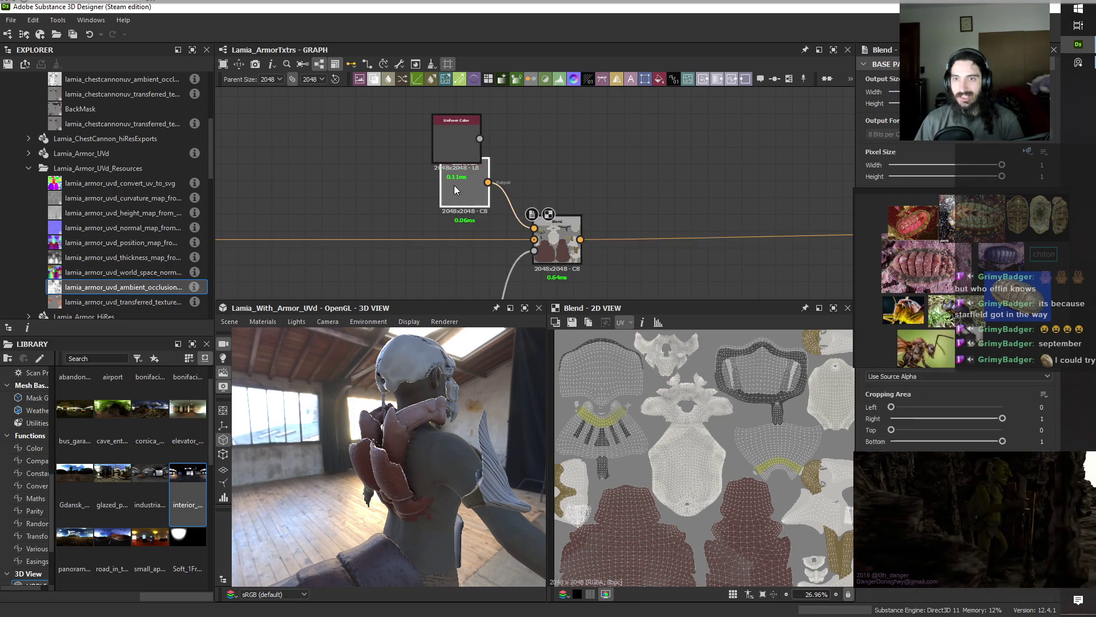
click(1002, 373)
click(961, 384)
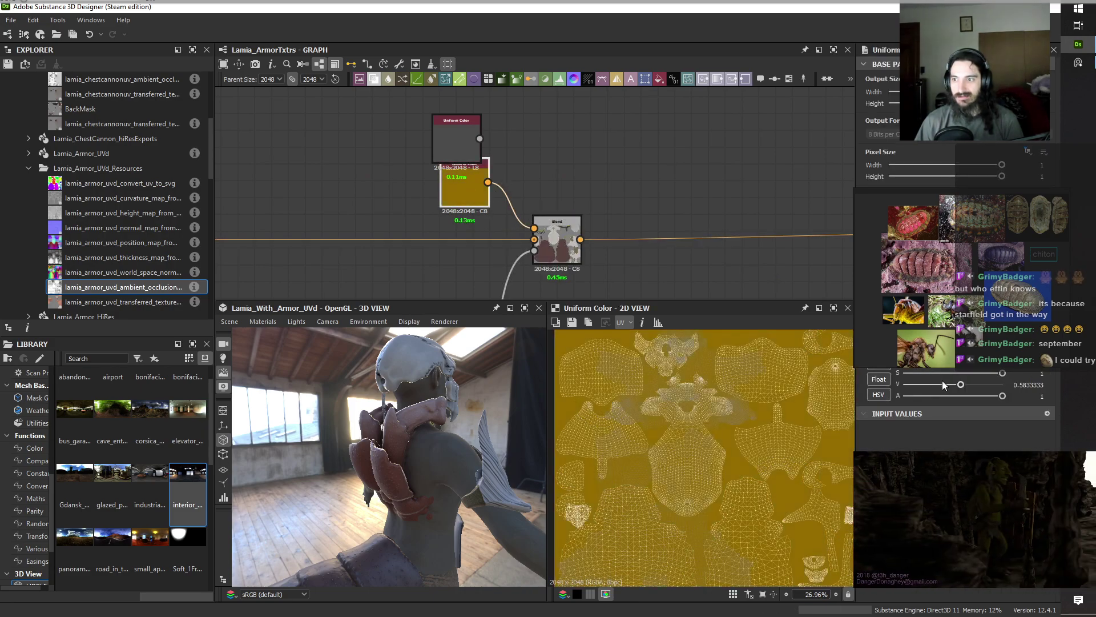
drag(950, 374, 922, 379)
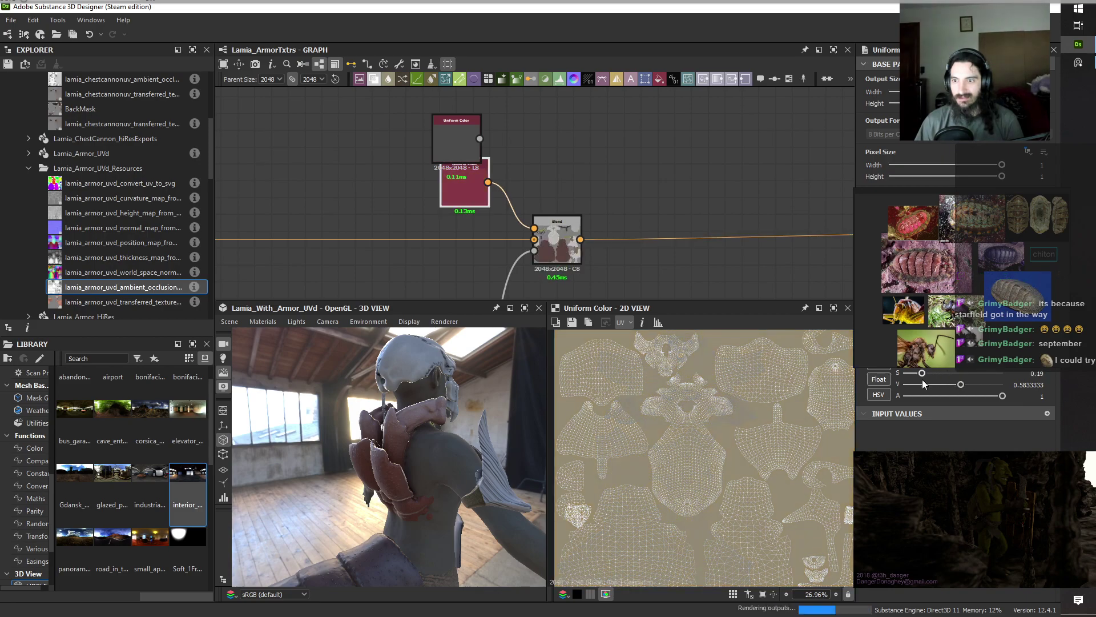
drag(502, 479, 353, 505)
scroll(691, 163, down, 5)
scroll(690, 163, up, 5)
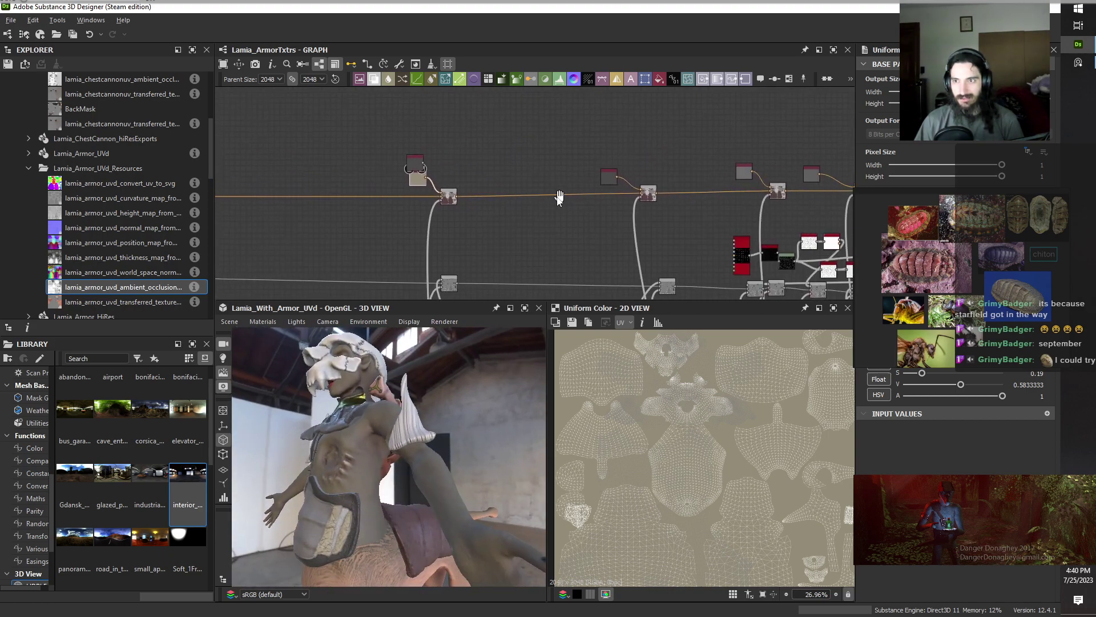
Set the Uniform Color for the collar's ribbed panels to a dark brown with saturation 0.3 and value 0.22, and check it in 3D.
click(533, 153)
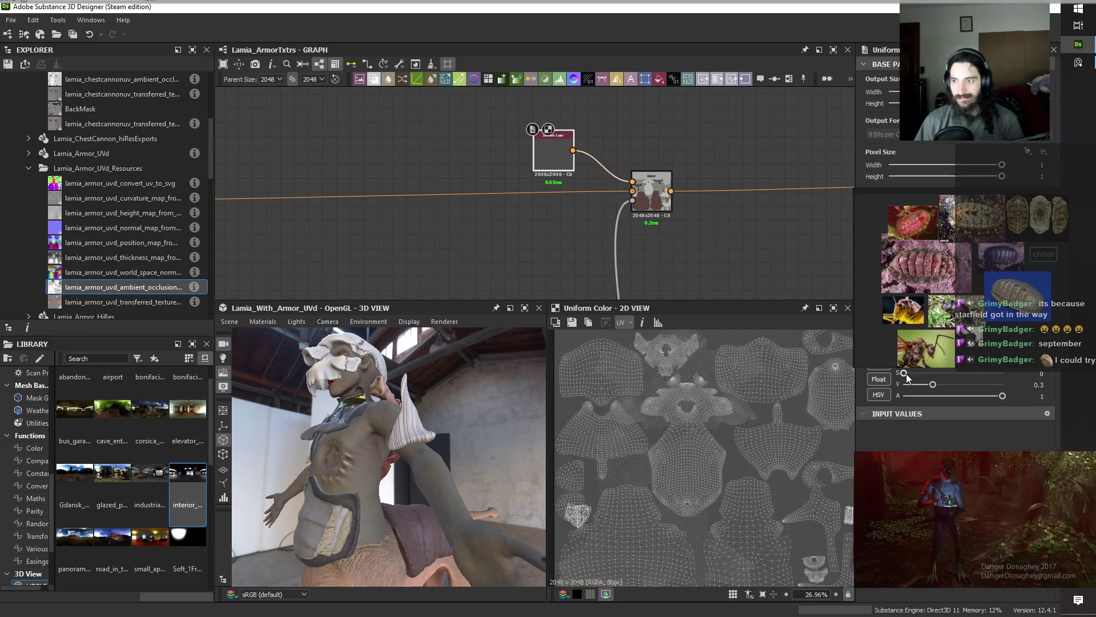
drag(906, 374, 944, 372)
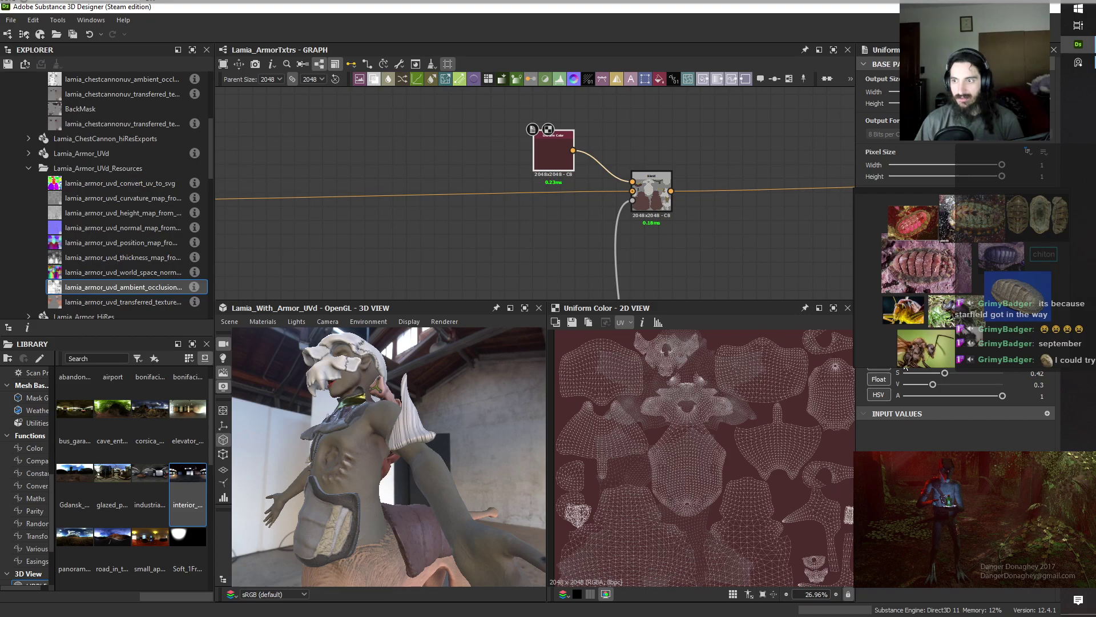
drag(907, 370, 931, 369)
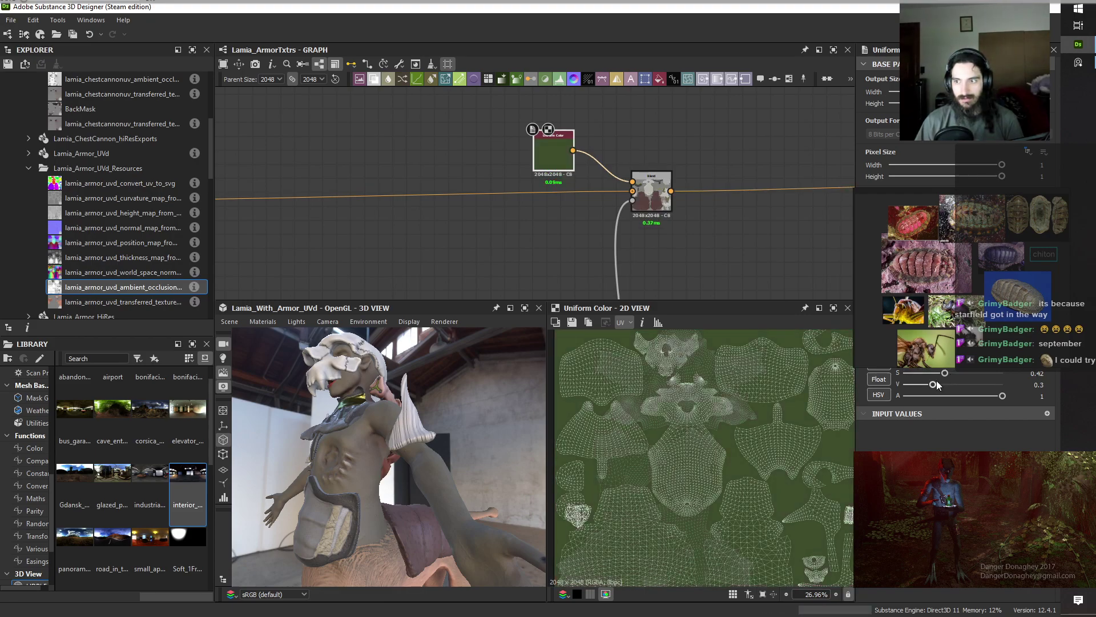
drag(934, 387, 939, 388)
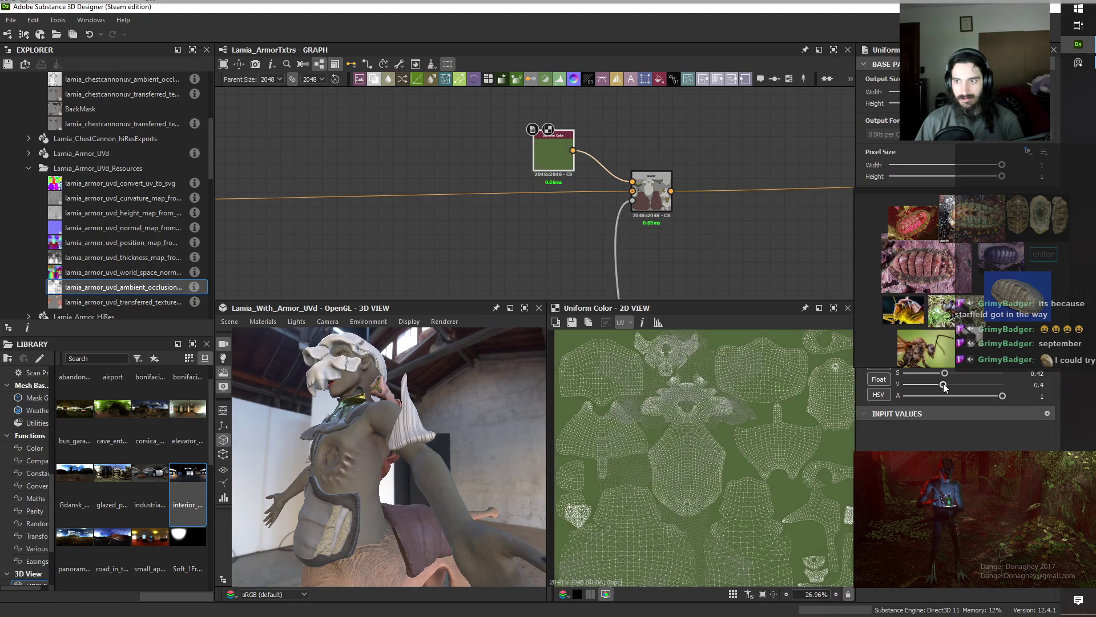
click(926, 385)
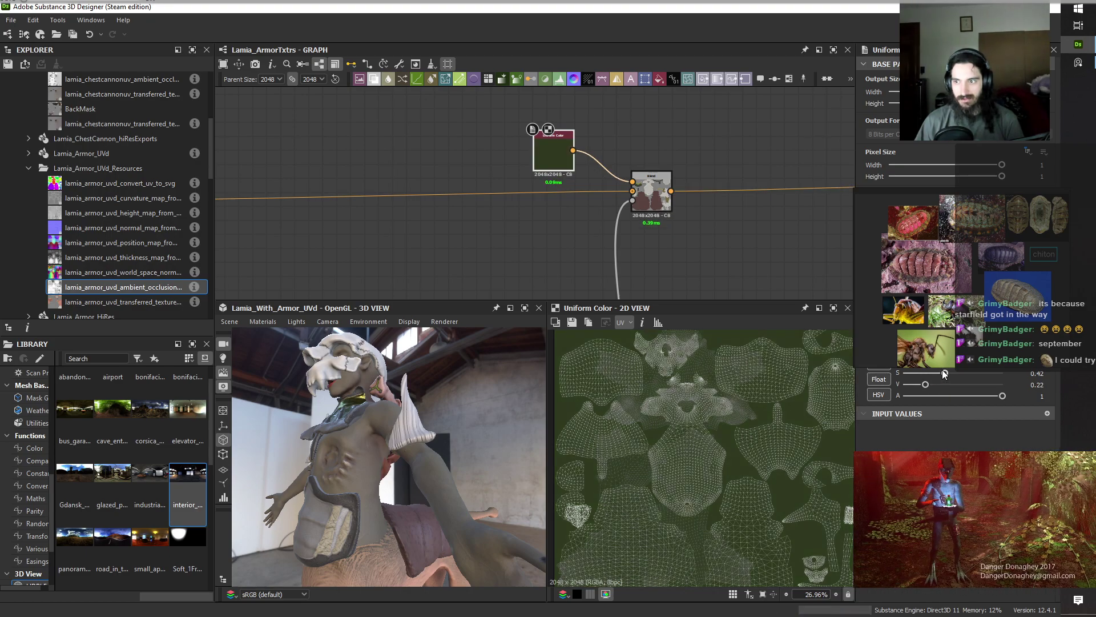
drag(945, 373, 913, 369)
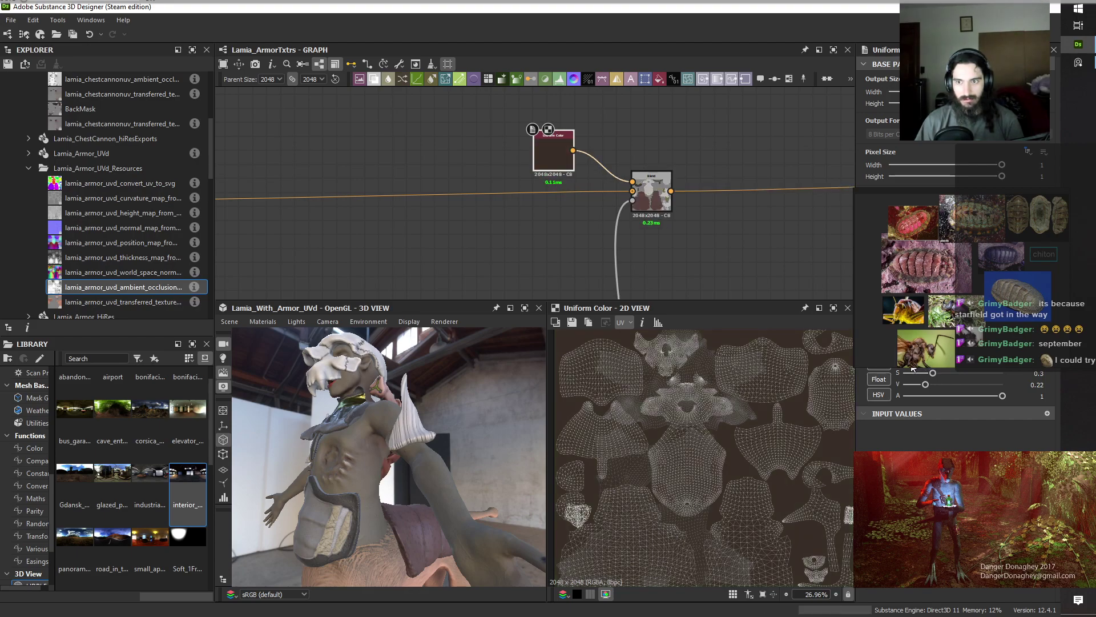
drag(311, 478, 436, 465)
Locate the collar's Blend in the lower grayscale chain and show the settings of the Uniform Color feeding it.
scroll(657, 146, down, 2)
scroll(657, 146, down, 5)
middle_drag(645, 286, 617, 243)
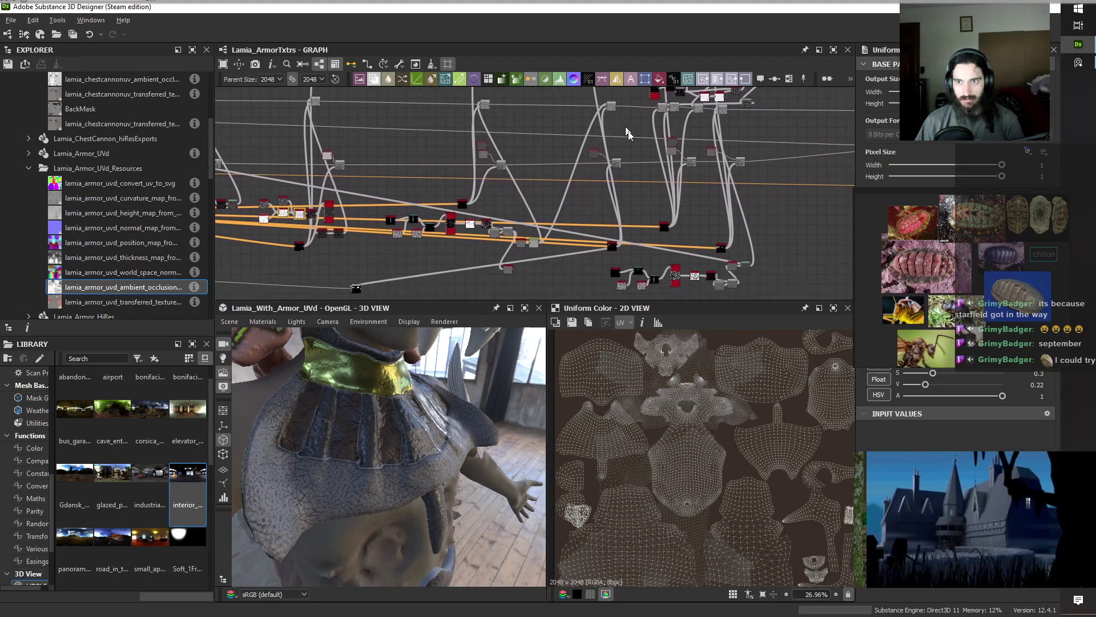
scroll(608, 165, up, 5)
click(487, 177)
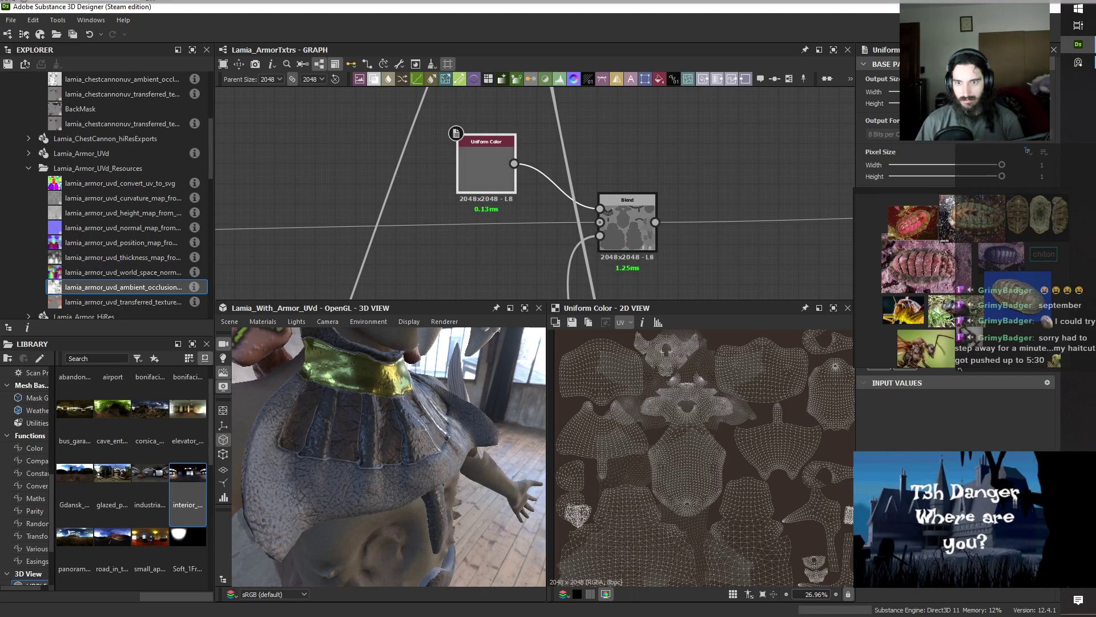
scroll(635, 197, down, 4)
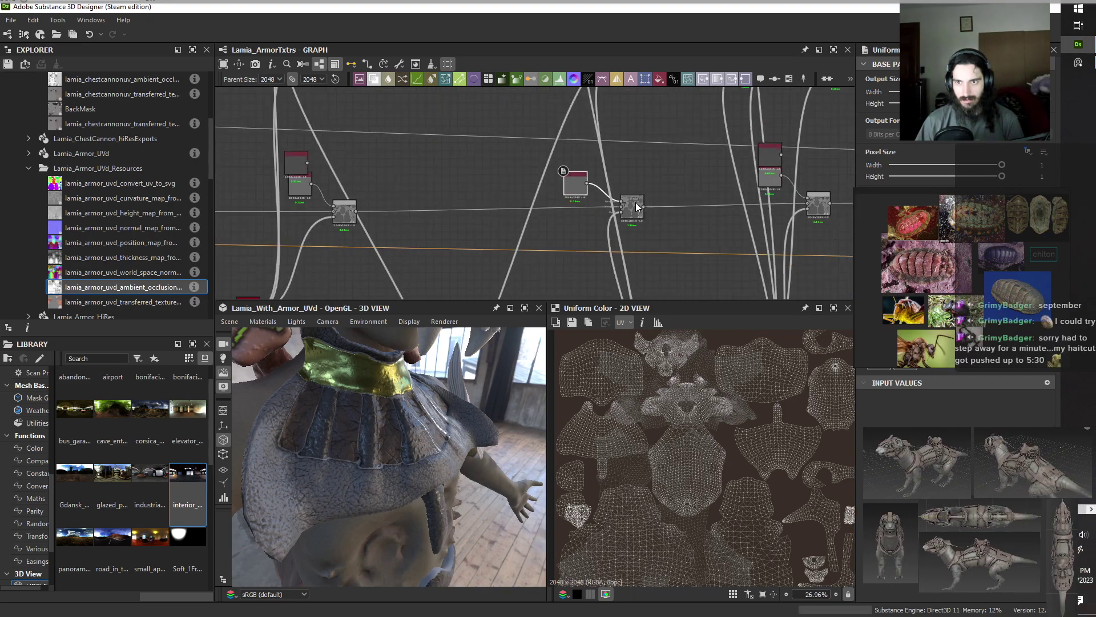
Inspect the collar's brown ribs and gray rim in 3D, with the whole character in view and up close from the side.
drag(492, 440, 460, 495)
scroll(437, 527, down, 10)
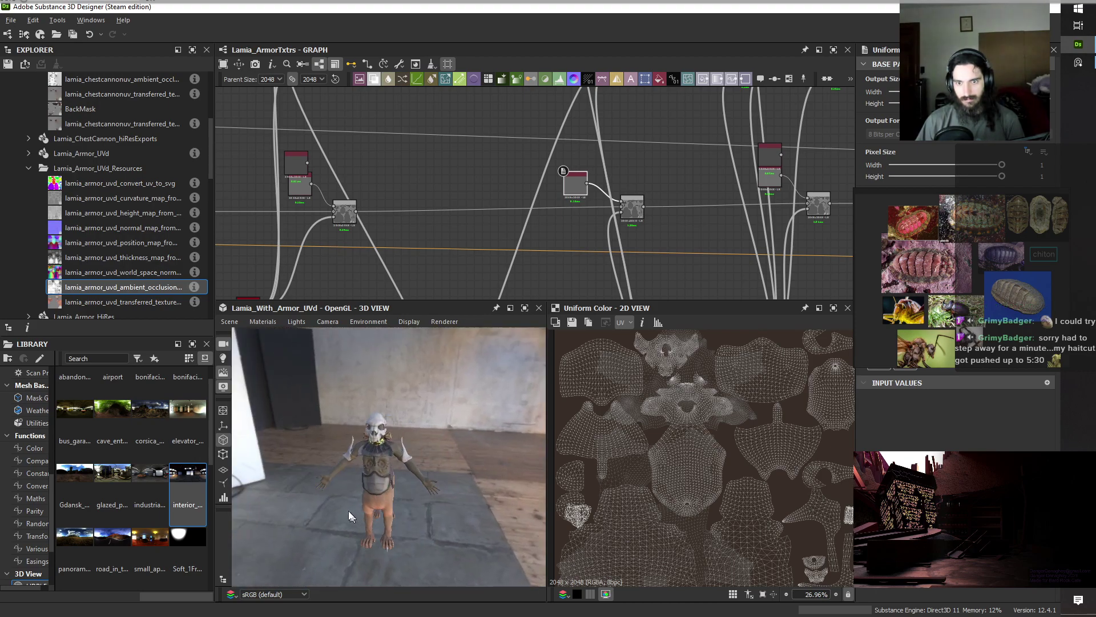
scroll(369, 481, up, 8)
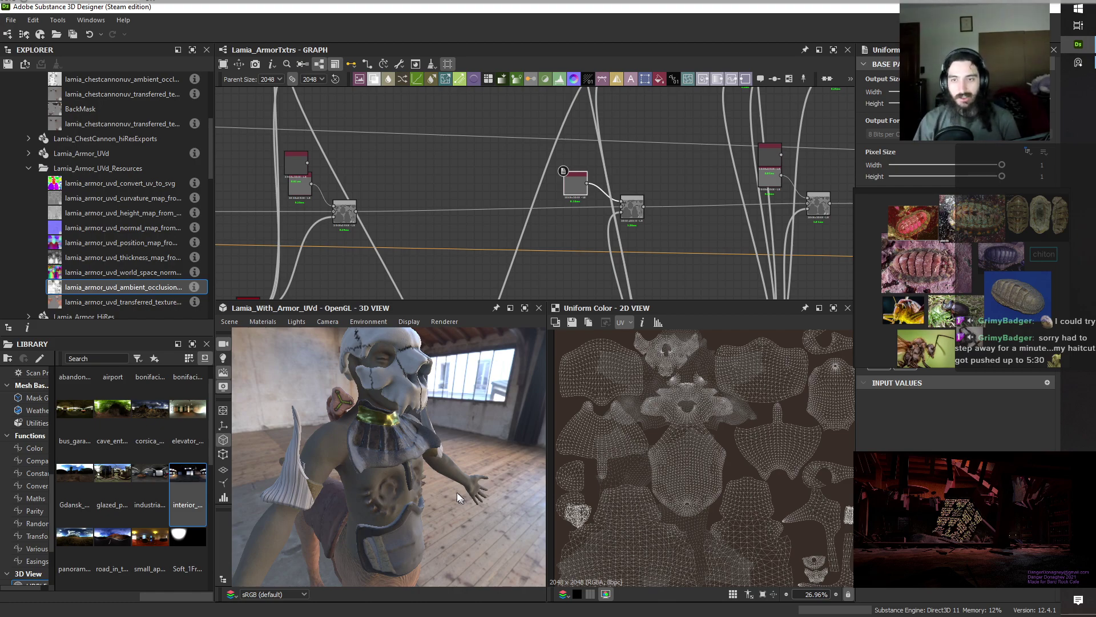
scroll(475, 459, up, 4)
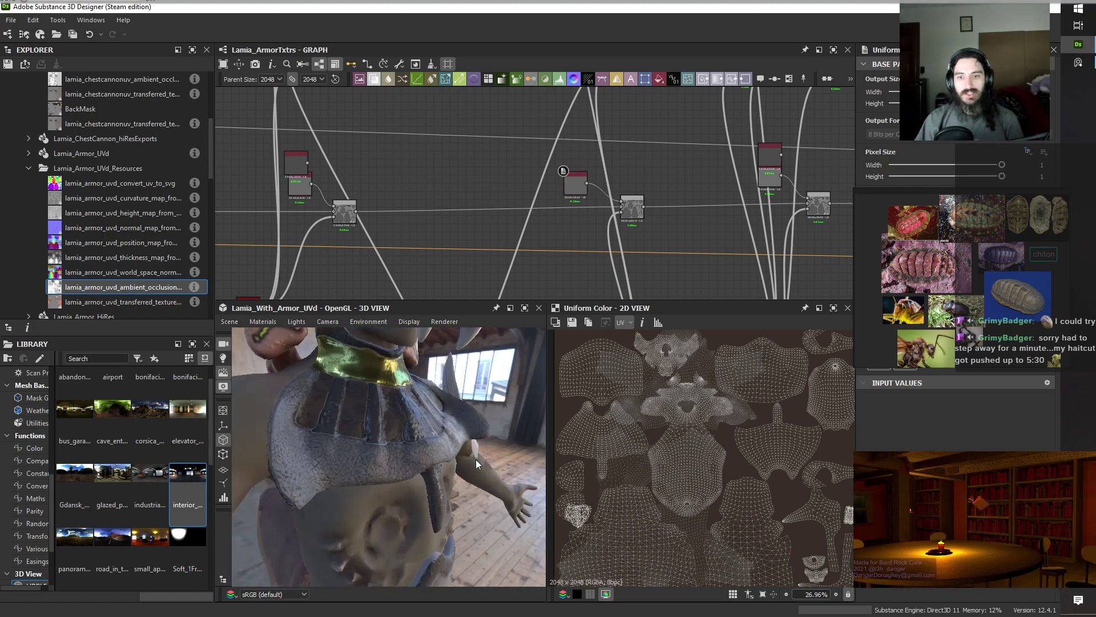
drag(403, 500, 452, 489)
middle_drag(452, 489, 441, 492)
mouse_move(441, 492)
mouse_down()
mouse_move(475, 518)
mouse_move(457, 533)
mouse_move(391, 482)
mouse_move(414, 495)
mouse_move(399, 495)
mouse_move(454, 504)
mouse_move(435, 498)
mouse_move(447, 517)
mouse_move(431, 506)
mouse_move(434, 483)
mouse_up()
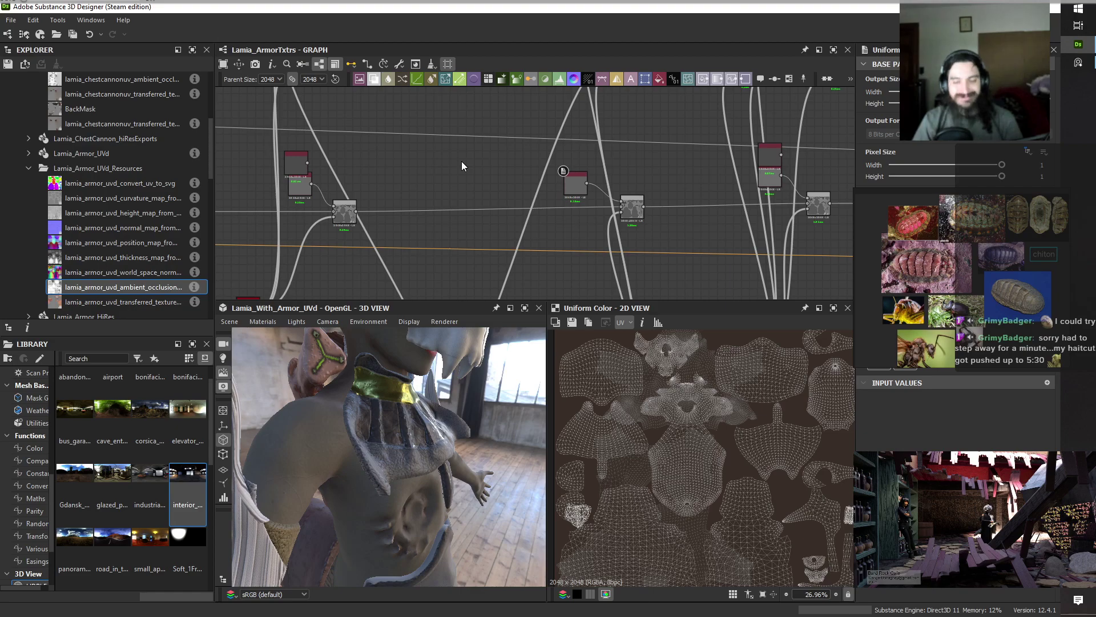
Set the next Uniform Color in the diffuse chain, for the belly plate's center, to a dark yellow with saturation 1 and value 0.5.
scroll(461, 167, down, 5)
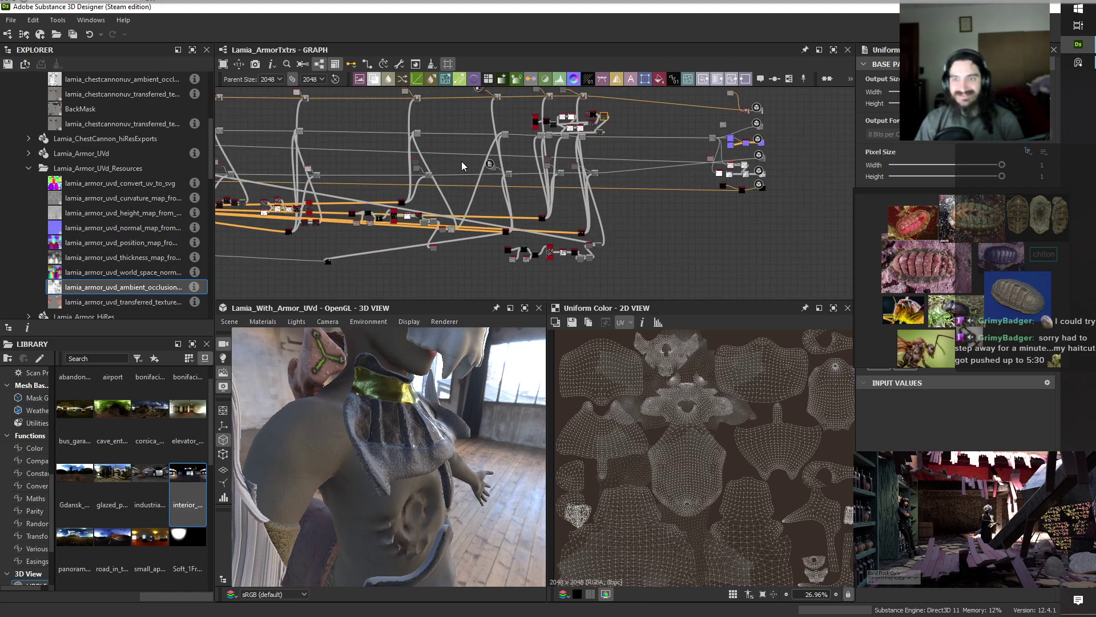
middle_drag(461, 166, 525, 244)
scroll(495, 162, up, 7)
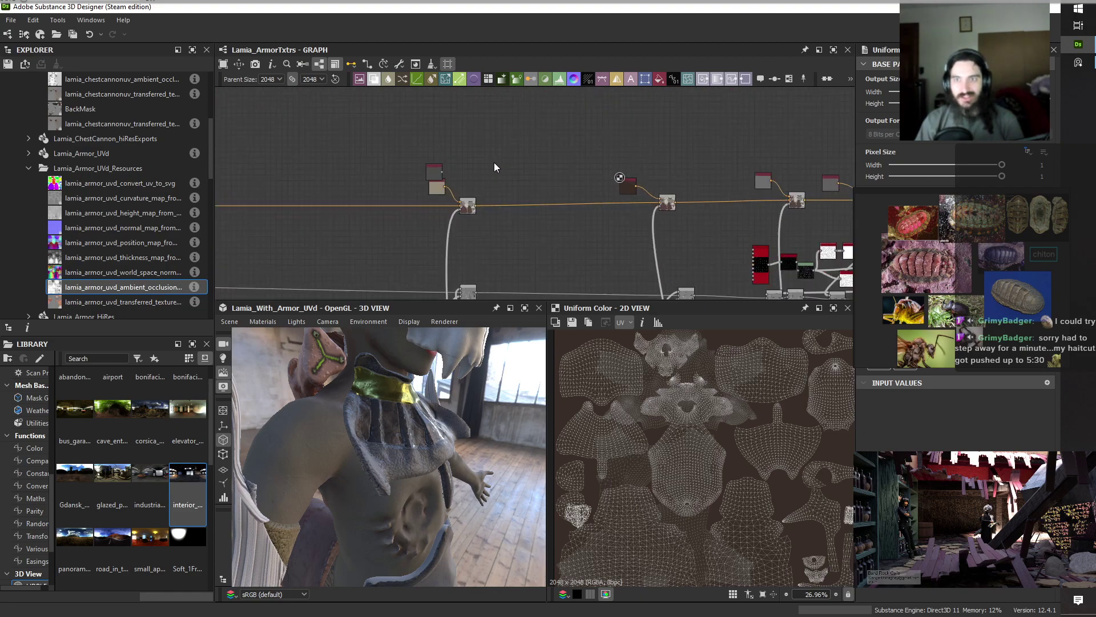
middle_drag(638, 198, 309, 172)
middle_drag(542, 177, 420, 172)
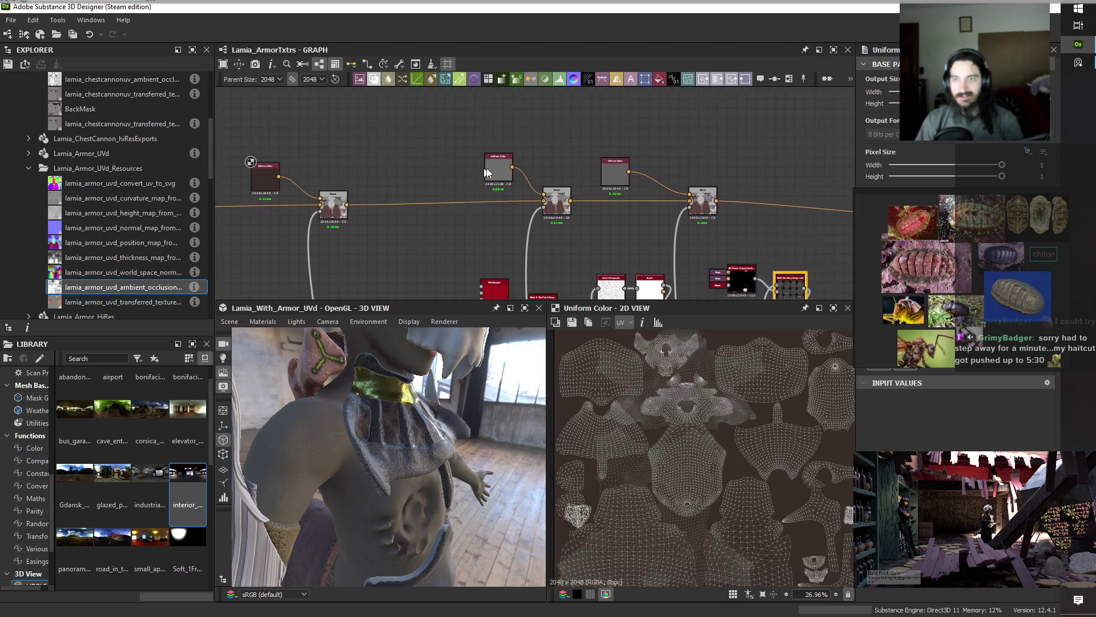
click(504, 172)
middle_drag(504, 173, 474, 182)
scroll(492, 171, up, 2)
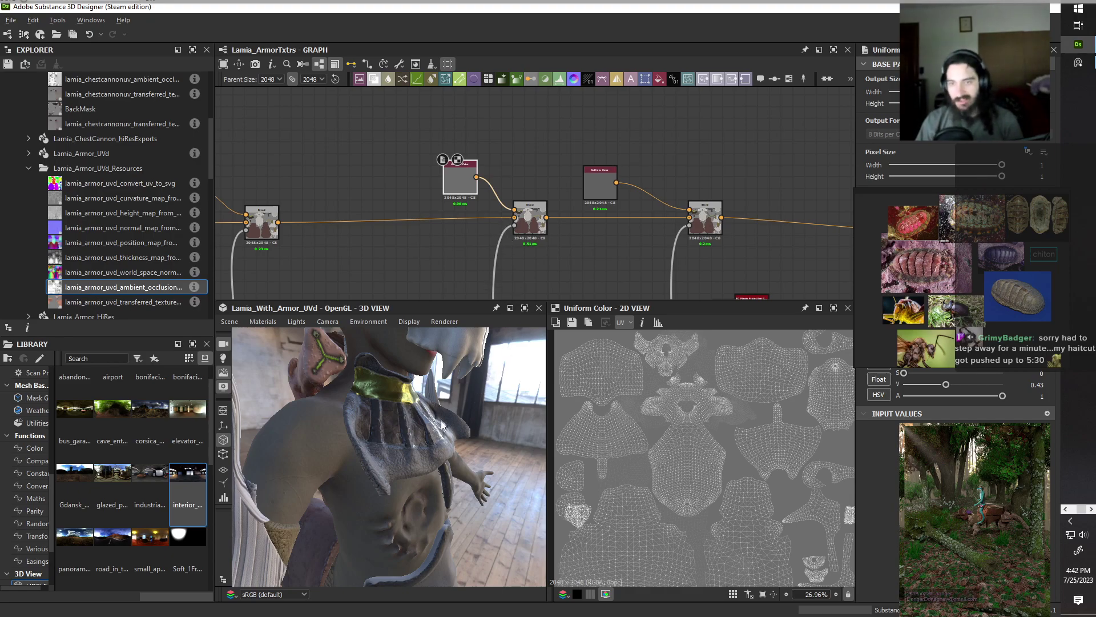
drag(441, 419, 502, 491)
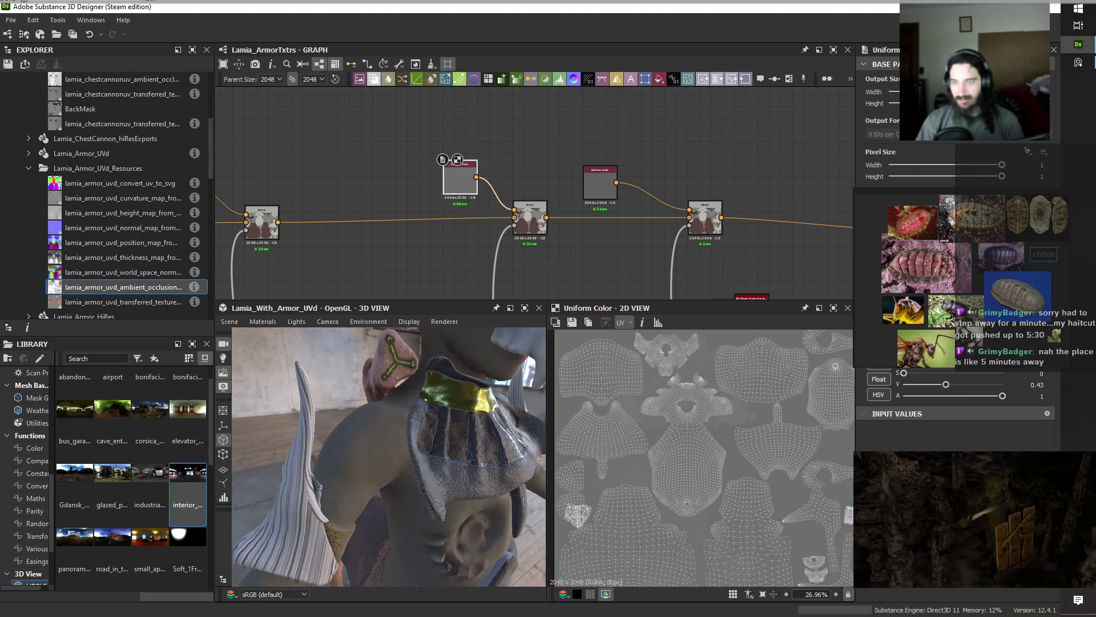
drag(510, 512, 398, 457)
scroll(399, 457, up, 1)
scroll(398, 448, down, 3)
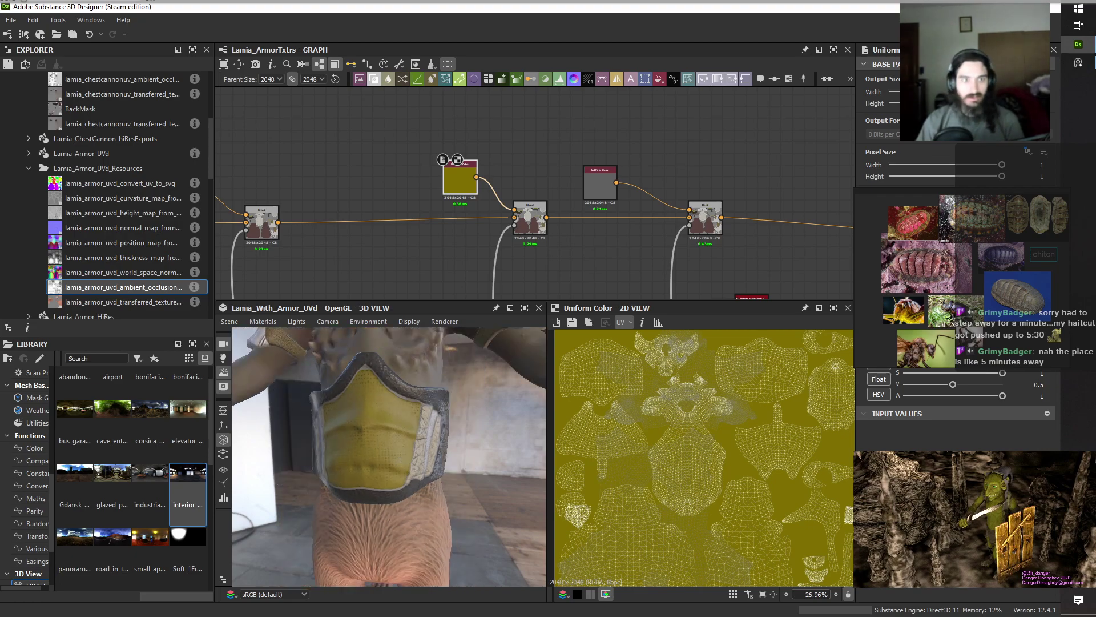
Switch to the reference image board and examine the chiton shell photos up close, ending on the green and orange one.
click(1079, 63)
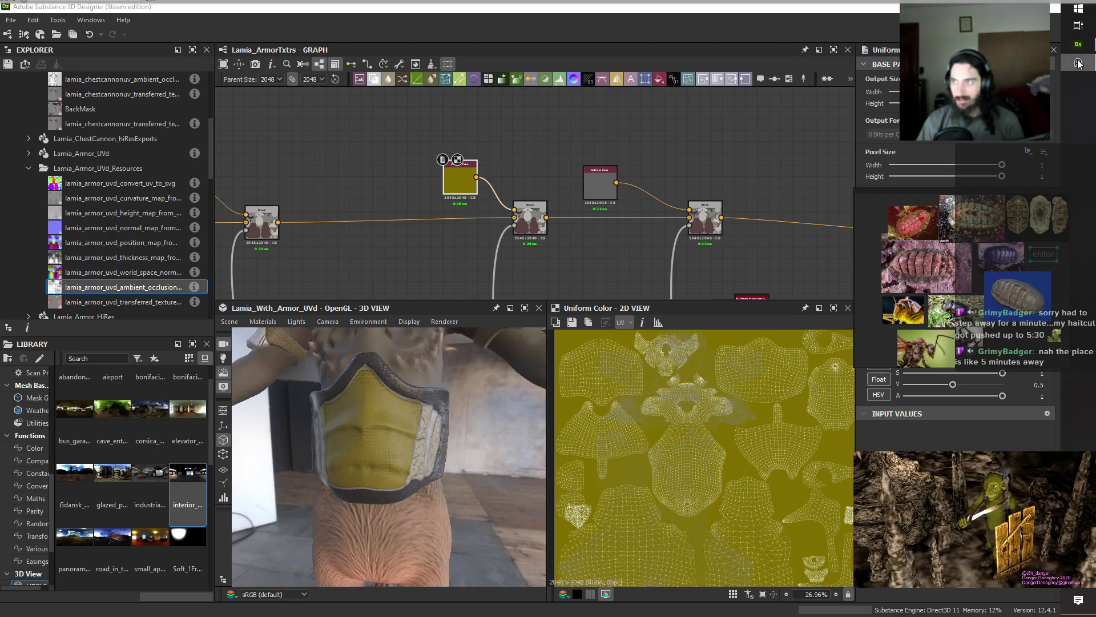
scroll(949, 266, up, 10)
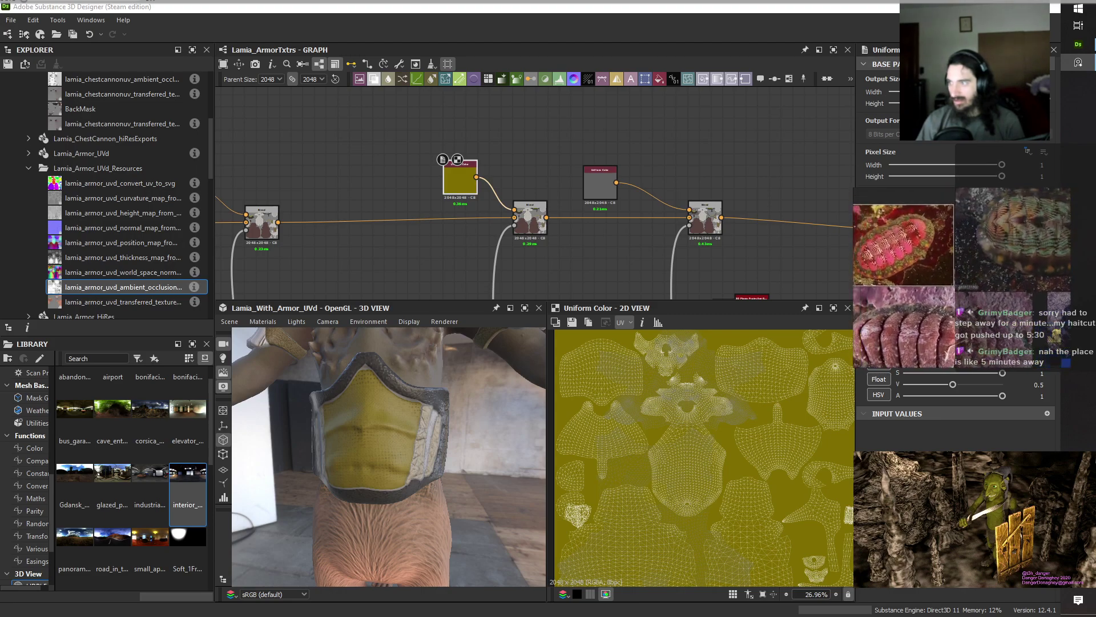
scroll(962, 278, up, 5)
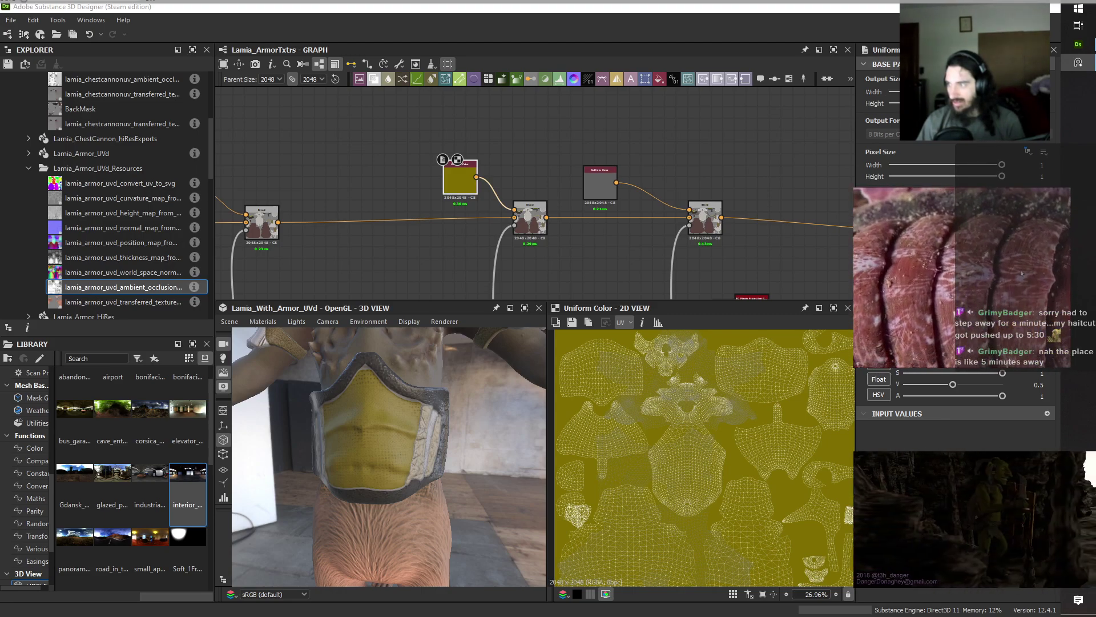
scroll(970, 300, up, 3)
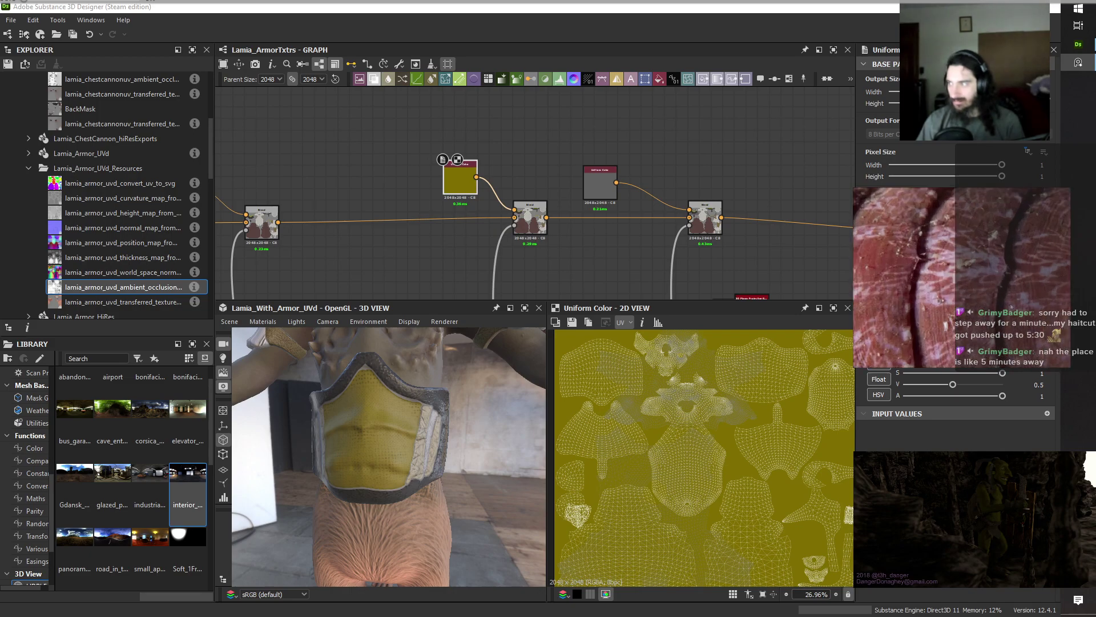
scroll(913, 280, up, 5)
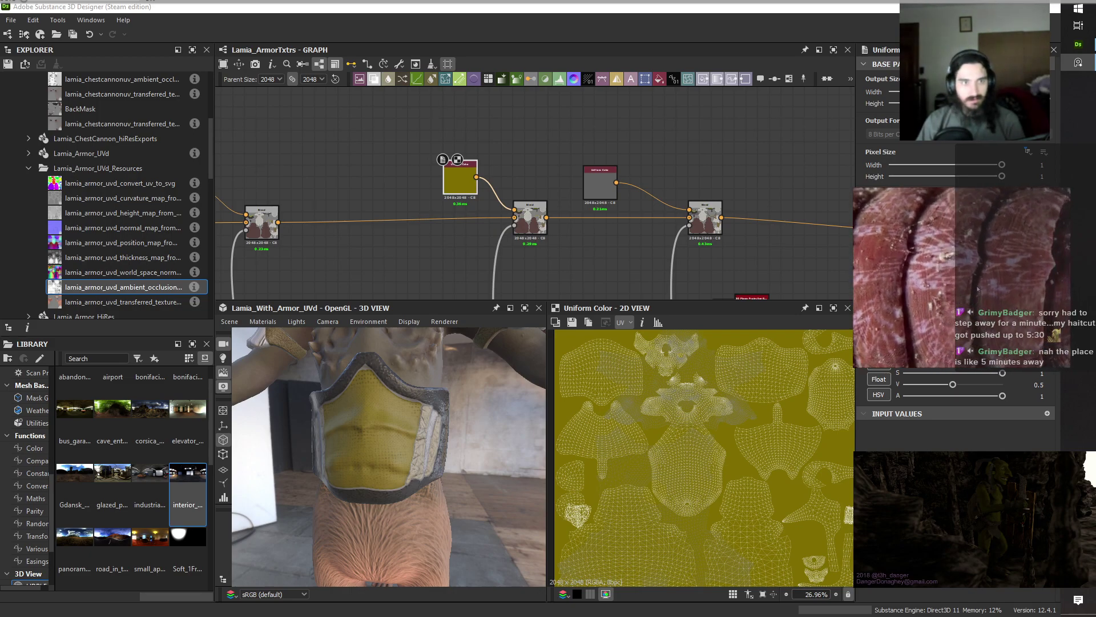
scroll(898, 274, down, 4)
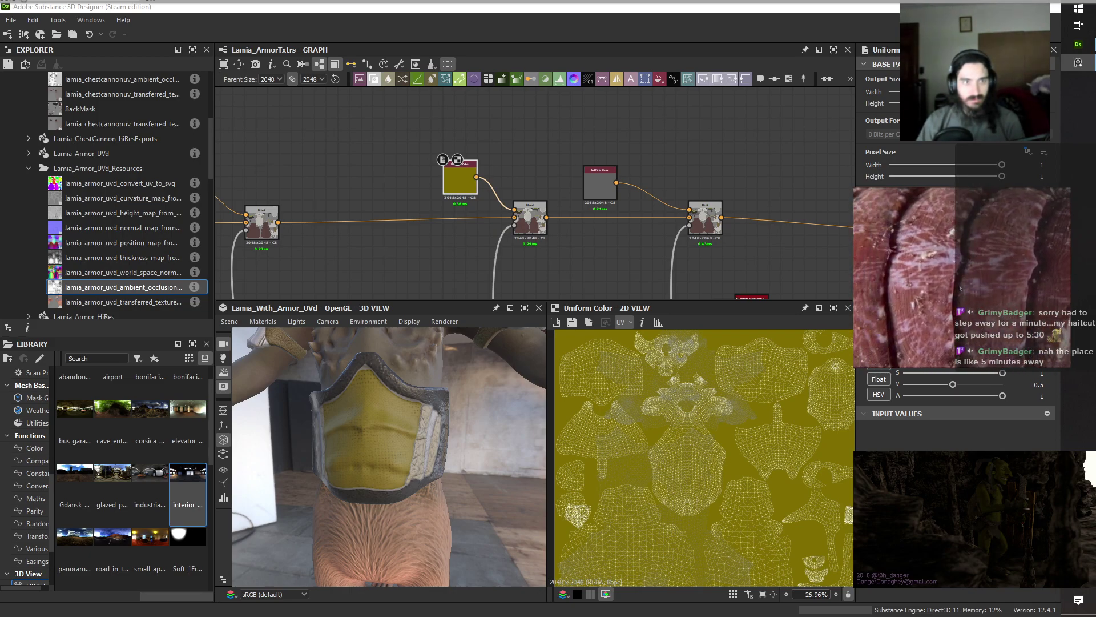
scroll(943, 285, down, 8)
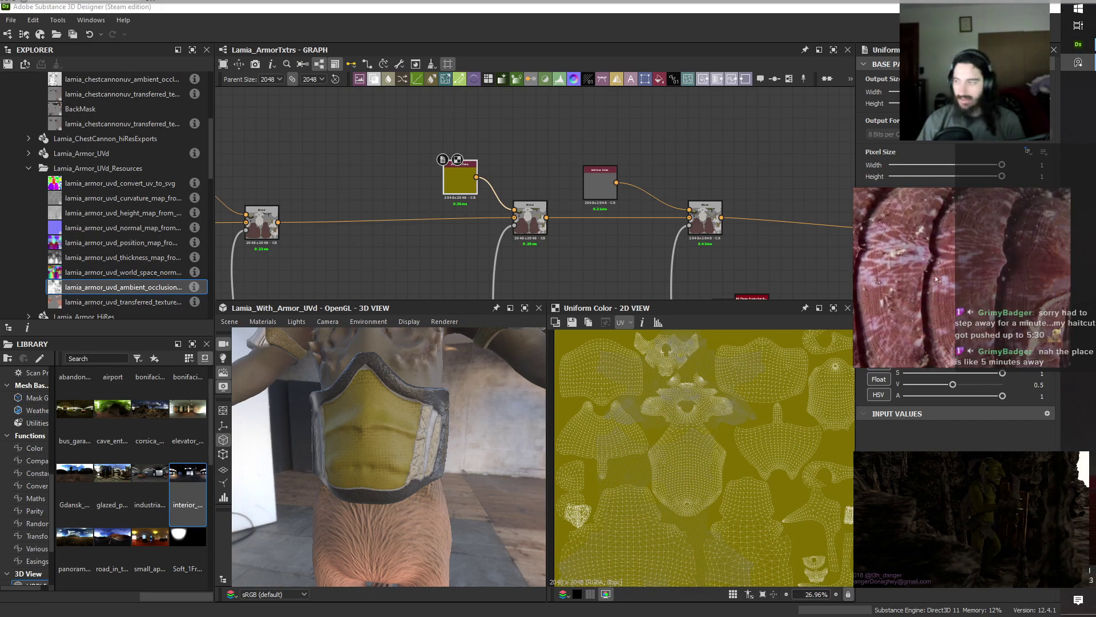
scroll(970, 291, up, 10)
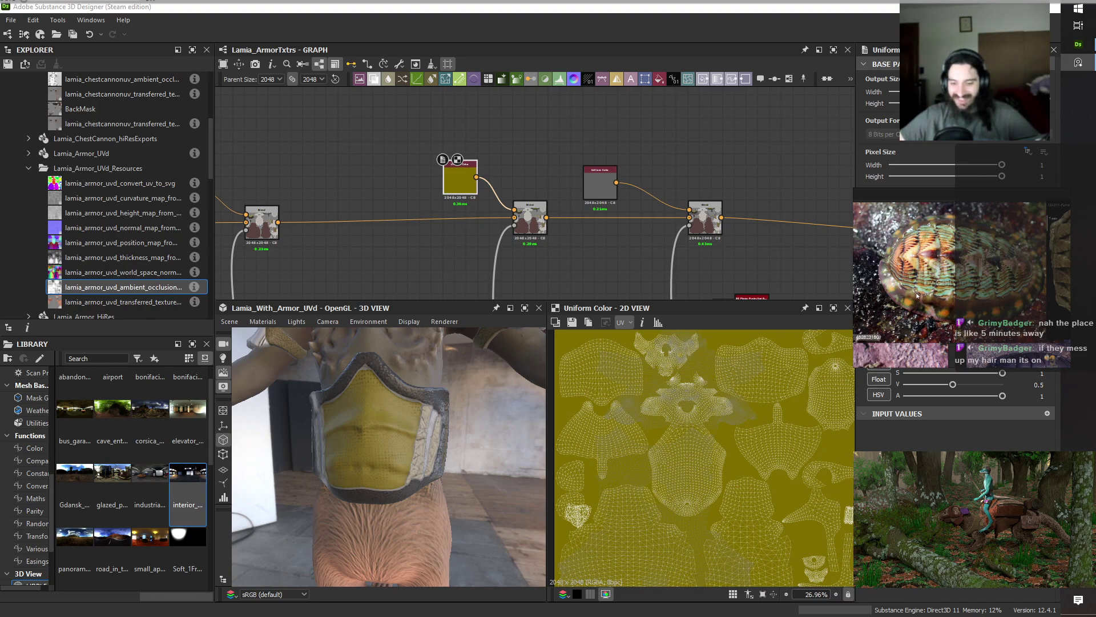
Set the following Uniform Color, for the collar's outer rim, to a muted green with saturation 0.26 and value 0.38, and check it in 3D.
click(598, 190)
scroll(376, 472, down, 5)
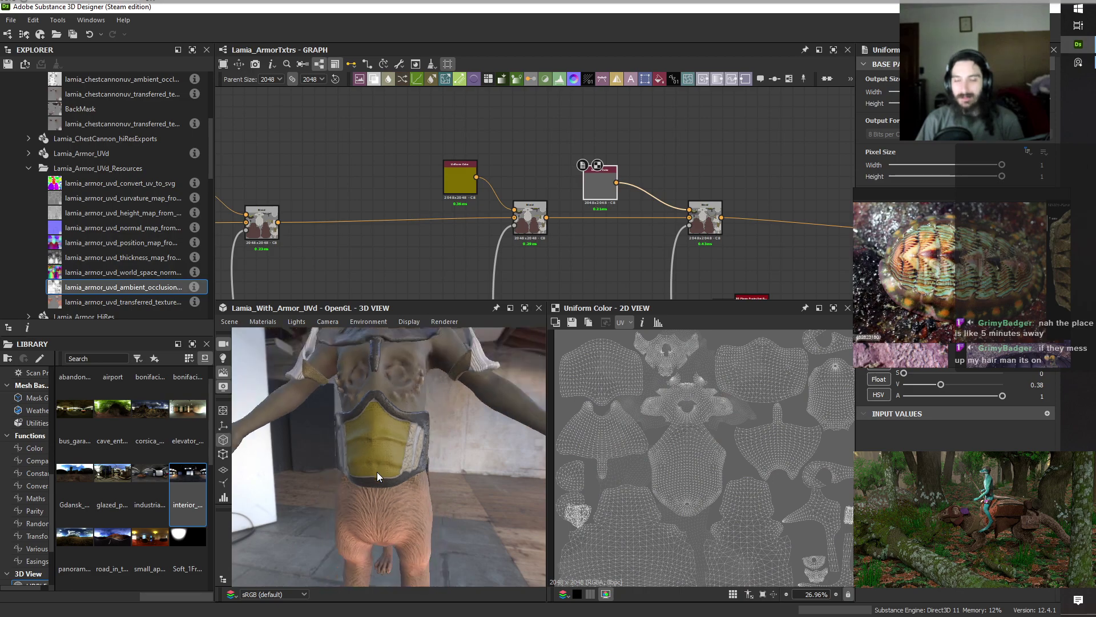
mouse_move(378, 472)
mouse_down()
mouse_move(406, 489)
mouse_move(377, 491)
mouse_up()
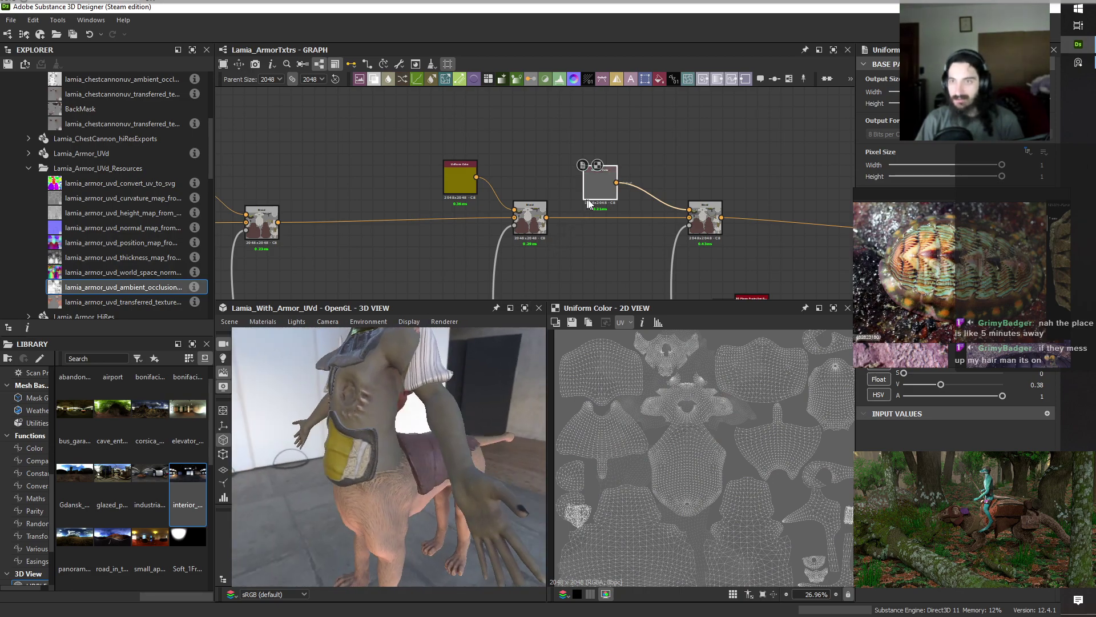
middle_drag(573, 230, 494, 234)
drag(519, 194, 542, 188)
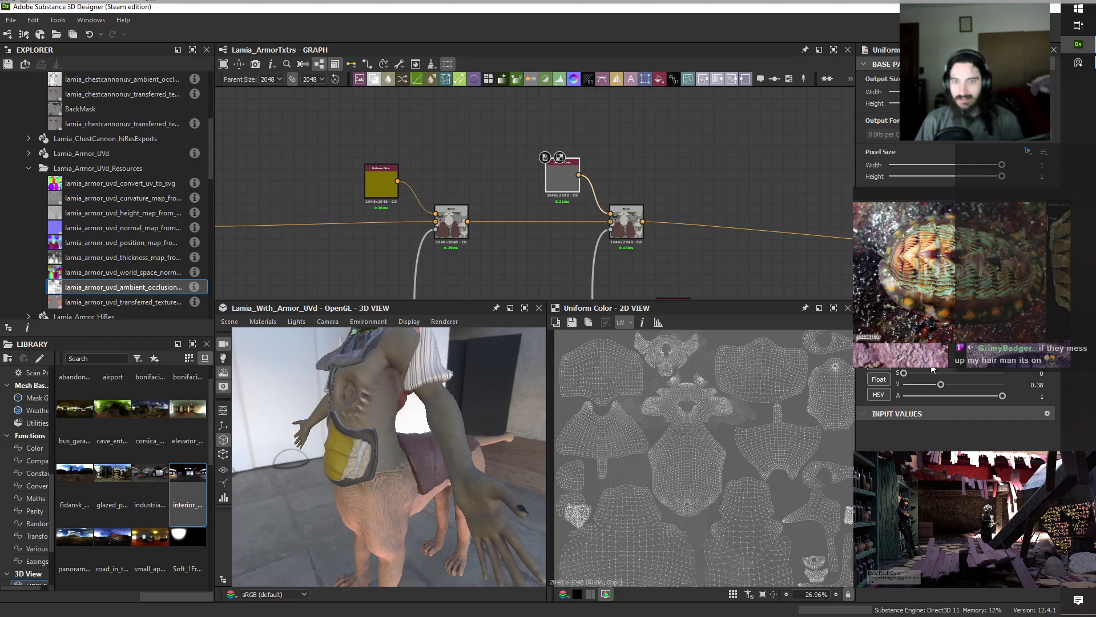
drag(904, 374, 930, 374)
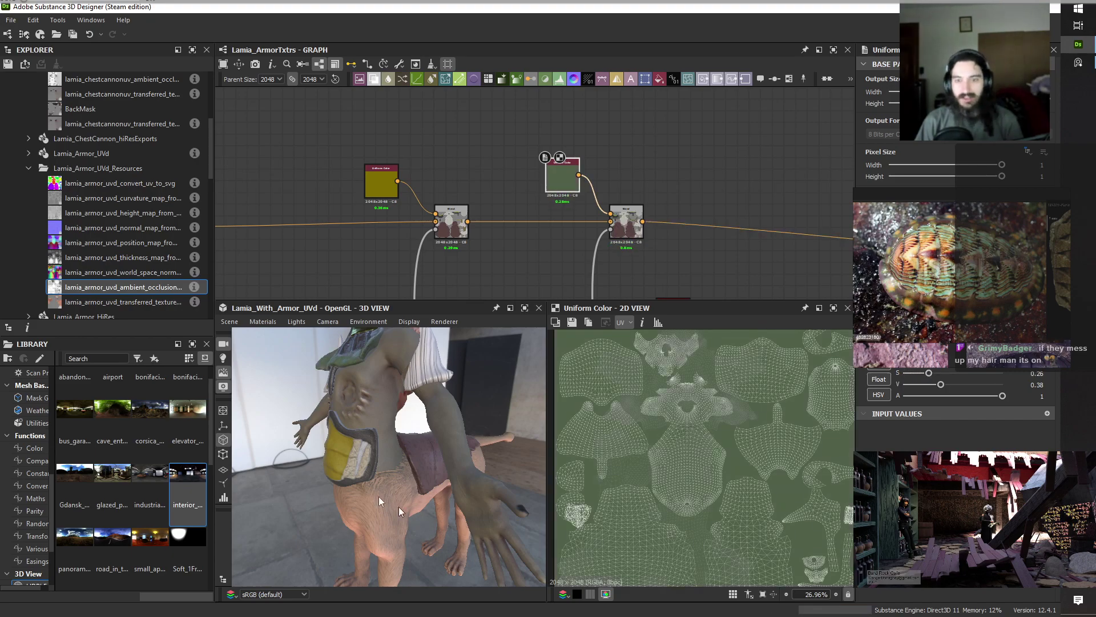
drag(400, 511, 447, 453)
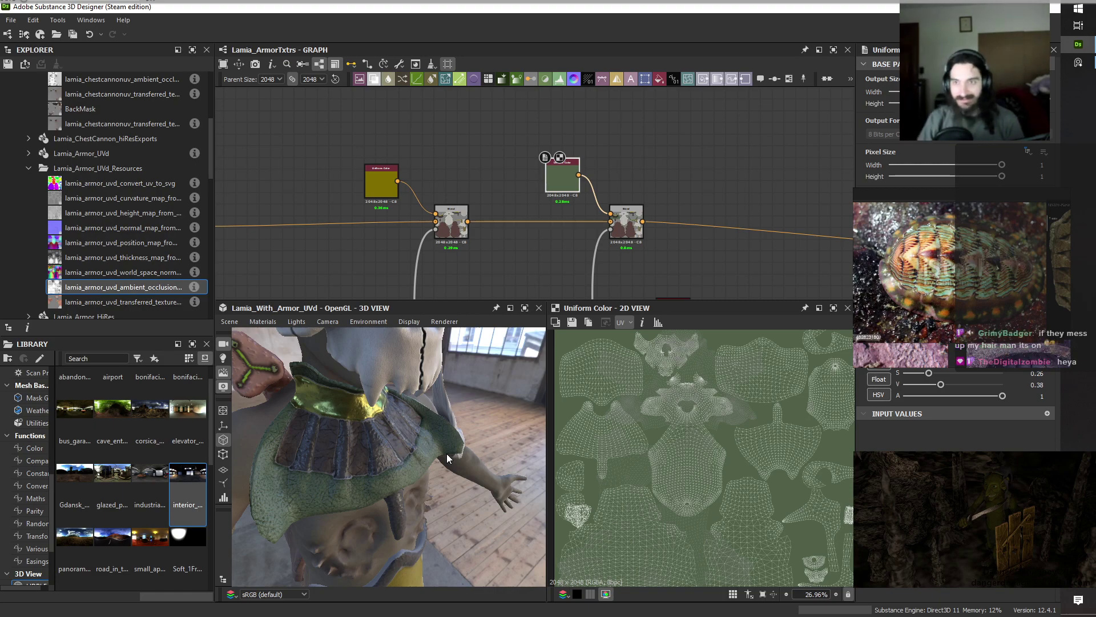
Preview the green collar's Blend in the 2D view and compare the armor colors on the whole character in 3D.
click(637, 233)
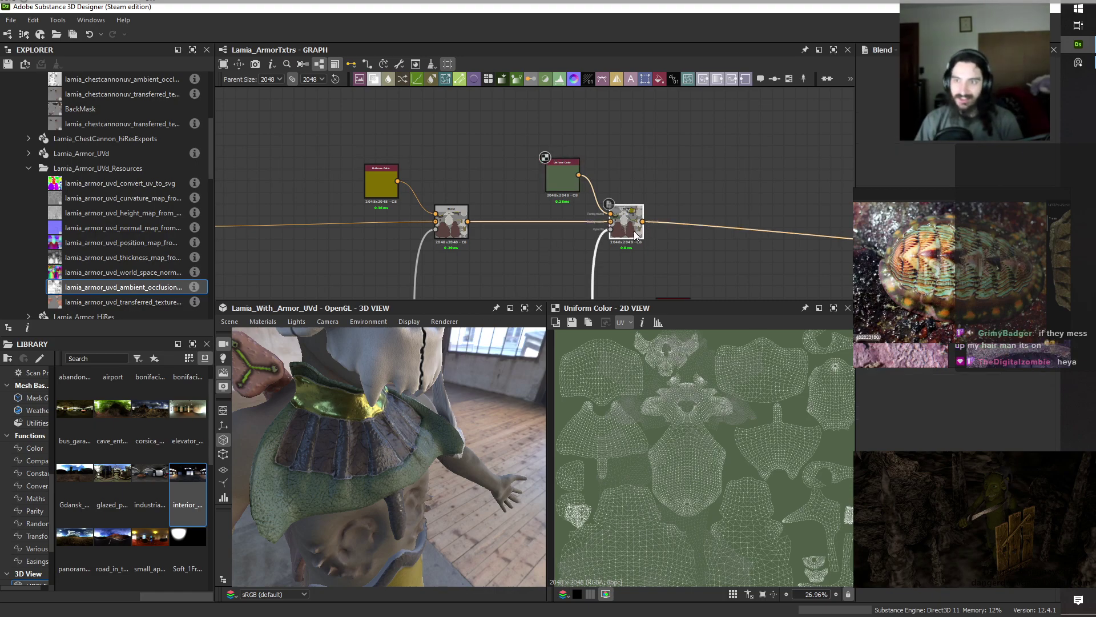
scroll(491, 454, down, 5)
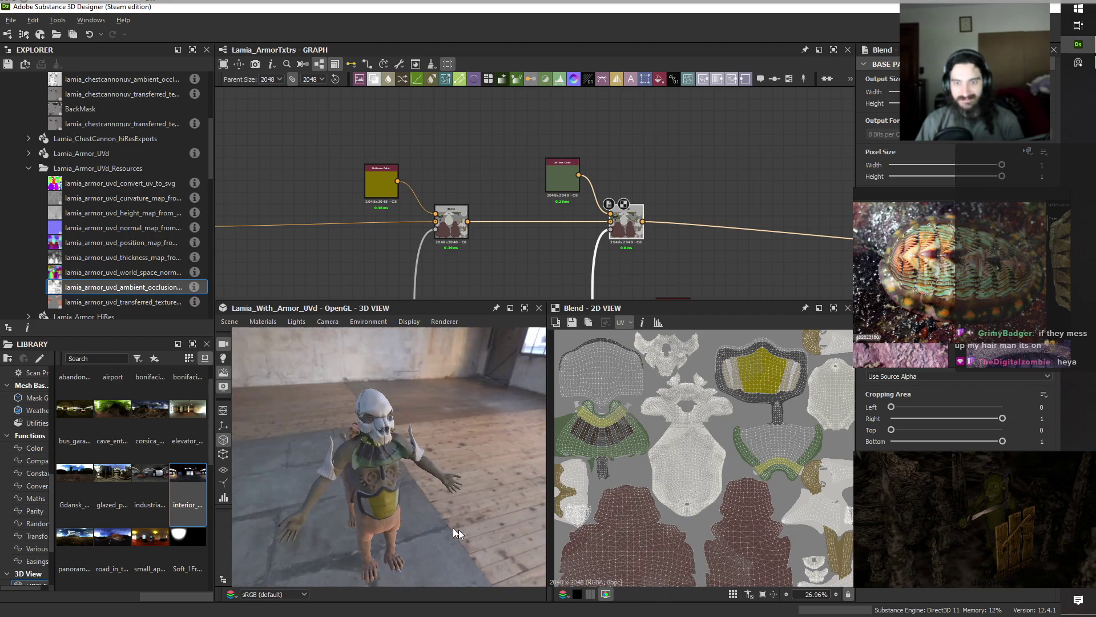
scroll(371, 456, up, 5)
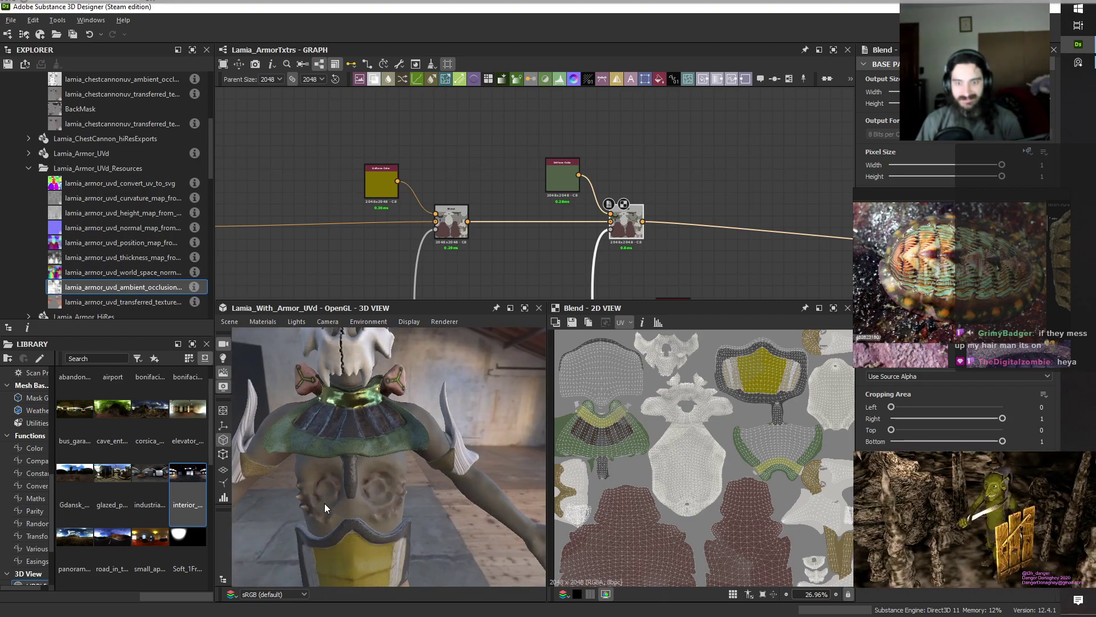
Try saturation 1 on the dark grey Uniform Color for the collar strips and belly plate rim, then return it to 0.
drag(324, 502, 343, 521)
scroll(556, 155, down, 6)
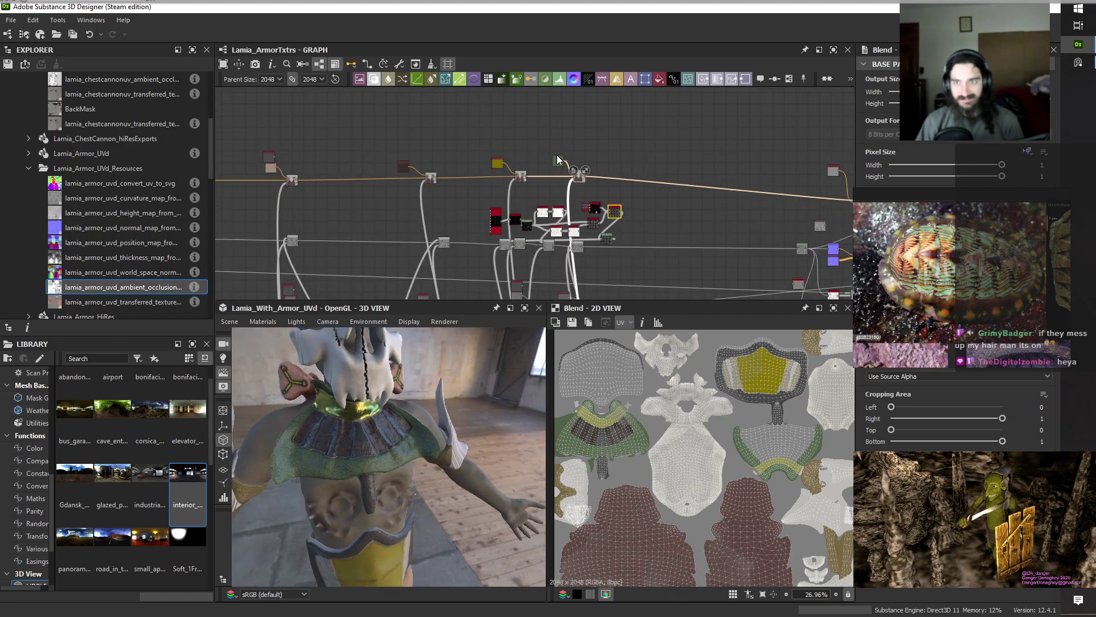
middle_drag(416, 226, 735, 213)
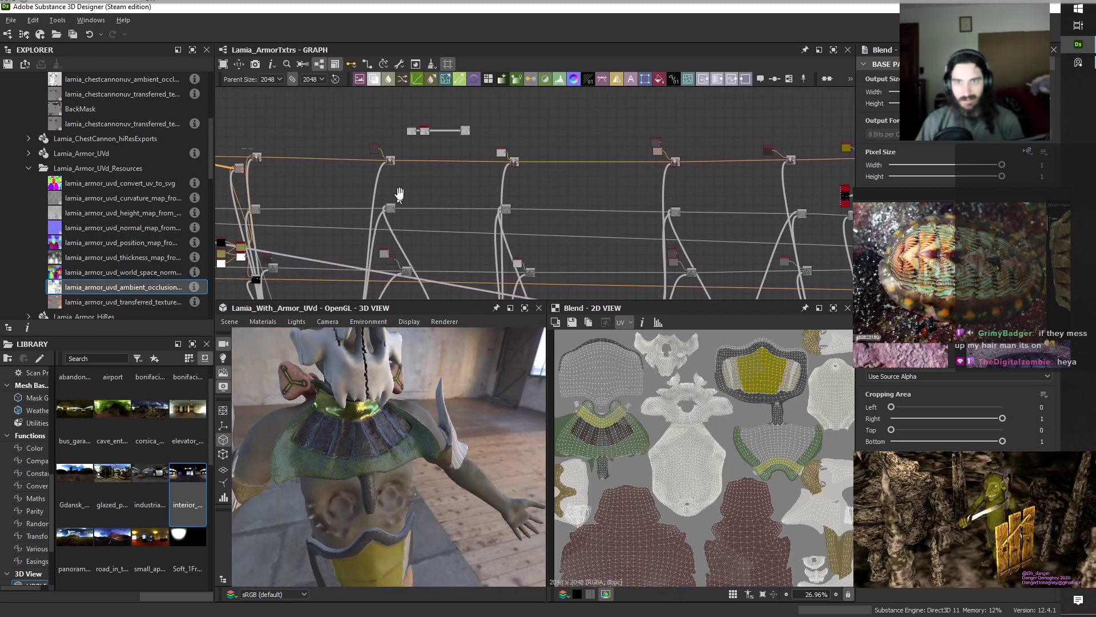
scroll(608, 190, up, 8)
click(486, 117)
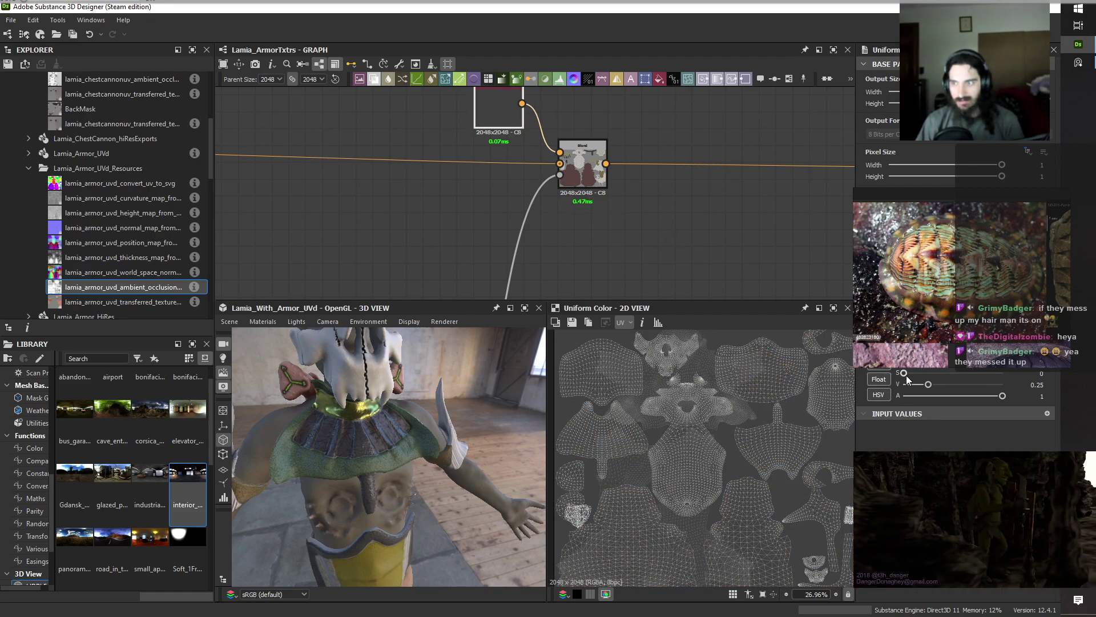
drag(906, 373, 1022, 371)
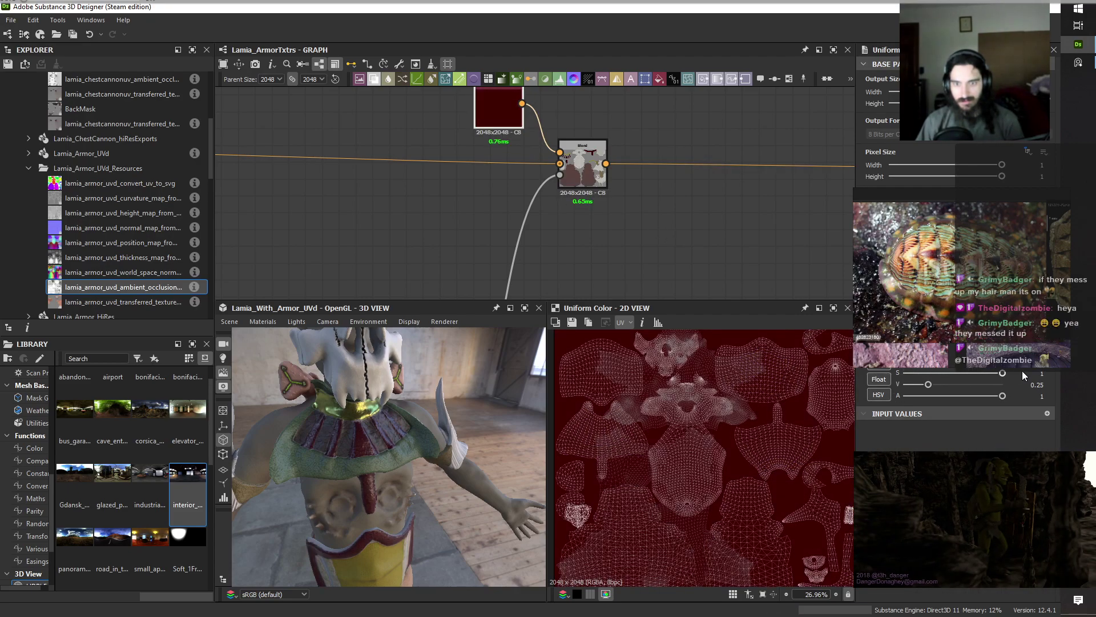
drag(1000, 374, 888, 381)
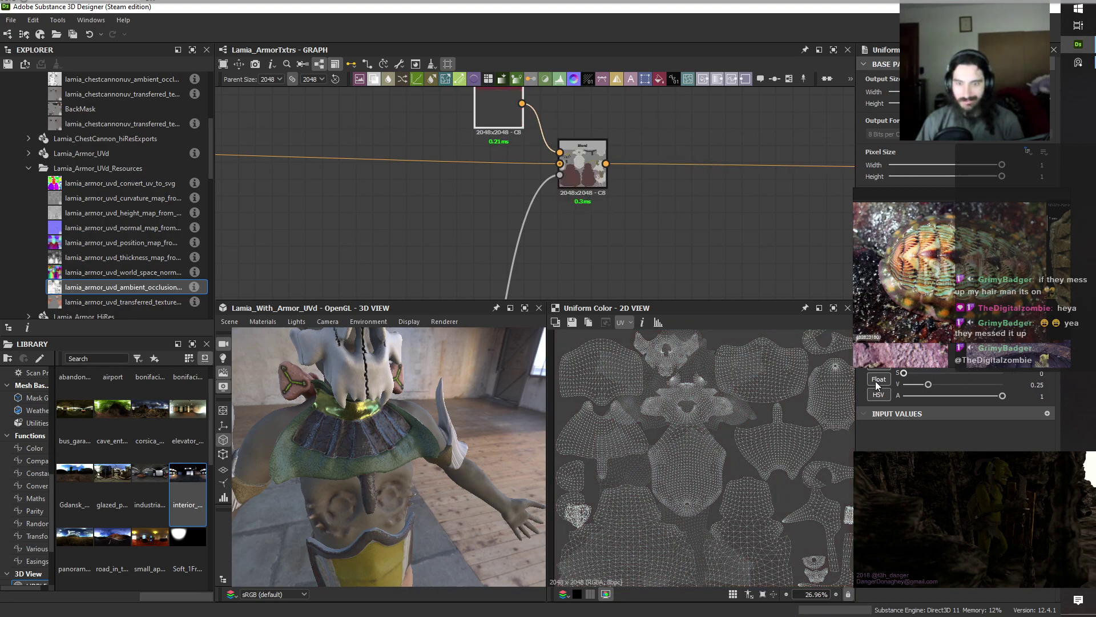
Preview the Color to Mask node for the collar strips and belly plate rim in the 2D view and examine the rim up close.
scroll(565, 231, down, 6)
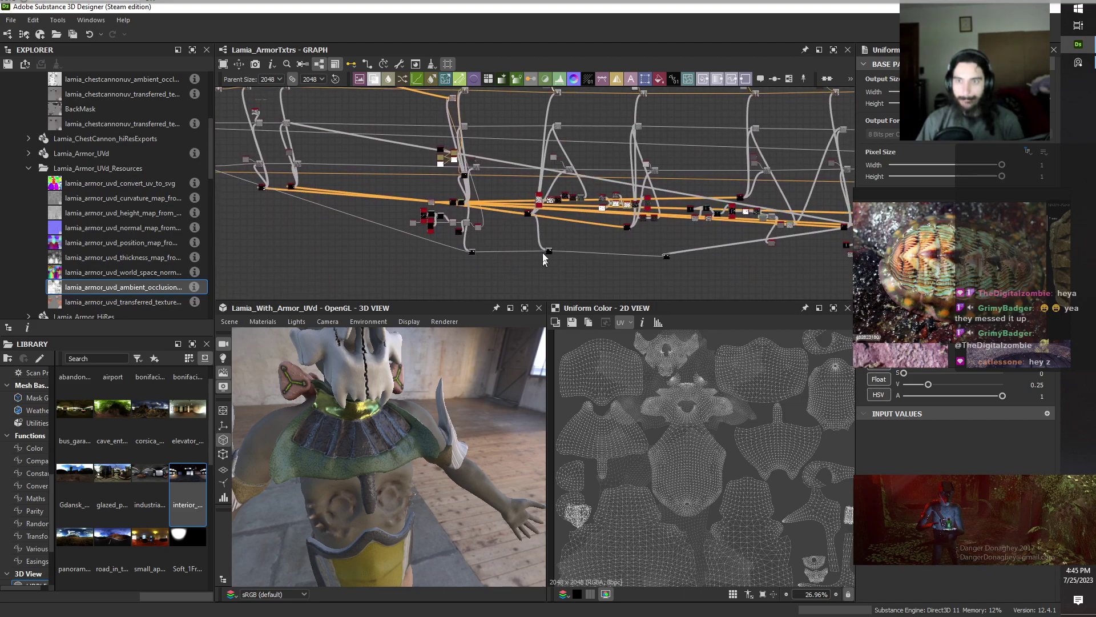
scroll(491, 166, up, 10)
double_click(465, 138)
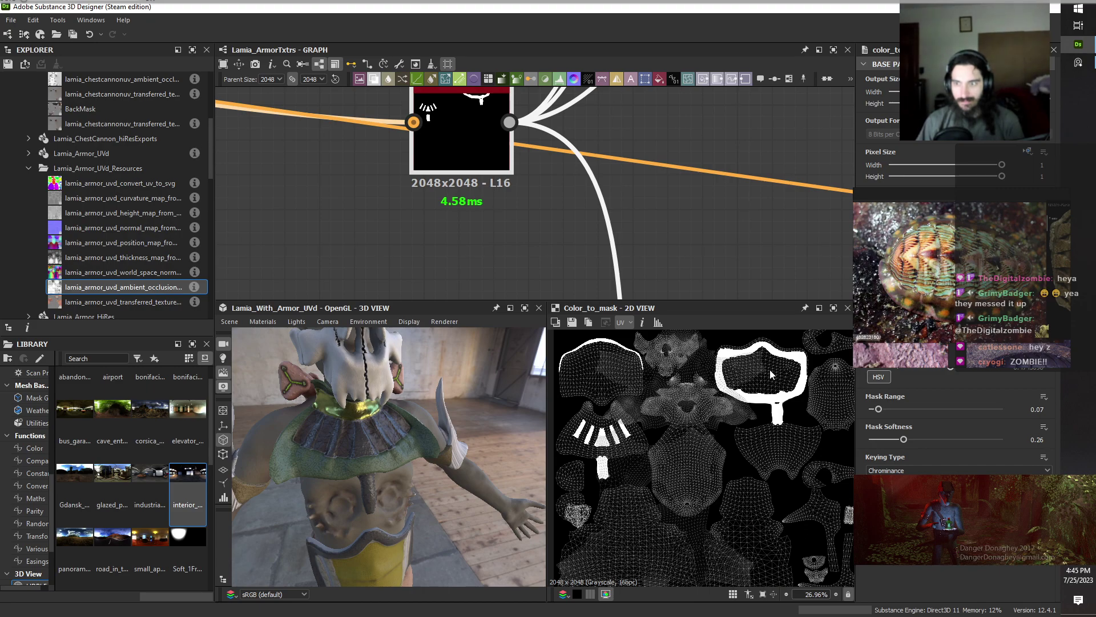
scroll(770, 369, up, 3)
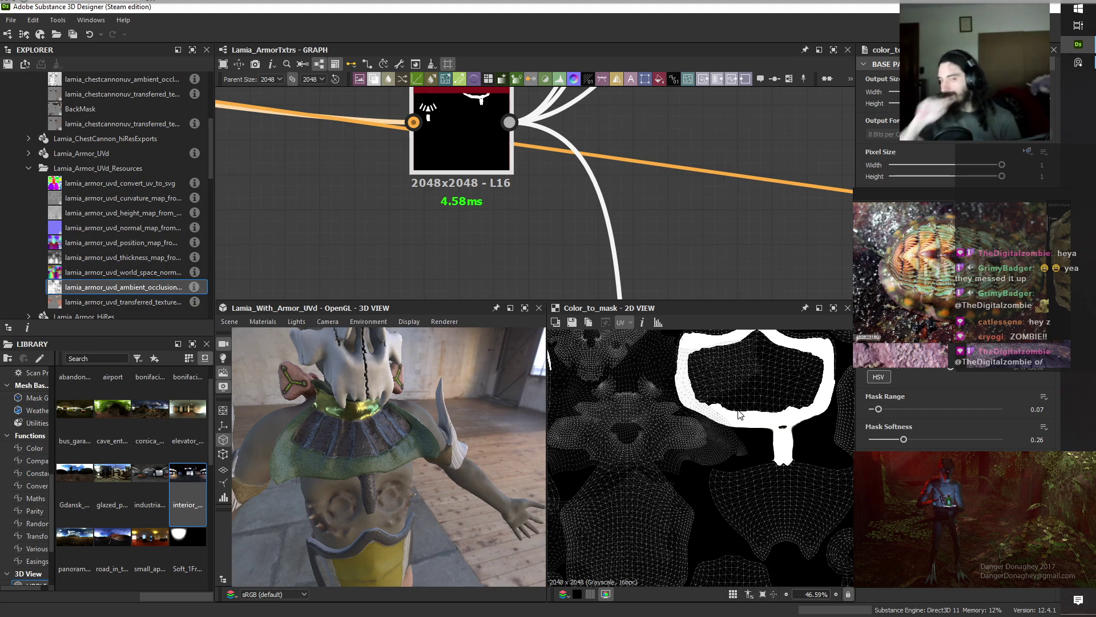
Examine the collar, neck piece and torso armor on the Lamia model from several angles and distances.
scroll(379, 505, down, 3)
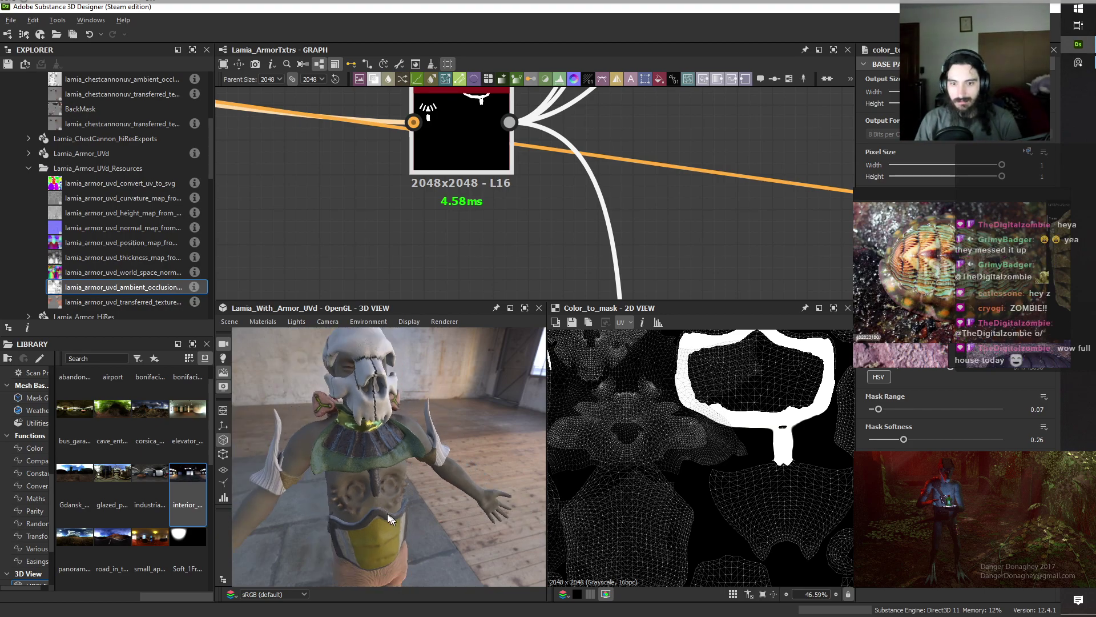
drag(388, 518, 379, 521)
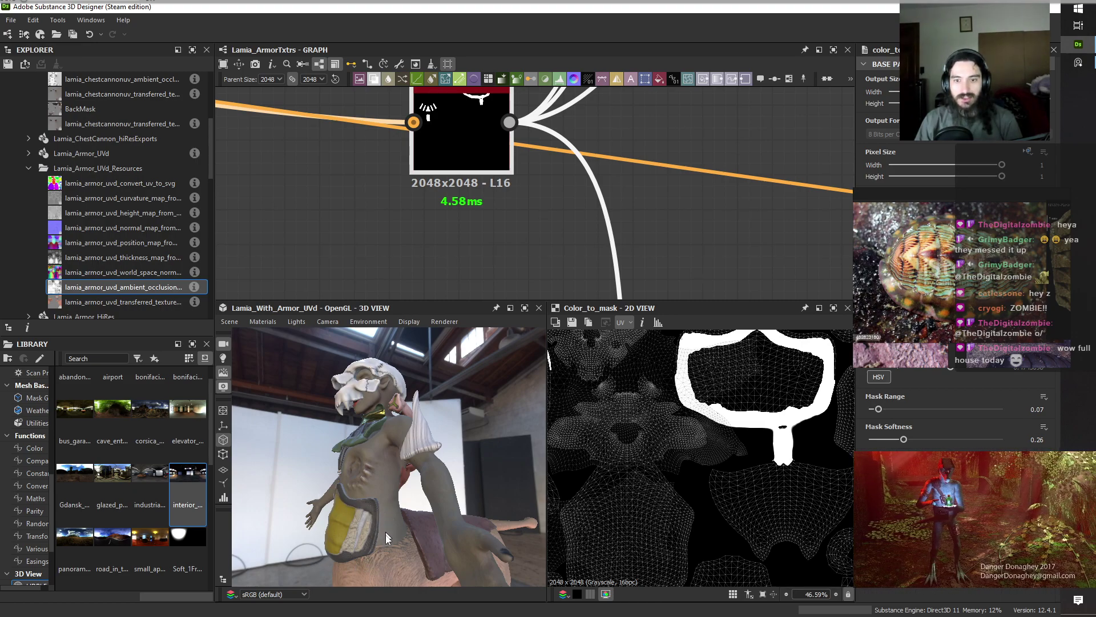
drag(330, 502, 425, 531)
scroll(348, 427, up, 6)
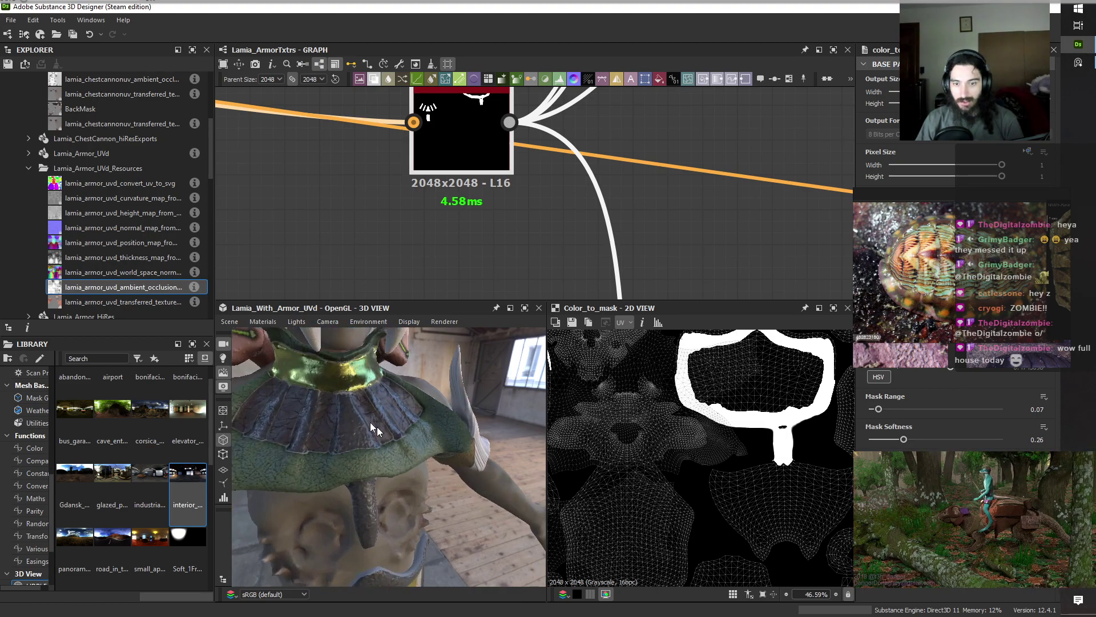
scroll(368, 529, down, 5)
drag(369, 530, 422, 516)
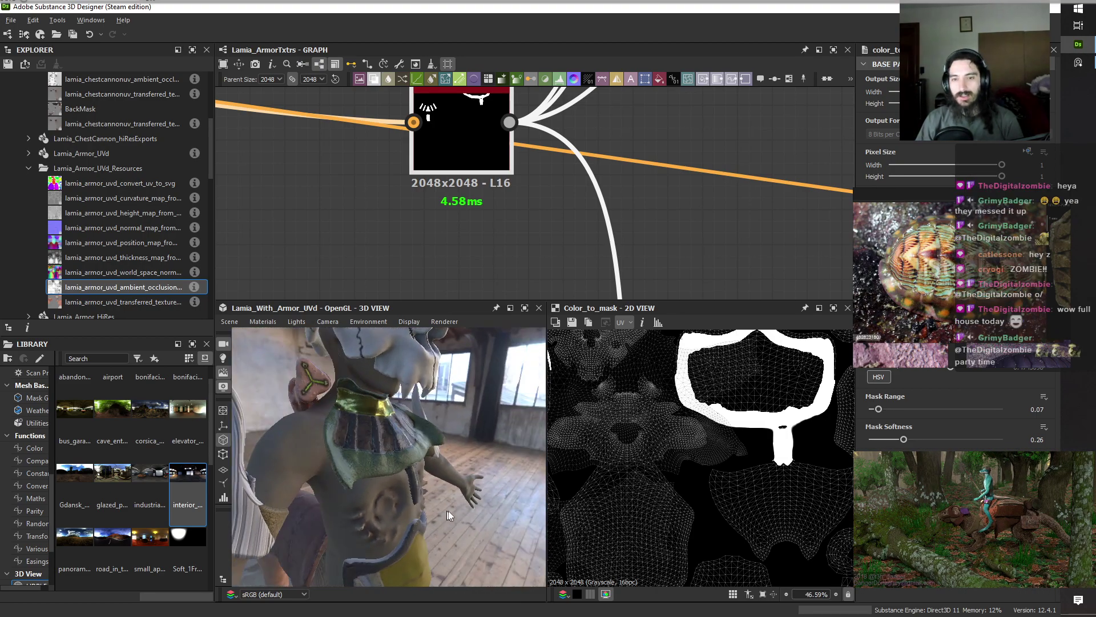
scroll(532, 163, down, 4)
Survey the armor texture graph and locate the chained grayscale mask Blend nodes beneath the material chains.
scroll(532, 170, down, 2)
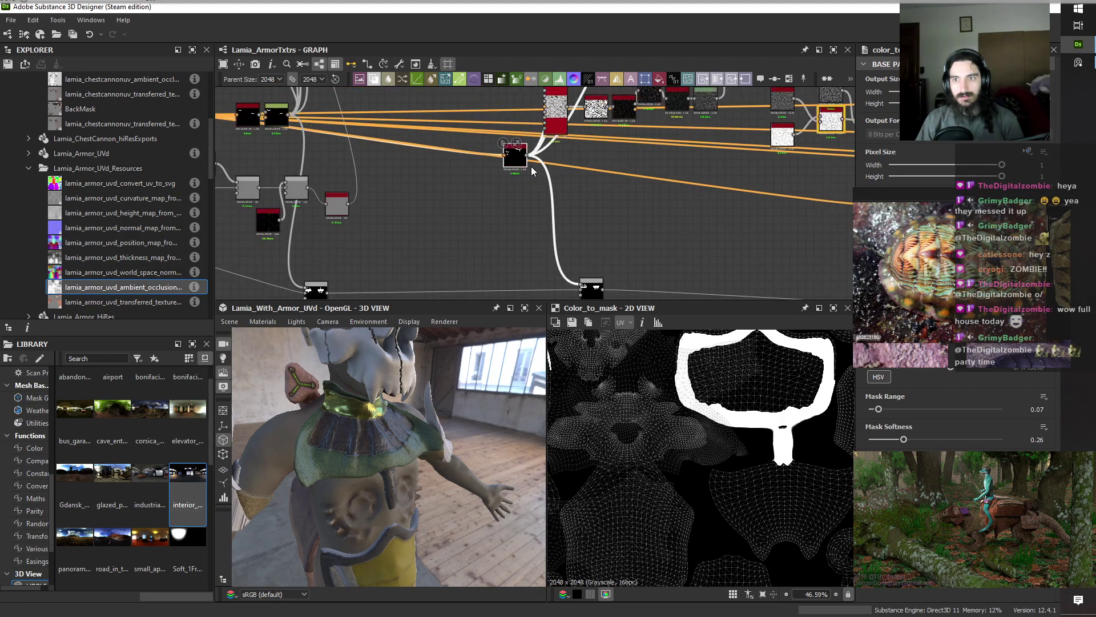
scroll(533, 171, down, 4)
scroll(532, 171, up, 5)
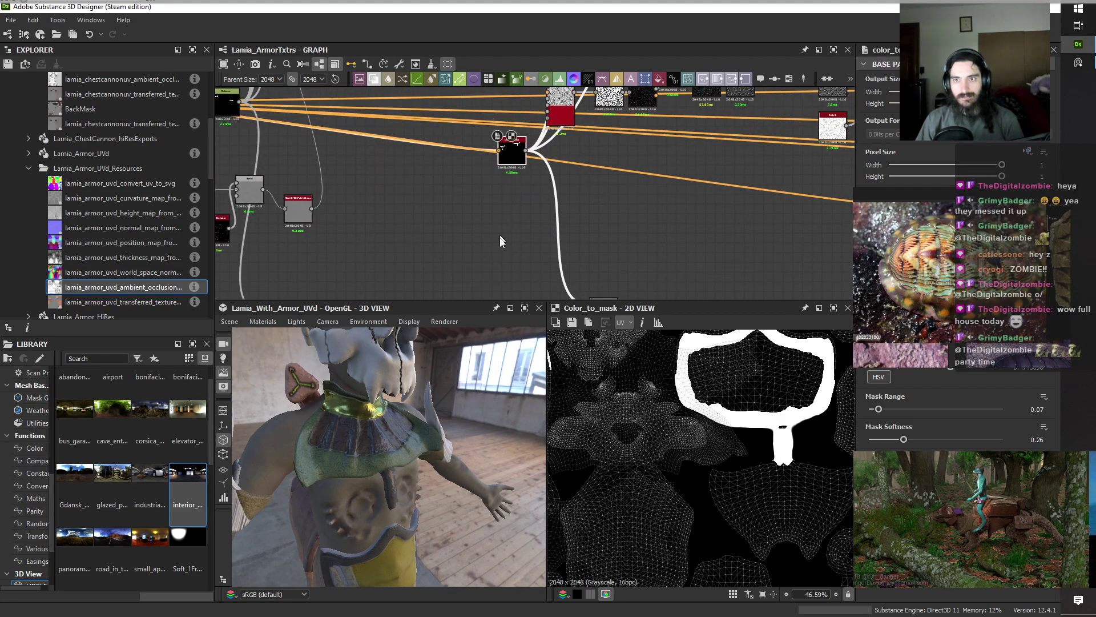
alt+middle_drag(500, 240, 479, 202)
scroll(466, 197, down, 5)
scroll(457, 249, down, 5)
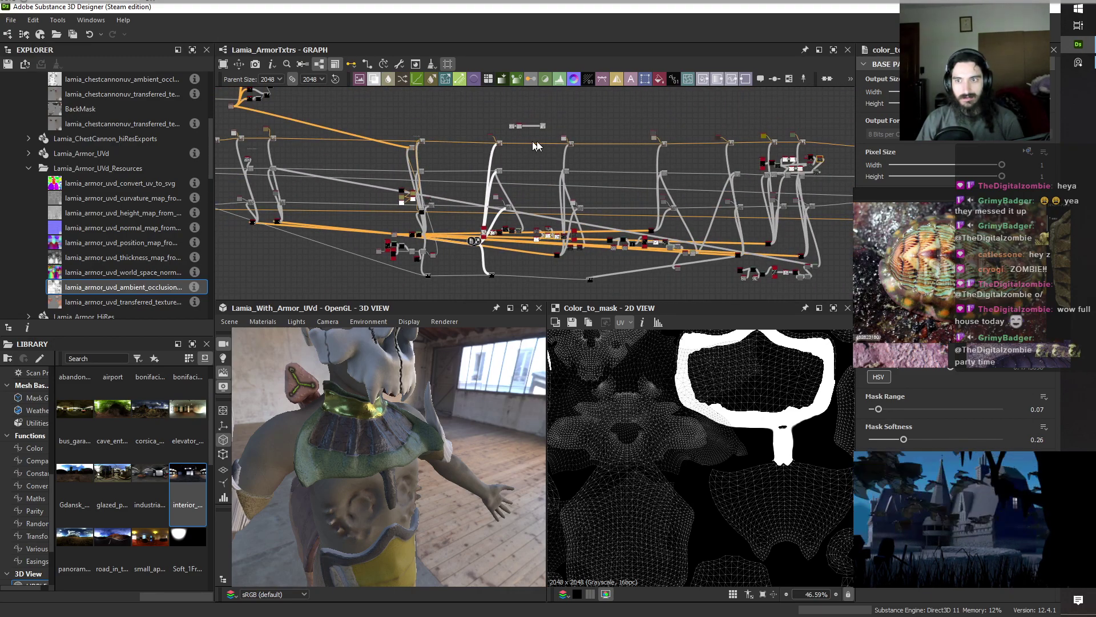
middle_drag(693, 172, 571, 204)
scroll(431, 188, down, 3)
scroll(430, 188, up, 4)
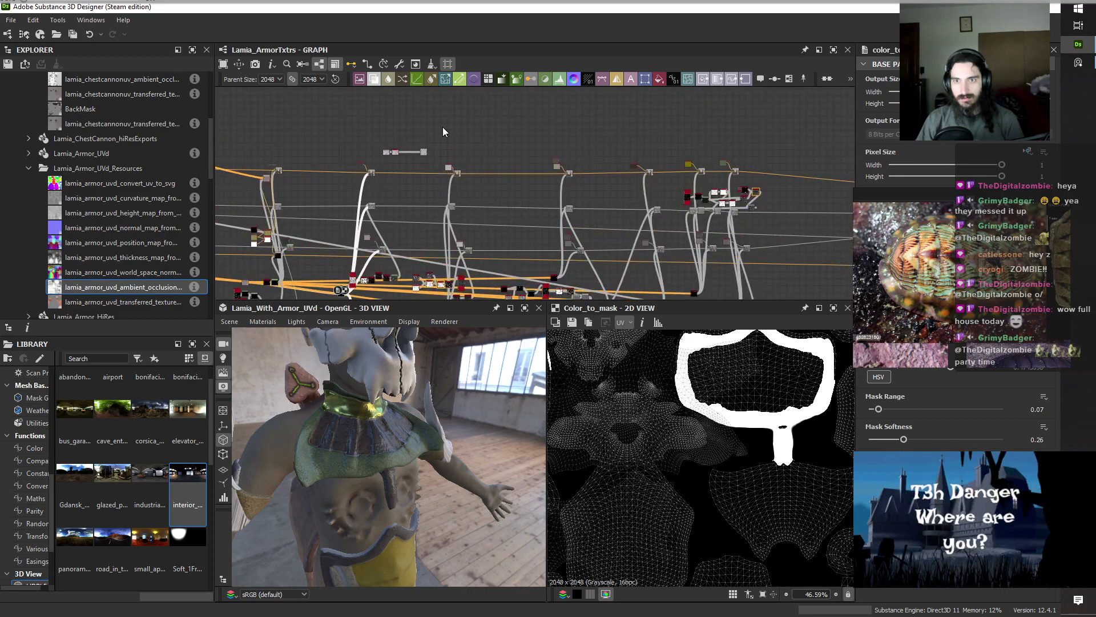
middle_drag(764, 140, 639, 127)
scroll(639, 127, up, 5)
scroll(639, 127, down, 4)
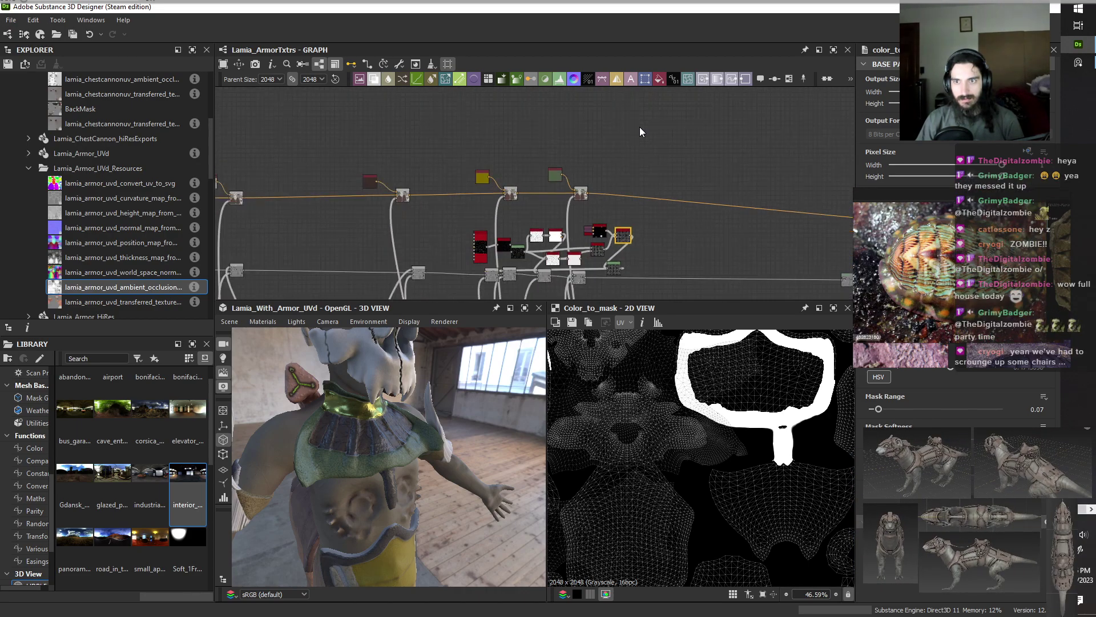
middle_drag(423, 132, 708, 149)
middle_drag(566, 264, 427, 146)
scroll(700, 283, up, 2)
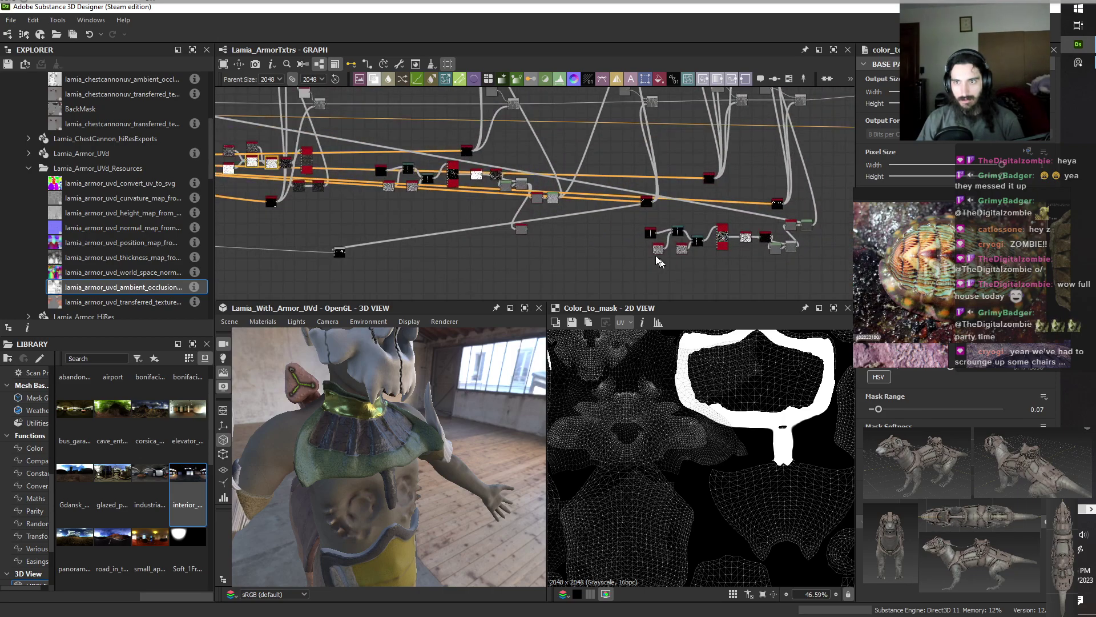
middle_drag(390, 224, 594, 196)
scroll(536, 221, up, 7)
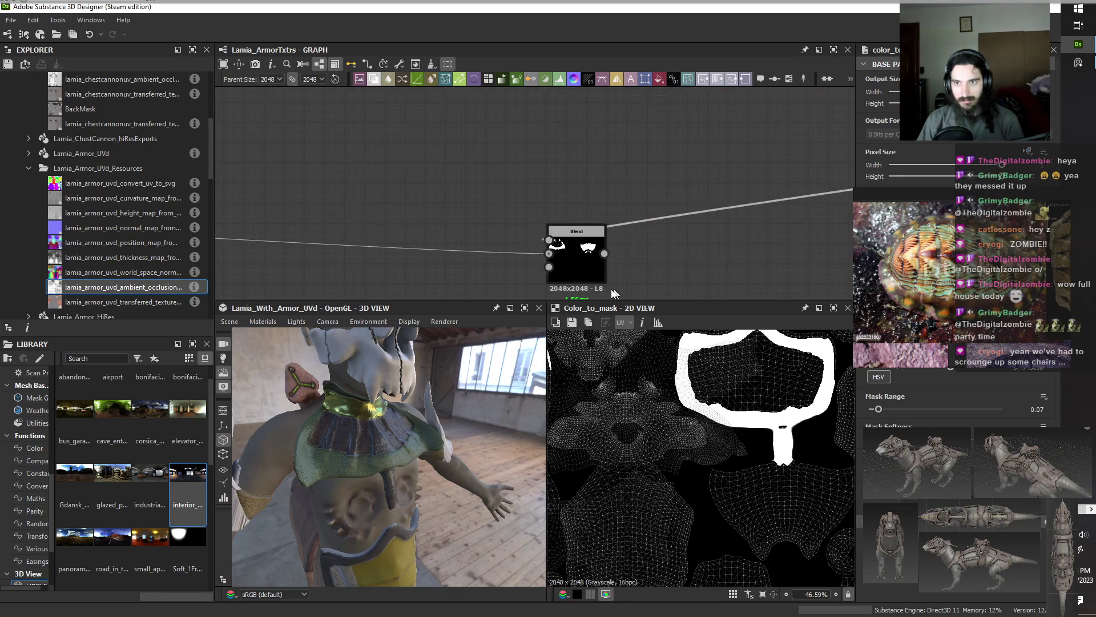
Preview the outputs of the chained mask Blend nodes and compare them with the armor on the model.
double_click(588, 264)
scroll(587, 264, down, 6)
drag(431, 235, 730, 234)
click(525, 241)
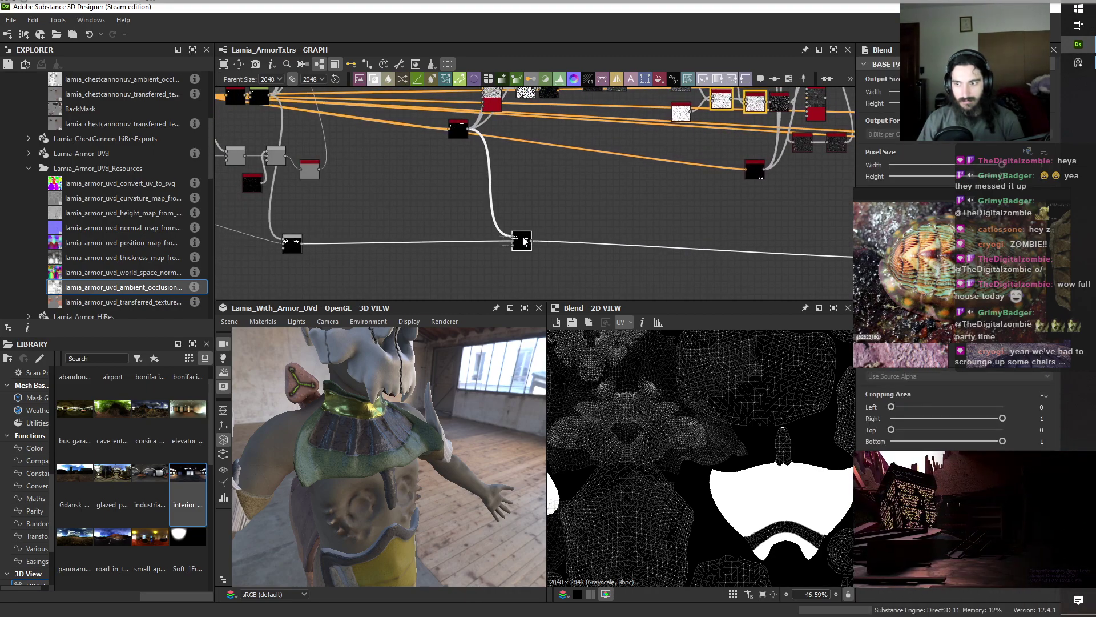
middle_drag(295, 260, 667, 258)
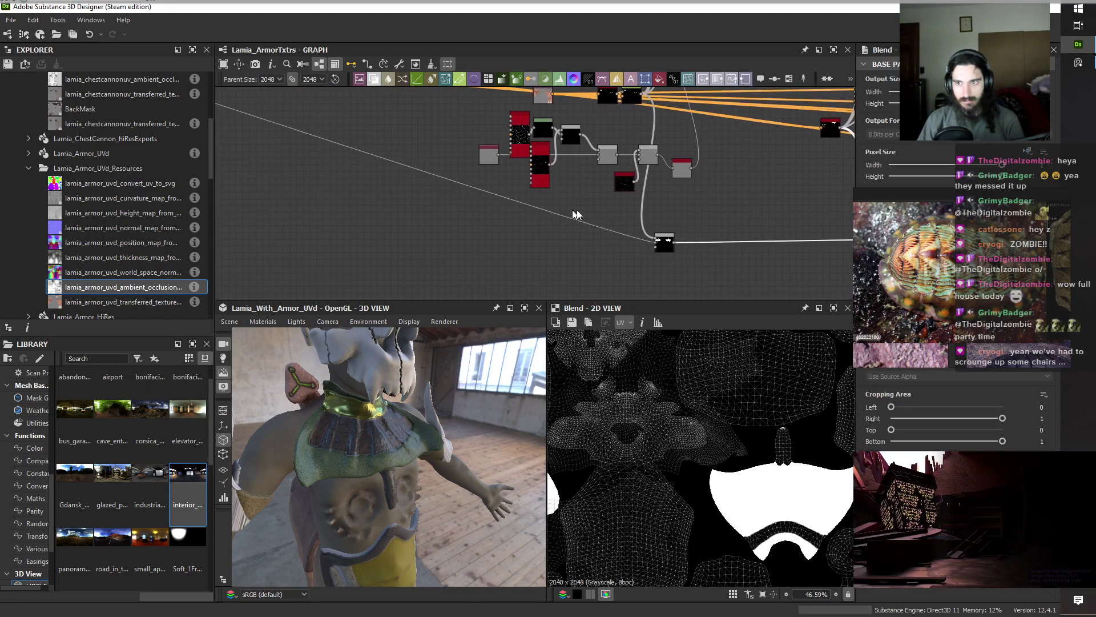
click(666, 246)
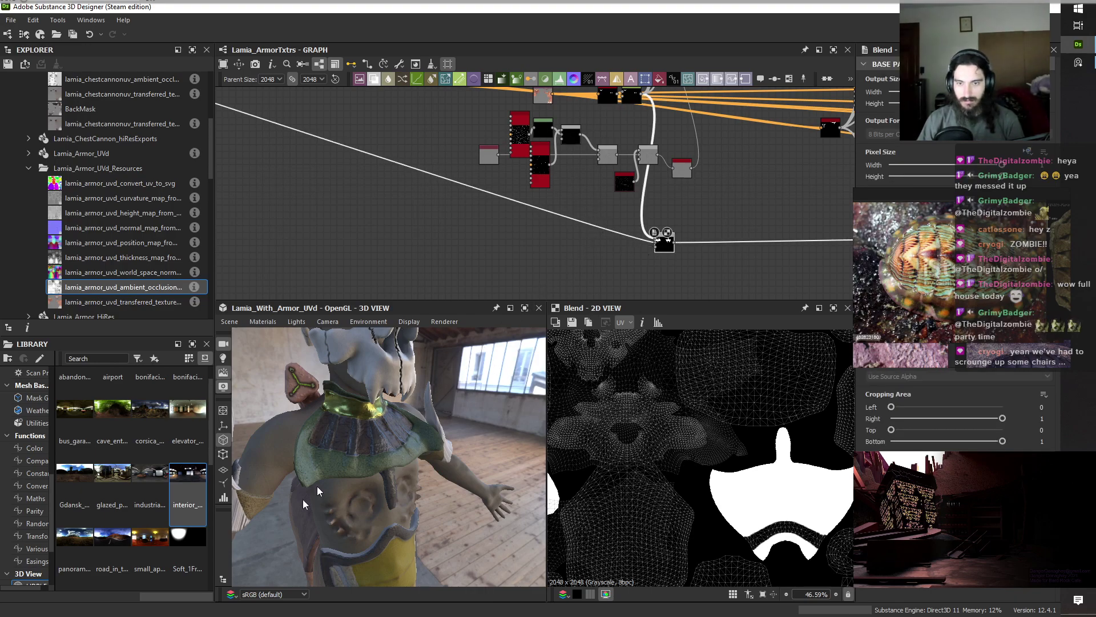
drag(449, 491, 401, 516)
Add a Blend node below the mask chain and feed it the output of the chain's leftmost previewed mask Blend.
scroll(534, 186, down, 5)
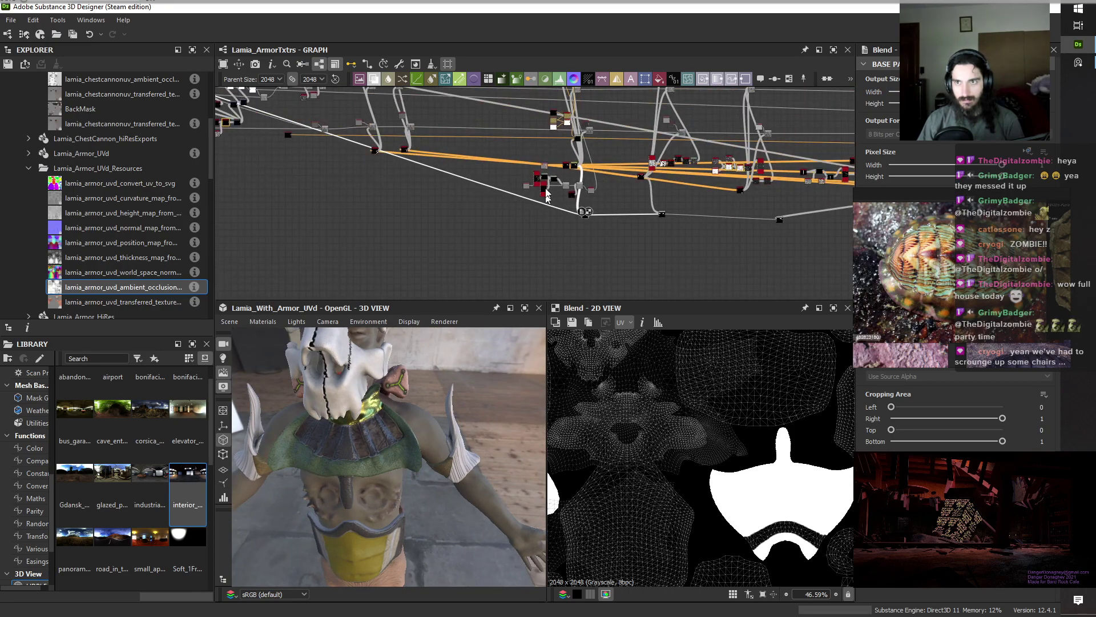
middle_drag(612, 119, 413, 219)
middle_drag(715, 200, 624, 162)
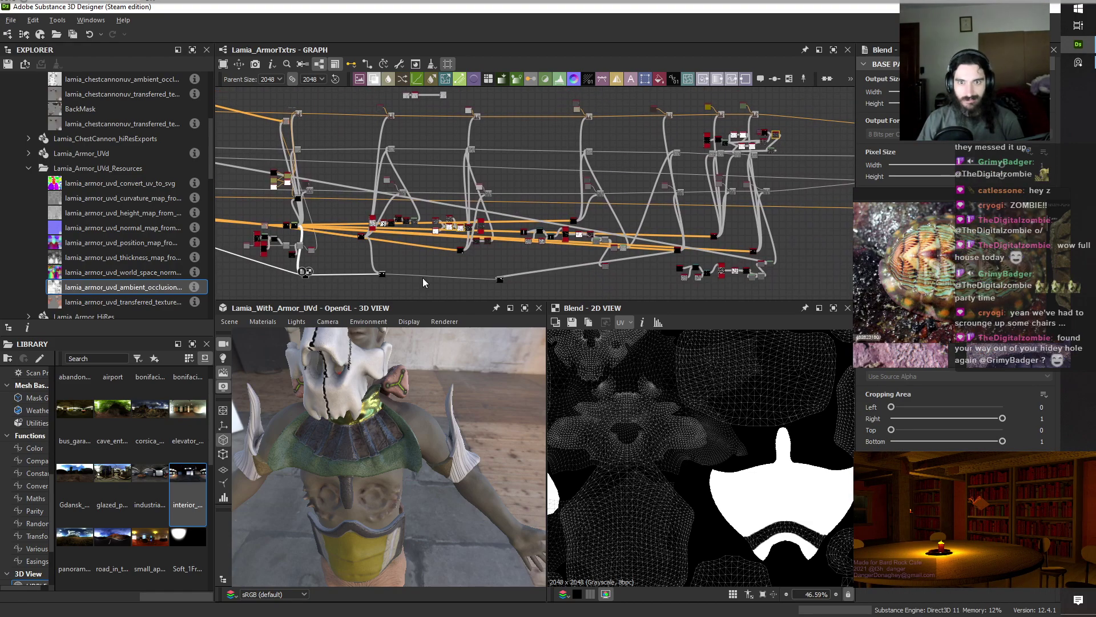
middle_drag(542, 234, 589, 222)
scroll(591, 230, up, 4)
middle_drag(494, 247, 546, 220)
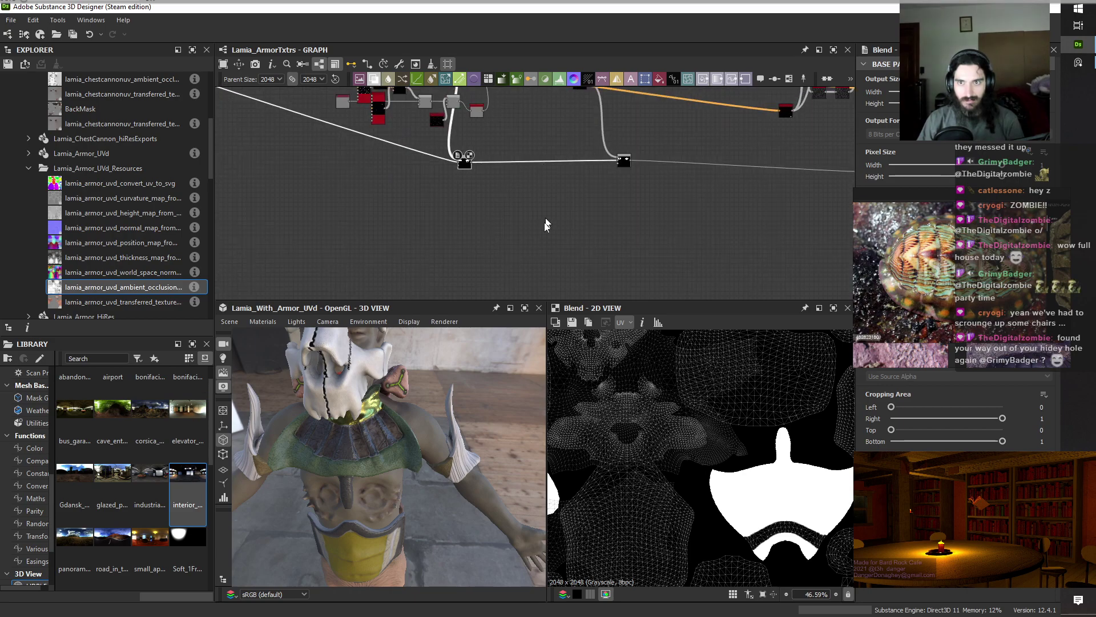
key(space)
click(580, 262)
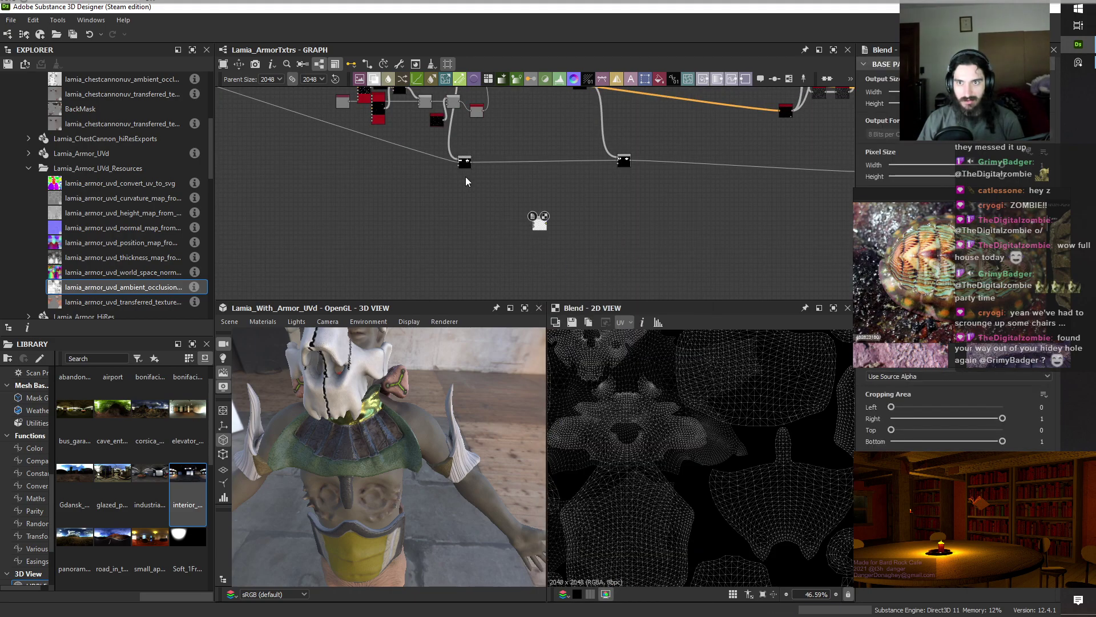
drag(471, 164, 539, 230)
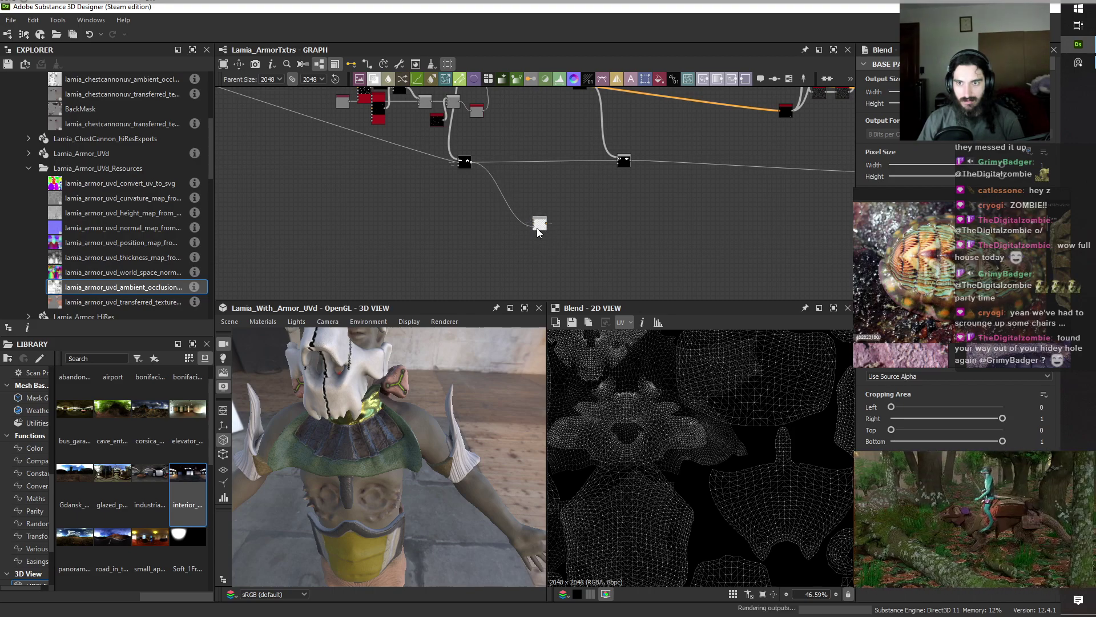
Move the new Blend node up through the graph and place it just below the base color chain.
scroll(538, 230, down, 6)
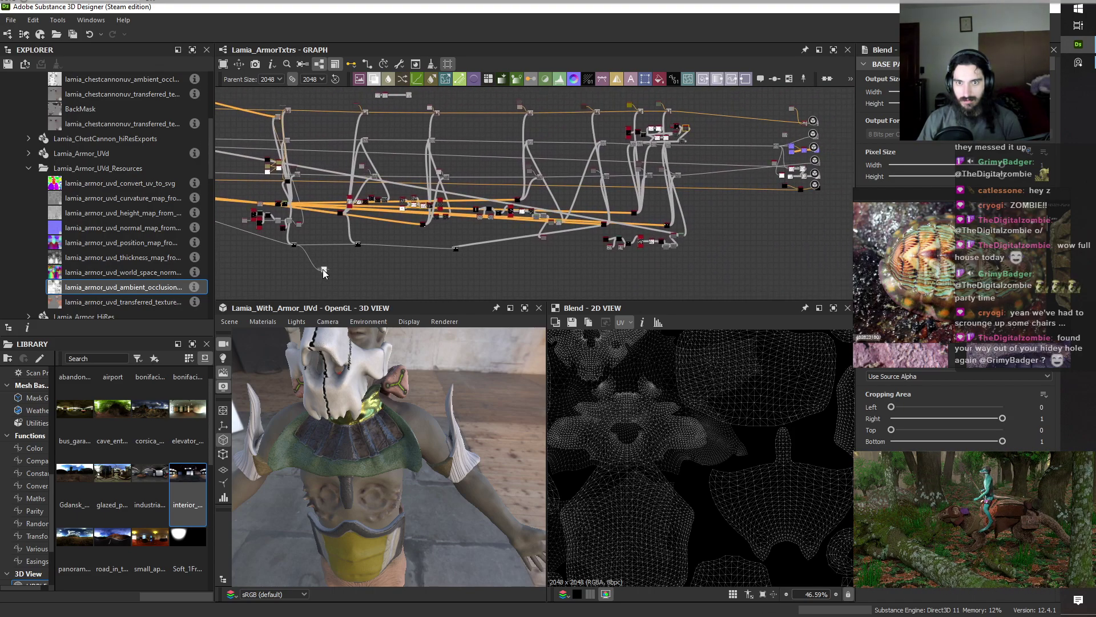
drag(326, 273, 359, 106)
scroll(336, 118, up, 5)
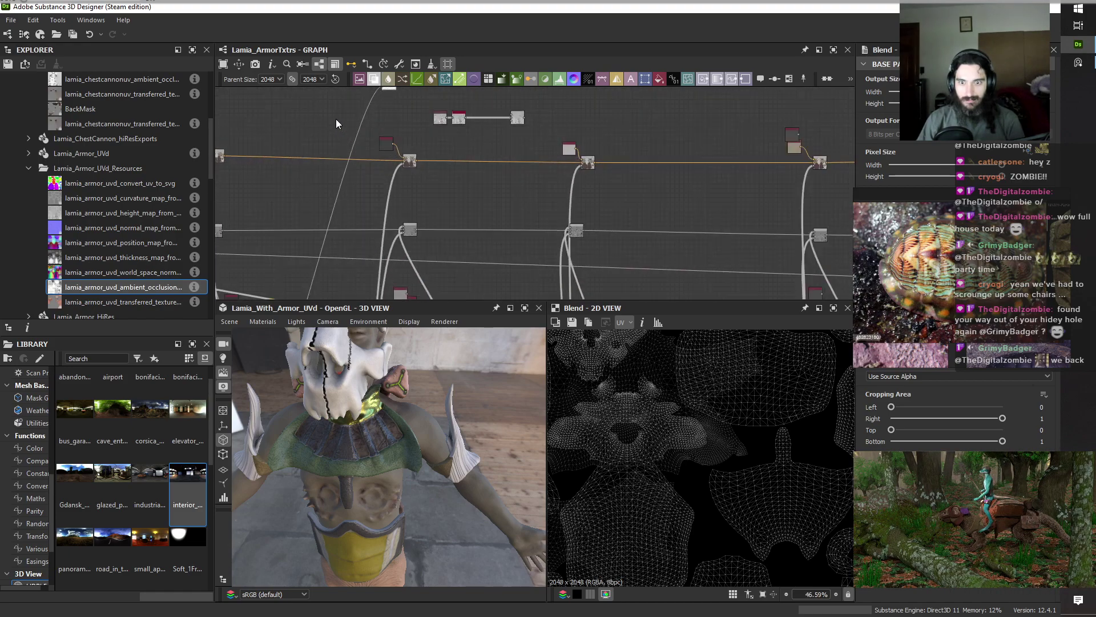
scroll(514, 214, down, 1)
middle_drag(553, 252, 516, 245)
scroll(475, 221, up, 2)
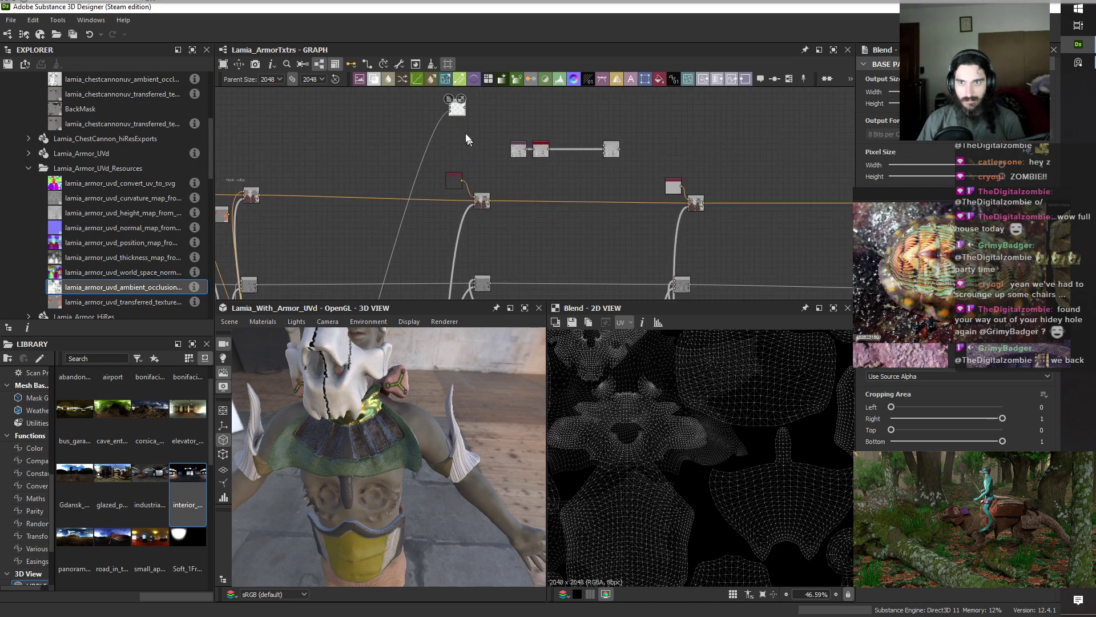
drag(456, 112, 434, 233)
scroll(482, 246, down, 4)
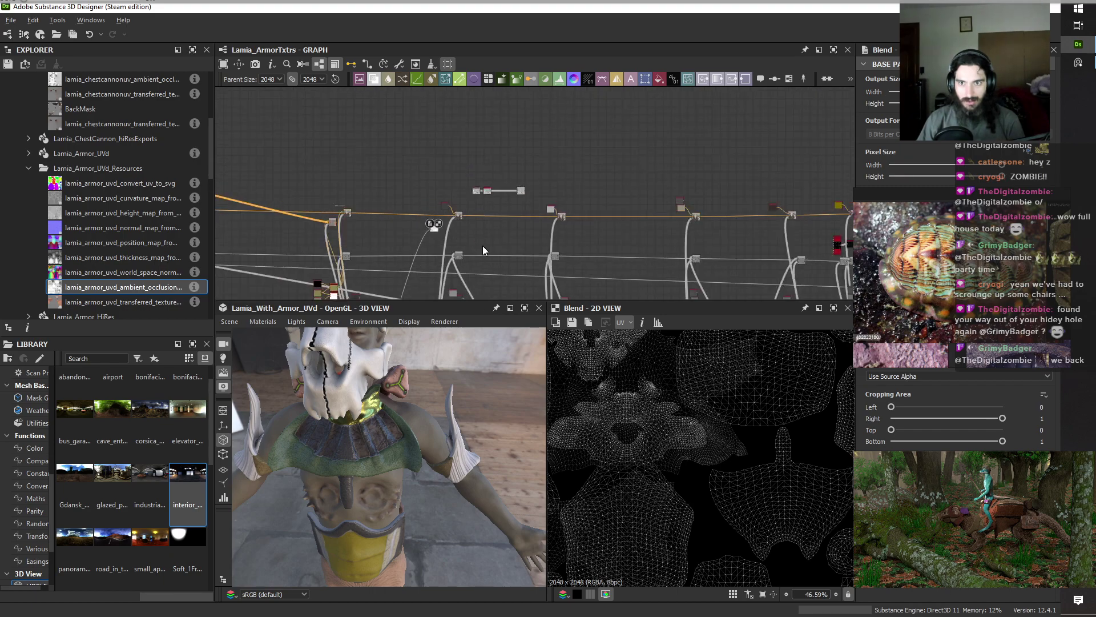
Connect the Color to Mask node's output to the new Blend node to combine both masks.
scroll(446, 284, up, 1)
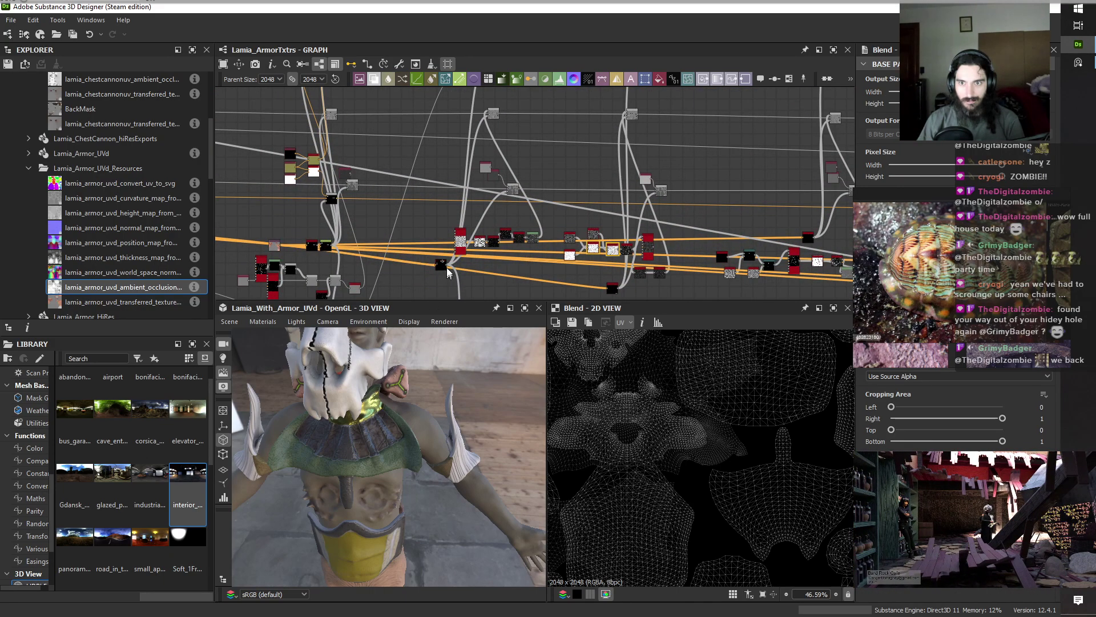
scroll(526, 150, down, 2)
middle_drag(526, 118, 516, 149)
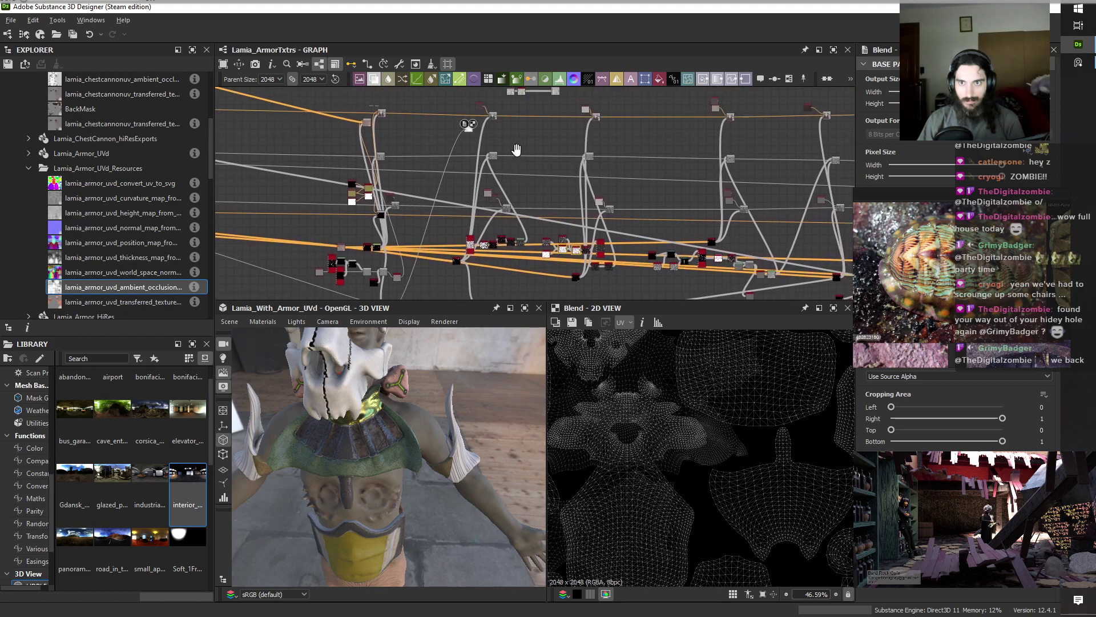
scroll(493, 177, up, 1)
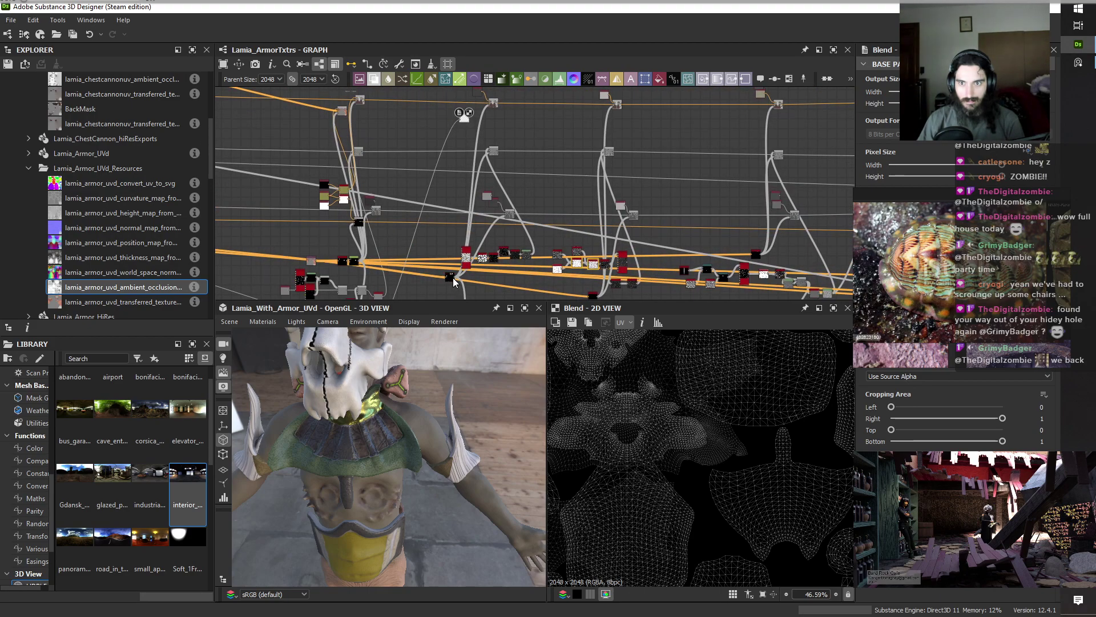
drag(455, 281, 462, 117)
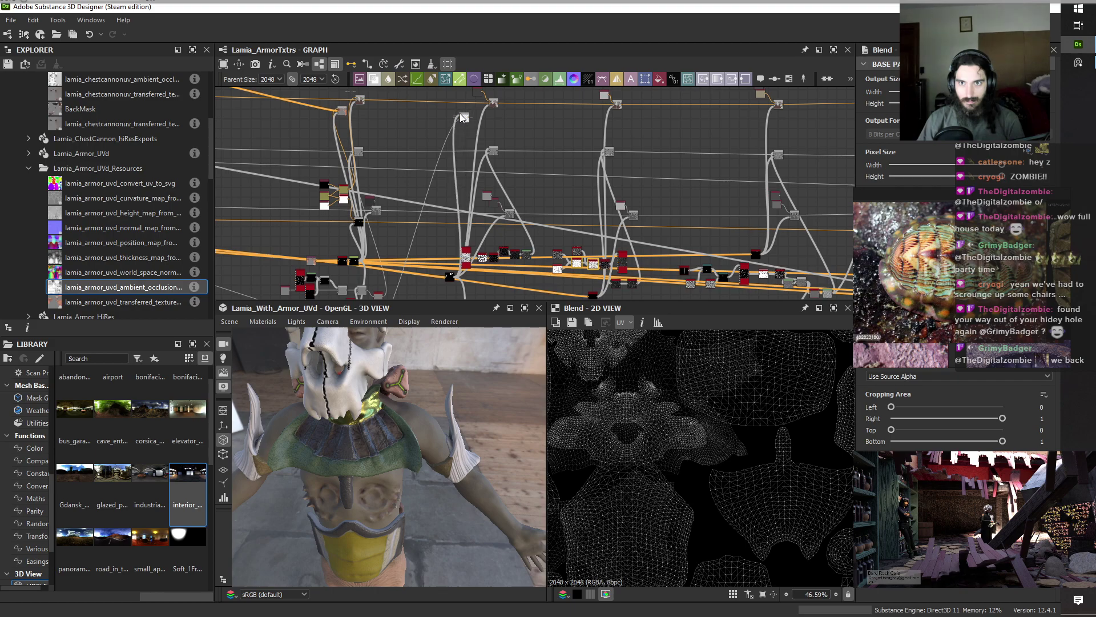
scroll(468, 124, down, 1)
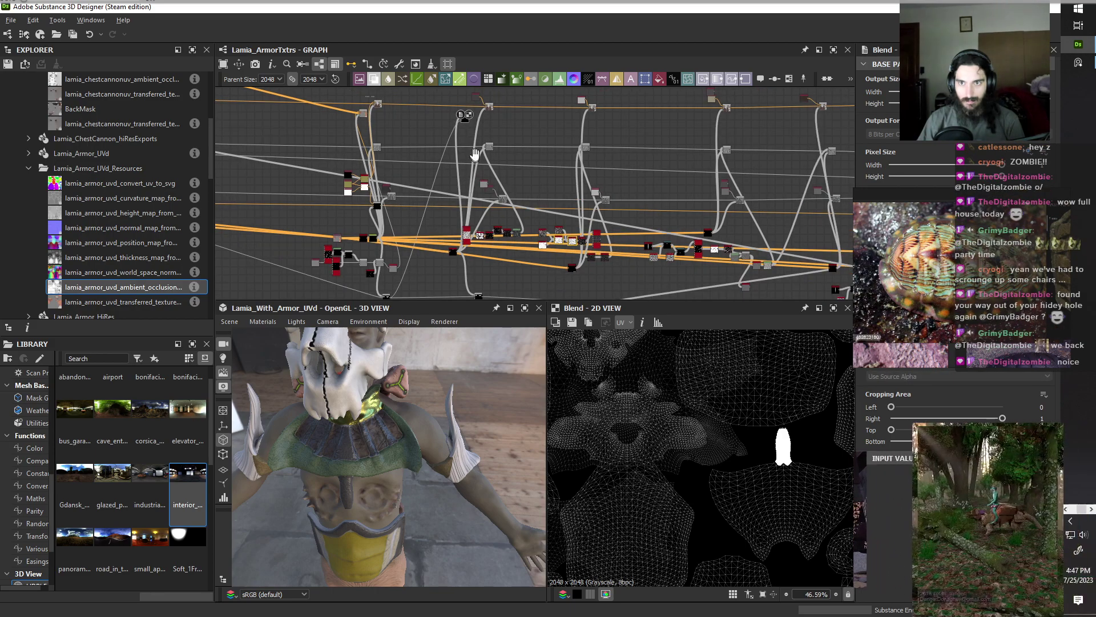
mouse_move(469, 124)
middle_down()
mouse_move(479, 121)
mouse_move(468, 141)
middle_up()
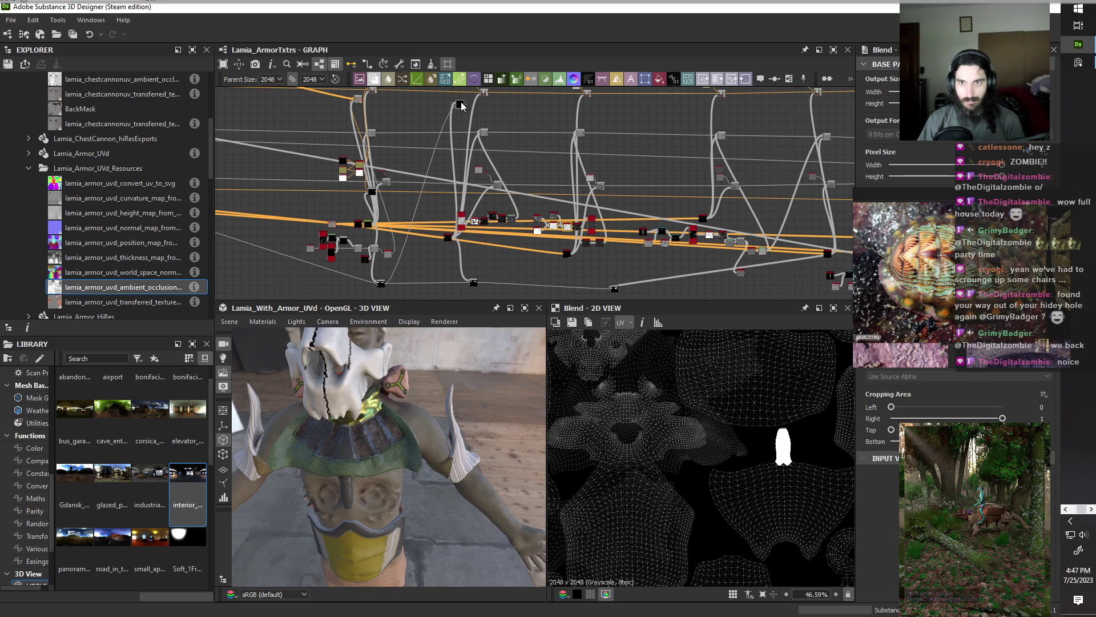
Duplicate the mask Blend node with its input connections and place the copy beside the original.
key(ctrl+v)
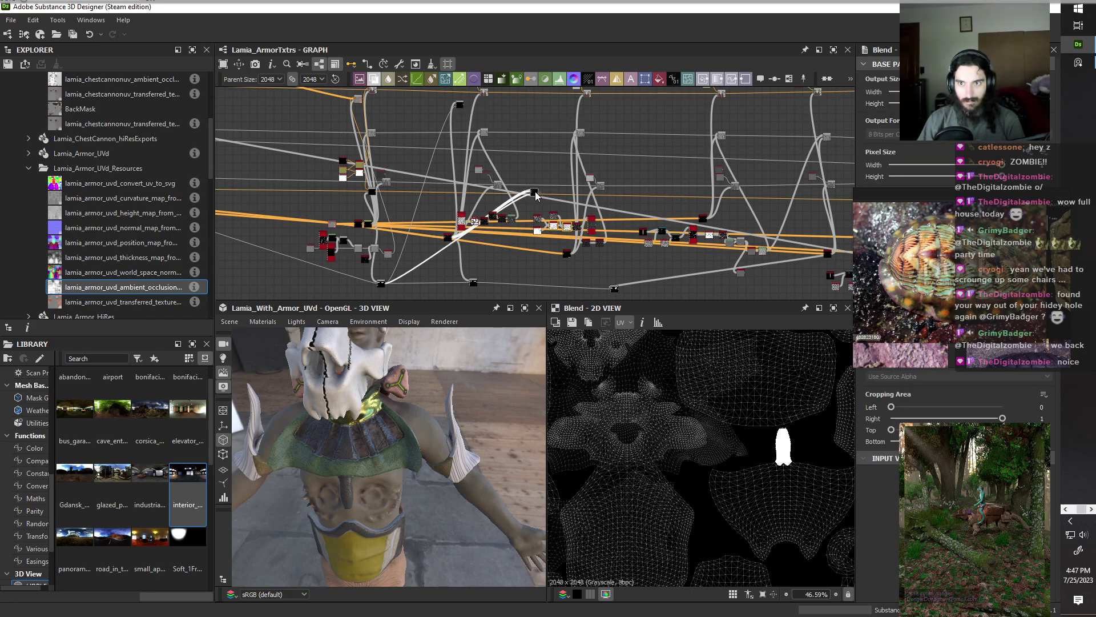
drag(534, 194, 502, 108)
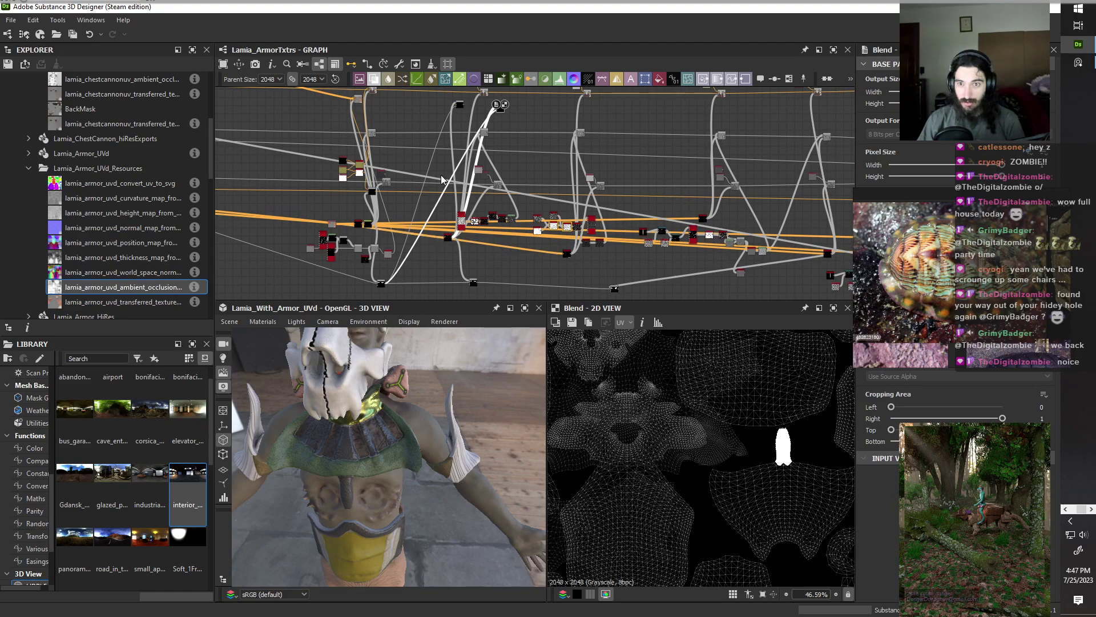
Insert an Invert Grayscale node on the armor mask feeding the duplicated Blend and place it directly before that Blend.
key(space)
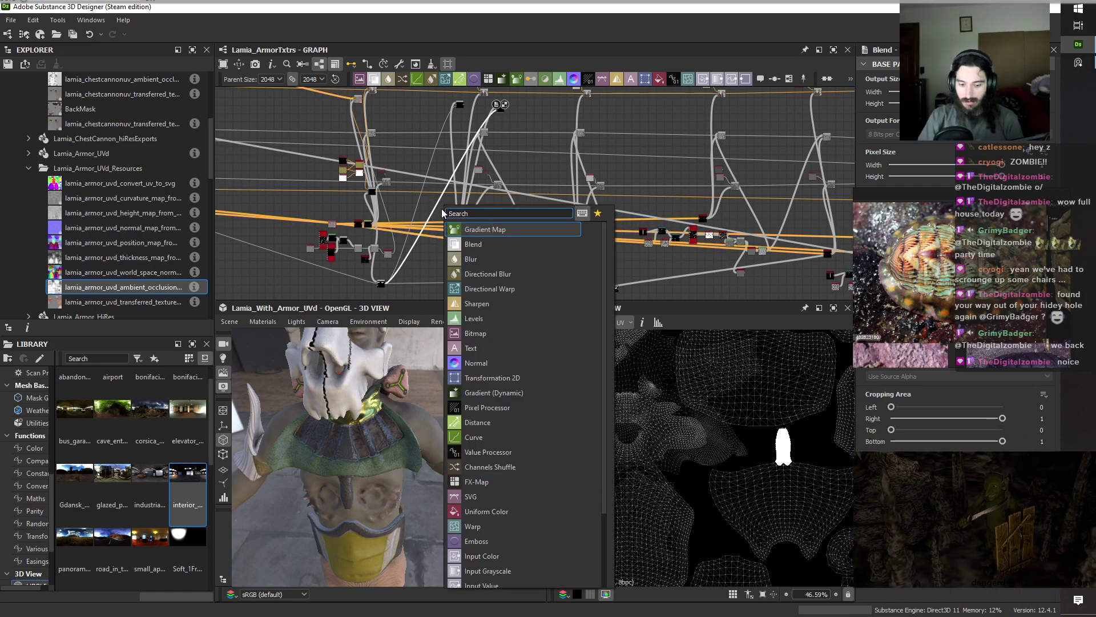
text(invert)
key(Return)
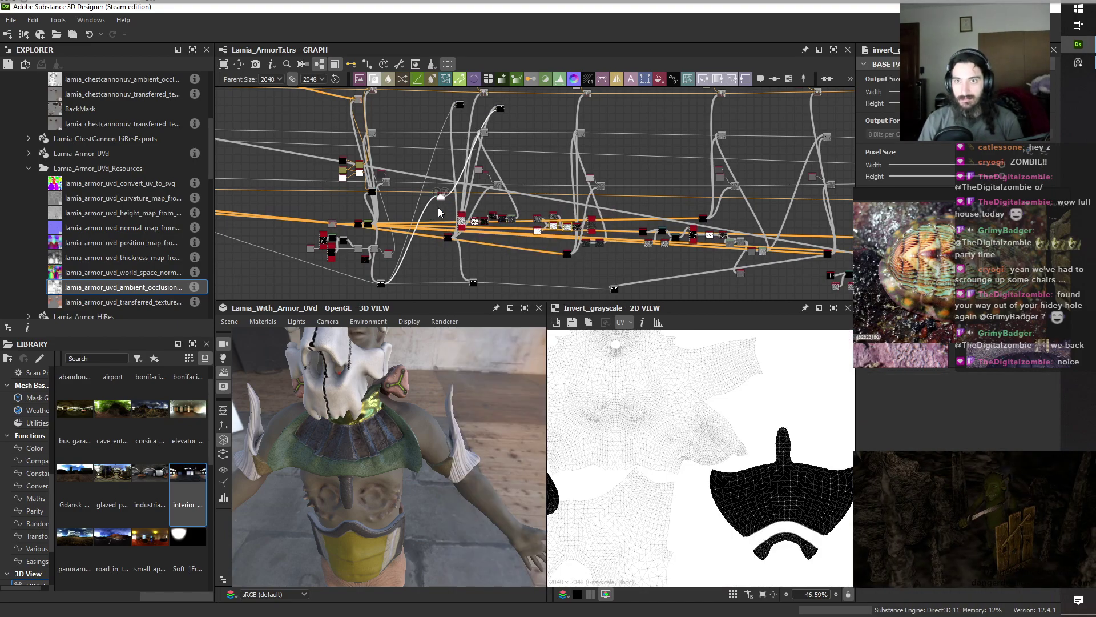
drag(438, 198, 486, 114)
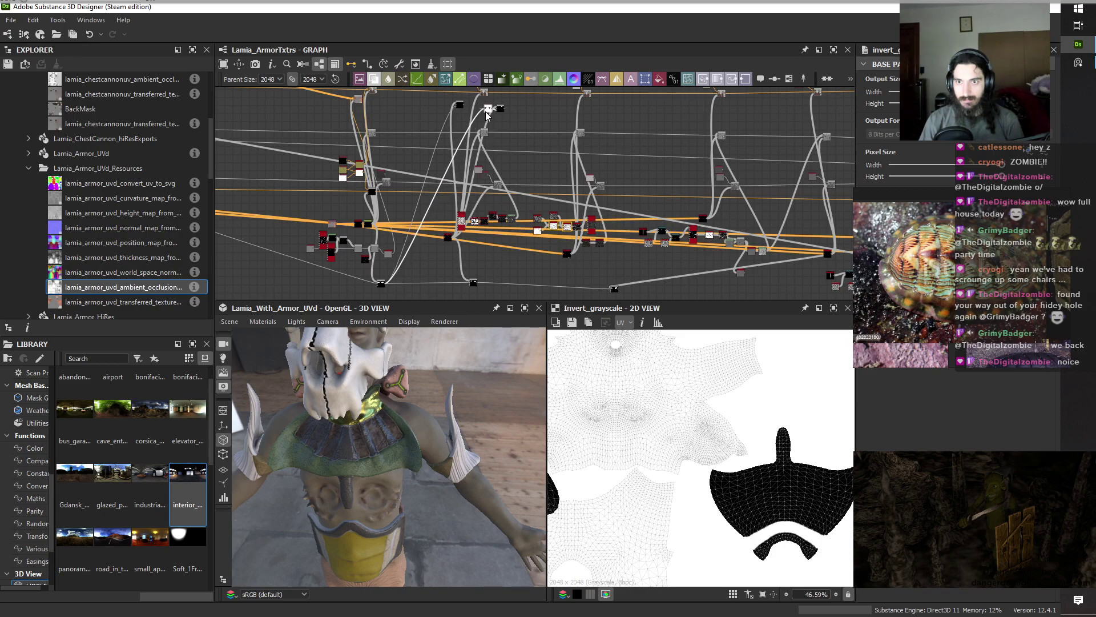
scroll(509, 111, up, 4)
middle_drag(541, 122, 603, 217)
scroll(538, 205, up, 3)
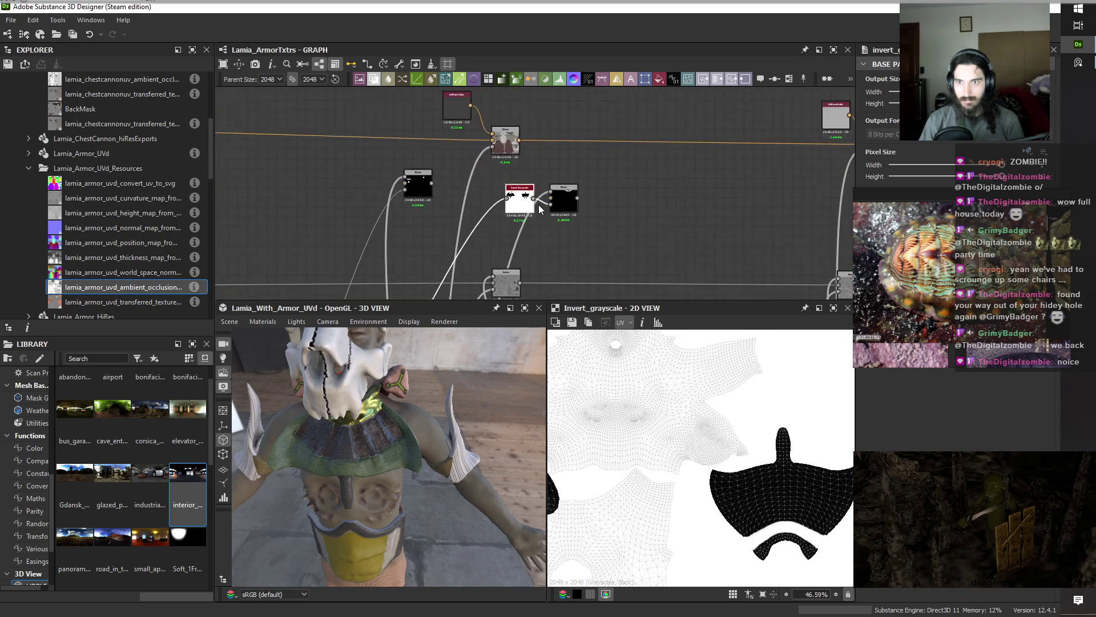
Examine the outputs of the duplicated mask Blend, the original mask Blend and the base color Blend against the armor model.
click(567, 201)
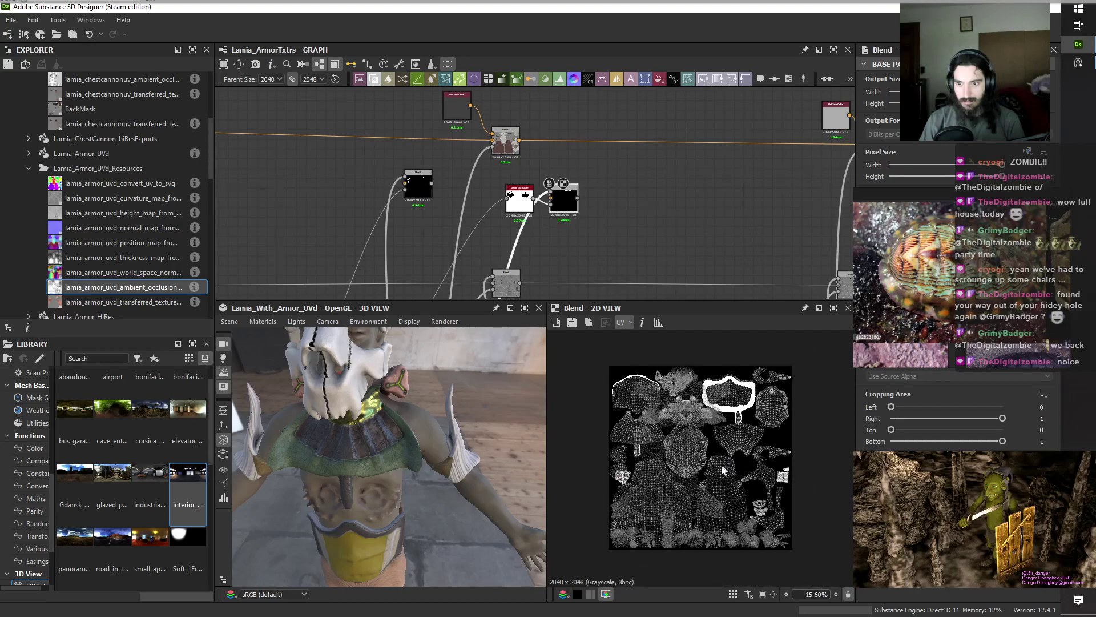
scroll(719, 464, up, 6)
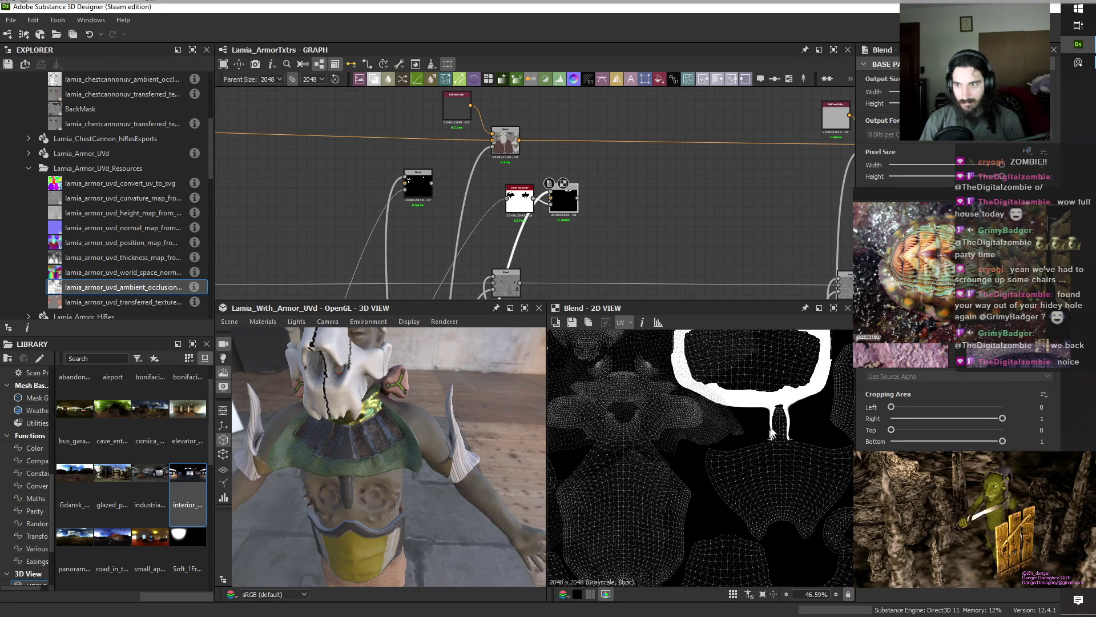
scroll(770, 434, up, 4)
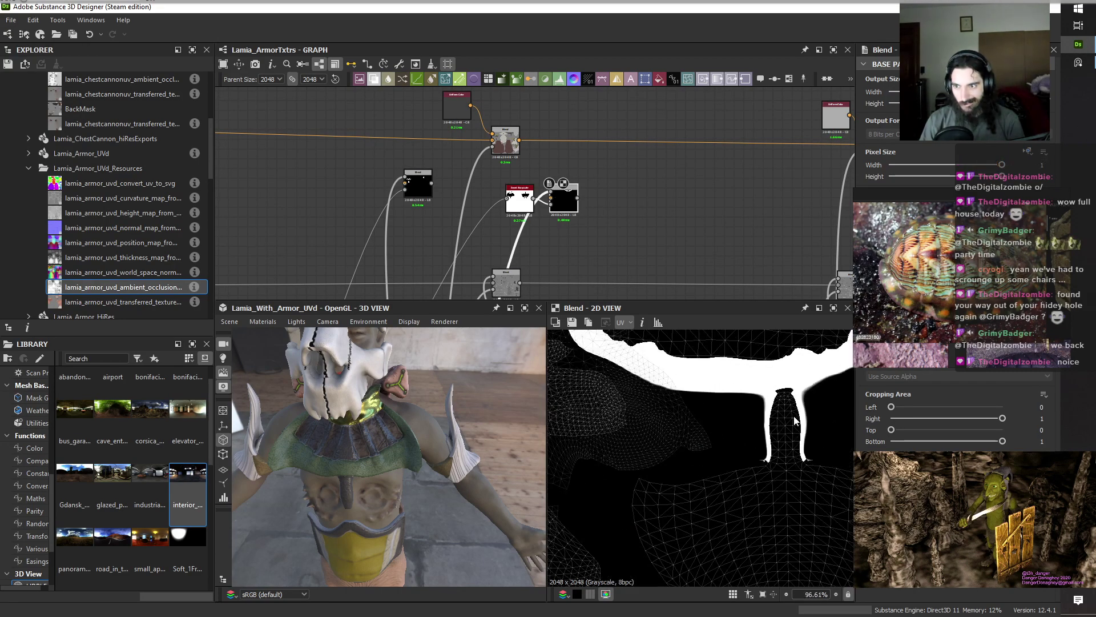
scroll(793, 395, up, 5)
scroll(792, 399, up, 3)
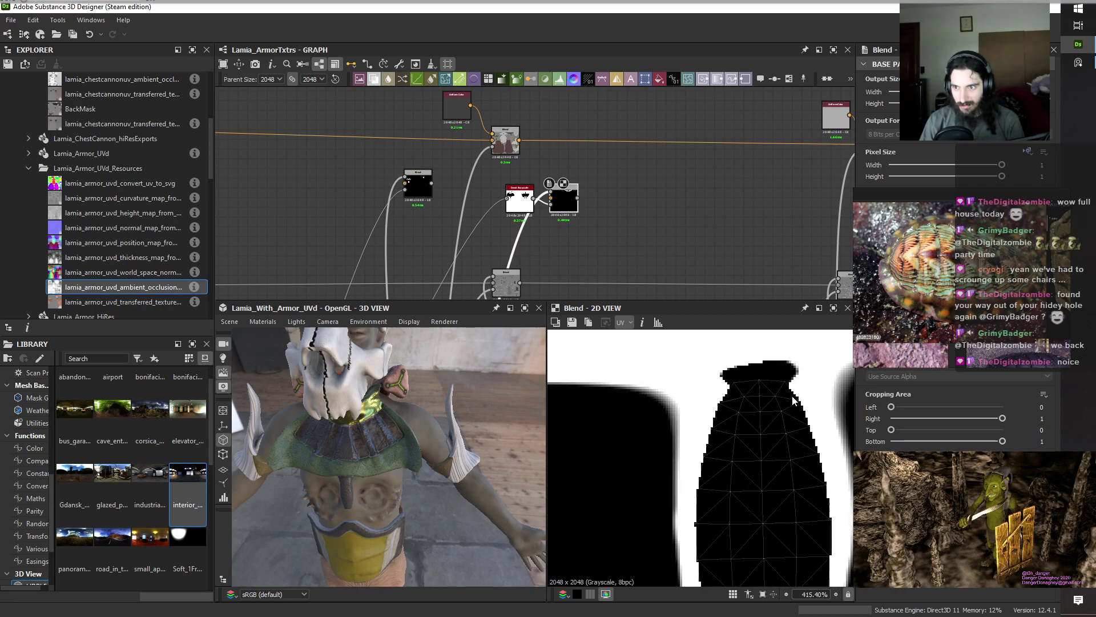
scroll(806, 527, down, 5)
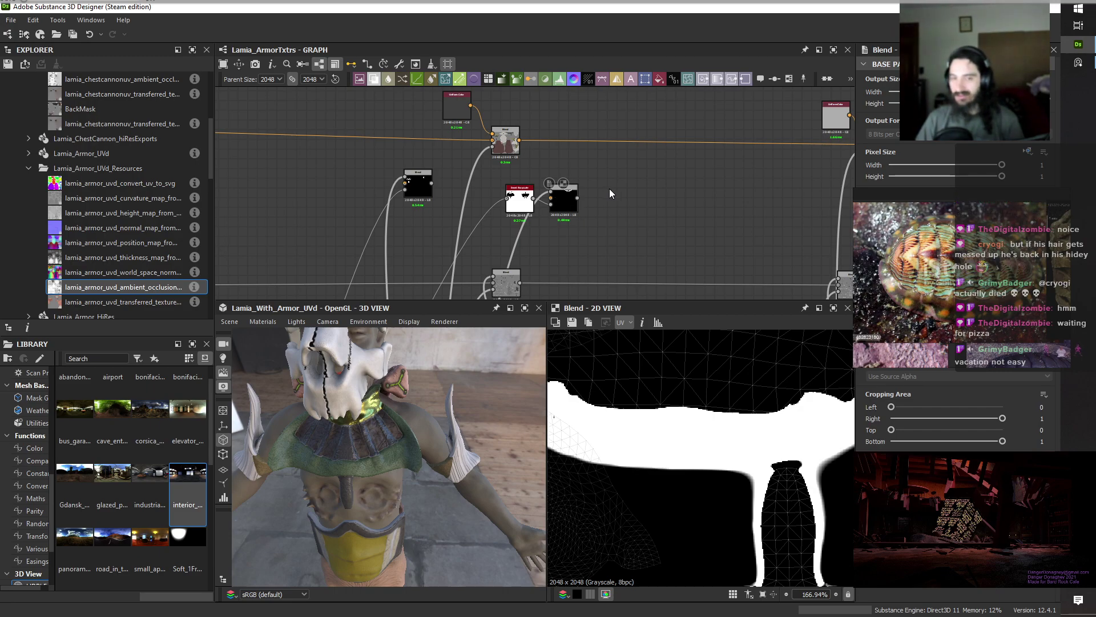
click(567, 211)
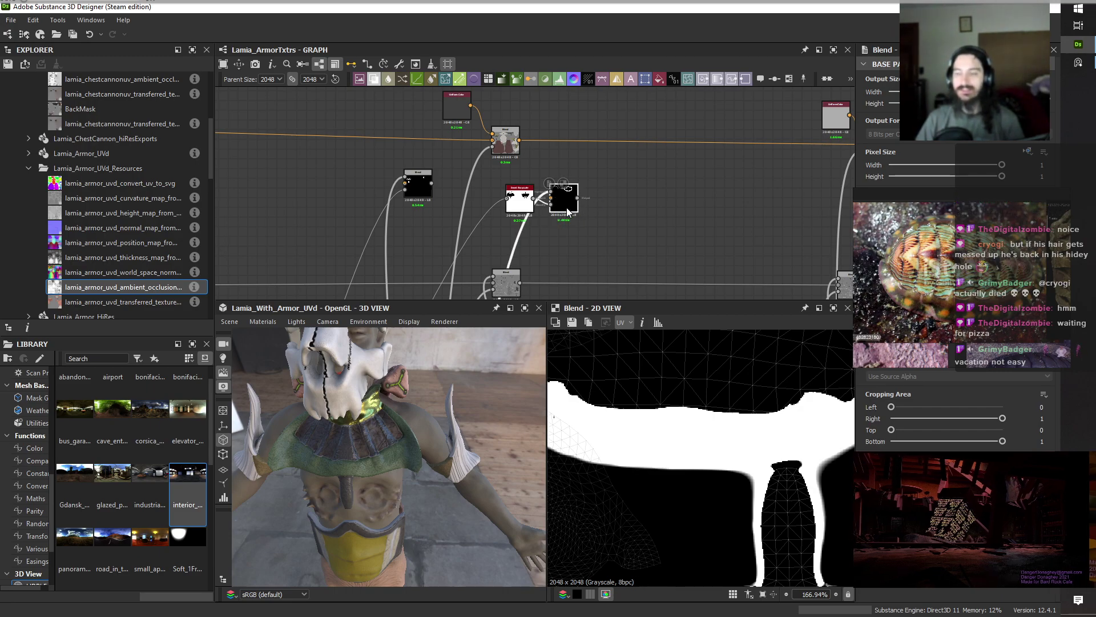
scroll(567, 211, up, 2)
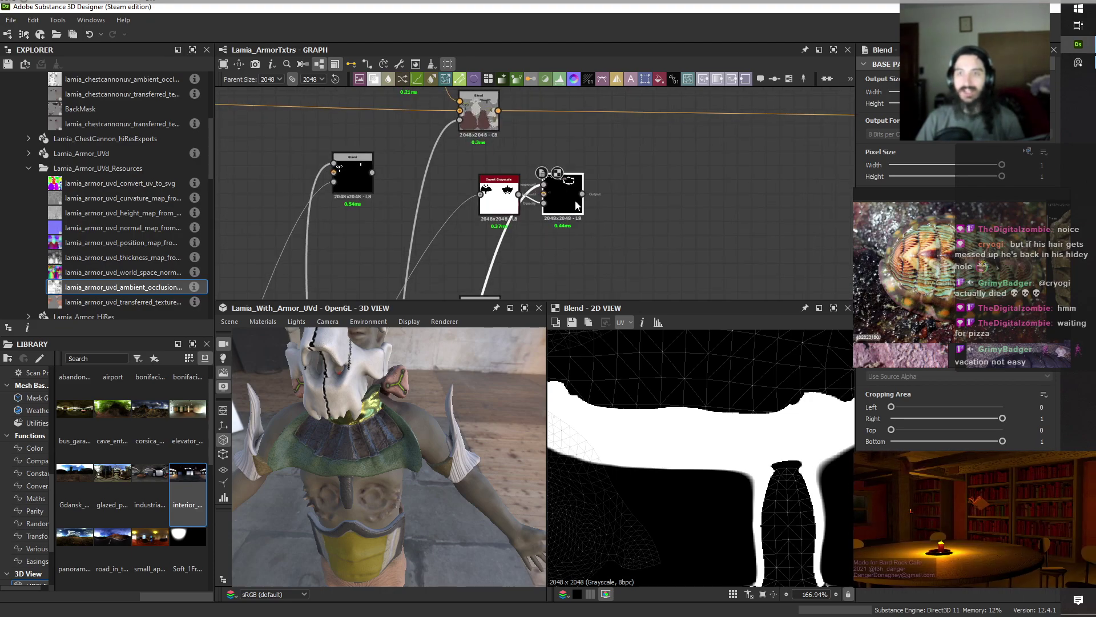
middle_drag(655, 164, 674, 234)
double_click(499, 194)
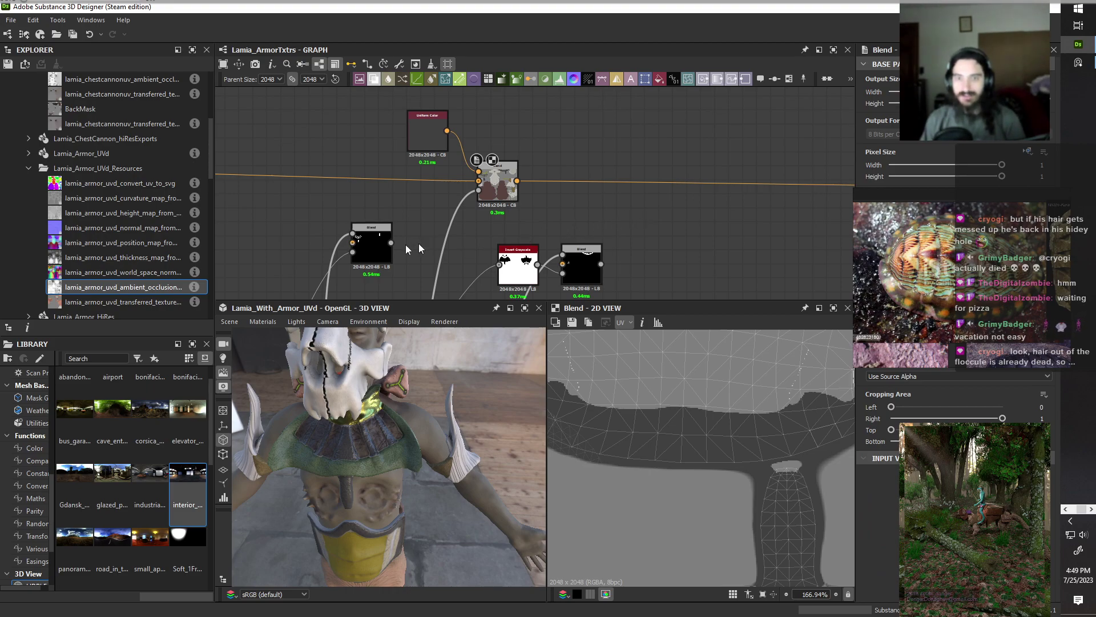
click(374, 257)
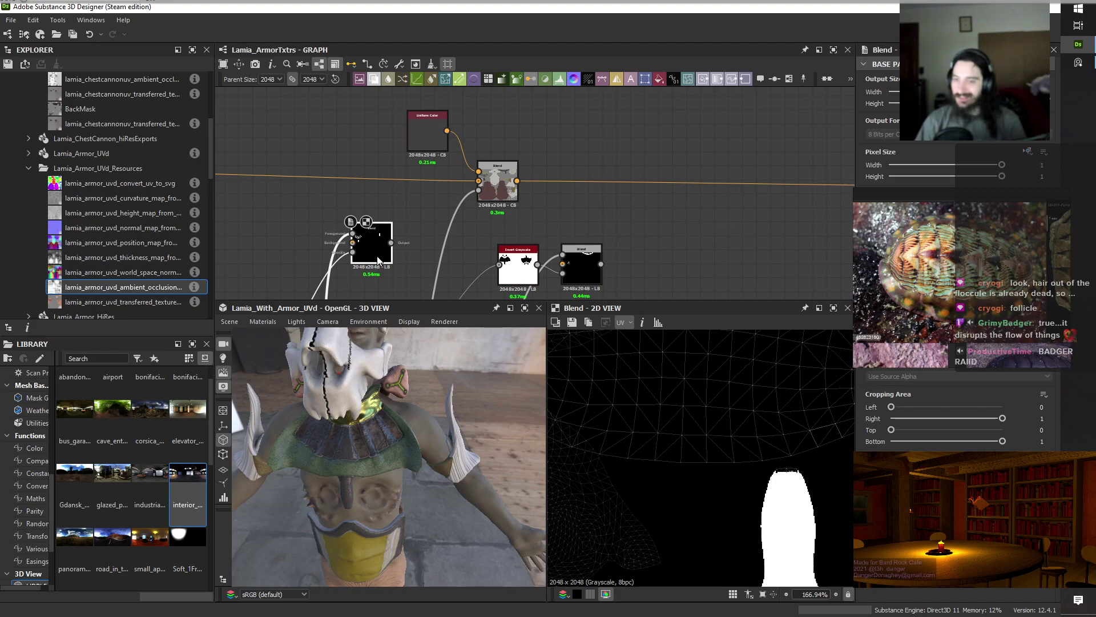
drag(357, 500, 359, 449)
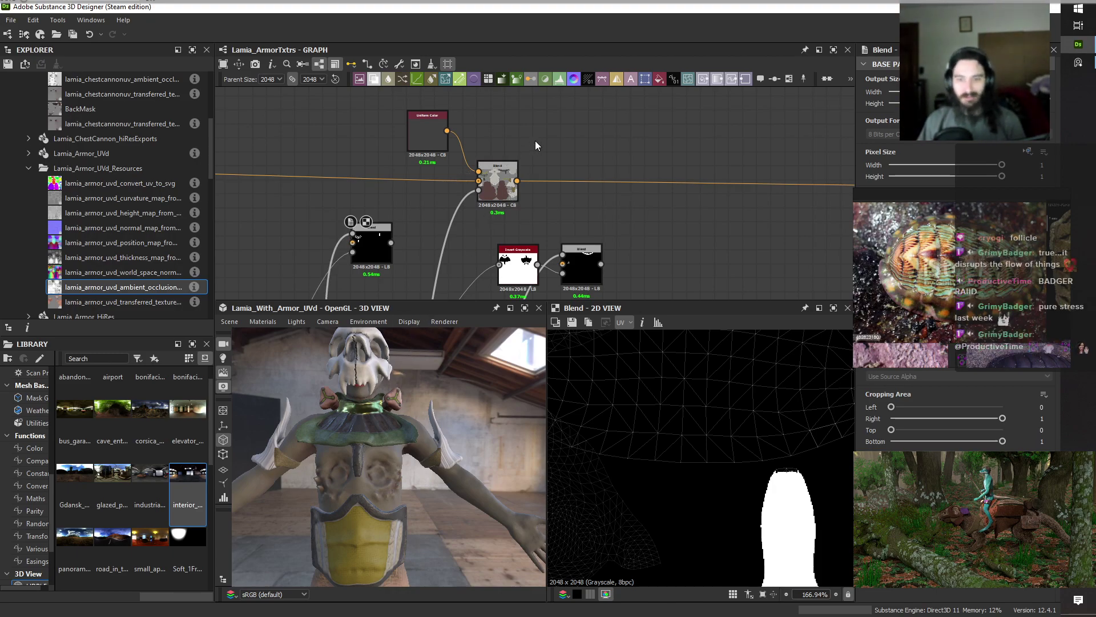
Connect the original mask Blend's output to the opacity input of the Blend on the base color line, replacing its existing mask.
double_click(503, 184)
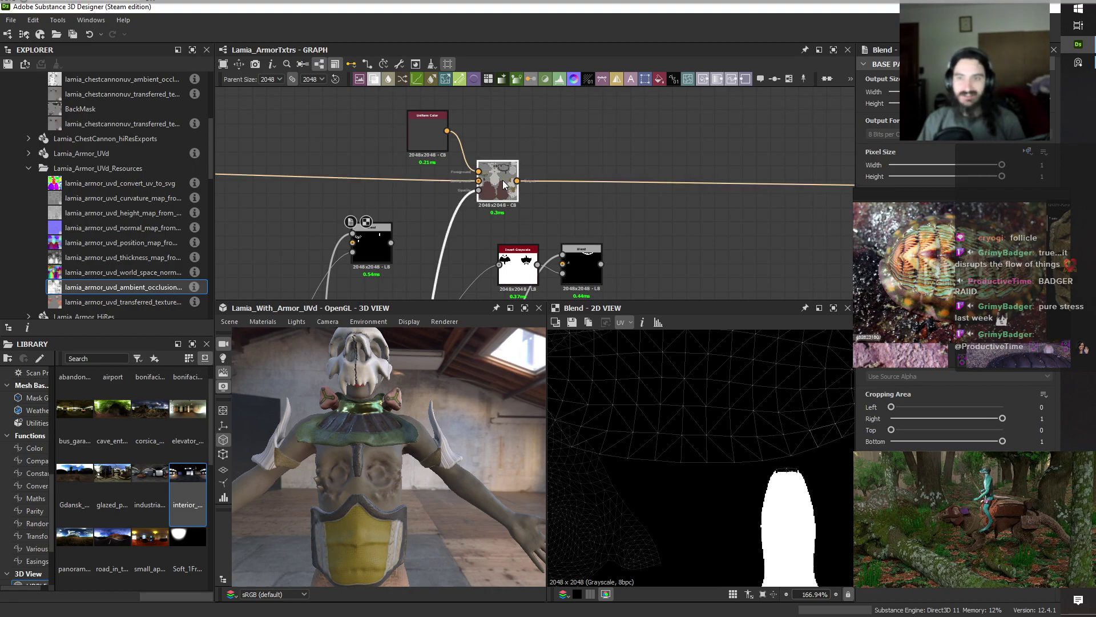
scroll(491, 193, down, 2)
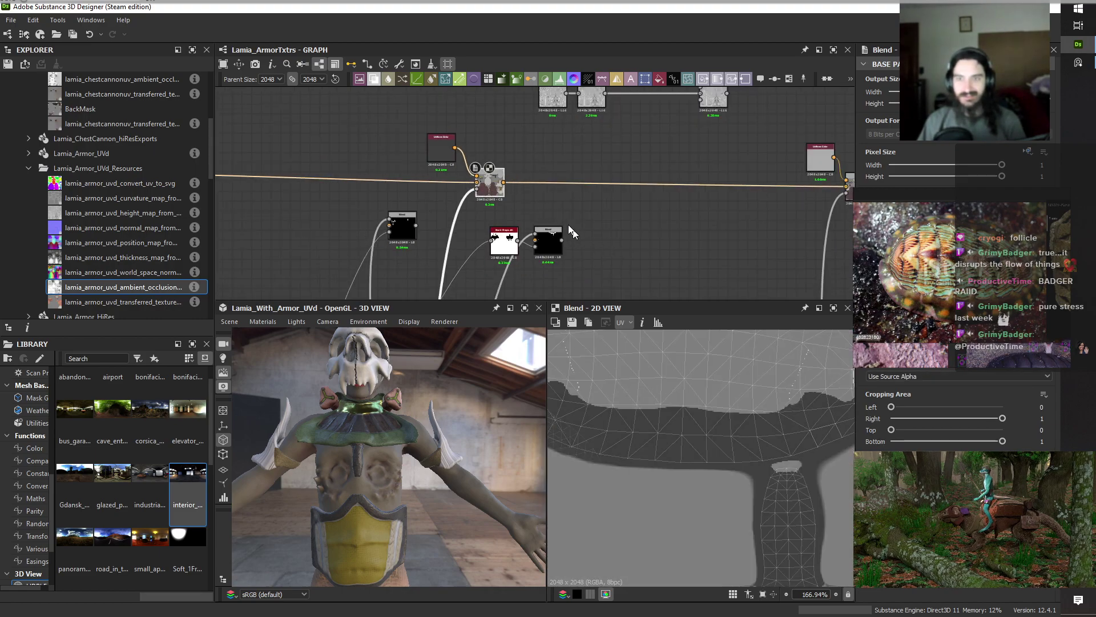
drag(416, 225, 477, 189)
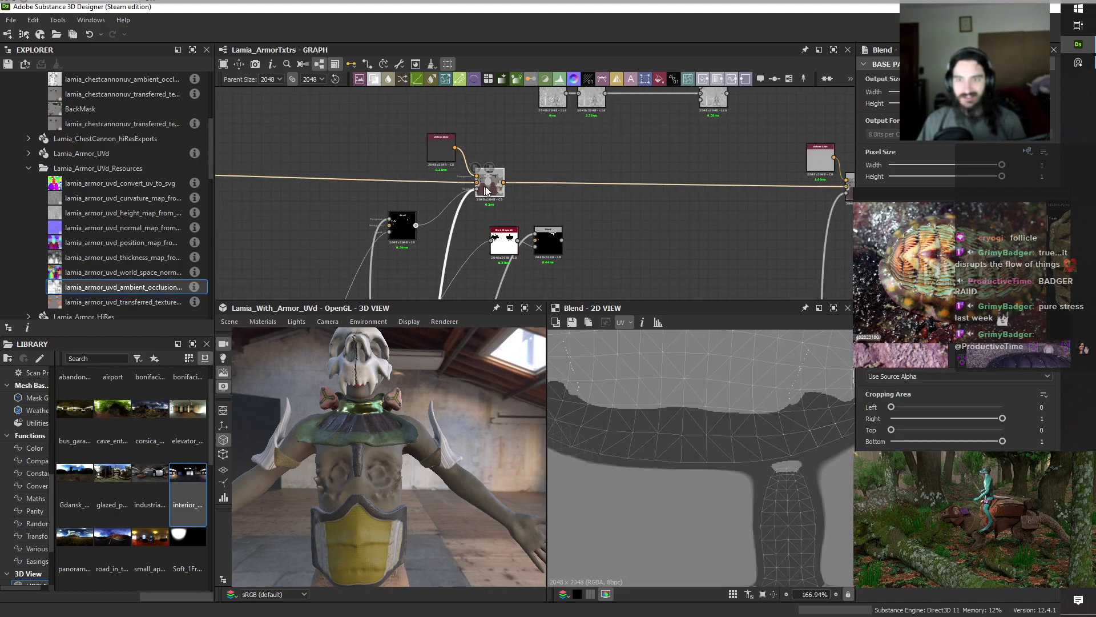
Insert a second Blend node on the base color line after the first and feed its opacity from the duplicated mask Blend.
key(space)
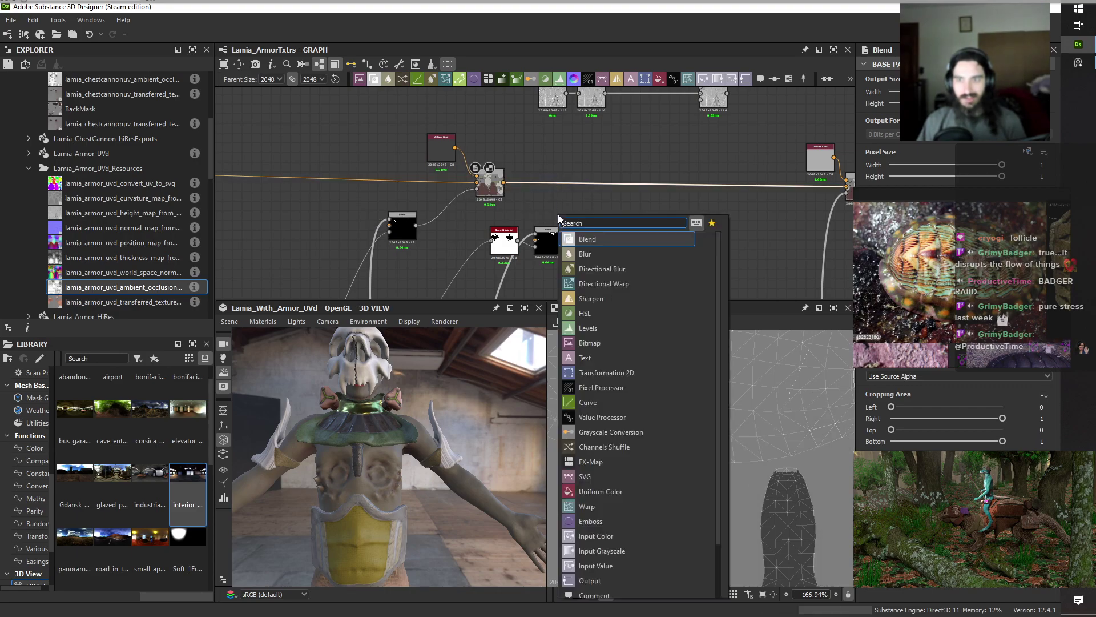
click(655, 264)
drag(674, 184, 563, 182)
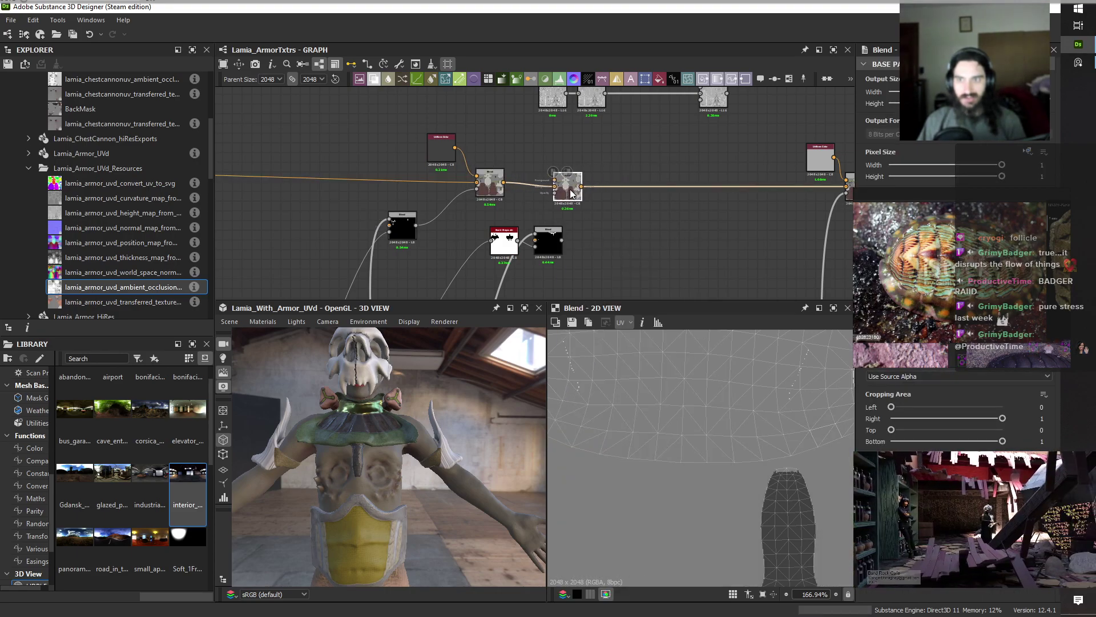
Duplicate the dark Uniform Color node, place the copy above the second Blend and connect it to that Blend's foreground.
click(442, 149)
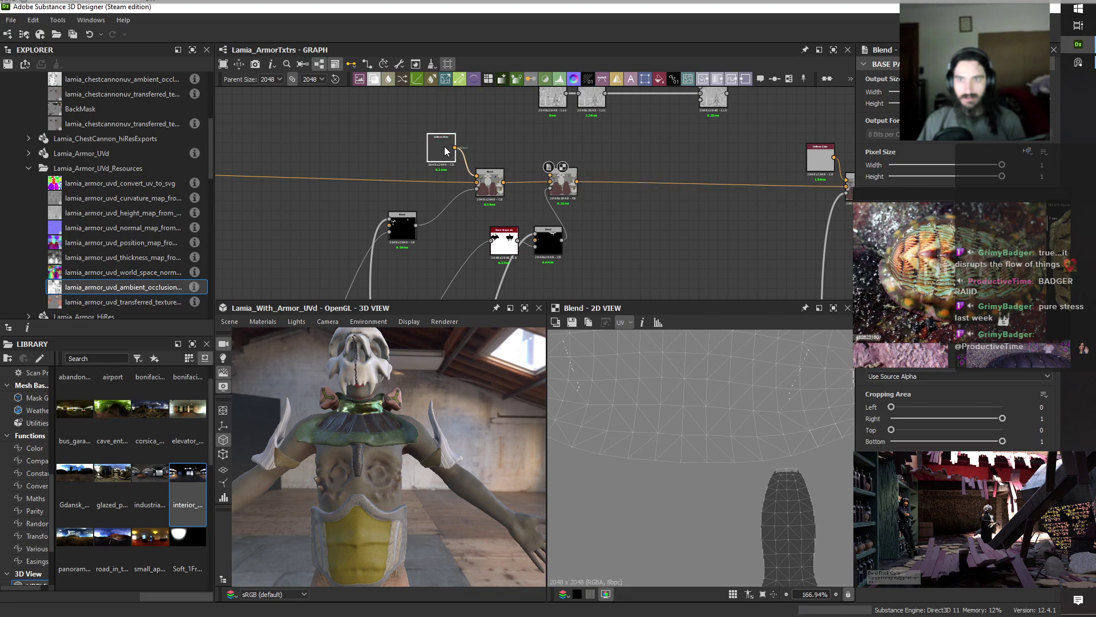
key(ctrl+c)
key(ctrl+v)
drag(534, 191, 543, 150)
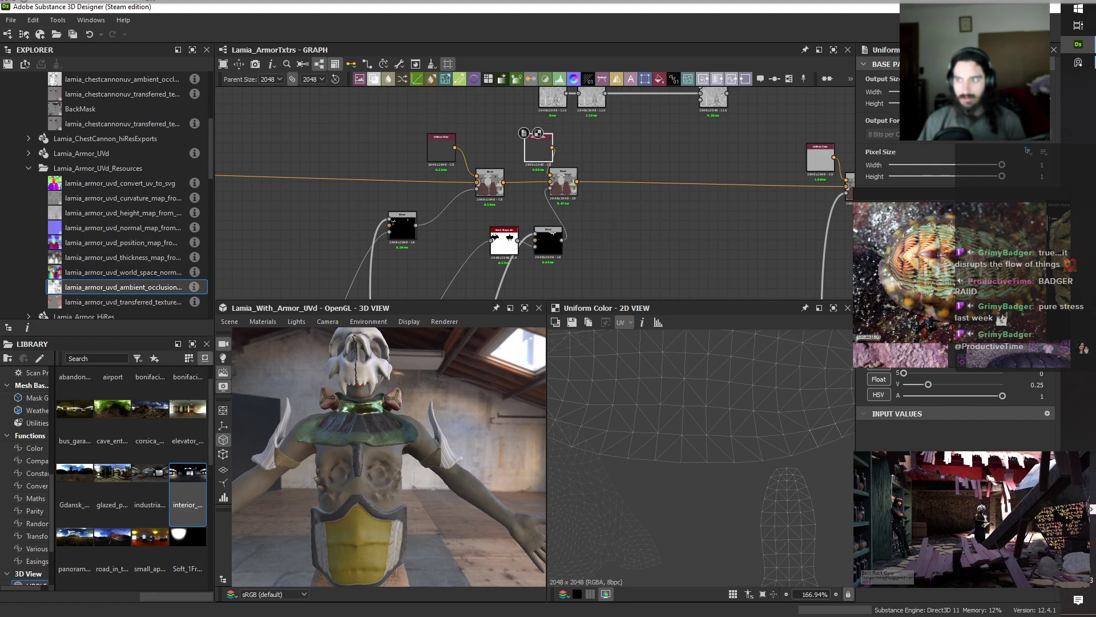
Set the copied Uniform Color to an orange-tan hue with saturation 0.39 and value 0.625.
click(932, 338)
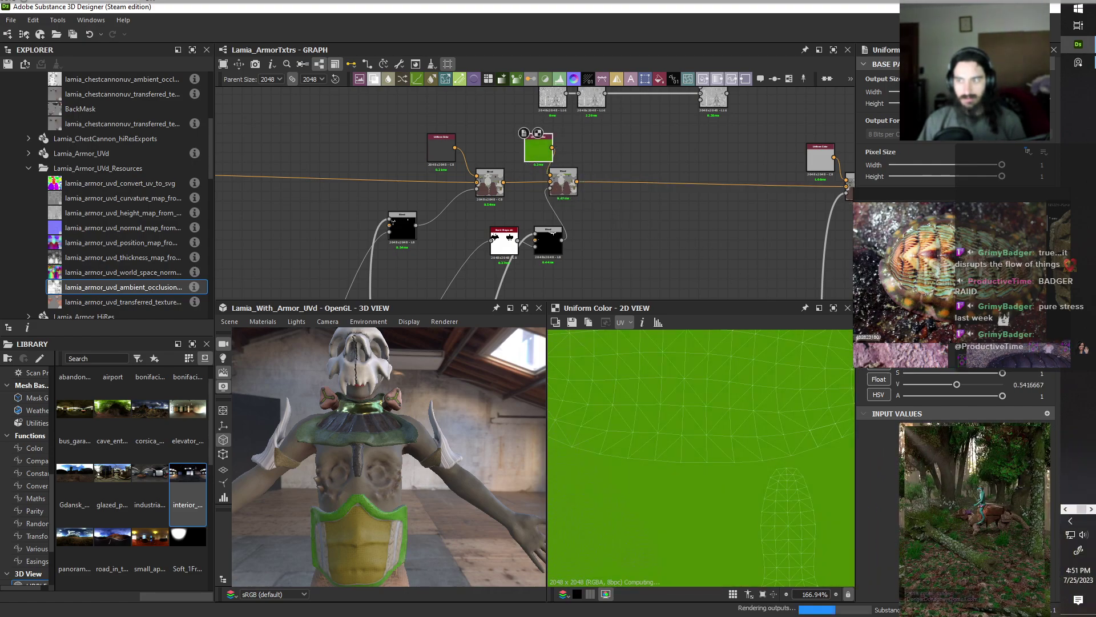
drag(932, 338, 908, 341)
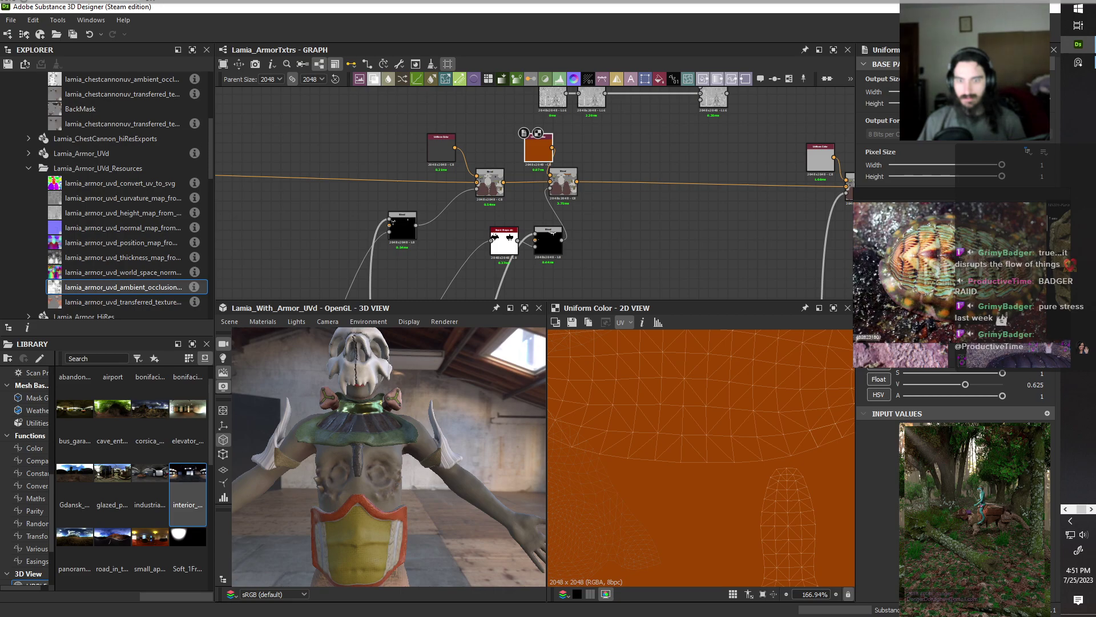
click(934, 373)
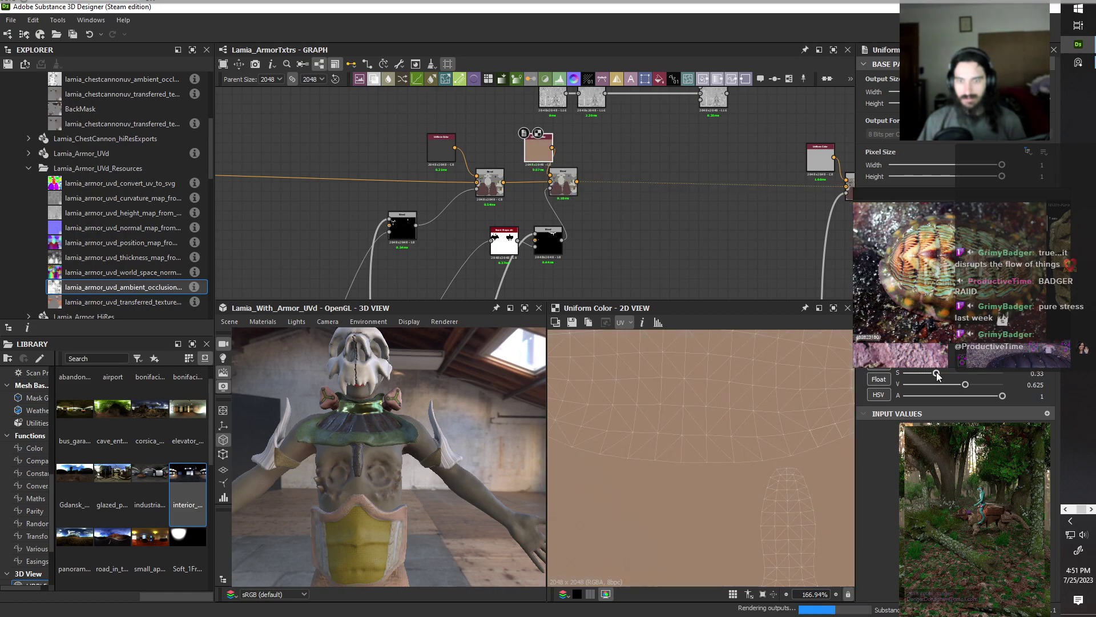
drag(934, 373, 943, 374)
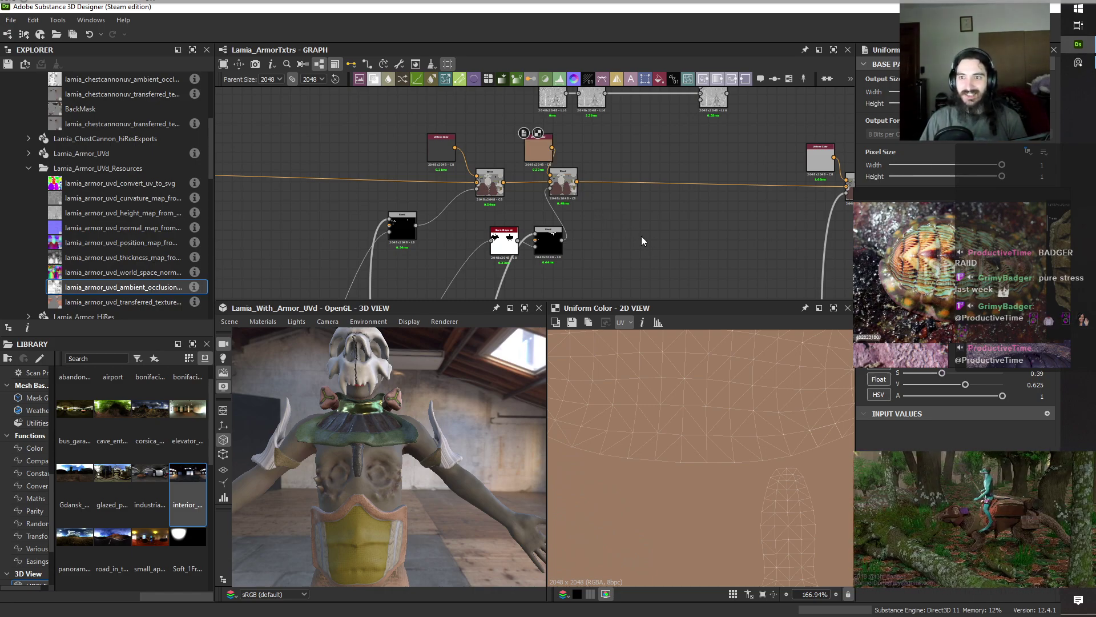
Check the tan trim around the belly armor, and set its Uniform Color to a dark brown with saturation 0.33 and value 0.34.
click(563, 184)
scroll(692, 412, down, 5)
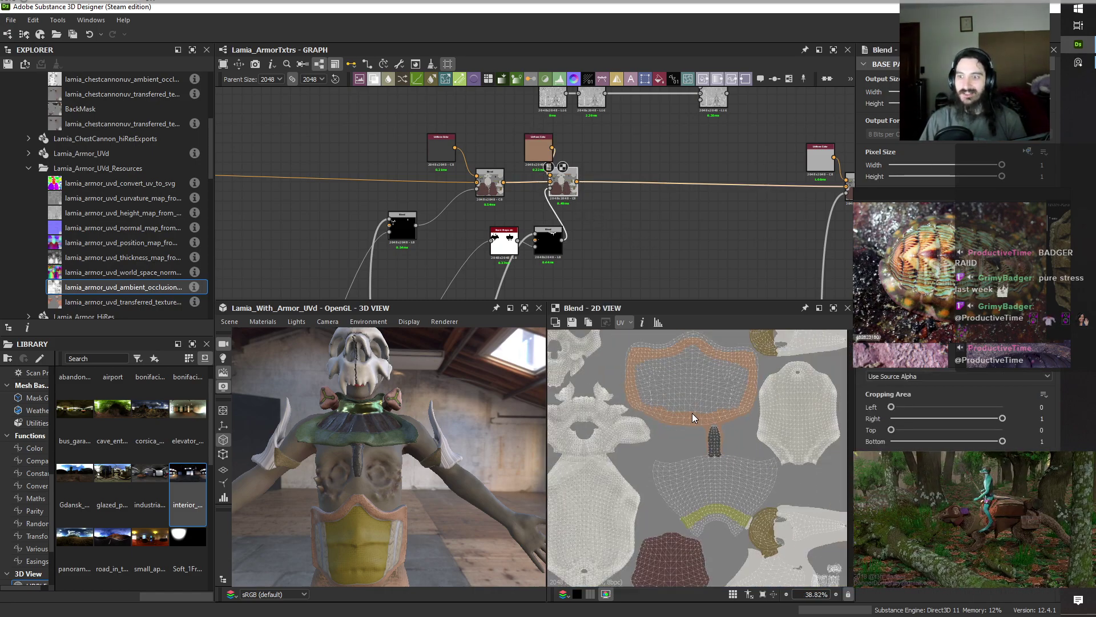
scroll(691, 388, up, 3)
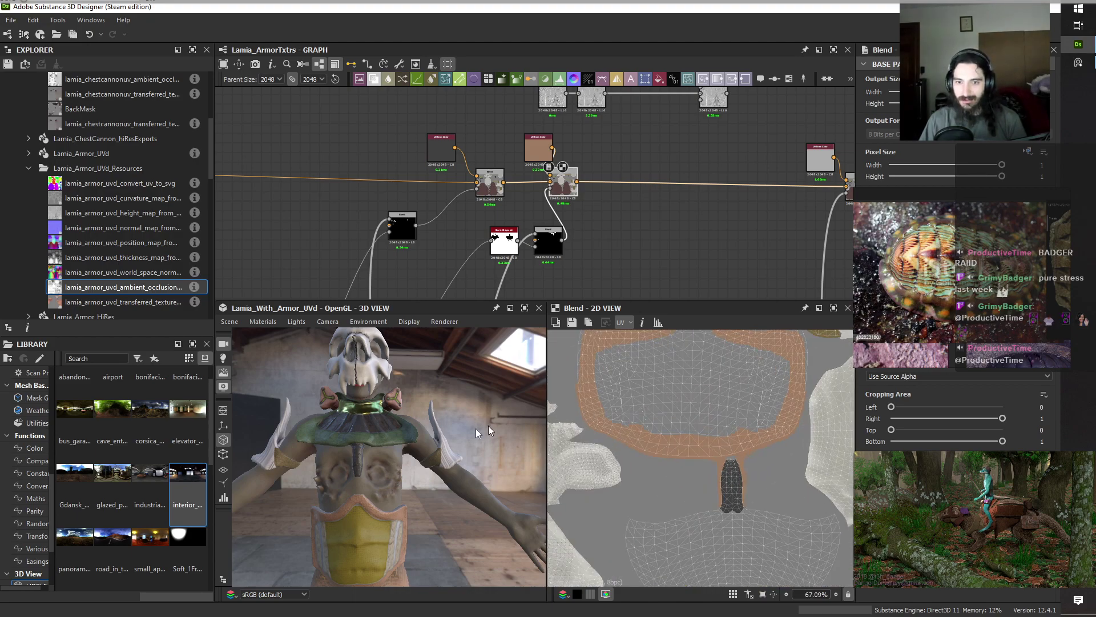
drag(427, 537, 351, 454)
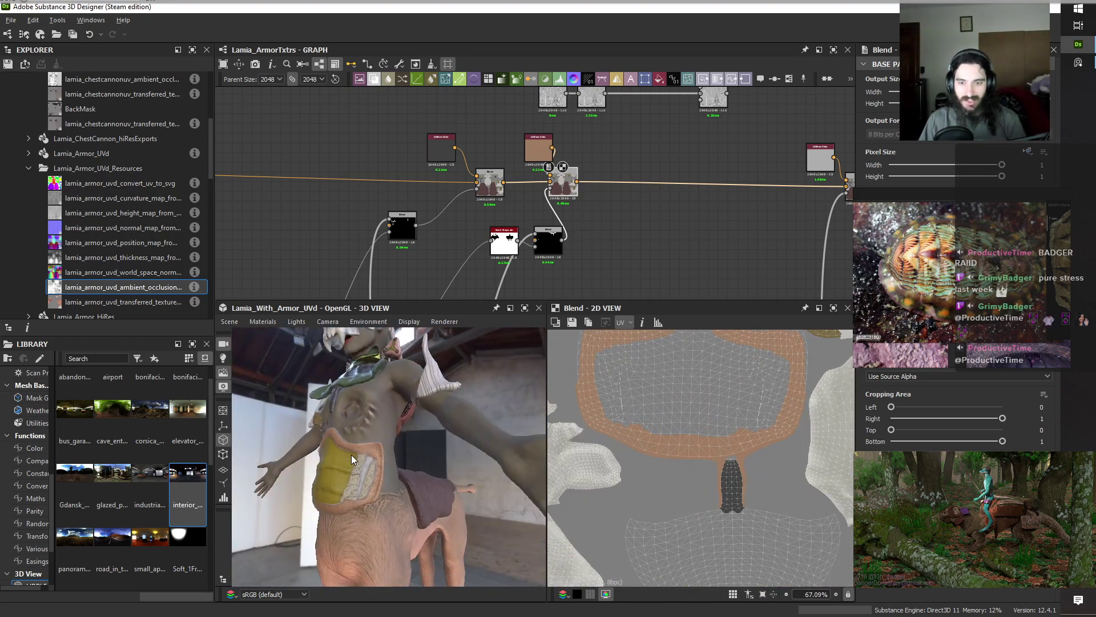
scroll(347, 454, up, 5)
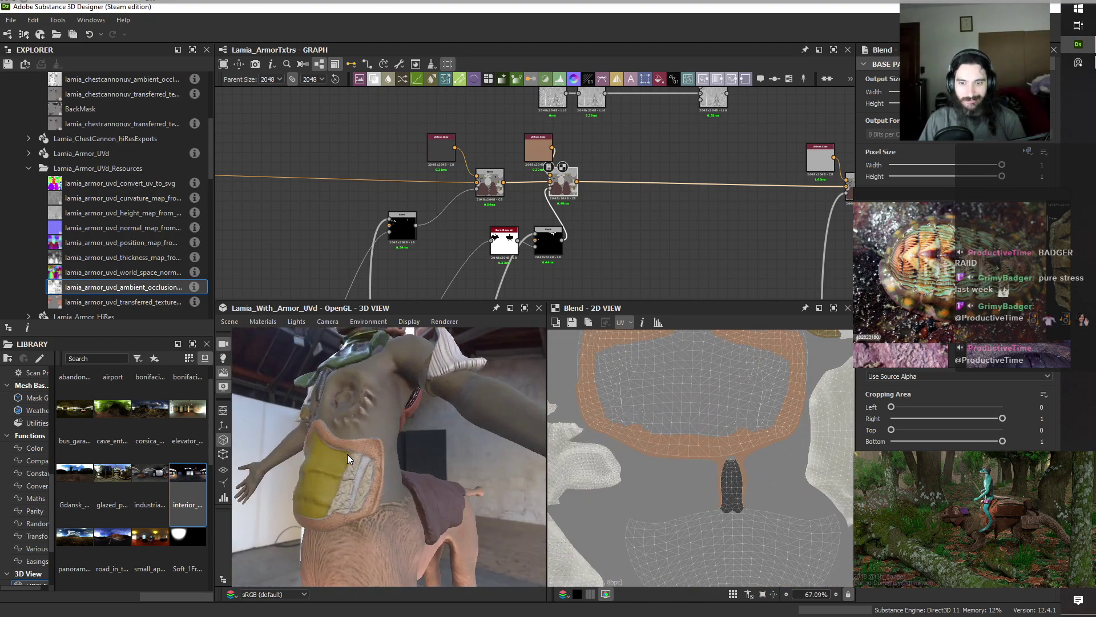
click(524, 147)
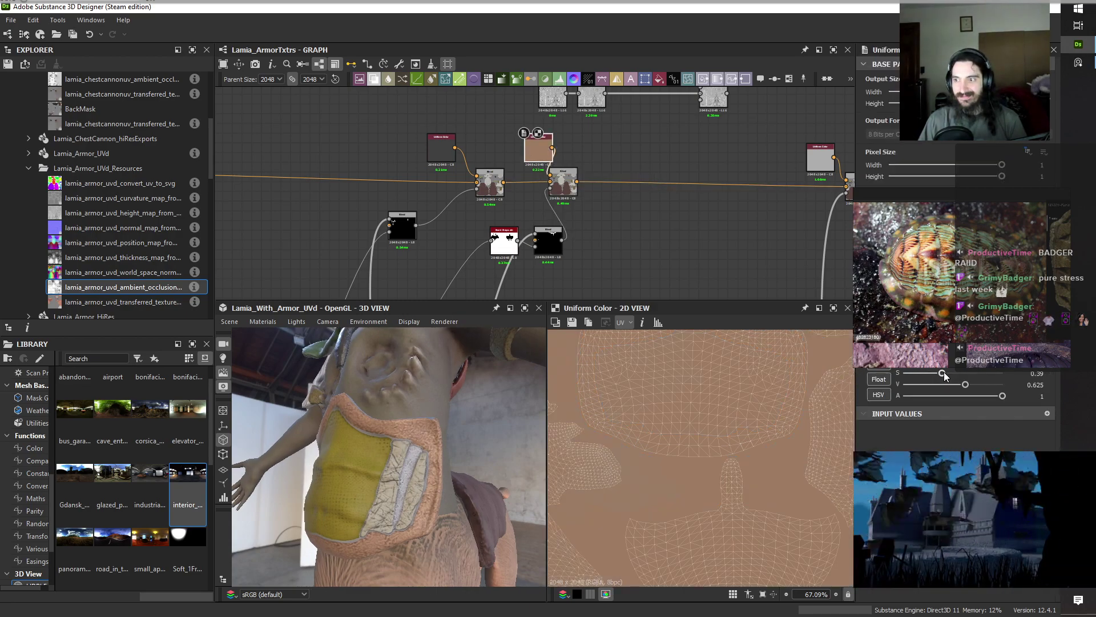
mouse_move(943, 373)
mouse_down()
mouse_move(927, 389)
mouse_move(938, 391)
mouse_up()
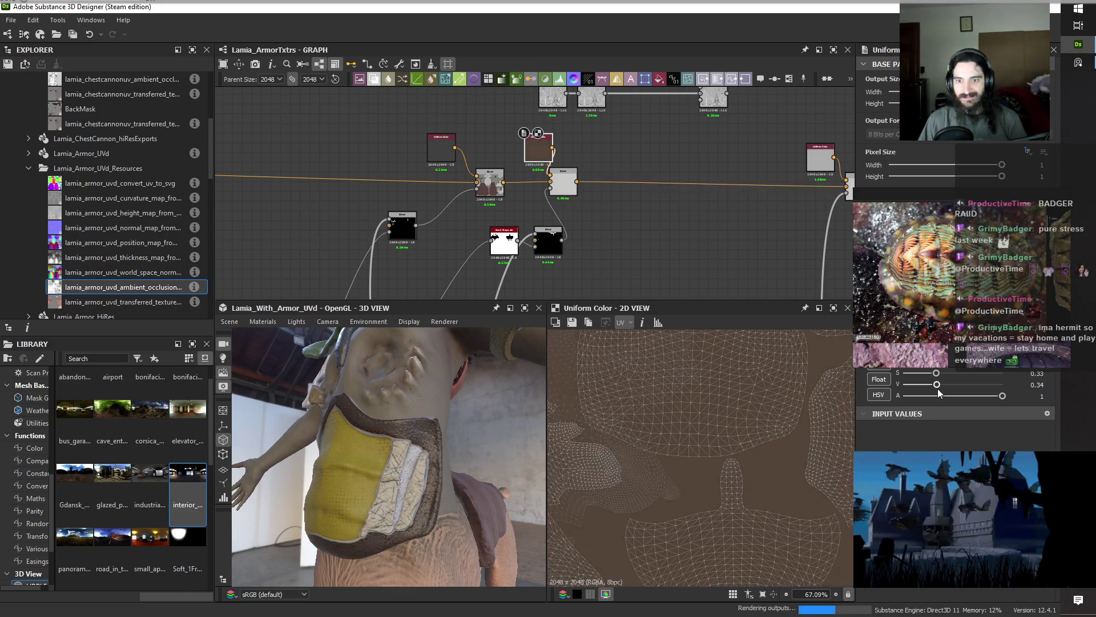
Examine the brown trim, collar and chest armor on the 3D model from several angles.
drag(485, 499, 382, 575)
scroll(424, 511, up, 4)
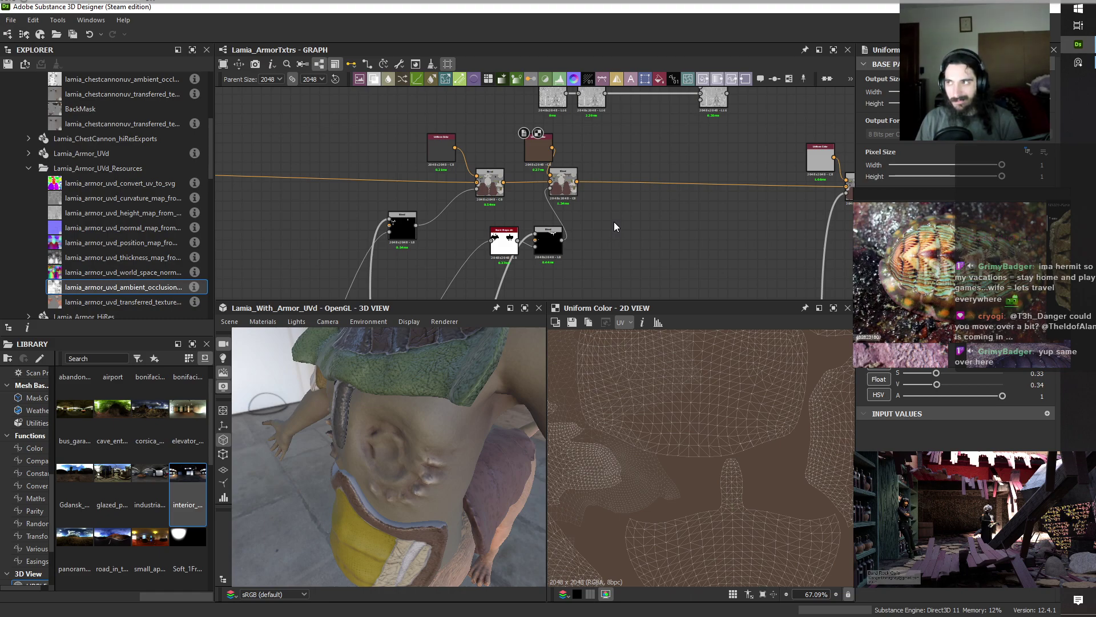
click(542, 158)
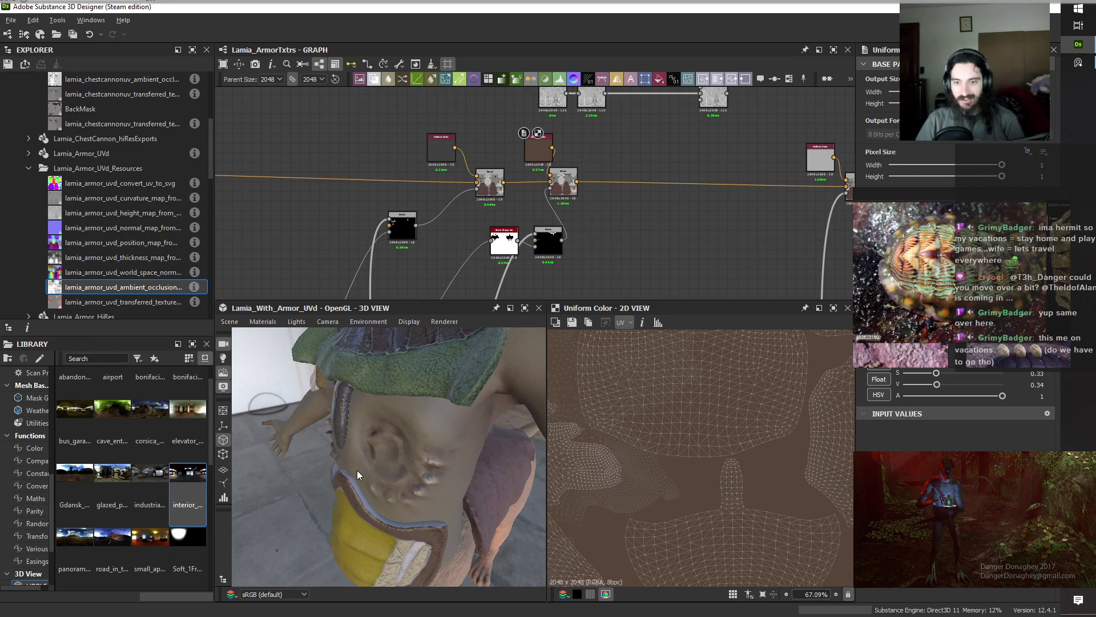
drag(358, 470, 481, 464)
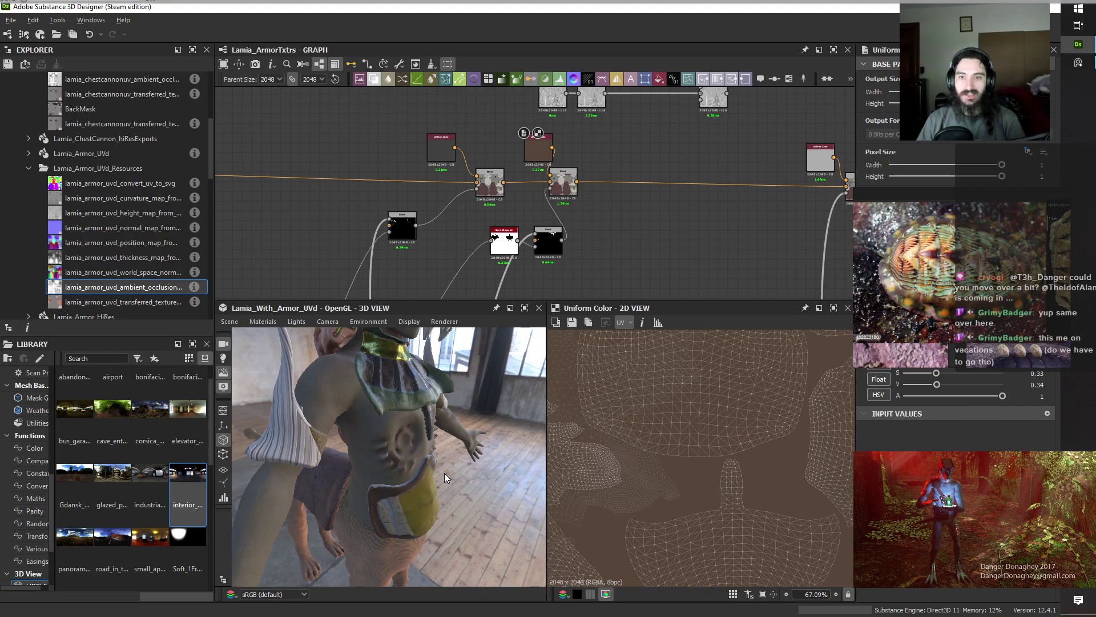
drag(444, 473, 413, 547)
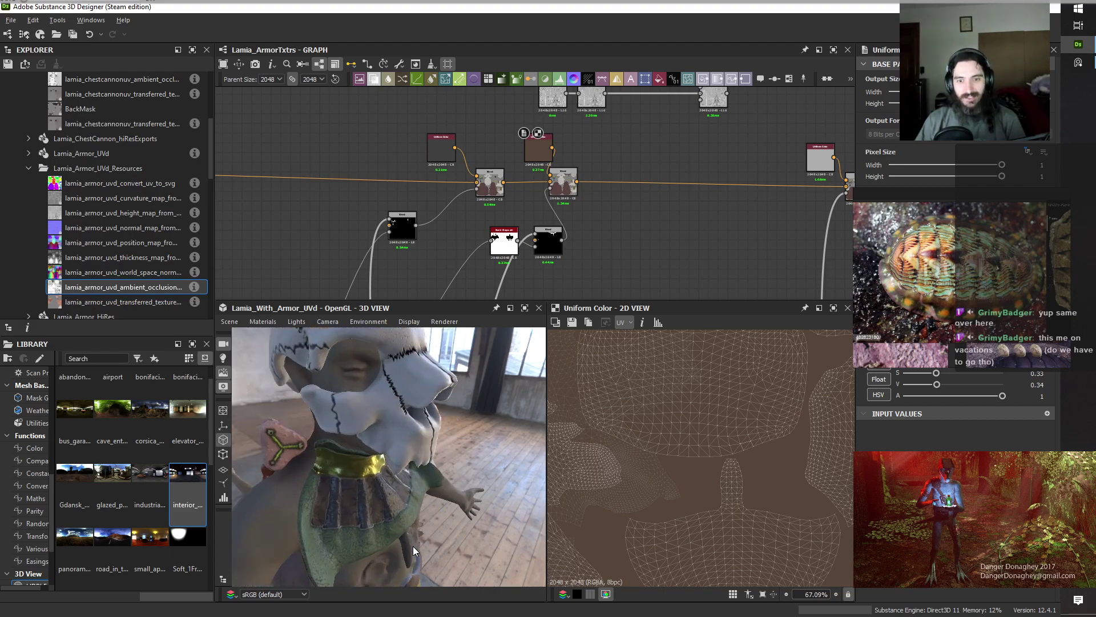
drag(480, 516, 426, 514)
scroll(375, 508, up, 2)
drag(439, 519, 454, 499)
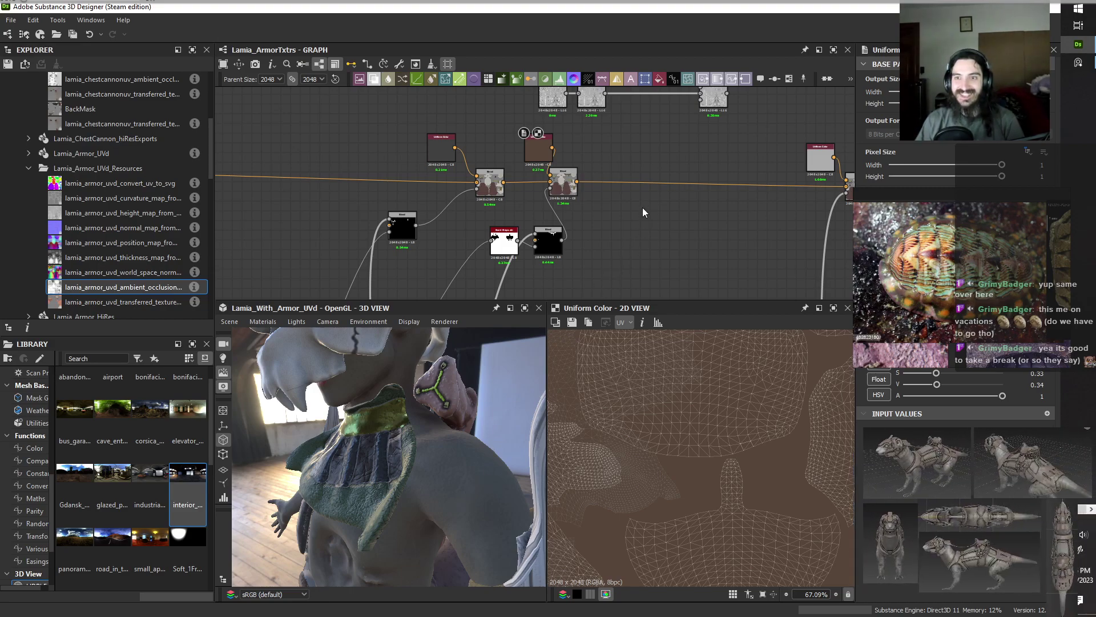
scroll(481, 461, down, 4)
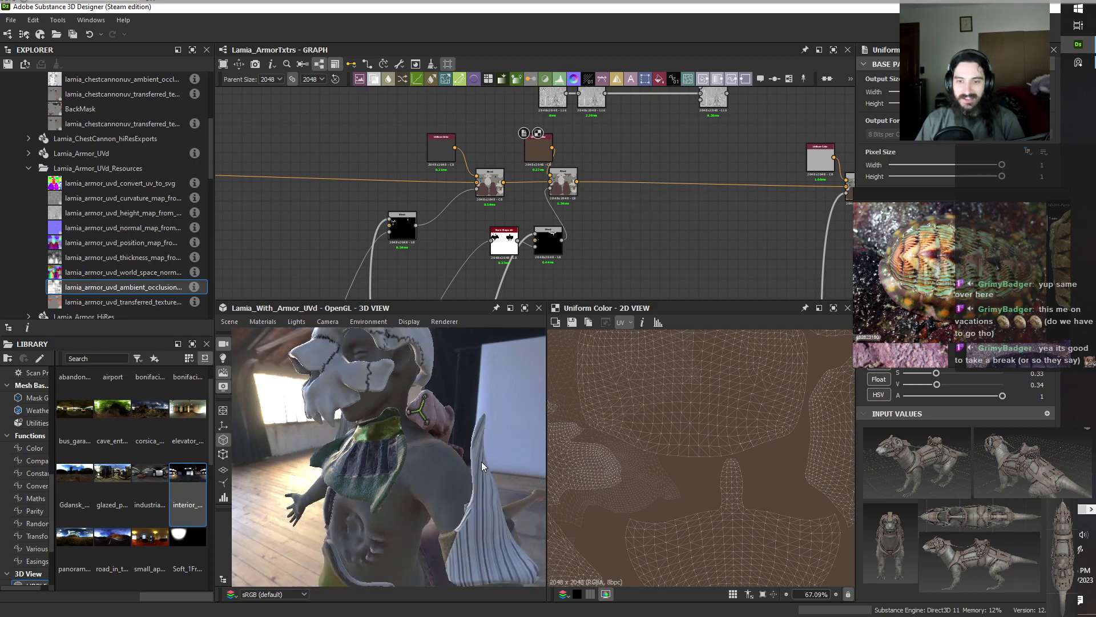
scroll(479, 460, up, 1)
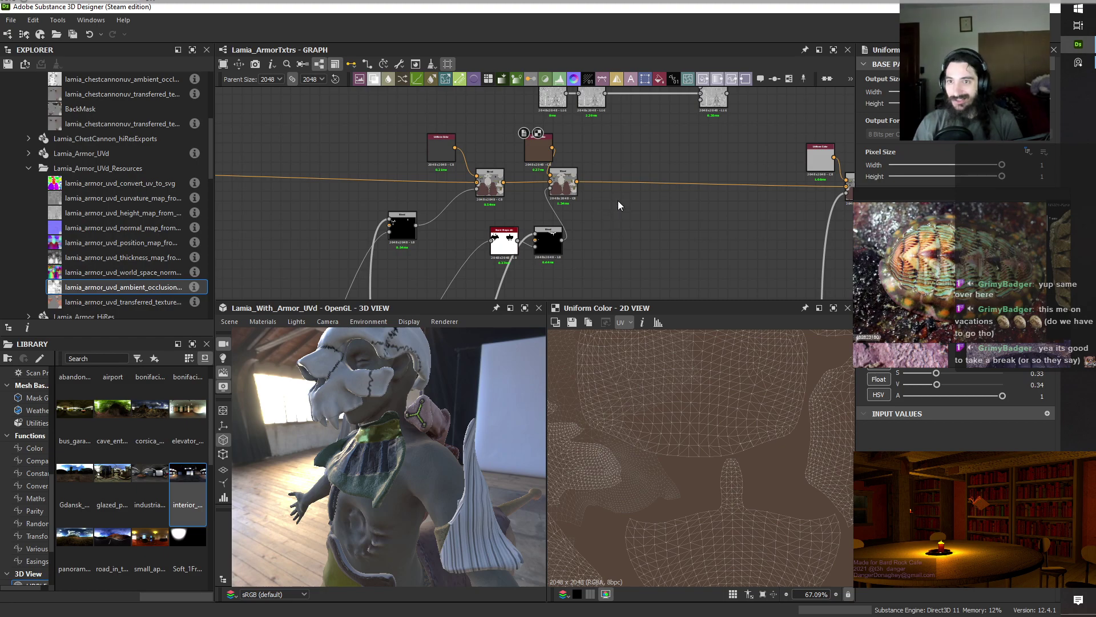
drag(414, 512, 457, 491)
scroll(641, 237, down, 2)
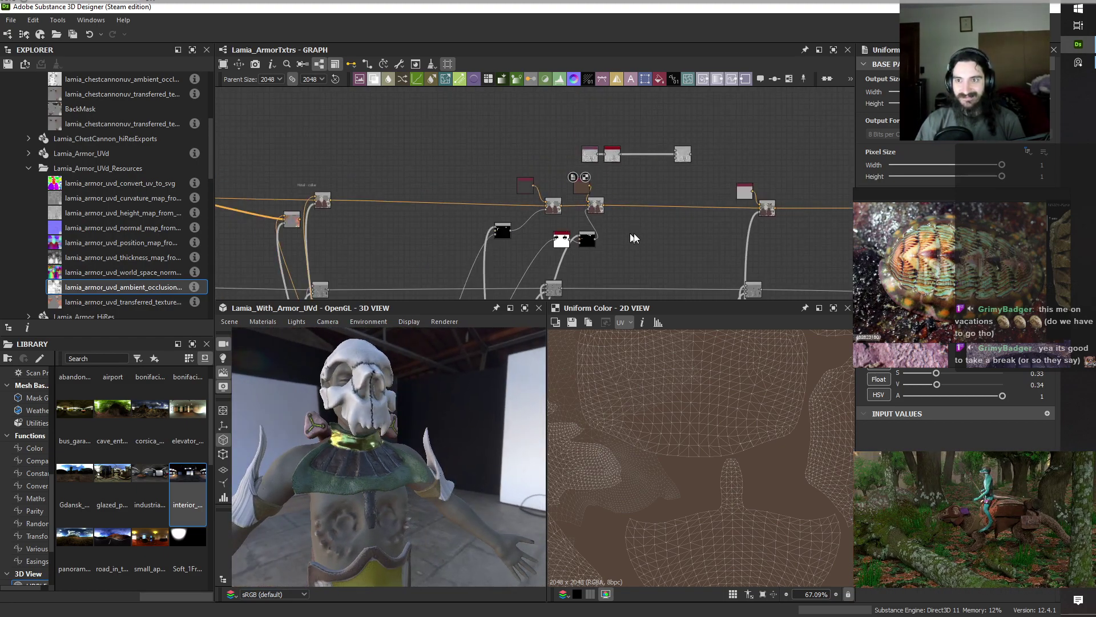
Examine the chest, belly armor and back of the torso on the 3D model.
middle_drag(634, 237, 568, 231)
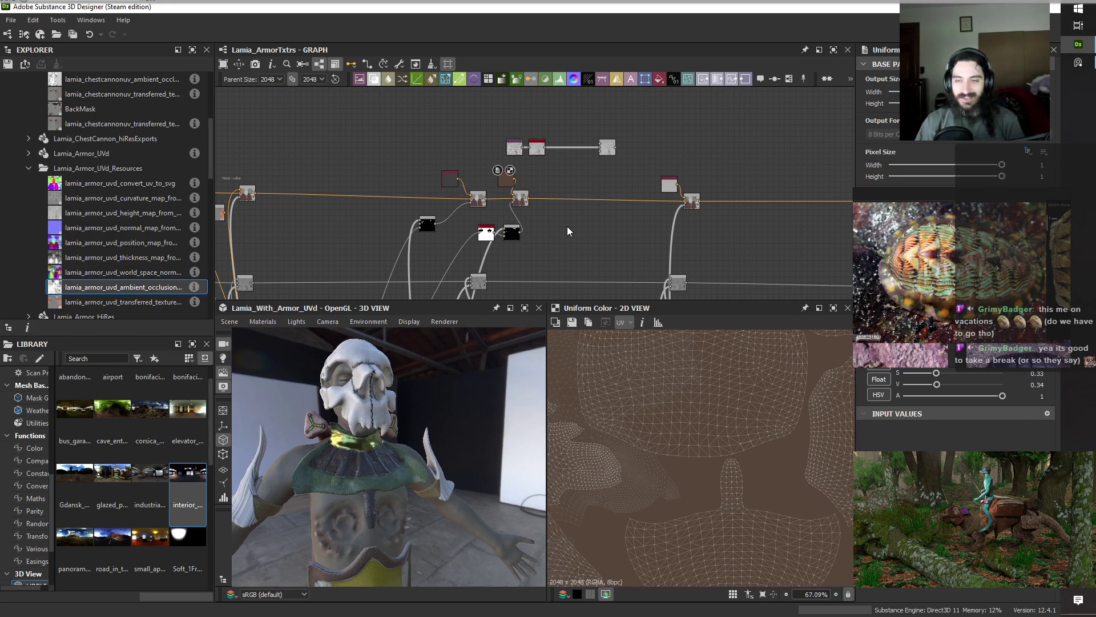
scroll(490, 184, up, 2)
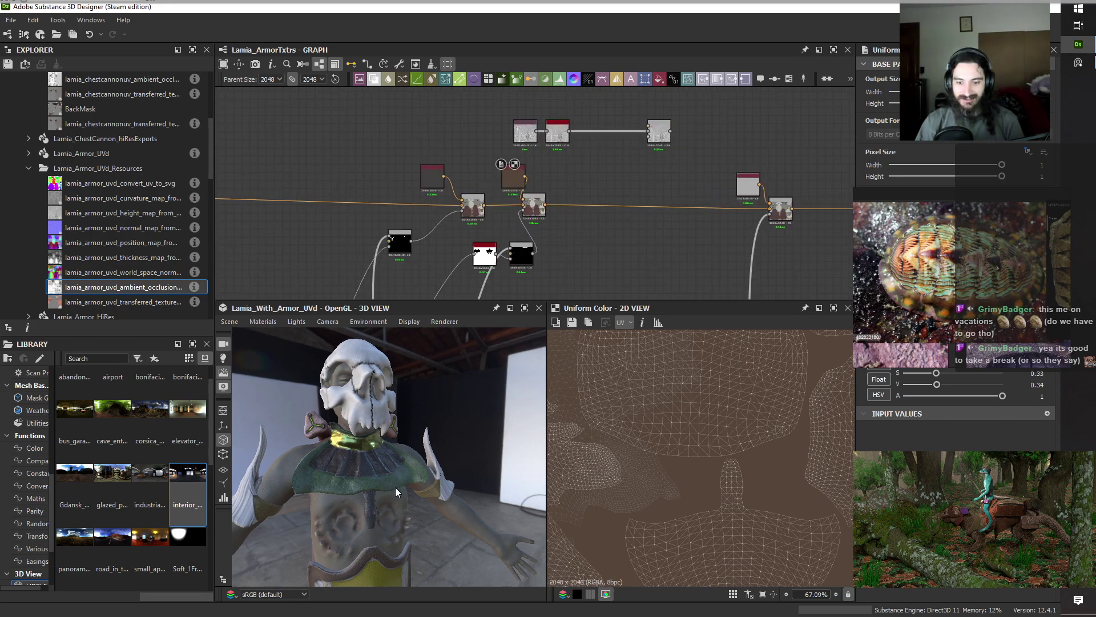
middle_drag(361, 518, 362, 445)
scroll(372, 552, up, 2)
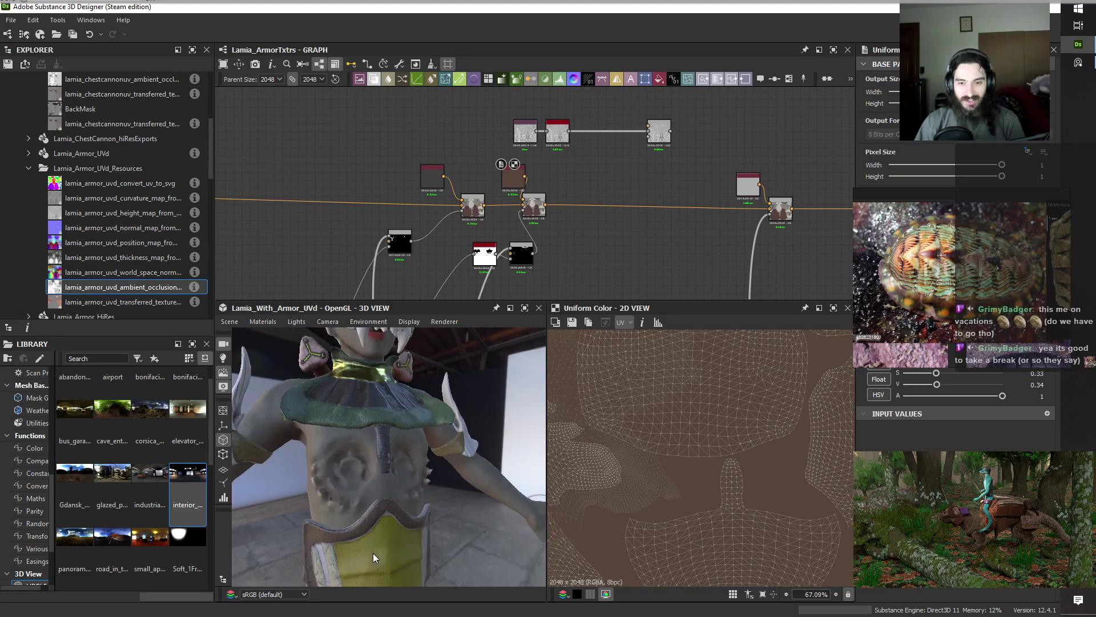
scroll(373, 553, up, 3)
middle_drag(372, 553, 374, 407)
drag(334, 518, 402, 520)
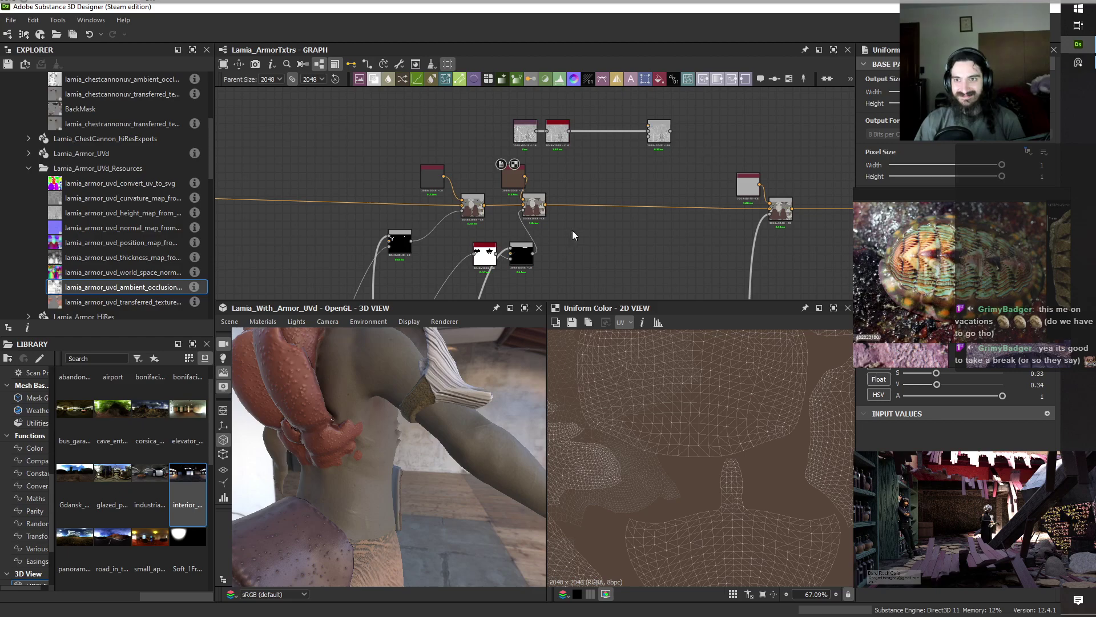
Add a Levels node beside the topmost mask Blend at the graph's start and feed that mask into it.
scroll(572, 231, down, 9)
scroll(601, 237, up, 6)
alt+middle_drag(714, 264, 645, 175)
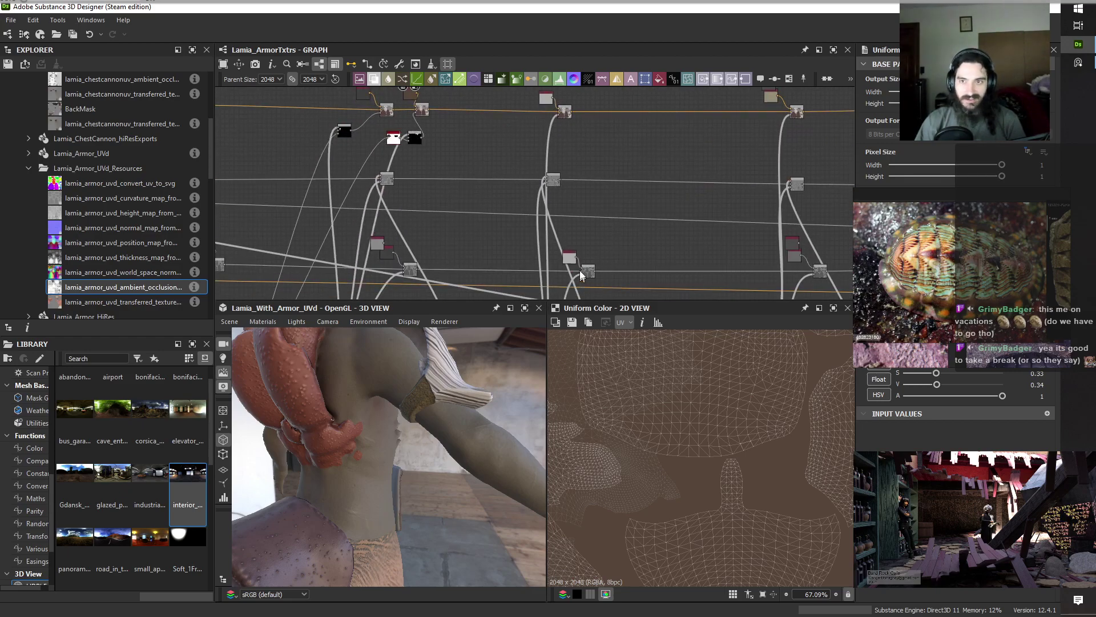
scroll(580, 271, down, 5)
alt+middle_drag(575, 268, 832, 202)
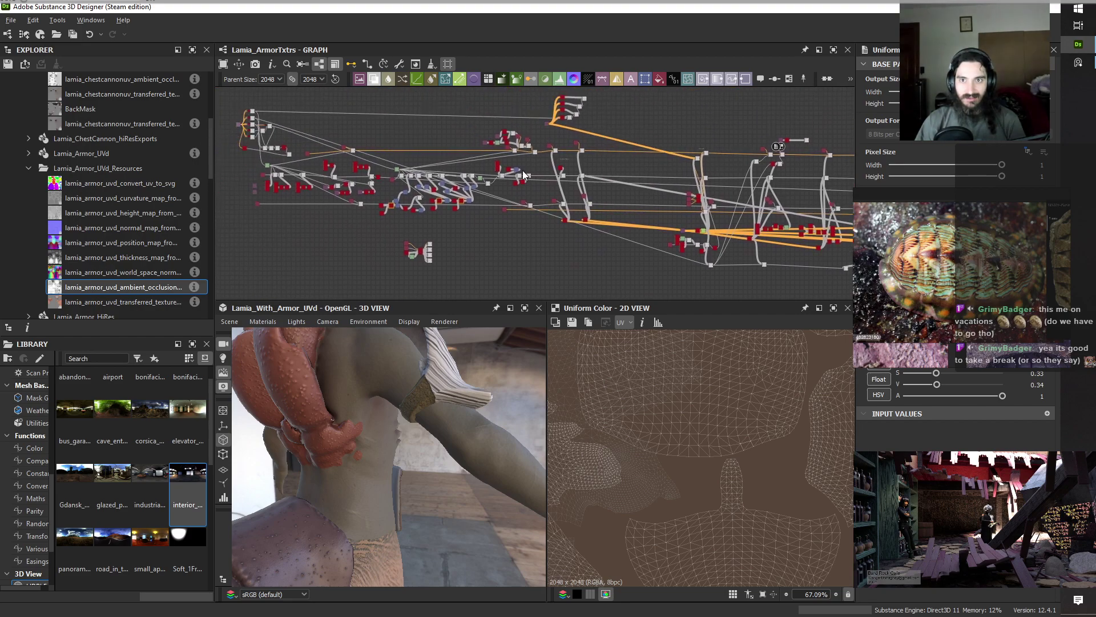
alt+middle_drag(293, 126, 446, 180)
scroll(418, 175, up, 9)
alt+middle_drag(532, 152, 509, 213)
double_click(425, 142)
key(space)
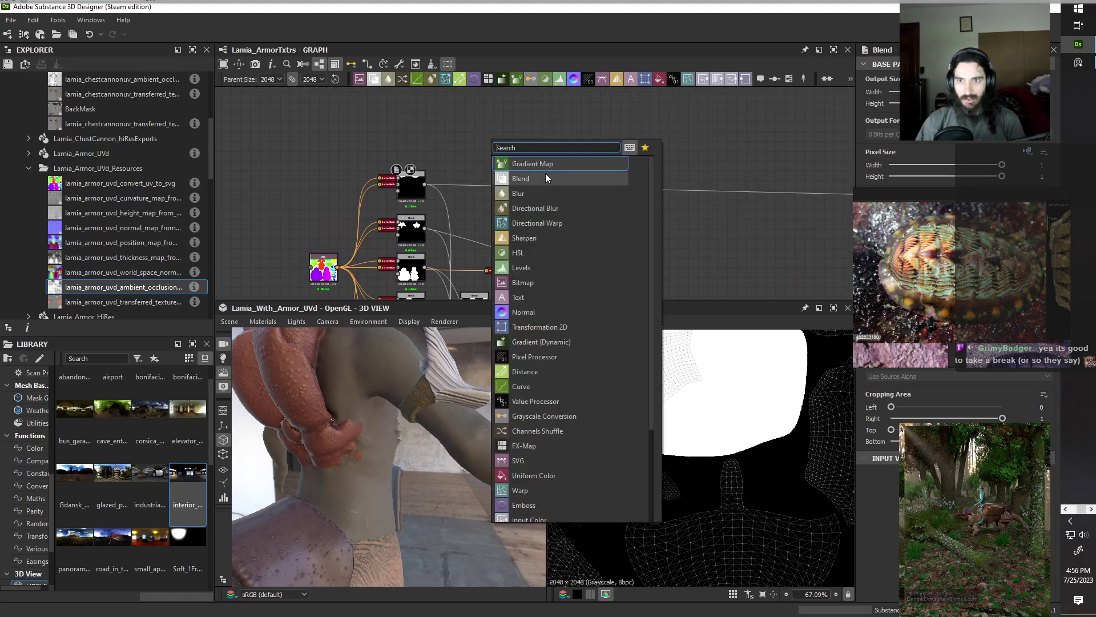
click(528, 266)
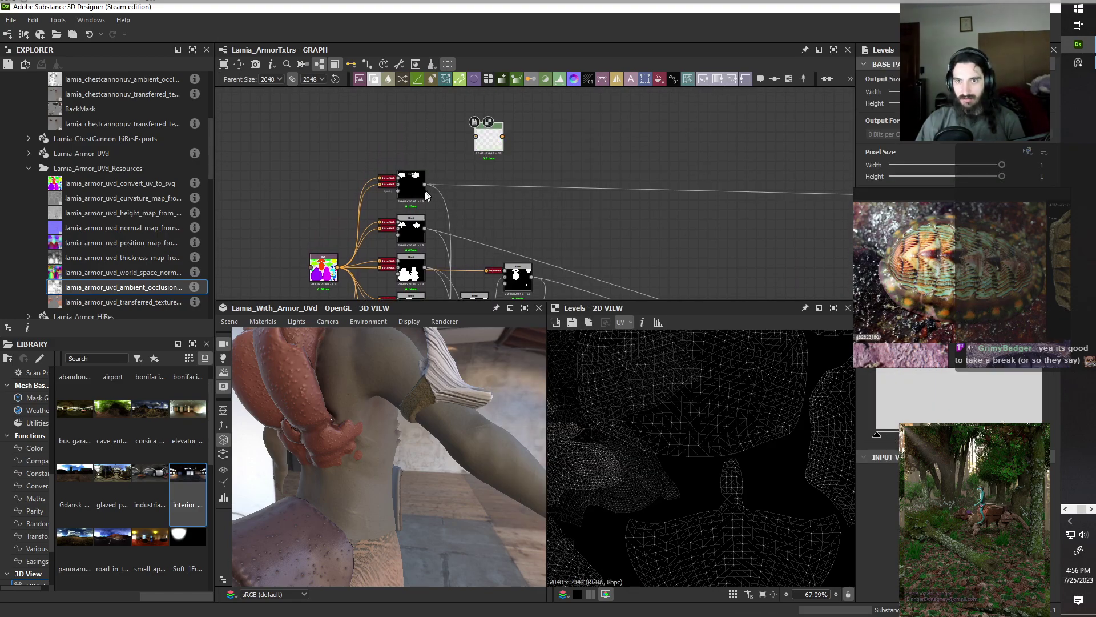
drag(425, 184, 476, 136)
Move the Levels node over to the base color masks, just below the Invert Grayscale node.
scroll(495, 148, down, 4)
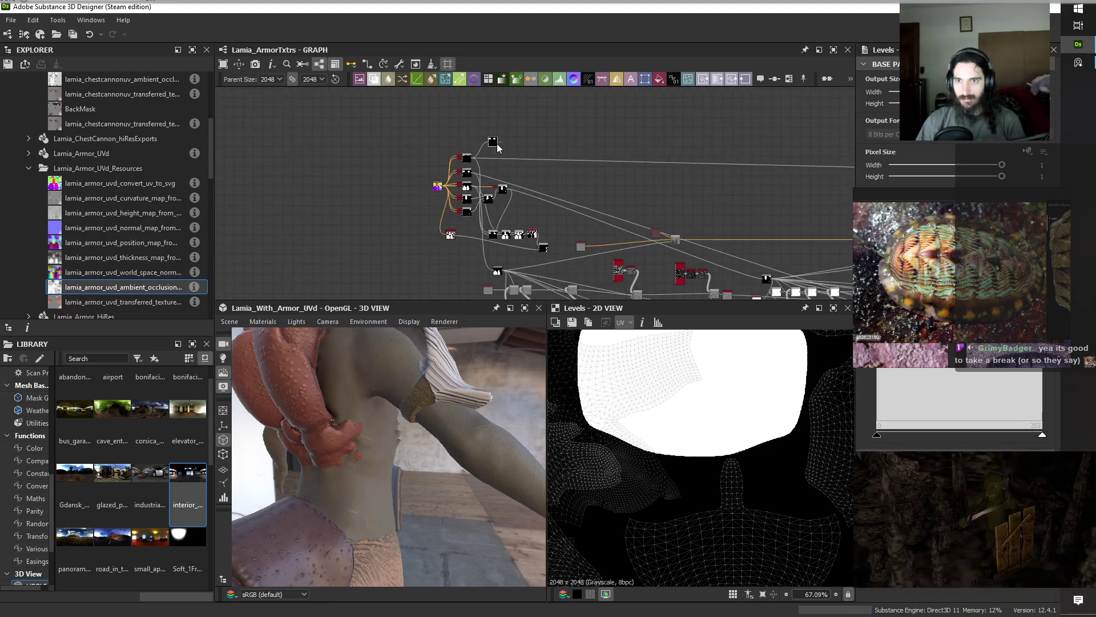
drag(497, 145, 428, 222)
scroll(433, 227, up, 5)
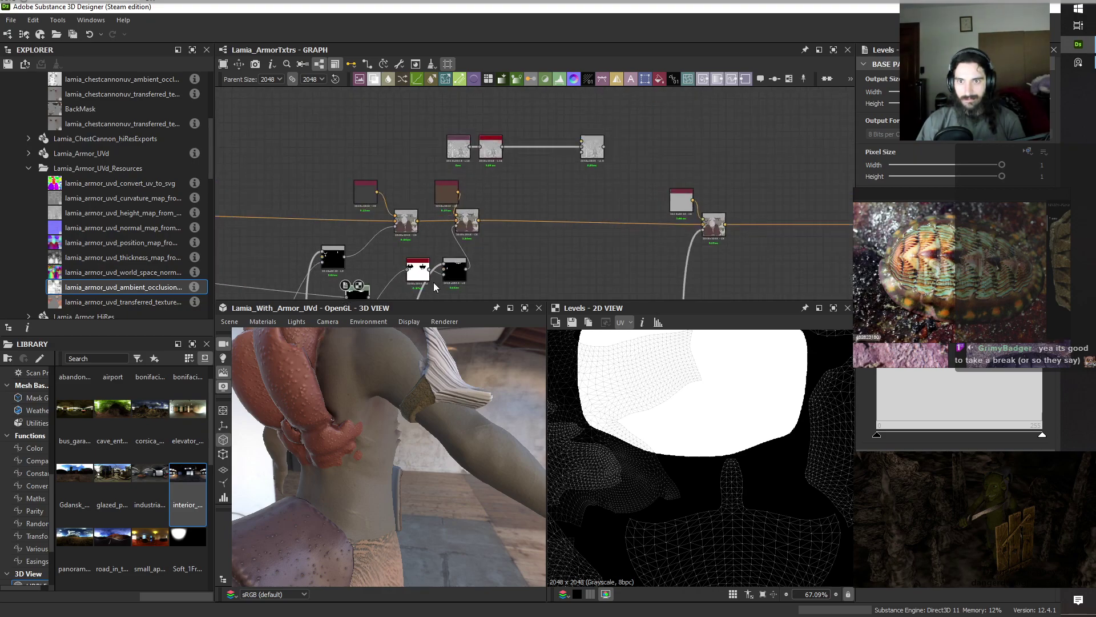
scroll(477, 270, up, 4)
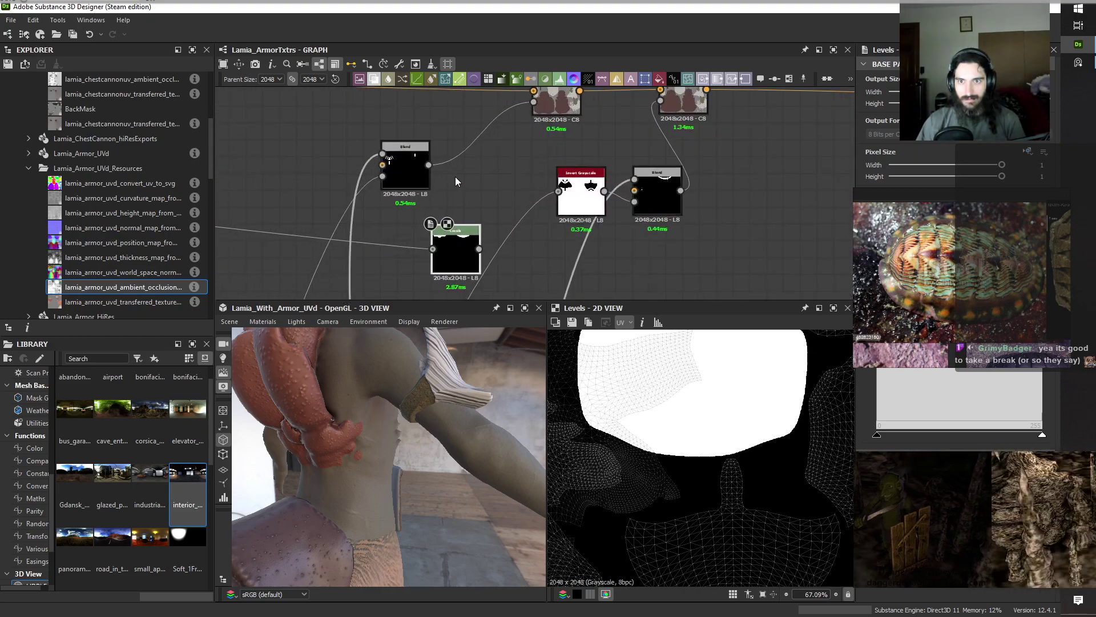
scroll(628, 205, down, 4)
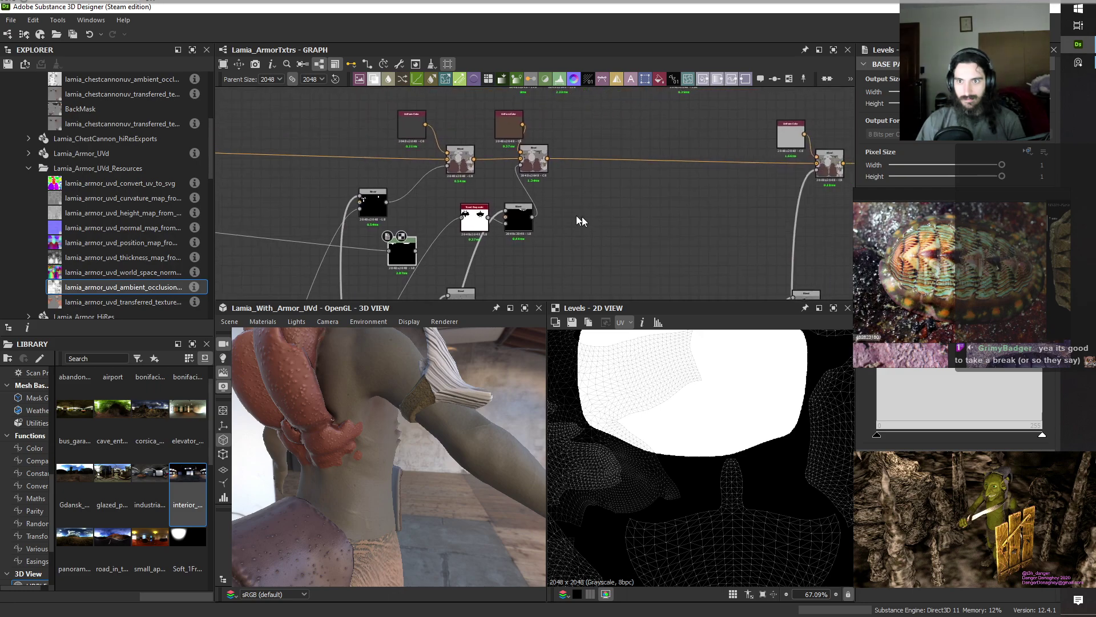
drag(404, 260, 495, 217)
Shift the brown Uniform Color, its Blend, their mask Blend and the Invert Grayscale node further along to open a gap in the base color chain.
scroll(506, 258, down, 4)
scroll(576, 218, up, 8)
scroll(588, 193, down, 3)
middle_drag(596, 181, 575, 223)
scroll(618, 224, down, 1)
drag(567, 197, 517, 121)
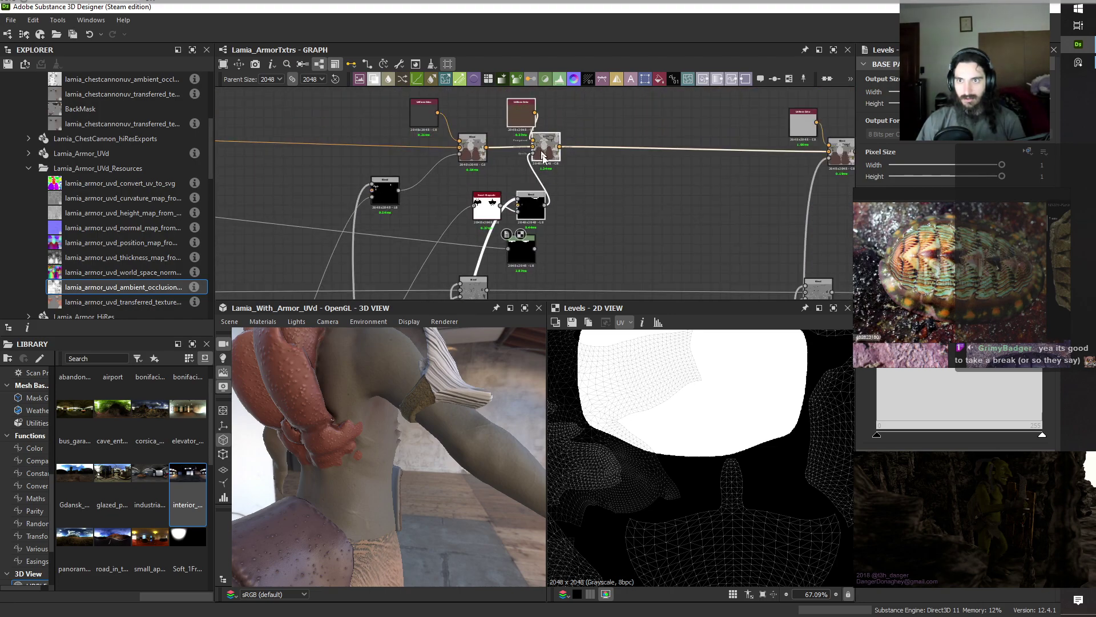
drag(543, 155, 635, 150)
click(488, 213)
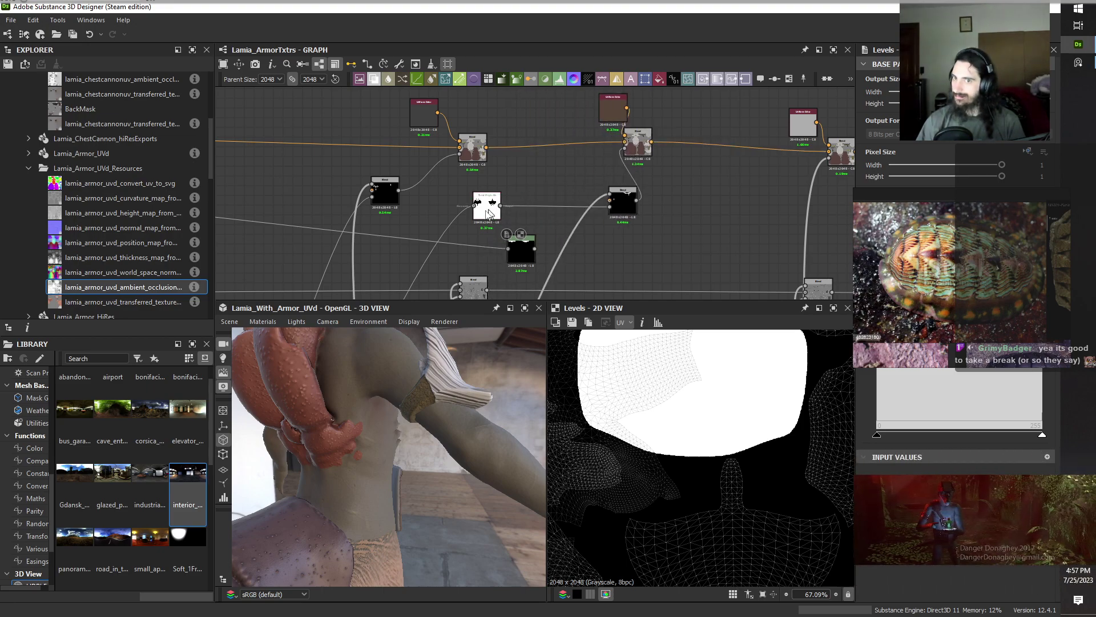
drag(489, 213, 581, 215)
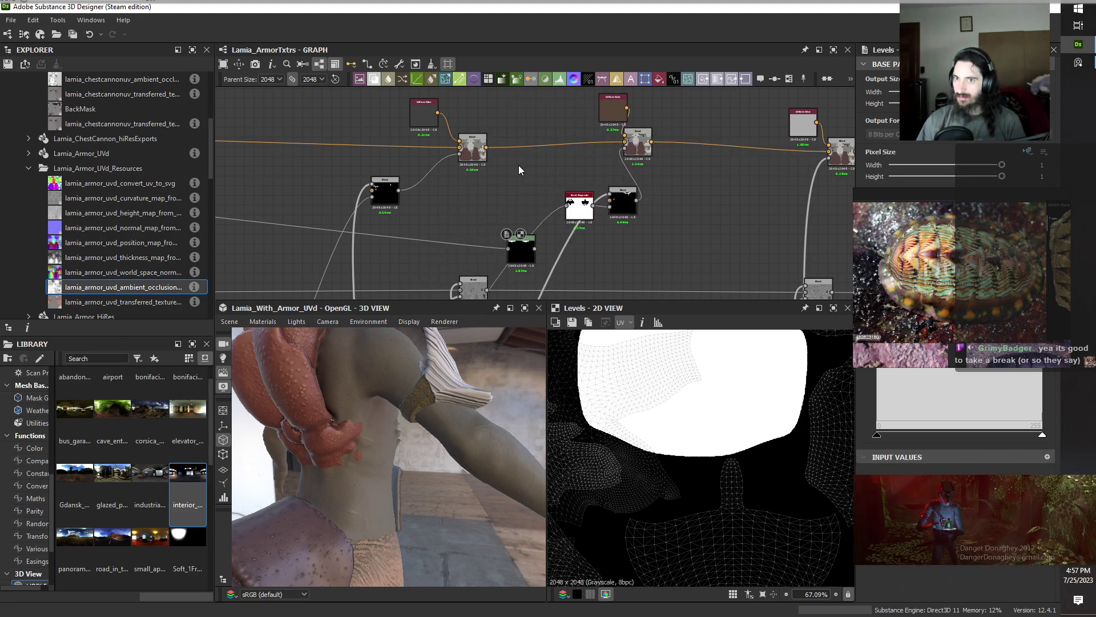
Insert a Blend between the two base color Blends, using the Levels mask as opacity and the brown Uniform Color as foreground.
click(539, 145)
key(space)
click(585, 187)
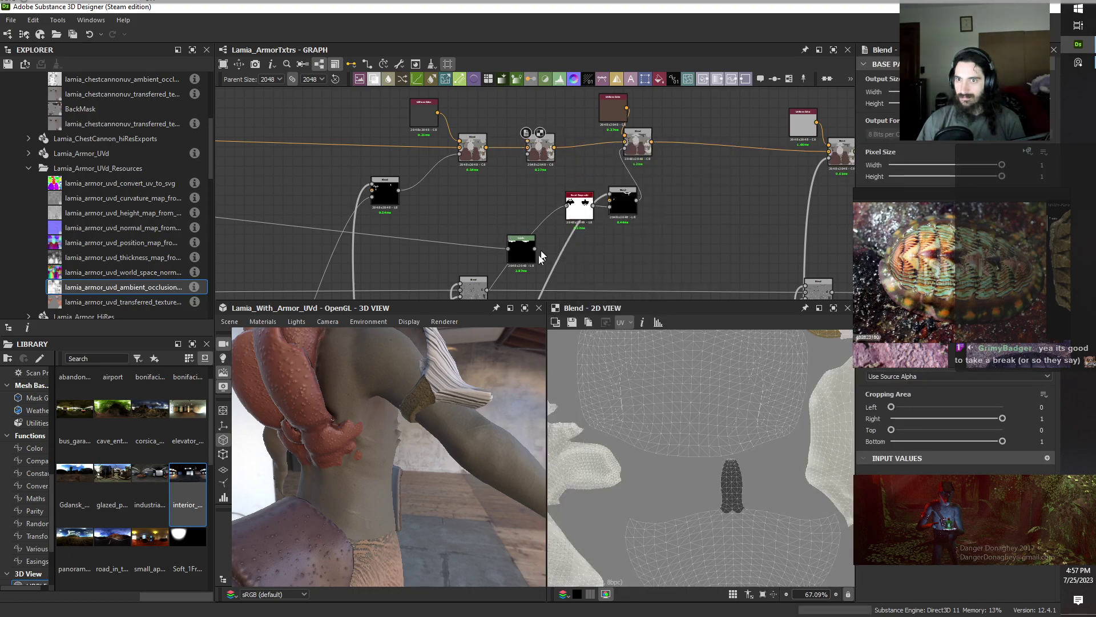
drag(534, 248, 528, 154)
middle_drag(537, 217, 517, 288)
click(599, 174)
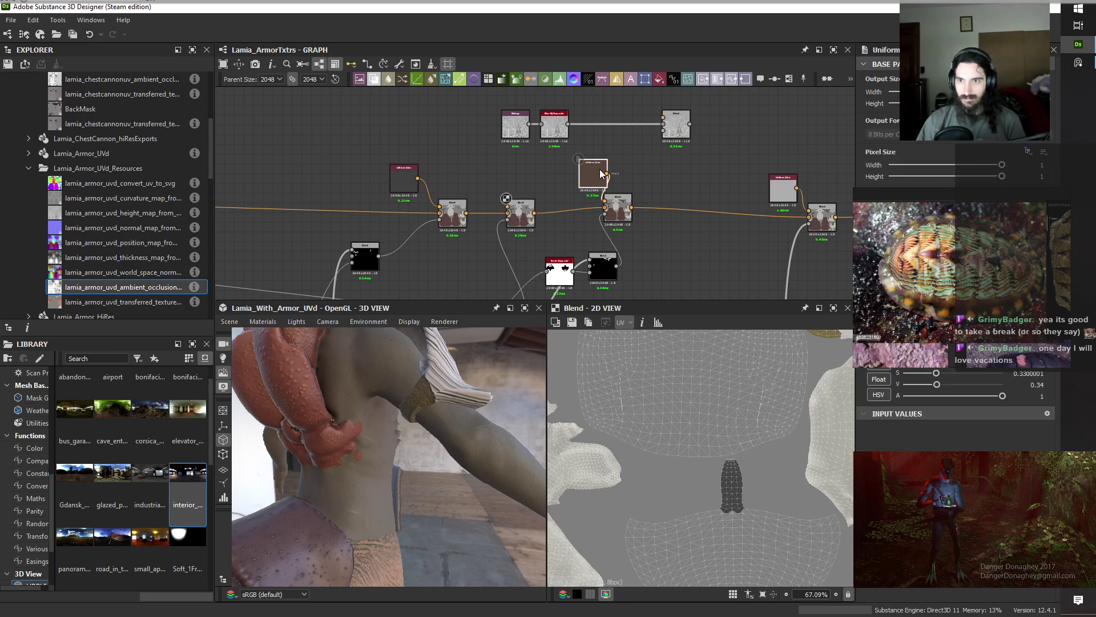
drag(607, 173, 507, 206)
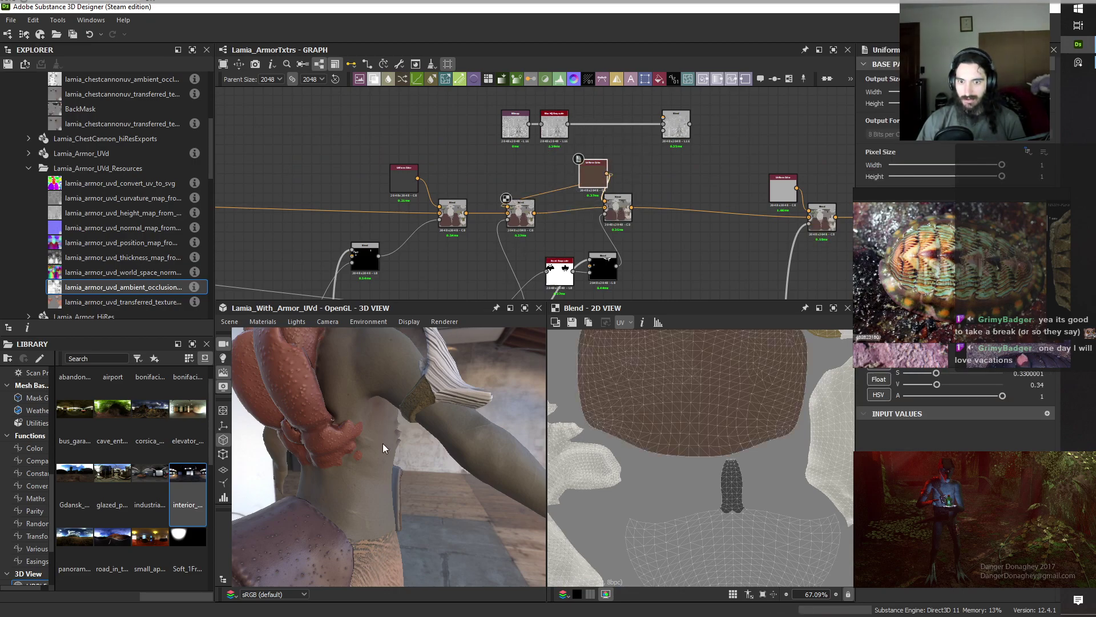
Replace the 3D view's environment with the forest panorama whose name starts with cave_ent from the library.
drag(434, 482, 394, 461)
scroll(394, 462, down, 6)
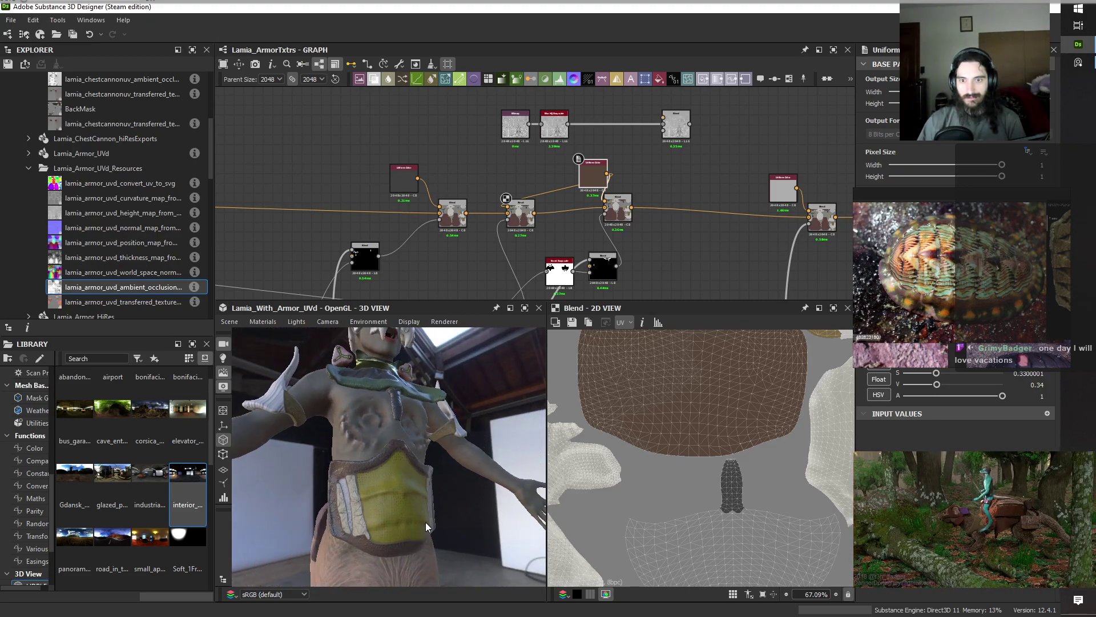
drag(425, 521, 362, 519)
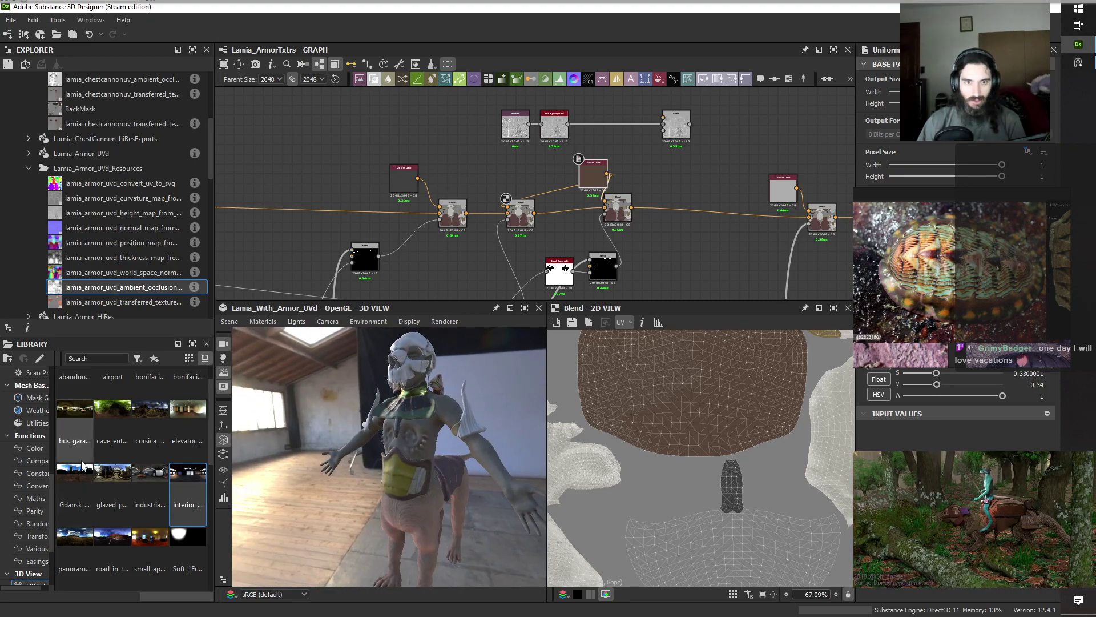
drag(102, 423, 300, 399)
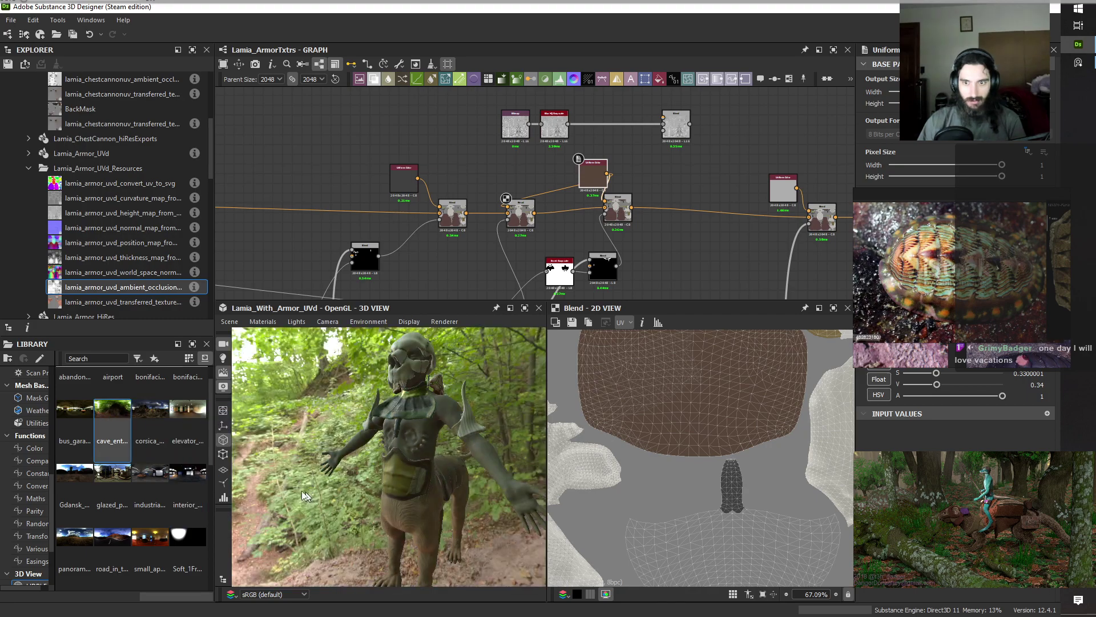
Examine the collar, neck and chest armor on the 3D model under the forest lighting.
drag(396, 509, 425, 488)
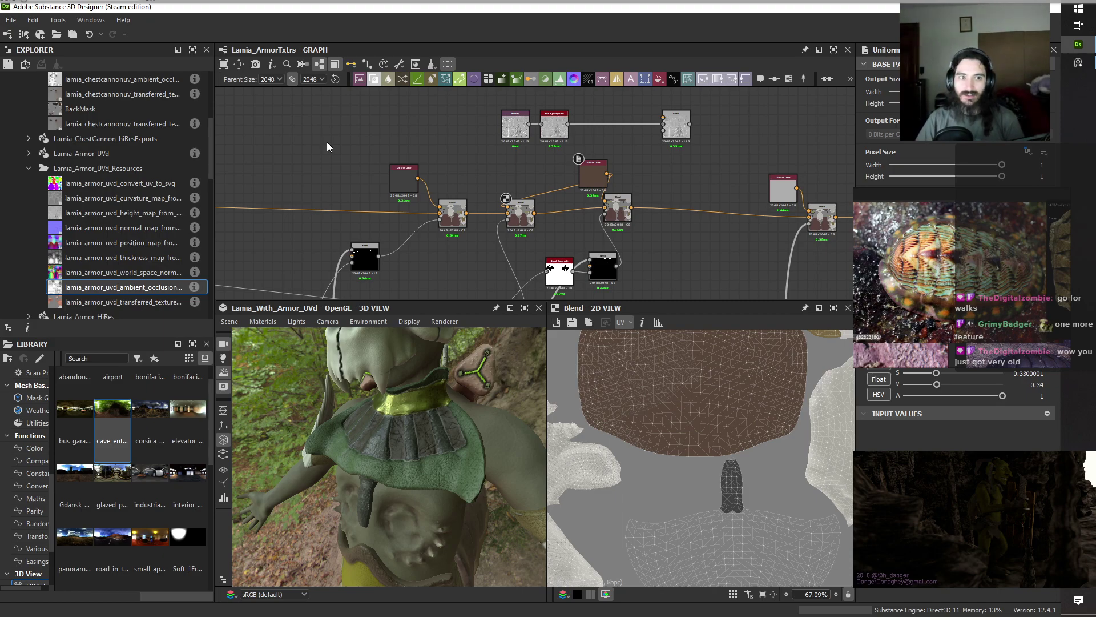
scroll(405, 495, down, 2)
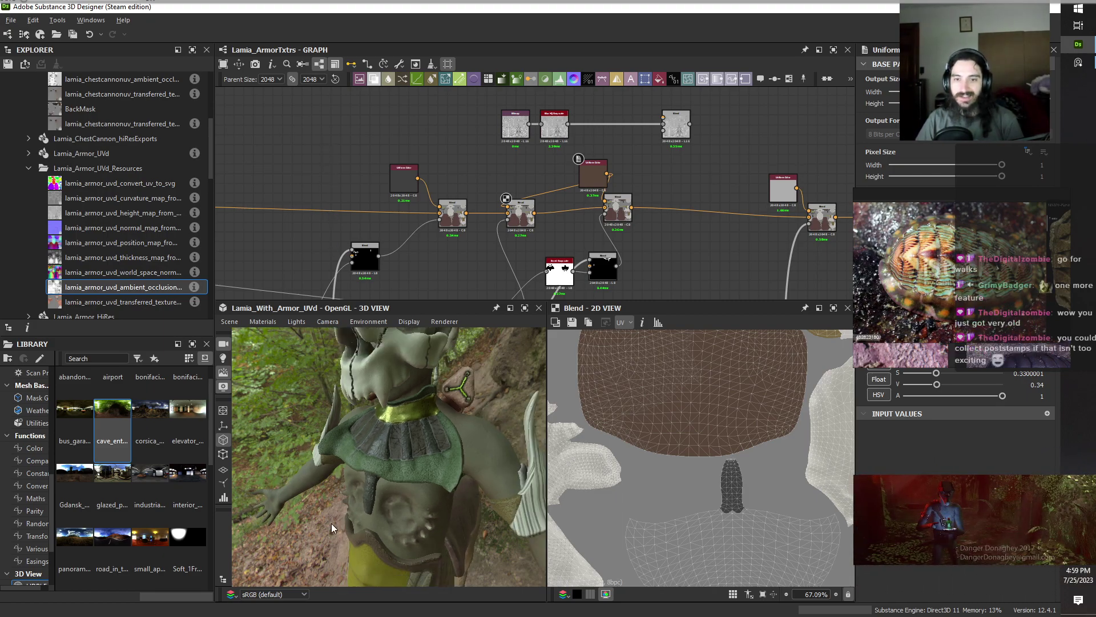
mouse_move(331, 523)
mouse_down()
mouse_move(426, 501)
mouse_move(399, 514)
mouse_move(319, 511)
mouse_up()
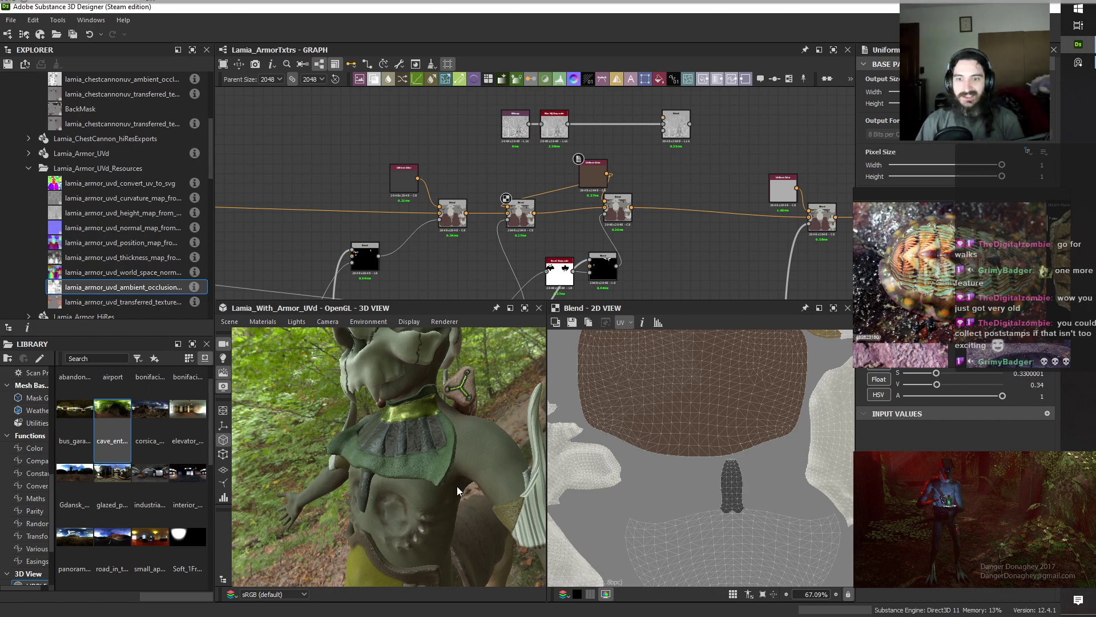
drag(456, 490, 360, 525)
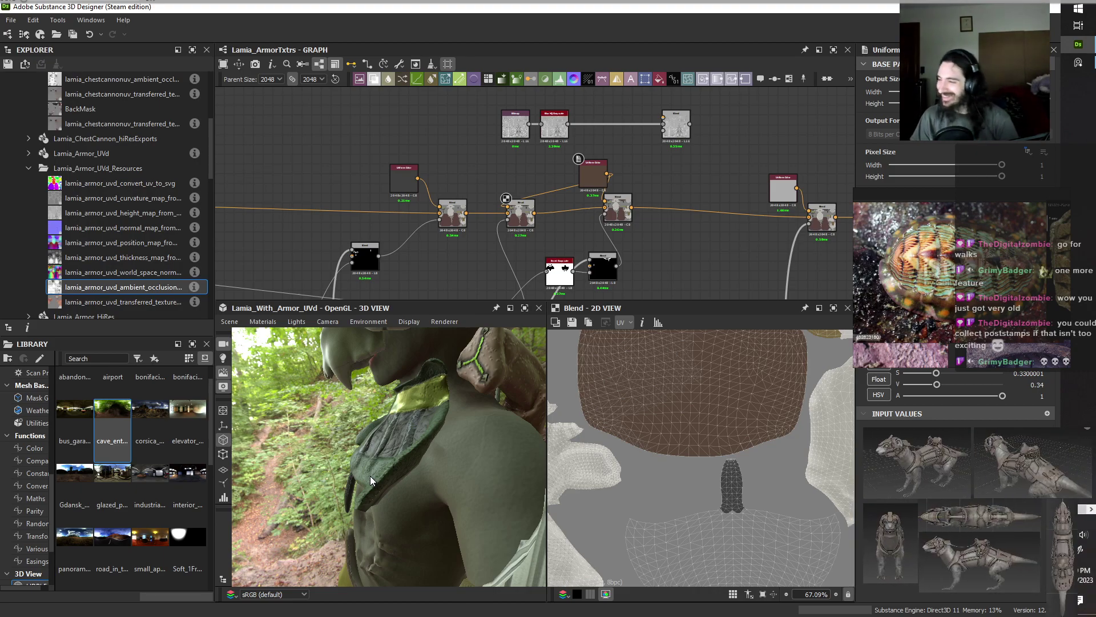
drag(350, 476, 400, 485)
Preview the mask Blend that feeds the opacity of the first base color Blend.
scroll(593, 214, down, 6)
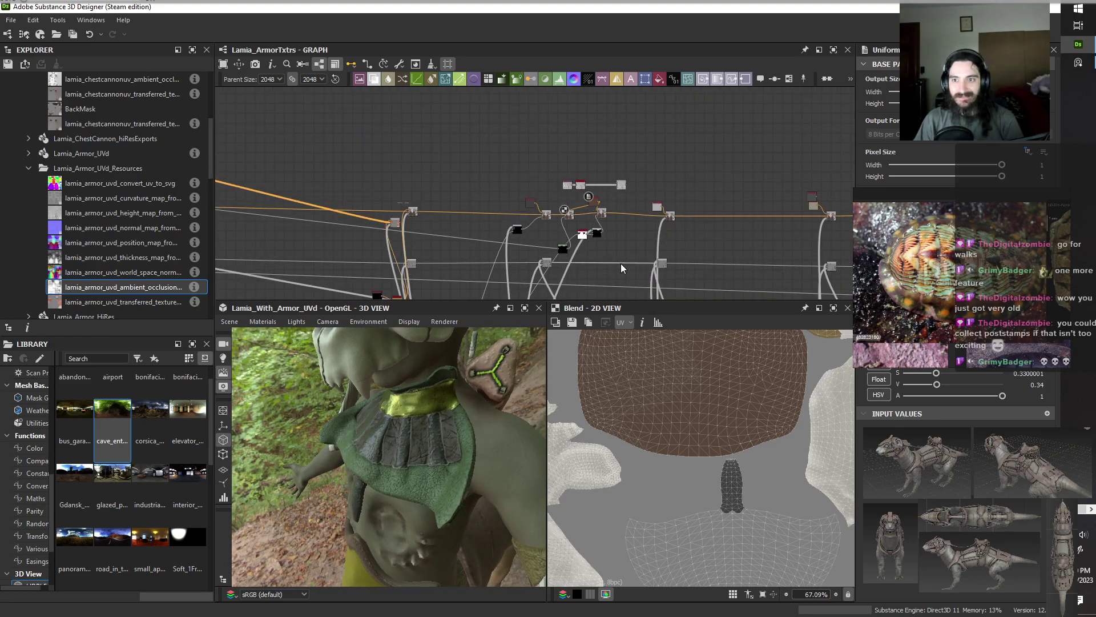
scroll(592, 245, up, 9)
scroll(592, 249, down, 3)
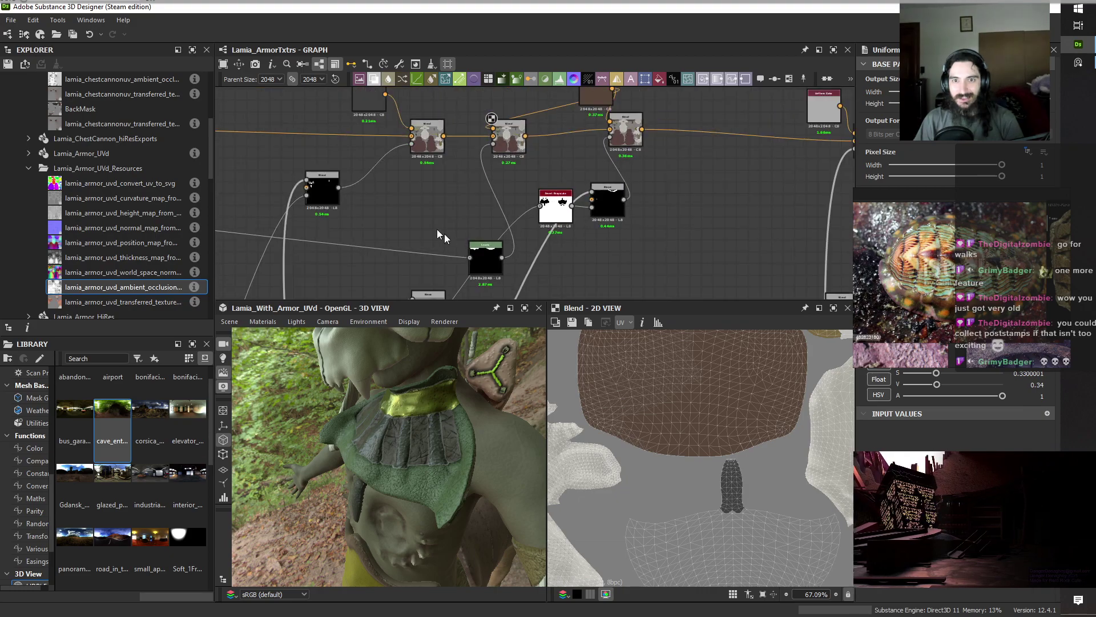
double_click(323, 193)
Insert a new Blend node on the long horizontal link that runs to the lowest output.
scroll(520, 260, down, 8)
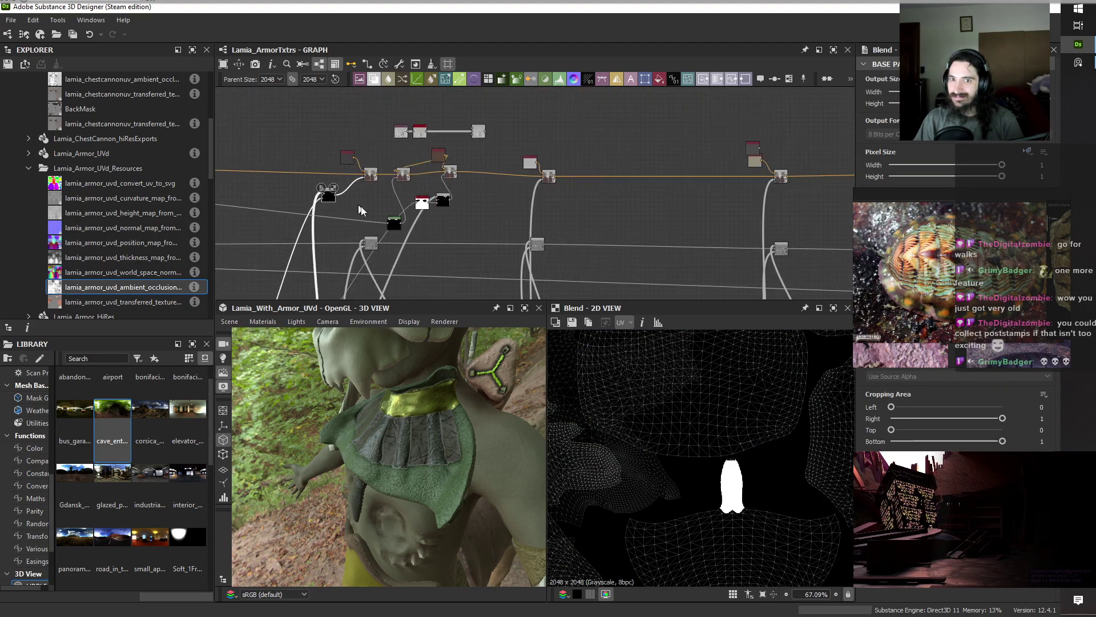
middle_drag(521, 260, 494, 230)
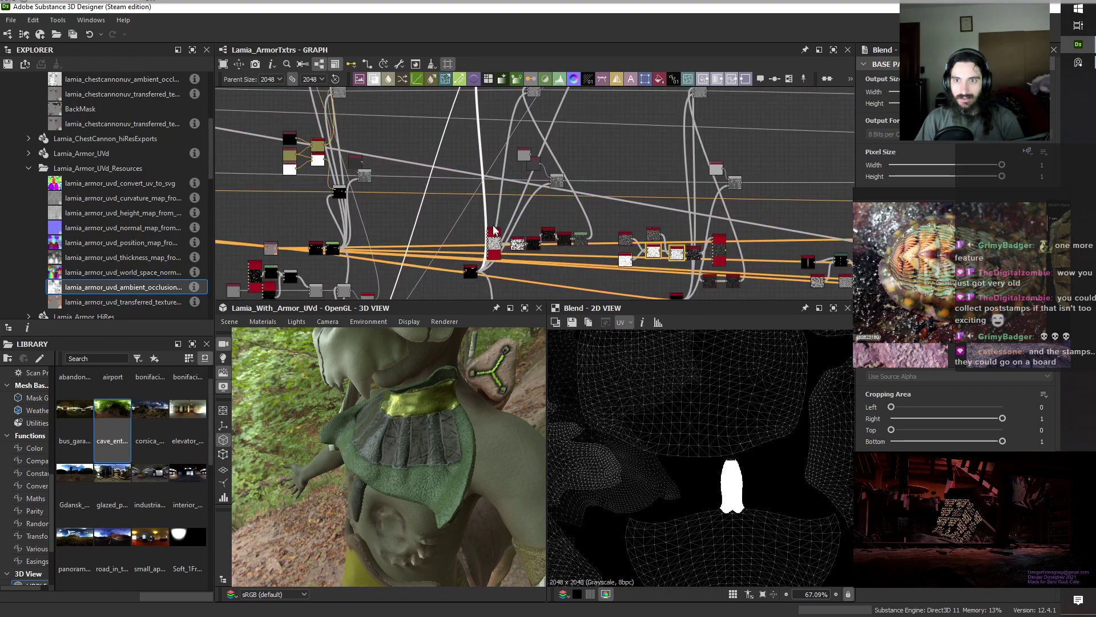
scroll(494, 230, up, 4)
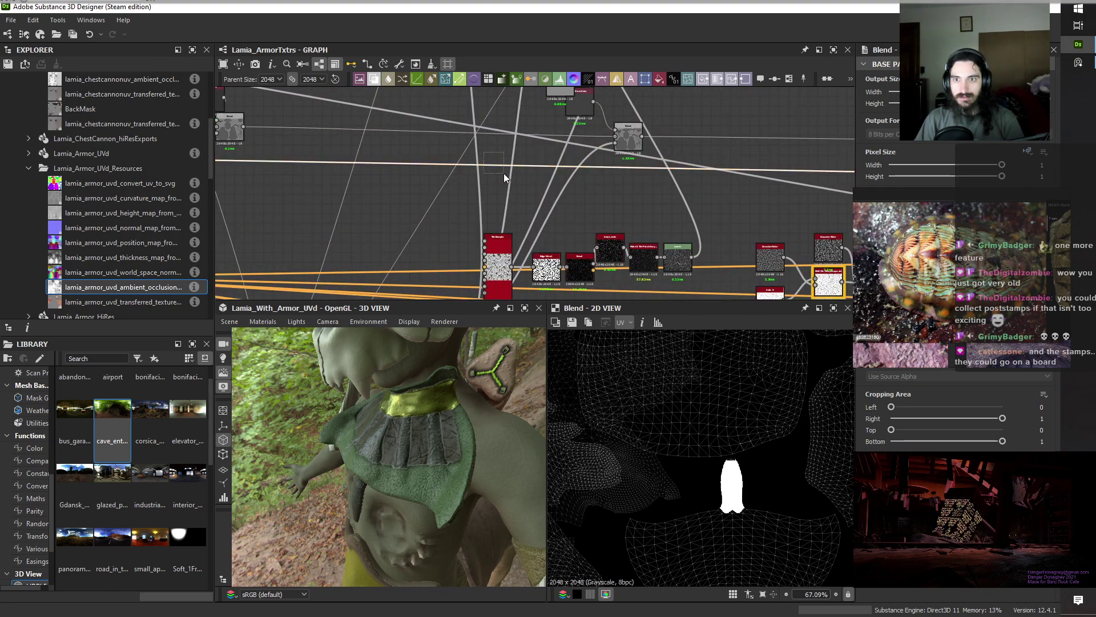
key(space)
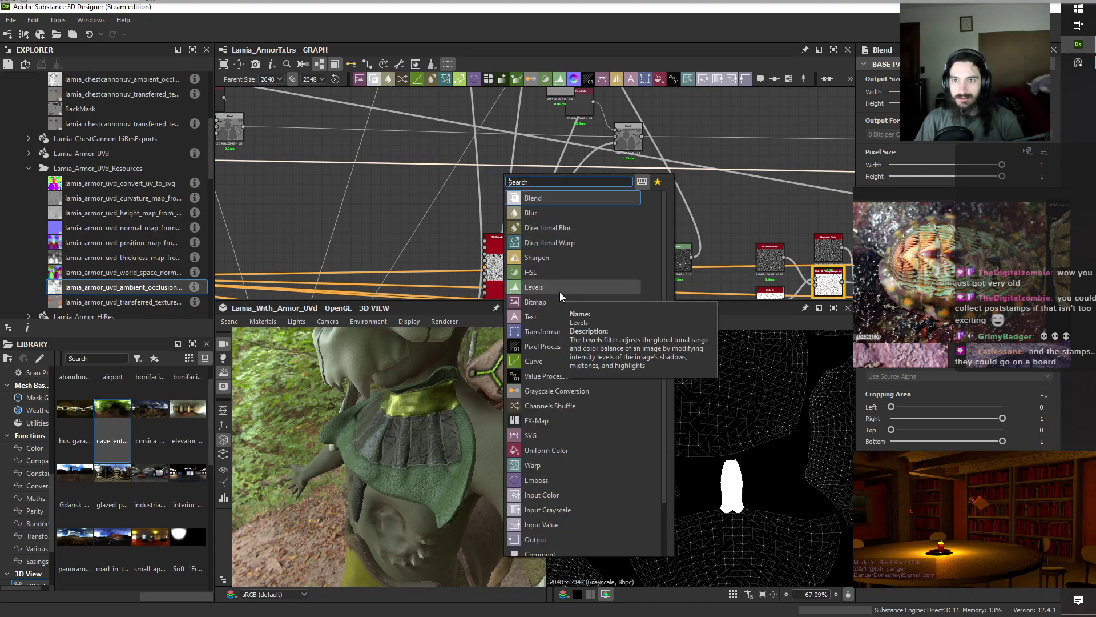
click(537, 200)
Move the new Blend back along its link to just above the tall red node near the collar masks.
scroll(537, 200, down, 6)
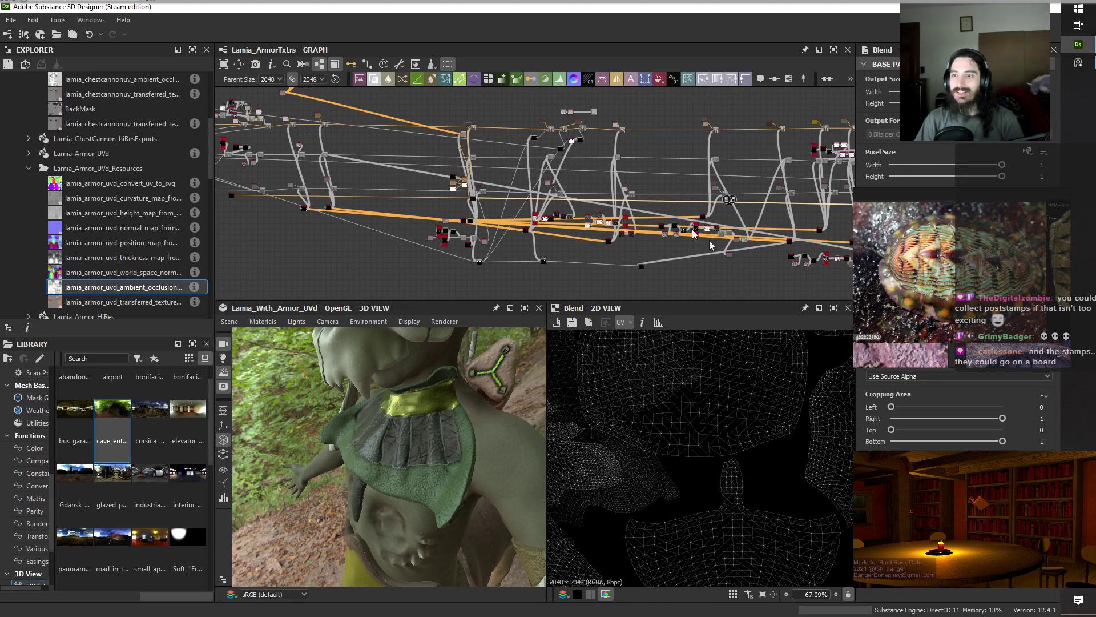
middle_drag(759, 264, 555, 253)
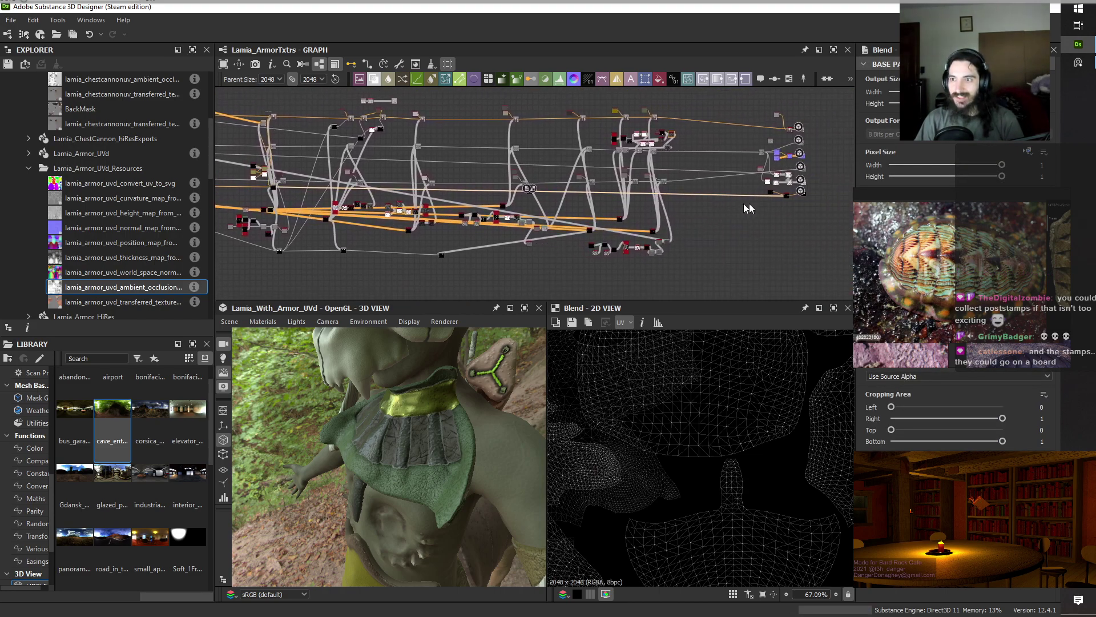
scroll(750, 203, up, 1)
middle_drag(686, 230, 842, 234)
middle_drag(641, 191, 701, 180)
scroll(701, 180, up, 2)
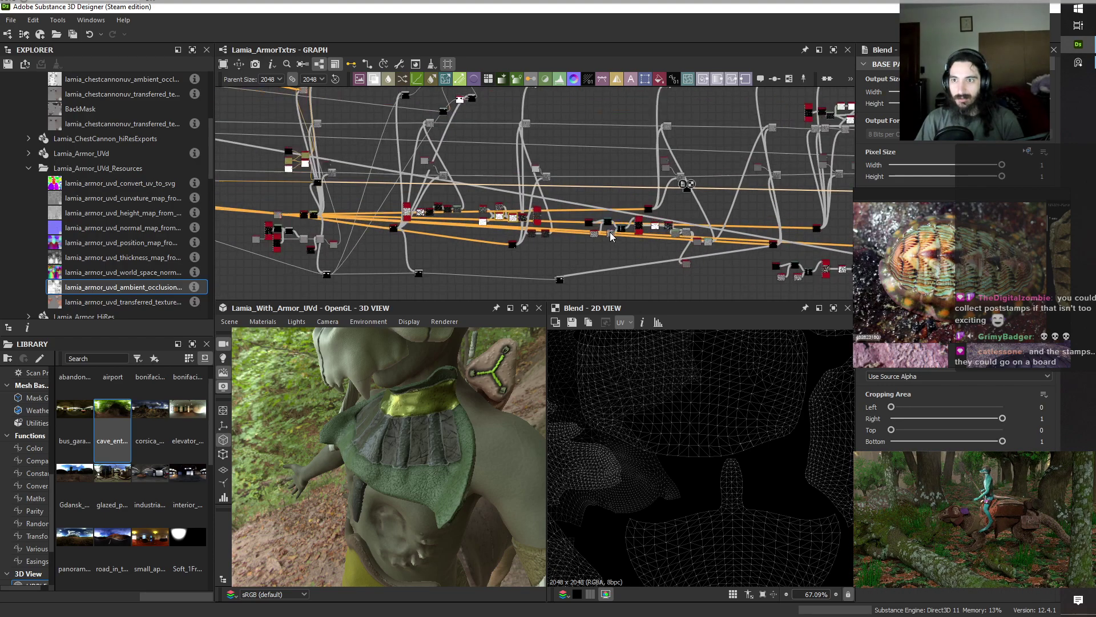
drag(702, 183, 359, 184)
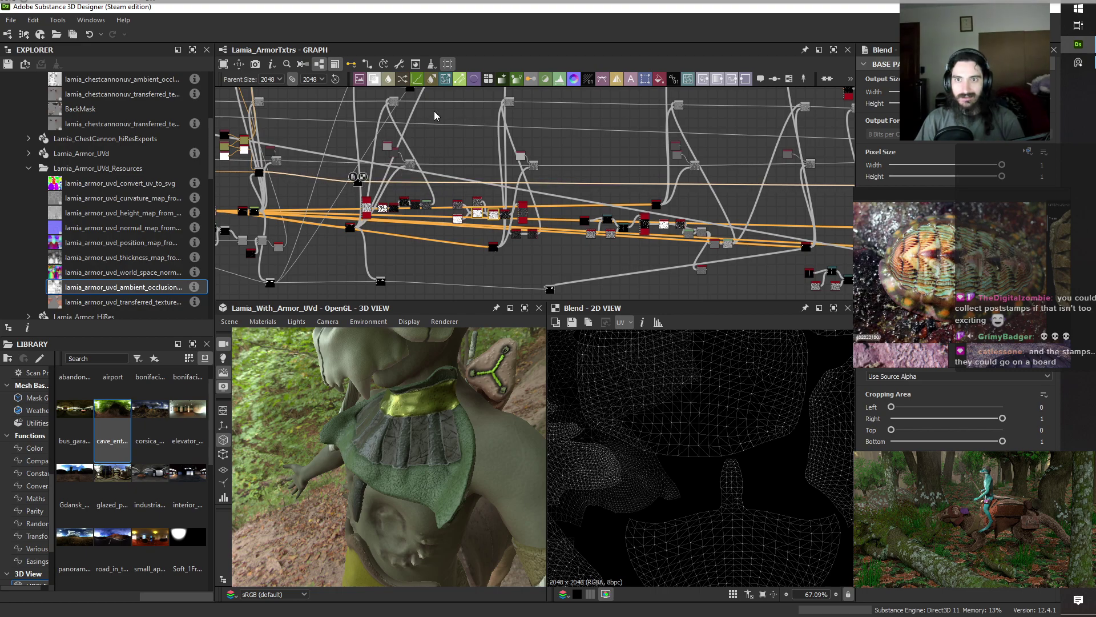
Move the new Blend forward along its link, just past the tall red node near the collar masks.
middle_drag(434, 111, 528, 147)
scroll(463, 198, up, 3)
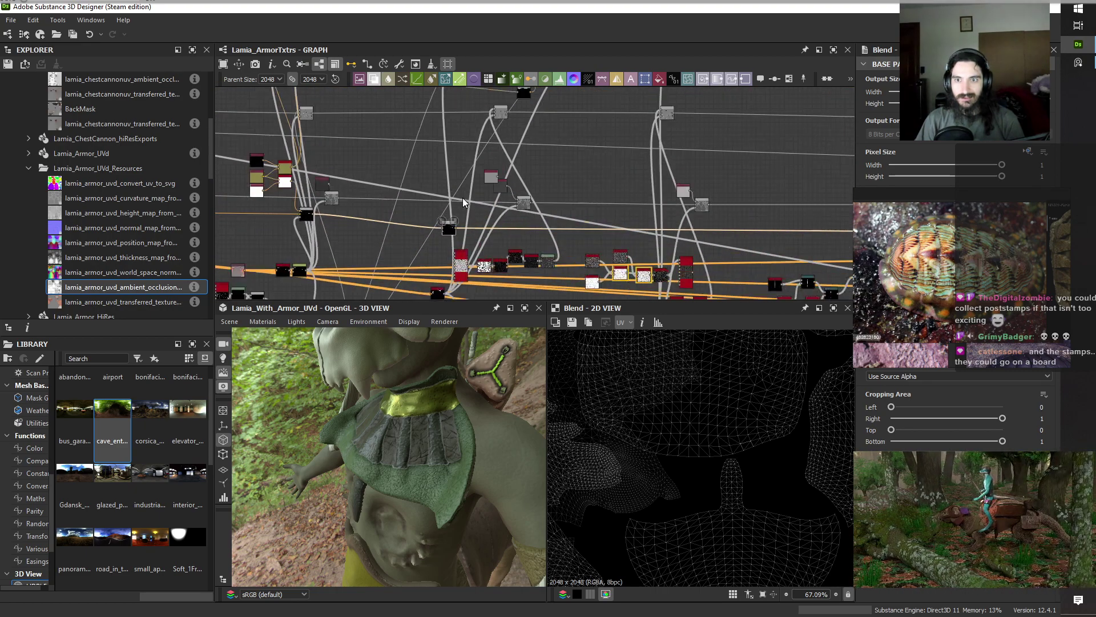
drag(445, 239, 573, 238)
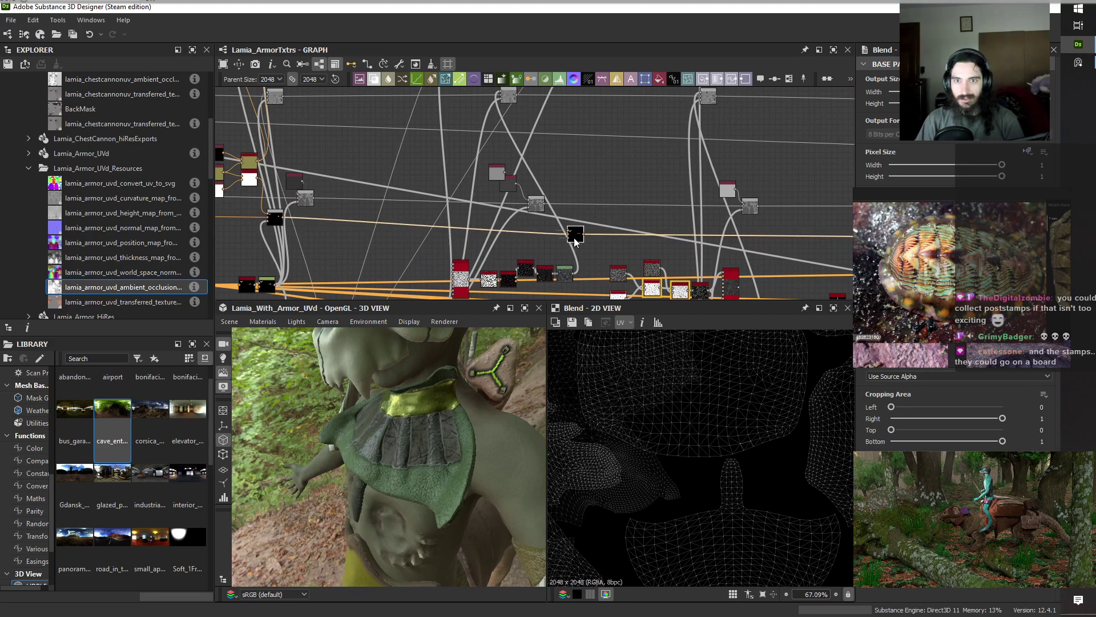
middle_drag(612, 175, 567, 219)
scroll(567, 219, down, 1)
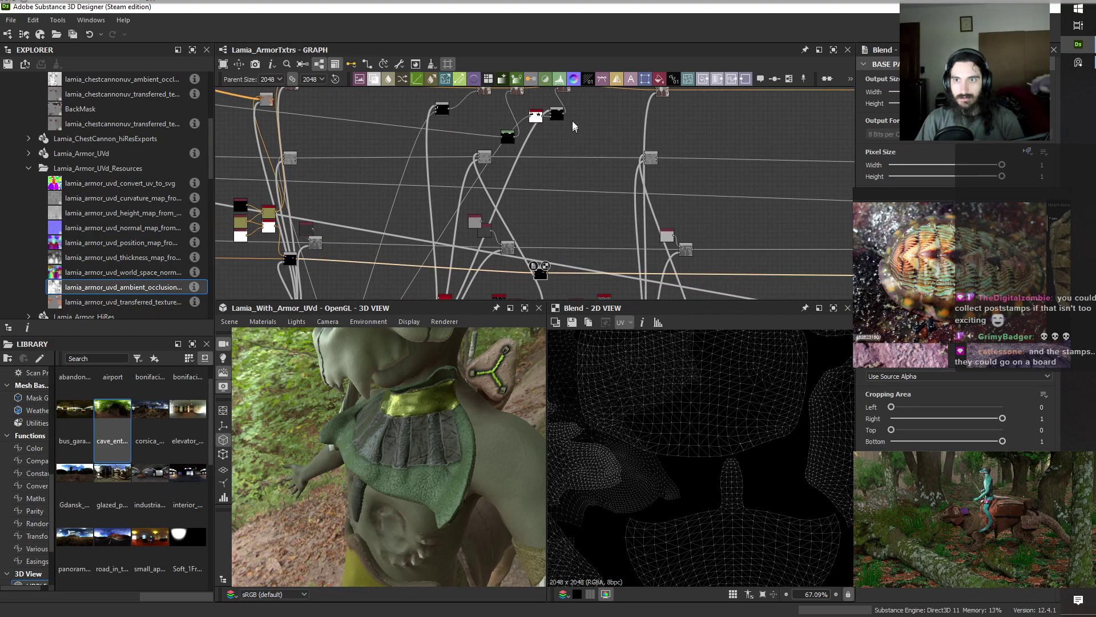
Preview the two black mask Blends below the base color Blends, ending with the one feeding the first Blend's opacity.
click(557, 115)
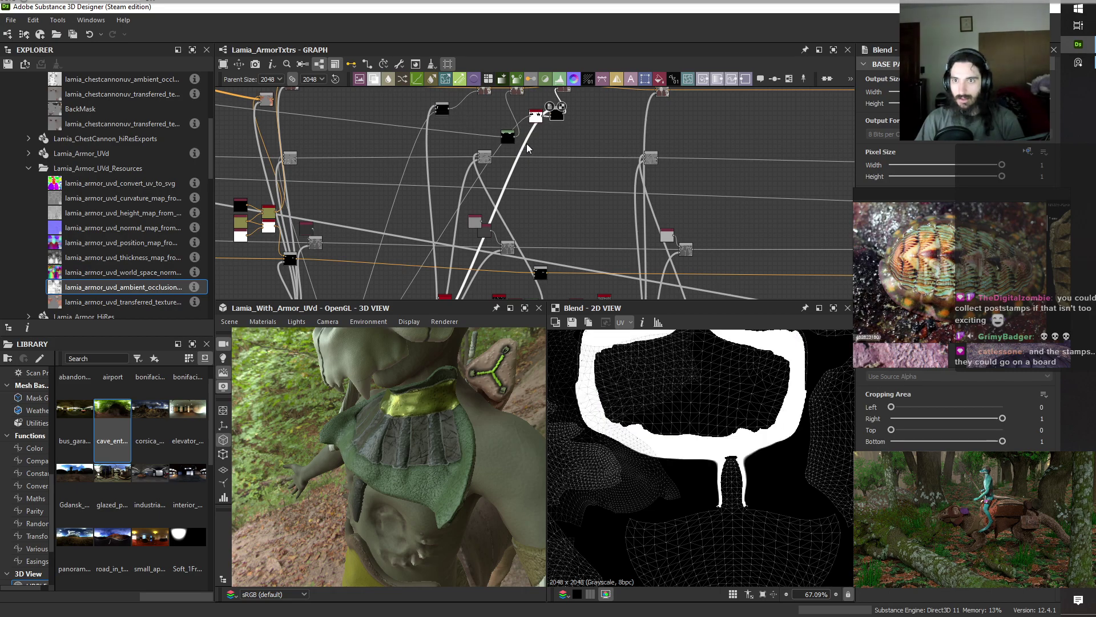
middle_drag(442, 111, 467, 152)
click(469, 152)
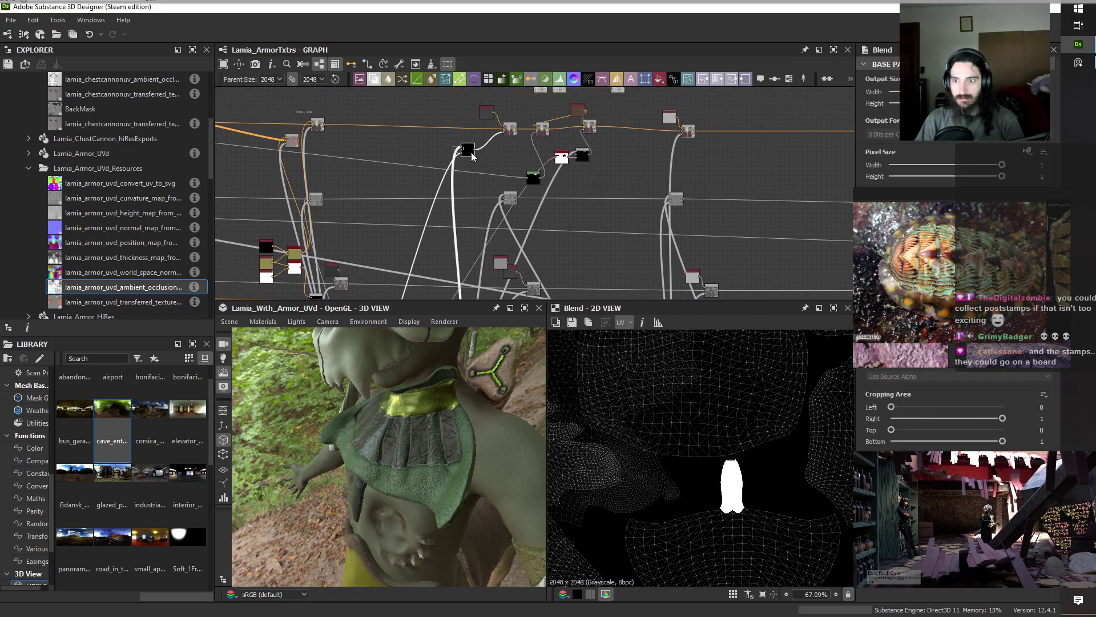
Link the mask Blend of the first base color Blend into the new Blend and open the new Blend's blending mode list.
middle_drag(595, 215, 589, 150)
middle_drag(484, 117, 484, 126)
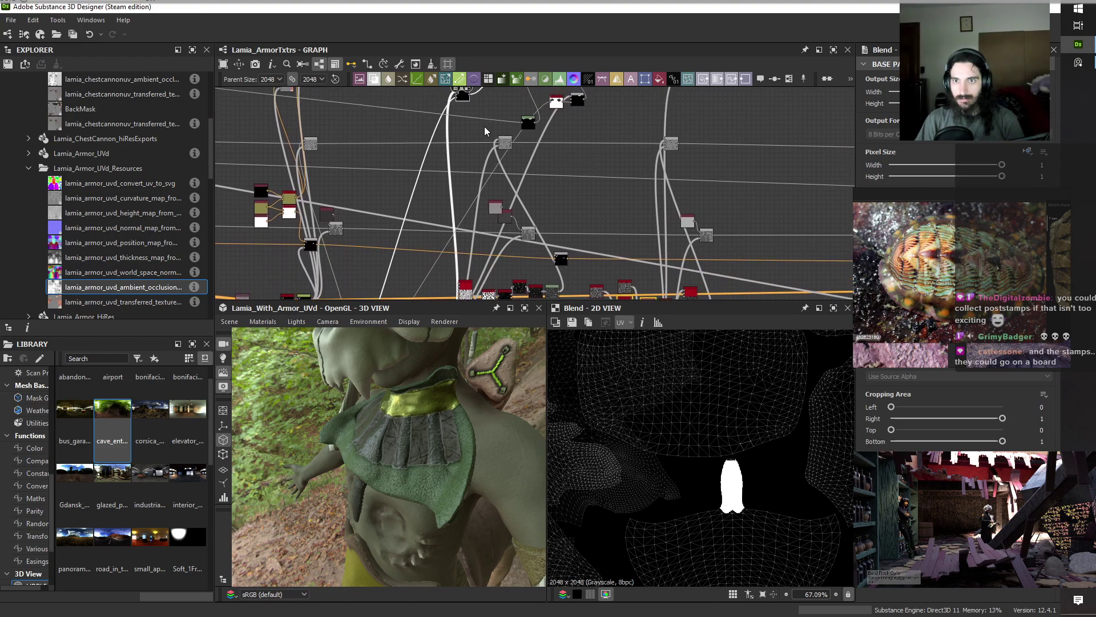
click(559, 257)
click(937, 346)
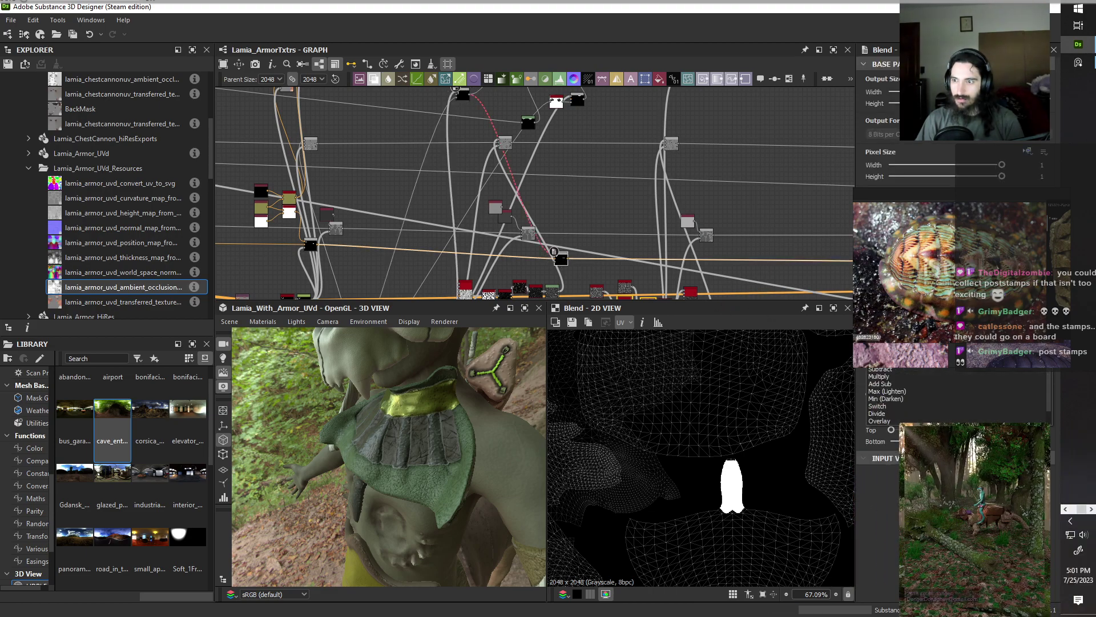
key(Escape)
scroll(588, 251, up, 2)
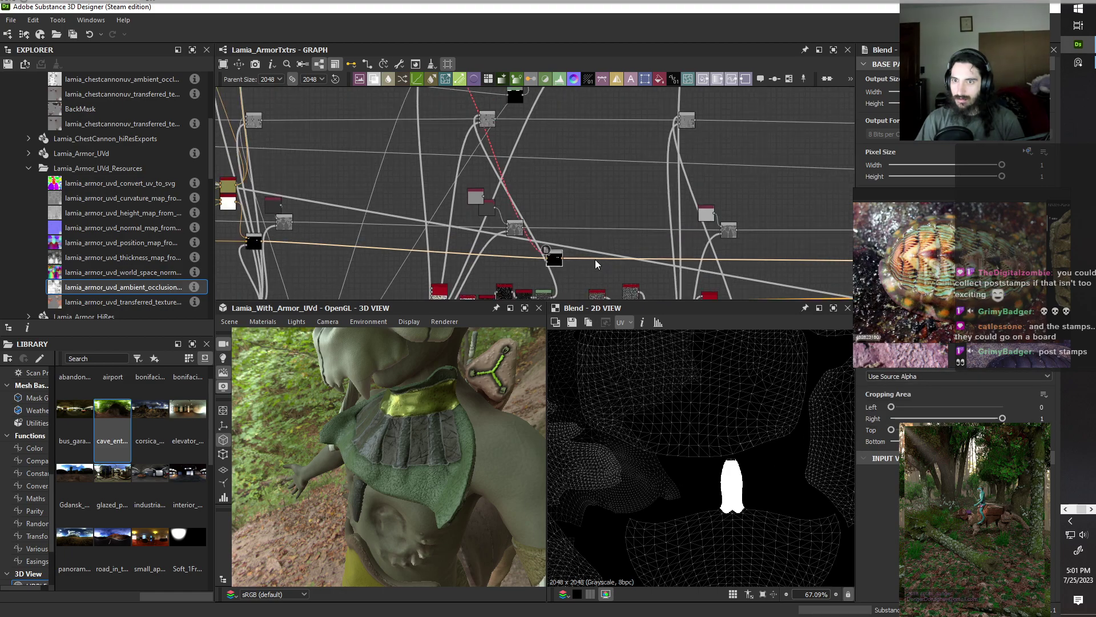
scroll(586, 249, down, 3)
Insert a Gradient Map on the invalid red link, place it directly before the new Blend, and preview that Blend.
scroll(542, 143, up, 5)
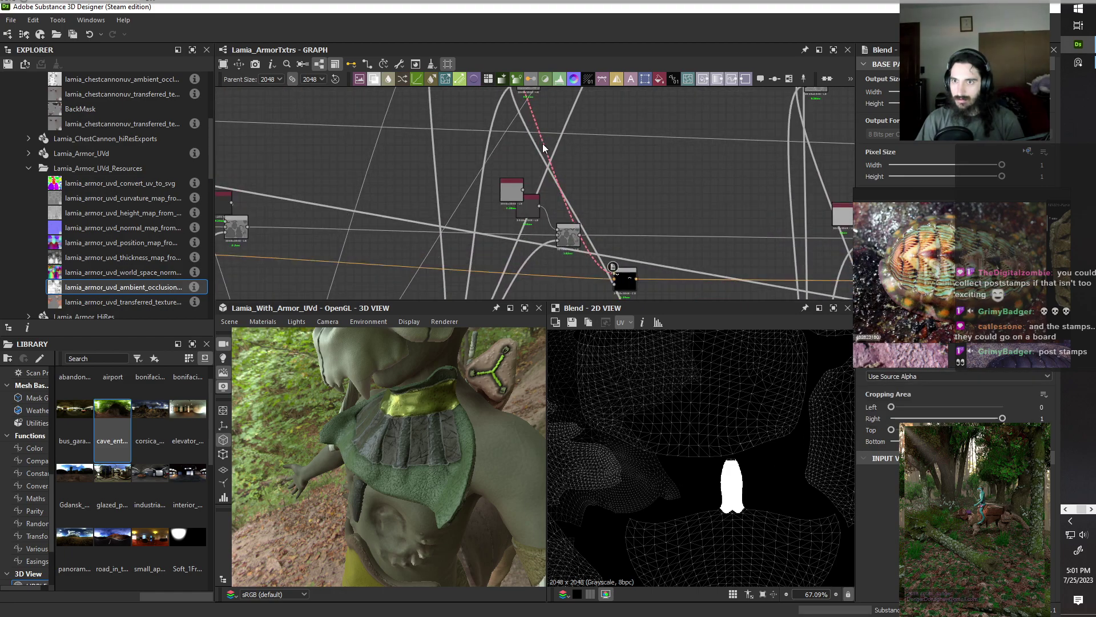
key(space)
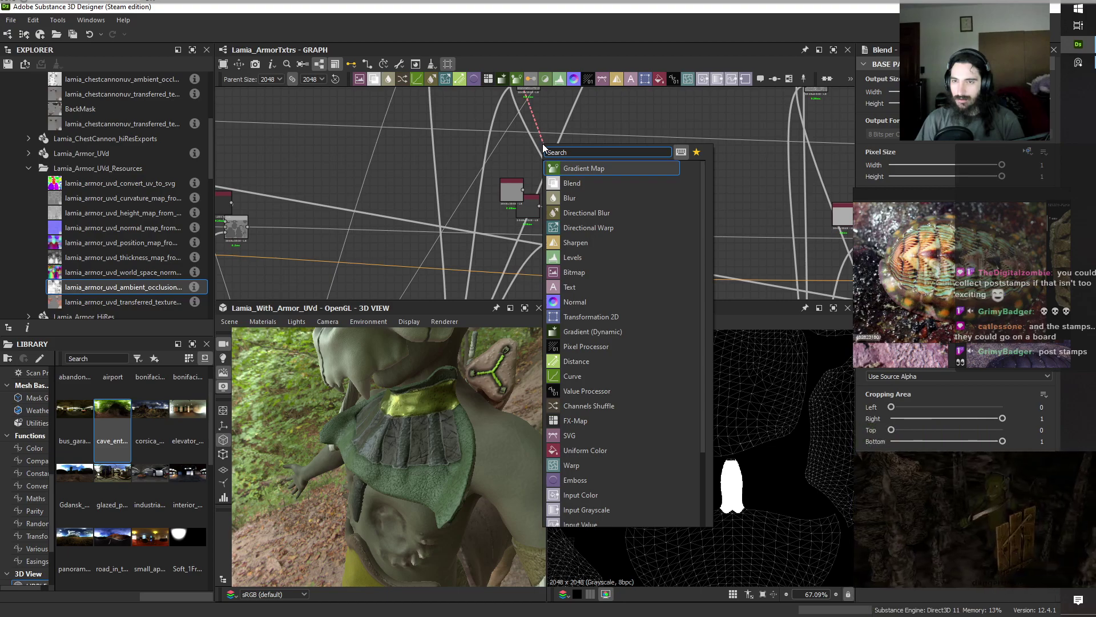
click(622, 168)
drag(543, 149, 591, 289)
key(f)
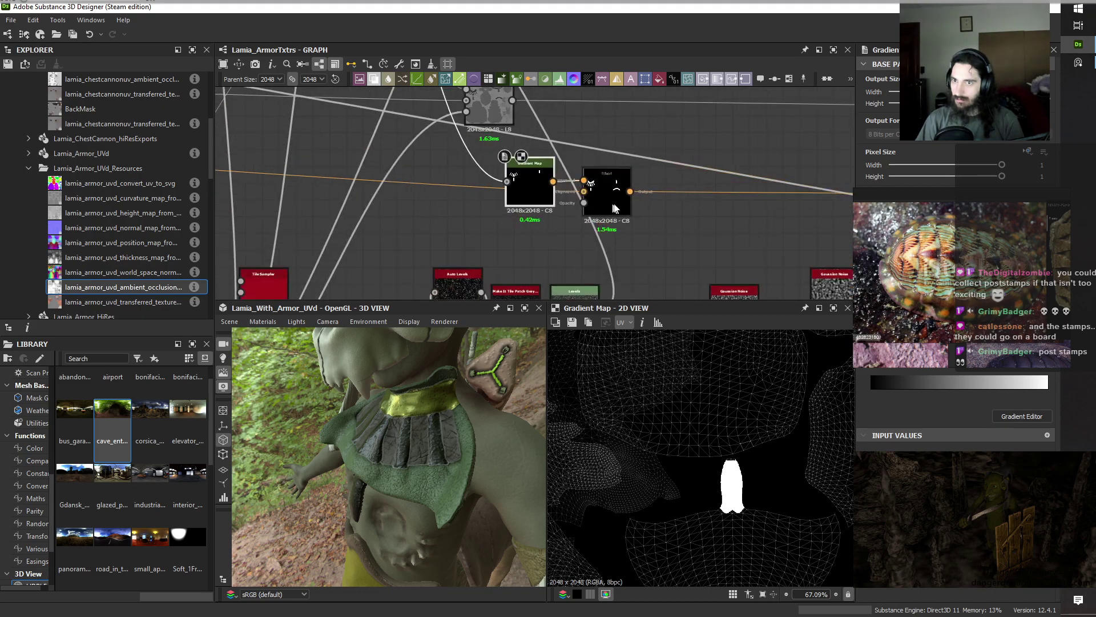
double_click(615, 202)
Set the V value of the dark Uniform Color feeding the first base color Blend to 0.61.
drag(456, 455, 423, 451)
scroll(581, 159, down, 5)
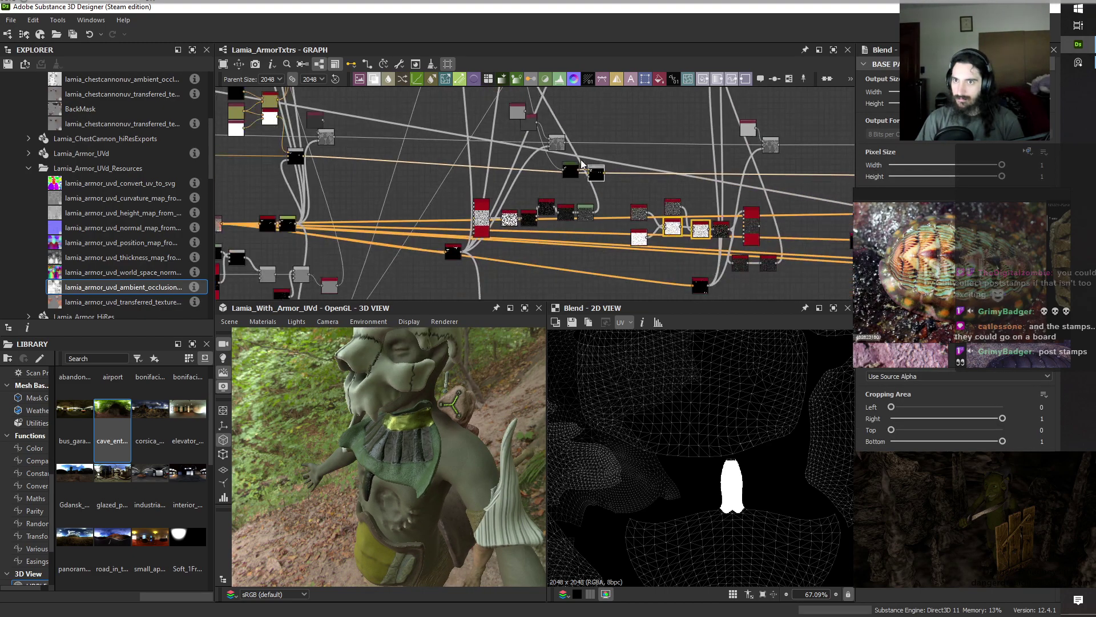
scroll(594, 239, up, 3)
middle_drag(592, 254, 603, 283)
scroll(603, 284, up, 4)
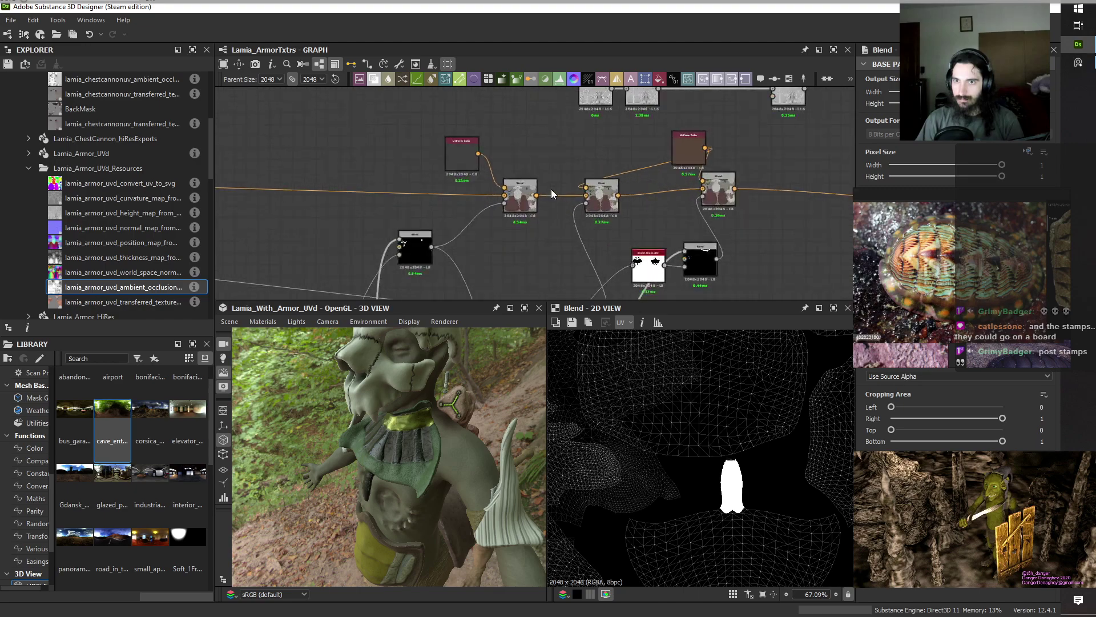
click(463, 155)
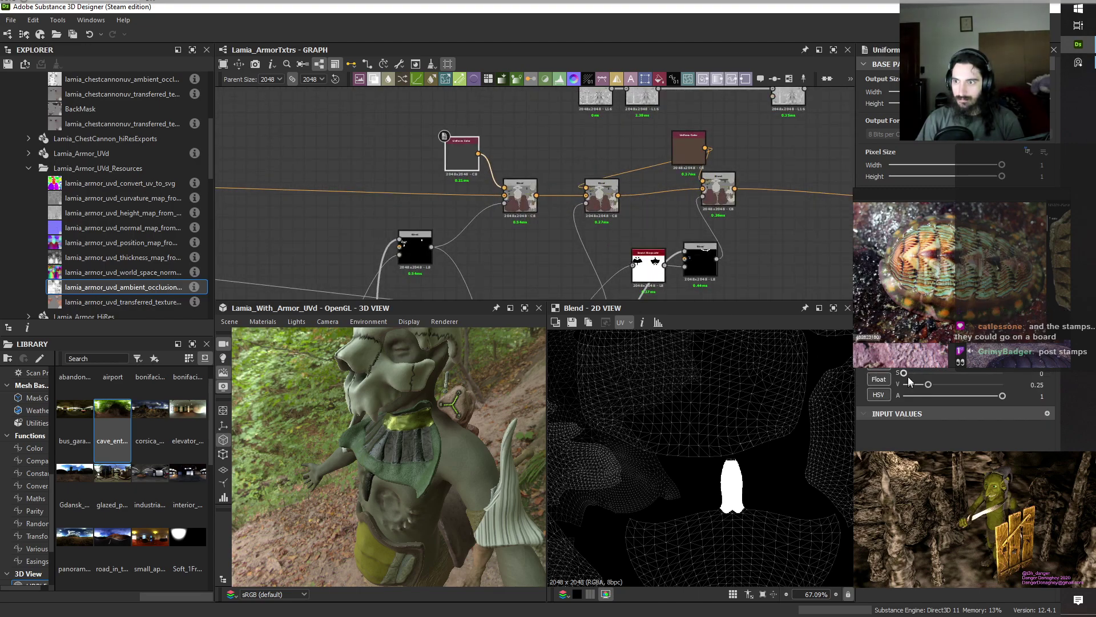
drag(928, 385, 963, 399)
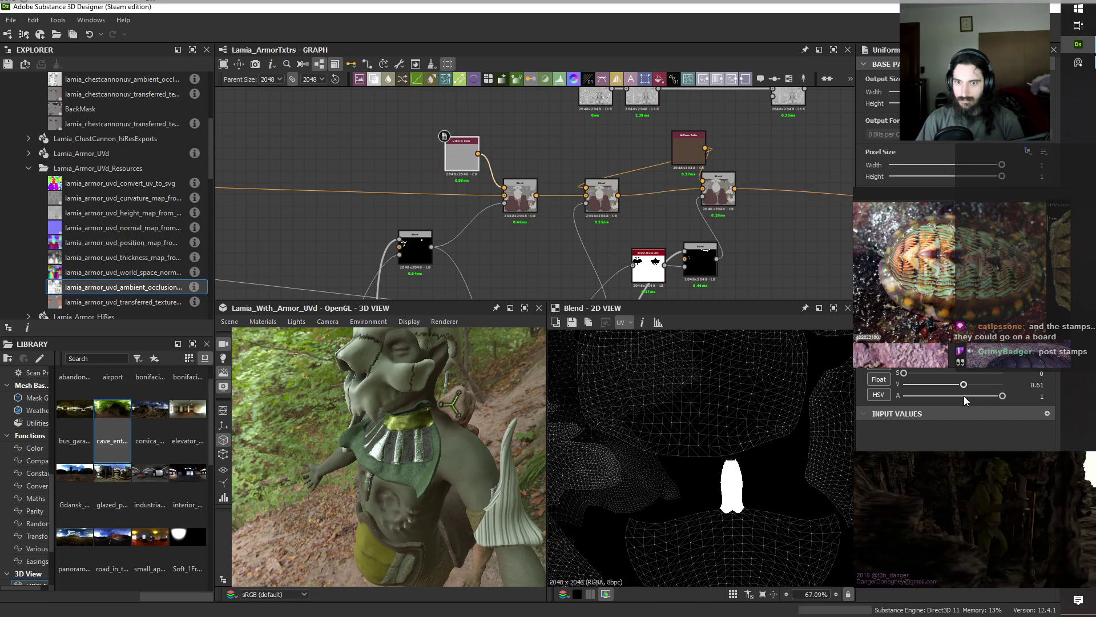
Examine the collar, chest and belly plate armor on the 3D model from several angles and distances.
drag(348, 525, 430, 411)
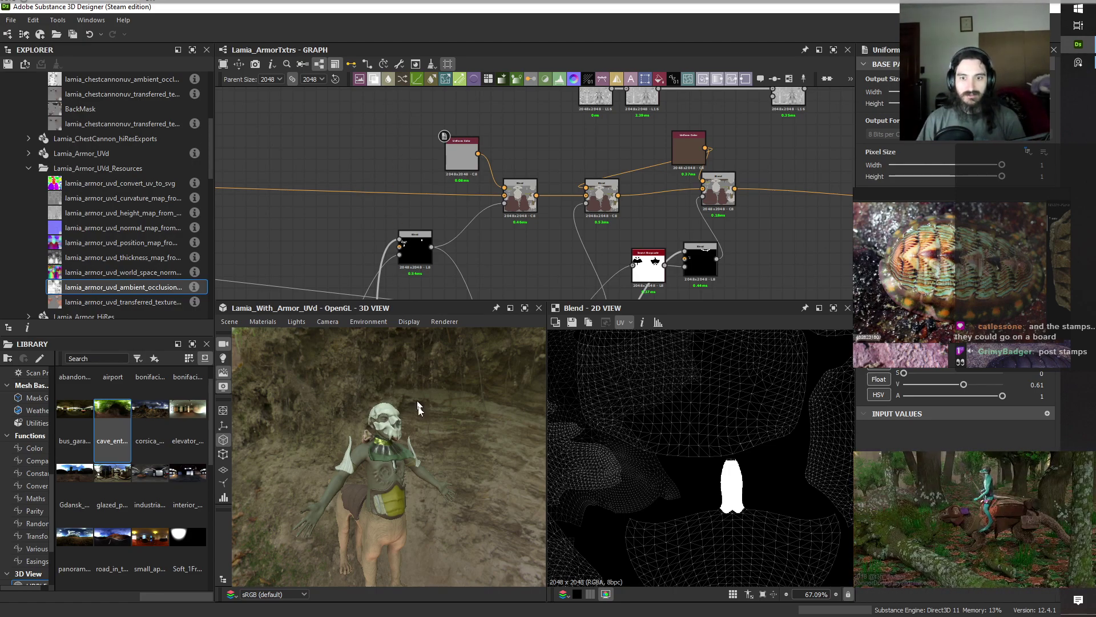
scroll(430, 432, up, 3)
drag(484, 517, 445, 474)
scroll(447, 513, up, 4)
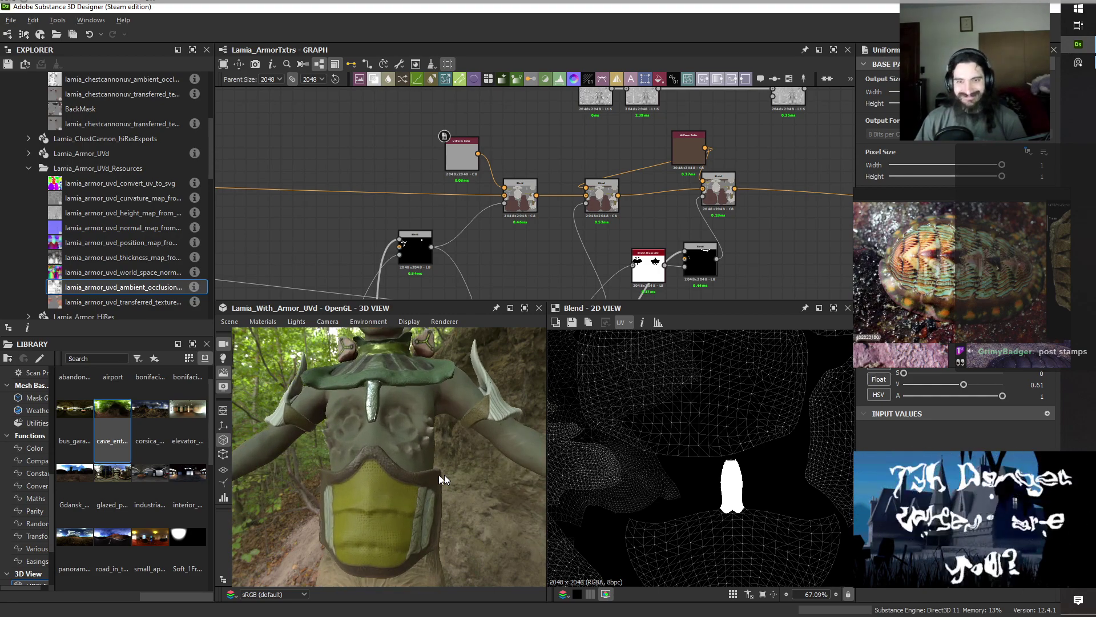
drag(345, 515, 450, 522)
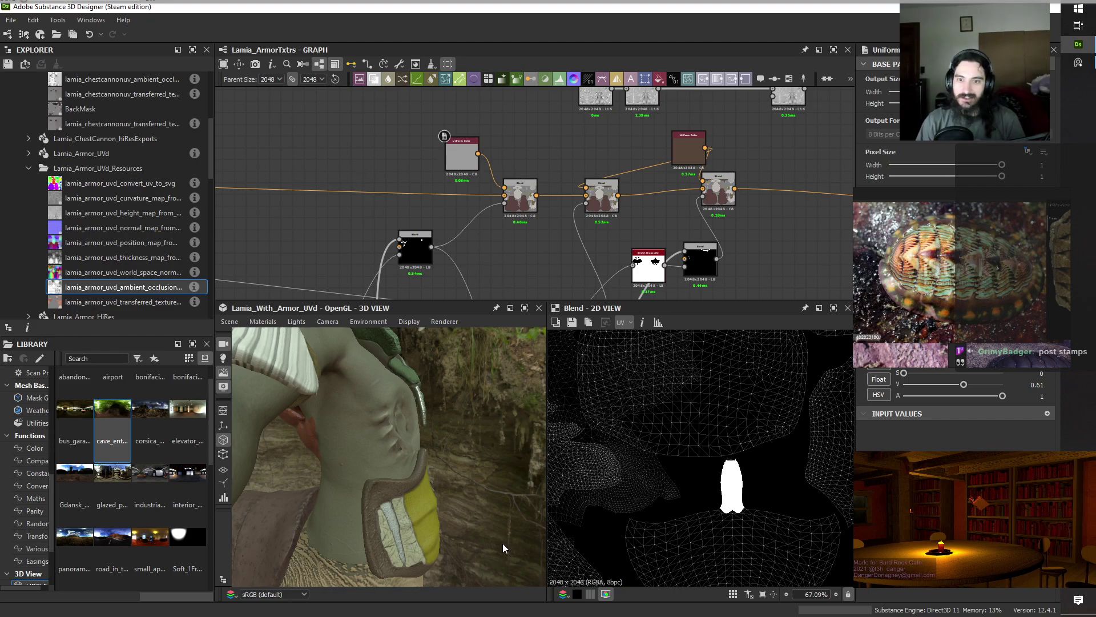
drag(503, 543, 392, 496)
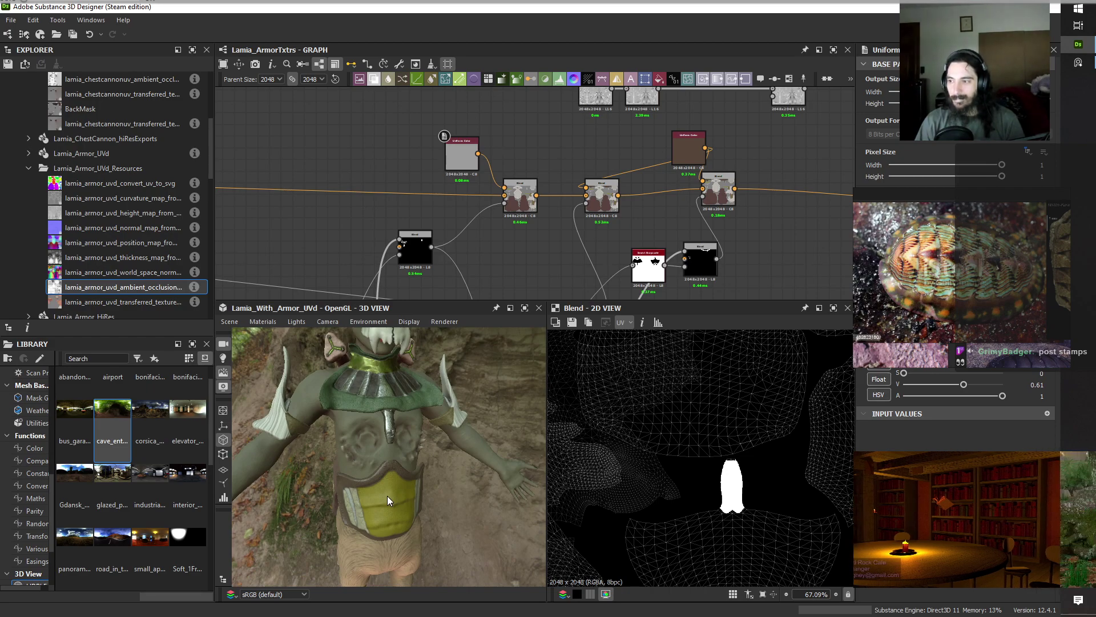
drag(329, 502, 385, 505)
scroll(358, 495, down, 8)
scroll(357, 495, down, 5)
drag(475, 561, 413, 488)
scroll(390, 522, up, 10)
scroll(425, 171, down, 7)
scroll(426, 170, down, 2)
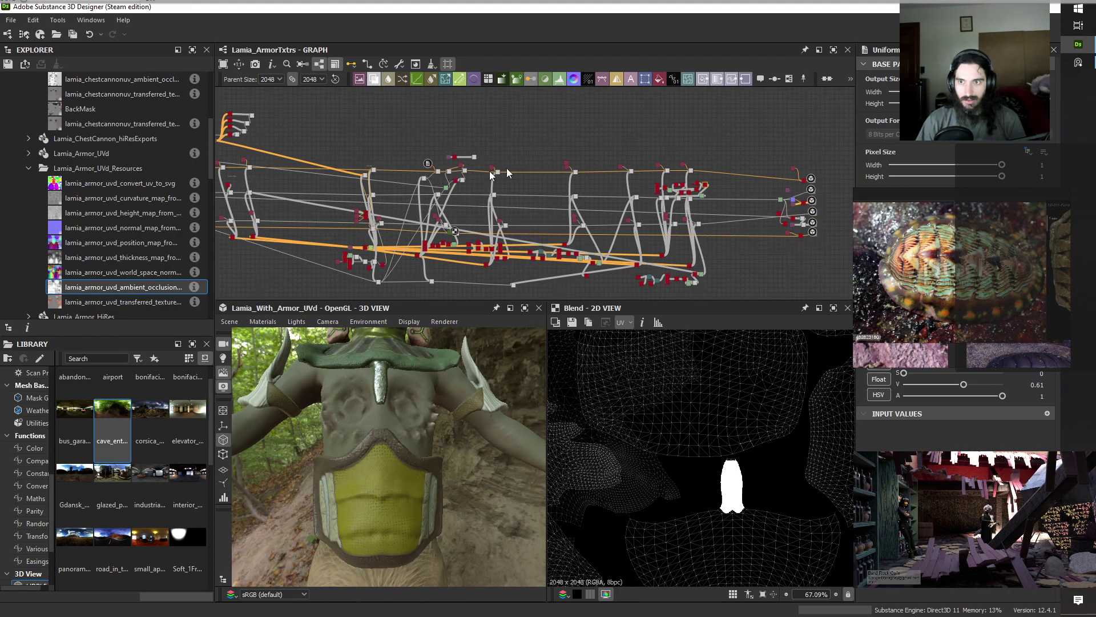
scroll(647, 173, up, 5)
scroll(685, 169, up, 6)
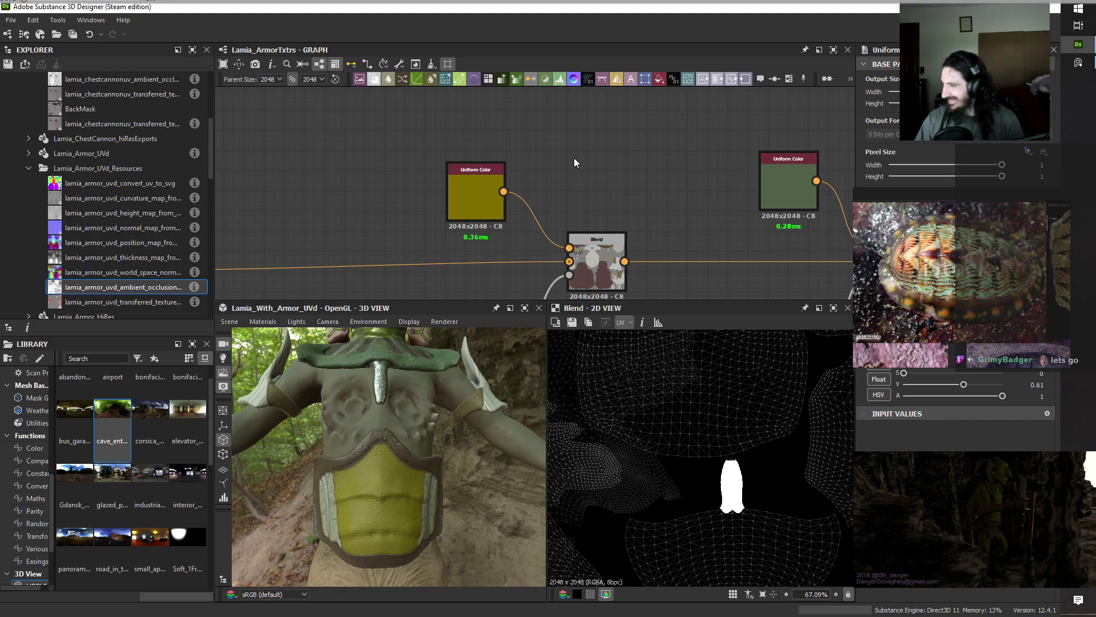
scroll(474, 468, down, 5)
drag(473, 465, 410, 518)
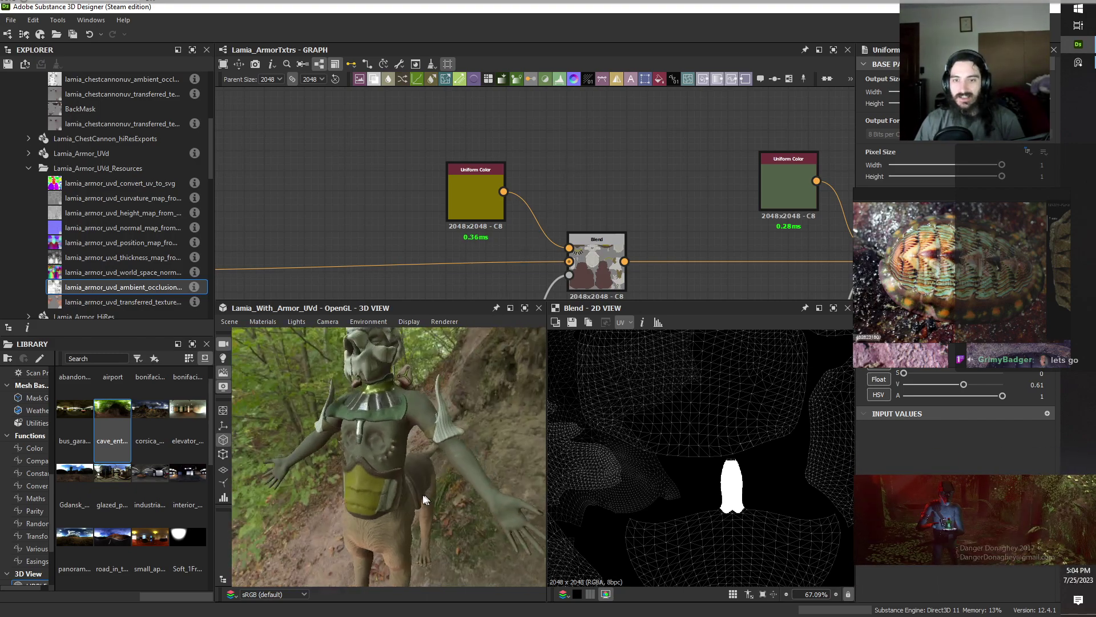
drag(368, 481, 420, 464)
scroll(379, 497, up, 3)
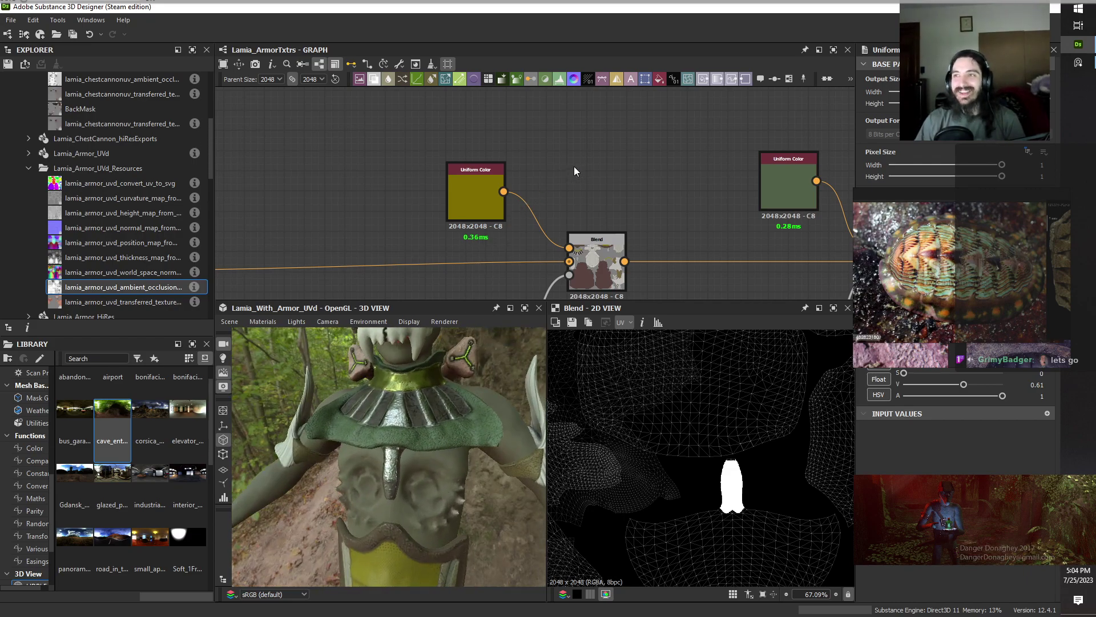
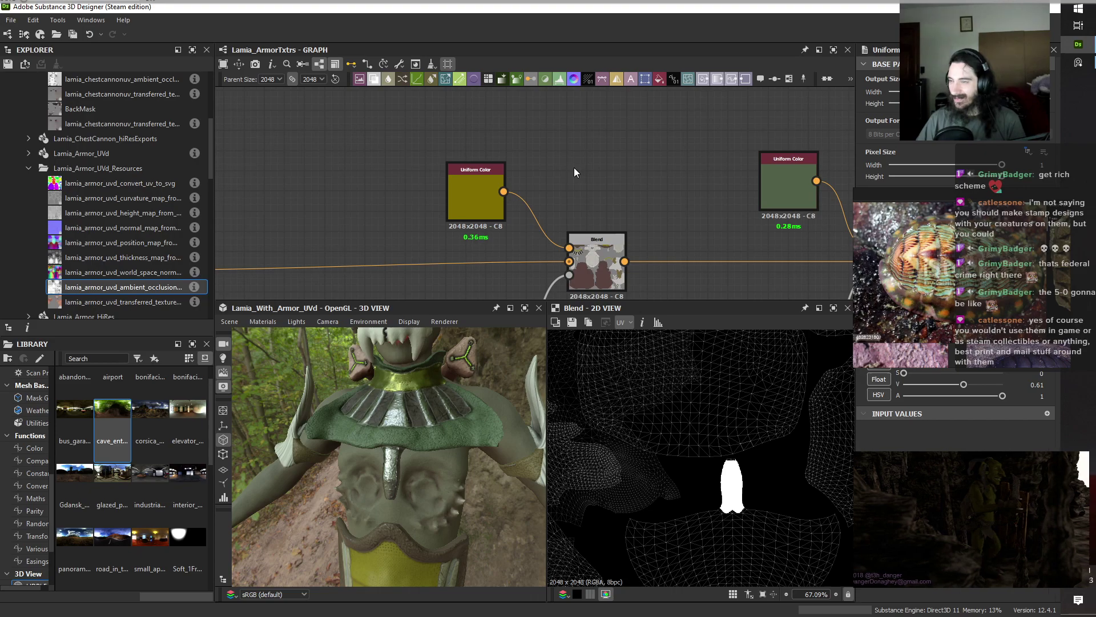
Add a Tile Sampler node above the yellow Uniform Color and set its pattern to Gradation.
key(space)
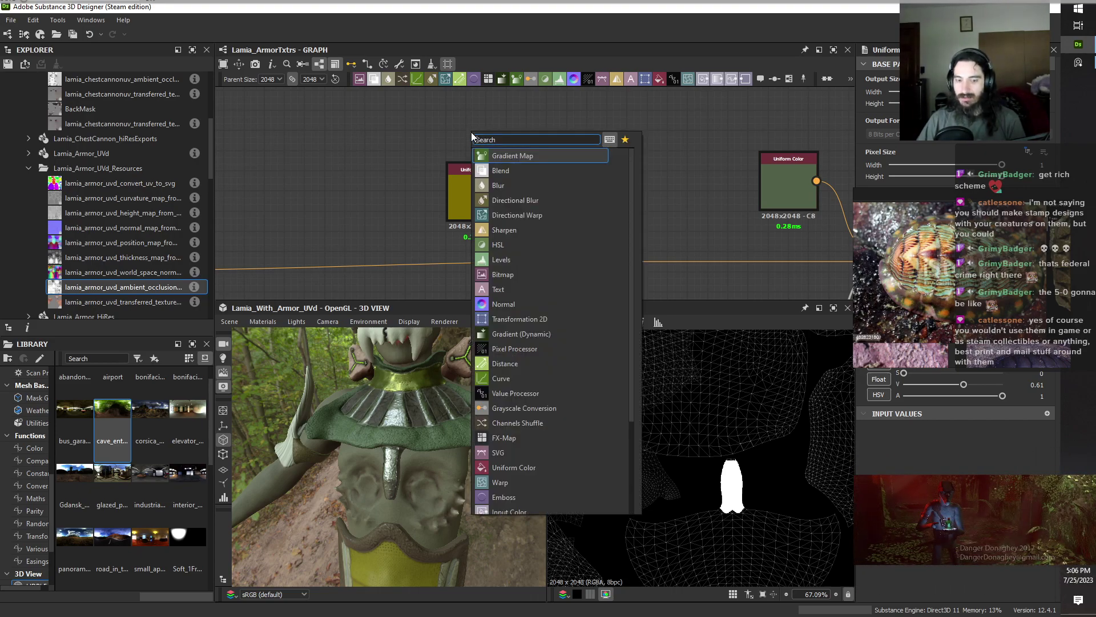
text(til)
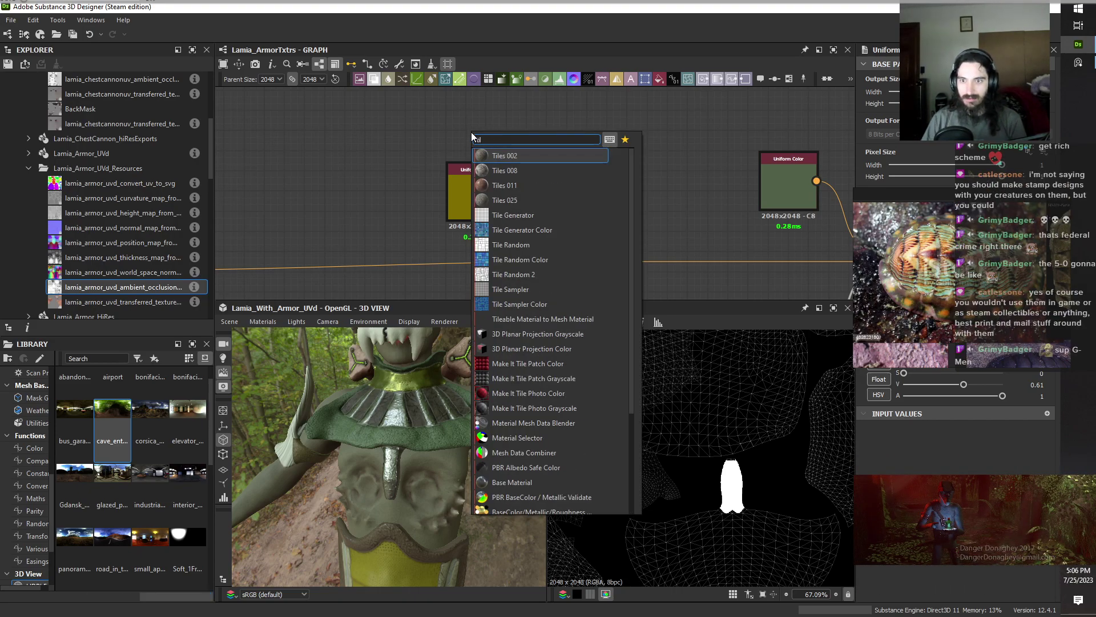
click(527, 291)
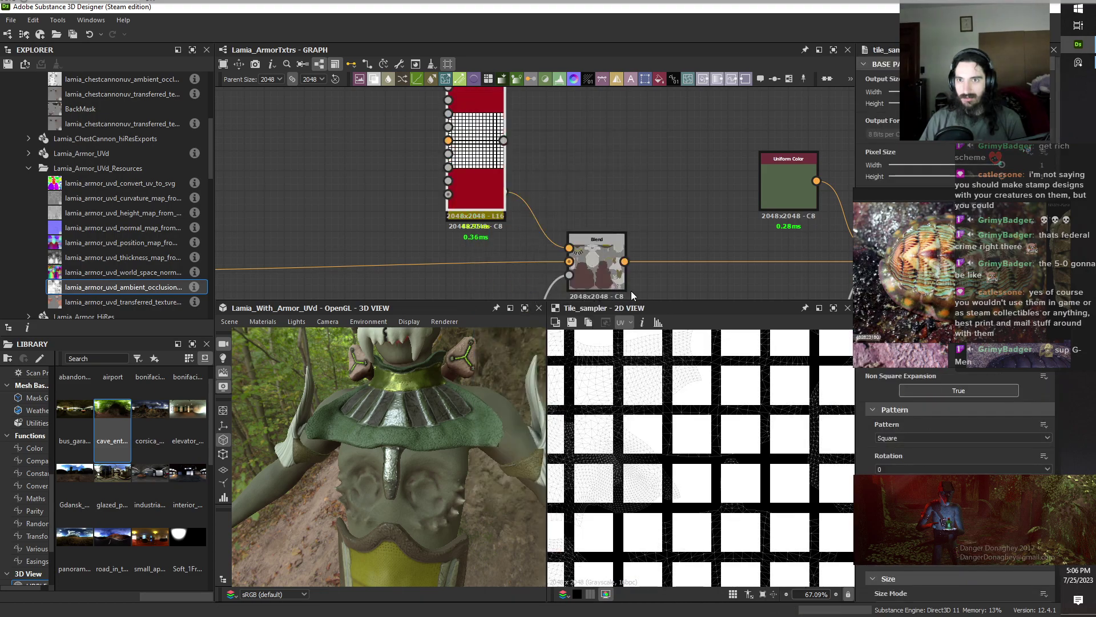
click(915, 437)
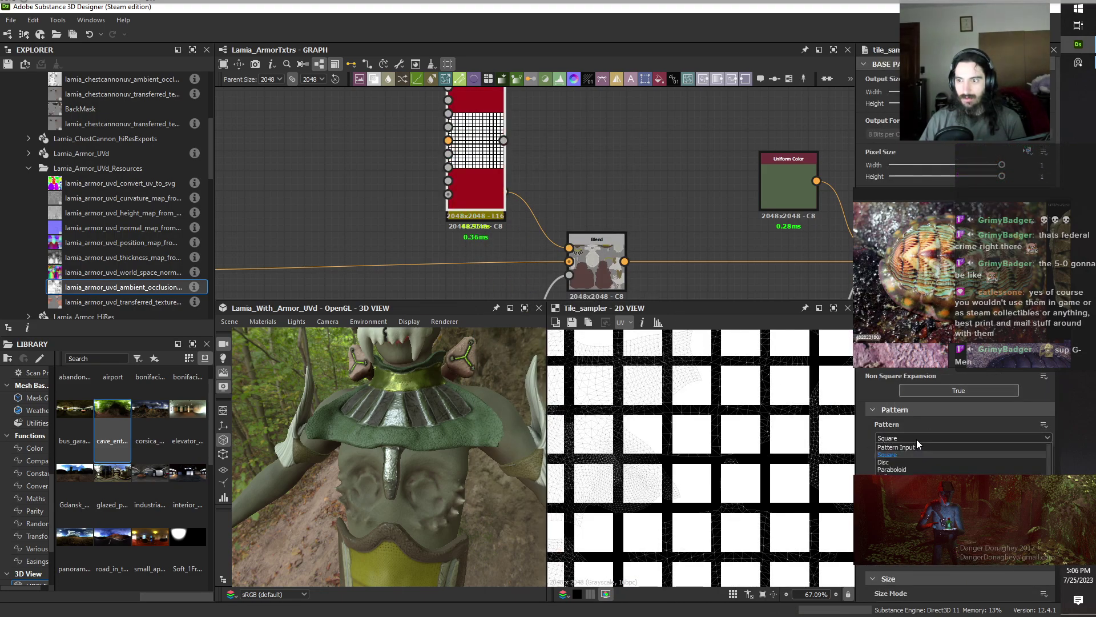
scroll(937, 480, down, 3)
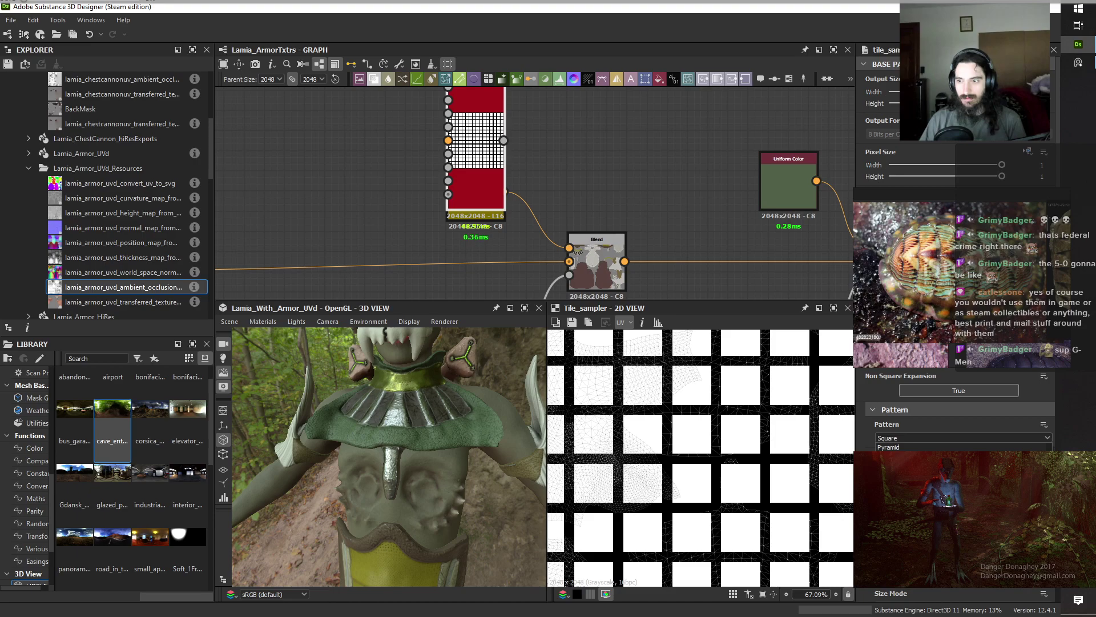
click(937, 479)
scroll(805, 494, down, 4)
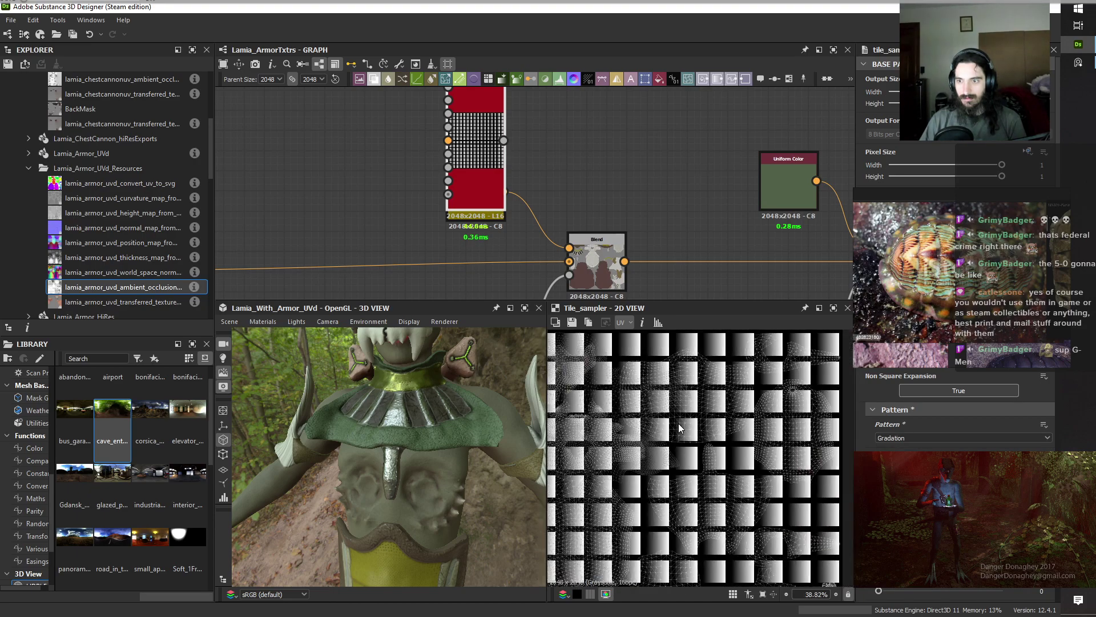
Set the Tile Sampler's scale to 1 and slightly reduce the tiles' vertical size.
scroll(959, 412, down, 10)
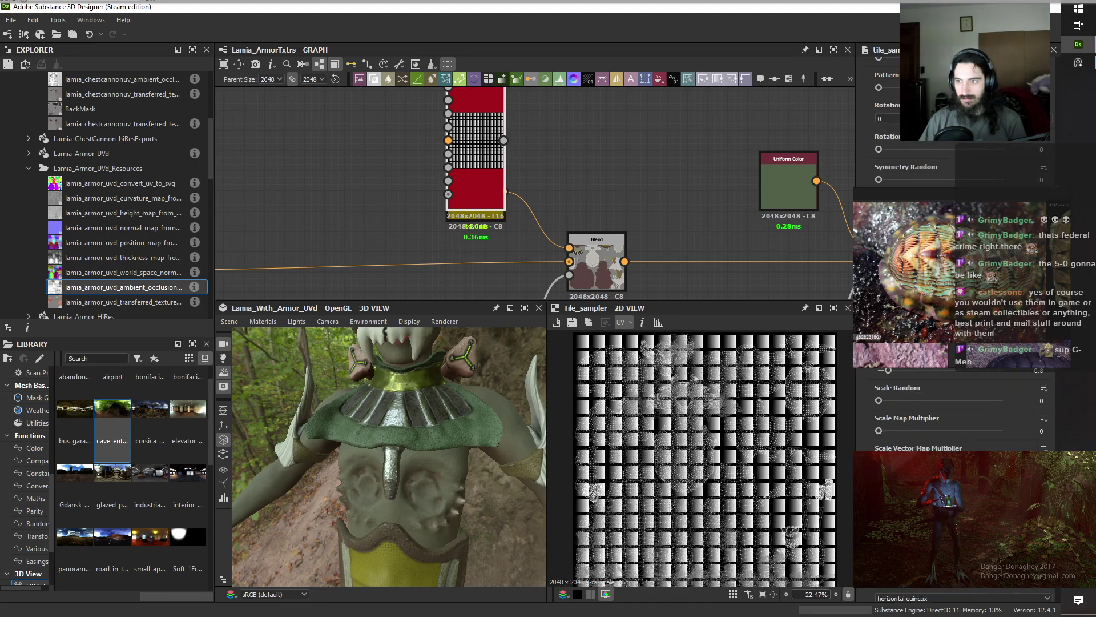
click(1062, 372)
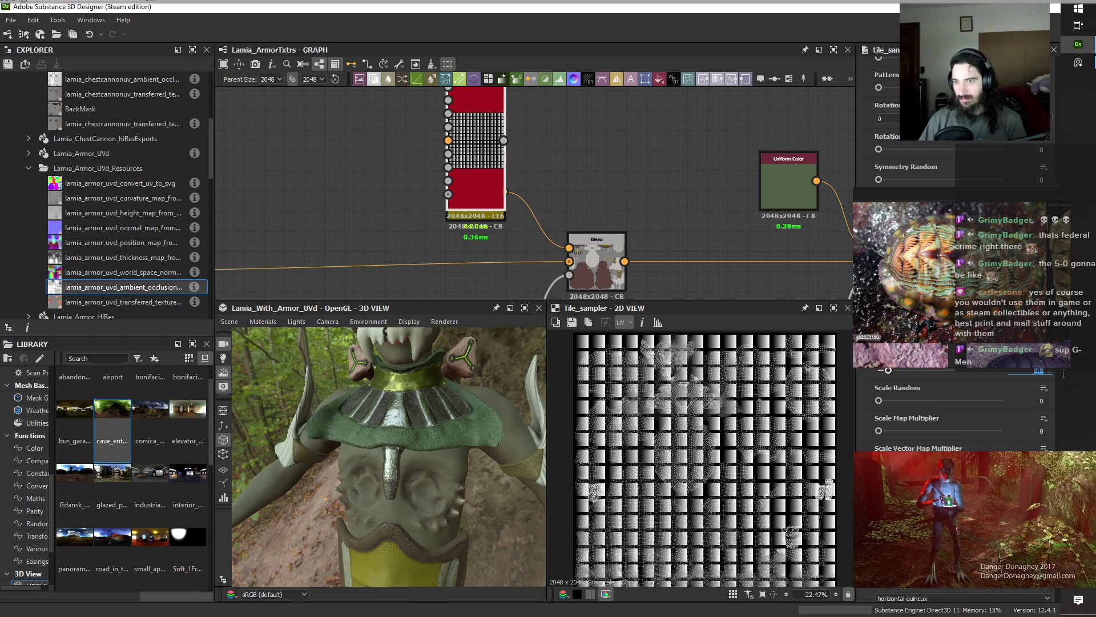
text(1)
key(Return)
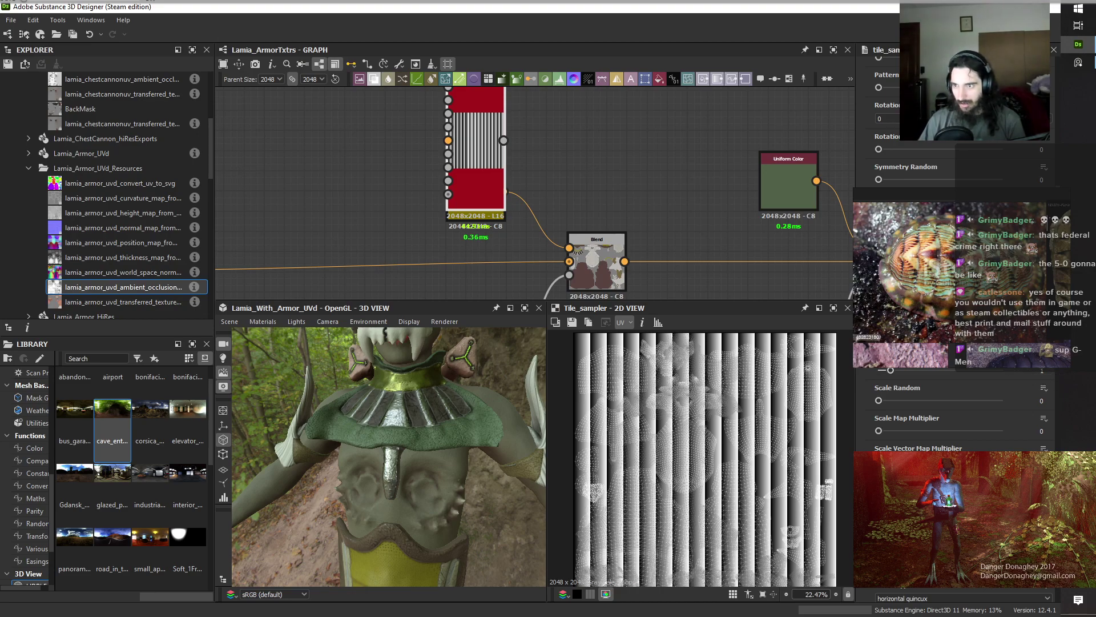
drag(1003, 340, 990, 339)
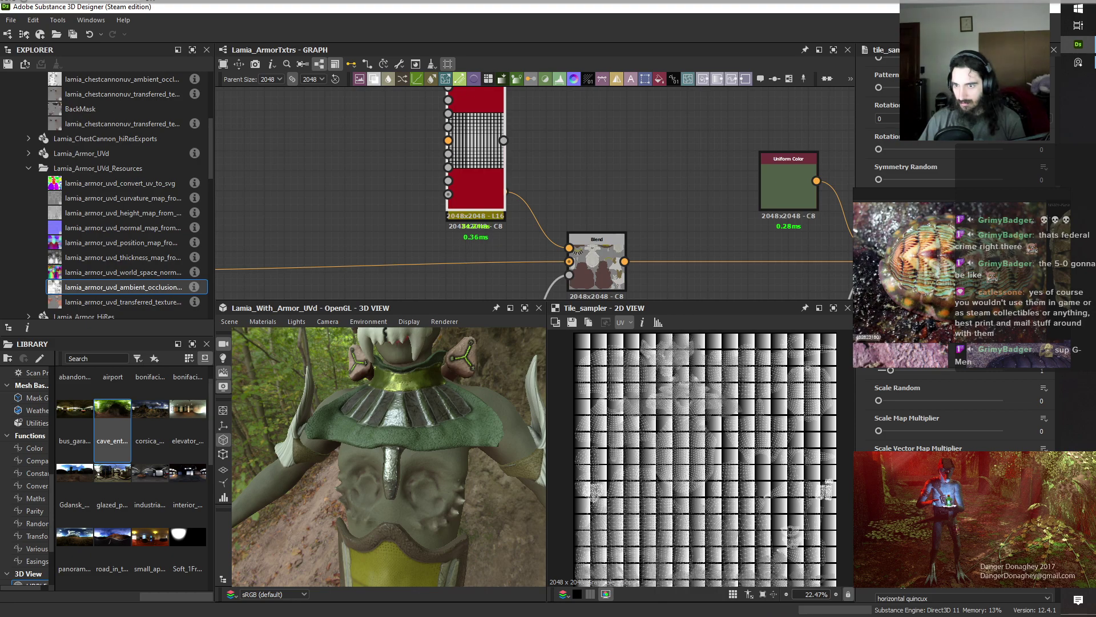
scroll(959, 285, up, 10)
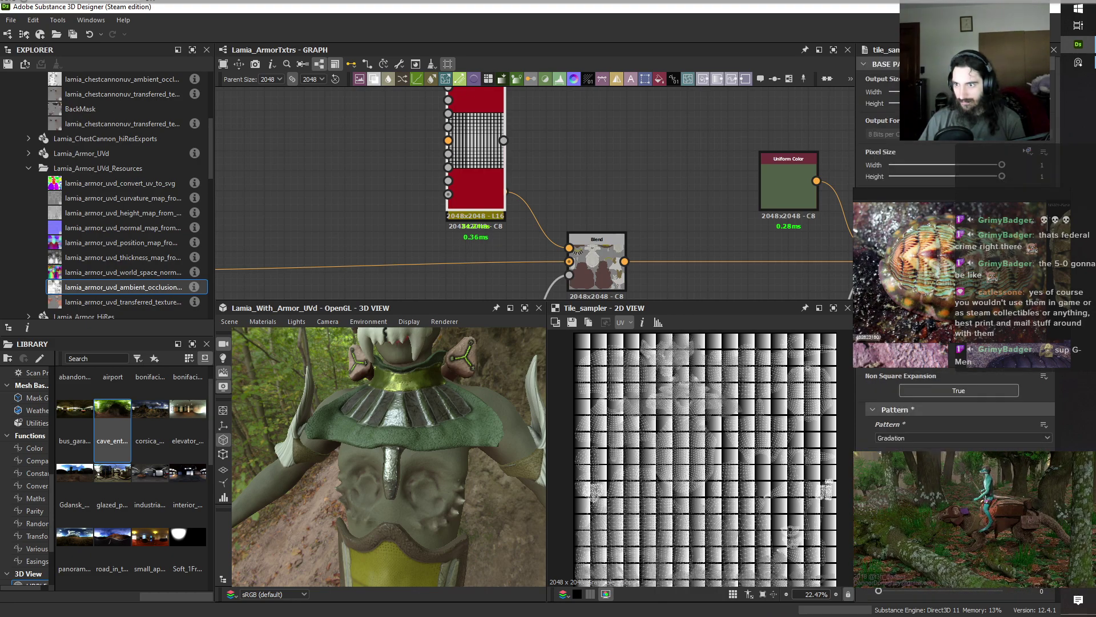
Set the Tile Sampler's Y Amount to 4 and its Y size to 0.96.
drag(908, 362, 877, 370)
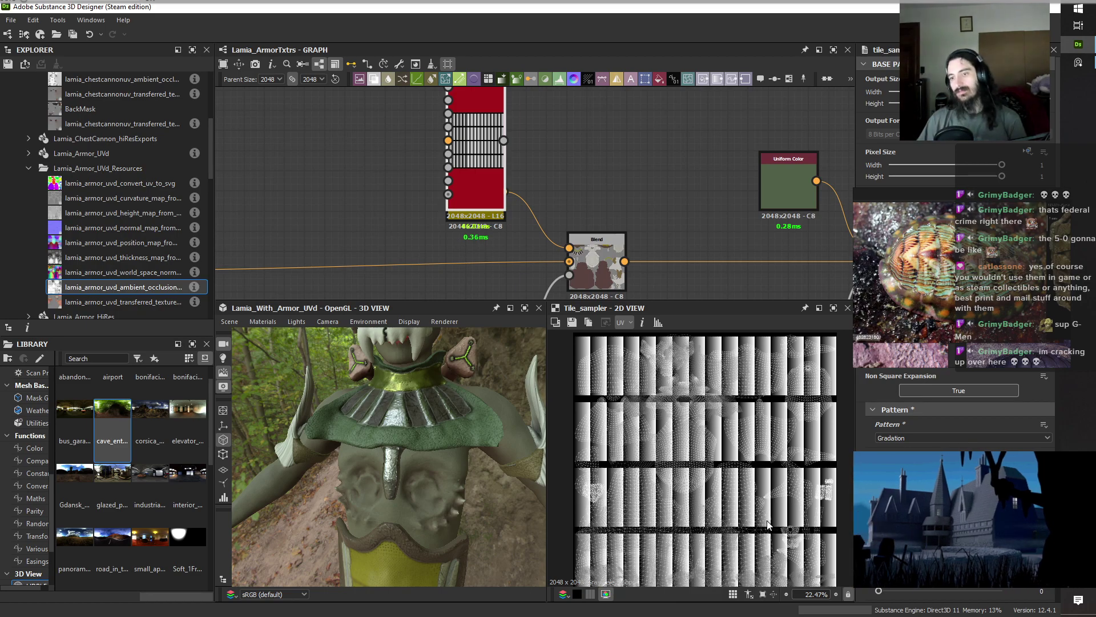
scroll(960, 285, down, 5)
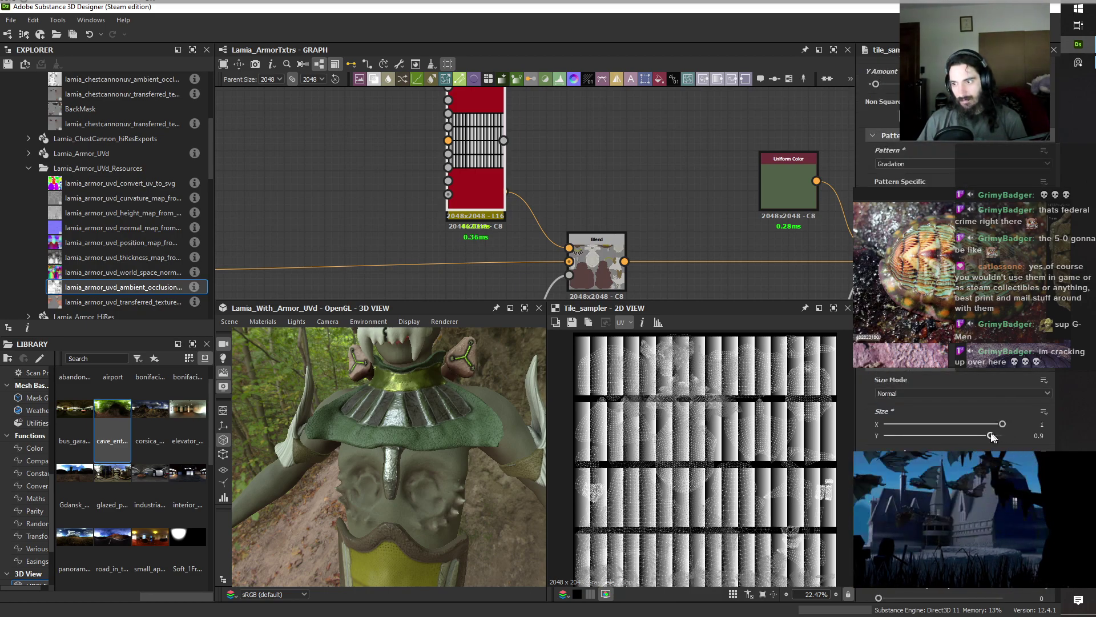
drag(991, 436, 997, 435)
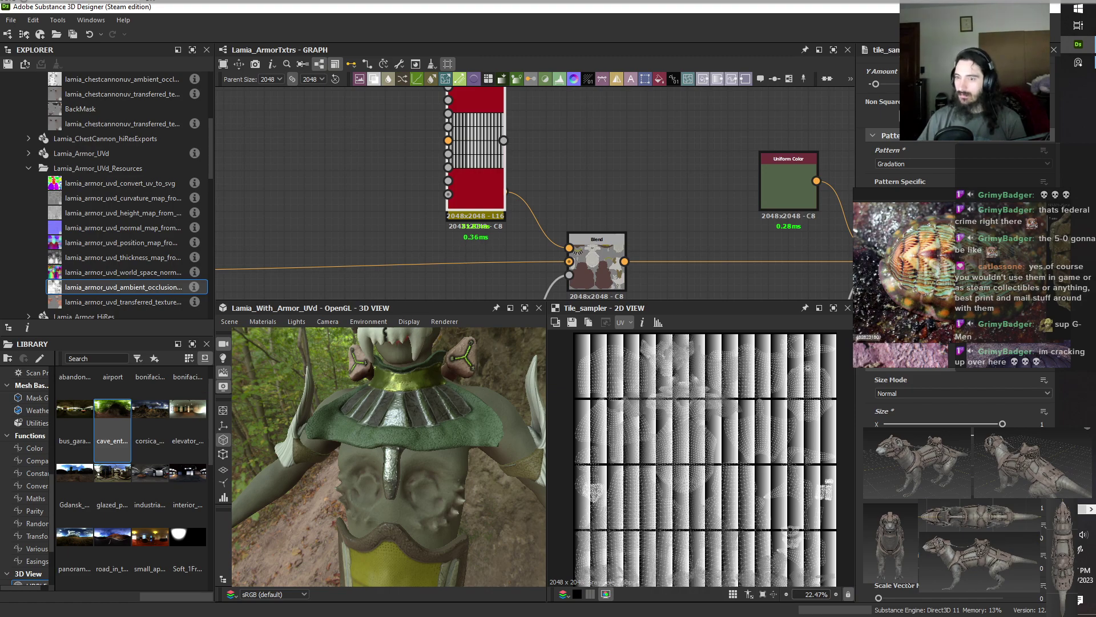
Move the Tile Sampler away from the yellow Uniform Color and place a duplicate of it beside the original.
drag(489, 152, 381, 132)
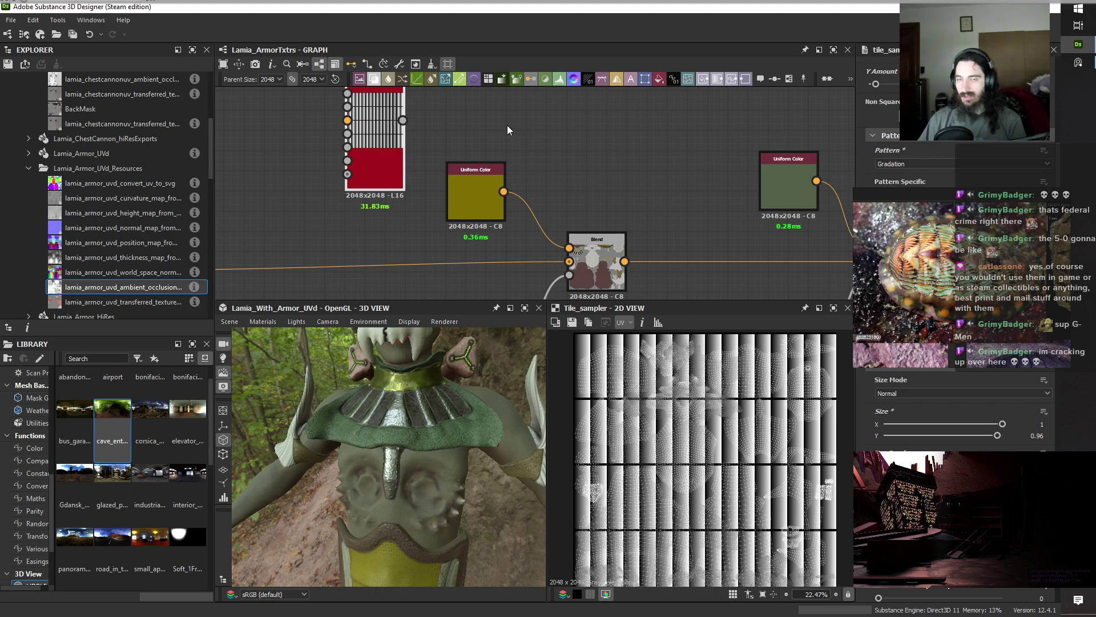
middle_drag(466, 121, 484, 177)
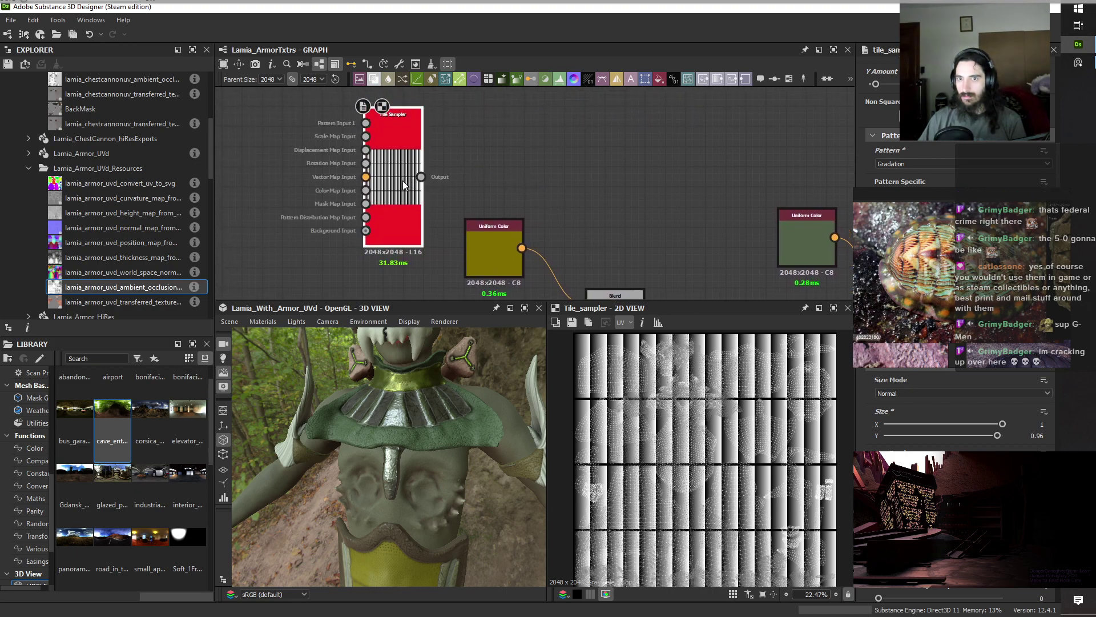
key(ctrl+v)
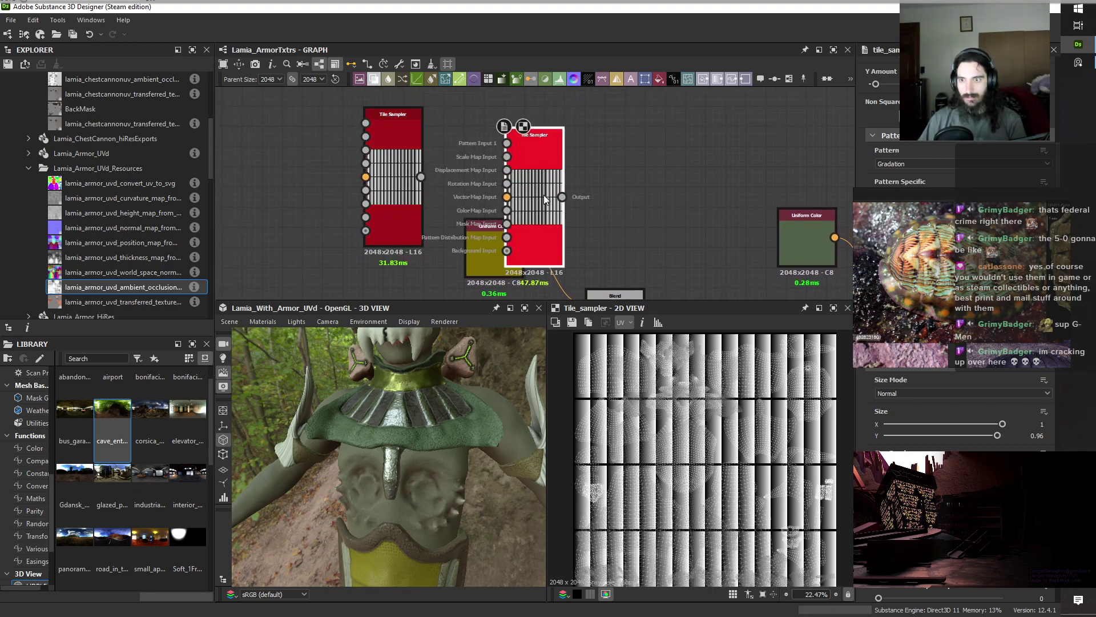
drag(533, 200, 513, 140)
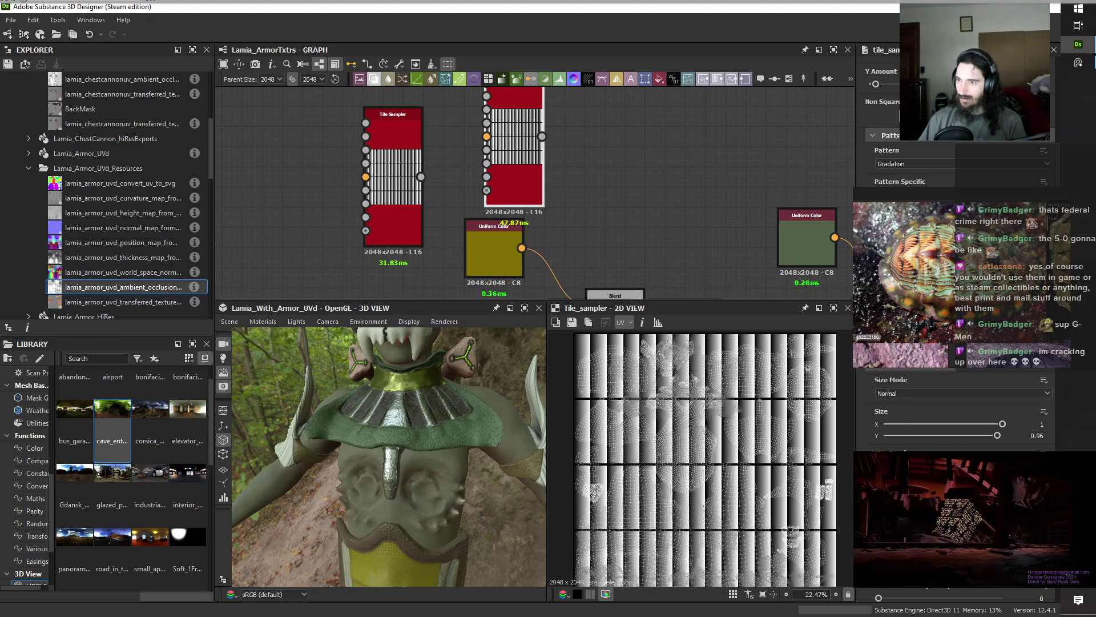
Reduce the duplicate Tile Sampler's X Amount to a single column and turn its gradients to run vertically without gaps.
scroll(954, 400, up, 3)
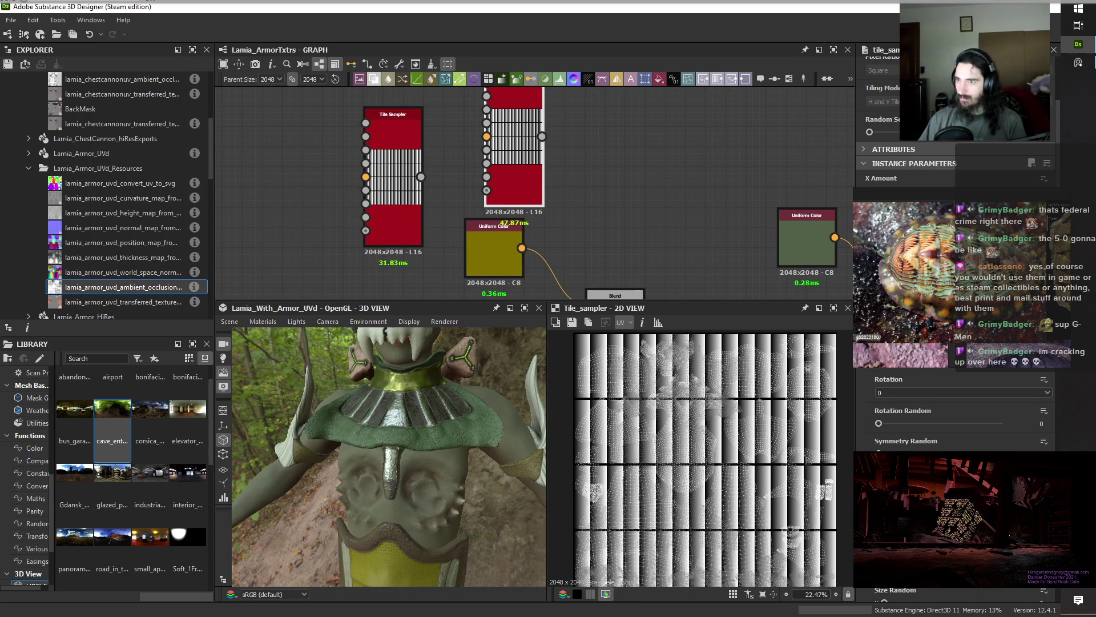
drag(908, 191, 820, 185)
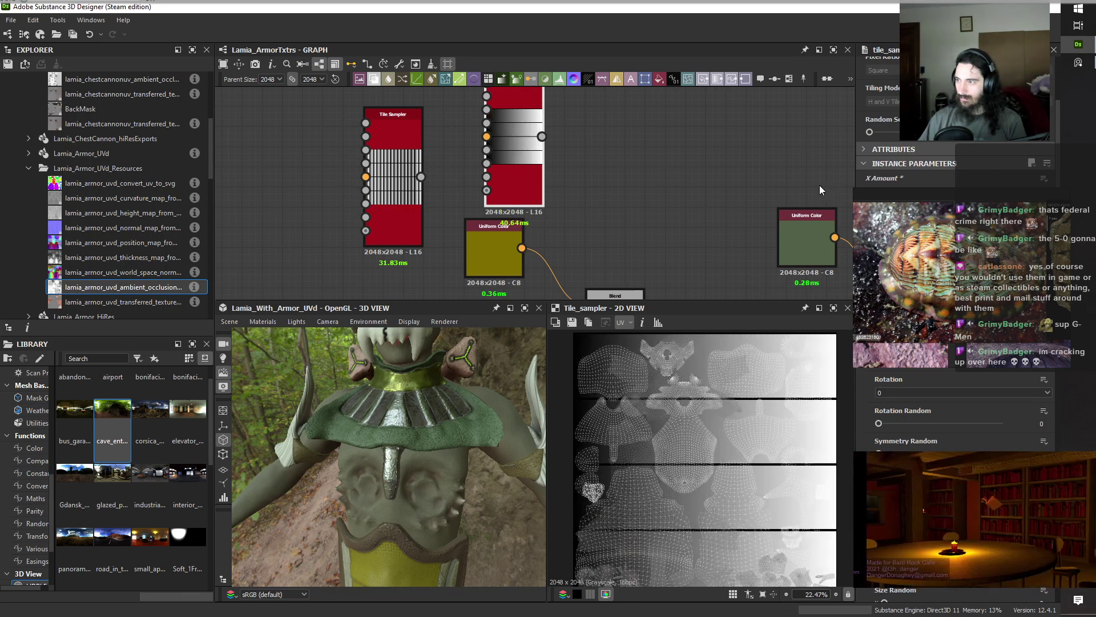
scroll(953, 285, down, 2)
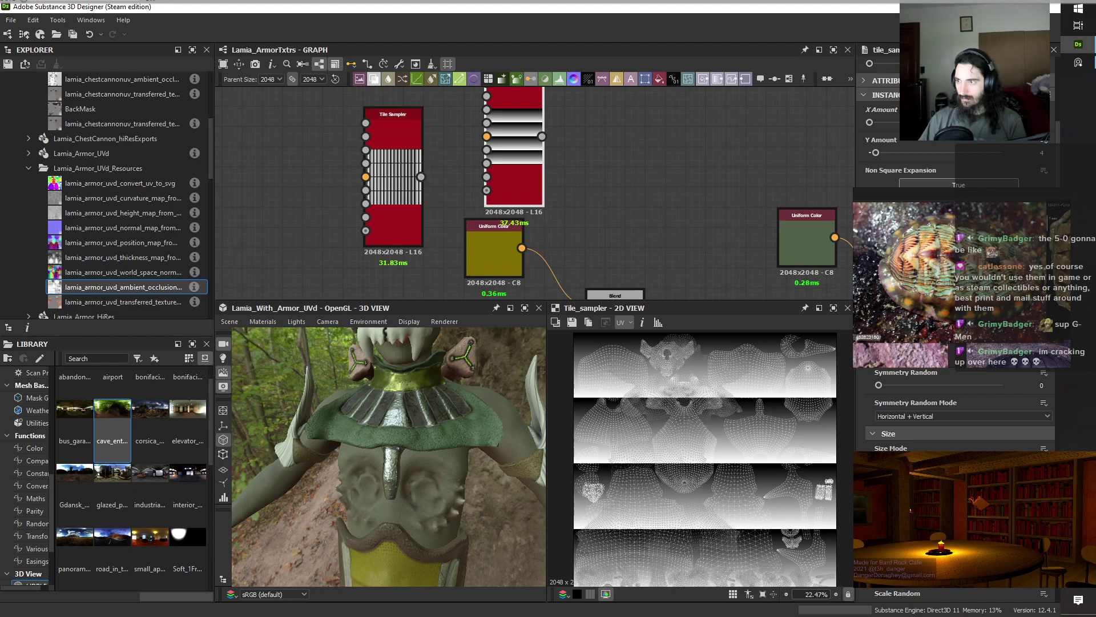
Combine the outputs of both Tile Samplers in a new Blend node and change its blending mode so both gradients mix.
key(space)
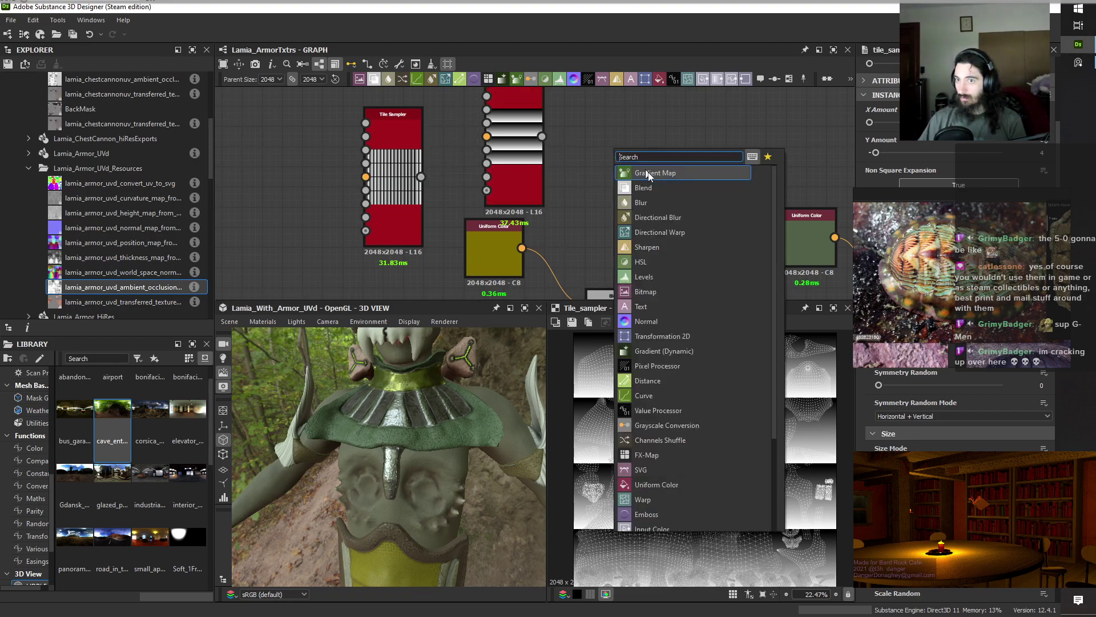
key(Escape)
drag(542, 136, 617, 142)
drag(420, 177, 608, 165)
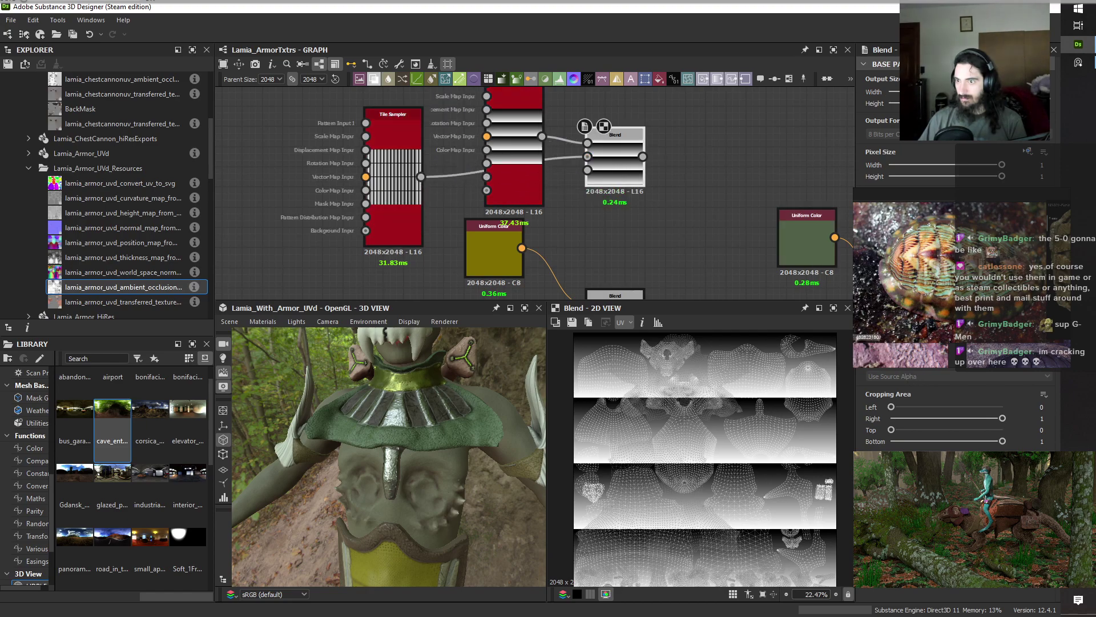
click(956, 351)
click(893, 383)
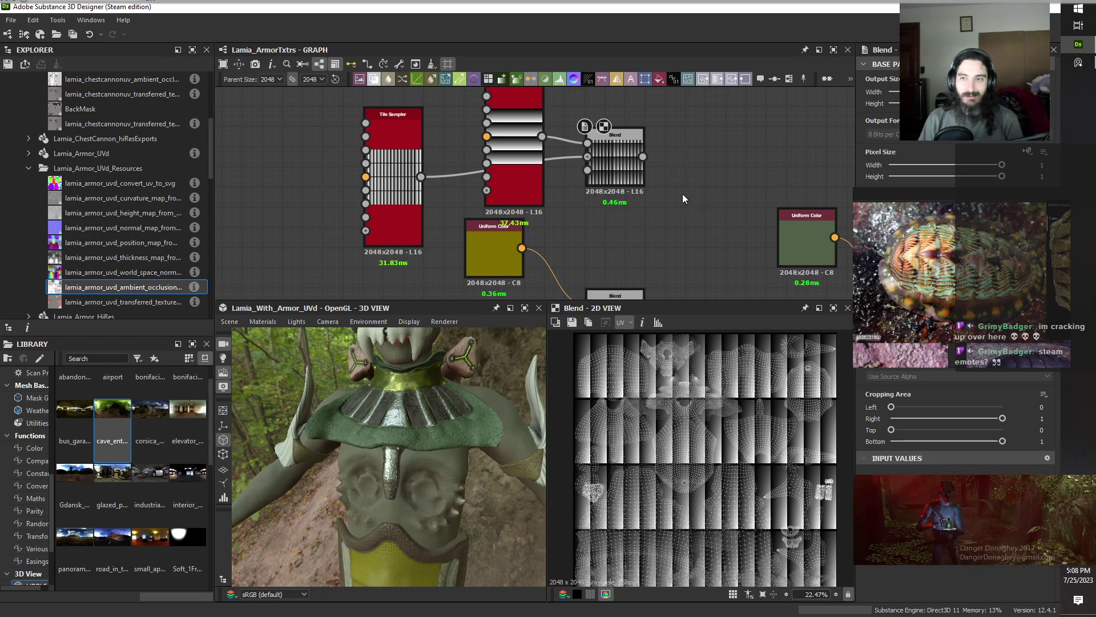
Move both Tile Samplers and their Blend node together, clear of the yellow Uniform Color.
scroll(683, 194, down, 4)
scroll(683, 195, up, 2)
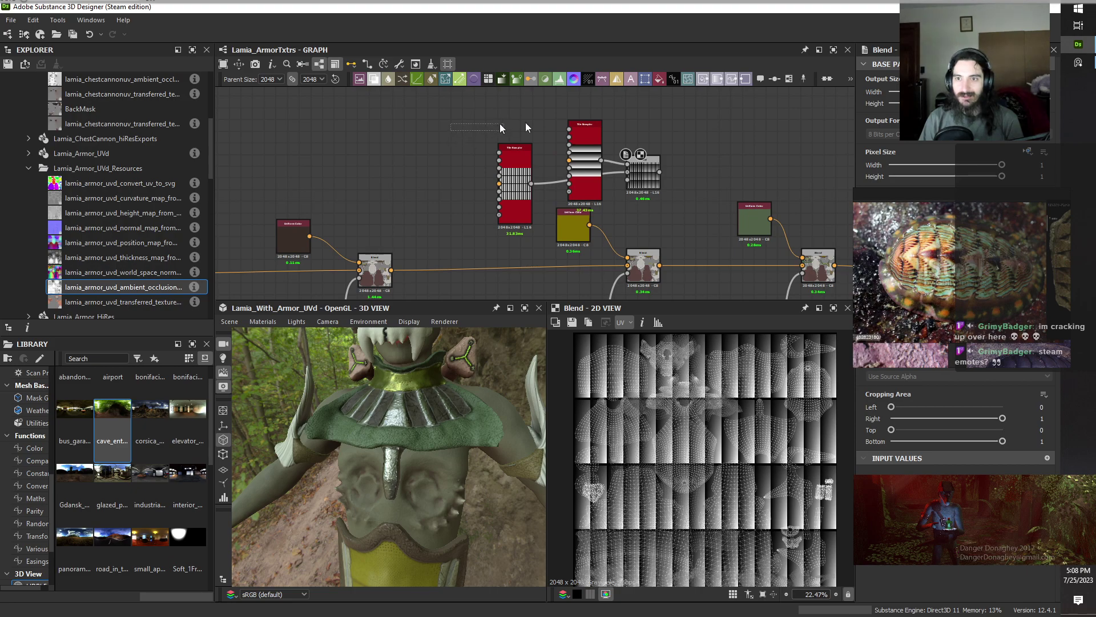
drag(525, 122, 549, 169)
click(627, 160)
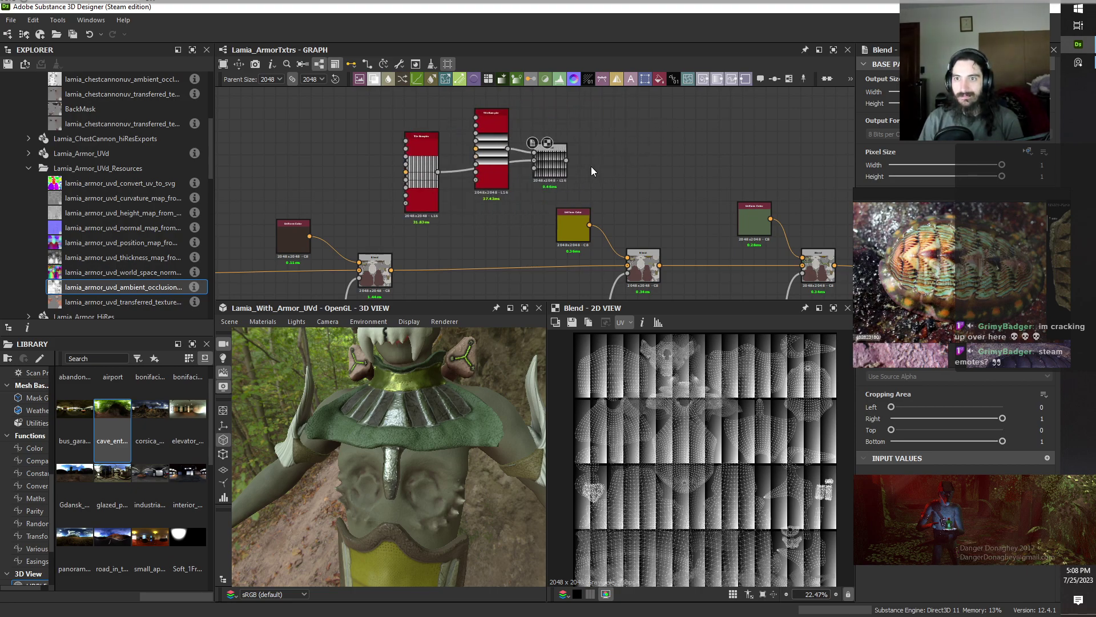
double_click(590, 167)
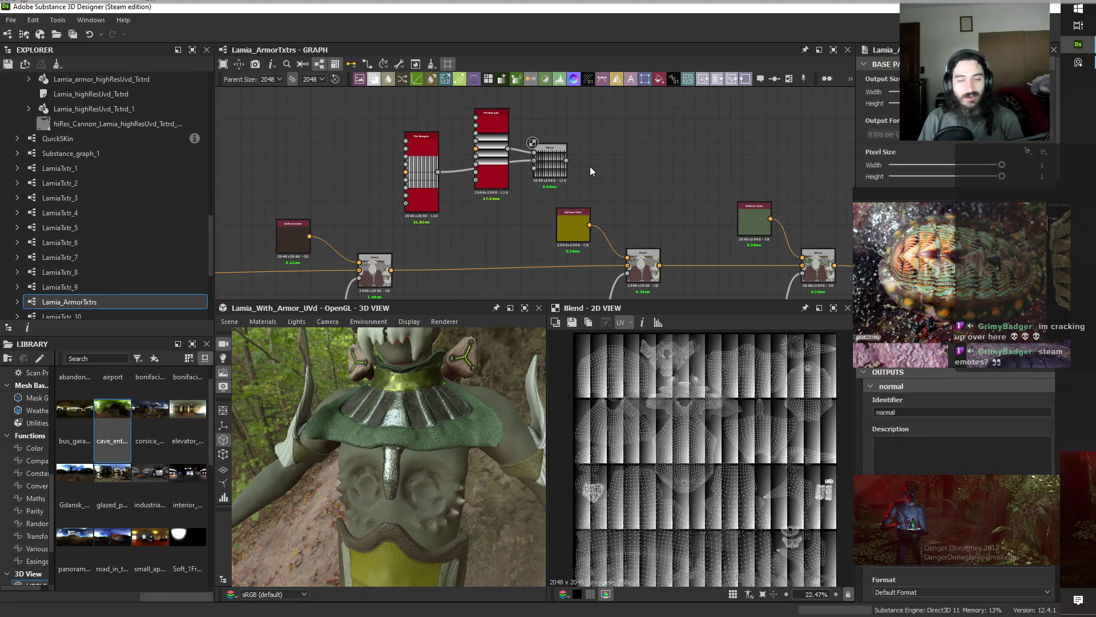
Stack the two Tile Samplers vertically and place their Blend node close beside the lower one.
middle_drag(604, 166, 542, 169)
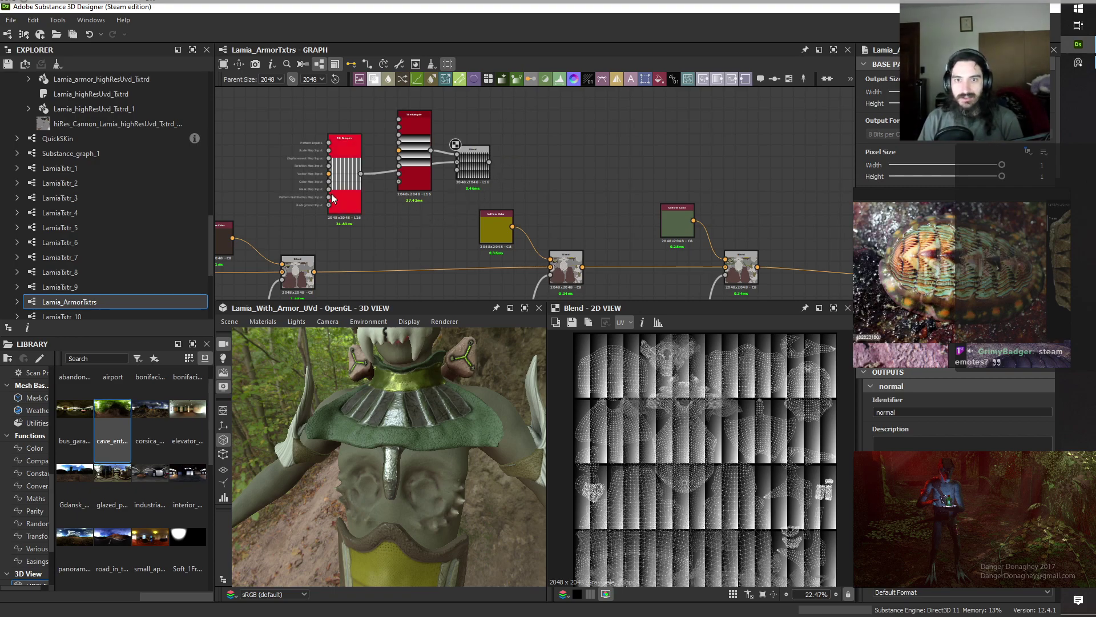
drag(354, 197, 377, 114)
click(435, 201)
middle_drag(567, 170, 597, 217)
click(501, 218)
drag(501, 221, 467, 233)
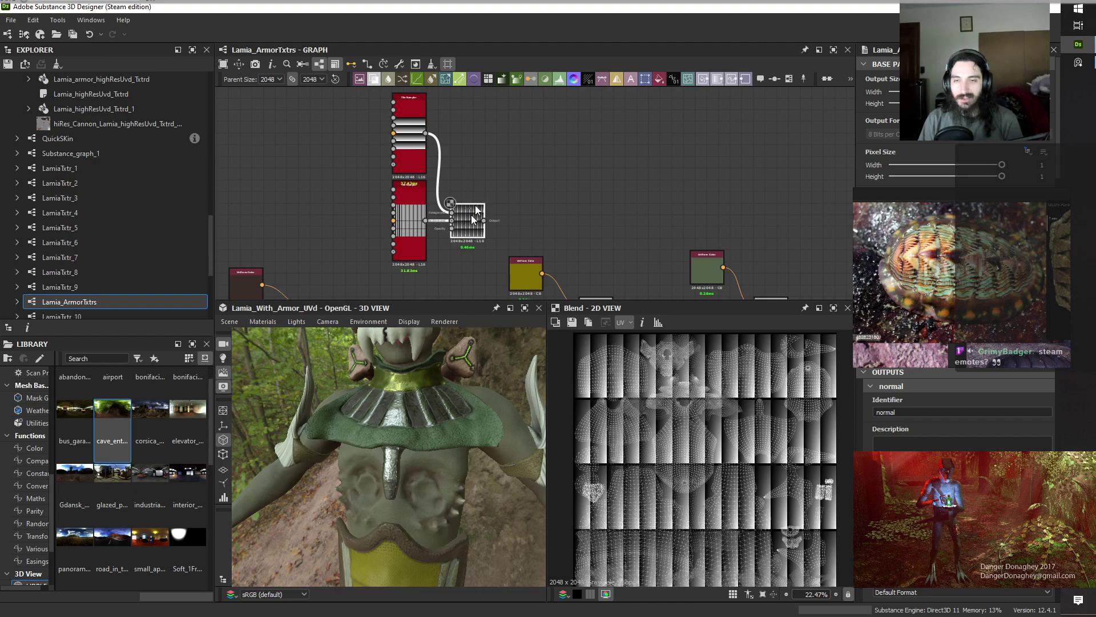
click(500, 171)
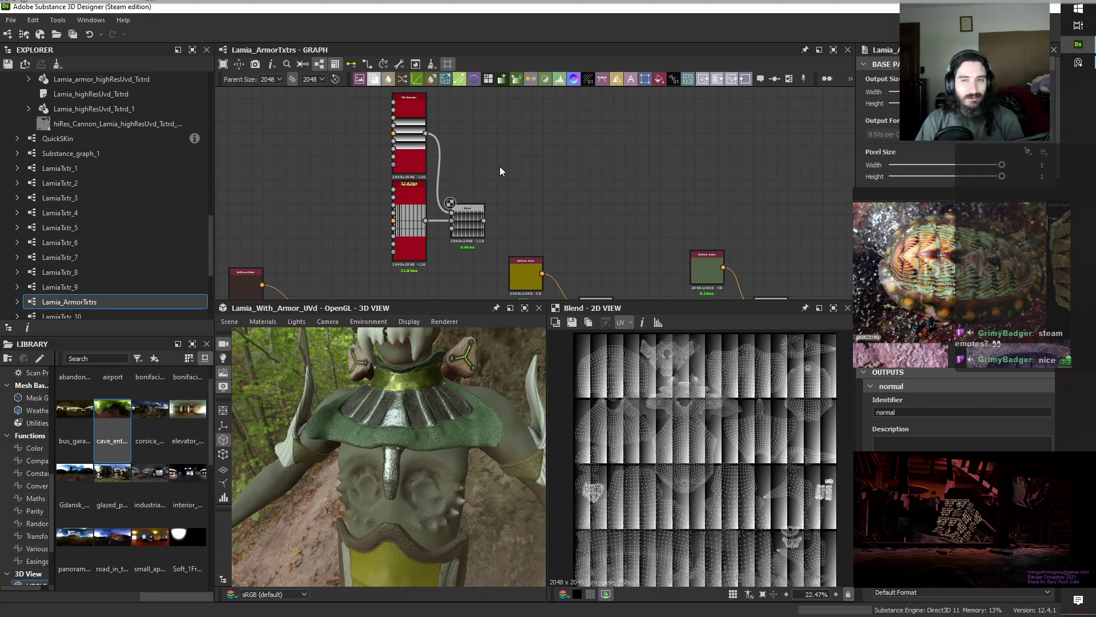
Add a Directional Warp node after the tile pattern's Blend and feed the Blend output into its main input.
click(473, 217)
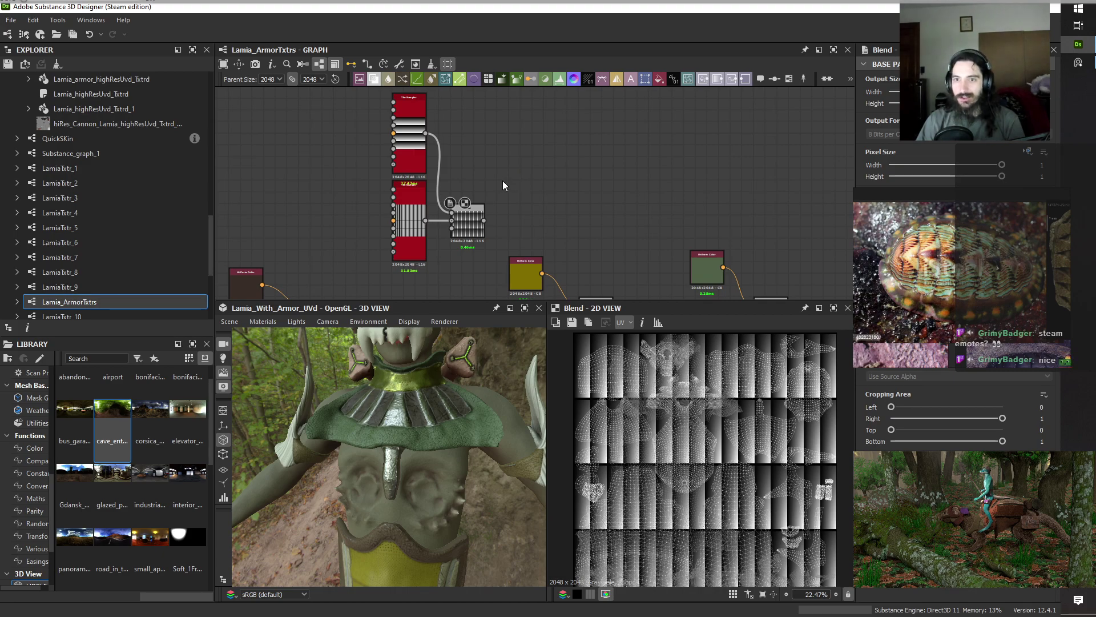
scroll(538, 168, down, 1)
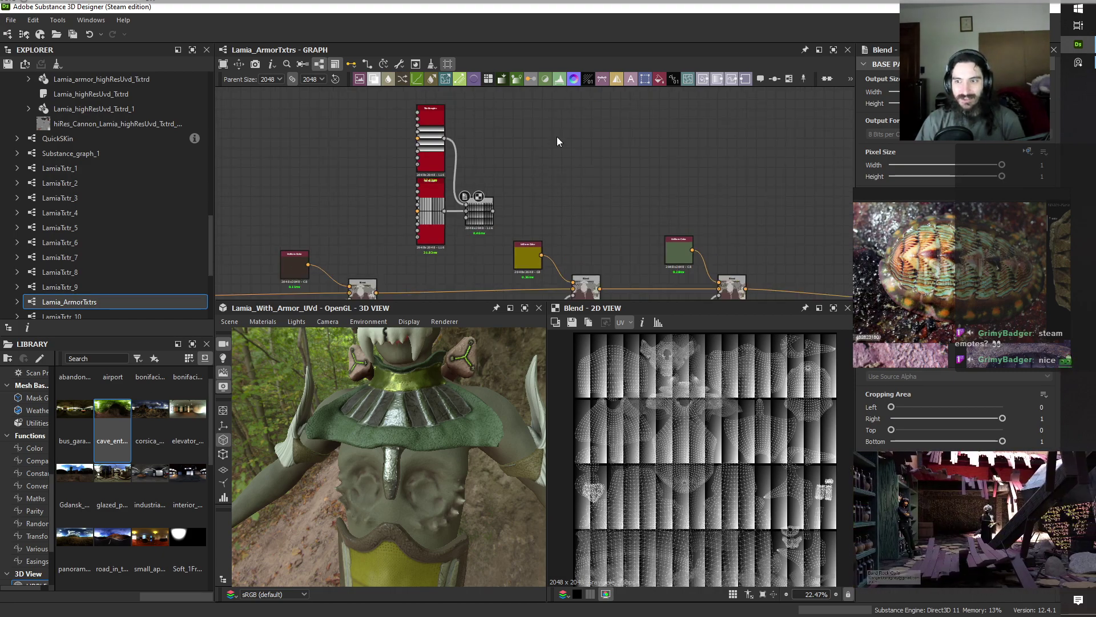
middle_drag(565, 166, 529, 176)
scroll(519, 180, up, 2)
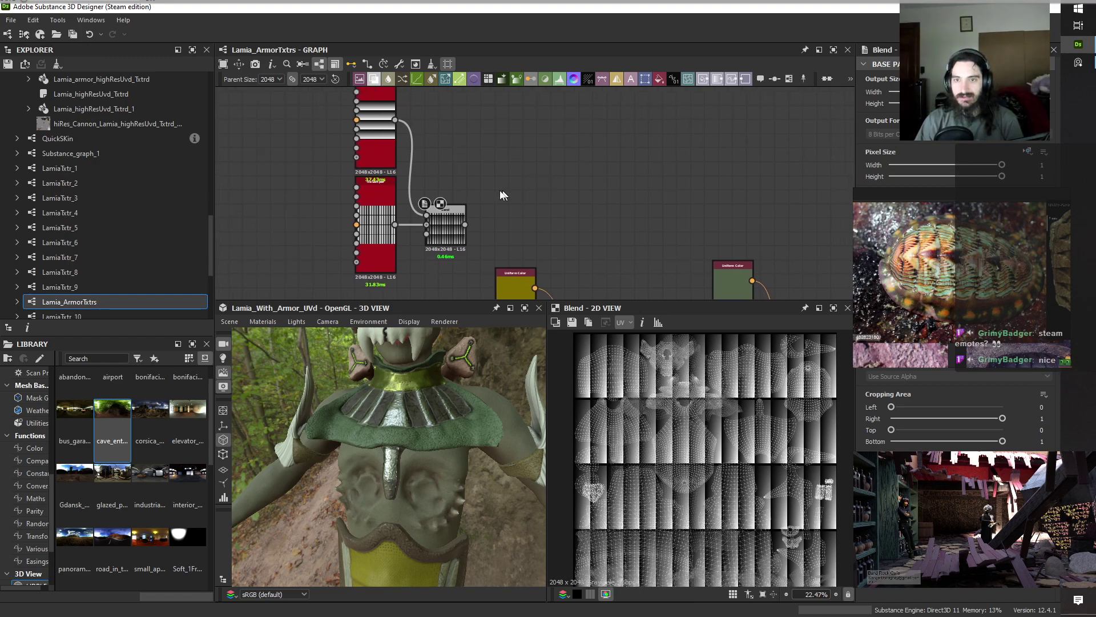
key(space)
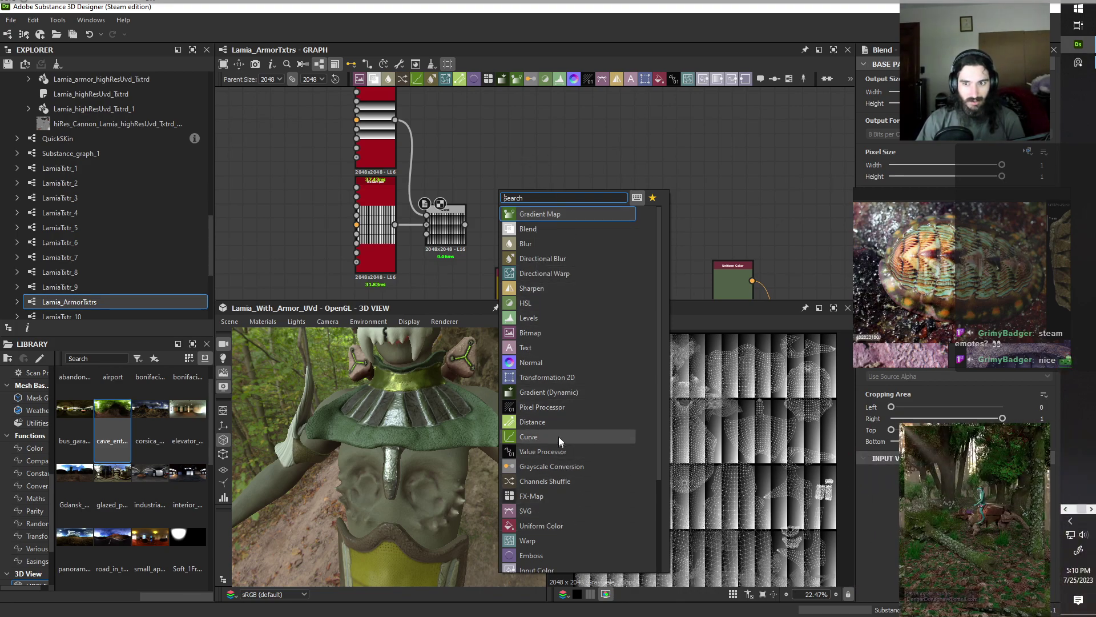
click(550, 273)
drag(508, 200, 522, 201)
click(502, 257)
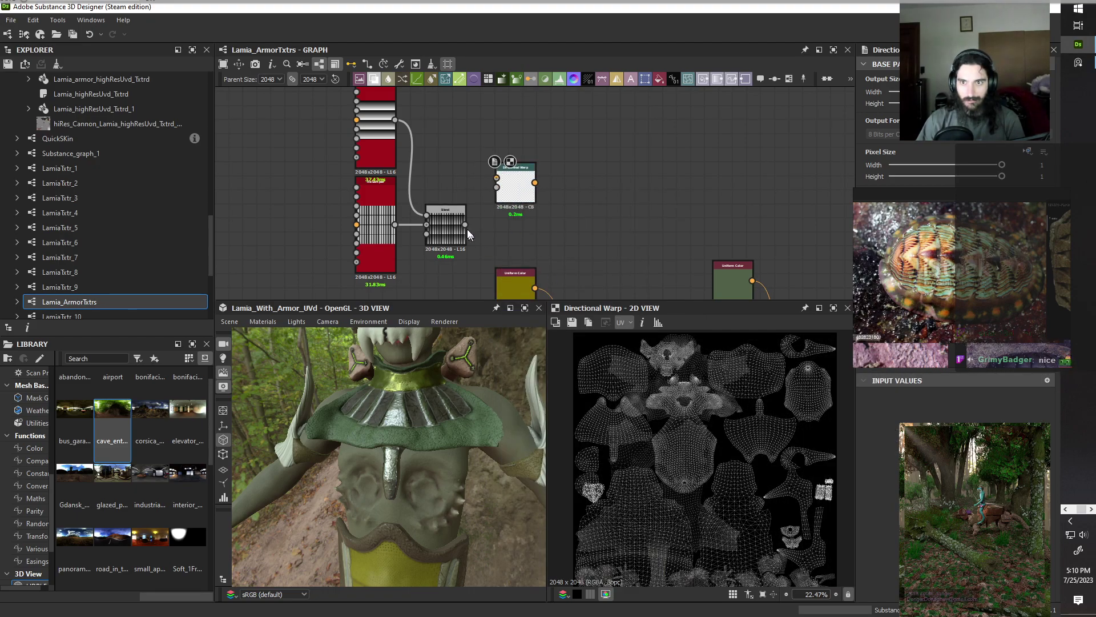
drag(465, 225, 516, 188)
drag(465, 225, 586, 168)
Add a Perlin Noise node, connect it to the Directional Warp's intensity input, and preview the warped tiles.
key(space)
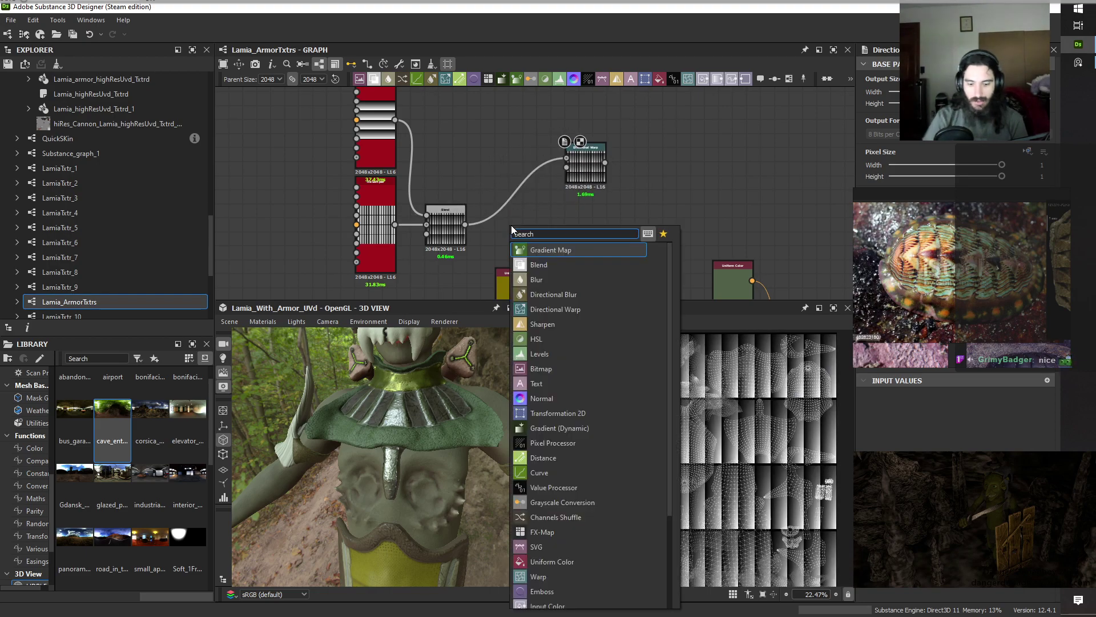
text(per)
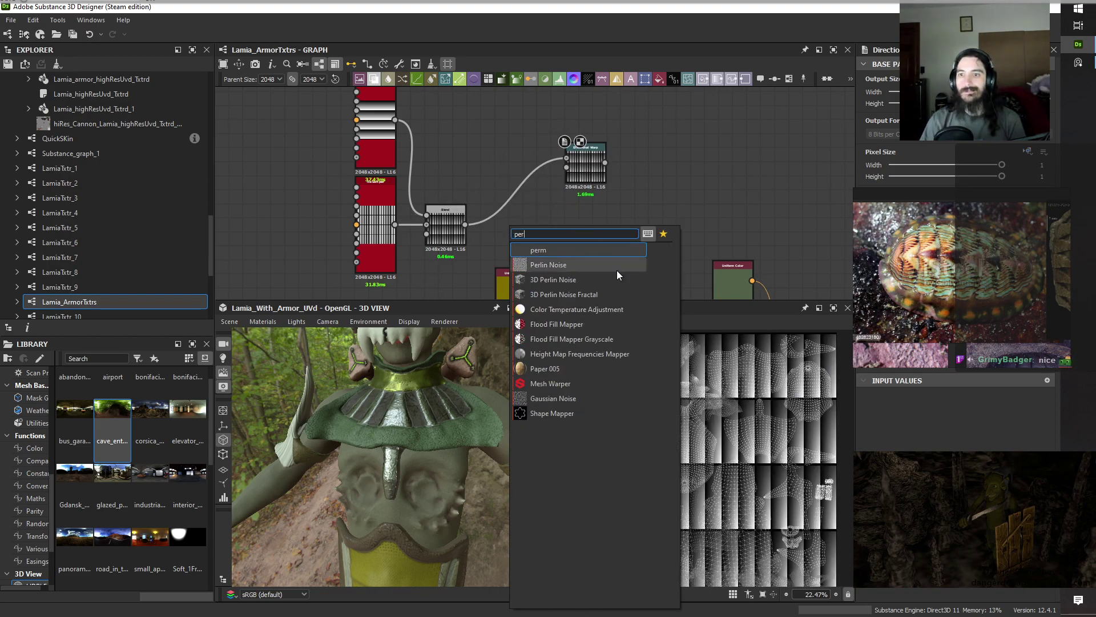
click(560, 263)
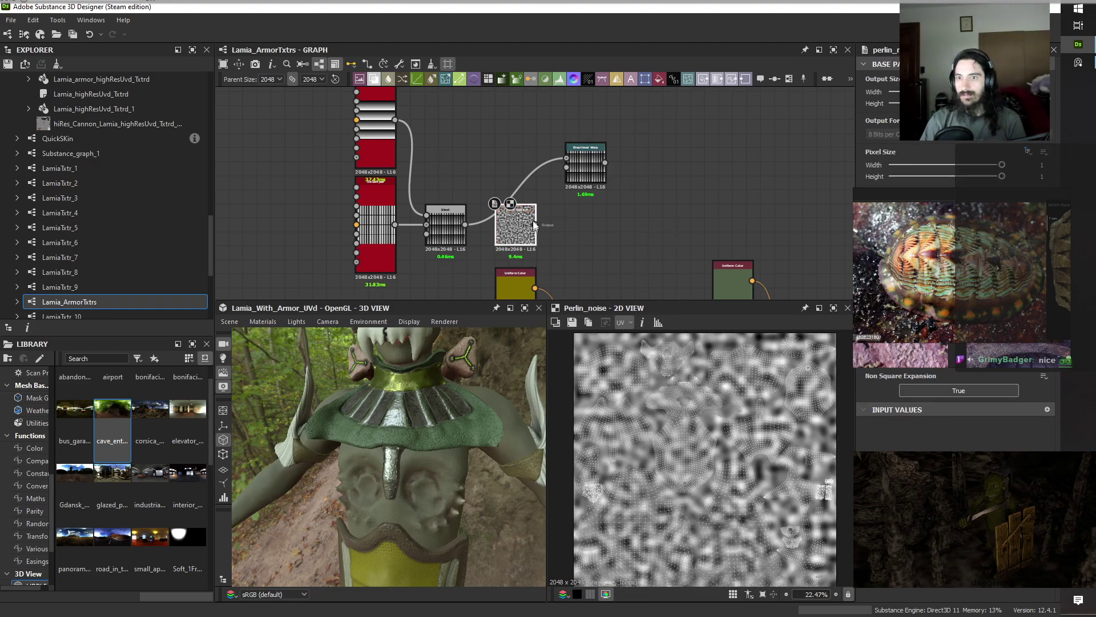
drag(538, 225, 584, 170)
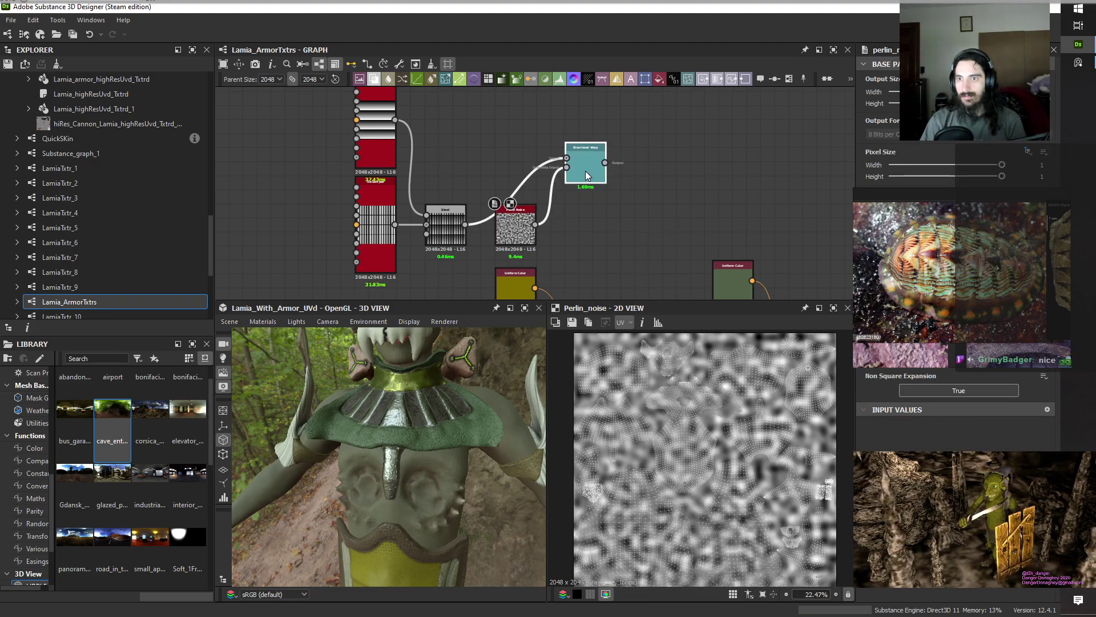
double_click(585, 167)
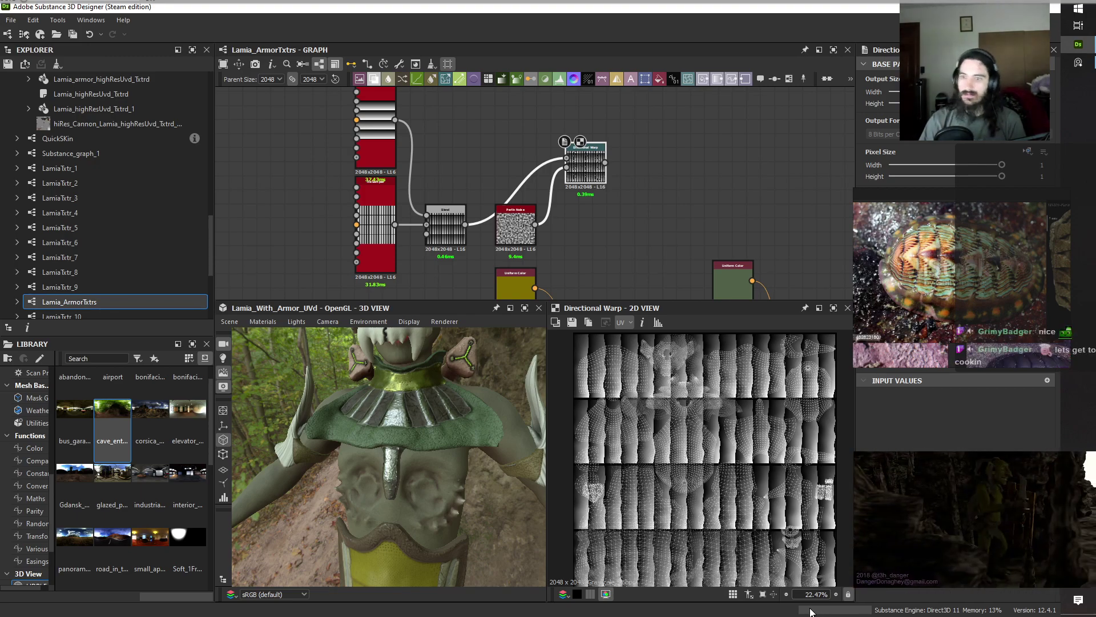
Add a Mirror Grayscale node fed by the Directional Warp and position it directly beside the warp node.
key(space)
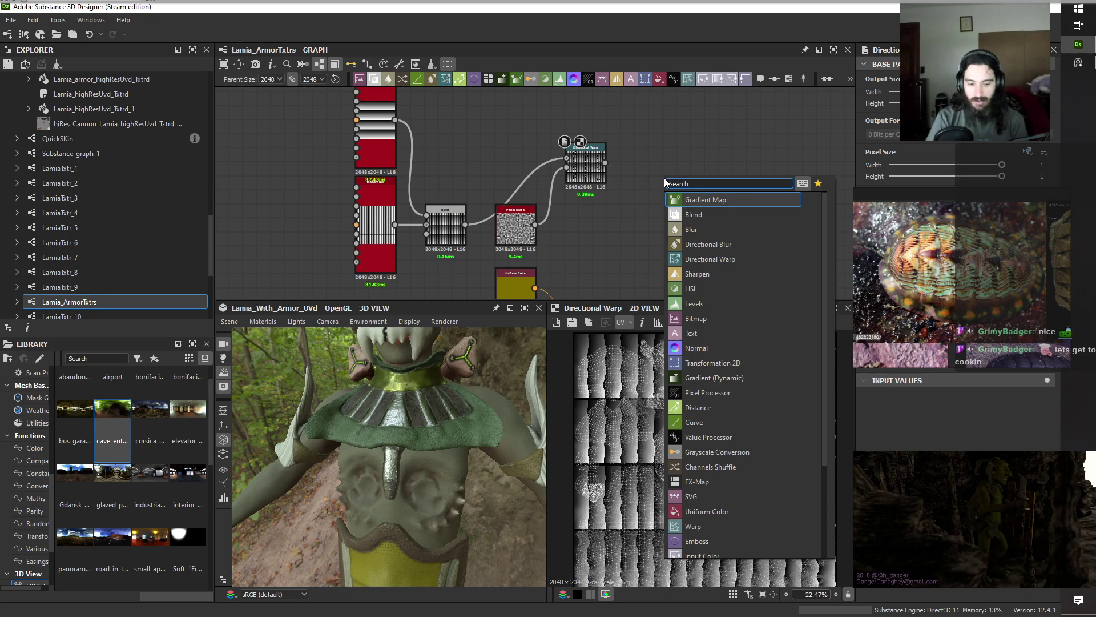
text(mir)
key(Down)
key(Return)
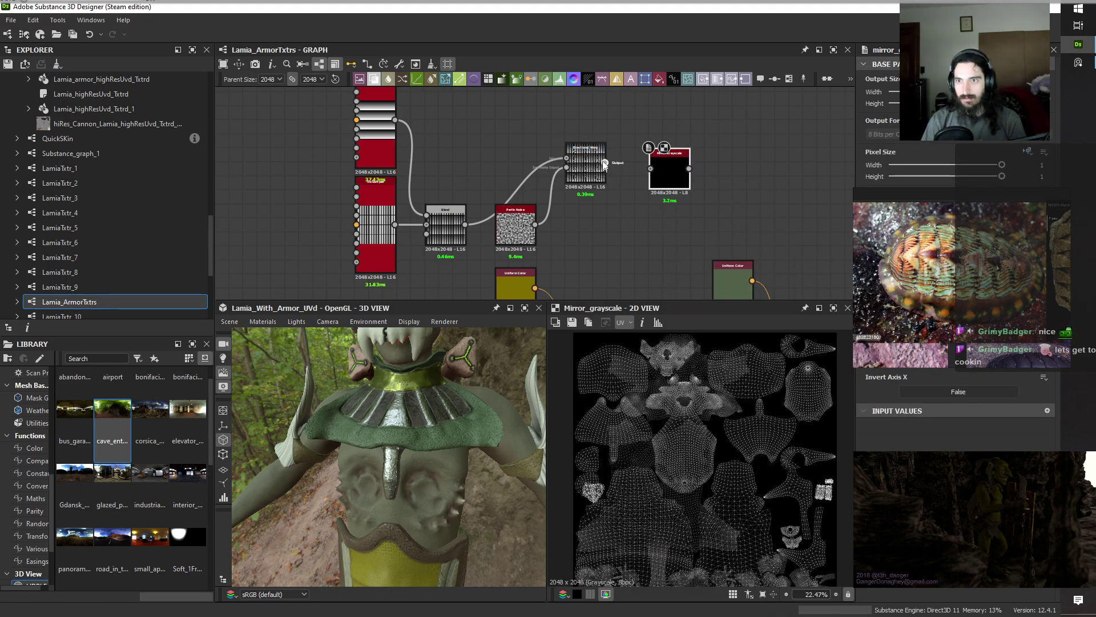
drag(605, 163, 651, 169)
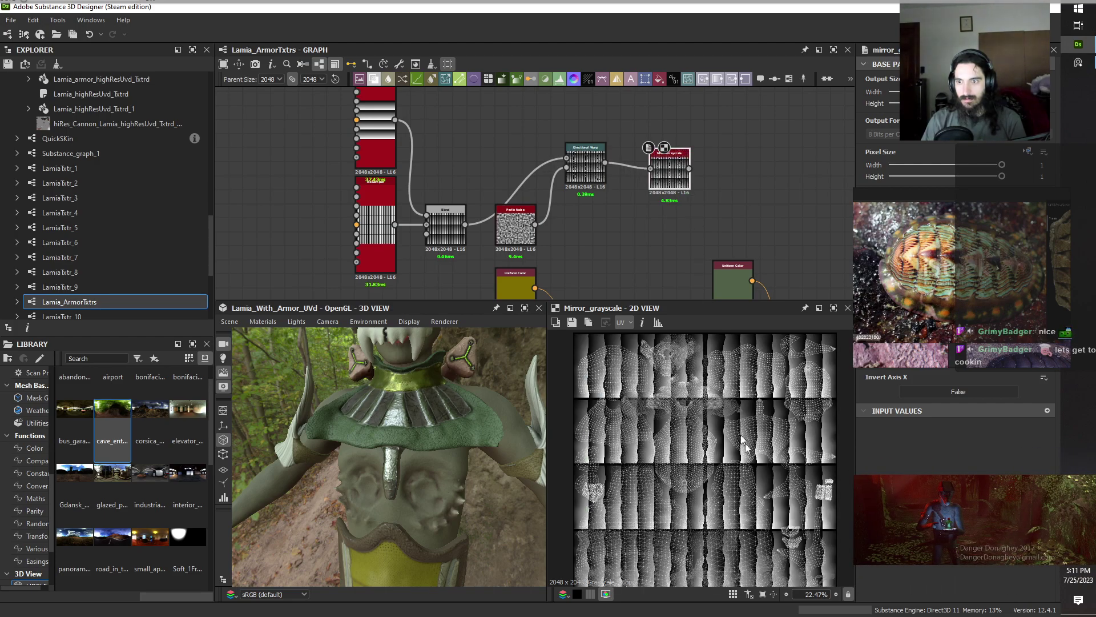
scroll(778, 519, down, 3)
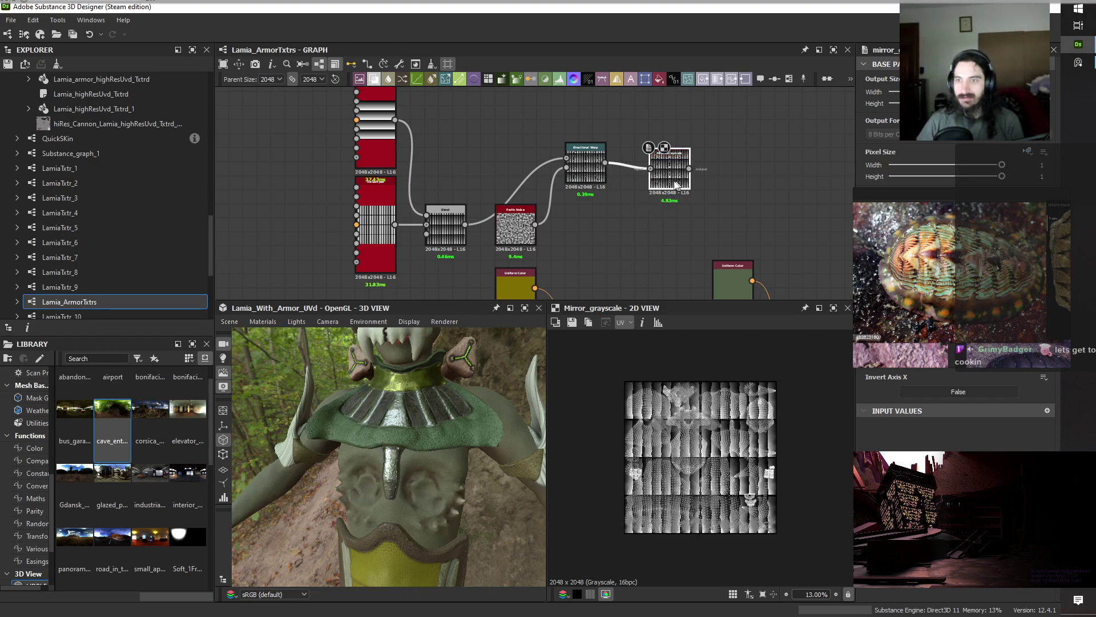
drag(676, 180, 650, 176)
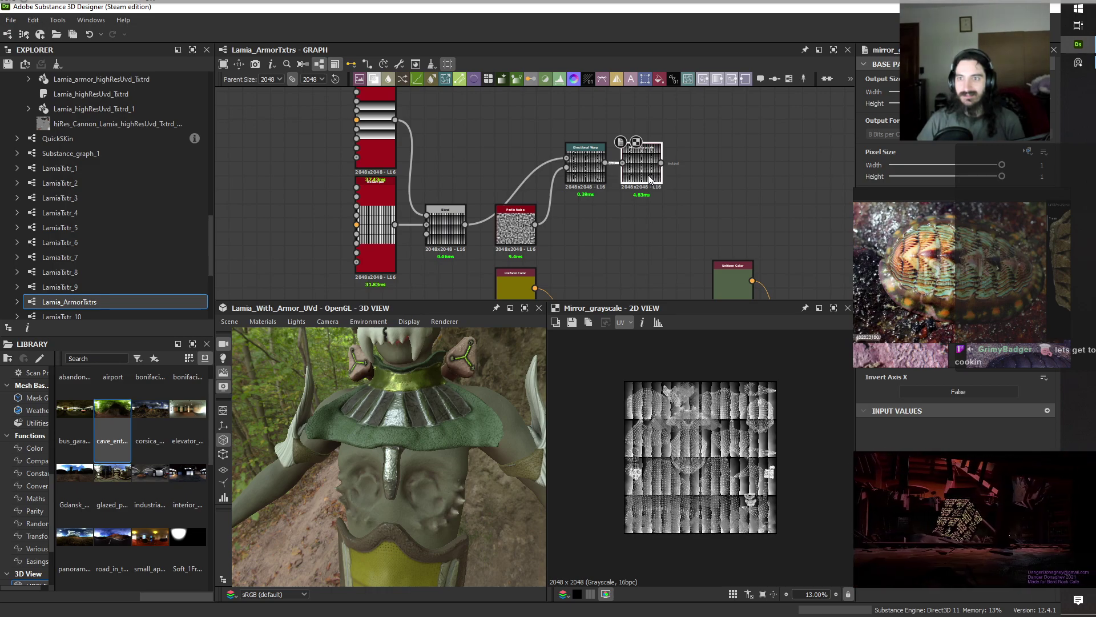
click(712, 179)
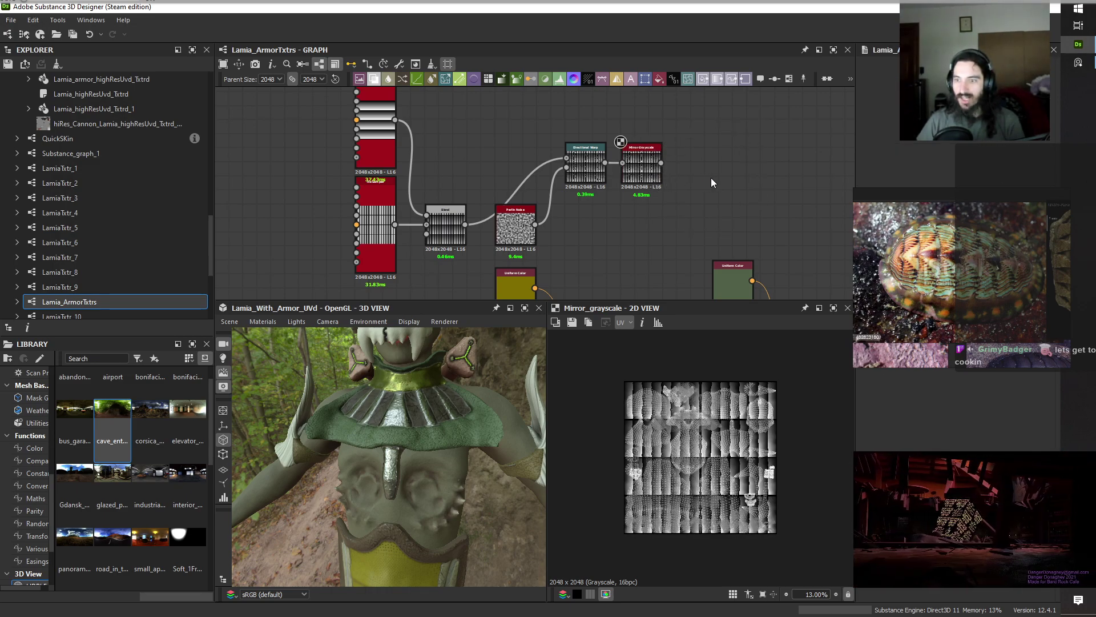
Duplicate the lower Tile Sampler, place the copy beyond the Mirror Grayscale node, and set its Pattern to Pattern Input.
scroll(711, 182, down, 3)
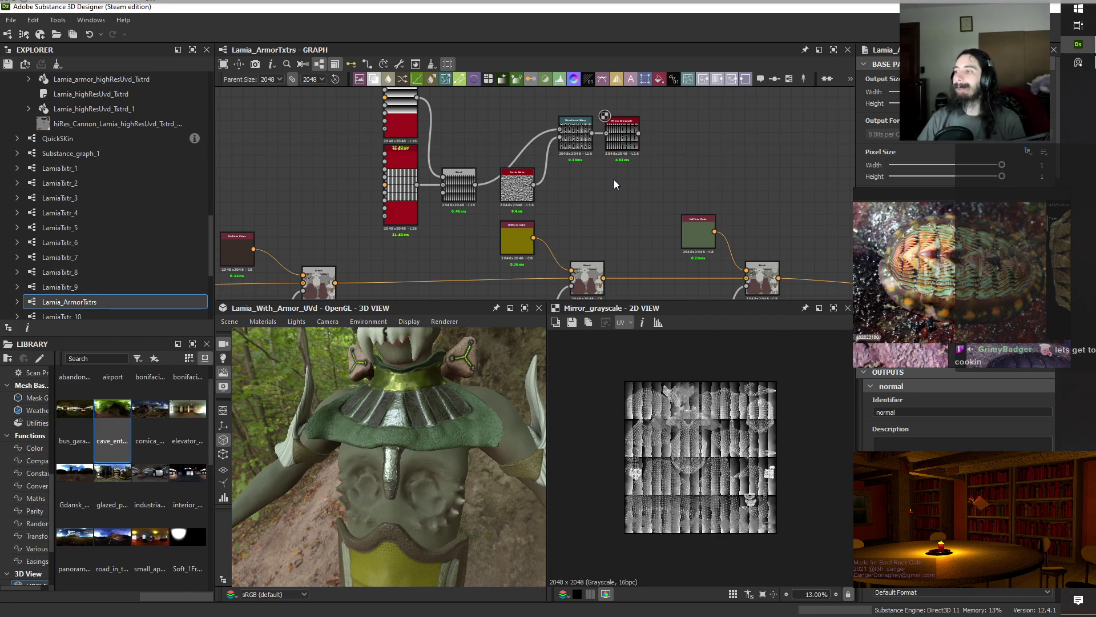
click(415, 192)
key(ctrl+v)
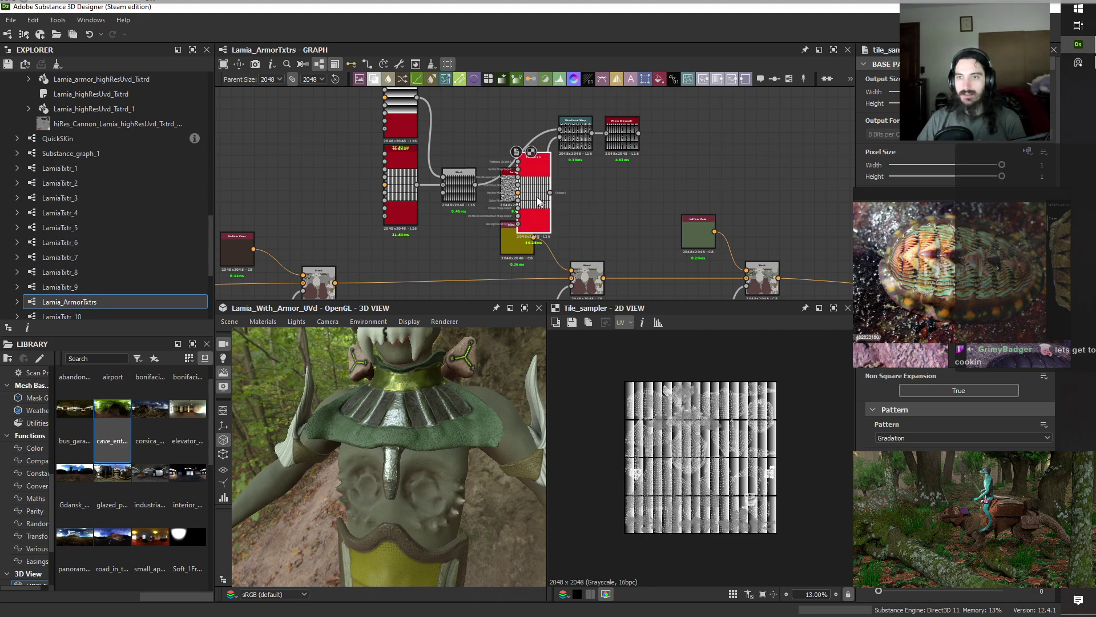
drag(537, 199, 695, 166)
click(958, 437)
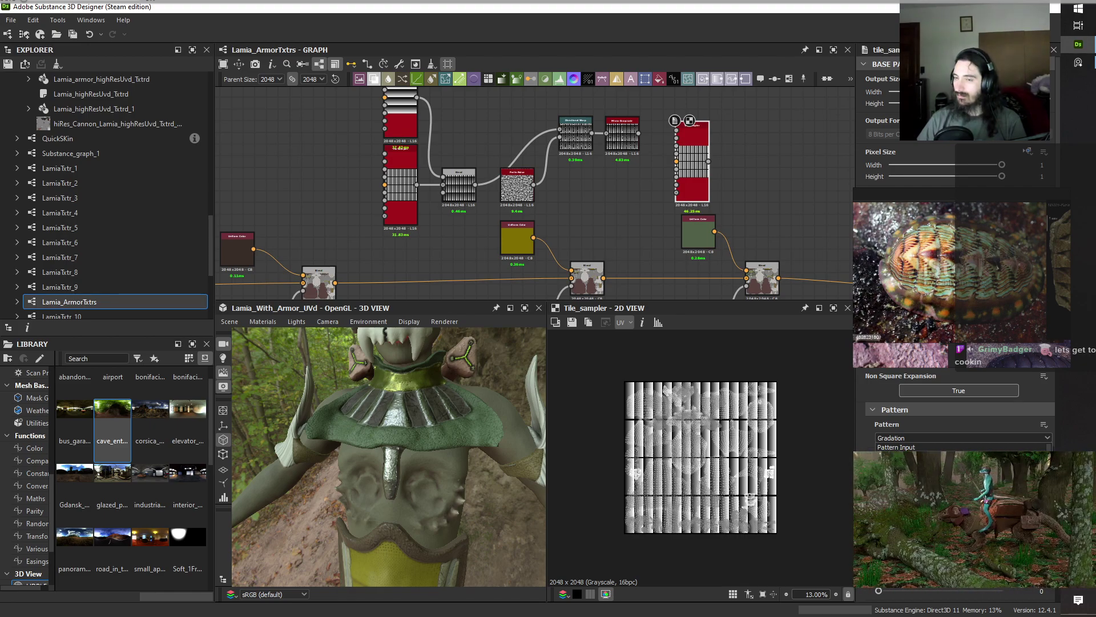
click(896, 447)
drag(692, 171, 785, 159)
Add a Shape node before the new Tile Sampler and set its Scale to 0.7 for a full diamond.
key(space)
text(shape)
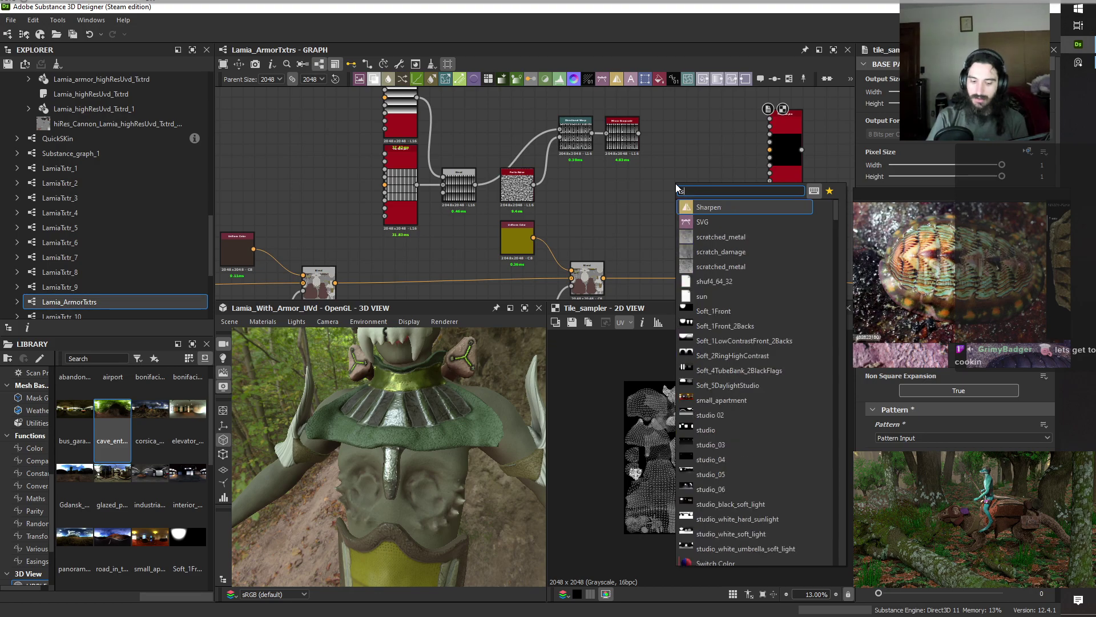
key(Return)
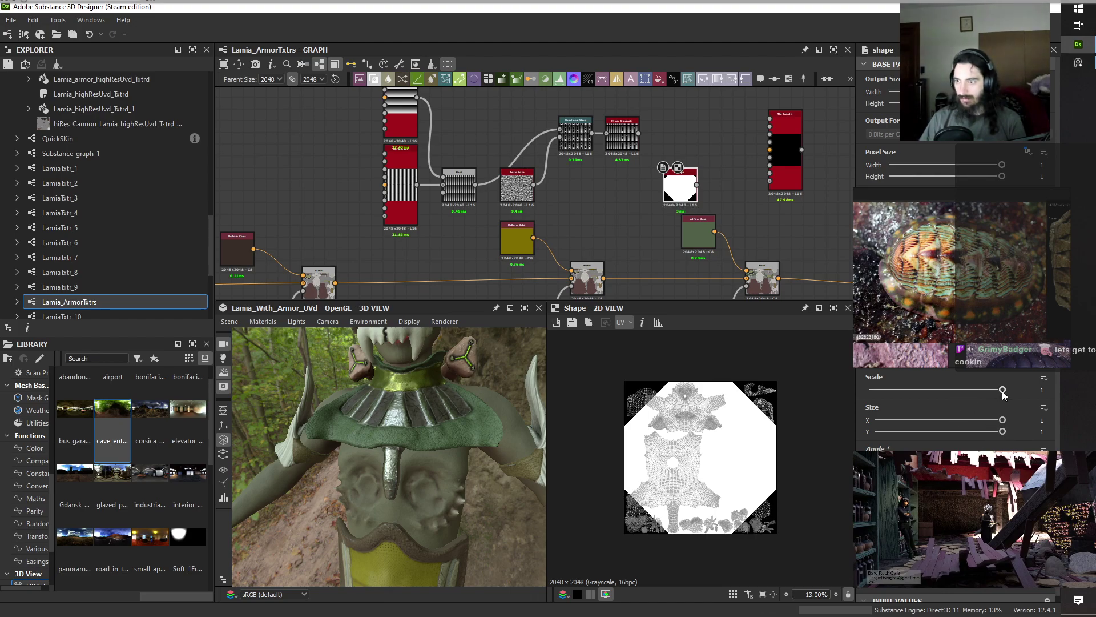
drag(1002, 390, 963, 393)
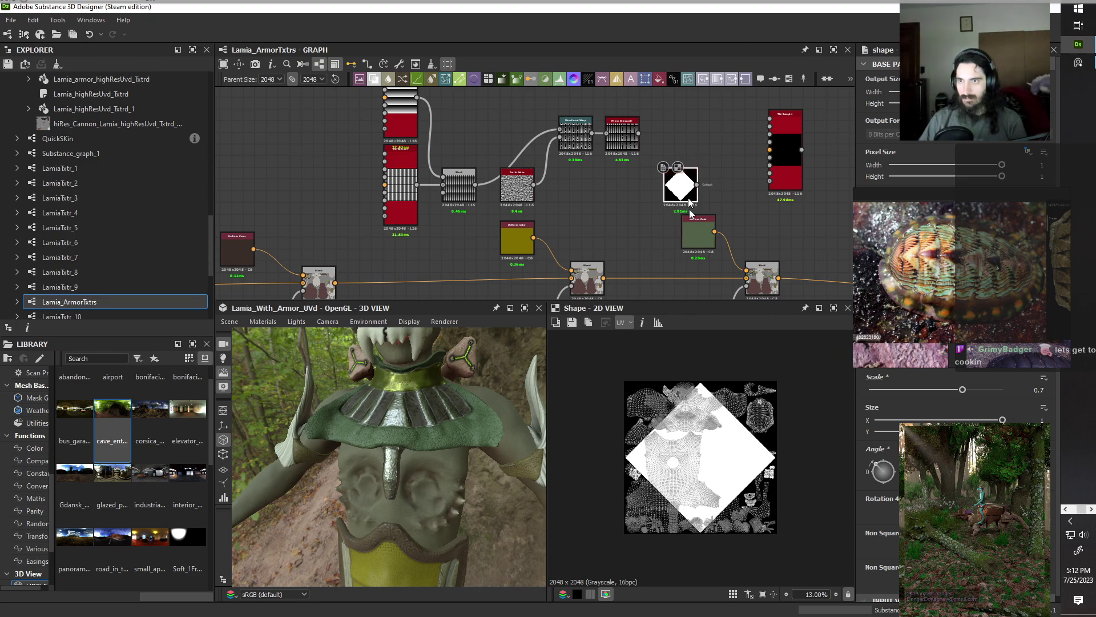
drag(683, 197, 697, 184)
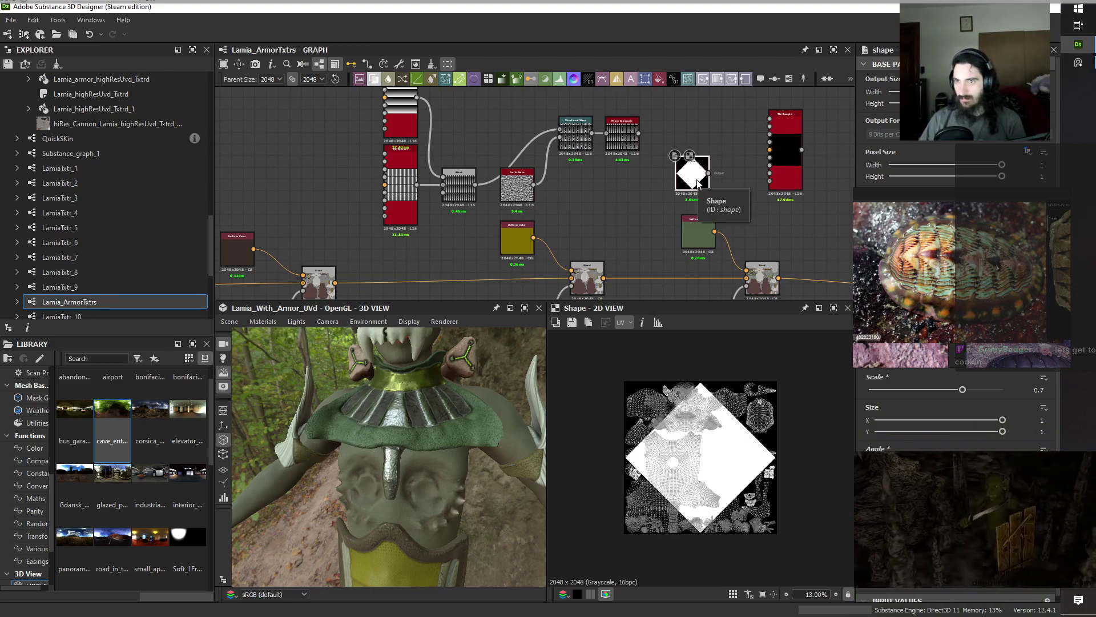
Add a Transformation 2D node fed by the Shape and shift the diamond up half the canvas, leaving a downward triangle.
drag(697, 184, 662, 201)
key(space)
click(715, 373)
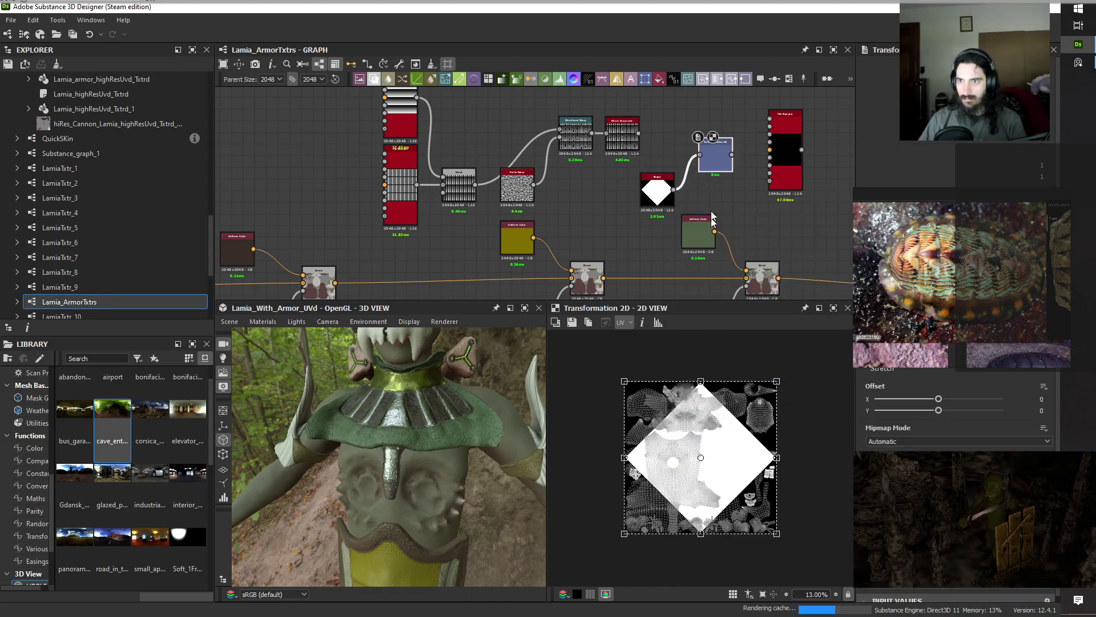
drag(717, 158, 716, 188)
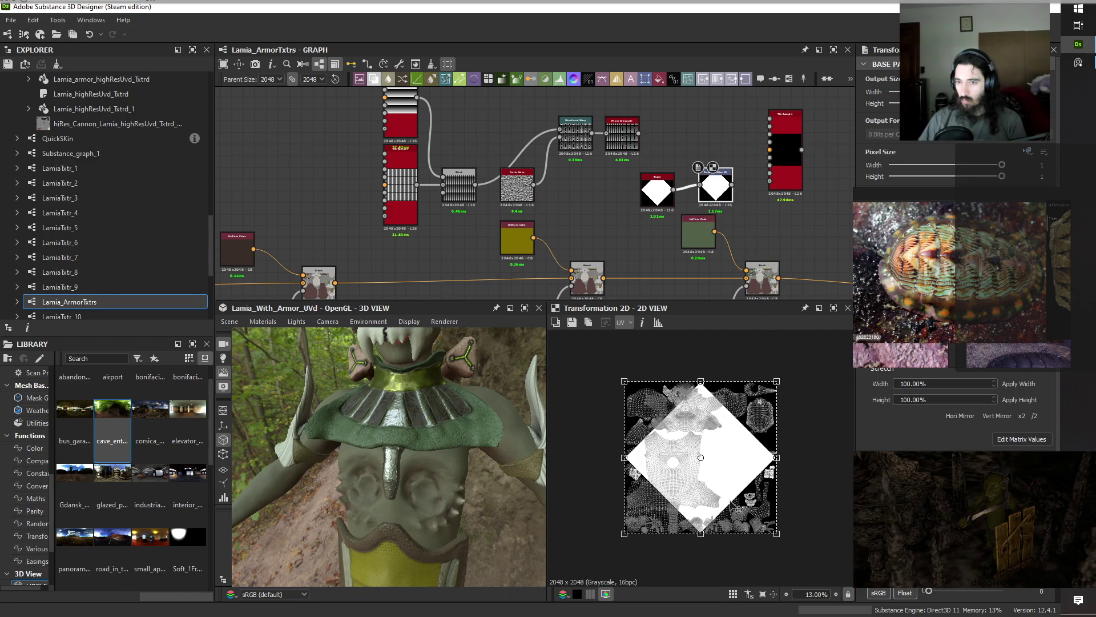
drag(731, 504, 730, 428)
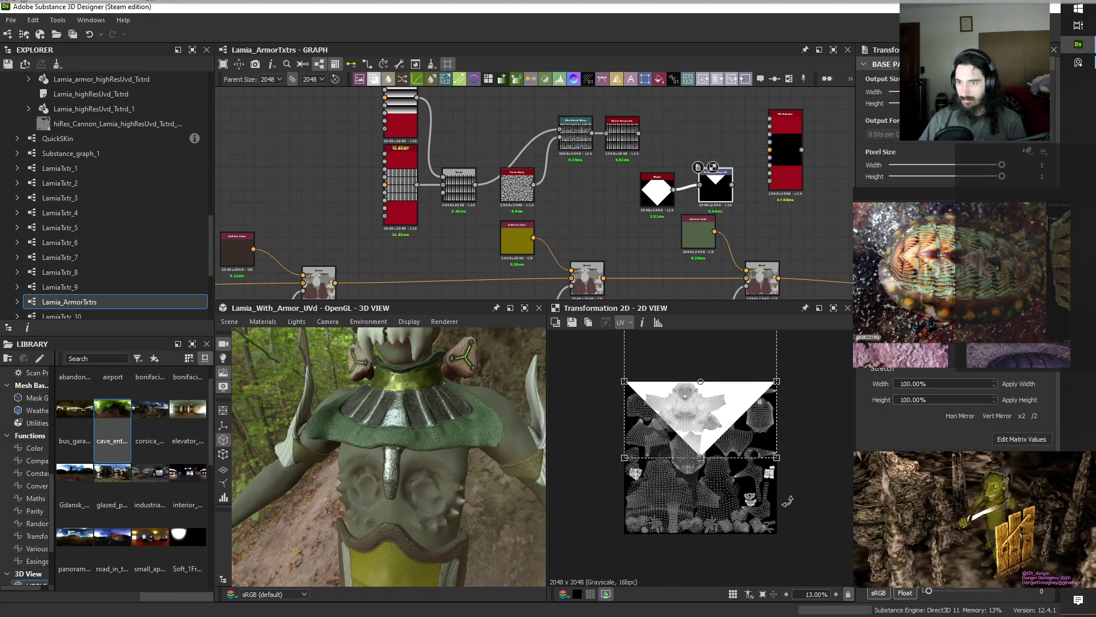
Connect the Transformation 2D output to the new Tile Sampler's pattern input, preview it, and reduce the X Amount to 3.
middle_drag(740, 132, 625, 184)
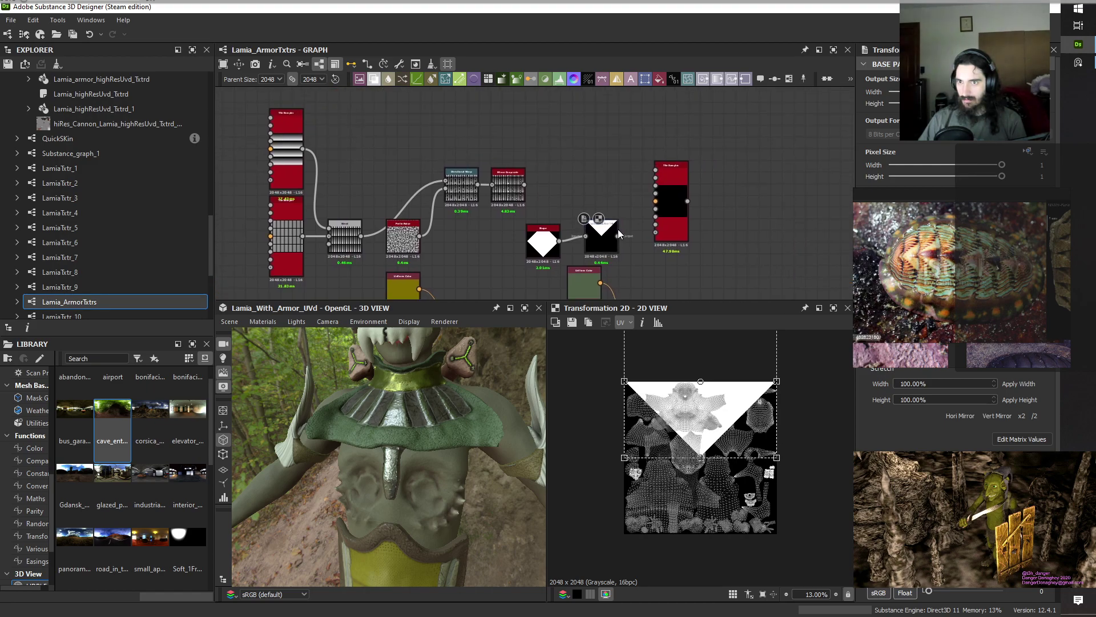
drag(619, 233, 662, 168)
double_click(666, 198)
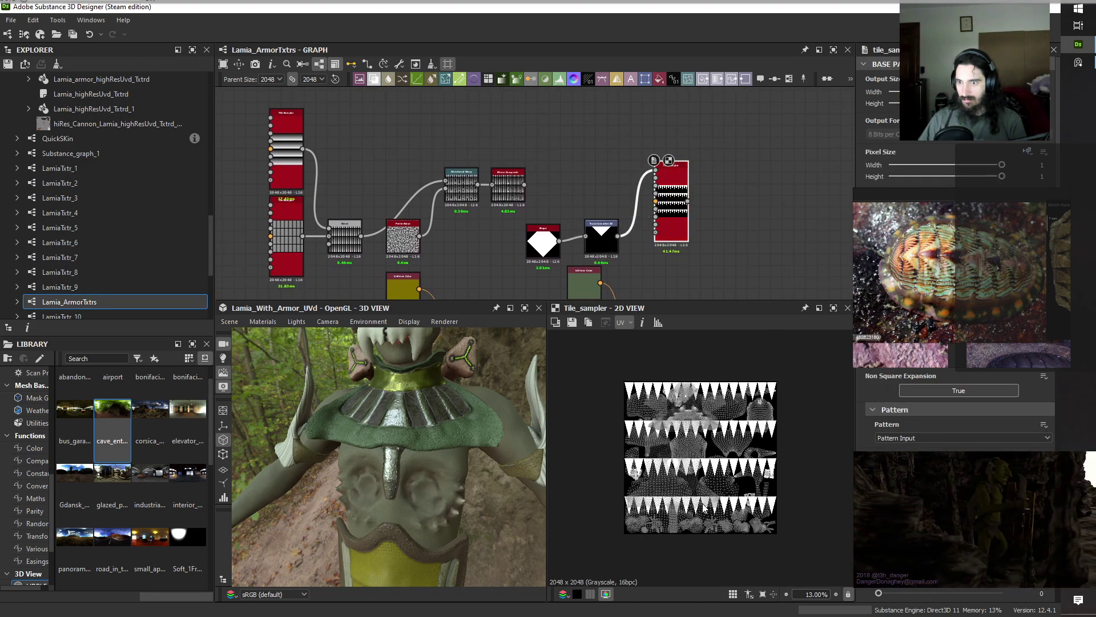
scroll(704, 503, up, 3)
drag(901, 333, 874, 333)
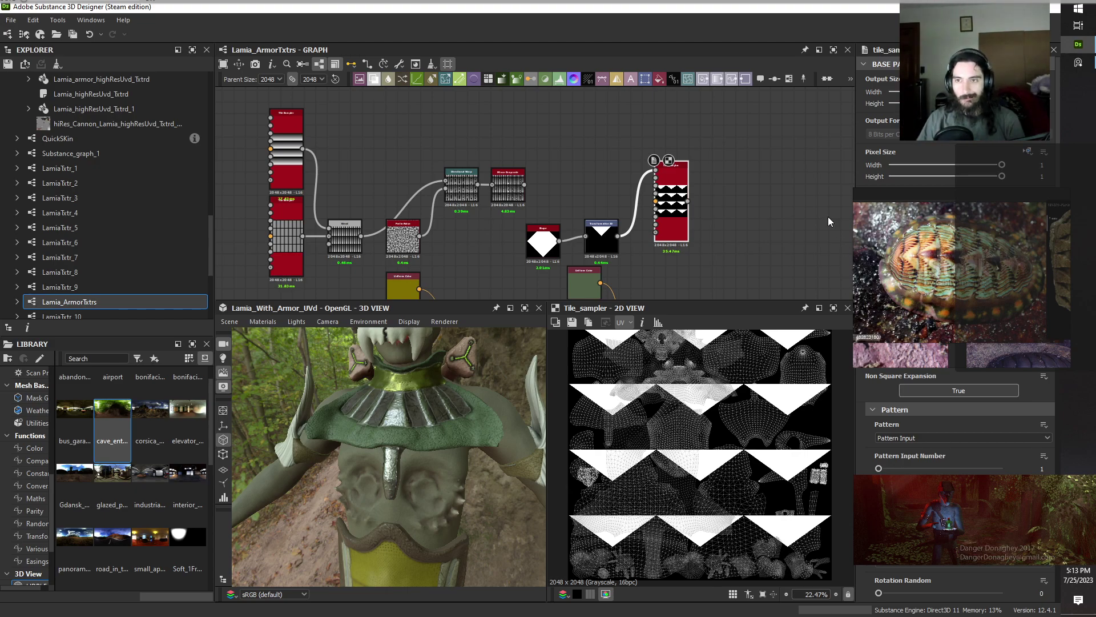
Add a Gradient Linear 3 node above the Shape node and set its Rotation to 90.
key(space)
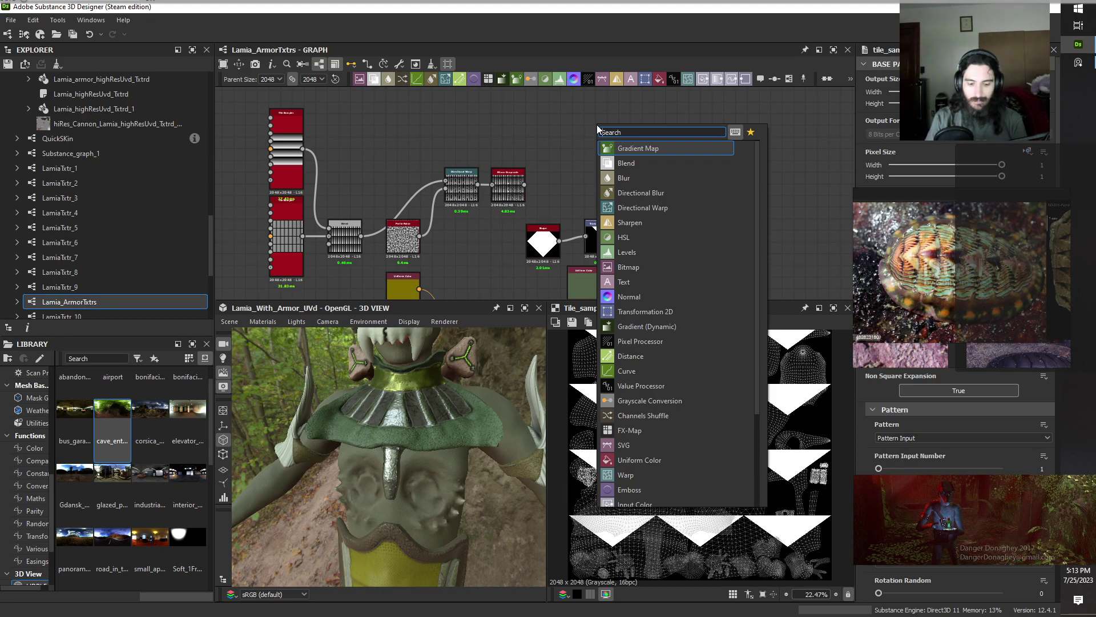
text(gra)
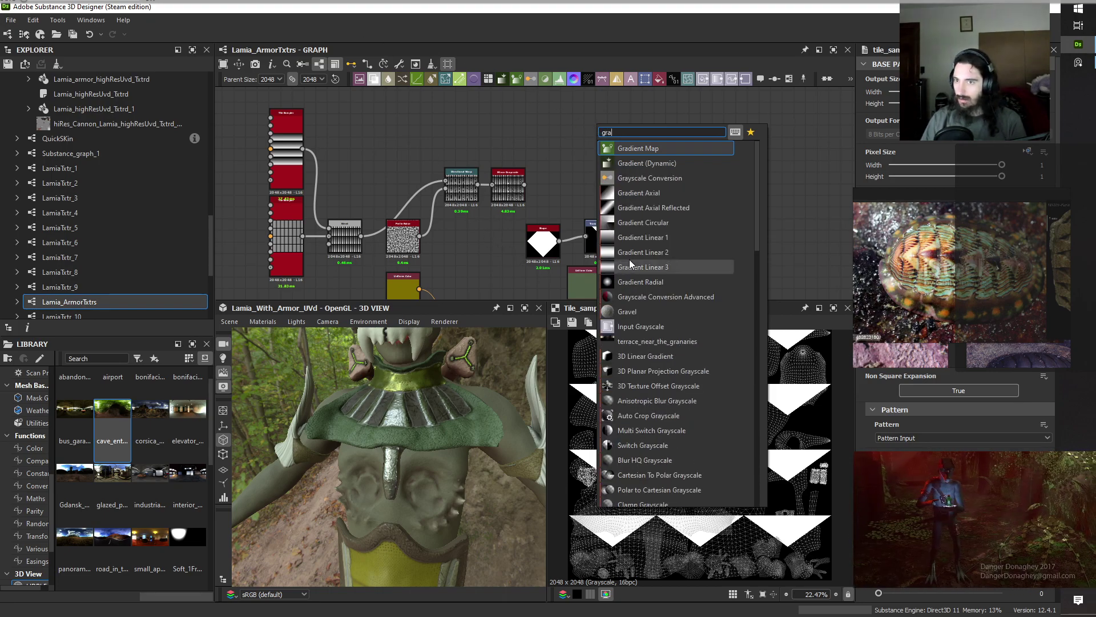
click(643, 267)
drag(602, 122, 579, 122)
click(925, 386)
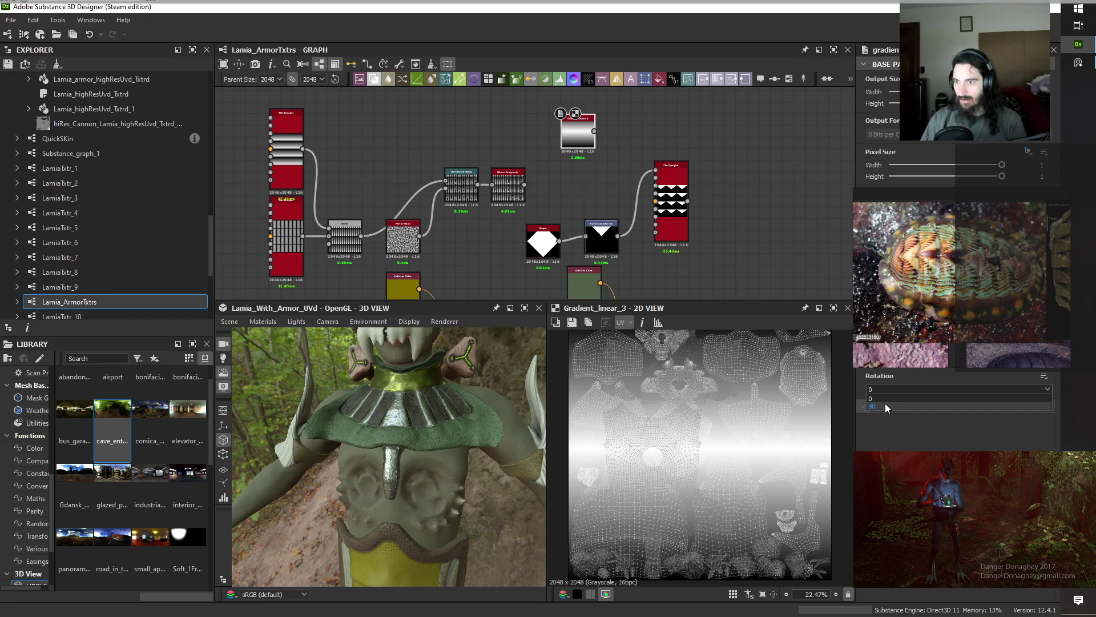
click(885, 403)
Connect the gradient to the Tile Sampler's mask map input and set Mask Map Threshold to 0.67, keeping only the centre column.
drag(595, 131, 680, 216)
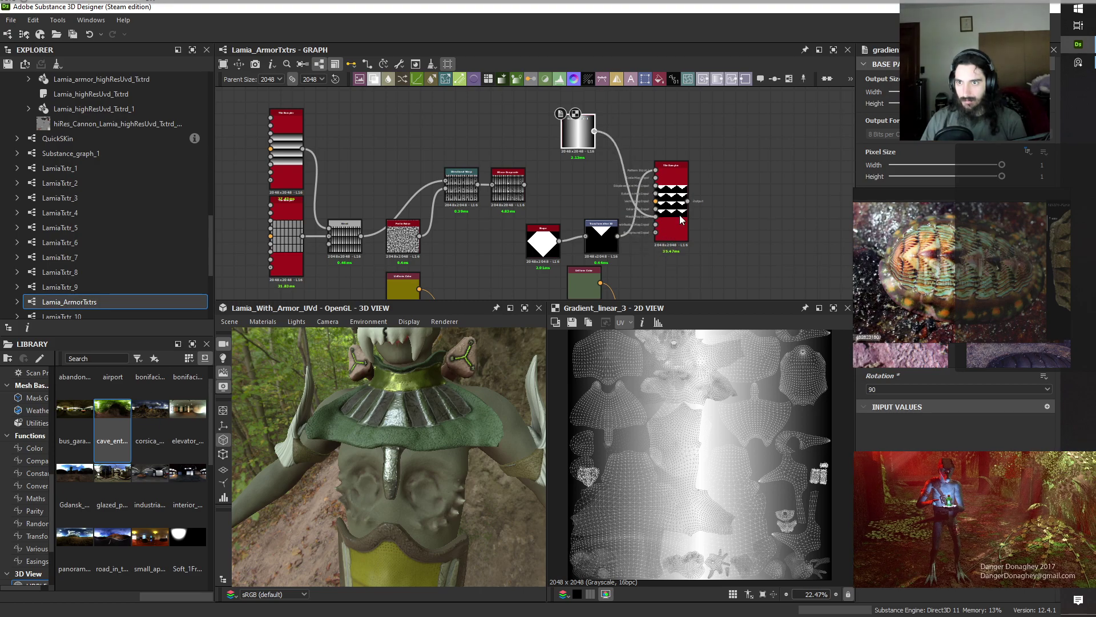
double_click(679, 214)
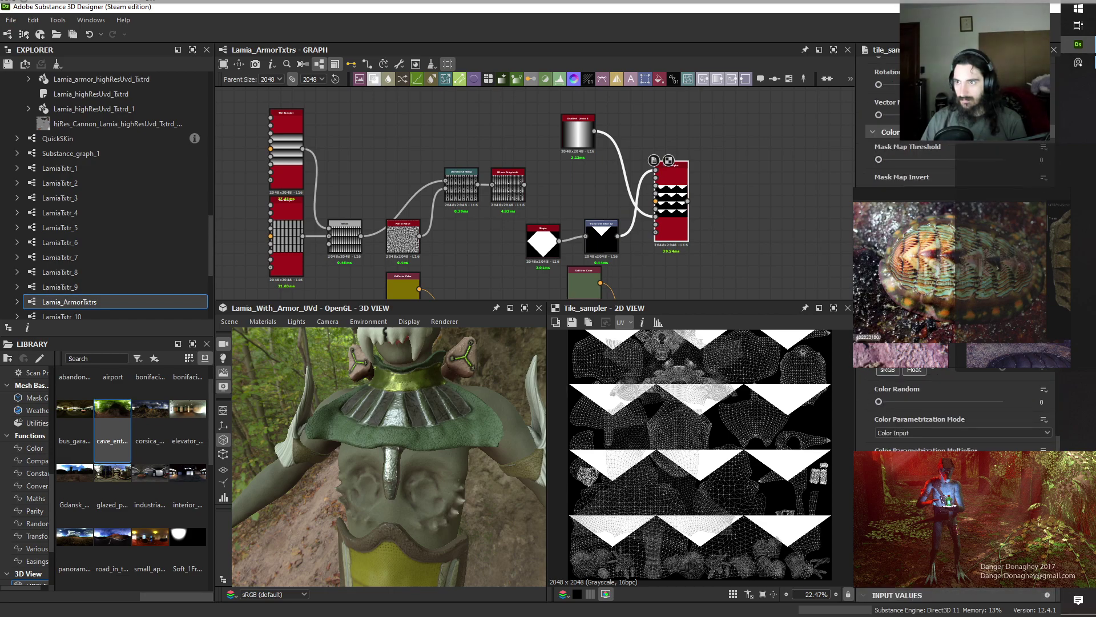
drag(879, 166, 962, 175)
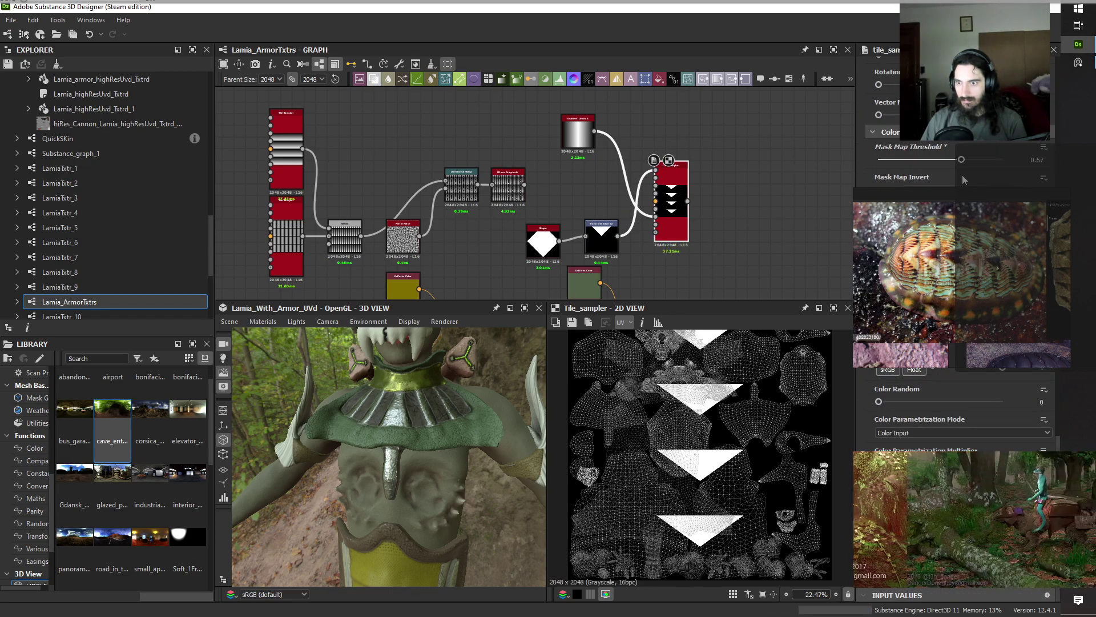
Set the Tile Sampler's Scale to 0.69 and stretch the triangles vertically with a size value of about 3.
scroll(656, 204, up, 4)
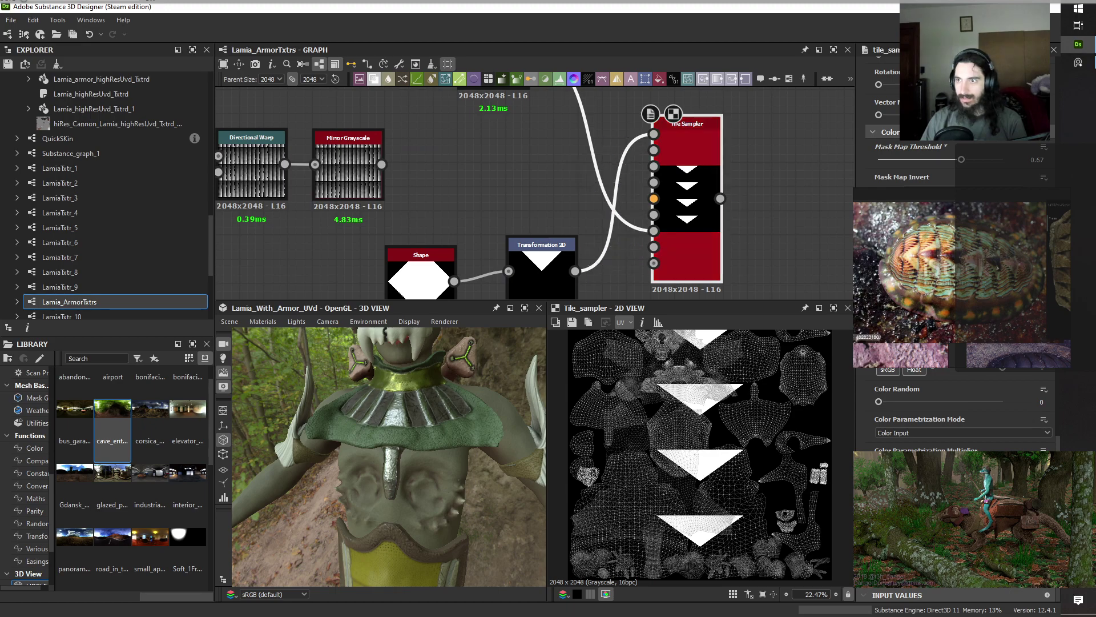
scroll(948, 280, up, 10)
scroll(948, 280, up, 5)
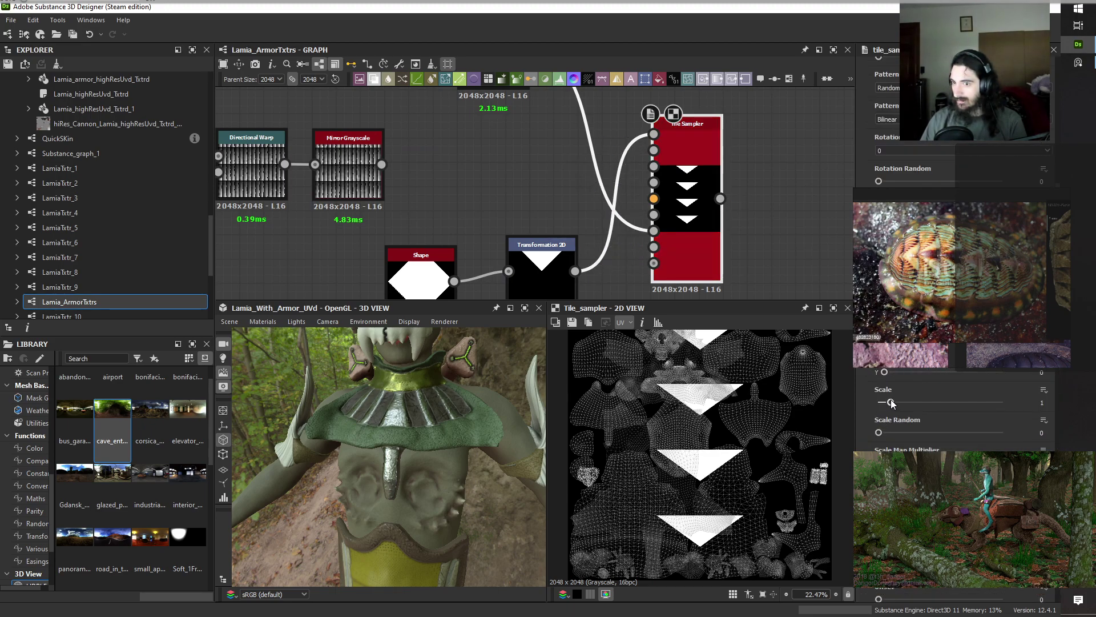
drag(891, 403, 889, 404)
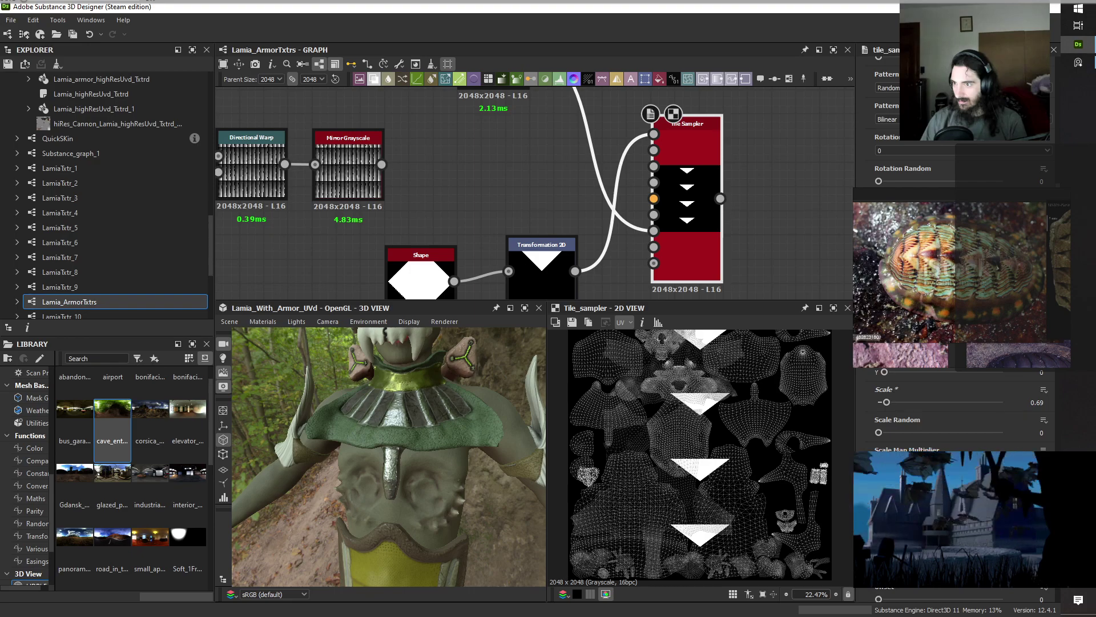
text(3)
key(Return)
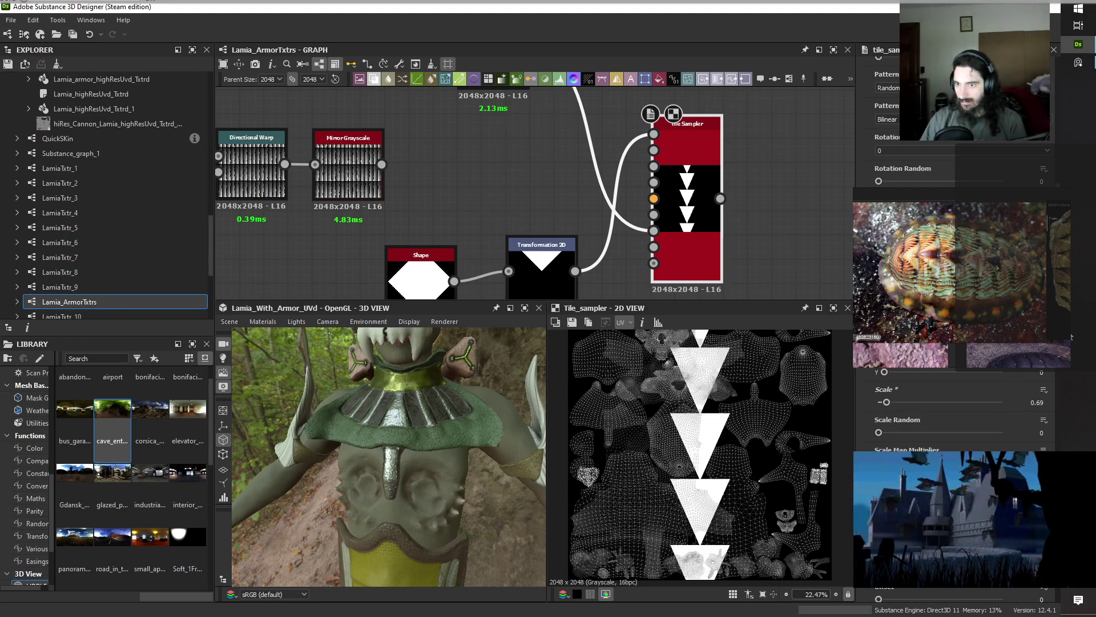
drag(1072, 337, 1002, 334)
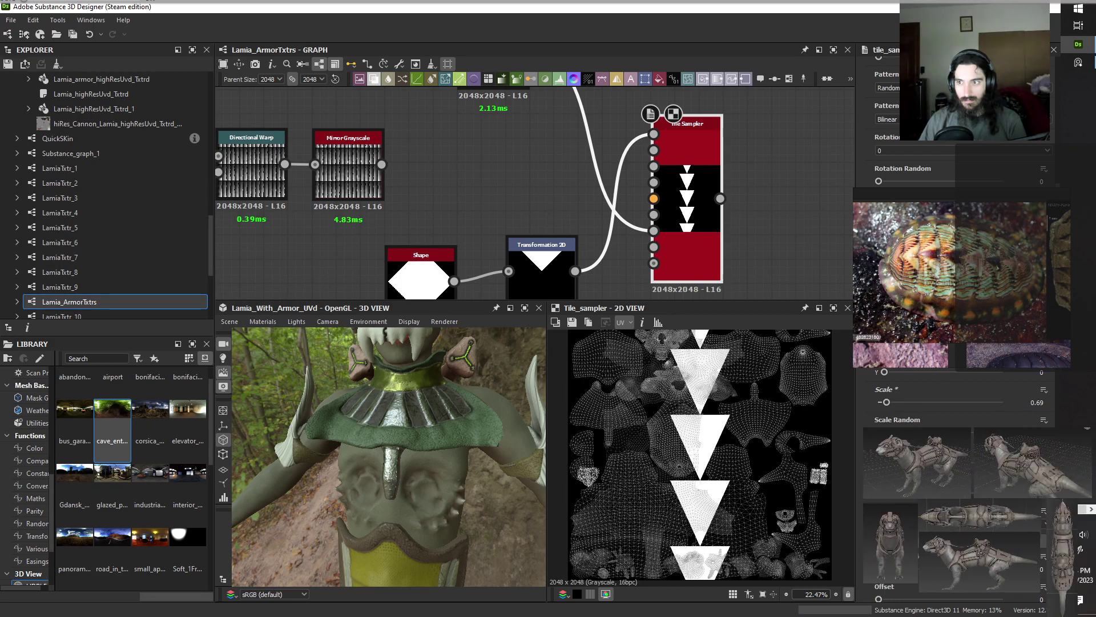
Raise the Tile Sampler's Y Amount so eight rows of triangles stack down the centre.
scroll(1002, 333, up, 5)
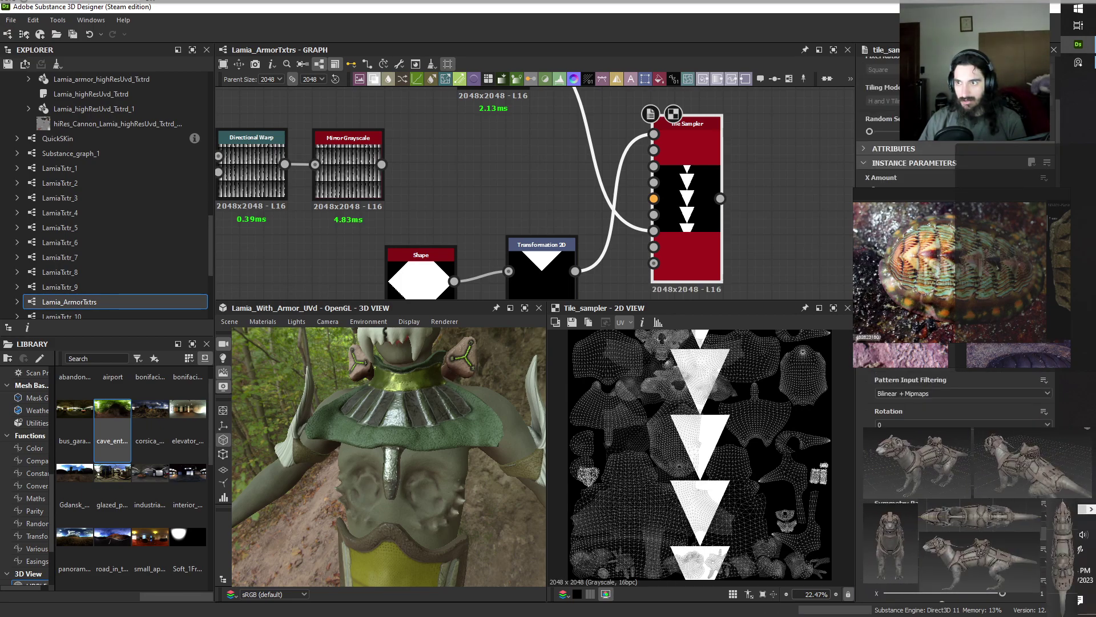
drag(878, 221, 889, 220)
scroll(659, 207, down, 4)
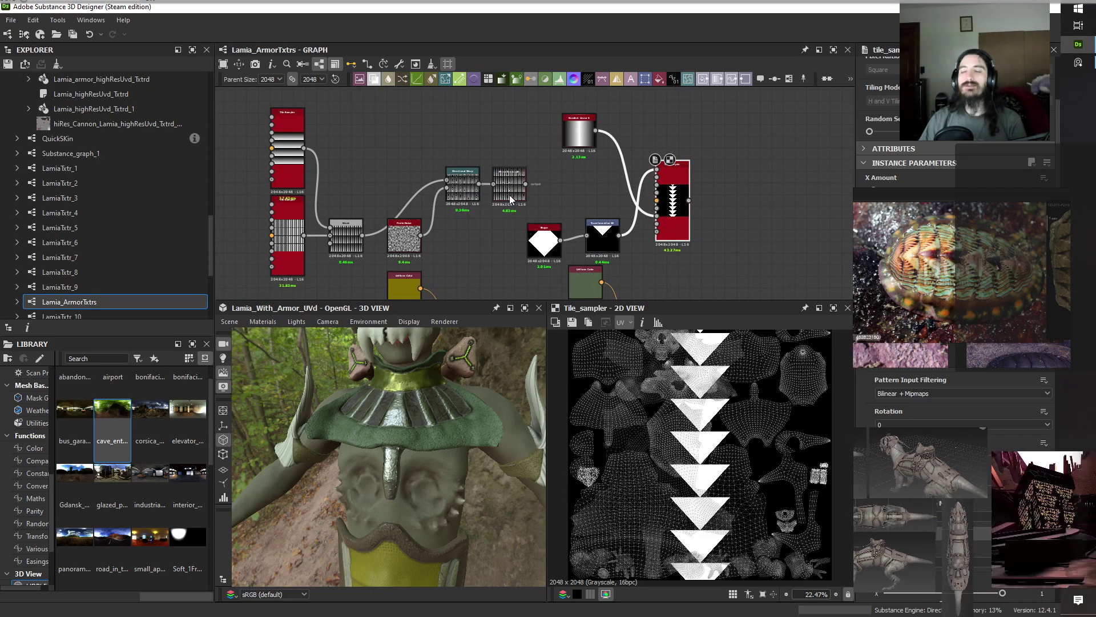
Add a Blend node with the Mirror Grayscale output as background and the triangle Tile Sampler as foreground.
key(space)
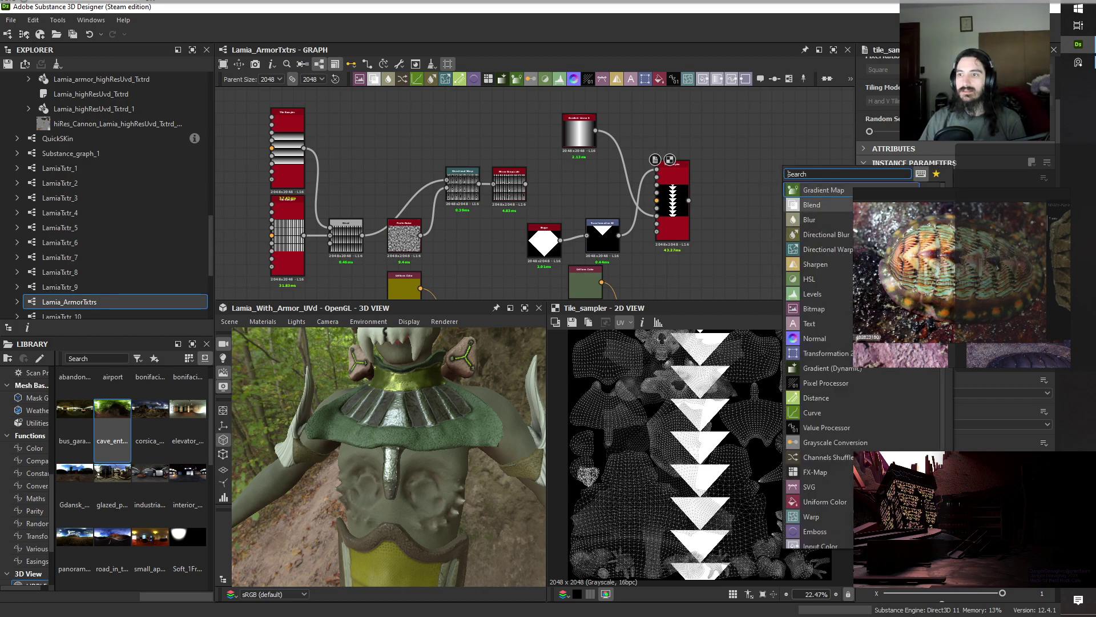
click(830, 208)
drag(526, 183, 779, 170)
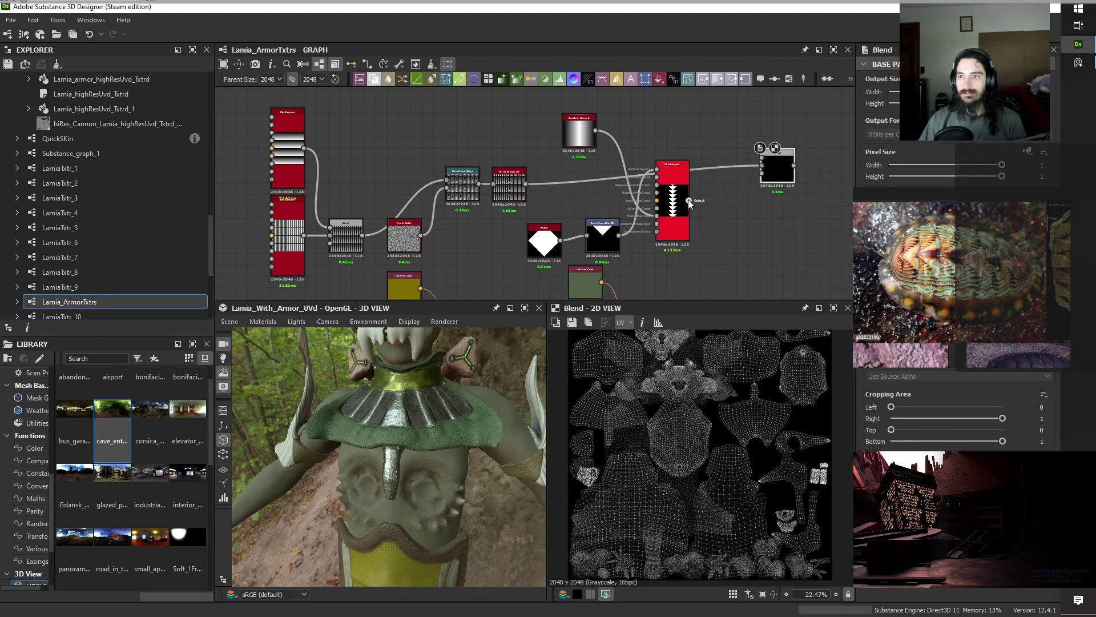
drag(689, 201, 762, 158)
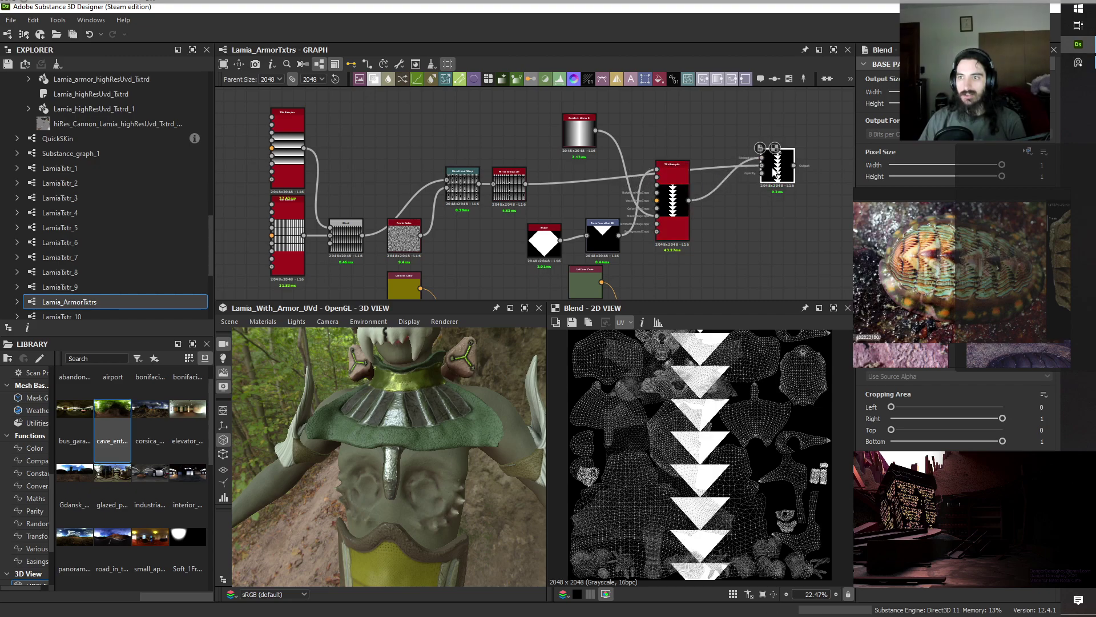
Set the new Blend node's mode to Subtract and place it close beside the triangle Tile Sampler.
click(892, 371)
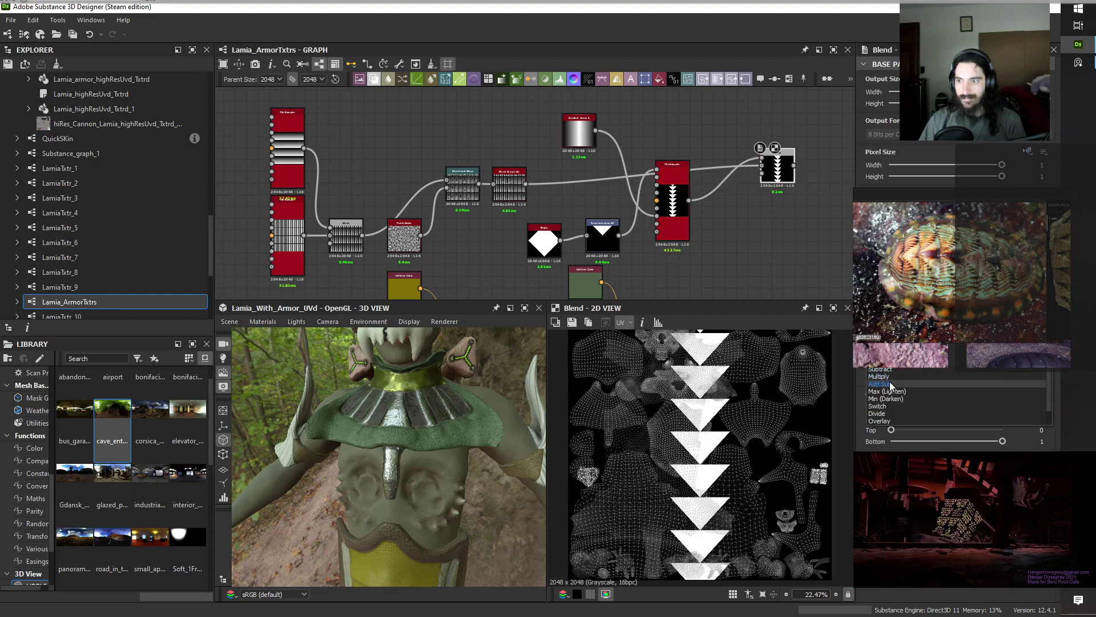
click(894, 369)
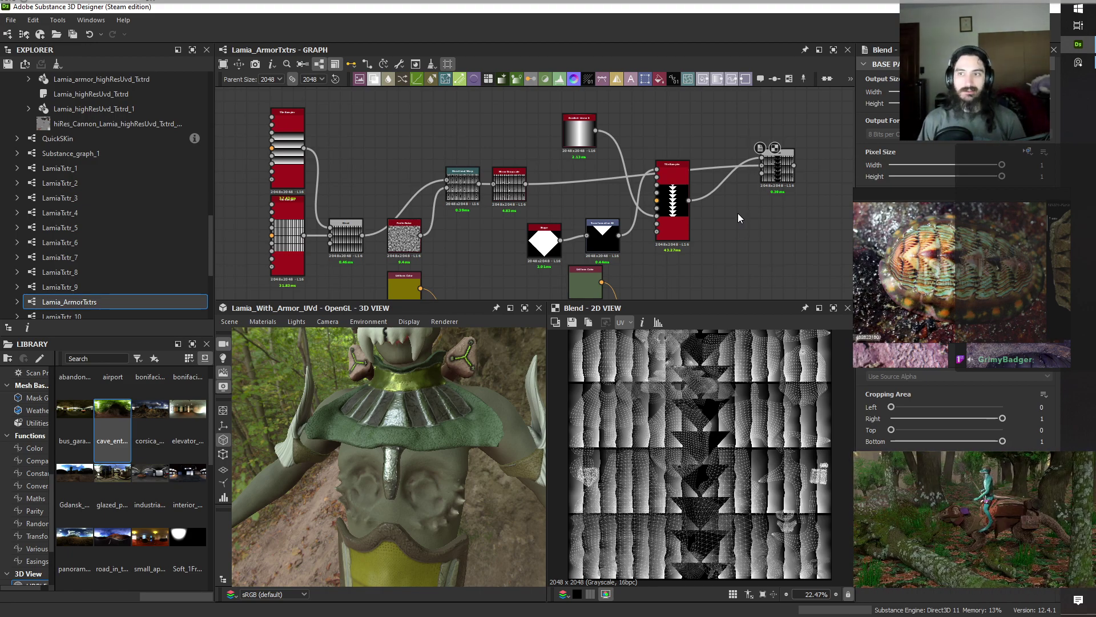
middle_drag(738, 213, 539, 210)
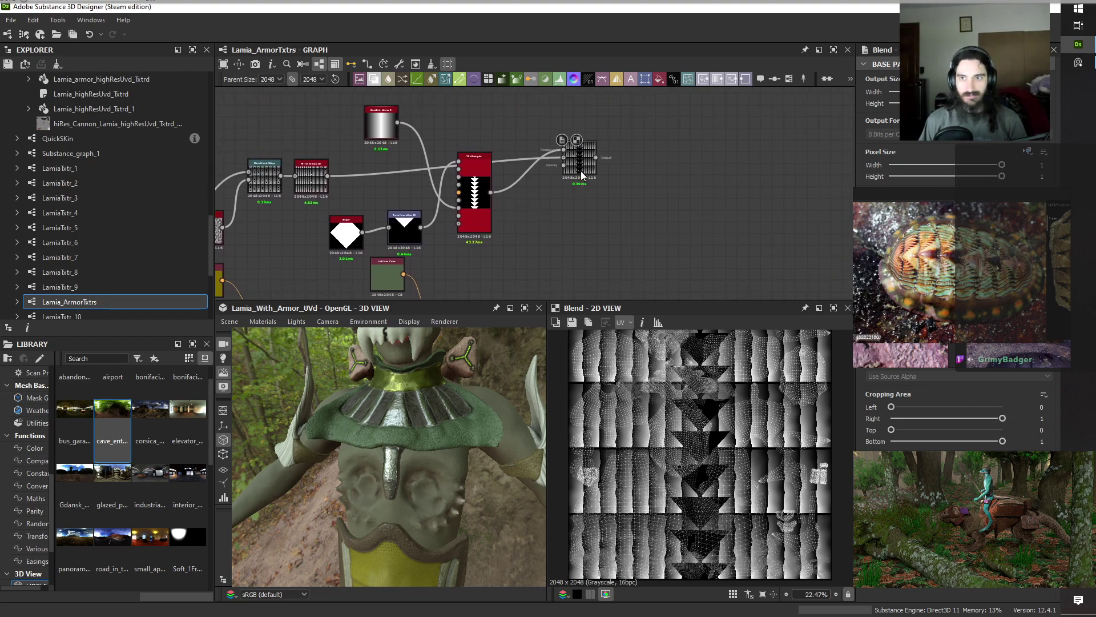
drag(578, 177, 542, 194)
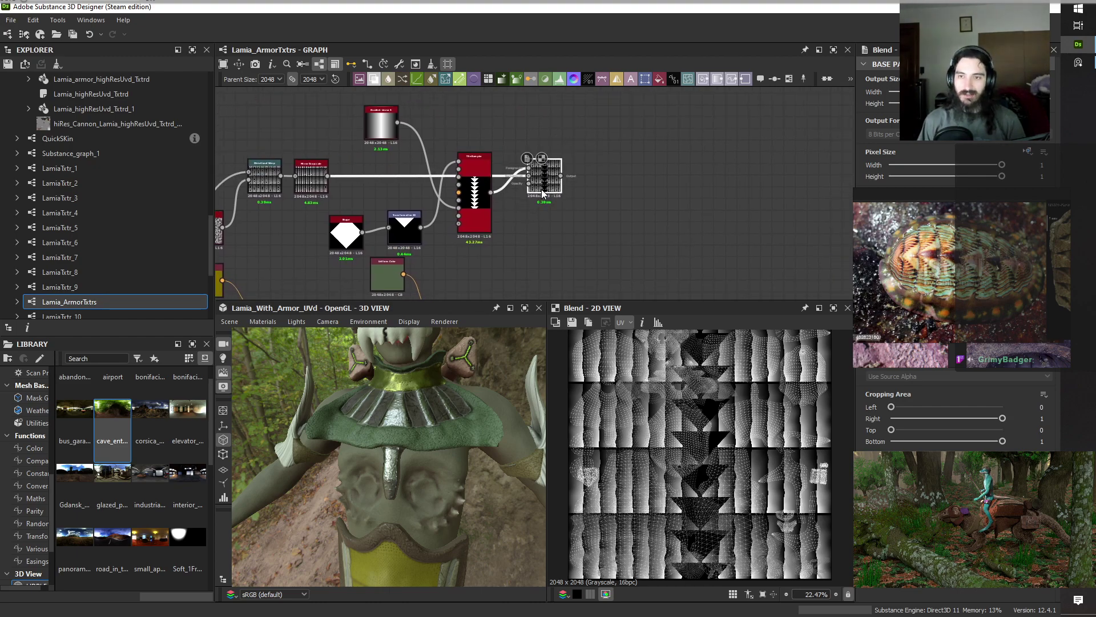
scroll(656, 194, down, 3)
middle_drag(642, 187, 571, 131)
scroll(570, 131, up, 2)
middle_drag(628, 194, 652, 197)
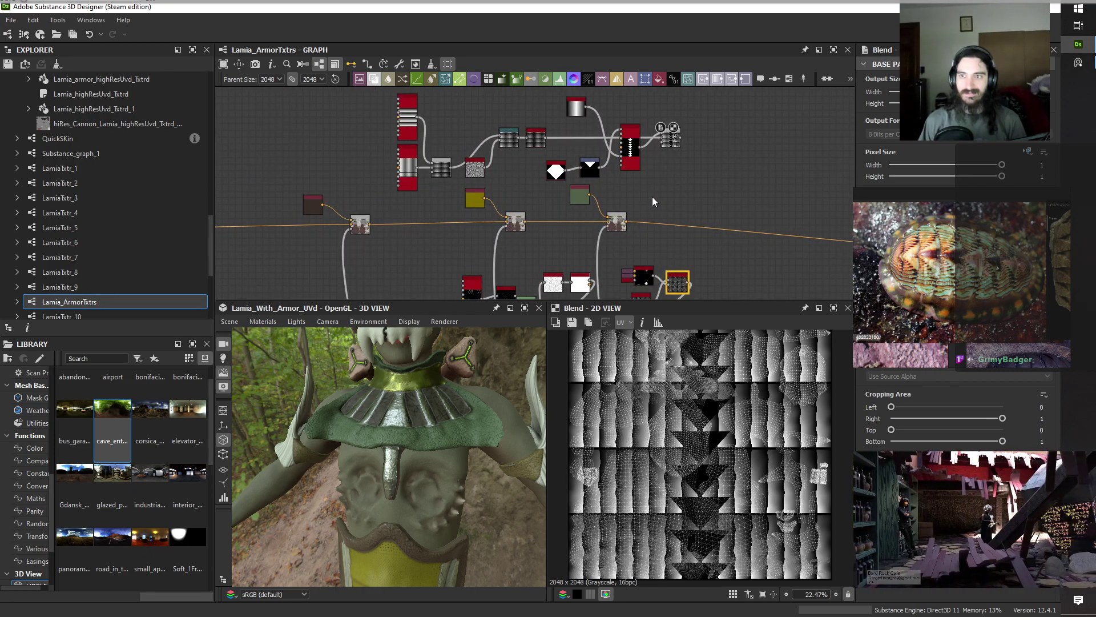
scroll(625, 191, up, 3)
scroll(797, 146, down, 1)
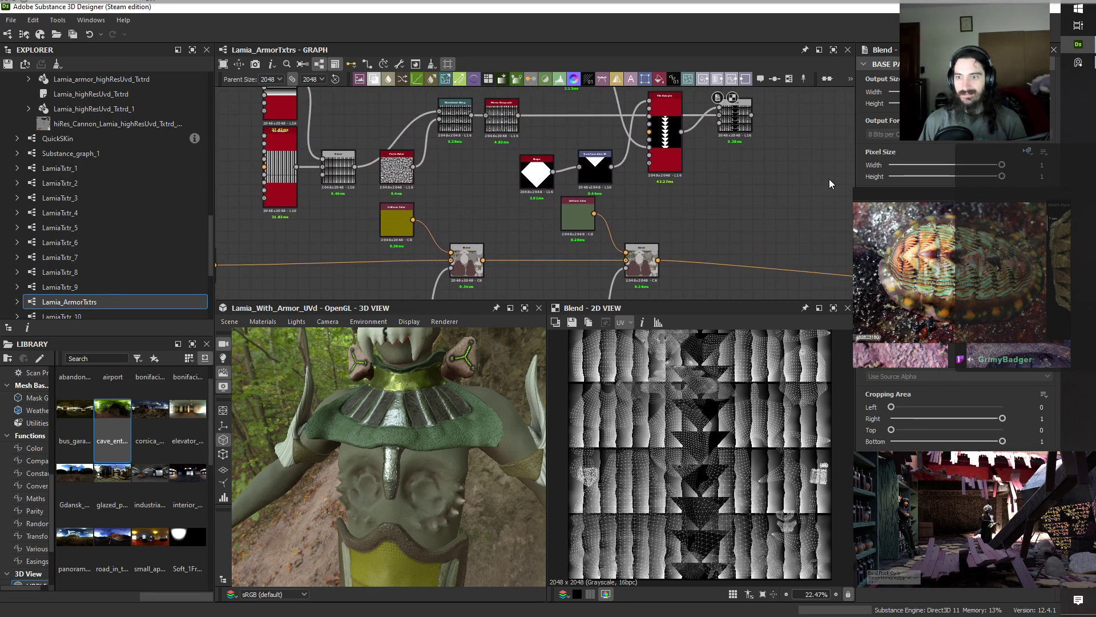
Add a Blend node beside the triangle Tile Sampler, with the gradient as foreground and the Tile Sampler output as background.
middle_drag(703, 181, 670, 193)
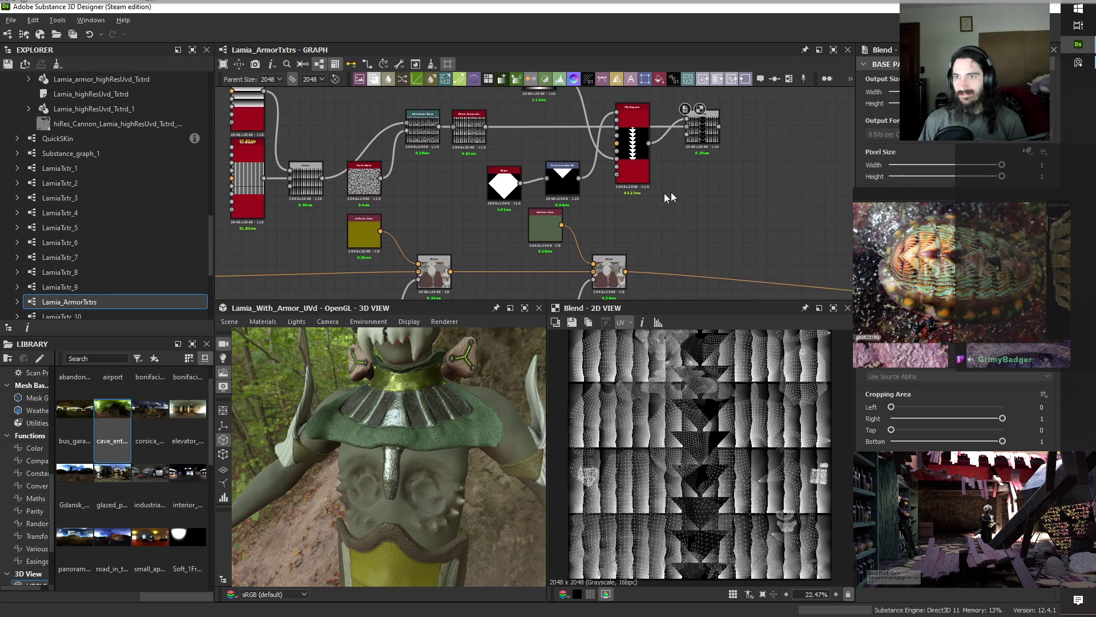
scroll(670, 197, up, 2)
scroll(628, 228, up, 1)
middle_drag(627, 222, 618, 225)
key(space)
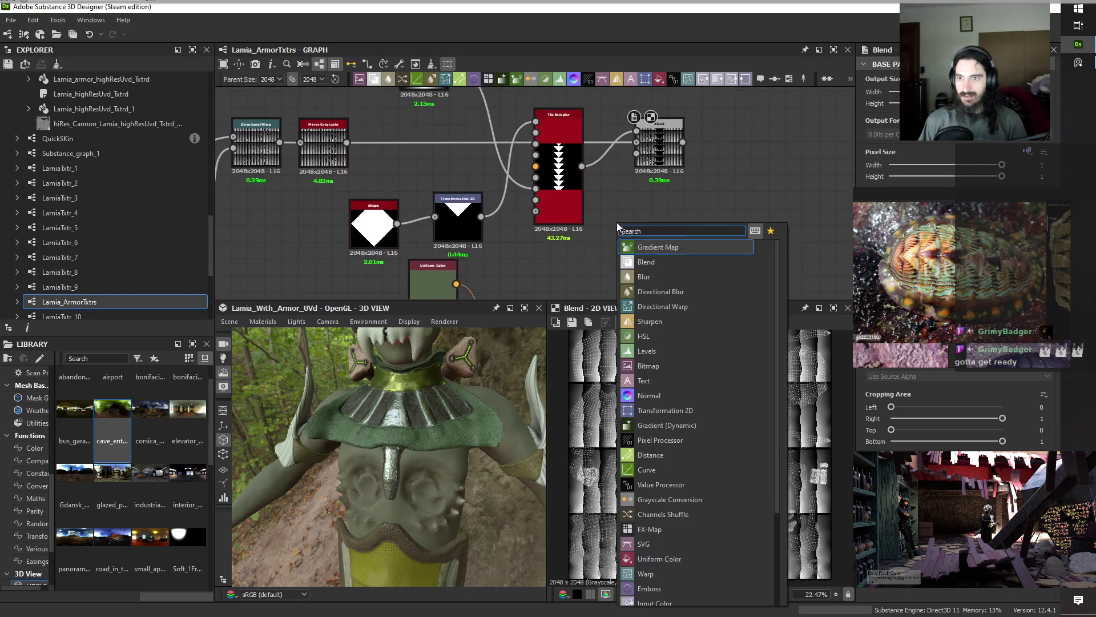
click(647, 261)
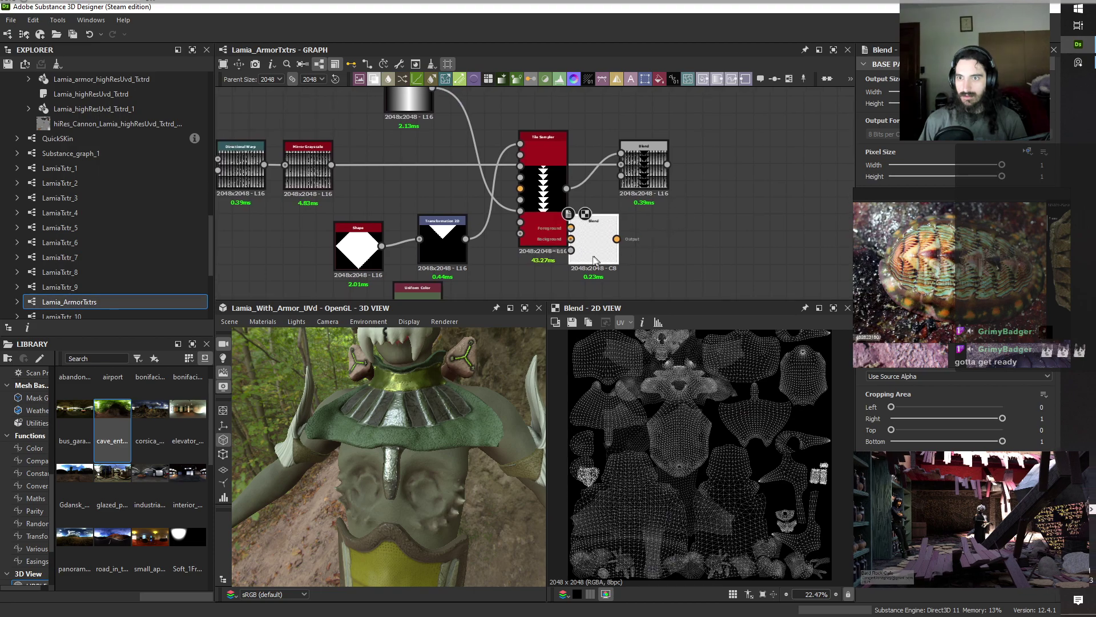
drag(594, 260, 627, 260)
drag(432, 90, 605, 227)
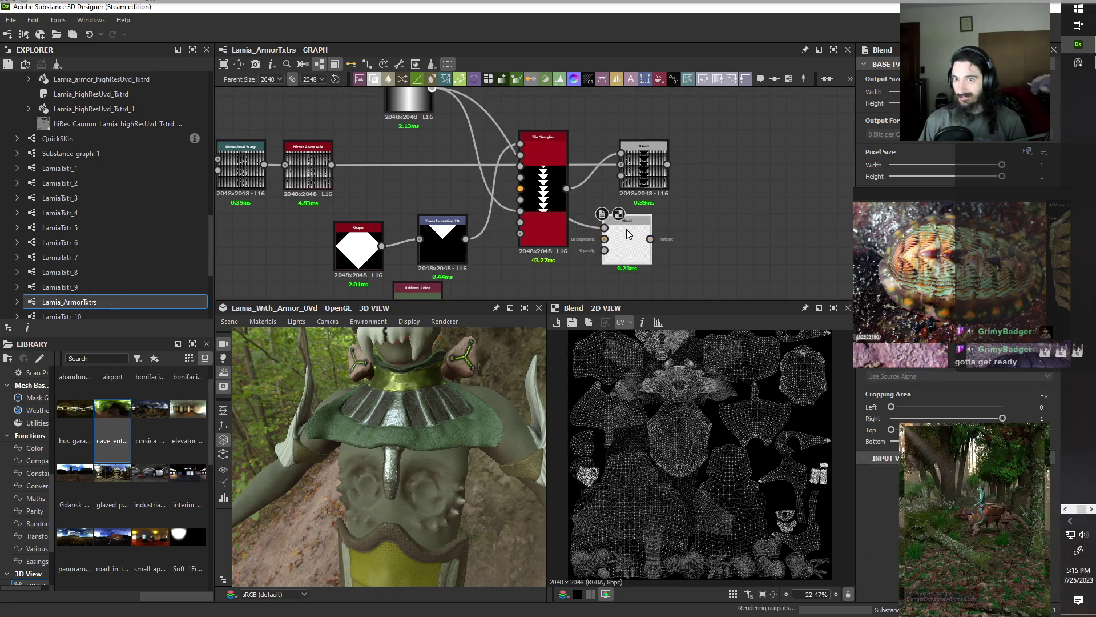
drag(566, 189, 604, 239)
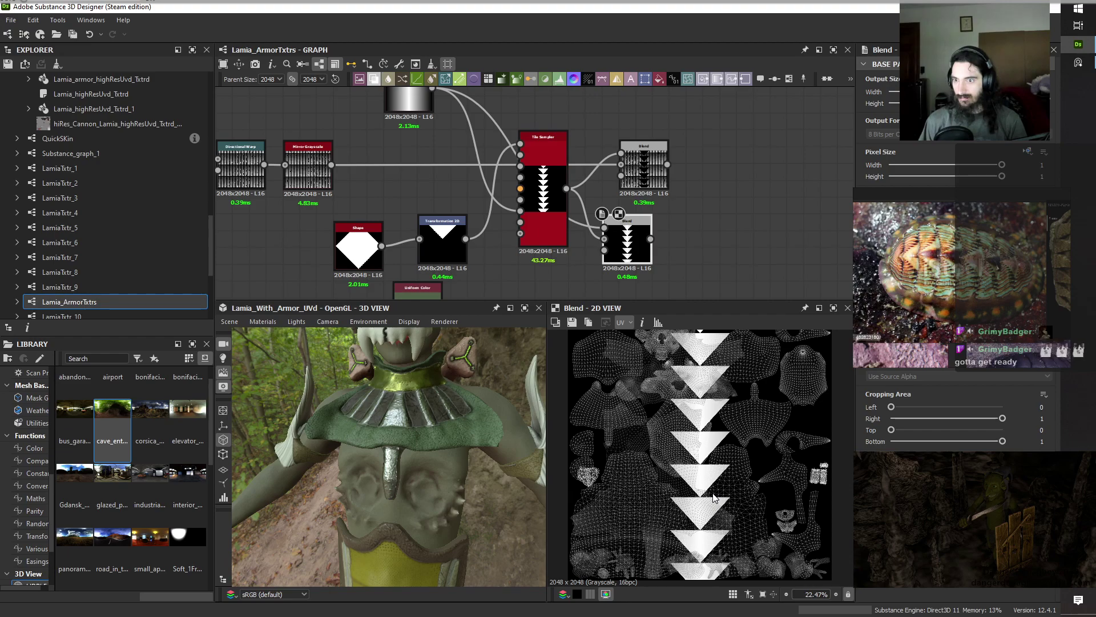
drag(628, 254, 678, 254)
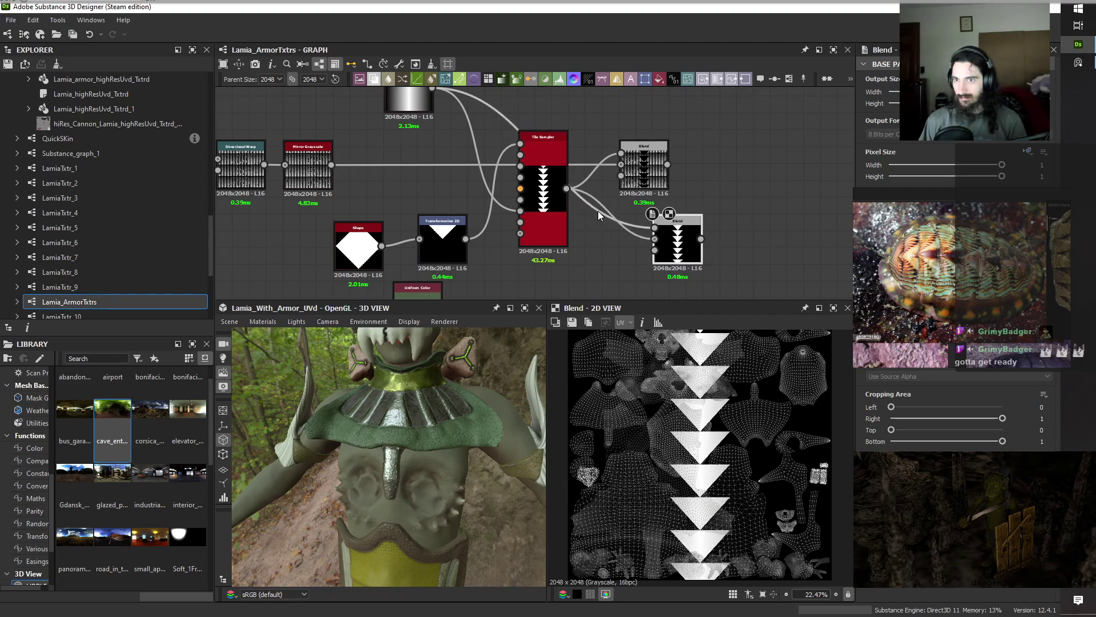
Insert a Levels node between the gradient and the new Blend, and darken its levels to leave a narrow bright central band.
key(space)
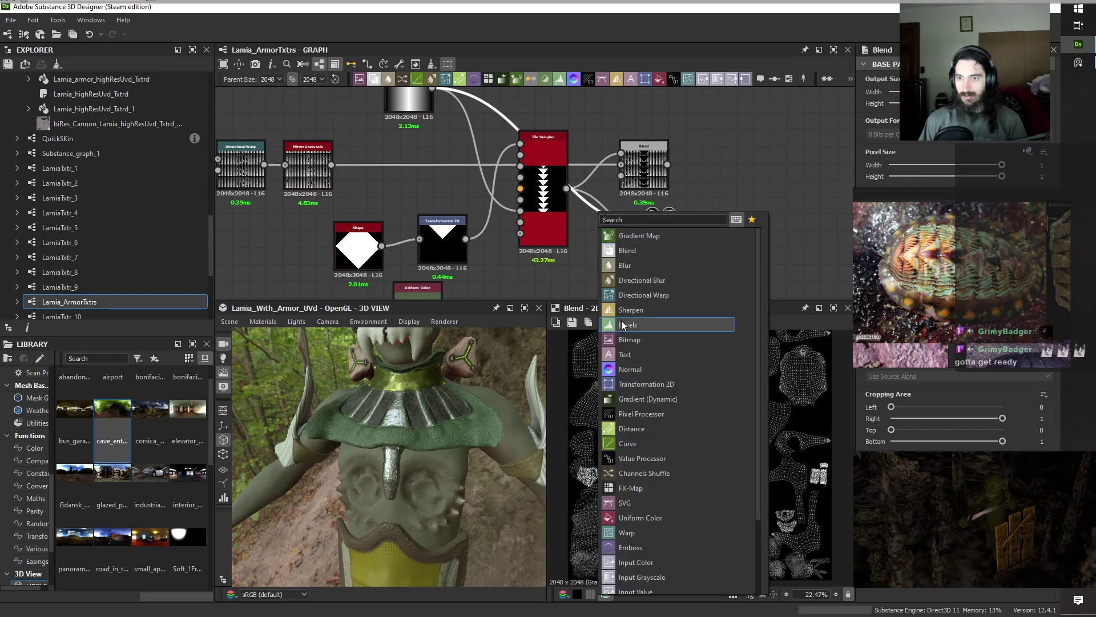
click(656, 324)
drag(541, 170, 599, 260)
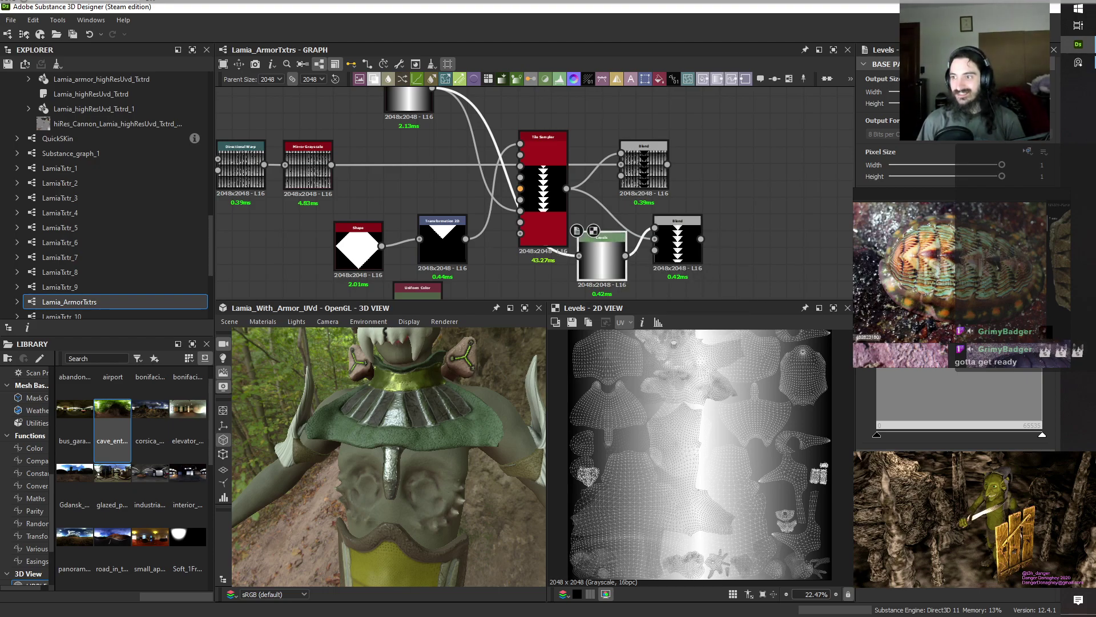
drag(1042, 343, 981, 343)
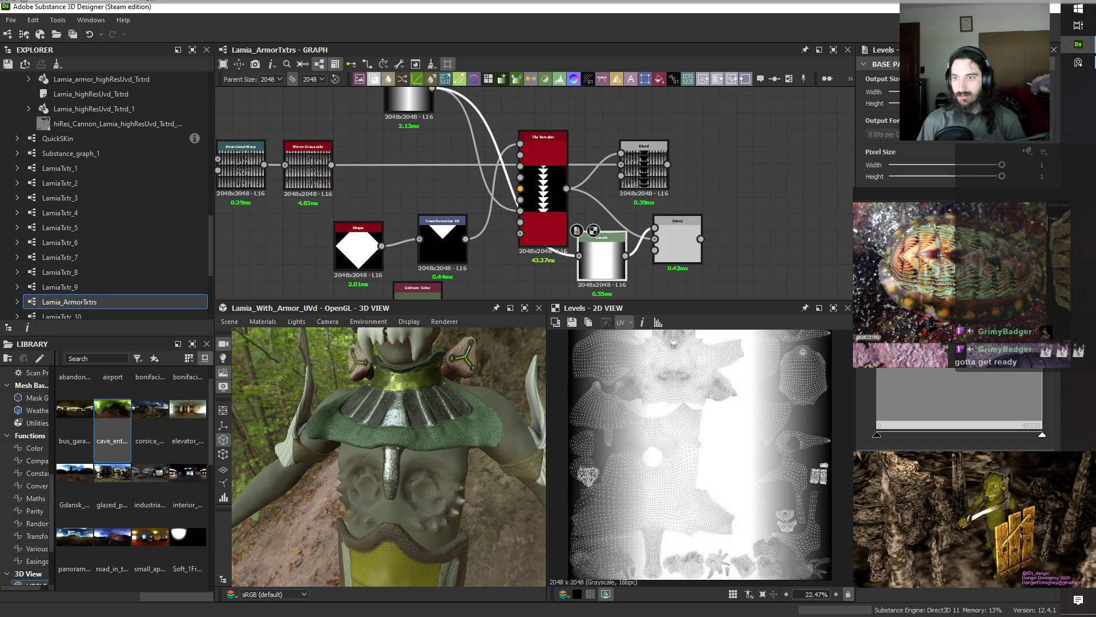
click(677, 251)
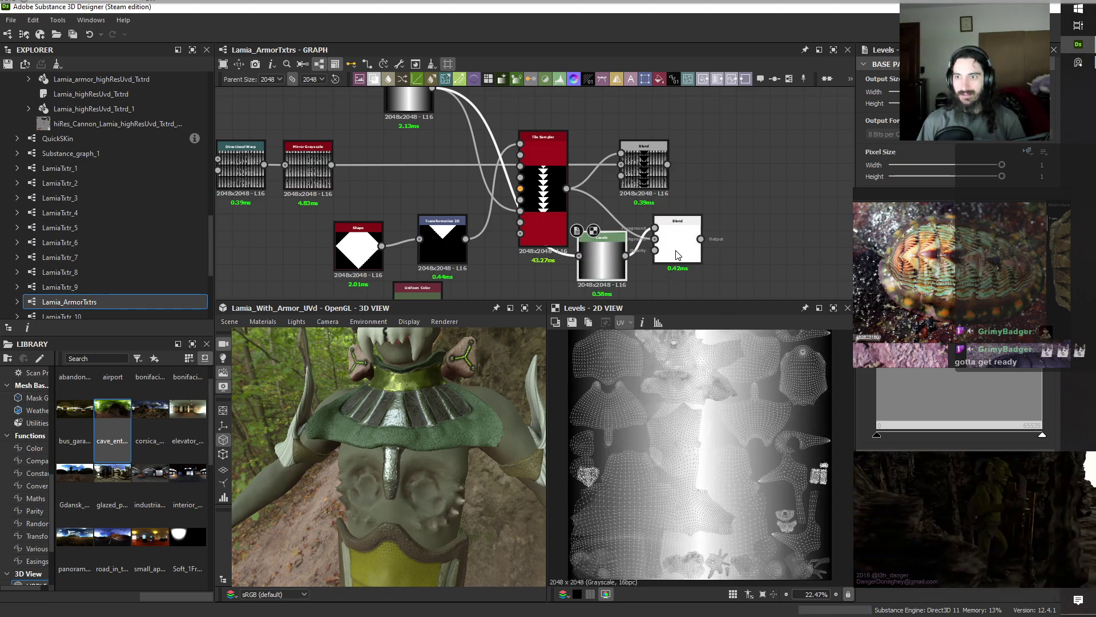
click(603, 259)
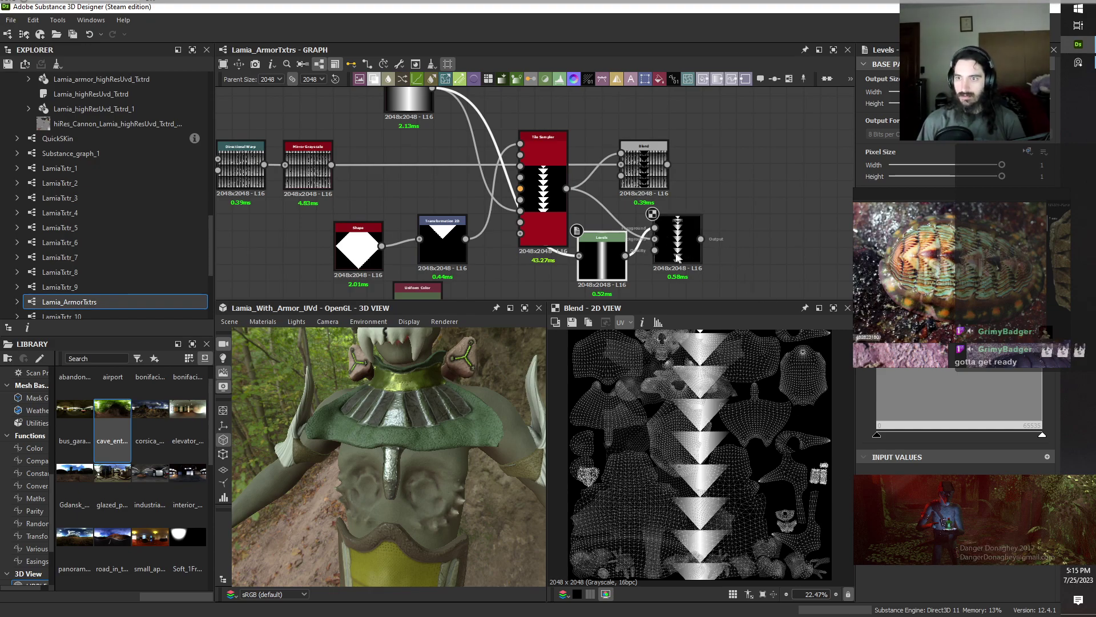
Add a Histogram Select node after the gradient-shaded triangle Blend and connect the Blend output to it.
middle_drag(734, 231, 700, 147)
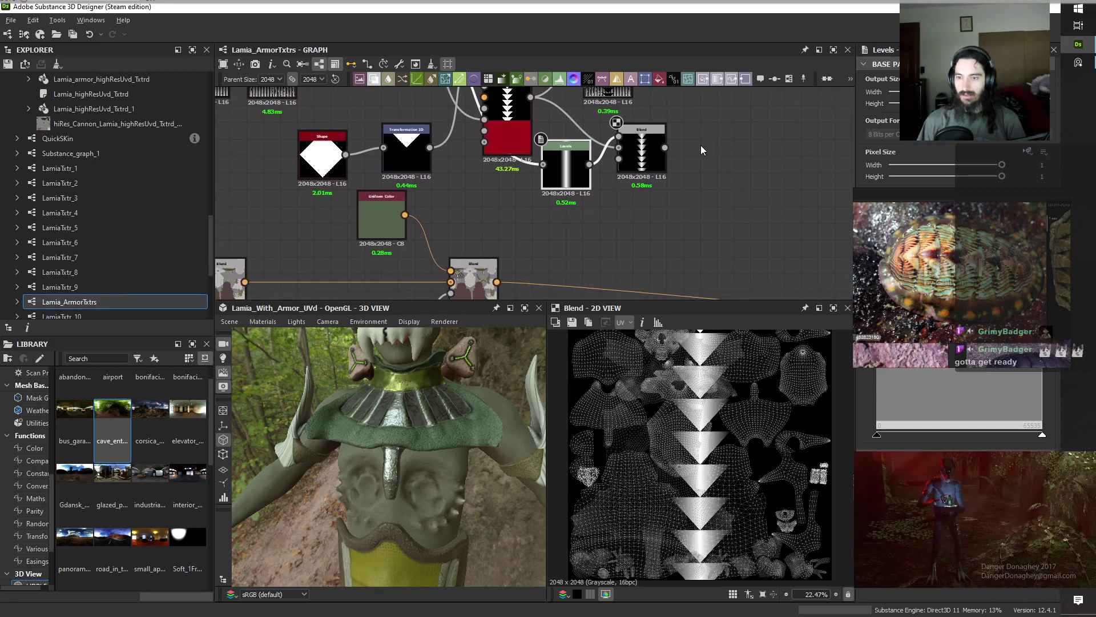
click(642, 159)
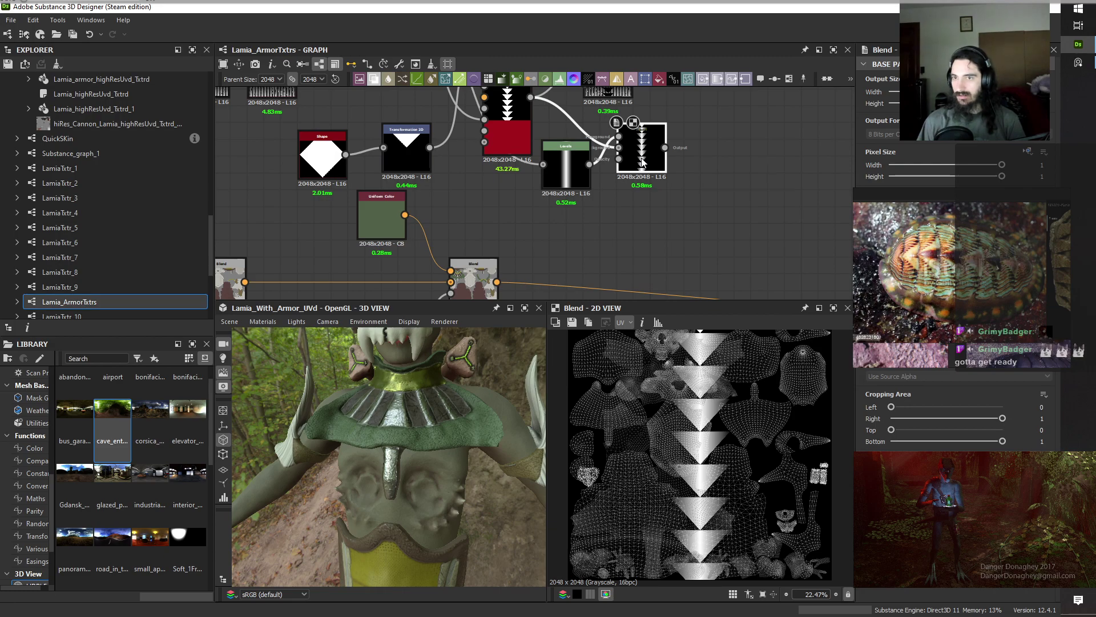
key(space)
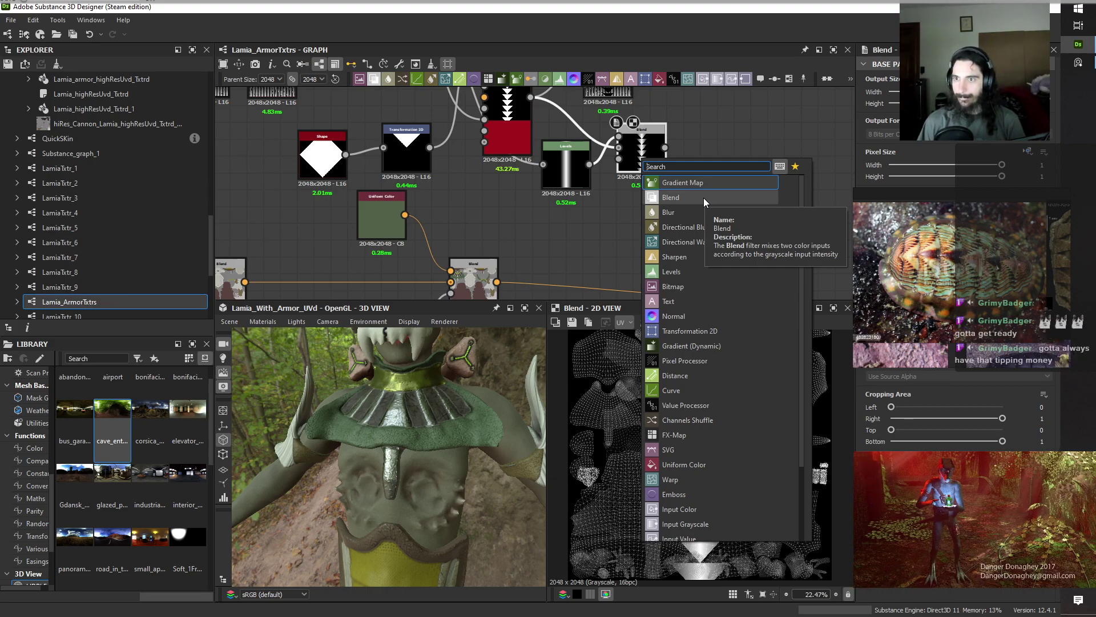
click(715, 143)
key(space)
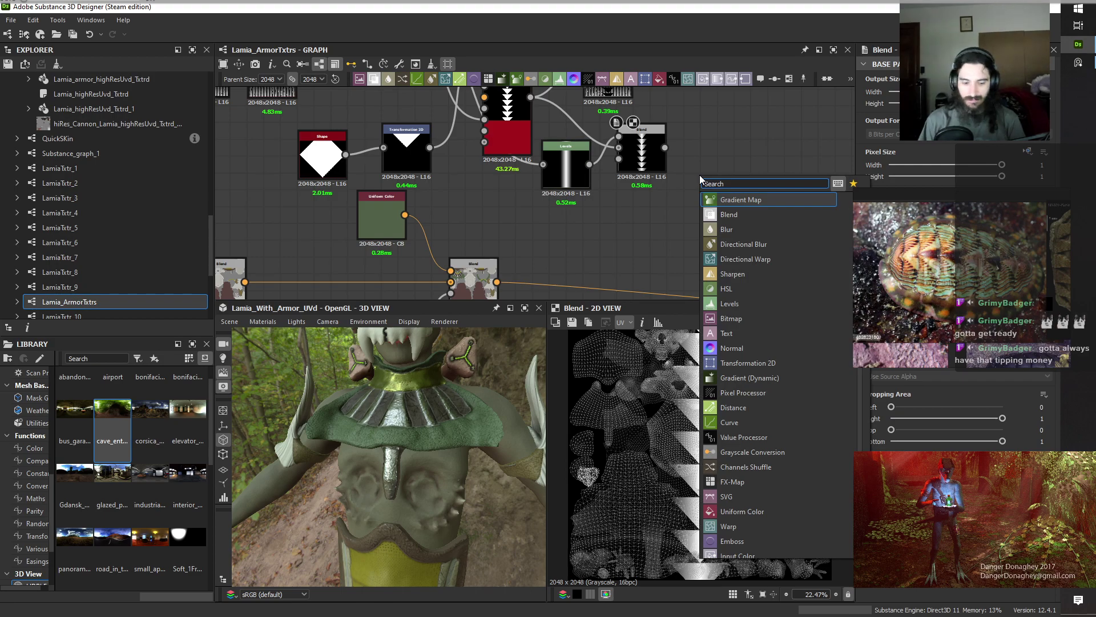
text(sel)
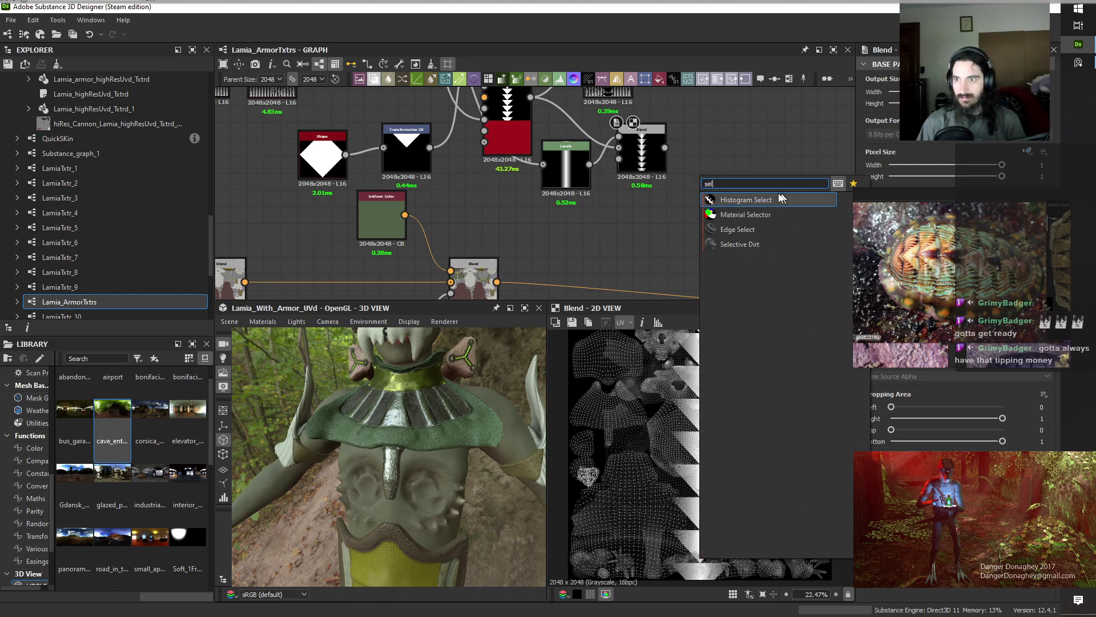
click(745, 200)
drag(676, 179, 642, 129)
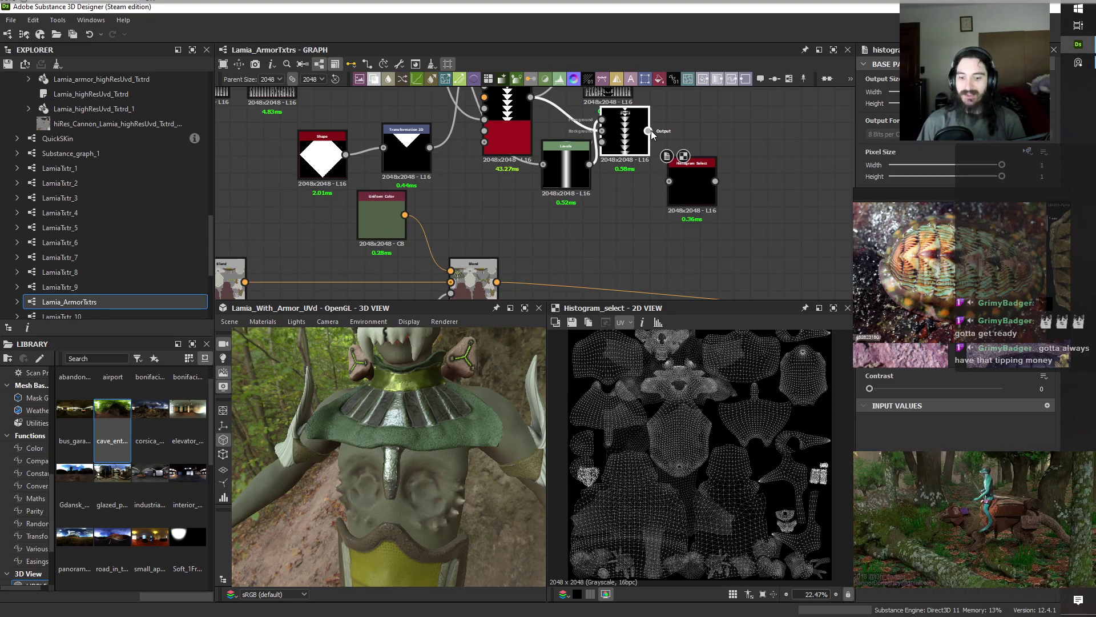
drag(649, 131, 669, 181)
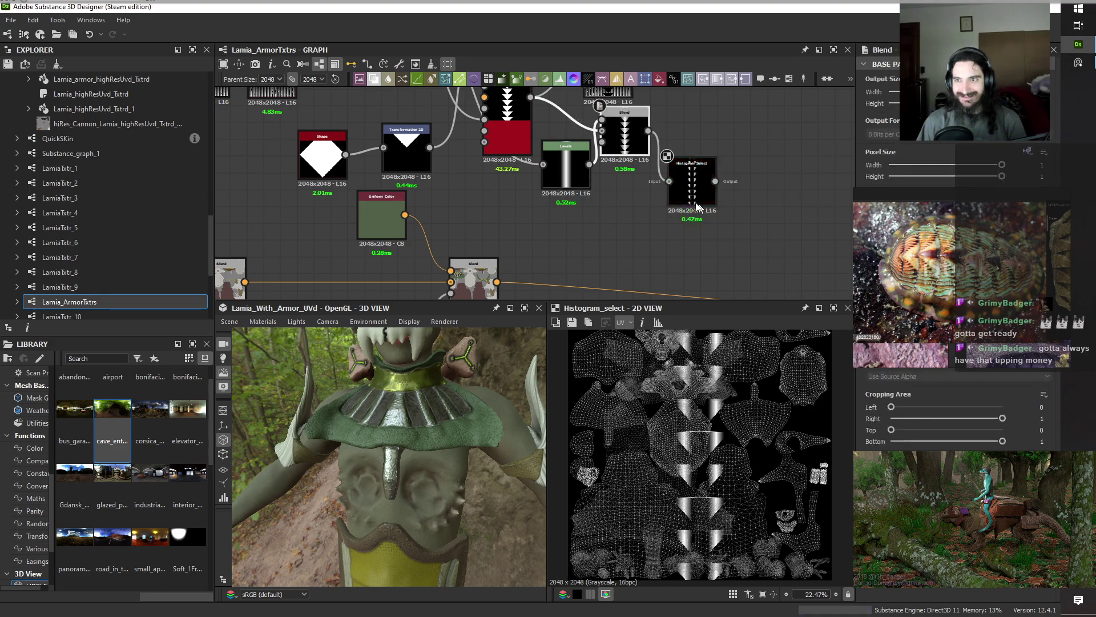
Shift the Histogram Select's Position to the brightest values and set its Contrast to 0.5.
click(692, 189)
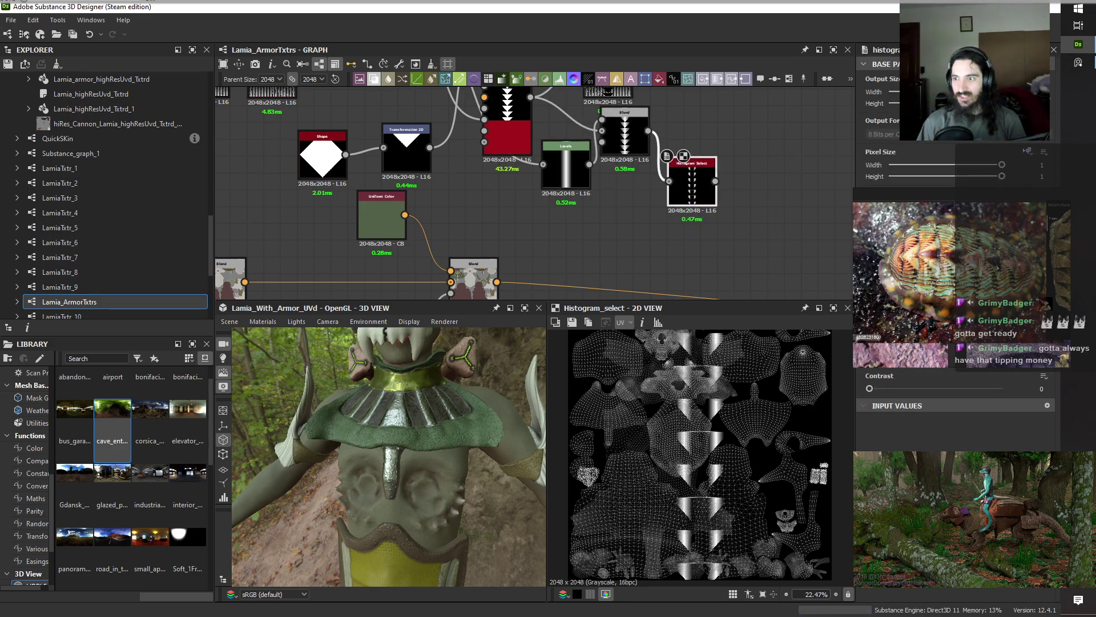
drag(937, 328, 1003, 329)
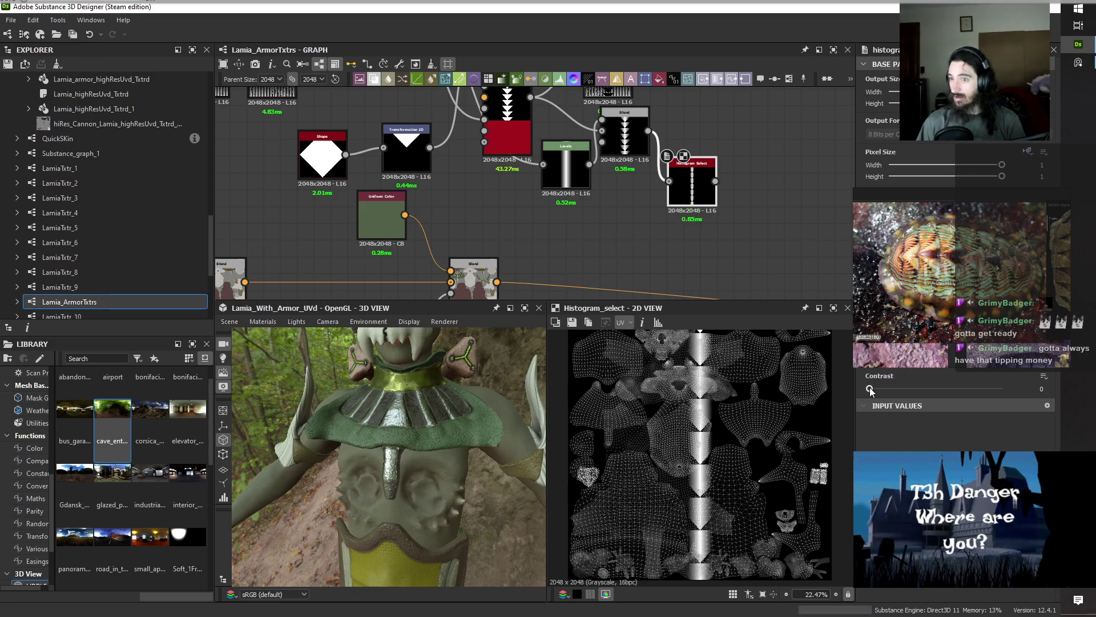
drag(876, 383, 936, 399)
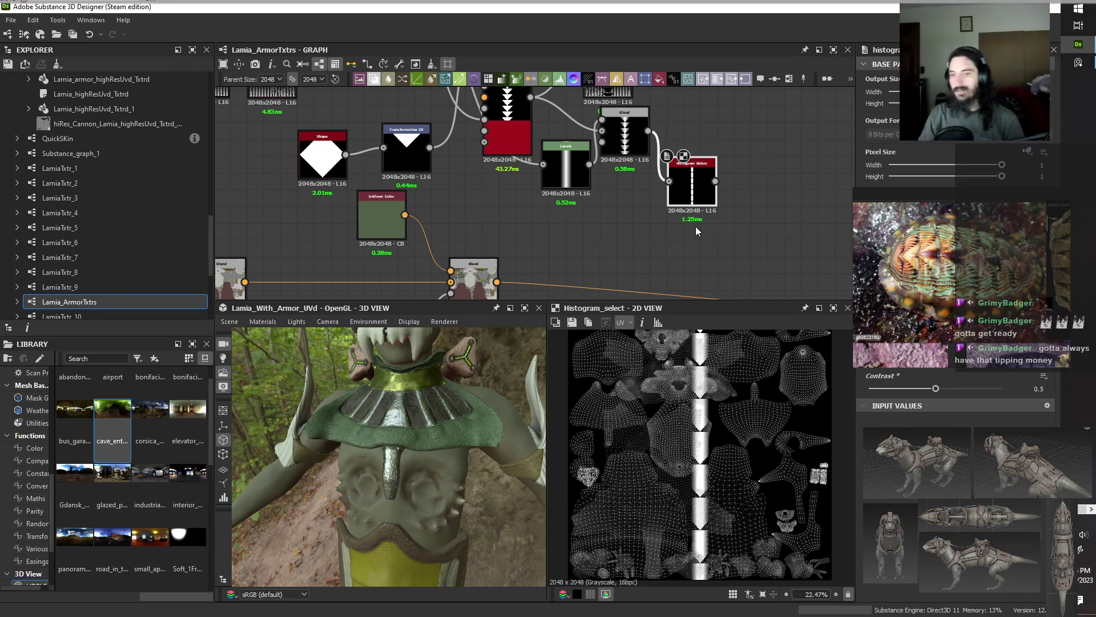
Add another Blend node beyond the Histogram Select and feed the subtracted triangle pattern into it.
scroll(634, 227, down, 2)
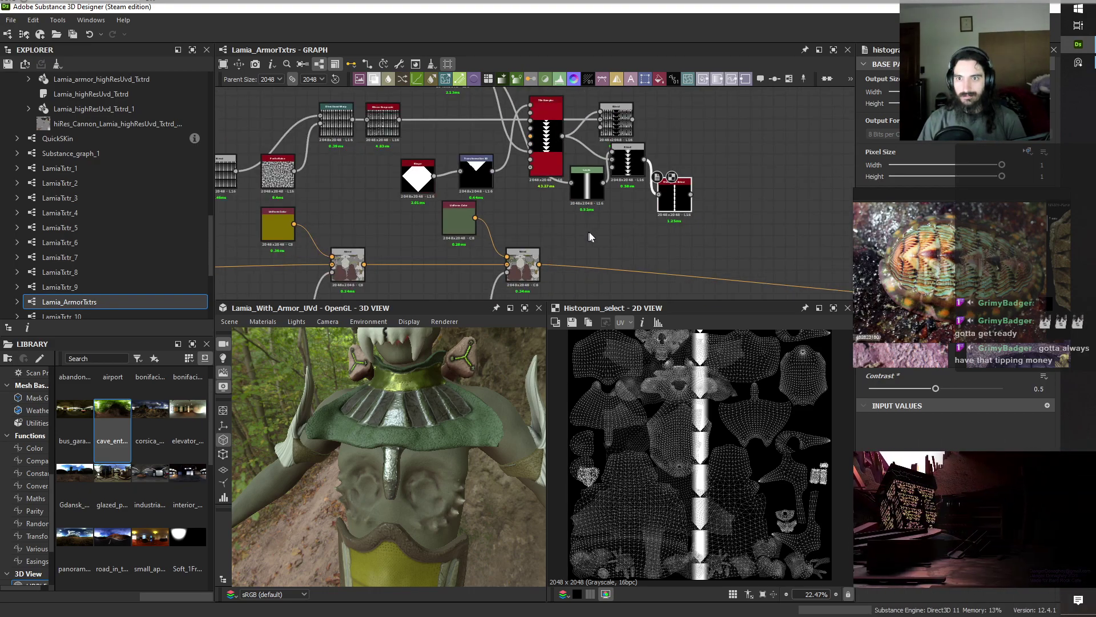
scroll(652, 232, down, 2)
drag(357, 130, 440, 132)
middle_drag(518, 134, 551, 189)
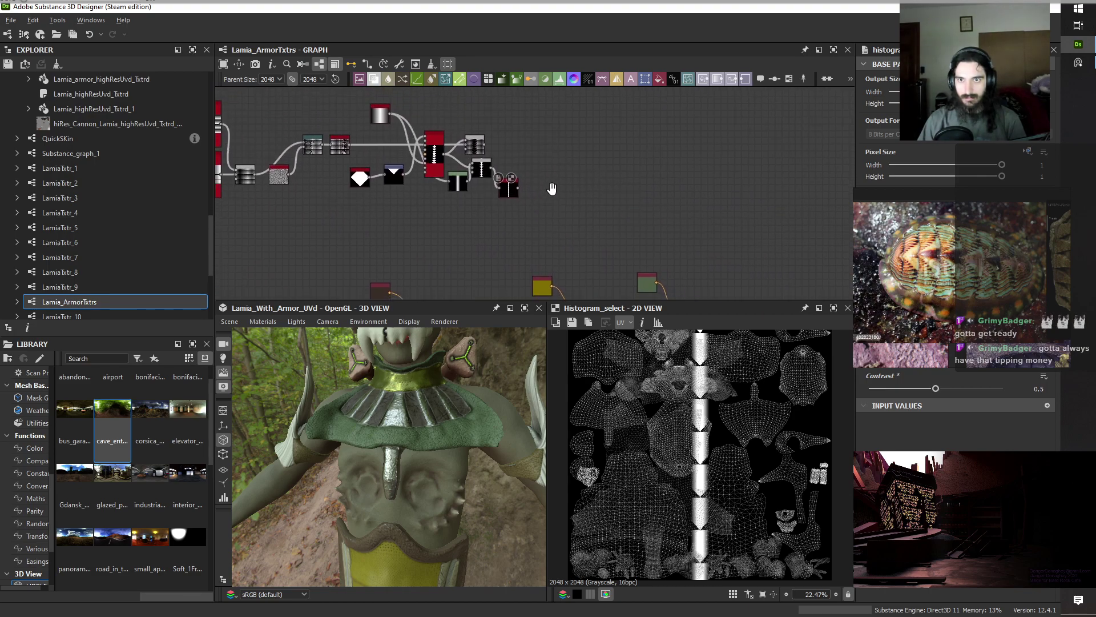
key(space)
click(591, 209)
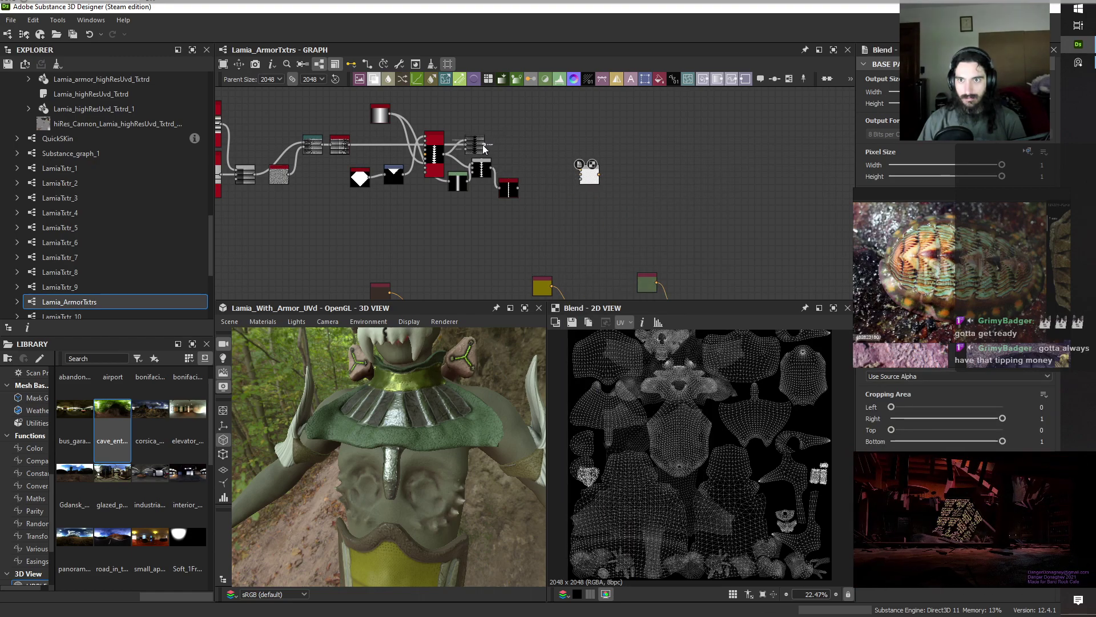
drag(483, 145, 586, 179)
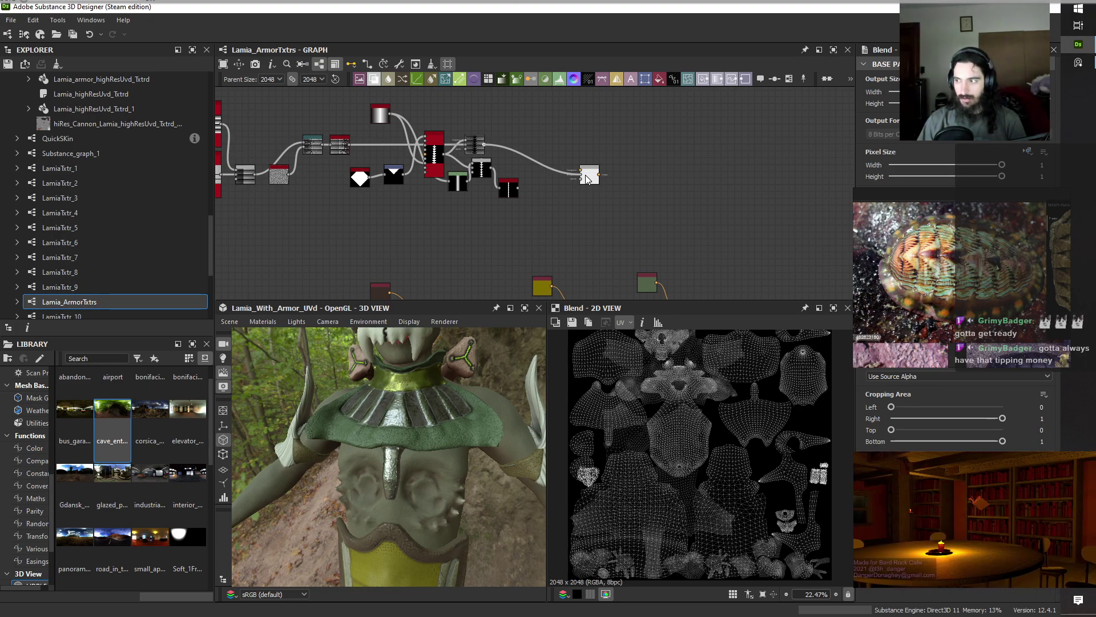
click(586, 175)
Add a Gradient Map node beside the newest Blend and open its gradient for editing.
key(space)
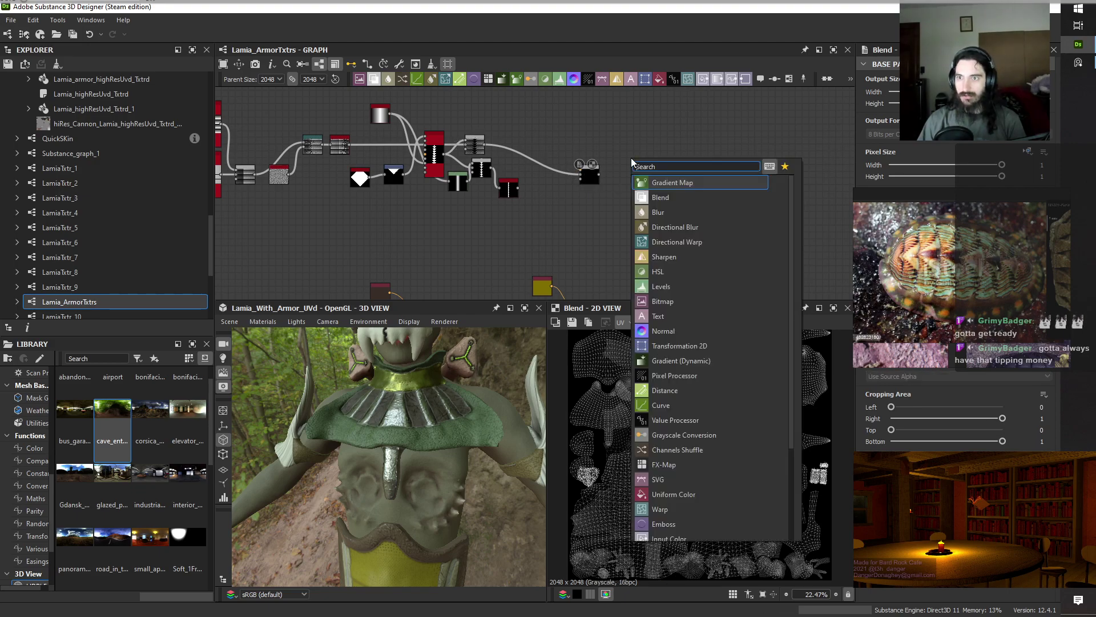
click(674, 182)
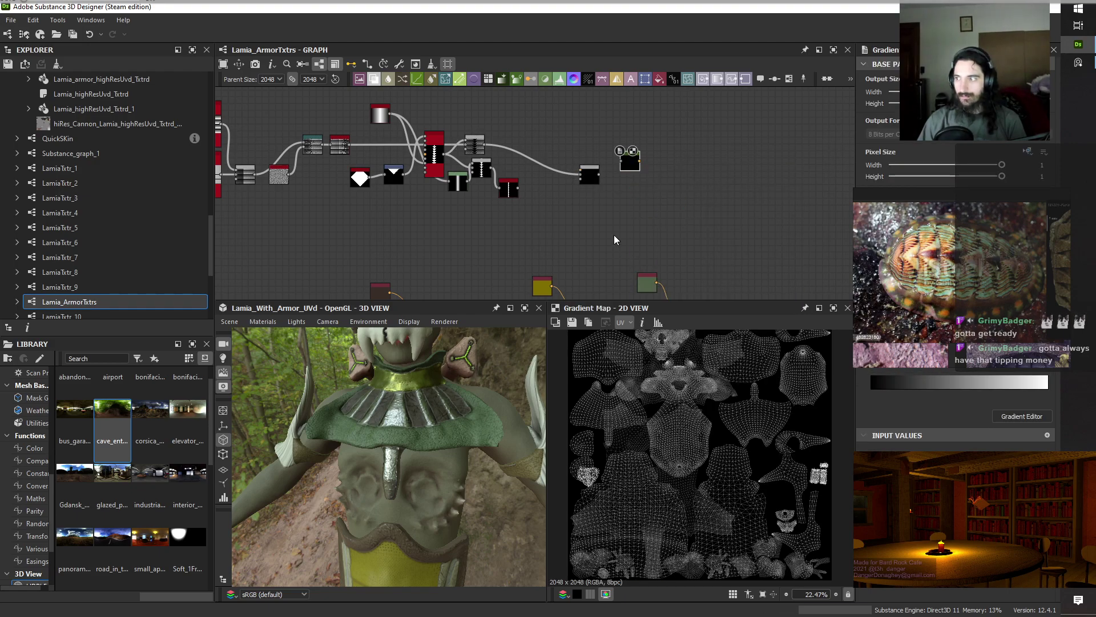
scroll(615, 129, up, 5)
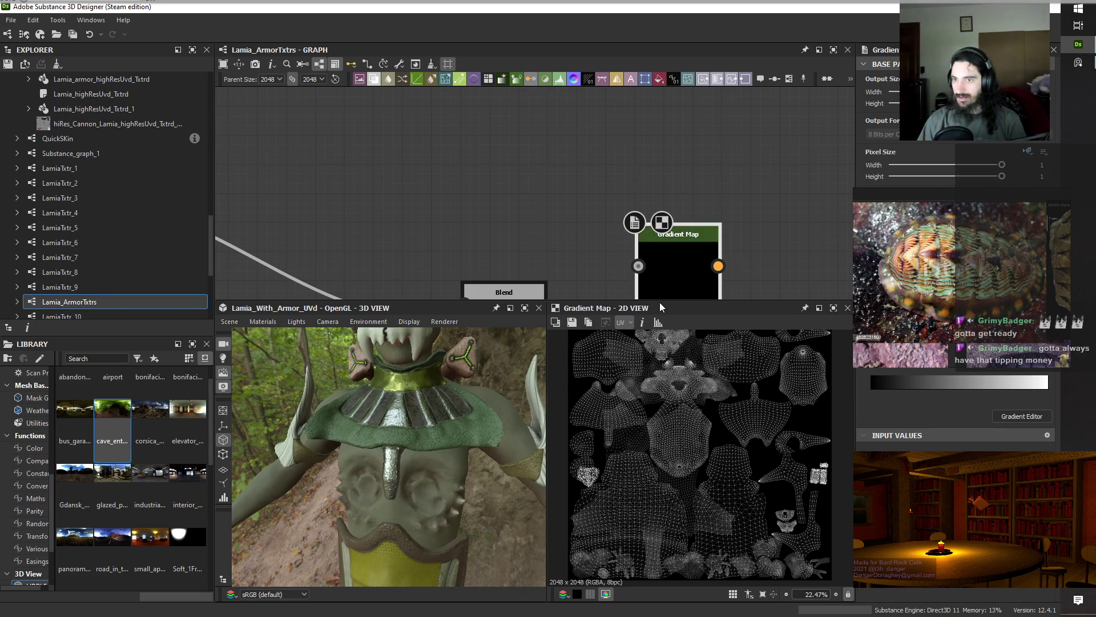
click(1022, 417)
Sample the gradient from the reference imagery, resampling it to run from orange through dark red and pink to white.
click(698, 418)
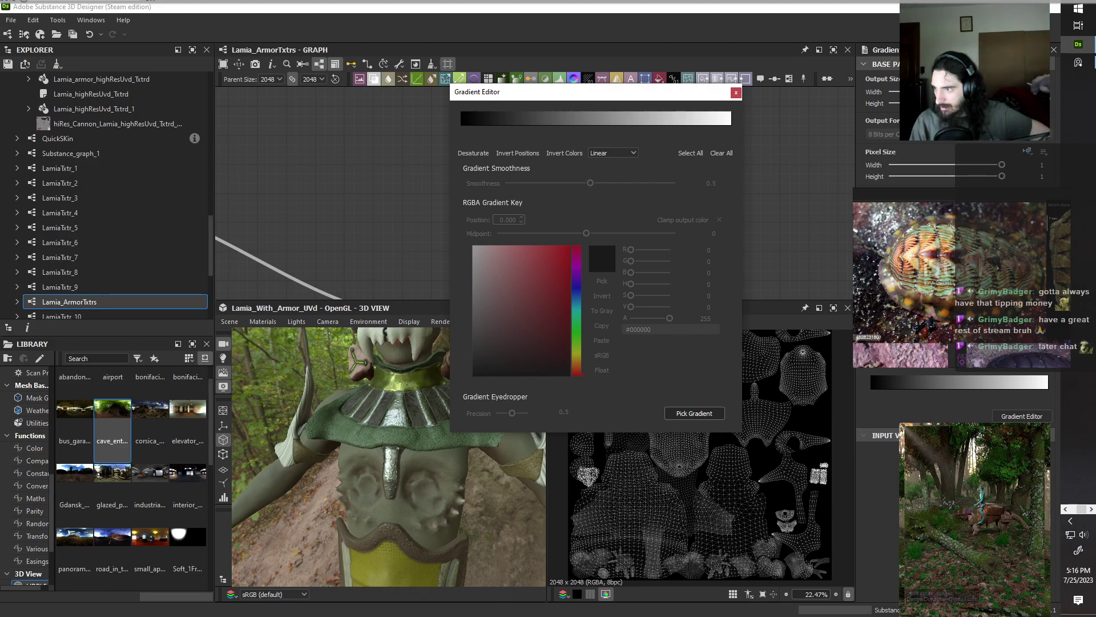
drag(896, 260, 936, 263)
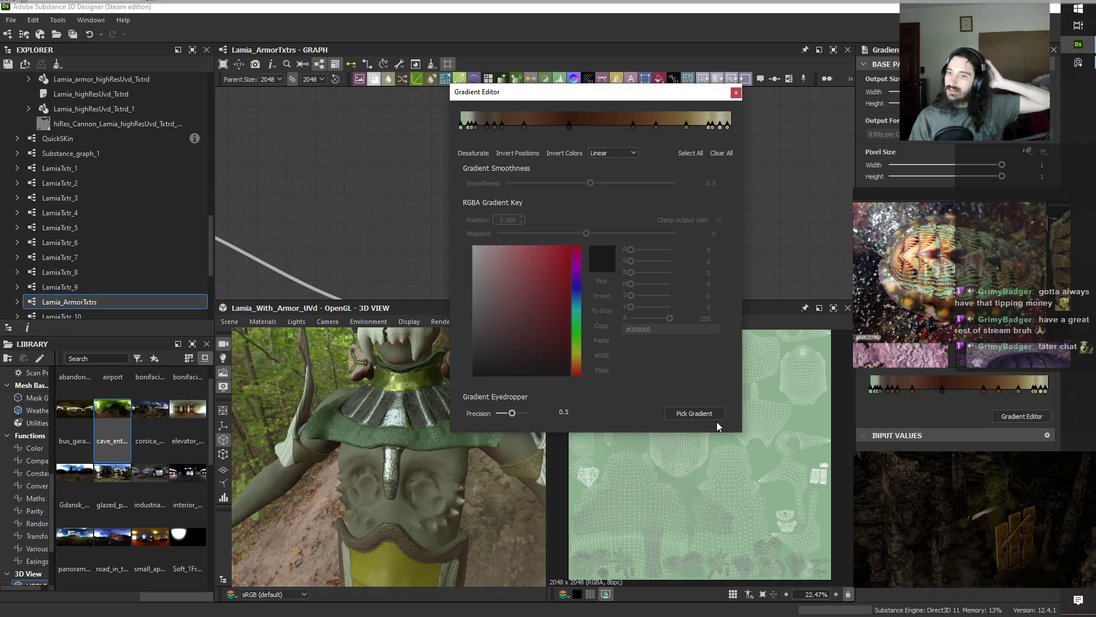
click(699, 414)
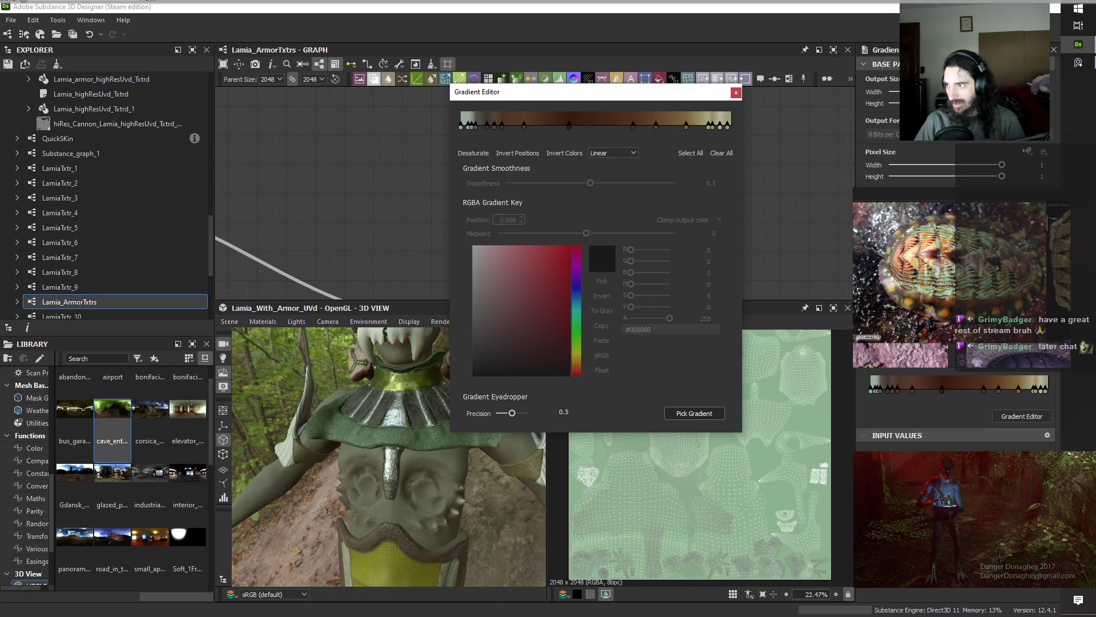
key(ctrl+v)
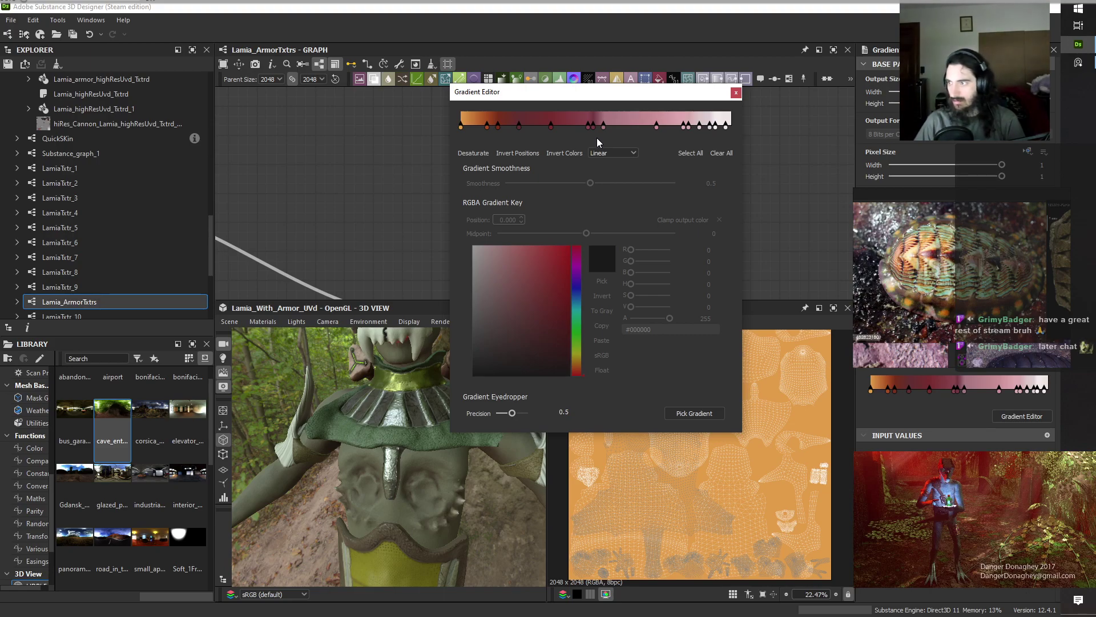
Examine the colors of the gradient keys at positions 0.333, 0.216 and 0.490.
click(551, 125)
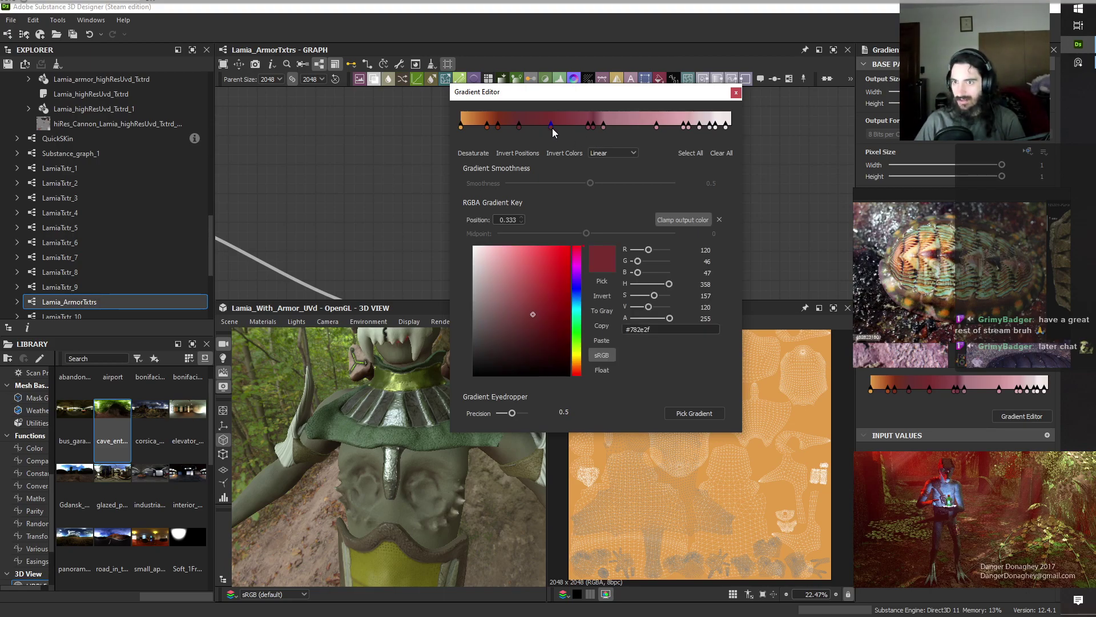
click(518, 125)
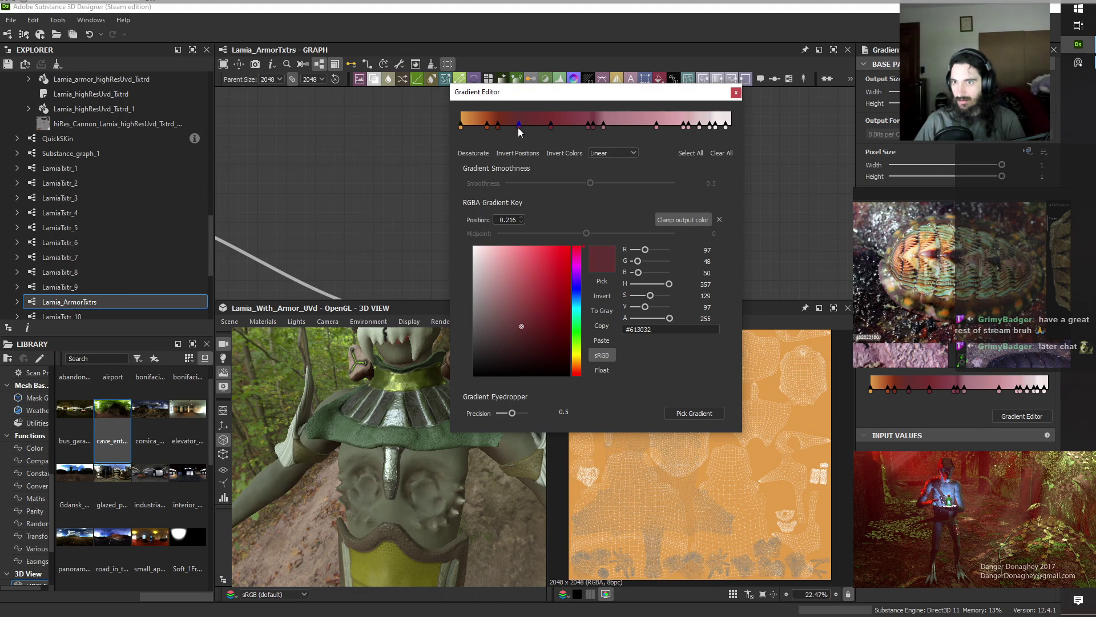
click(592, 125)
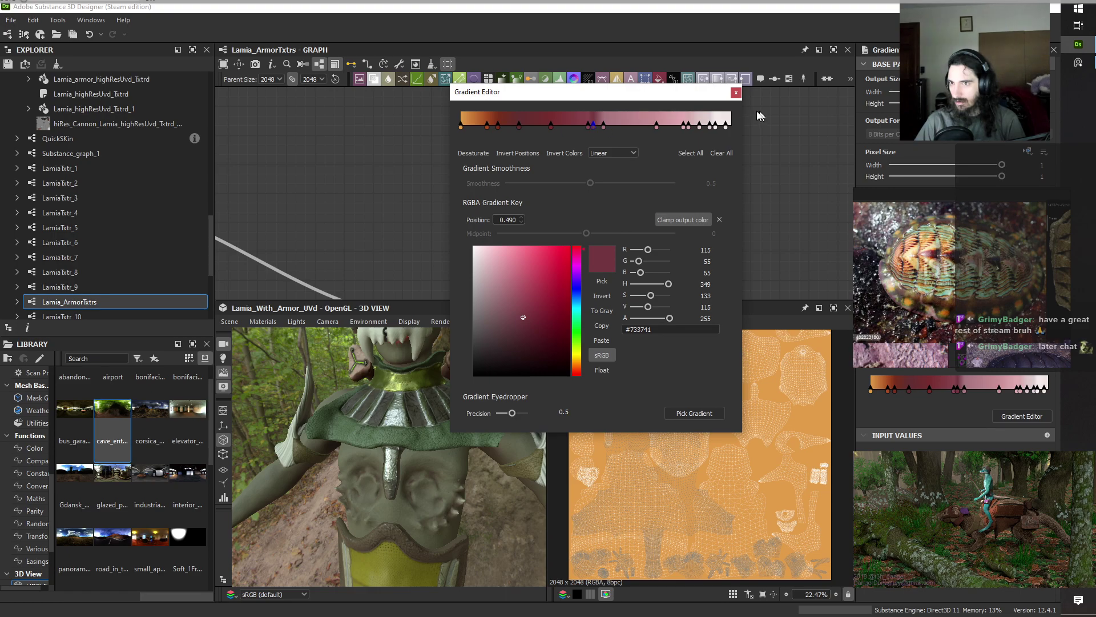
Close the gradient editing, move the orange Gradient Map aside, add a second Gradient Map beside it and open its gradient.
click(736, 92)
drag(697, 249, 638, 148)
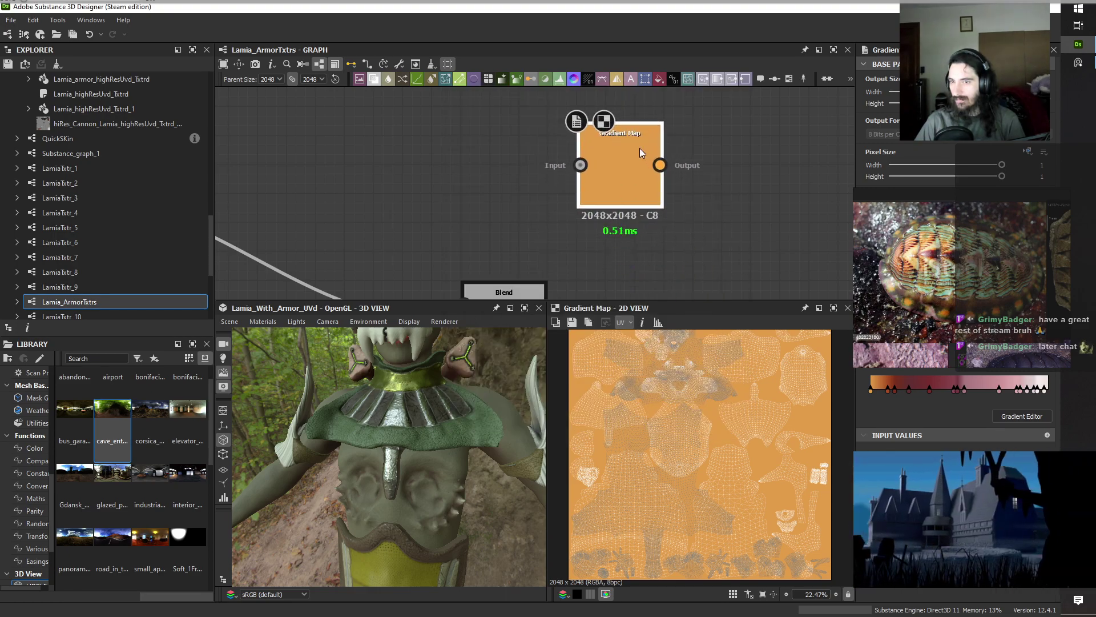
right_click(724, 219)
key(Escape)
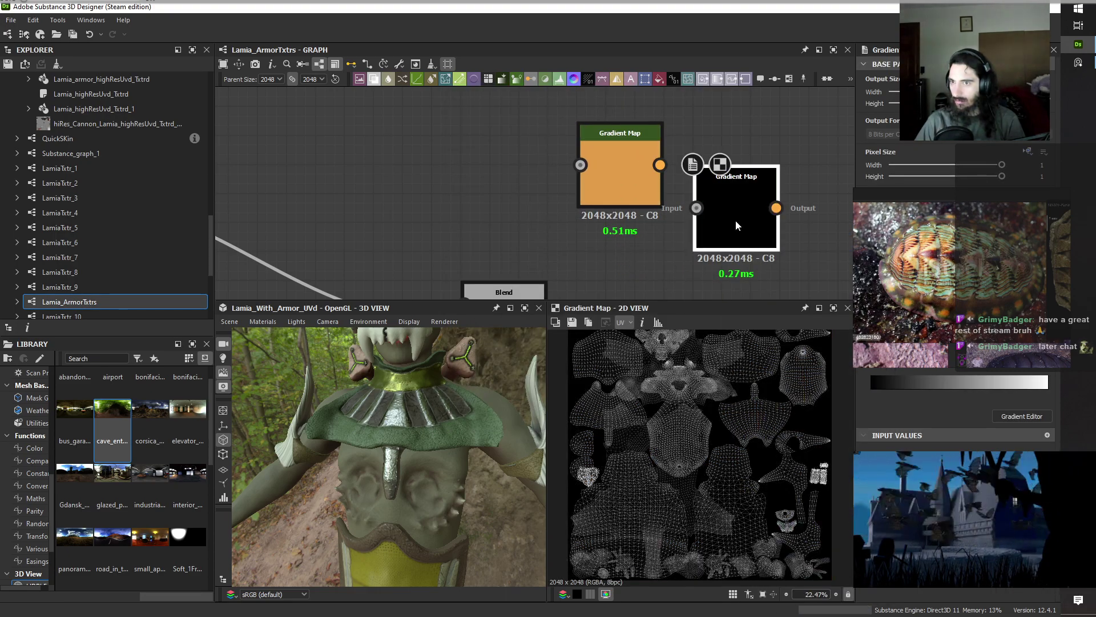
click(1021, 416)
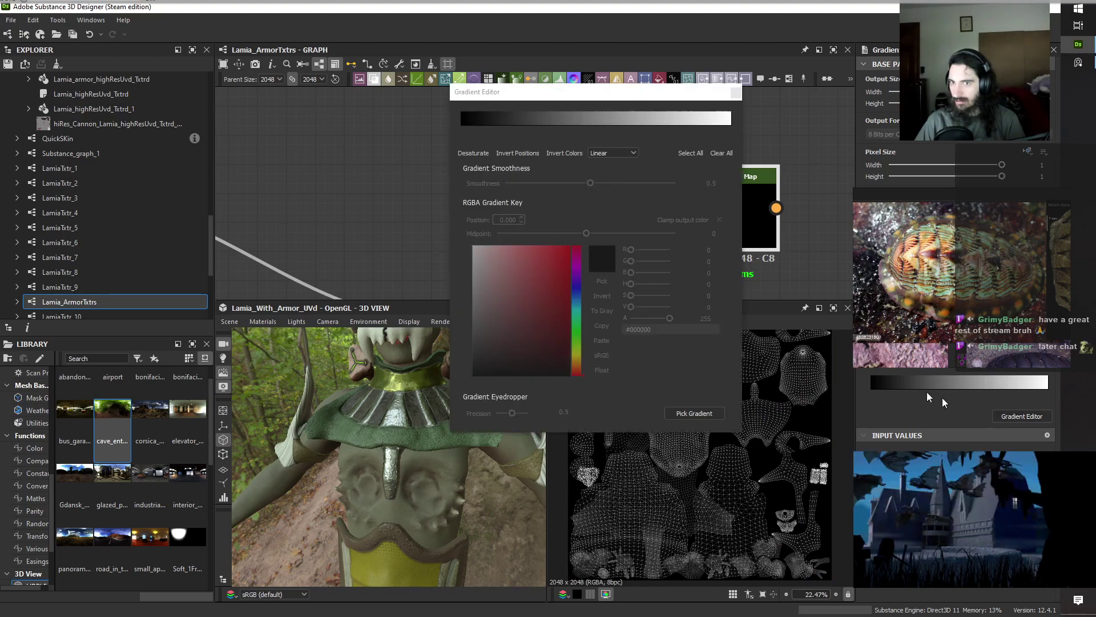
Sample dark brown #271508 from the chiton photo for the start key, and add a key at 0.418 sampled as pale green #a0c6ae.
click(462, 129)
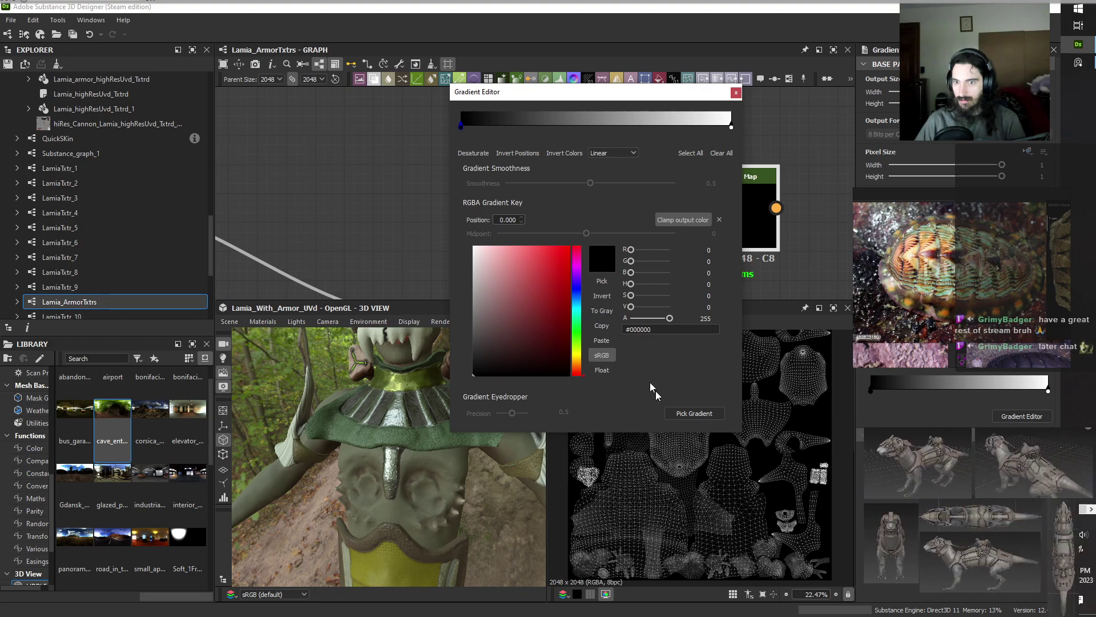
click(601, 280)
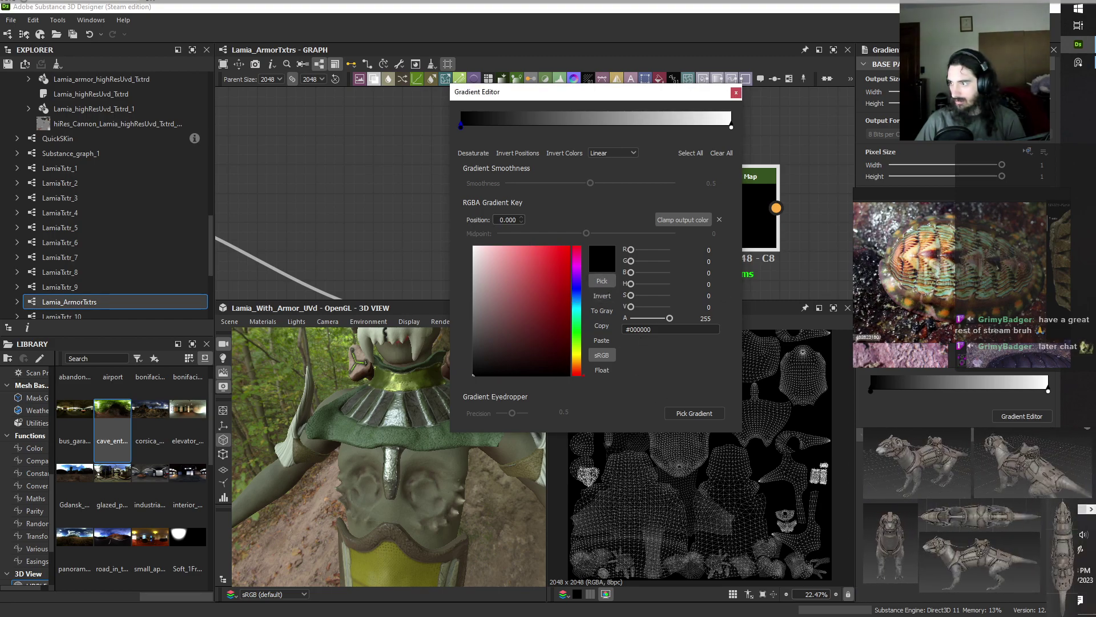
click(902, 268)
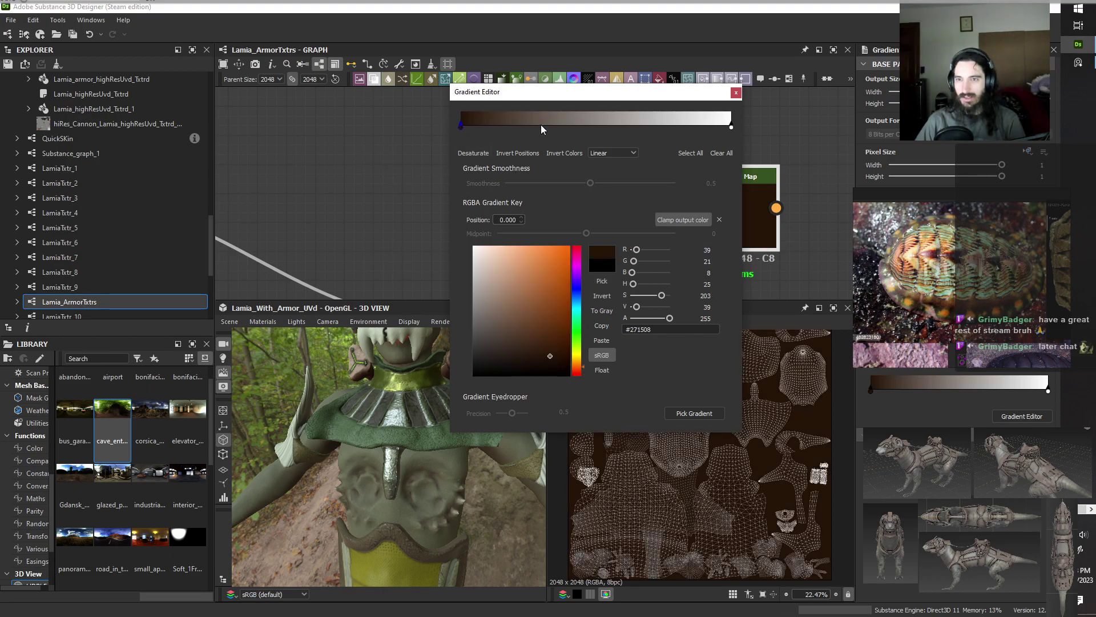
click(574, 129)
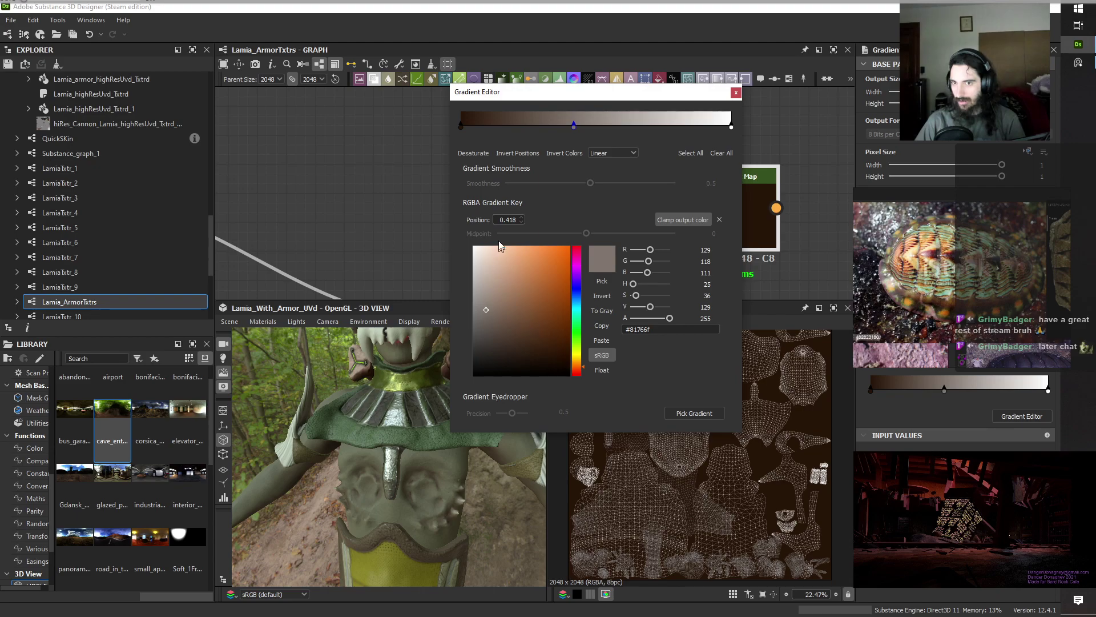
click(600, 280)
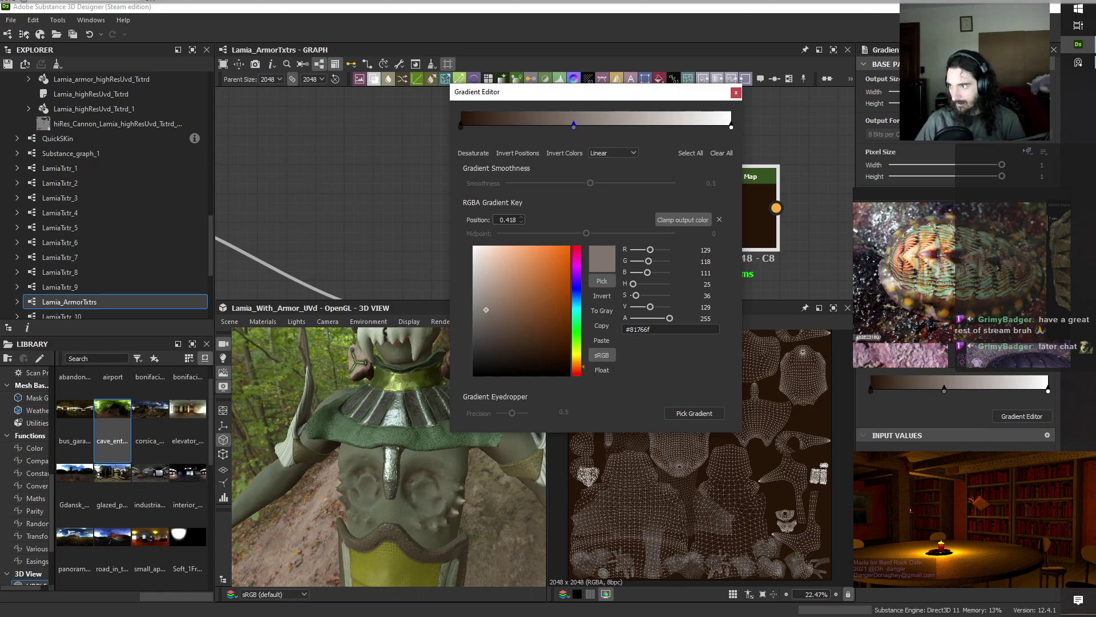
click(926, 246)
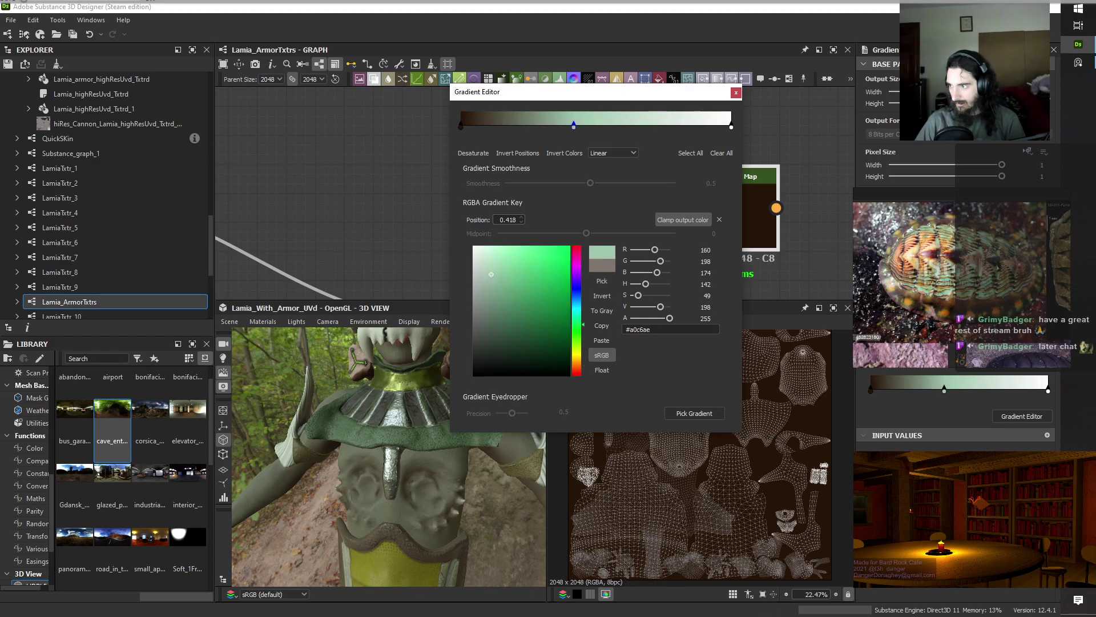
Sample orange #c9741b from the chiton photo for the end key at 1.000.
click(732, 126)
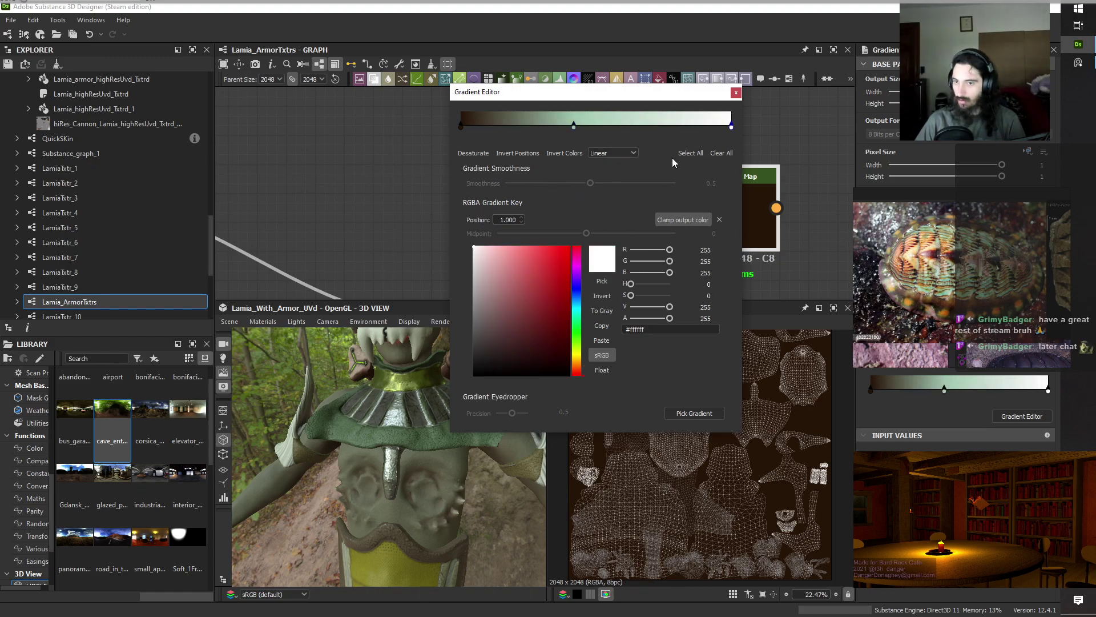
click(592, 279)
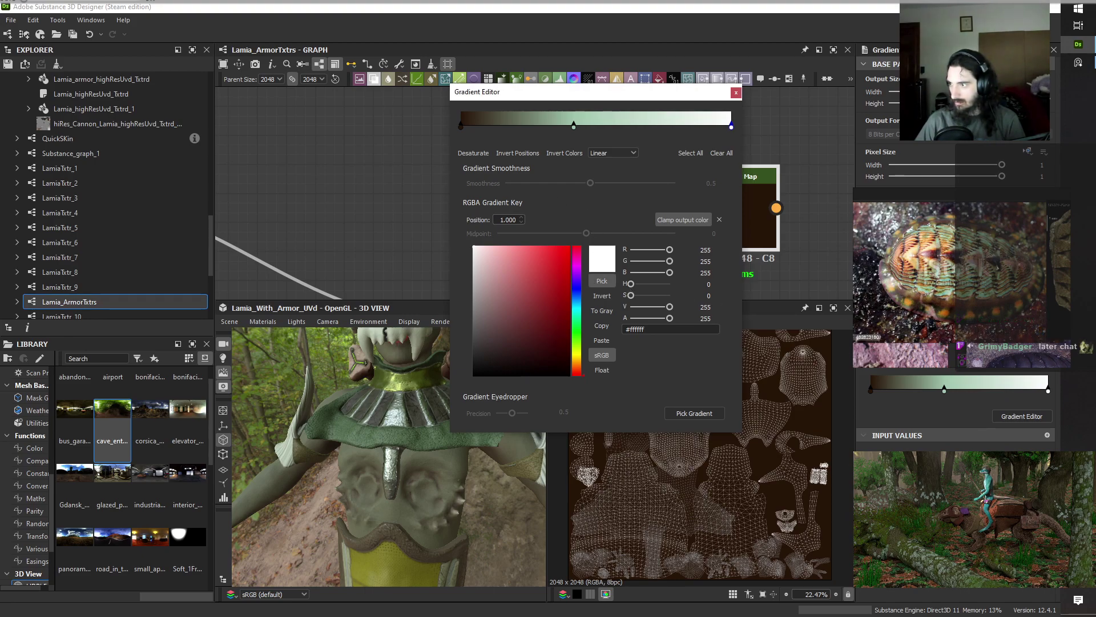
click(900, 300)
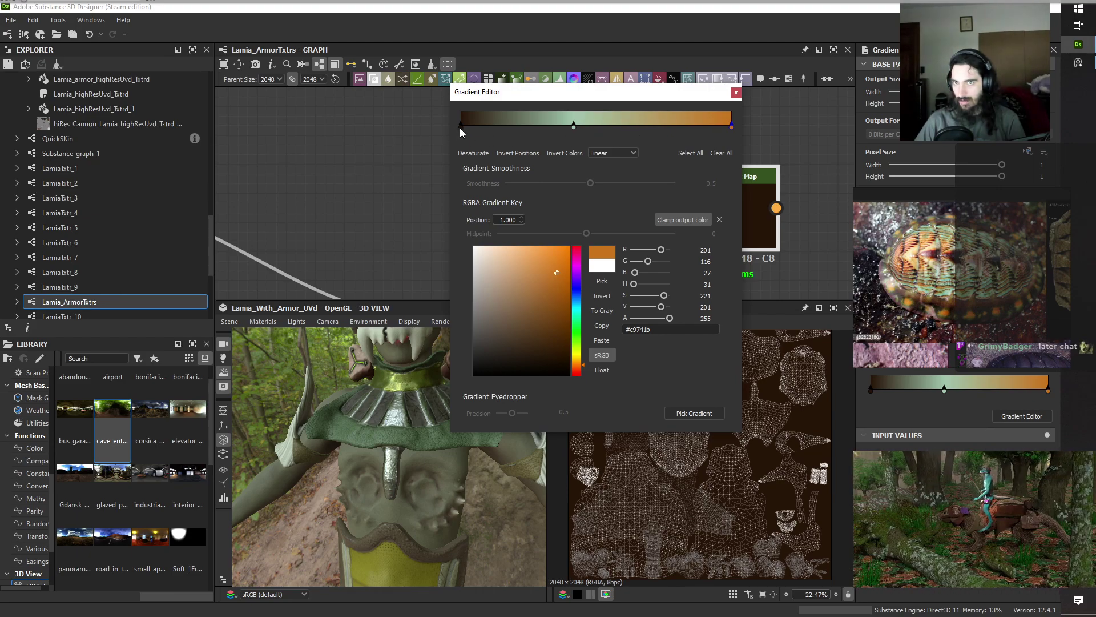
Shift the dark brown key to 0.141 and the pale green key to about 0.26, and add a second pale green key at 0.435.
drag(461, 127, 479, 133)
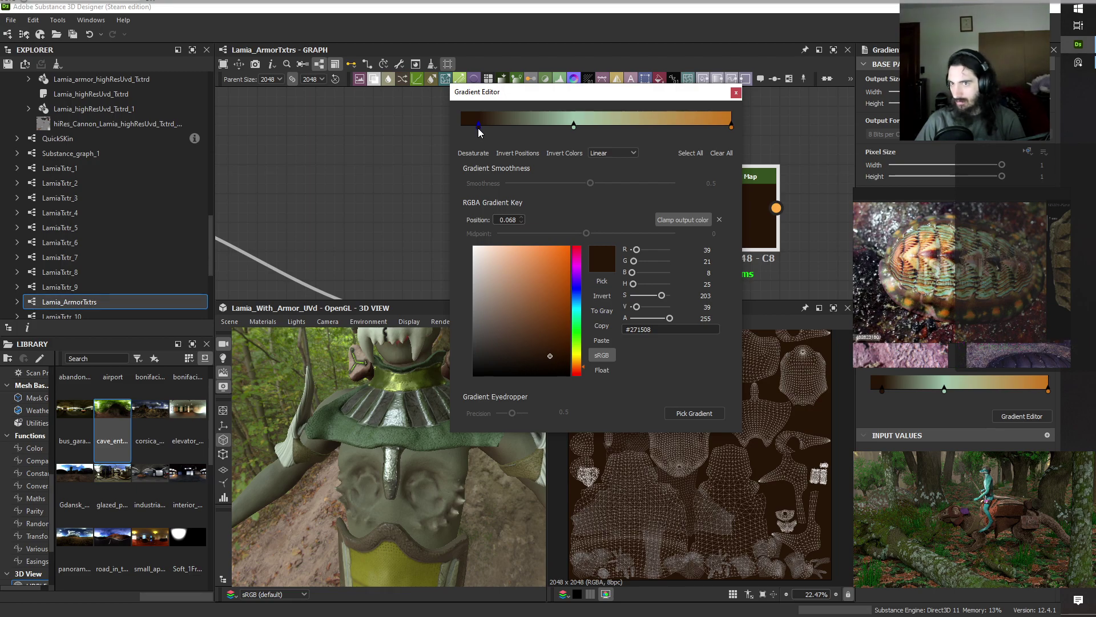
drag(479, 132, 483, 132)
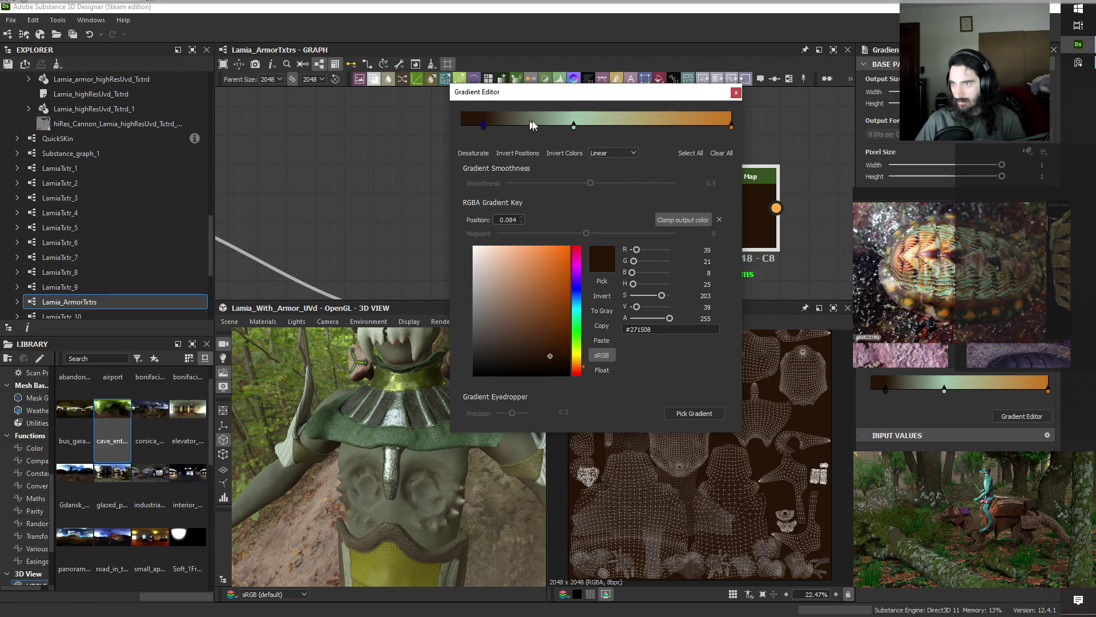
drag(574, 126, 507, 133)
click(518, 123)
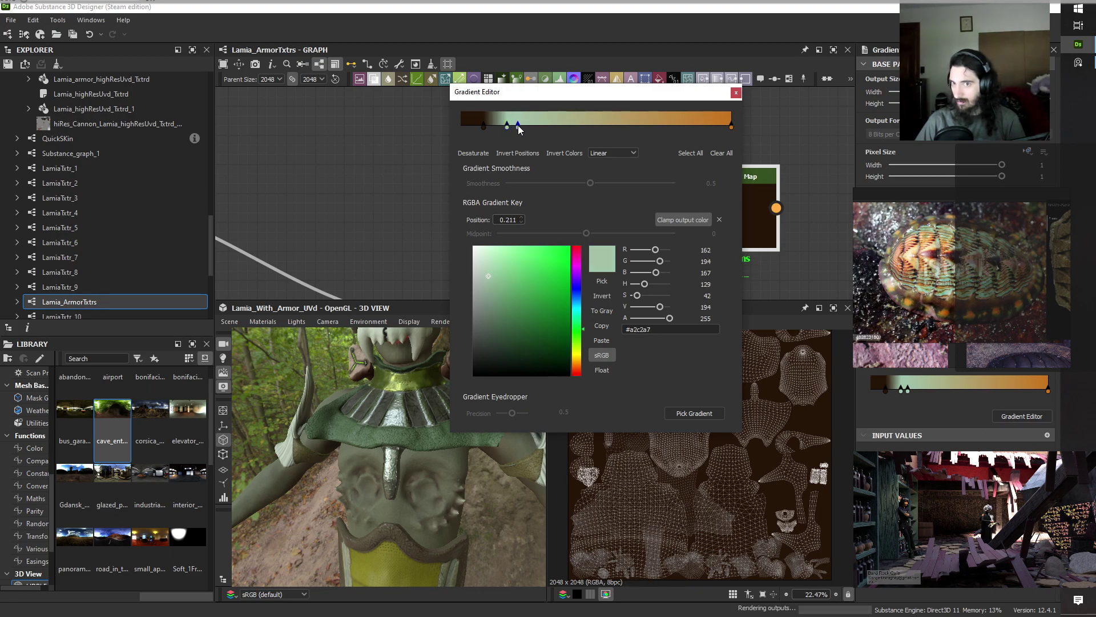
drag(518, 129, 592, 135)
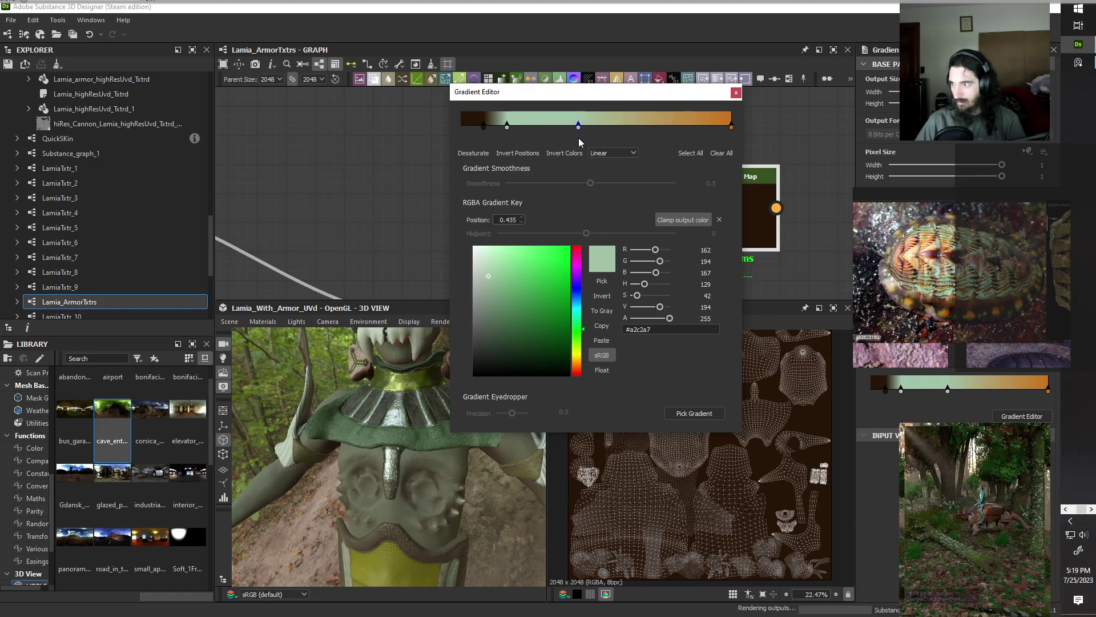
drag(593, 132, 578, 132)
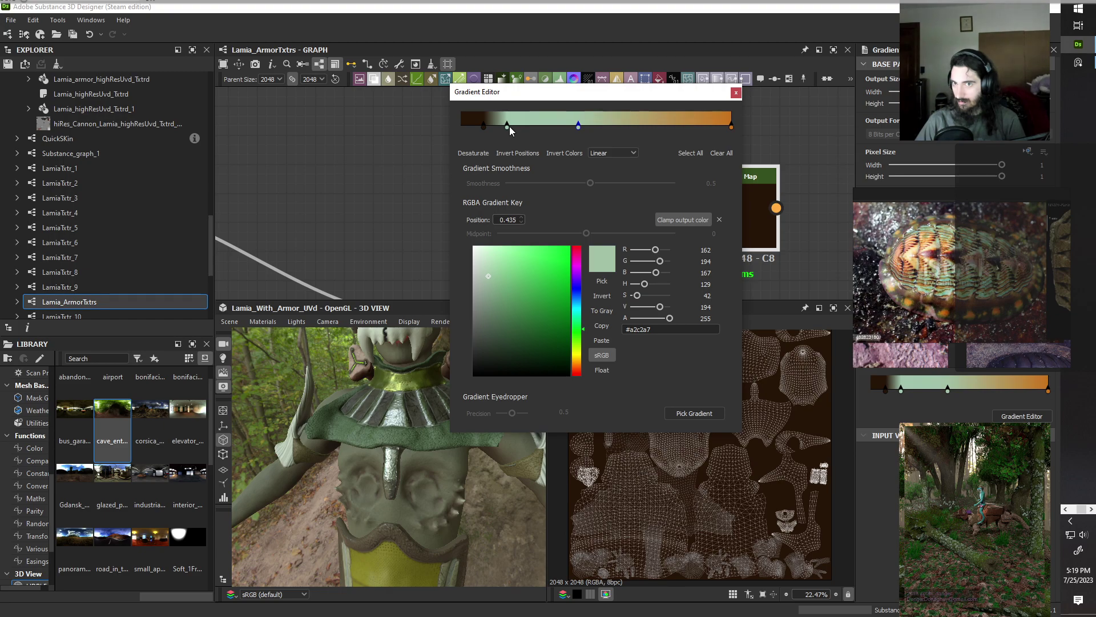
mouse_move(509, 126)
mouse_down()
mouse_move(531, 126)
mouse_move(485, 125)
mouse_move(499, 126)
mouse_up()
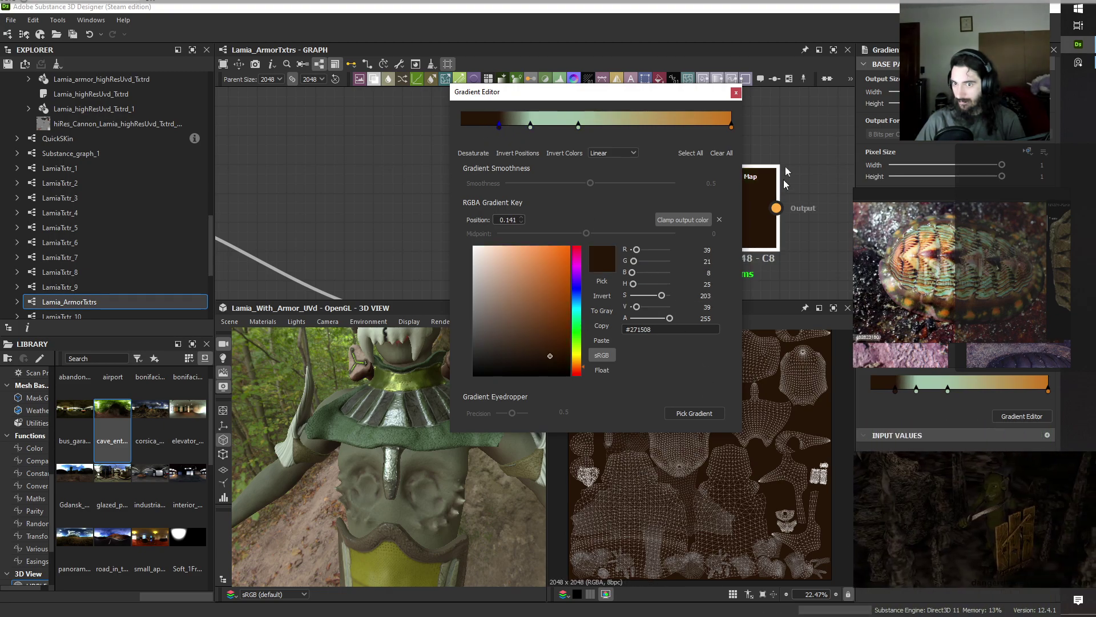
click(736, 92)
Feed the Blend holding the tile pattern with subtracted triangles into the new Gradient Map.
scroll(731, 196, down, 5)
middle_drag(731, 196, 680, 141)
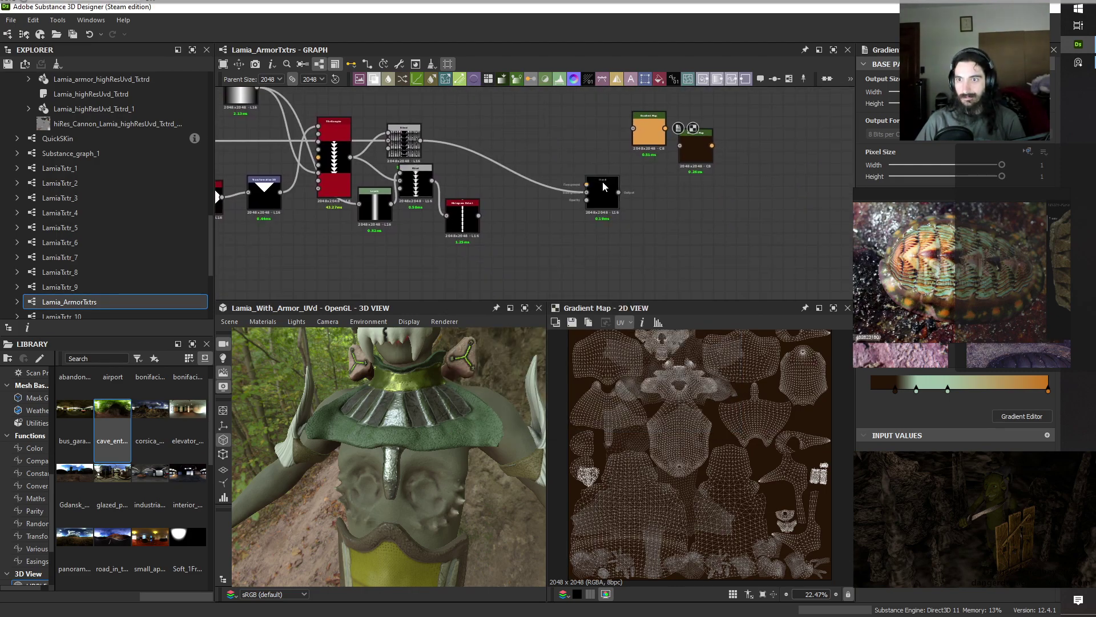
drag(420, 141, 679, 146)
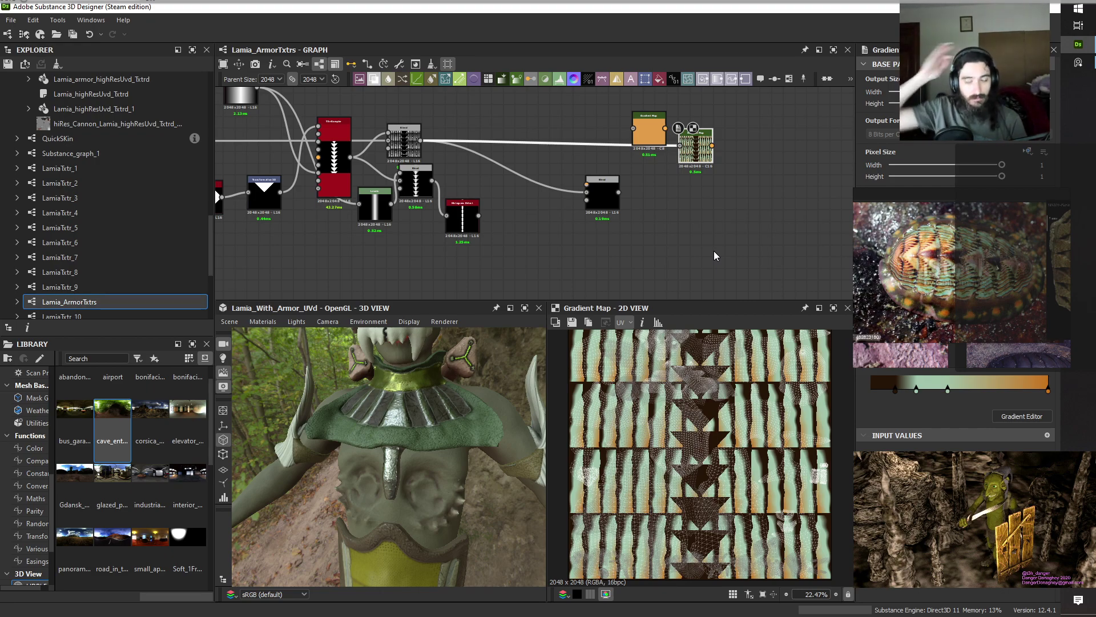
Duplicate the green and brown Gradient Map below the original and feed it from the Histogram Select output.
scroll(522, 149, down, 1)
scroll(522, 151, down, 1)
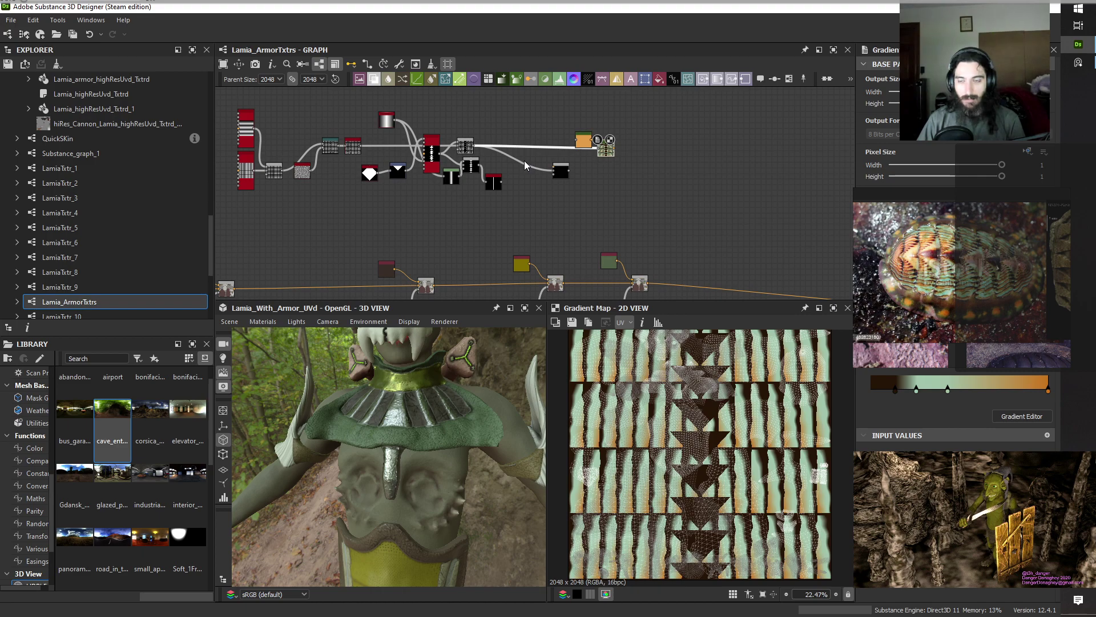
scroll(576, 188, up, 1)
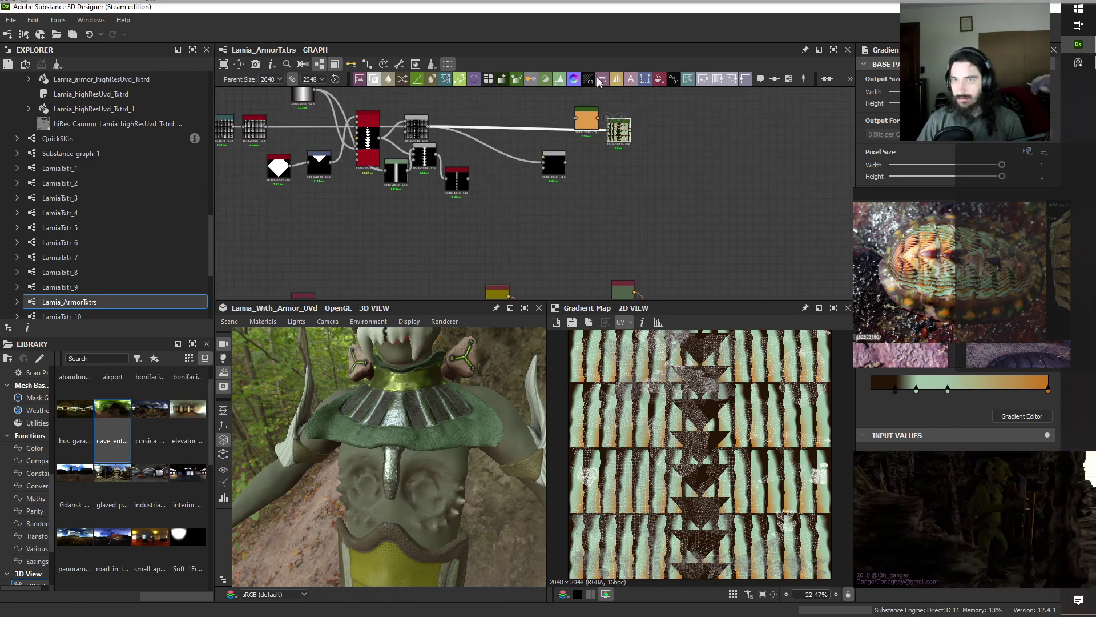
scroll(577, 192, up, 1)
middle_drag(612, 188, 634, 197)
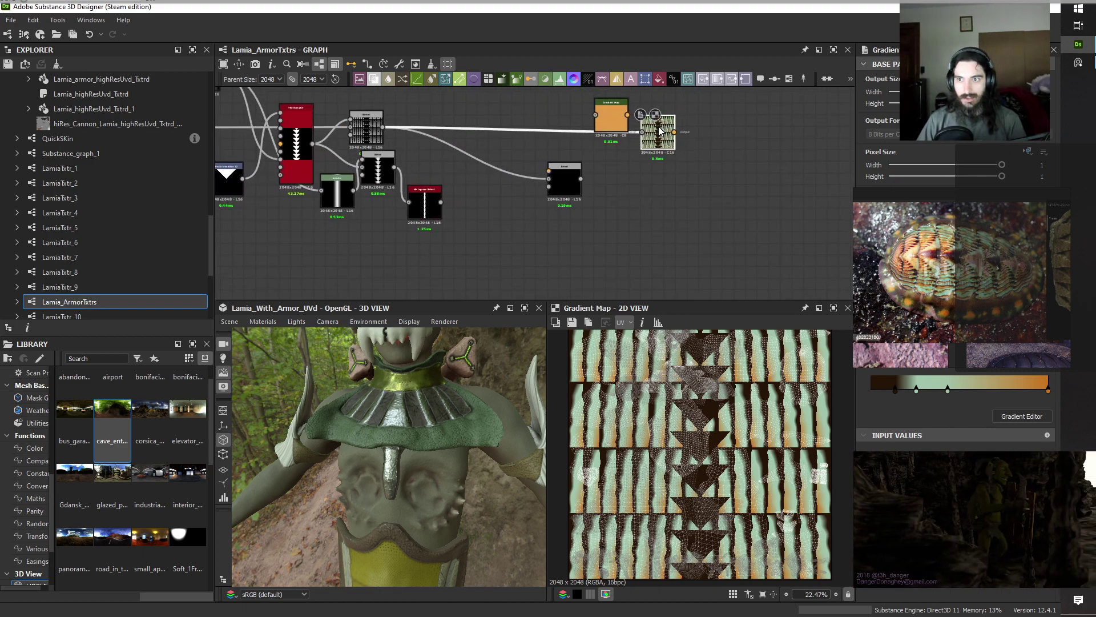
key(ctrl+c)
key(ctrl+v)
drag(539, 192, 663, 191)
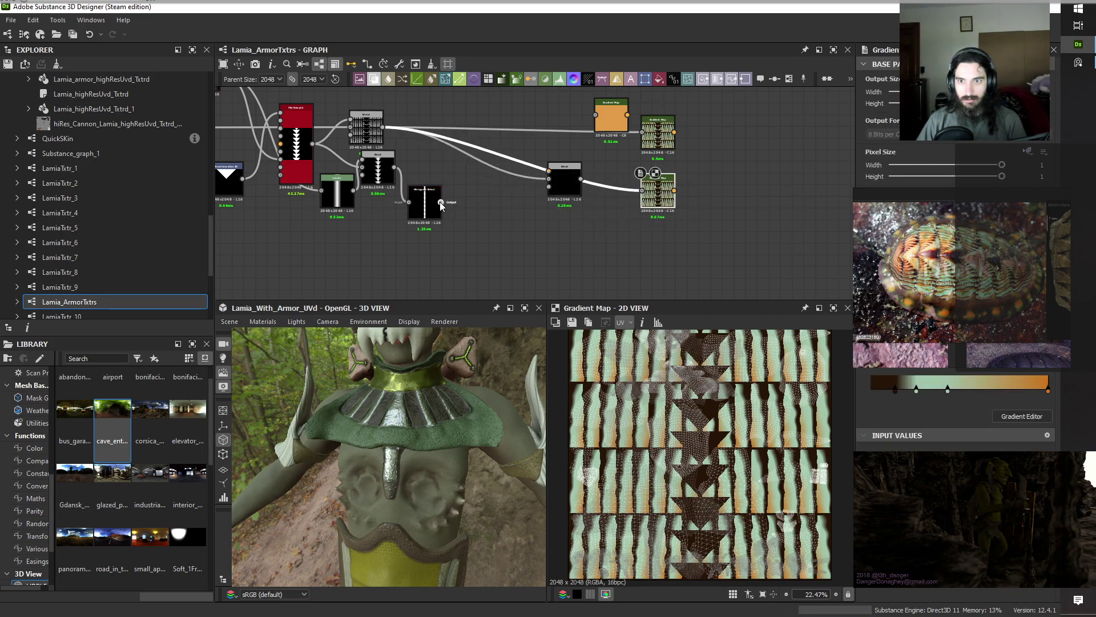
drag(440, 202, 642, 190)
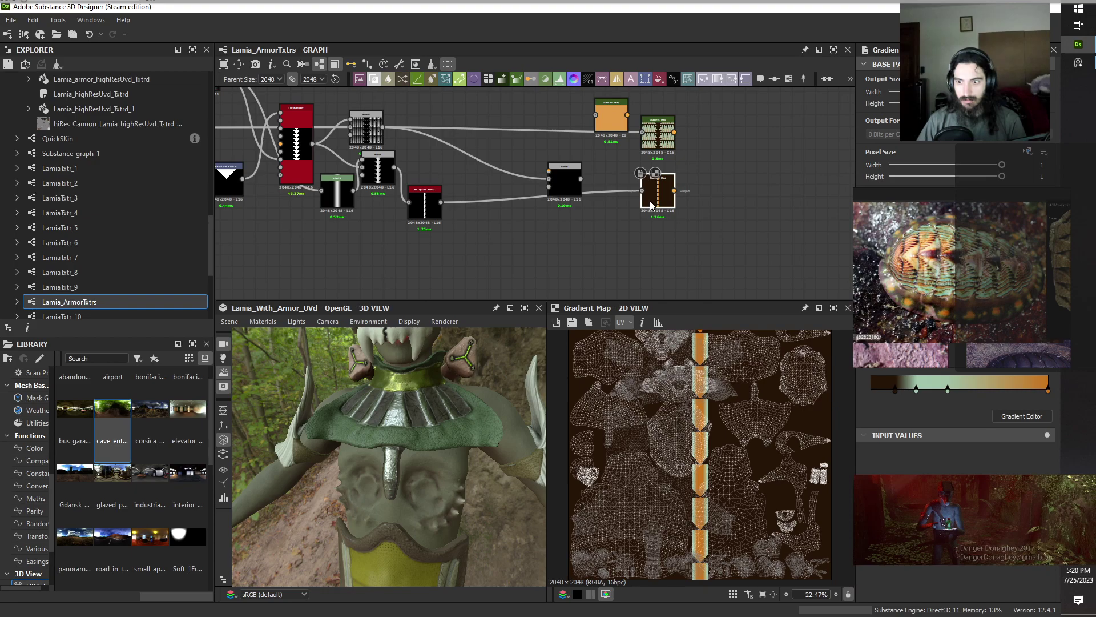
Insert an Invert Grayscale node between the Histogram Select and the duplicated Gradient Map.
key(space)
text(inv)
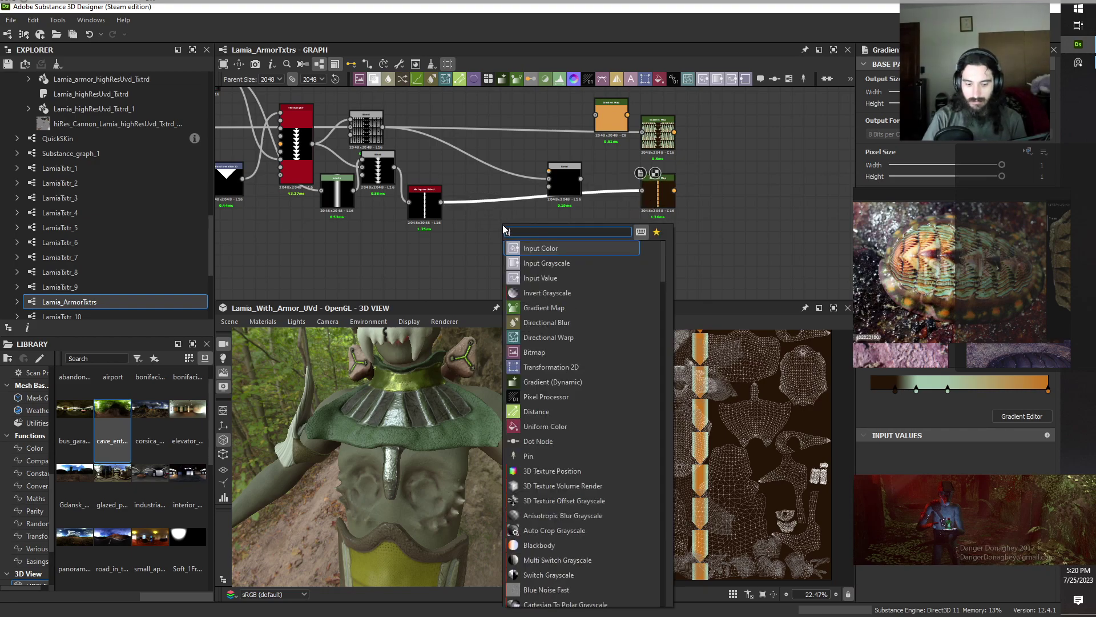
key(Return)
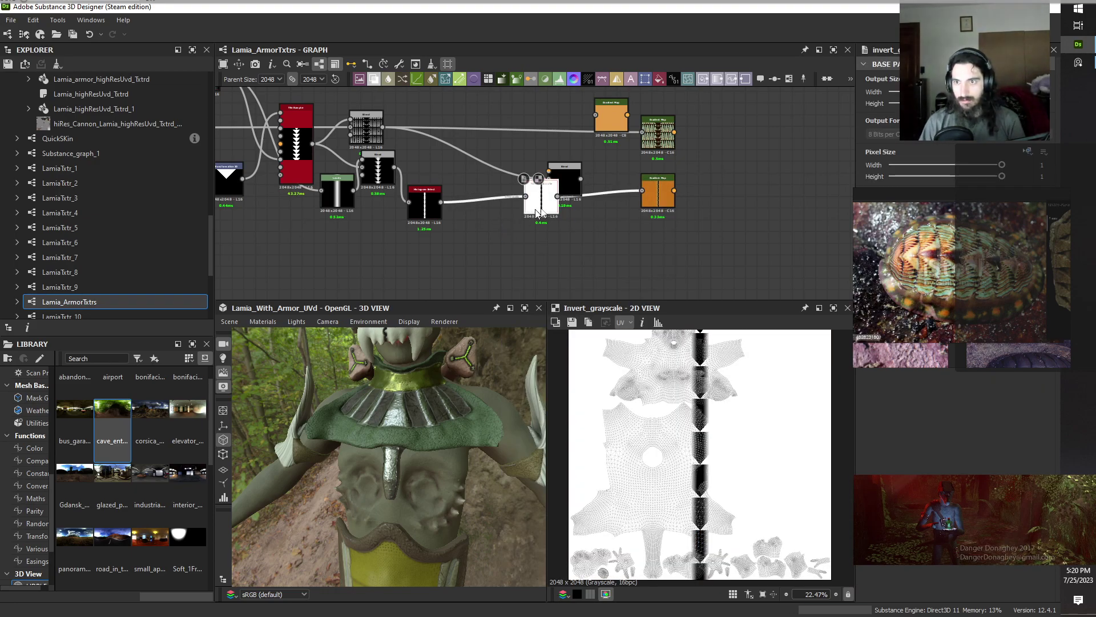
Reorder the duplicated Gradient Map's keys so orange sits just after dark brown and a pale green key ends the gradient.
double_click(660, 204)
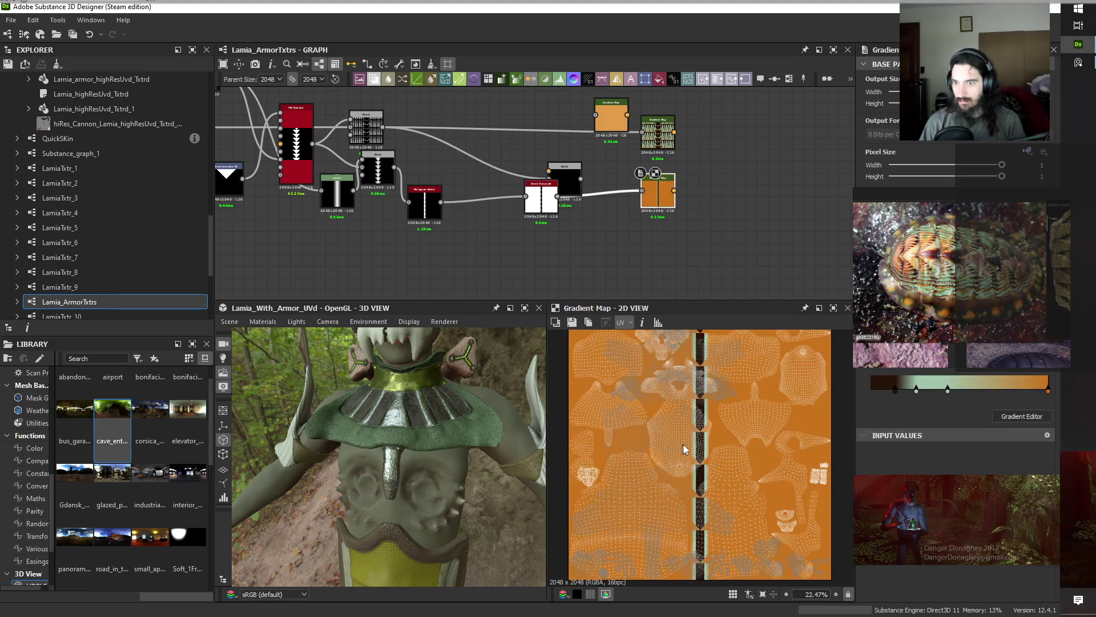
scroll(720, 435, up, 5)
scroll(721, 432, up, 4)
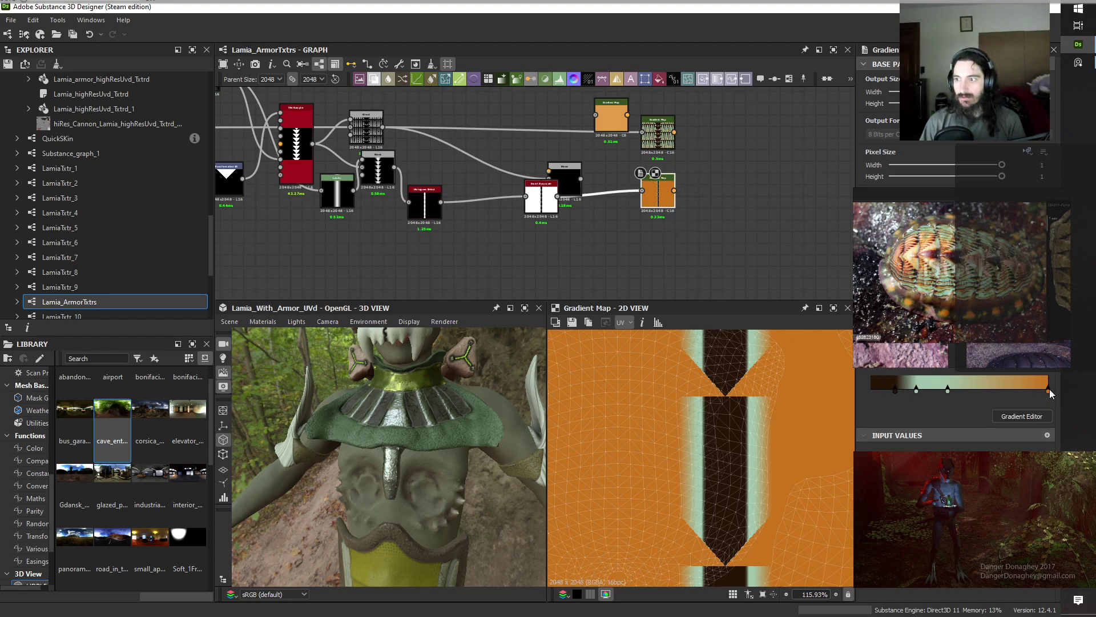
drag(1047, 389, 912, 400)
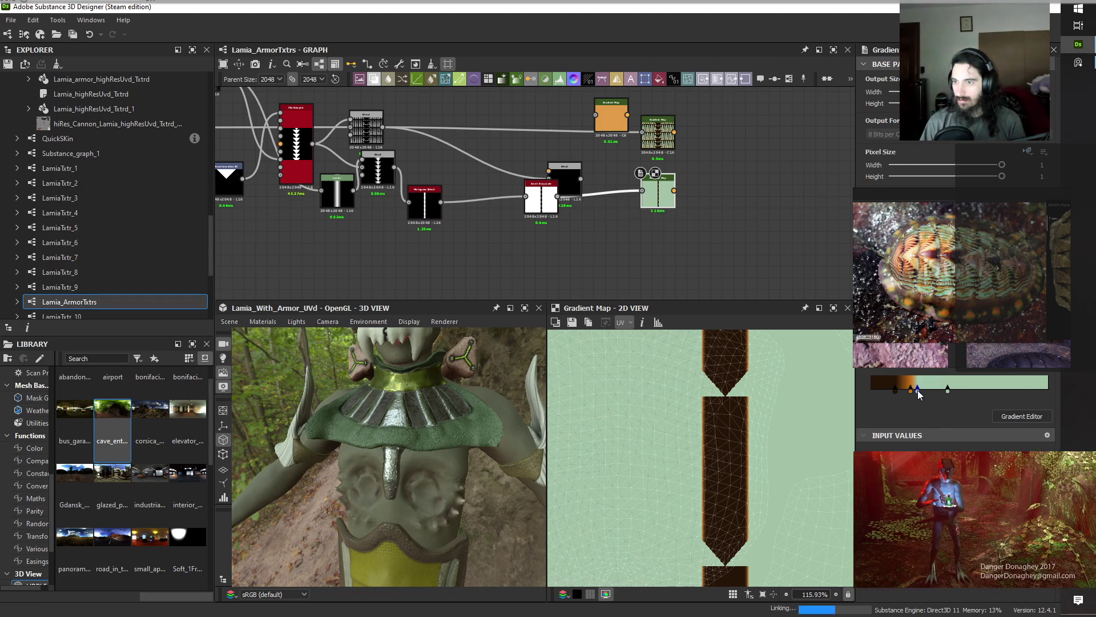
drag(916, 389, 1055, 403)
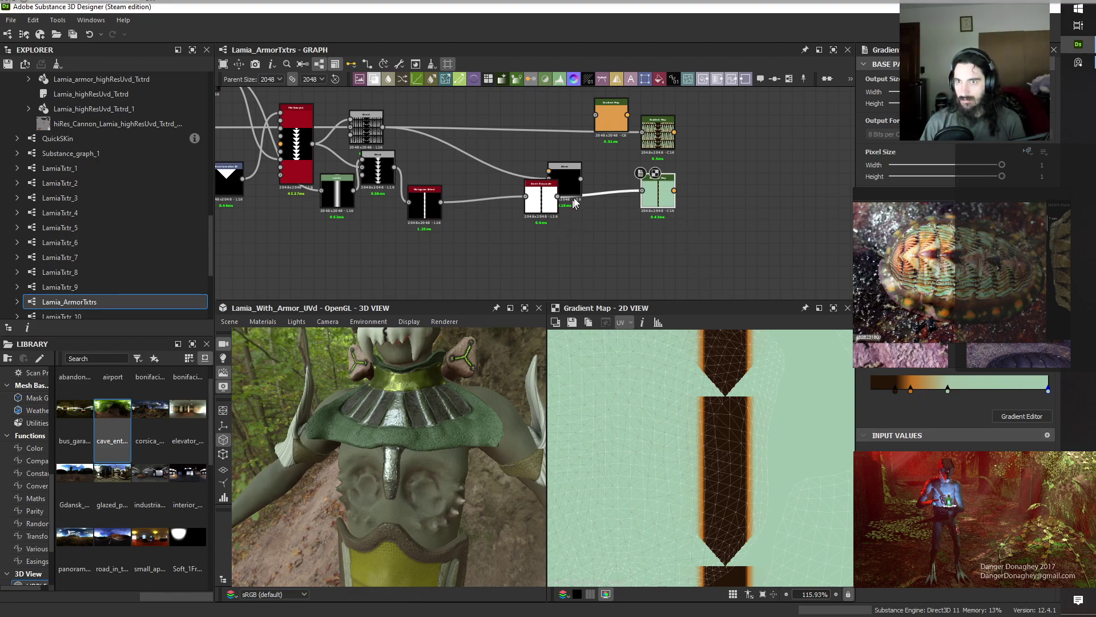
Move the unused Blend up off the Invert Grayscale node, and duplicate the triangle column's Tile Sampler below the original.
drag(571, 187, 571, 163)
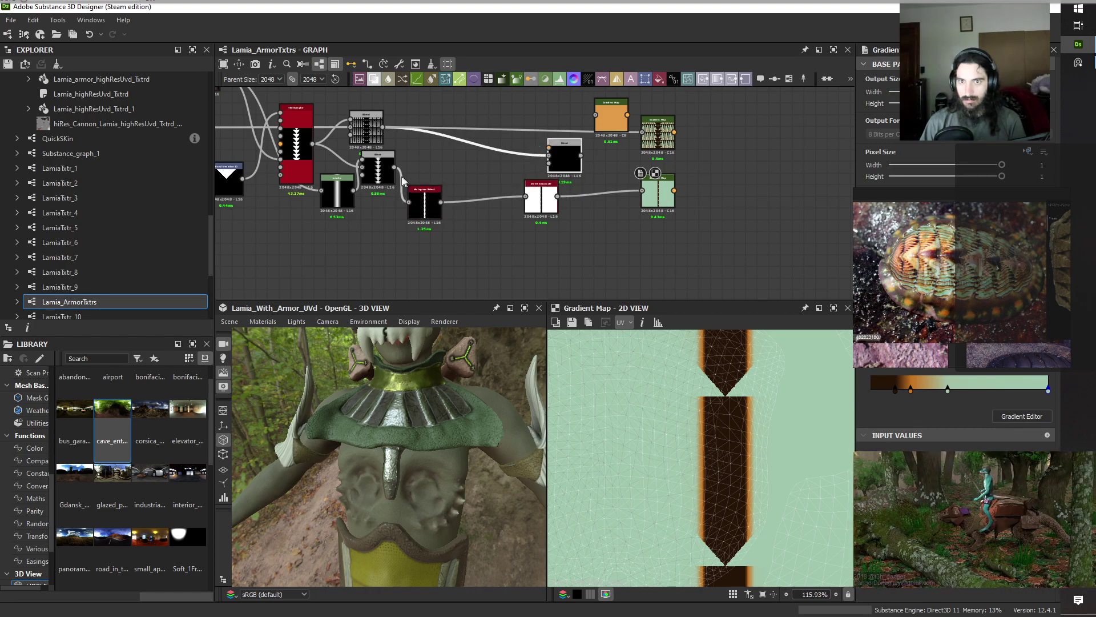
double_click(378, 170)
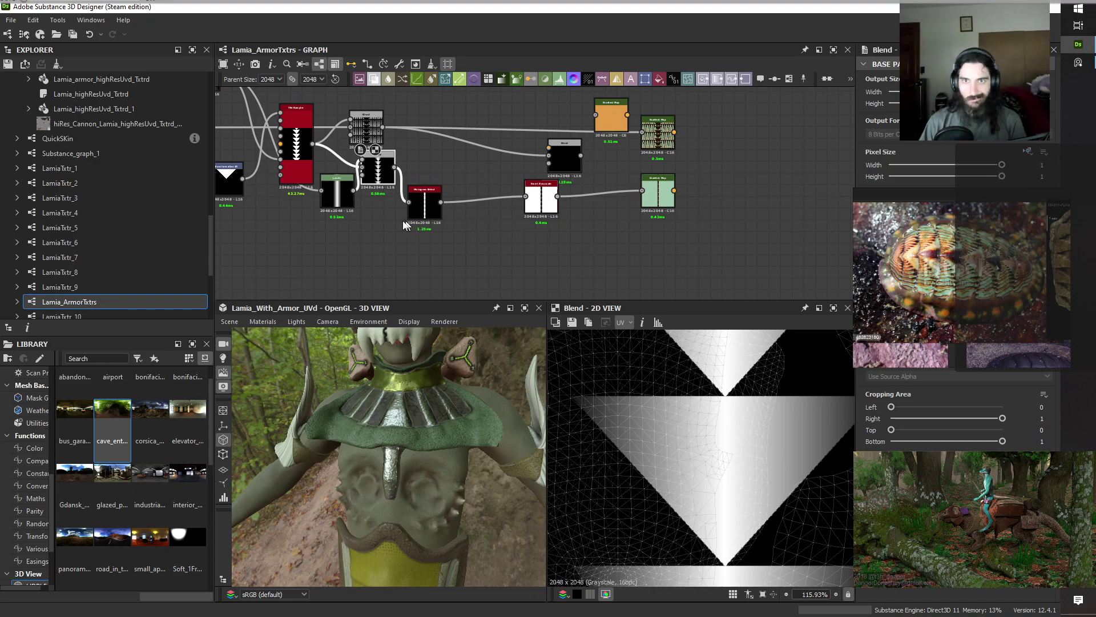
middle_drag(343, 242, 497, 244)
click(458, 166)
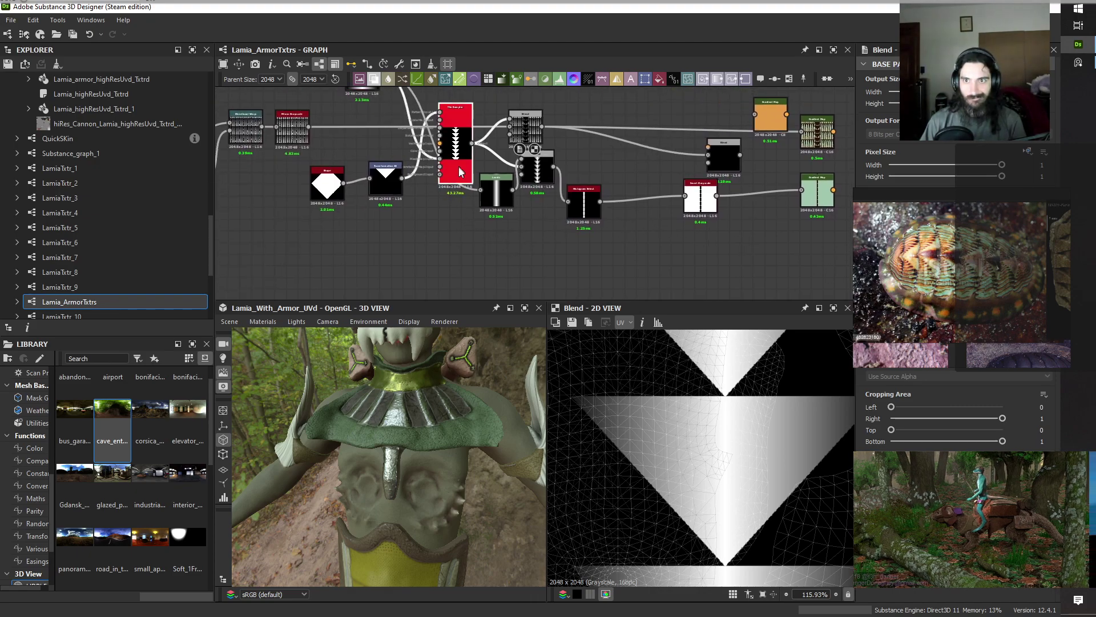
scroll(441, 228, down, 2)
scroll(441, 228, up, 1)
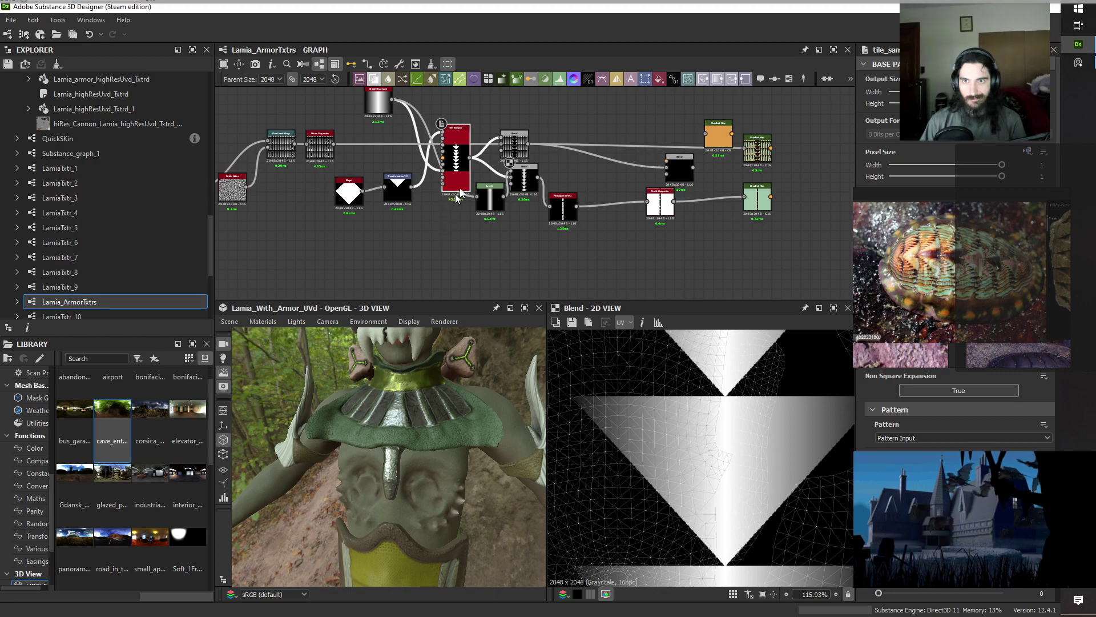
key(ctrl+d)
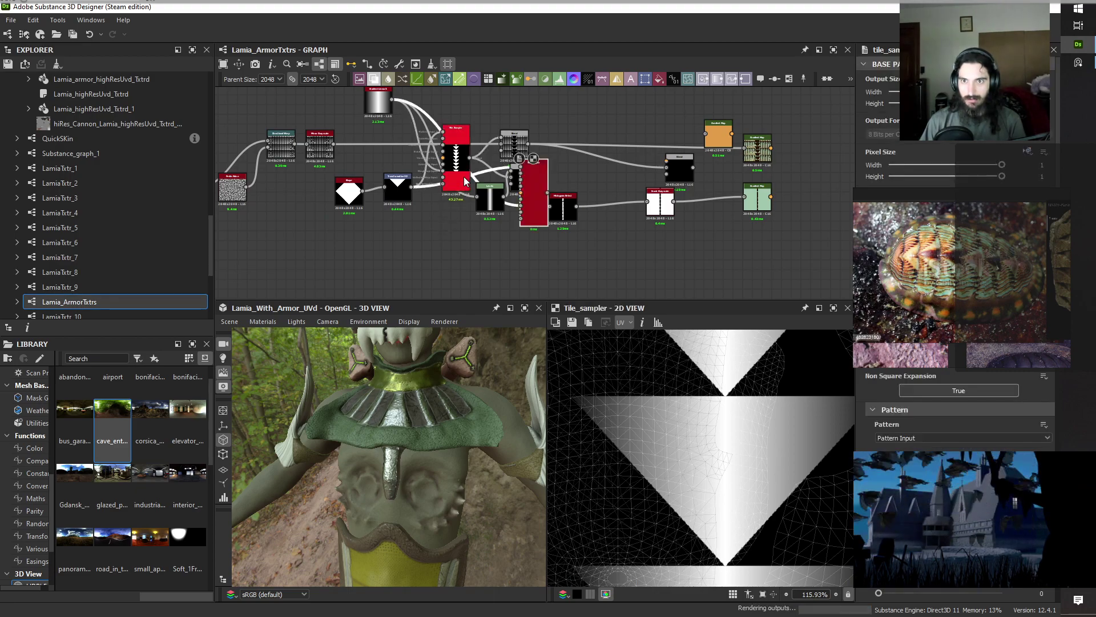
click(436, 257)
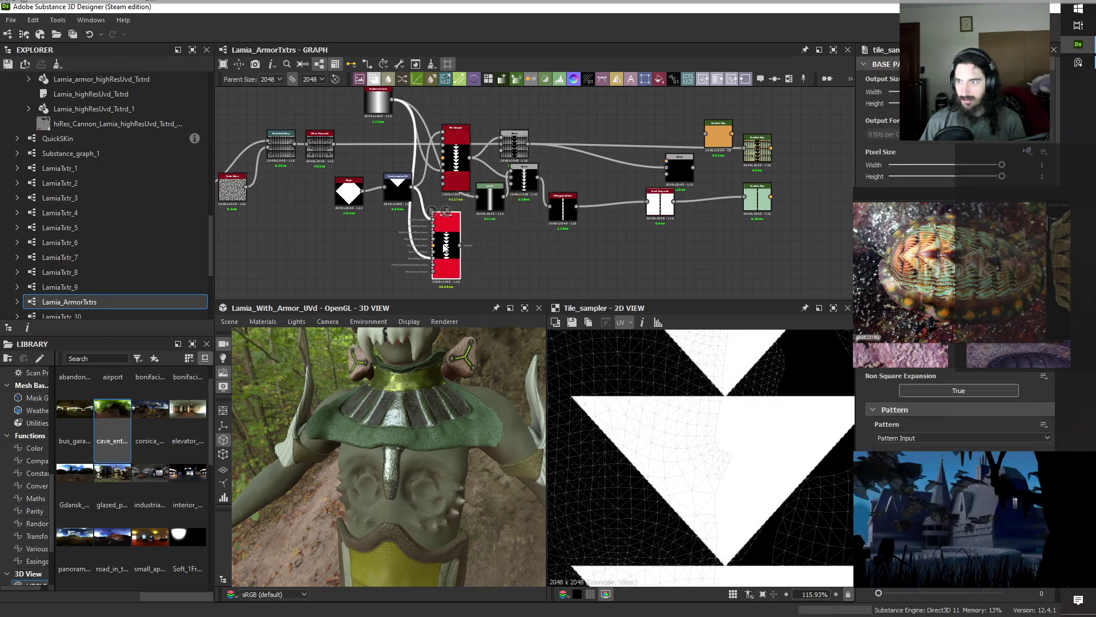
Set the duplicated Tile Sampler's pattern to Gradation with a rotation of 90.
click(906, 439)
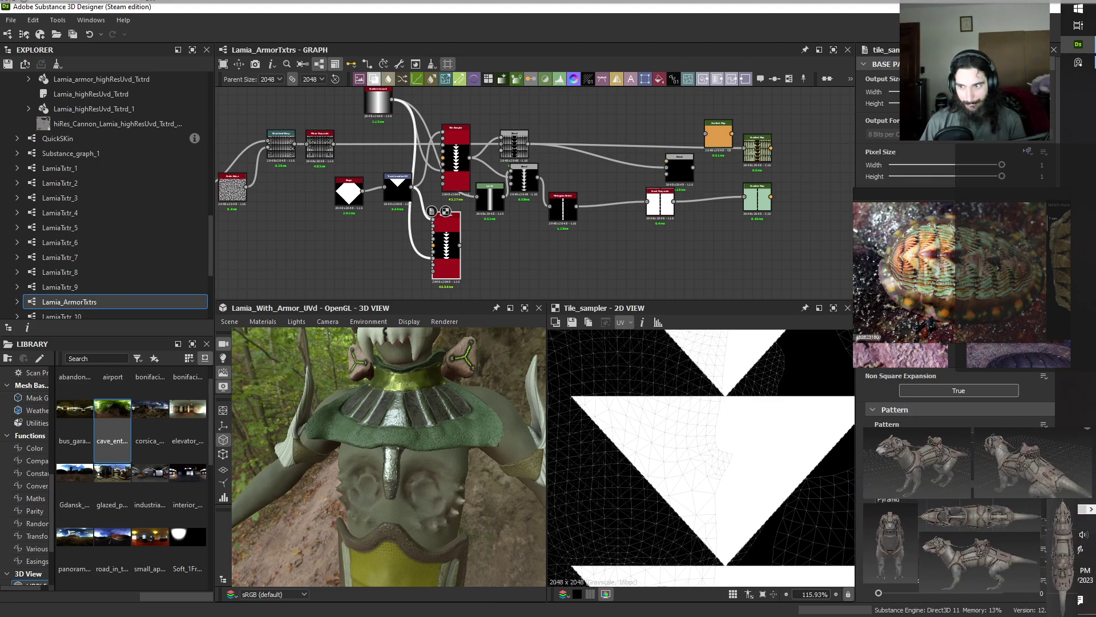
click(907, 516)
scroll(667, 466, down, 10)
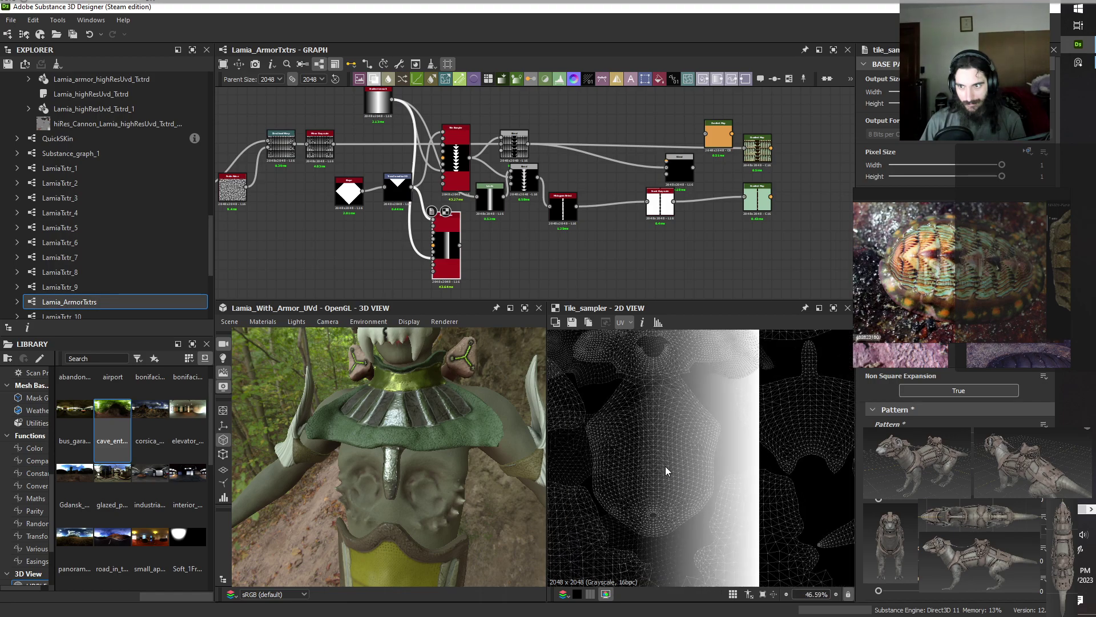
scroll(673, 465, up, 1)
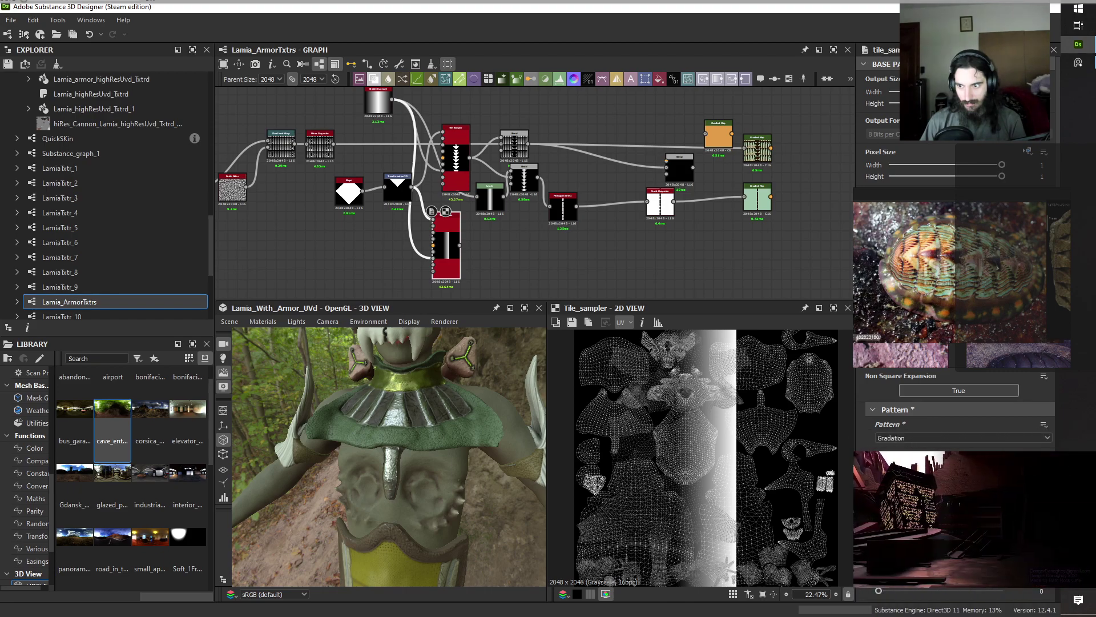
scroll(490, 241, up, 2)
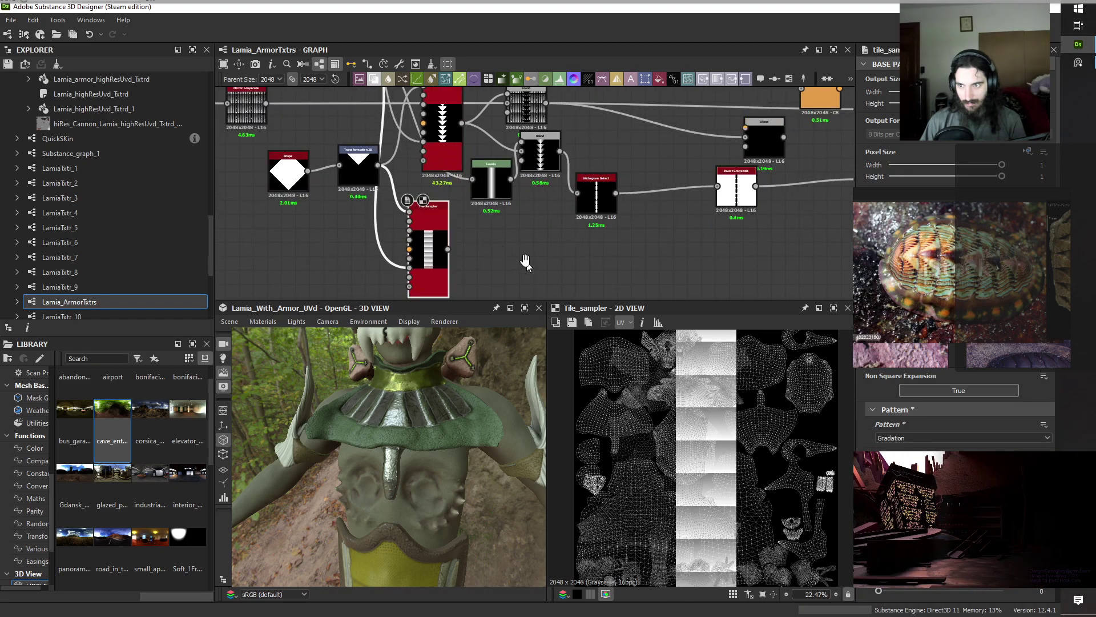
middle_drag(523, 255, 439, 232)
Reduce the Y size of the duplicated Tile Sampler's gradation tiles to leave dark gaps between them.
scroll(867, 389, down, 4)
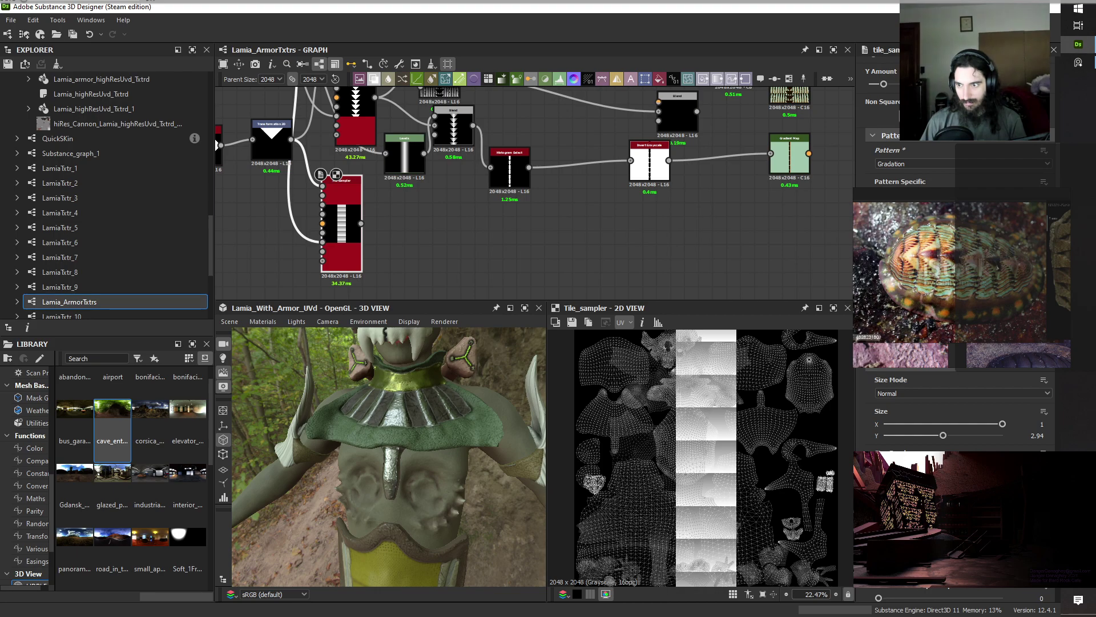
scroll(968, 401, down, 2)
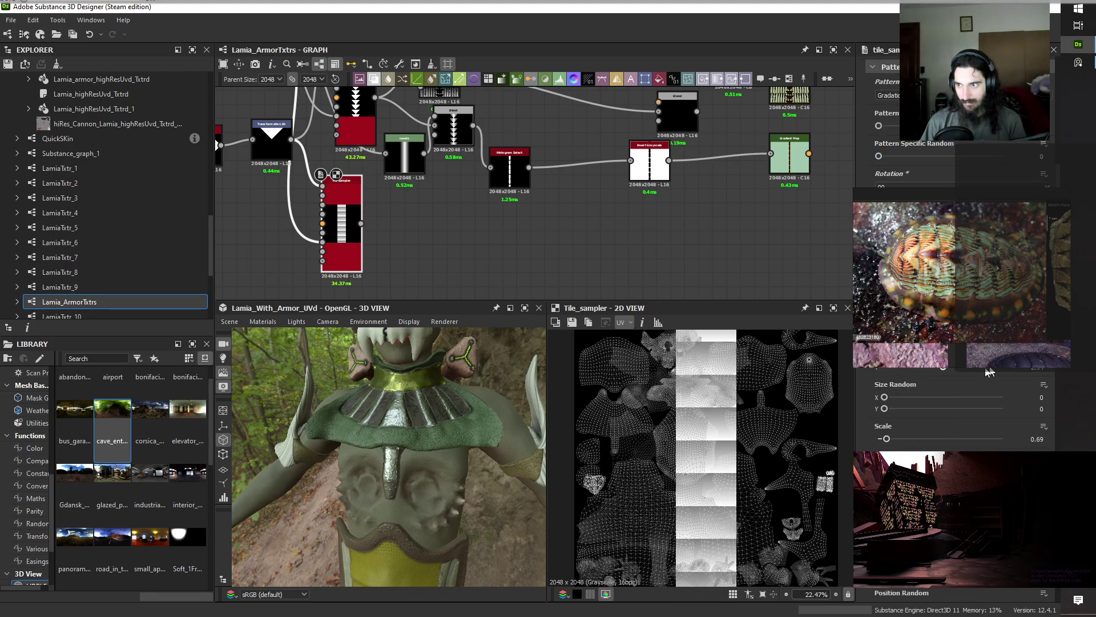
drag(944, 370, 905, 374)
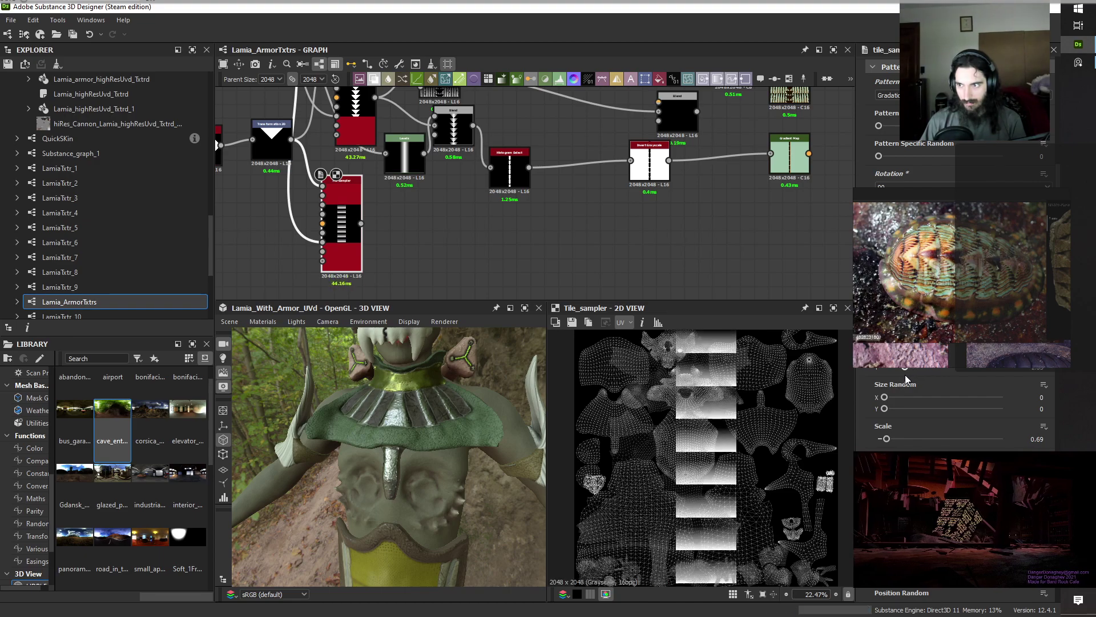
scroll(522, 213, down, 2)
scroll(466, 220, up, 1)
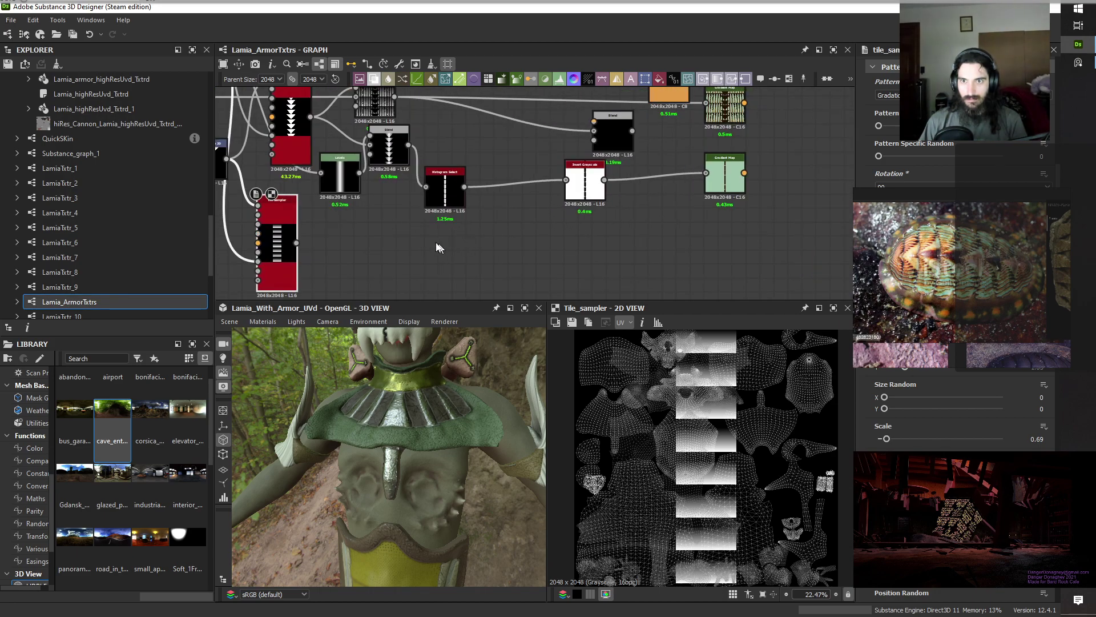
Add a Blend node with the masked triangle column as background and the gradation Tile Sampler as foreground.
scroll(473, 232, up, 2)
key(space)
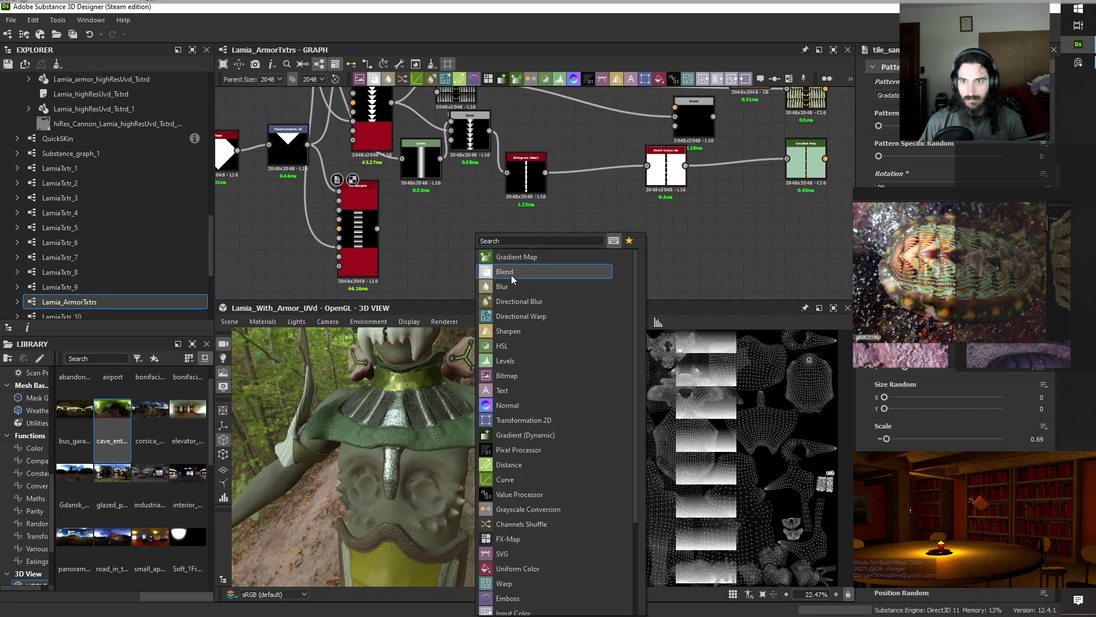
click(512, 272)
drag(489, 130, 469, 226)
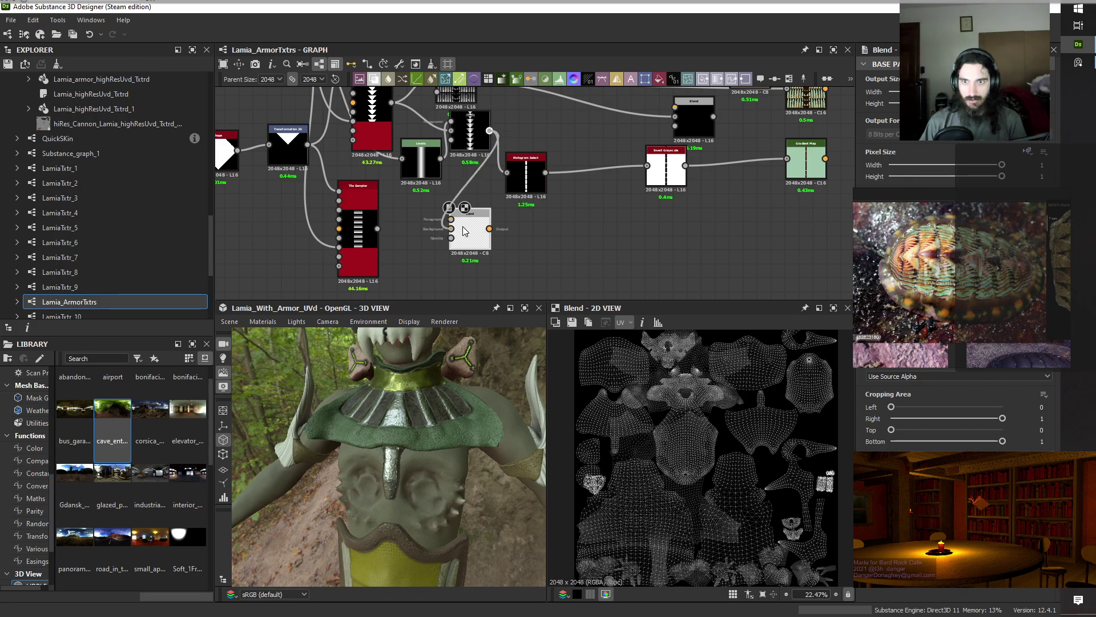
drag(378, 229, 451, 227)
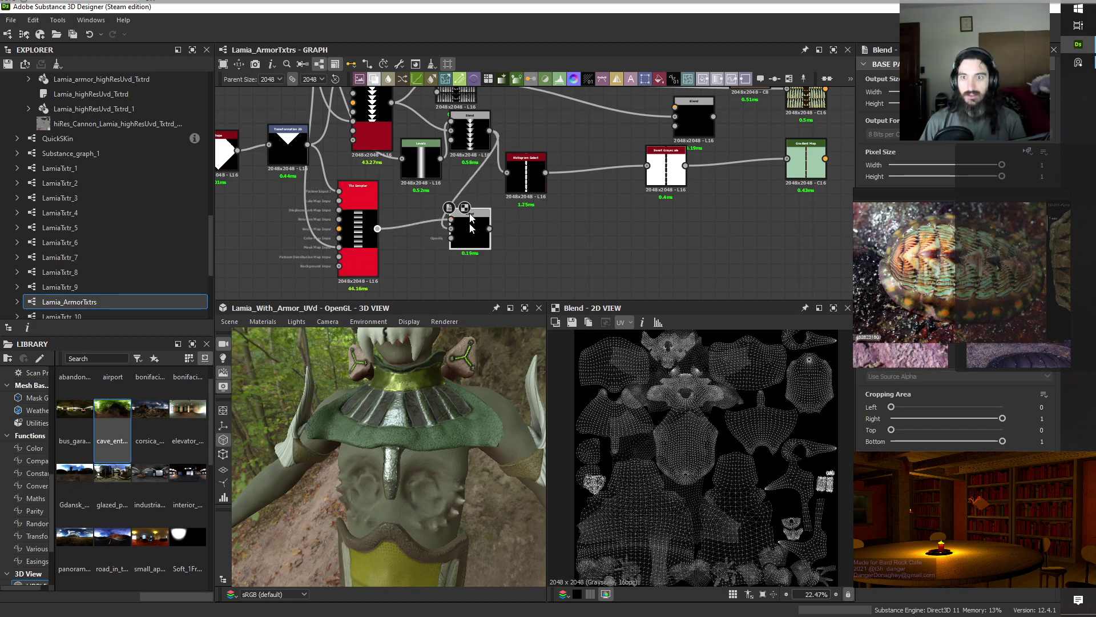
Set the new Blend's blending mode to Multiply.
click(959, 351)
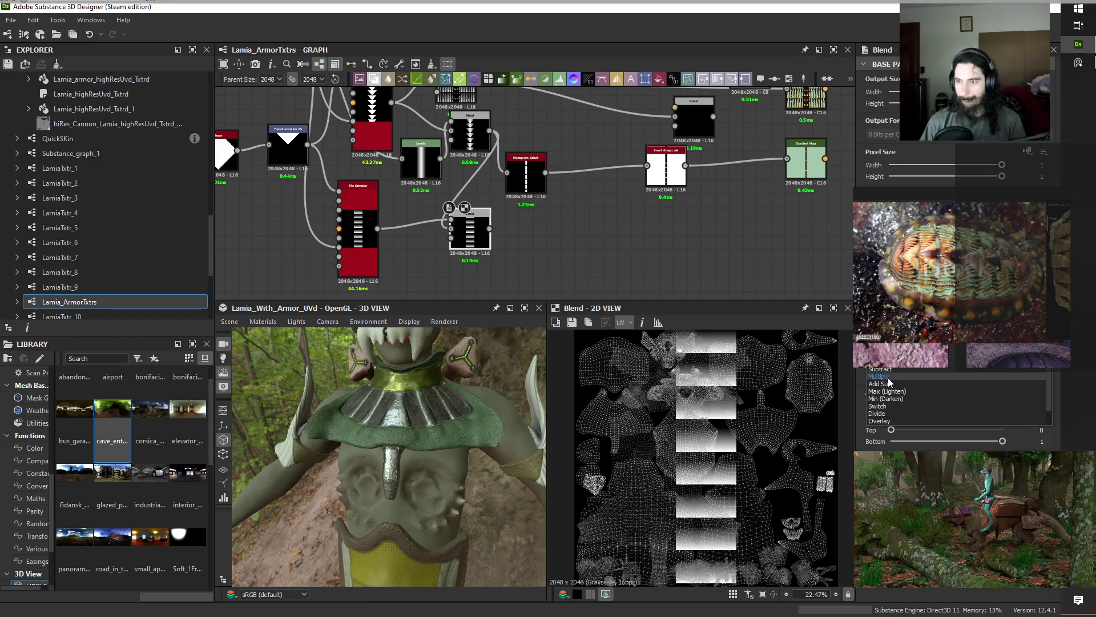
click(903, 369)
key(Down)
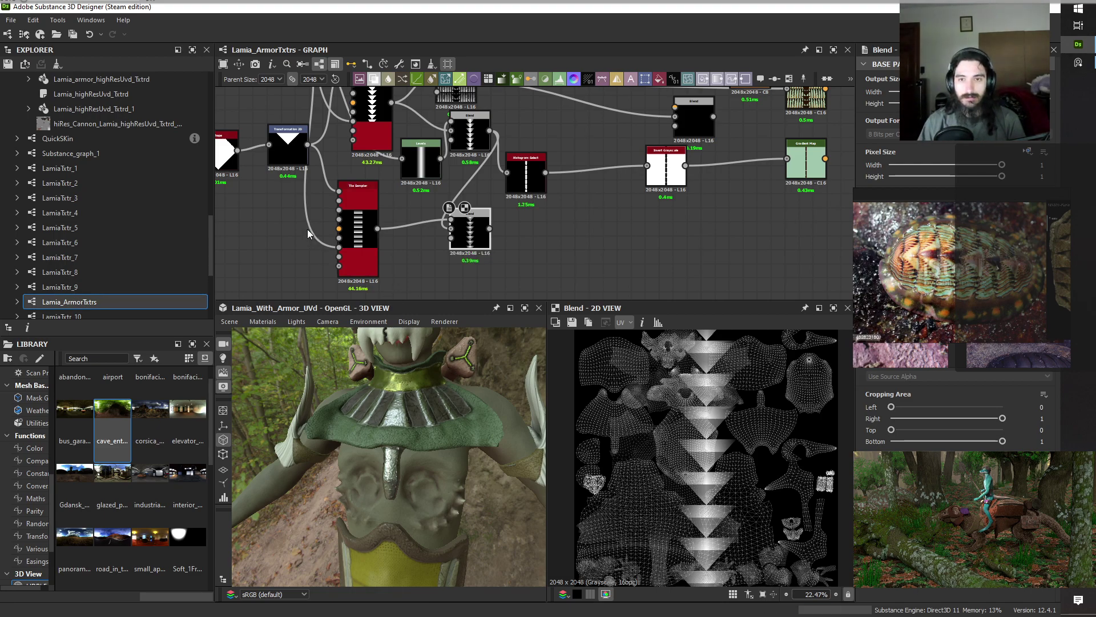
Increase the gradation tiles' Y size until they close the gaps across the triangle column.
click(358, 188)
scroll(963, 432, down, 6)
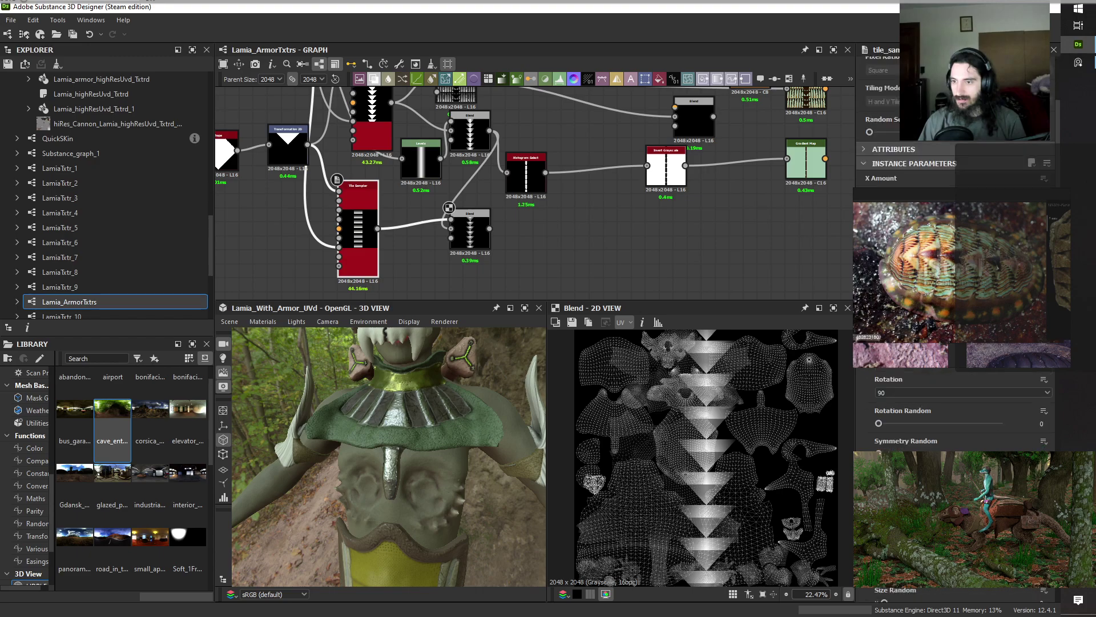
scroll(963, 433, down, 3)
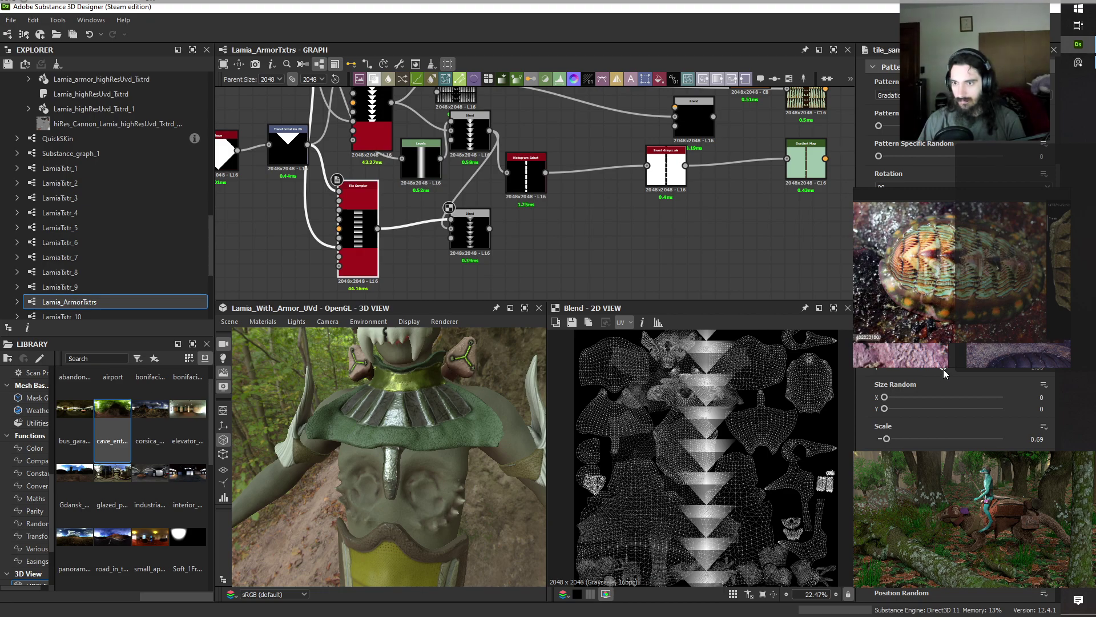
drag(942, 368, 1078, 398)
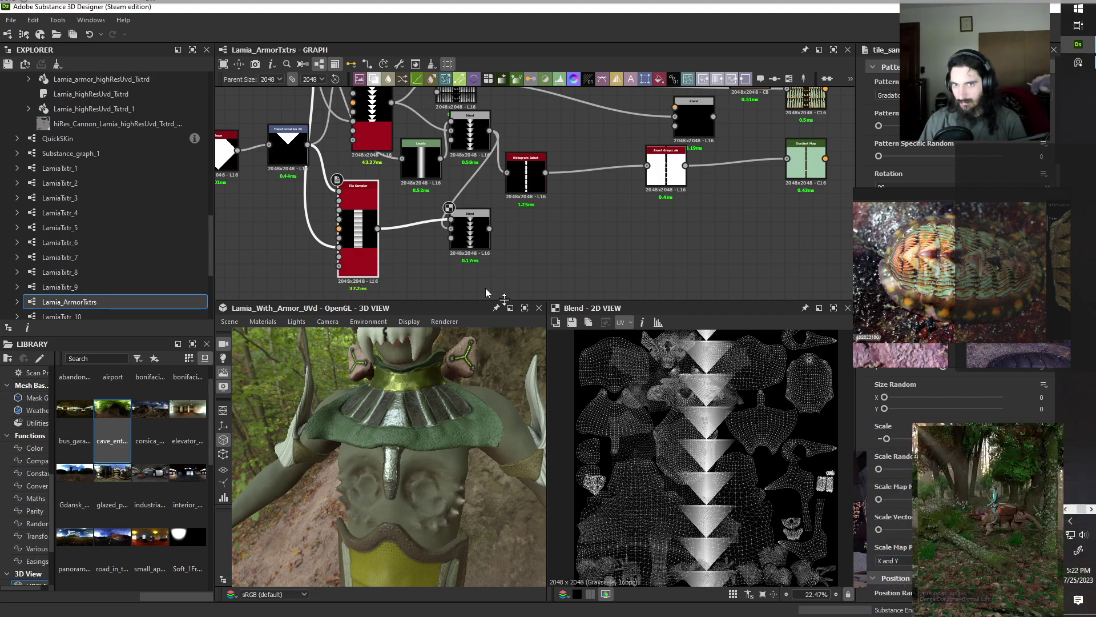
Hide the UV overlay in the 2D view and inspect the multiplied triangle column closely.
scroll(448, 247, up, 4)
click(505, 238)
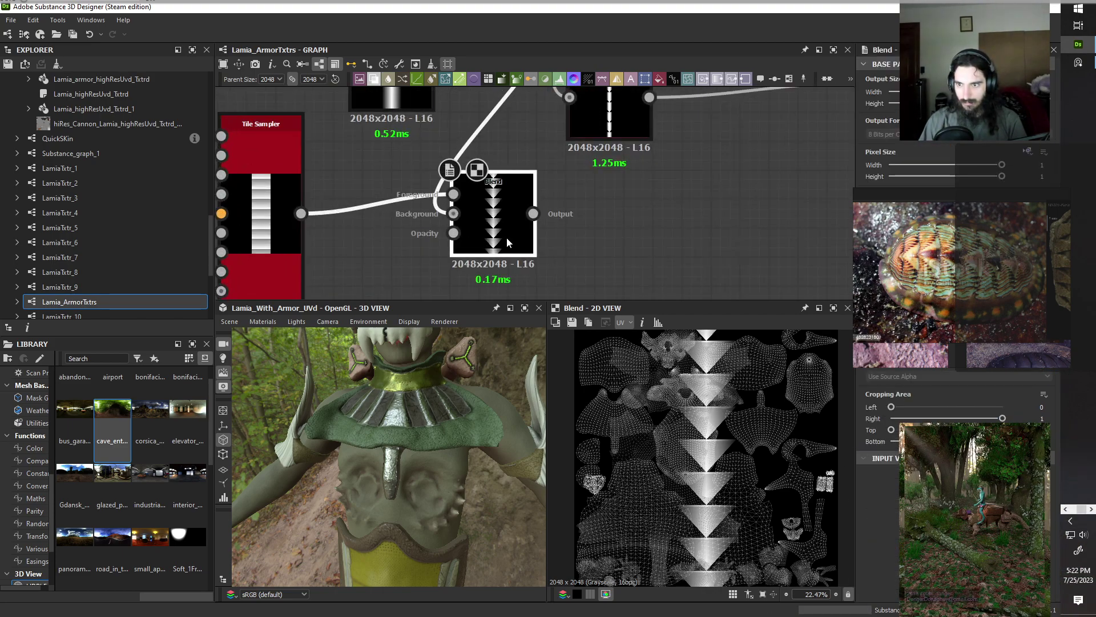
scroll(741, 477, up, 5)
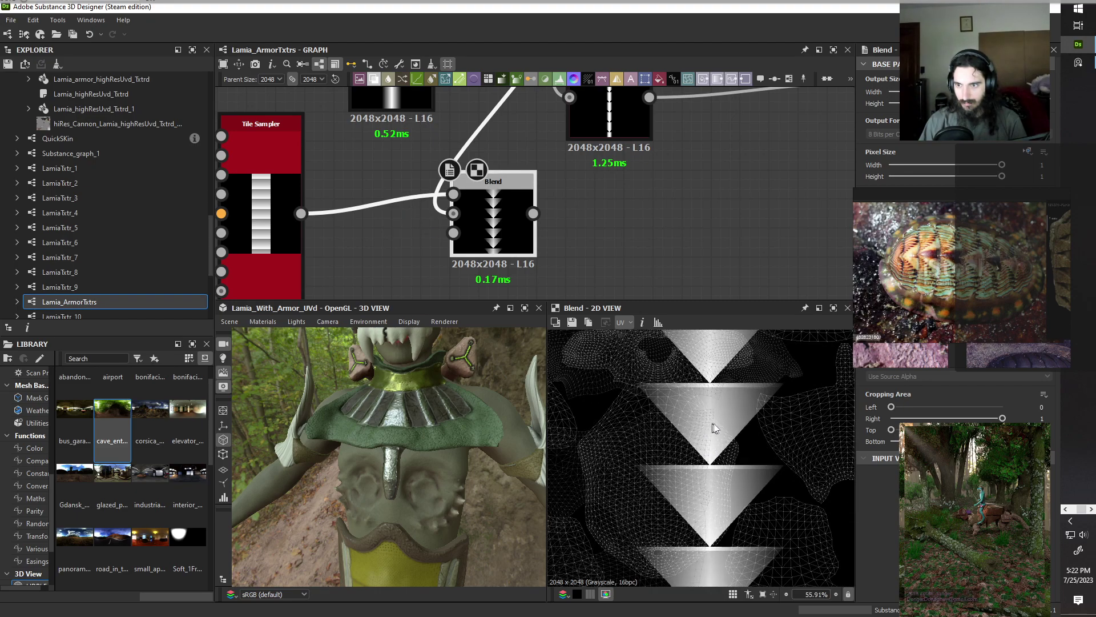
click(622, 323)
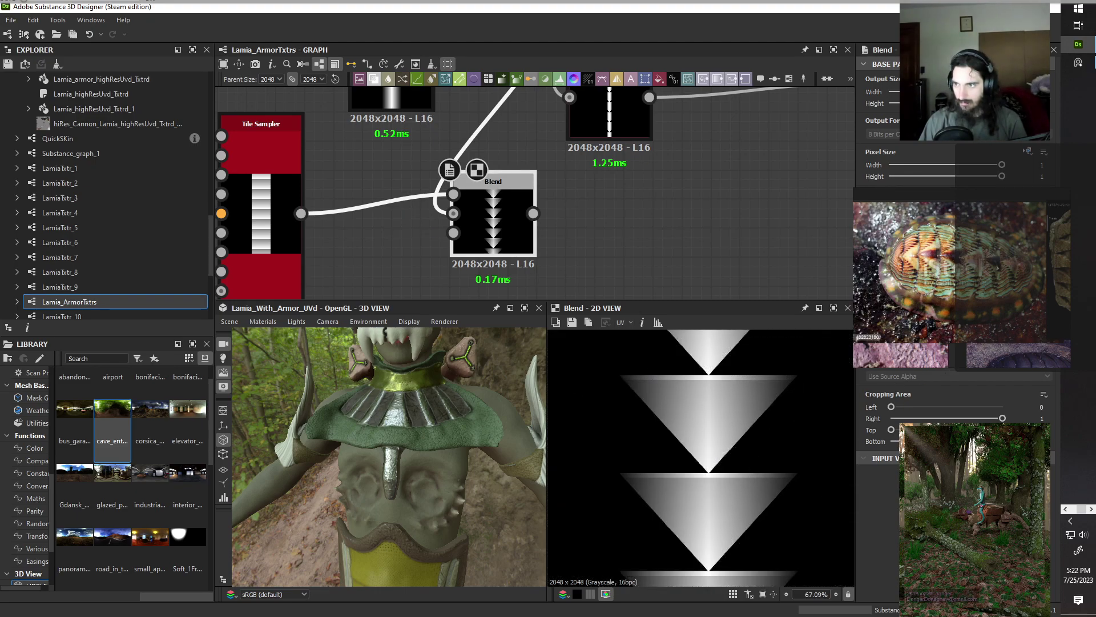
drag(965, 316, 1070, 335)
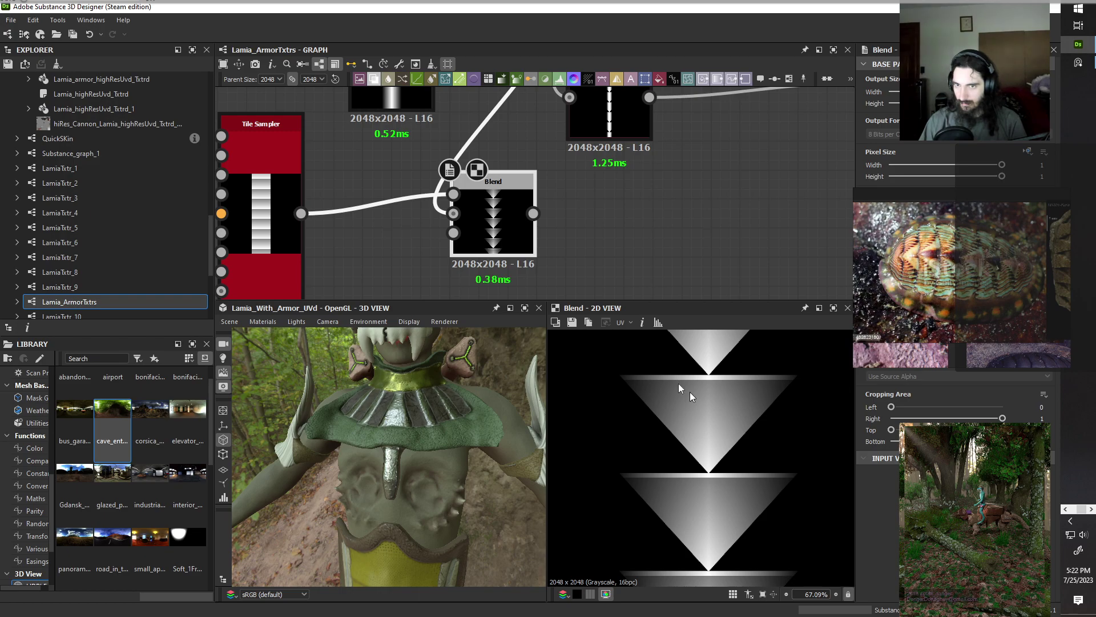
scroll(689, 392, down, 4)
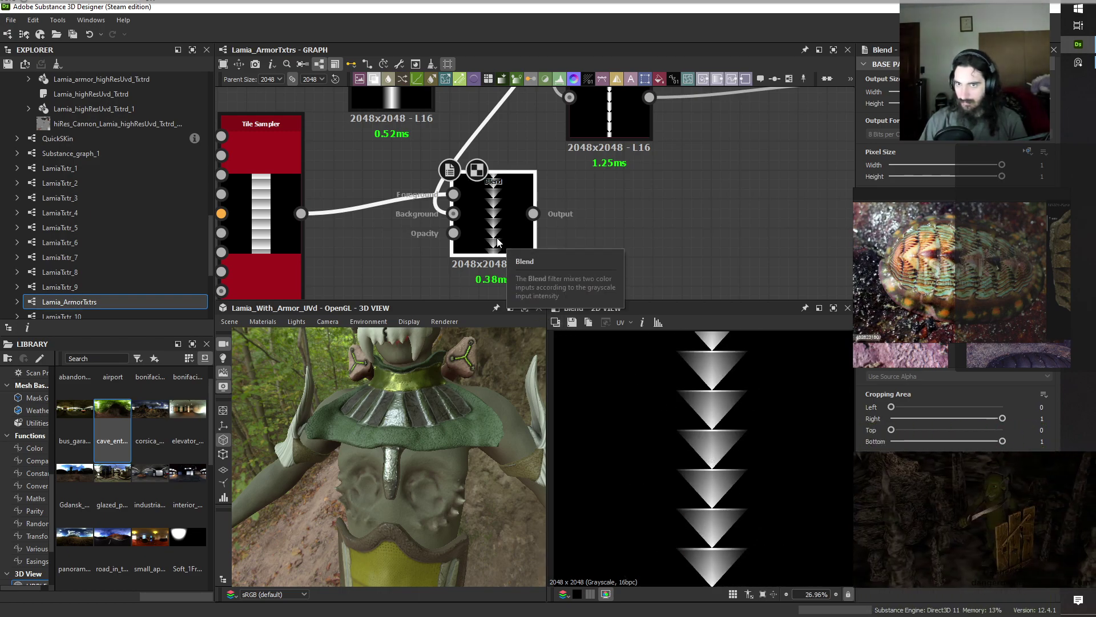
Set the gradation Tile Sampler's Y size to 1.7.
click(289, 233)
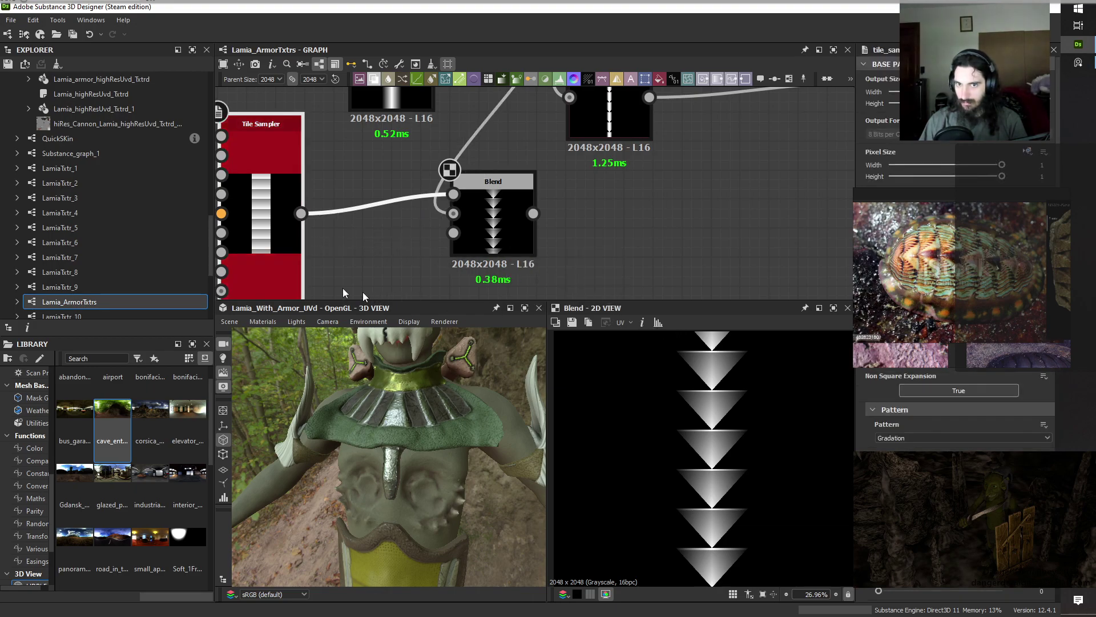
scroll(959, 409, down, 3)
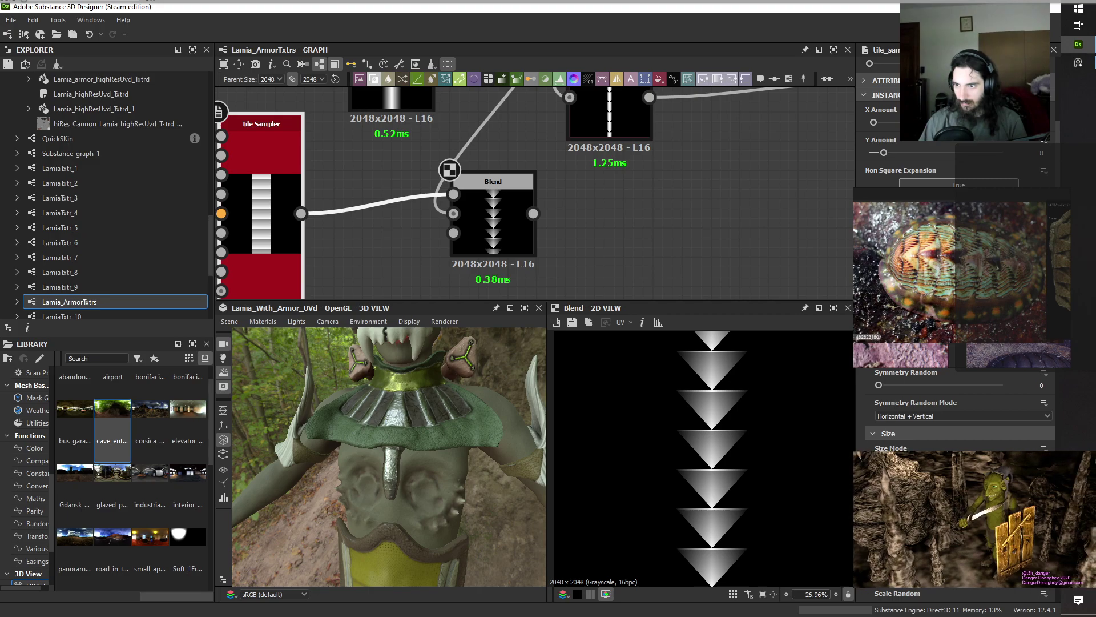
drag(1002, 504, 997, 504)
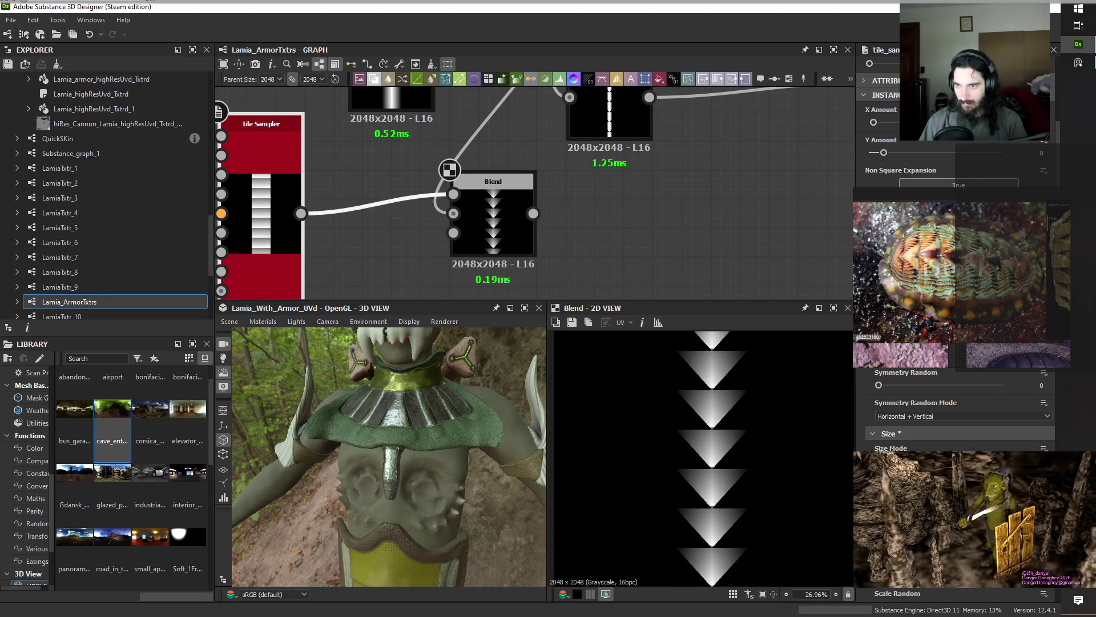
mouse_move(997, 504)
mouse_down()
mouse_move(883, 504)
mouse_move(1003, 504)
mouse_up()
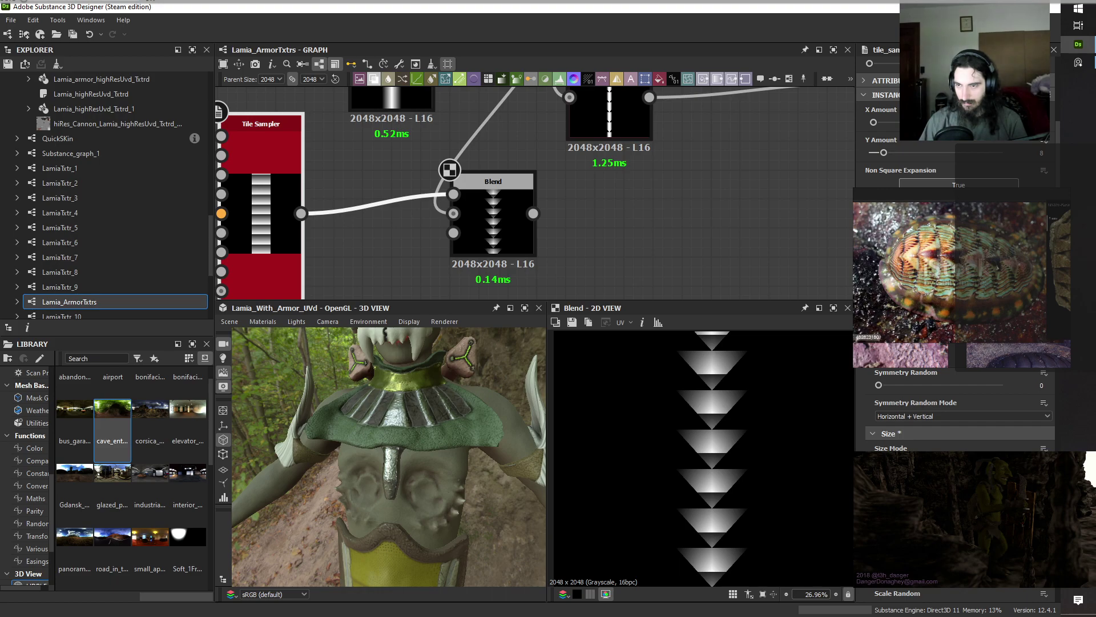
Shift the gradation tiles vertically with the Global Offset so each gradient lines up with one triangle.
scroll(959, 411, down, 5)
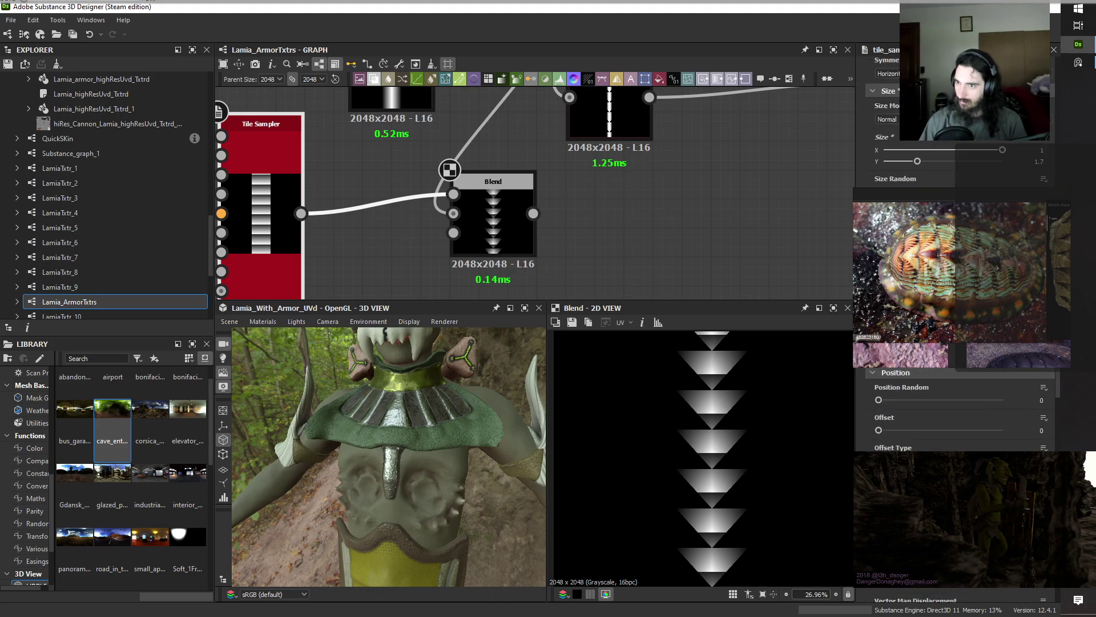
scroll(959, 411, down, 10)
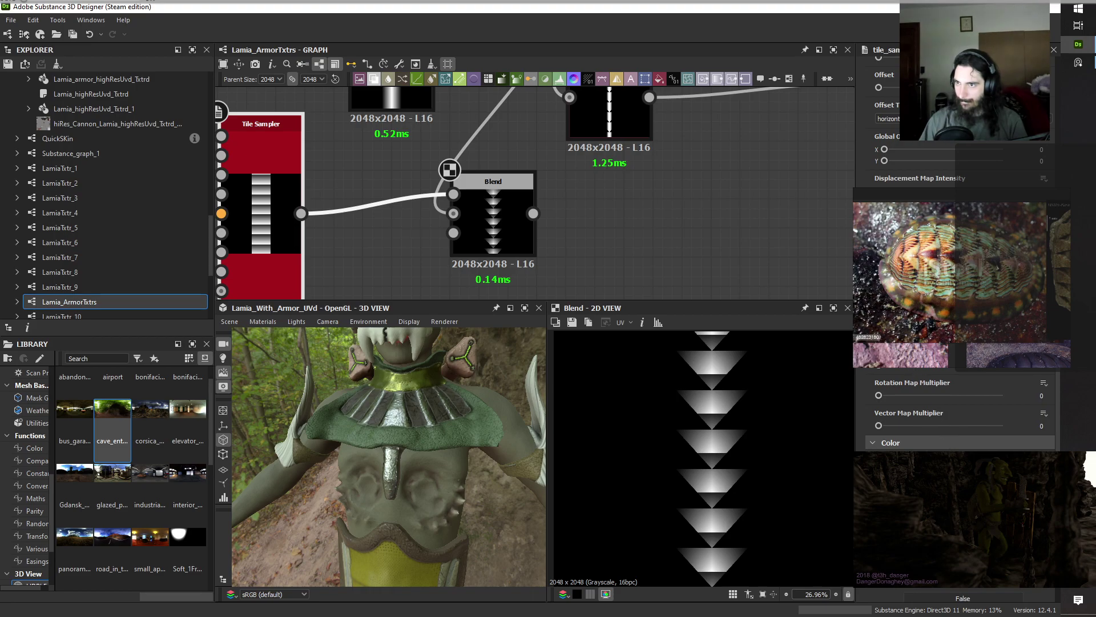
scroll(903, 166, up, 4)
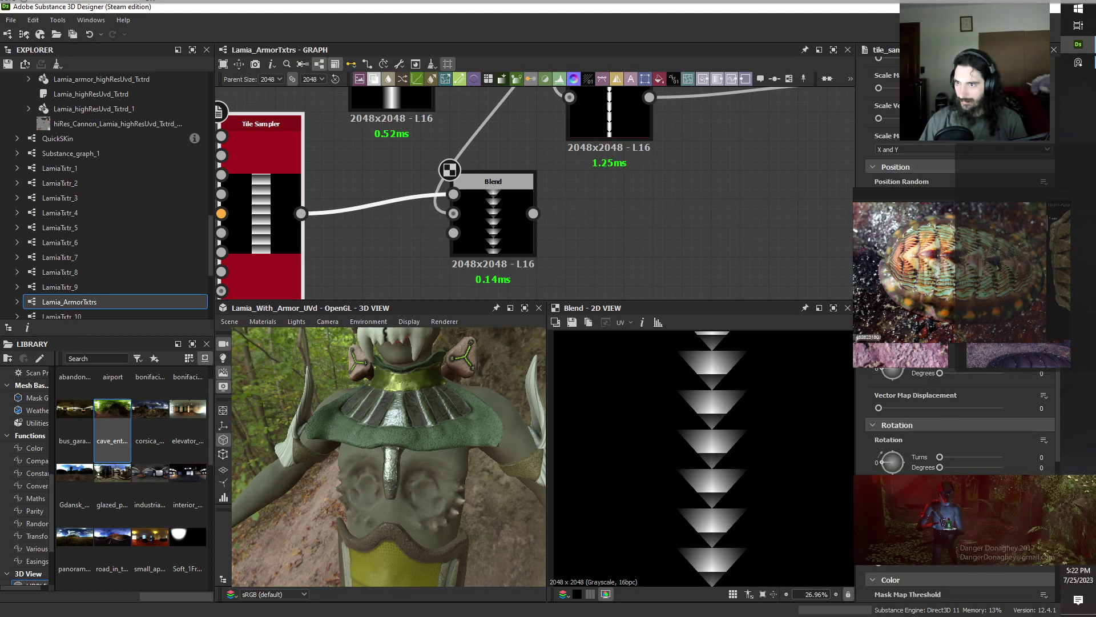
drag(939, 297, 944, 297)
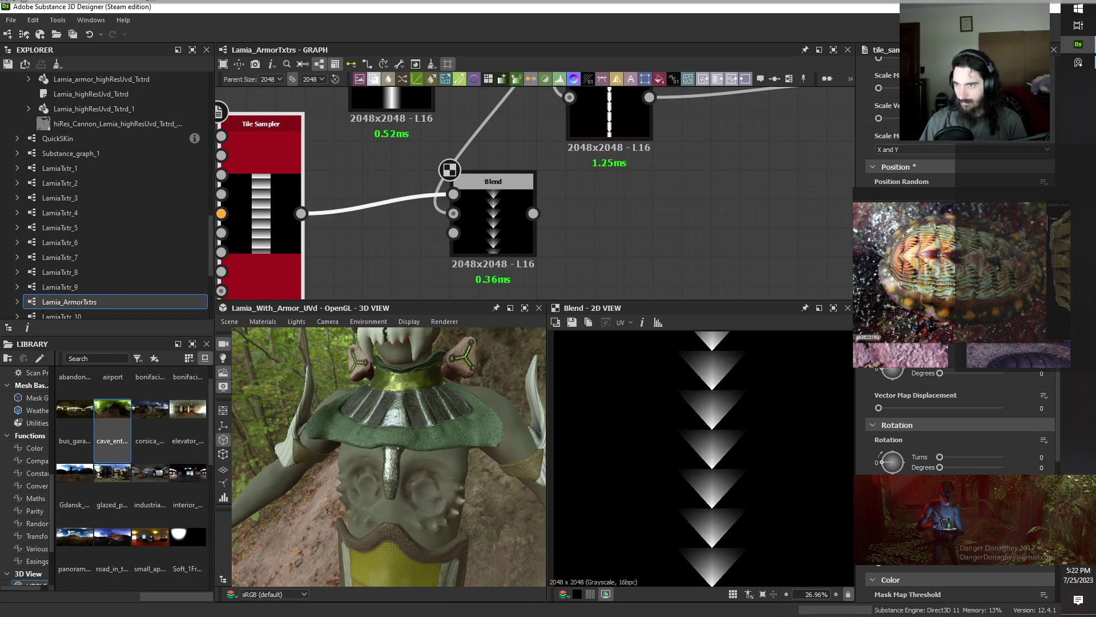
Set the gradation pattern's rotation in the Tile Sampler to 270.
scroll(960, 286, up, 10)
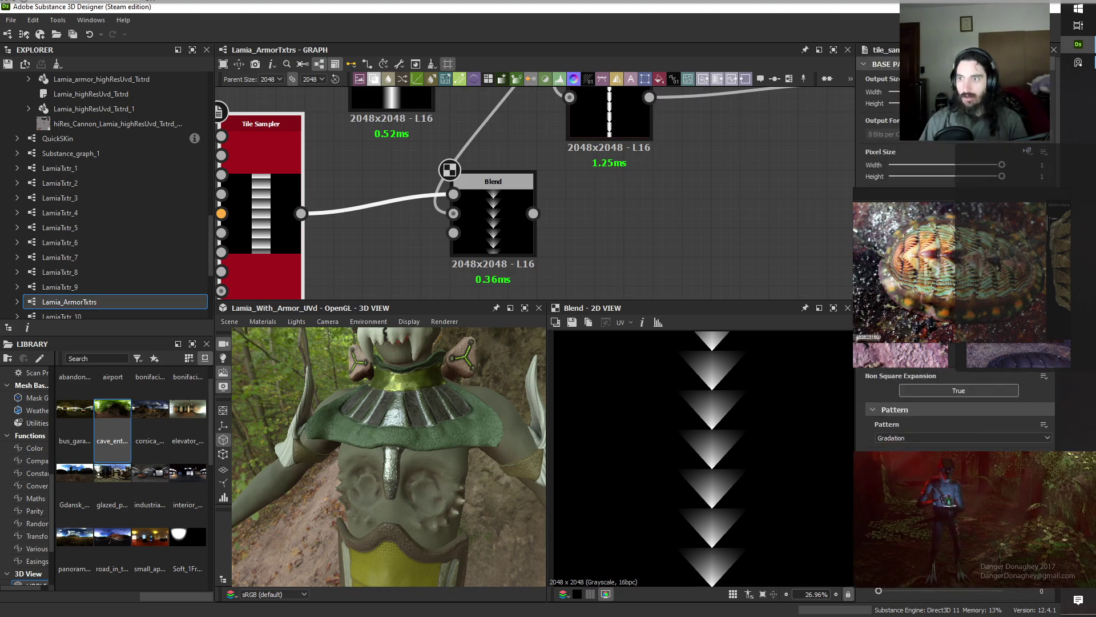
click(893, 394)
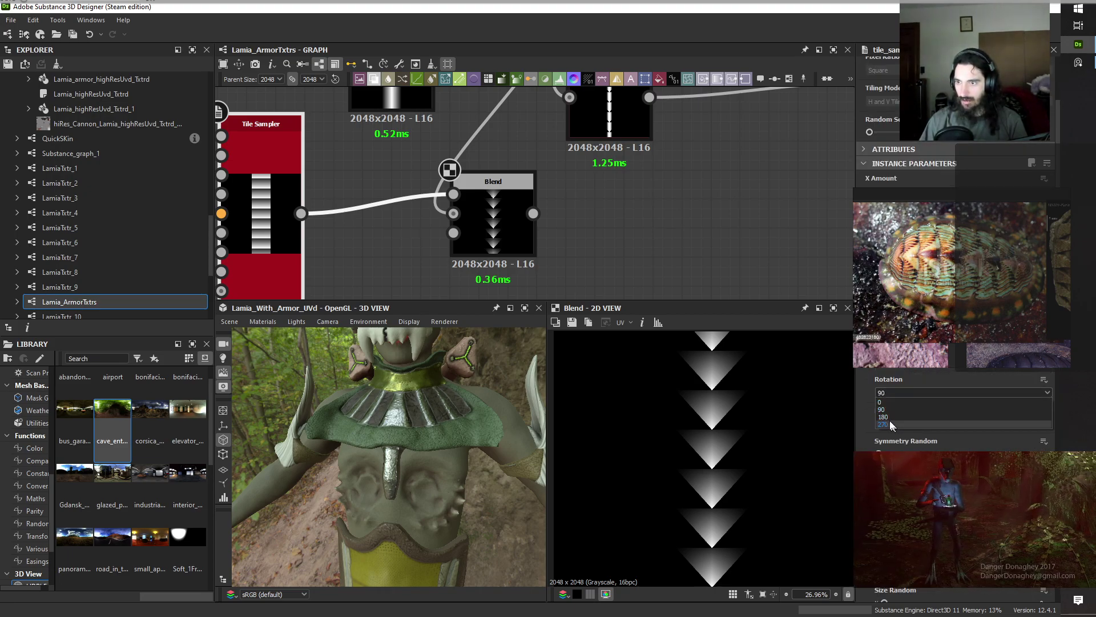
click(889, 420)
scroll(962, 442, down, 10)
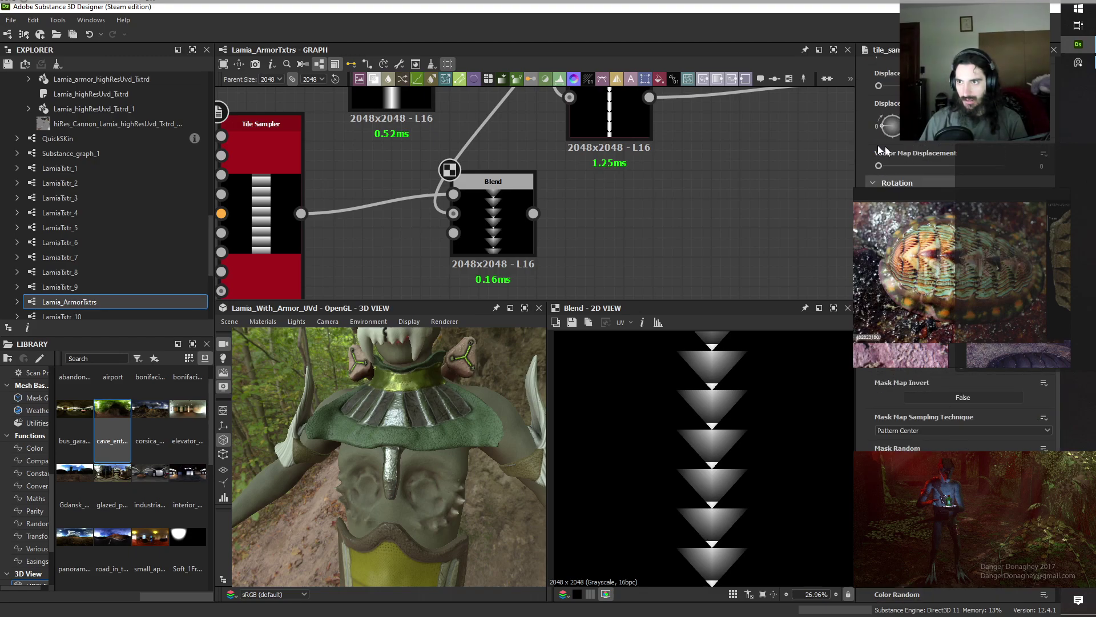
scroll(879, 150, up, 4)
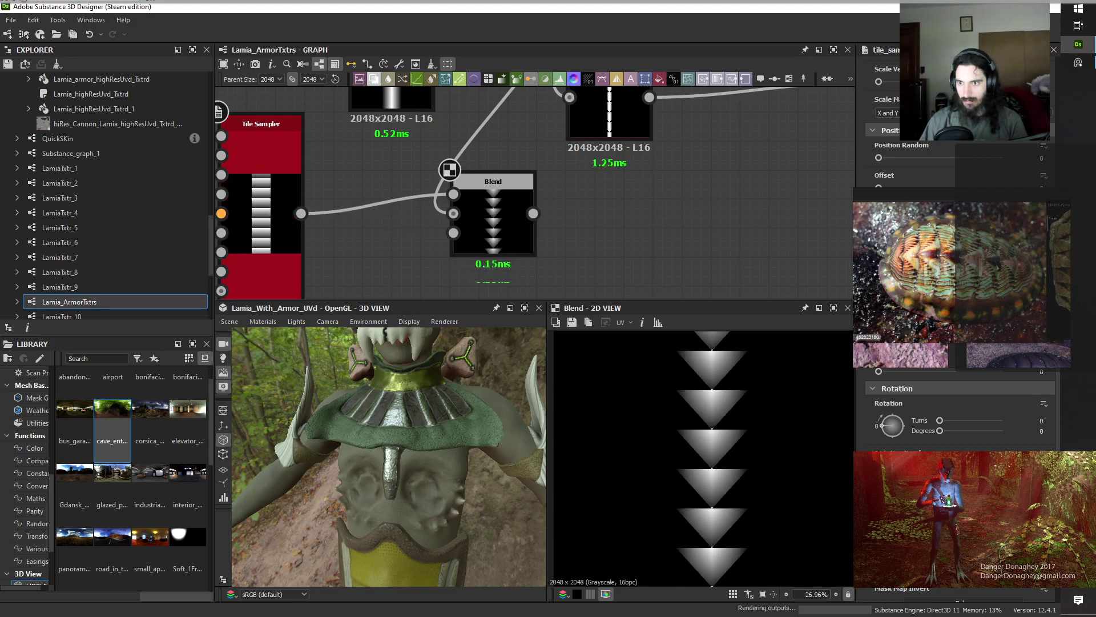
Feed the gradient-shaded triangle Blend into the Histogram Select and raise its range to enlarge the selected areas.
scroll(657, 204, down, 5)
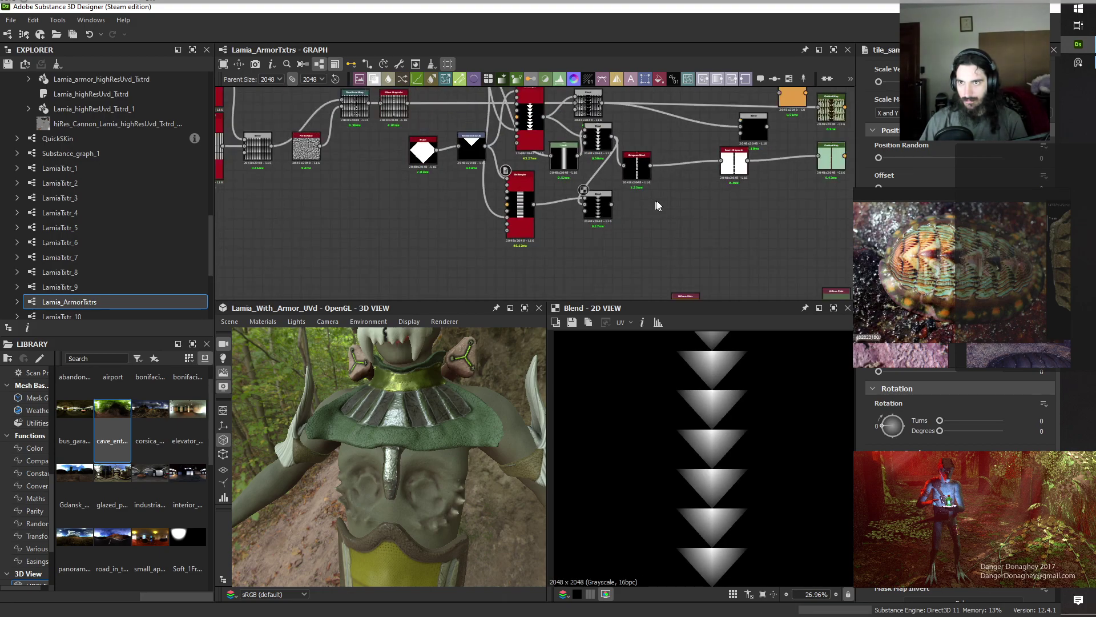
scroll(611, 215, up, 5)
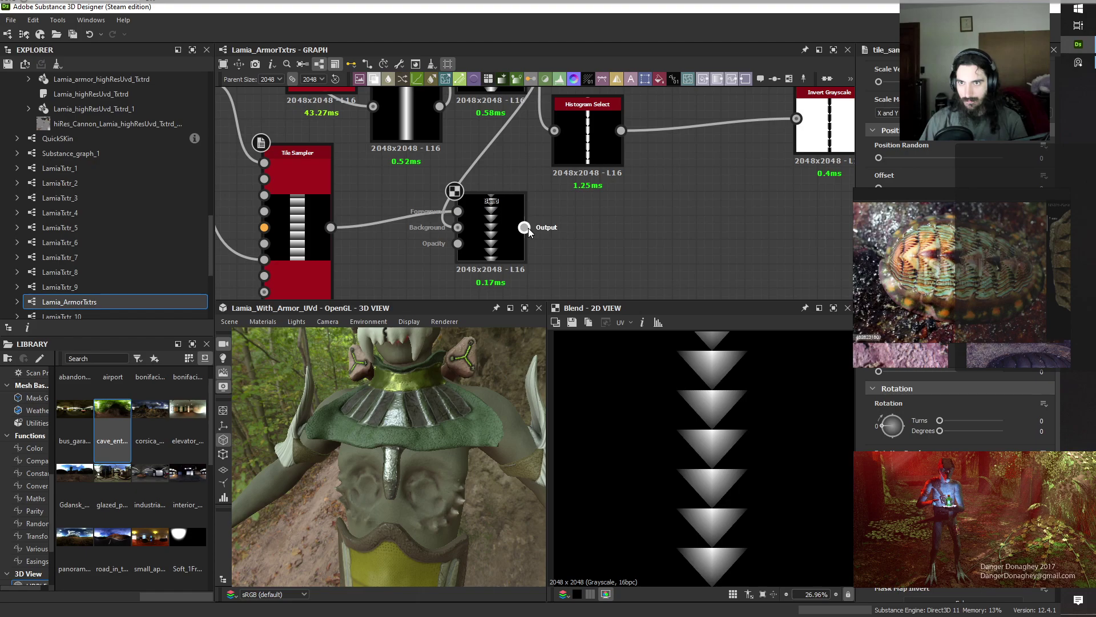
drag(525, 227, 554, 130)
double_click(589, 145)
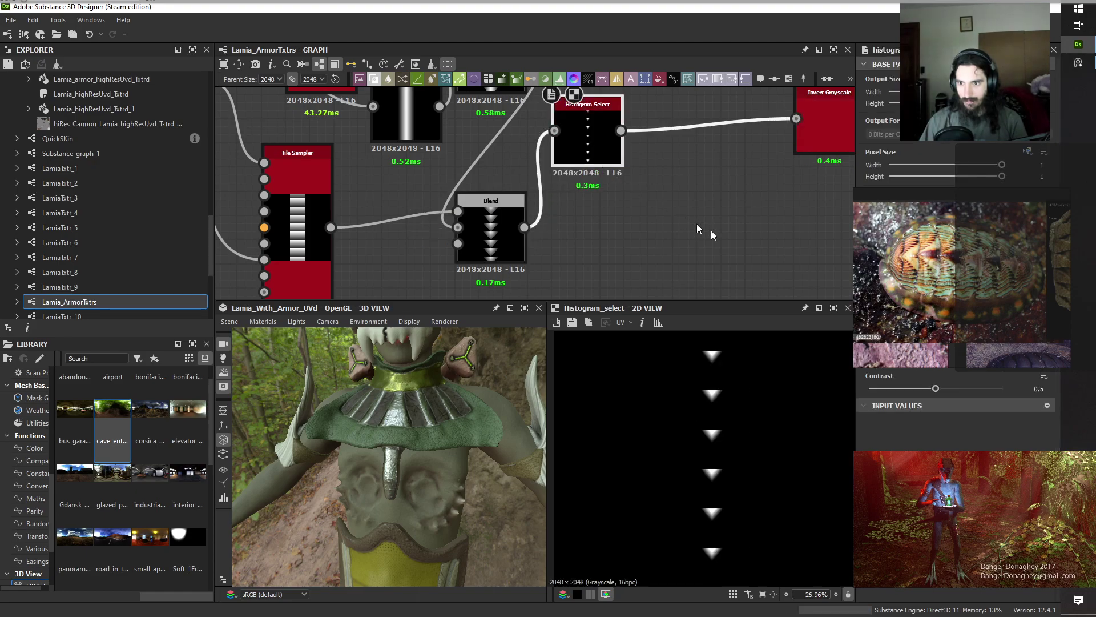
scroll(760, 220, down, 4)
scroll(621, 226, up, 3)
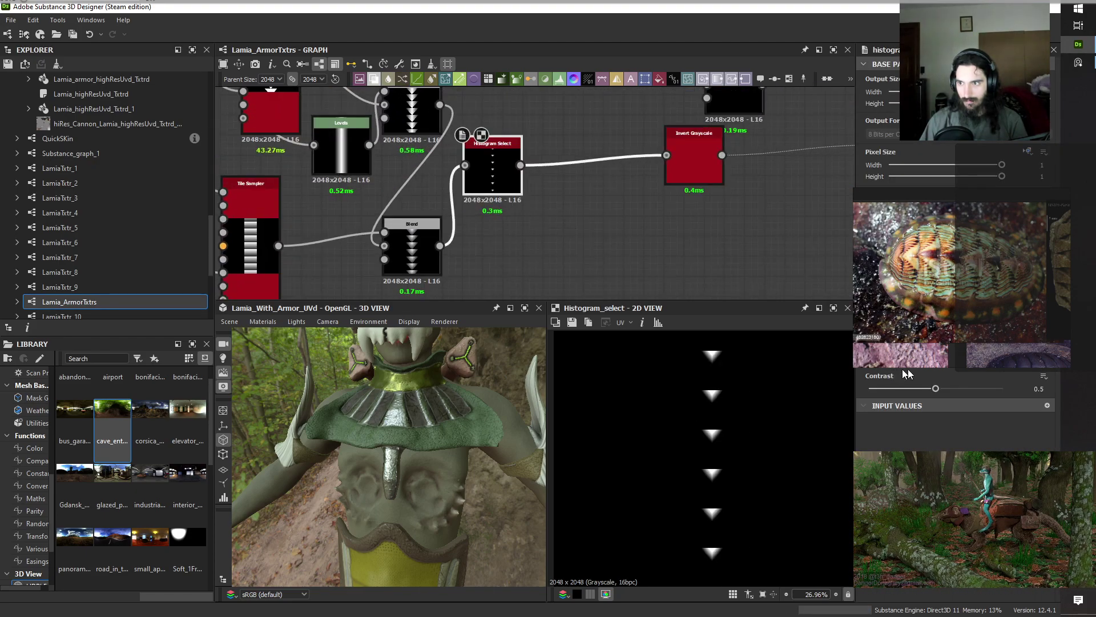
drag(922, 360, 964, 361)
Preview the inverted triangle mask, its green gradient map and the striped gradient map in the 2D view.
double_click(697, 164)
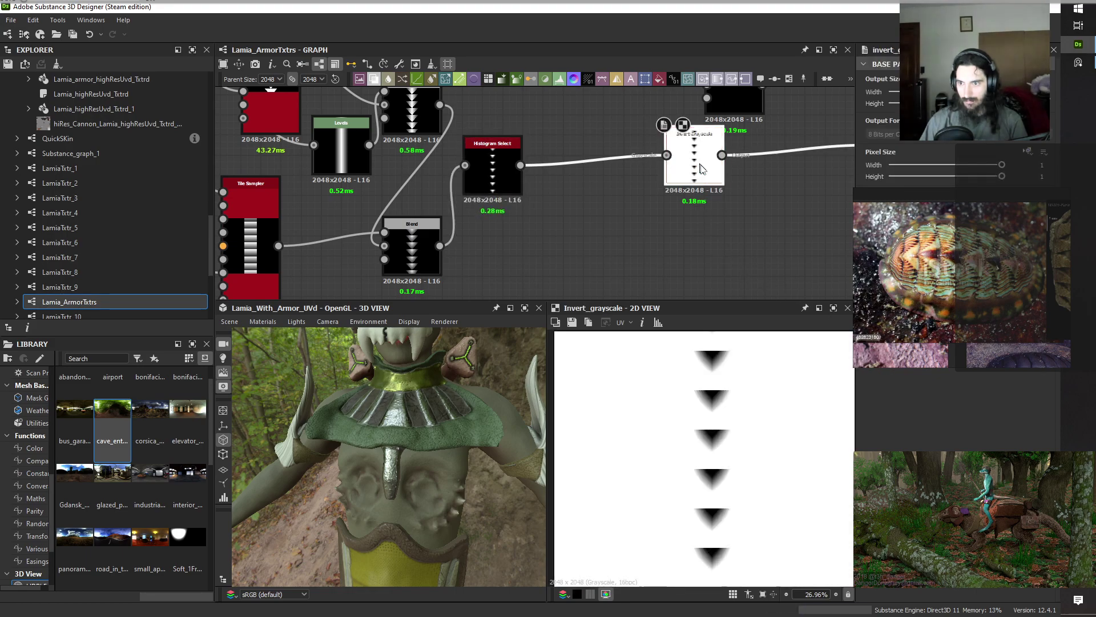
middle_drag(760, 216, 425, 230)
double_click(549, 178)
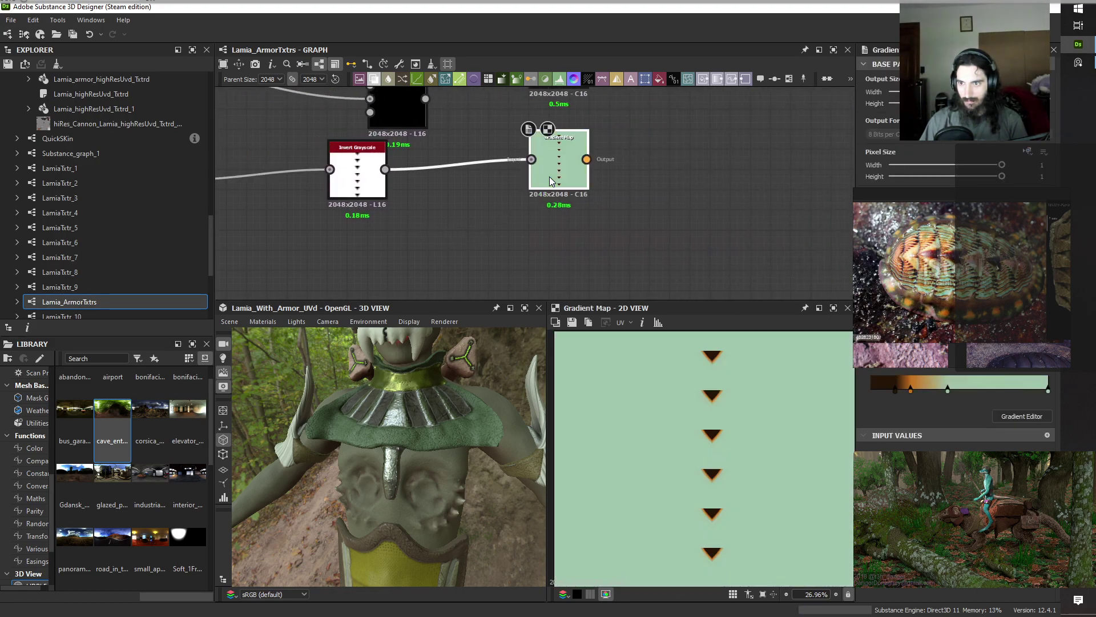
scroll(614, 186, down, 2)
middle_drag(650, 149, 641, 205)
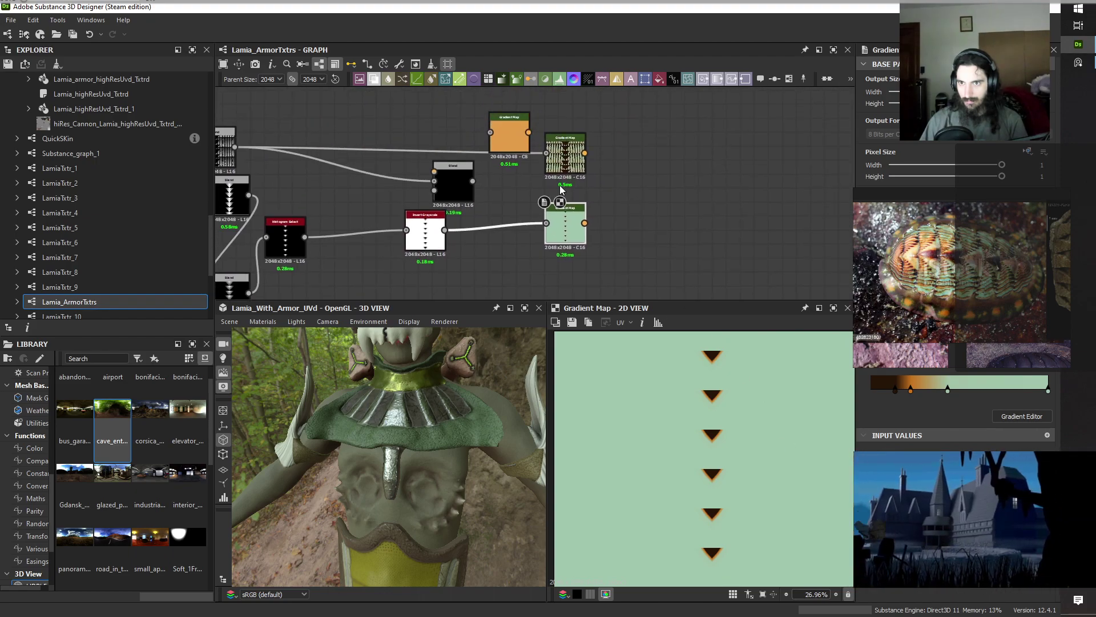
double_click(573, 163)
Add a Blend with the triangle gradient map as foreground, the striped one as background and the triangle column as opacity.
key(space)
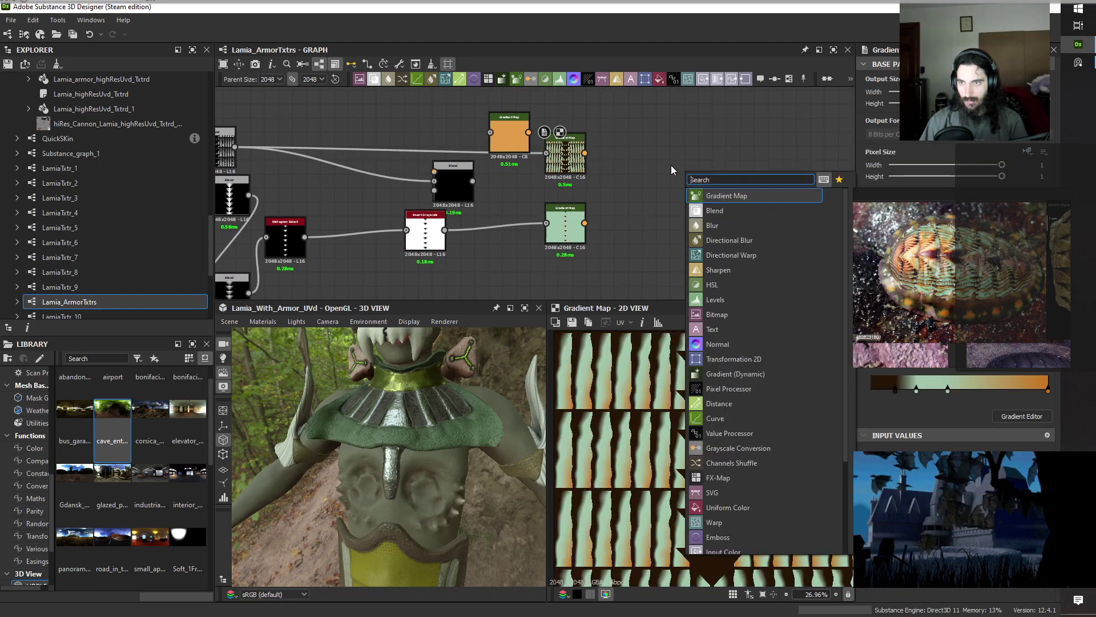
click(724, 216)
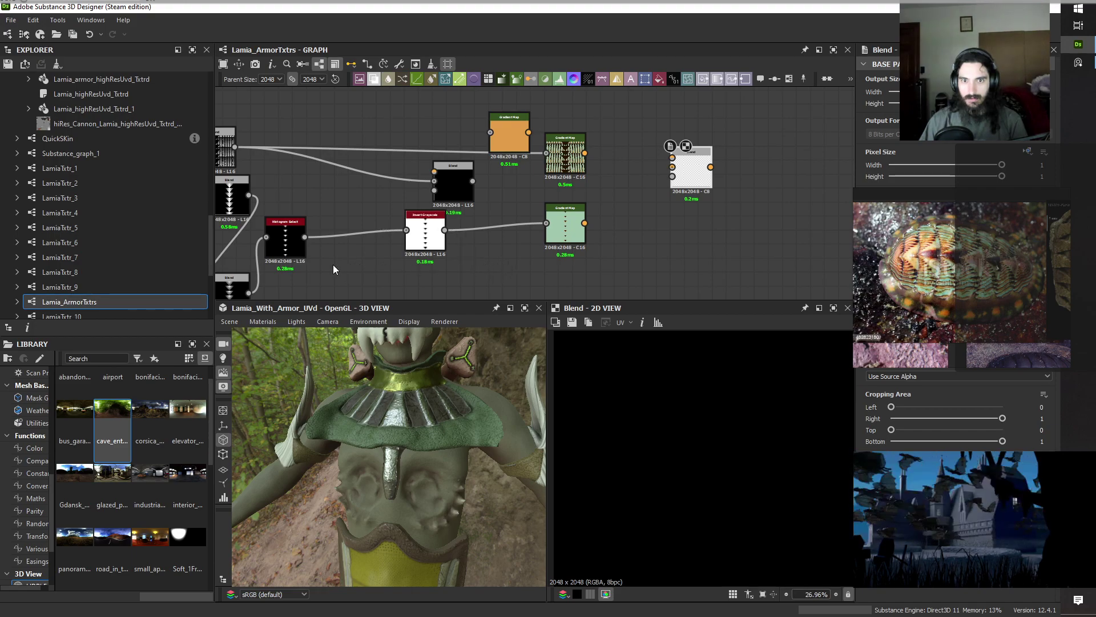
scroll(333, 265, down, 1)
drag(262, 207, 616, 191)
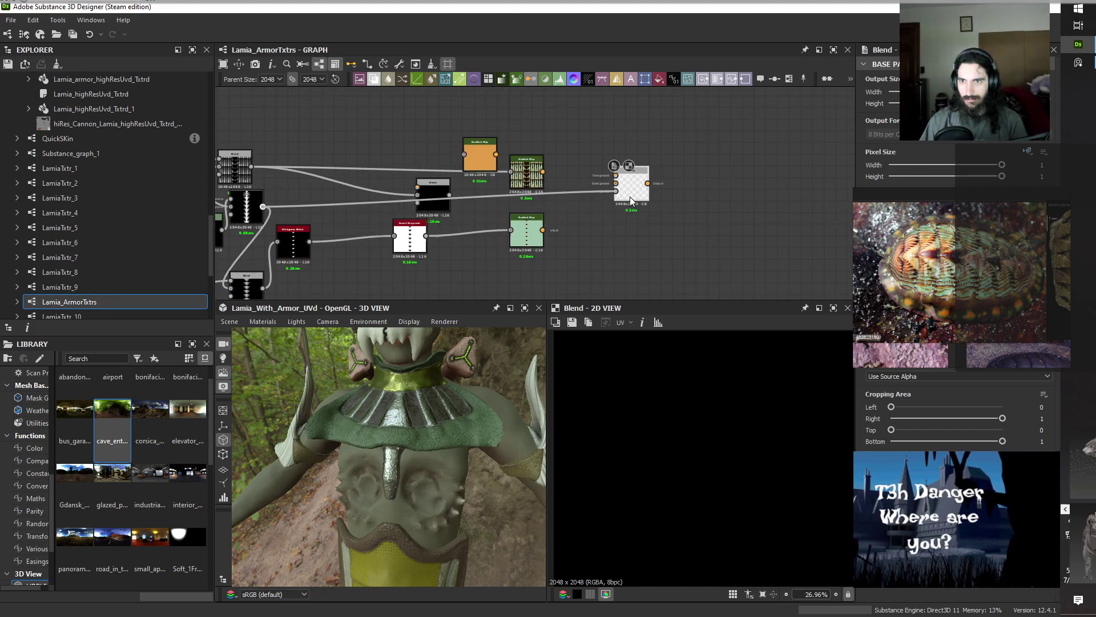
scroll(565, 183, up, 2)
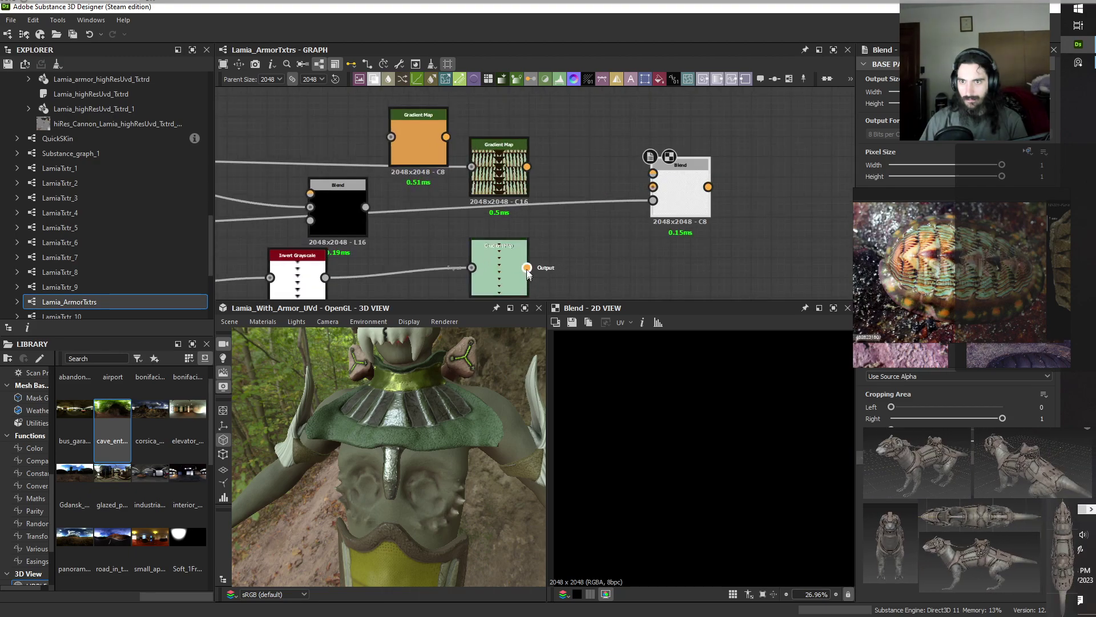
drag(528, 268, 654, 173)
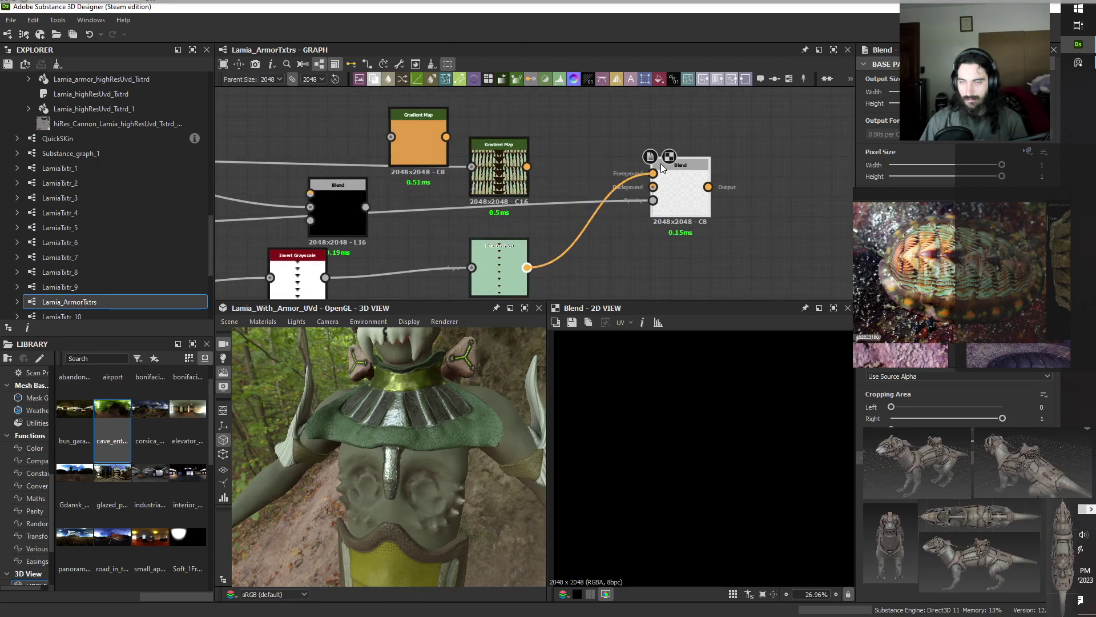
drag(528, 167, 652, 188)
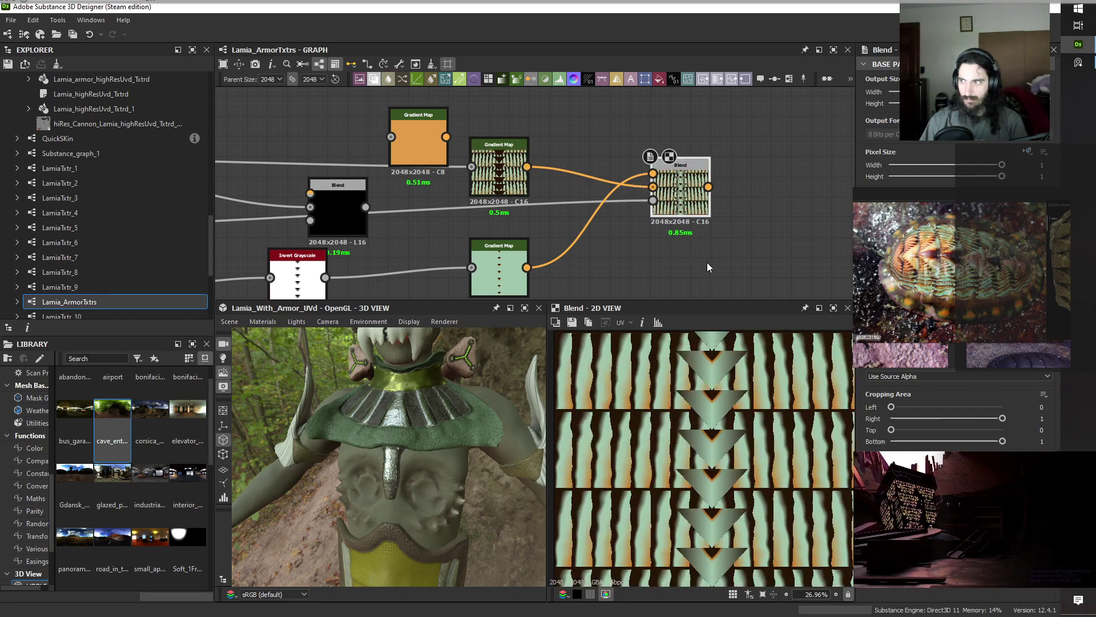
Select the LamiaTxtrs_armor.sbs package in the Explorer.
scroll(616, 173, down, 5)
middle_drag(508, 235, 668, 214)
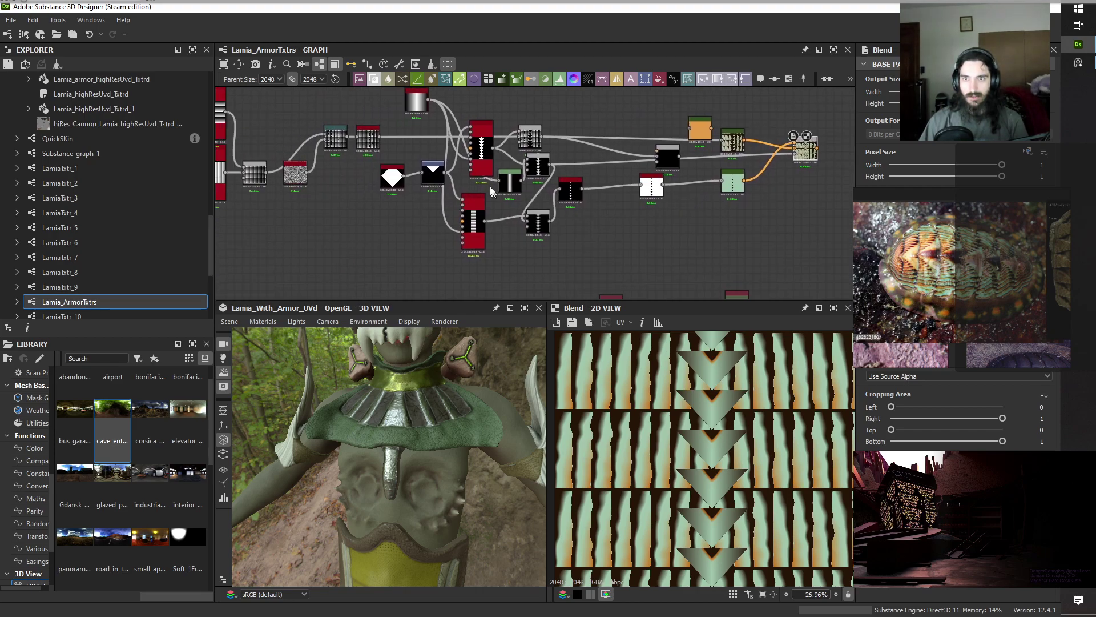
scroll(487, 187, up, 3)
click(472, 135)
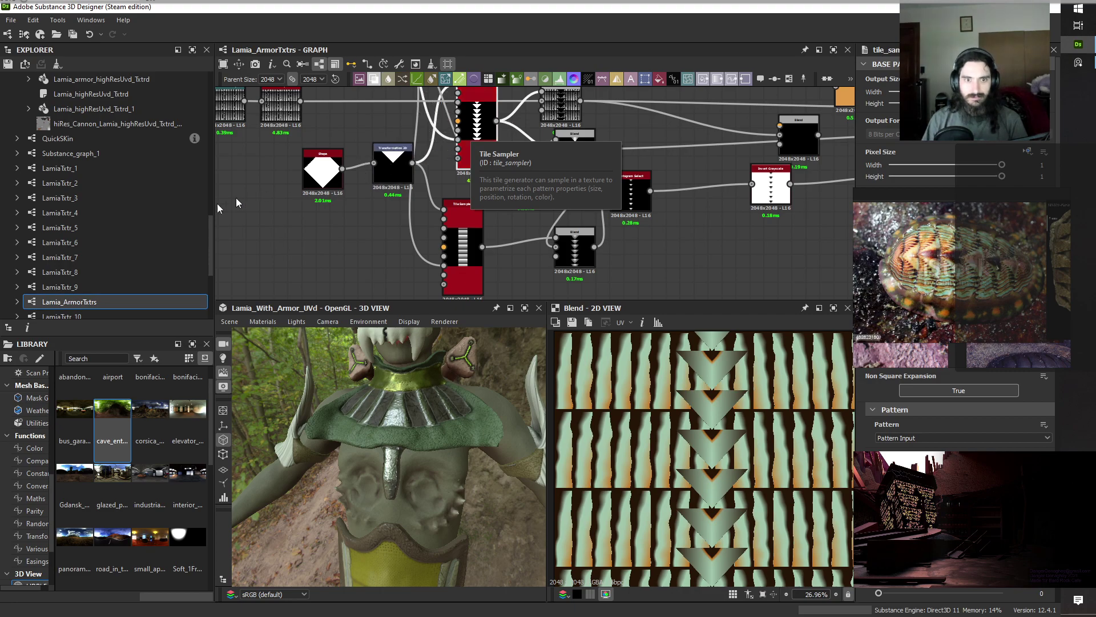
click(93, 304)
scroll(93, 297, up, 11)
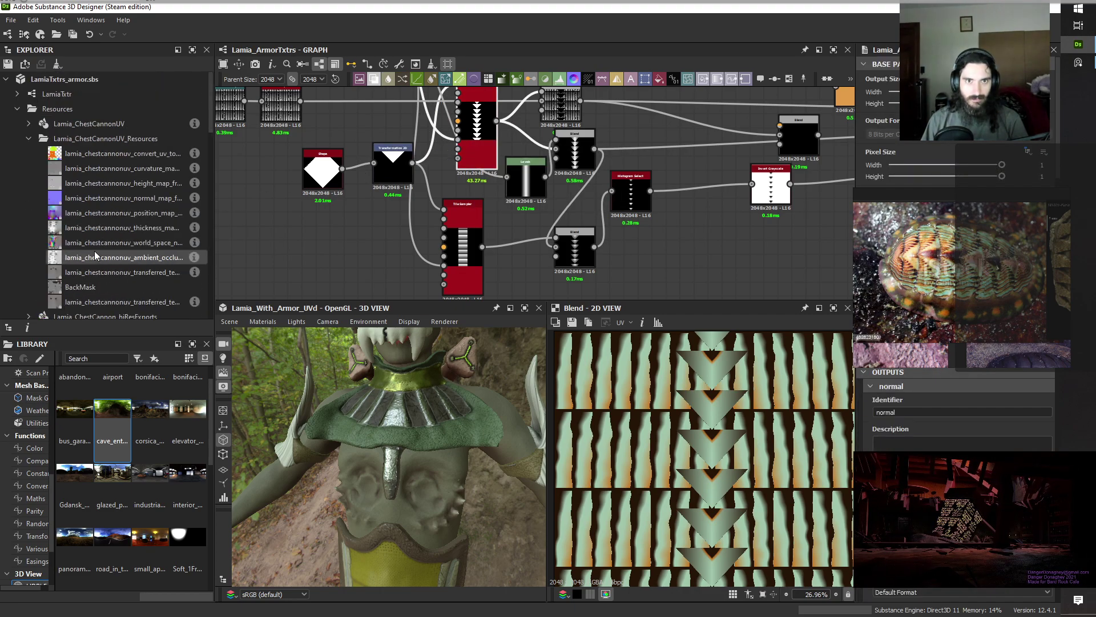
click(77, 81)
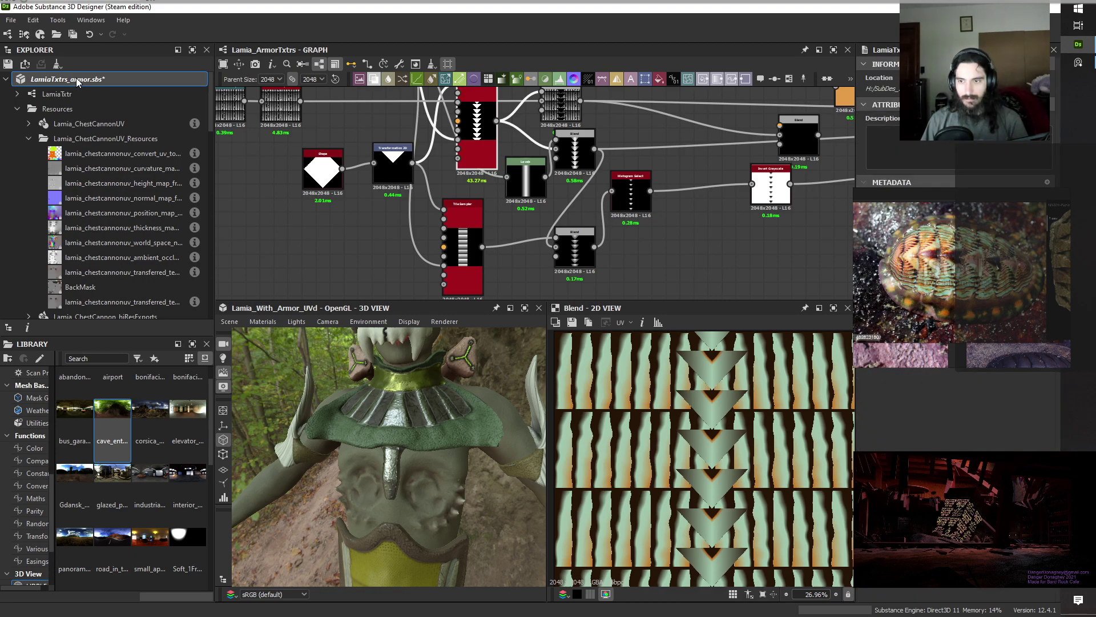
Preview the triangle Tile Sampler and the combined colour Blend in the 2D view.
click(469, 131)
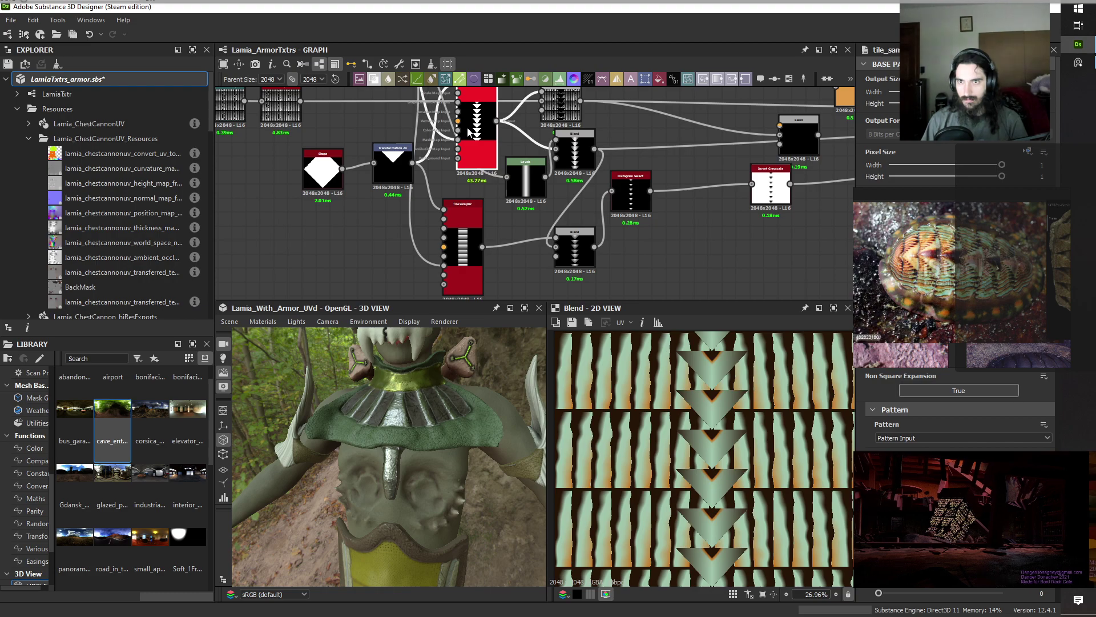
double_click(469, 132)
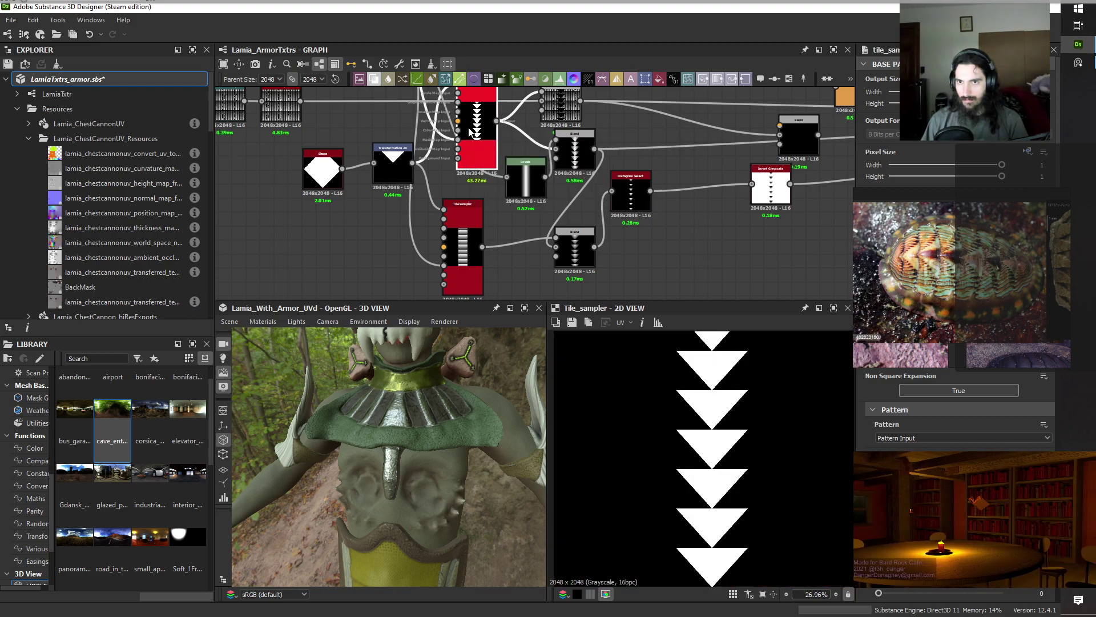
scroll(782, 189, down, 3)
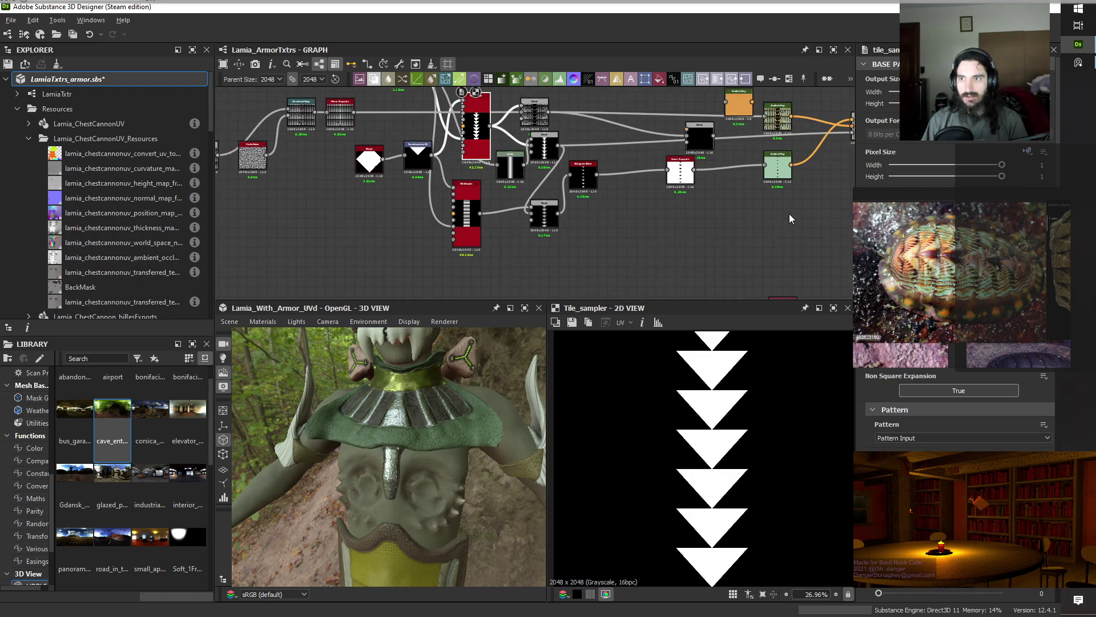
double_click(802, 145)
Reduce the number of tile rows in the triangle Tile Sampler for fewer, taller triangles.
scroll(323, 246, up, 4)
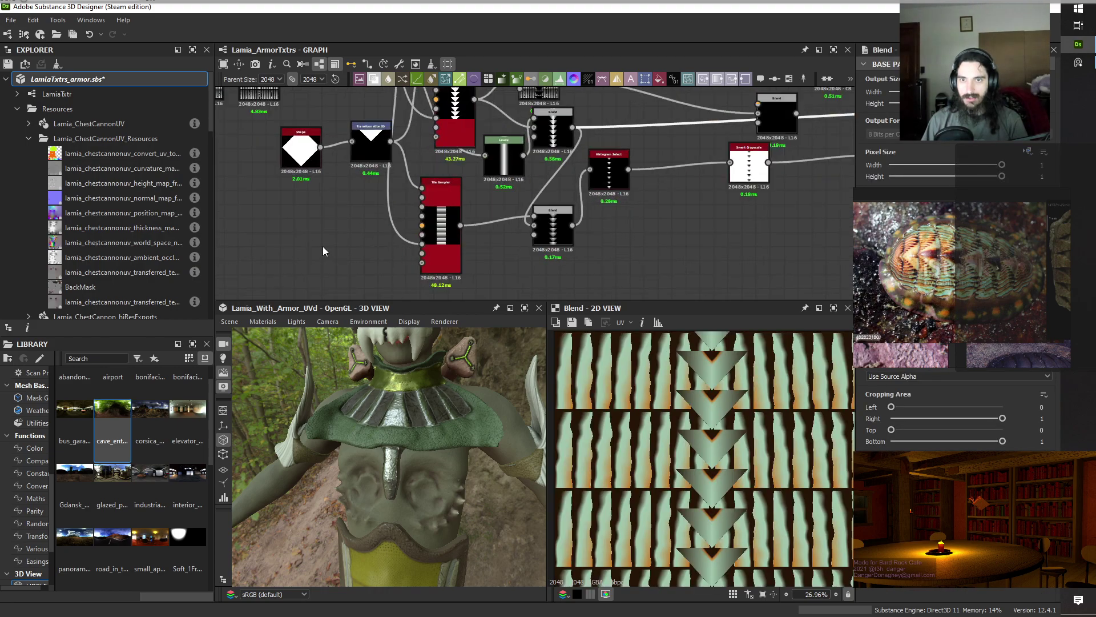
middle_drag(553, 157, 502, 230)
click(464, 136)
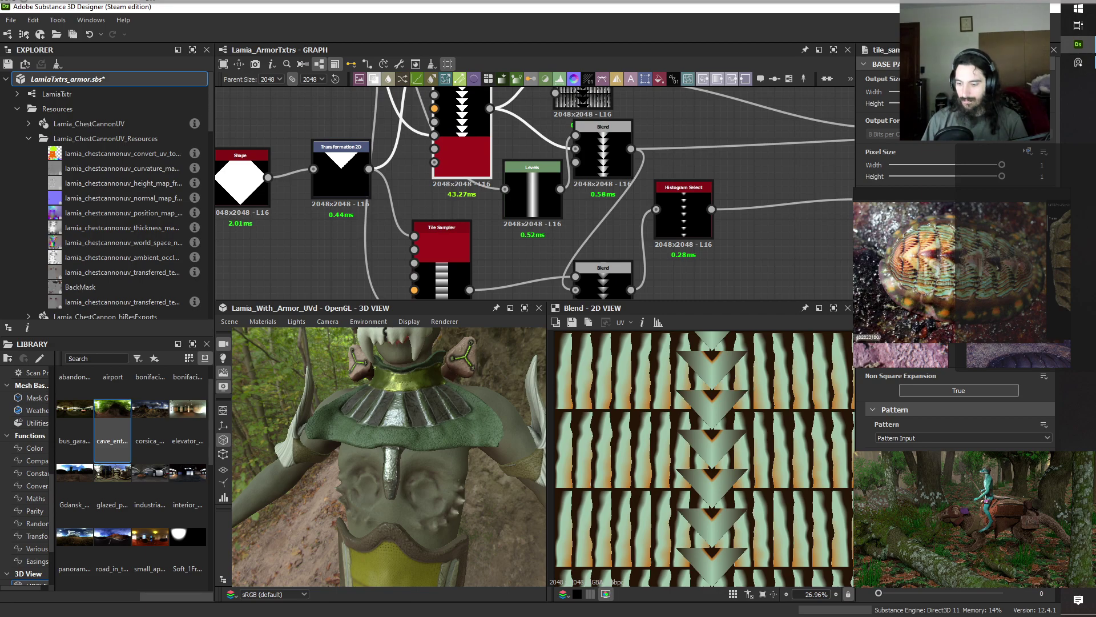
scroll(690, 429, down, 1)
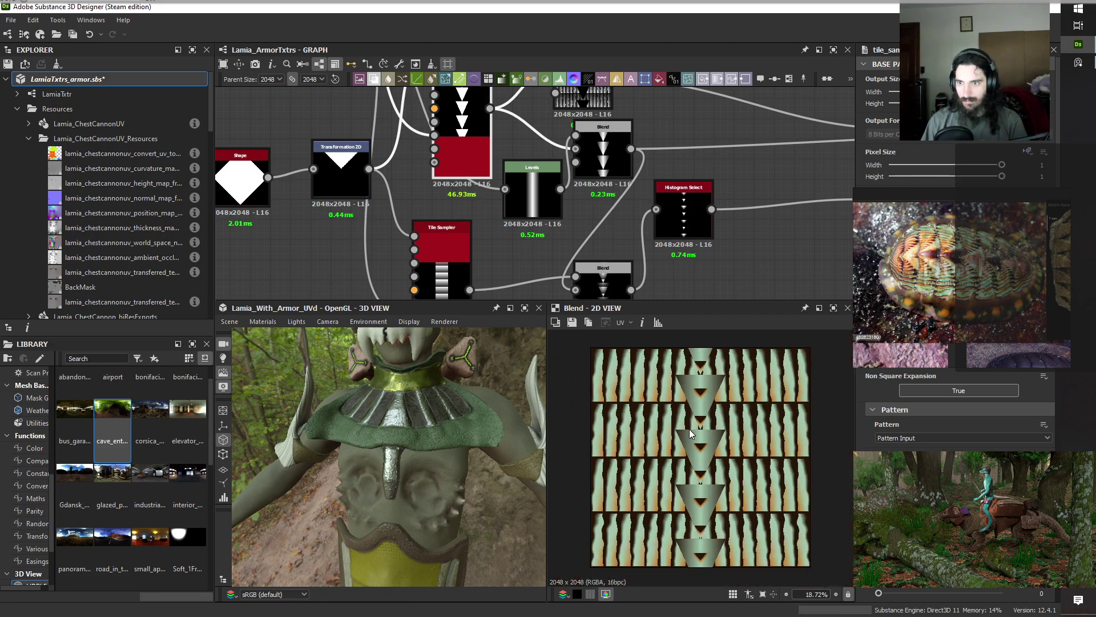
scroll(698, 478, down, 1)
Reduce the gradation Tile Sampler's rows to match the triangles, and move the triangle Tile Sampler away from its neighbouring Blend.
click(440, 244)
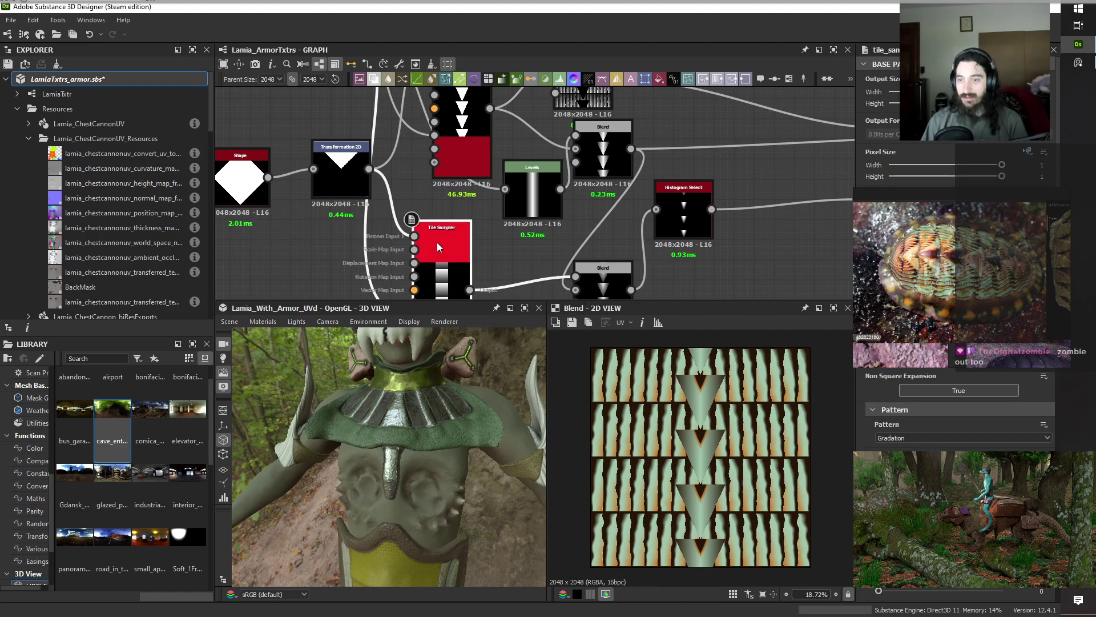
scroll(437, 242, down, 2)
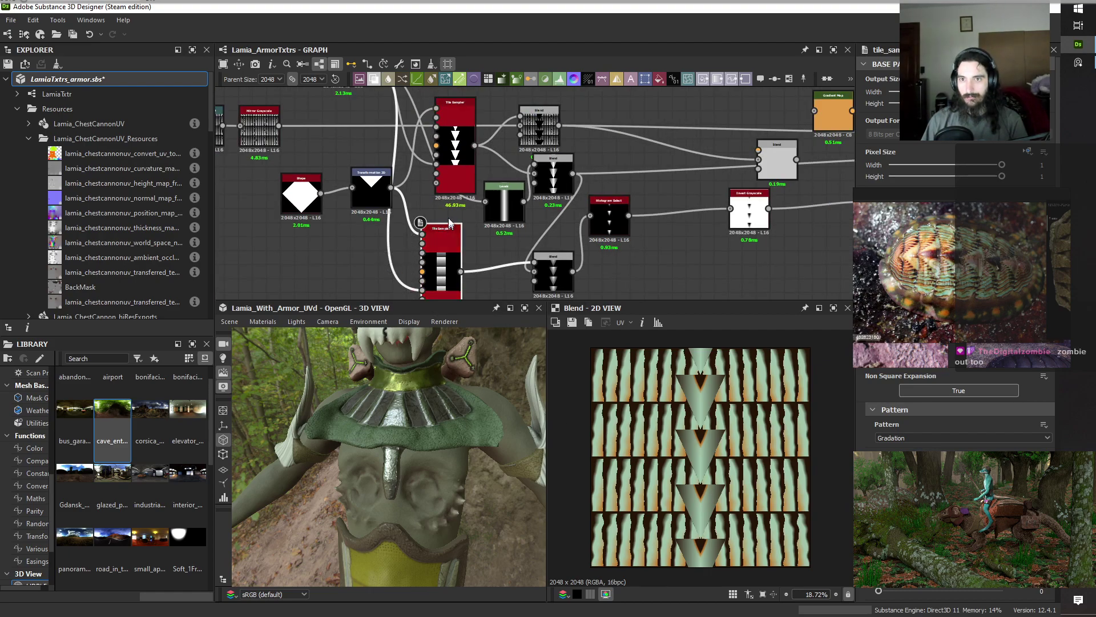
drag(462, 151, 440, 151)
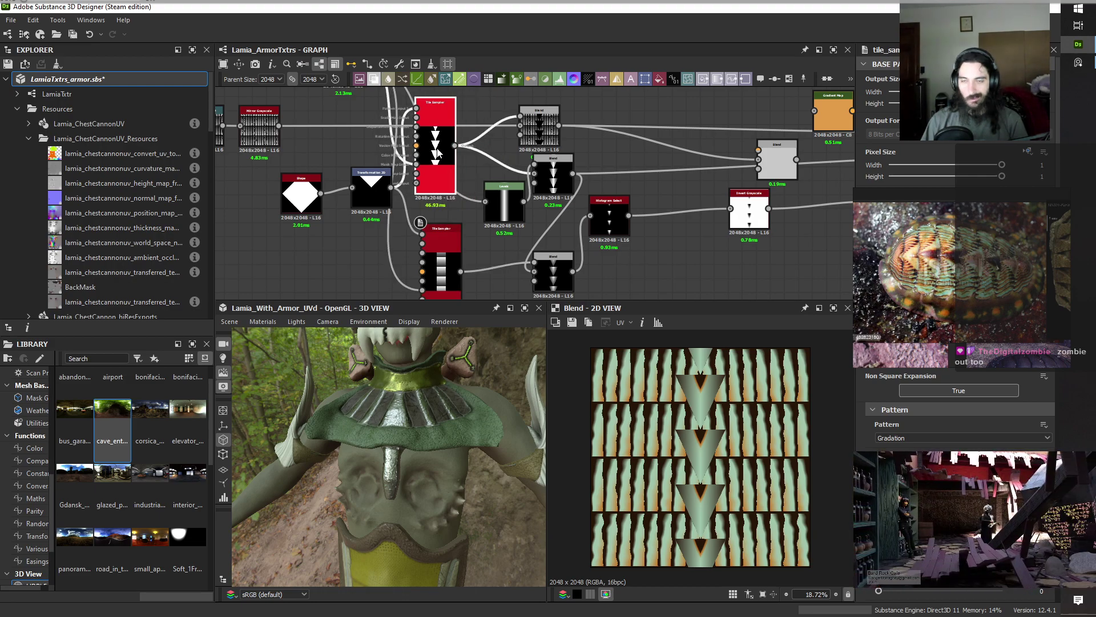
Add a Material Transform node and place it in the free space beside the gradient-shaded triangle Blend.
middle_drag(633, 276, 621, 225)
key(space)
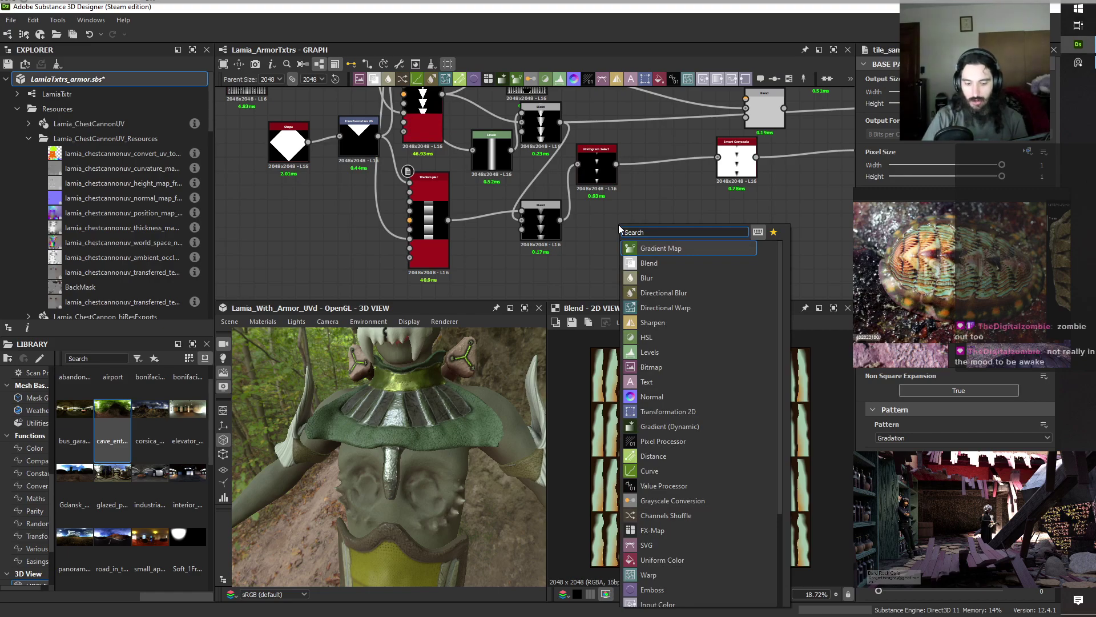
text(mat)
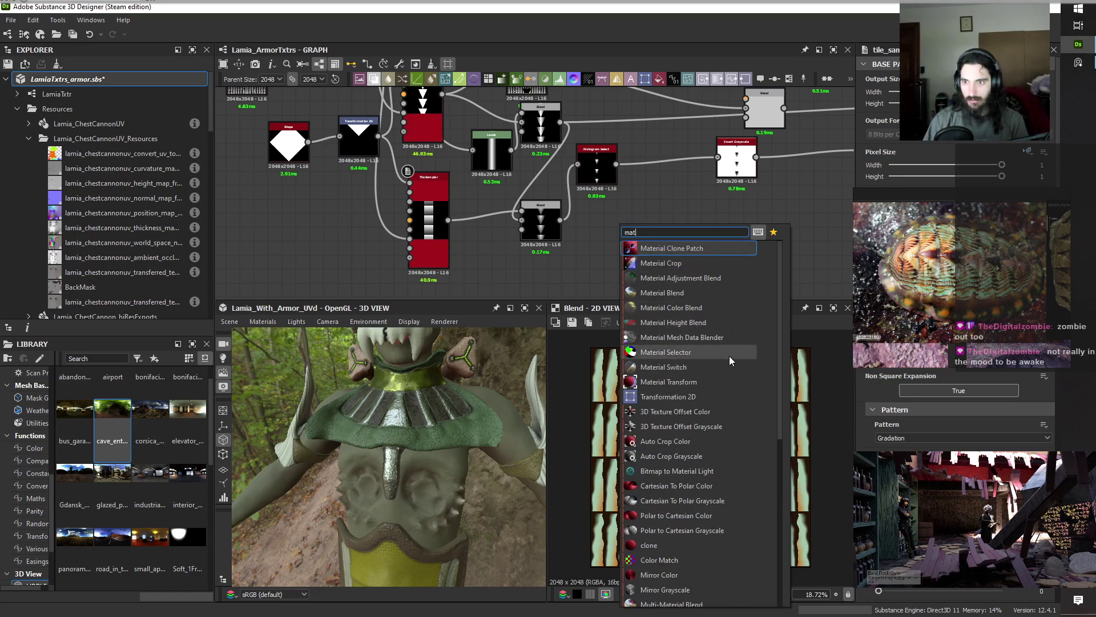
click(688, 382)
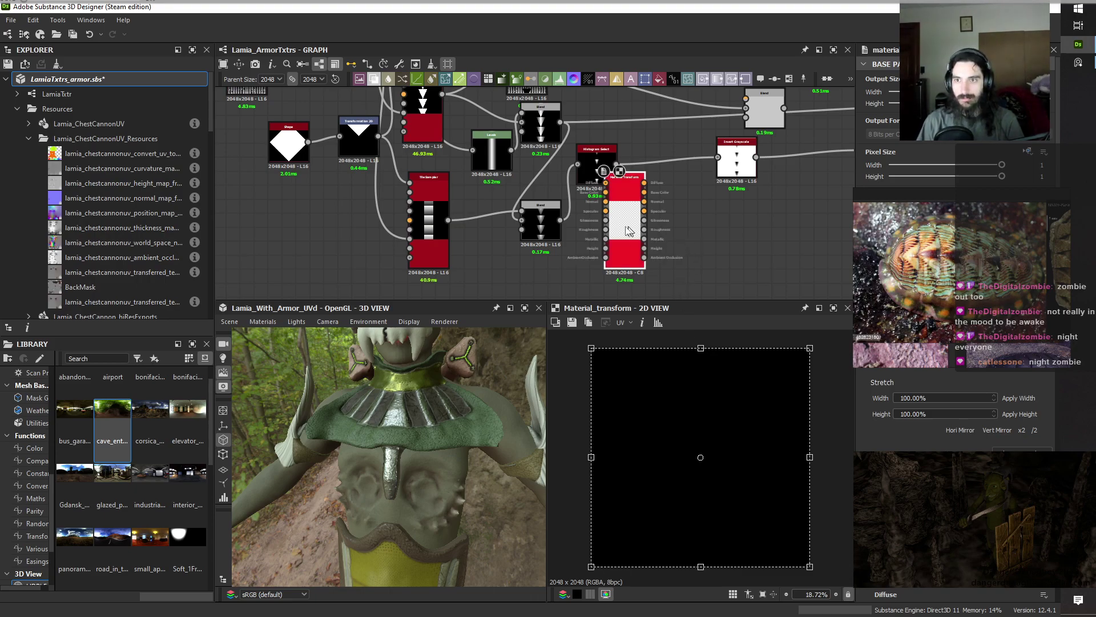
drag(624, 220, 667, 226)
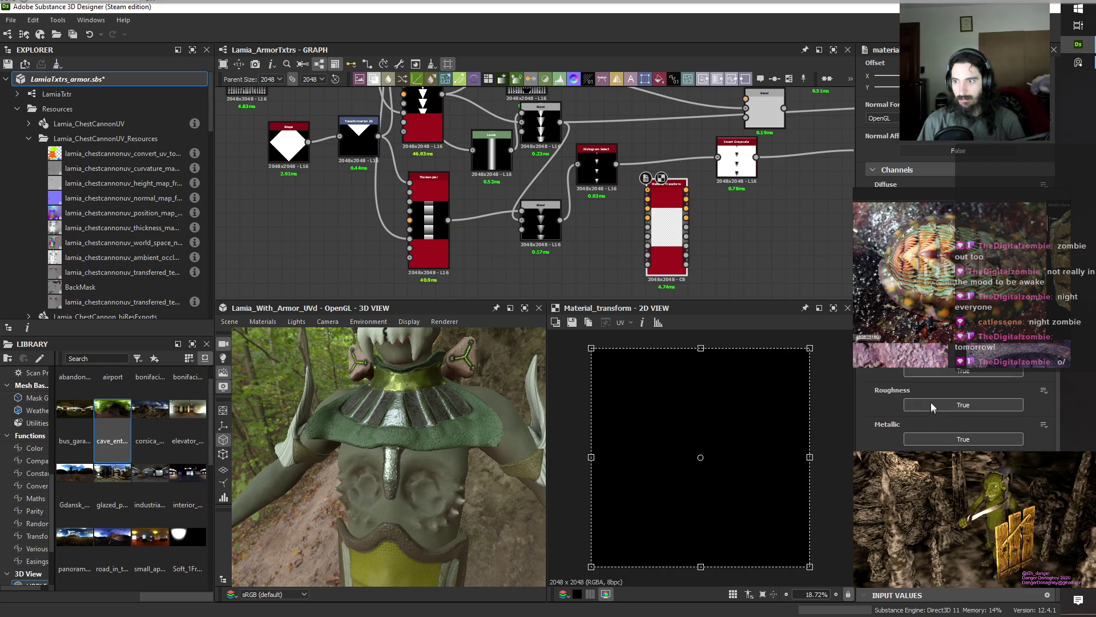
Turn off the Material Transform's Diffuse, Roughness, Metallic and other unneeded channels.
click(932, 438)
click(932, 405)
click(933, 372)
click(933, 302)
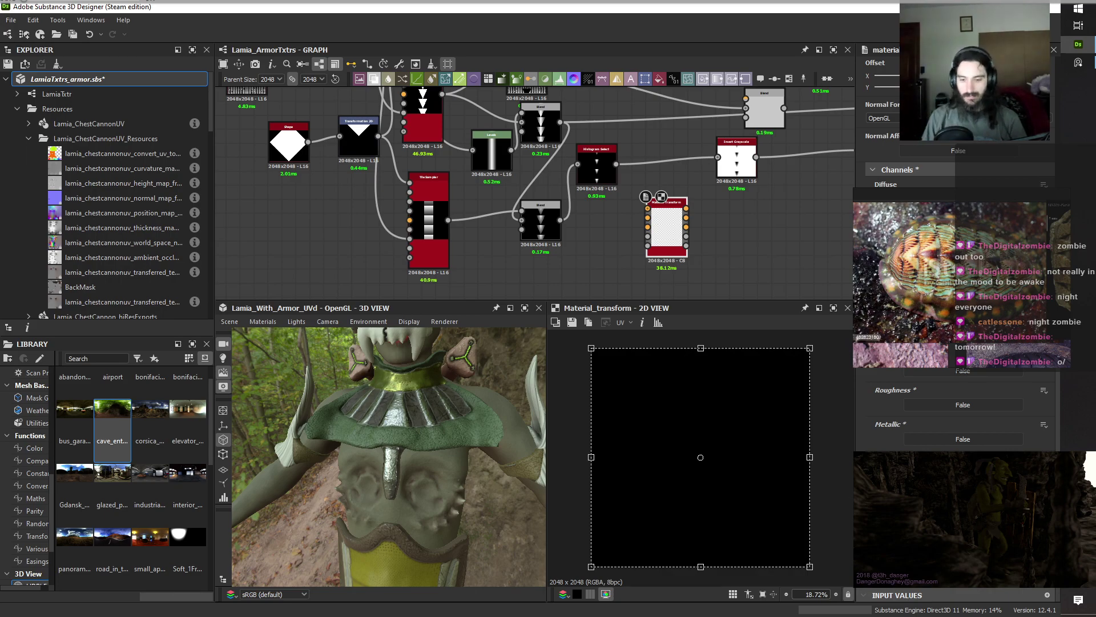
click(963, 199)
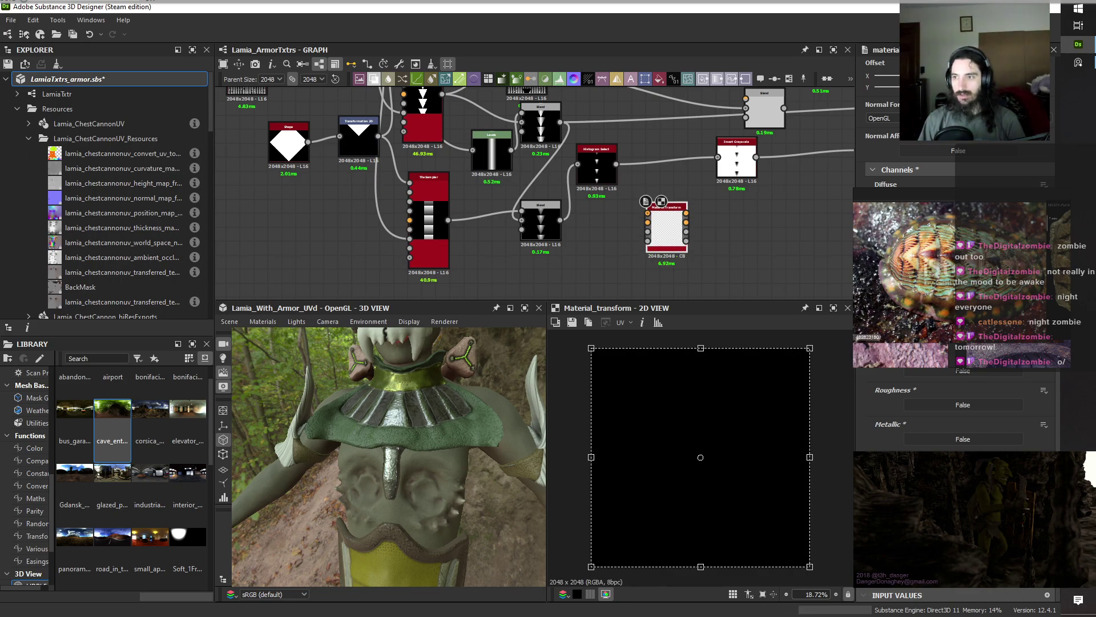
Connect the outputs of the triangle and gradient Tile Samplers to the Material Transform node's inputs and preview its Height output.
scroll(605, 229, up, 2)
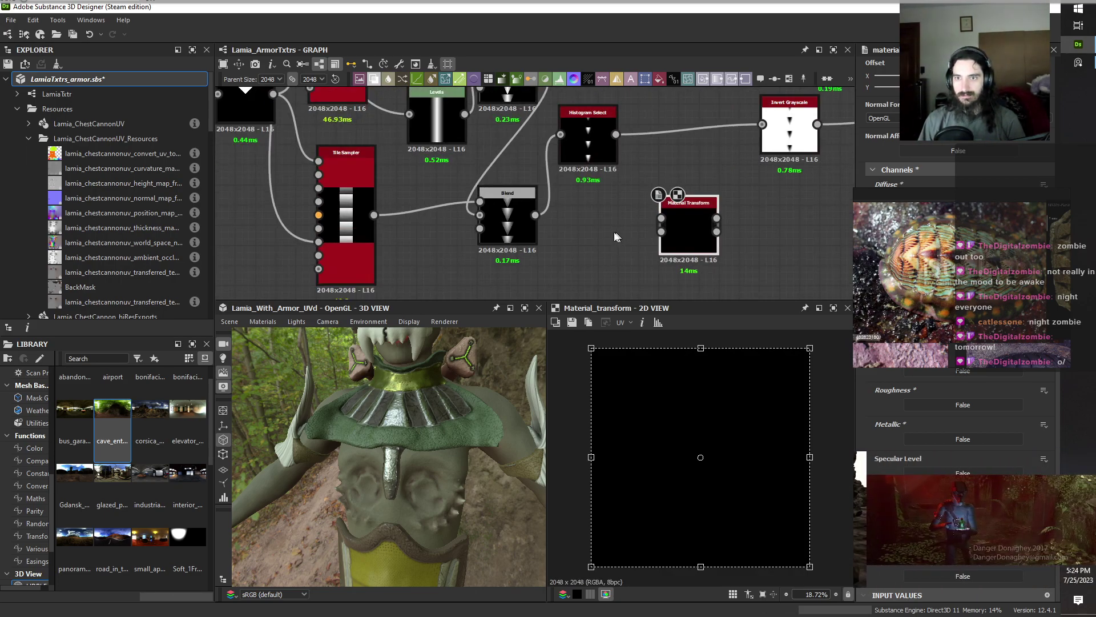
scroll(586, 208, down, 3)
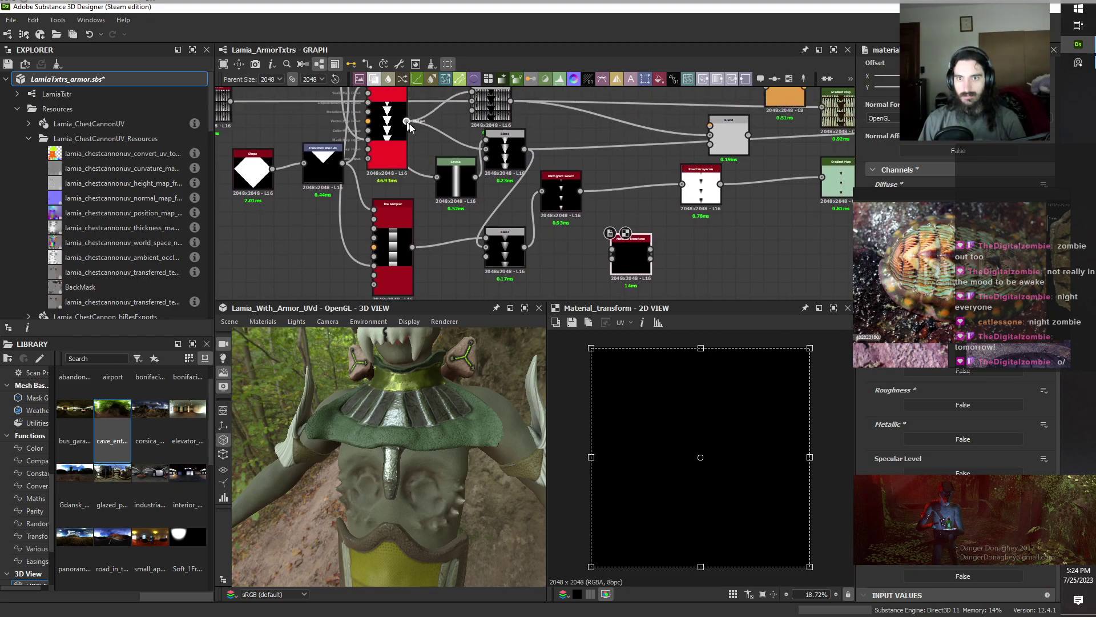
drag(406, 121, 612, 249)
drag(412, 247, 605, 283)
double_click(633, 268)
key(ctrl+z)
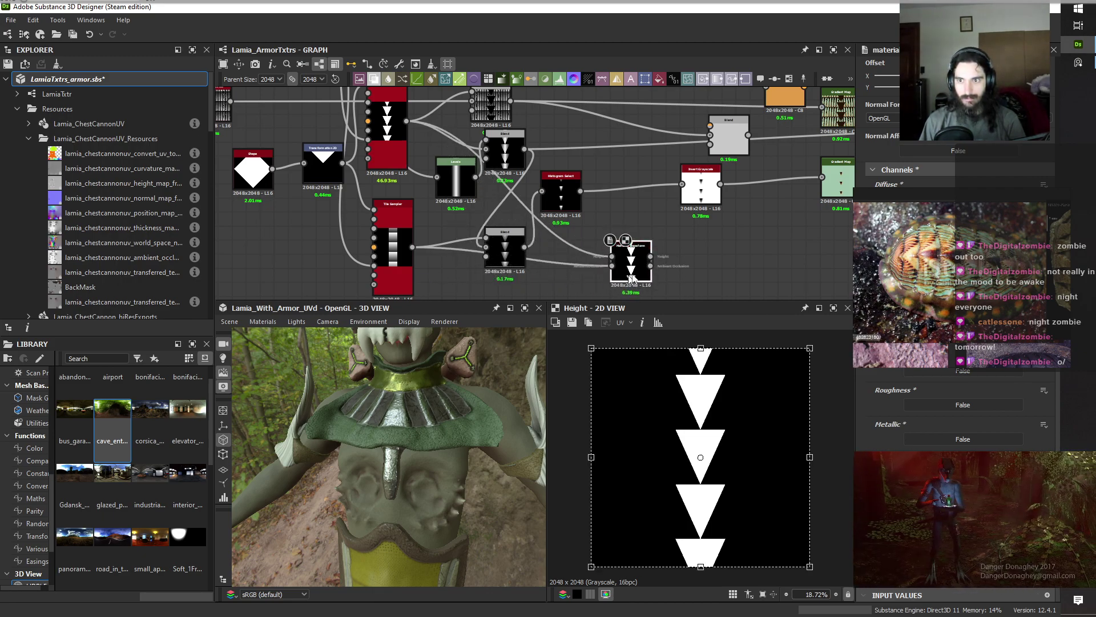
Feed the Material Transform's outputs into the three Blend nodes in place of the direct Tile Sampler connections.
drag(651, 266, 492, 231)
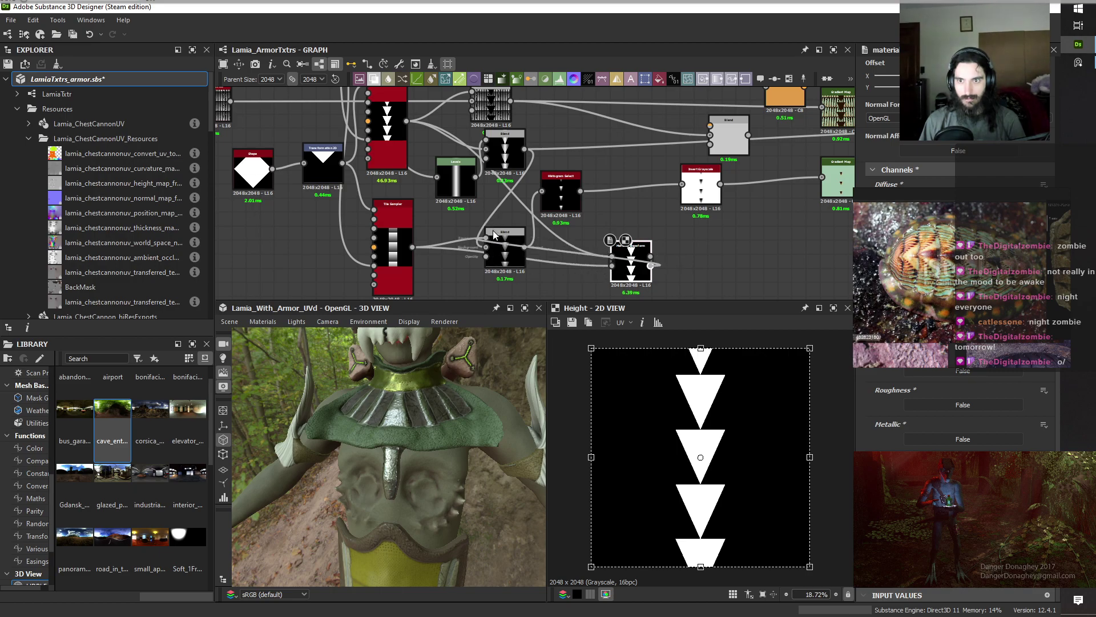
drag(629, 271, 487, 146)
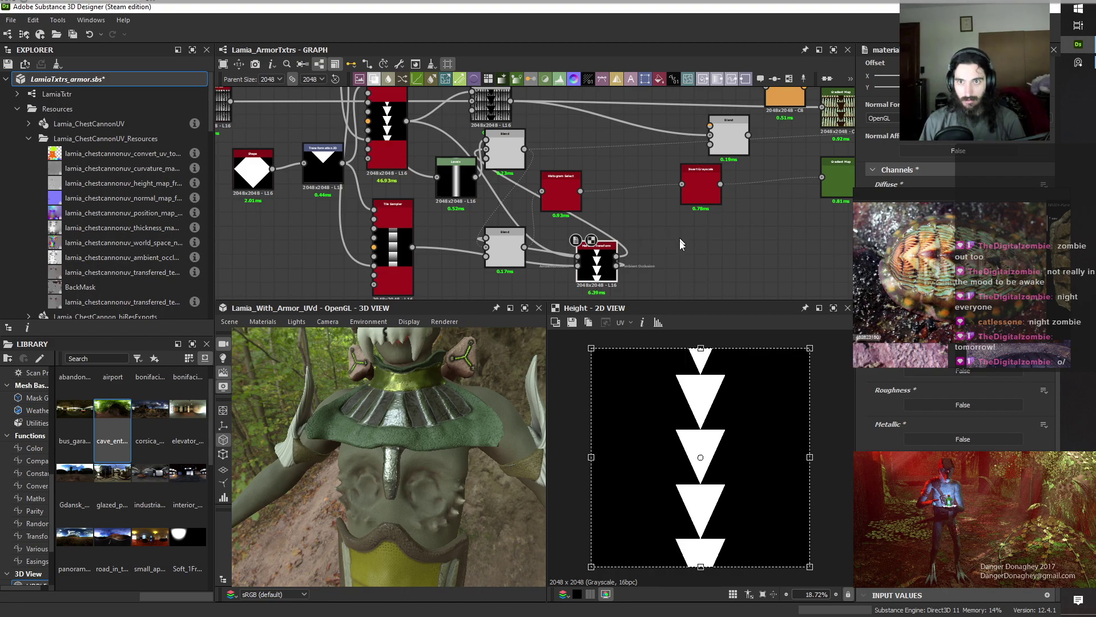
drag(617, 257, 472, 101)
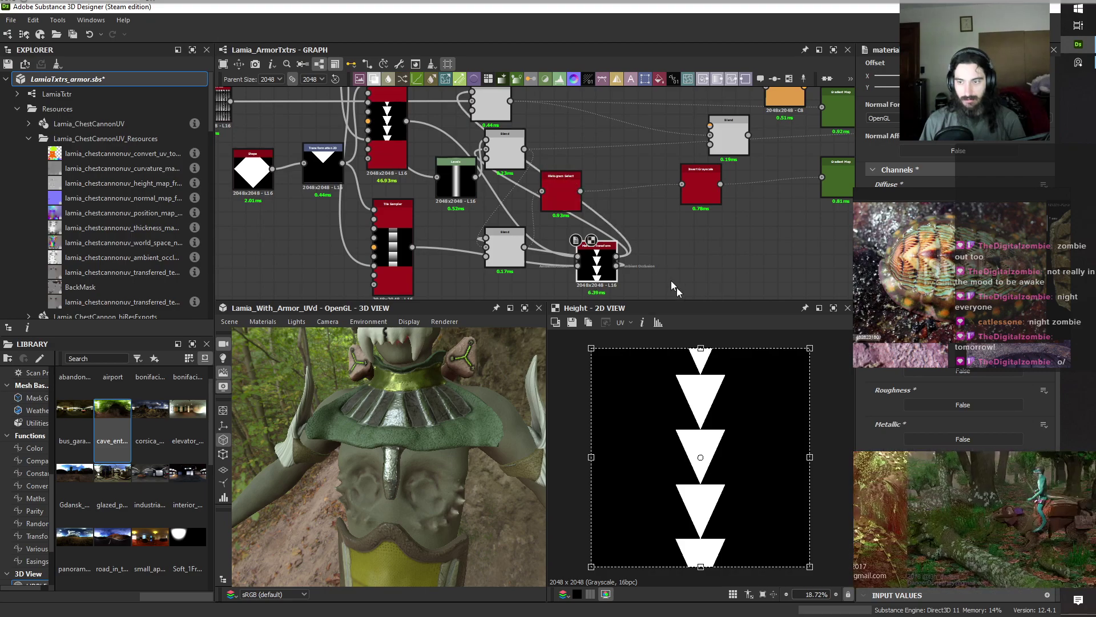
Shift the triangles downward with the Material Transform so they line up with the stripe rows of the final Blend, and save the package.
middle_drag(598, 275, 499, 273)
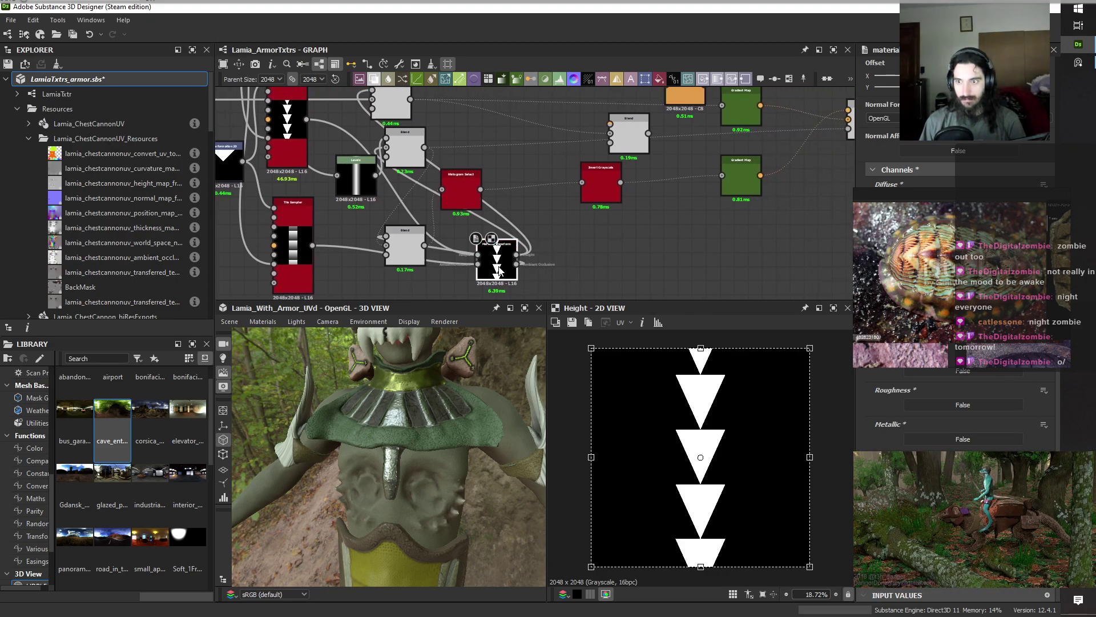
scroll(777, 173, down, 1)
scroll(792, 242, down, 1)
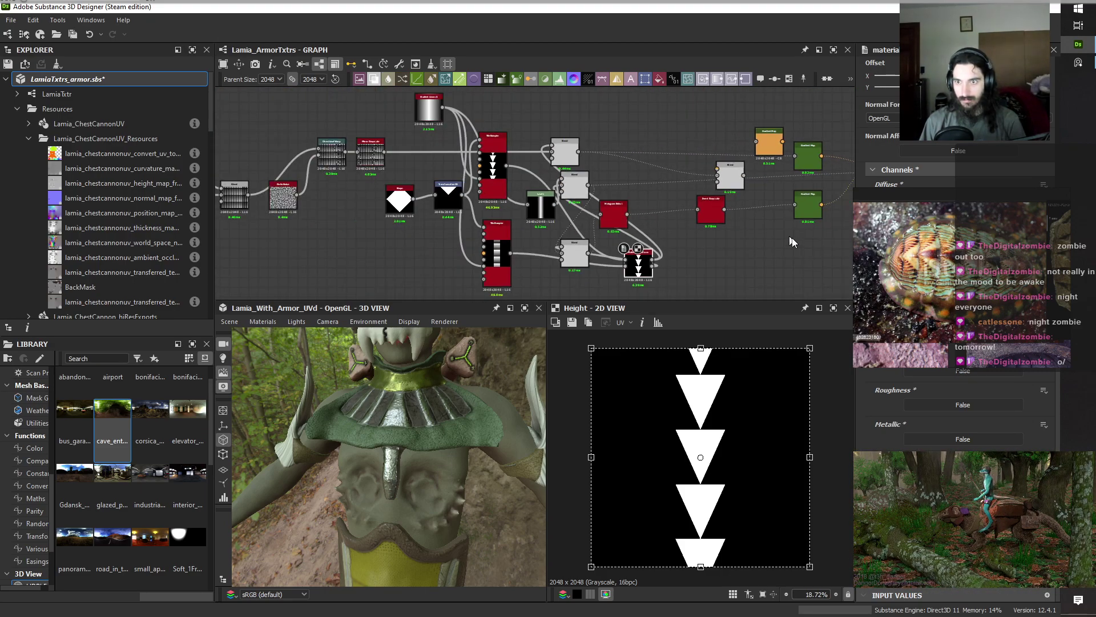
middle_drag(792, 242, 640, 197)
click(483, 228)
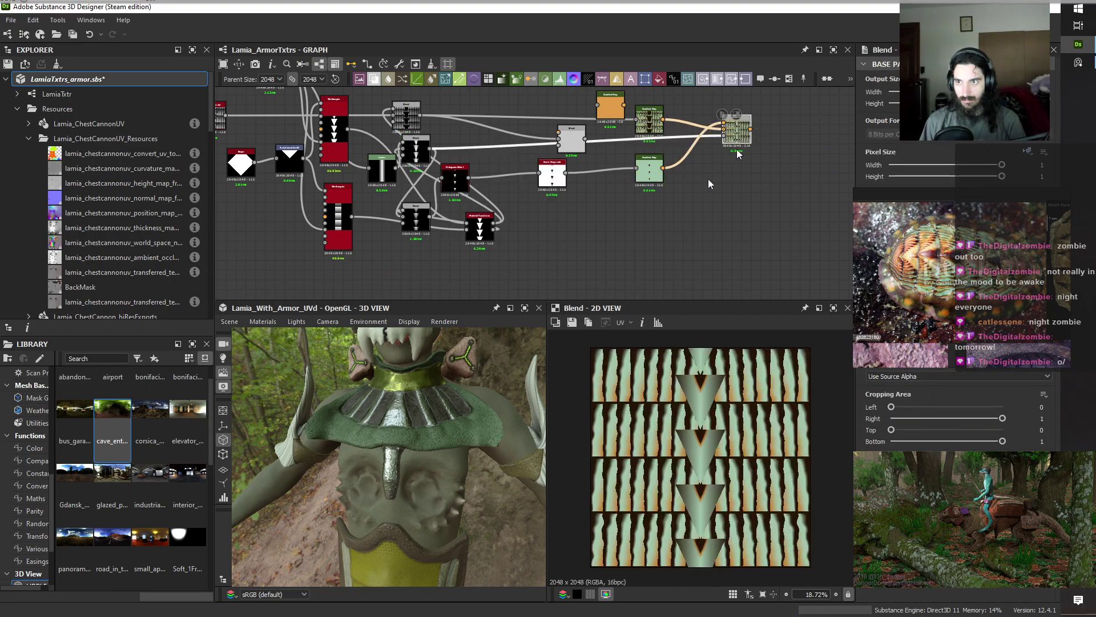
scroll(505, 223, up, 3)
click(456, 254)
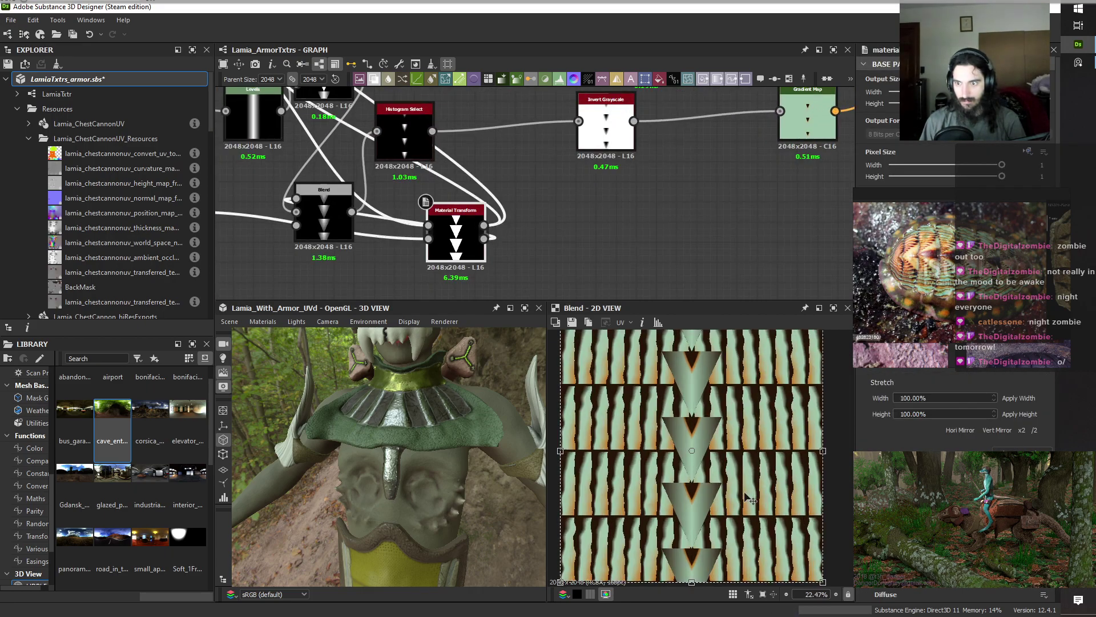
scroll(756, 437, up, 1)
drag(757, 437, 749, 459)
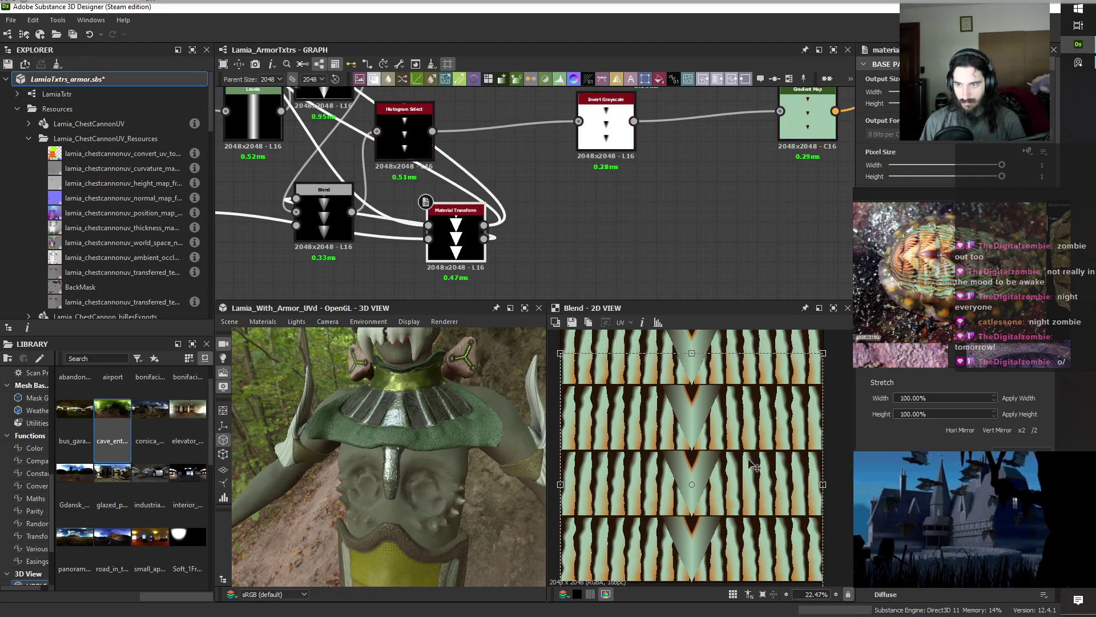
scroll(752, 465, down, 5)
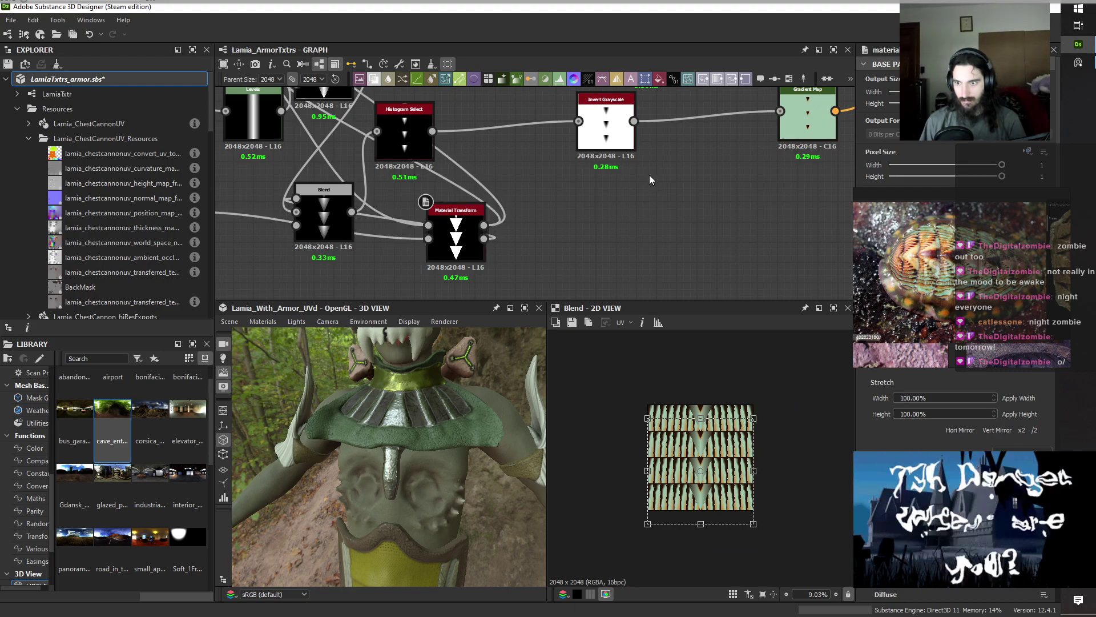
key(ctrl+s)
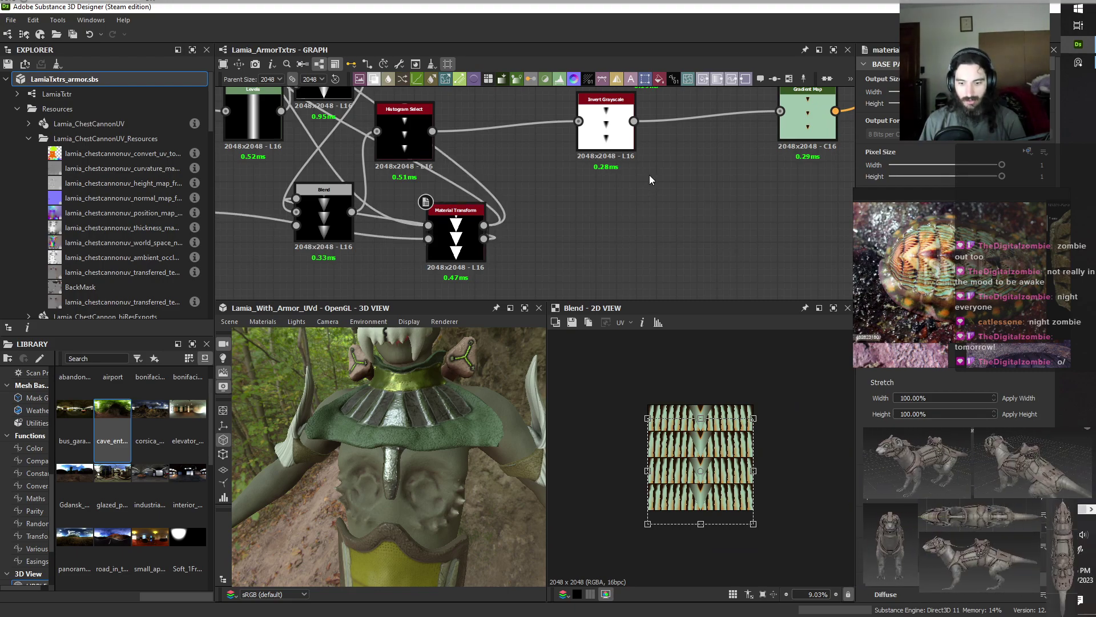
Duplicate the lower gradient Tile Sampler and place the copy above the triangle Tile Sampler.
scroll(649, 175, down, 2)
middle_drag(649, 175, 597, 214)
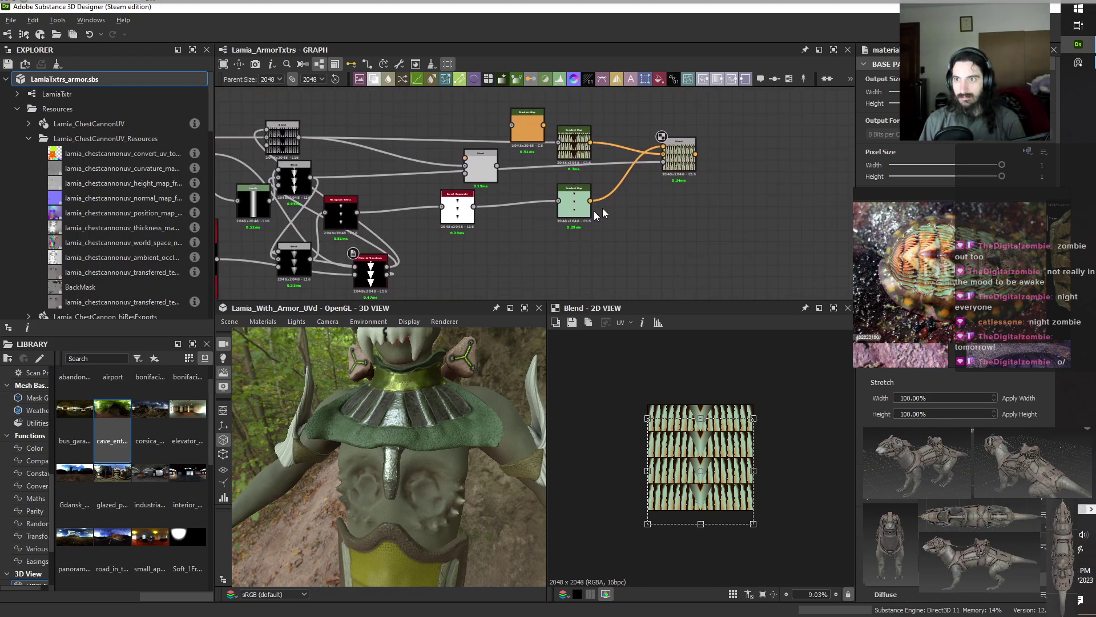
click(686, 168)
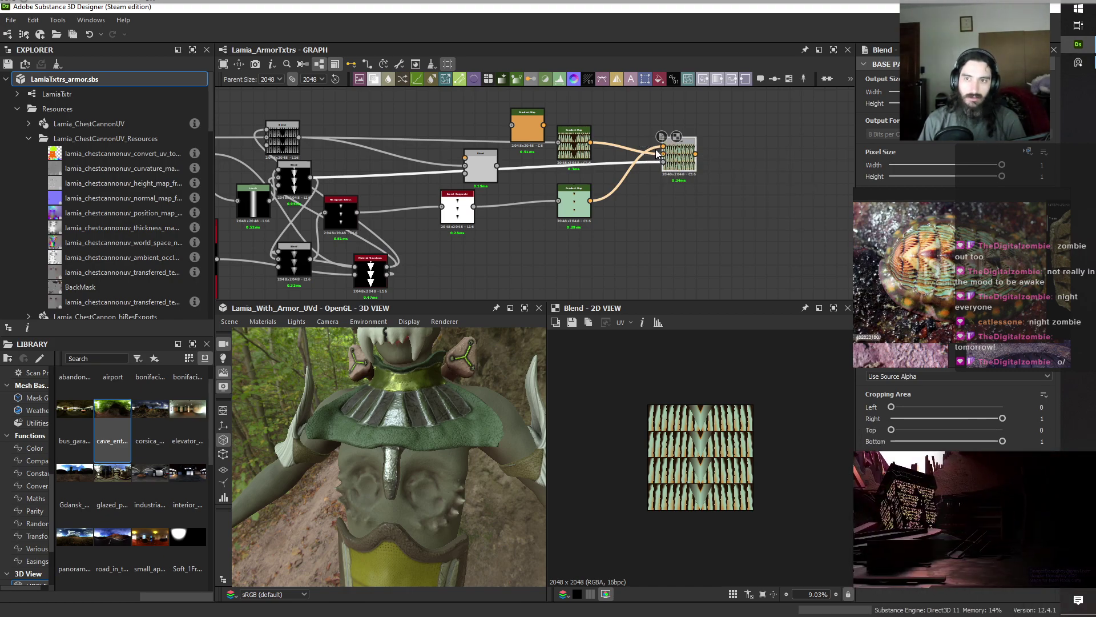
scroll(656, 149, down, 1)
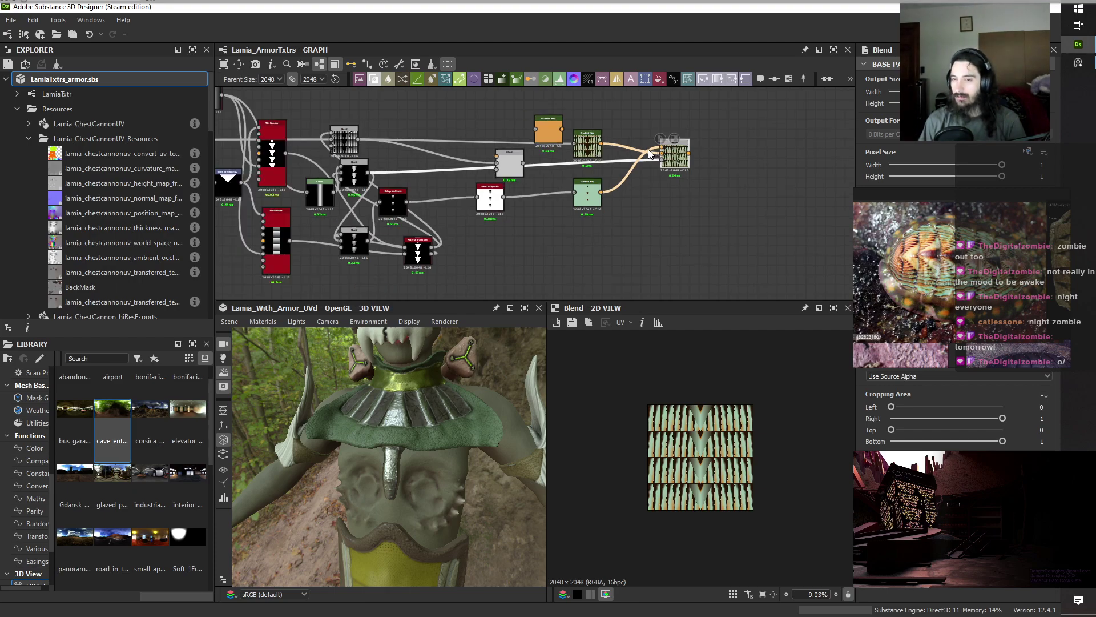
middle_drag(386, 123, 605, 143)
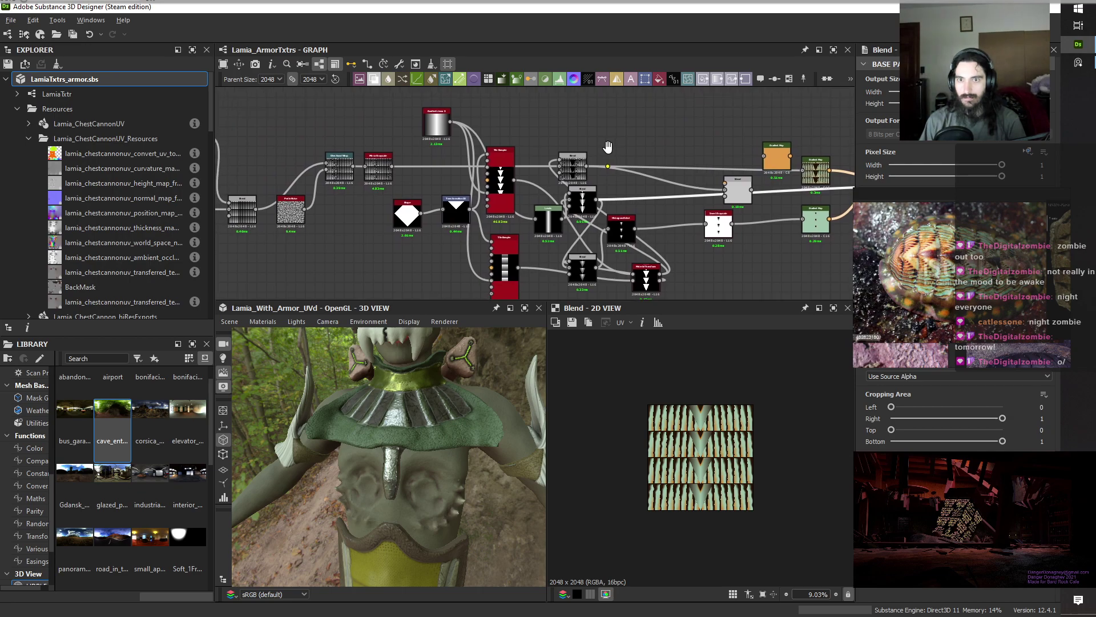
scroll(584, 145, down, 1)
click(521, 238)
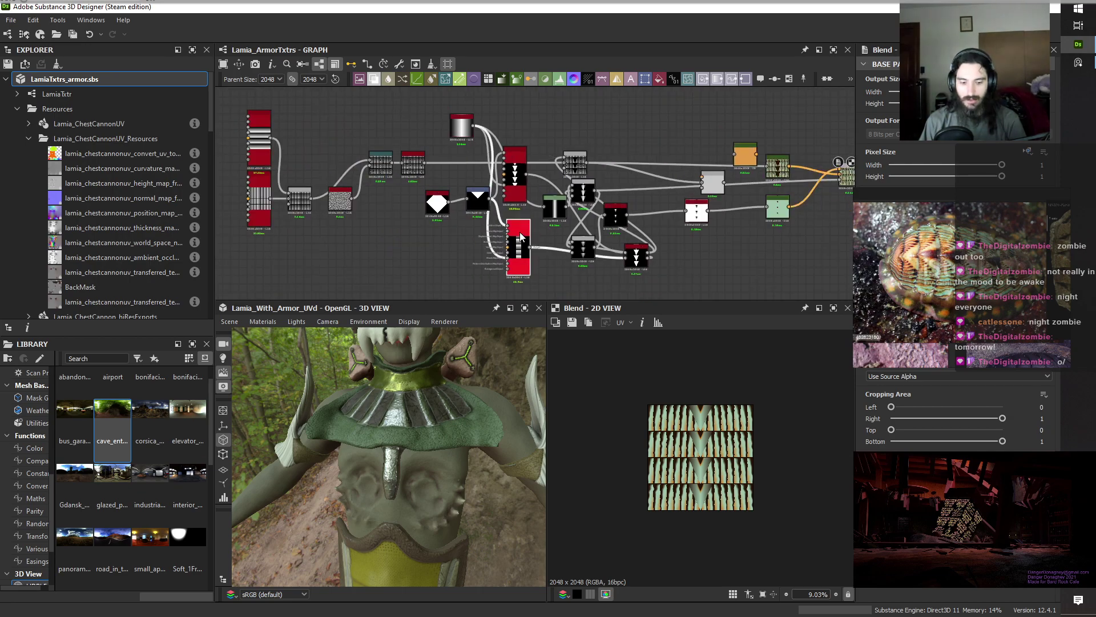
key(ctrl+d)
drag(535, 189, 522, 108)
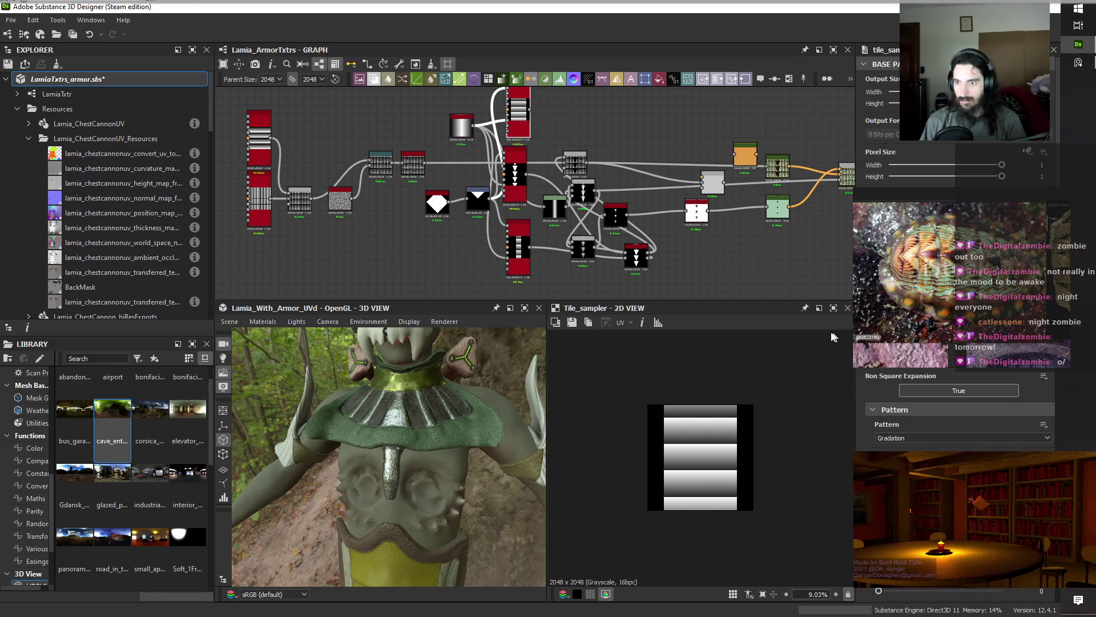
Disconnect the Gradient Linear node from the Tile Sampler copy's mask input and set its Mask Map Threshold to 0.
scroll(513, 107, up, 3)
scroll(512, 106, up, 1)
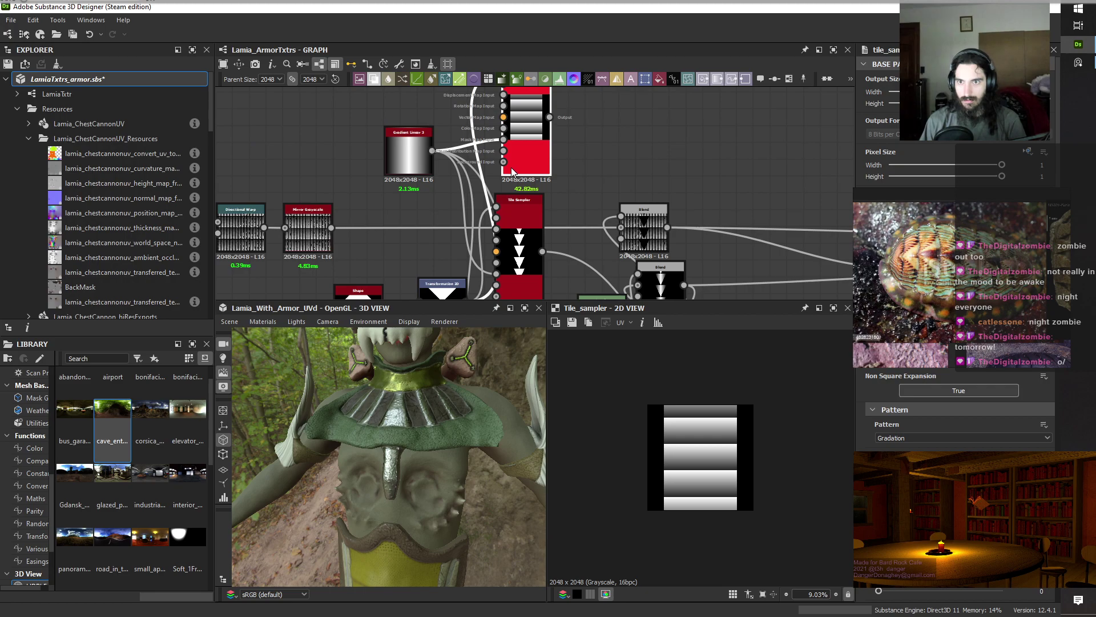
click(488, 147)
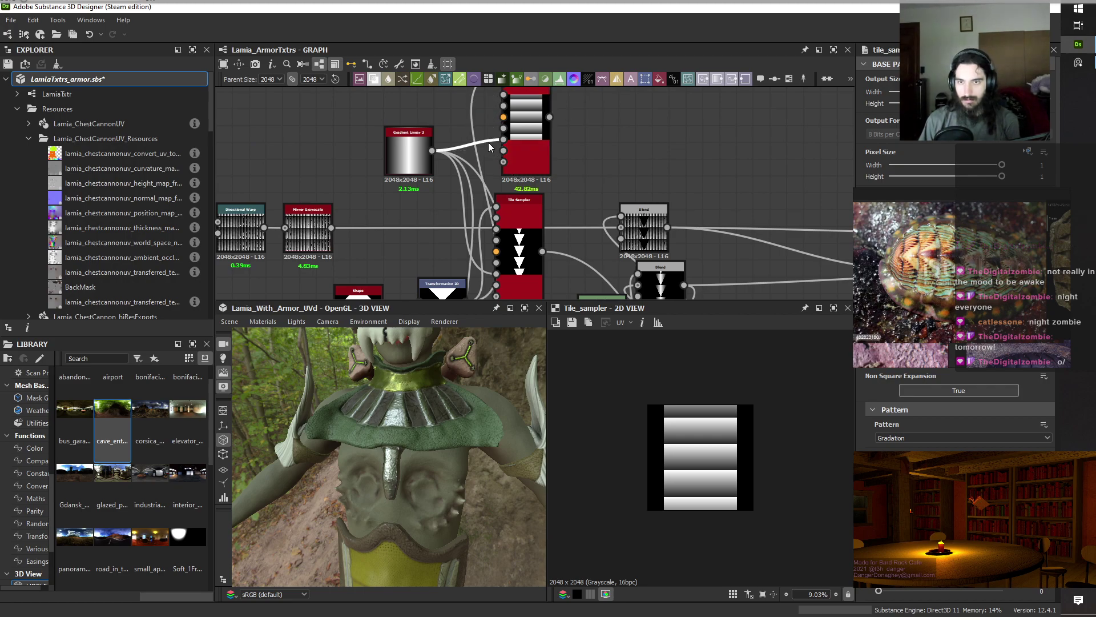
key(Delete)
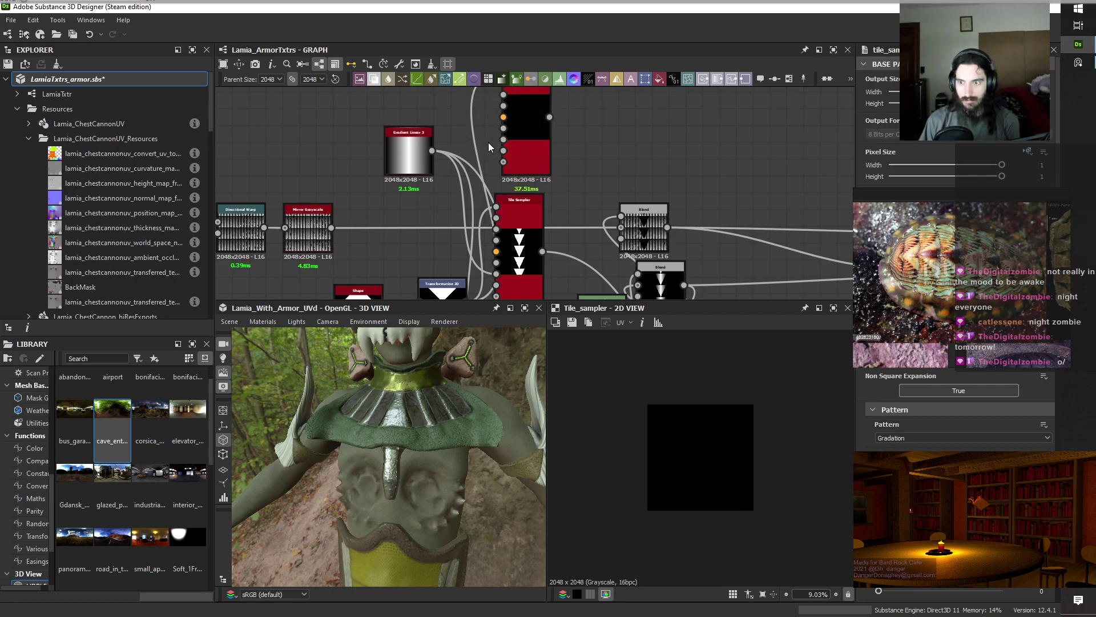
click(524, 121)
scroll(964, 163, down, 10)
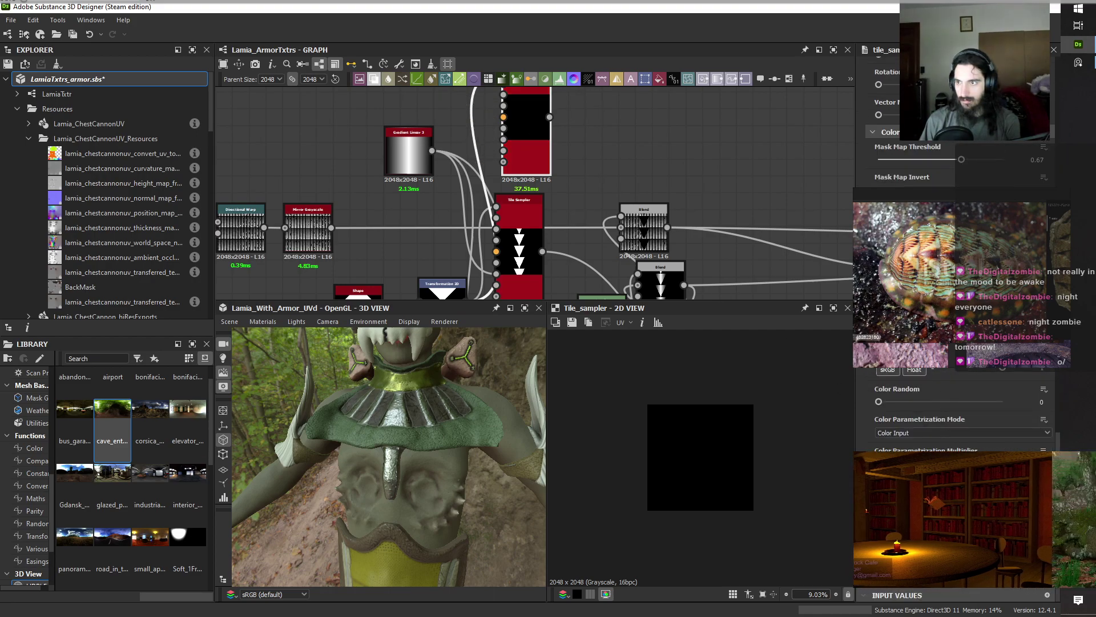
drag(964, 162, 752, 152)
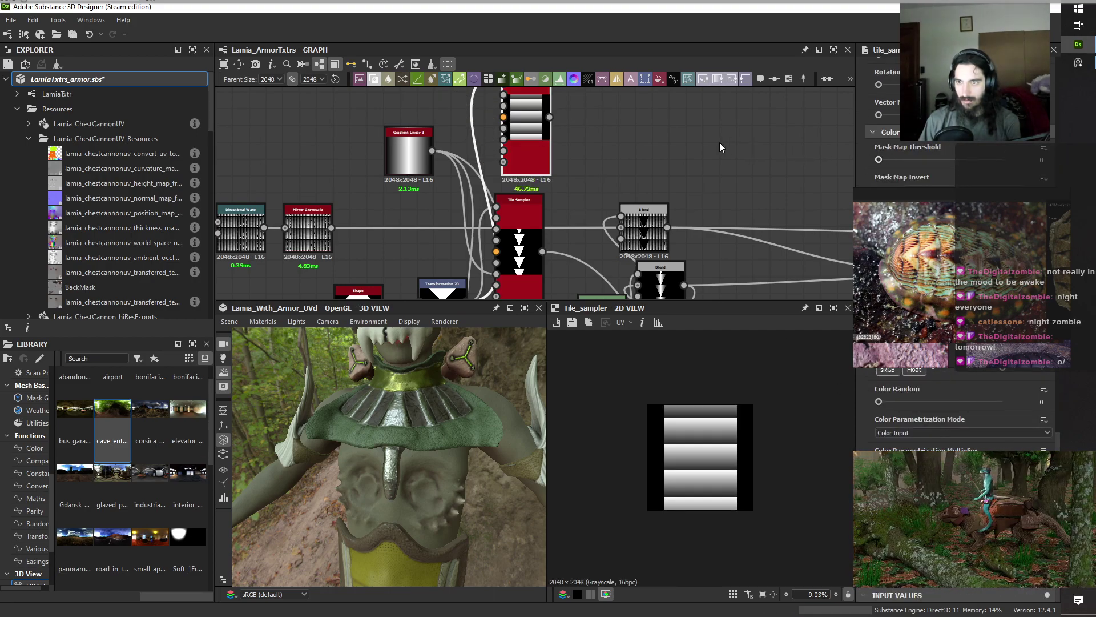
Widen the Tile Sampler copy's gradient bars to span the full width of the texture, and save the package.
scroll(960, 257, up, 5)
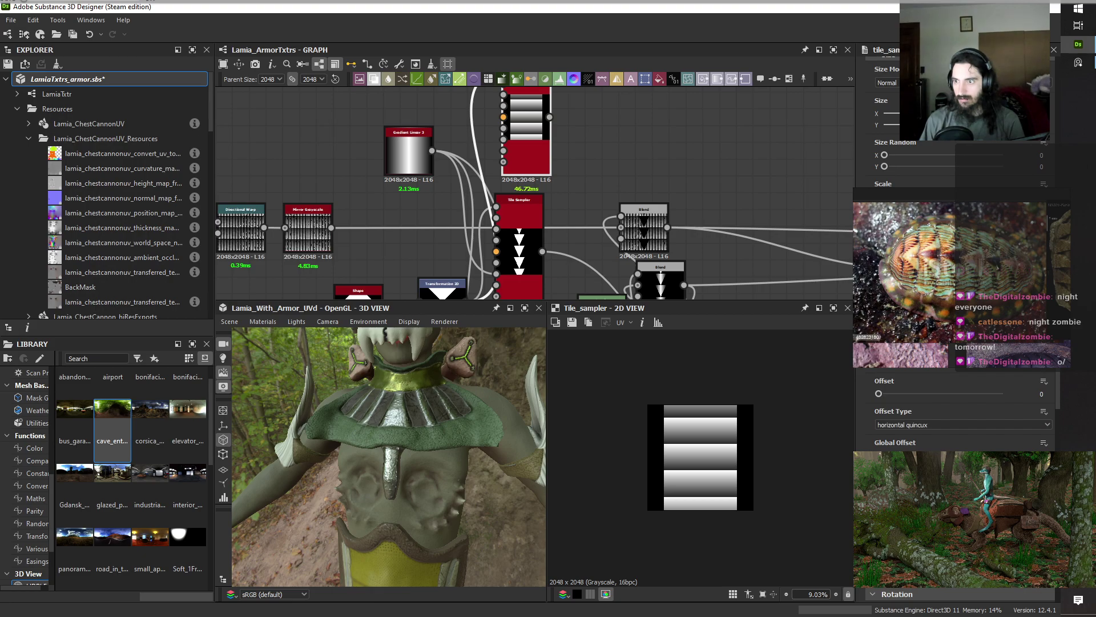
scroll(959, 257, down, 5)
scroll(959, 257, up, 4)
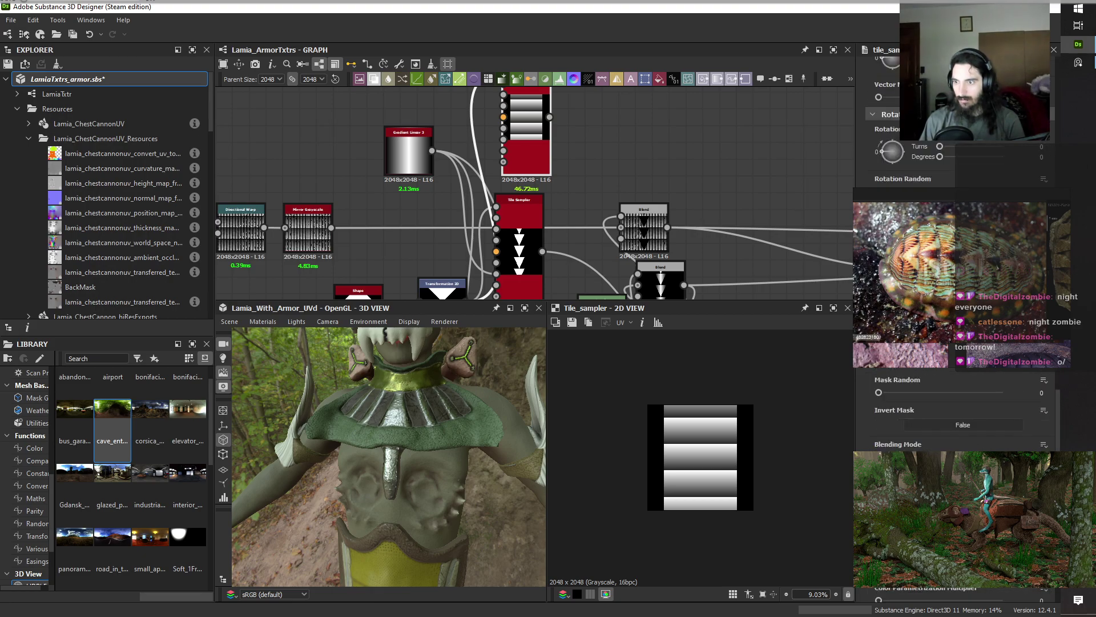
scroll(959, 257, up, 3)
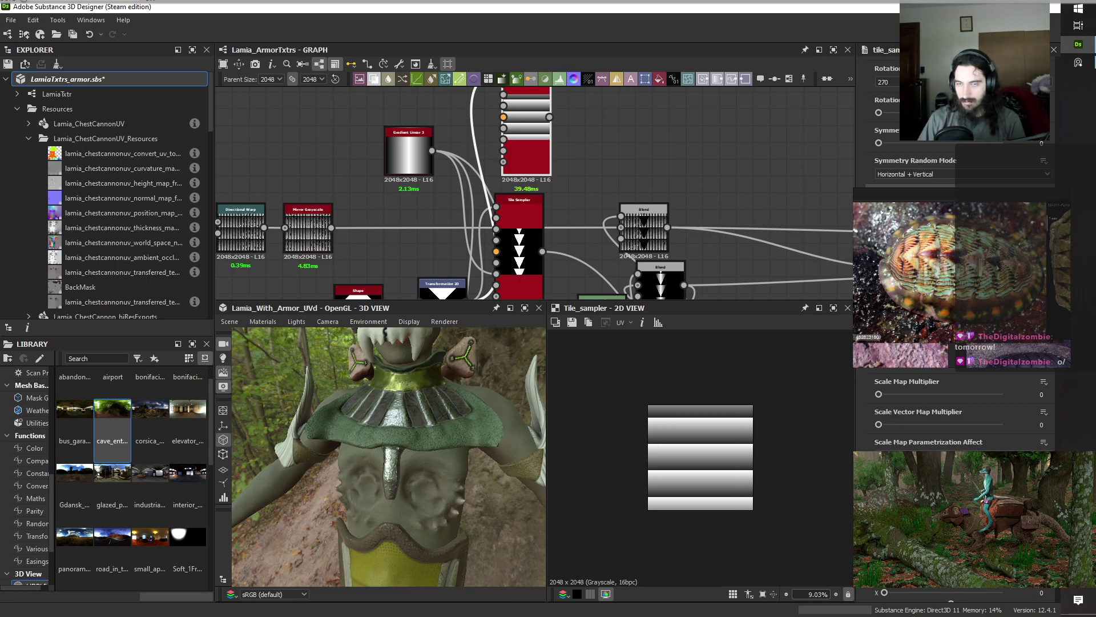
scroll(762, 434, up, 2)
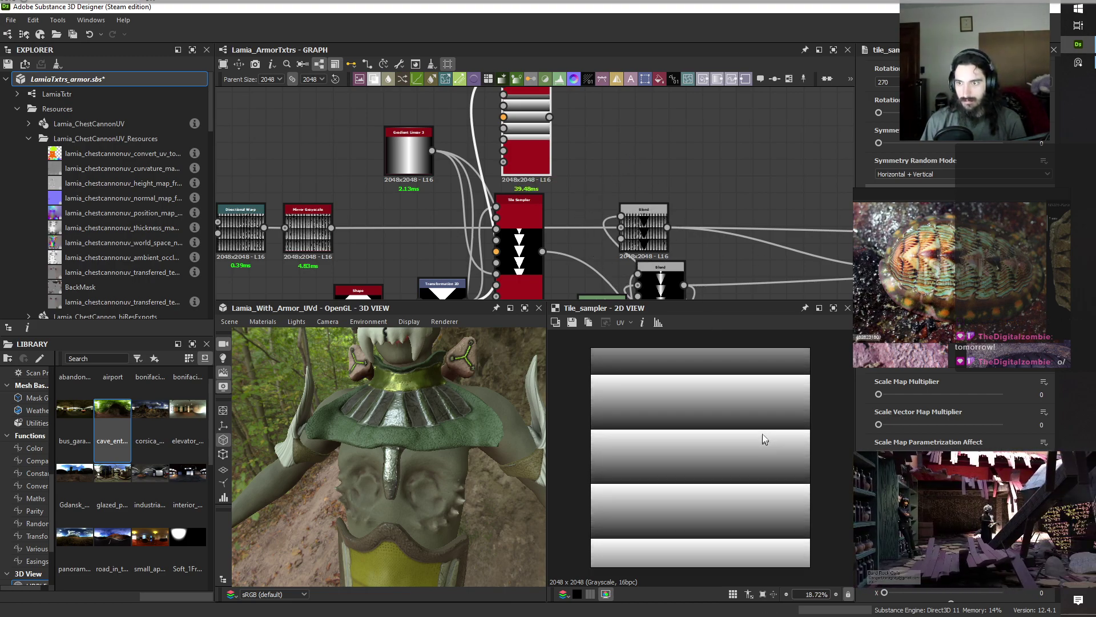
scroll(762, 434, down, 2)
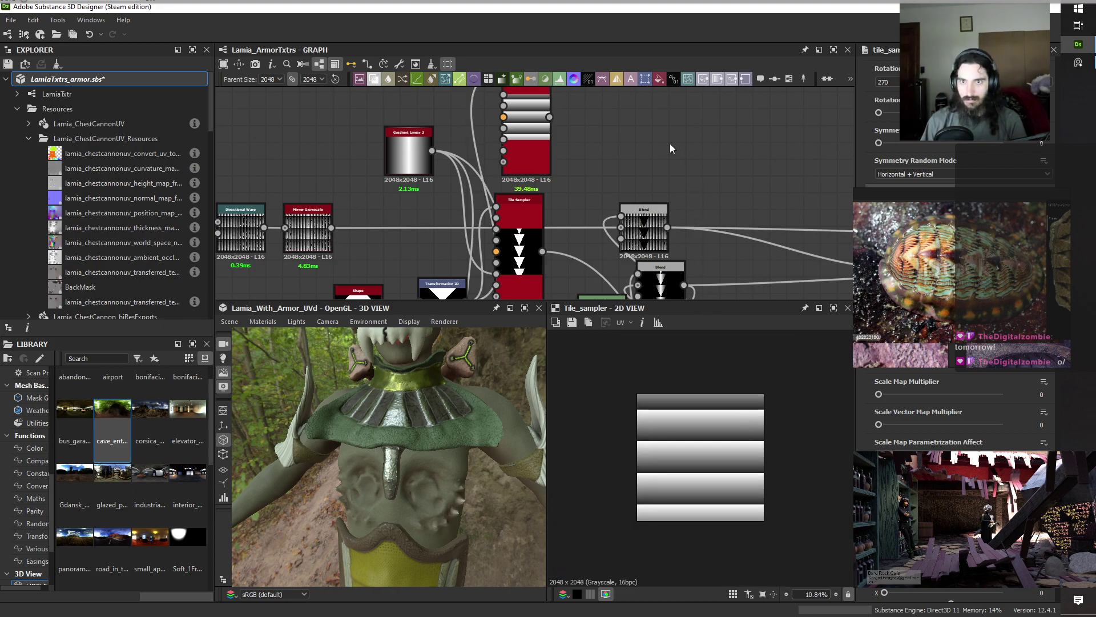
key(ctrl+s)
Move the Tile Sampler copy to an empty area above and to the left of the Gradient Linear node.
scroll(669, 147, down, 4)
middle_drag(670, 146, 539, 136)
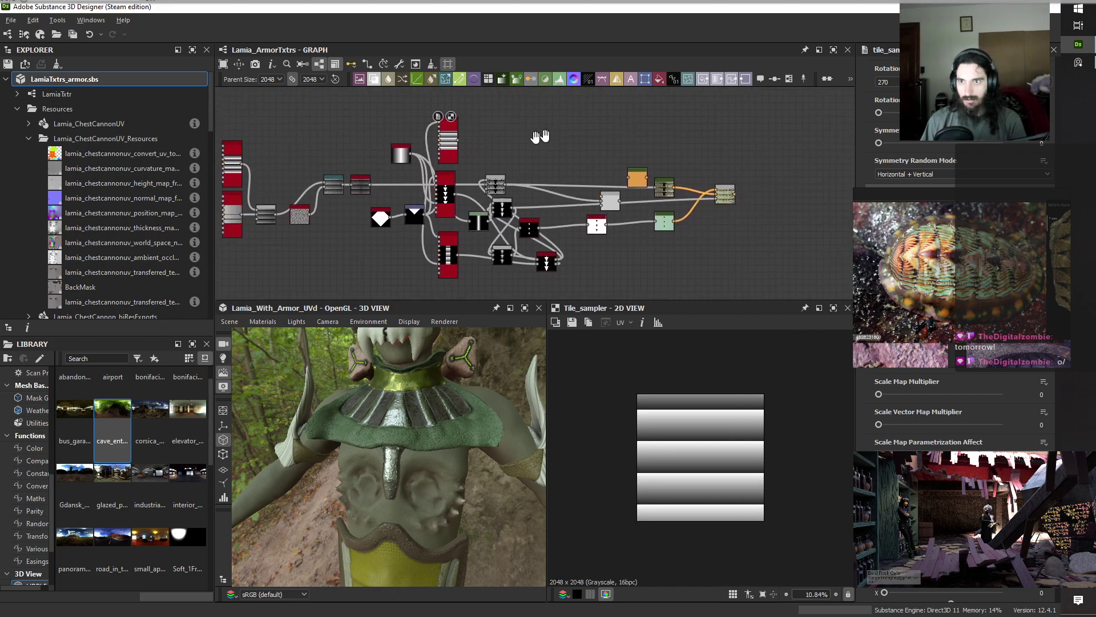
scroll(471, 138, down, 2)
scroll(562, 149, up, 2)
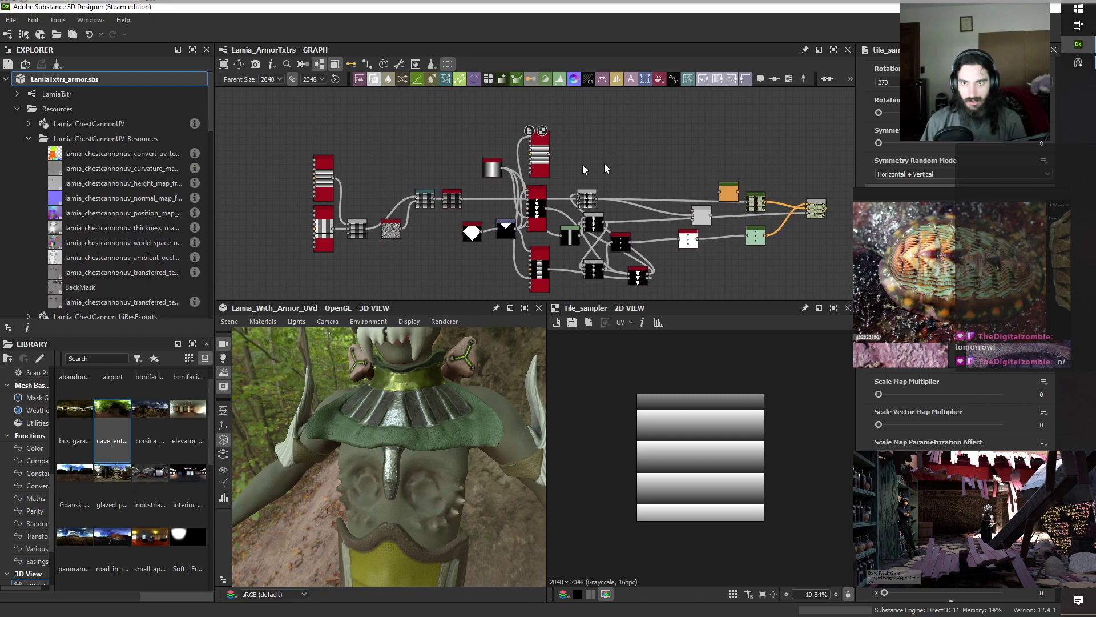
scroll(489, 141, up, 2)
drag(571, 148, 458, 130)
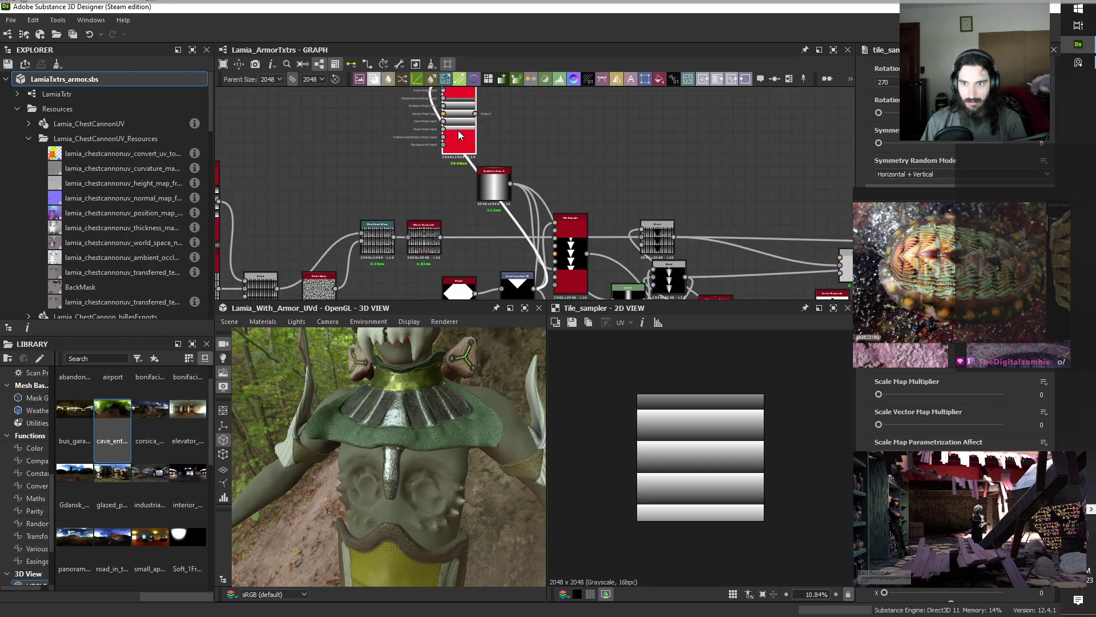
Duplicate the Directional Warp node and place the copy to the right of the new Tile Sampler.
middle_drag(445, 201, 488, 204)
scroll(483, 203, up, 1)
click(632, 128)
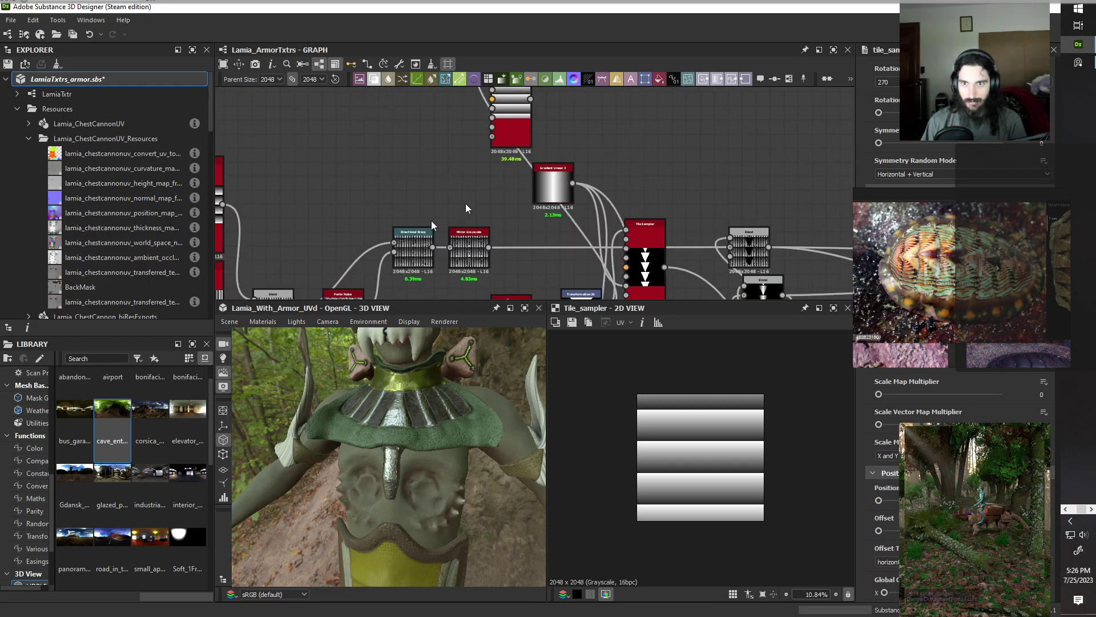
click(408, 230)
key(ctrl+c)
key(ctrl+v)
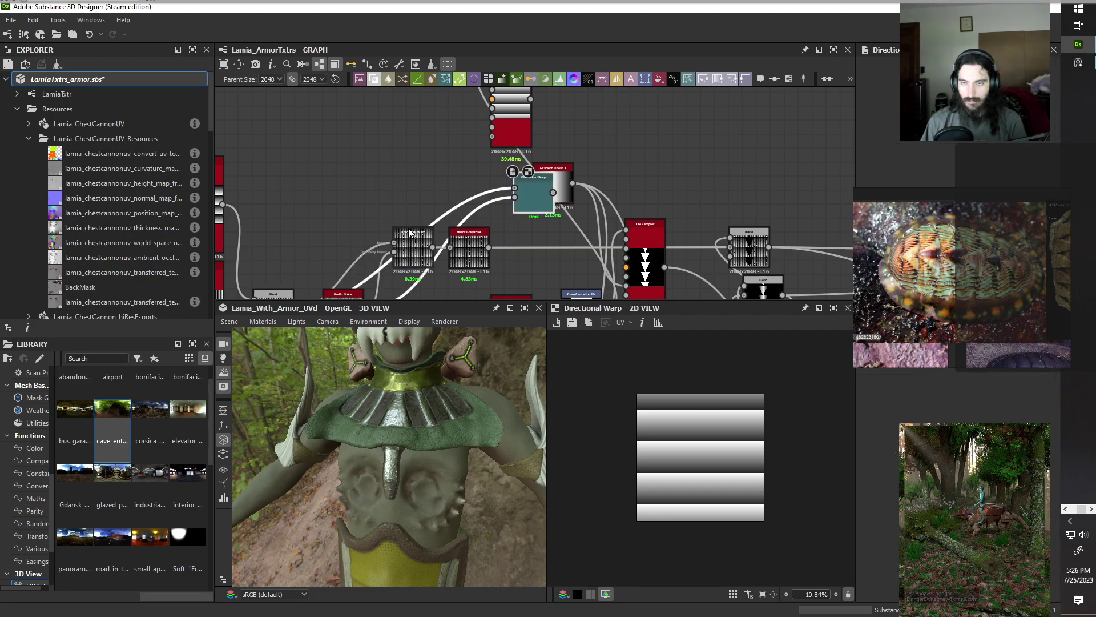
drag(537, 193, 665, 142)
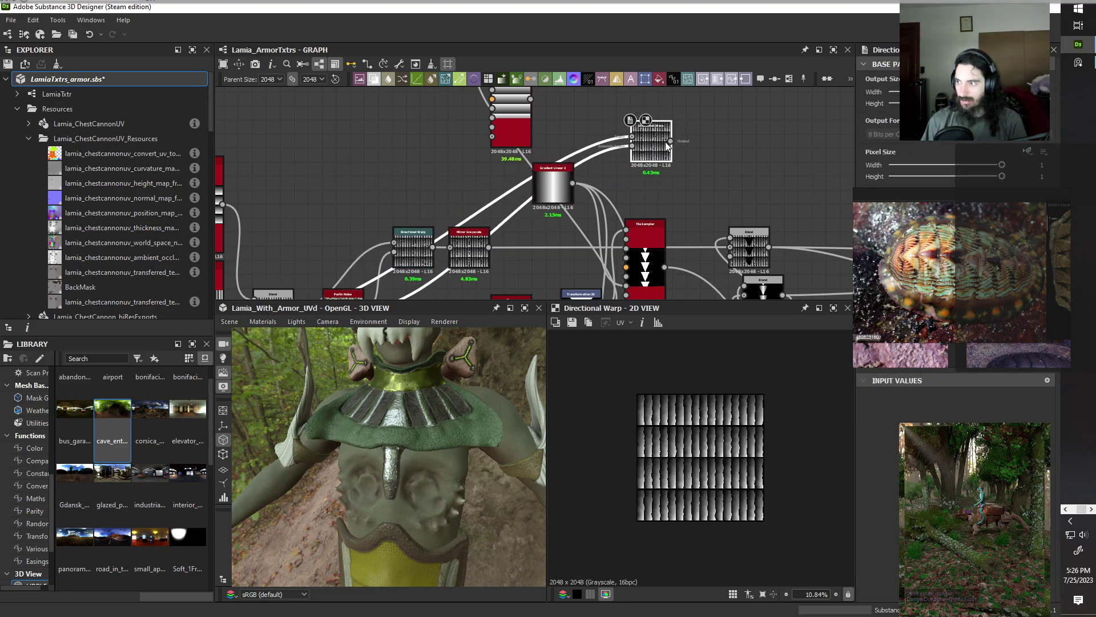
Feed the new Tile Sampler and the original Directional Warp into the Directional Warp copy's two inputs, and adjust the copy's warp.
middle_drag(665, 141, 611, 197)
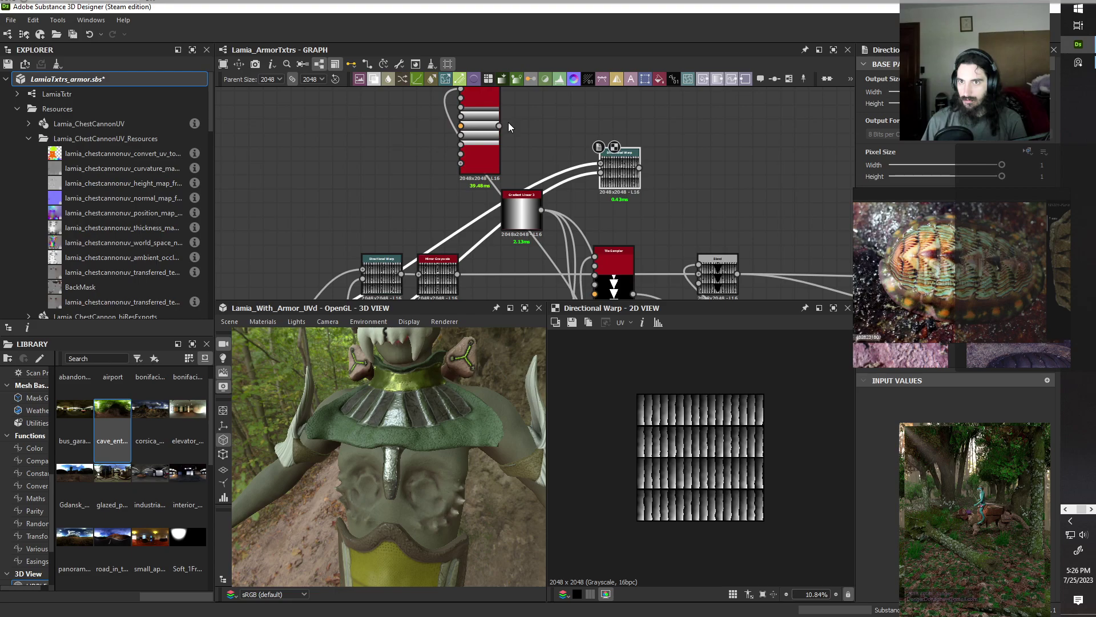
drag(501, 125, 595, 171)
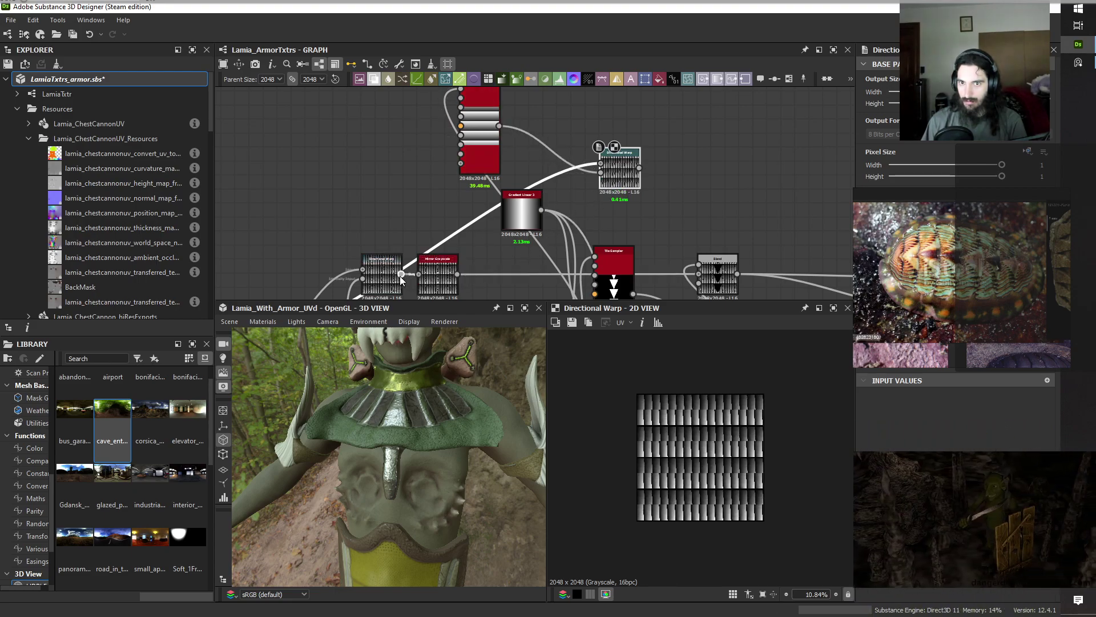
drag(401, 275, 601, 163)
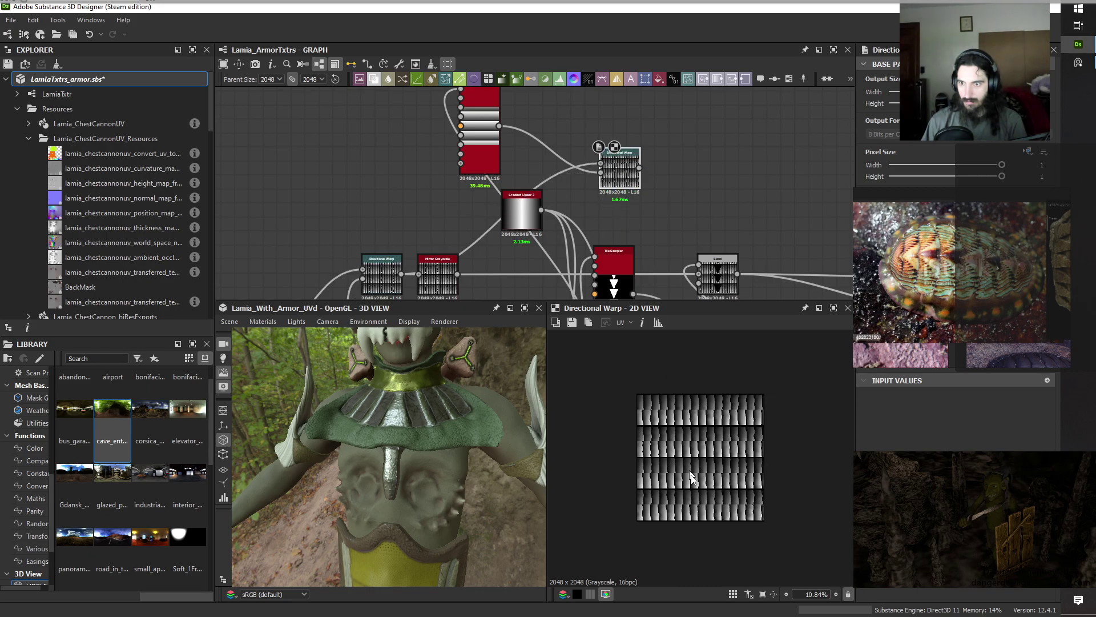
scroll(692, 494, up, 2)
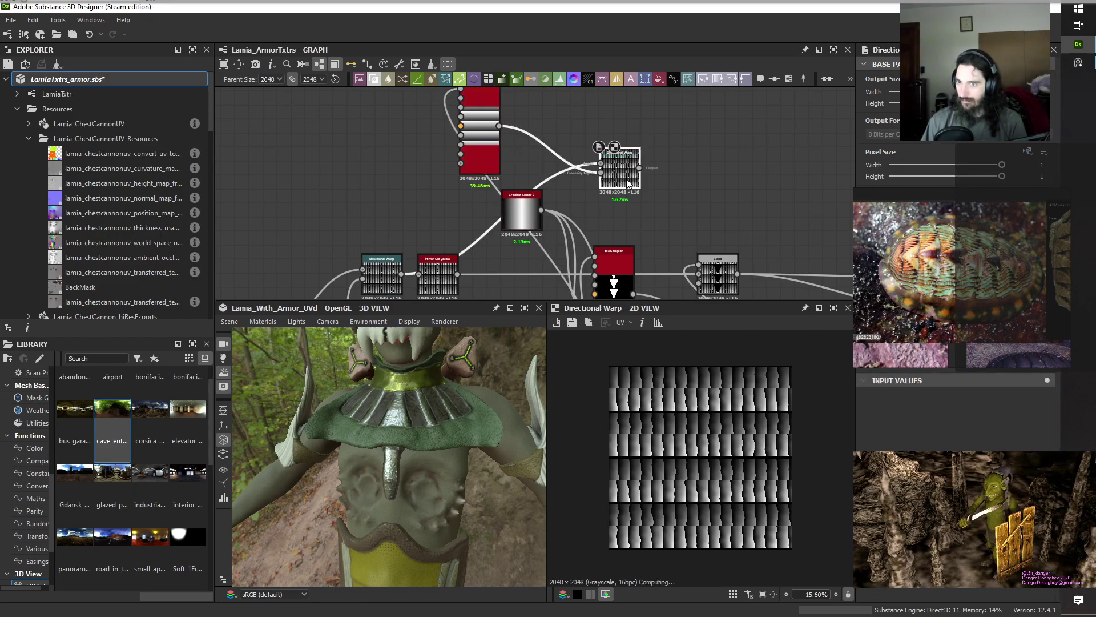
mouse_move(924, 314)
mouse_down()
mouse_move(971, 314)
mouse_move(741, 313)
mouse_move(914, 314)
mouse_up()
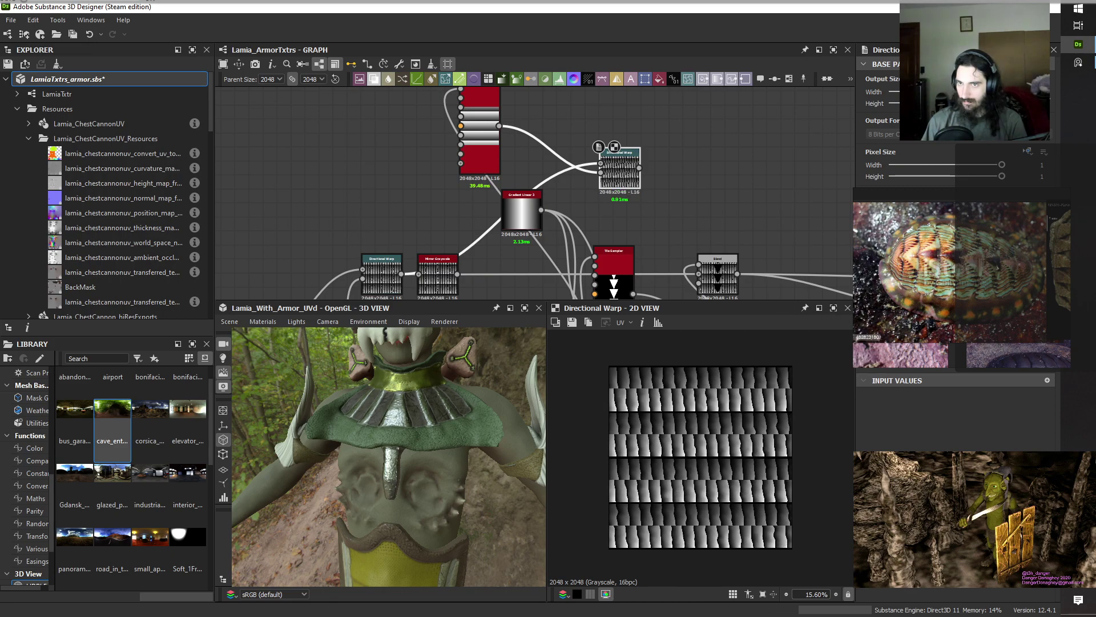
Enable the Roughness channel on the material transform node and connect the original Directional Warp to its new input.
click(486, 132)
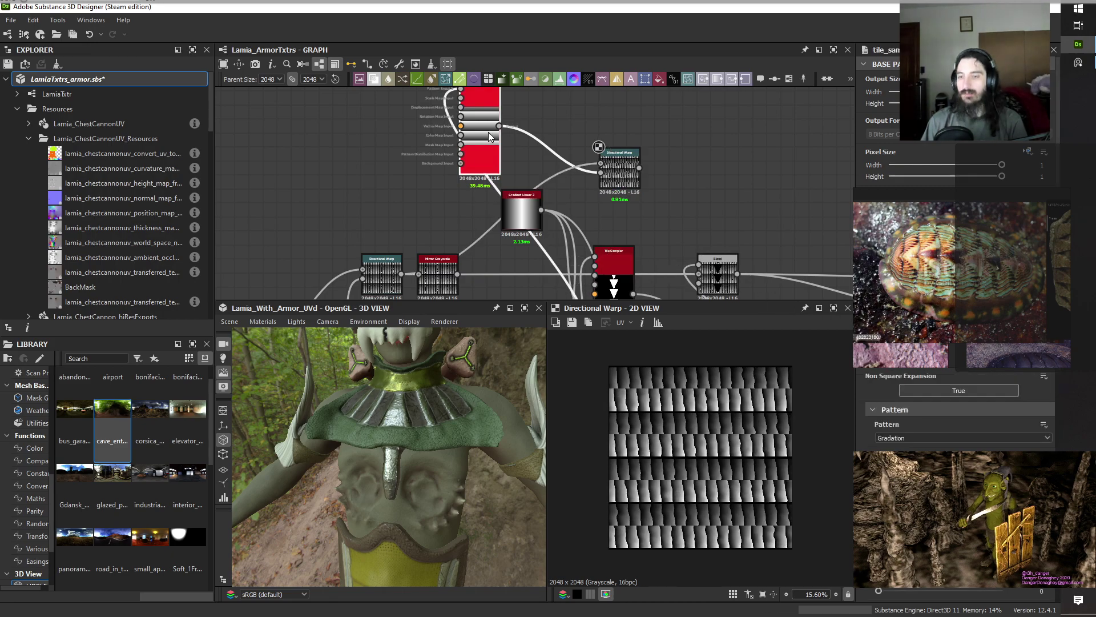
scroll(489, 133, down, 4)
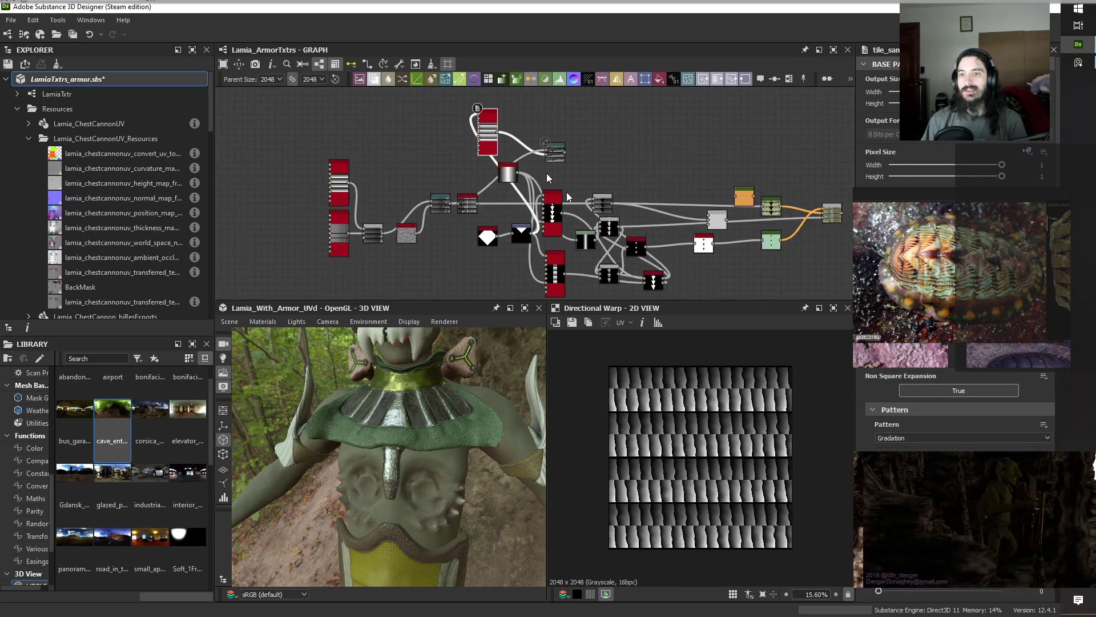
click(651, 281)
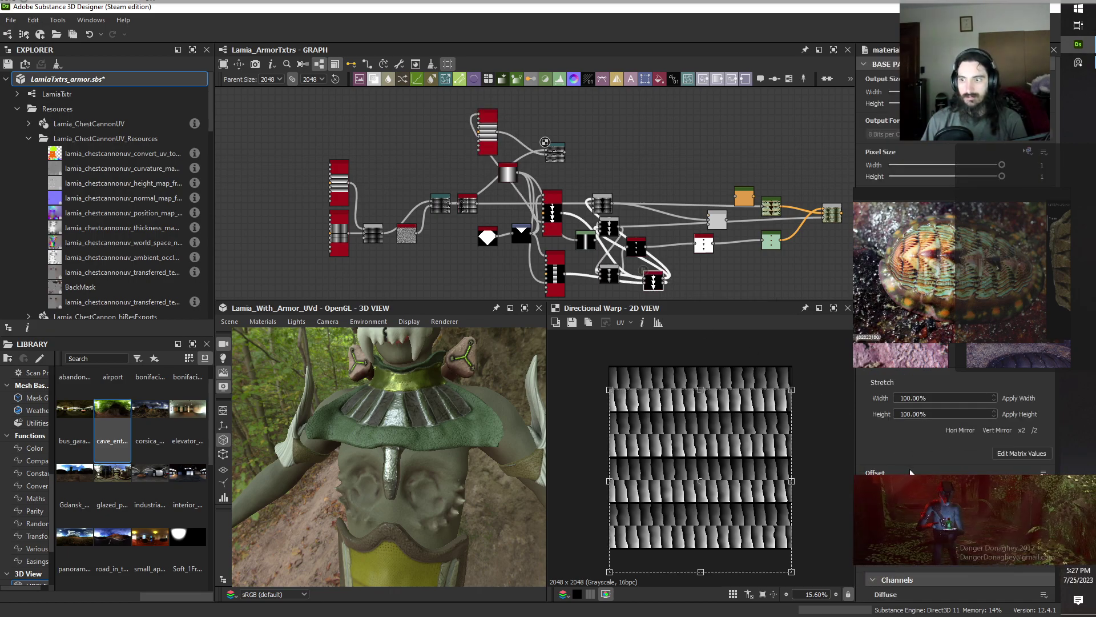
scroll(902, 472, down, 3)
click(957, 407)
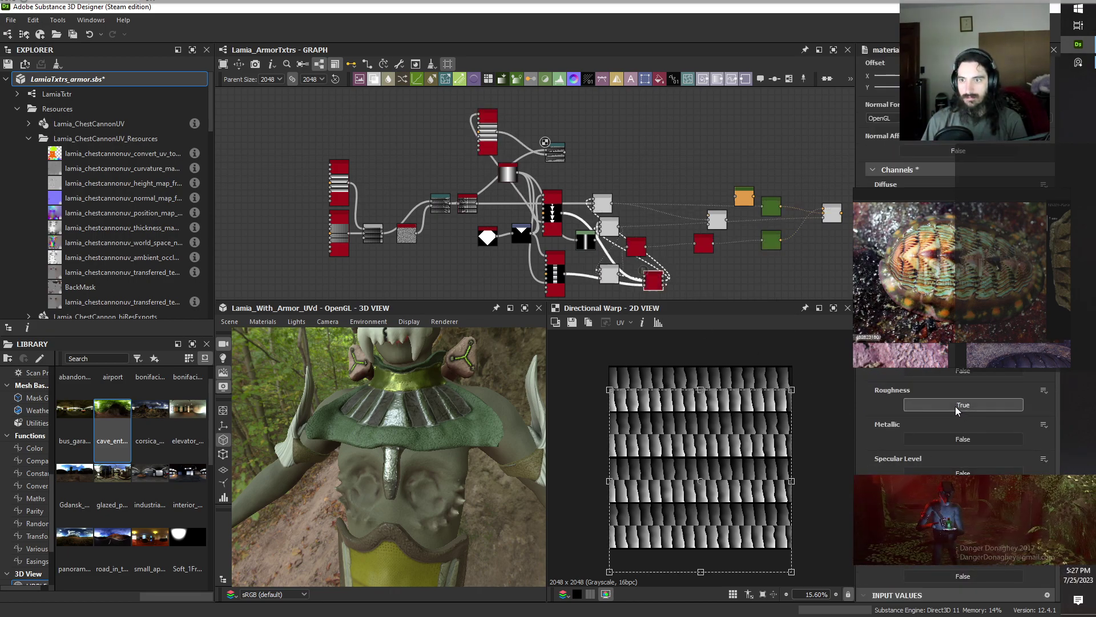
scroll(719, 294, up, 4)
scroll(717, 290, down, 2)
scroll(714, 285, down, 2)
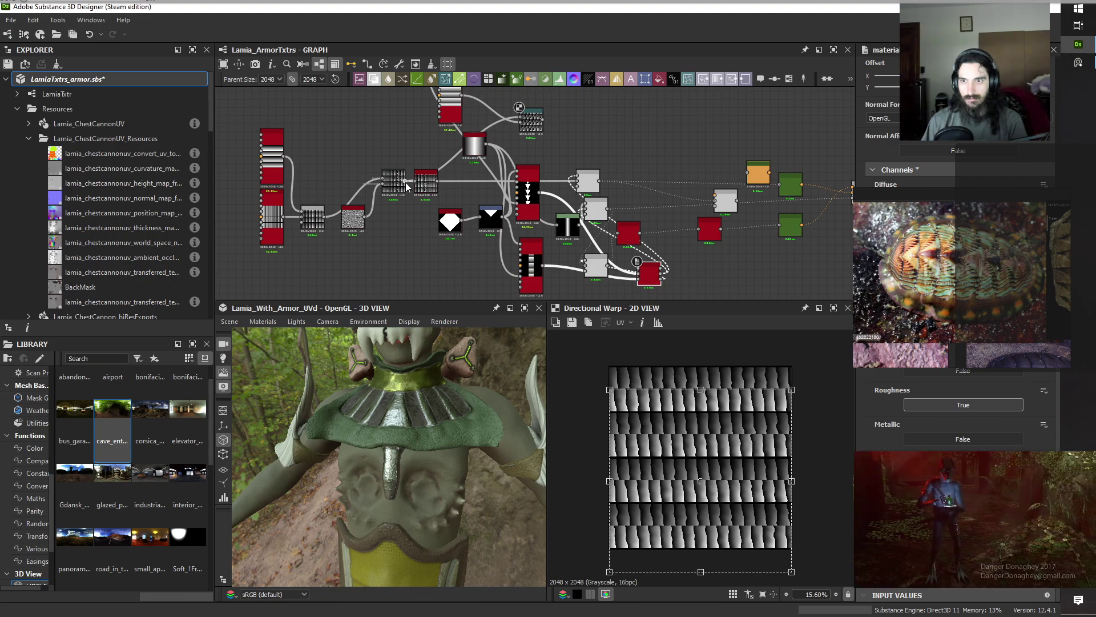
drag(405, 181, 658, 274)
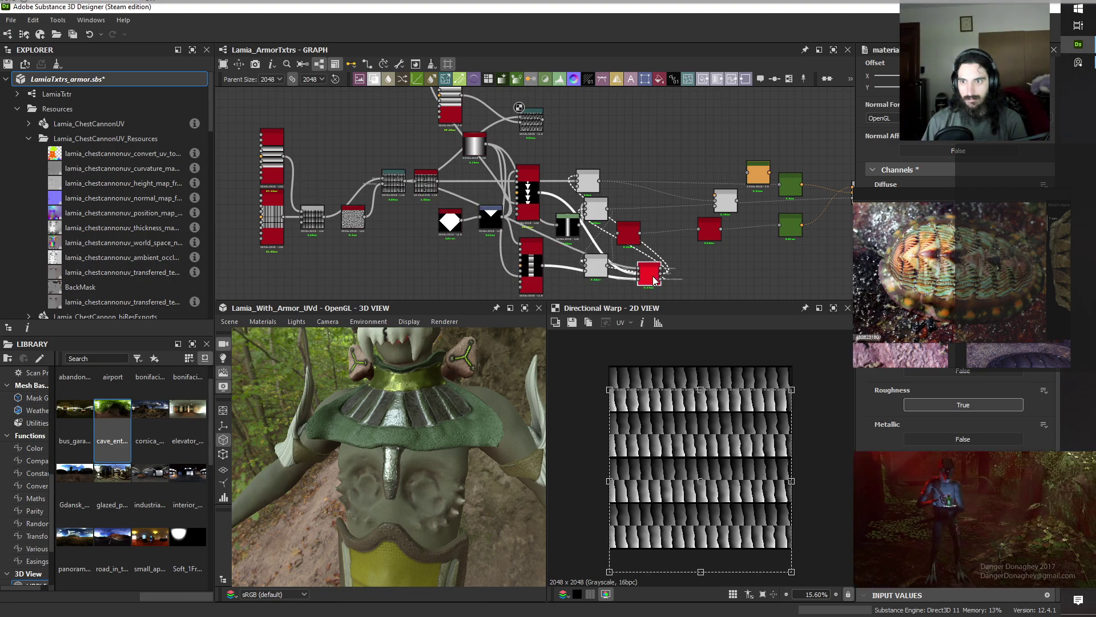
double_click(654, 274)
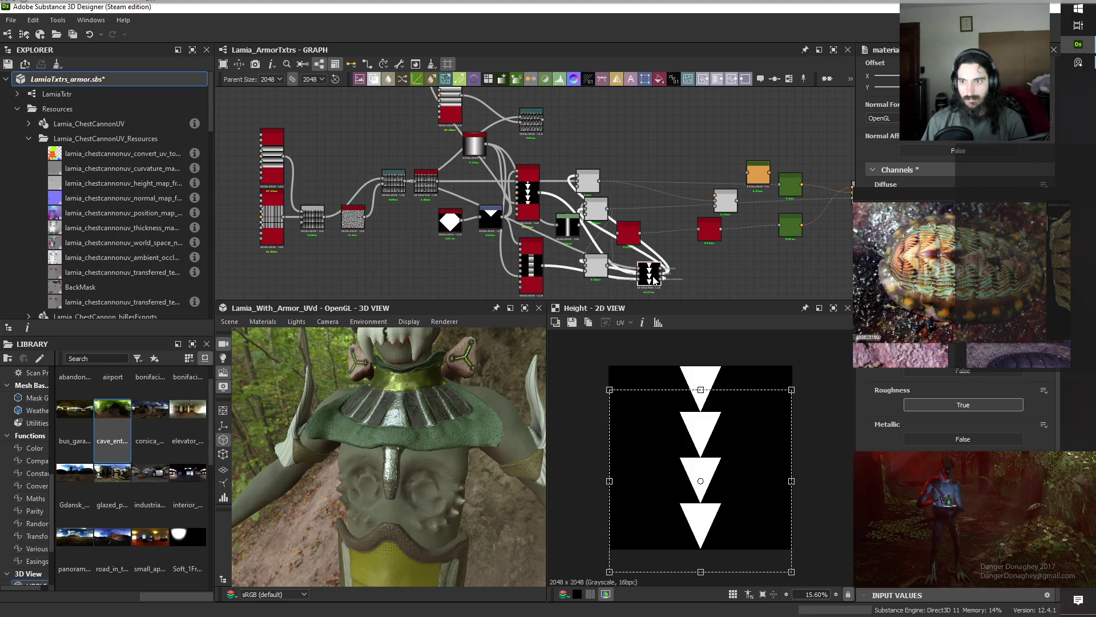
Feed the material transform's roughness output into the Directional Warp copy with its stripes slanted by the warp, and save the package.
middle_drag(664, 277, 678, 284)
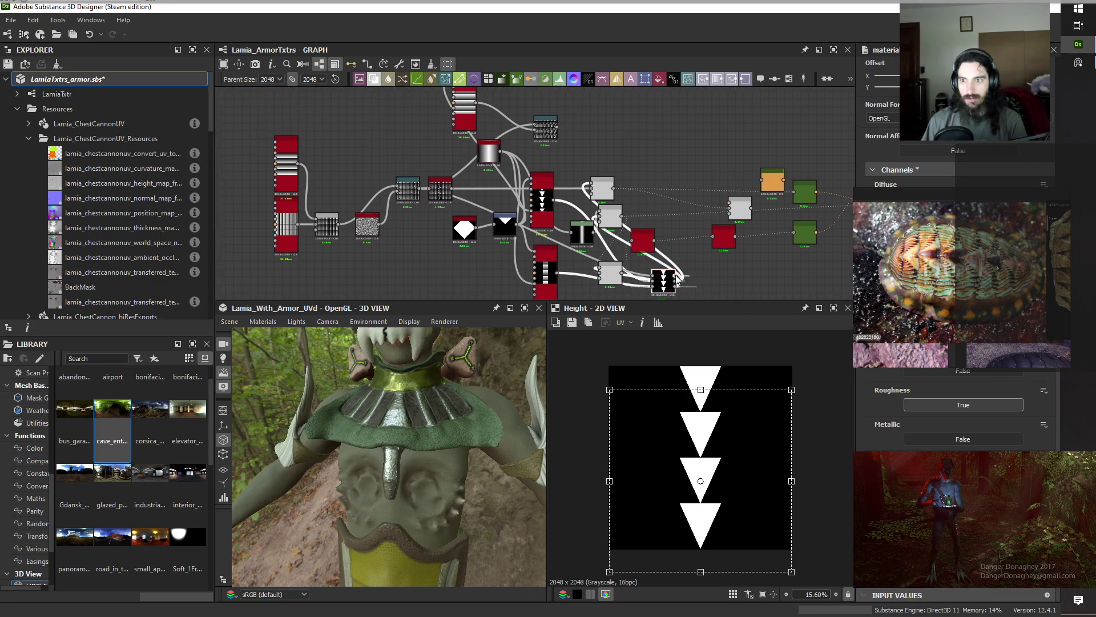
drag(679, 276, 542, 130)
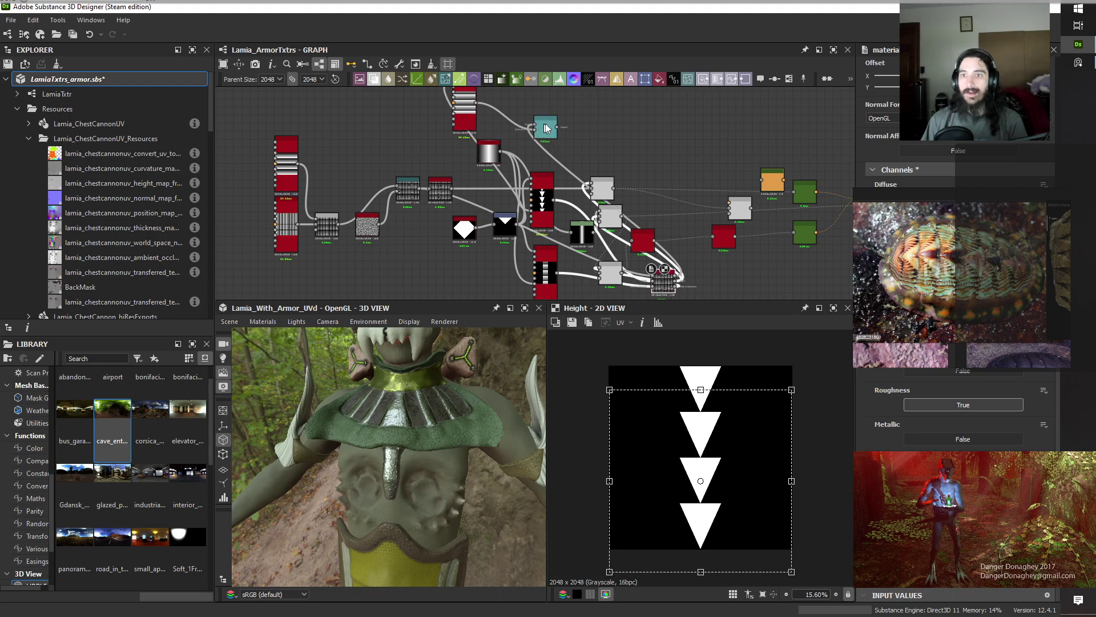
double_click(545, 127)
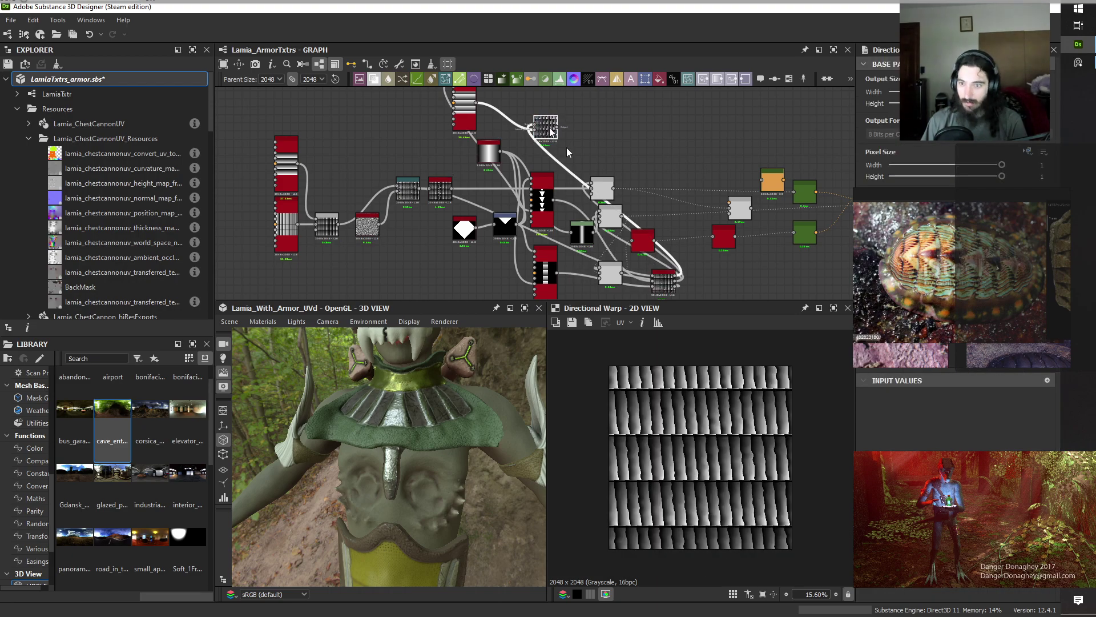
scroll(689, 406, up, 1)
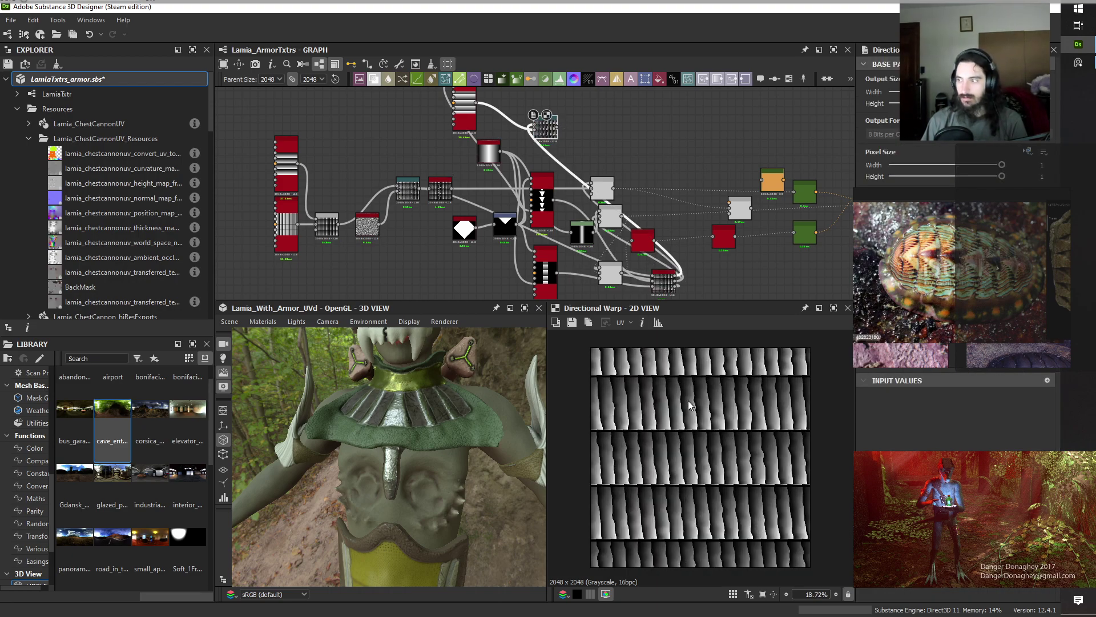
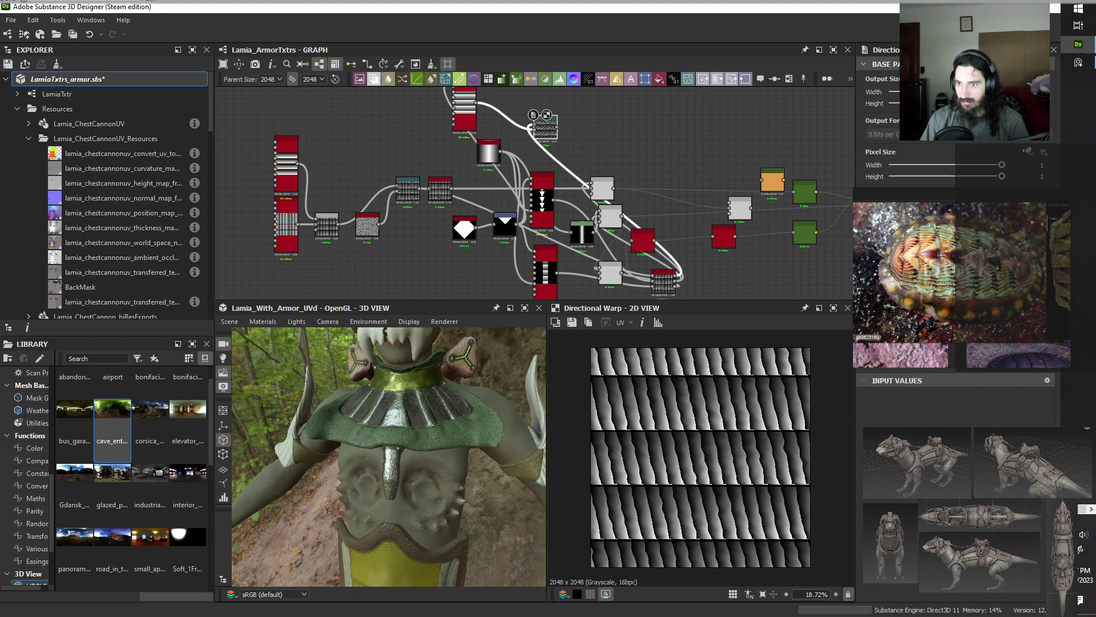
key(ctrl+s)
Route the Directional Warp copy's output into the Mirror Grayscale node and move the copy right beside its Tile Sampler.
scroll(643, 120, up, 3)
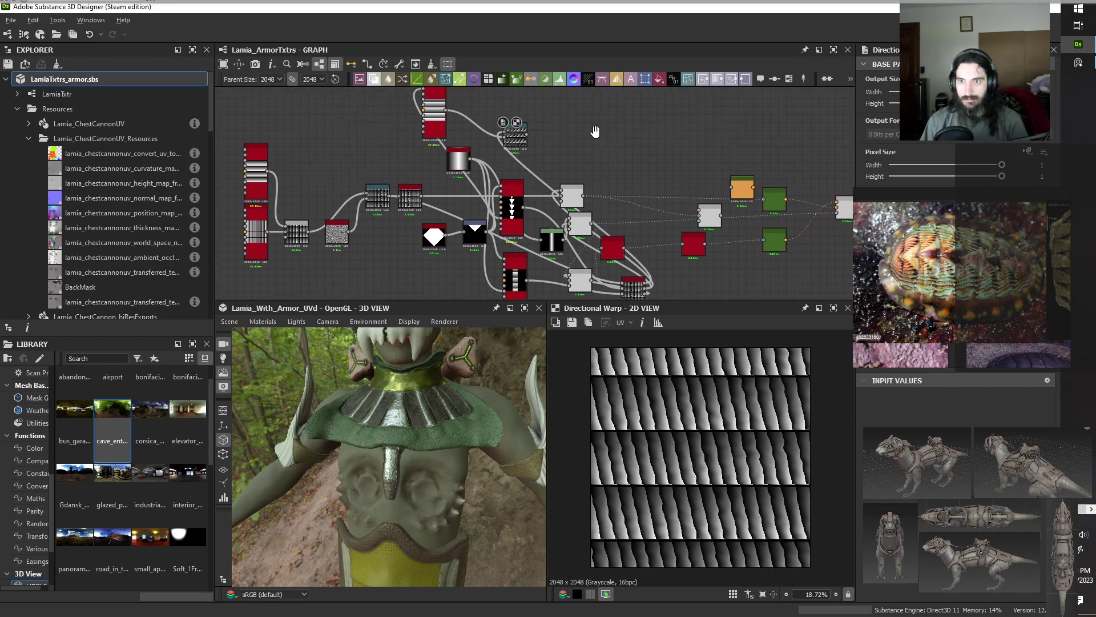
drag(518, 125, 345, 213)
scroll(621, 175, down, 2)
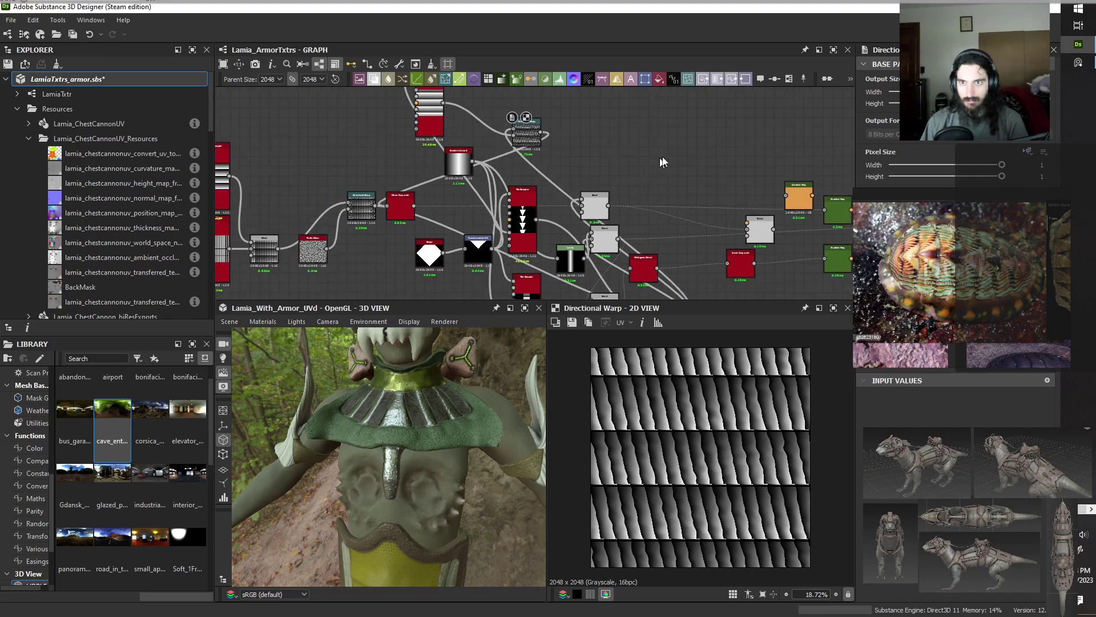
middle_drag(680, 148, 648, 162)
drag(492, 159, 434, 118)
scroll(639, 180, down, 2)
middle_drag(666, 179, 550, 162)
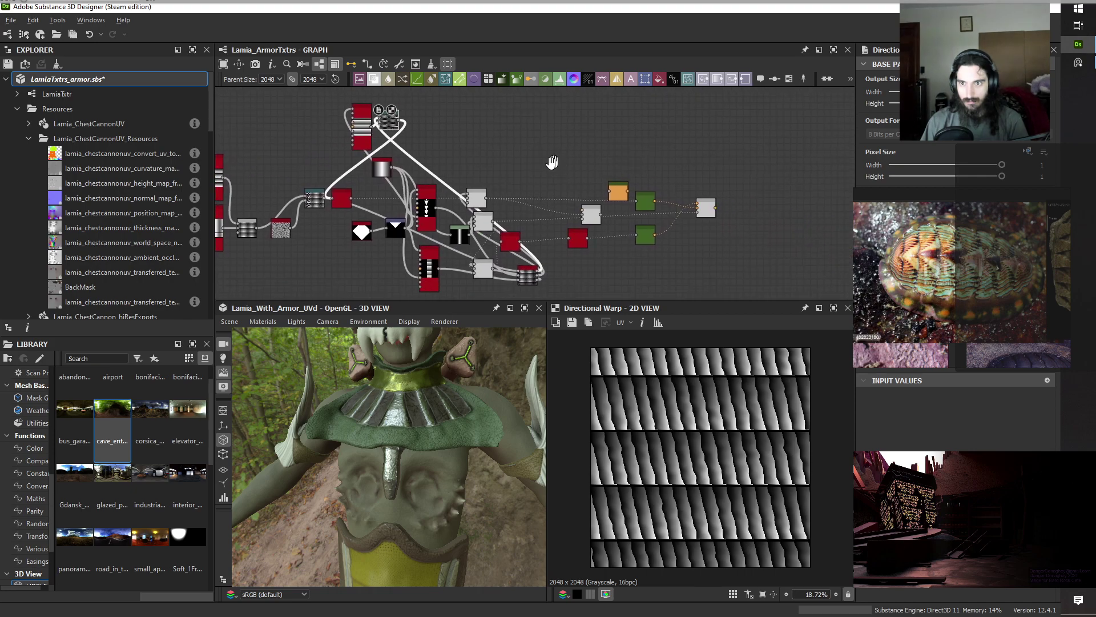
click(694, 214)
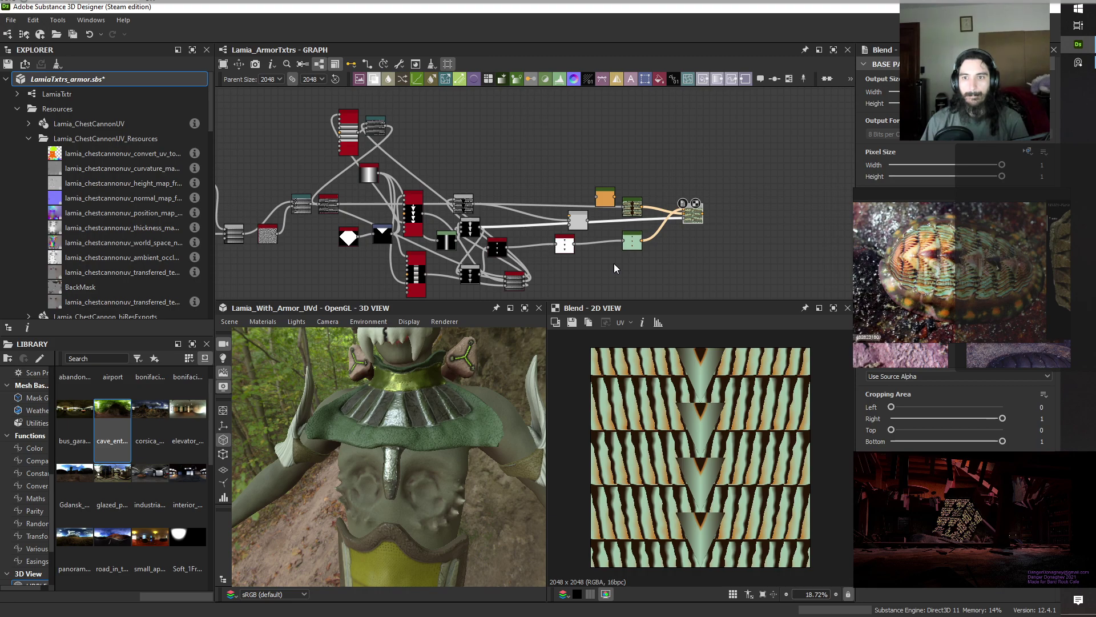
Add a Transformation 2D node near the Directional Warp copy and offset its frame upward by about half a stripe row.
scroll(563, 264, up, 1)
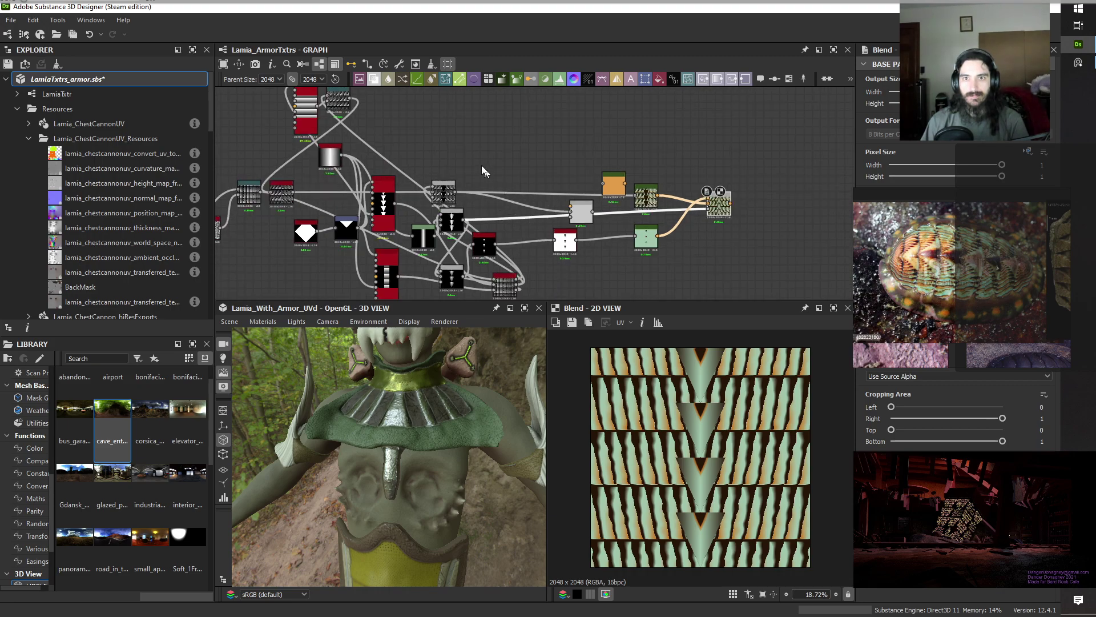
middle_drag(482, 172, 543, 129)
double_click(580, 284)
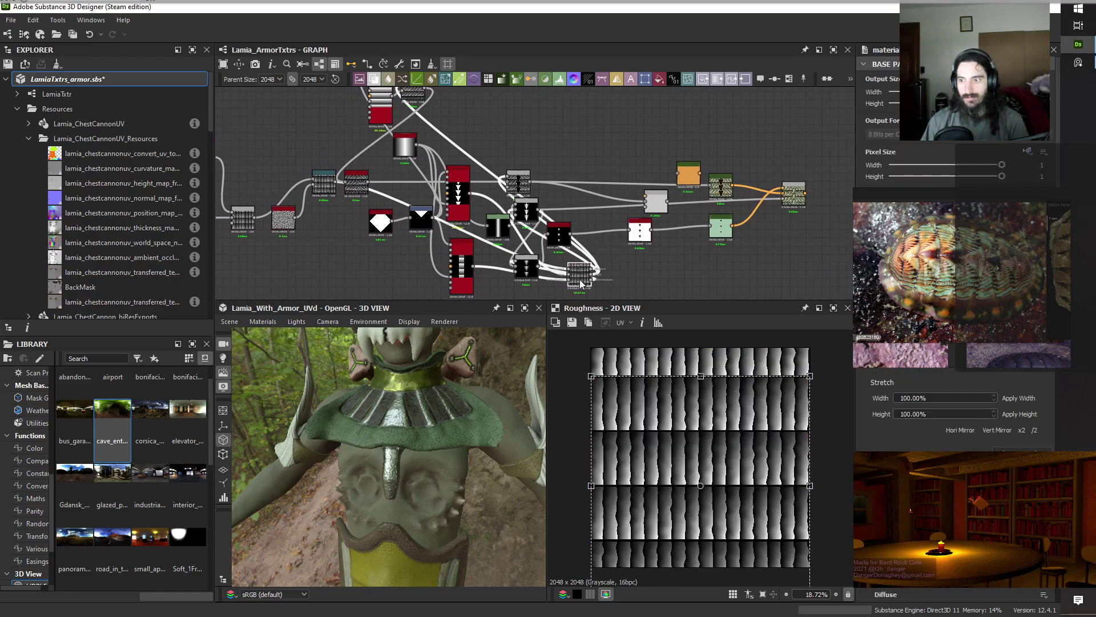
key(space)
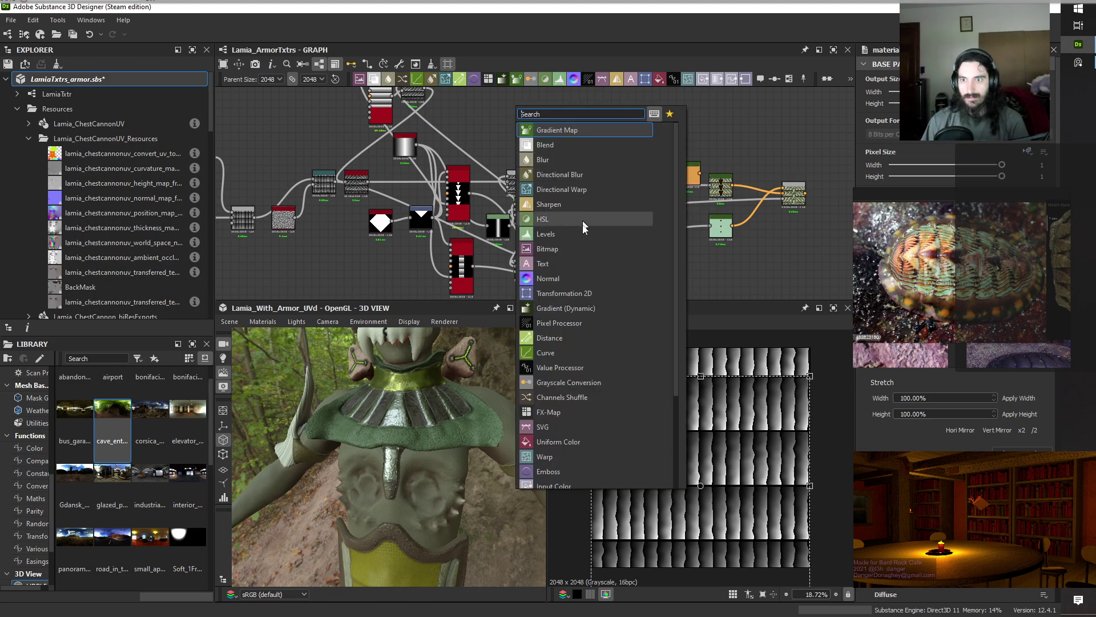
click(570, 293)
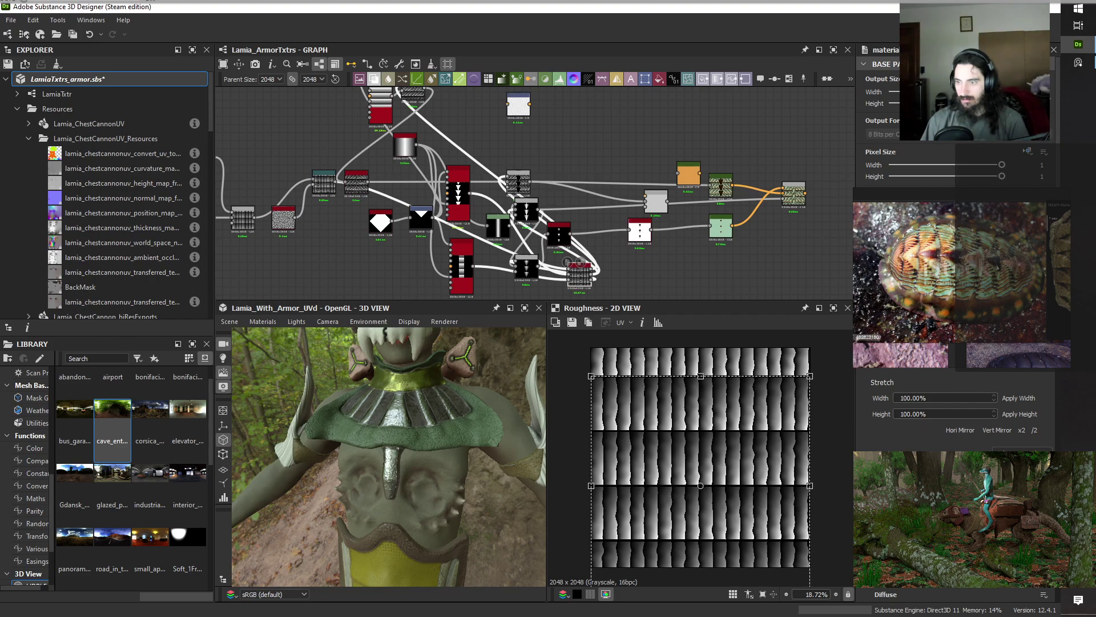
double_click(516, 110)
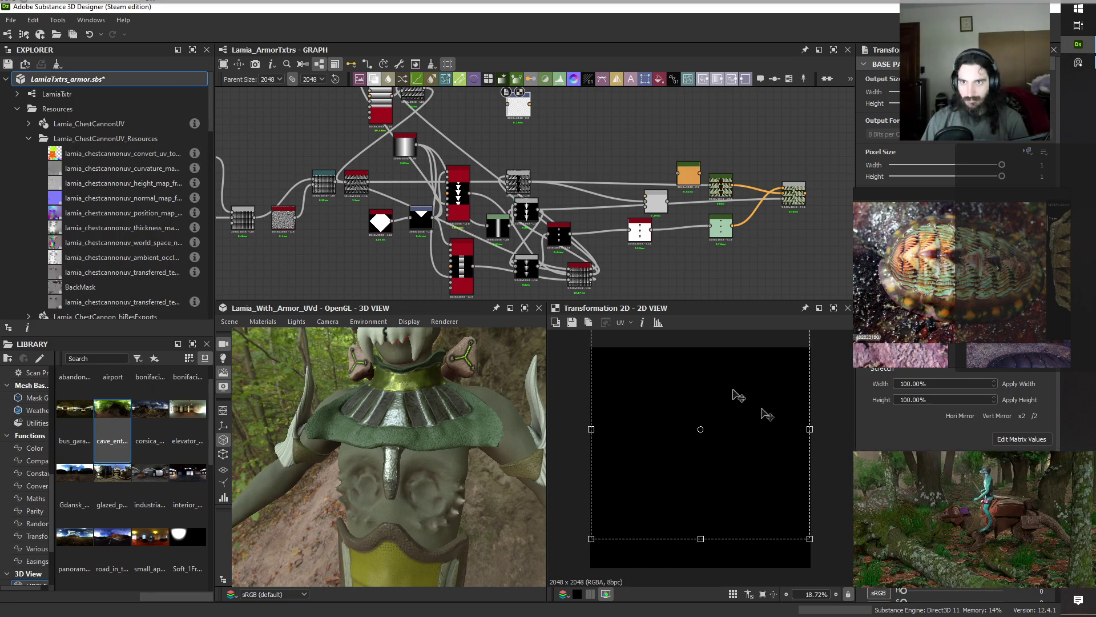
Insert the Transformation 2D node between the Directional Warp copy and Mirror Grayscale, and preview the final color Blend.
middle_drag(479, 119, 481, 138)
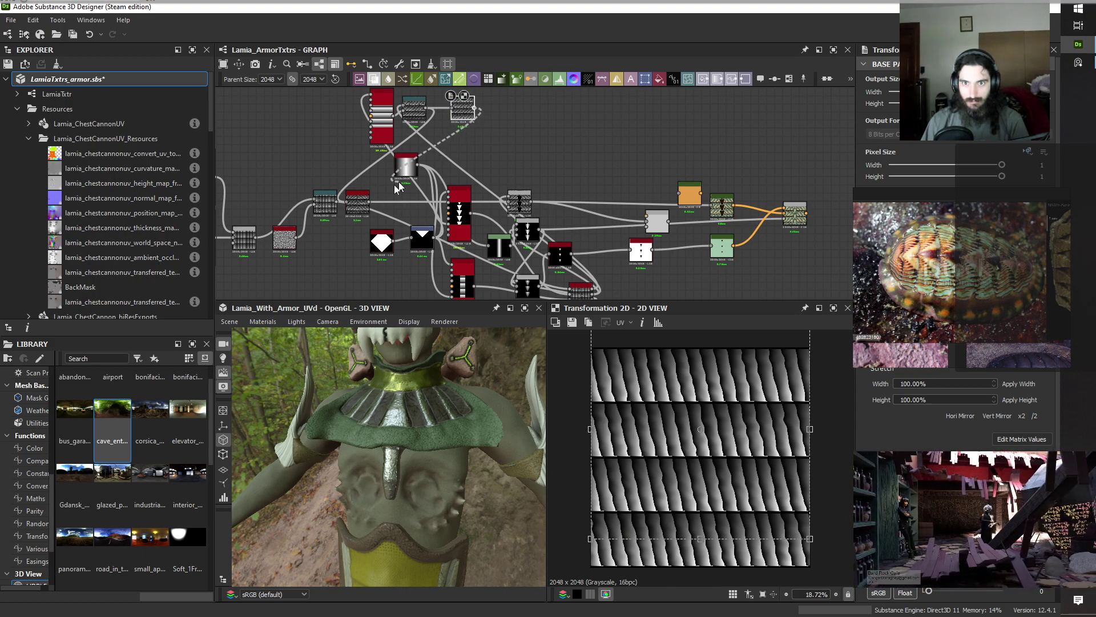
drag(357, 204, 357, 204)
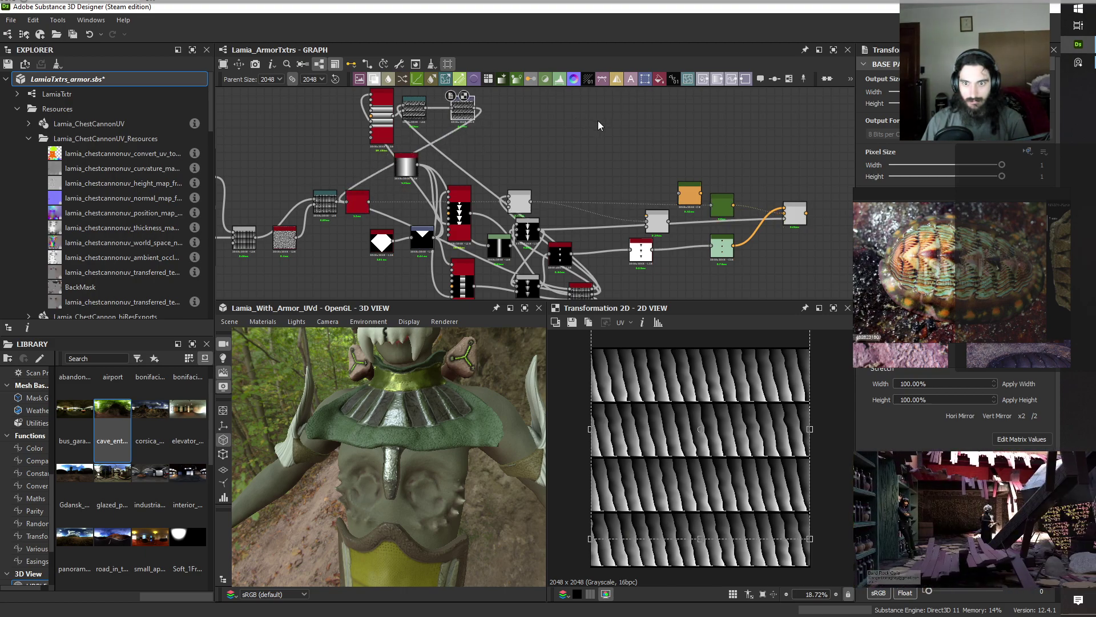
double_click(795, 217)
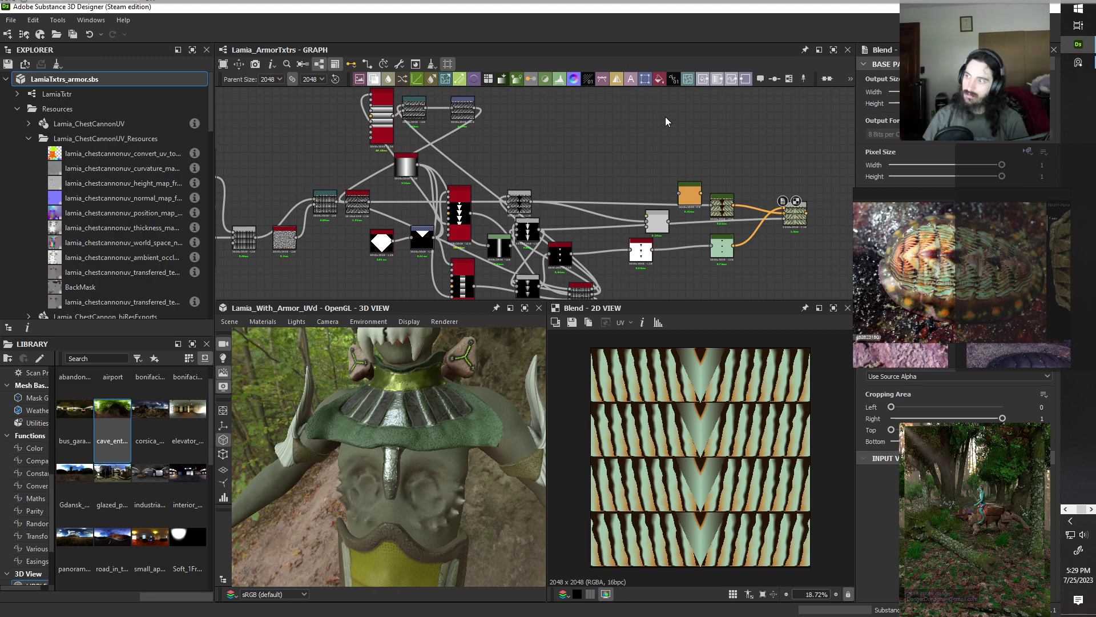
Pass the final color Blend through a new Transformation 2D node into the armor Blend in place of the yellow Uniform Color.
scroll(583, 176, down, 4)
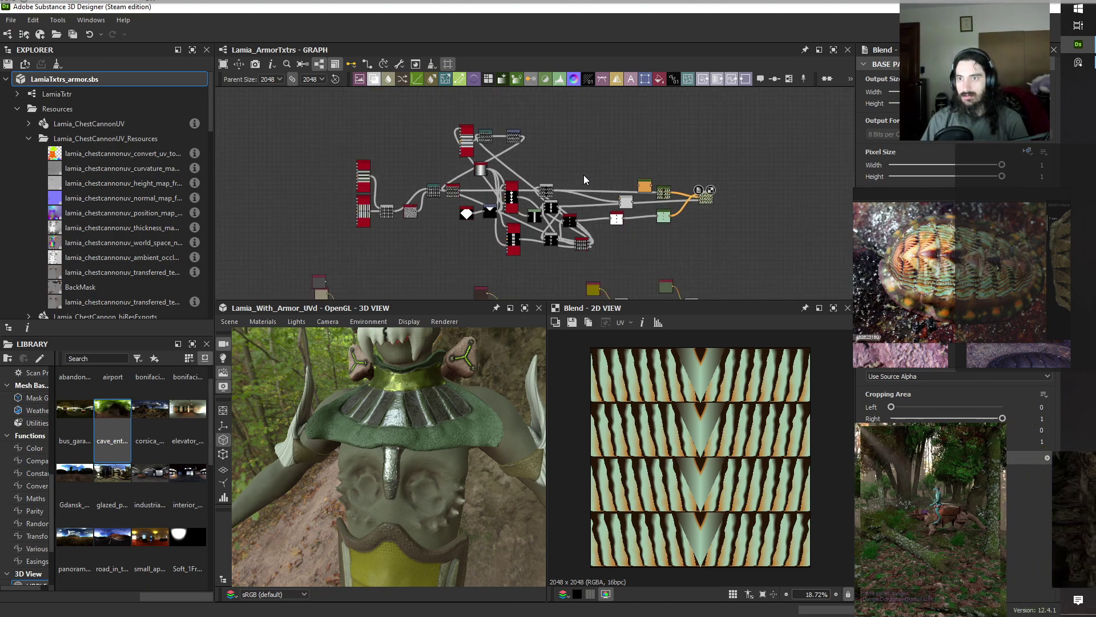
middle_drag(724, 236, 655, 178)
scroll(644, 185, up, 3)
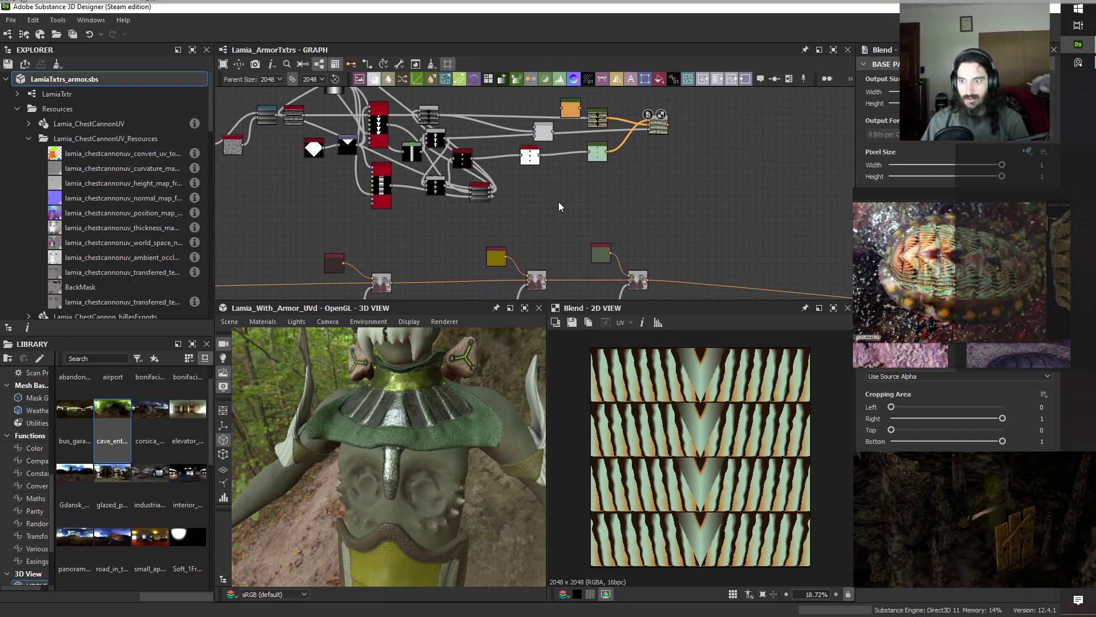
key(space)
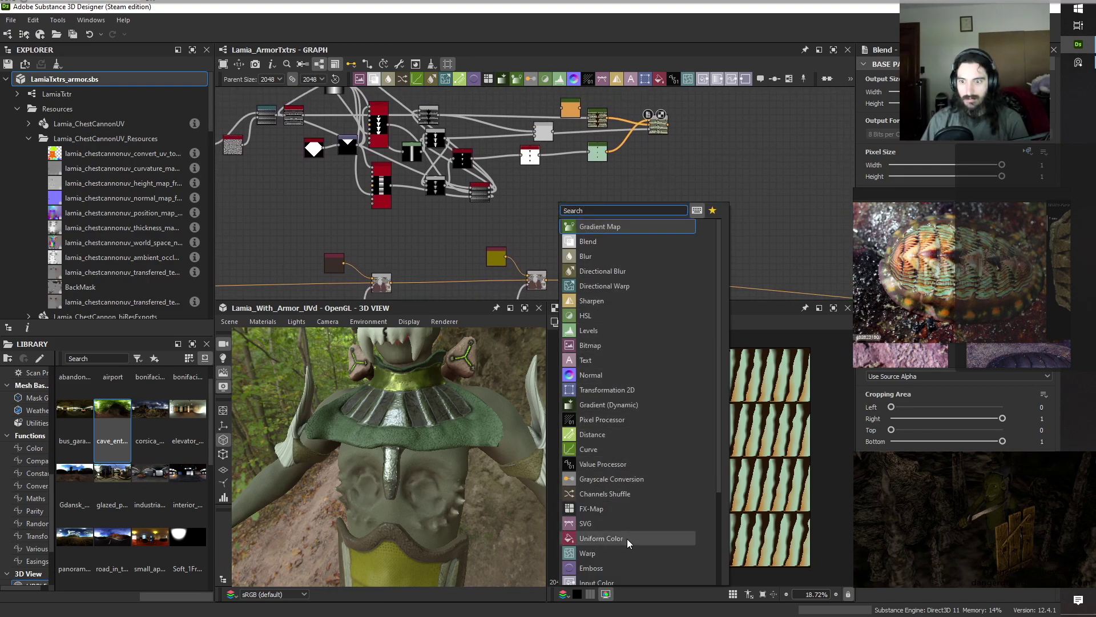
click(618, 392)
drag(669, 126, 545, 198)
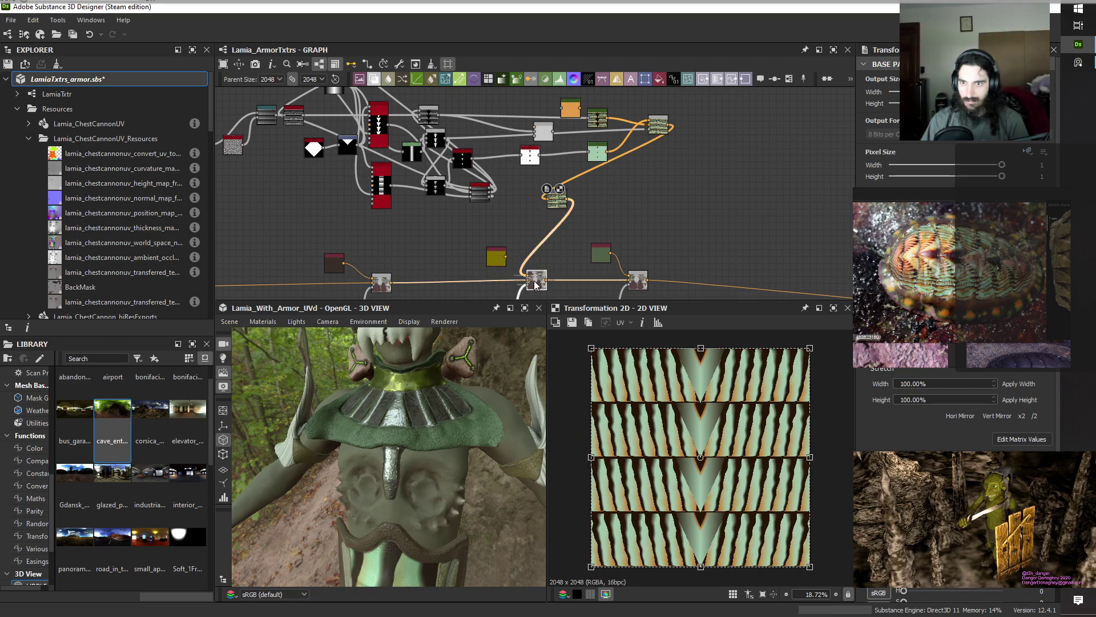
Offset the new Transformation 2D so the central V-shaped ridge is centered on the waist armor piece in the UV layout.
double_click(535, 282)
click(561, 204)
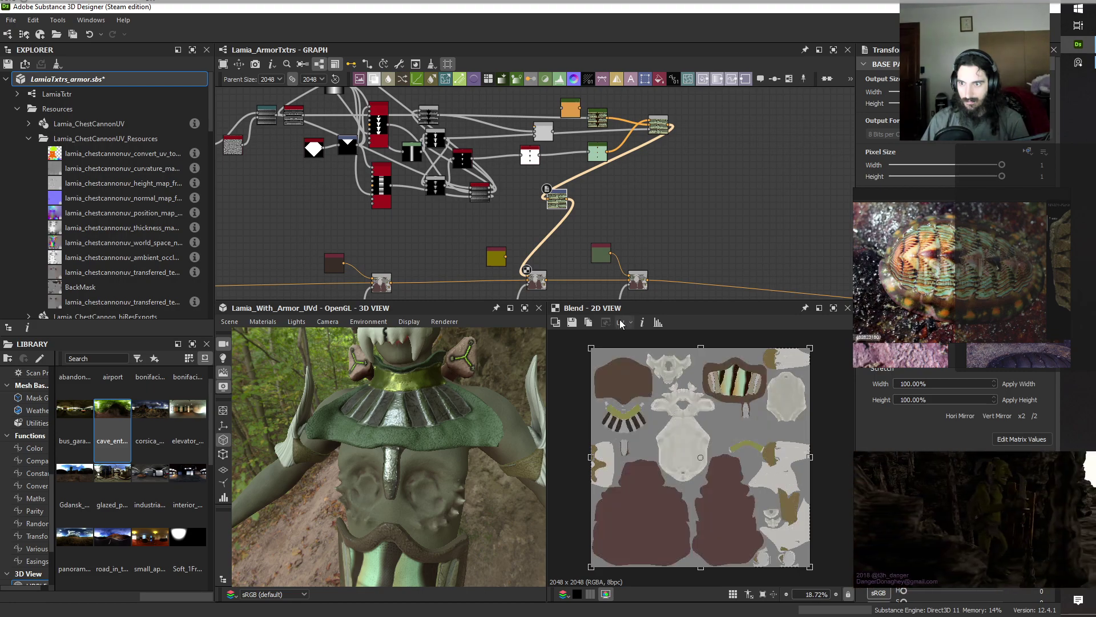
drag(740, 468, 773, 393)
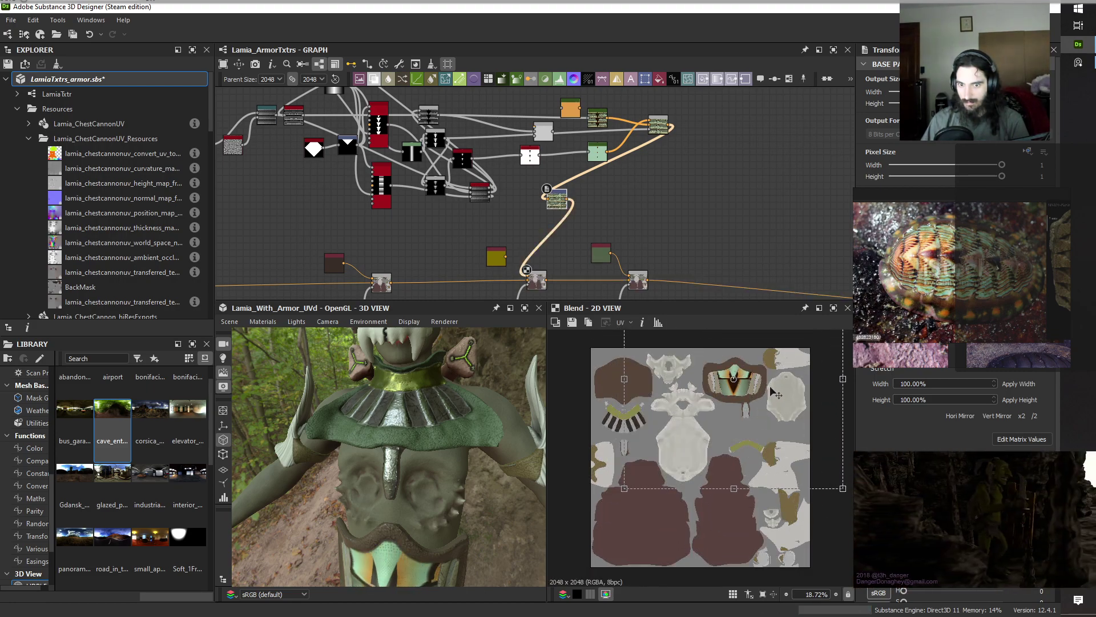
Shrink the Transformation 2D frame to about the width of the waist armor piece so the striped plates repeat in smaller rows across it.
scroll(770, 386, down, 3)
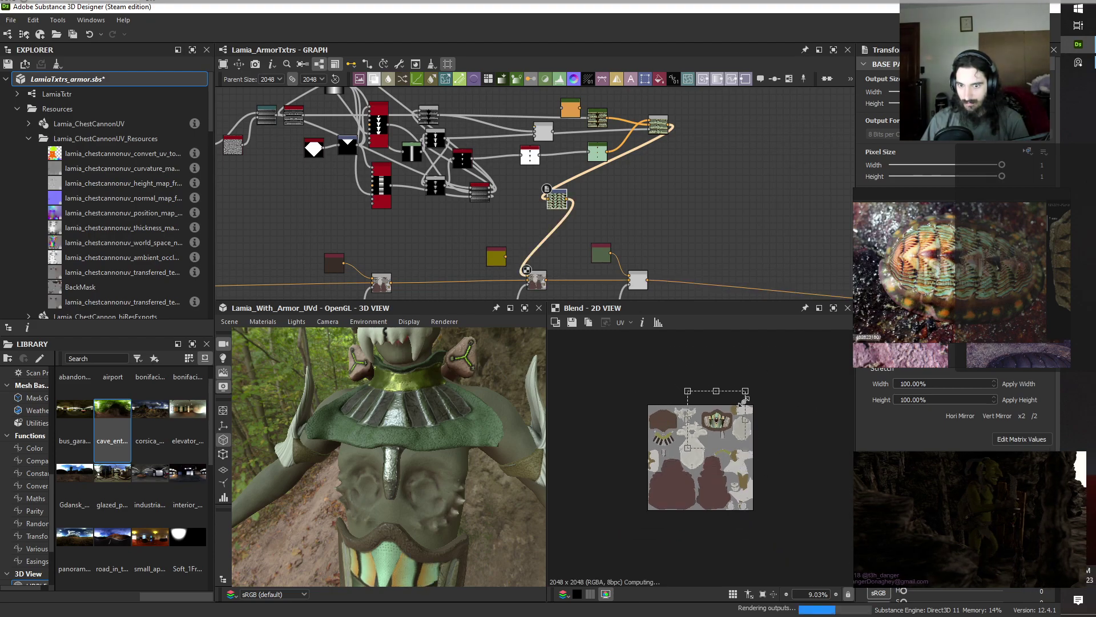
drag(747, 394, 742, 405)
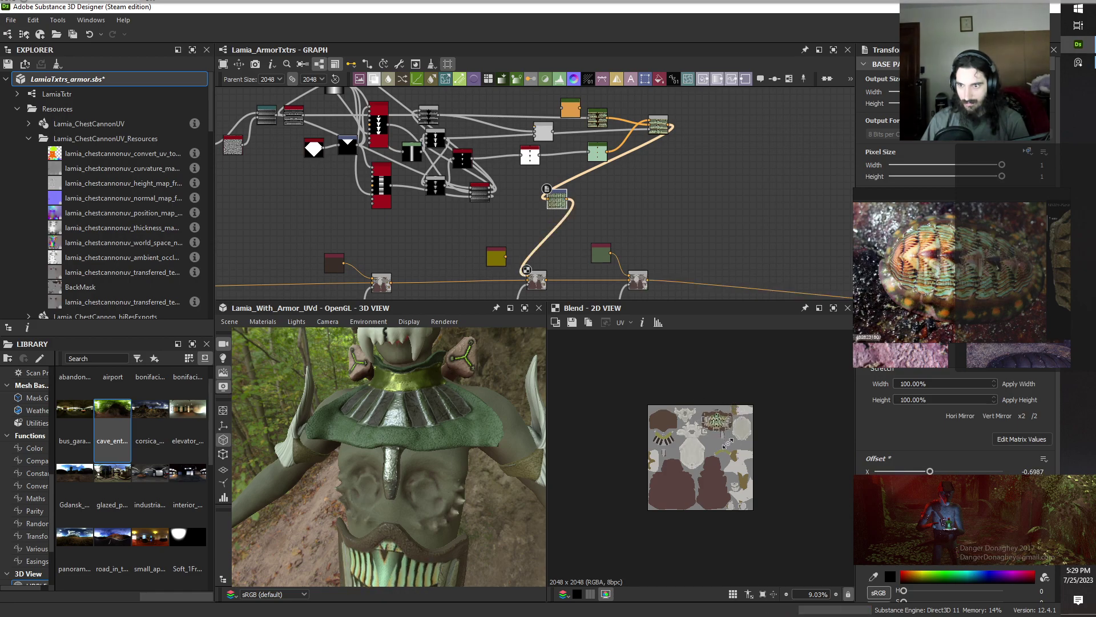
scroll(722, 434, up, 8)
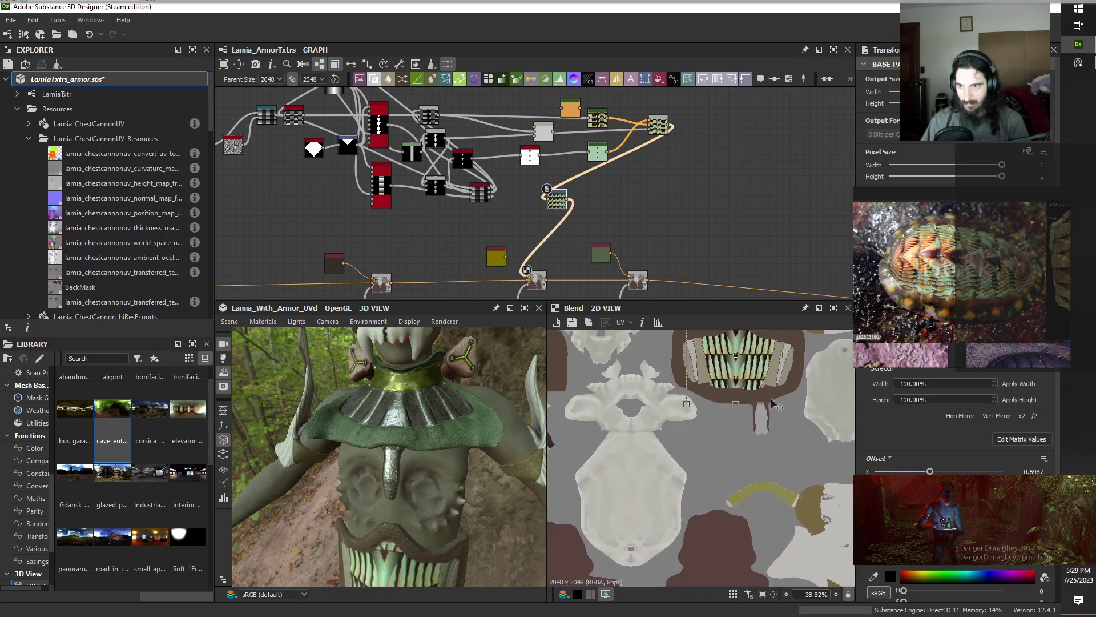
alt+middle_drag(723, 459, 715, 467)
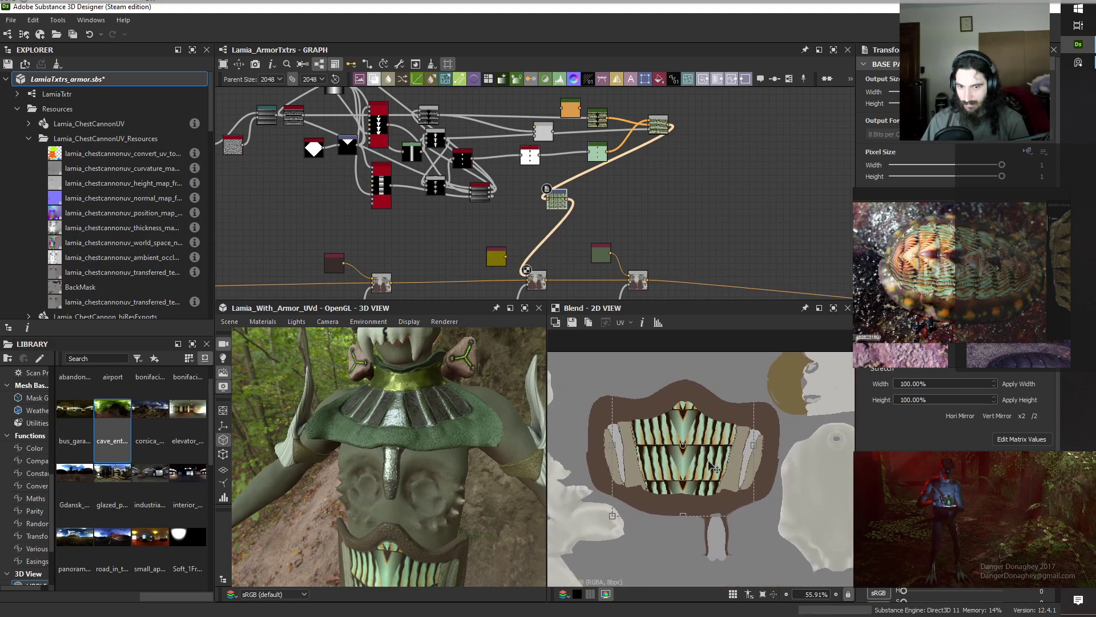
Examine the striped plate pattern and its central ridge on the waist armor up close on the 3D model.
scroll(379, 491, down, 2)
alt+drag(434, 539, 416, 495)
scroll(416, 494, down, 2)
scroll(416, 494, down, 2)
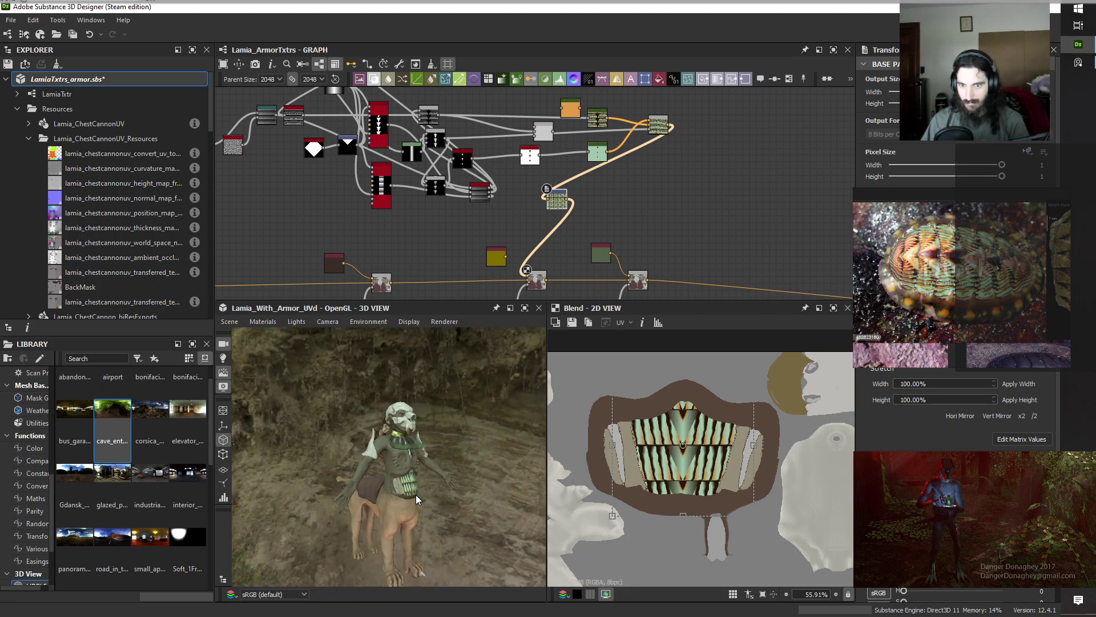
alt+drag(433, 487, 332, 483)
scroll(392, 492, up, 5)
mouse_move(398, 502)
alt+mouse_down()
mouse_move(450, 502)
mouse_move(385, 506)
mouse_move(434, 476)
mouse_move(443, 512)
mouse_move(405, 530)
mouse_move(445, 531)
mouse_move(453, 521)
mouse_move(379, 502)
mouse_move(456, 515)
mouse_move(489, 505)
mouse_move(389, 492)
mouse_move(397, 506)
alt+mouse_up()
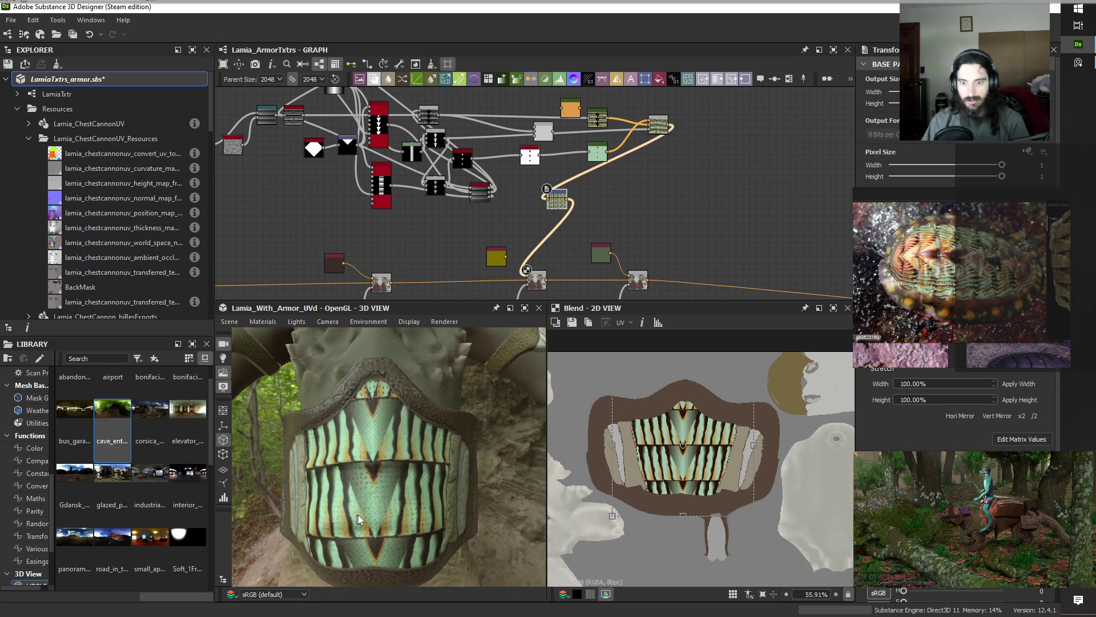
Examine how the striped waist armor reads on the whole Lamia from the front and the side.
alt+drag(444, 552, 435, 530)
scroll(415, 553, down, 7)
alt+drag(445, 448, 377, 449)
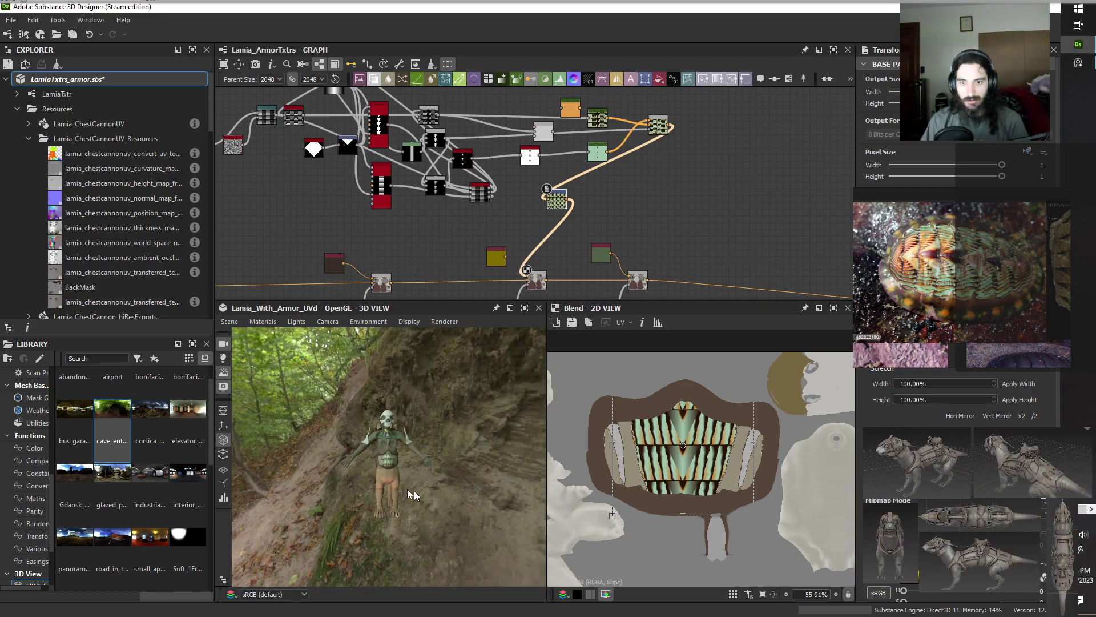
scroll(415, 464, up, 5)
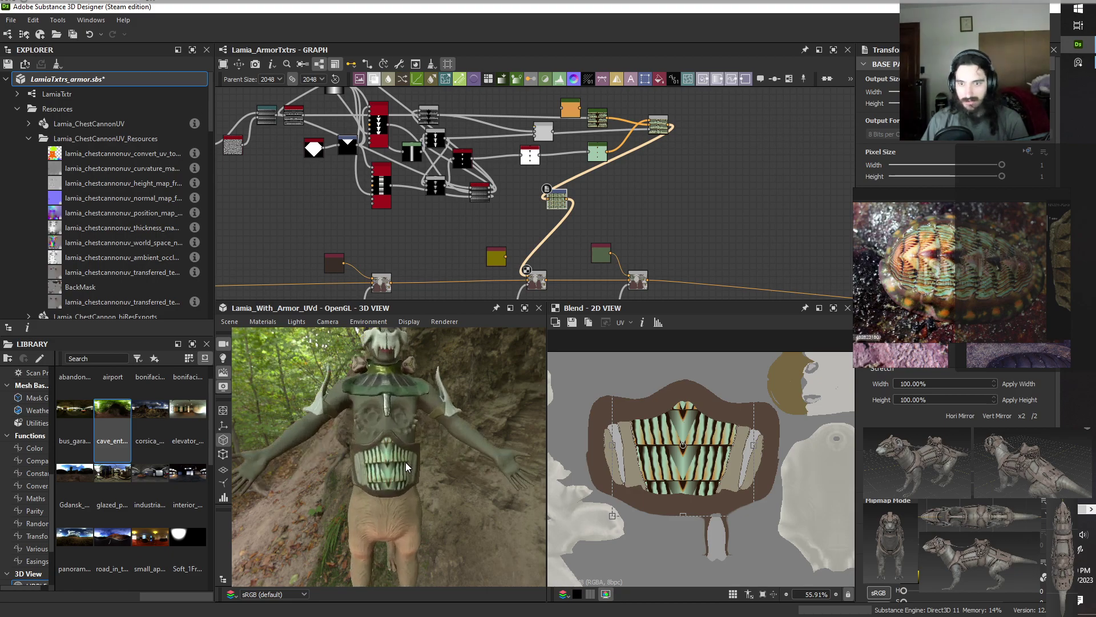
alt+drag(405, 470, 398, 519)
scroll(372, 516, down, 5)
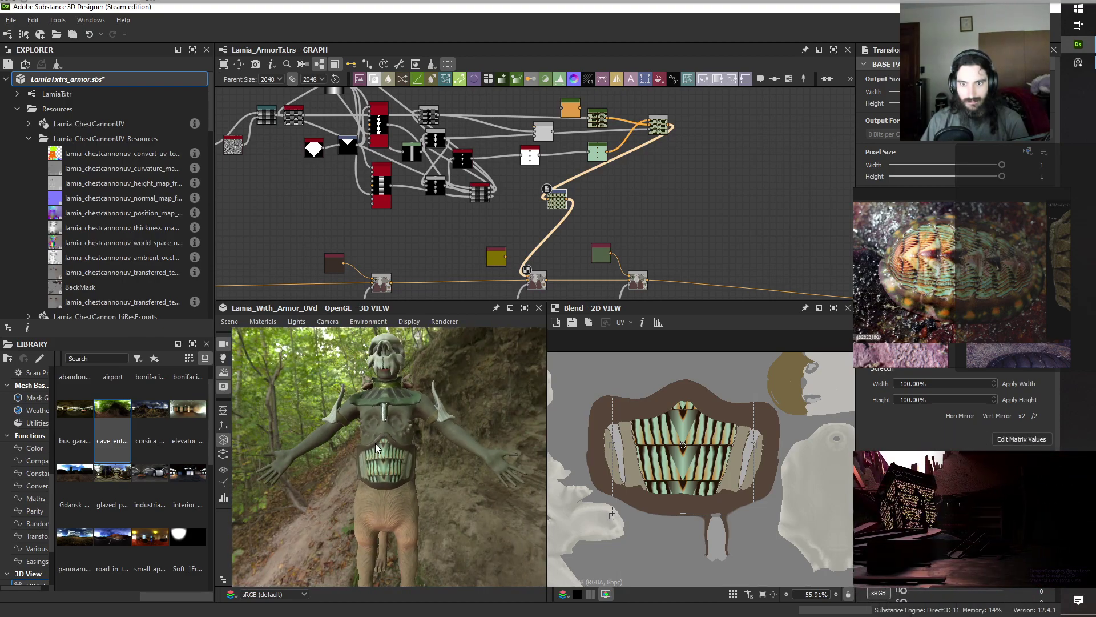
scroll(360, 474, up, 4)
alt+drag(361, 476, 433, 491)
scroll(432, 488, down, 2)
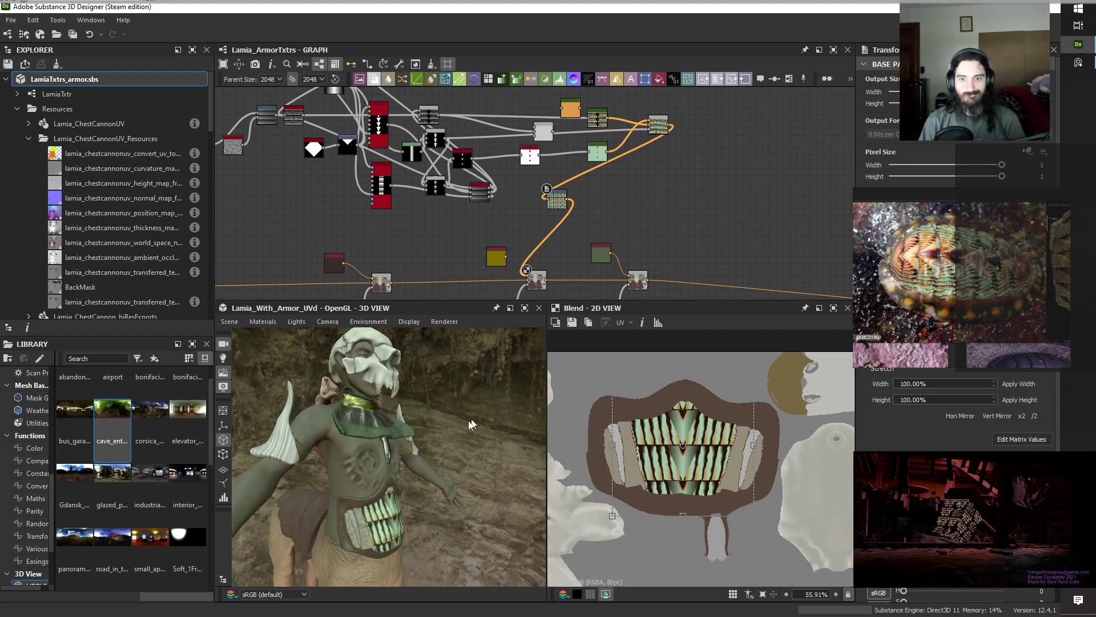
alt+drag(471, 424, 441, 495)
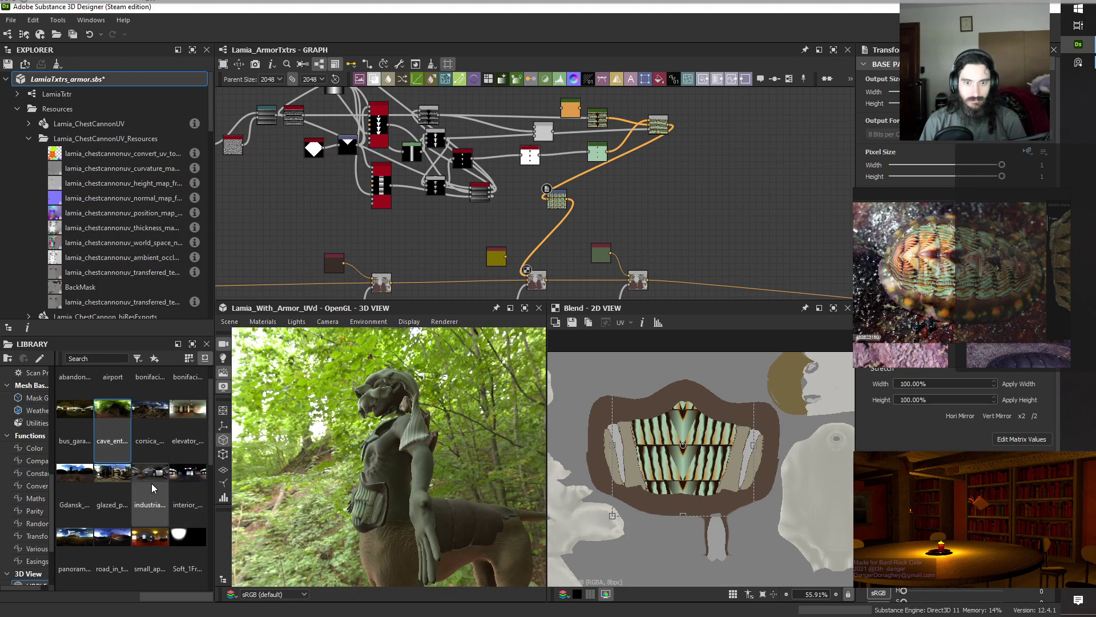
Light the 3D view with the small apartment environment and examine the Lamia's armor from several distances.
drag(144, 549, 338, 502)
alt+drag(327, 438, 446, 509)
alt+drag(374, 517, 381, 469)
scroll(436, 556, down, 5)
scroll(410, 516, up, 5)
scroll(399, 453, up, 5)
scroll(439, 480, down, 5)
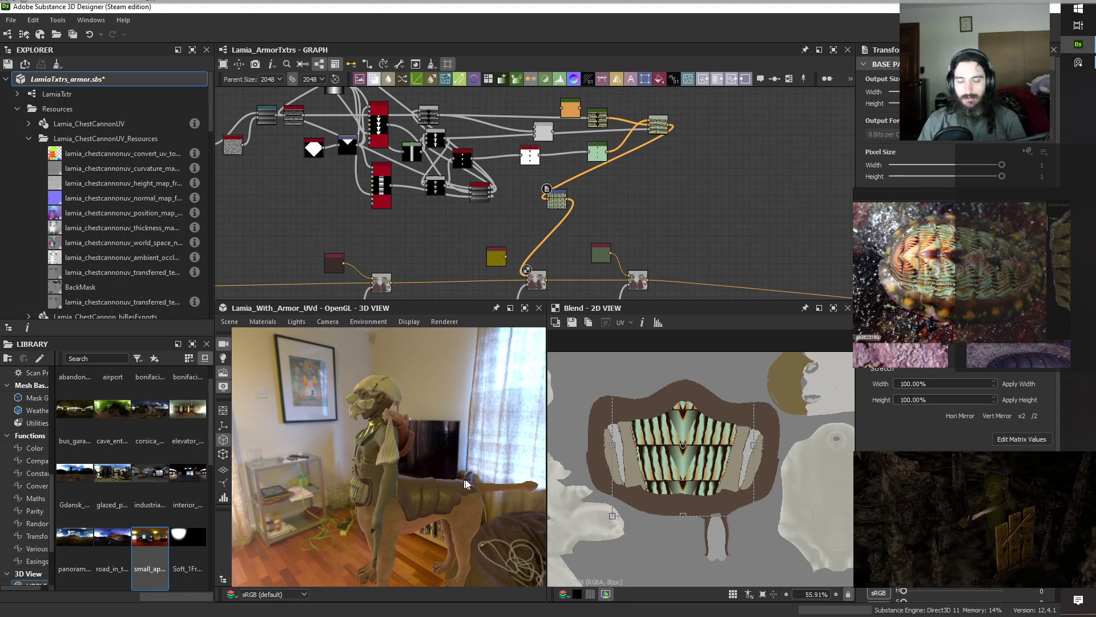
mouse_move(465, 485)
alt+mouse_down()
mouse_move(388, 490)
mouse_move(394, 474)
mouse_move(434, 511)
mouse_move(351, 454)
mouse_move(325, 454)
mouse_move(428, 474)
mouse_move(354, 477)
mouse_move(478, 458)
mouse_move(463, 464)
mouse_move(498, 481)
mouse_move(456, 480)
alt+mouse_up()
Switch the 3D view to the road environment and frame the Lamia's upper body from the front.
drag(112, 539, 266, 379)
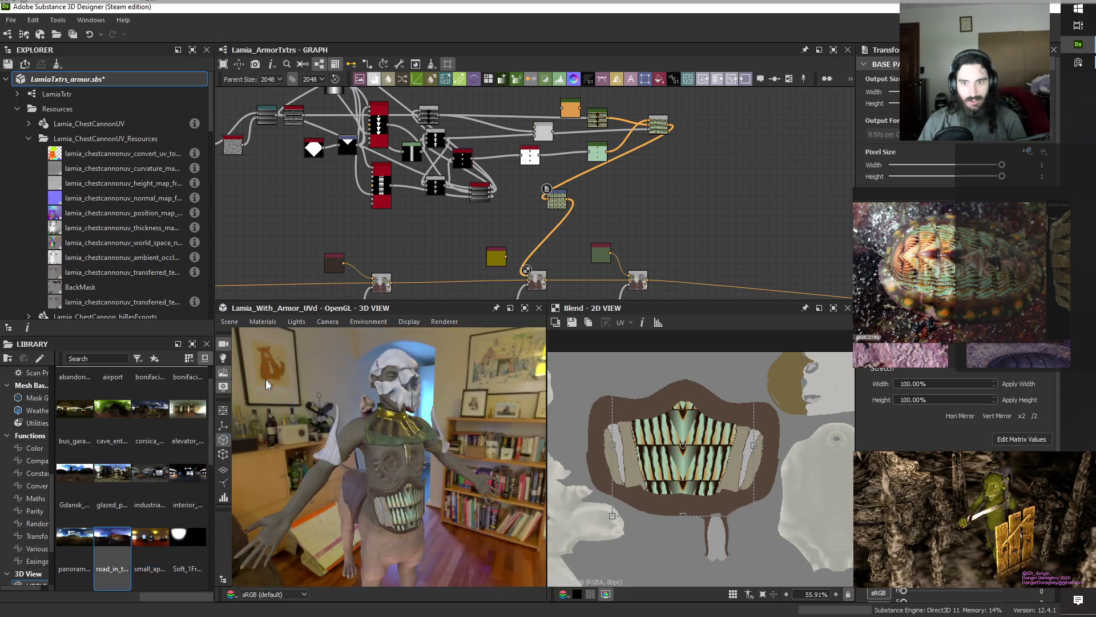
mouse_move(395, 480)
alt+mouse_down()
mouse_move(482, 522)
mouse_move(386, 520)
mouse_move(394, 489)
mouse_move(406, 494)
alt+mouse_up()
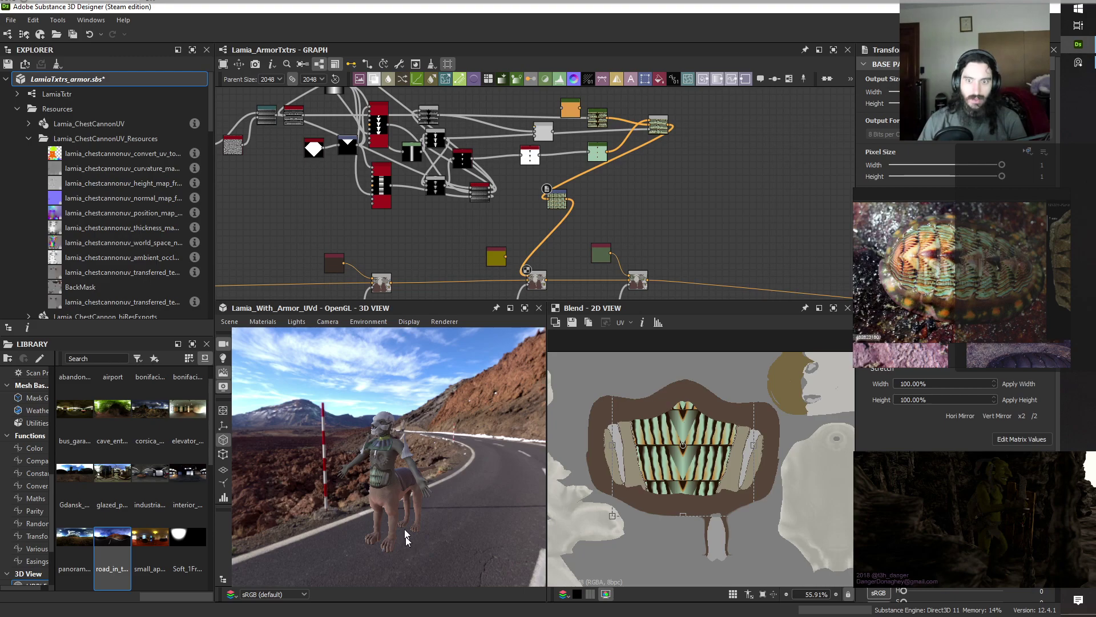
alt+right_drag(412, 458, 419, 382)
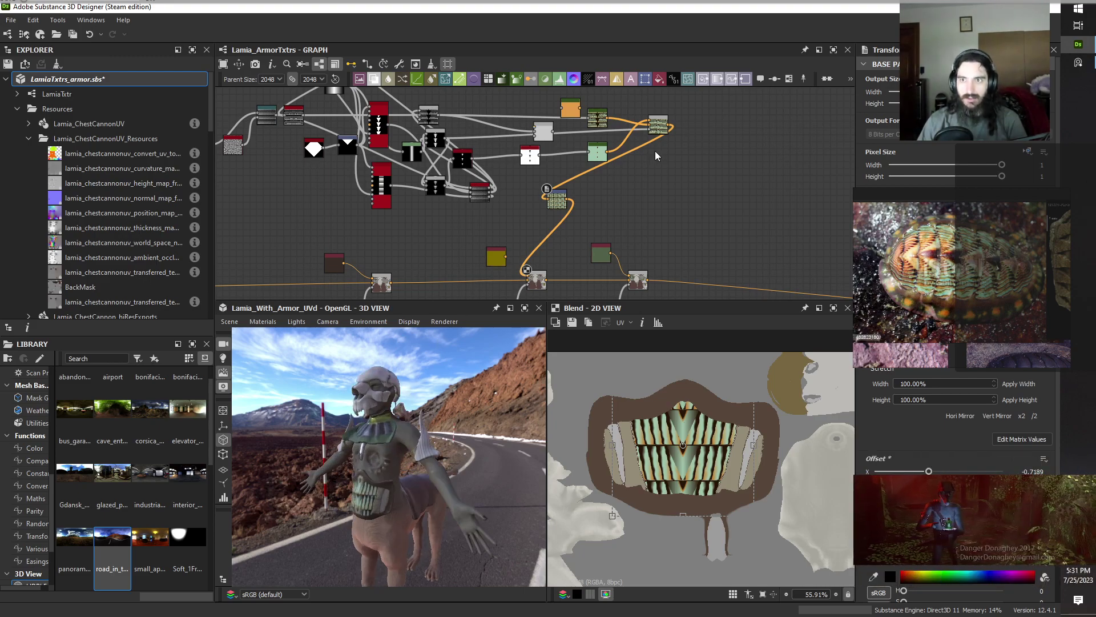
Save the LamiaTxtrs_armor.sbs package.
scroll(657, 157, down, 5)
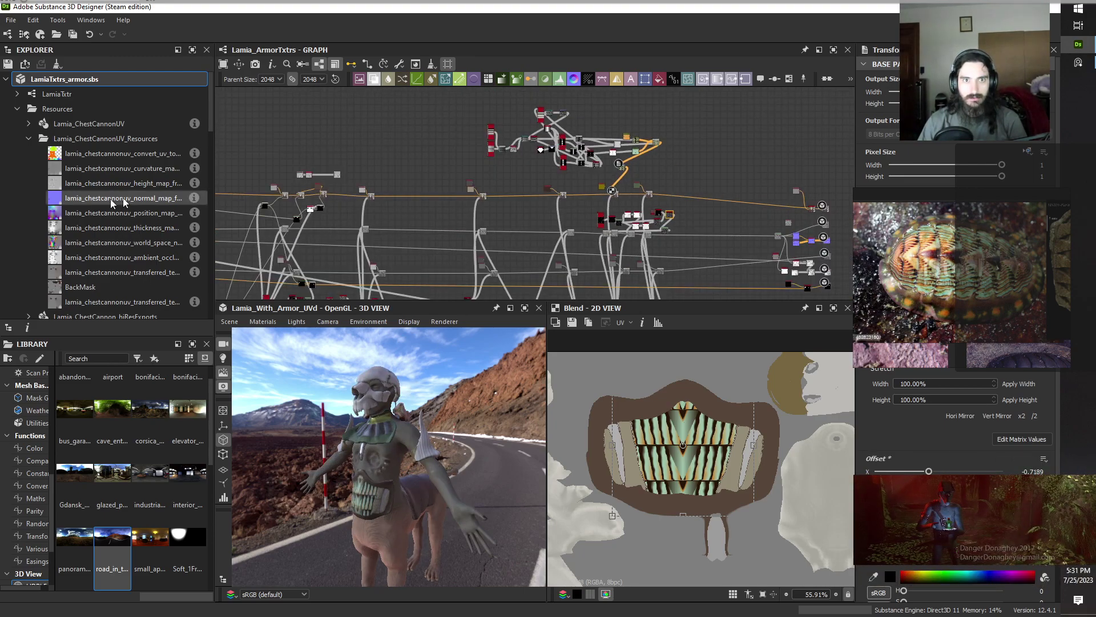
scroll(111, 217, down, 8)
scroll(88, 273, down, 5)
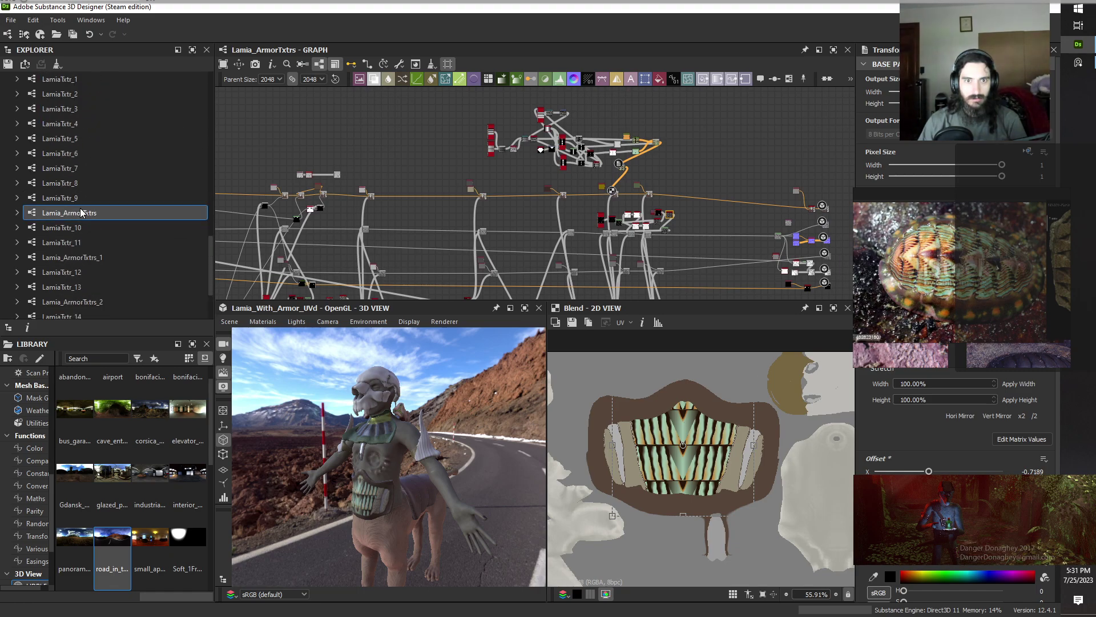
scroll(137, 229, up, 5)
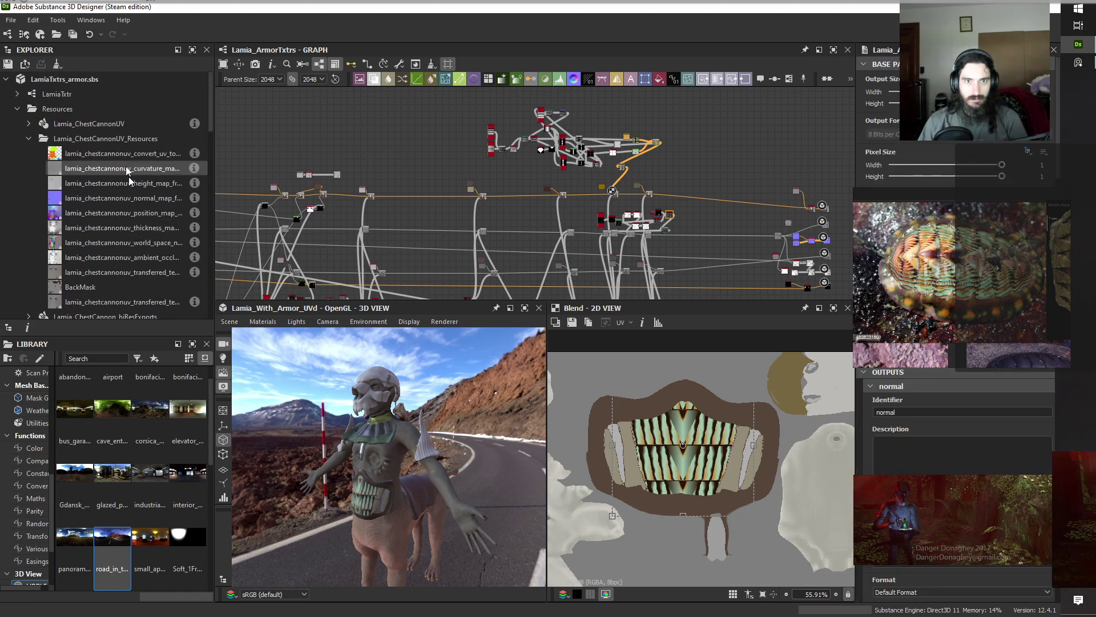
click(82, 80)
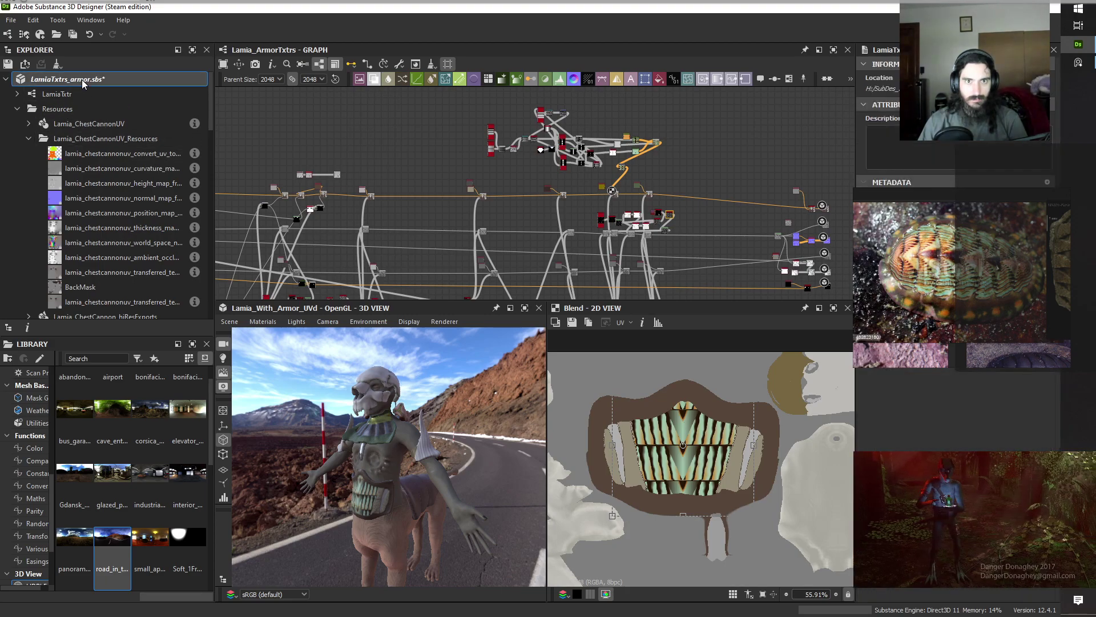
key(ctrl+s)
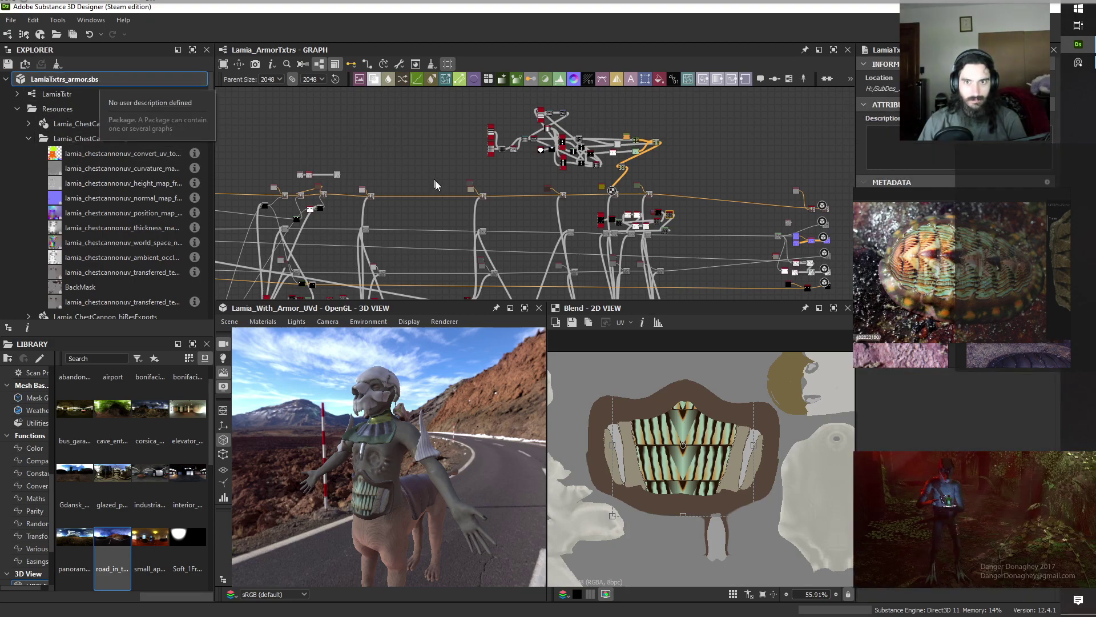
Preview the Blend fed by the light grey Uniform Color and inspect its armor UV layout.
scroll(367, 199, up, 4)
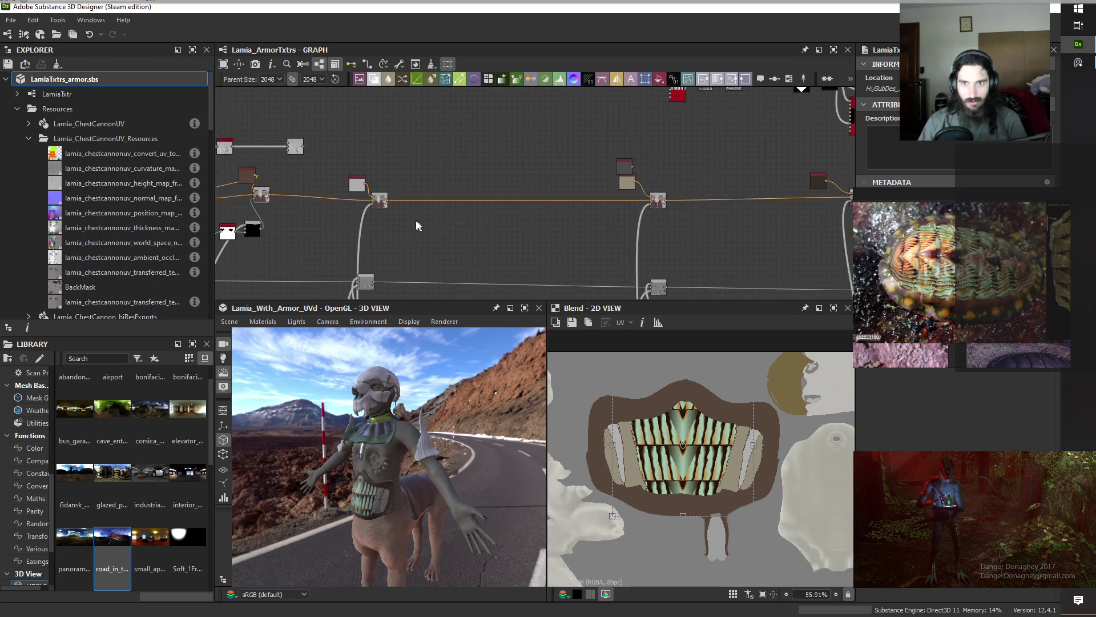
click(378, 200)
key(f)
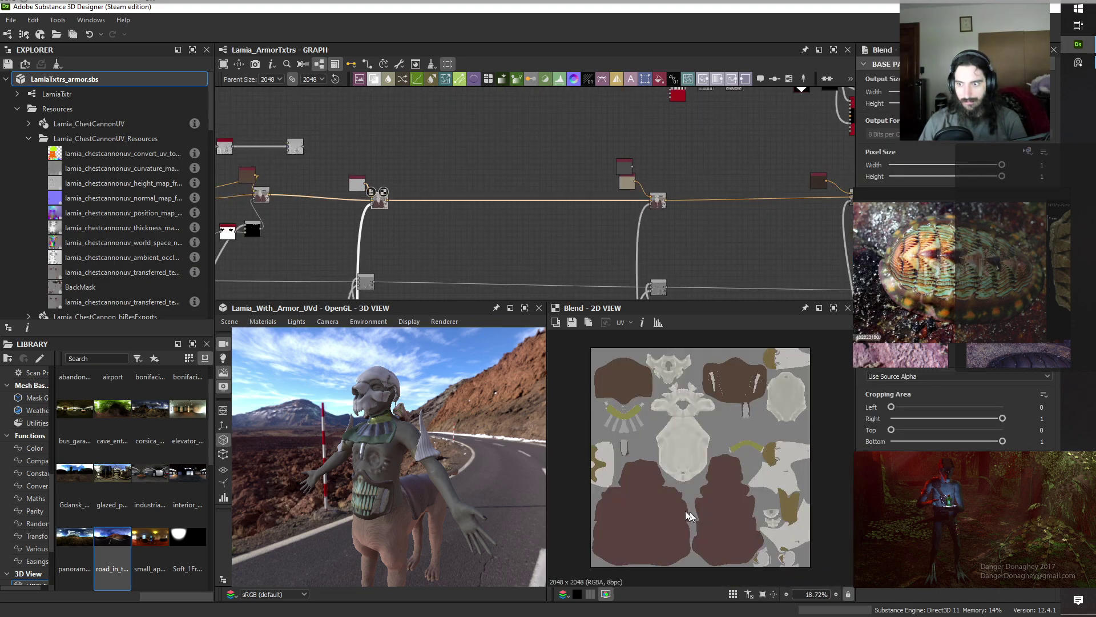
scroll(830, 491, up, 3)
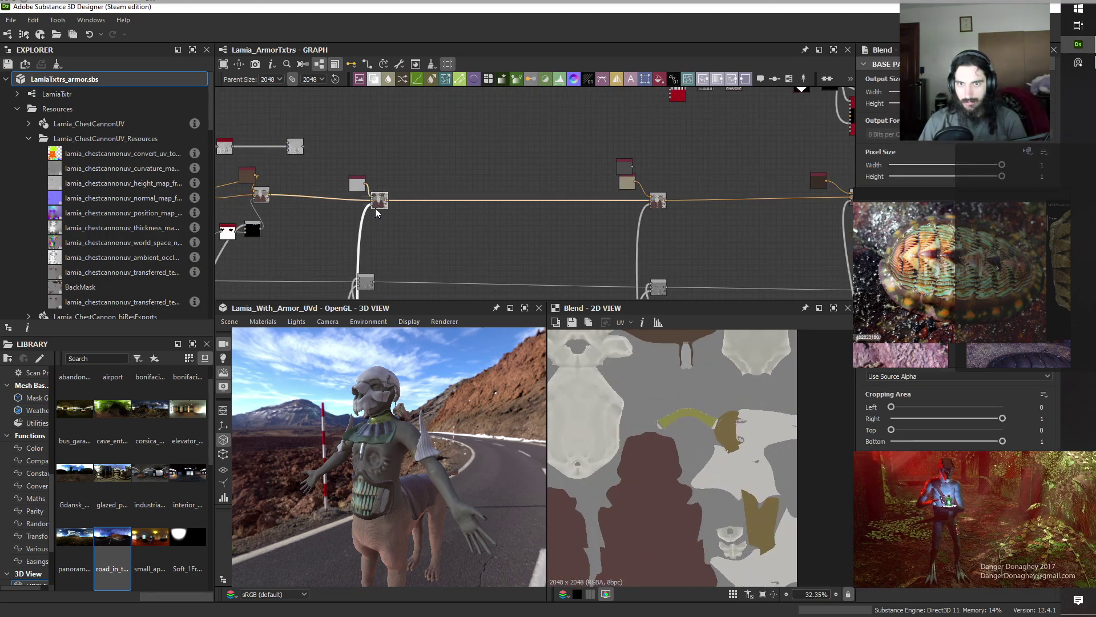
click(948, 351)
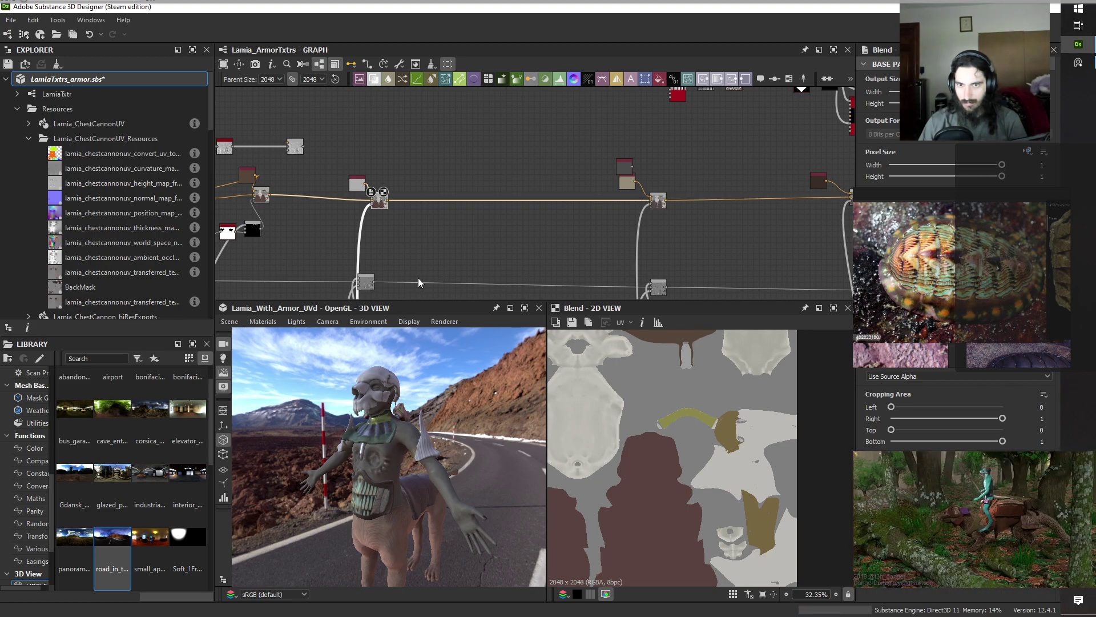
Preview the Color to Mask node driving that Blend and examine the collar and shoulder spikes on the model.
scroll(420, 276, down, 5)
scroll(461, 132, up, 8)
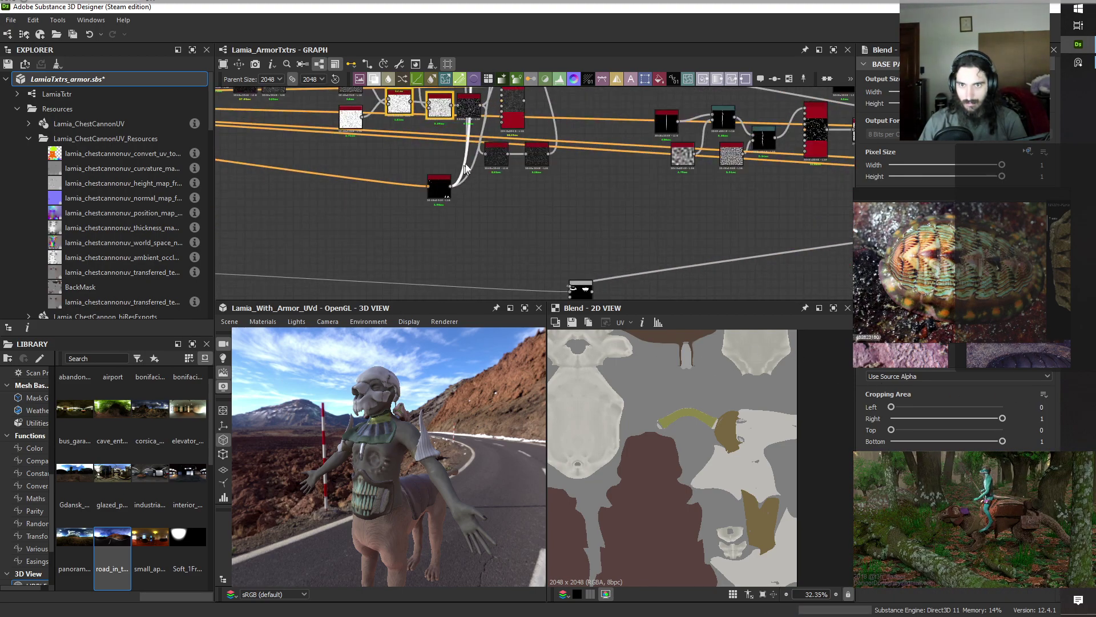
double_click(379, 248)
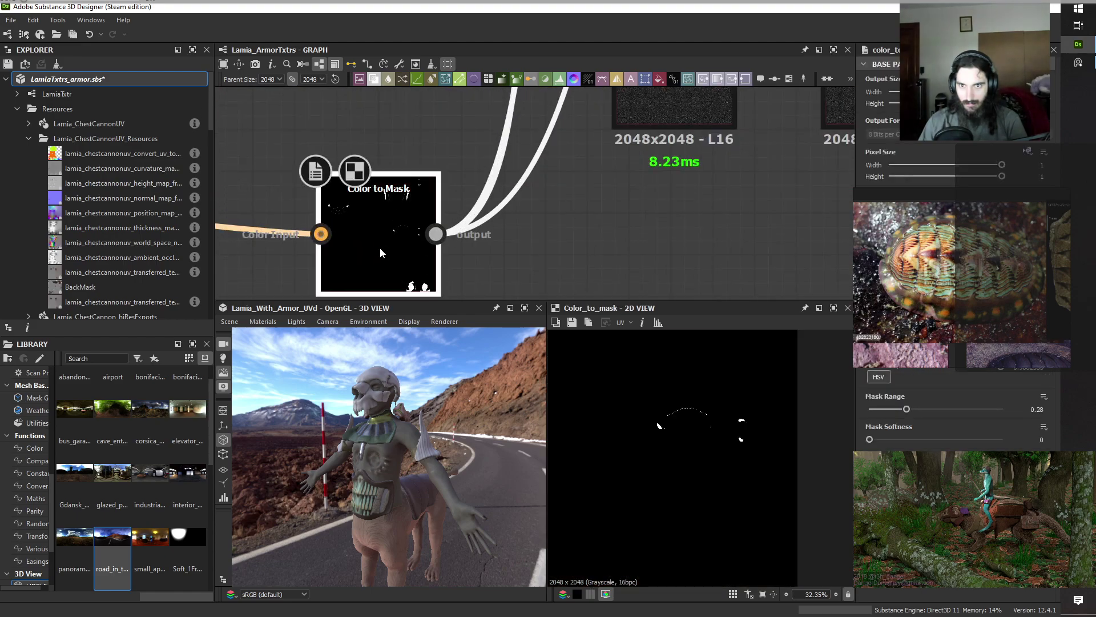
scroll(737, 442, up, 3)
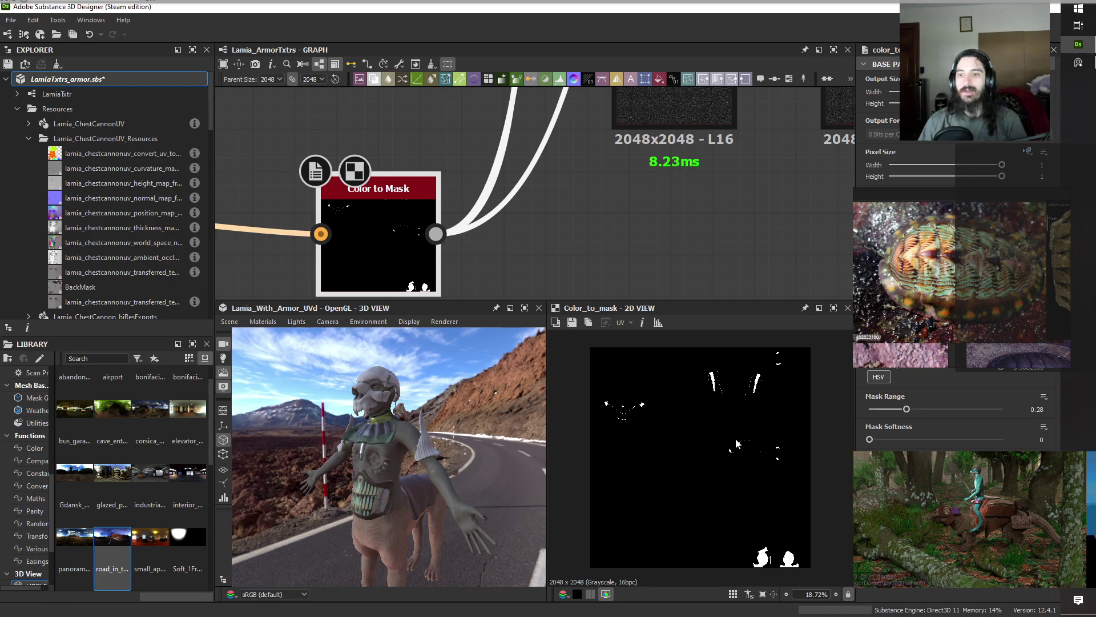
scroll(443, 379, up, 3)
scroll(445, 383, up, 4)
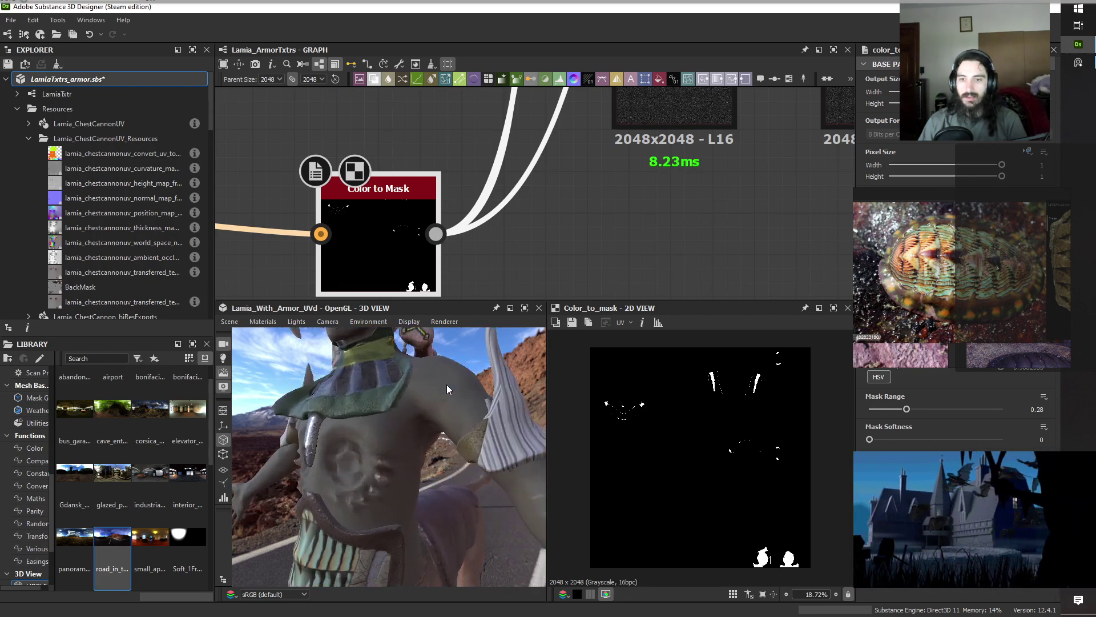
middle_drag(447, 385, 357, 493)
drag(358, 492, 422, 497)
scroll(490, 217, down, 6)
scroll(606, 119, up, 8)
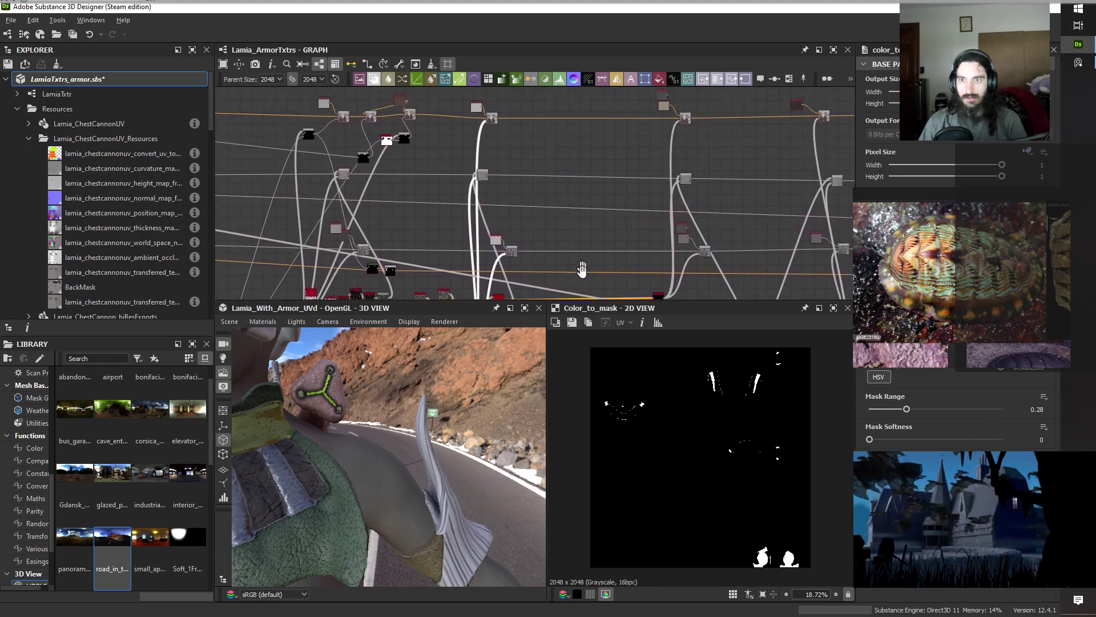
Tint the light grey Uniform Color feeding the masked Blend a muted green by setting its saturation to 0.33.
middle_drag(570, 169, 602, 268)
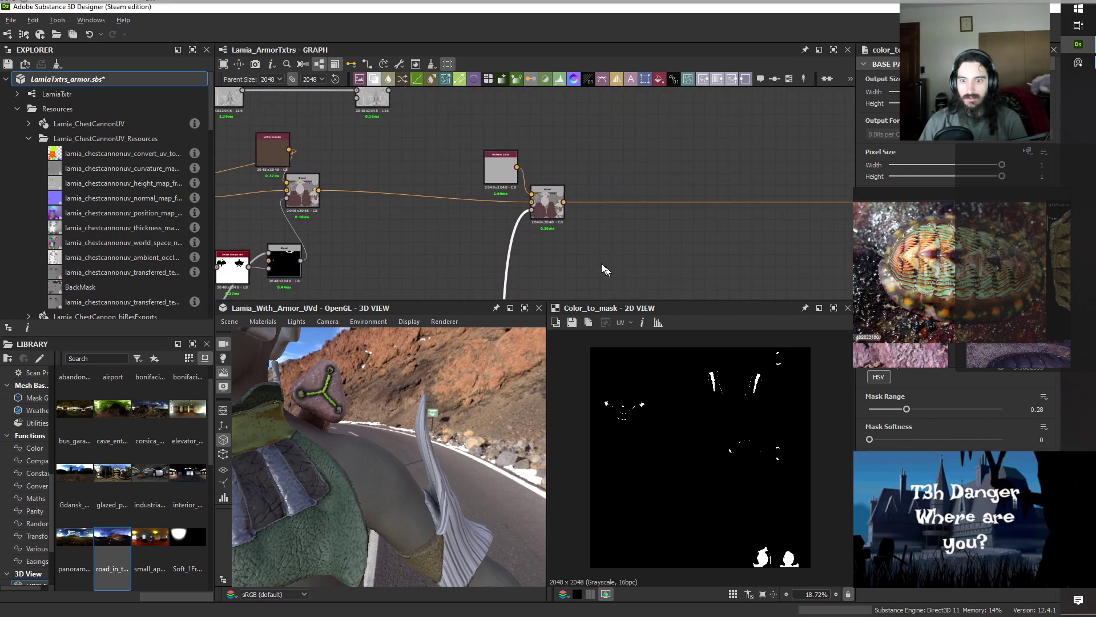
double_click(505, 169)
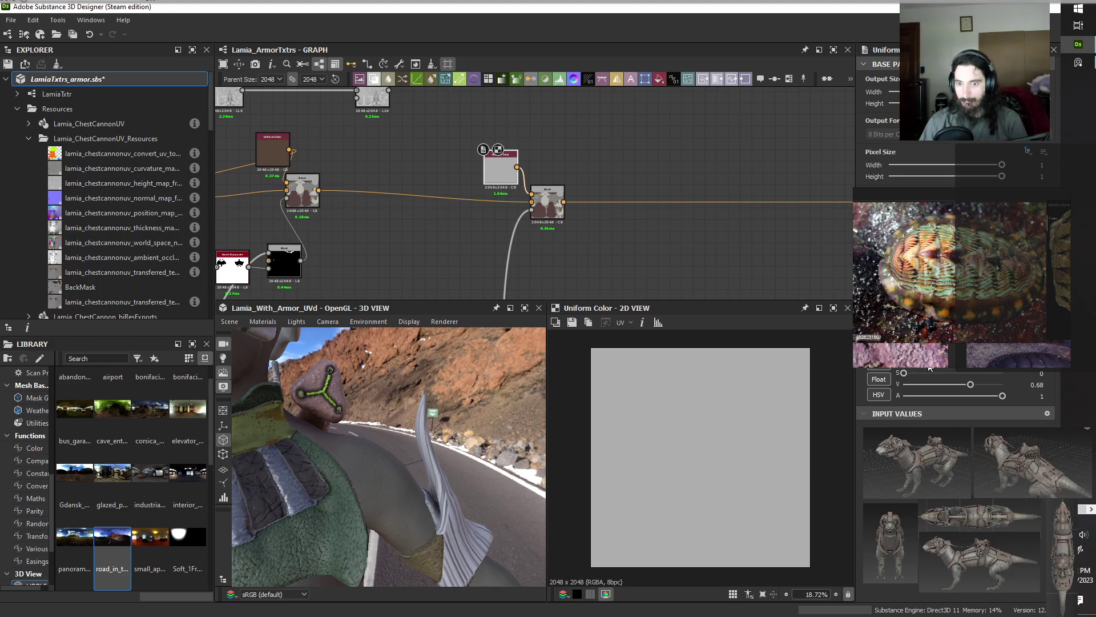
drag(905, 373, 974, 376)
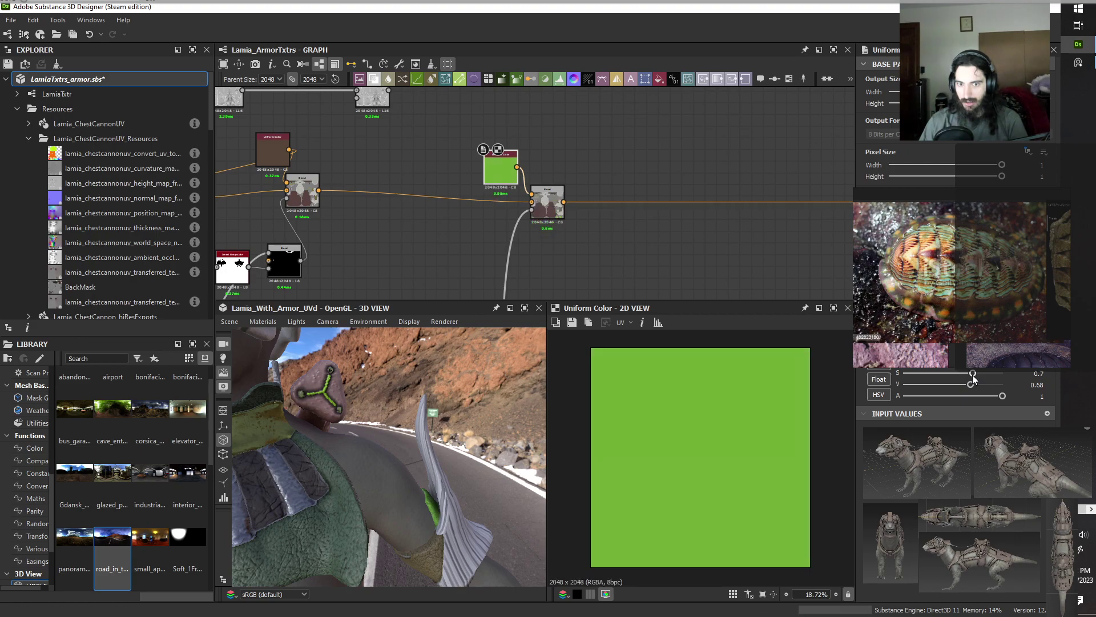
drag(446, 462, 525, 495)
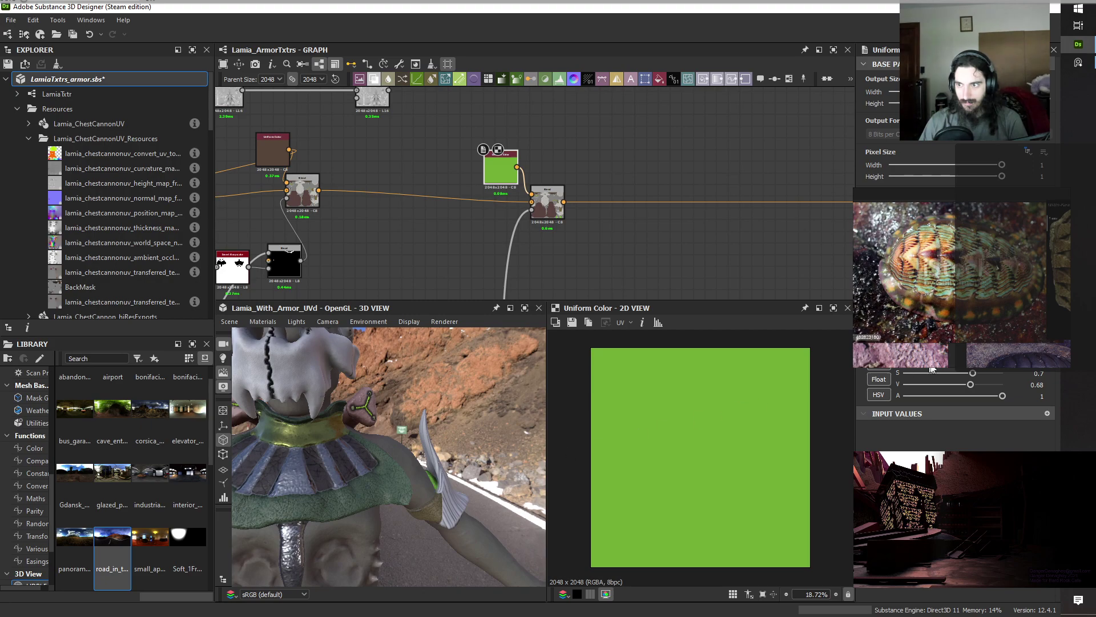
drag(947, 376, 933, 378)
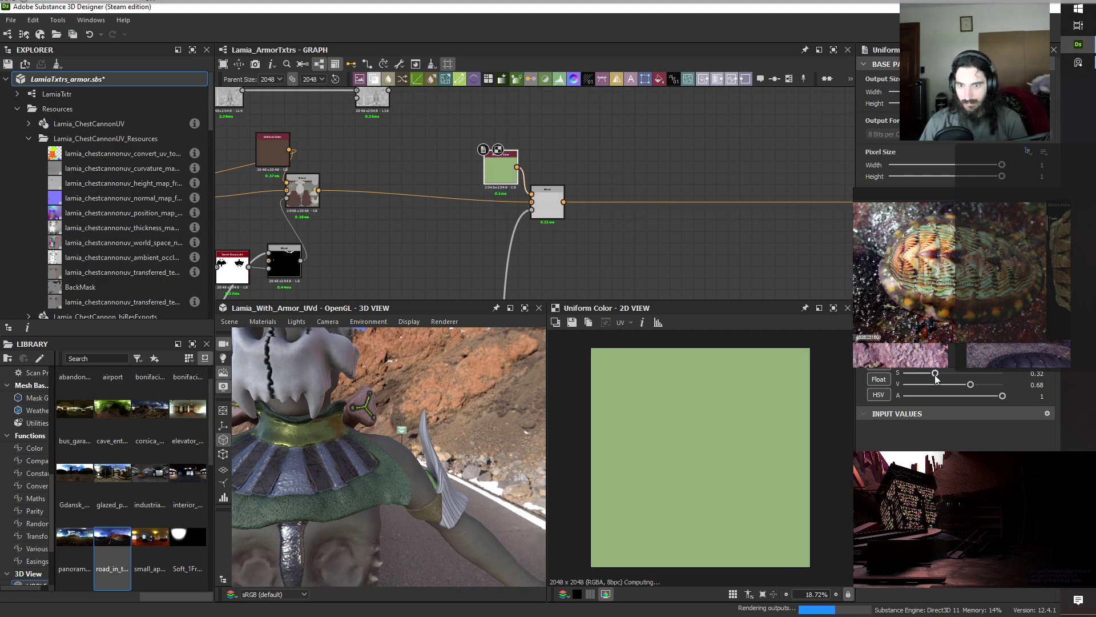
mouse_move(440, 497)
mouse_down()
mouse_move(456, 491)
mouse_move(406, 530)
mouse_move(457, 535)
mouse_move(412, 503)
mouse_move(433, 502)
mouse_up()
scroll(433, 502, up, 3)
scroll(681, 198, down, 6)
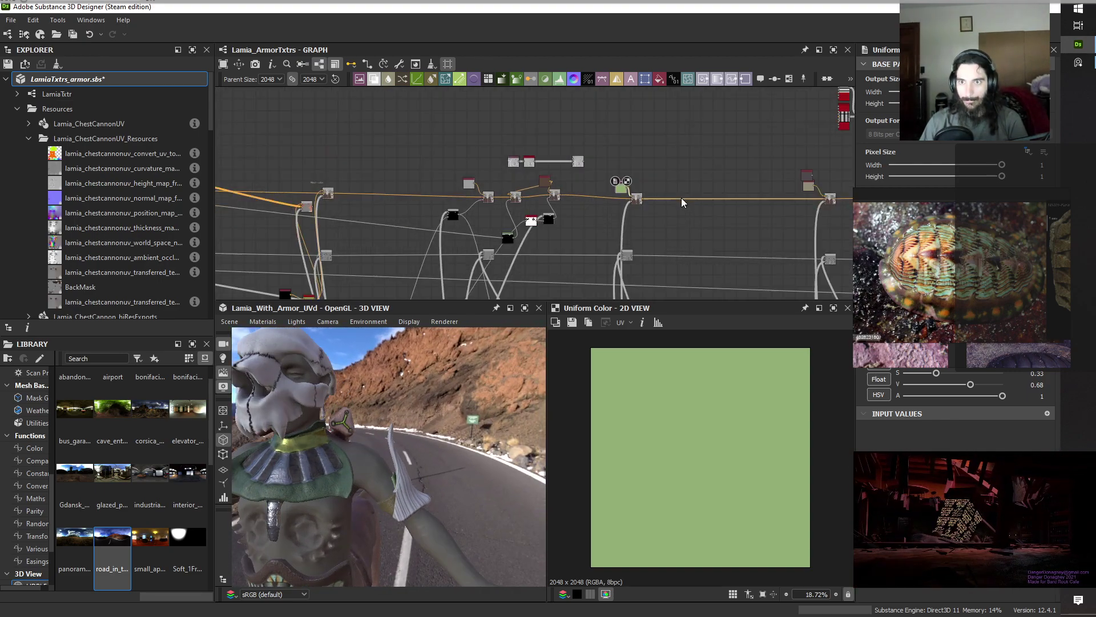
Preview successive Blend nodes along the base color chain to compare which armor UV areas each one colors.
scroll(678, 201, up, 3)
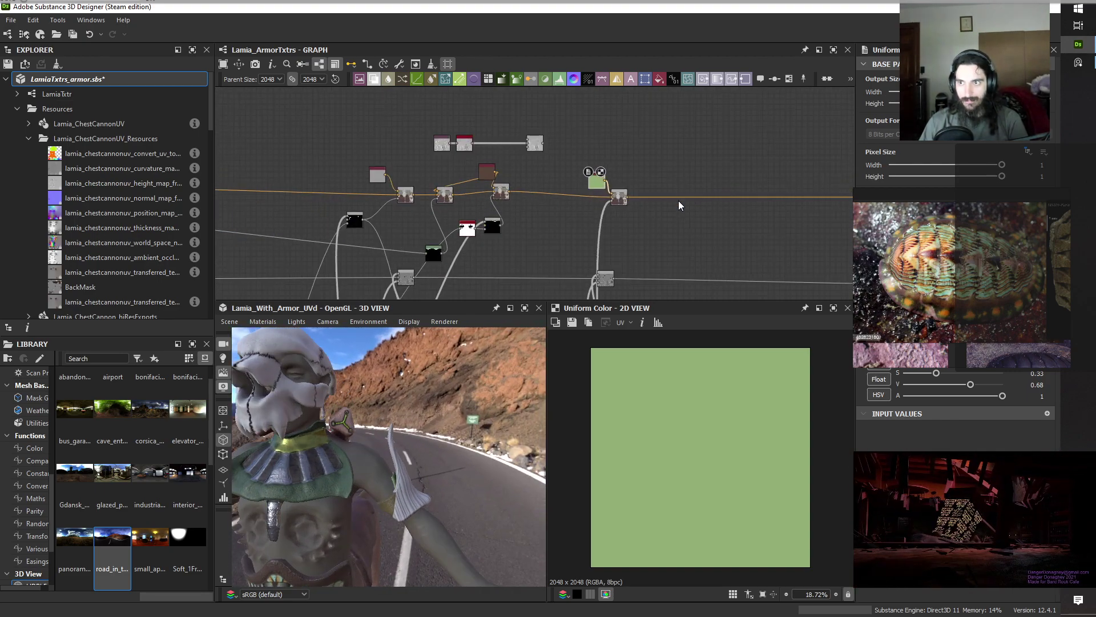
double_click(402, 197)
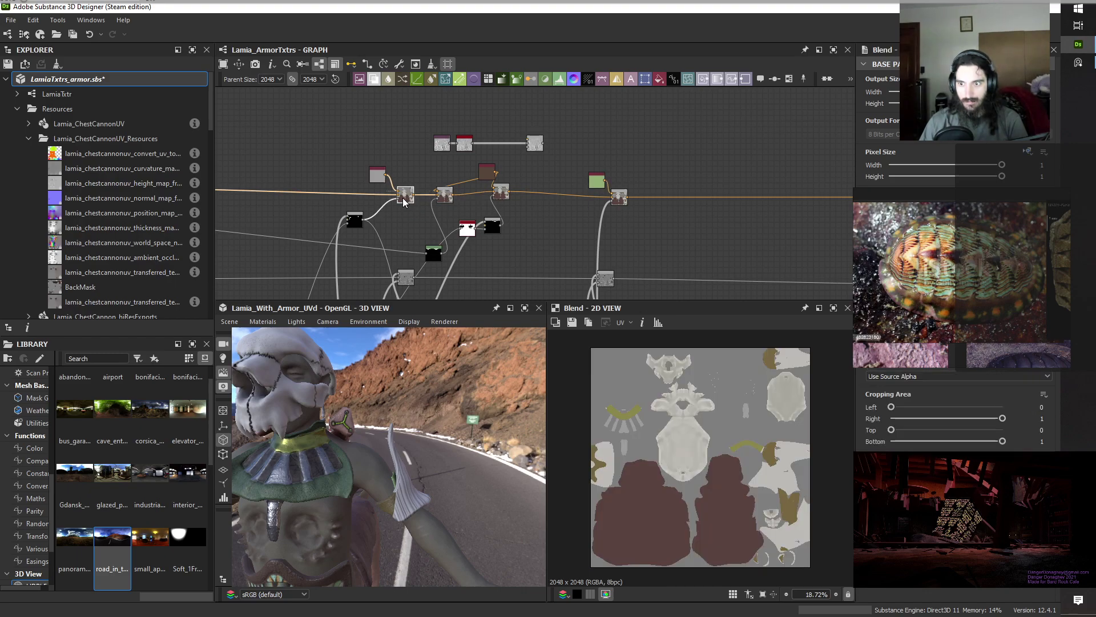
scroll(402, 203, up, 5)
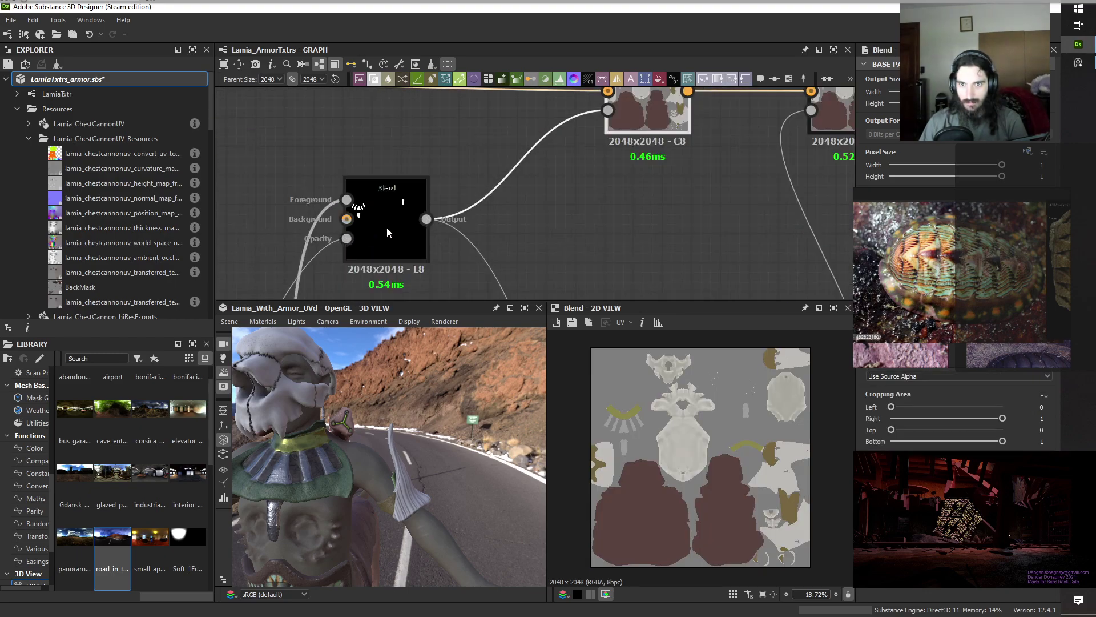
scroll(386, 227, down, 2)
scroll(386, 227, down, 4)
scroll(388, 228, up, 2)
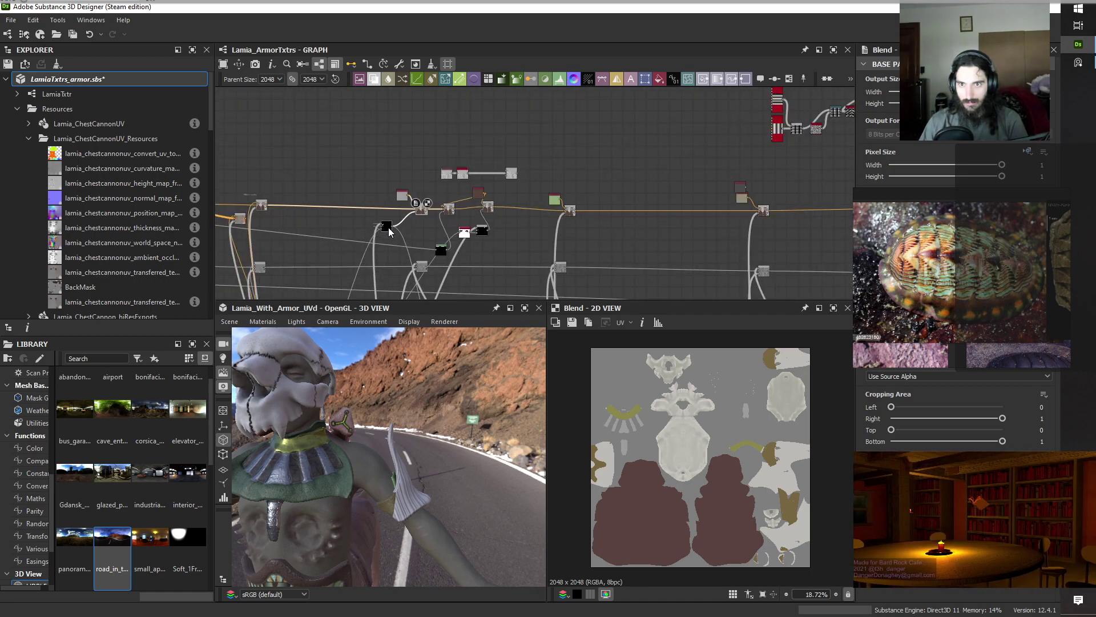
scroll(388, 227, down, 2)
alt+middle_drag(534, 251, 485, 170)
scroll(551, 173, up, 3)
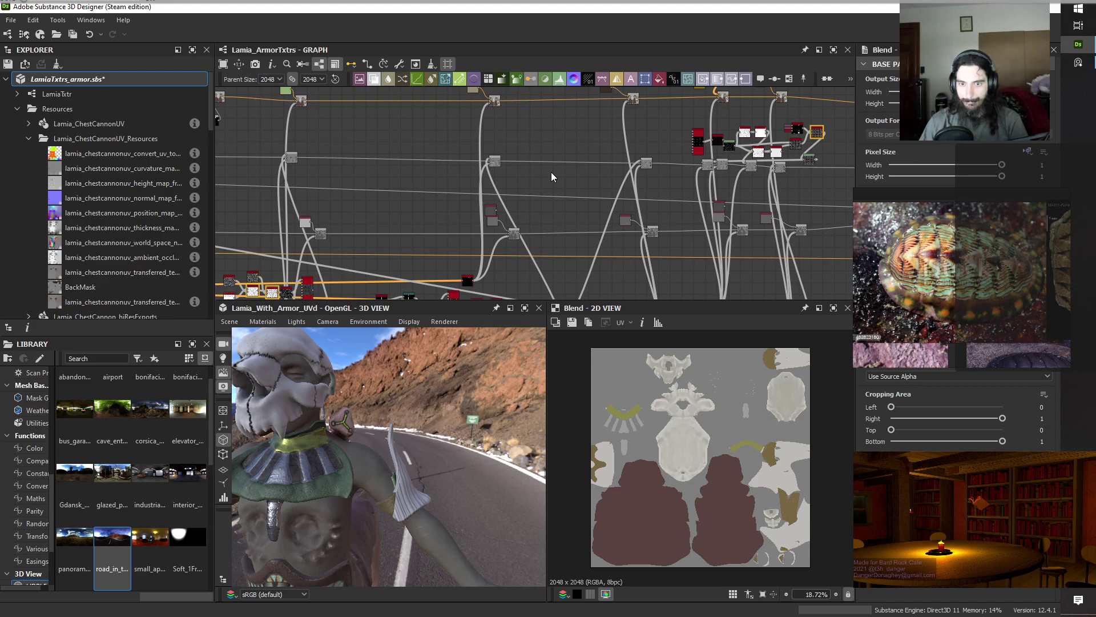
alt+middle_drag(542, 155, 535, 214)
scroll(536, 215, up, 5)
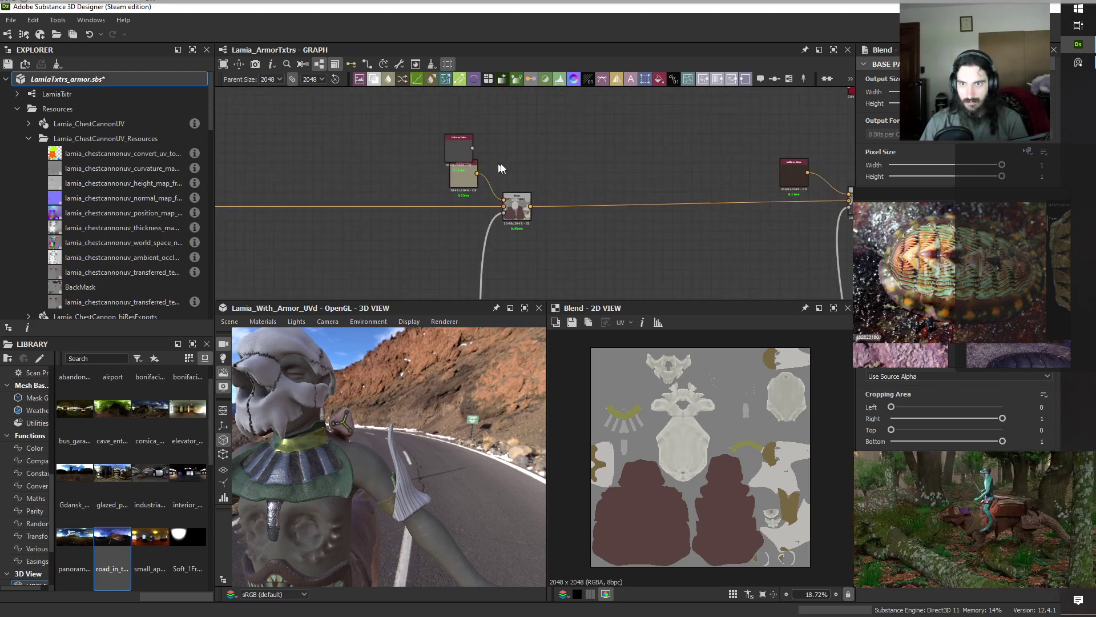
scroll(513, 247, down, 6)
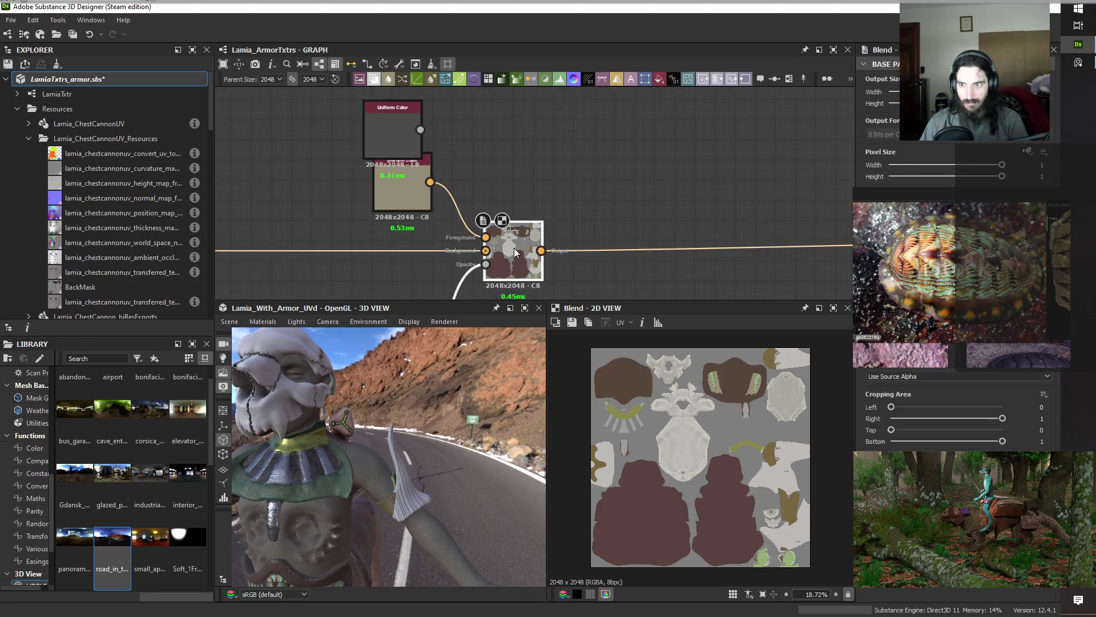
scroll(514, 248, down, 3)
Locate the Arm Armor / Bracers Blend fed by the light grey Uniform Color and test its effect on the bracers.
alt+middle_drag(378, 202, 741, 161)
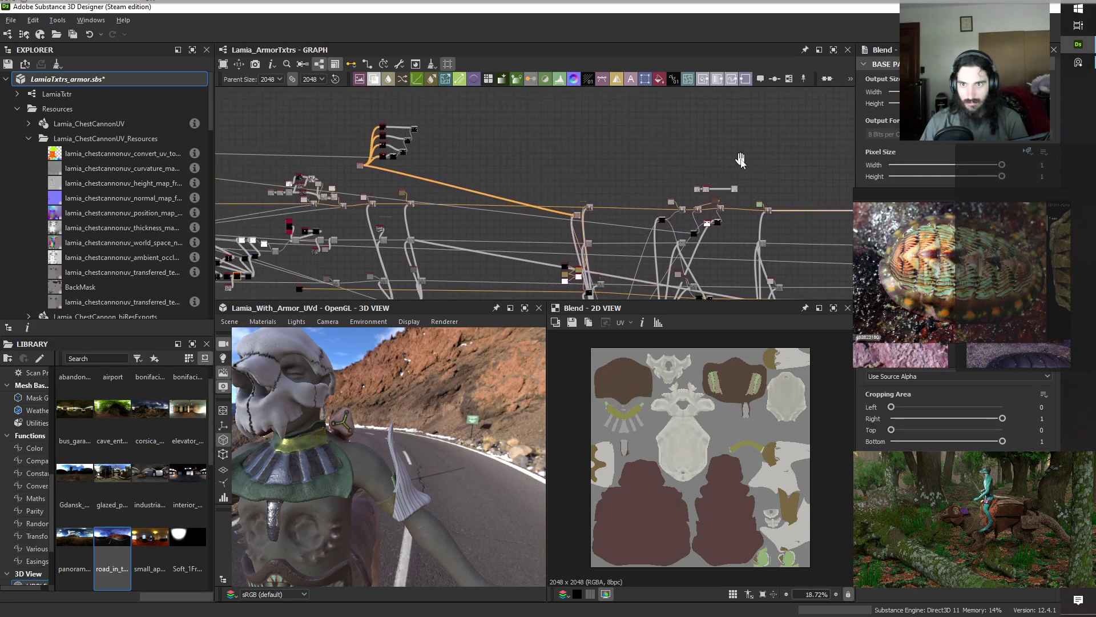
scroll(575, 207, up, 5)
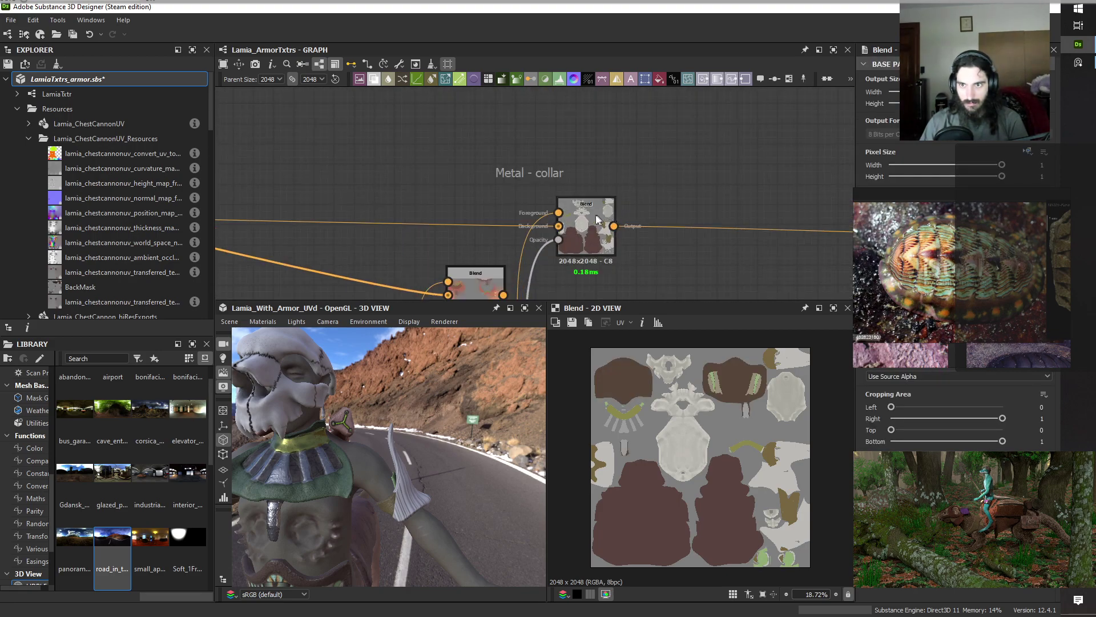
scroll(595, 214, down, 3)
middle_drag(438, 164, 801, 147)
middle_drag(399, 181, 467, 177)
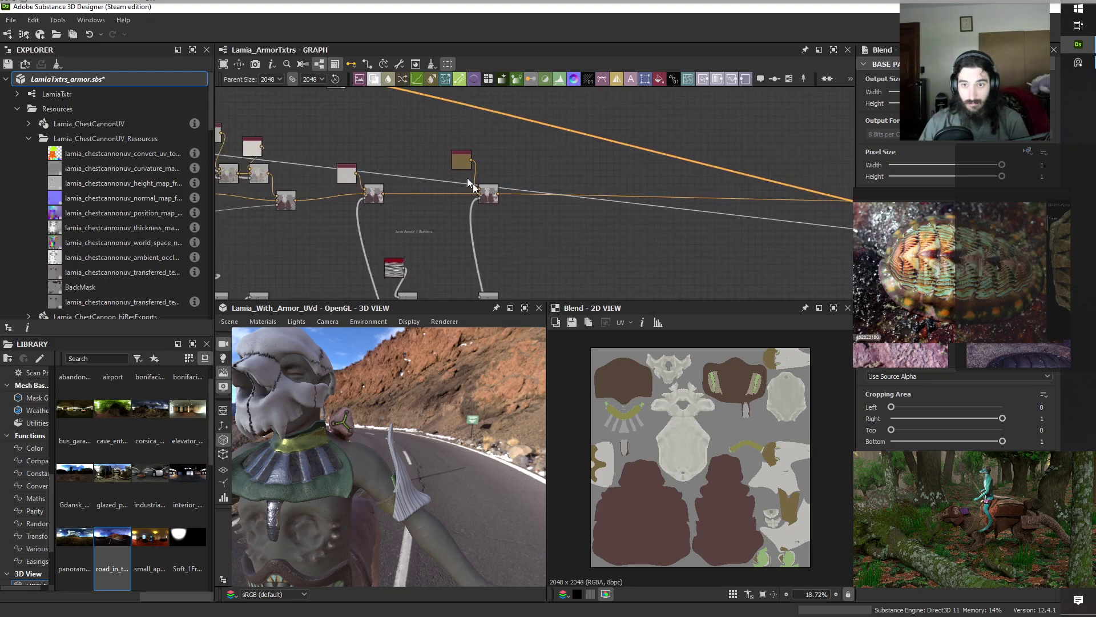
scroll(464, 174, down, 3)
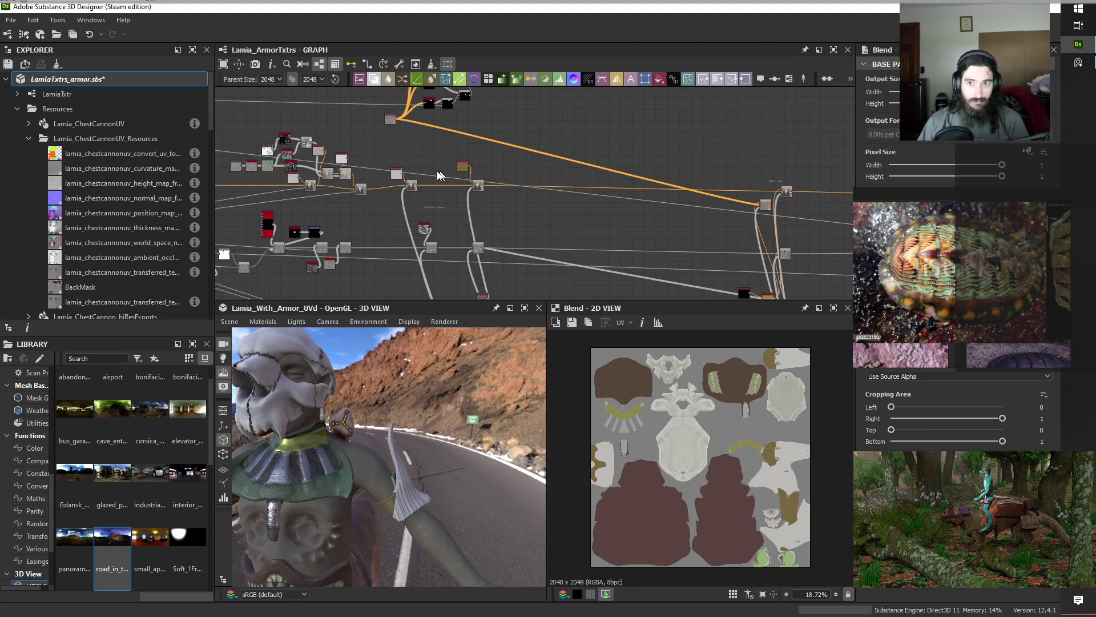
scroll(465, 173, up, 3)
middle_drag(440, 200, 578, 210)
scroll(578, 210, up, 3)
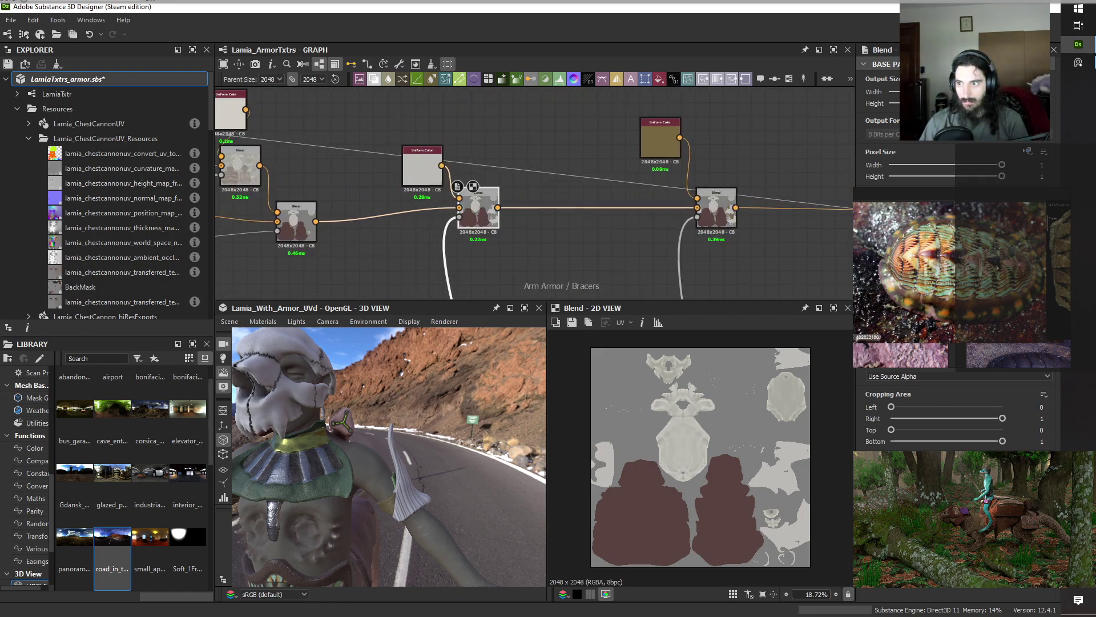
drag(959, 317, 993, 320)
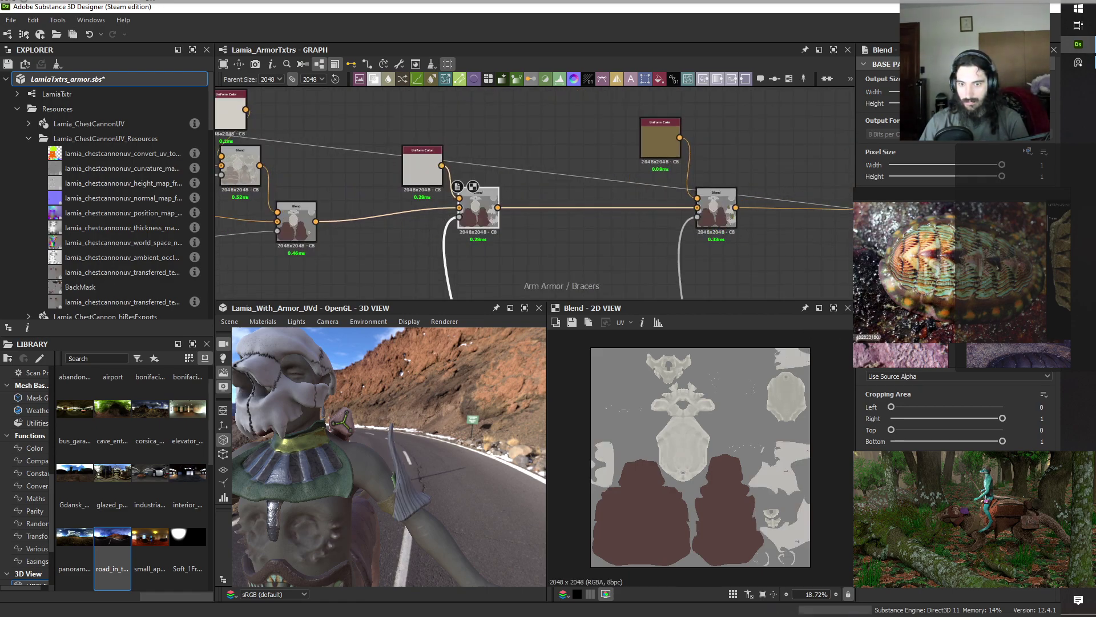
scroll(506, 216, down, 3)
scroll(505, 217, up, 2)
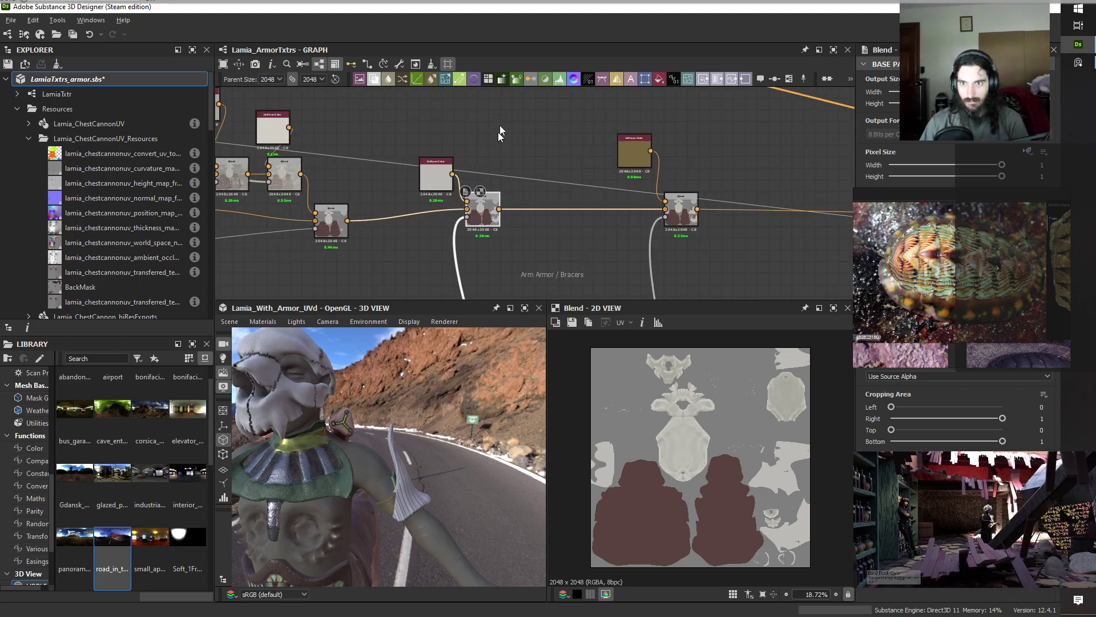
Place the lamia_chestcannonuv position map above the bracers' light grey Uniform Color and add an RGBA Split fed by it.
middle_drag(497, 132, 521, 208)
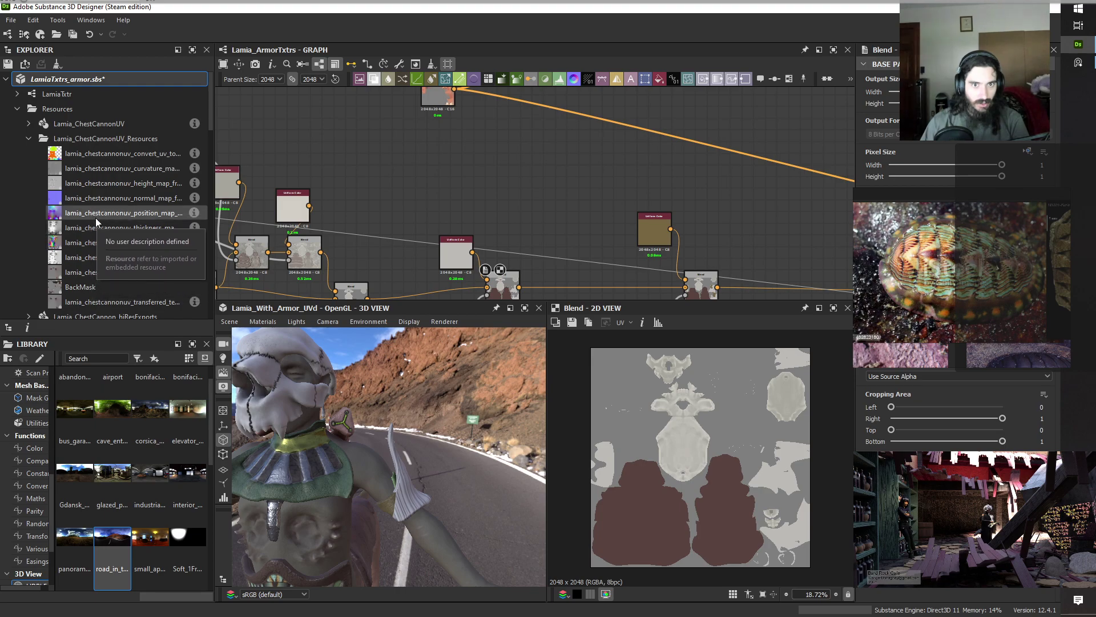
drag(94, 213, 448, 194)
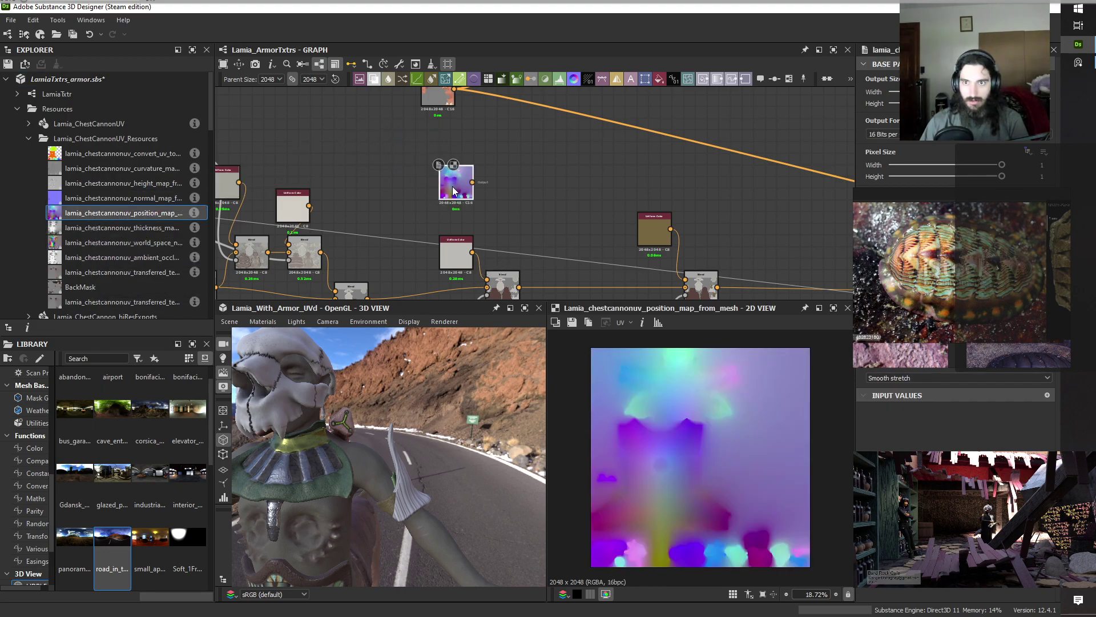
key(space)
text(rgb)
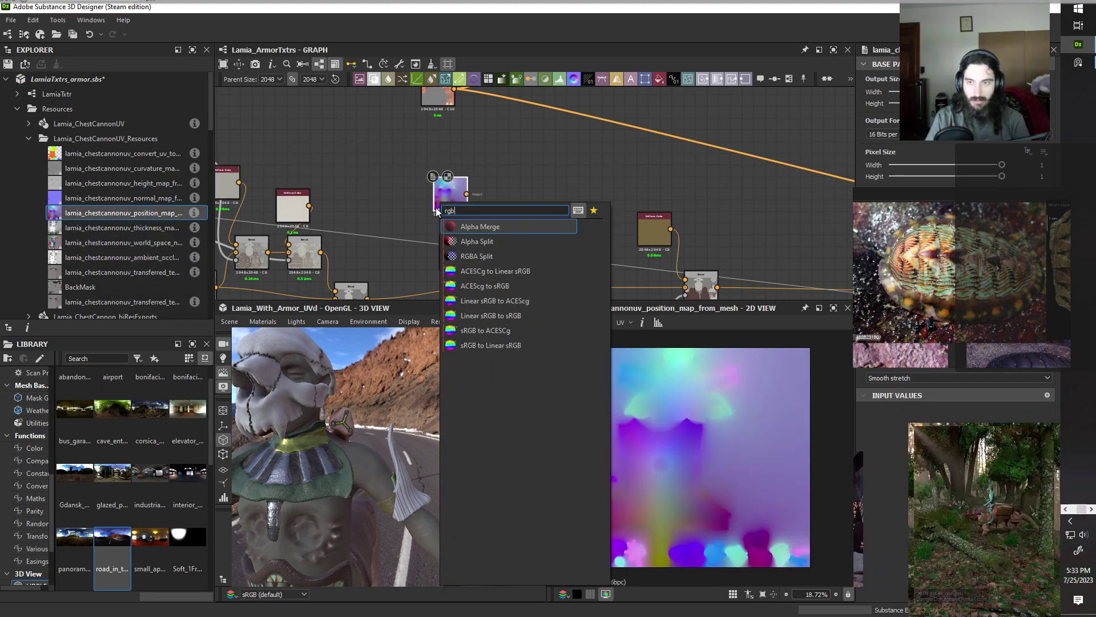
key(Down)
key(Down)
key(Return)
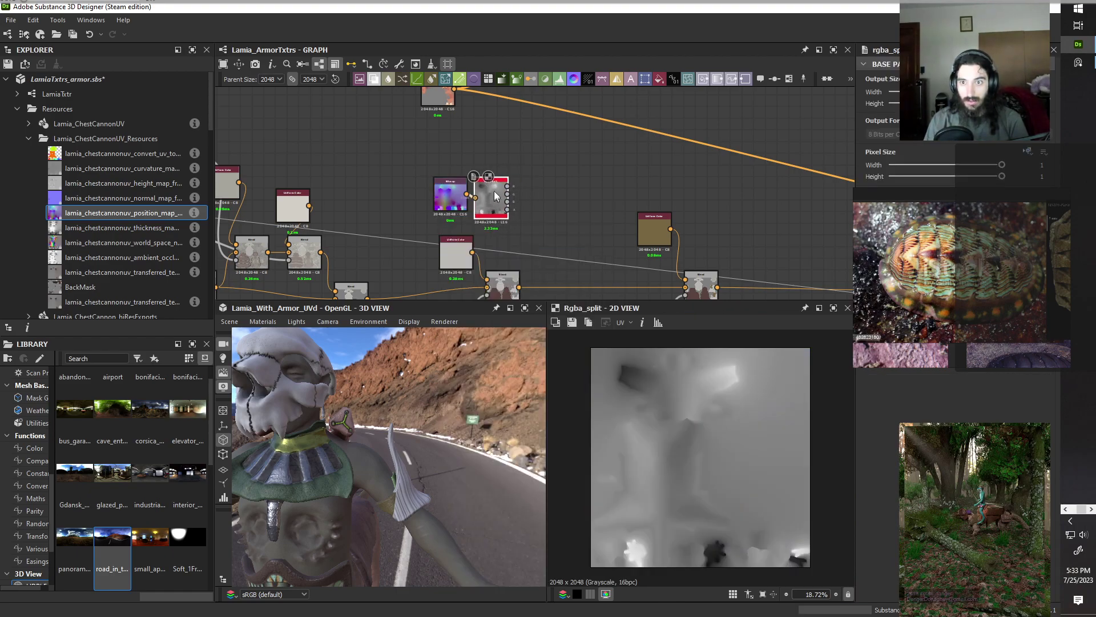
drag(492, 192, 492, 190)
key(space)
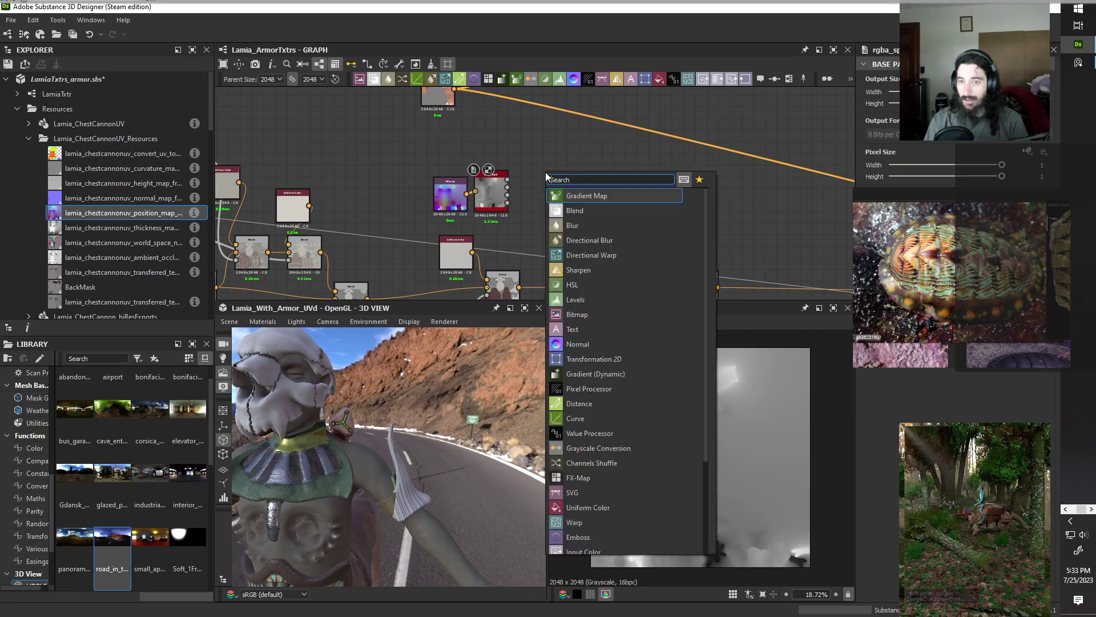
text(hist)
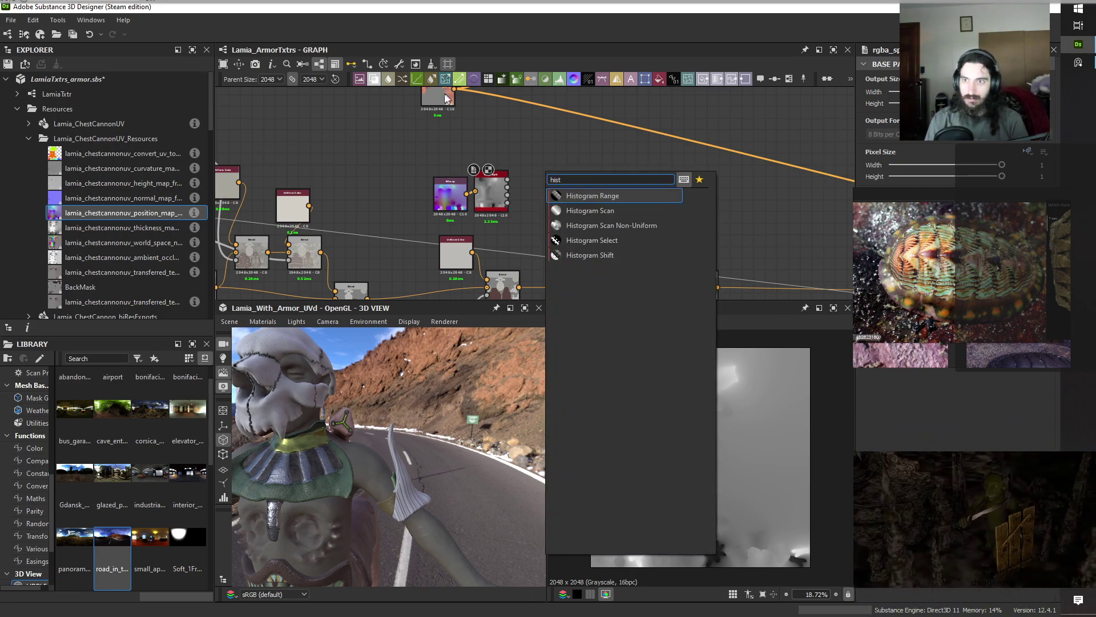
click(594, 240)
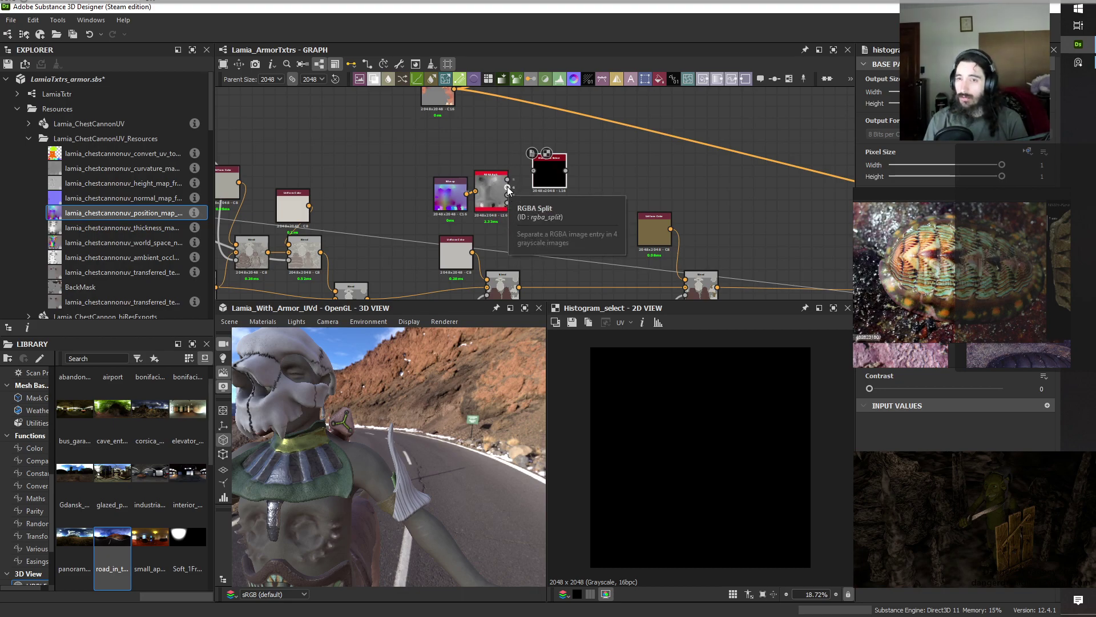
drag(508, 195, 552, 177)
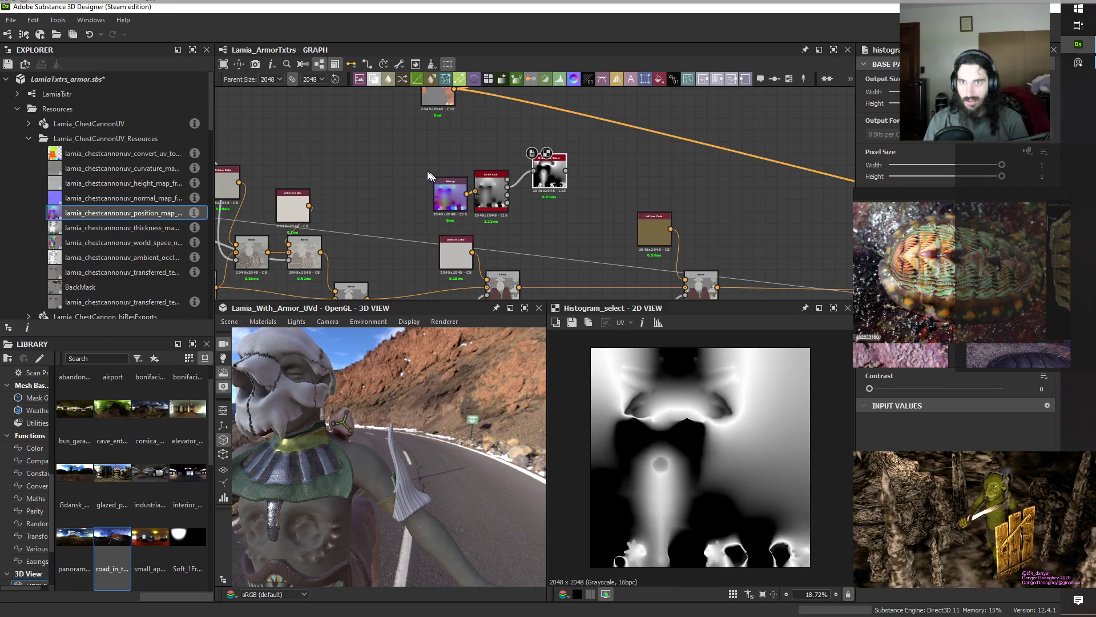
Replace the chest cannon position map with the lamia_armor_uvd position map as the RGBA Split's source.
click(451, 198)
key(Delete)
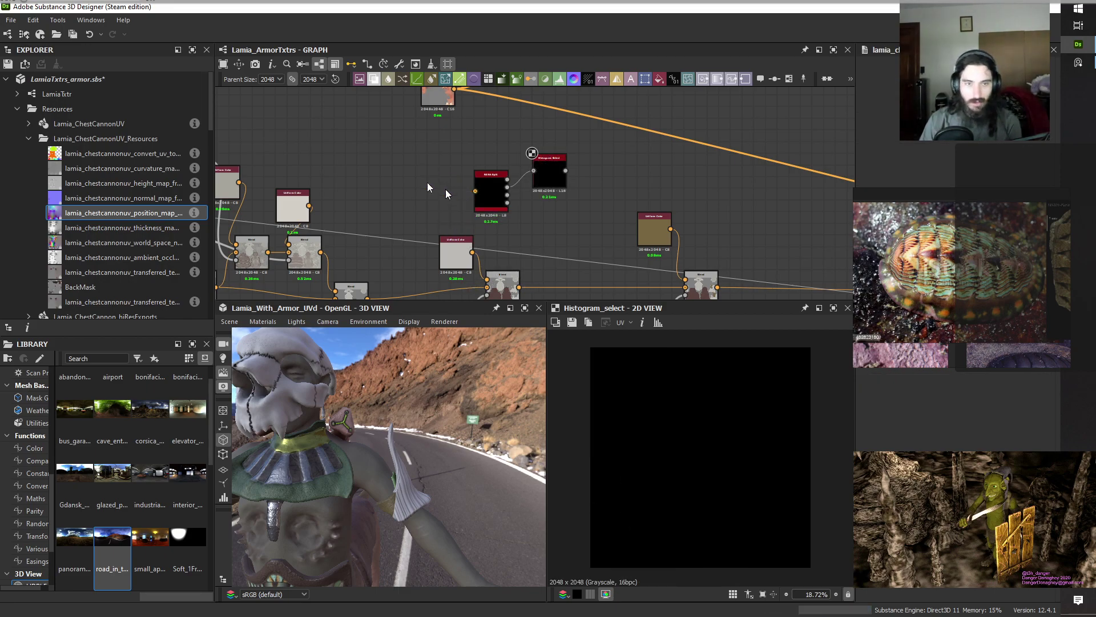
click(28, 138)
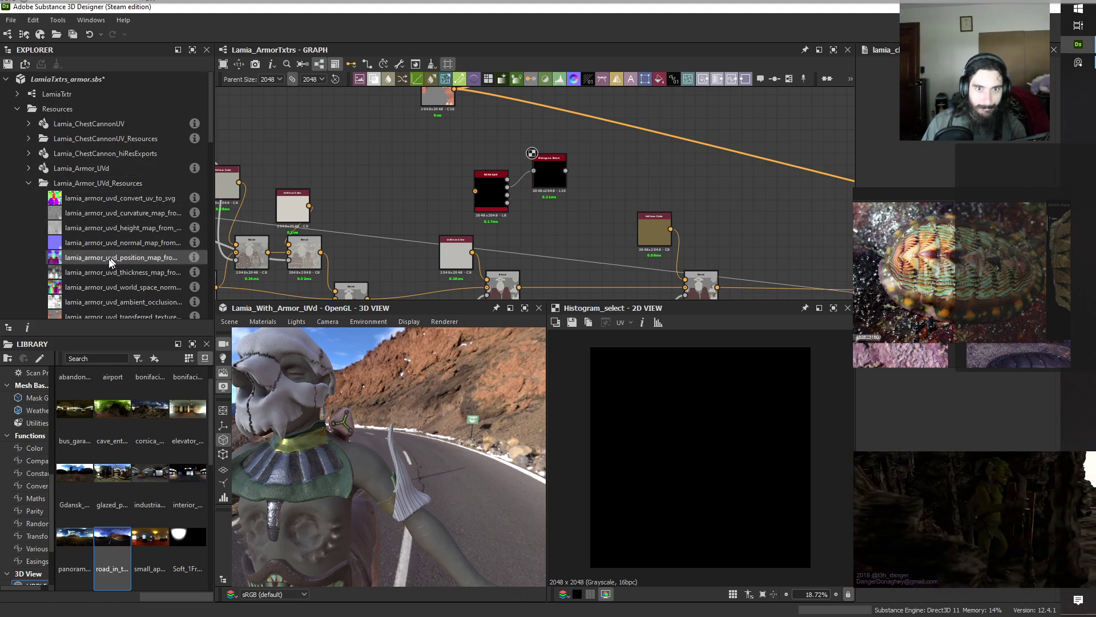
drag(106, 261, 420, 184)
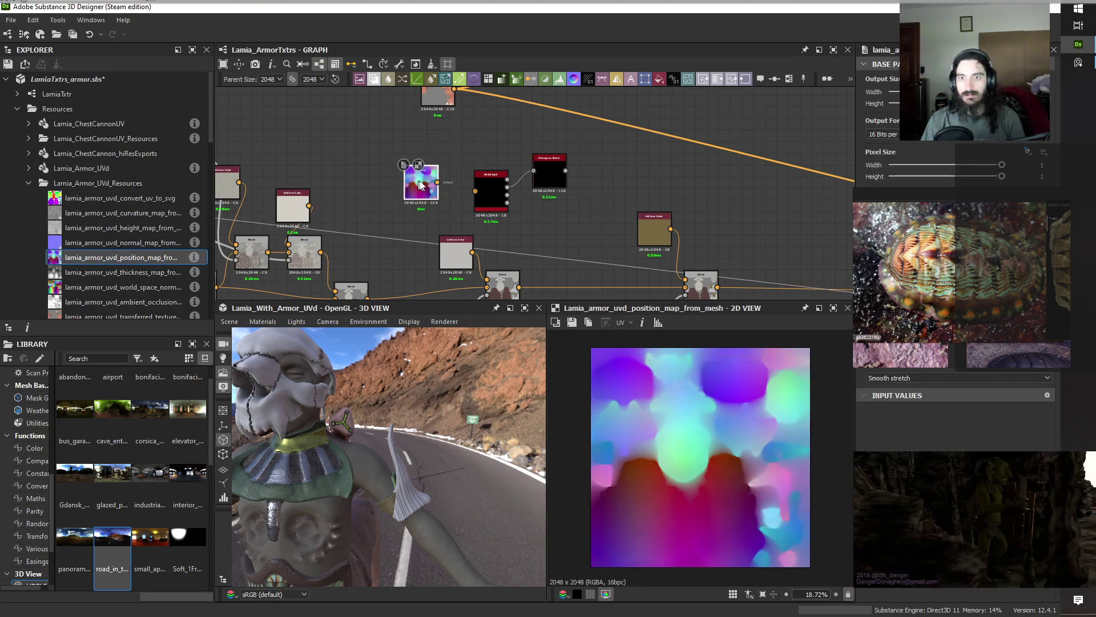
Preview the Histogram Select and raise its position and range to soften and shift the gradient across the armor.
double_click(555, 182)
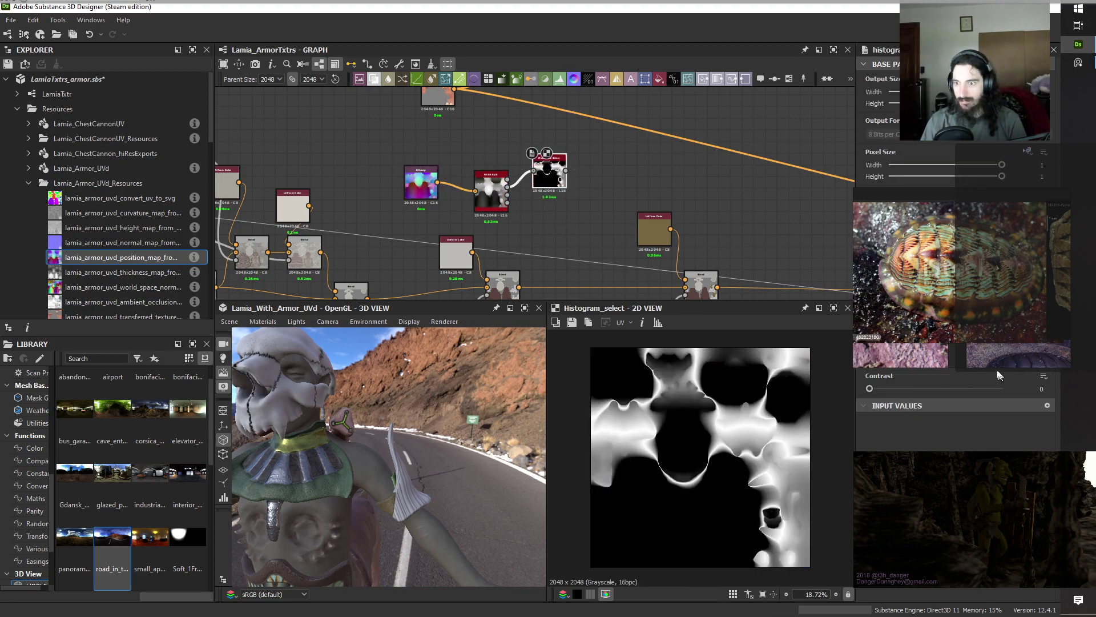
drag(936, 328, 959, 328)
mouse_move(903, 359)
mouse_down()
mouse_move(942, 358)
mouse_move(916, 358)
mouse_up()
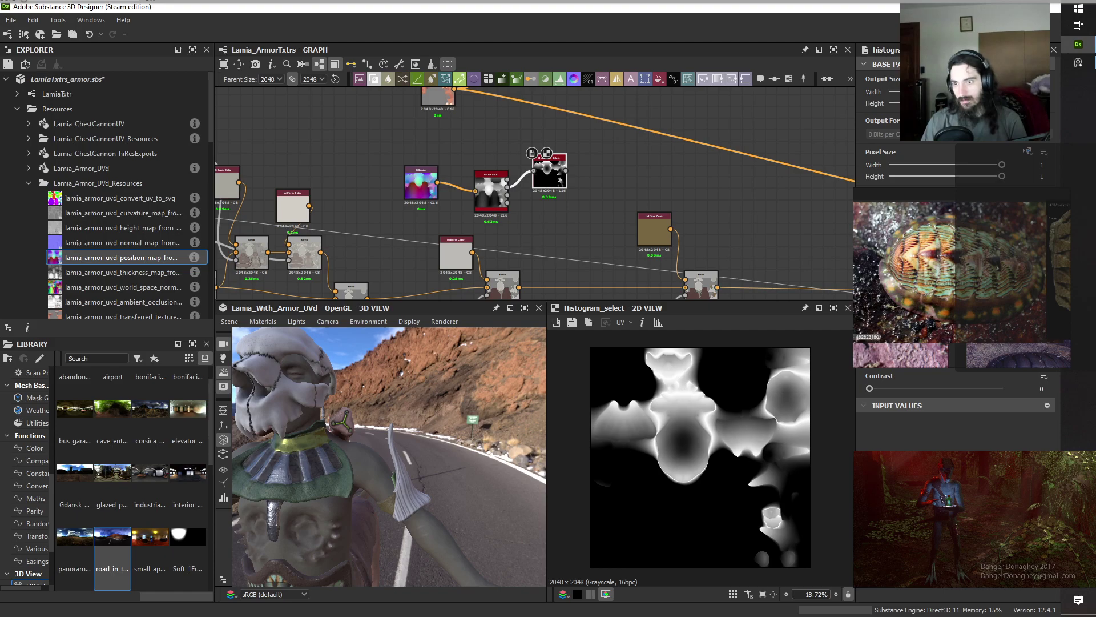
scroll(558, 213, down, 5)
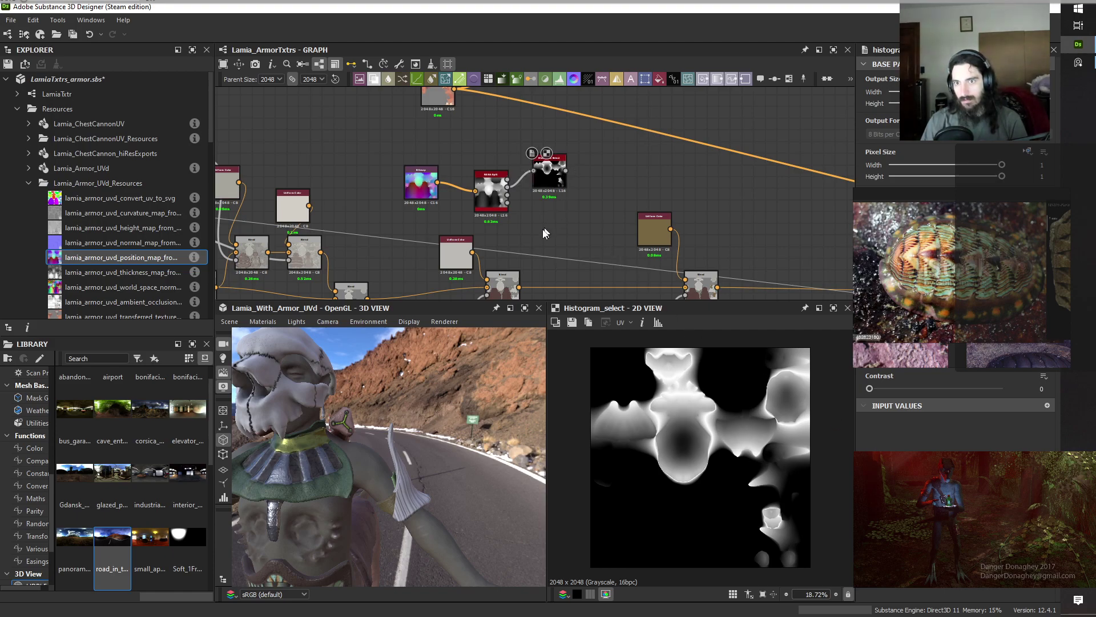
Duplicate the bracers' Blend and place the copy after the original in the base color chain.
scroll(541, 226, up, 4)
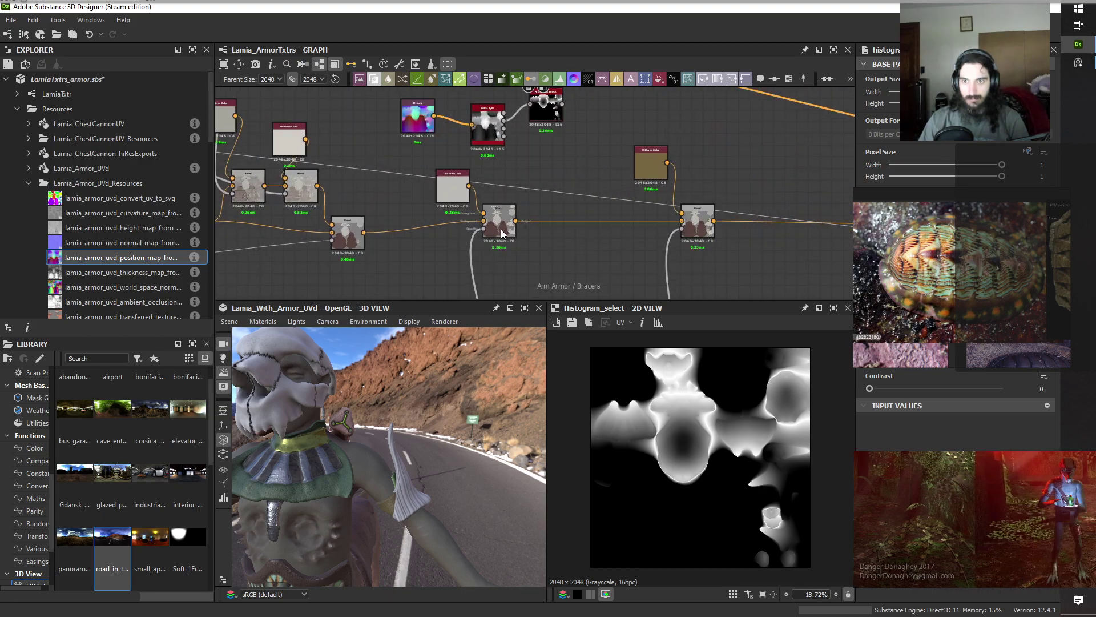
click(501, 230)
key(ctrl+d)
drag(535, 191, 567, 224)
drag(442, 232, 501, 231)
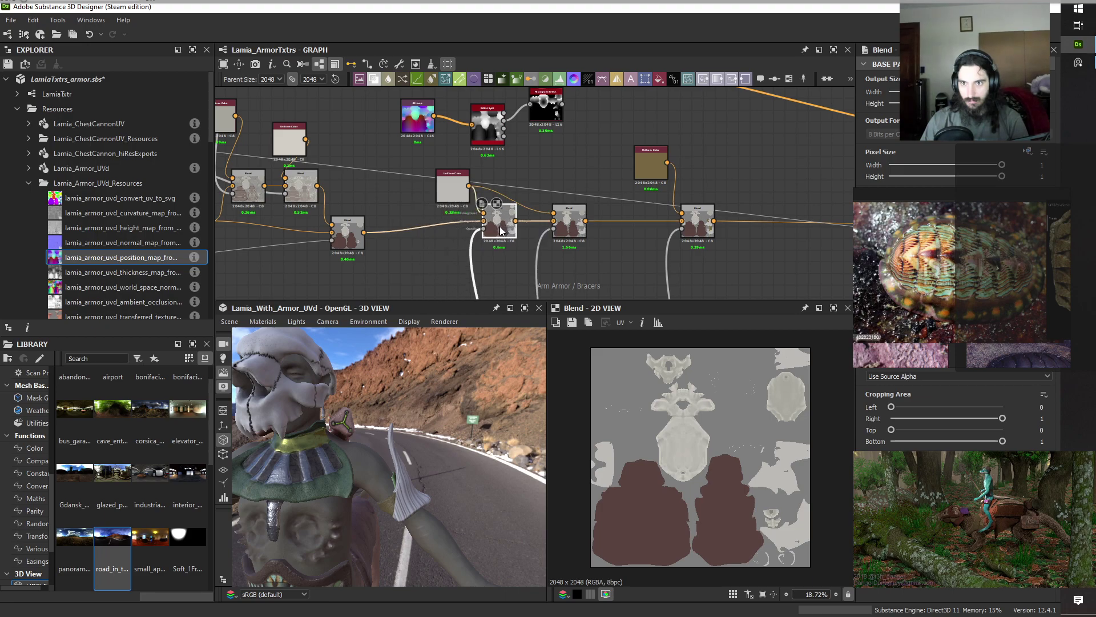
drag(578, 232, 602, 231)
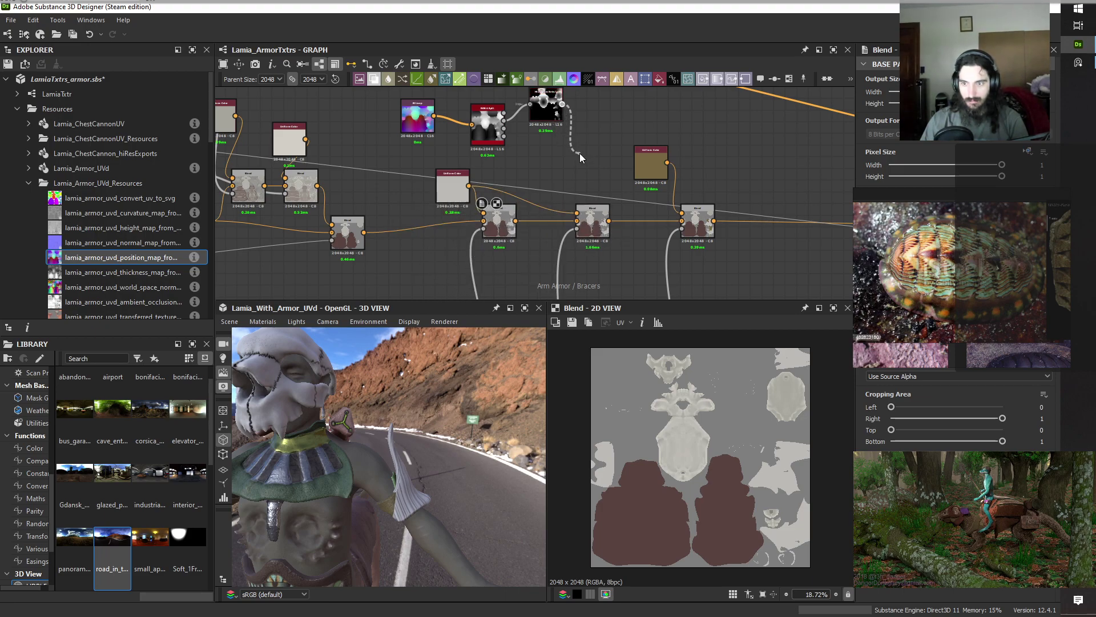
Route the Histogram Select through a new Gradient Map into the duplicated Blend's foreground, and preview the result on the bracers.
drag(580, 153, 580, 215)
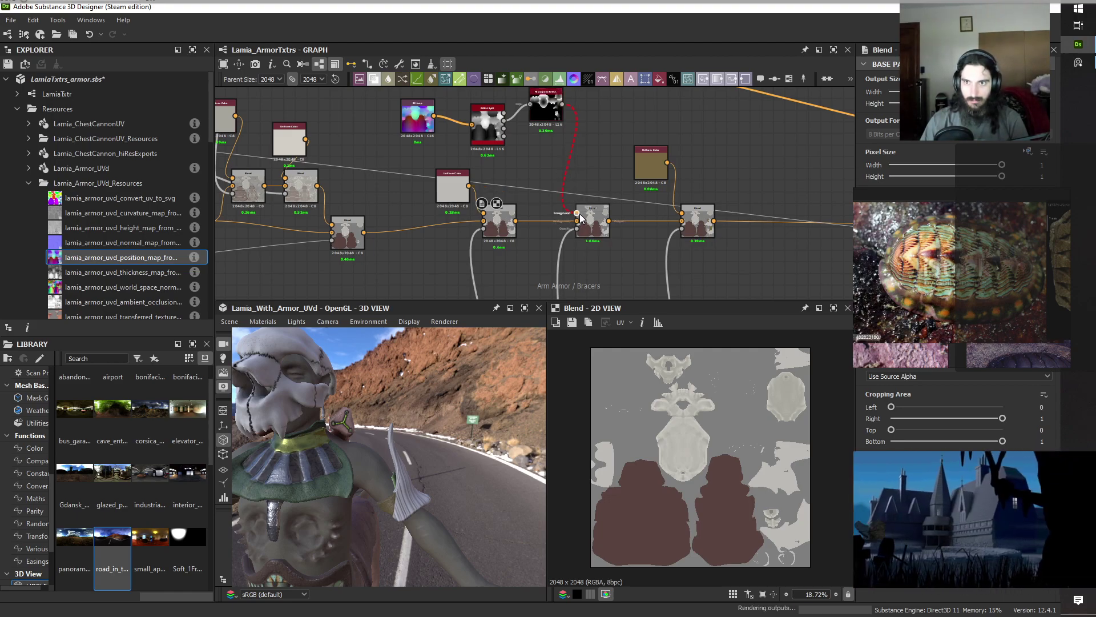
key(space)
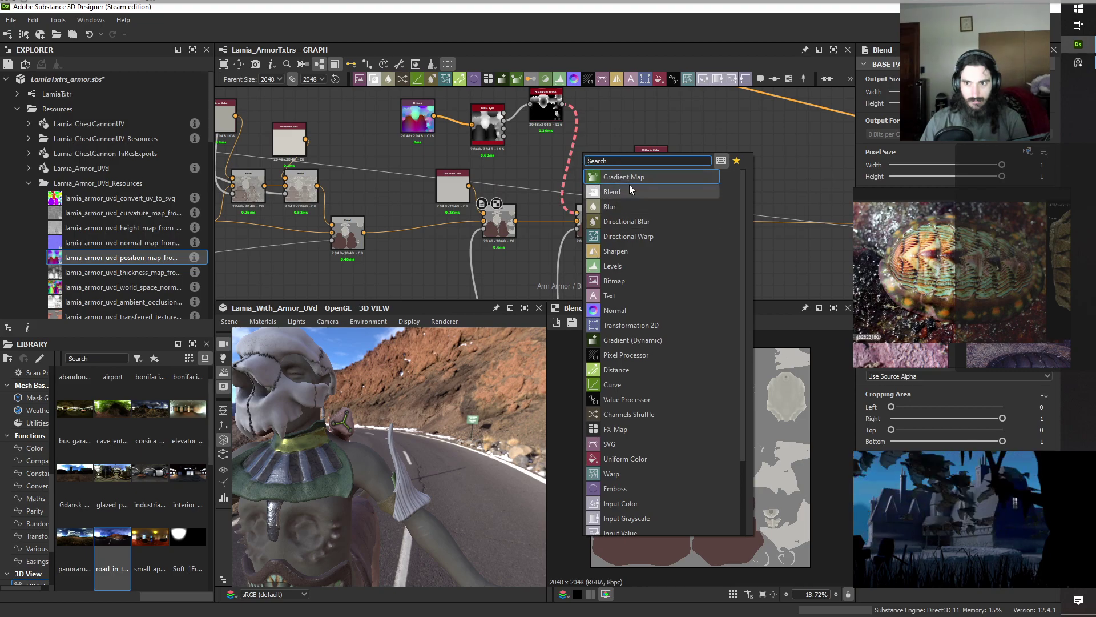
click(614, 174)
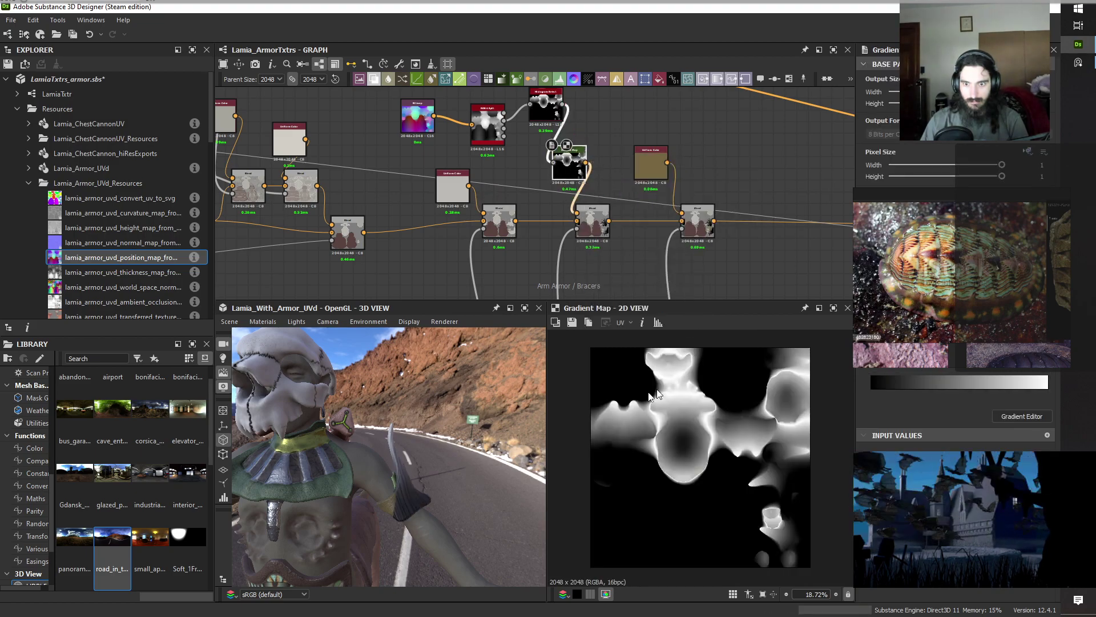
drag(472, 484, 410, 494)
double_click(592, 225)
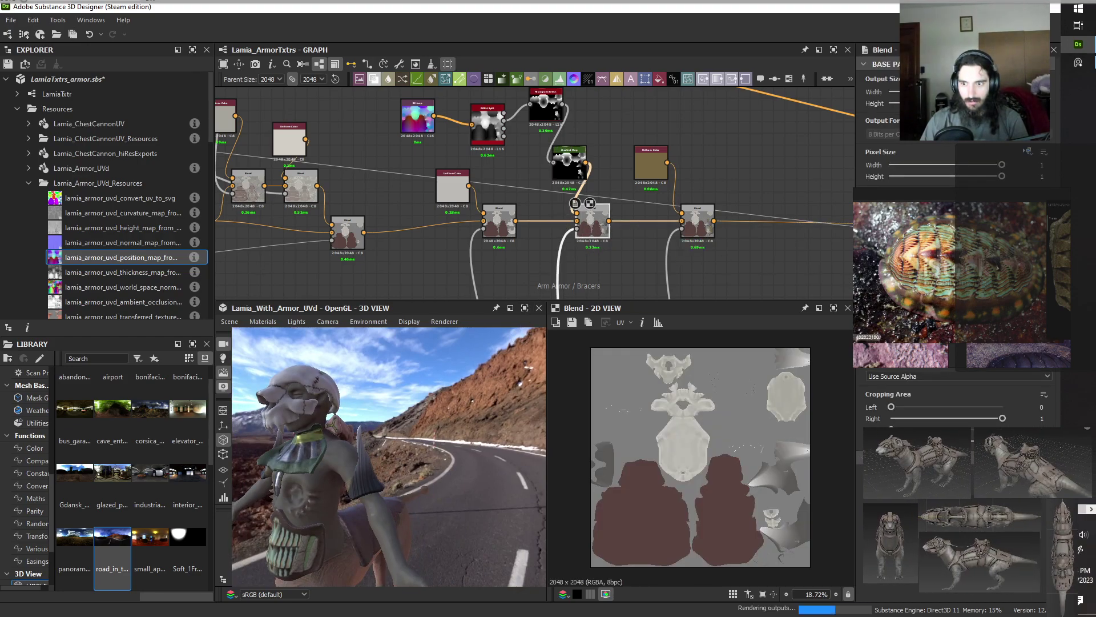
Check the bracer gradient on the 3D model from the front and side, and save the package.
drag(485, 520, 416, 492)
scroll(379, 502, up, 3)
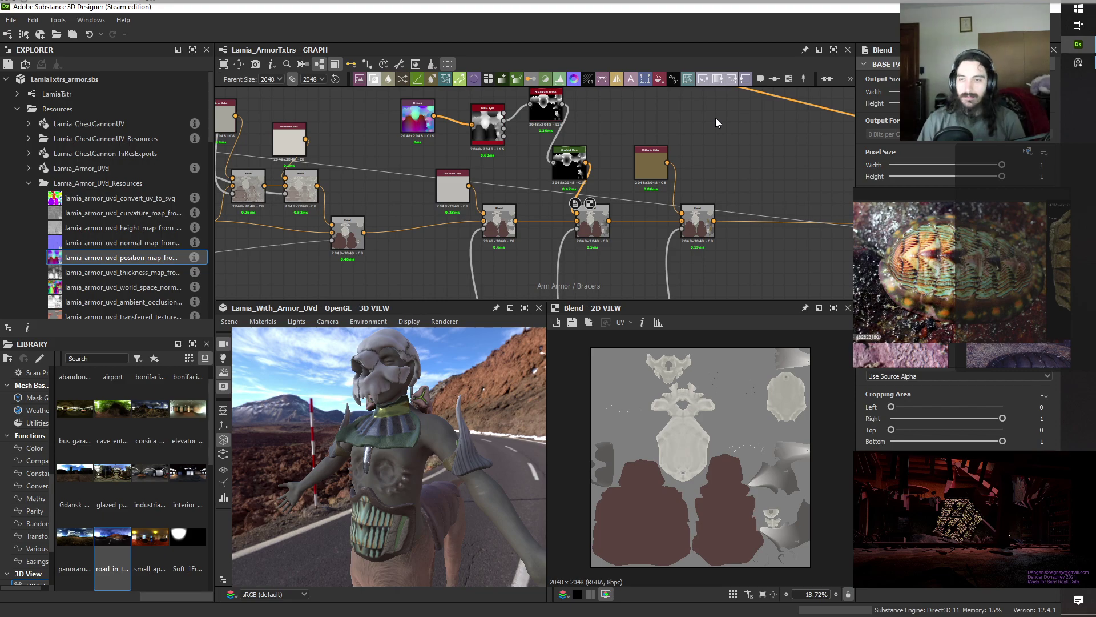
drag(365, 485, 398, 488)
drag(398, 488, 434, 523)
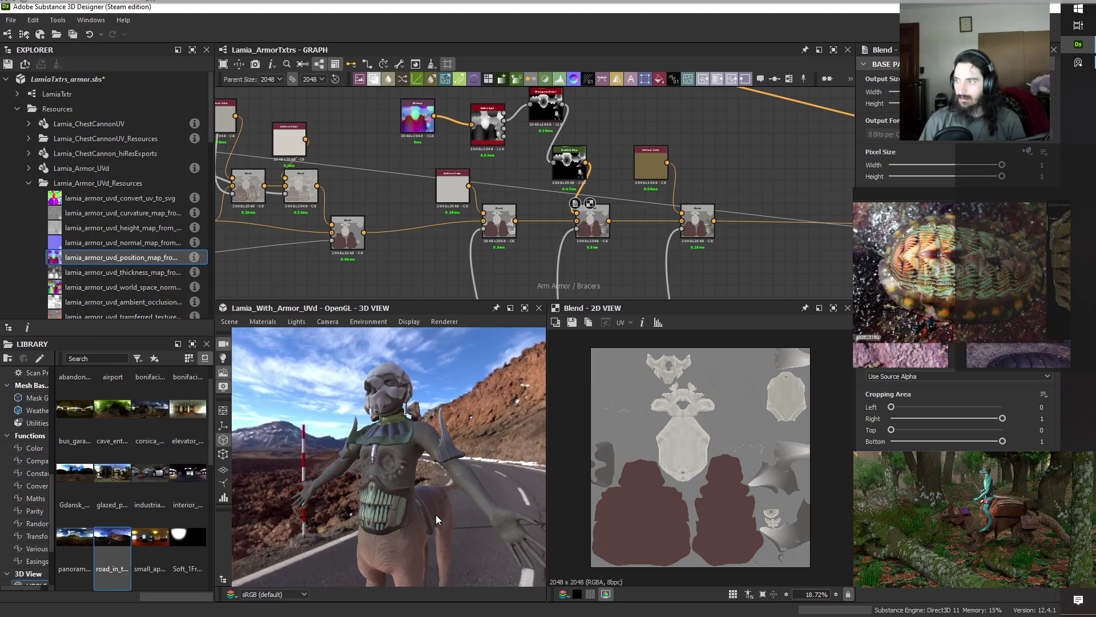
drag(436, 515, 384, 553)
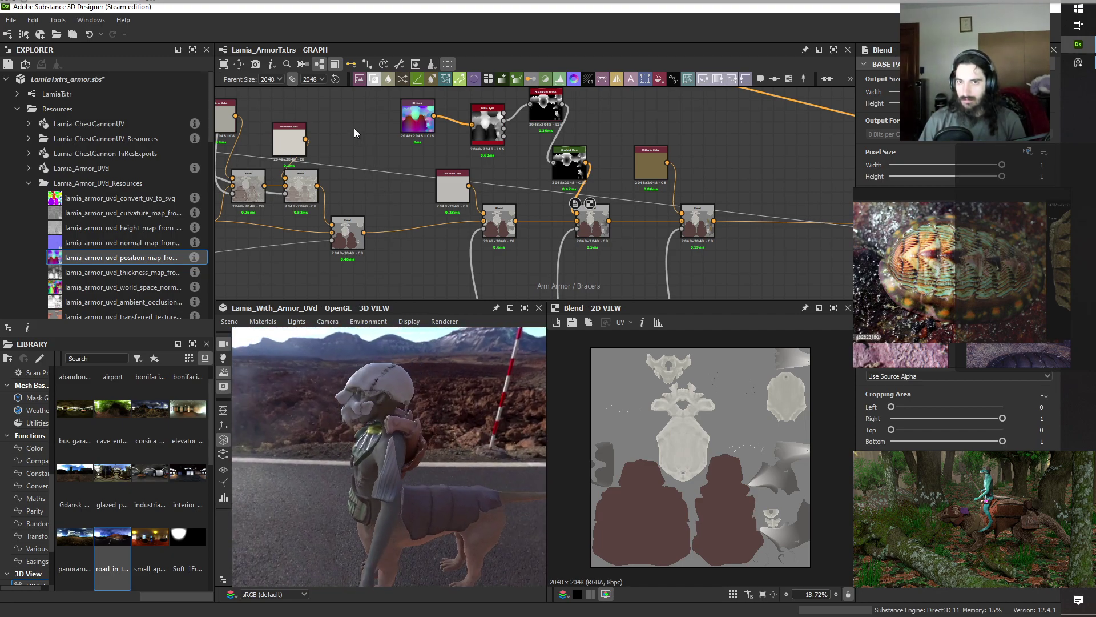
key(ctrl+s)
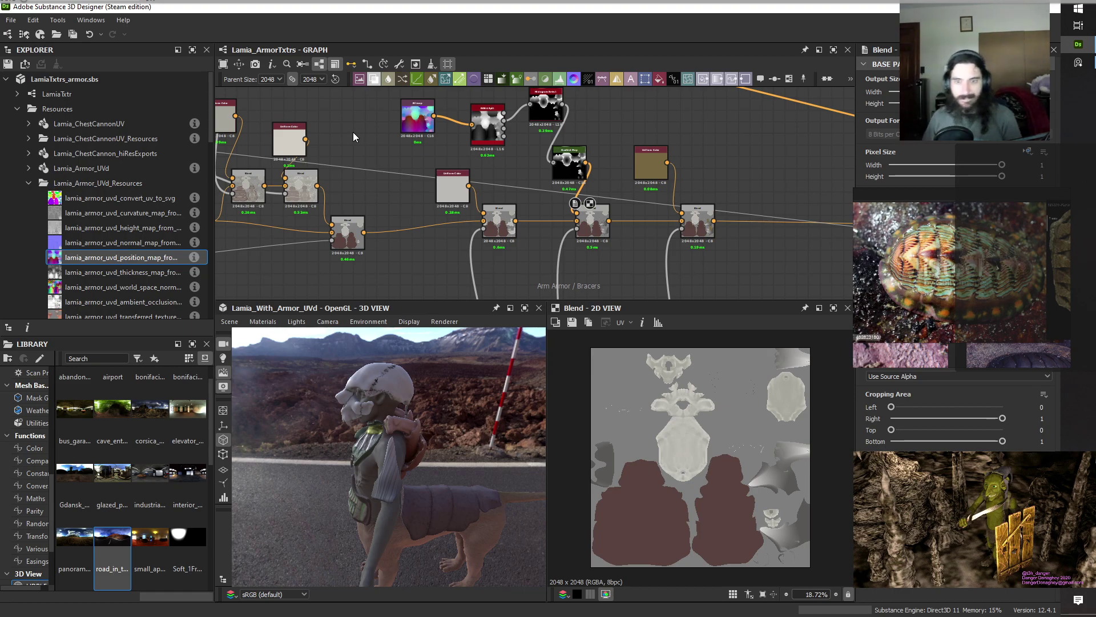
Examine the armor colors and the collar plate texture on the 3D model, up close and from a distance.
alt+drag(383, 479, 409, 495)
scroll(451, 491, up, 5)
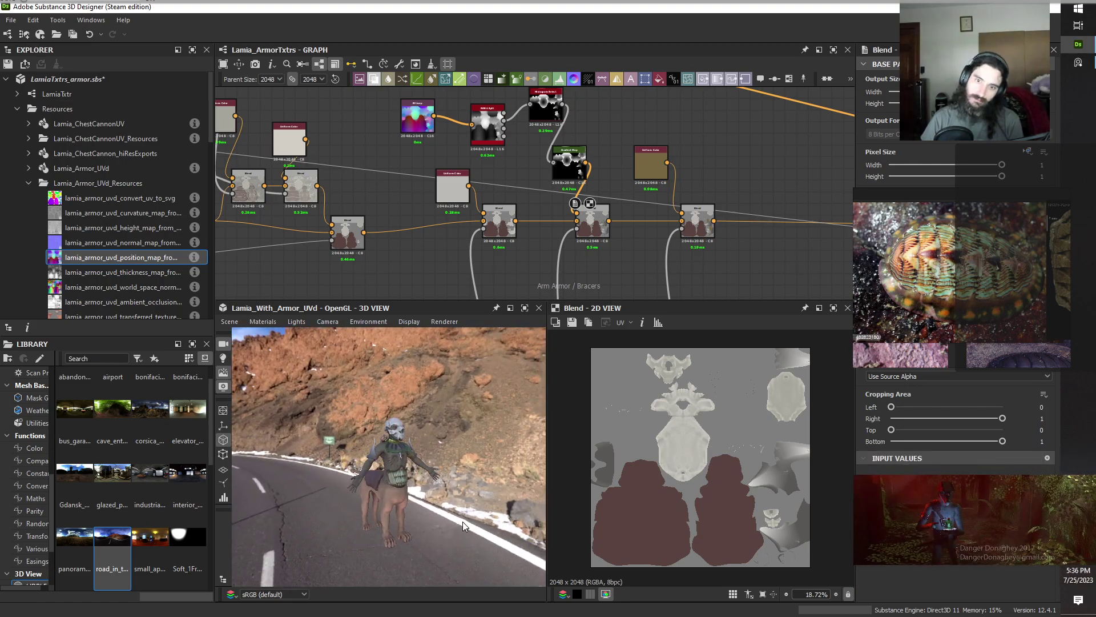
alt+drag(417, 532, 416, 518)
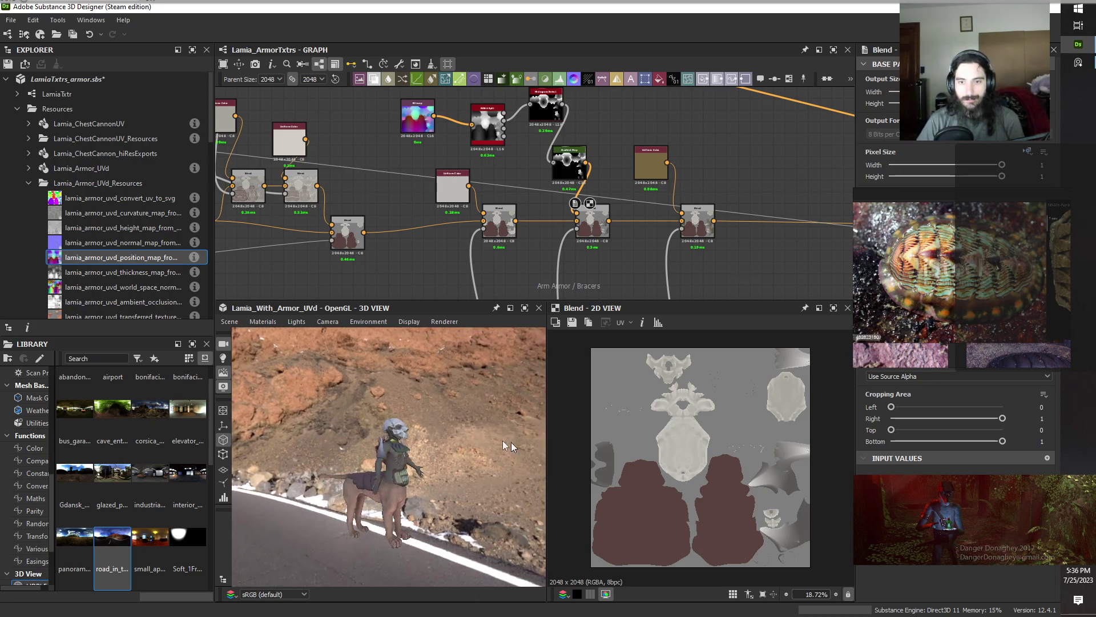
scroll(406, 433, up, 10)
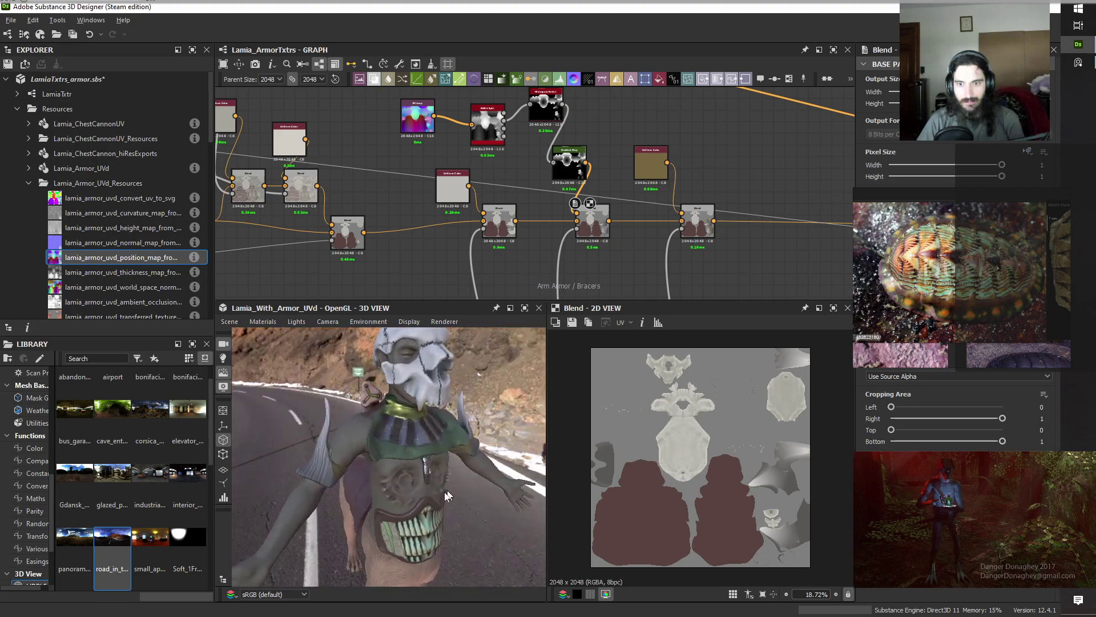
alt+drag(447, 496, 402, 483)
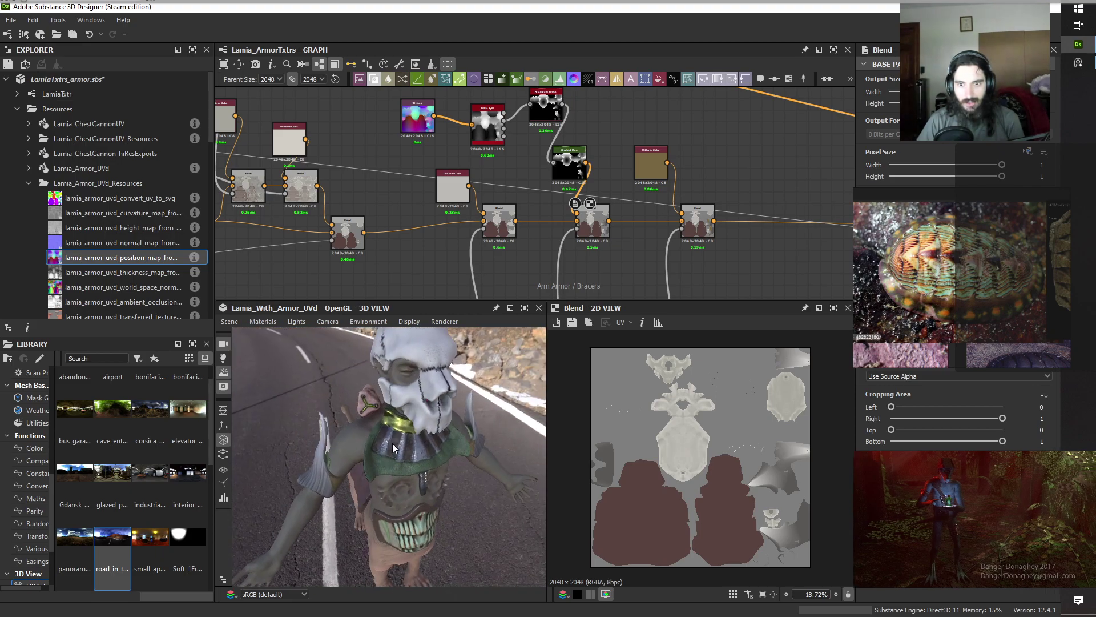
scroll(418, 431, up, 6)
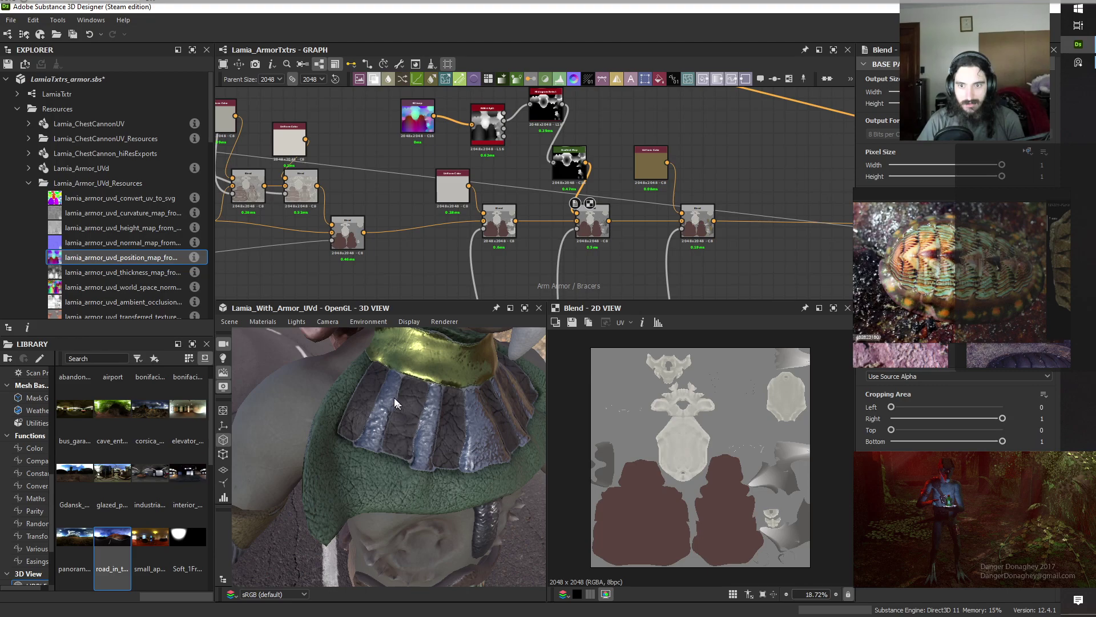
alt+drag(446, 465, 491, 455)
scroll(356, 477, down, 8)
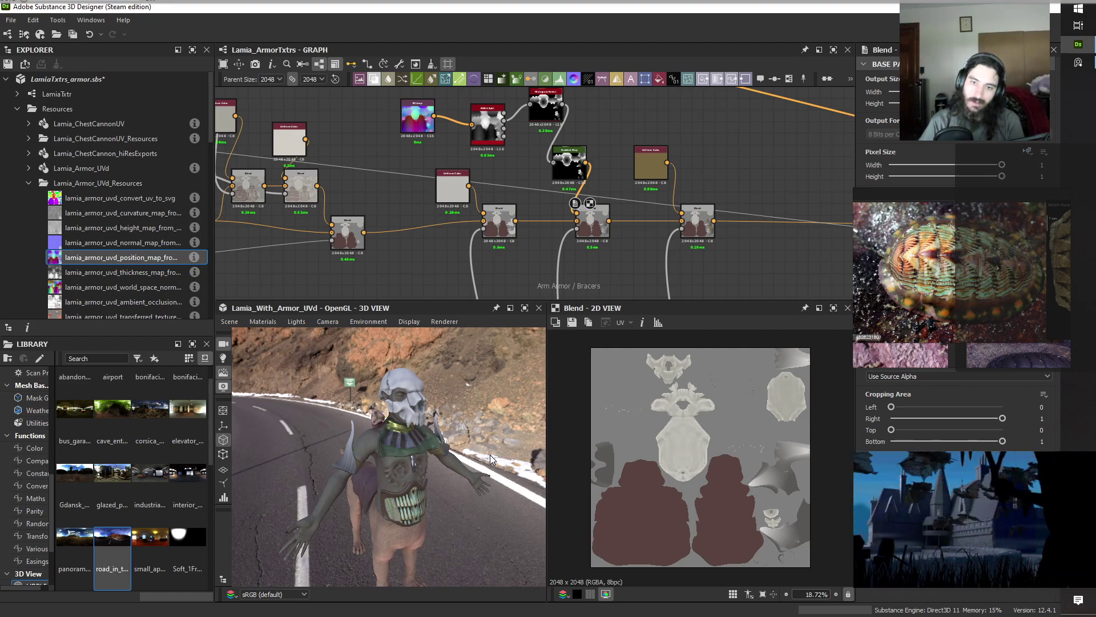
scroll(408, 436, down, 2)
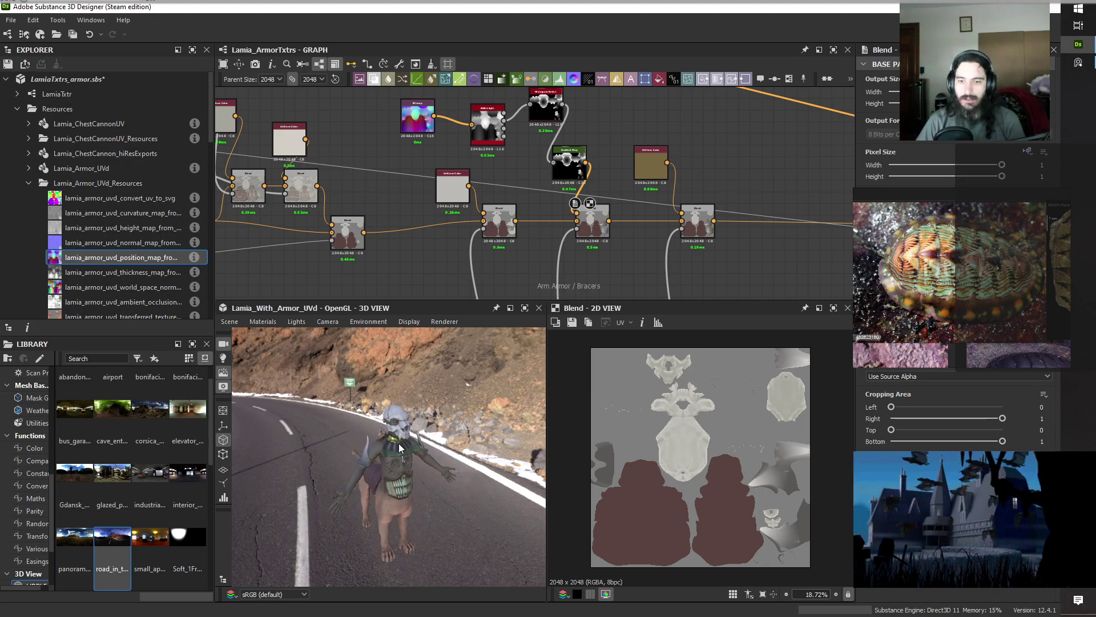
drag(399, 447, 314, 516)
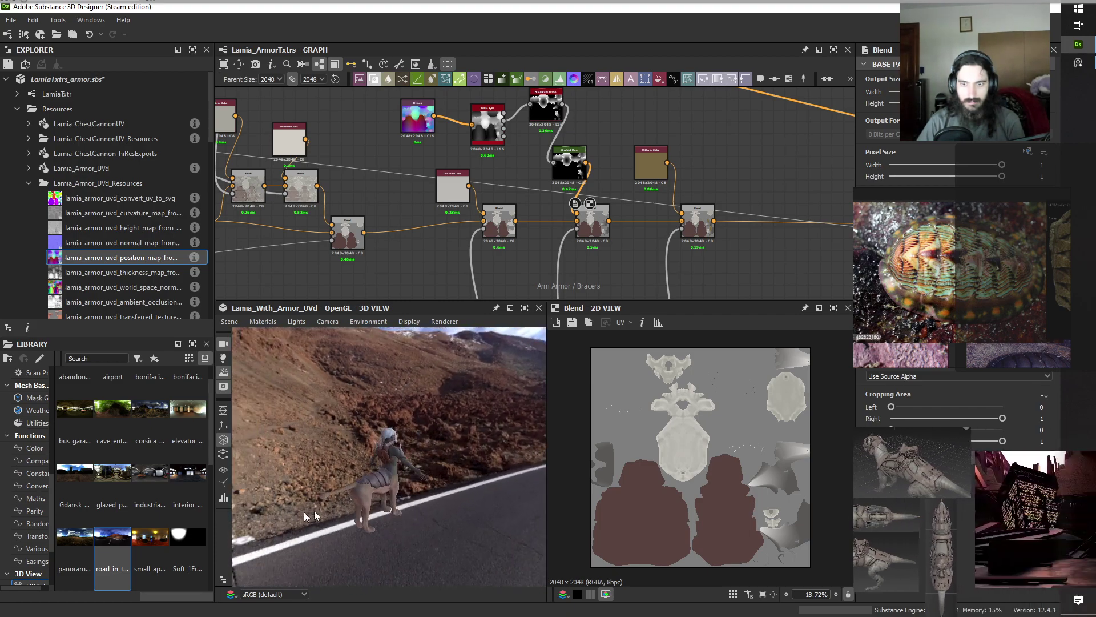
scroll(351, 499, up, 7)
drag(460, 547, 377, 506)
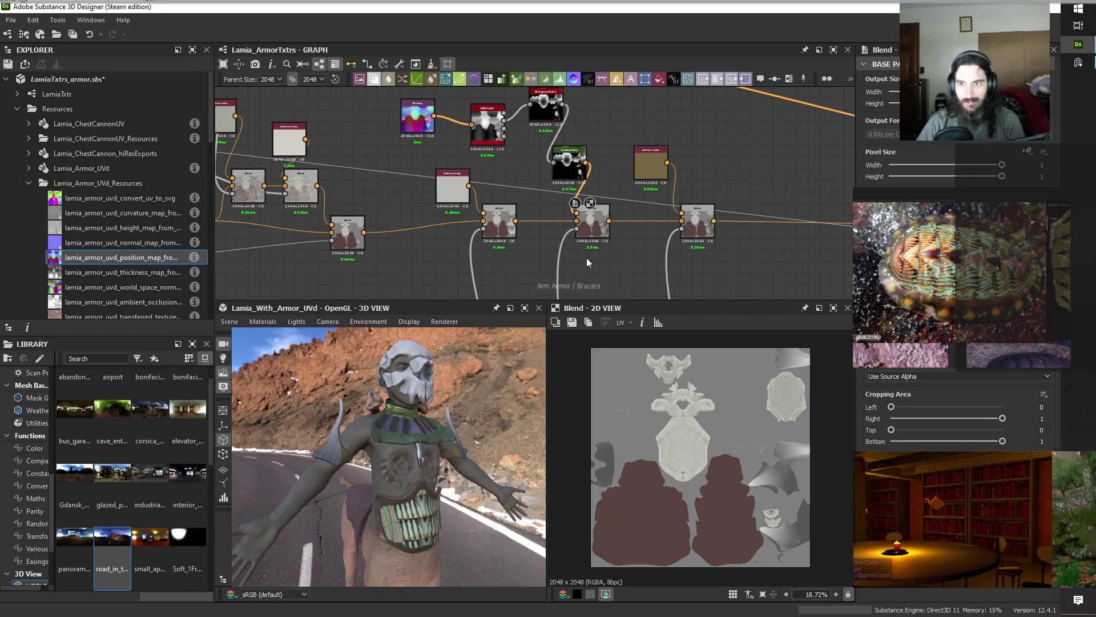
Preview the bracers' Anisotropic Noise Blend in the grayscale chain and insert a new Blend node right after it.
scroll(589, 254, down, 3)
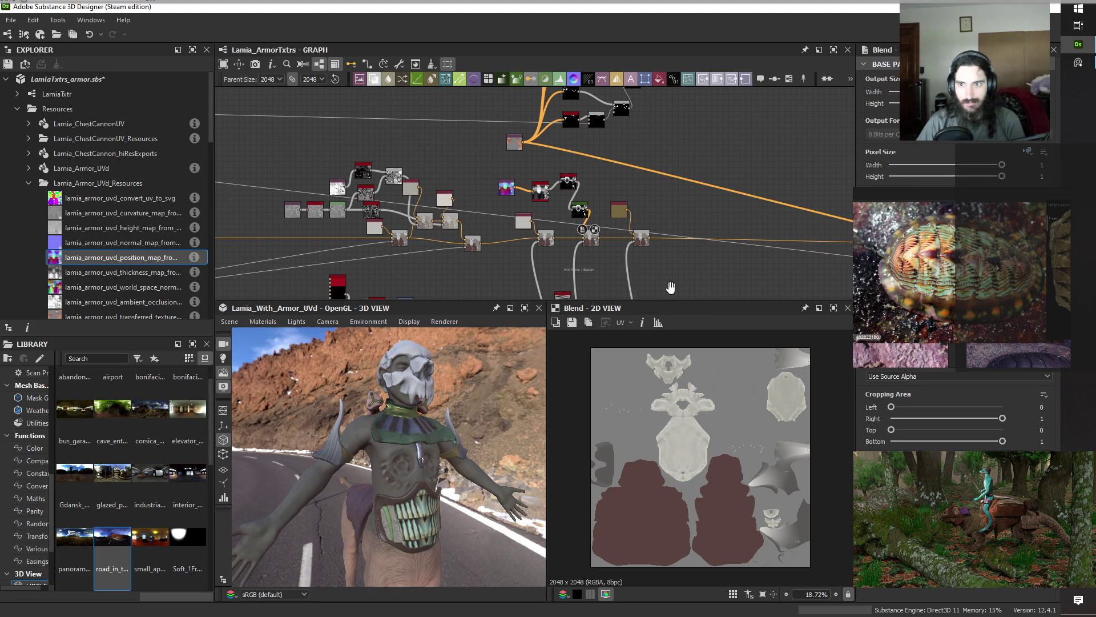
middle_drag(671, 289, 625, 162)
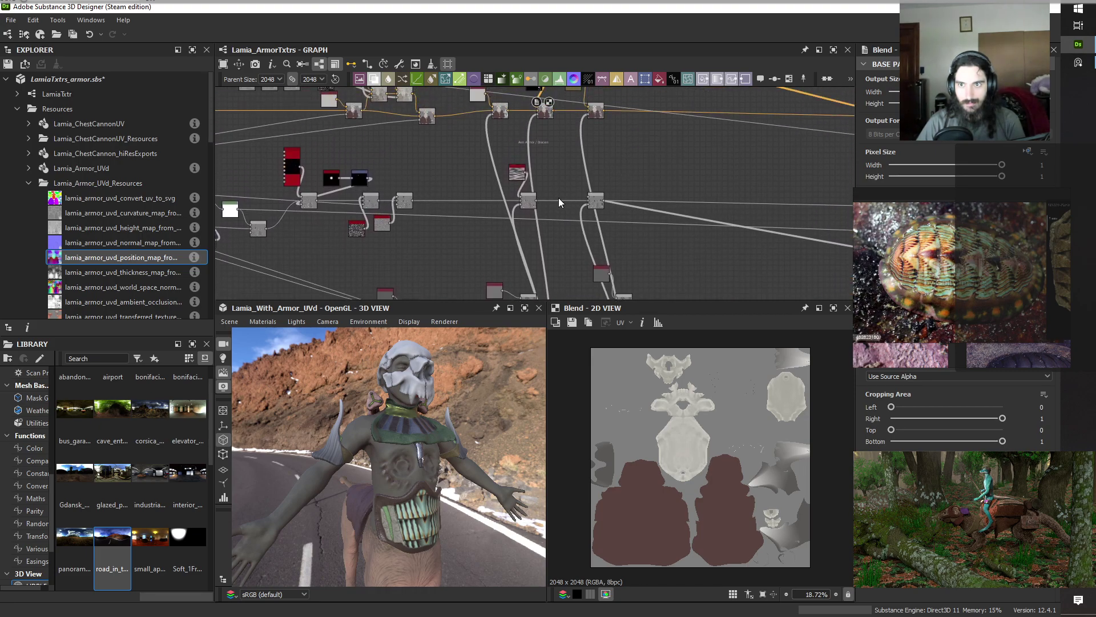
scroll(553, 190, up, 5)
click(433, 138)
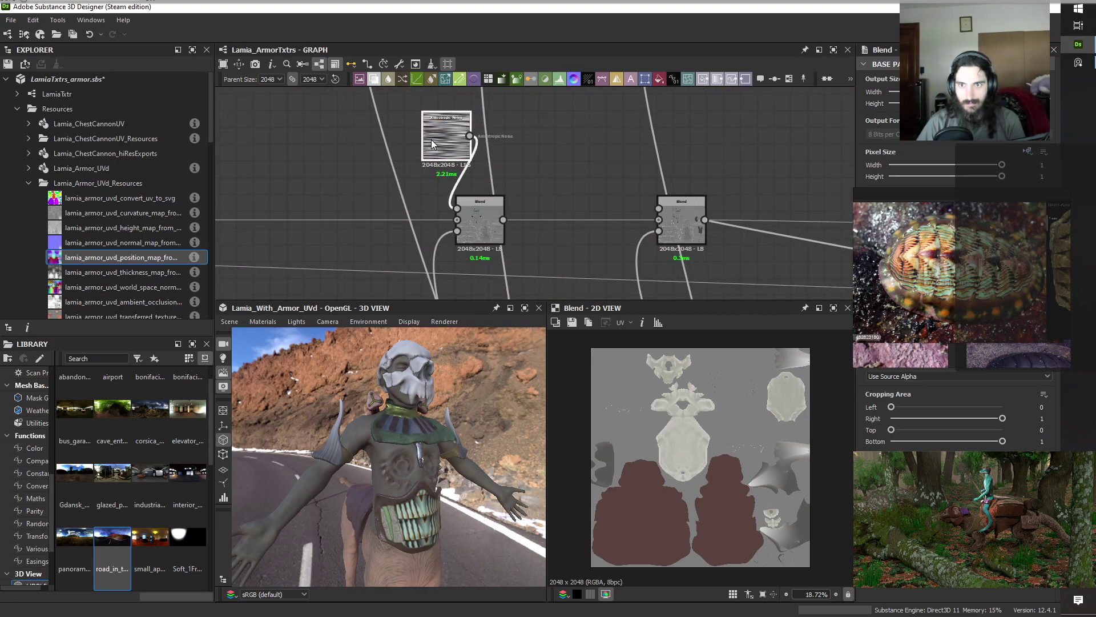
double_click(430, 139)
double_click(480, 216)
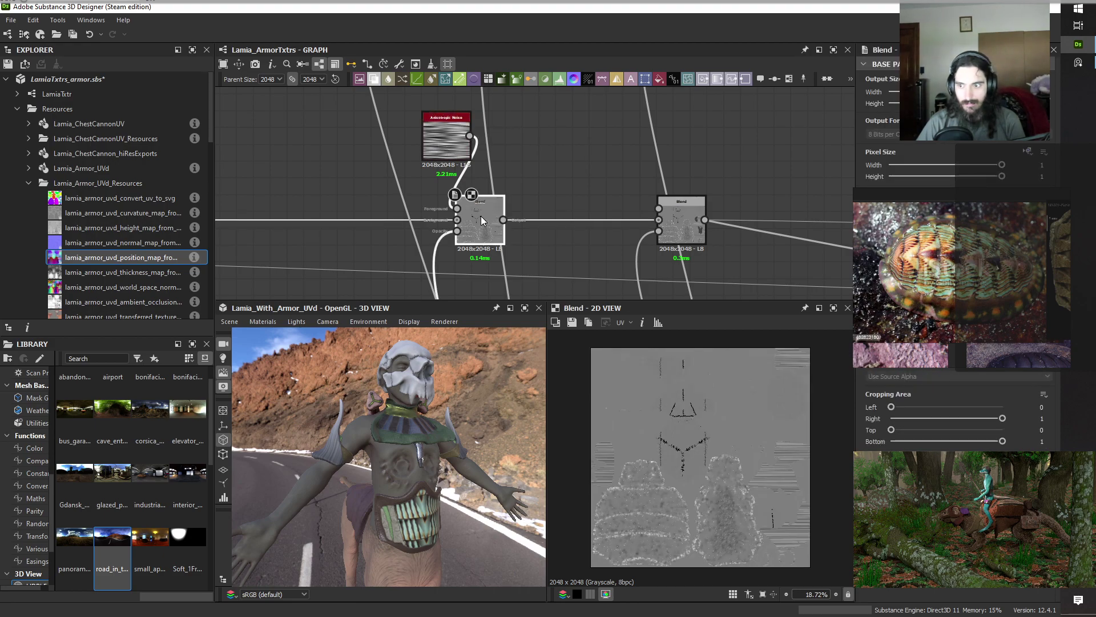
click(565, 186)
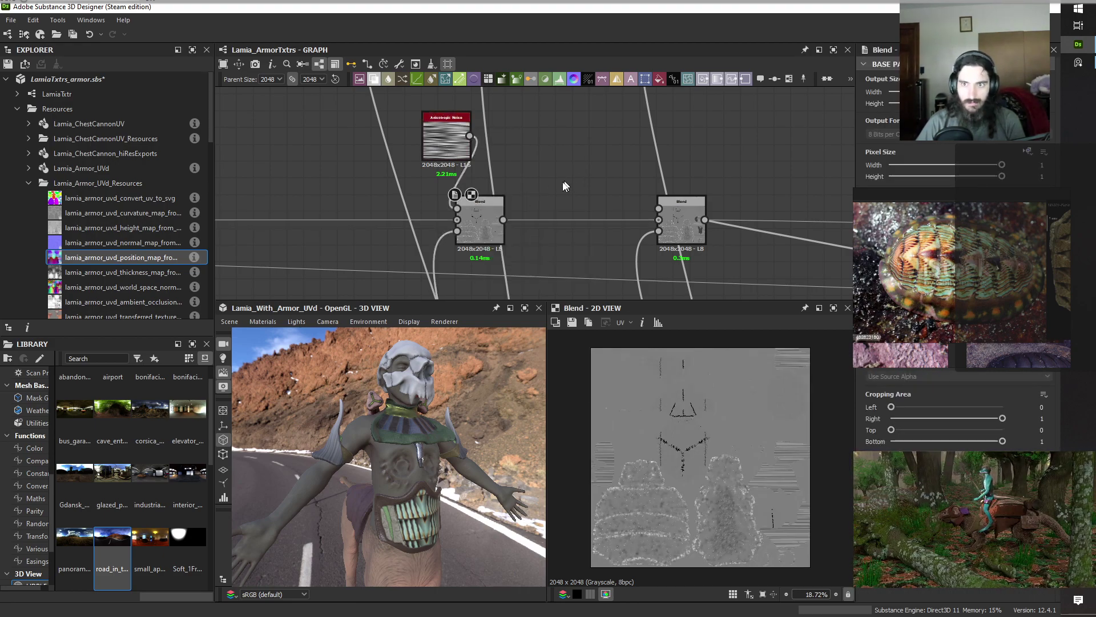
drag(536, 190, 541, 236)
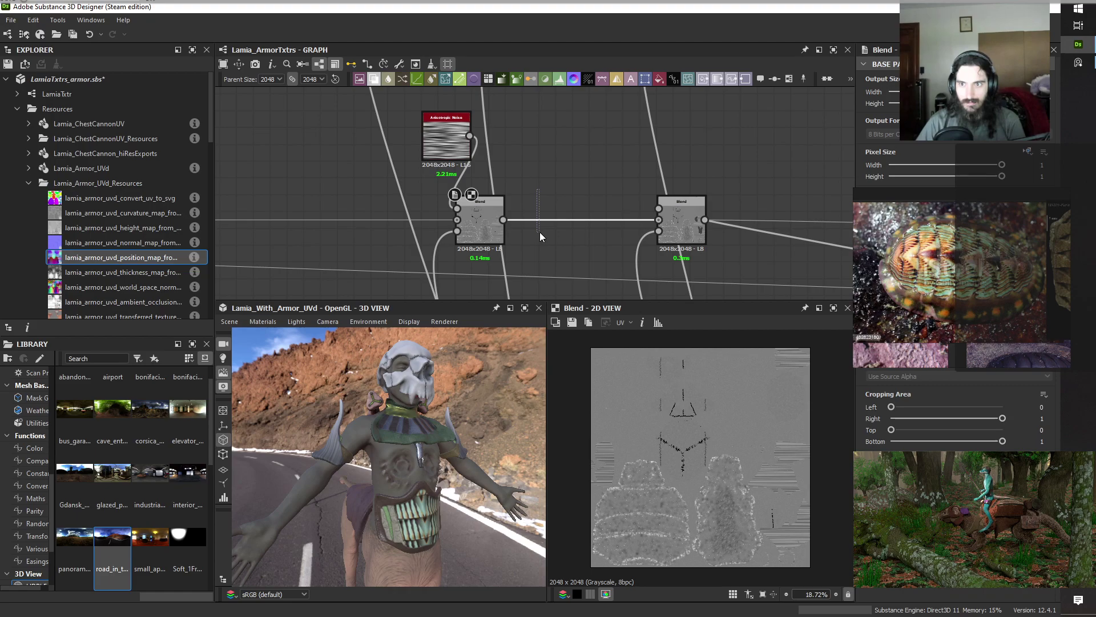
key(space)
click(571, 269)
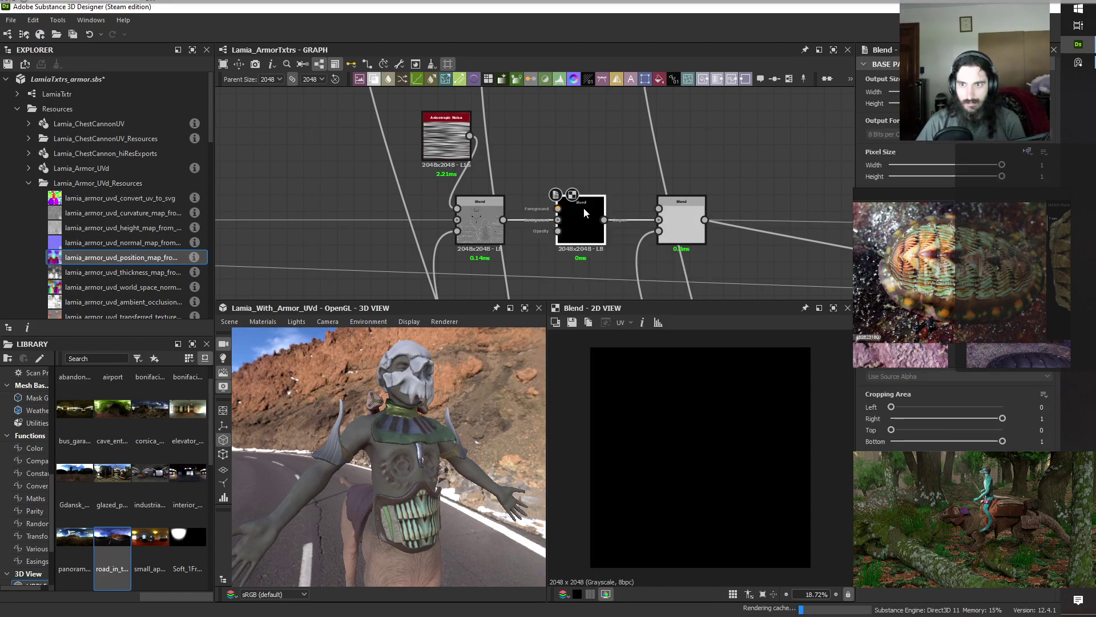
Connect the bracers mask from below the chain to the new Blend's opacity input.
scroll(553, 208, down, 4)
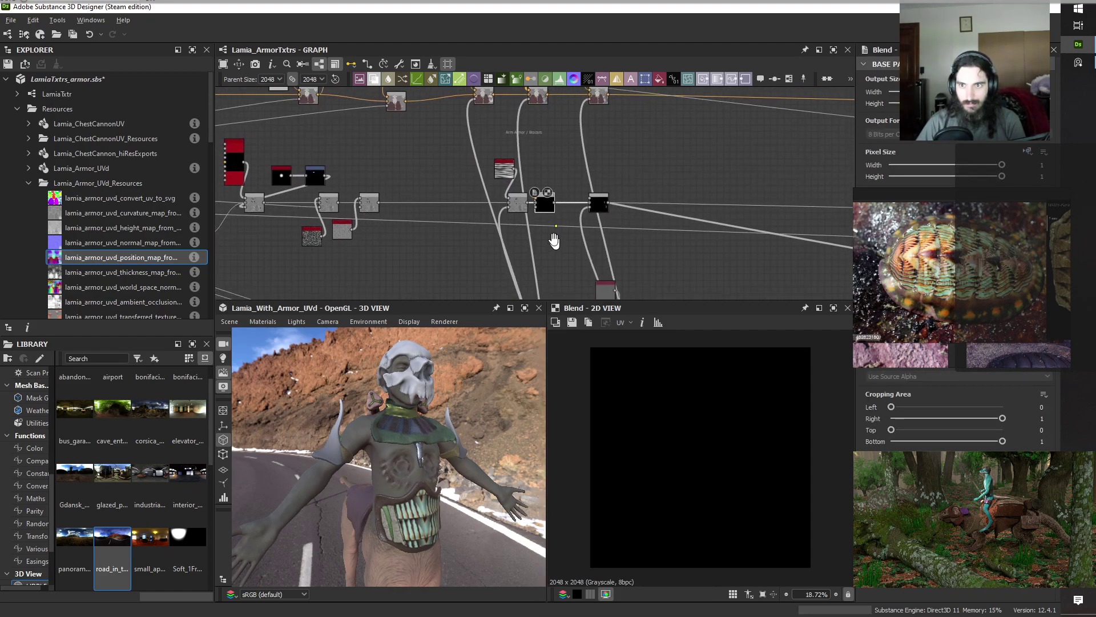
middle_drag(554, 240, 532, 160)
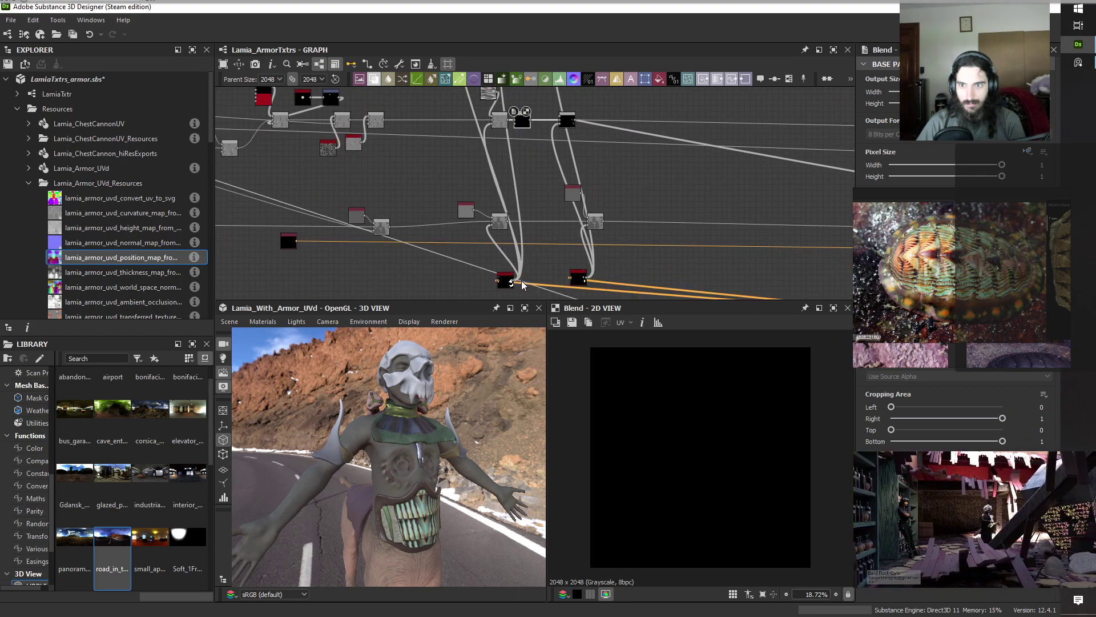
drag(537, 271, 523, 125)
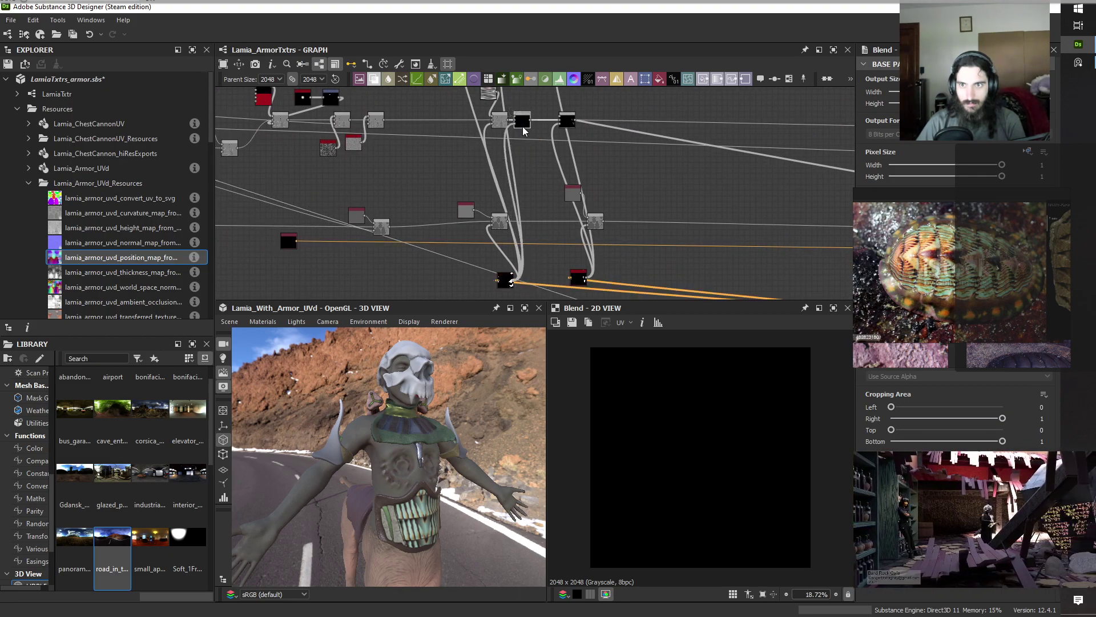
middle_drag(541, 169, 541, 178)
Duplicate the Anisotropic Noise and connect the copy to the new Blend's foreground input.
scroll(525, 134, up, 5)
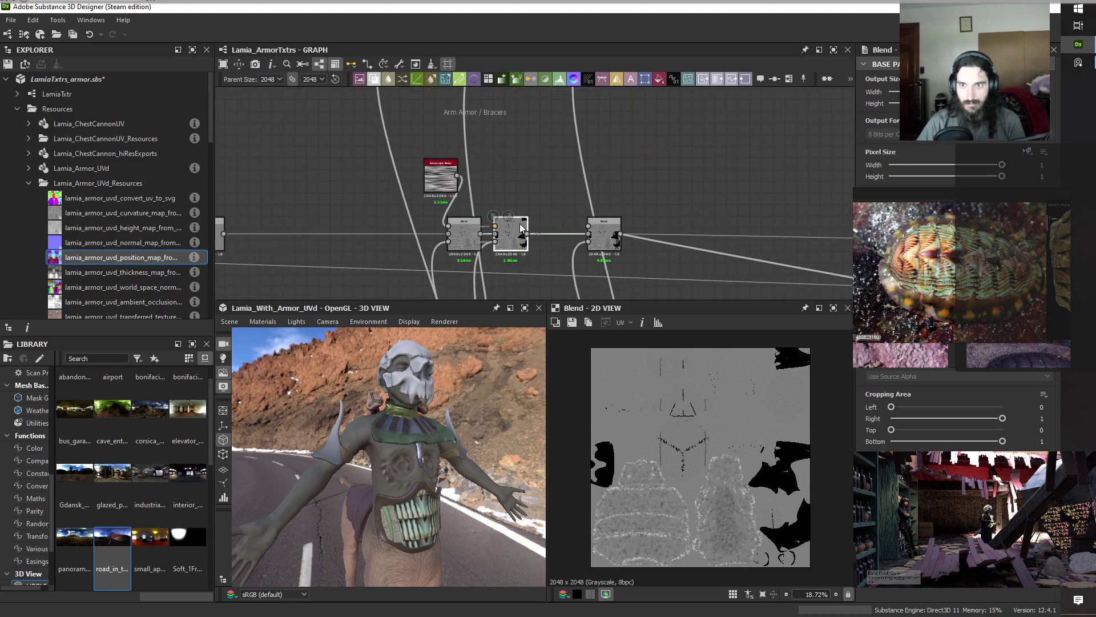
click(363, 125)
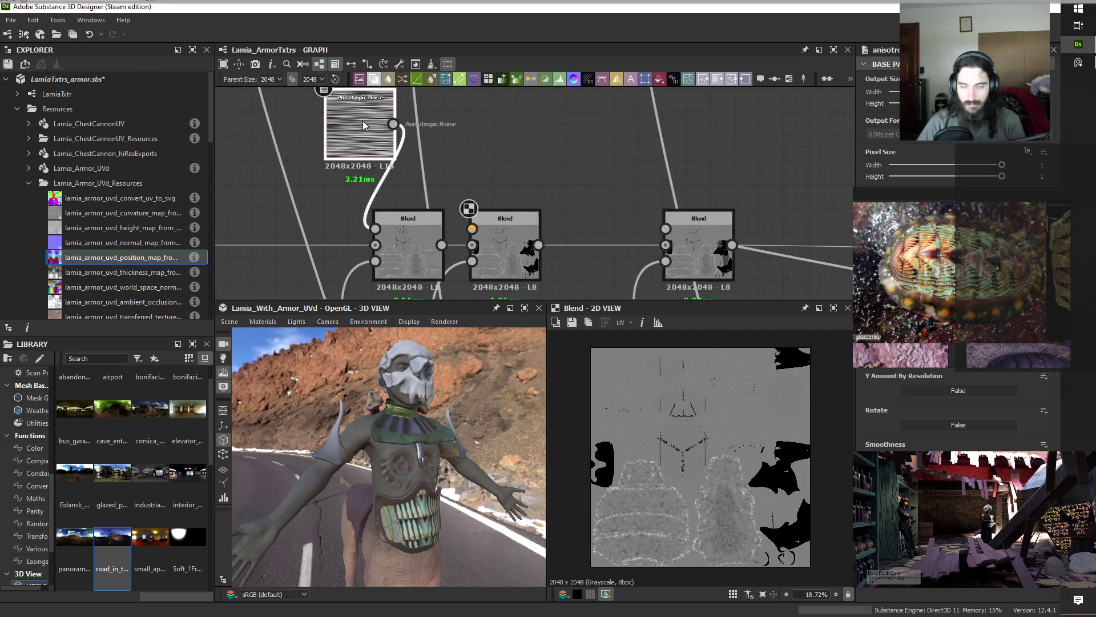
key(ctrl+d)
click(494, 125)
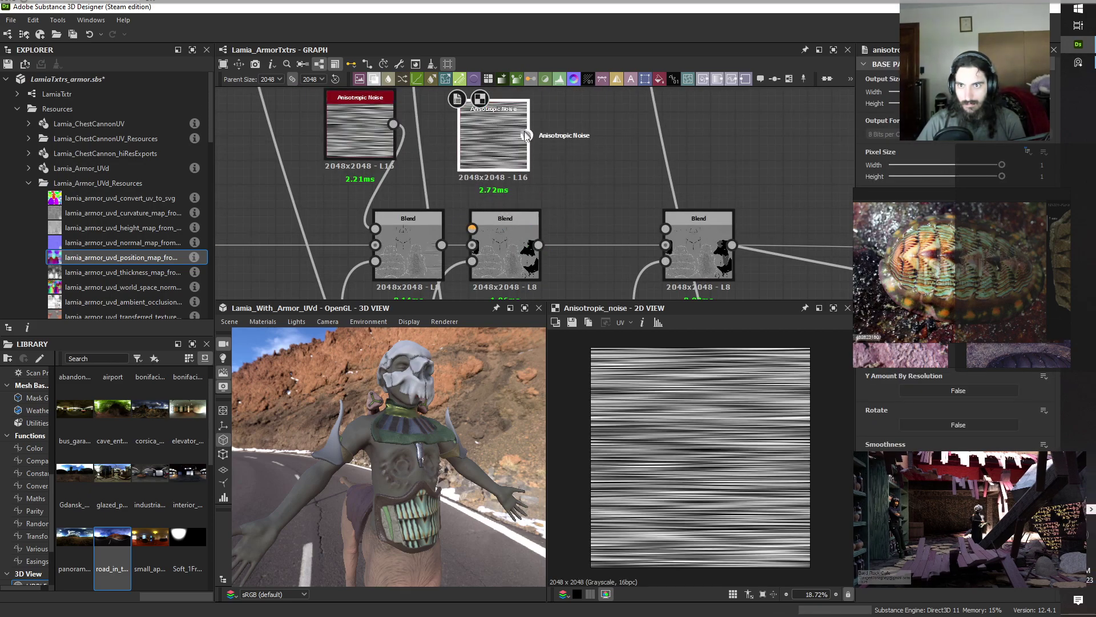
drag(526, 135, 472, 229)
Turn on Rotate for the duplicated Anisotropic Noise and check the stripe direction on the bracers.
drag(411, 417, 434, 451)
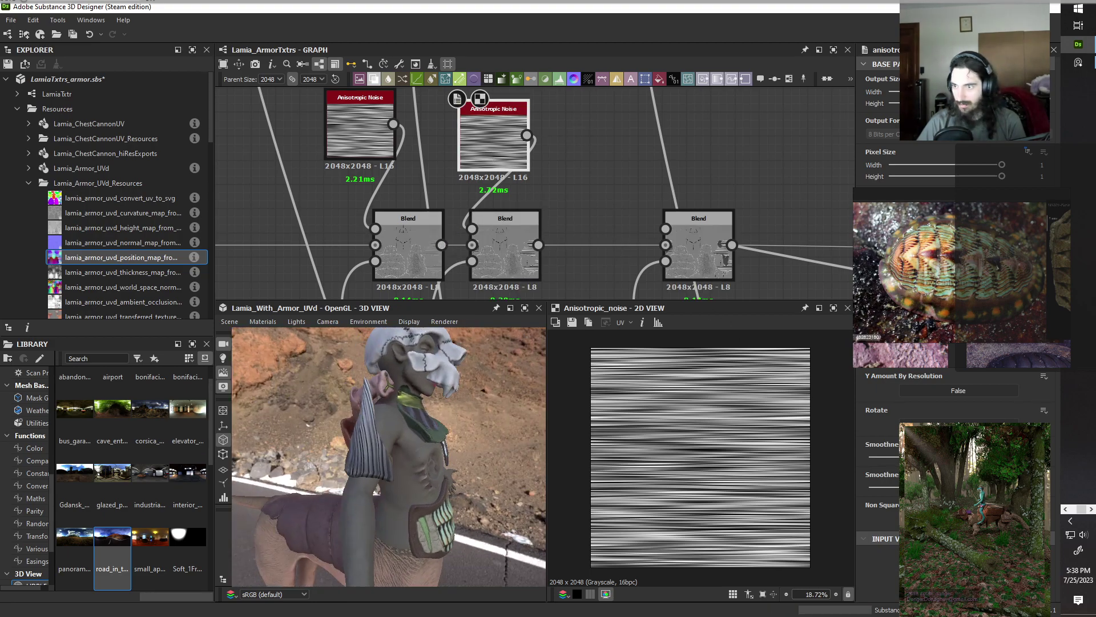
click(959, 428)
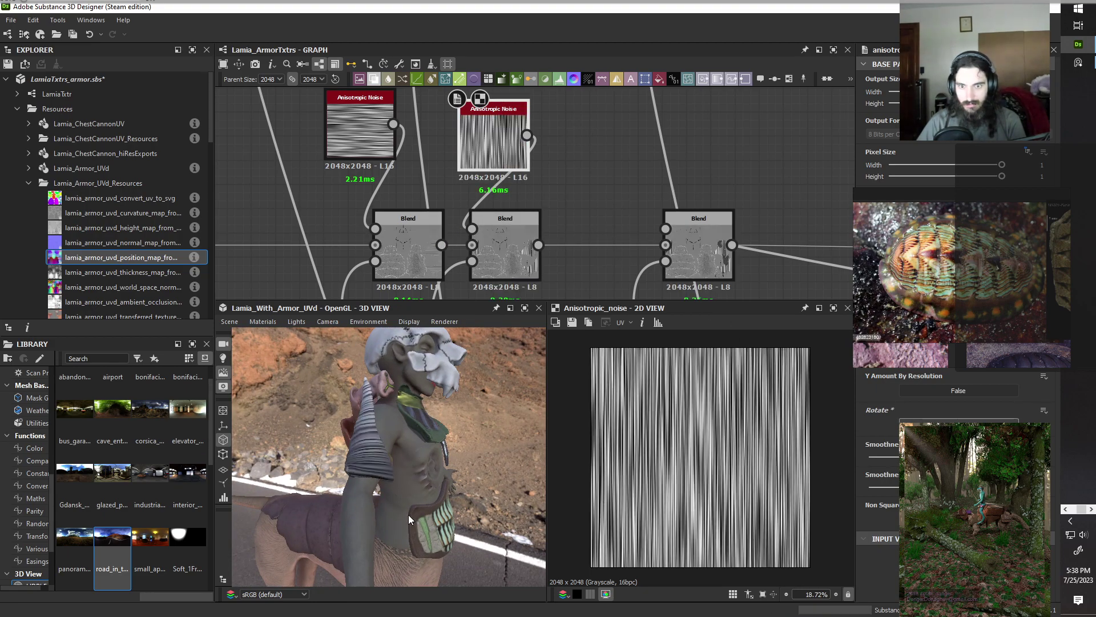
drag(410, 513, 437, 485)
Set the new Blend's blending mode to Add Sub and inspect the crosshatched pattern on the bracers.
double_click(507, 236)
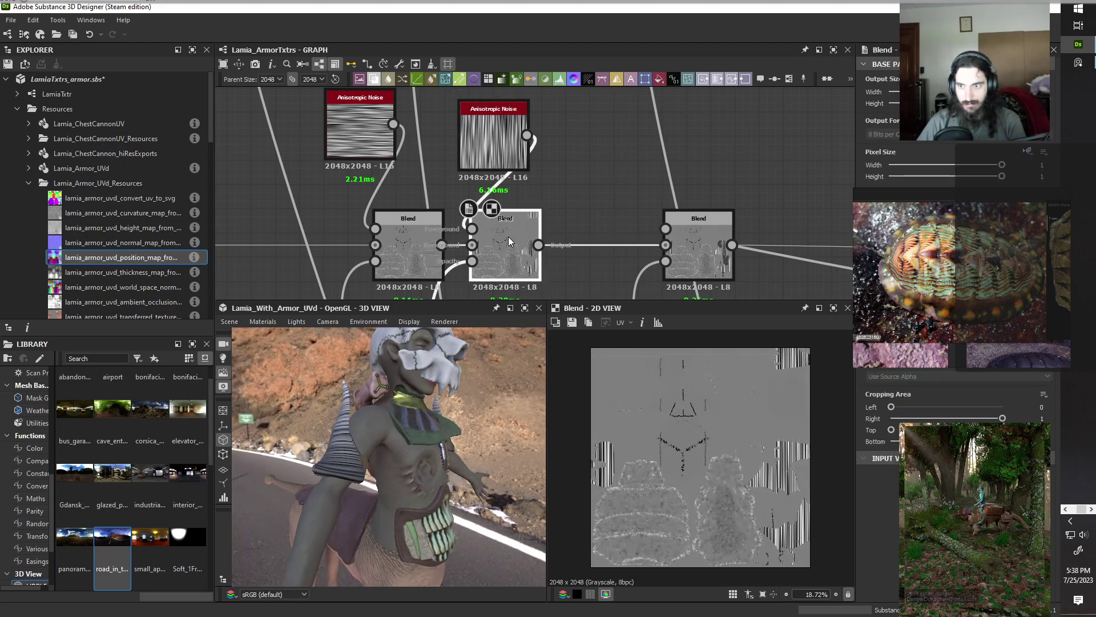
click(891, 360)
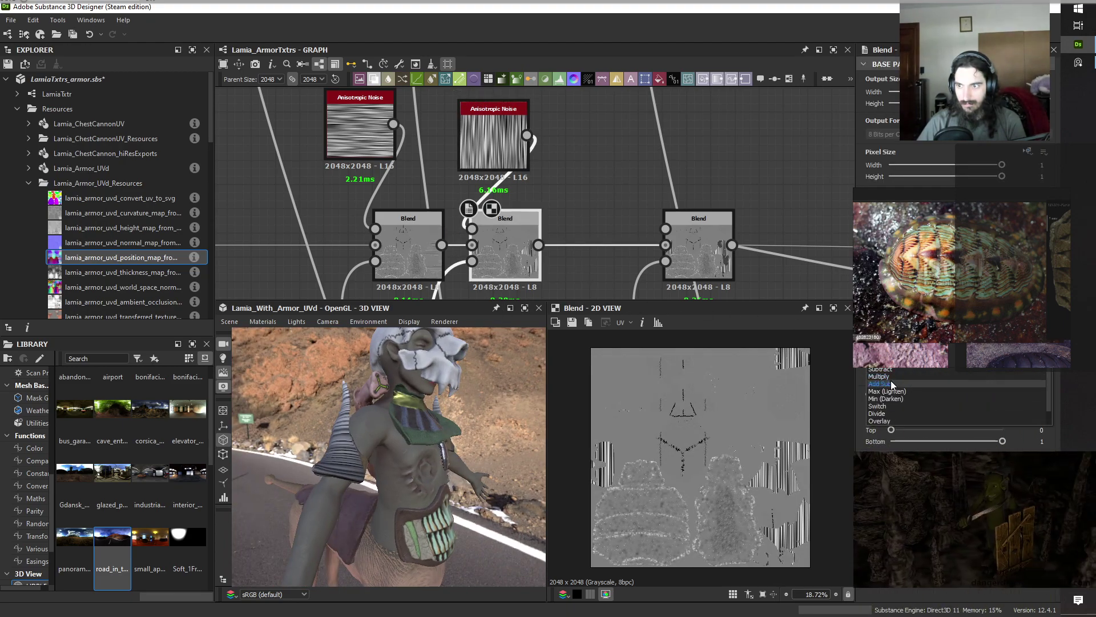
click(889, 381)
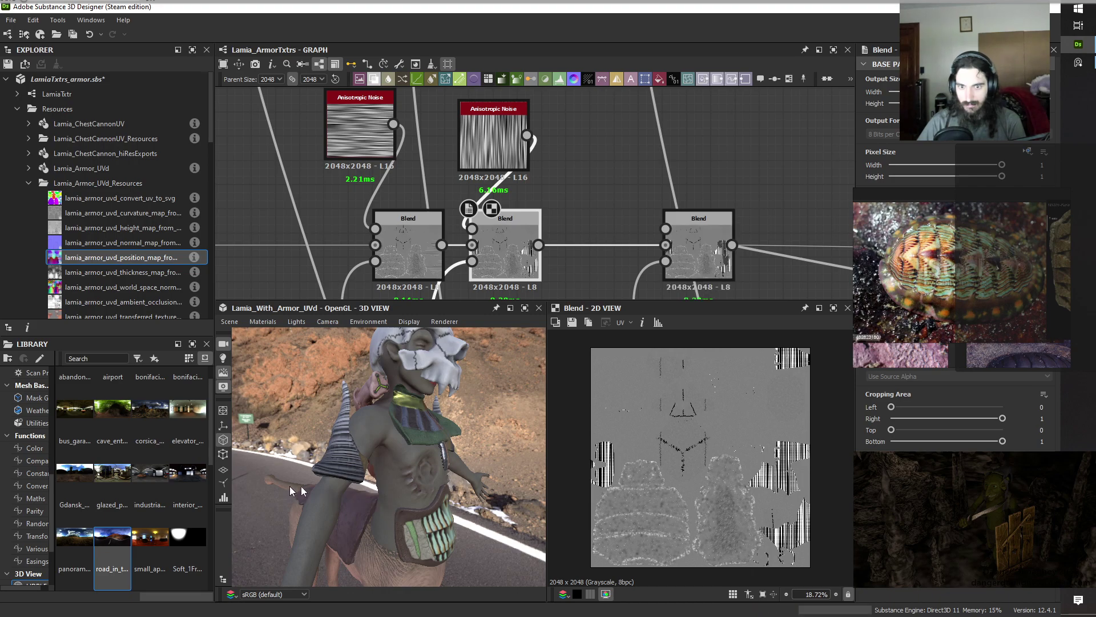
drag(384, 490, 417, 493)
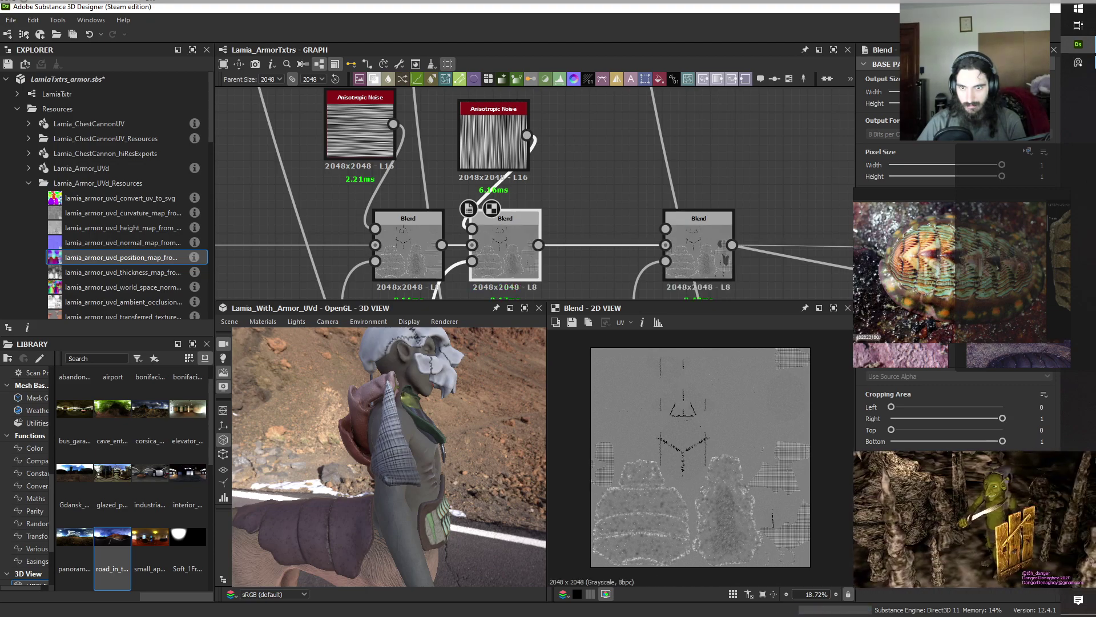
drag(410, 462, 440, 502)
drag(436, 502, 388, 506)
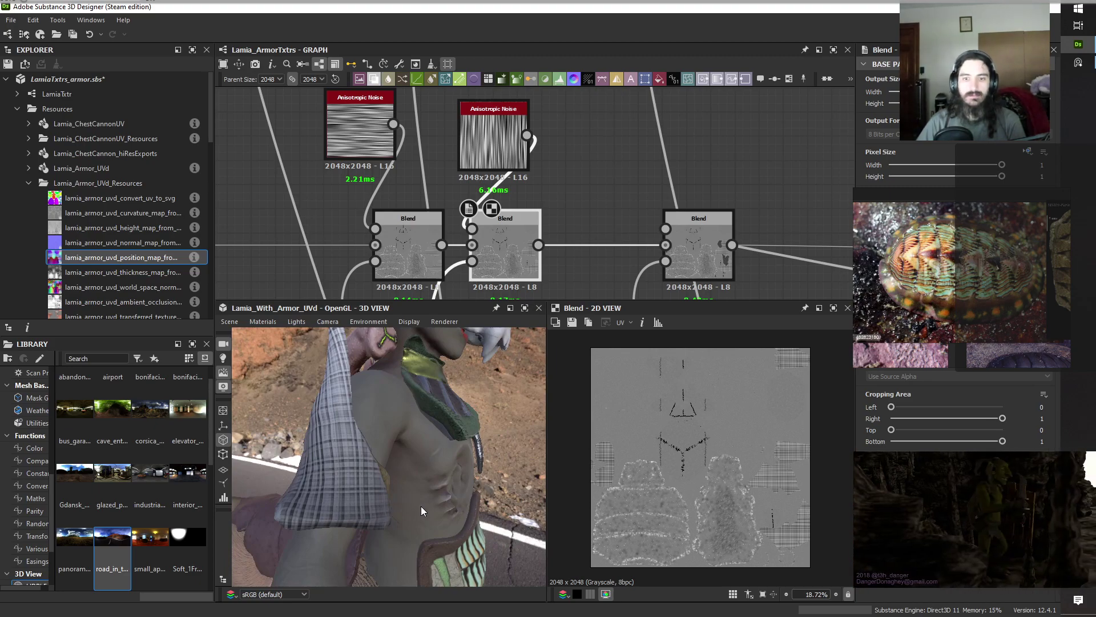
Insert a Blur HQ Grayscale between the horizontal Anisotropic Noise and its Blend, and reduce the blur to keep the stripes distinct.
drag(355, 143, 313, 143)
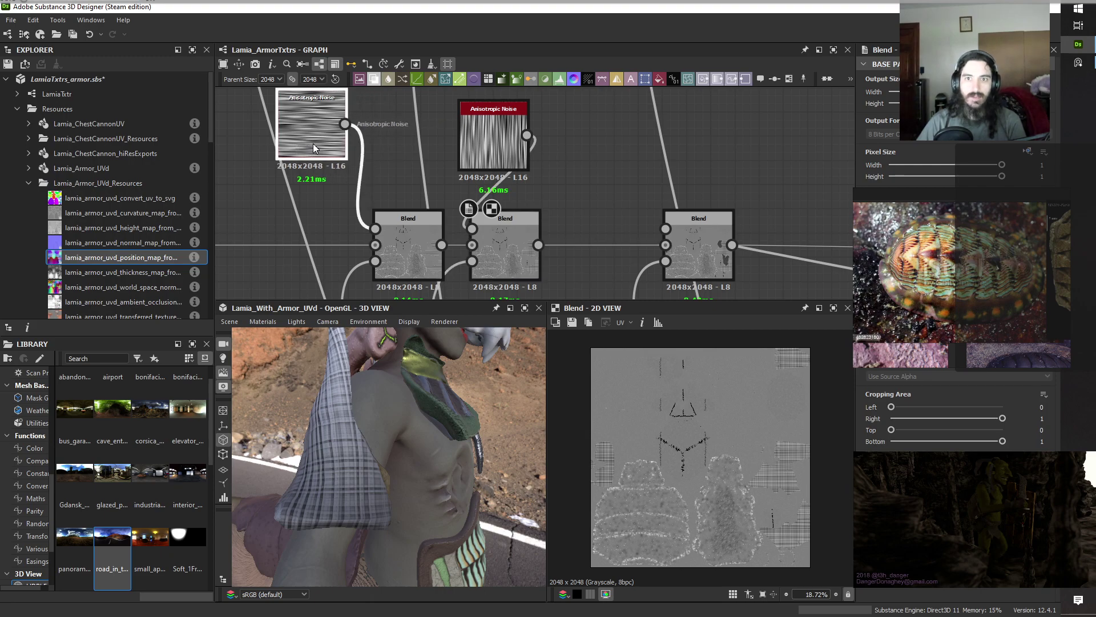
click(357, 169)
key(space)
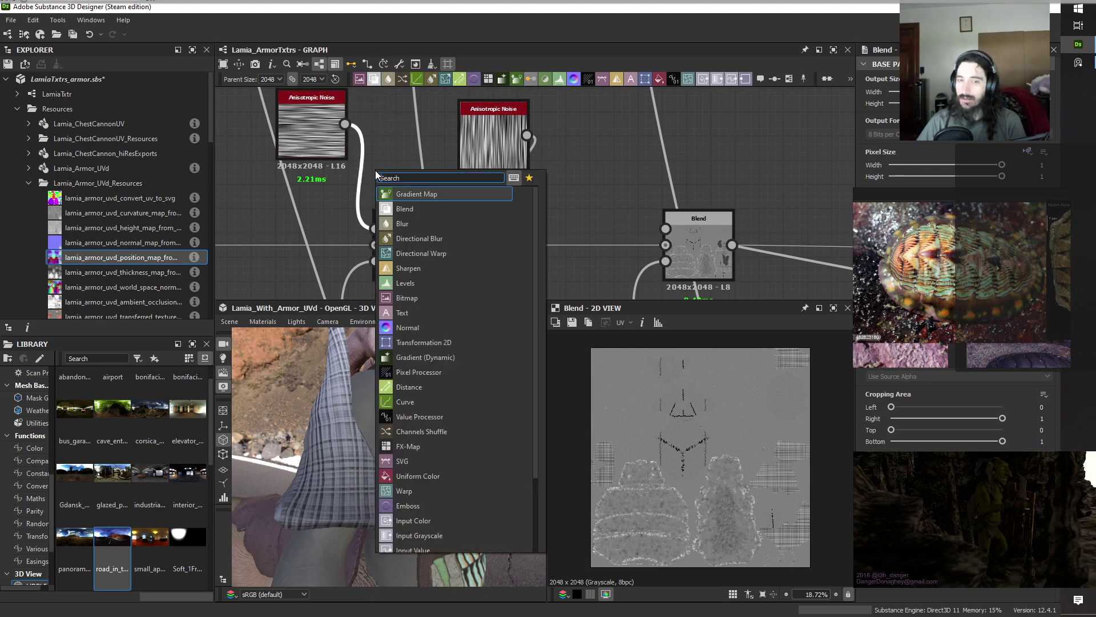
text(hq)
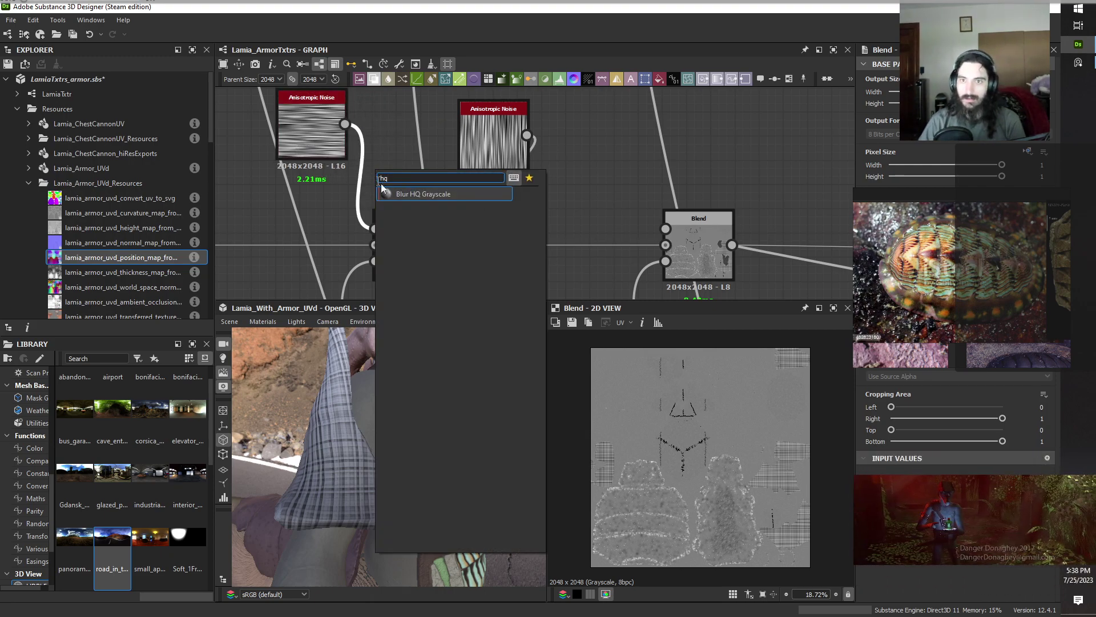
click(433, 190)
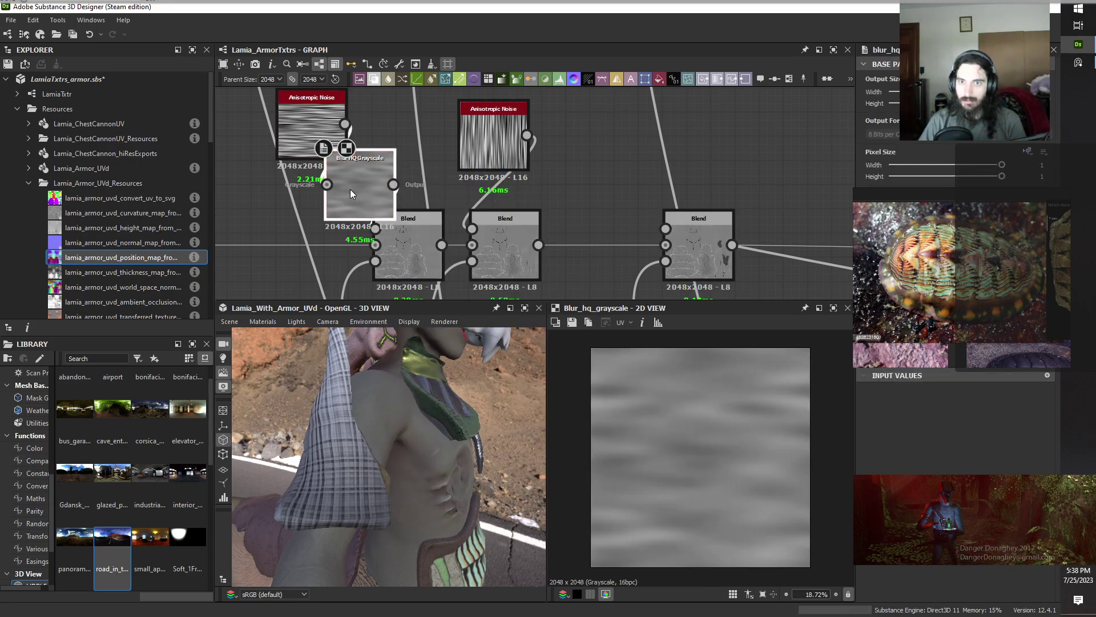
drag(350, 190, 386, 160)
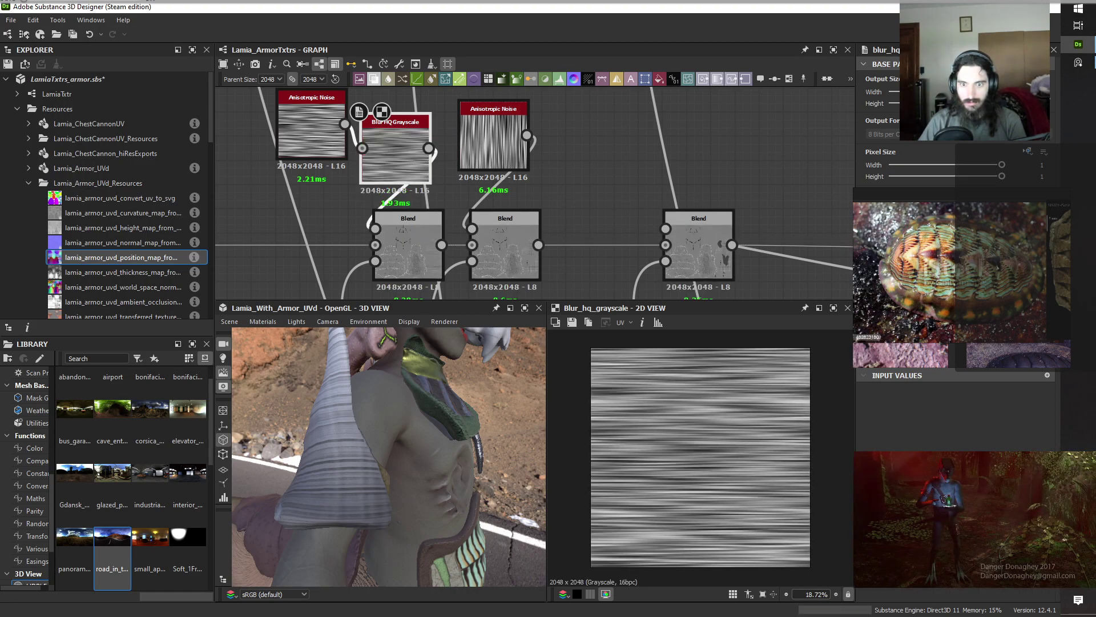
Preview the second noise Blend and examine the blurred stripes on both arm bracers in the 3D view.
drag(410, 447, 446, 371)
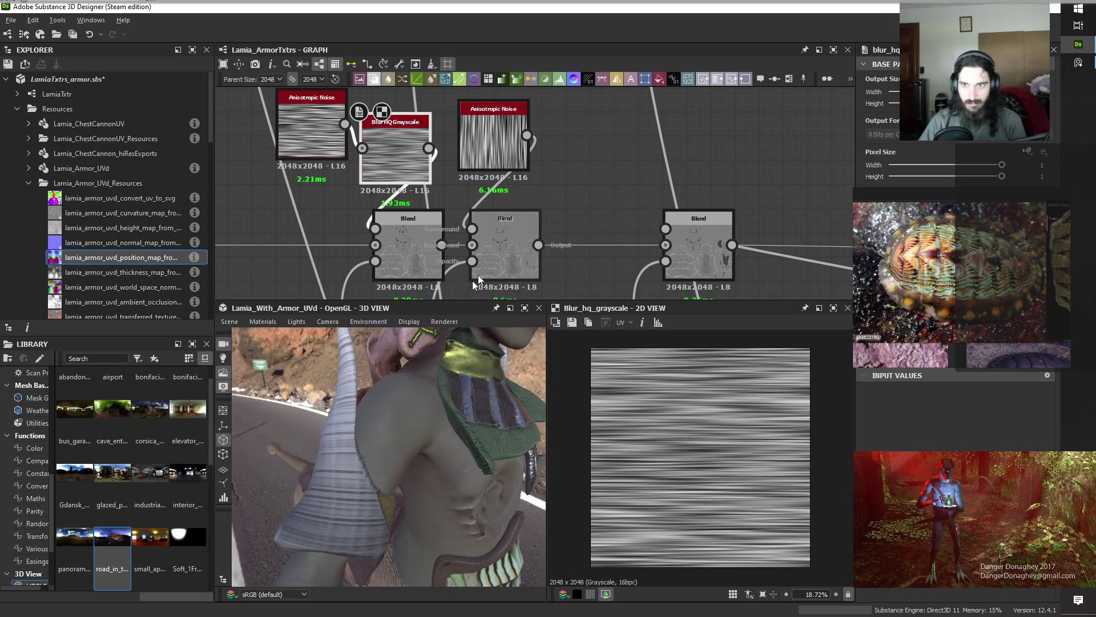
double_click(516, 240)
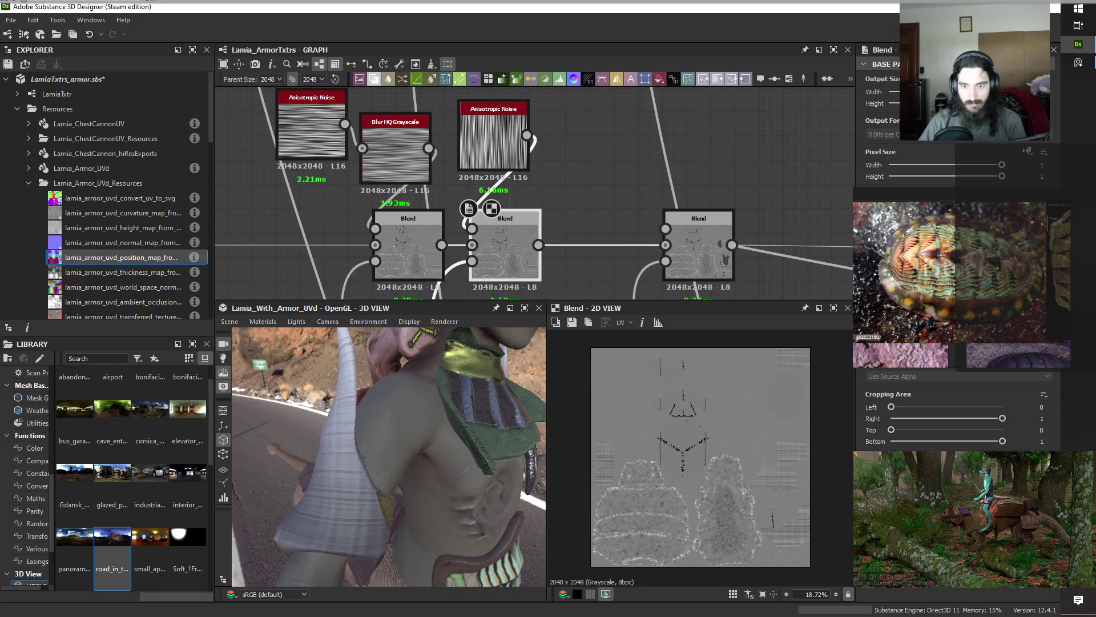
drag(462, 483, 334, 511)
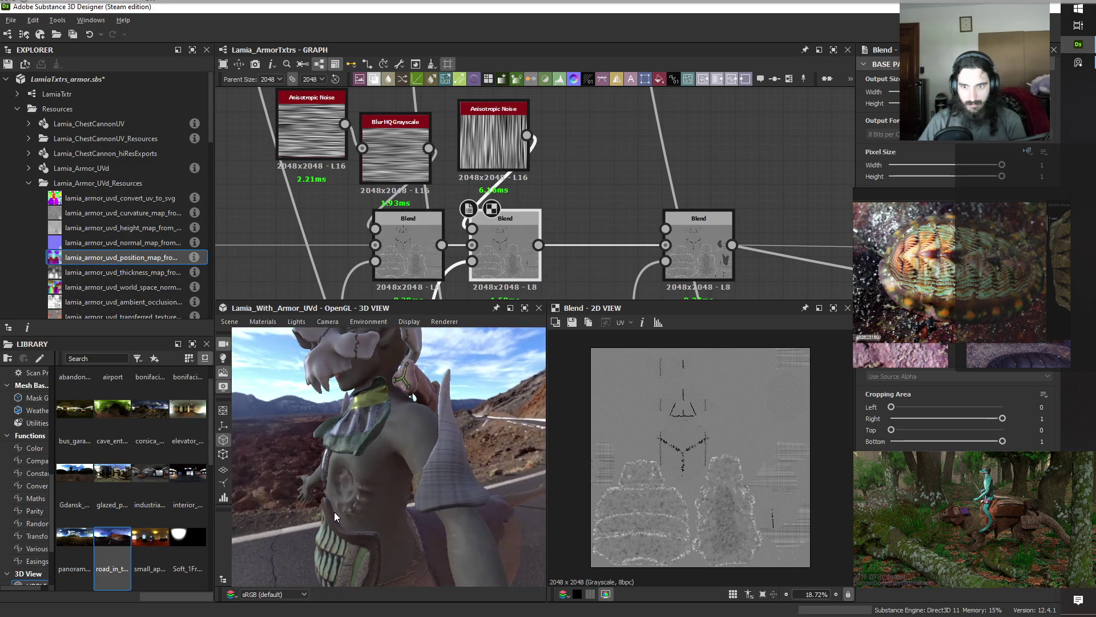
scroll(391, 491, down, 4)
scroll(392, 491, up, 3)
Adjust the horizontal Anisotropic Noise's settings to make its stripes finer, checking the pattern on the bracer.
click(301, 144)
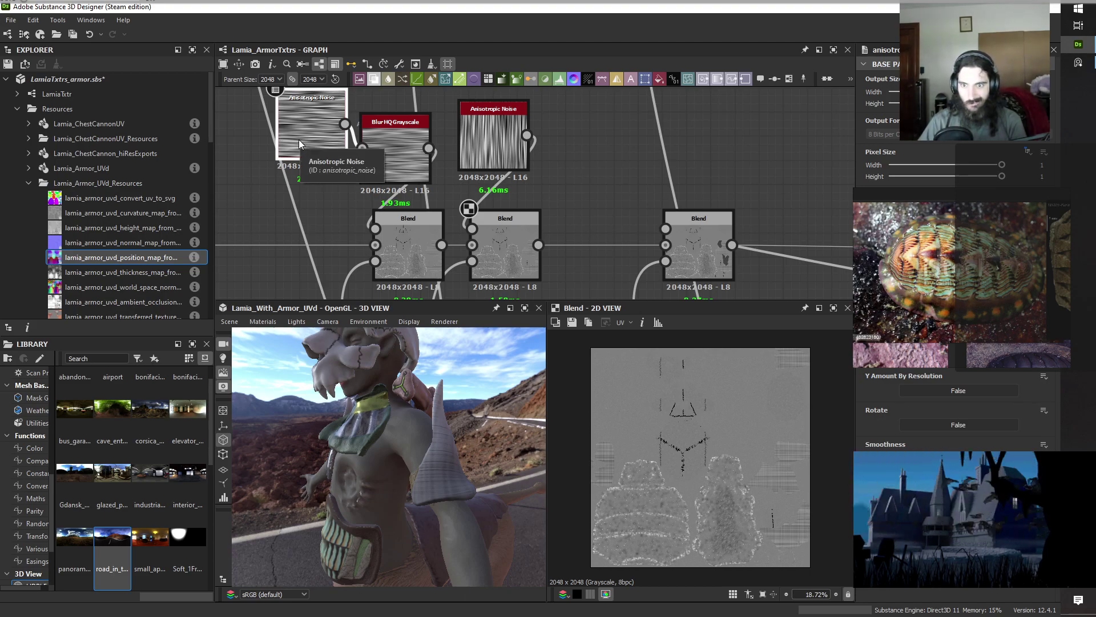
click(502, 141)
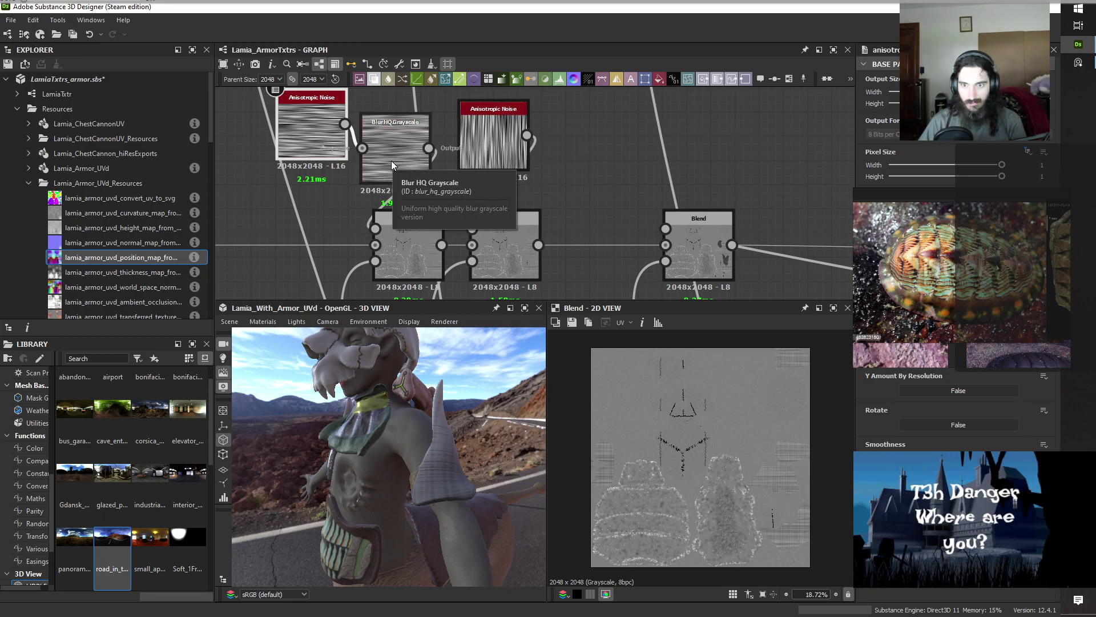
click(297, 122)
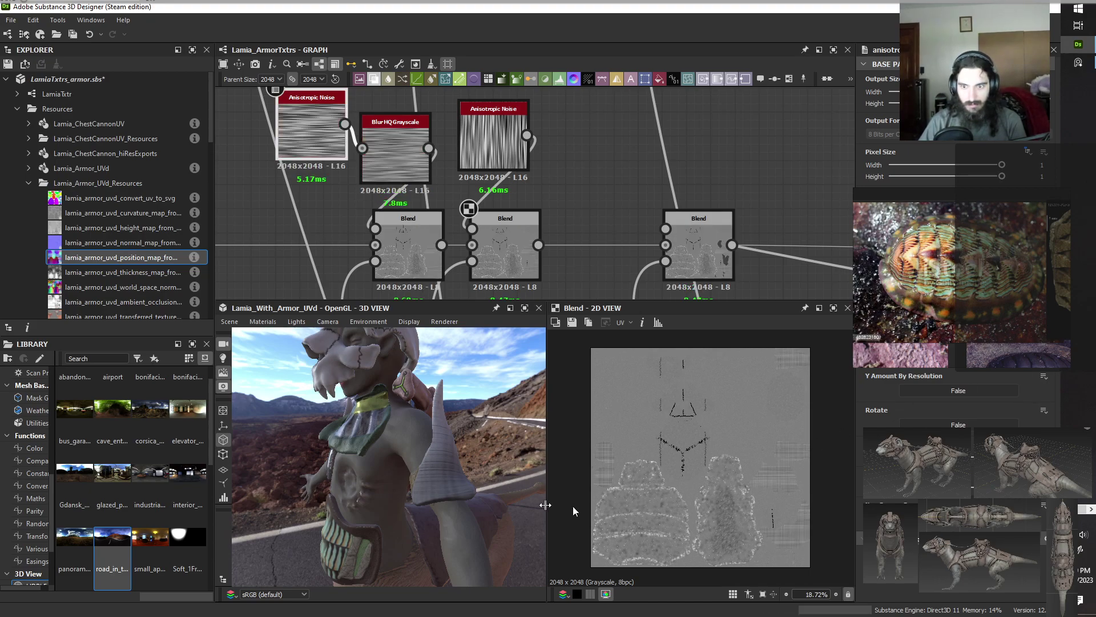
drag(514, 507, 462, 509)
scroll(461, 509, up, 4)
scroll(461, 510, down, 2)
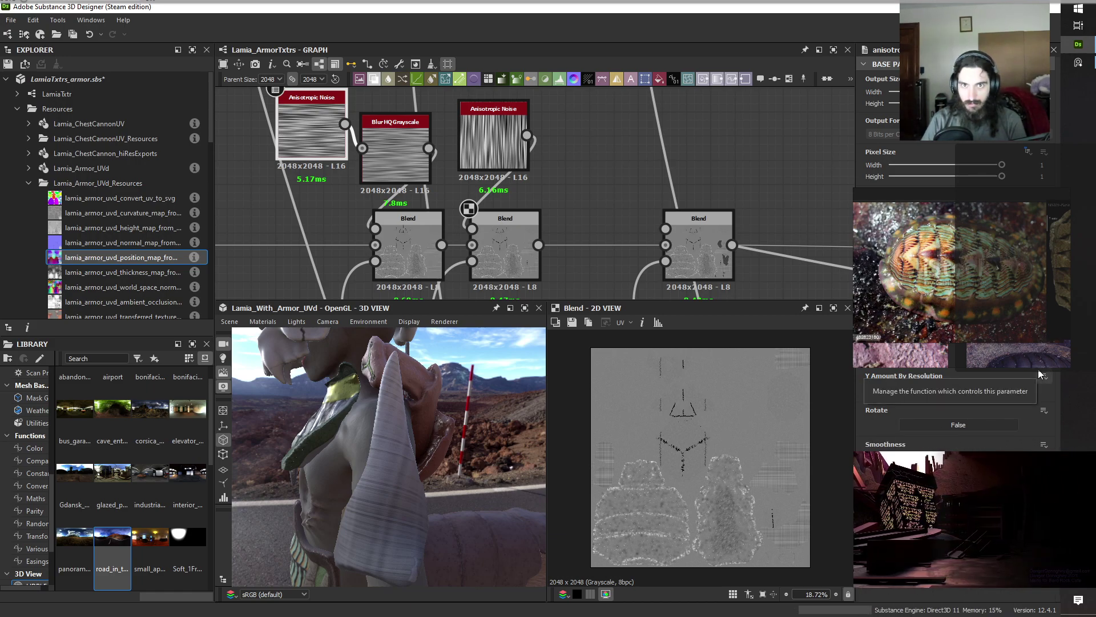
key(Return)
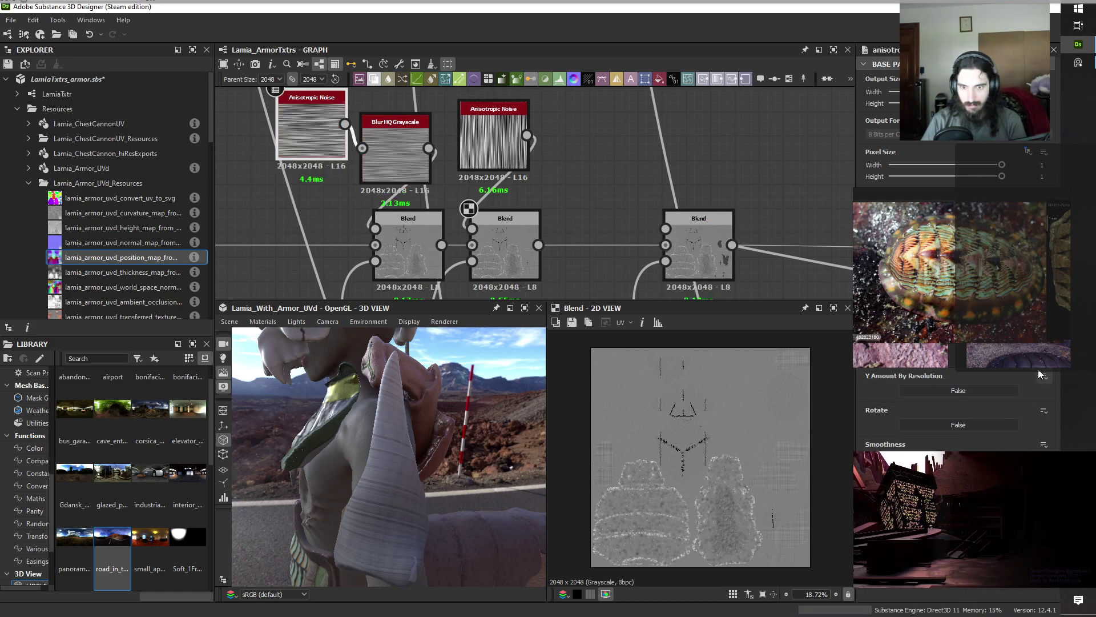
Adjust the Blur HQ Grayscale's intensity to bring out the crosshatching, and check the bracers on the model.
click(406, 144)
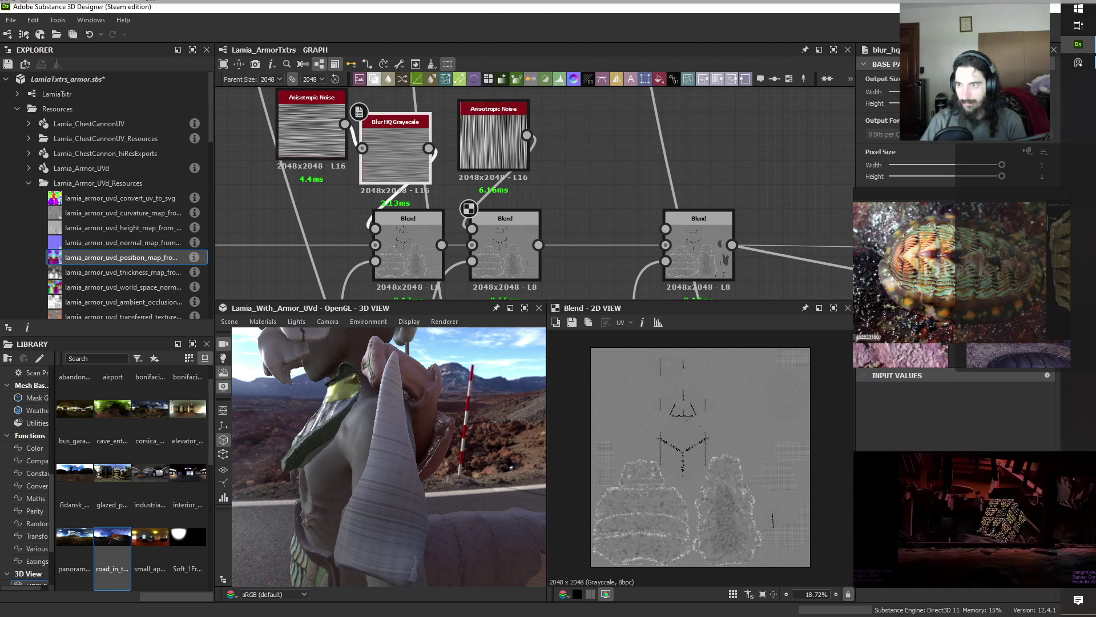
click(895, 317)
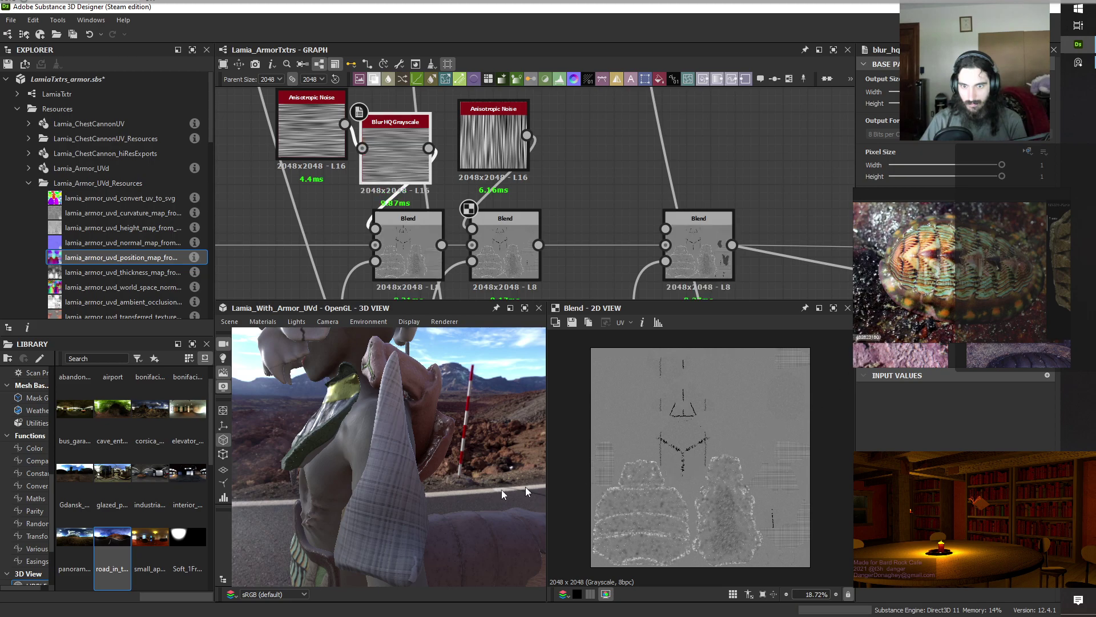
drag(462, 496, 451, 451)
scroll(413, 495, down, 6)
scroll(410, 496, up, 2)
scroll(544, 150, down, 3)
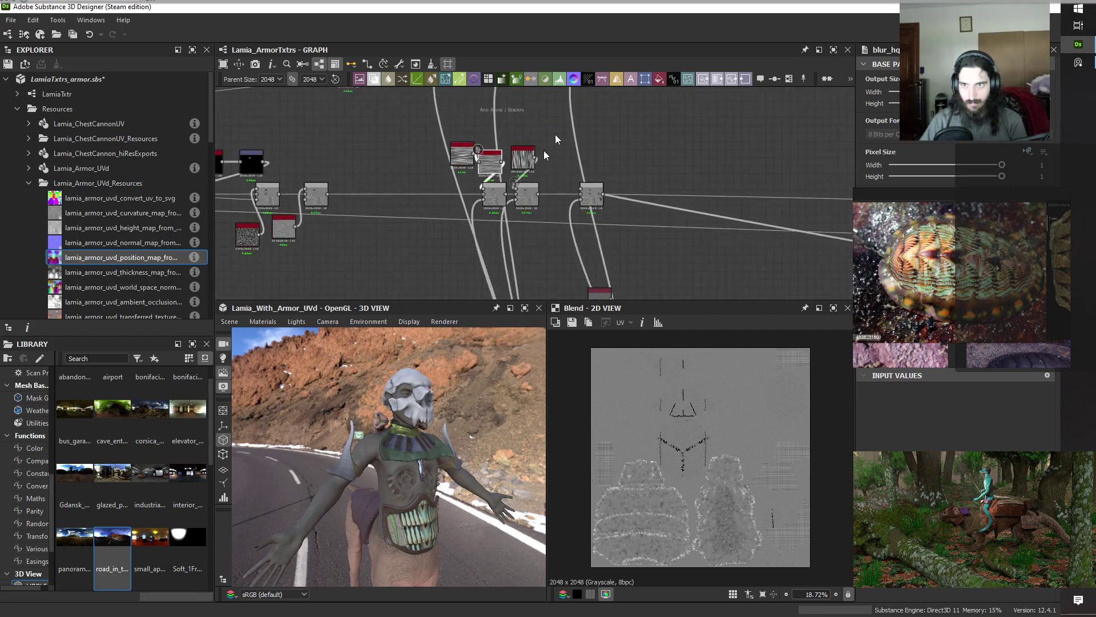
Duplicate the Blur HQ Grayscale, place the copy above the original, and save the package.
scroll(533, 186, up, 5)
middle_drag(559, 154, 575, 232)
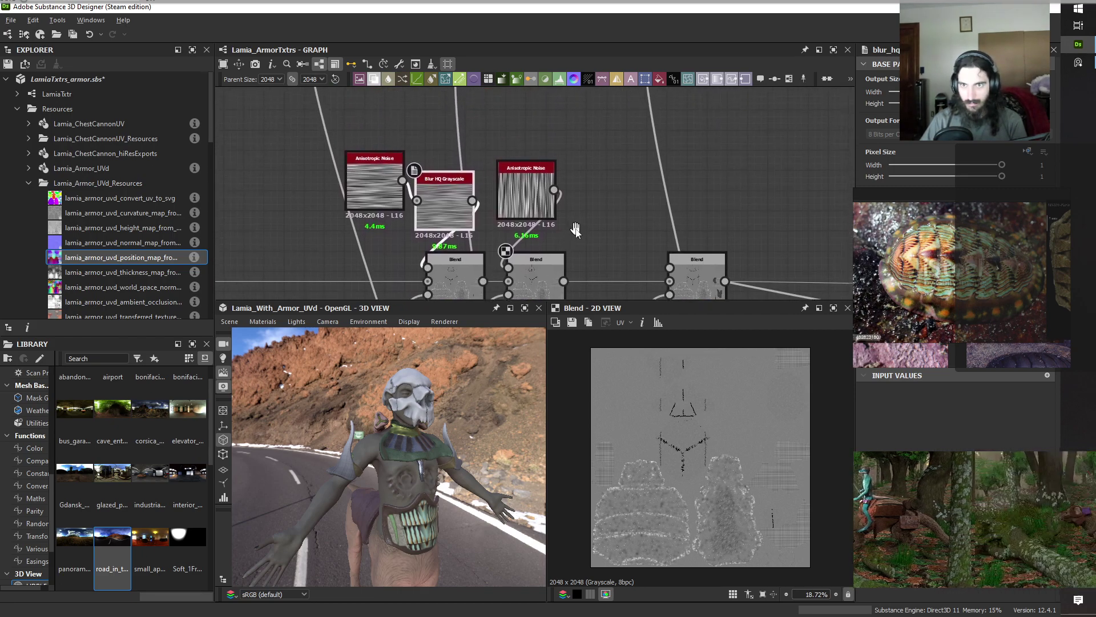
key(ctrl+d)
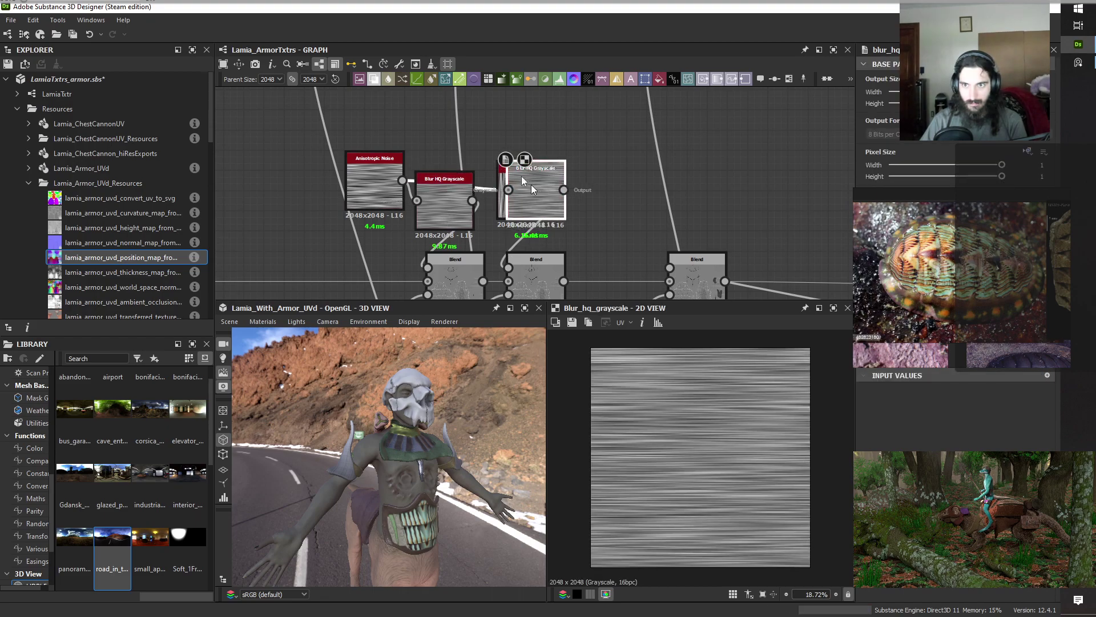
drag(522, 176, 448, 129)
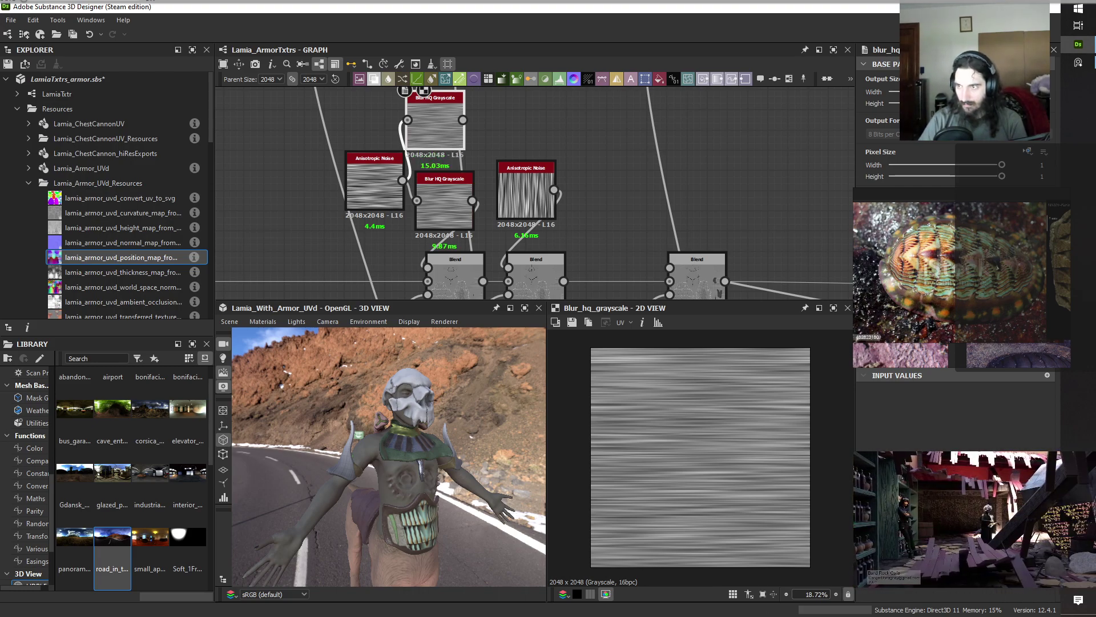
key(ctrl+s)
Open the bracers' black-to-white Gradient Map in the Gradient Editor and change its black key to brown #31200f.
scroll(460, 533, down, 2)
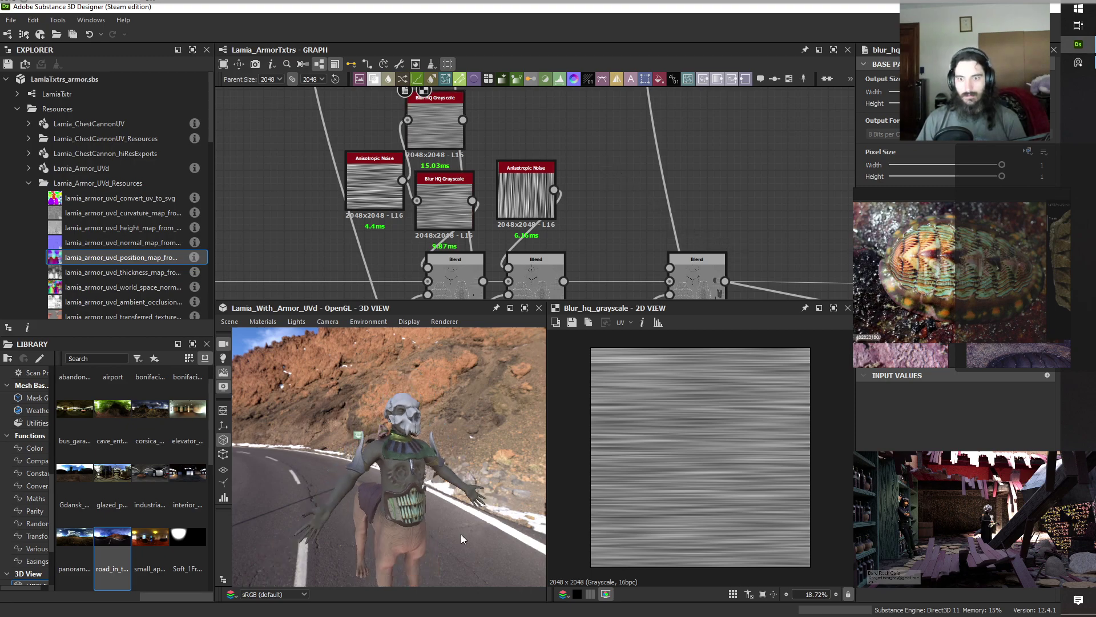
scroll(454, 502, down, 2)
scroll(591, 150, down, 5)
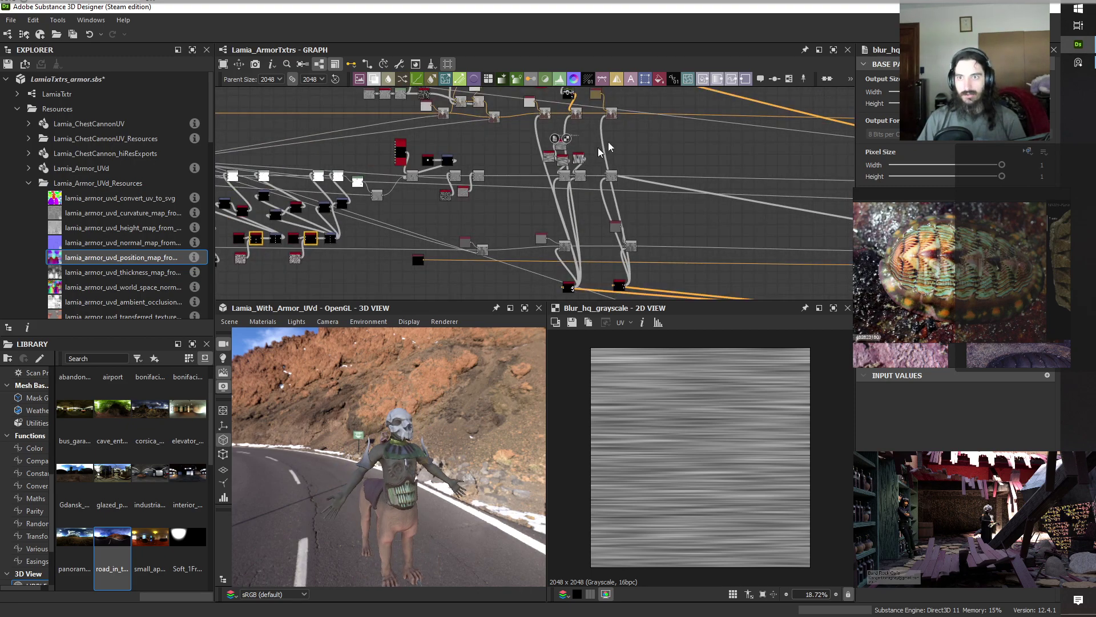
scroll(597, 148, up, 6)
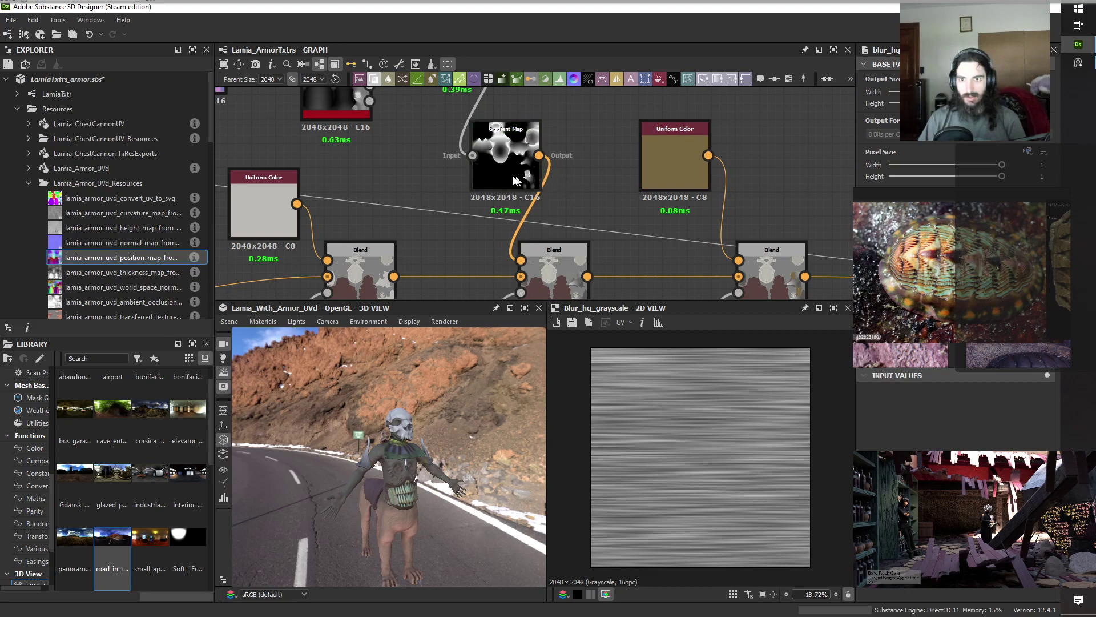
double_click(516, 181)
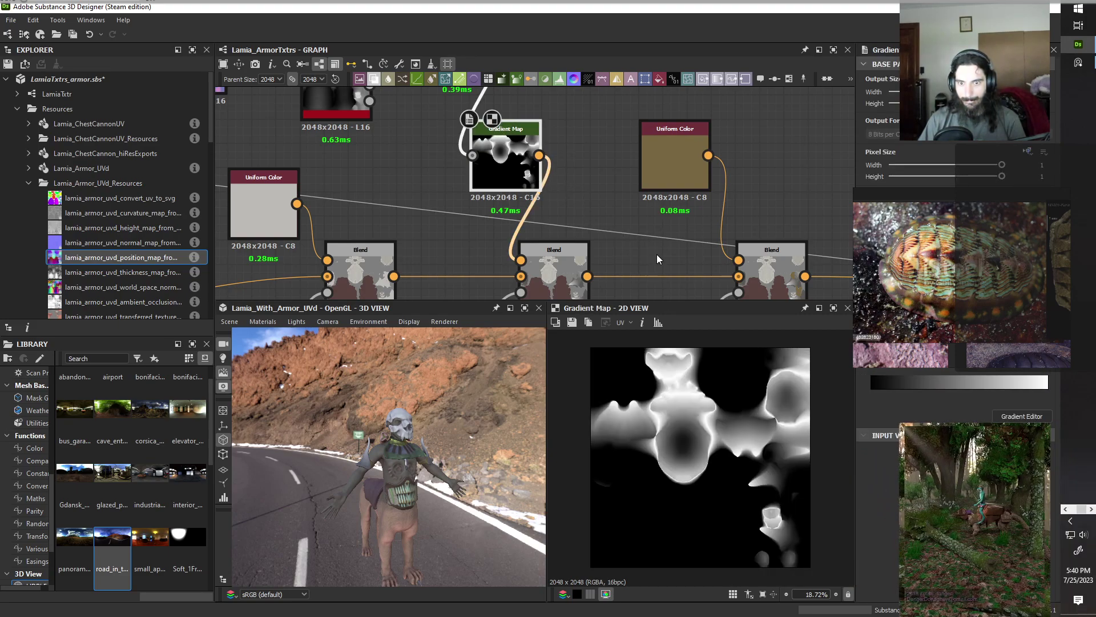
click(1020, 416)
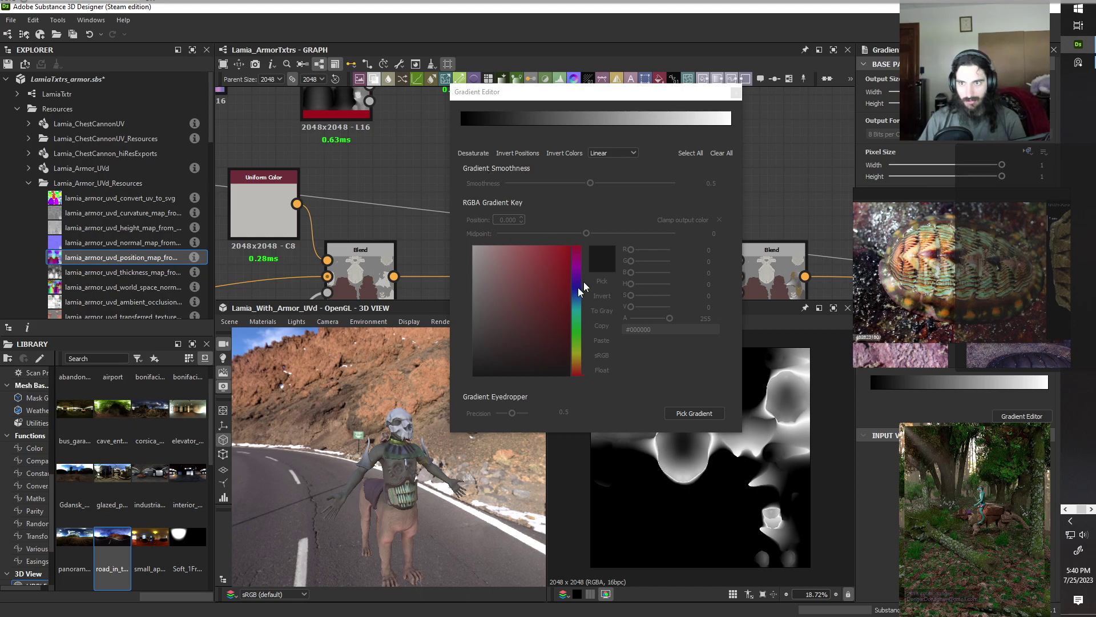
click(462, 127)
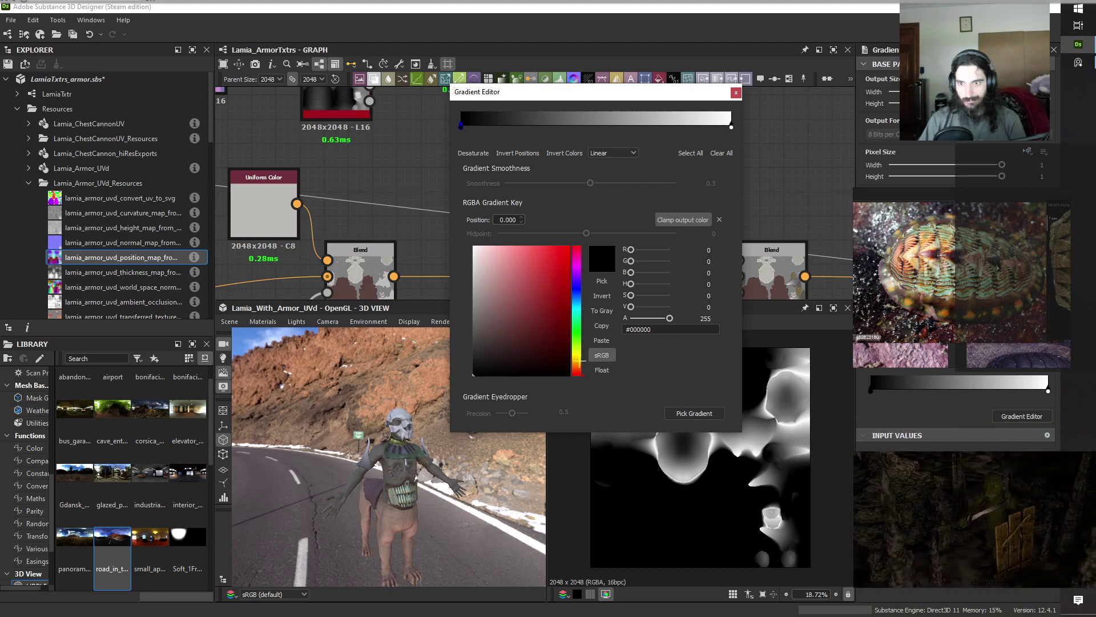
drag(579, 362, 578, 364)
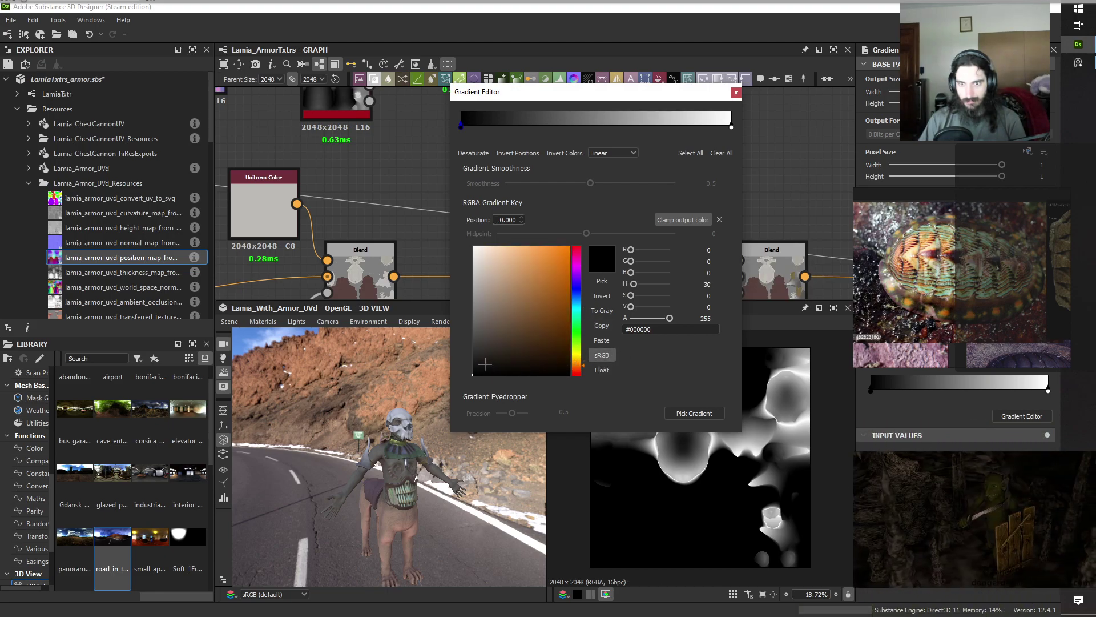
click(486, 364)
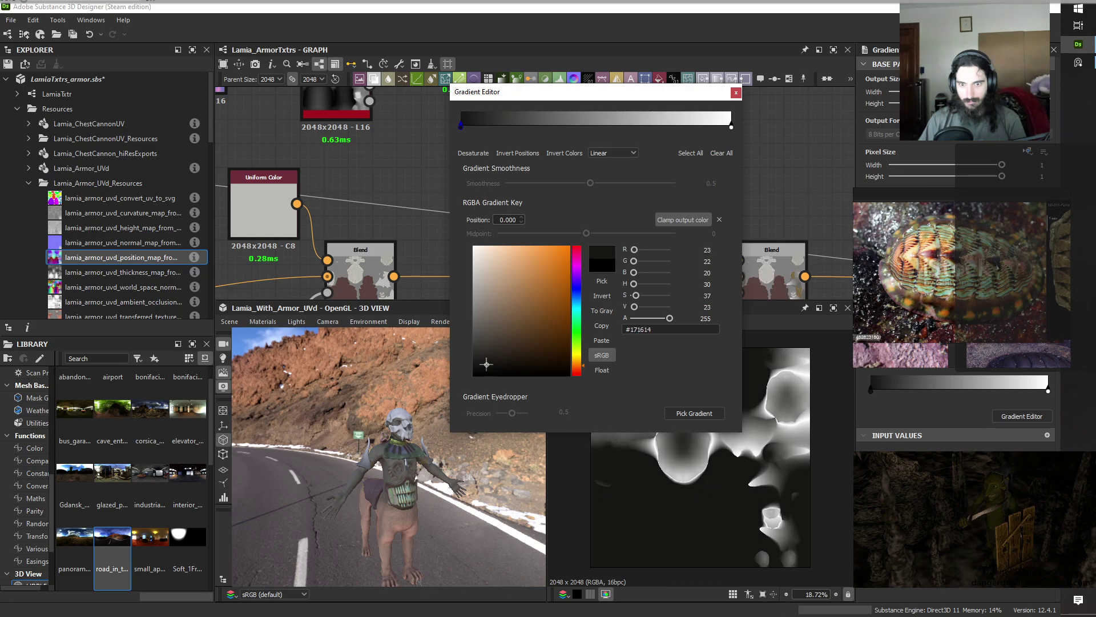
mouse_move(486, 364)
mouse_down()
mouse_move(543, 362)
mouse_move(543, 310)
mouse_move(539, 351)
mouse_up()
Darken the gradient's brown start key to #20150b and check the bracers on the model.
scroll(397, 415, up, 5)
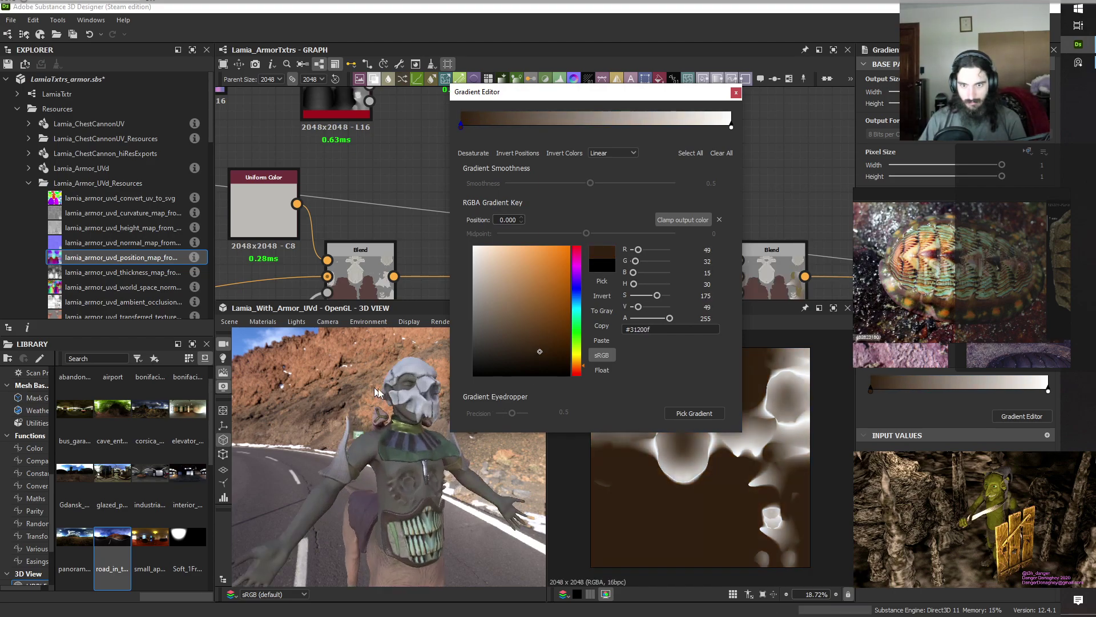
drag(383, 490, 438, 514)
click(540, 367)
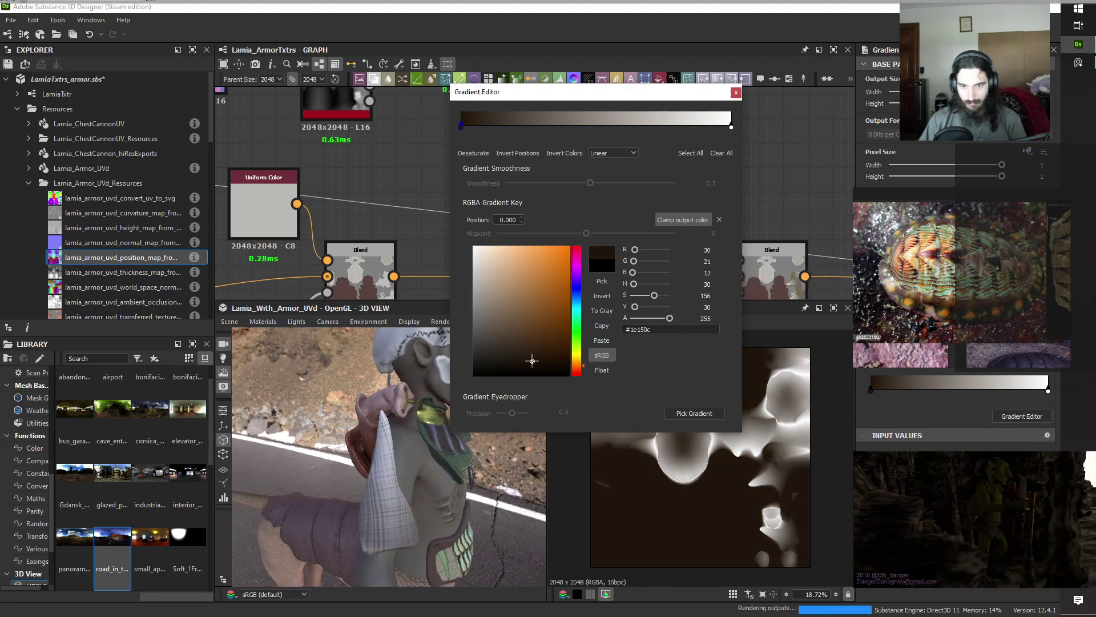
drag(542, 367, 536, 360)
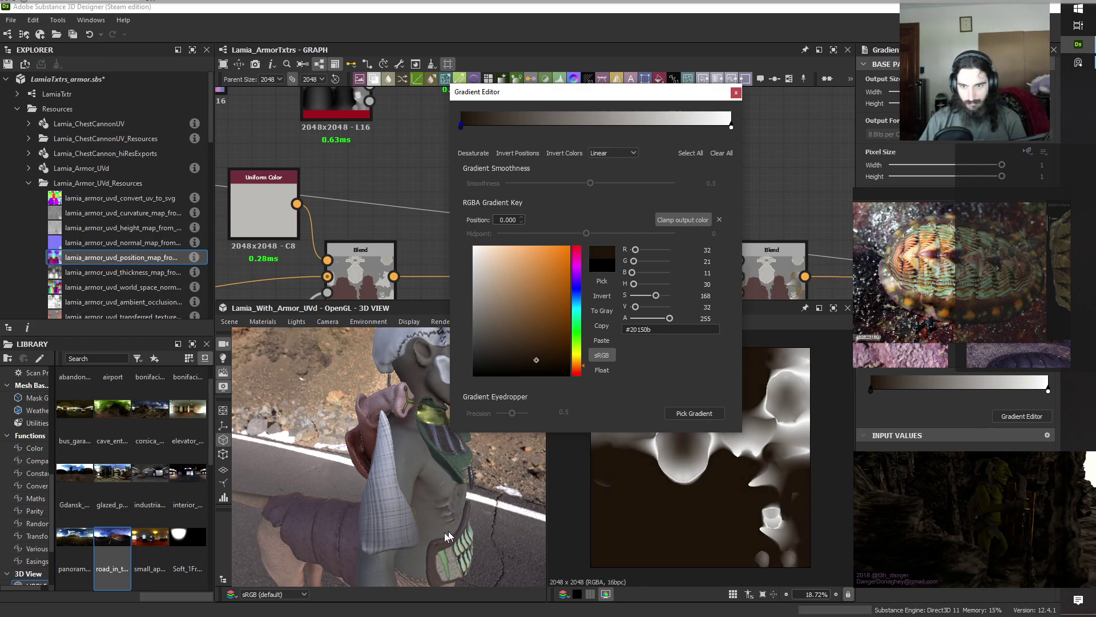
drag(445, 533, 366, 516)
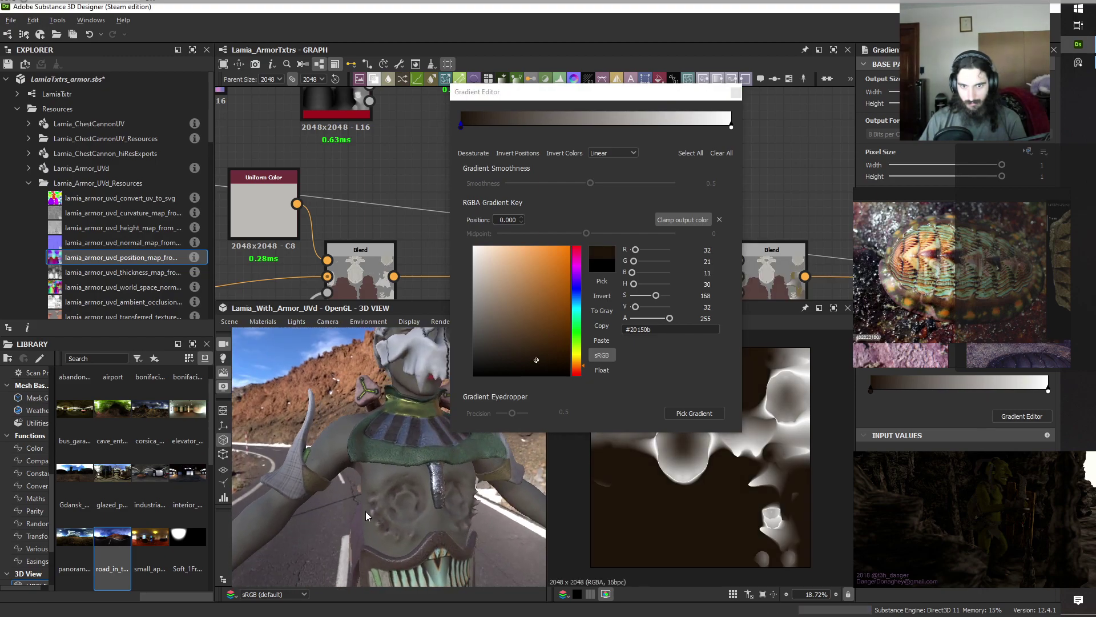
Change the gradient's white end key to the warm cream #ede1ce.
click(732, 127)
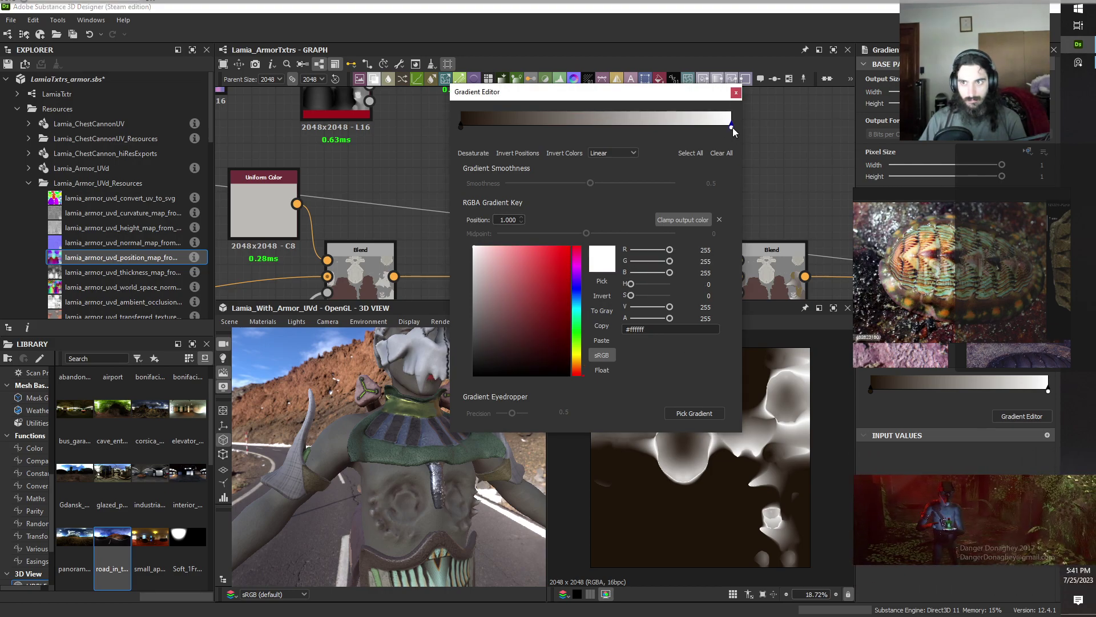
click(577, 363)
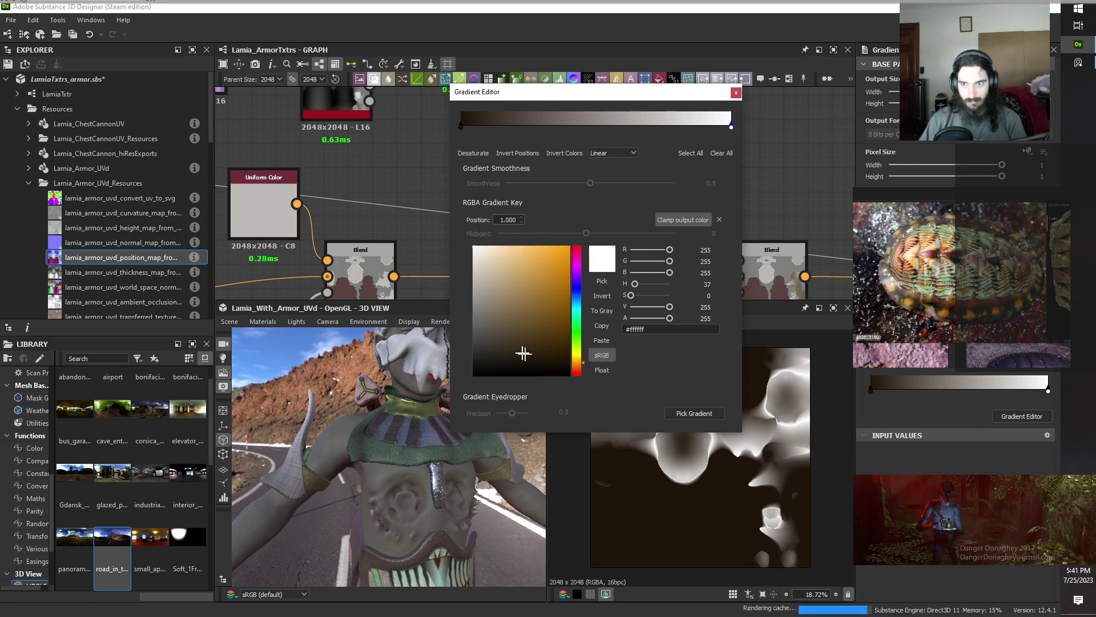
click(479, 252)
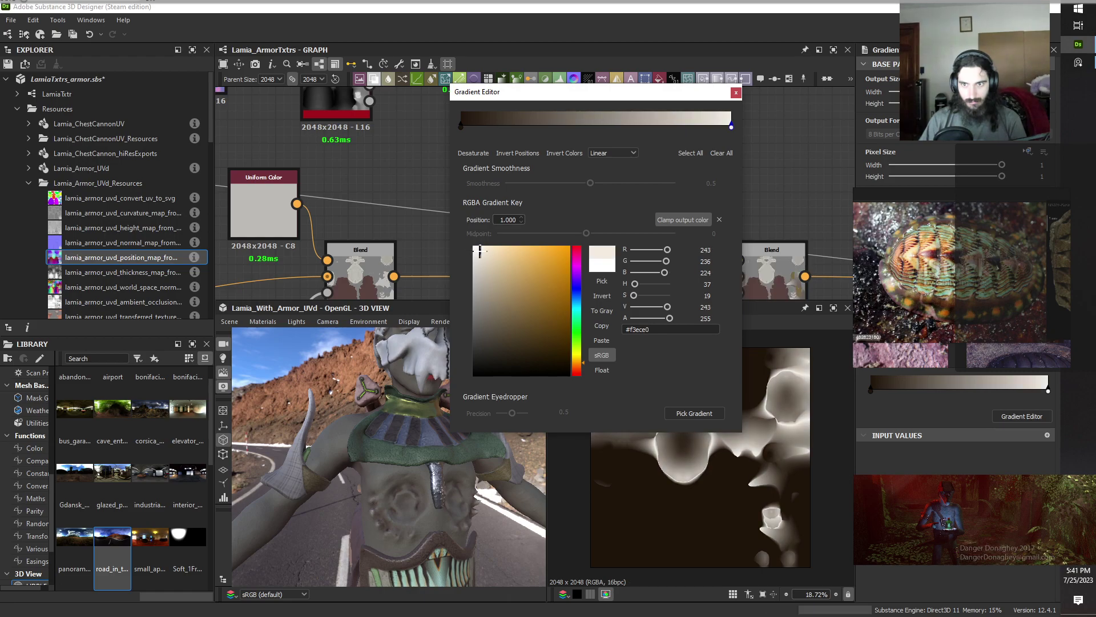
click(485, 255)
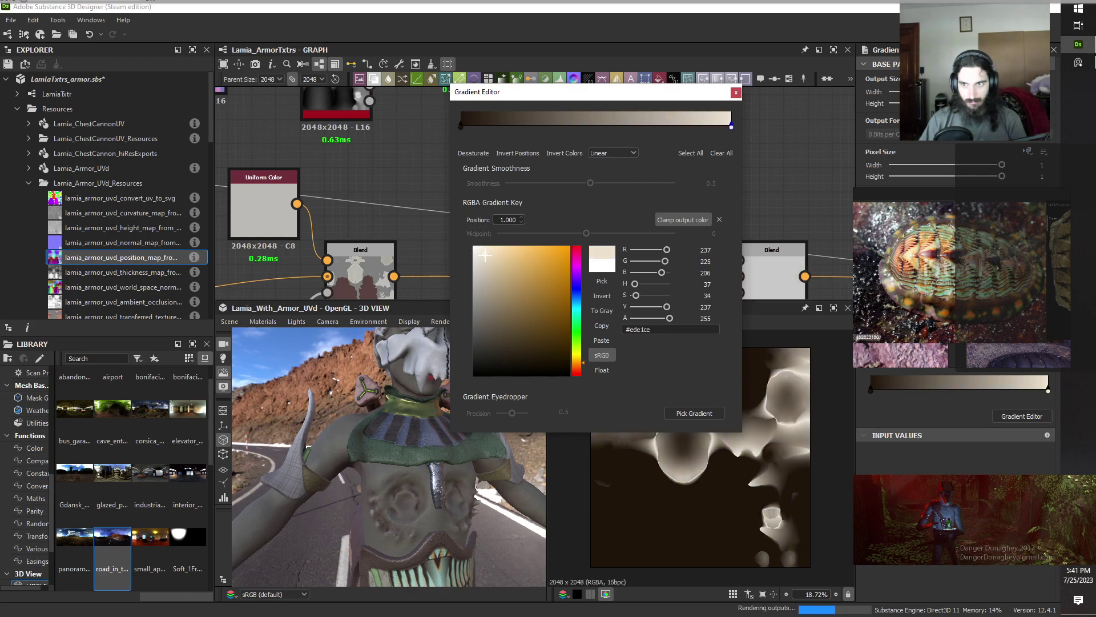
Close the Gradient Editor and reduce the gradient's strength in the bracers' Blend node, undoing and redoing the change to compare.
click(736, 94)
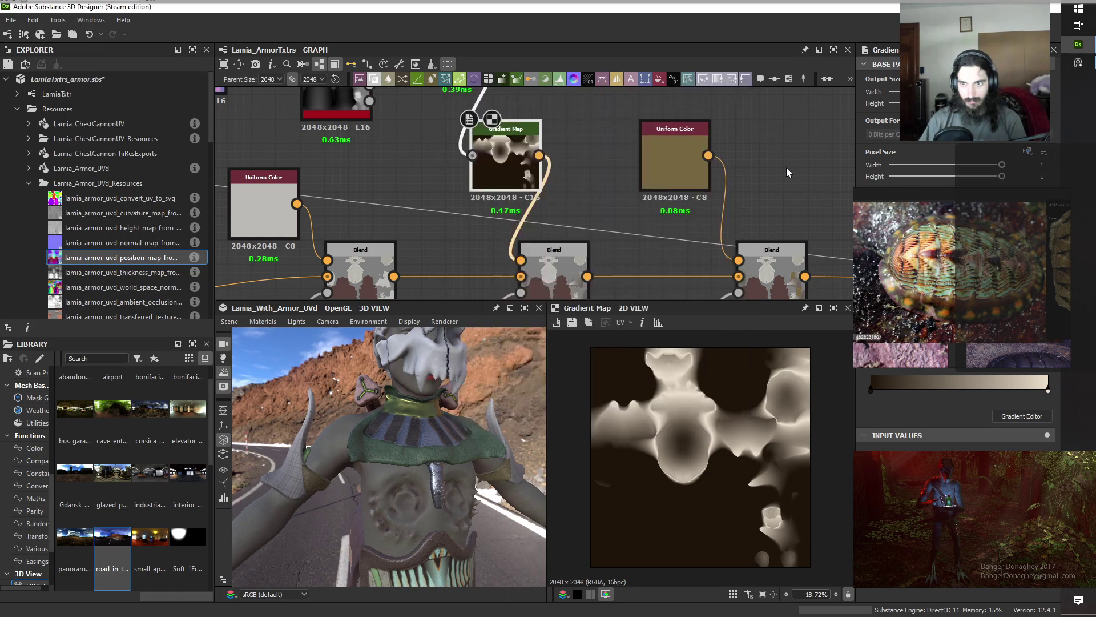
scroll(580, 177, down, 1)
drag(386, 431, 382, 539)
click(559, 274)
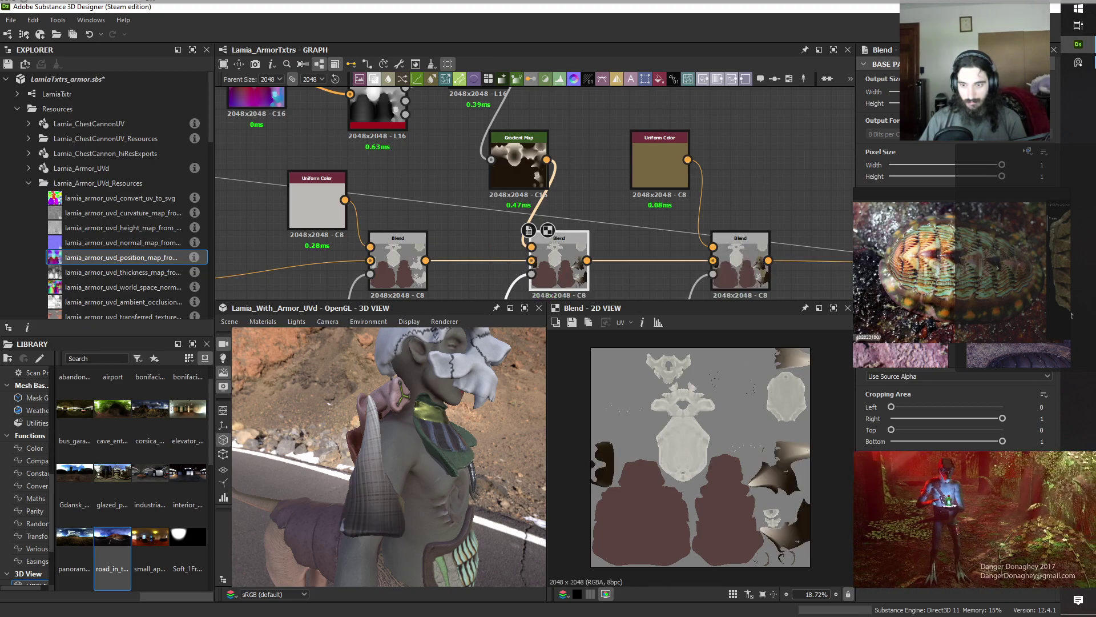
mouse_move(402, 481)
mouse_down()
mouse_move(484, 395)
mouse_move(409, 470)
mouse_up()
key(ctrl+z)
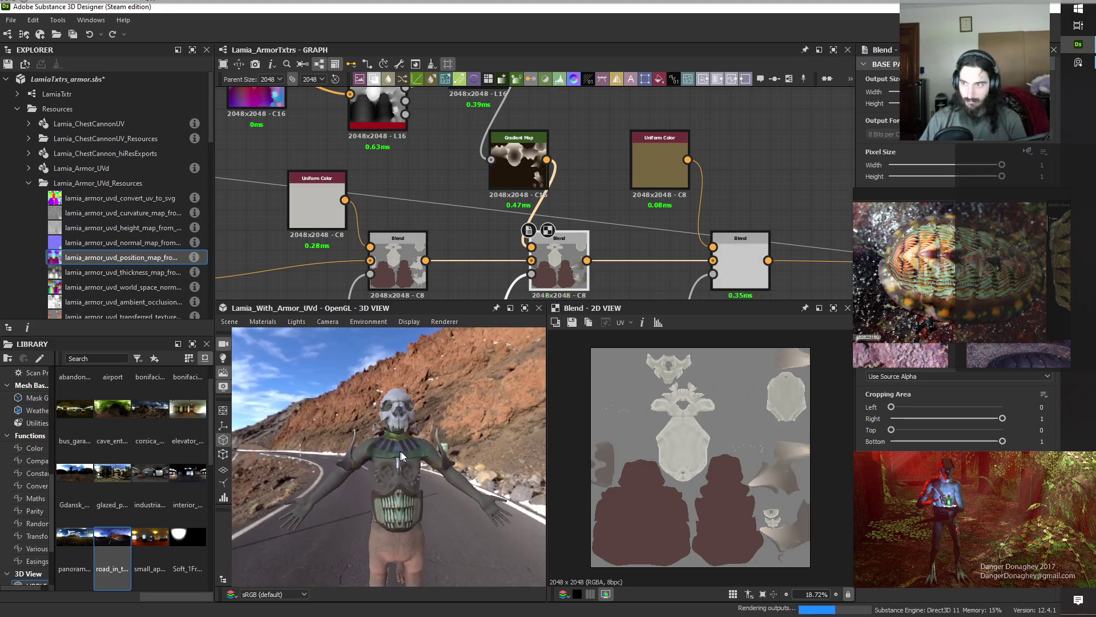
key(ctrl+y)
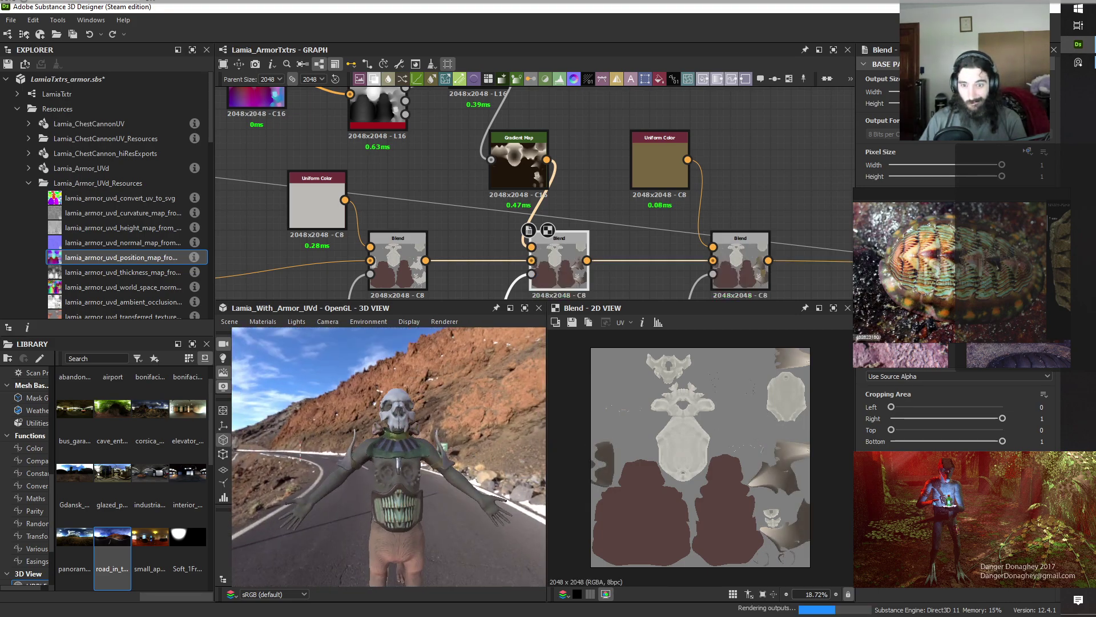
Examine the bracers' brown-to-cream gradient and crosshatch pattern on the model from several sides, and review the Arm Armor / Bracers node group.
drag(355, 474, 464, 508)
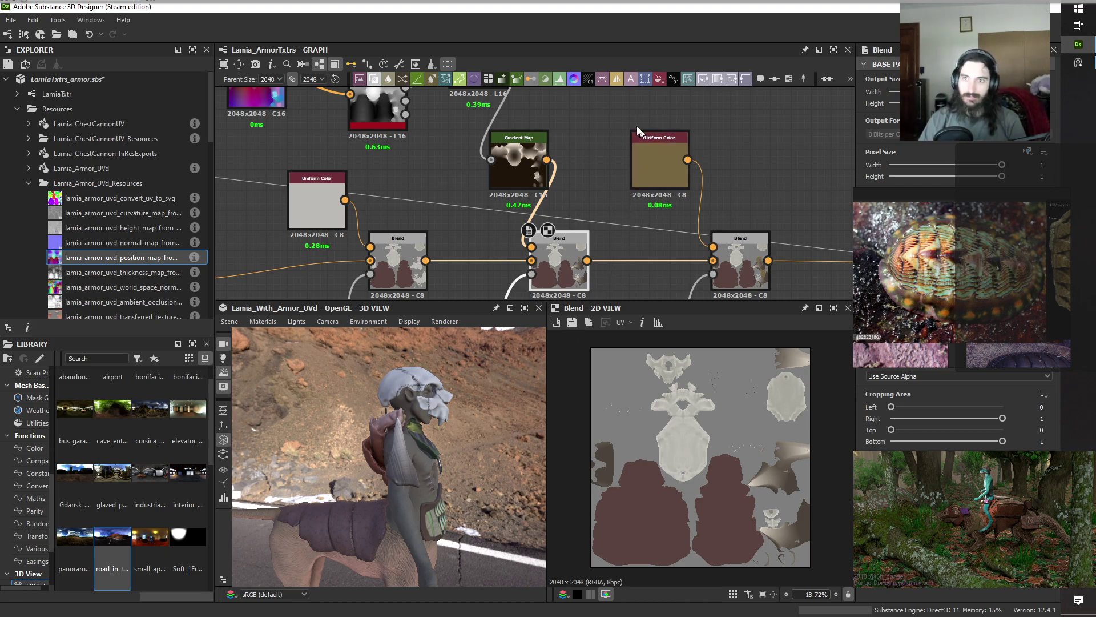
drag(469, 482, 463, 555)
key(f)
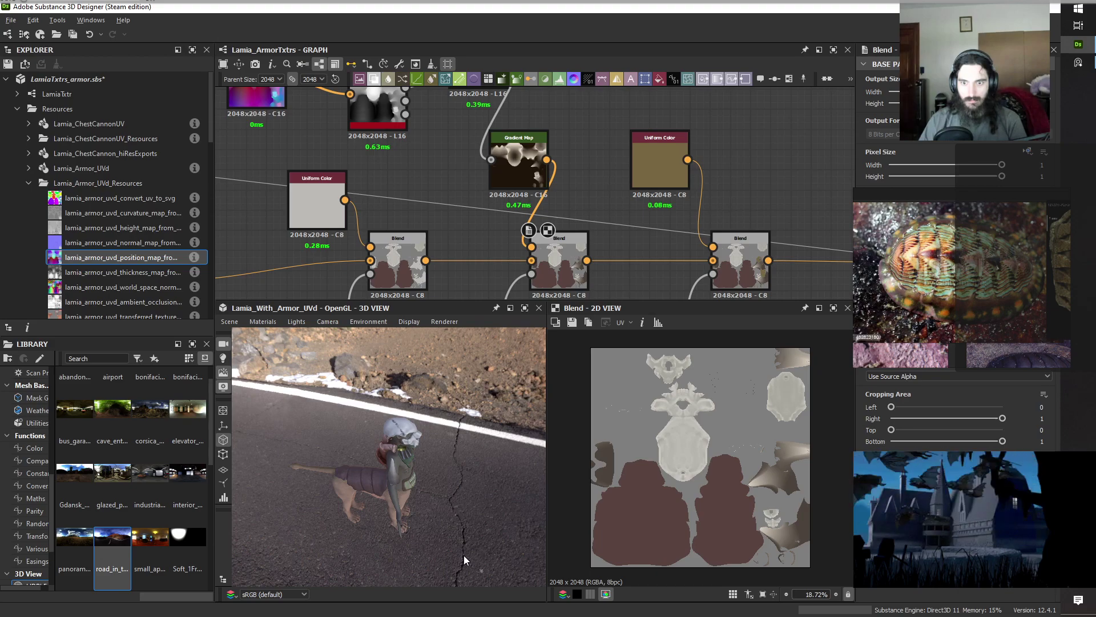
scroll(413, 494, up, 3)
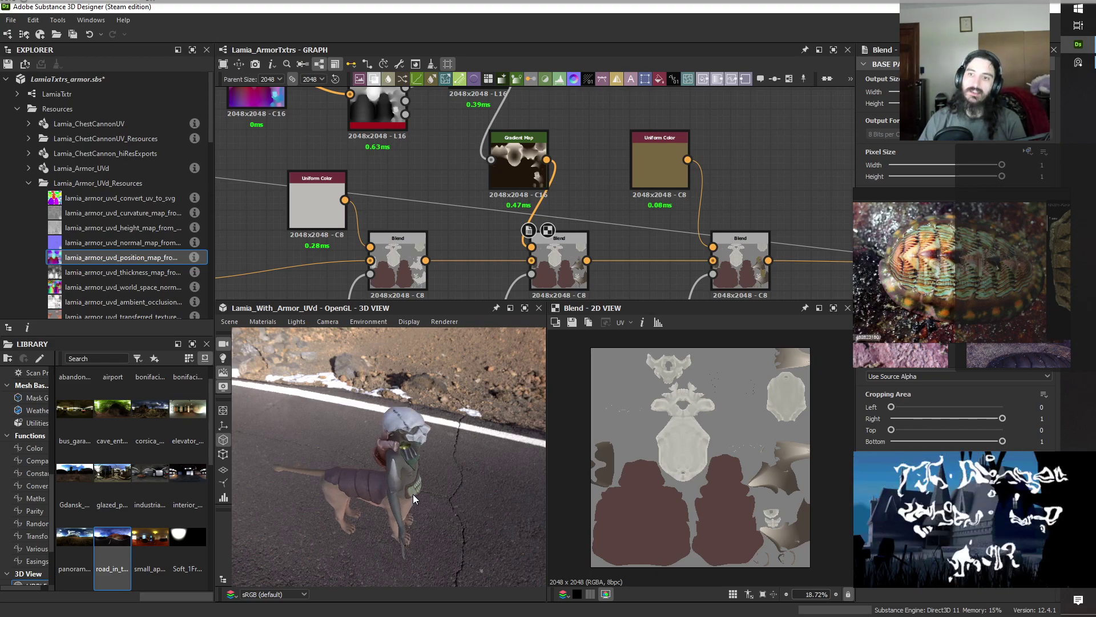
scroll(412, 495, up, 3)
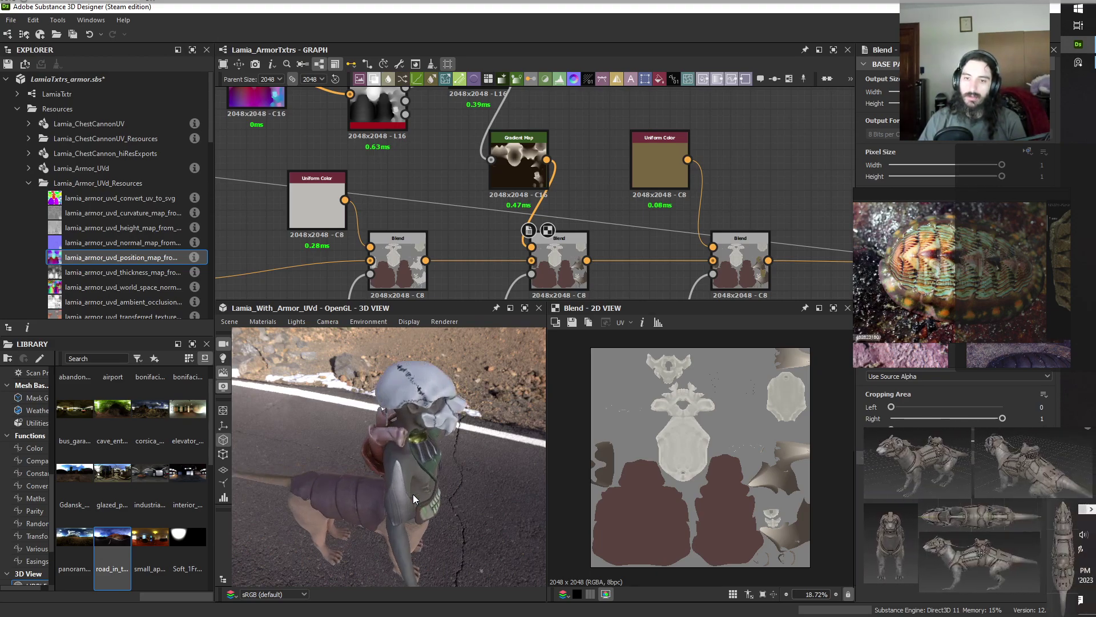
drag(434, 525, 350, 471)
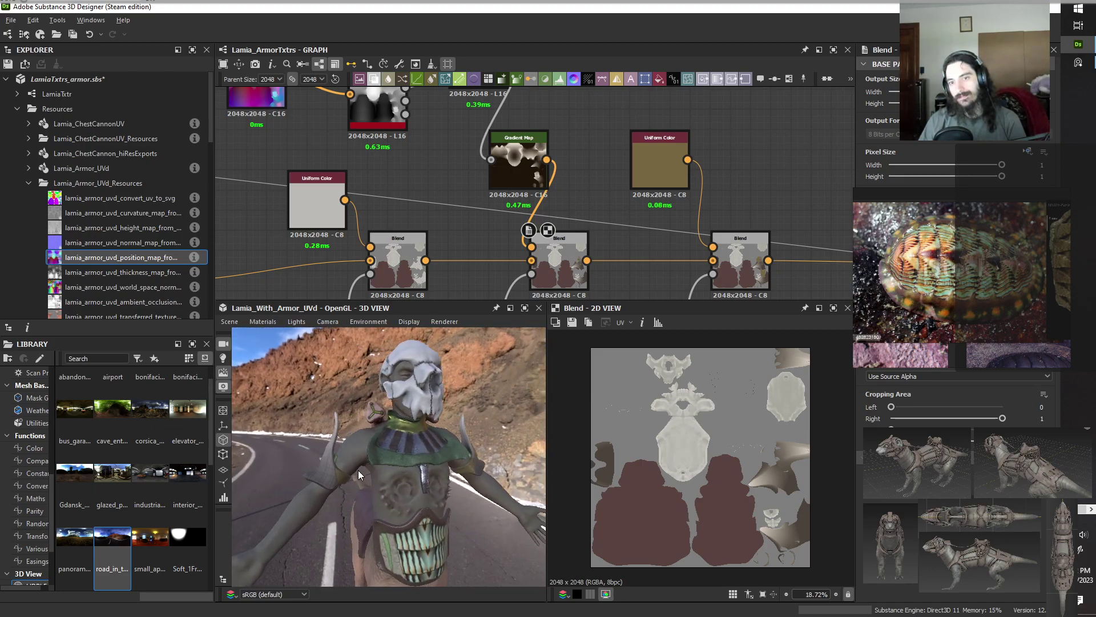
scroll(357, 473, up, 3)
drag(358, 474, 393, 492)
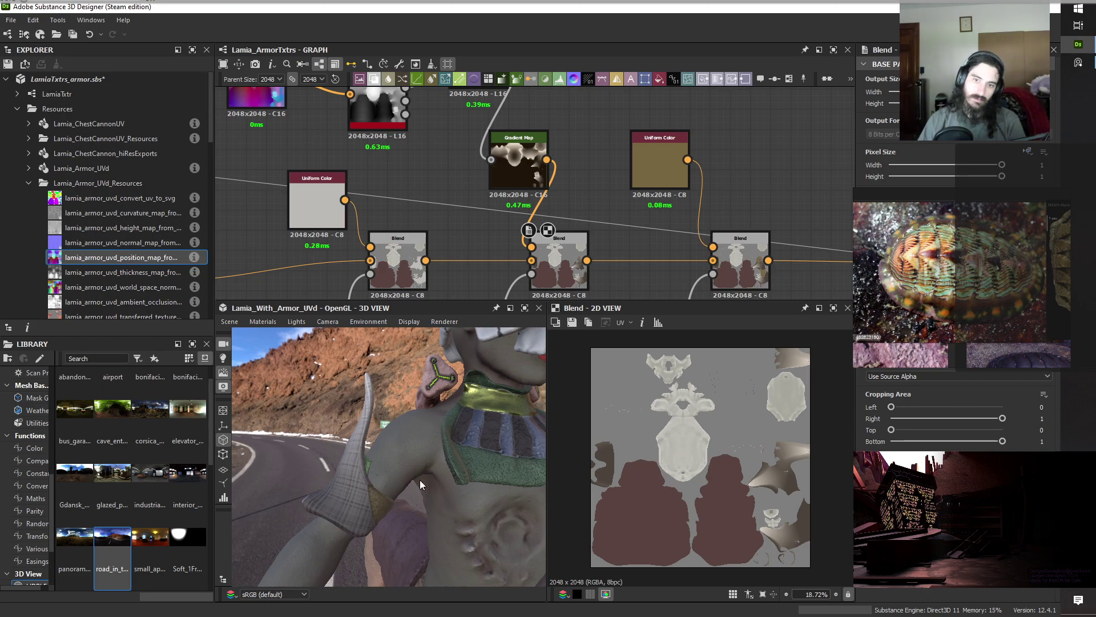
scroll(519, 217, down, 4)
middle_drag(563, 267, 543, 183)
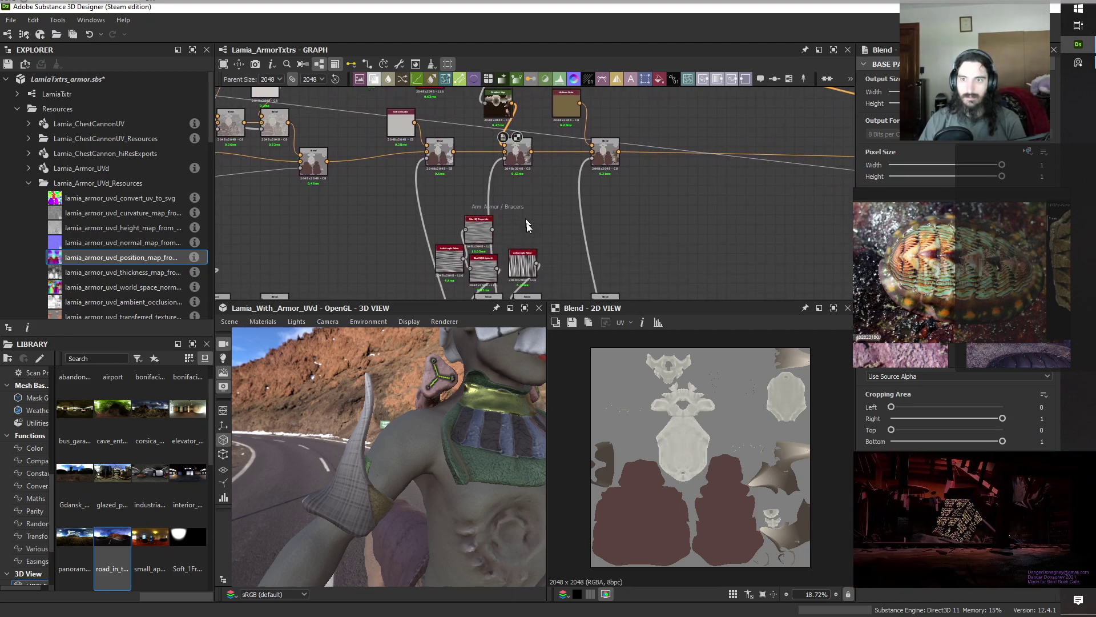
scroll(414, 480, down, 5)
drag(414, 480, 447, 515)
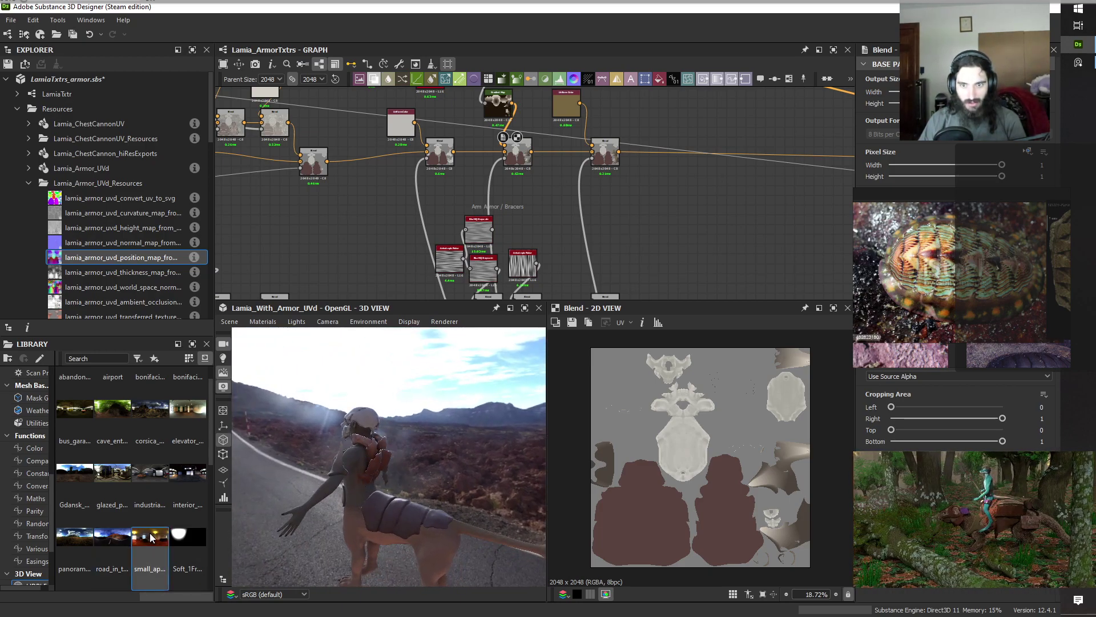
Light the model with the small apartment environment map, check the armor colors, and browse the other environments.
drag(172, 532, 301, 387)
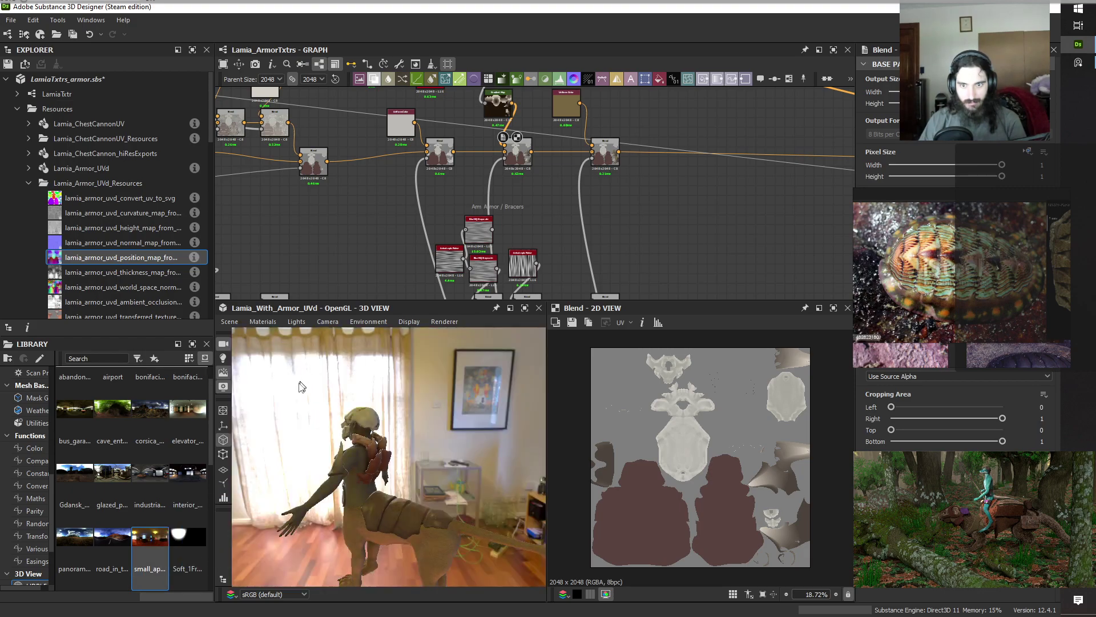
drag(381, 492, 435, 504)
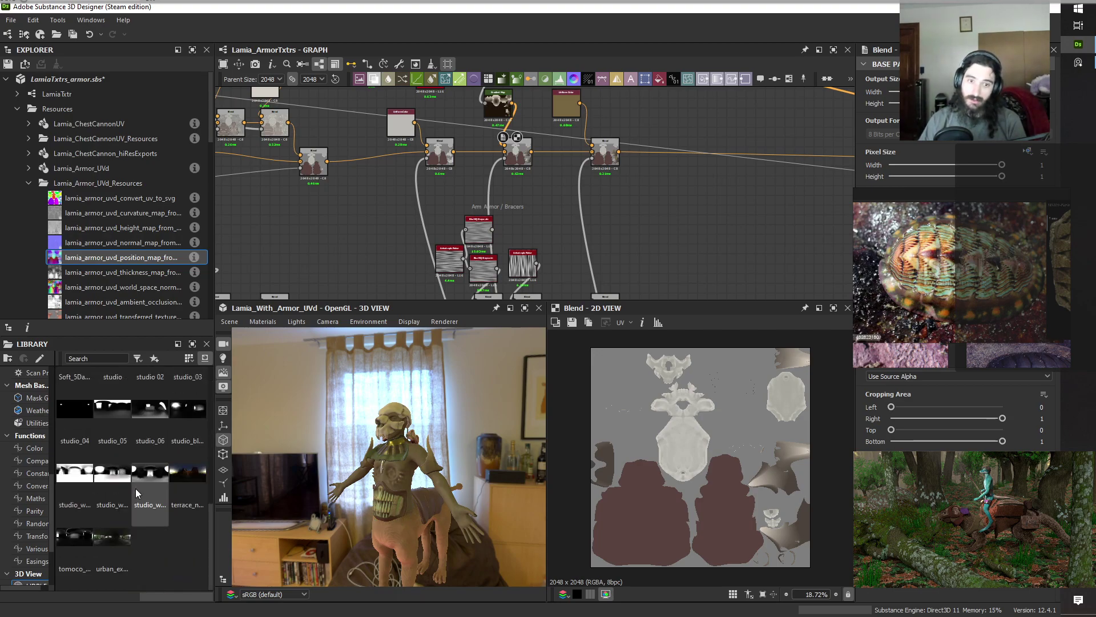
scroll(140, 490, up, 4)
scroll(144, 486, down, 5)
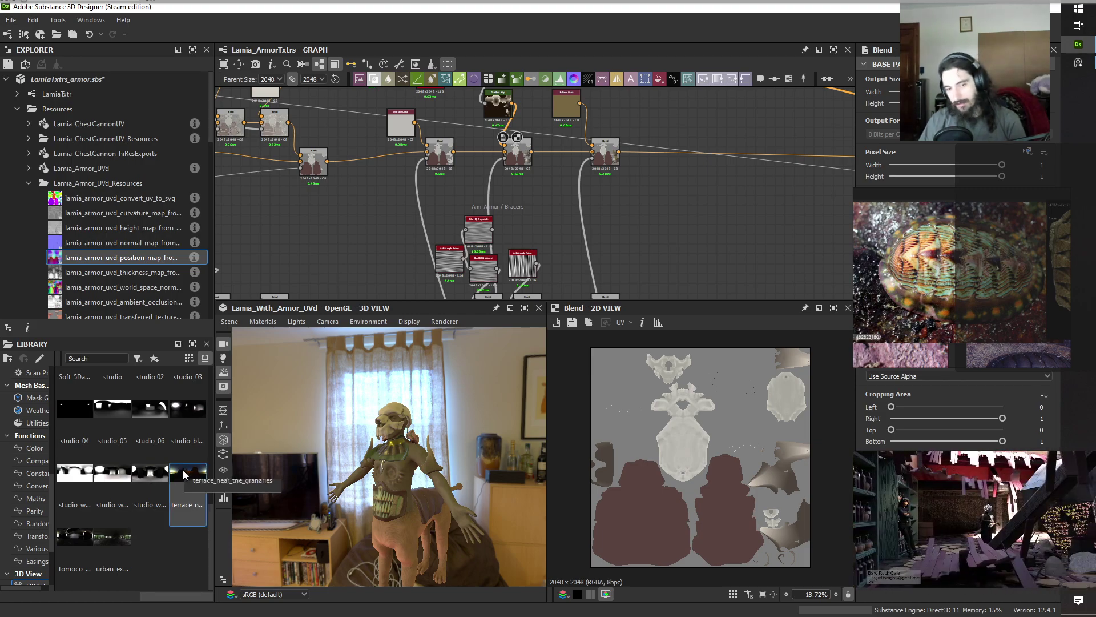
Apply the terrace_near_the_granaries environment to the 3D view and examine the Lamia's armor from near and far.
drag(182, 471, 283, 411)
scroll(358, 444, up, 3)
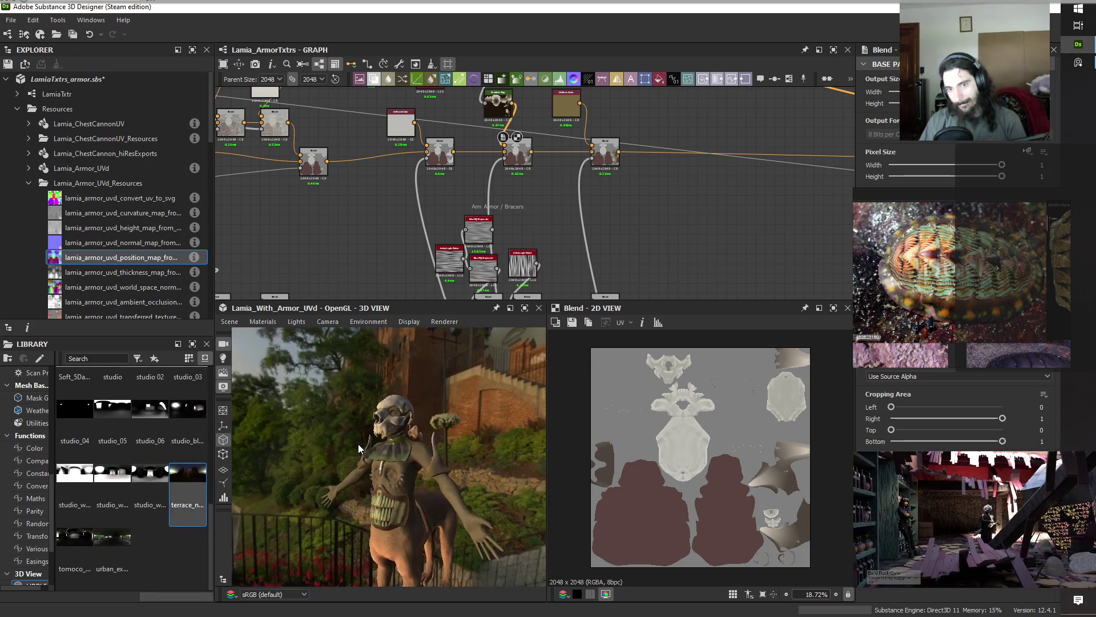
middle_drag(388, 511, 378, 458)
scroll(377, 461, down, 4)
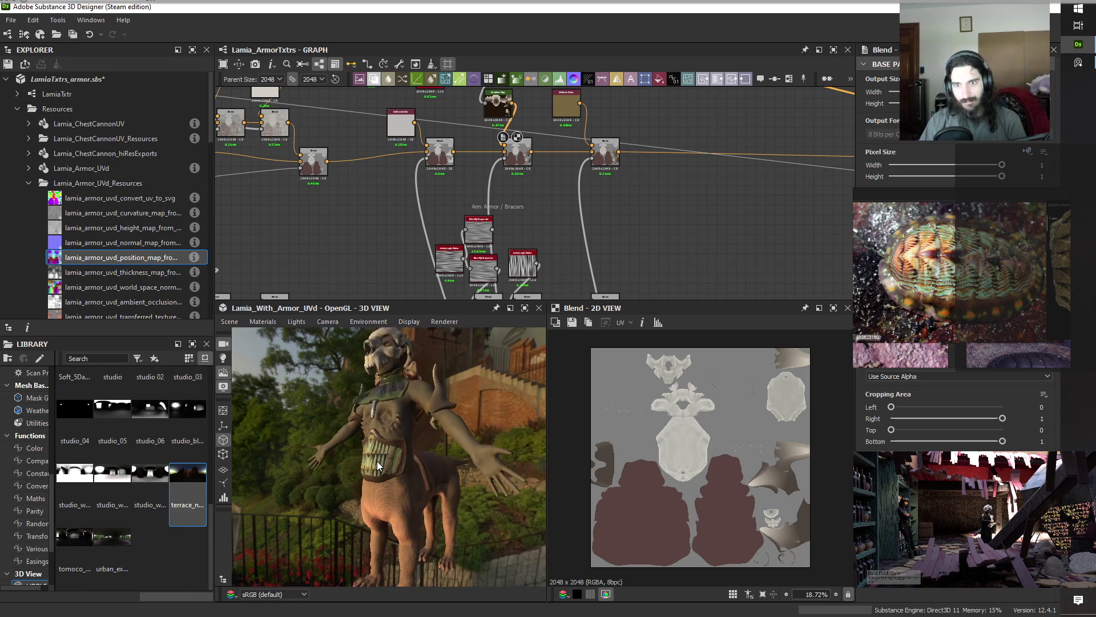
drag(349, 478, 457, 495)
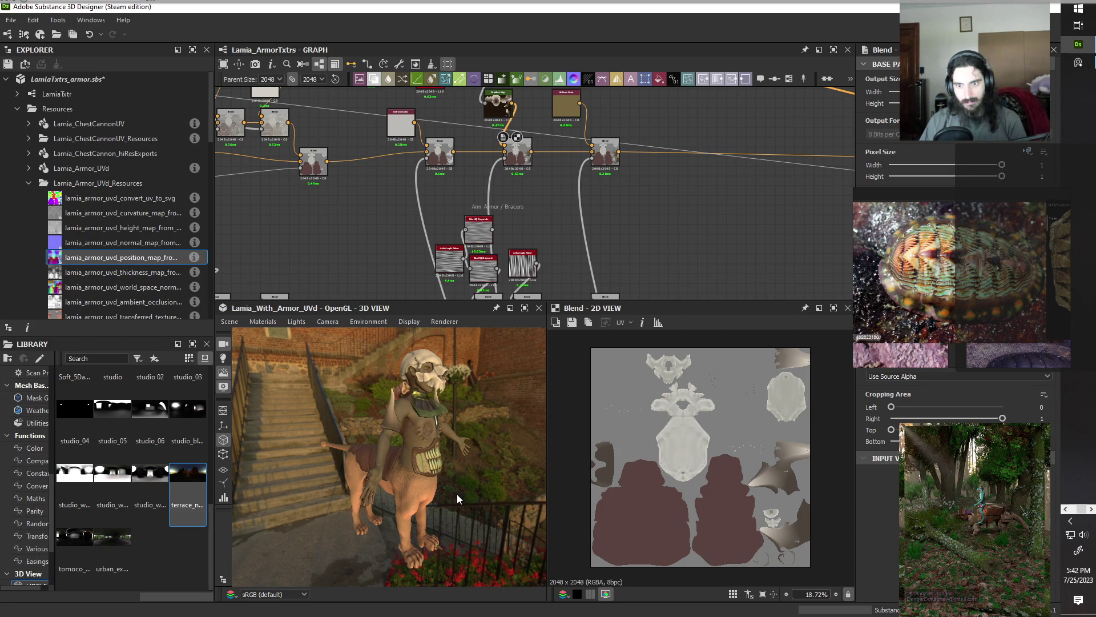
scroll(456, 495, down, 3)
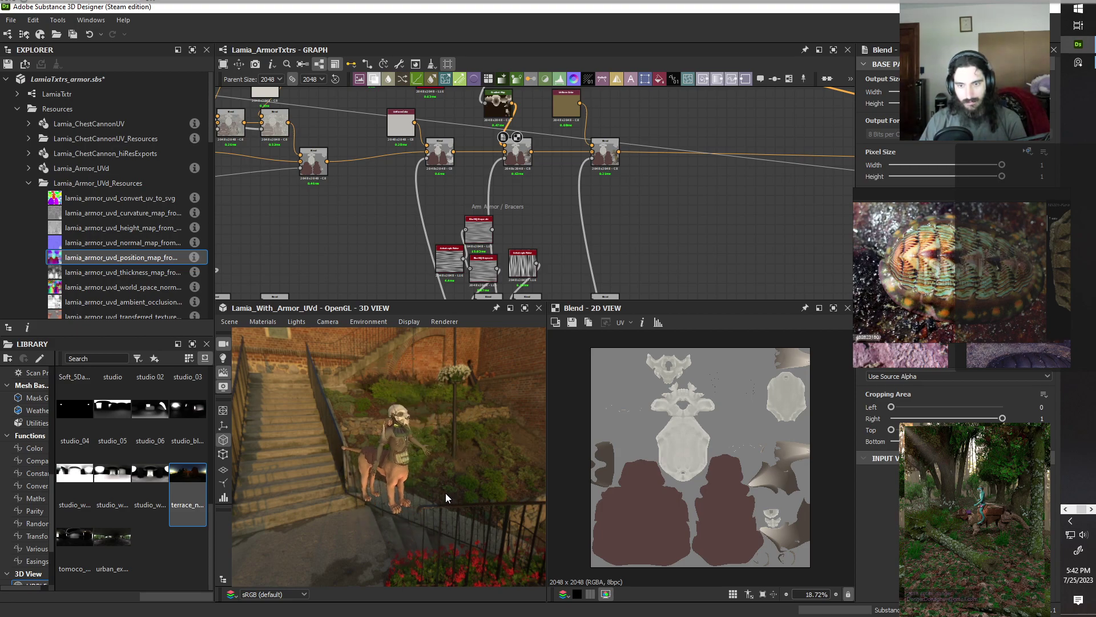
drag(440, 492, 468, 515)
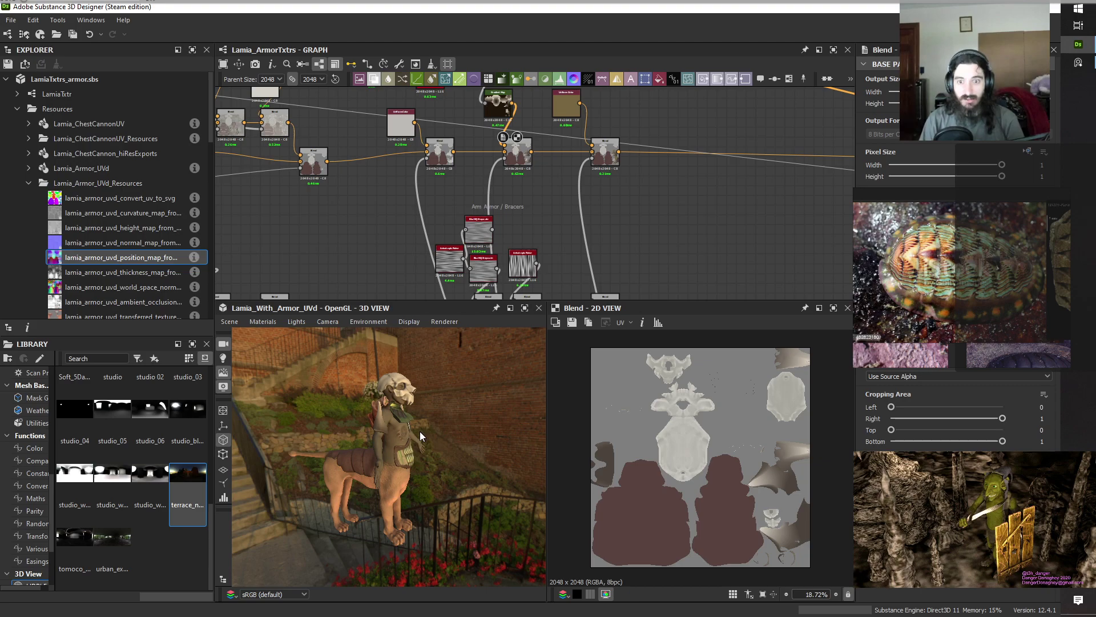
scroll(416, 434, up, 4)
Try the bright white studio environment in the 3D view and examine the shell armor, bracers and belly plate from back and front.
drag(405, 440, 810, 439)
drag(452, 415, 519, 481)
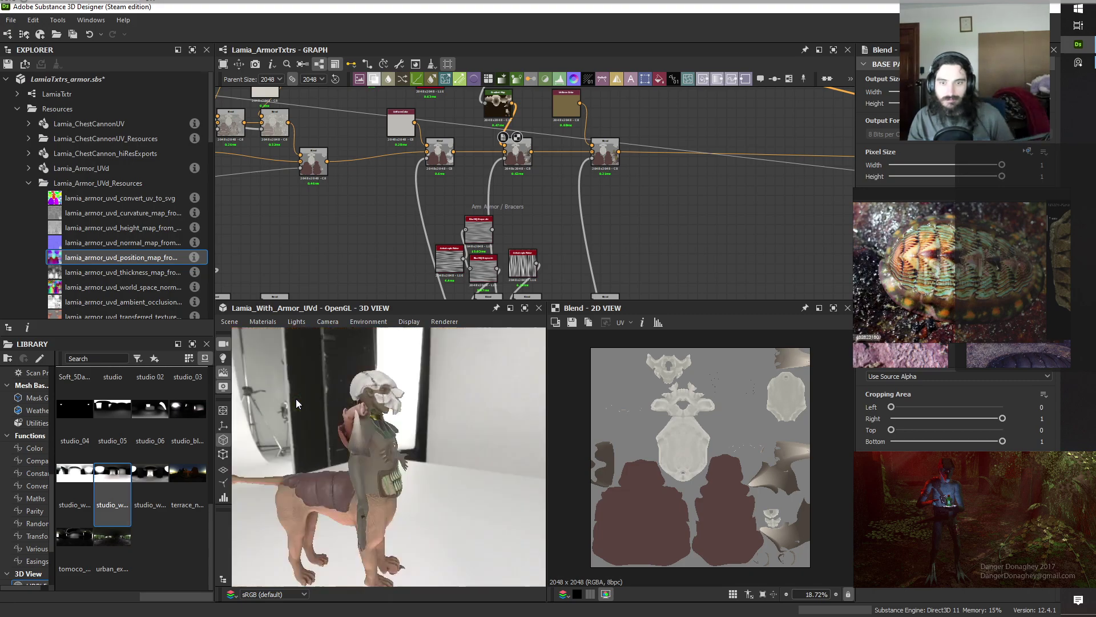
drag(461, 445, 314, 475)
scroll(391, 455, up, 4)
right_drag(375, 448, 378, 409)
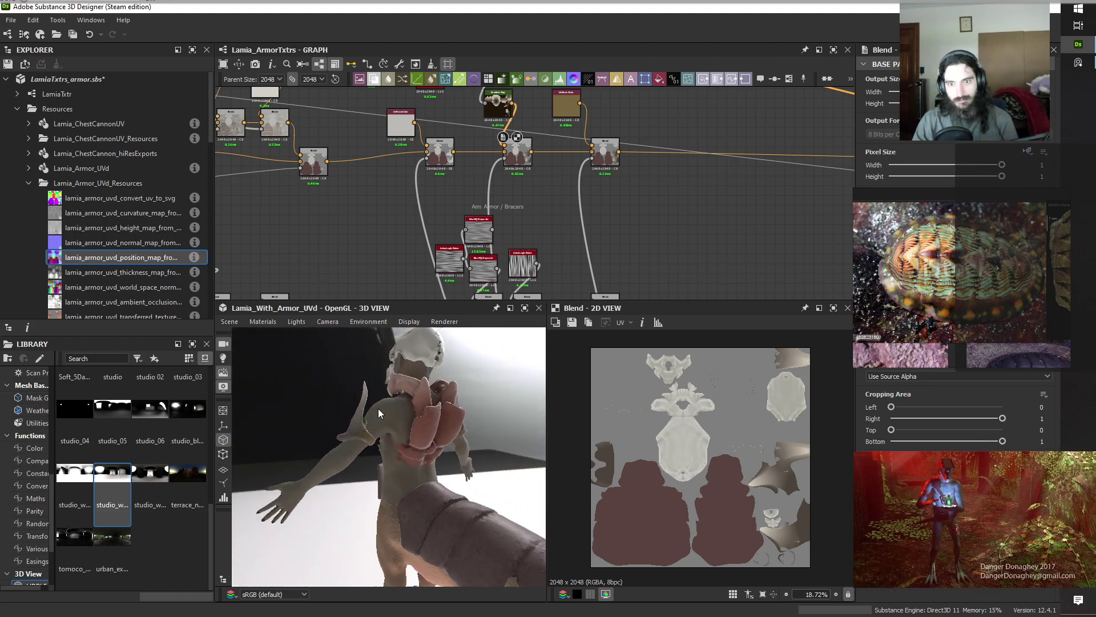
drag(450, 446, 365, 493)
scroll(389, 459, up, 3)
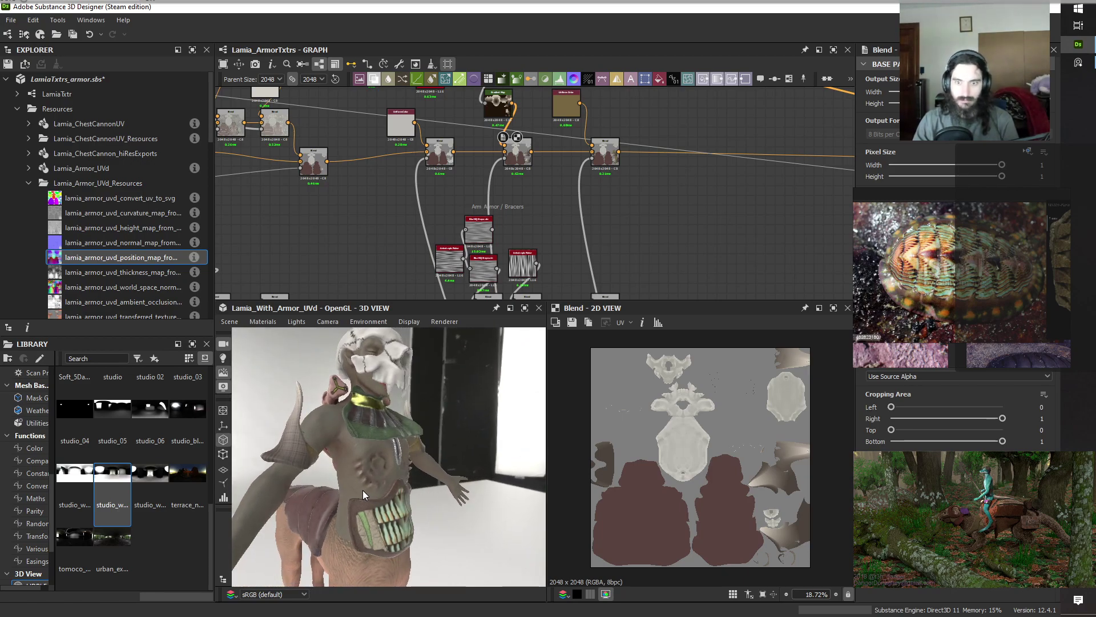
drag(421, 492, 392, 495)
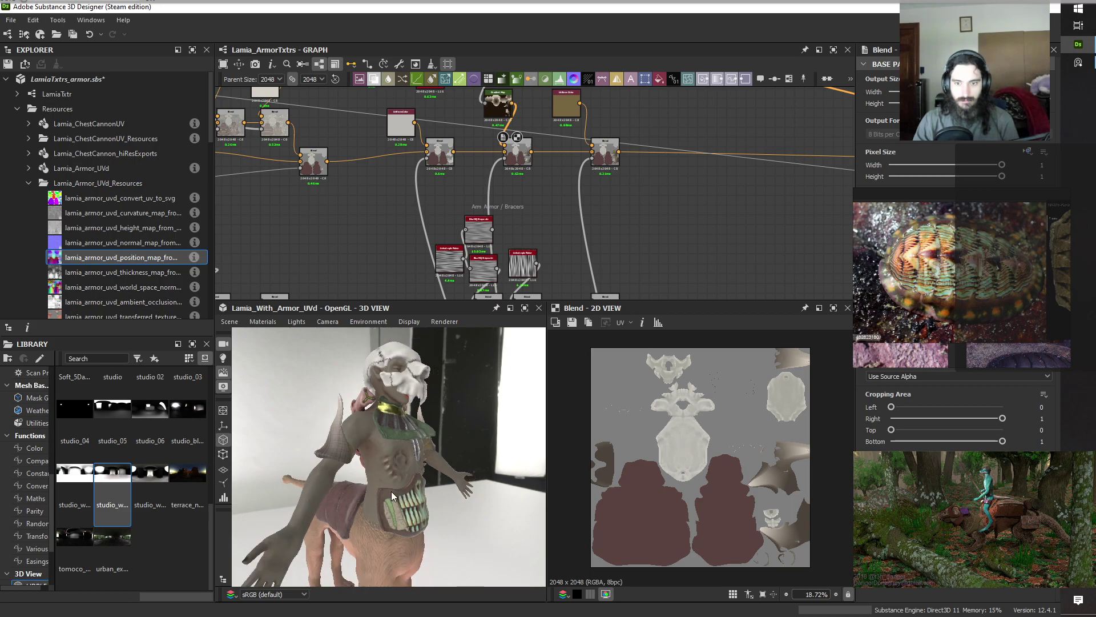
drag(452, 512, 334, 511)
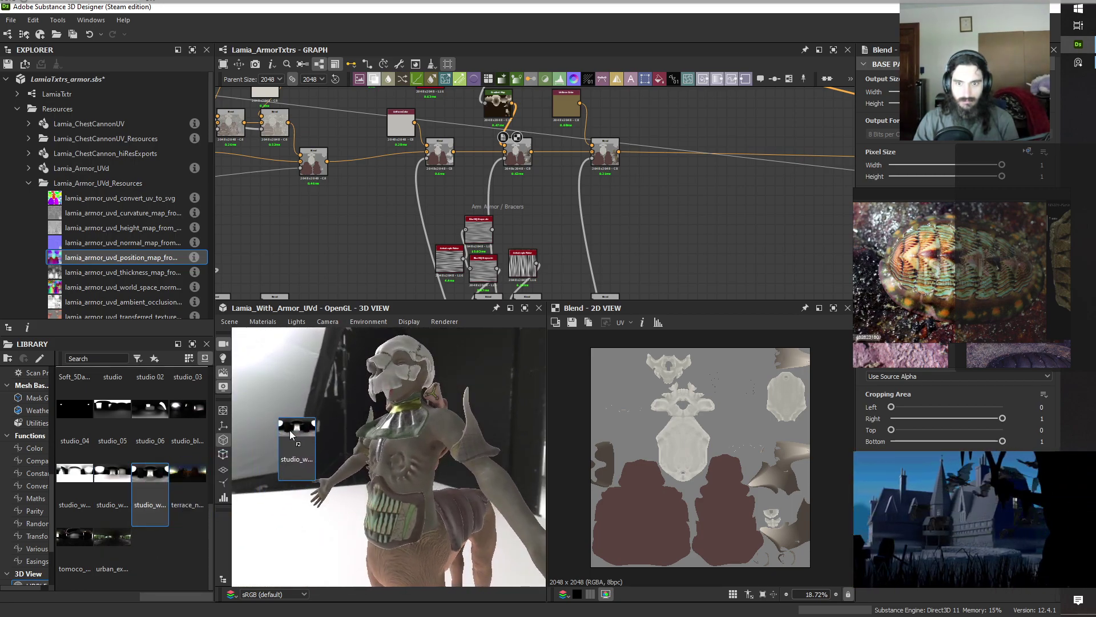
Apply the darker studio environment beside the terrace one and inspect the model's bracers, arm, hand and overall armor under it.
drag(289, 430, 553, 489)
scroll(474, 481, down, 5)
drag(467, 467, 329, 517)
drag(473, 517, 351, 532)
scroll(471, 465, down, 5)
scroll(437, 426, up, 5)
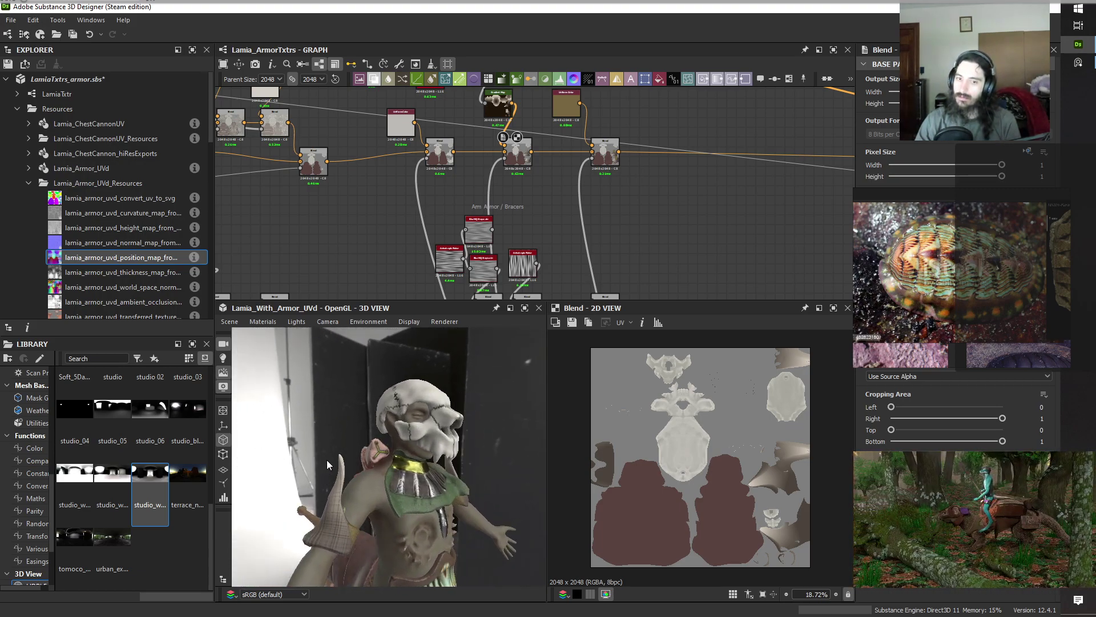
drag(483, 501, 388, 491)
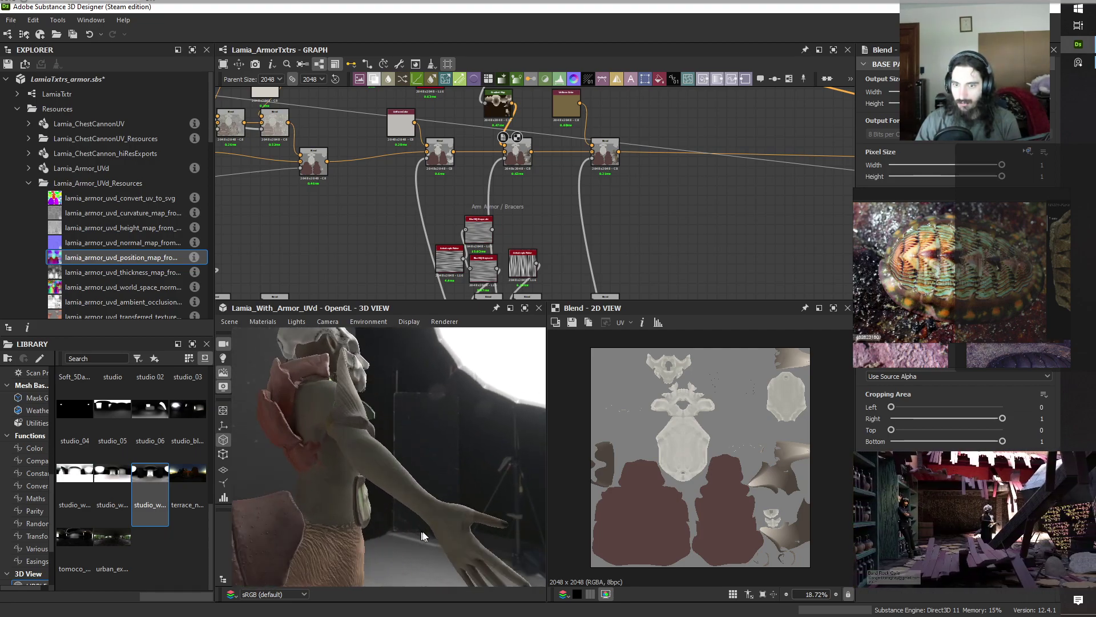
drag(425, 536, 399, 462)
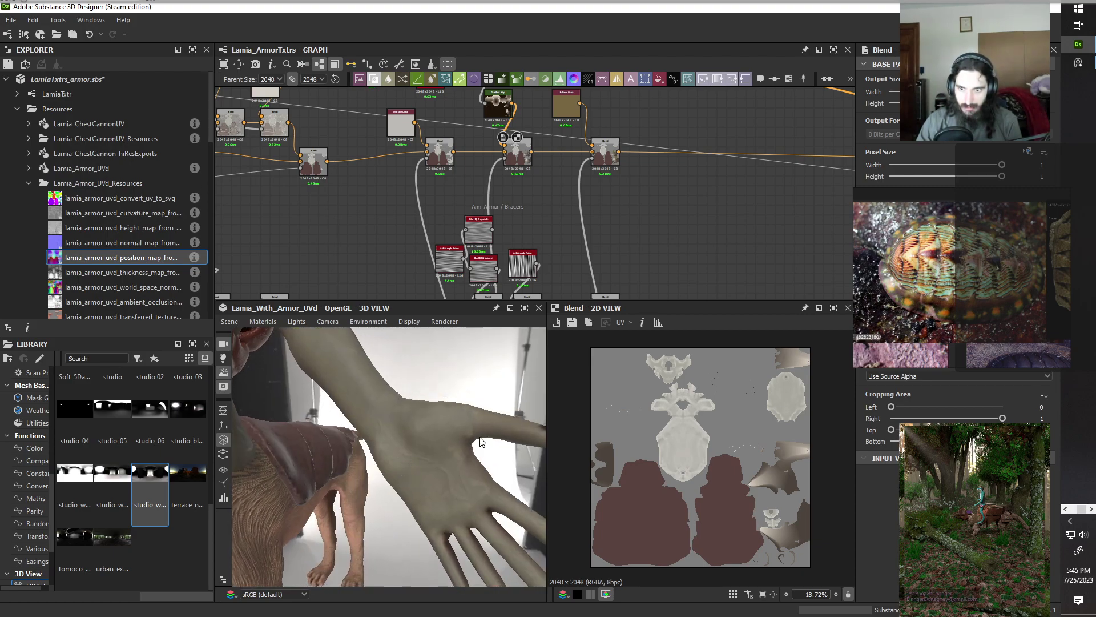
drag(481, 441, 429, 465)
scroll(428, 457, down, 8)
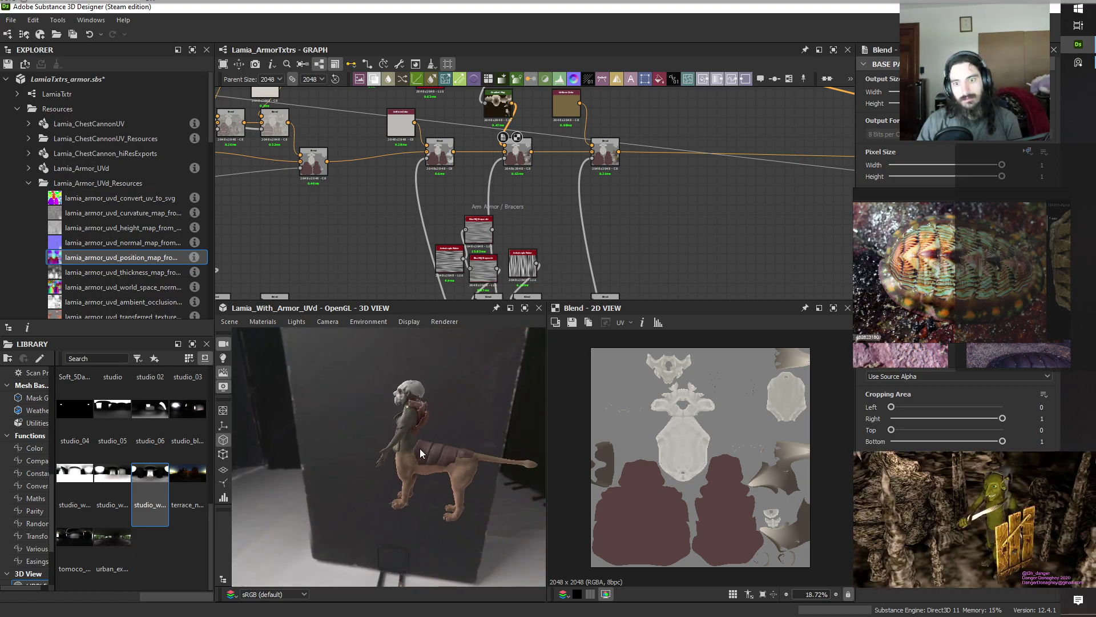
drag(500, 505, 498, 478)
scroll(390, 431, up, 4)
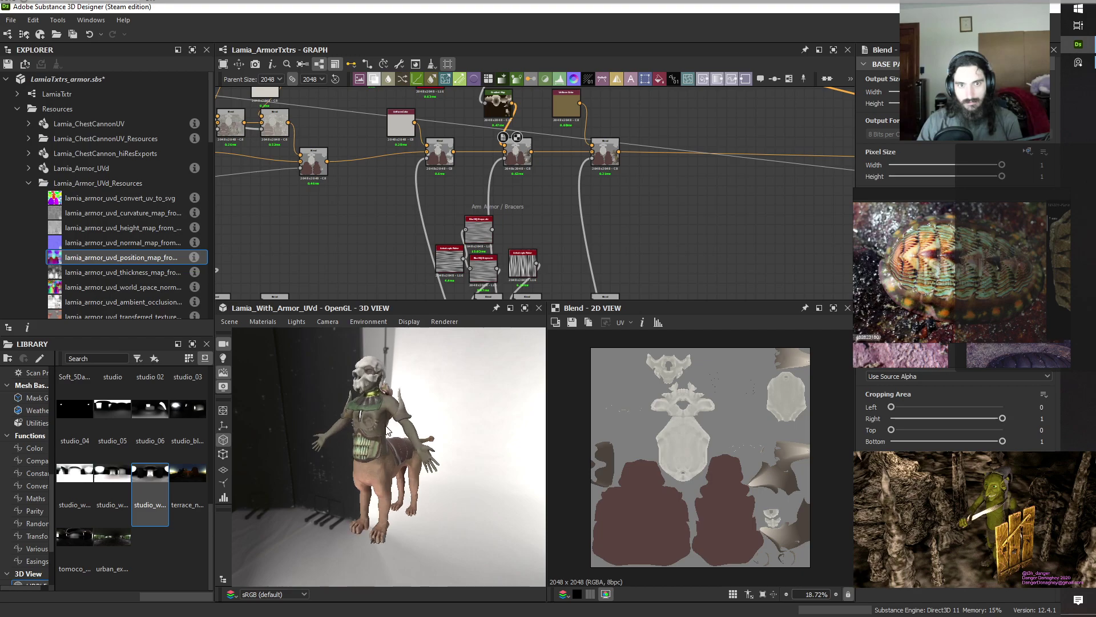
Add the lamia_with_armor_uvd ambient occlusion bitmap to the graph beside the bracers nodes, preview it, and delete the node.
scroll(108, 214, down, 4)
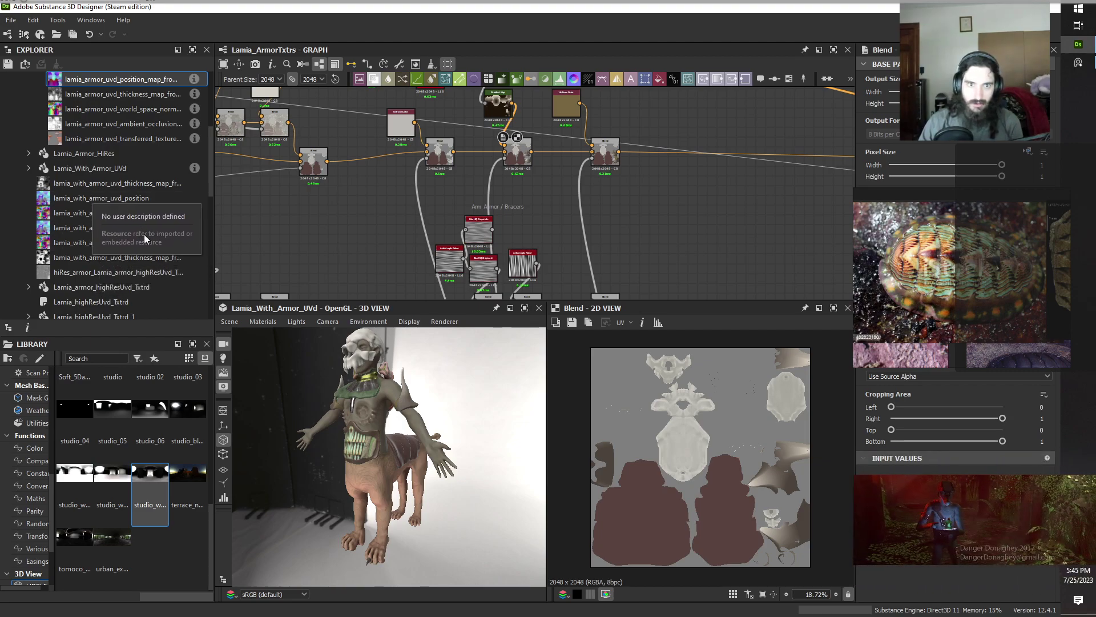
drag(118, 231, 644, 232)
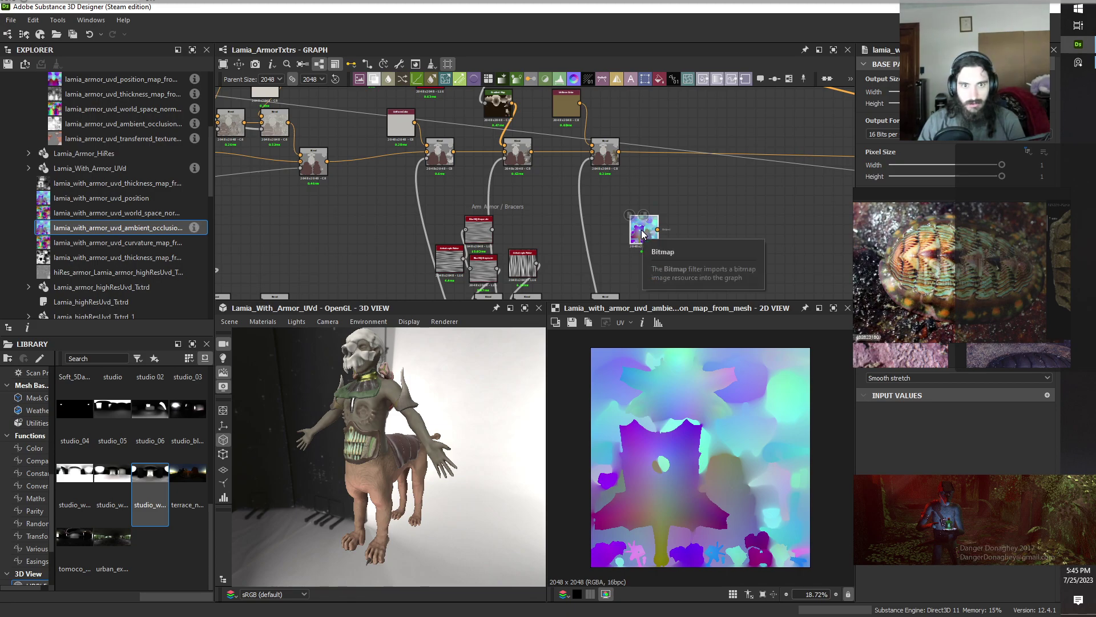
click(93, 231)
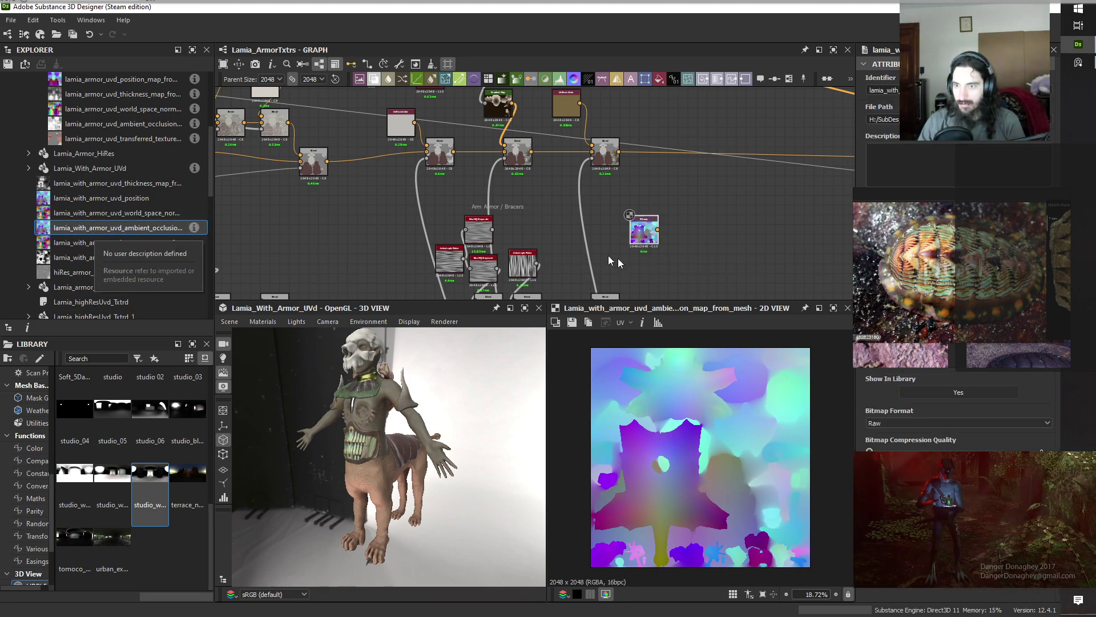
click(644, 235)
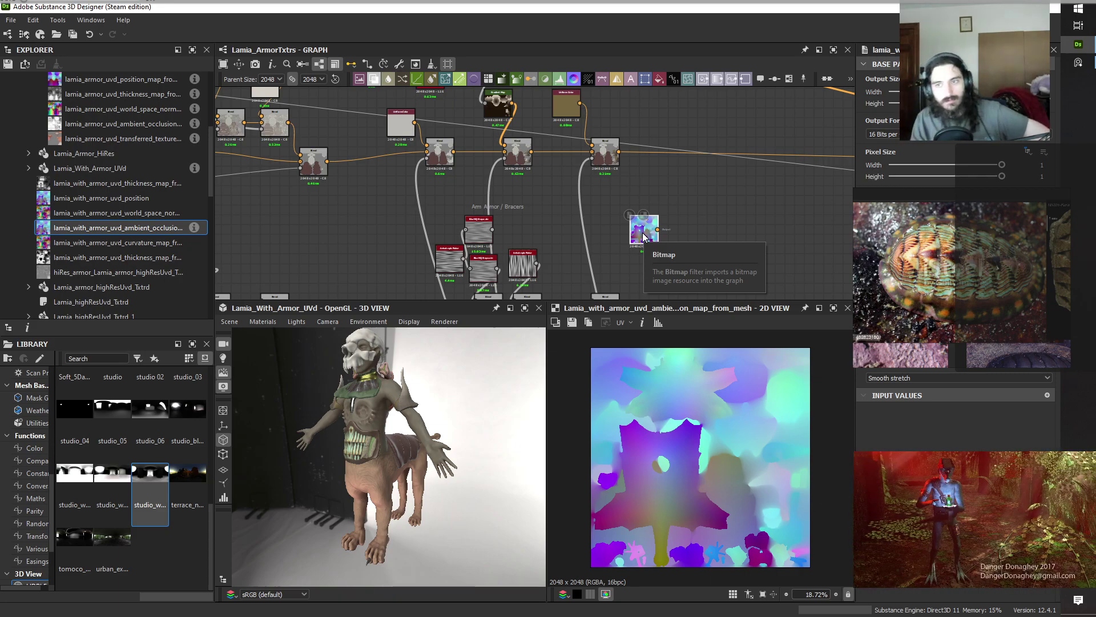
key(Delete)
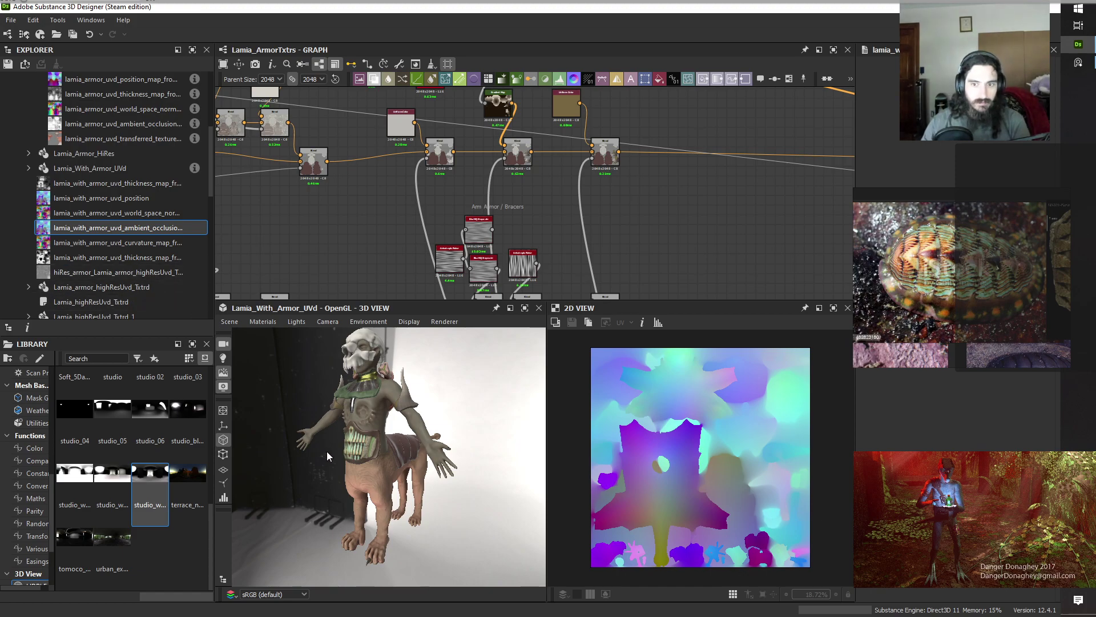
Examine the Lamia's chest and toothed belly plate in the 3D view from near and far.
scroll(326, 451, down, 4)
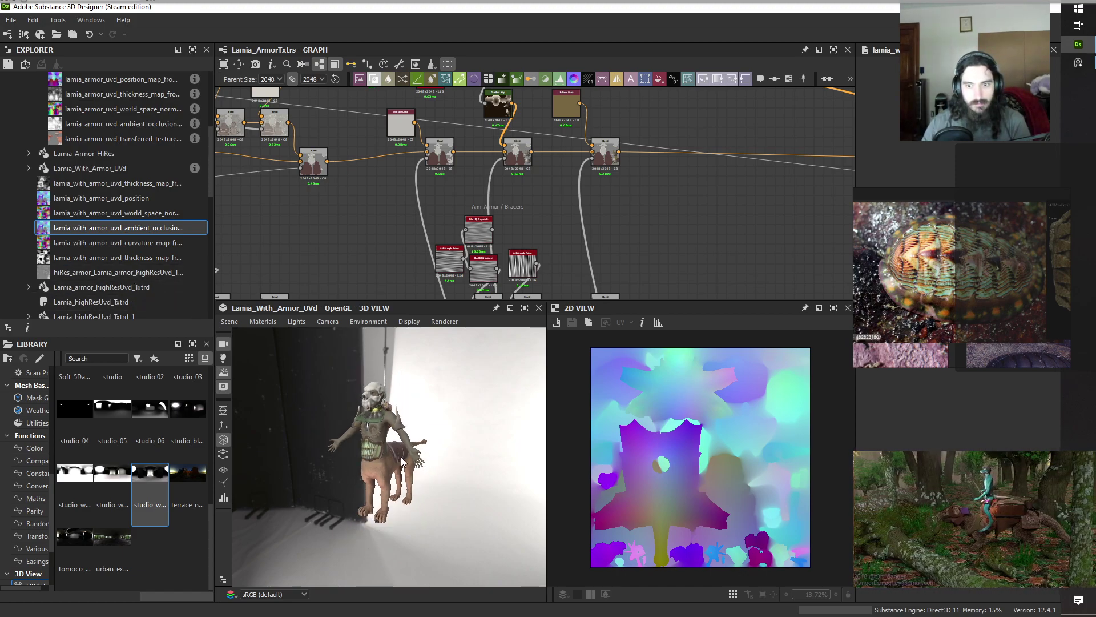
scroll(401, 460, up, 4)
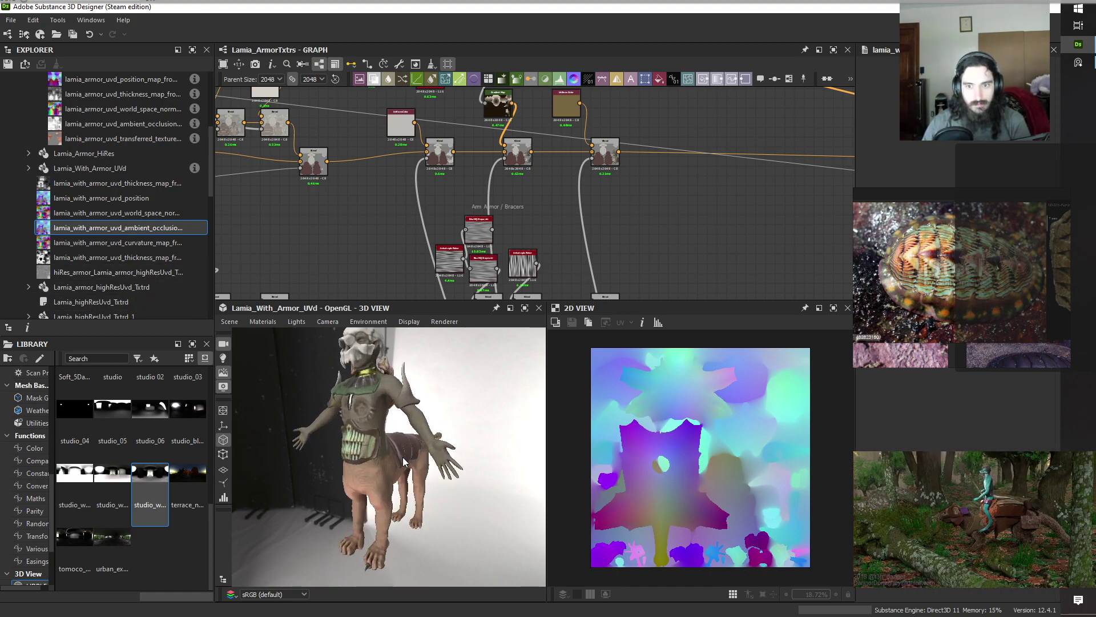
mouse_move(455, 482)
mouse_down()
mouse_move(355, 517)
mouse_move(306, 493)
mouse_move(336, 478)
mouse_move(396, 477)
mouse_move(328, 474)
mouse_move(438, 481)
mouse_move(455, 511)
mouse_move(430, 531)
mouse_move(392, 538)
mouse_move(310, 479)
mouse_move(338, 474)
mouse_move(316, 485)
mouse_move(430, 510)
mouse_move(362, 507)
mouse_move(401, 495)
mouse_move(409, 458)
mouse_move(423, 475)
mouse_move(330, 481)
mouse_move(437, 473)
mouse_up()
scroll(439, 479, up, 4)
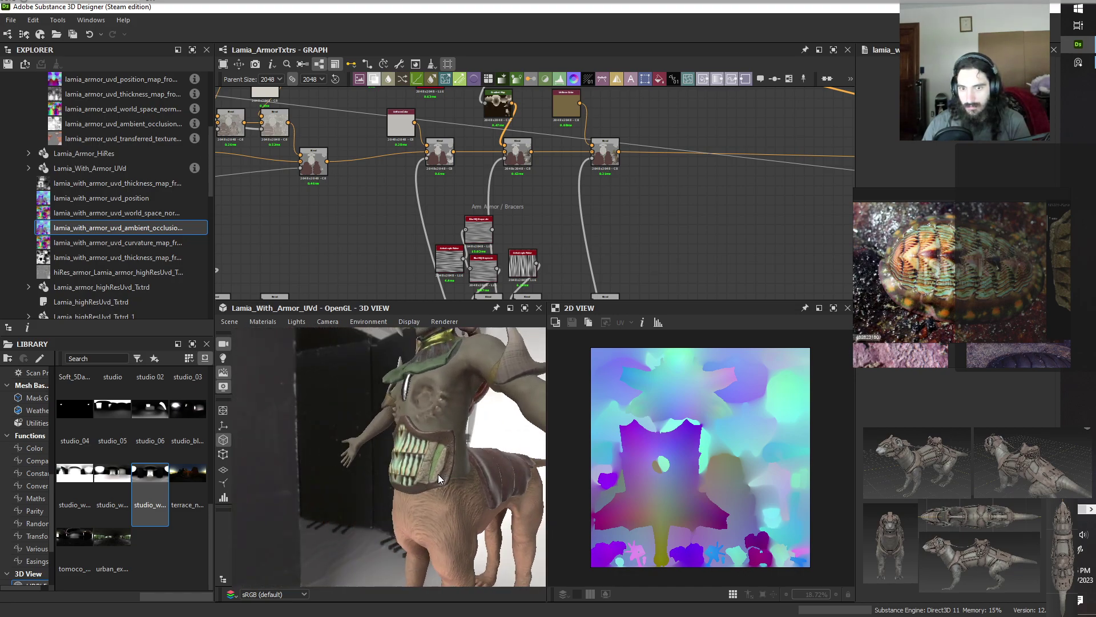
scroll(414, 455, up, 5)
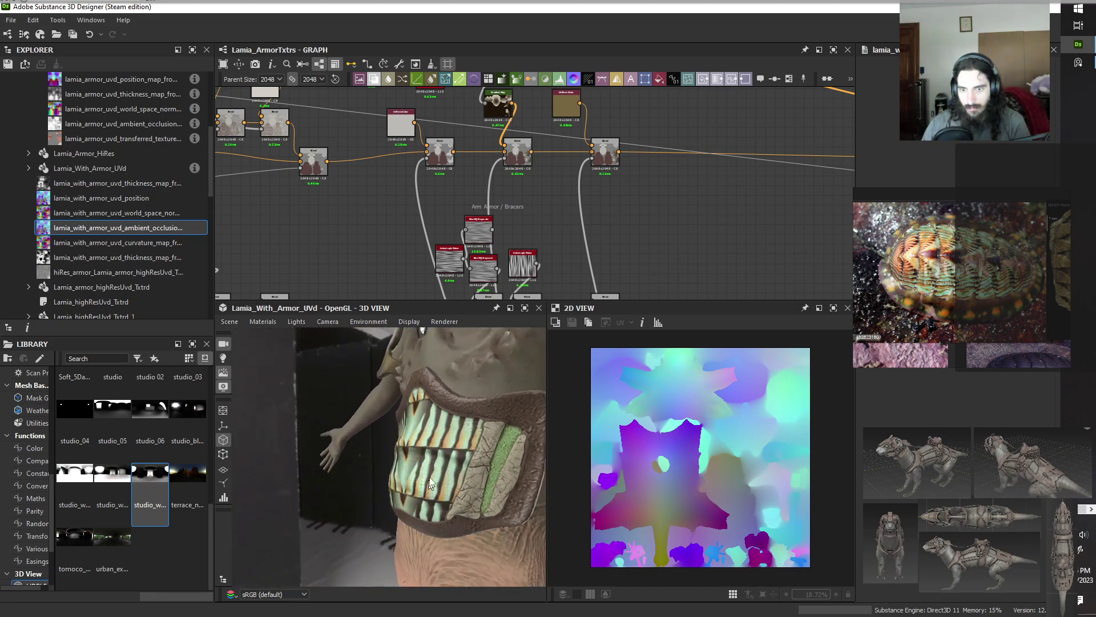
scroll(414, 451, down, 6)
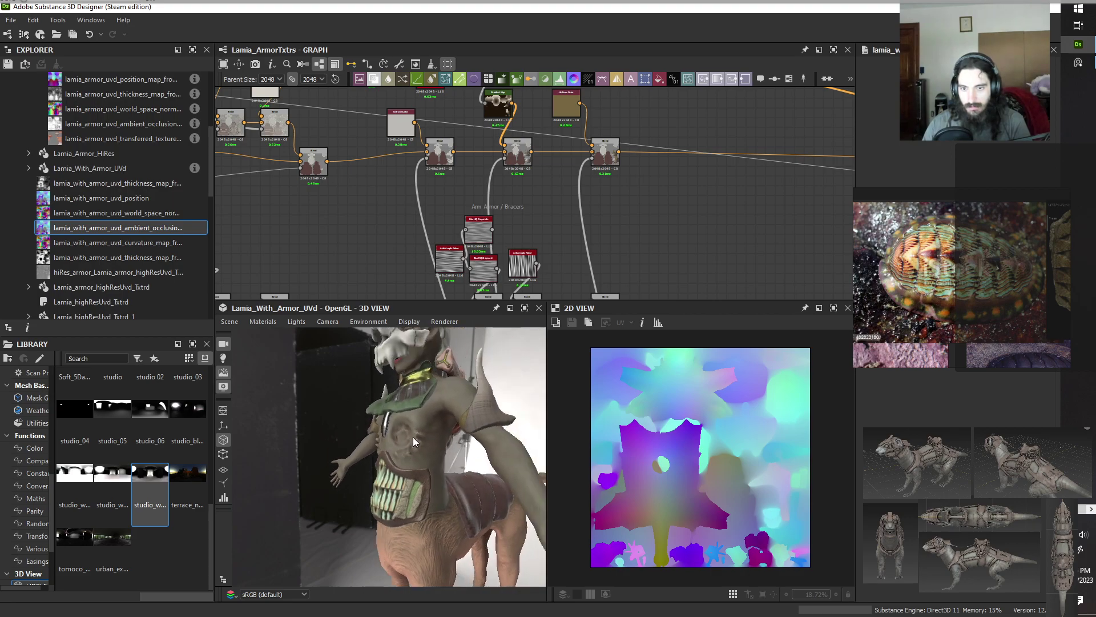
drag(413, 436, 407, 510)
scroll(405, 505, up, 6)
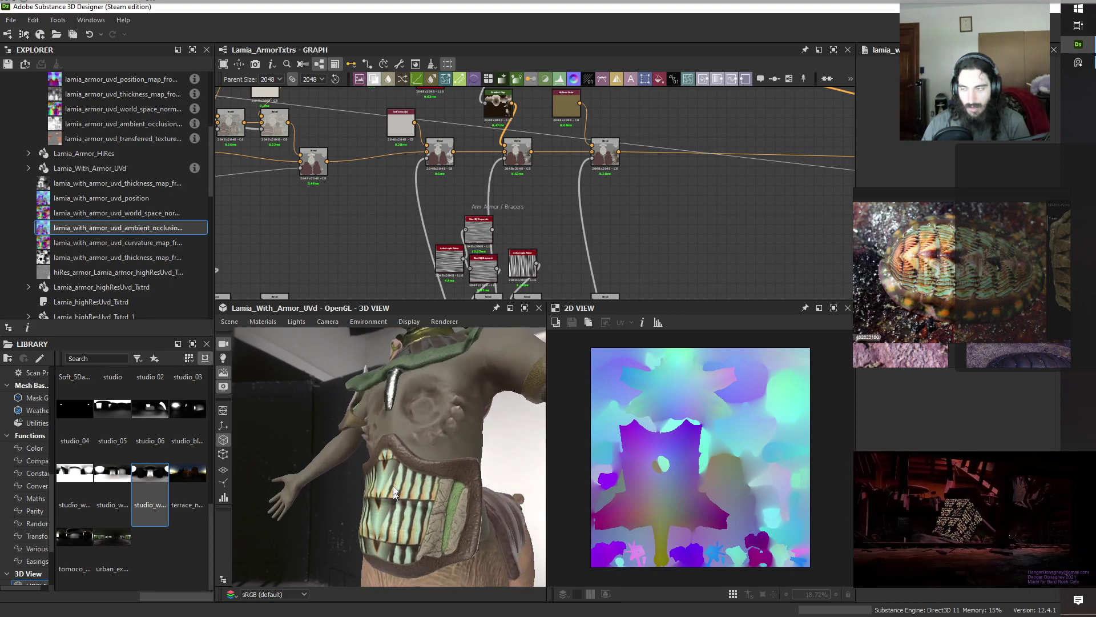
drag(392, 458, 411, 491)
Locate the belly plate's color nodes in the graph and preview the Transformation 2D and the striped Gradient Map.
scroll(439, 193, down, 5)
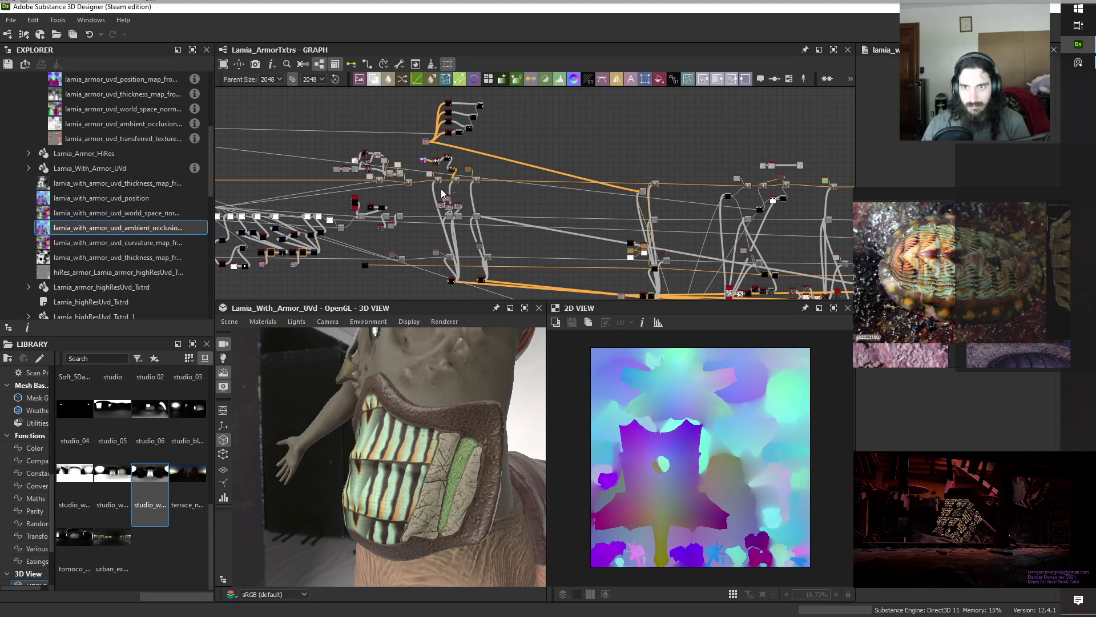
middle_drag(700, 250, 377, 207)
scroll(374, 206, down, 2)
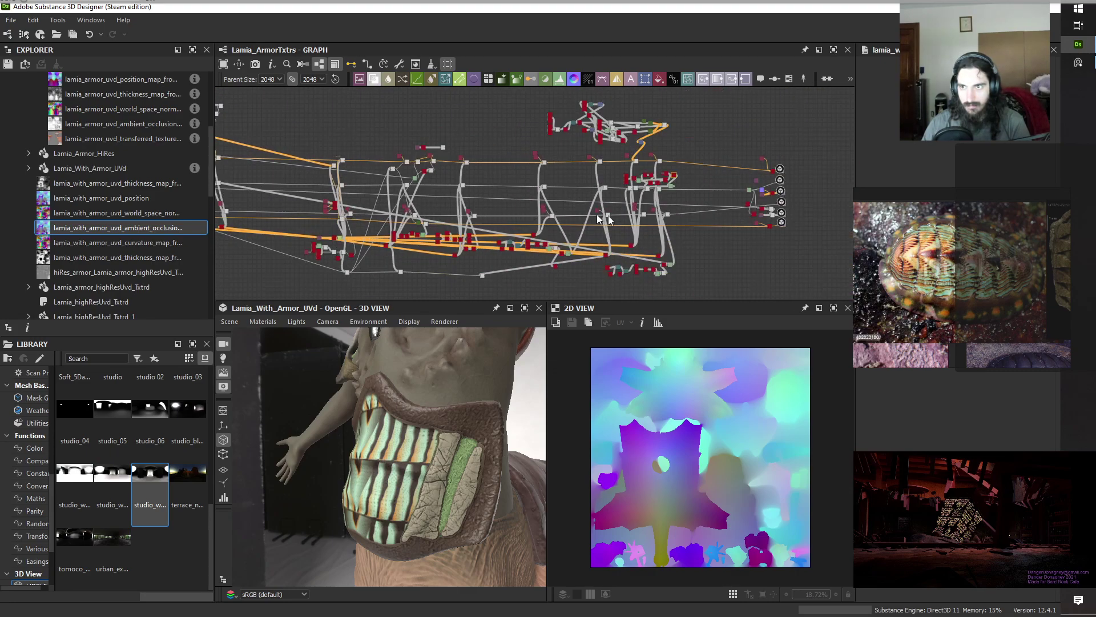
scroll(598, 217, up, 6)
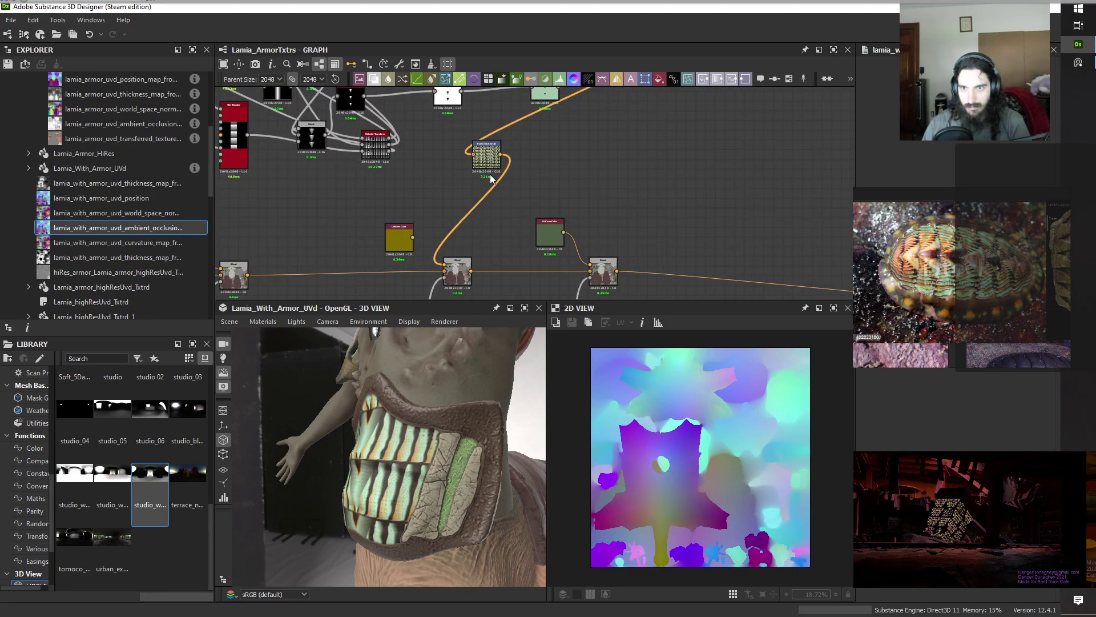
scroll(490, 179, up, 3)
double_click(493, 138)
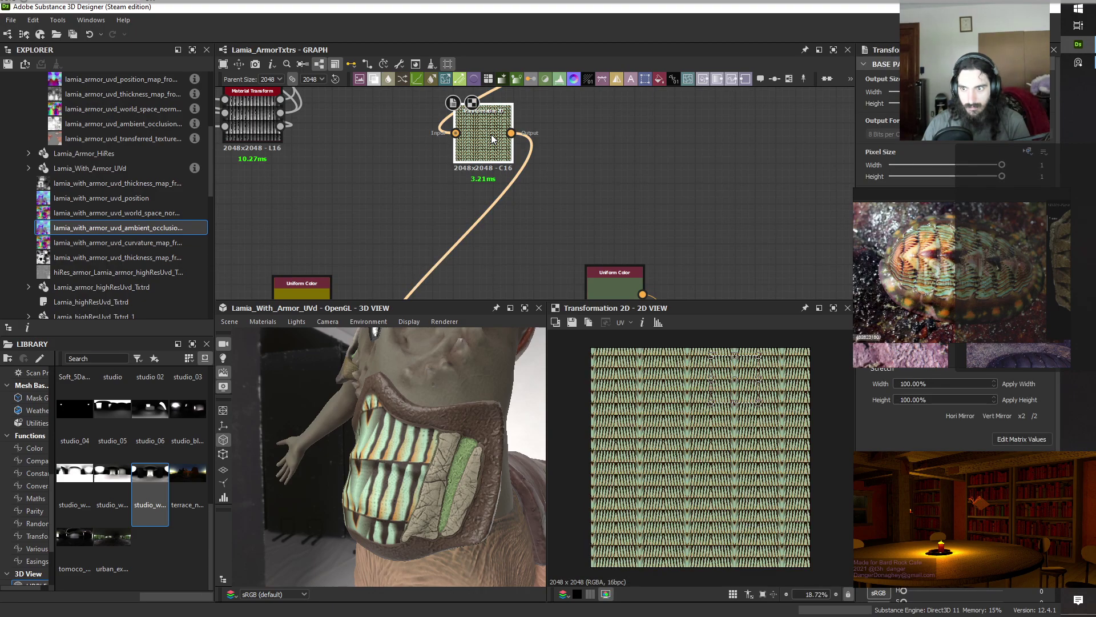
scroll(492, 139, down, 4)
middle_drag(597, 127, 620, 208)
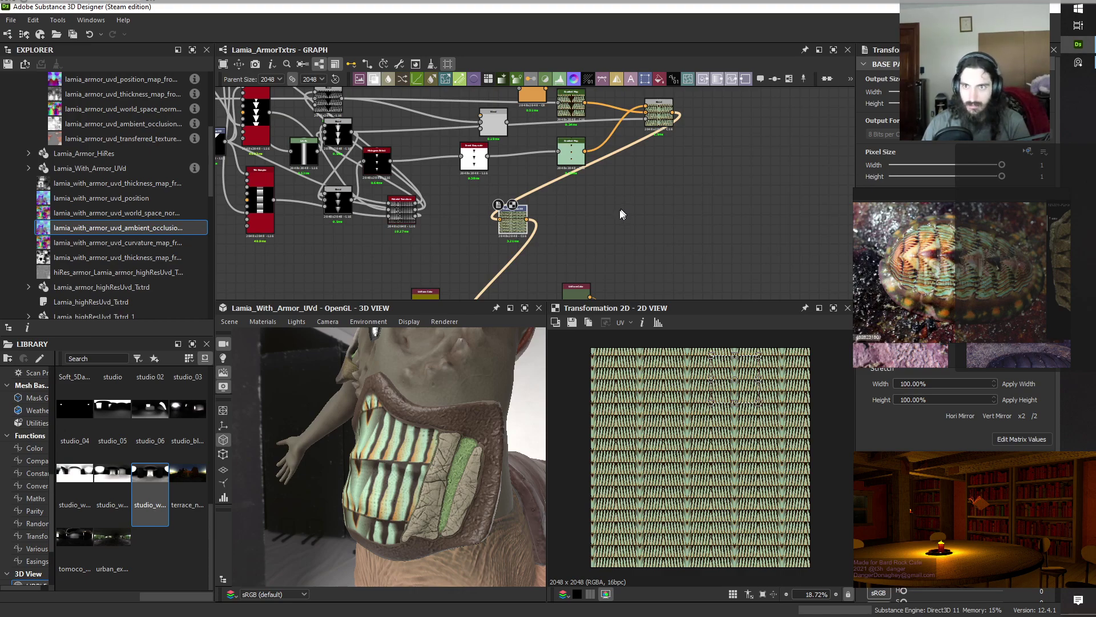
click(573, 110)
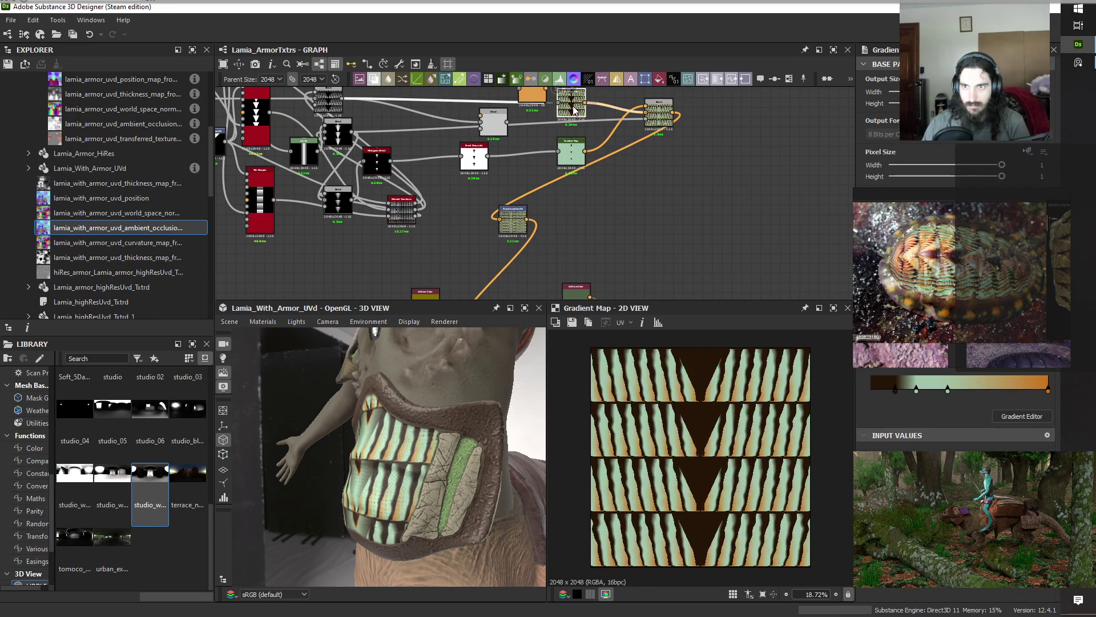
Duplicate the belly plate's Transformation 2D and color Blend nodes, placing the copies side by side in the empty space below the originals.
click(512, 221)
key(ctrl+d)
drag(542, 208, 695, 224)
click(660, 116)
key(ctrl+d)
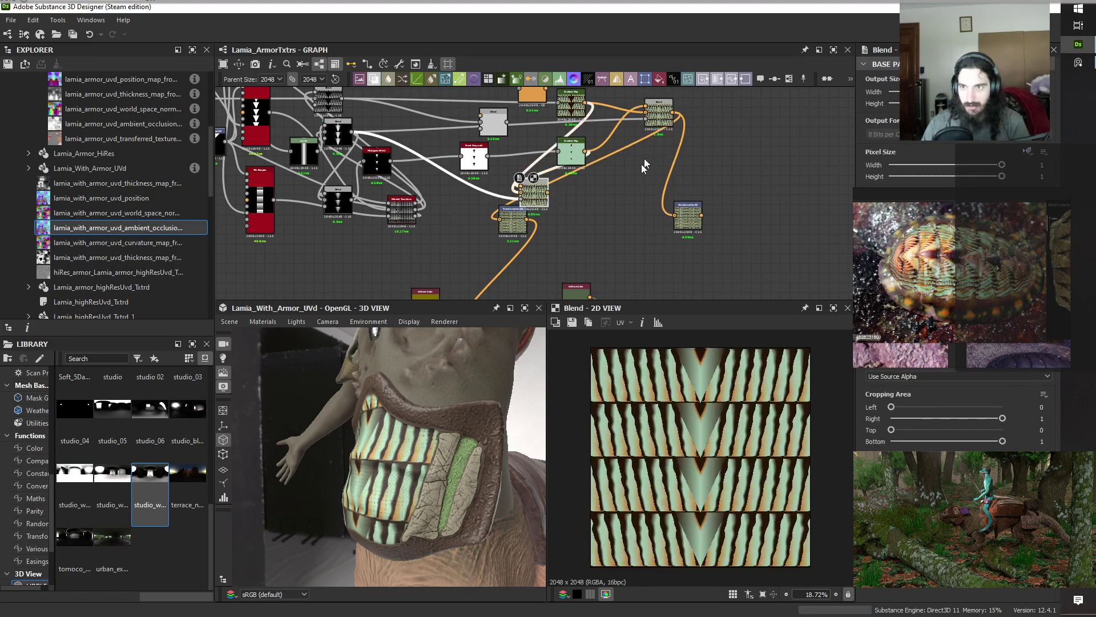
drag(533, 194, 688, 214)
middle_drag(729, 155, 726, 179)
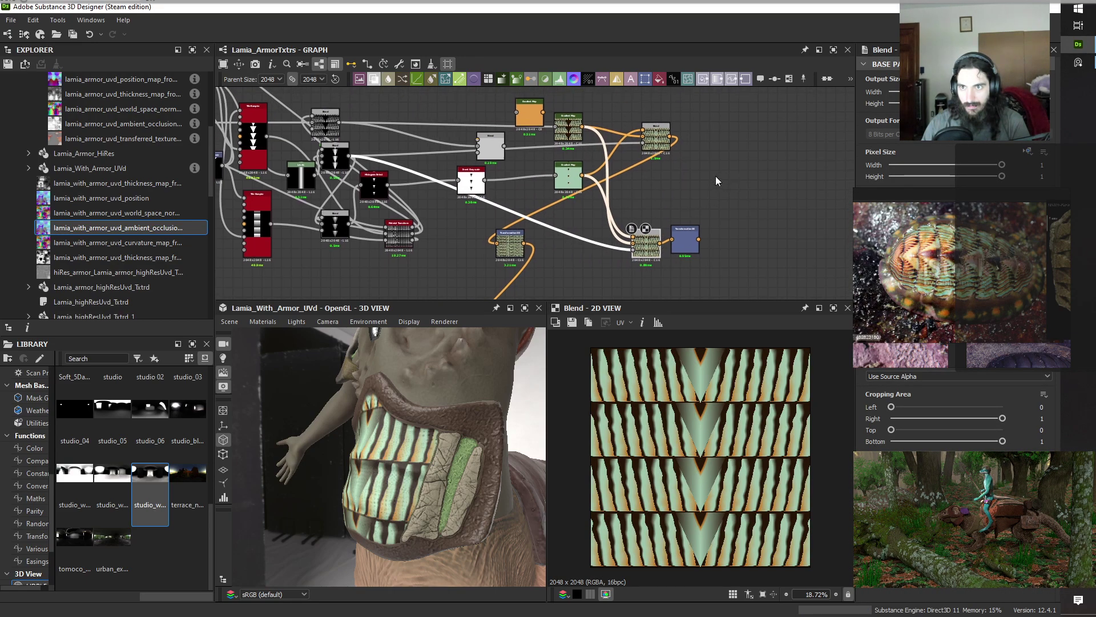
click(715, 176)
Try feeding the duplicated Blend with the grayscale ridge pattern and the Invert Grayscale mask, and undo the rewiring.
click(577, 135)
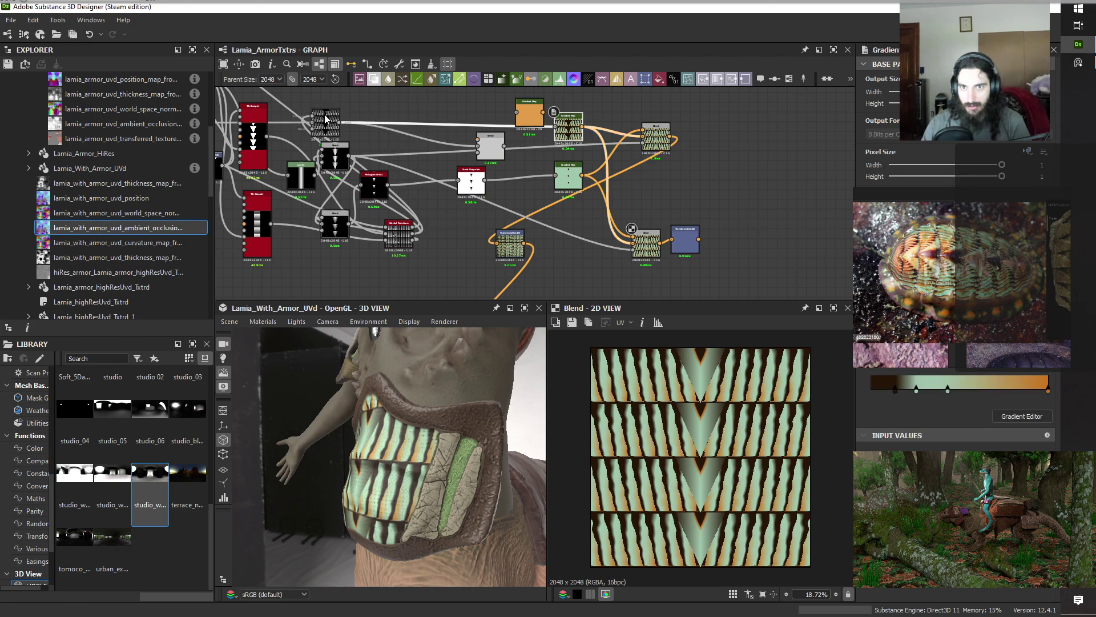
drag(341, 123, 633, 245)
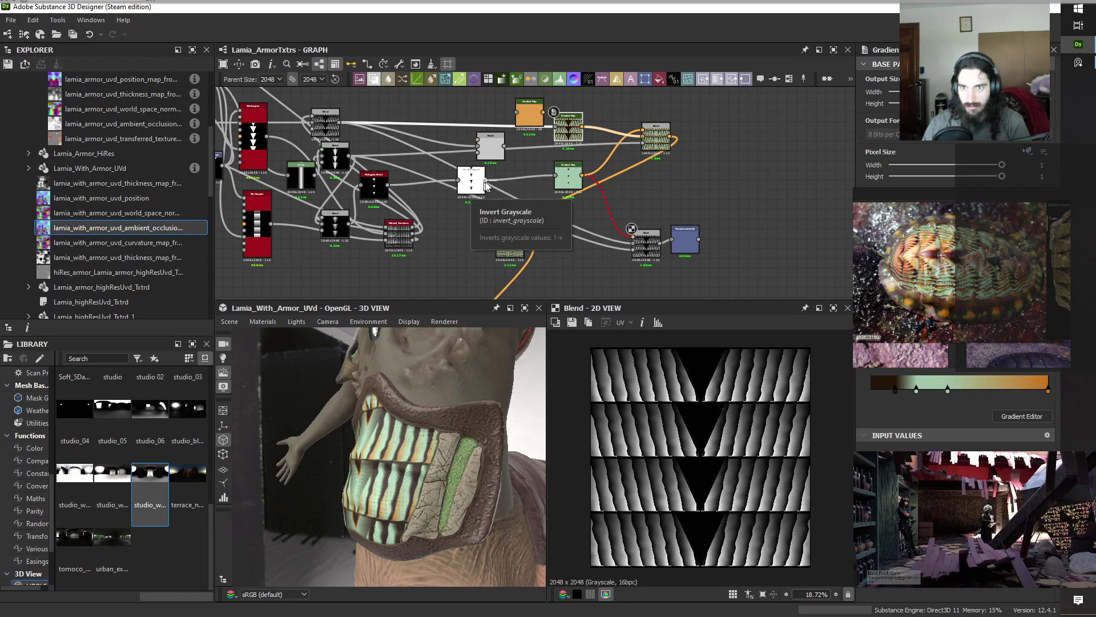
drag(484, 182, 511, 189)
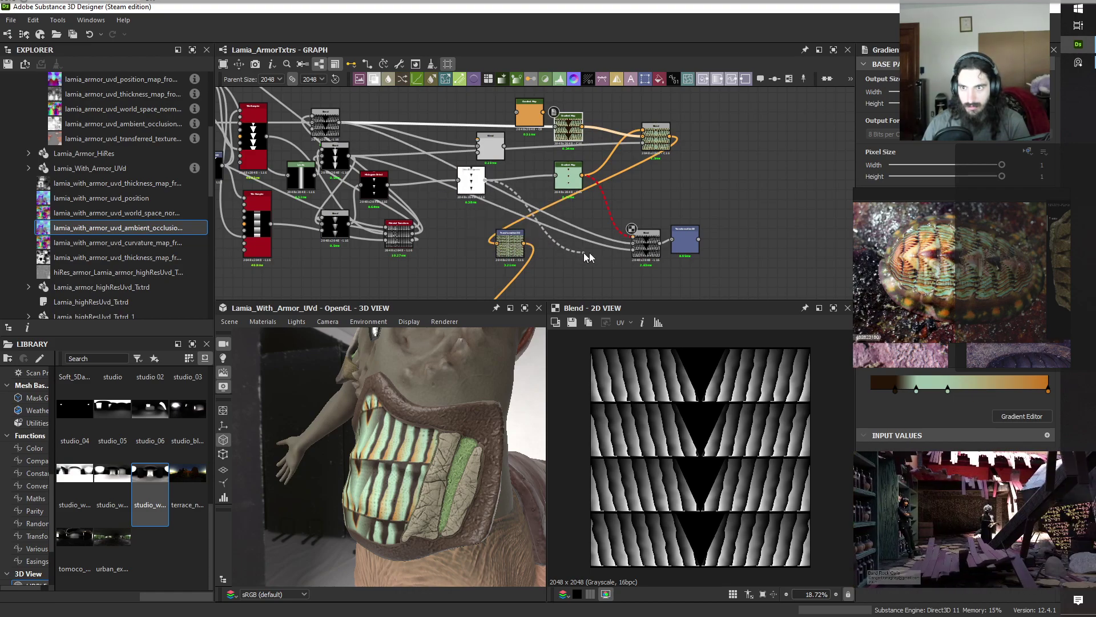
drag(638, 254, 644, 246)
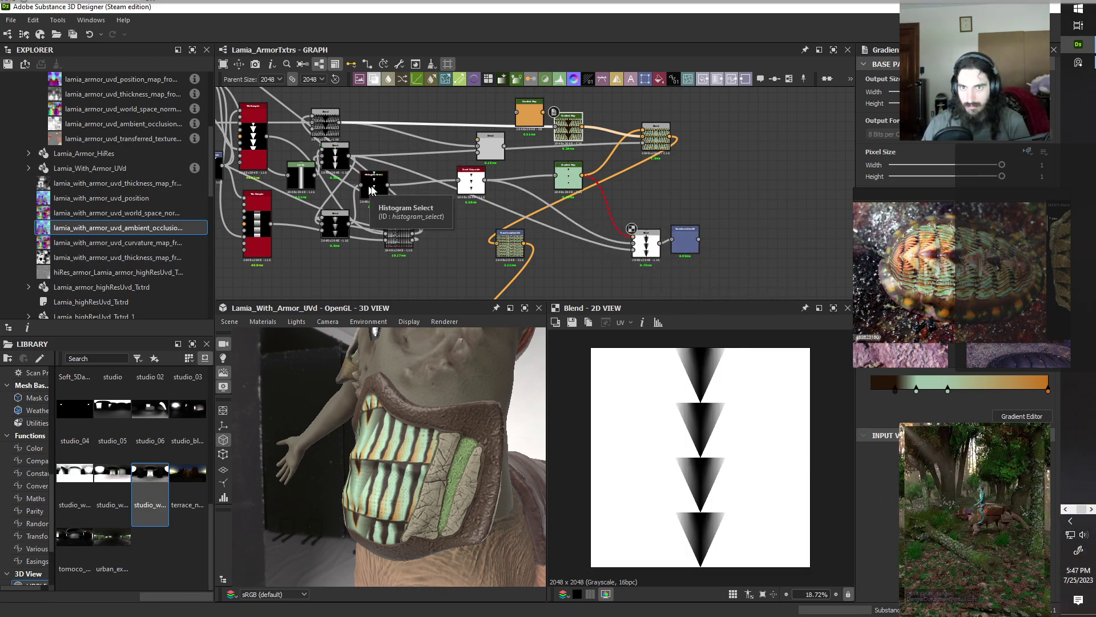
drag(389, 188, 642, 214)
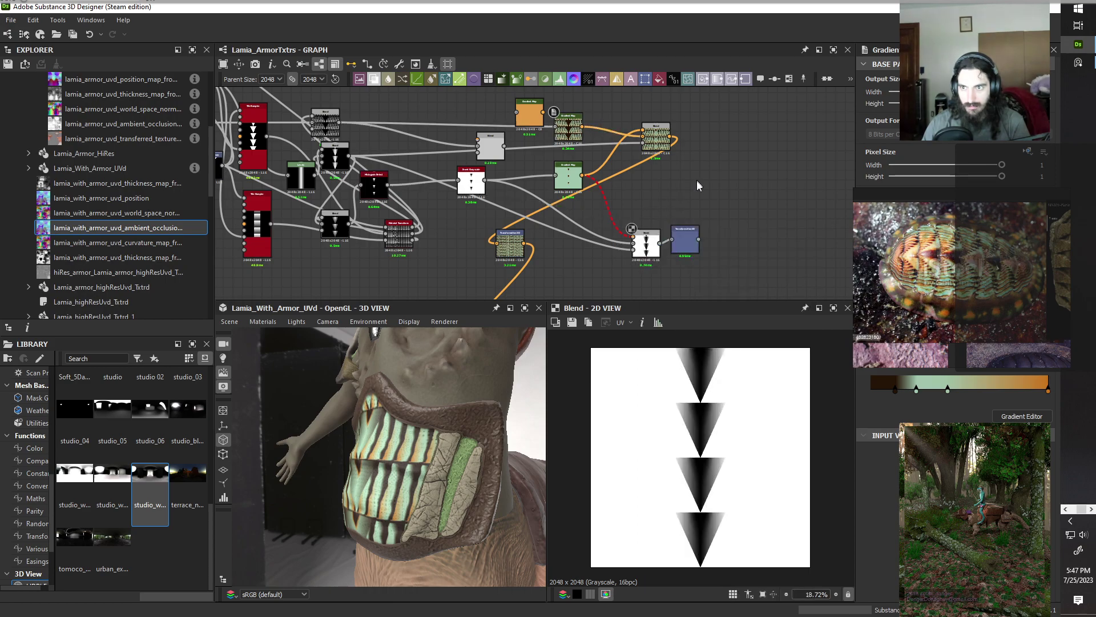
key(ctrl+z)
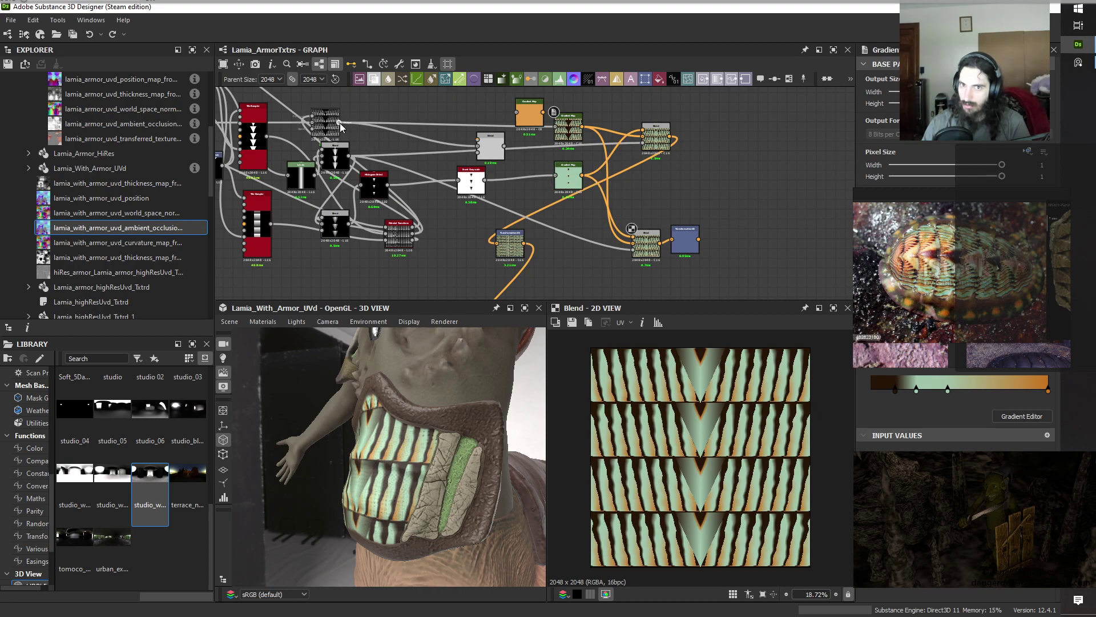
Rewire the duplicated Blend to grayscale, with the ridge pattern as background and the Histogram Select as foreground.
drag(340, 123, 640, 250)
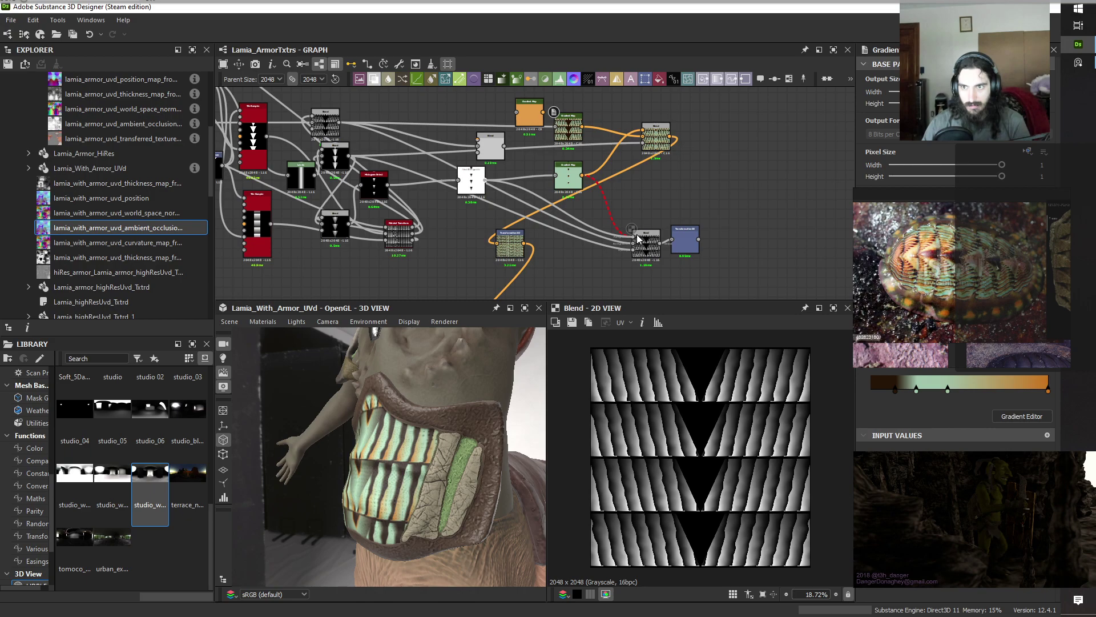
drag(638, 239, 638, 238)
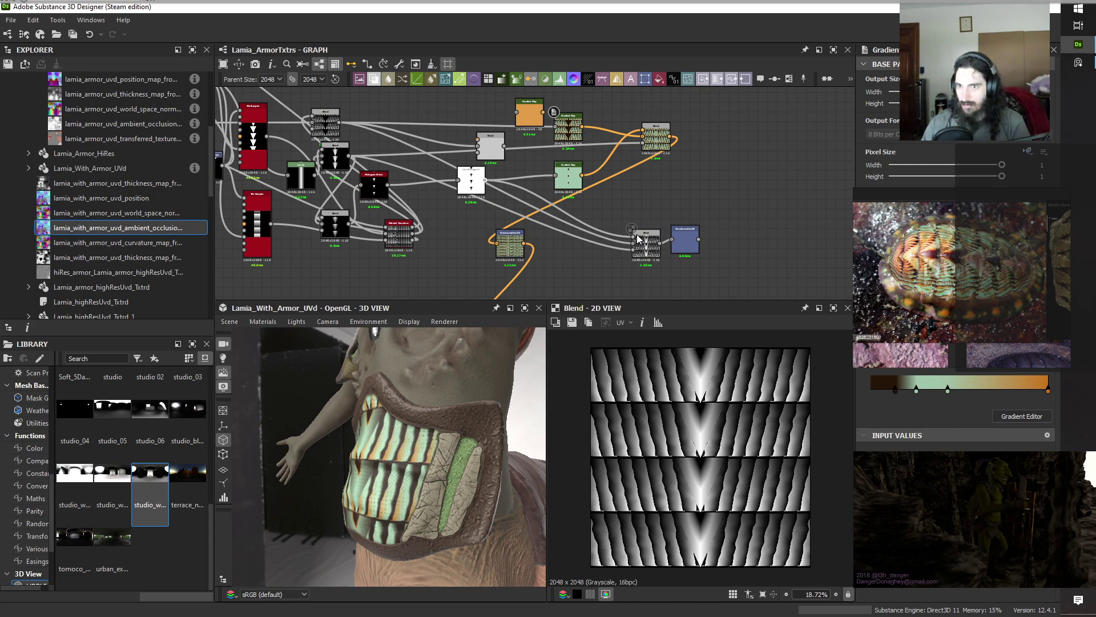
scroll(637, 239, up, 1)
drag(338, 176, 646, 251)
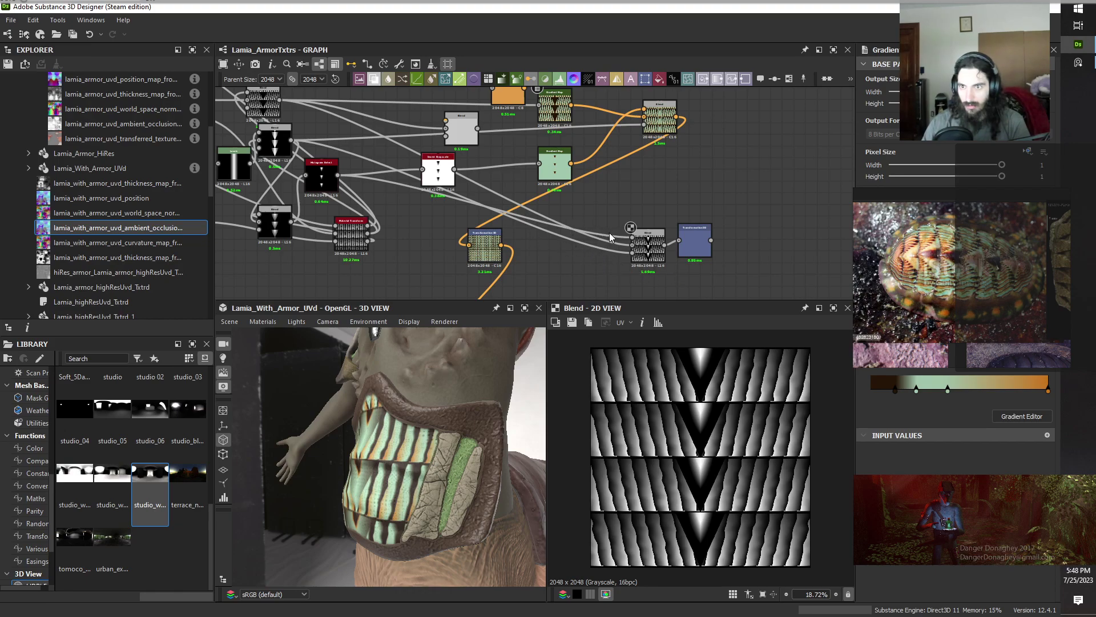
Insert a Blur HQ Grayscale node between the Histogram Select and the duplicated Blend, and preview the Blend and tiled Transformation 2D.
drag(609, 232, 617, 237)
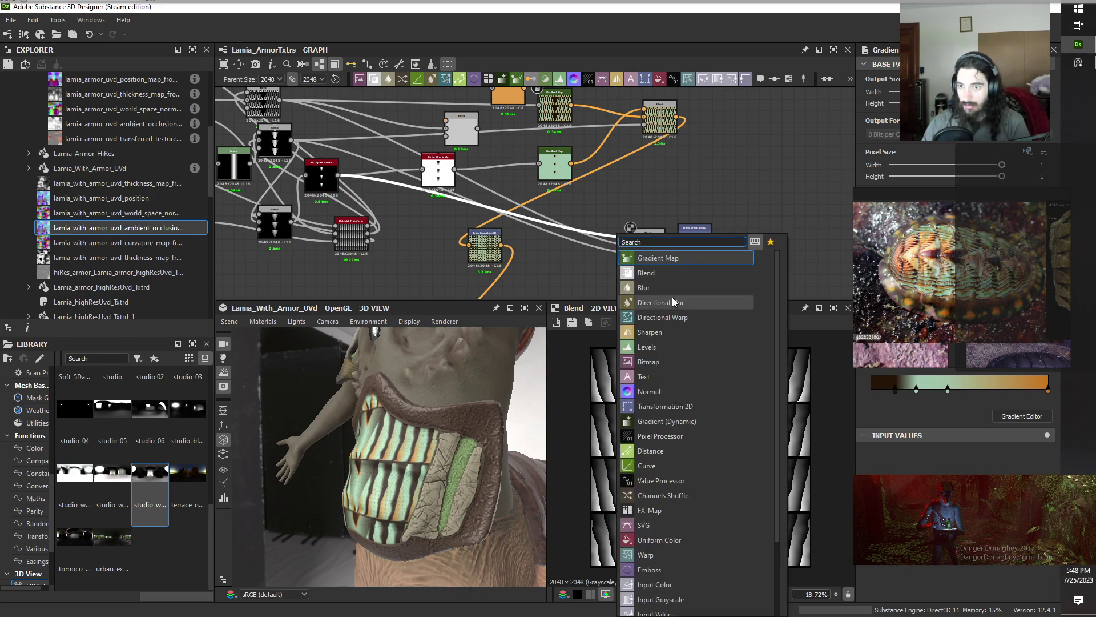
text(hq)
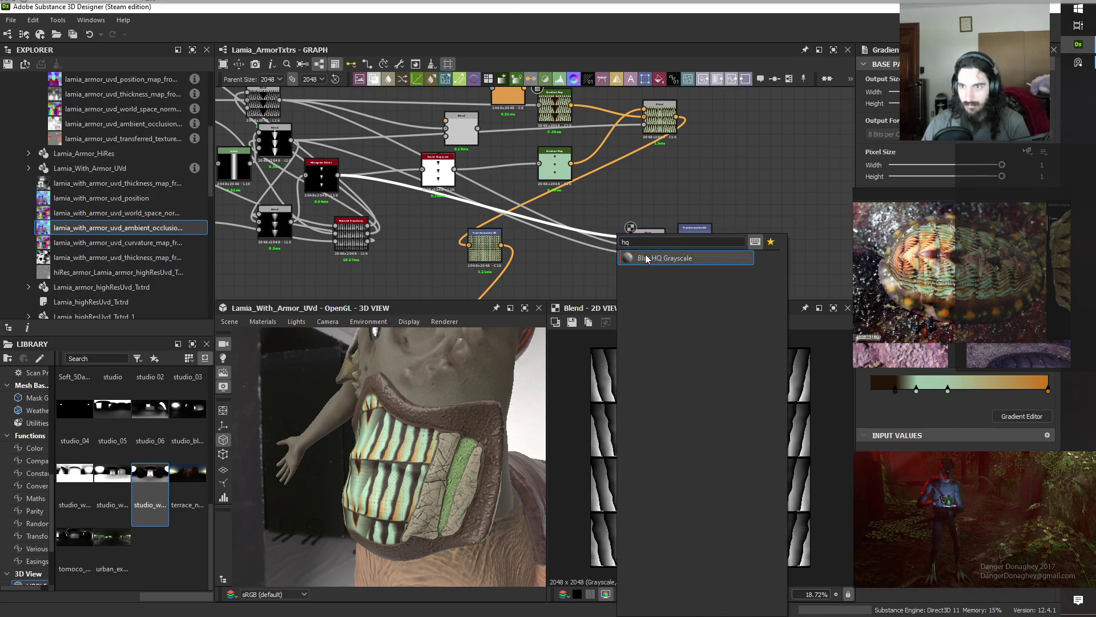
click(647, 258)
drag(491, 218, 604, 219)
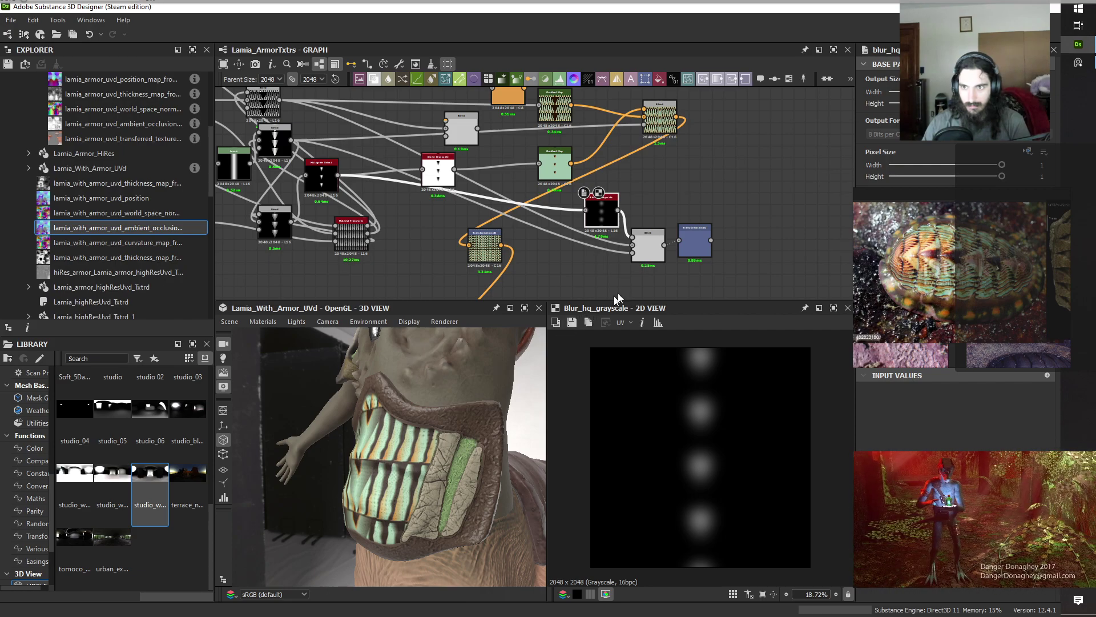
double_click(646, 256)
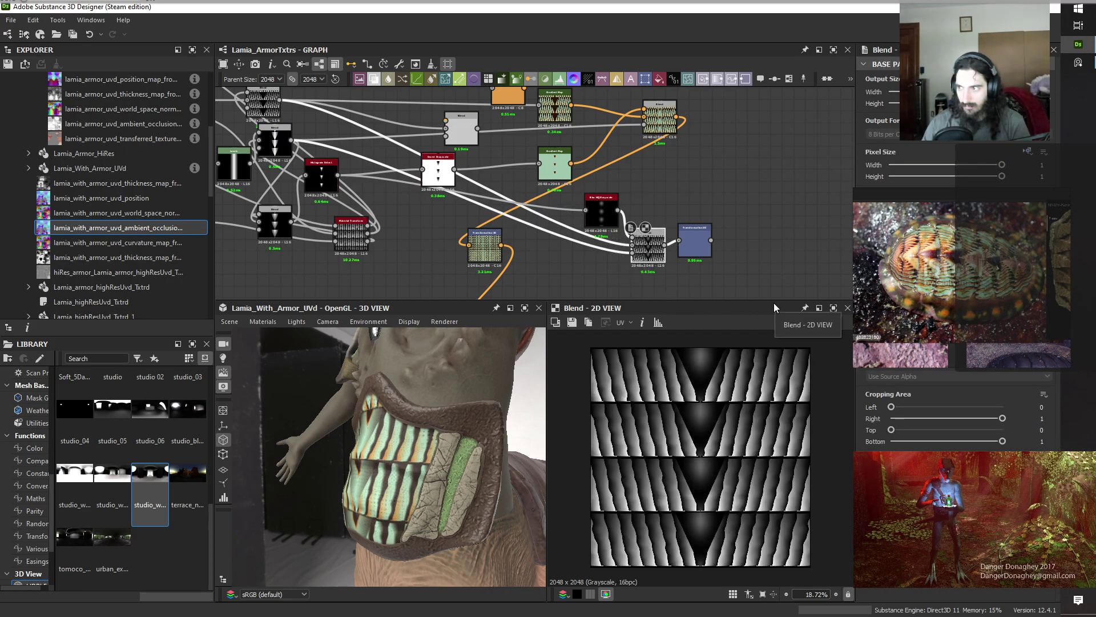
double_click(696, 246)
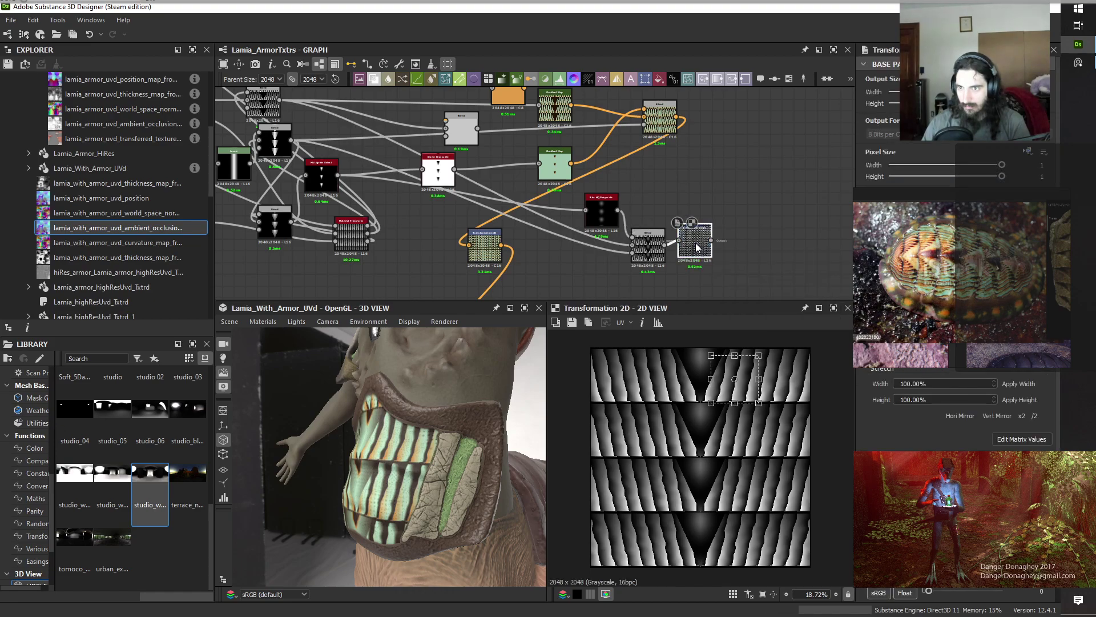
Make room after the Blur HQ Grayscale and insert a Levels node between it and the duplicated Blend.
drag(603, 210, 578, 210)
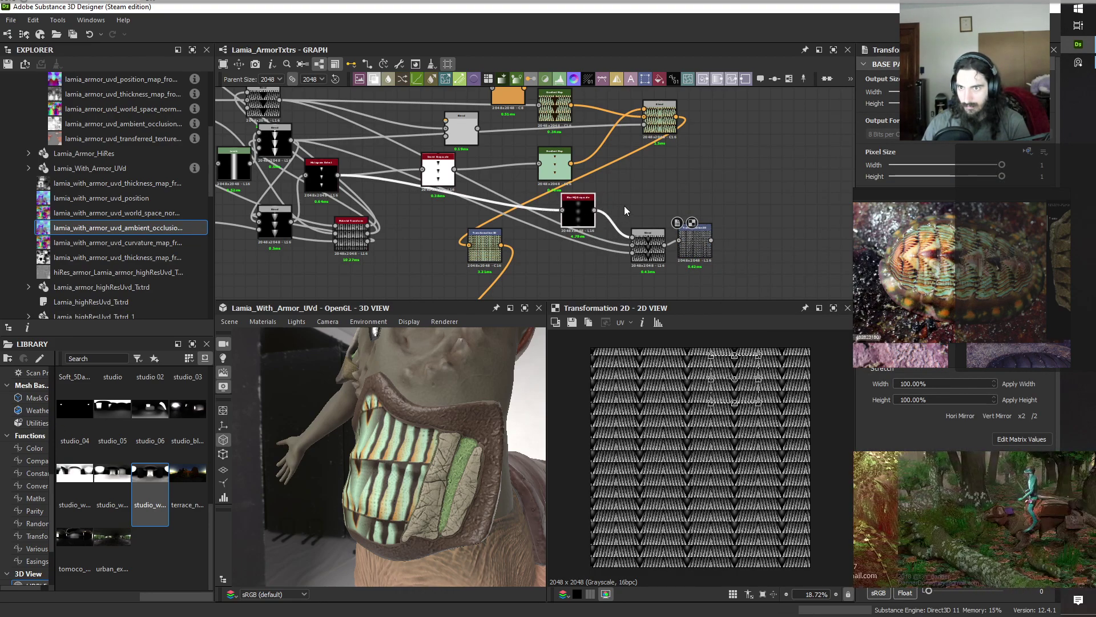
key(space)
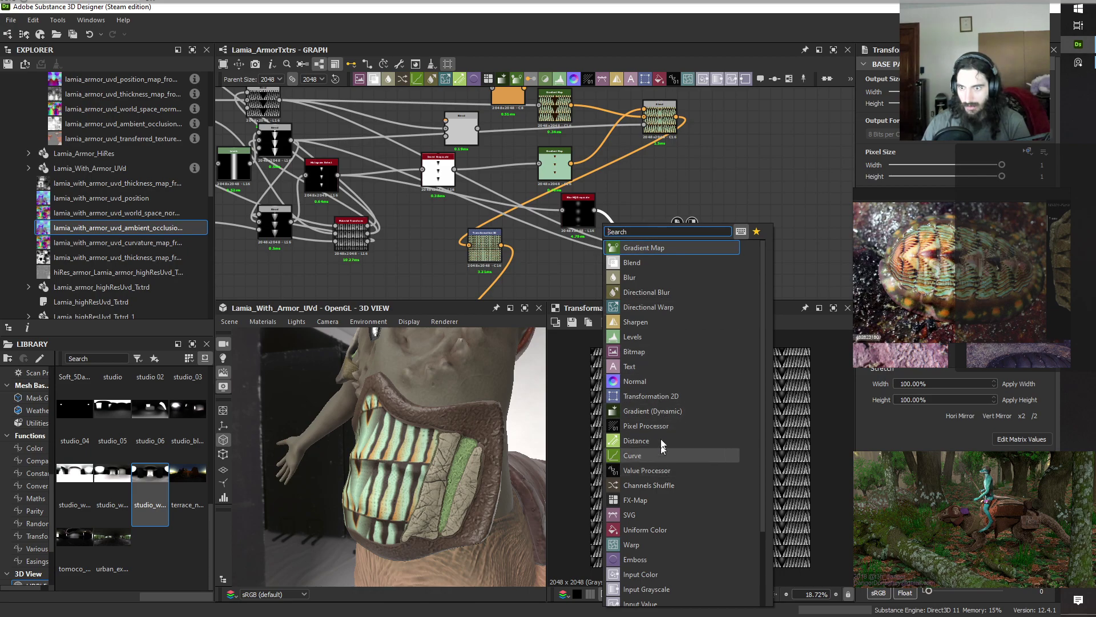
click(640, 338)
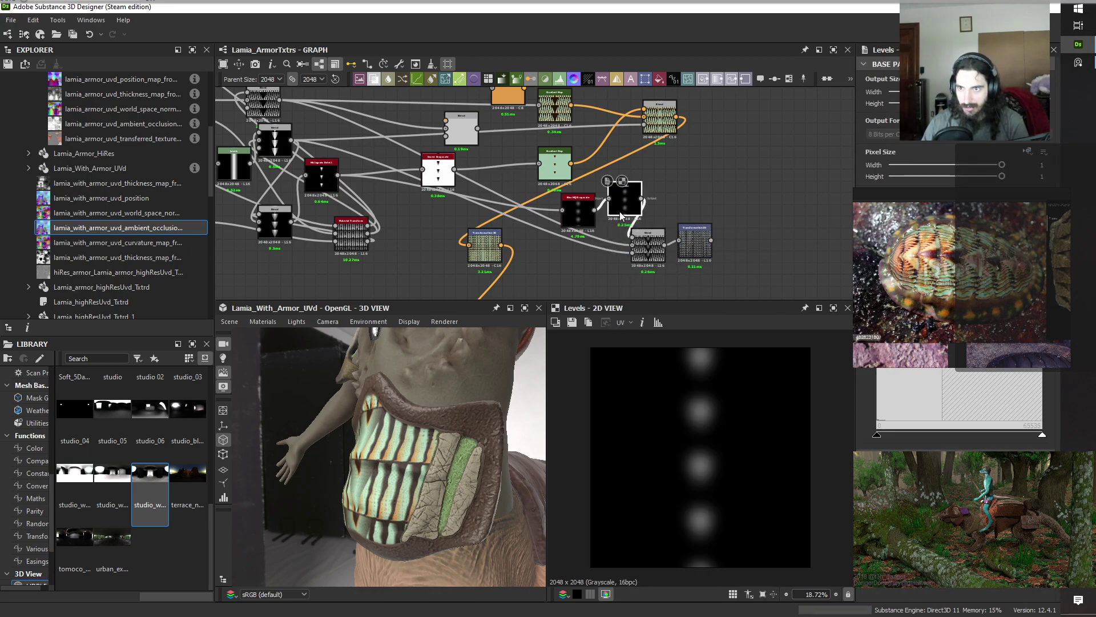
click(653, 254)
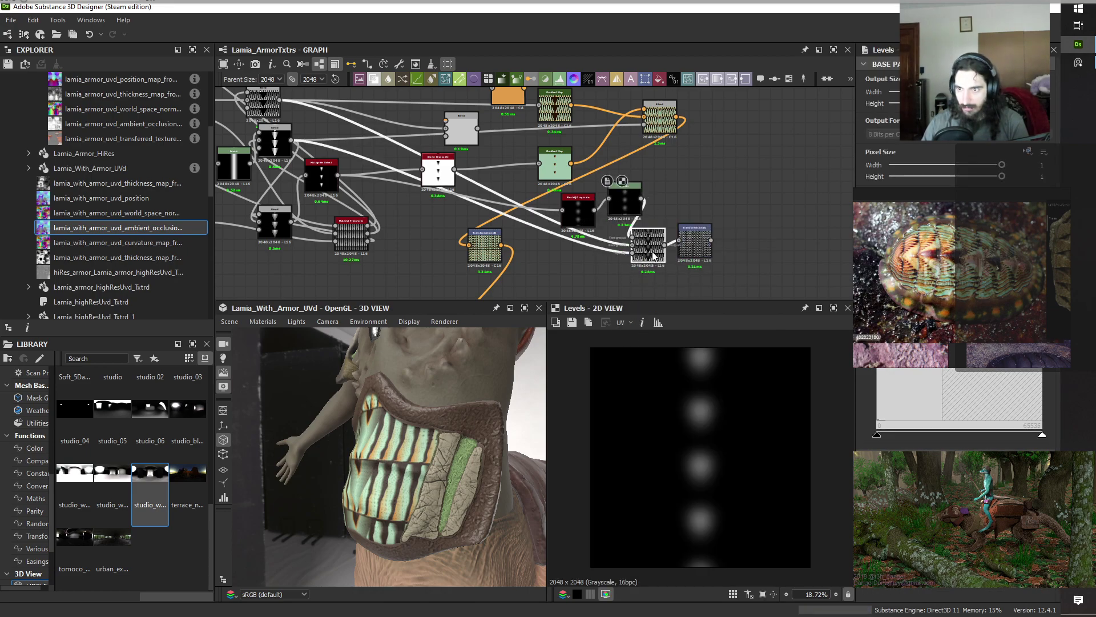
Raise the new Levels node's black output level to lighten the dark V shapes, and preview the tiled Transformation 2D.
click(628, 207)
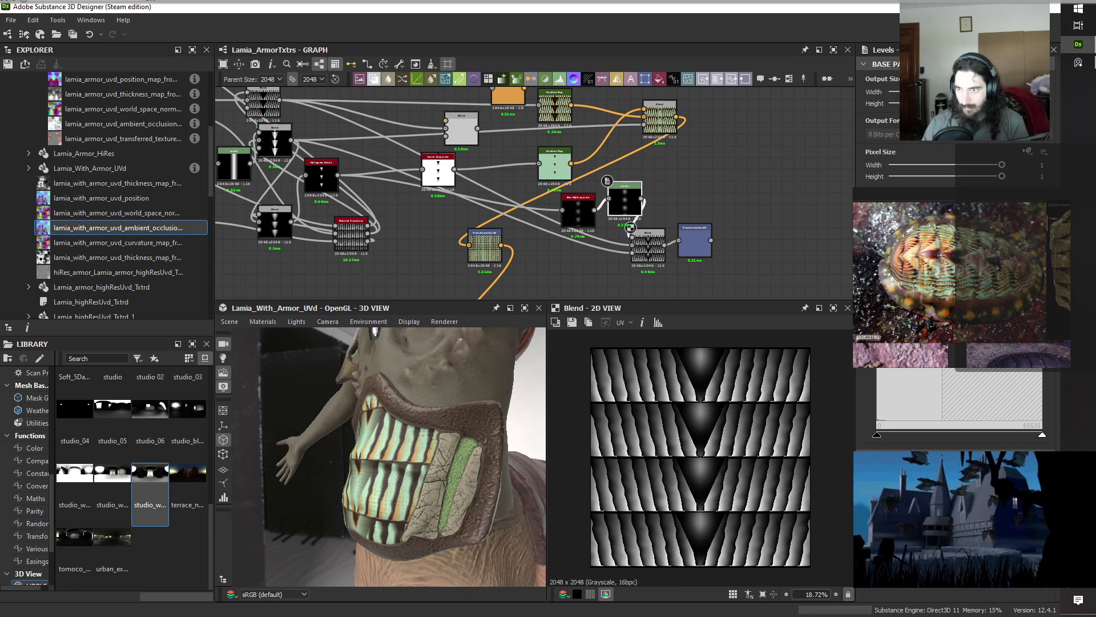
drag(876, 435, 934, 436)
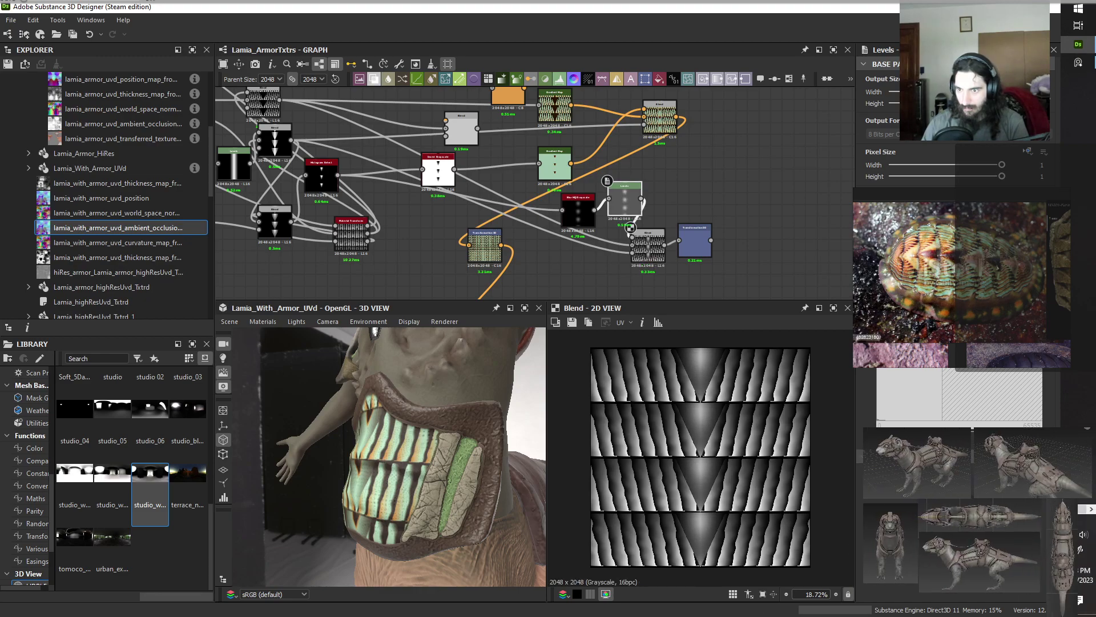
double_click(700, 244)
scroll(700, 245, down, 3)
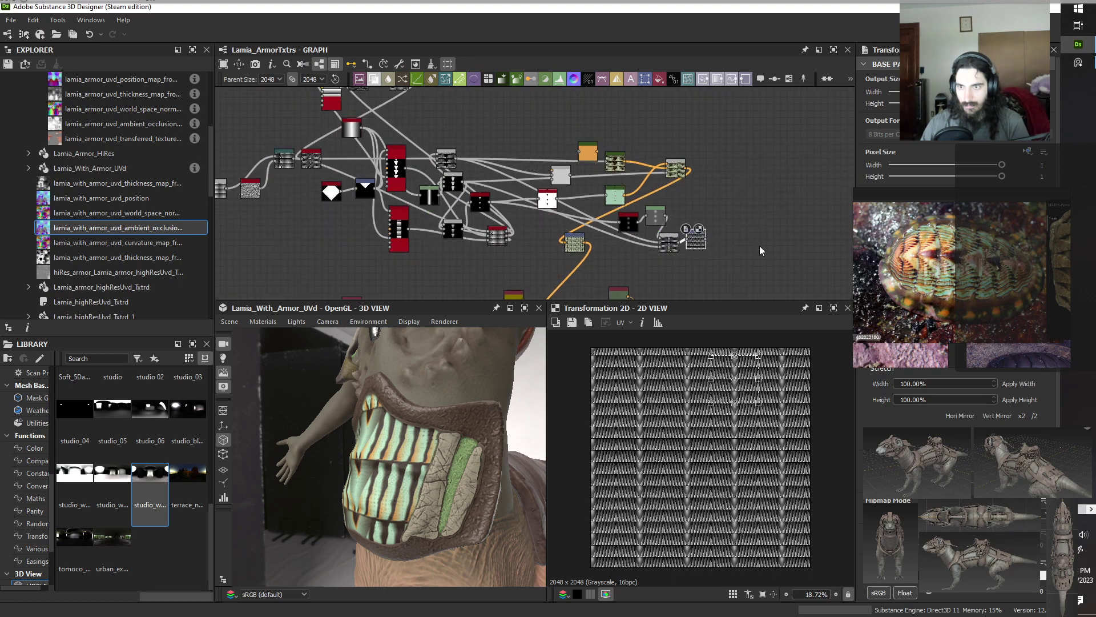
Move the grayscale tiled Transformation 2D node to just below its Blend, closer to the grayscale height chain.
middle_drag(760, 246, 758, 112)
scroll(748, 137, down, 2)
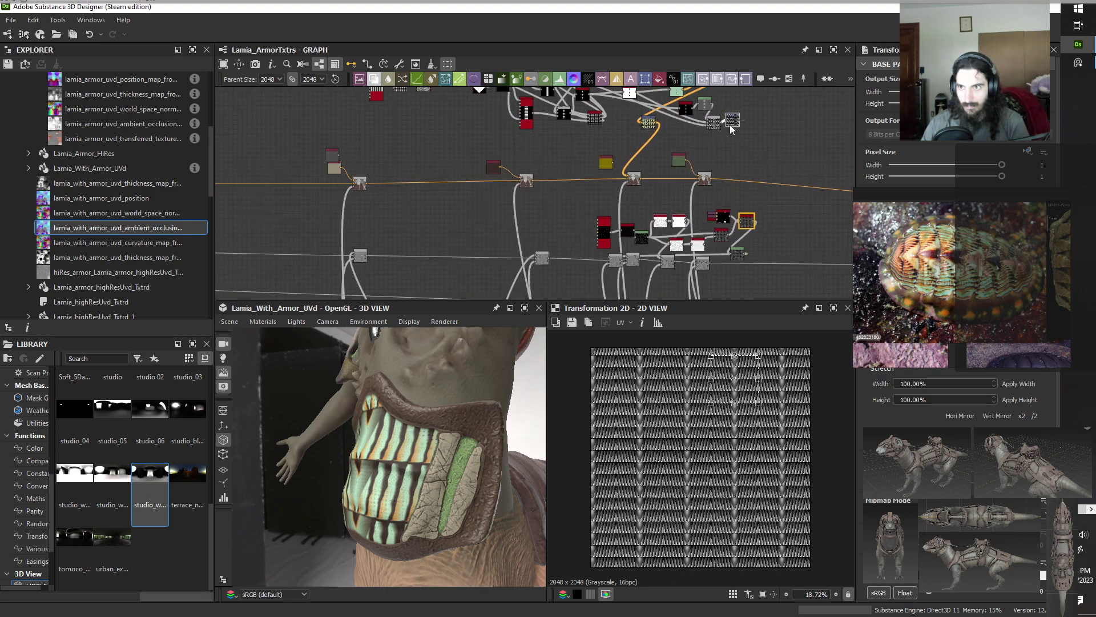
drag(732, 122, 718, 143)
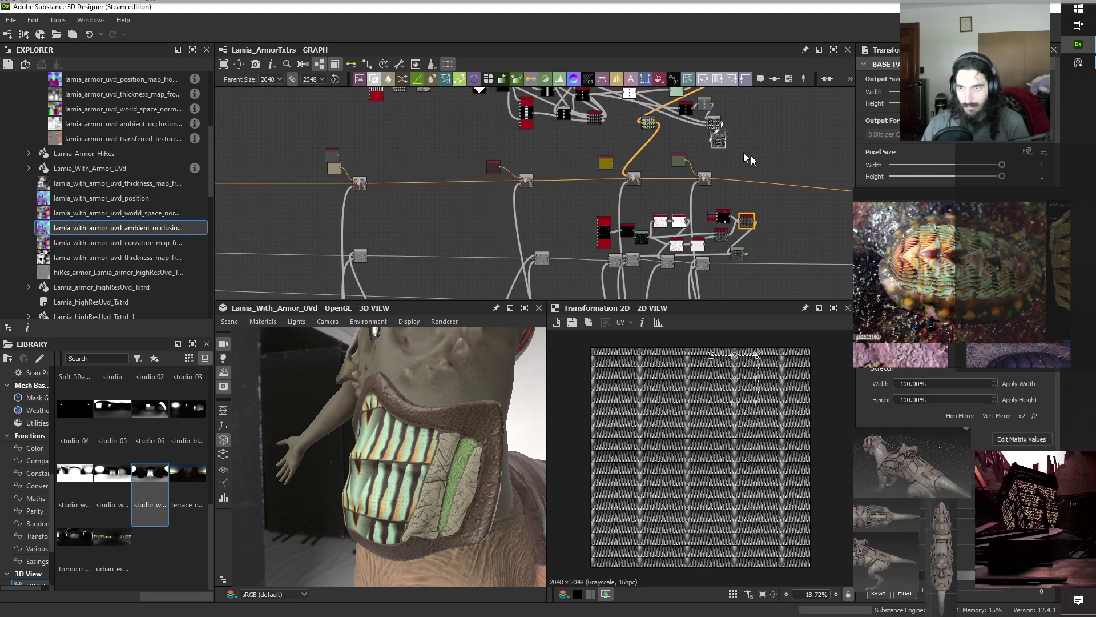
Insert a Blend at the end of the grayscale height chain and connect the tiled Transformation 2D as its foreground.
middle_drag(748, 157, 699, 119)
scroll(551, 223, up, 5)
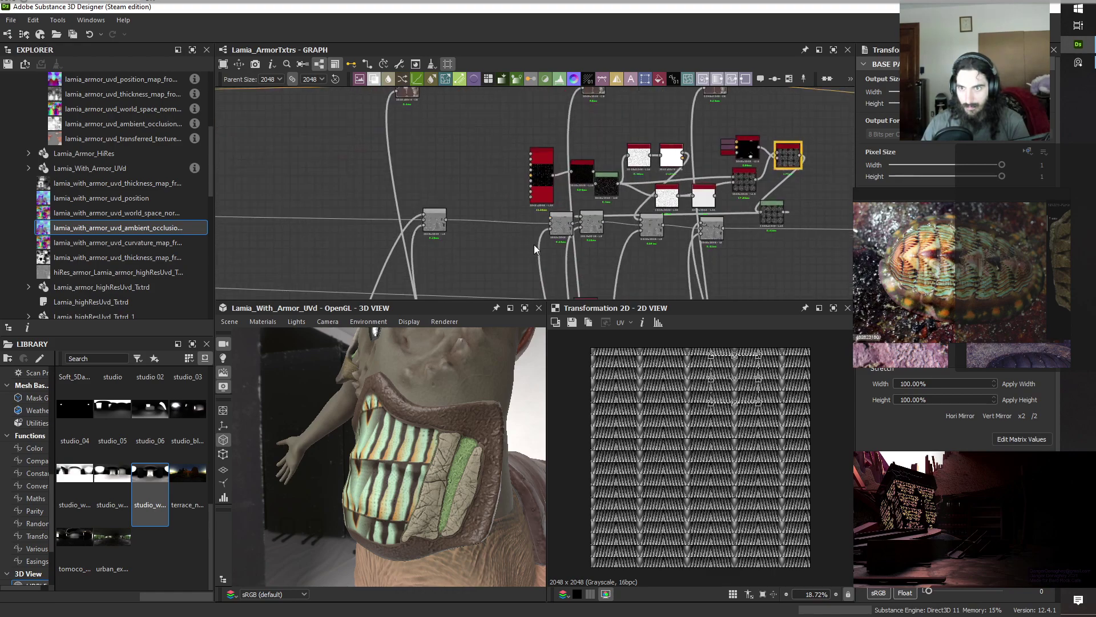
middle_drag(783, 264, 628, 262)
scroll(633, 254, down, 2)
drag(671, 244, 670, 246)
key(space)
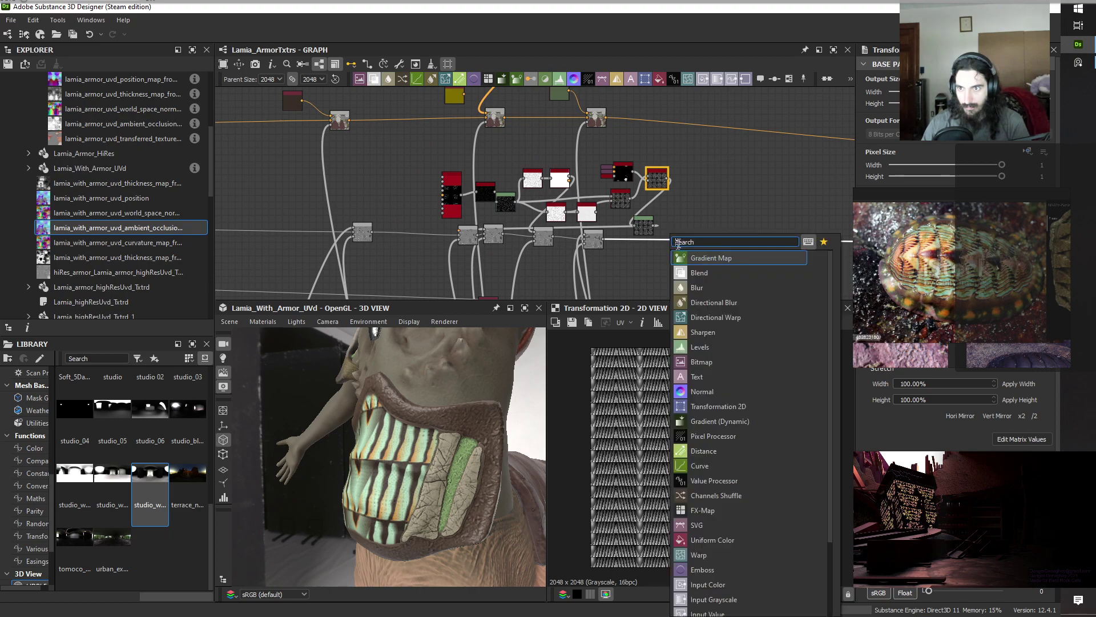
click(719, 272)
drag(790, 244, 674, 249)
middle_drag(632, 140, 647, 169)
scroll(646, 169, down, 1)
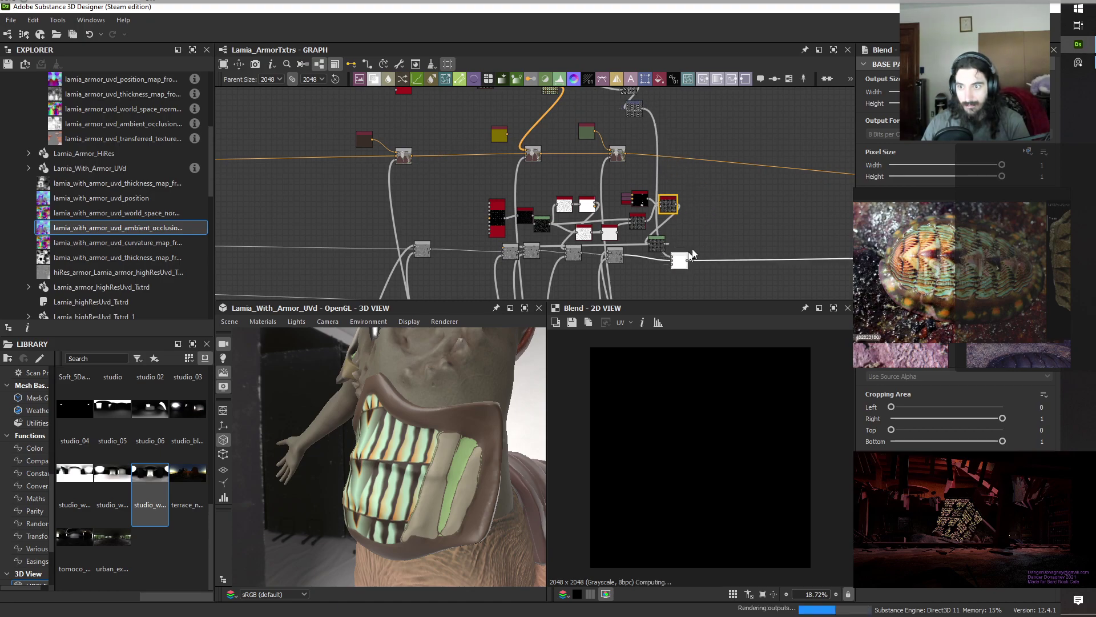
Preview the Color to Mask nodes and connect the belly plate's mask to the new Blend's opacity input.
middle_drag(733, 219, 722, 130)
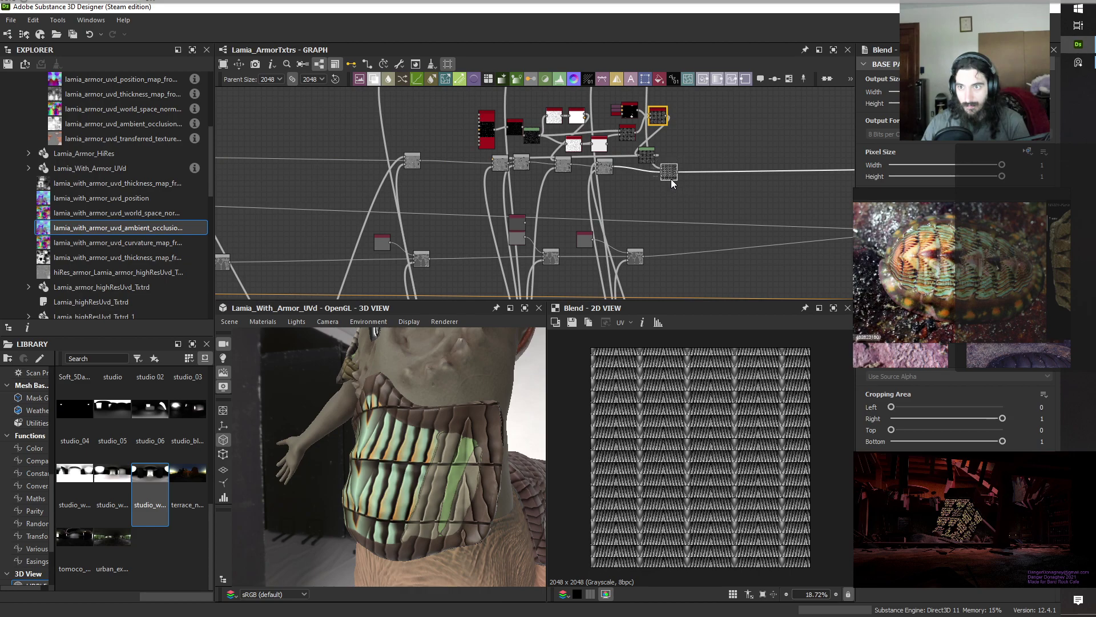
scroll(680, 204, down, 3)
middle_drag(684, 231, 631, 216)
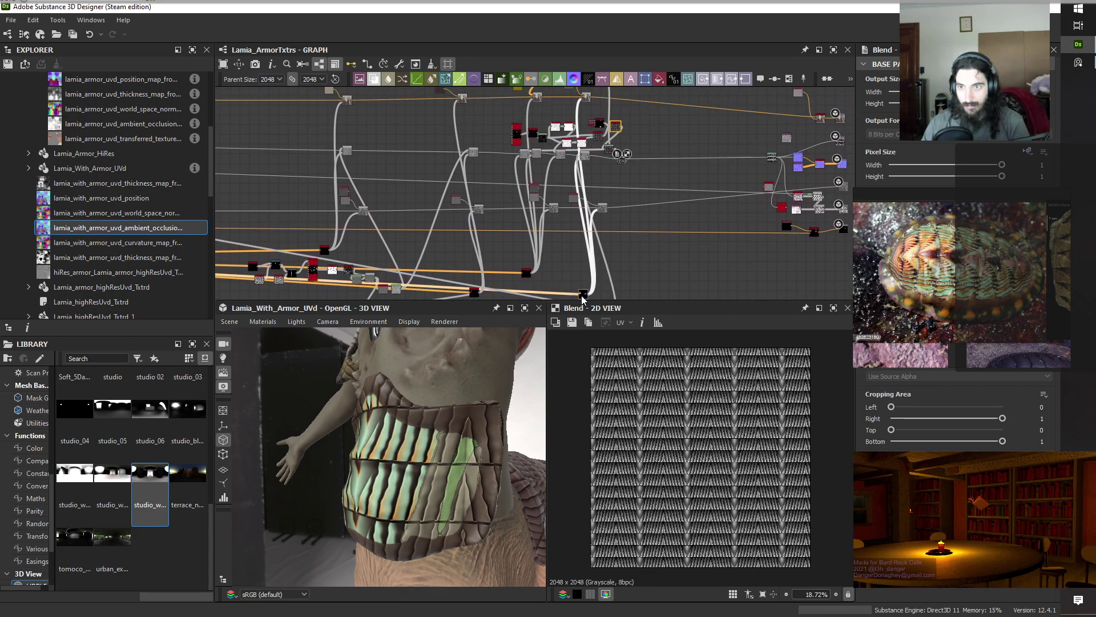
double_click(583, 295)
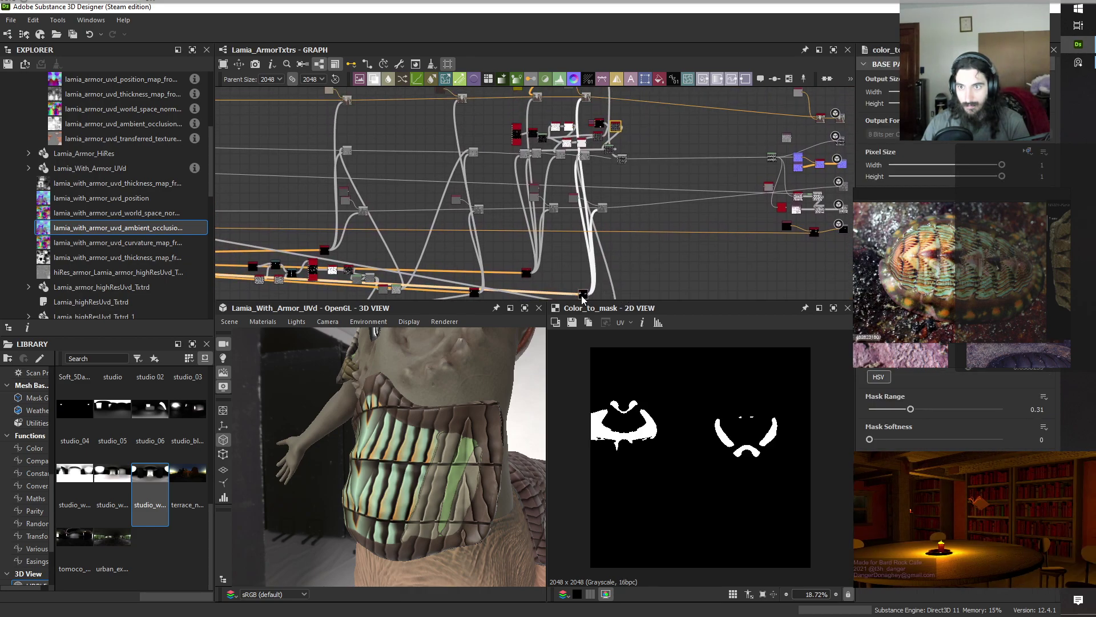
click(527, 276)
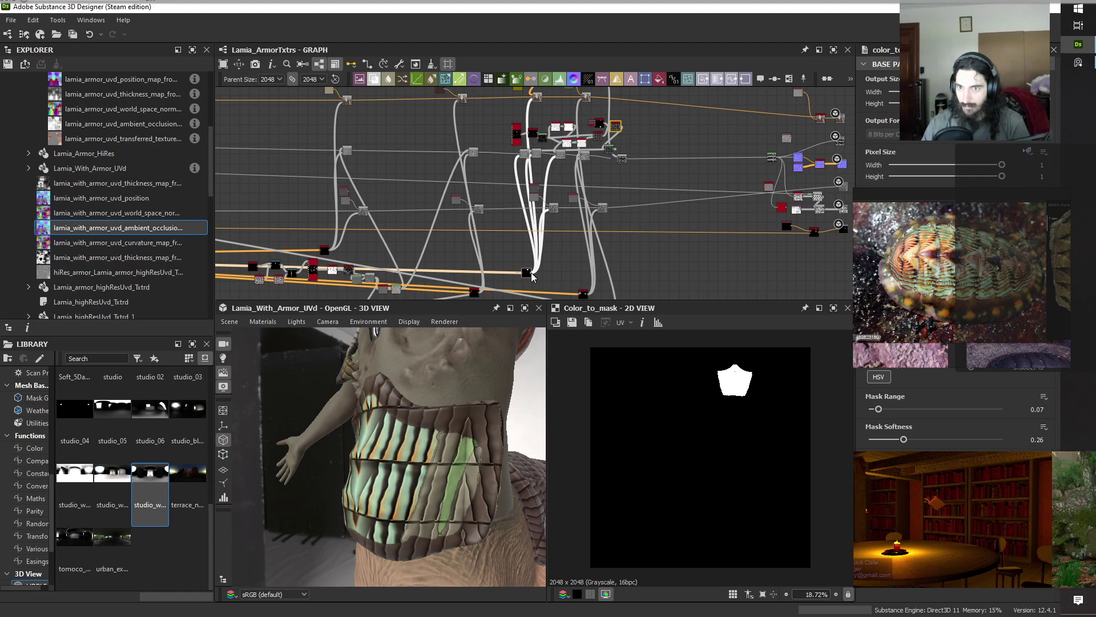
drag(531, 267, 581, 228)
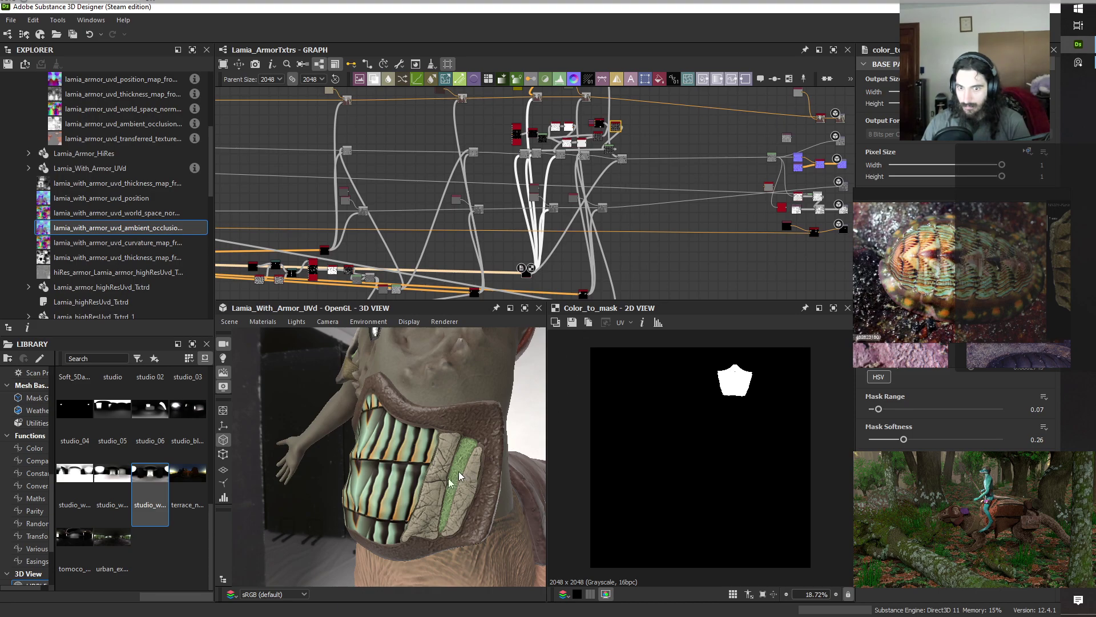
Examine the belly plate's ridge relief from several sides on the 3D model.
drag(473, 507, 444, 456)
right_drag(445, 456, 492, 461)
drag(492, 461, 428, 509)
scroll(428, 508, down, 3)
ctrl+shift+right_drag(472, 491, 440, 492)
drag(439, 492, 478, 389)
middle_drag(688, 94, 713, 95)
scroll(606, 208, up, 3)
scroll(621, 253, up, 5)
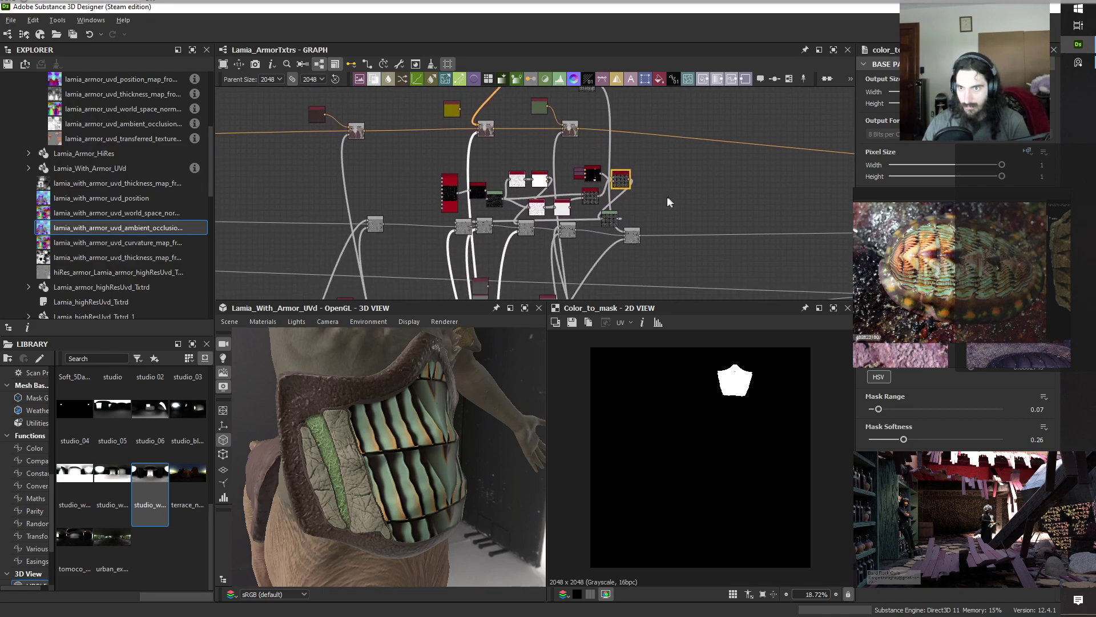
Preview the new Blend and compare its masked ridge pattern with the belly plate up close and on the whole figure.
double_click(630, 242)
scroll(735, 355, up, 6)
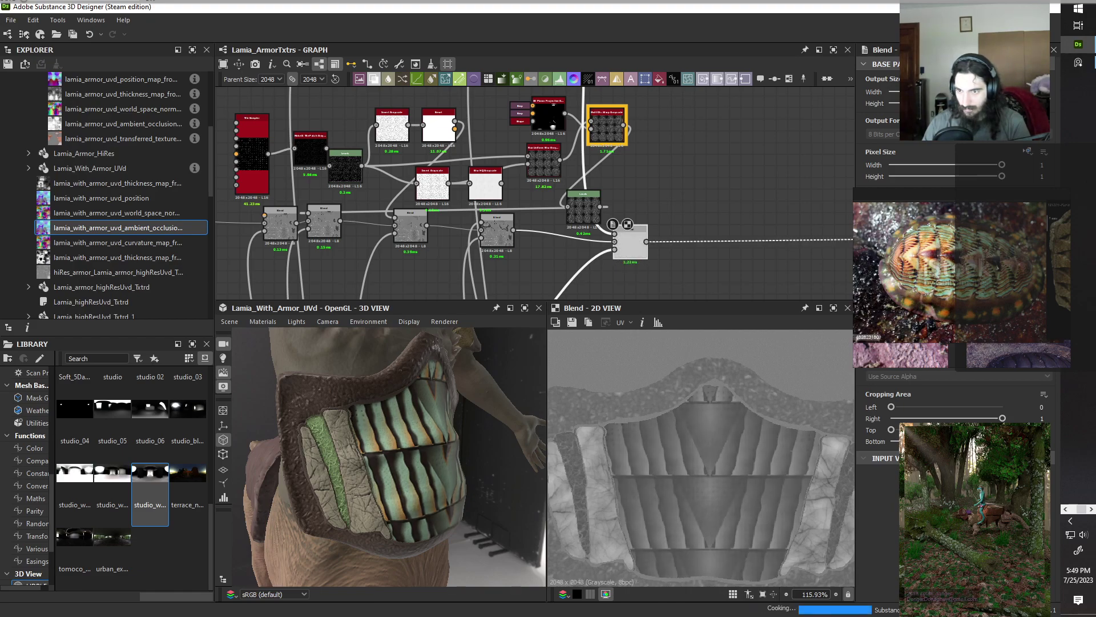
drag(525, 472, 352, 488)
scroll(358, 485, down, 6)
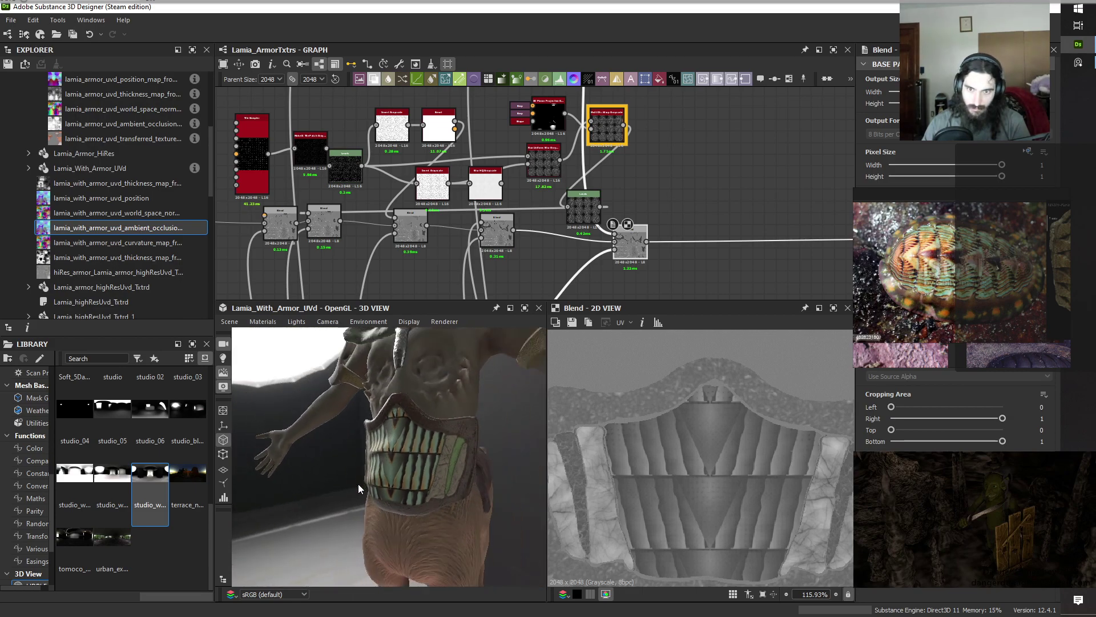
scroll(358, 484, up, 5)
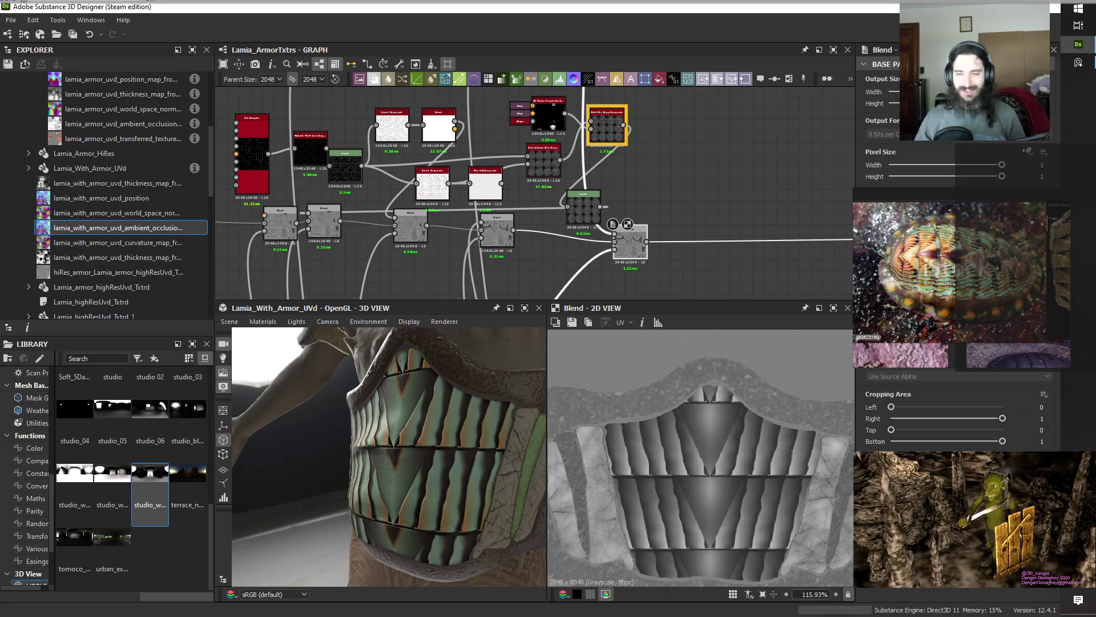
scroll(388, 455, down, 4)
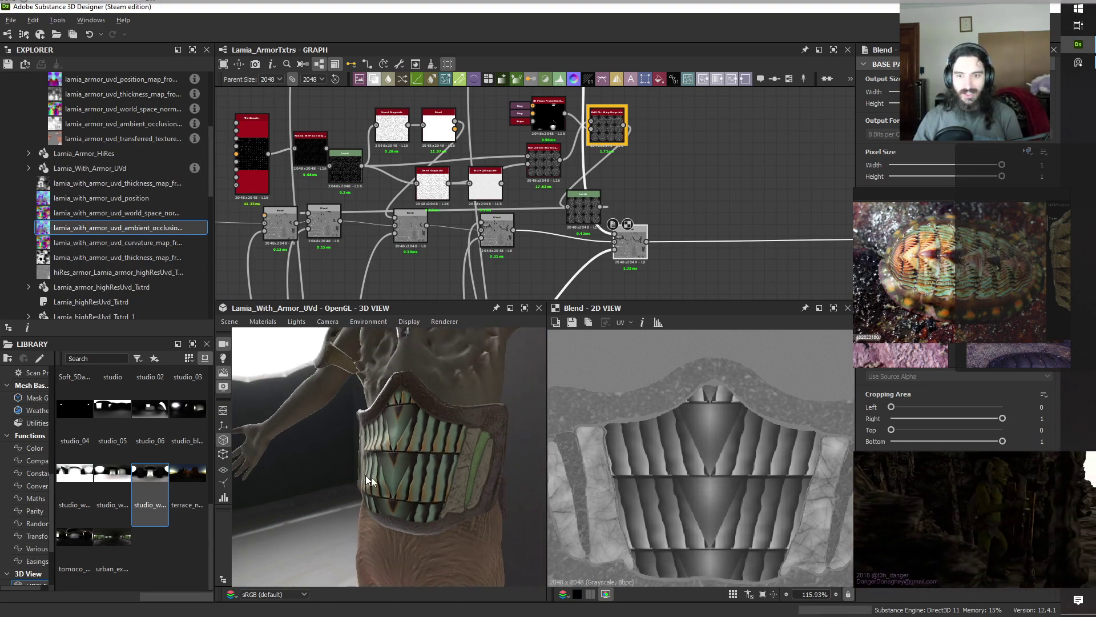
mouse_move(365, 475)
mouse_down()
mouse_move(400, 481)
mouse_move(378, 471)
mouse_up()
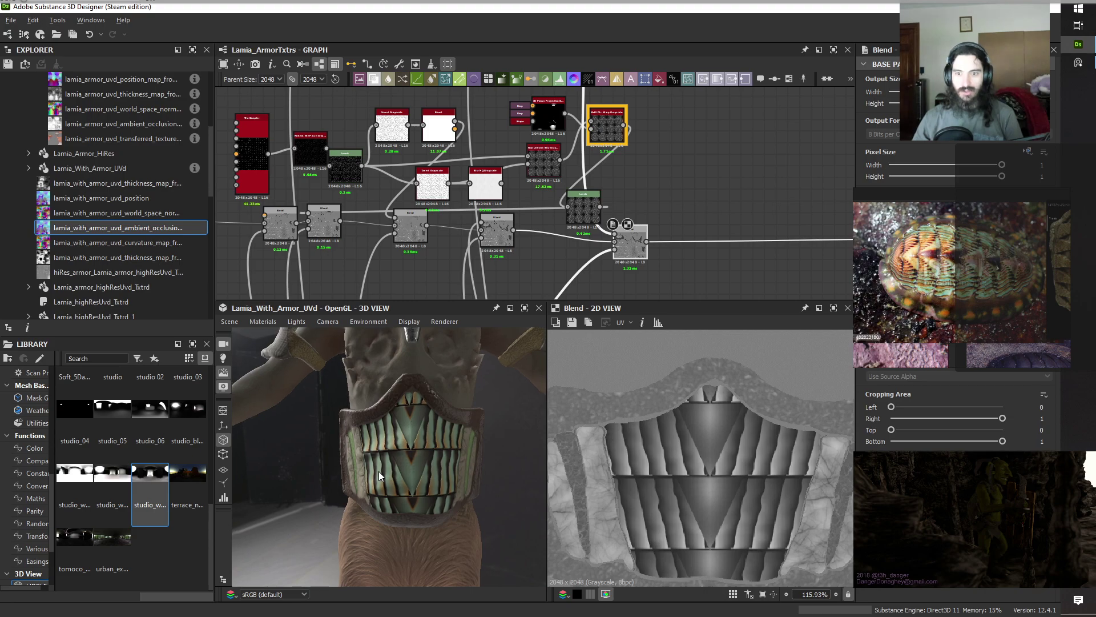
scroll(379, 471, down, 8)
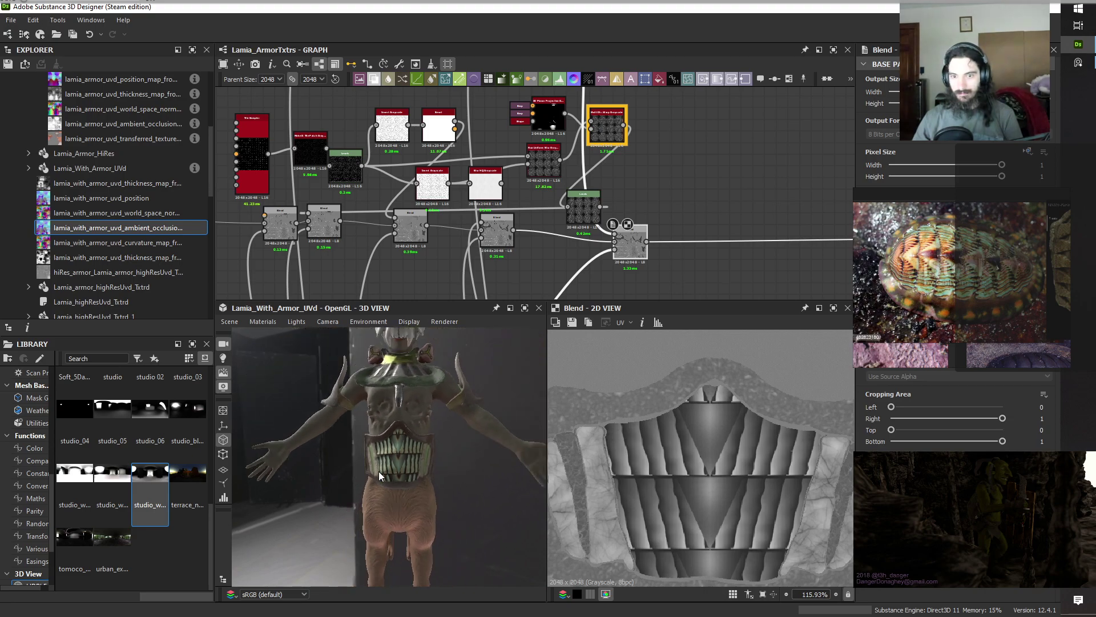
mouse_move(374, 474)
mouse_down()
mouse_move(434, 473)
mouse_move(371, 484)
mouse_up()
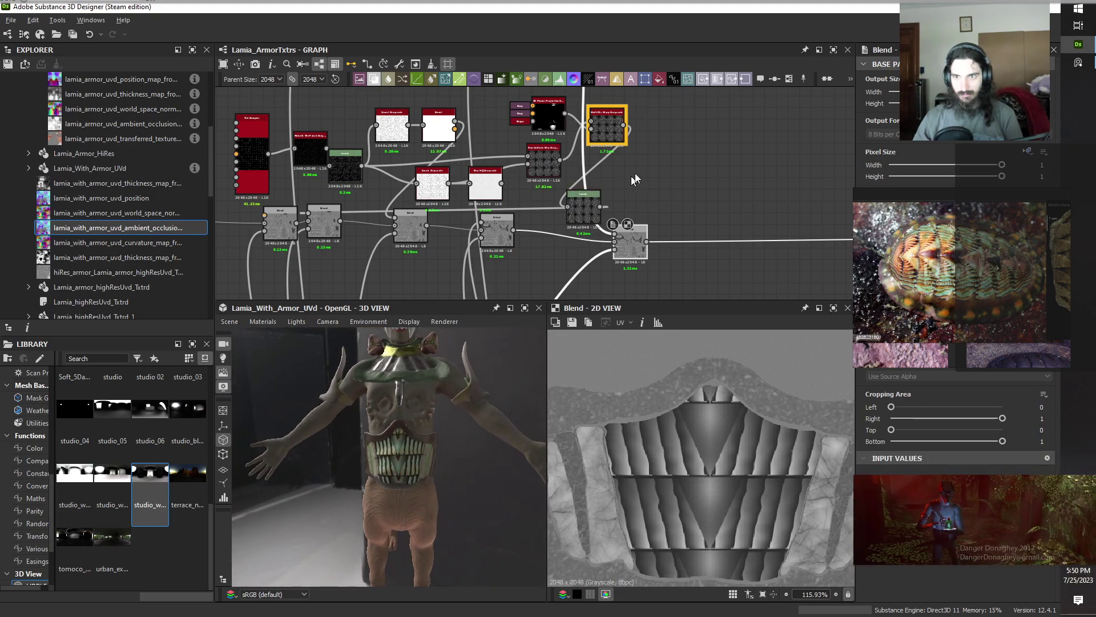
Preview the color tiled Transformation 2D and then the grayscale one to check the ridge patterns.
scroll(657, 162, down, 3)
middle_drag(706, 133, 691, 281)
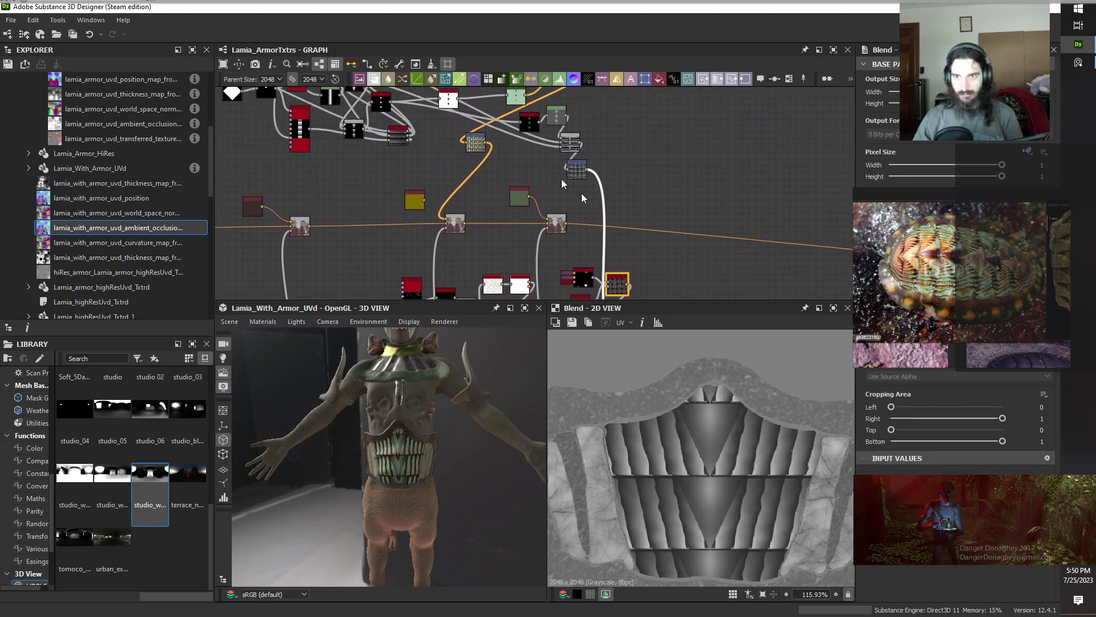
scroll(581, 194, up, 4)
middle_drag(388, 210, 391, 218)
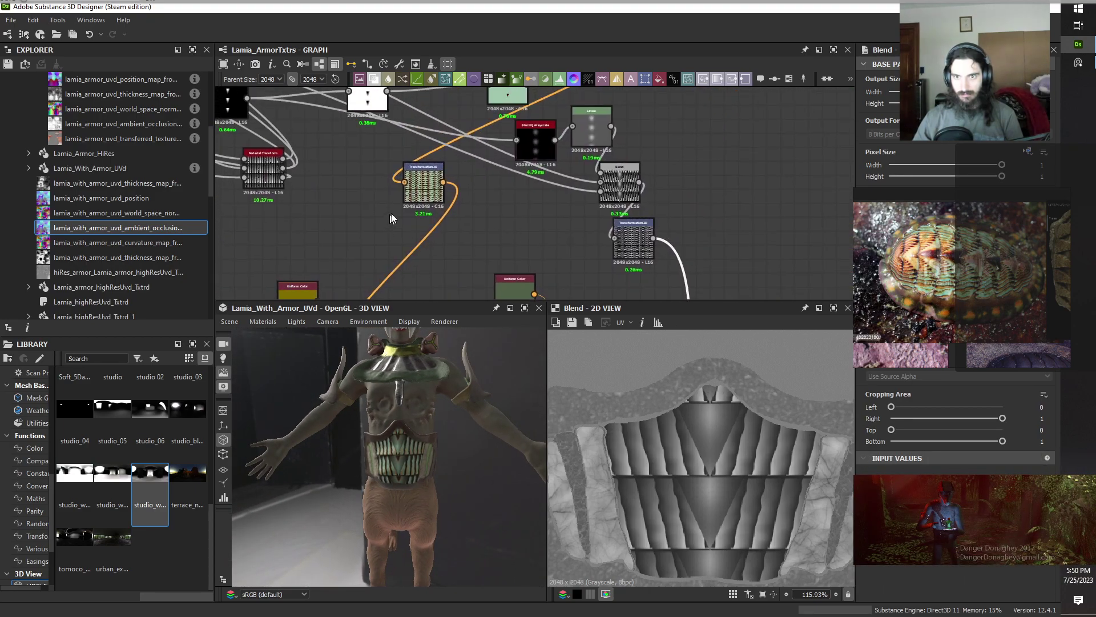
double_click(429, 197)
double_click(643, 252)
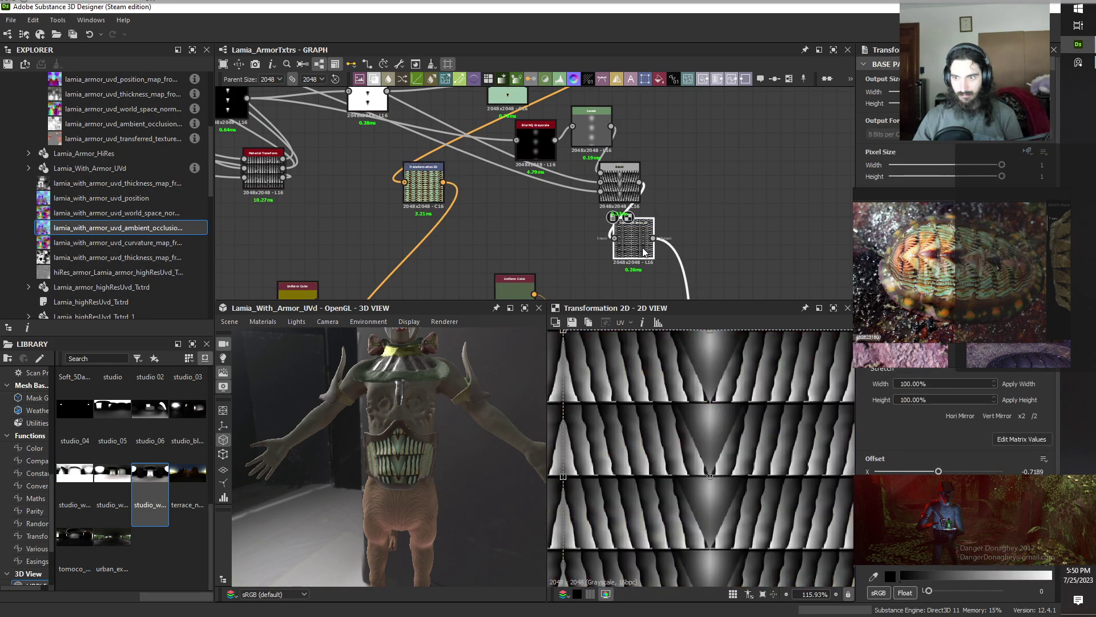
Try the airport environment on the model, inspect the belly plate, and switch the lighting to the rocky seaside bonifacio environment.
drag(435, 483, 286, 495)
scroll(121, 422, up, 8)
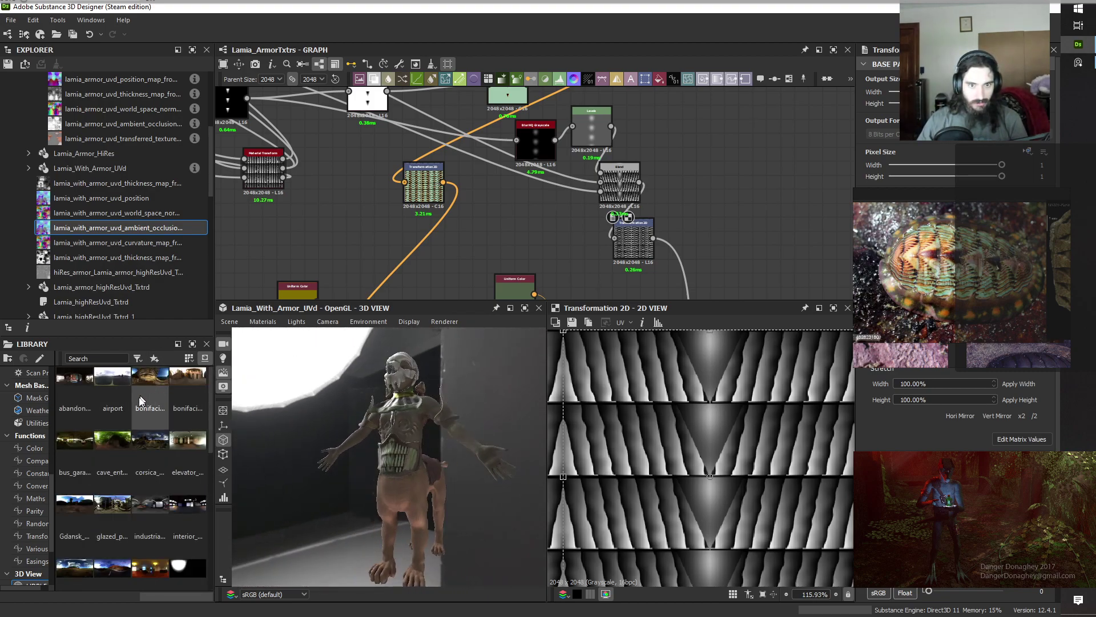
drag(113, 391, 235, 413)
drag(272, 379, 280, 379)
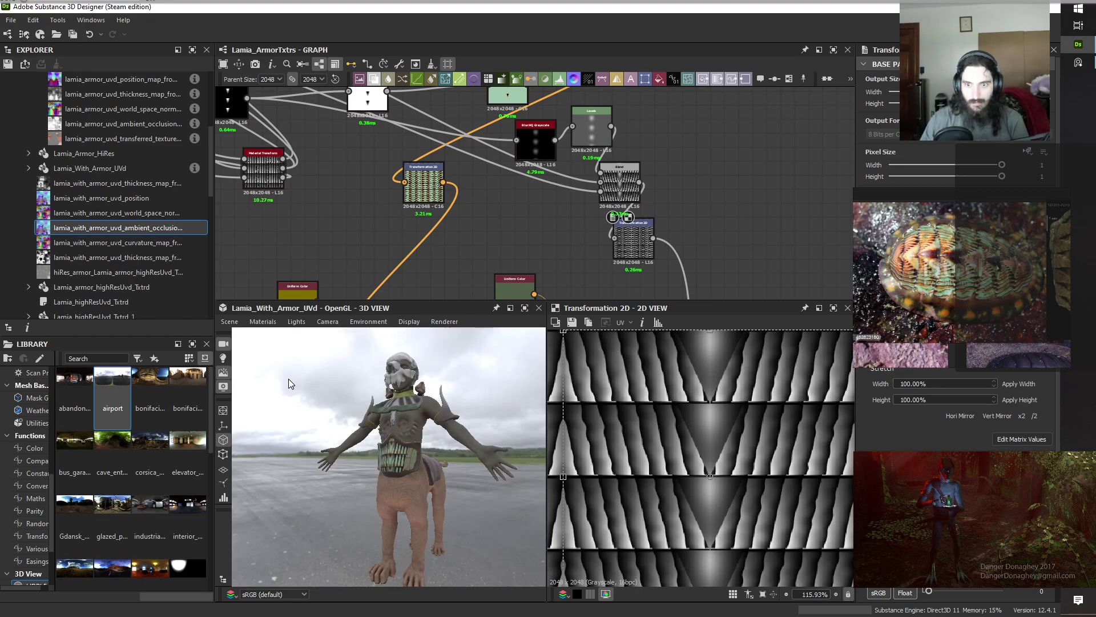
drag(485, 433, 508, 471)
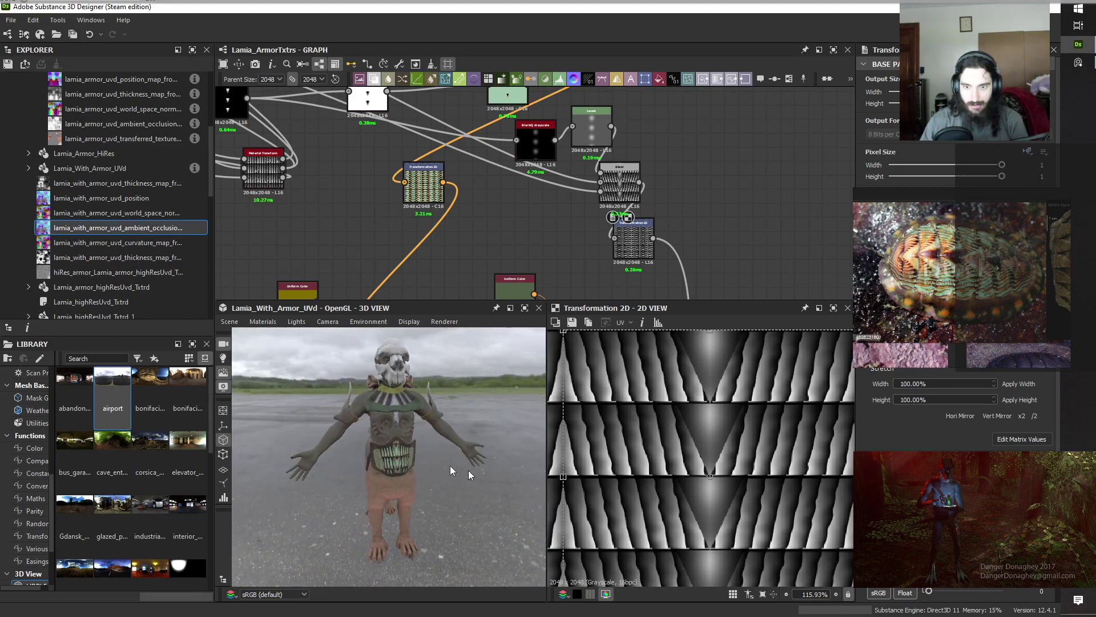
scroll(396, 454, up, 2)
drag(350, 485, 242, 465)
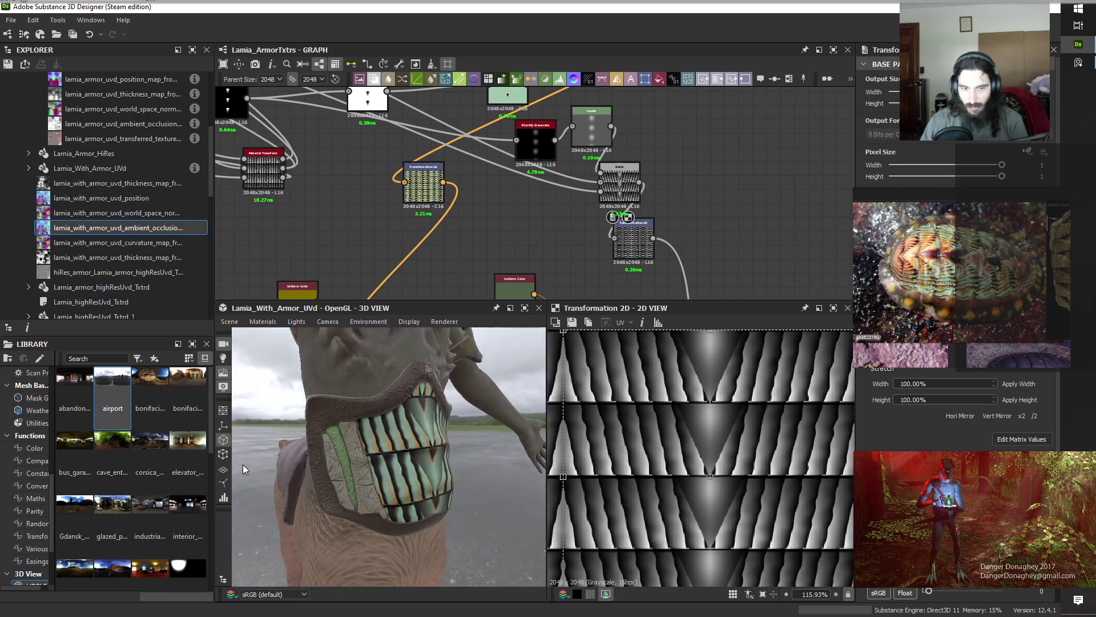
drag(154, 386, 362, 491)
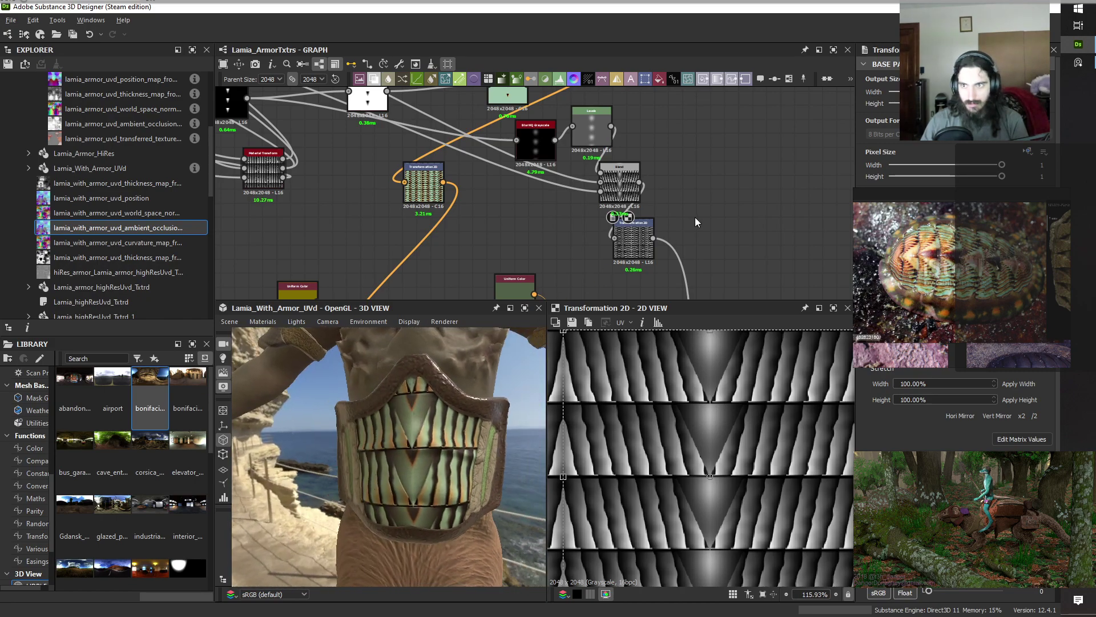
Insert a Blur HQ Grayscale node between the Blend and the tiled Transformation 2D, lower its blur, and check the ridges in 3D.
middle_drag(694, 218, 591, 199)
drag(531, 219, 601, 247)
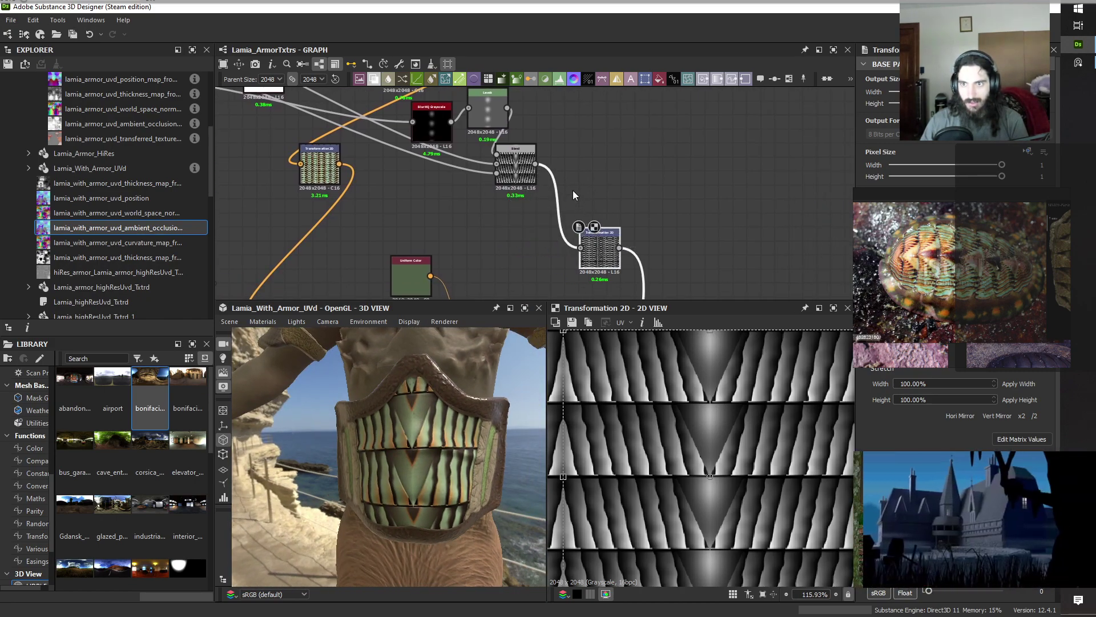
key(space)
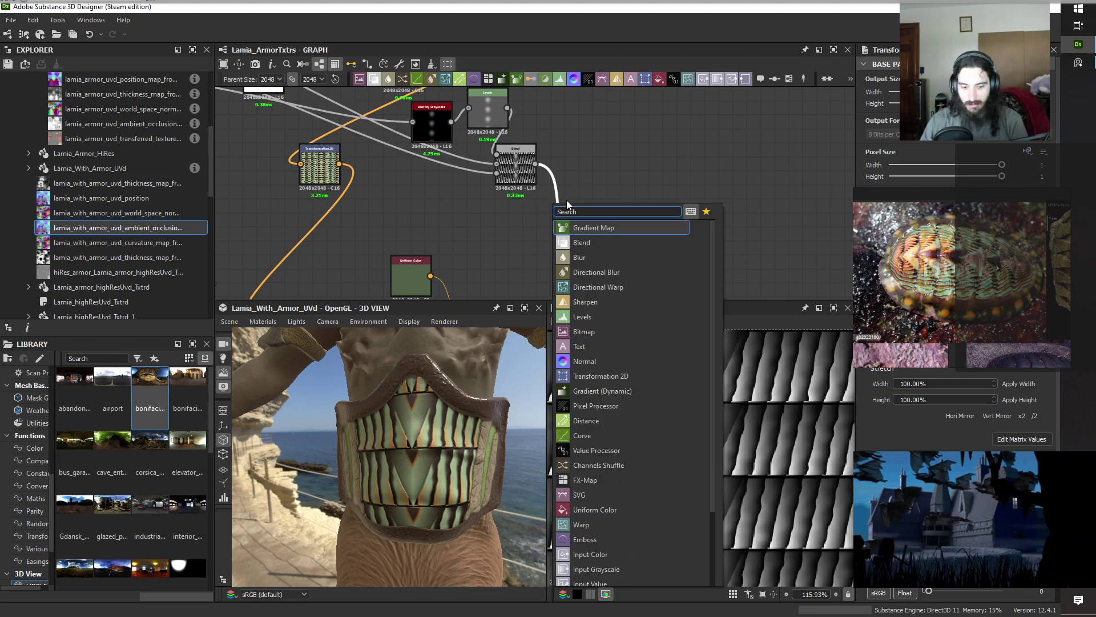
text(hq)
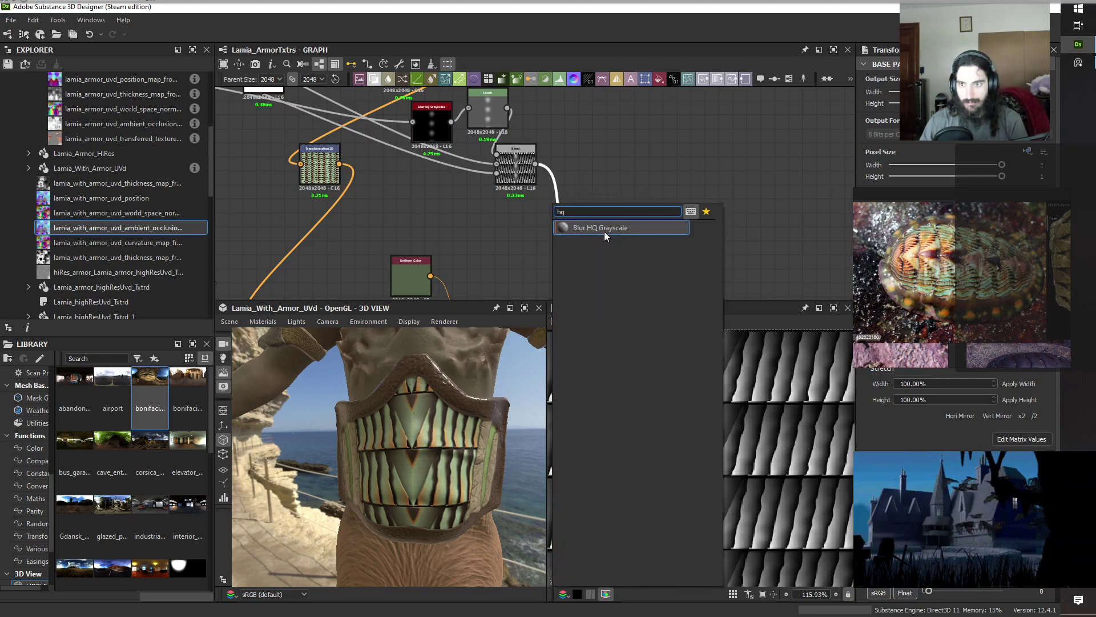
click(600, 227)
double_click(561, 206)
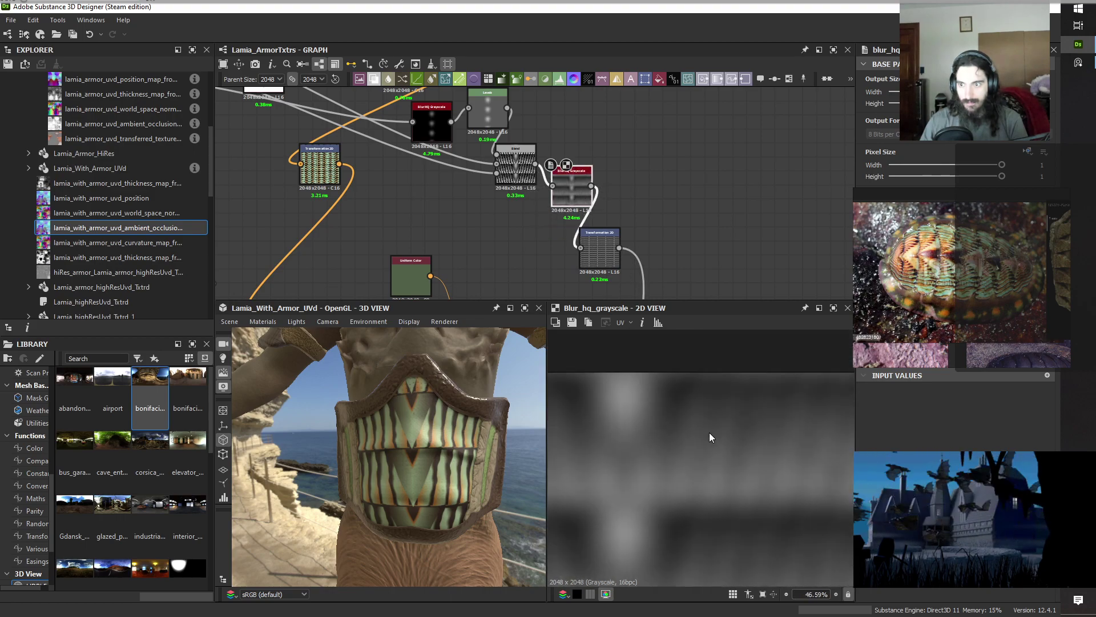
scroll(709, 438, down, 2)
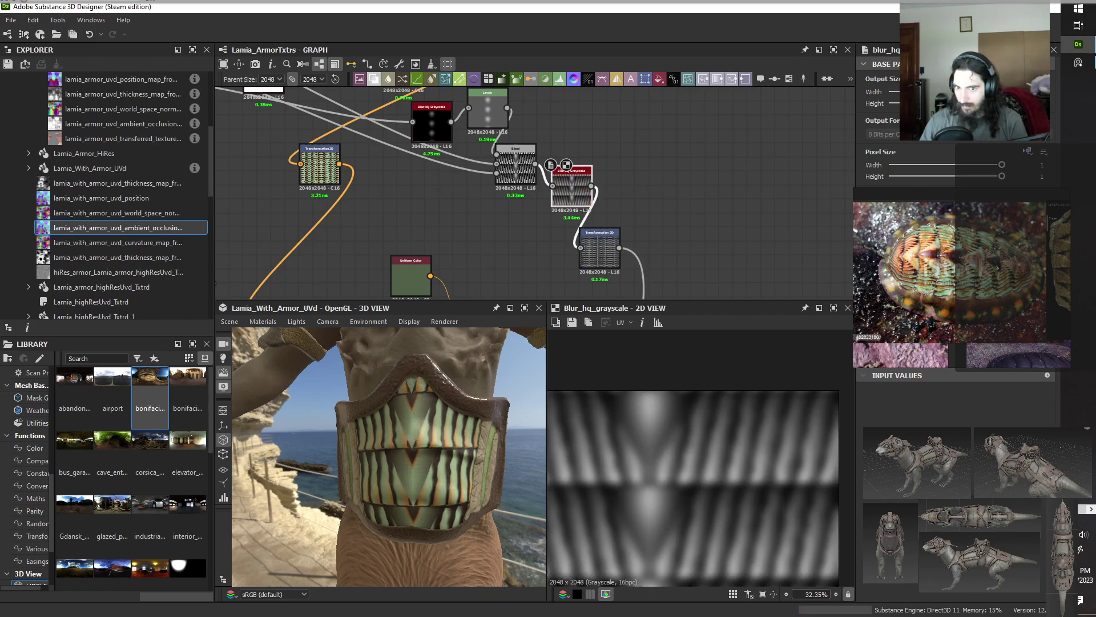
drag(512, 501, 592, 472)
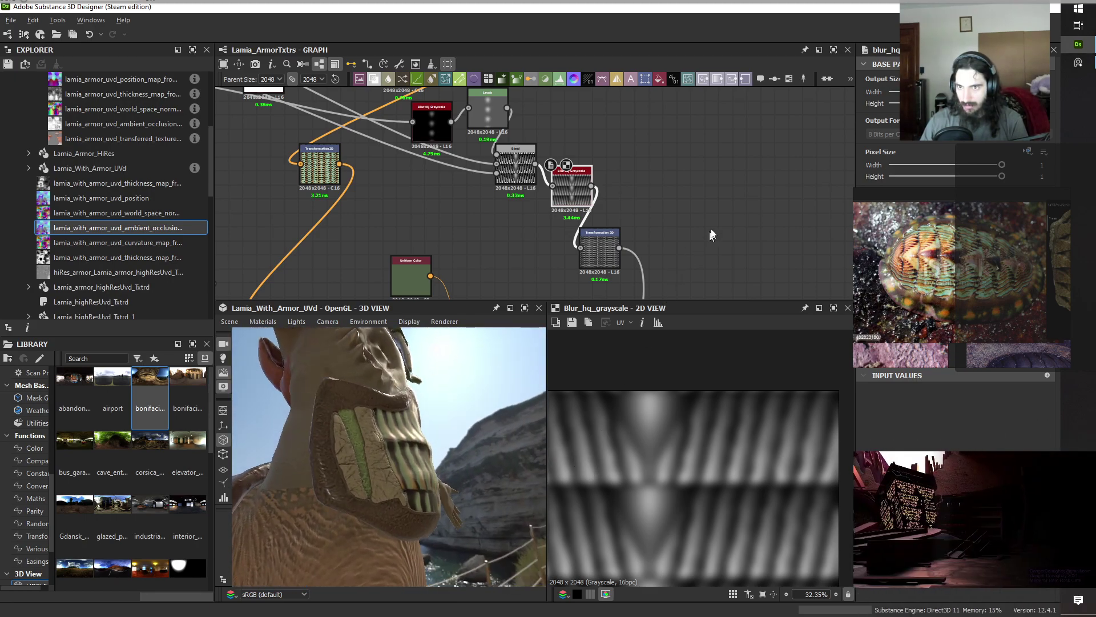
Make room after the new Blur HQ Grayscale and insert an Invert Grayscale node before the tiled Transformation 2D.
middle_drag(712, 235, 697, 271)
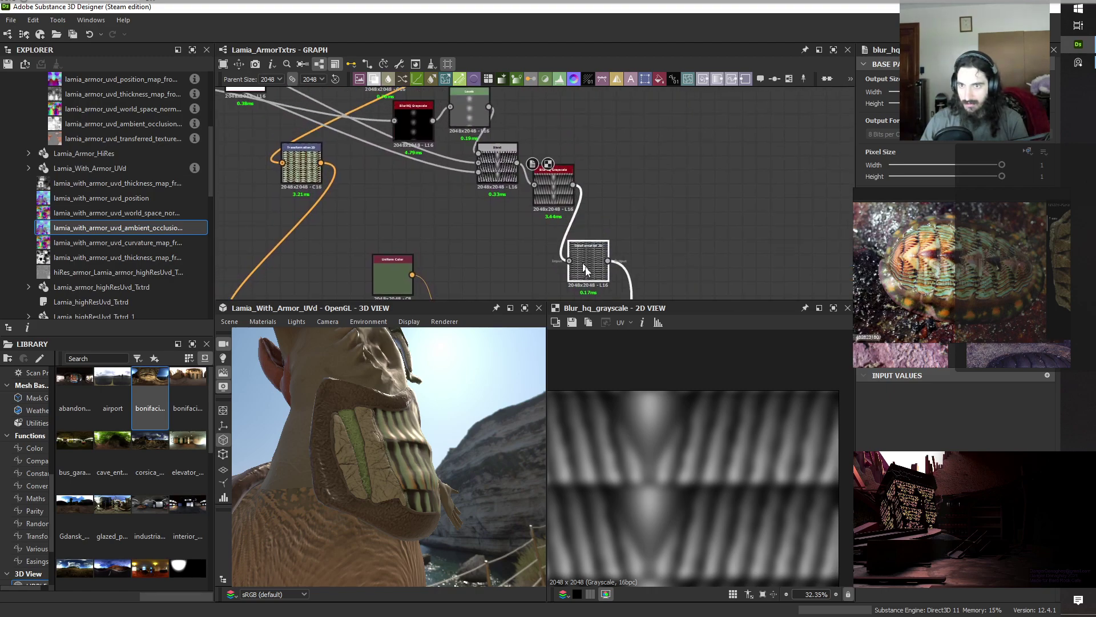
key(space)
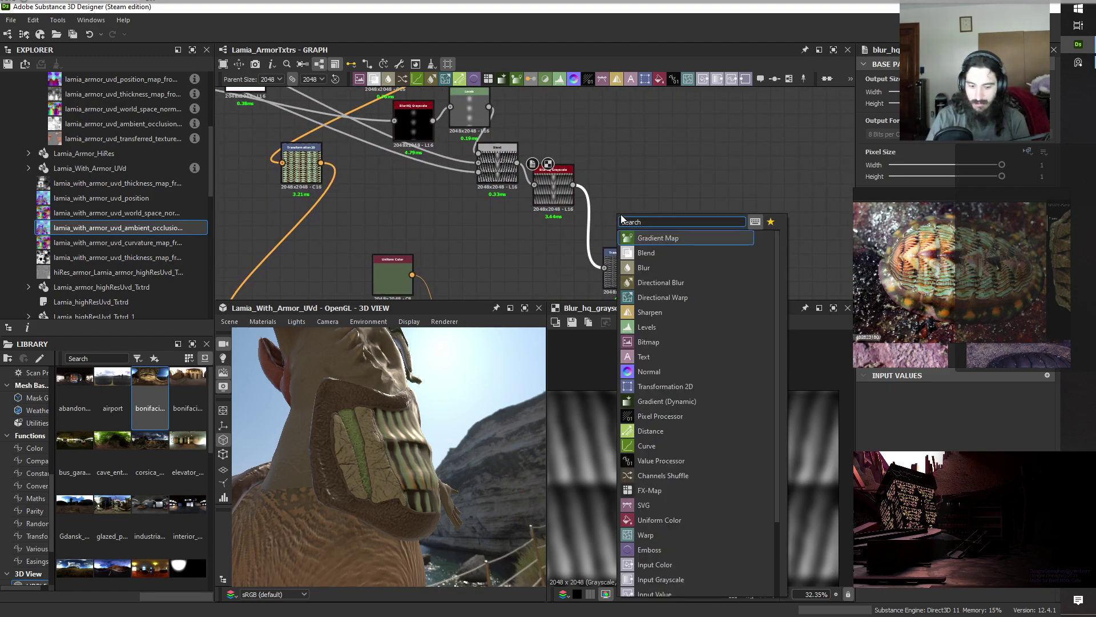
text(invert)
key(Return)
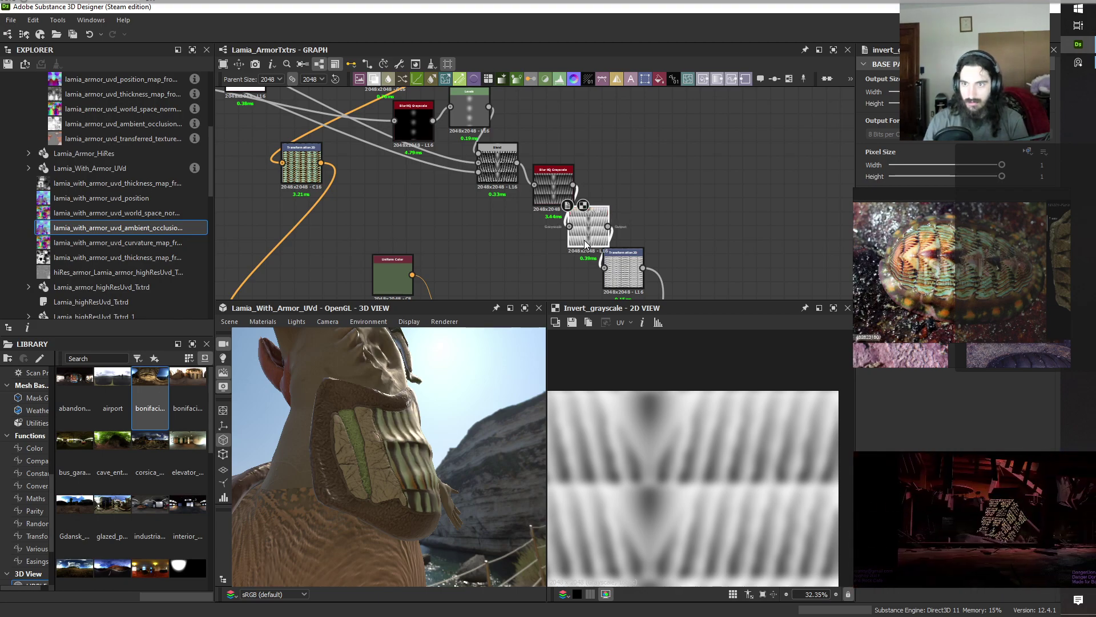
Line up the new Invert Grayscale node beside the Blur HQ Grayscale and check the belly plate's ridges on the model.
drag(586, 245, 615, 220)
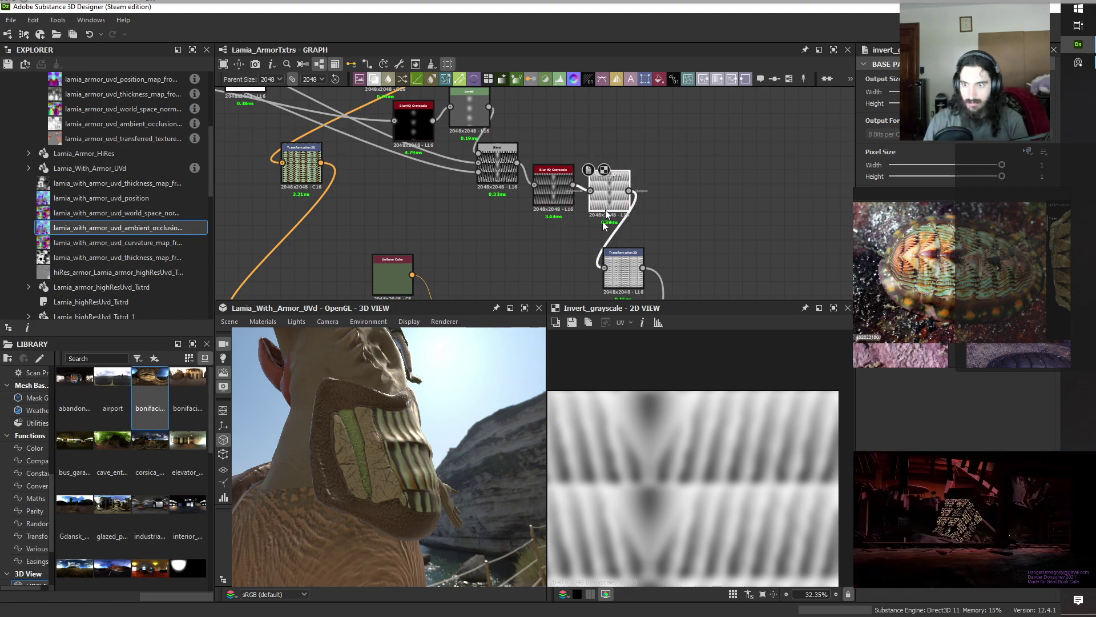
drag(320, 491, 413, 515)
scroll(380, 490, up, 3)
middle_drag(656, 219, 636, 205)
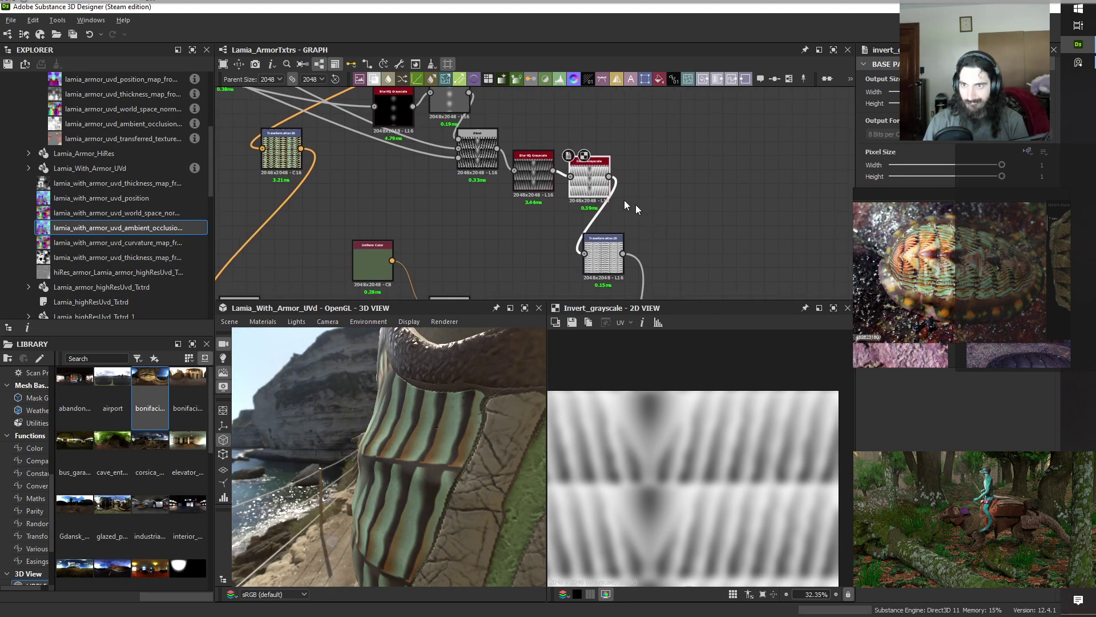
Preview the Blur HQ Grayscale node, switch the lighting to the glazed patio environment, and view the belly plate from both sides.
double_click(532, 182)
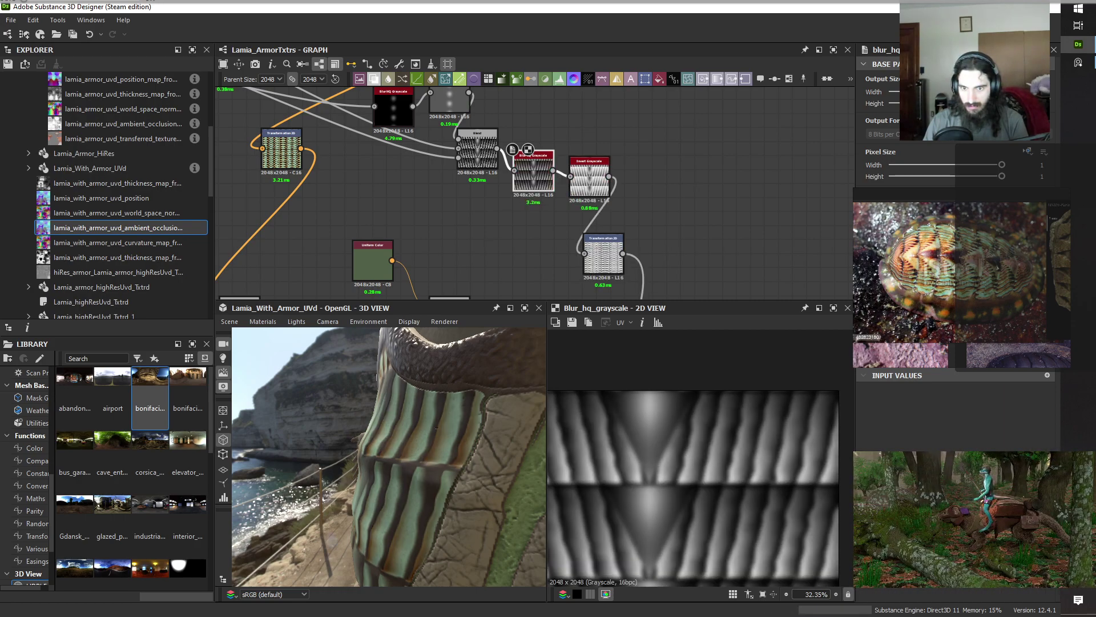
drag(479, 460, 469, 482)
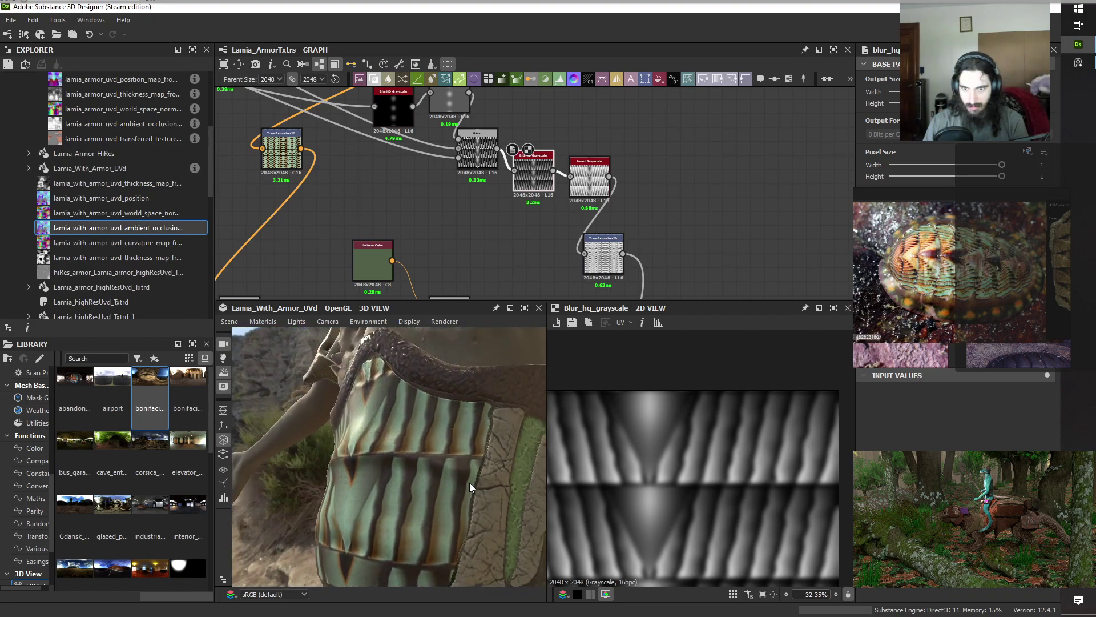
drag(468, 482, 321, 495)
scroll(370, 477, down, 8)
drag(445, 463, 488, 474)
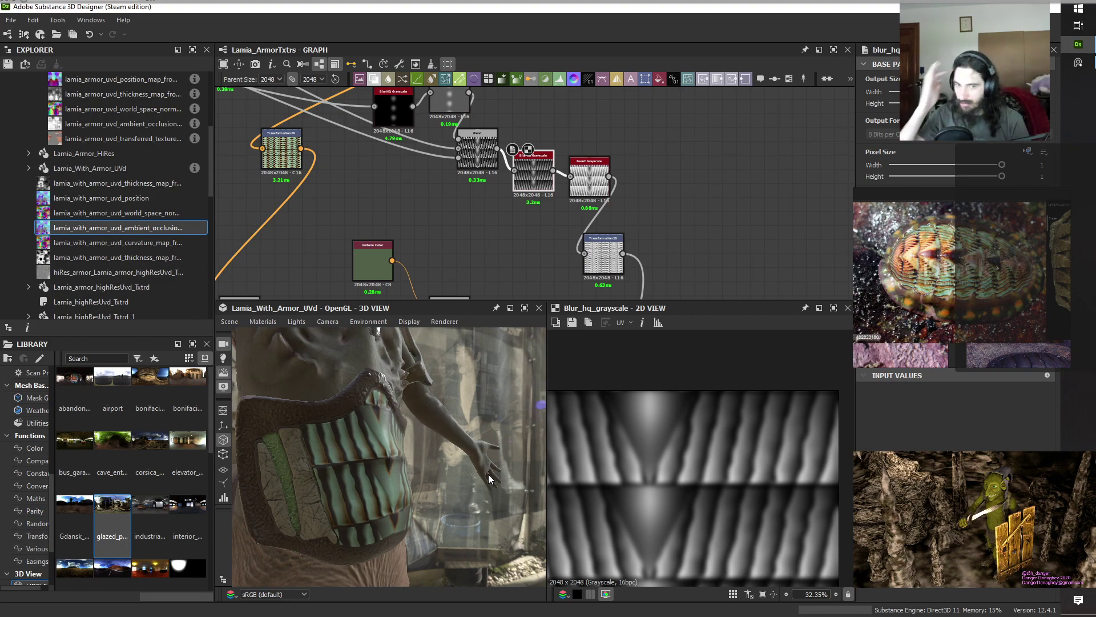
Shift the Blend that adds the inverted ridges to the height chain, preview it, and check the belly relief on the model.
scroll(738, 242, down, 3)
middle_drag(796, 247, 741, 138)
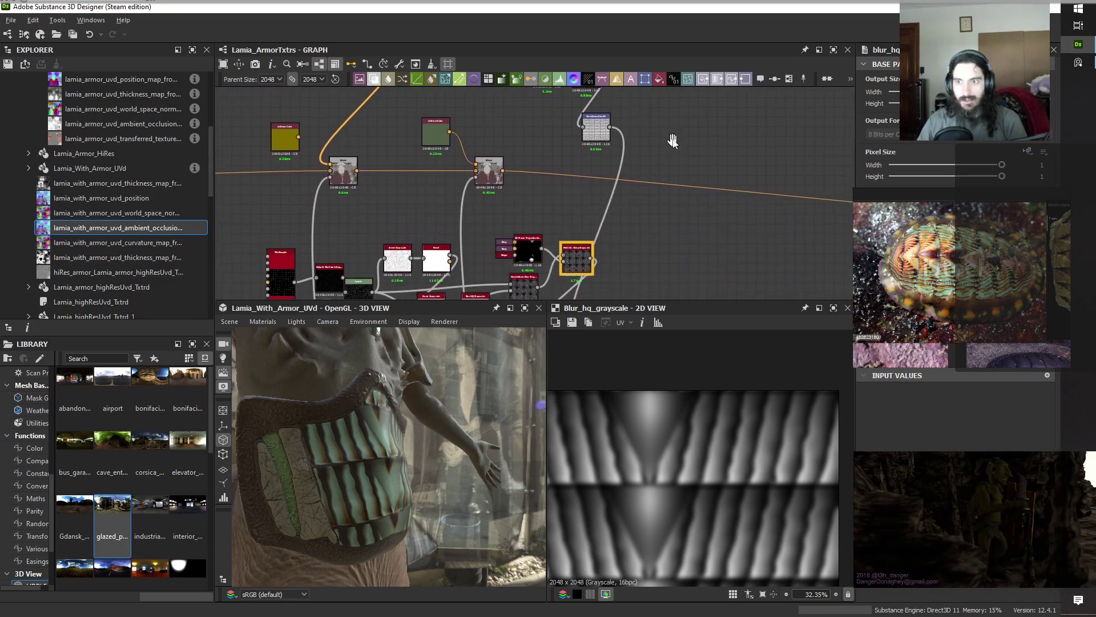
middle_drag(642, 263, 638, 141)
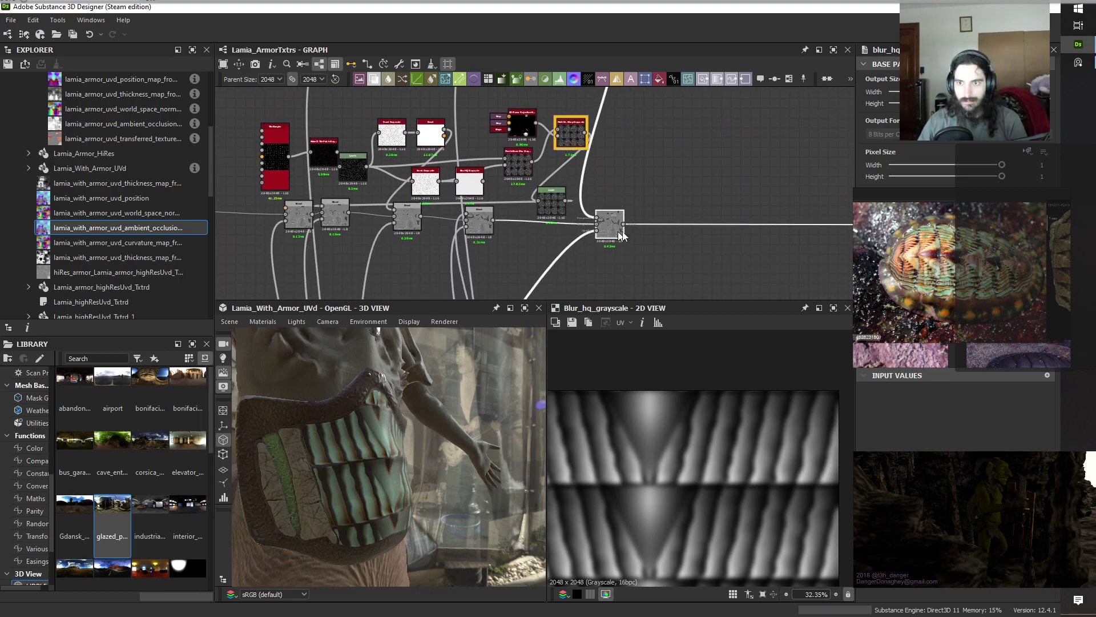
drag(621, 235, 624, 234)
double_click(623, 231)
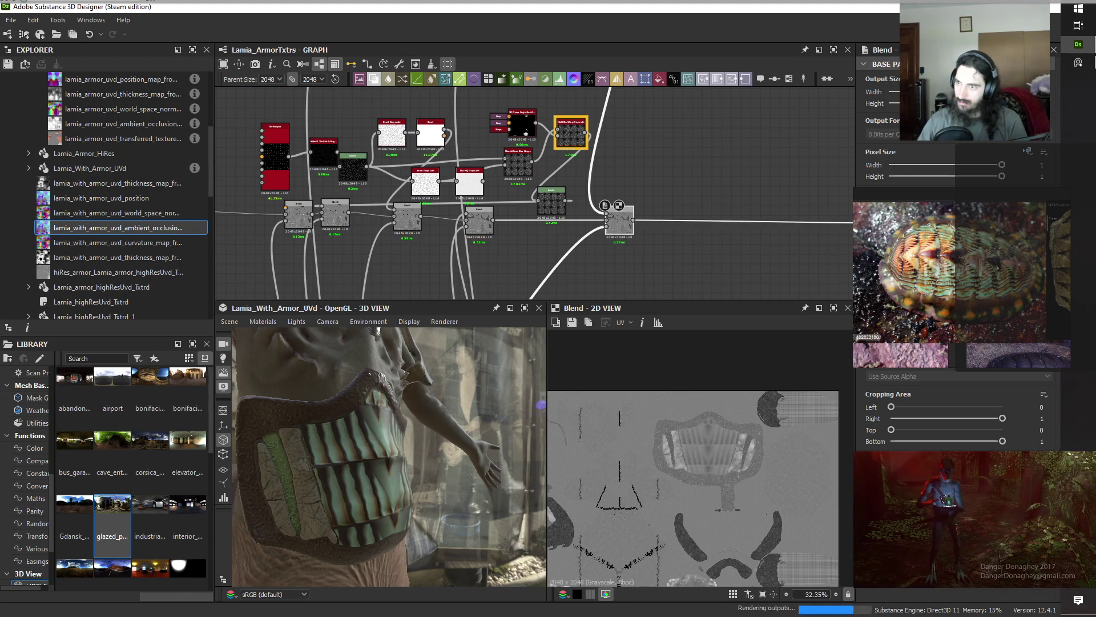
mouse_move(536, 516)
mouse_down()
mouse_move(347, 524)
mouse_move(395, 505)
mouse_move(358, 512)
mouse_move(538, 505)
mouse_up()
scroll(441, 504, down, 5)
drag(441, 505, 338, 391)
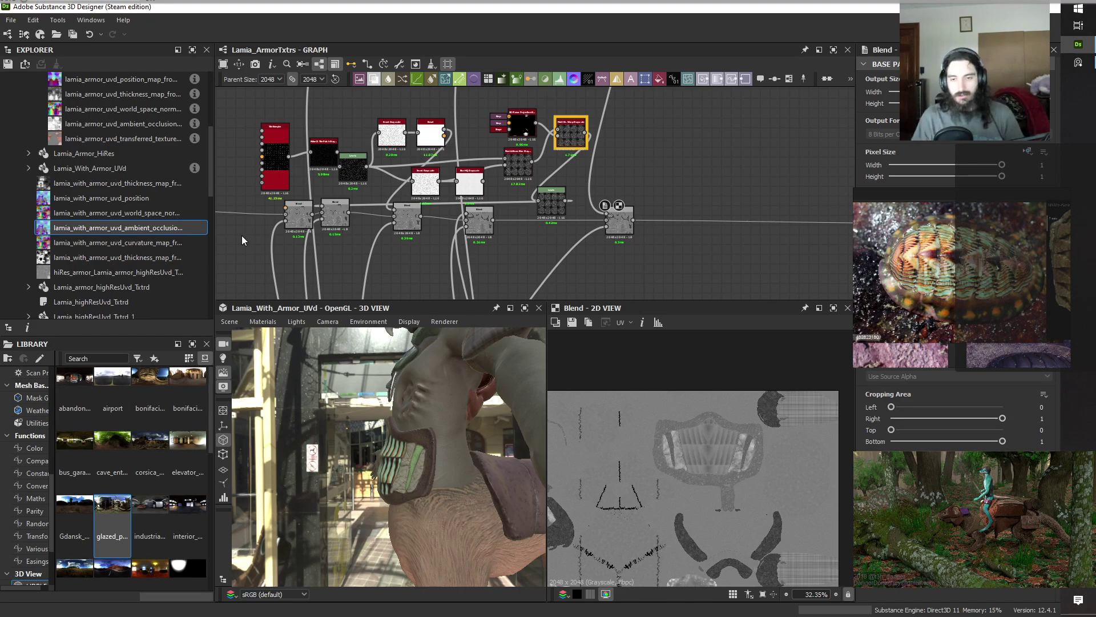
scroll(401, 450, down, 5)
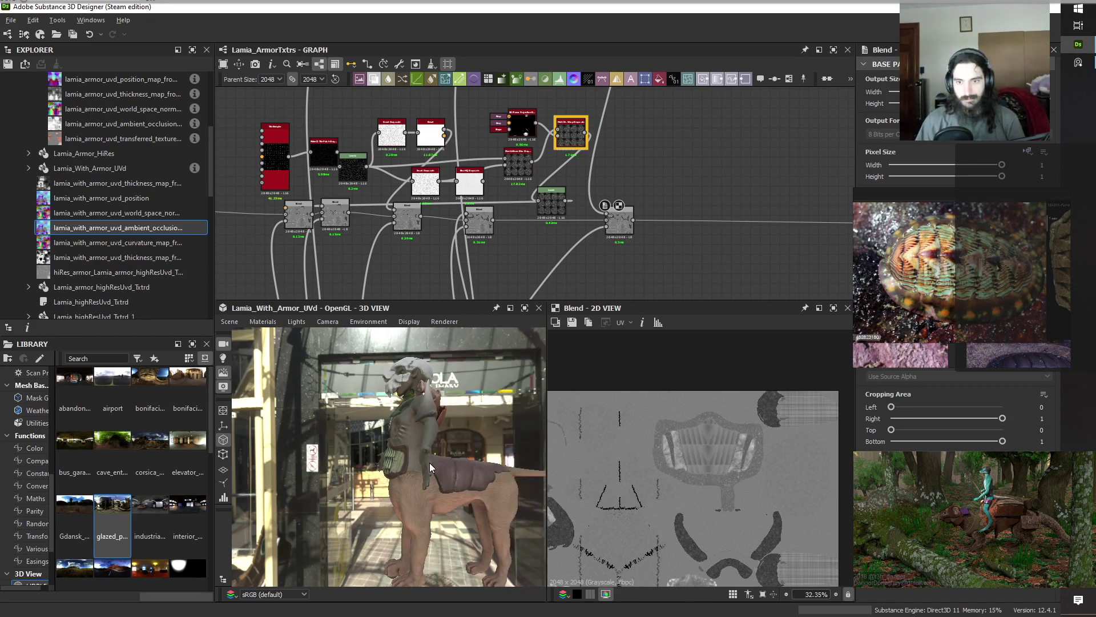
drag(429, 463, 451, 478)
scroll(396, 475, up, 3)
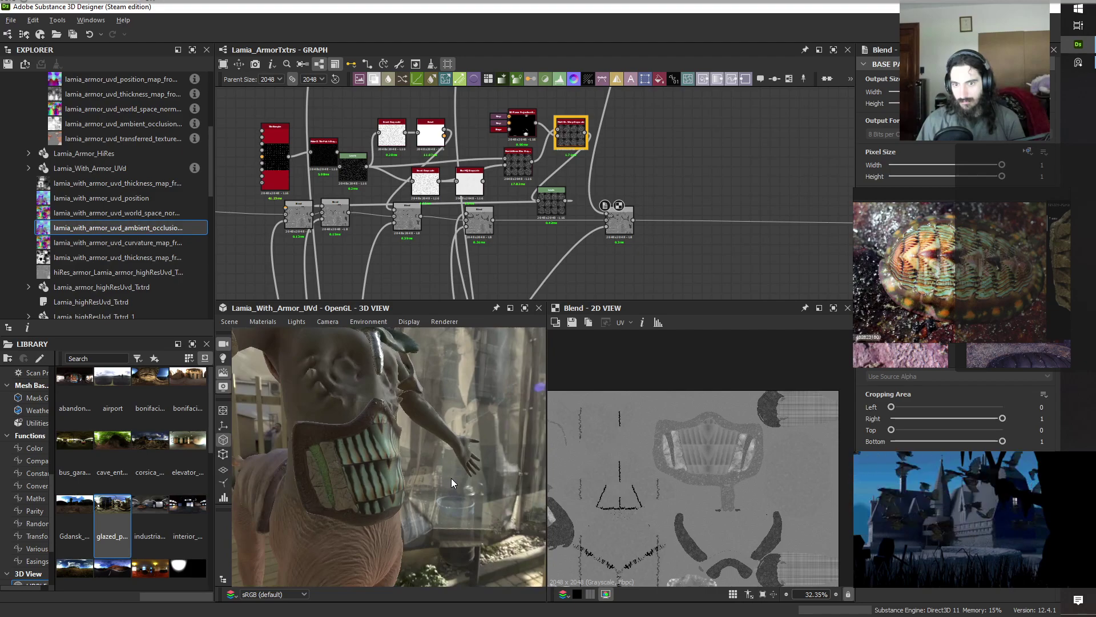
Find the gray Uniform Color feeding the 8-bit grayscale Blend chain and paste a copy of it above the connected one.
scroll(543, 196, down, 6)
scroll(472, 225, up, 8)
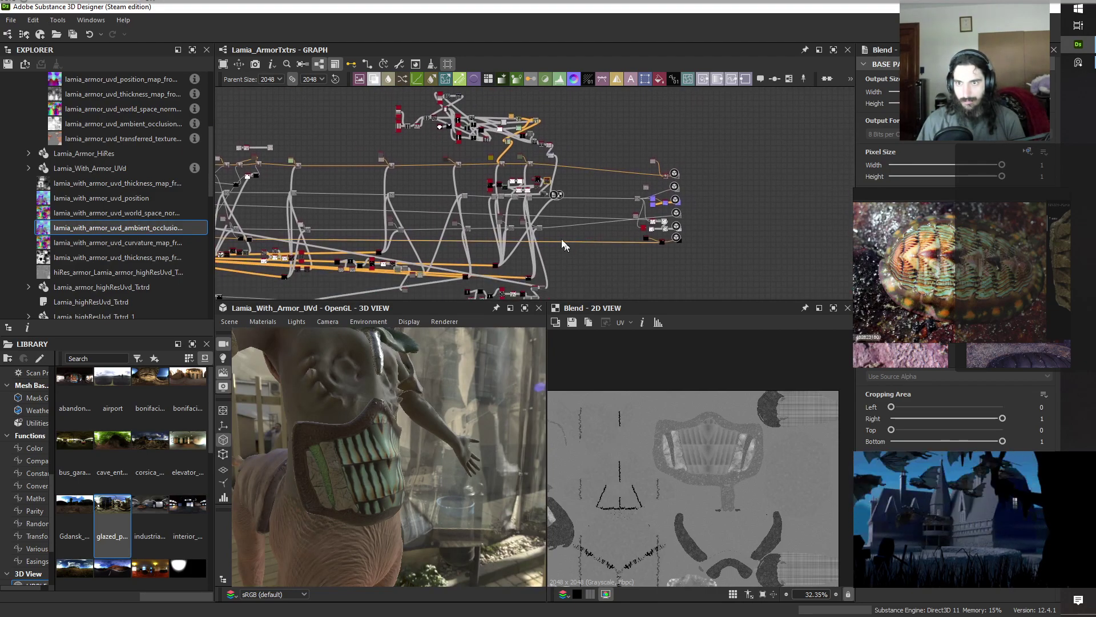
click(473, 225)
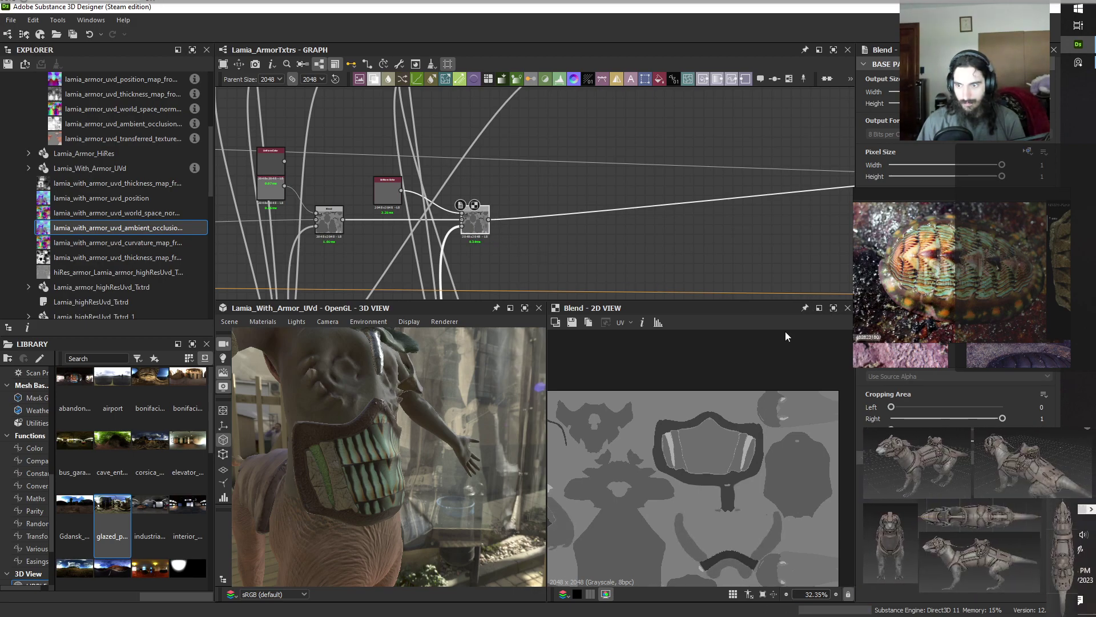
middle_drag(502, 261, 661, 270)
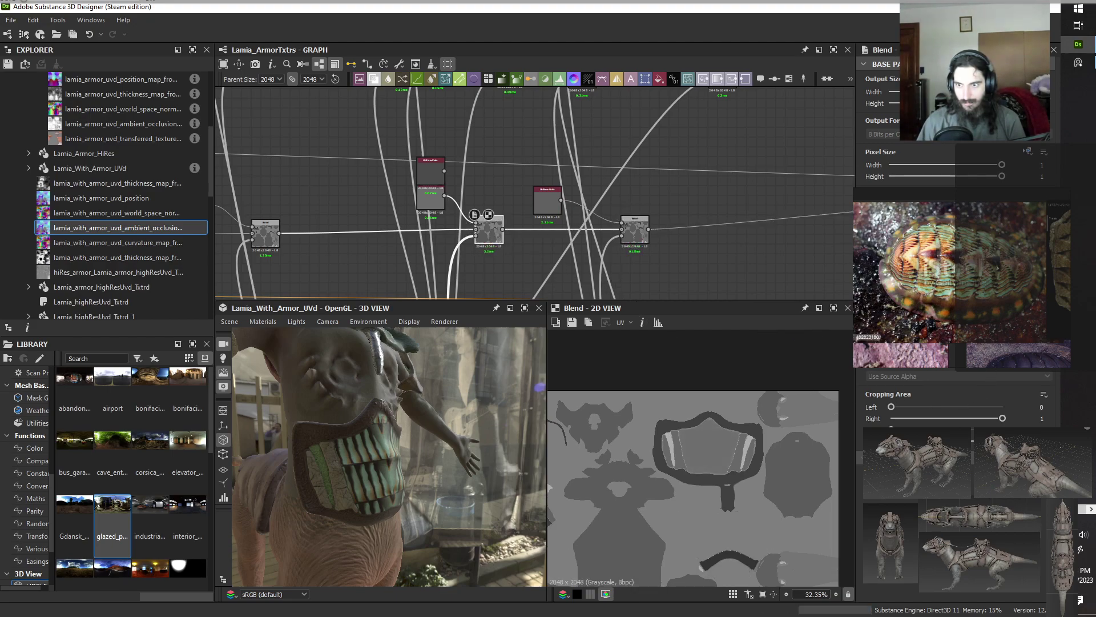
click(426, 197)
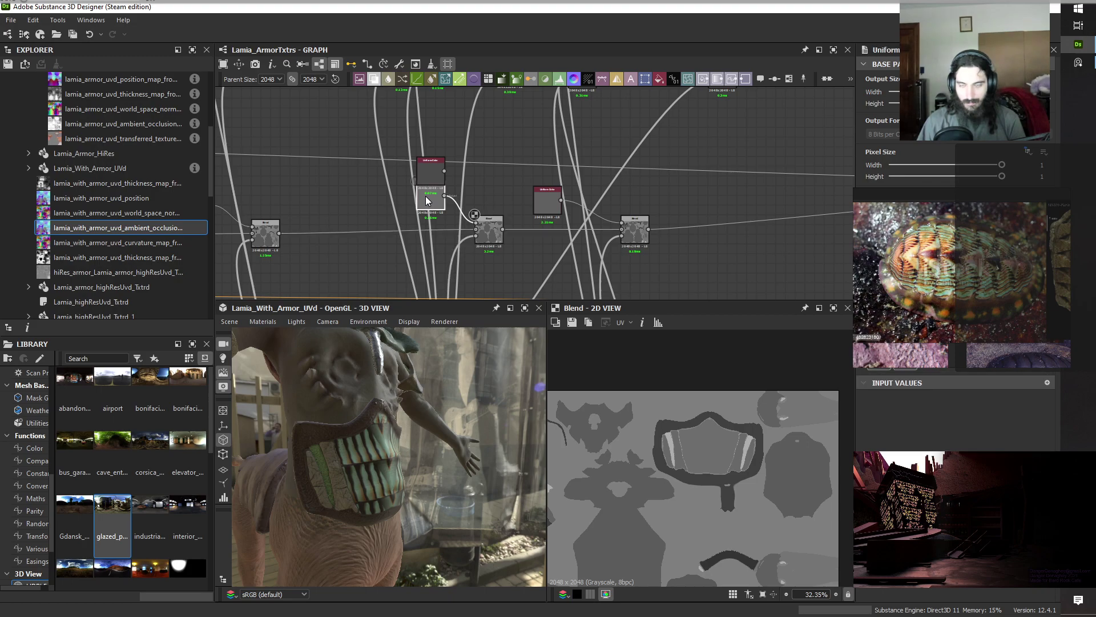
key(ctrl+v)
scroll(444, 200, up, 4)
drag(634, 190, 426, 145)
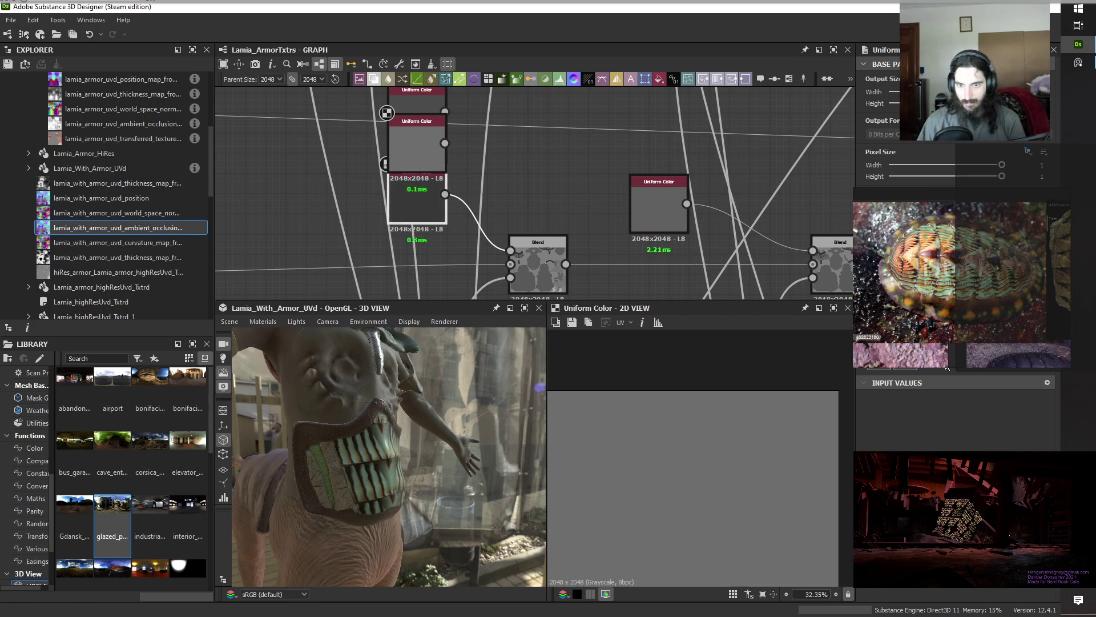
Inspect the whole model from the front and side under the glazed patio lighting, including a closer look at the belly plate.
drag(464, 473, 383, 479)
scroll(376, 470, down, 5)
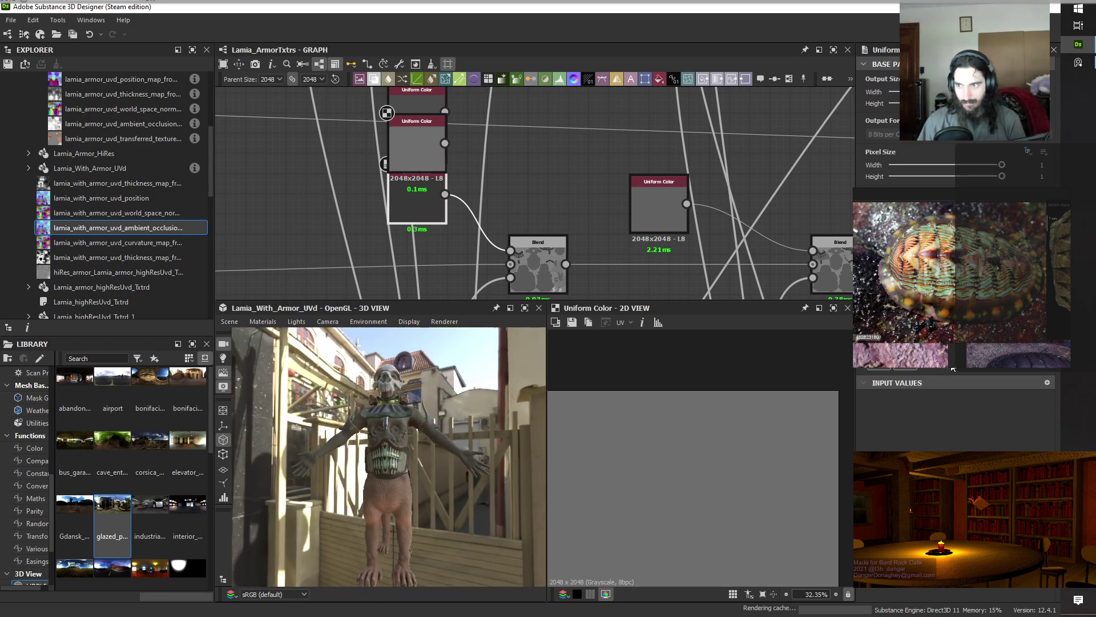
alt+right_drag(381, 464, 447, 508)
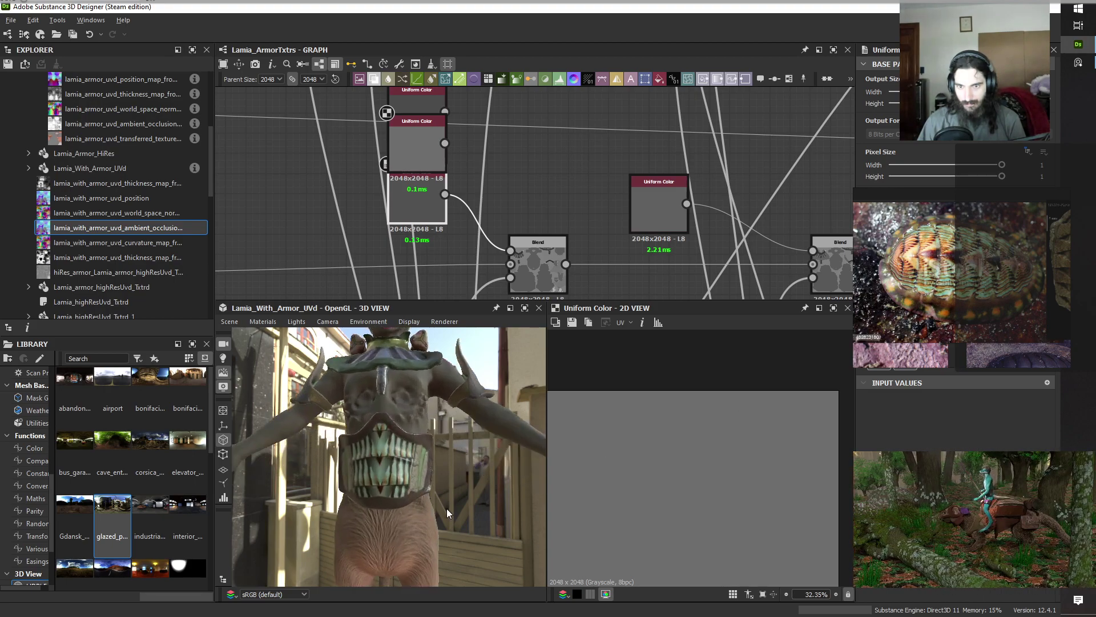
drag(446, 508, 258, 504)
scroll(479, 525, down, 6)
scroll(441, 523, up, 5)
drag(384, 513, 378, 456)
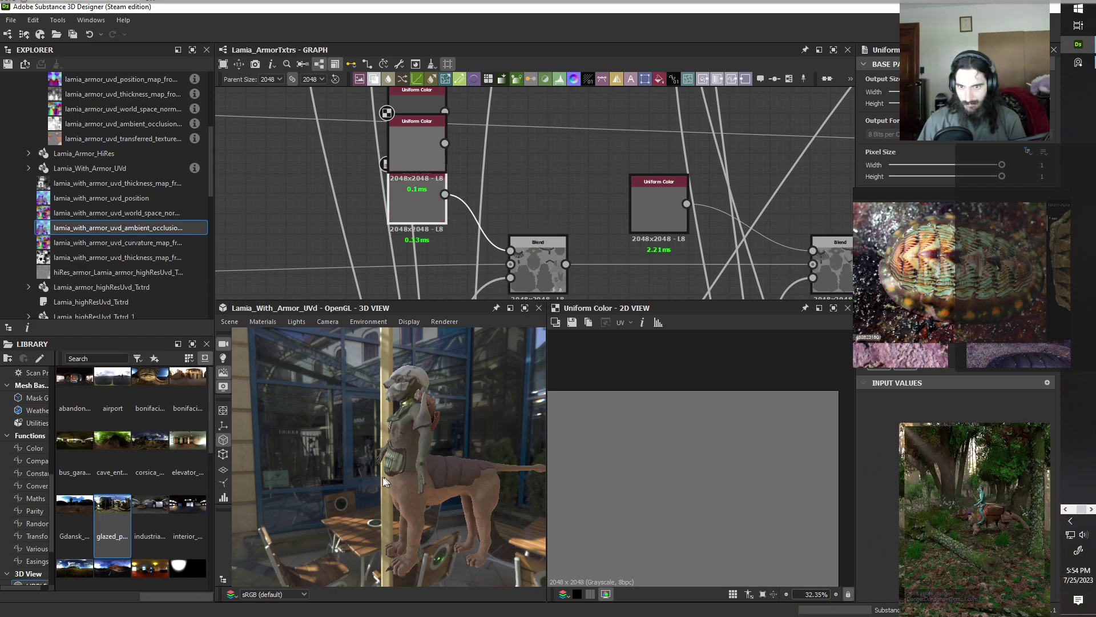
drag(379, 481, 399, 509)
drag(334, 490, 416, 529)
scroll(465, 516, up, 5)
mouse_move(395, 490)
mouse_down()
mouse_move(426, 482)
mouse_move(334, 511)
mouse_move(391, 491)
mouse_up()
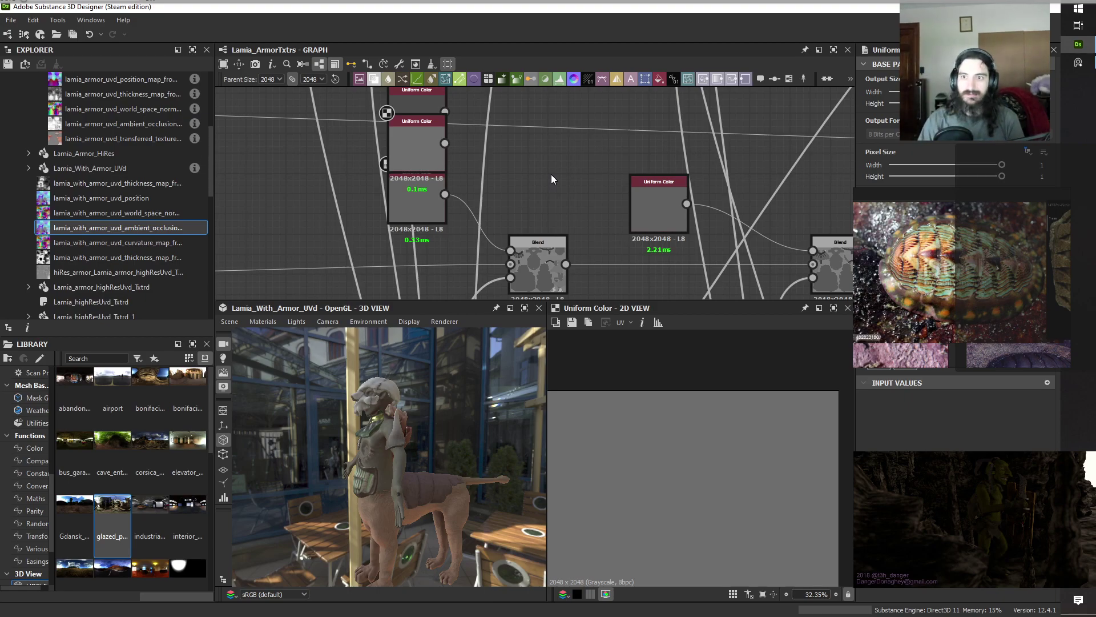
Examine the skull, arm, back and belly armor up close and at full-figure distance while turning around the Lamia.
drag(395, 475, 349, 500)
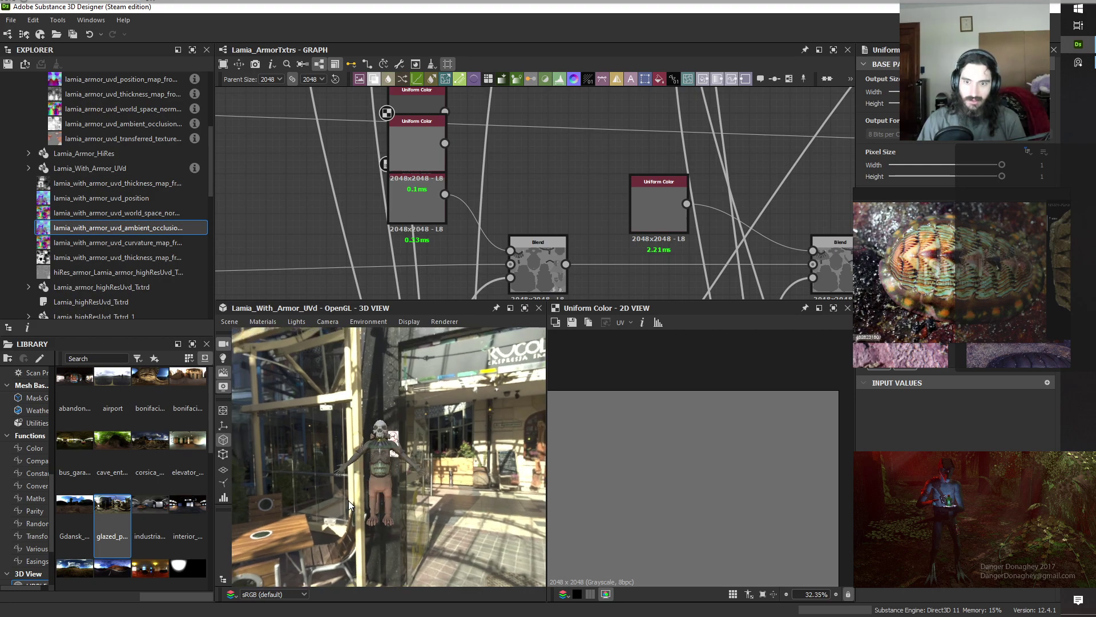
scroll(348, 501, up, 5)
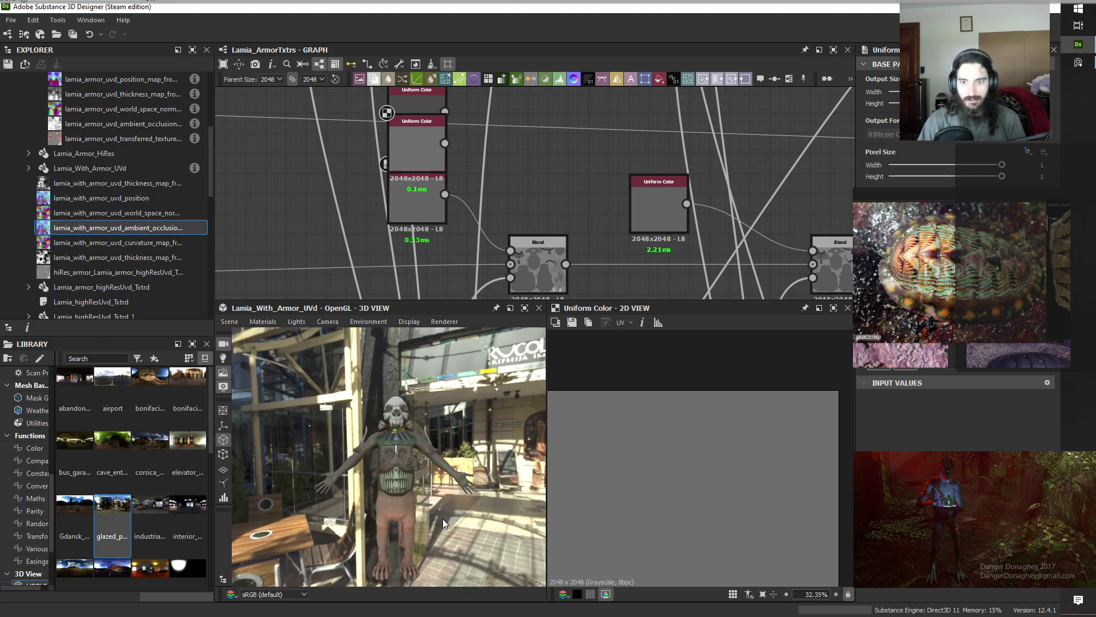
mouse_move(443, 519)
mouse_down()
mouse_move(402, 502)
mouse_move(430, 515)
mouse_up()
drag(481, 529, 440, 483)
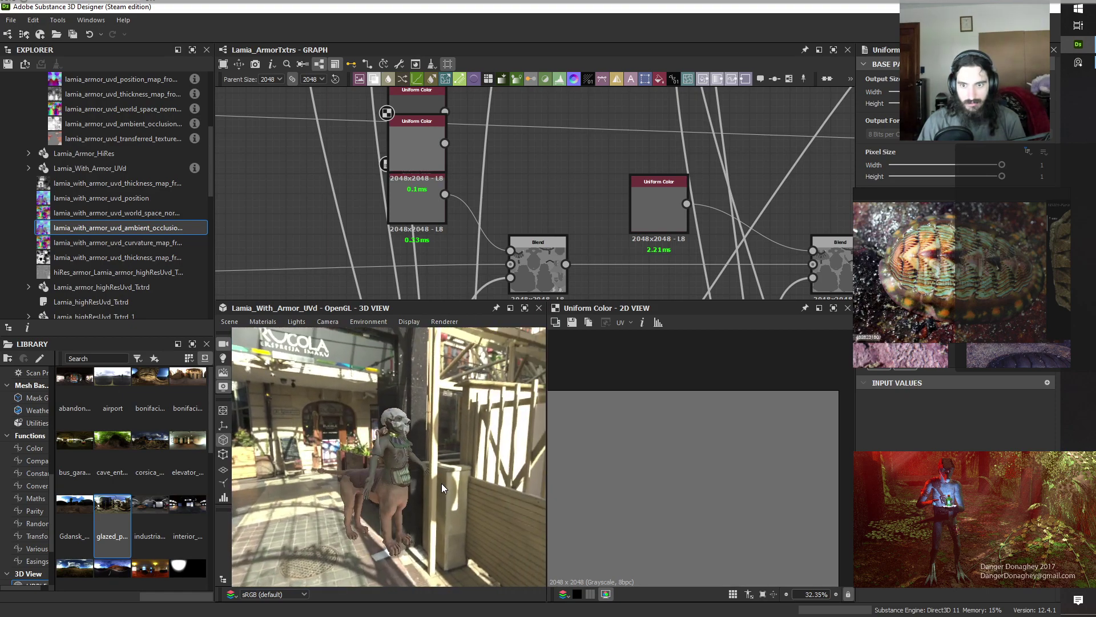
scroll(440, 483, up, 4)
middle_drag(440, 484, 390, 472)
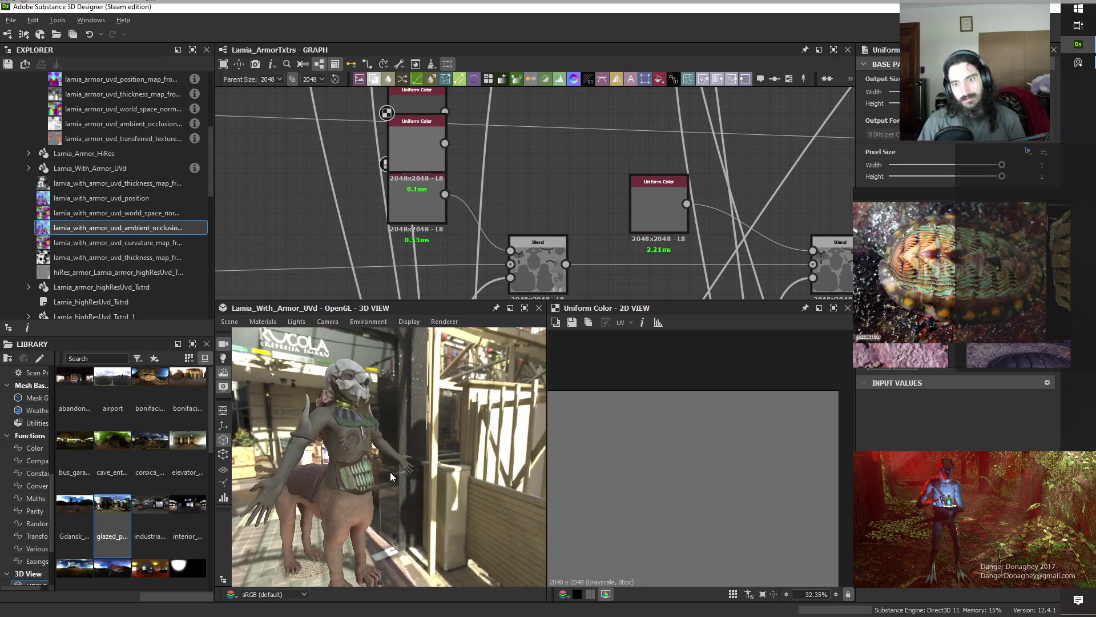
scroll(391, 472, up, 3)
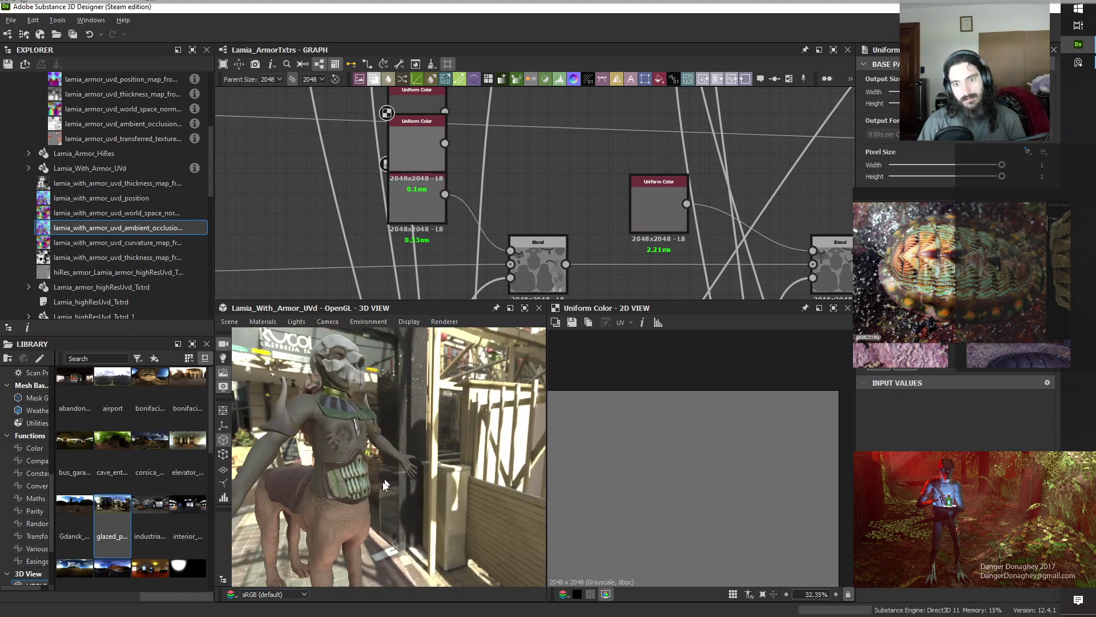
drag(391, 472, 371, 494)
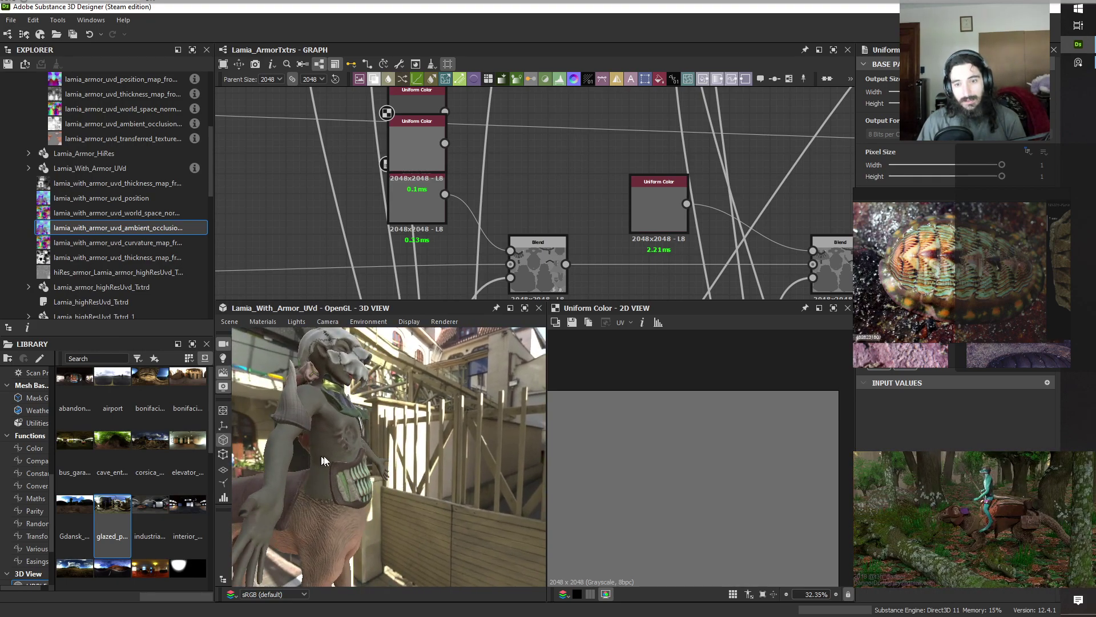
drag(323, 456, 390, 483)
scroll(394, 483, up, 3)
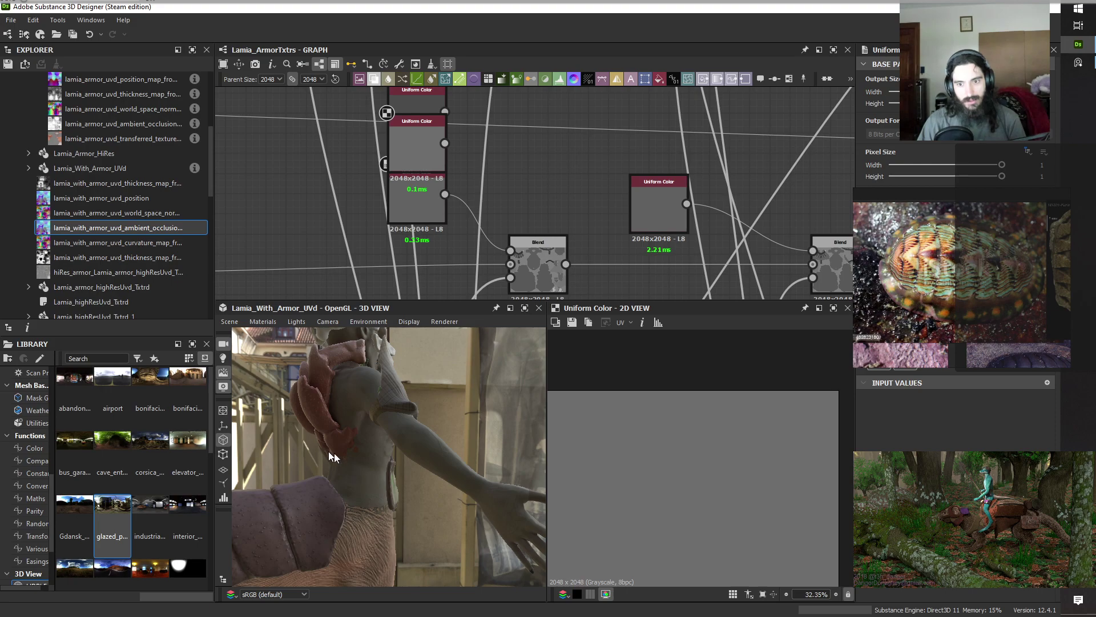
drag(435, 527, 347, 494)
scroll(346, 490, up, 6)
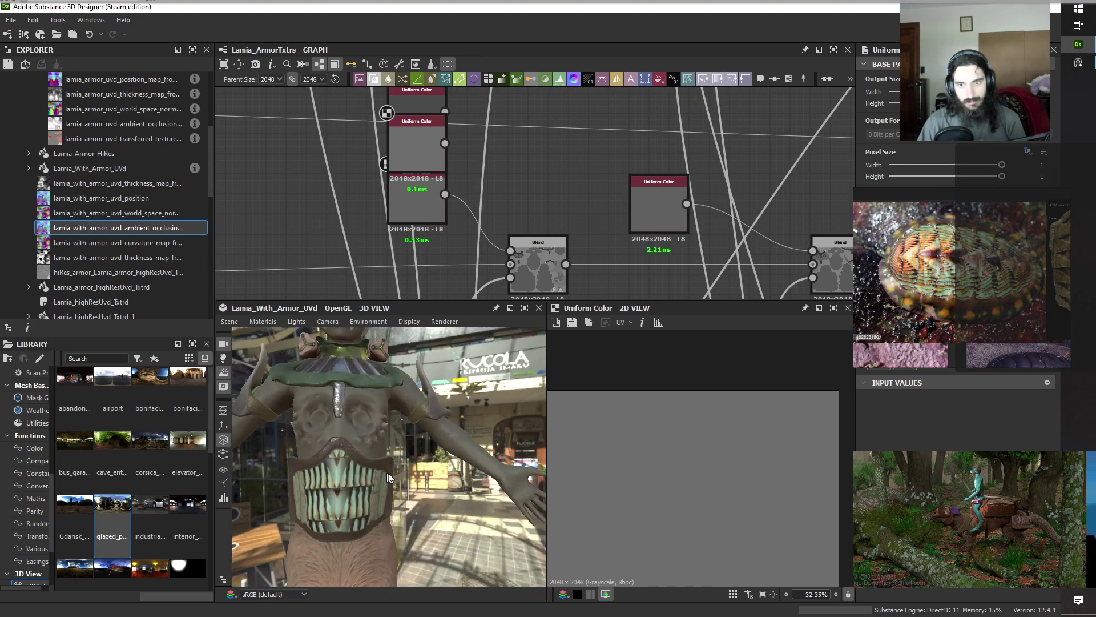
drag(461, 509, 422, 528)
scroll(371, 404, down, 6)
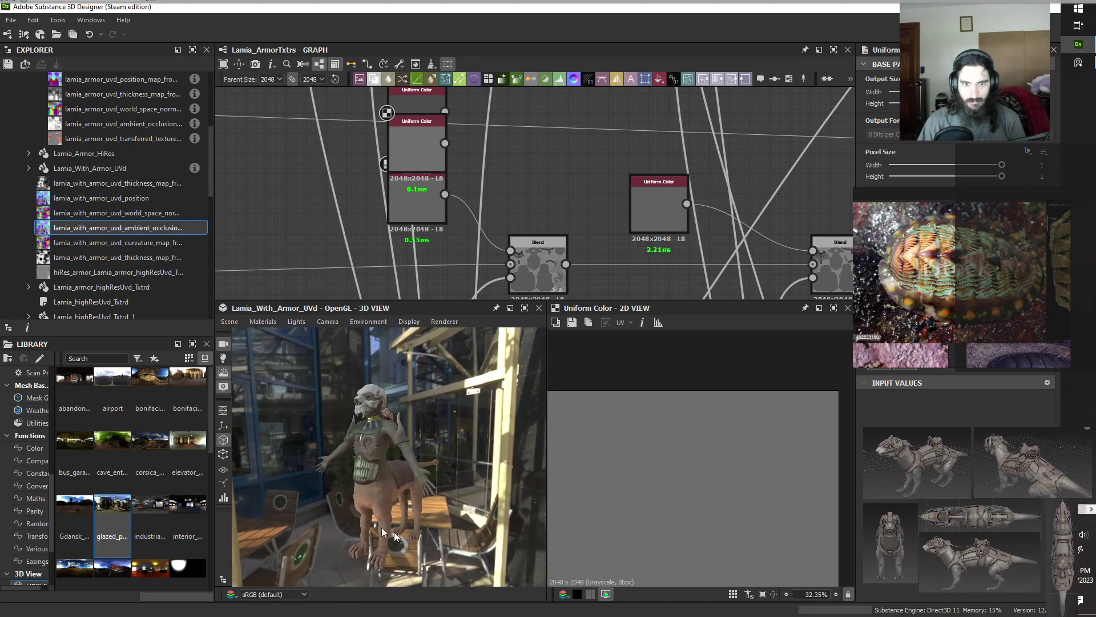
Switch the lighting to the rocky corsica beach environment and inspect the belly plate and full armor from several angles.
drag(152, 440, 465, 518)
scroll(314, 432, up, 3)
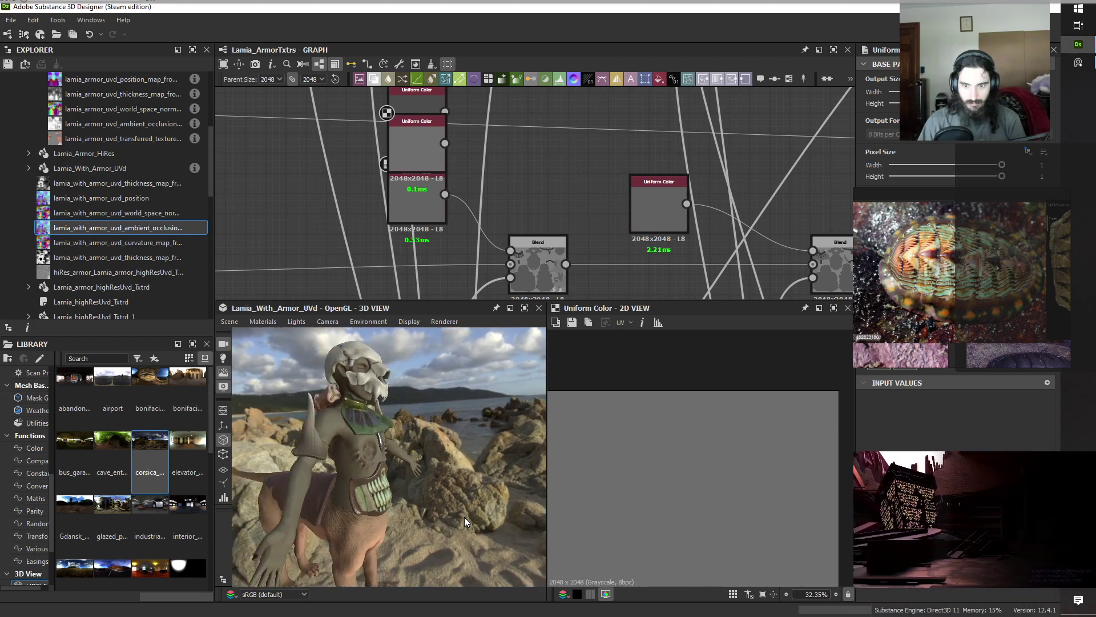
scroll(457, 517, up, 3)
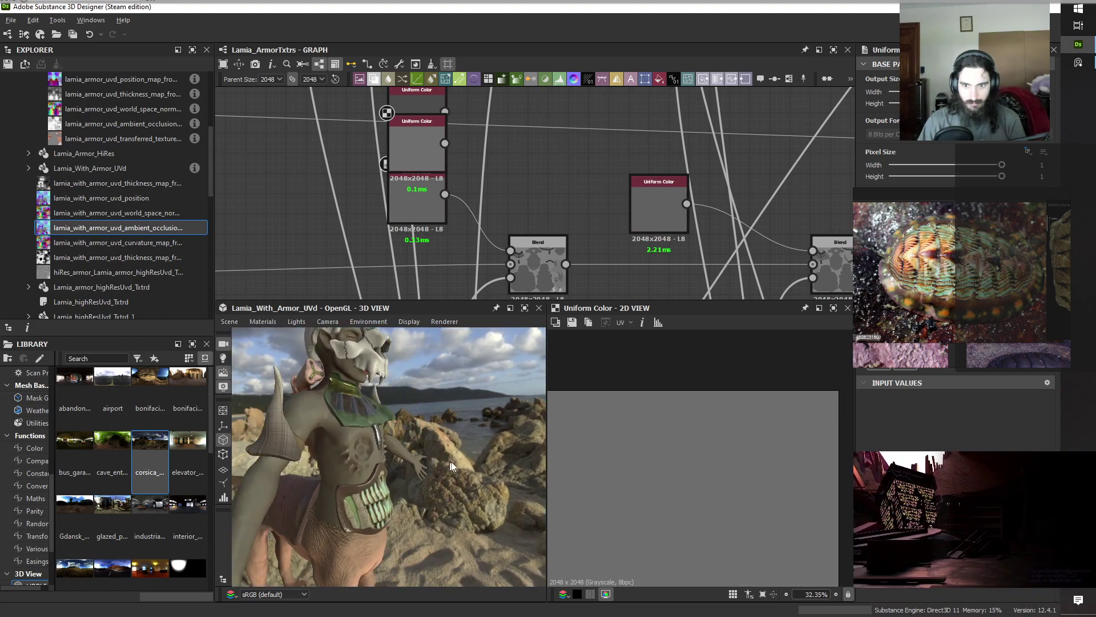
mouse_move(451, 466)
mouse_down()
mouse_move(468, 475)
mouse_move(455, 451)
mouse_up()
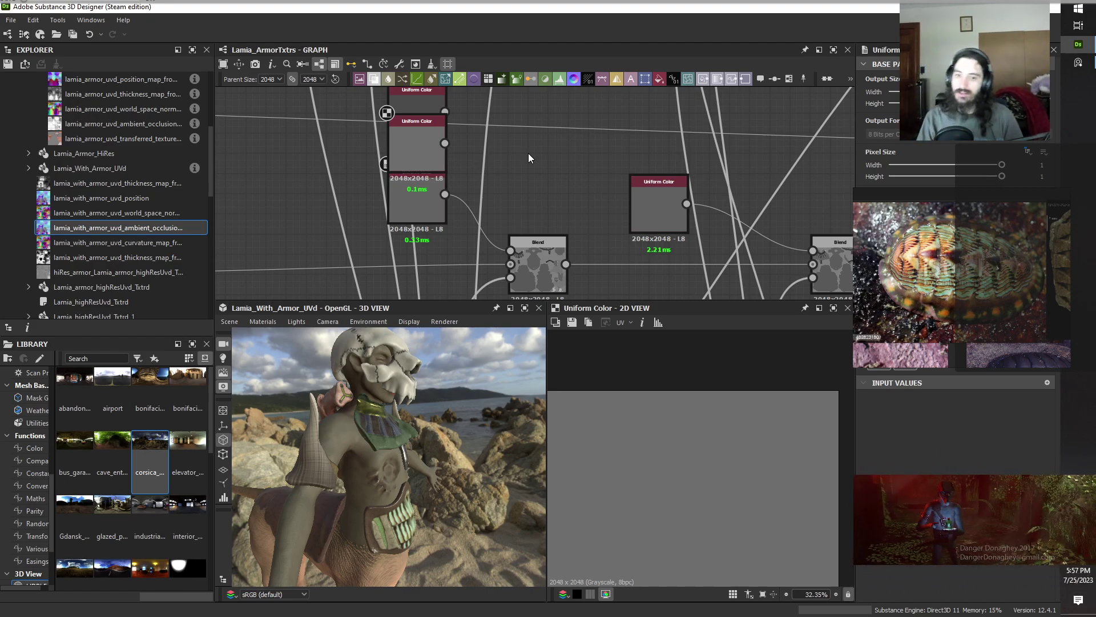
drag(456, 459, 368, 464)
right_drag(368, 464, 406, 454)
middle_drag(400, 505, 406, 473)
right_drag(406, 472, 427, 461)
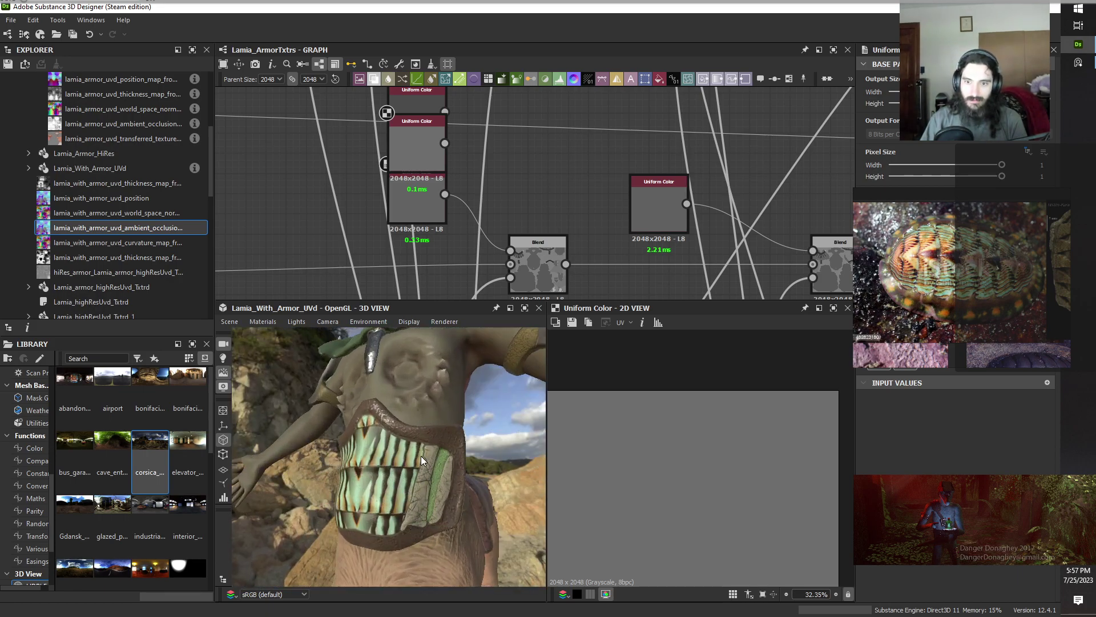
mouse_move(410, 512)
mouse_down()
mouse_move(406, 488)
mouse_move(461, 518)
mouse_move(430, 515)
mouse_up()
drag(375, 484, 436, 473)
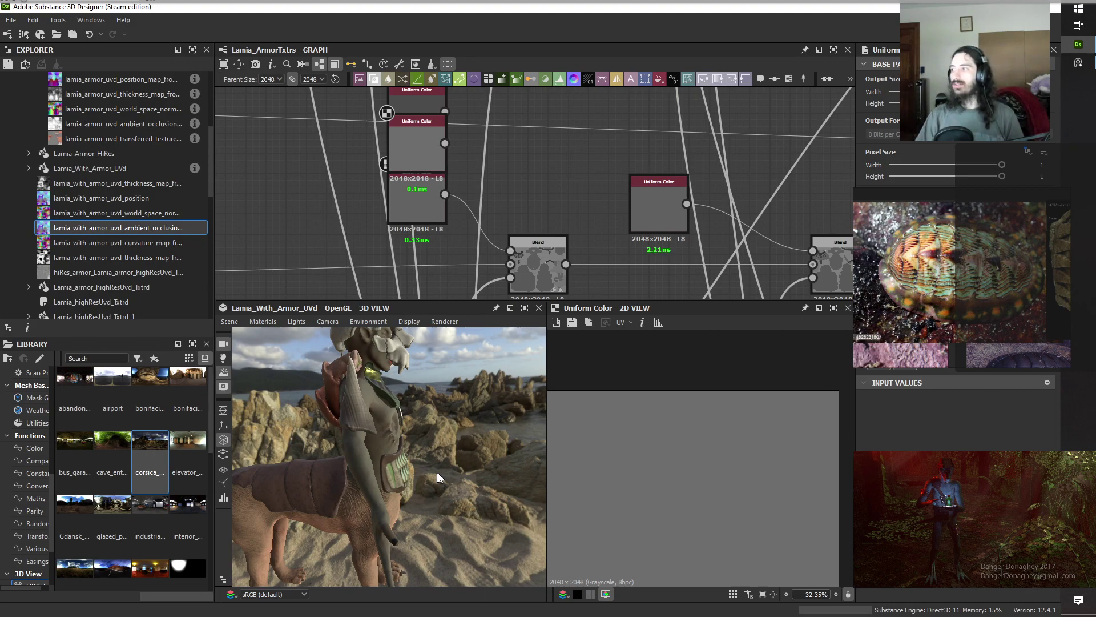